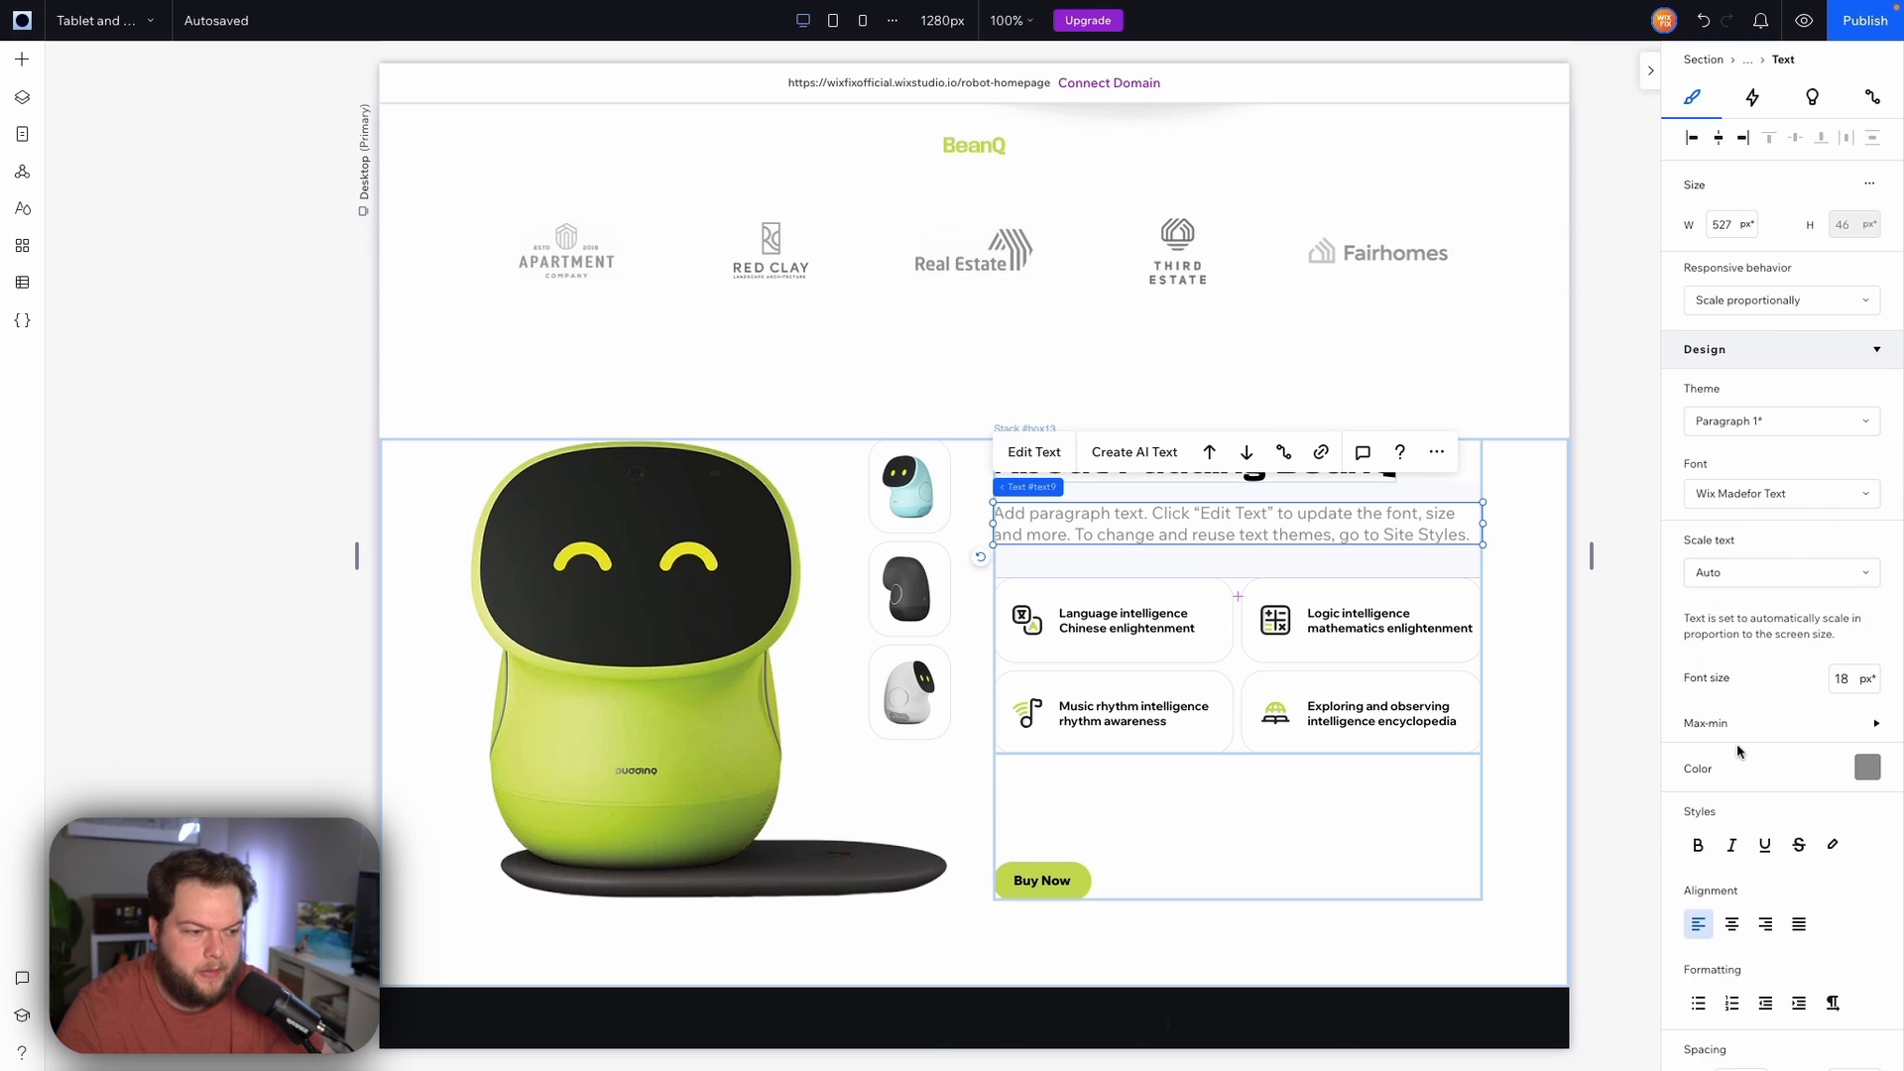
Set the minimum font size of the paragraph text under the About heading to 13 px
{"action": "left_click", "coordinate": [1808, 733]}
{"action": "left_click", "coordinate": [1850, 762]}
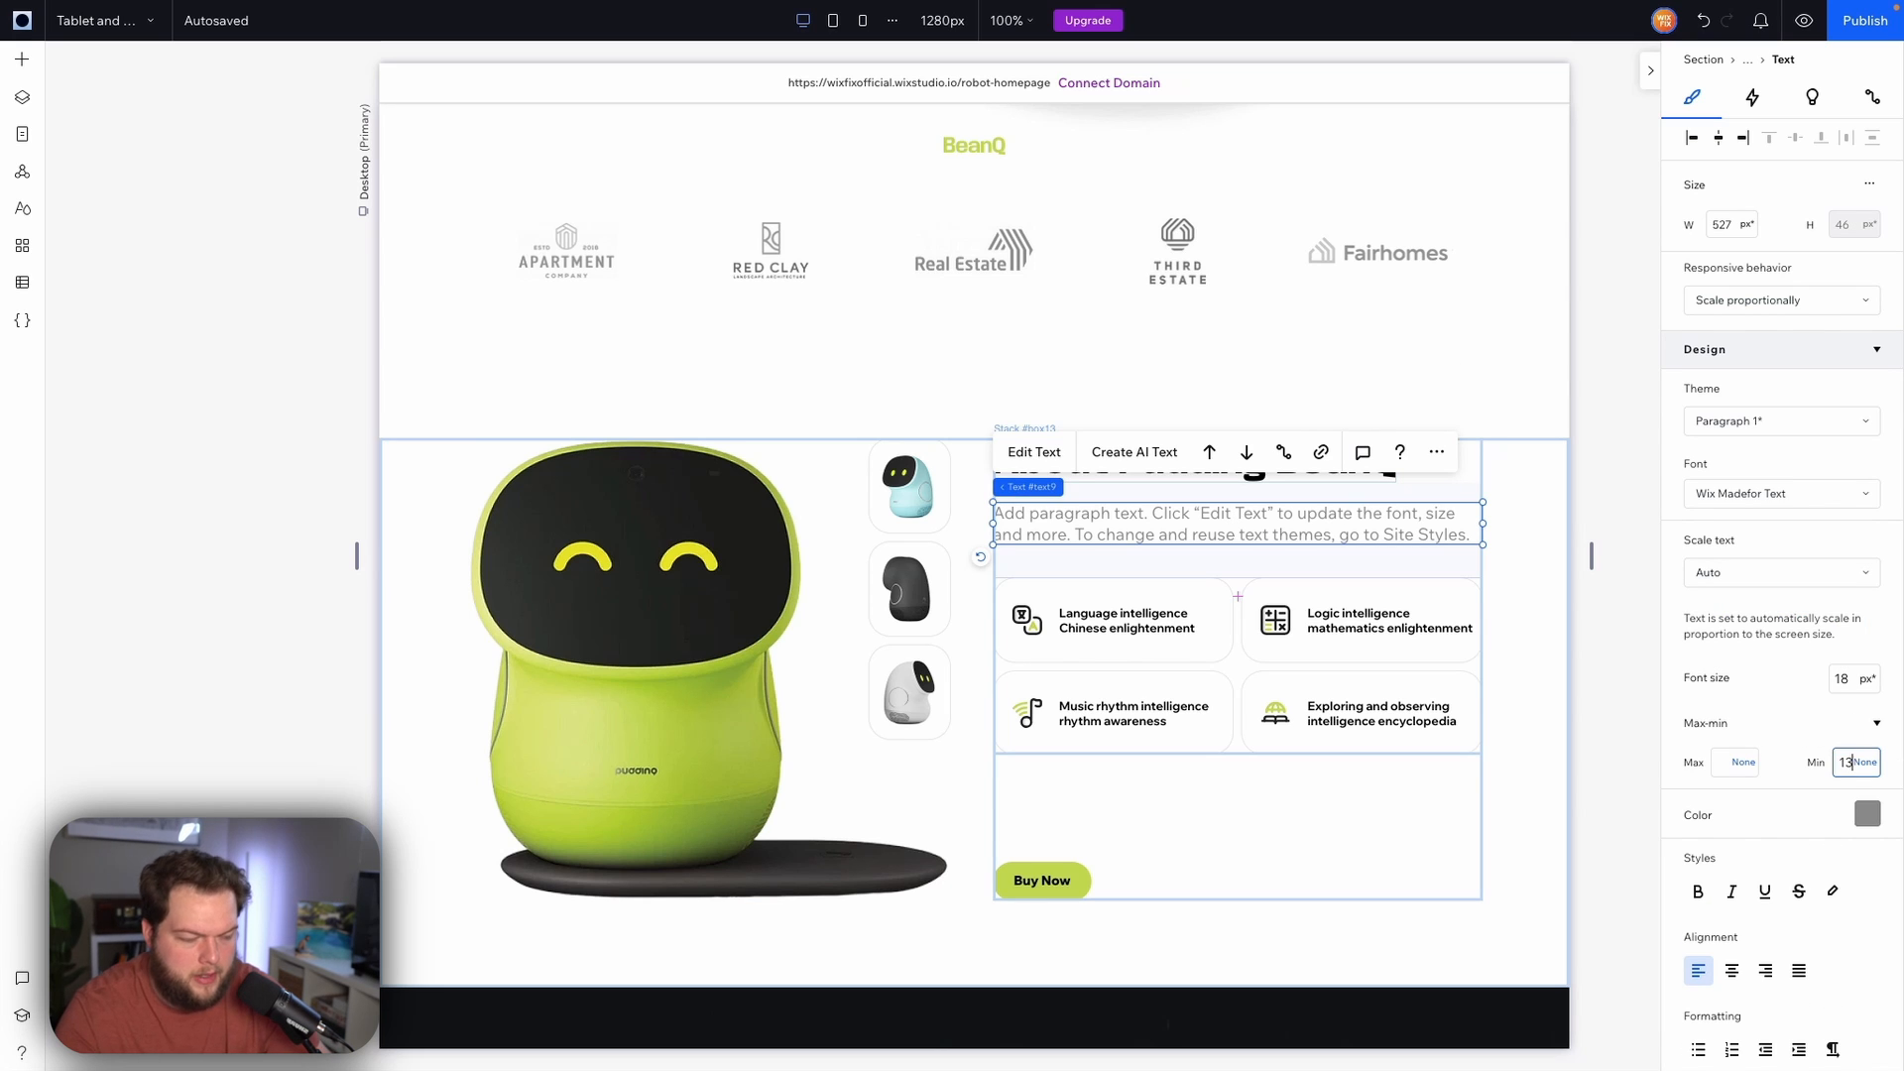
Set the minimum font size of the Language intelligence feature text to 13 px
{"action": "left_click", "coordinate": [1114, 619]}
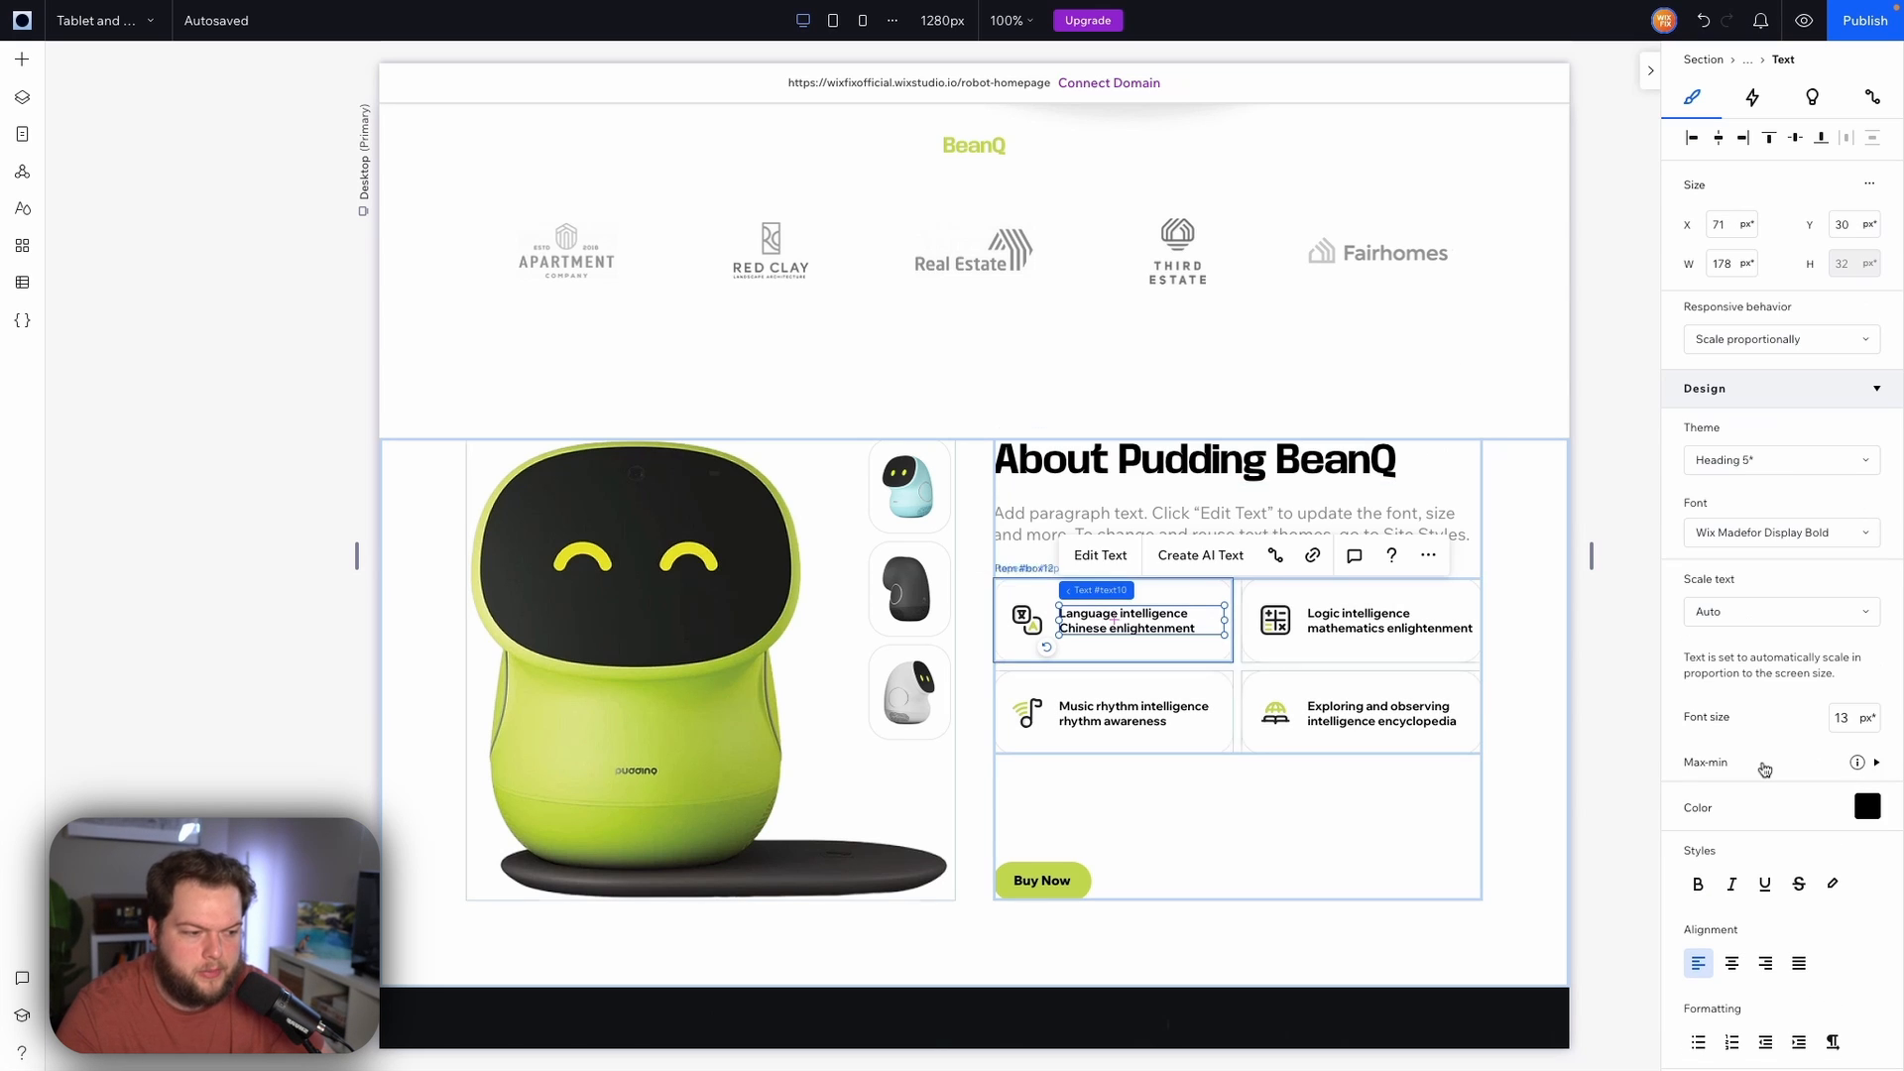
{"action": "left_click", "coordinate": [1765, 763]}
{"action": "left_click", "coordinate": [1856, 801]}
{"action": "type", "text": "13"}
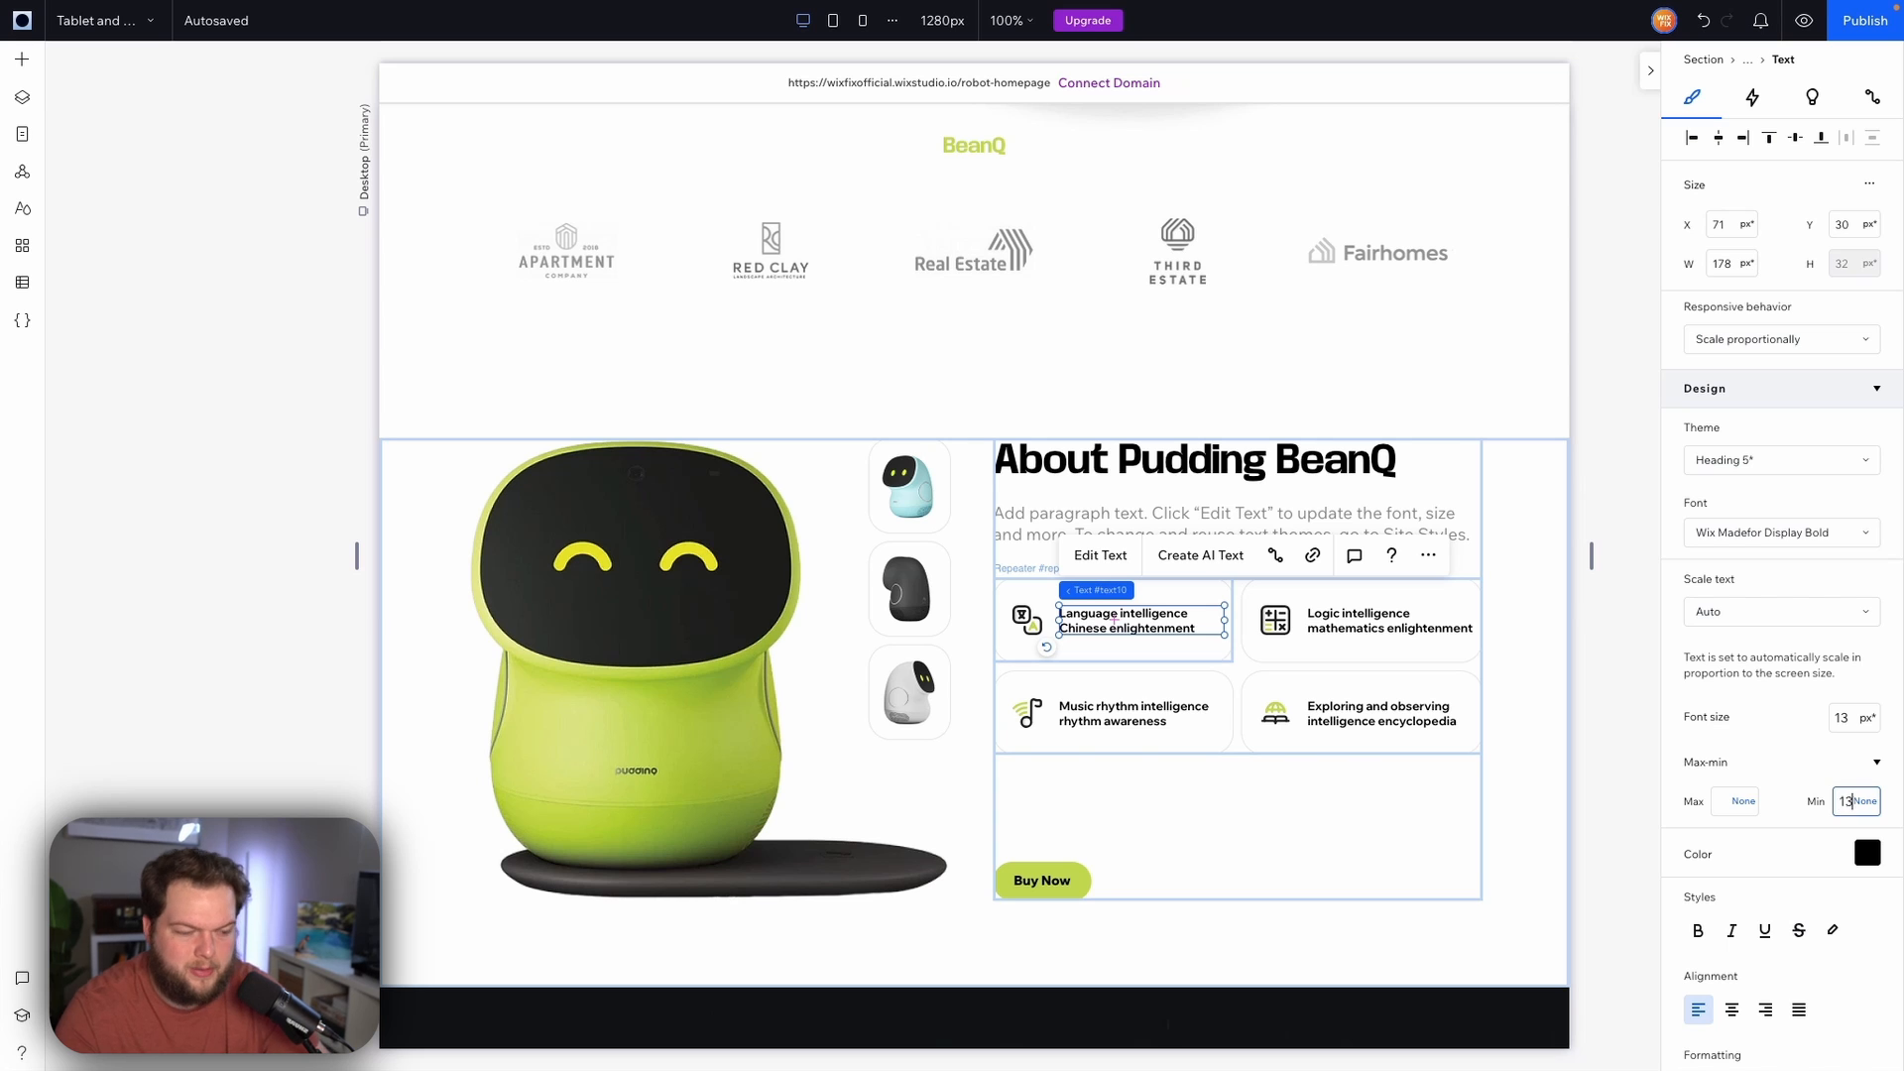
{"action": "key", "text": "Return"}
Inspect the other feature texts in the repeater grid
{"action": "scroll", "coordinate": [1429, 646], "scroll_direction": "down", "scroll_amount": 2}
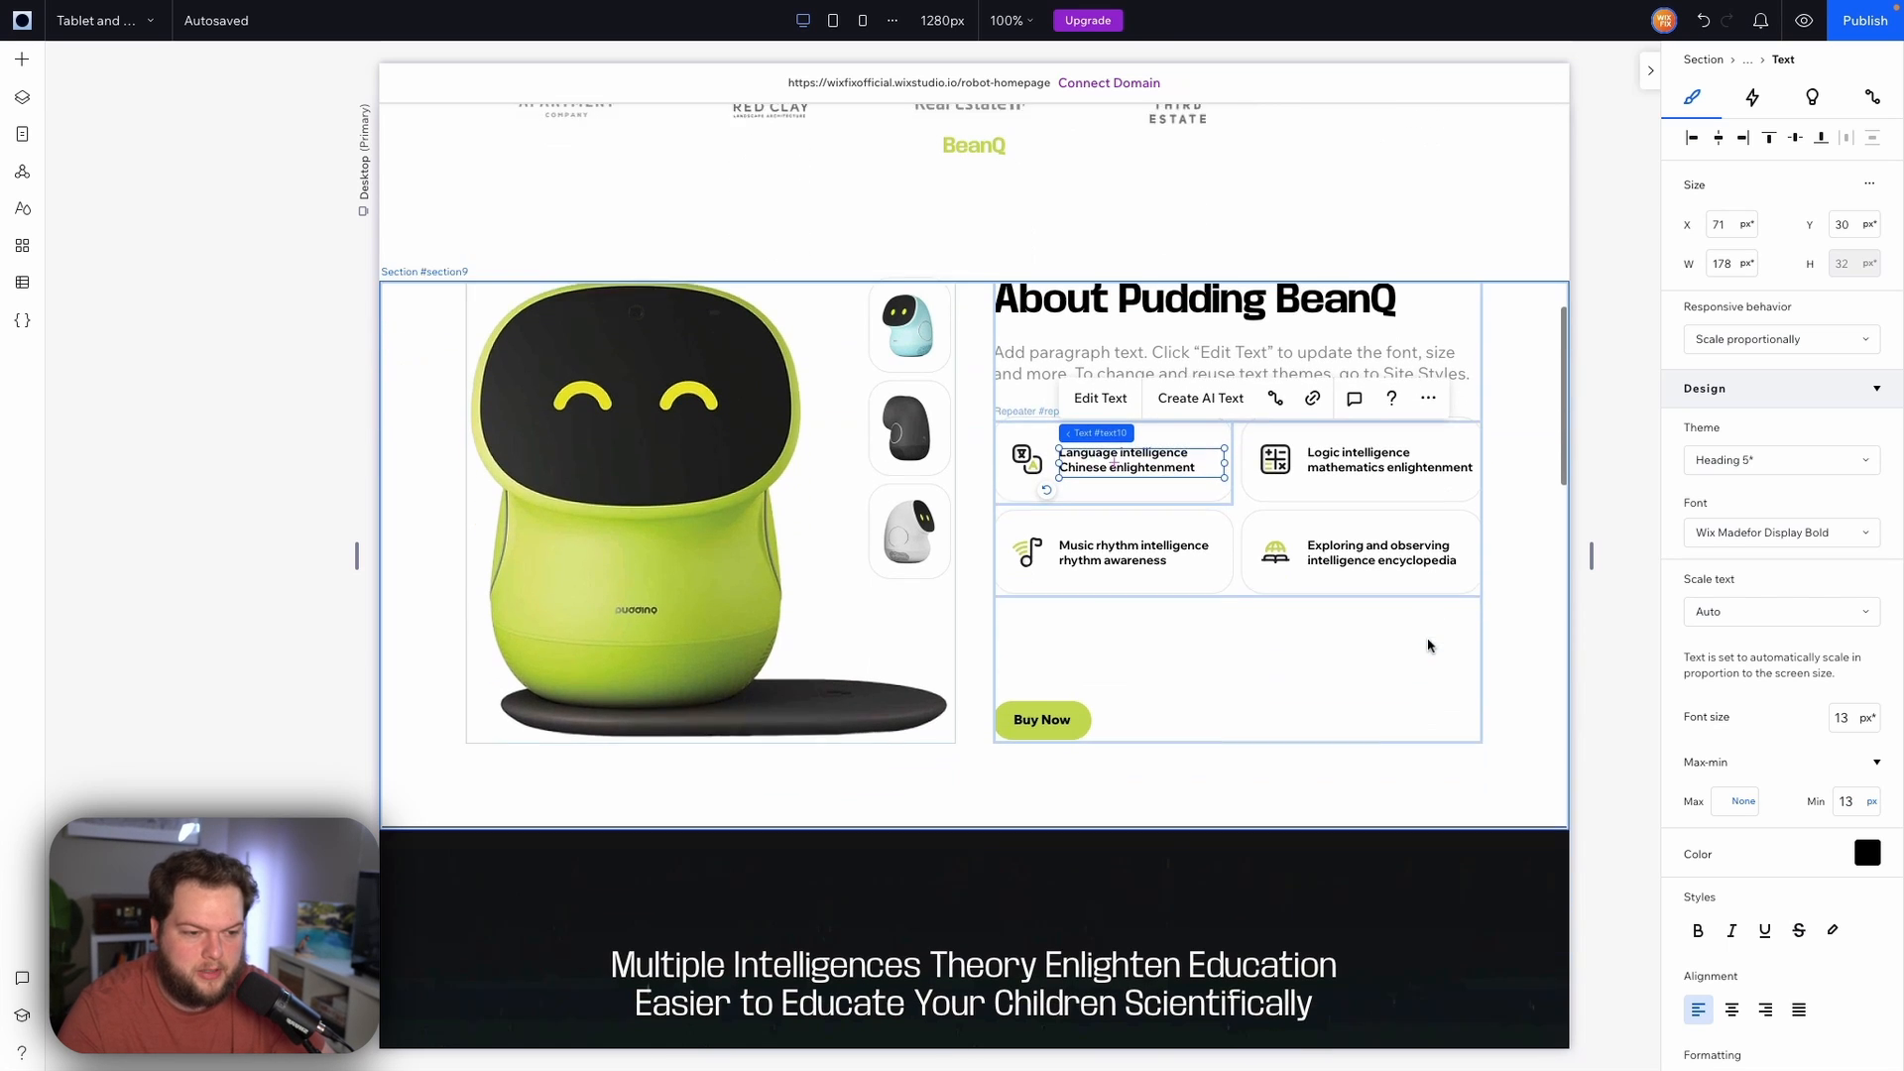
{"action": "left_click", "coordinate": [1353, 437]}
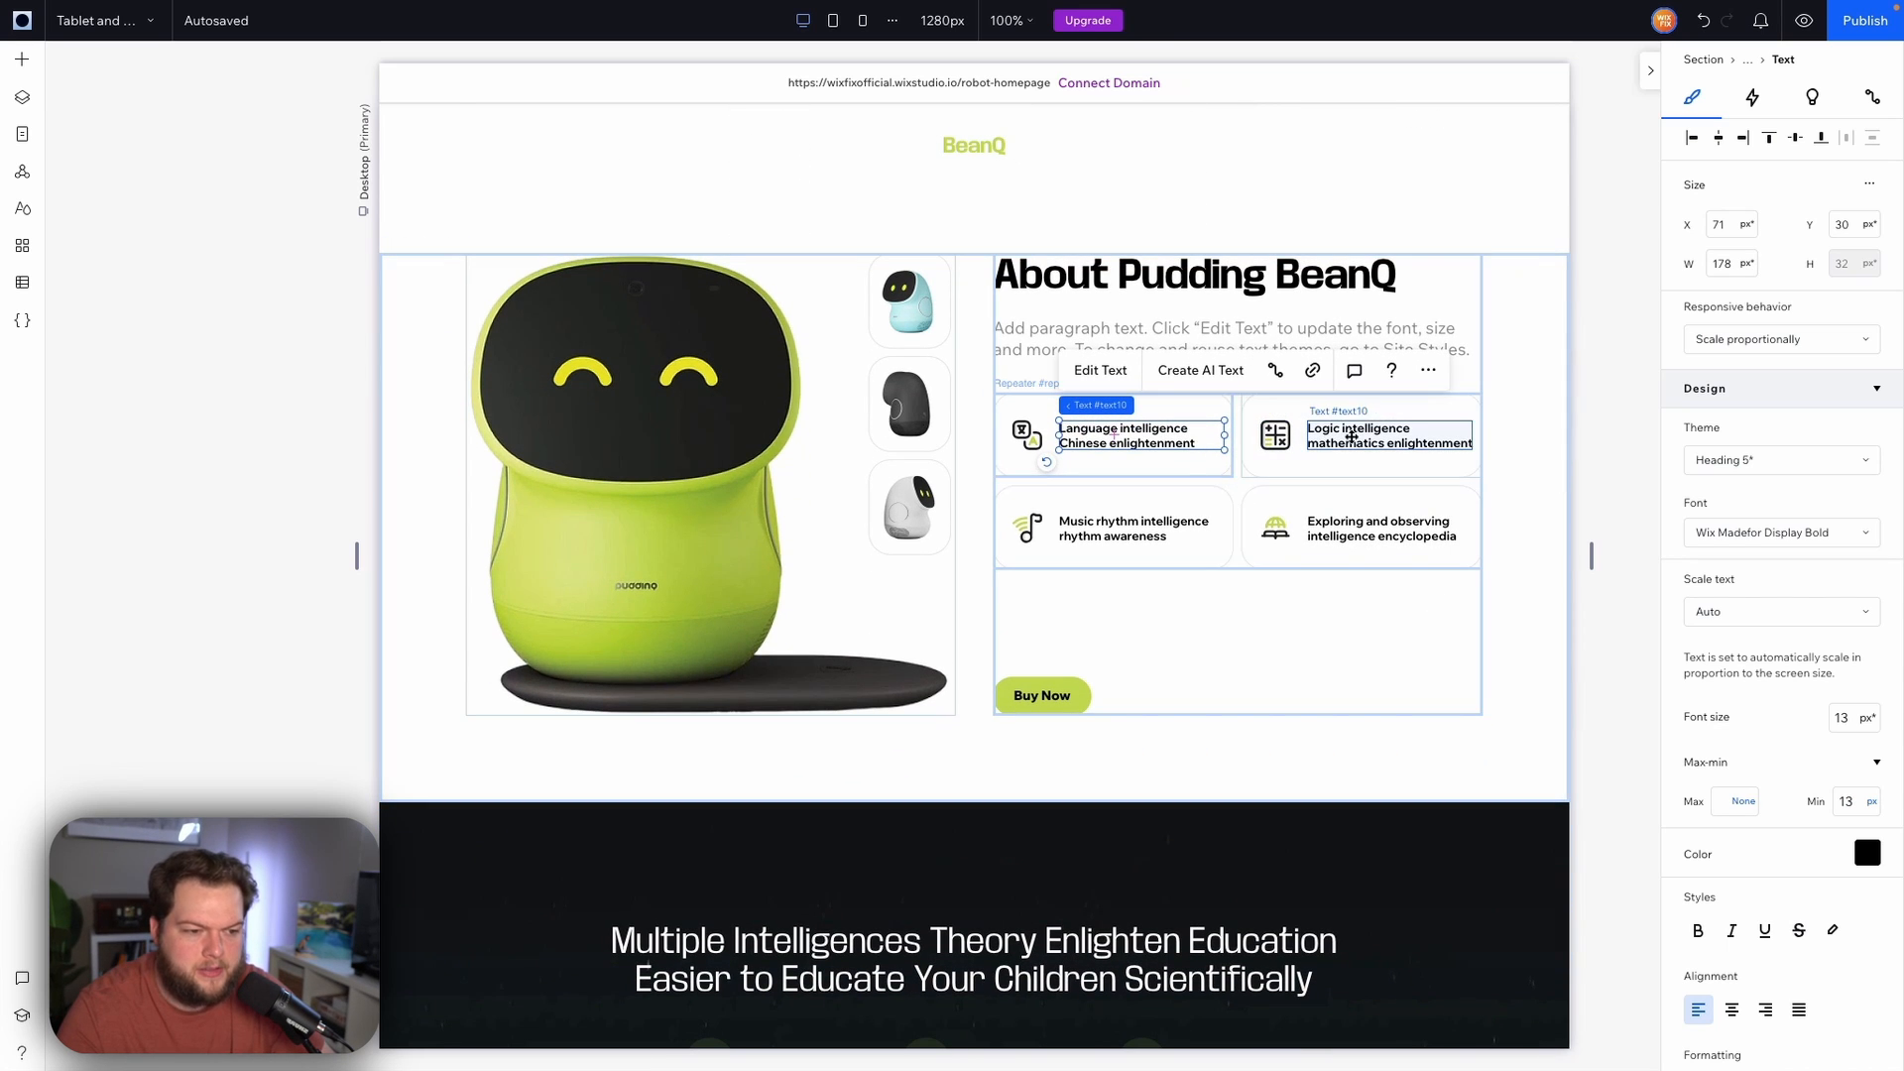
{"action": "left_click", "coordinate": [1300, 526]}
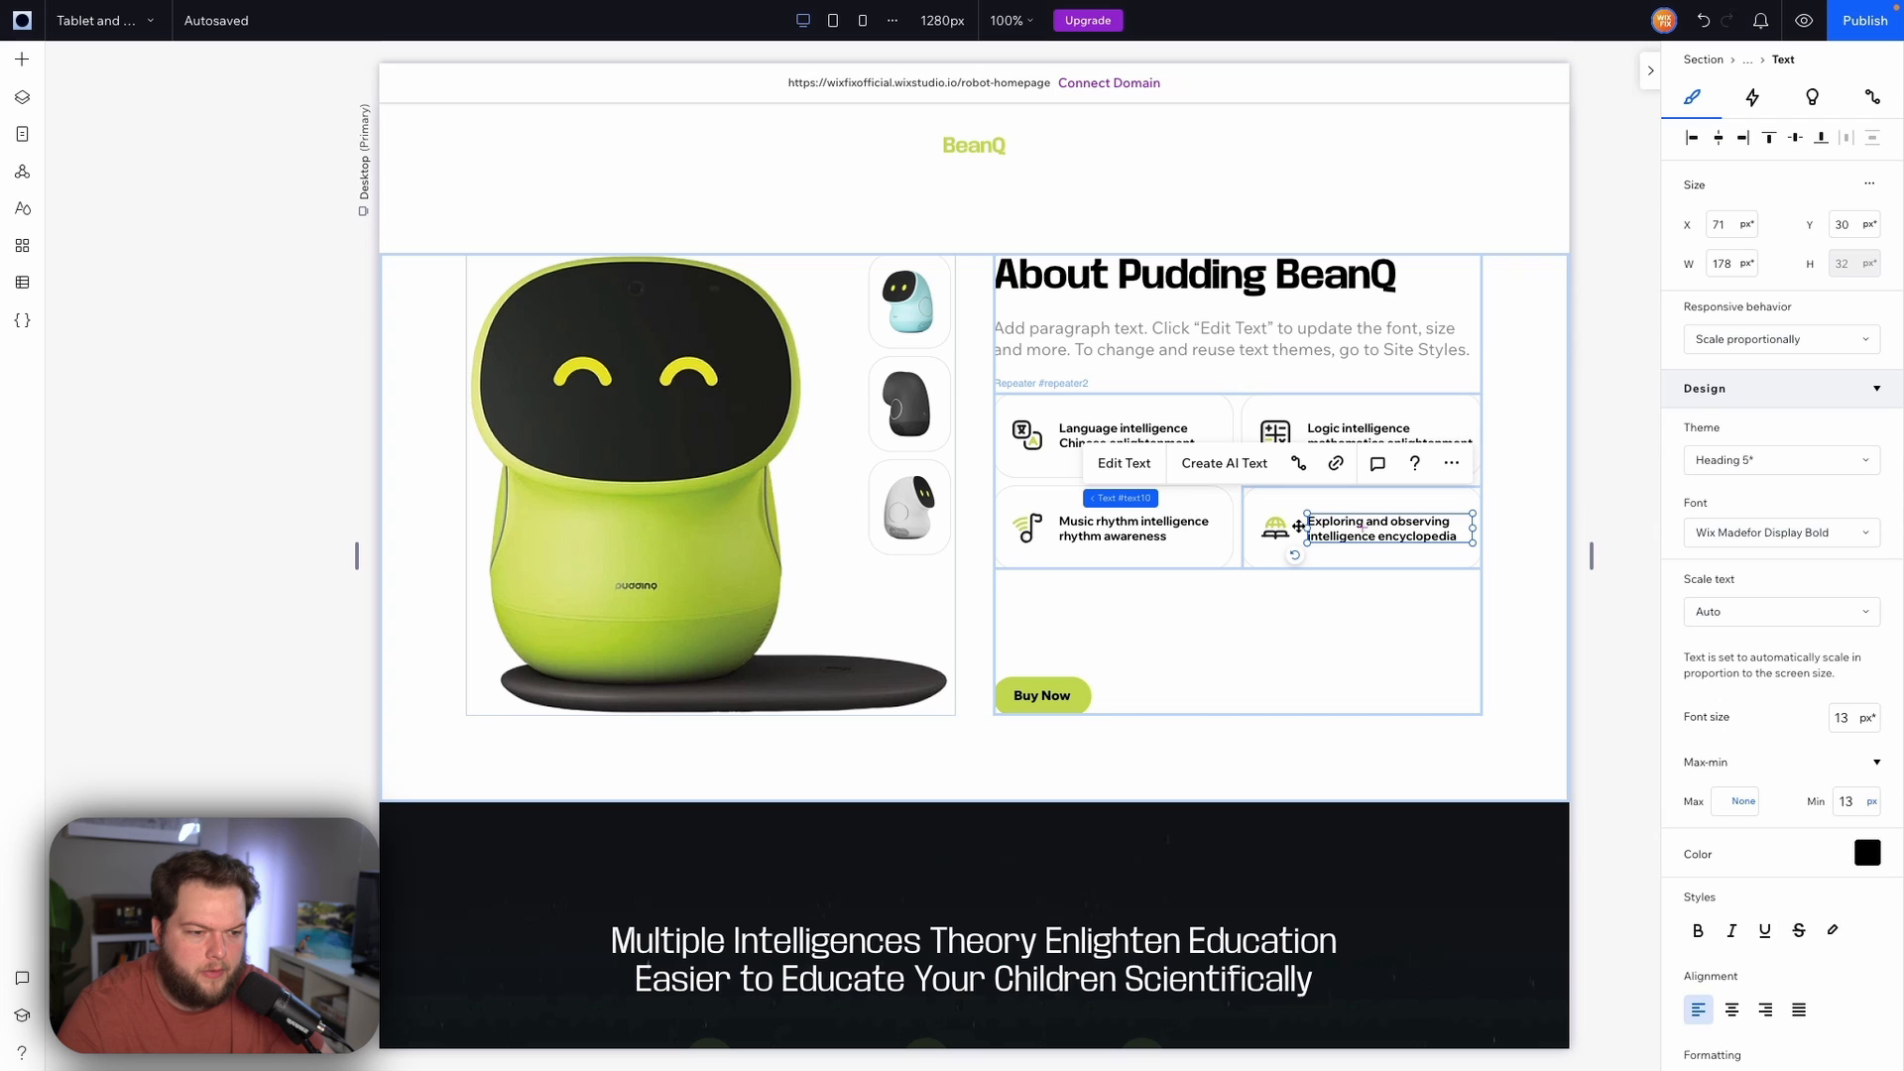
{"action": "left_click", "coordinate": [1130, 525]}
Set the minimum font size of the Multiple Intelligences Theory heading to 24 px
{"action": "scroll", "coordinate": [1311, 586], "scroll_direction": "down", "scroll_amount": 1}
{"action": "scroll", "coordinate": [1311, 585], "scroll_direction": "down", "scroll_amount": 5}
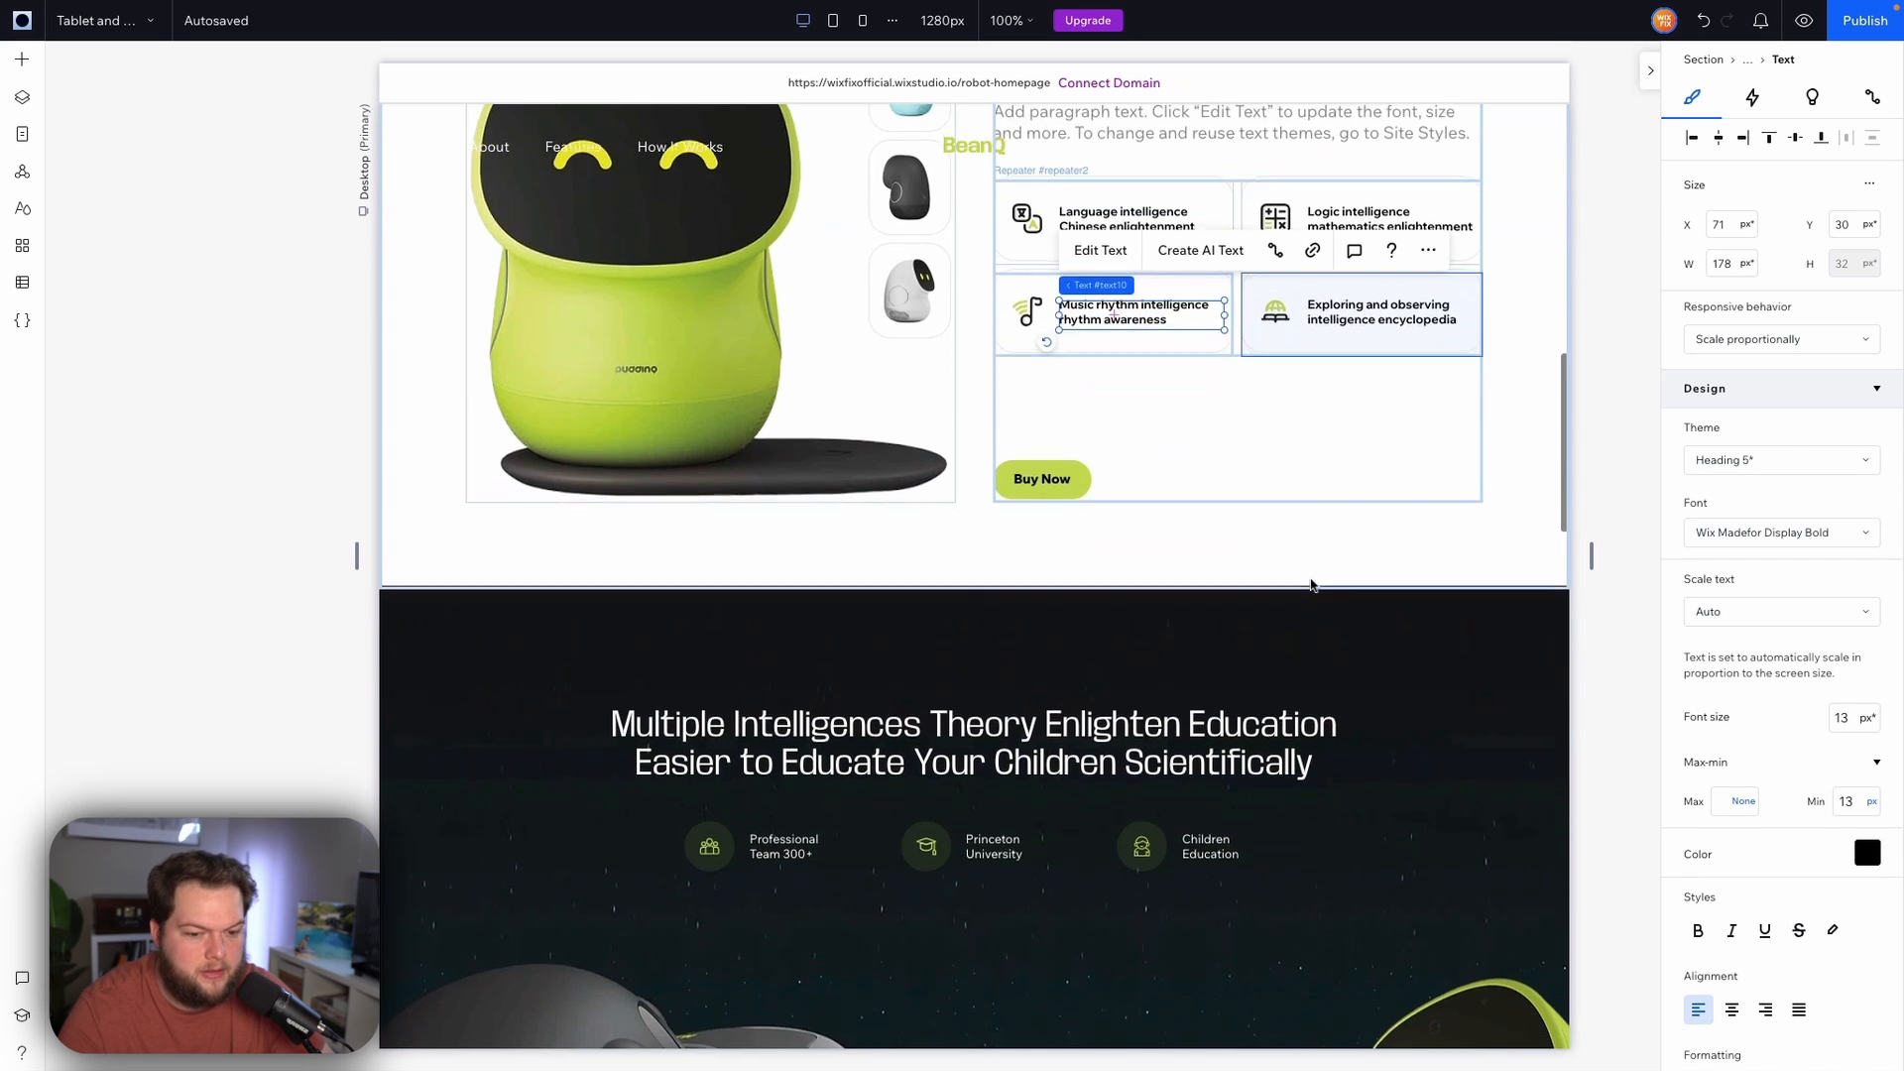
{"action": "left_click", "coordinate": [1289, 416]}
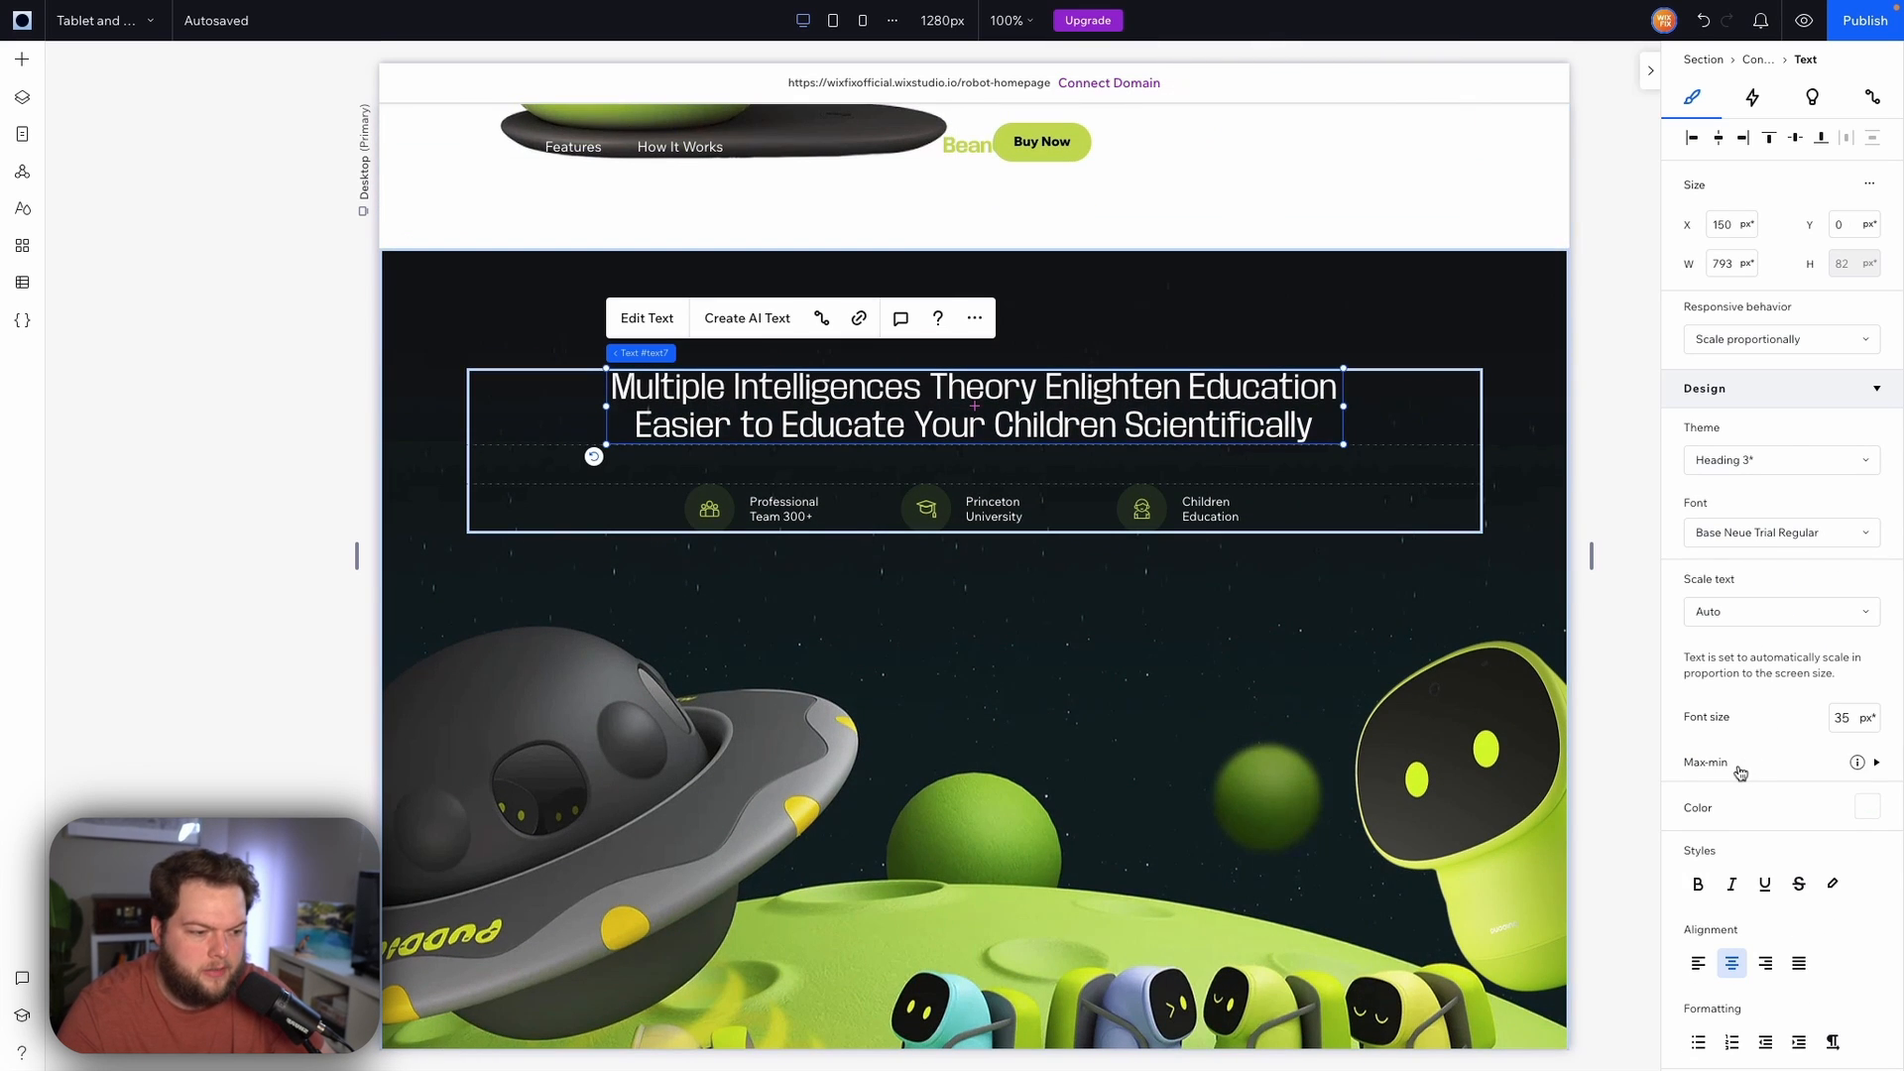
{"action": "left_click", "coordinate": [1737, 768]}
{"action": "left_click", "coordinate": [1850, 805]}
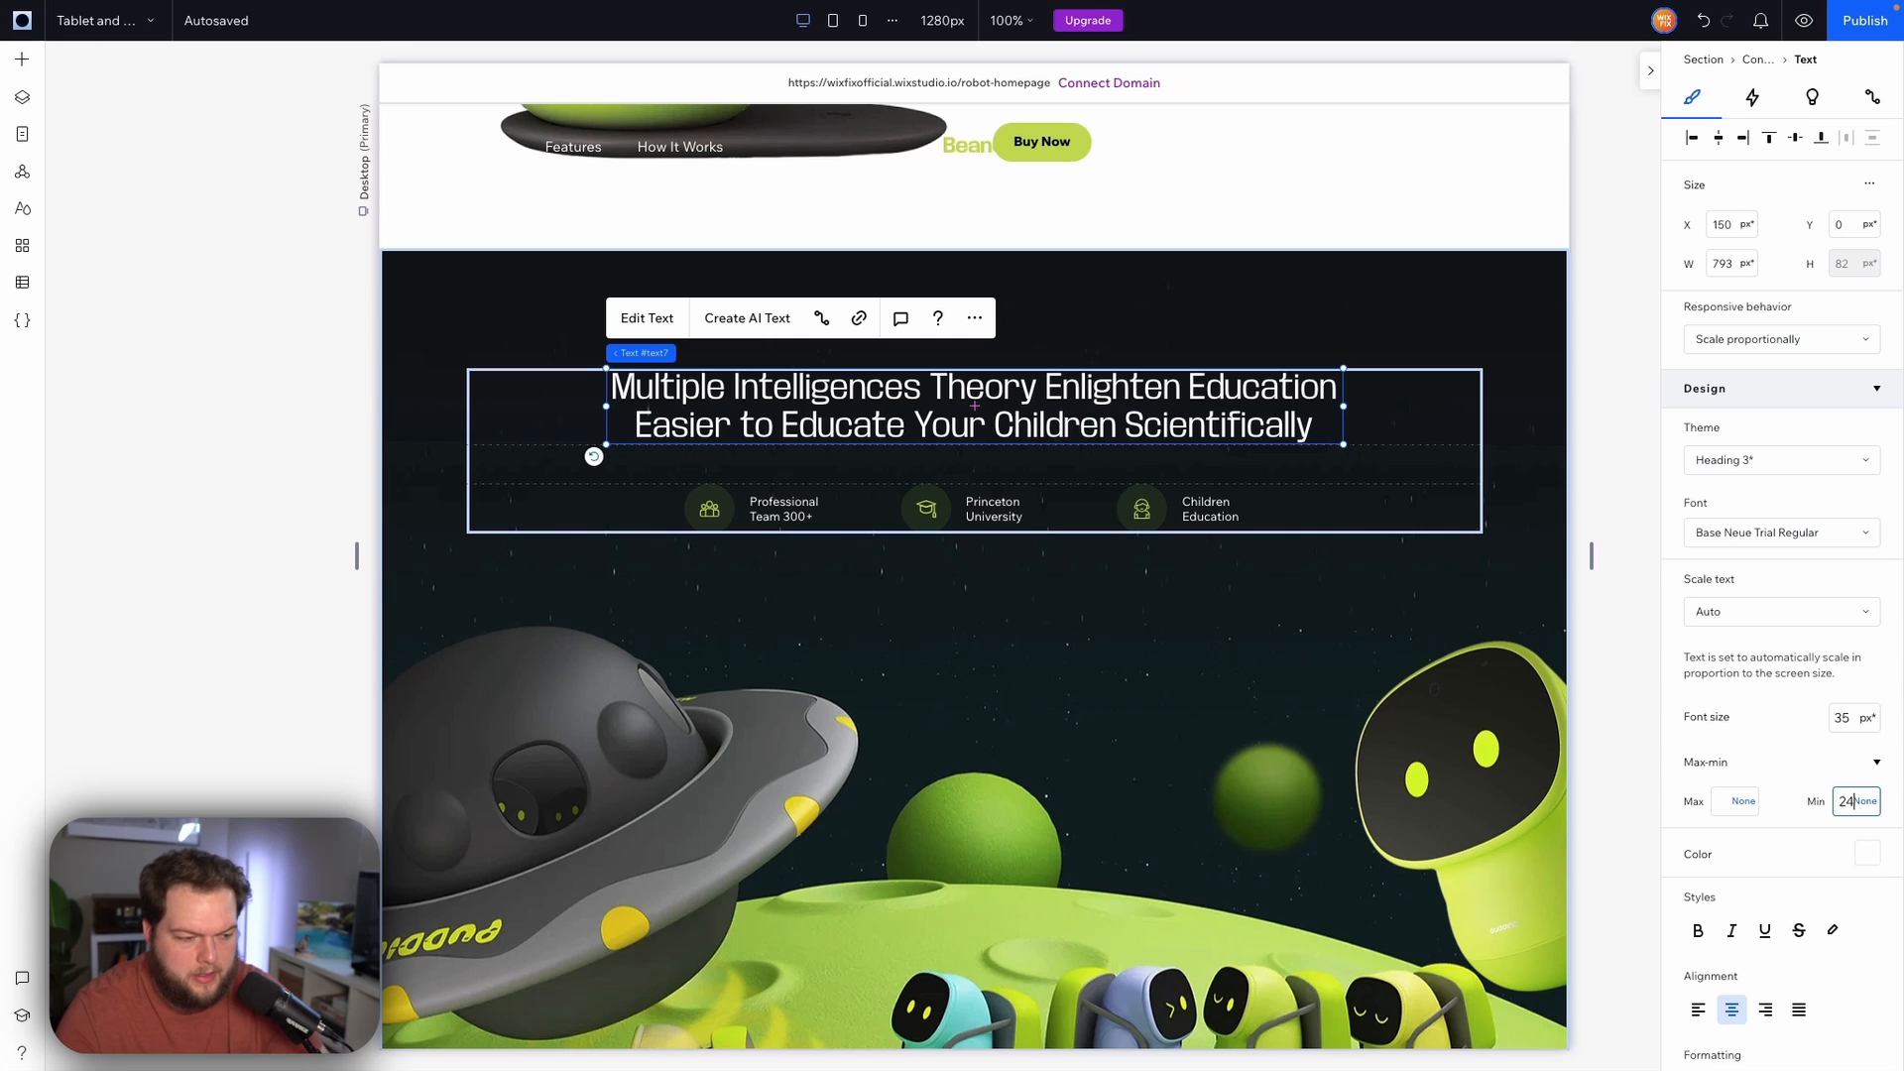
{"action": "type", "text": "24"}
{"action": "key", "text": "Return"}
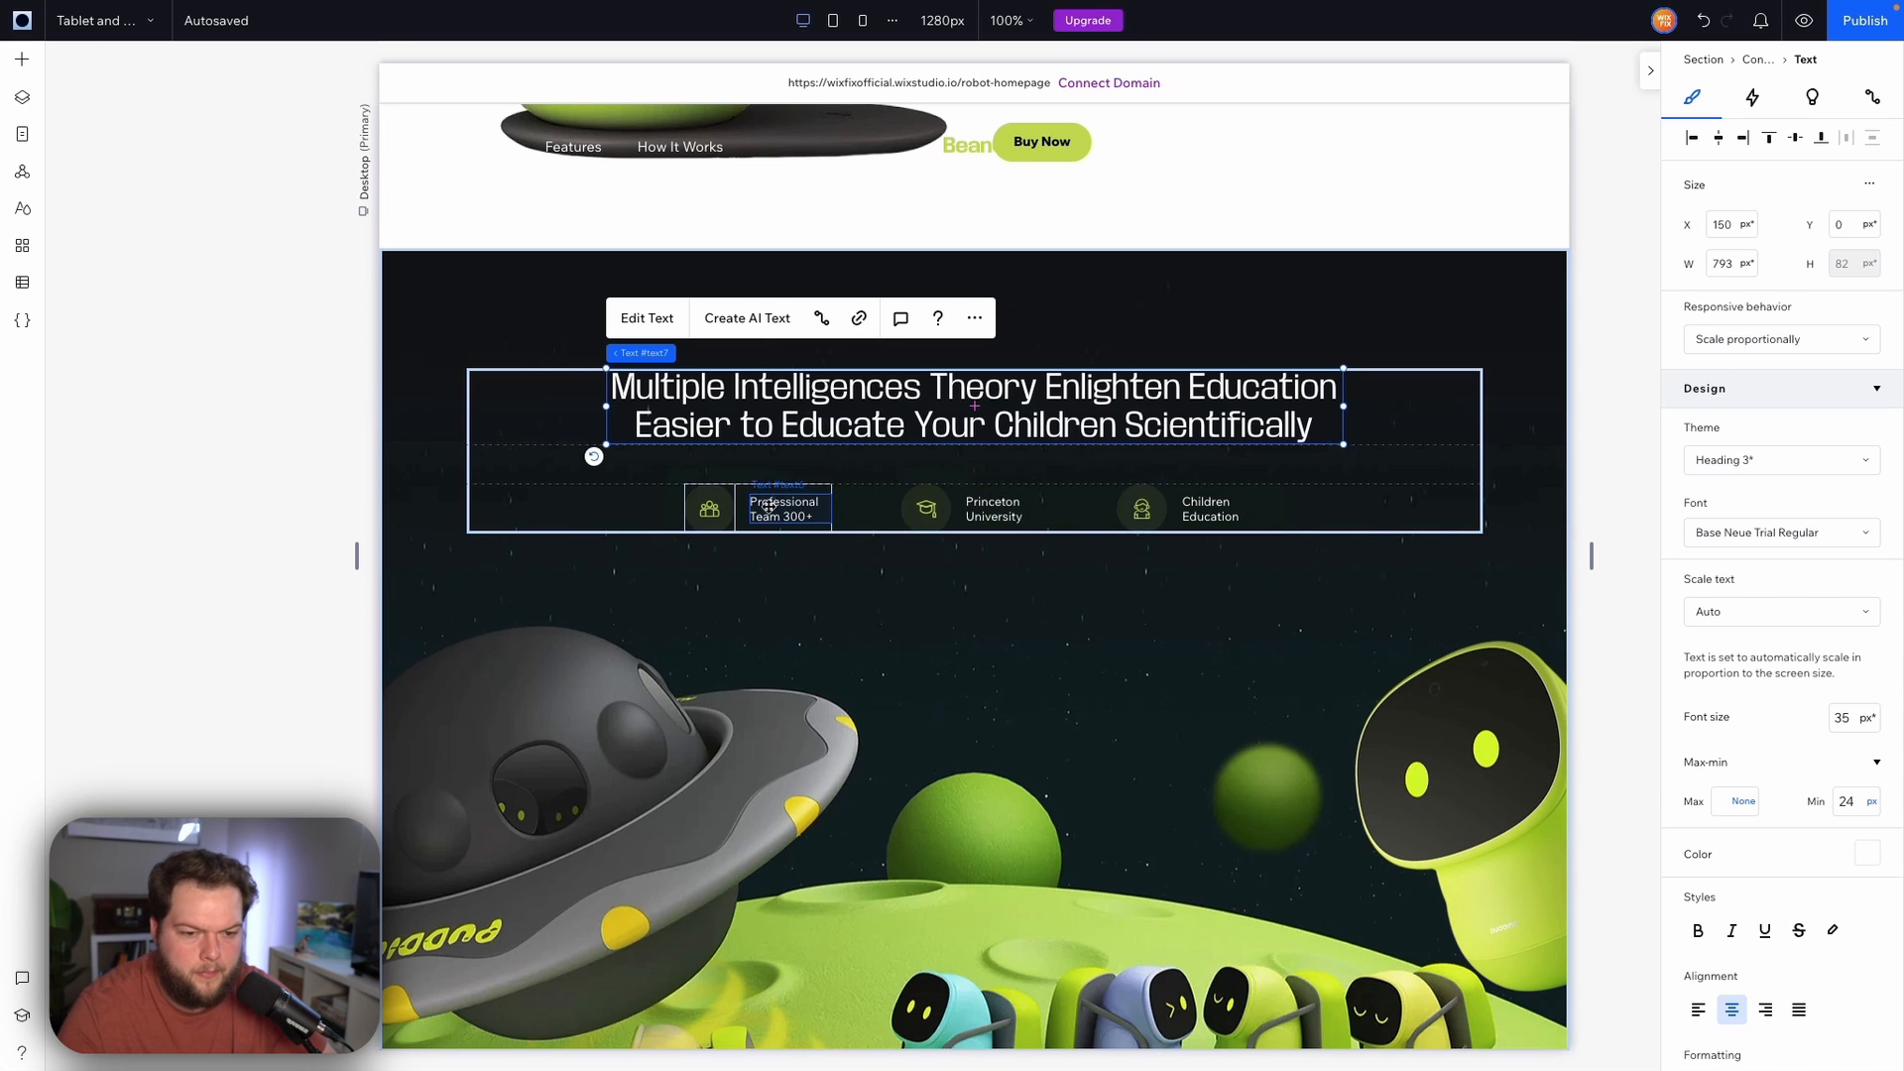
Set the minimum font size of the Professional Team 300+ text to 13 px
{"action": "left_click", "coordinate": [769, 506]}
{"action": "left_click", "coordinate": [770, 506]}
{"action": "left_click", "coordinate": [1749, 720]}
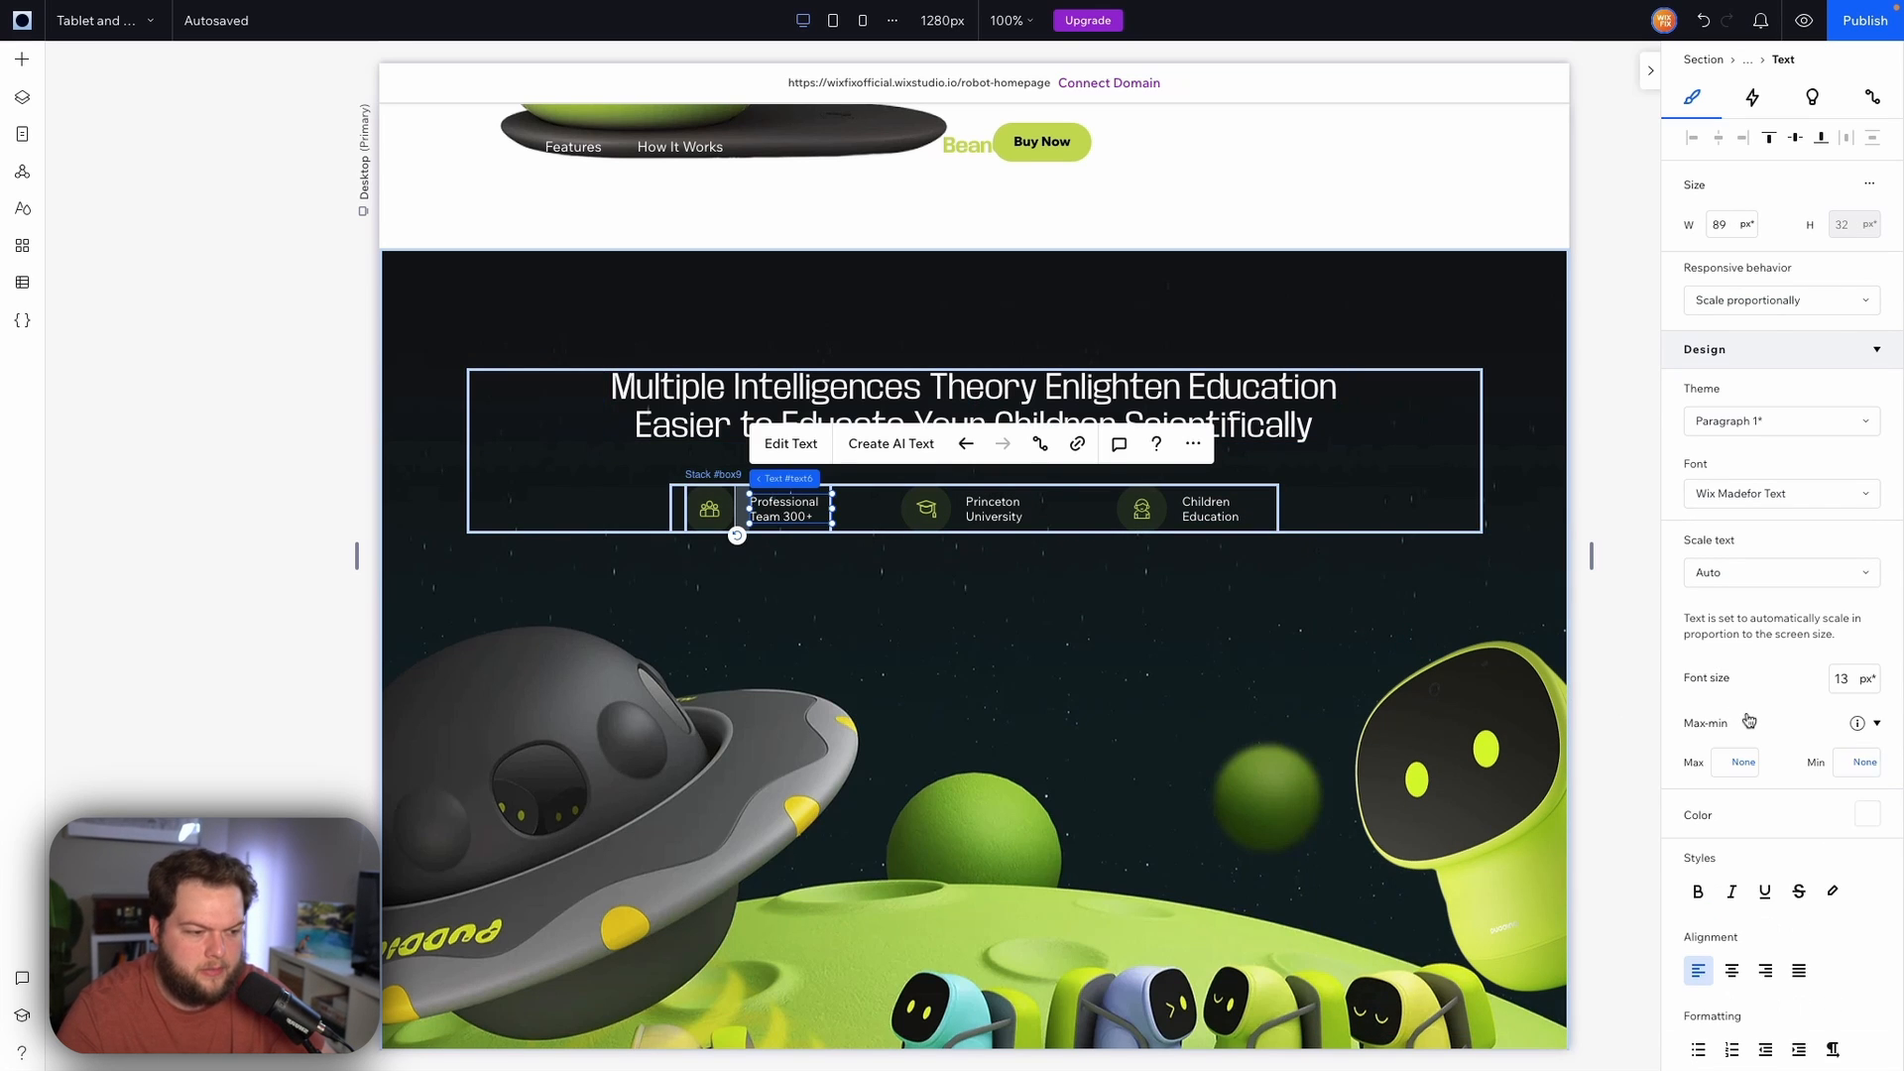
{"action": "left_click", "coordinate": [1841, 761]}
{"action": "type", "text": "13"}
{"action": "key", "text": "Return"}
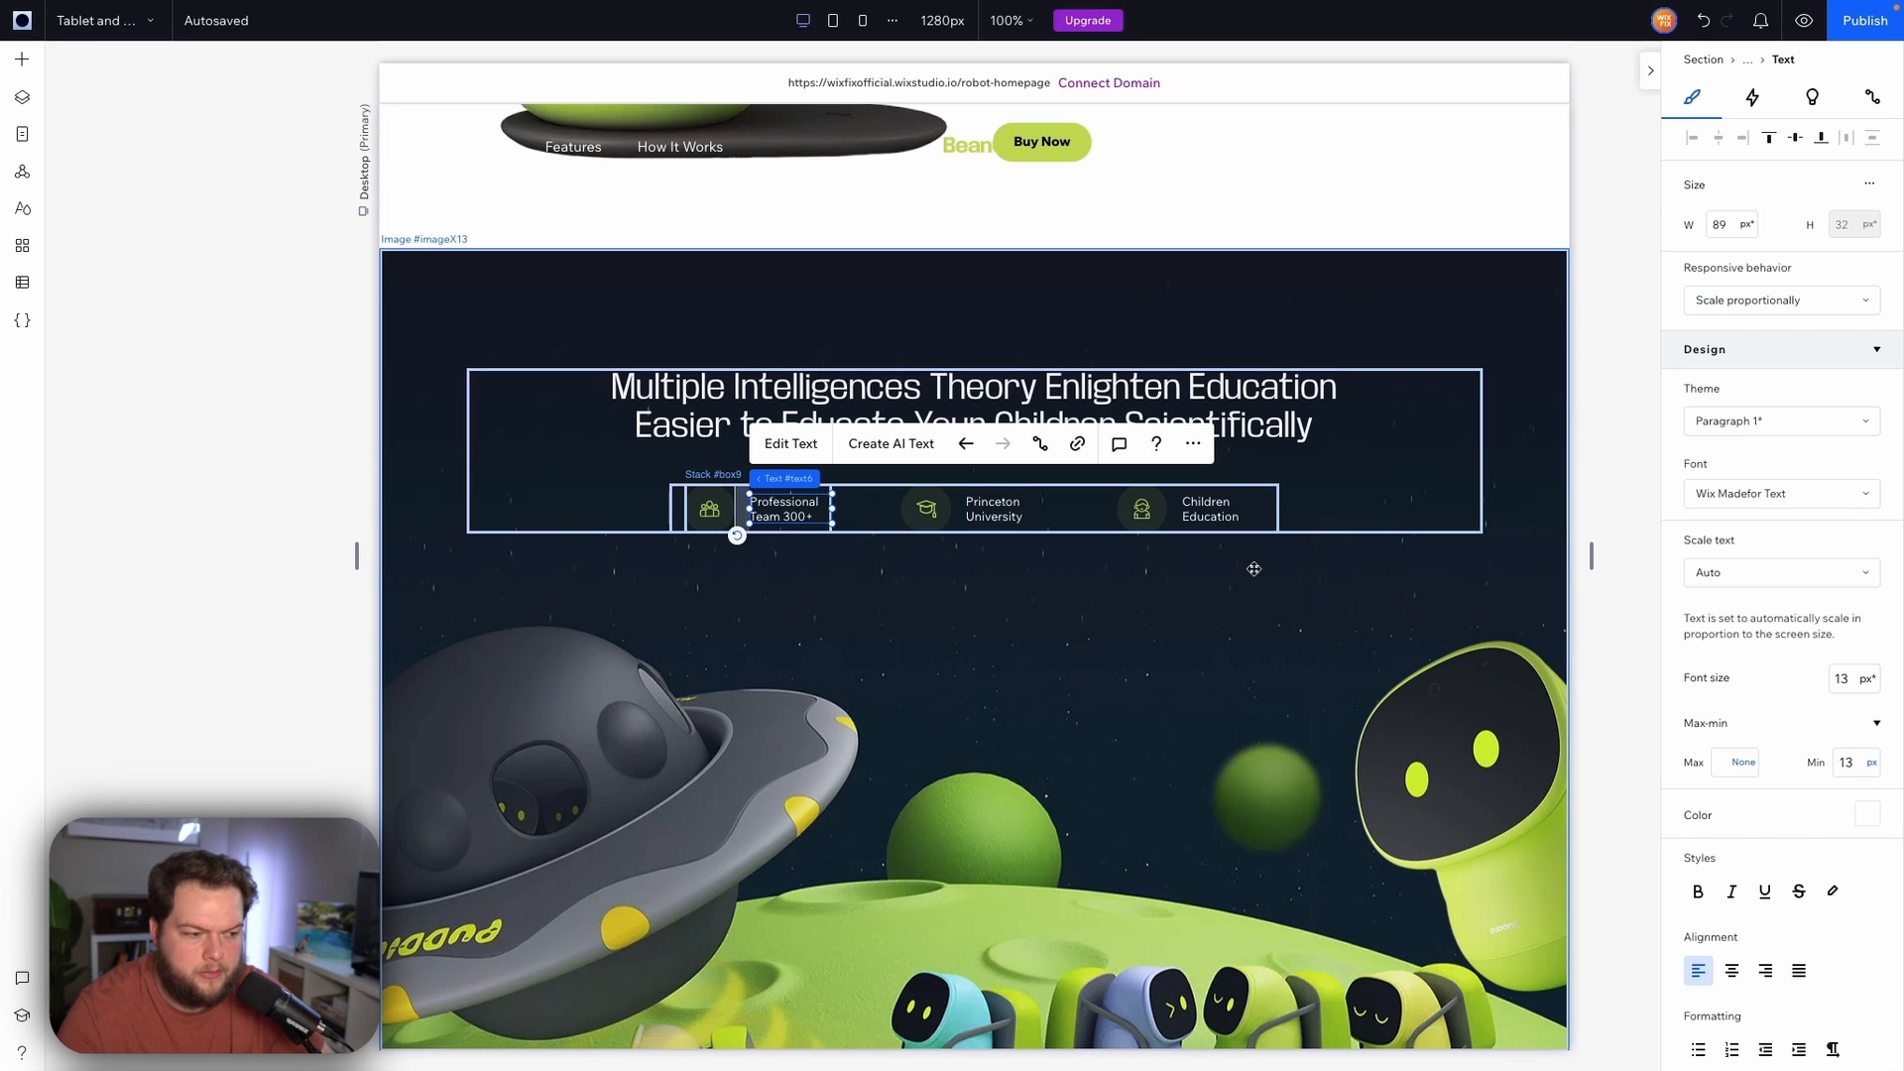
Set the minimum font size of the Cute & Lively BeanQ Robot heading to 32 px
{"action": "scroll", "coordinate": [1254, 568], "scroll_direction": "down", "scroll_amount": 10}
{"action": "left_click", "coordinate": [1254, 568]}
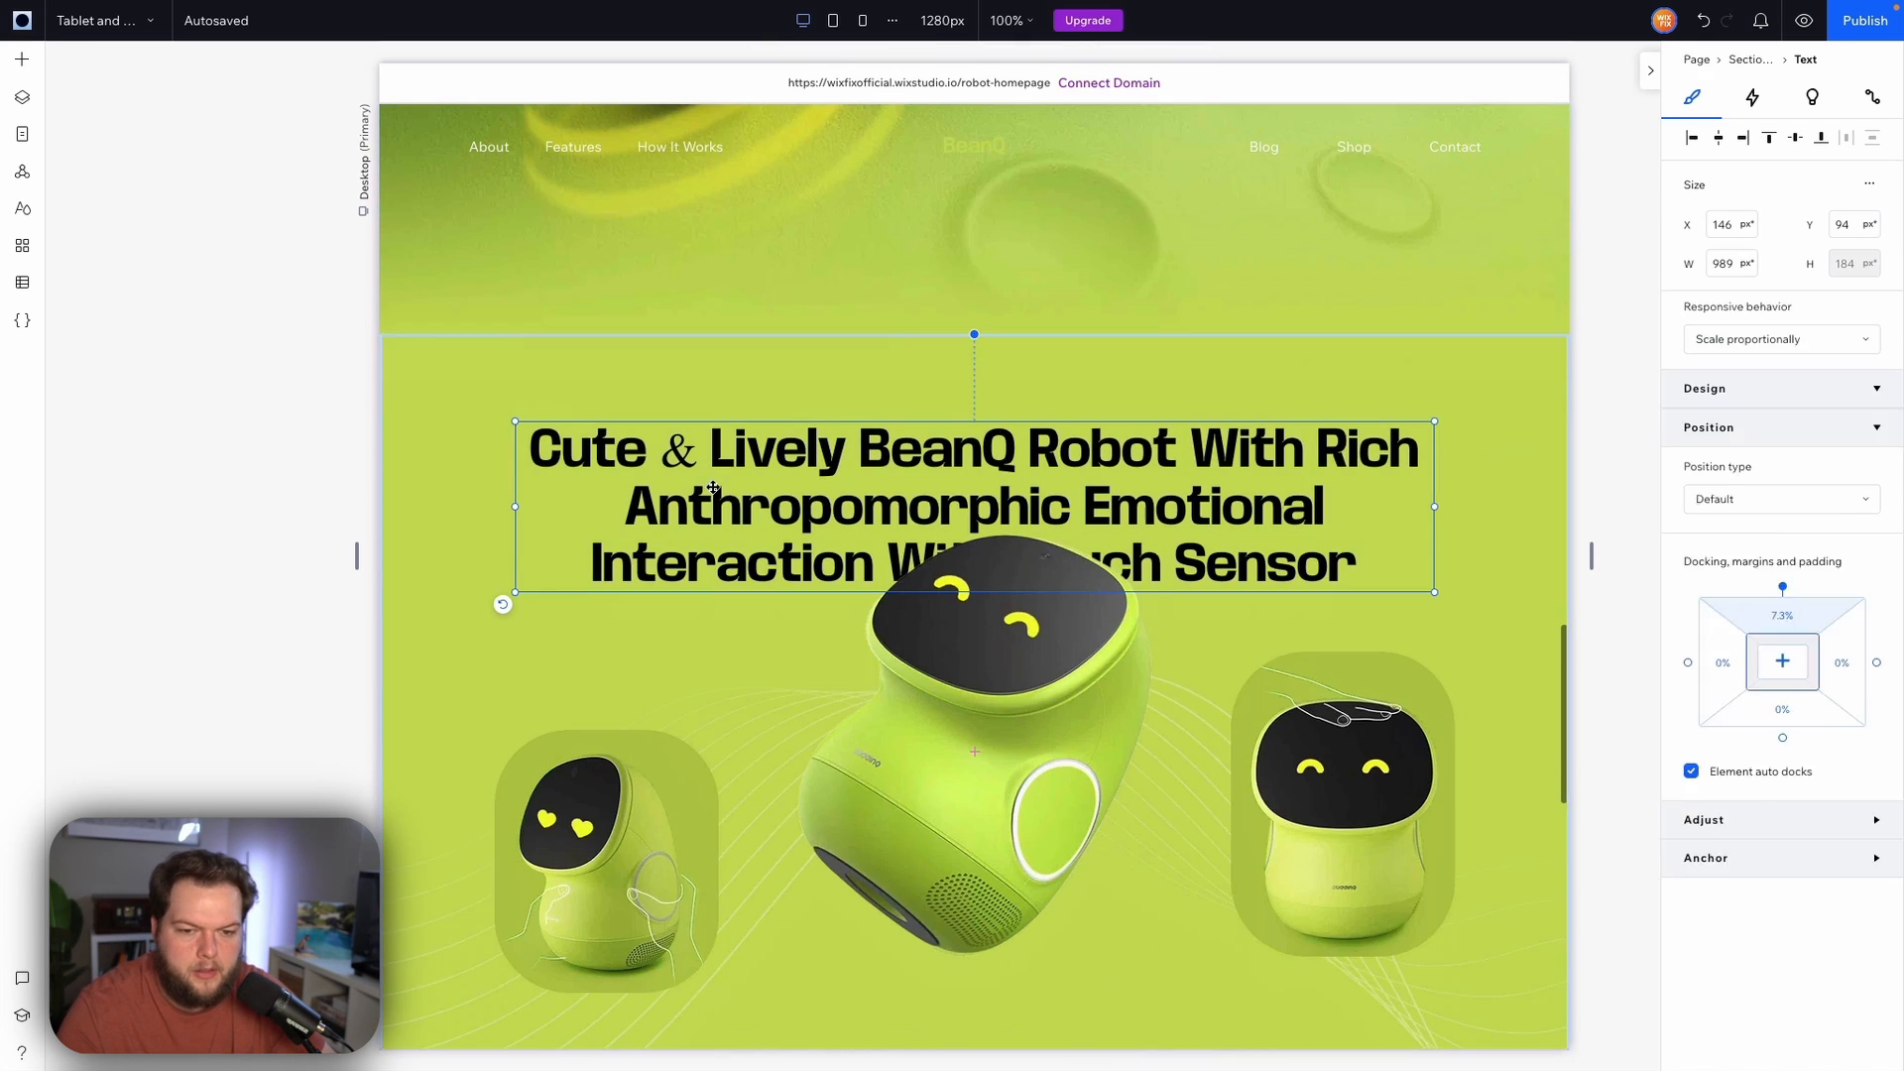
{"action": "left_click", "coordinate": [1797, 774]}
{"action": "left_click", "coordinate": [1847, 802]}
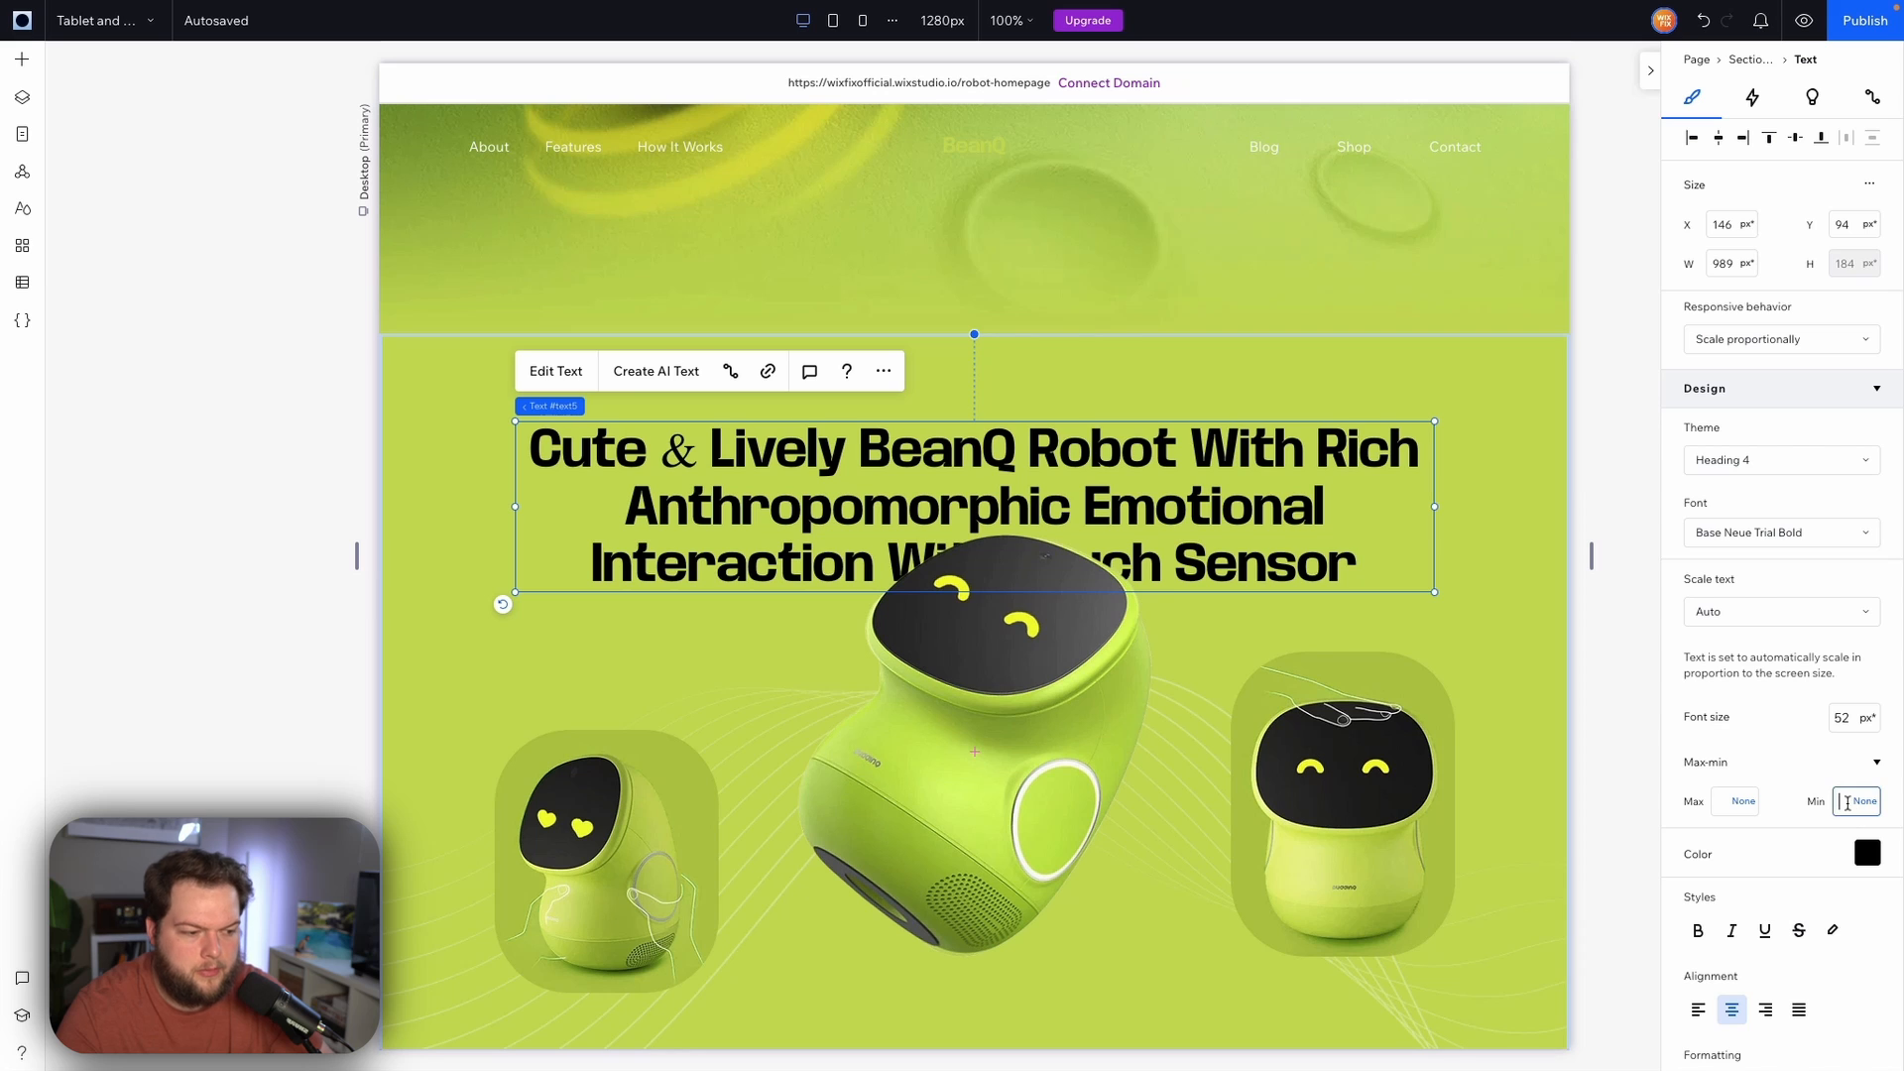
{"action": "type", "text": "32"}
{"action": "key", "text": "Return"}
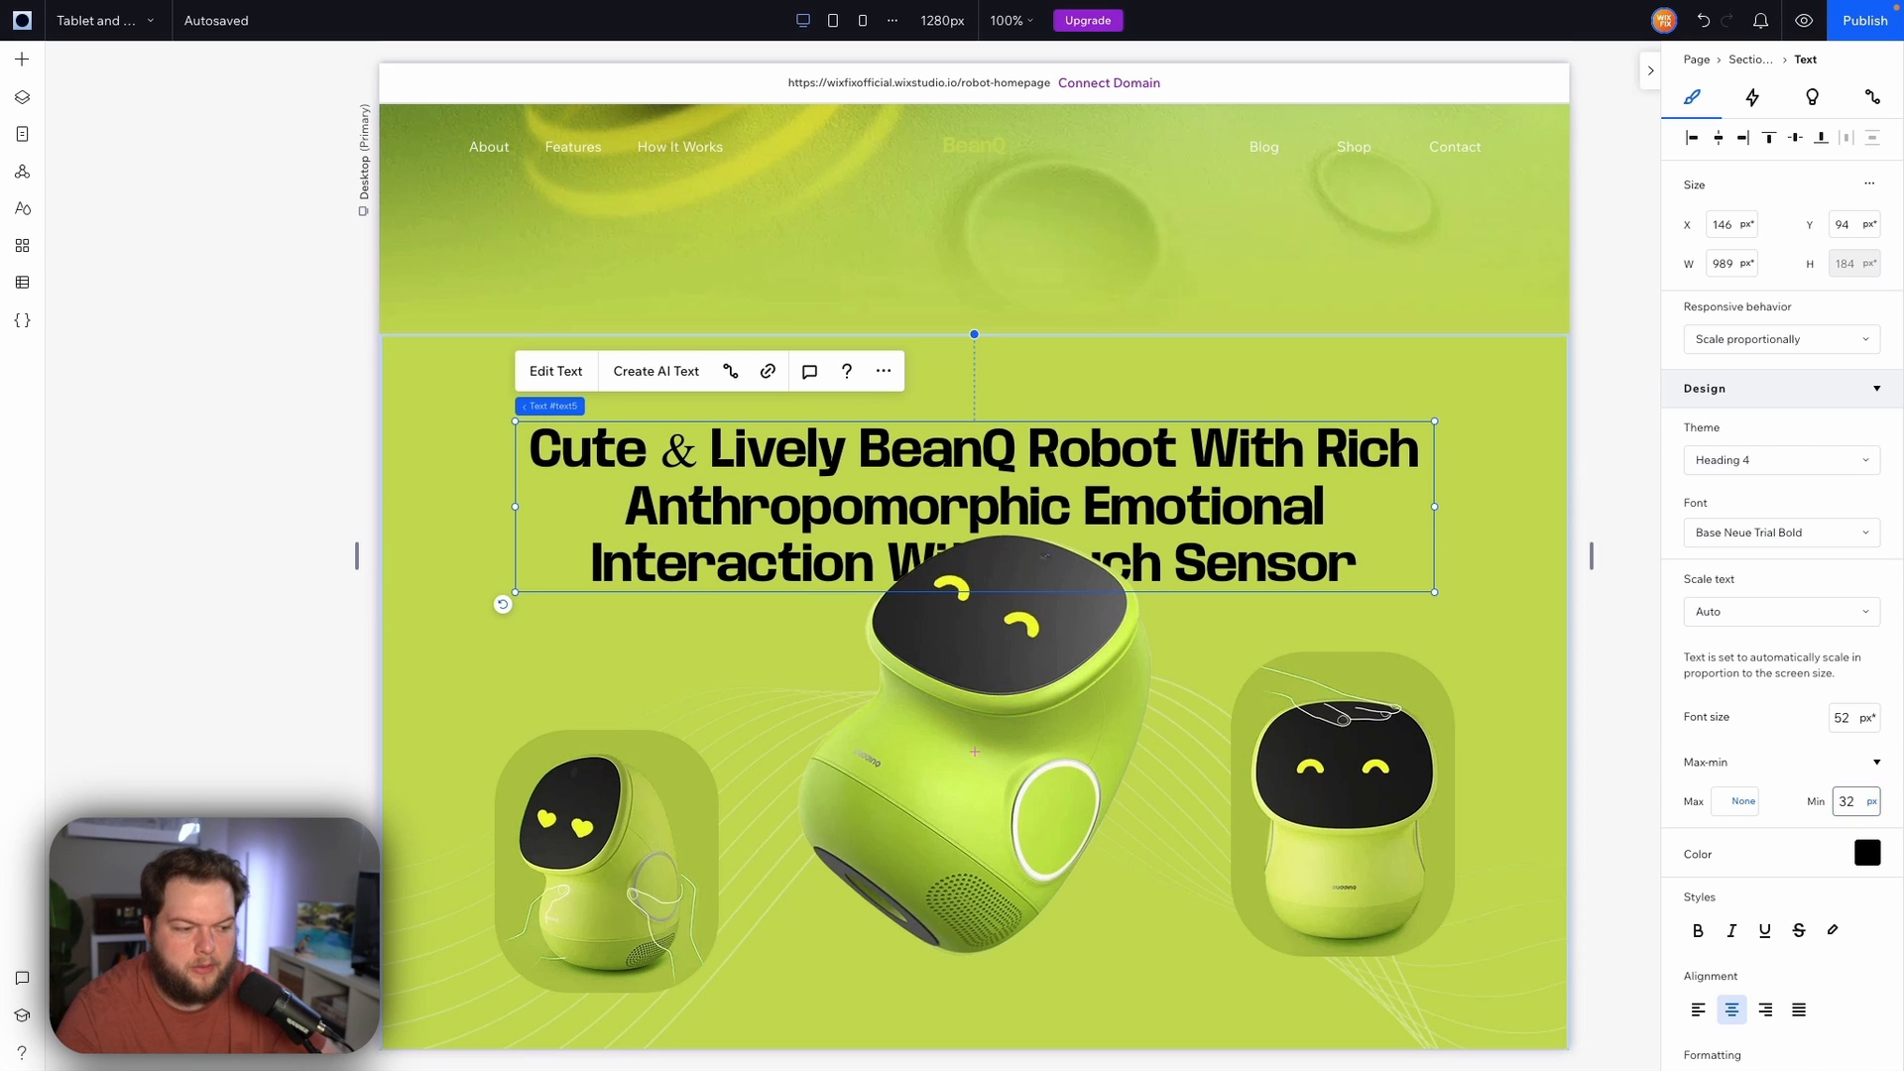
Set the minimum font size of the Our Customer Shared Moments heading to 24 px
{"action": "scroll", "coordinate": [1473, 547], "scroll_direction": "down", "scroll_amount": 5}
{"action": "scroll", "coordinate": [1474, 546], "scroll_direction": "down", "scroll_amount": 3}
{"action": "left_click", "coordinate": [836, 437]}
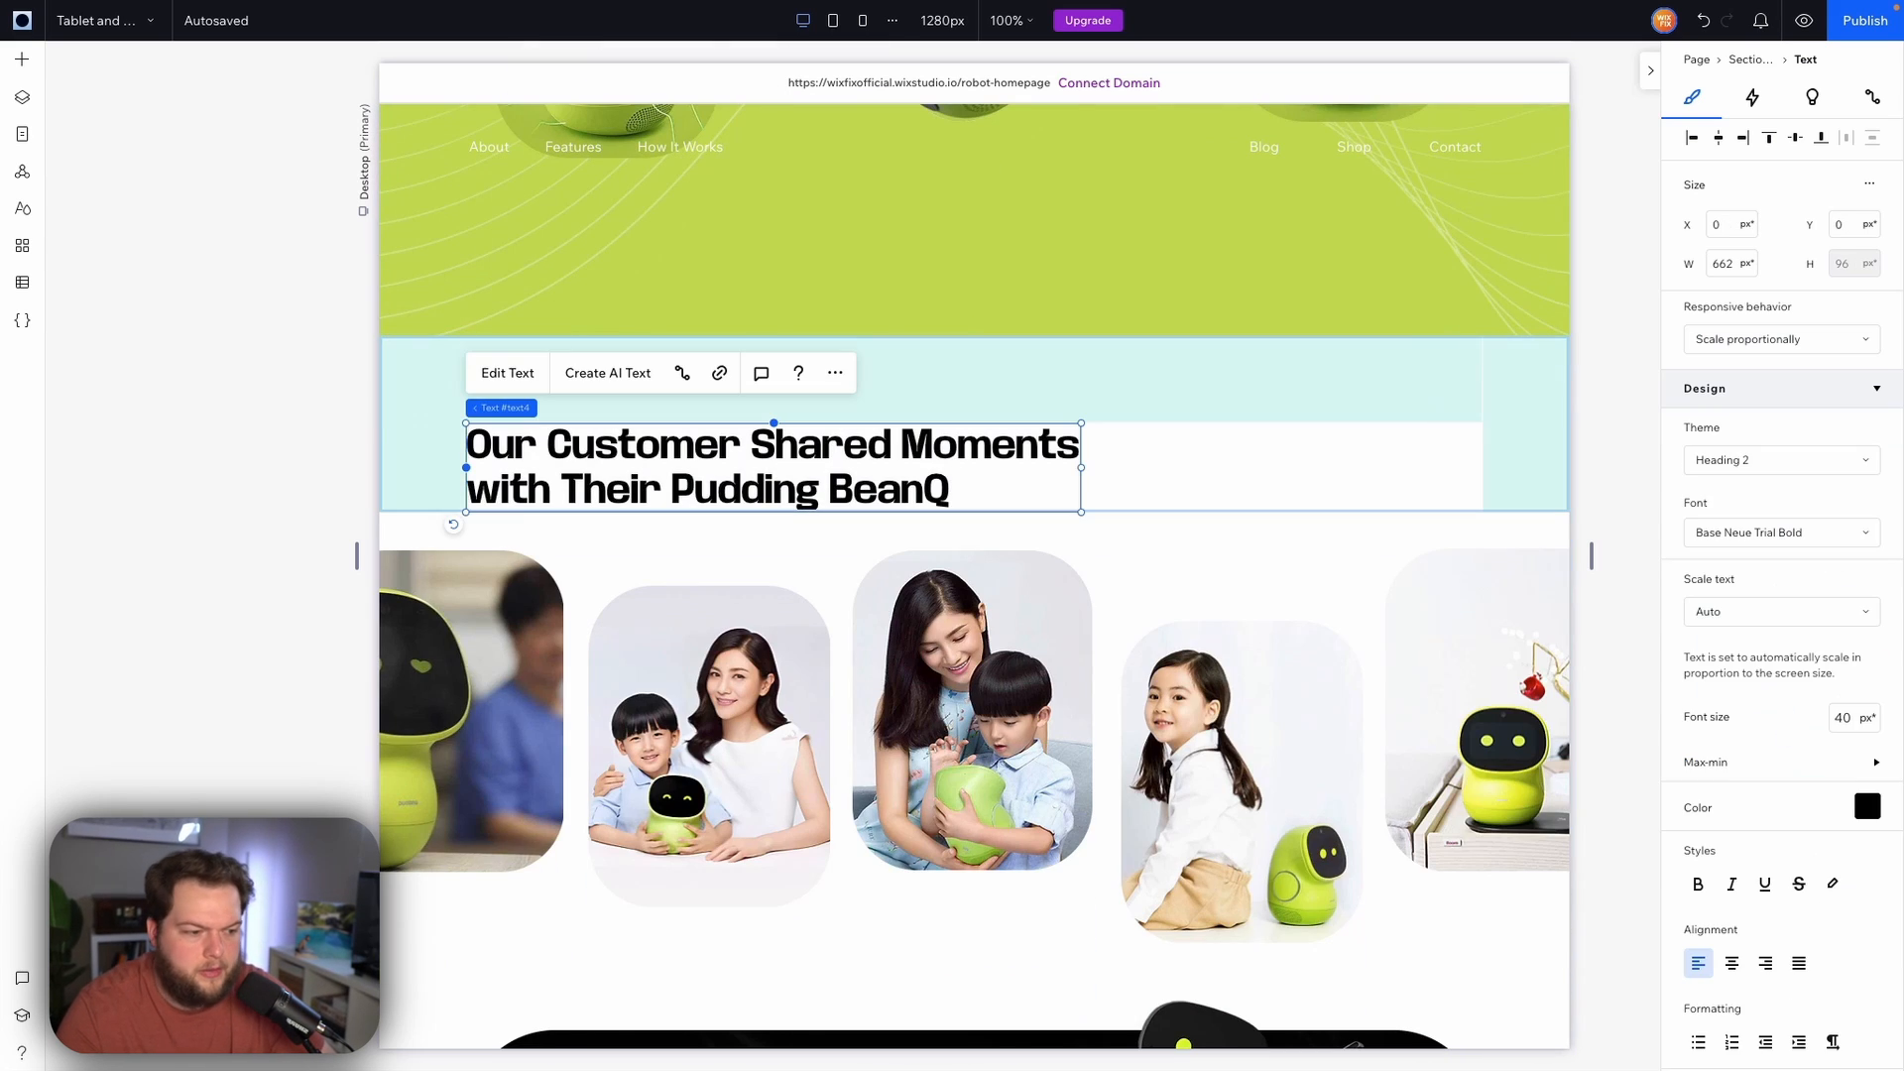
{"action": "left_click", "coordinate": [1854, 718]}
{"action": "left_click", "coordinate": [1809, 772]}
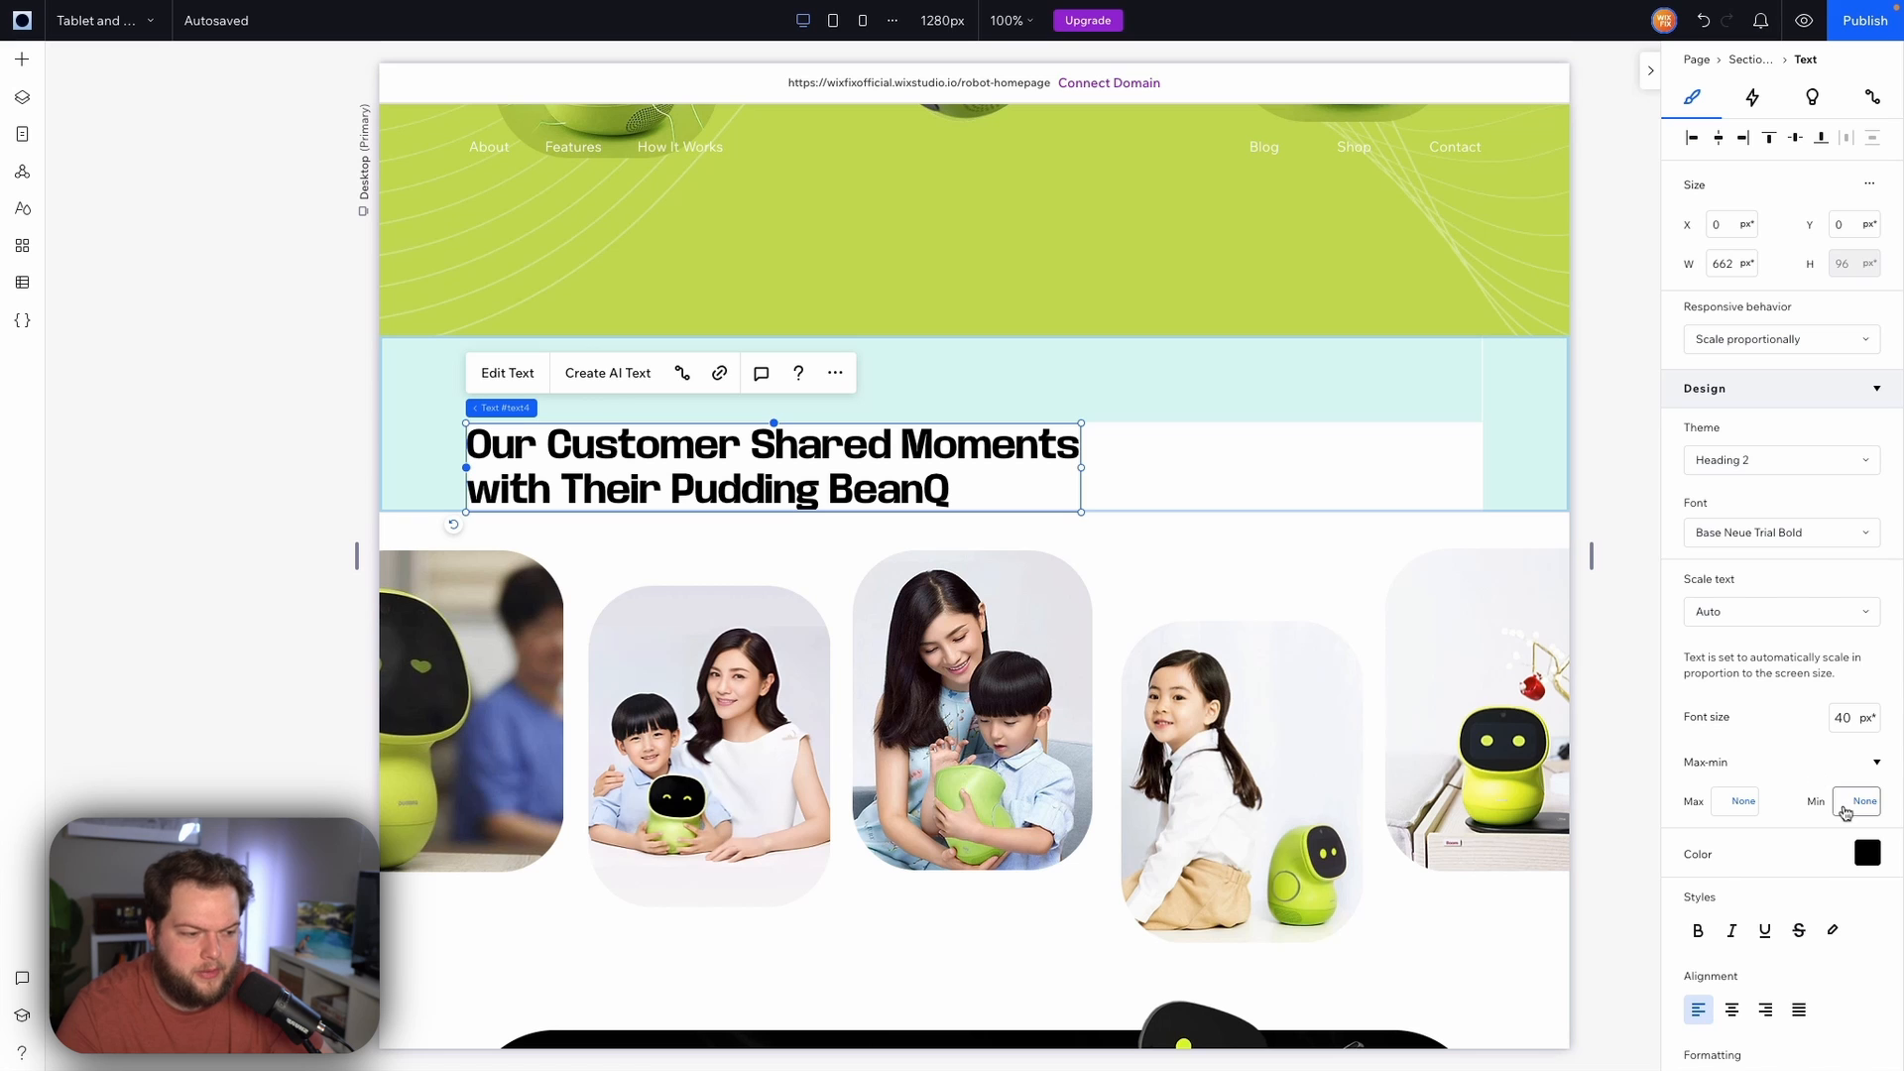
{"action": "left_click", "coordinate": [1844, 804]}
{"action": "type", "text": "24"}
{"action": "key", "text": "Return"}
Set the minimum font size of the Pudding BeanQ, The Best Educational Buddy heading to 24 px
{"action": "scroll", "coordinate": [972, 694], "scroll_direction": "down", "scroll_amount": 4}
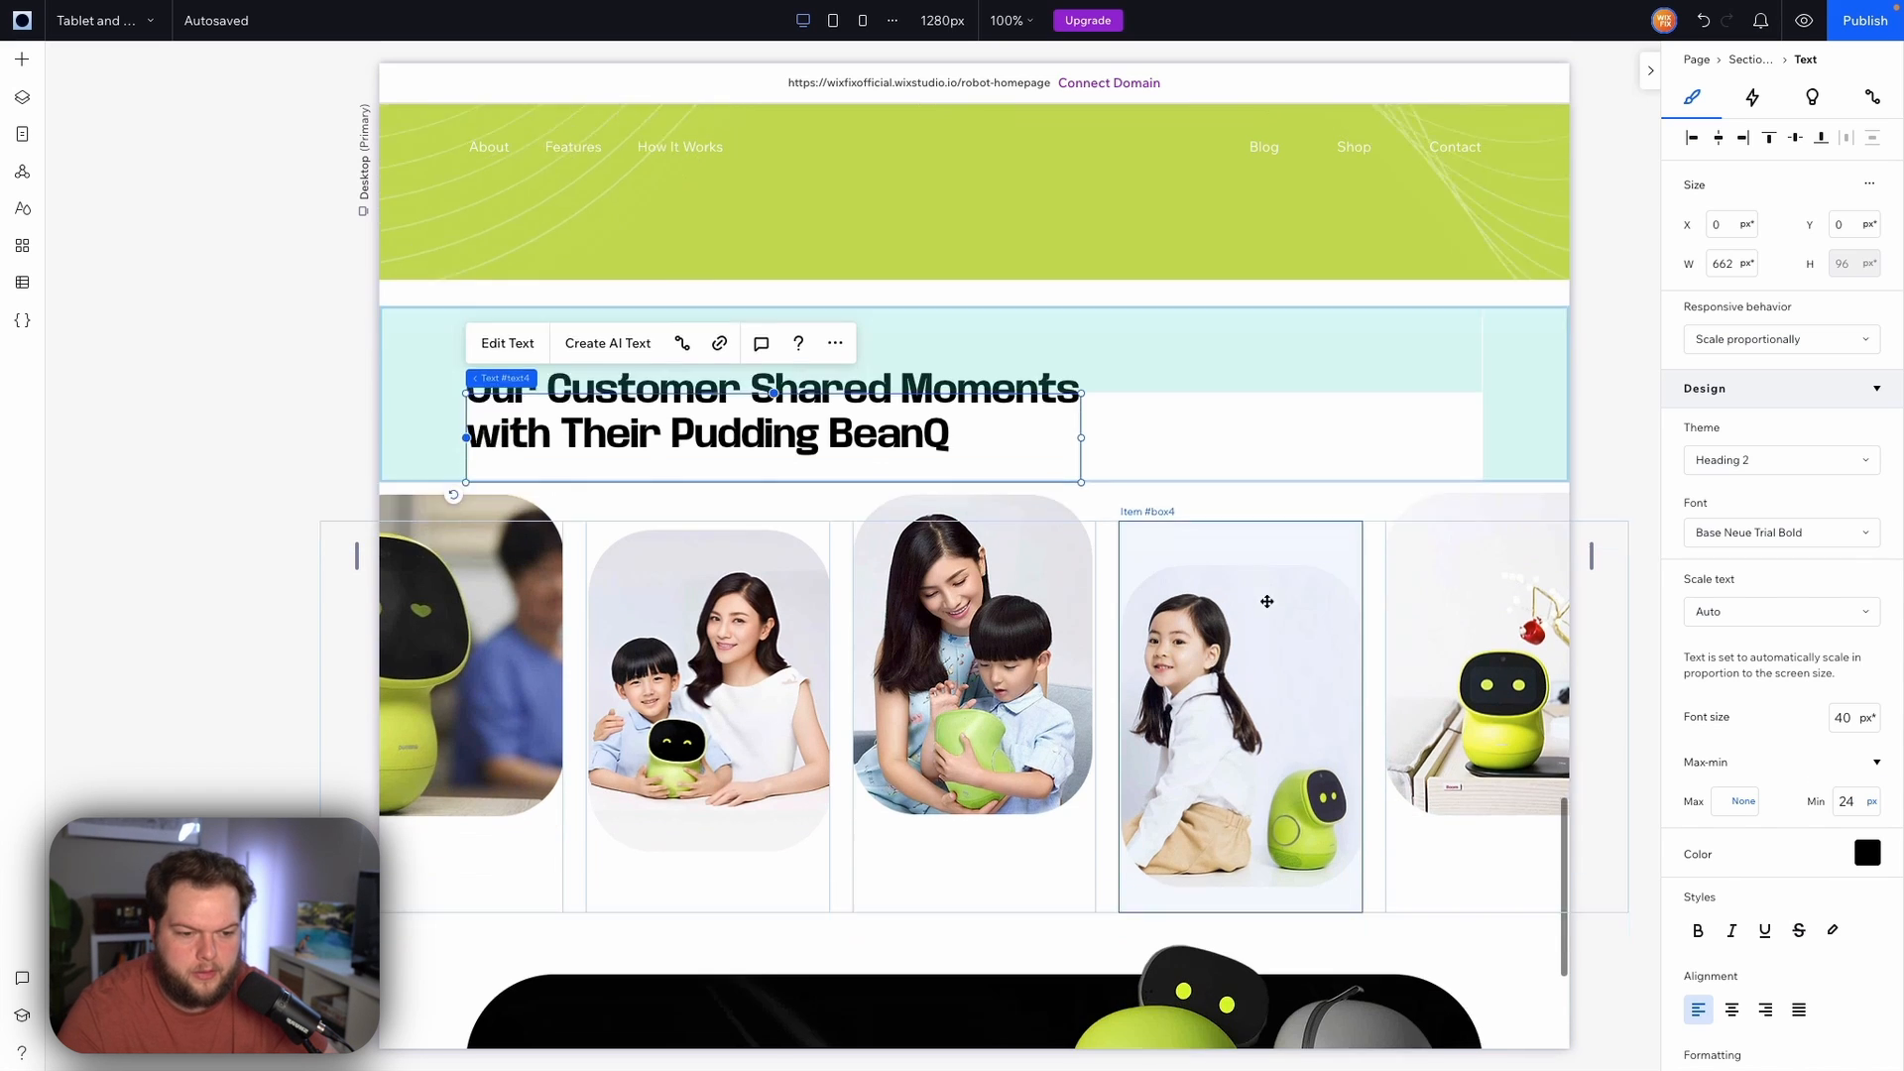
{"action": "left_click", "coordinate": [647, 718]}
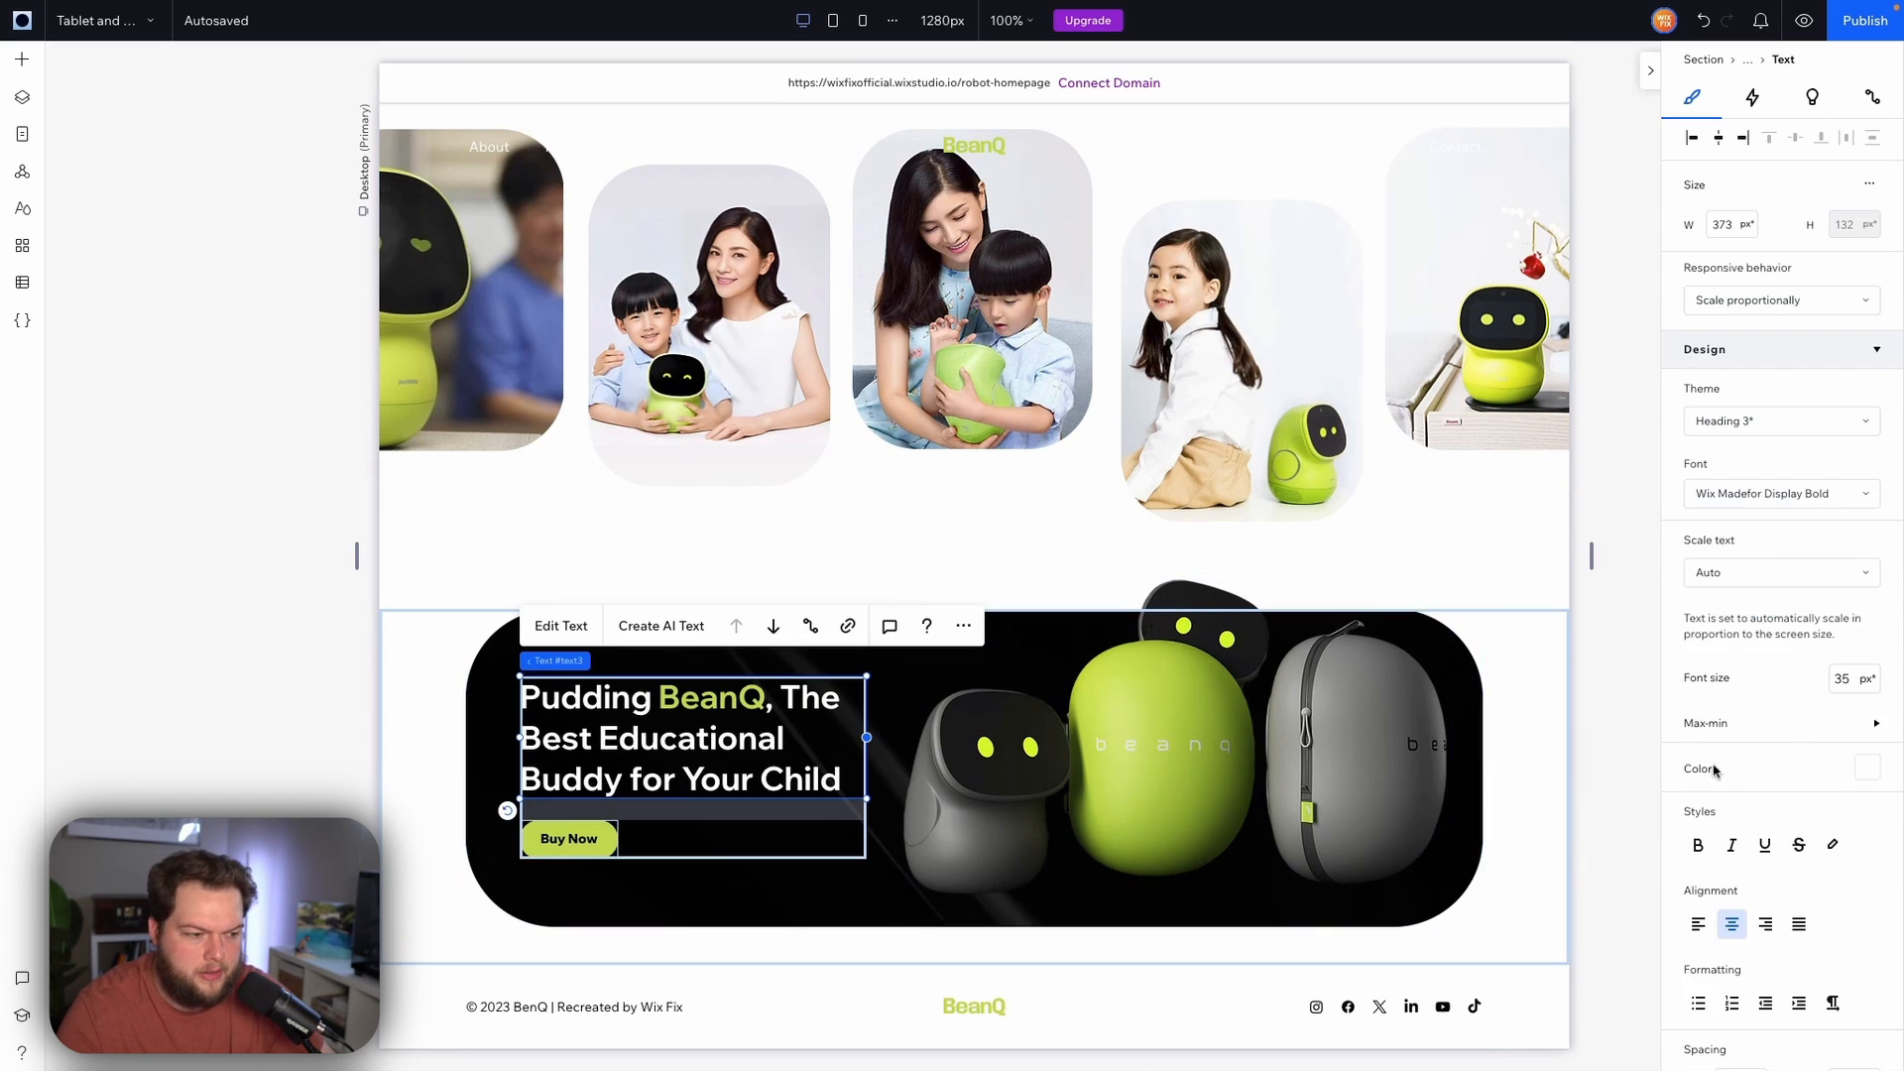
{"action": "left_click", "coordinate": [1723, 725]}
{"action": "left_click", "coordinate": [1842, 763]}
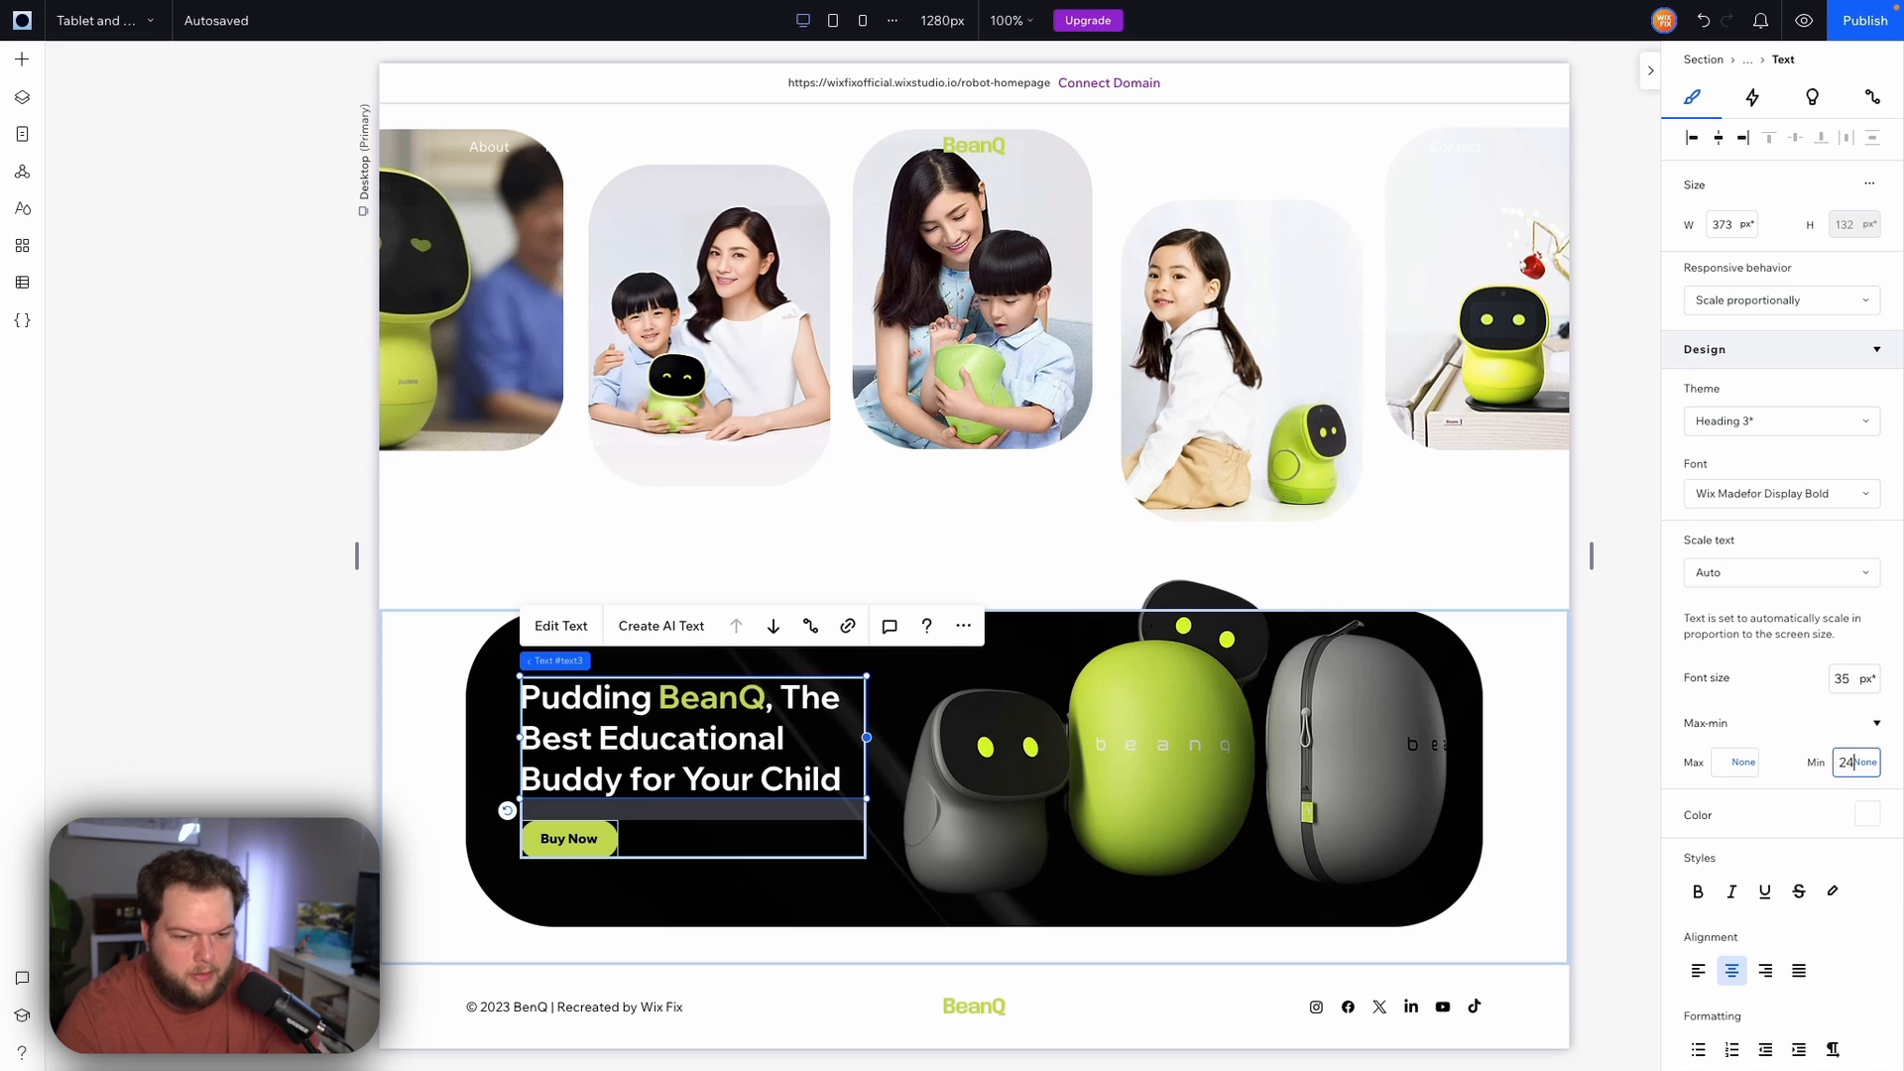
{"action": "type", "text": "24"}
{"action": "key", "text": "Return"}
Switch the editor to the Tablet breakpoint
{"action": "scroll", "coordinate": [1107, 633], "scroll_direction": "up", "scroll_amount": 10}
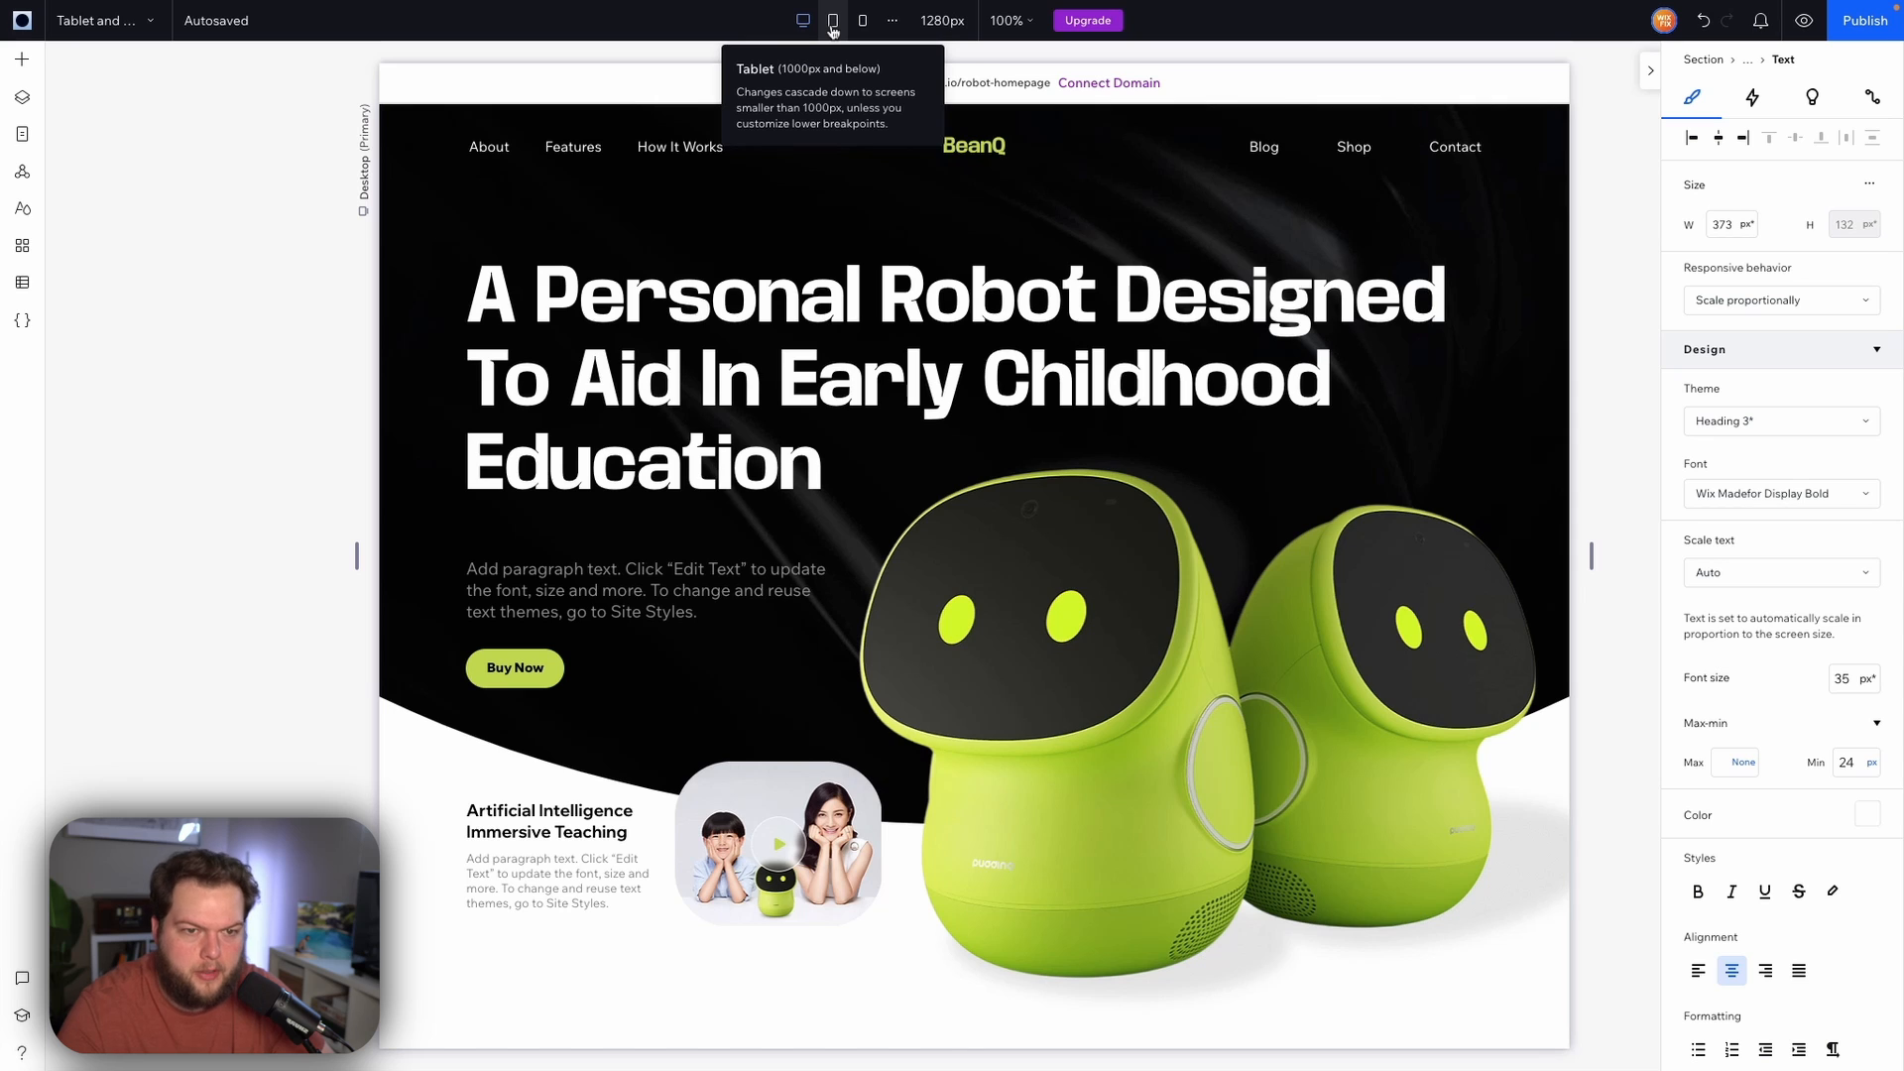
{"action": "left_click", "coordinate": [833, 24]}
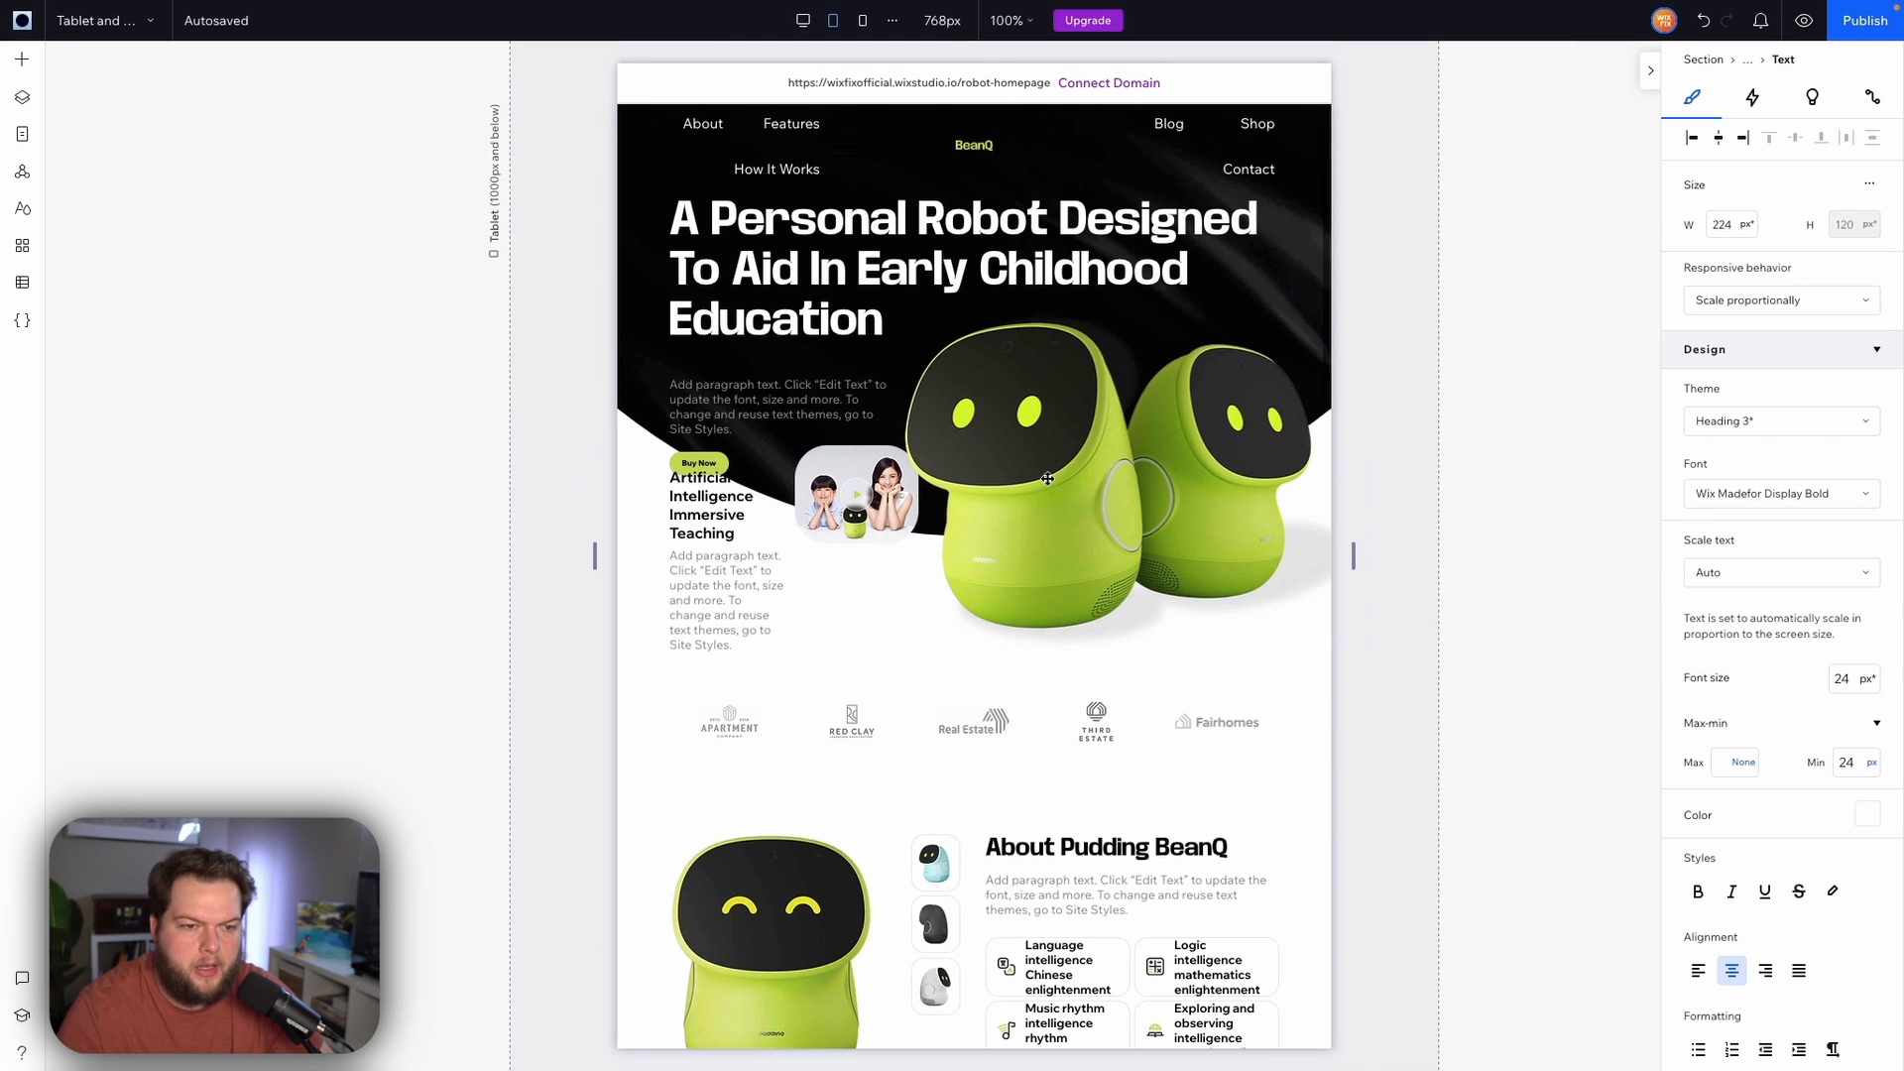
Set the hero section's bottom shape divider height to 64 px
{"action": "left_click", "coordinate": [1317, 284]}
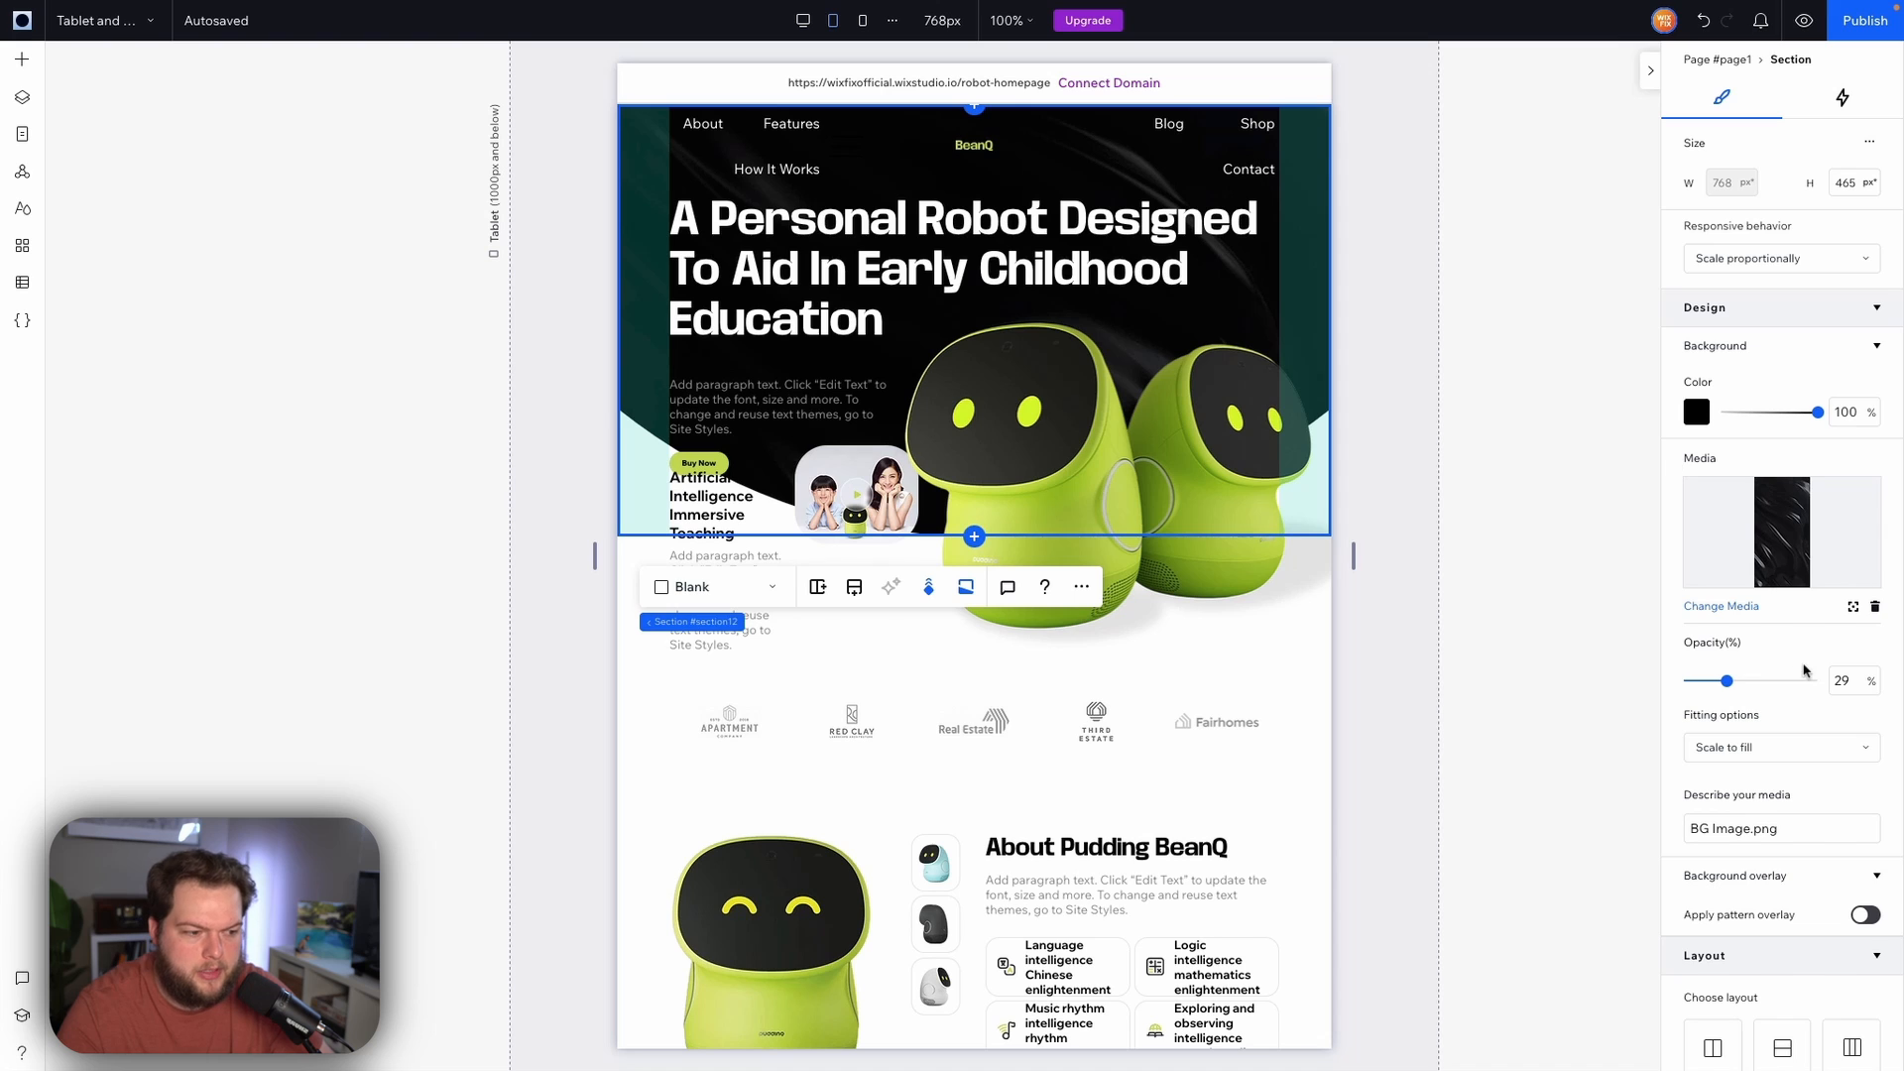
{"action": "left_click", "coordinate": [967, 592]}
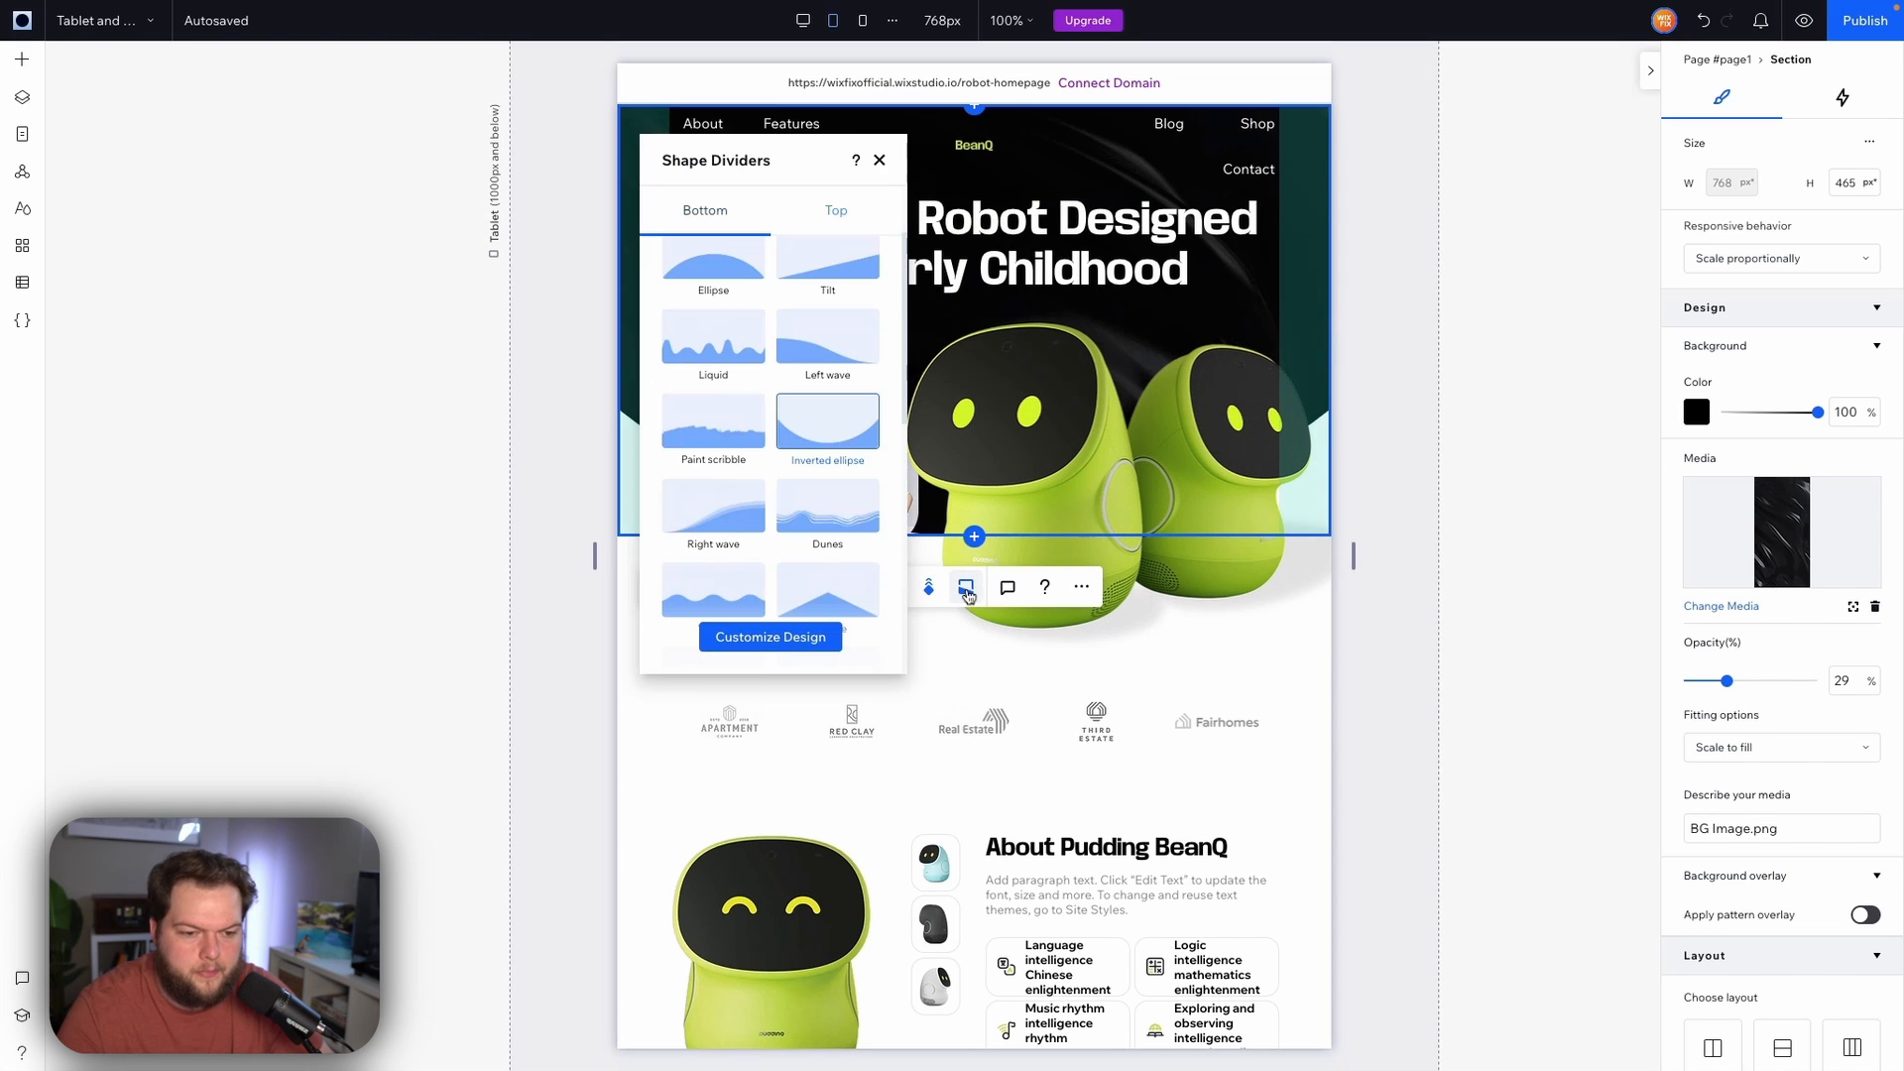
{"action": "left_click", "coordinate": [758, 632]}
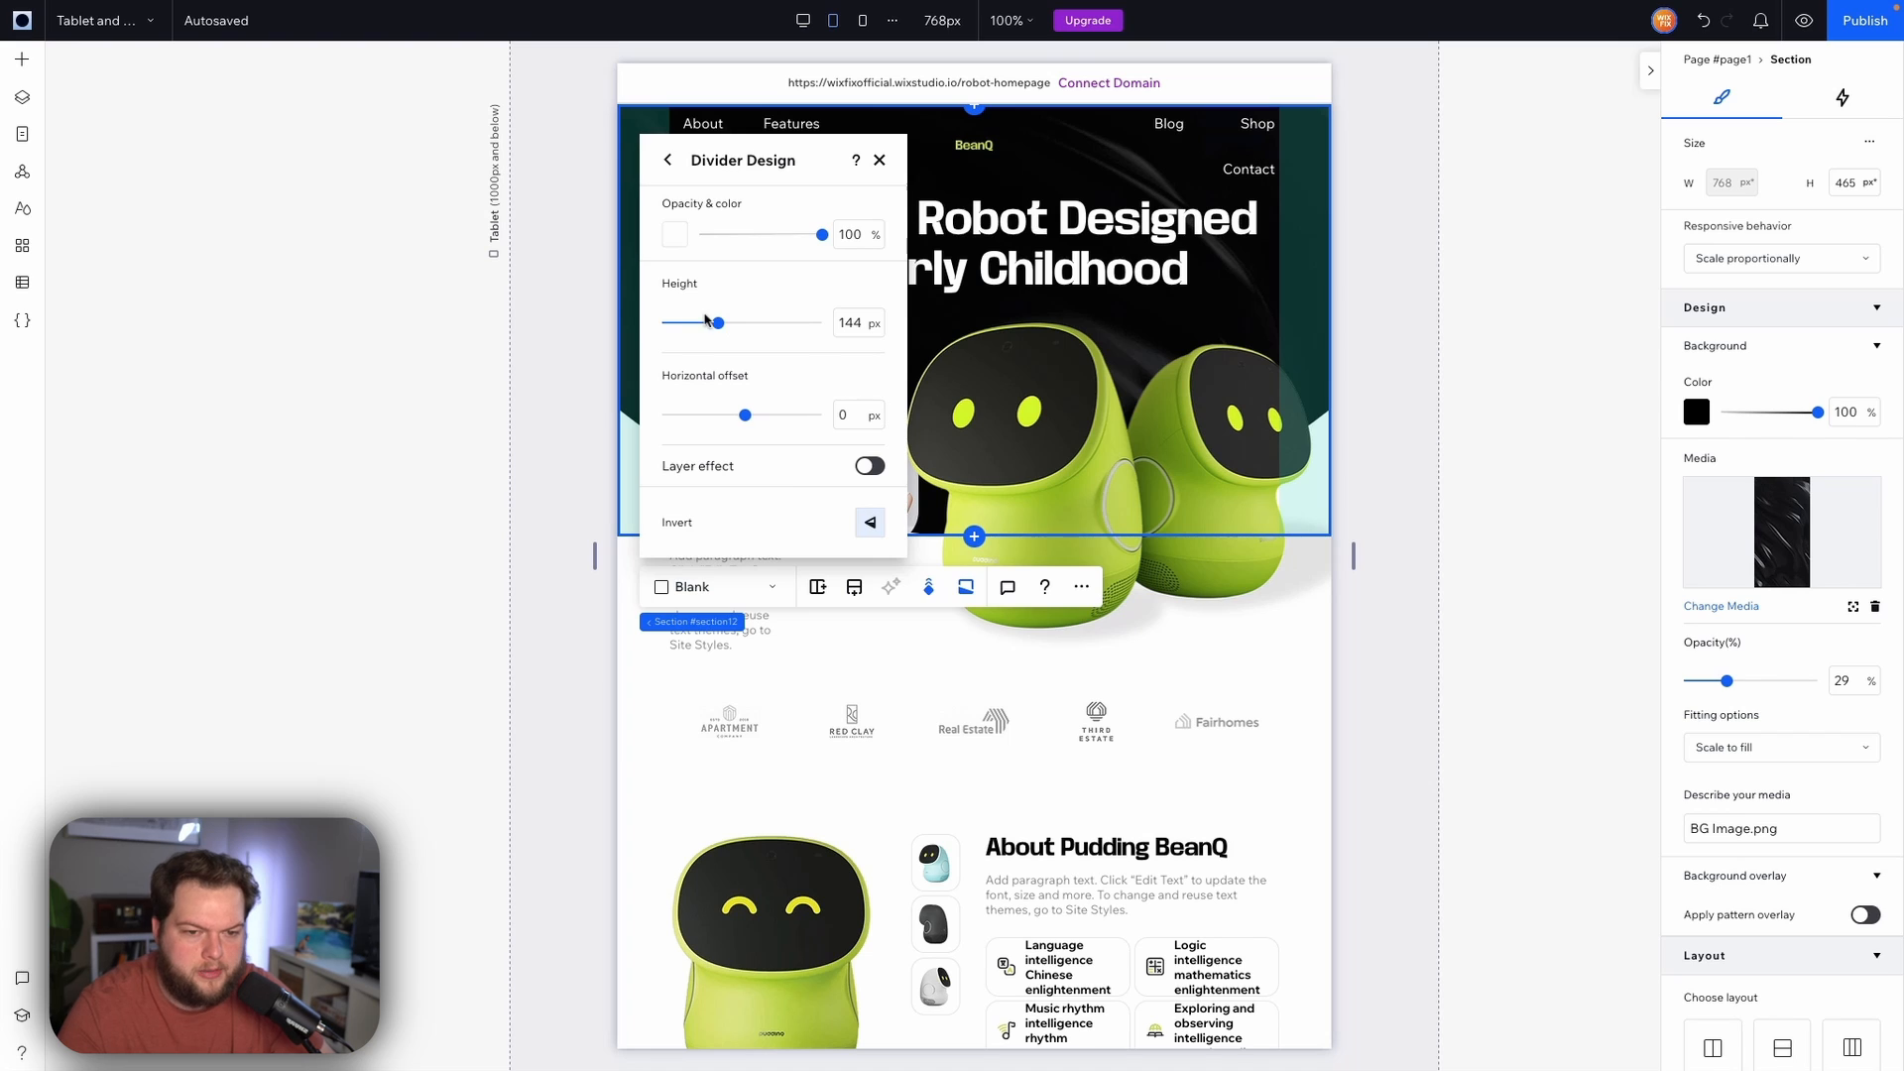
{"action": "left_click_drag", "start_coordinate": [710, 323], "coordinate": [685, 326]}
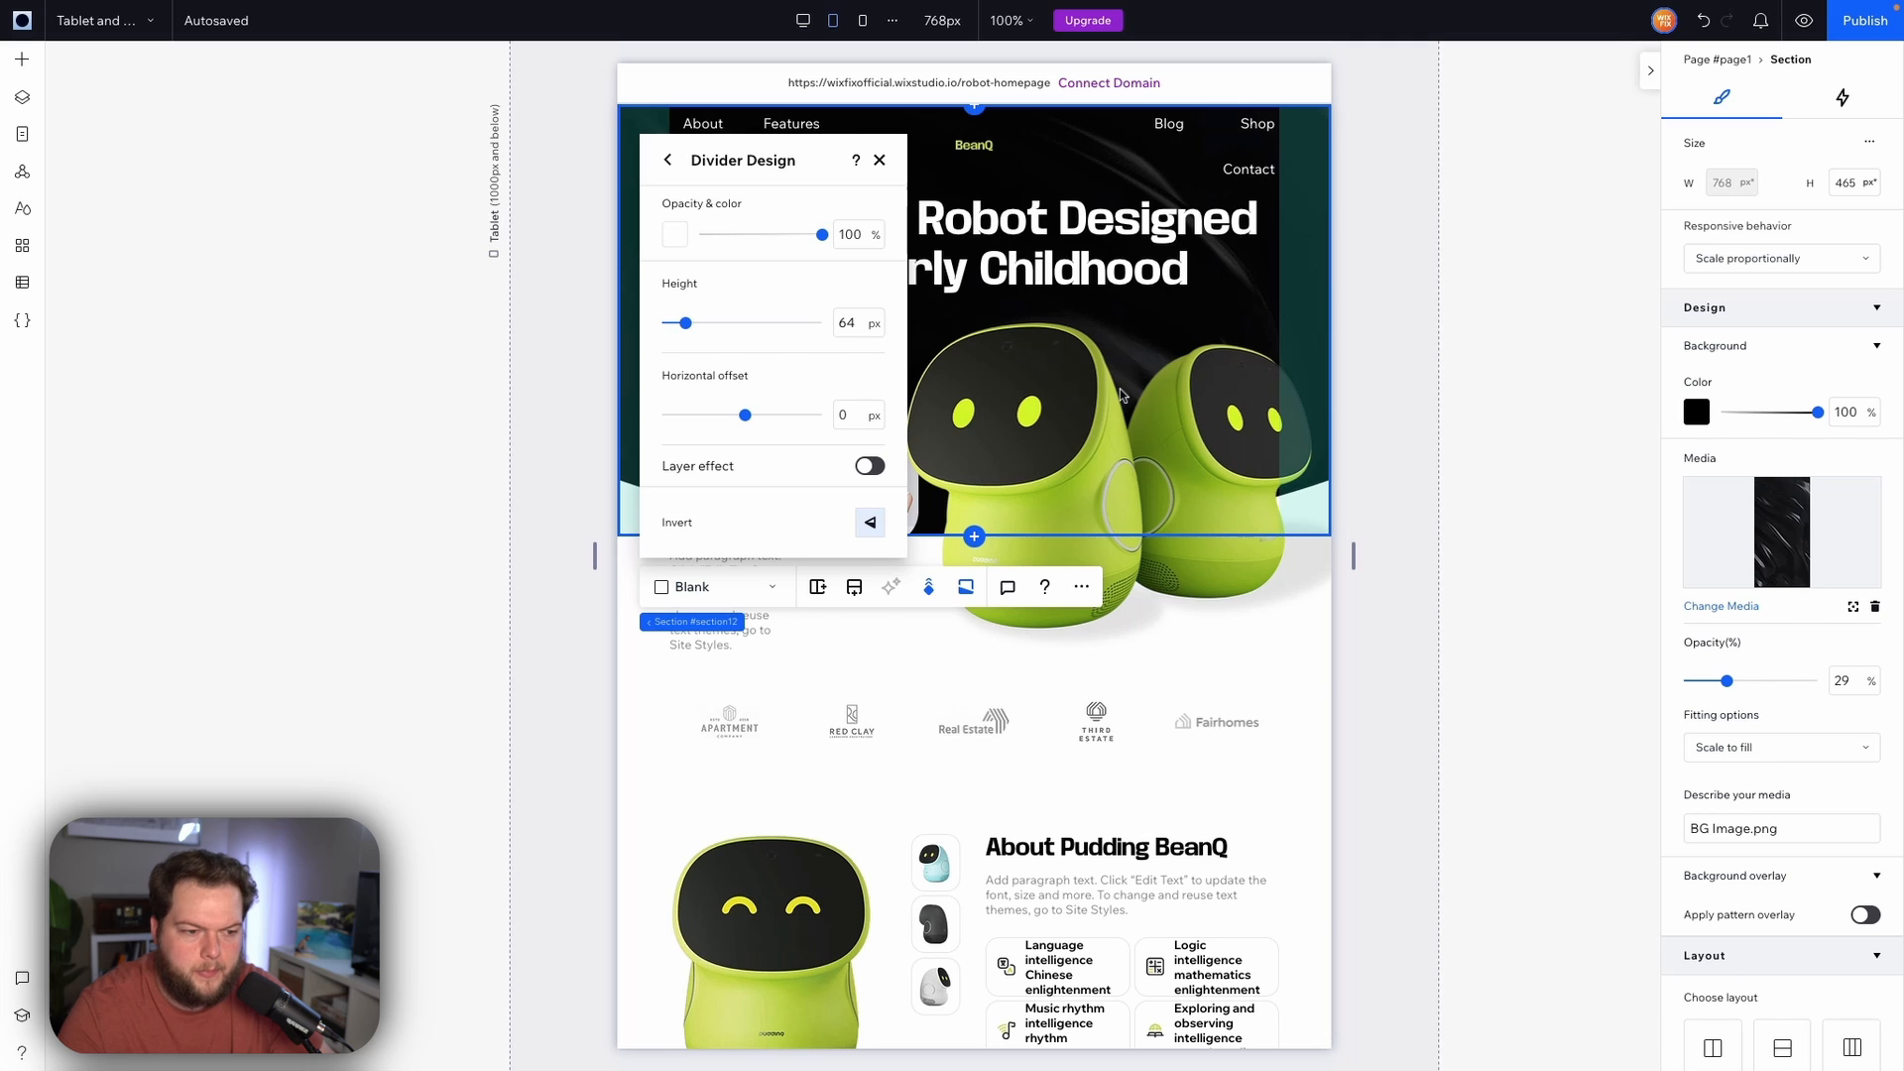
{"action": "left_click", "coordinate": [1390, 424]}
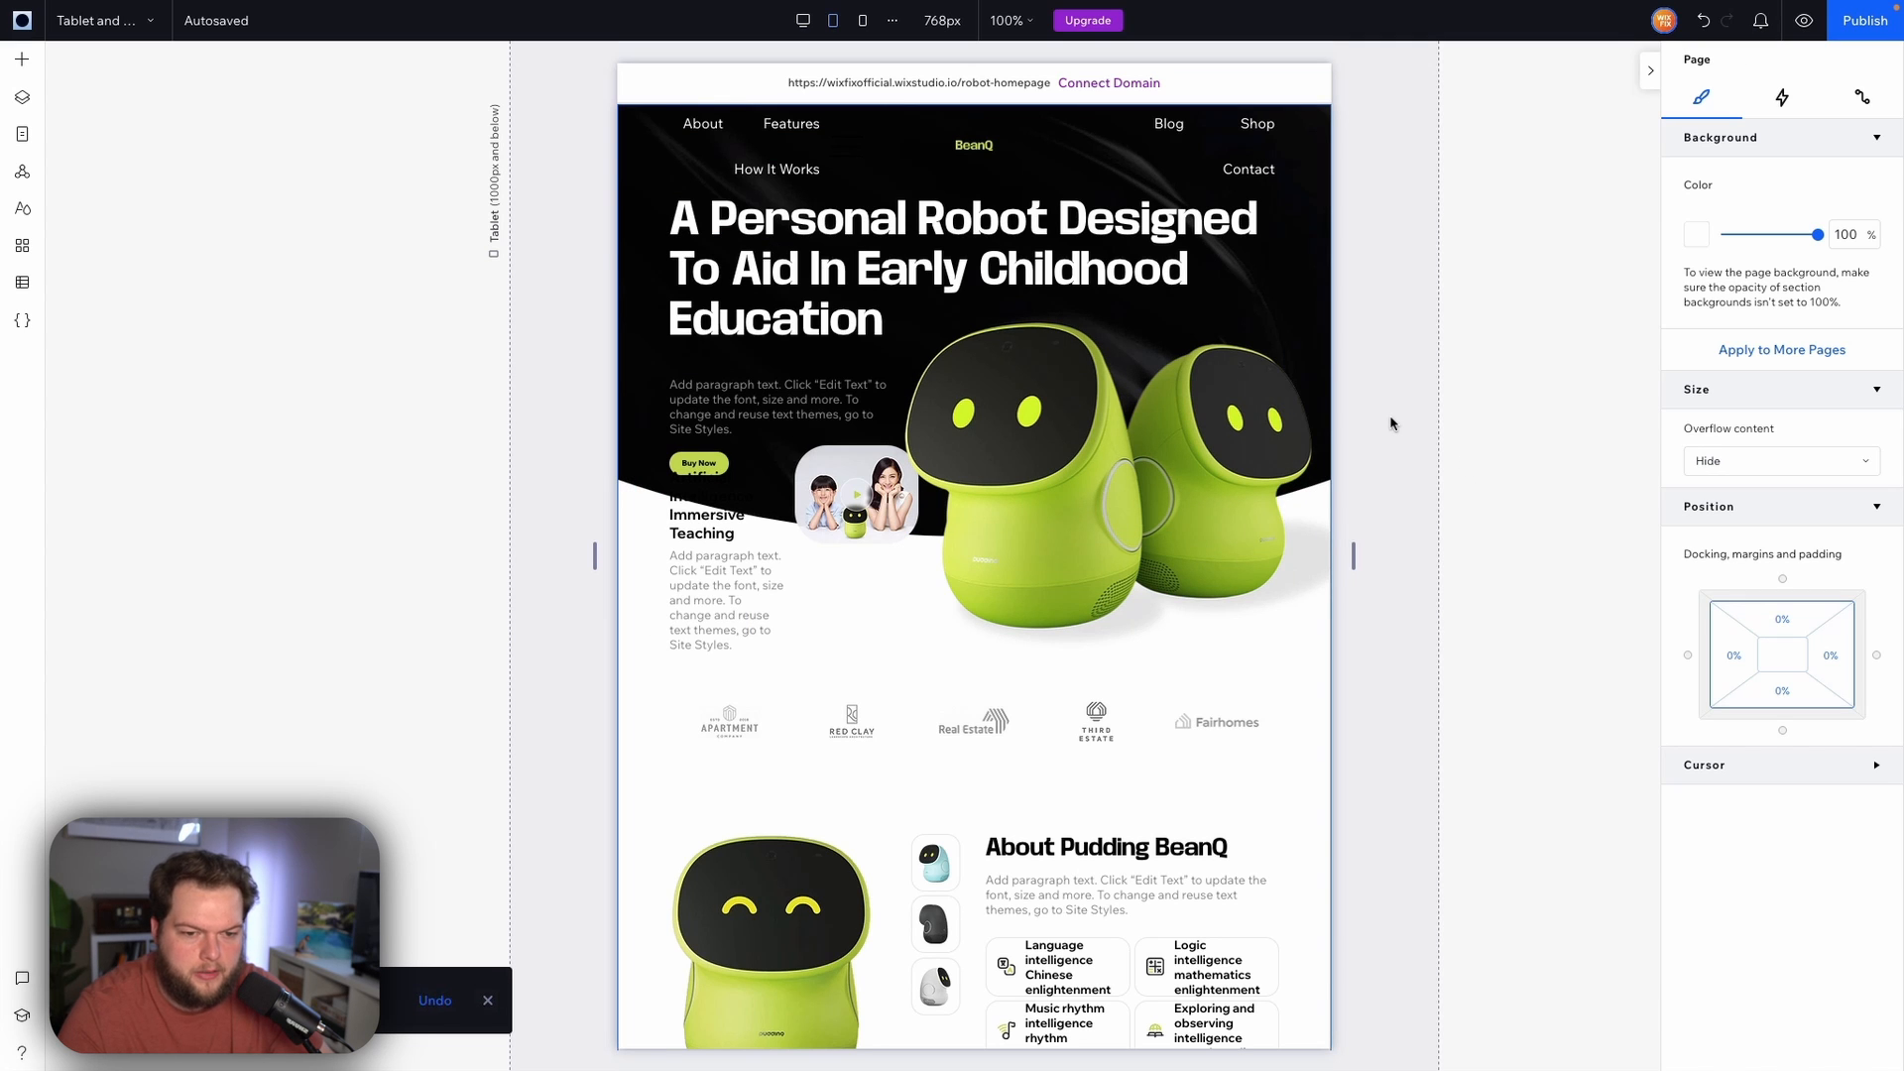
Compare the Desktop and Tablet views of the hero
{"action": "left_click", "coordinate": [804, 22]}
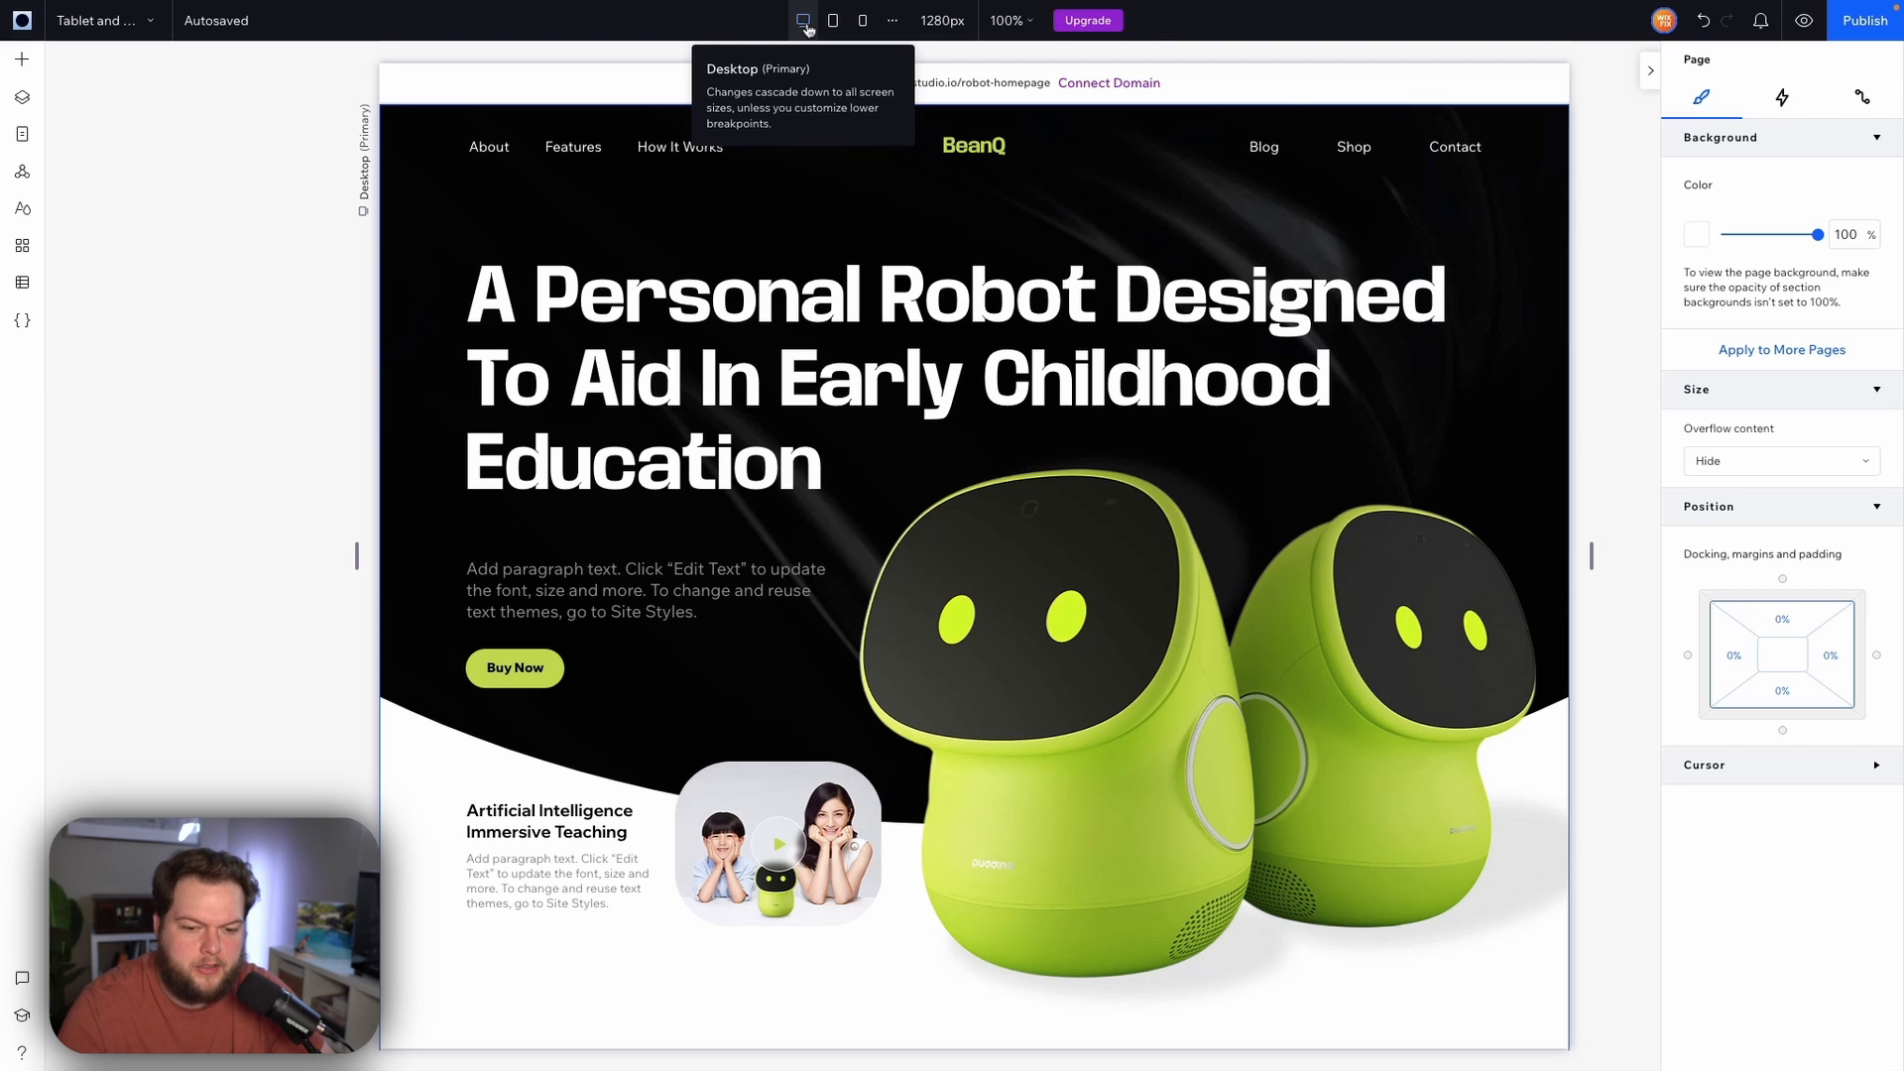
{"action": "left_click", "coordinate": [833, 21]}
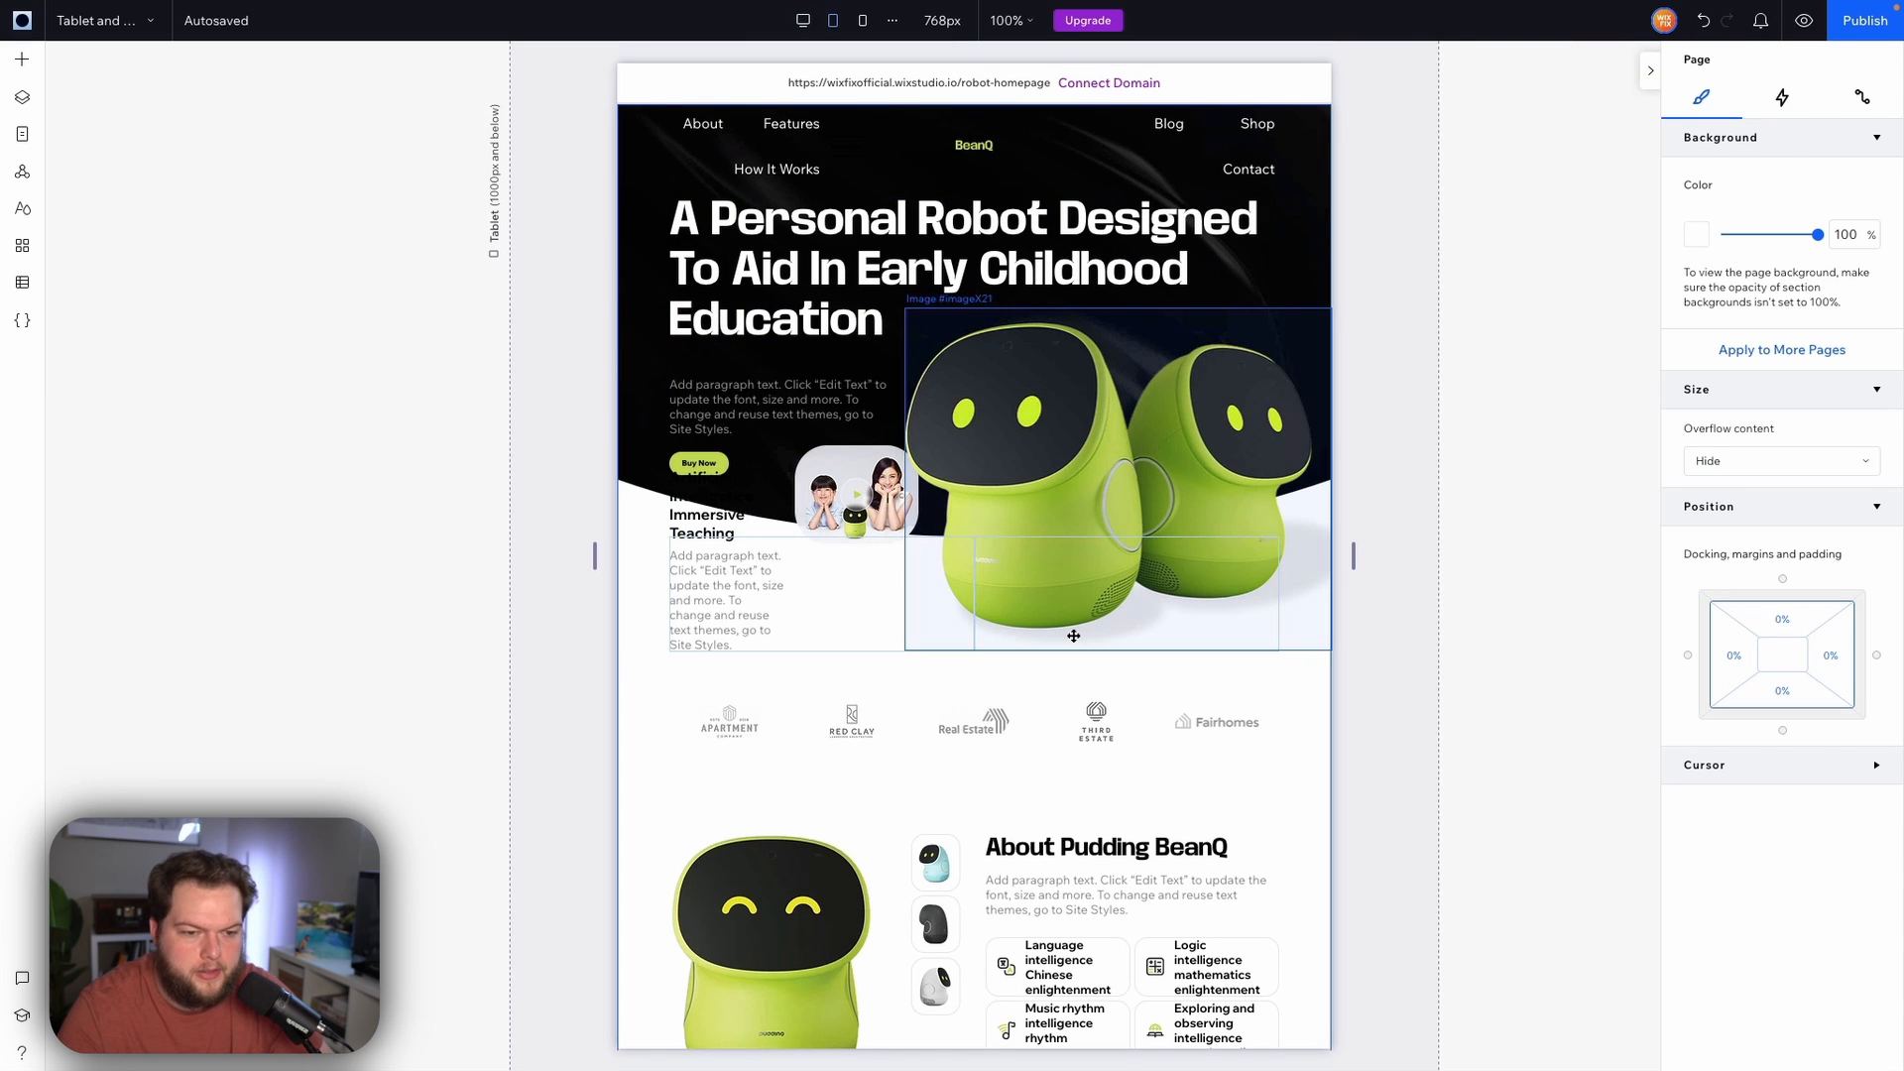
Change the layout of the section below the hero from Columns to Rows on tablet
{"action": "left_click", "coordinate": [646, 599]}
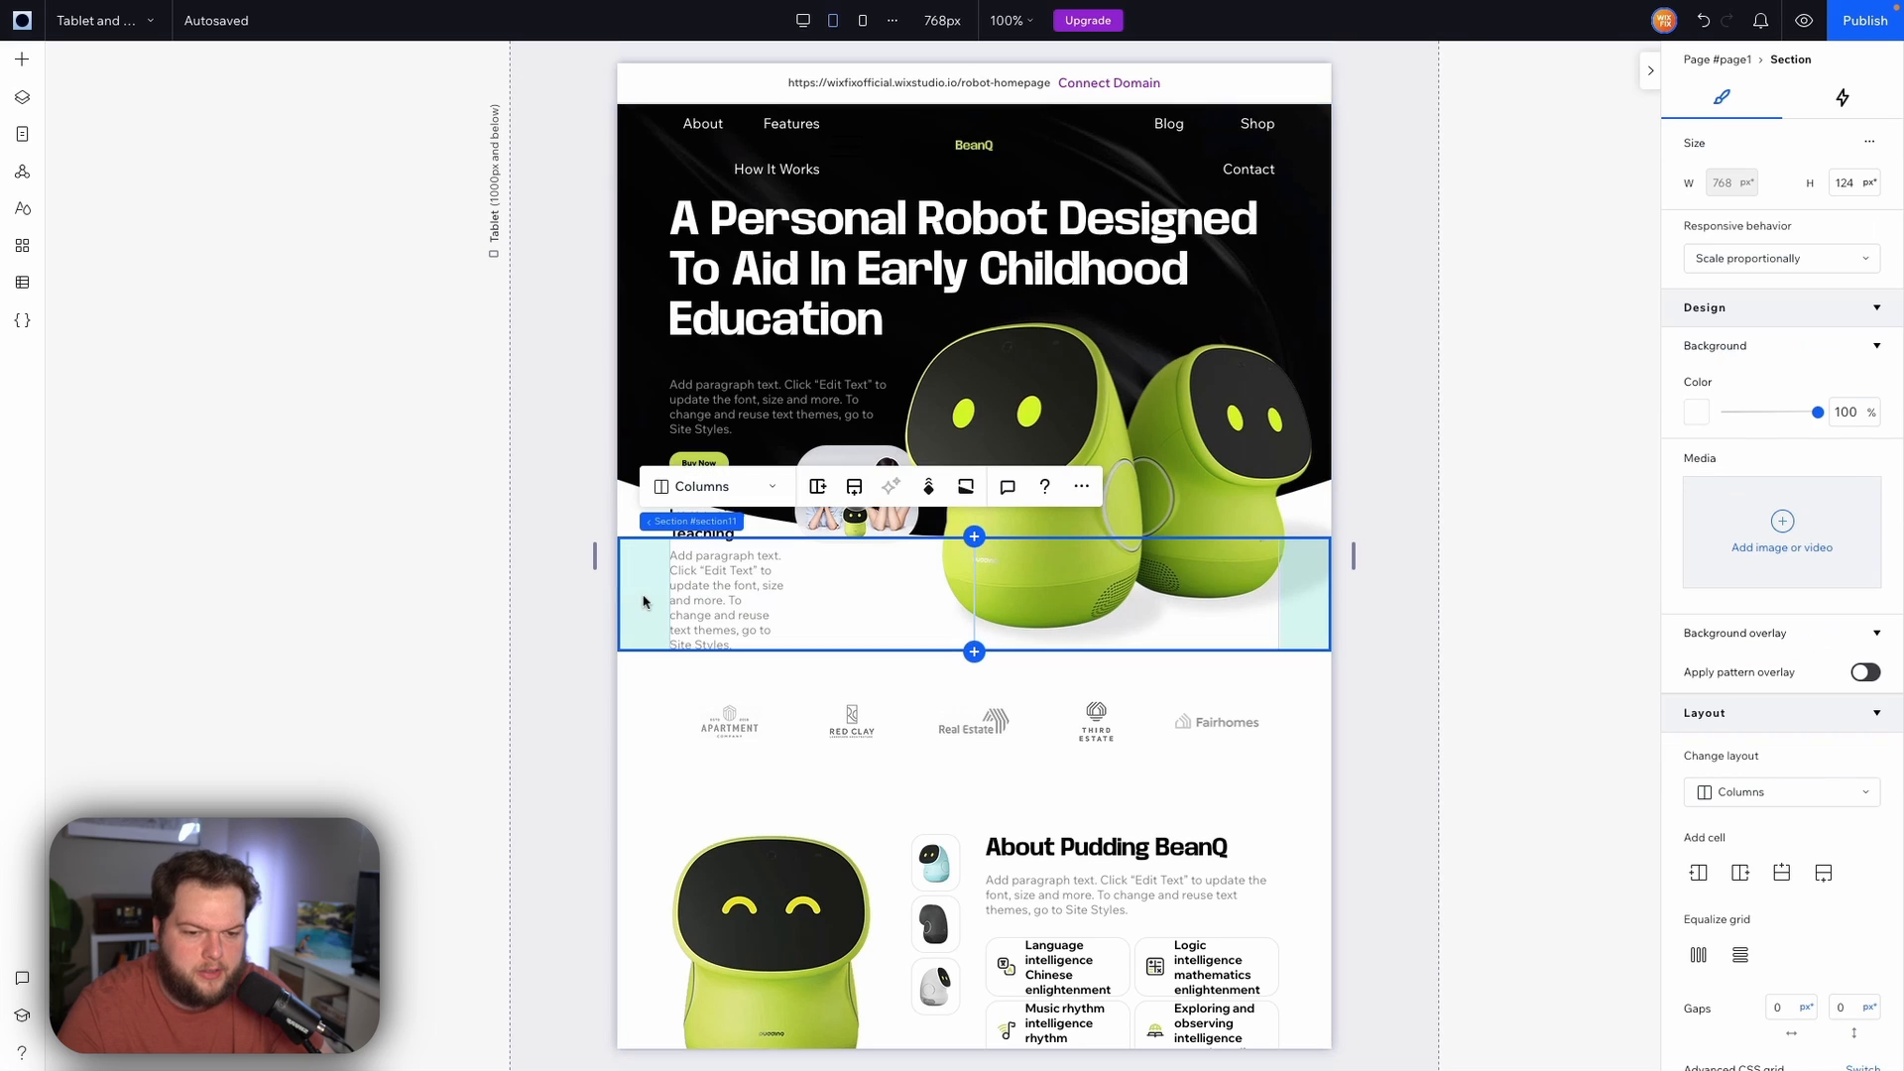
{"action": "left_click", "coordinate": [810, 572]}
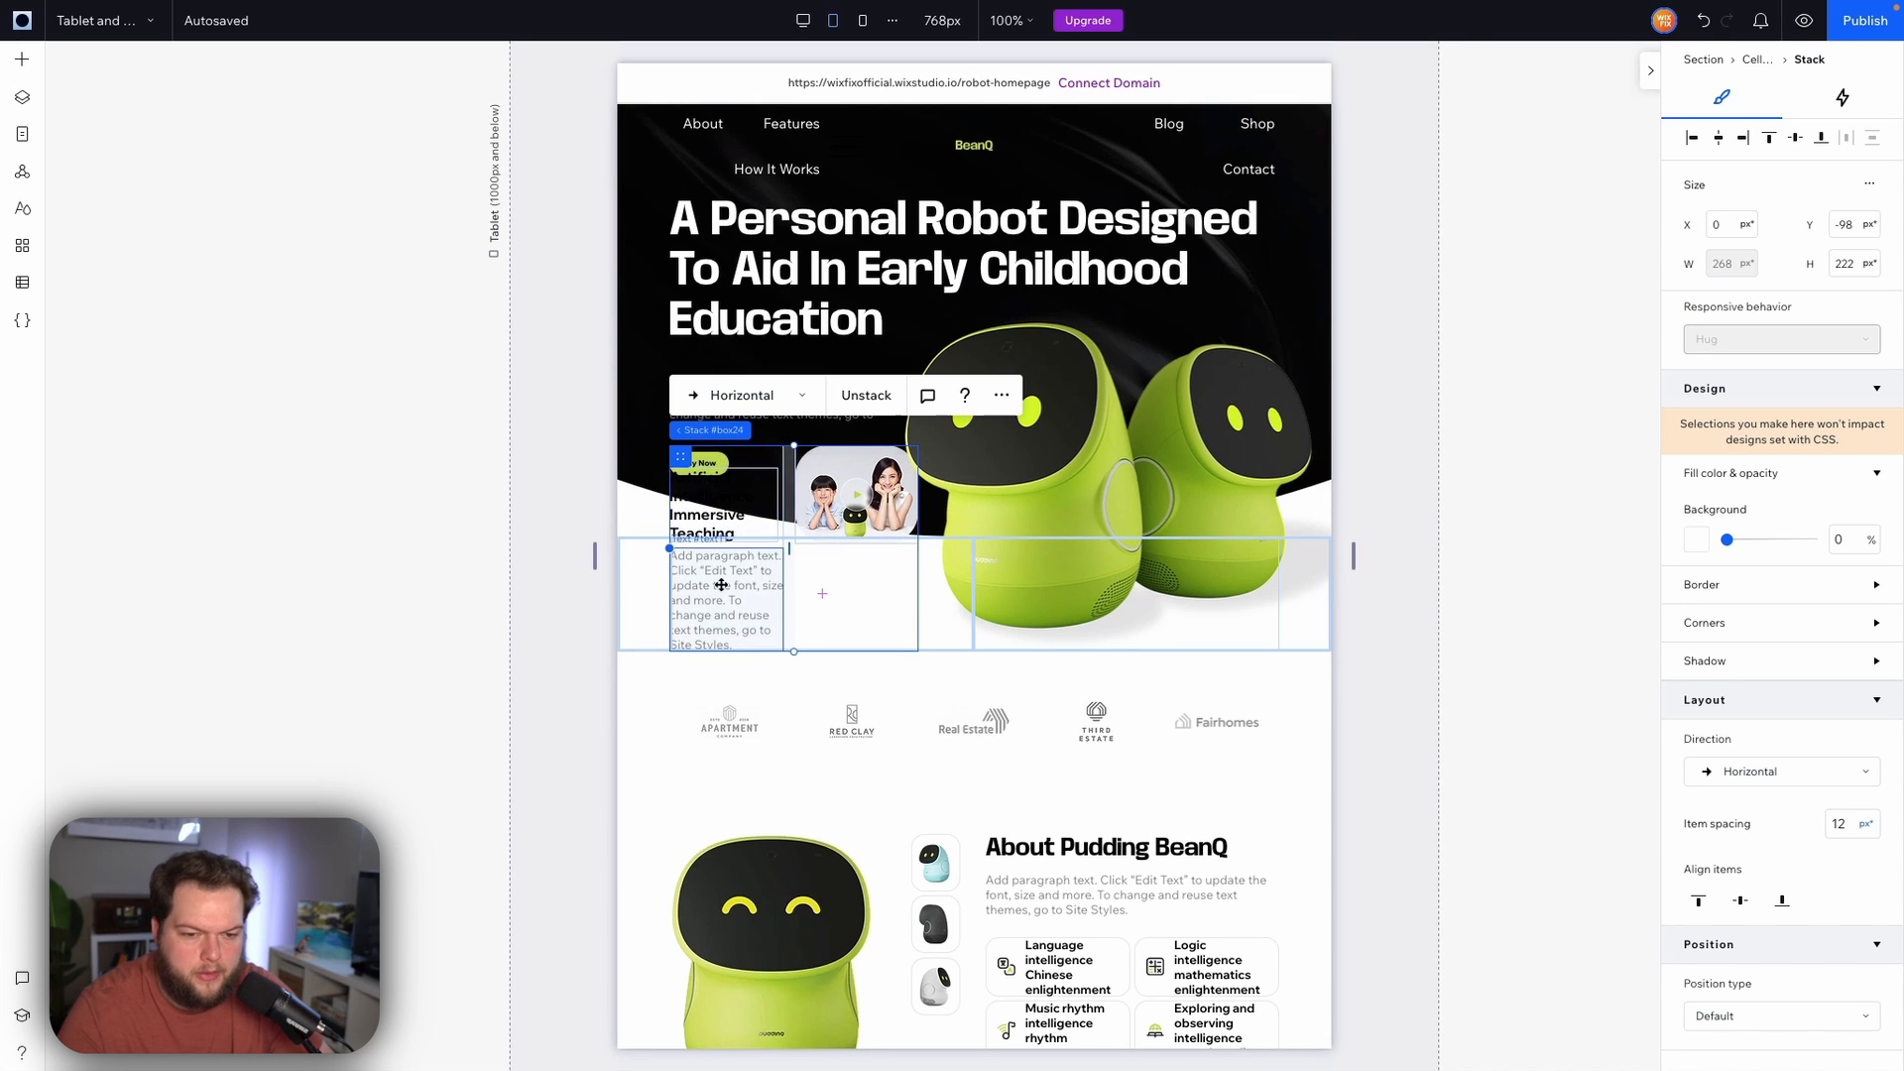
{"action": "left_click", "coordinate": [651, 579]}
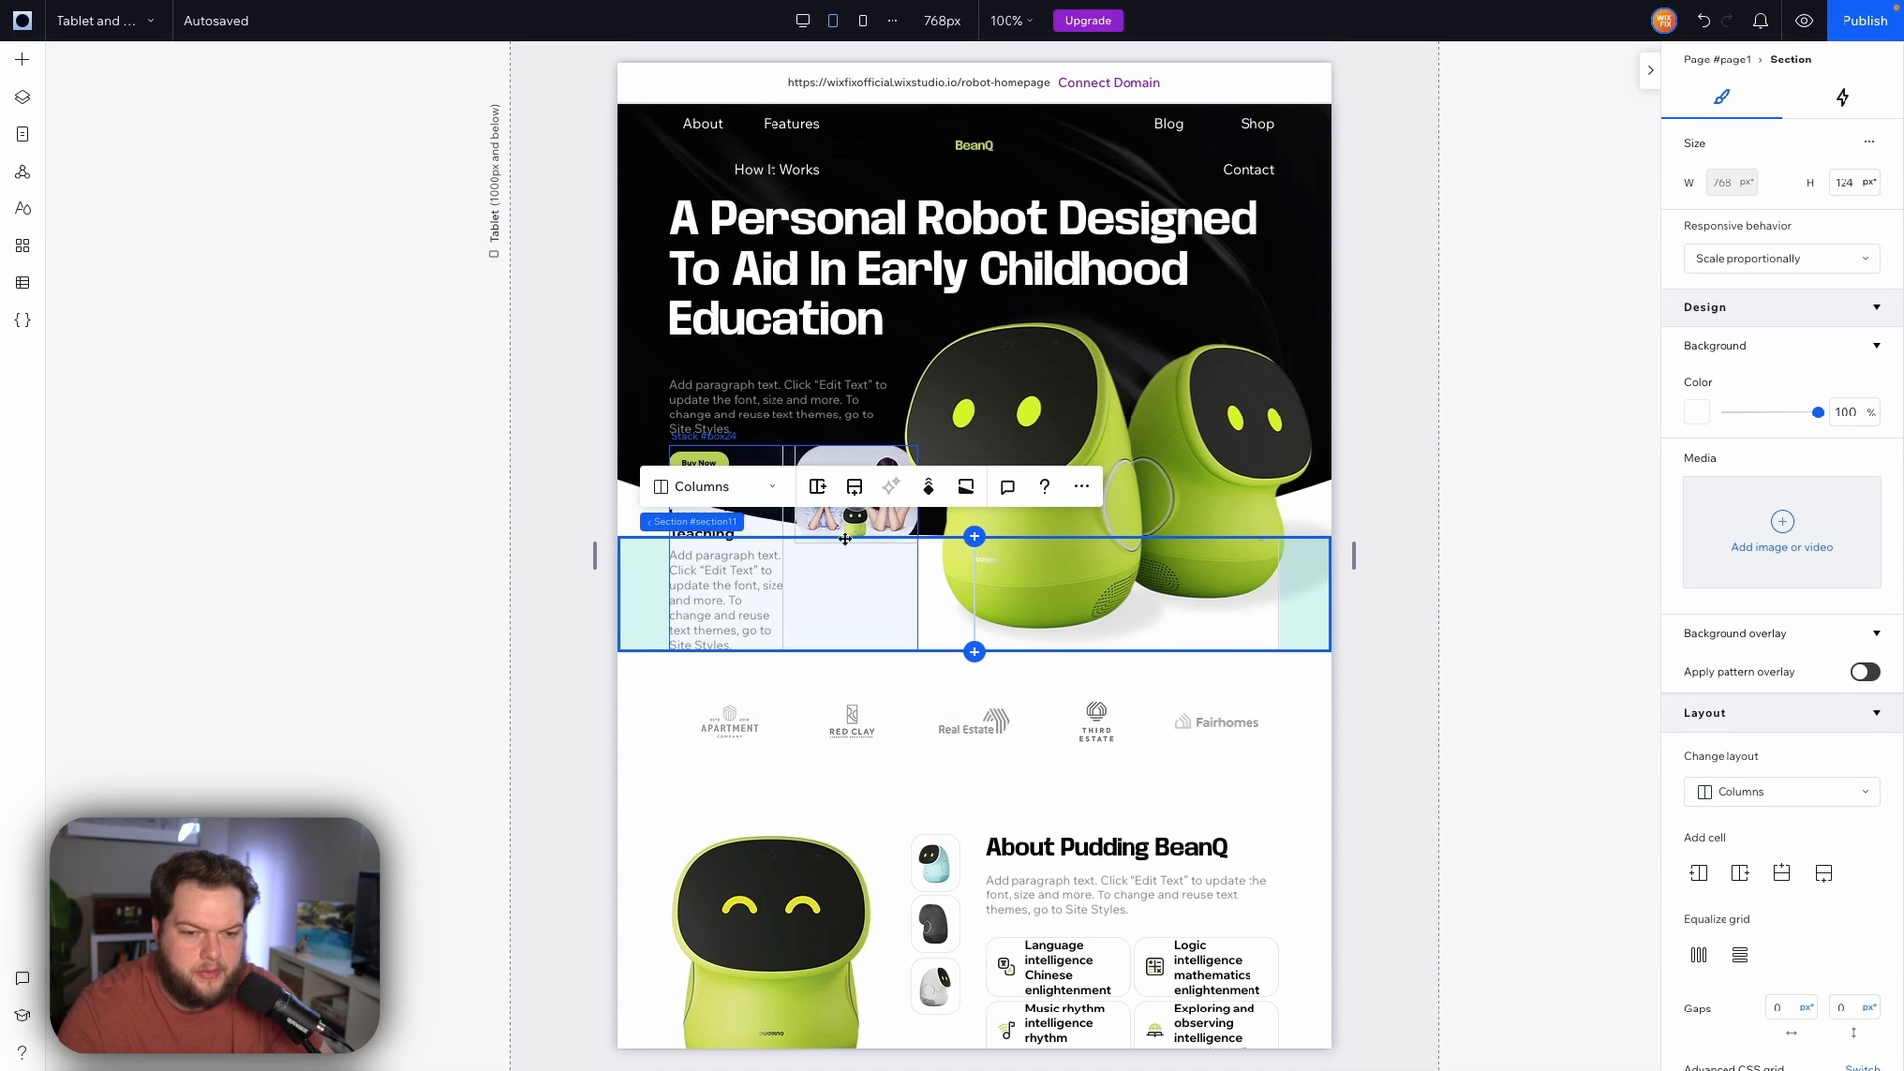
{"action": "left_click", "coordinate": [747, 495]}
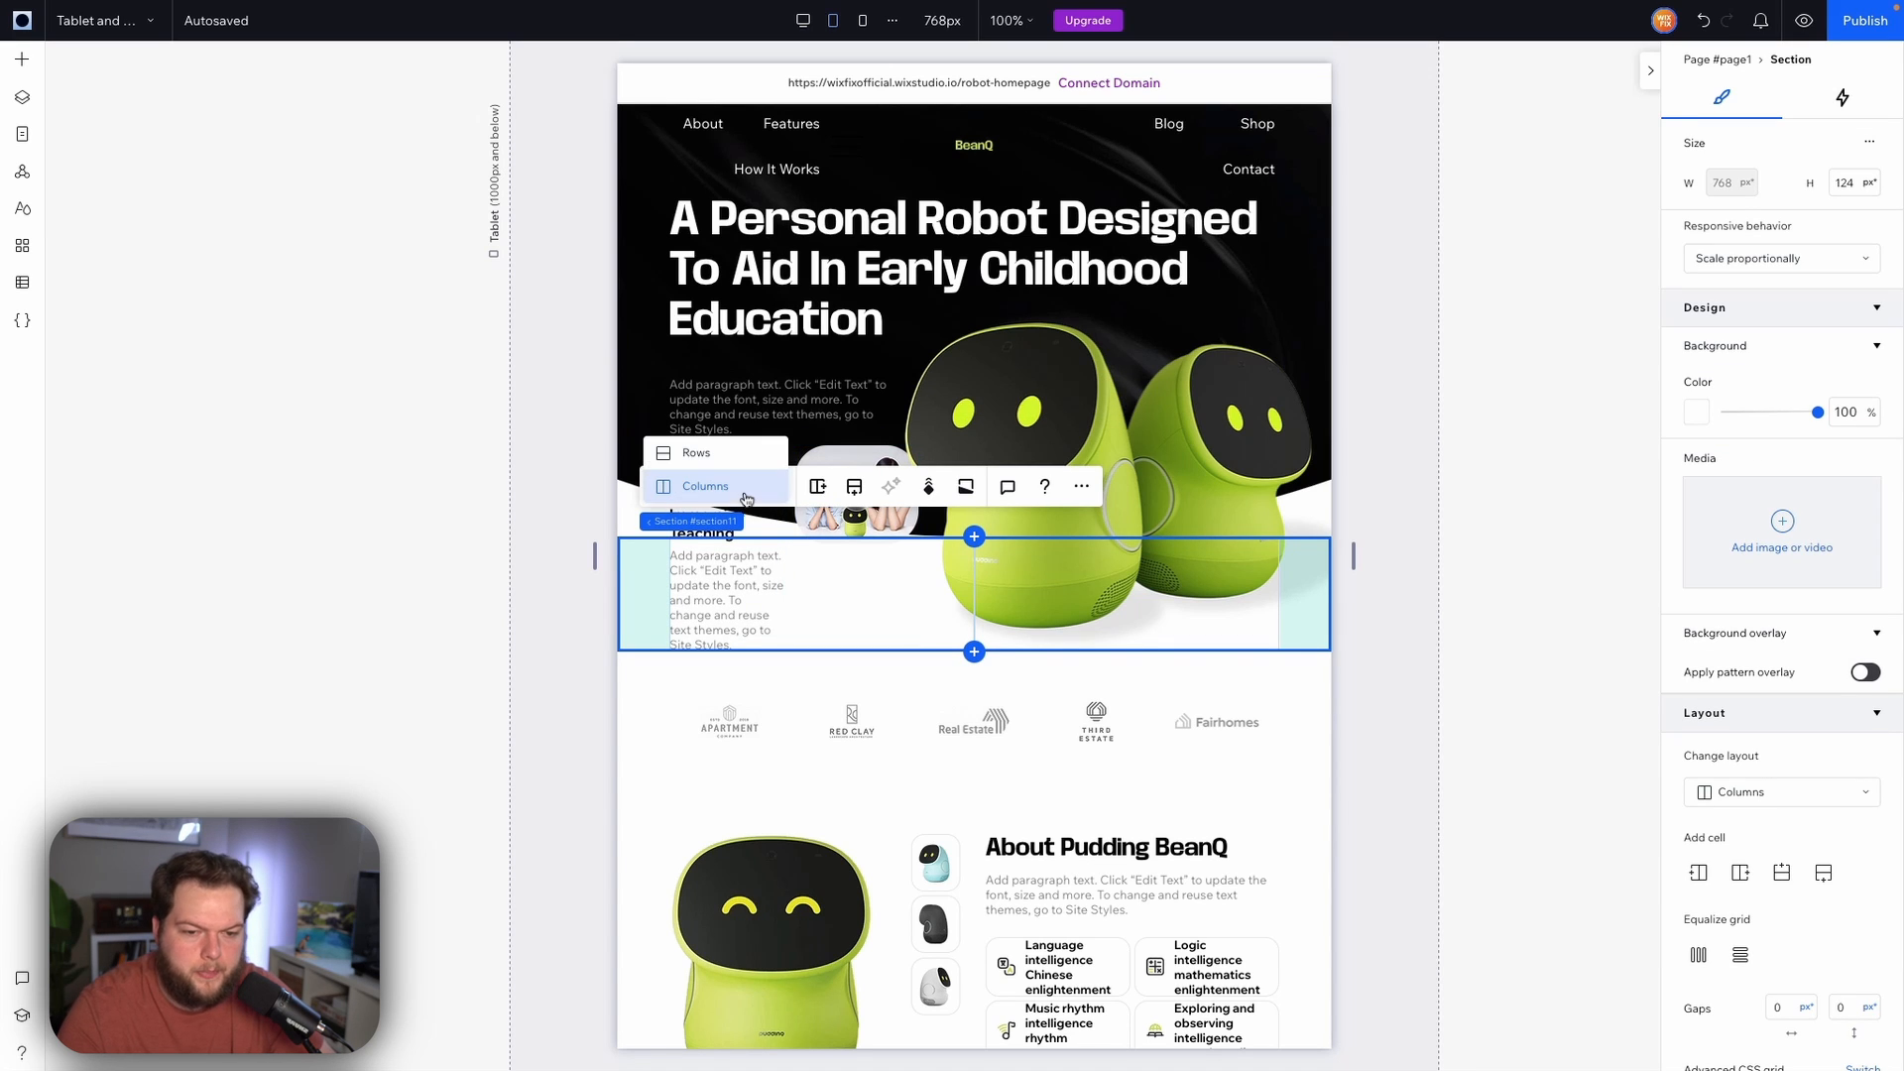
{"action": "left_click", "coordinate": [723, 464]}
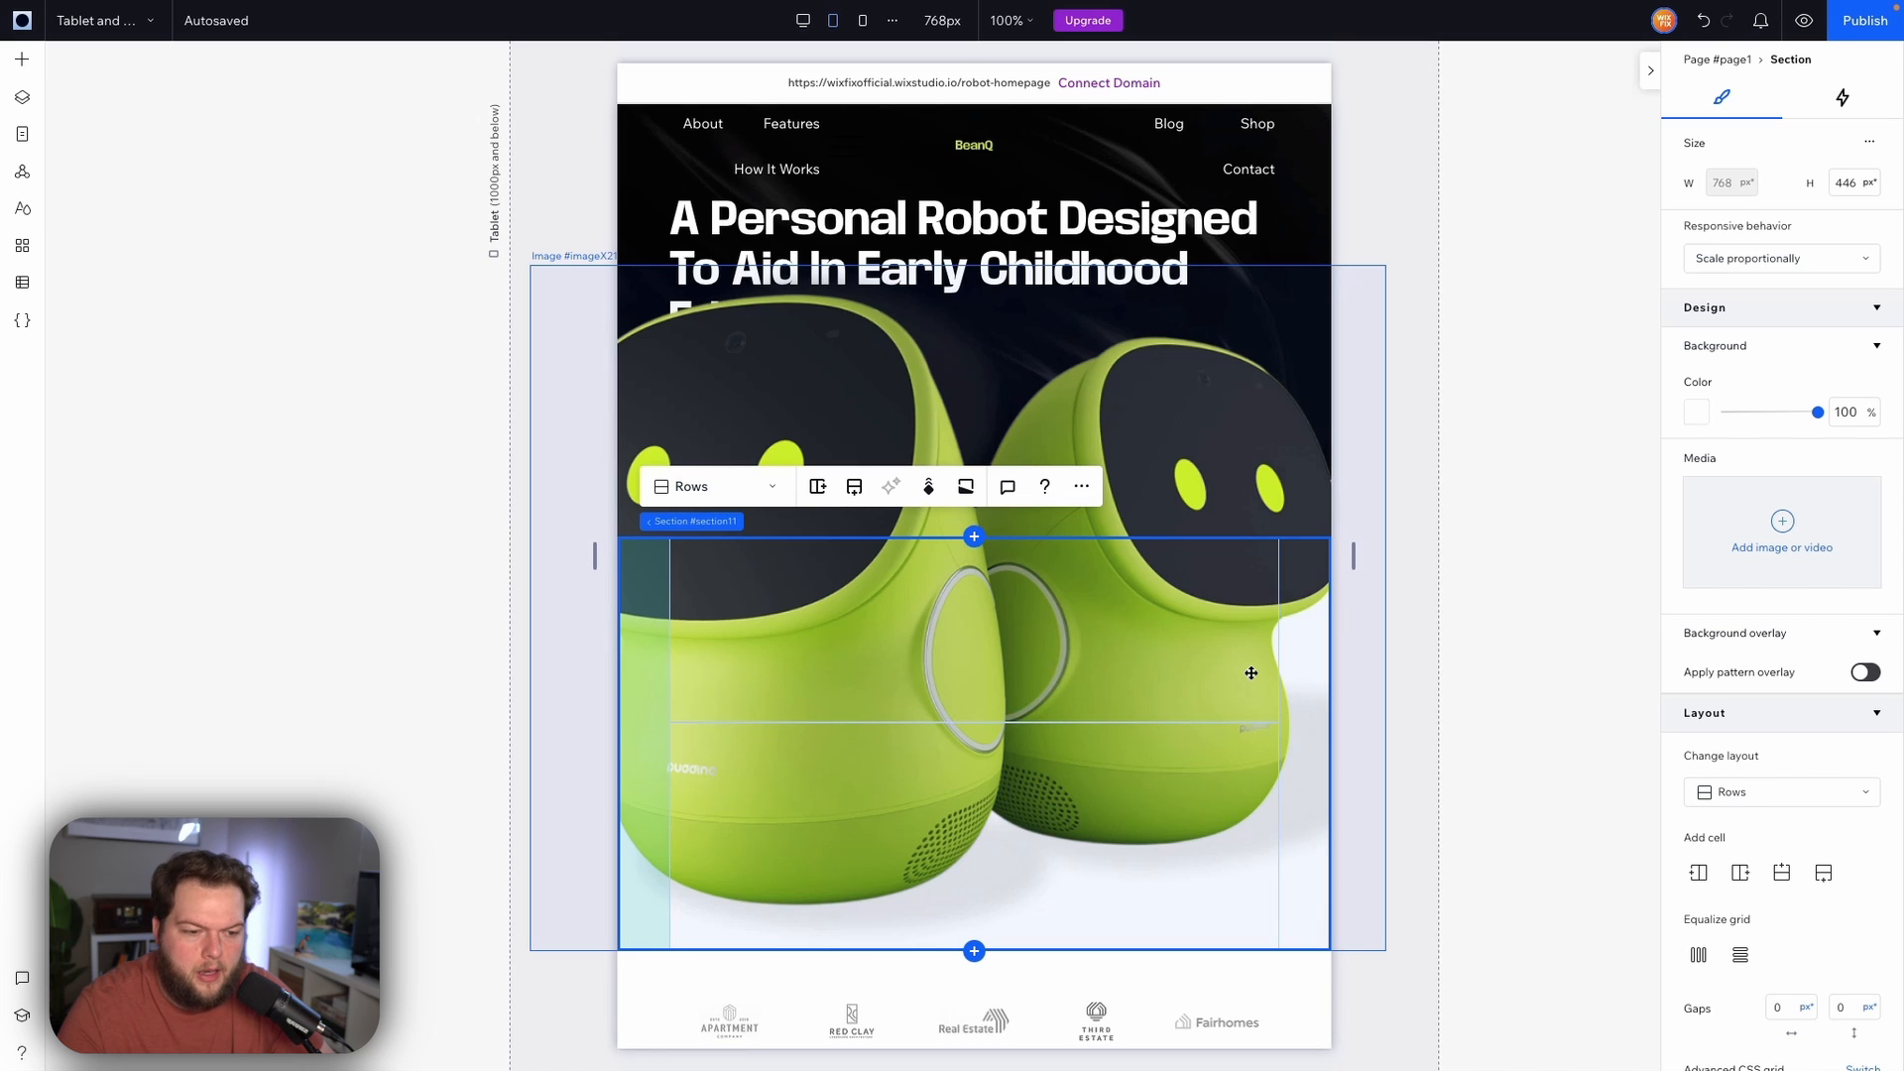
Swap the order of the two cells in the section below the hero
{"action": "left_click", "coordinate": [1235, 695]}
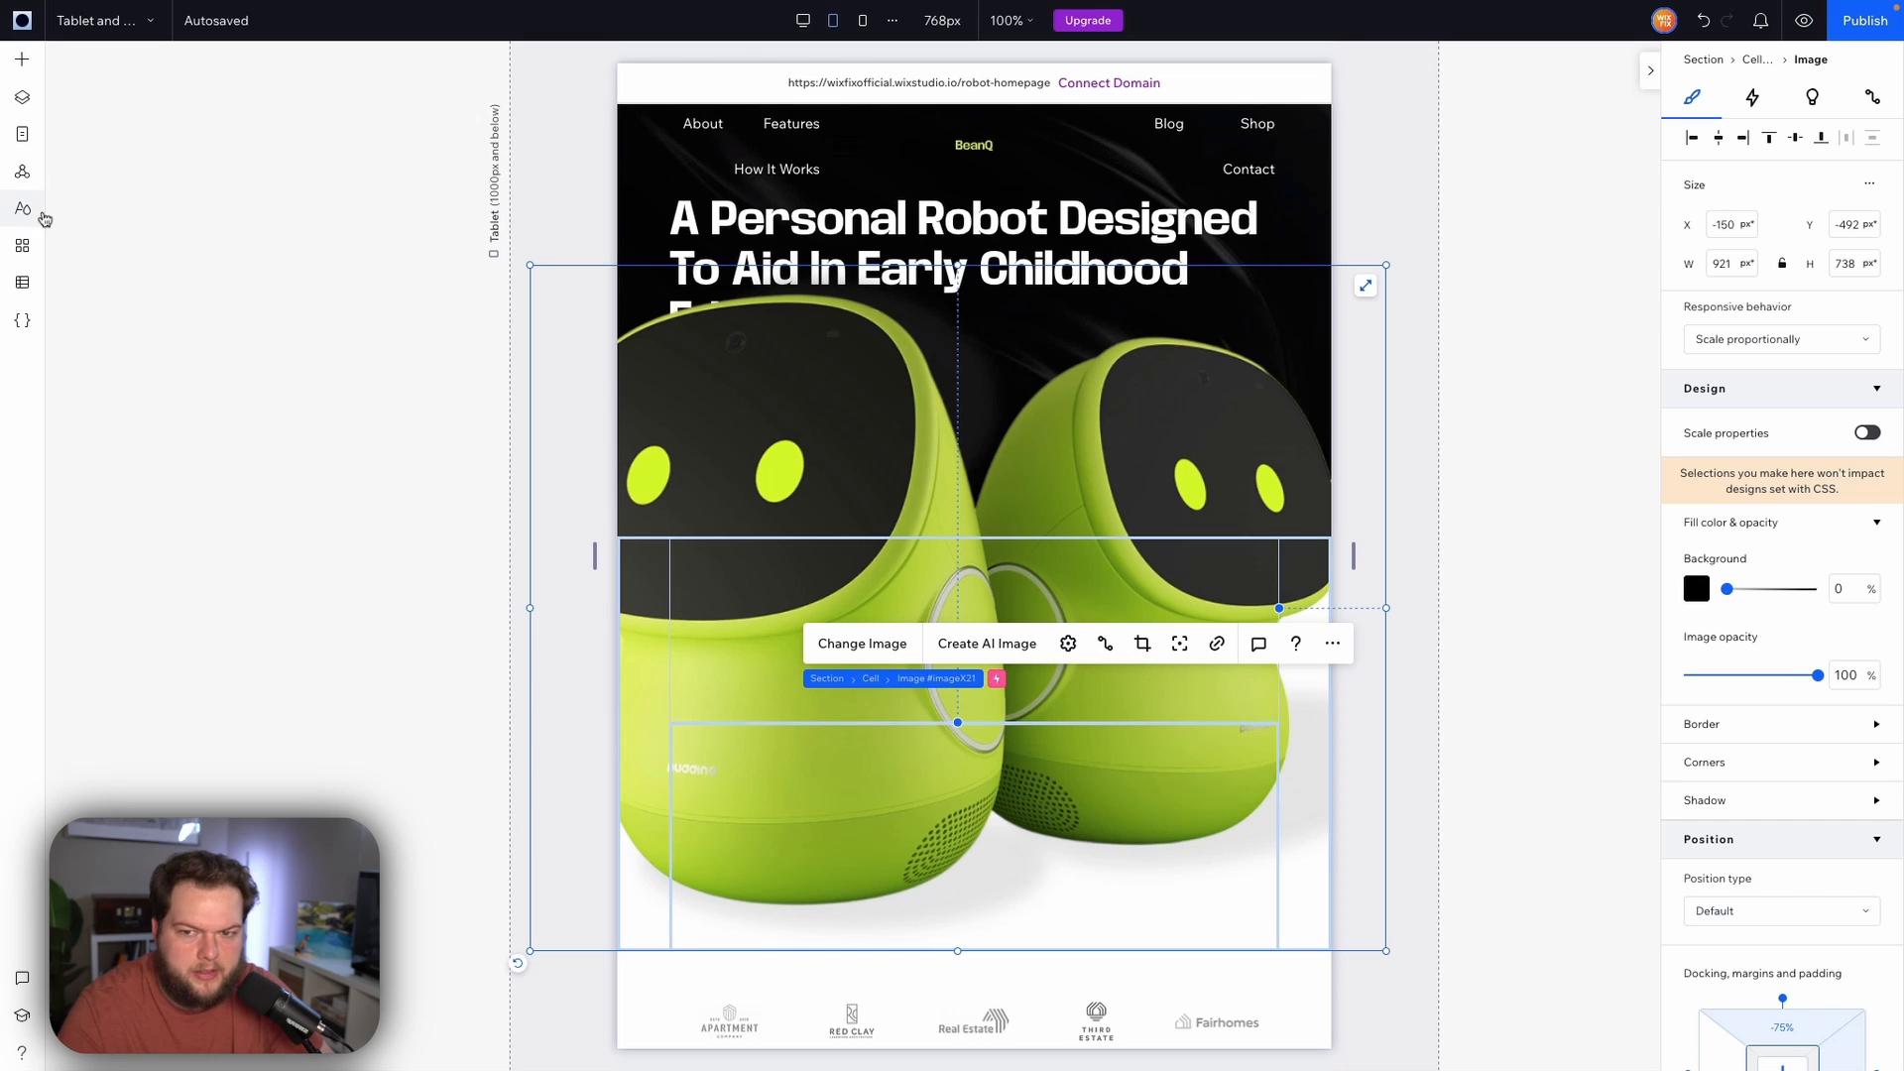
{"action": "left_click", "coordinate": [23, 99]}
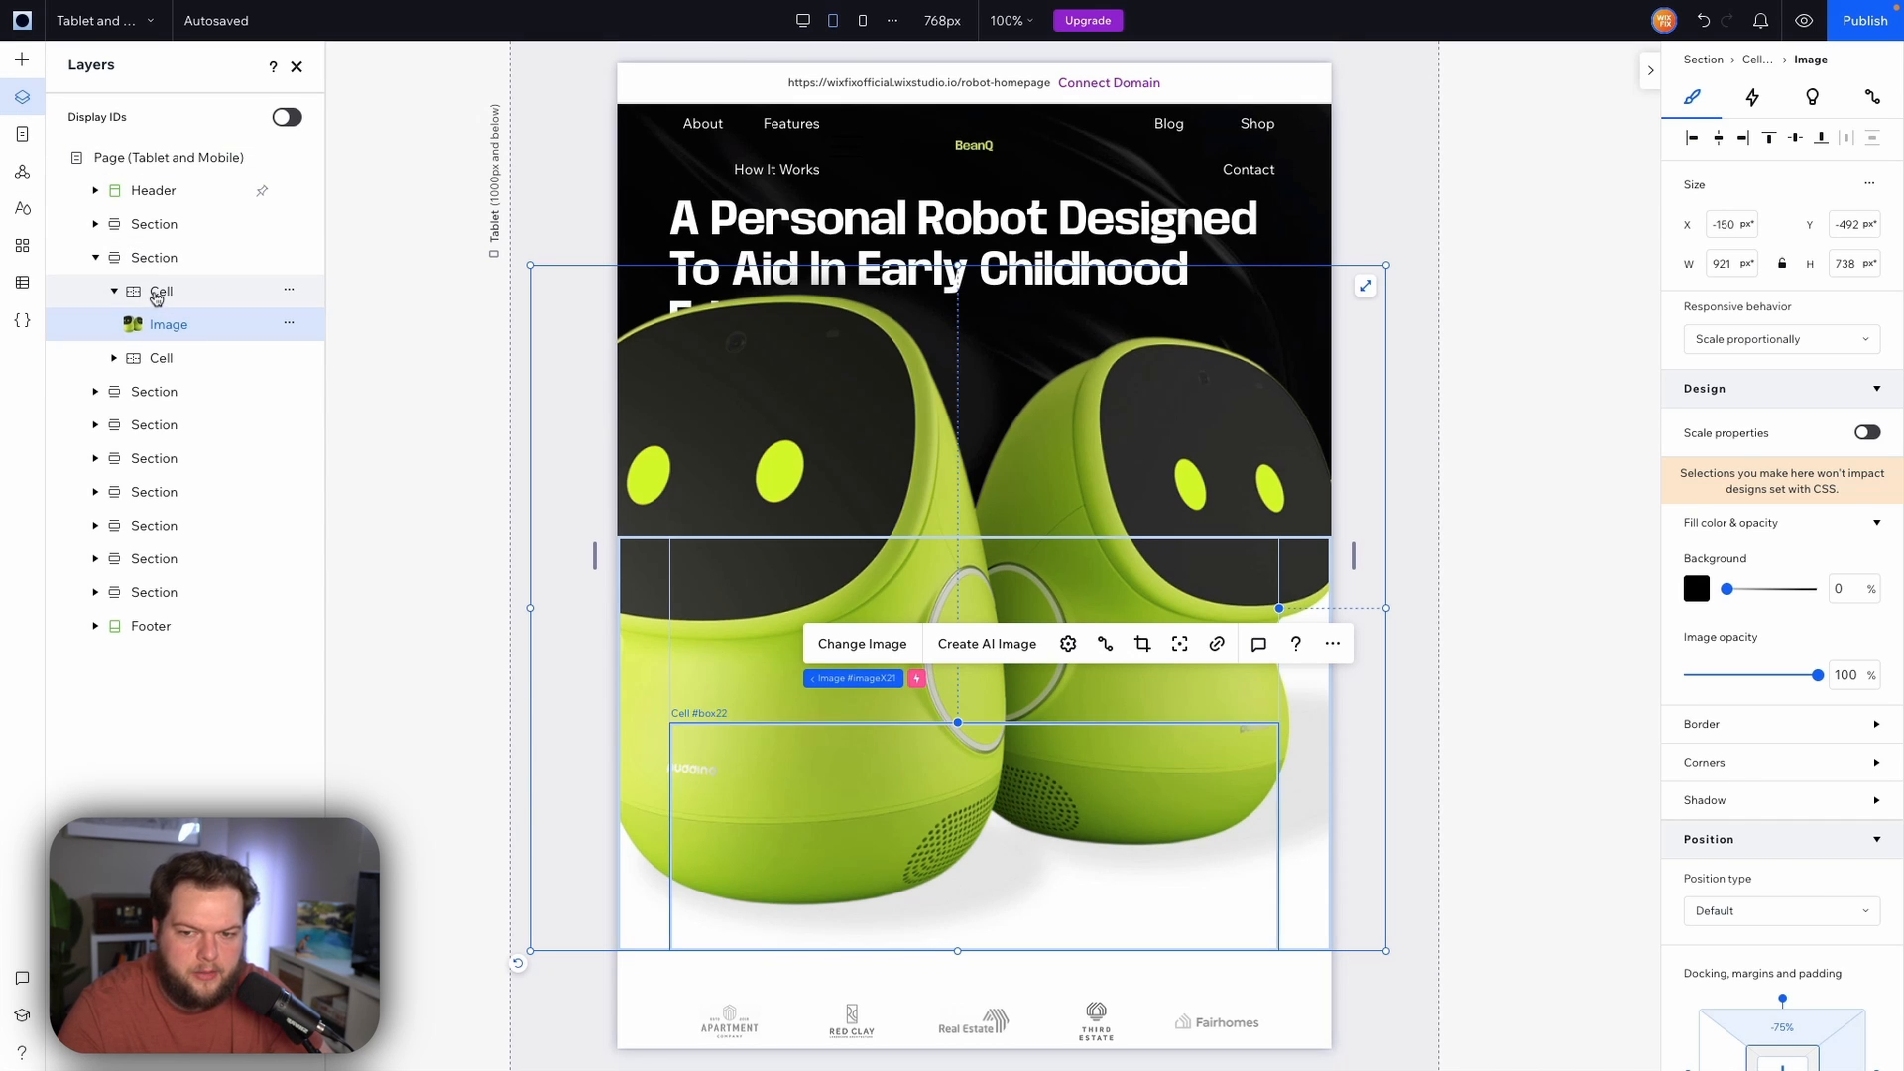
{"action": "left_click", "coordinate": [157, 293]}
{"action": "left_click", "coordinate": [160, 358]}
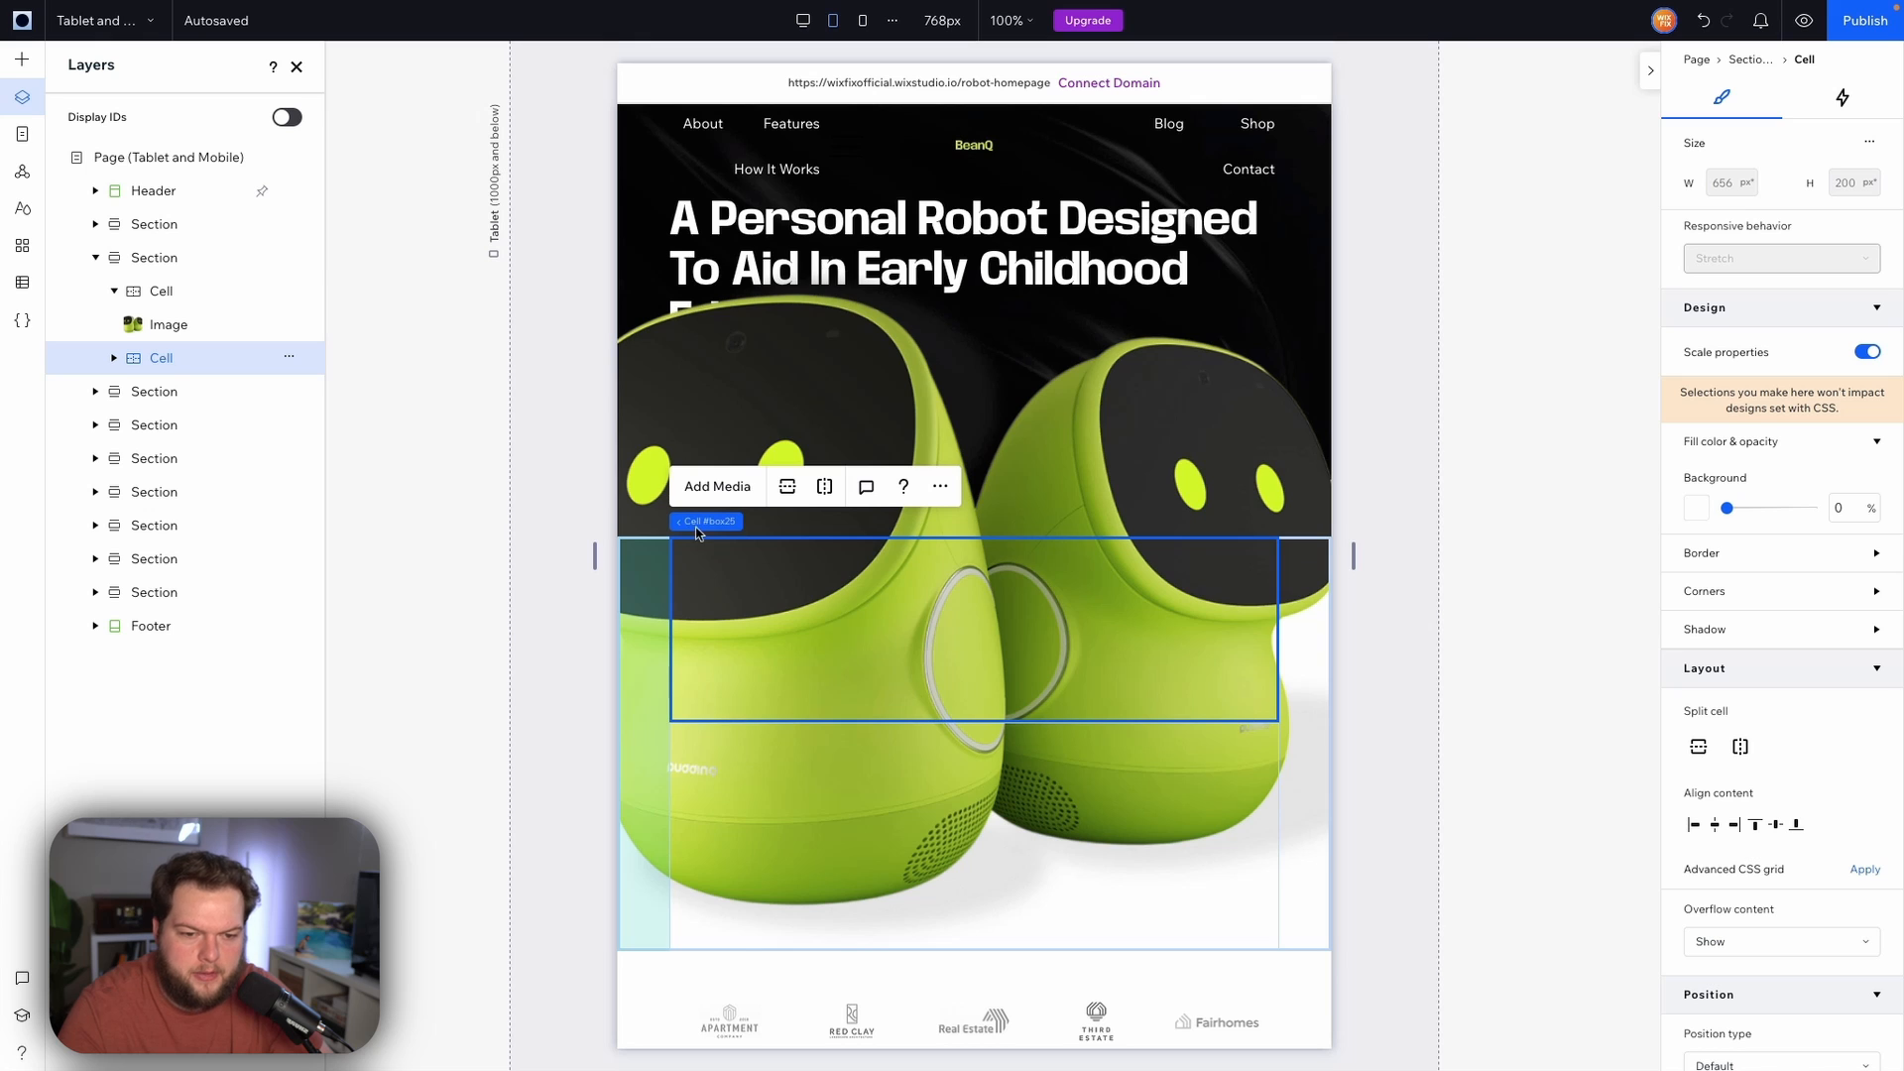
{"action": "left_click", "coordinate": [162, 291], "text": "ctrl"}
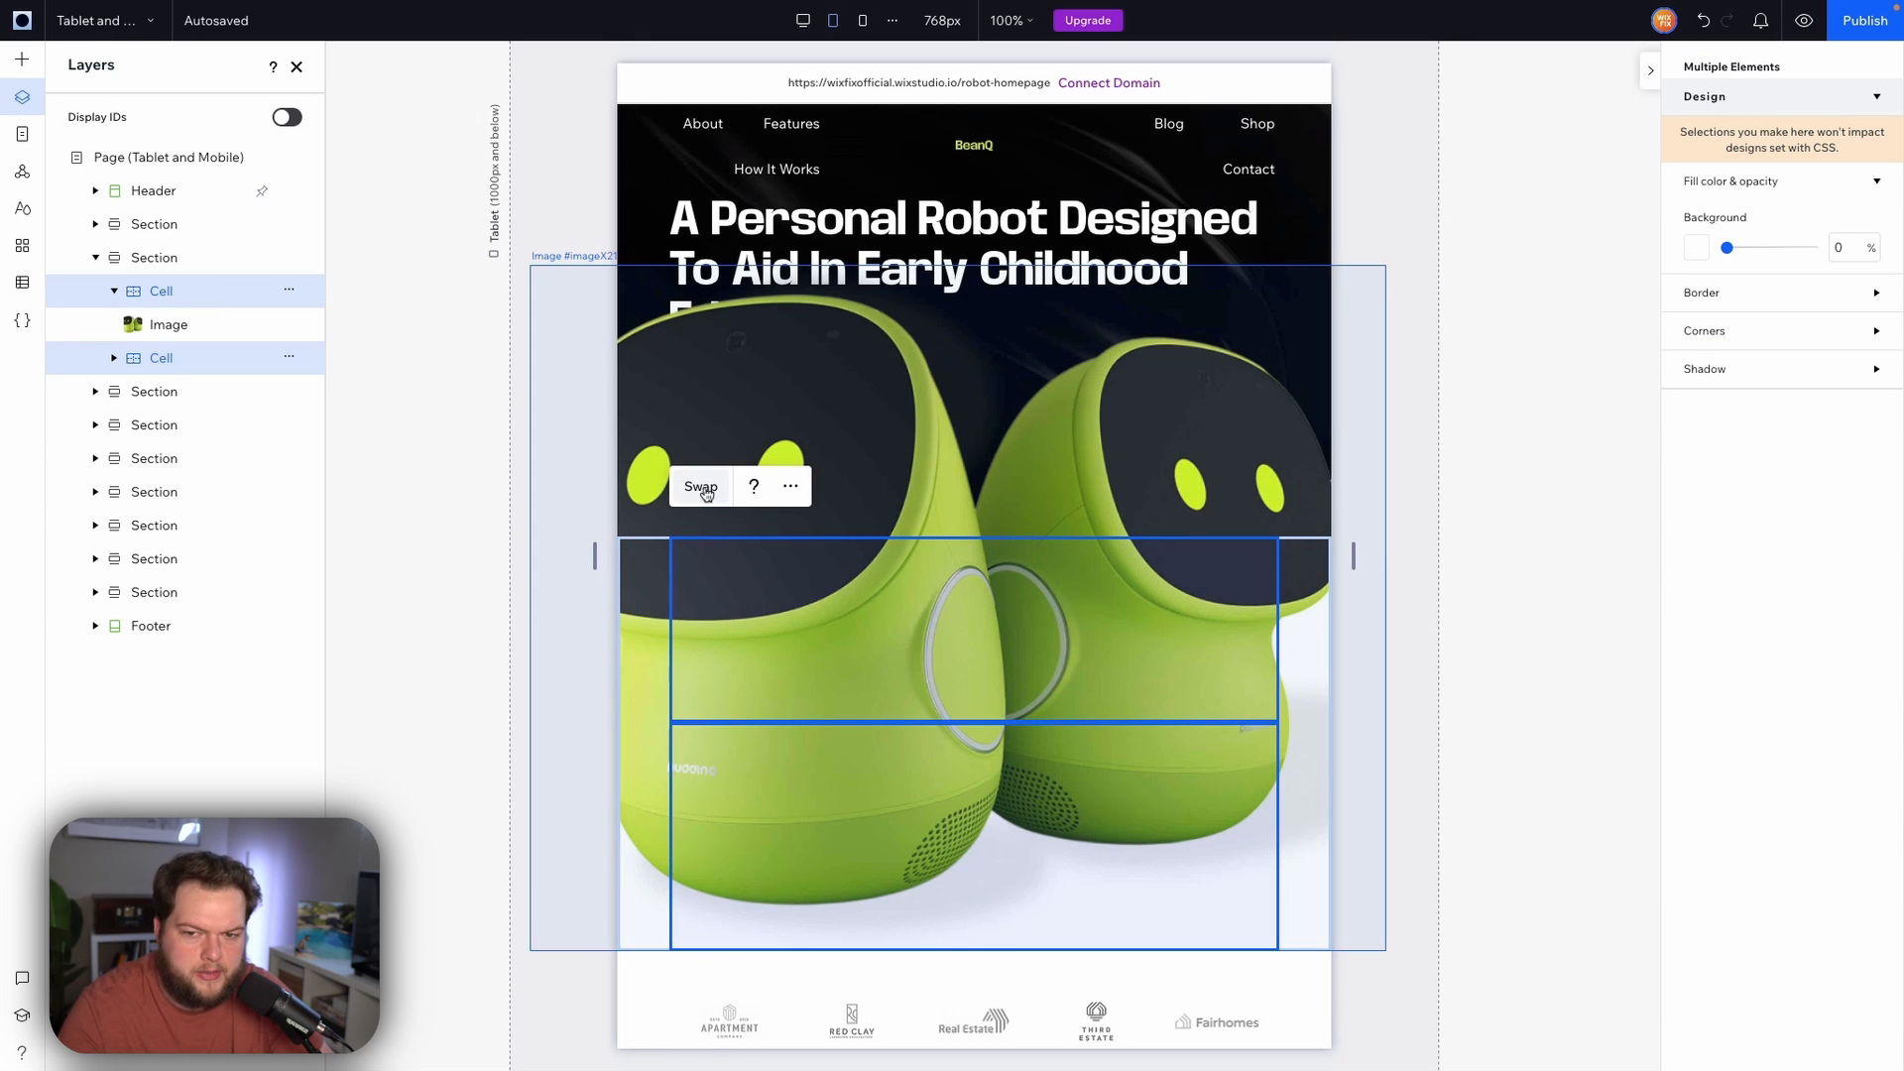
{"action": "left_click", "coordinate": [701, 487]}
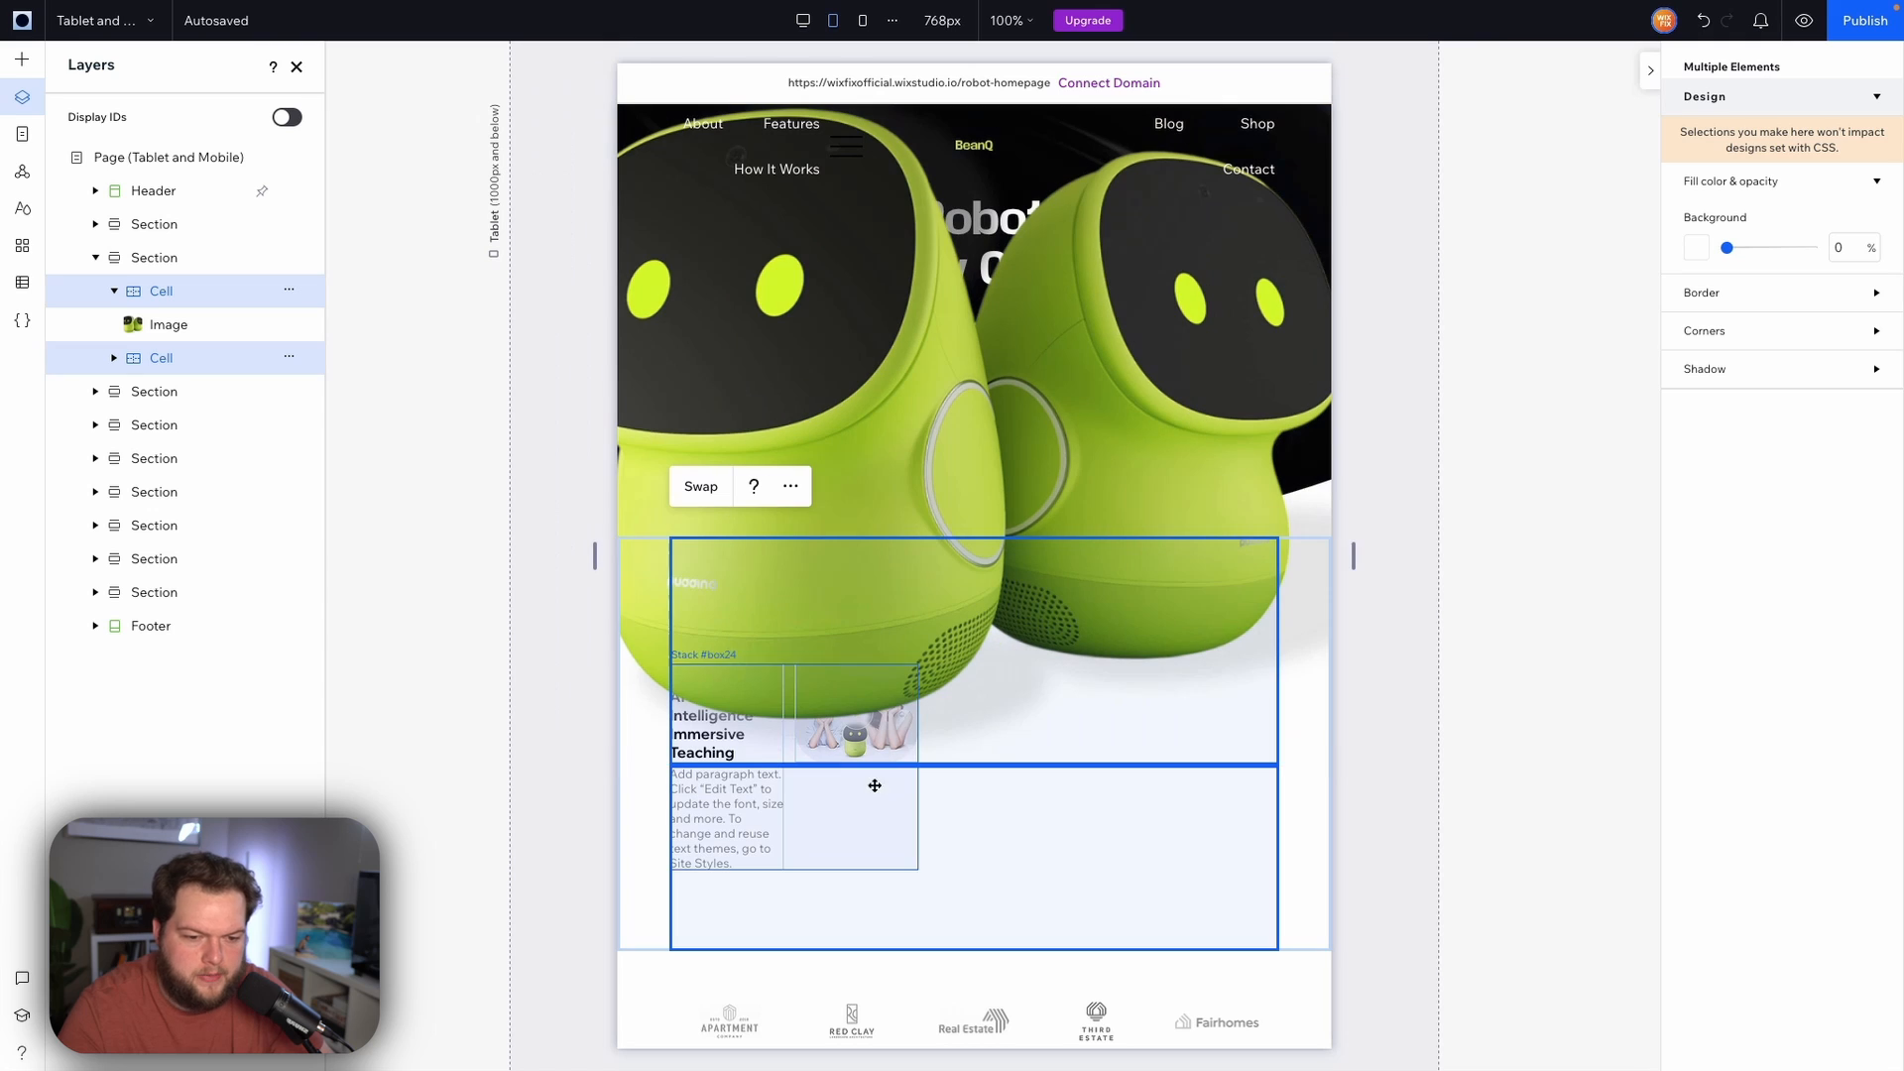
Align the cell's stack to the top and horizontally centre it
{"action": "left_click", "coordinate": [793, 807]}
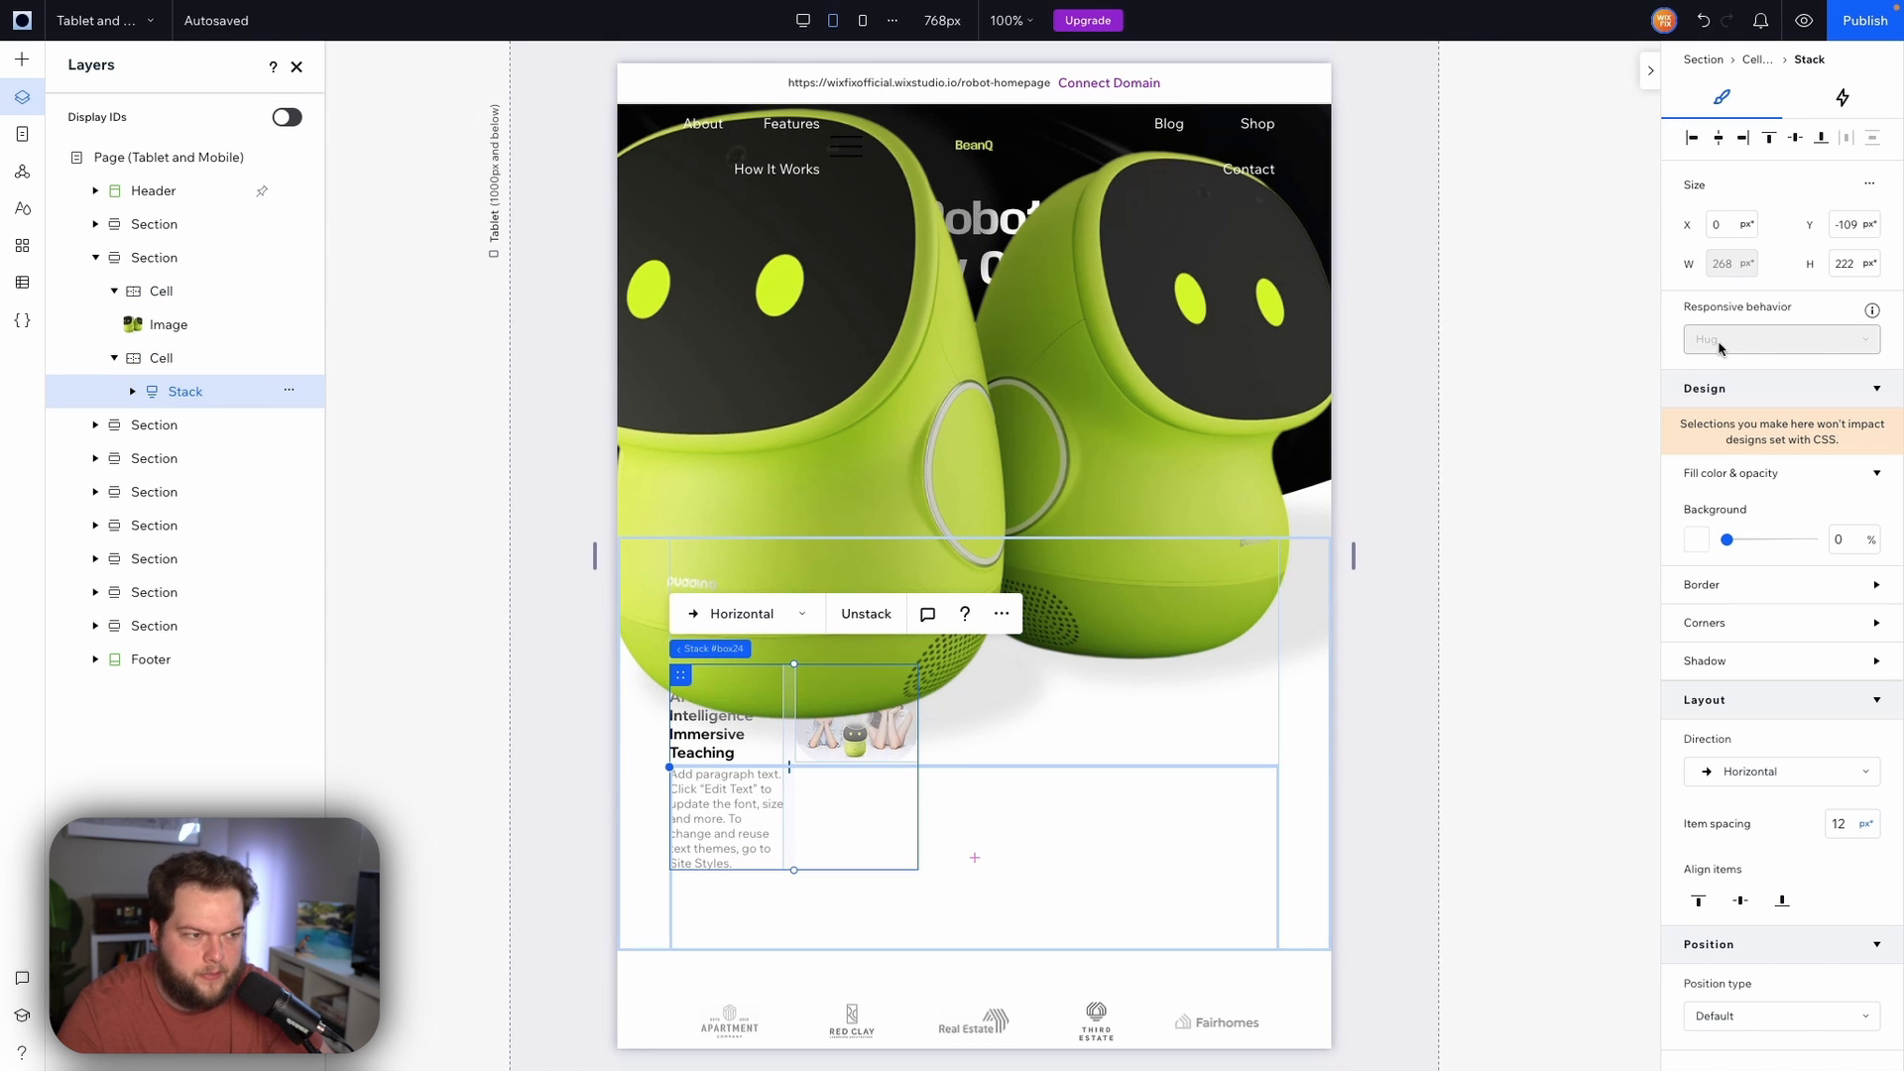
{"action": "left_click", "coordinate": [1769, 140]}
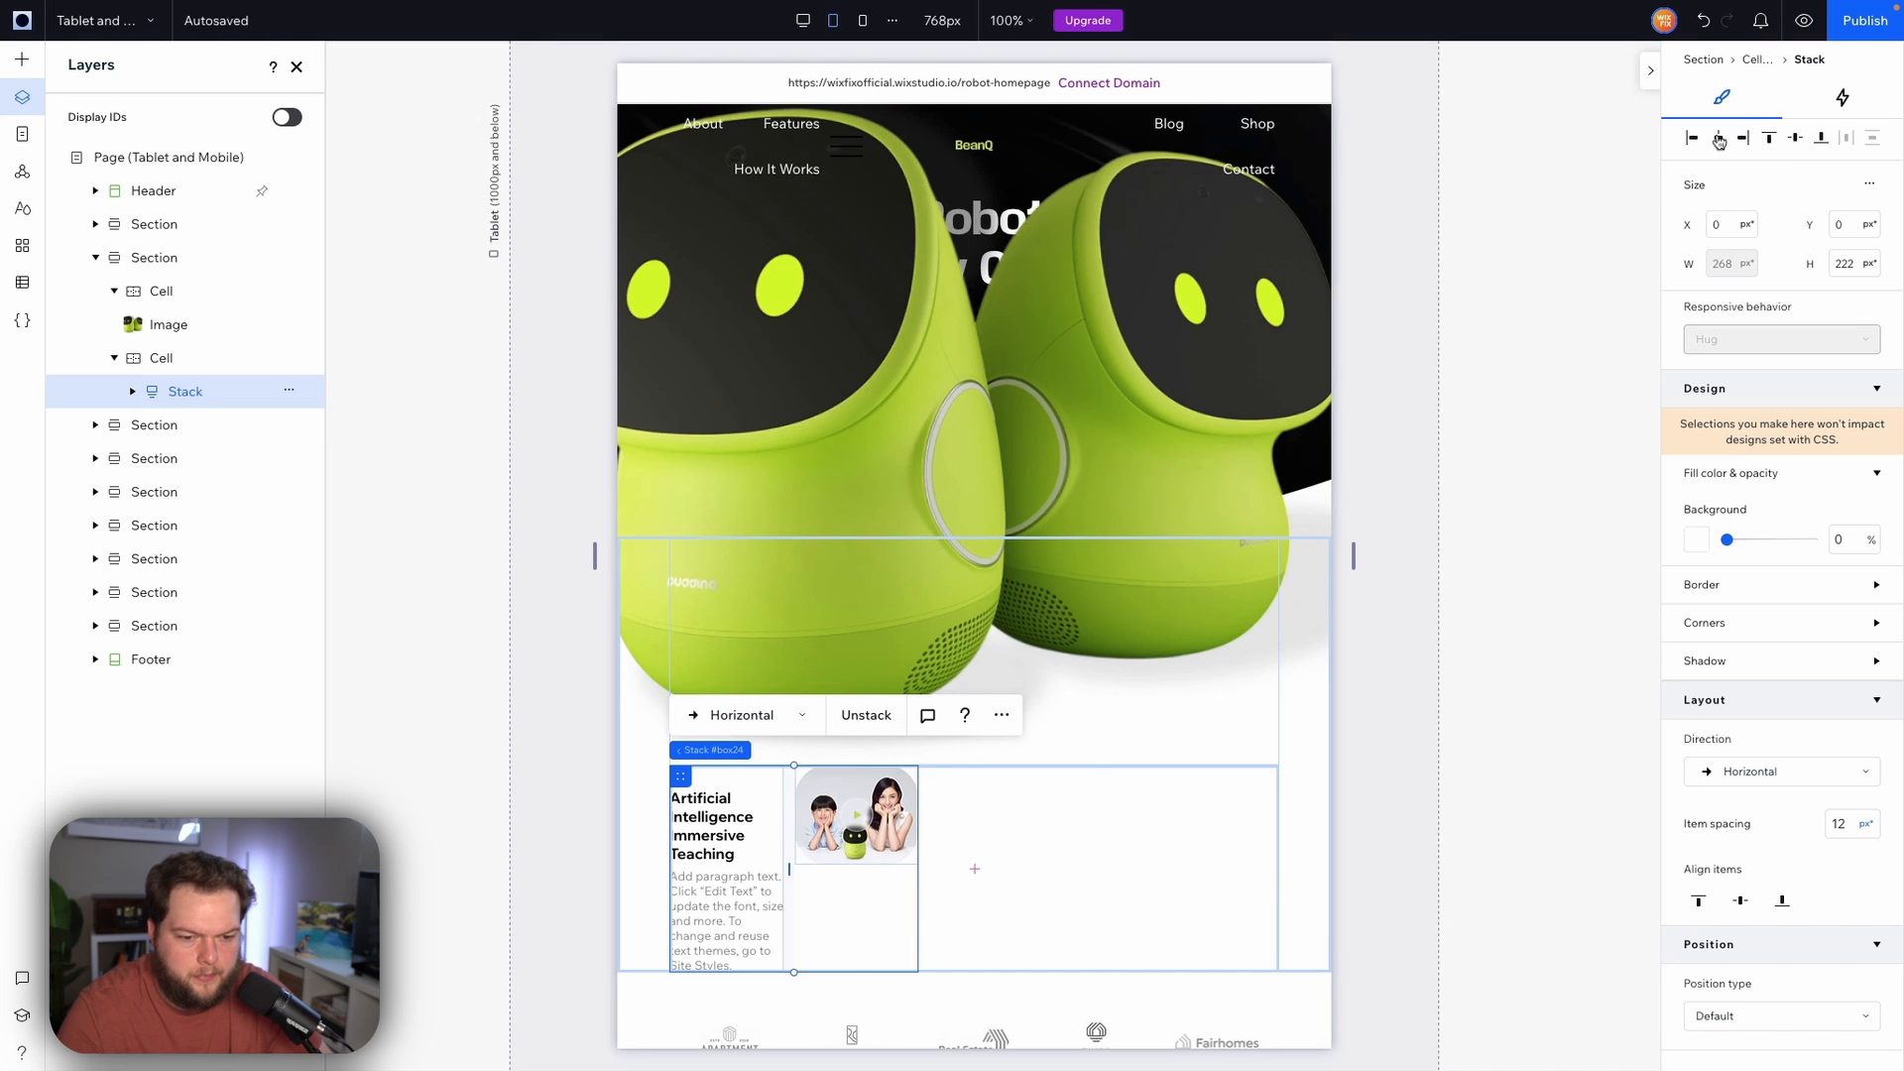
{"action": "left_click", "coordinate": [1718, 140]}
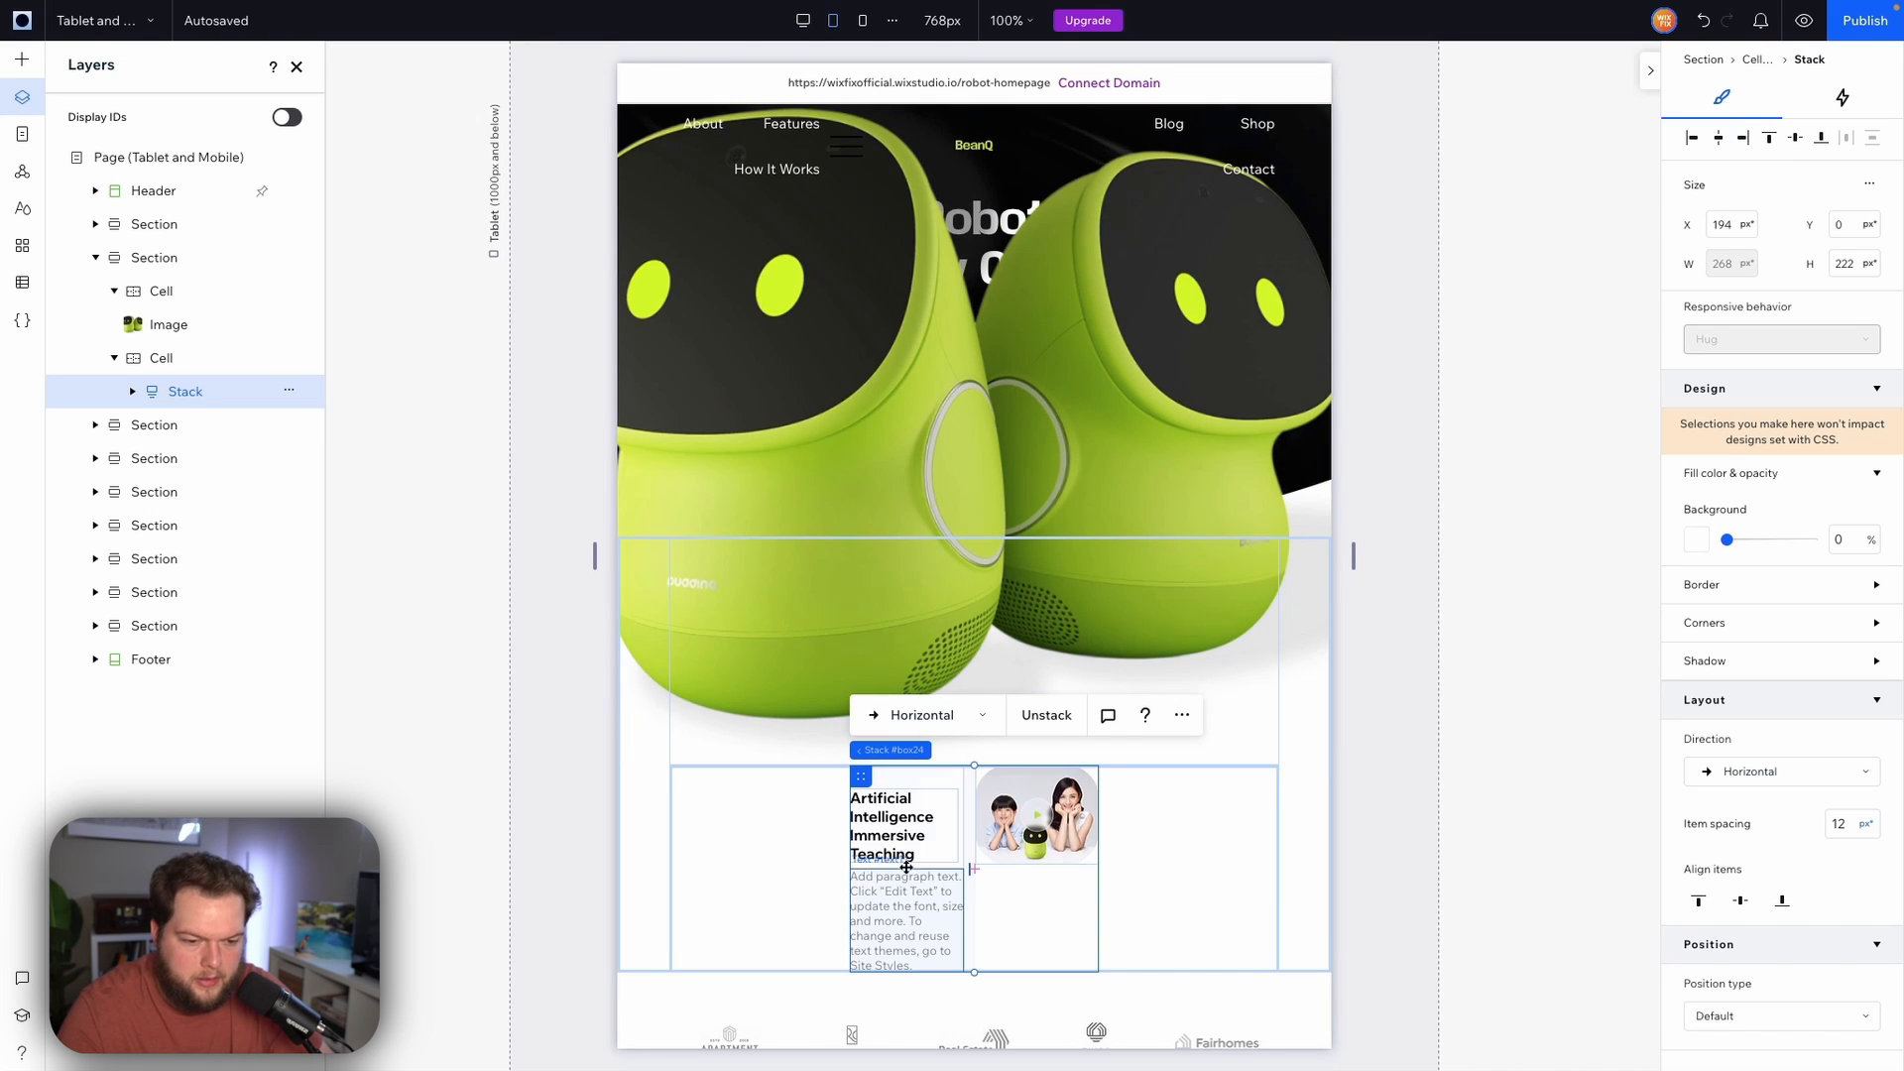
Widen the heading-and-paragraph stack to about 245 px
{"action": "left_click", "coordinate": [937, 864]}
{"action": "left_click_drag", "start_coordinate": [966, 869], "coordinate": [1101, 866]}
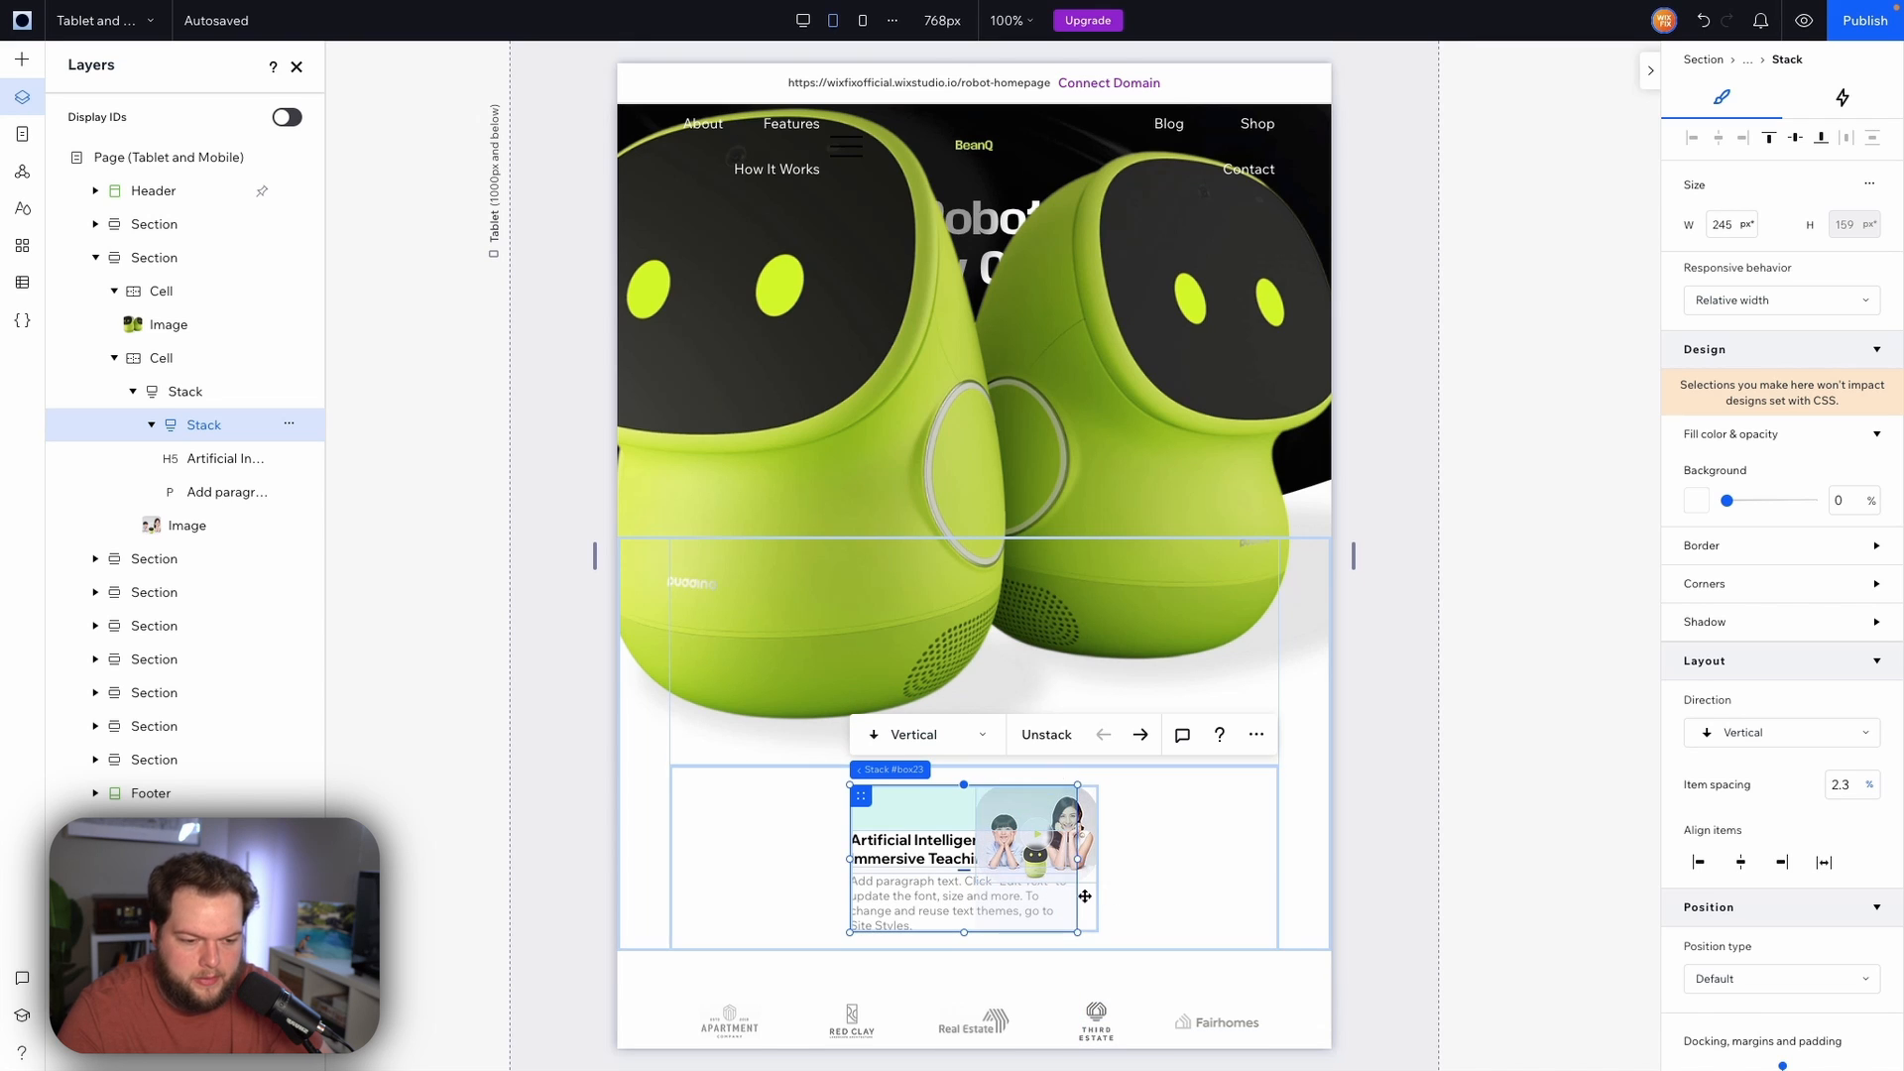
{"action": "left_click", "coordinate": [1086, 898]}
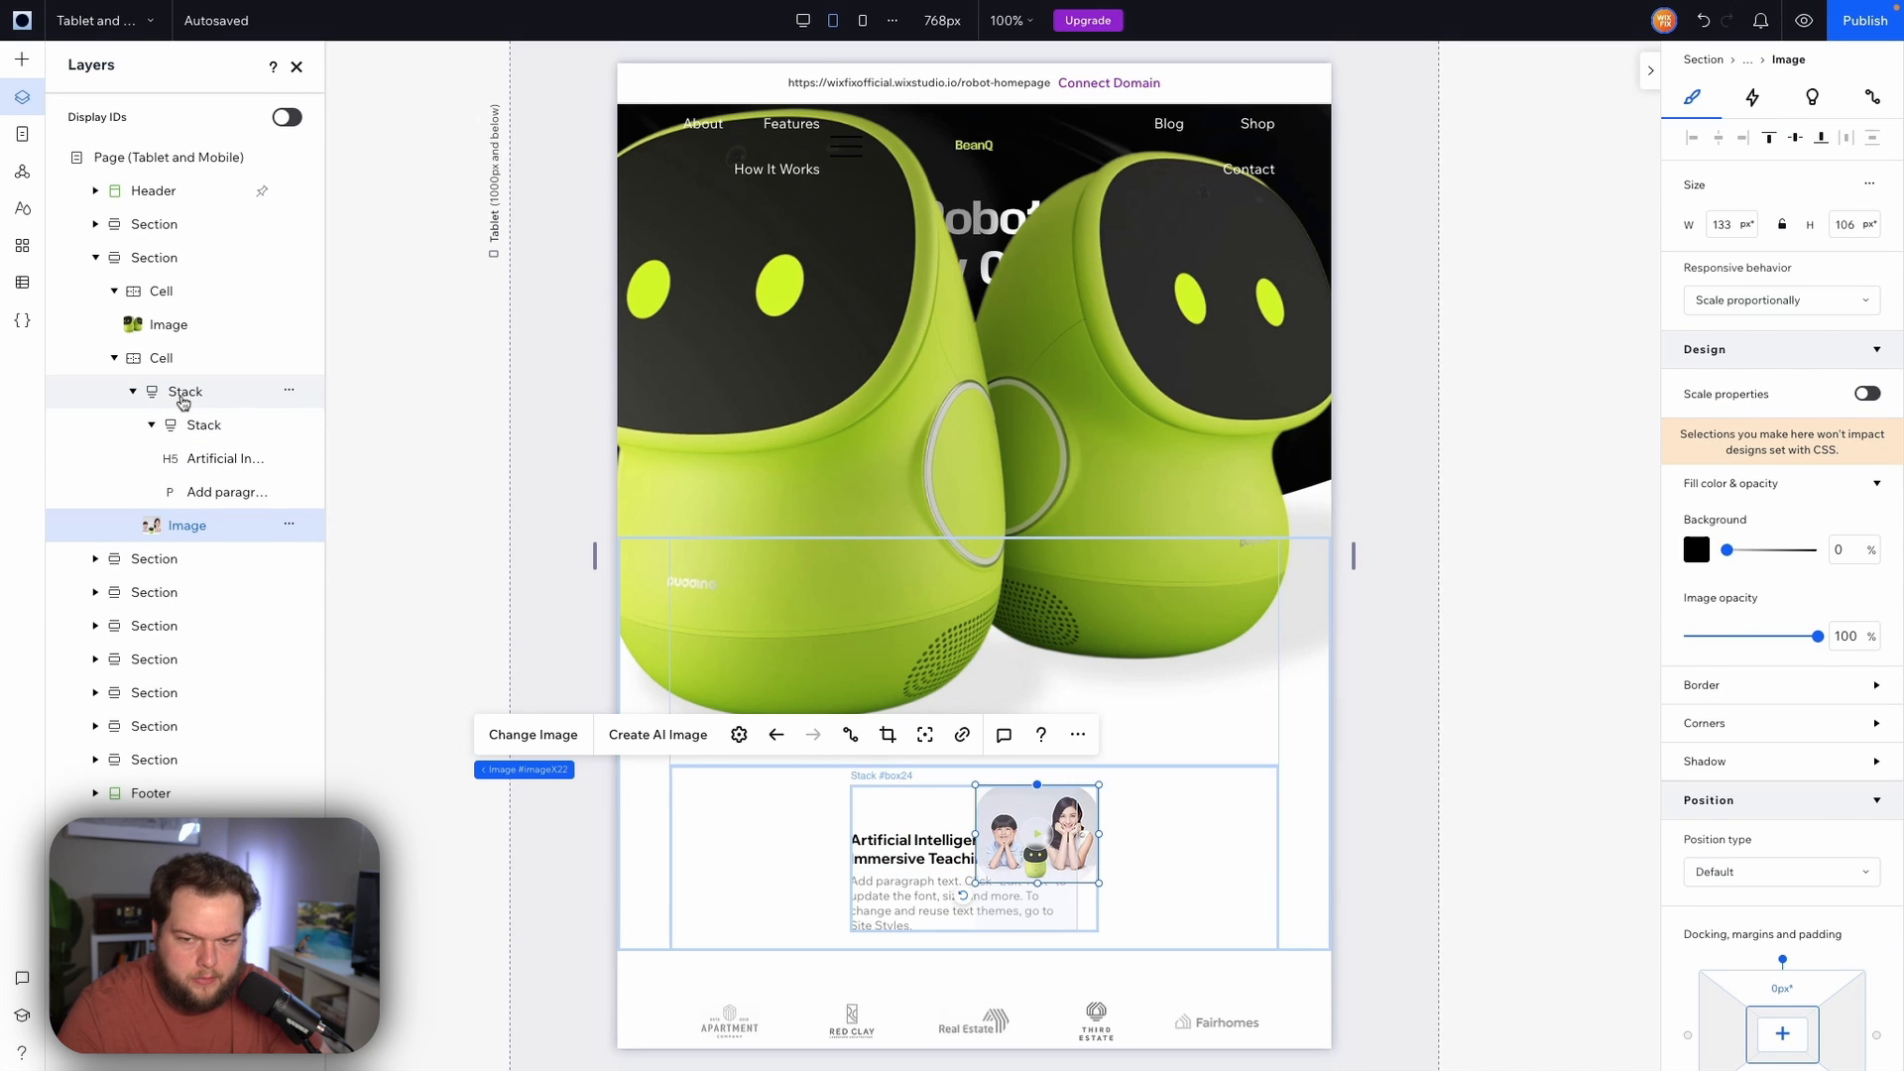
Set the outer stack's item spacing to 24 px
{"action": "left_click", "coordinate": [183, 395]}
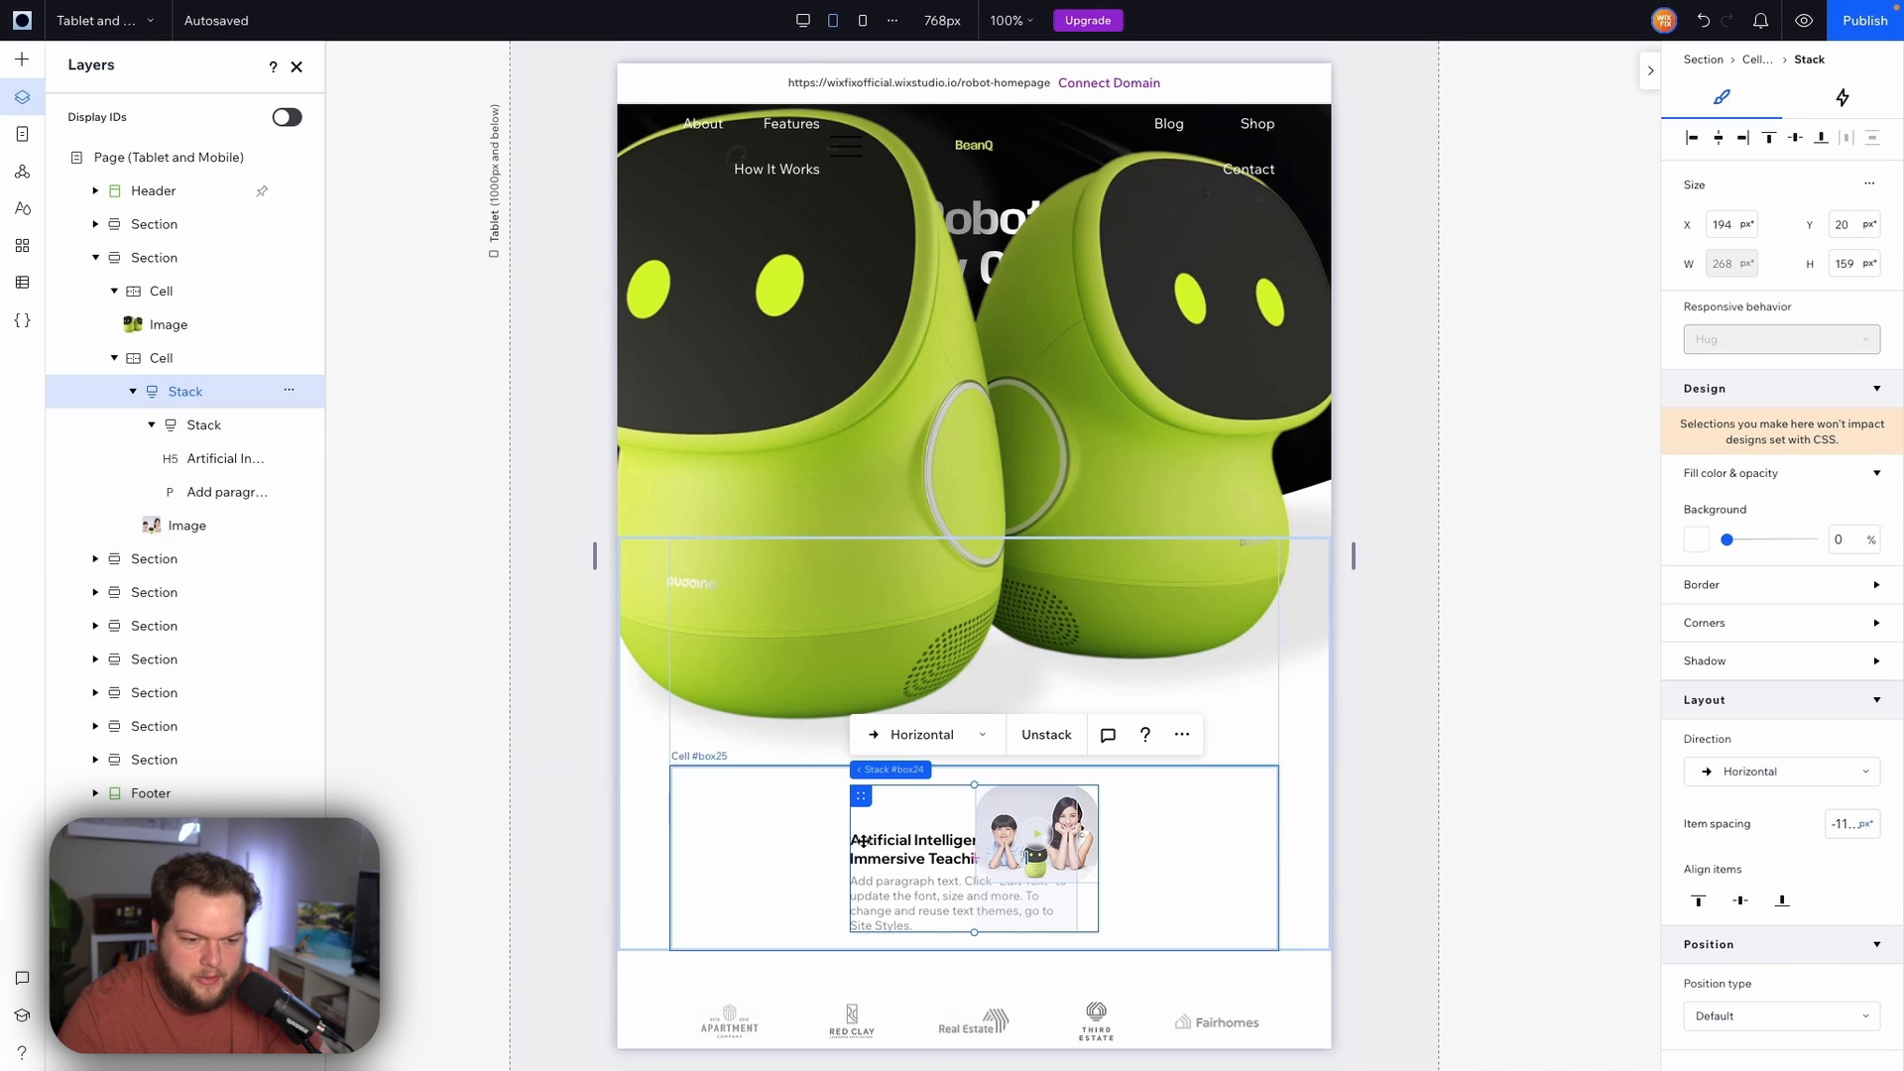
{"action": "left_click", "coordinate": [1846, 823]}
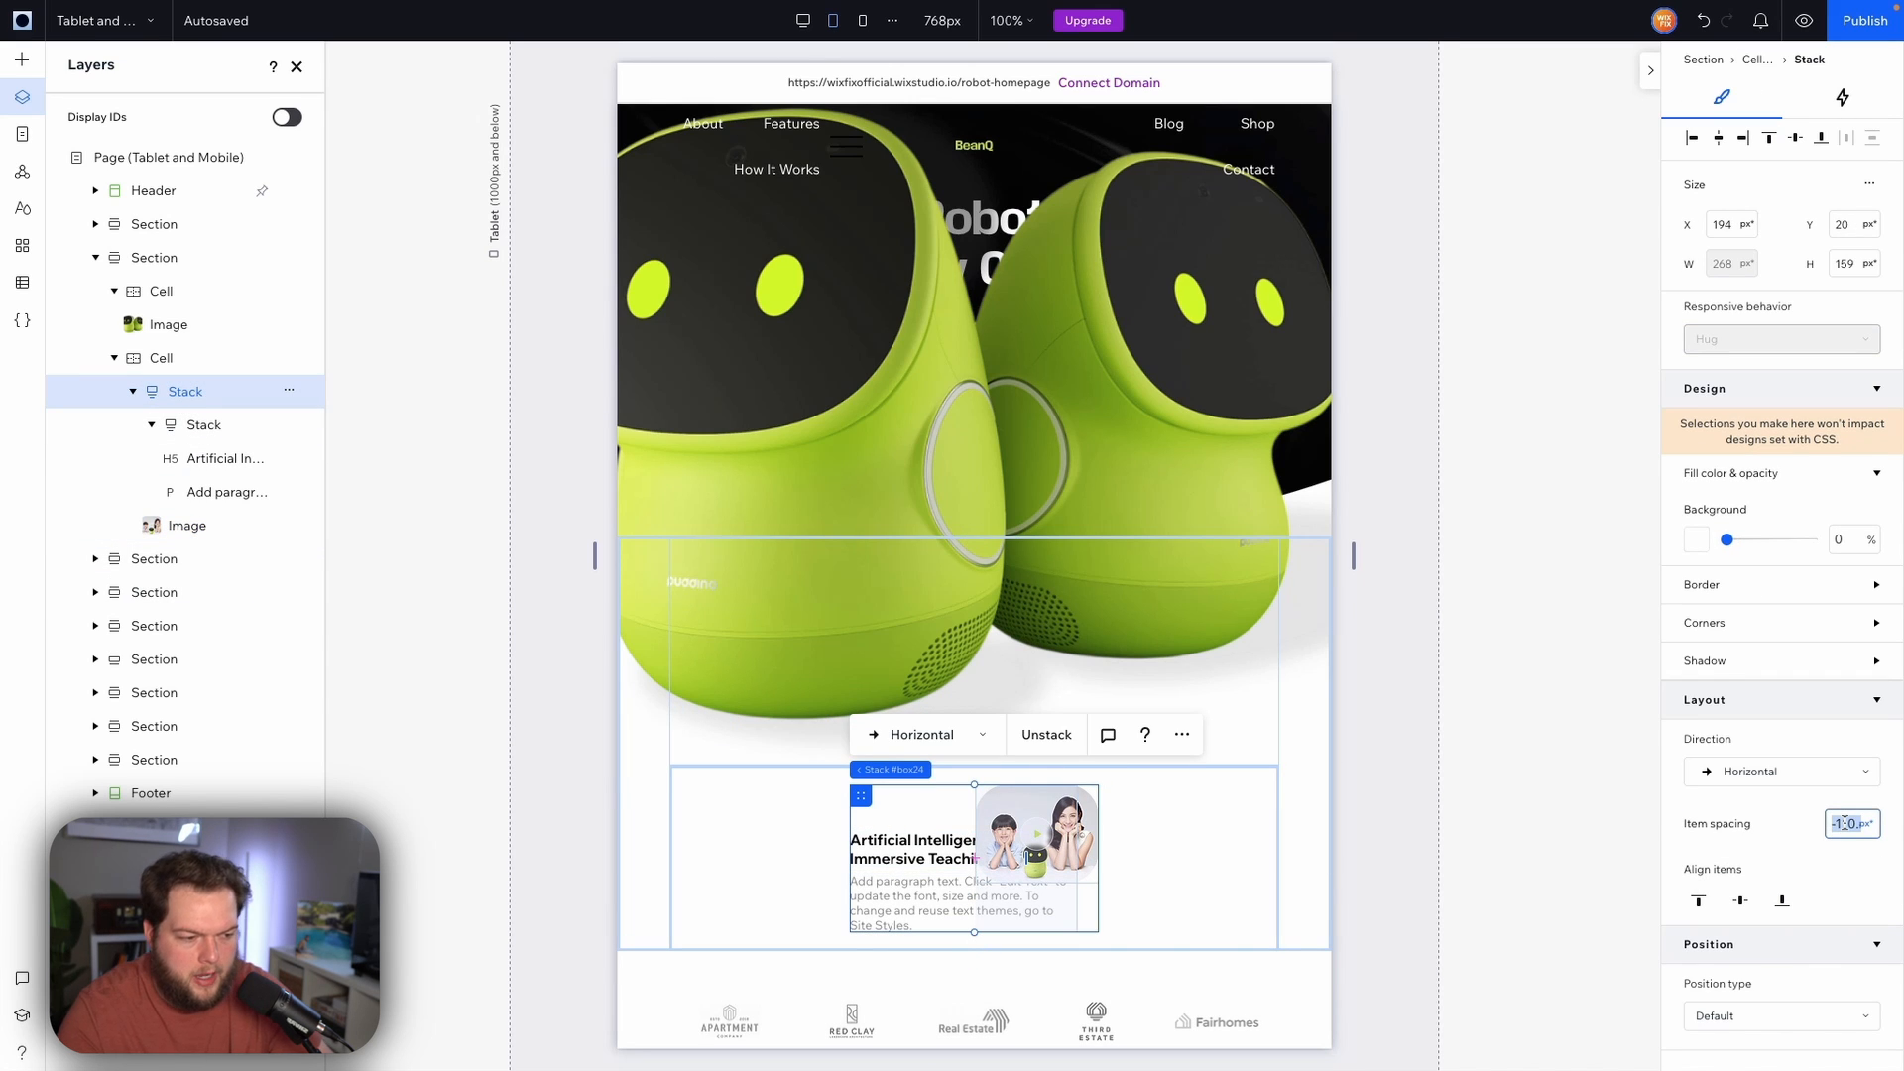
{"action": "type", "text": "2"}
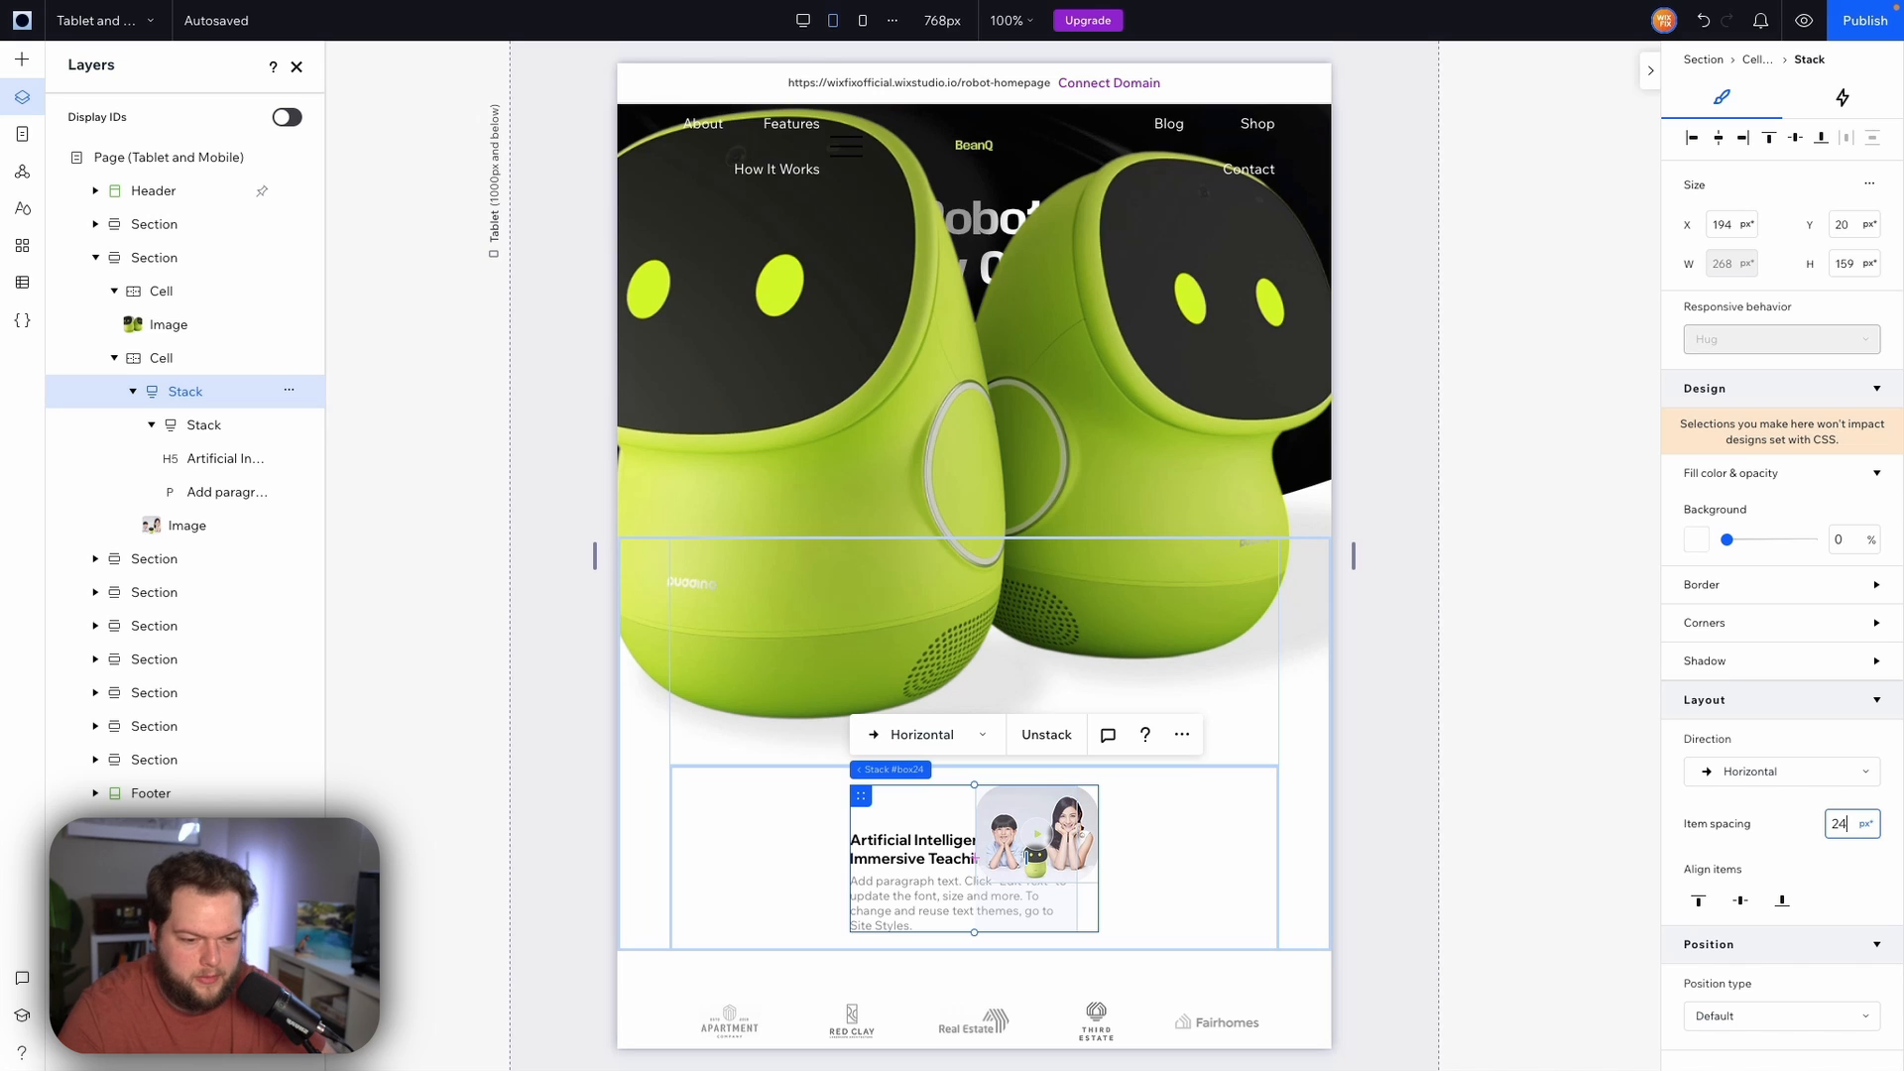
{"action": "type", "text": "4"}
{"action": "key", "text": "Return"}
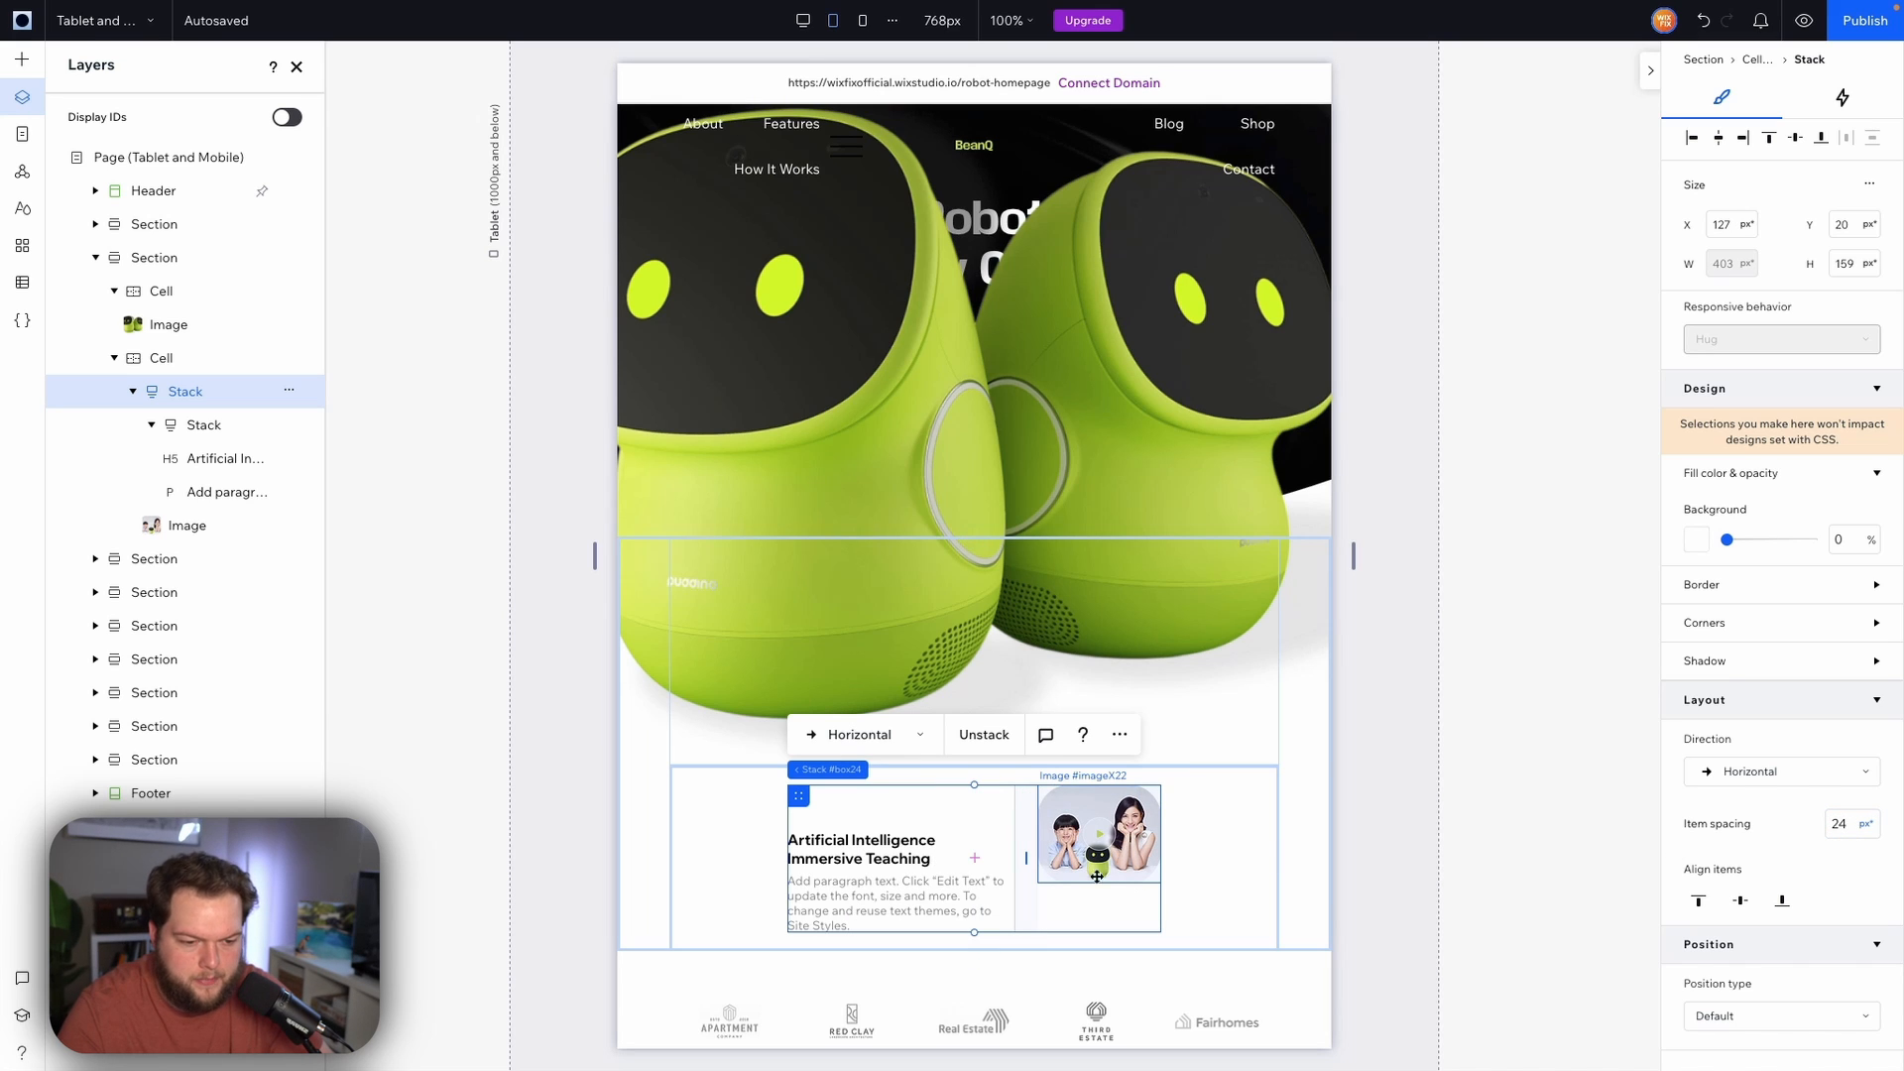
Enlarge the stack's image to about 196 × 157 px
{"action": "left_click", "coordinate": [1116, 855]}
{"action": "left_click_drag", "start_coordinate": [1161, 882], "coordinate": [1211, 943]}
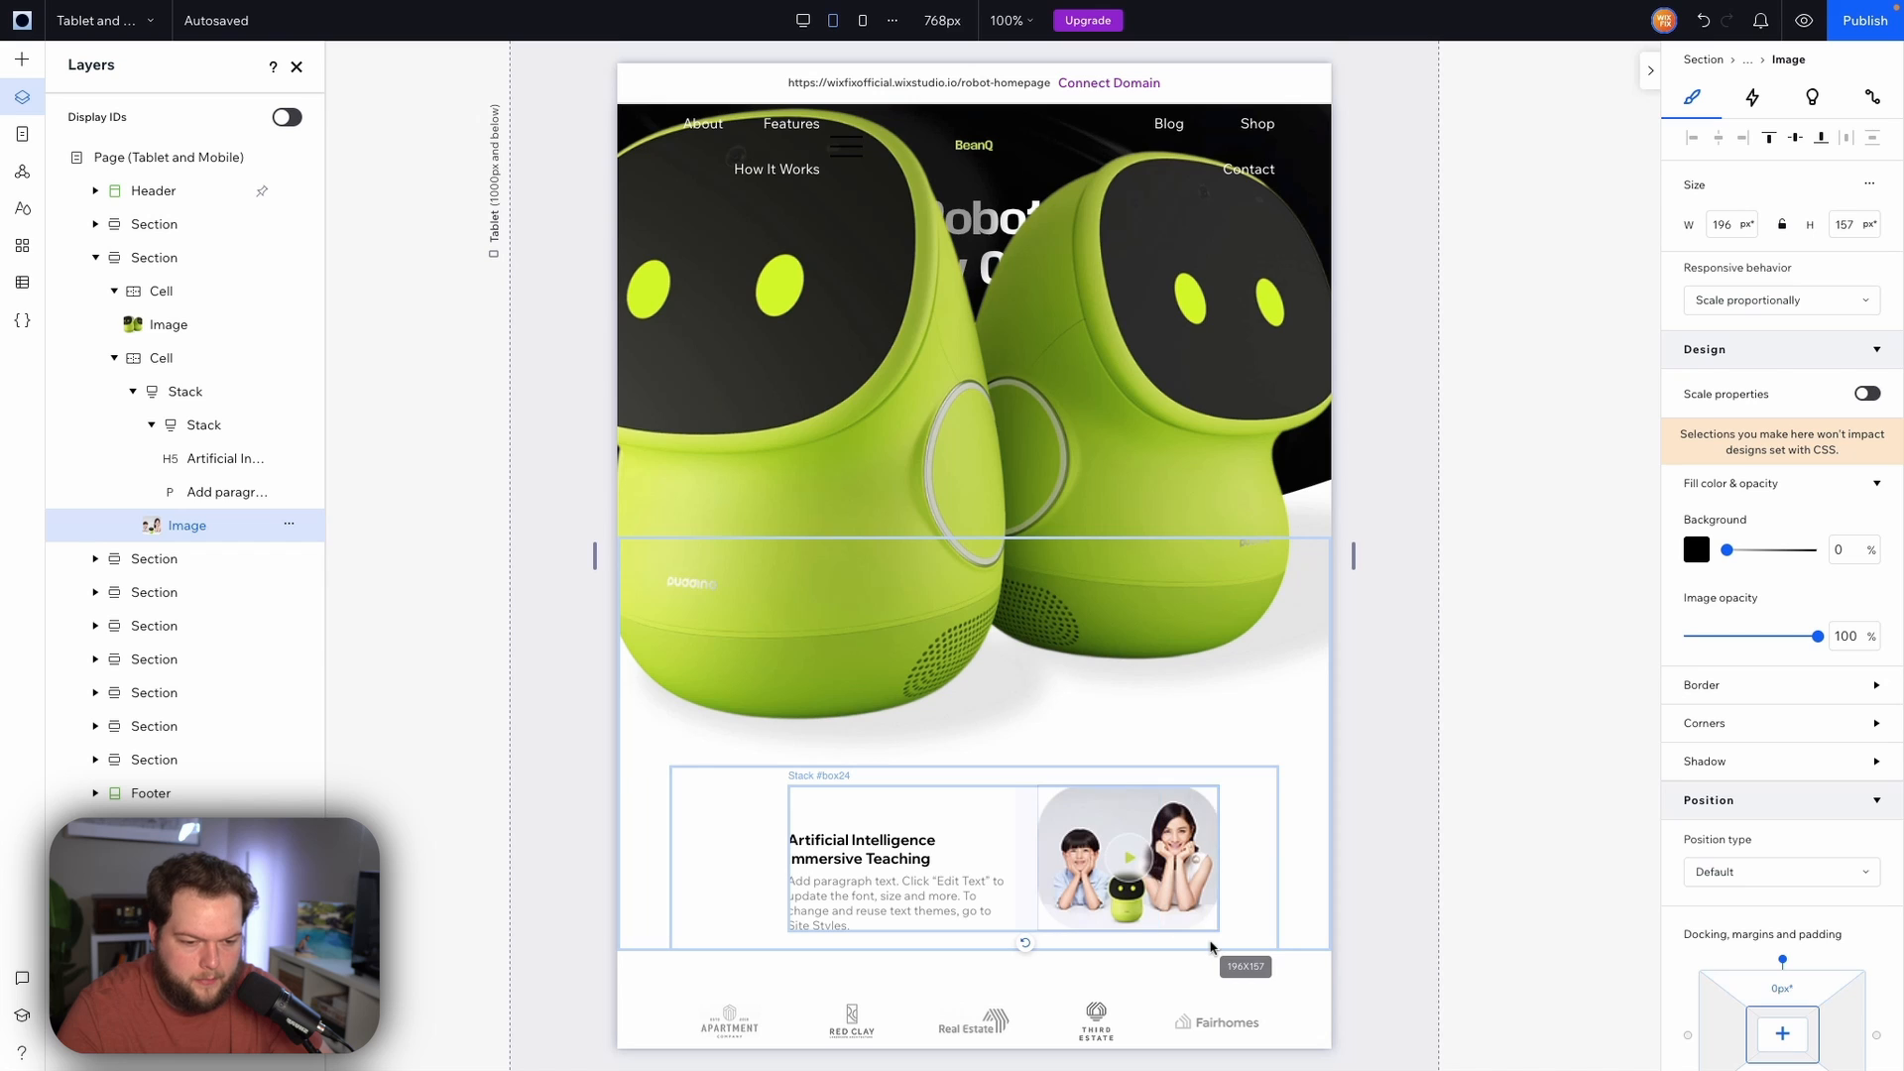
Set the text stack's top and bottom padding to 10%
{"action": "left_click", "coordinate": [872, 869]}
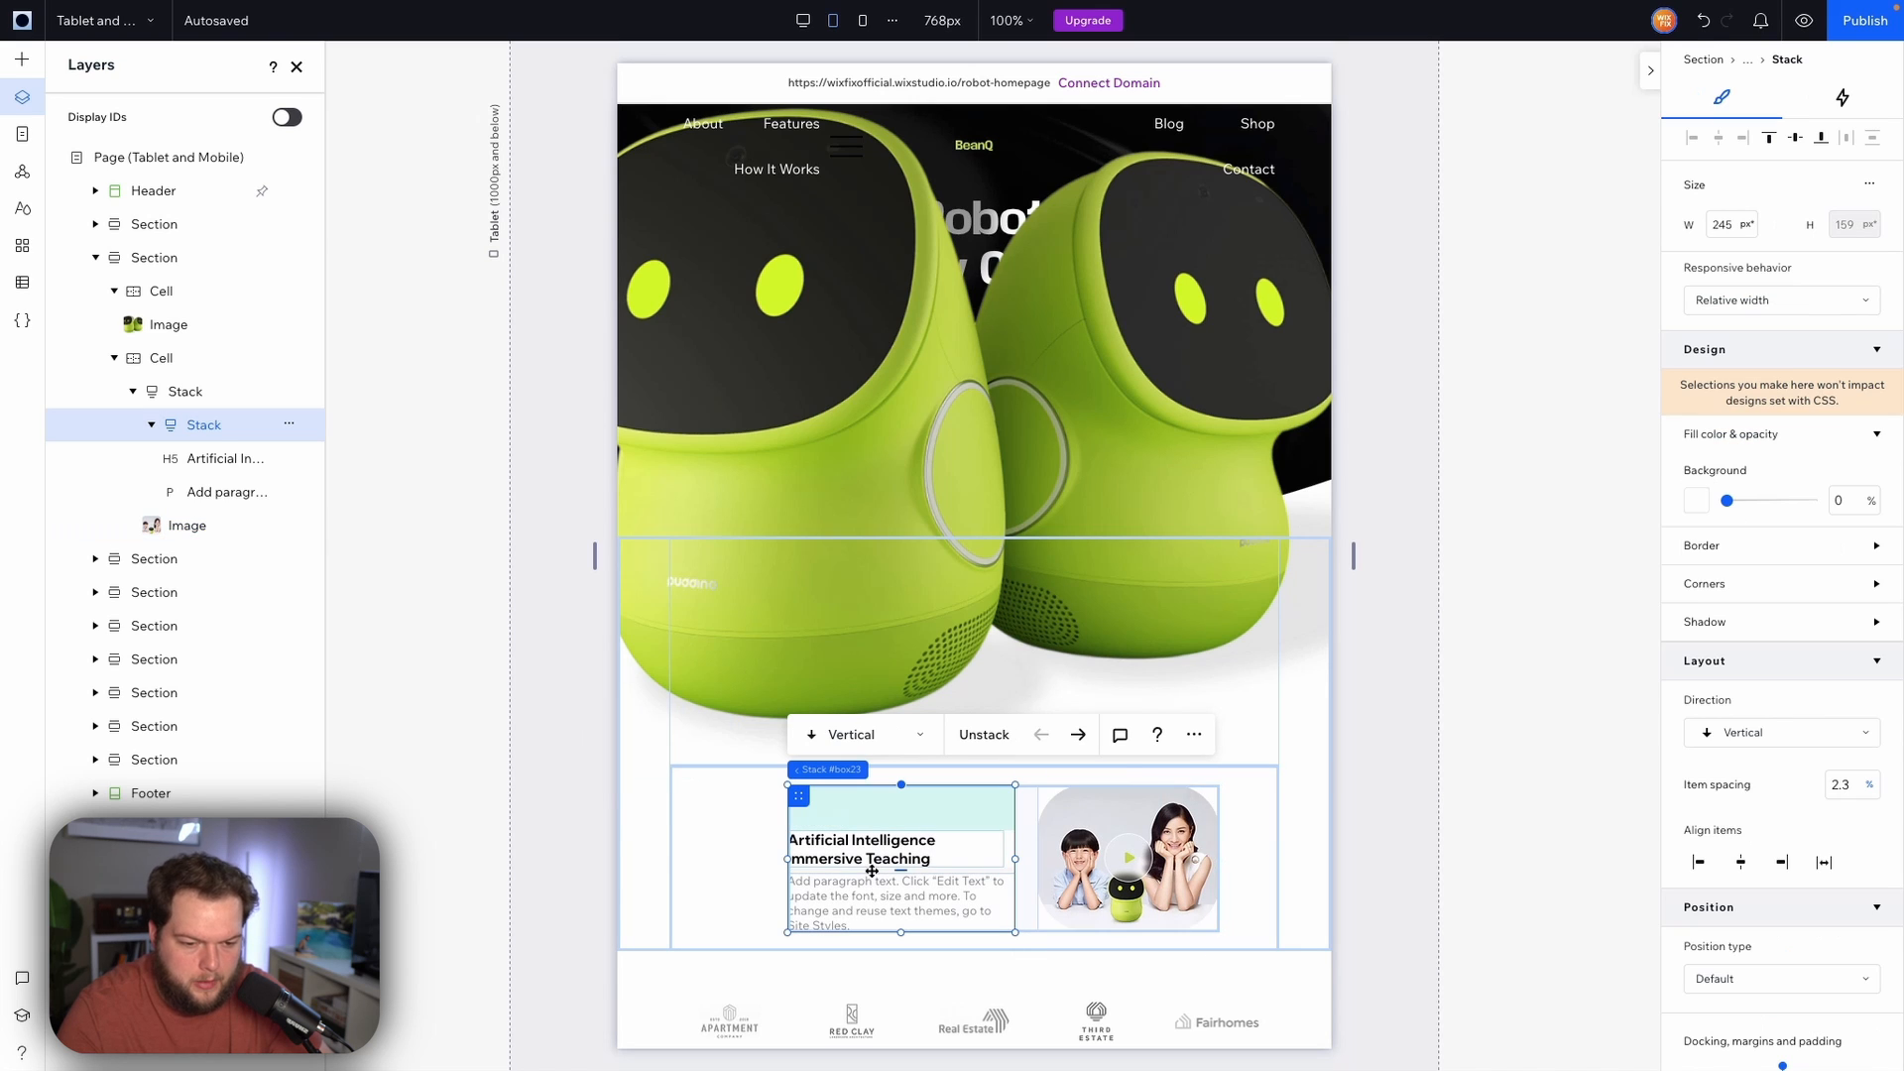
{"action": "scroll", "coordinate": [1813, 801], "scroll_direction": "down", "scroll_amount": 3}
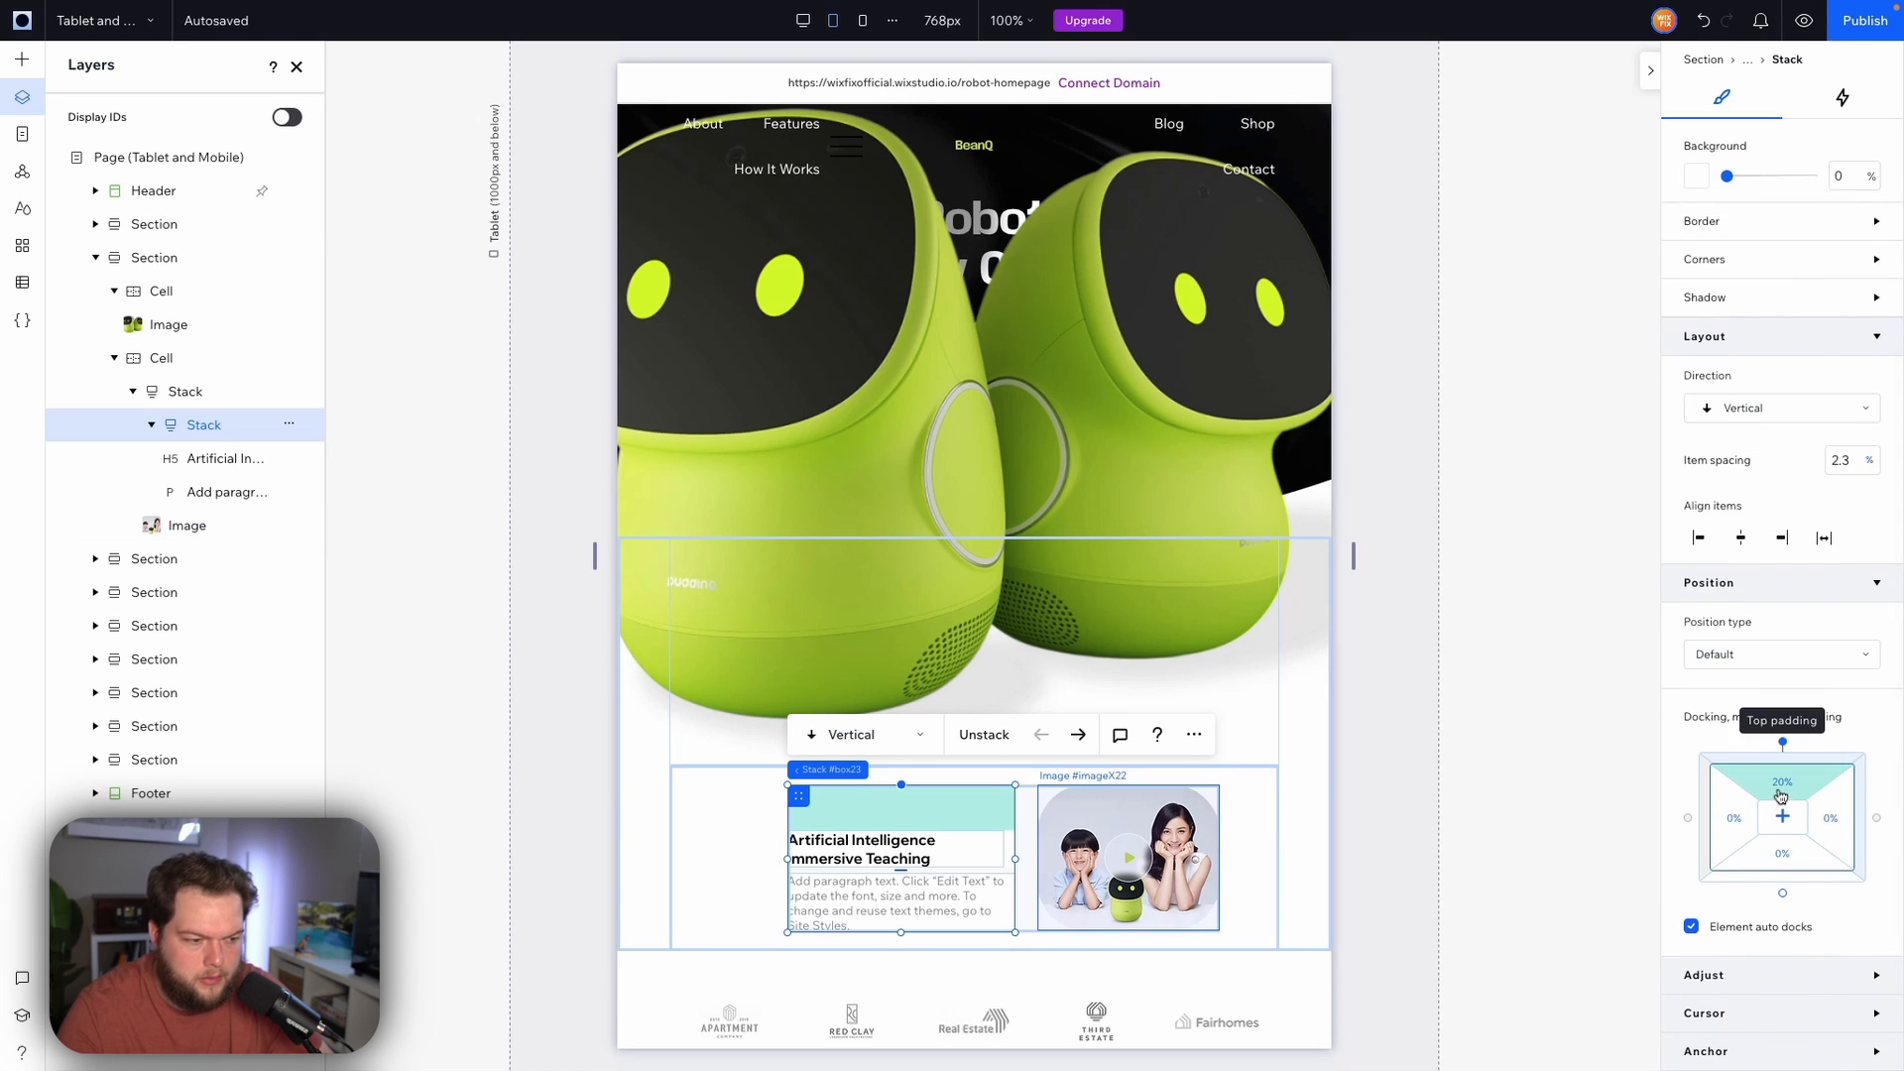
{"action": "left_click", "coordinate": [1781, 793]}
{"action": "type", "text": "0"}
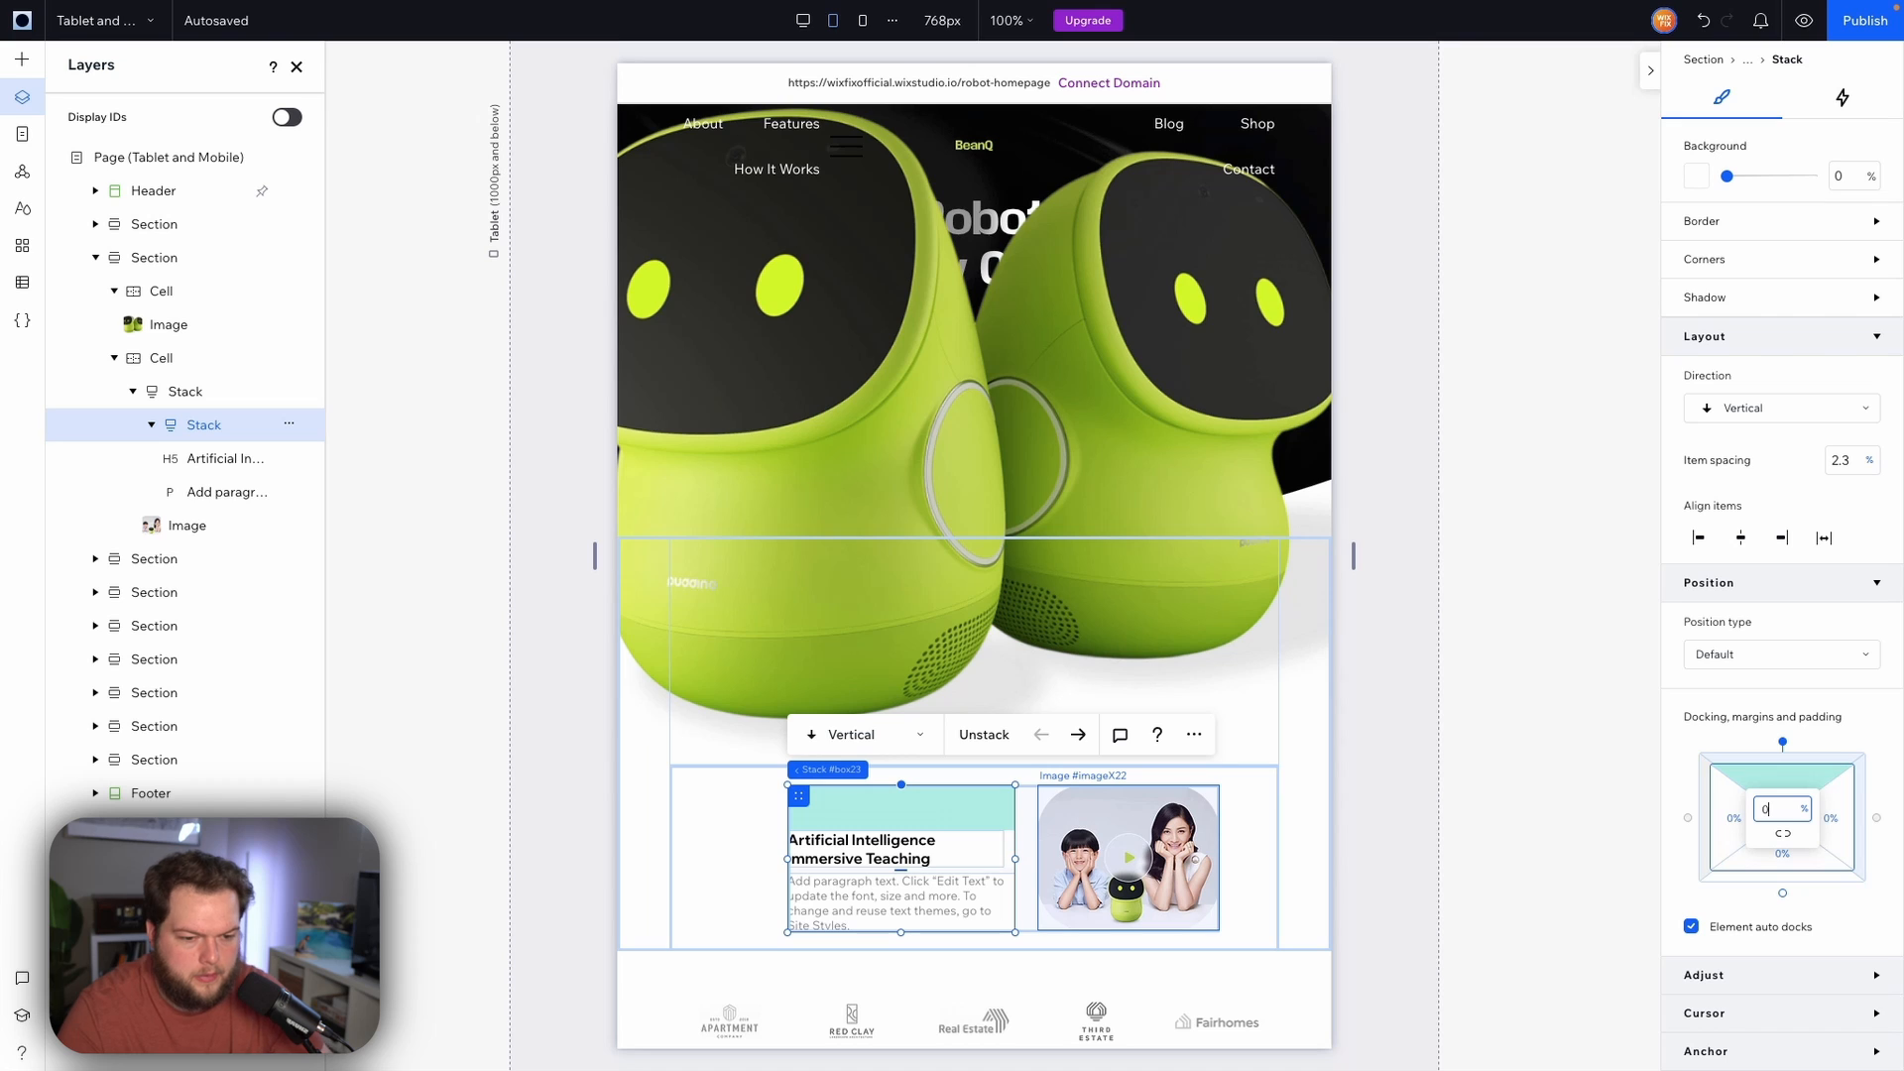
{"action": "key", "text": "Return"}
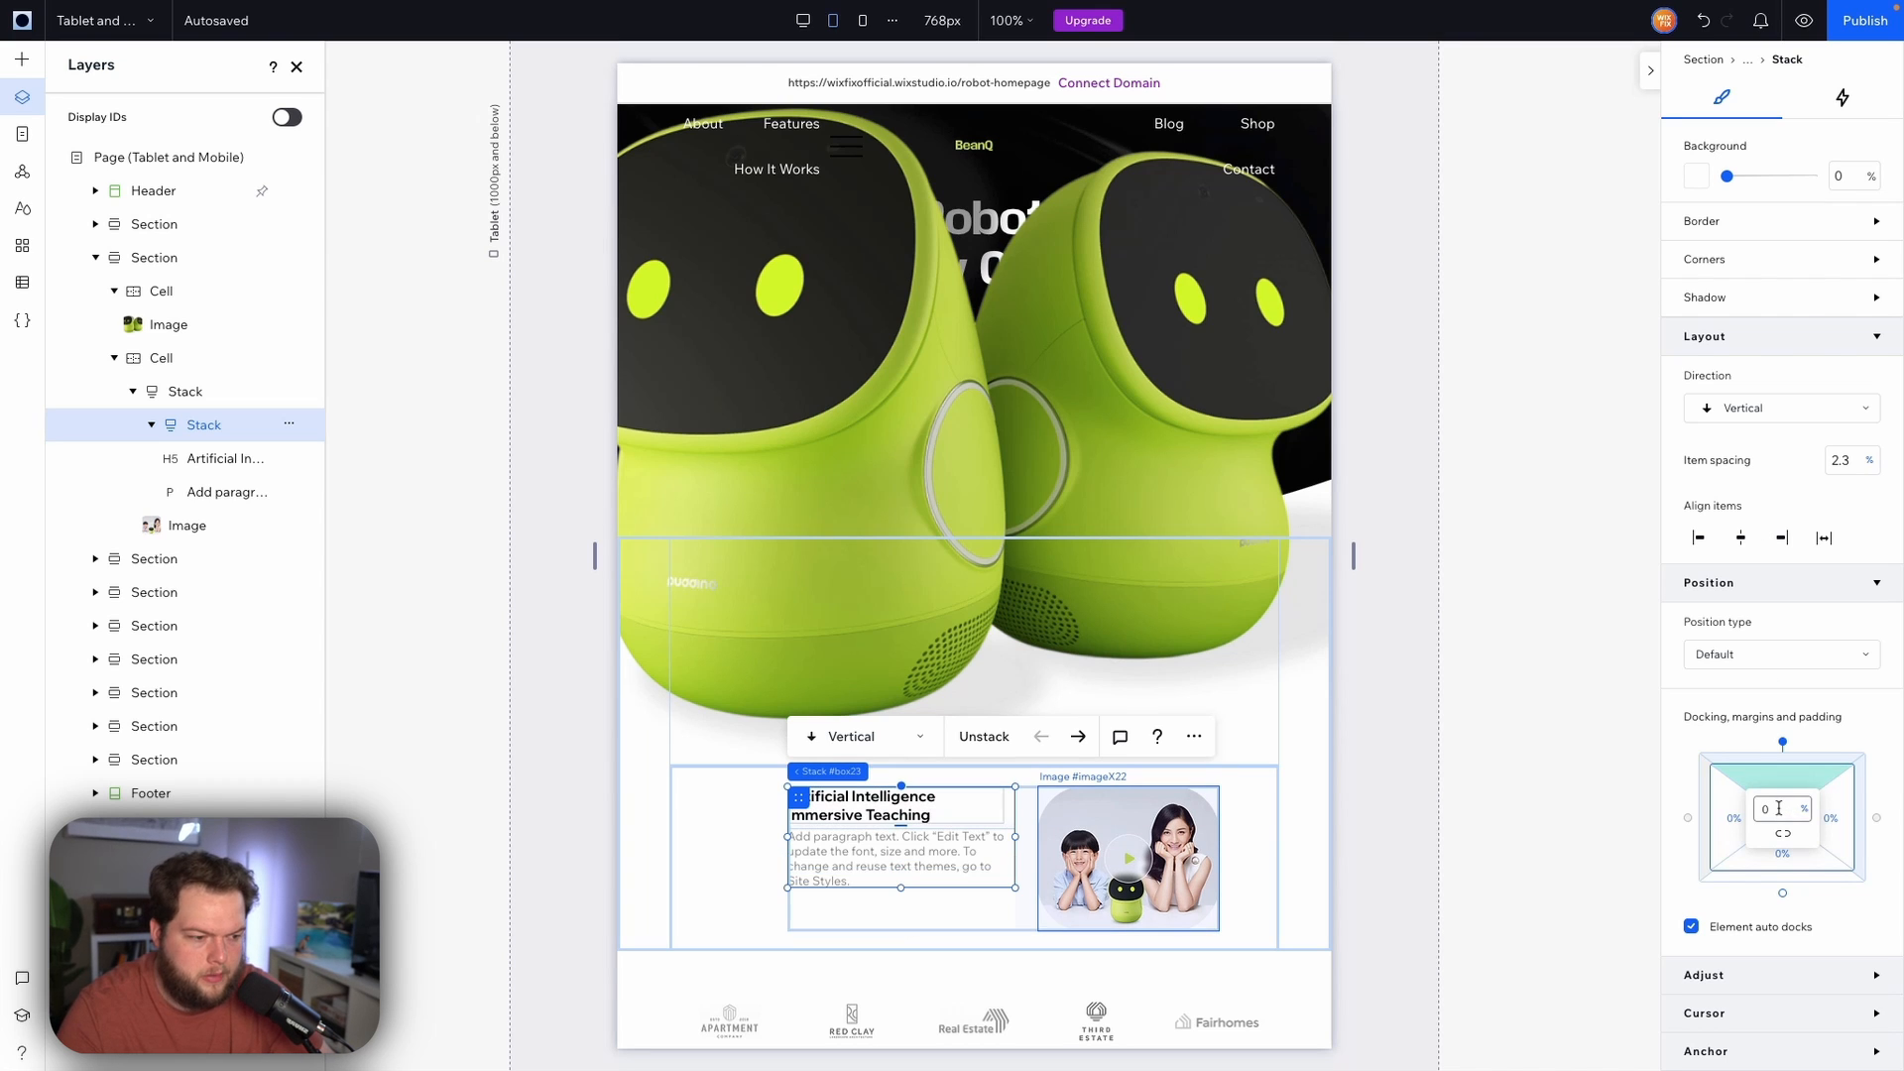
{"action": "left_click", "coordinate": [1779, 808]}
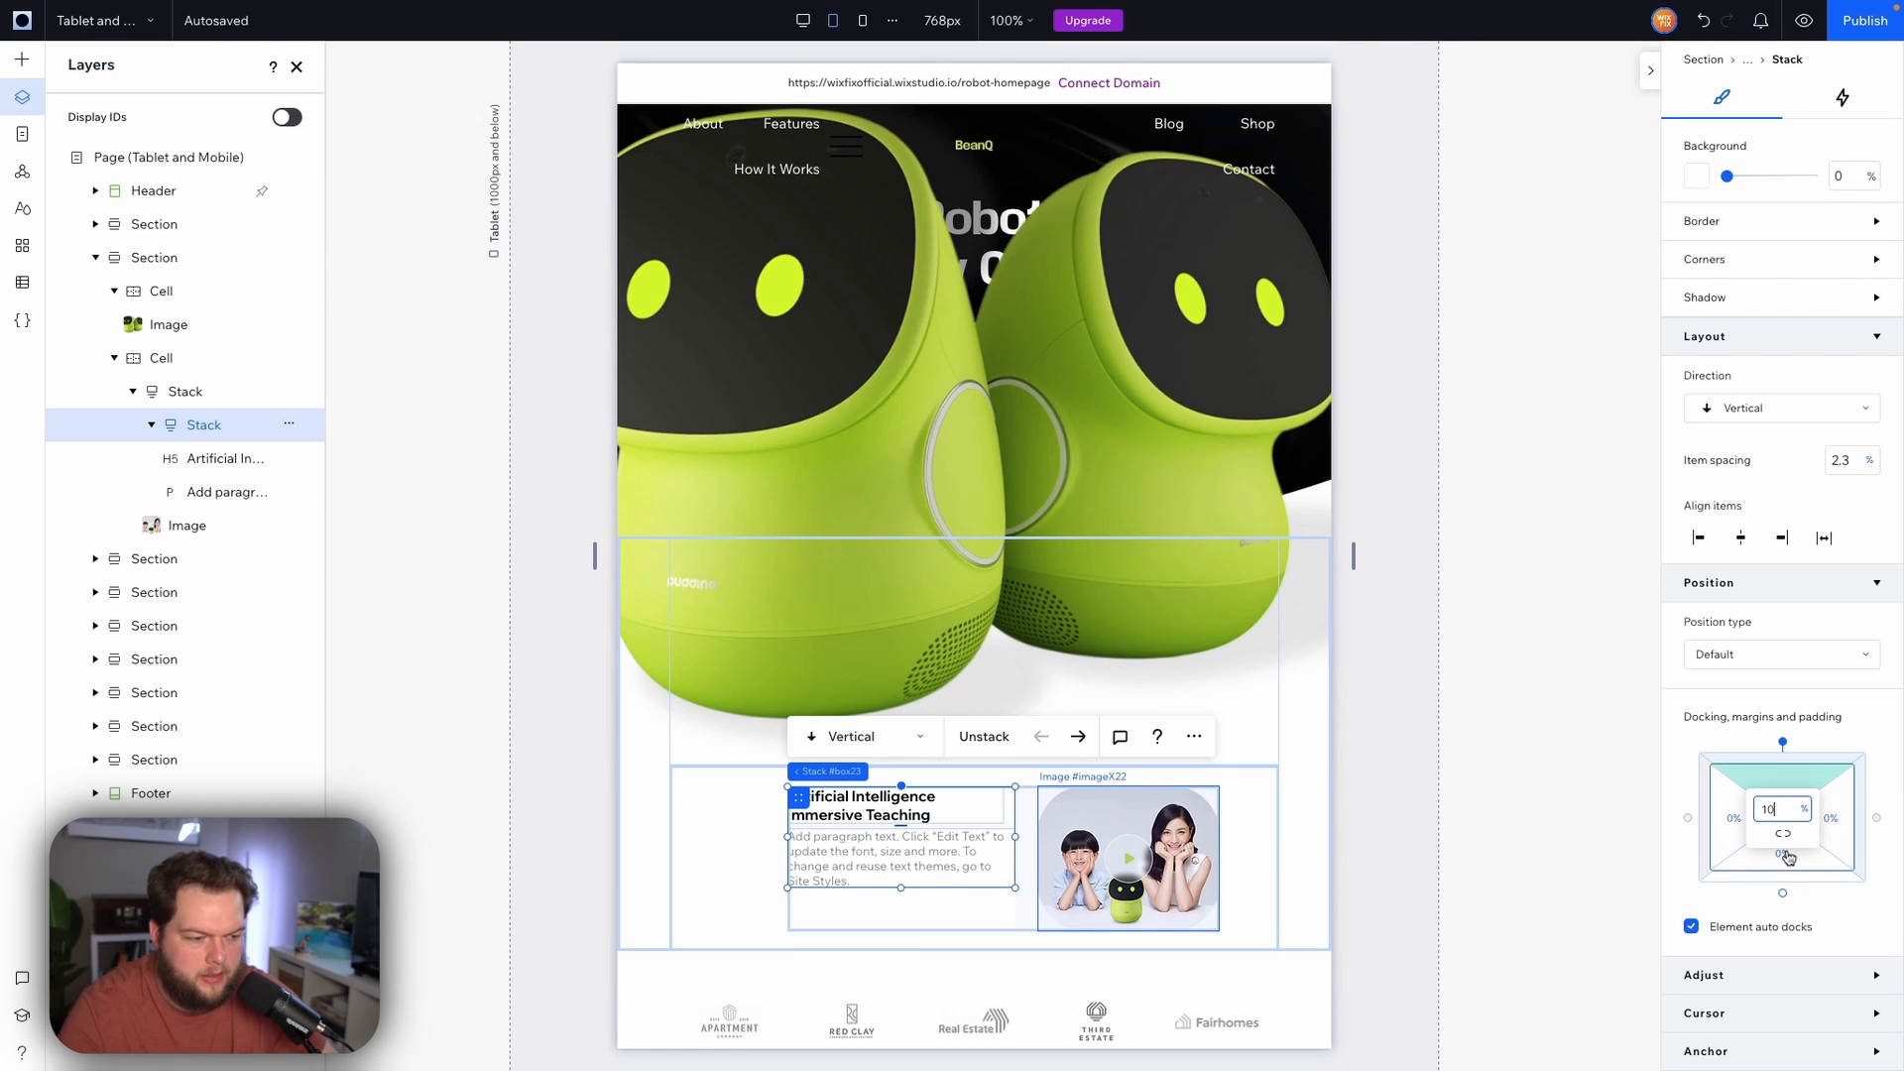
{"action": "key", "text": "Return"}
{"action": "left_click", "coordinate": [1788, 859]}
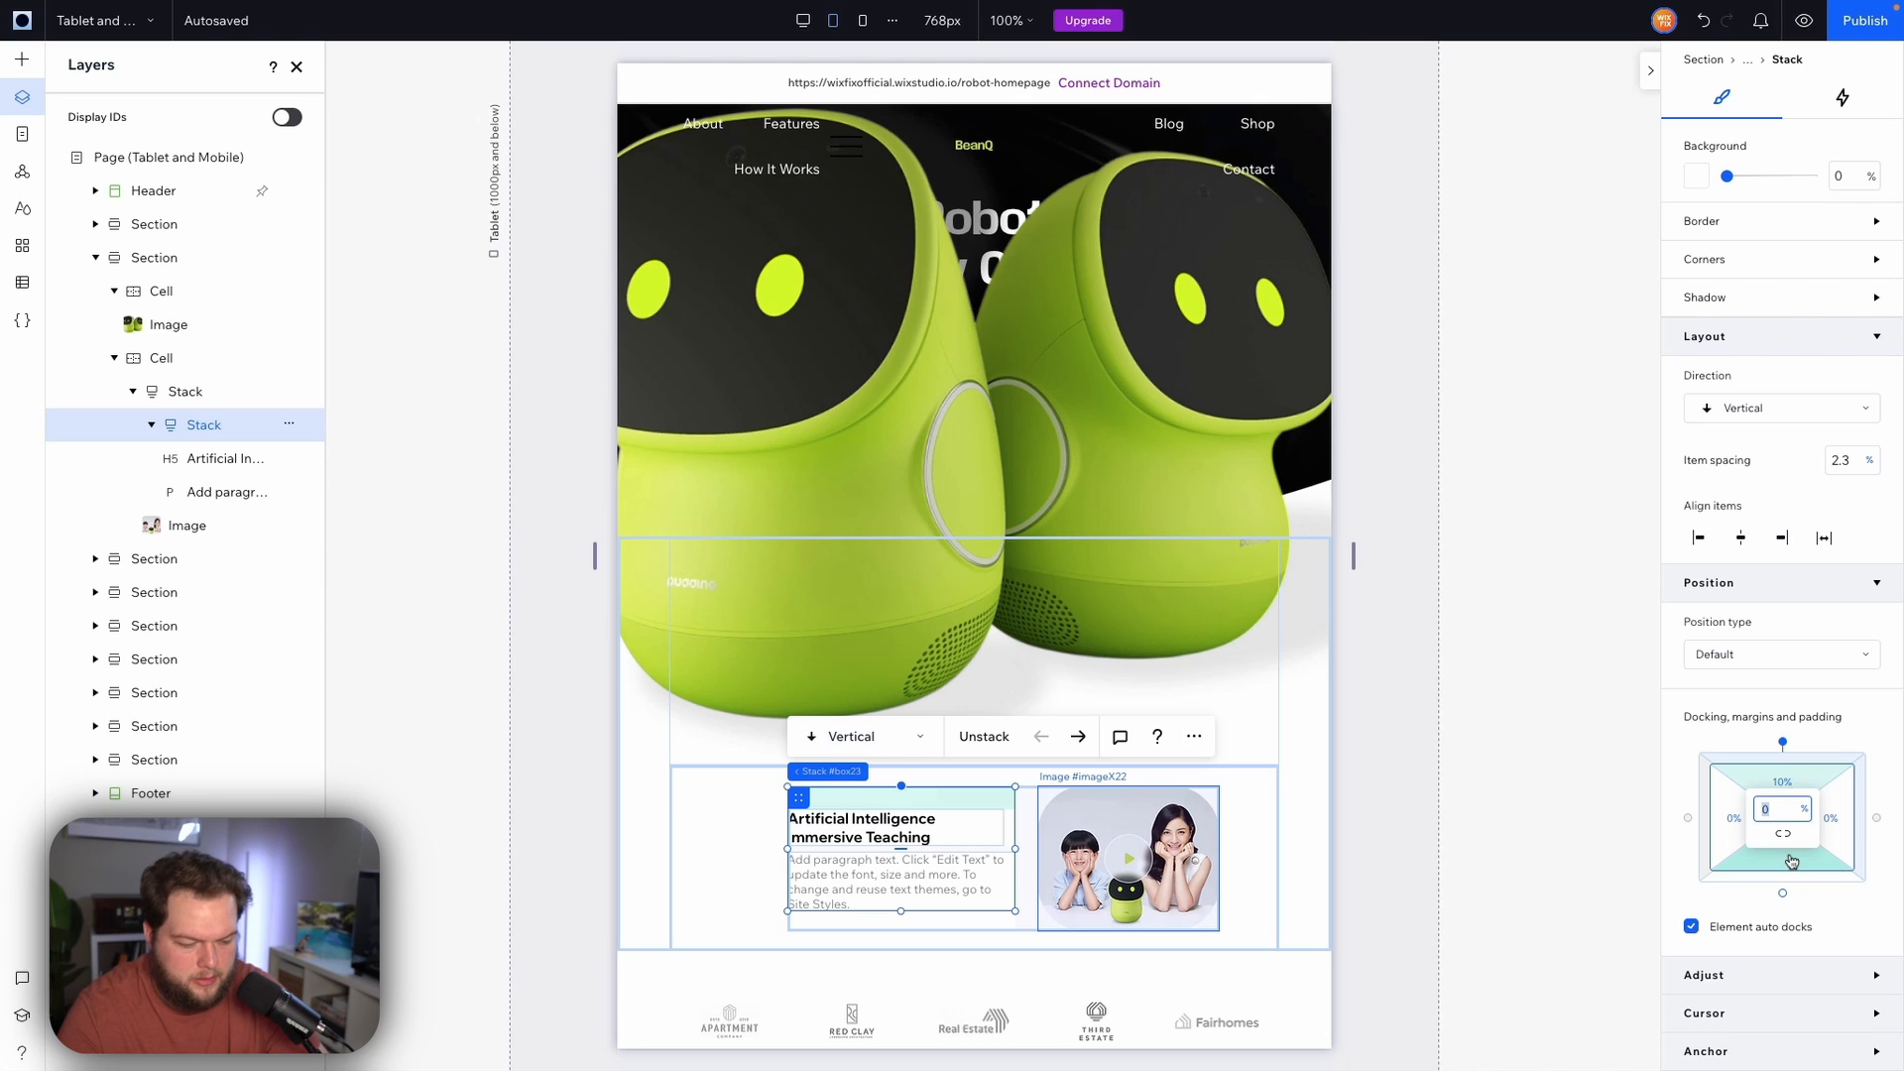
{"action": "type", "text": "10"}
{"action": "key", "text": "Return"}
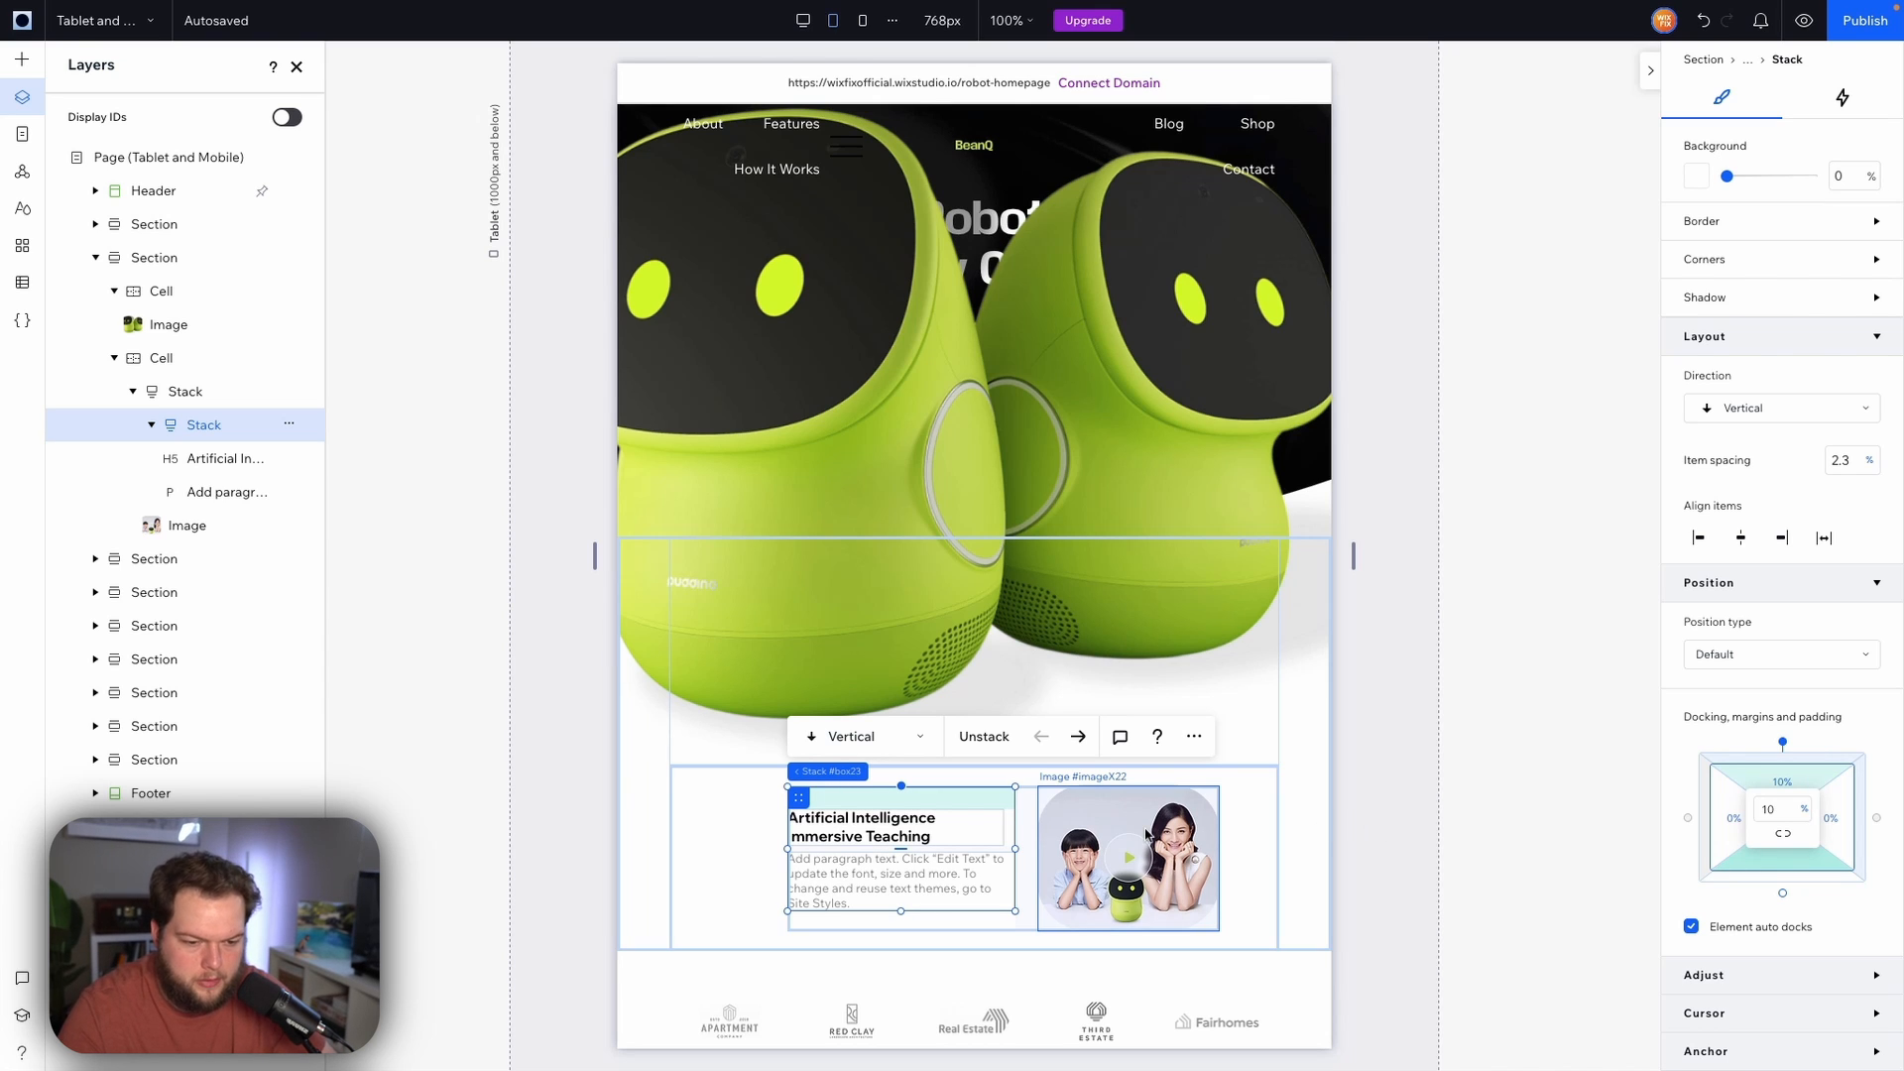
Centre the outer stack within its cell
{"action": "left_click", "coordinate": [1023, 841]}
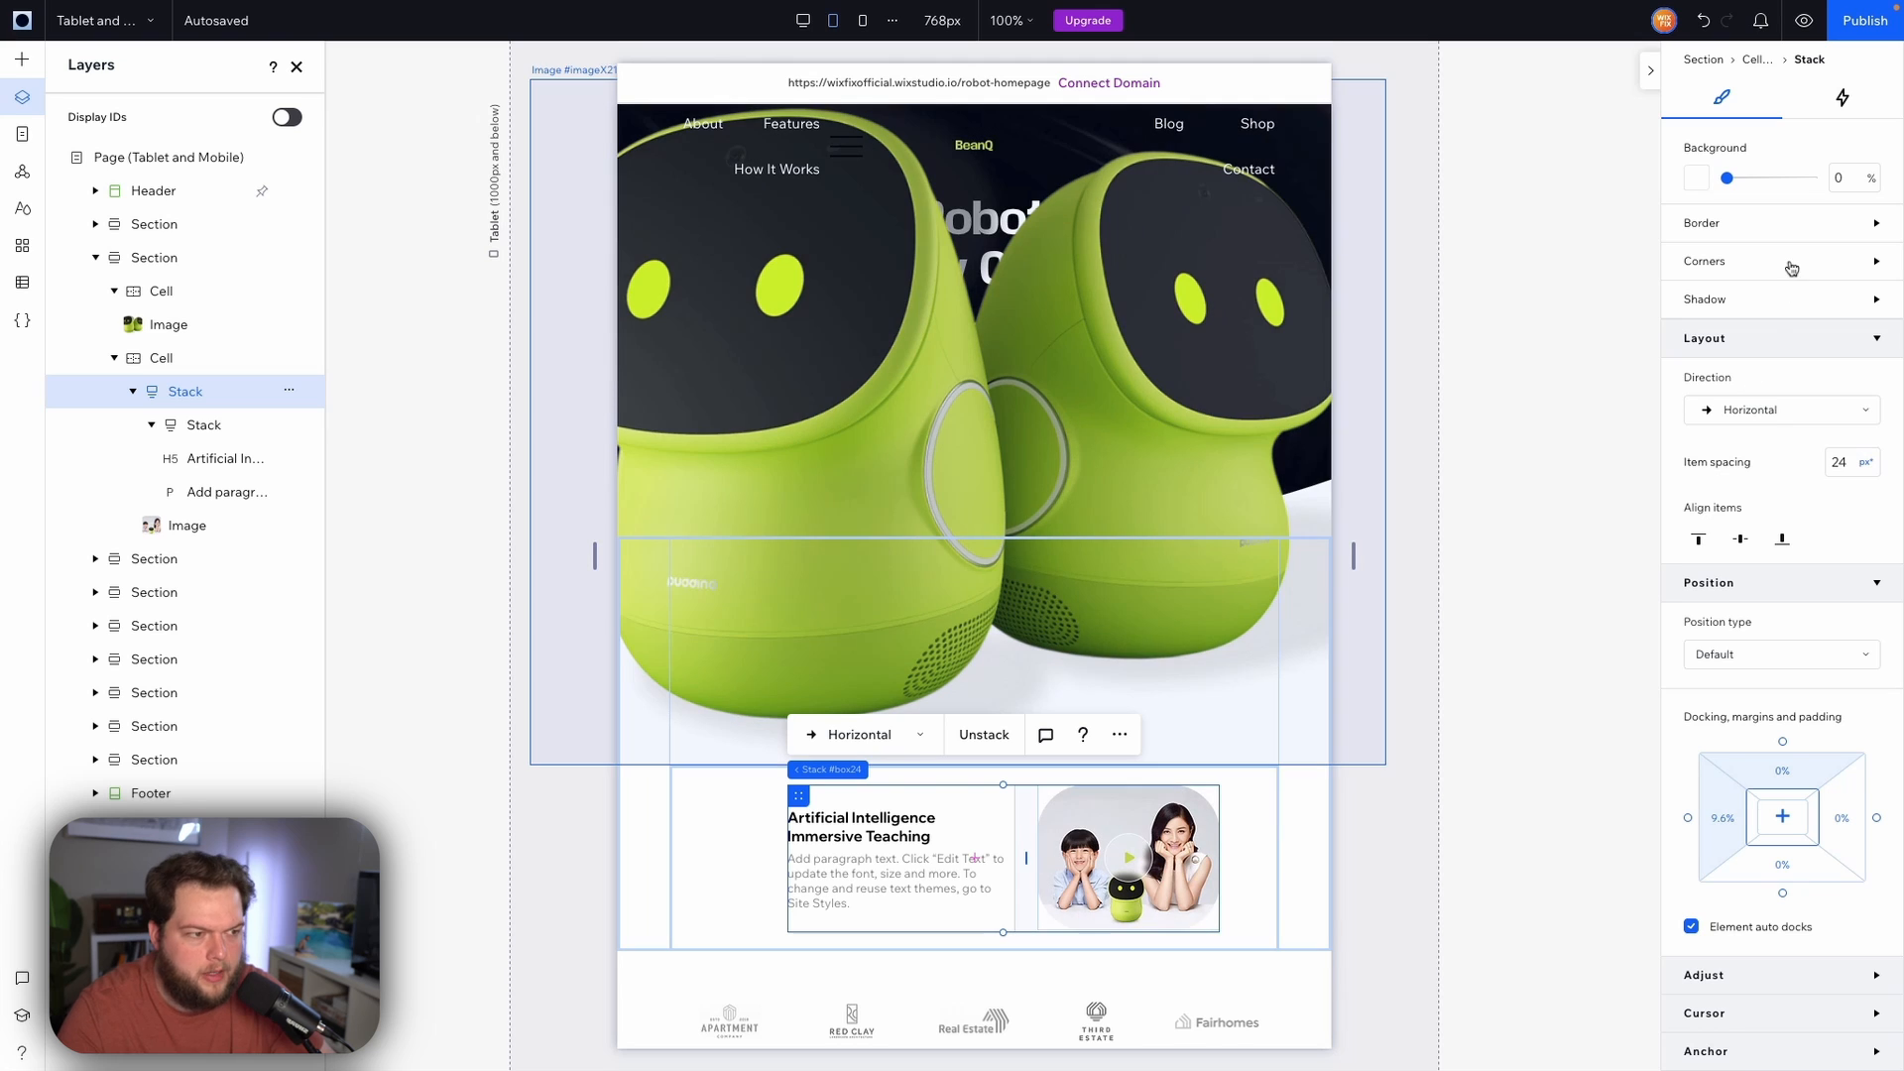
{"action": "left_click", "coordinate": [1785, 820]}
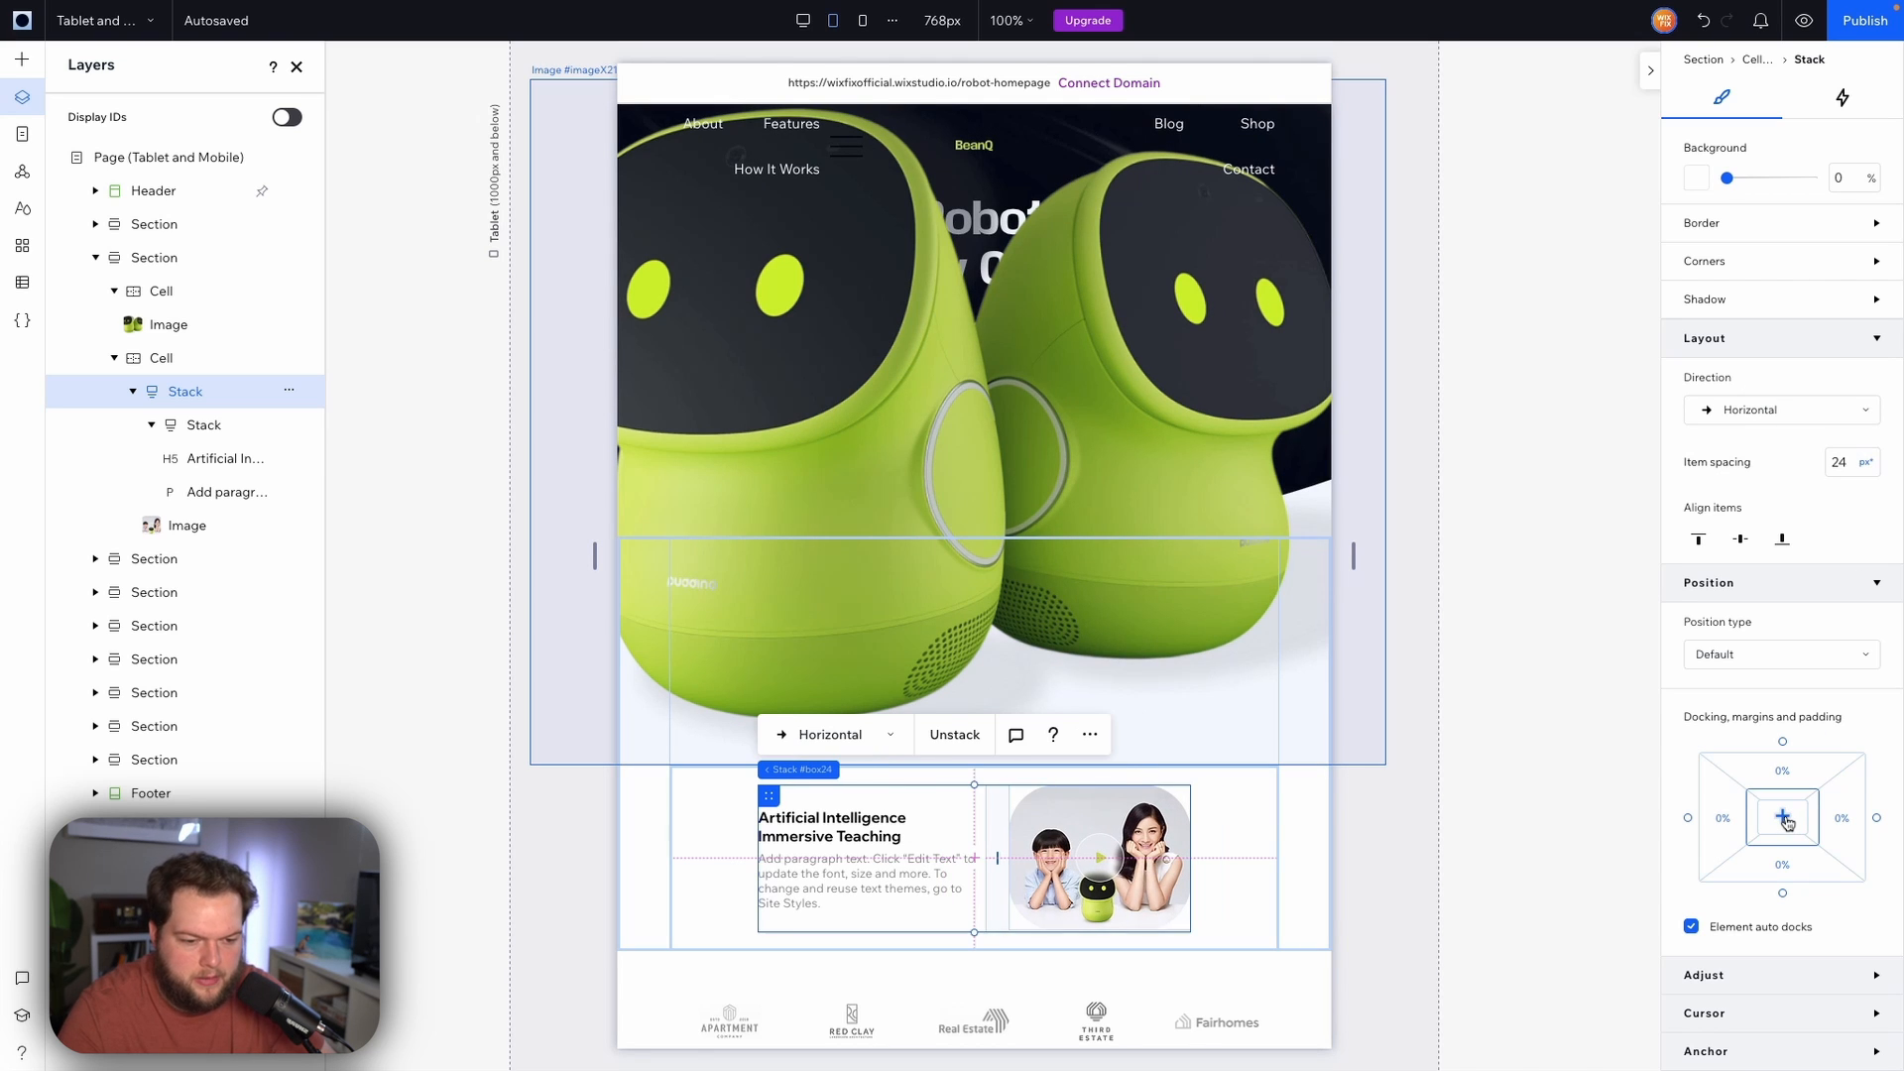
{"action": "left_click", "coordinate": [1305, 828]}
Resize the robot image smaller so it sits at the hero's lower right
{"action": "left_click", "coordinate": [1119, 601]}
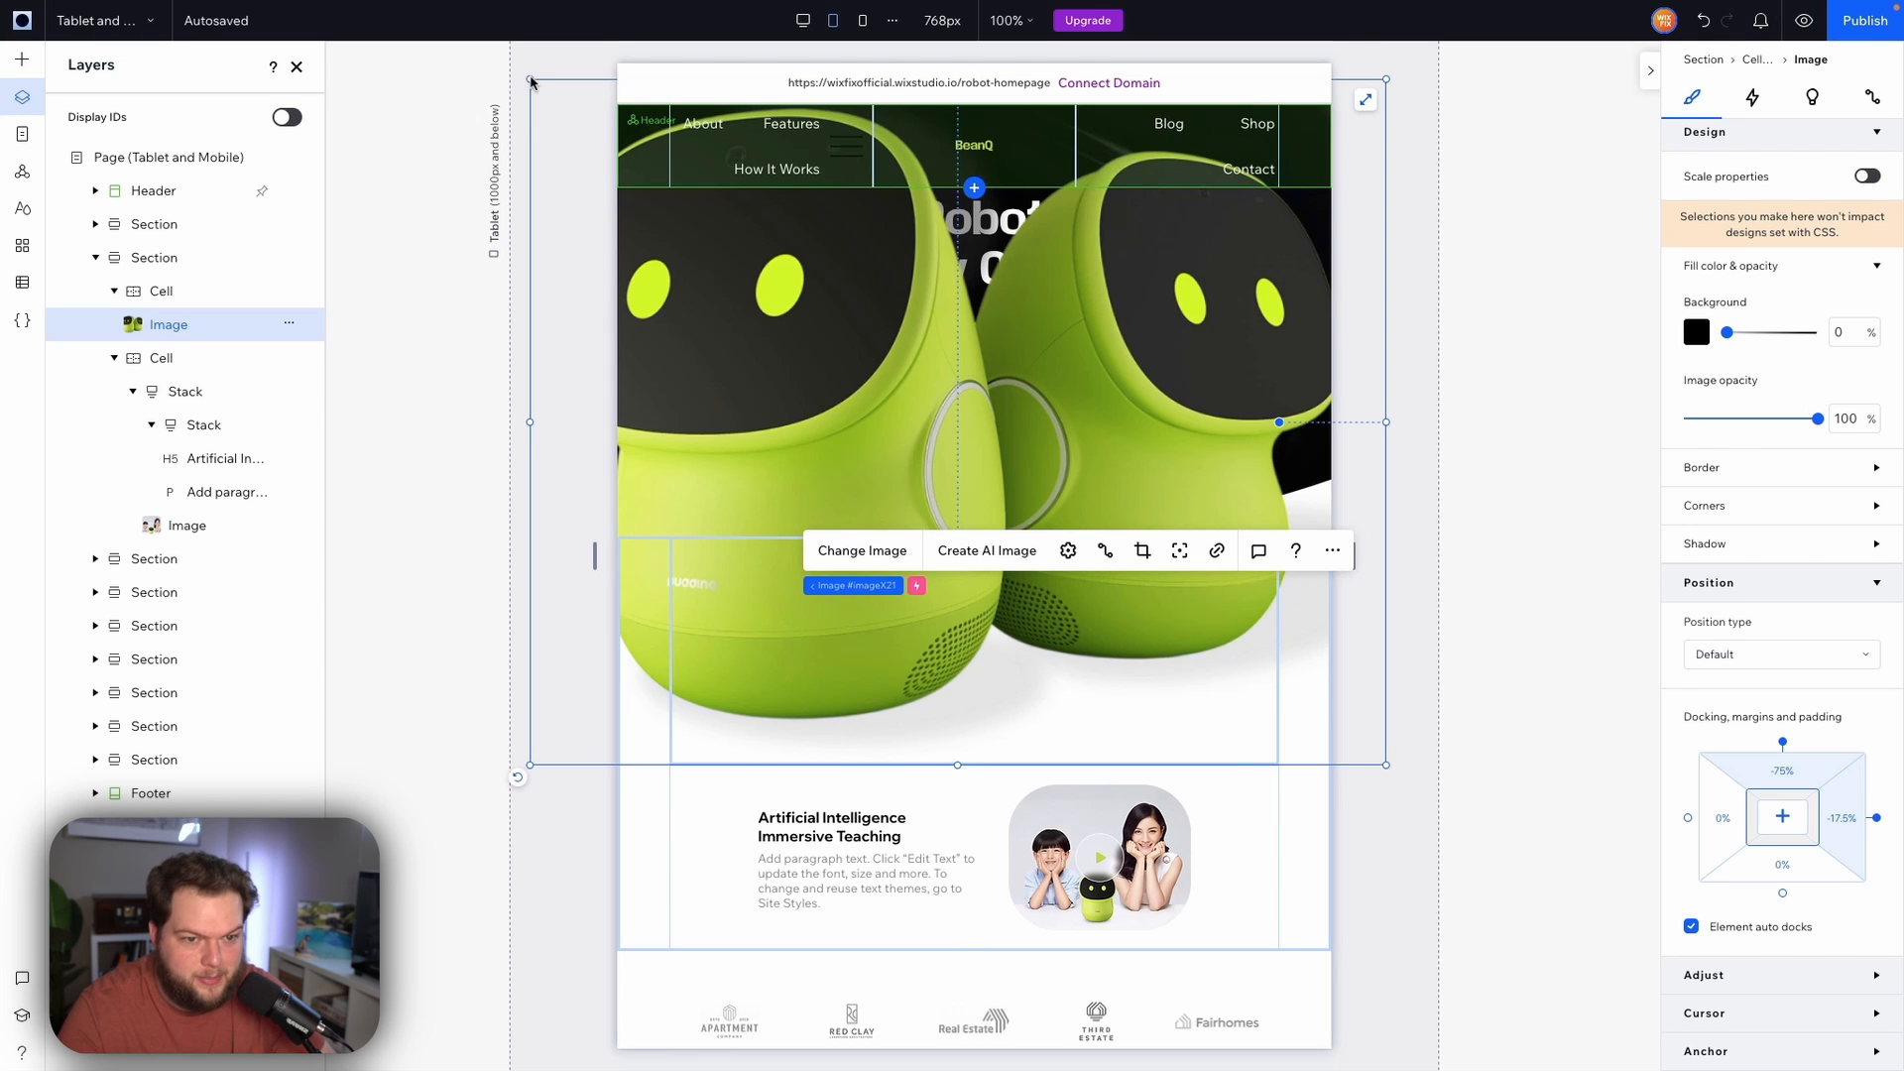
{"action": "left_click_drag", "start_coordinate": [530, 81], "coordinate": [890, 422]}
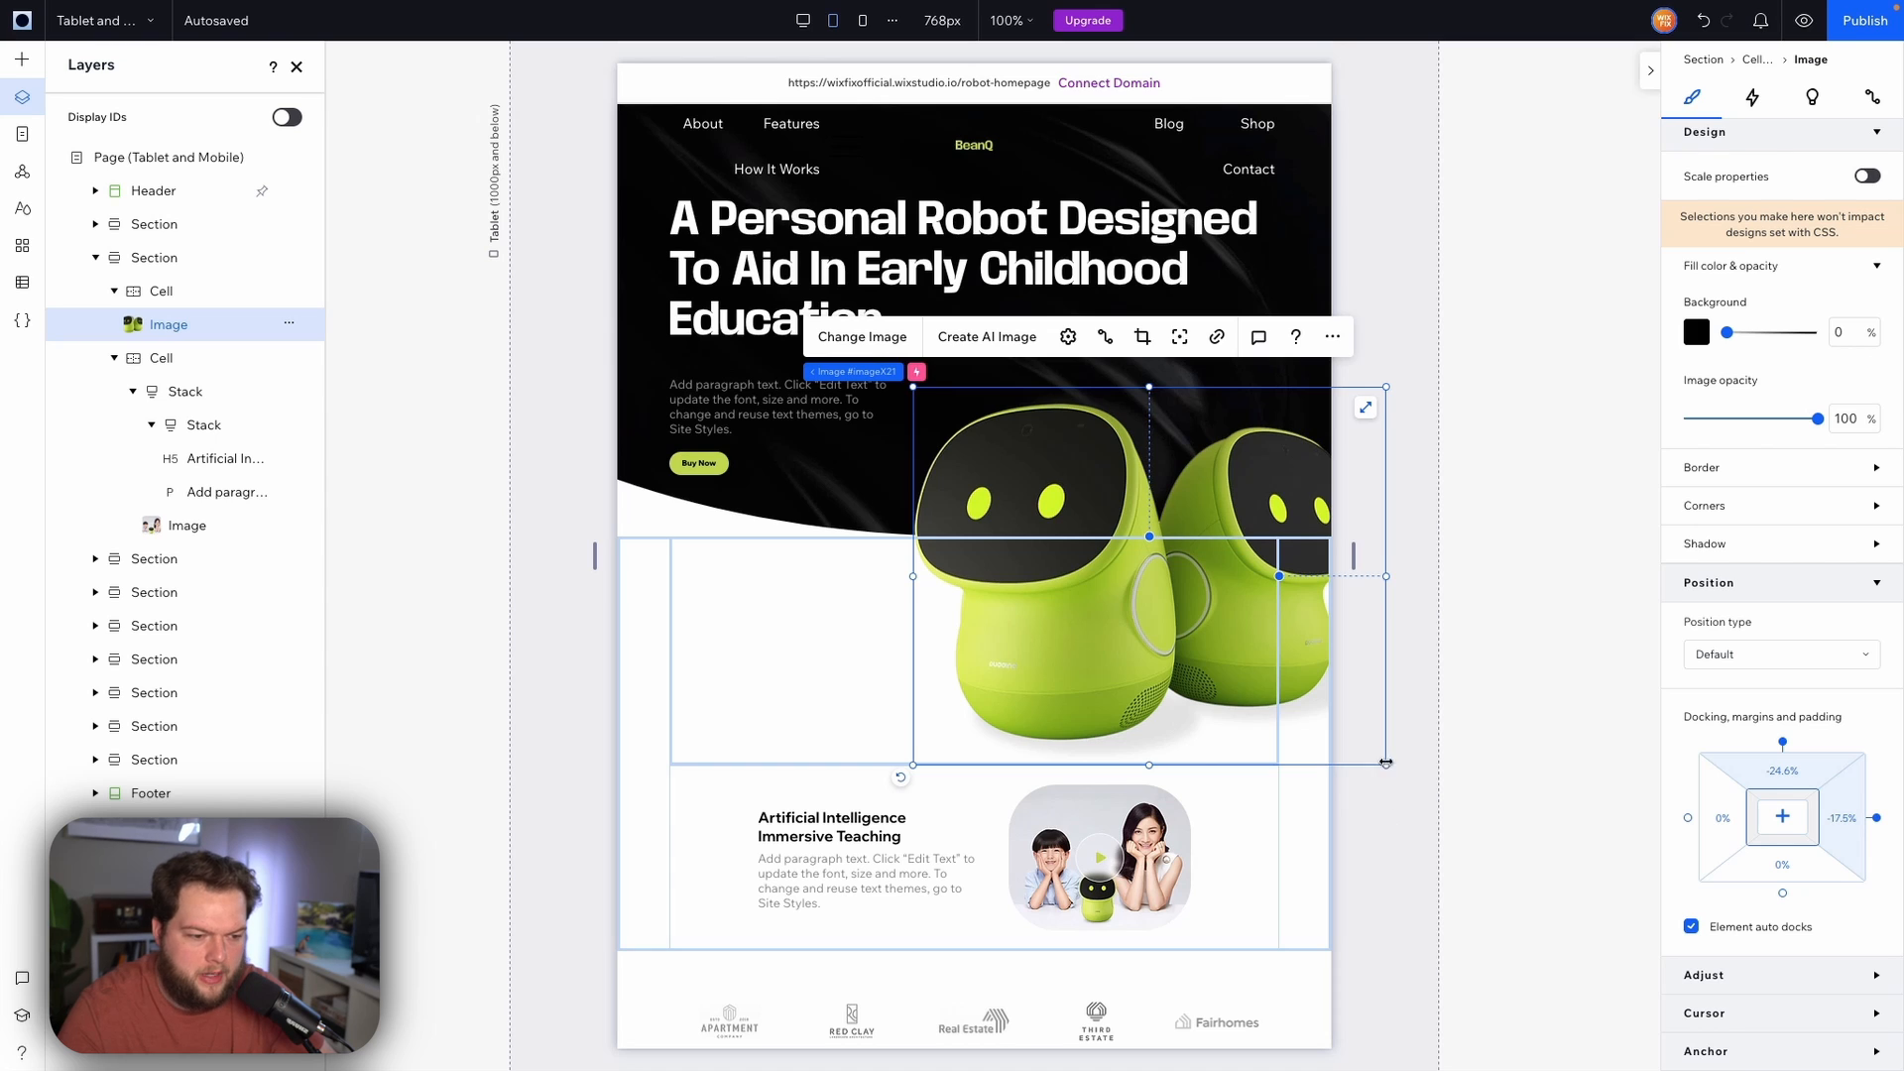
{"action": "left_click_drag", "start_coordinate": [1385, 763], "coordinate": [1325, 734]}
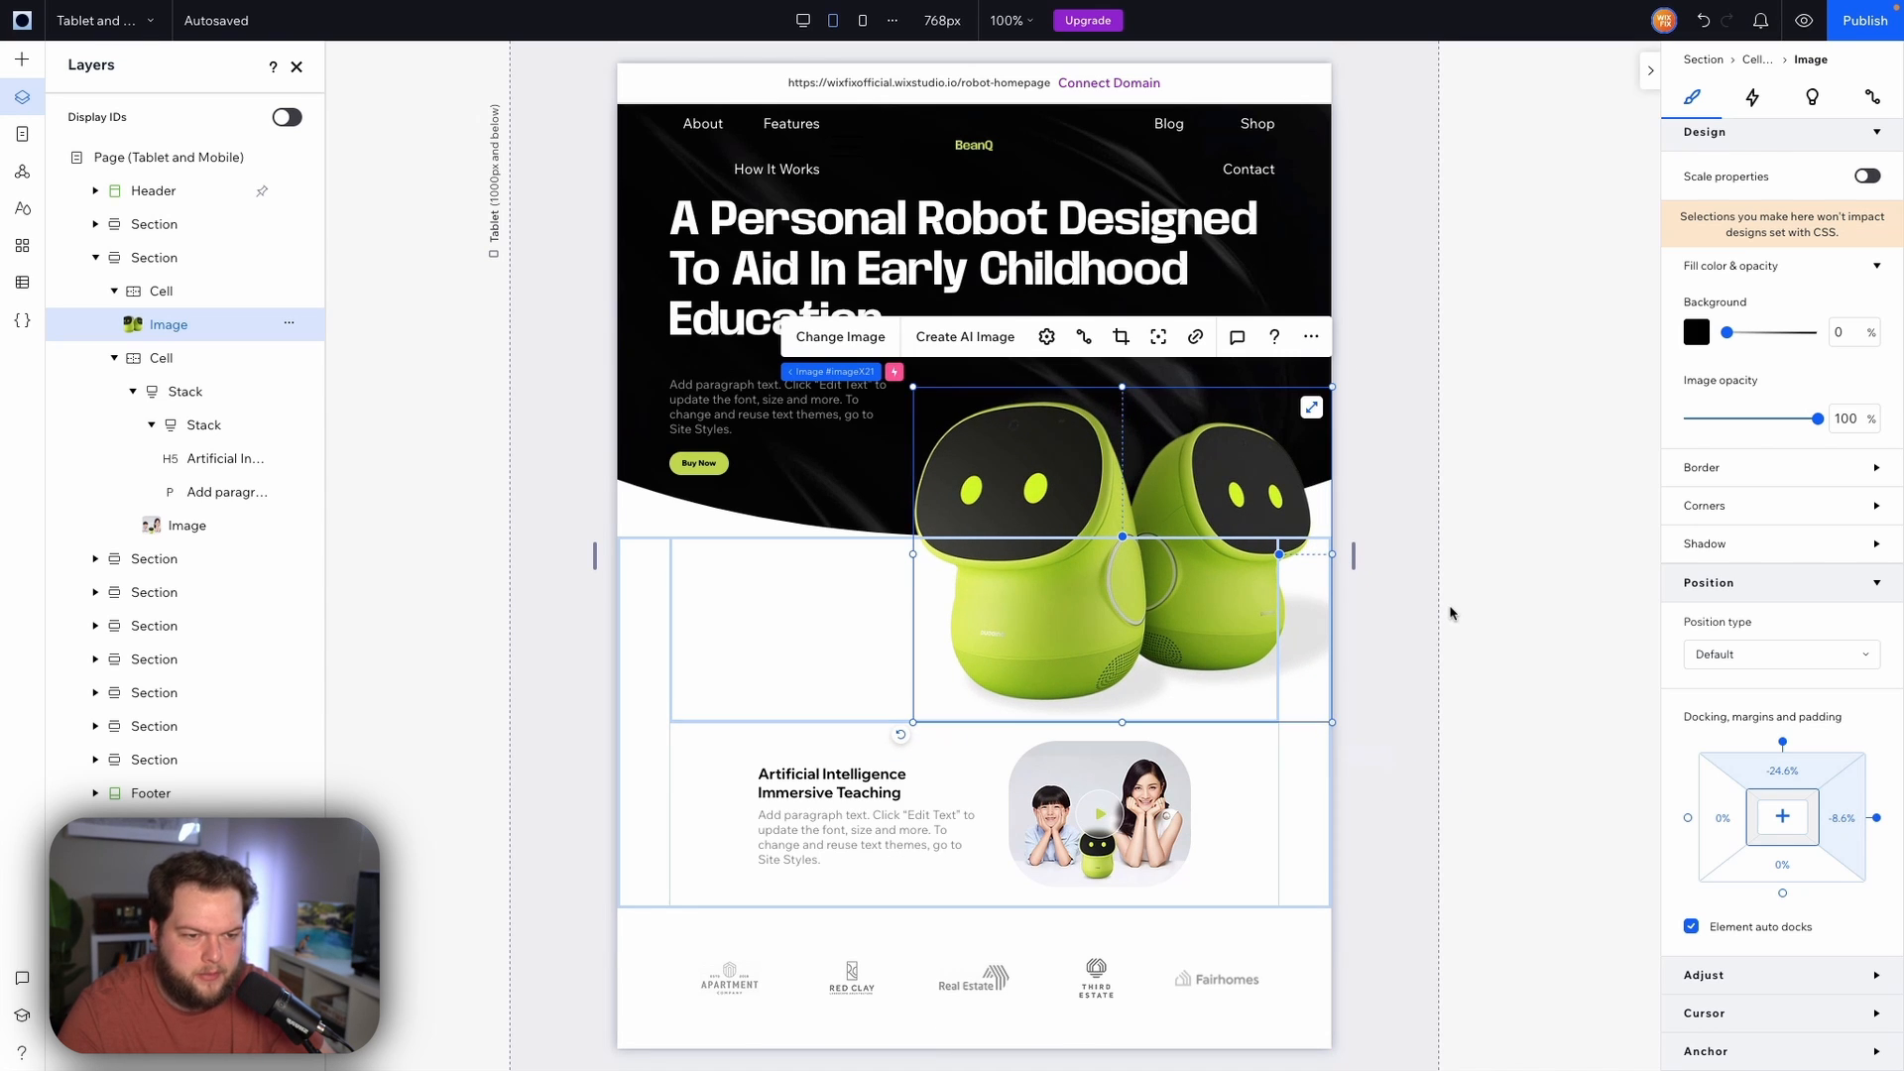
Set the robot image's top margin to -32%
{"action": "left_click", "coordinate": [1791, 776]}
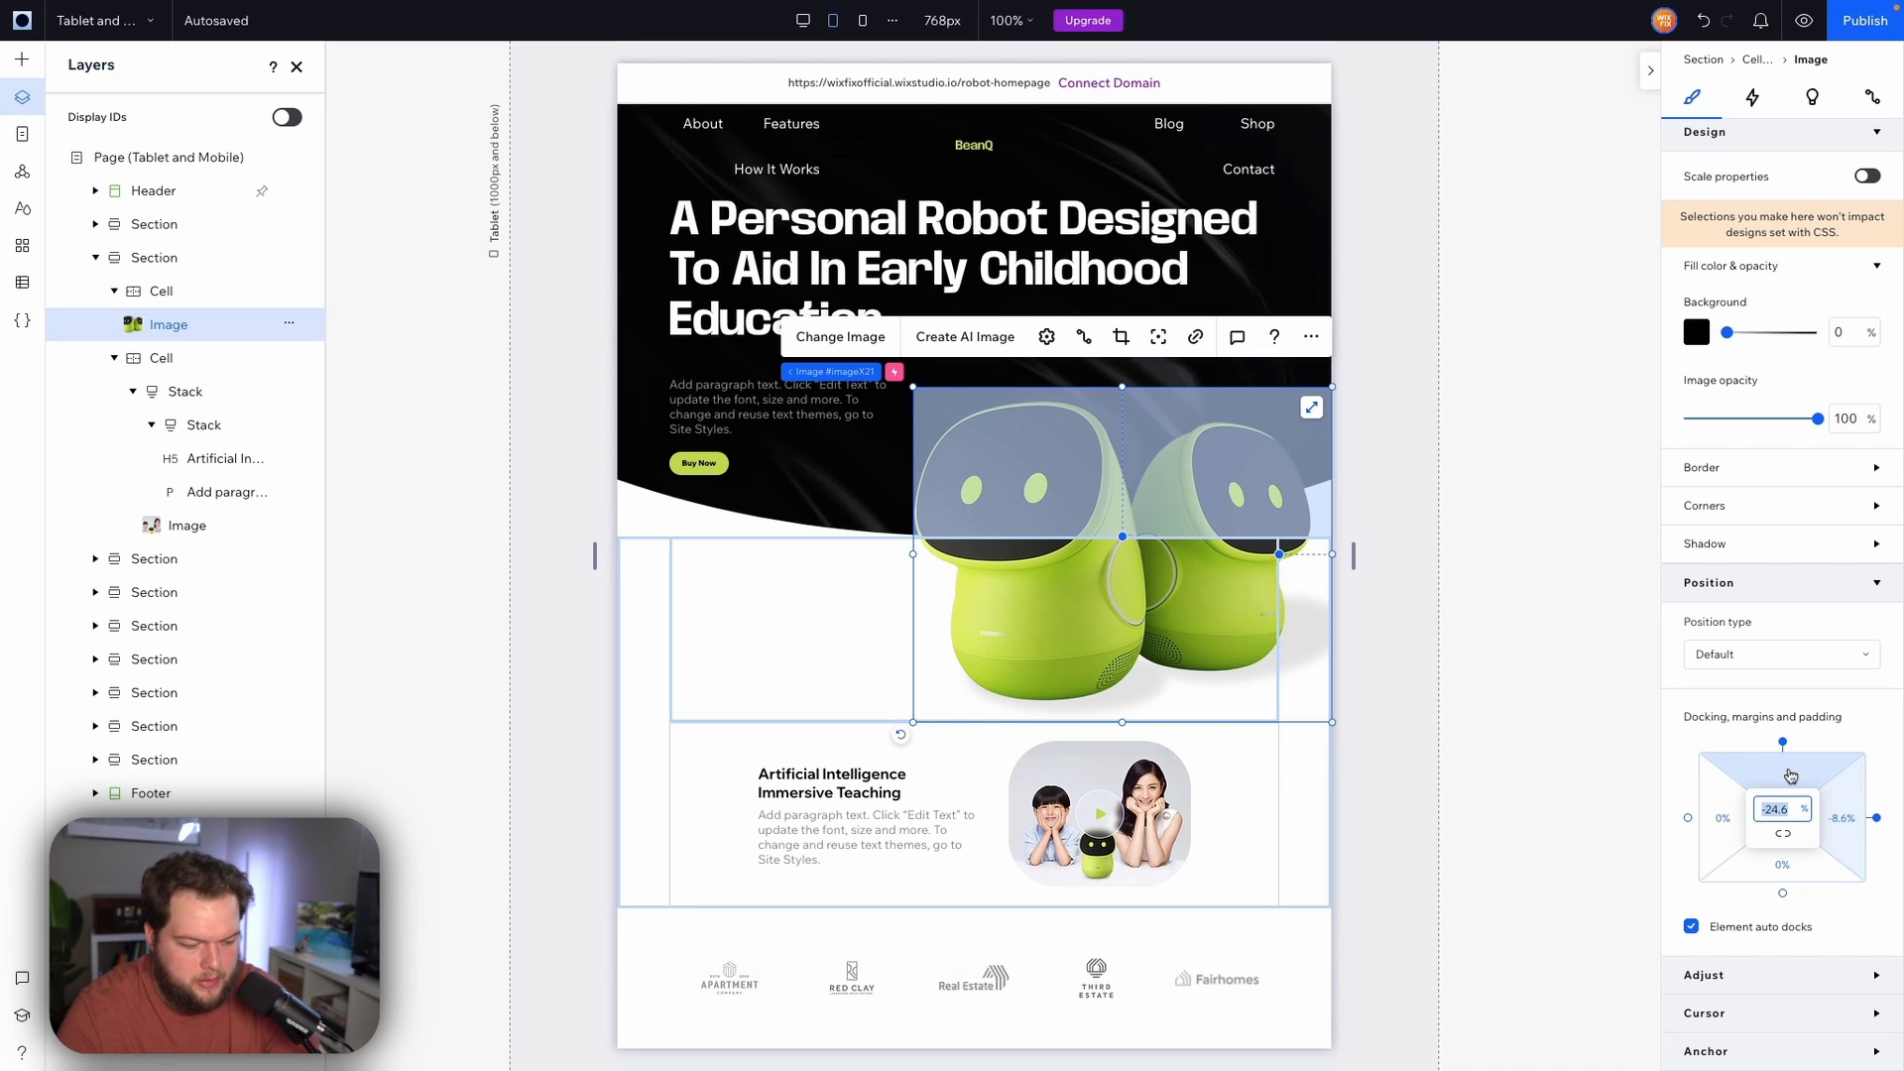
{"action": "key", "text": "BackSpace"}
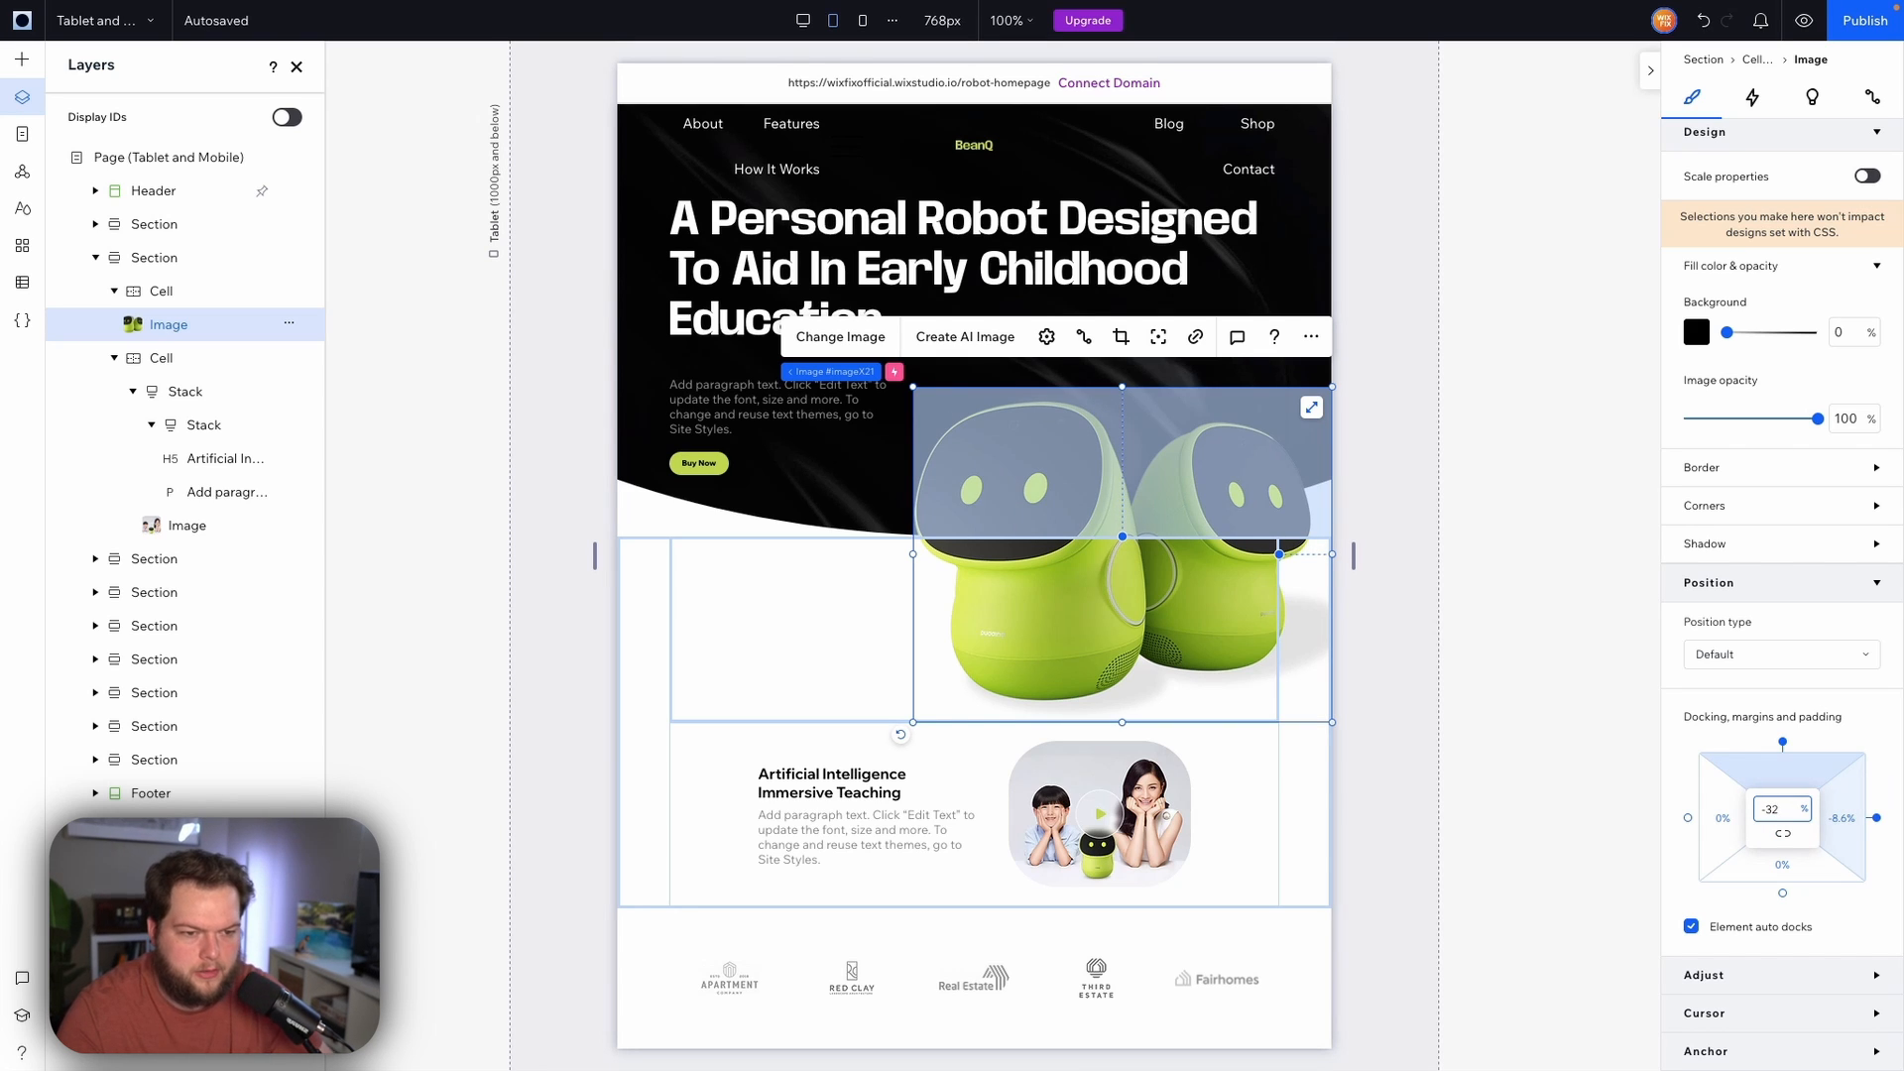
{"action": "type", "text": "-32"}
{"action": "key", "text": "Return"}
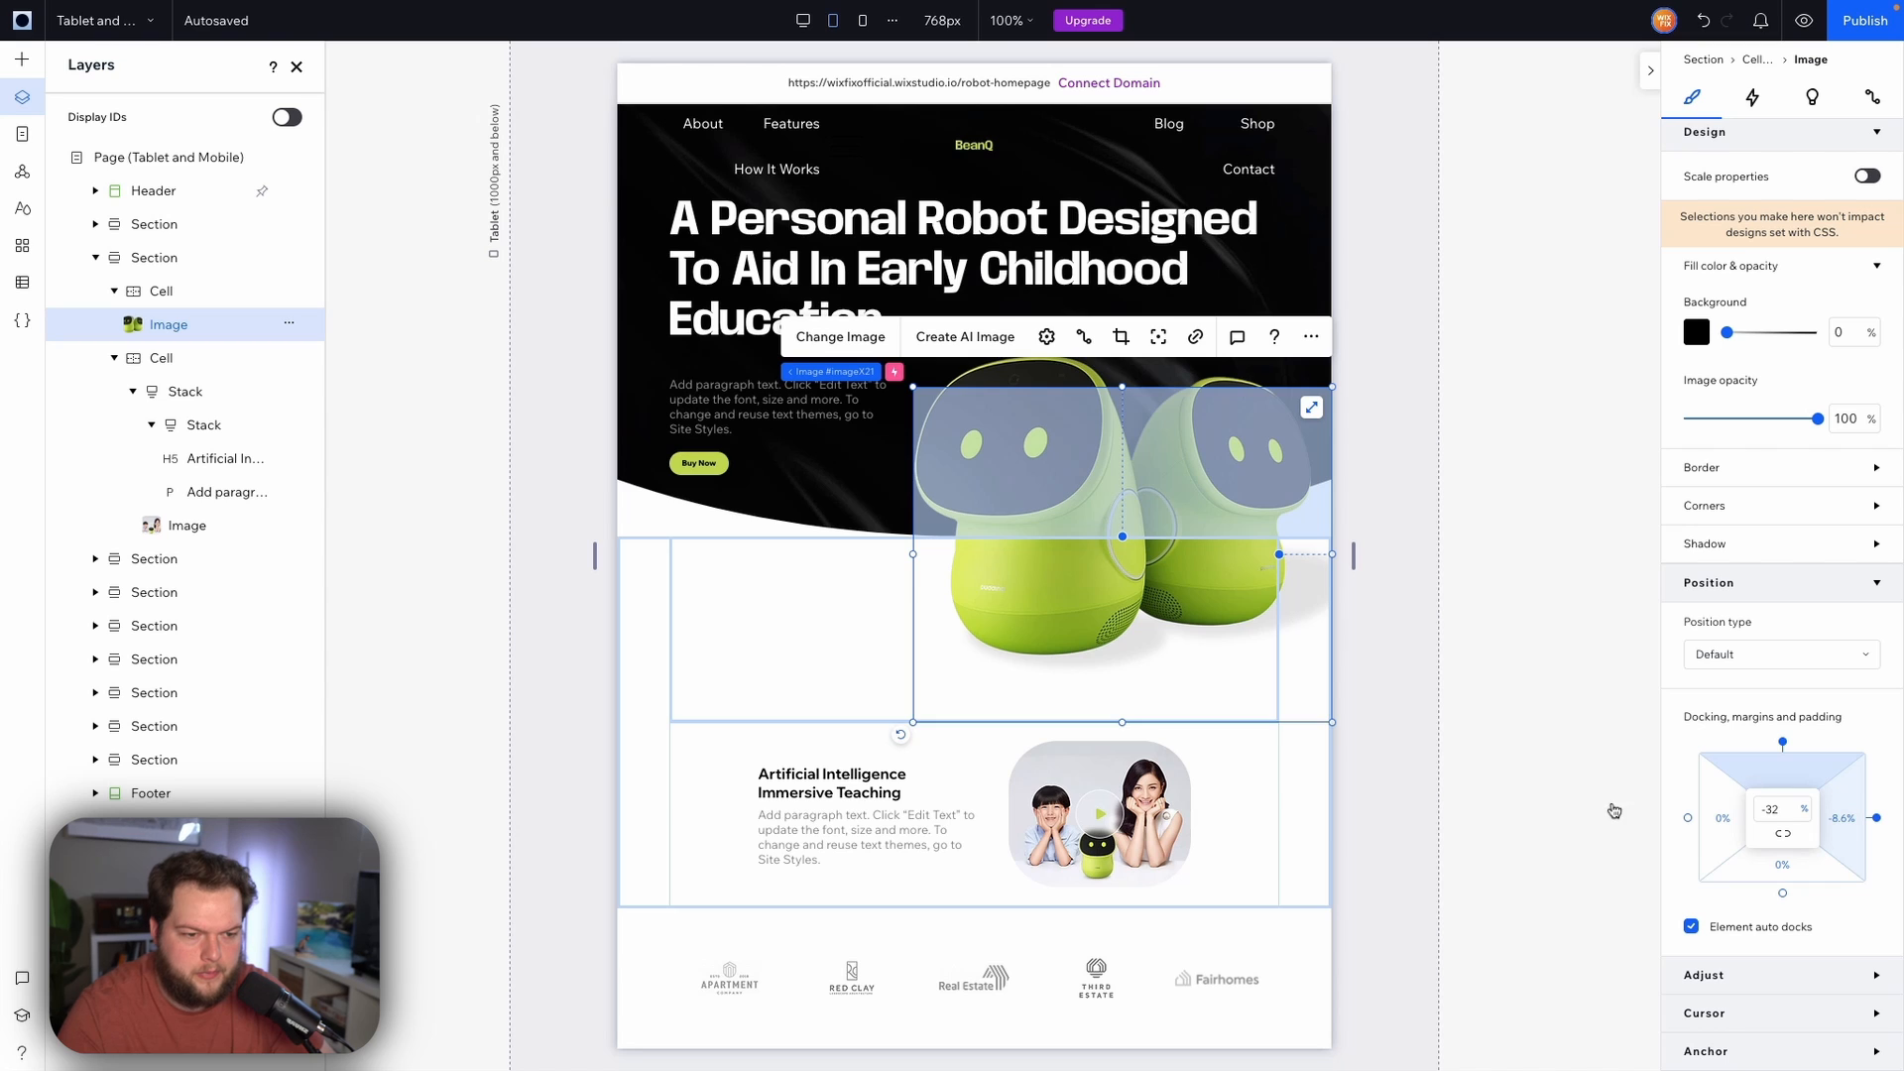
Set the section's height to 0 px
{"action": "left_click", "coordinate": [1168, 715]}
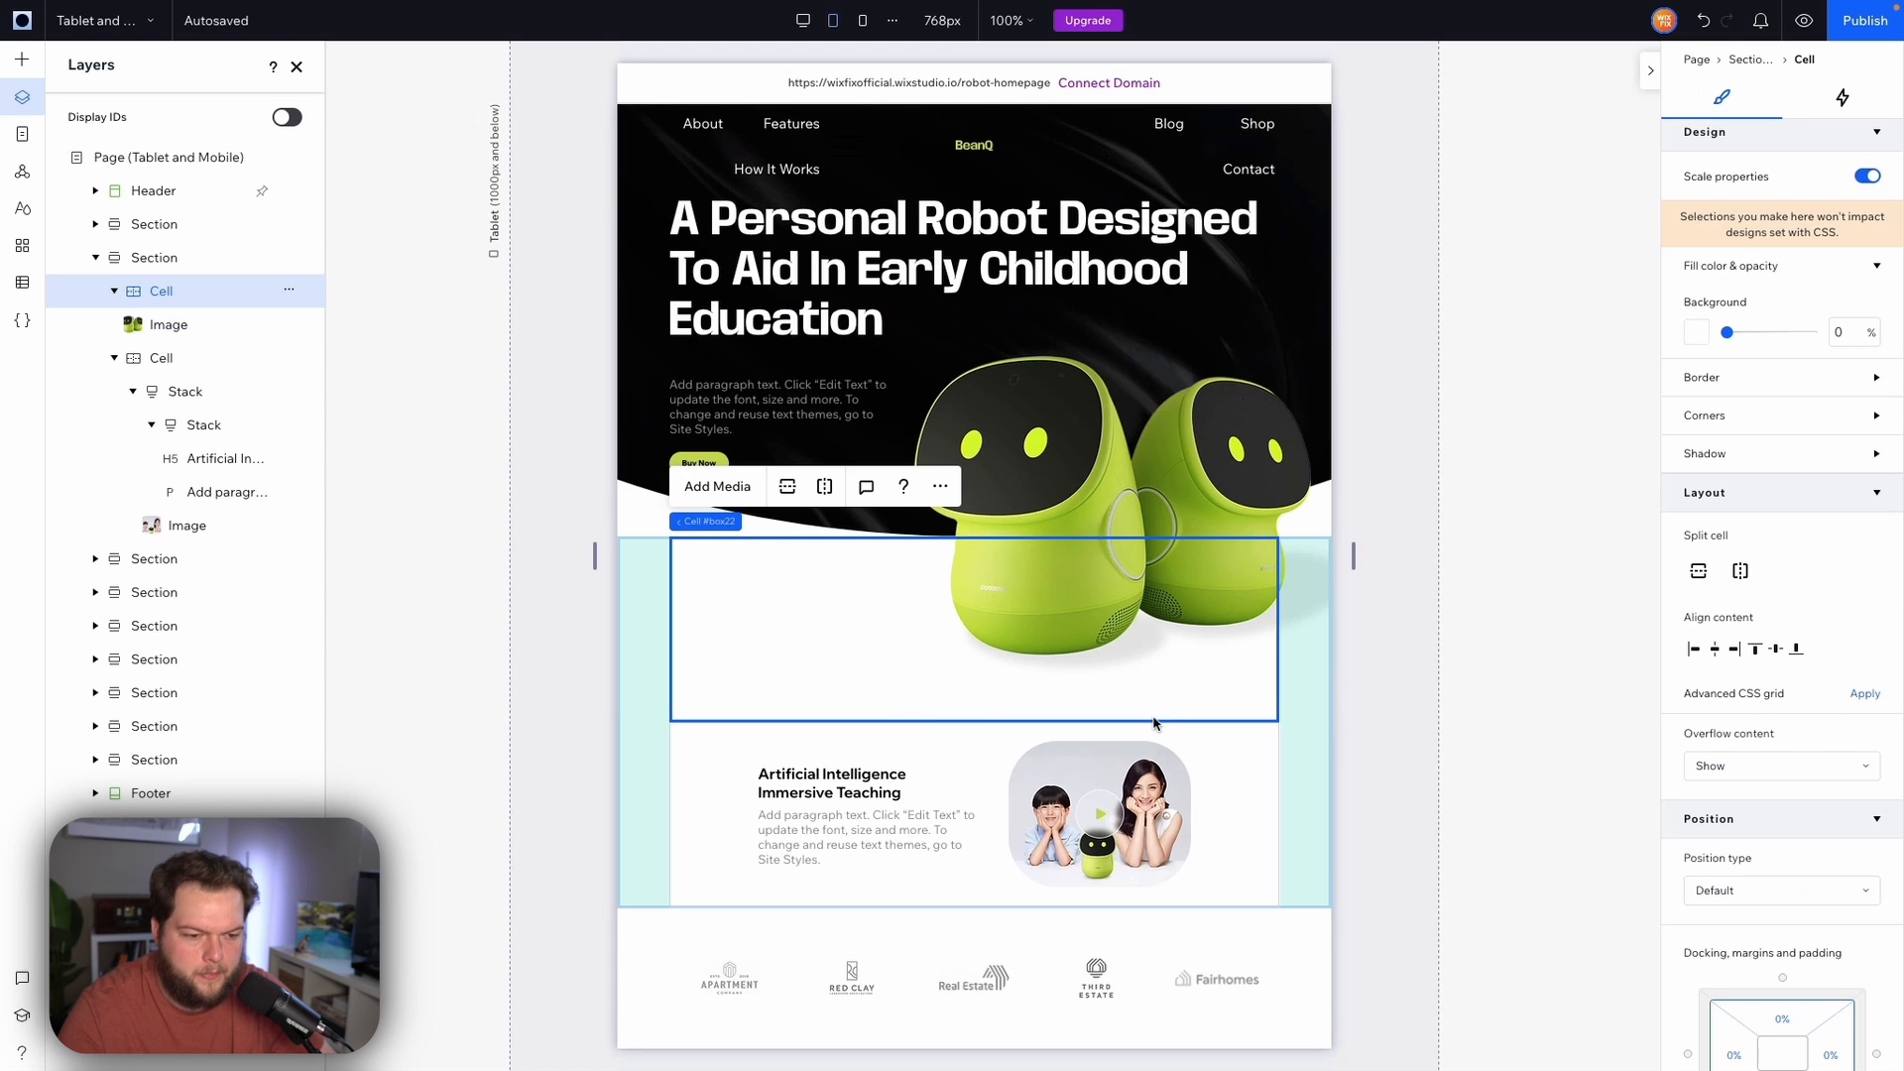
{"action": "left_click", "coordinate": [1147, 659]}
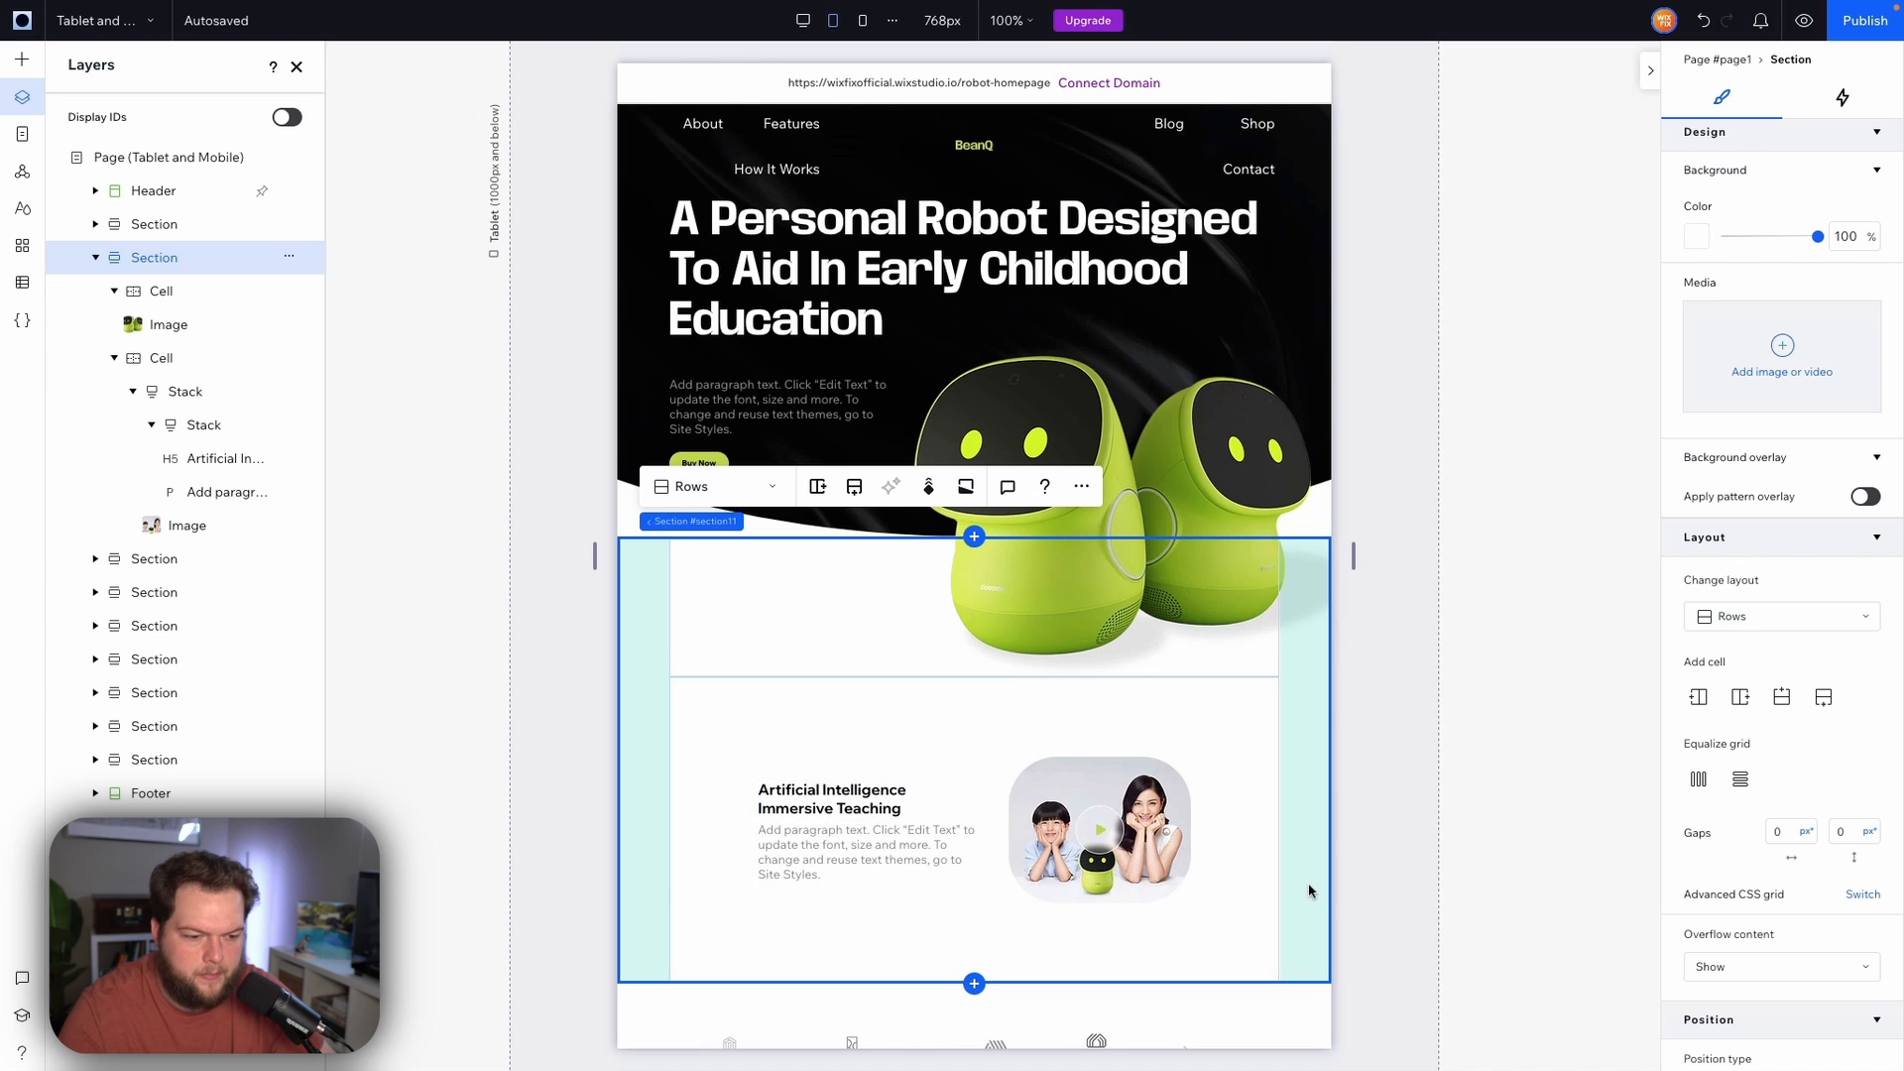
{"action": "scroll", "coordinate": [1771, 464], "scroll_direction": "up", "scroll_amount": 2}
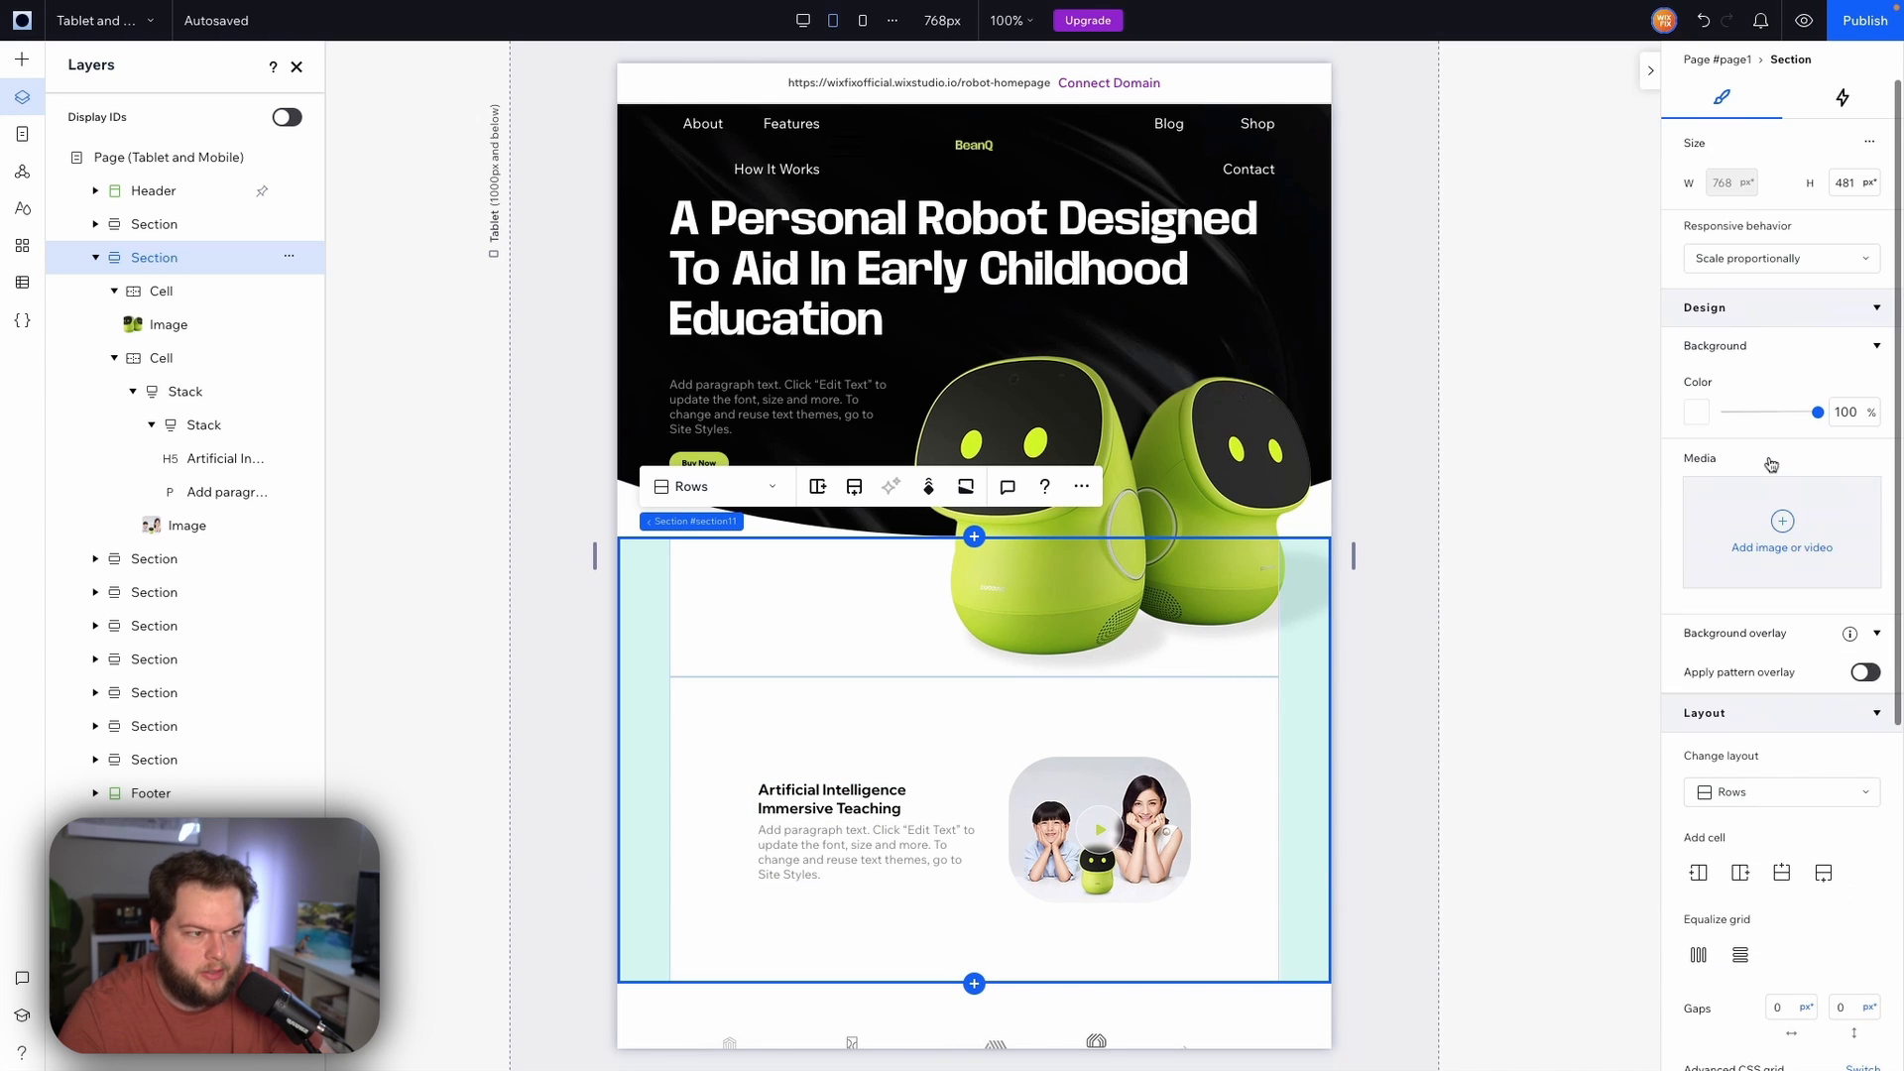
{"action": "left_click", "coordinate": [1857, 182]}
{"action": "type", "text": "0"}
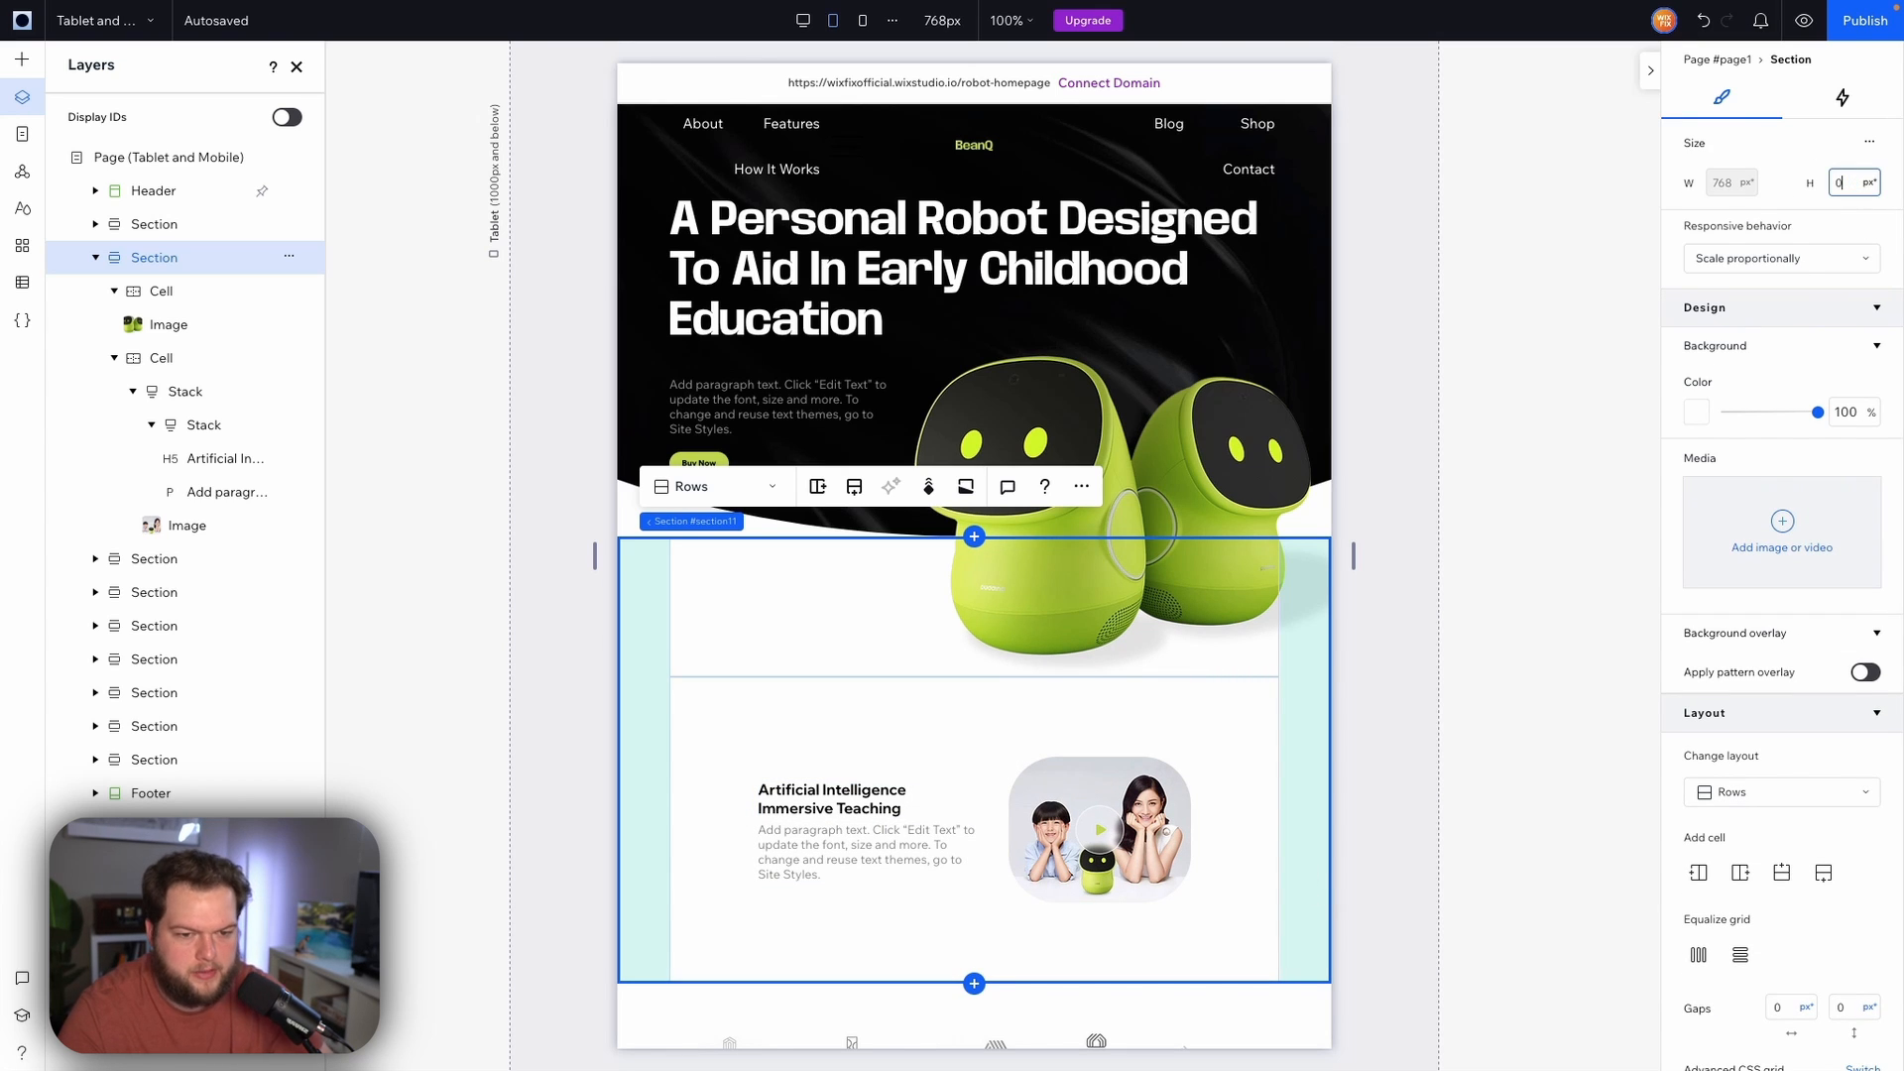
{"action": "key", "text": "Return"}
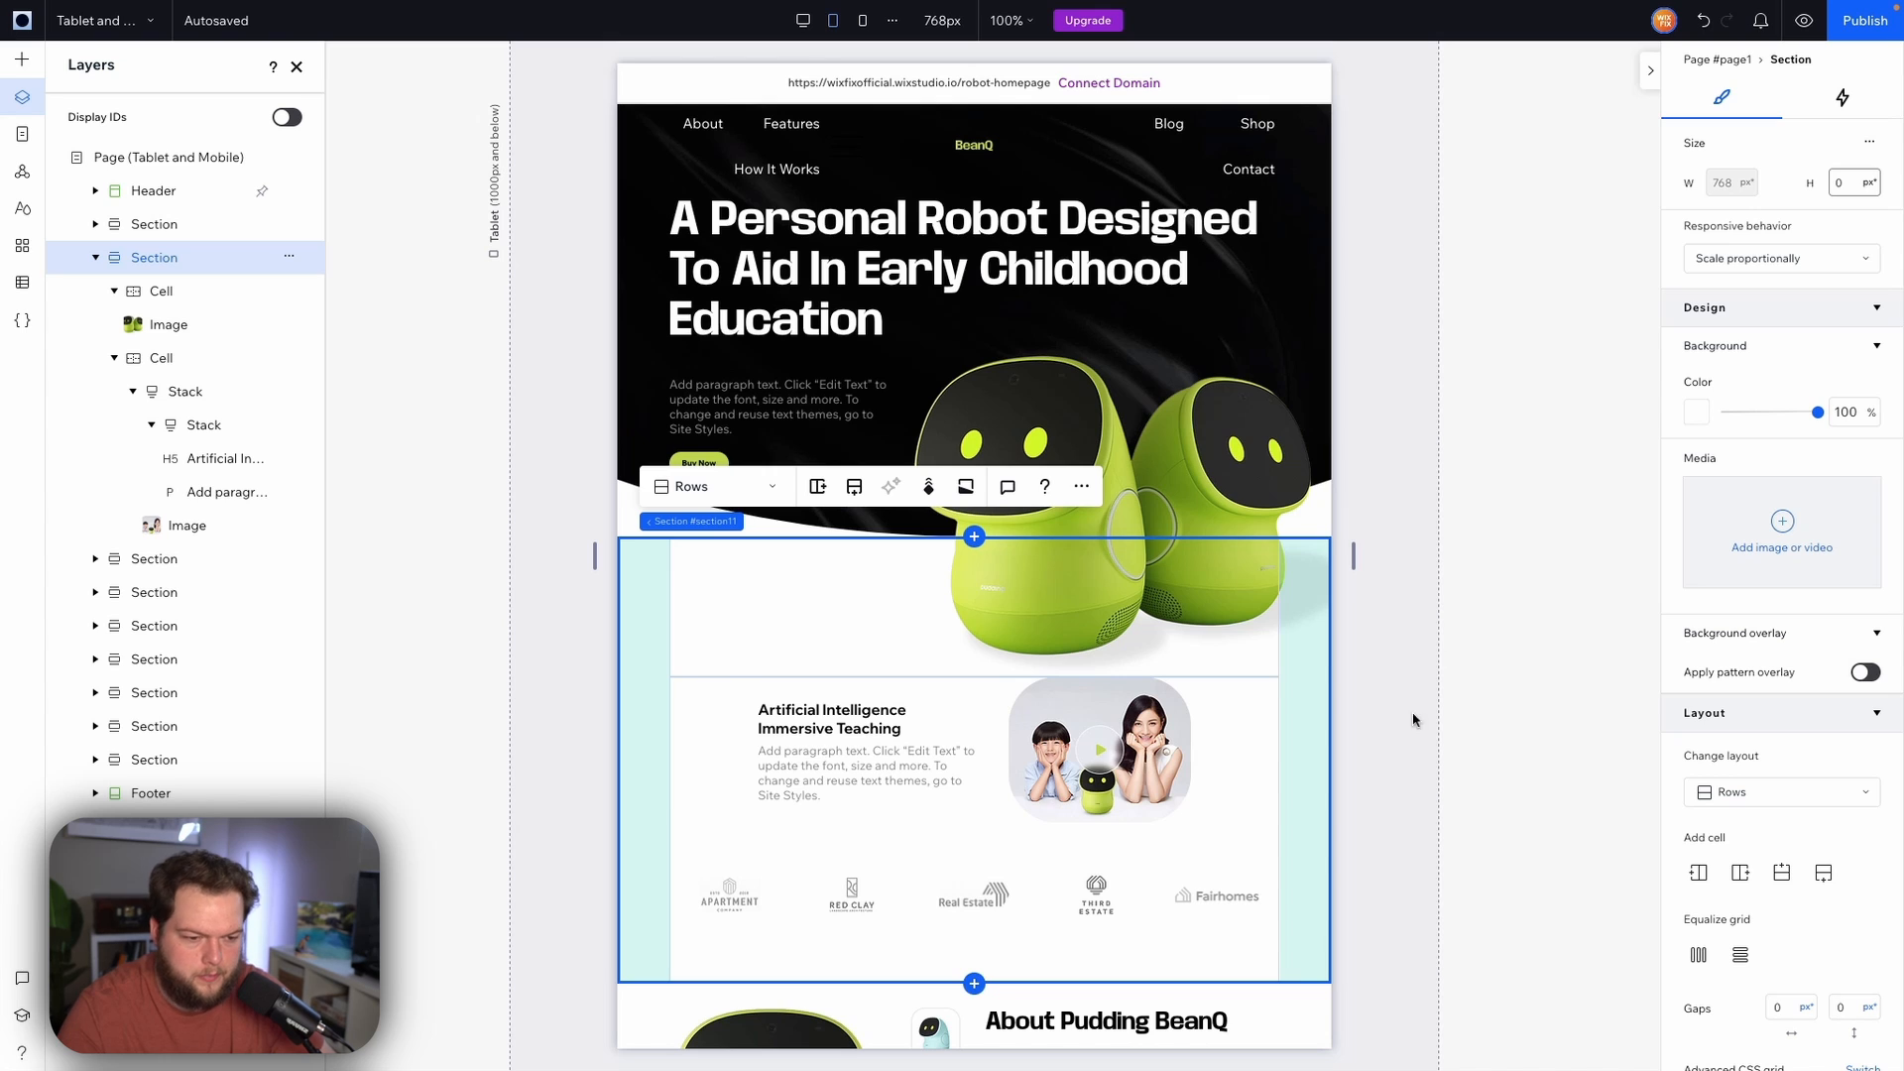
Set the Buy Now button's responsive behavior to Fixed
{"action": "left_click", "coordinate": [1402, 659]}
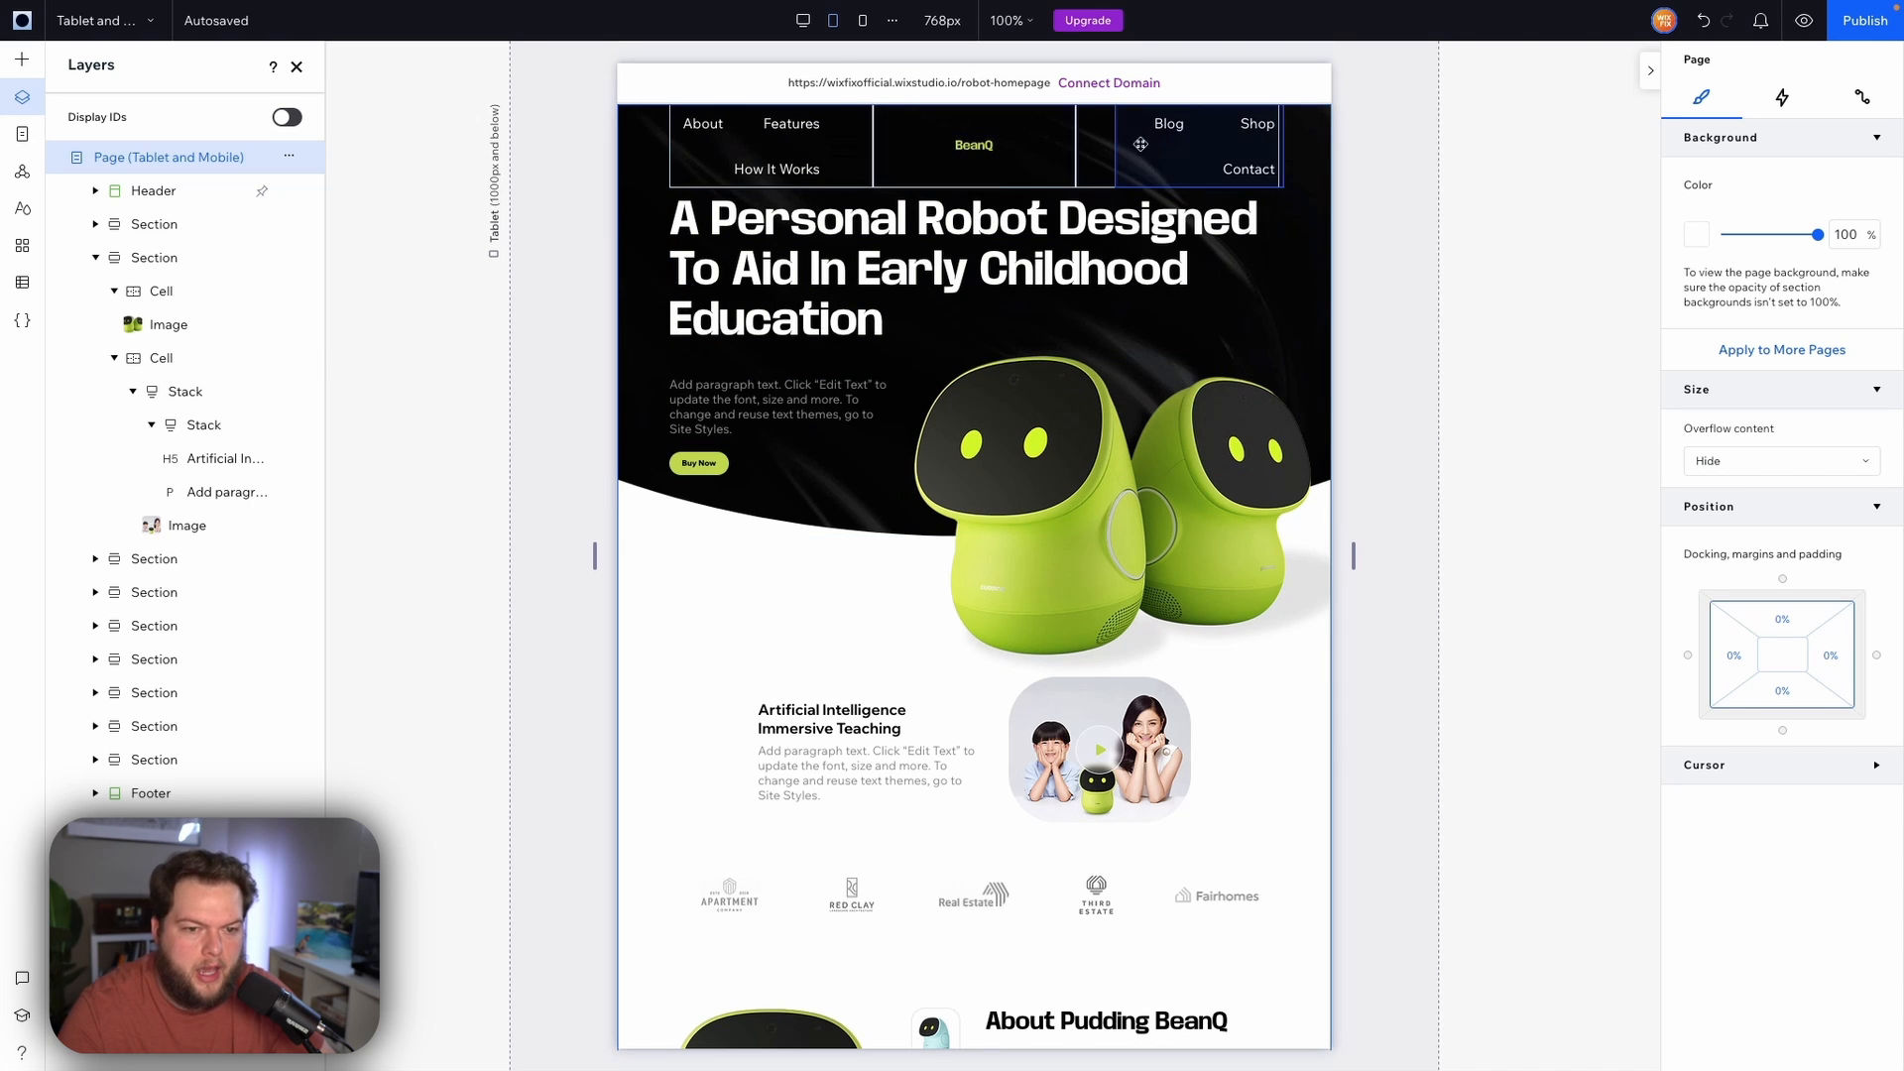
{"action": "left_click", "coordinate": [695, 464]}
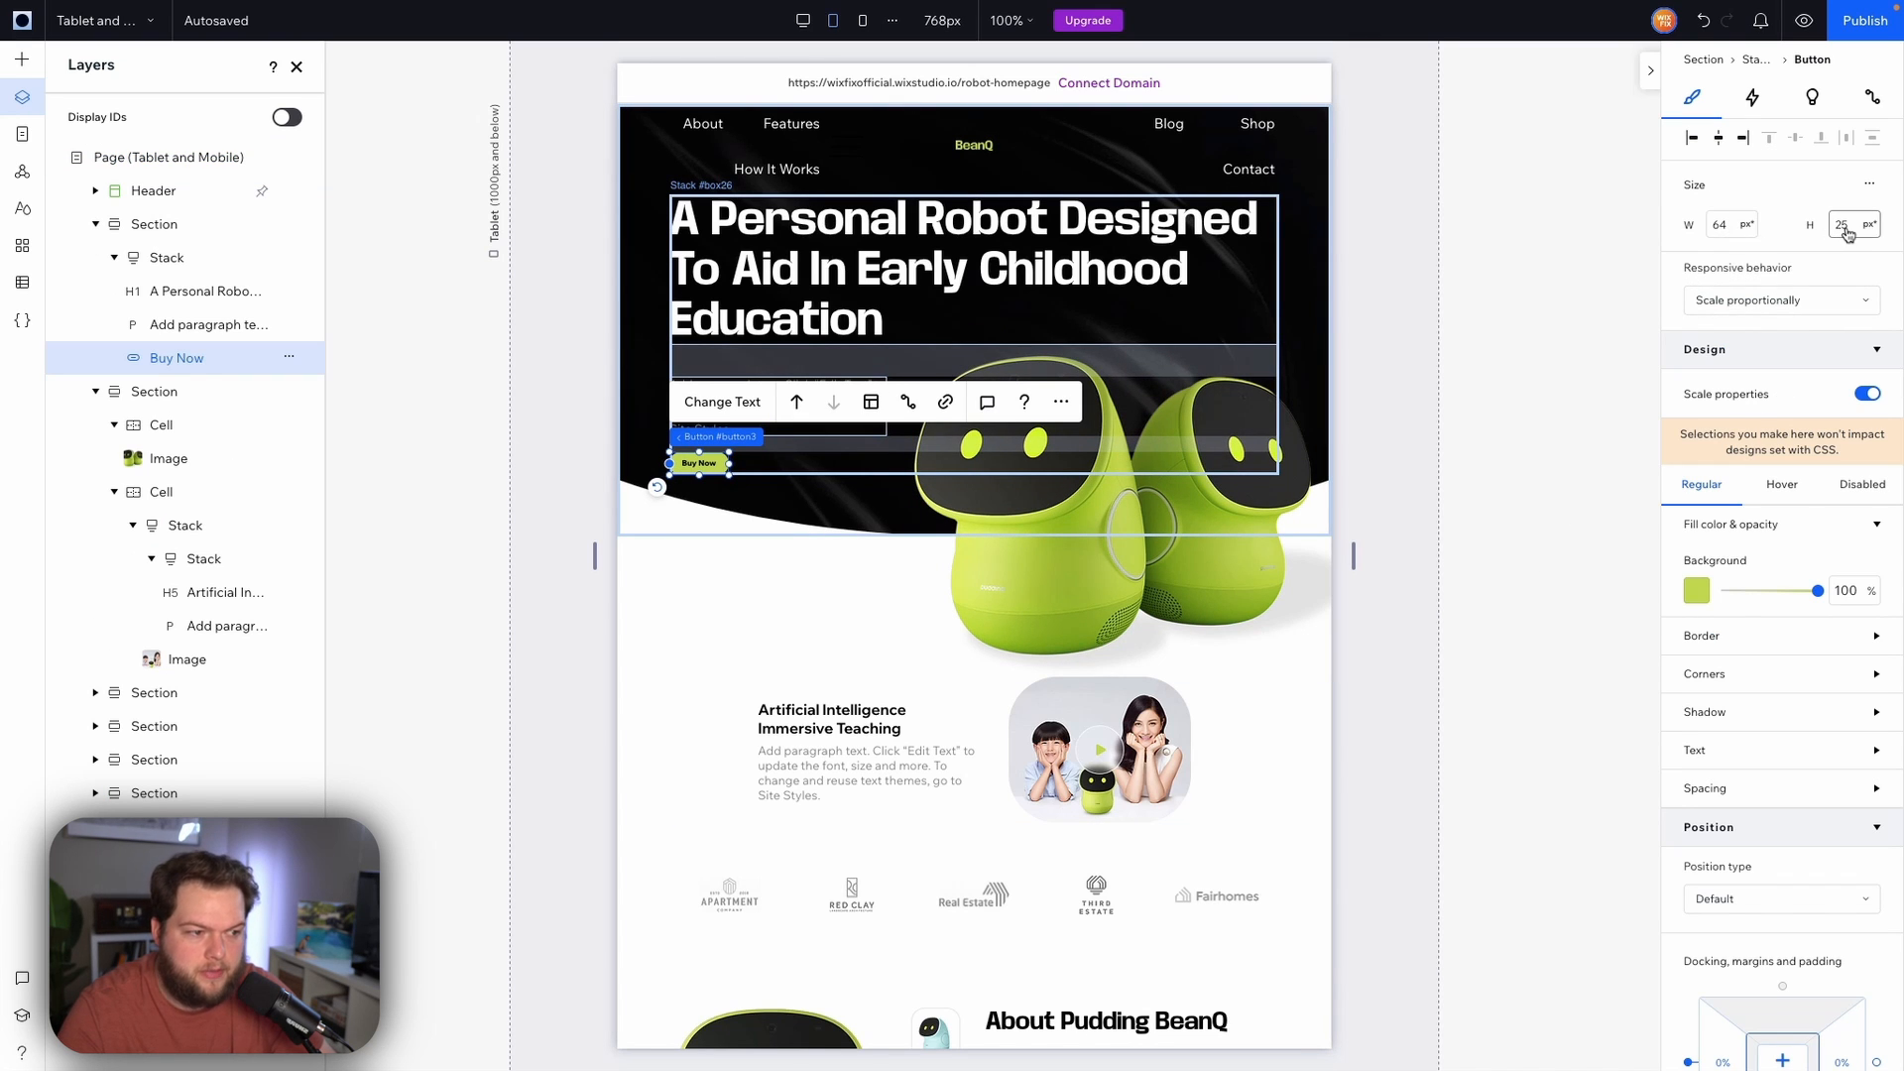
{"action": "left_click", "coordinate": [1726, 749]}
{"action": "scroll", "coordinate": [1721, 754], "scroll_direction": "down", "scroll_amount": 2}
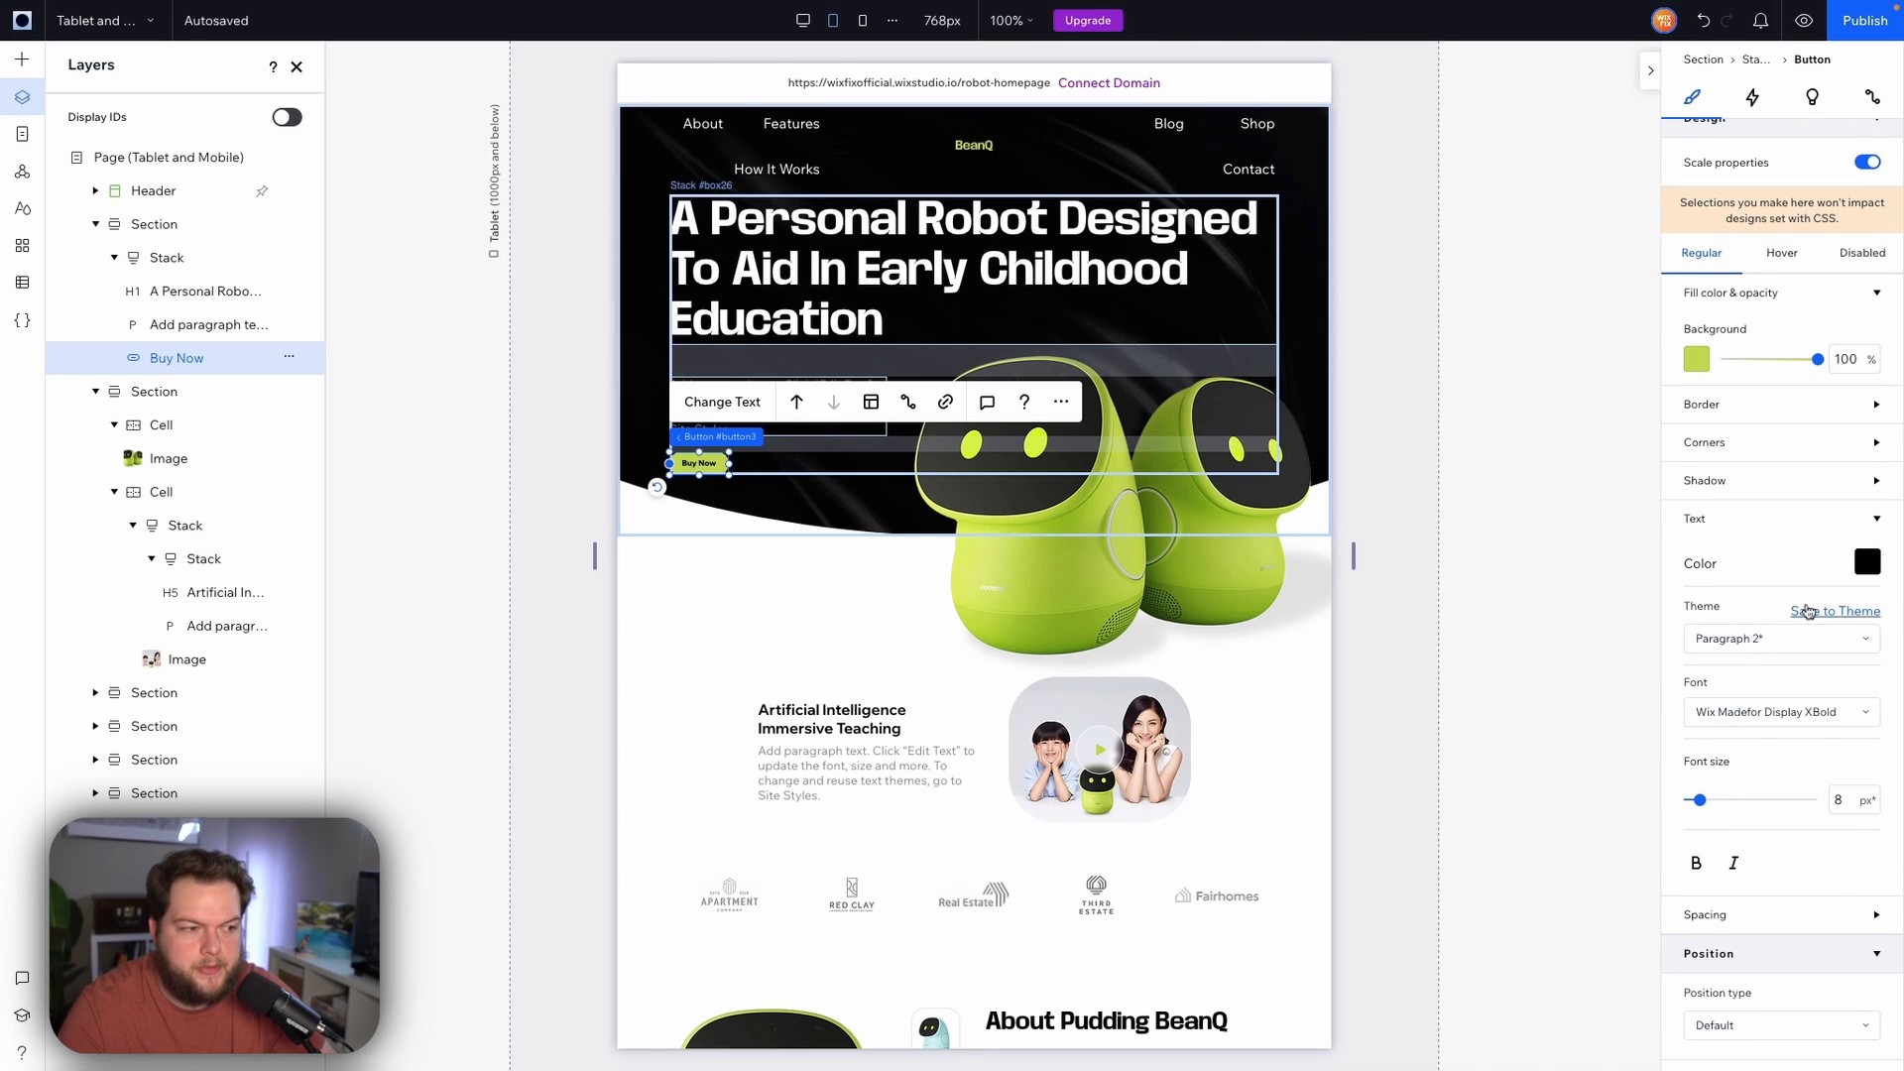
{"action": "scroll", "coordinate": [1807, 609], "scroll_direction": "up", "scroll_amount": 2}
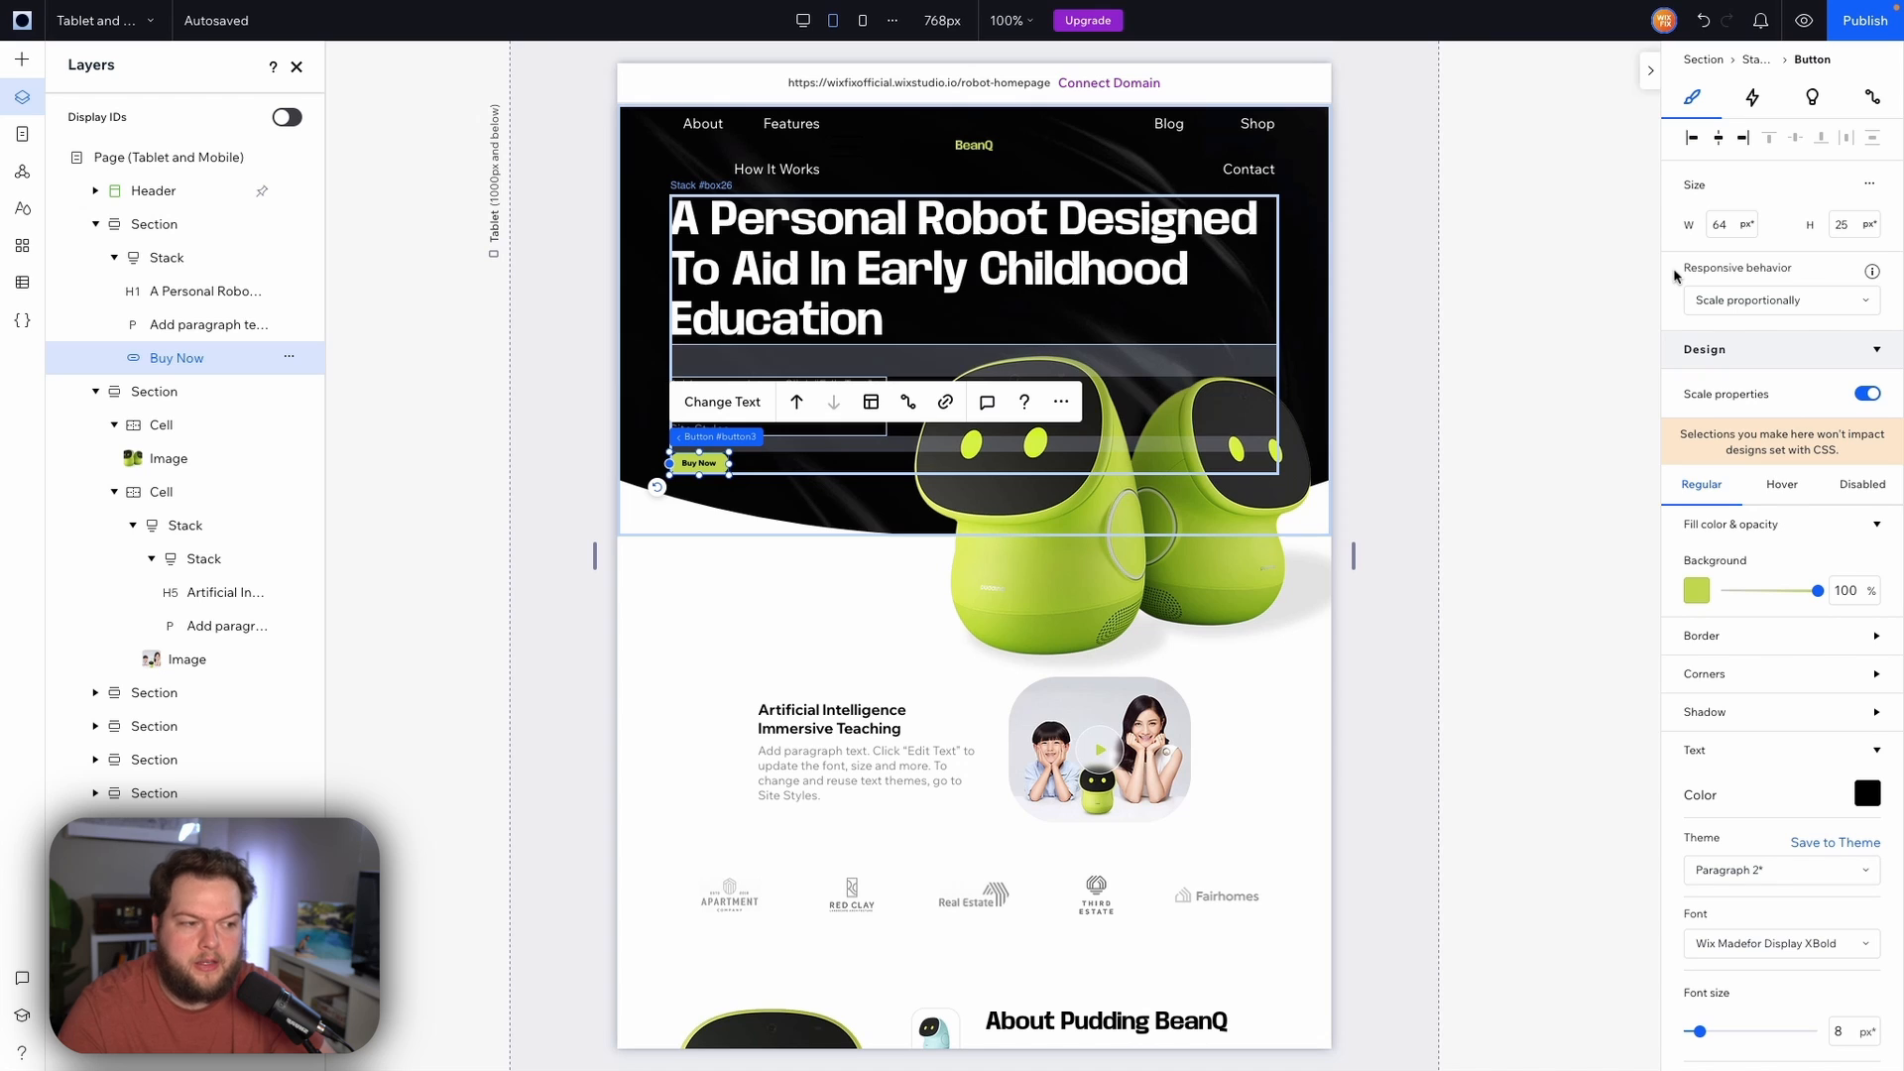
{"action": "left_click", "coordinate": [1744, 300]}
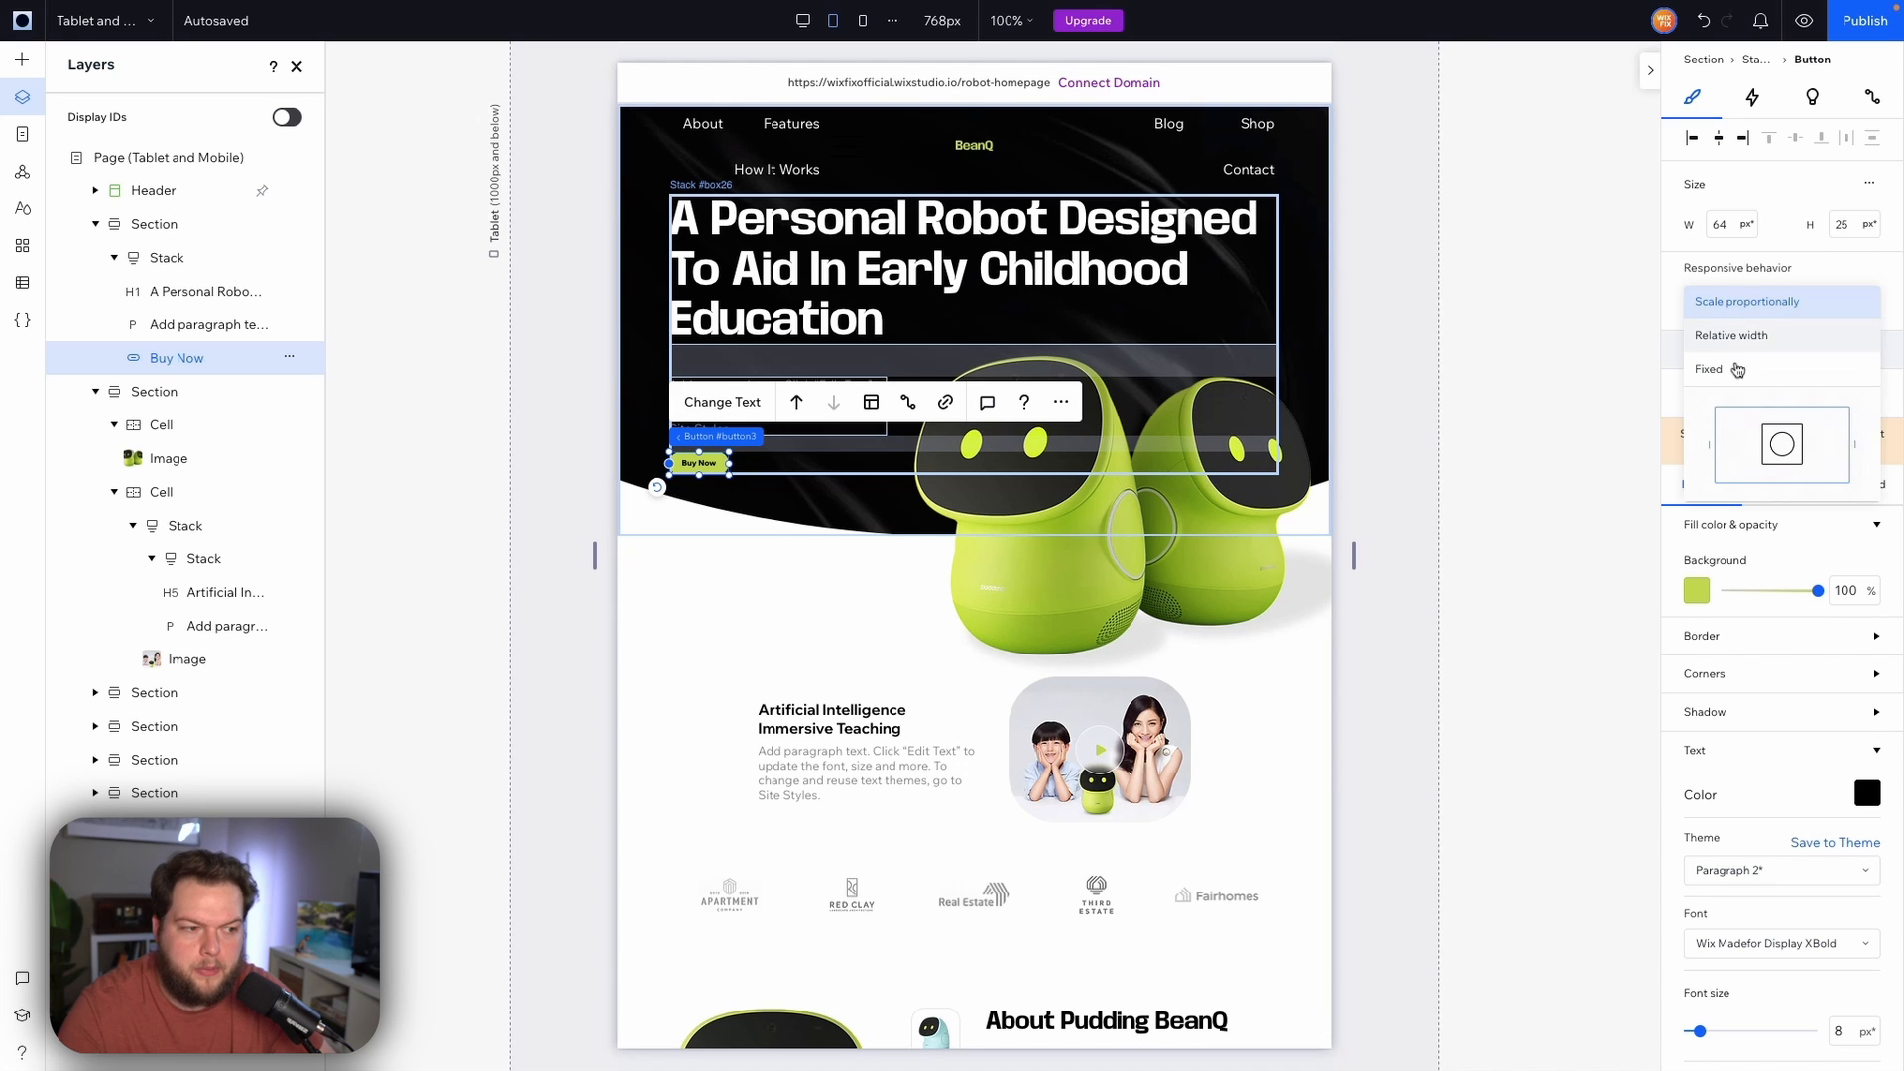
{"action": "left_click", "coordinate": [1736, 374]}
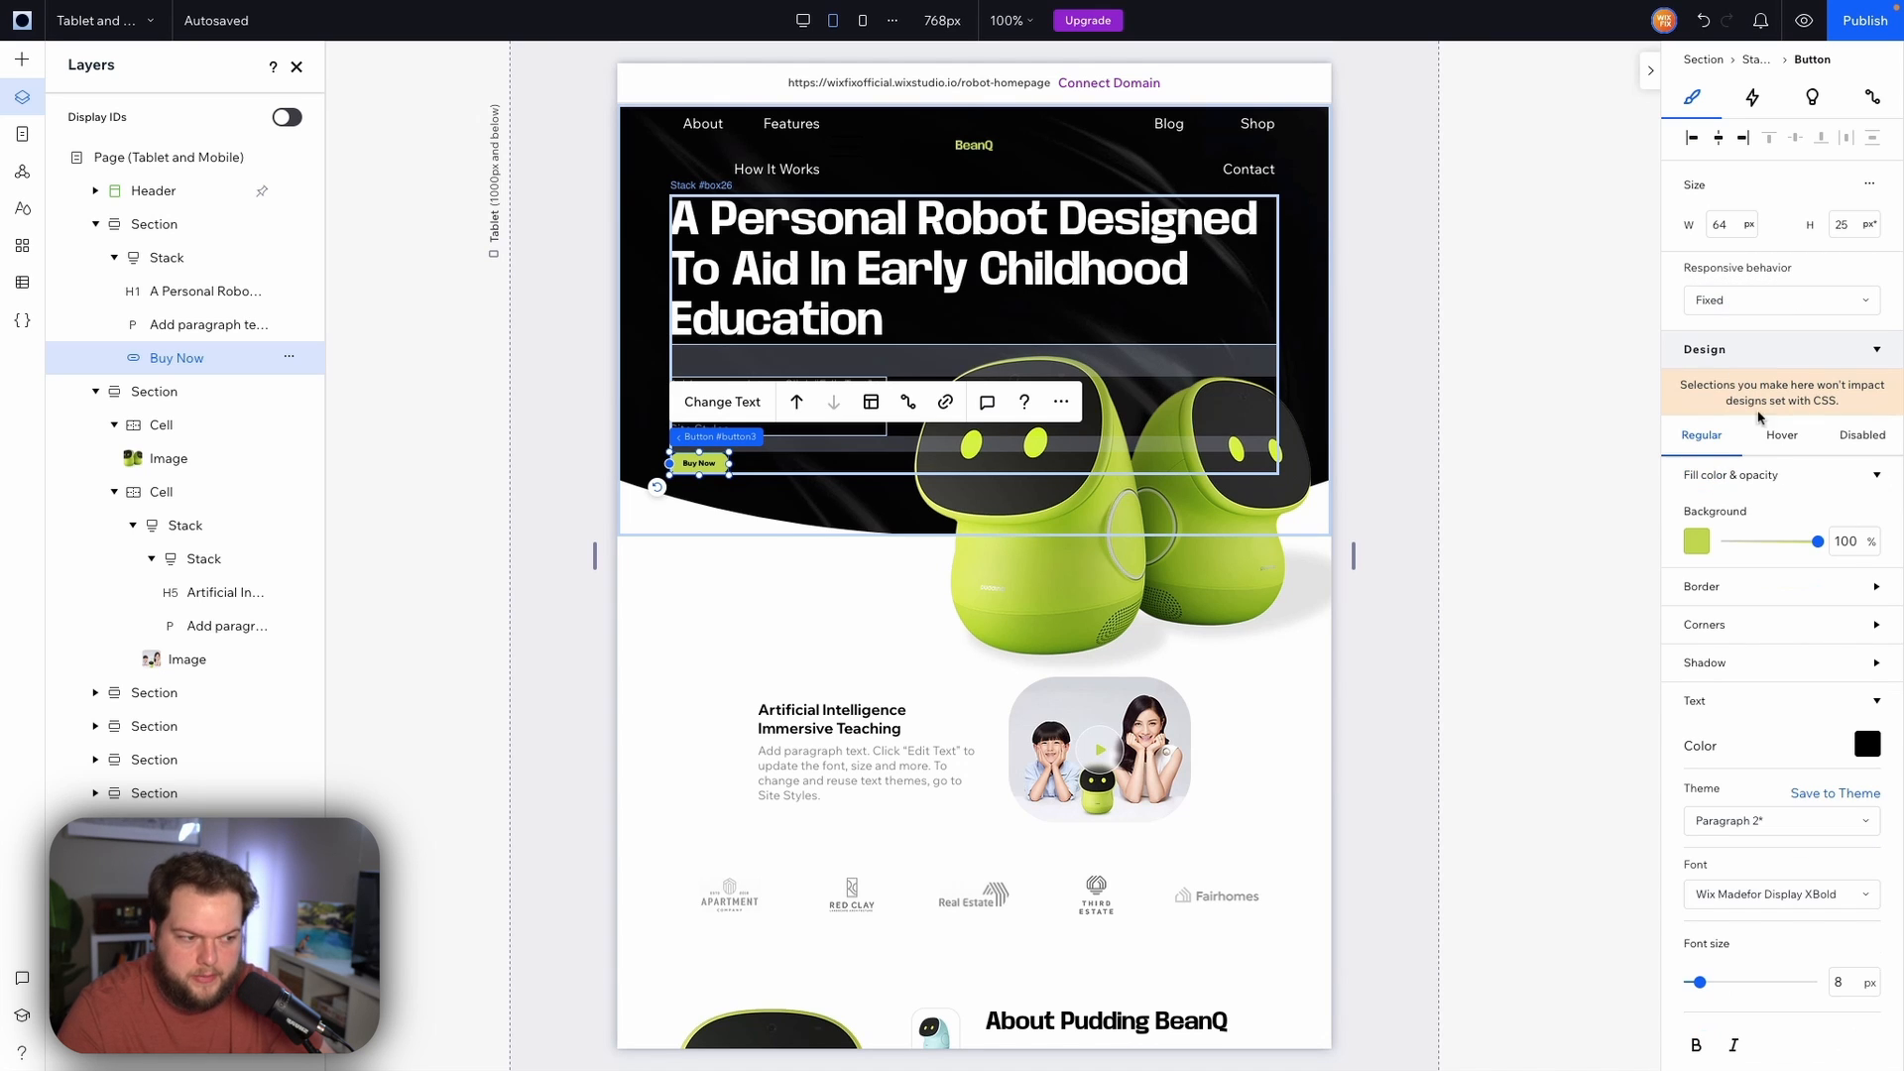
Set the Buy Now button's width to 120 px and height to 42 px
{"action": "left_click", "coordinate": [1731, 224]}
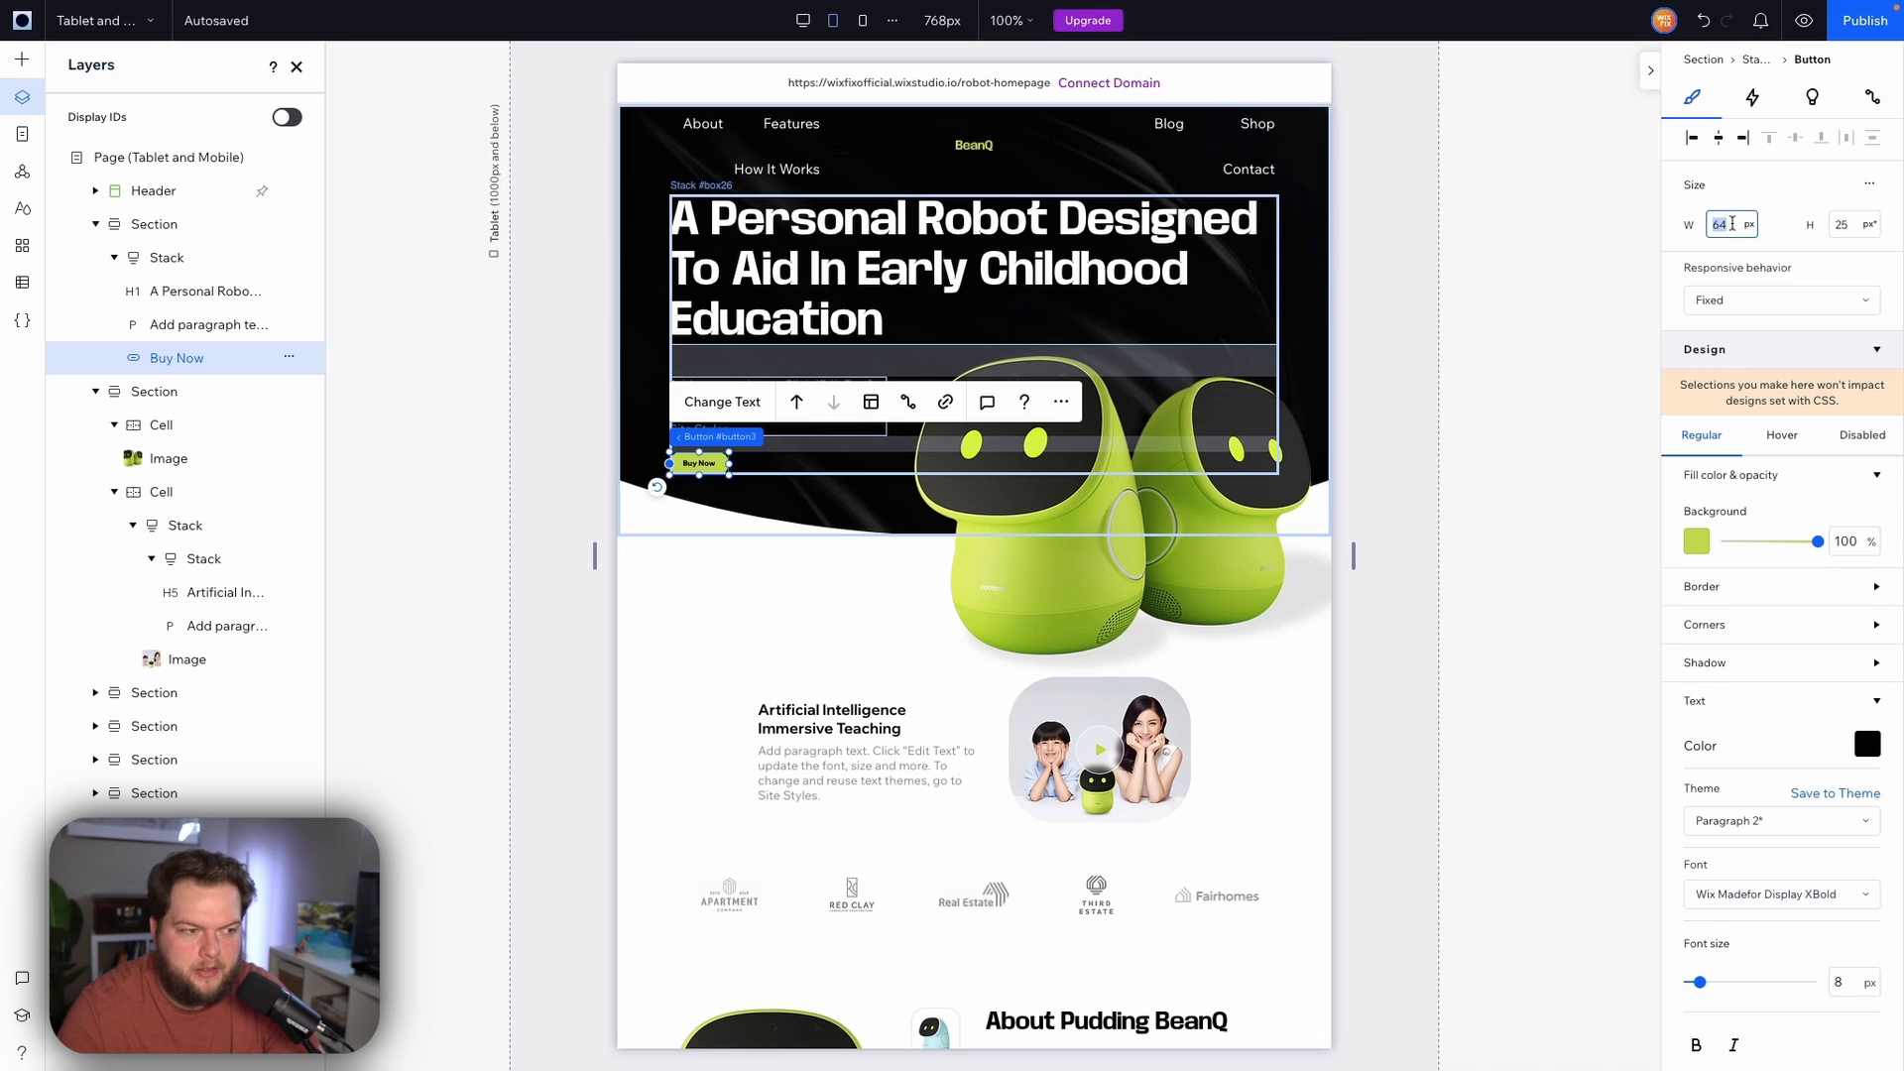
{"action": "type", "text": "120"}
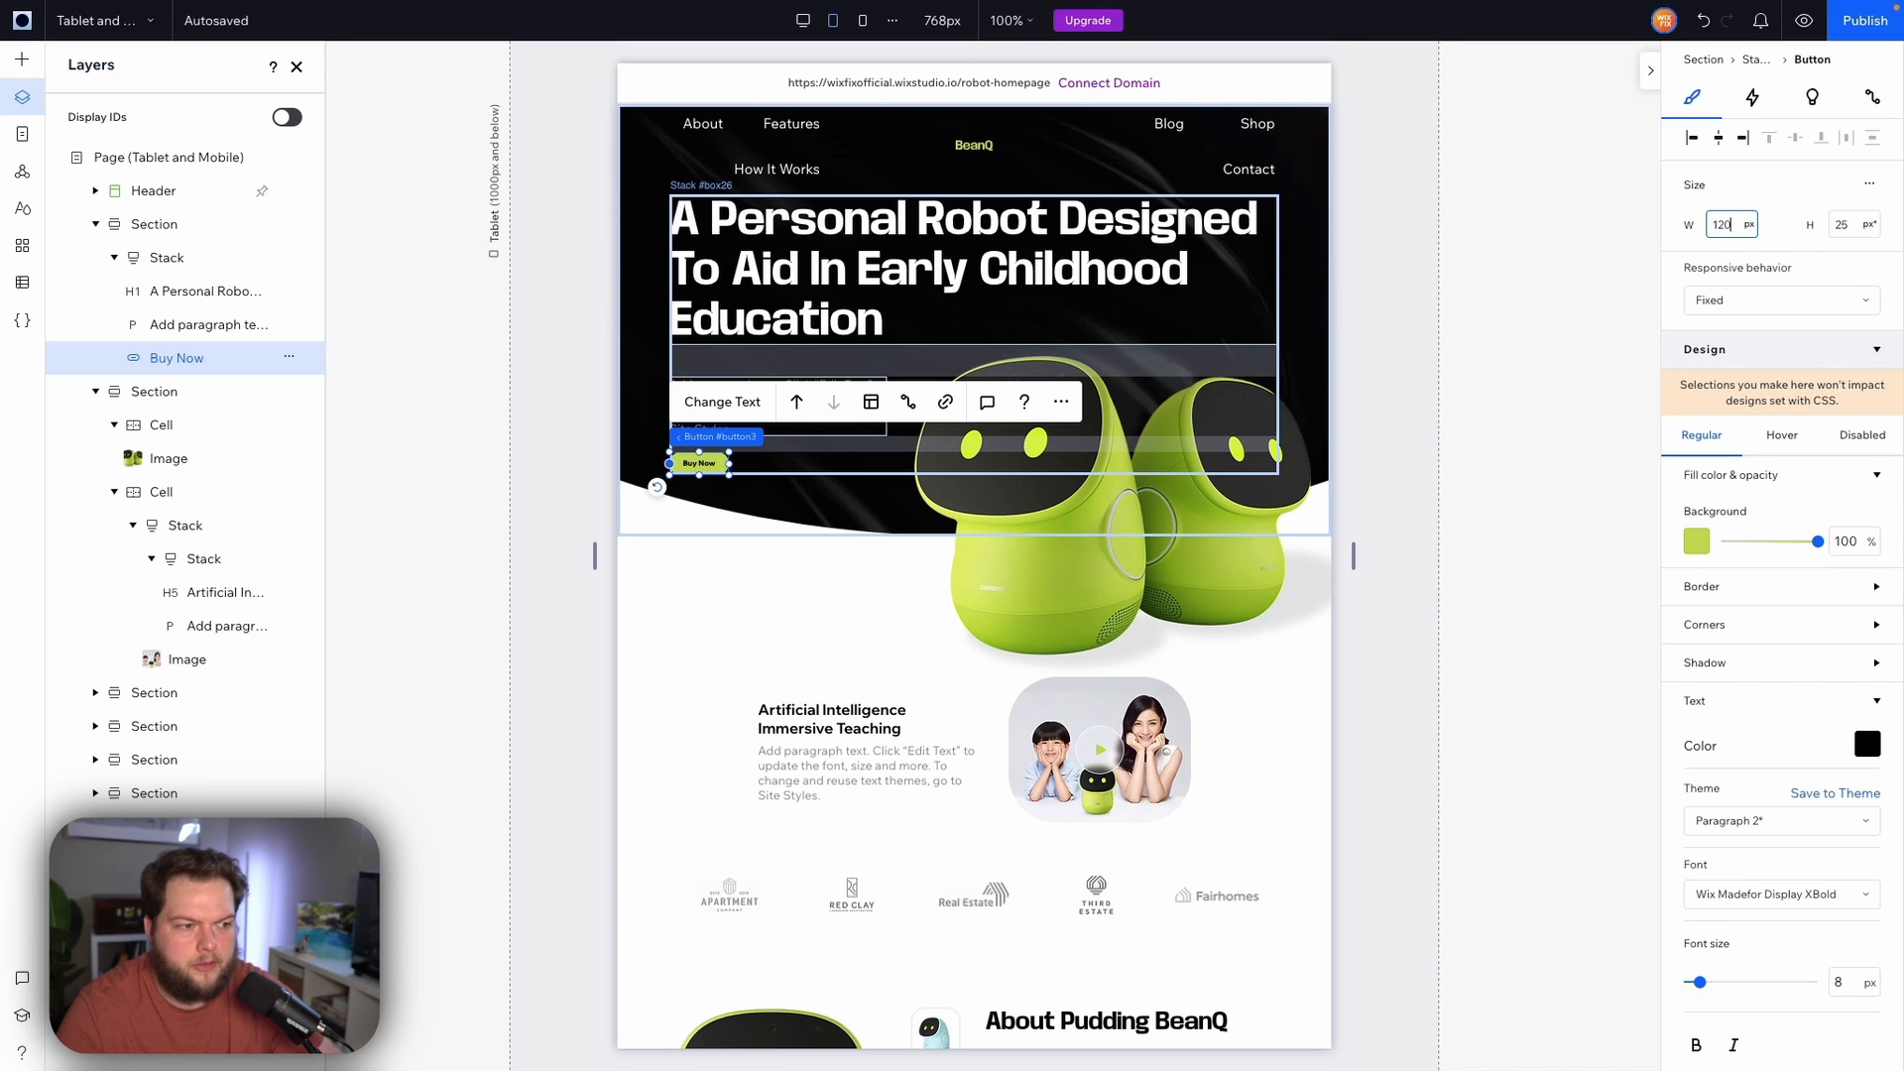
{"action": "key", "text": "Return"}
{"action": "left_click", "coordinate": [1854, 231]}
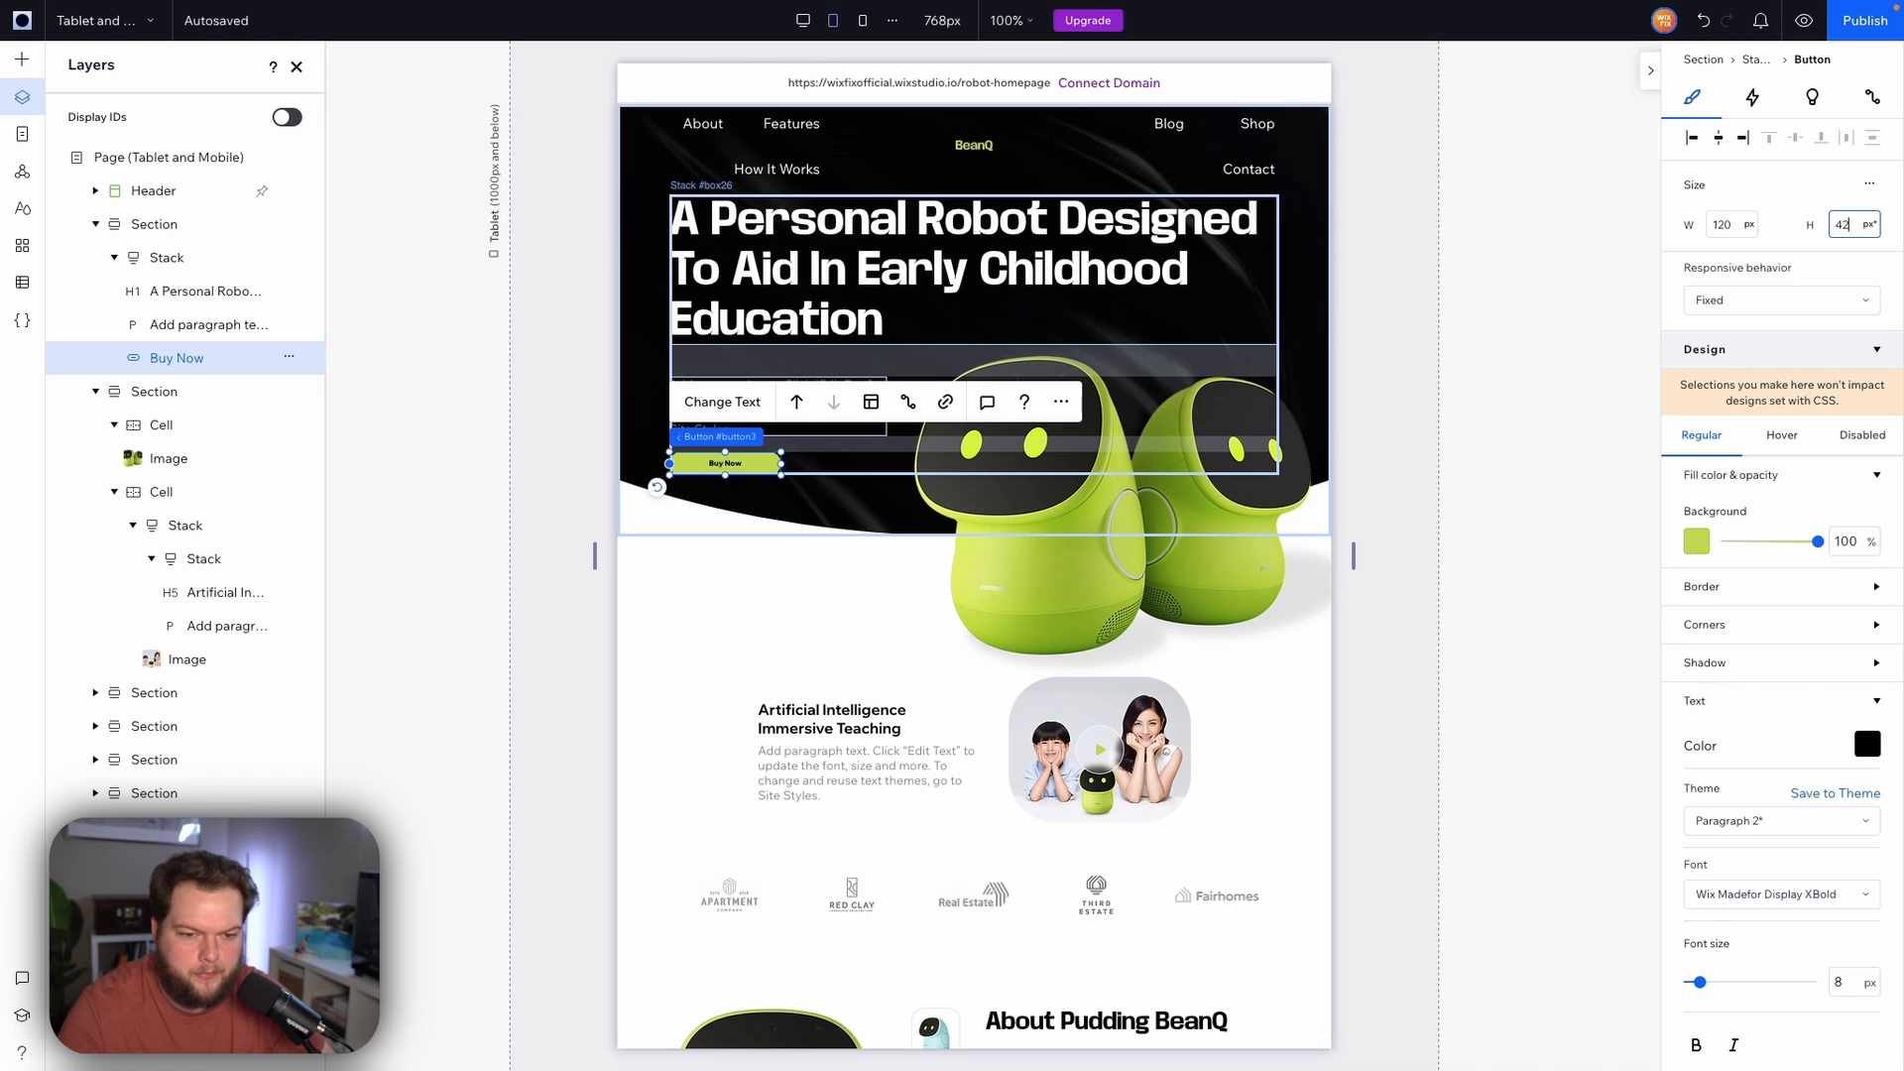
{"action": "type", "text": "42"}
{"action": "key", "text": "Return"}
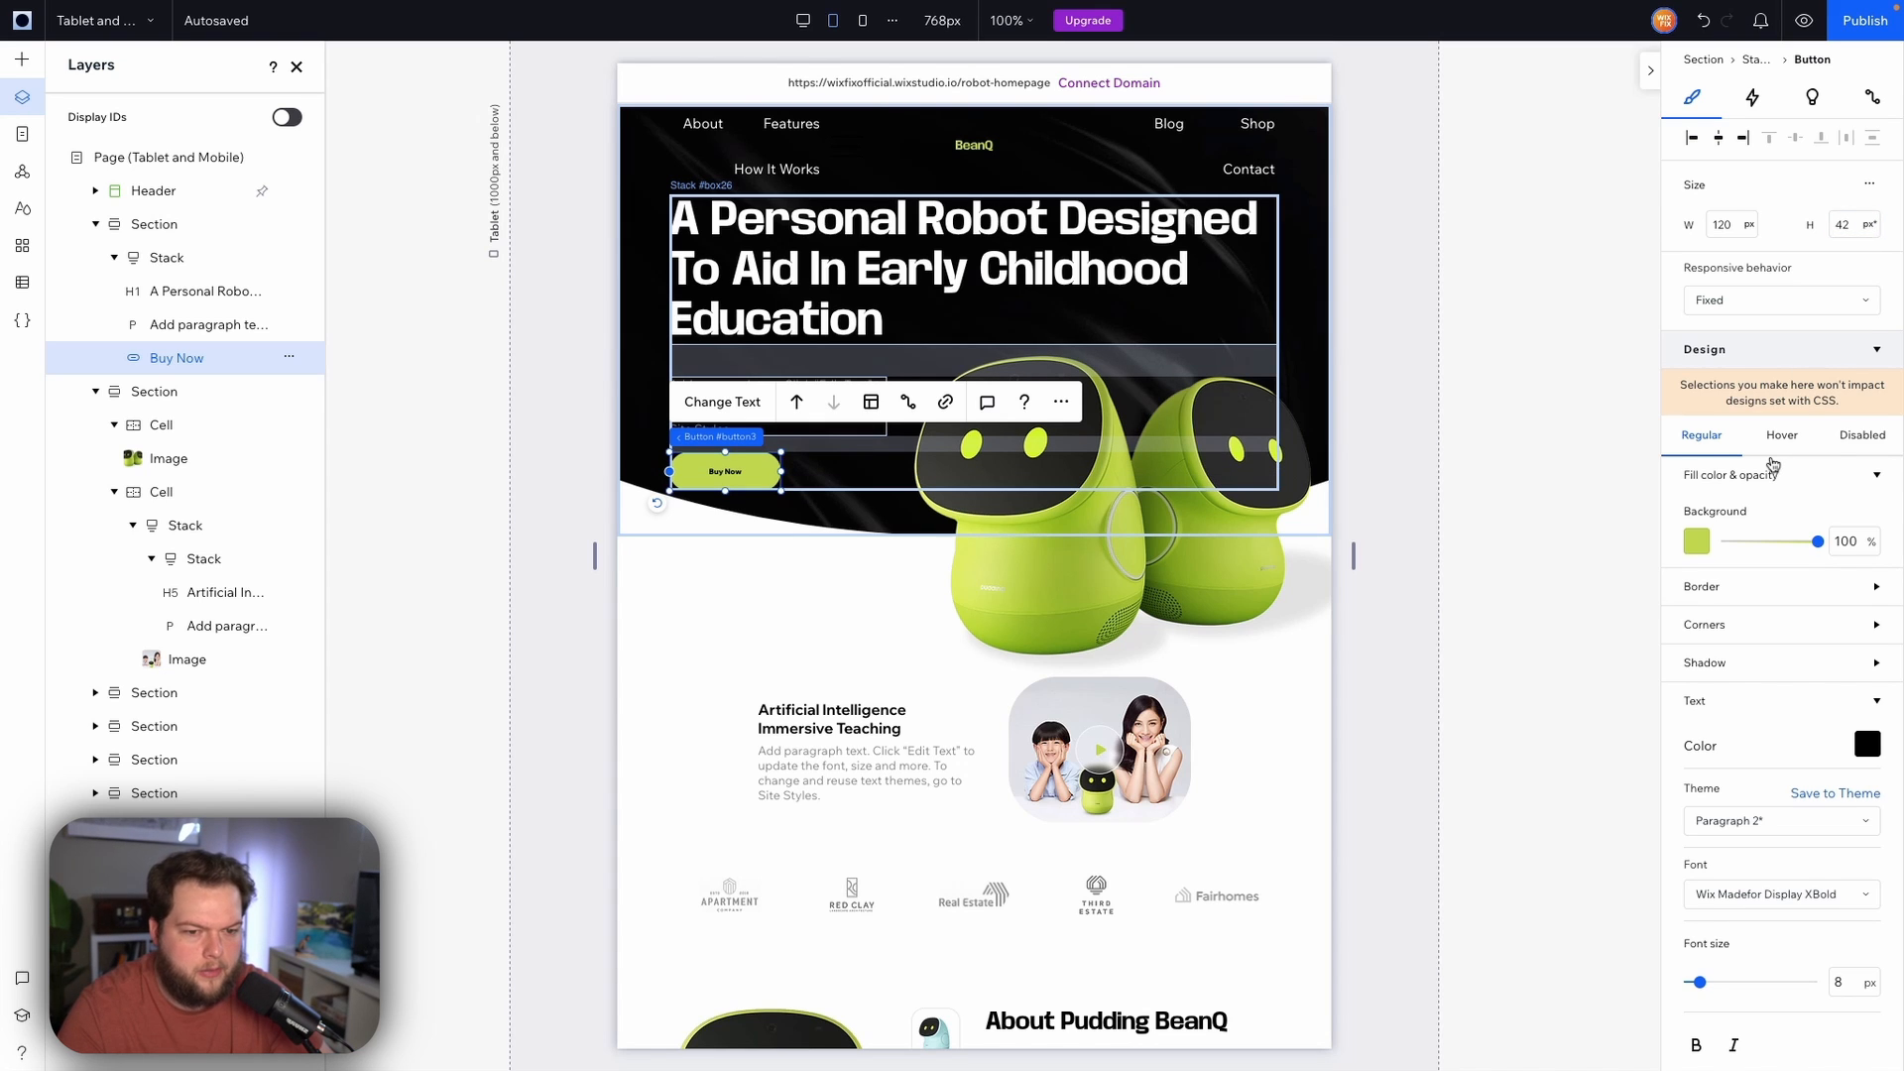
Set the Buy Now button's font size to 13 px
{"action": "scroll", "coordinate": [1773, 466], "scroll_direction": "down", "scroll_amount": 3}
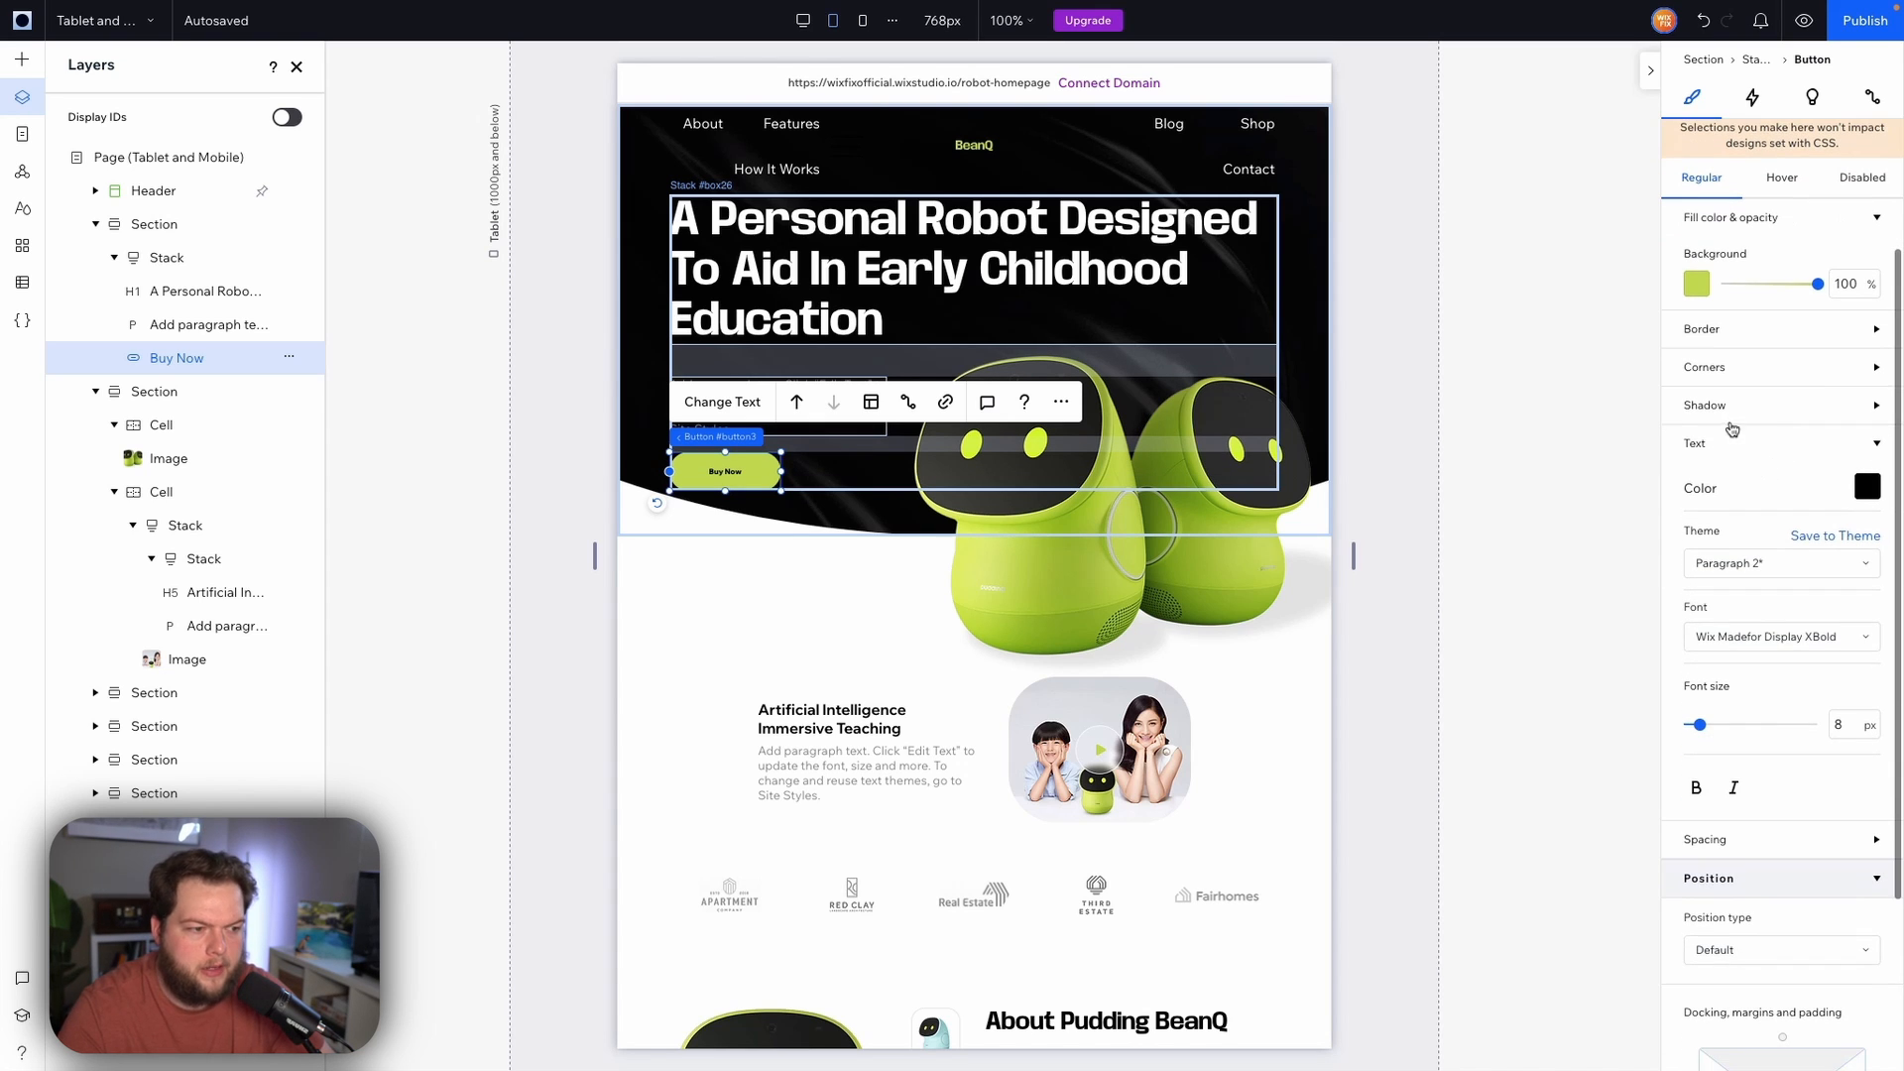
{"action": "left_click", "coordinate": [1846, 723]}
{"action": "type", "text": "83"}
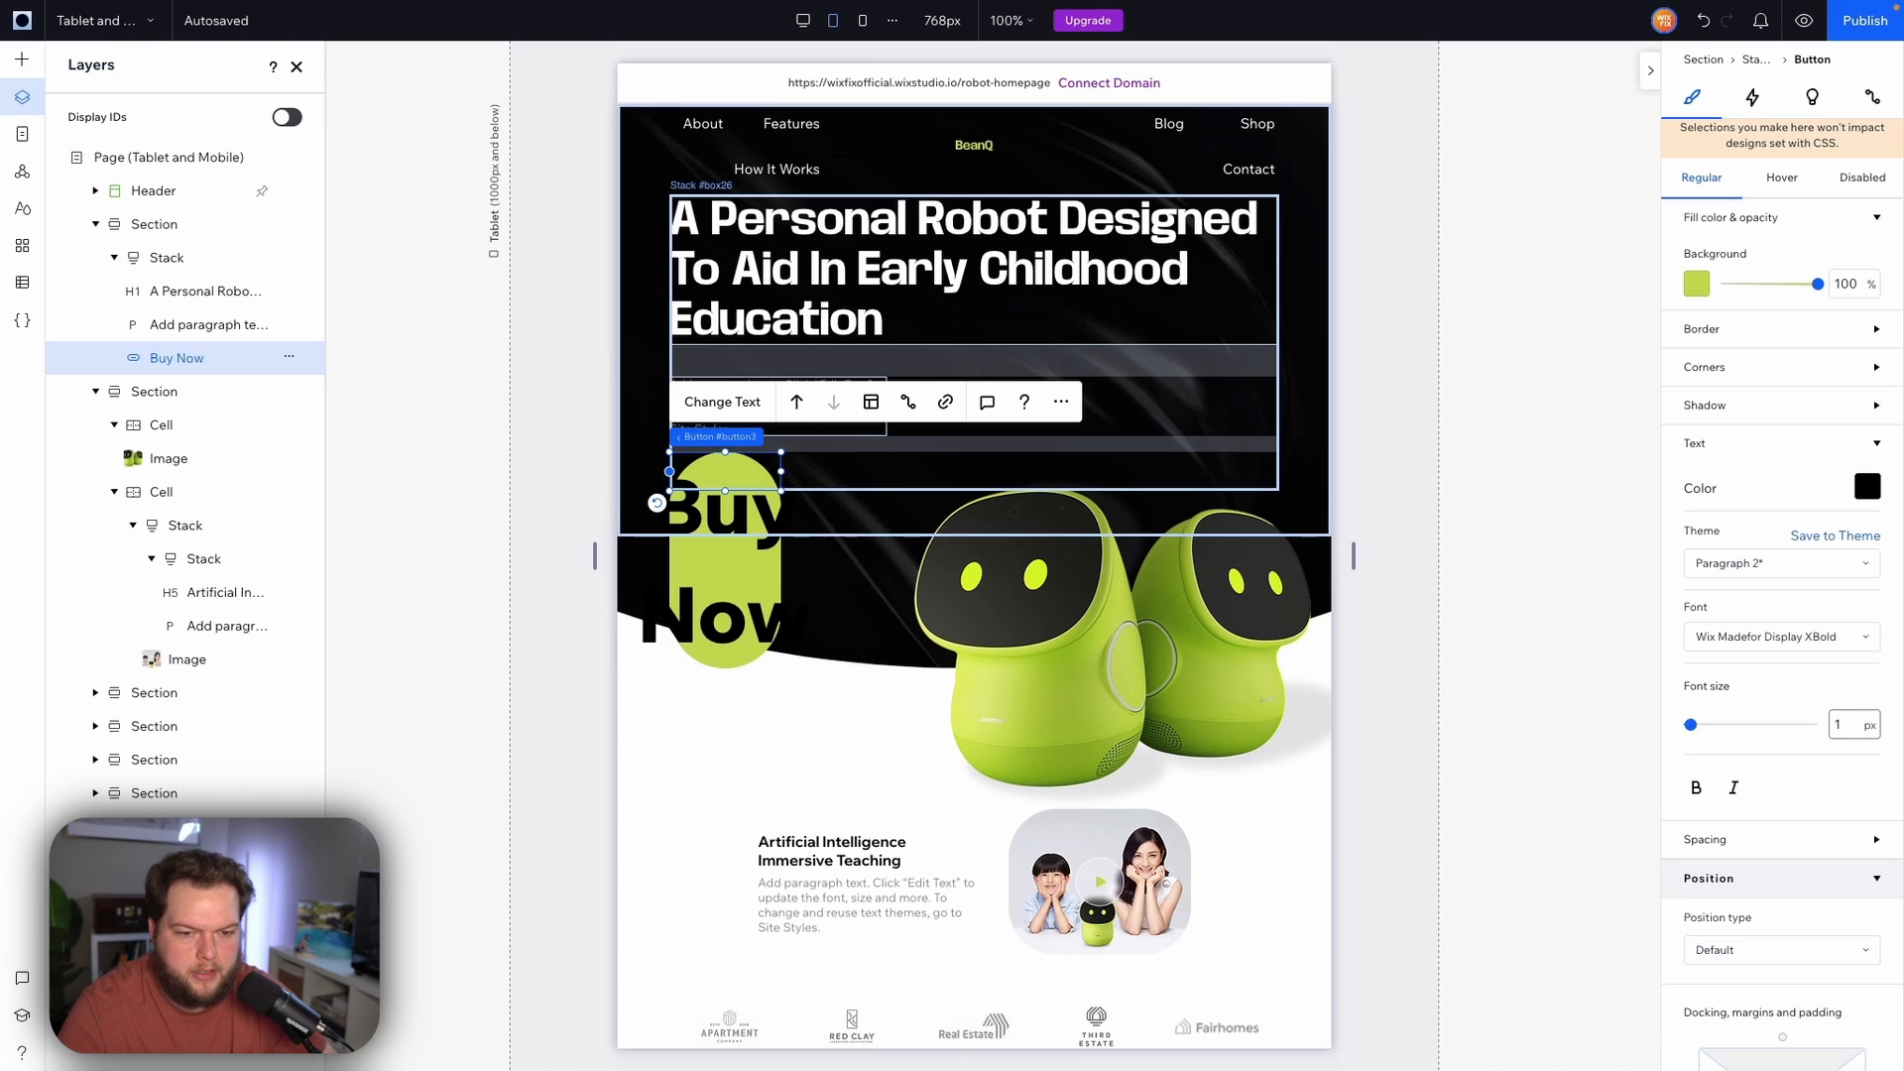
{"action": "left_click", "coordinate": [1850, 902]}
{"action": "left_click", "coordinate": [1852, 725]}
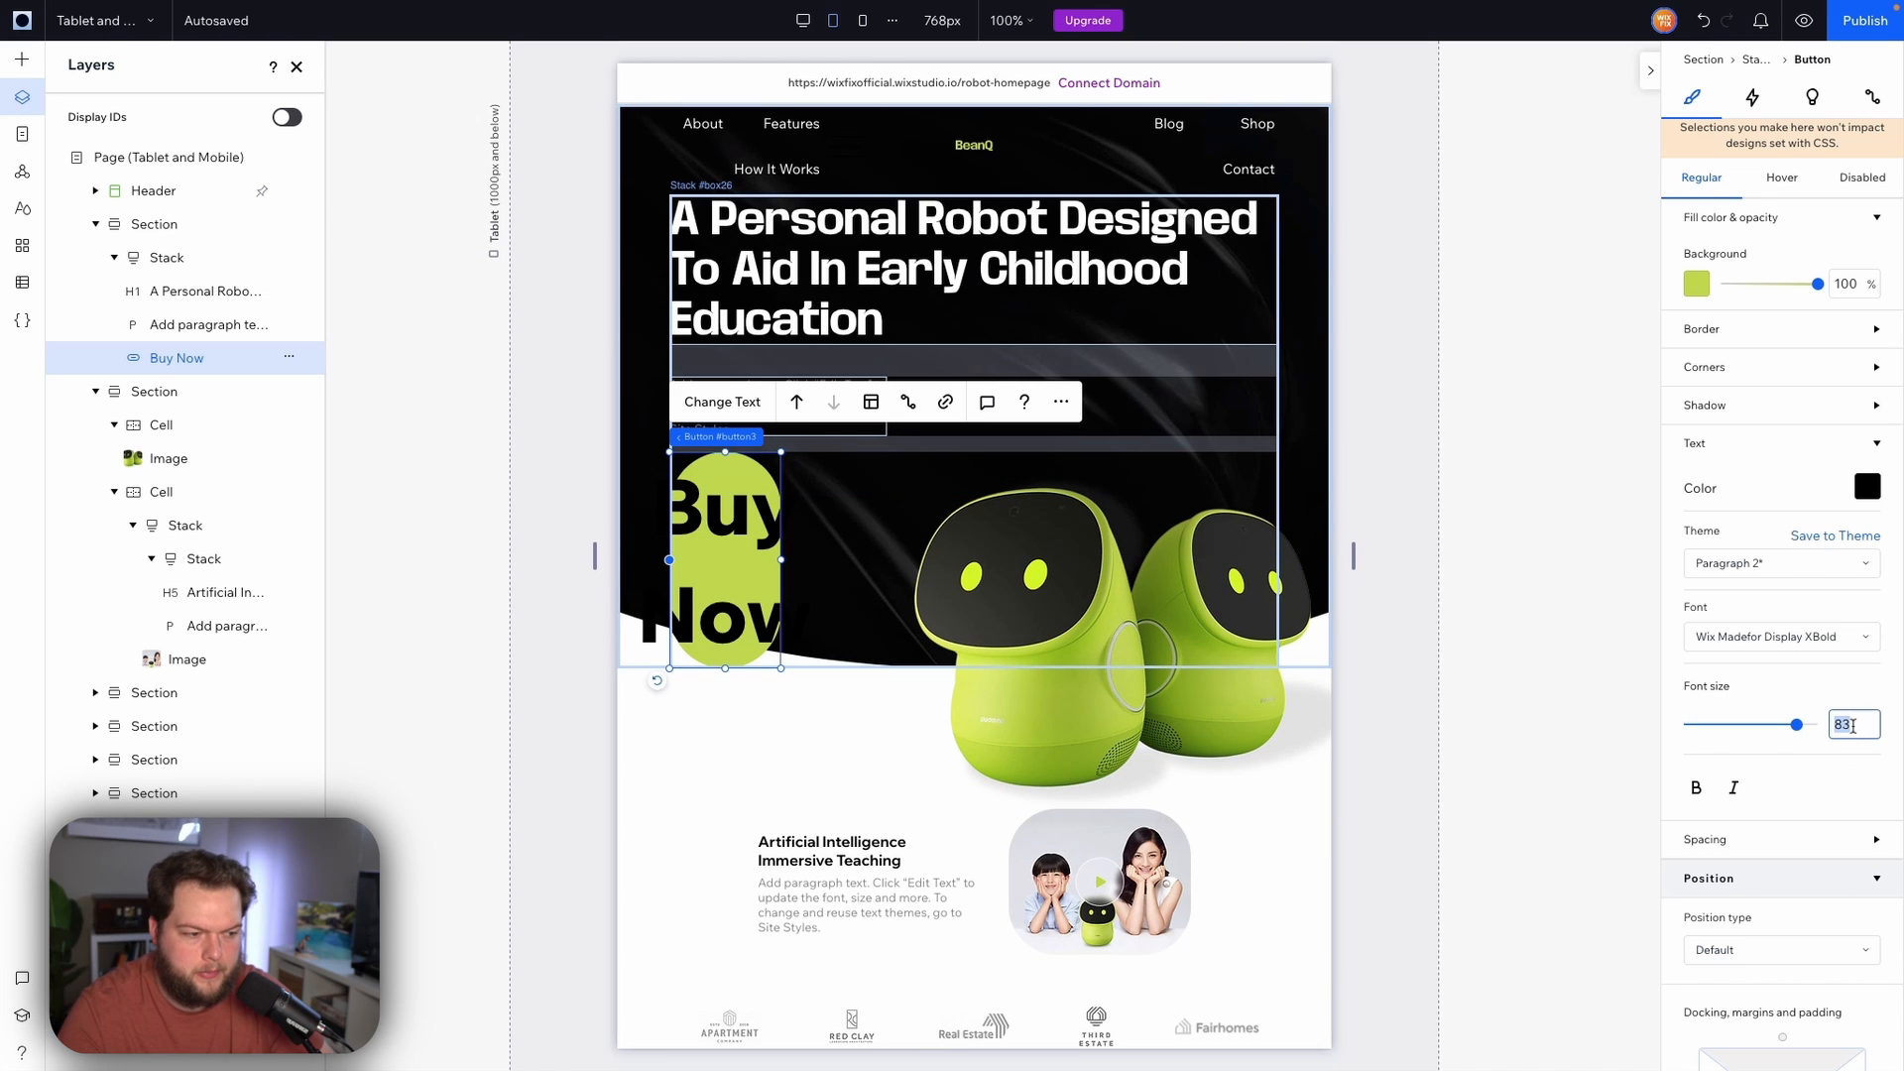
{"action": "type", "text": "13"}
{"action": "left_click", "coordinate": [1522, 541]}
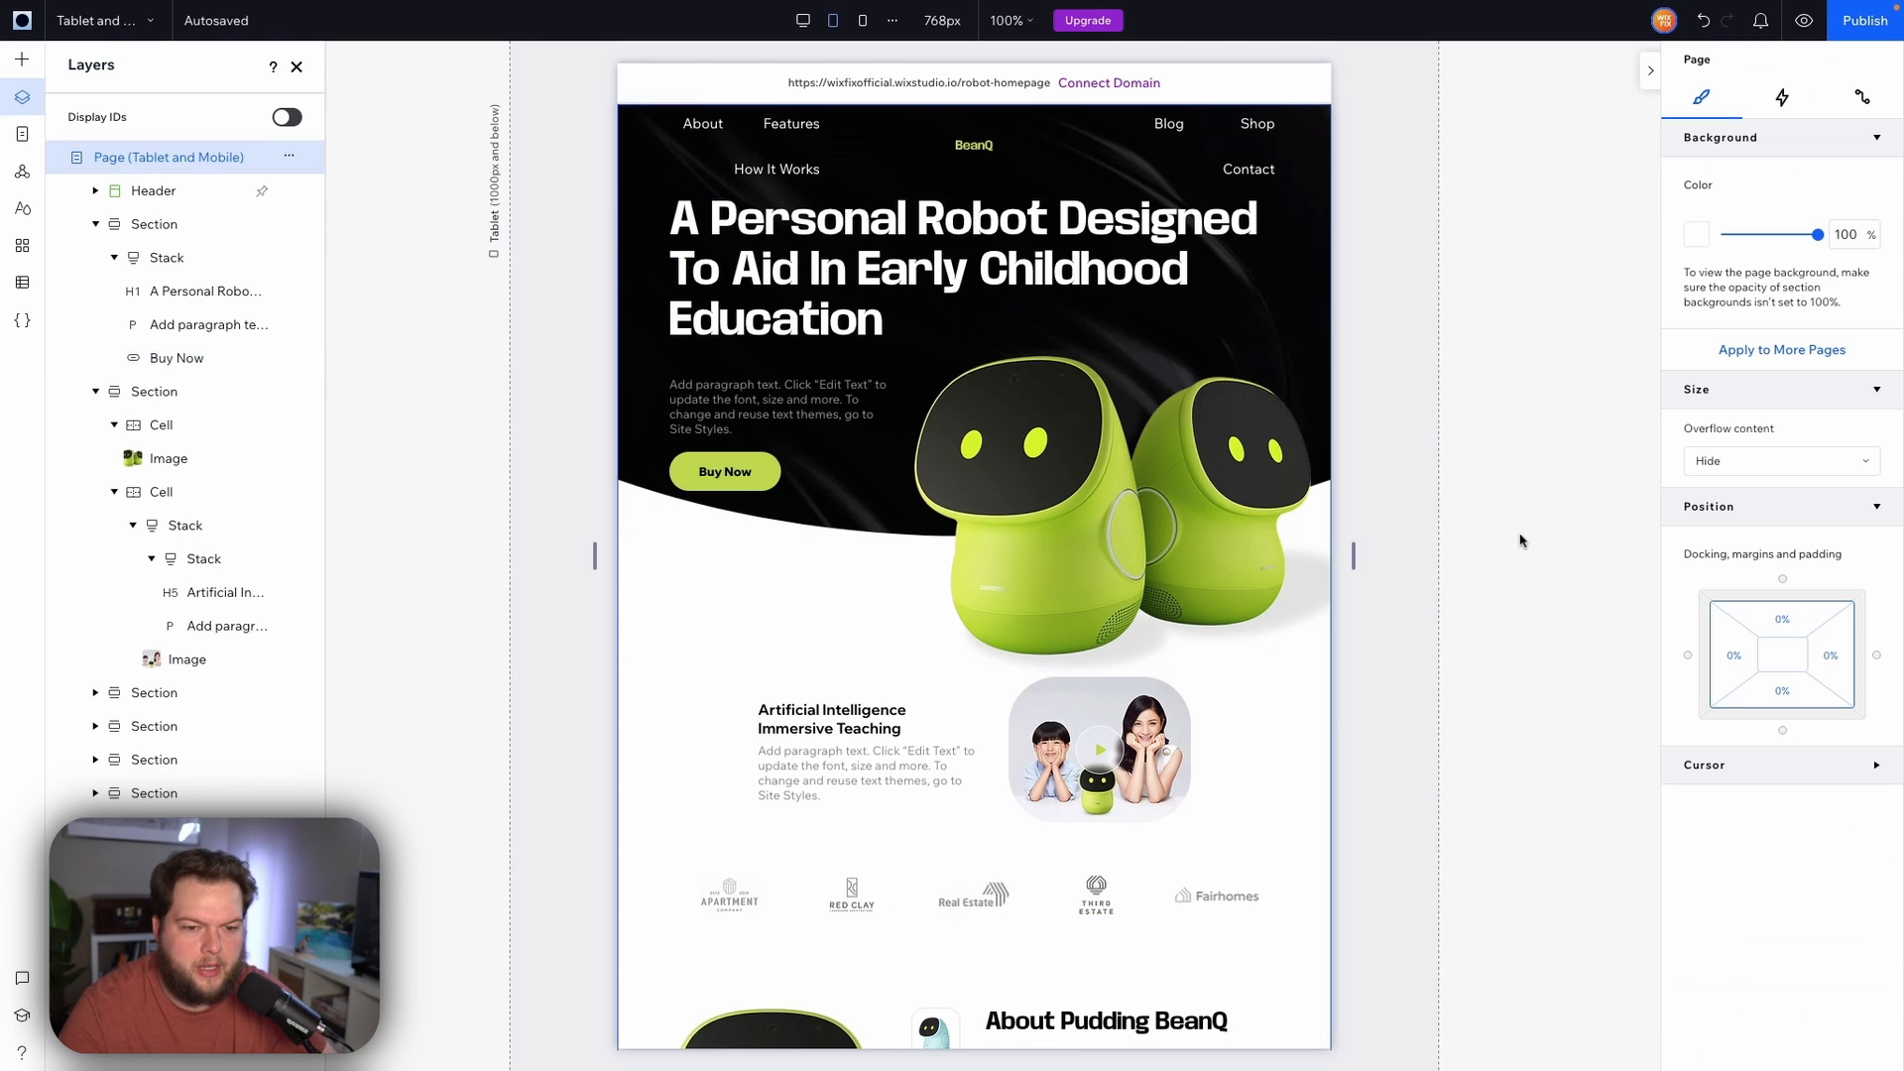
Reduce the hero text stack's item spacing to about 23 px
{"action": "left_click", "coordinate": [773, 387]}
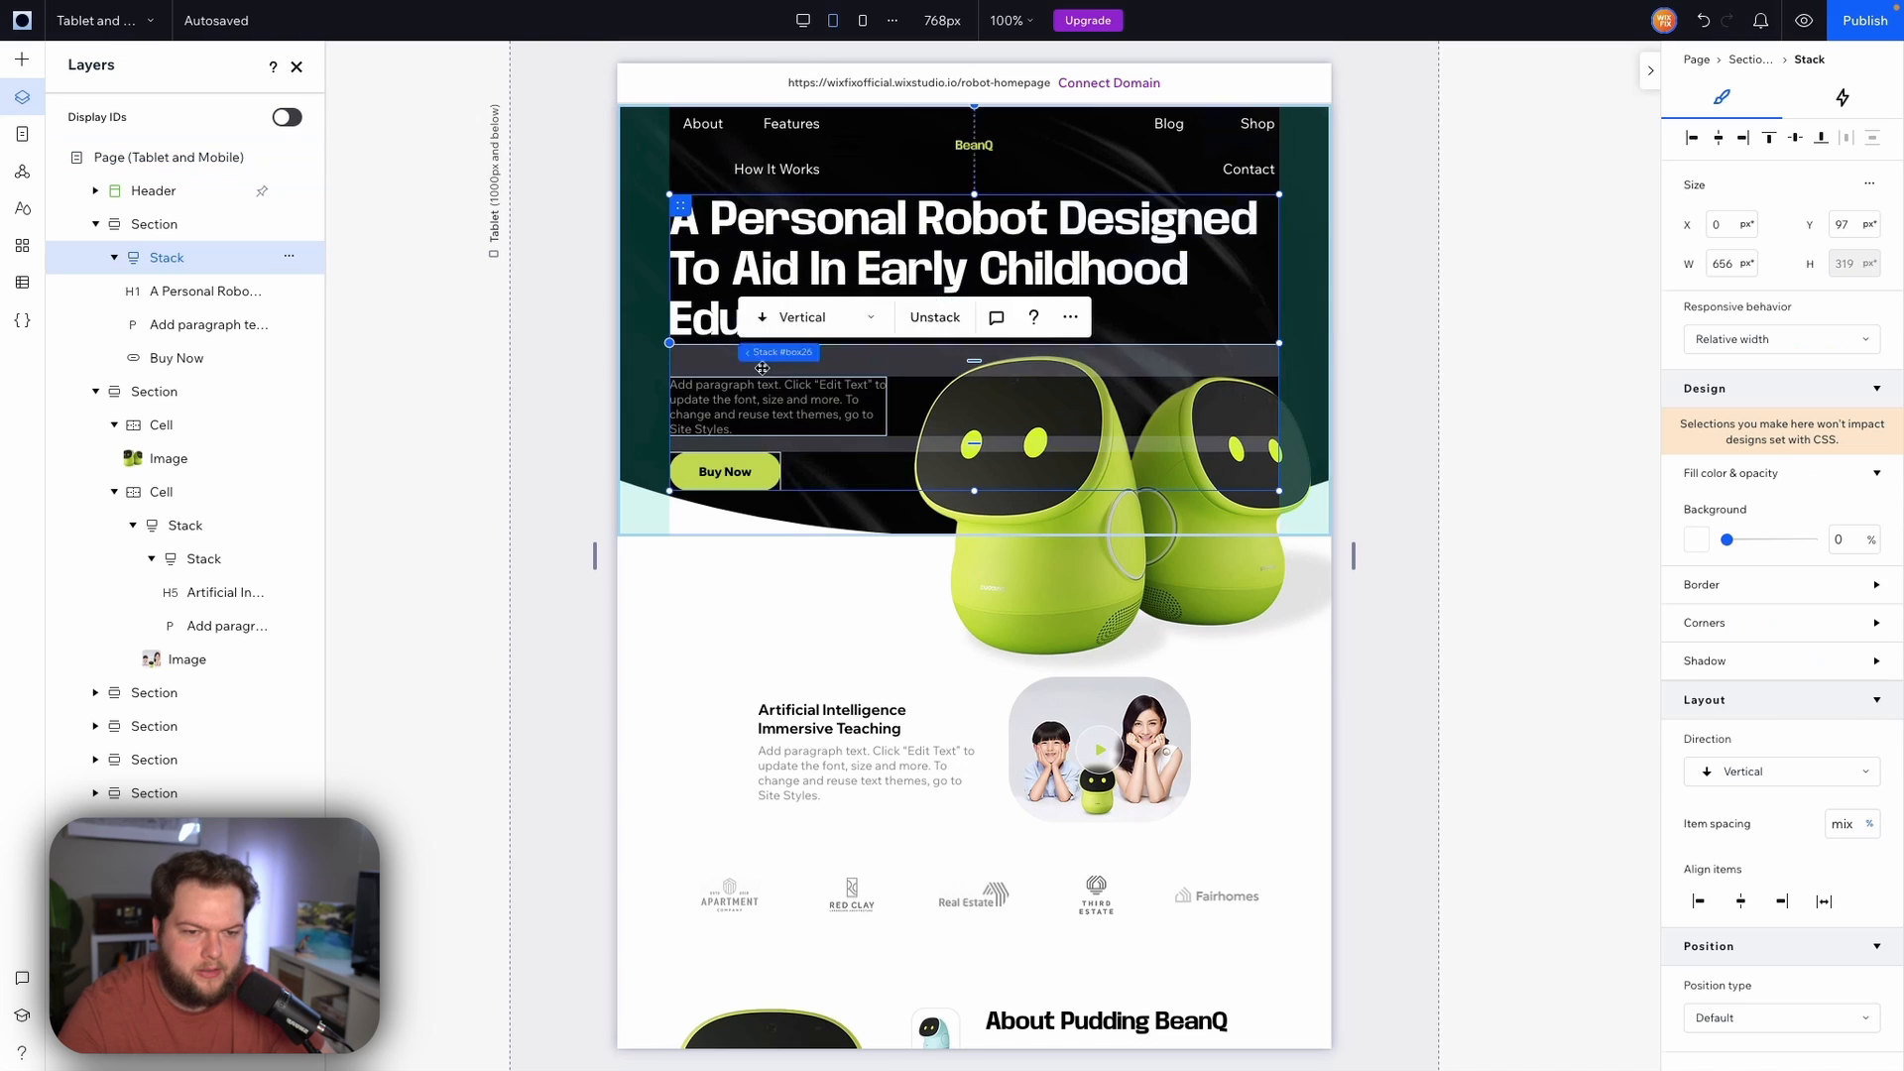
{"action": "left_click_drag", "start_coordinate": [961, 360], "coordinate": [972, 358]}
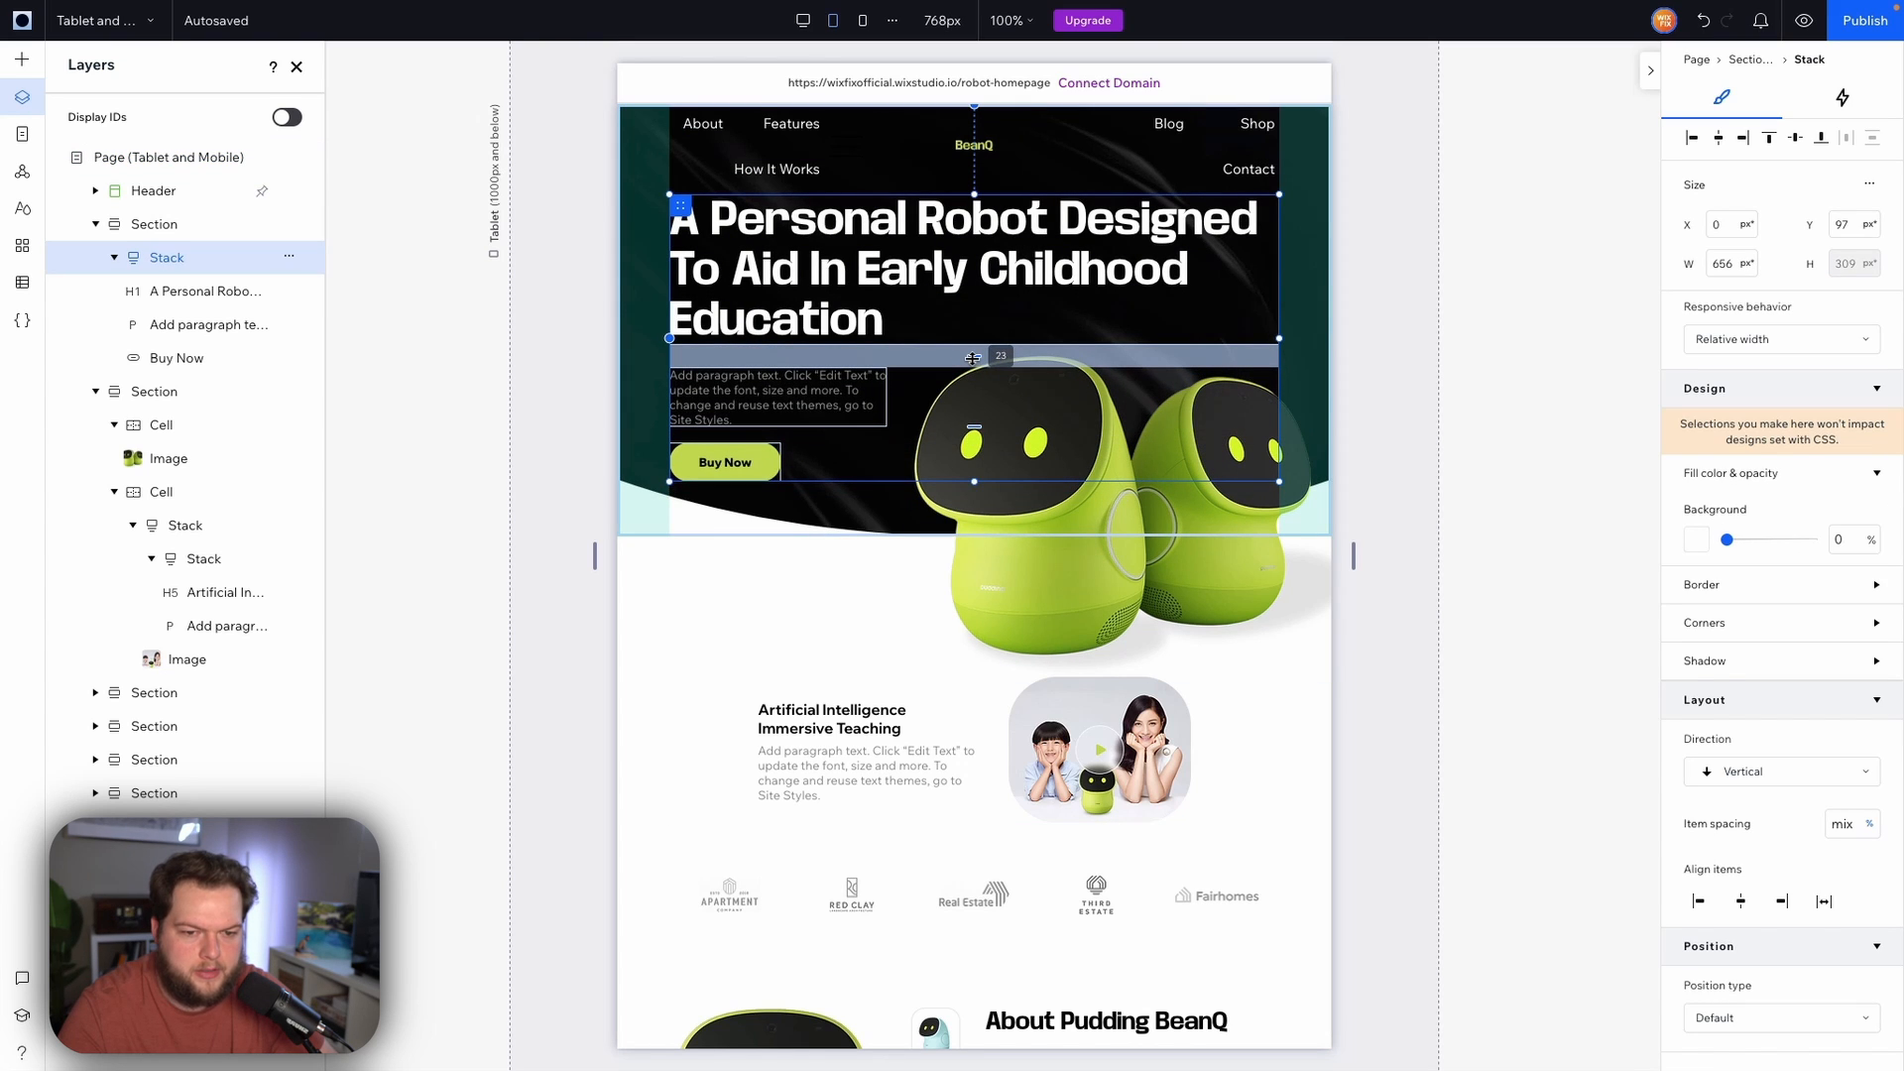
{"action": "left_click", "coordinate": [1376, 385]}
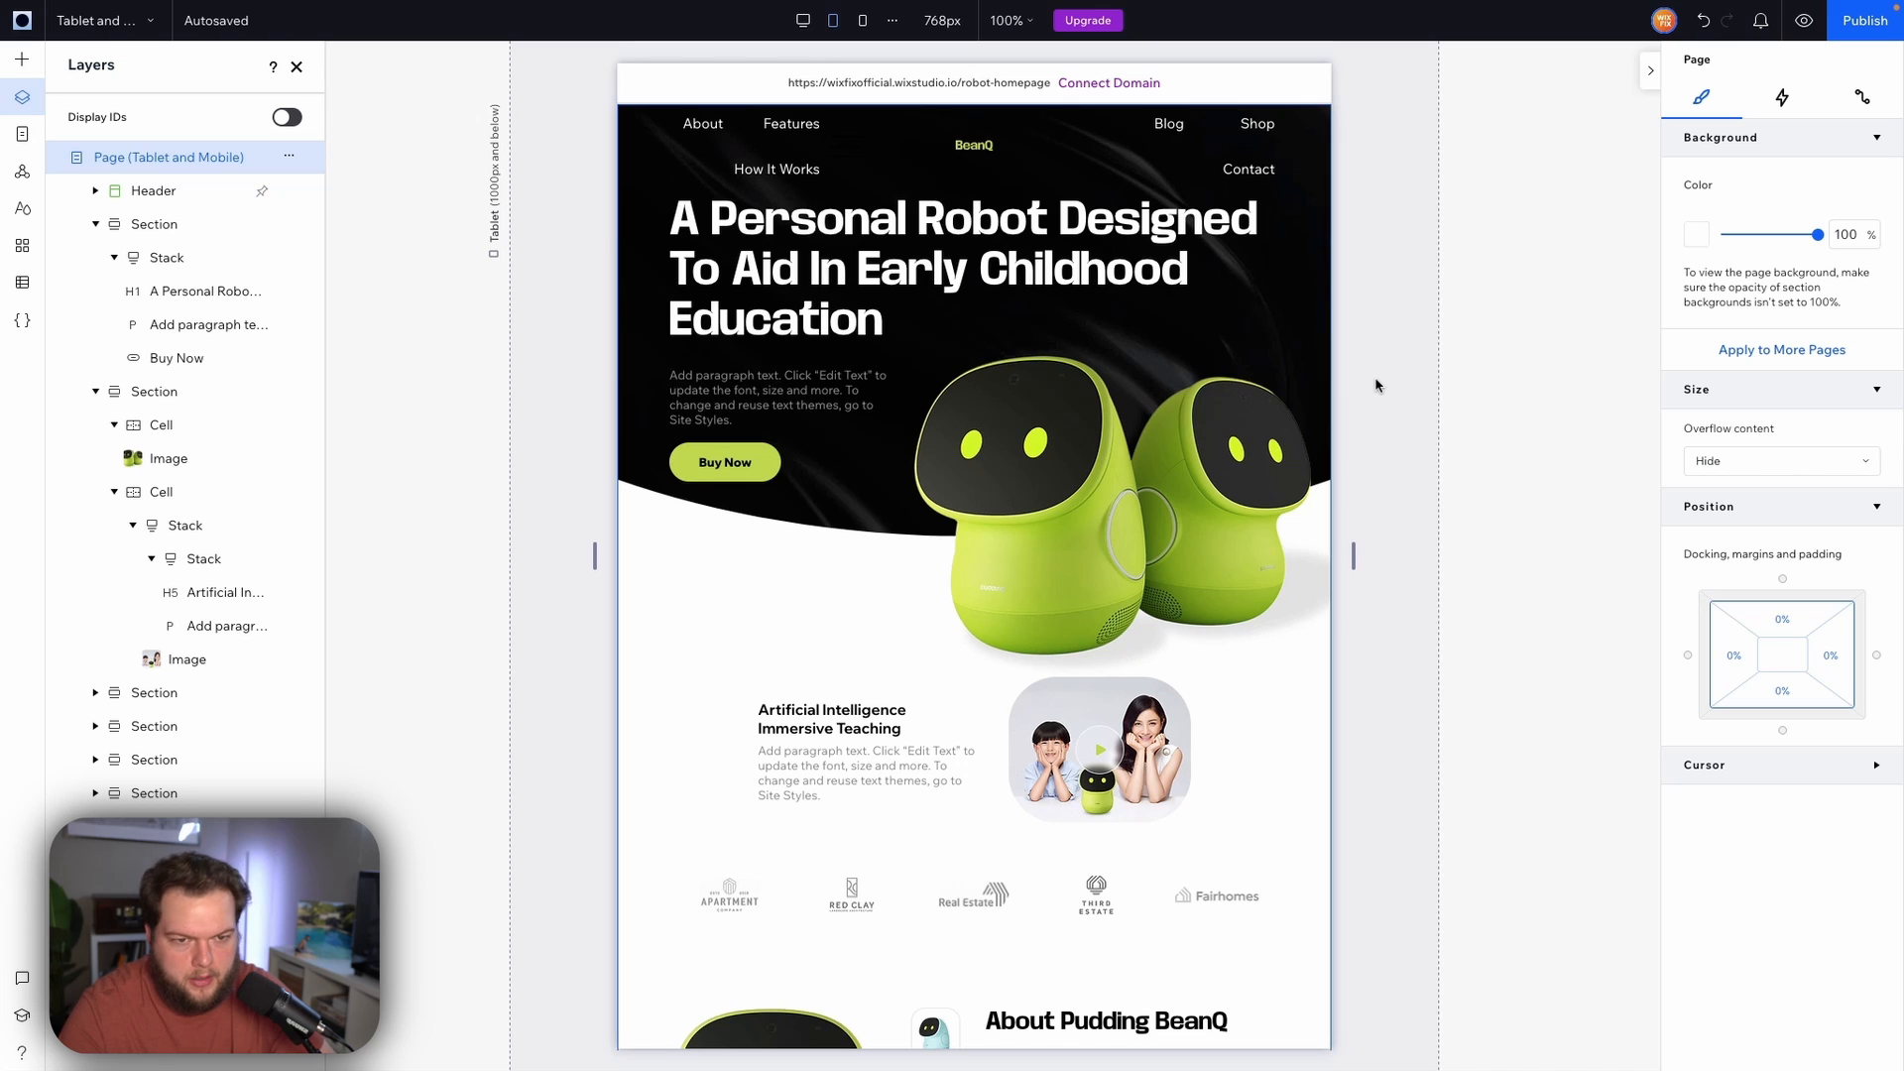
Extend the hero section's bottom edge slightly so it is about 484 px tall
{"action": "left_click", "coordinate": [703, 514]}
{"action": "mouse_move", "coordinate": [740, 535]}
{"action": "left_mouse_down"}
{"action": "mouse_move", "coordinate": [739, 557]}
{"action": "mouse_move", "coordinate": [747, 506]}
{"action": "mouse_move", "coordinate": [745, 550]}
{"action": "left_mouse_up"}
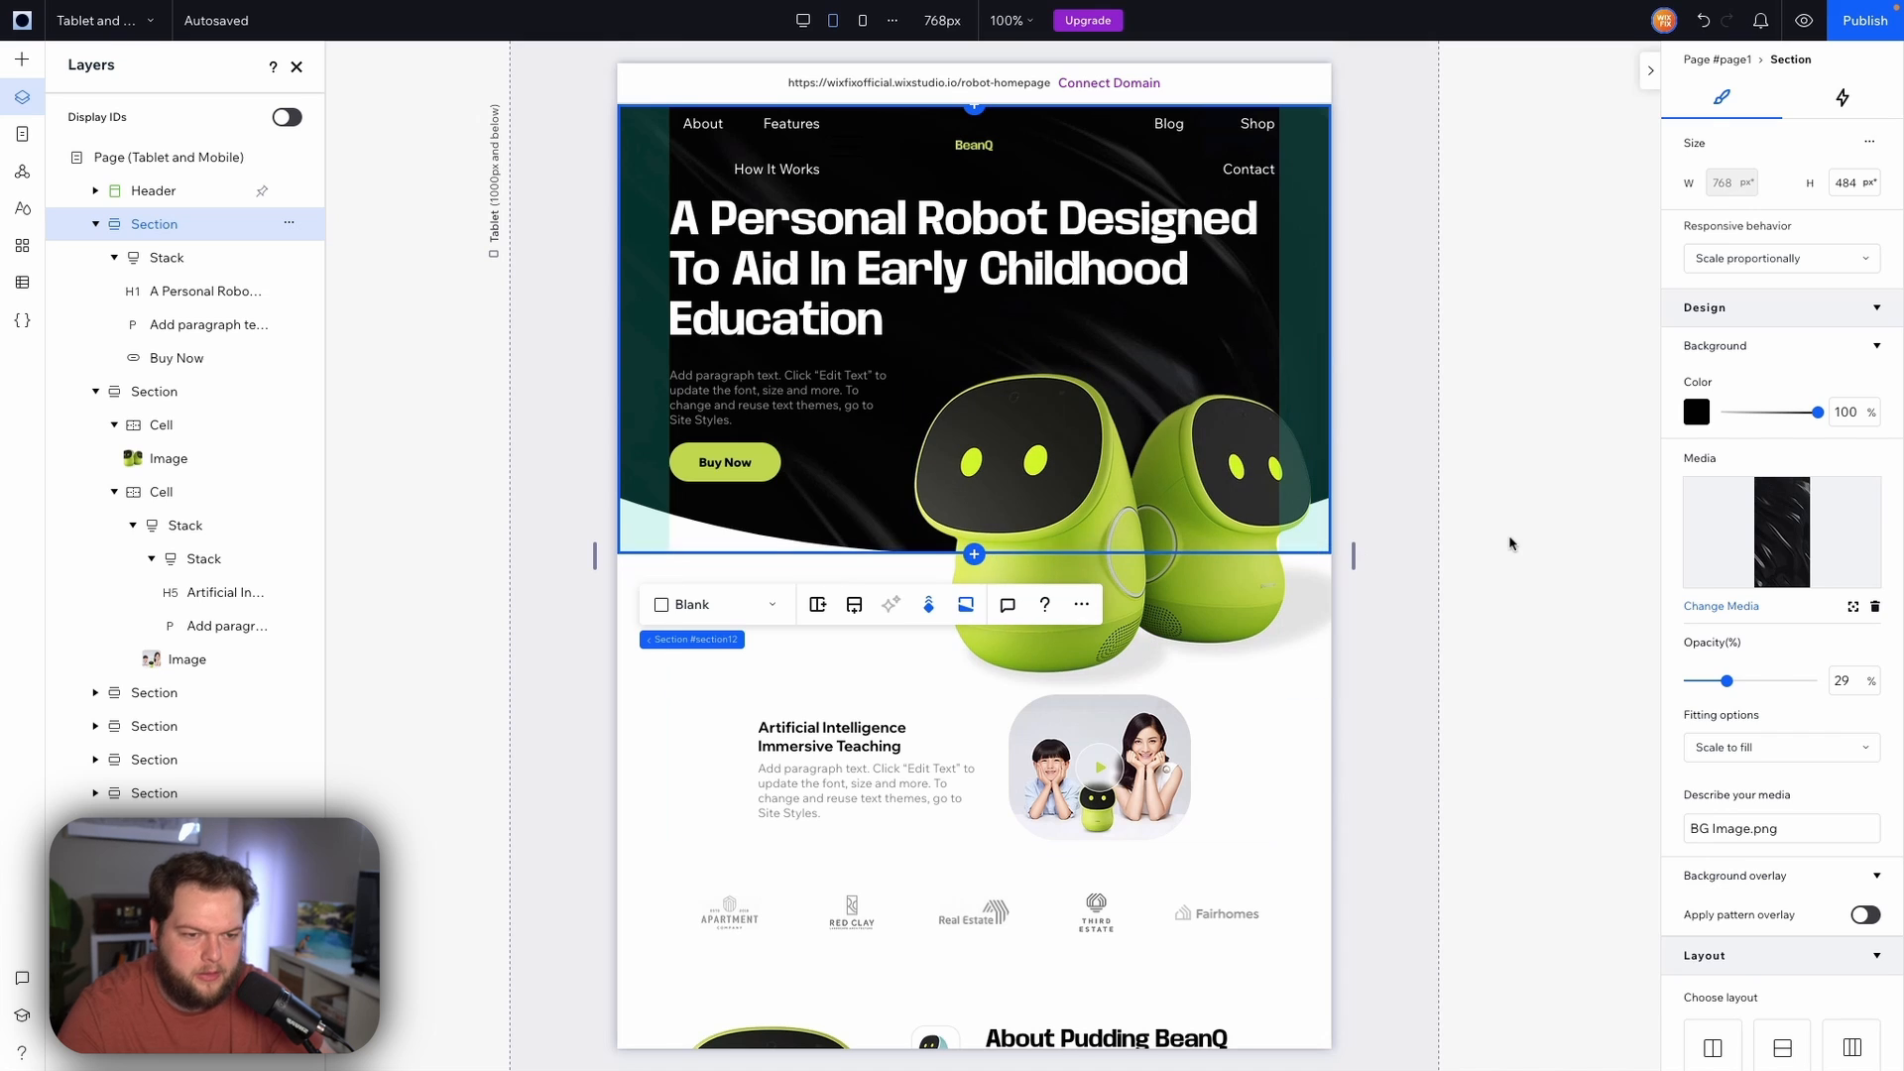
{"action": "left_click", "coordinate": [1487, 474]}
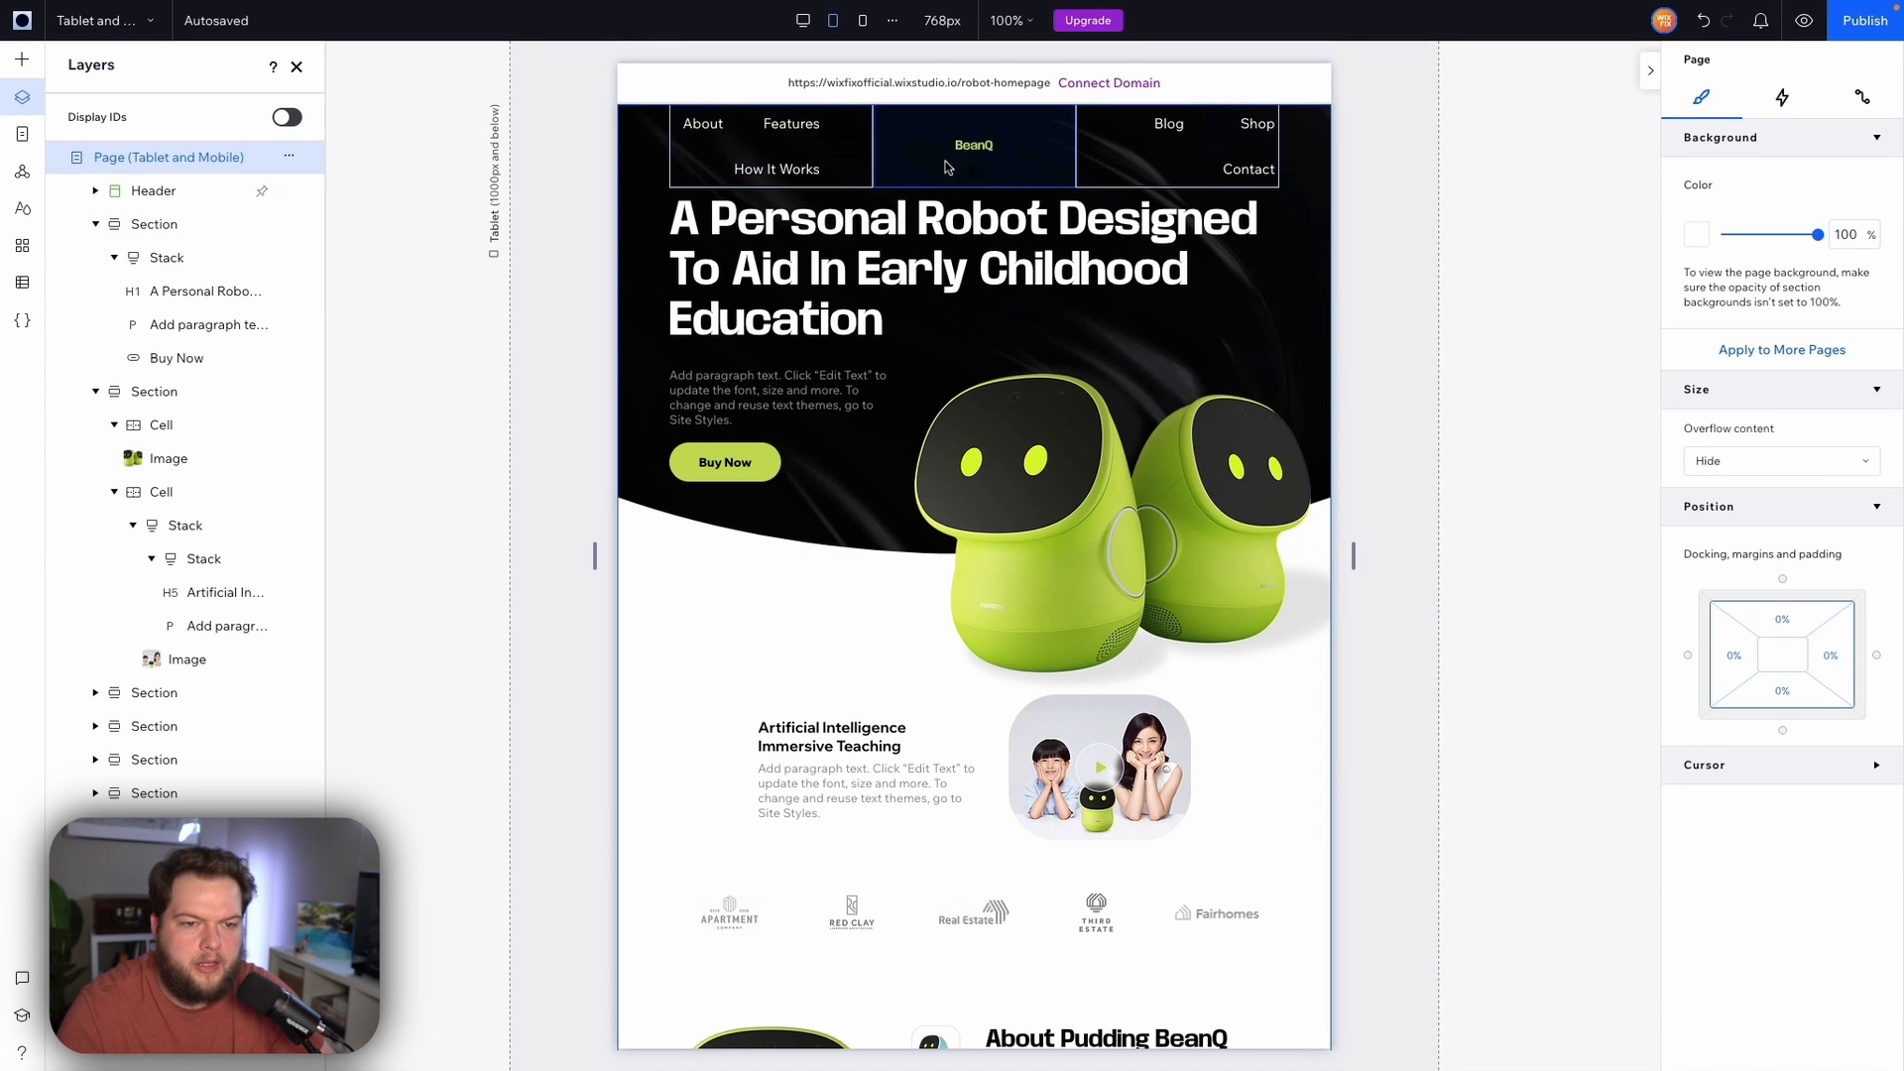
Lock the BeanQ logo's aspect ratio and set its width to 80 px
{"action": "left_click", "coordinate": [767, 143]}
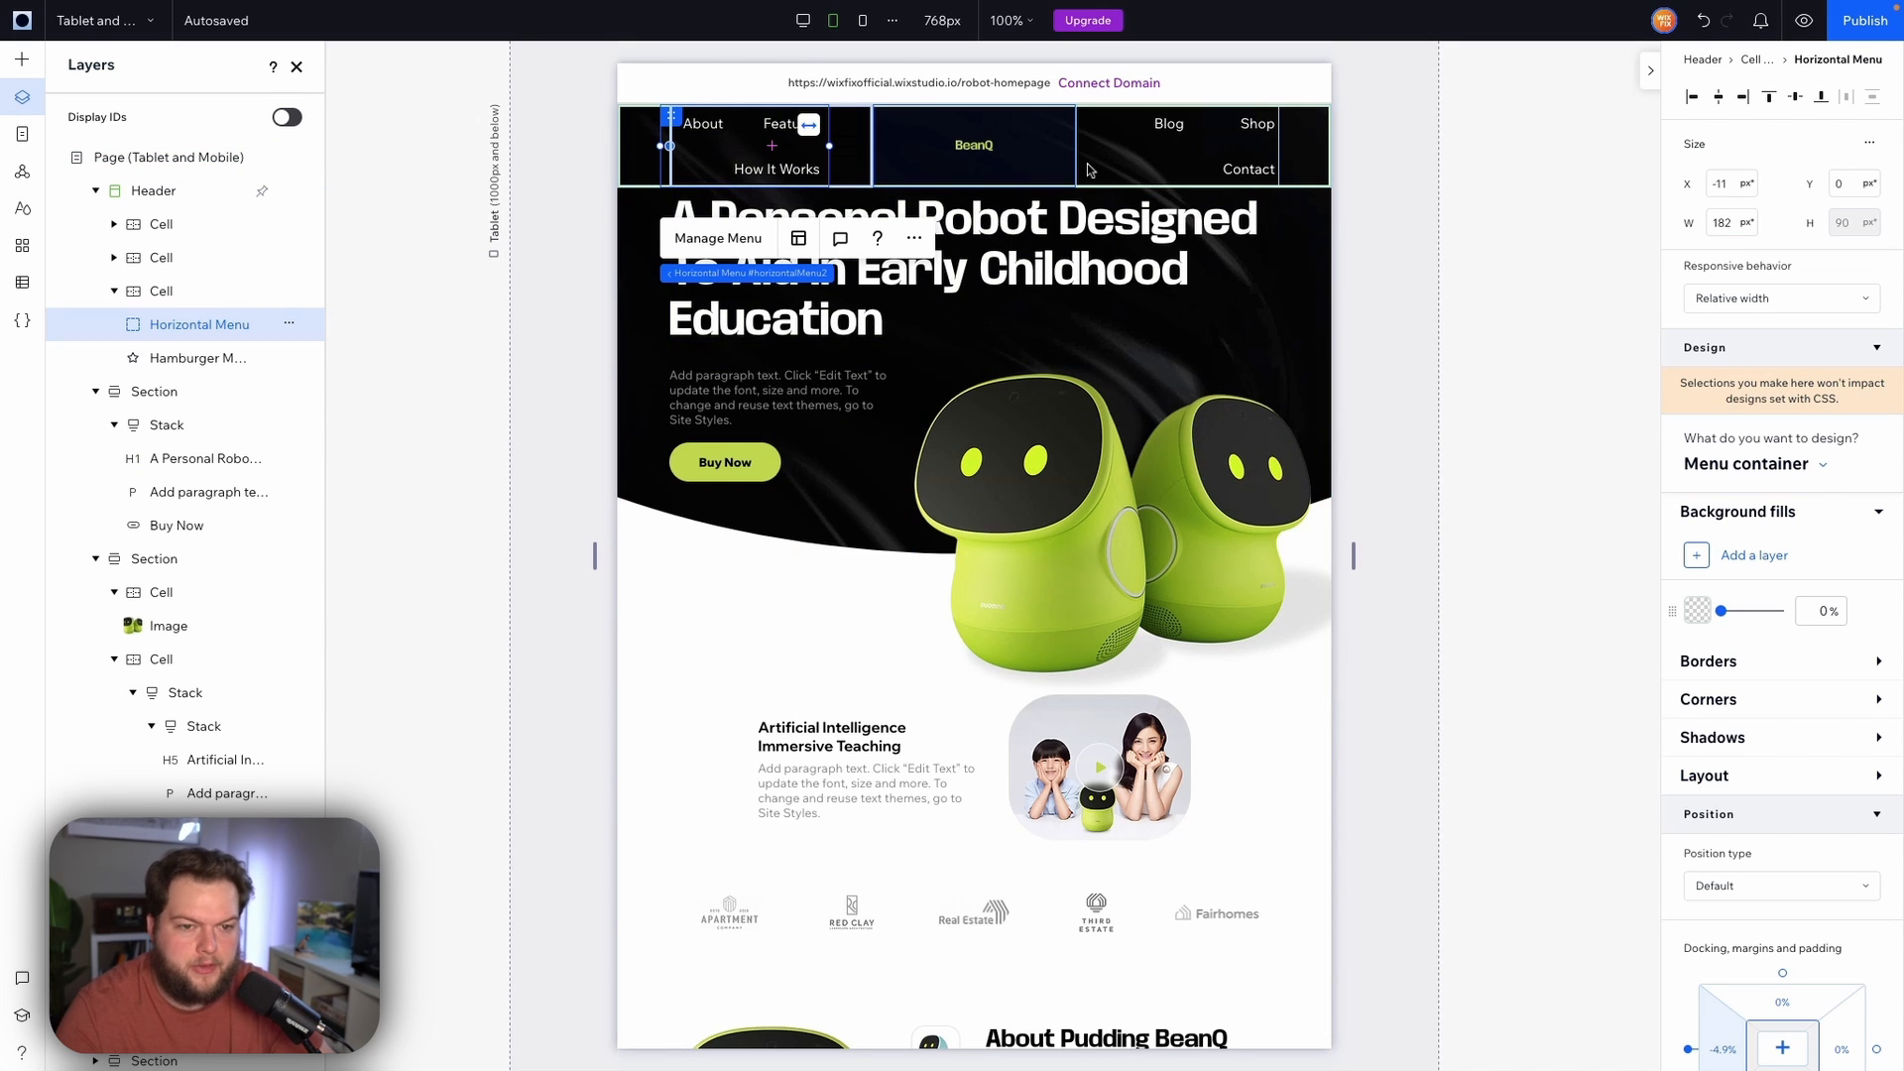
{"action": "left_click", "coordinate": [975, 146]}
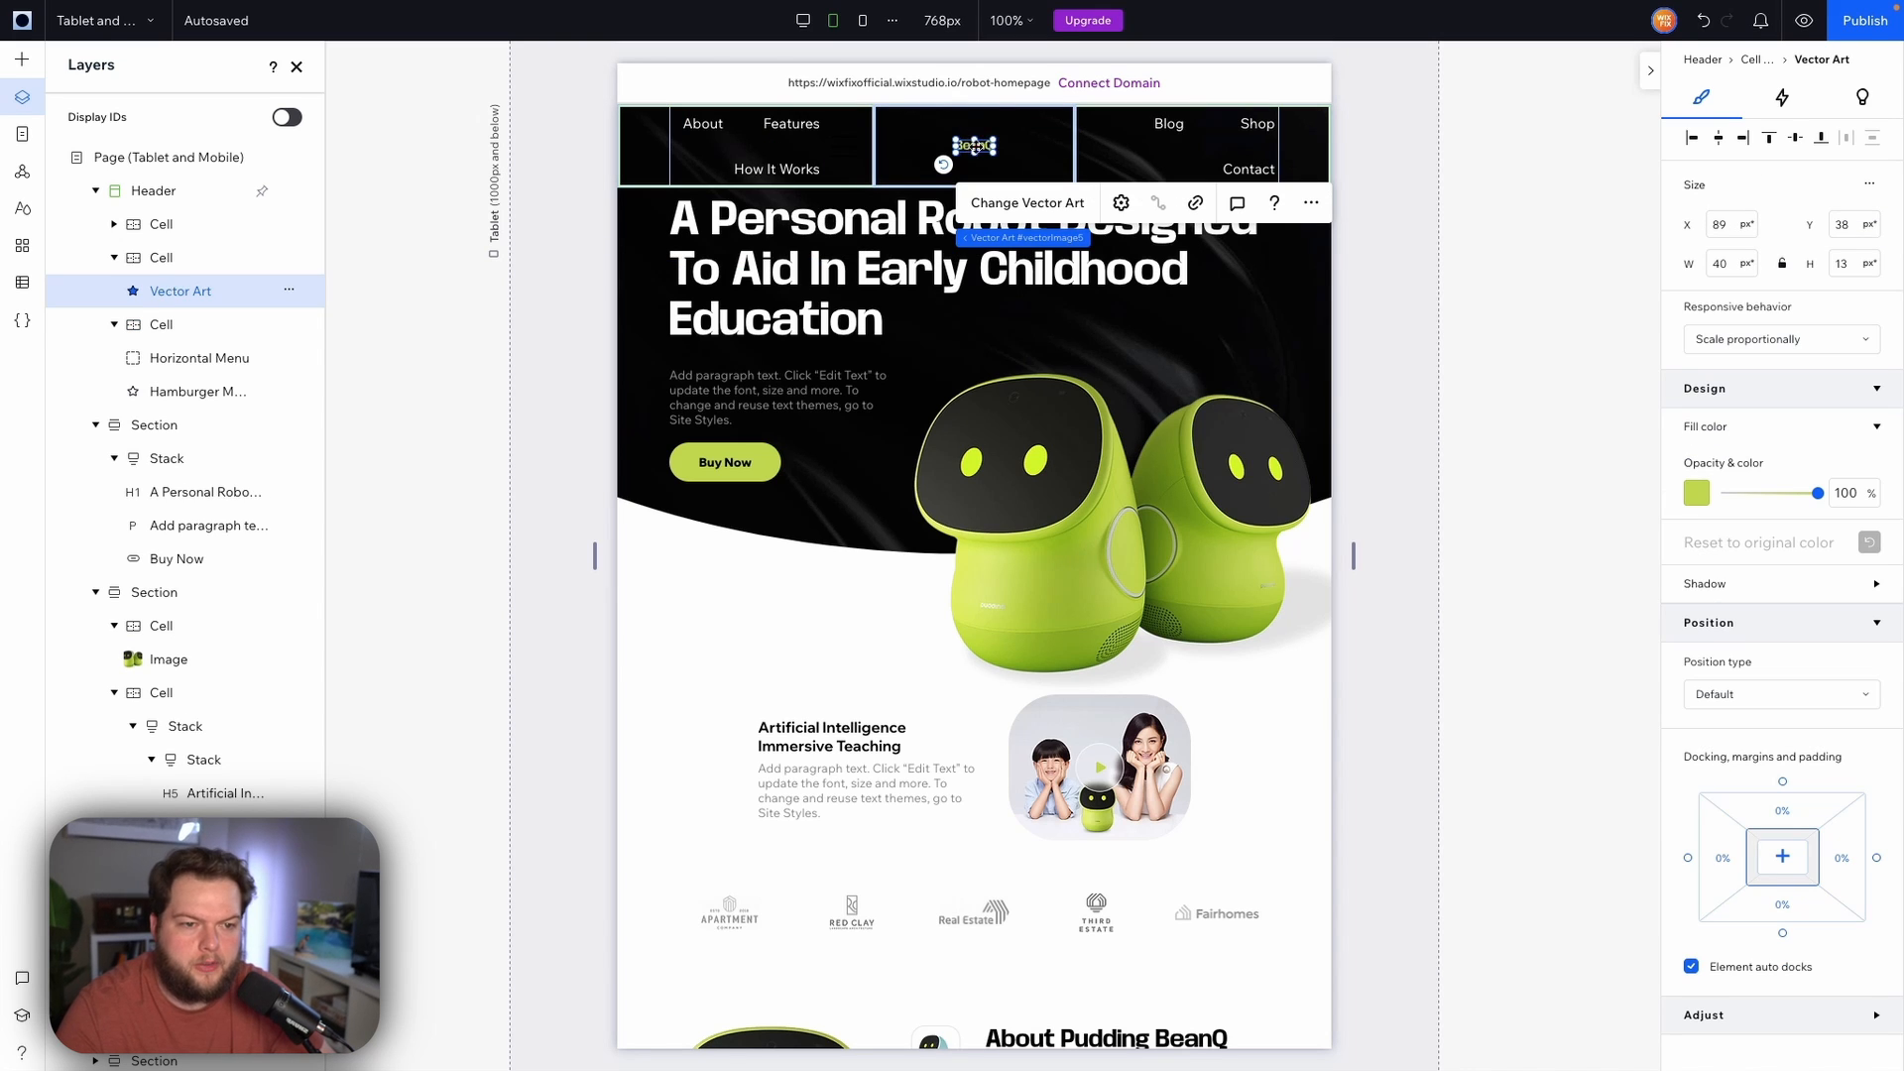
{"action": "left_click", "coordinate": [1782, 266]}
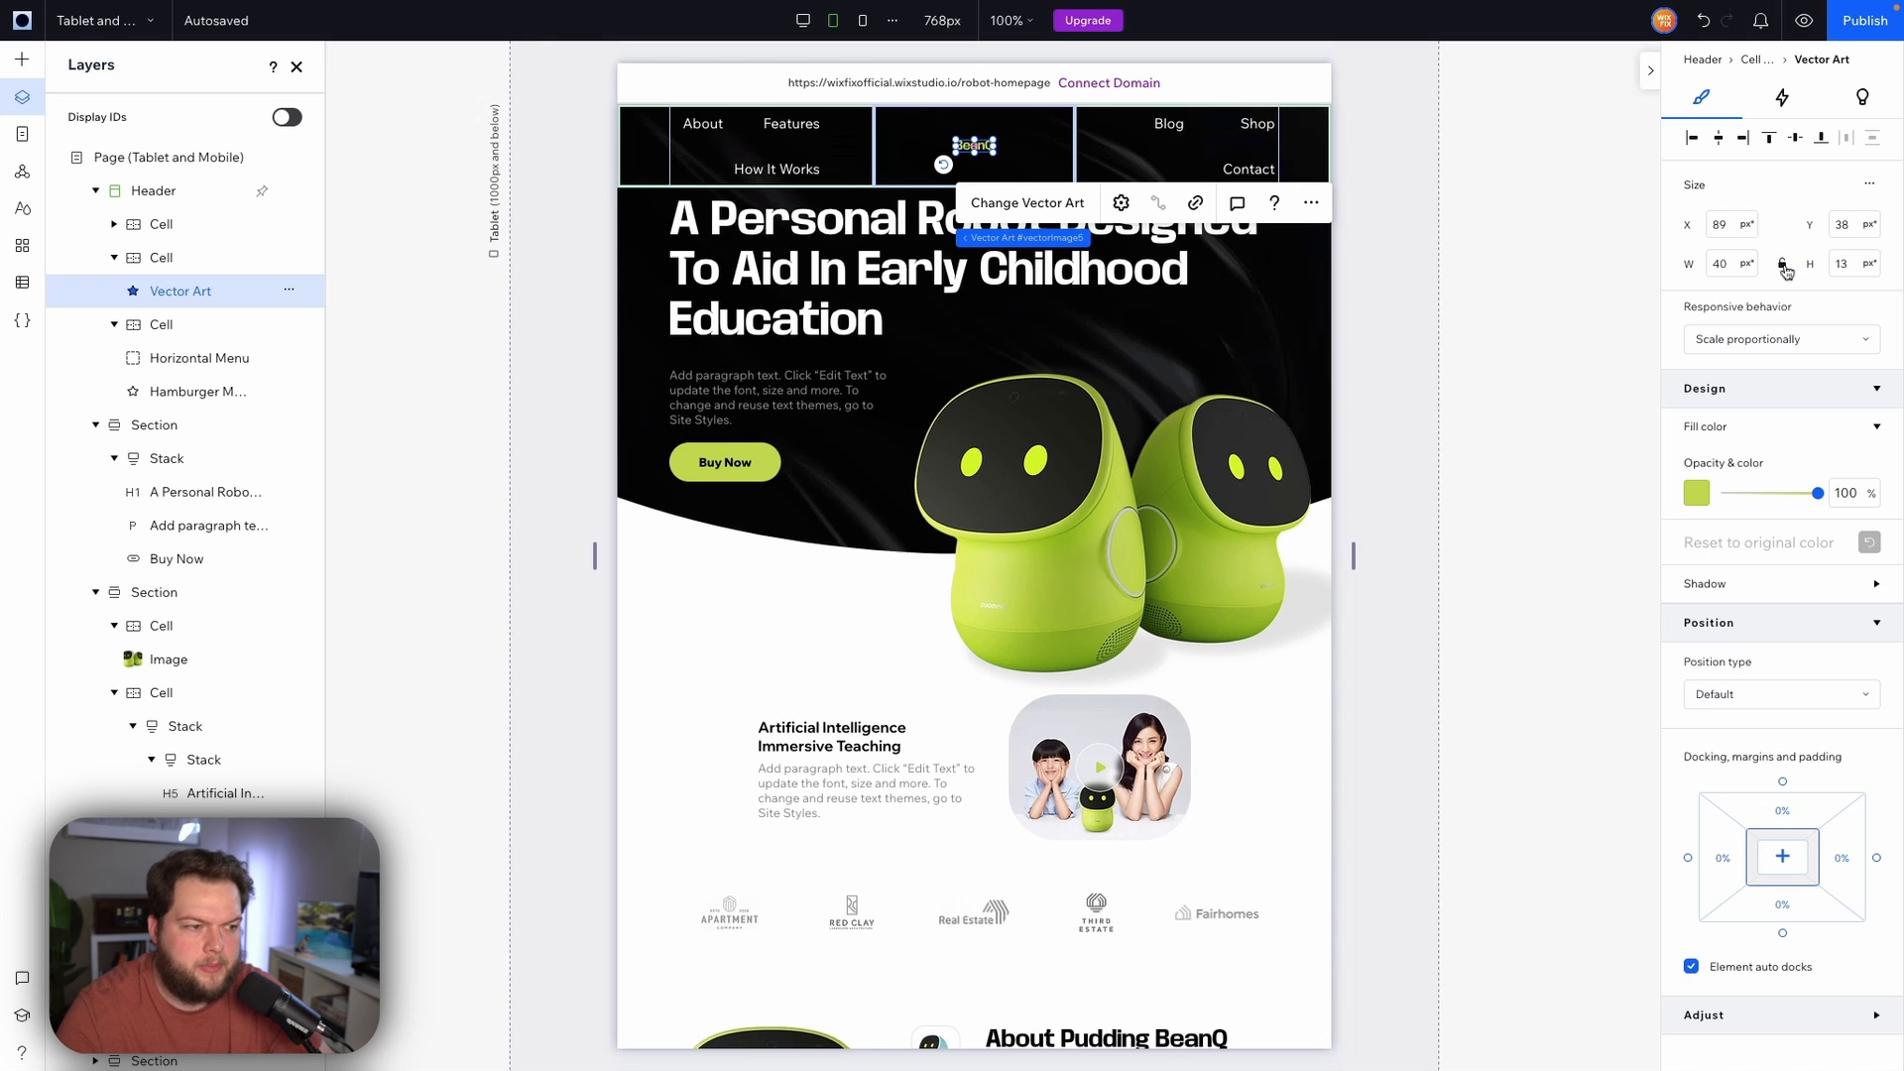
{"action": "left_click", "coordinate": [1731, 265]}
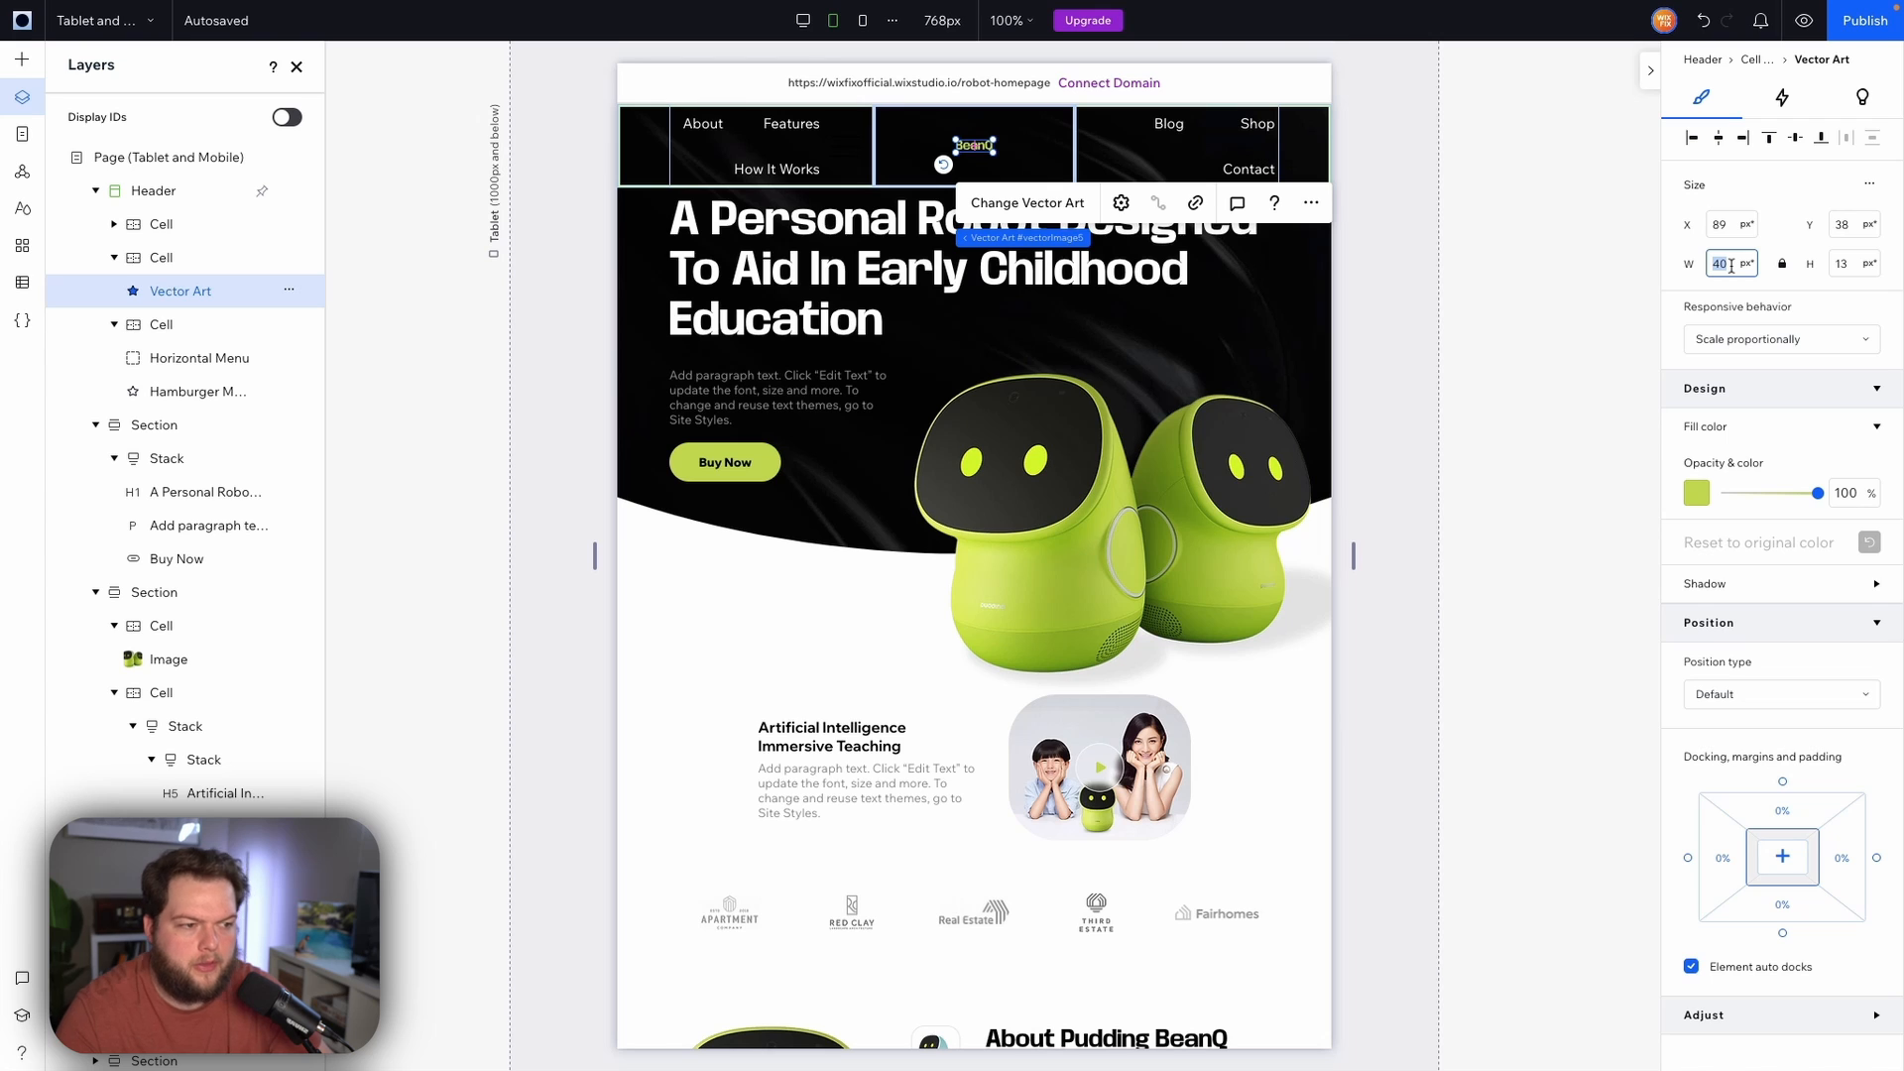
{"action": "type", "text": "80"}
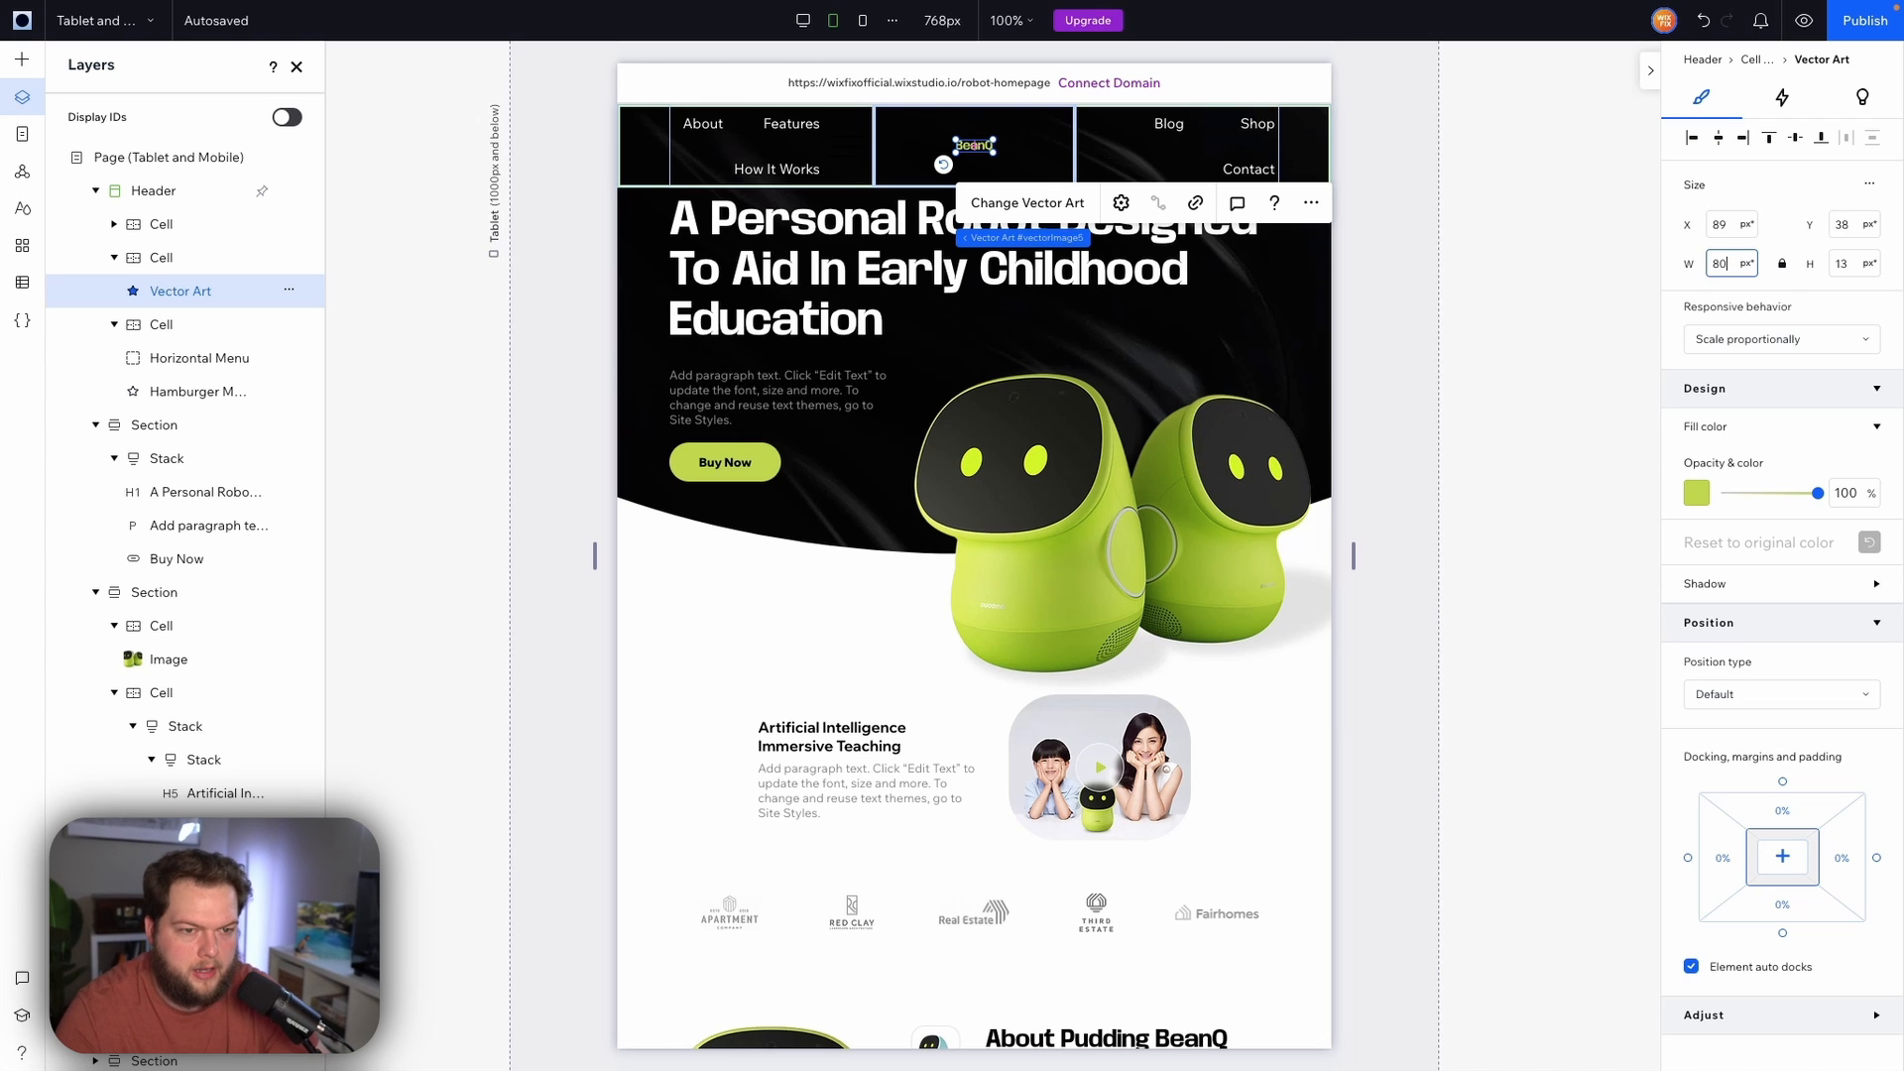
{"action": "key", "text": "Return"}
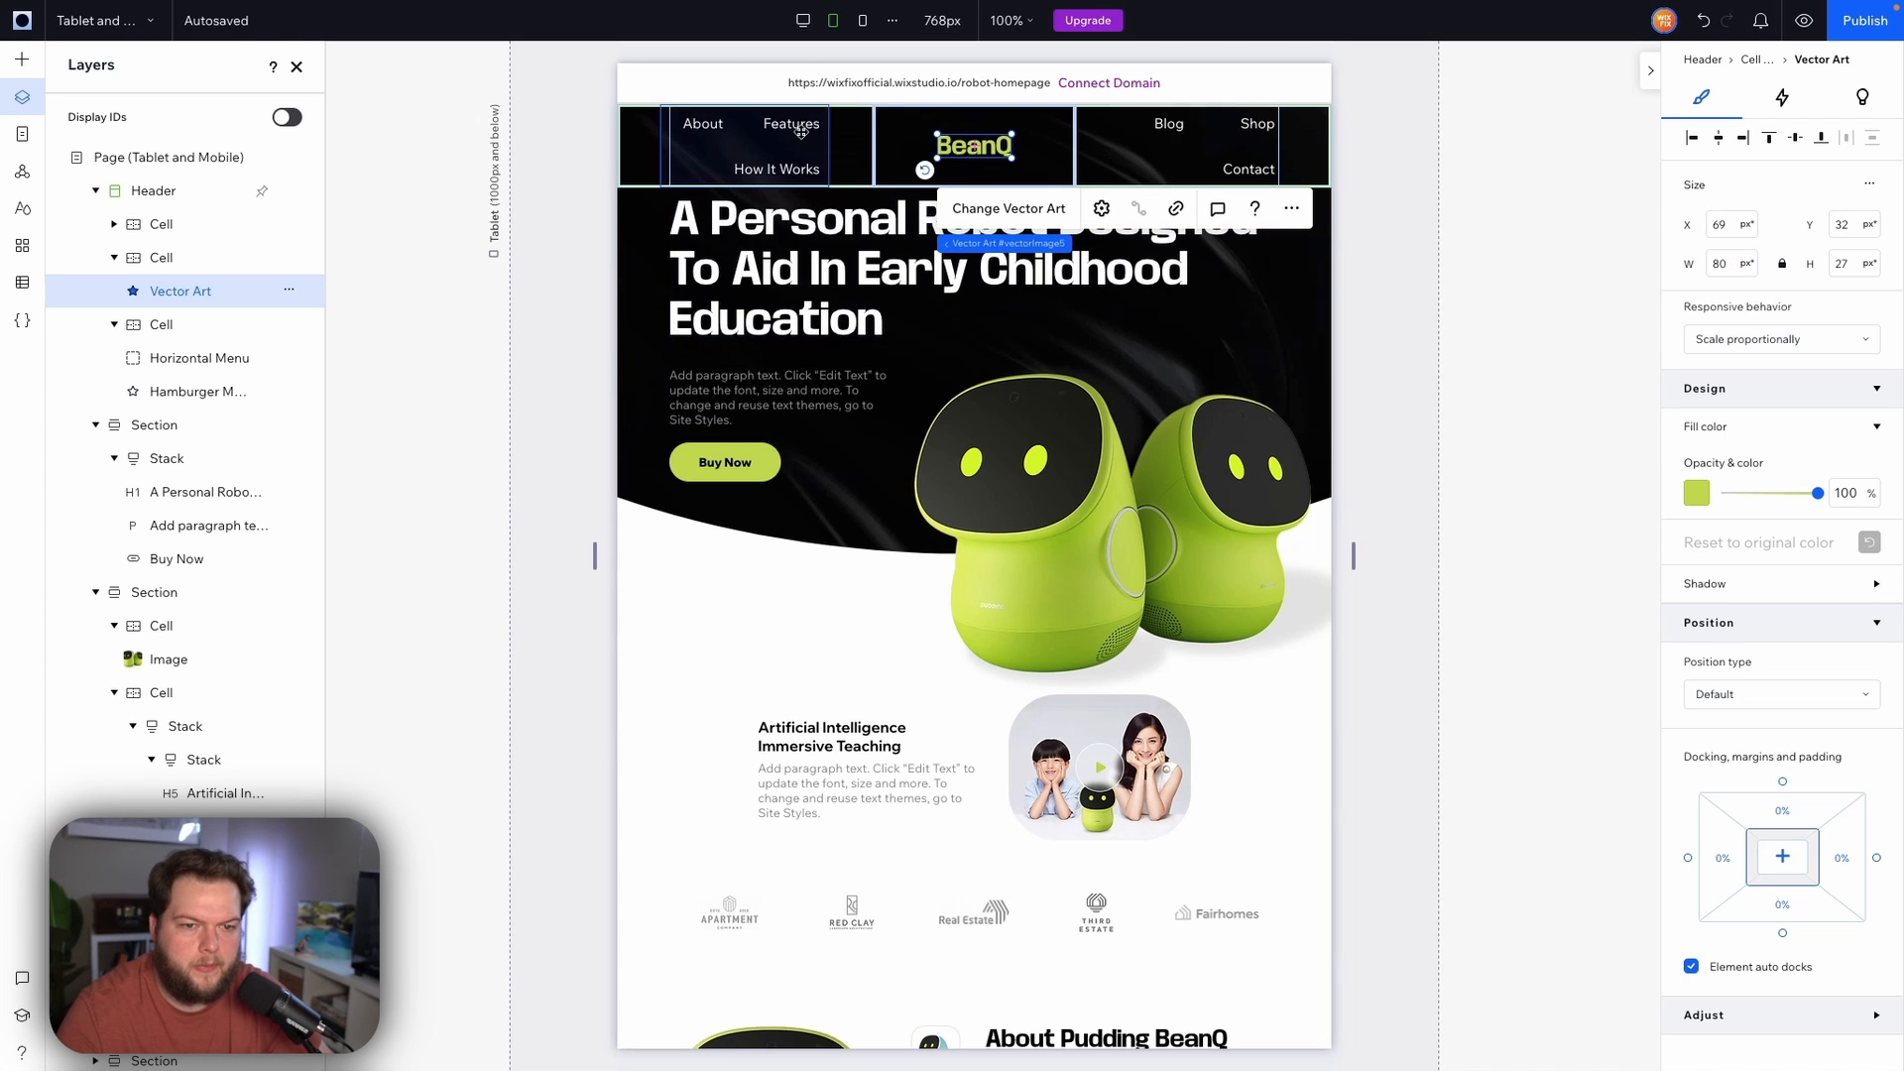
Hide both horizontal menus in the header on the tablet breakpoint
{"action": "left_click", "coordinate": [761, 150]}
{"action": "right_click", "coordinate": [760, 150]}
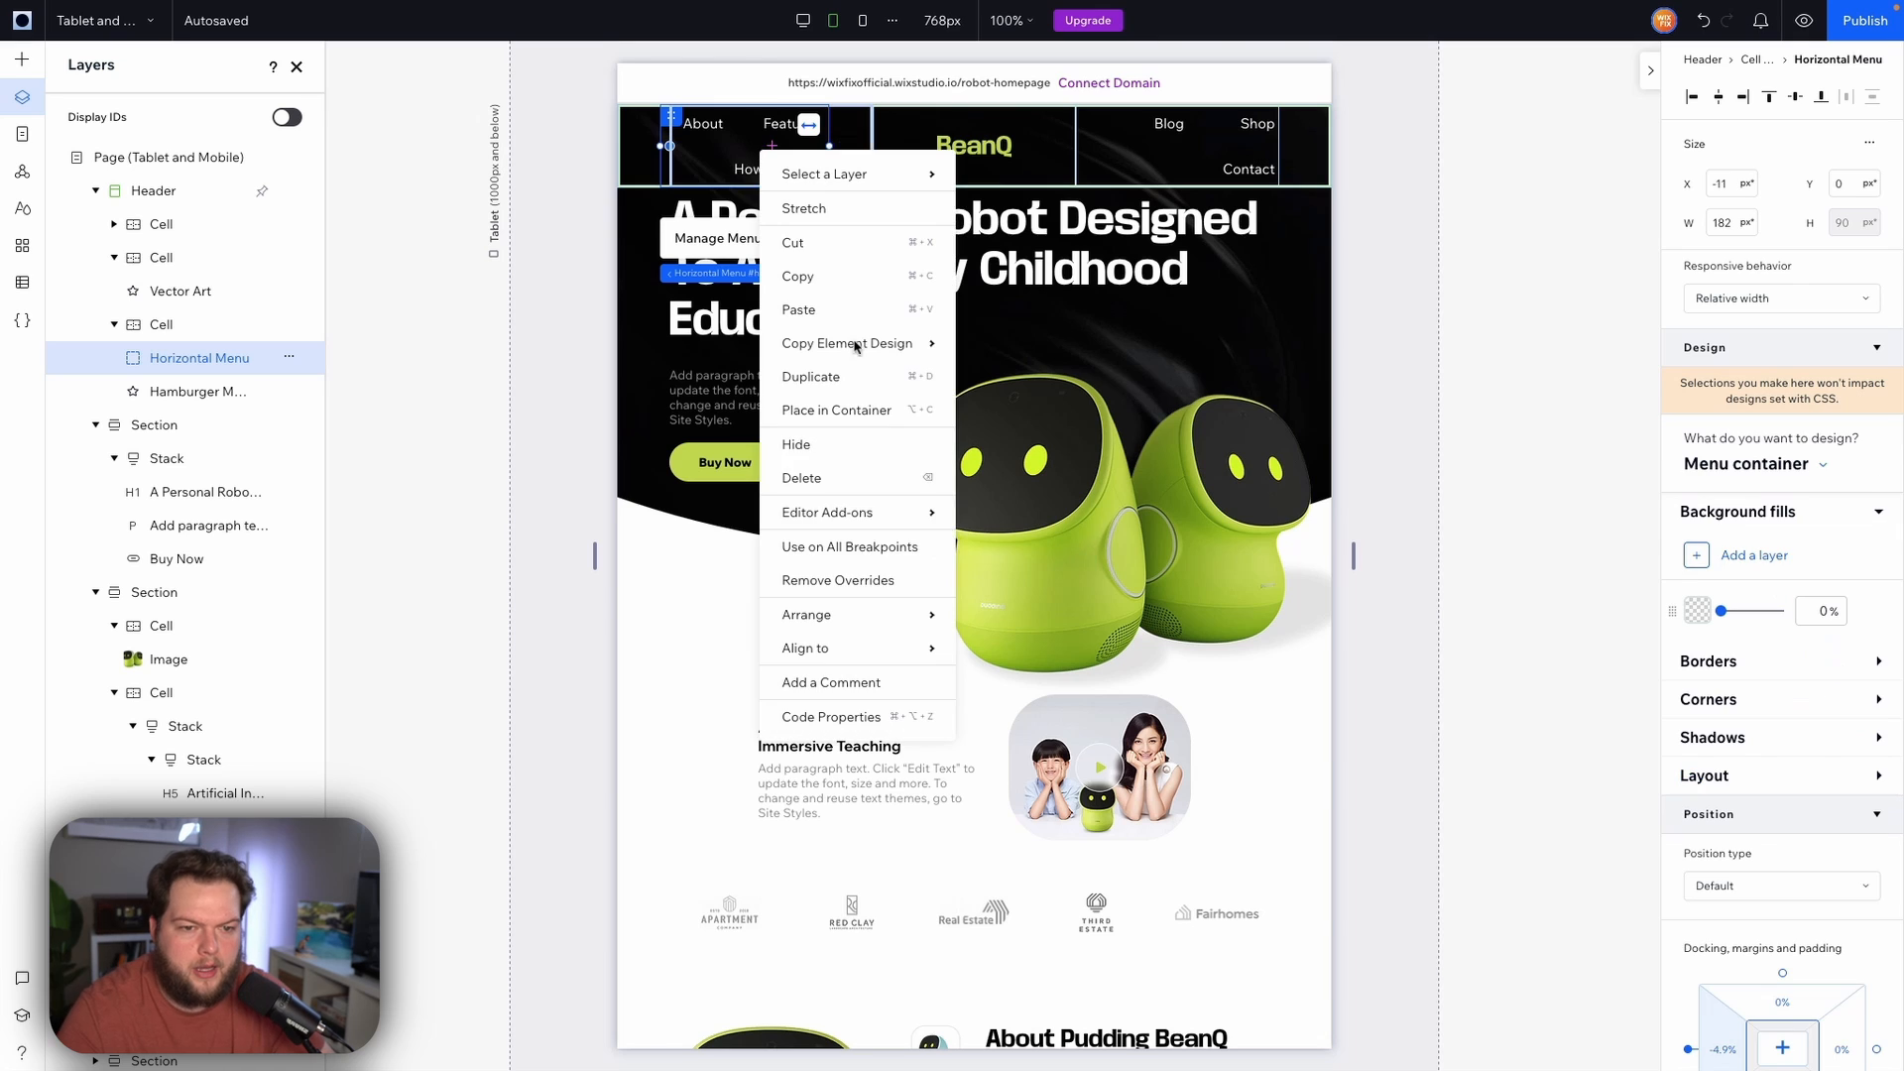
{"action": "left_click", "coordinate": [809, 453]}
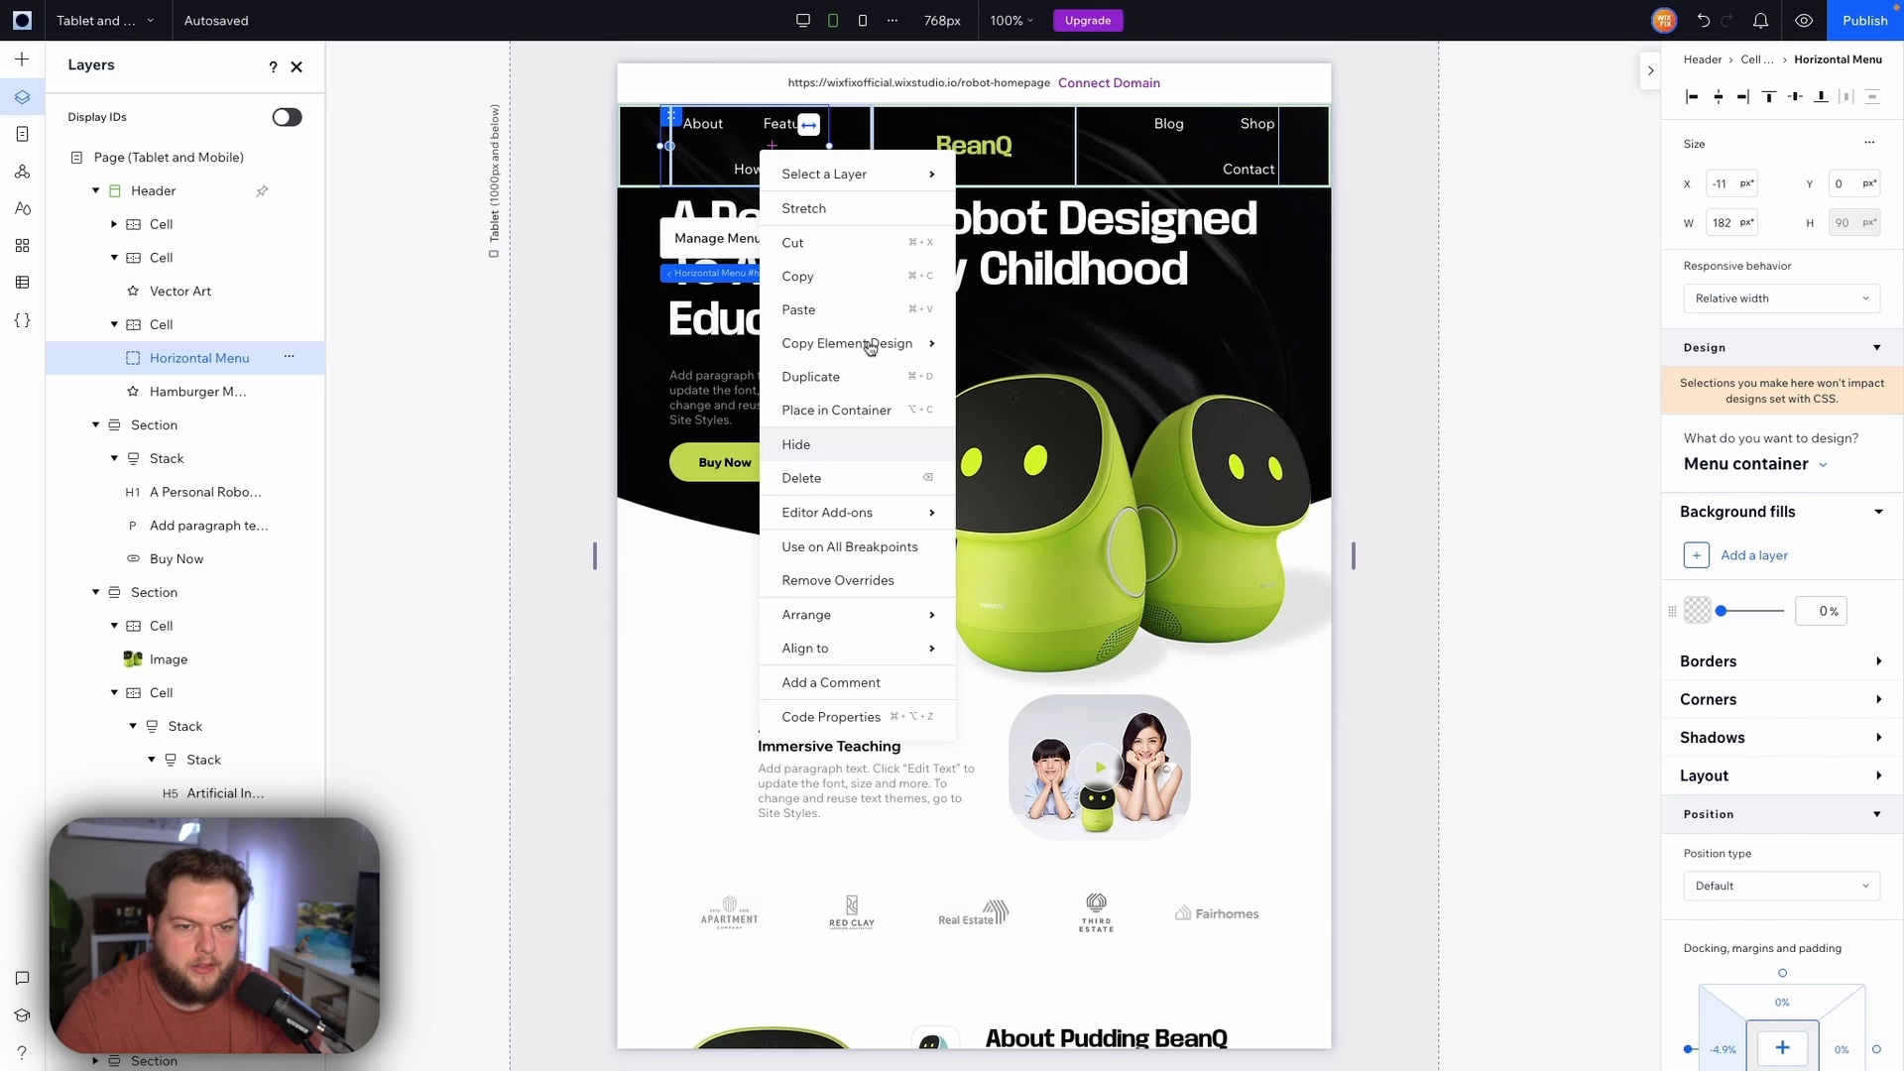
{"action": "left_click", "coordinate": [1218, 149]}
{"action": "right_click", "coordinate": [1218, 148]}
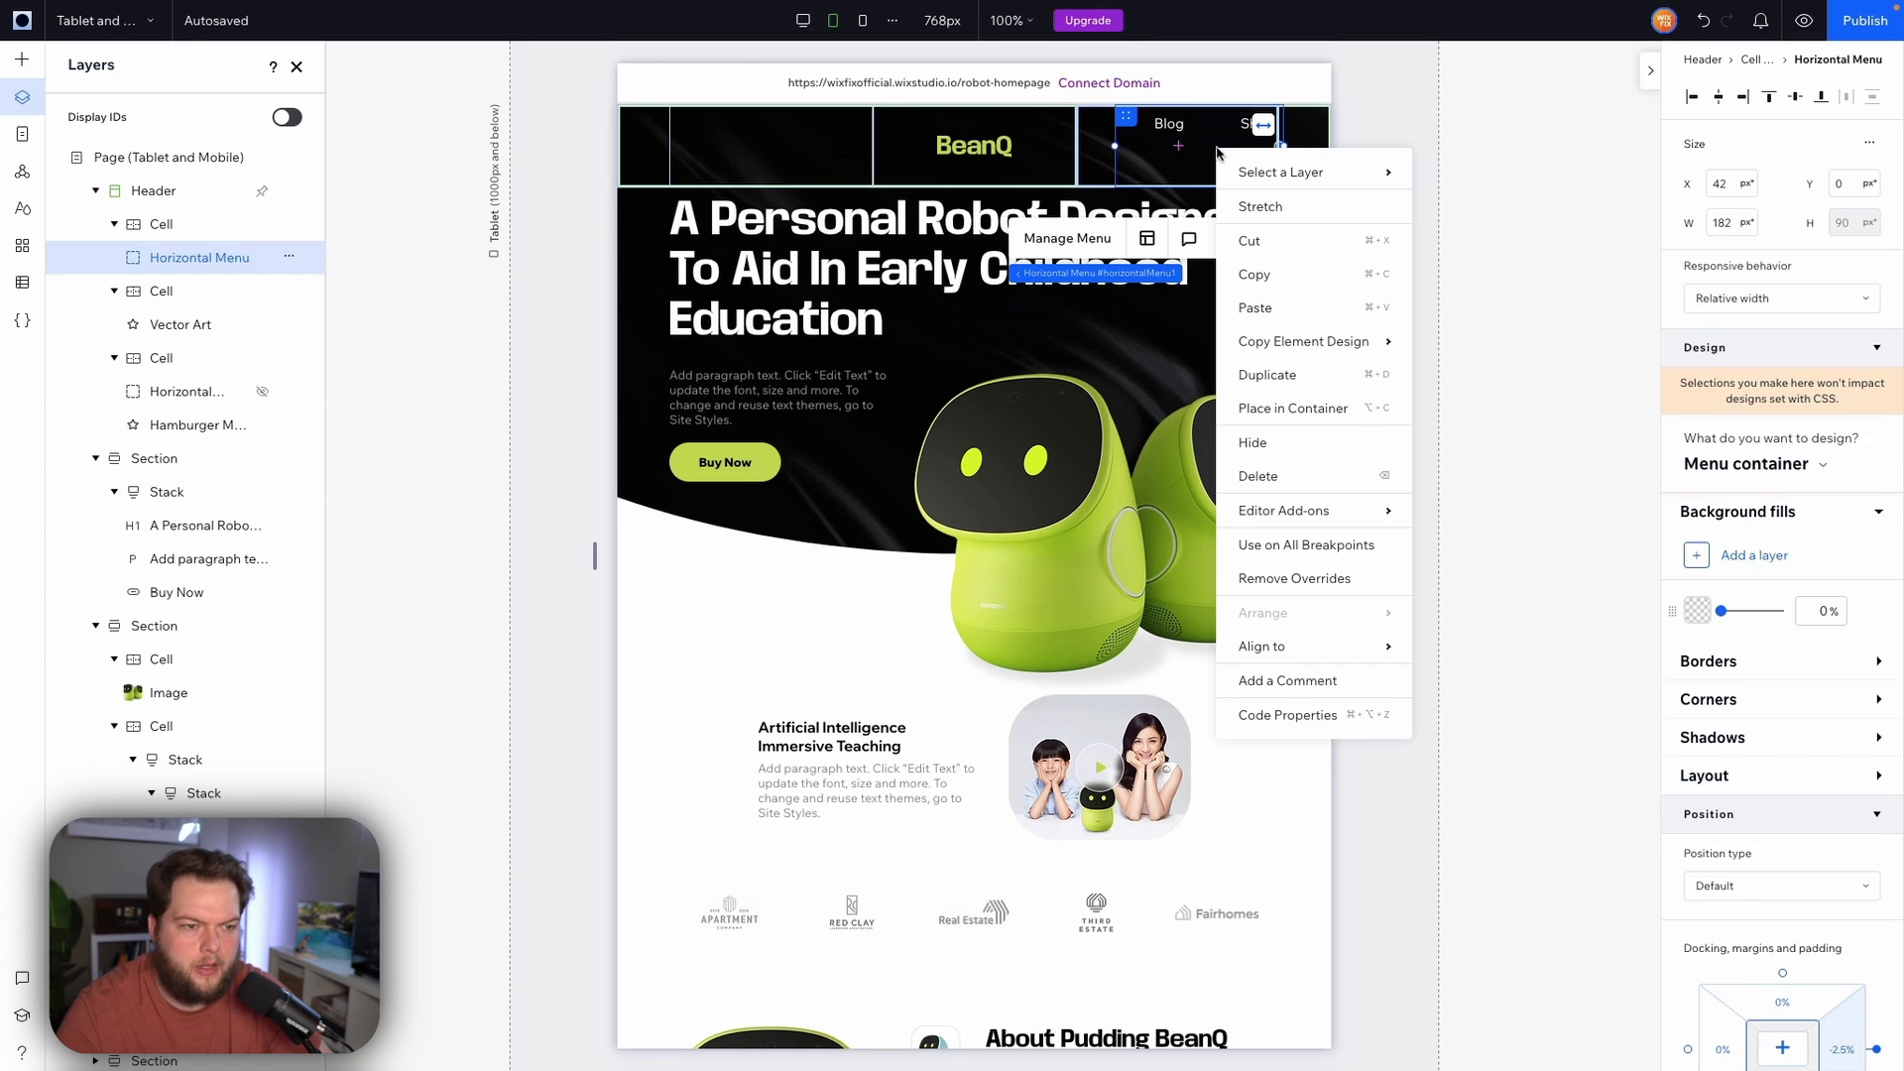
{"action": "left_click", "coordinate": [1286, 453]}
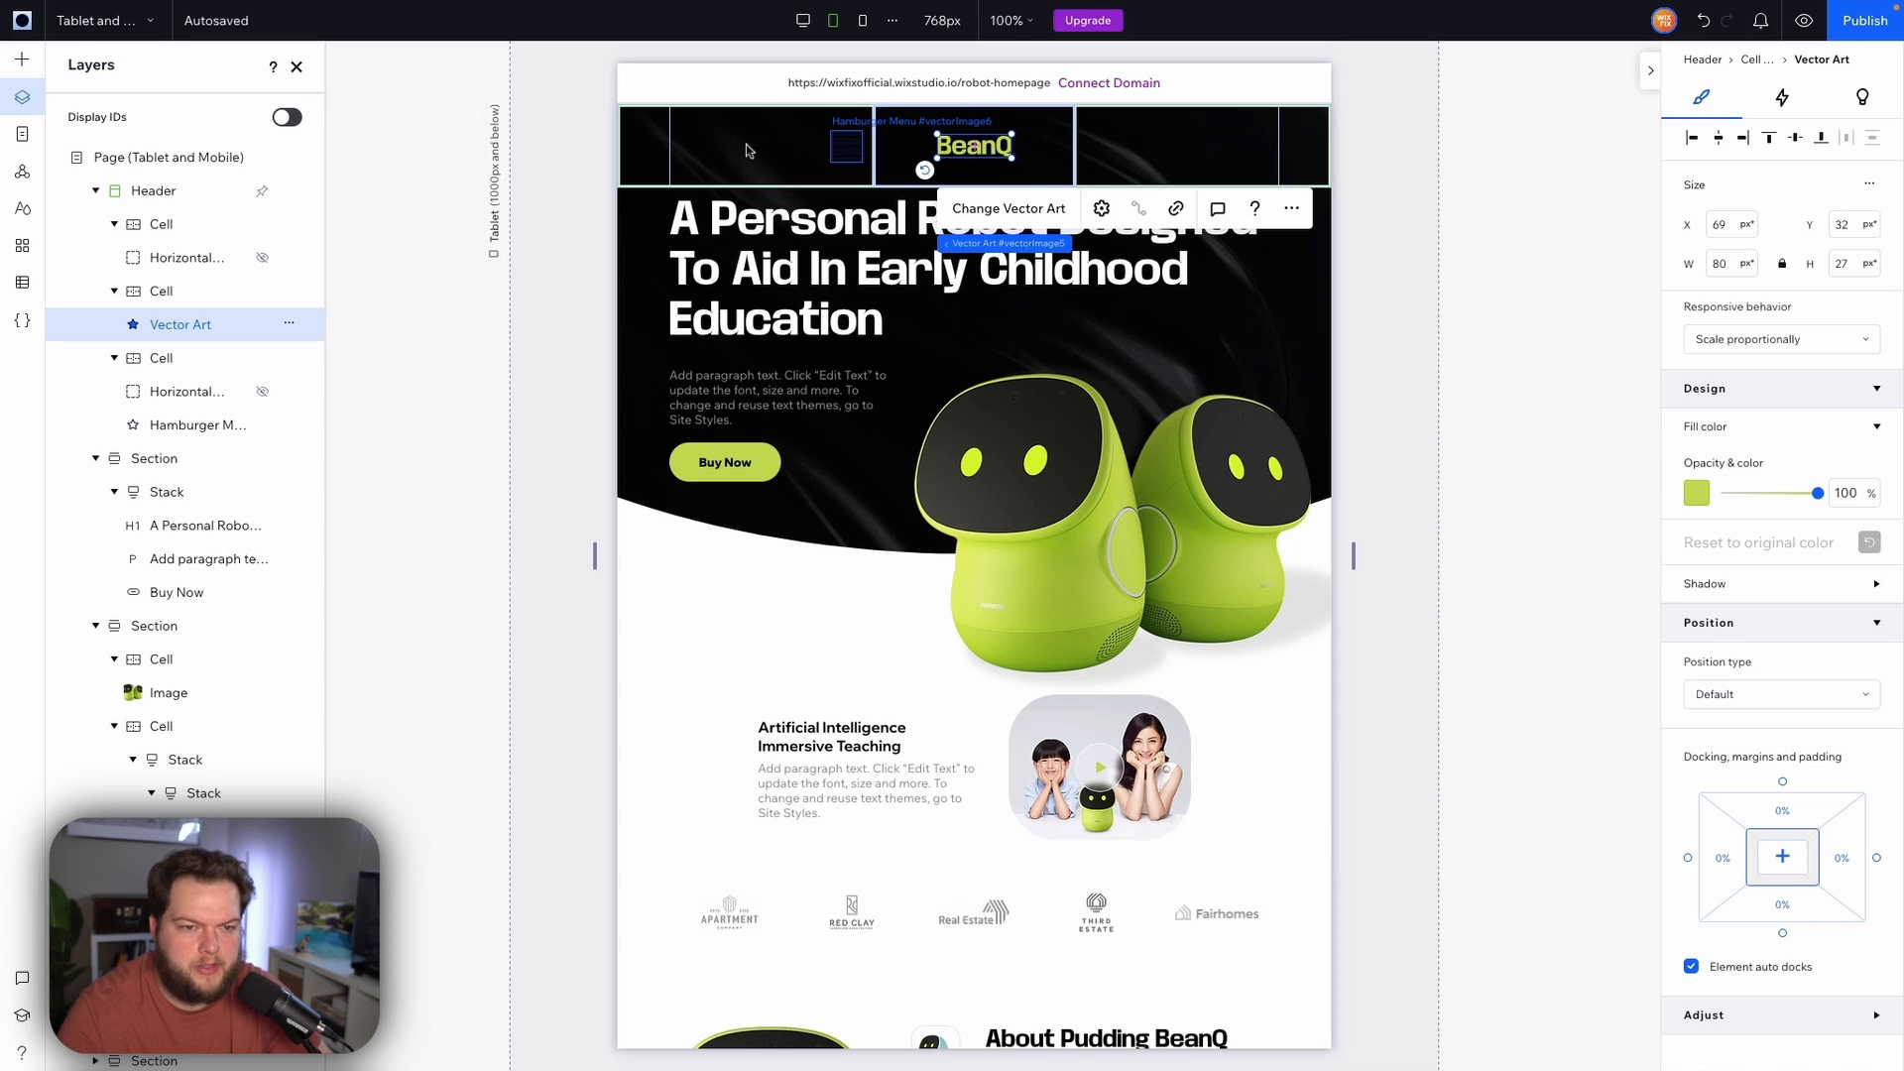
Swap the left header cell with the logo cell so the logo sits on the left
{"action": "left_click", "coordinate": [848, 152]}
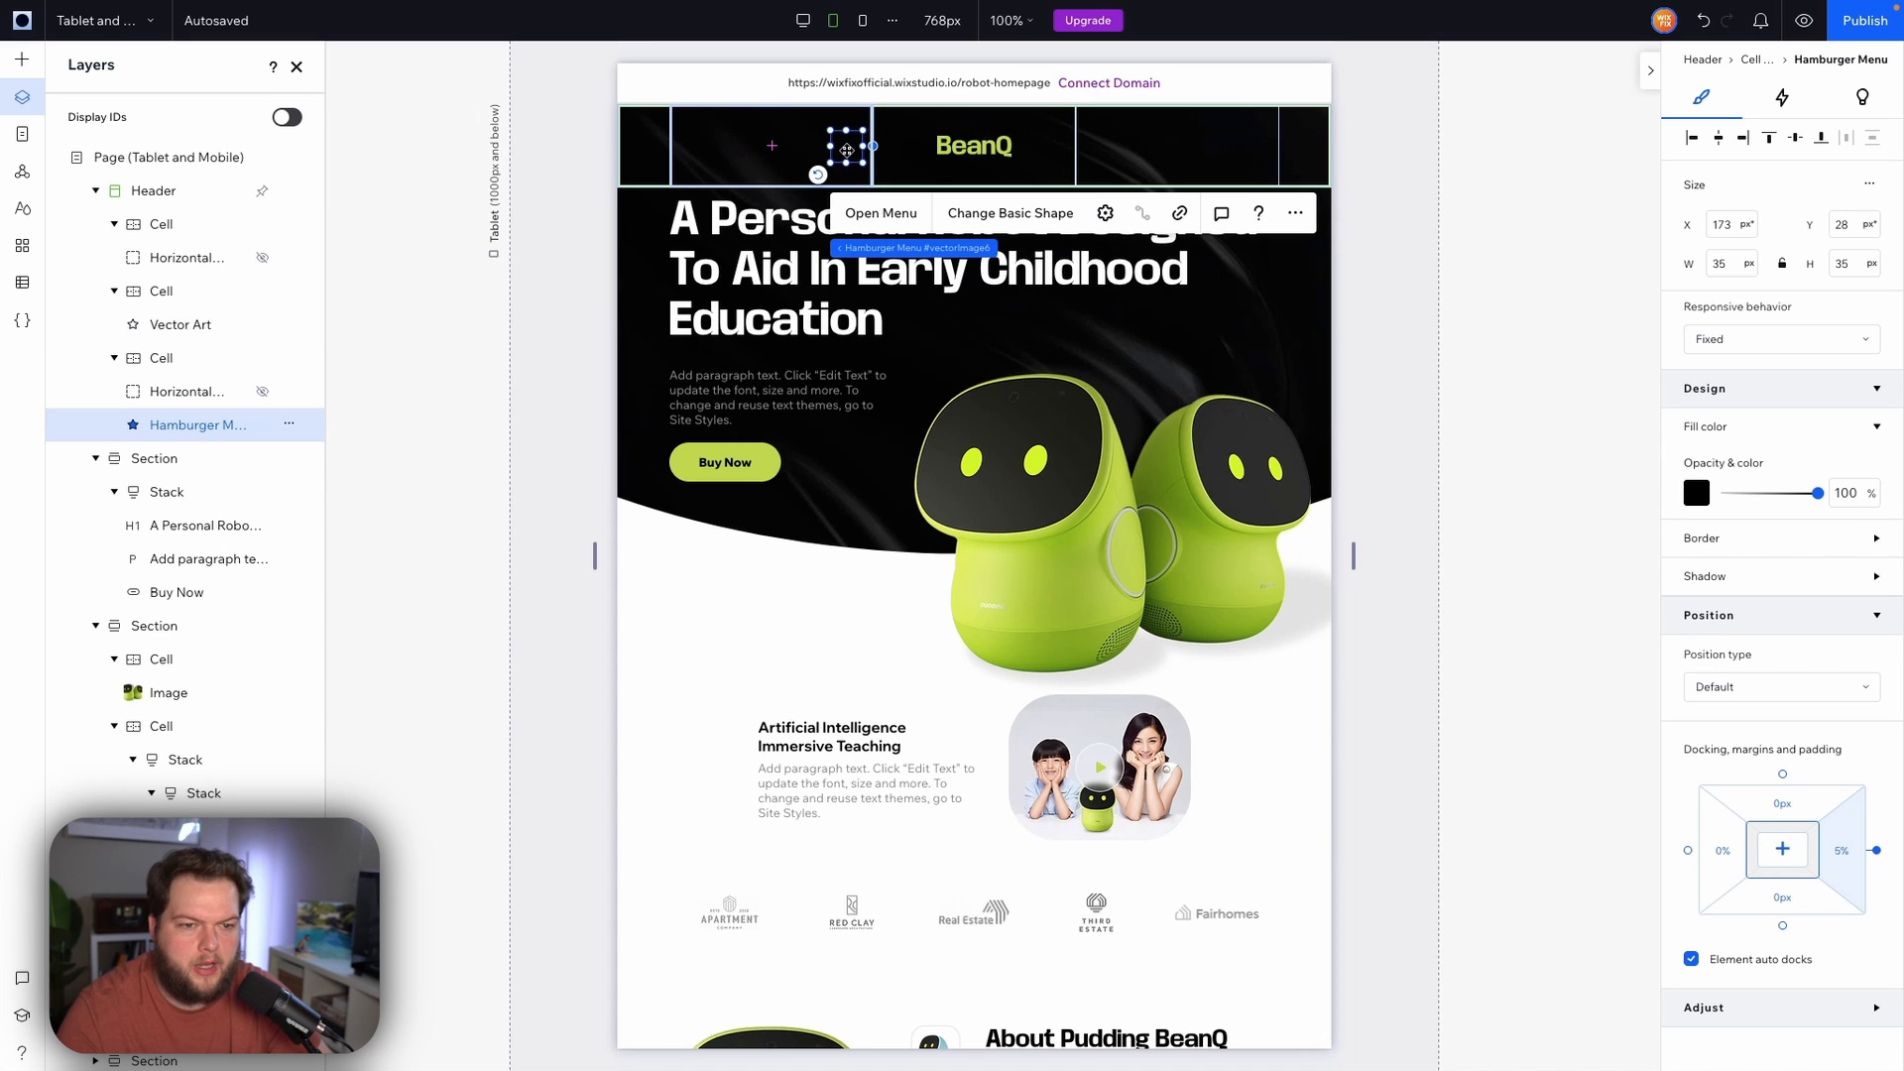
{"action": "left_click", "coordinate": [809, 131]}
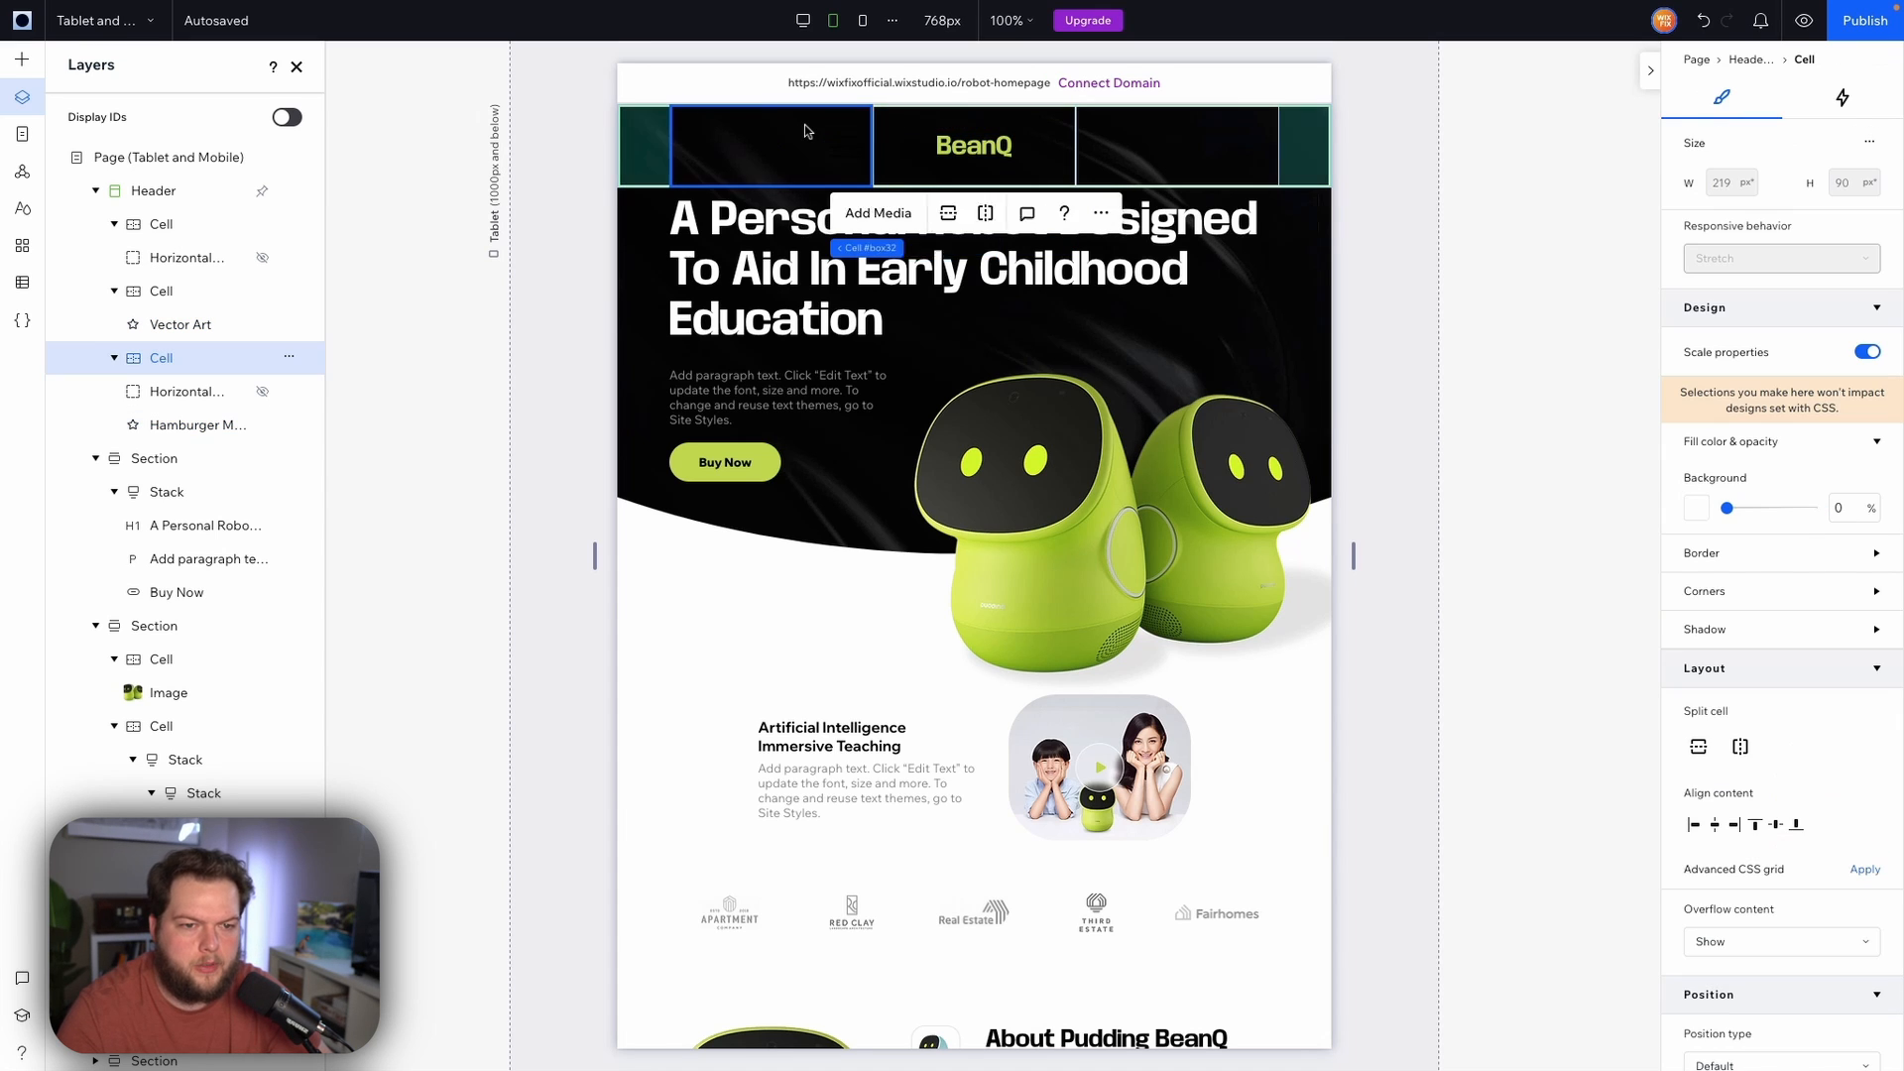
{"action": "left_click", "coordinate": [902, 131], "text": "shift"}
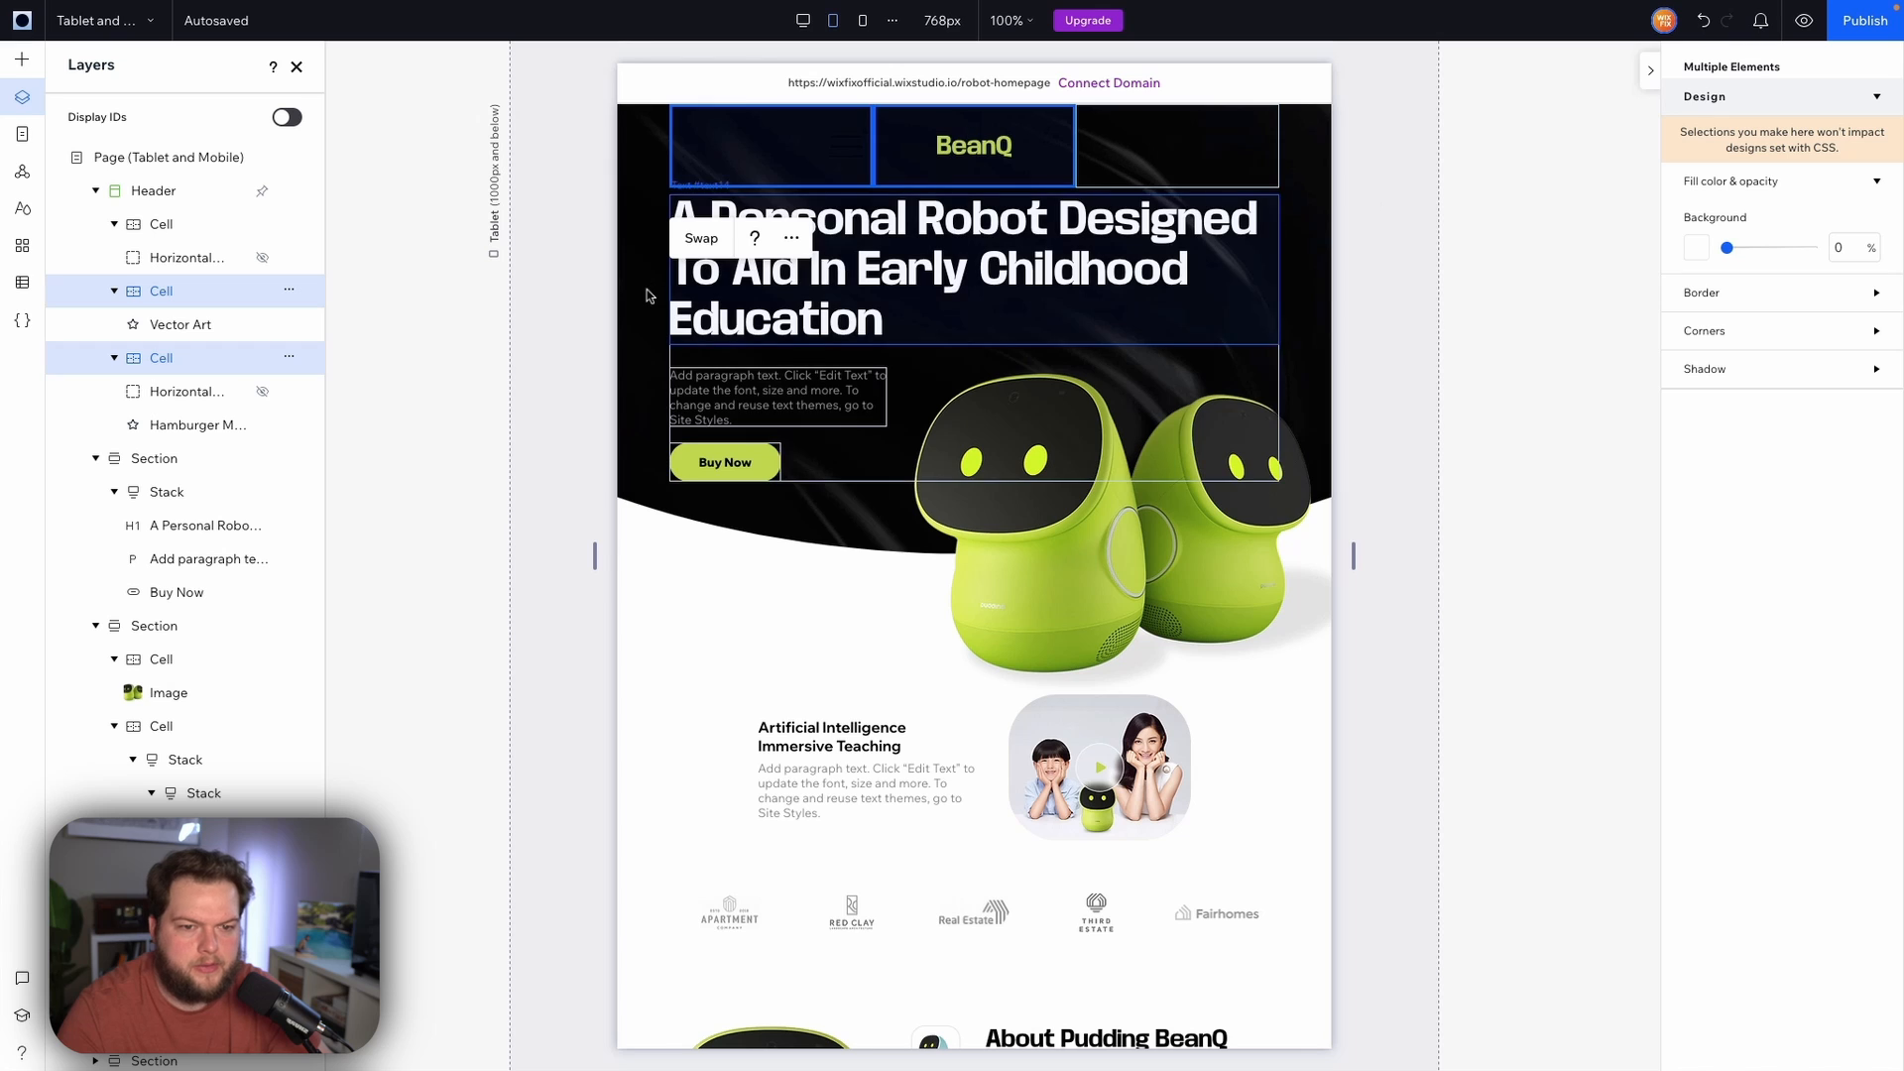
{"action": "left_click", "coordinate": [701, 239]}
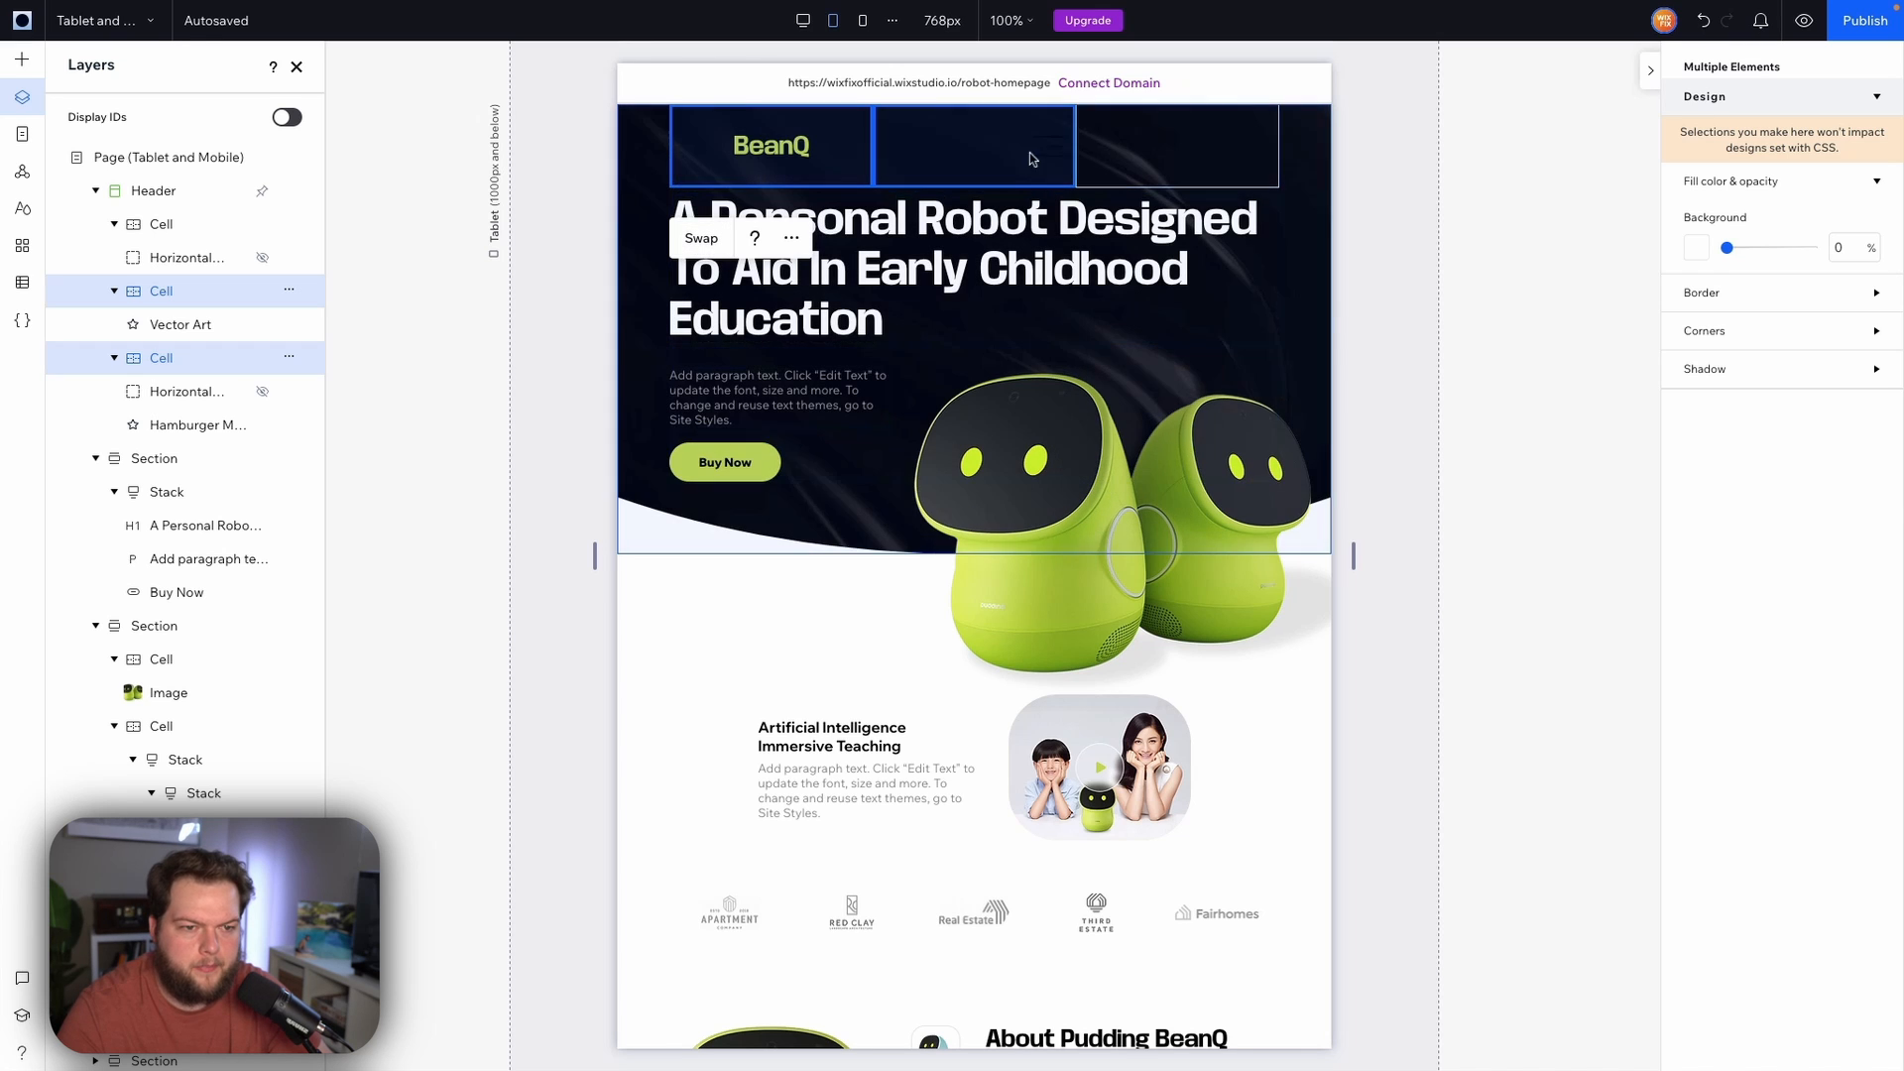
Set the hamburger menu icon's fill colour to white on the tablet breakpoint
{"action": "left_click", "coordinate": [1141, 183]}
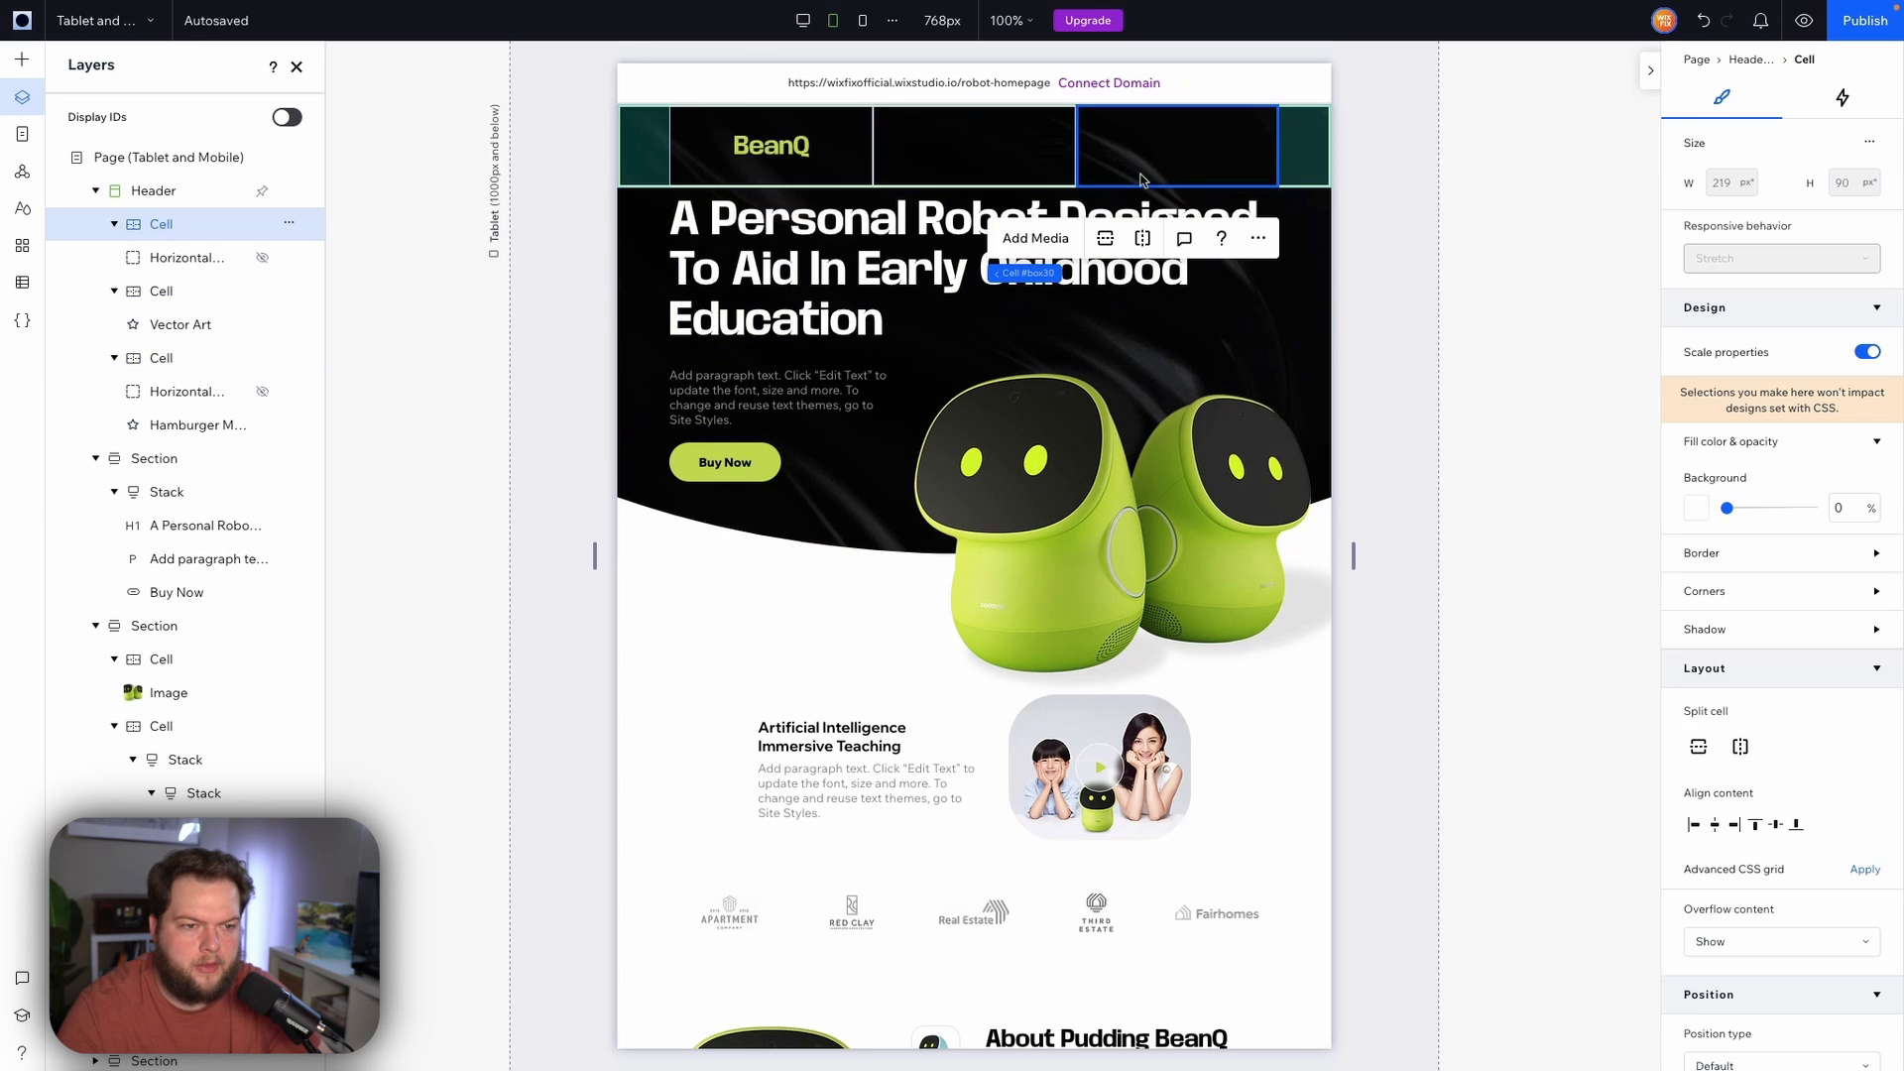
{"action": "left_click", "coordinate": [1053, 183], "text": "shift"}
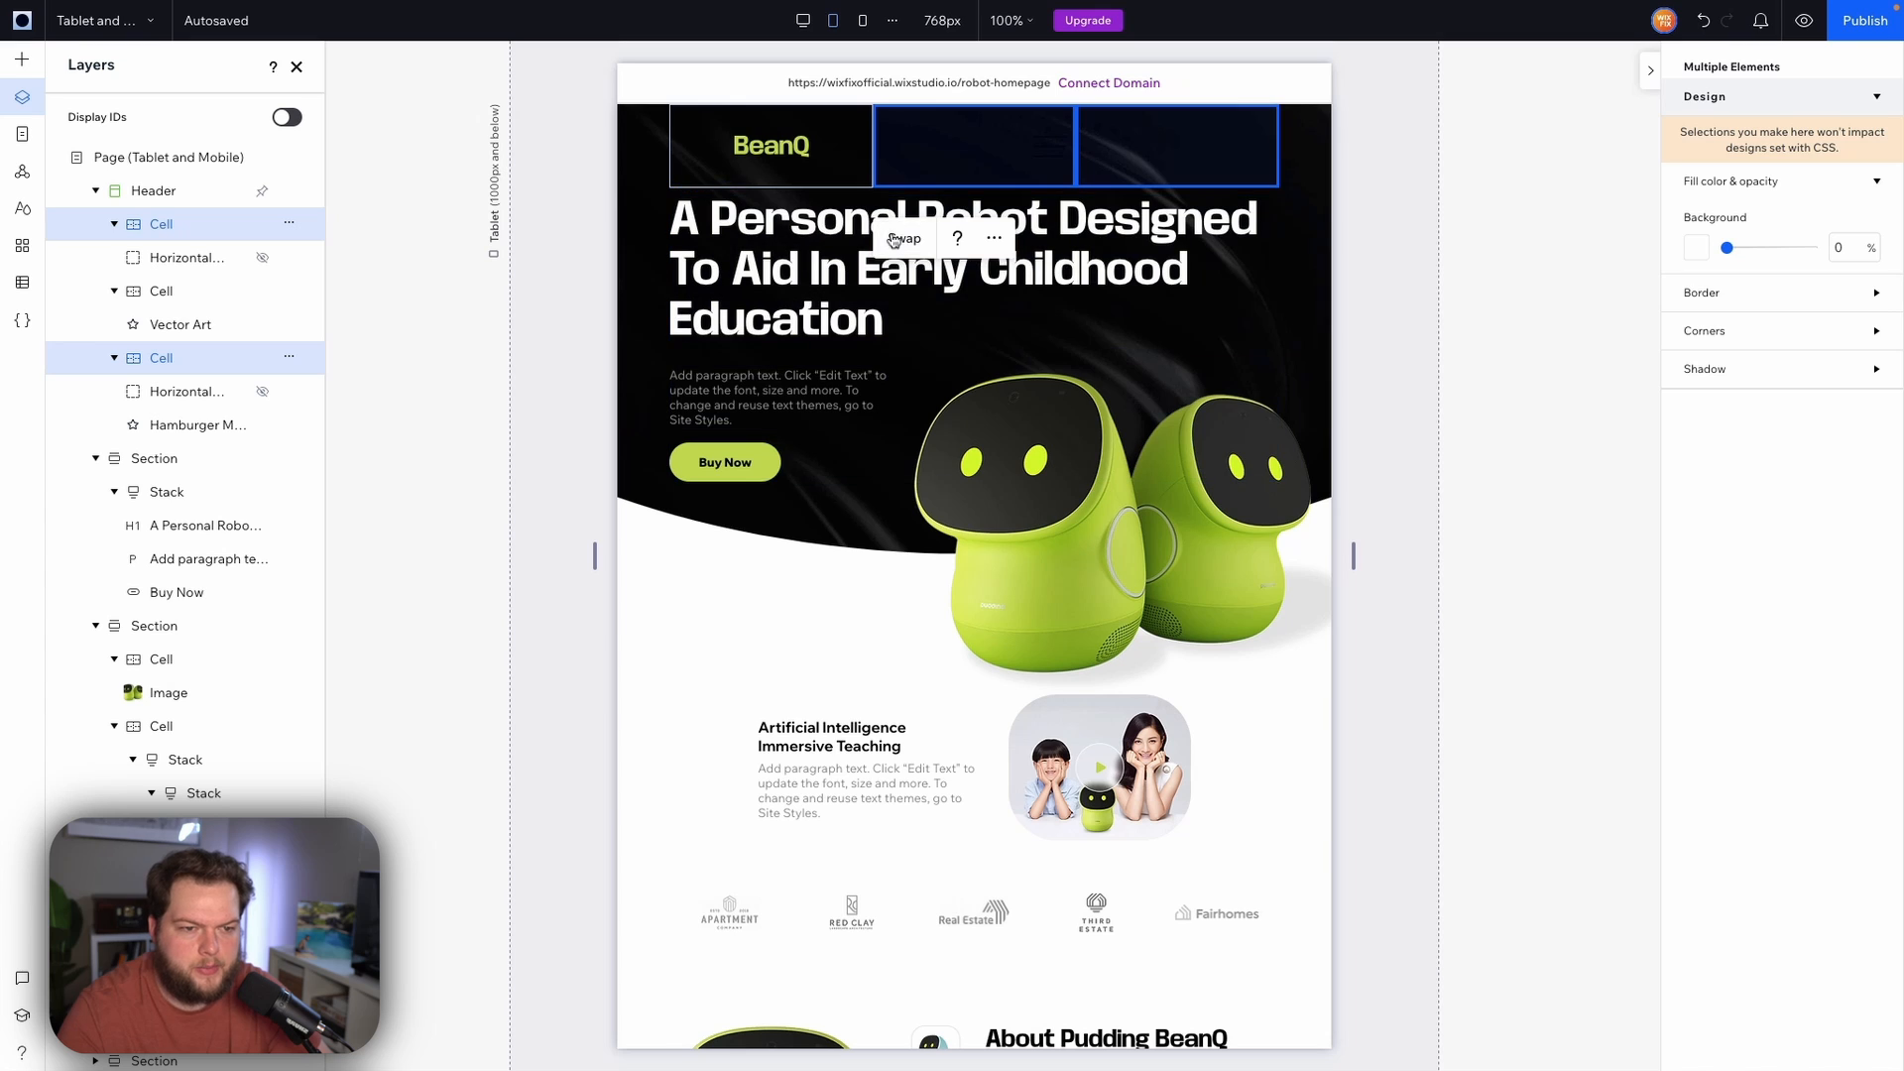
{"action": "left_click", "coordinate": [1240, 154]}
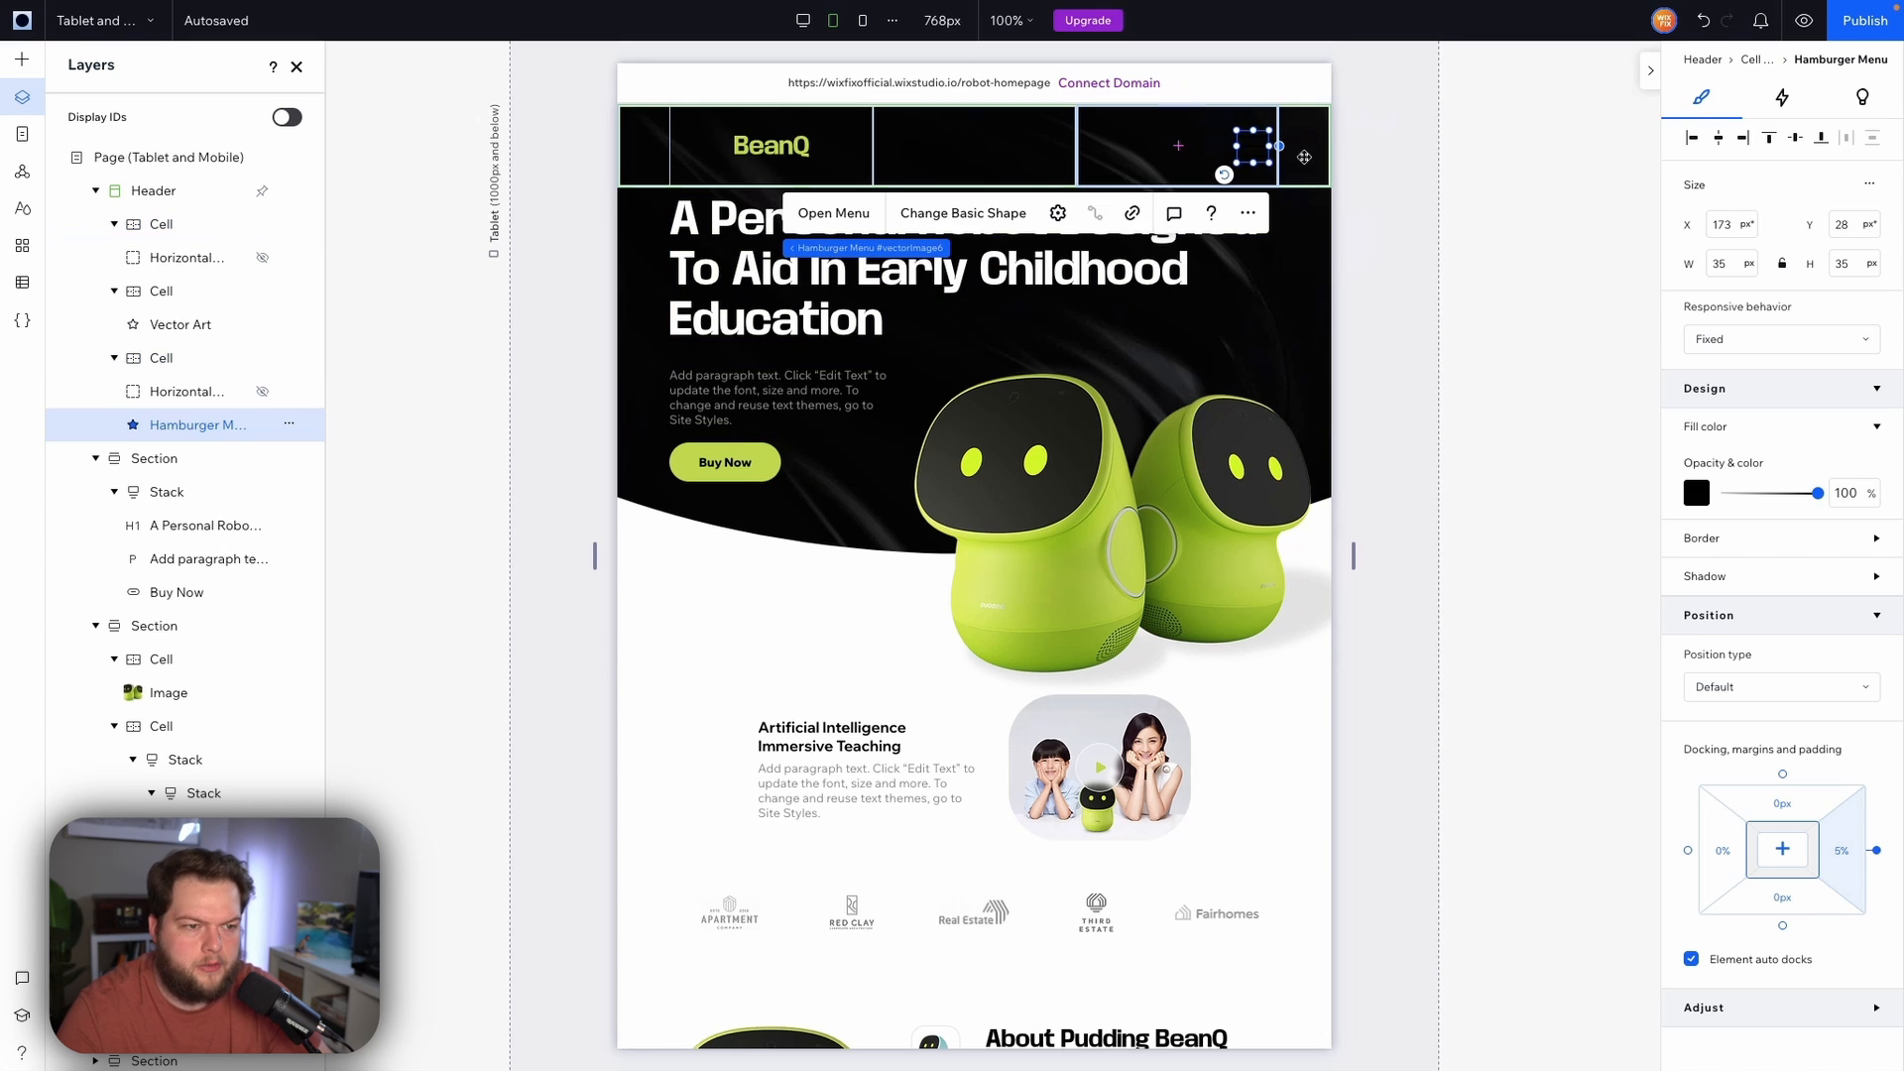
{"action": "left_click", "coordinate": [1697, 495]}
{"action": "left_click", "coordinate": [1142, 644]}
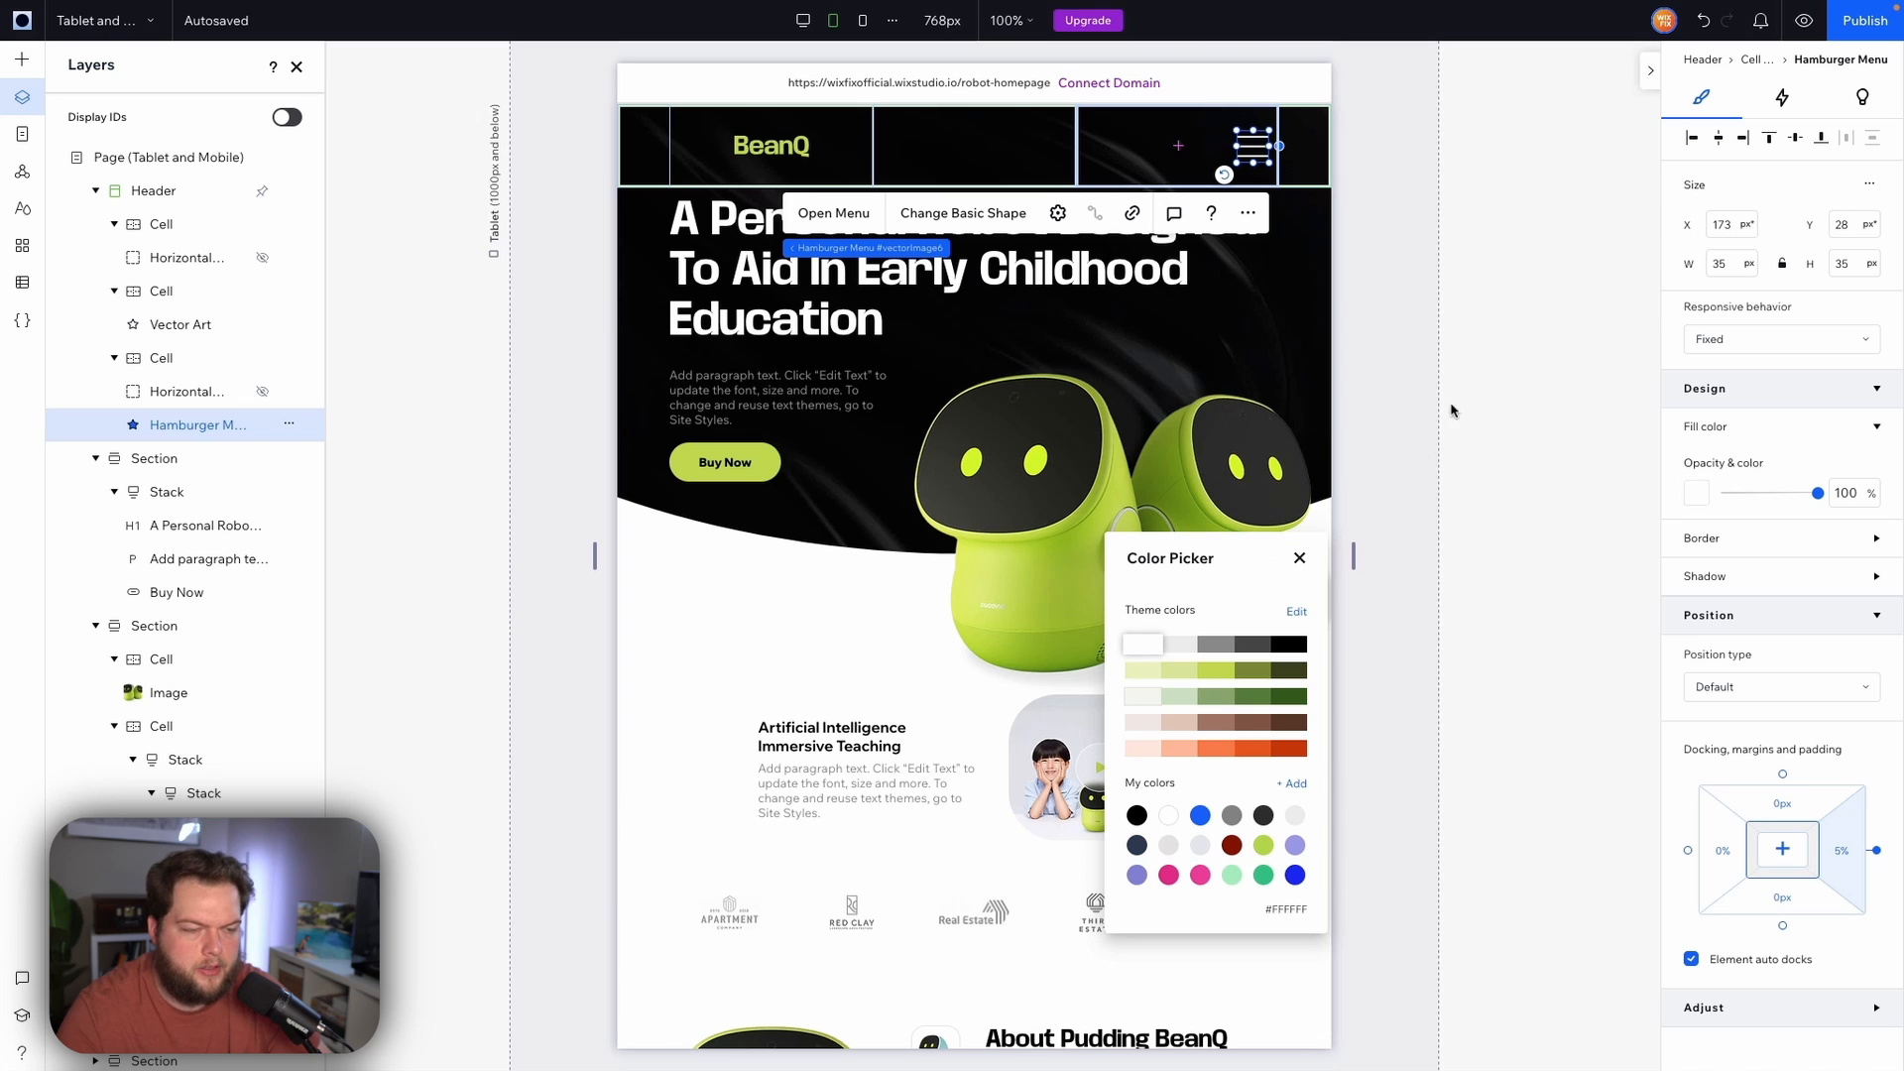
{"action": "left_click", "coordinate": [772, 145]}
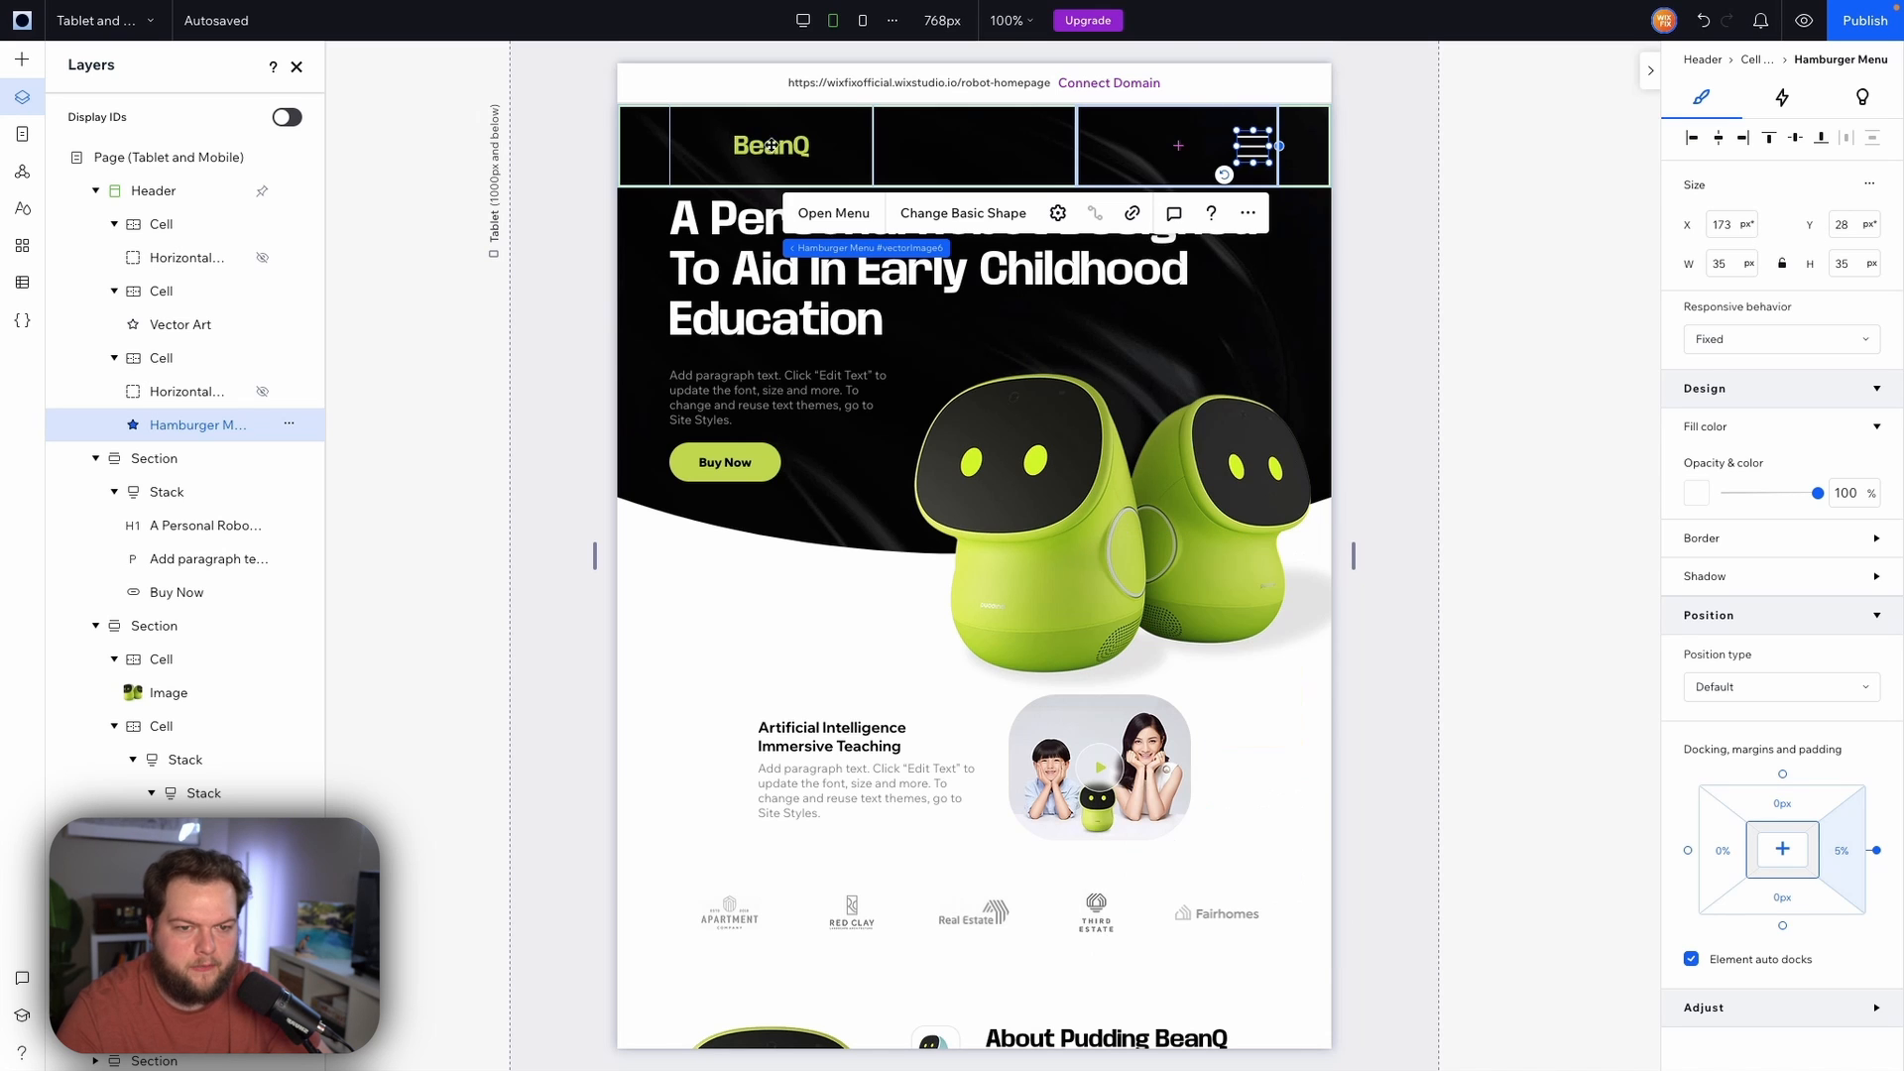
{"action": "left_click", "coordinate": [773, 147]}
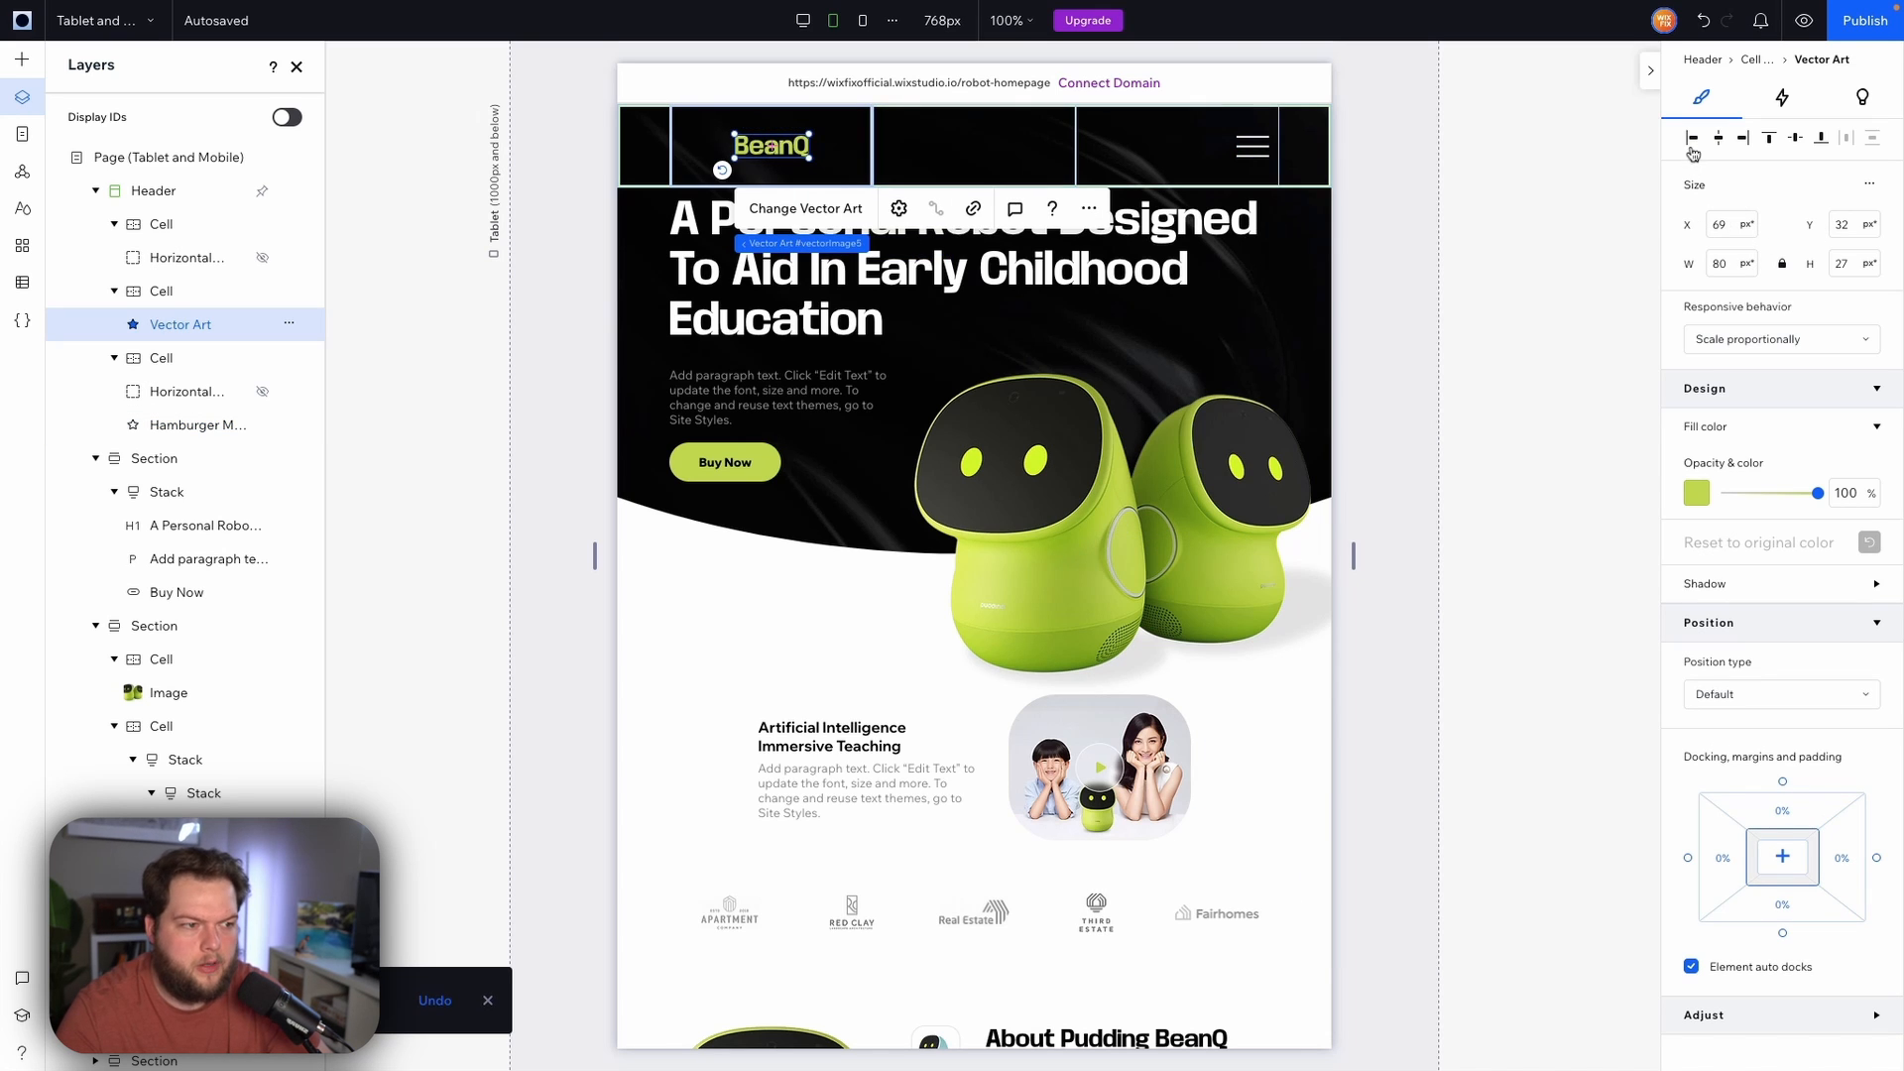
{"action": "left_click", "coordinate": [1246, 147]}
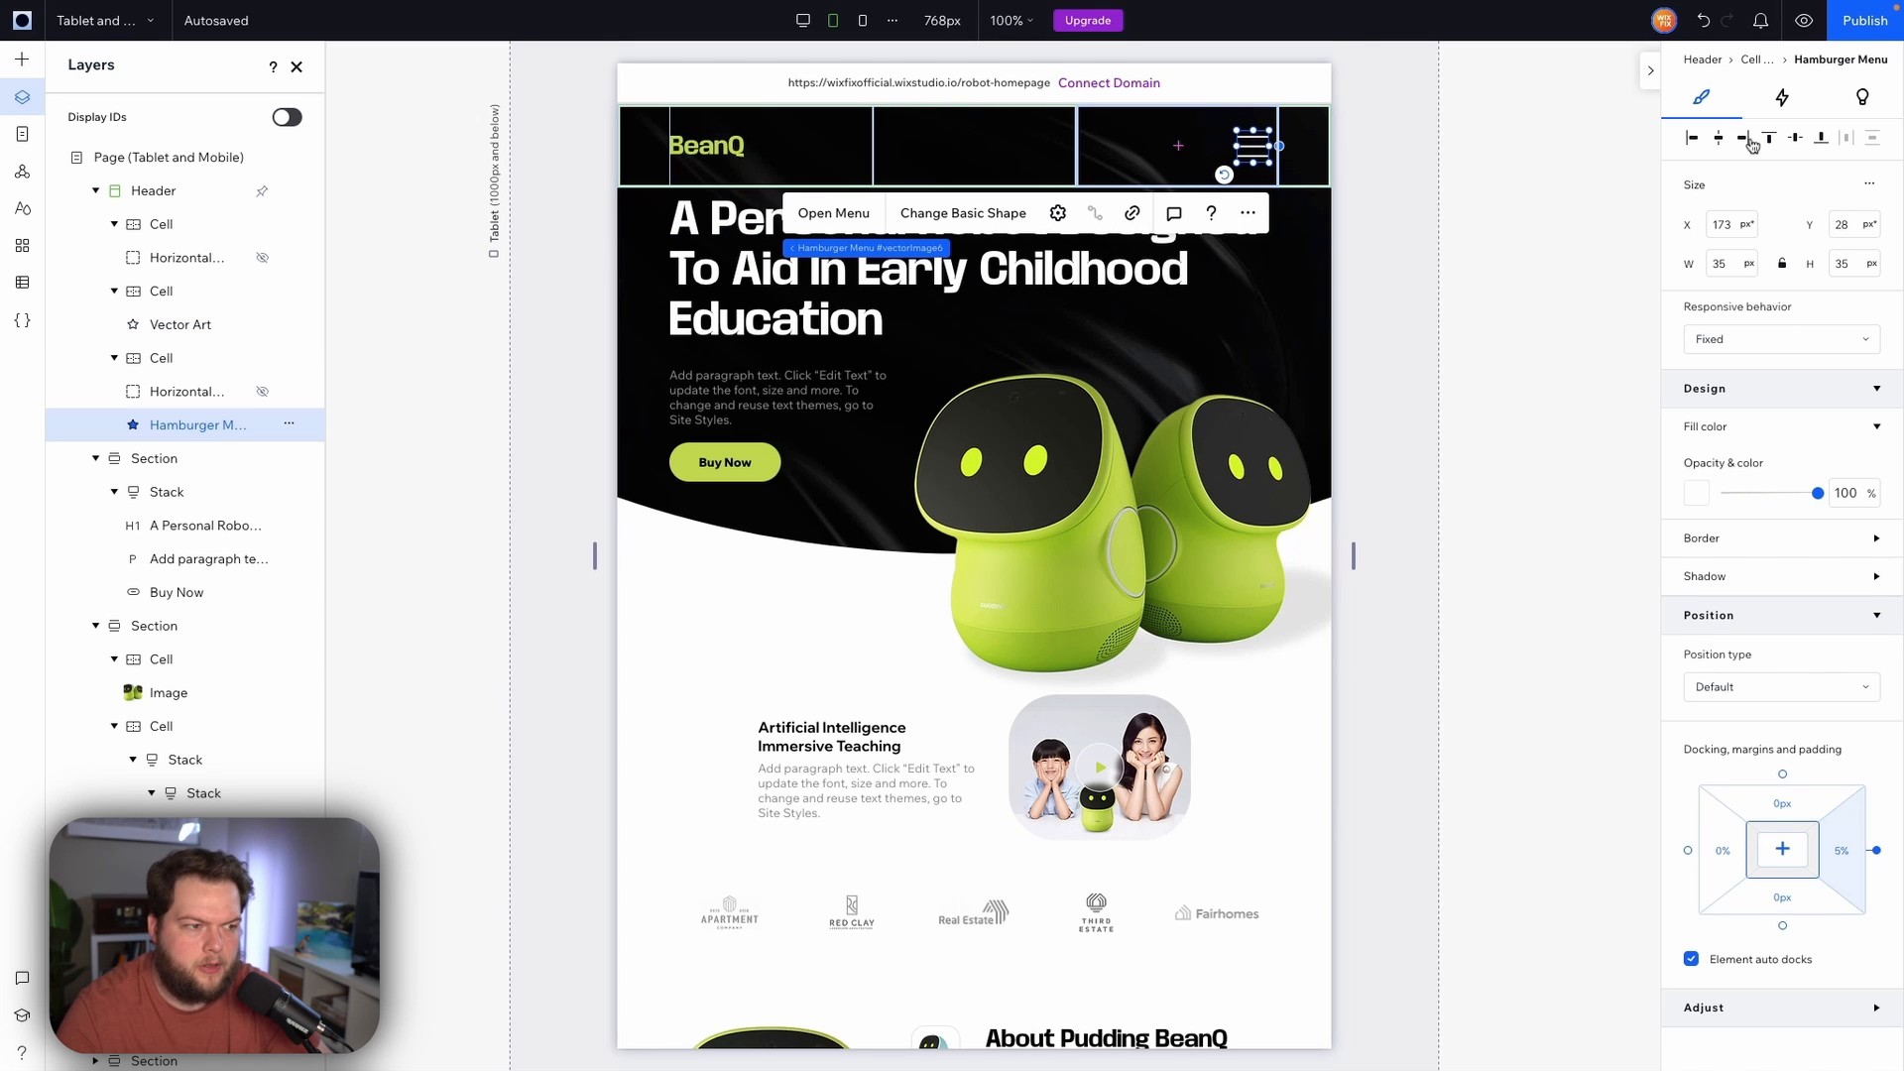
{"action": "left_click", "coordinate": [1404, 278]}
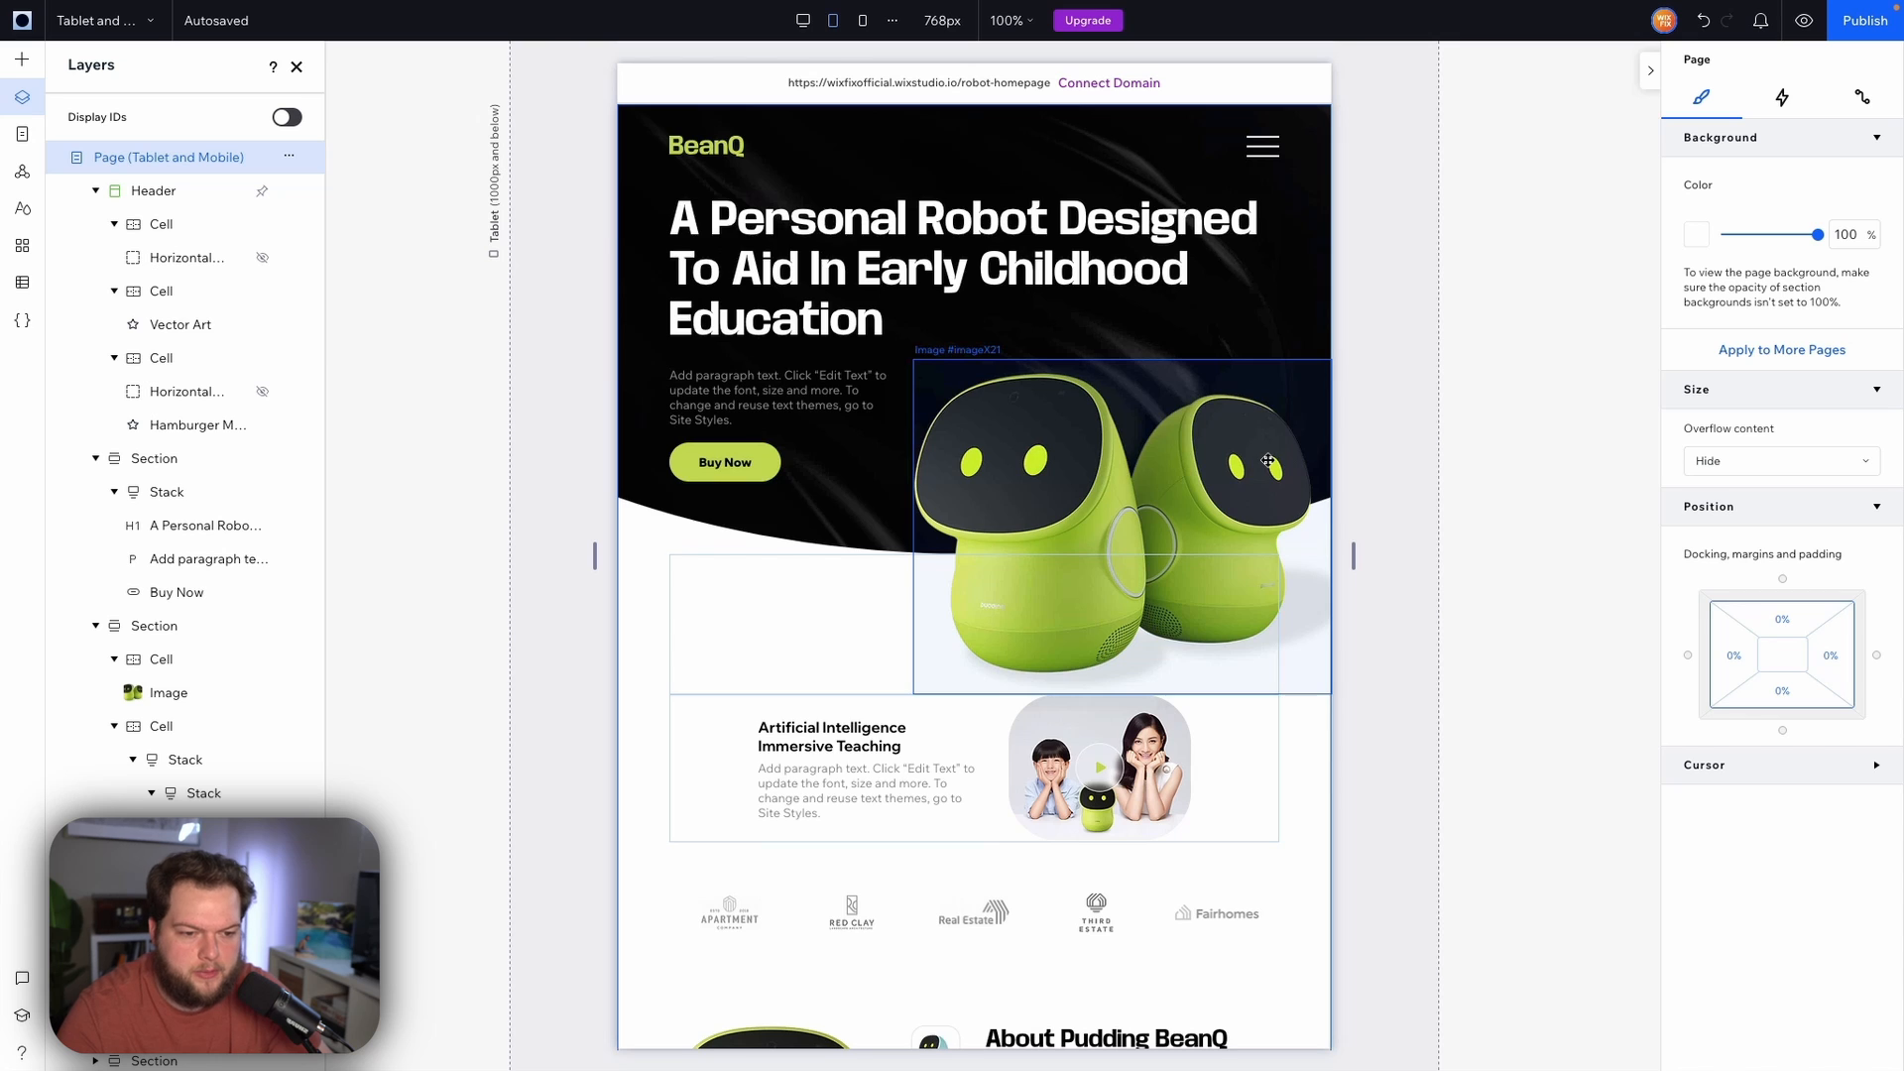
Add a new row of cells below the partner logos and split that new cell vertically into two cells
{"action": "scroll", "coordinate": [1267, 460], "scroll_direction": "down", "scroll_amount": 5}
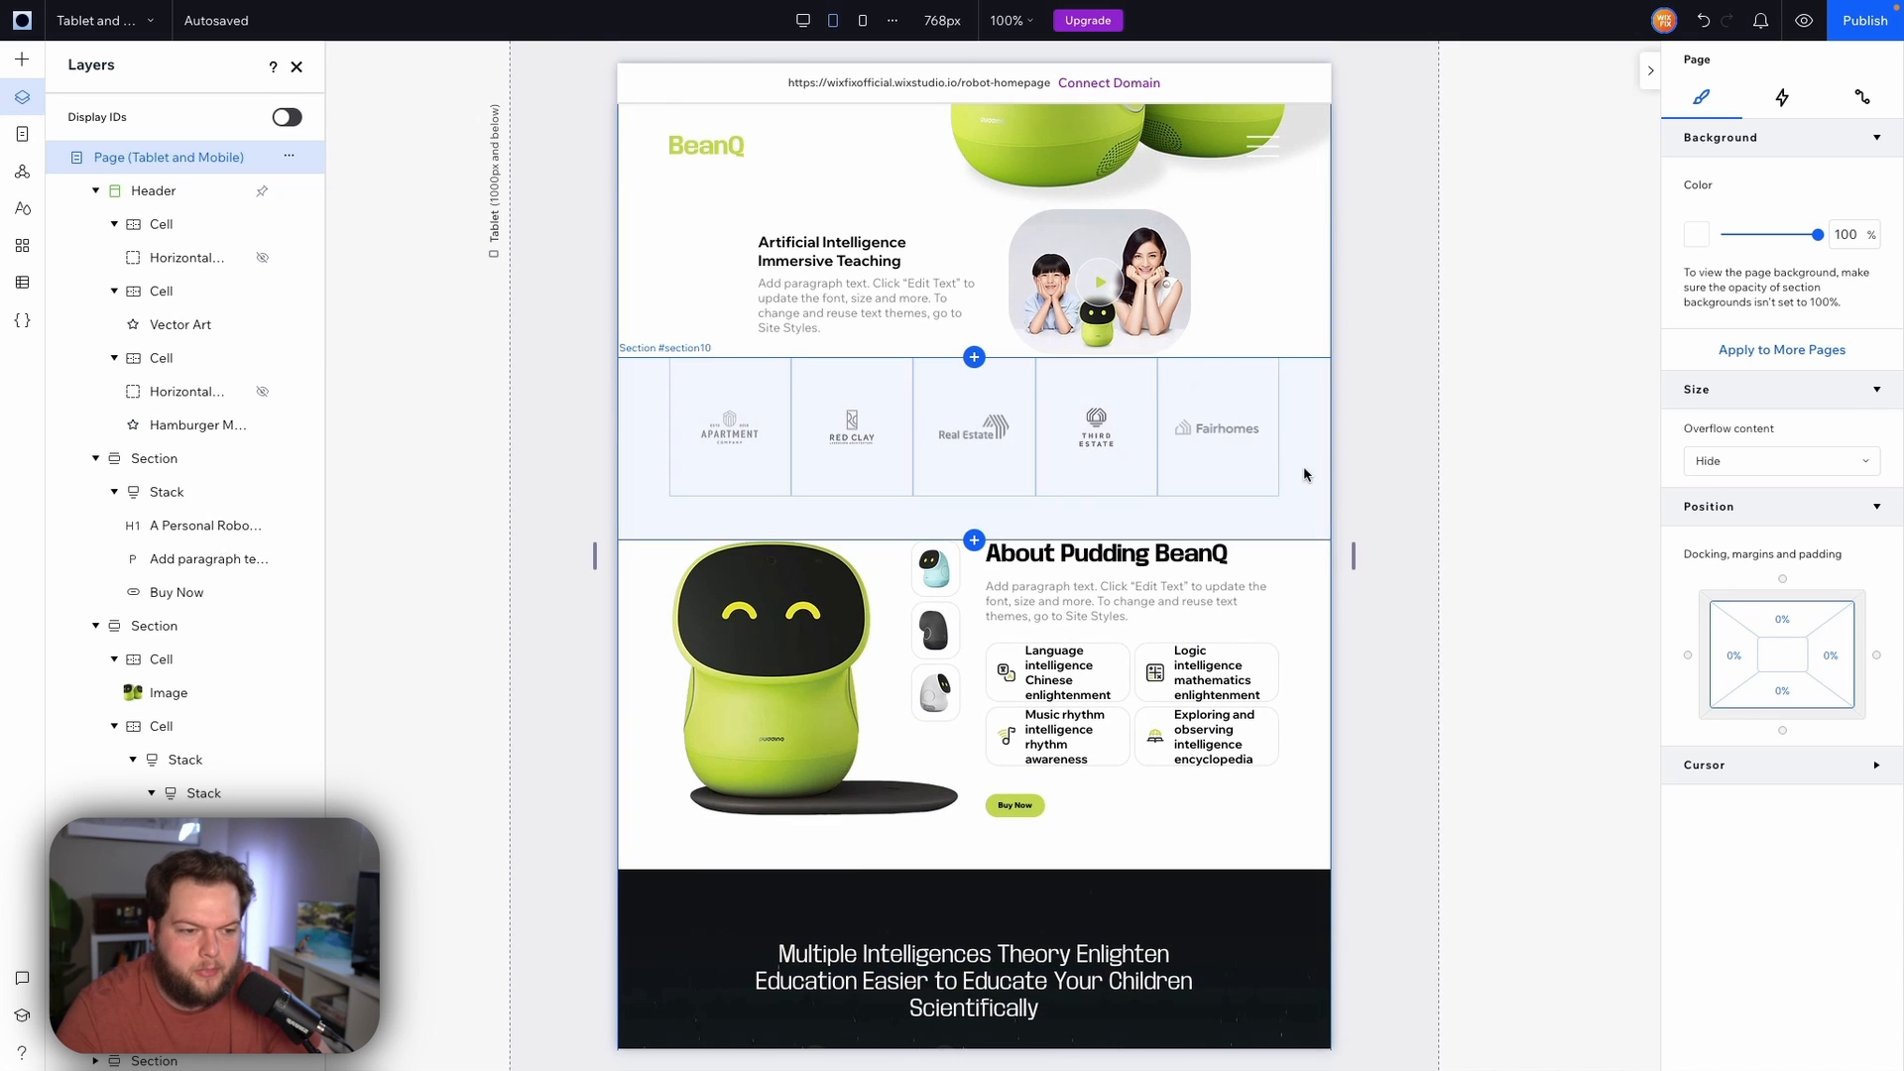
{"action": "left_click", "coordinate": [1305, 475]}
{"action": "scroll", "coordinate": [1298, 468], "scroll_direction": "down", "scroll_amount": 1}
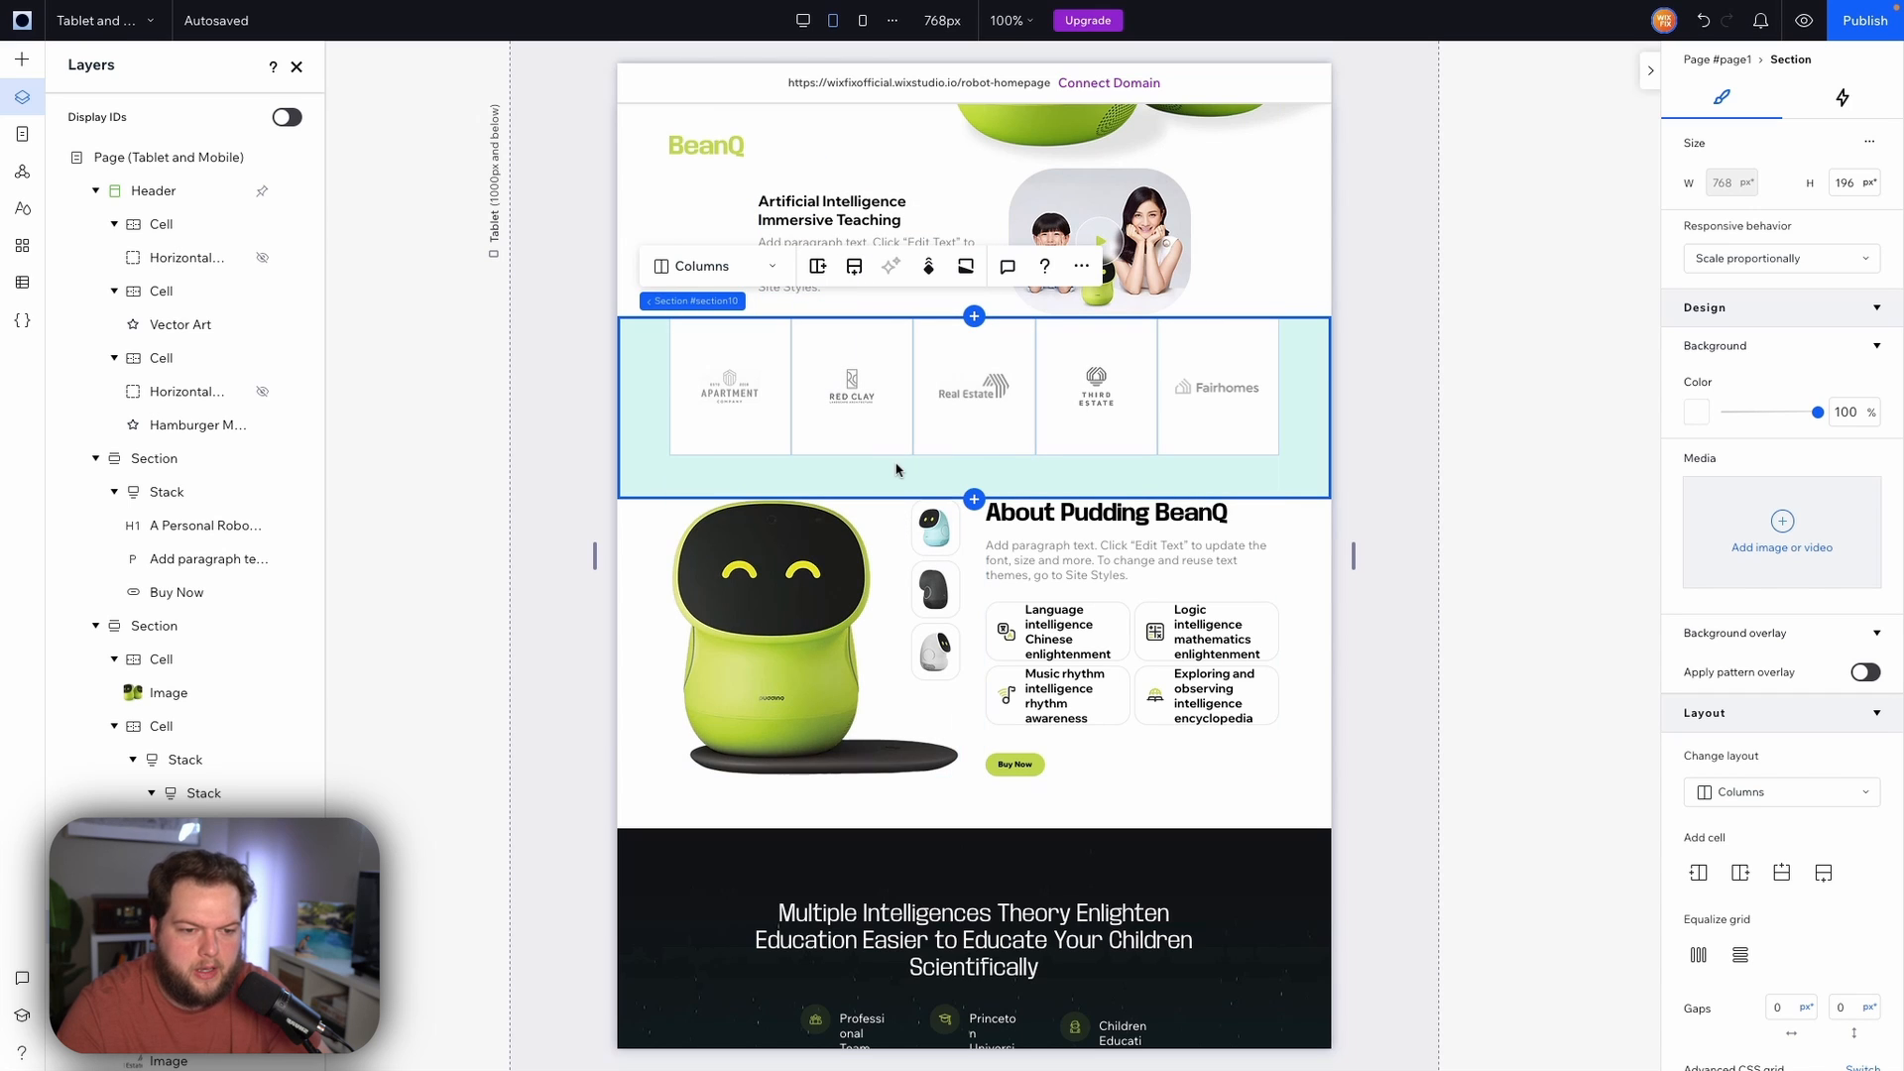
{"action": "left_click", "coordinate": [851, 269]}
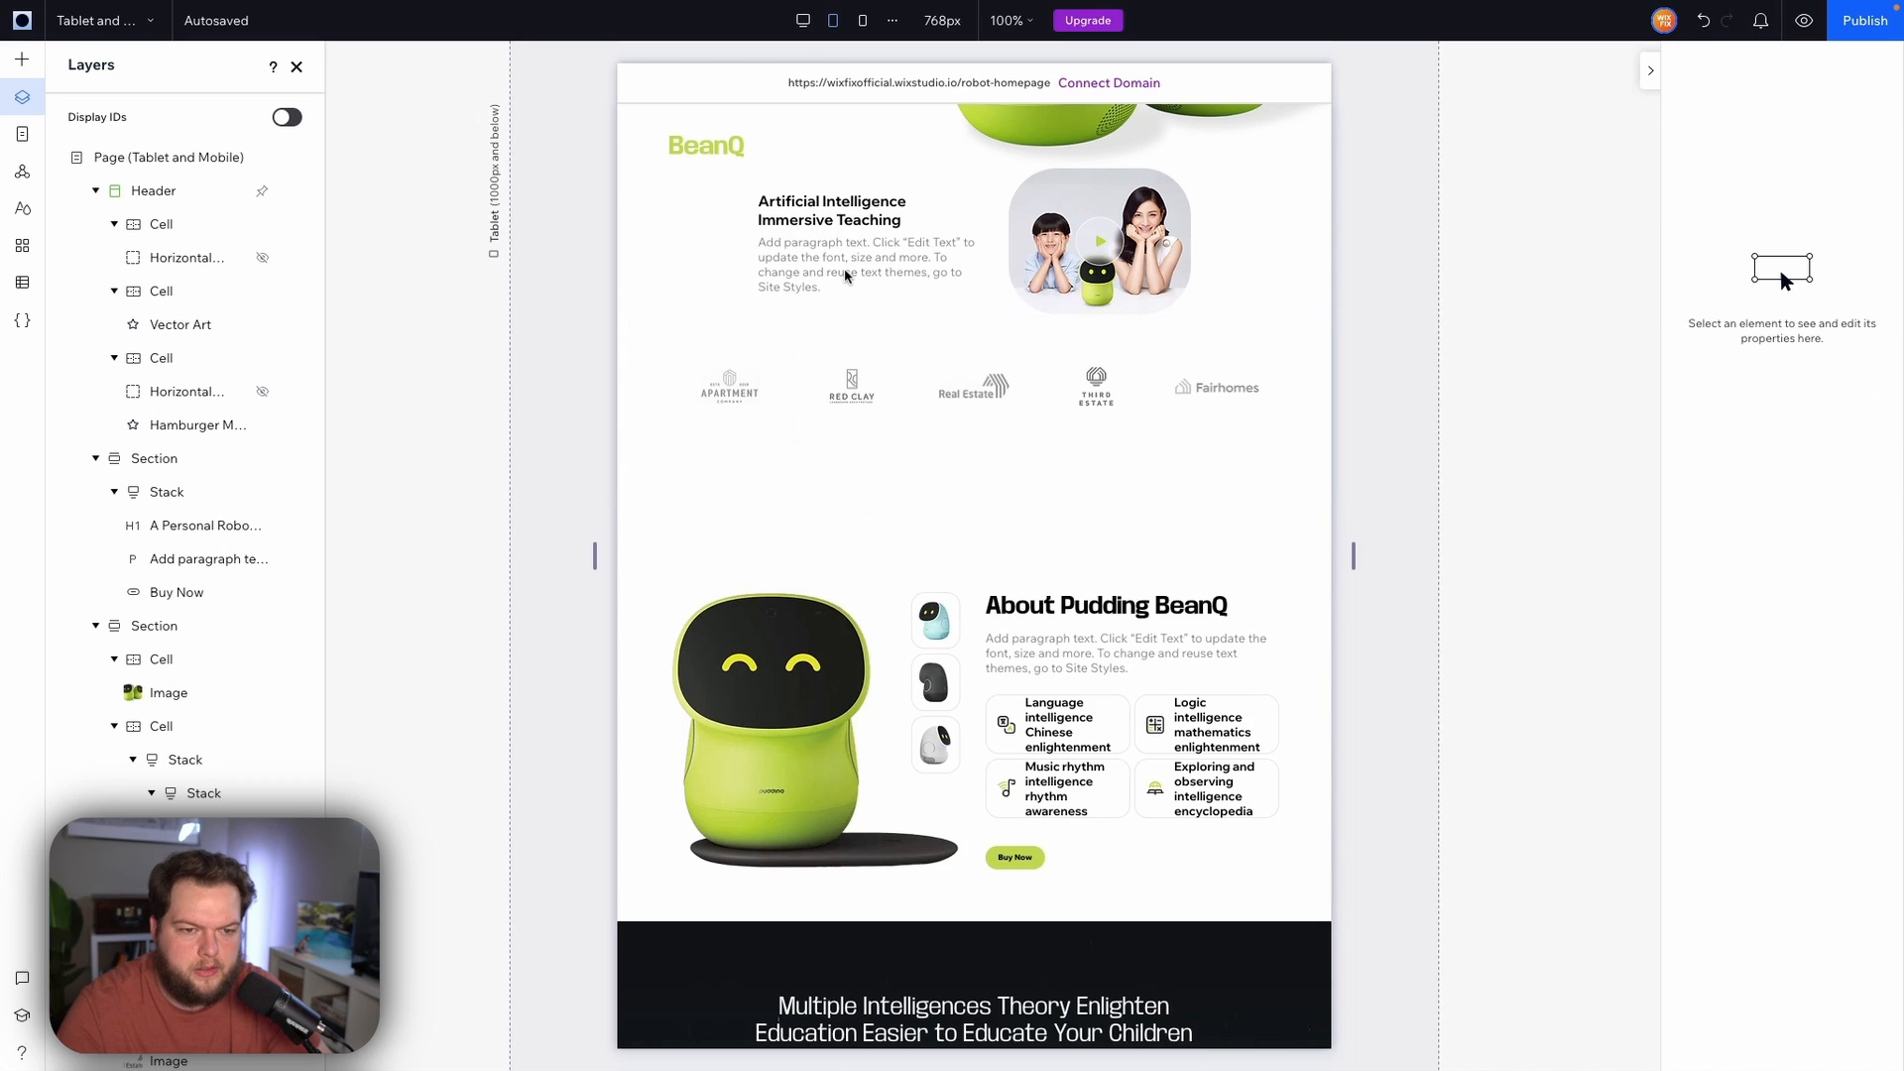
{"action": "left_click", "coordinate": [937, 470]}
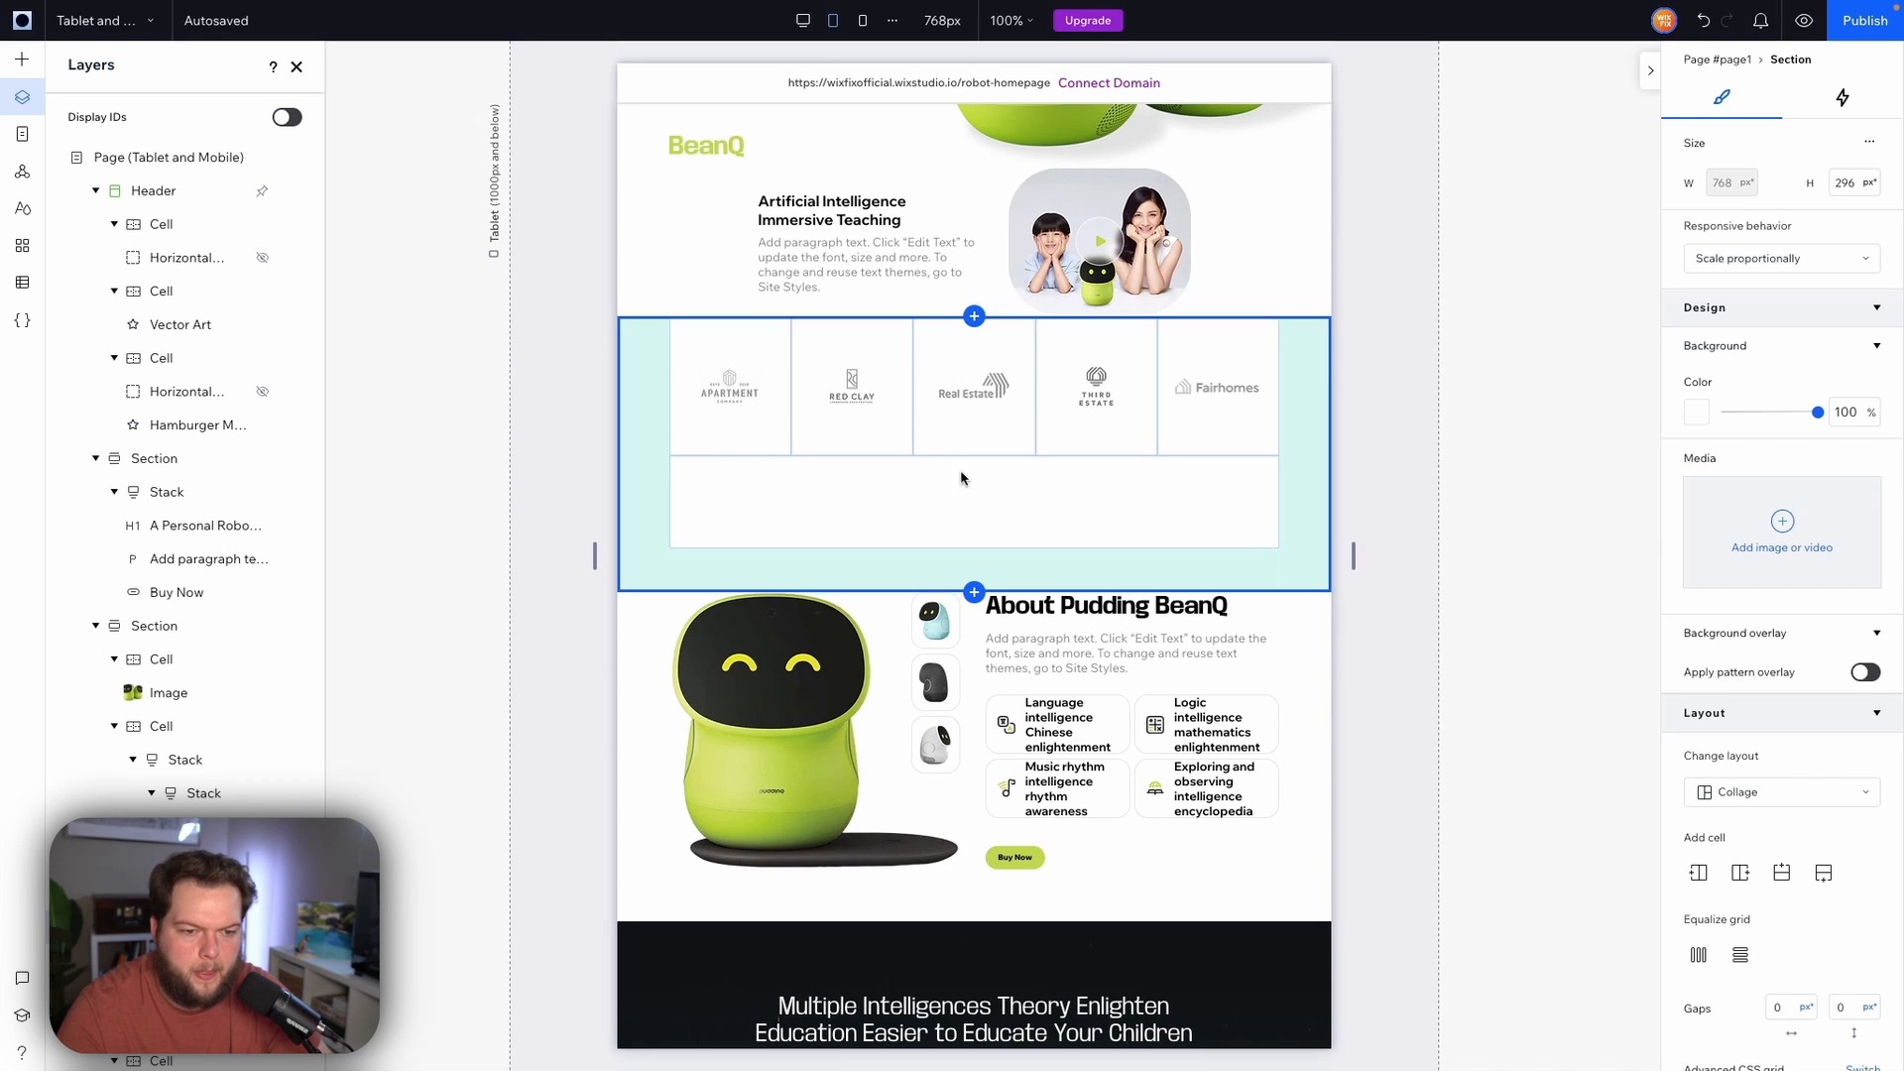
{"action": "left_click", "coordinate": [857, 501]}
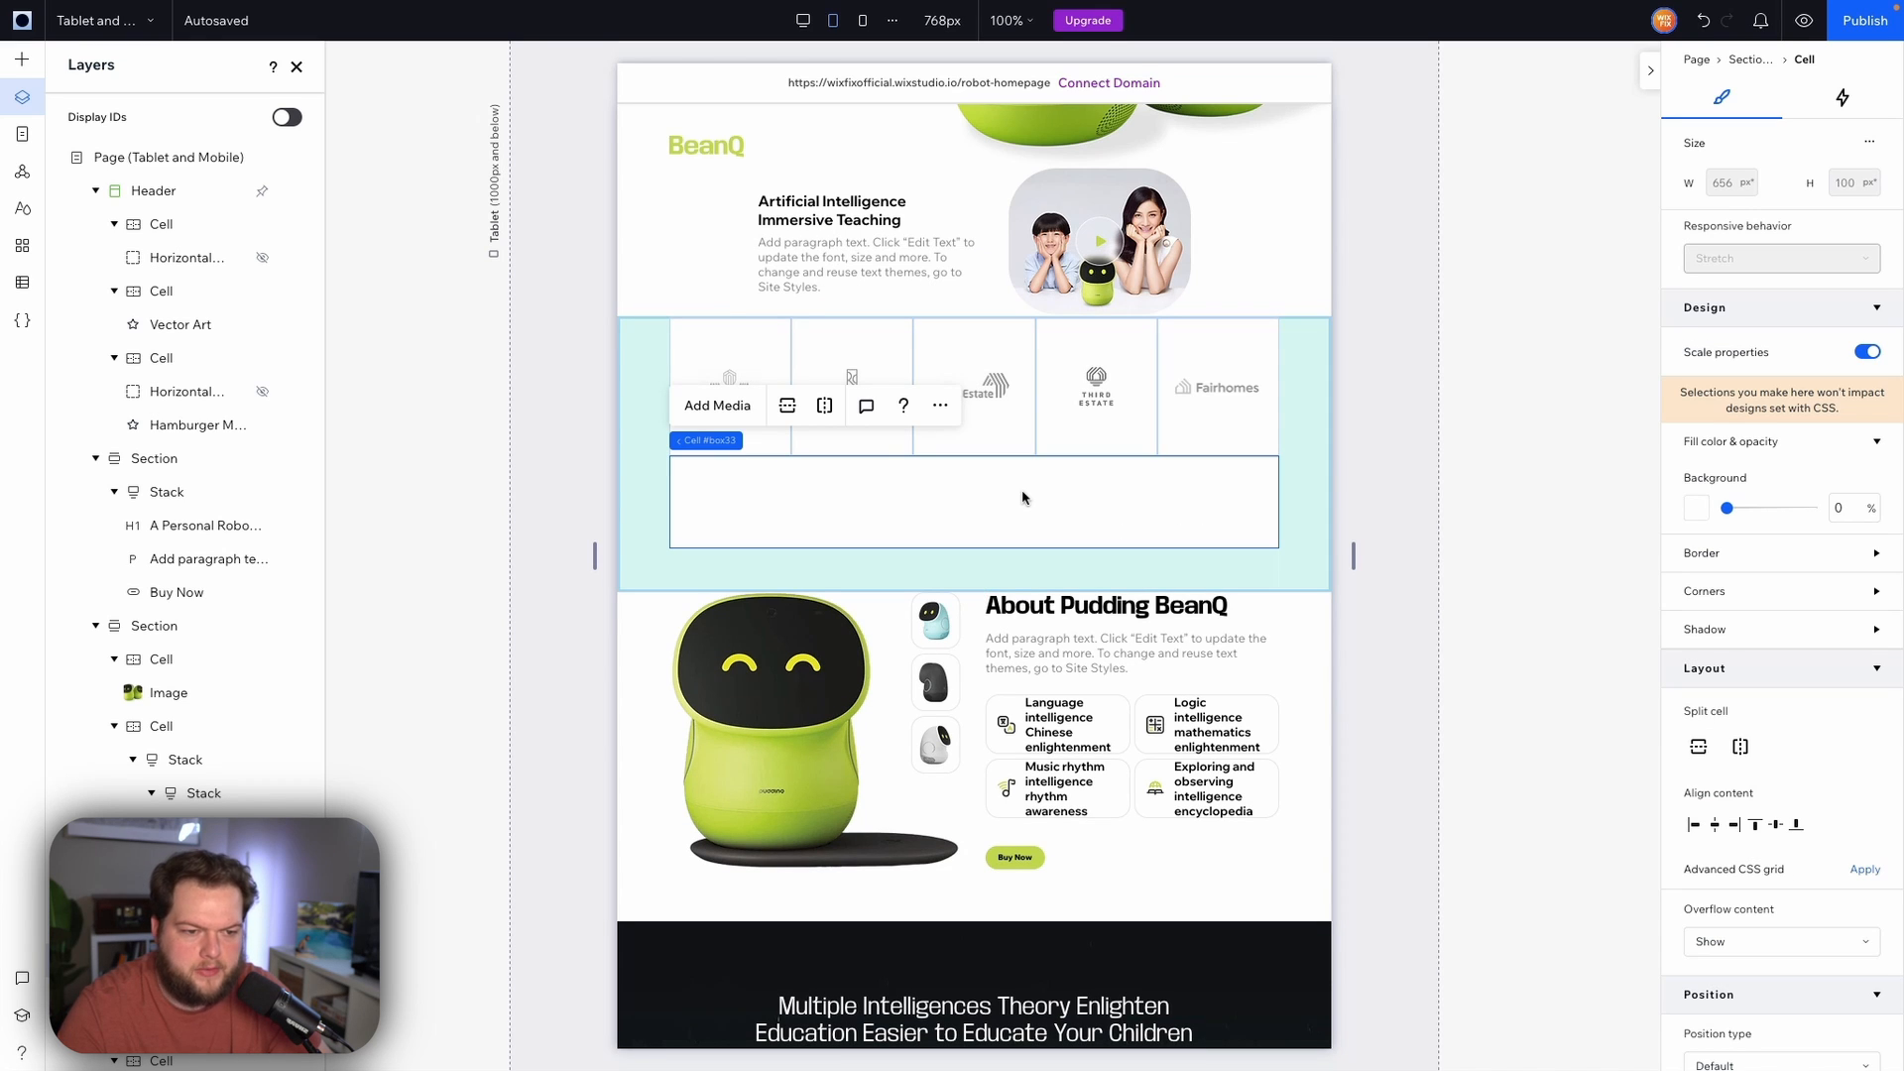
{"action": "left_click", "coordinate": [826, 409]}
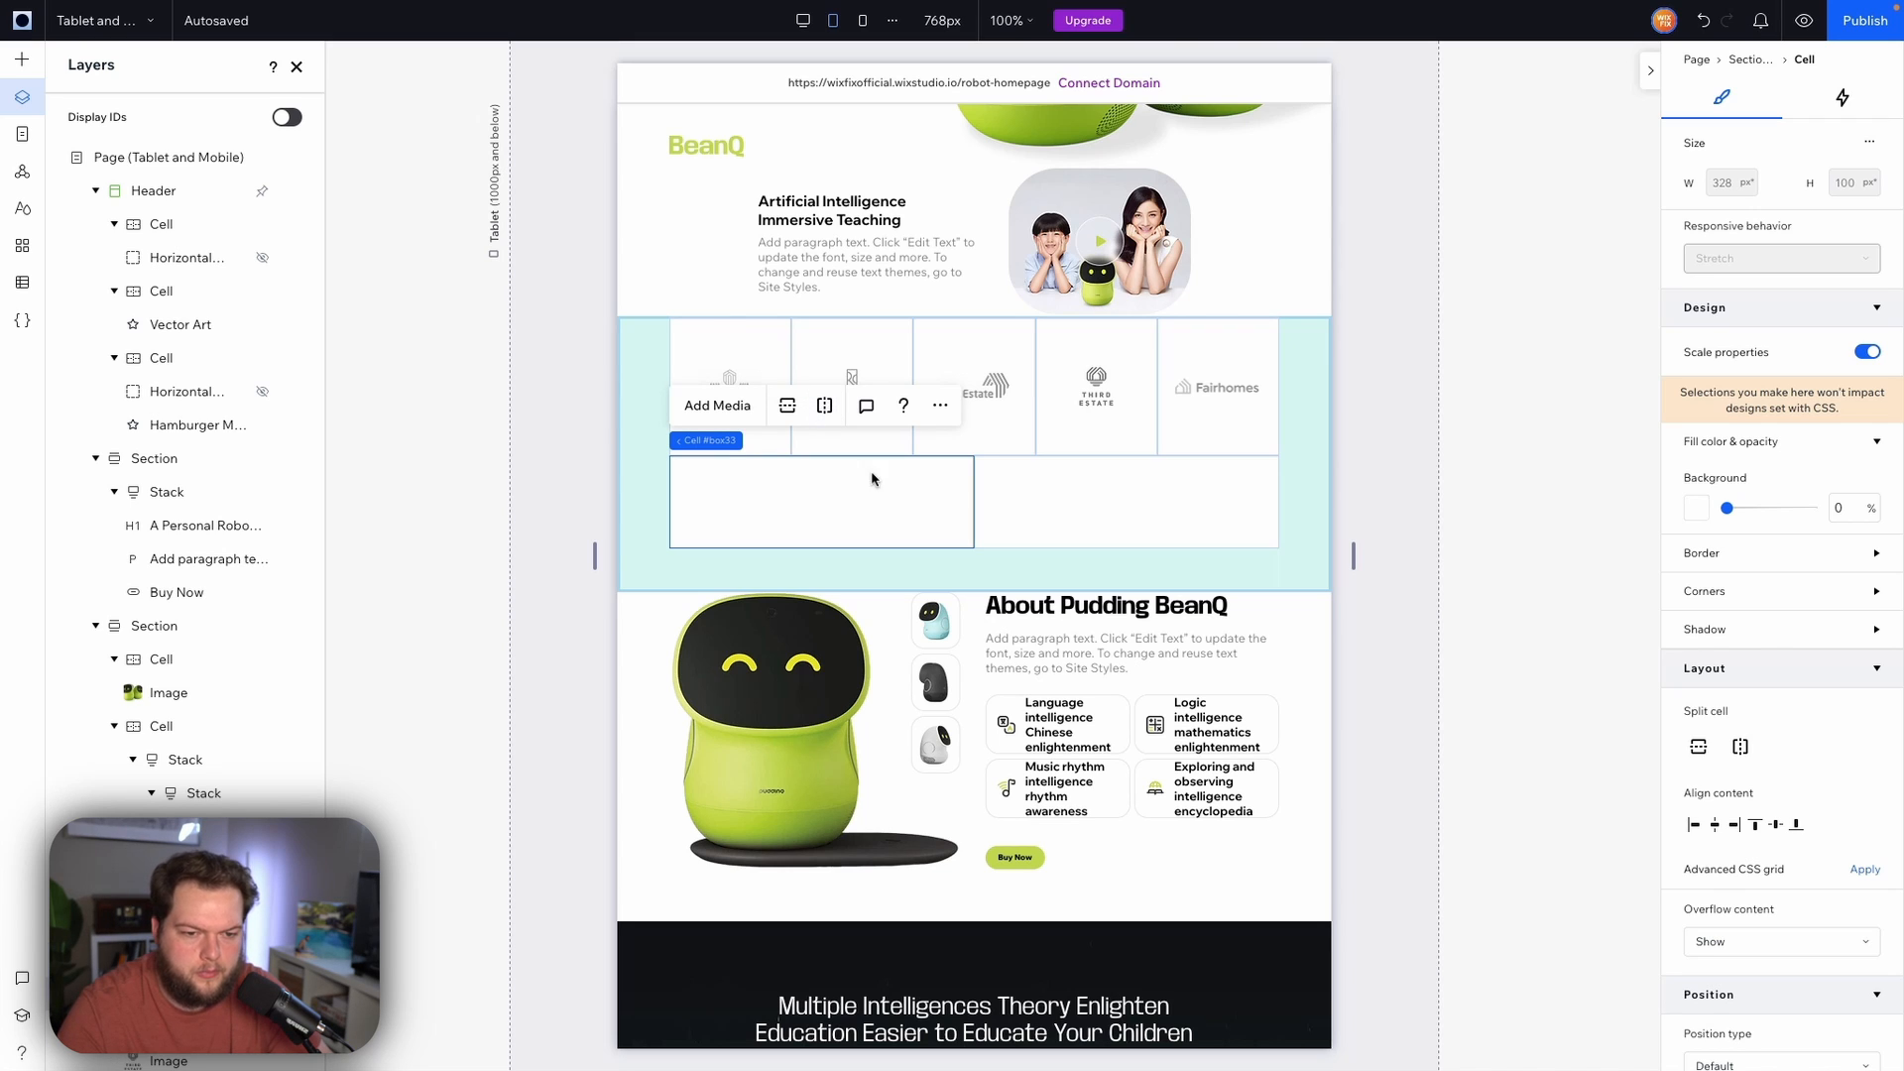
Swap the Third Estate and Fairhomes logo cells into the two new bottom-row cells
{"action": "left_click", "coordinate": [1113, 449]}
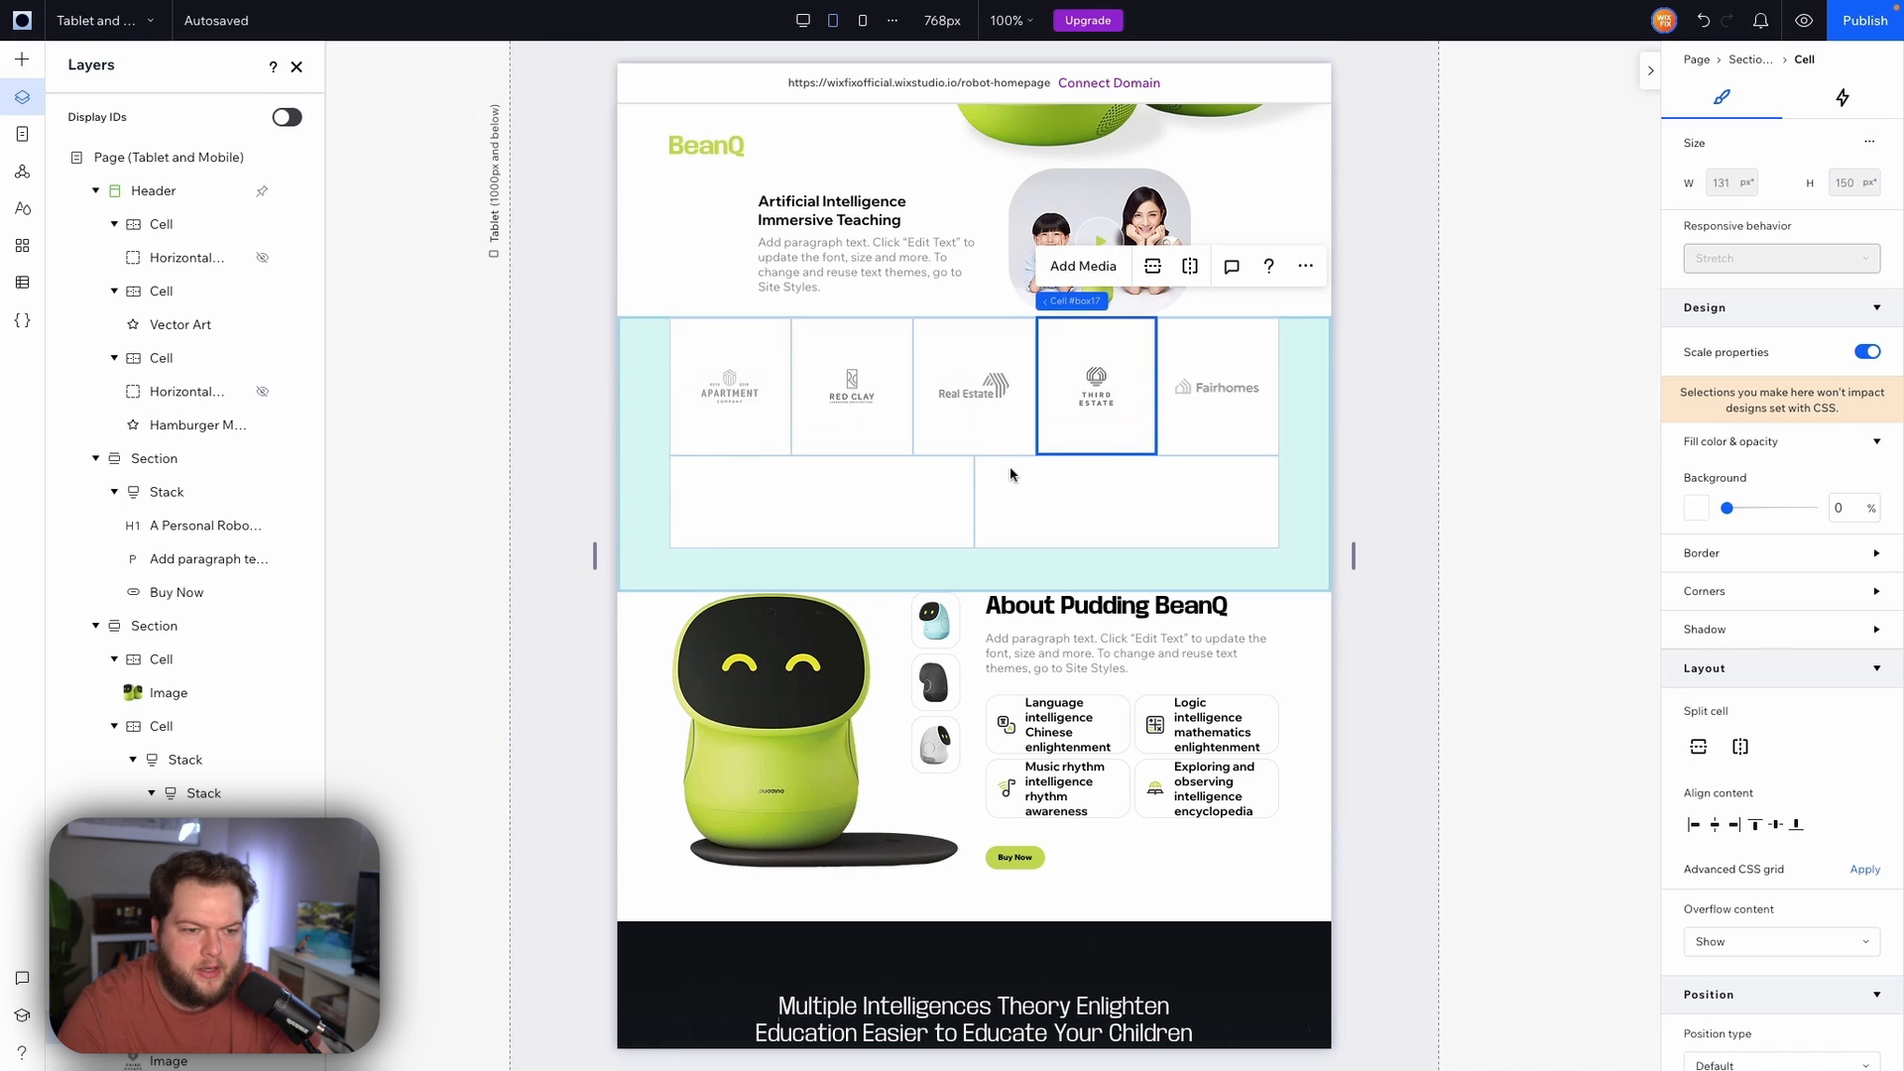
{"action": "left_click", "coordinate": [941, 488], "text": "shift"}
{"action": "left_click", "coordinate": [702, 266]}
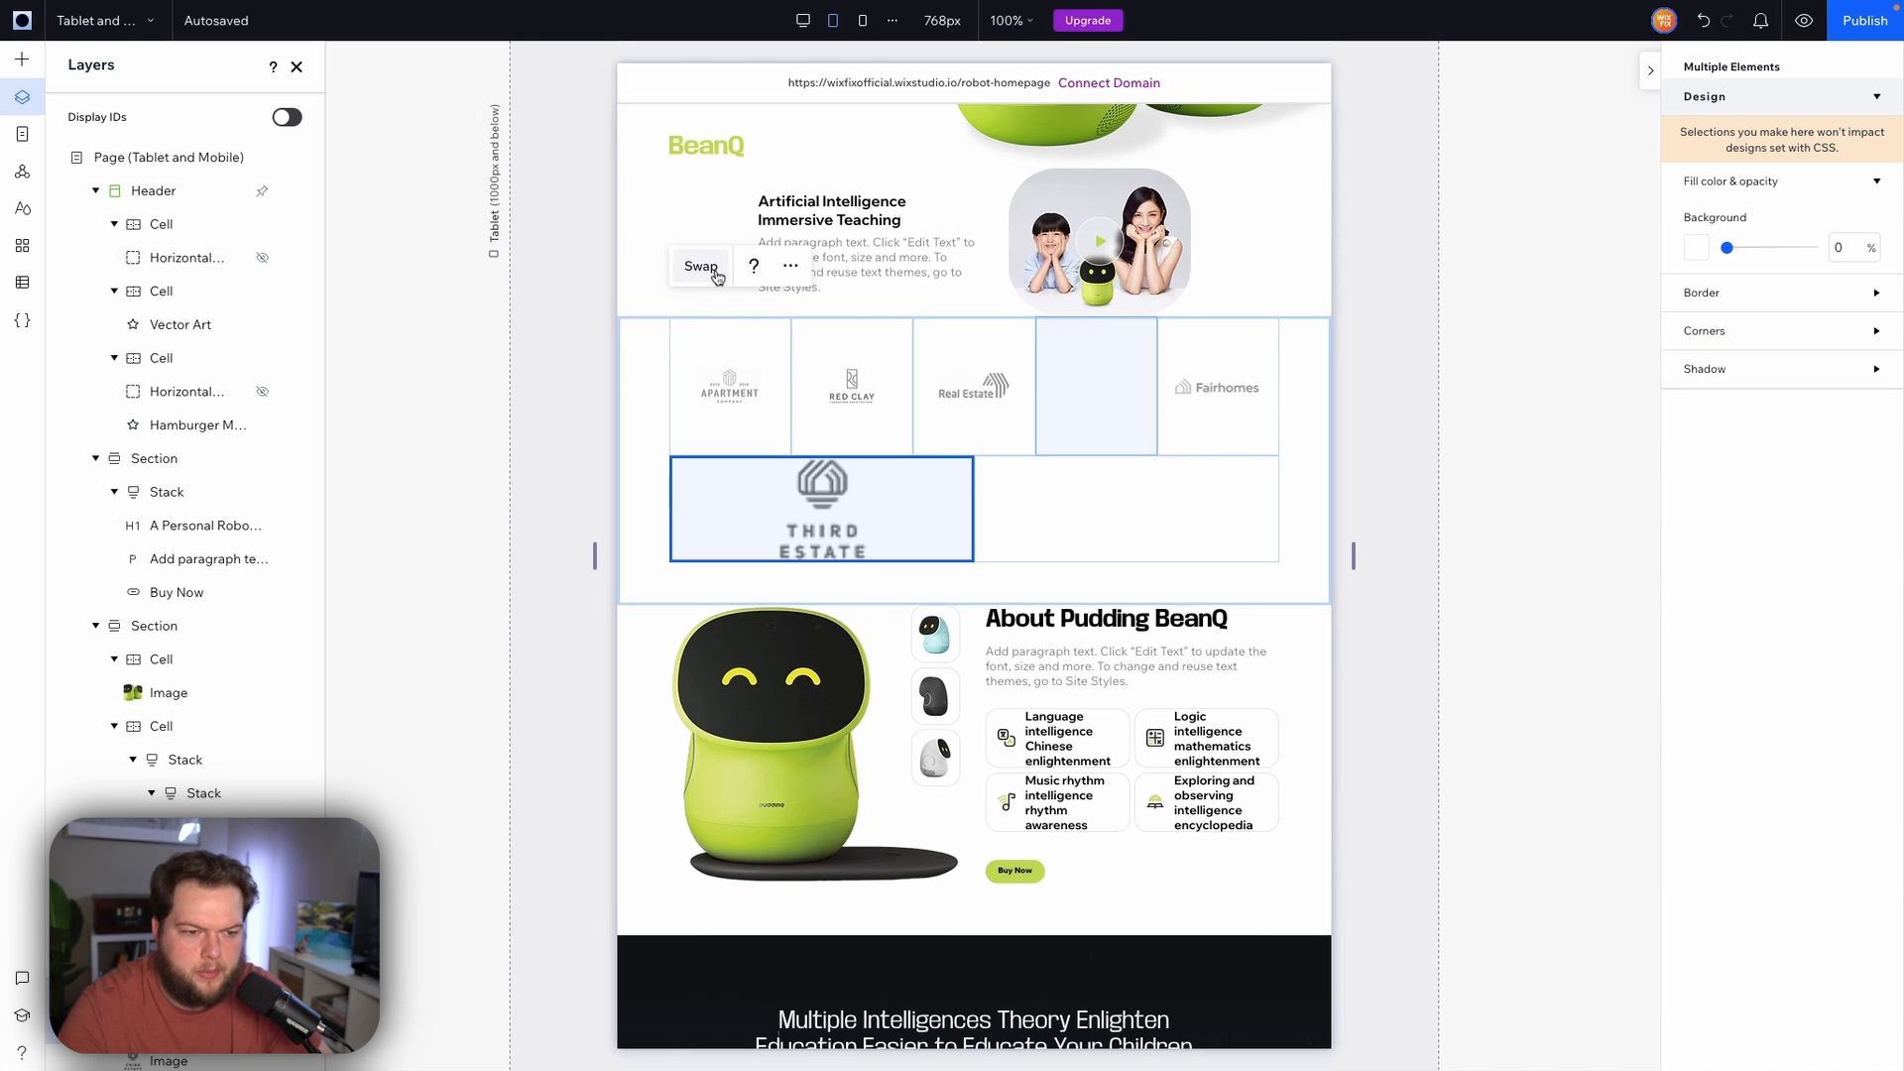
{"action": "left_click", "coordinate": [1195, 441]}
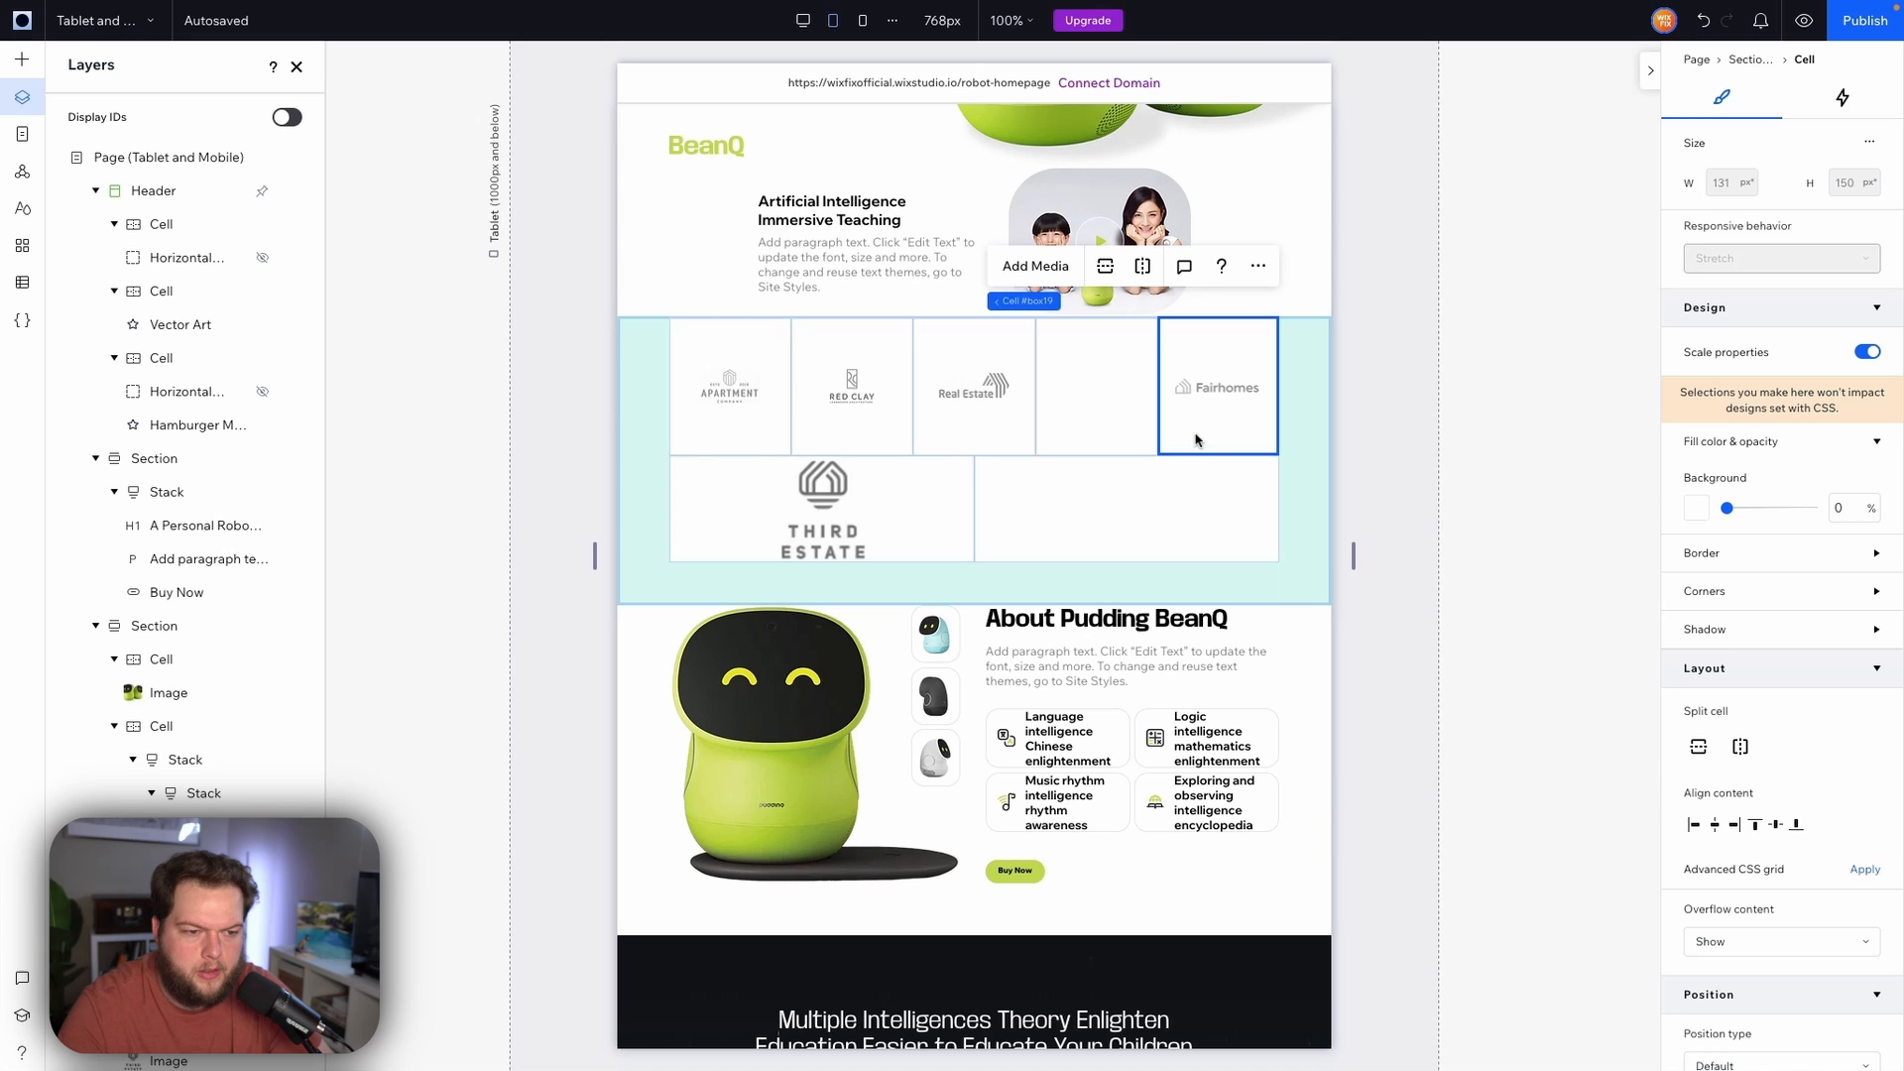
{"action": "left_click", "coordinate": [1141, 511], "text": "shift"}
{"action": "left_click", "coordinate": [1013, 264]}
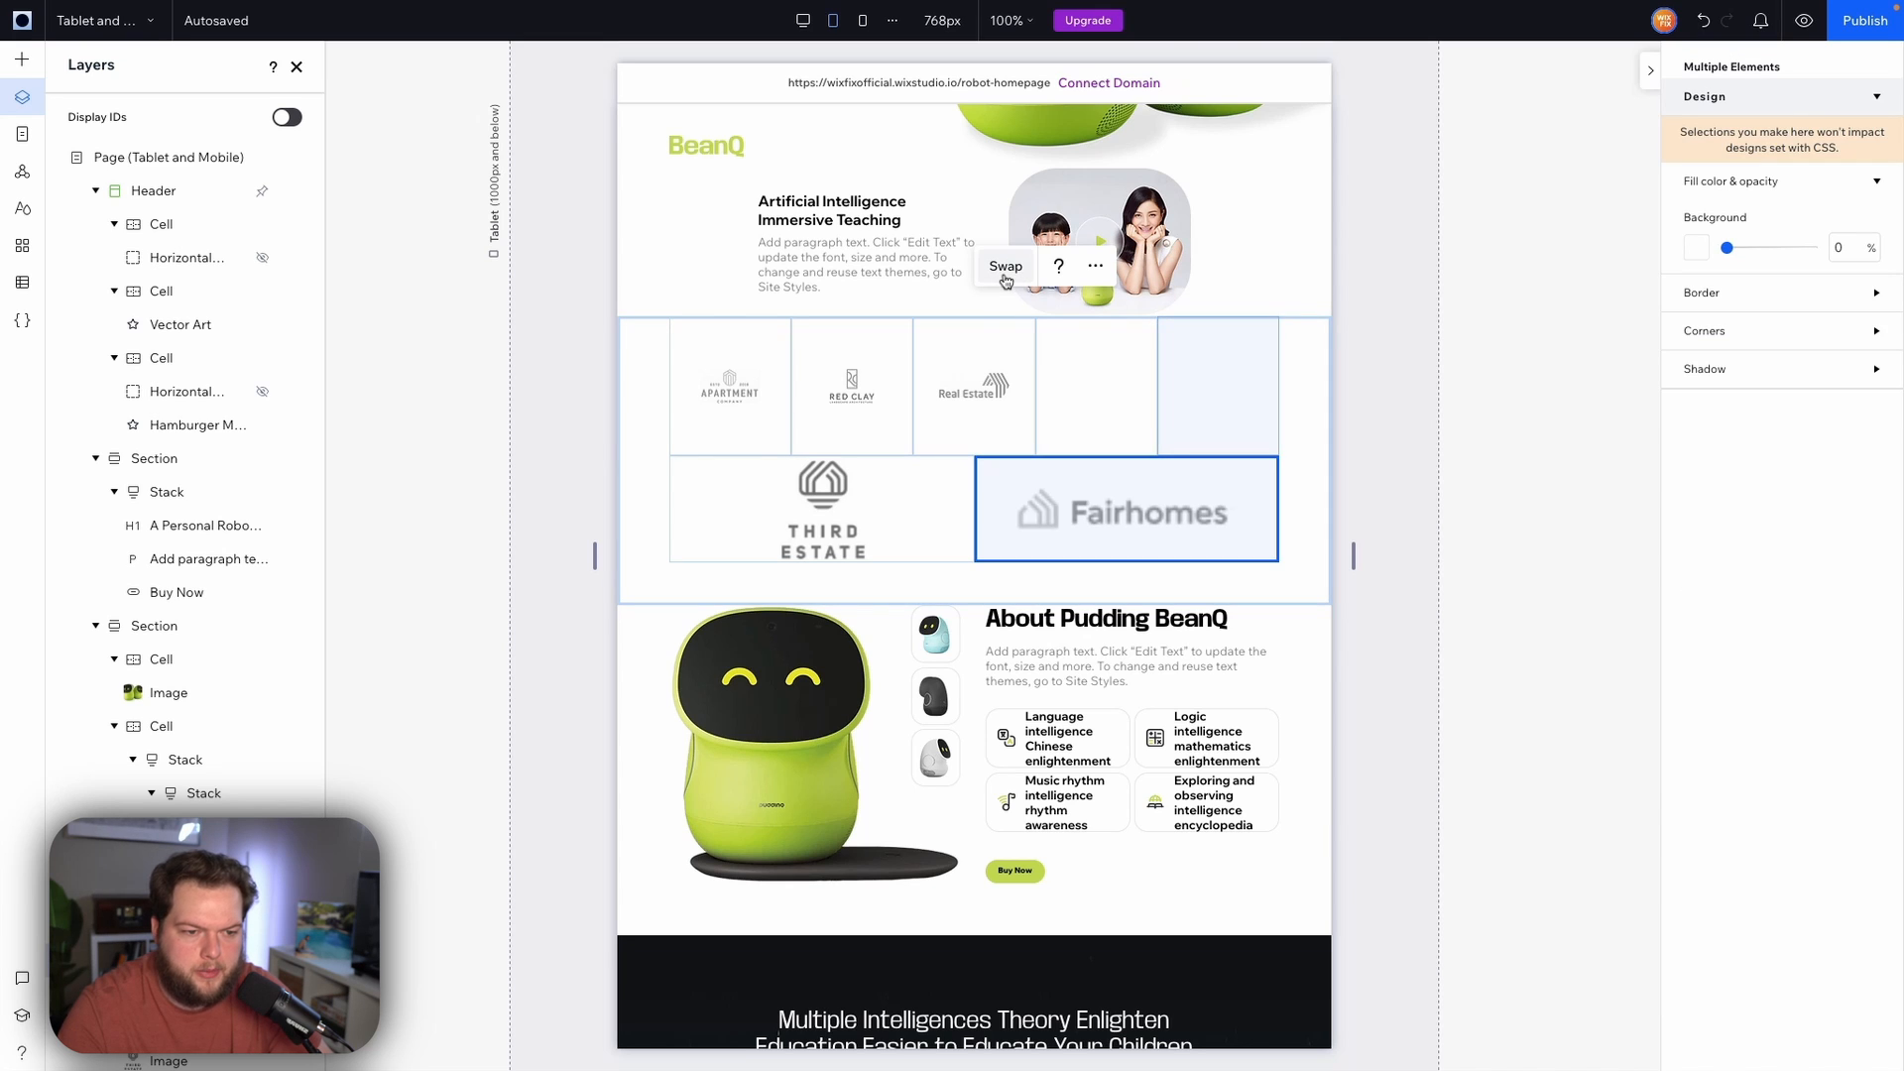
Delete the two empty cells left in the top row of the logos section
{"action": "left_click", "coordinate": [1123, 412]}
{"action": "right_click", "coordinate": [1124, 412]}
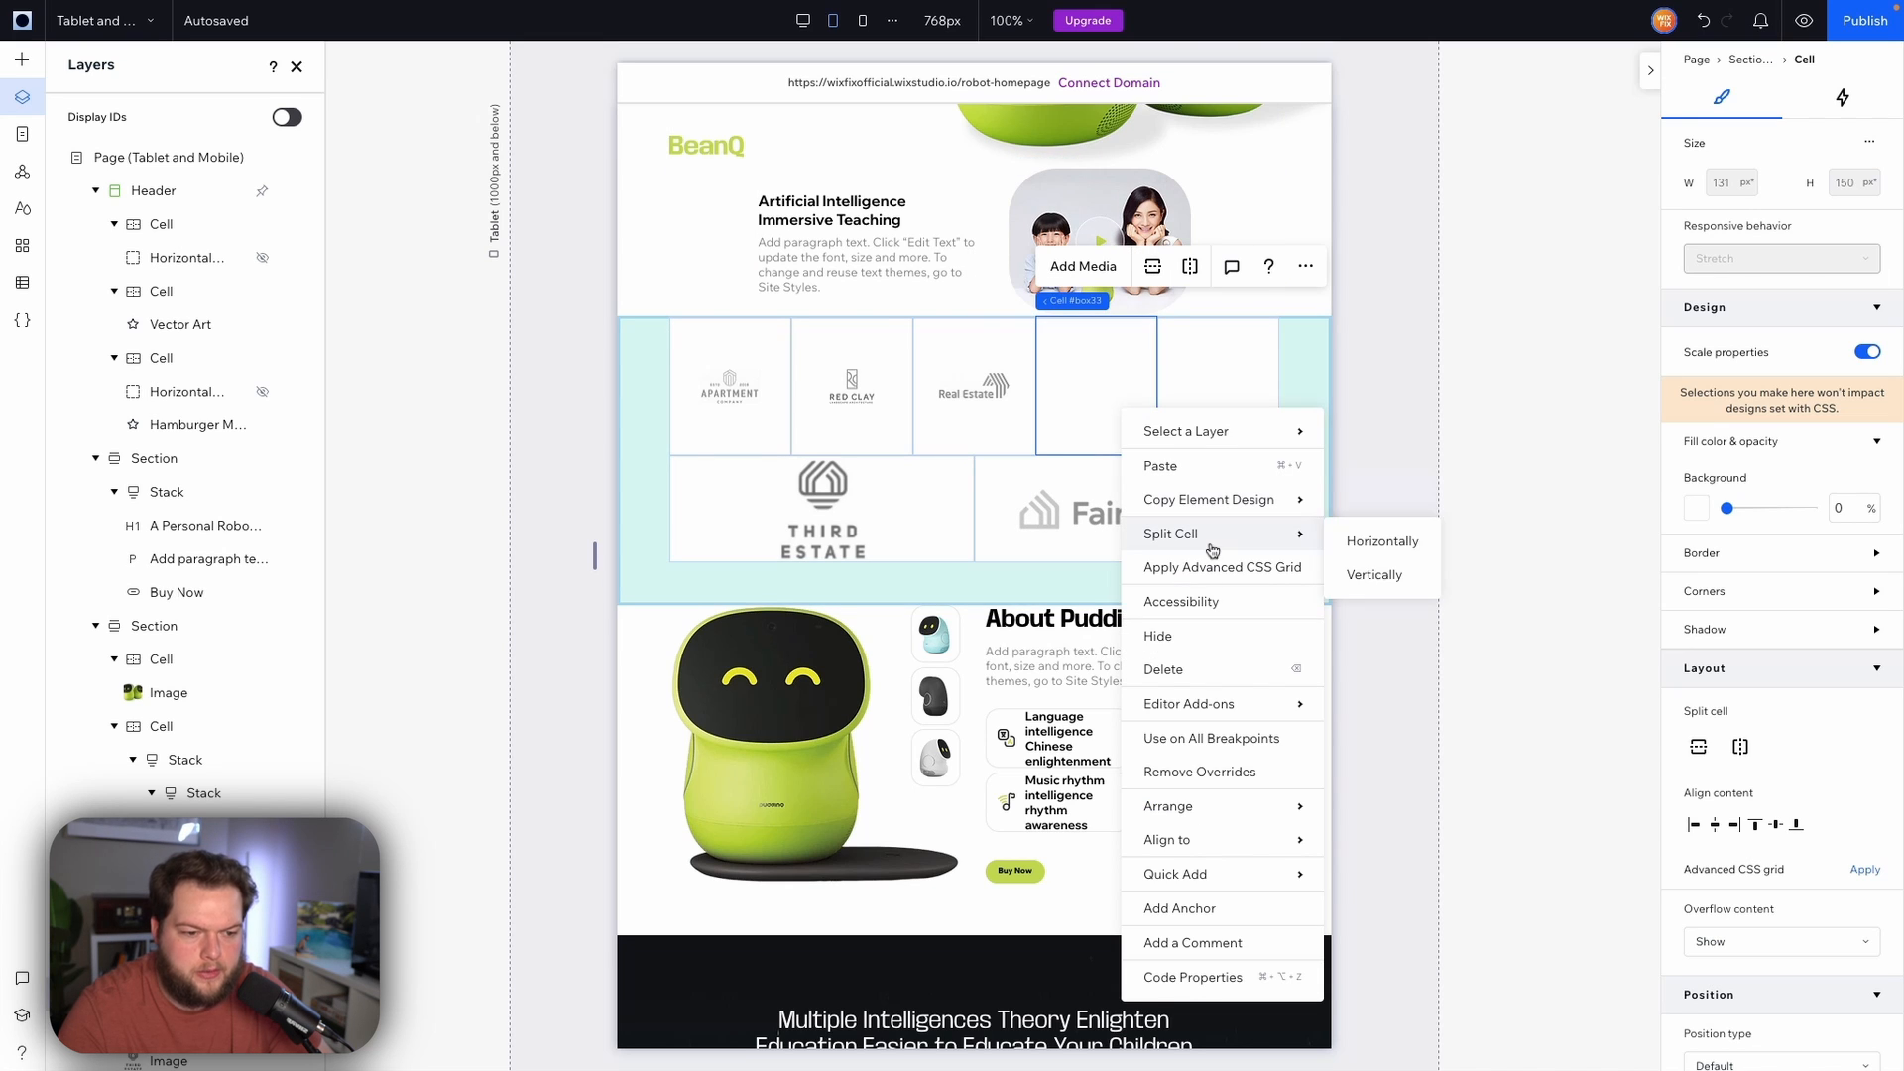
{"action": "key", "text": "BackSpace"}
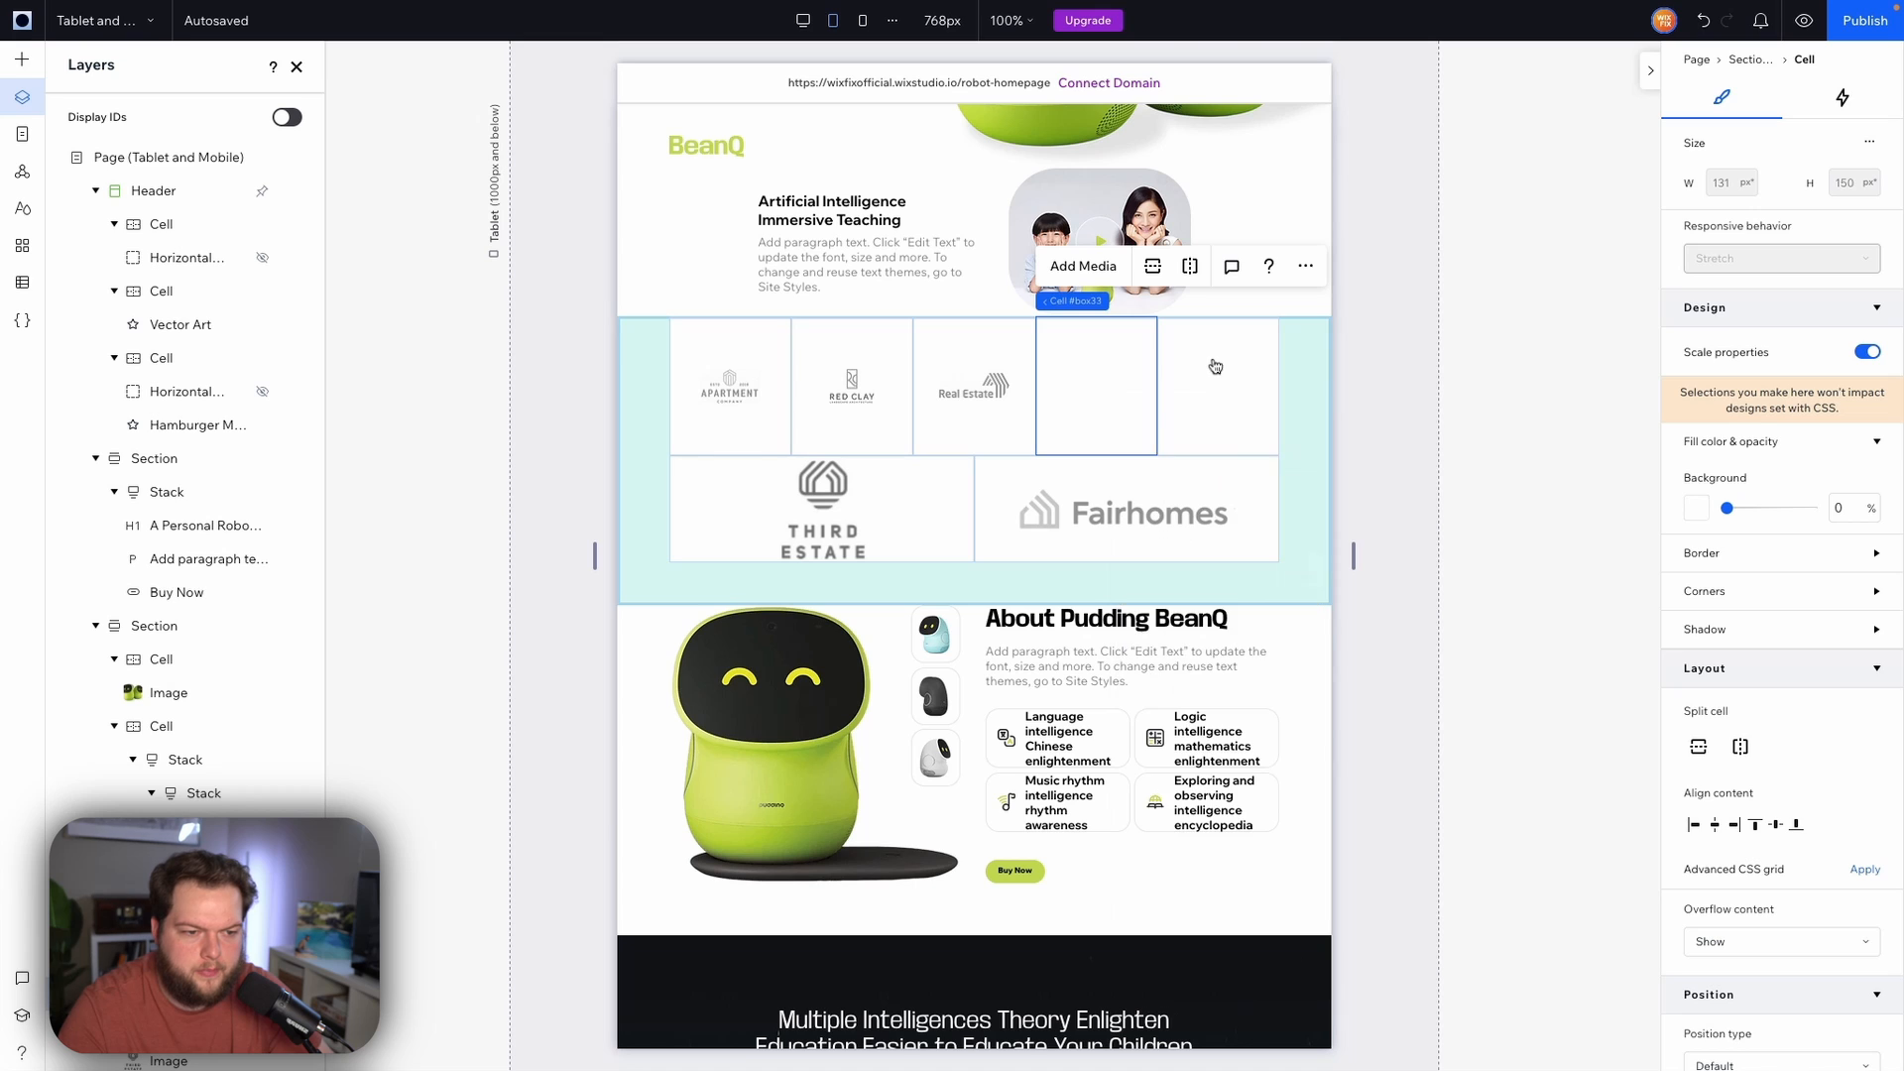
{"action": "right_click", "coordinate": [1225, 382]}
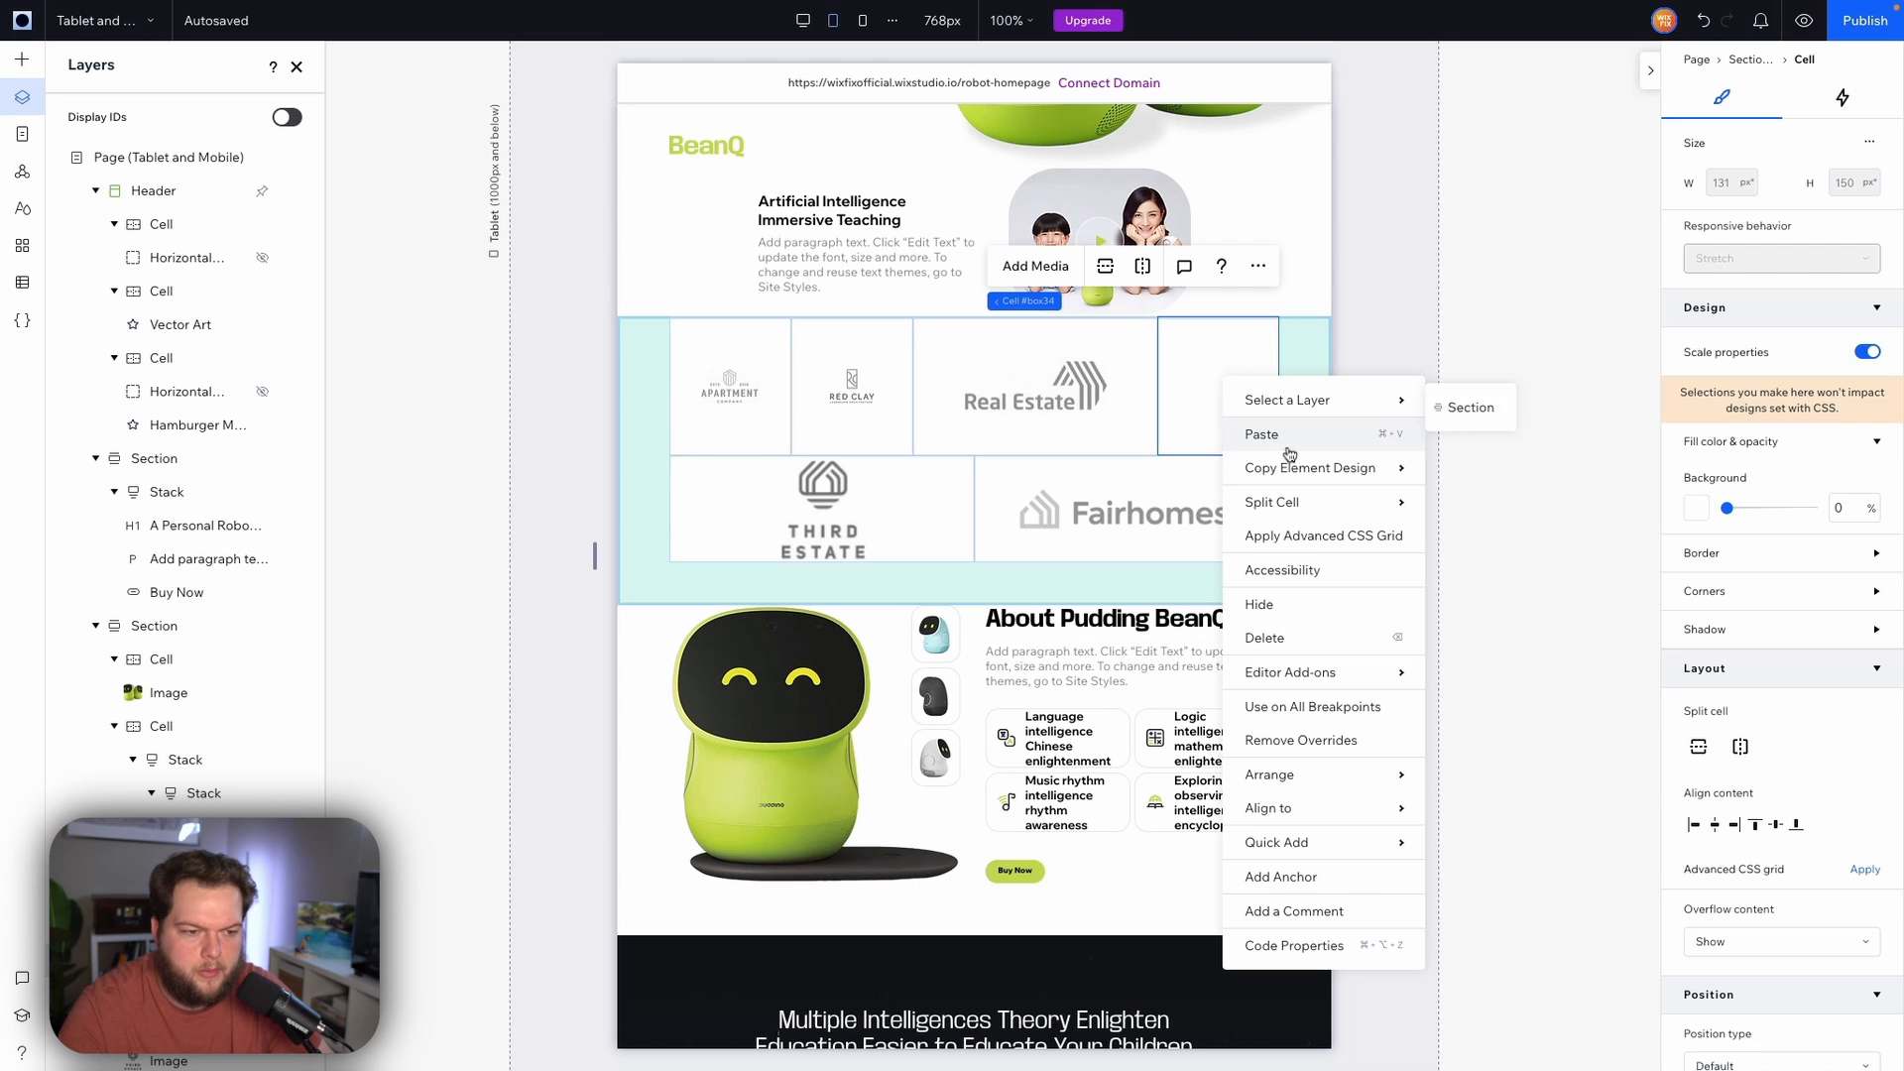
{"action": "left_click", "coordinate": [1220, 370]}
{"action": "key", "text": "BackSpace"}
Equalize the column widths of the logos section grid
{"action": "left_click", "coordinate": [1311, 455]}
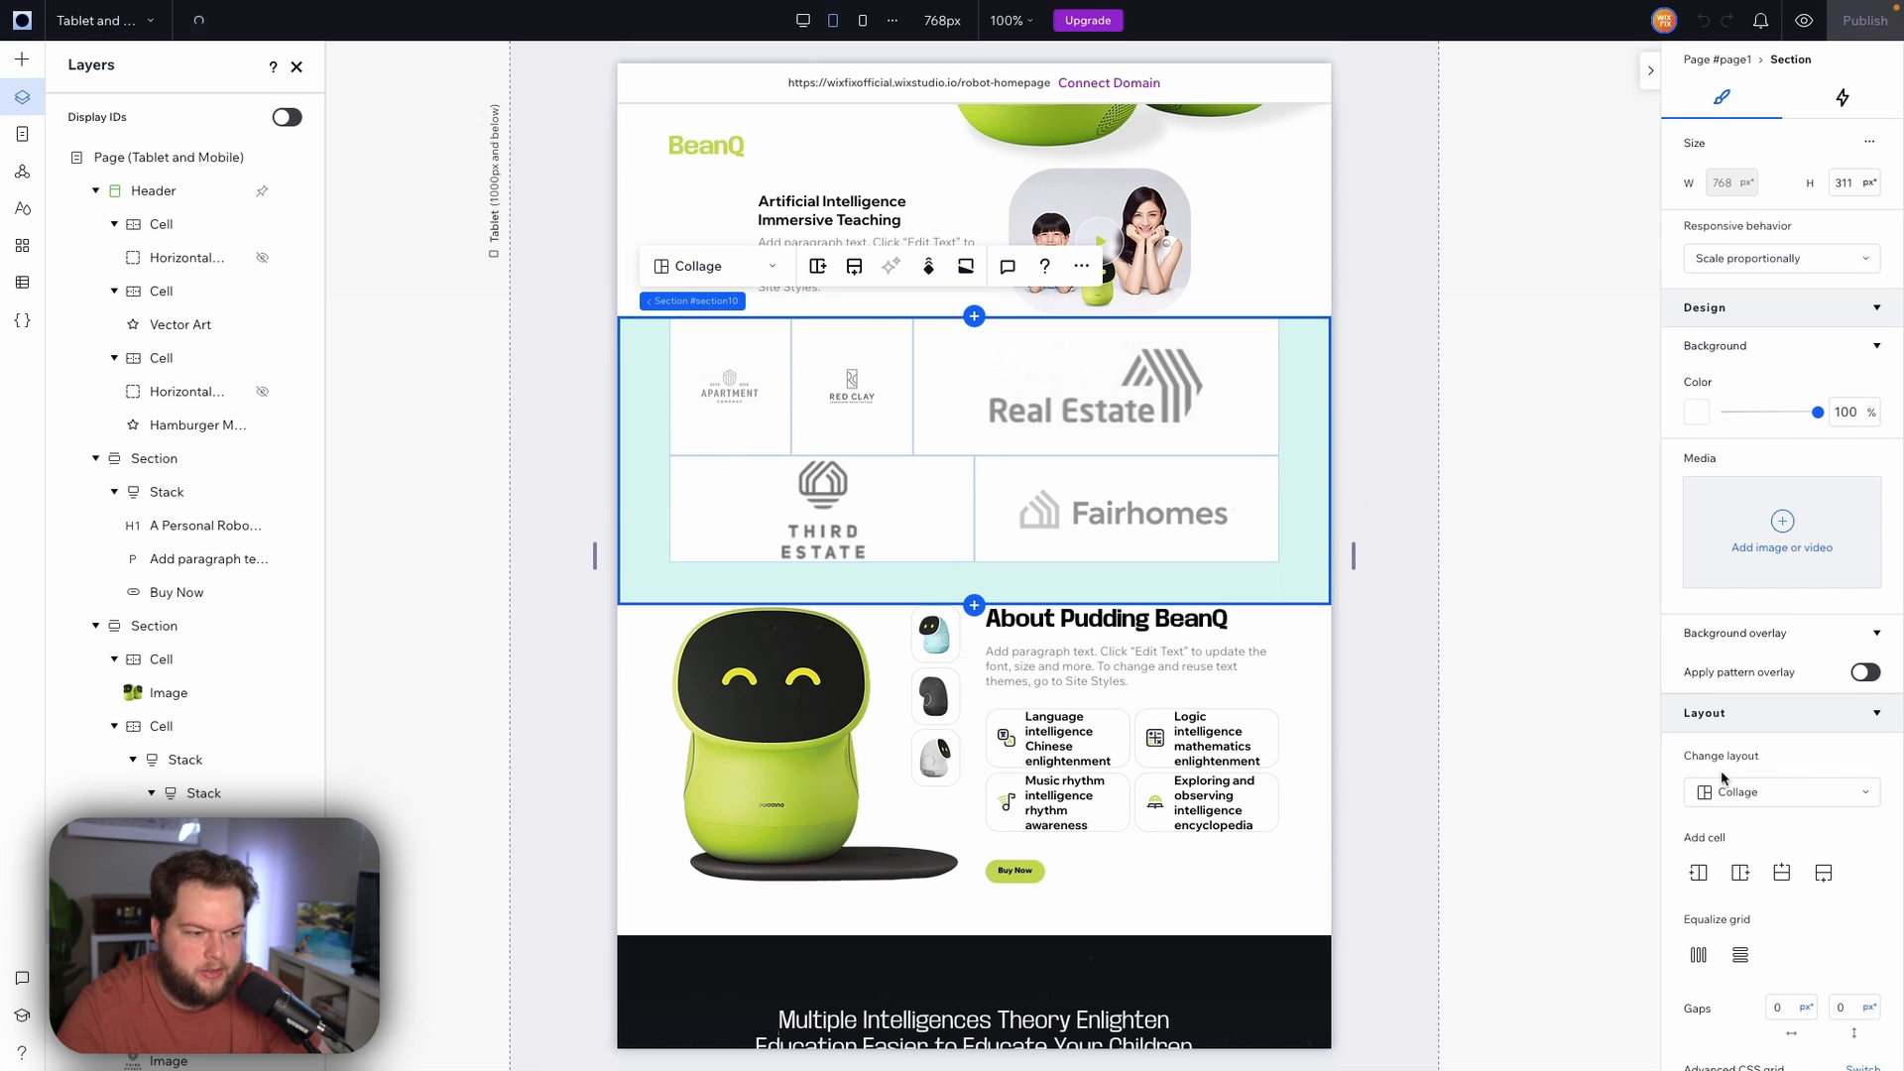
{"action": "left_click", "coordinate": [1698, 955]}
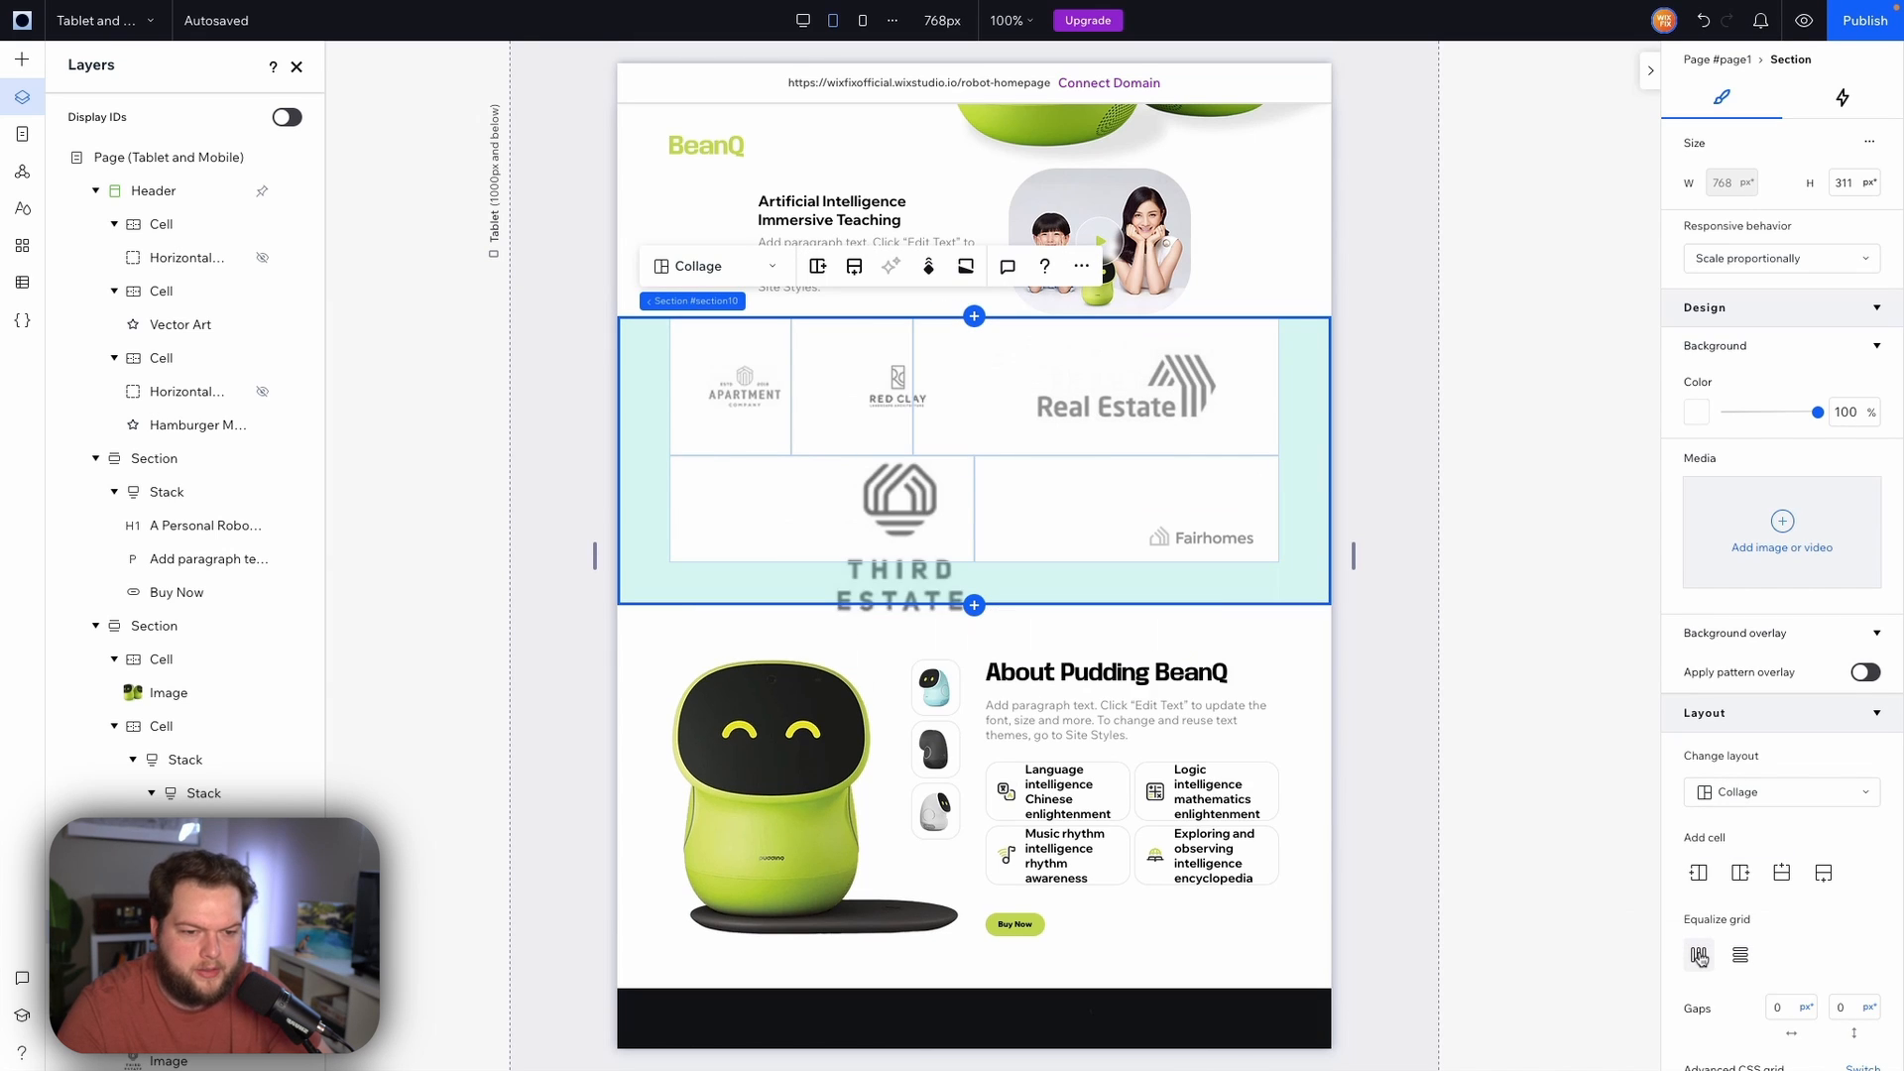
{"action": "left_click", "coordinate": [1399, 473]}
Shrink the Third Estate logo to about 67 px wide and center it in its cell
{"action": "left_click", "coordinate": [962, 605]}
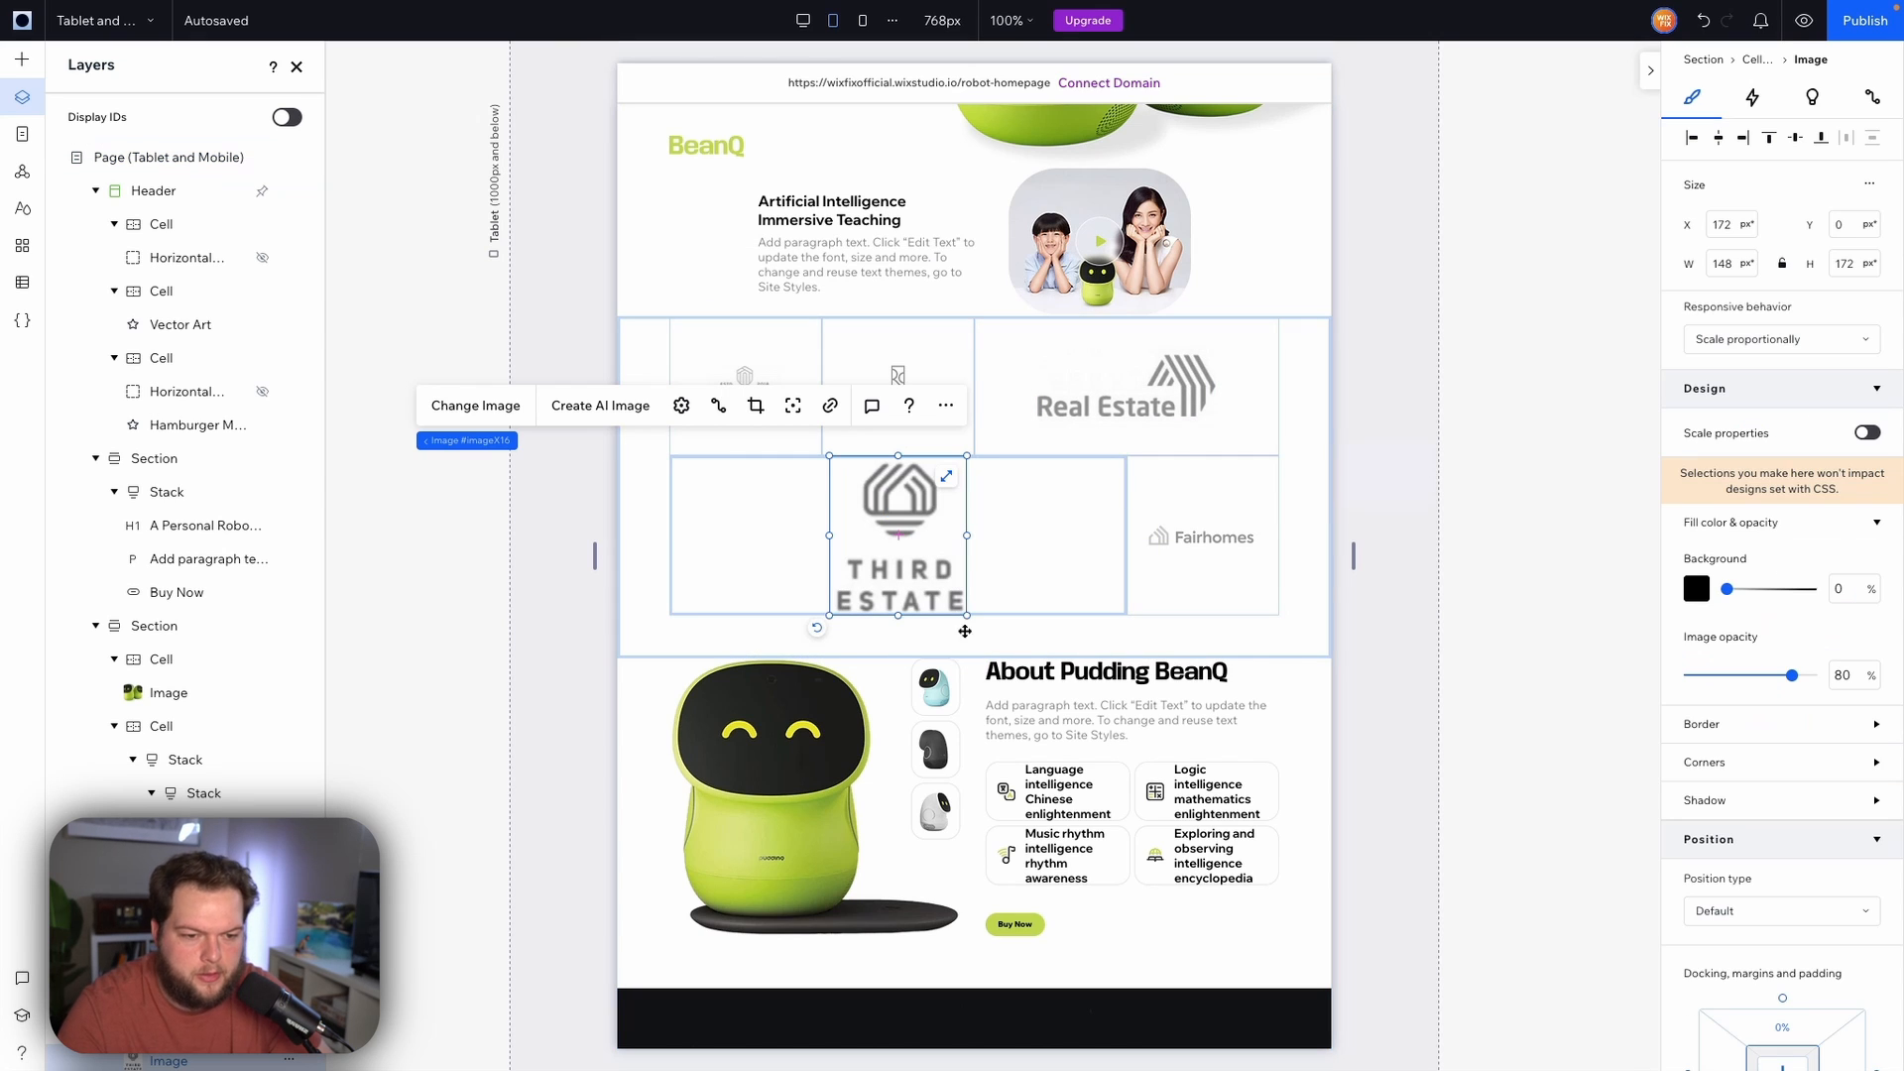
{"action": "left_click_drag", "start_coordinate": [965, 613], "coordinate": [897, 522]}
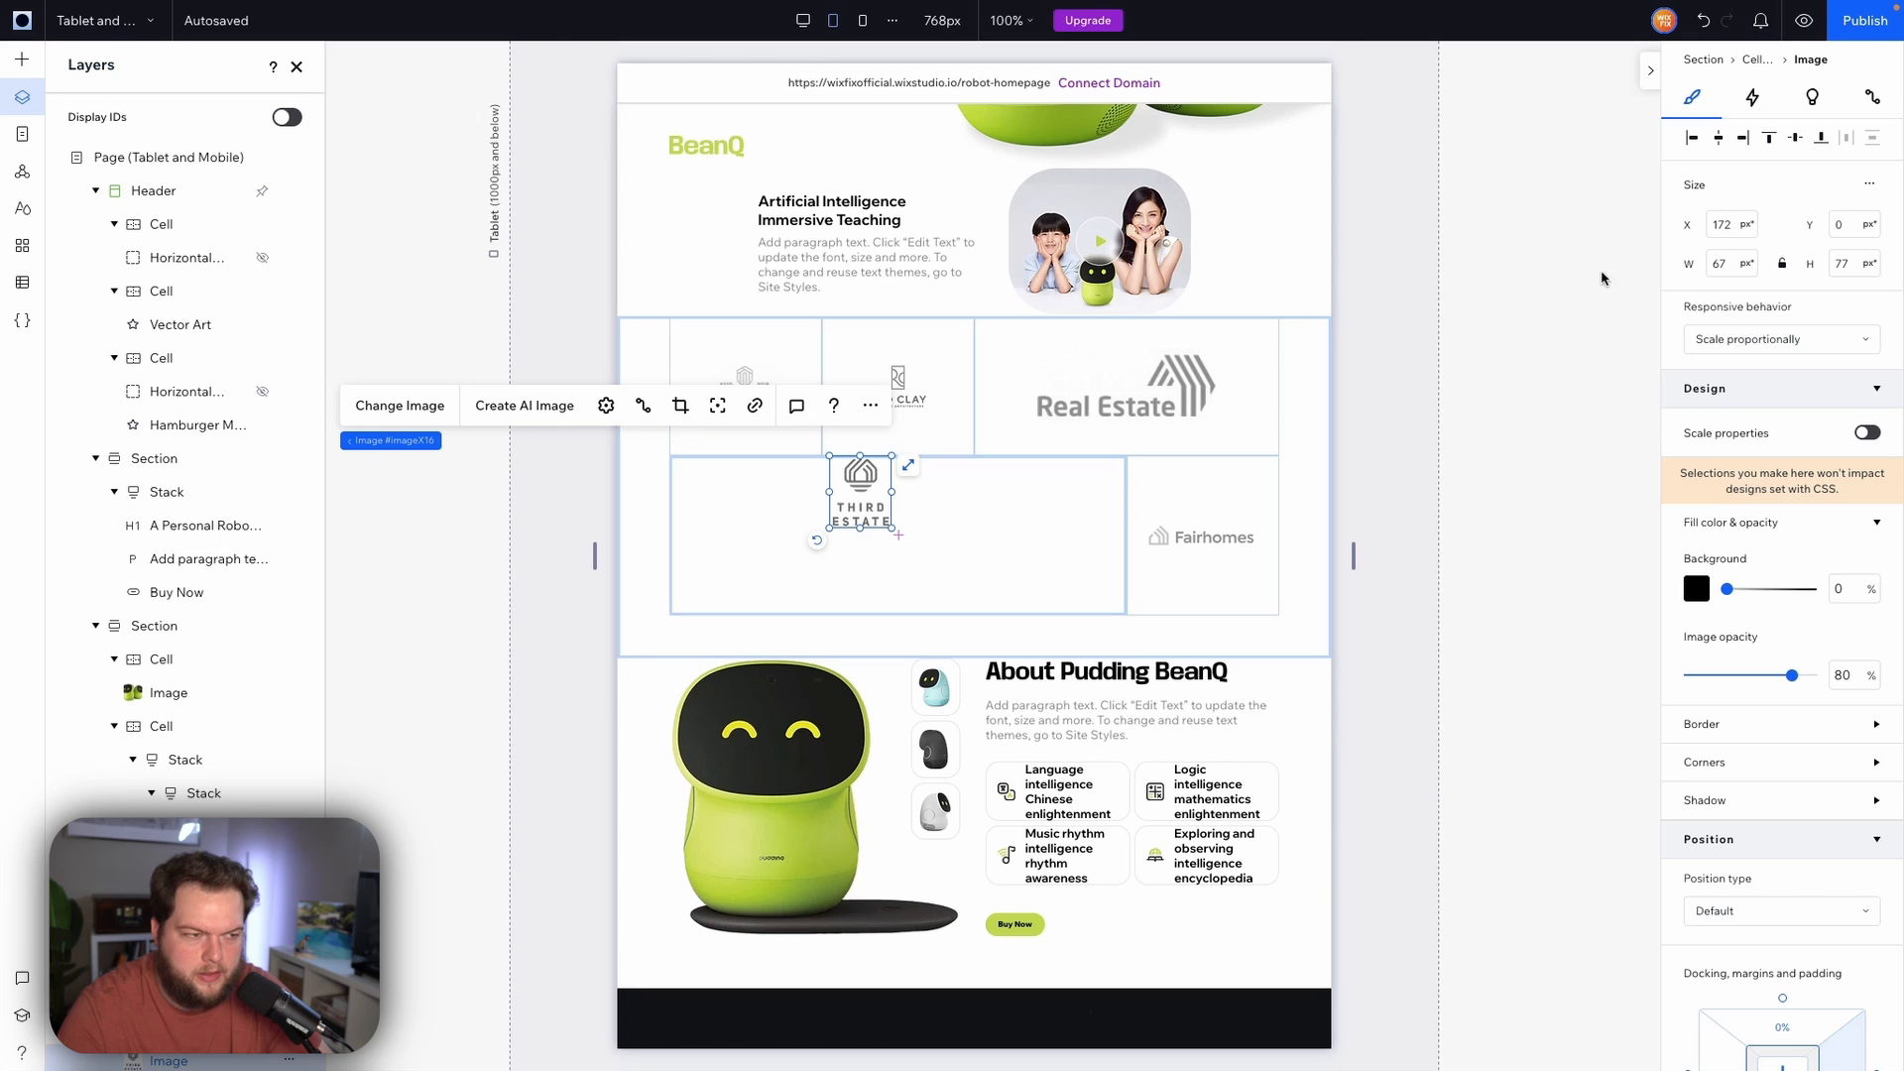
{"action": "scroll", "coordinate": [1750, 635], "scroll_direction": "down", "scroll_amount": 3}
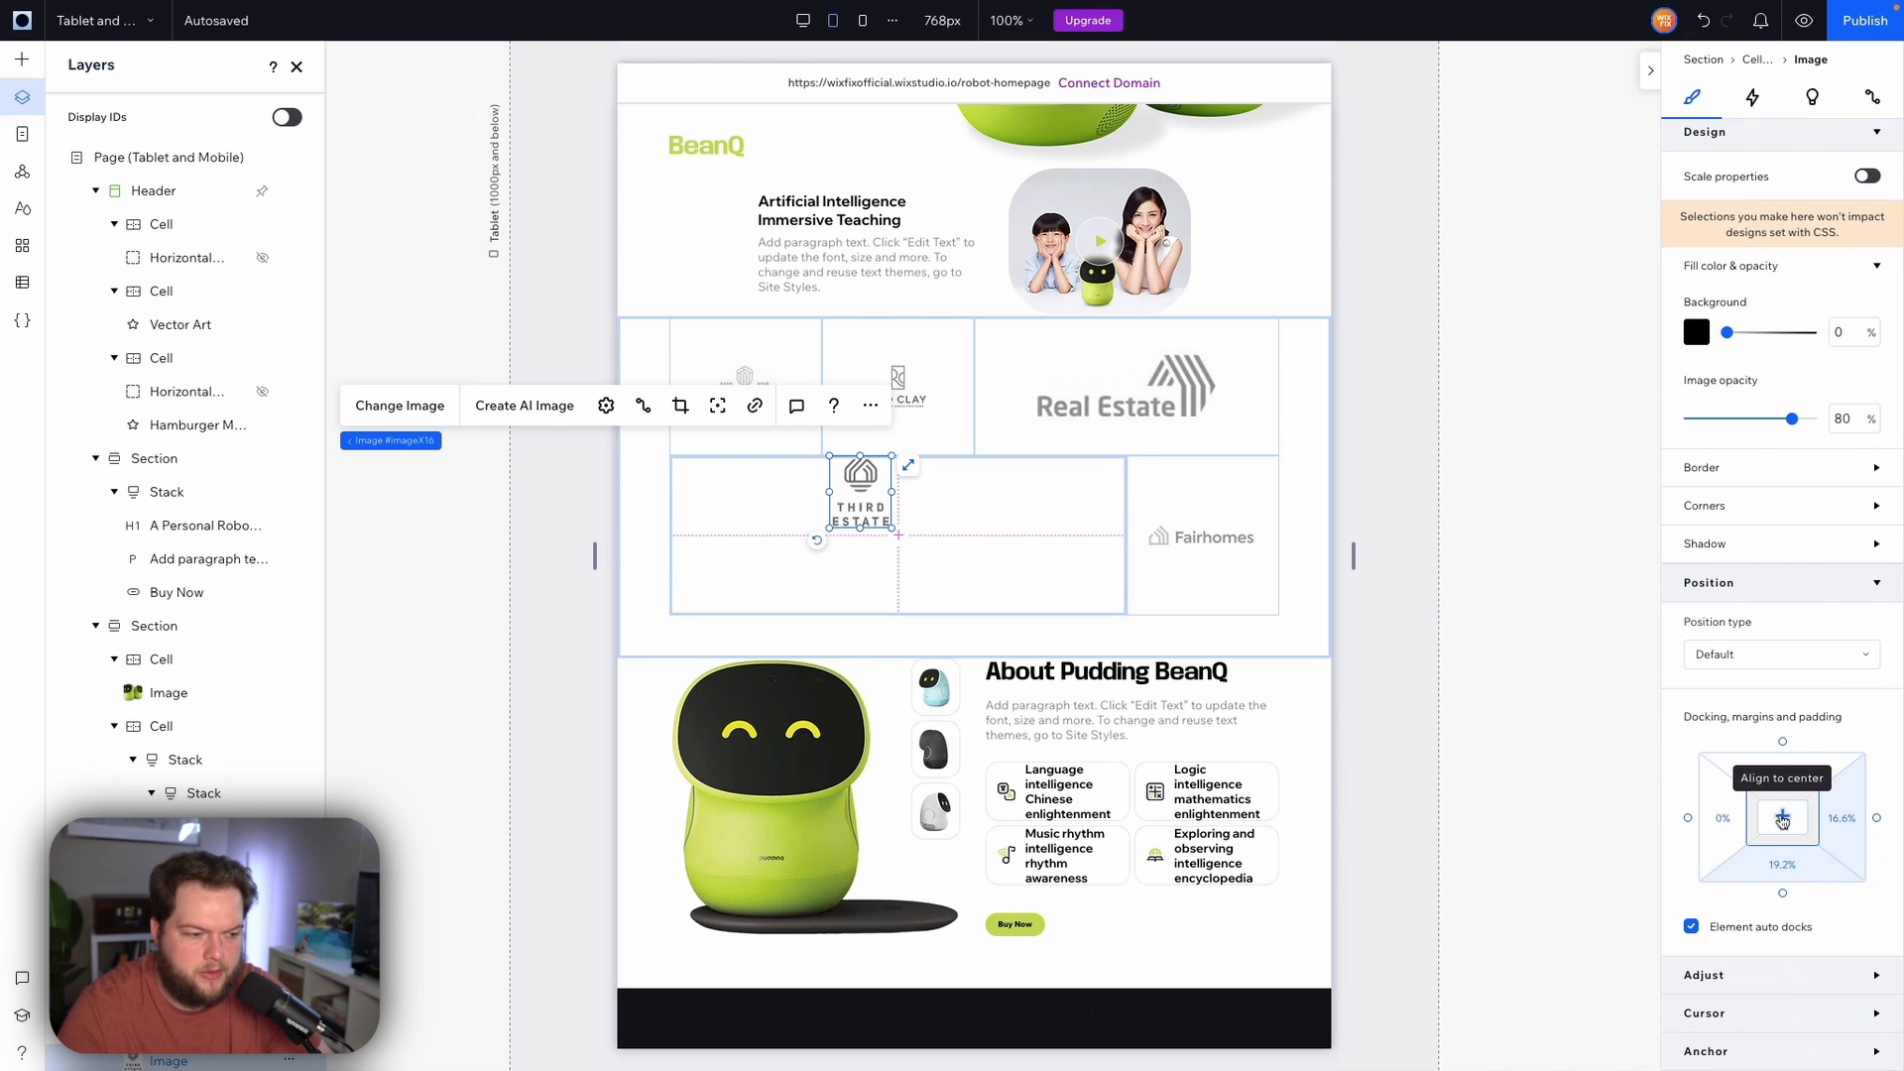
{"action": "left_click", "coordinate": [1782, 816]}
Shrink the Real Estate logo and center it in its cell
{"action": "left_click", "coordinate": [1091, 401]}
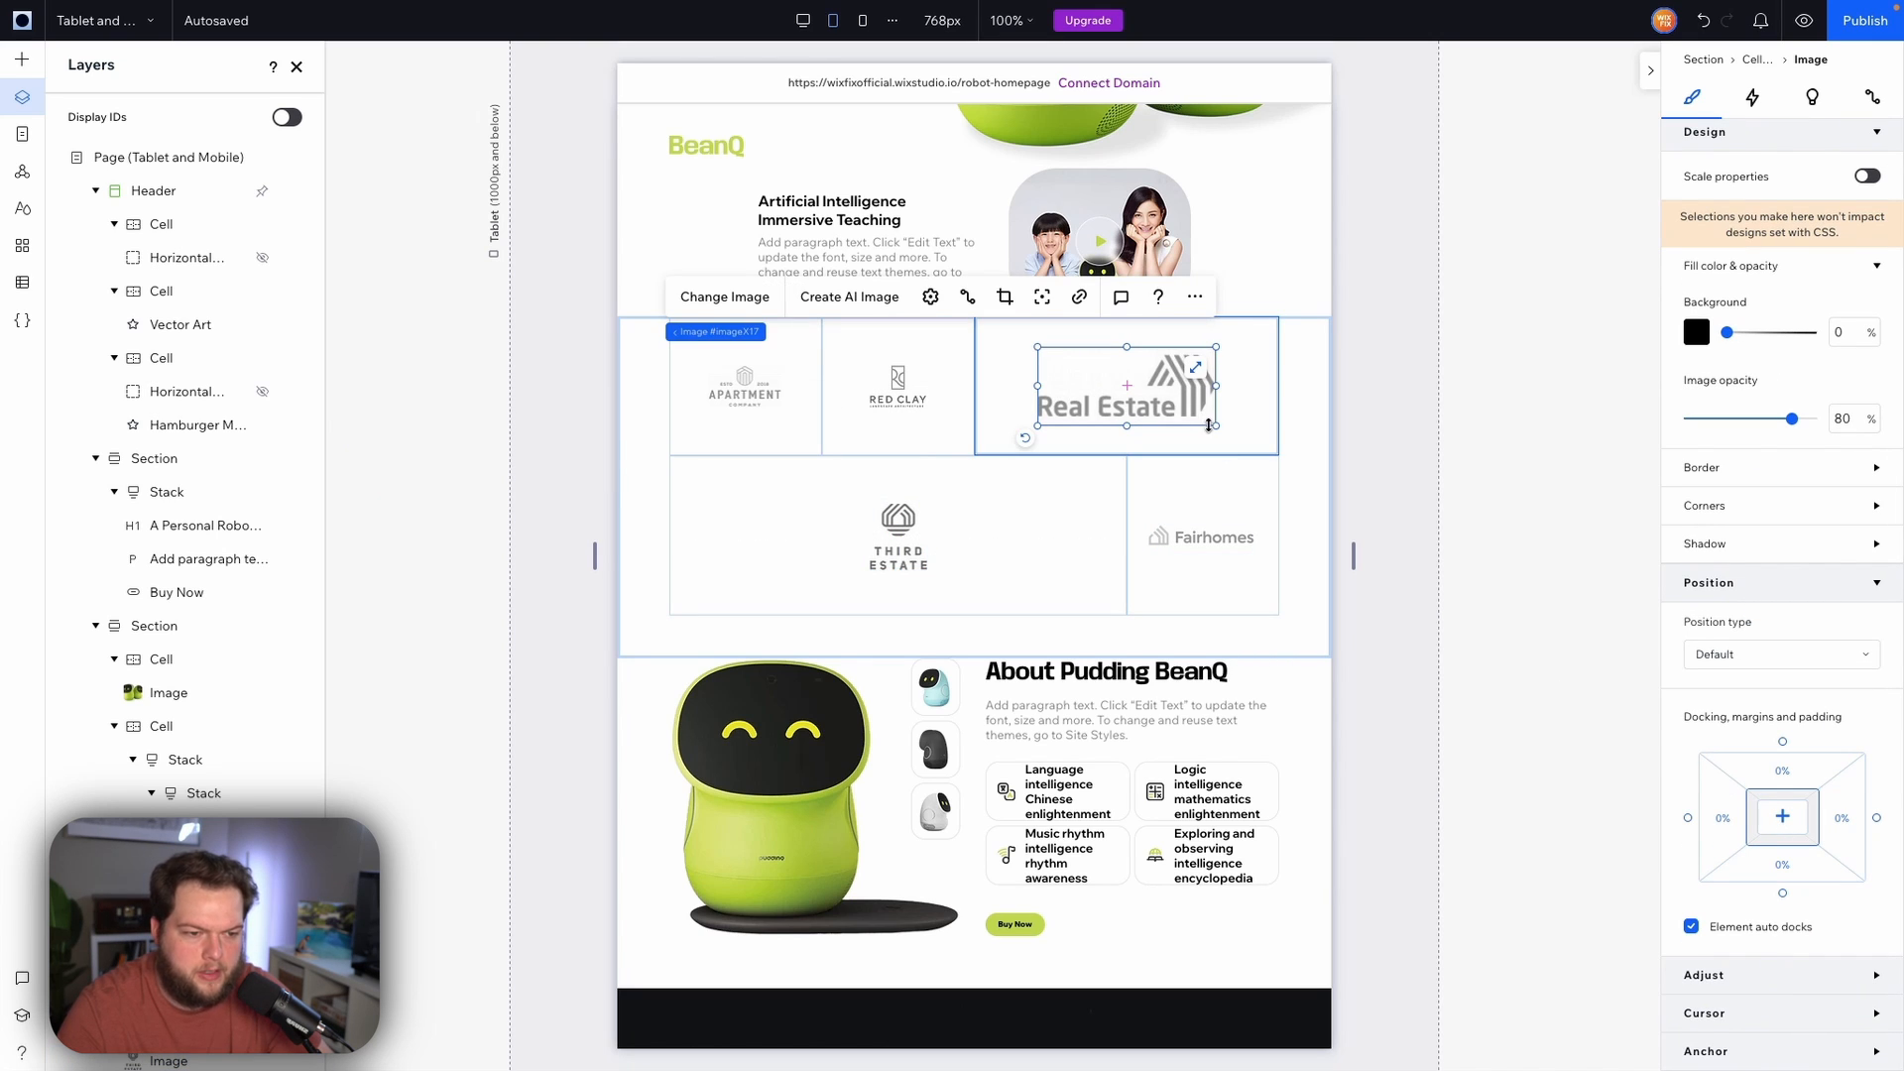
{"action": "left_click_drag", "start_coordinate": [1208, 425], "coordinate": [1126, 387]}
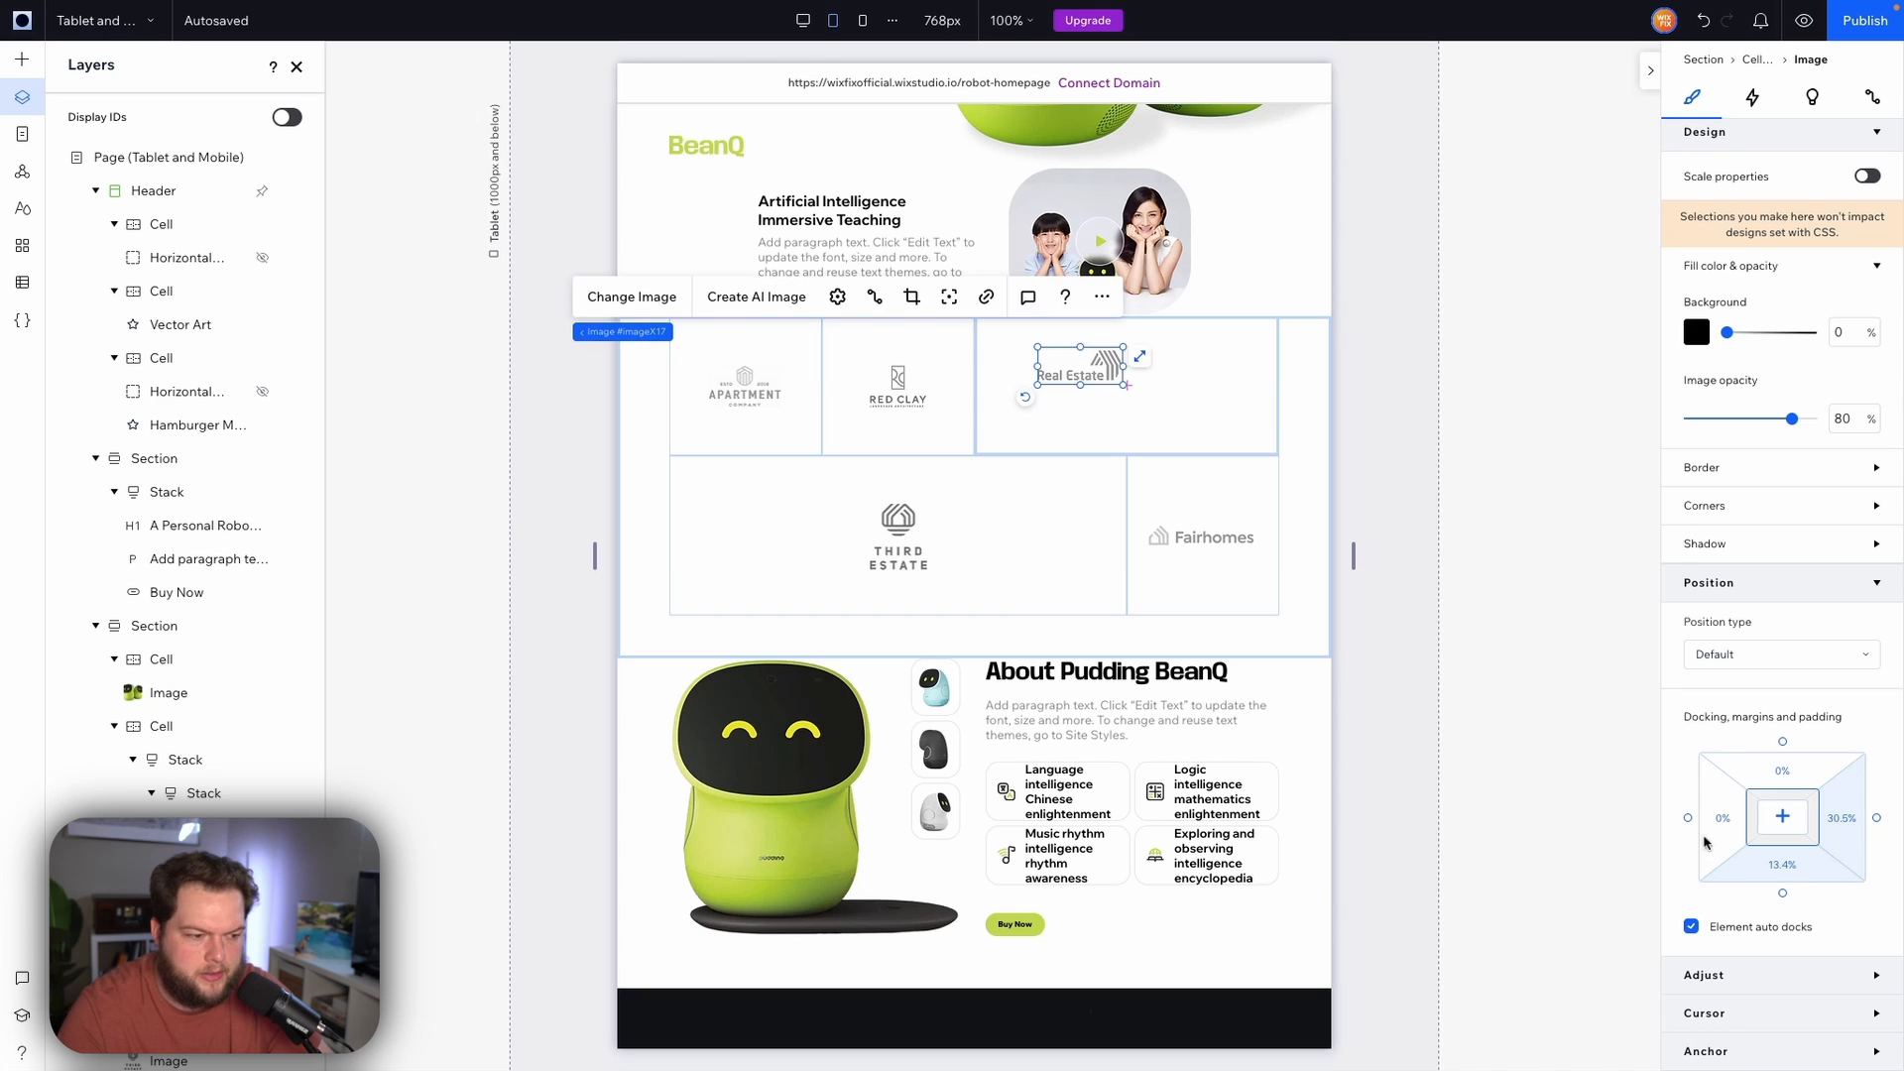
{"action": "left_click", "coordinate": [1782, 816]}
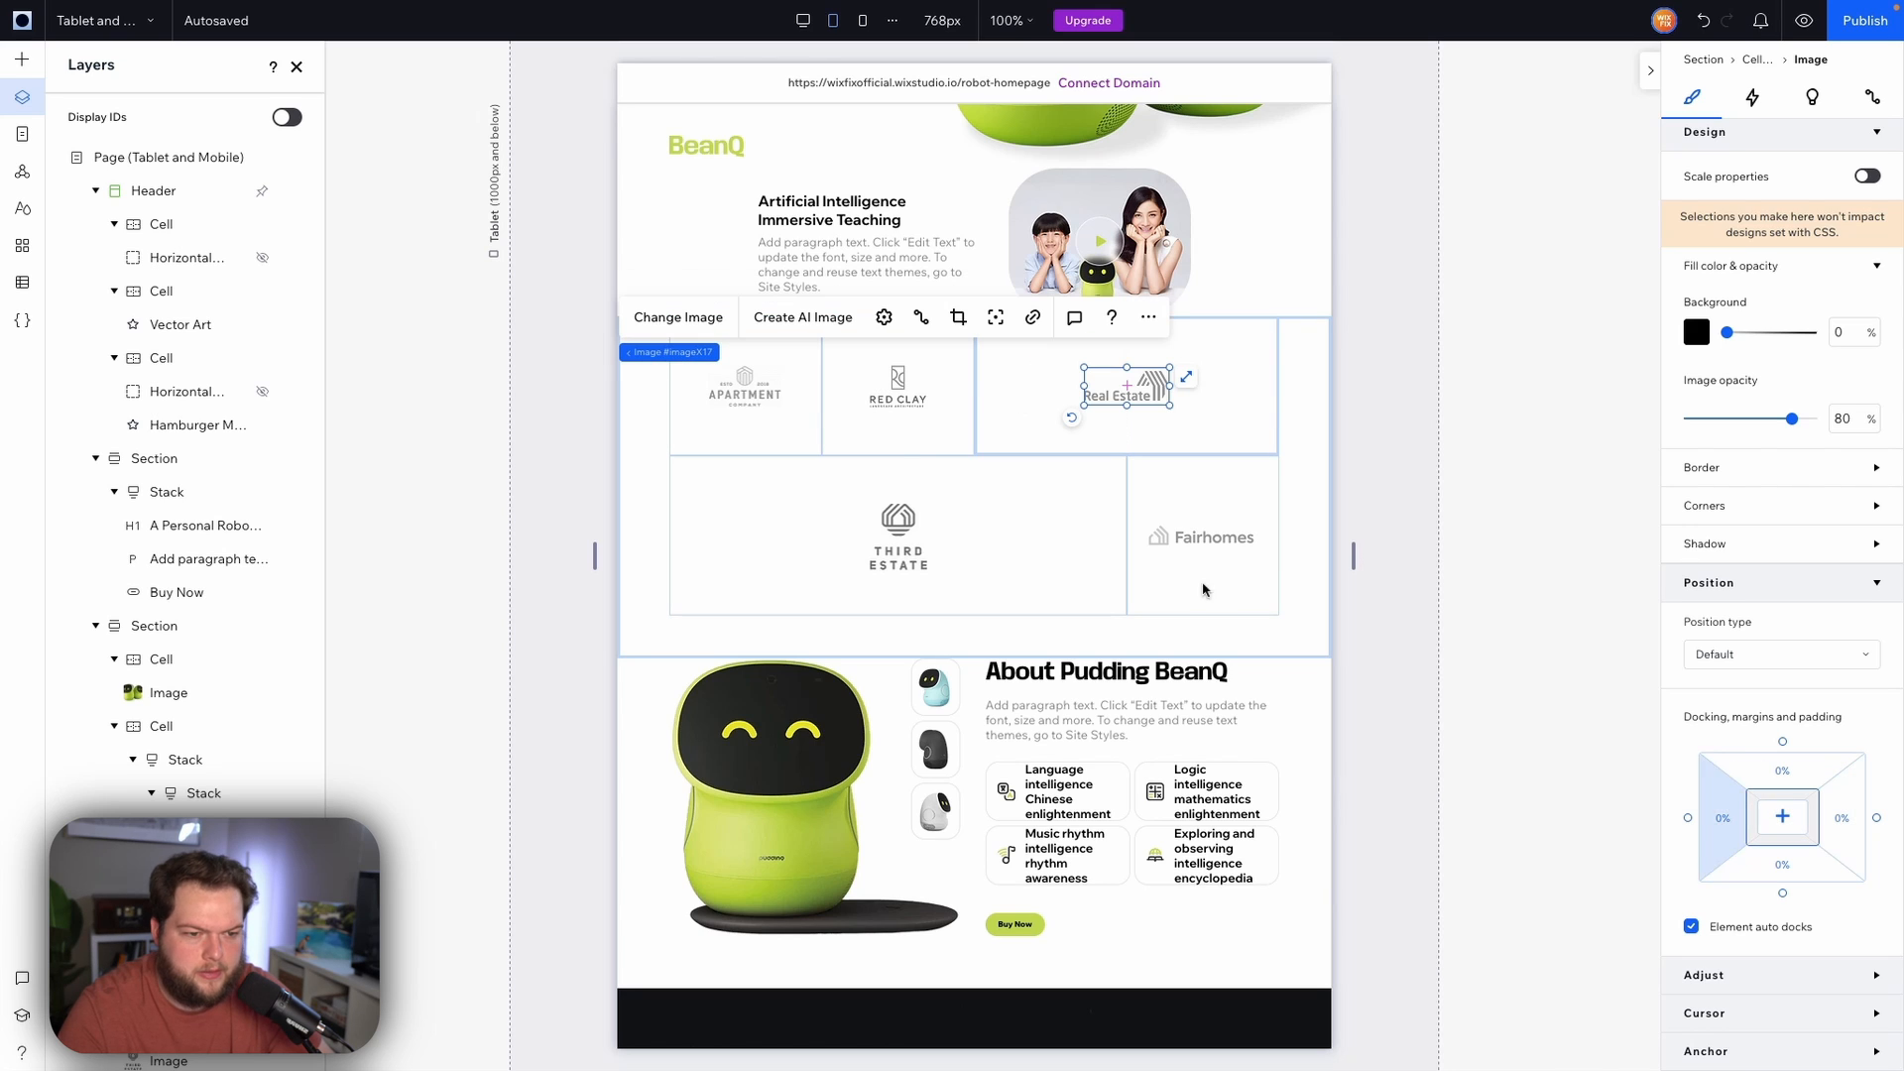
Equalize the row heights of the logos section grid
{"action": "left_click", "coordinate": [1009, 410]}
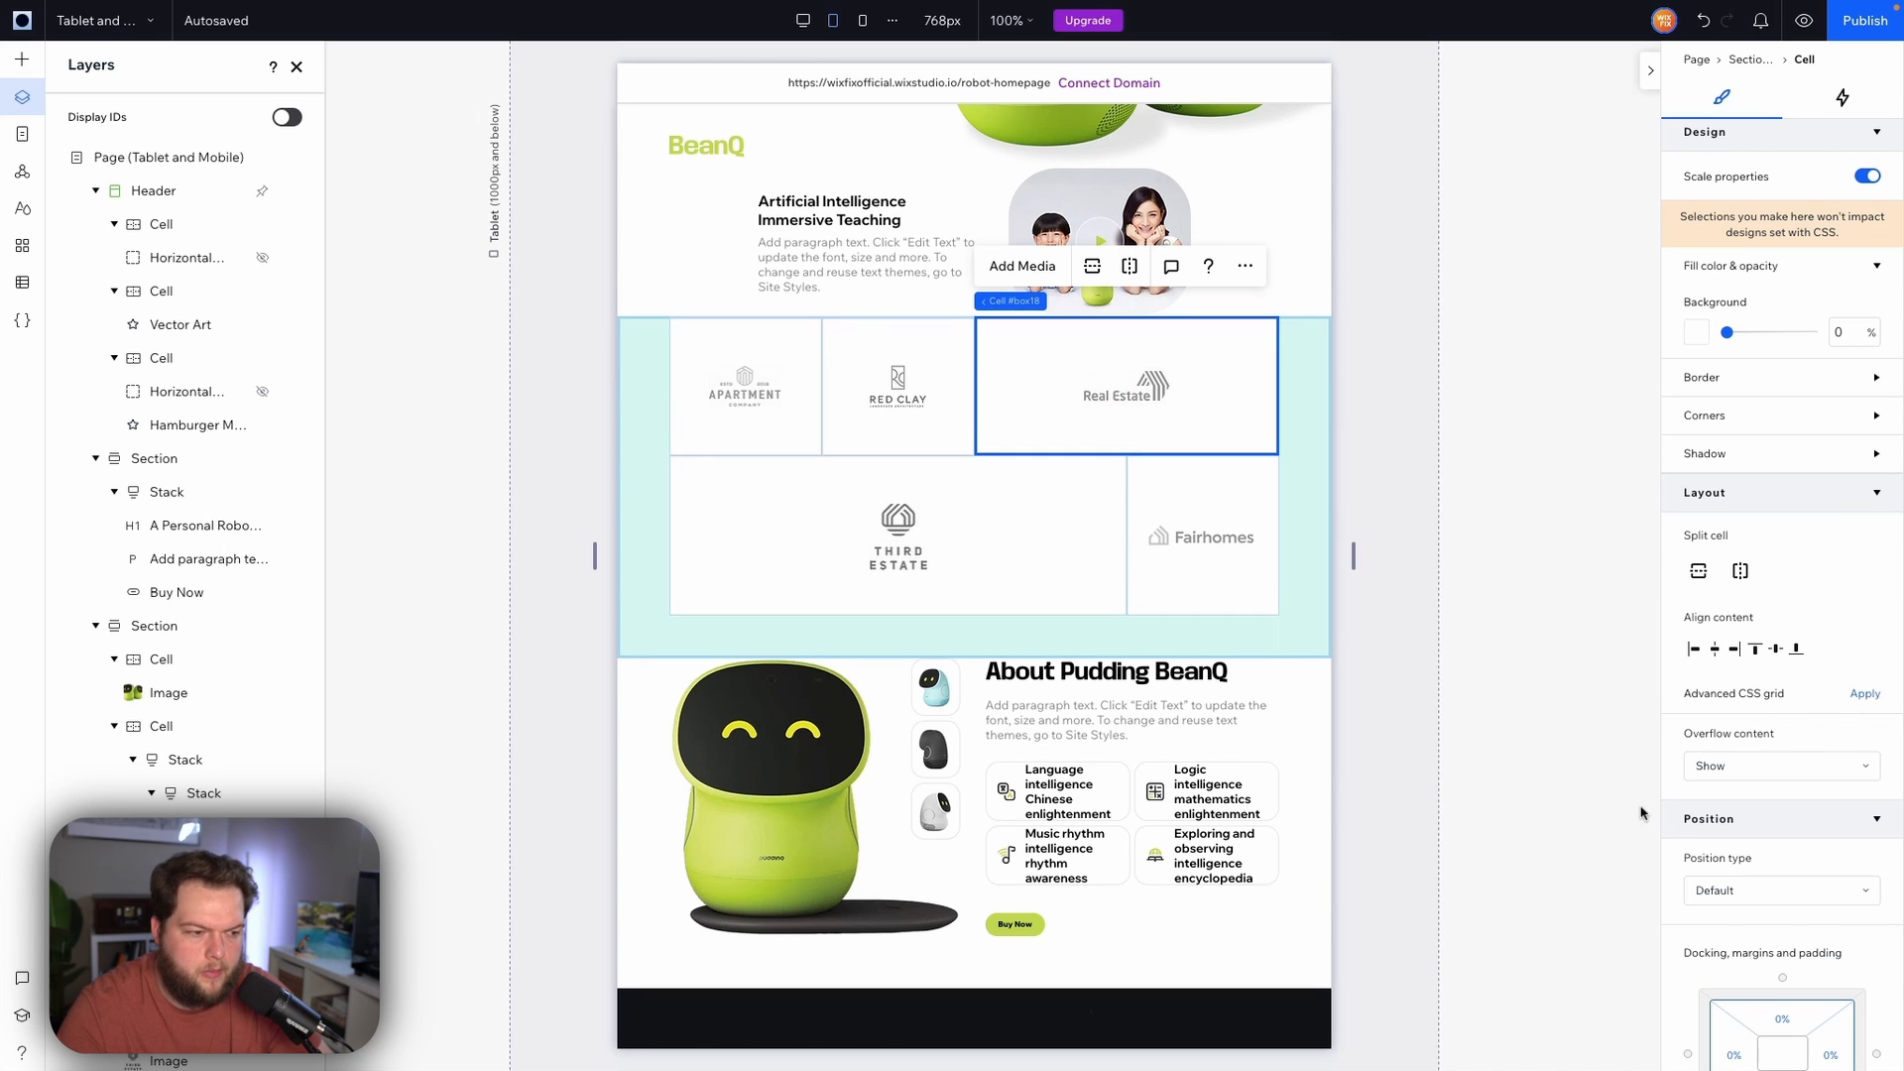
{"action": "left_click", "coordinate": [1297, 485]}
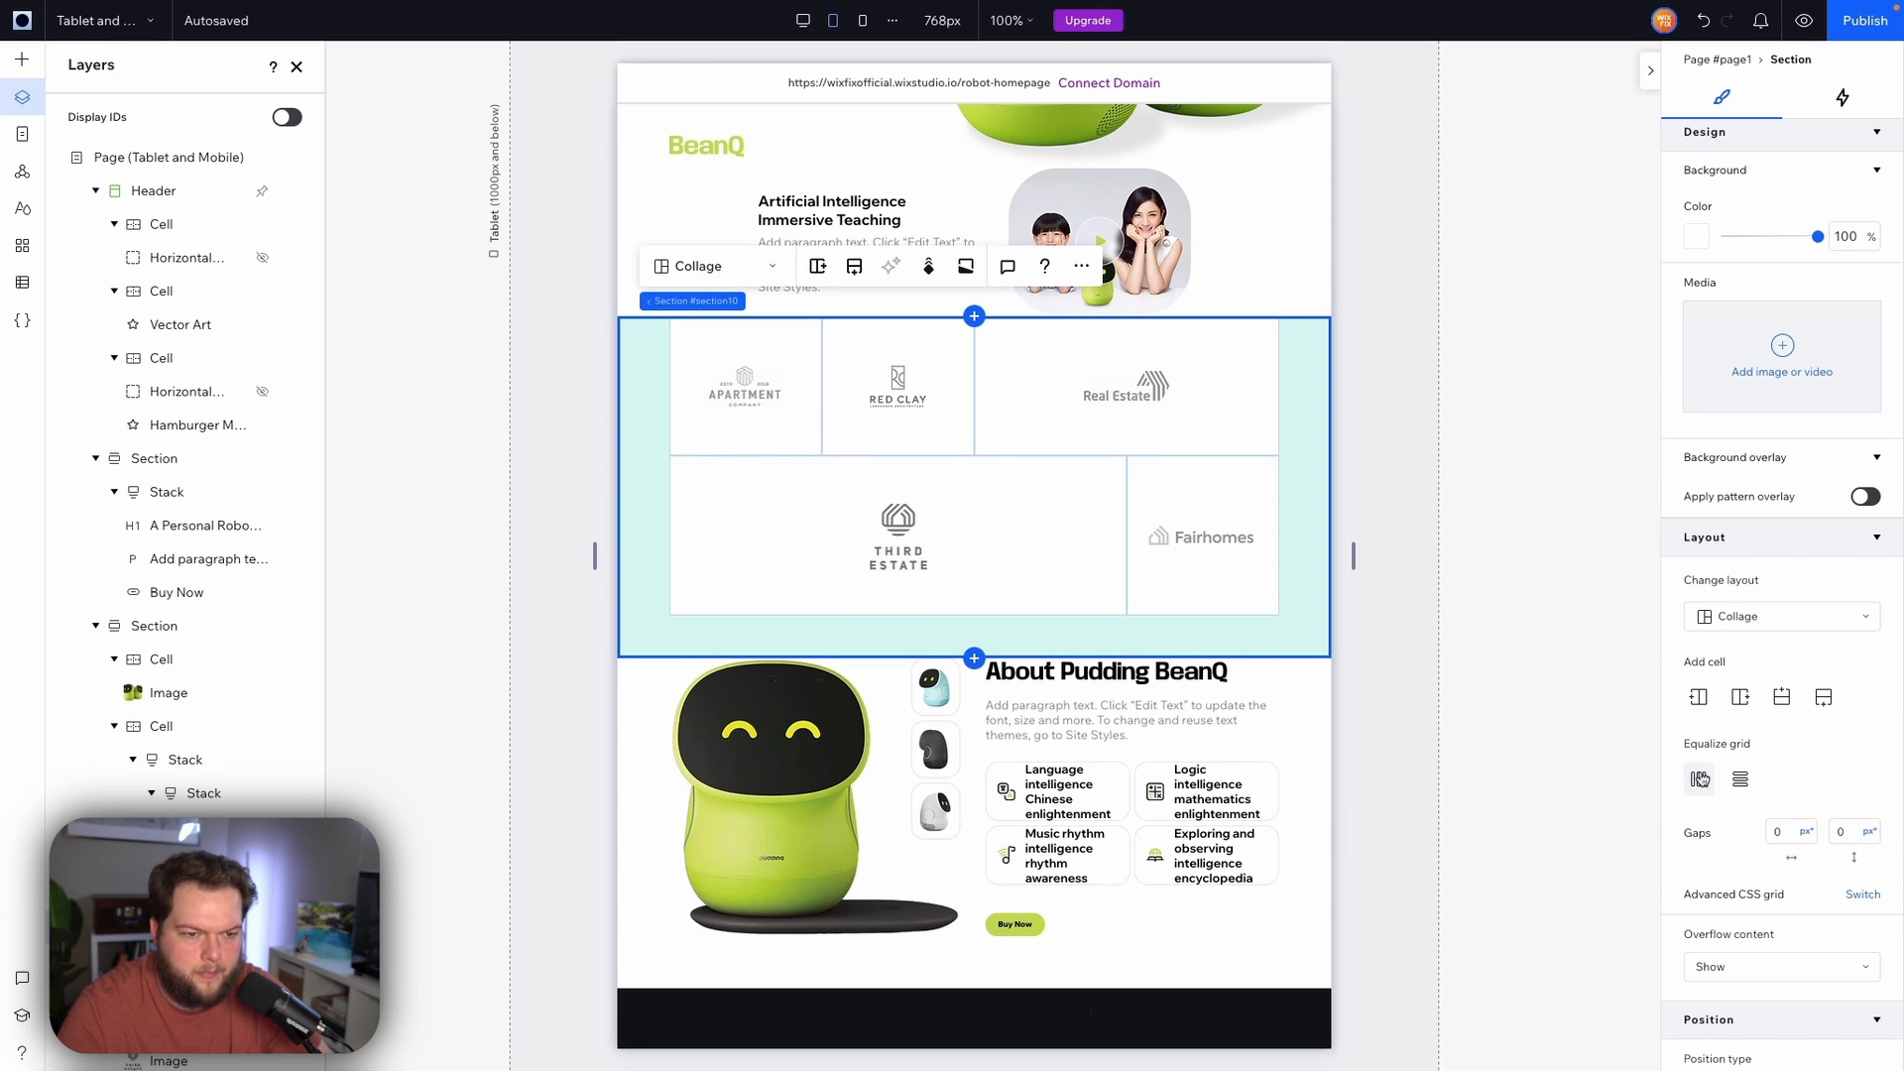
{"action": "left_click", "coordinate": [1741, 780]}
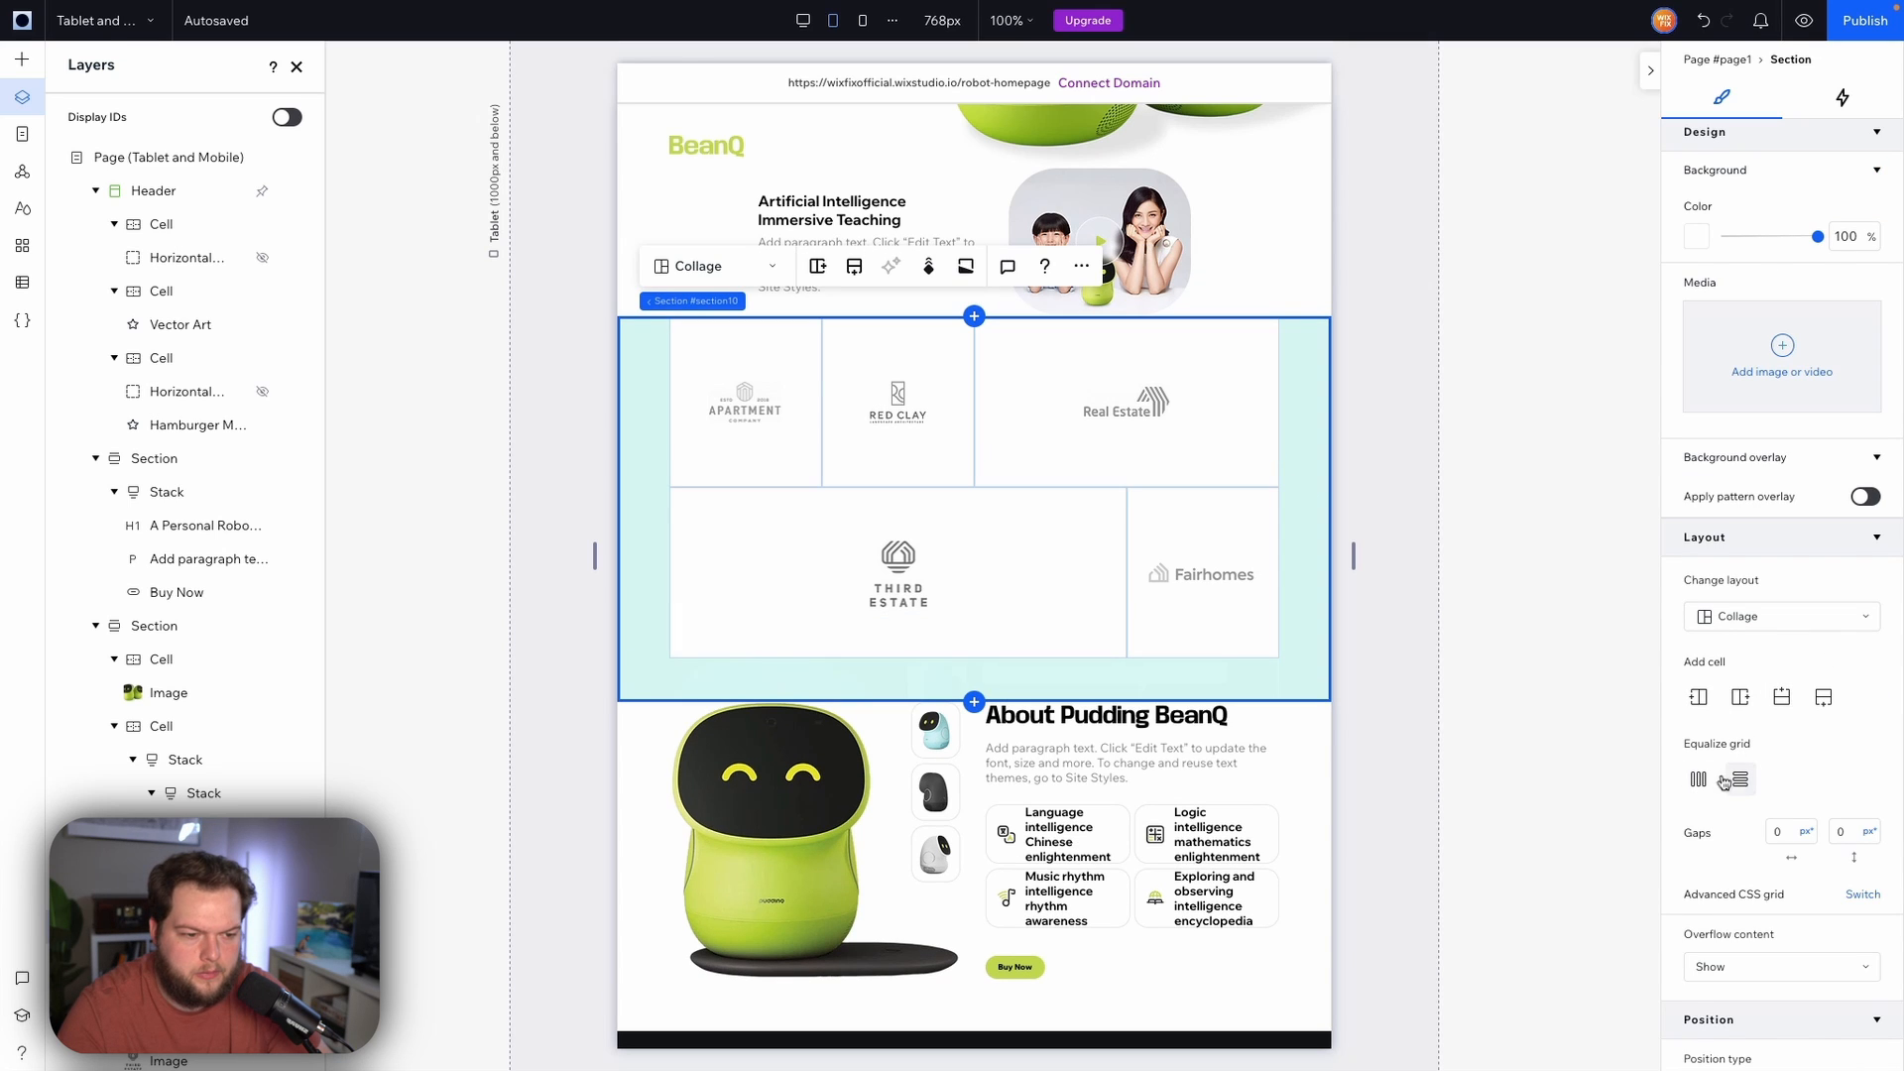
Move the divider between the Third Estate and Fairhomes cells left to widen the Fairhomes cell
{"action": "left_click", "coordinate": [959, 574]}
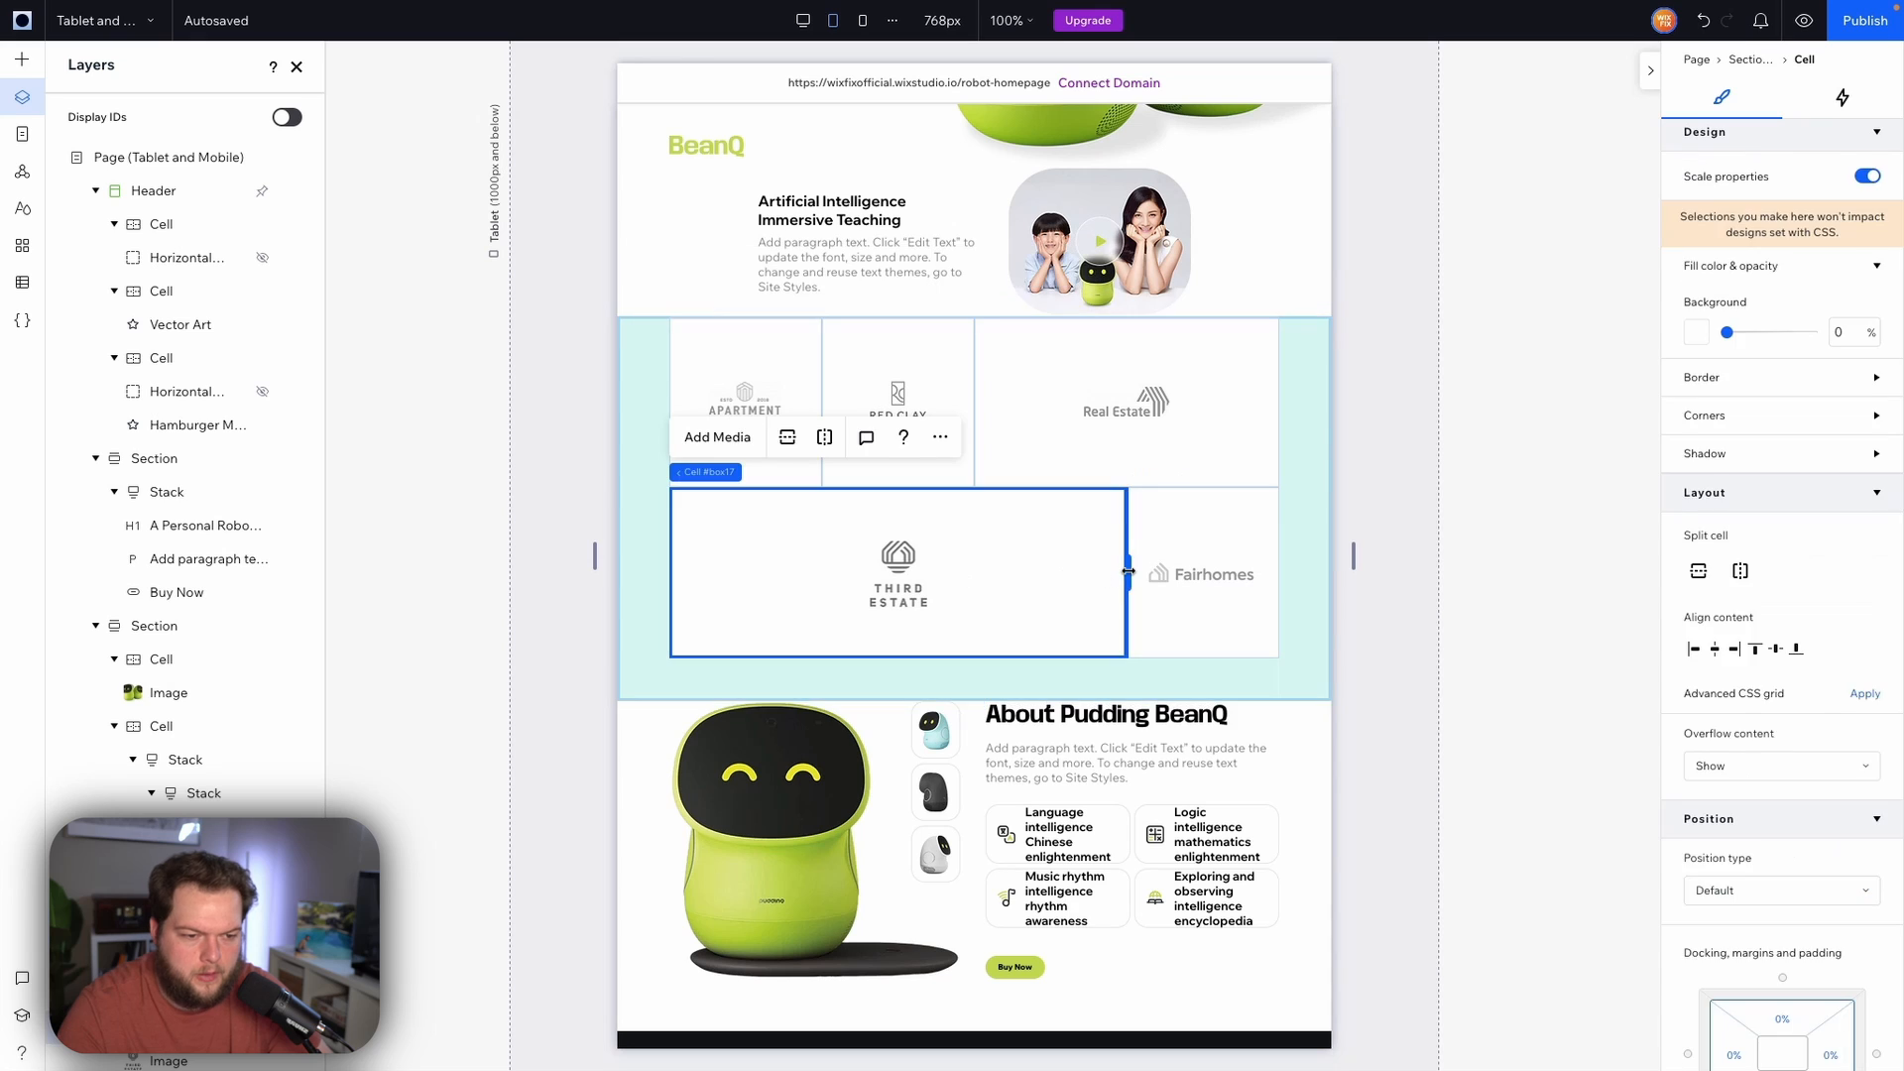
{"action": "left_click_drag", "start_coordinate": [1128, 573], "coordinate": [967, 565]}
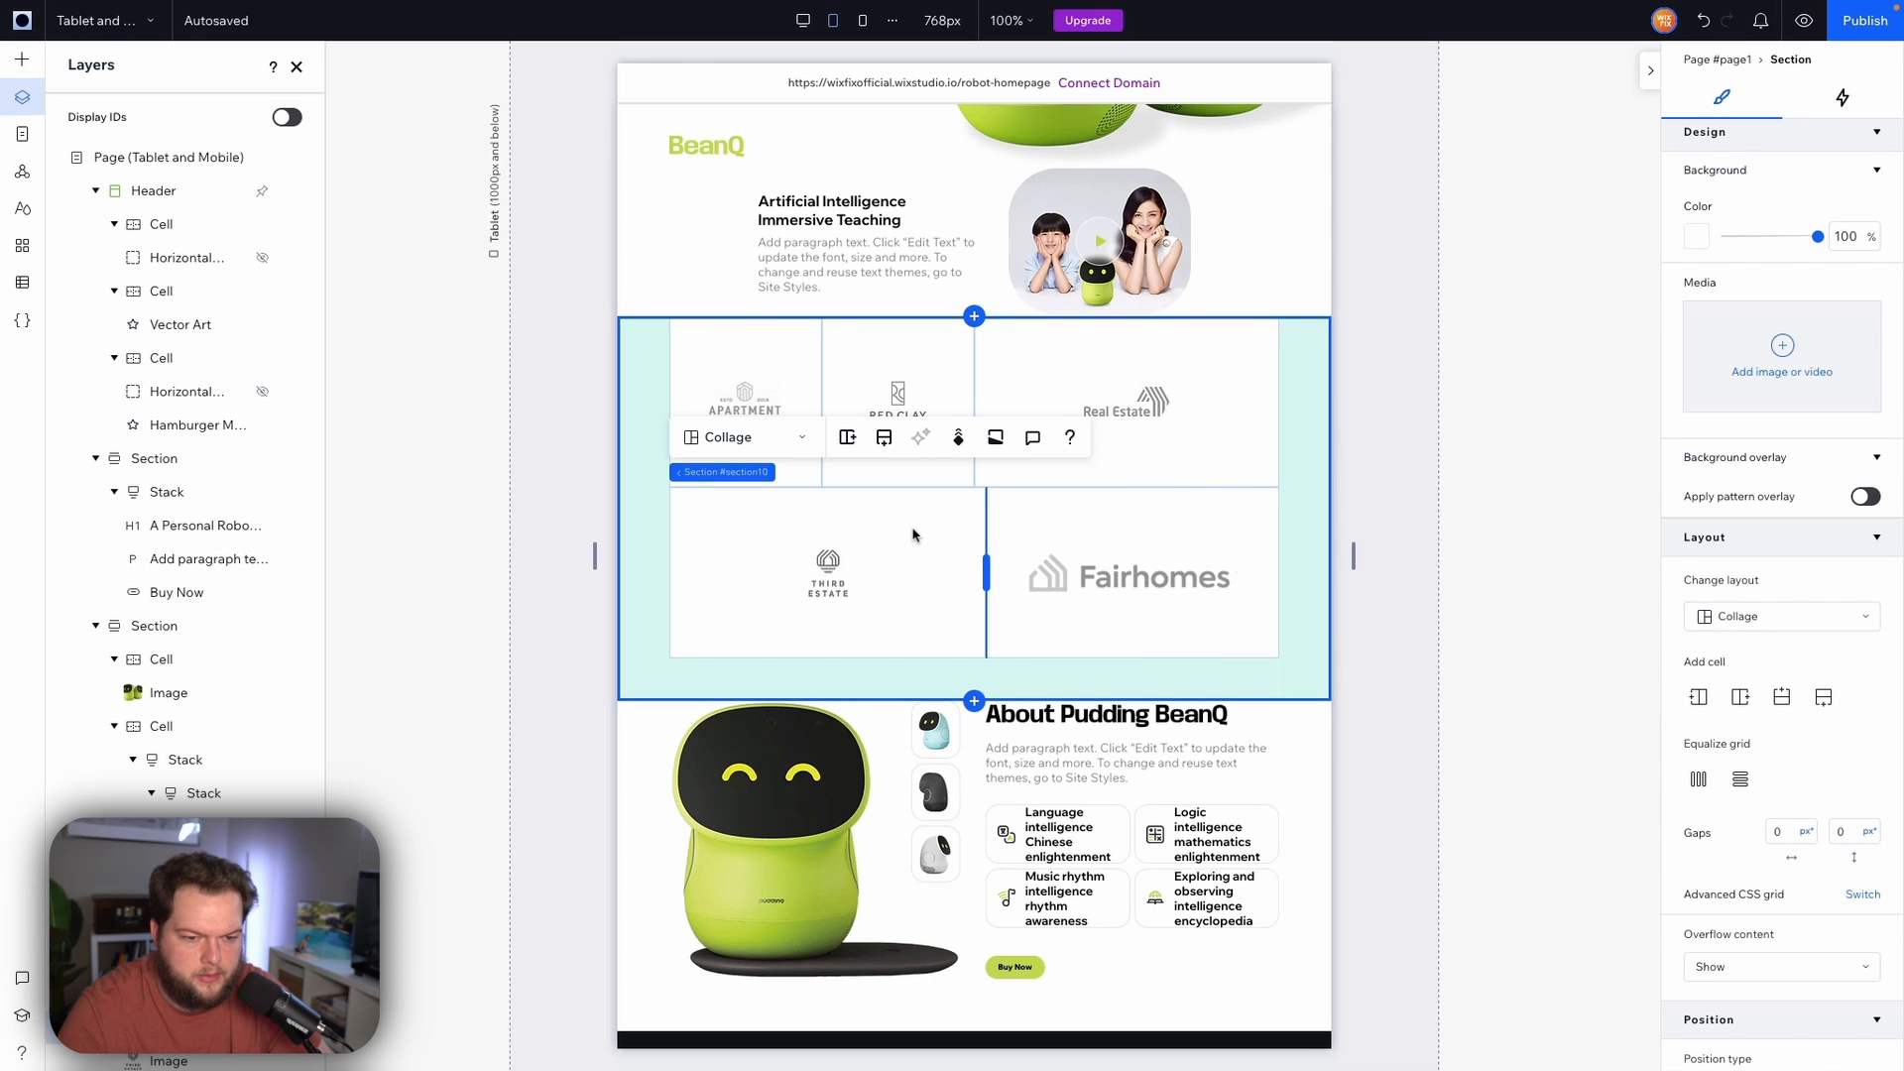
{"action": "left_click", "coordinate": [850, 571]}
{"action": "left_click", "coordinate": [846, 569]}
Switch to the desktop breakpoint to review the layout
{"action": "left_click", "coordinate": [803, 20]}
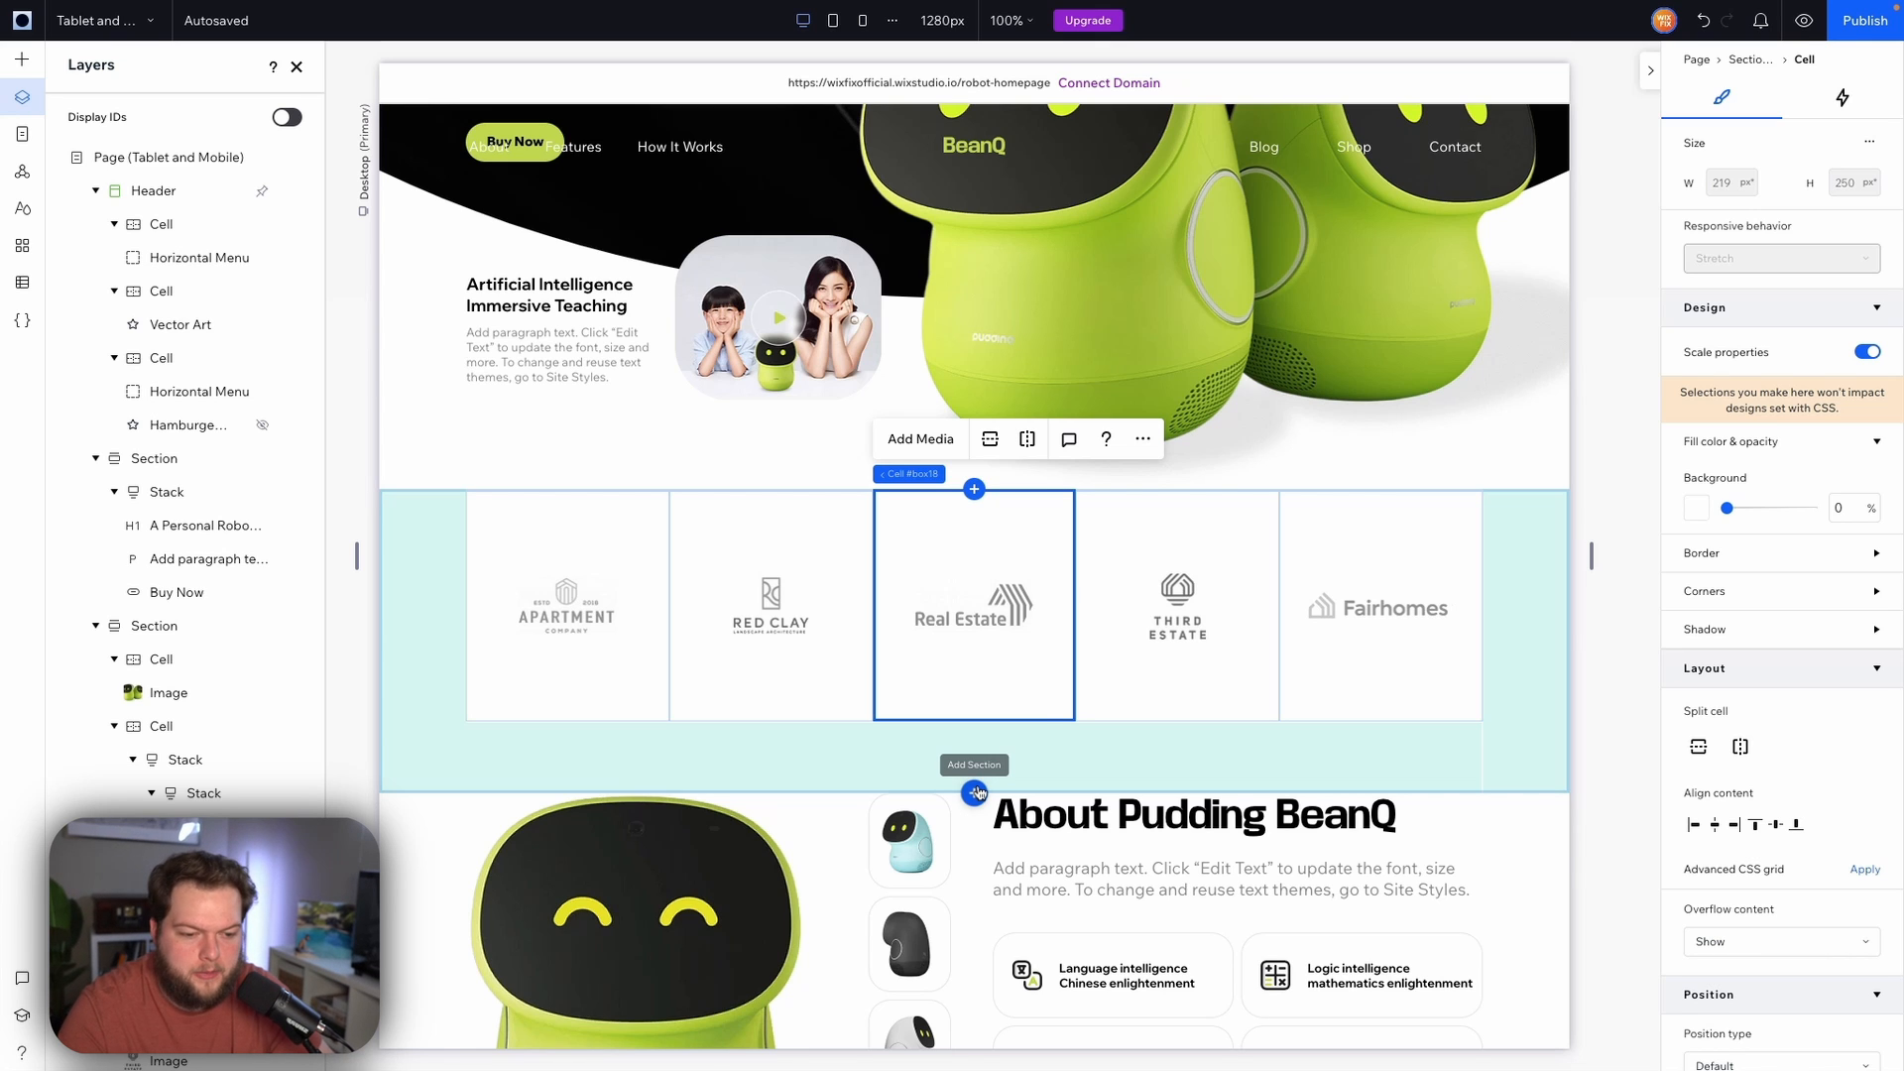
Add a new blank section below the logos section and set its top padding to 0
{"action": "left_click", "coordinate": [975, 793]}
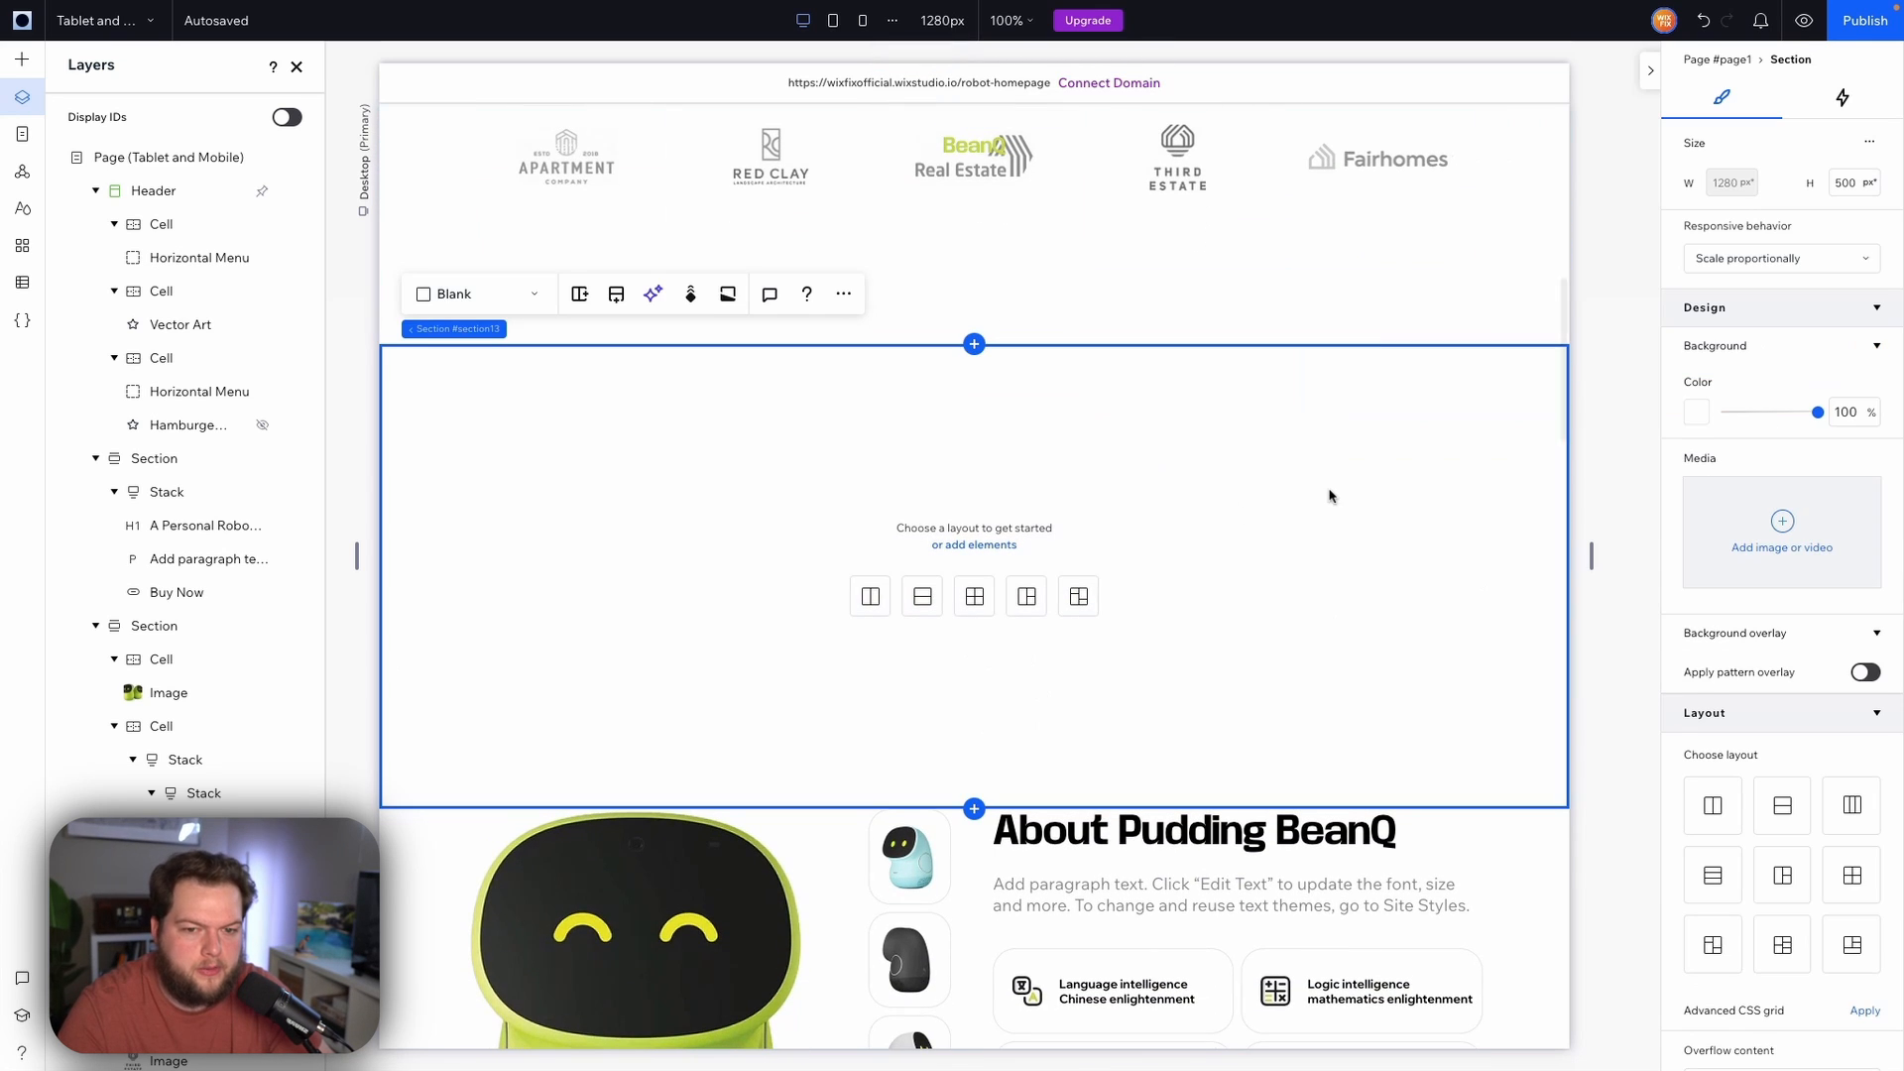
{"action": "scroll", "coordinate": [1848, 779], "scroll_direction": "down", "scroll_amount": 5}
{"action": "left_click", "coordinate": [1742, 914]}
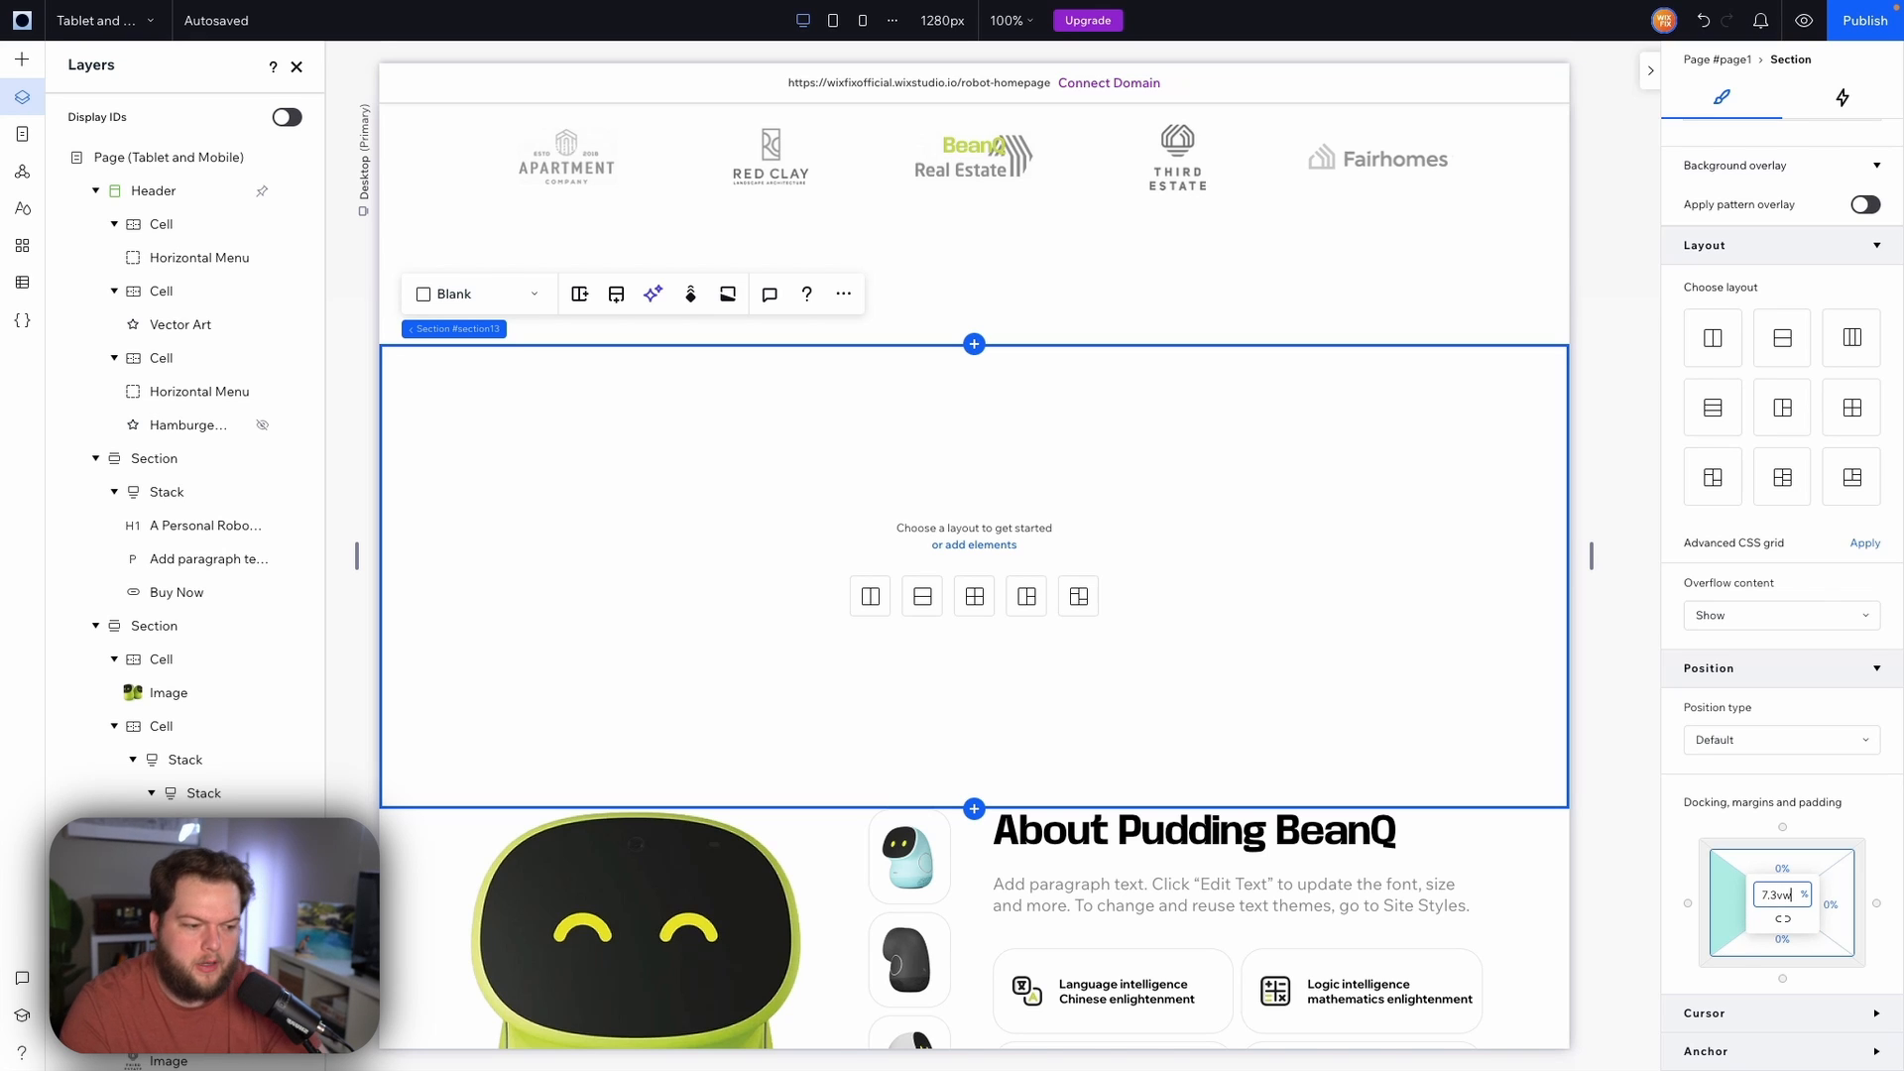
{"action": "left_click", "coordinate": [1783, 921]}
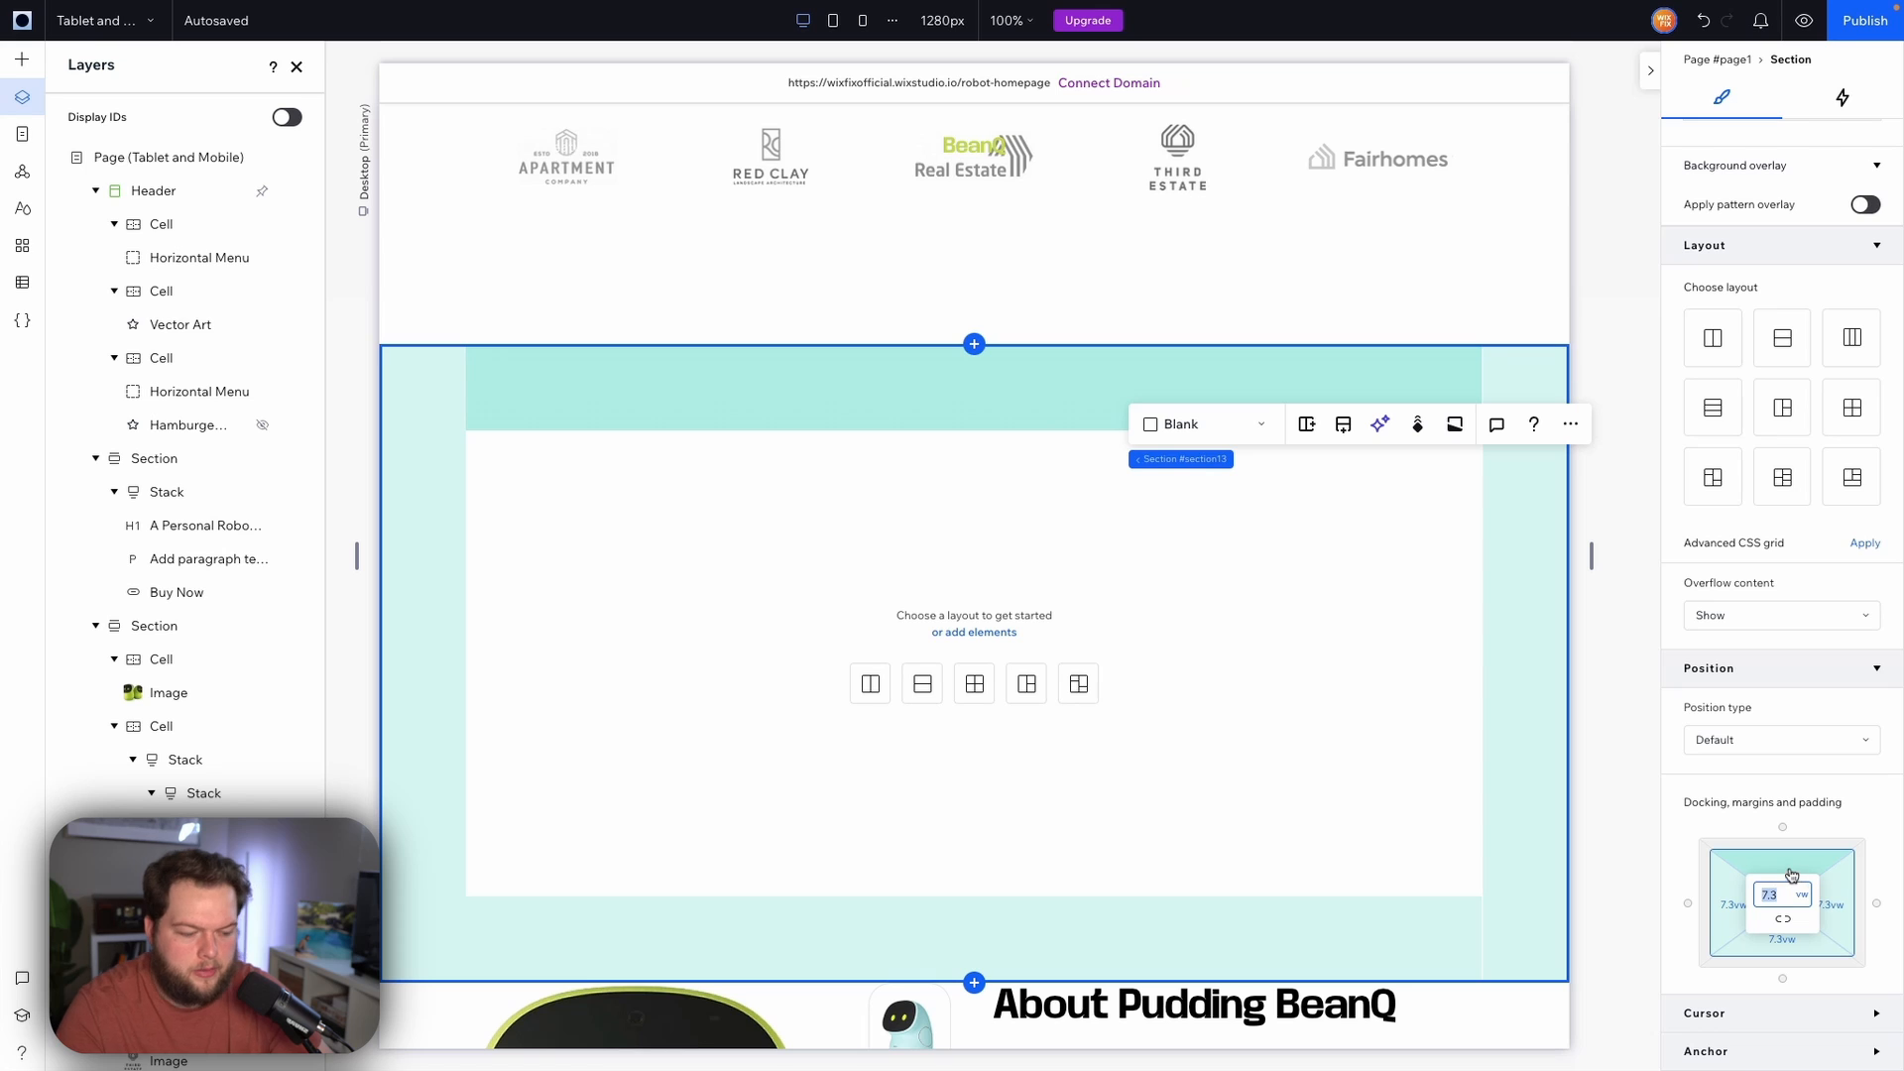
{"action": "type", "text": "0"}
{"action": "key", "text": "Return"}
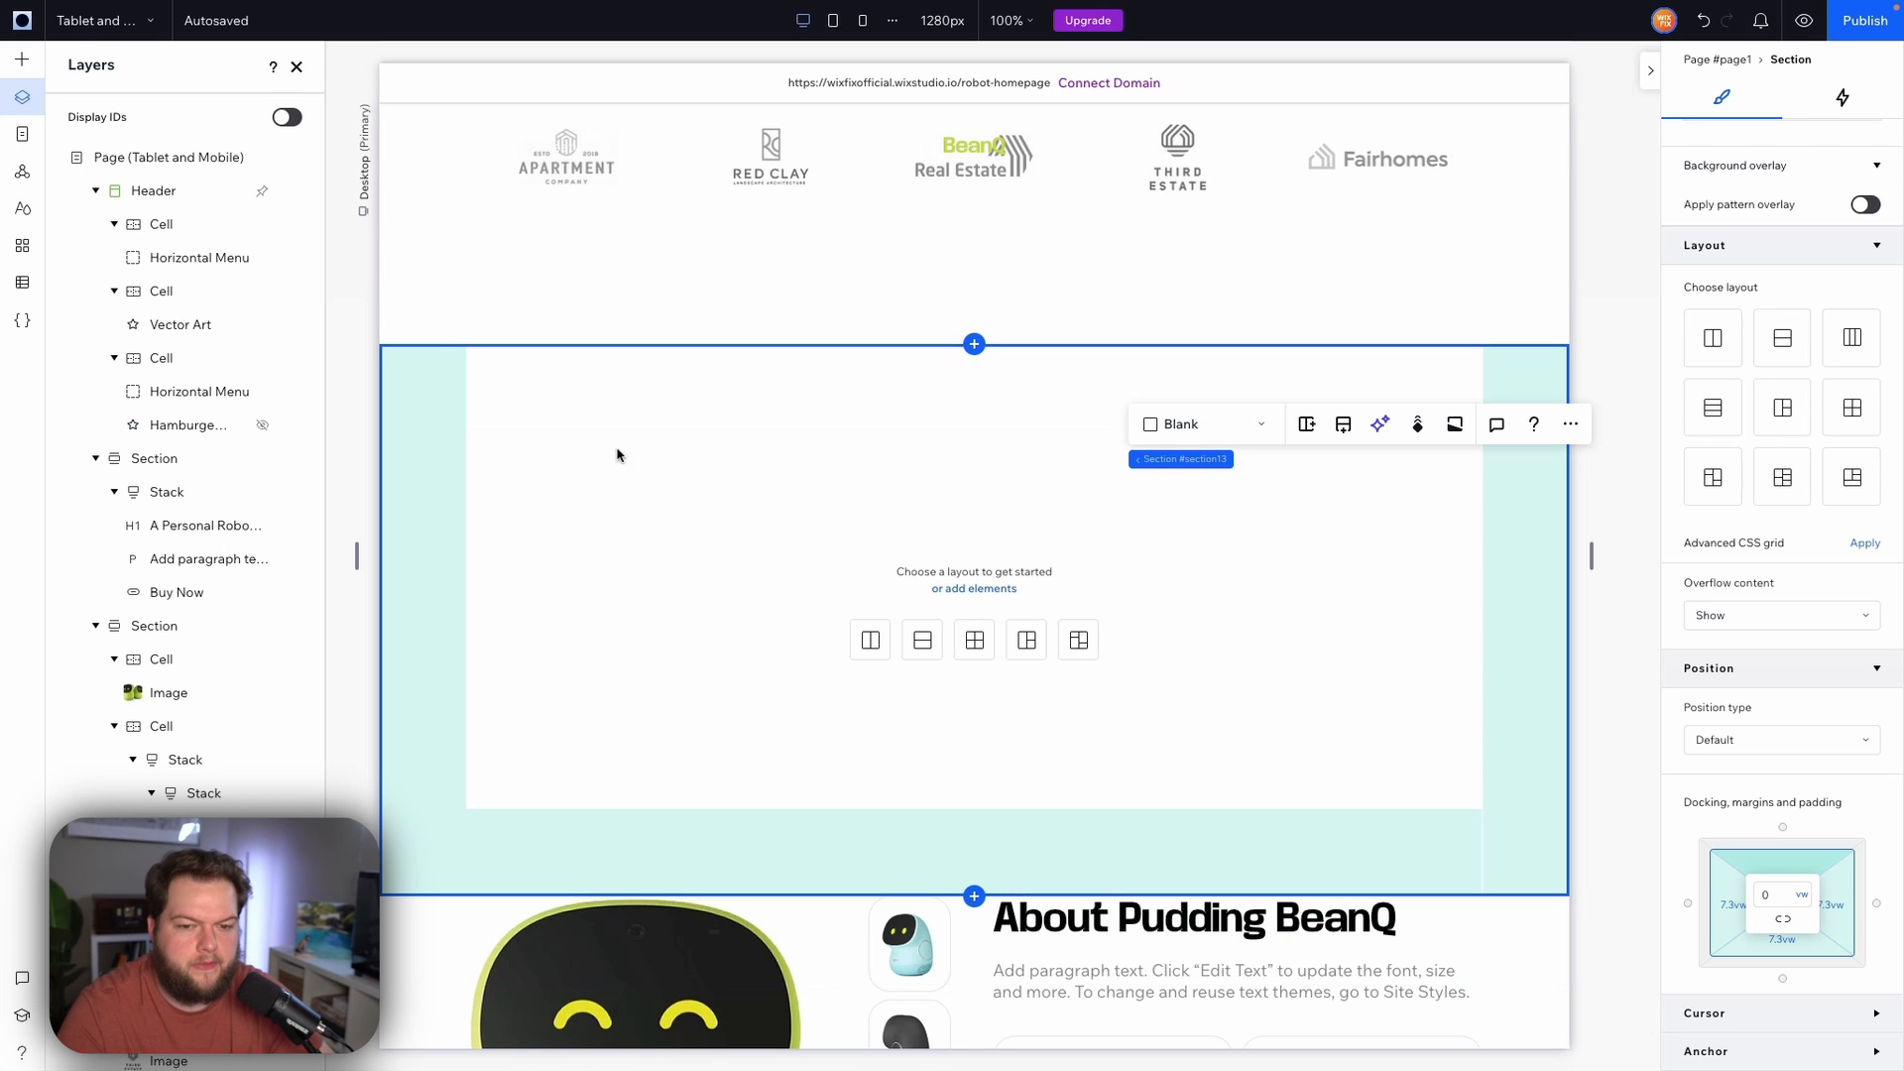
Add a three-column flexbox from the layout tools into the new section
{"action": "left_click", "coordinate": [14, 64]}
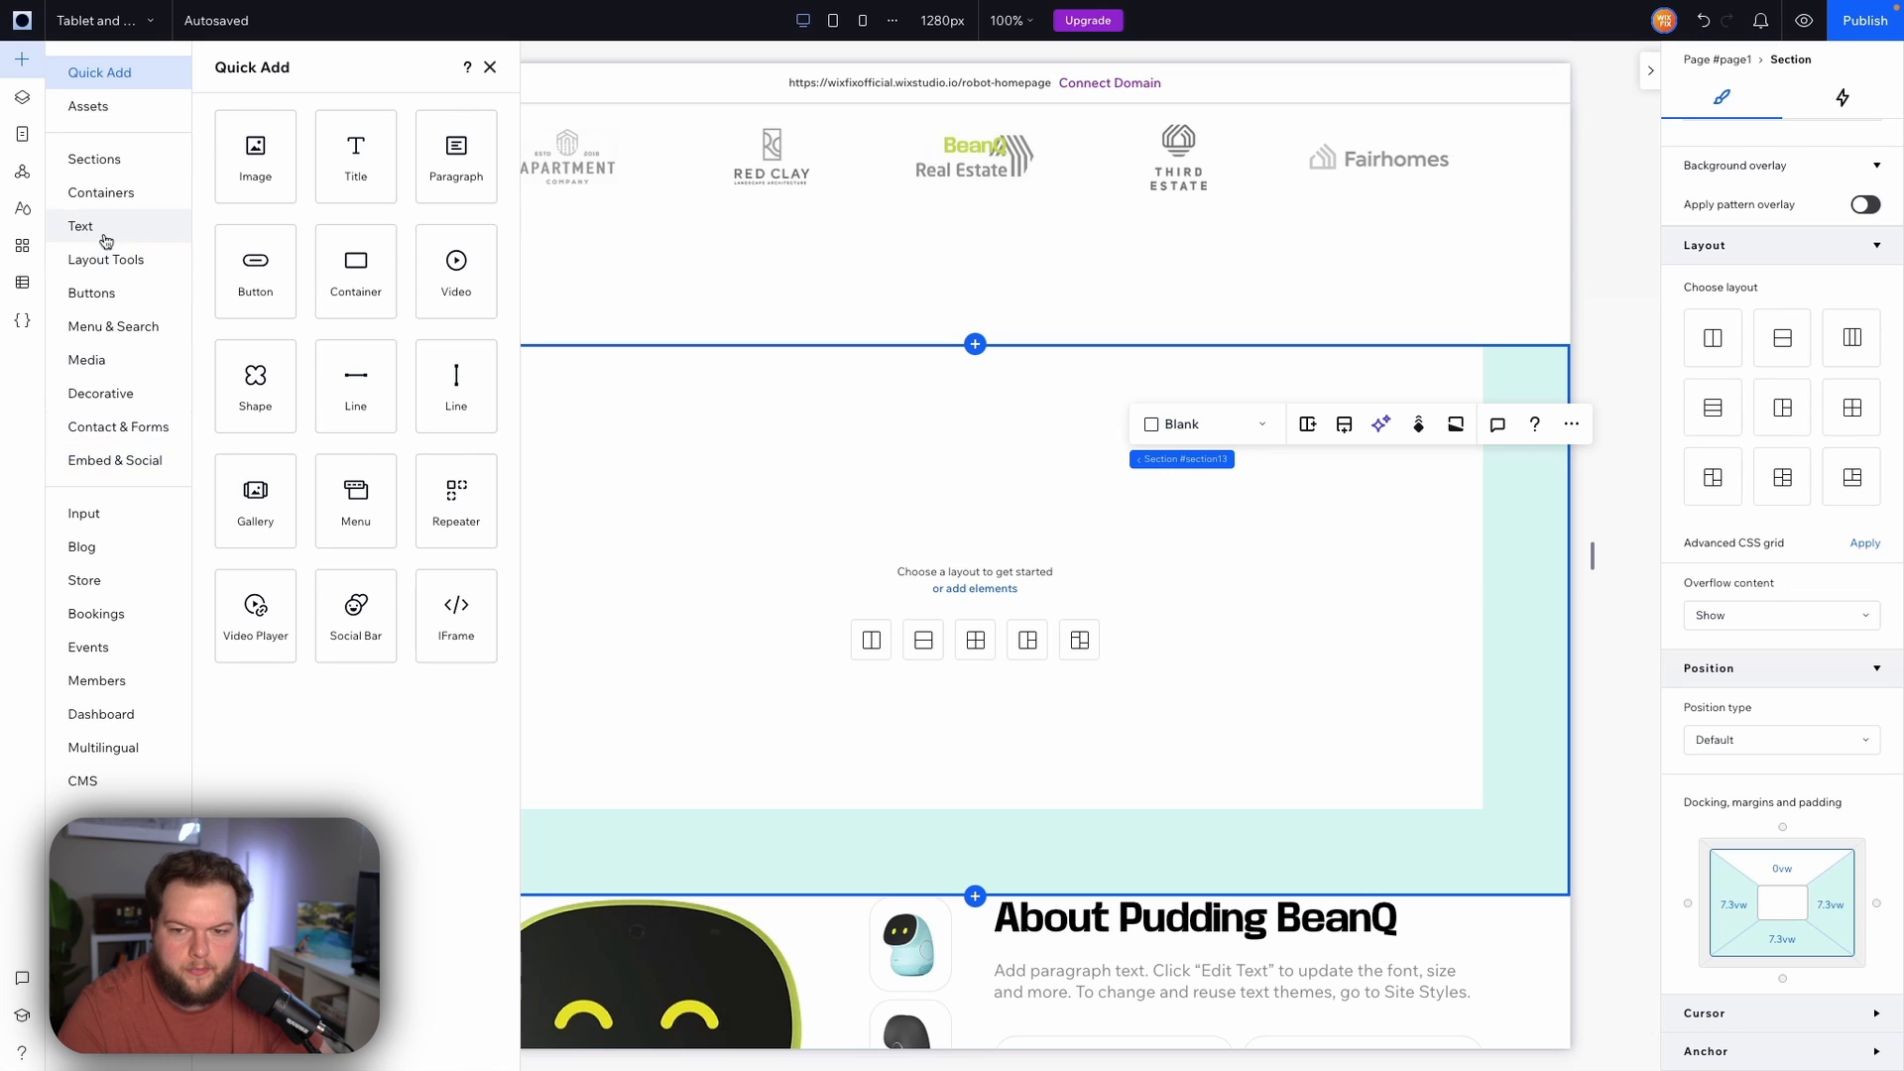
{"action": "left_click", "coordinate": [105, 266]}
{"action": "left_click", "coordinate": [245, 457]}
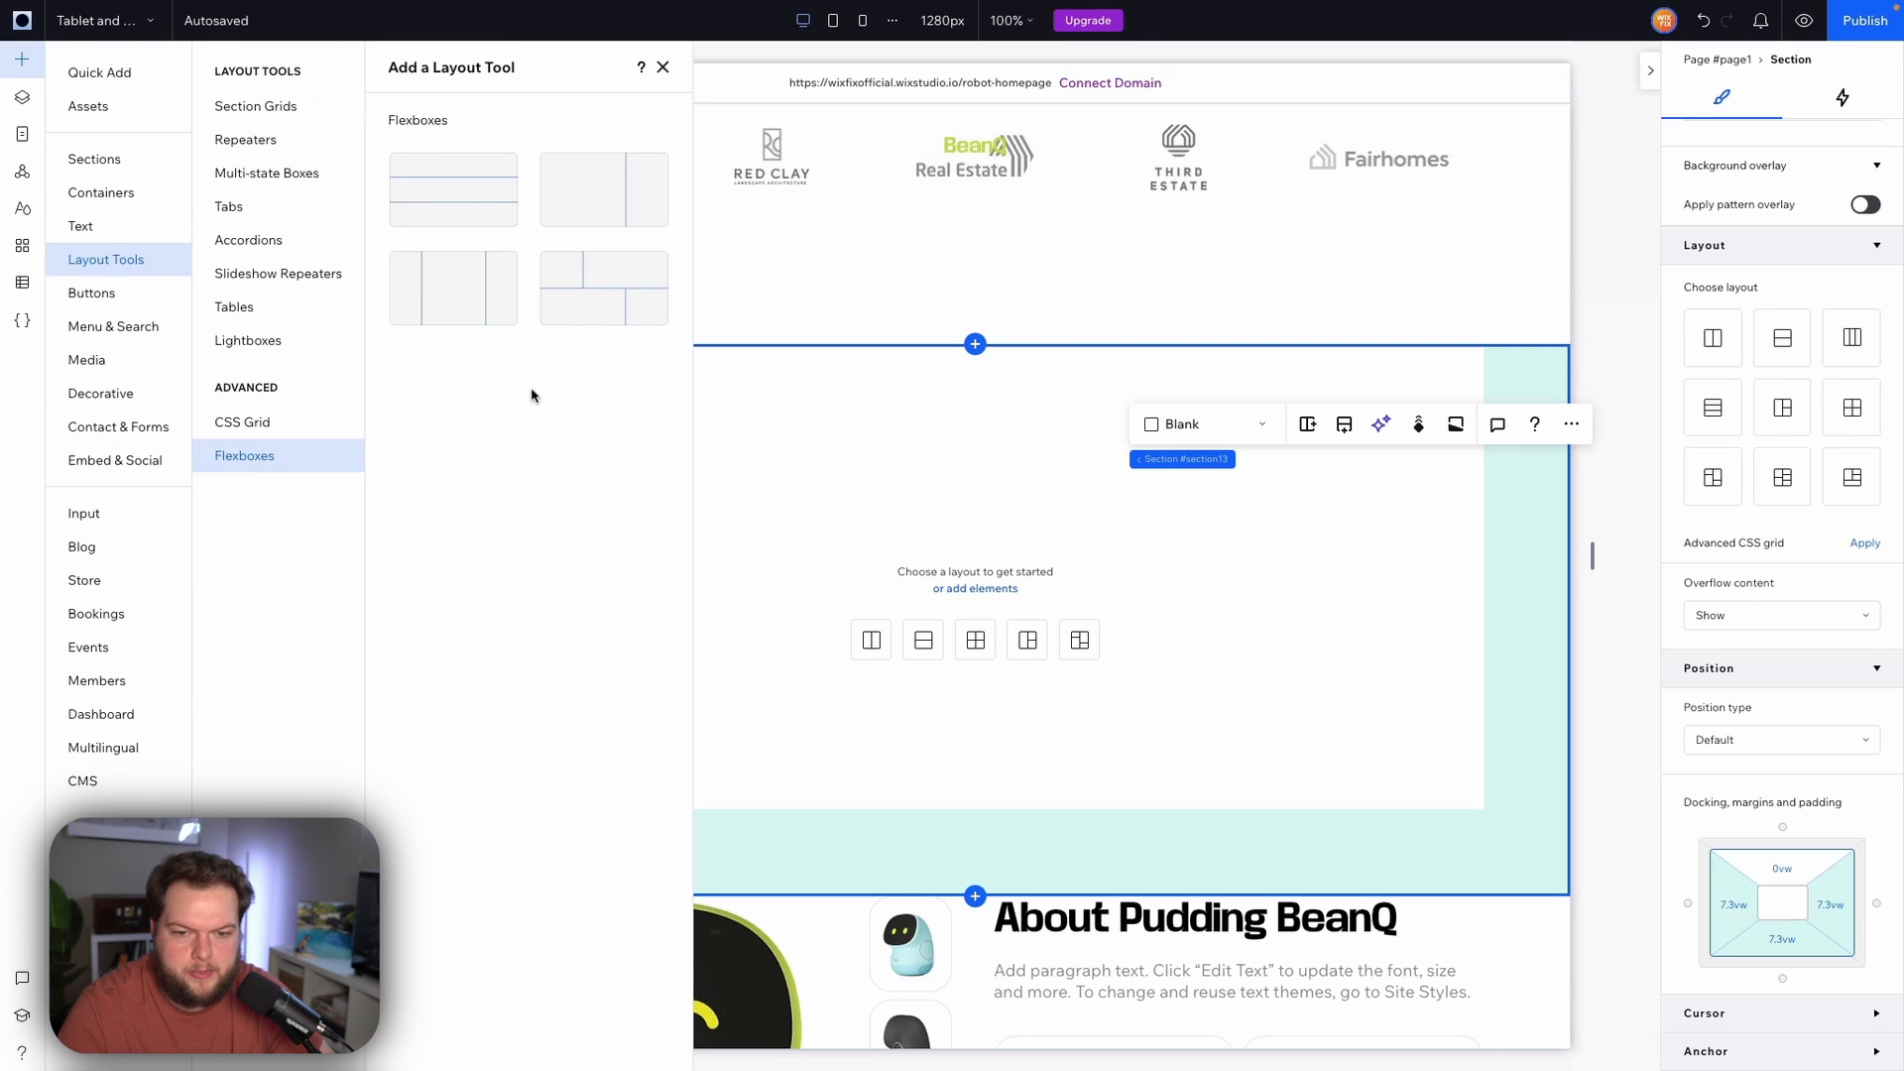
{"action": "left_click_drag", "start_coordinate": [429, 288], "coordinate": [982, 515]}
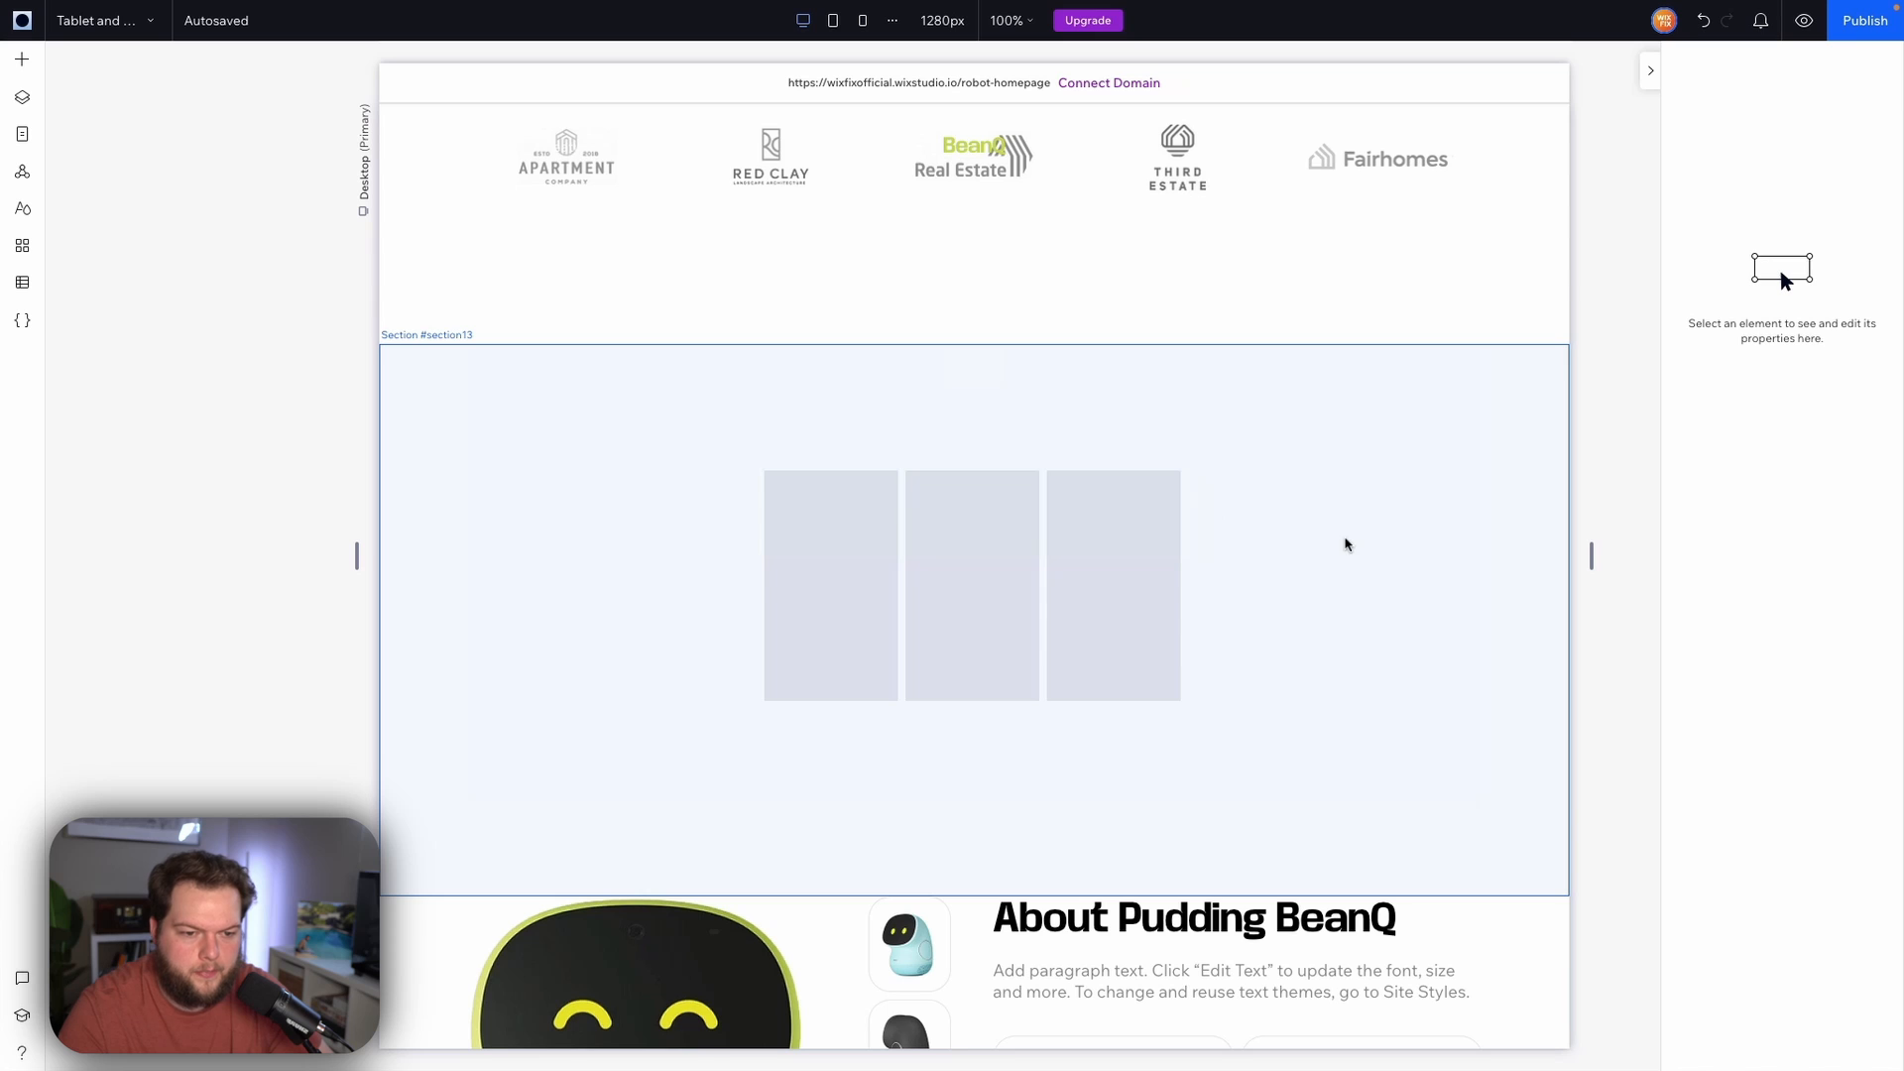
Set the flexbox width to 100% and add two more items to it
{"action": "left_click", "coordinate": [1745, 269]}
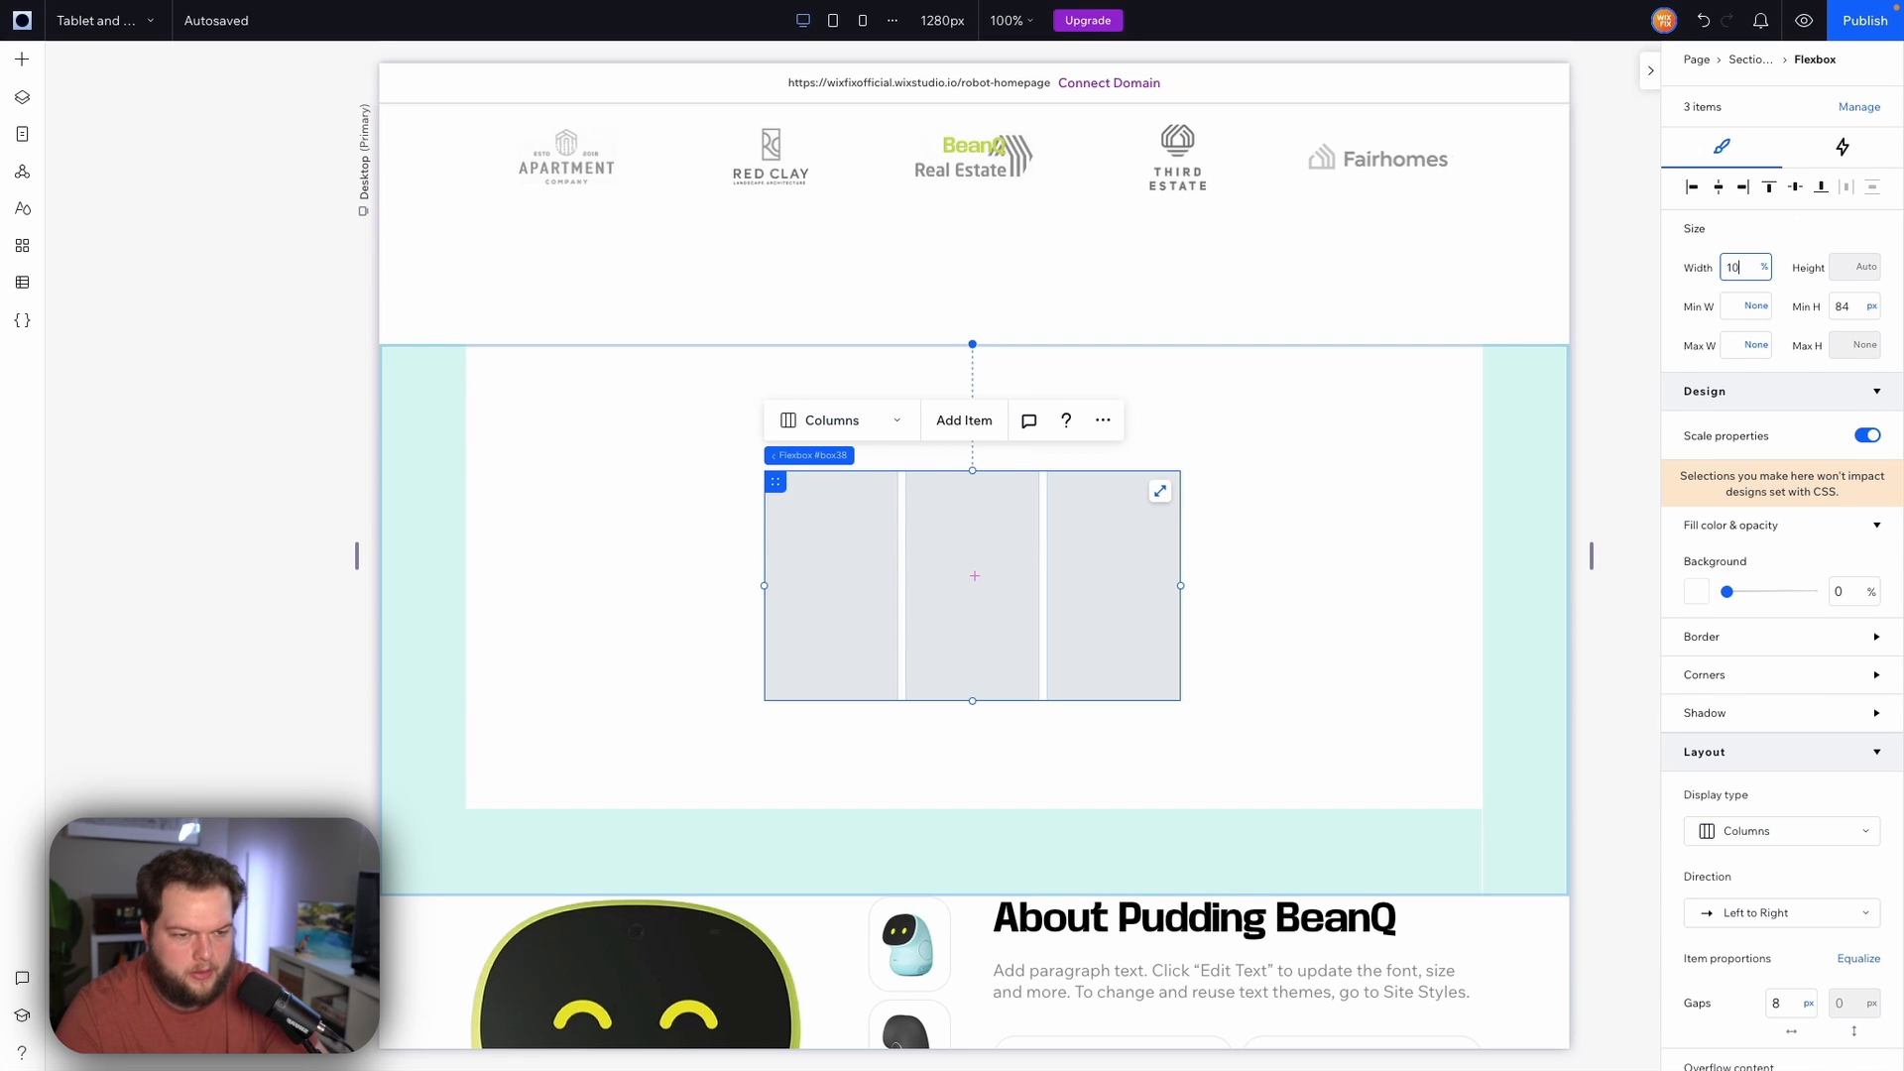
{"action": "key", "text": "Return"}
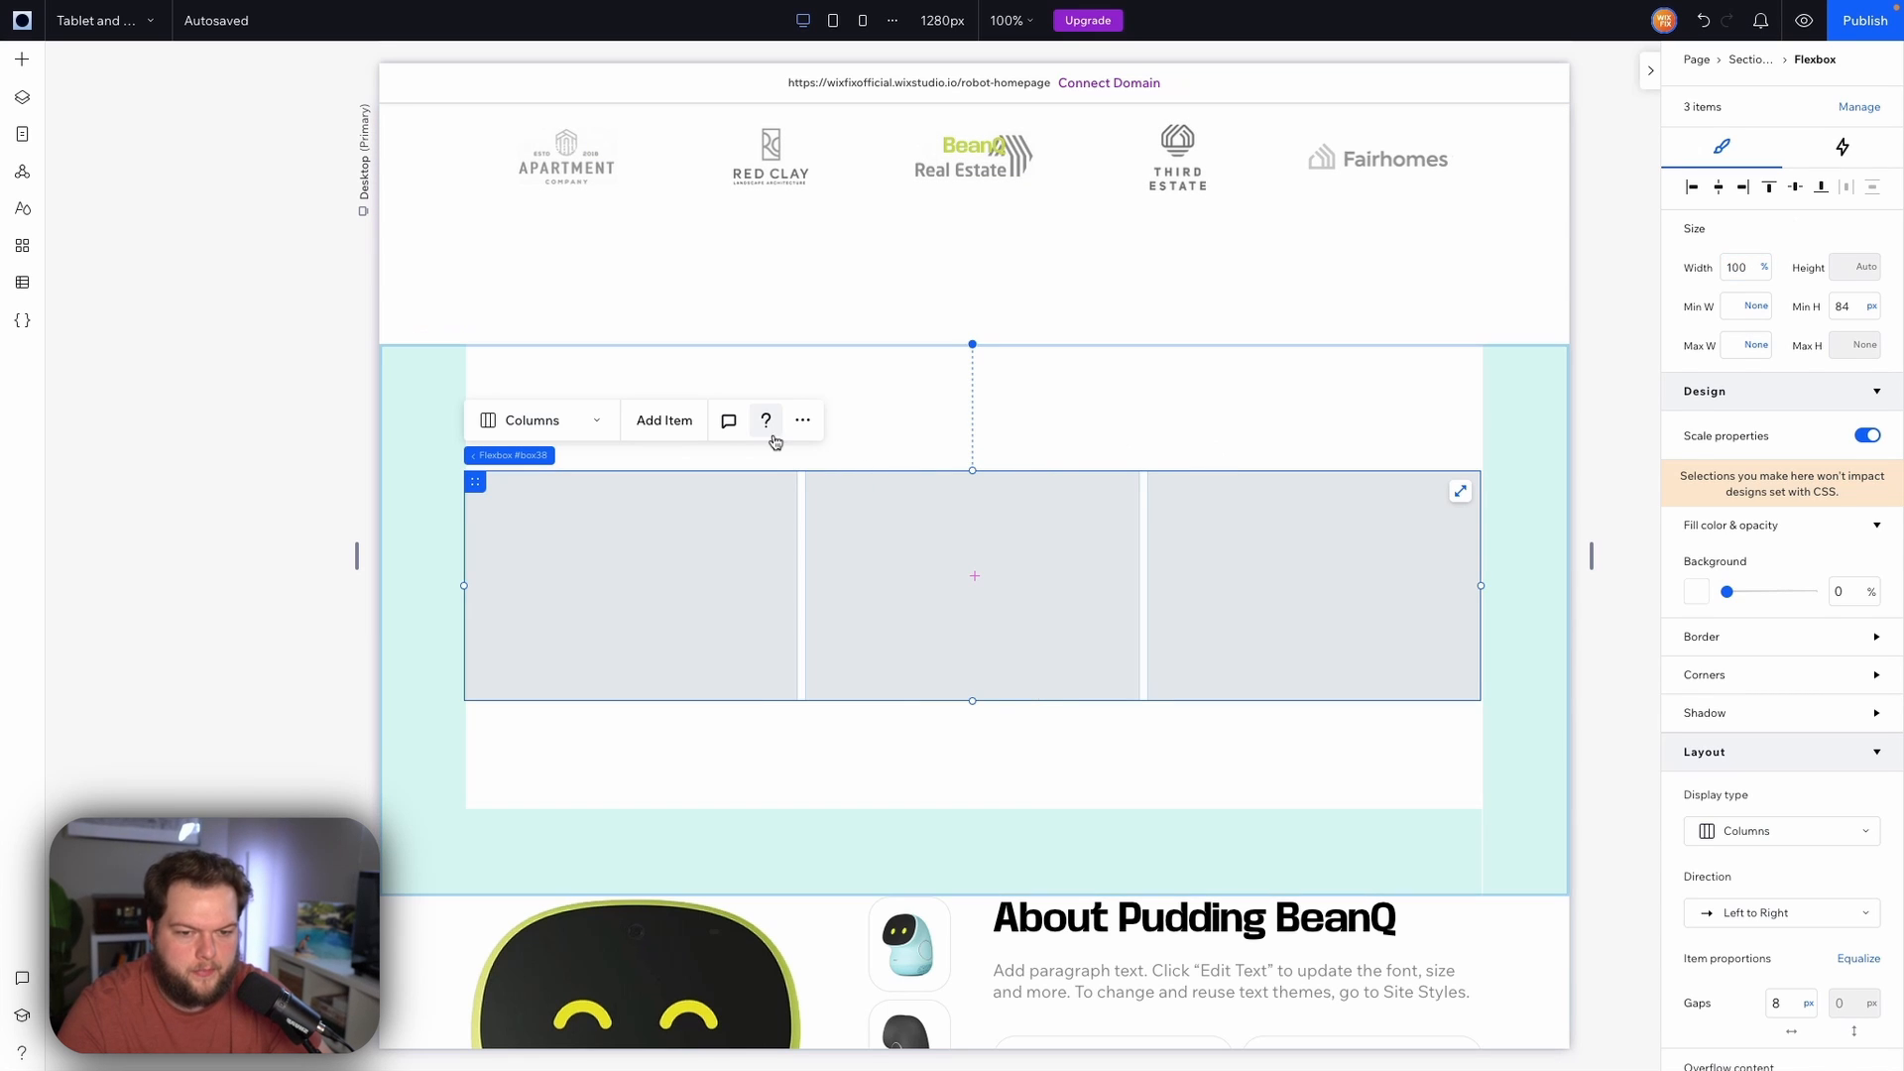
{"action": "left_click", "coordinate": [685, 429]}
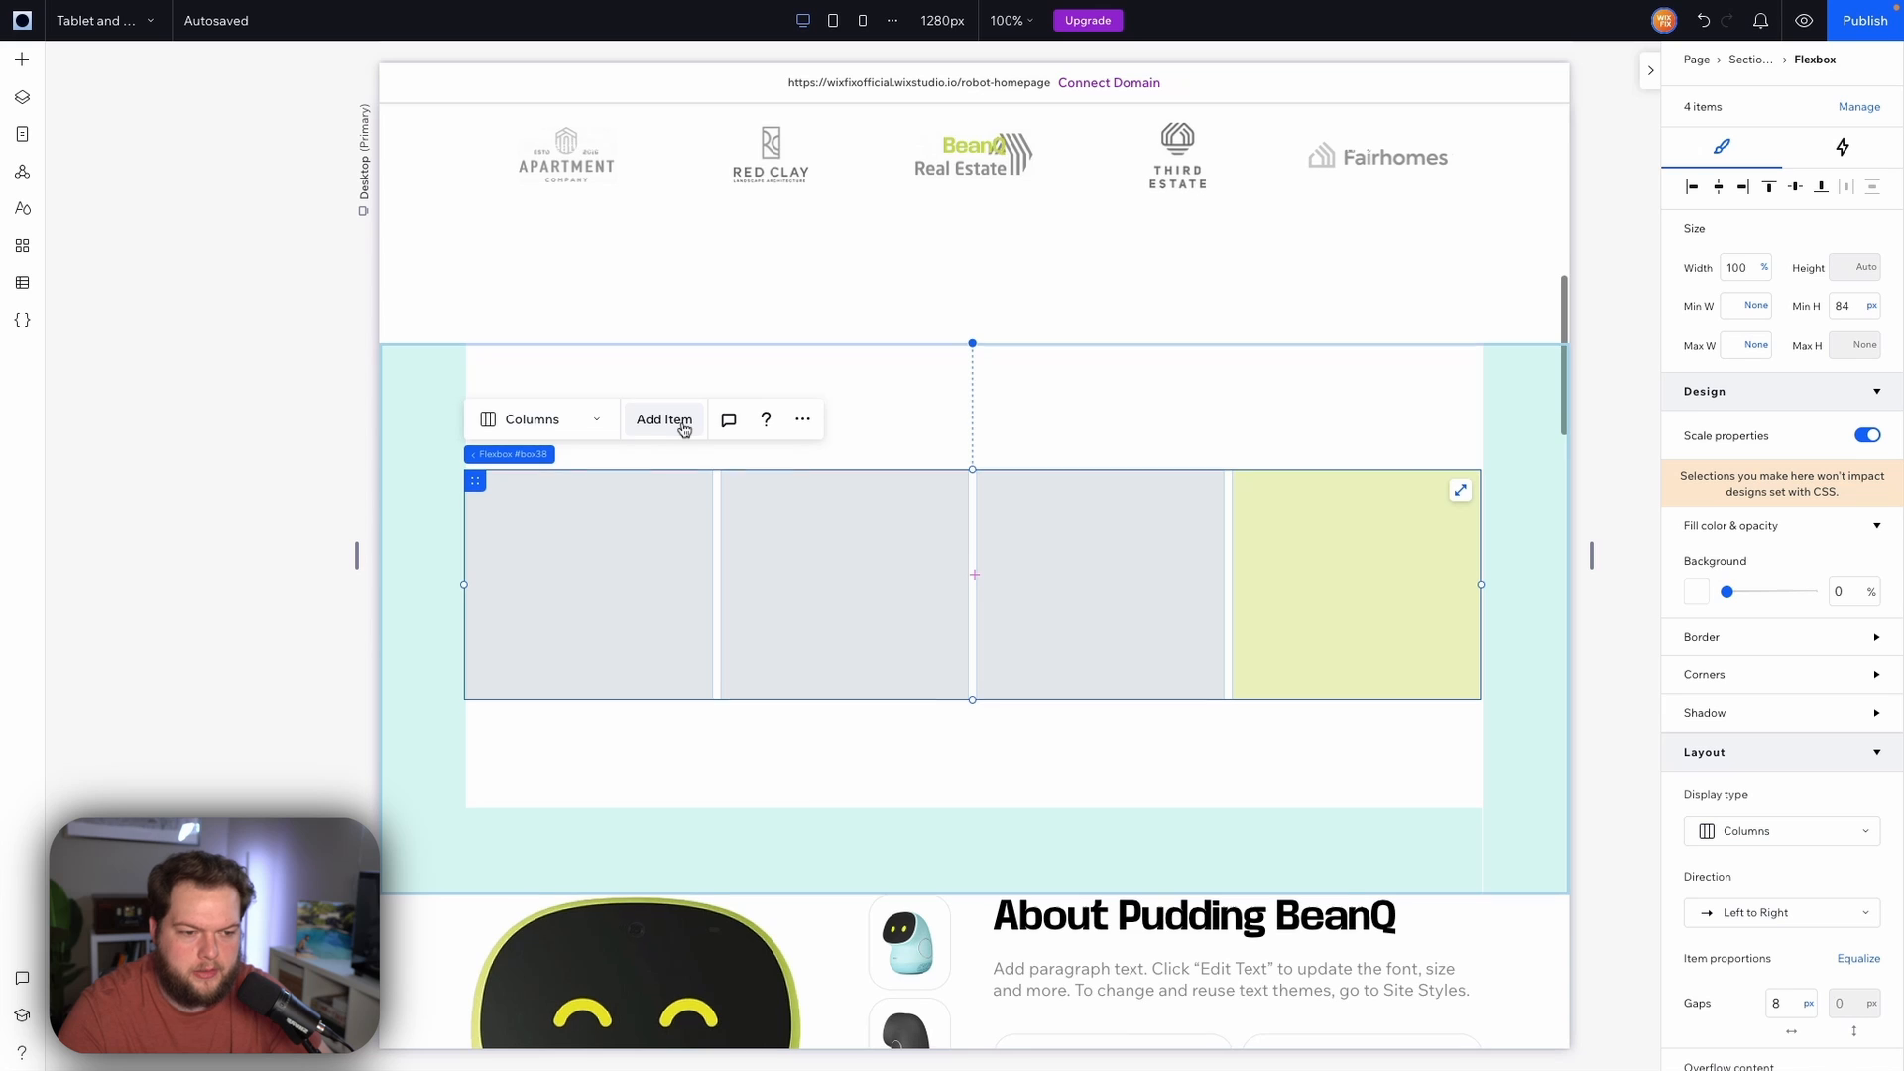
{"action": "left_click", "coordinate": [673, 421]}
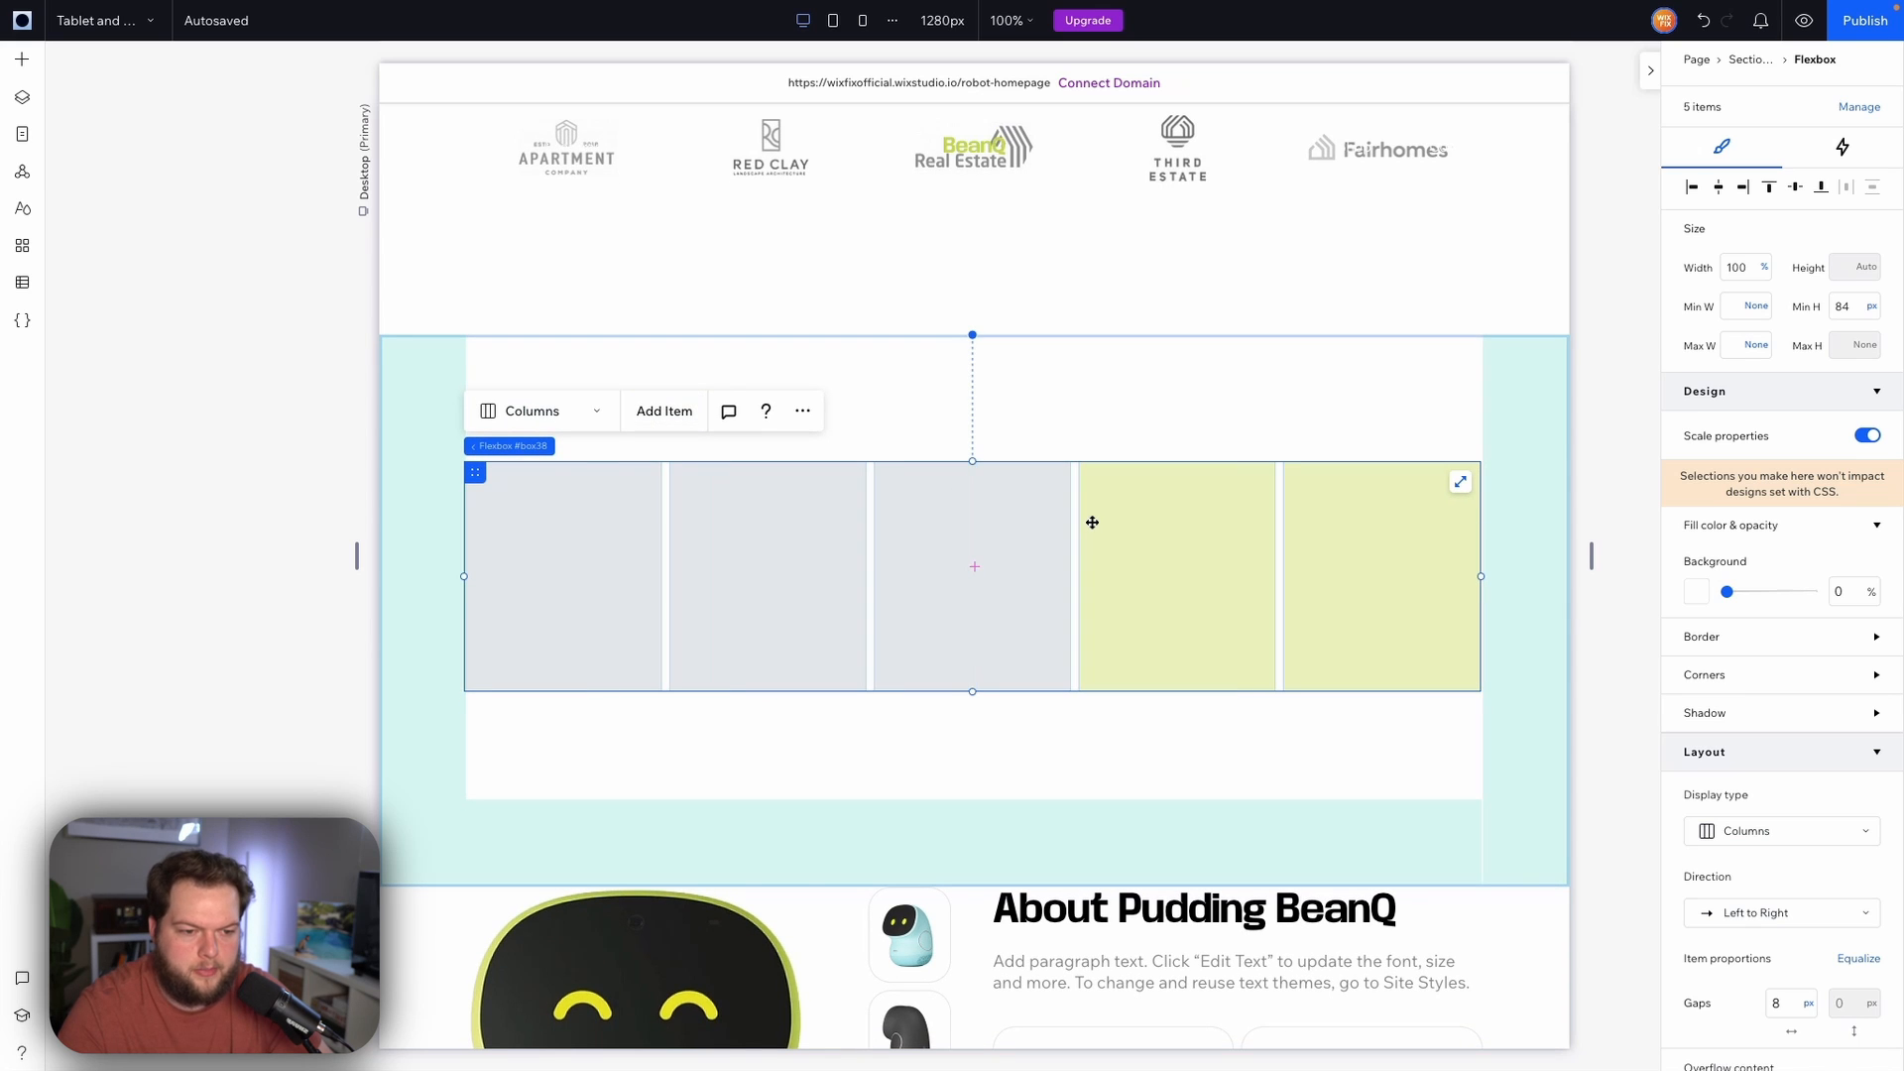
Set the background opacity of each flexbox item to 0%
{"action": "left_click", "coordinate": [510, 535]}
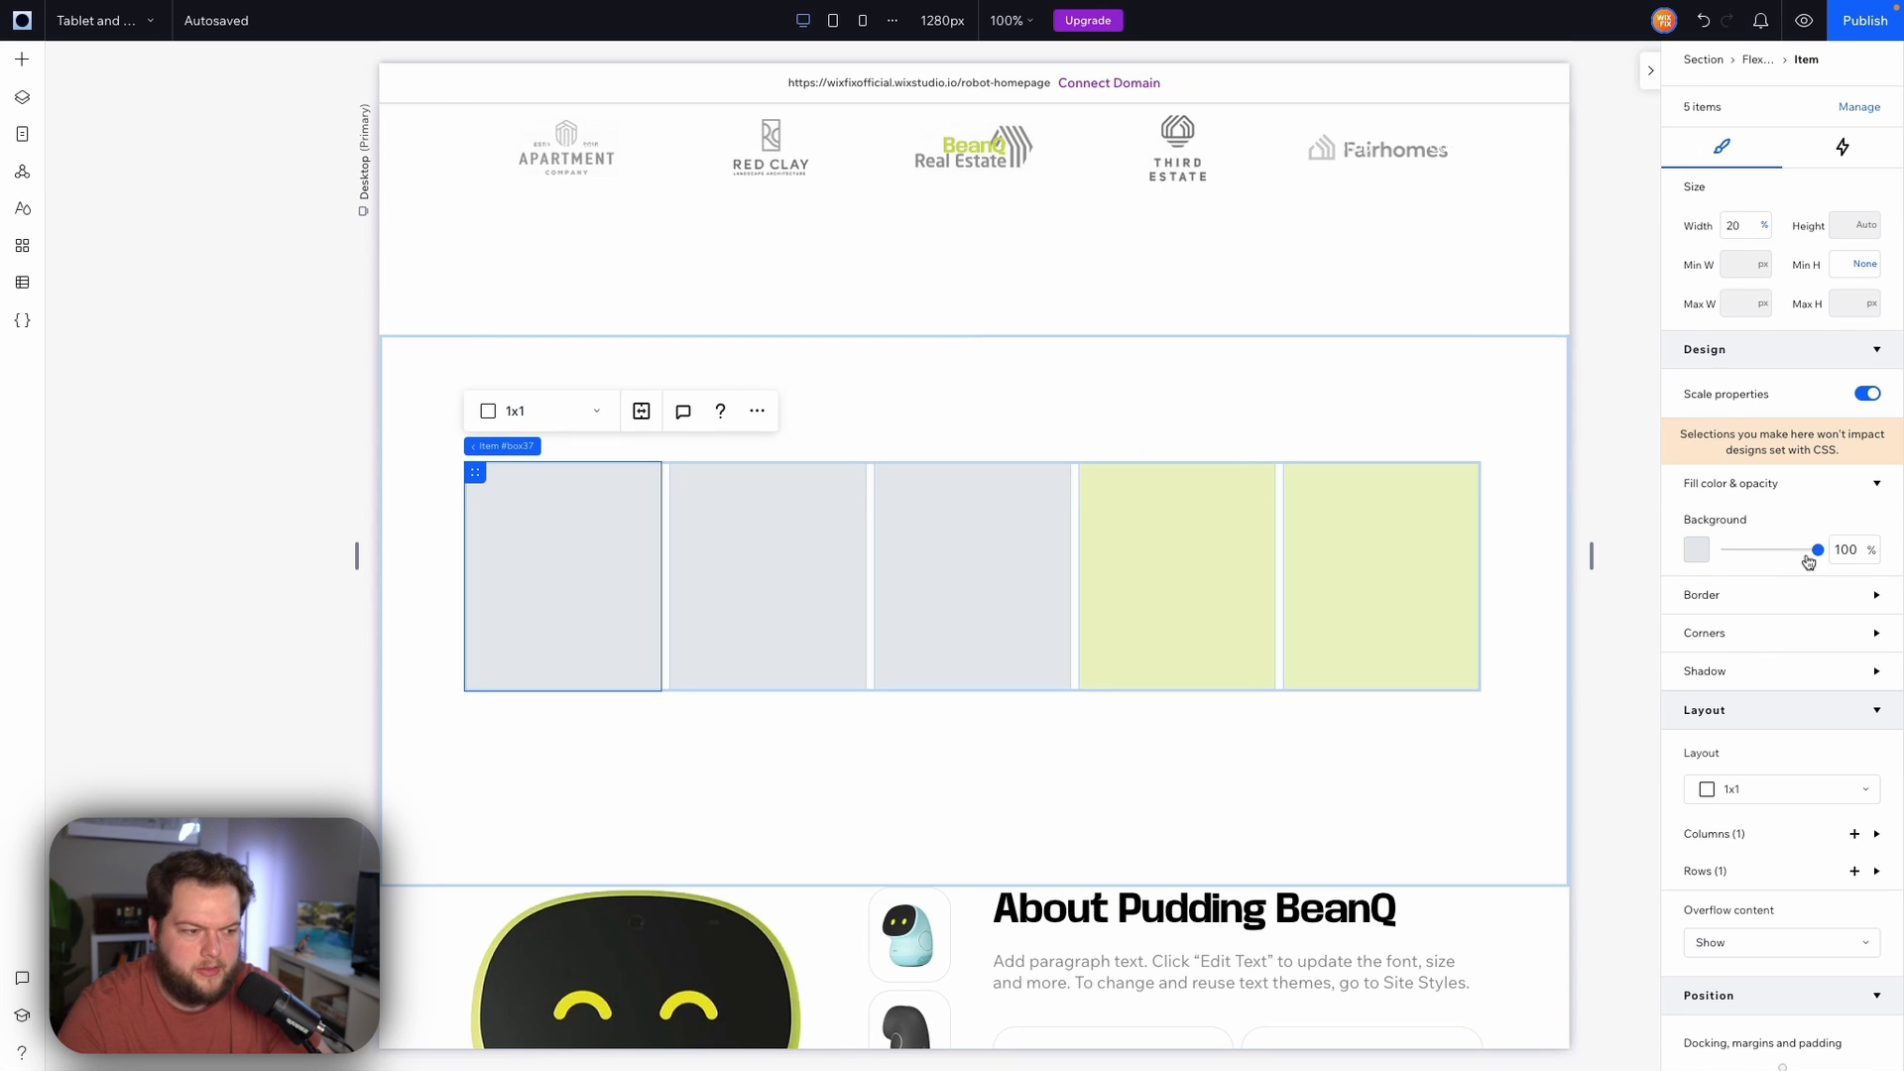
{"action": "left_click", "coordinate": [1852, 562]}
{"action": "type", "text": "0"}
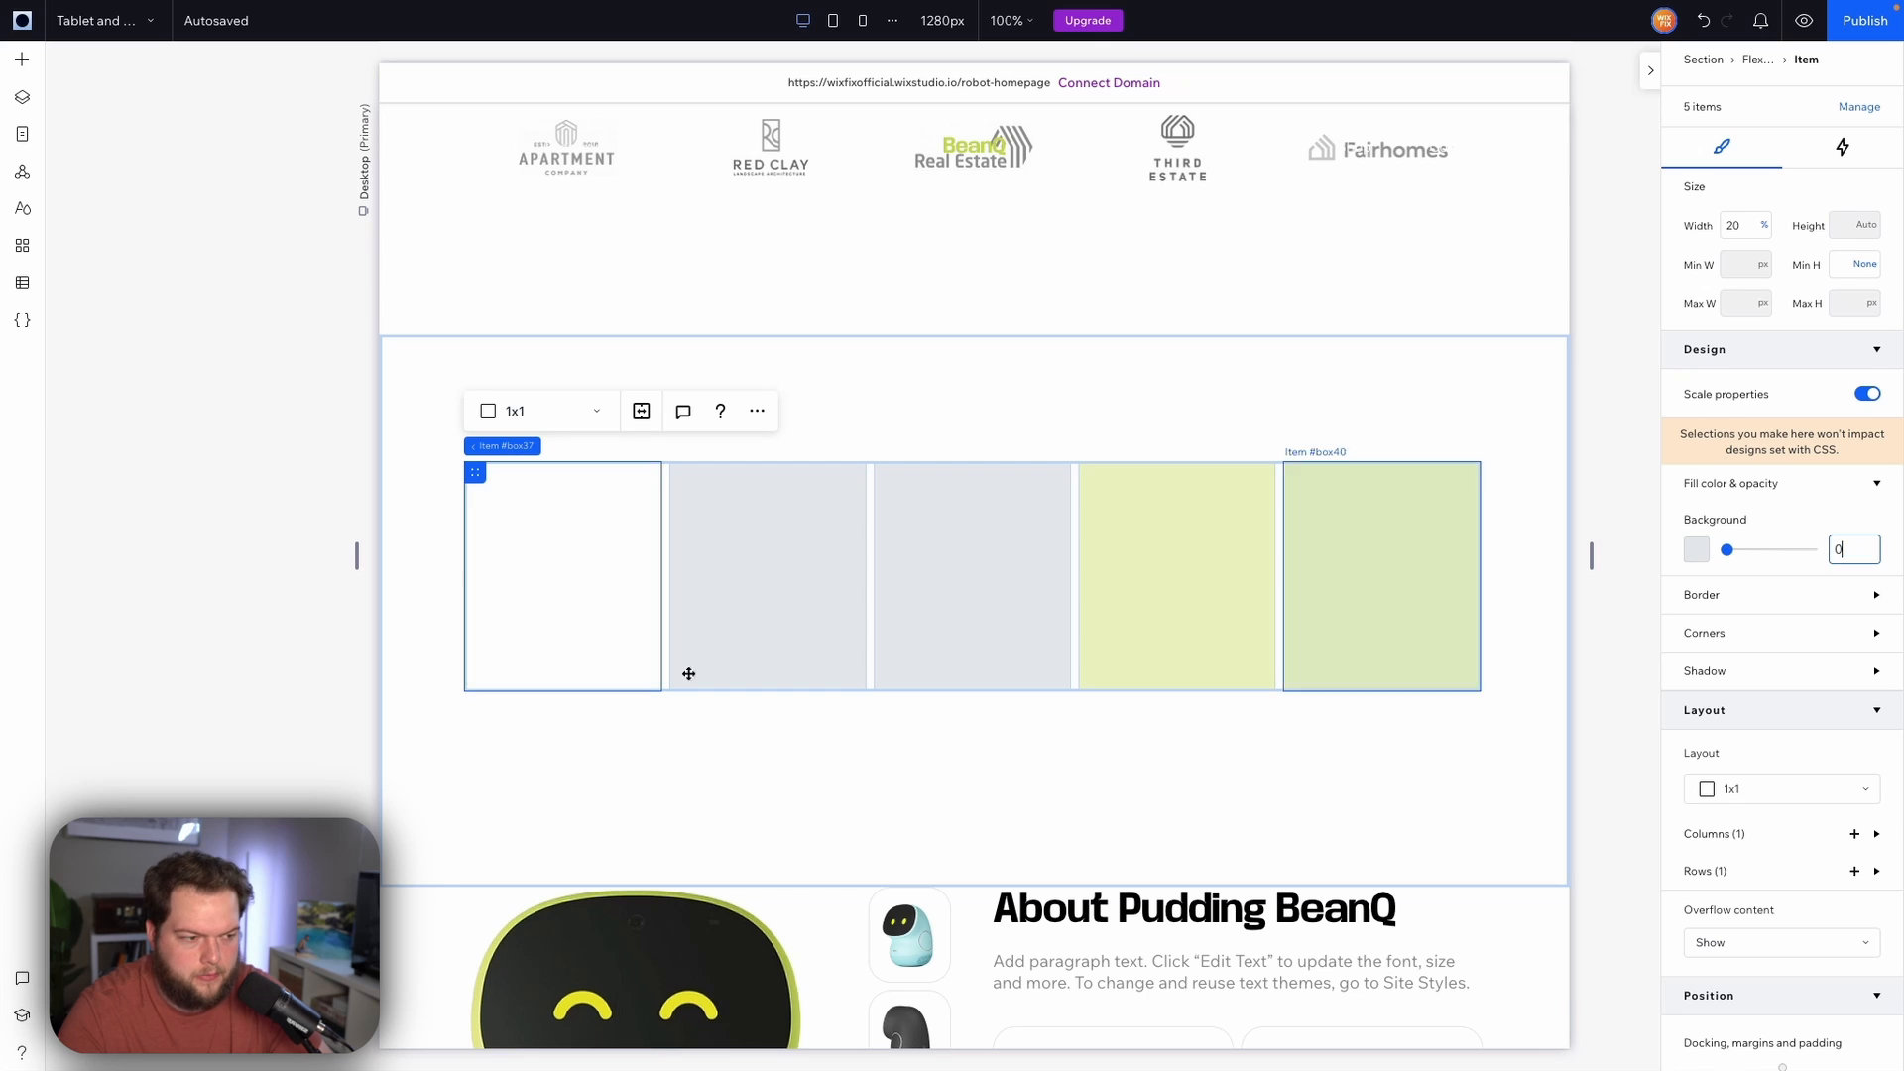
{"action": "left_click", "coordinate": [697, 595]}
{"action": "left_click", "coordinate": [1843, 563]}
{"action": "type", "text": "0"}
{"action": "left_click", "coordinate": [1029, 569]}
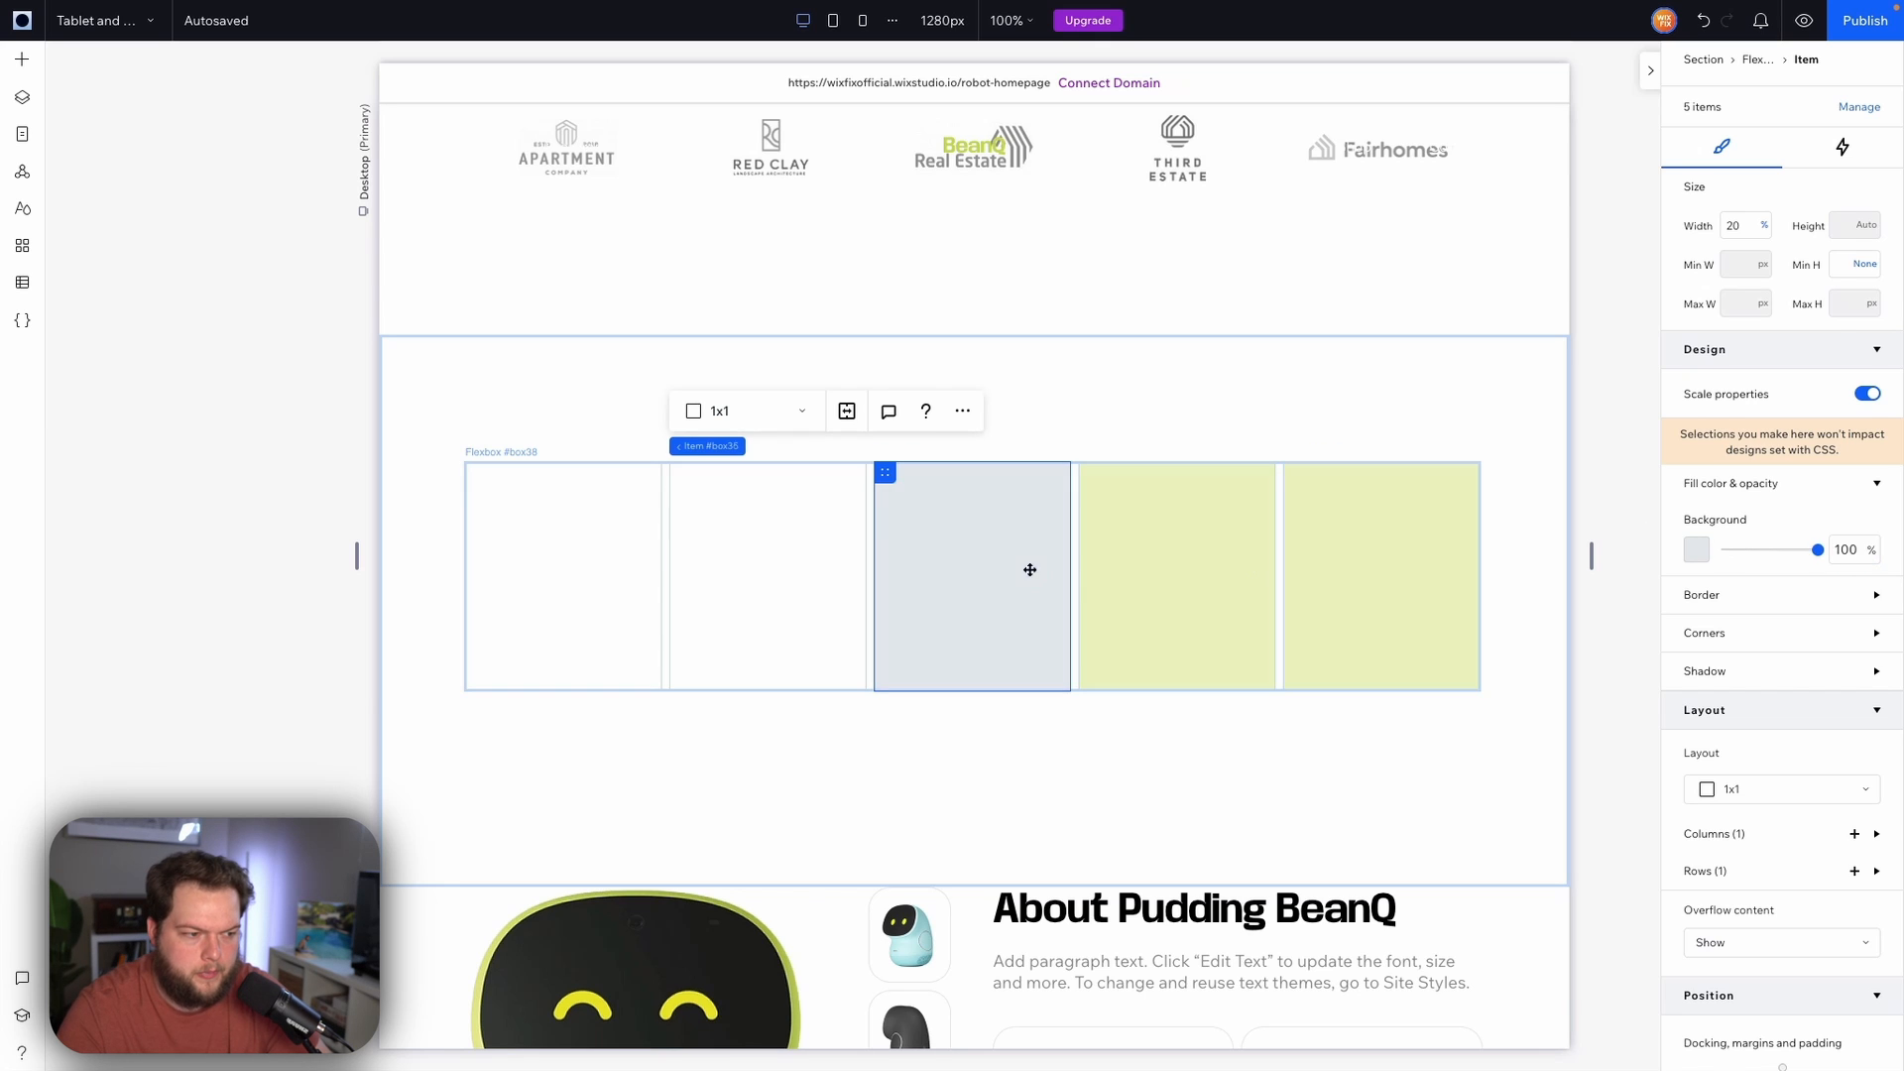
{"action": "left_click", "coordinate": [1847, 559]}
{"action": "type", "text": "0"}
{"action": "left_click", "coordinate": [1214, 575]}
{"action": "left_click", "coordinate": [1845, 560]}
{"action": "type", "text": "0"}
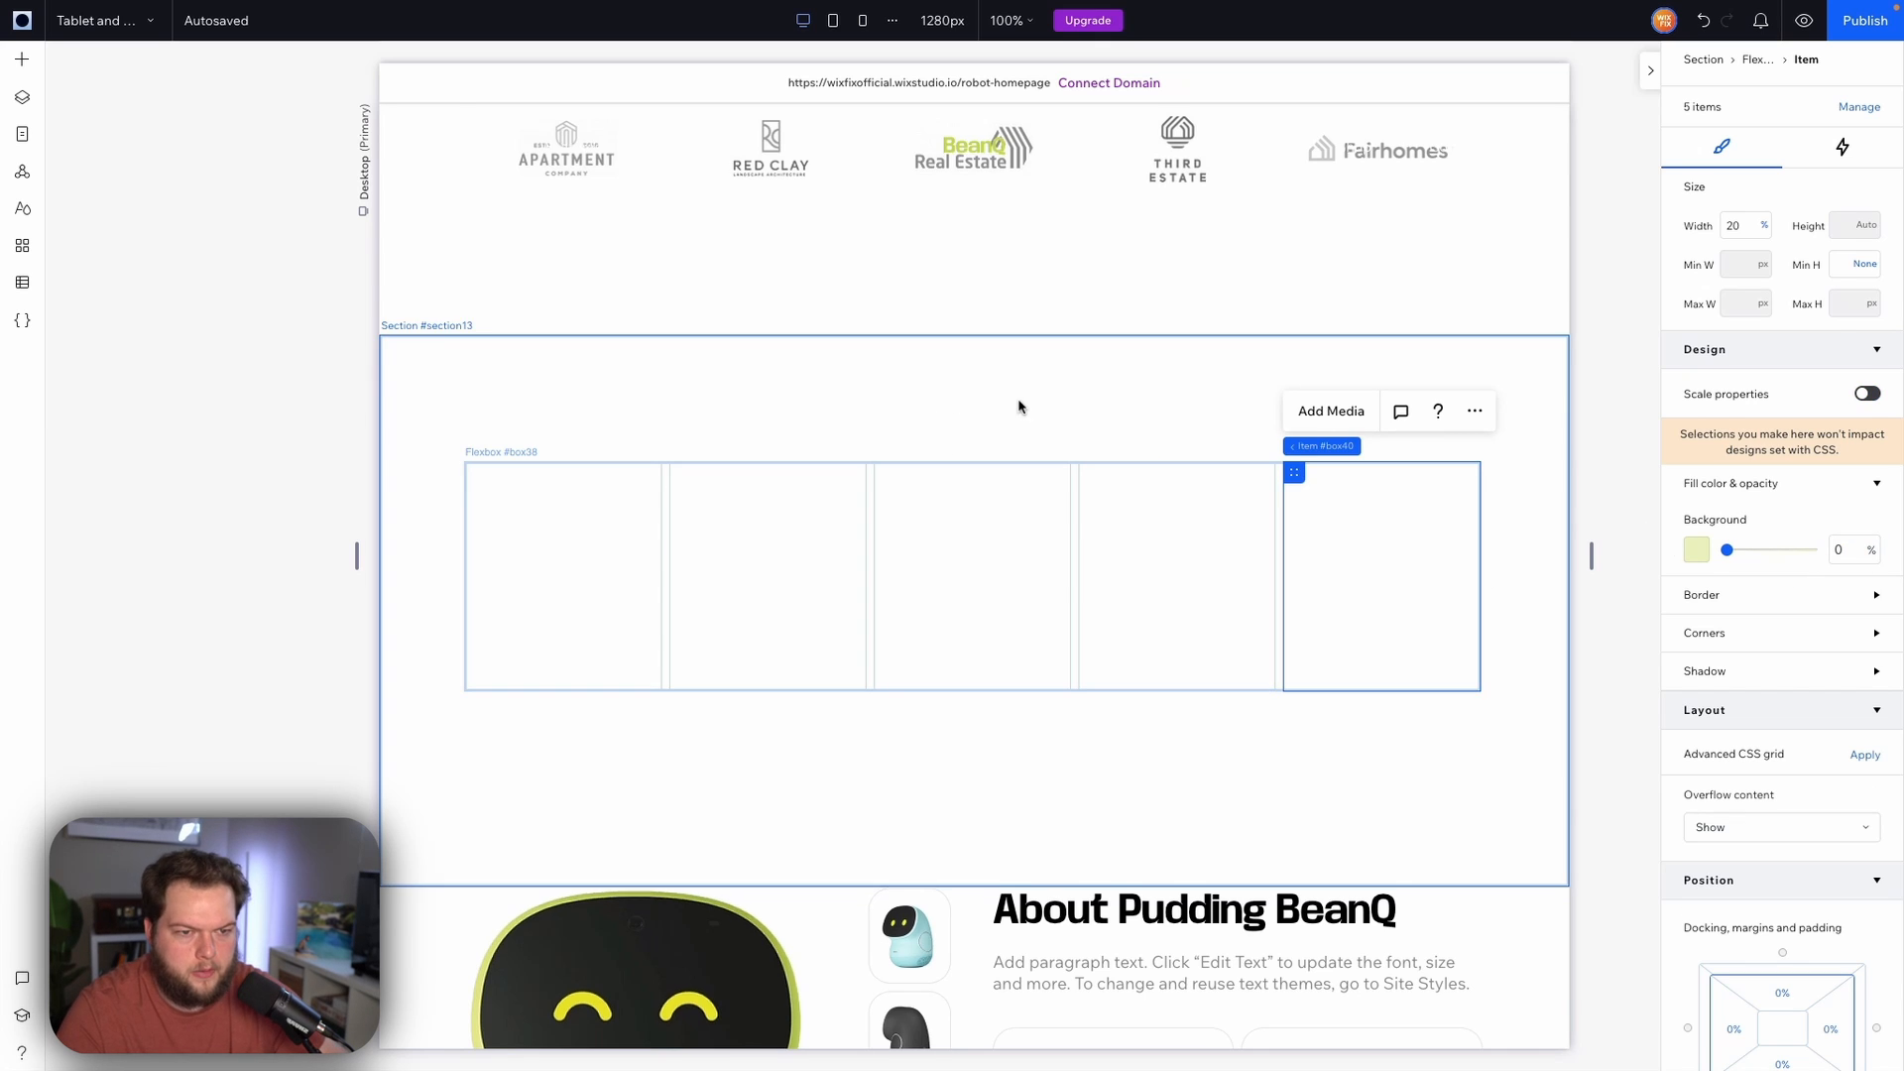
Move the Apartment, Red Clay, Real Estate, Third Estate and Fairhomes logos into the flexbox items in order
{"action": "scroll", "coordinate": [1020, 407], "scroll_direction": "up", "scroll_amount": 2}
{"action": "left_click", "coordinate": [563, 311]}
{"action": "left_click_drag", "start_coordinate": [564, 310], "coordinate": [563, 730]}
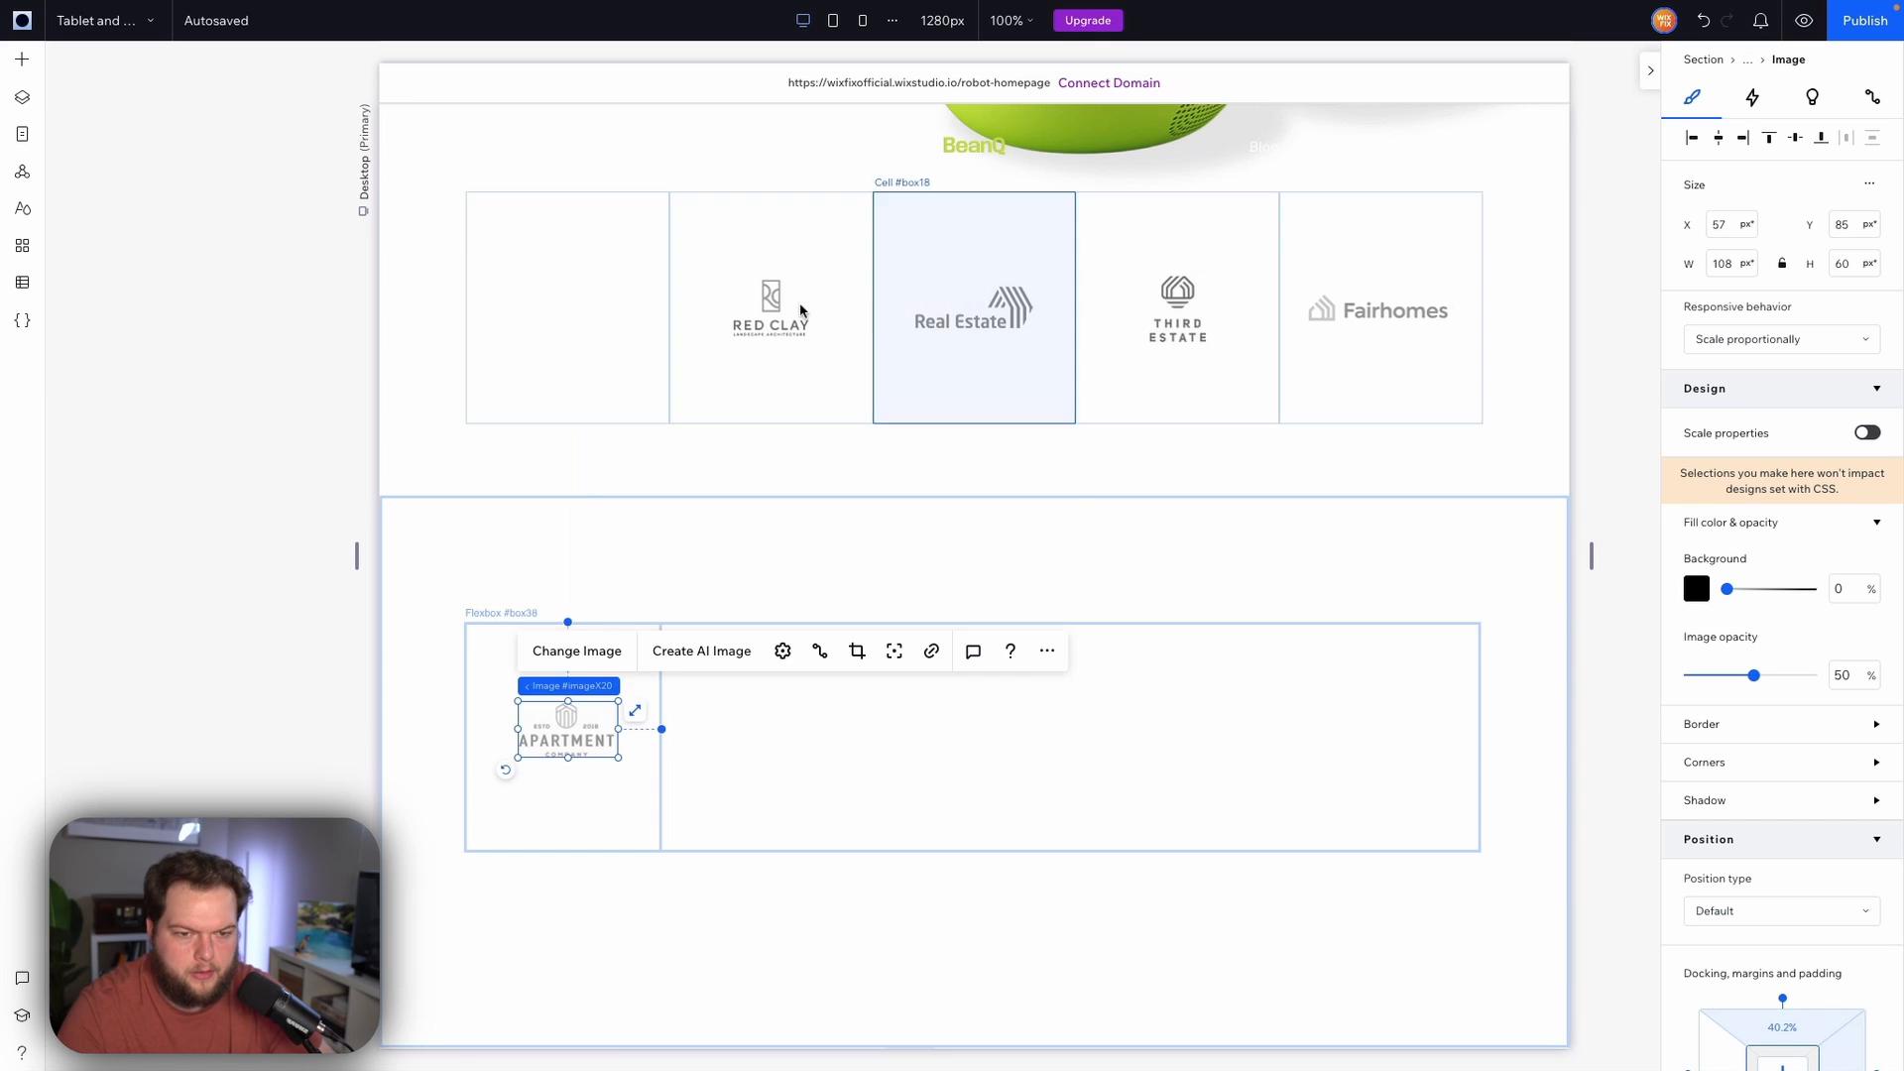
{"action": "left_click", "coordinate": [773, 306]}
{"action": "left_click_drag", "start_coordinate": [764, 306], "coordinate": [764, 723]}
{"action": "left_click", "coordinate": [984, 317]}
{"action": "left_click_drag", "start_coordinate": [985, 317], "coordinate": [977, 734]}
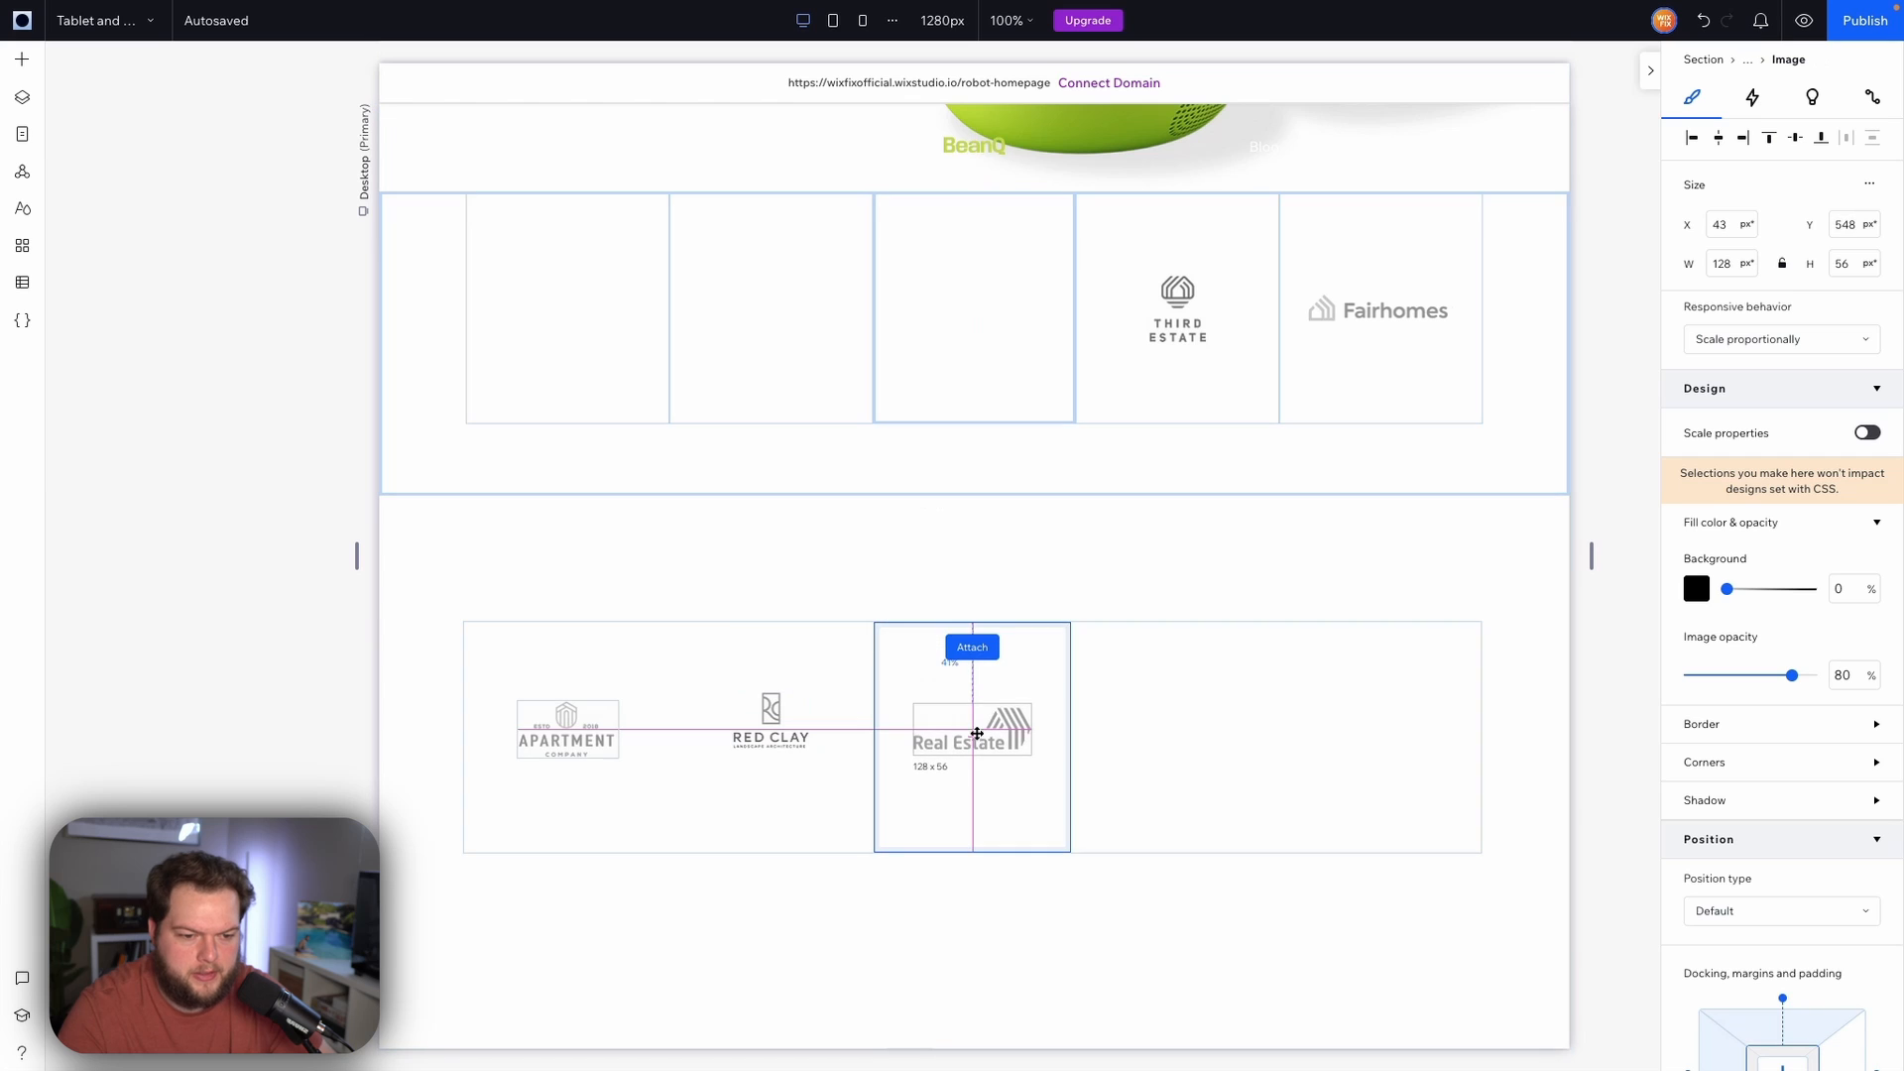
{"action": "left_click", "coordinate": [1178, 302]}
{"action": "left_click_drag", "start_coordinate": [1178, 303], "coordinate": [1172, 734]}
{"action": "left_click", "coordinate": [1378, 310]}
{"action": "left_click_drag", "start_coordinate": [1378, 310], "coordinate": [1354, 746]}
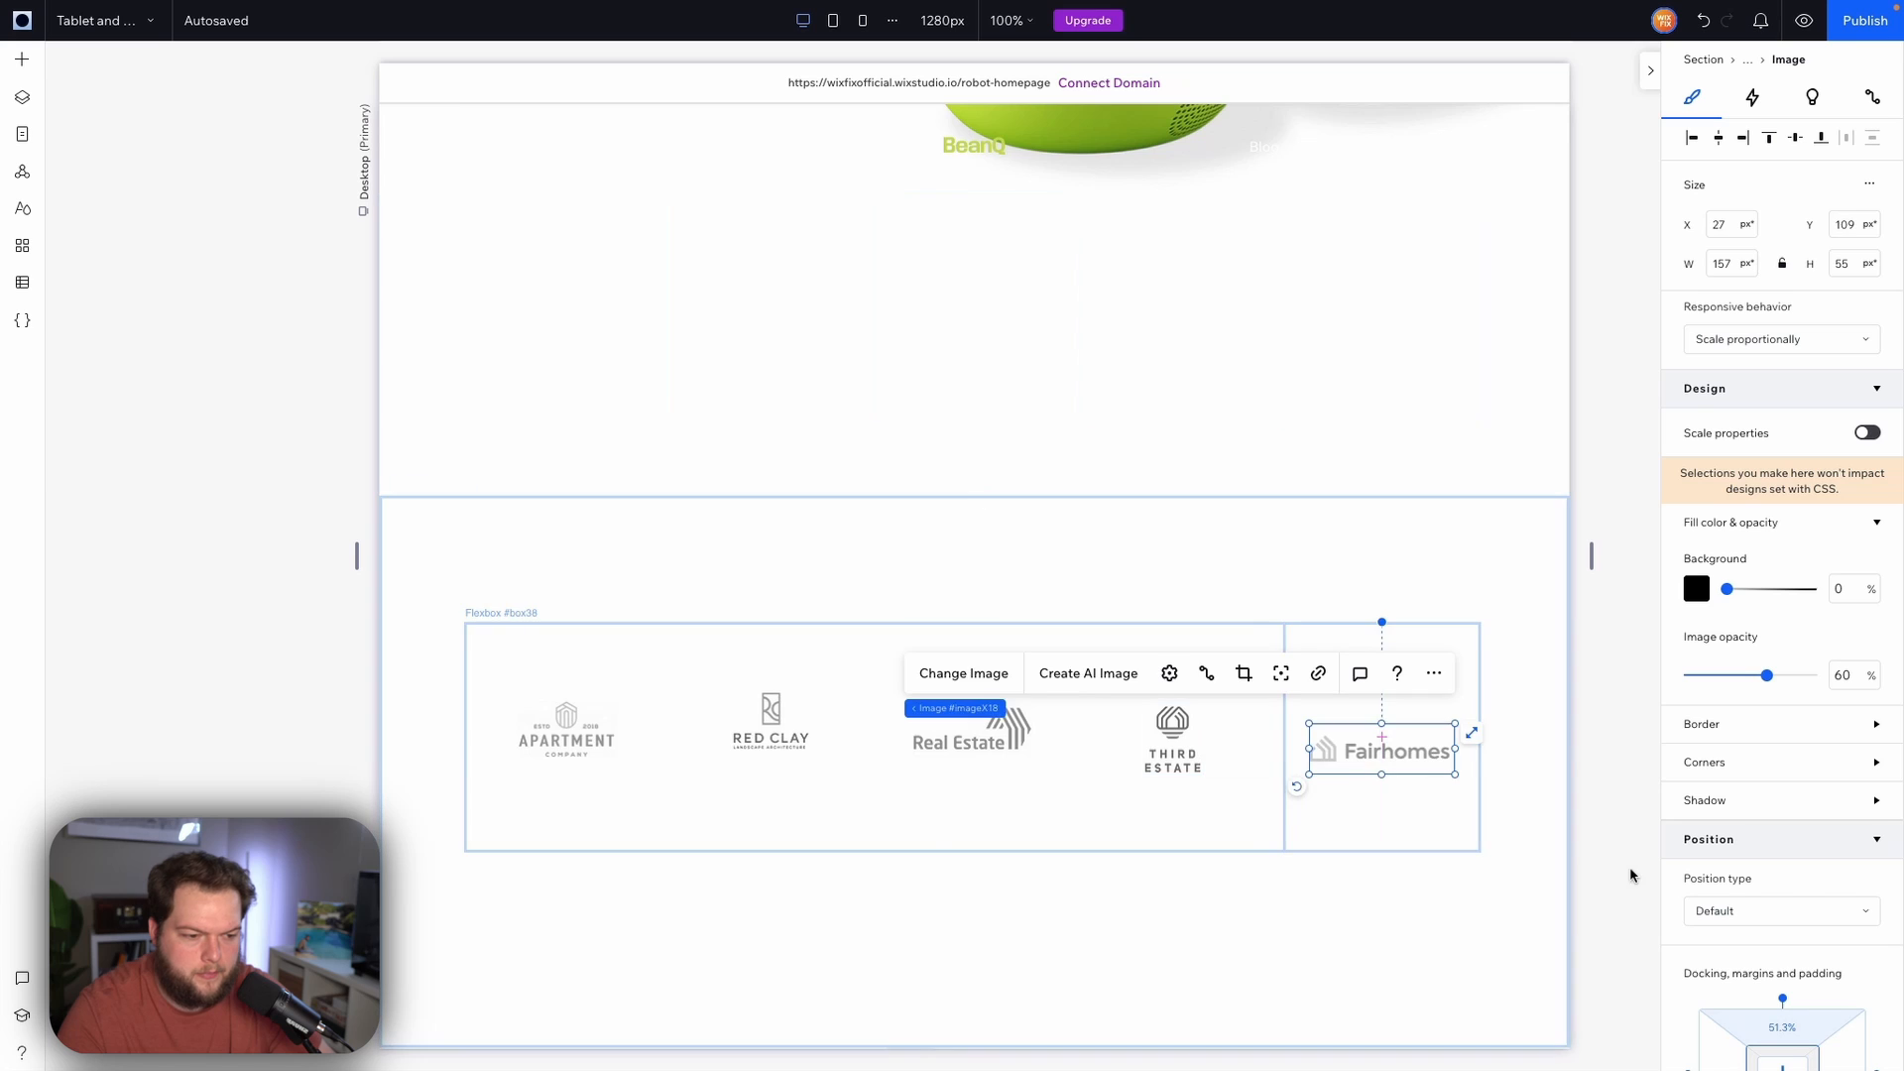
Center each logo within its flexbox item
{"action": "scroll", "coordinate": [1686, 873], "scroll_direction": "down", "scroll_amount": 3}
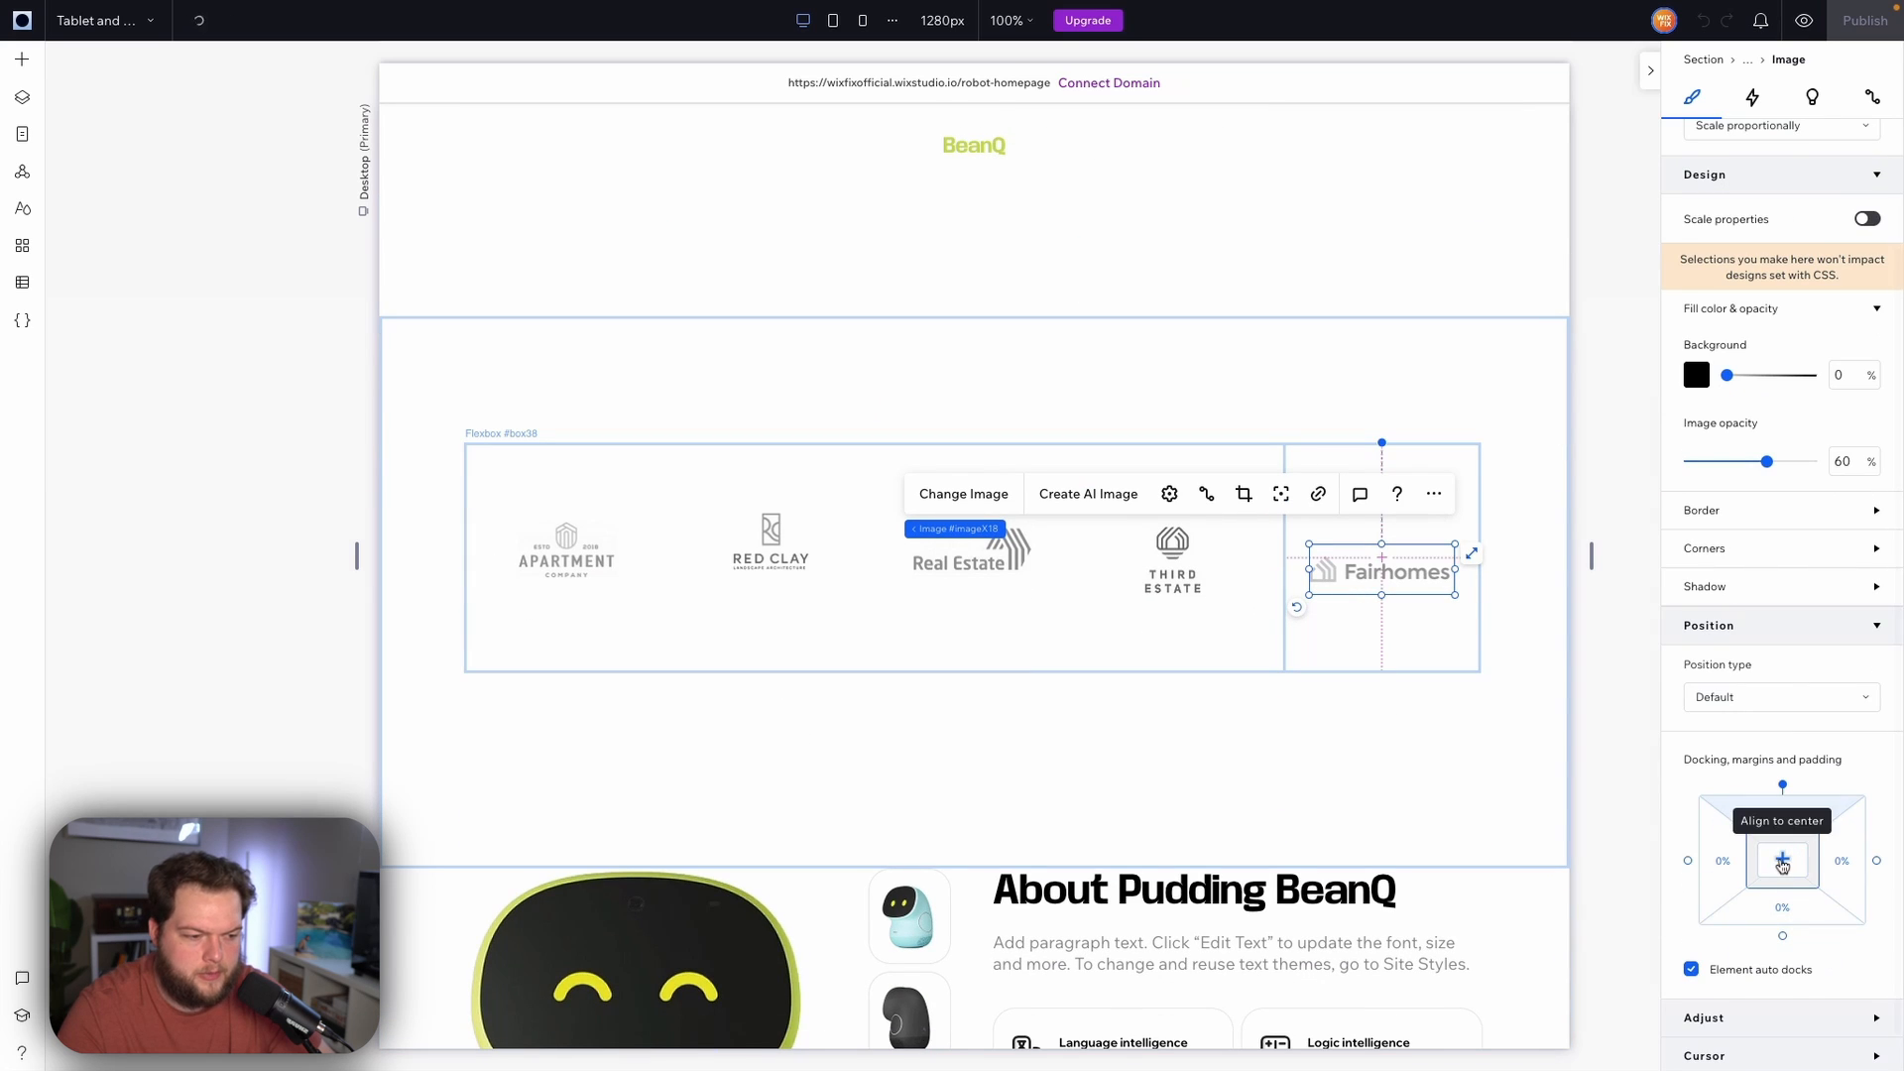
{"action": "left_click", "coordinate": [1188, 565]}
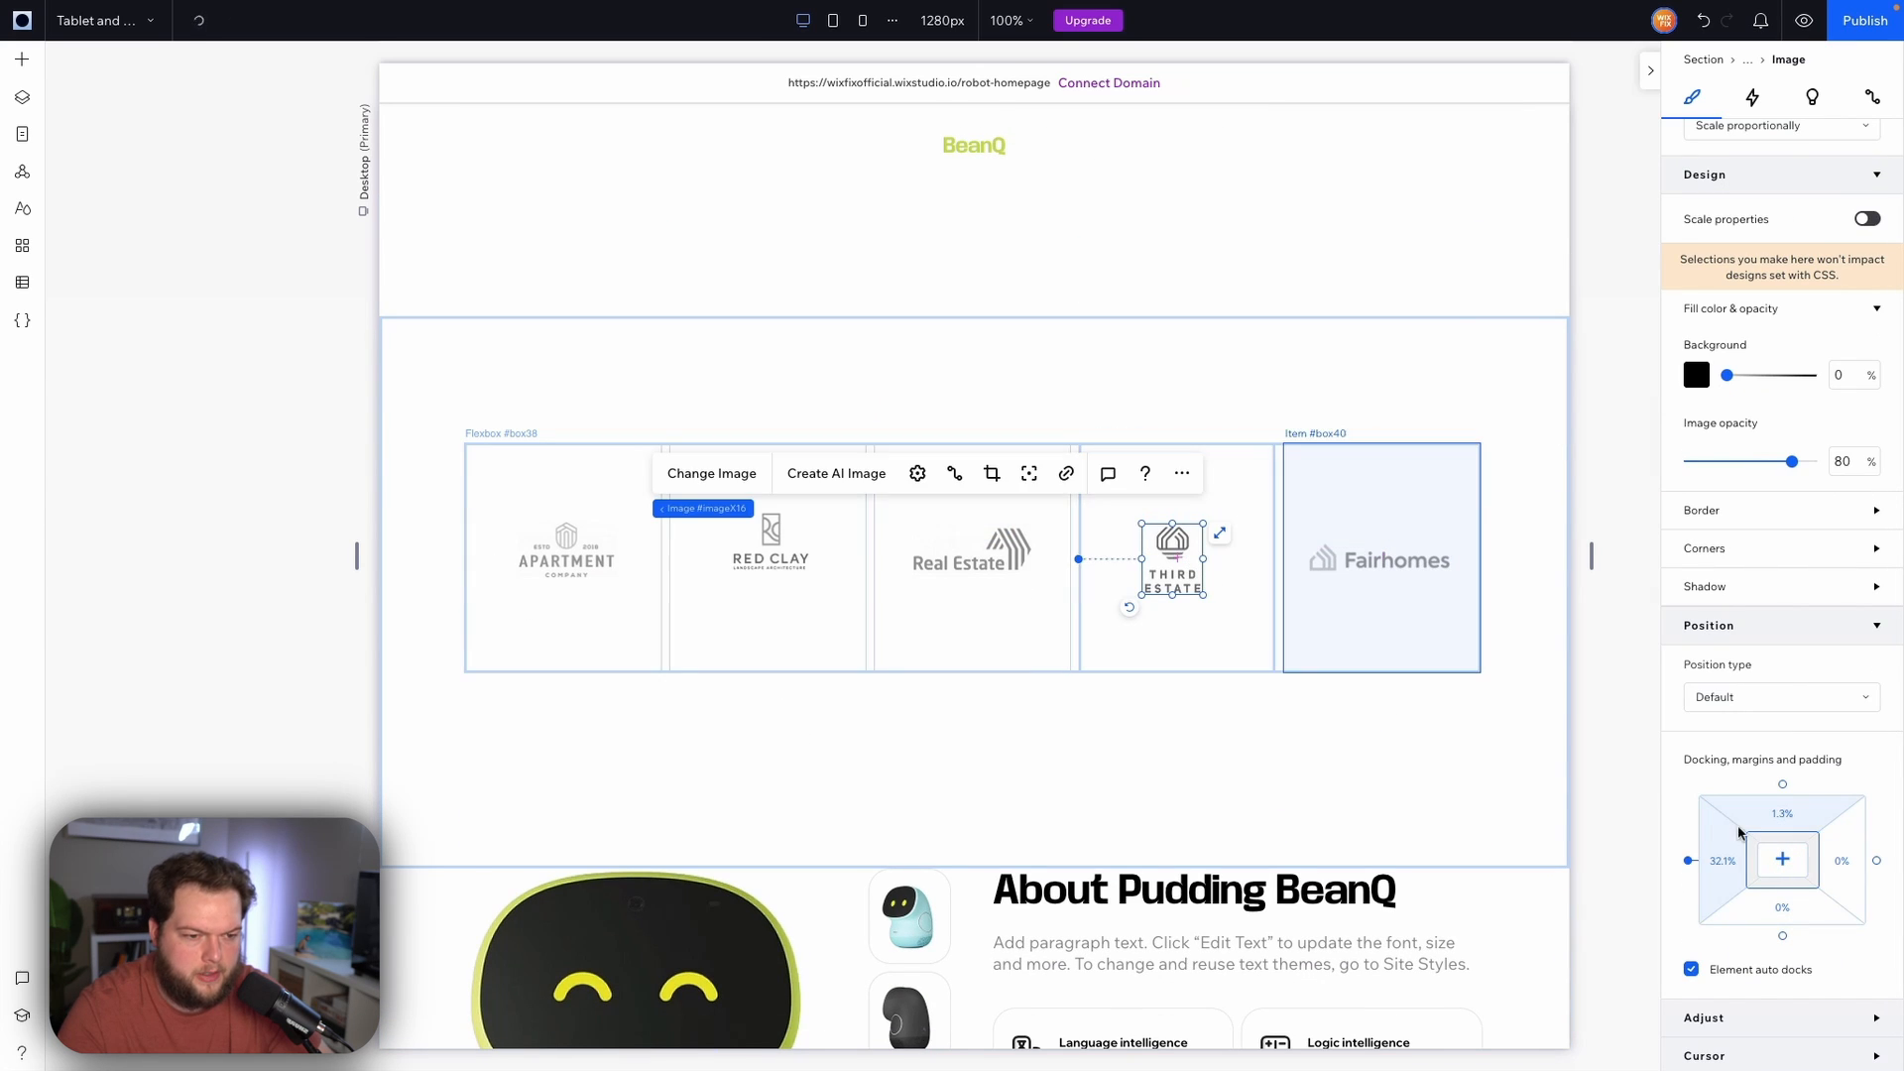
{"action": "left_click", "coordinate": [1783, 860]}
{"action": "left_click", "coordinate": [970, 549]}
{"action": "left_click", "coordinate": [1783, 859]}
{"action": "left_click", "coordinate": [771, 536]}
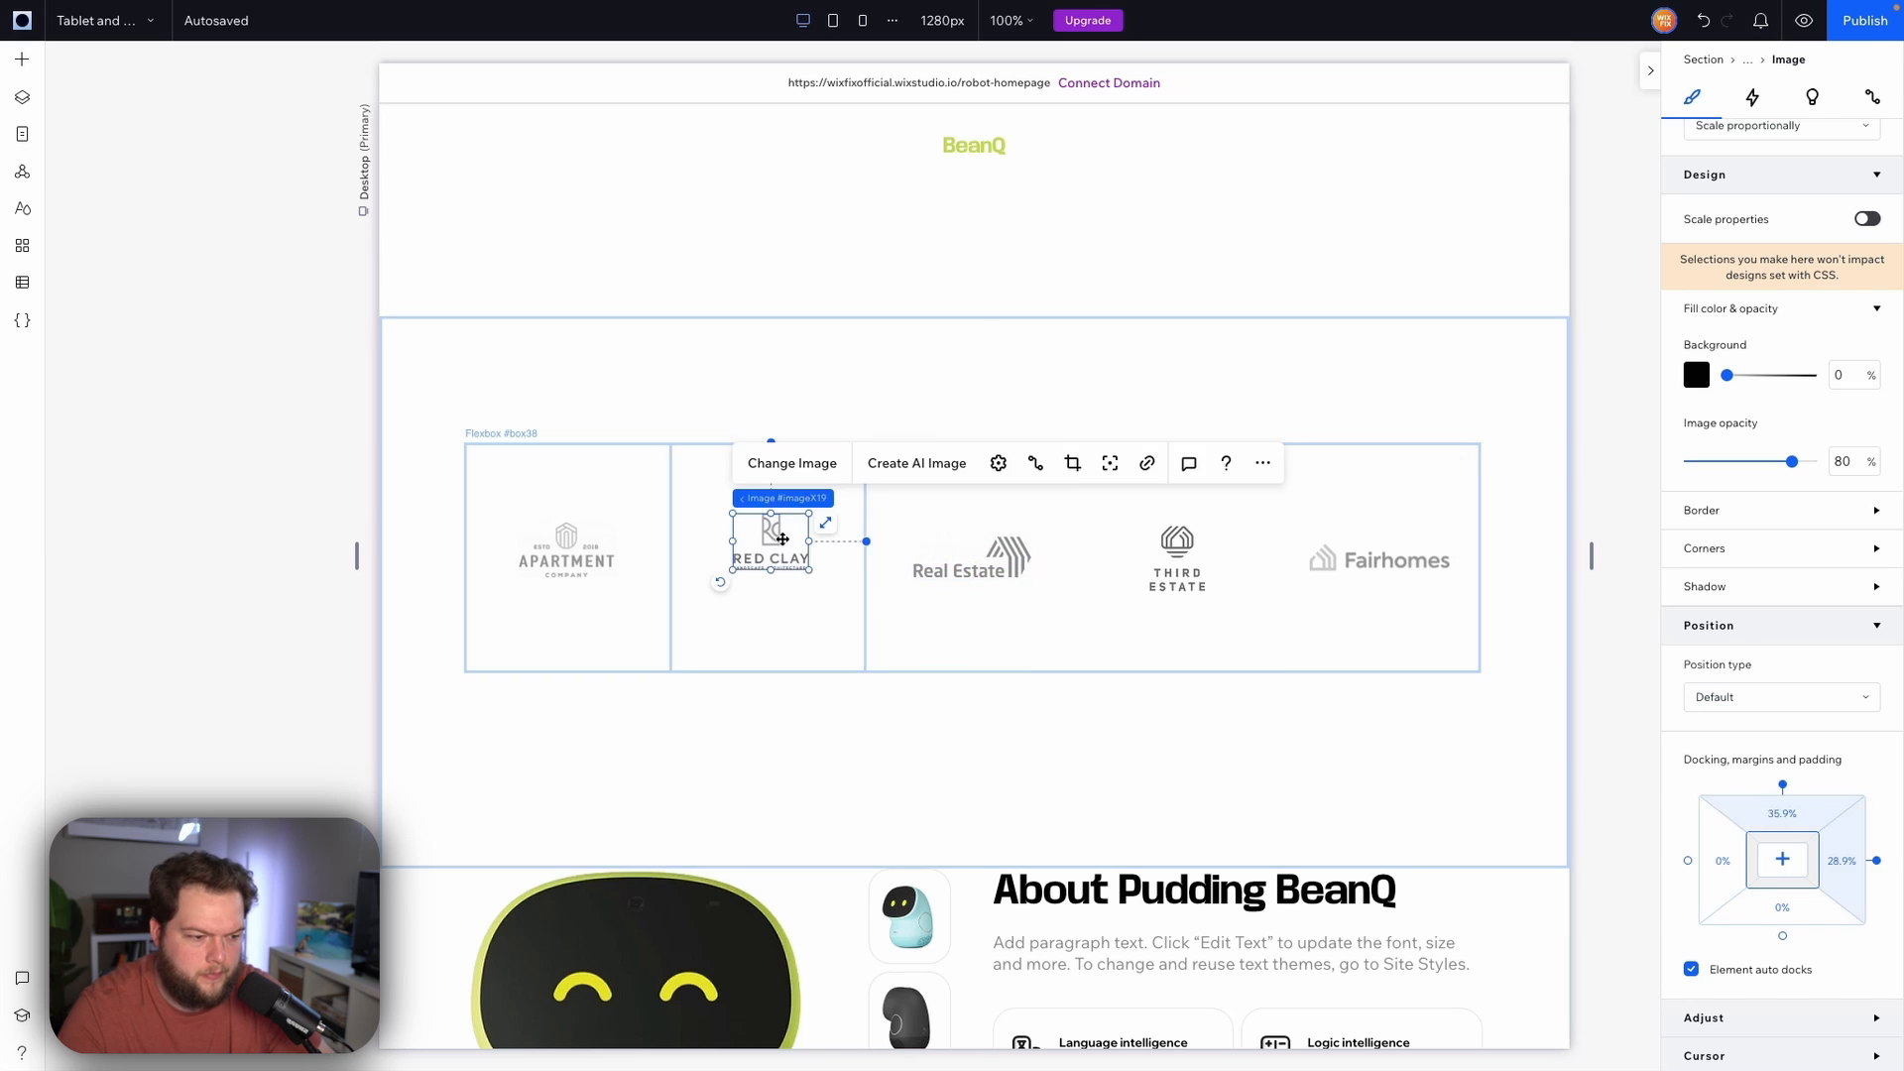
{"action": "left_click", "coordinate": [1783, 860]}
{"action": "left_click", "coordinate": [563, 553]}
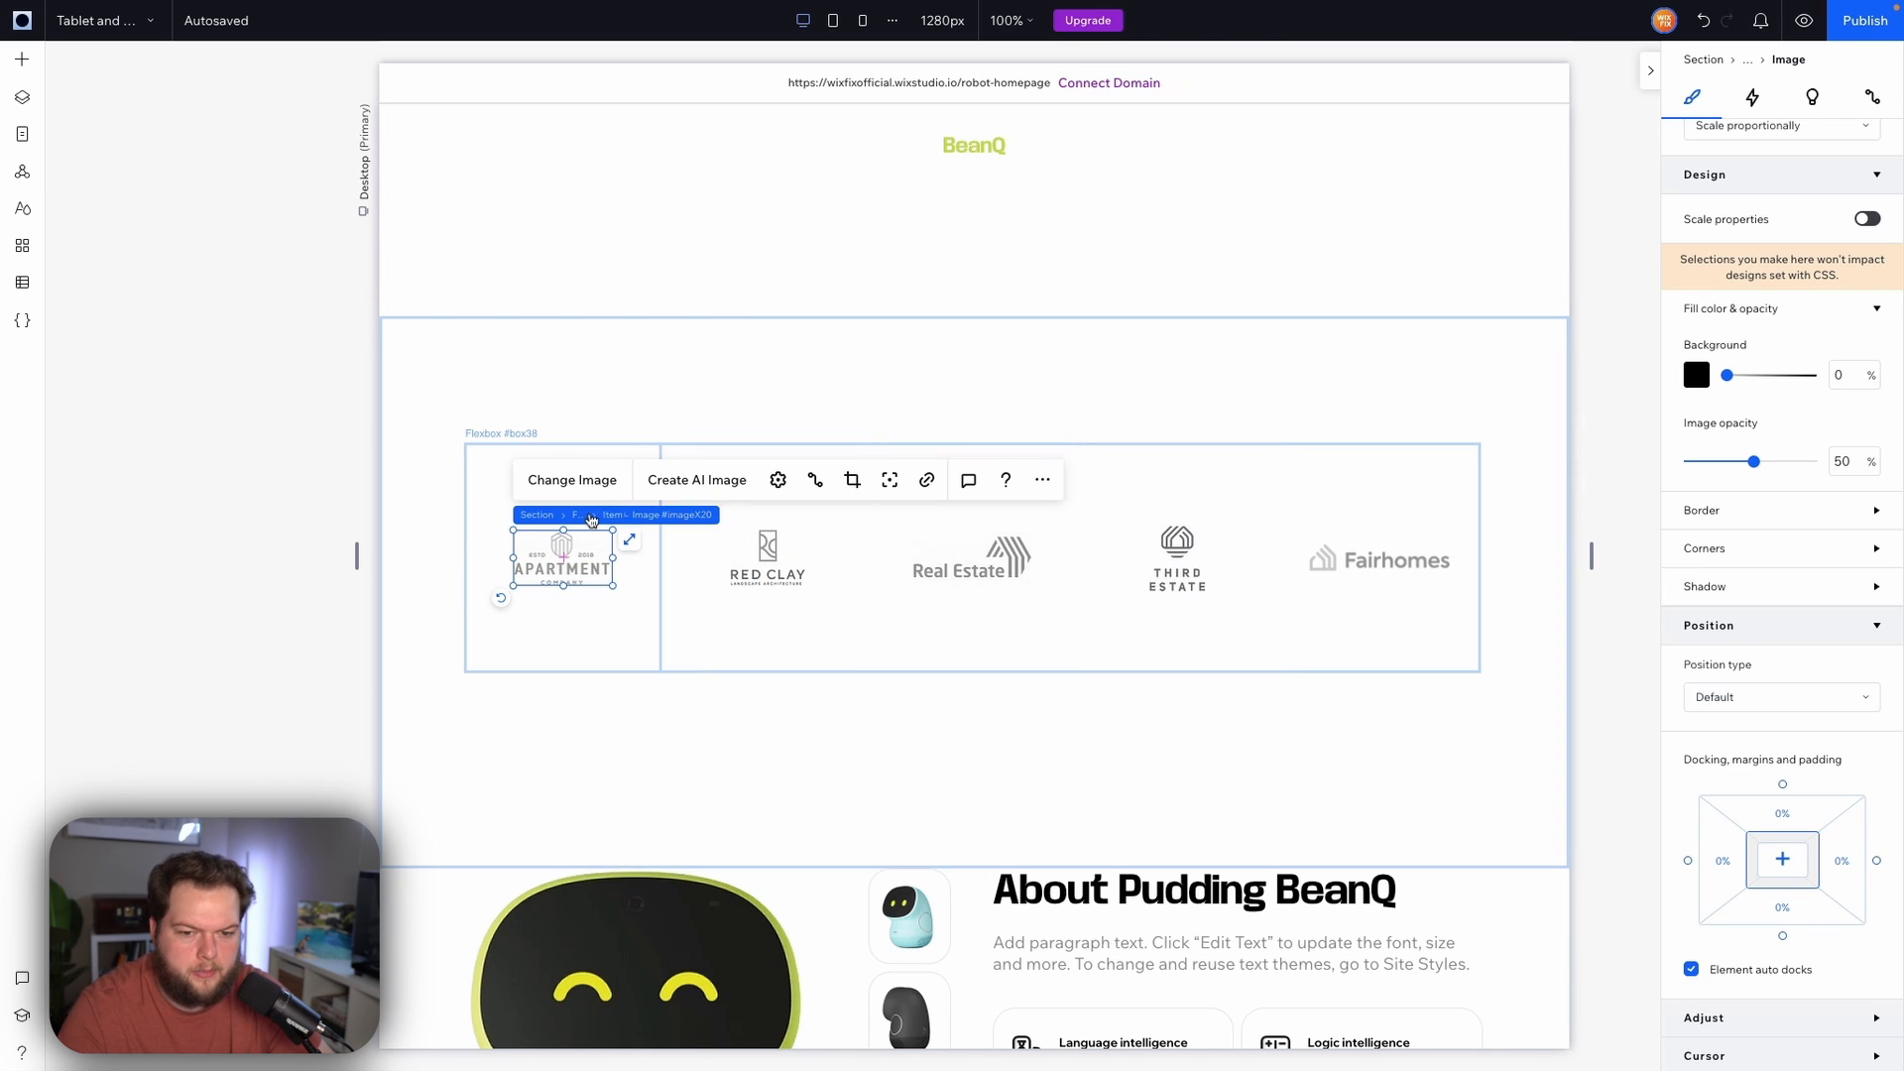
Select the flexbox and align it to the top of its section
{"action": "left_click", "coordinate": [590, 516]}
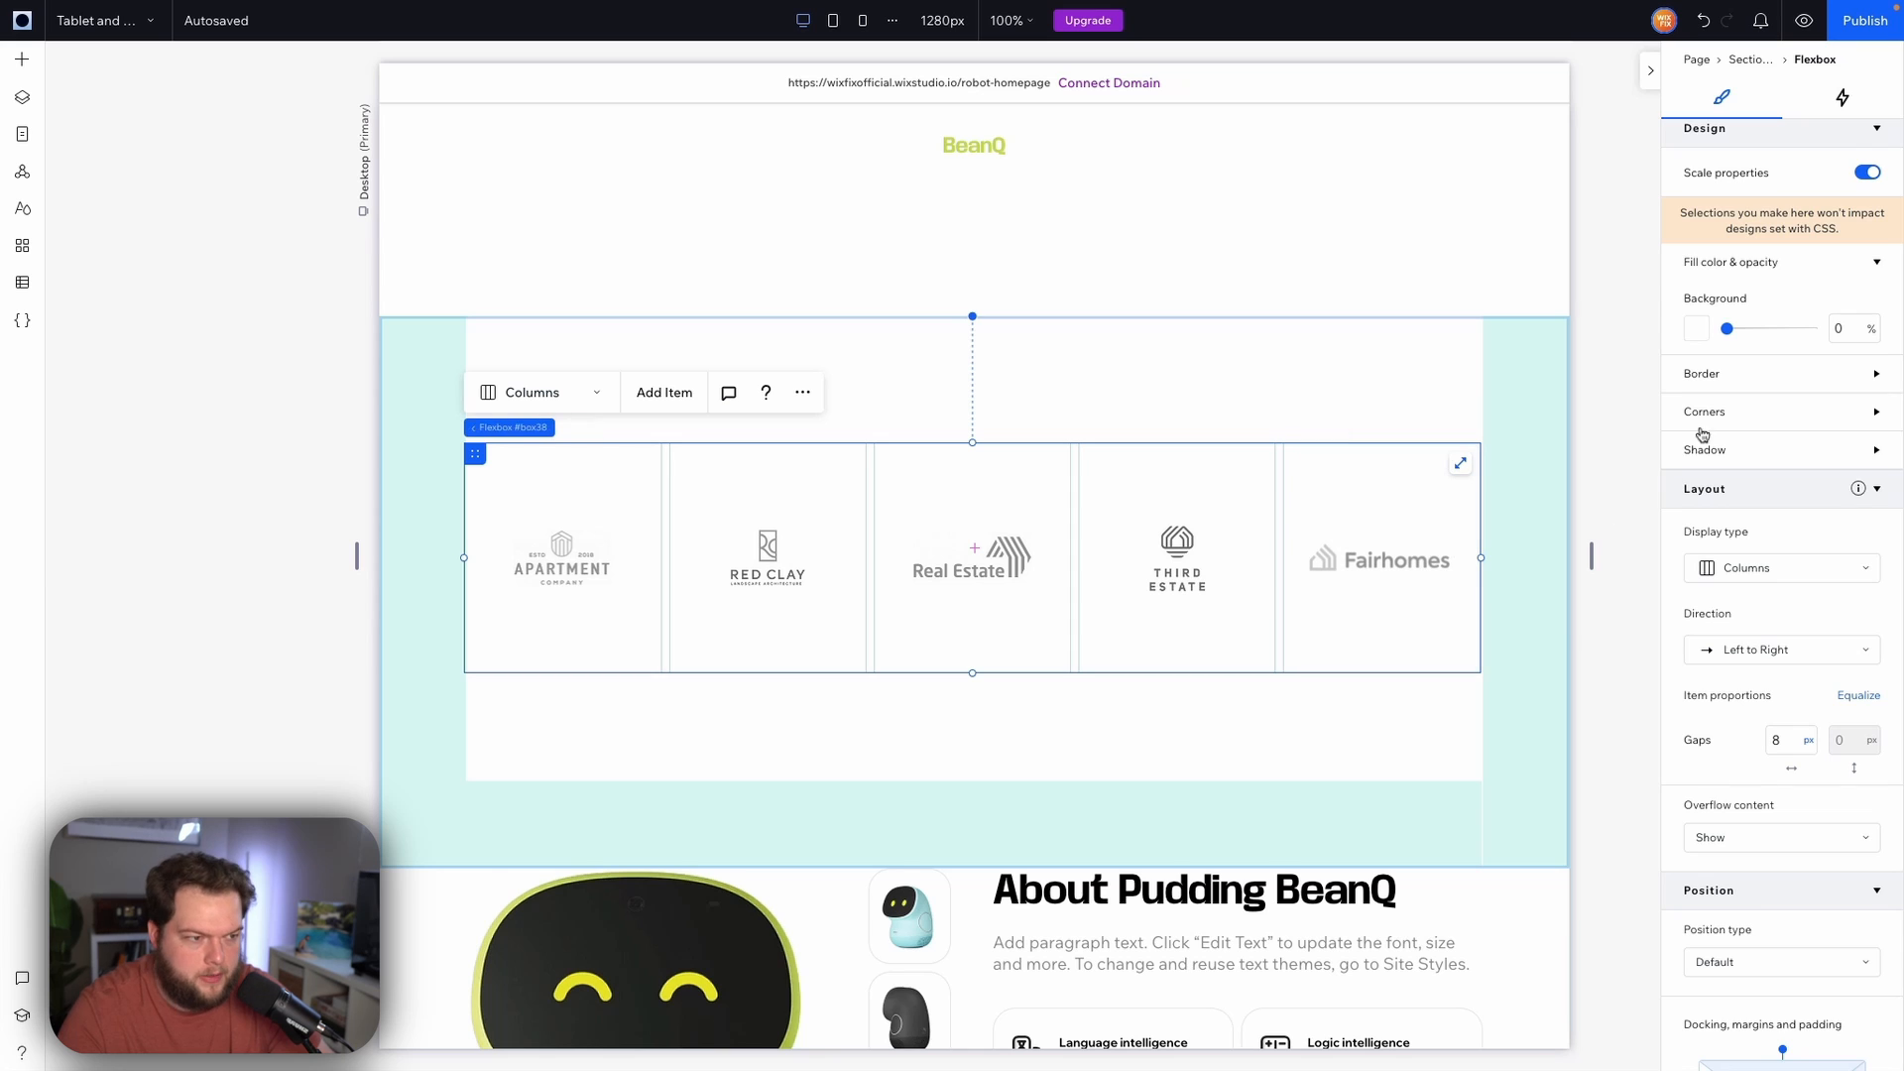
{"action": "scroll", "coordinate": [1772, 298], "scroll_direction": "up", "scroll_amount": 3}
{"action": "left_click", "coordinate": [1773, 186]}
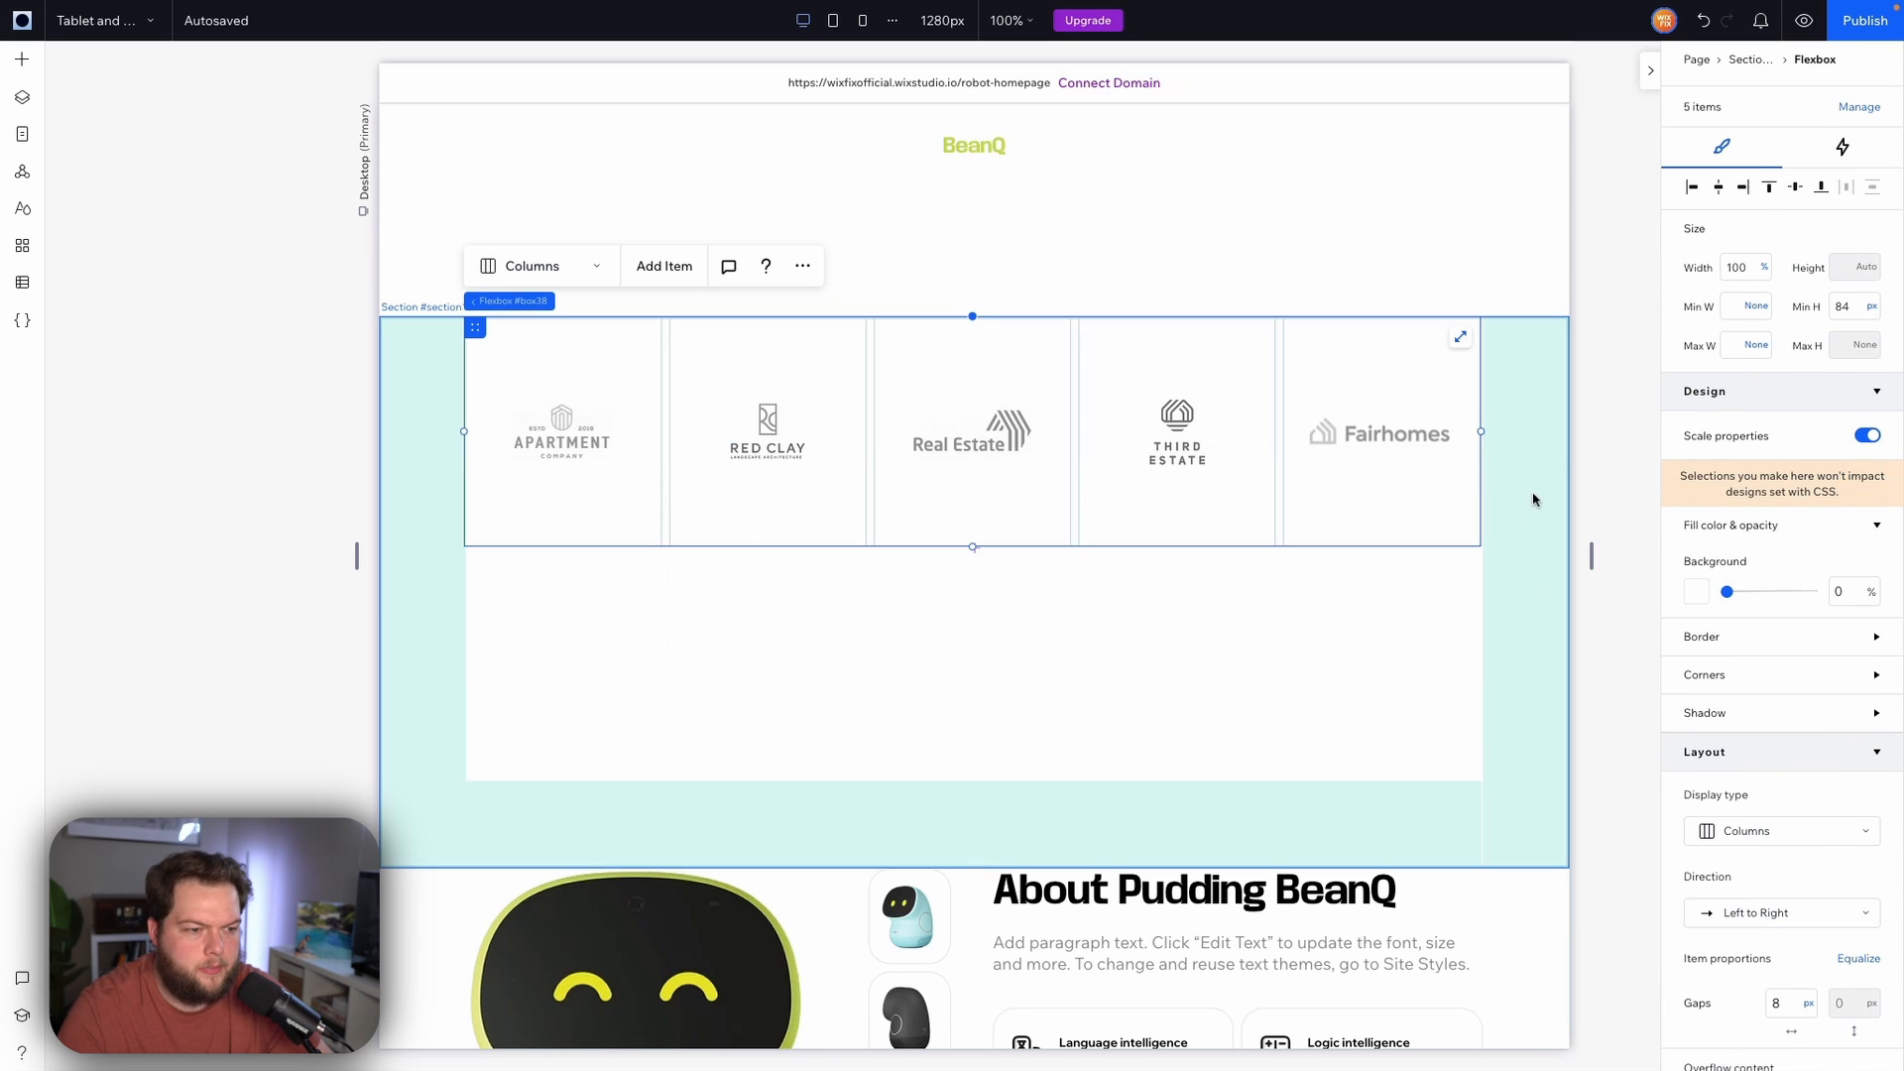
Shrink the new section's height to fit the logos row
{"action": "key", "text": "Escape"}
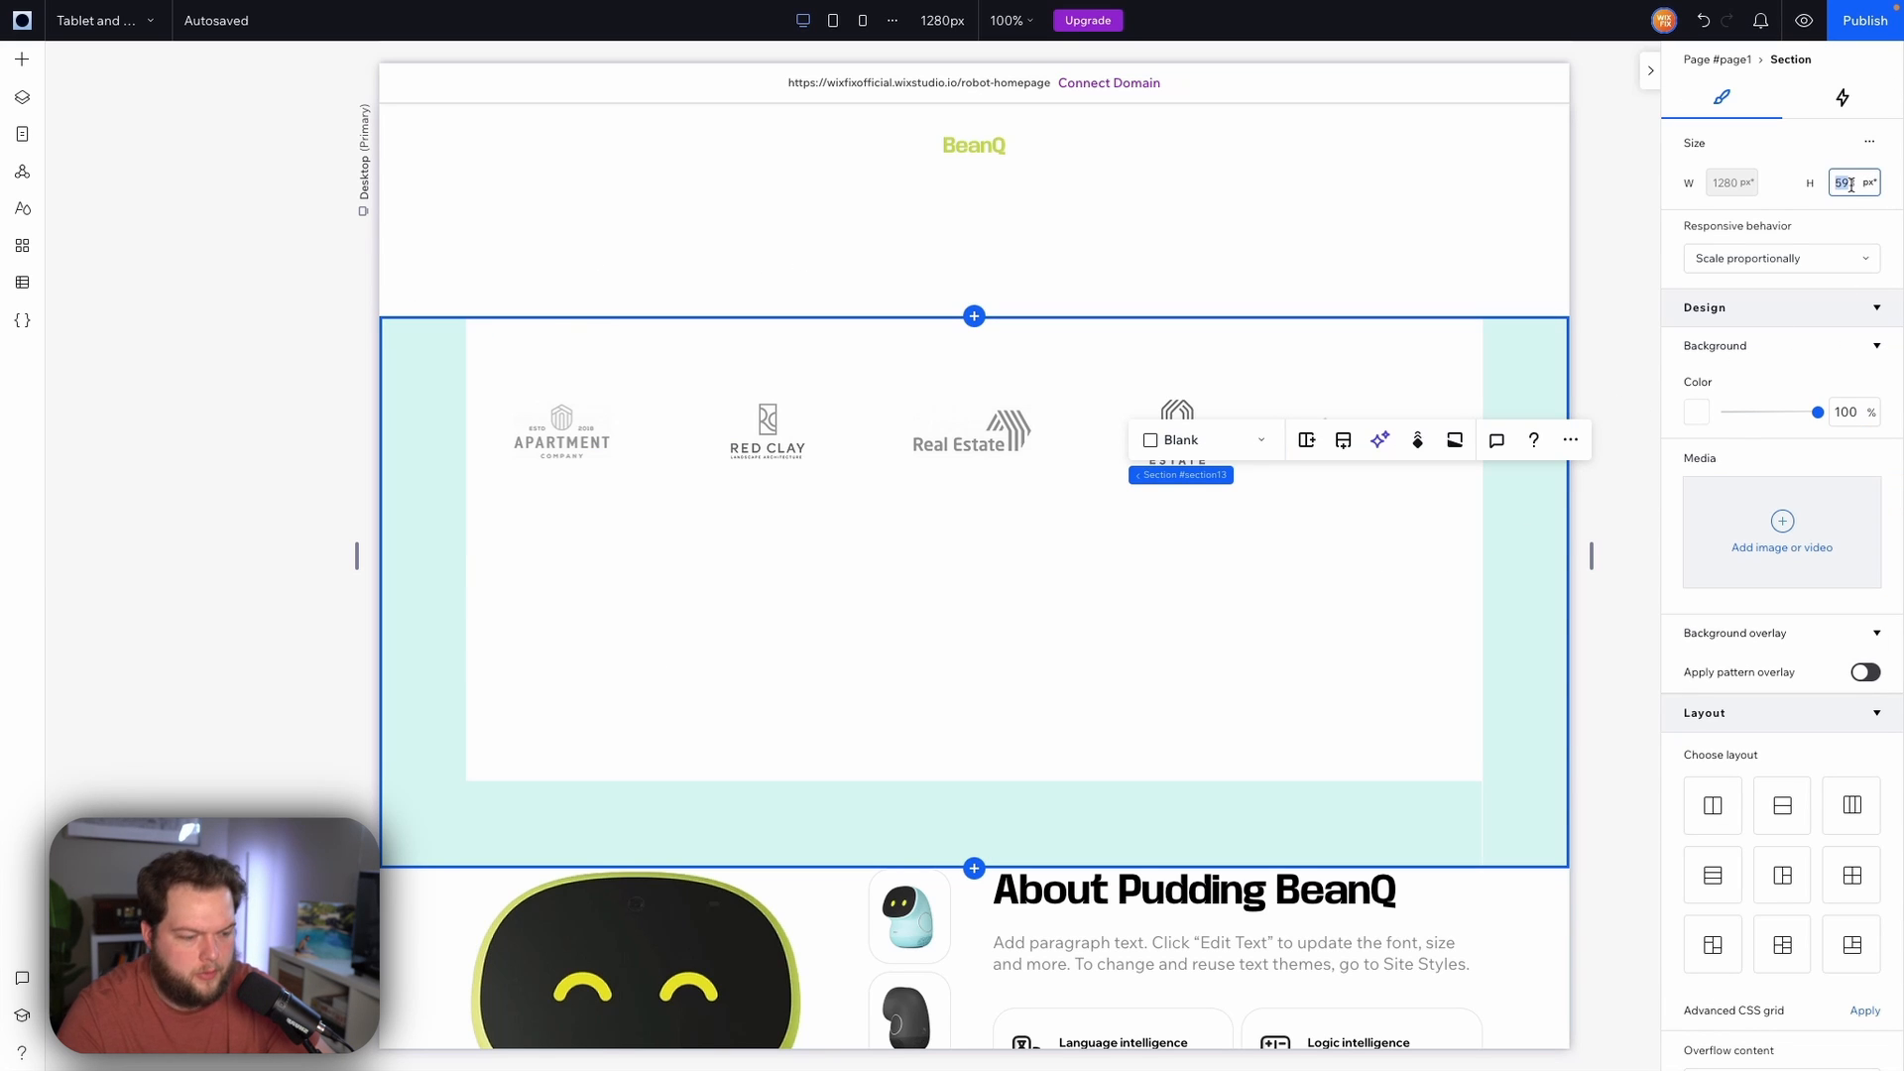
{"action": "key", "text": "Return"}
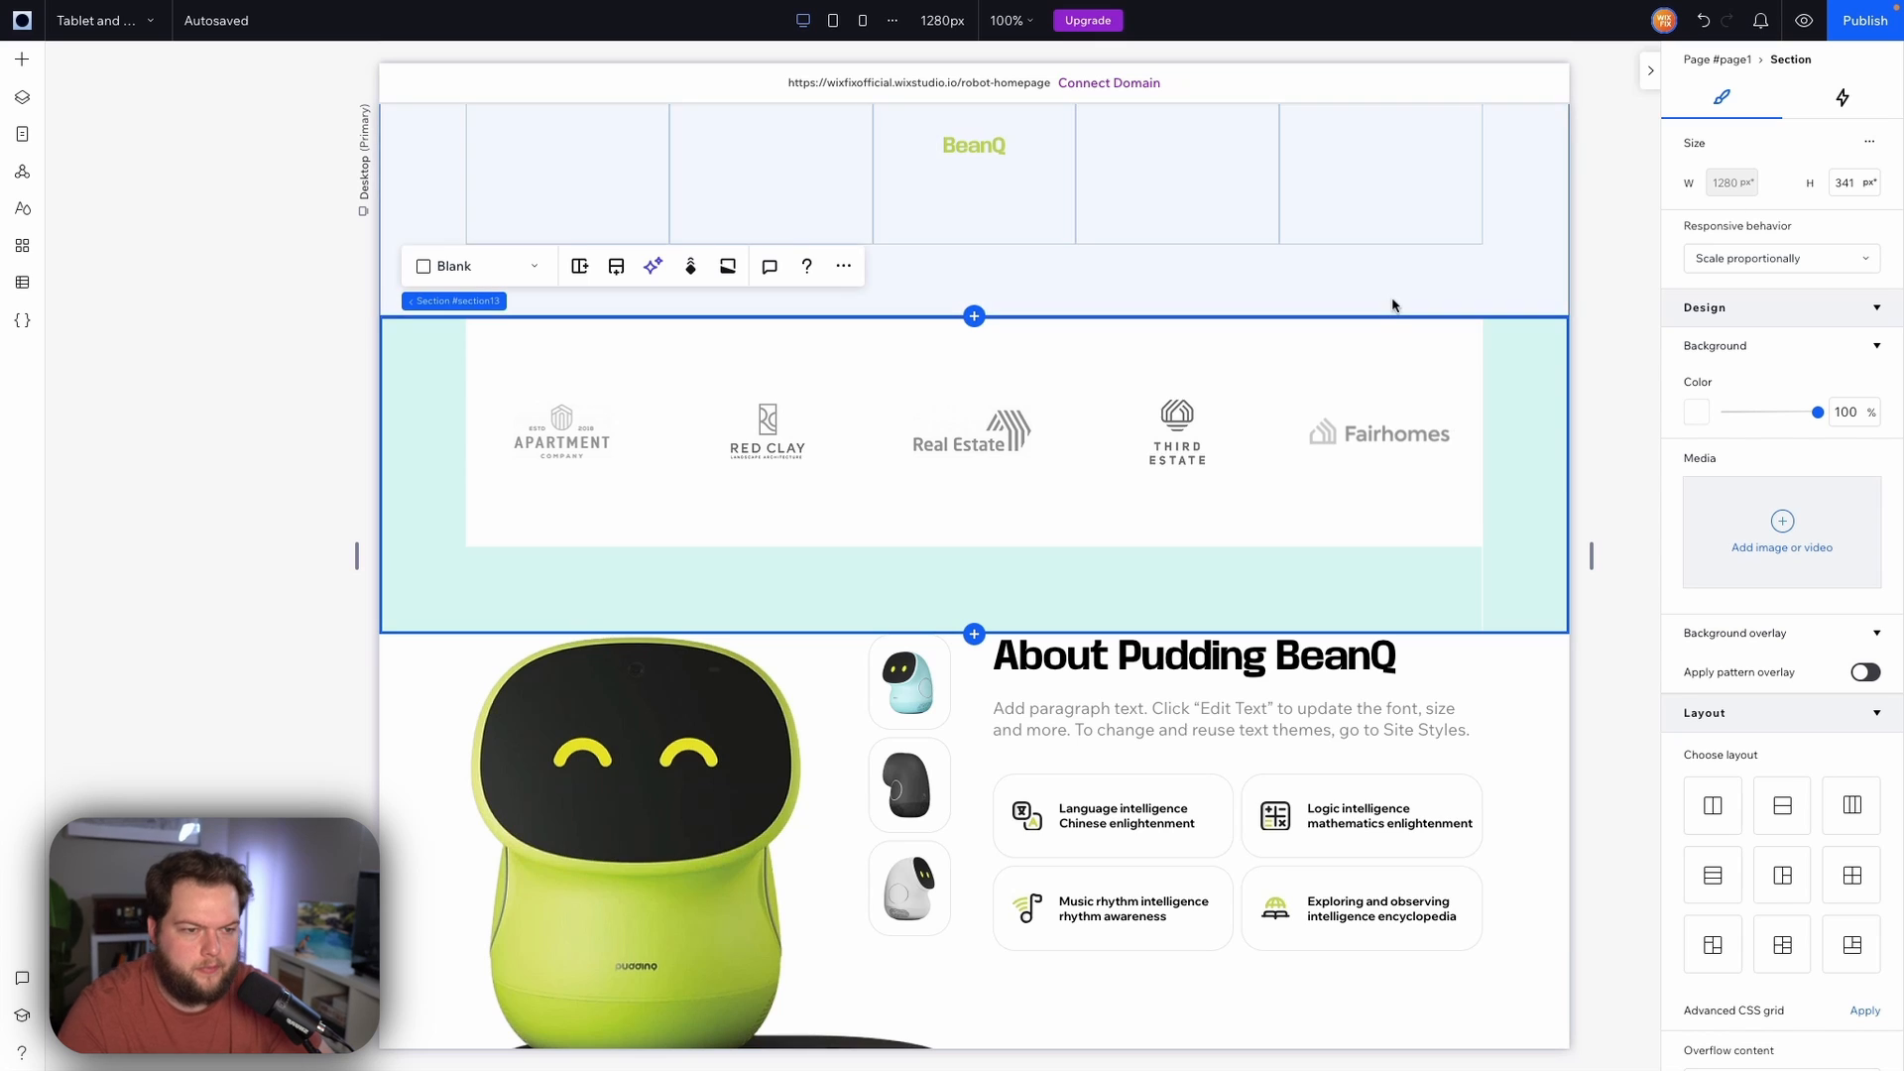
Delete the old logos grid section above the new one
{"action": "scroll", "coordinate": [1511, 504], "scroll_direction": "up", "scroll_amount": 5}
{"action": "left_click", "coordinate": [1533, 630]}
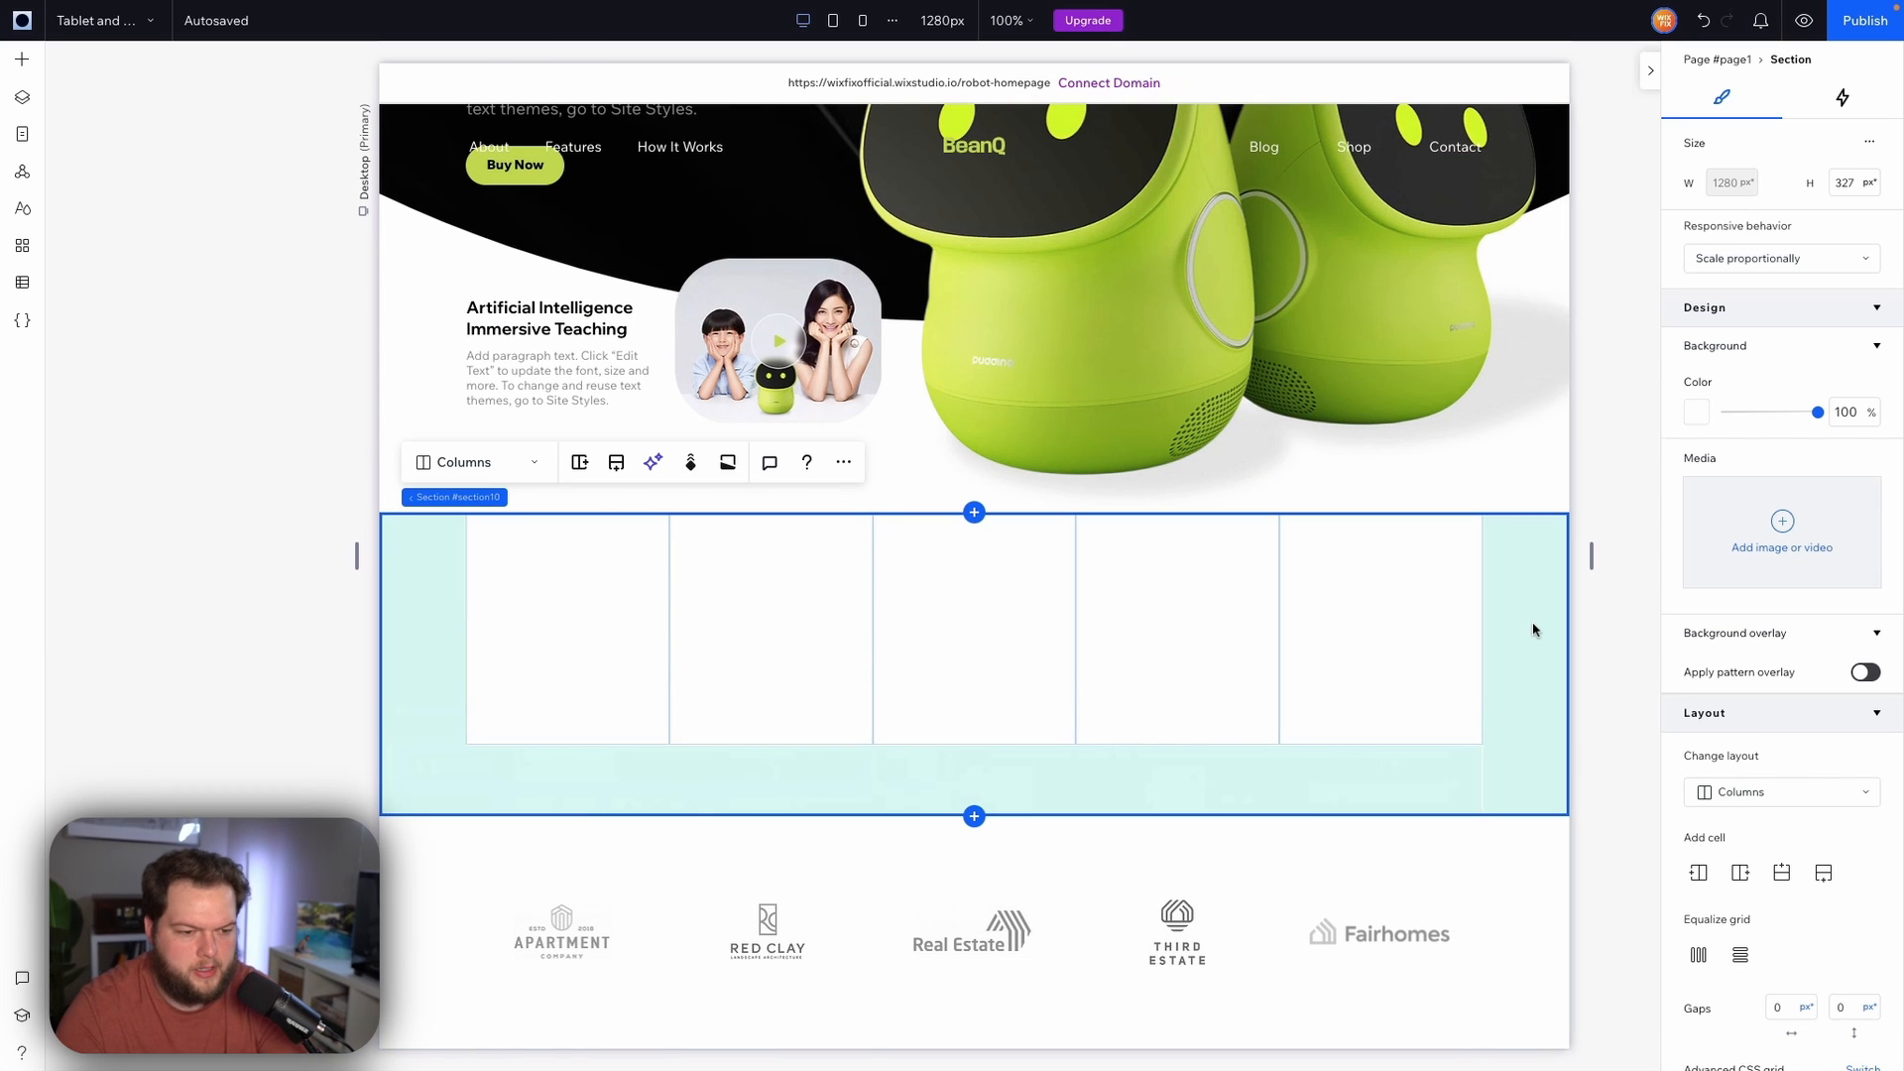
{"action": "key", "text": "Delete"}
{"action": "left_click", "coordinate": [1543, 649]}
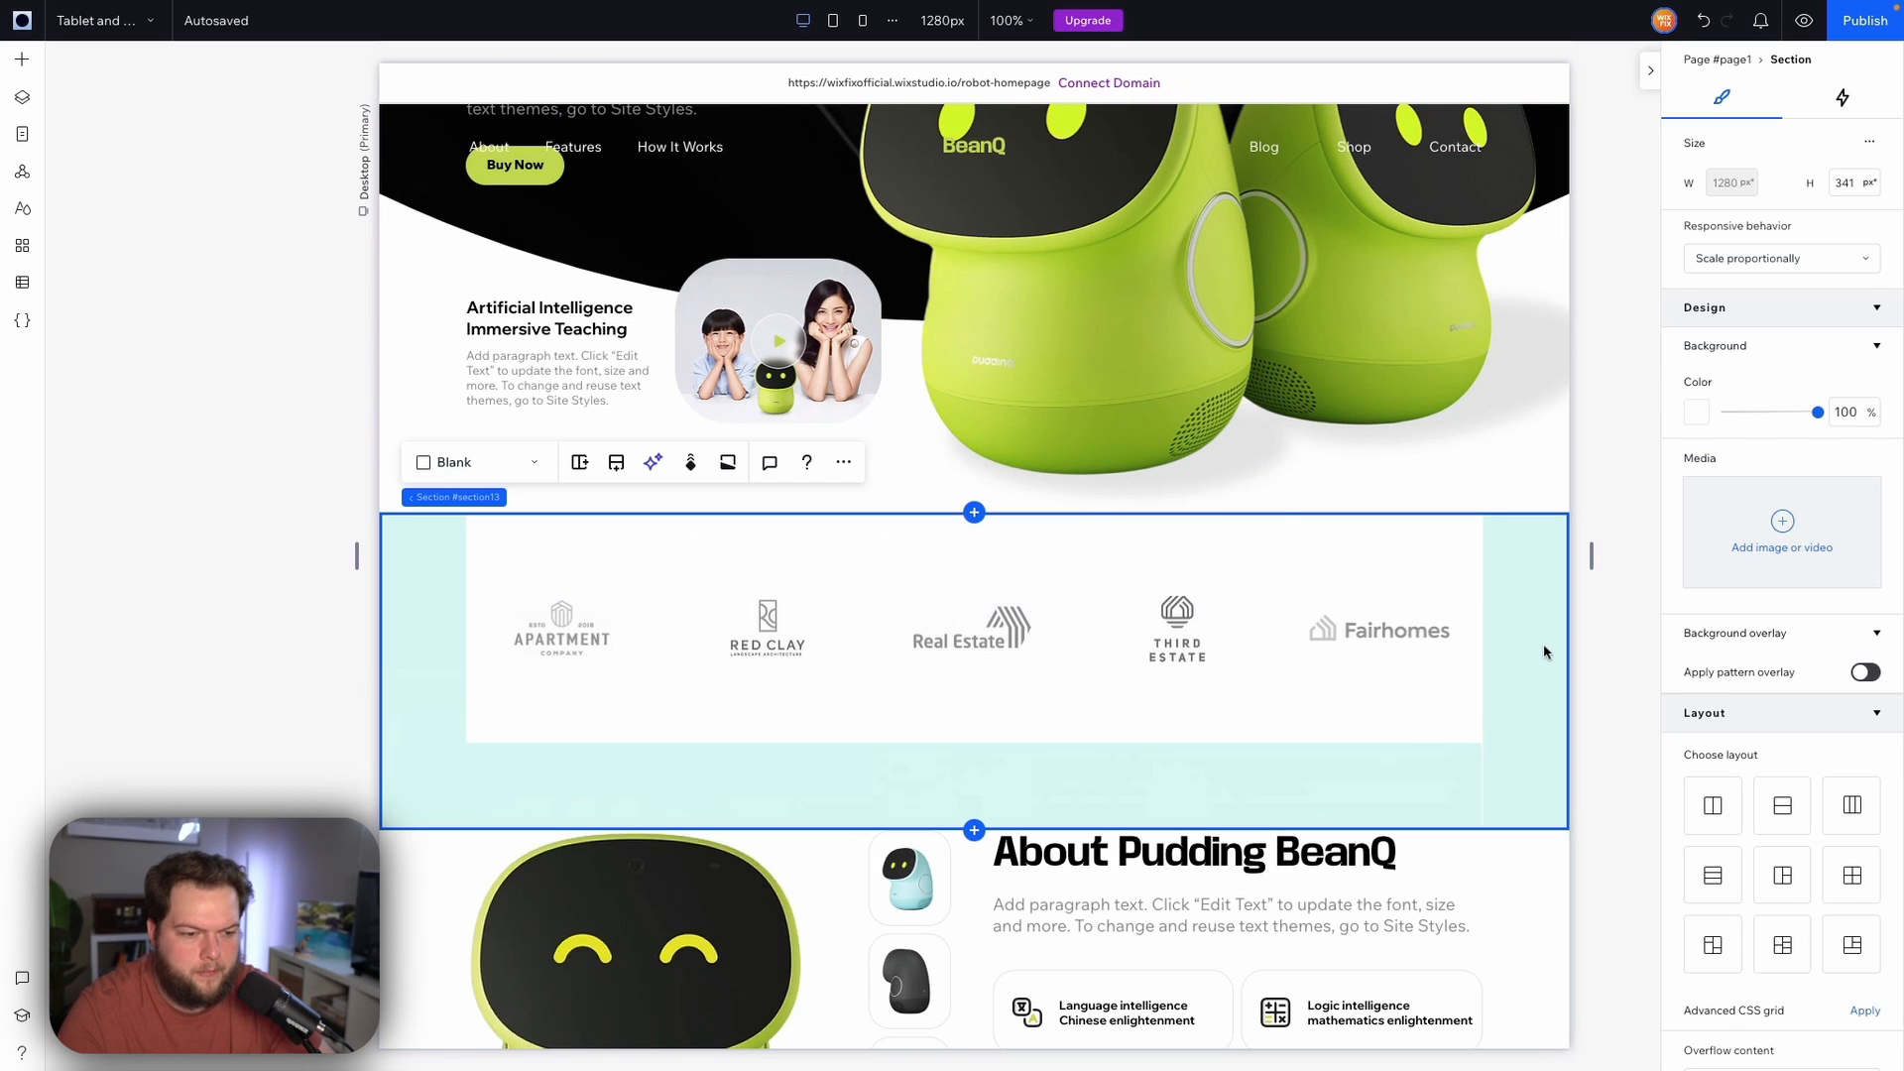
Switch to the tablet breakpoint and change the logos flexbox display type to Bricks
{"action": "left_click", "coordinate": [833, 20]}
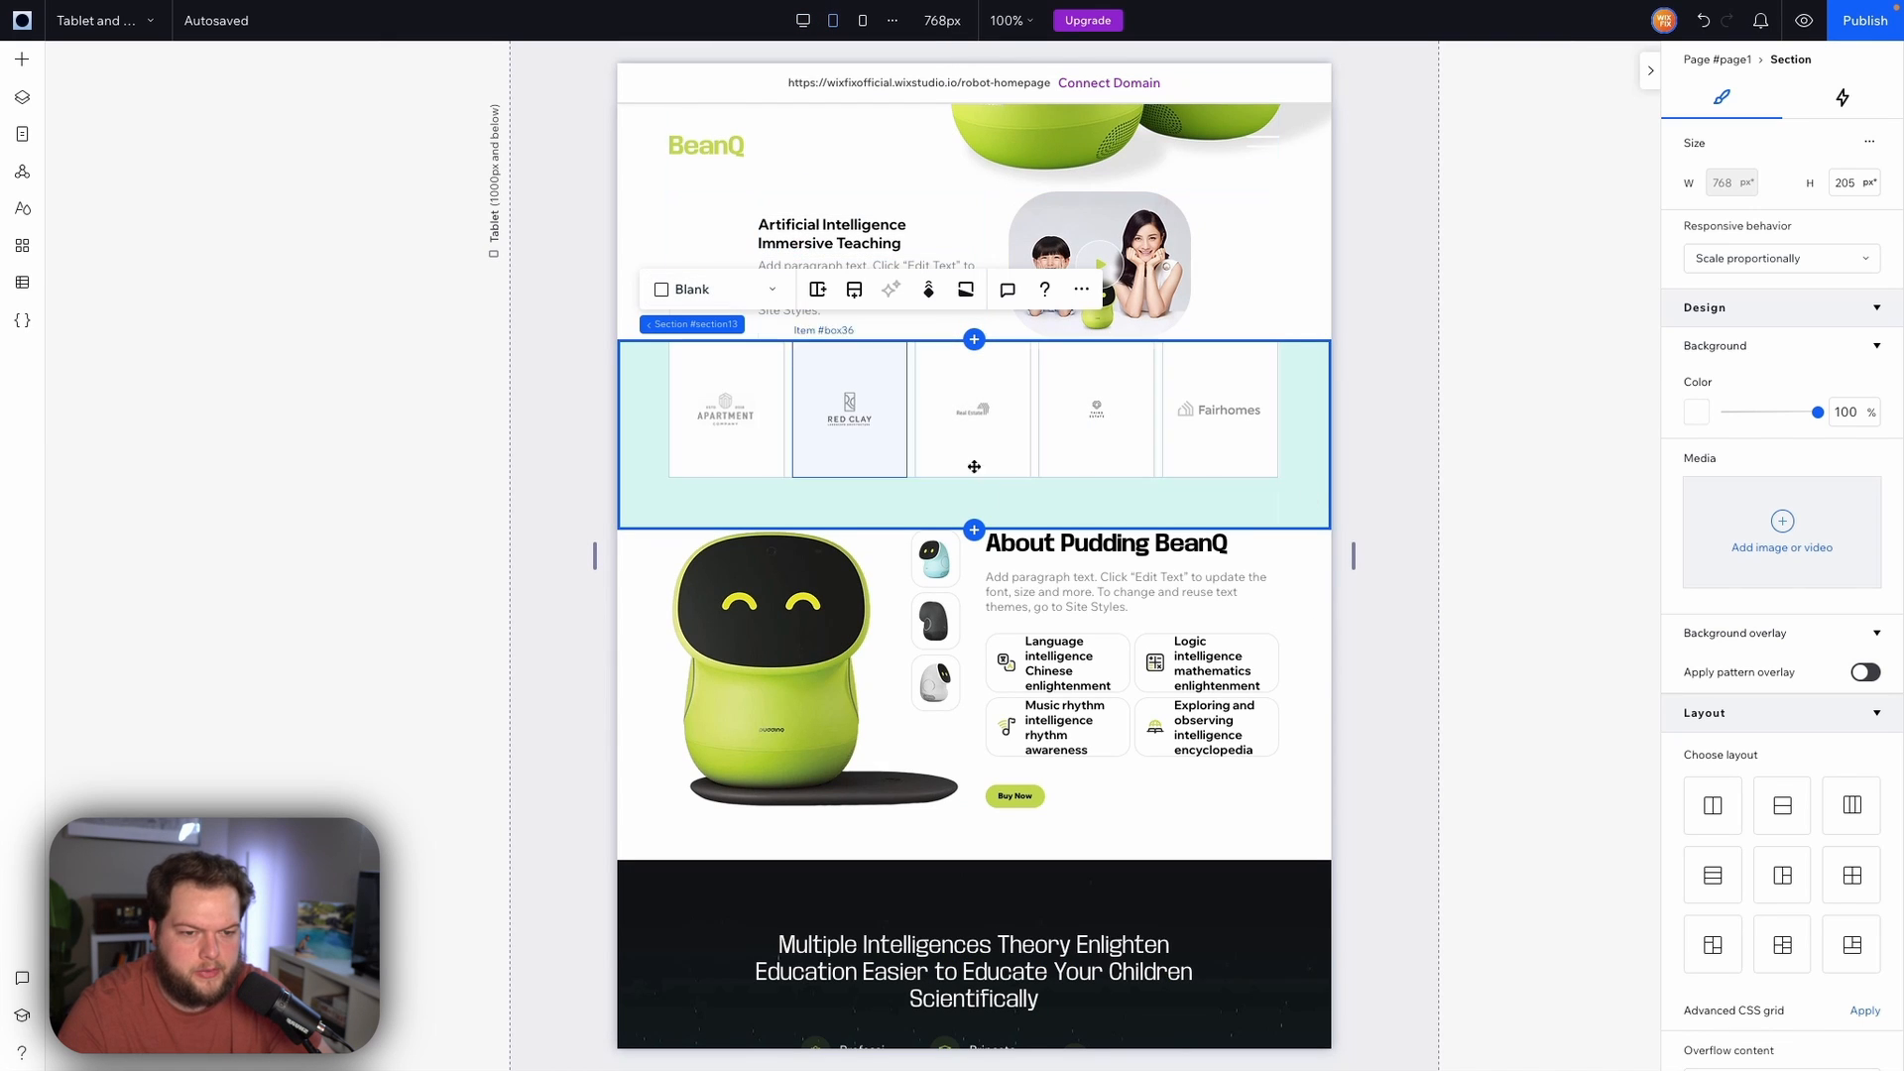
{"action": "left_click", "coordinate": [919, 457]}
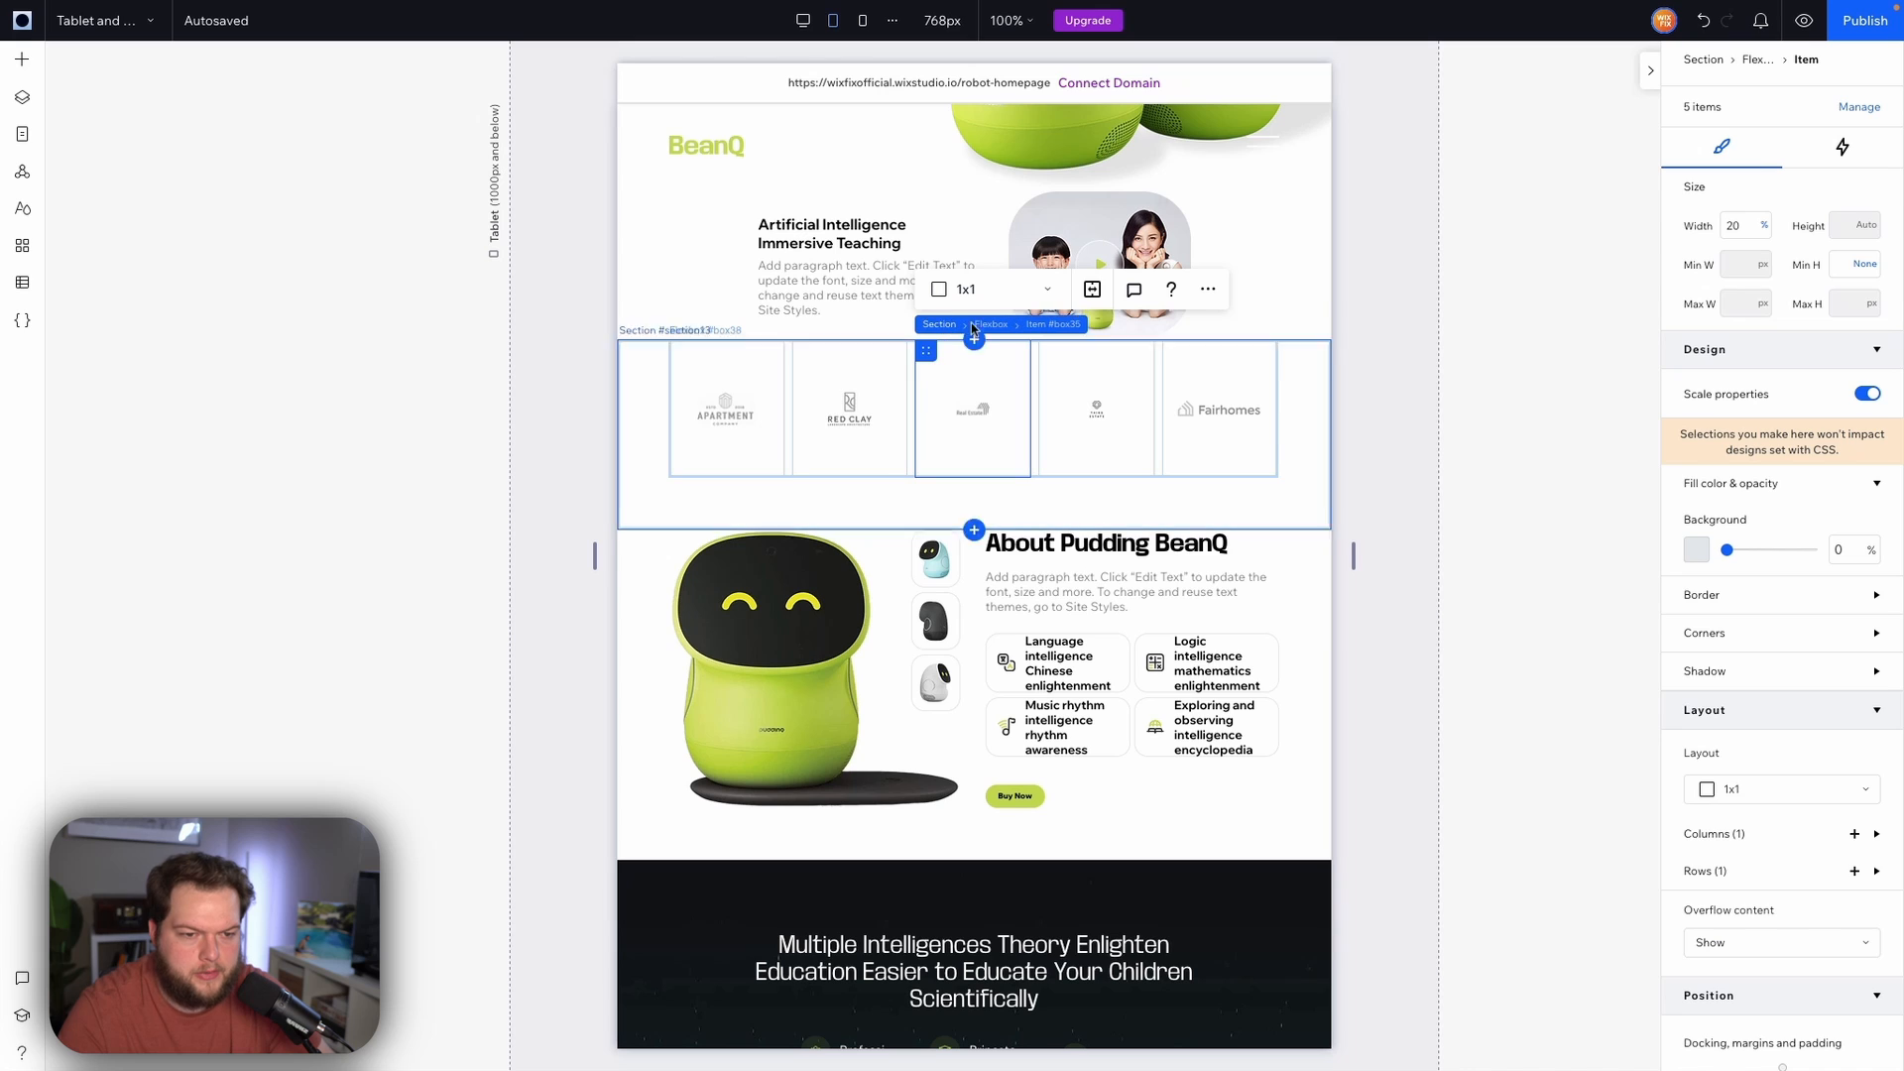
{"action": "left_click", "coordinate": [994, 324]}
{"action": "left_click", "coordinate": [768, 297]}
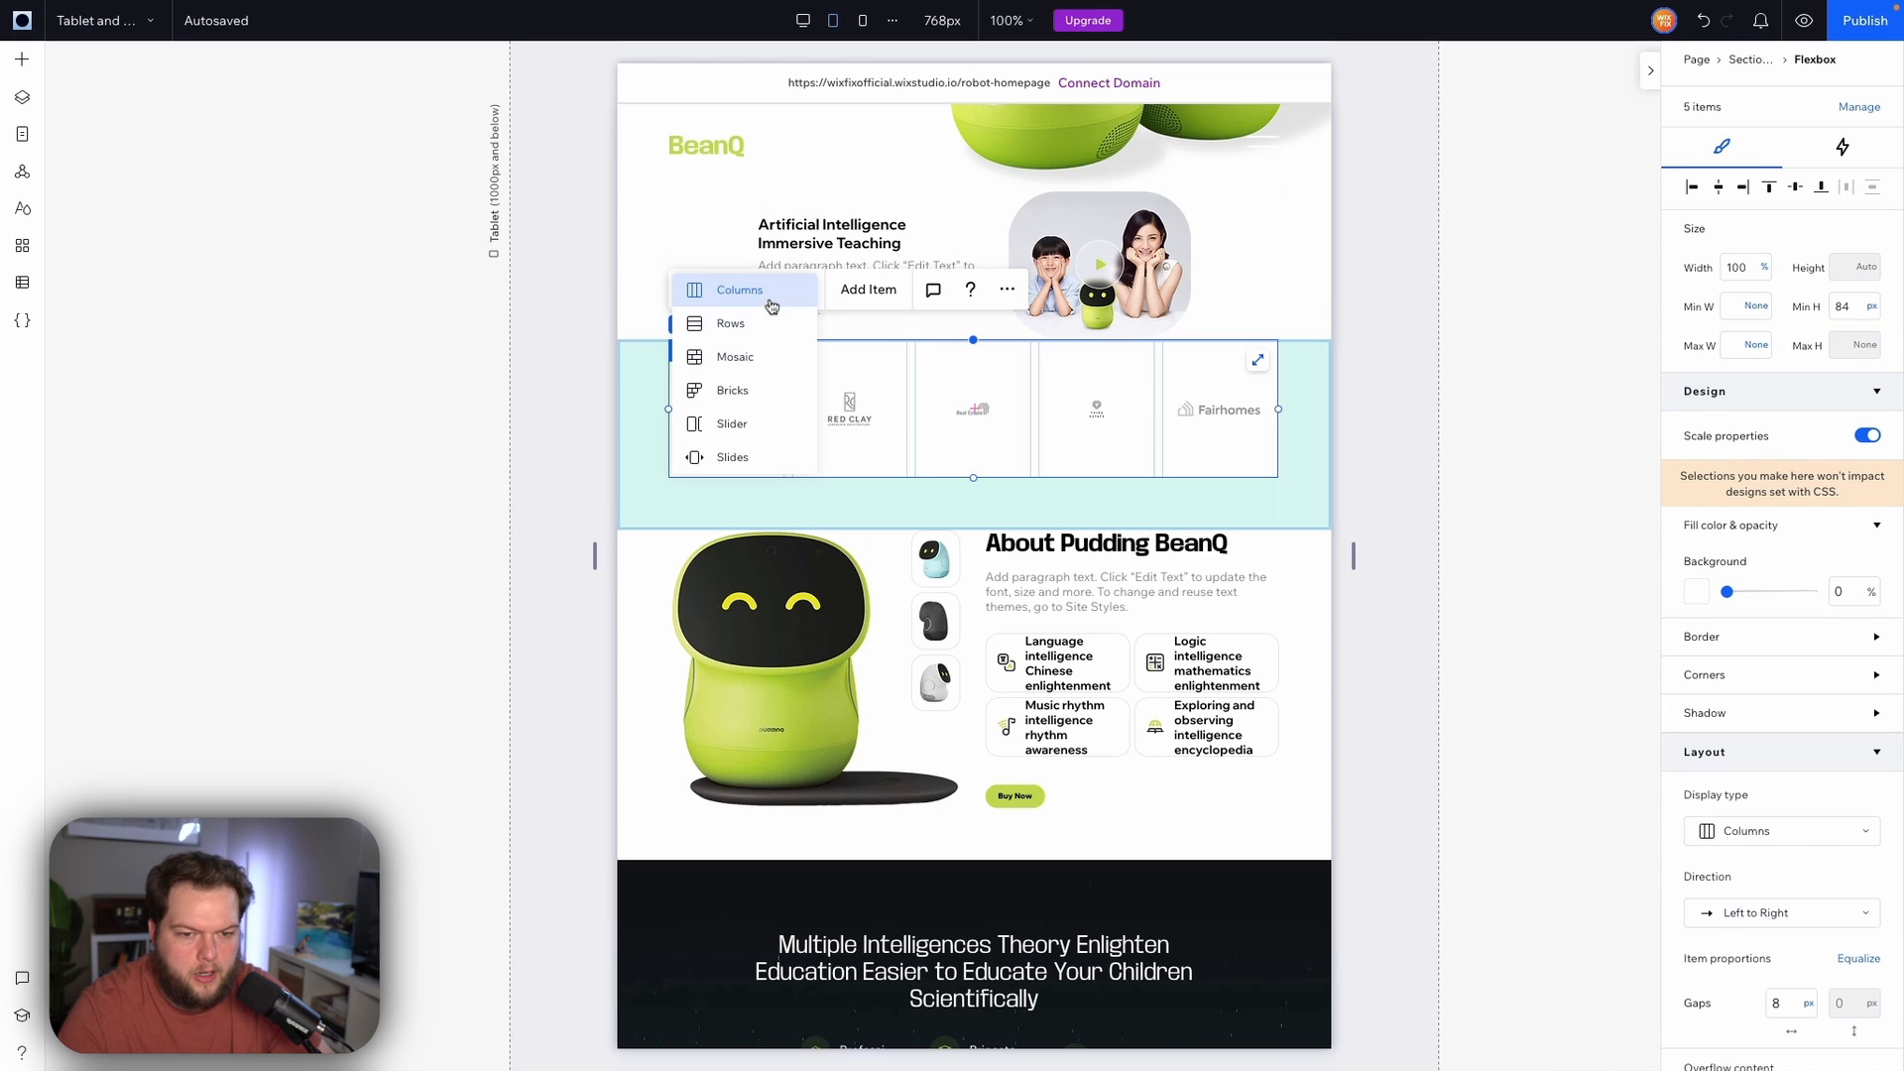
{"action": "left_click", "coordinate": [761, 390]}
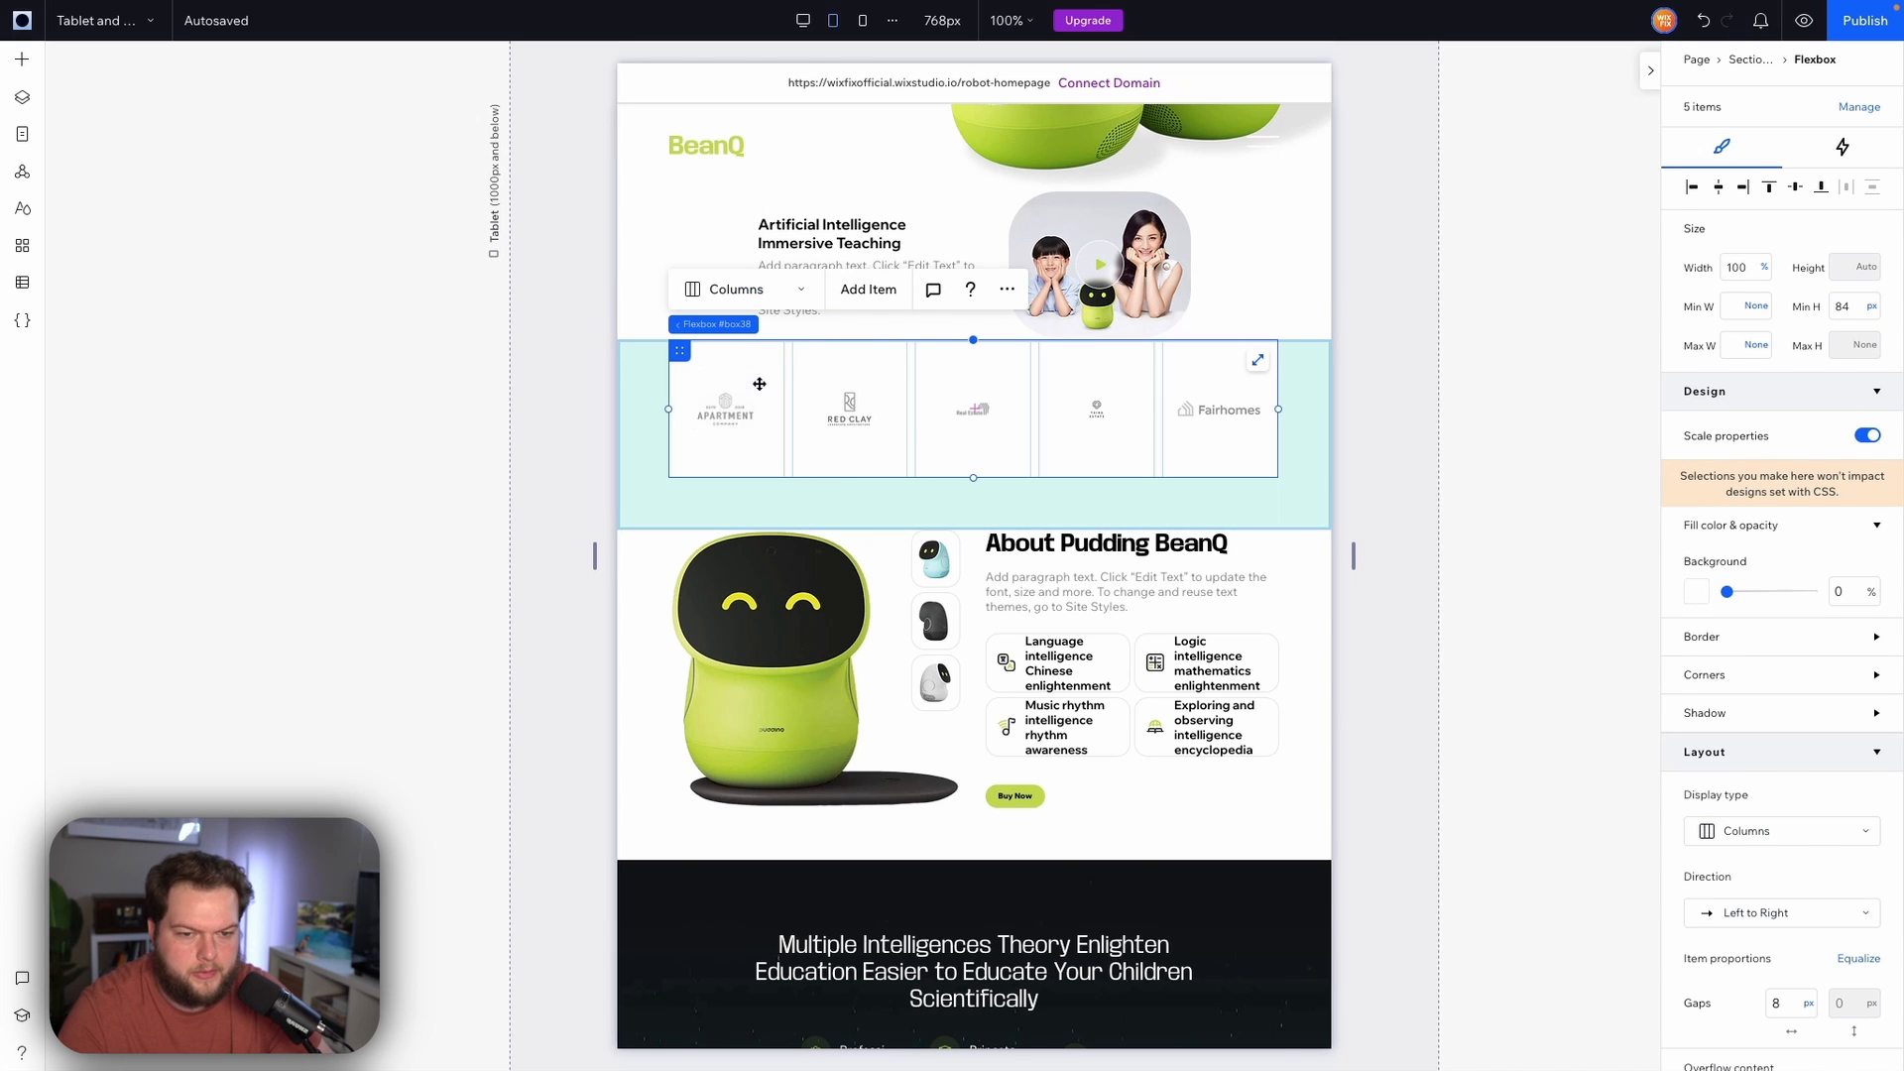
Set the logos flexbox item alignment to Center
{"action": "scroll", "coordinate": [1755, 731], "scroll_direction": "down", "scroll_amount": 3}
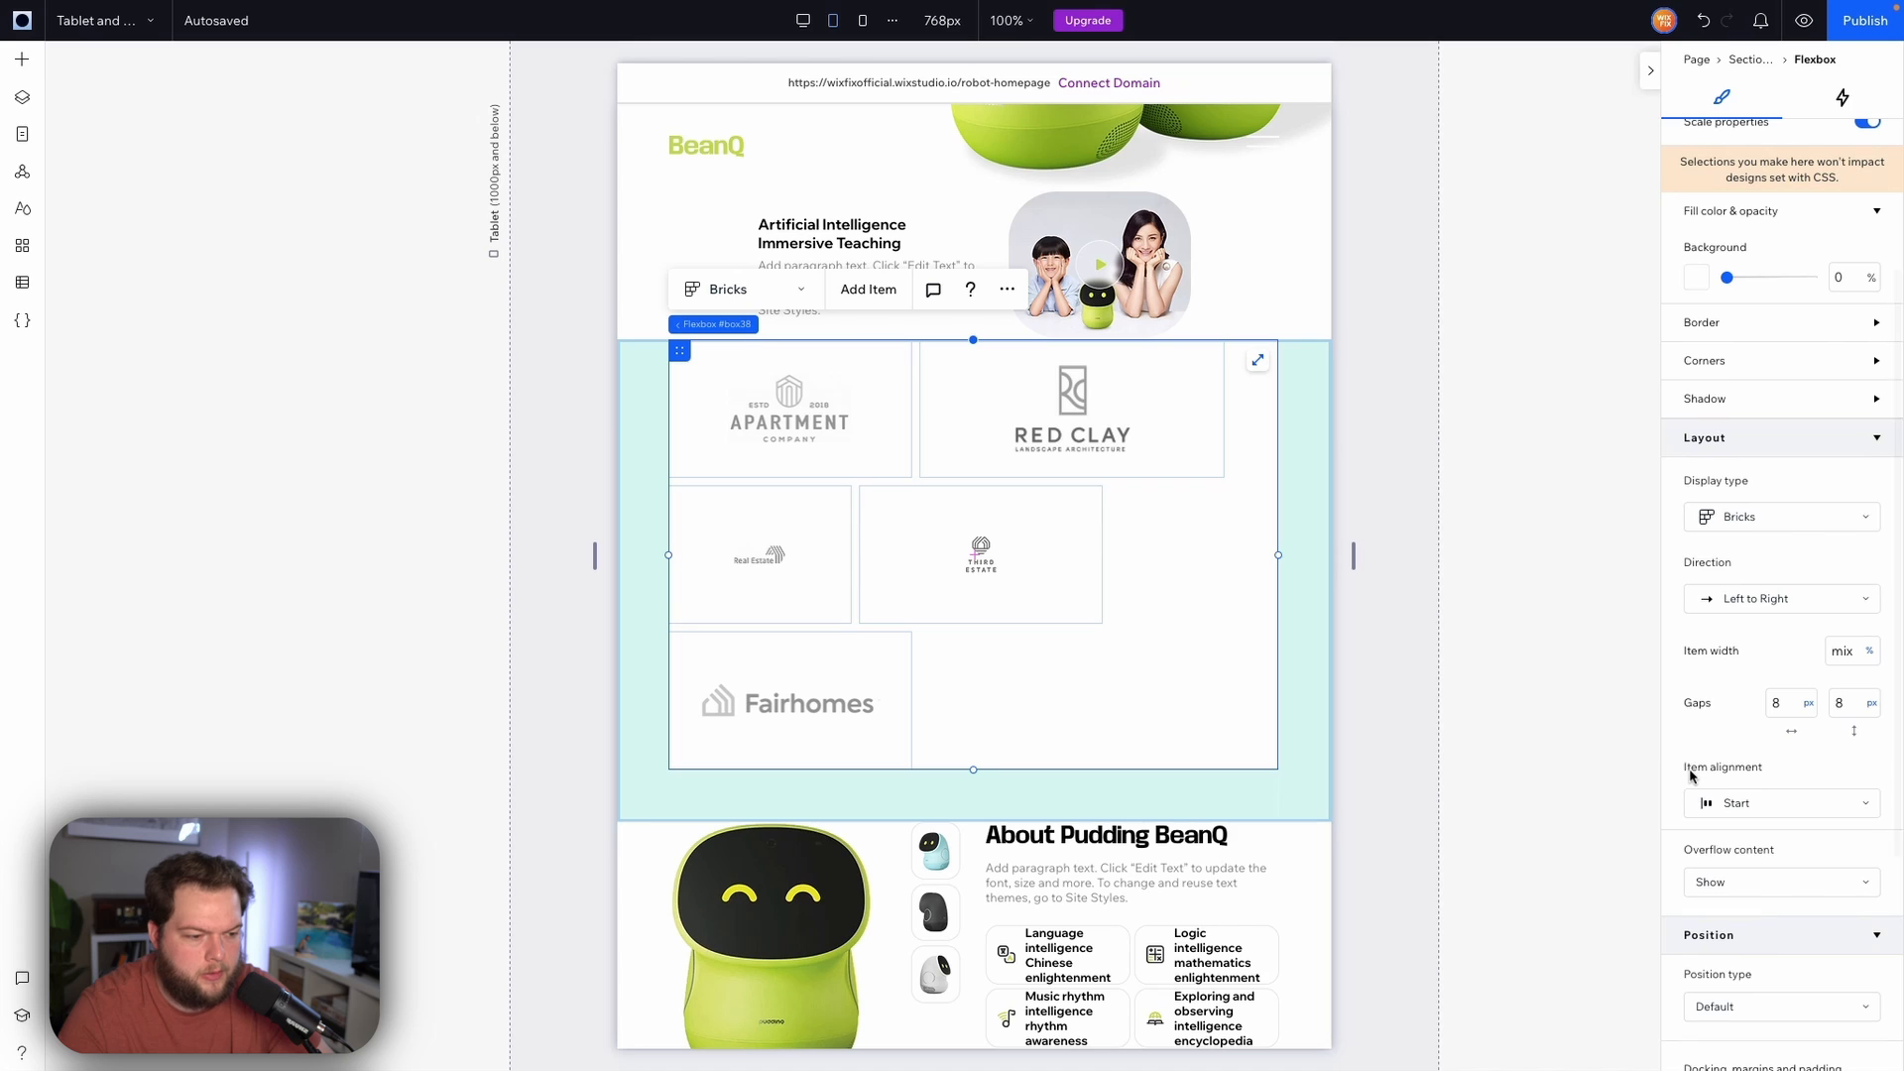
{"action": "left_click", "coordinate": [1743, 802]}
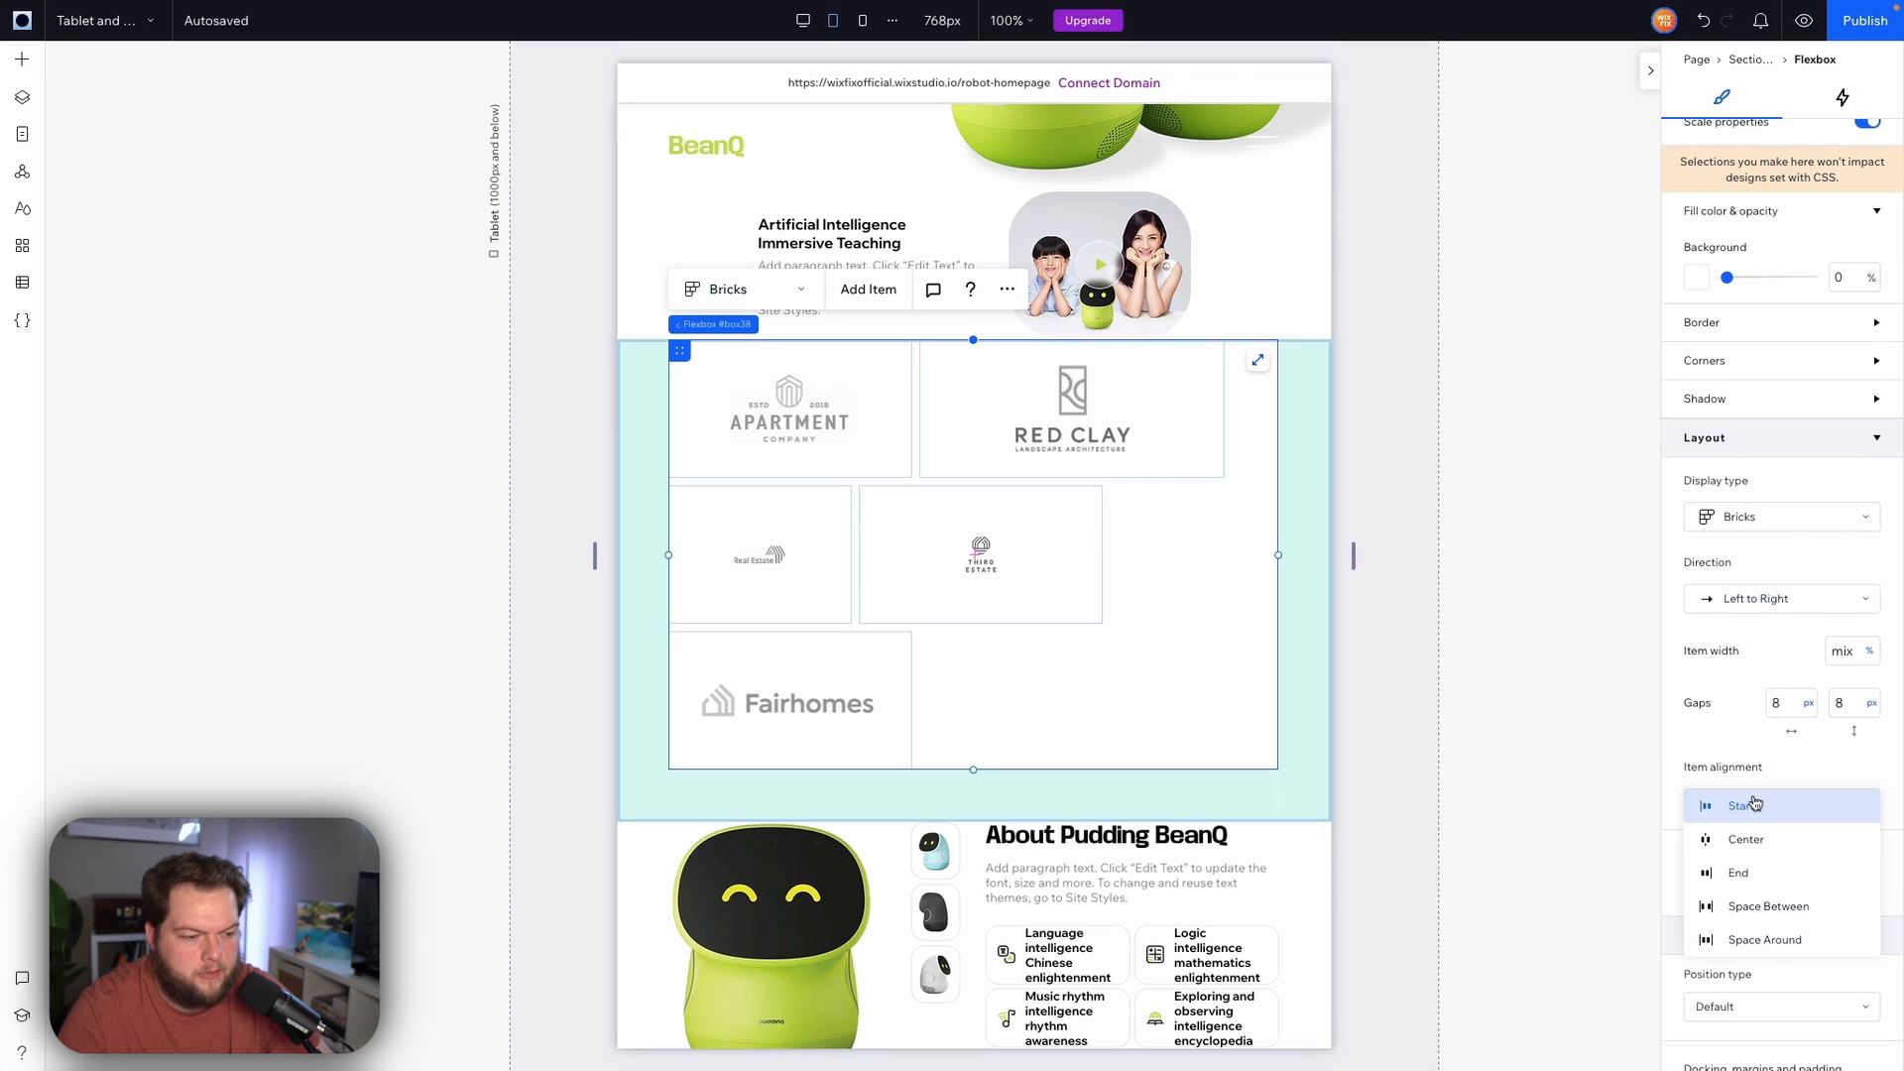
{"action": "left_click", "coordinate": [1751, 844]}
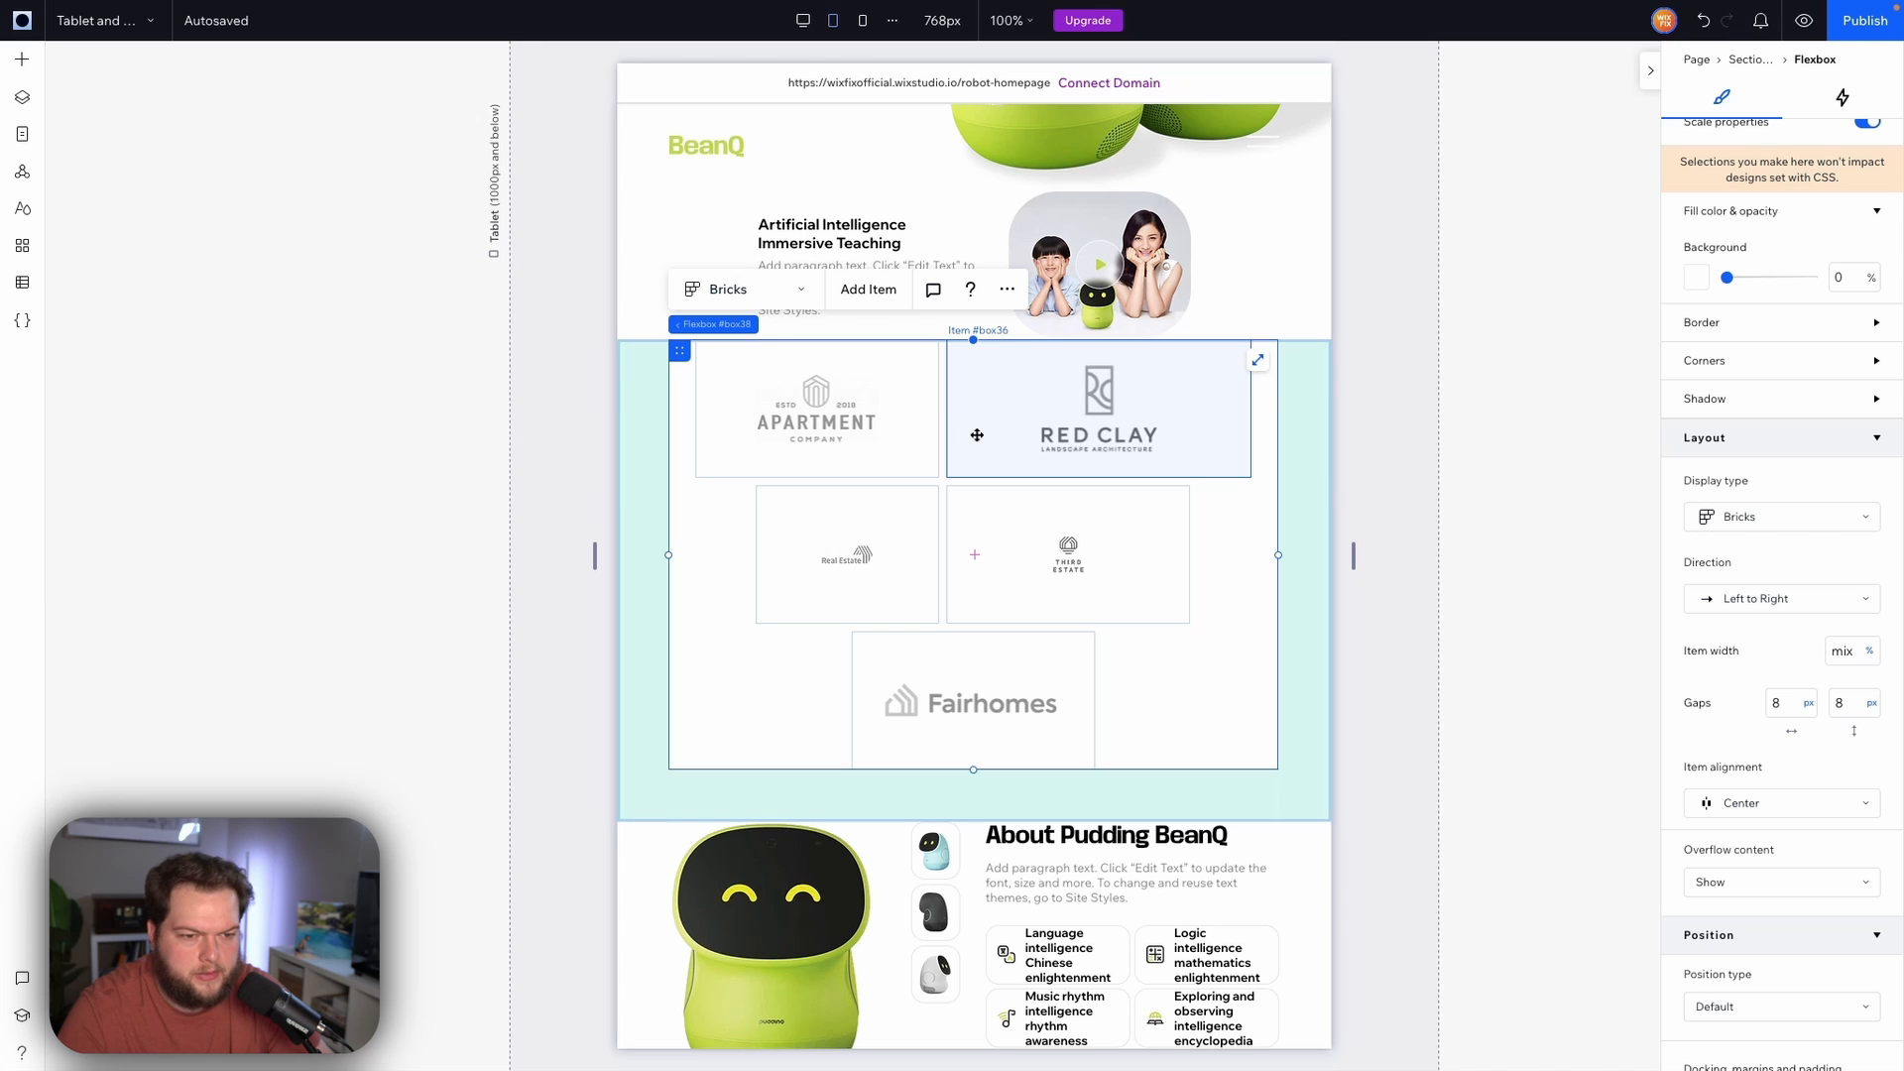
Set the width of the Red Clay and Apartment logo items to 32% so three fit per row
{"action": "left_click", "coordinate": [963, 417]}
{"action": "scroll", "coordinate": [1766, 315], "scroll_direction": "up", "scroll_amount": 3}
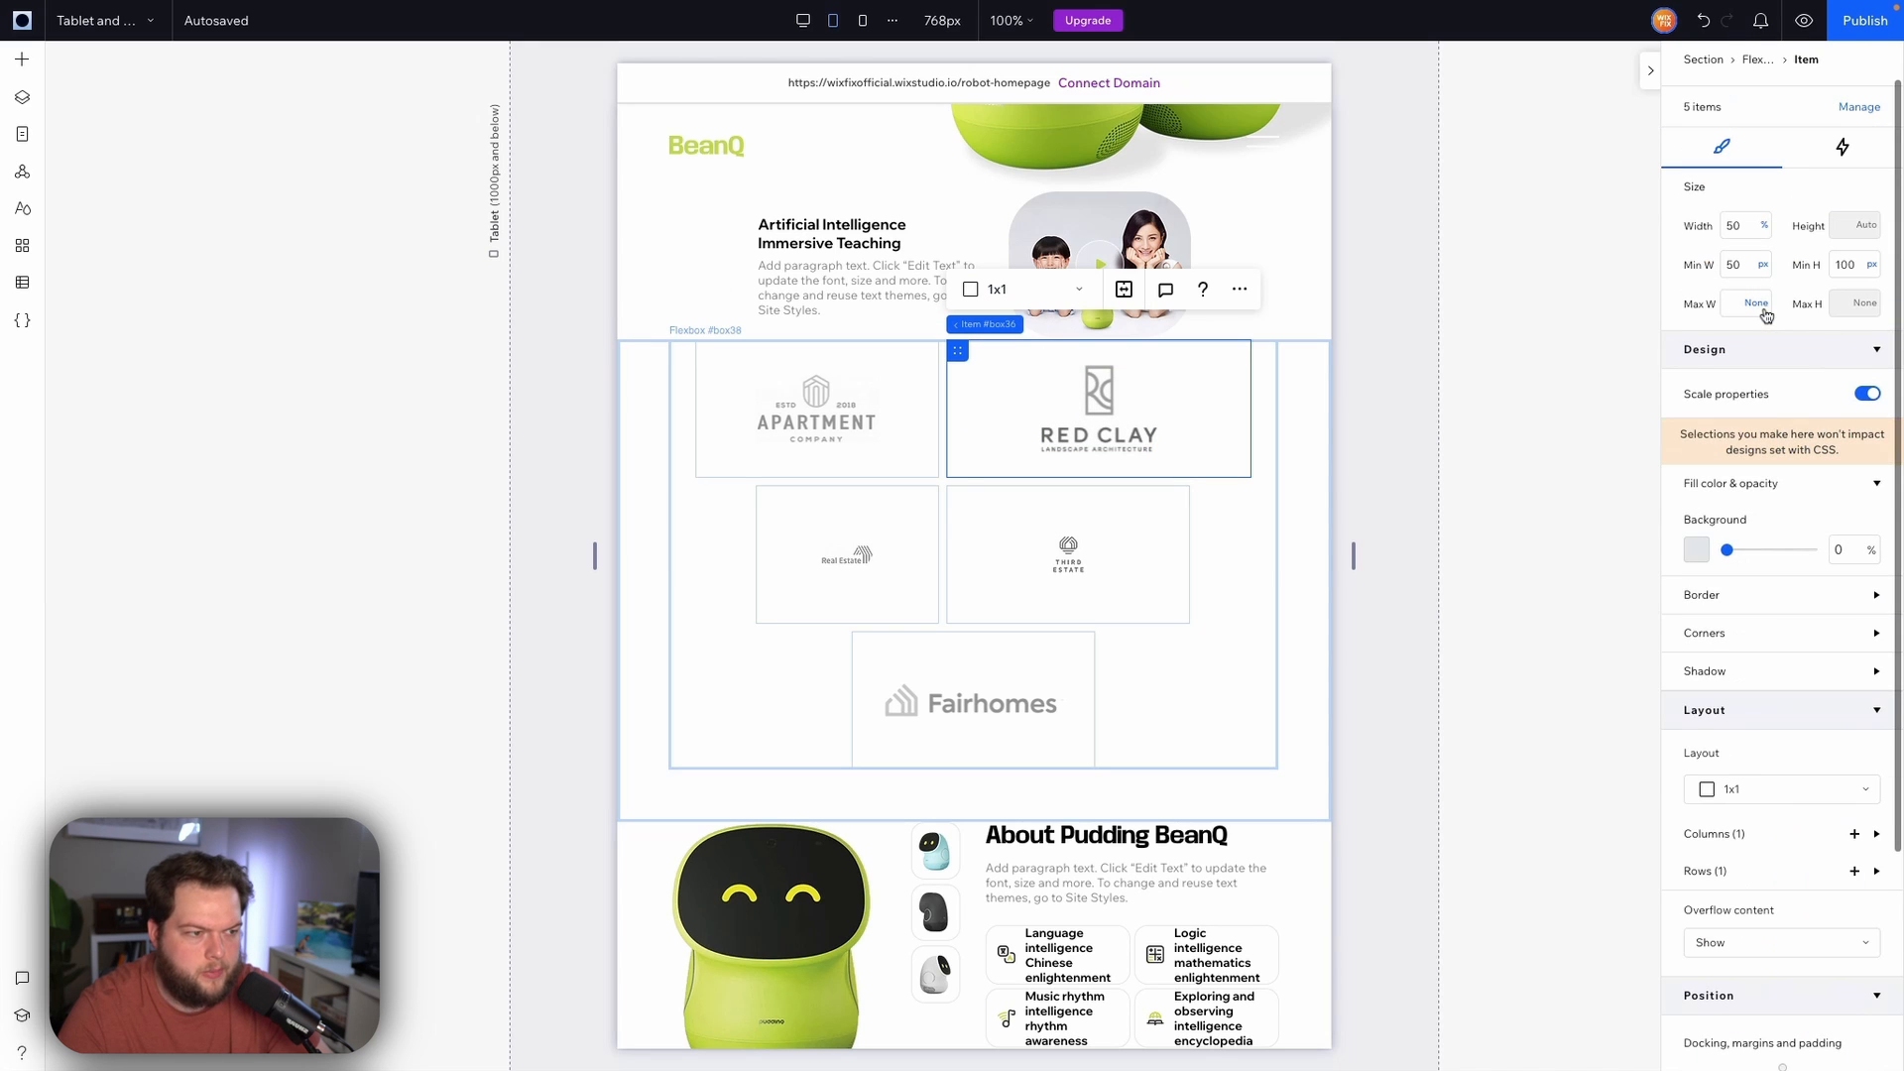
{"action": "left_click", "coordinate": [1748, 228]}
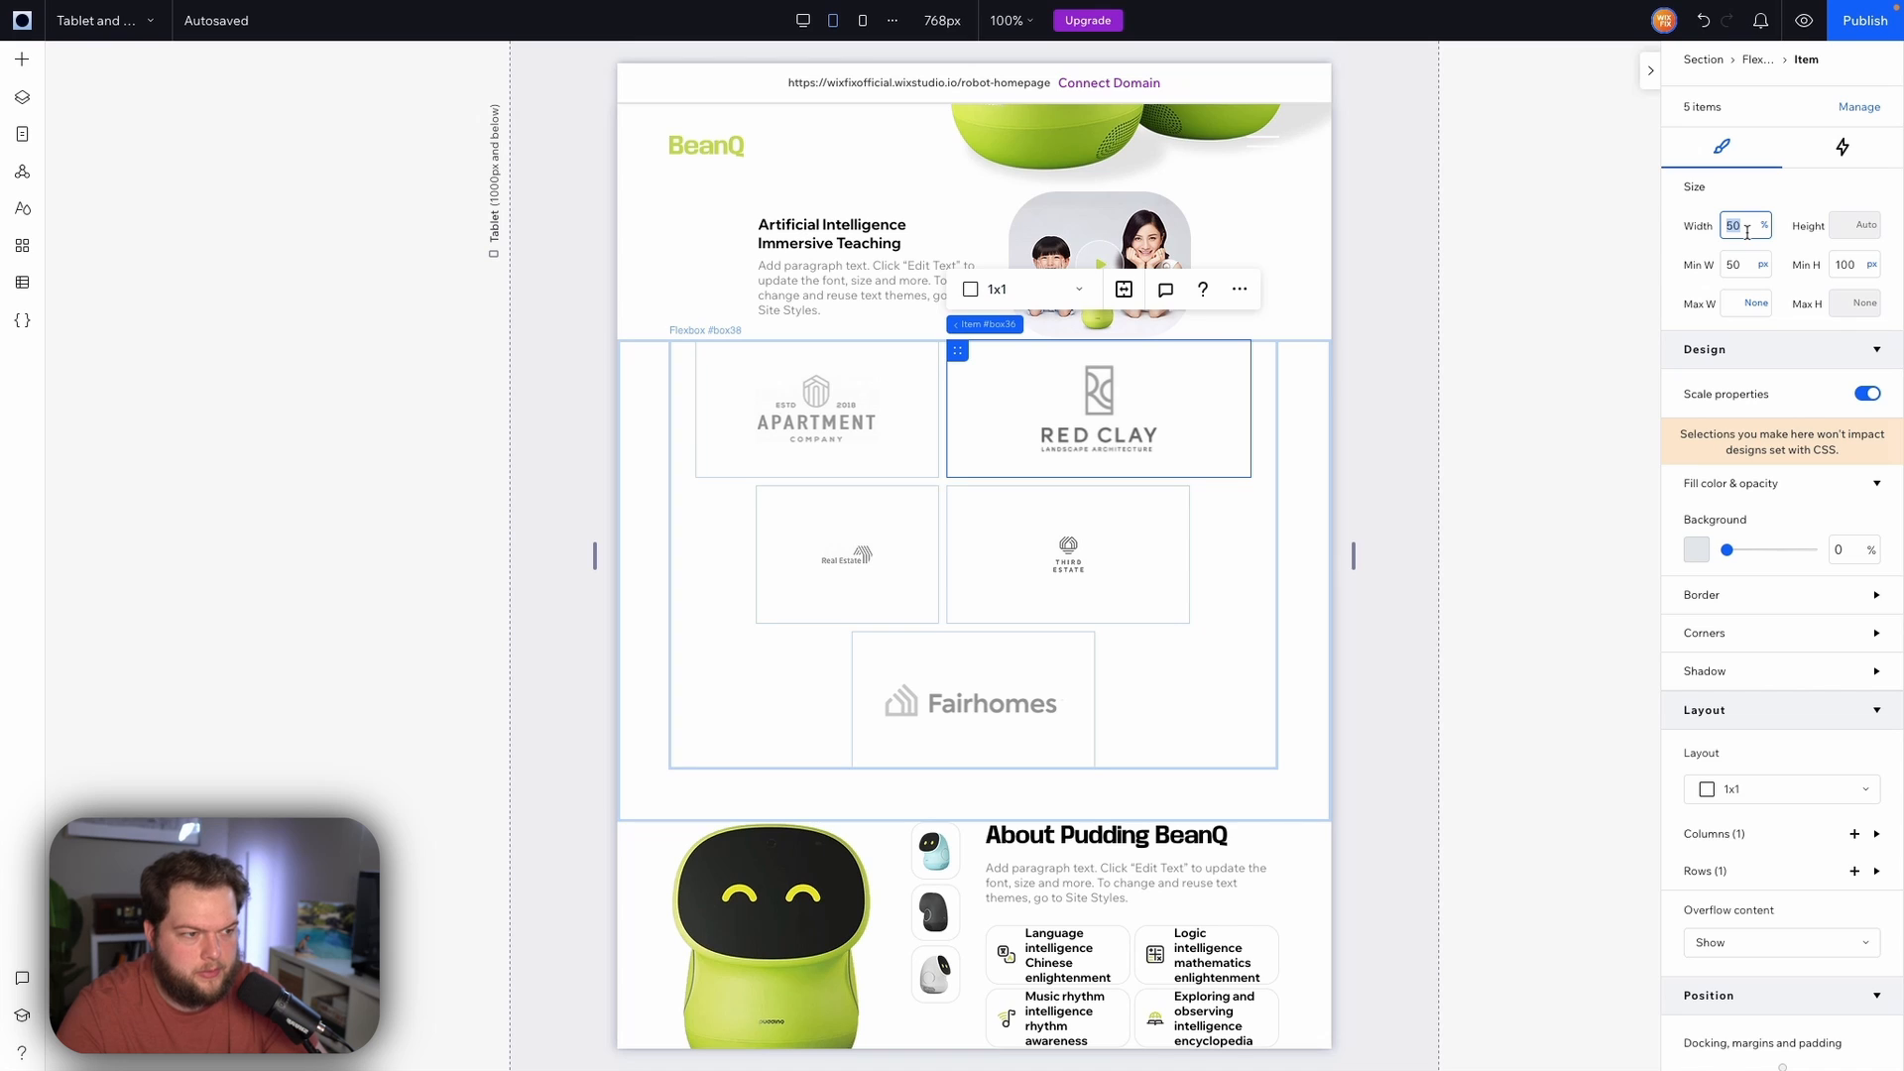
{"action": "type", "text": "32"}
{"action": "key", "text": "Return"}
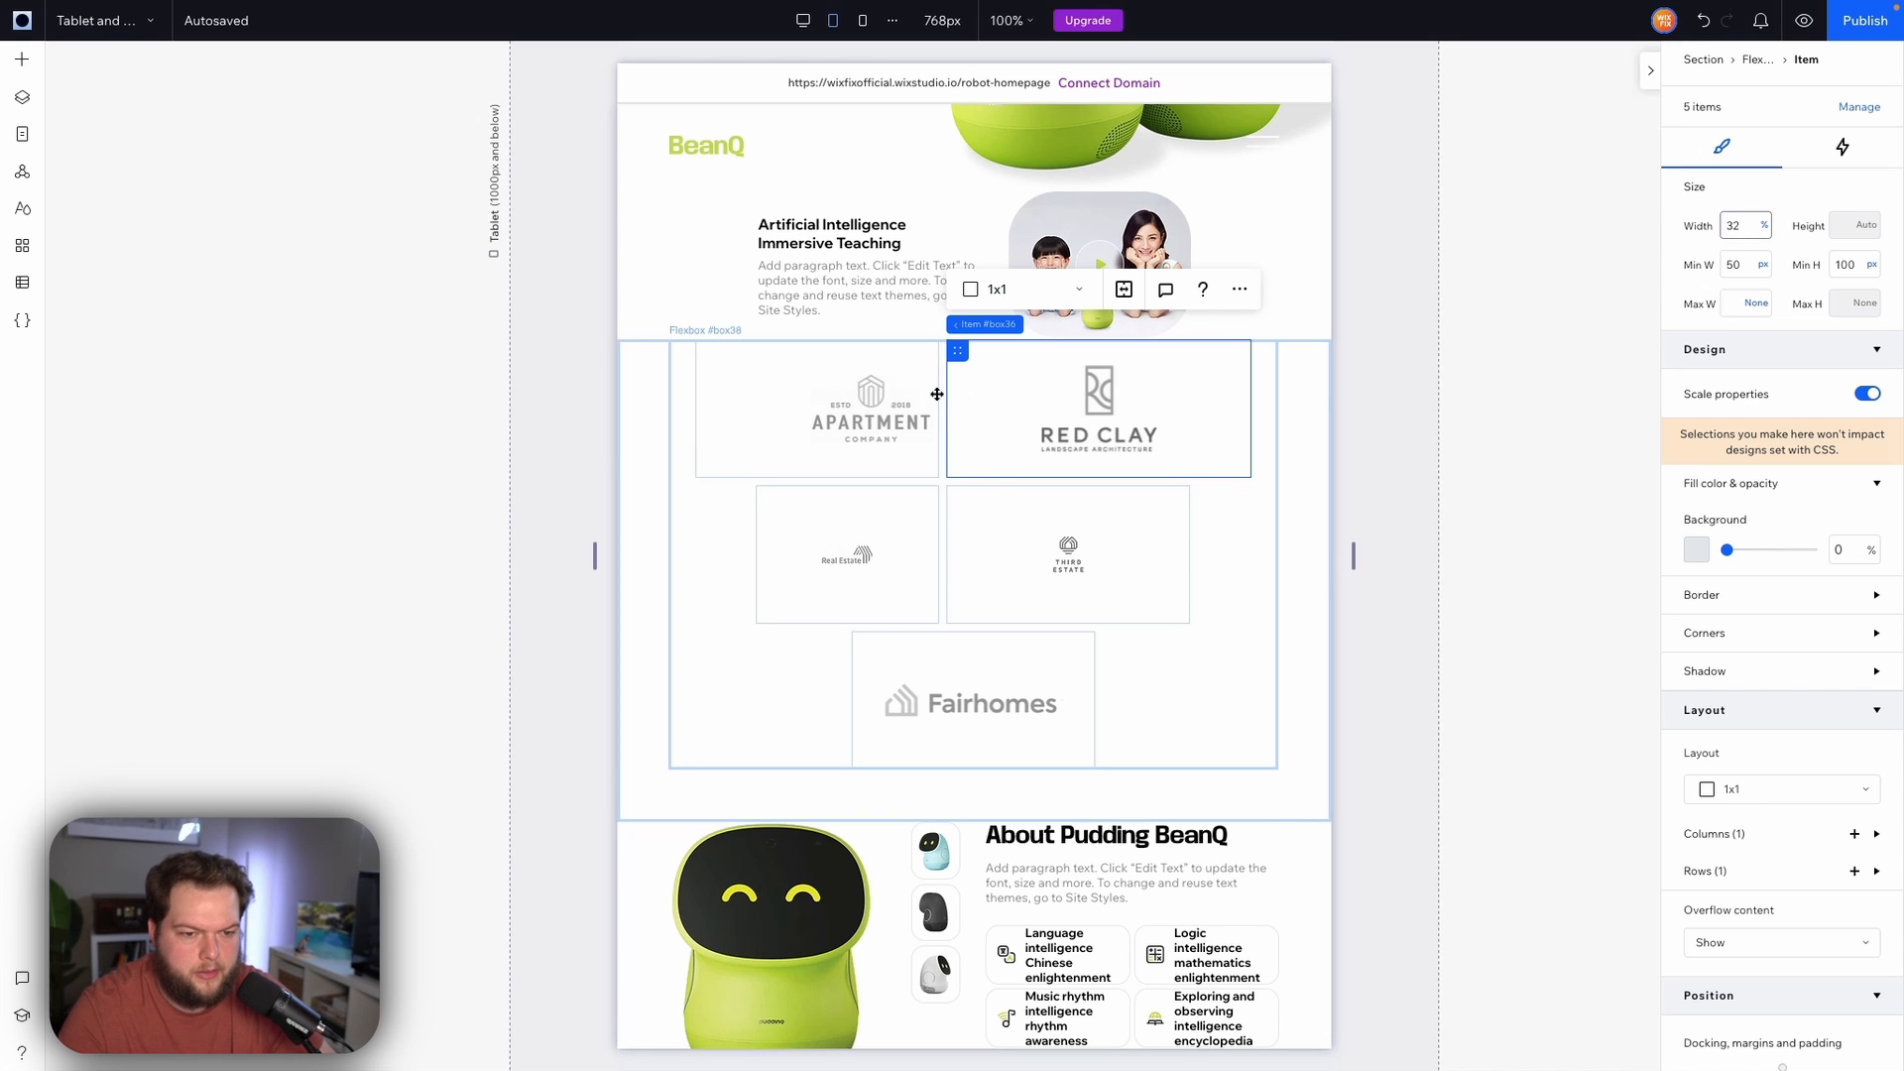
{"action": "left_click", "coordinate": [967, 392]}
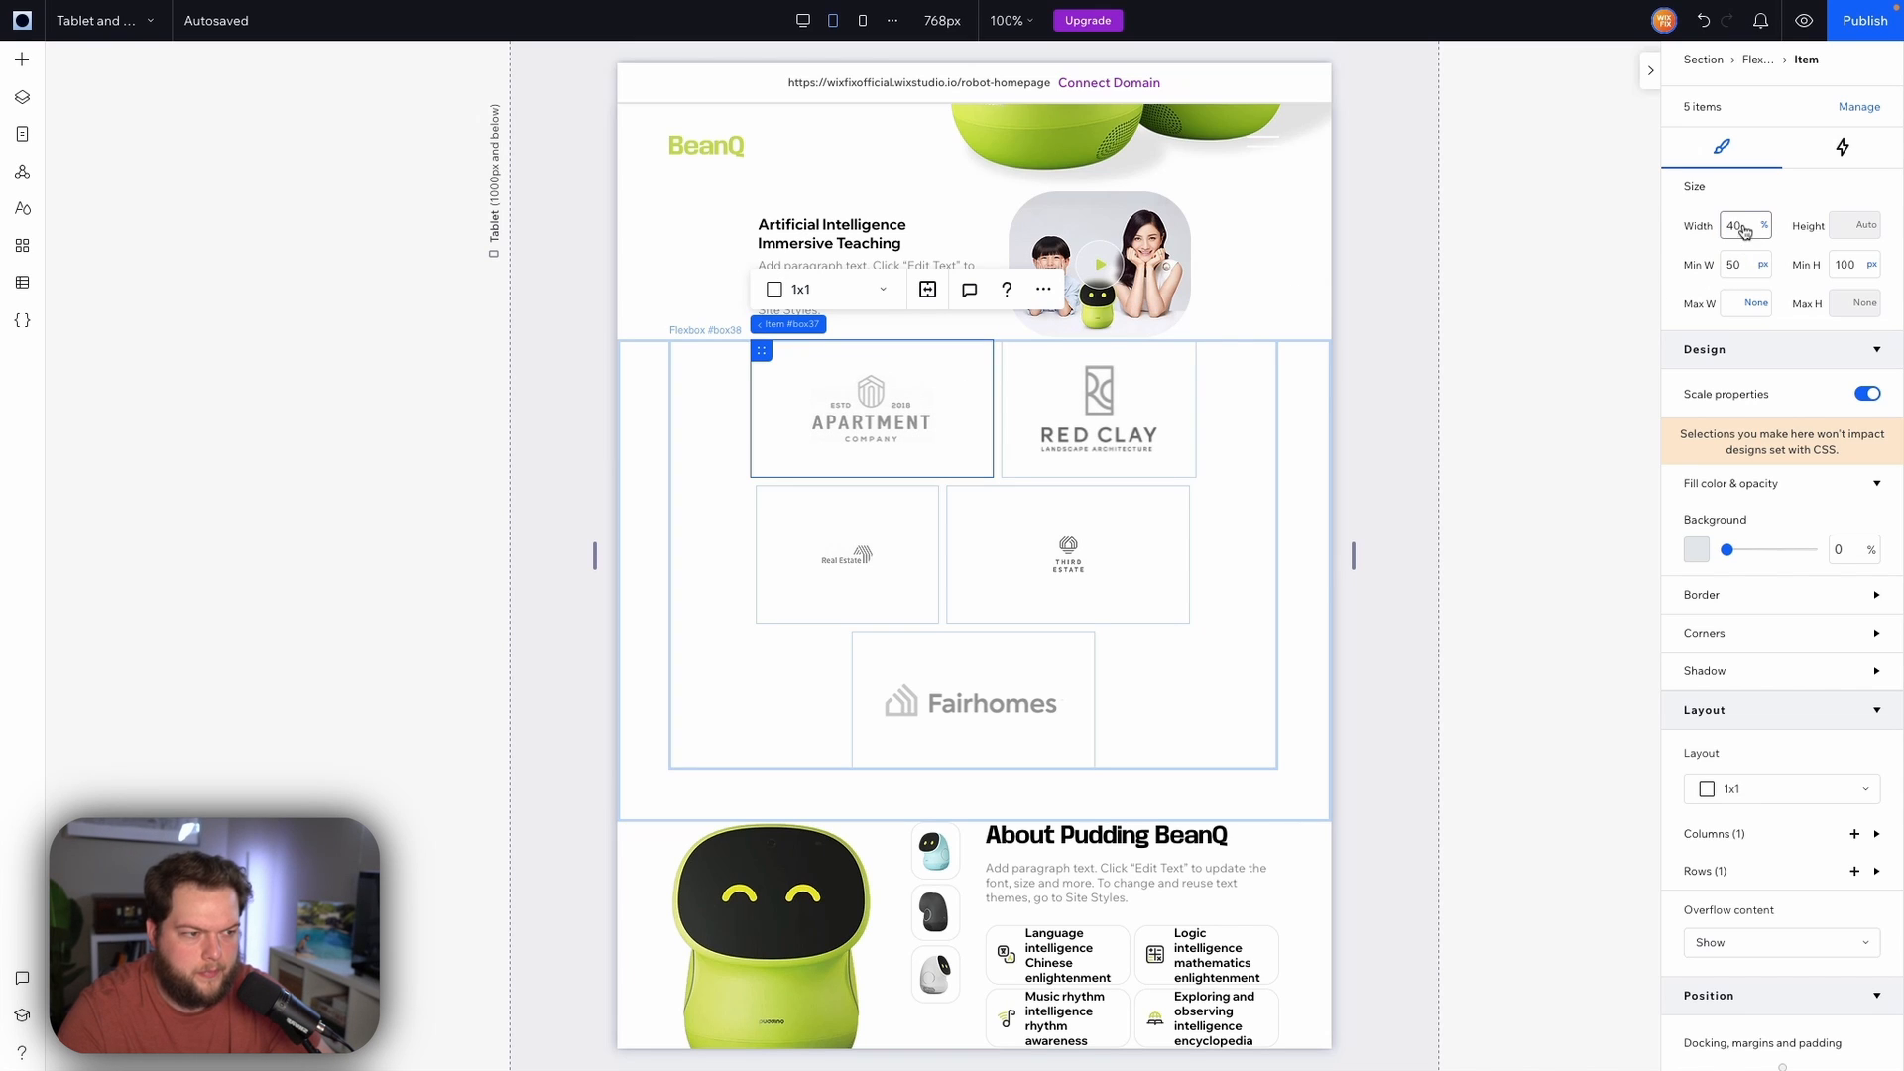
{"action": "left_click", "coordinate": [1745, 228]}
{"action": "key", "text": "Return"}
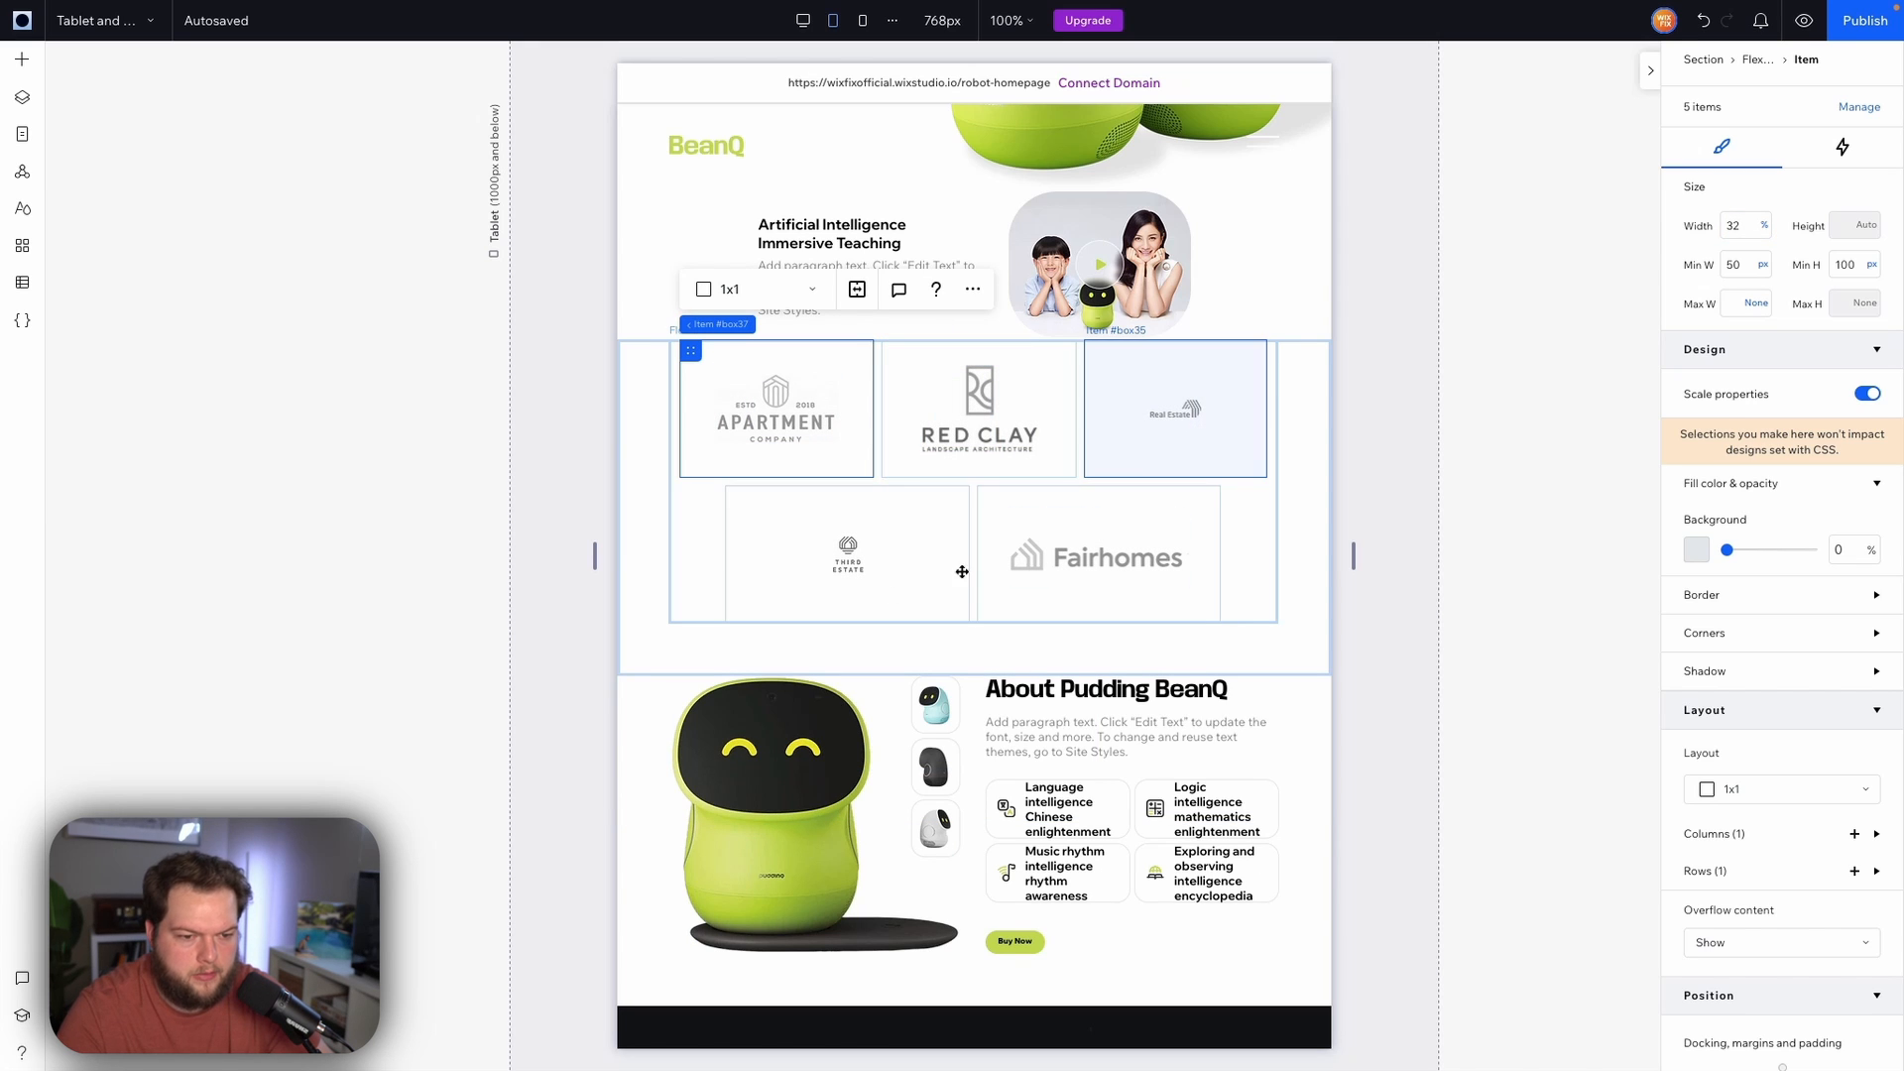
Select the logos section and adjust its padding in the docking settings
{"action": "left_click", "coordinate": [1304, 511]}
{"action": "scroll", "coordinate": [1304, 512], "scroll_direction": "up", "scroll_amount": 5}
{"action": "scroll", "coordinate": [1304, 506], "scroll_direction": "down", "scroll_amount": 5}
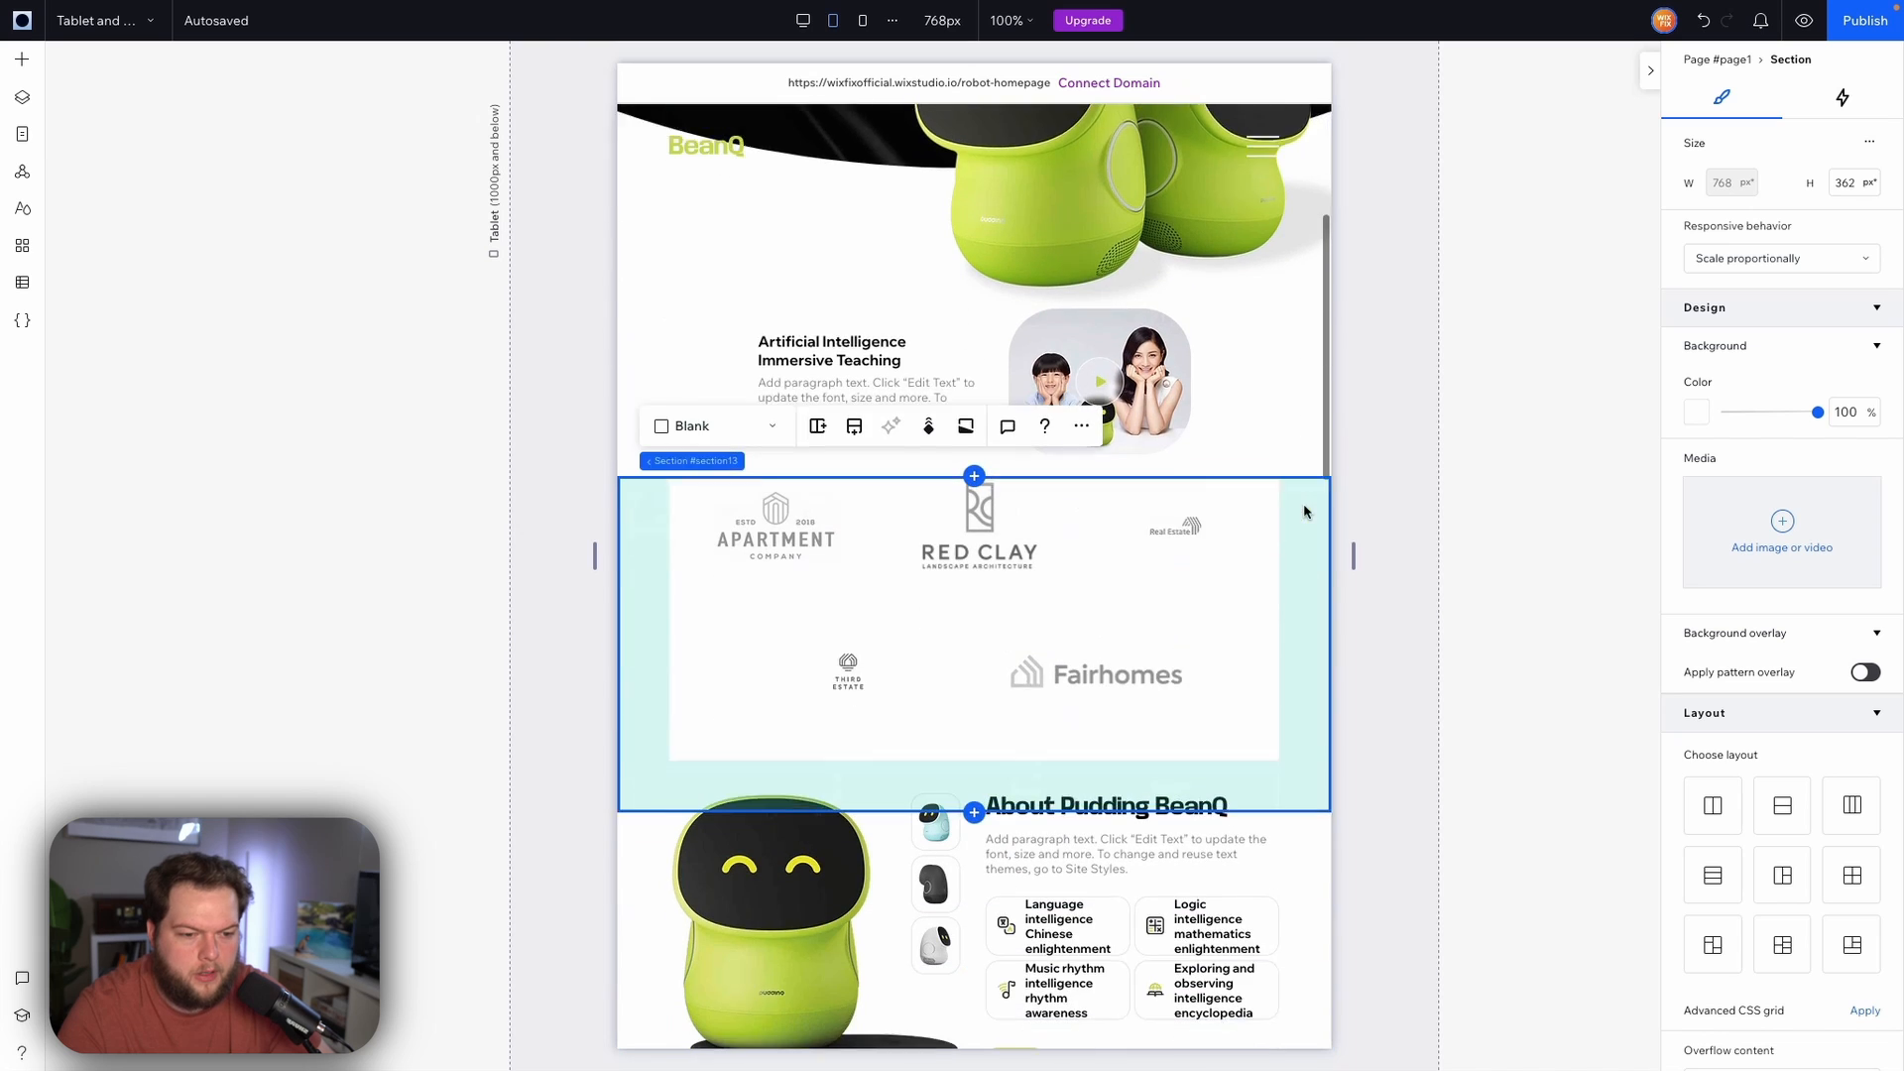
{"action": "scroll", "coordinate": [1293, 353], "scroll_direction": "up", "scroll_amount": 2}
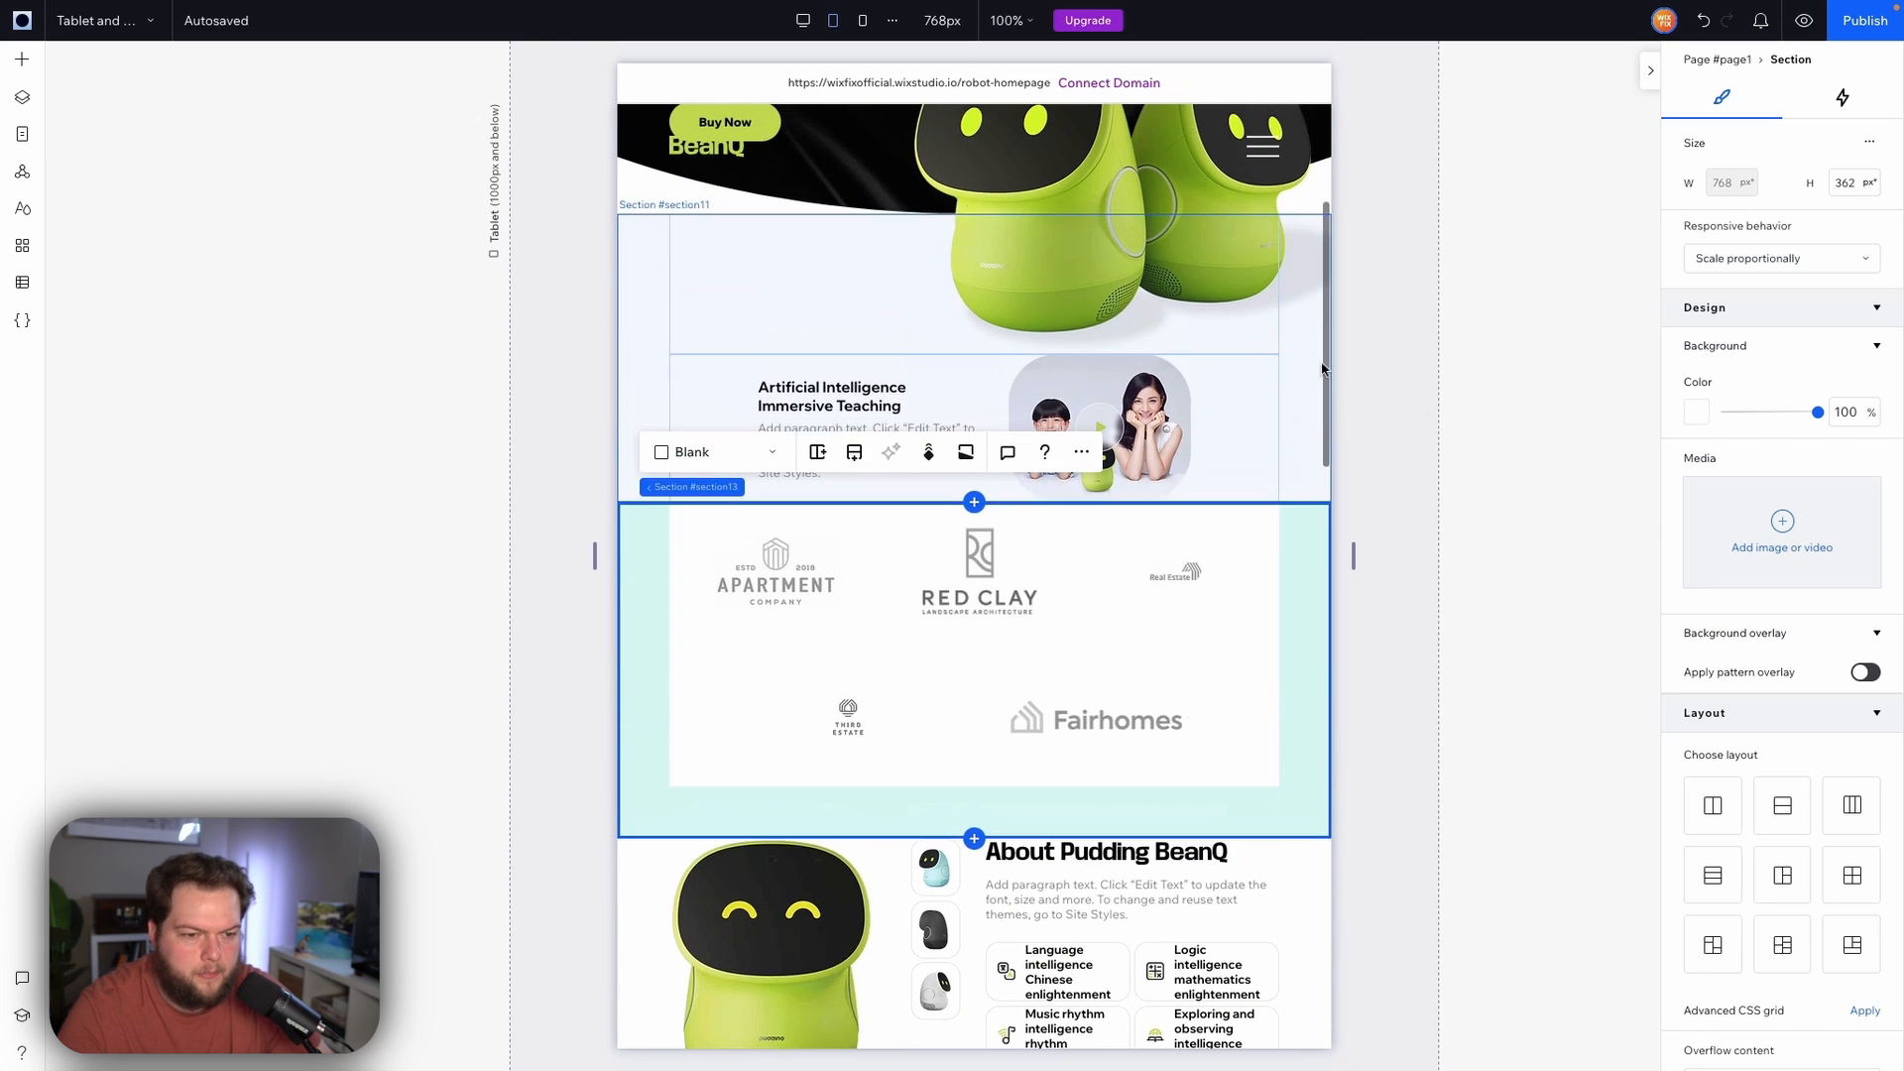
{"action": "left_click", "coordinate": [1432, 424]}
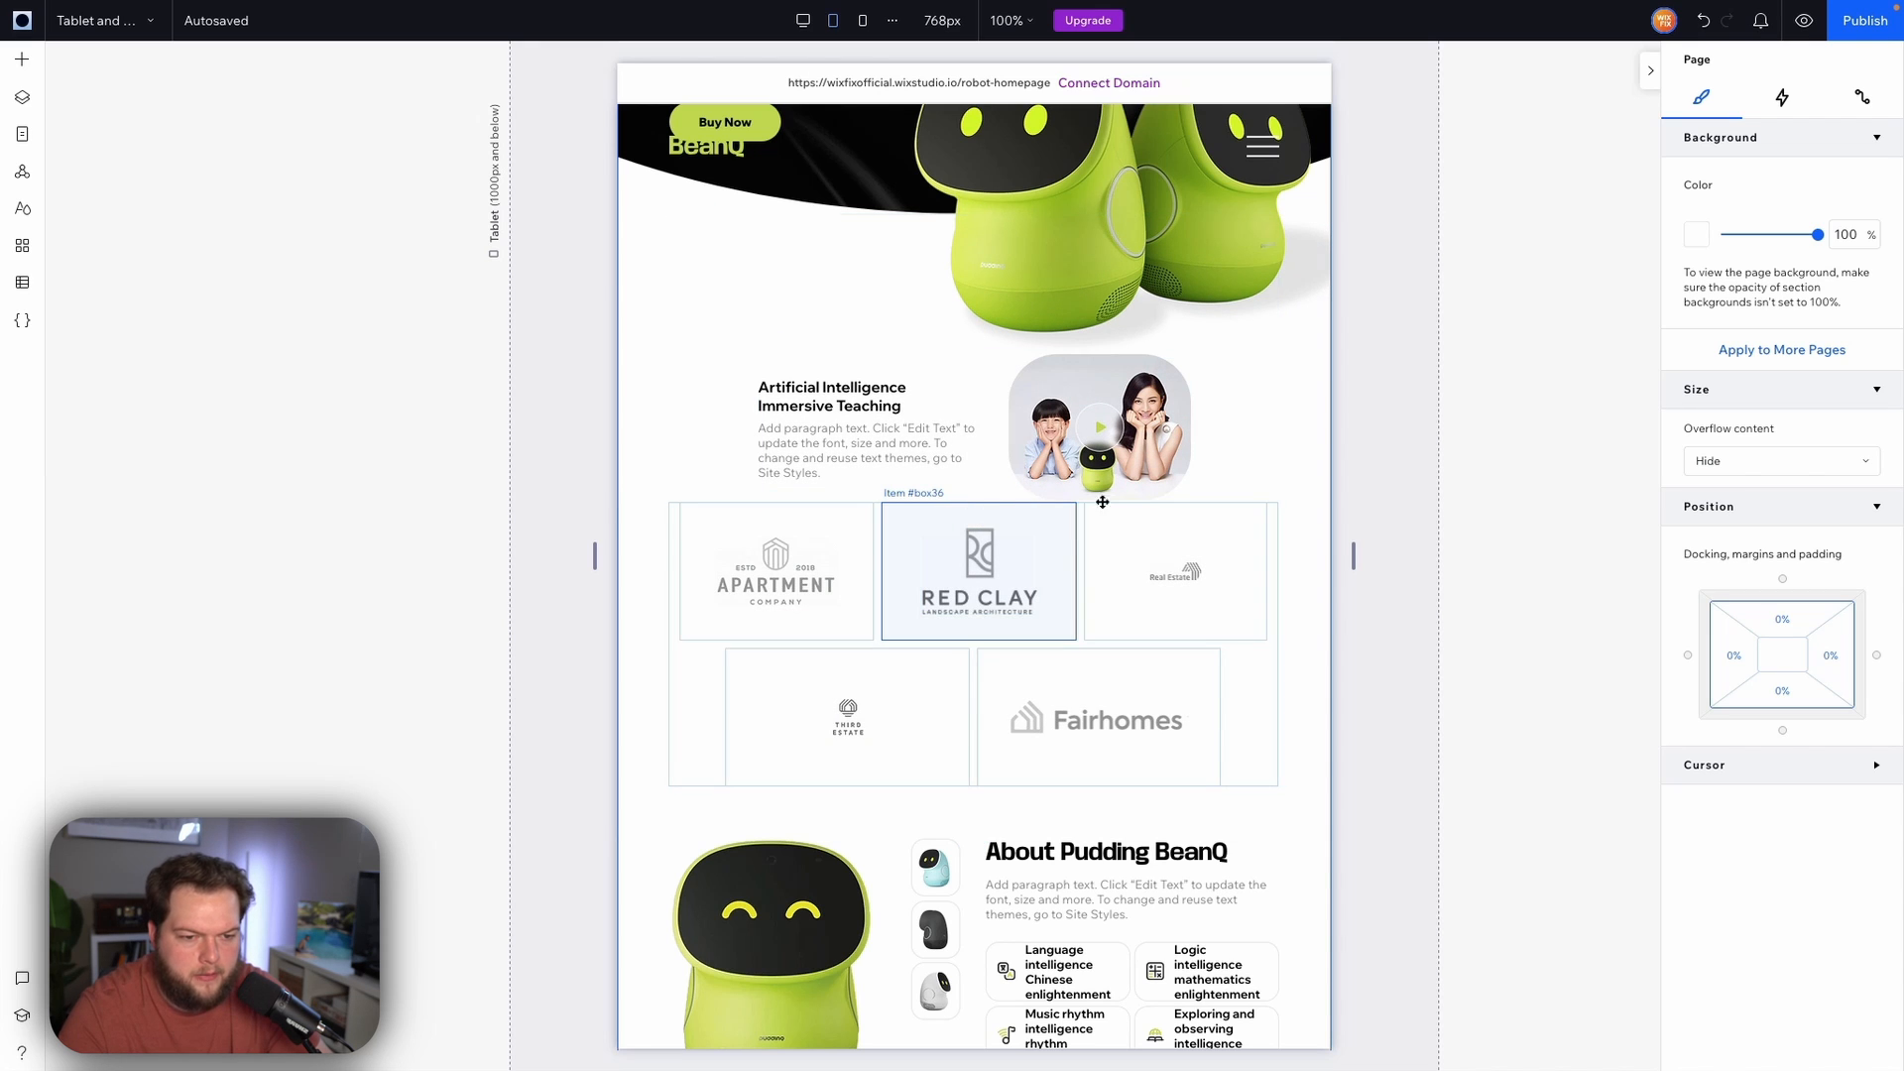
{"action": "left_click", "coordinate": [1297, 536]}
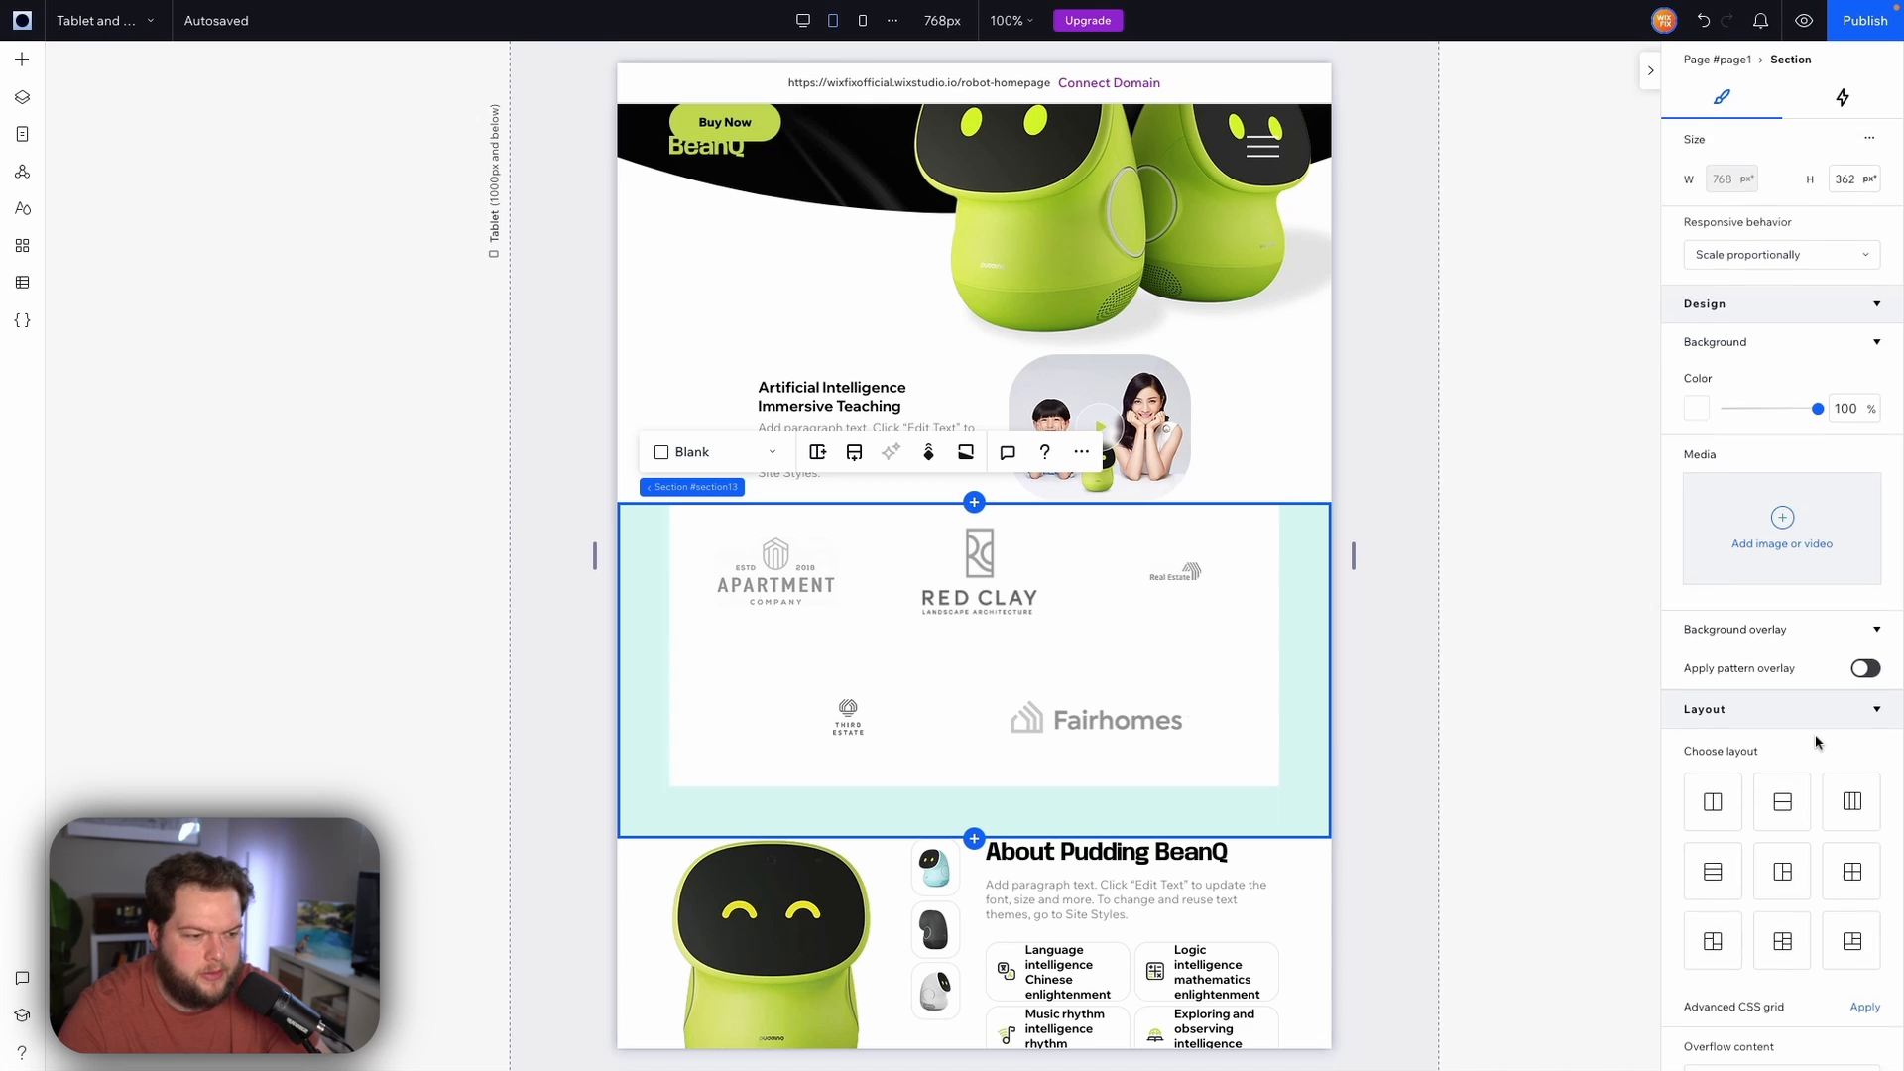
{"action": "scroll", "coordinate": [1815, 734], "scroll_direction": "down", "scroll_amount": 5}
{"action": "left_click", "coordinate": [1791, 877]}
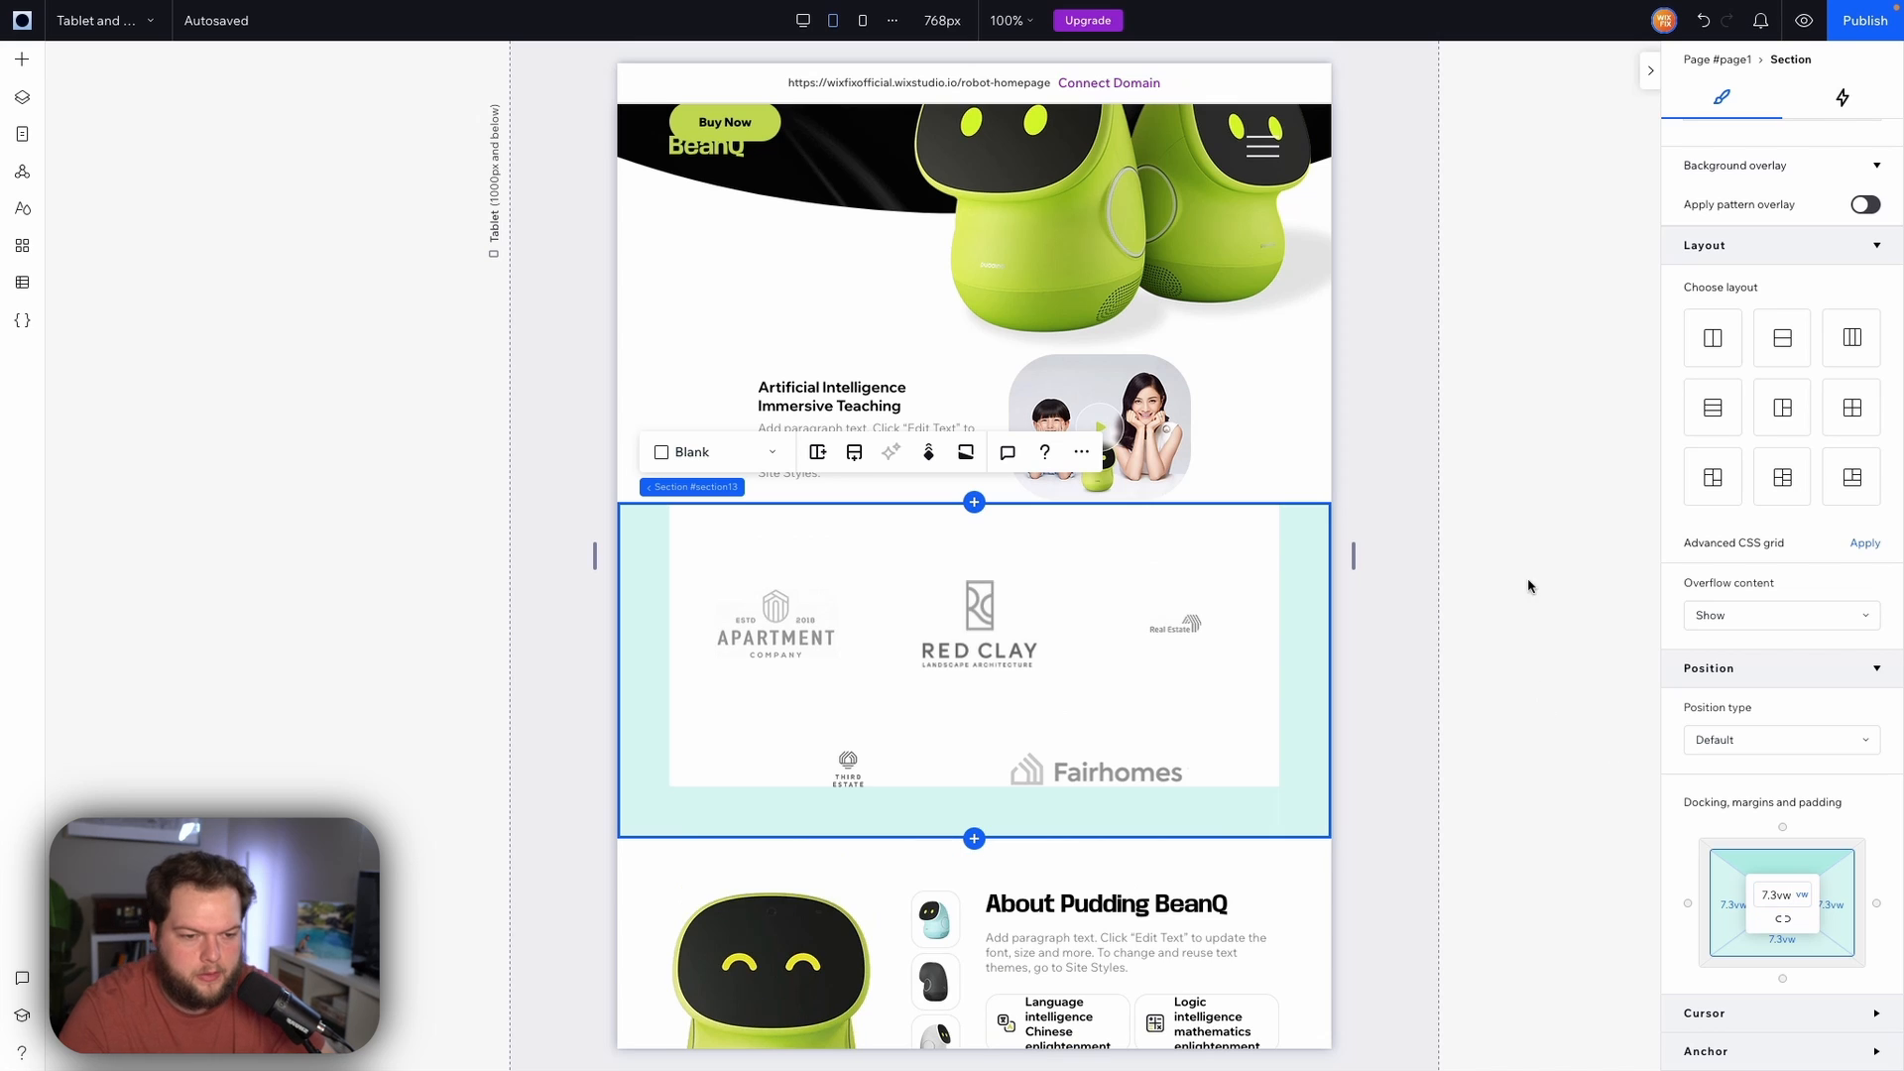
{"action": "key", "text": "Return"}
{"action": "left_click", "coordinate": [1469, 534]}
{"action": "scroll", "coordinate": [1468, 534], "scroll_direction": "down", "scroll_amount": 3}
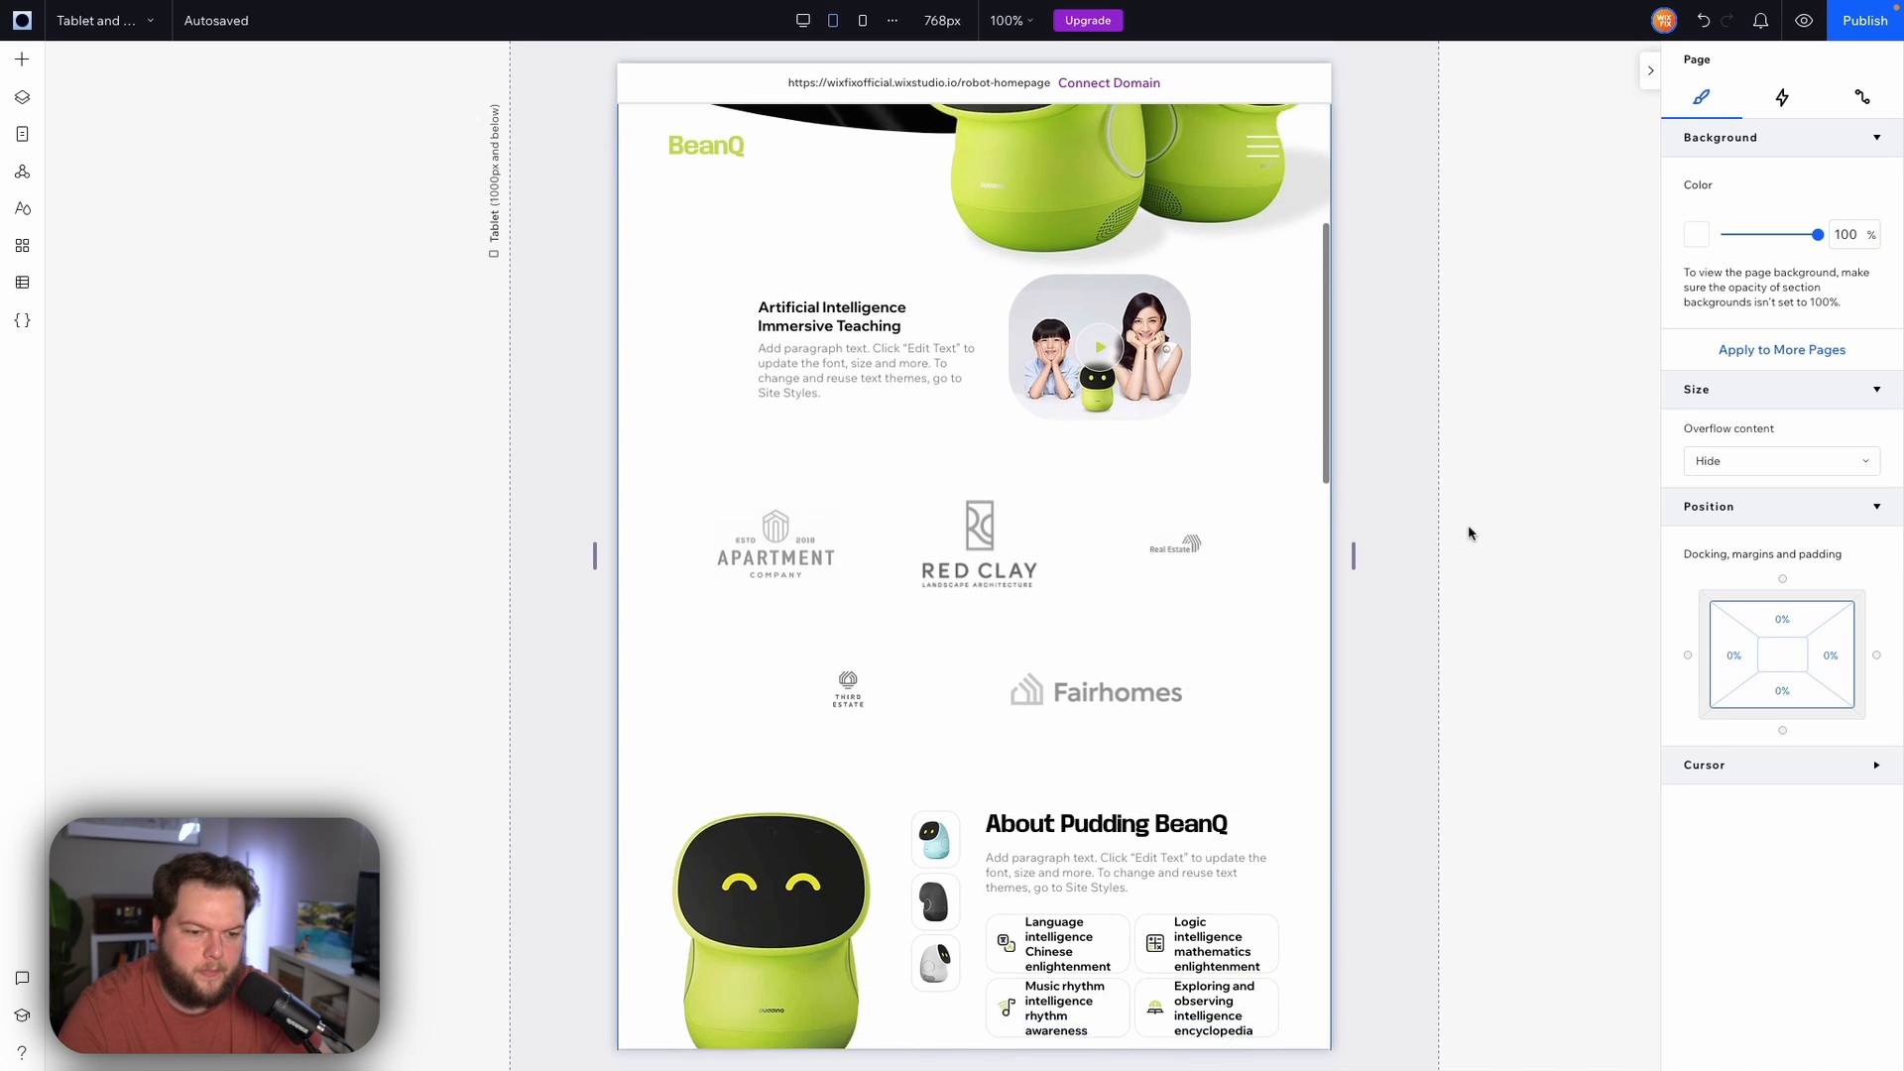
Enlarge the Real Estate logo image and align it to the center of its cell
{"action": "left_click", "coordinate": [1161, 410]}
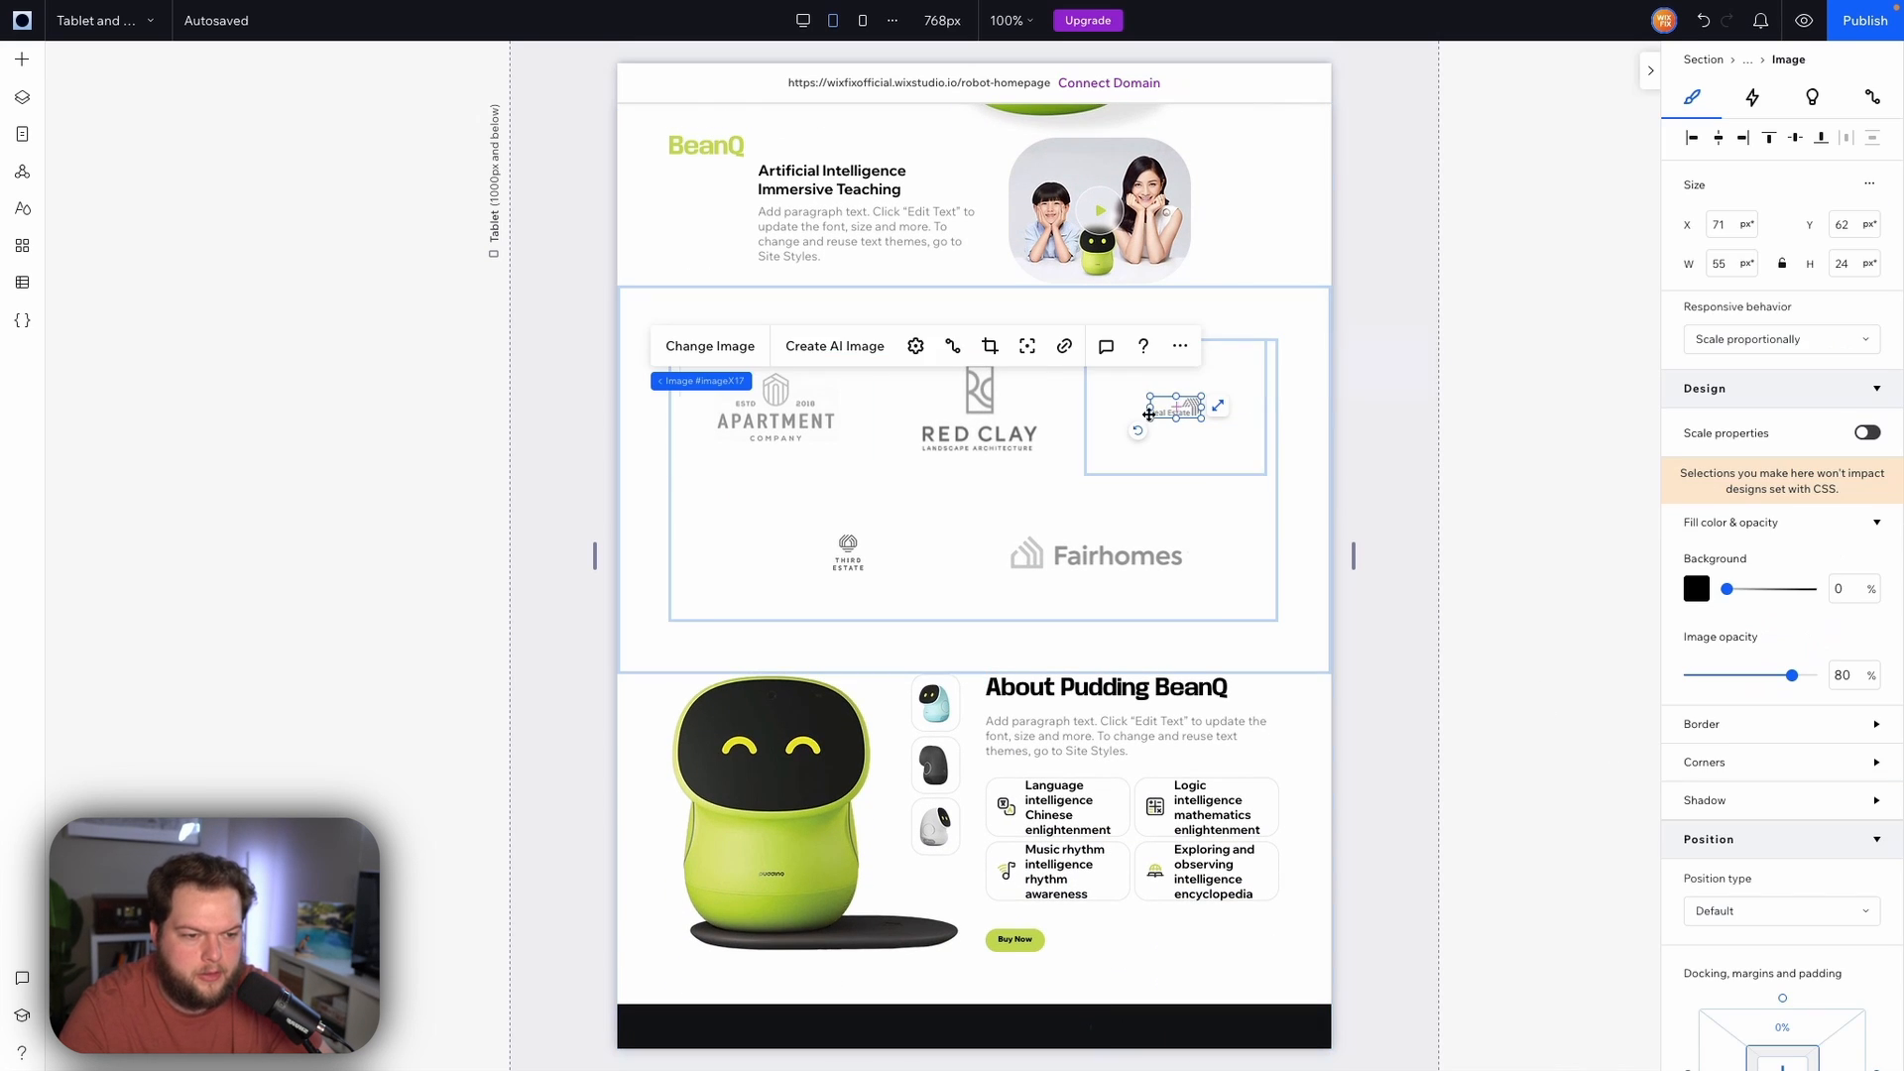
{"action": "left_click_drag", "start_coordinate": [1152, 421], "coordinate": [1110, 440]}
{"action": "scroll", "coordinate": [1828, 729], "scroll_direction": "down", "scroll_amount": 3}
{"action": "left_click", "coordinate": [1782, 852]}
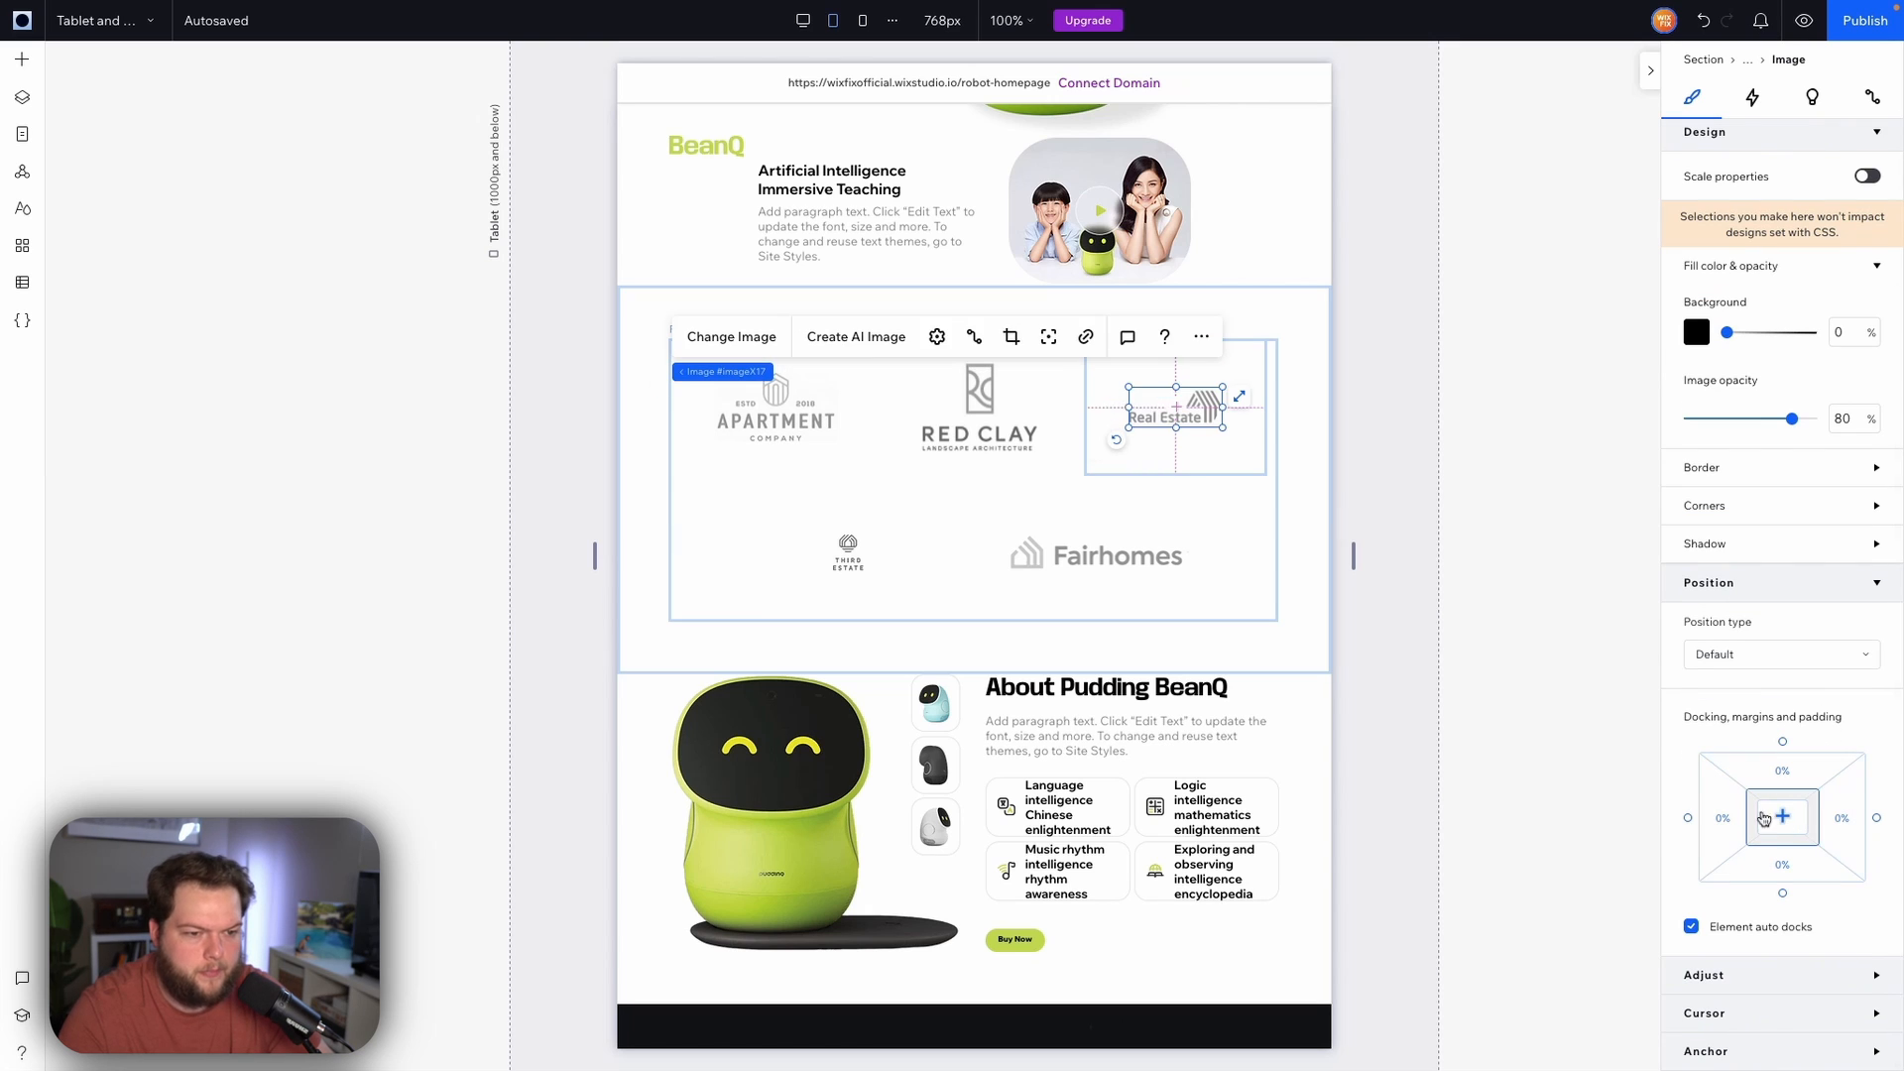
Shrink the Fairhomes logo image and align it to the center of its cell
{"action": "left_click", "coordinate": [1039, 548]}
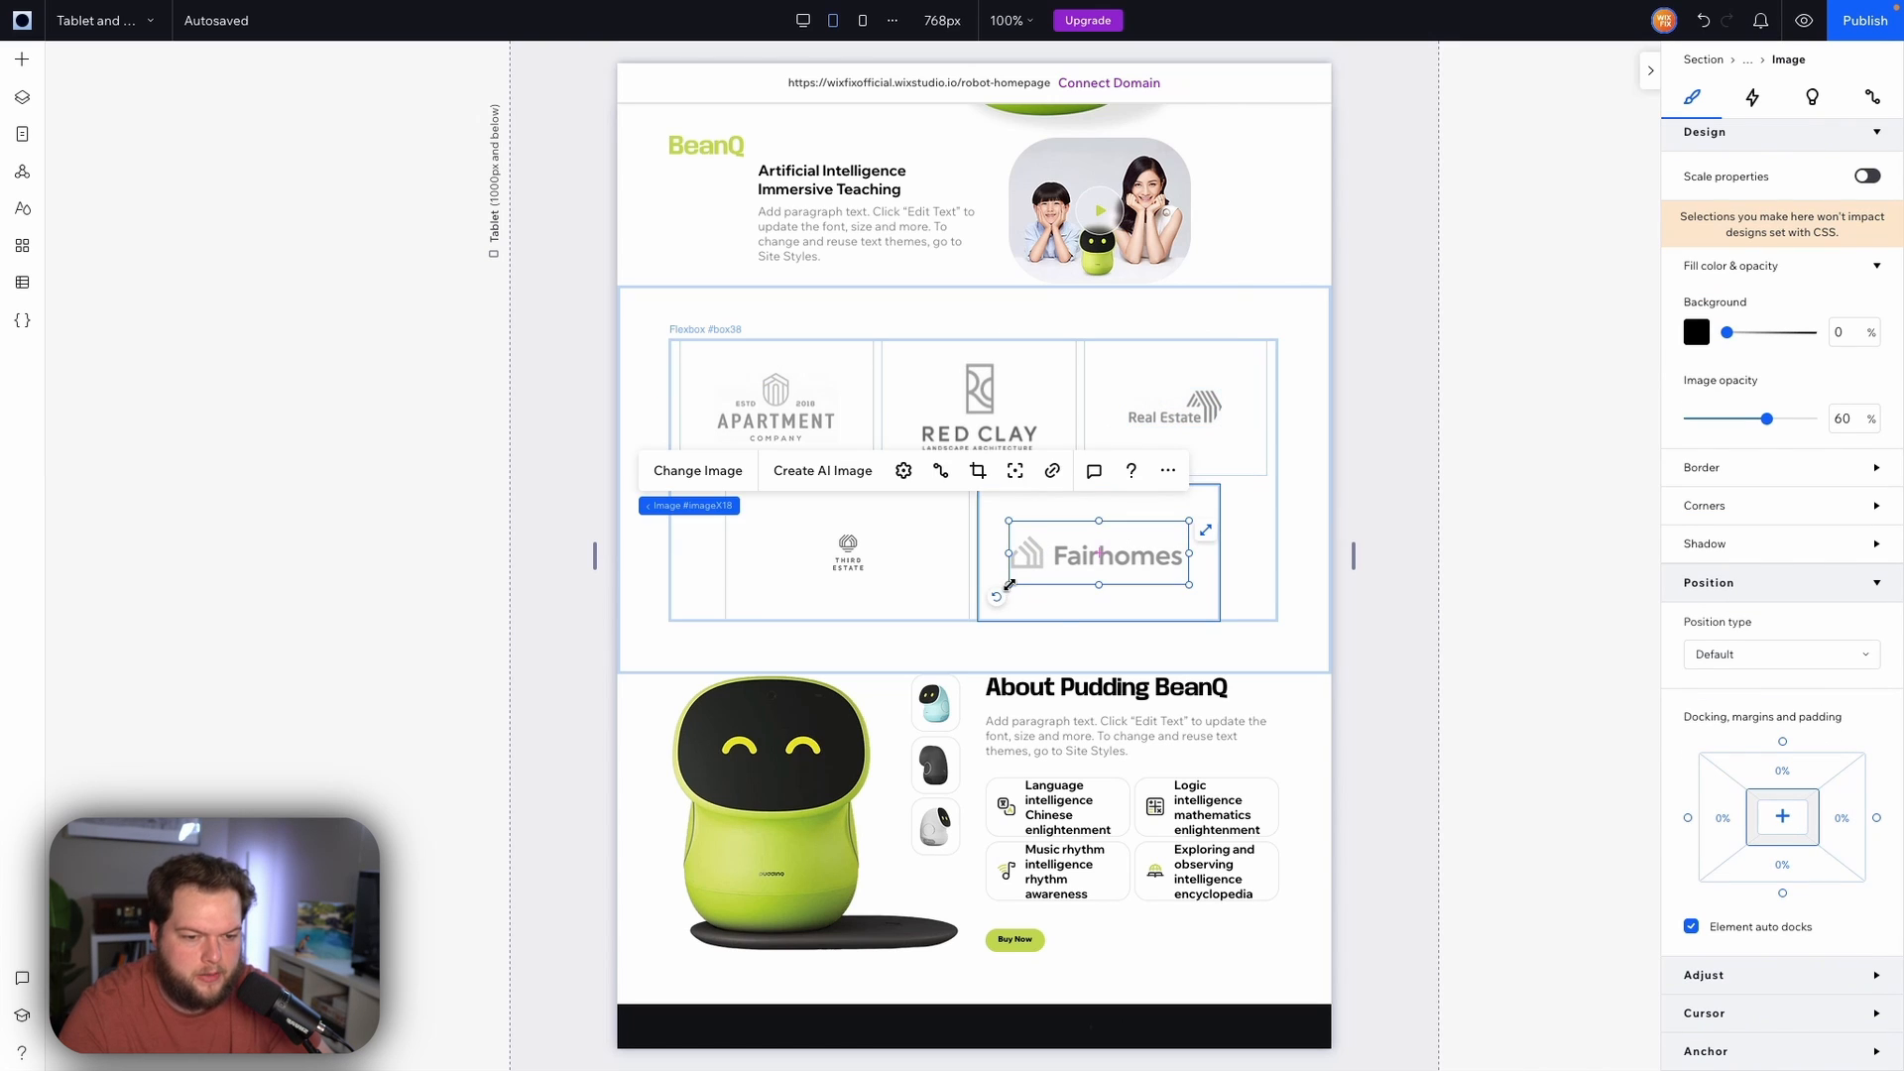
{"action": "left_click_drag", "start_coordinate": [1010, 585], "coordinate": [1052, 570]}
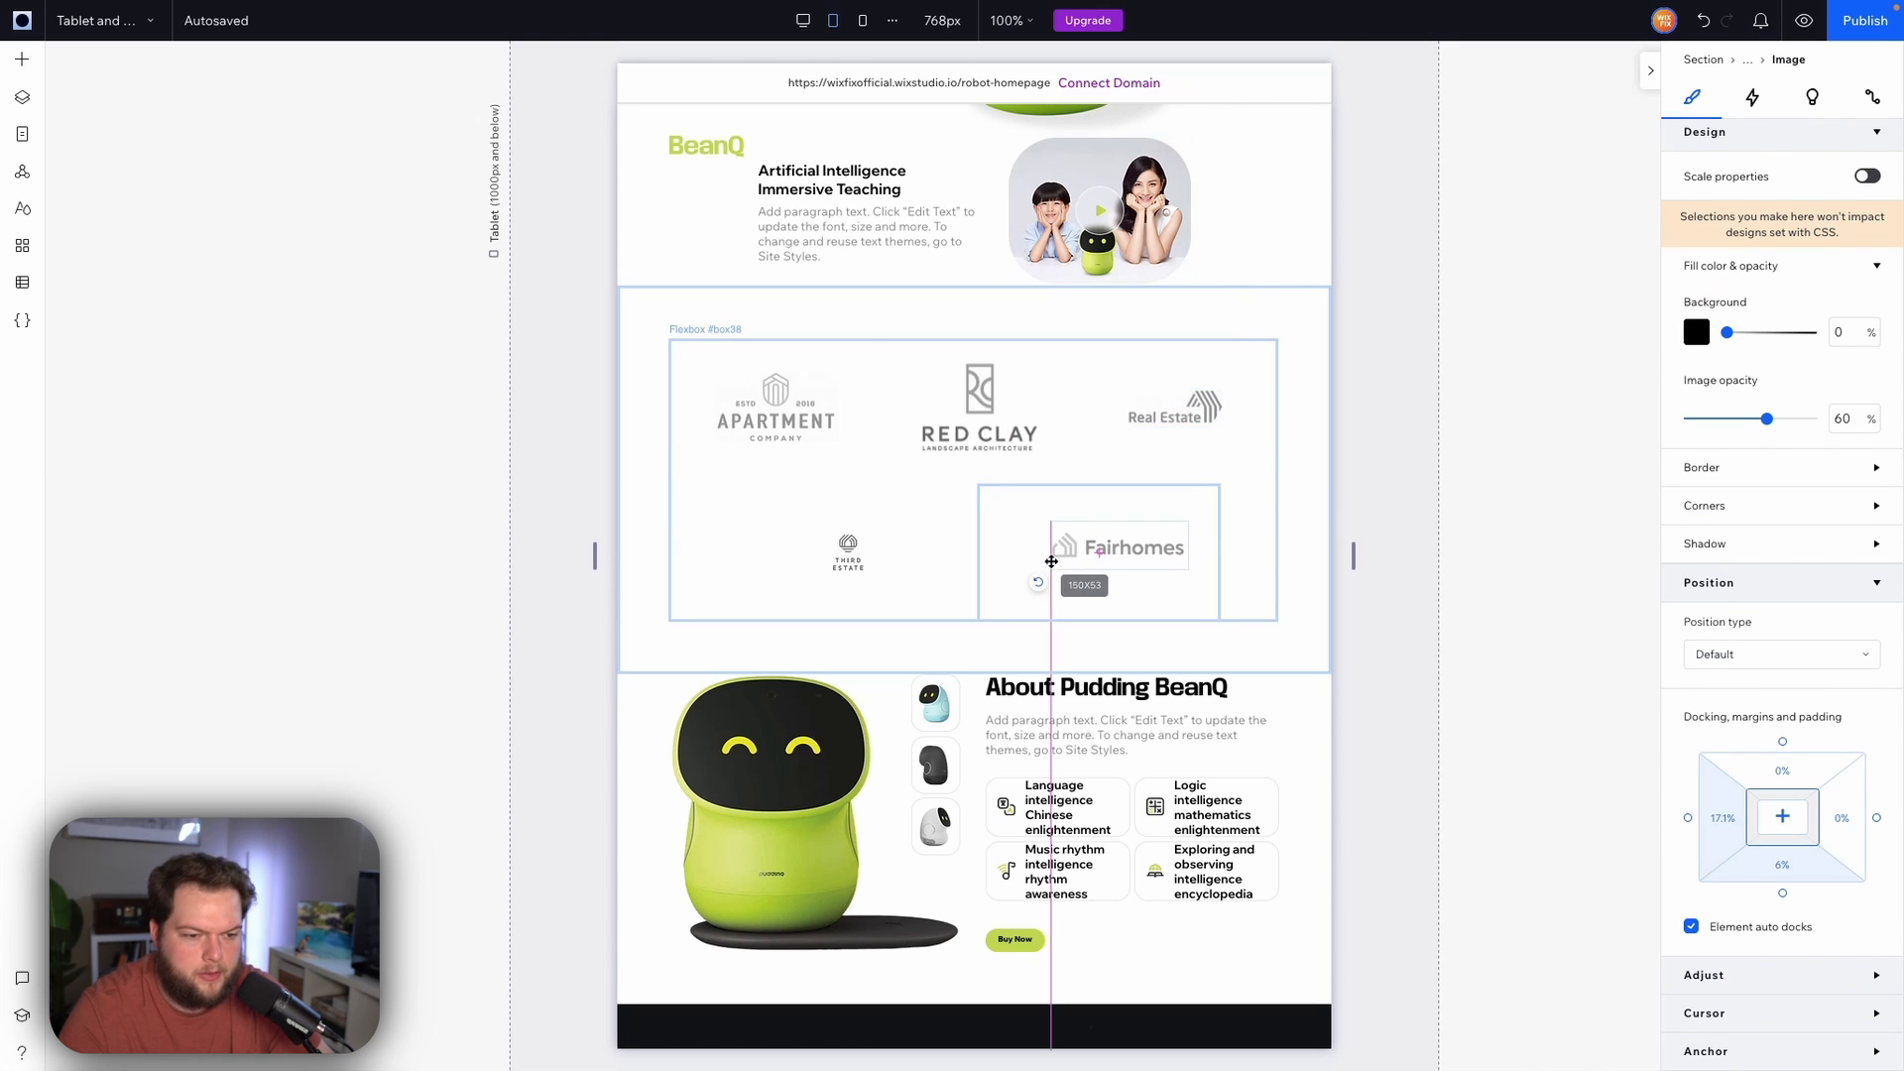
{"action": "left_click", "coordinate": [1785, 819]}
Enlarge the Third Estate logo image to about 56 × 65 px
{"action": "left_click", "coordinate": [849, 551]}
{"action": "left_click_drag", "start_coordinate": [866, 573], "coordinate": [880, 605]}
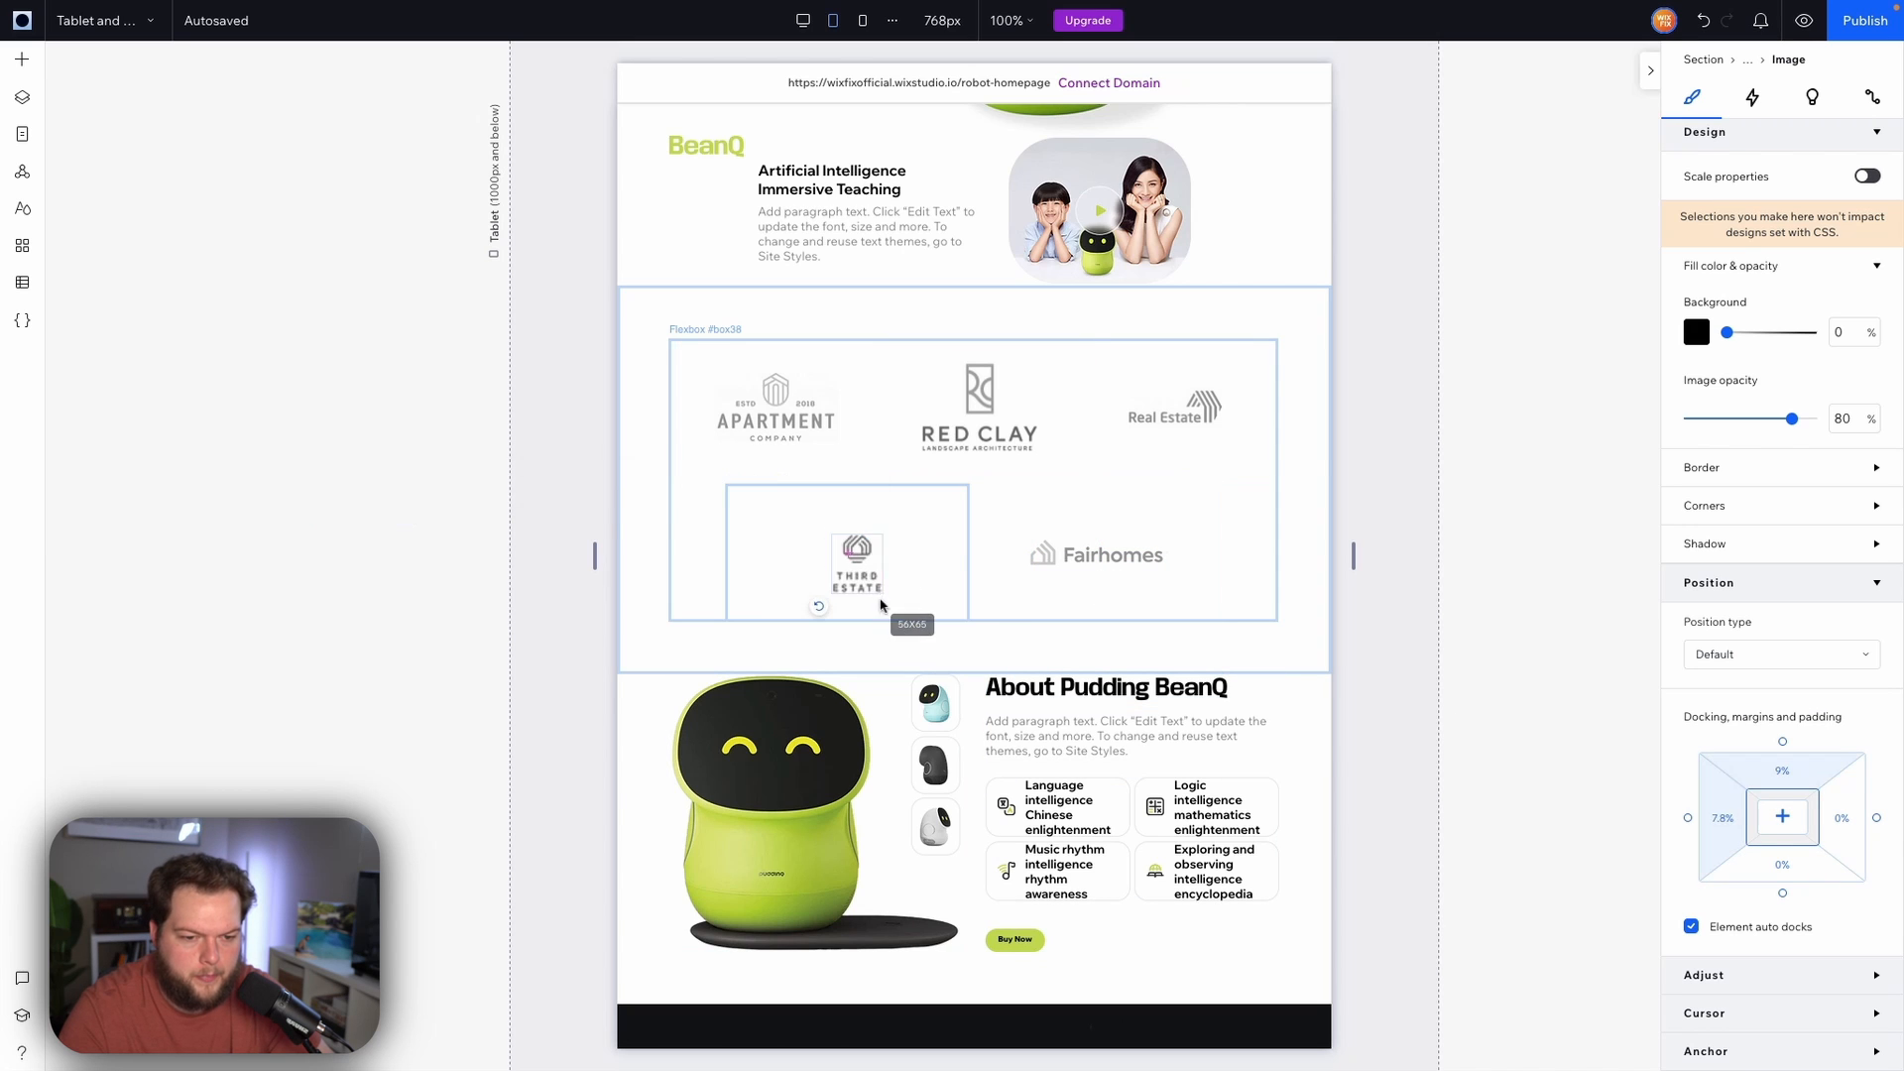
{"action": "left_click", "coordinate": [1480, 546]}
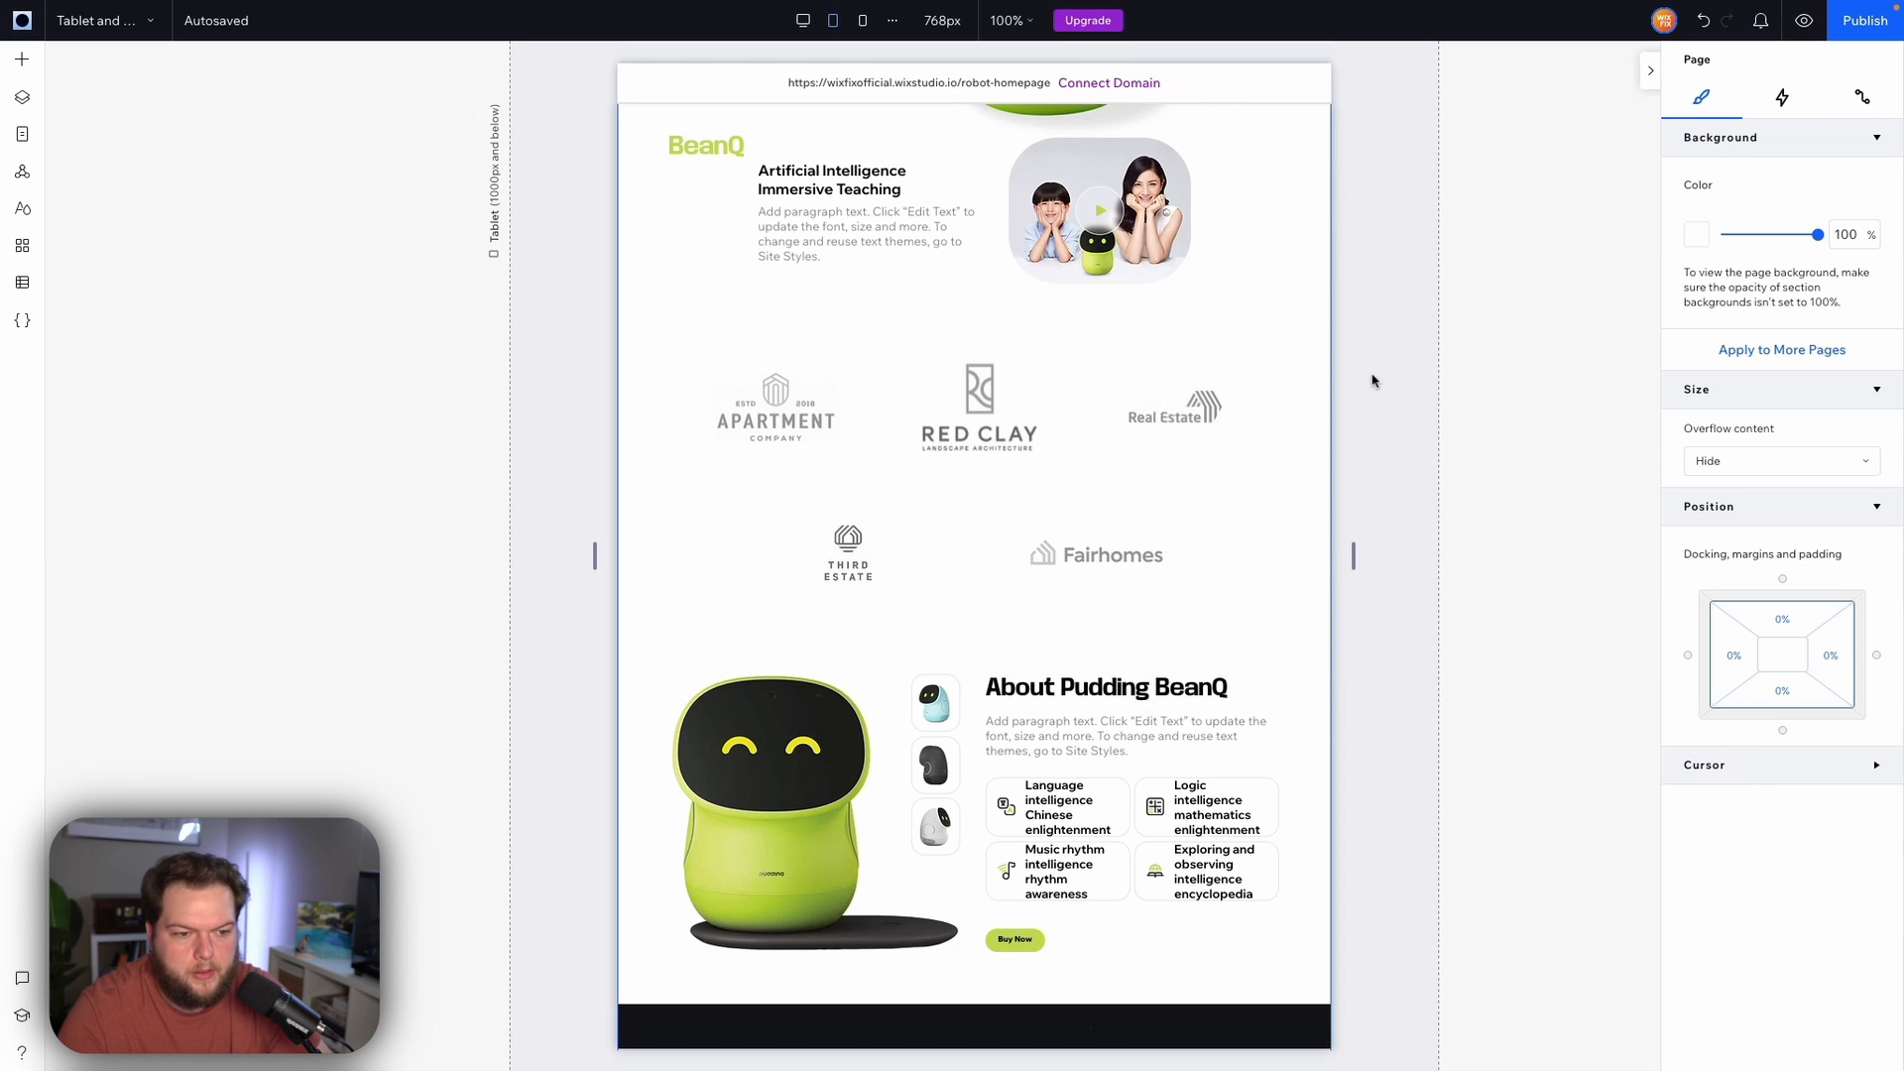
Change the About Pudding BeanQ section's layout from Columns to Rows
{"action": "scroll", "coordinate": [1374, 381], "scroll_direction": "down", "scroll_amount": 5}
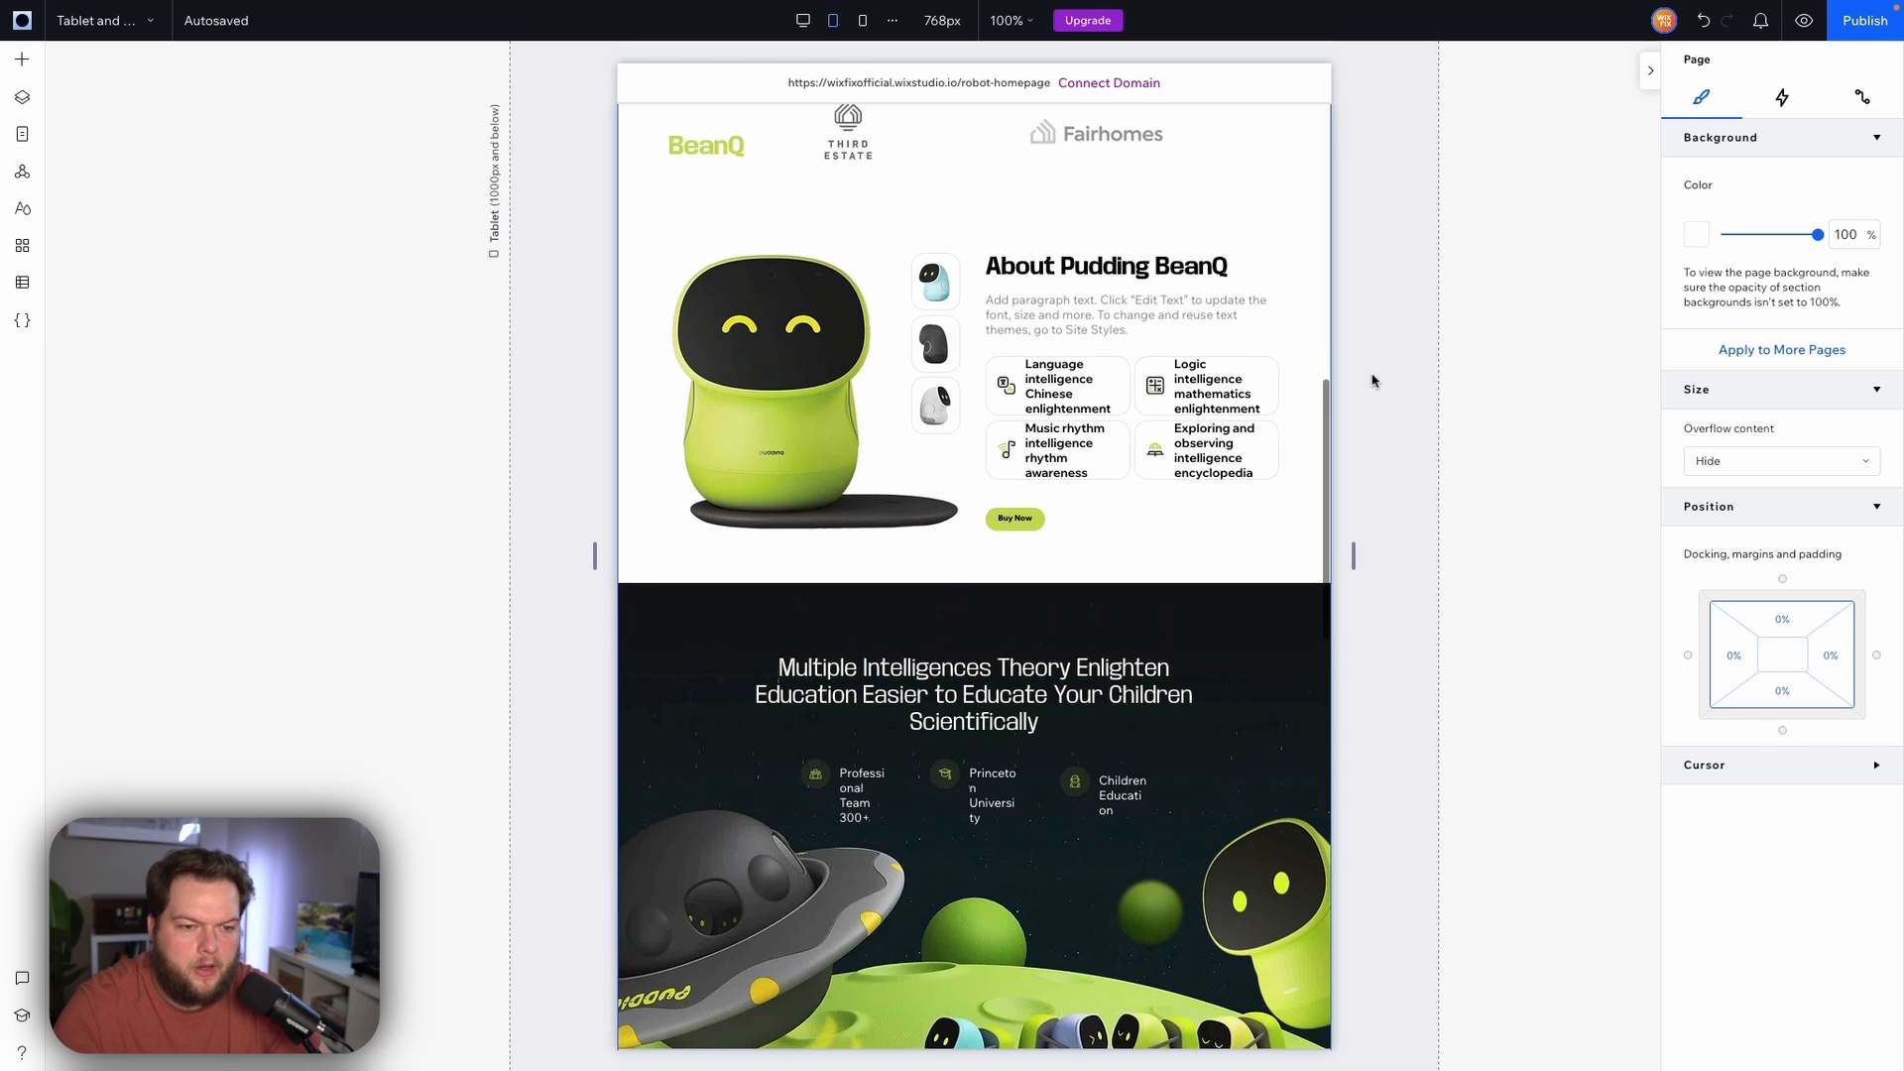
{"action": "left_click", "coordinate": [1307, 319]}
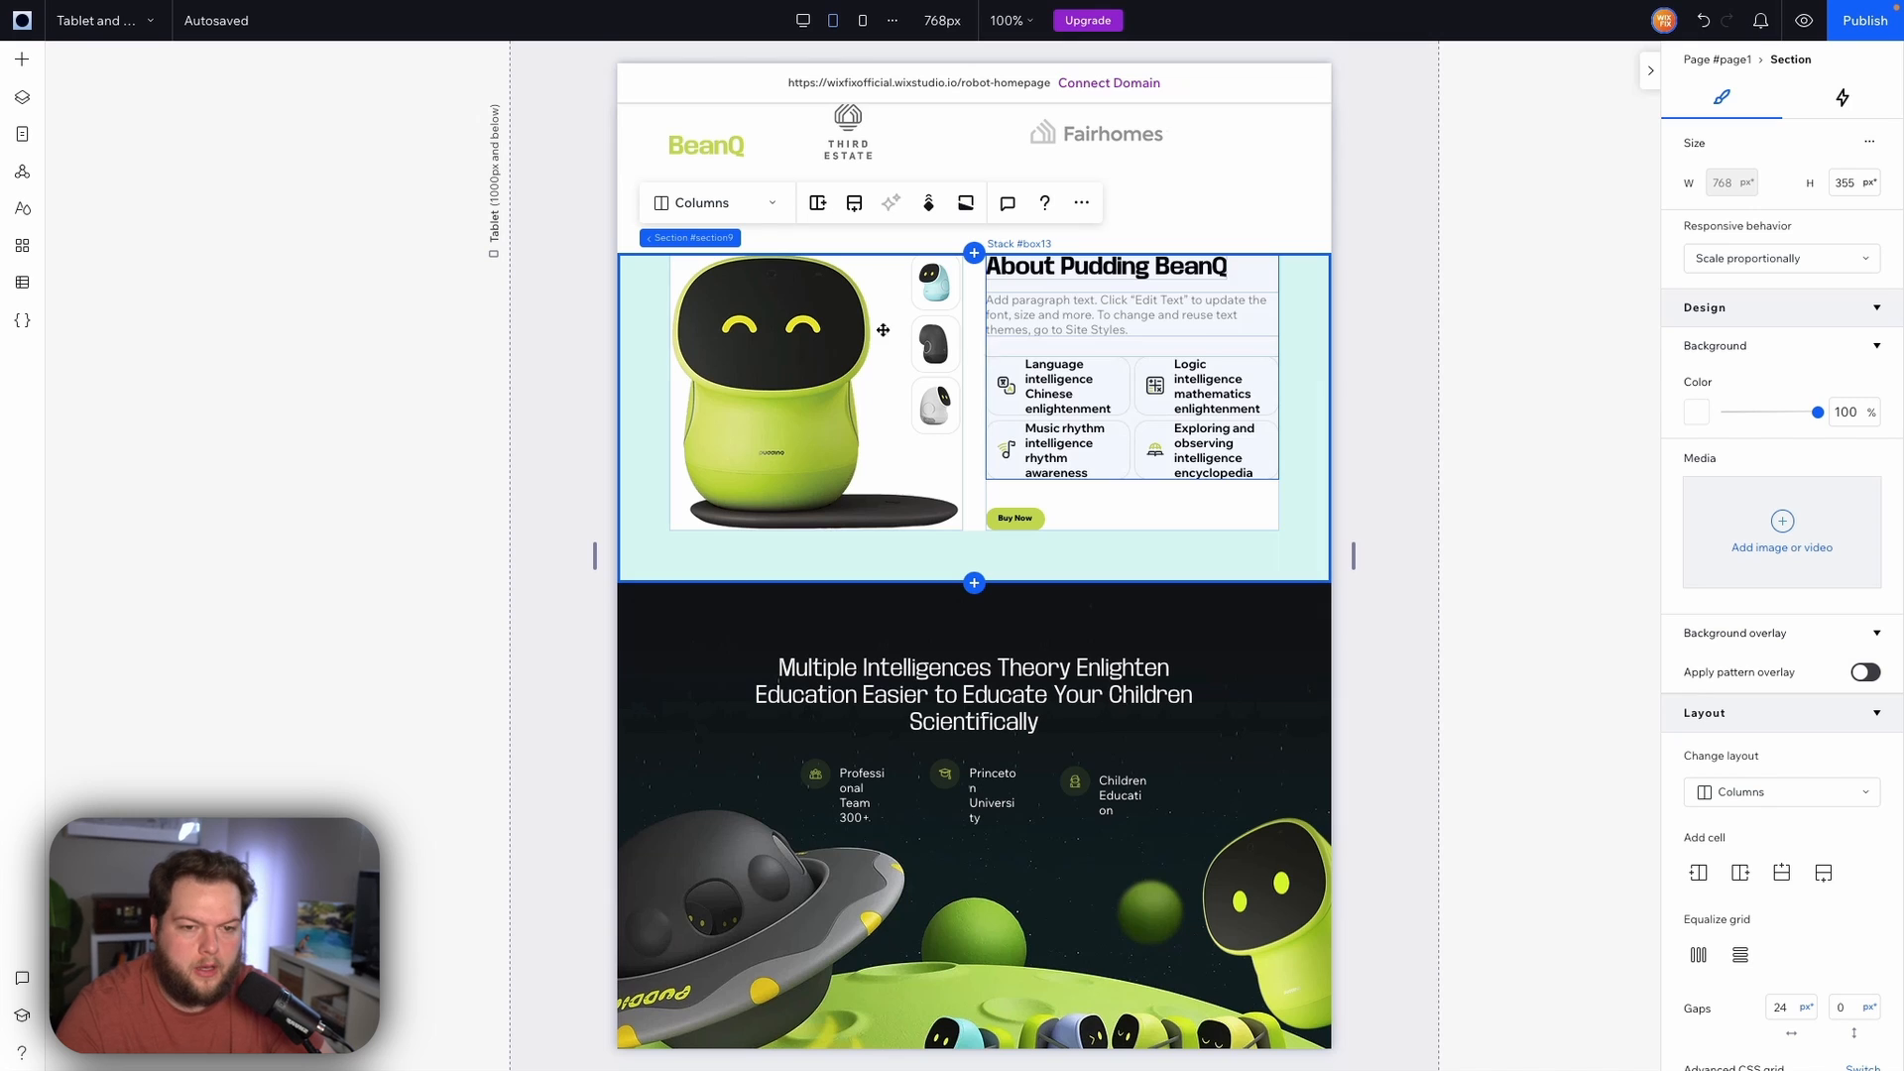
{"action": "left_click", "coordinate": [688, 208]}
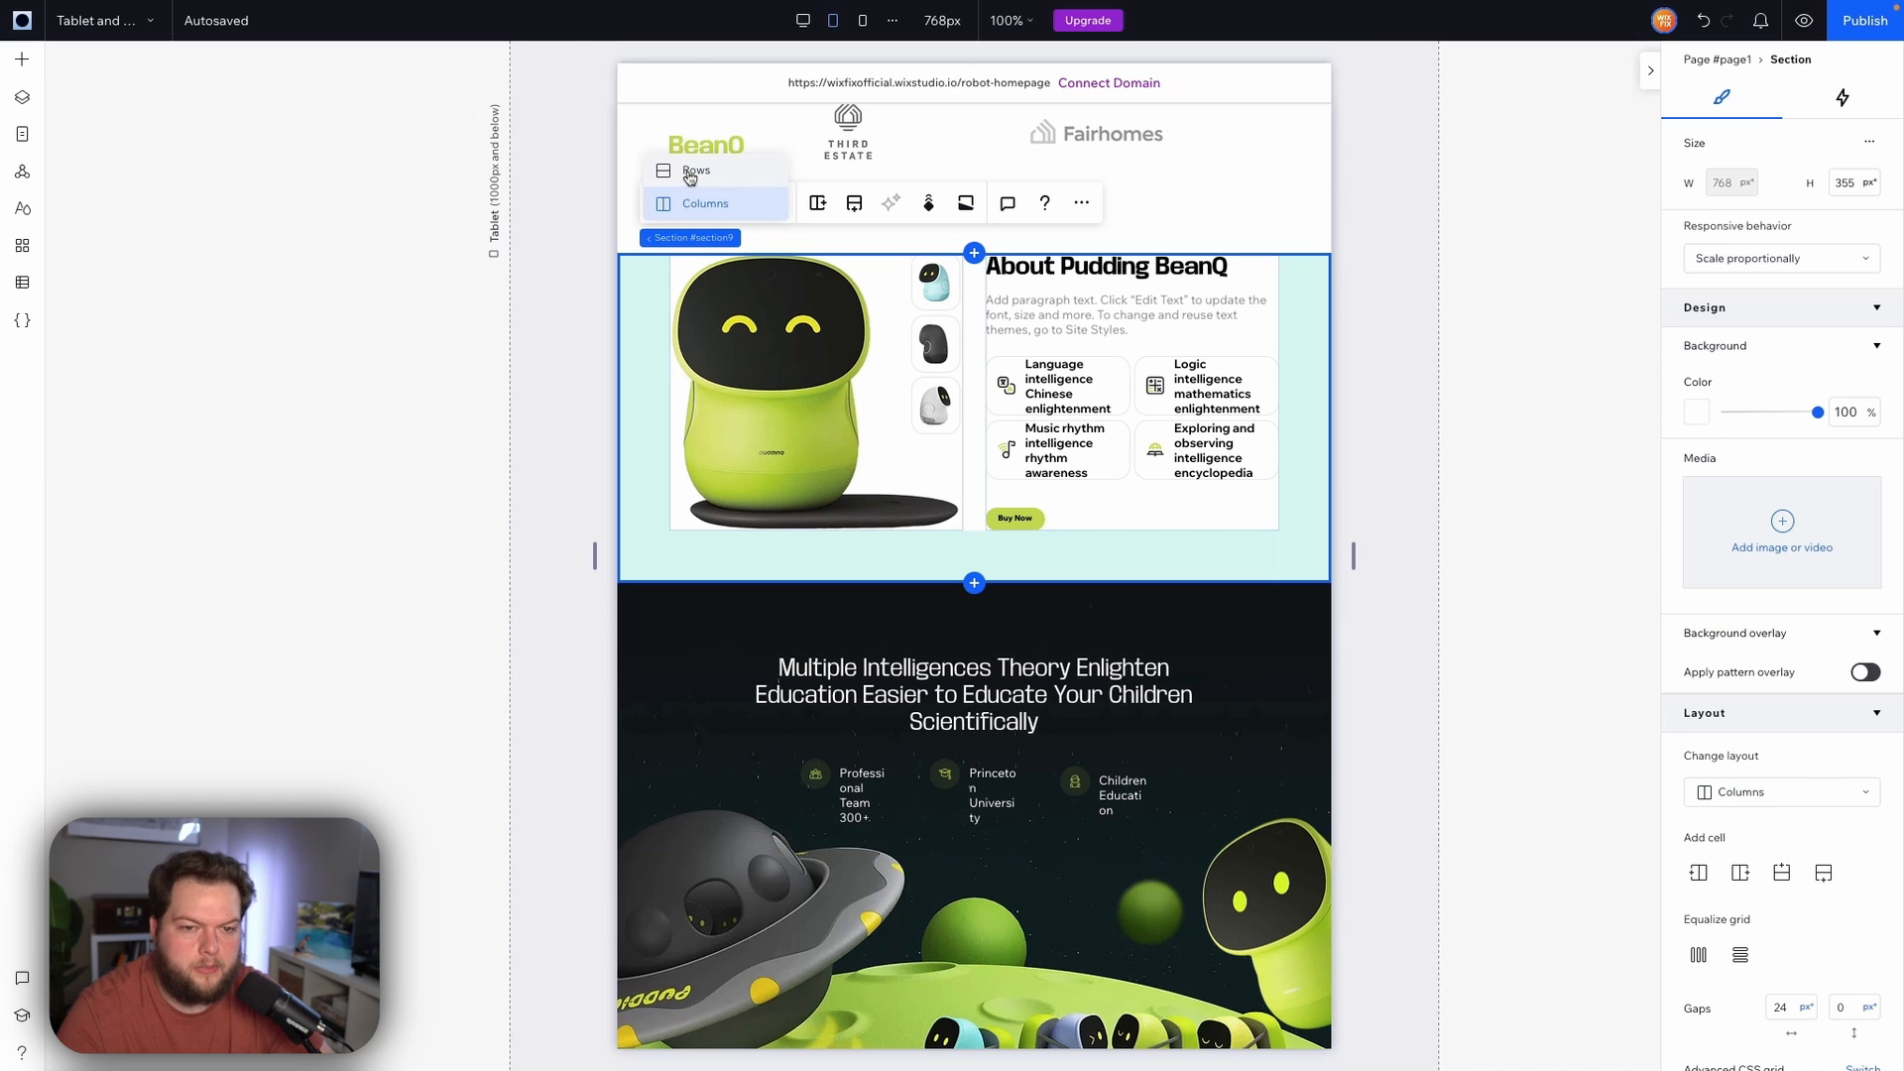
{"action": "left_click", "coordinate": [692, 172]}
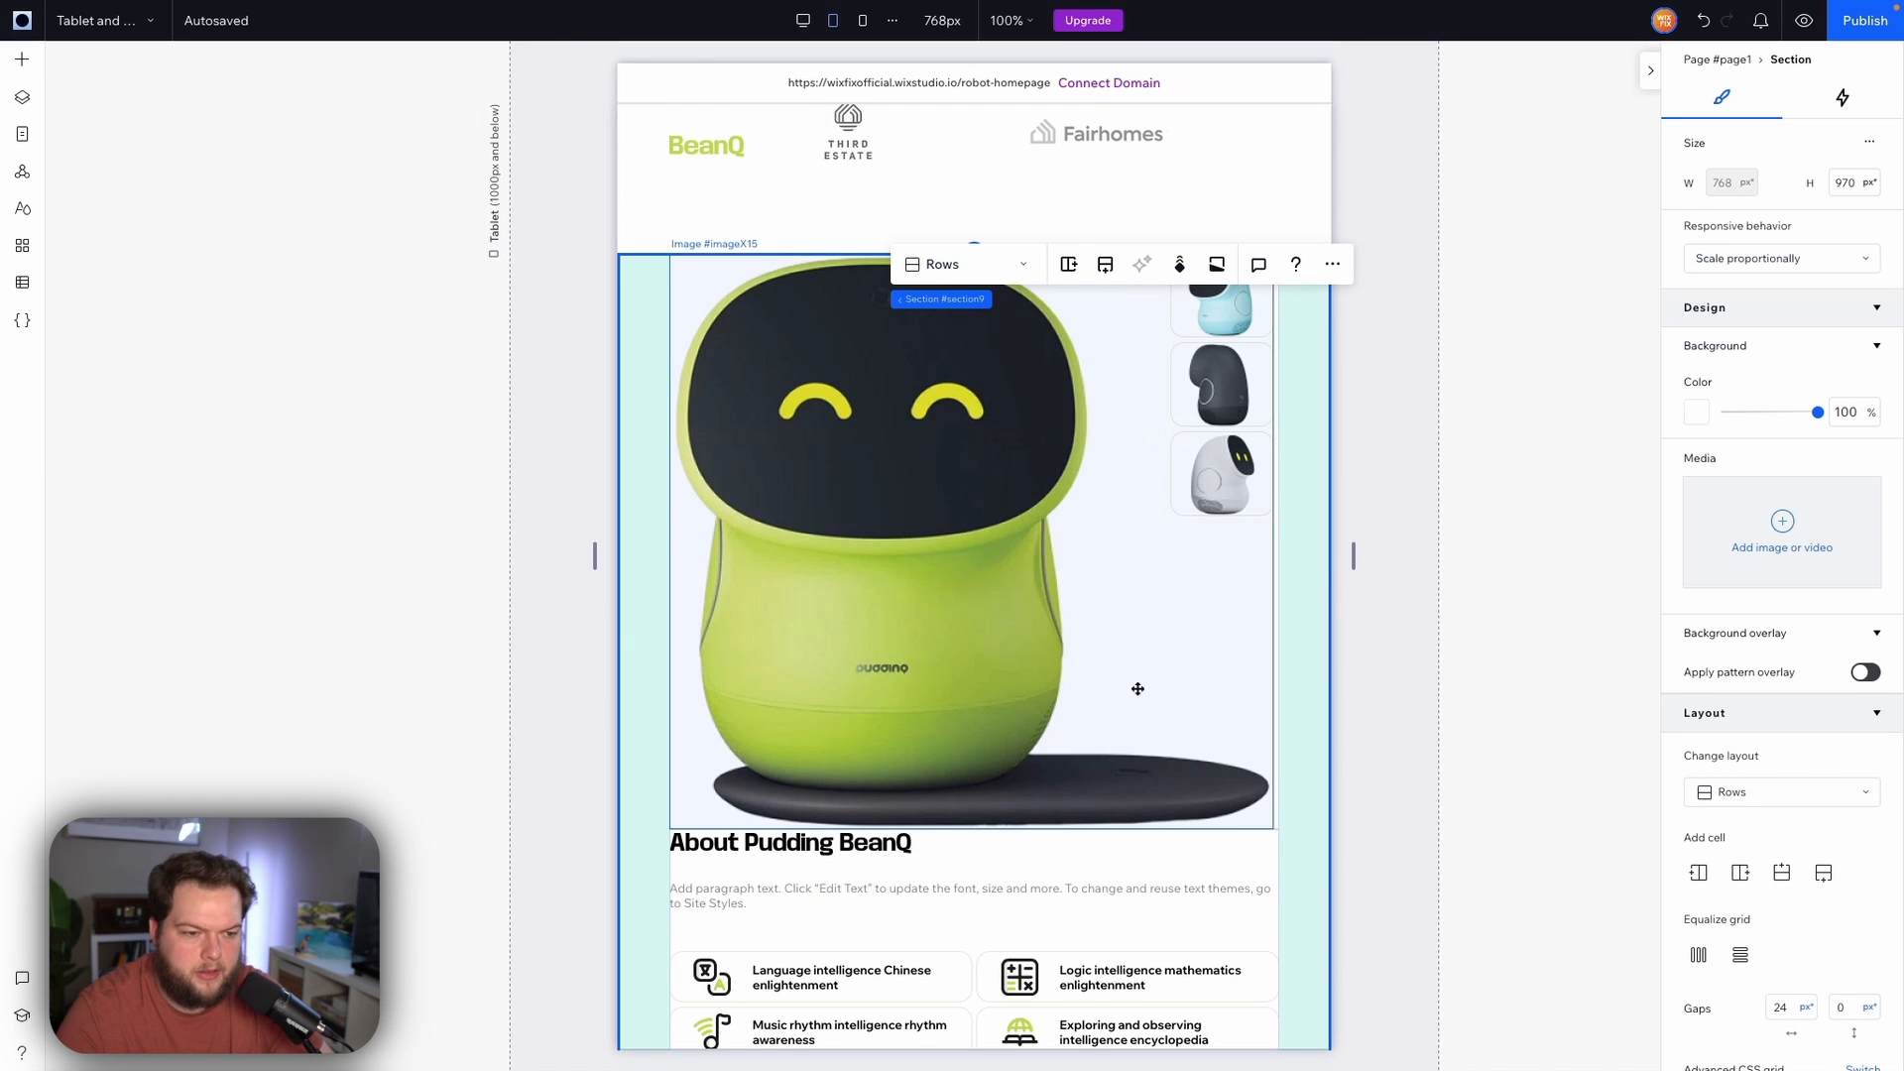
Resize the main robot image to about 357 × 341 px
{"action": "scroll", "coordinate": [1137, 688], "scroll_direction": "down", "scroll_amount": 3}
{"action": "scroll", "coordinate": [995, 489], "scroll_direction": "up", "scroll_amount": 3}
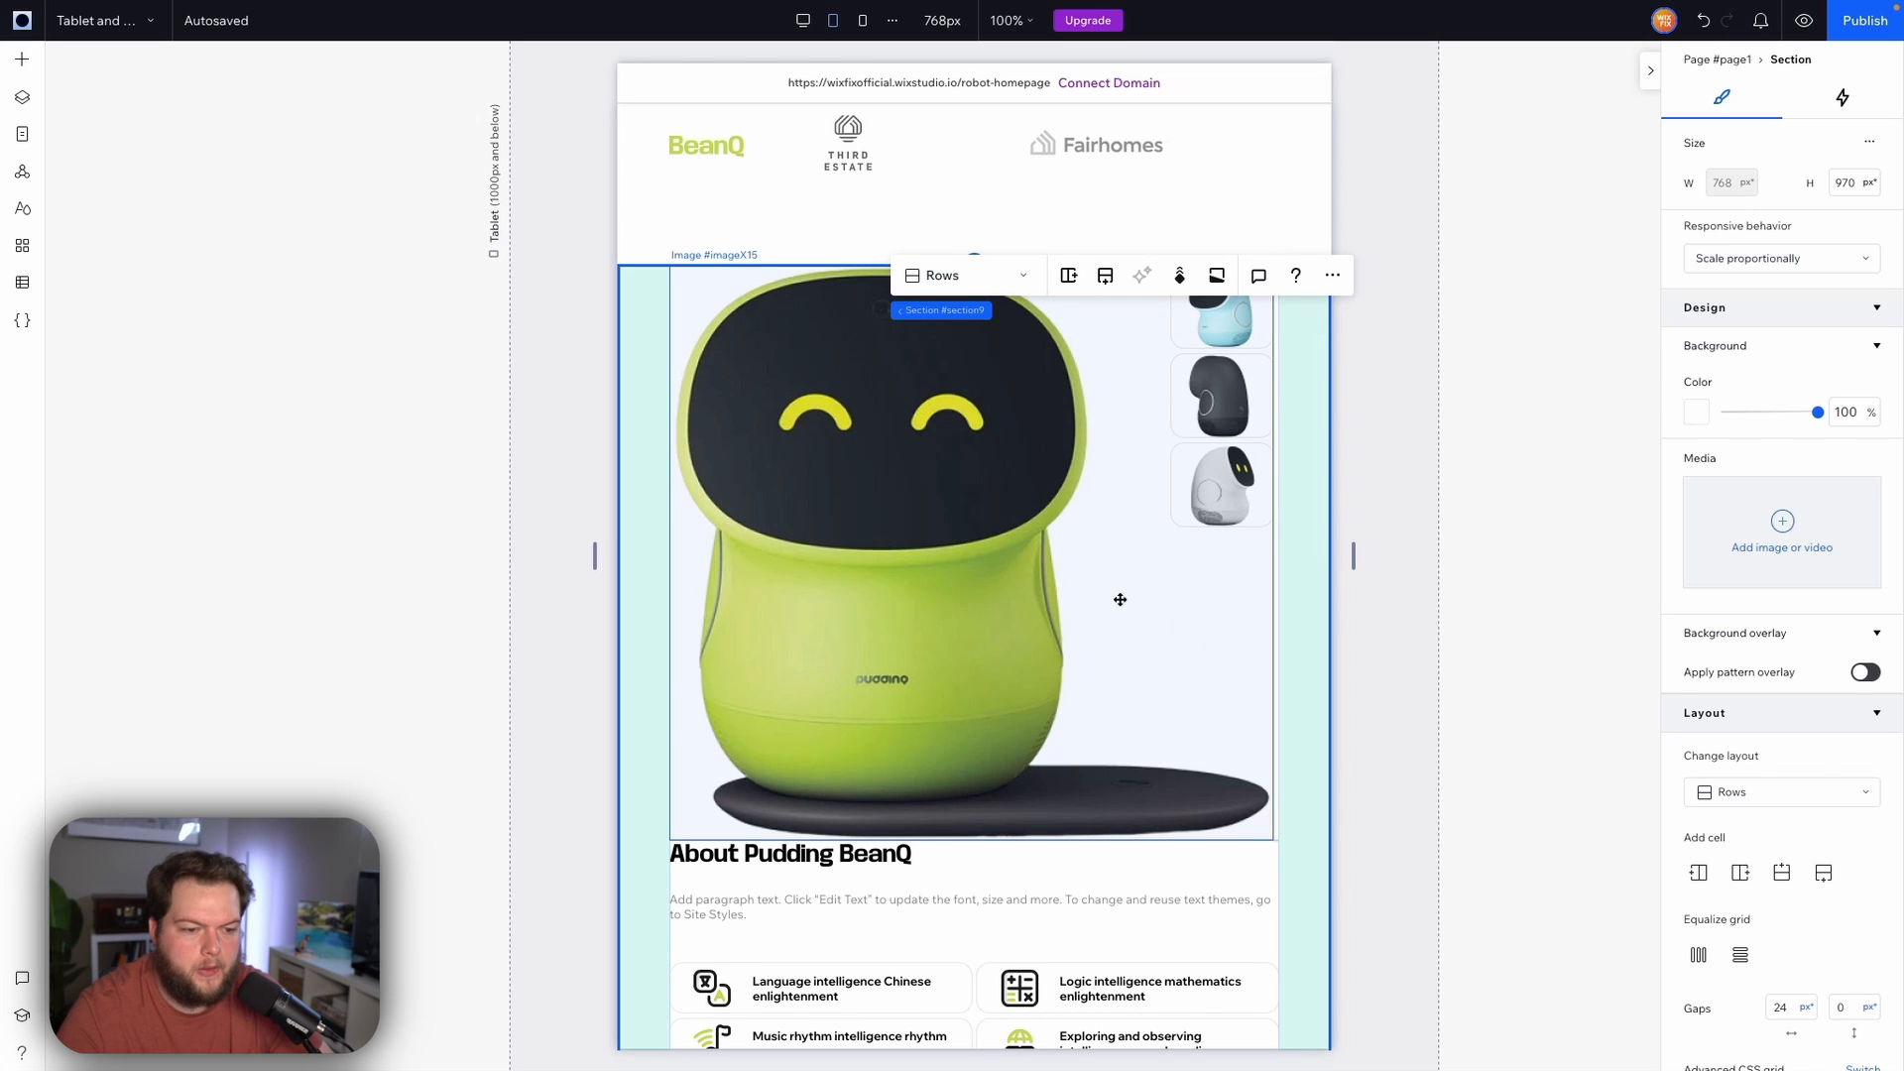
{"action": "left_click", "coordinate": [862, 526]}
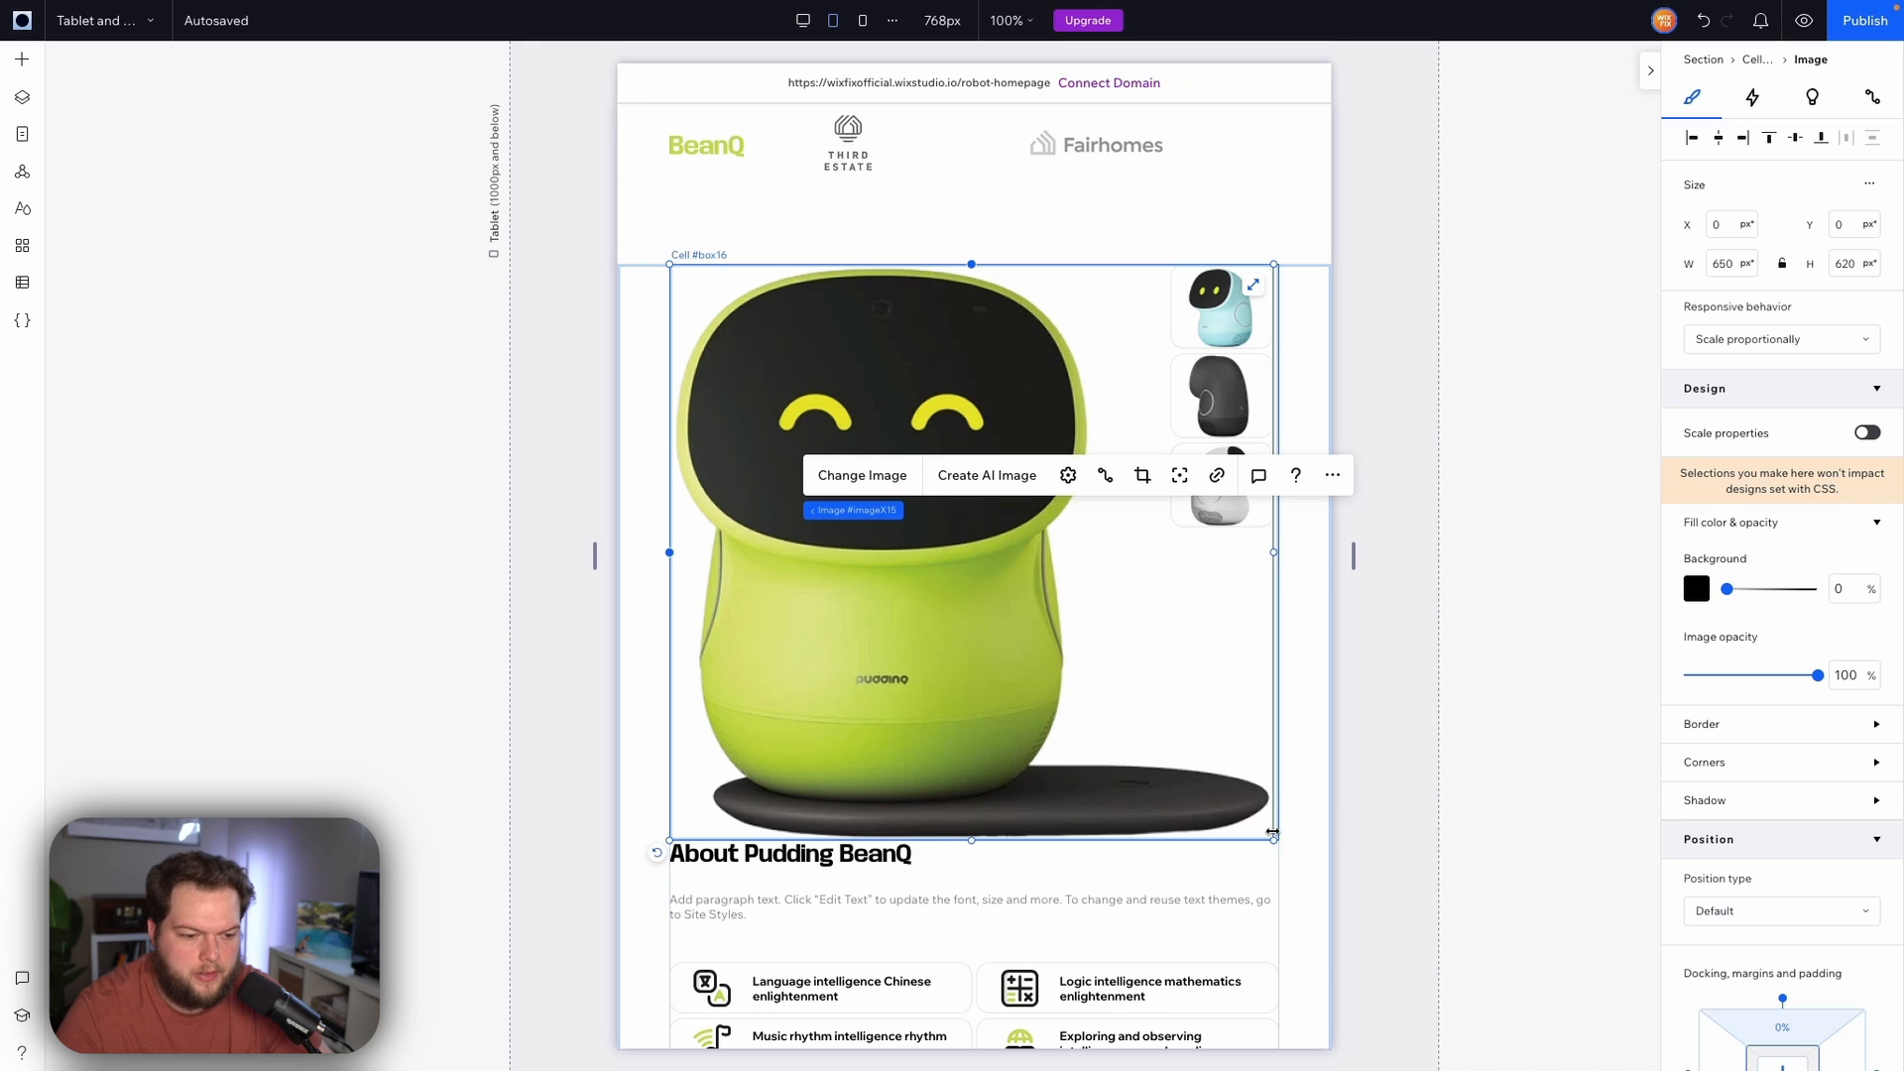
{"action": "left_click_drag", "start_coordinate": [1274, 840], "coordinate": [963, 617]}
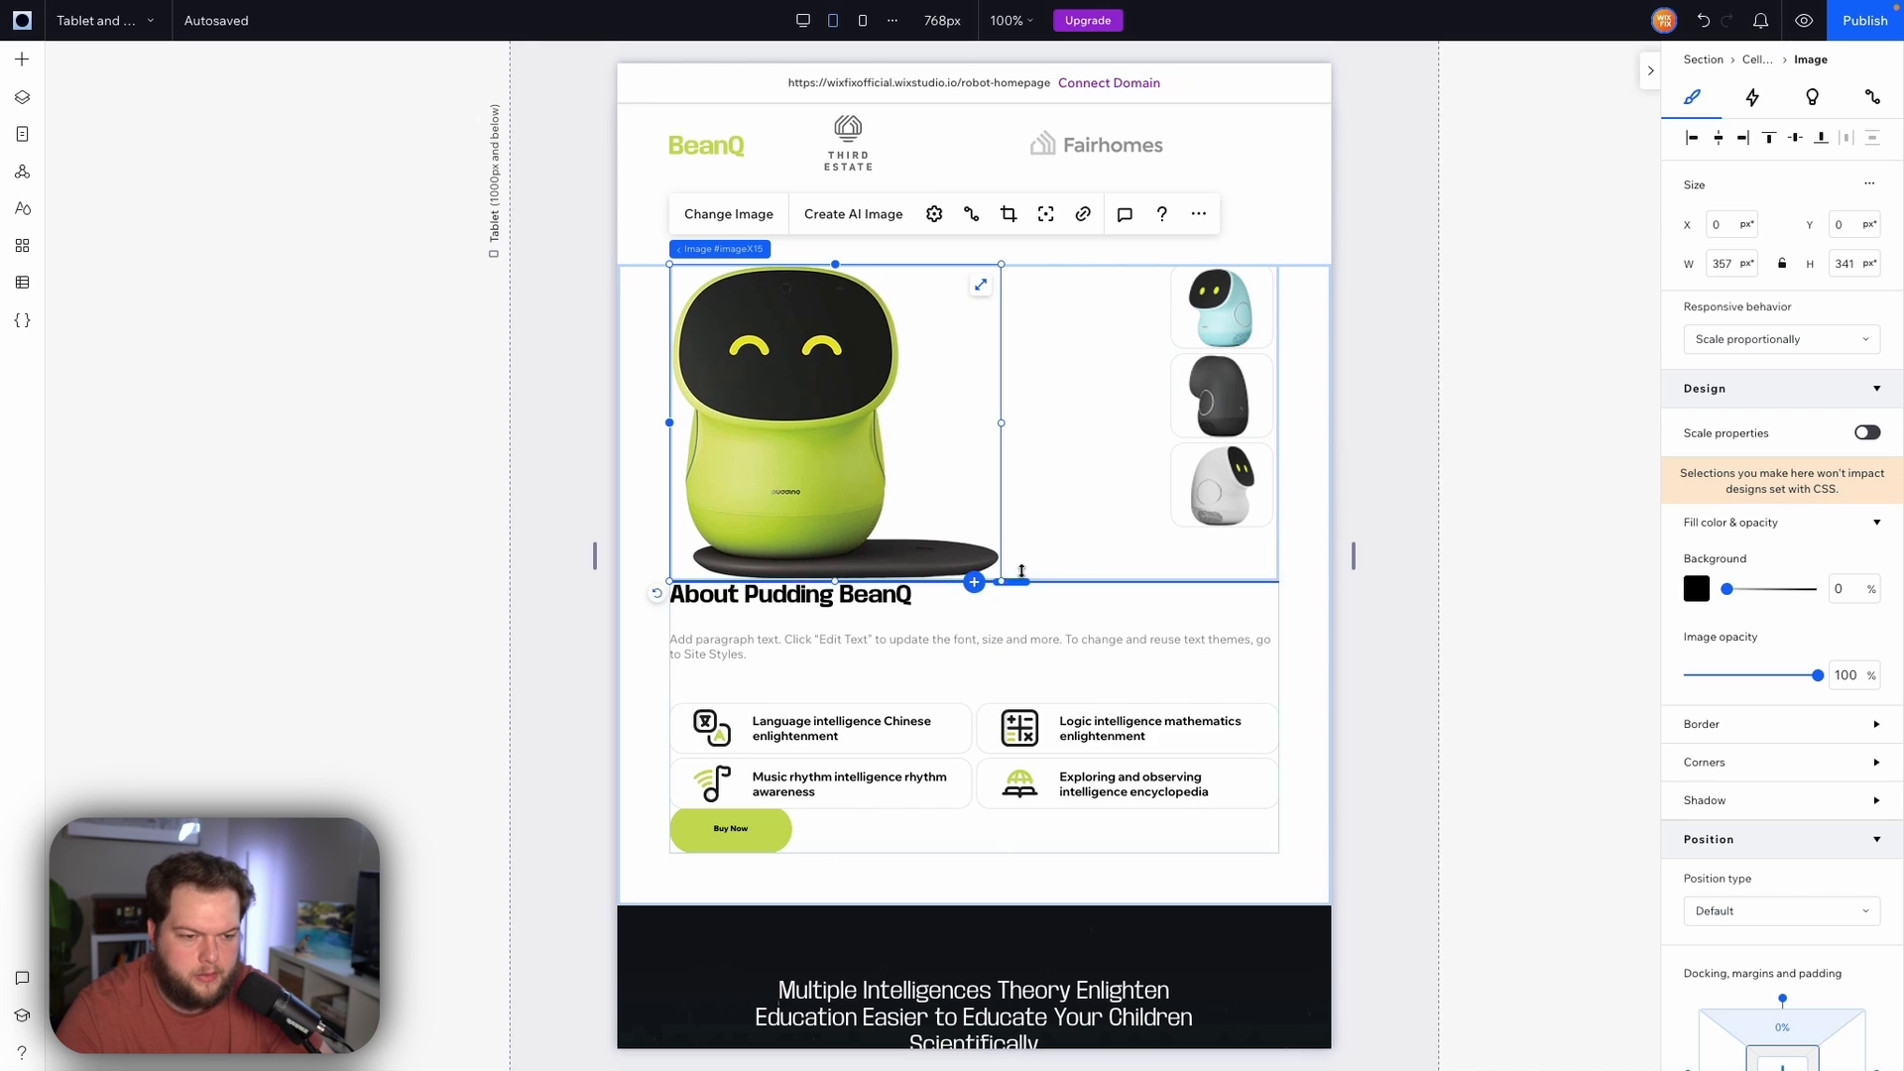
Set the height of the robot thumbnail repeater items to 120 px
{"action": "left_click", "coordinate": [1180, 439]}
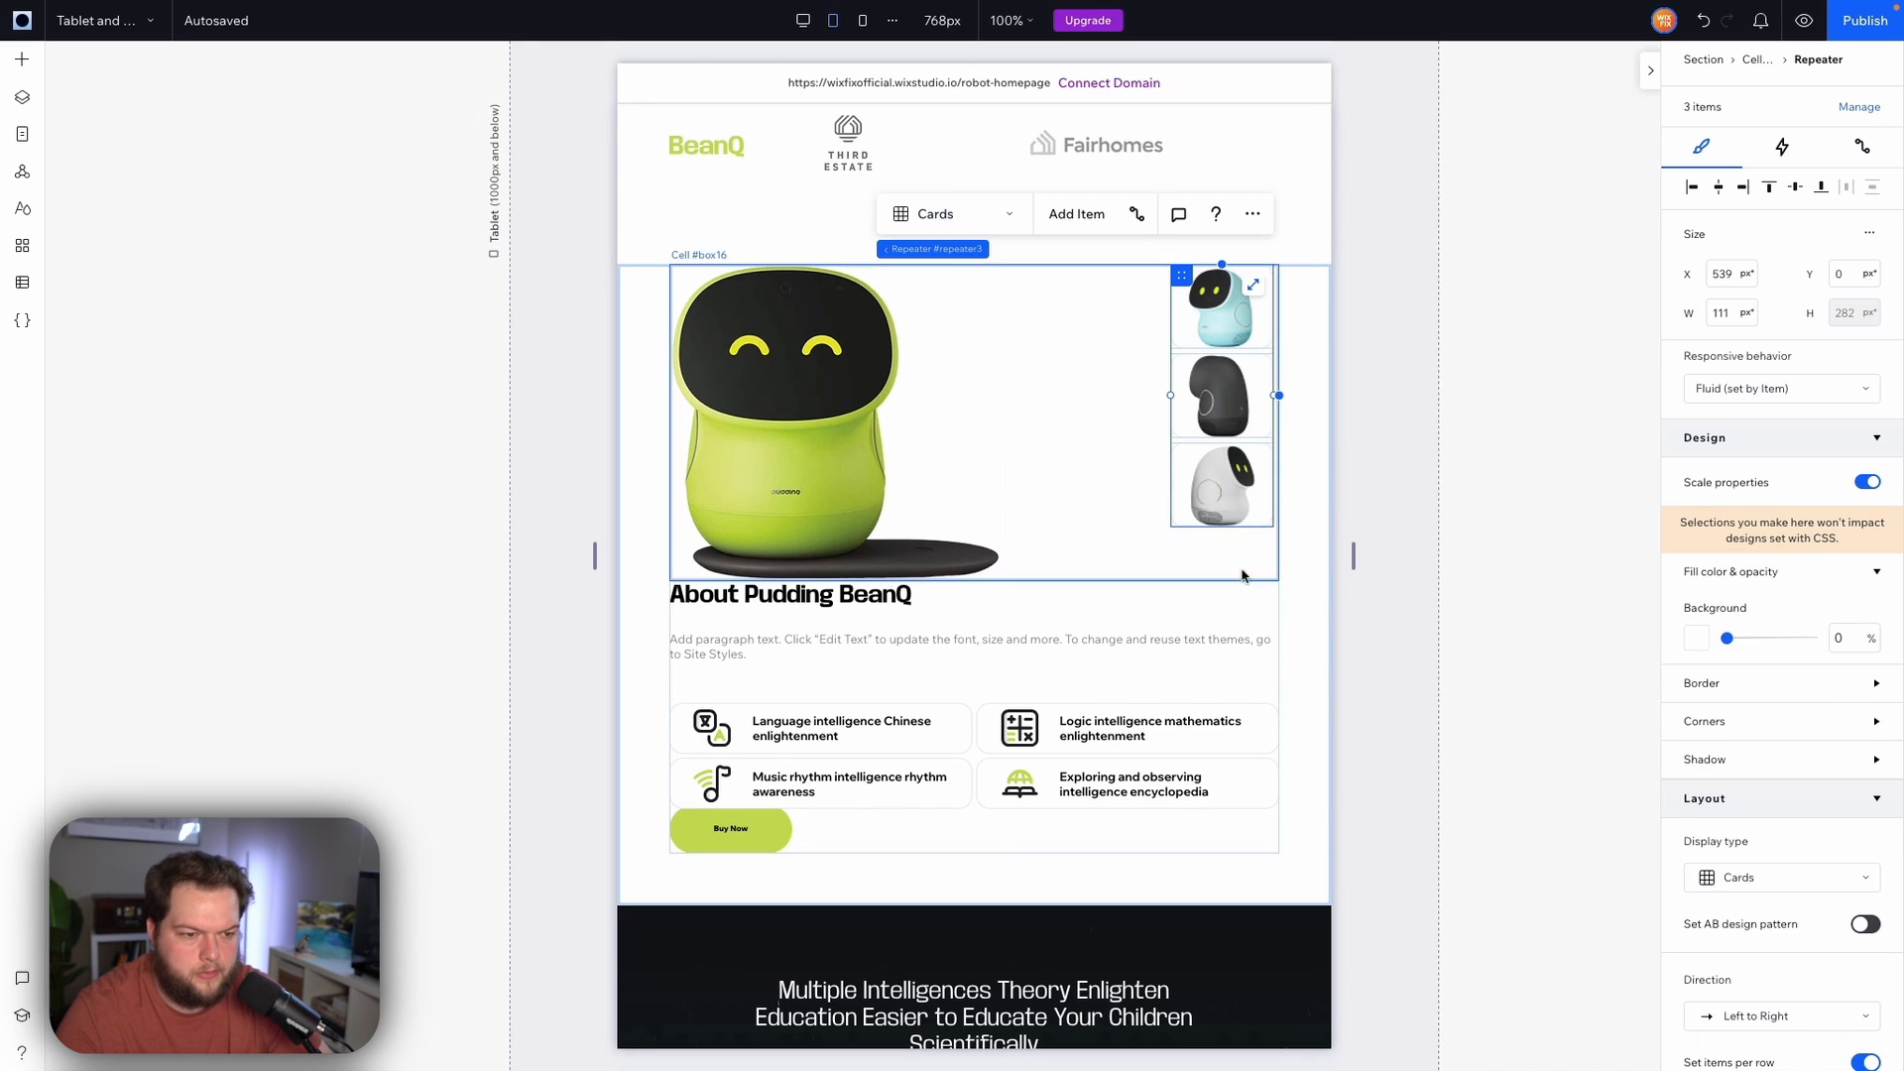
{"action": "left_click", "coordinate": [1266, 424]}
{"action": "left_click", "coordinate": [1854, 234]}
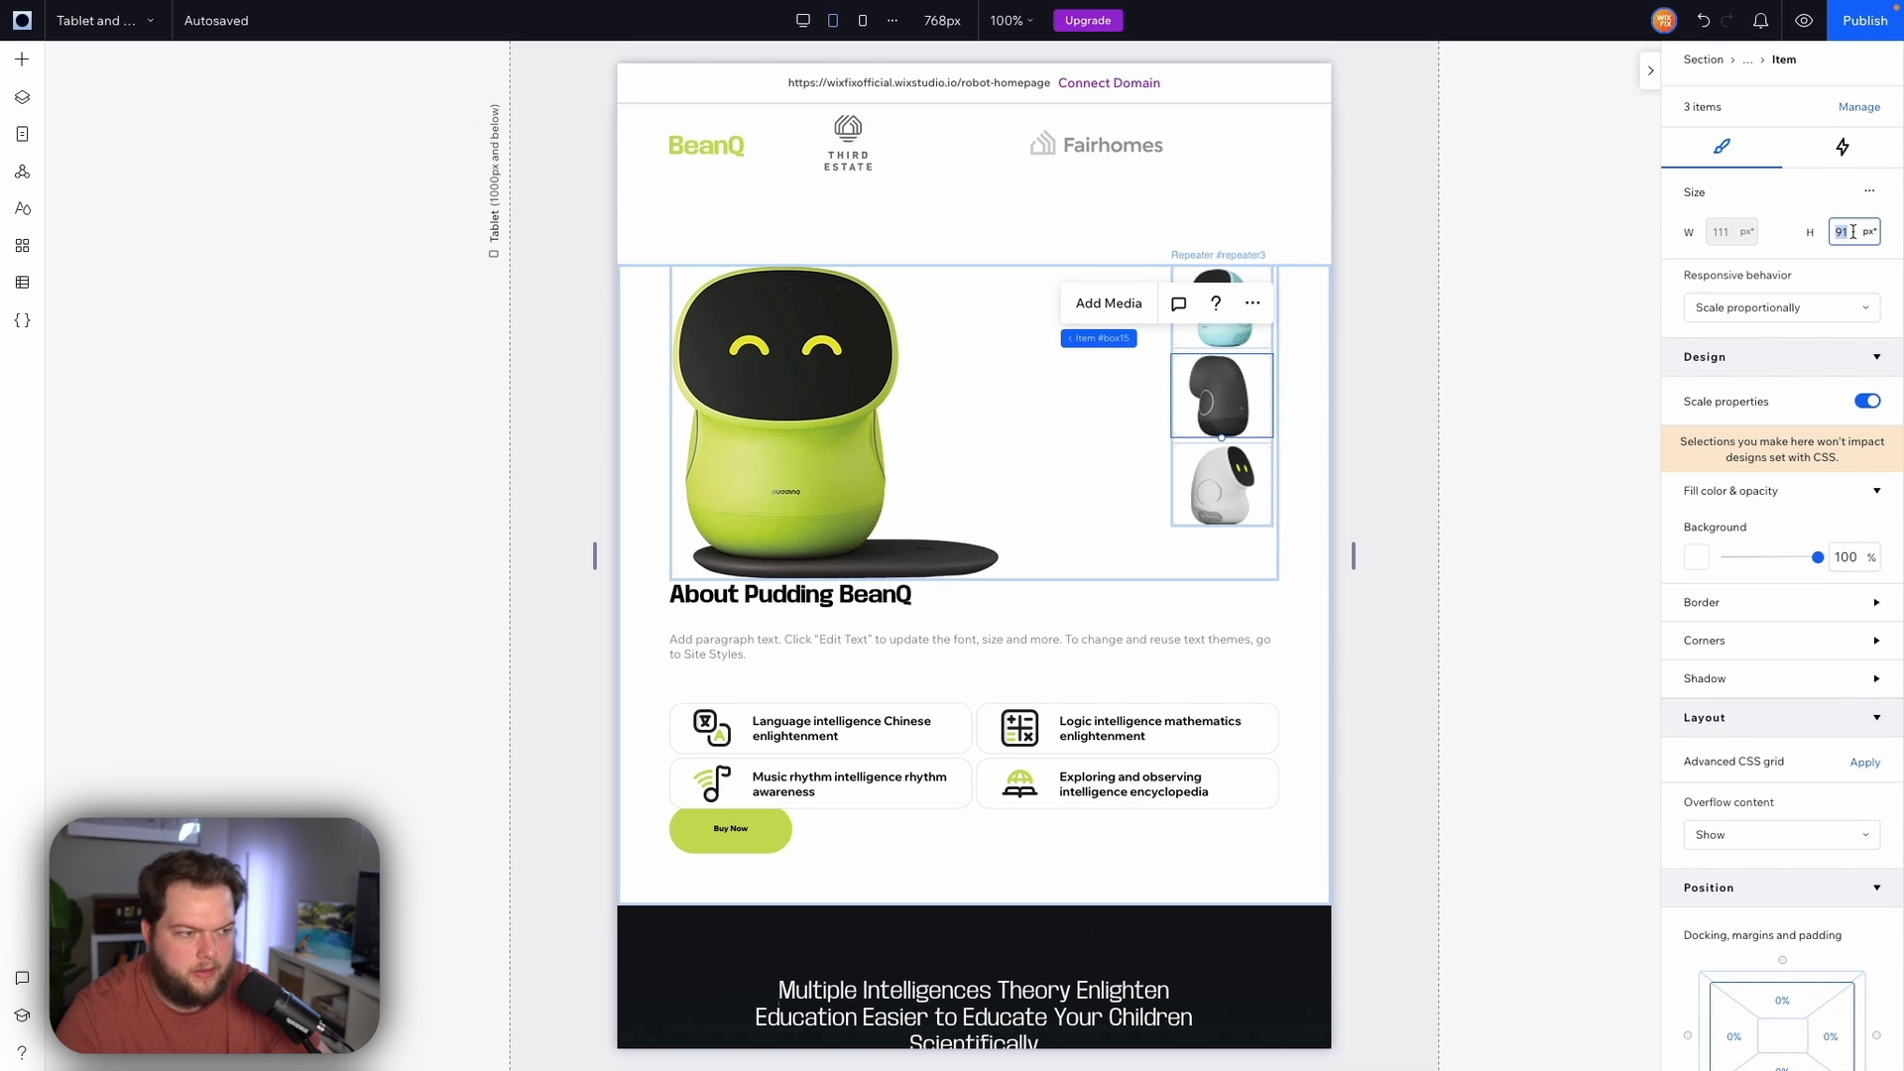
{"action": "type", "text": "120"}
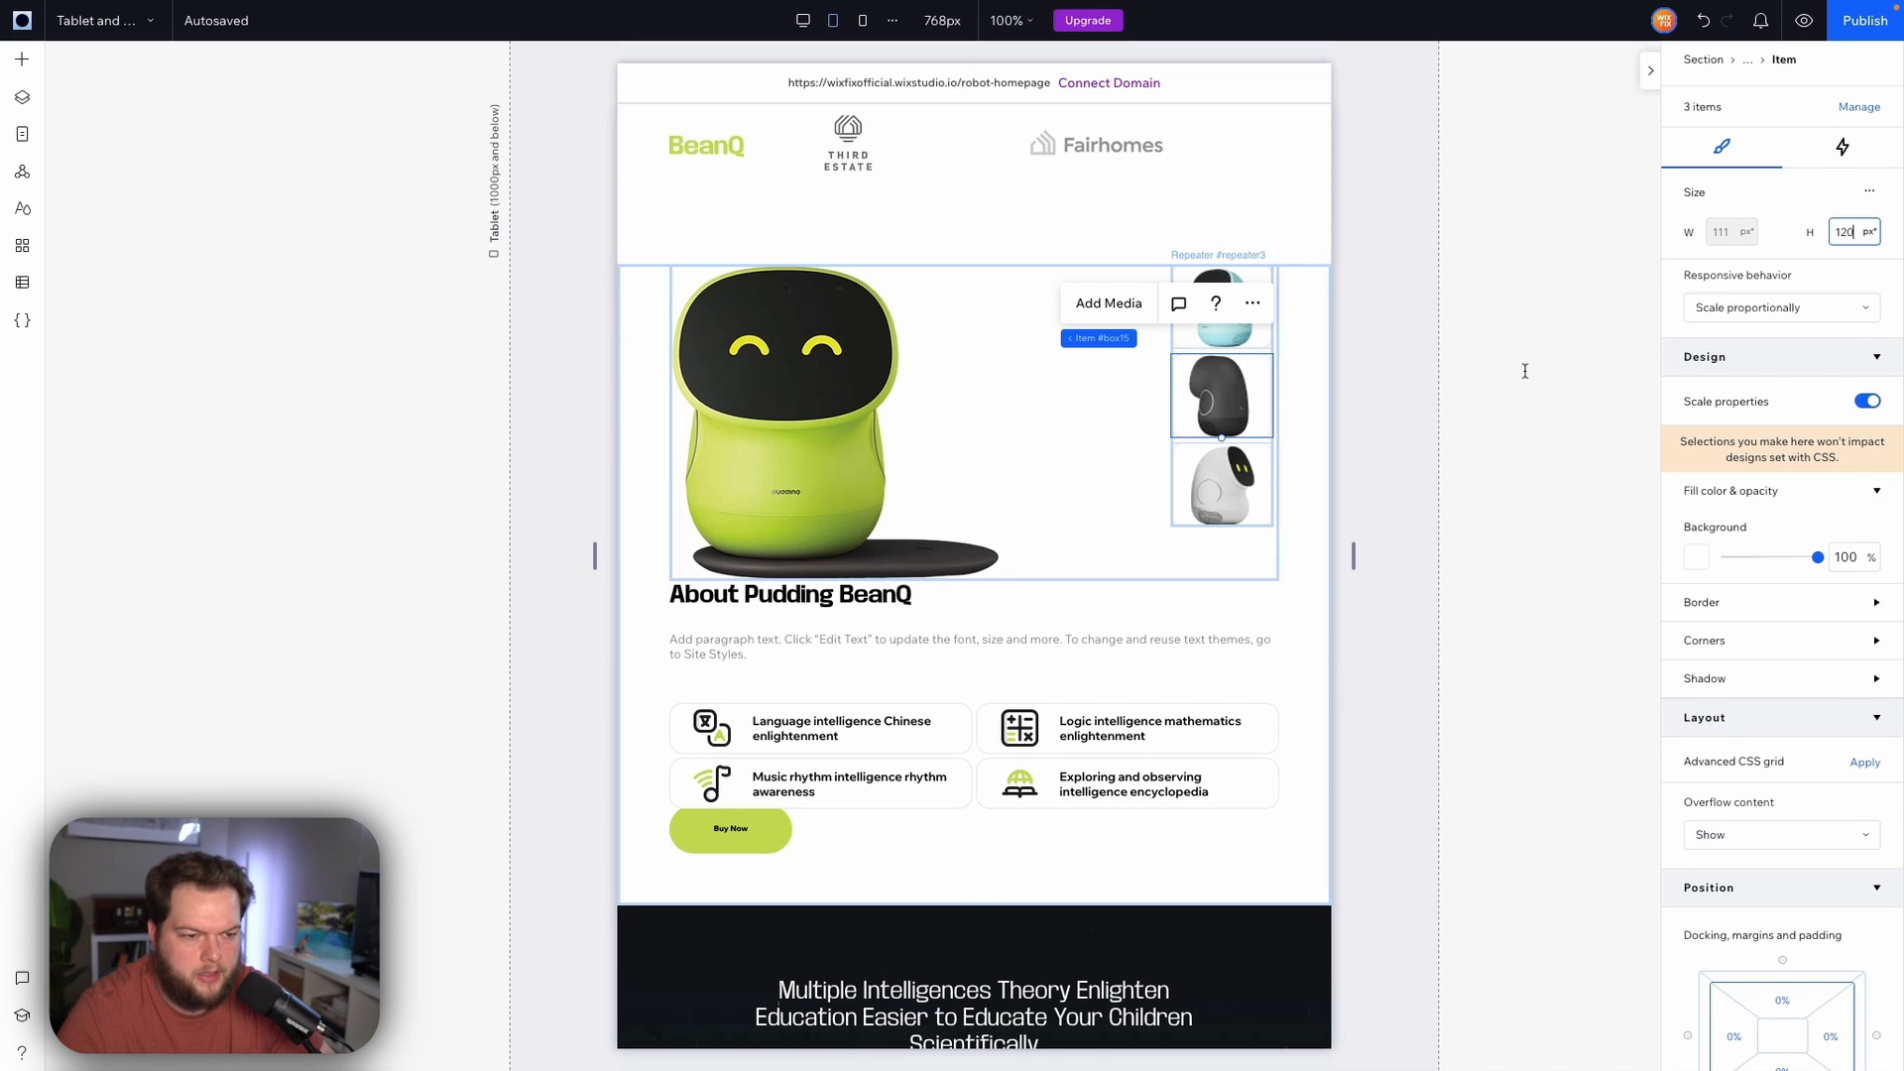
{"action": "key", "text": "Return"}
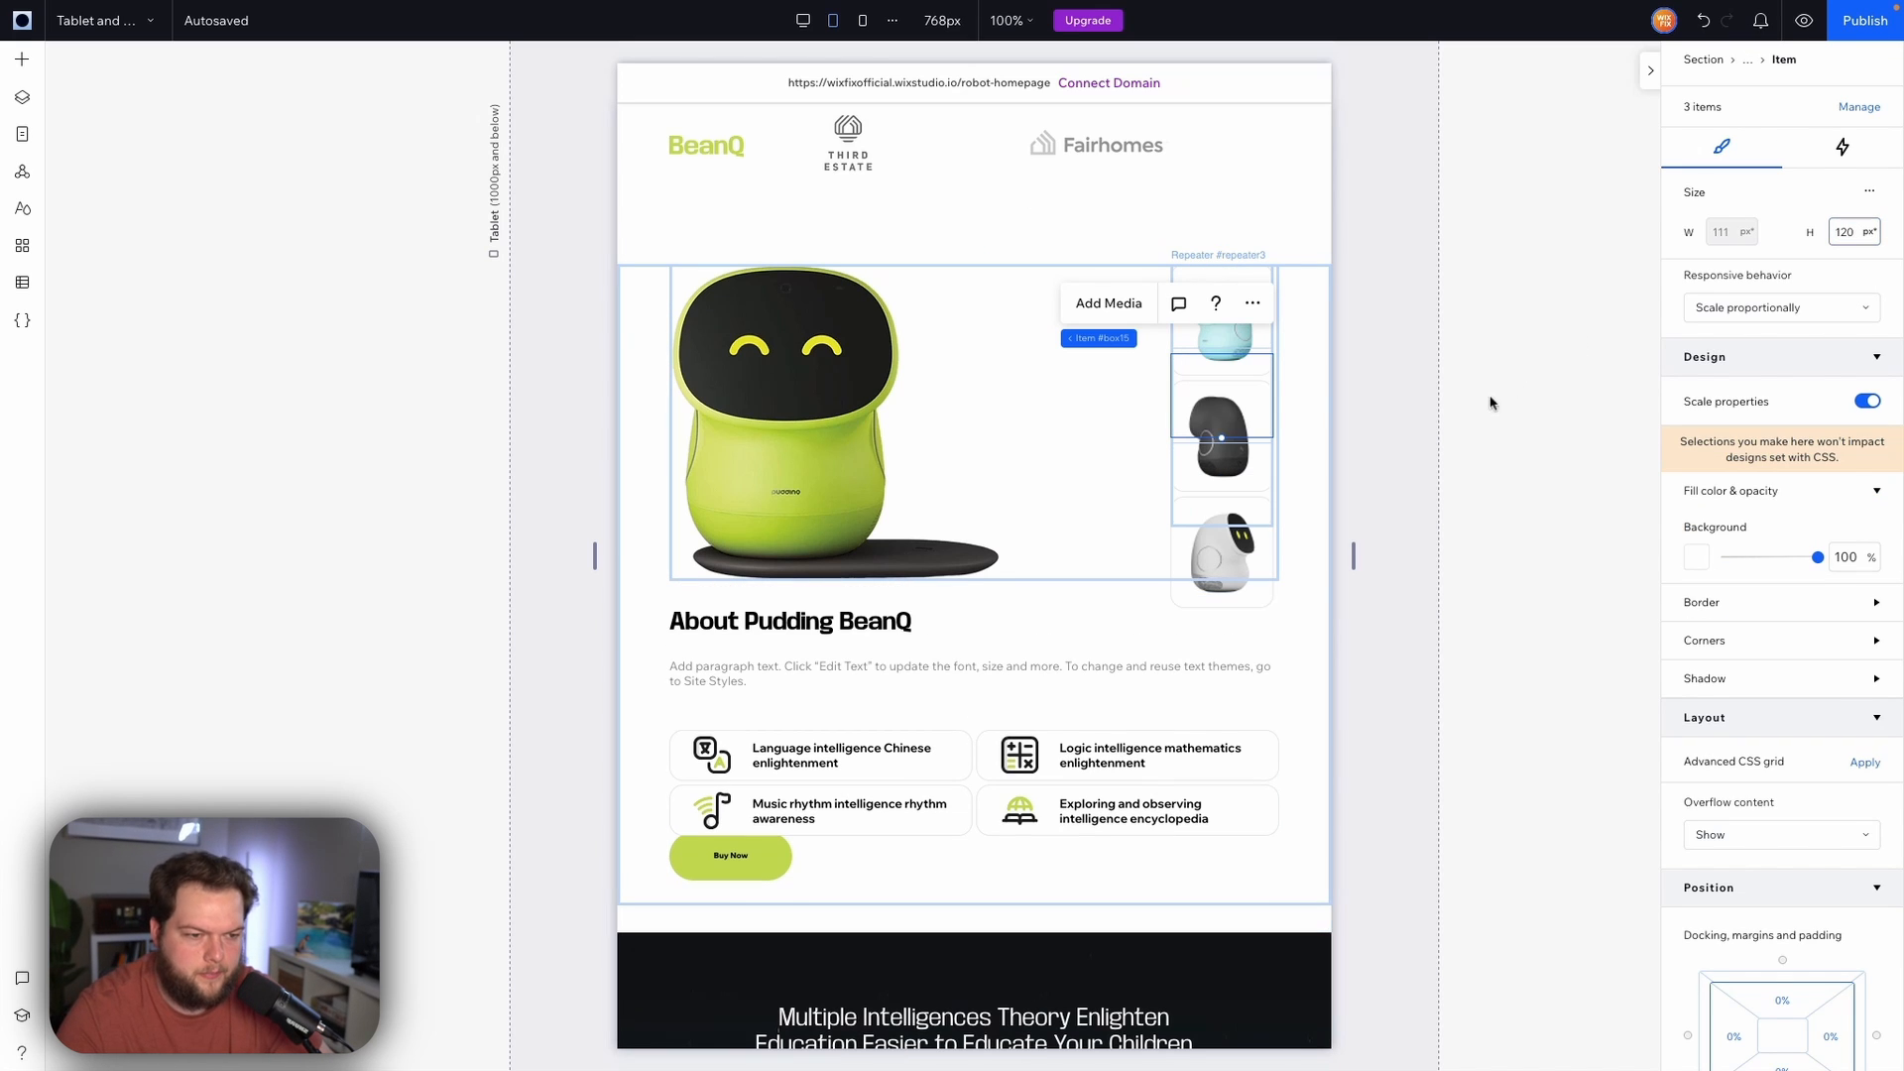
Enlarge the main robot image to about 387 × 370 px
{"action": "left_click", "coordinate": [1412, 414]}
{"action": "left_click", "coordinate": [978, 489]}
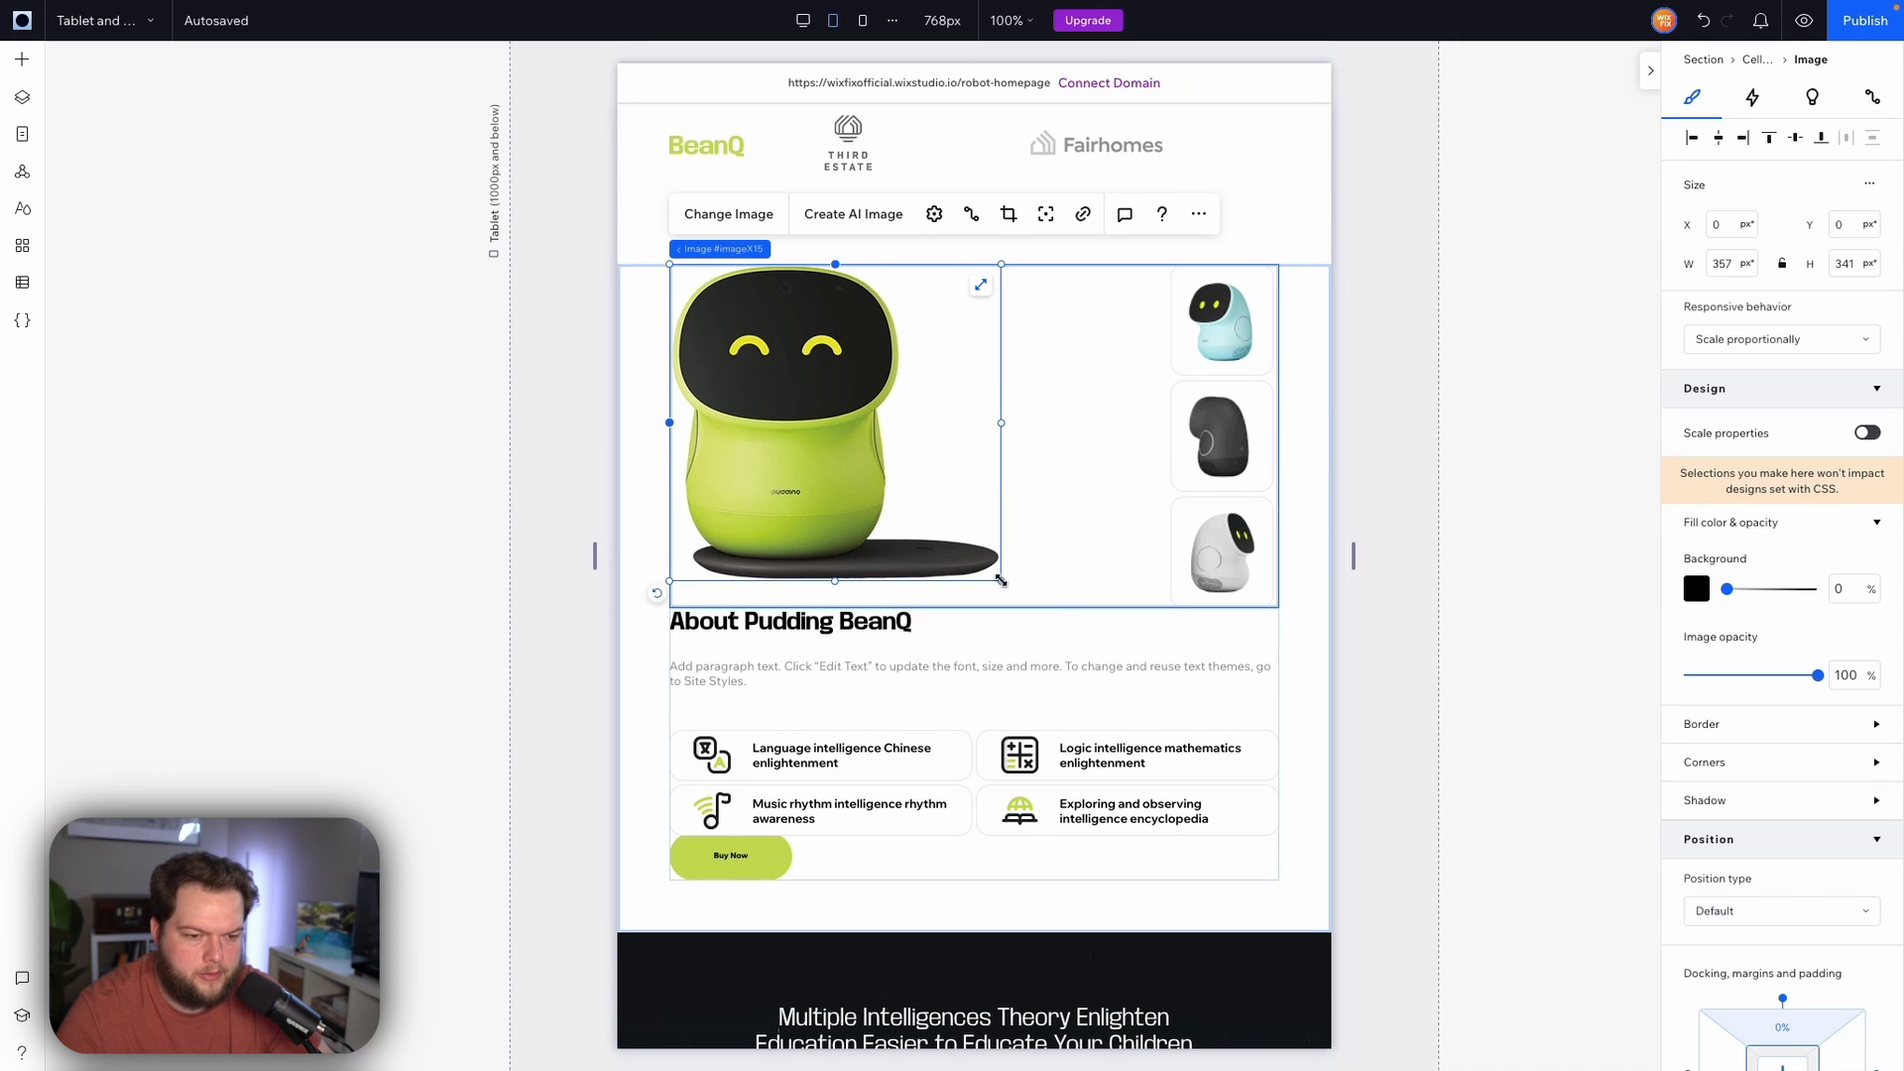
{"action": "left_click_drag", "start_coordinate": [1001, 580], "coordinate": [1029, 608]}
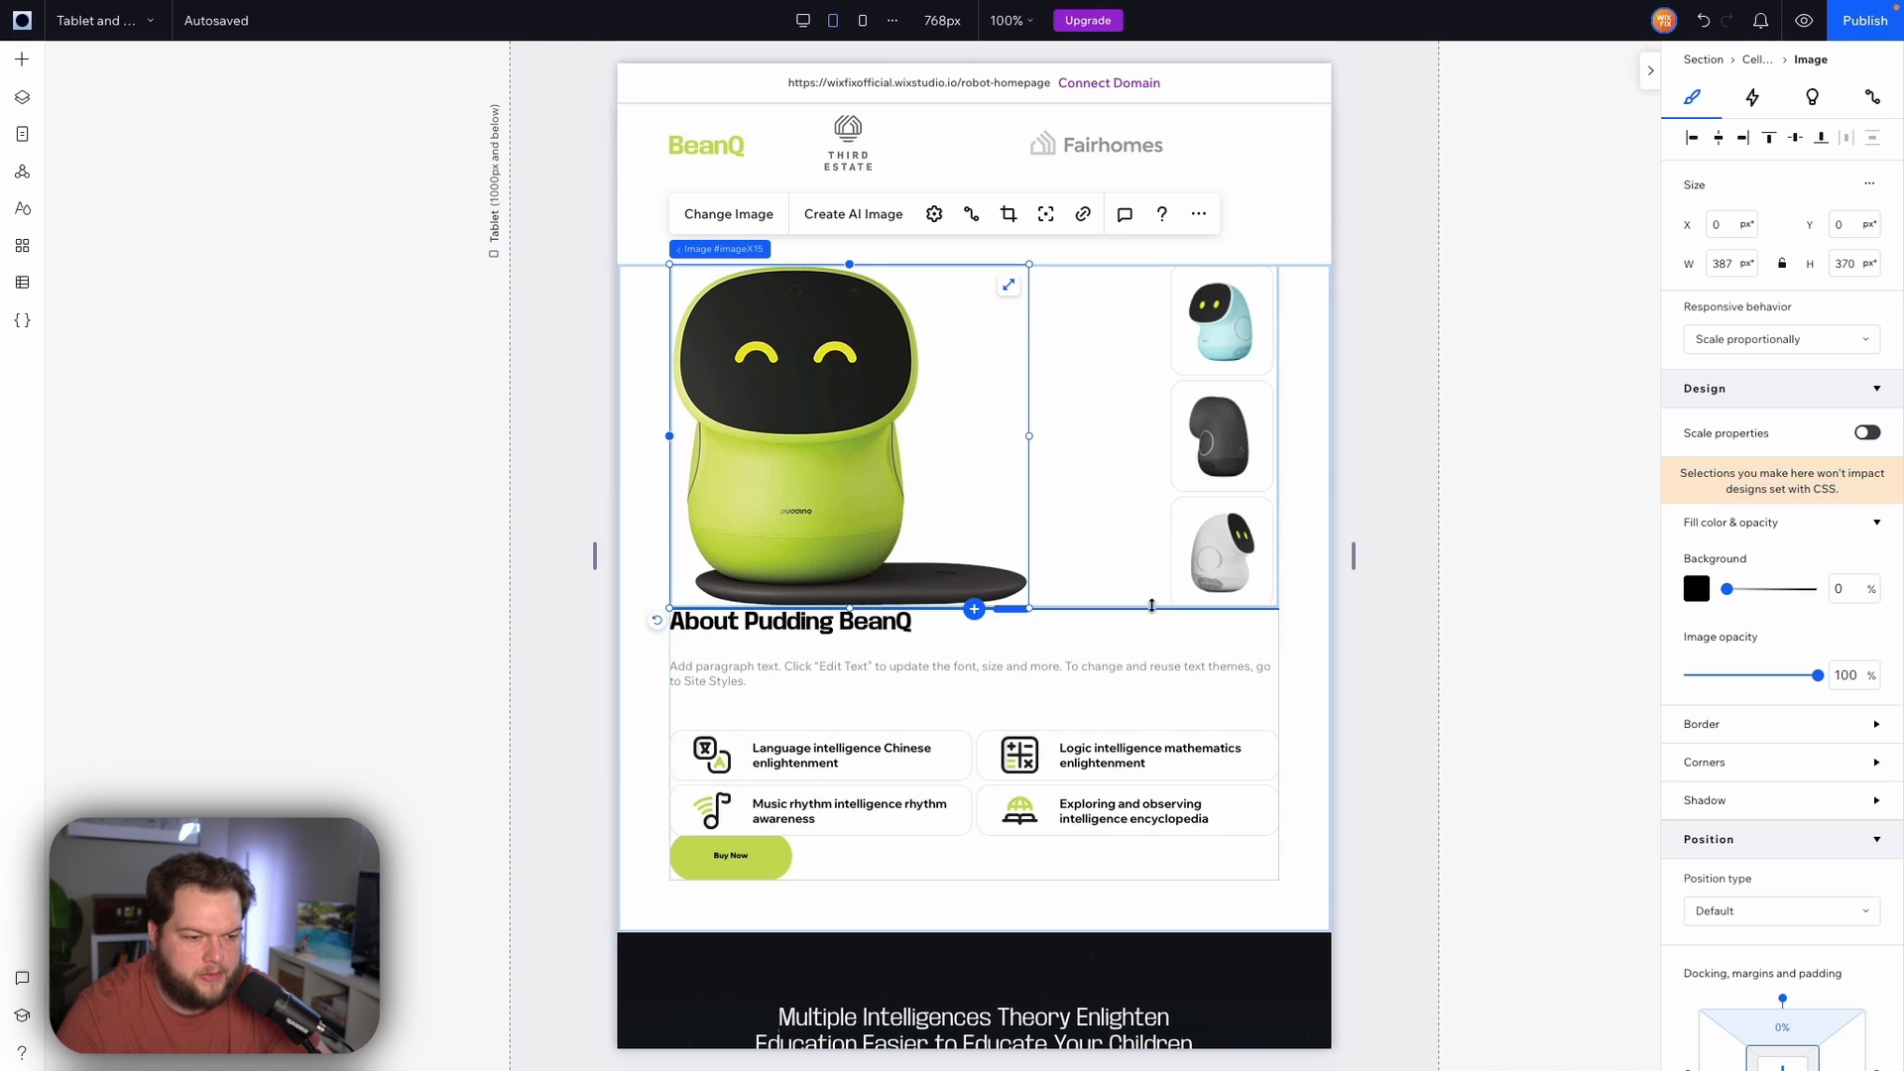
Set the About section's vertical grid gap to 24 px
{"action": "left_click", "coordinate": [1084, 493]}
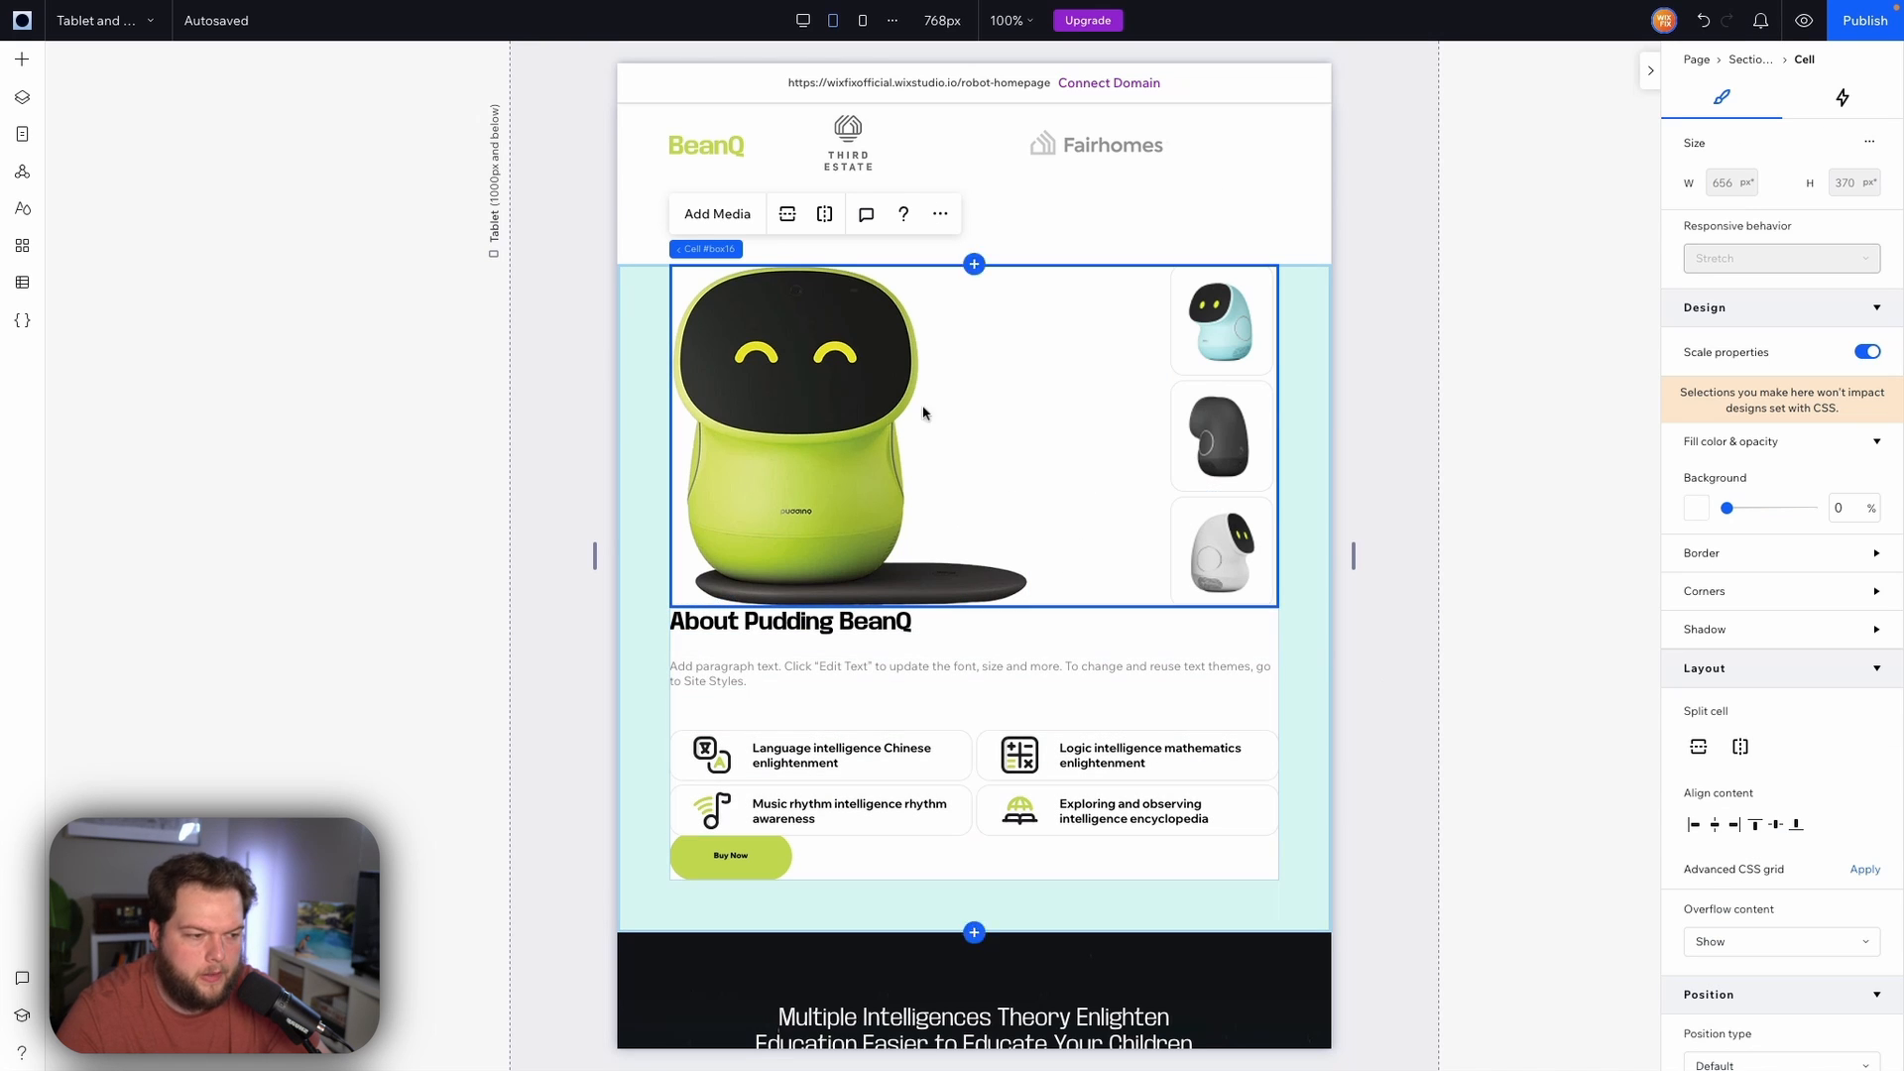
{"action": "left_click", "coordinate": [646, 412]}
{"action": "scroll", "coordinate": [1754, 735], "scroll_direction": "down", "scroll_amount": 3}
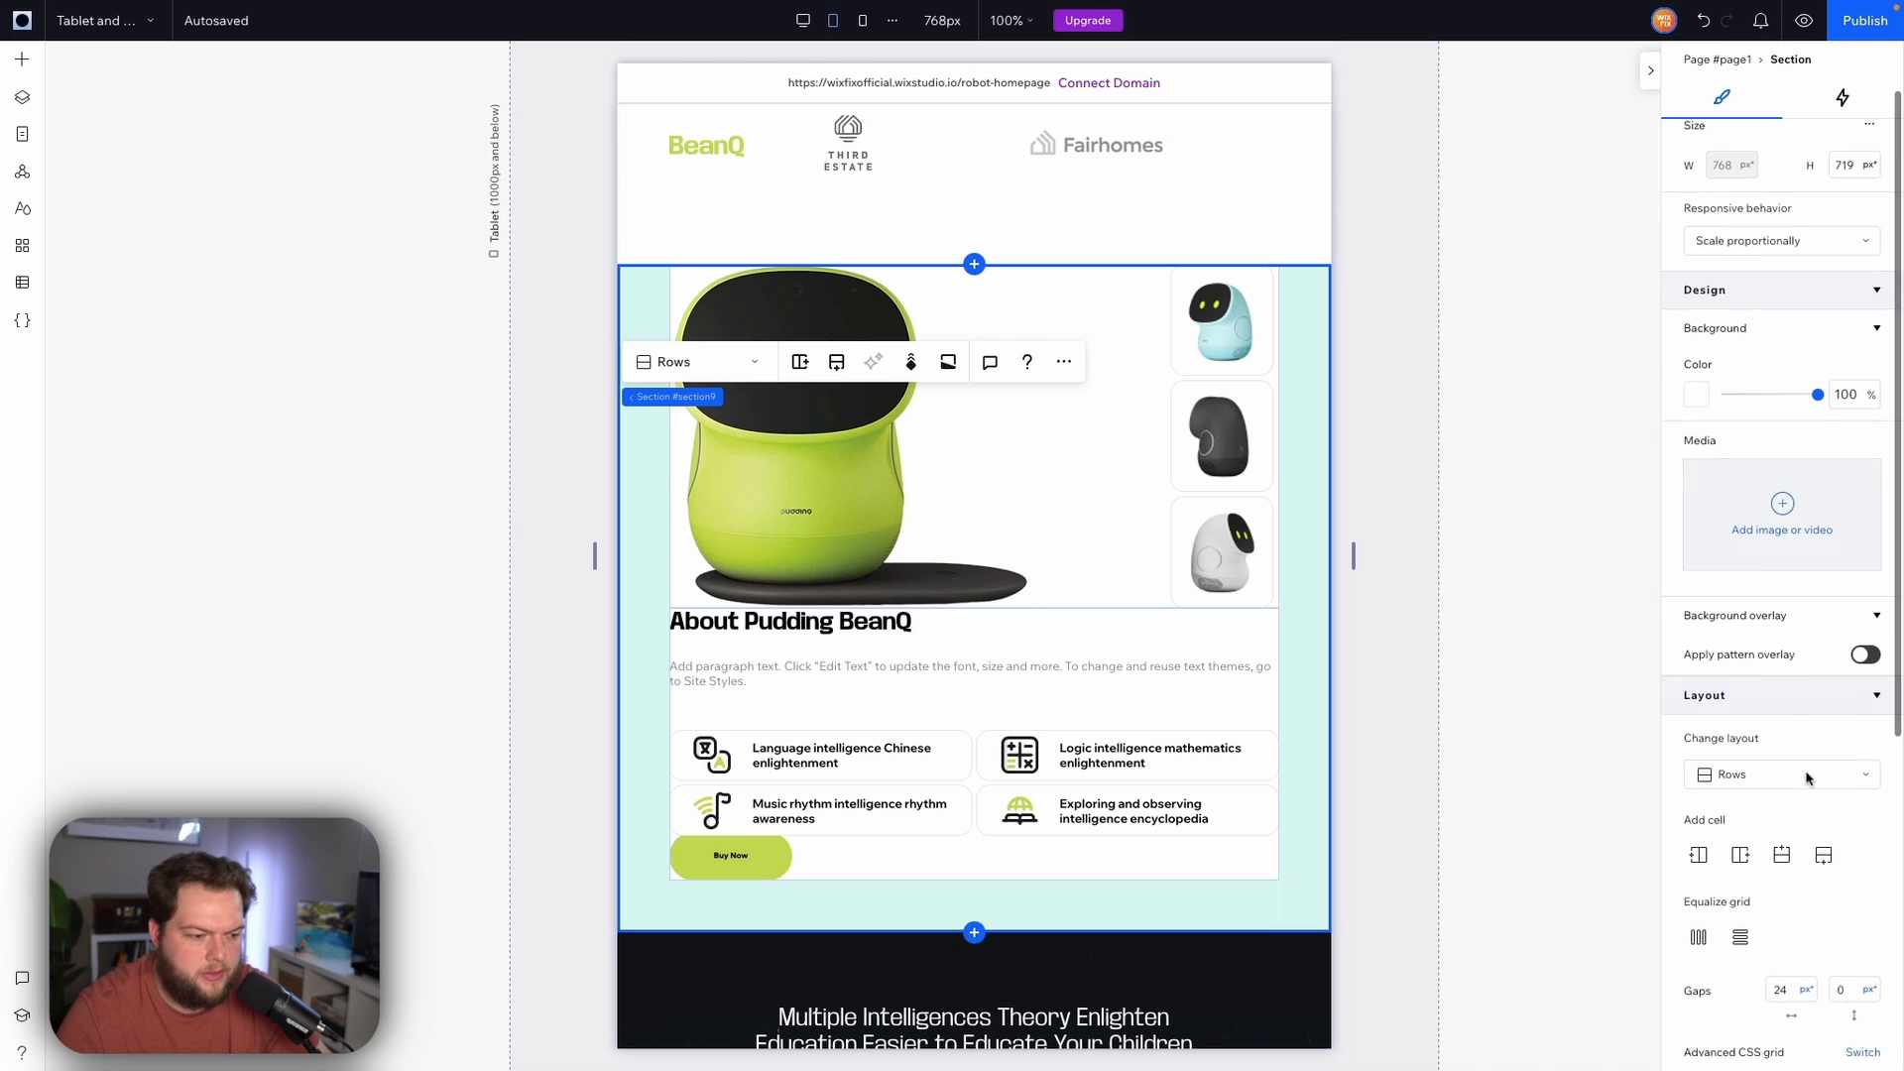
{"action": "left_click", "coordinate": [1851, 800]}
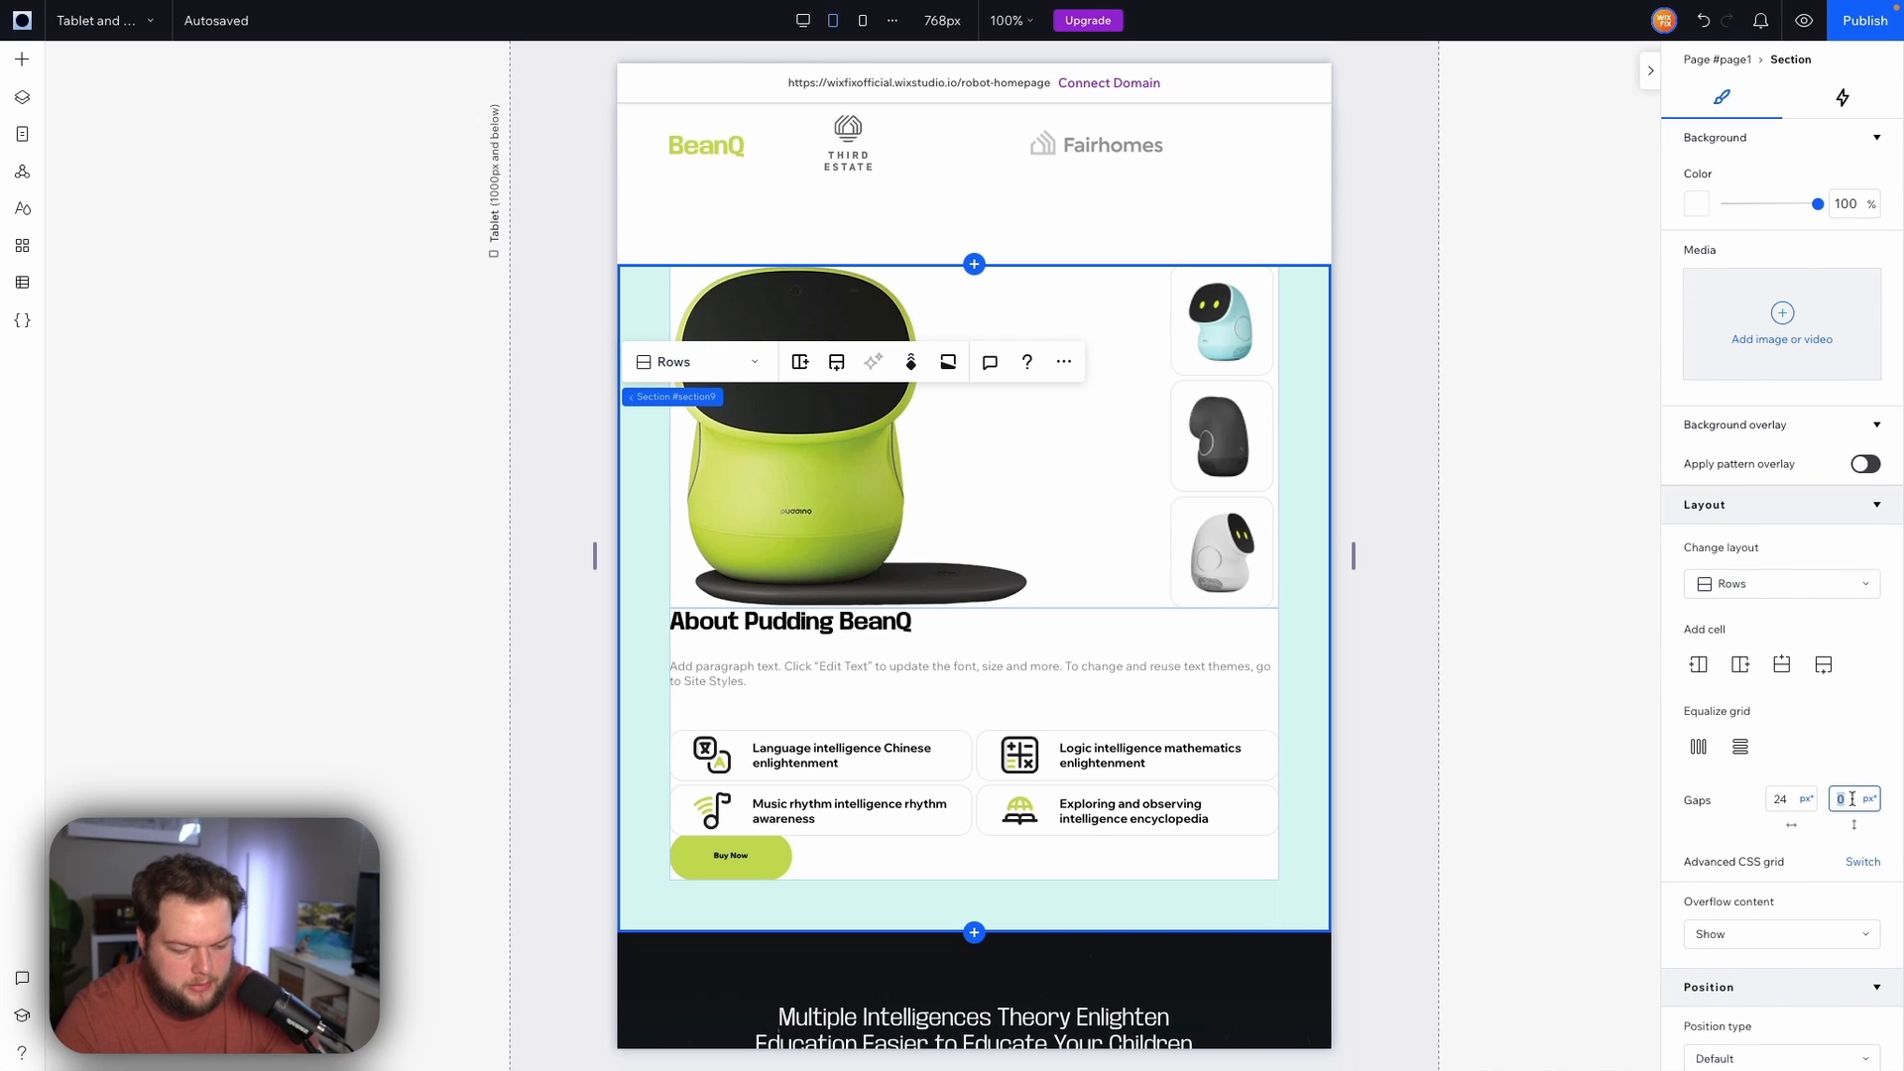
{"action": "key", "text": "Return"}
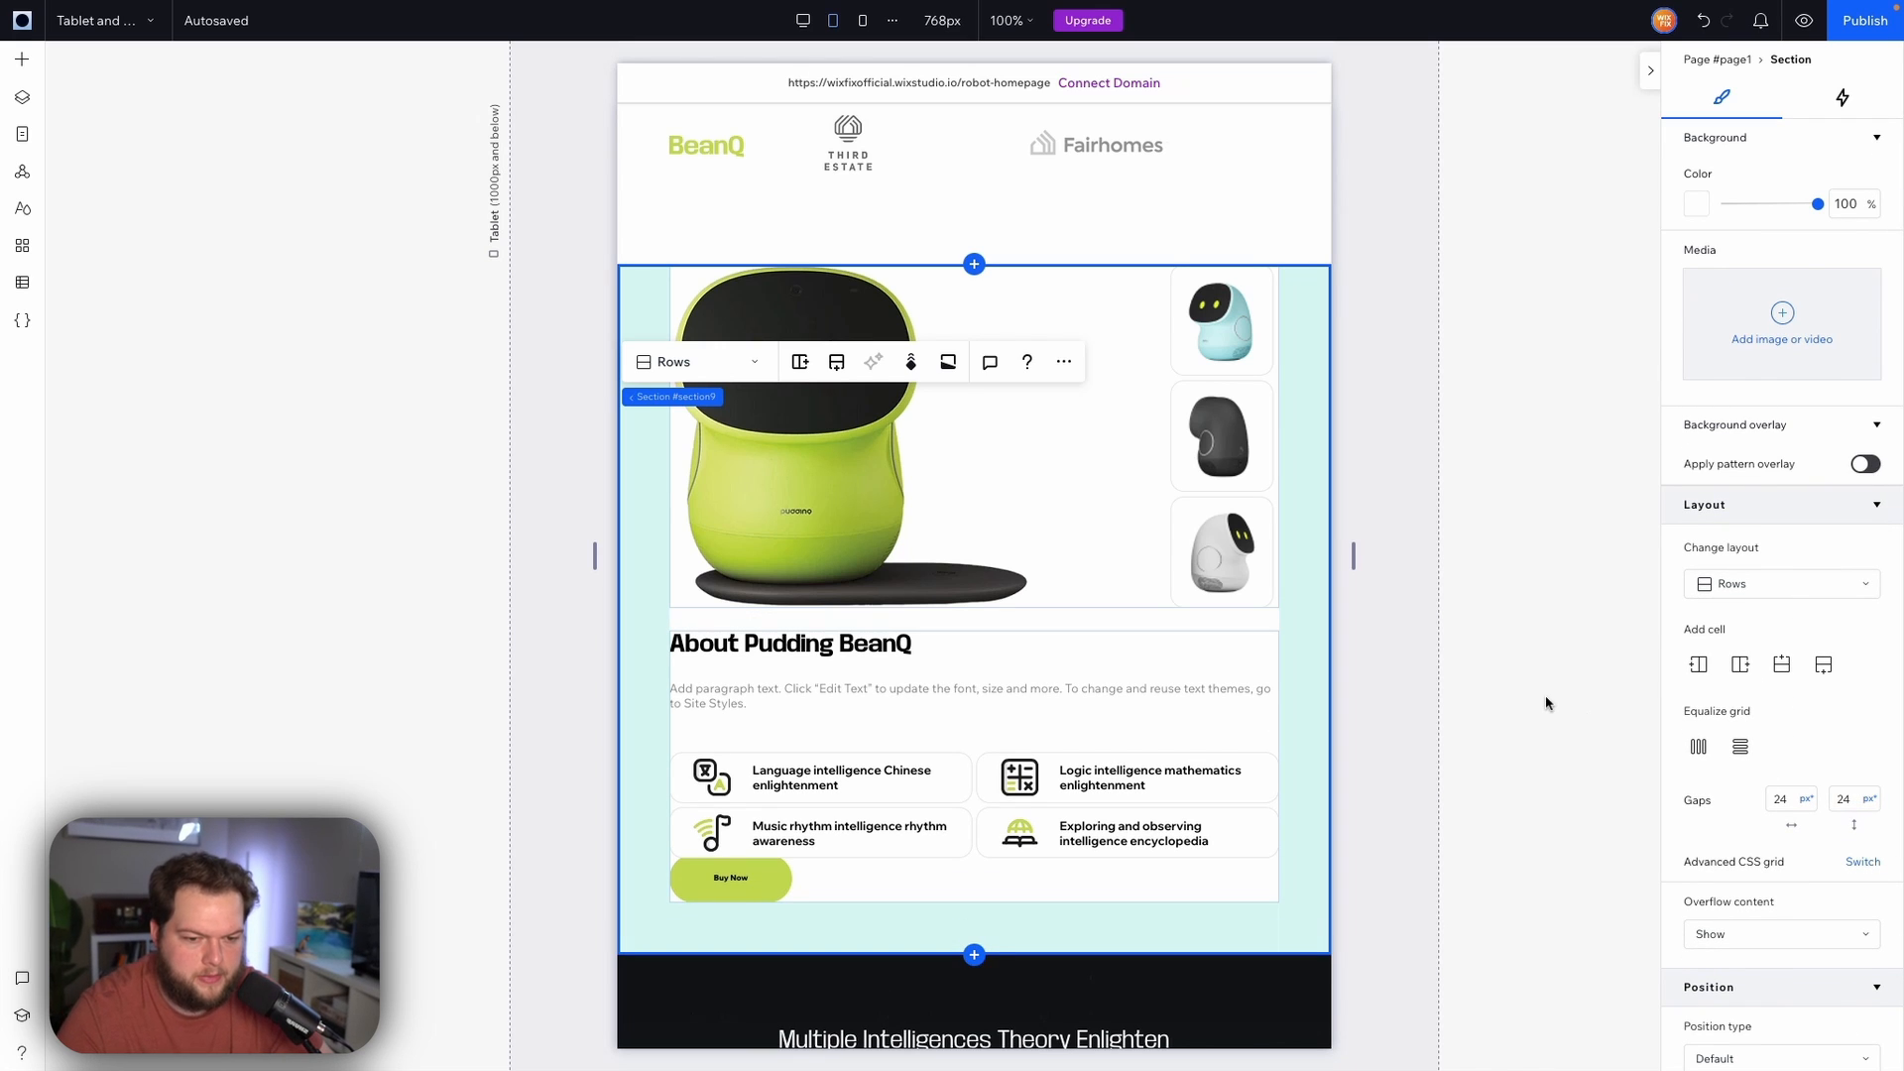
Narrow the About section's paragraph text box to about 420 px wide
{"action": "left_click", "coordinate": [961, 692]}
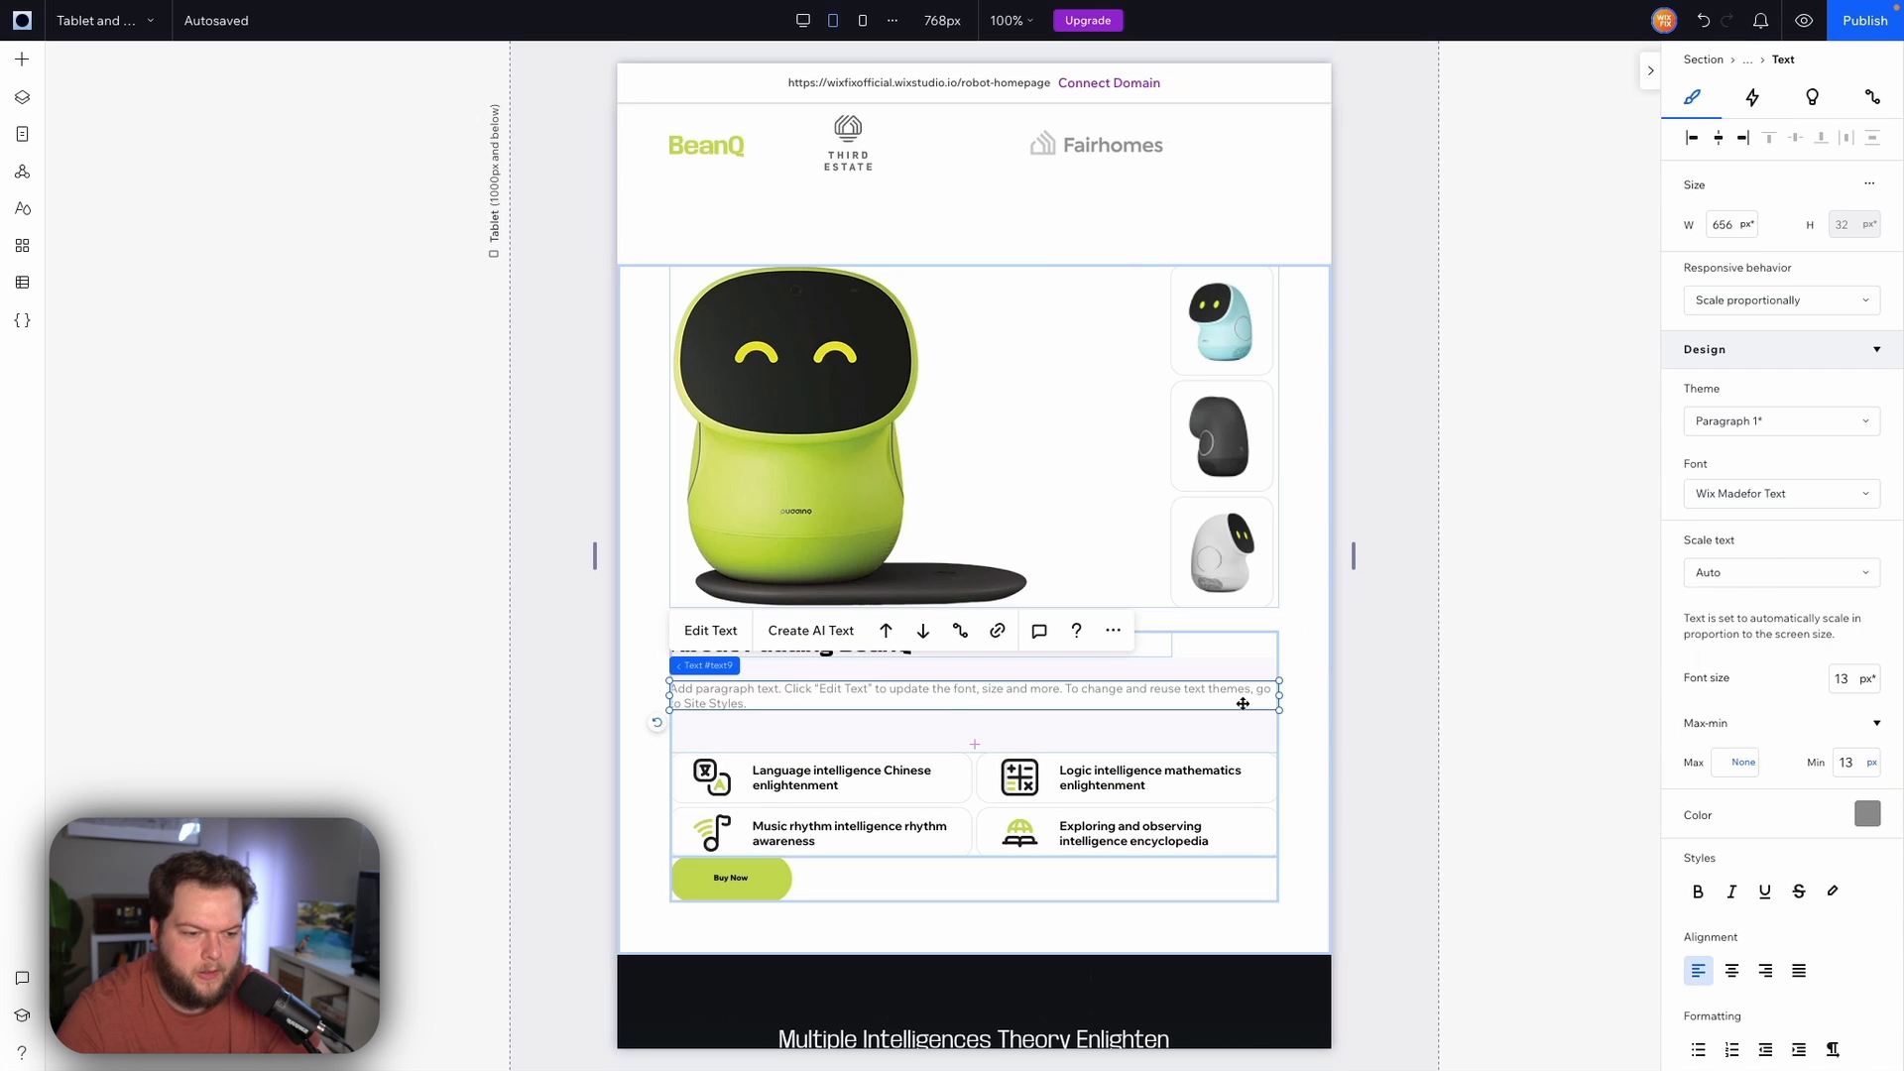
{"action": "left_click_drag", "start_coordinate": [1279, 696], "coordinate": [1062, 699]}
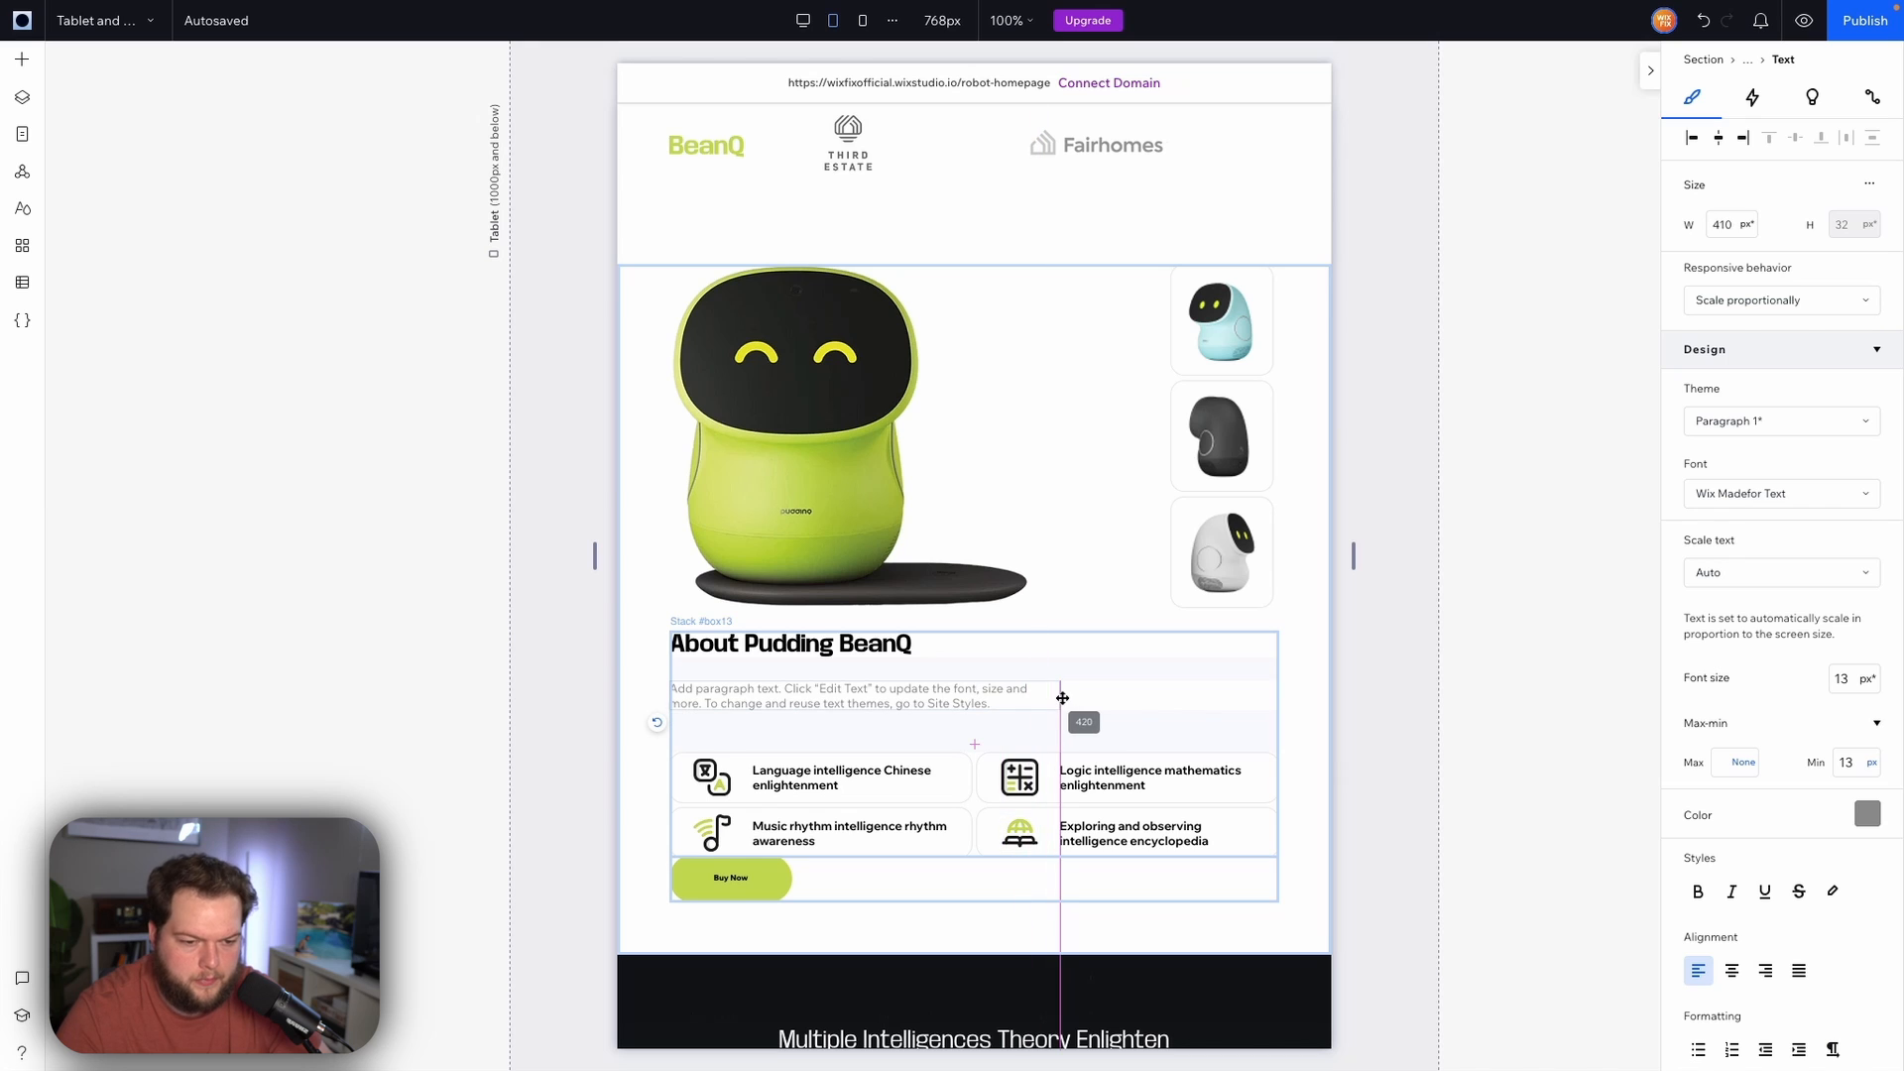
{"action": "left_click", "coordinate": [1408, 706]}
Set the About feature-card repeater's horizontal and vertical gaps to 8 px
{"action": "scroll", "coordinate": [1361, 642], "scroll_direction": "down", "scroll_amount": 1}
{"action": "left_click", "coordinate": [862, 556]}
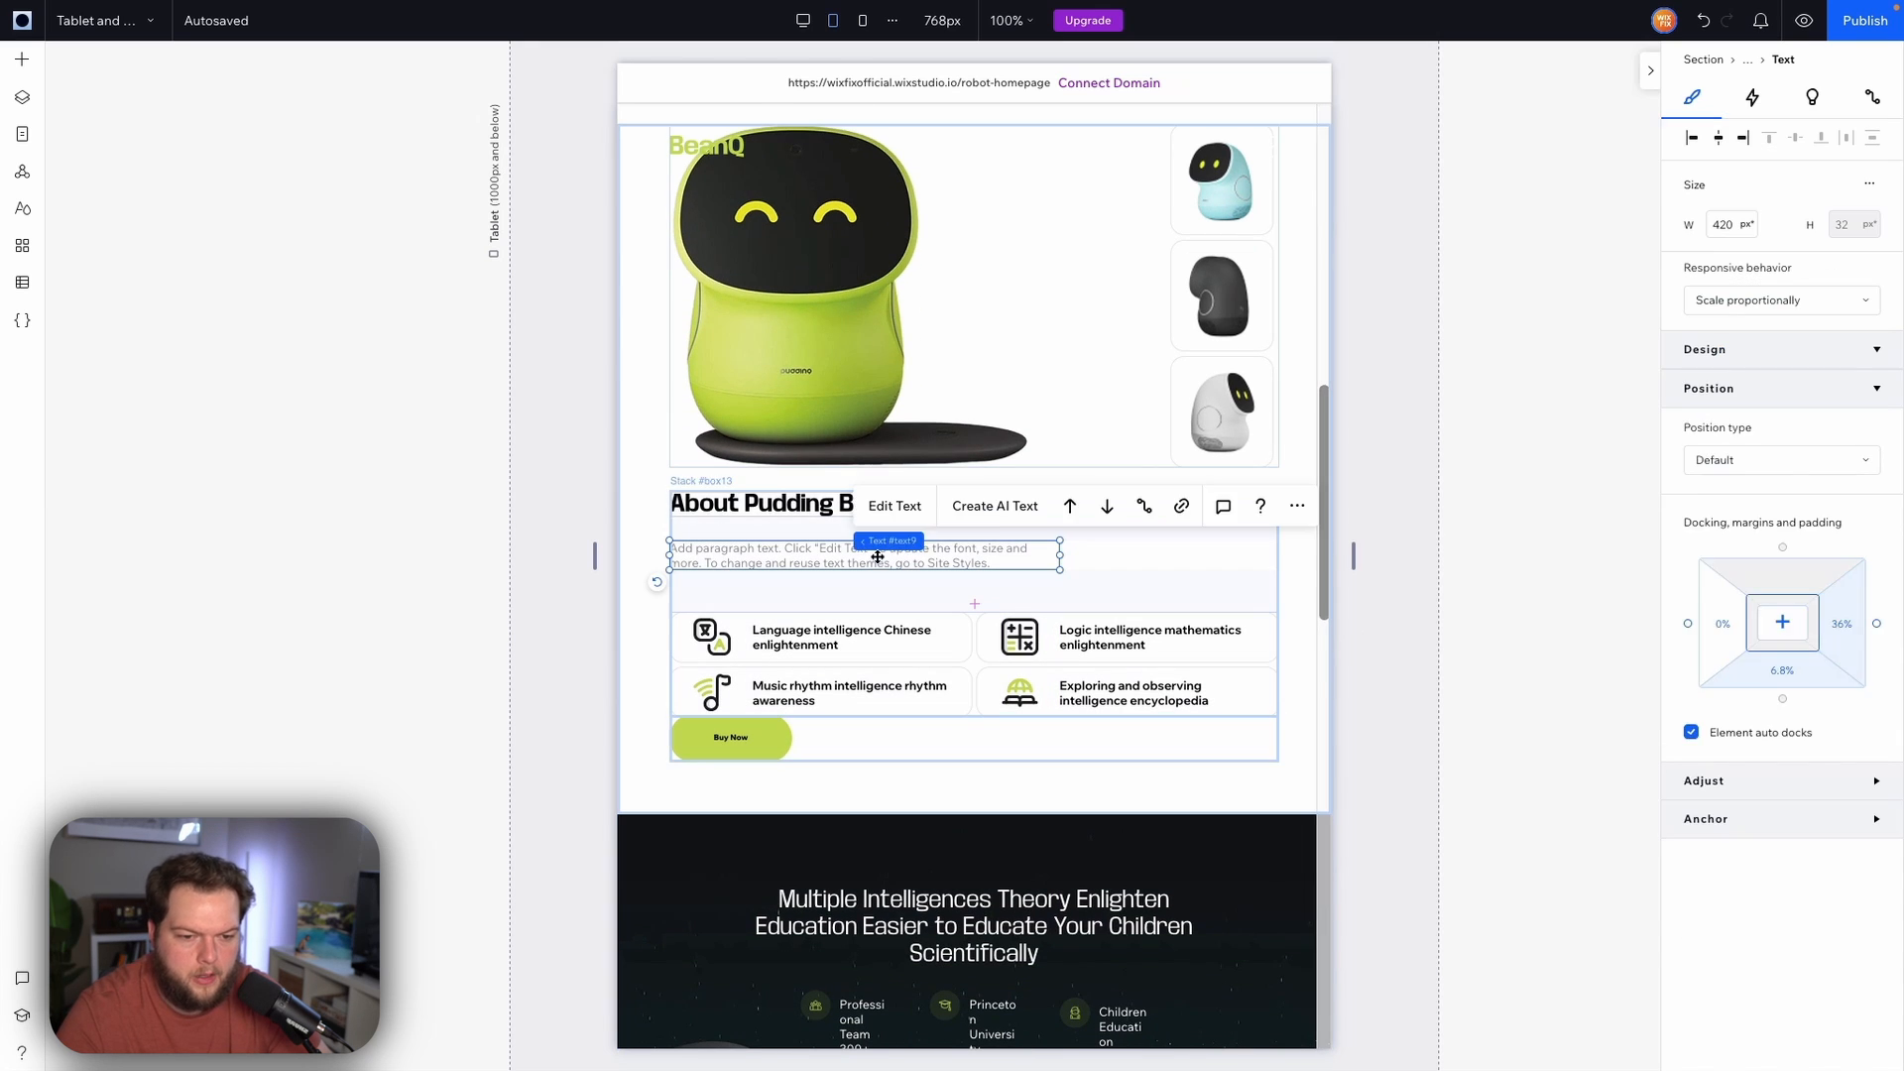
{"action": "left_click", "coordinate": [1292, 526]}
{"action": "scroll", "coordinate": [1295, 526], "scroll_direction": "down", "scroll_amount": 2}
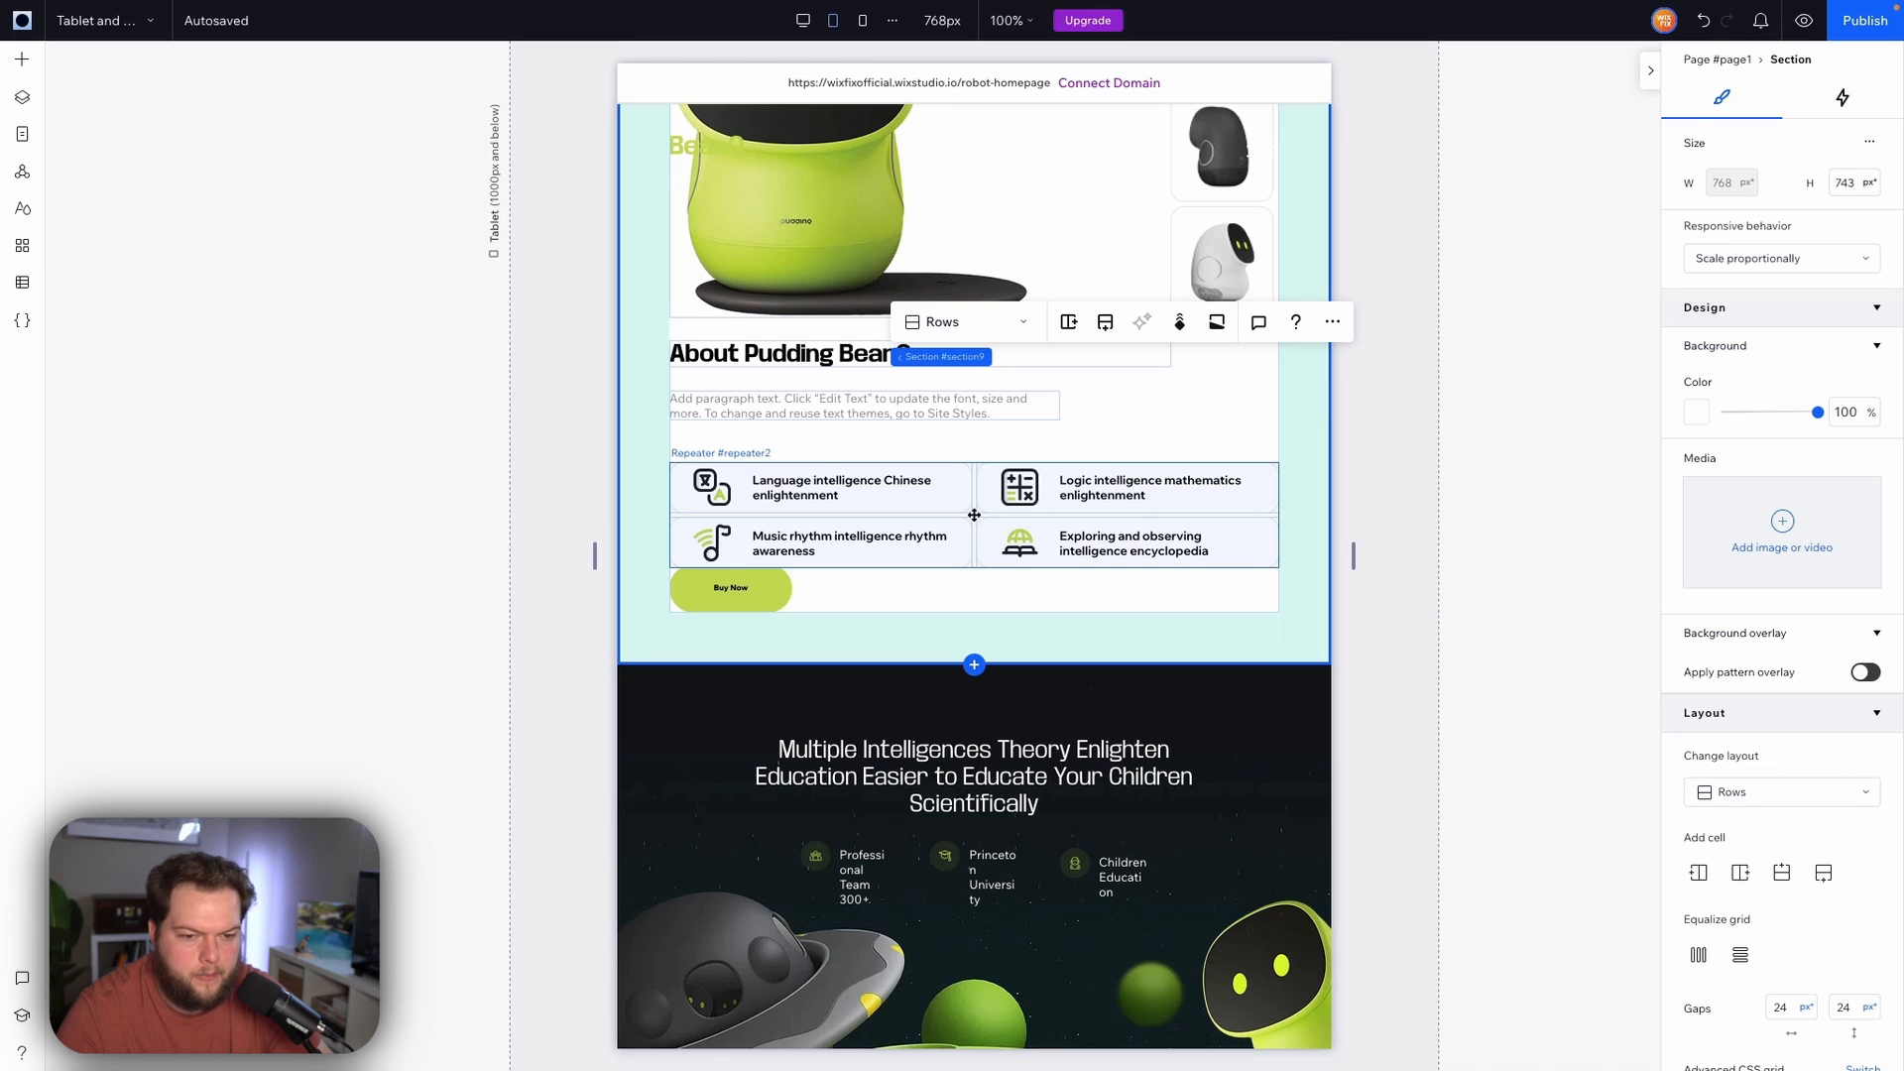
{"action": "left_click", "coordinate": [974, 514]}
{"action": "scroll", "coordinate": [1793, 814], "scroll_direction": "down", "scroll_amount": 2}
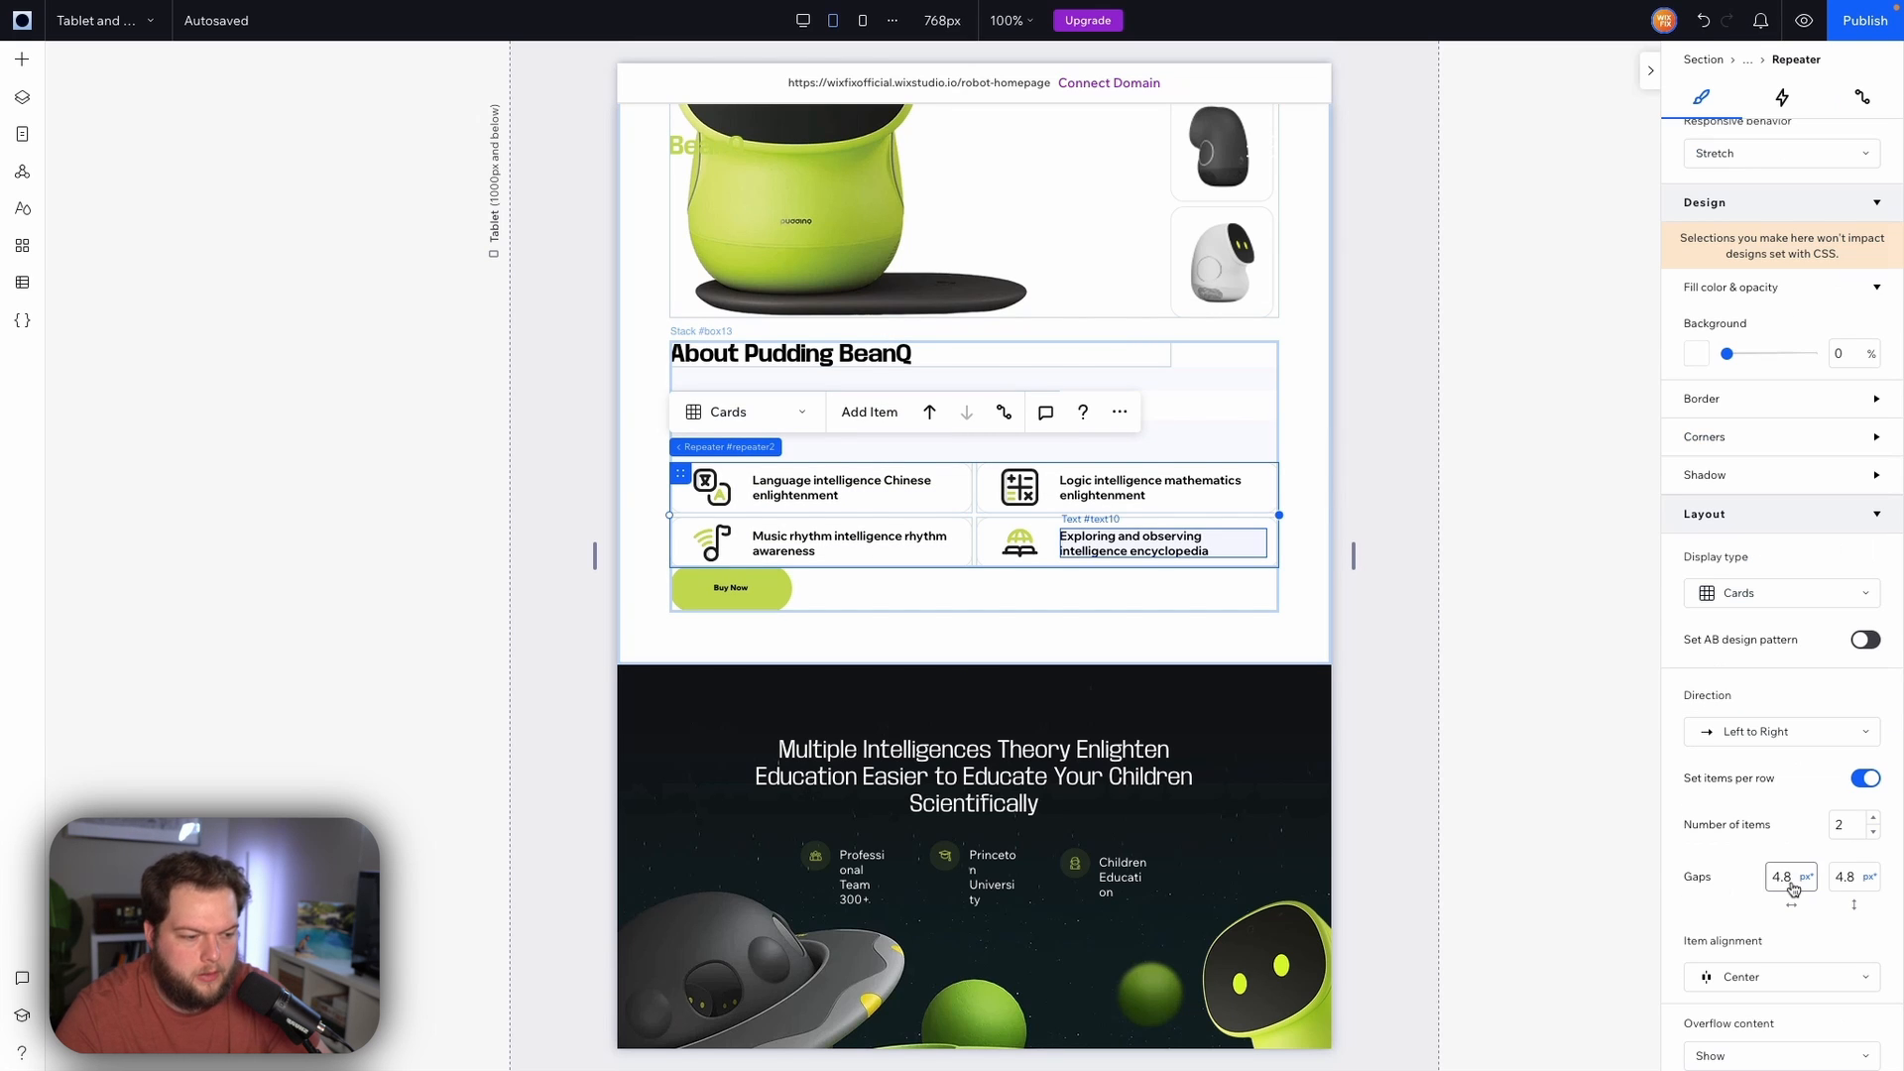
{"action": "left_click", "coordinate": [1792, 882]}
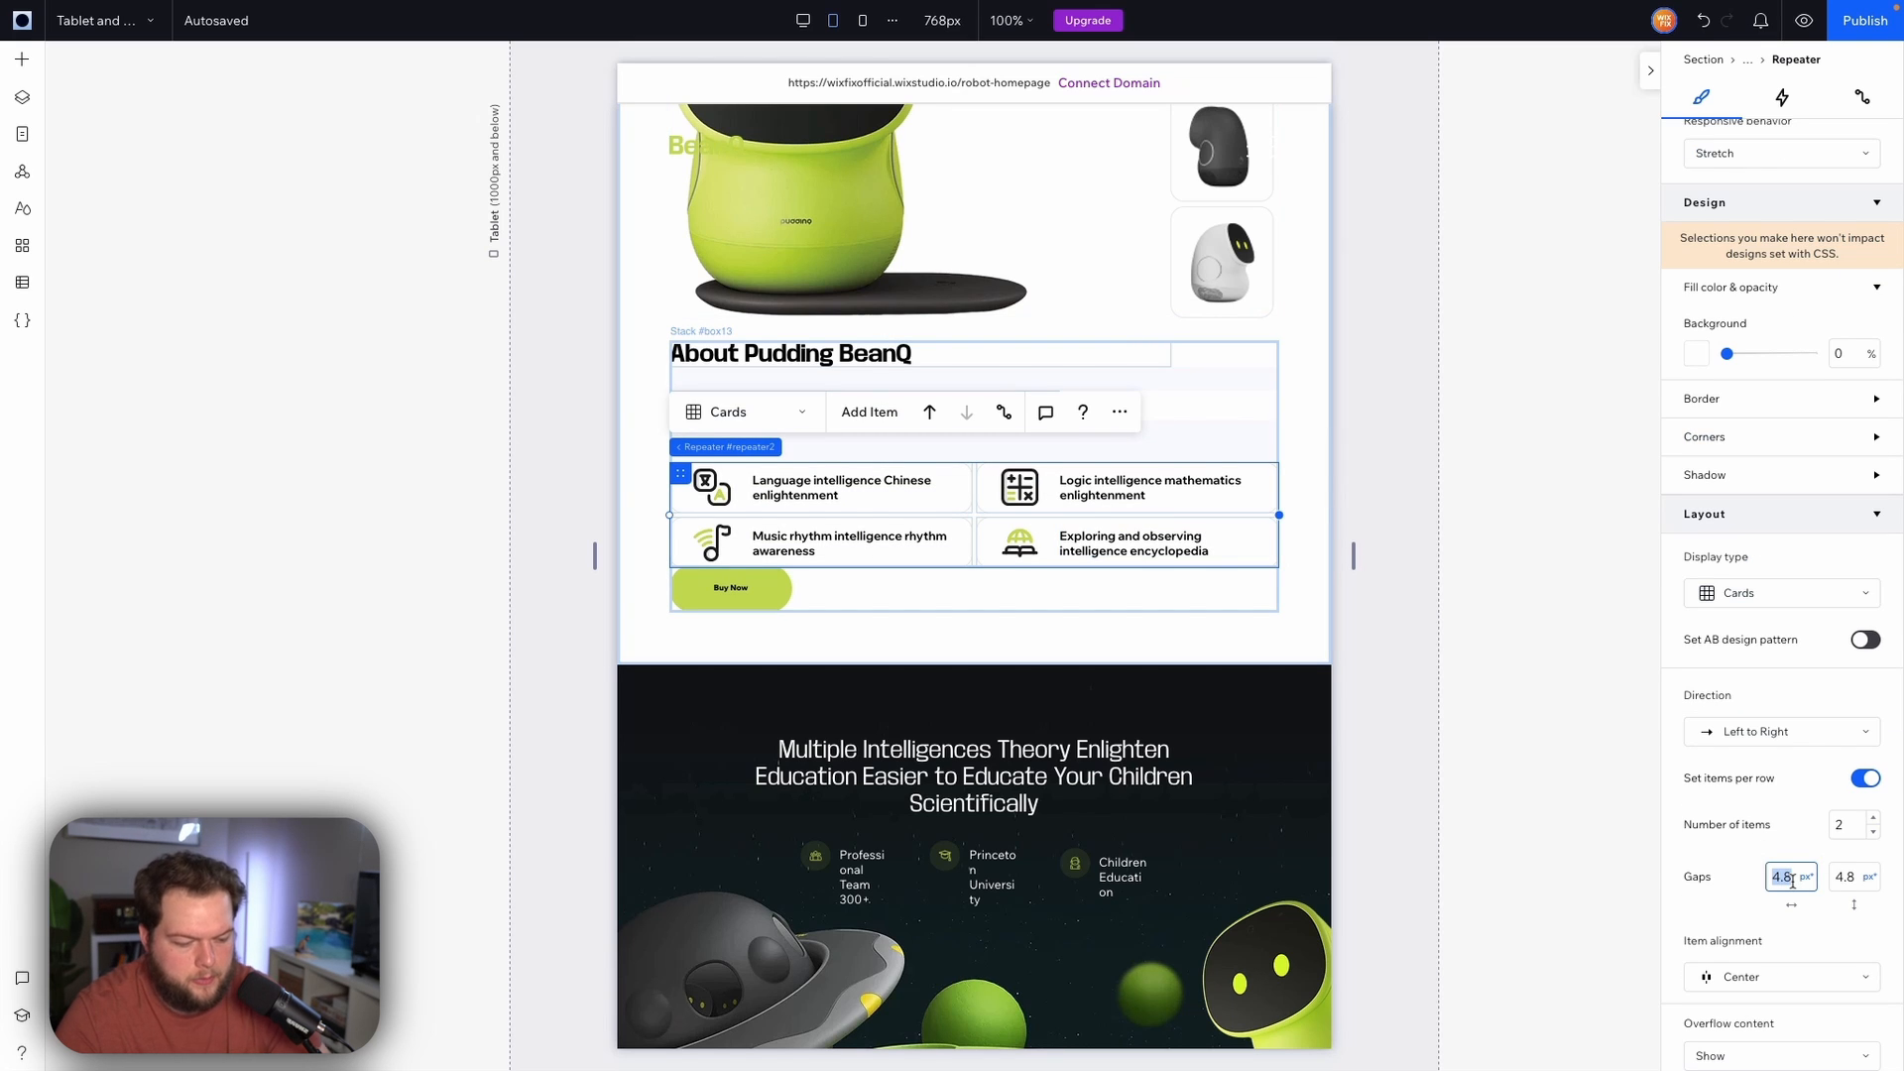
{"action": "type", "text": "8"}
{"action": "key", "text": "Tab"}
{"action": "type", "text": "8"}
{"action": "key", "text": "Return"}
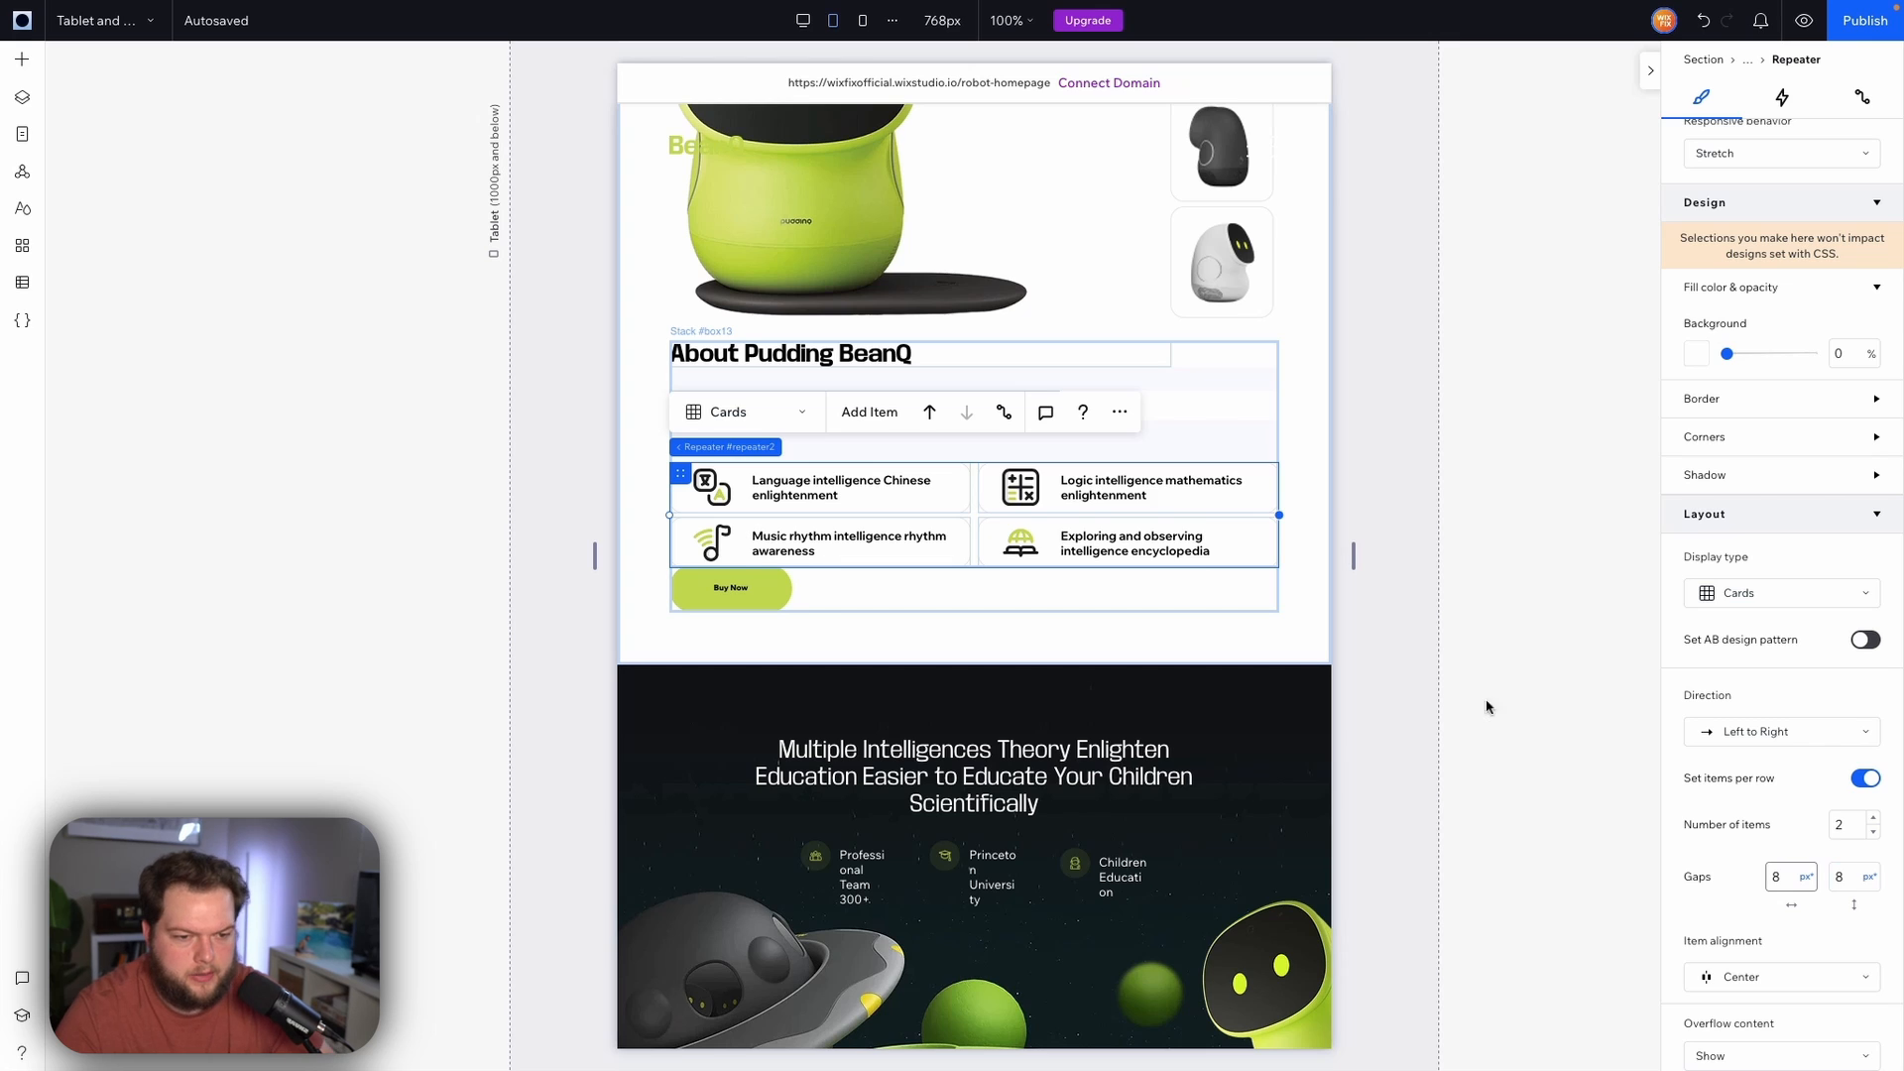
Set the height of the feature-card repeater items to 80 px
{"action": "left_click", "coordinate": [1264, 506]}
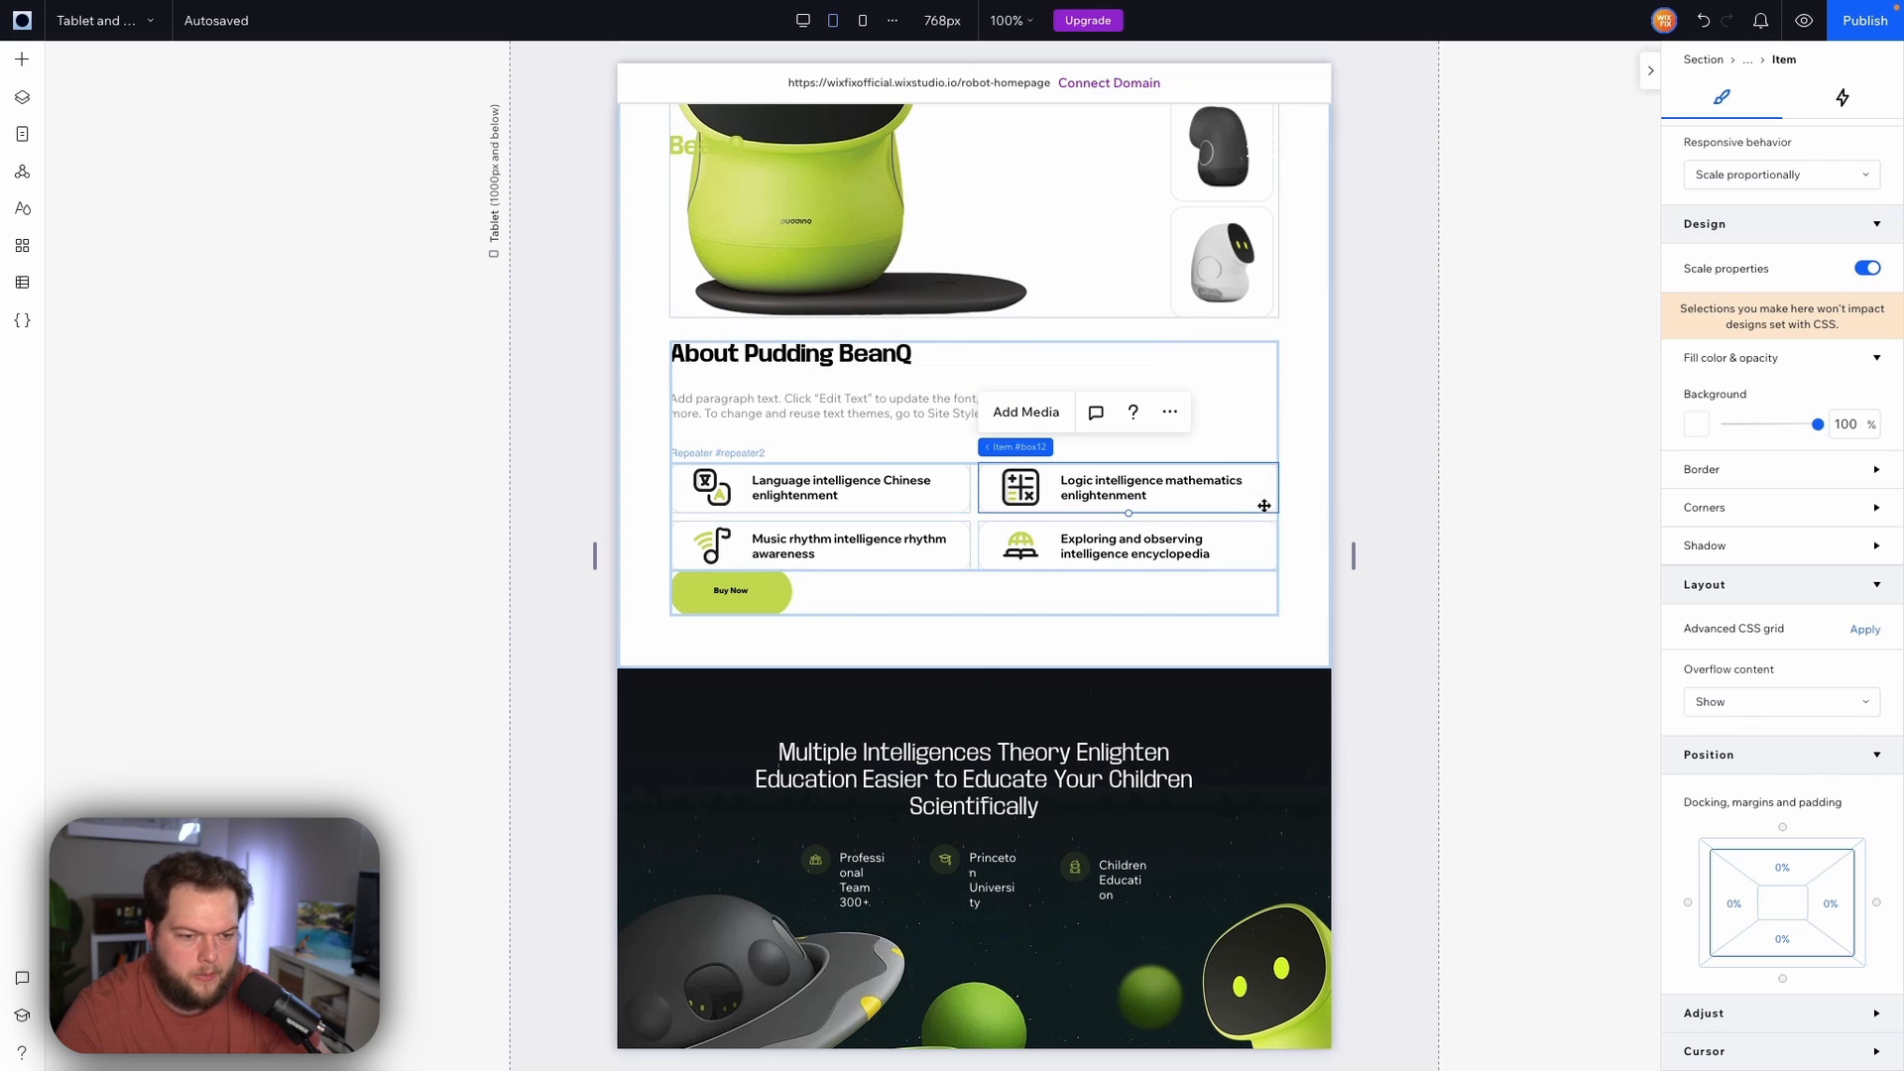
{"action": "scroll", "coordinate": [1853, 258], "scroll_direction": "up", "scroll_amount": 3}
{"action": "left_click", "coordinate": [1850, 233]}
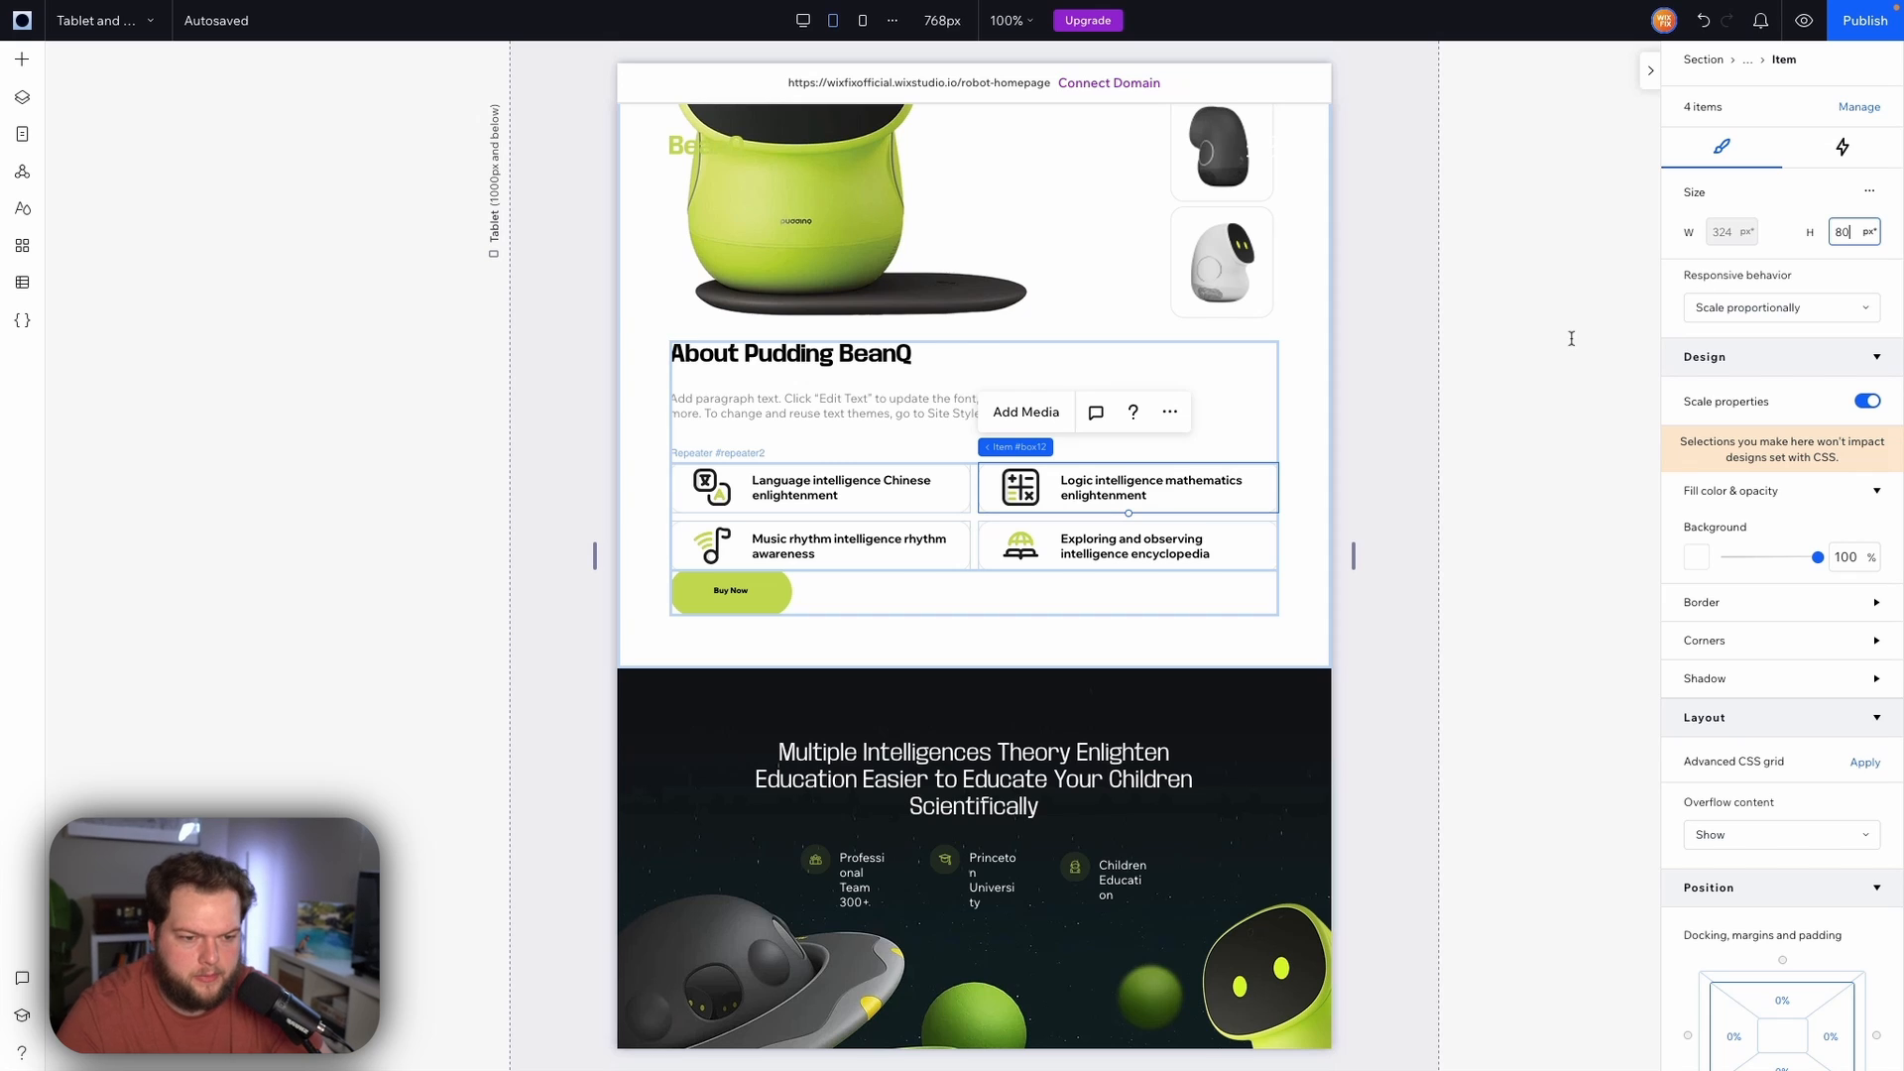
{"action": "type", "text": "80"}
{"action": "key", "text": "Return"}
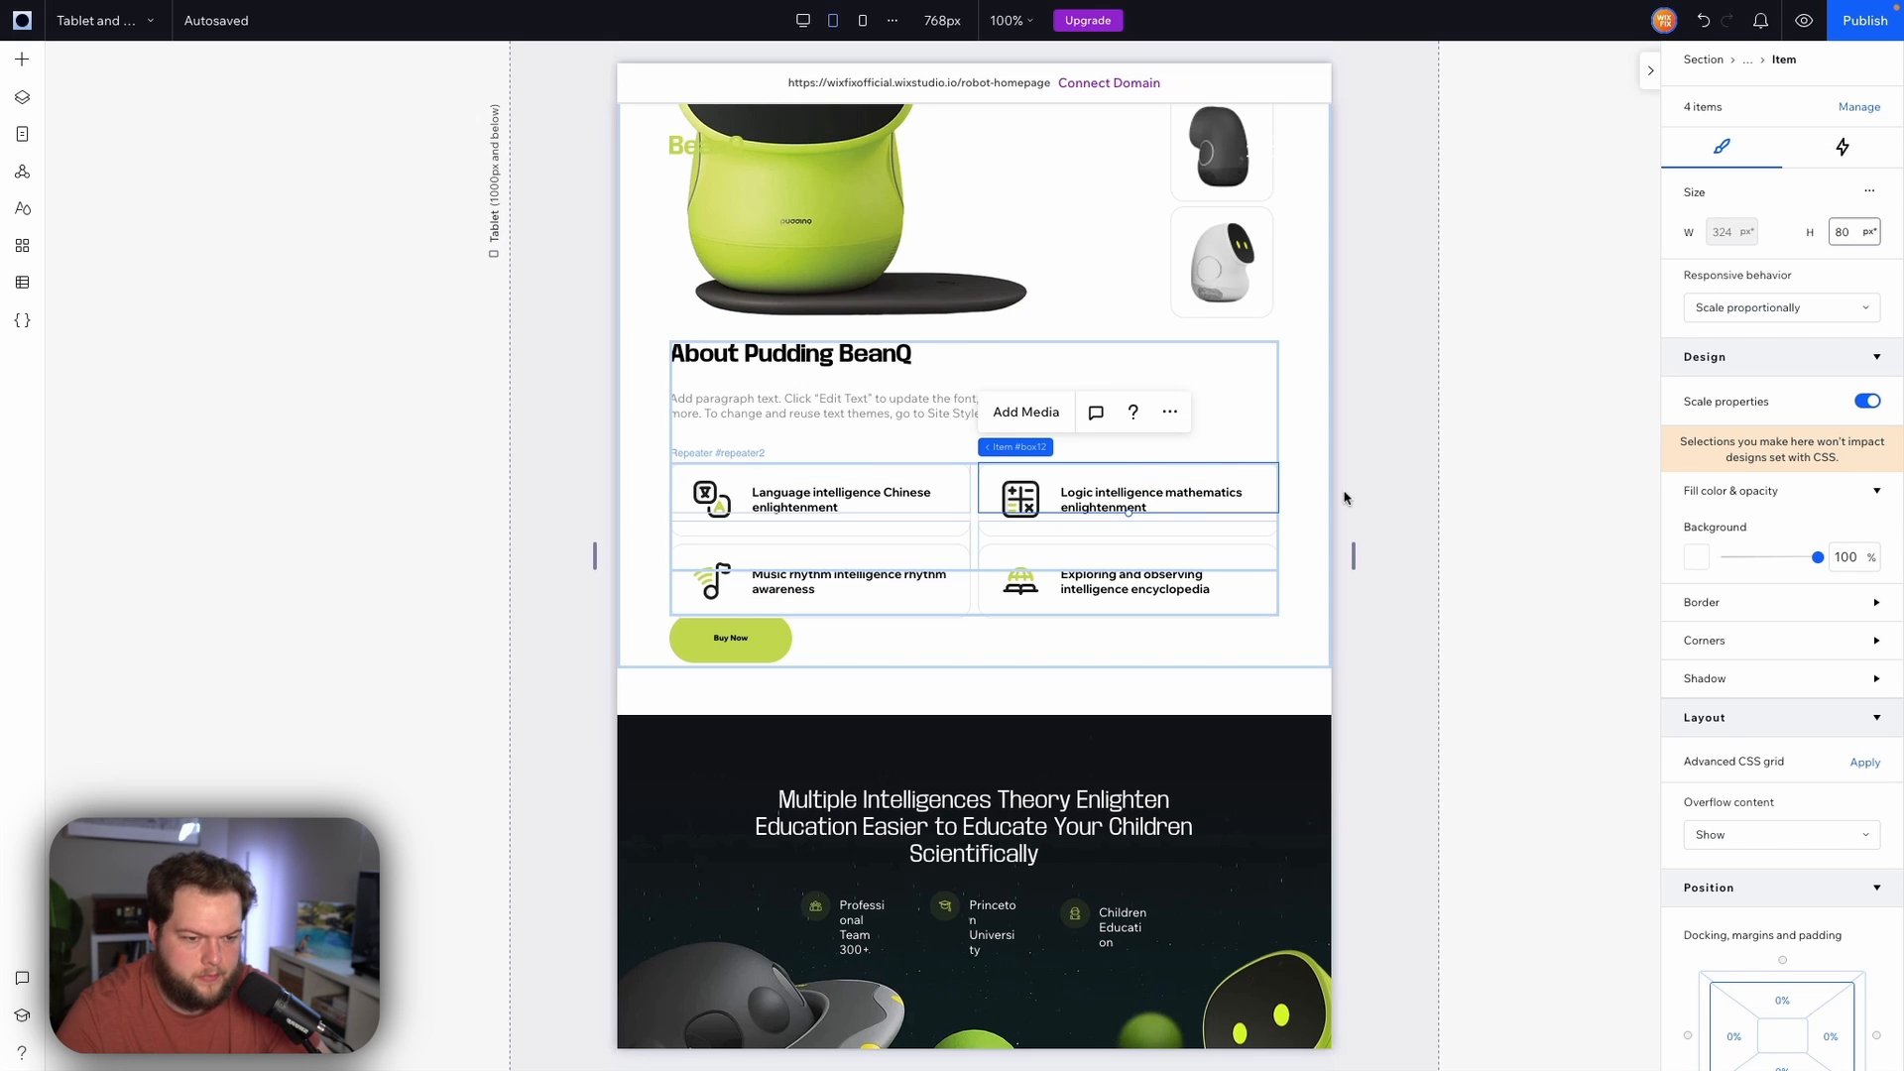
{"action": "left_click", "coordinate": [1392, 482]}
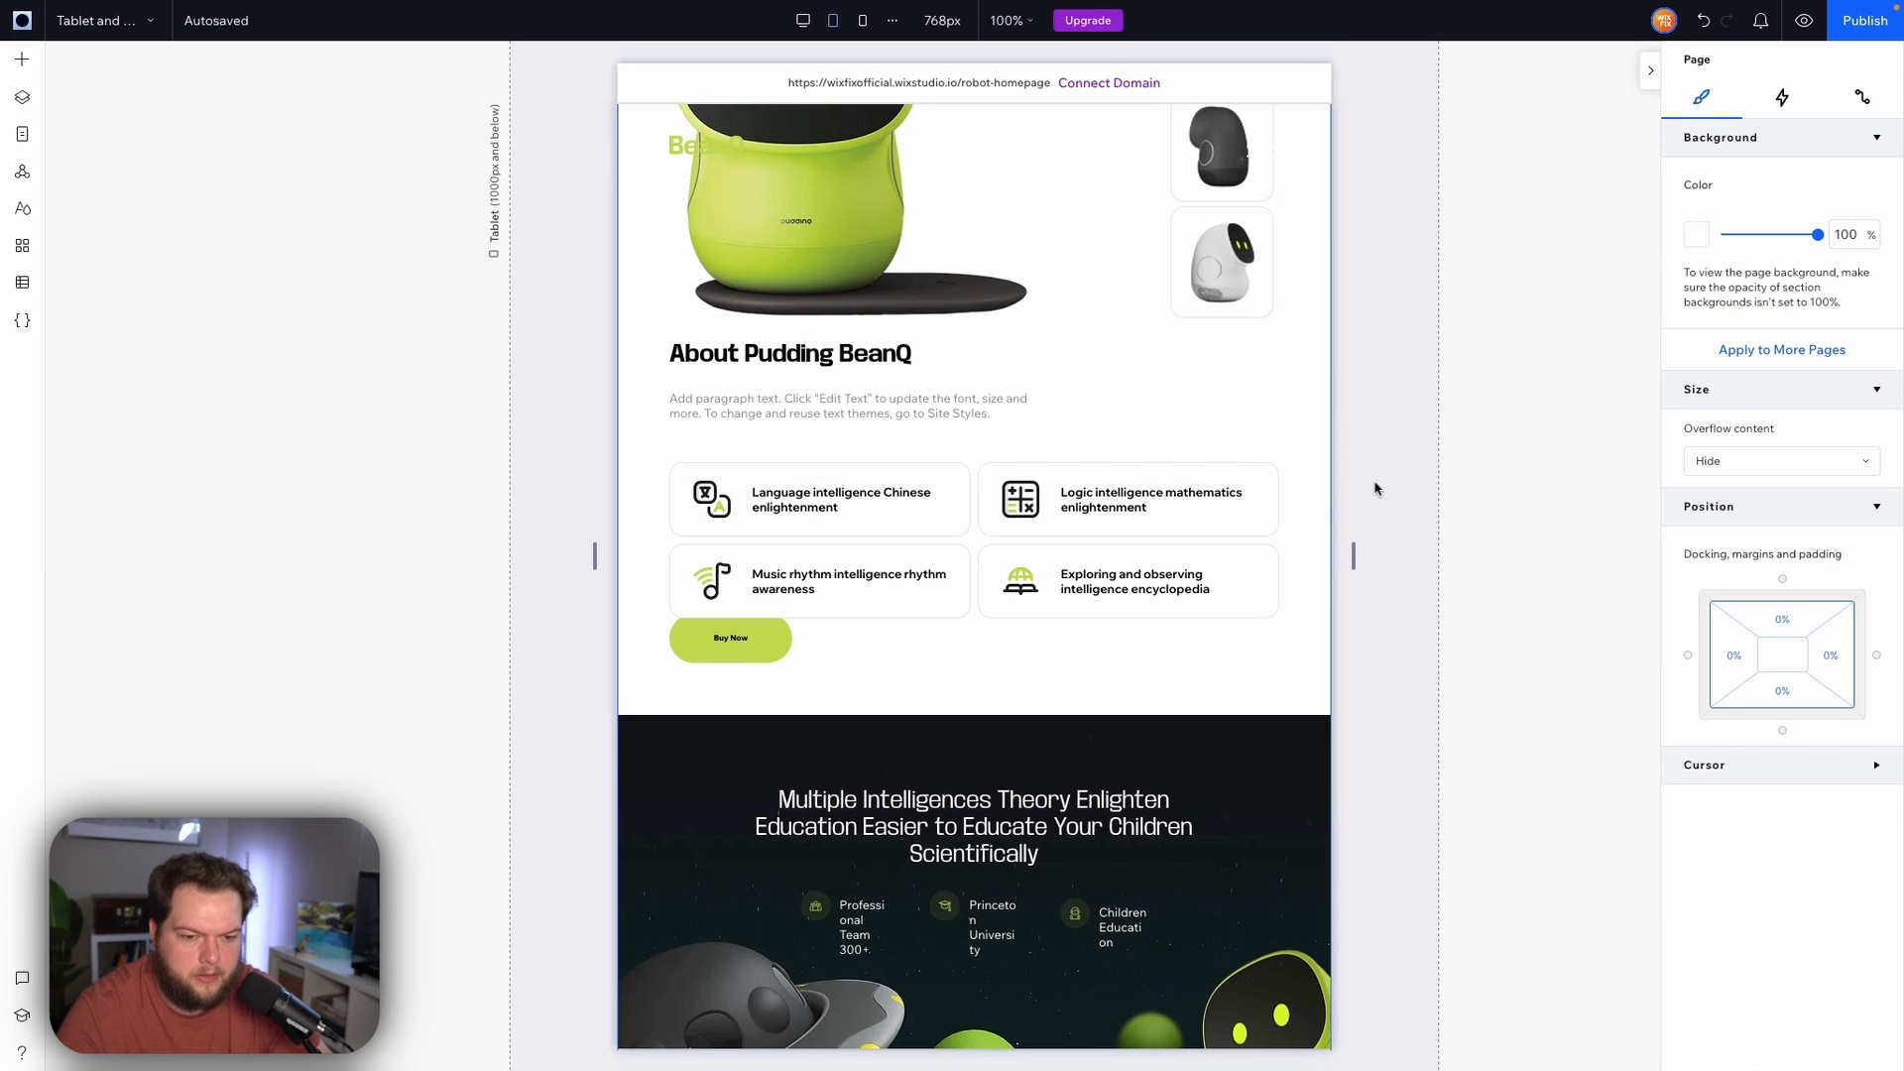
Extend the About section's bottom edge to make the section about 909 px tall
{"action": "left_click", "coordinate": [763, 636]}
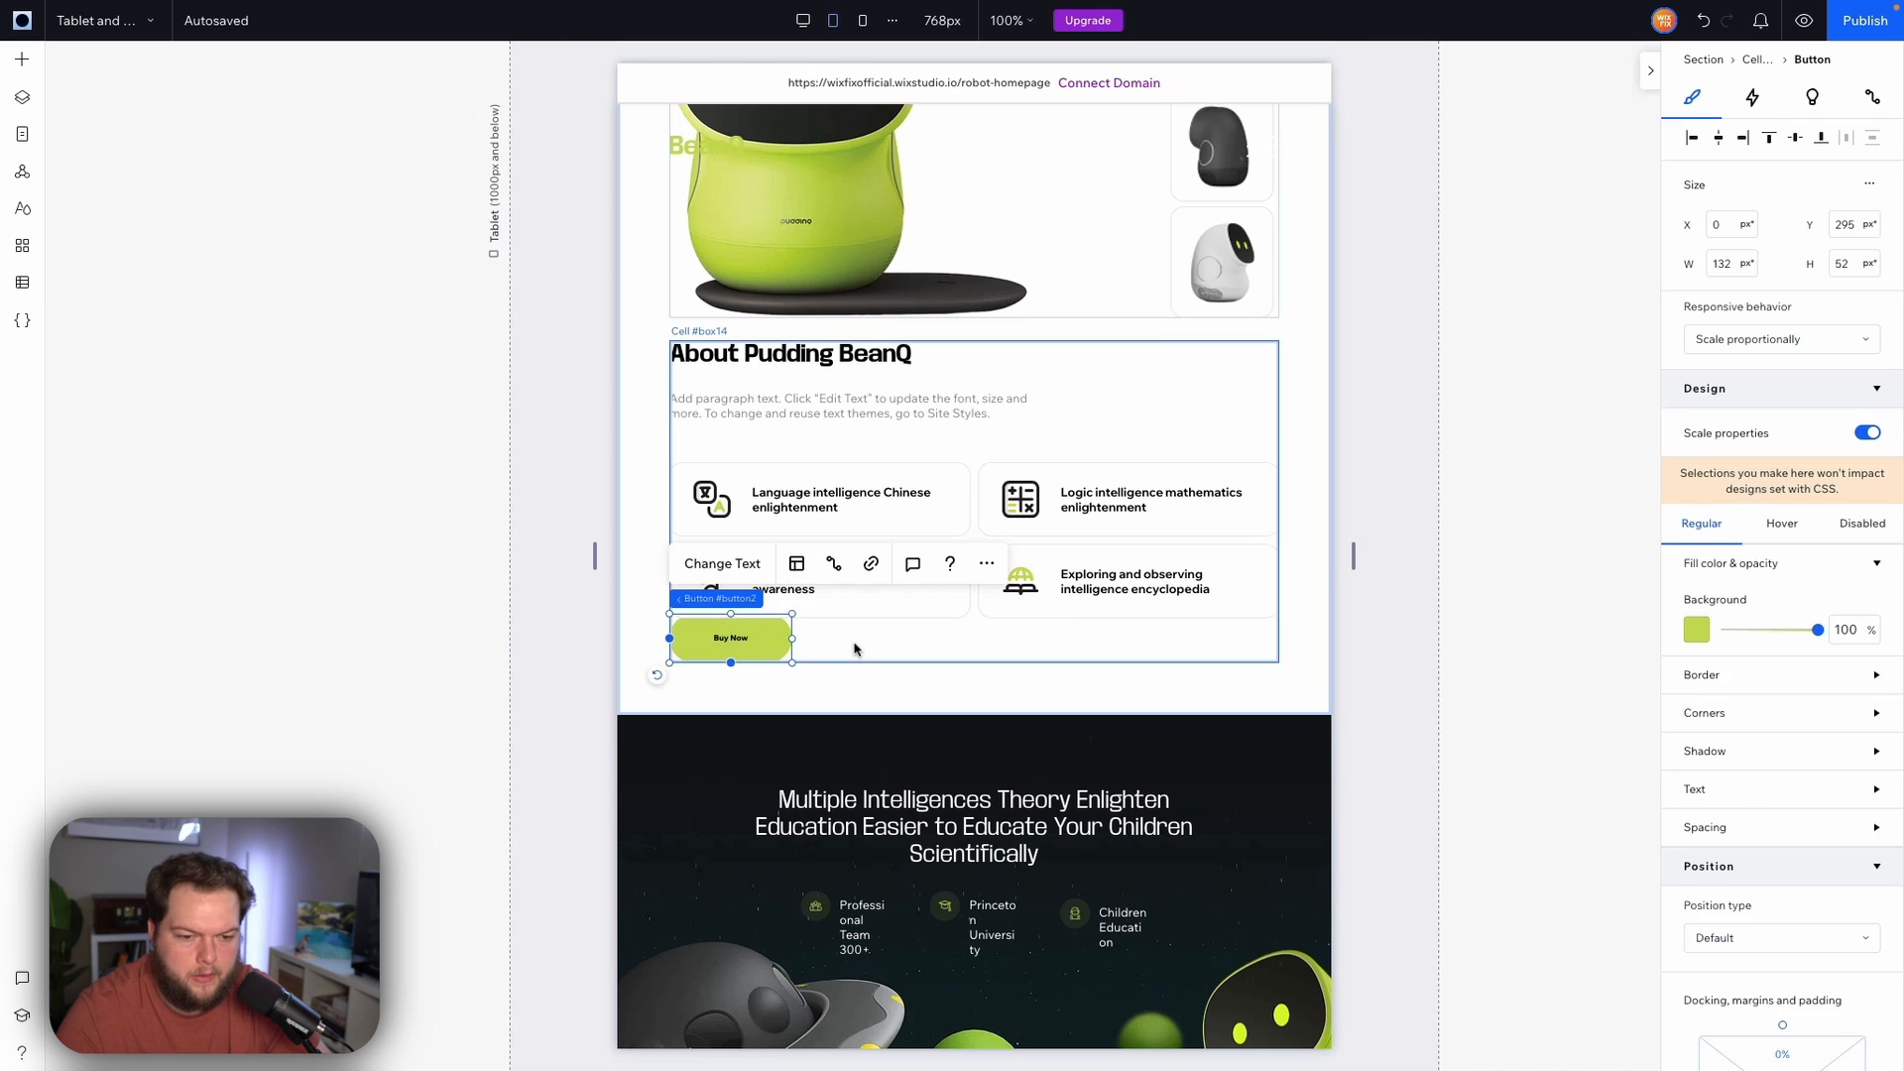
{"action": "left_click", "coordinate": [926, 656]}
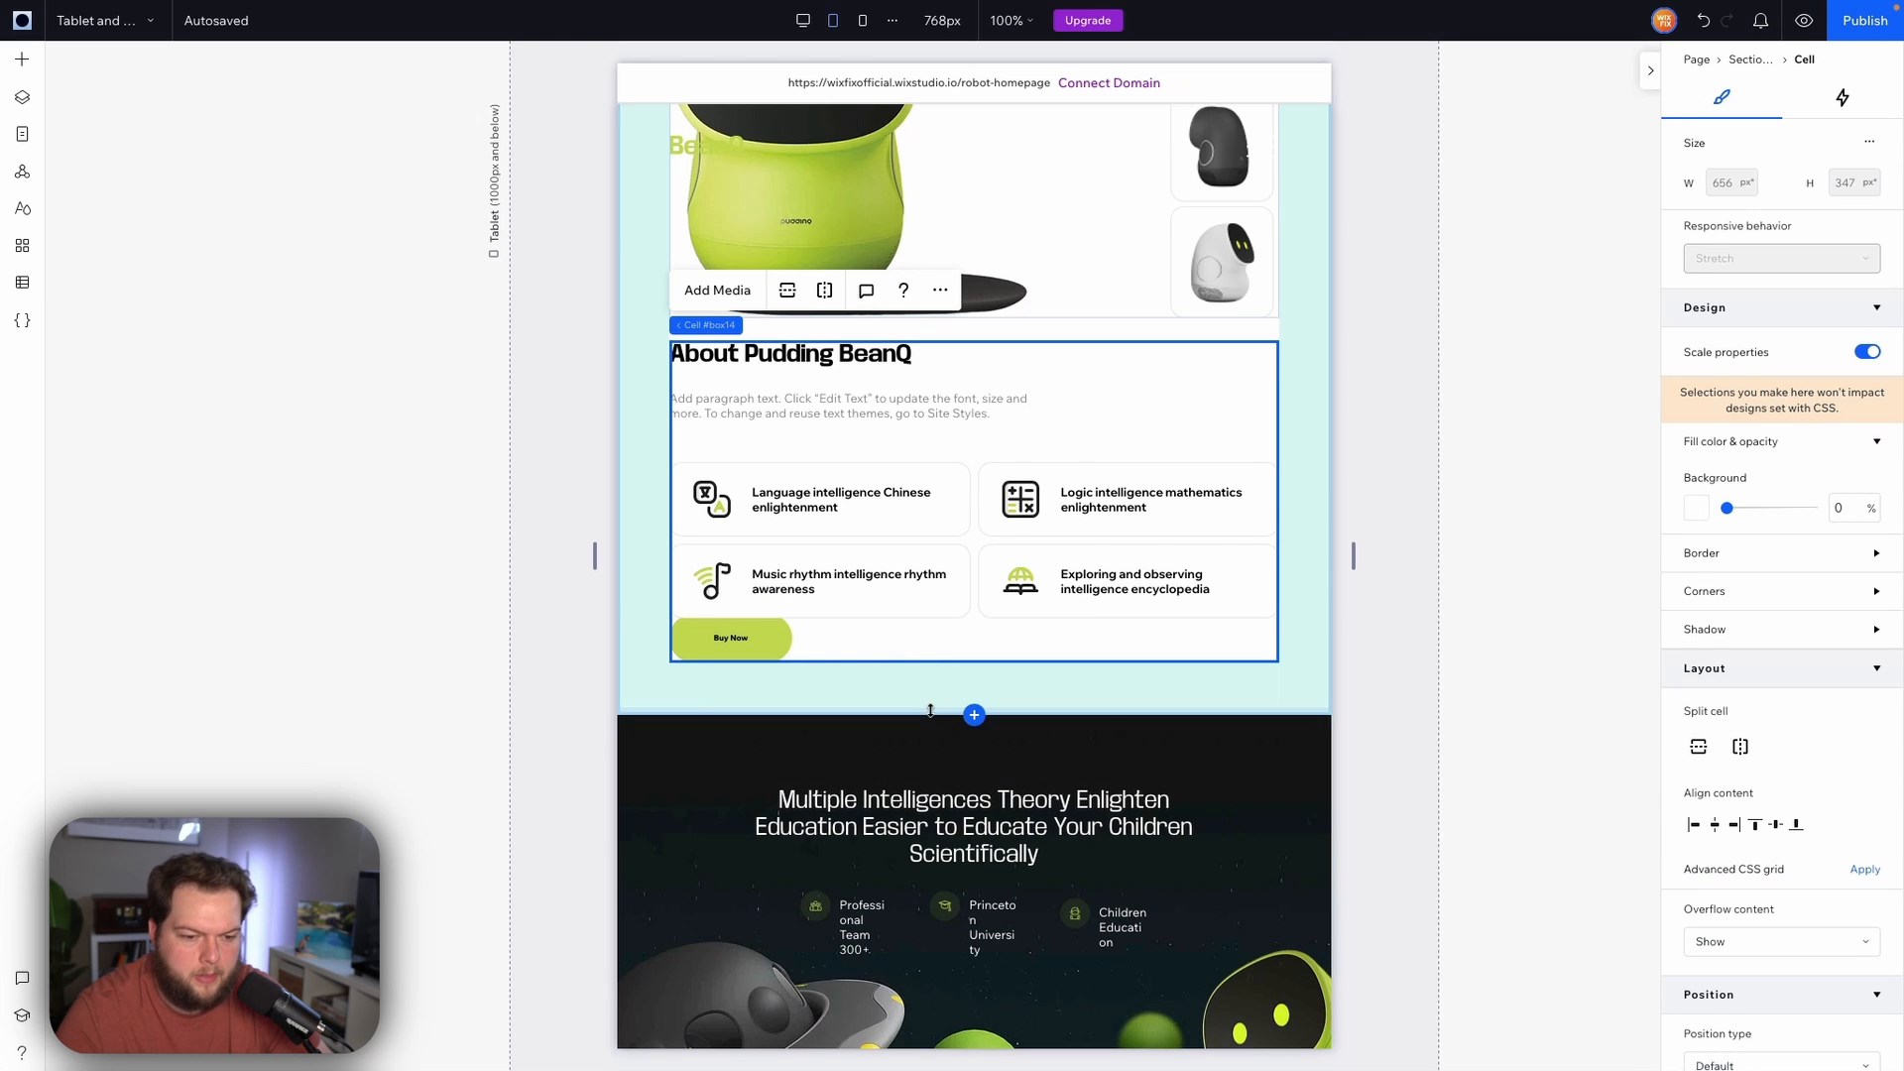
{"action": "left_click_drag", "start_coordinate": [933, 715], "coordinate": [929, 811]}
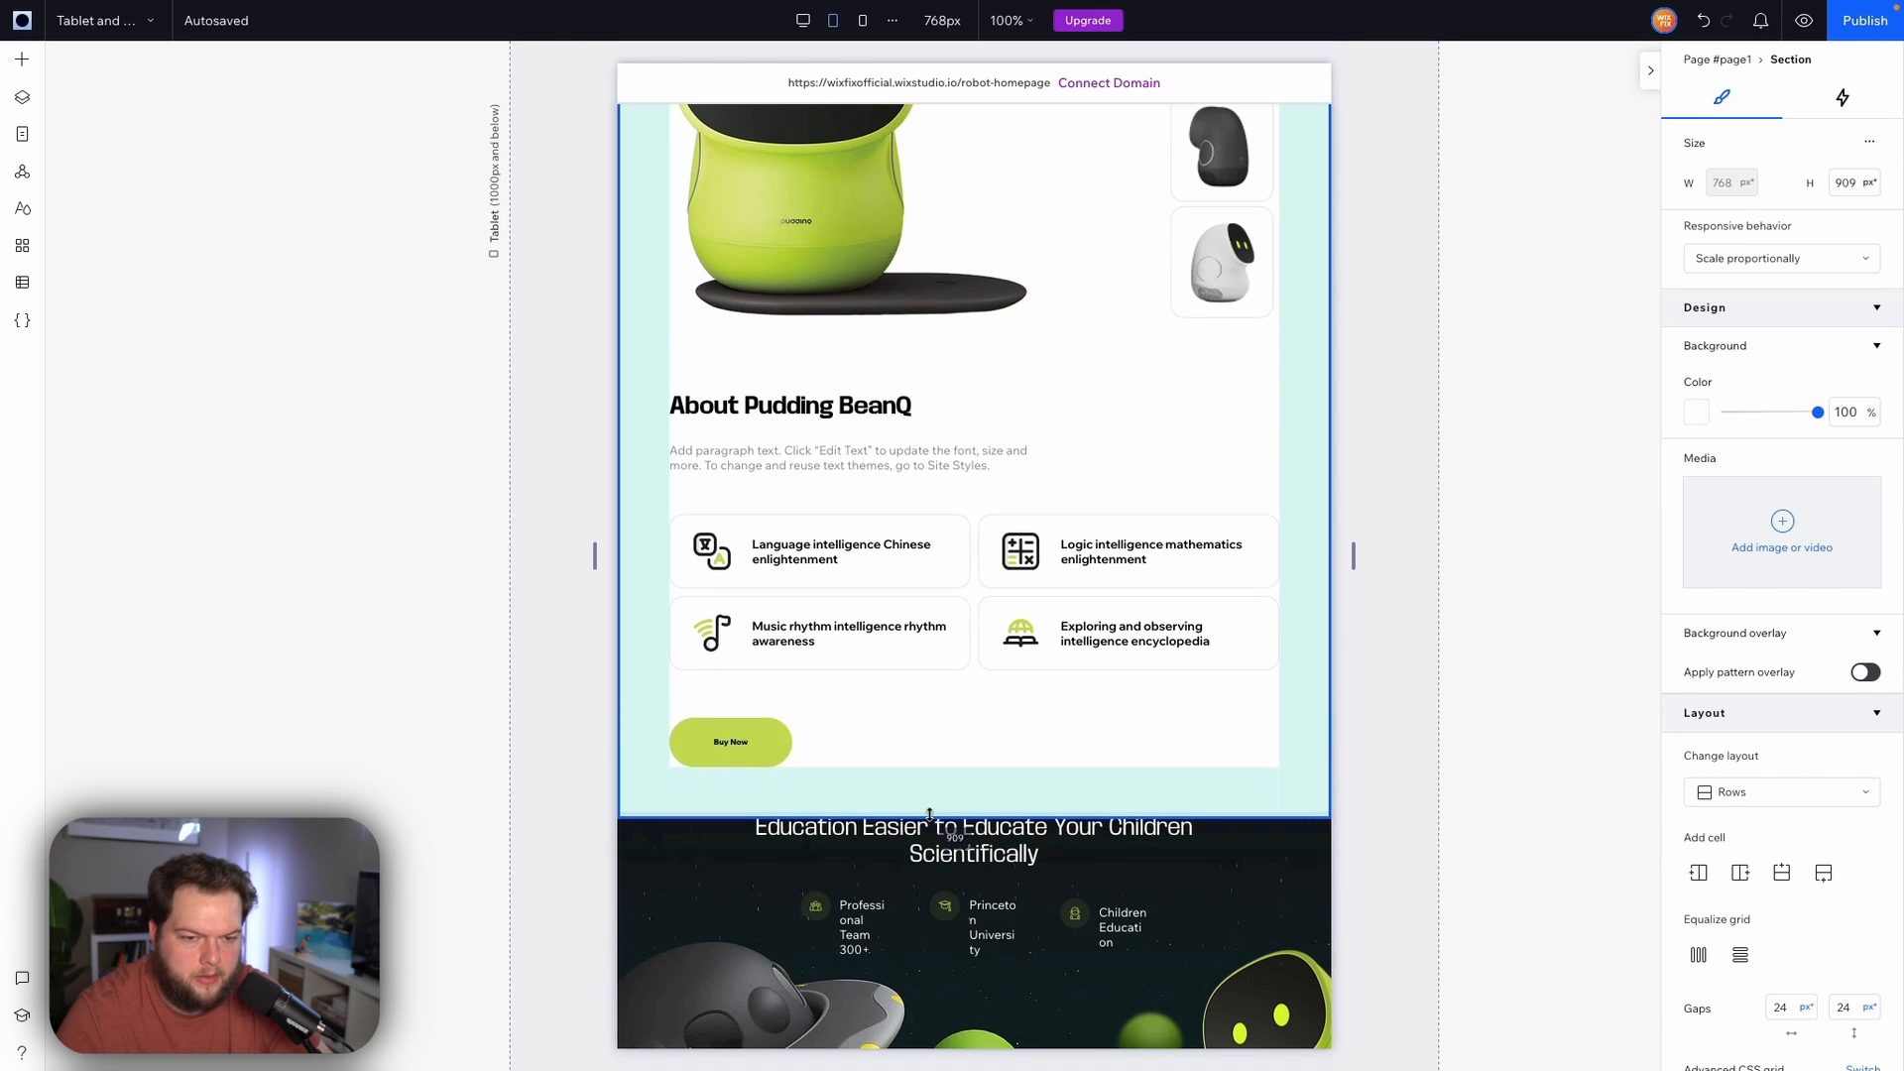
Set the About content stack's bottom margin to 12 vw
{"action": "left_click", "coordinate": [962, 495]}
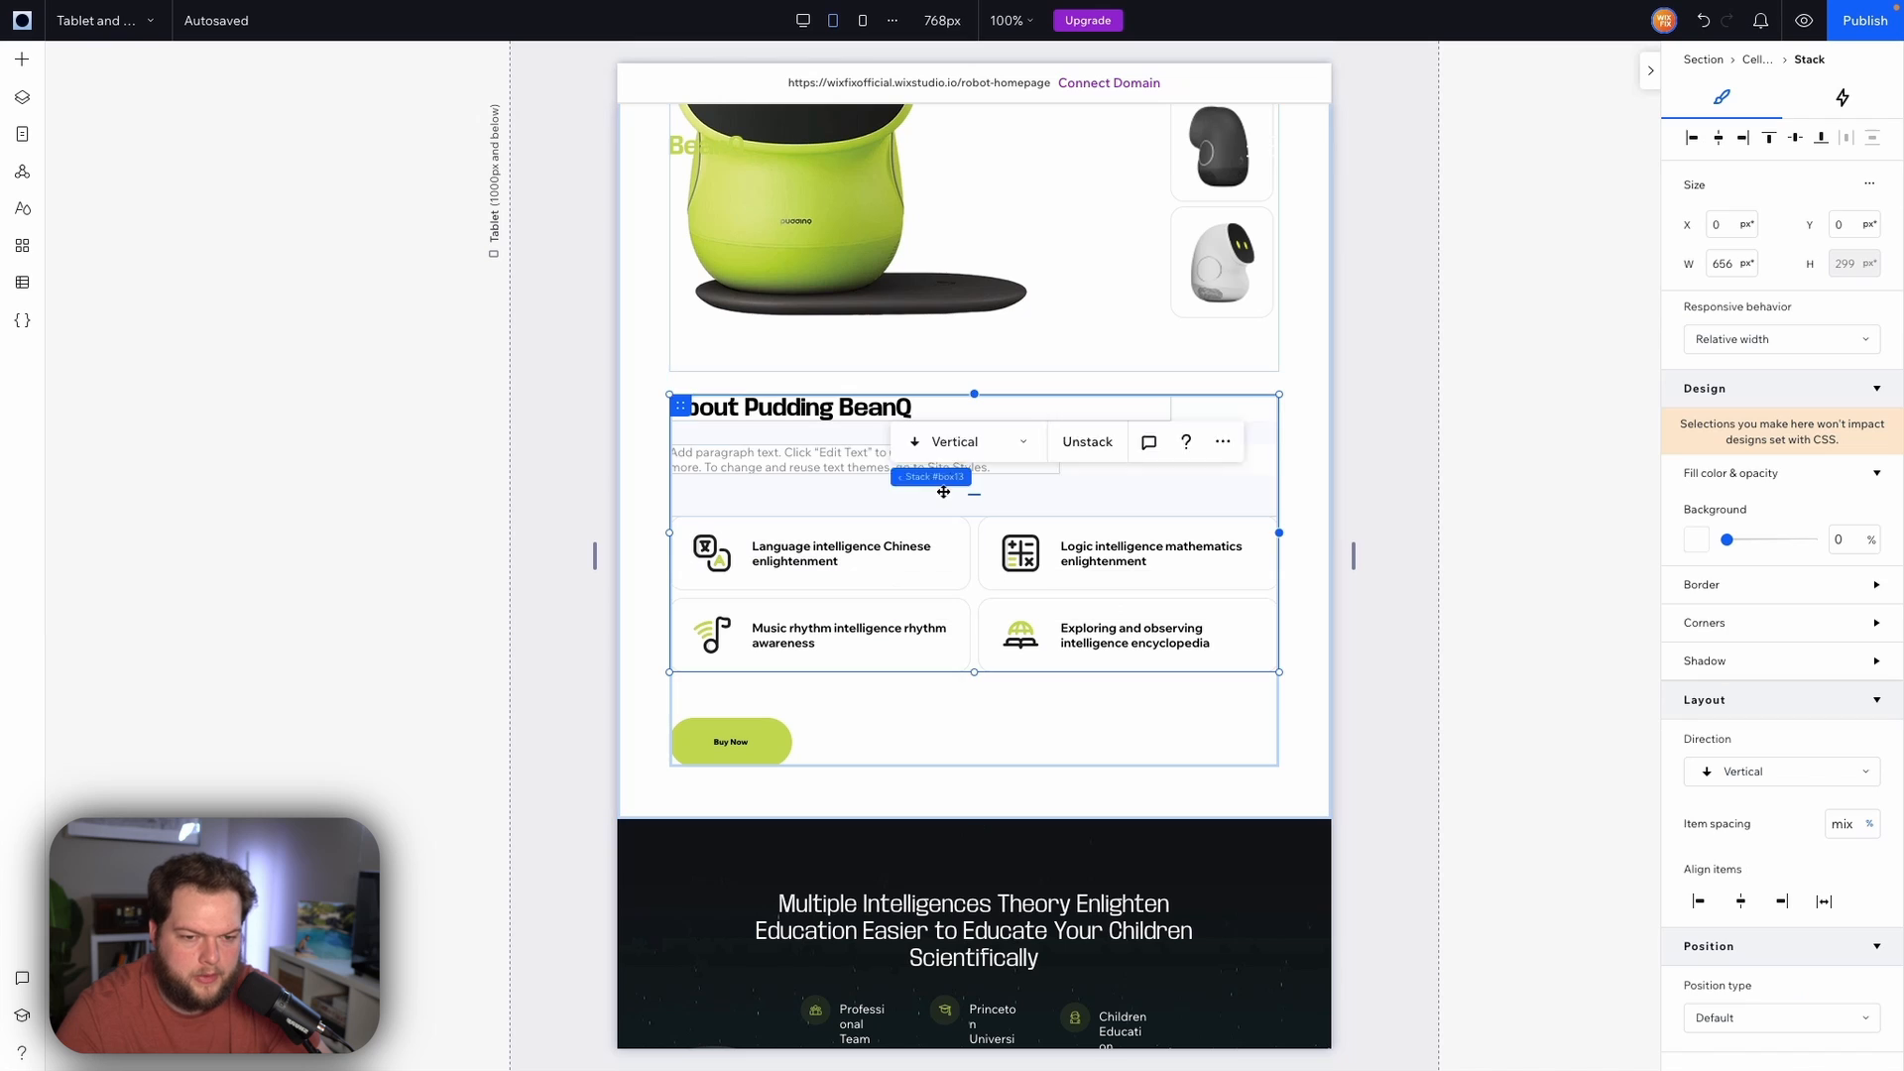
{"action": "scroll", "coordinate": [1785, 734], "scroll_direction": "down", "scroll_amount": 4}
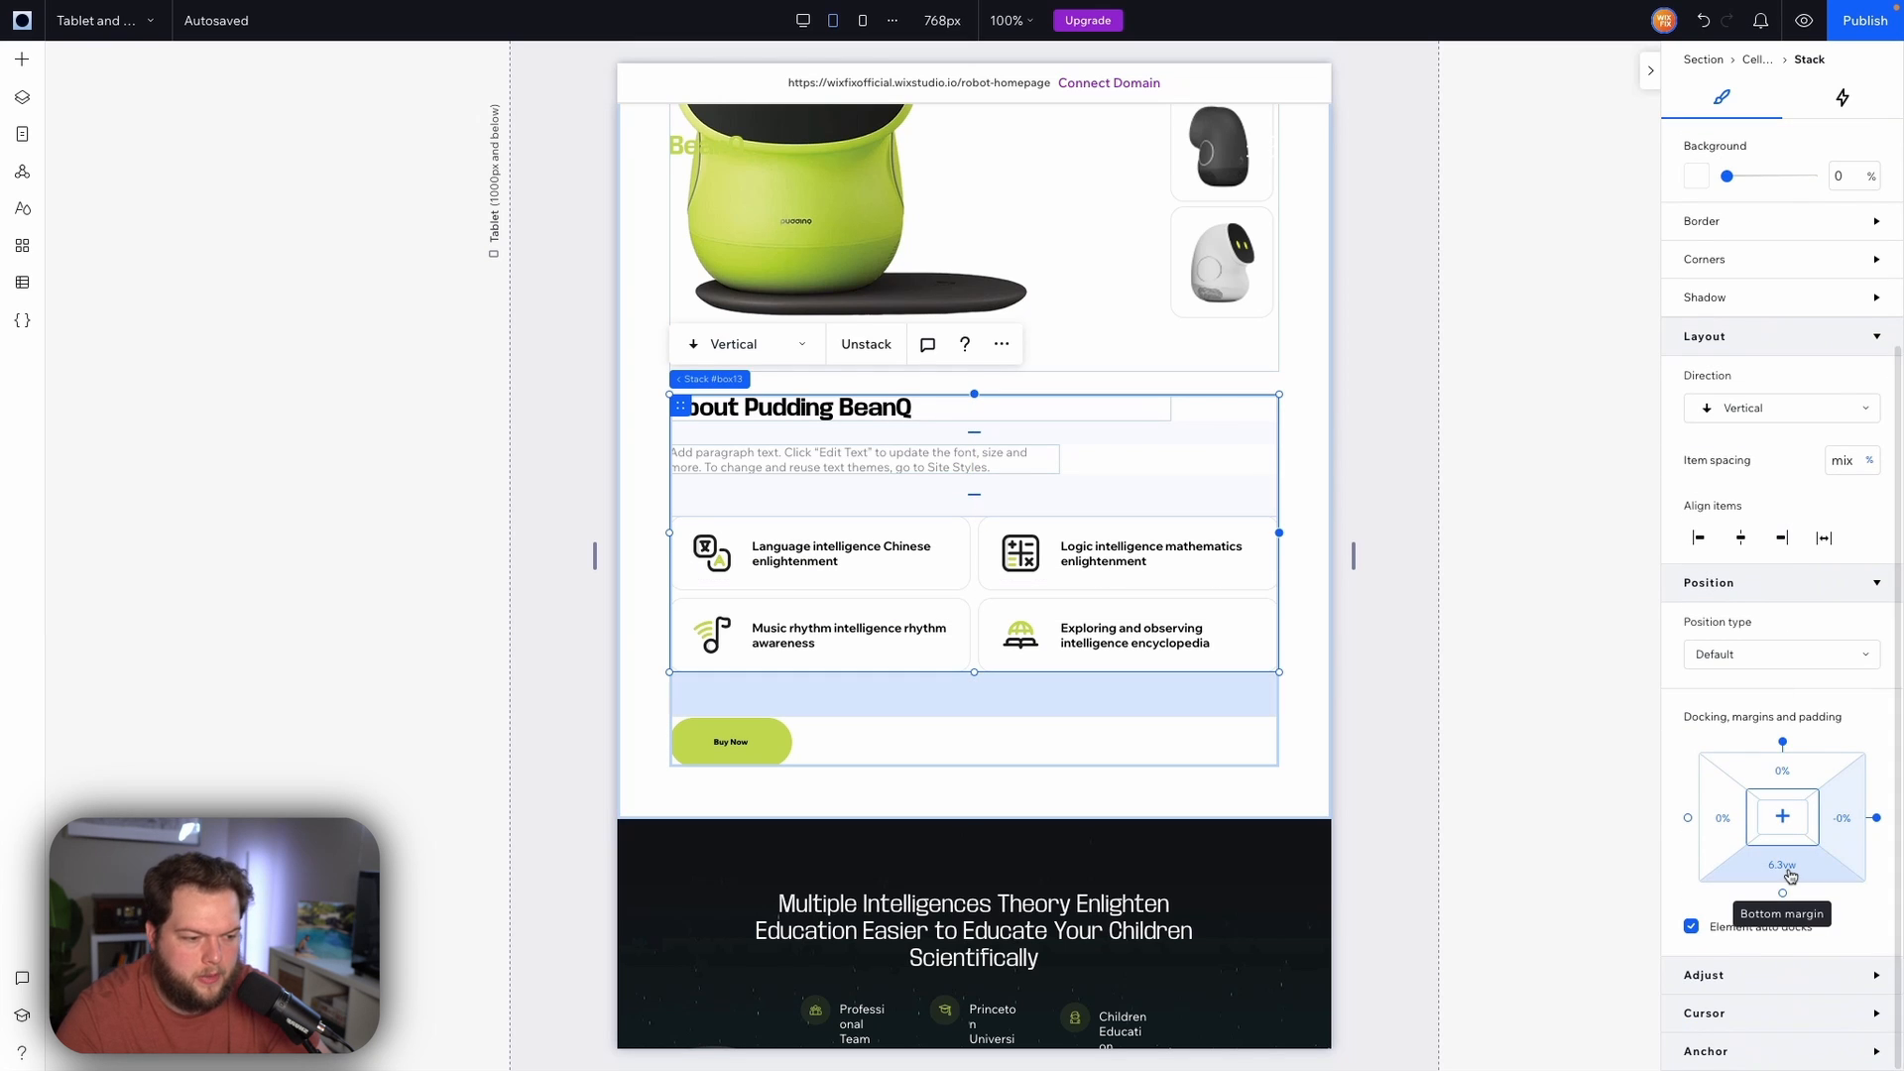
{"action": "left_click", "coordinate": [1782, 866]}
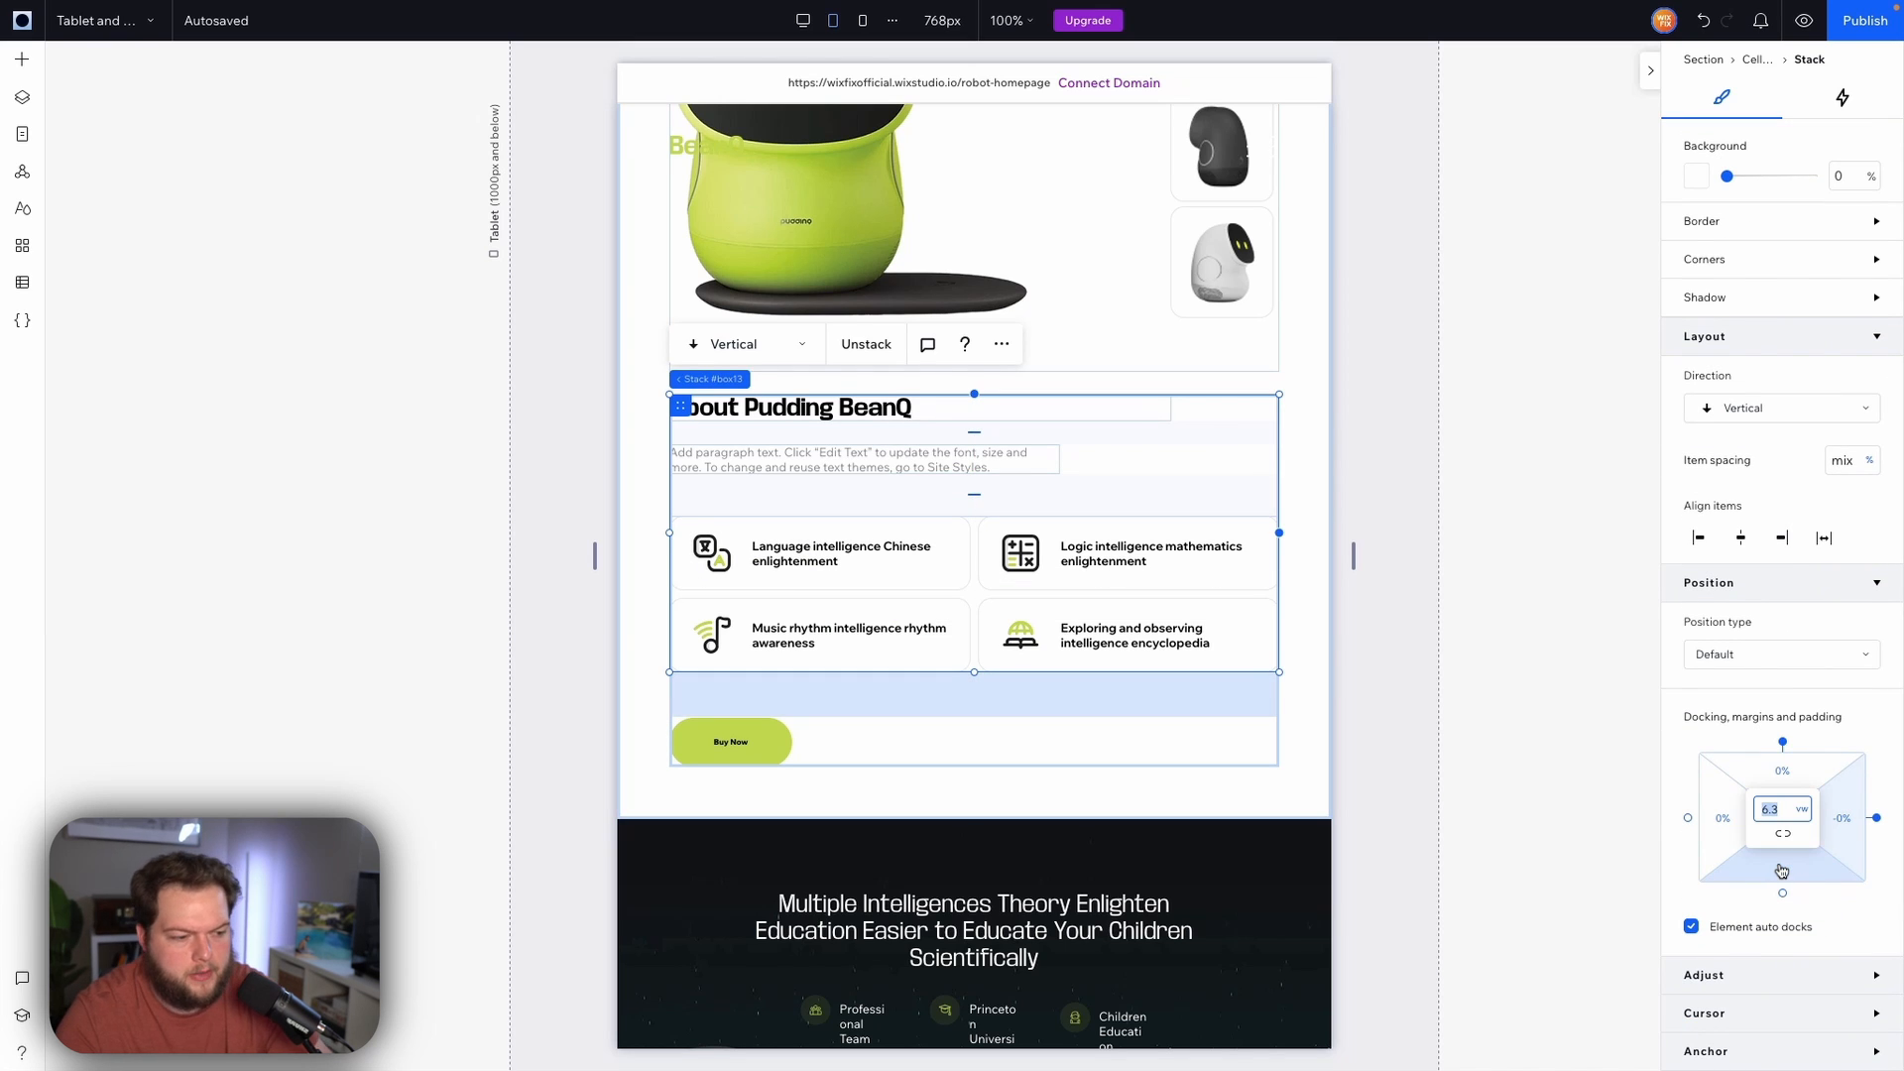
{"action": "type", "text": "12"}
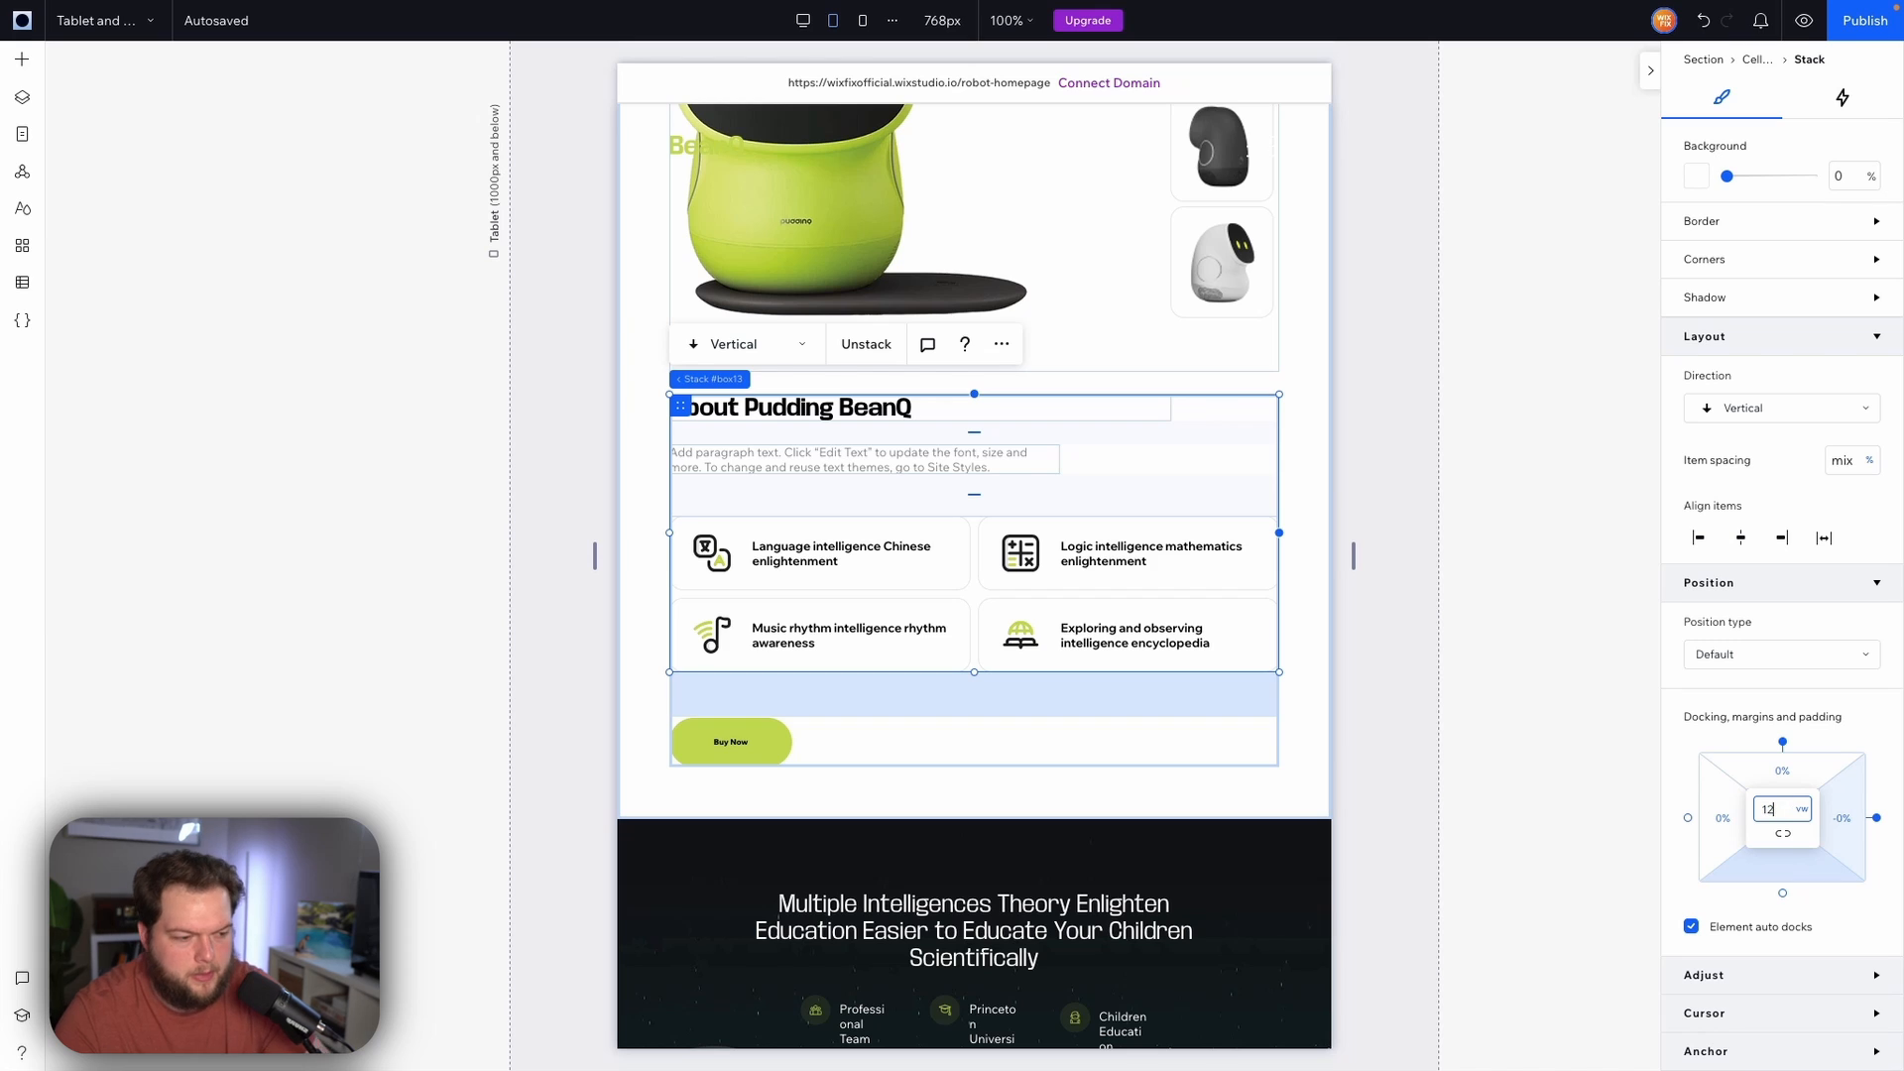
{"action": "key", "text": "Return"}
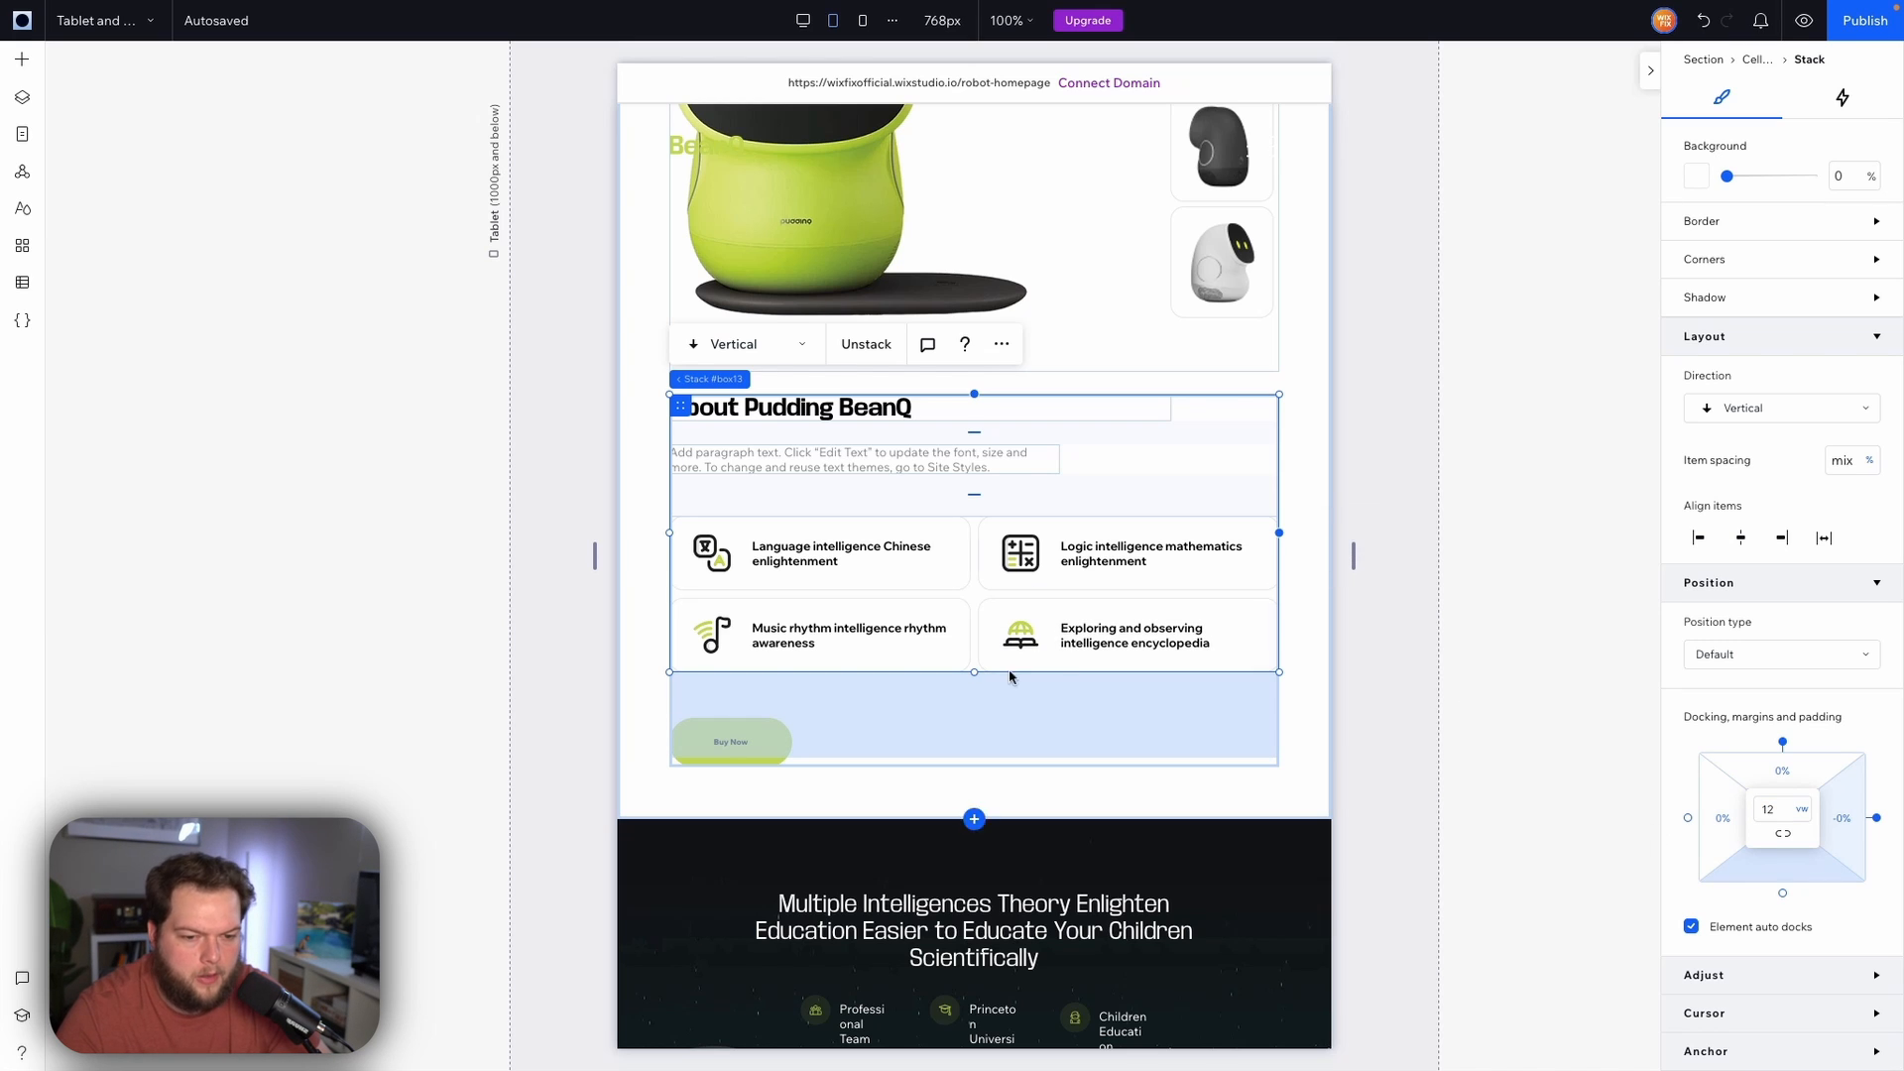
{"action": "left_click", "coordinate": [1352, 555]}
Copy the hero Buy Now button's design from all breakpoints and apply it to the About section's Buy Now button
{"action": "left_click", "coordinate": [771, 752]}
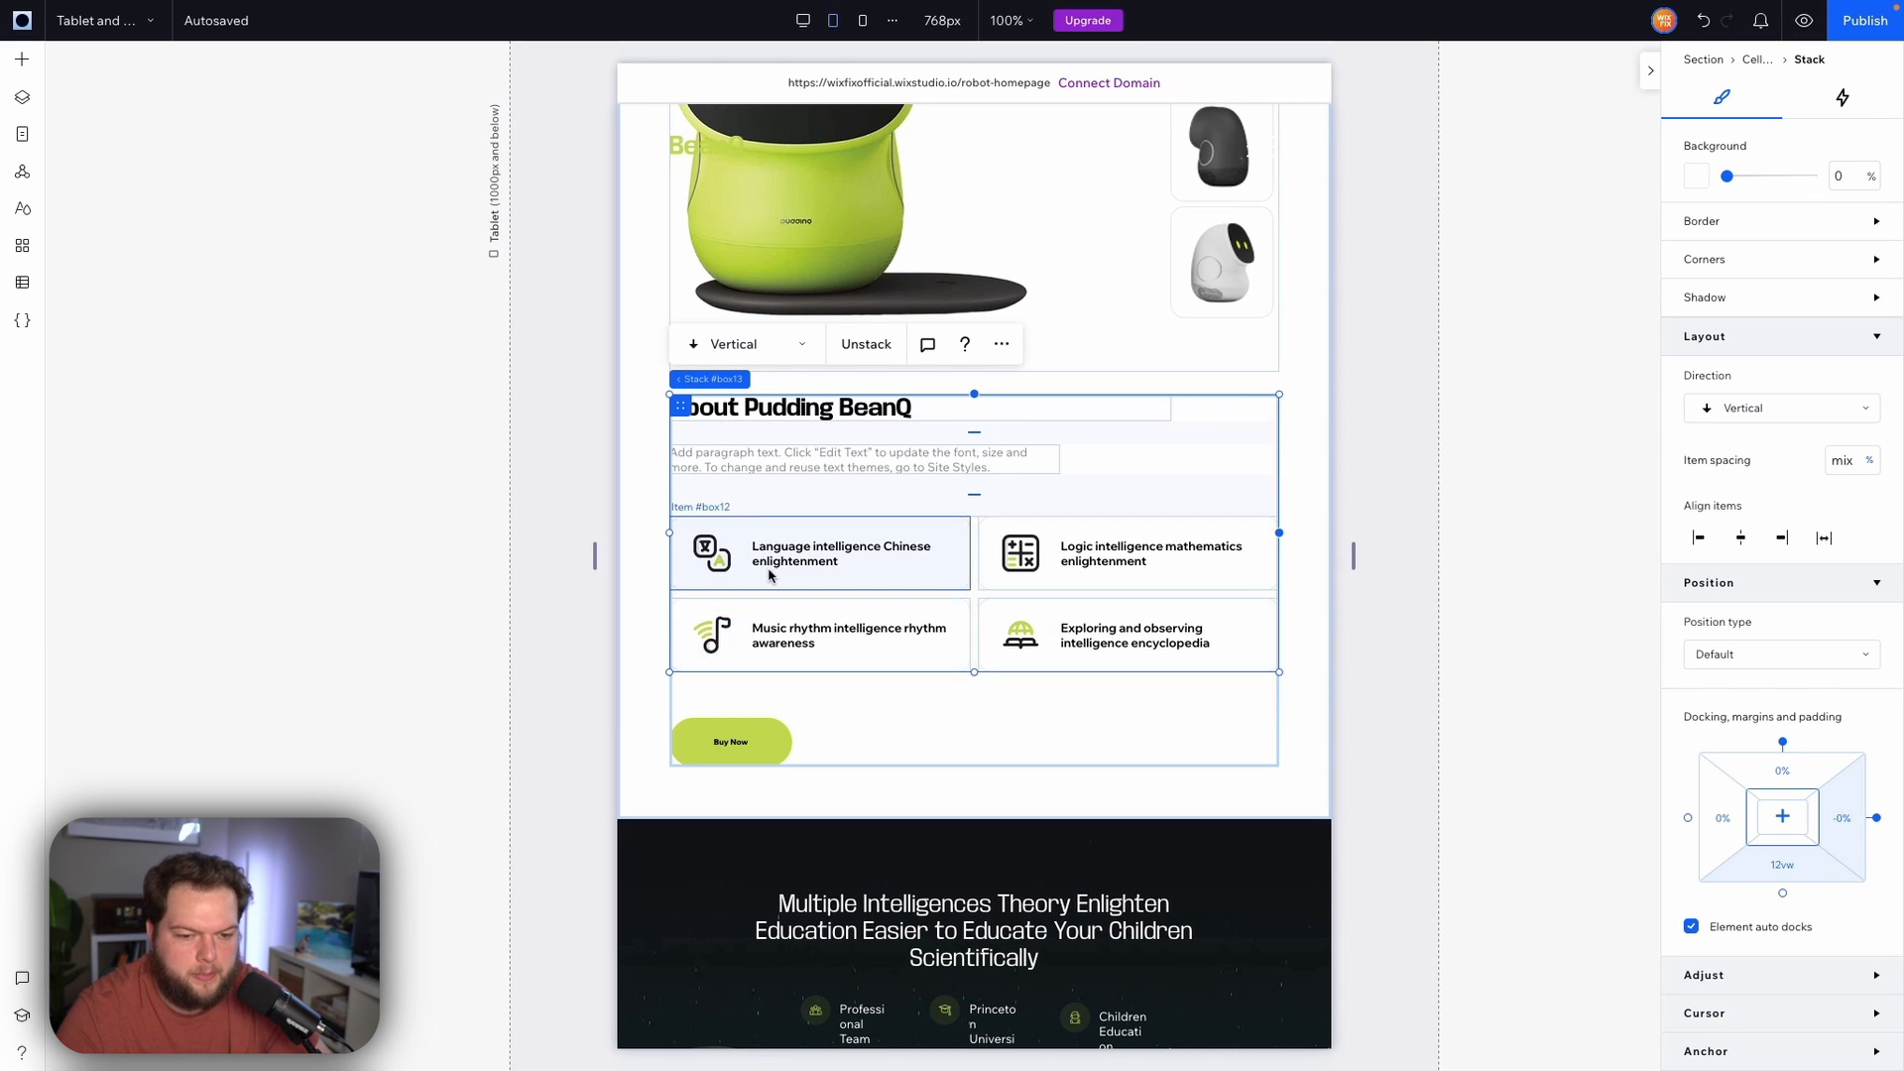
{"action": "scroll", "coordinate": [968, 642], "scroll_direction": "up", "scroll_amount": 15}
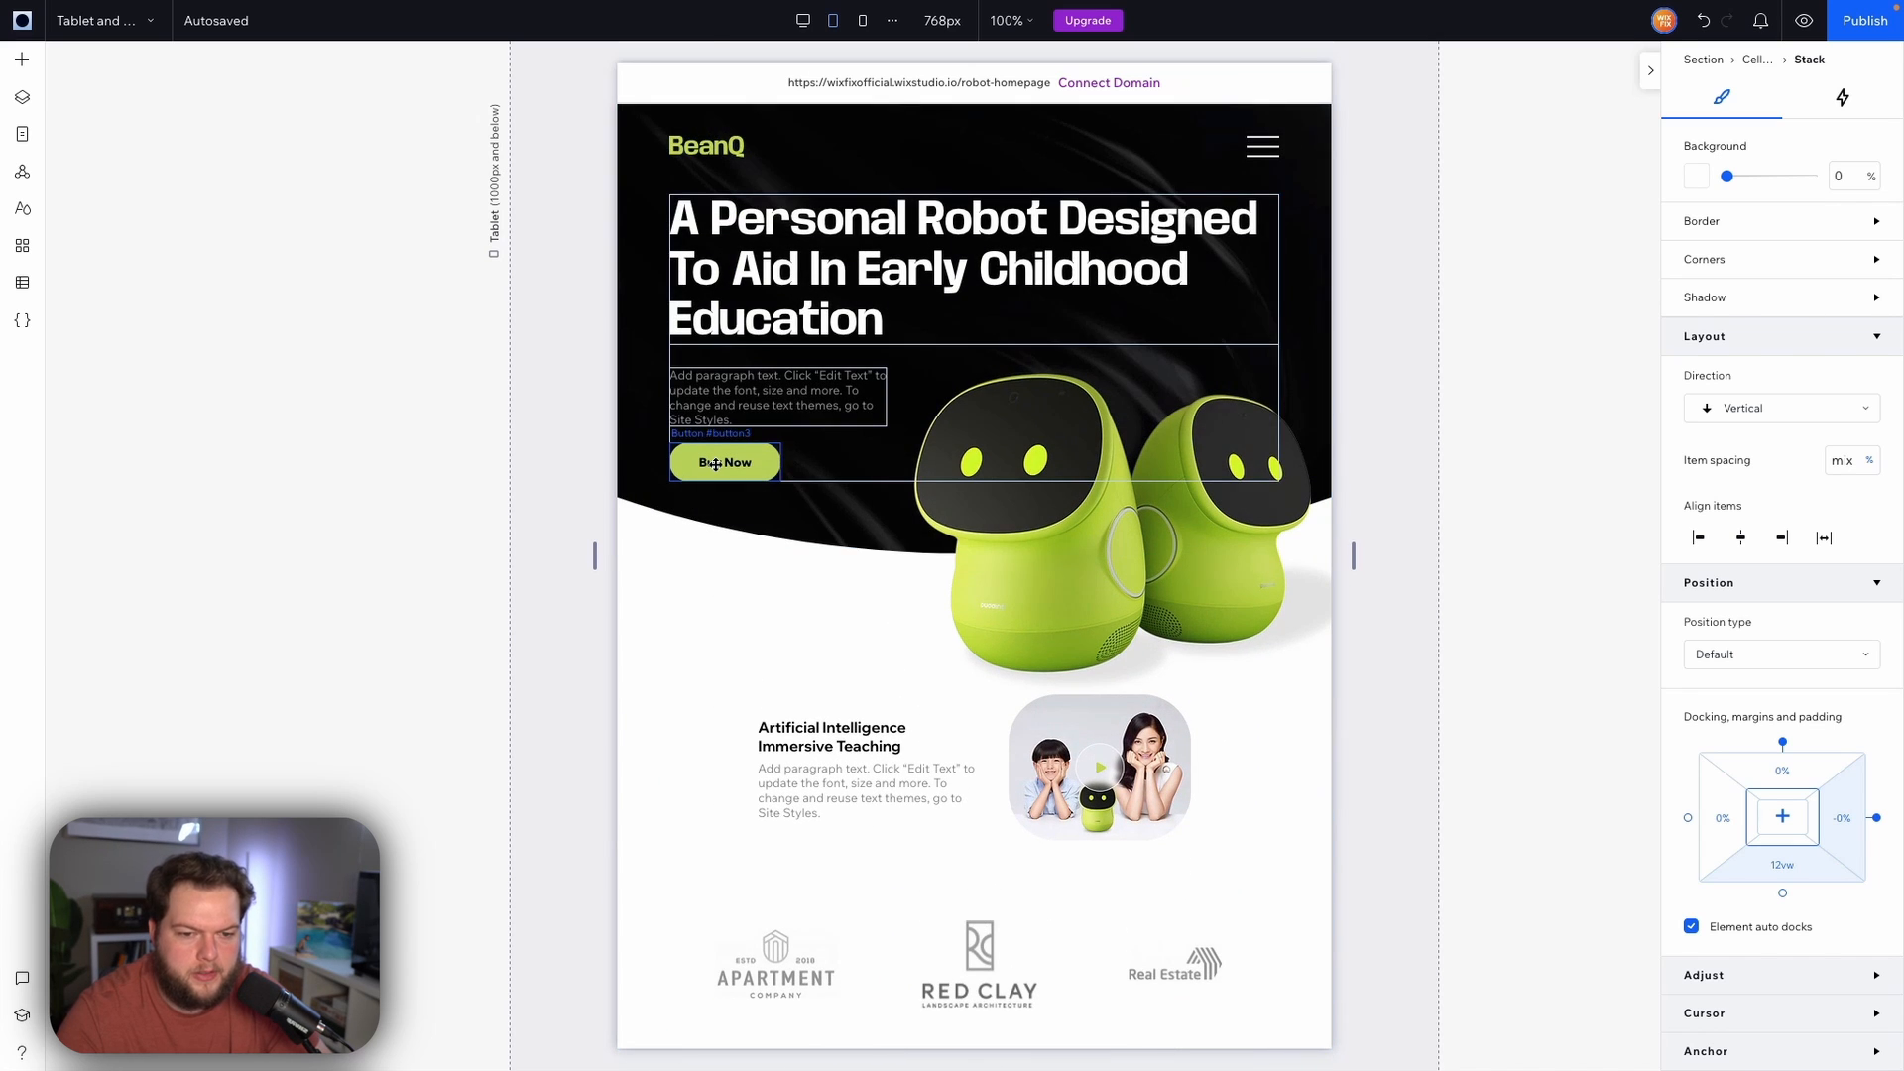
{"action": "right_click", "coordinate": [716, 464]}
{"action": "mouse_move", "coordinate": [803, 176]}
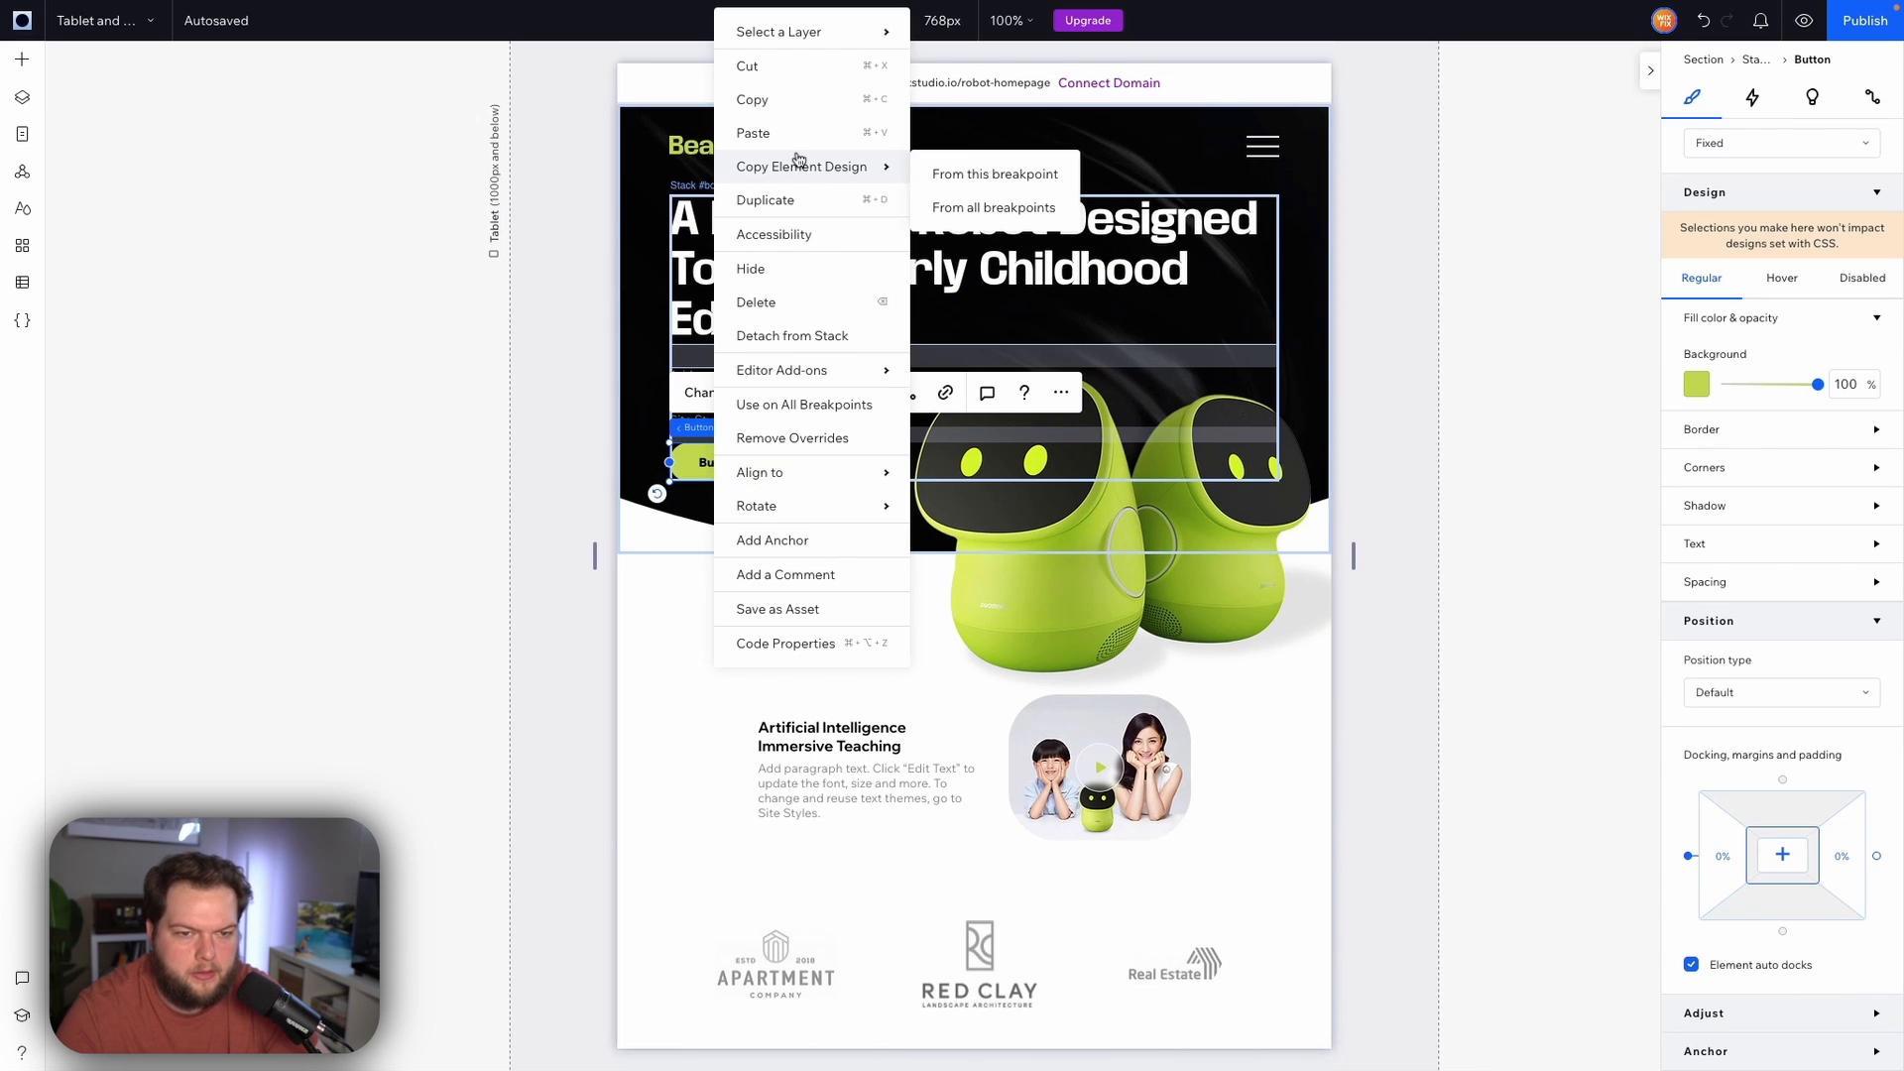
{"action": "left_click", "coordinate": [967, 207]}
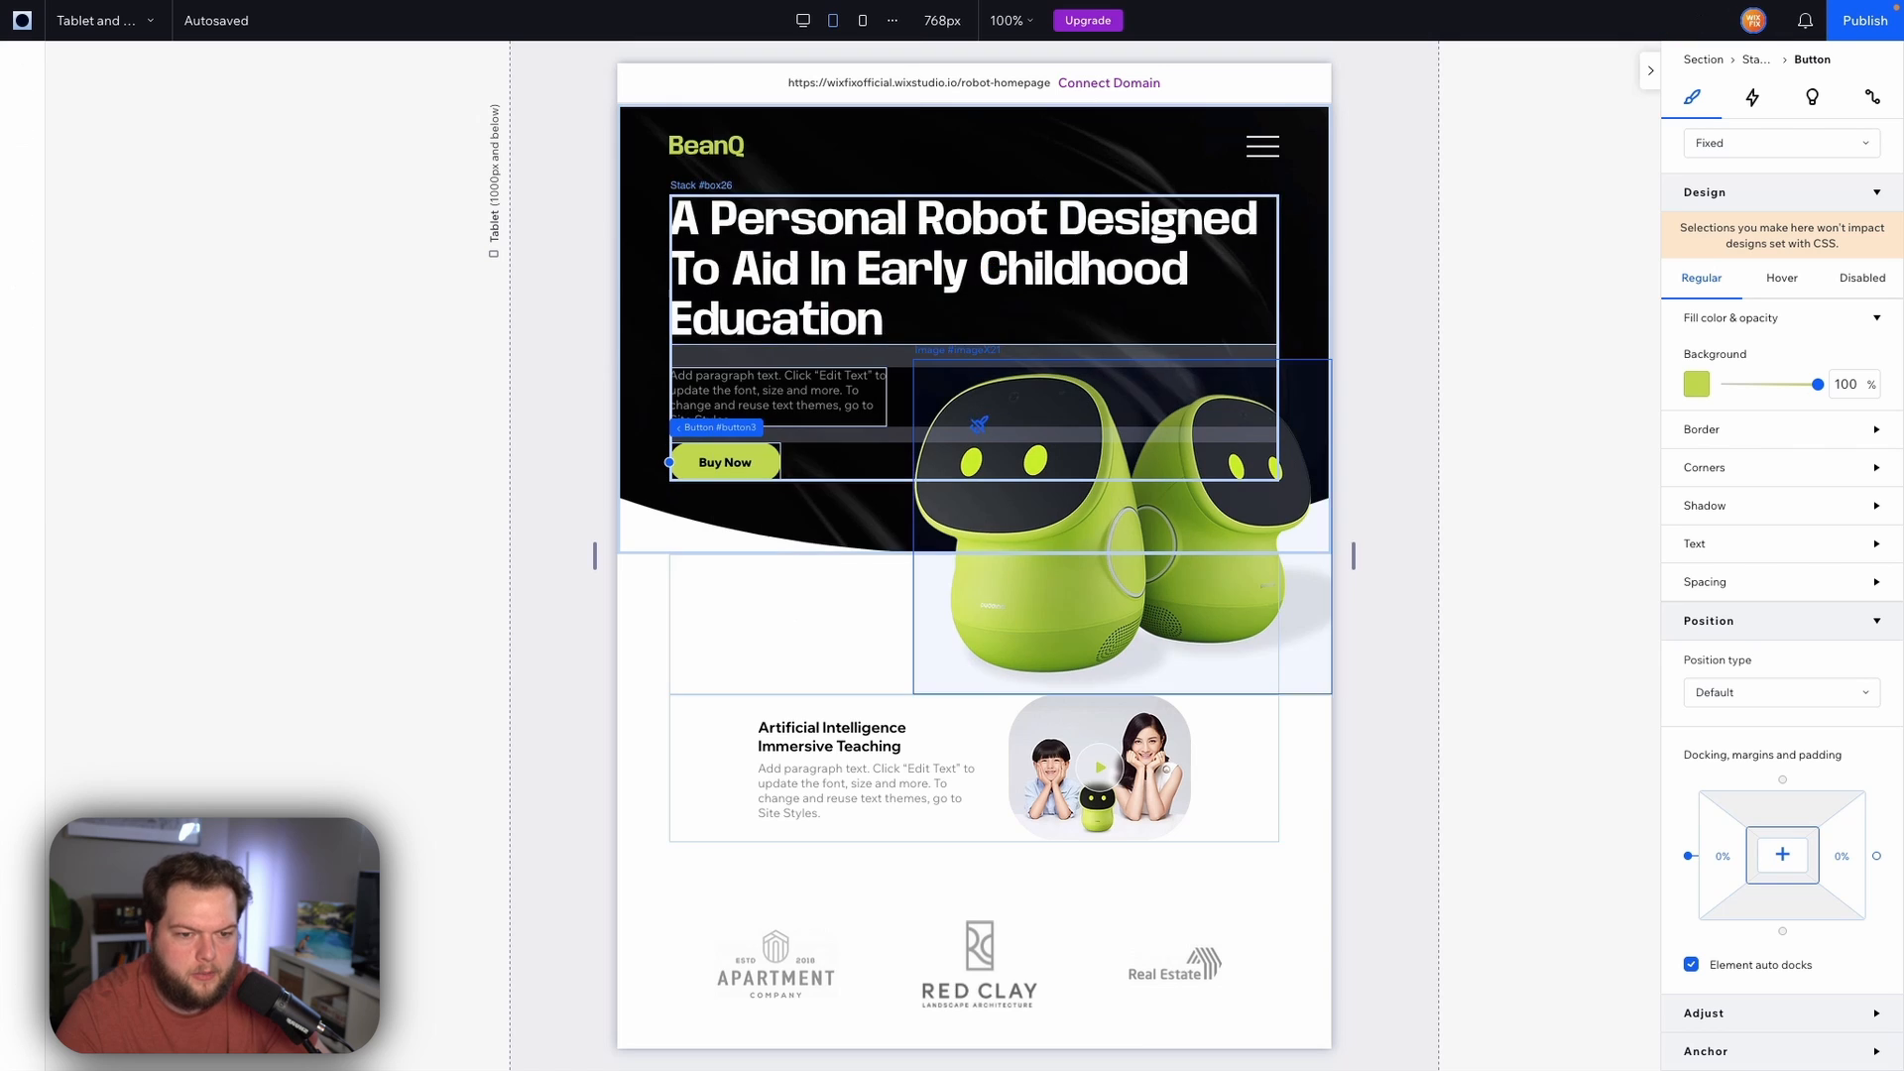
{"action": "scroll", "coordinate": [979, 425], "scroll_direction": "down", "scroll_amount": 3}
{"action": "scroll", "coordinate": [979, 424], "scroll_direction": "down", "scroll_amount": 12}
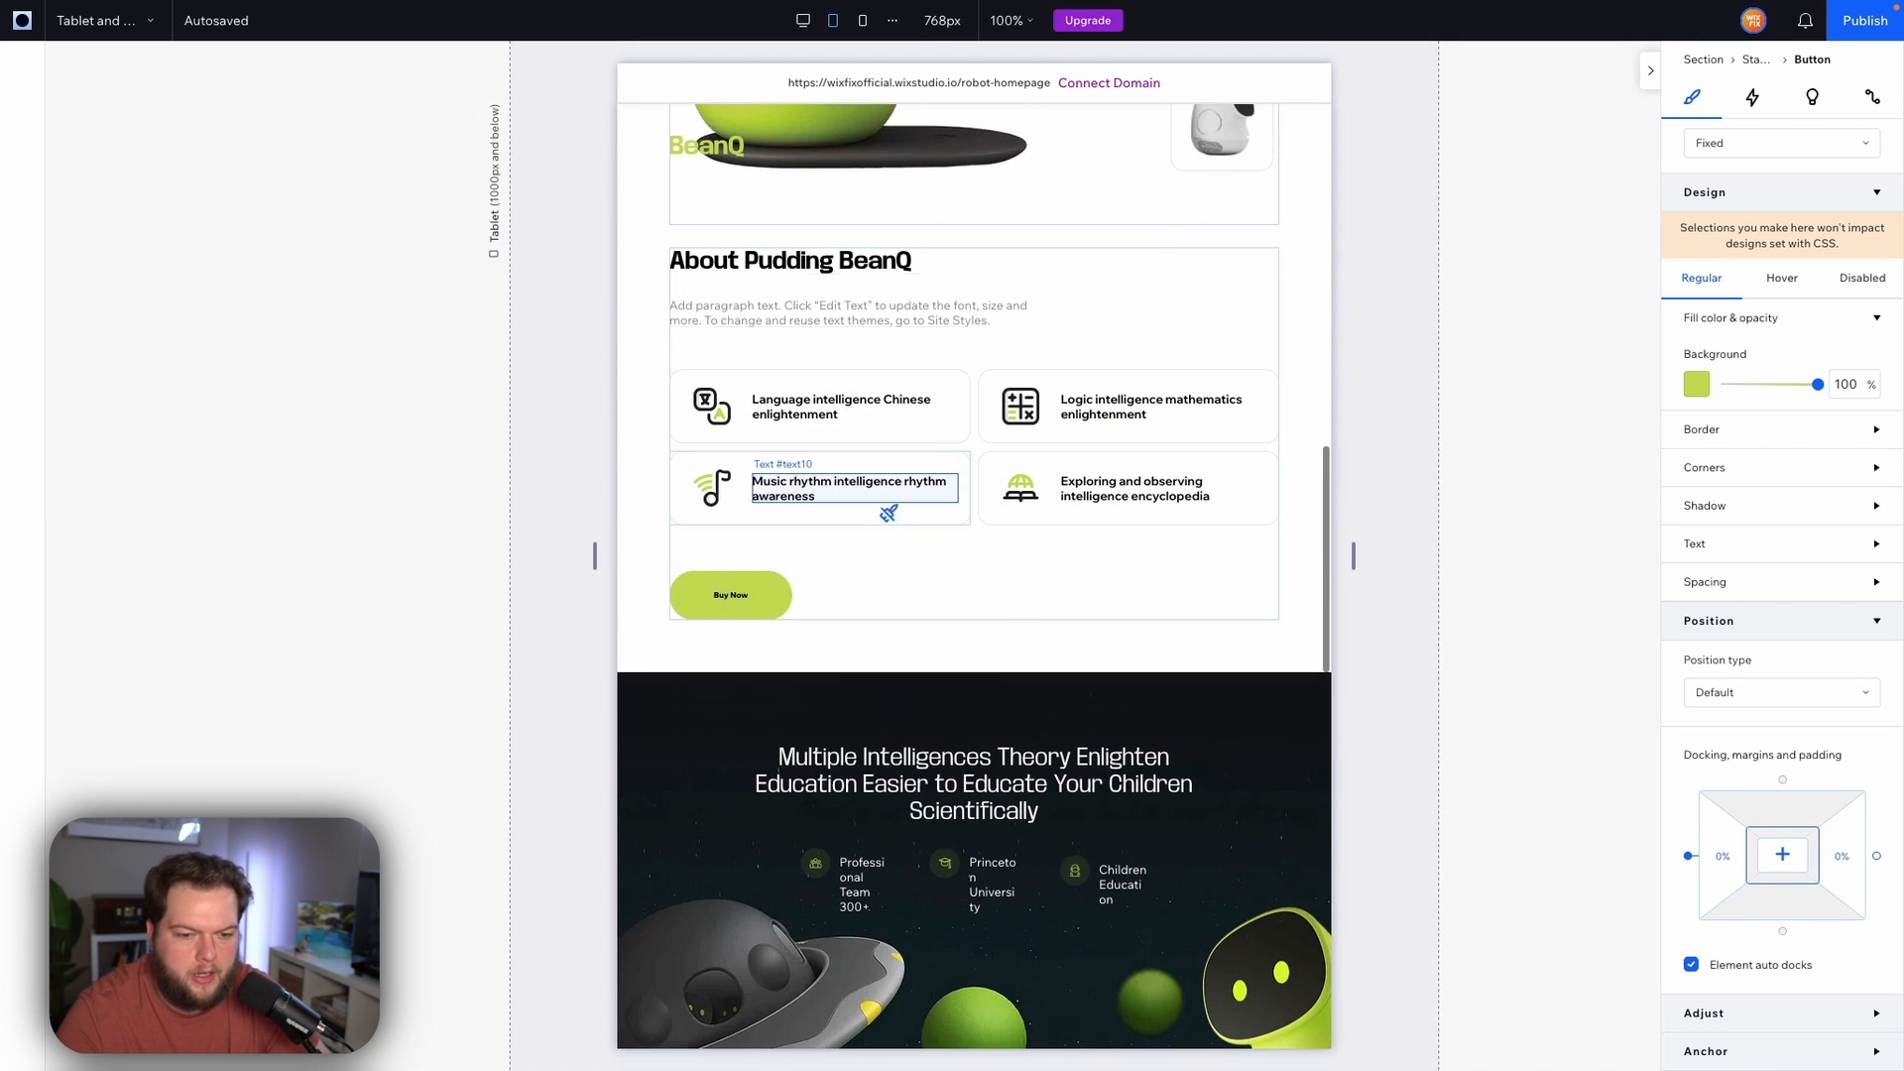
{"action": "left_click", "coordinate": [756, 593]}
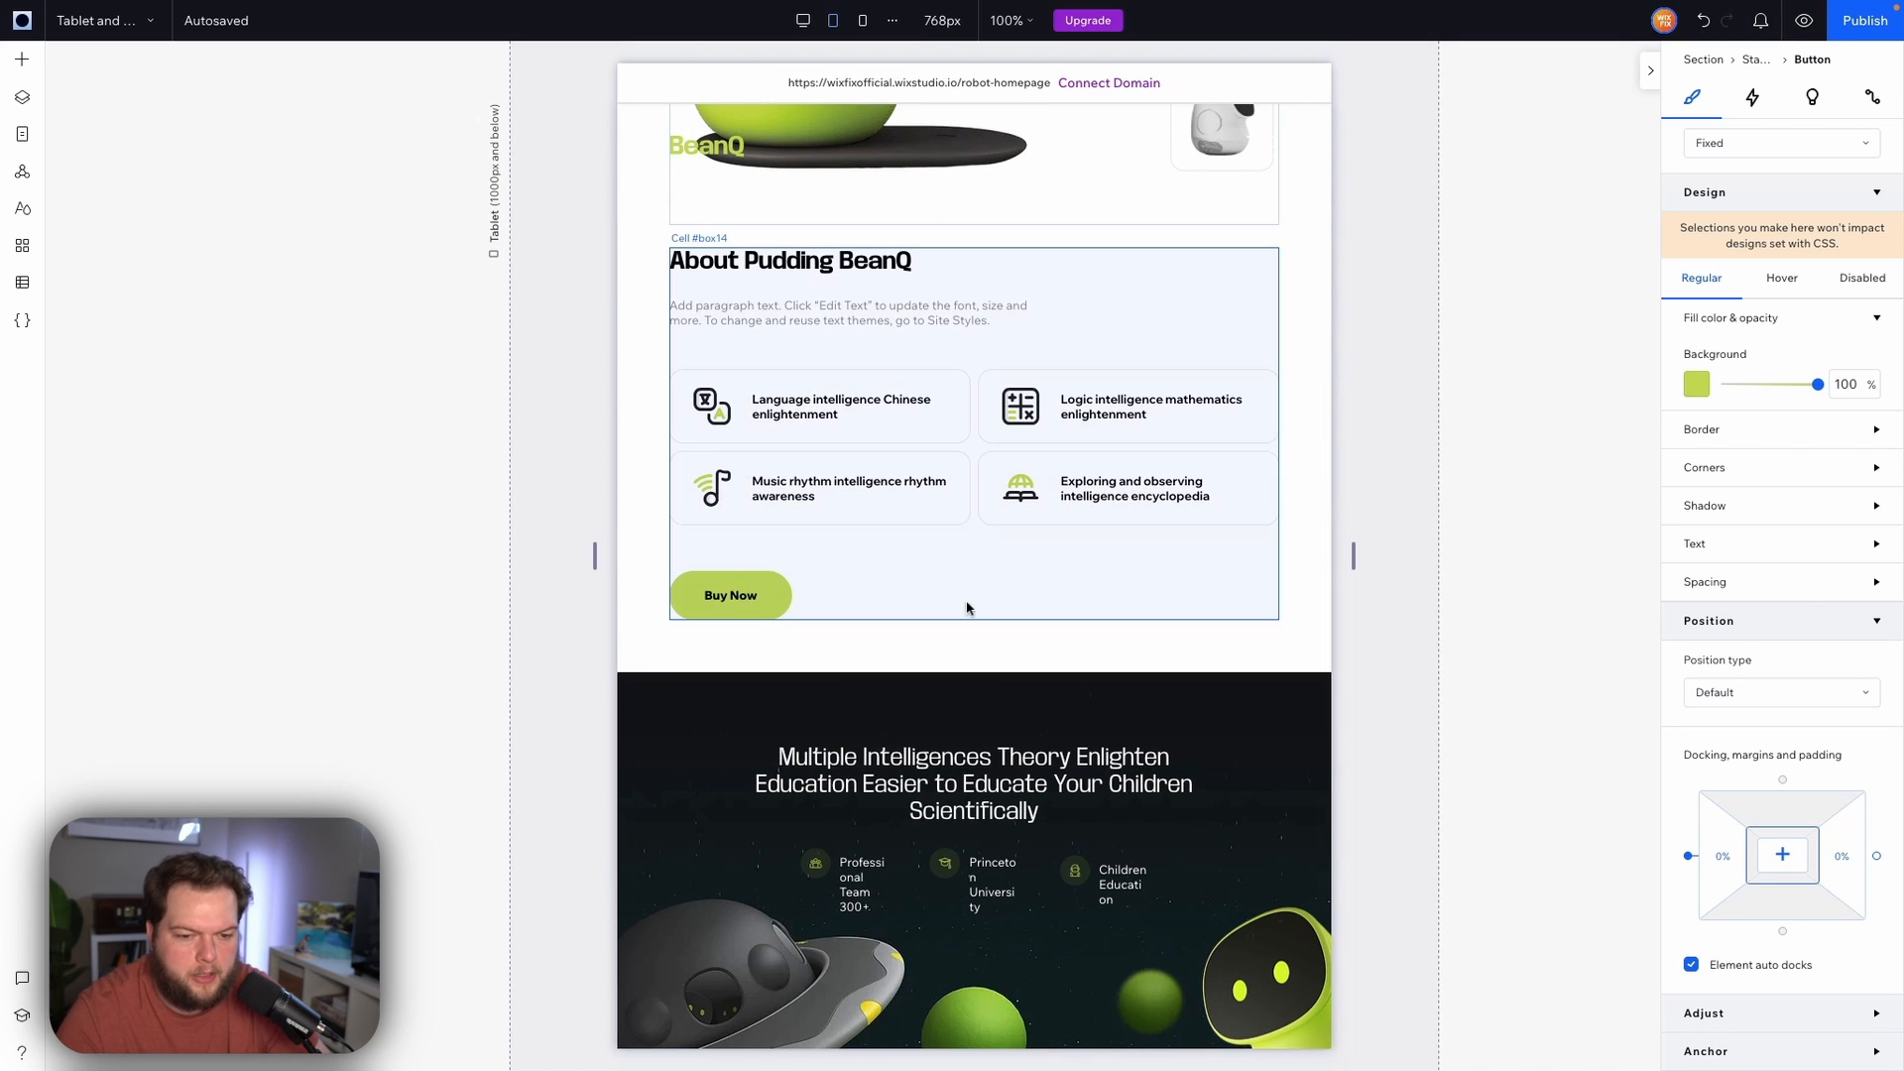
{"action": "left_click", "coordinate": [905, 578]}
{"action": "left_click", "coordinate": [758, 592]}
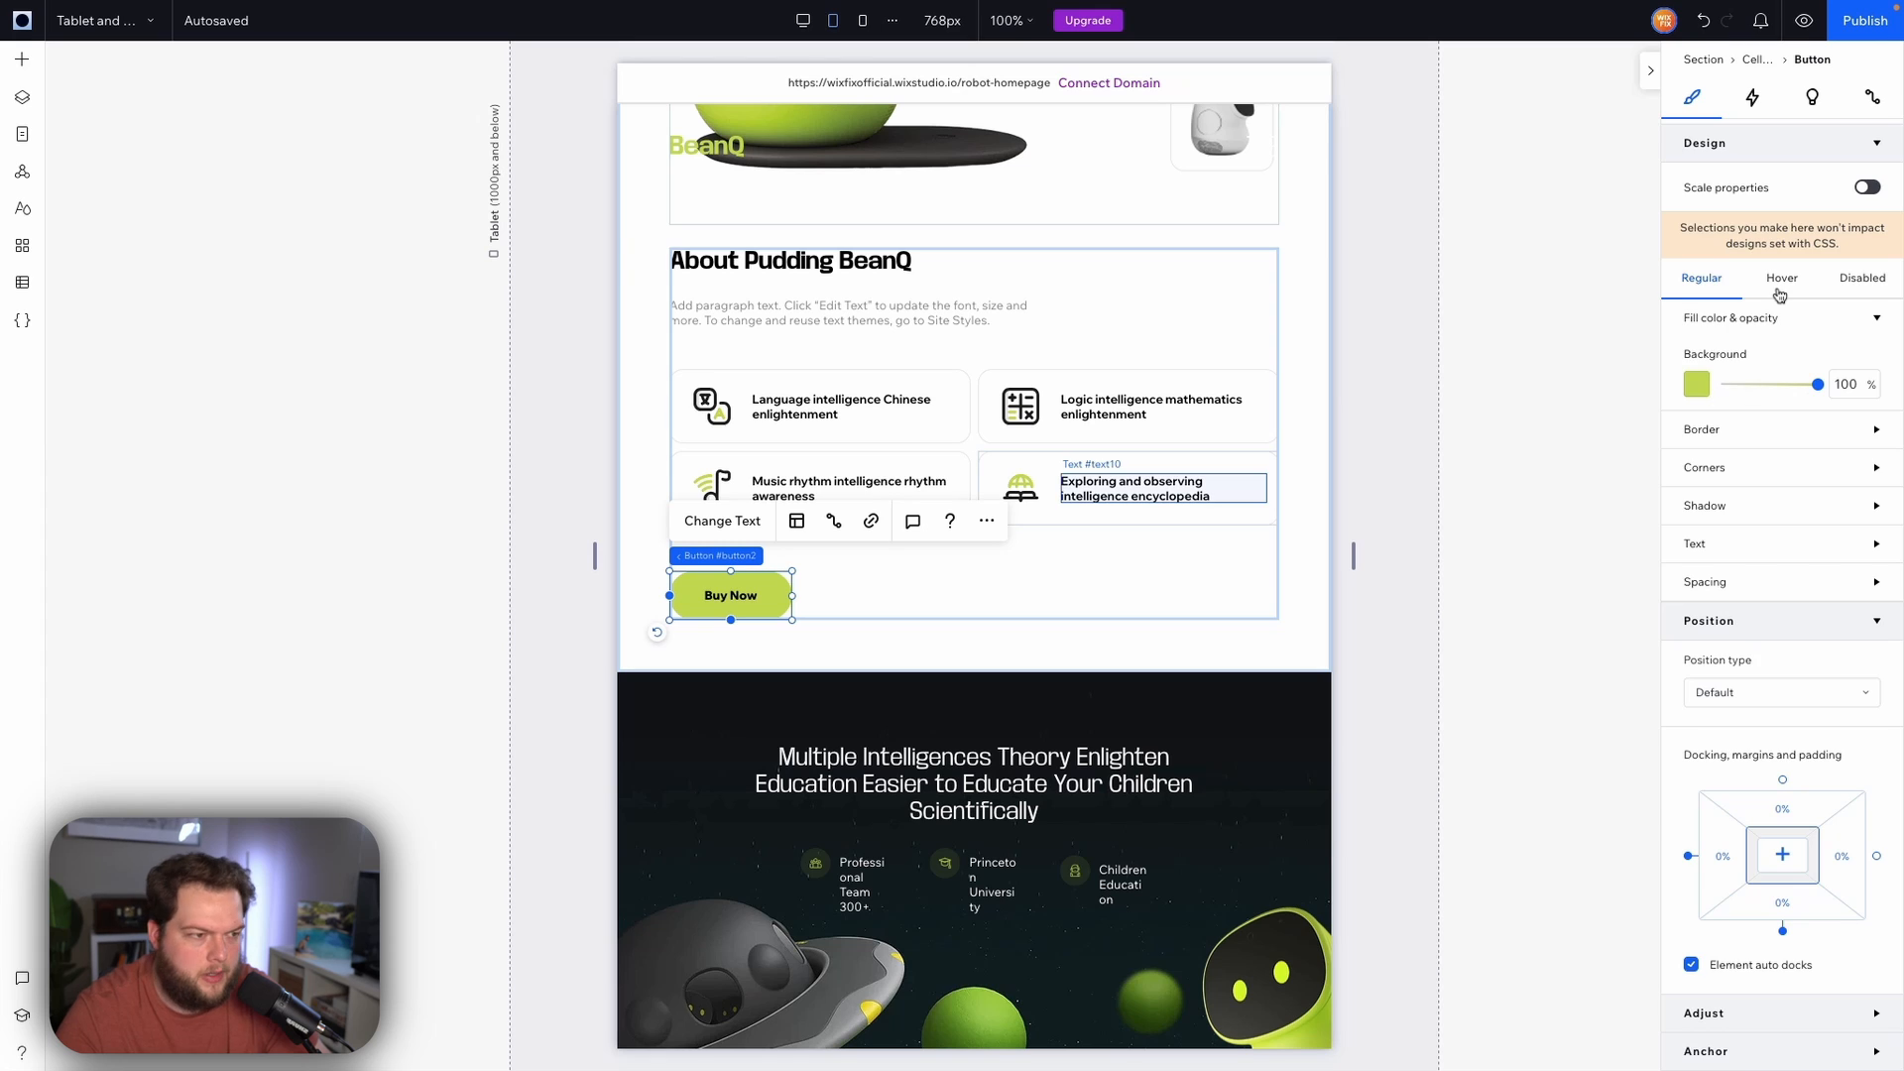
Set the About section's Buy Now button width to 120 px
{"action": "scroll", "coordinate": [1742, 280], "scroll_direction": "up", "scroll_amount": 3}
{"action": "left_click", "coordinate": [1734, 264]}
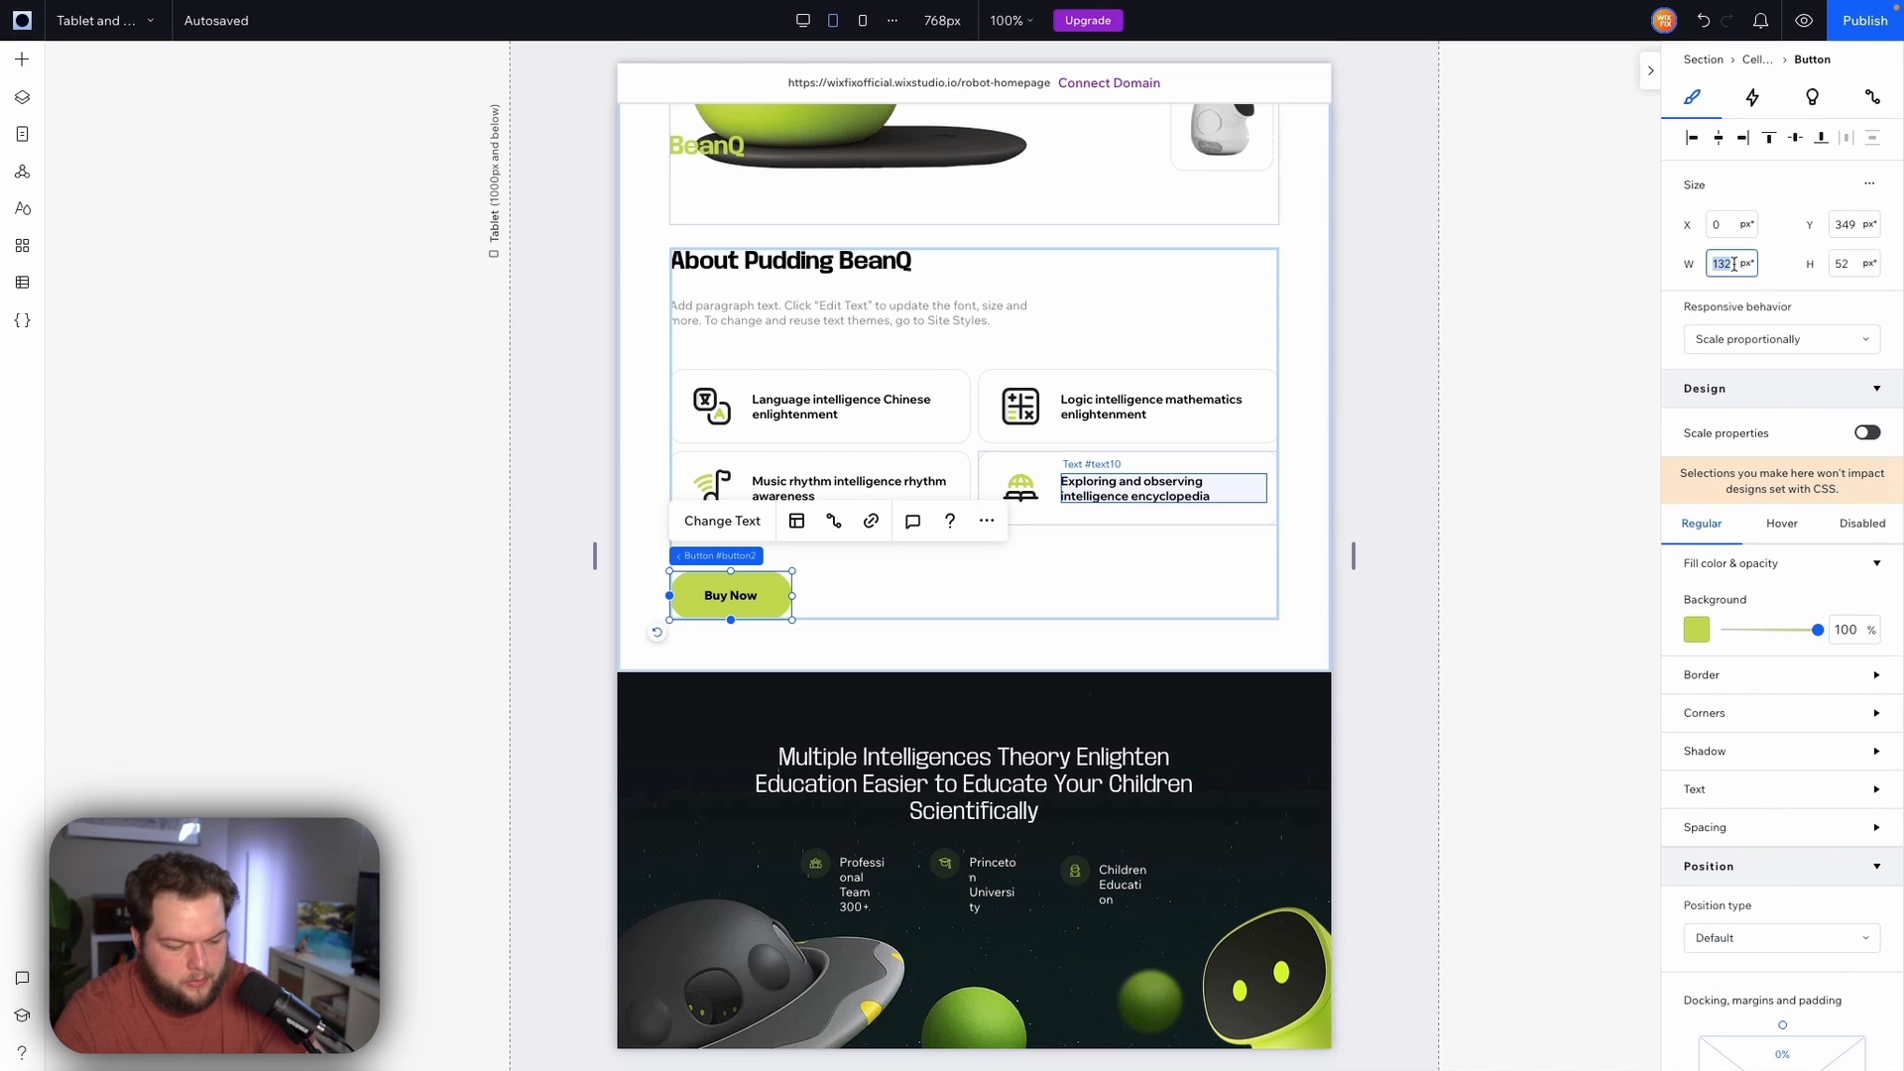
{"action": "type", "text": "120"}
{"action": "key", "text": "Tab"}
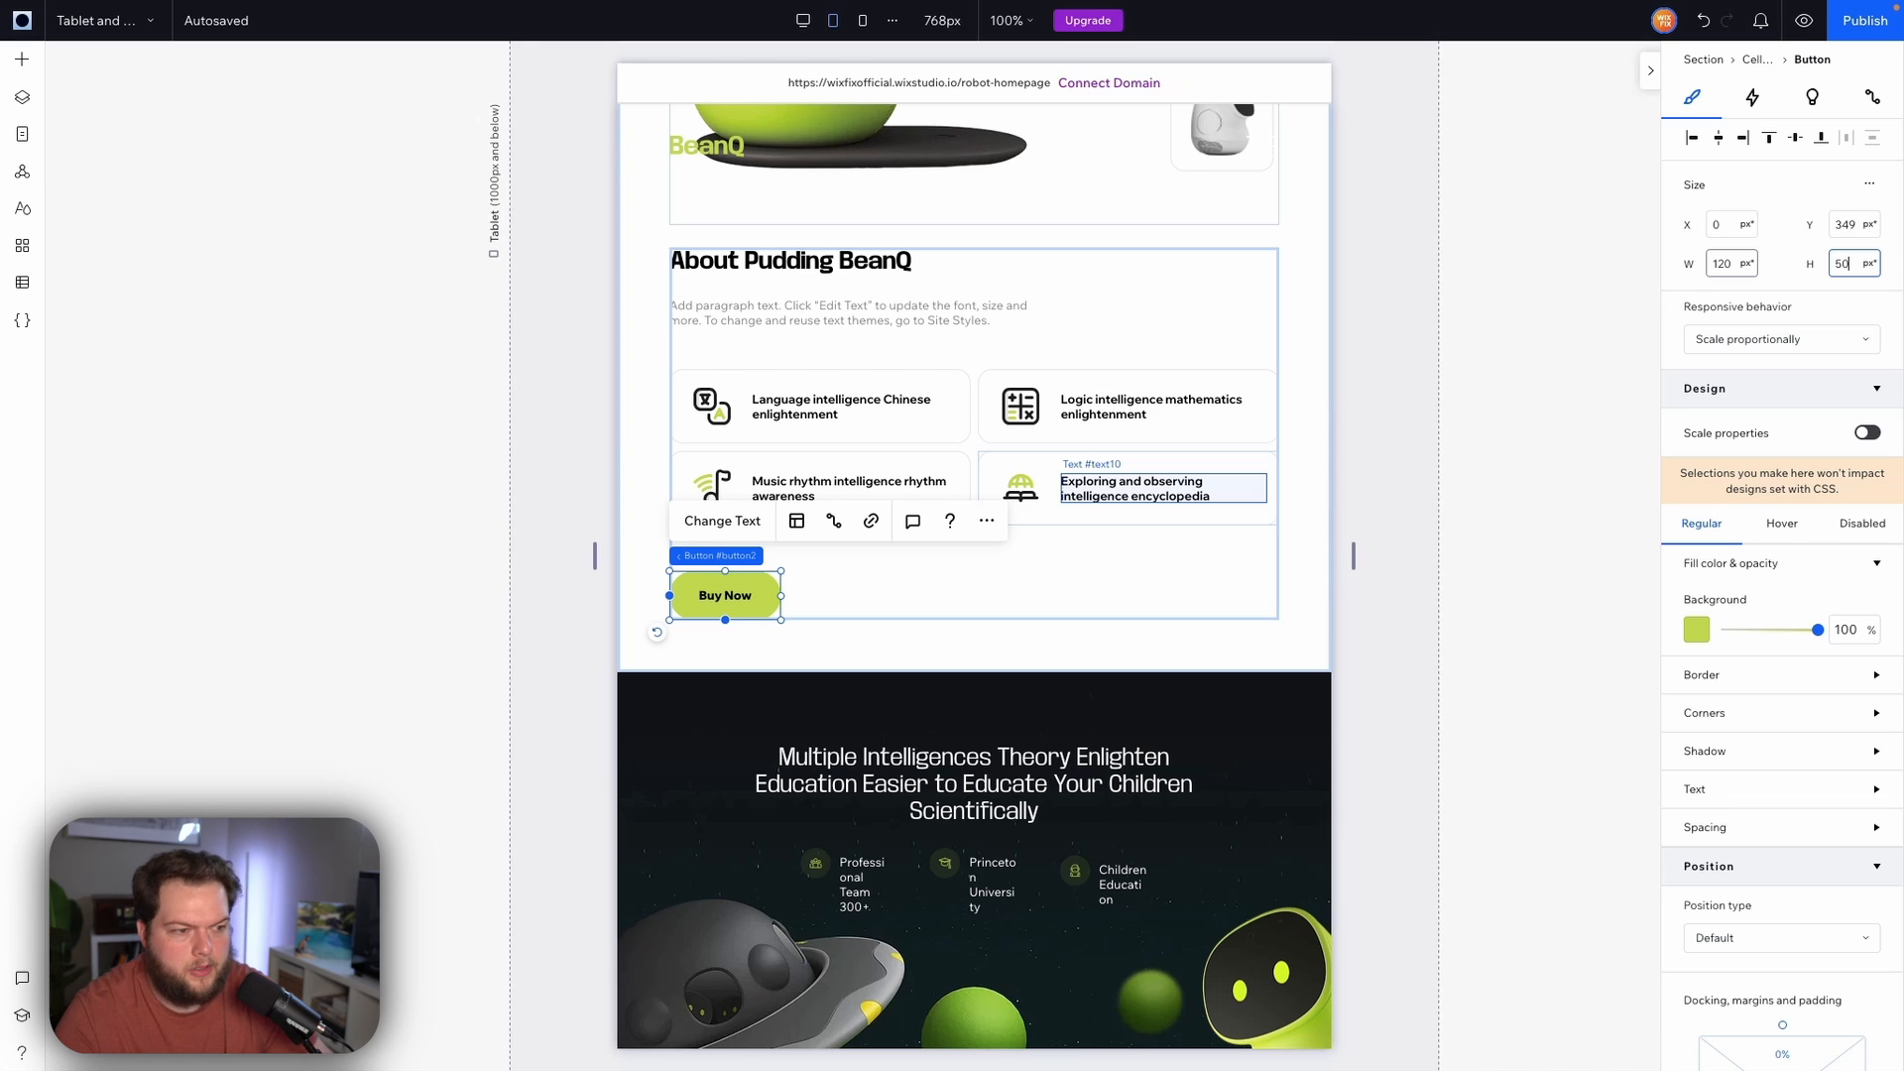
{"action": "key", "text": "Return"}
{"action": "left_click", "coordinate": [1406, 458]}
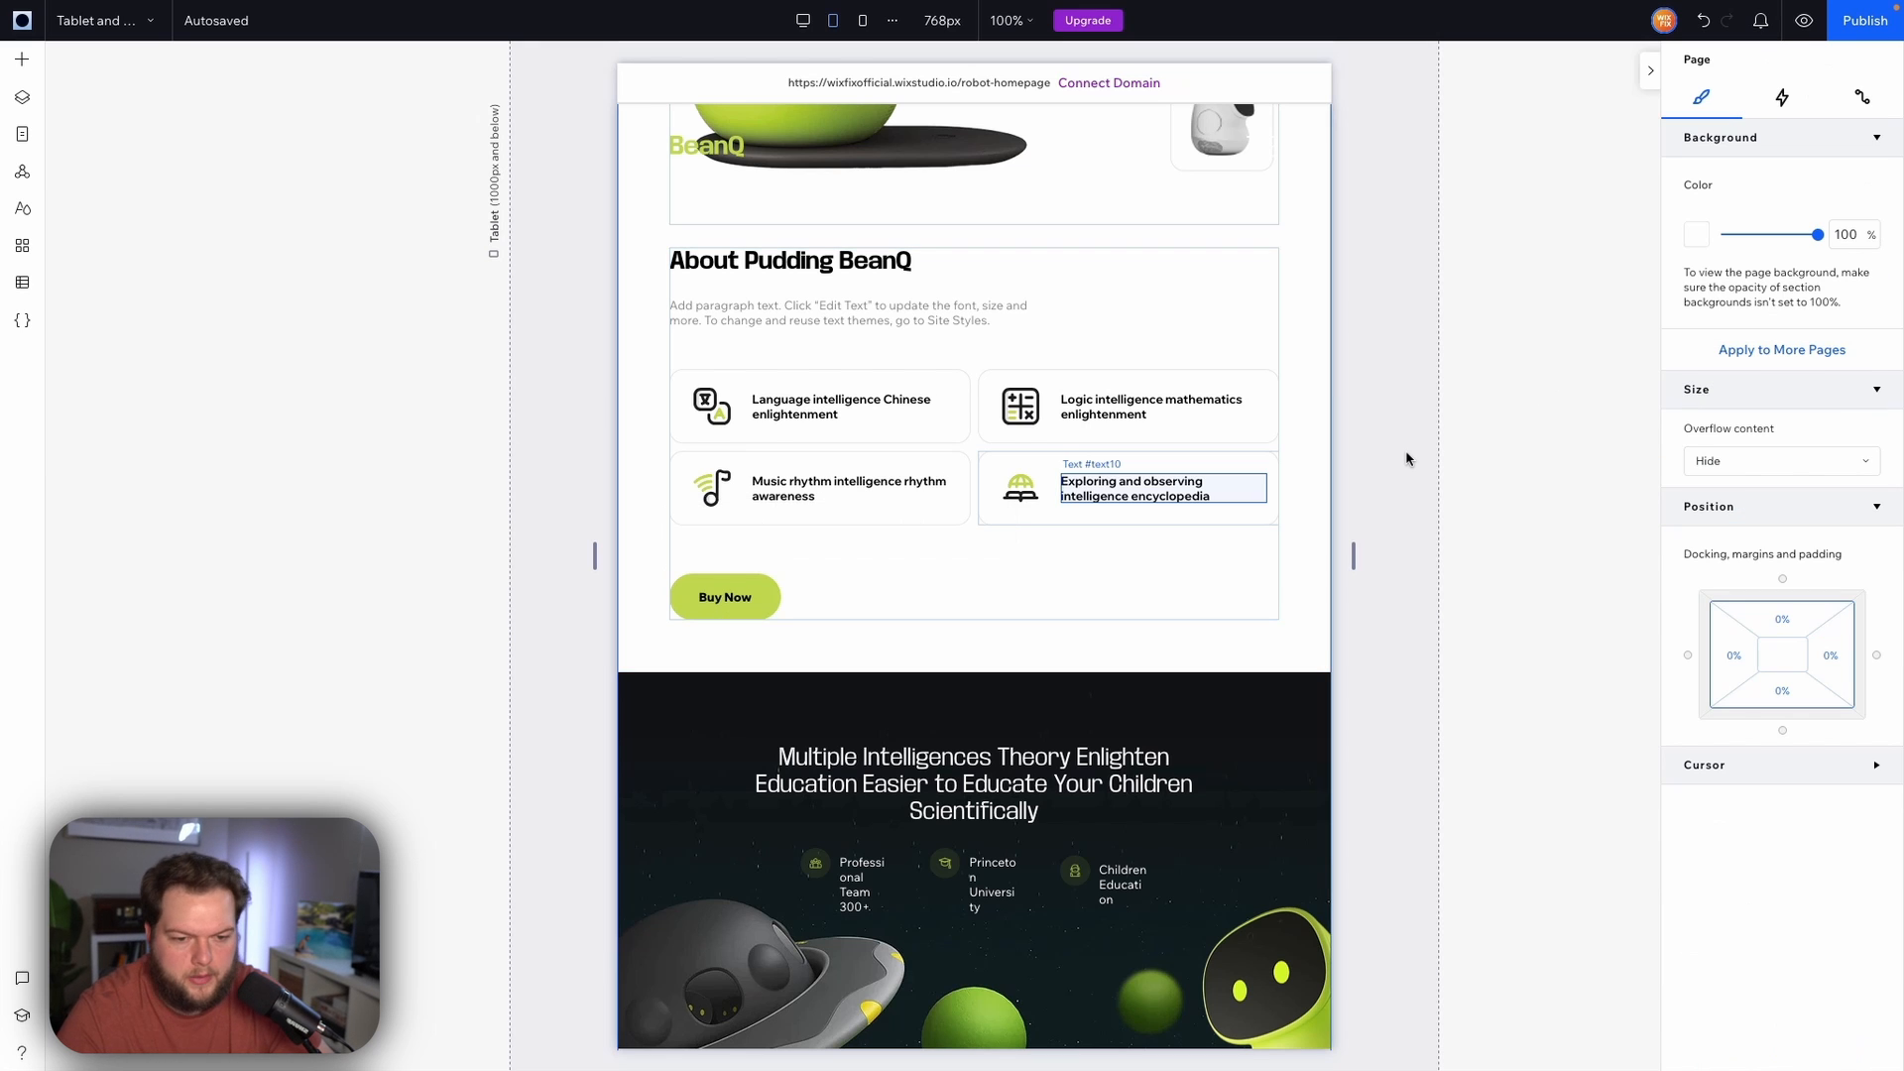
Reduce the spacing between the About paragraph and the feature cards
{"action": "scroll", "coordinate": [1406, 458], "scroll_direction": "up", "scroll_amount": 3}
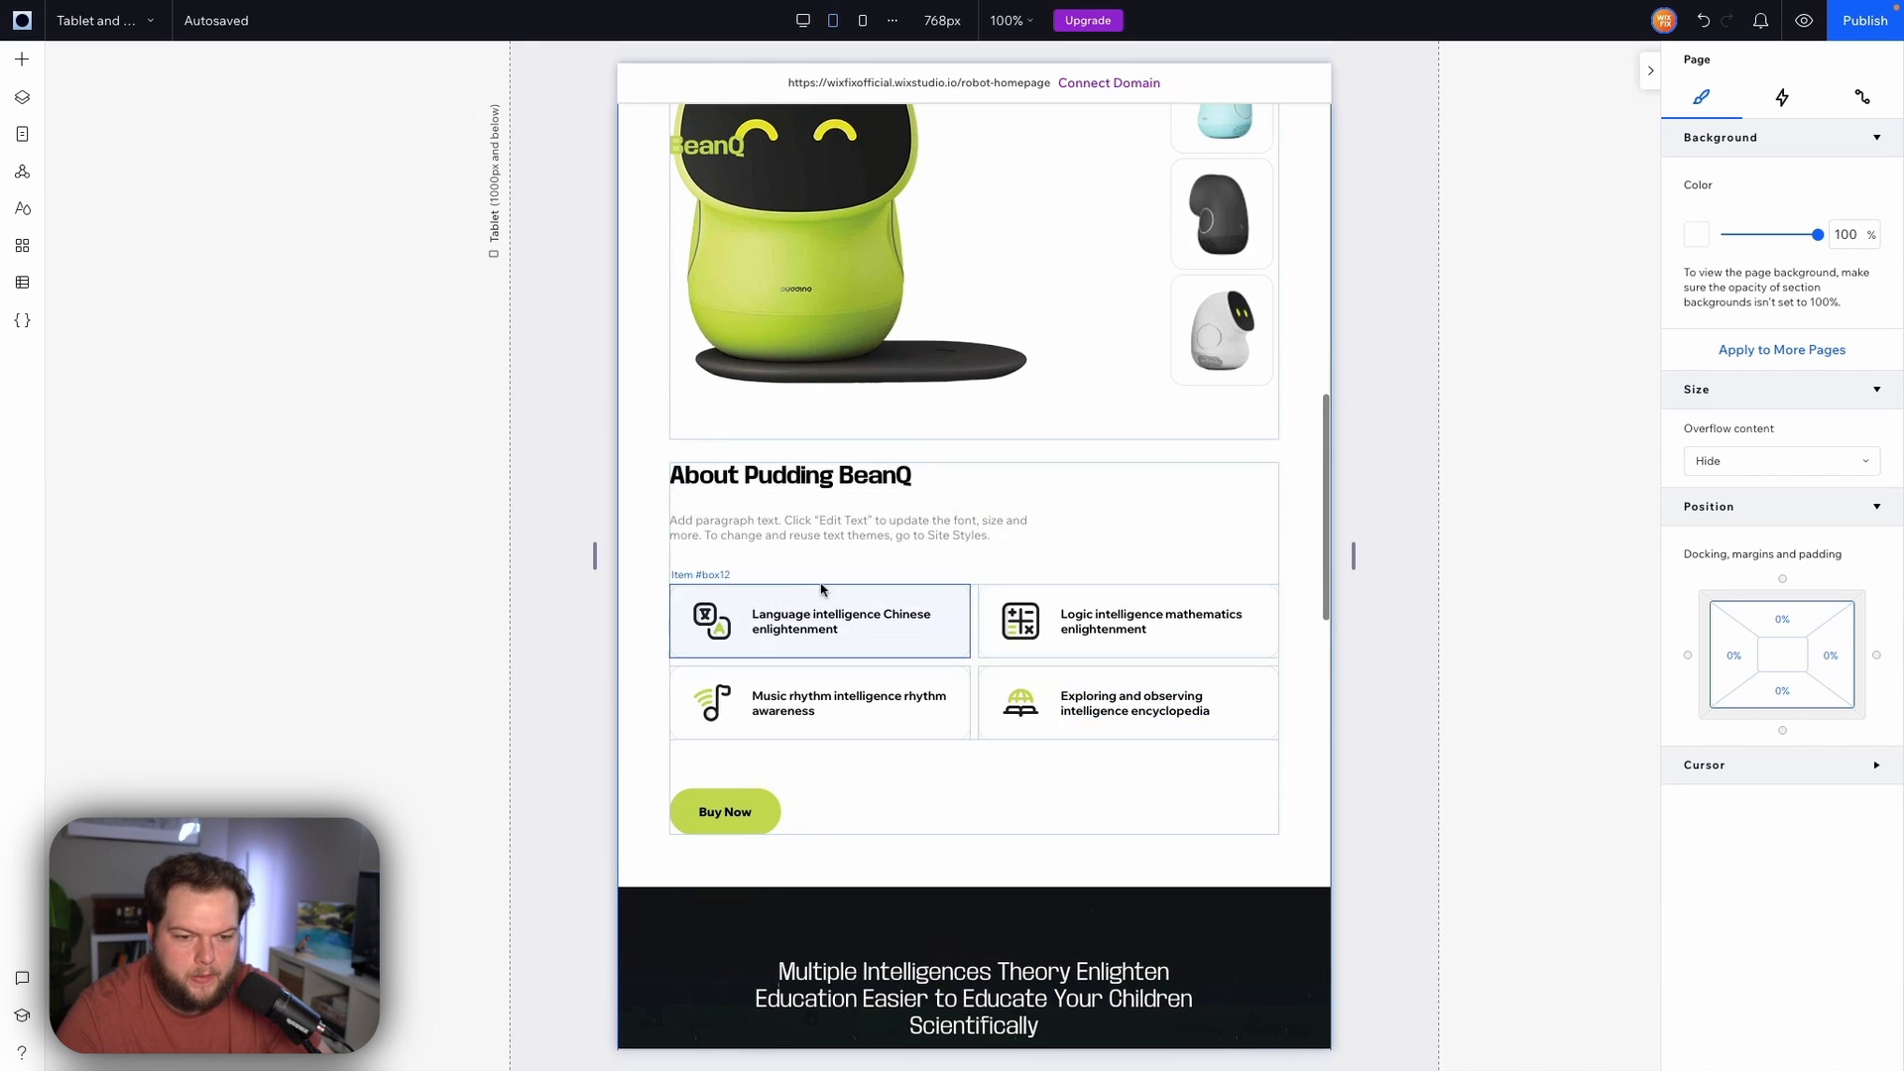
{"action": "left_click", "coordinate": [973, 559]}
{"action": "left_click_drag", "start_coordinate": [972, 560], "coordinate": [976, 493]}
Set the About section's height to 0 px
{"action": "left_click", "coordinate": [1311, 572]}
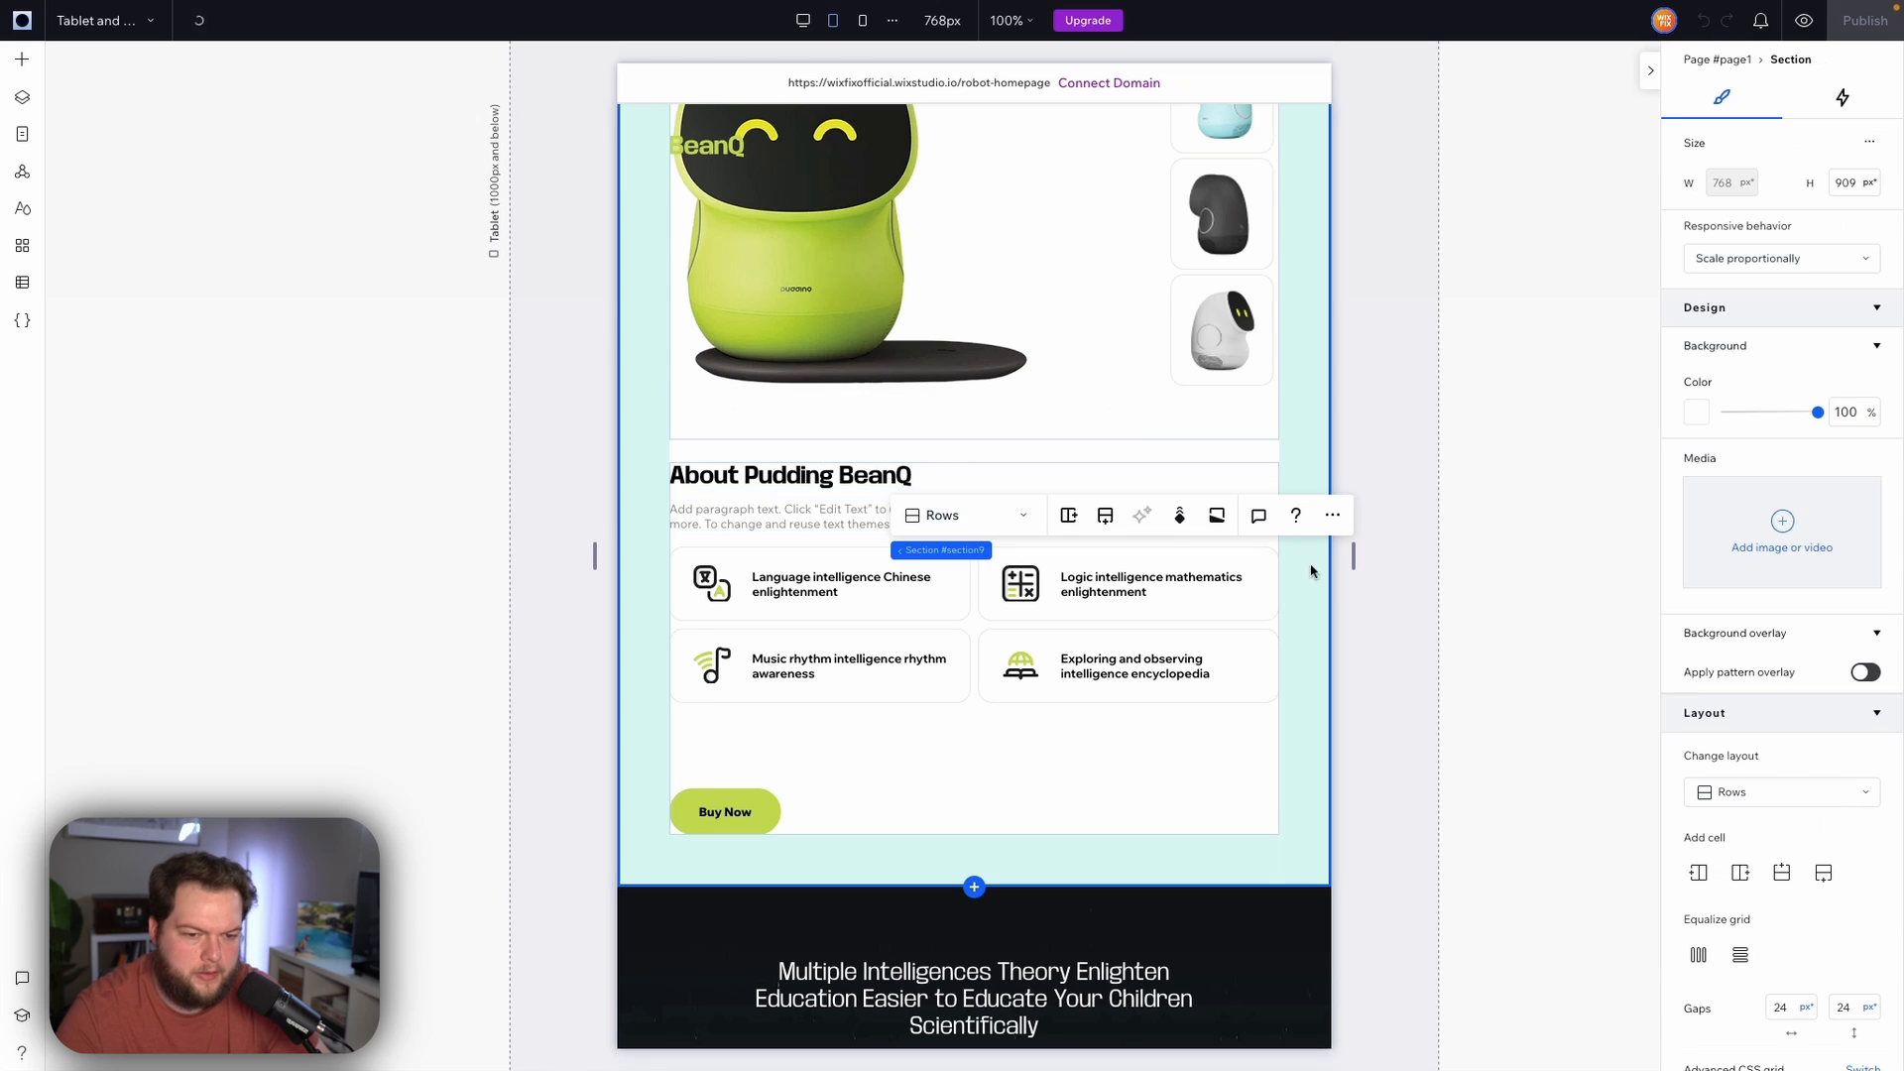
{"action": "left_click", "coordinate": [749, 756]}
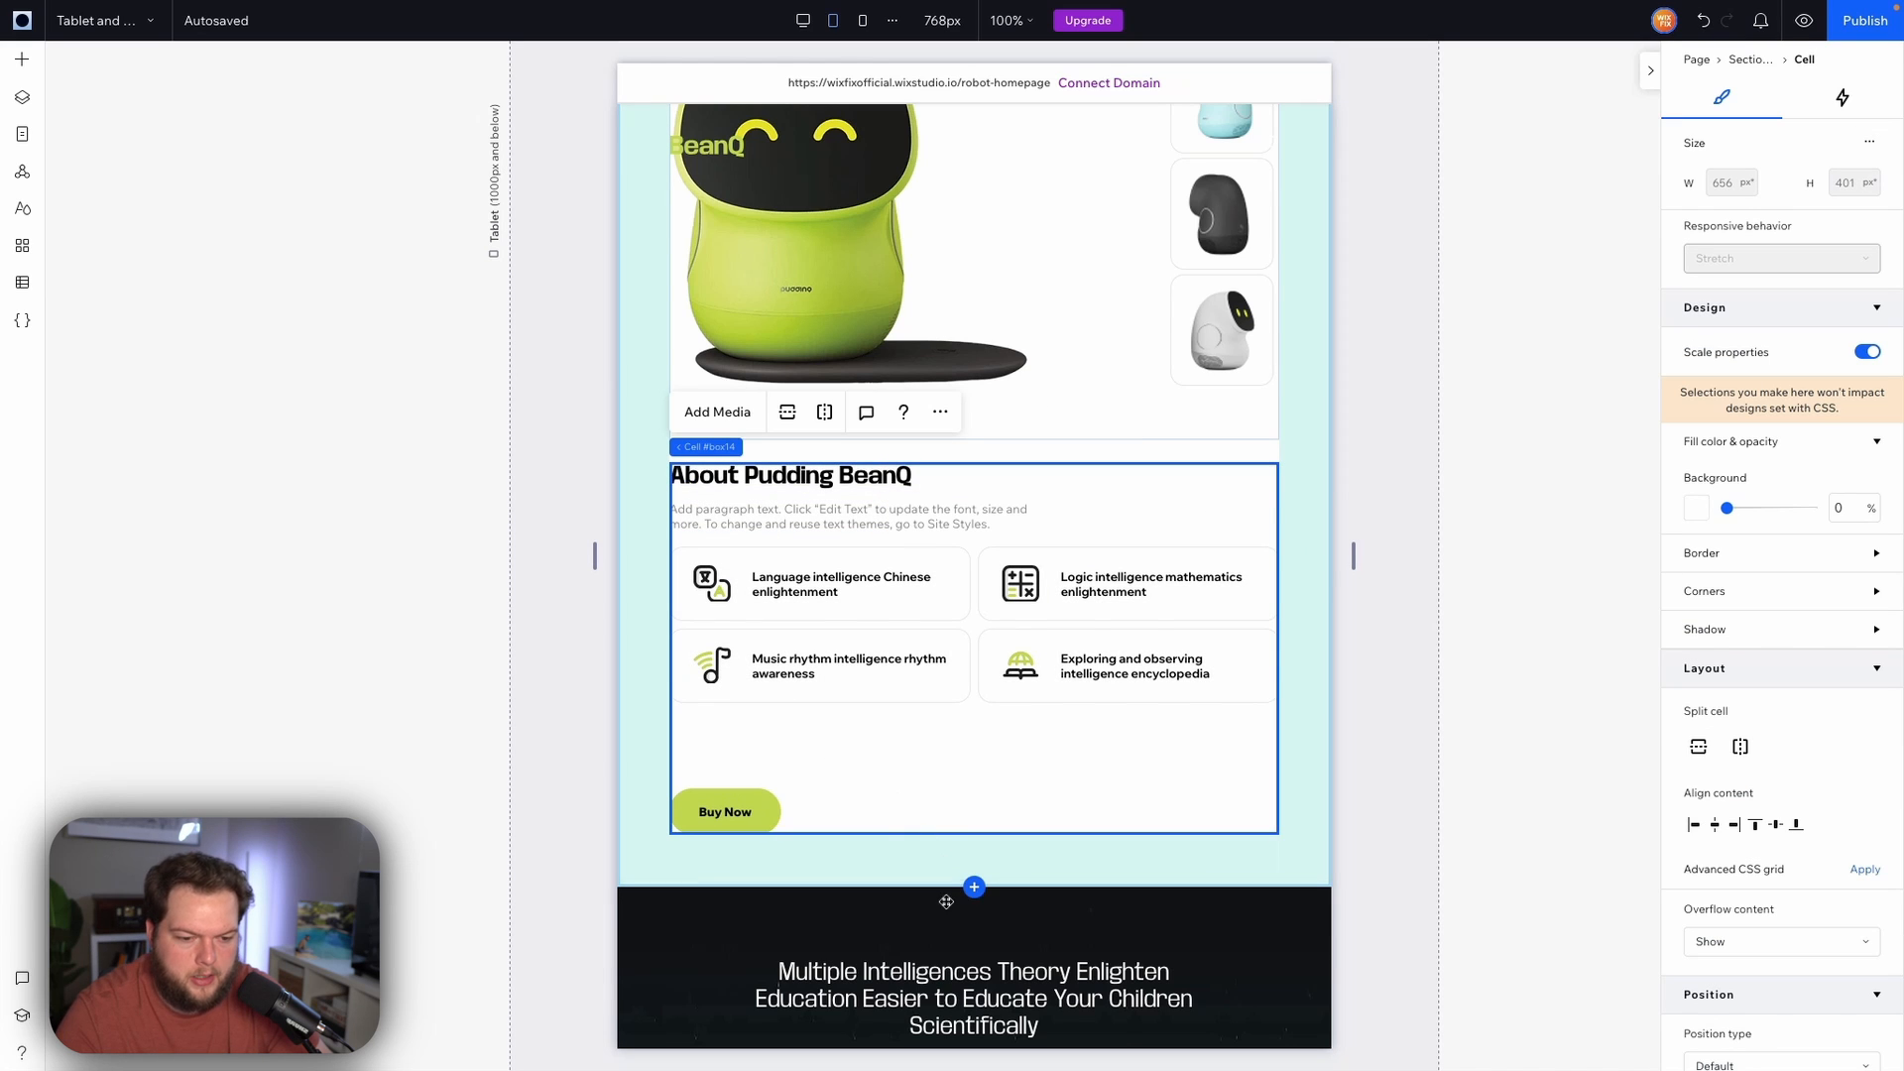
{"action": "left_click", "coordinate": [1061, 864]}
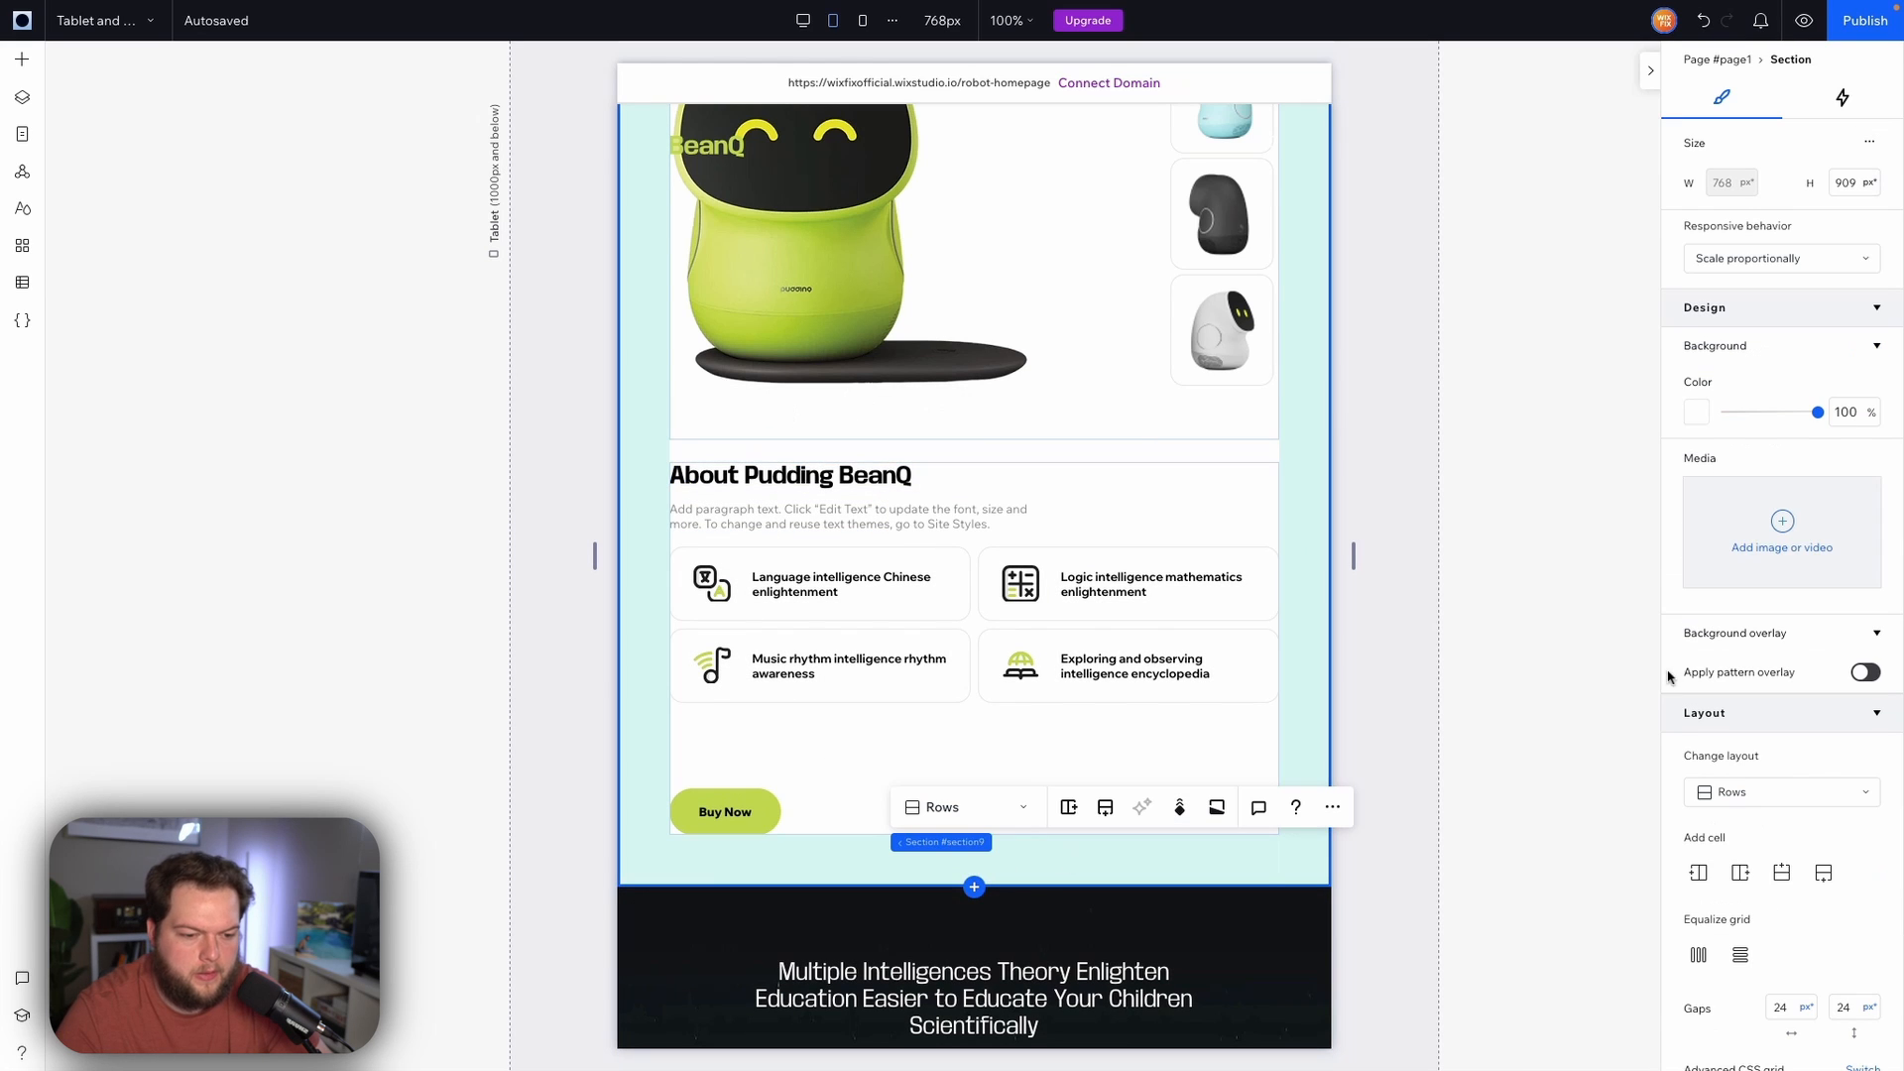
{"action": "left_click", "coordinate": [1856, 180]}
{"action": "type", "text": "0"}
{"action": "key", "text": "Return"}
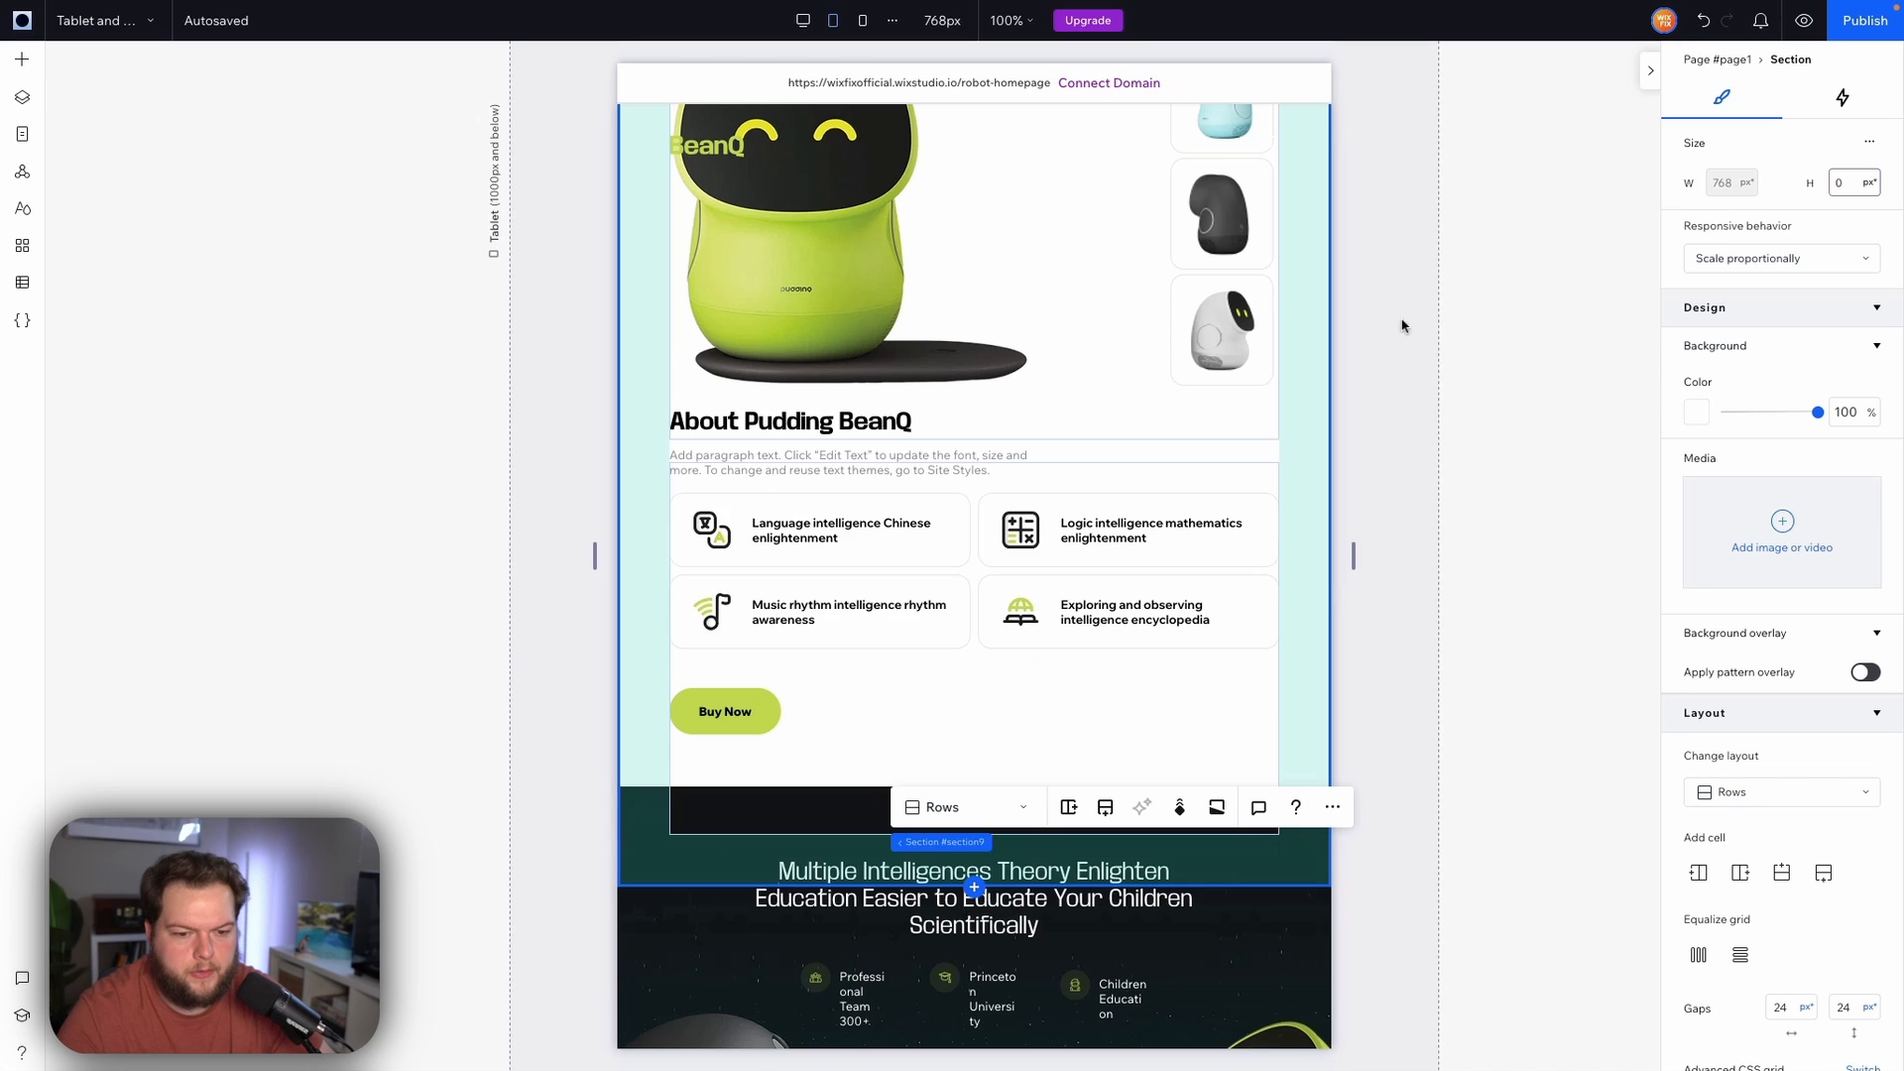
{"action": "left_click", "coordinate": [1383, 468]}
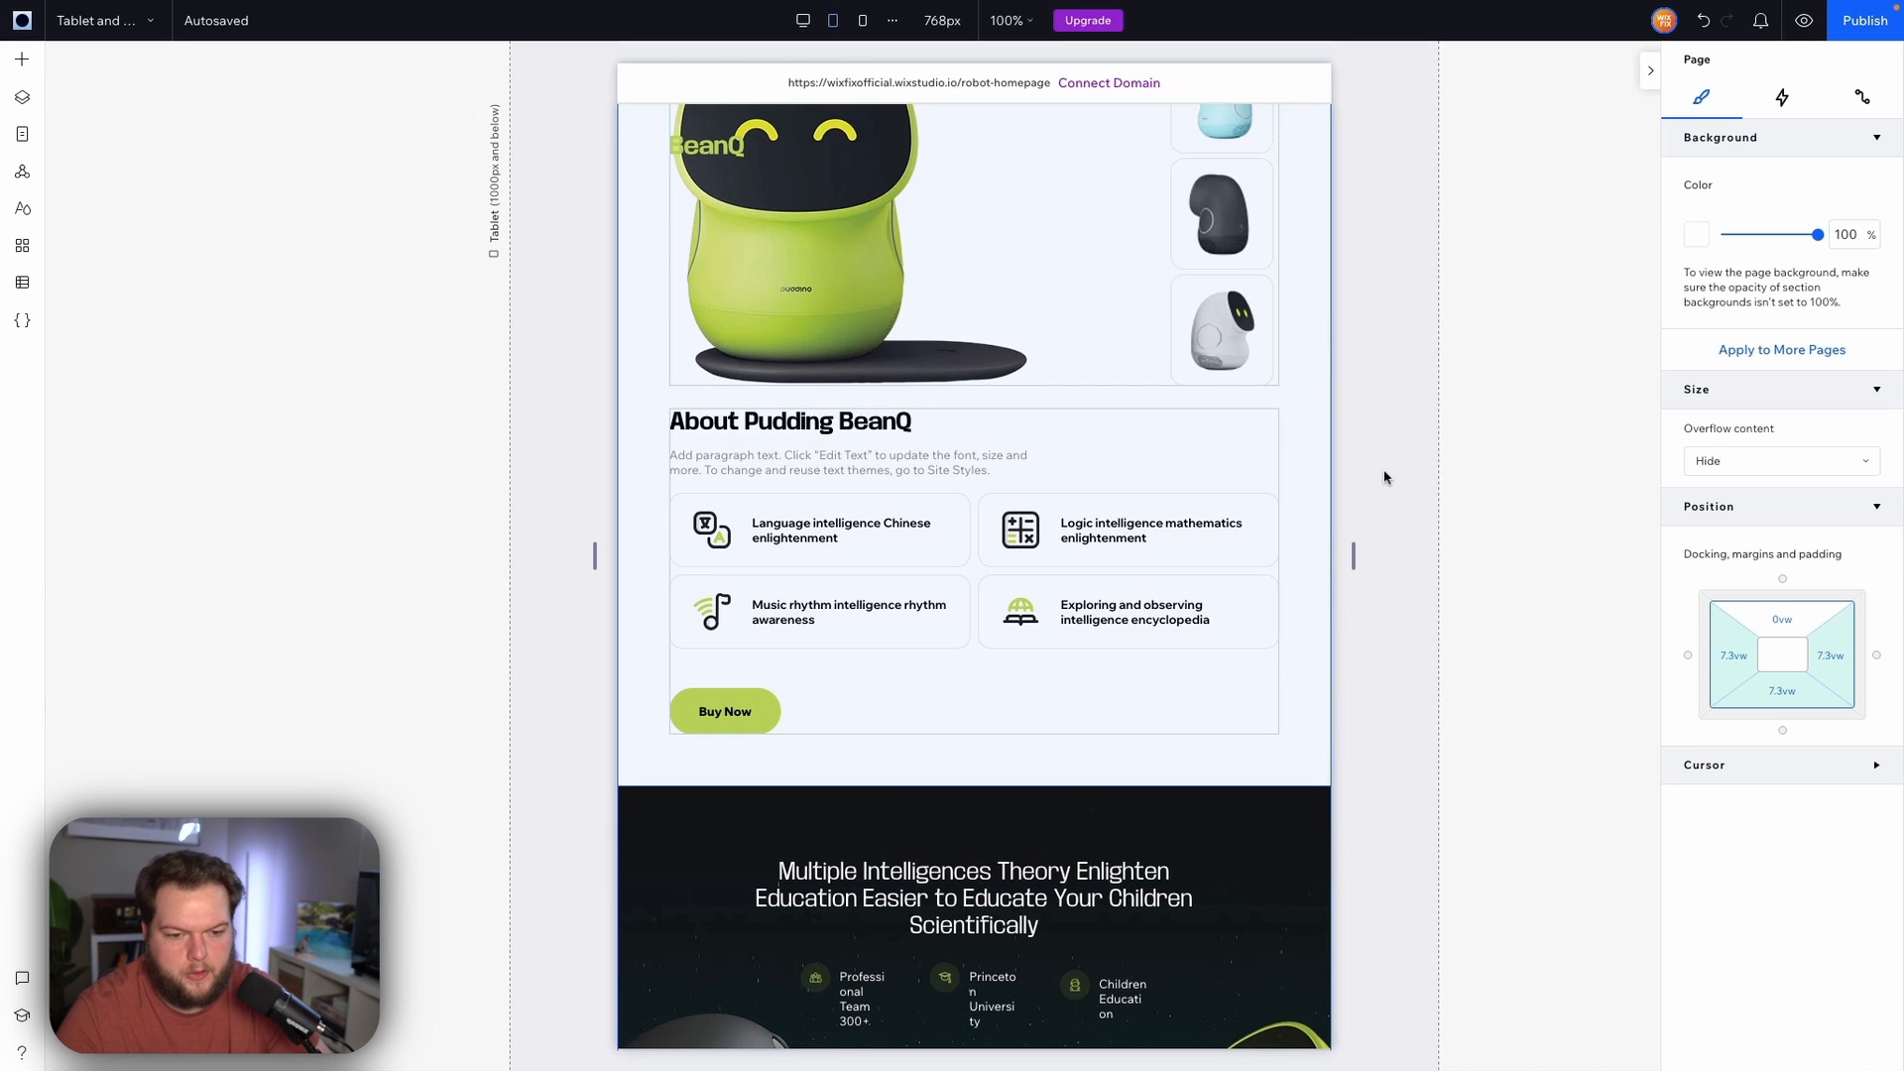
Select the stats repeater under the Multiple Intelligences heading in the next section
{"action": "scroll", "coordinate": [1383, 468], "scroll_direction": "up", "scroll_amount": 3}
{"action": "scroll", "coordinate": [1383, 468], "scroll_direction": "down", "scroll_amount": 5}
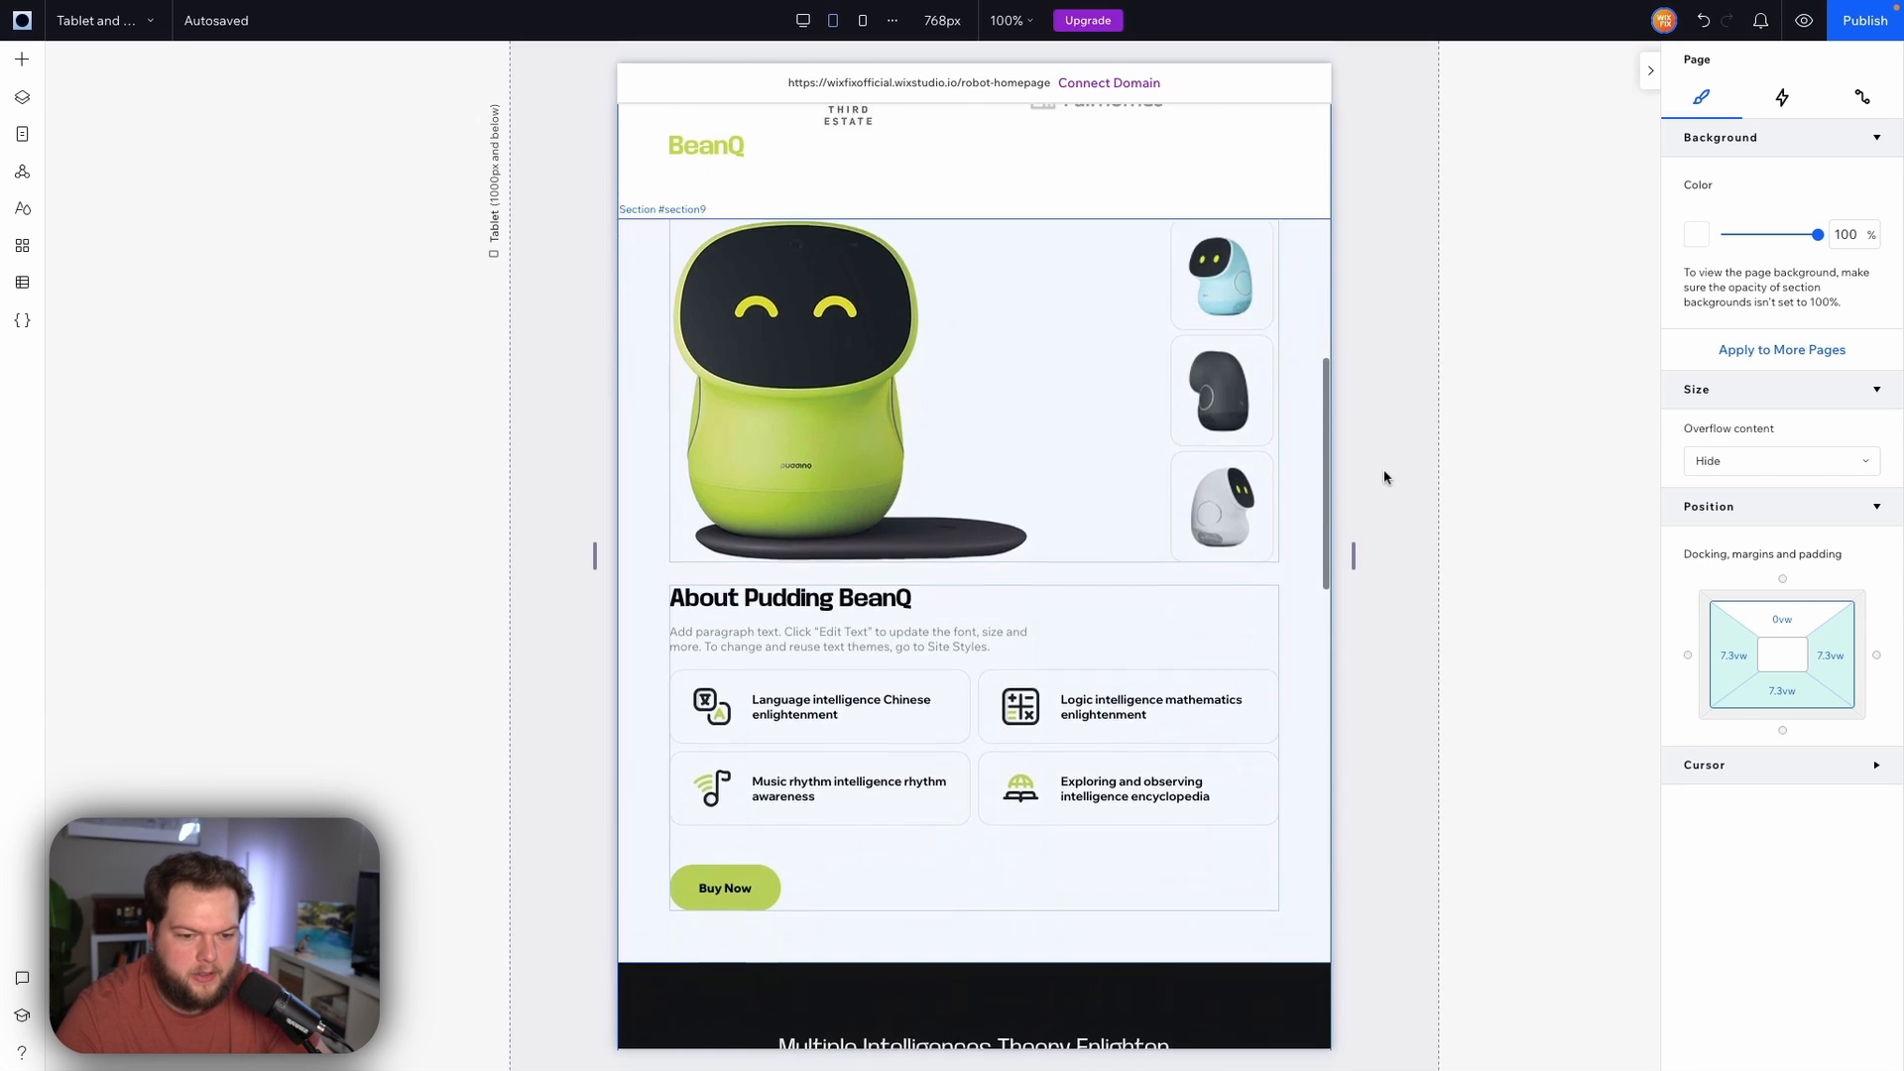
{"action": "scroll", "coordinate": [1383, 477], "scroll_direction": "up", "scroll_amount": 2}
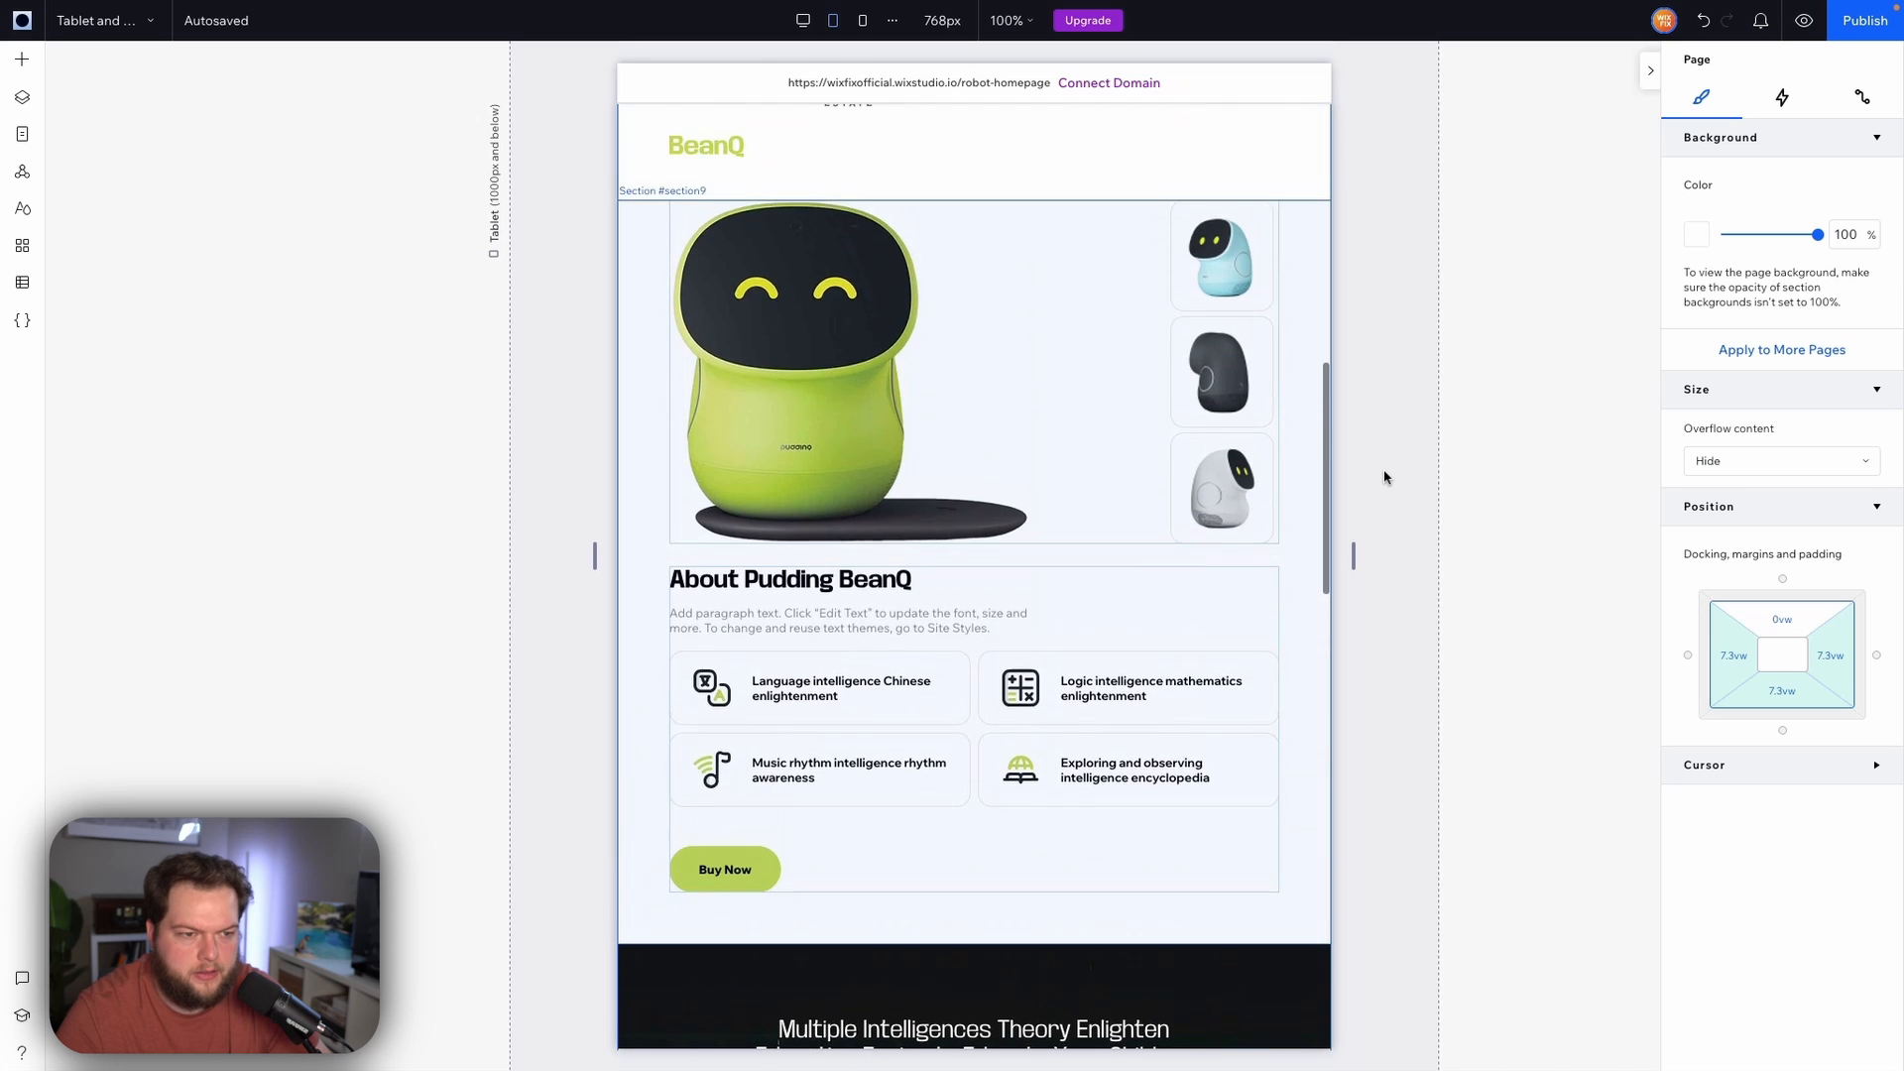
{"action": "scroll", "coordinate": [1383, 477], "scroll_direction": "down", "scroll_amount": 7}
{"action": "scroll", "coordinate": [1386, 477], "scroll_direction": "down", "scroll_amount": 1}
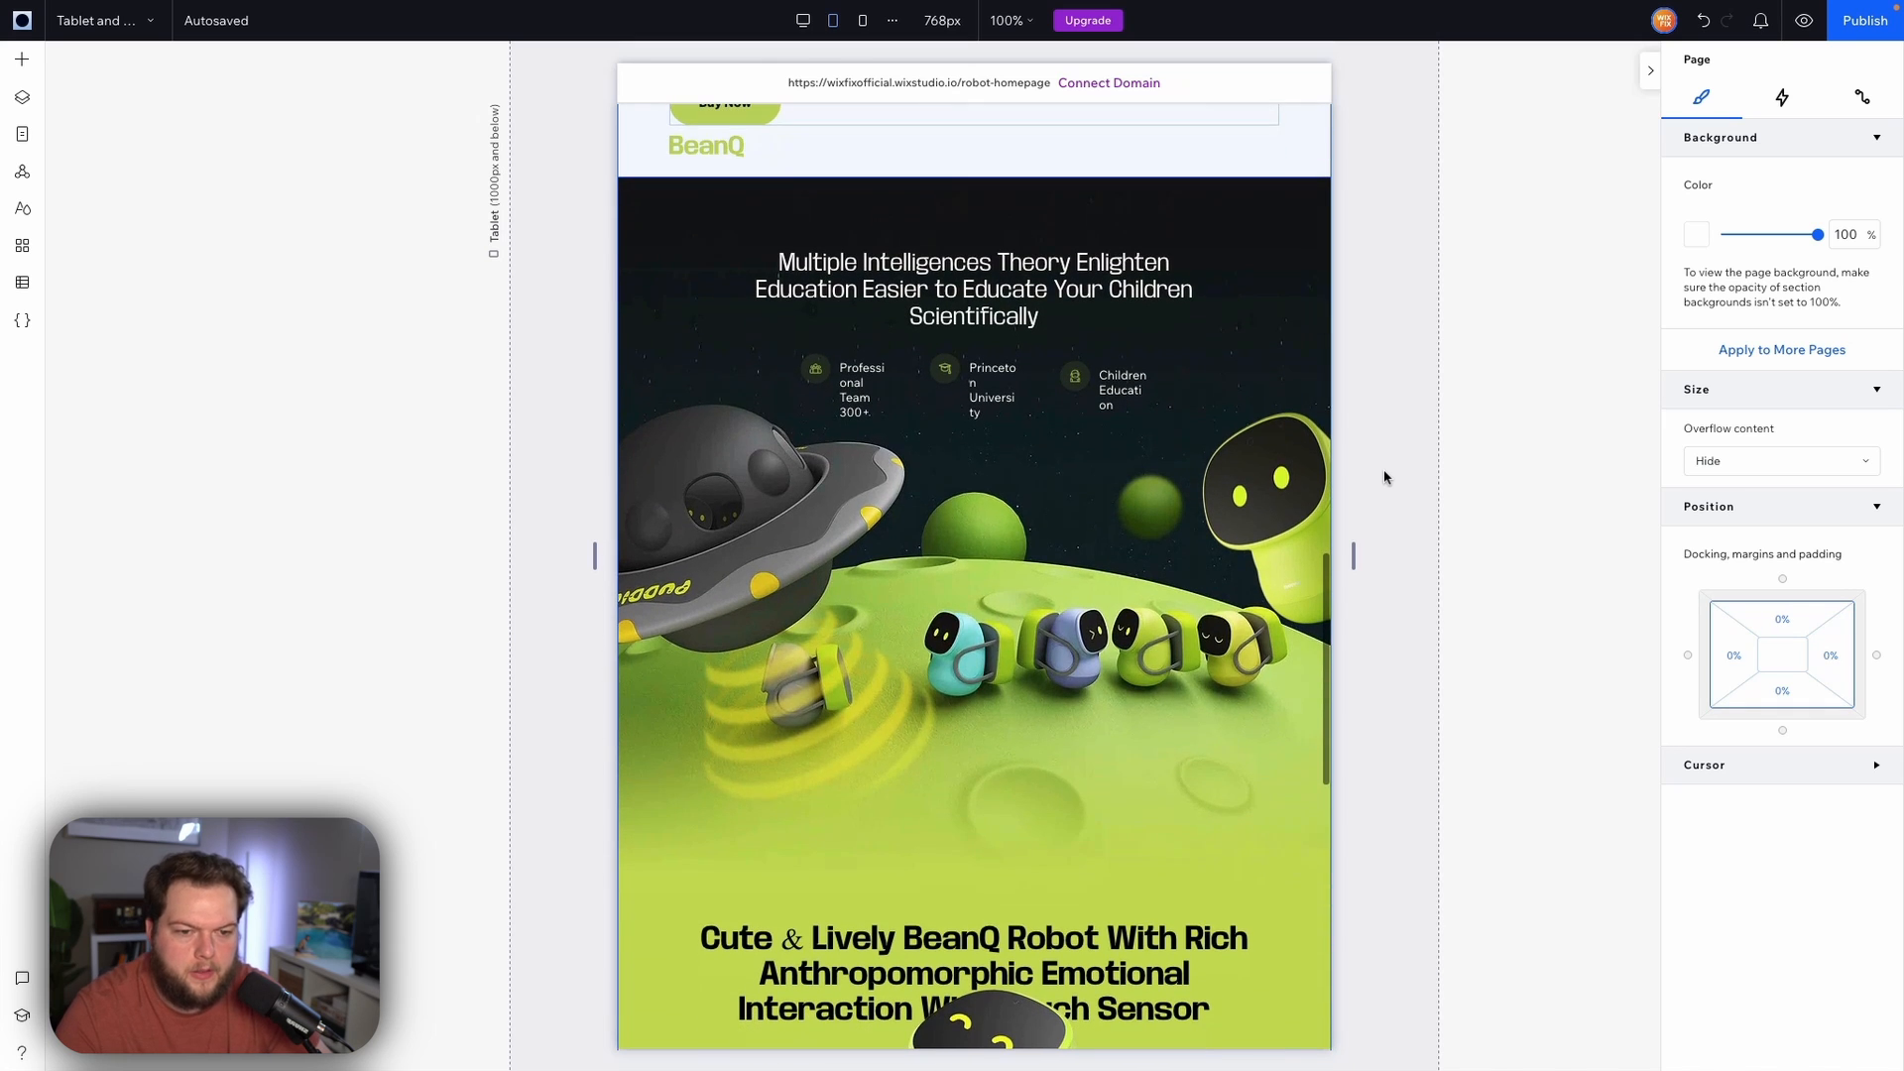
{"action": "left_click", "coordinate": [908, 340]}
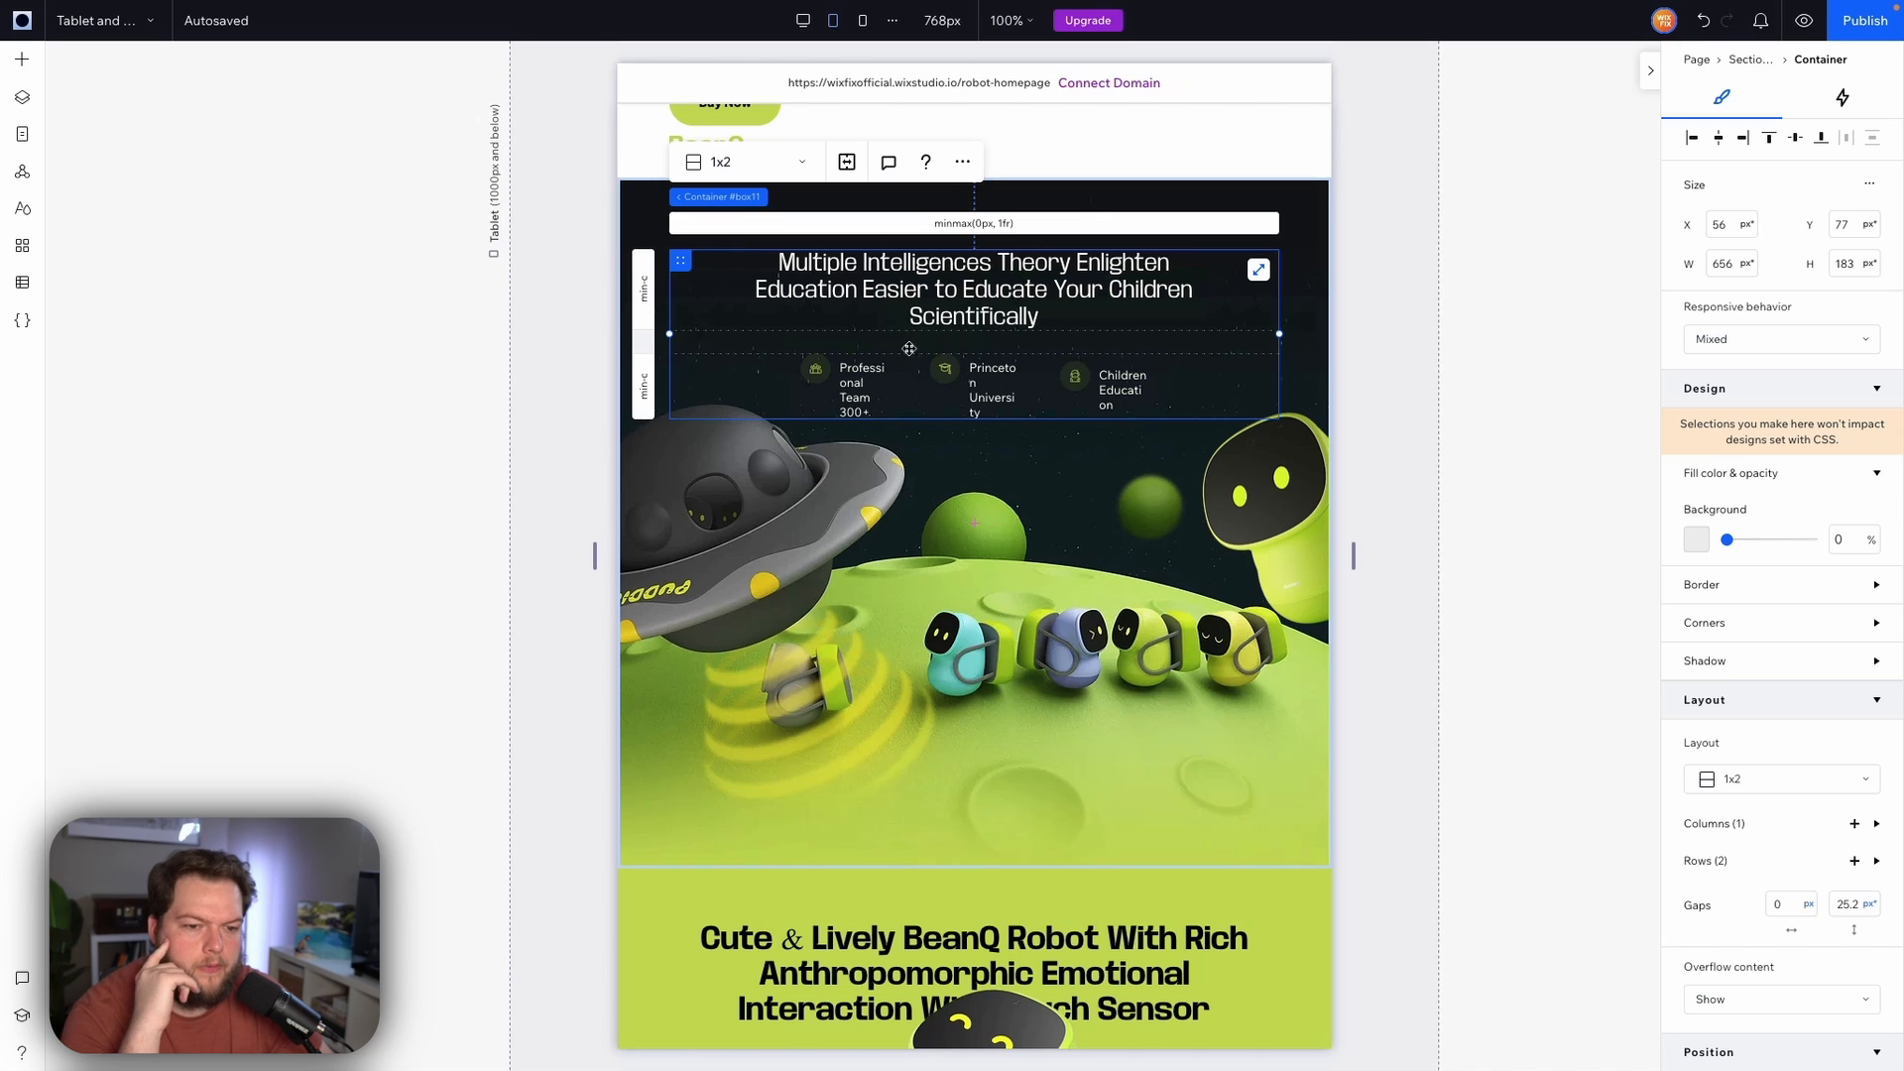
{"action": "left_click", "coordinate": [909, 395]}
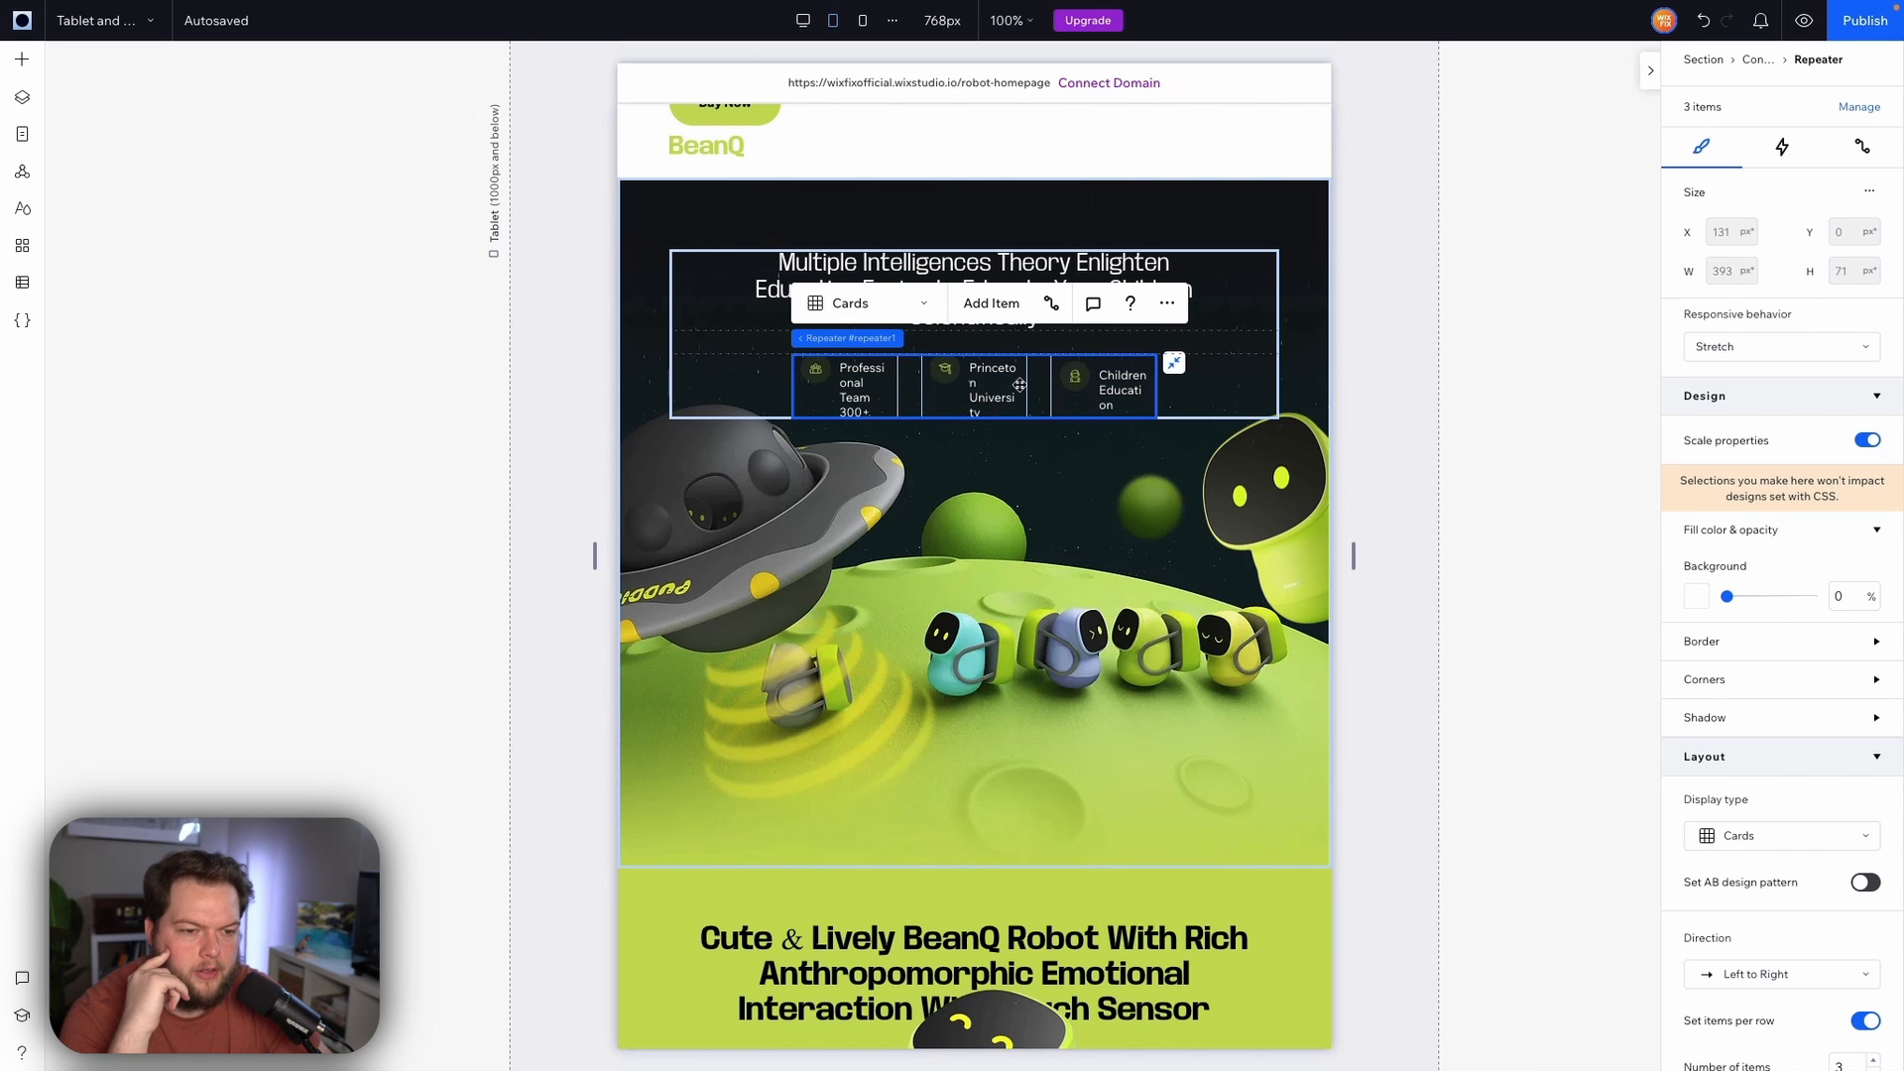
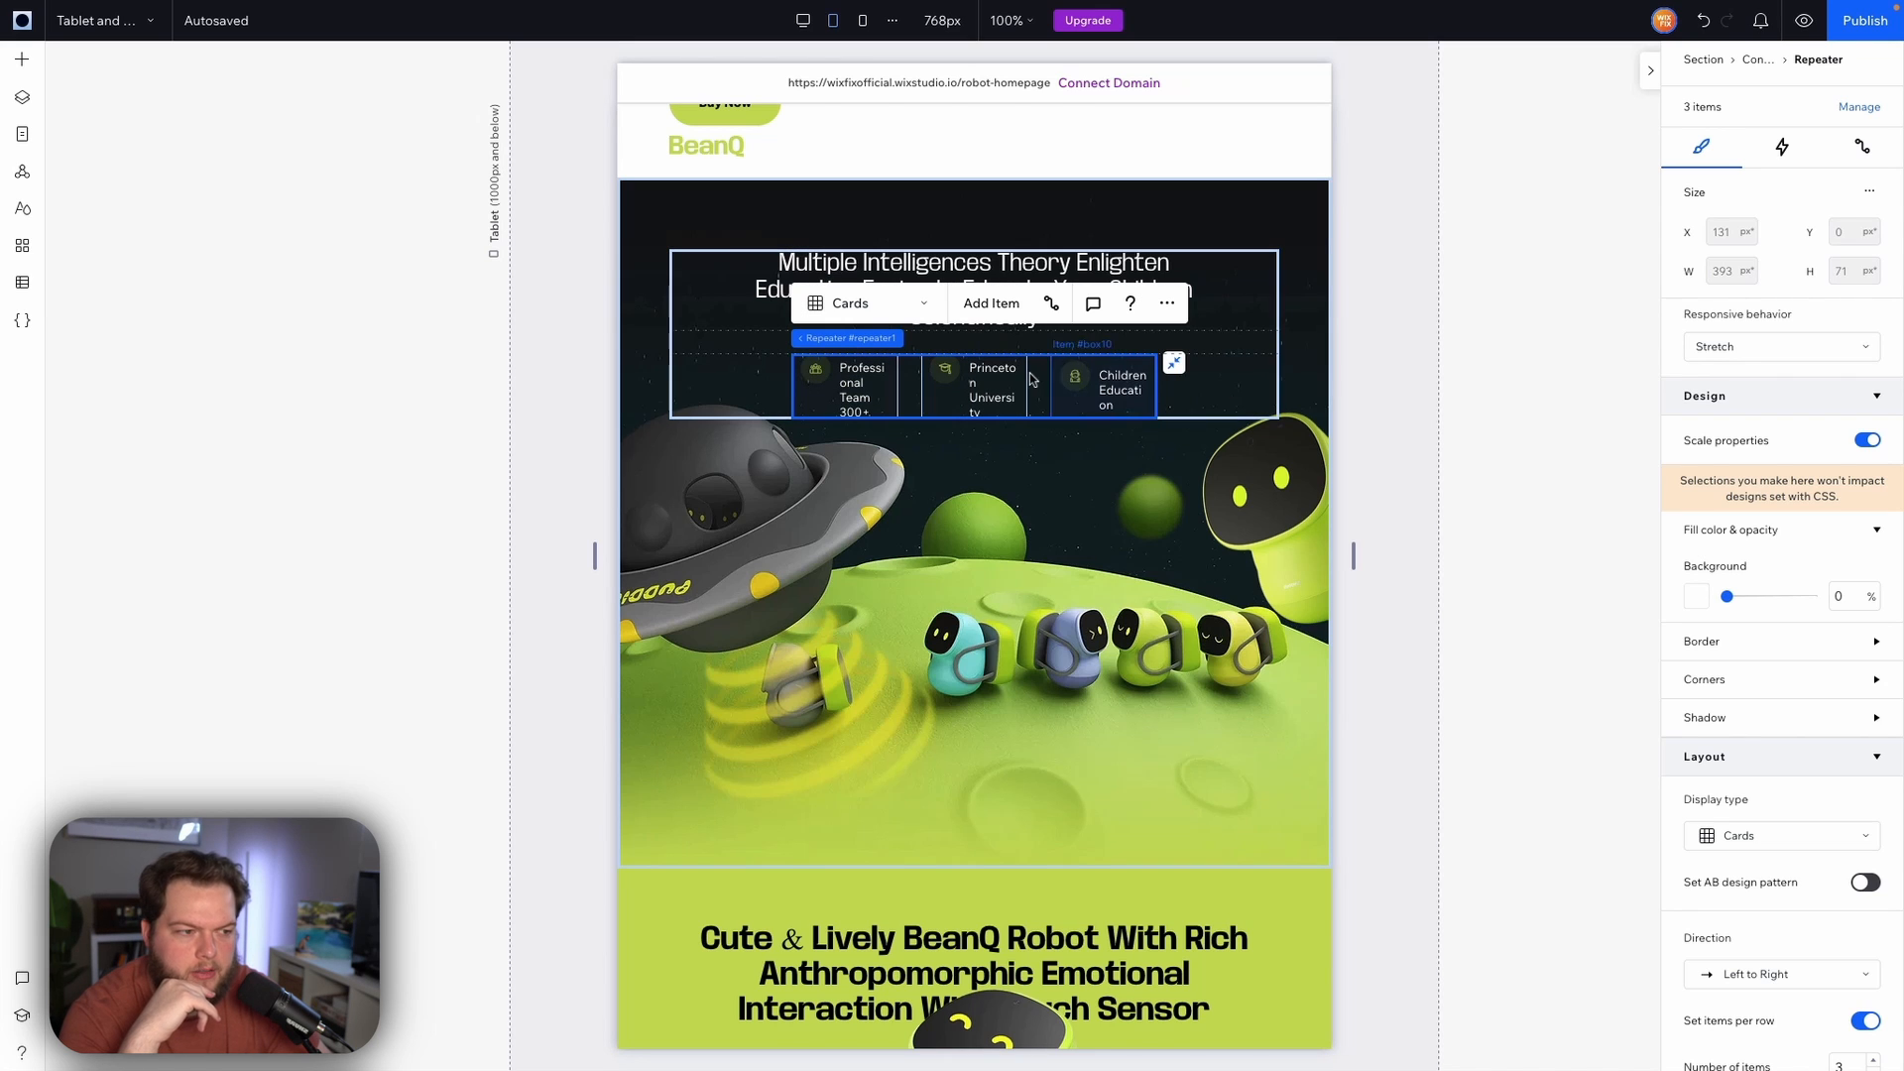
Set the stats repeater's left and right margins to 10%
{"action": "scroll", "coordinate": [1775, 585], "scroll_direction": "down", "scroll_amount": 6}
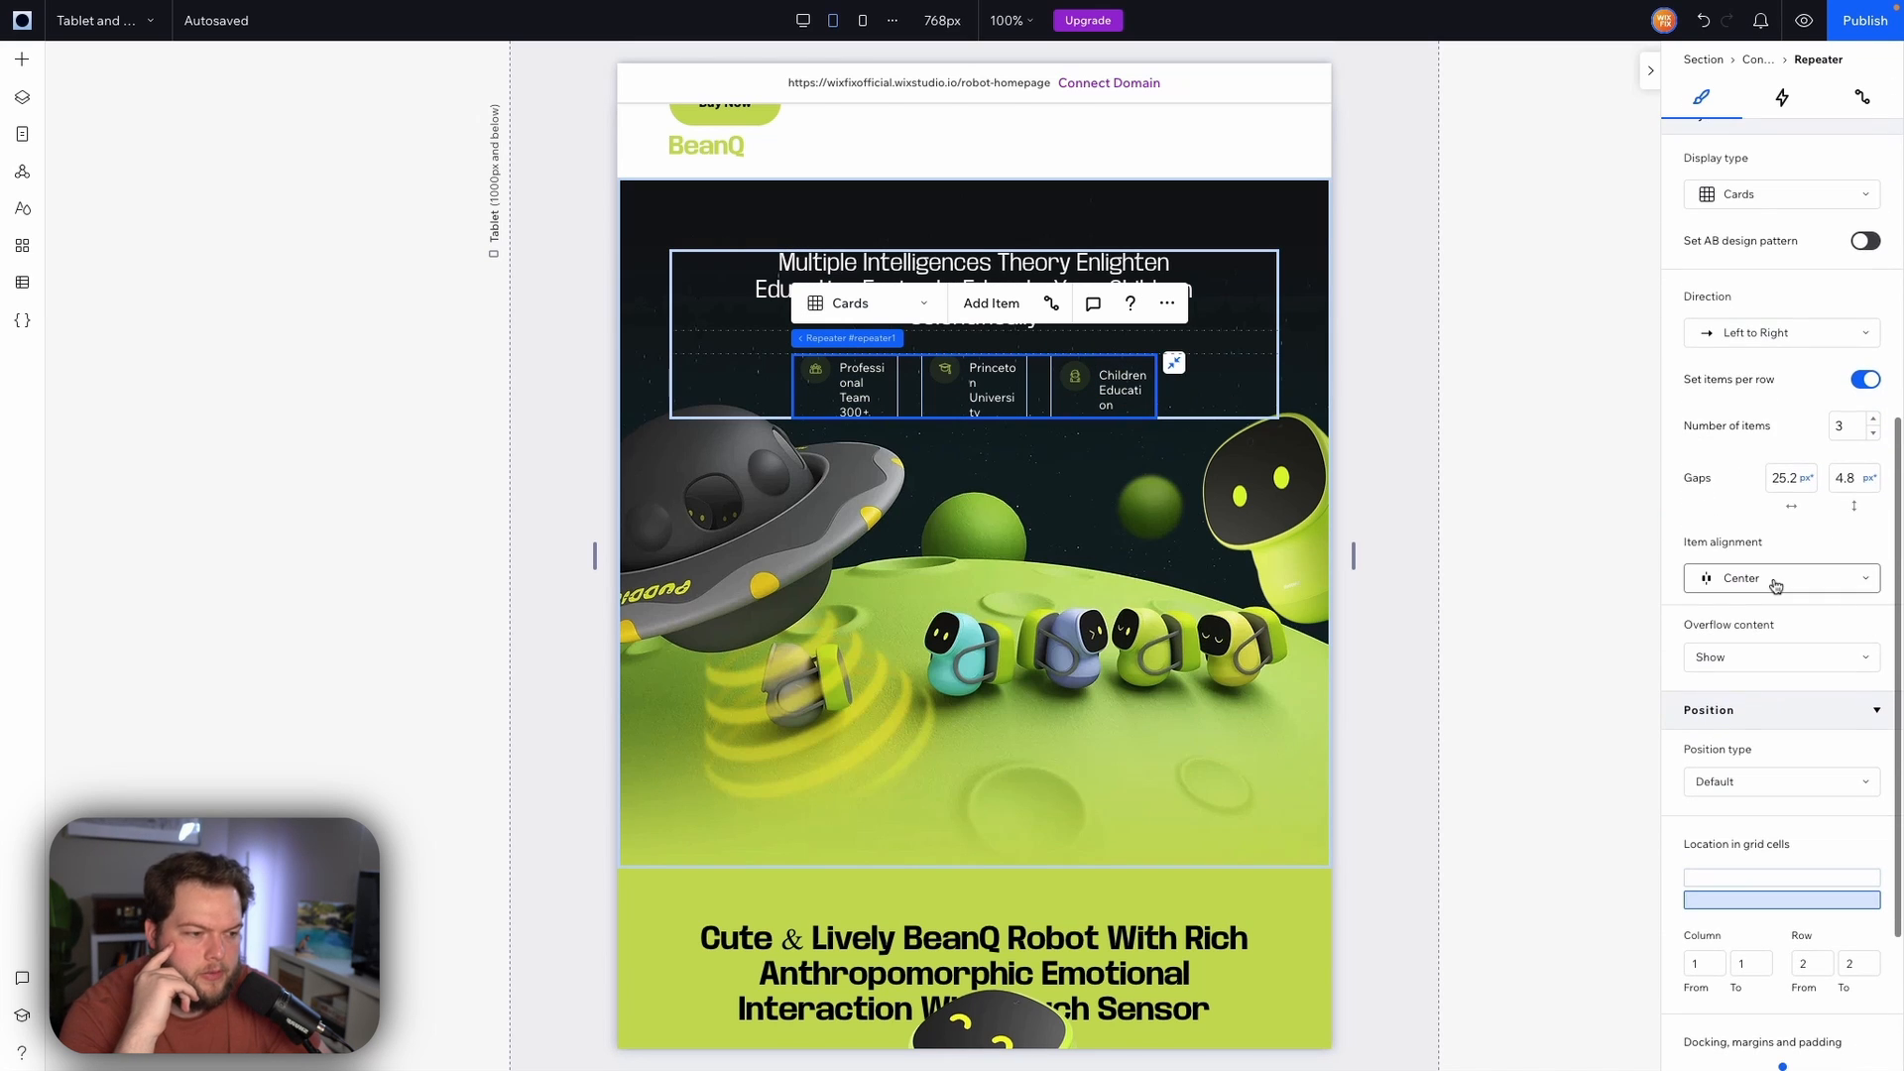
{"action": "scroll", "coordinate": [1775, 585], "scroll_direction": "down", "scroll_amount": 1}
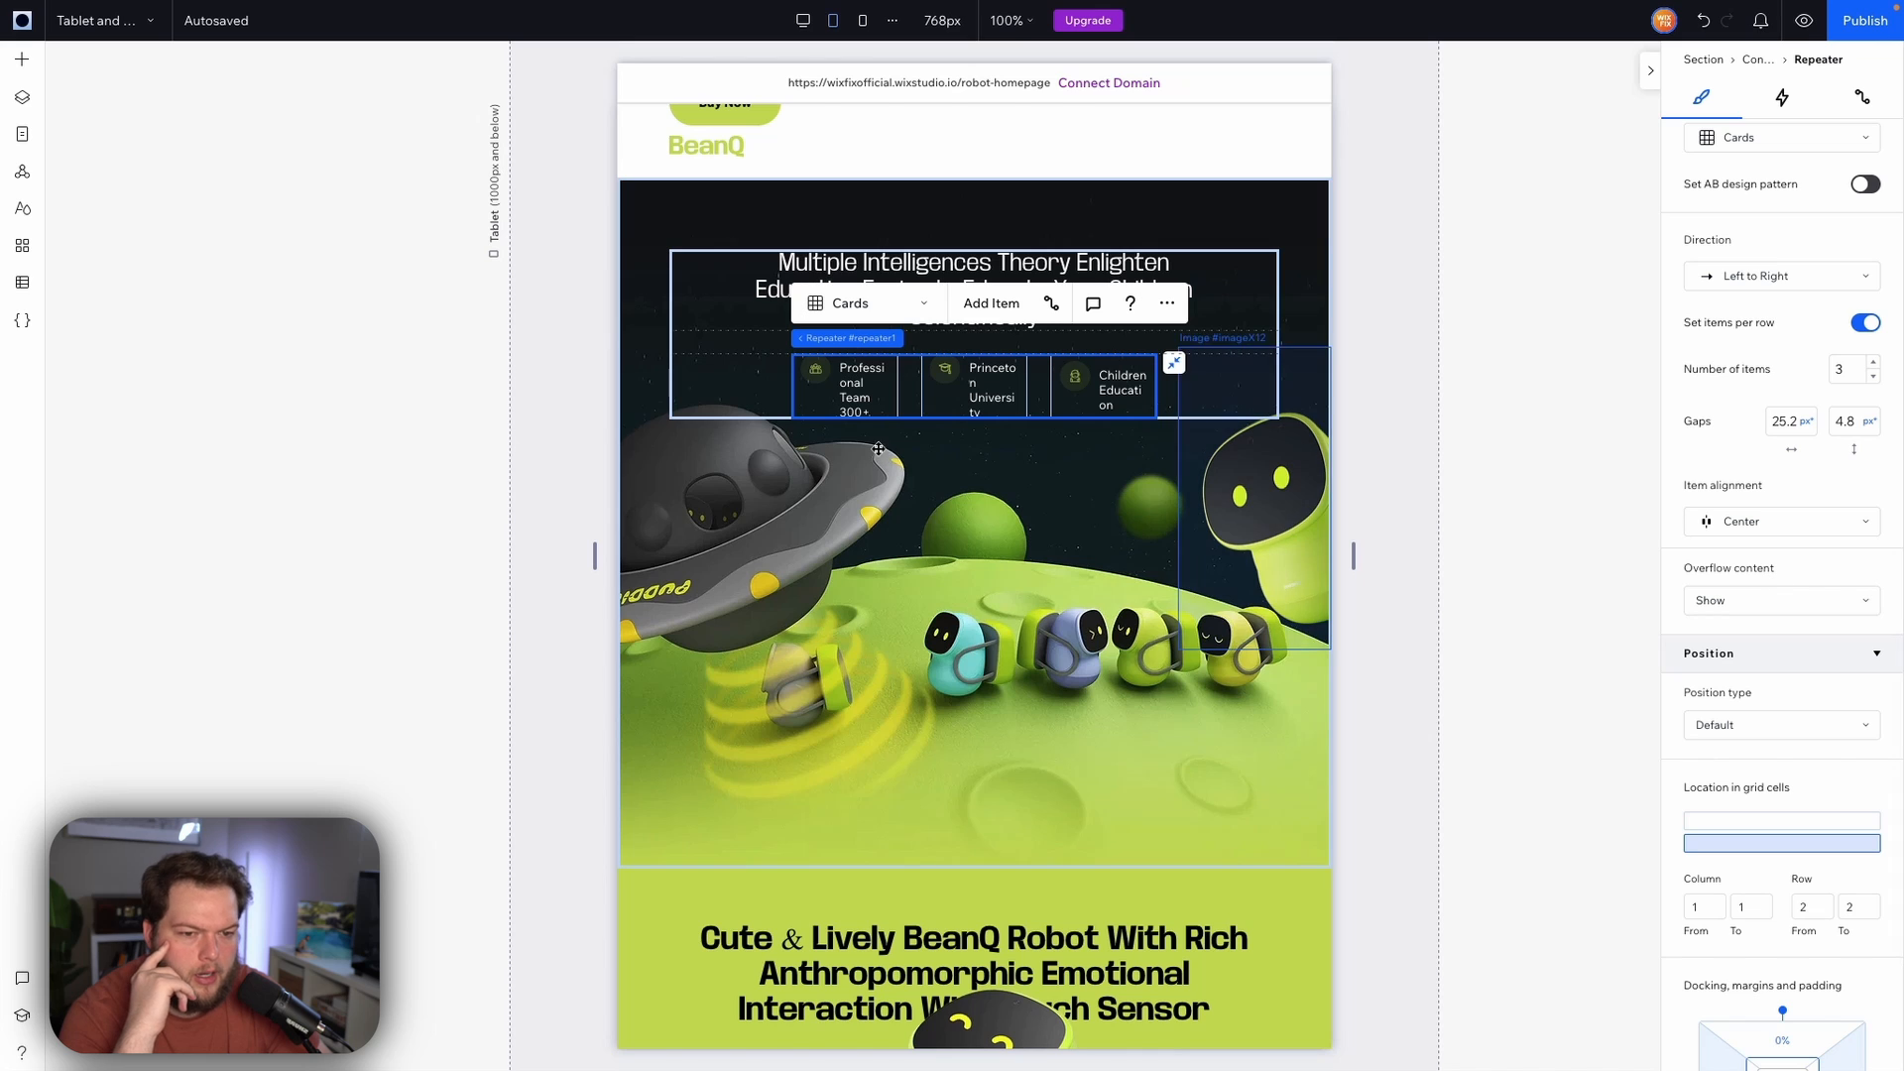
{"action": "mouse_move", "coordinate": [843, 338]}
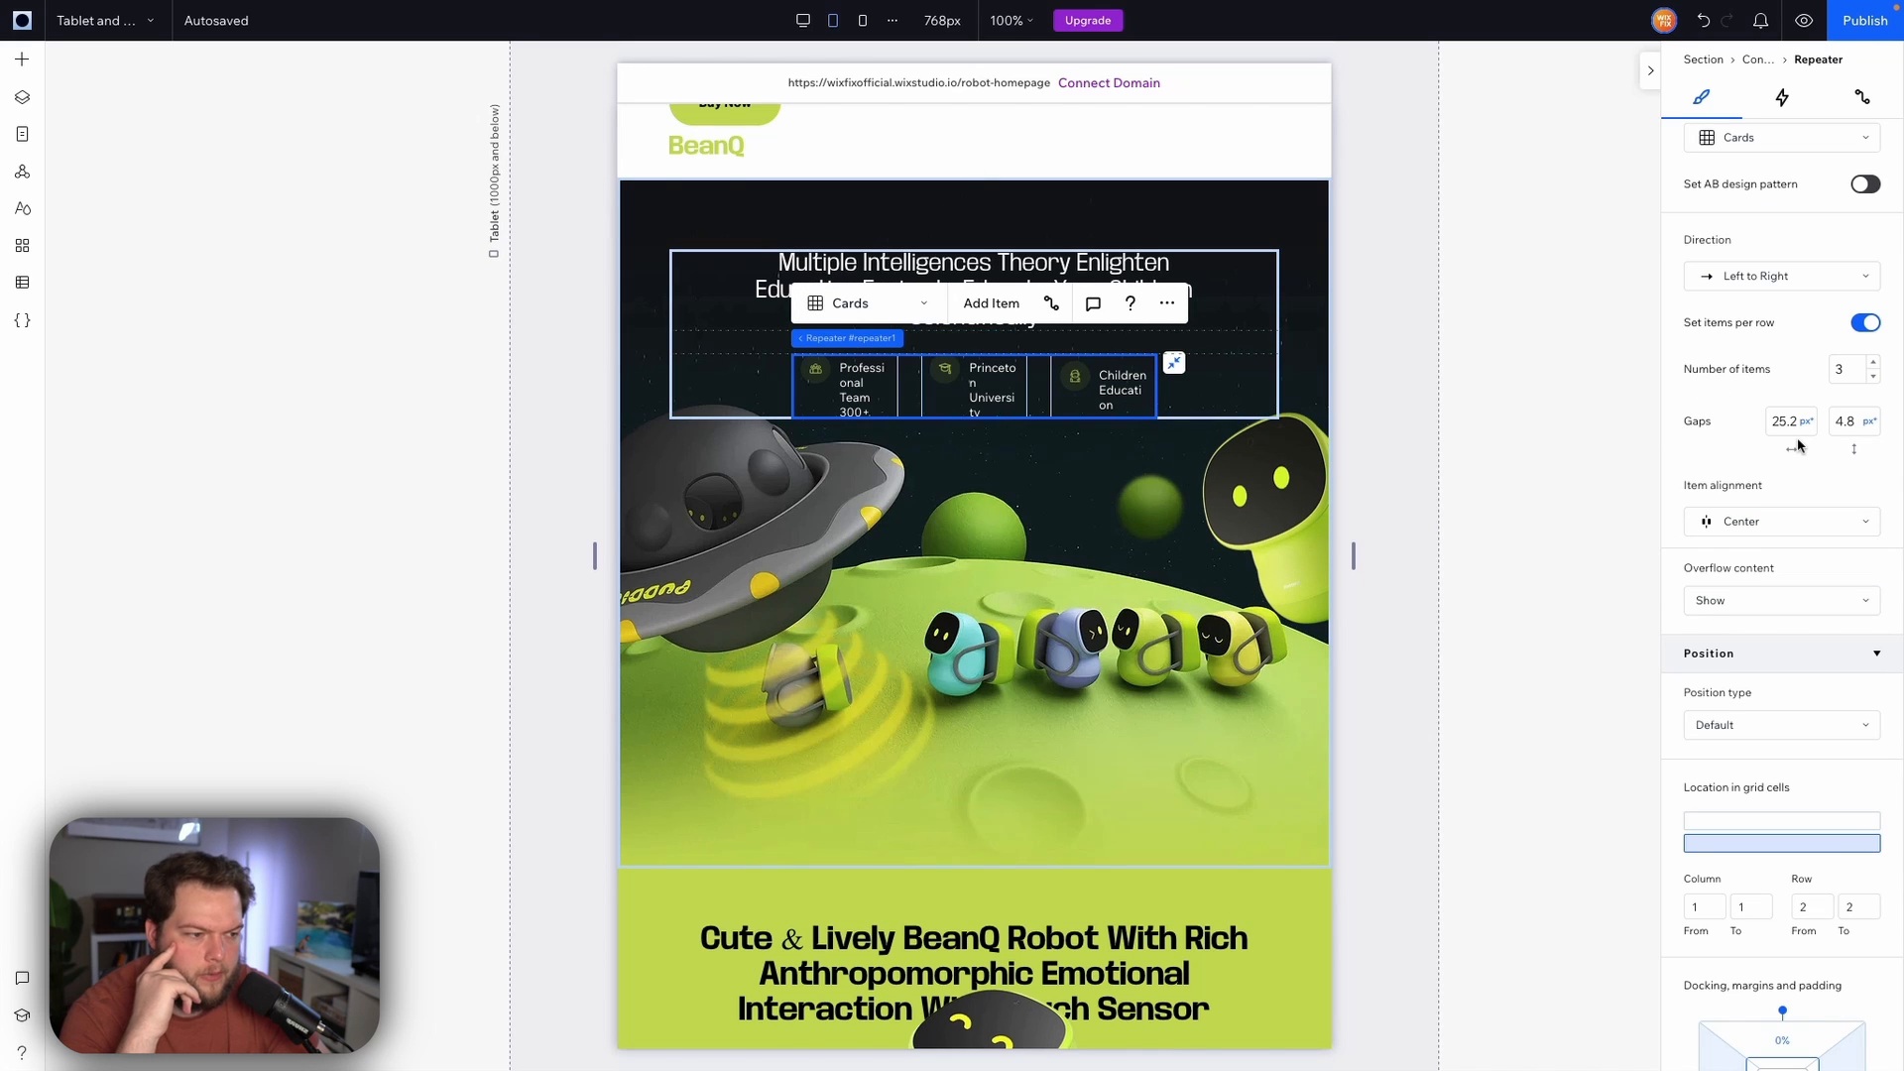
{"action": "scroll", "coordinate": [1800, 446], "scroll_direction": "down", "scroll_amount": 3}
{"action": "left_click", "coordinate": [1732, 900]}
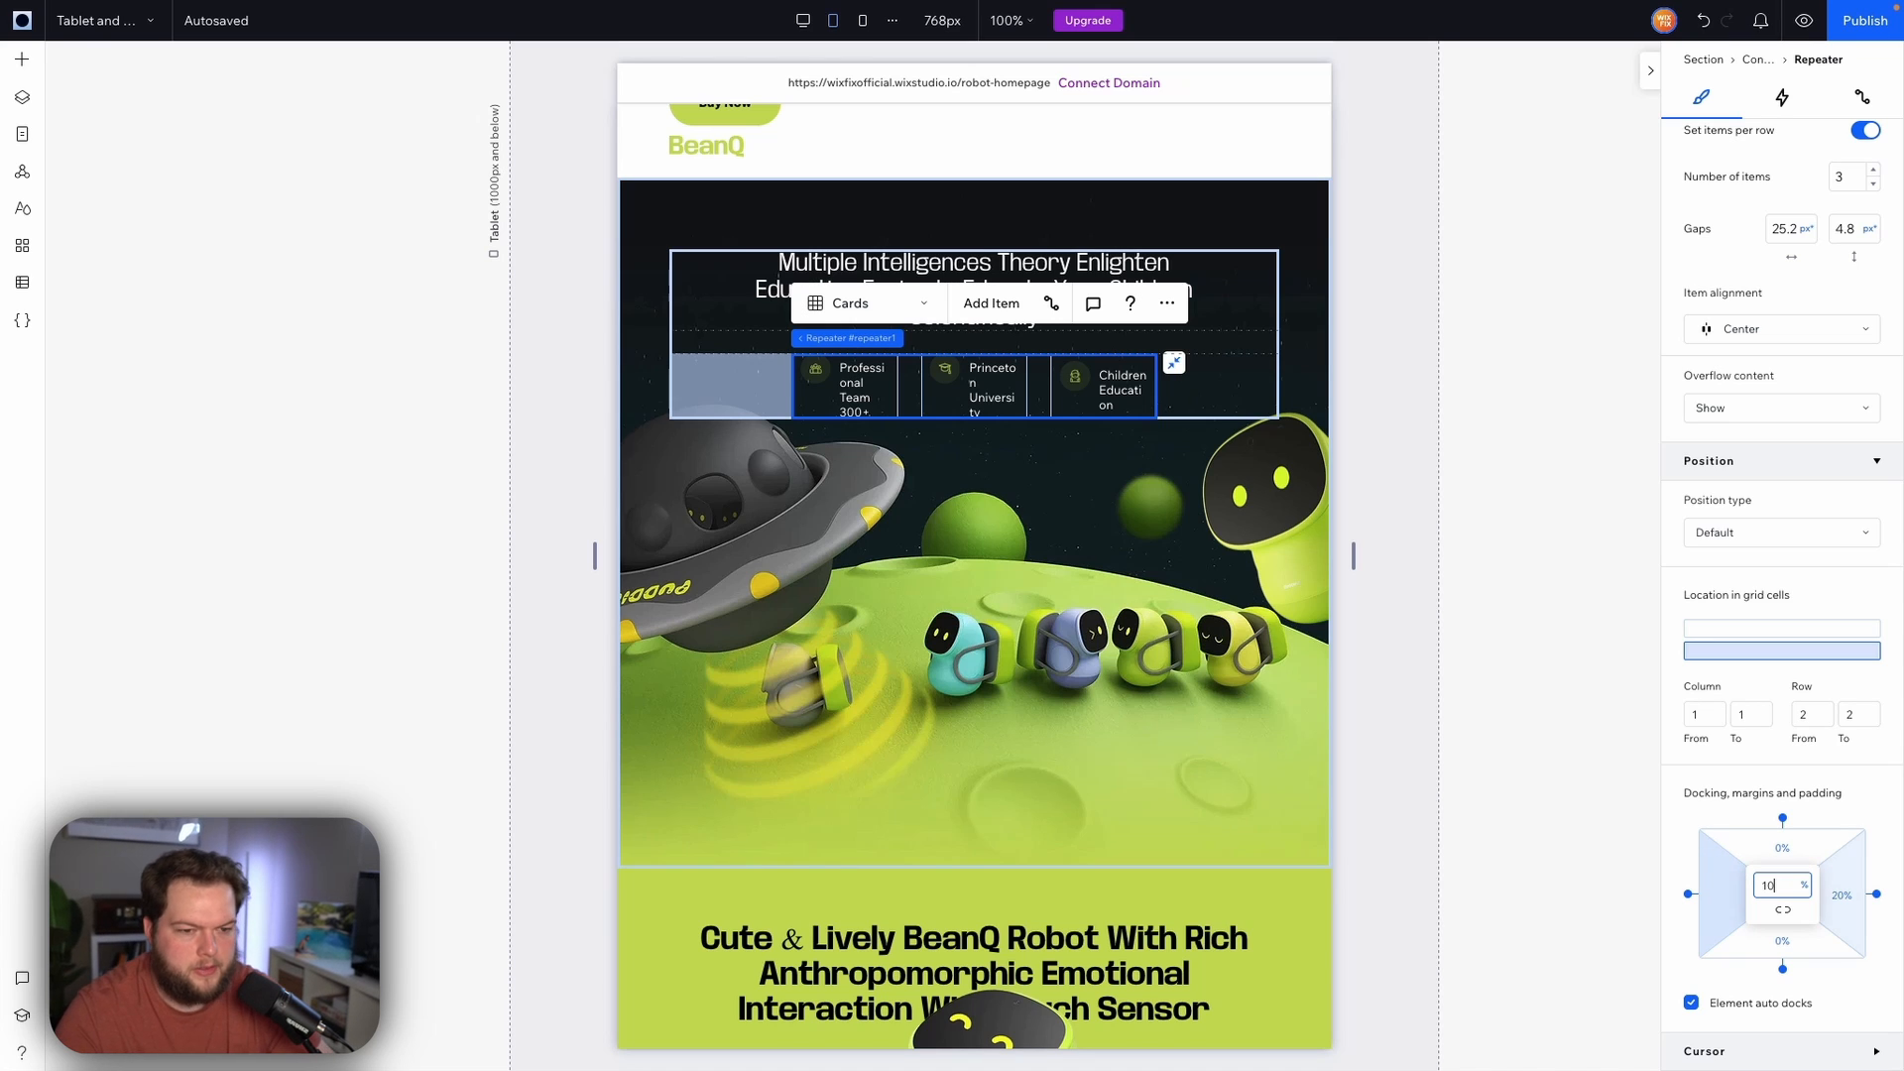
{"action": "left_click", "coordinate": [1846, 901]}
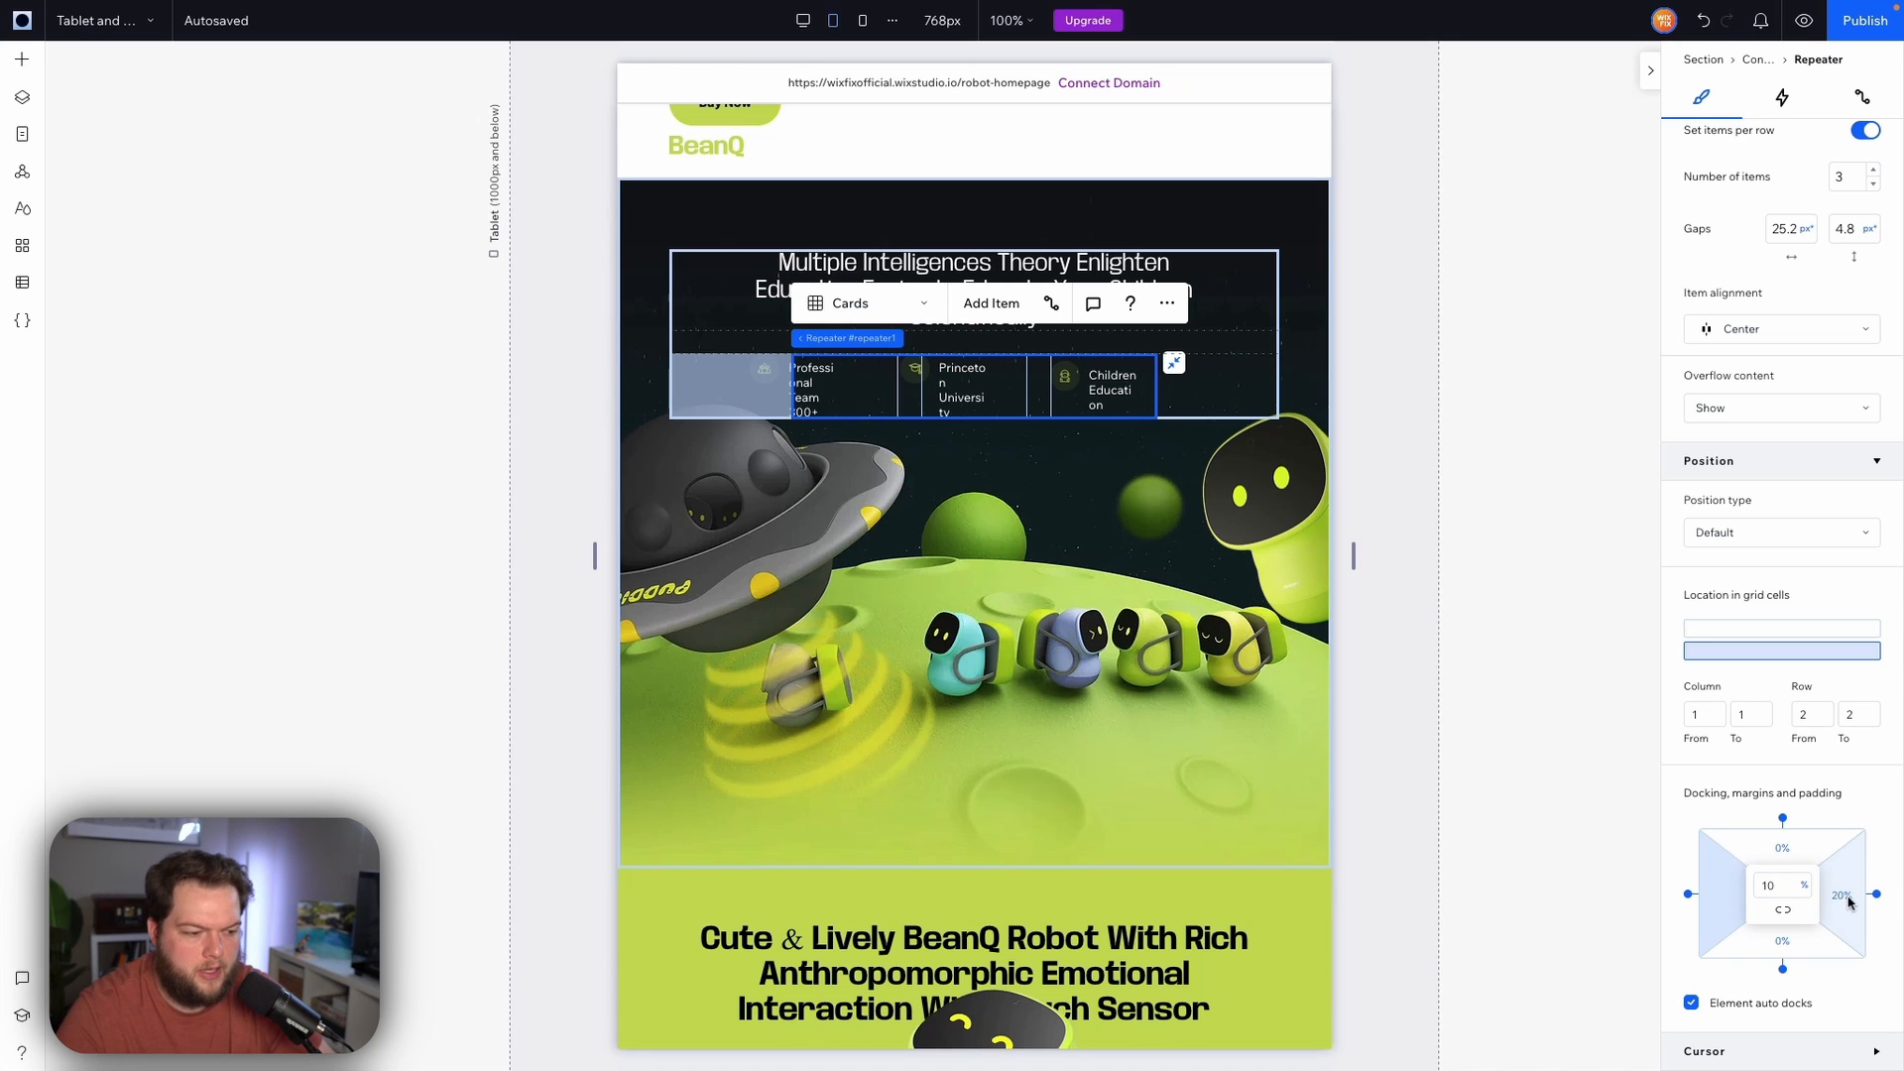
{"action": "left_click", "coordinate": [1850, 903]}
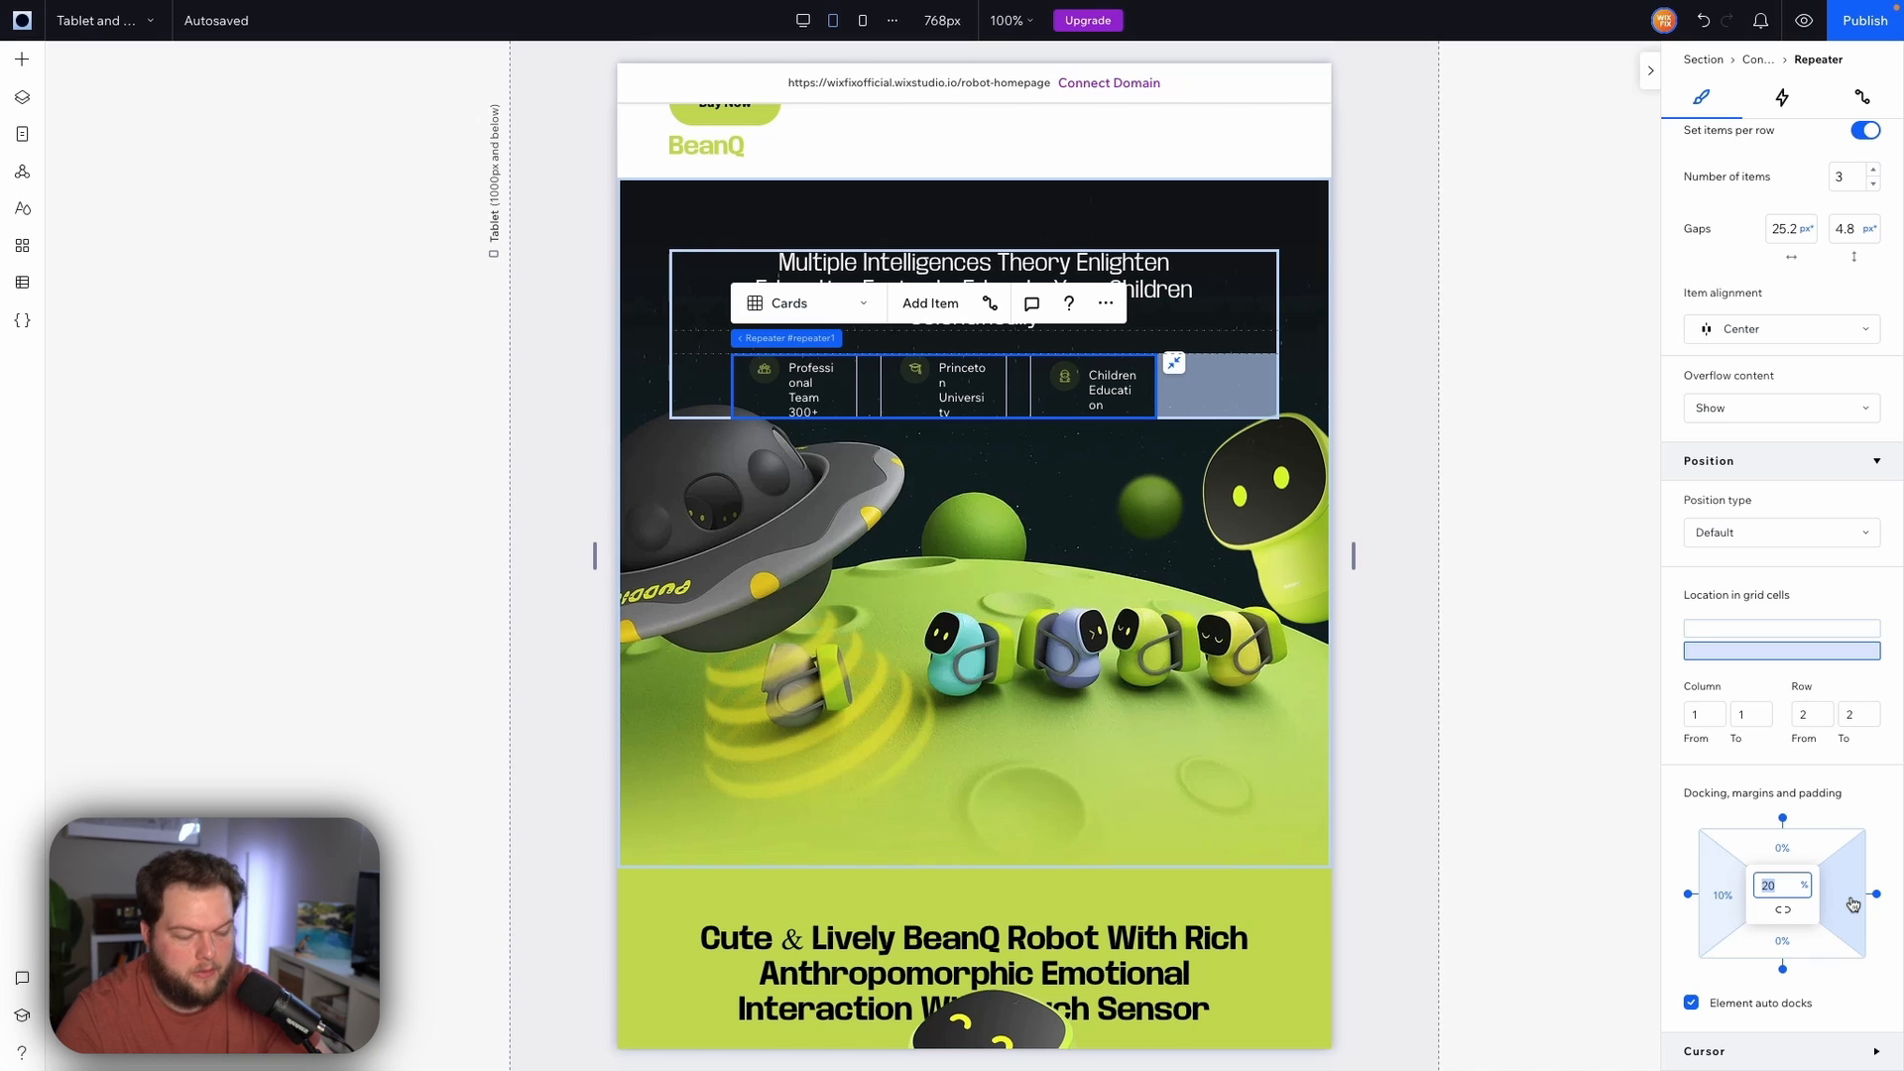
{"action": "type", "text": "10"}
{"action": "key", "text": "Return"}
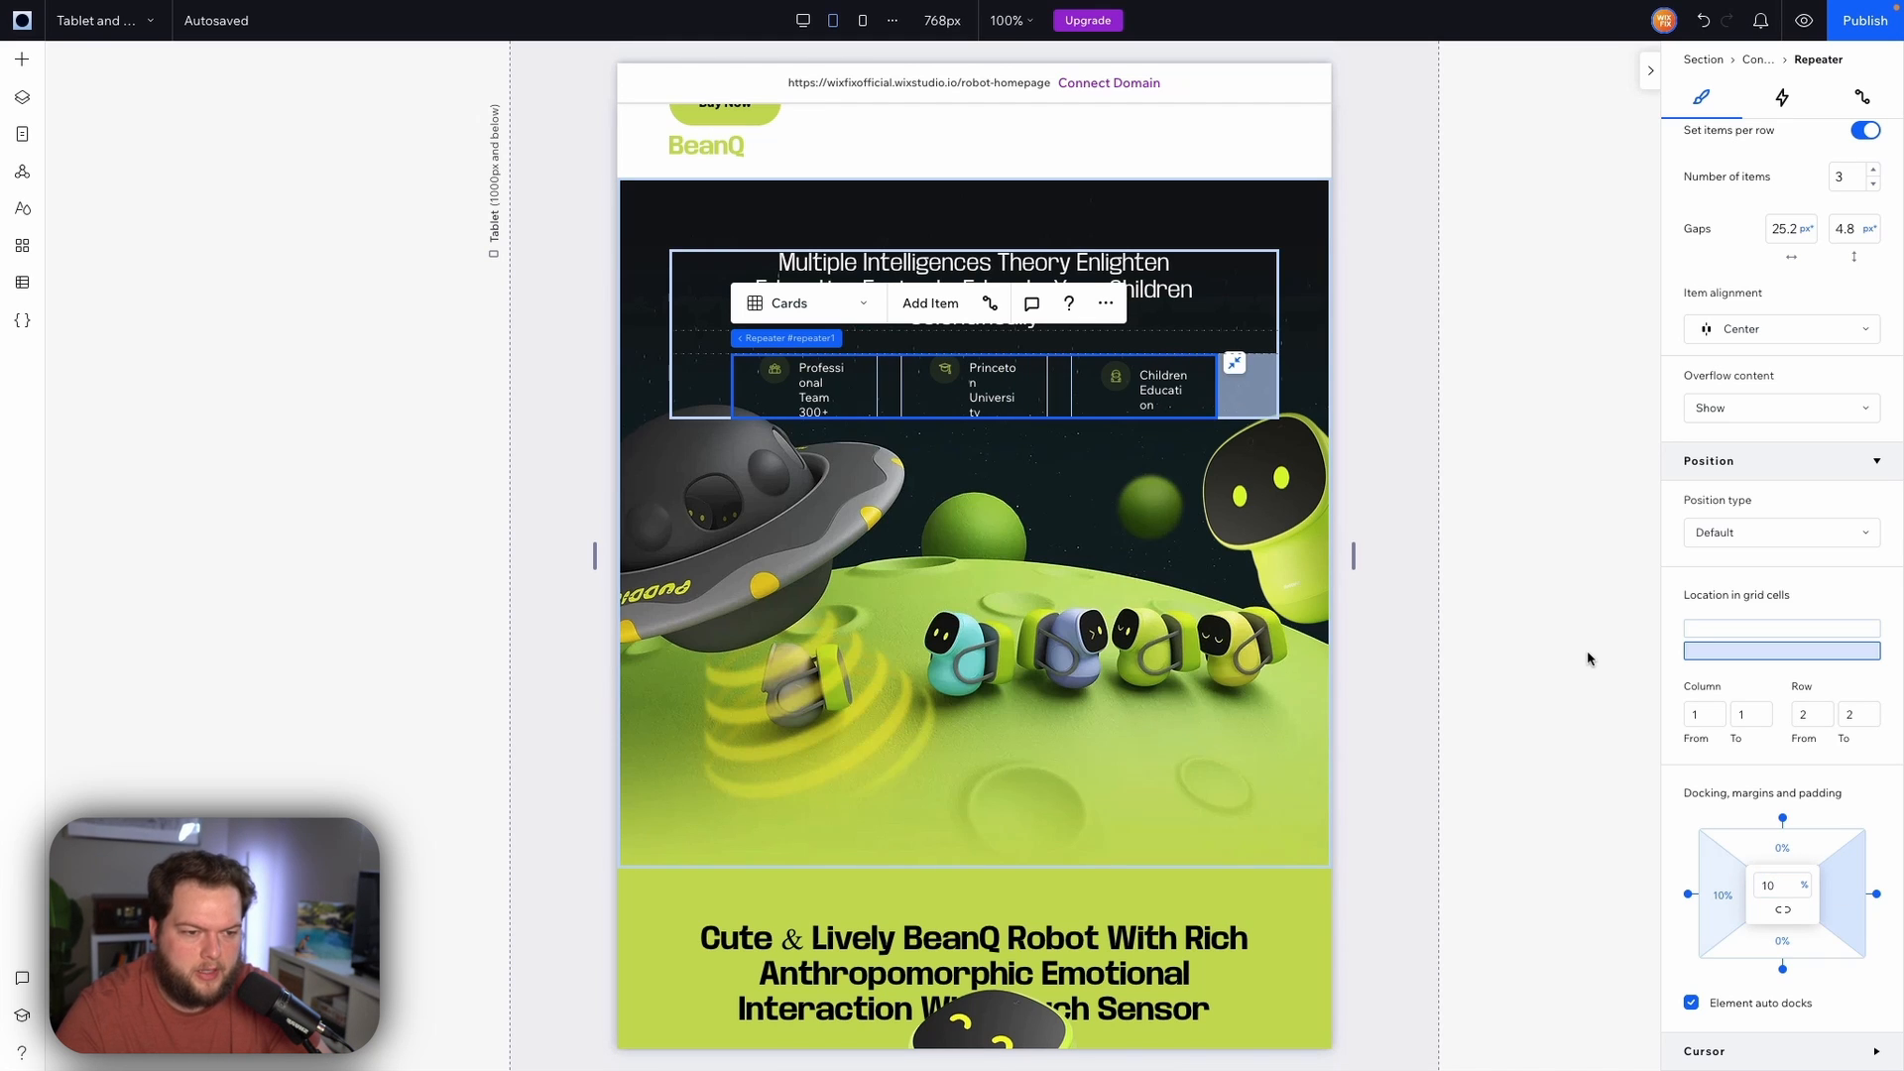
Reset the stats repeater's left and right margins to 0%
{"action": "left_click", "coordinate": [1782, 888]}
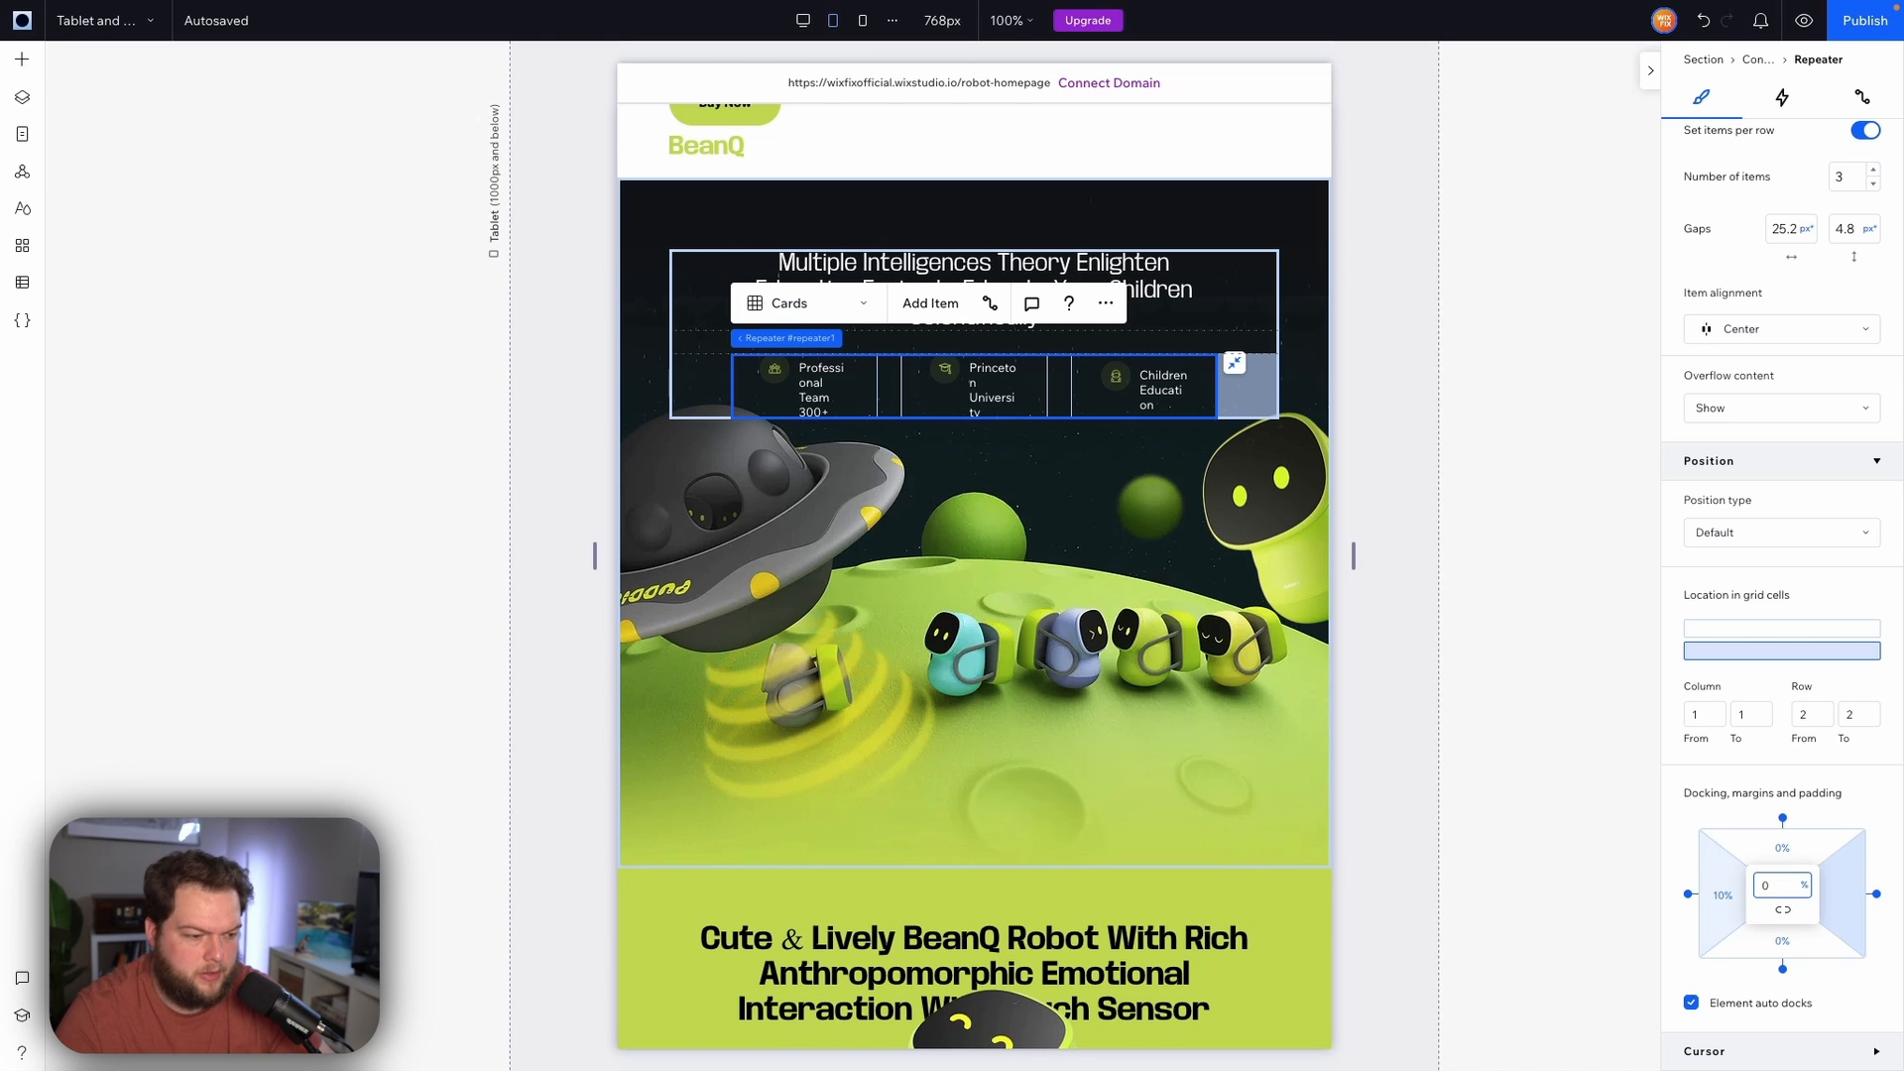
{"action": "type", "text": "0"}
{"action": "key", "text": "Return"}
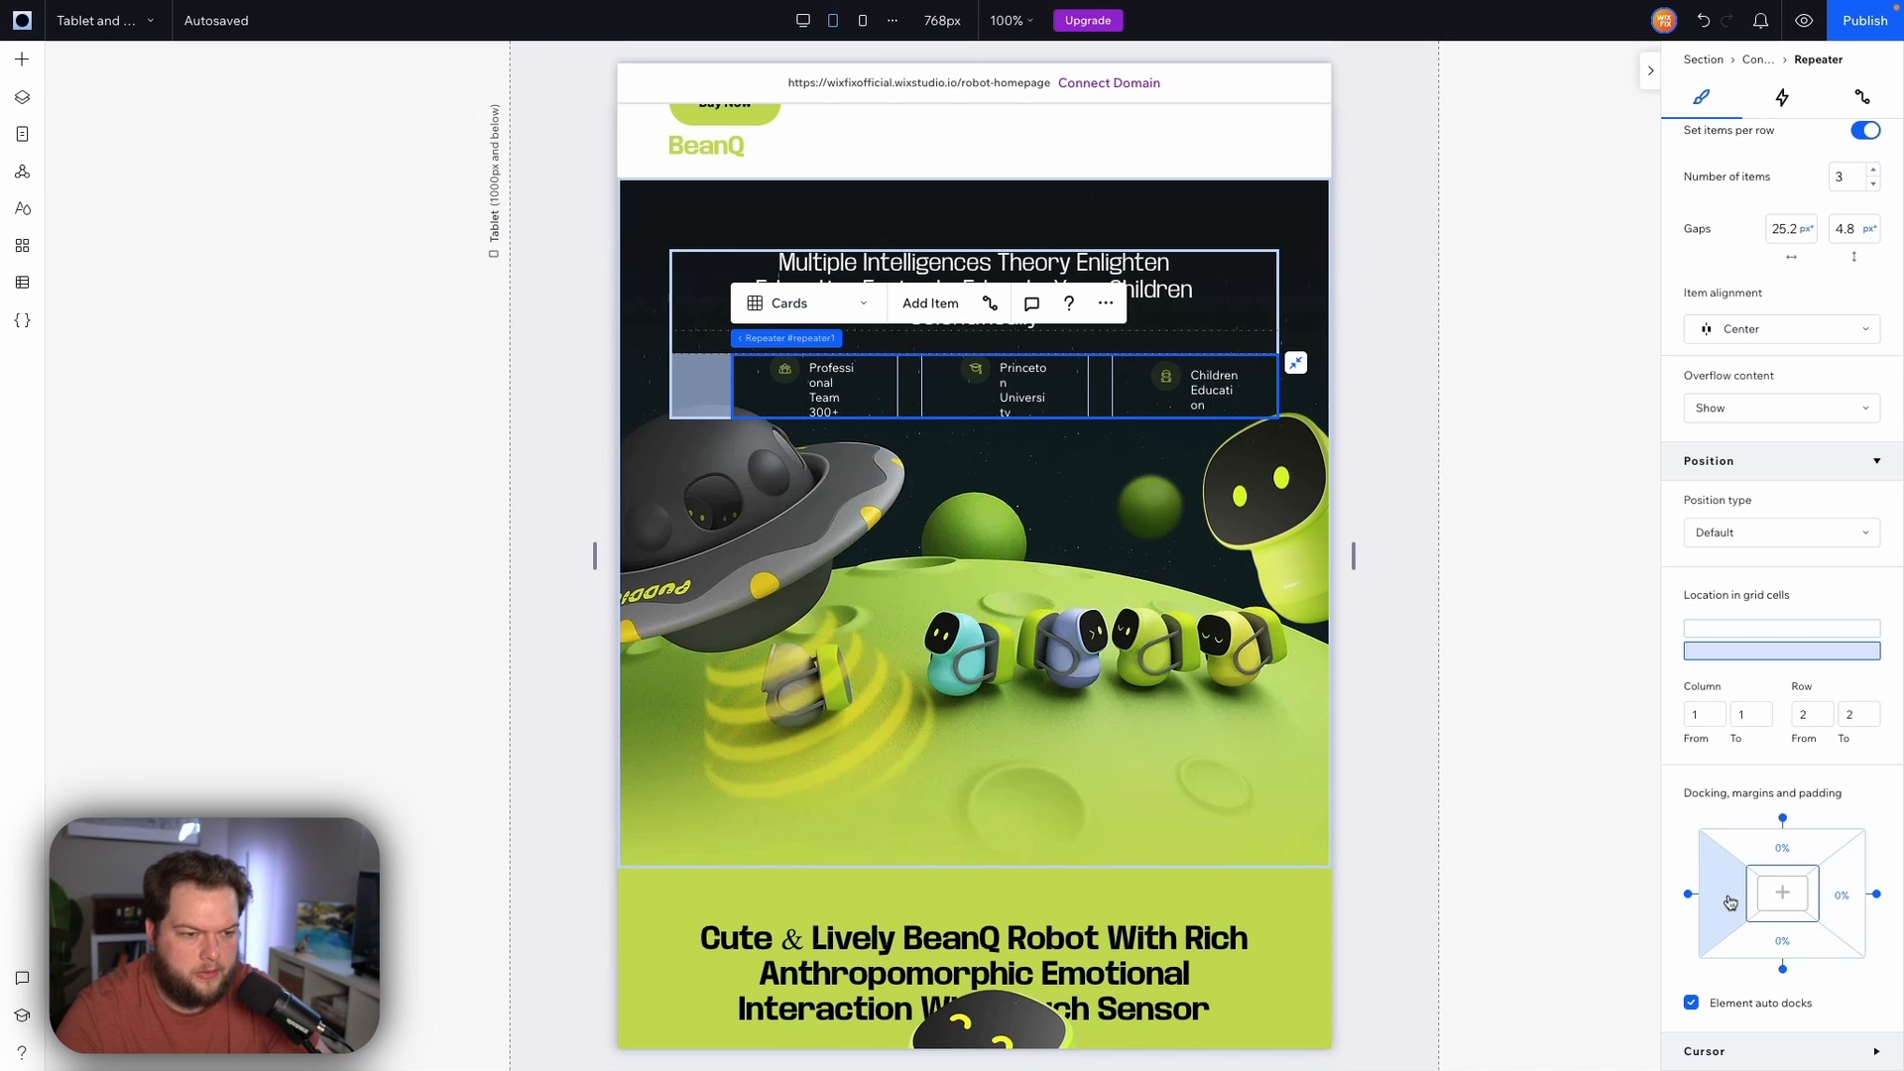
{"action": "left_click", "coordinate": [1730, 903]}
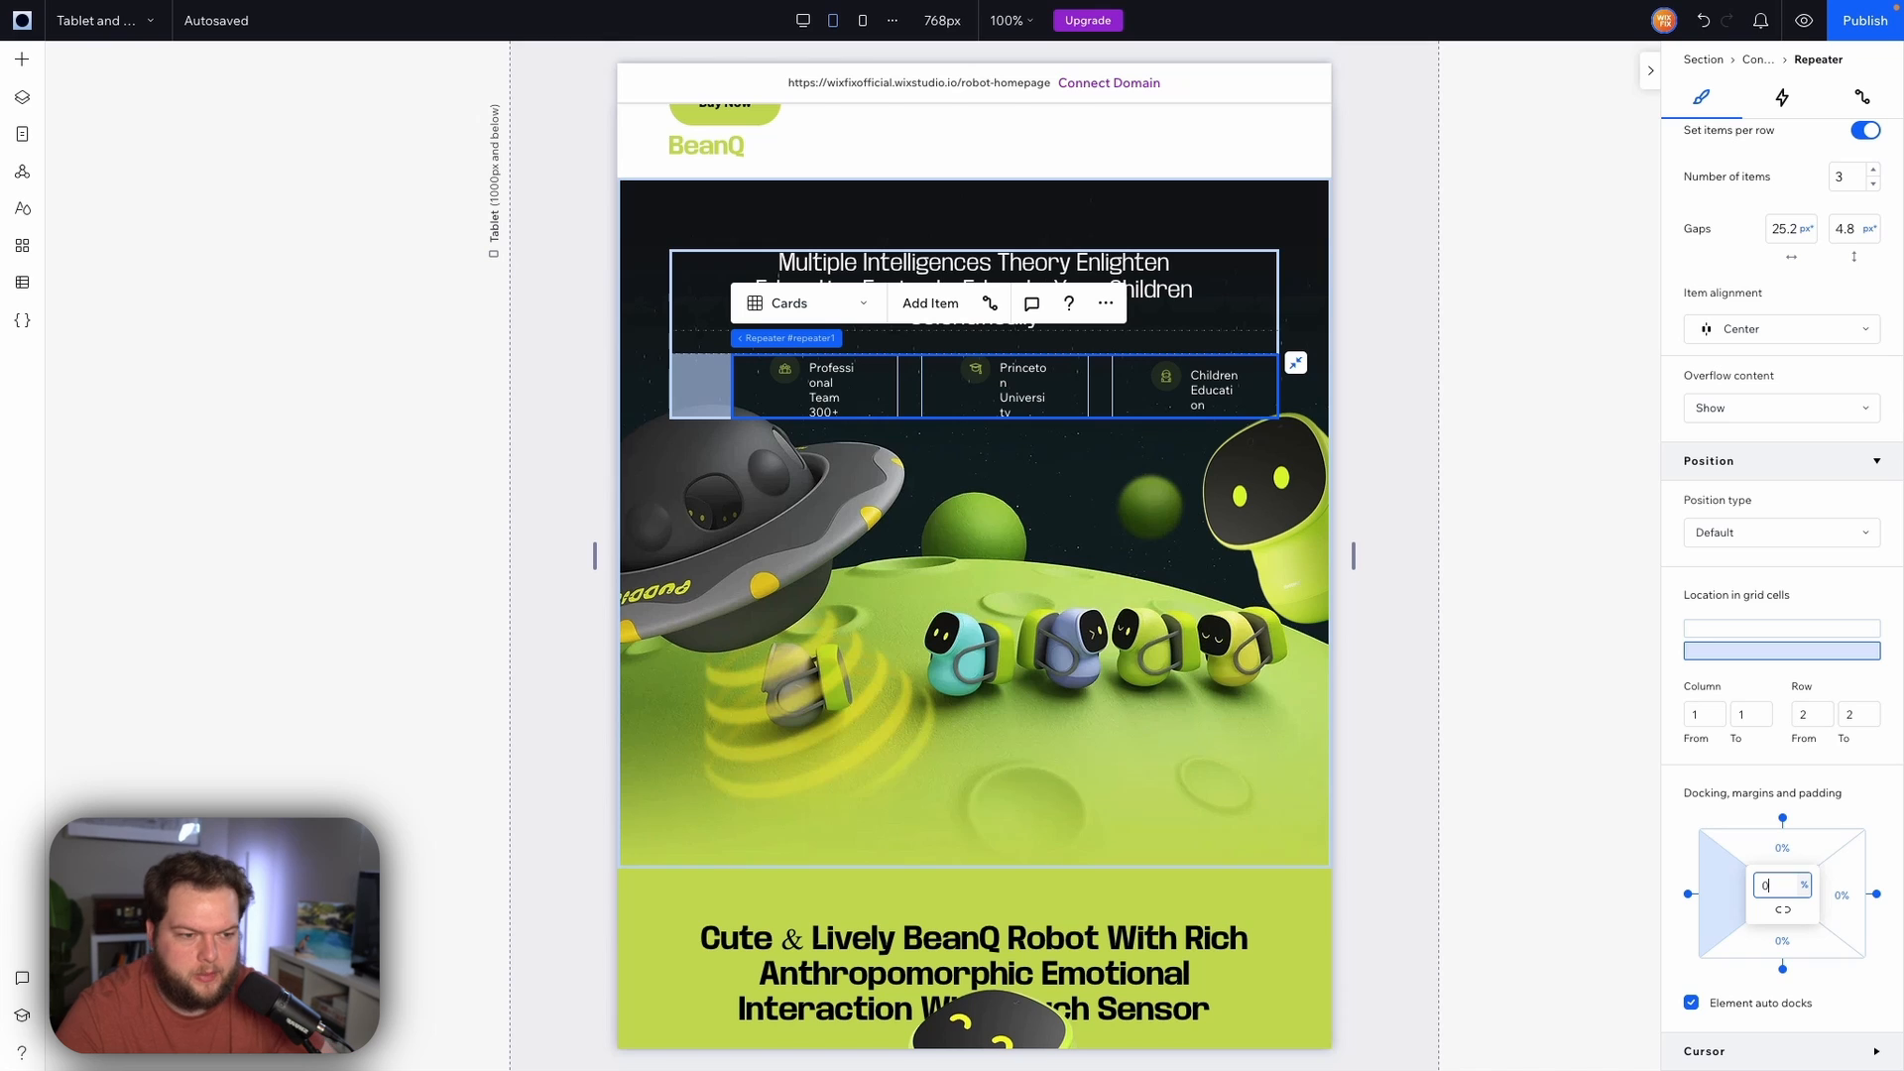
{"action": "key", "text": "Return"}
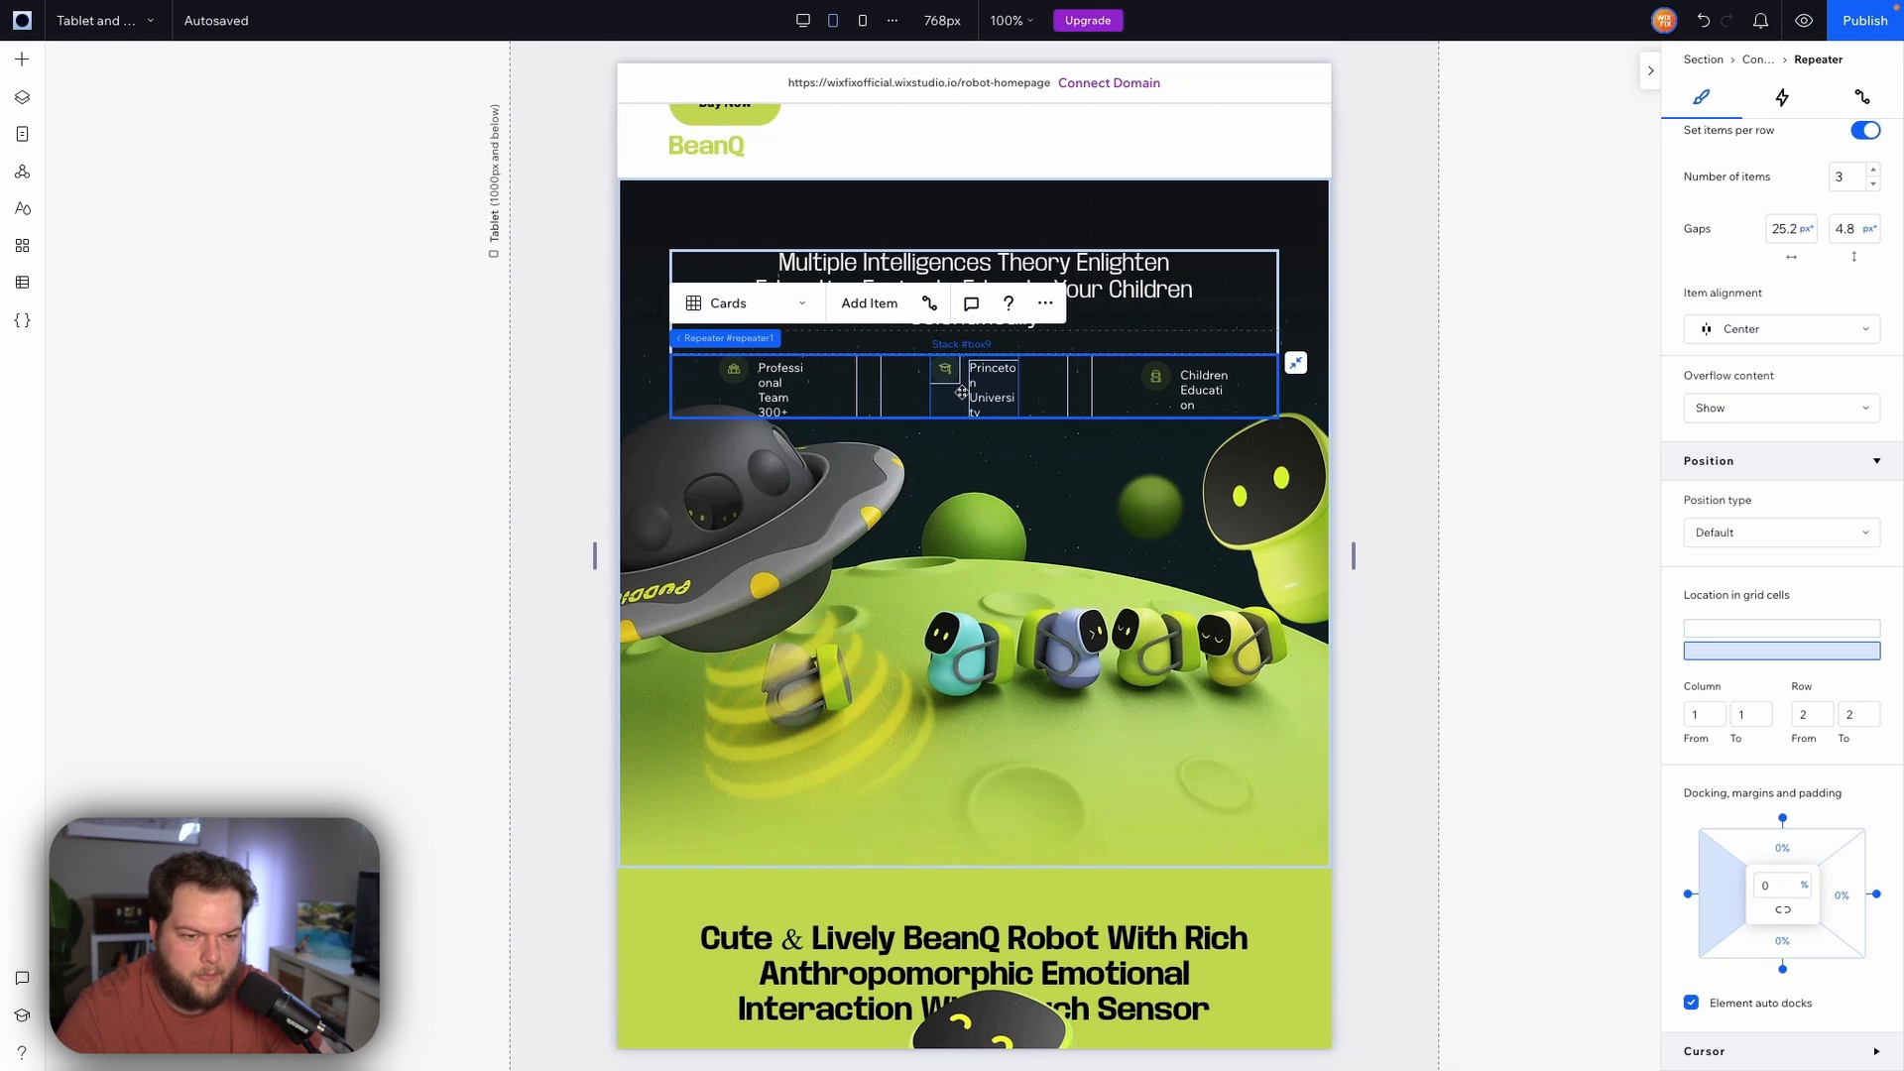
Widen the Princeton University label's text box so each stat label fits on two lines
{"action": "left_click", "coordinate": [962, 393]}
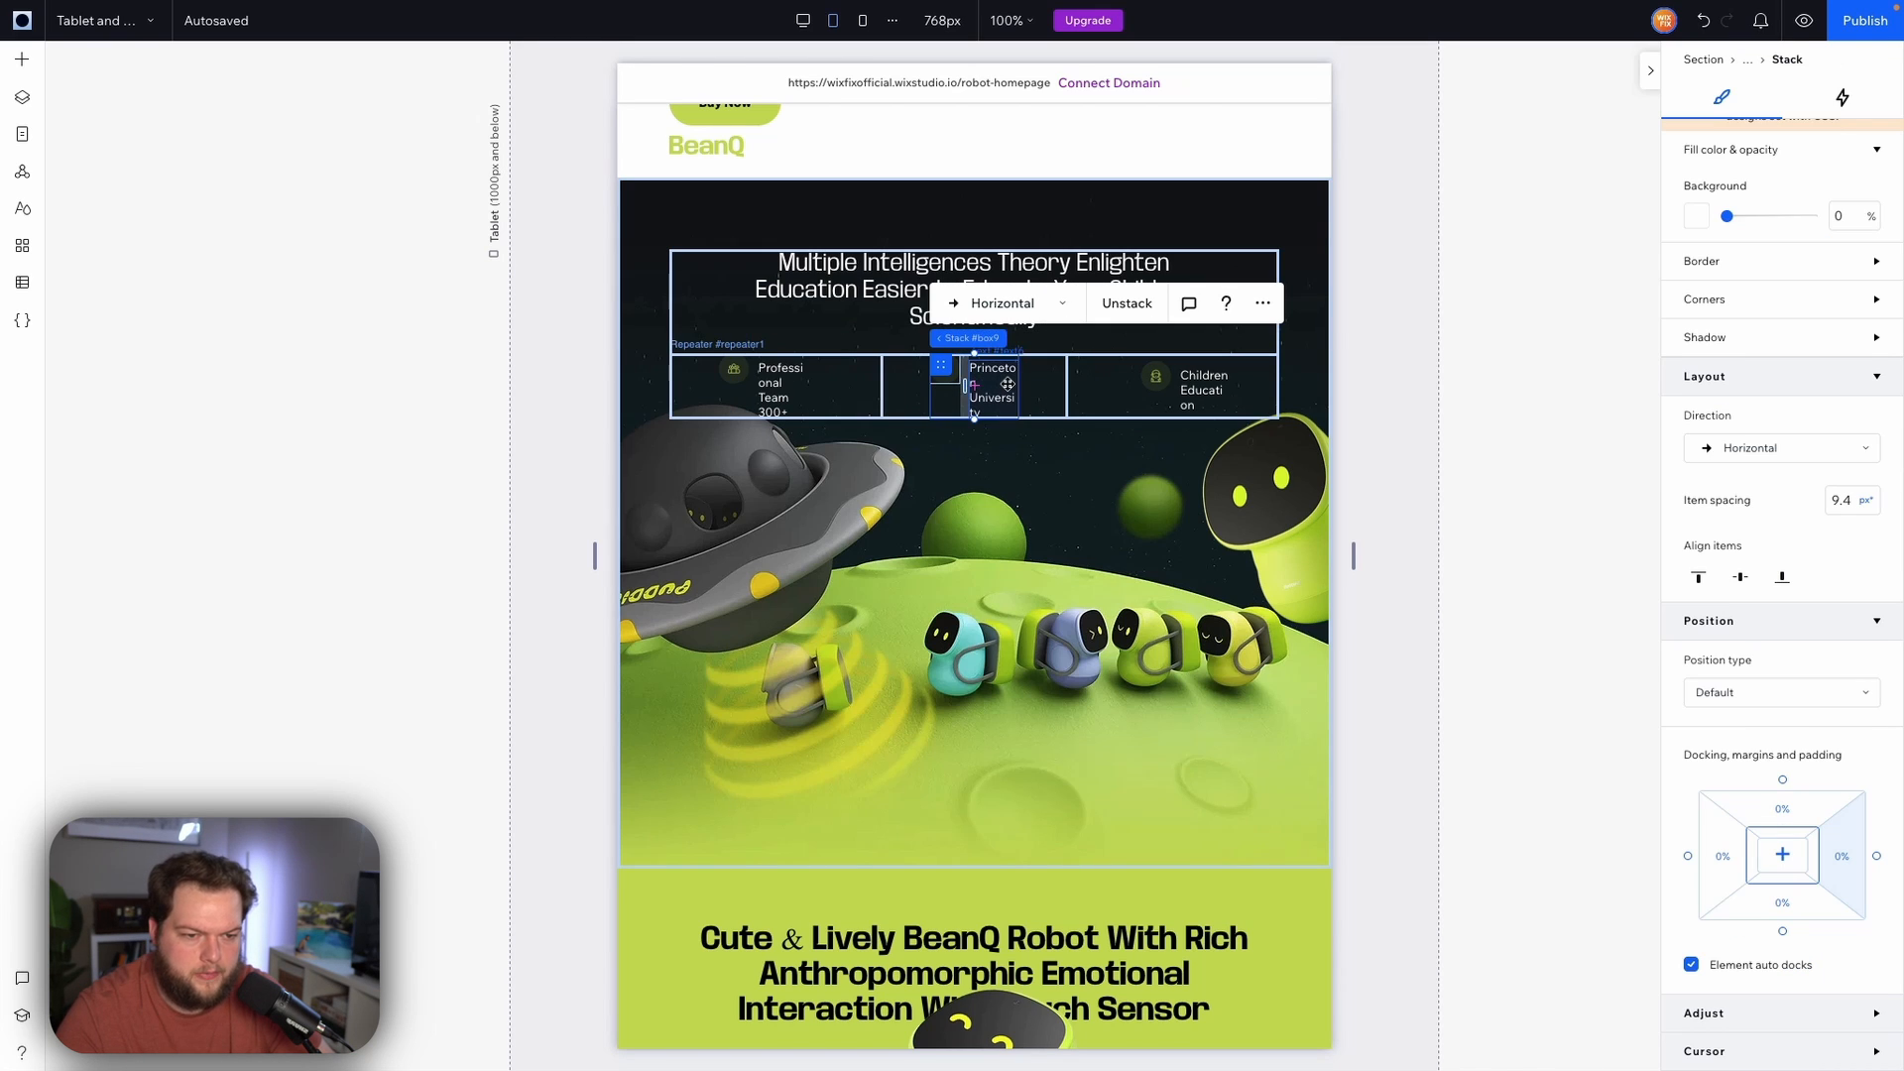
{"action": "left_click", "coordinate": [1007, 384]}
{"action": "mouse_move", "coordinate": [1019, 389]}
{"action": "left_mouse_down"}
{"action": "mouse_move", "coordinate": [1067, 394]}
{"action": "mouse_move", "coordinate": [1042, 390]}
{"action": "left_mouse_up"}
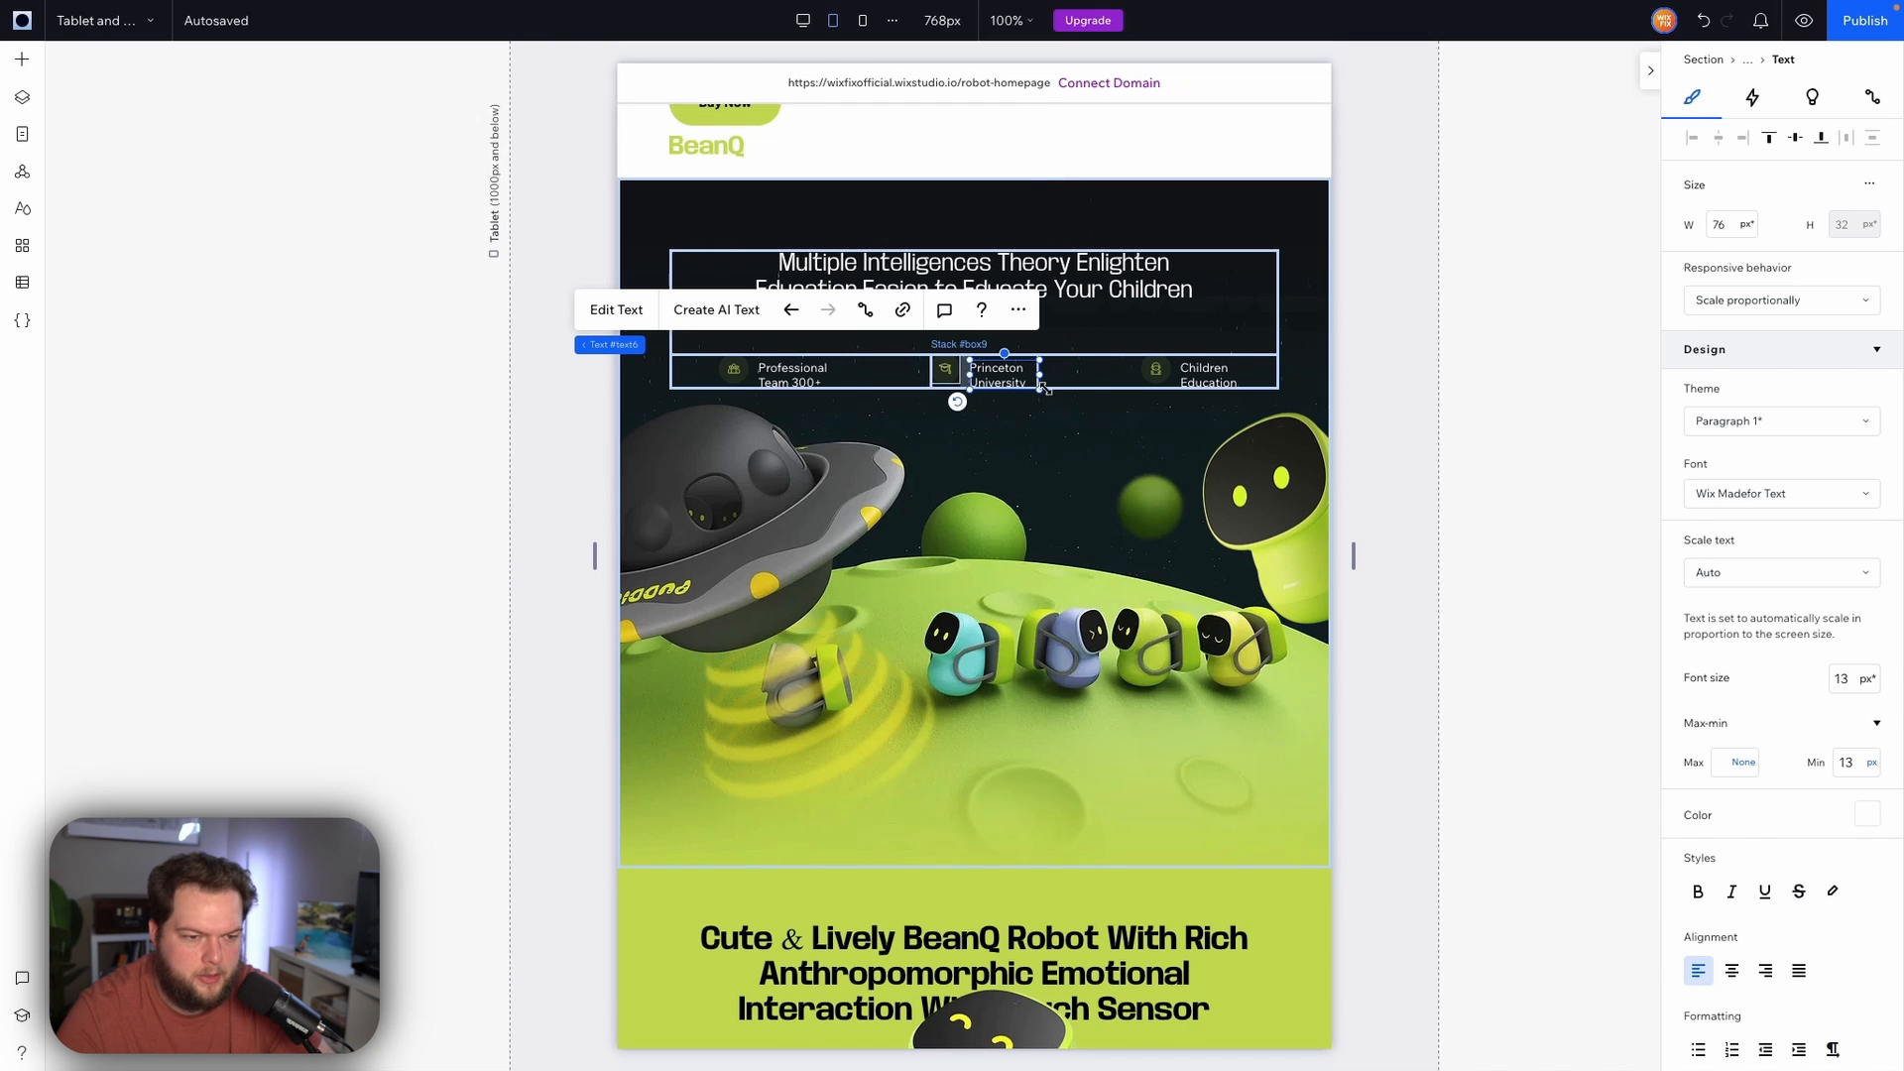
{"action": "left_click", "coordinate": [962, 373]}
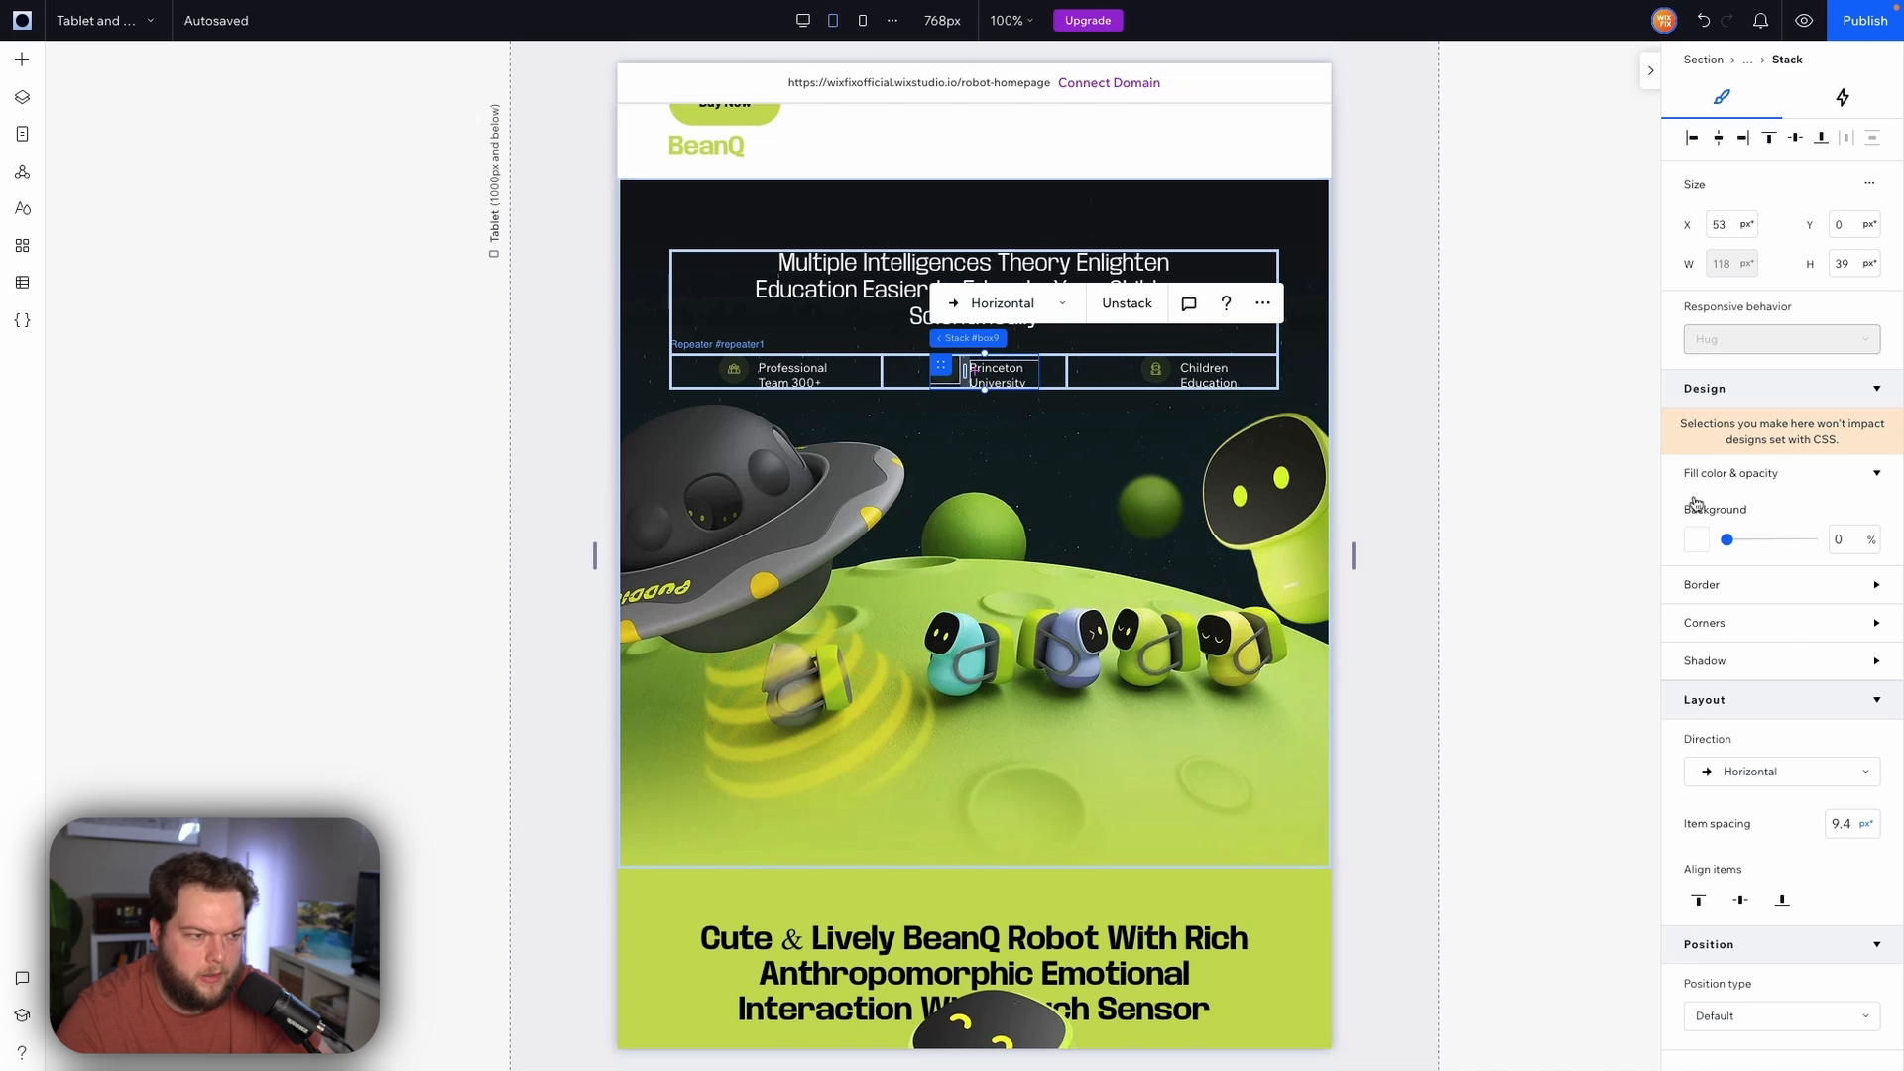
{"action": "left_click", "coordinate": [1004, 368]}
{"action": "scroll", "coordinate": [1776, 729], "scroll_direction": "down", "scroll_amount": 6}
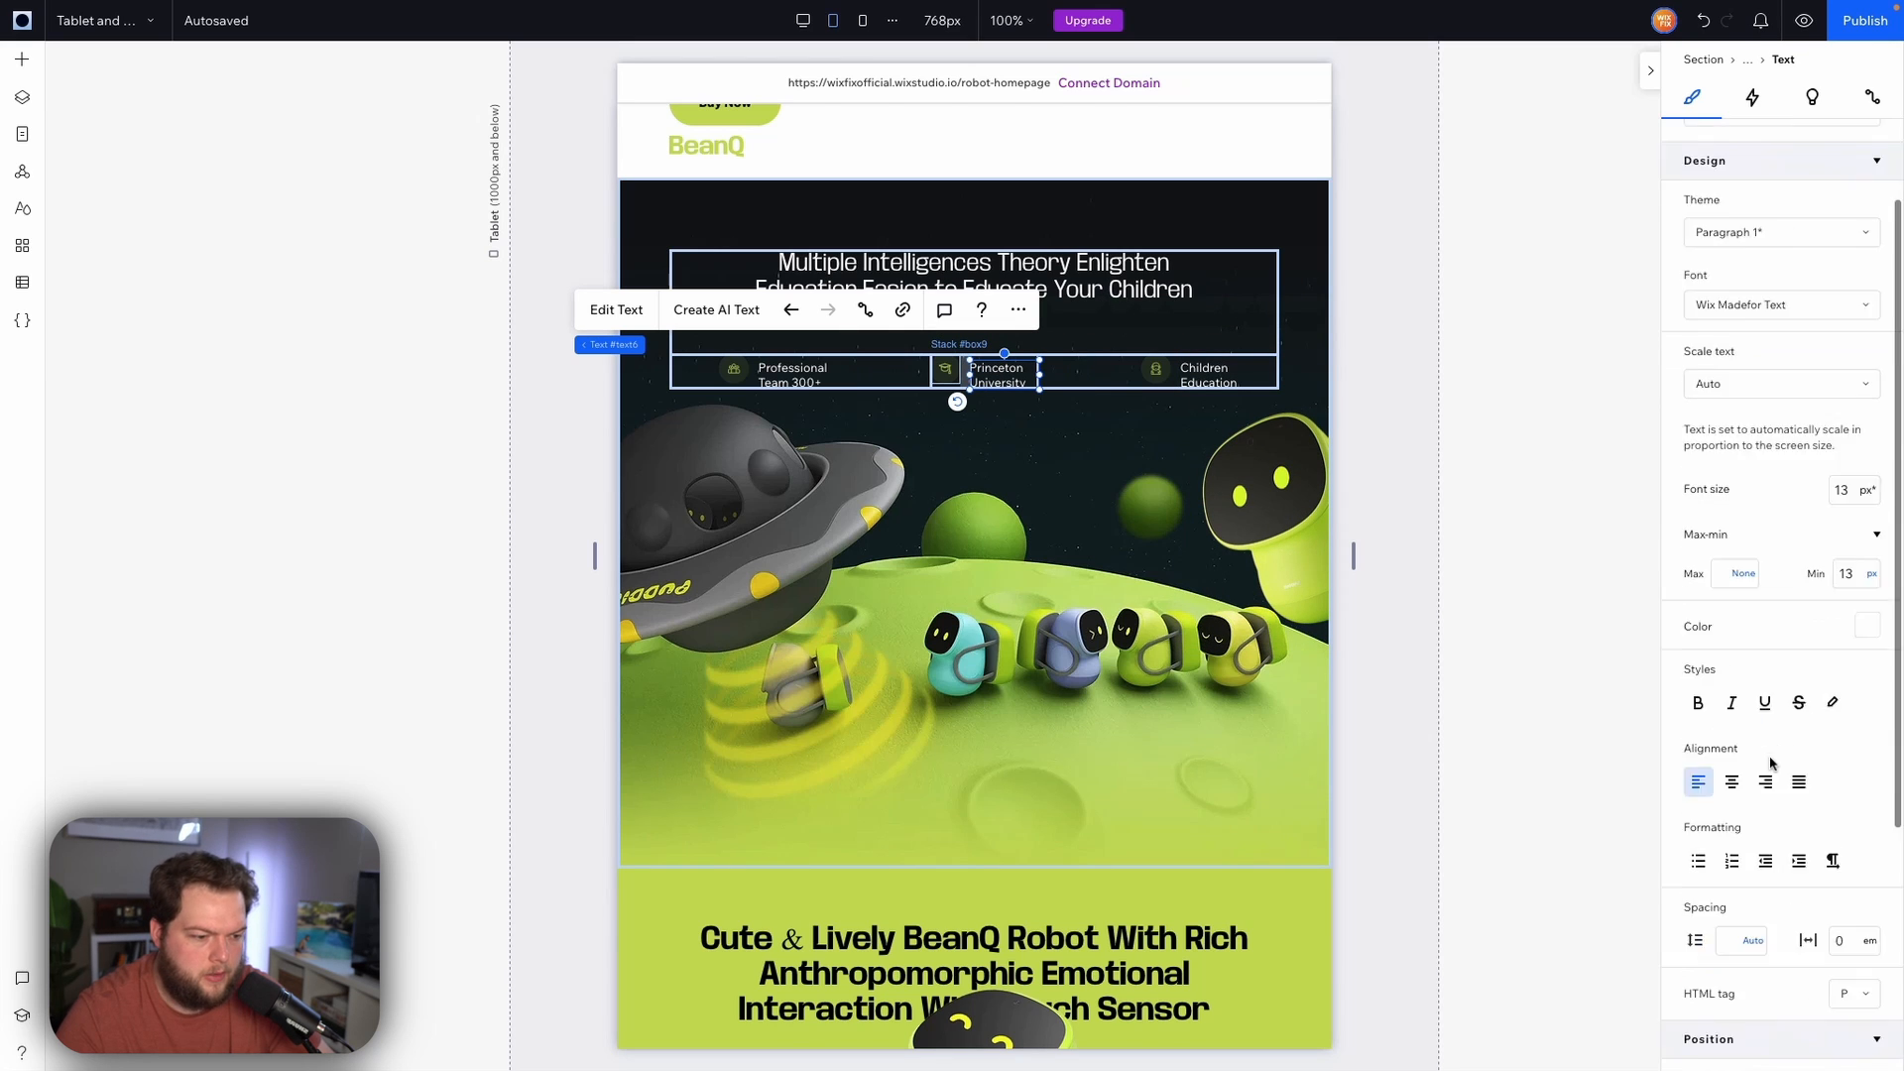
{"action": "left_click", "coordinate": [1782, 893]}
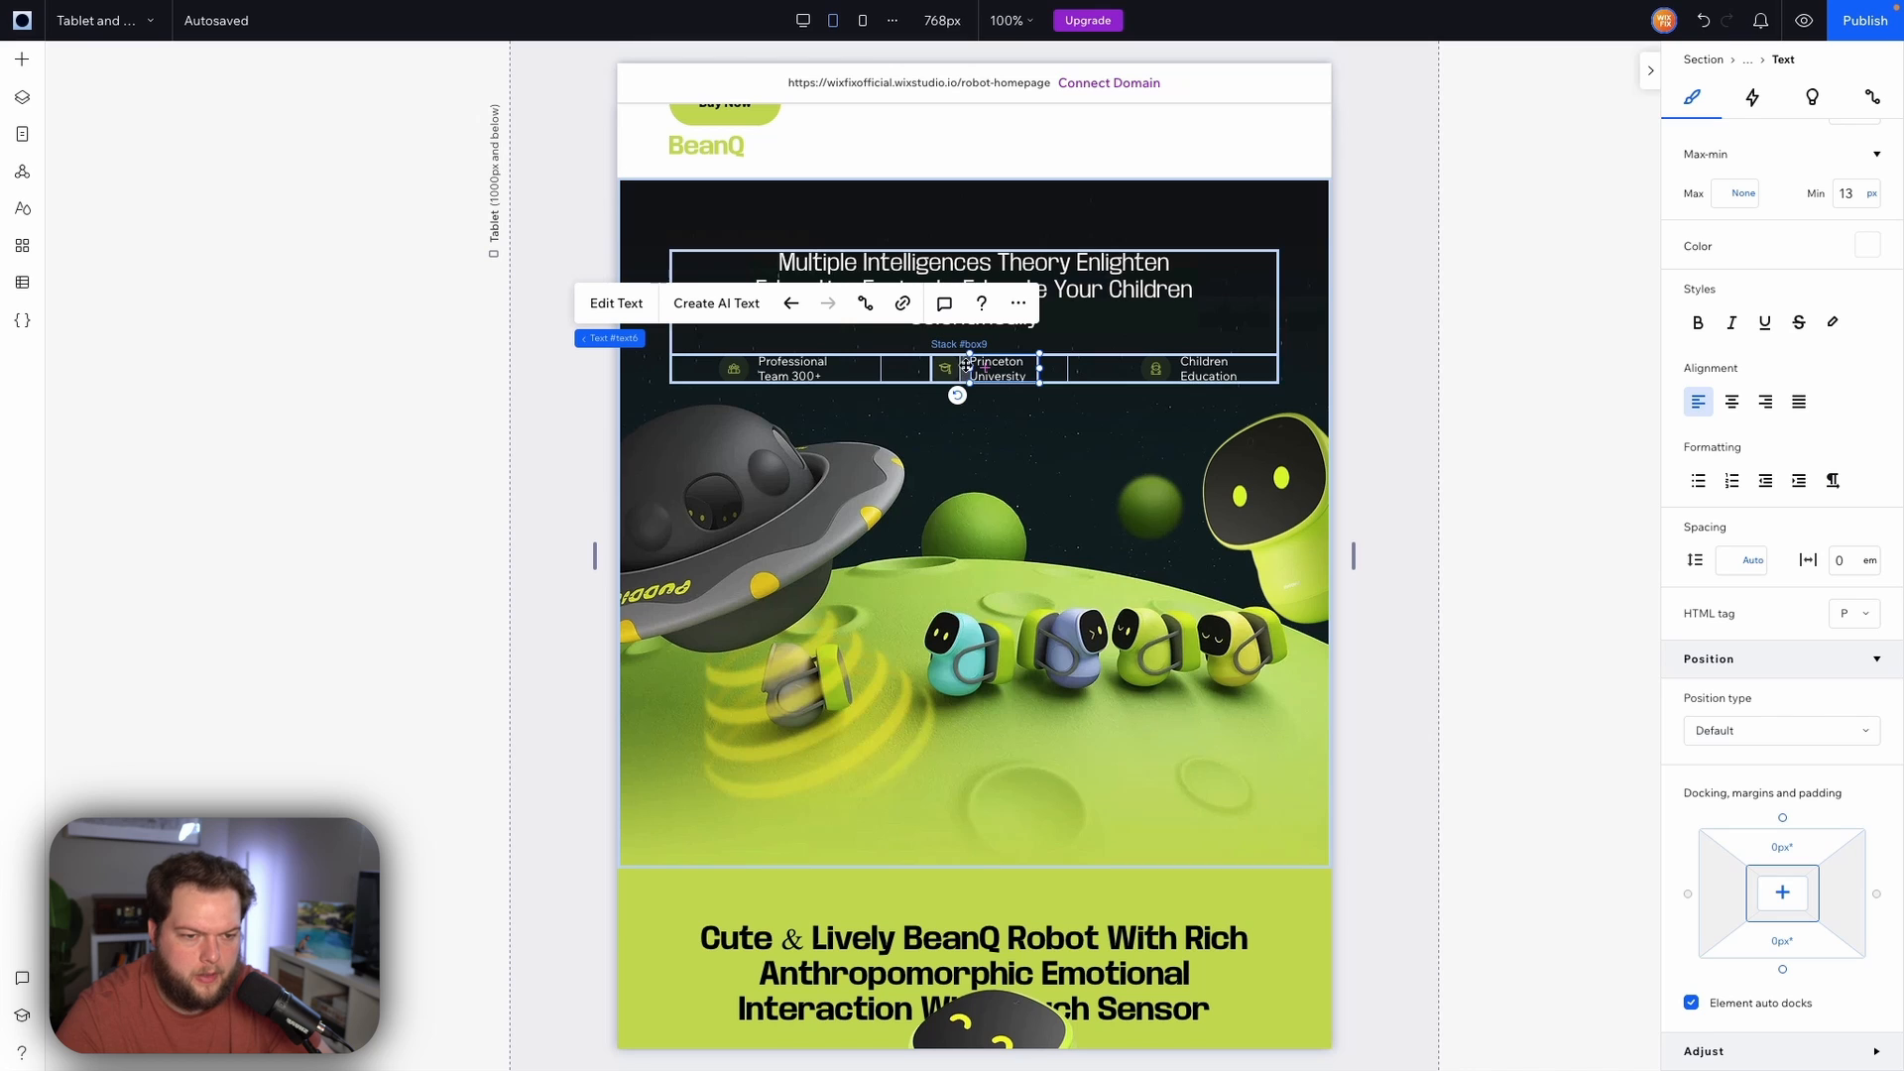
Set the stat card icon's width to 42 px
{"action": "left_click", "coordinate": [947, 368]}
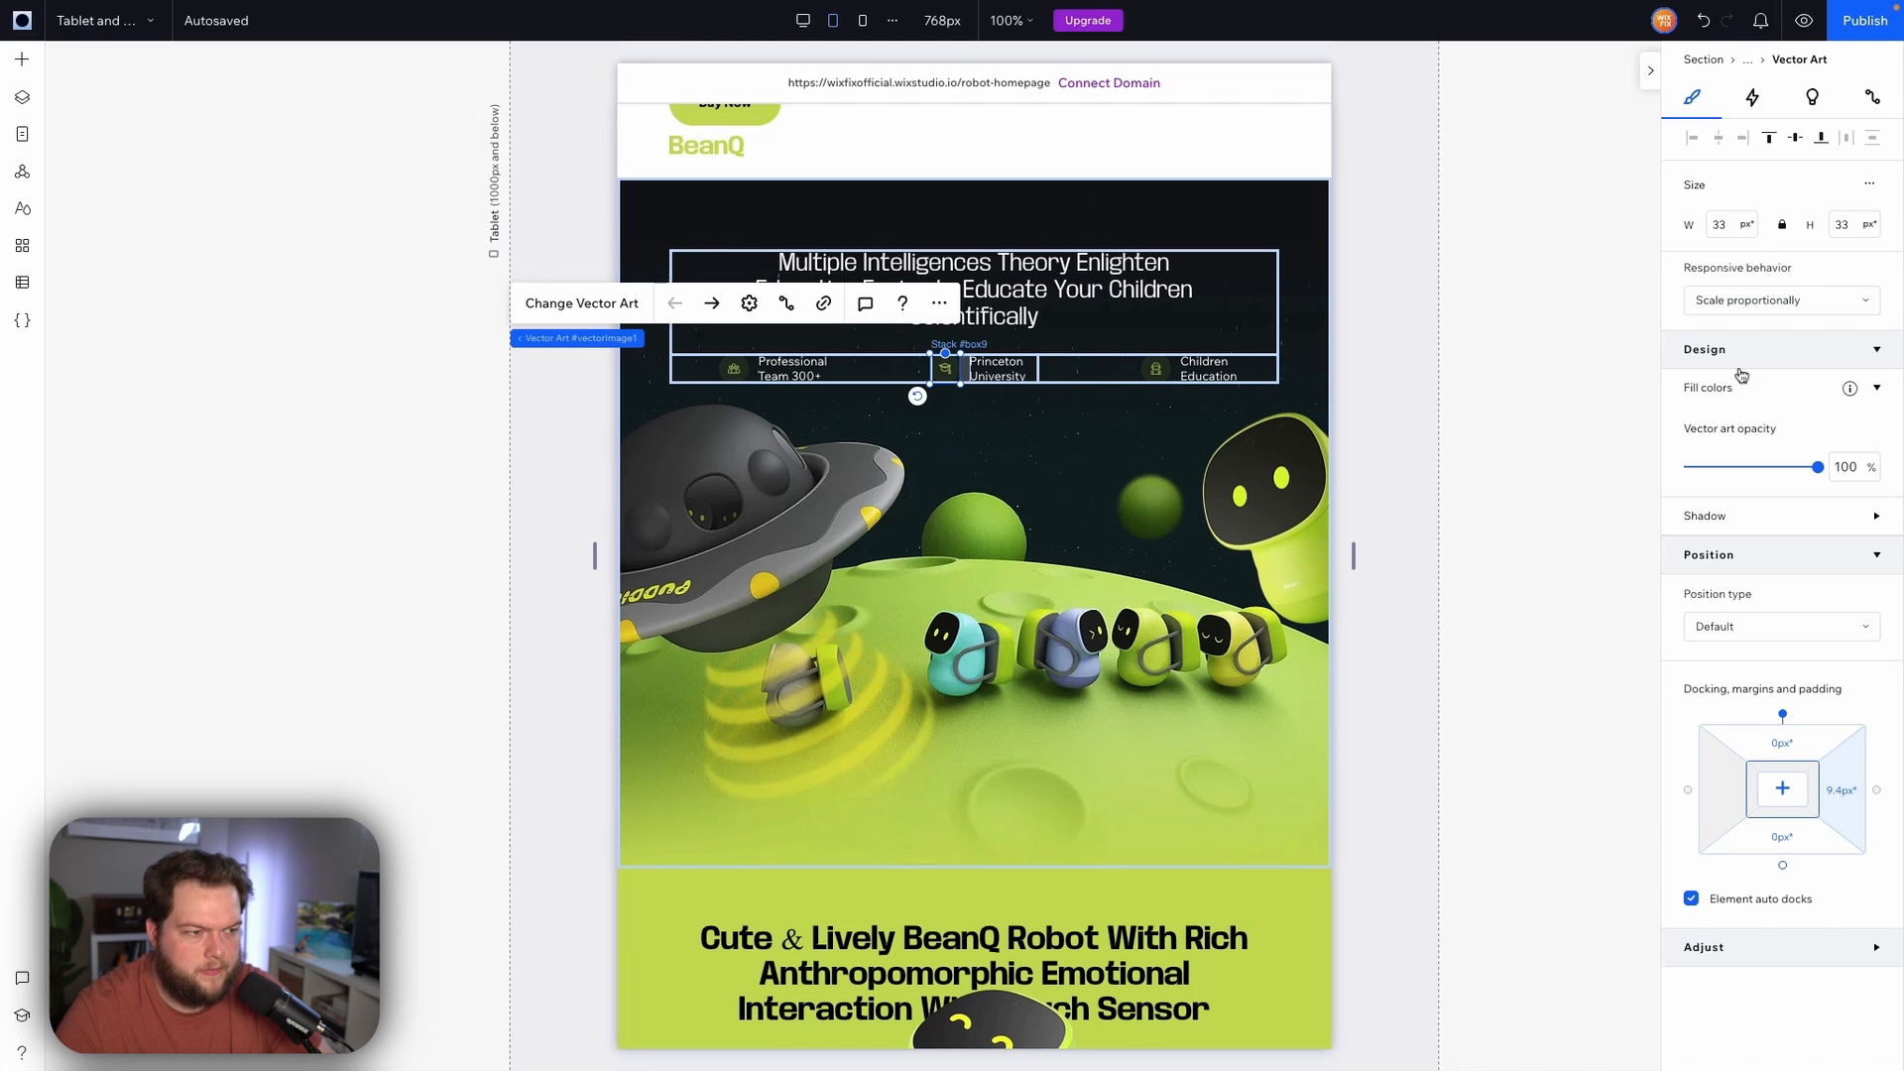
{"action": "left_click", "coordinate": [1730, 226]}
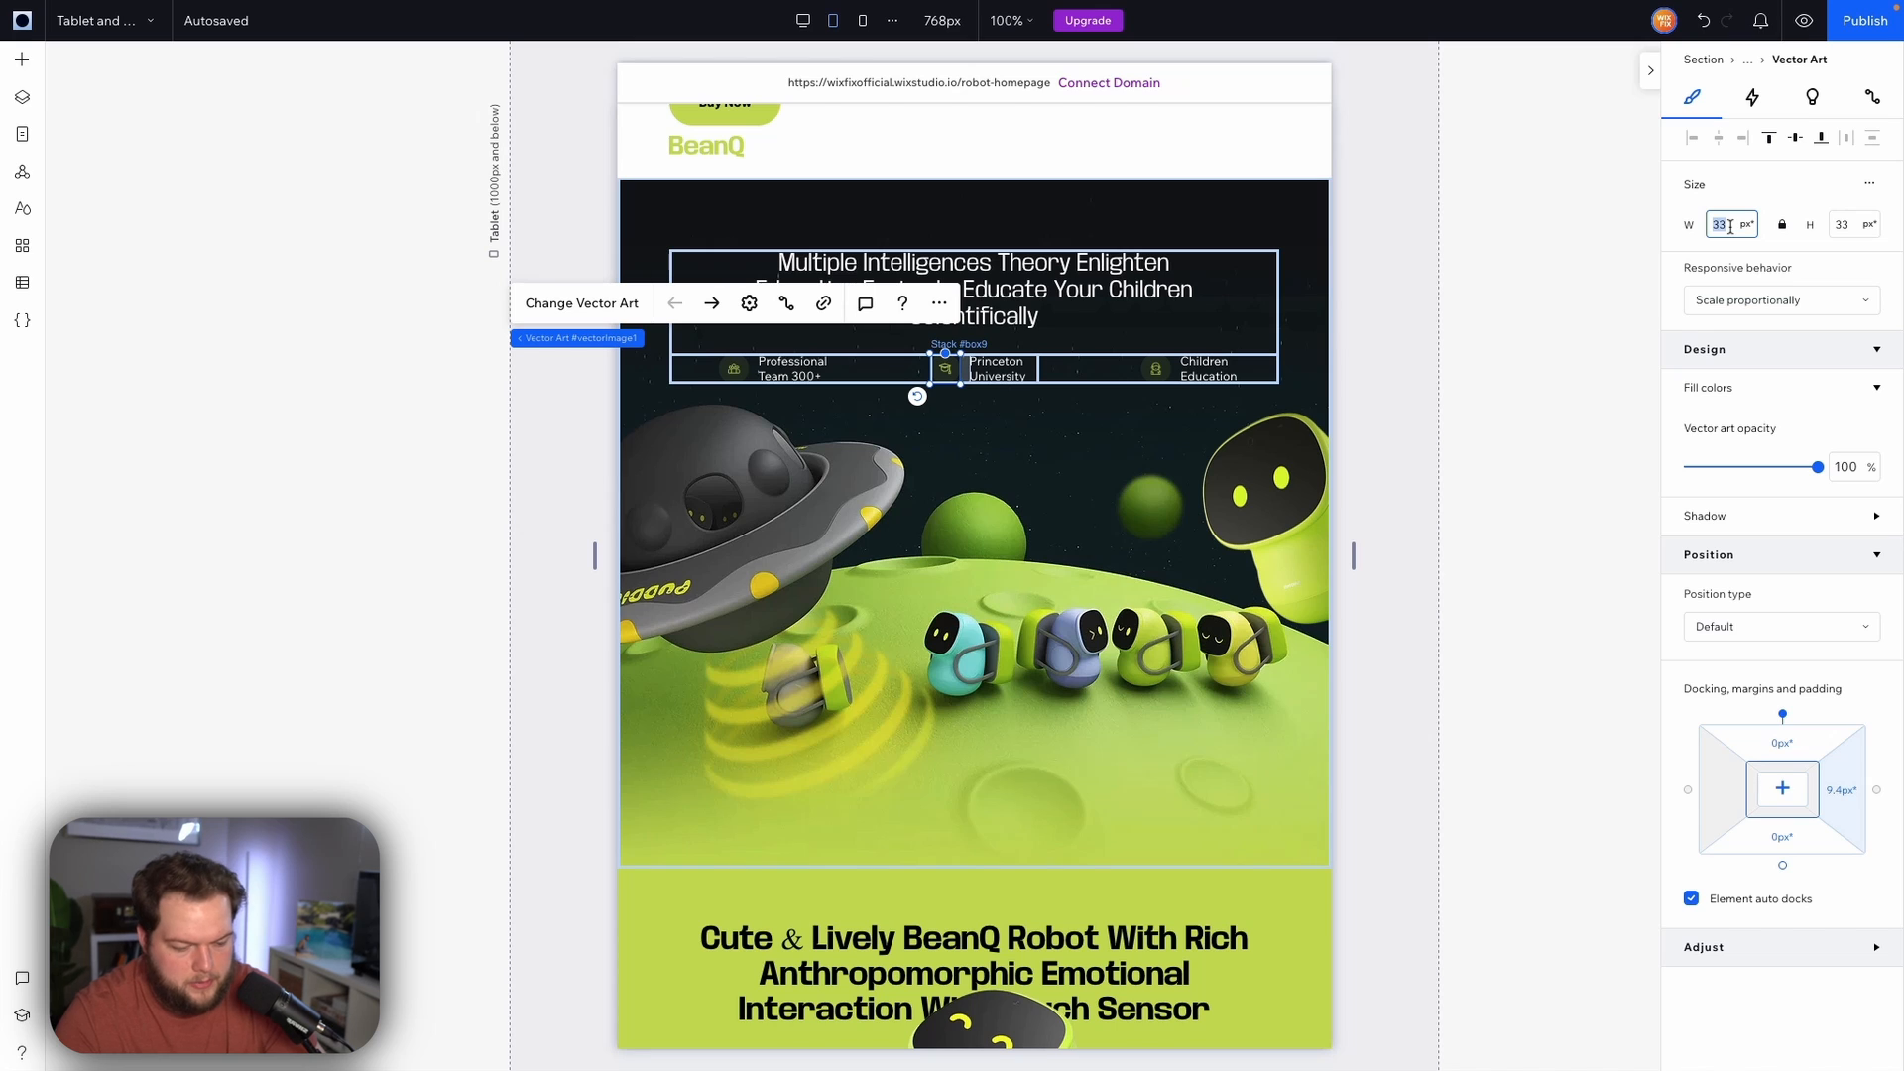
{"action": "key", "text": "Return"}
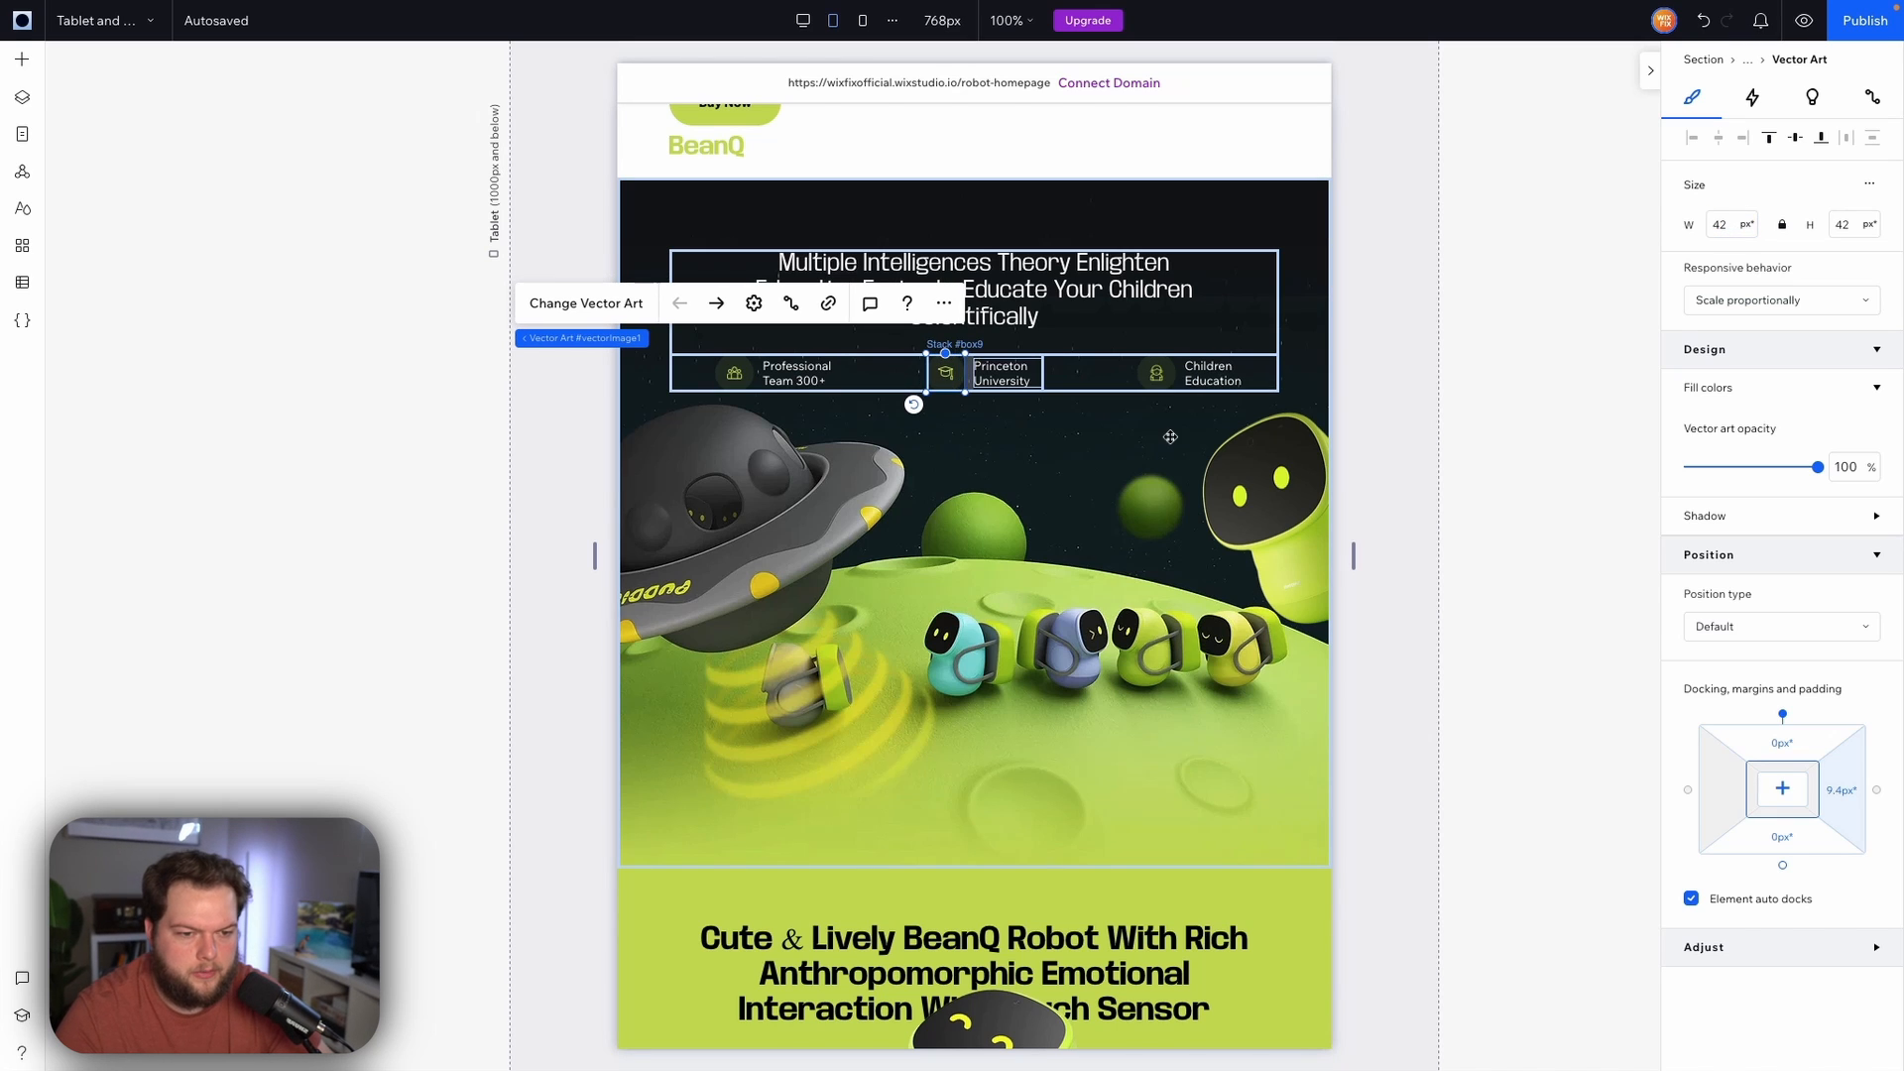
Select the stats repeater and set its left and right margins to 10%
{"action": "left_click", "coordinate": [850, 380]}
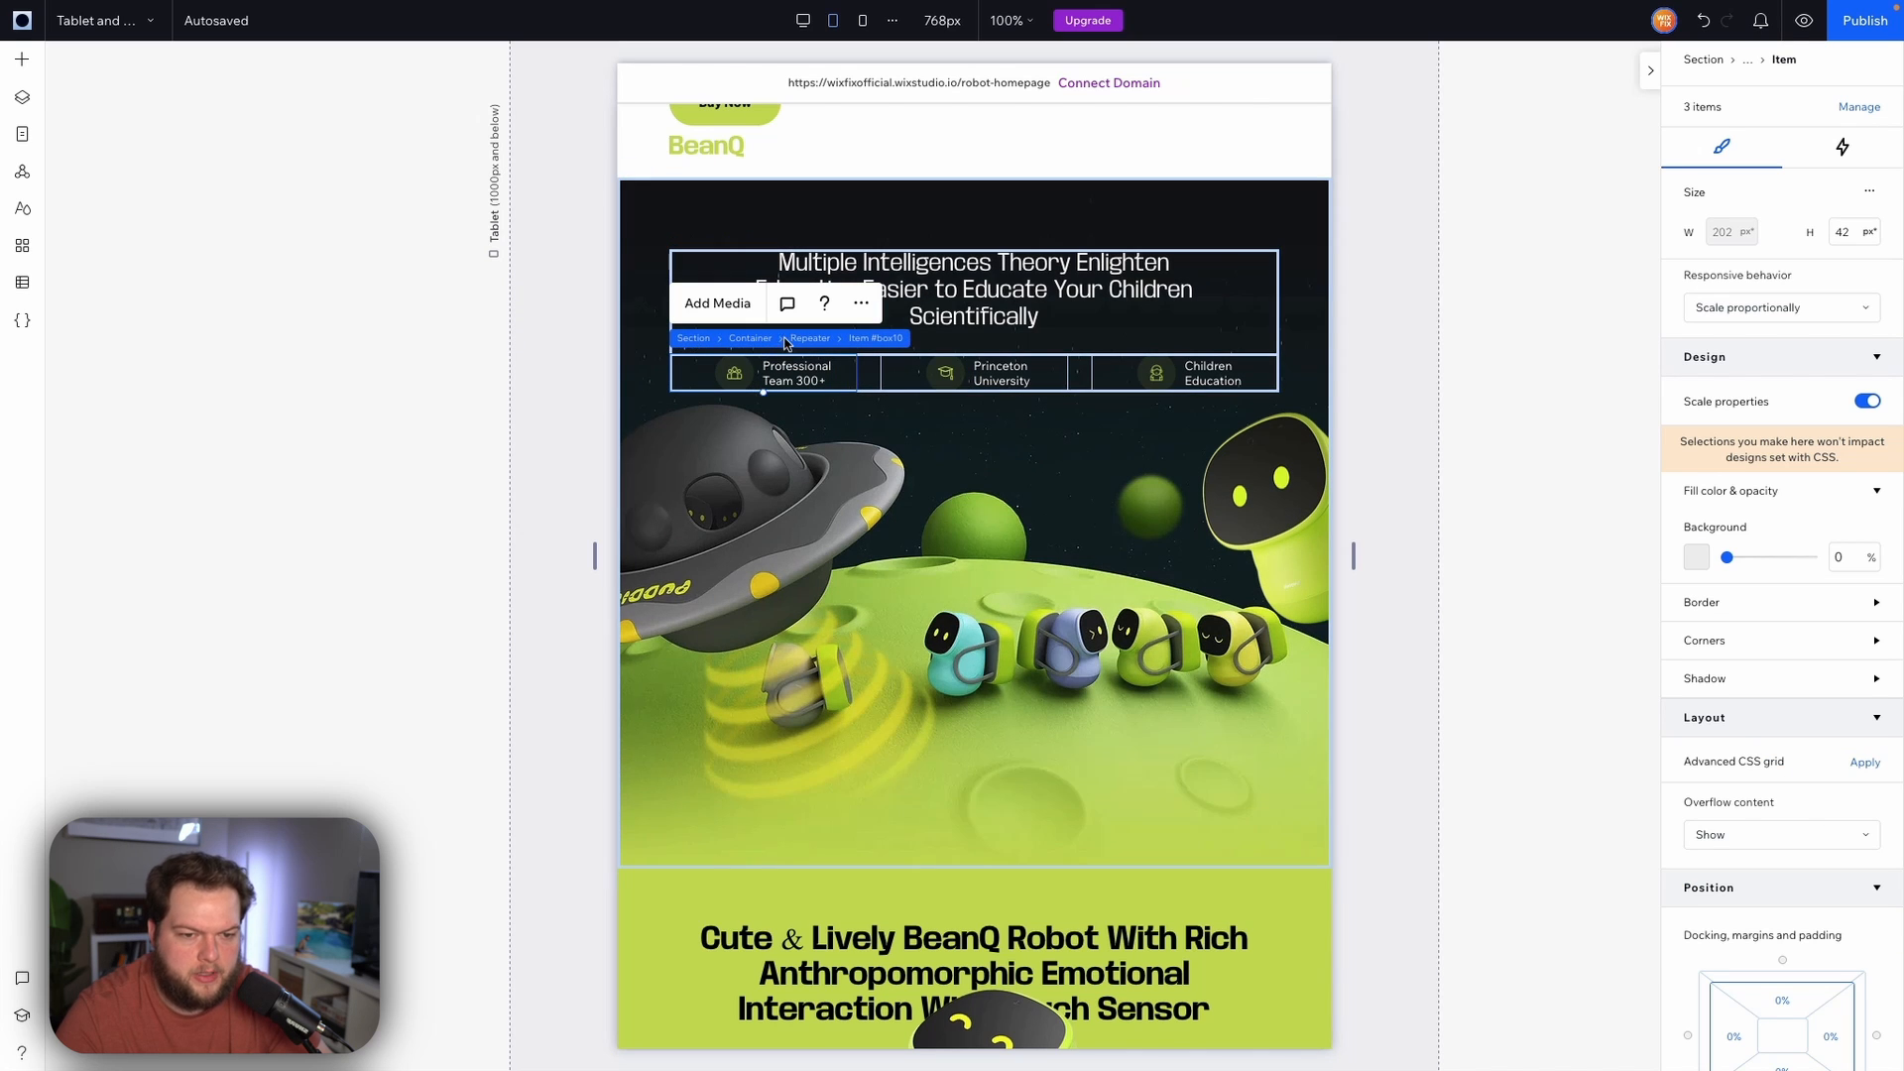
{"action": "left_click", "coordinate": [796, 340]}
{"action": "scroll", "coordinate": [1861, 781], "scroll_direction": "down", "scroll_amount": 8}
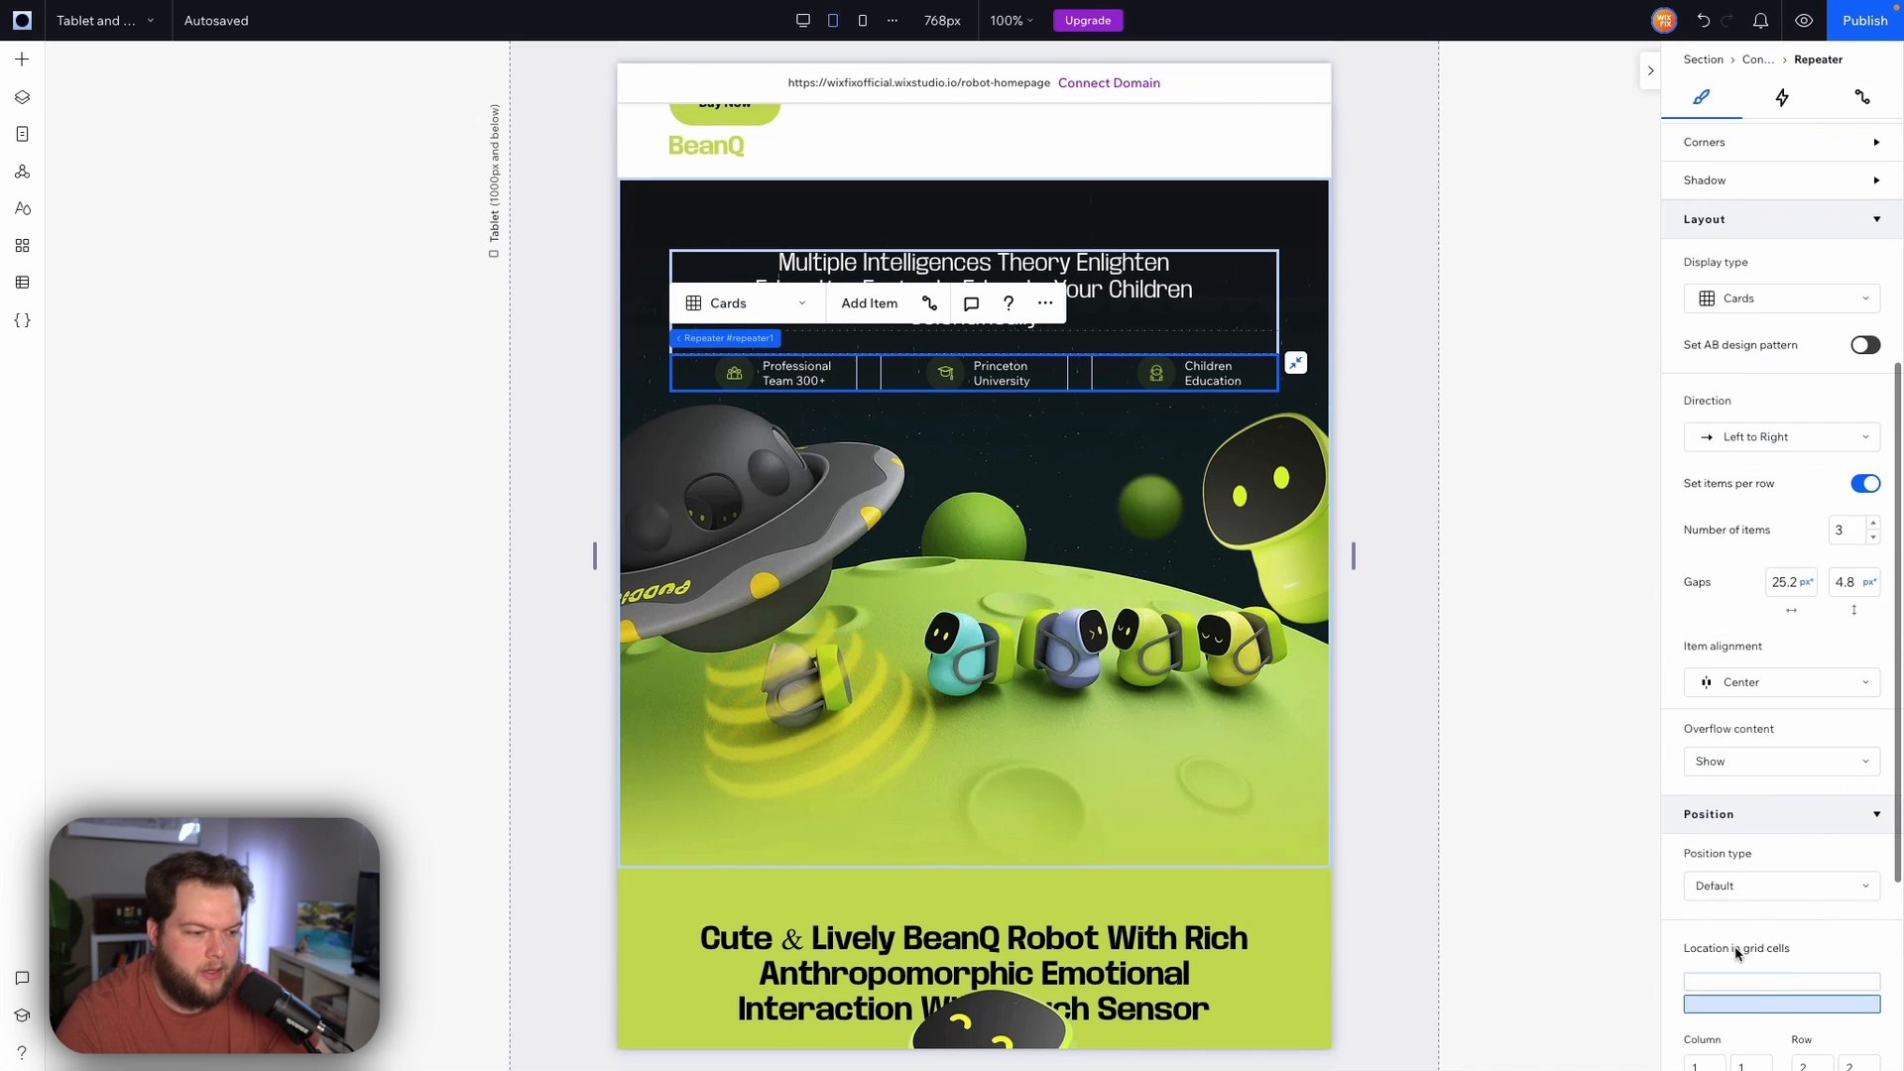
{"action": "left_click", "coordinate": [1733, 911]}
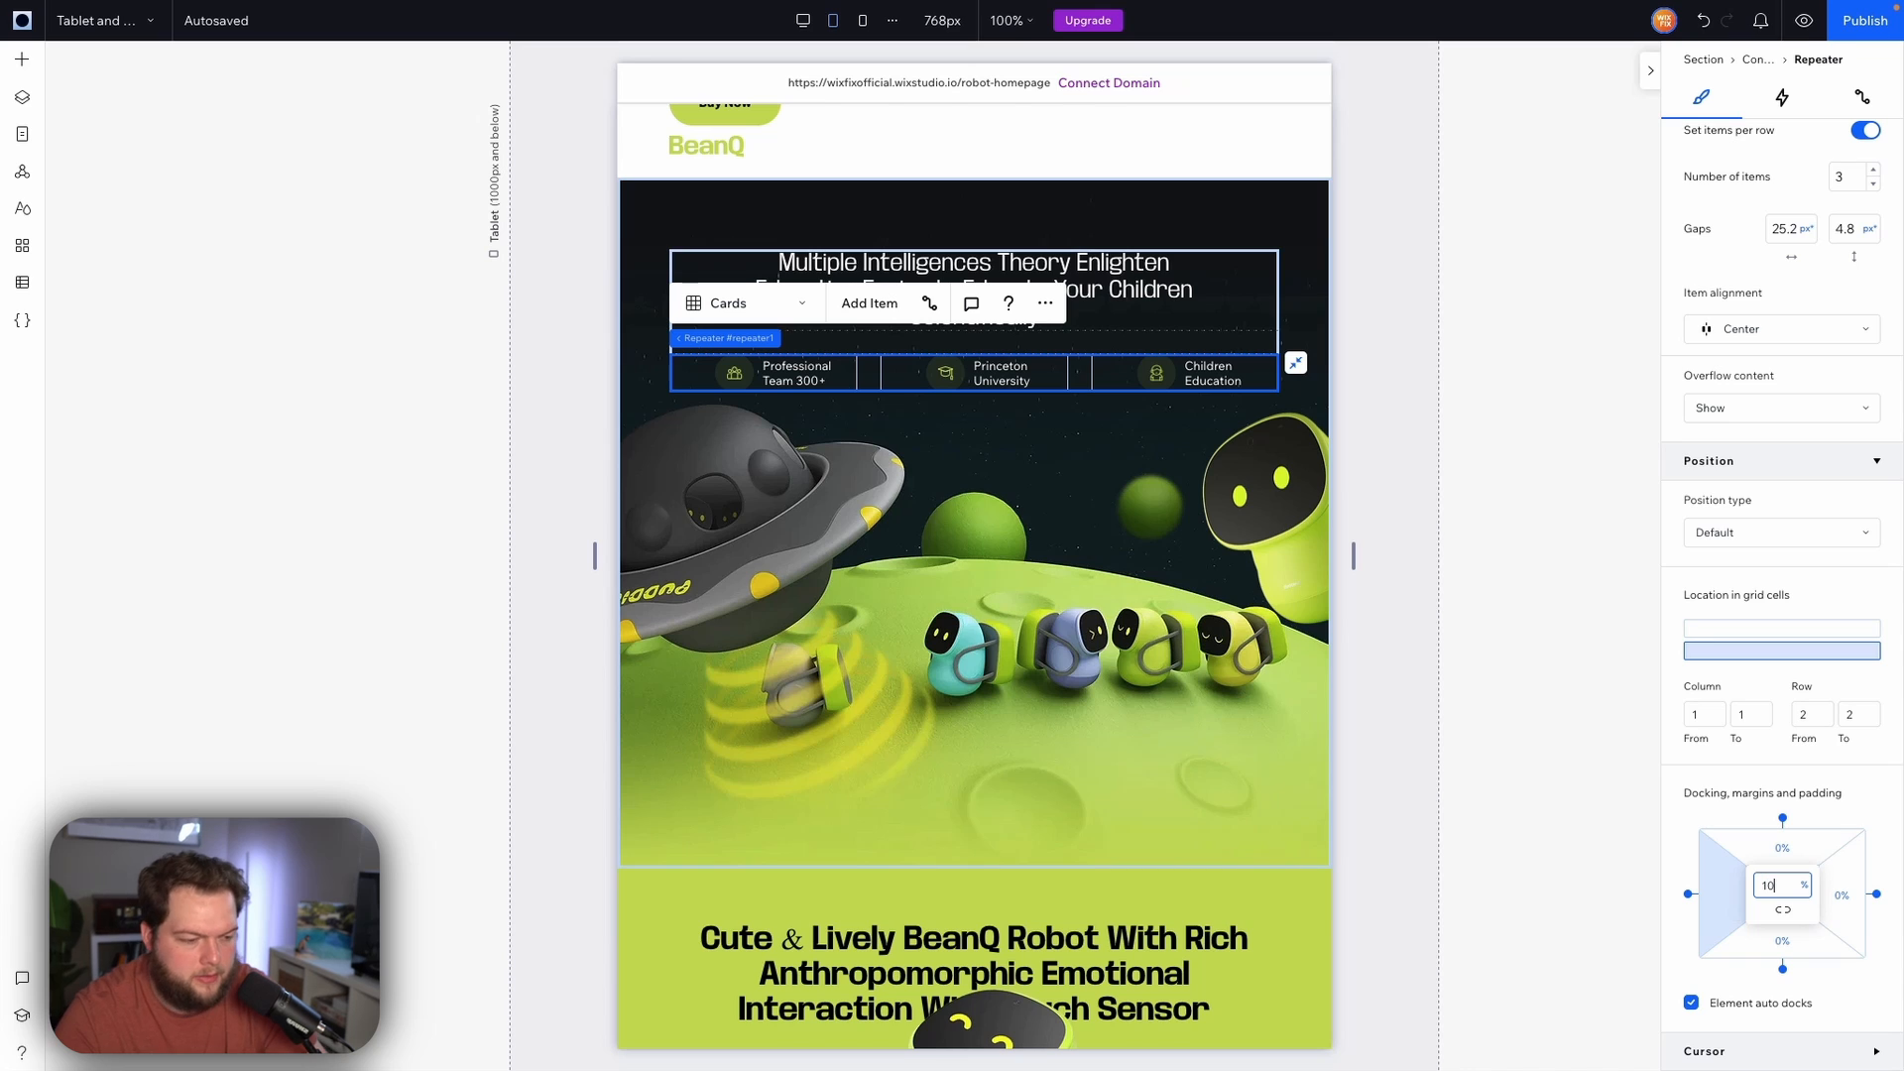
{"action": "key", "text": "Return"}
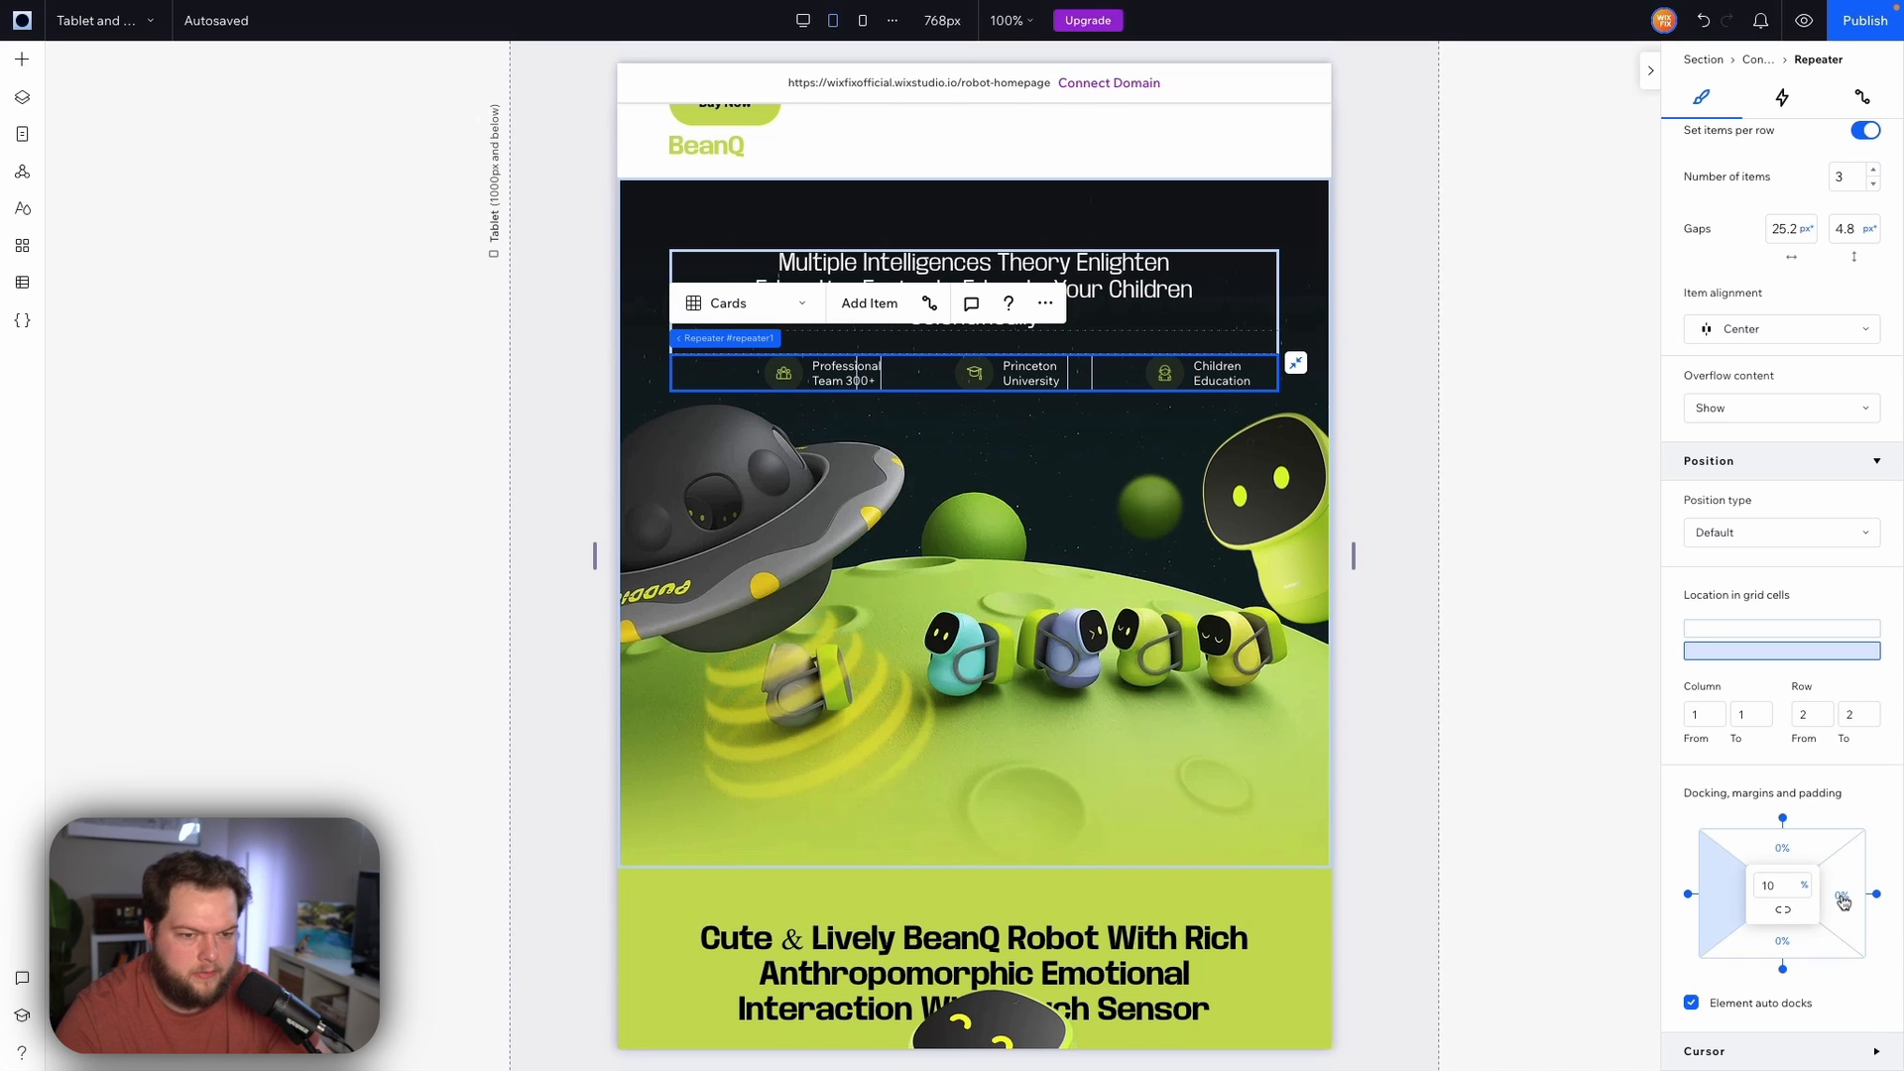
{"action": "left_click", "coordinate": [1842, 899]}
{"action": "type", "text": "10"}
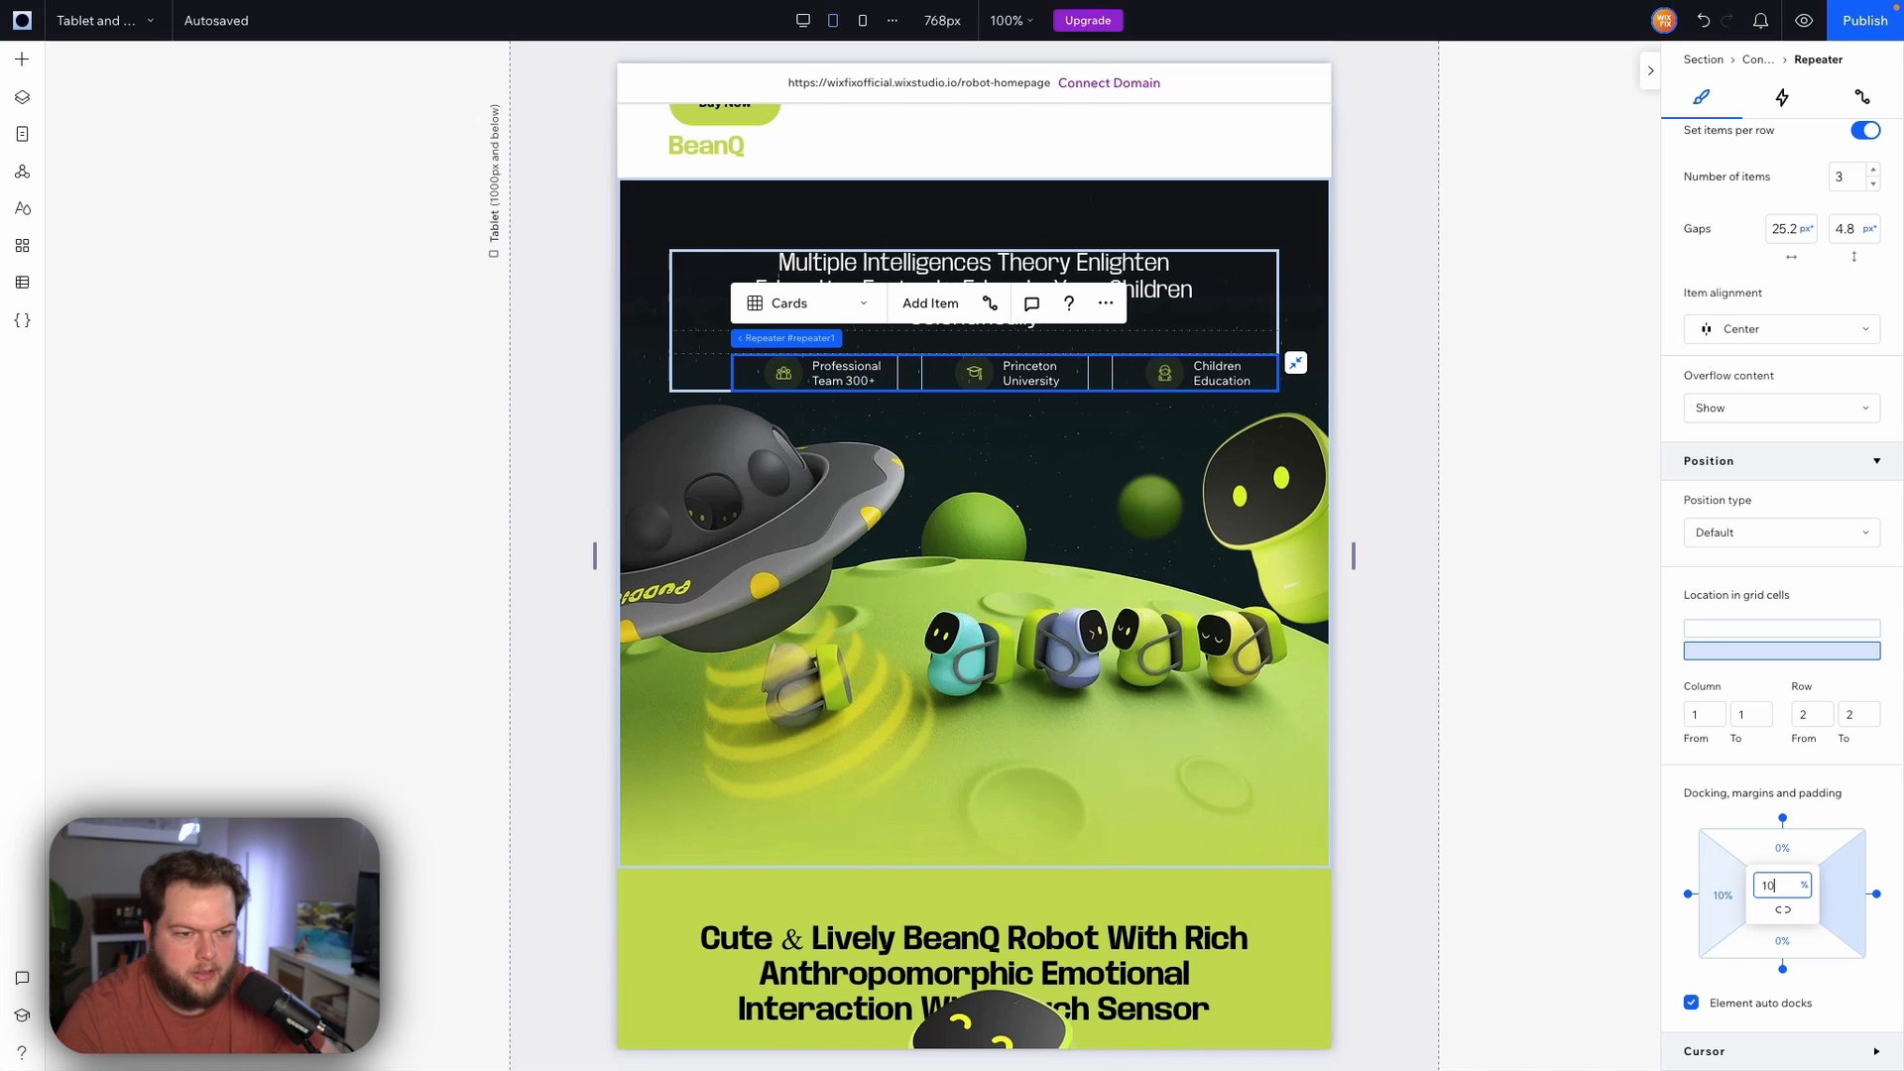
{"action": "key", "text": "Return"}
Set the section's background robot image top margin to 10%
{"action": "left_click", "coordinate": [1540, 493]}
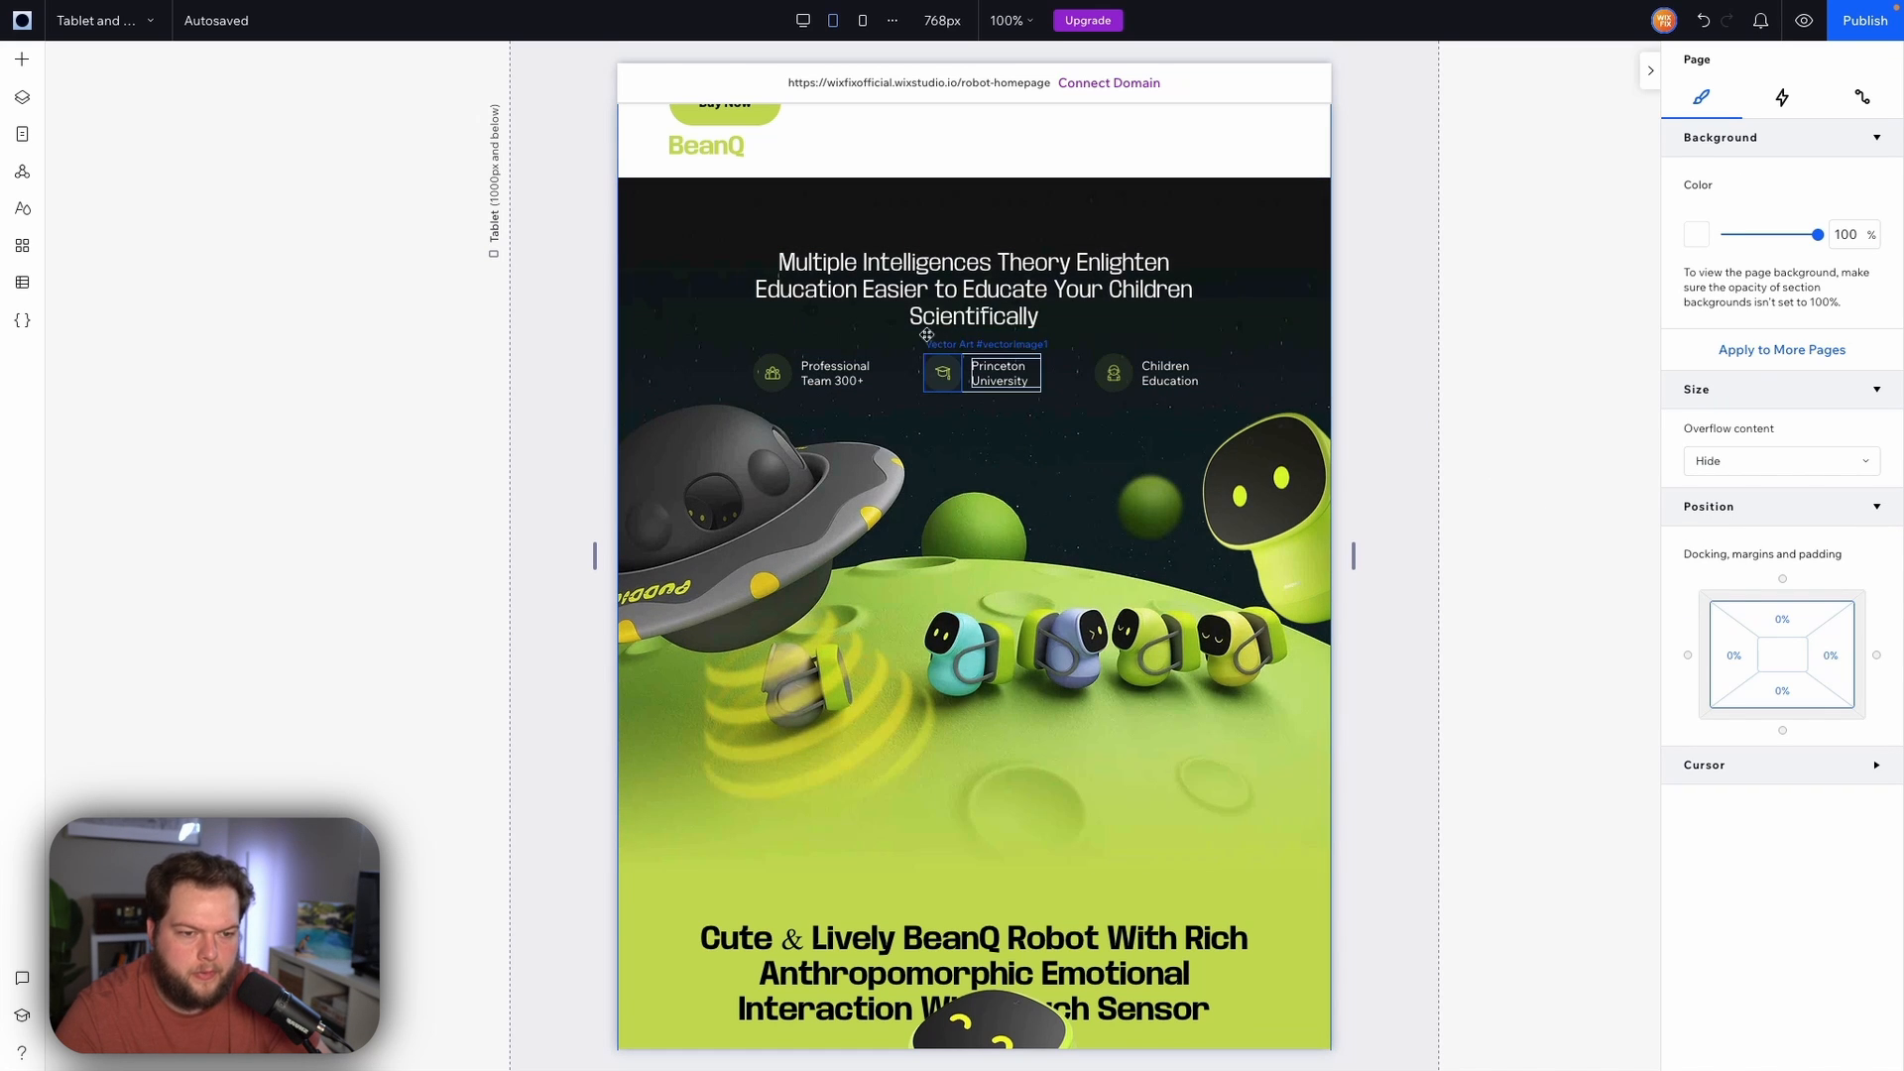
{"action": "left_click", "coordinate": [640, 297]}
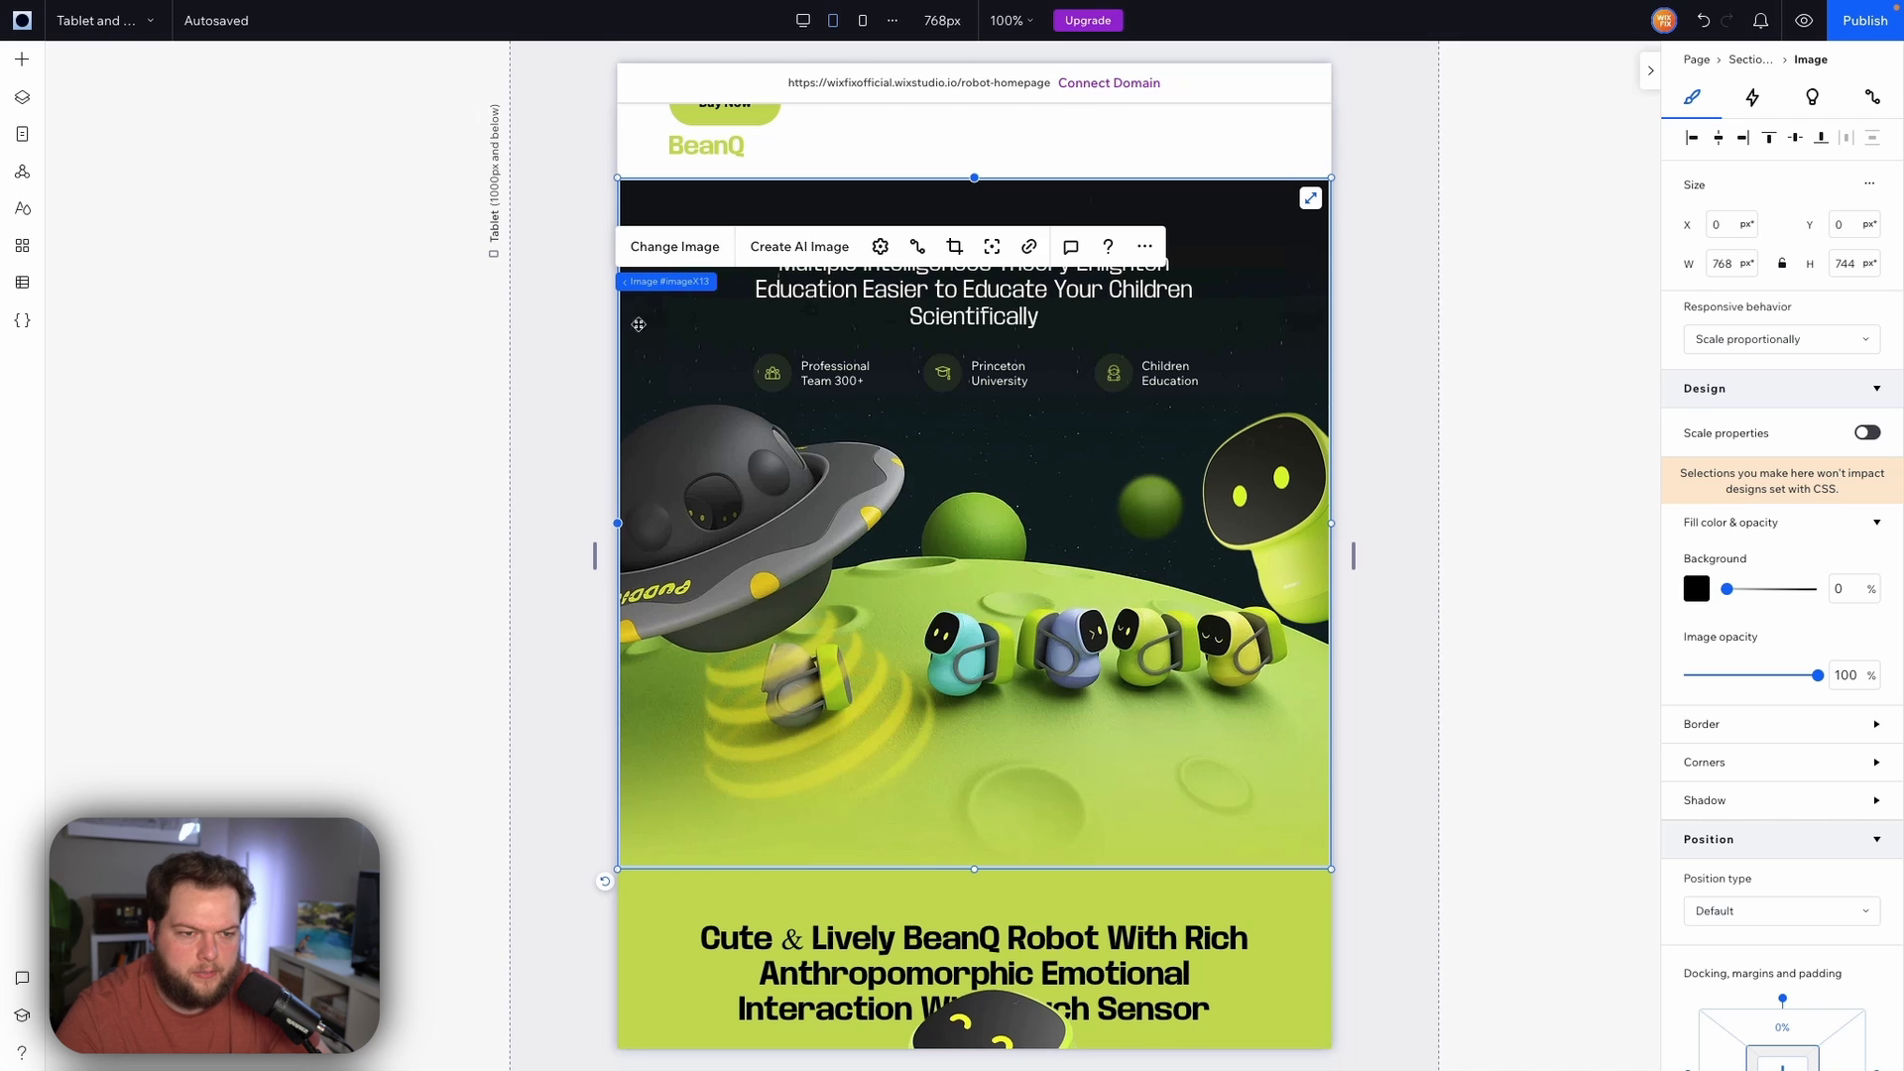
{"action": "scroll", "coordinate": [1803, 602], "scroll_direction": "down", "scroll_amount": 3}
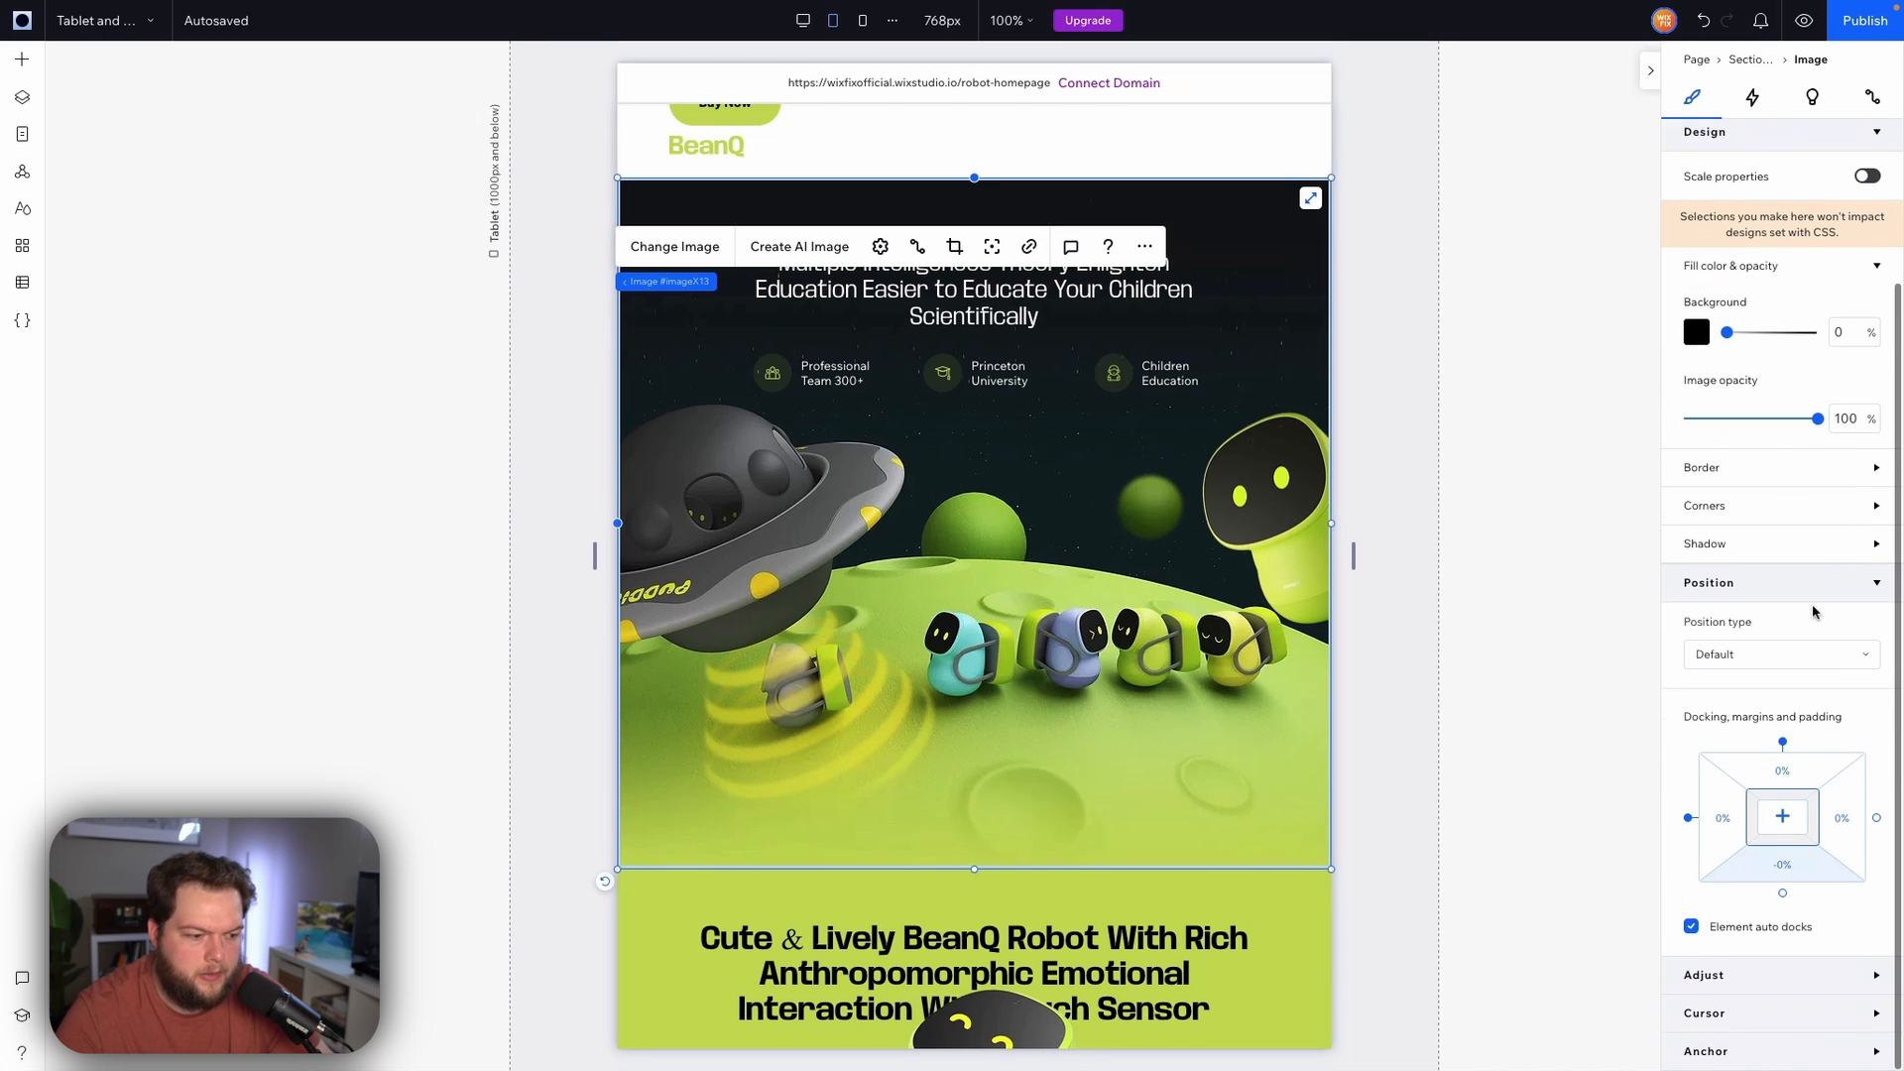
{"action": "left_click", "coordinate": [1801, 778]}
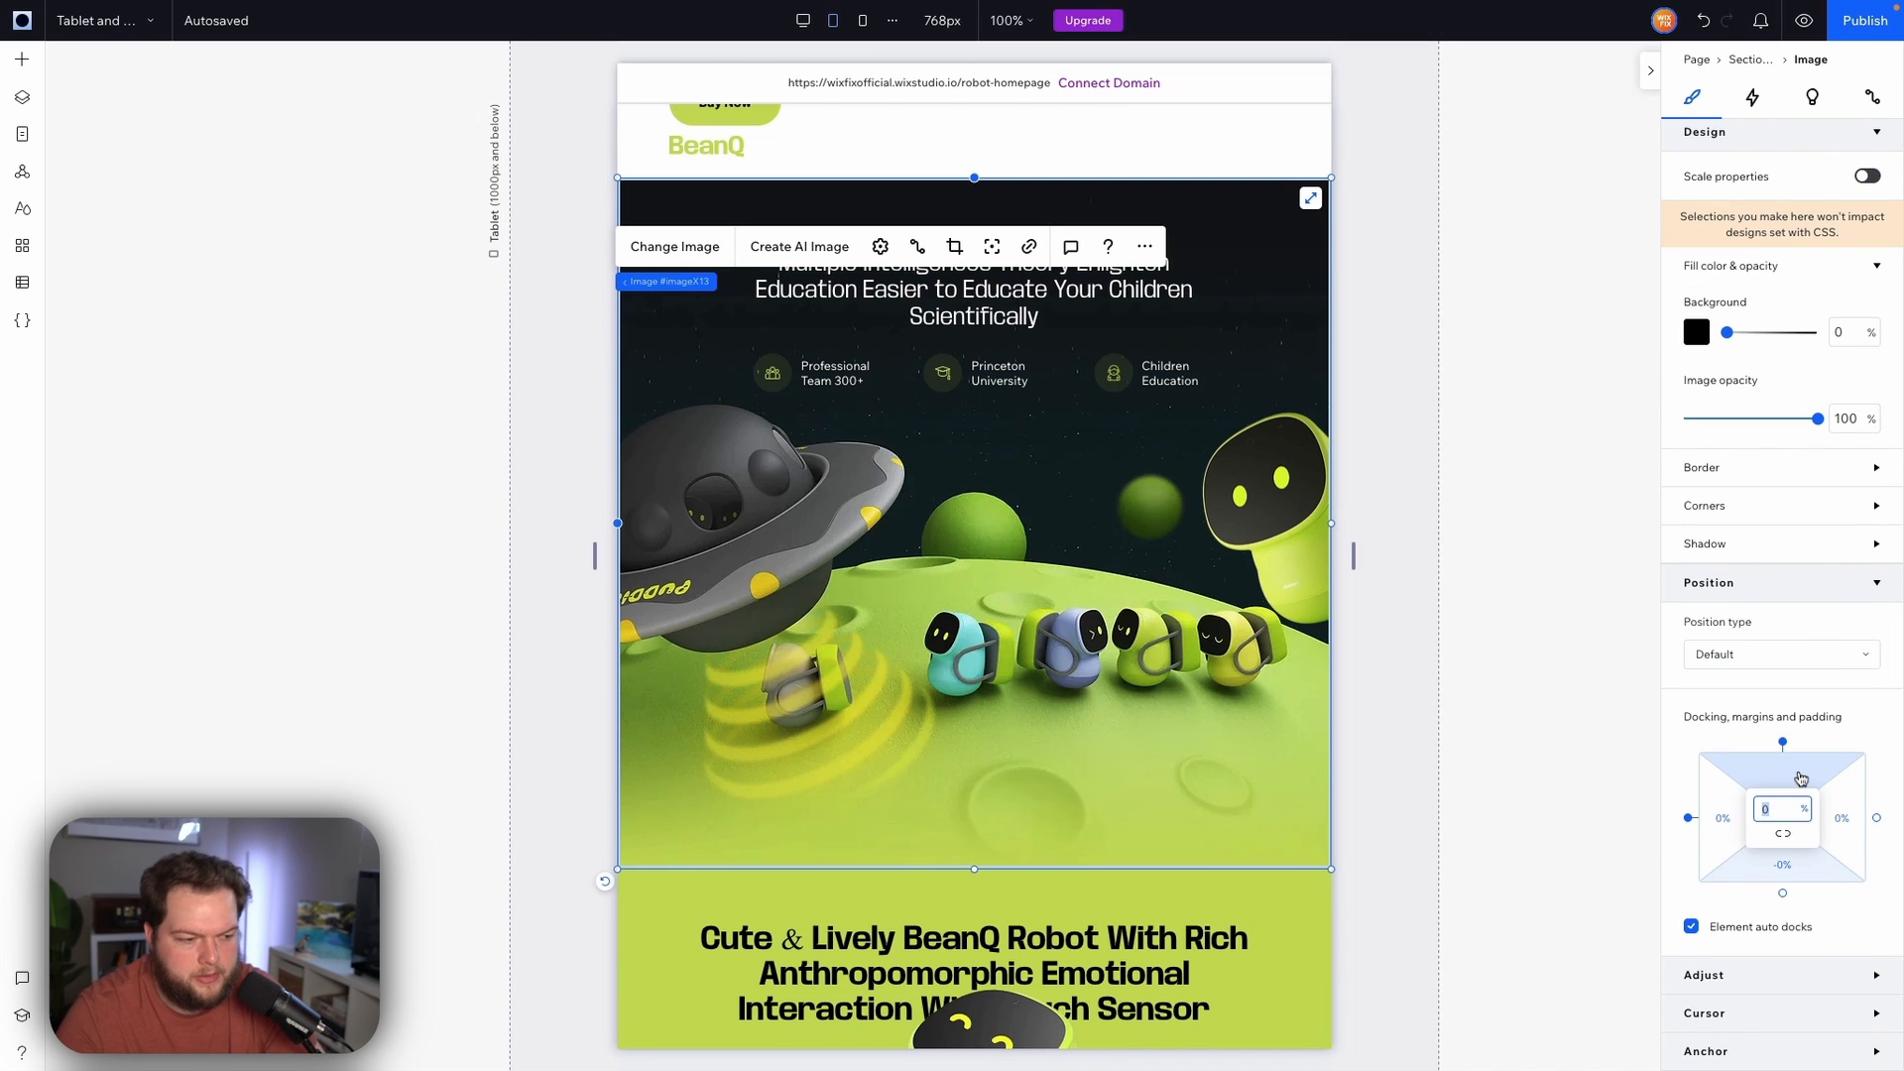
{"action": "type", "text": "10"}
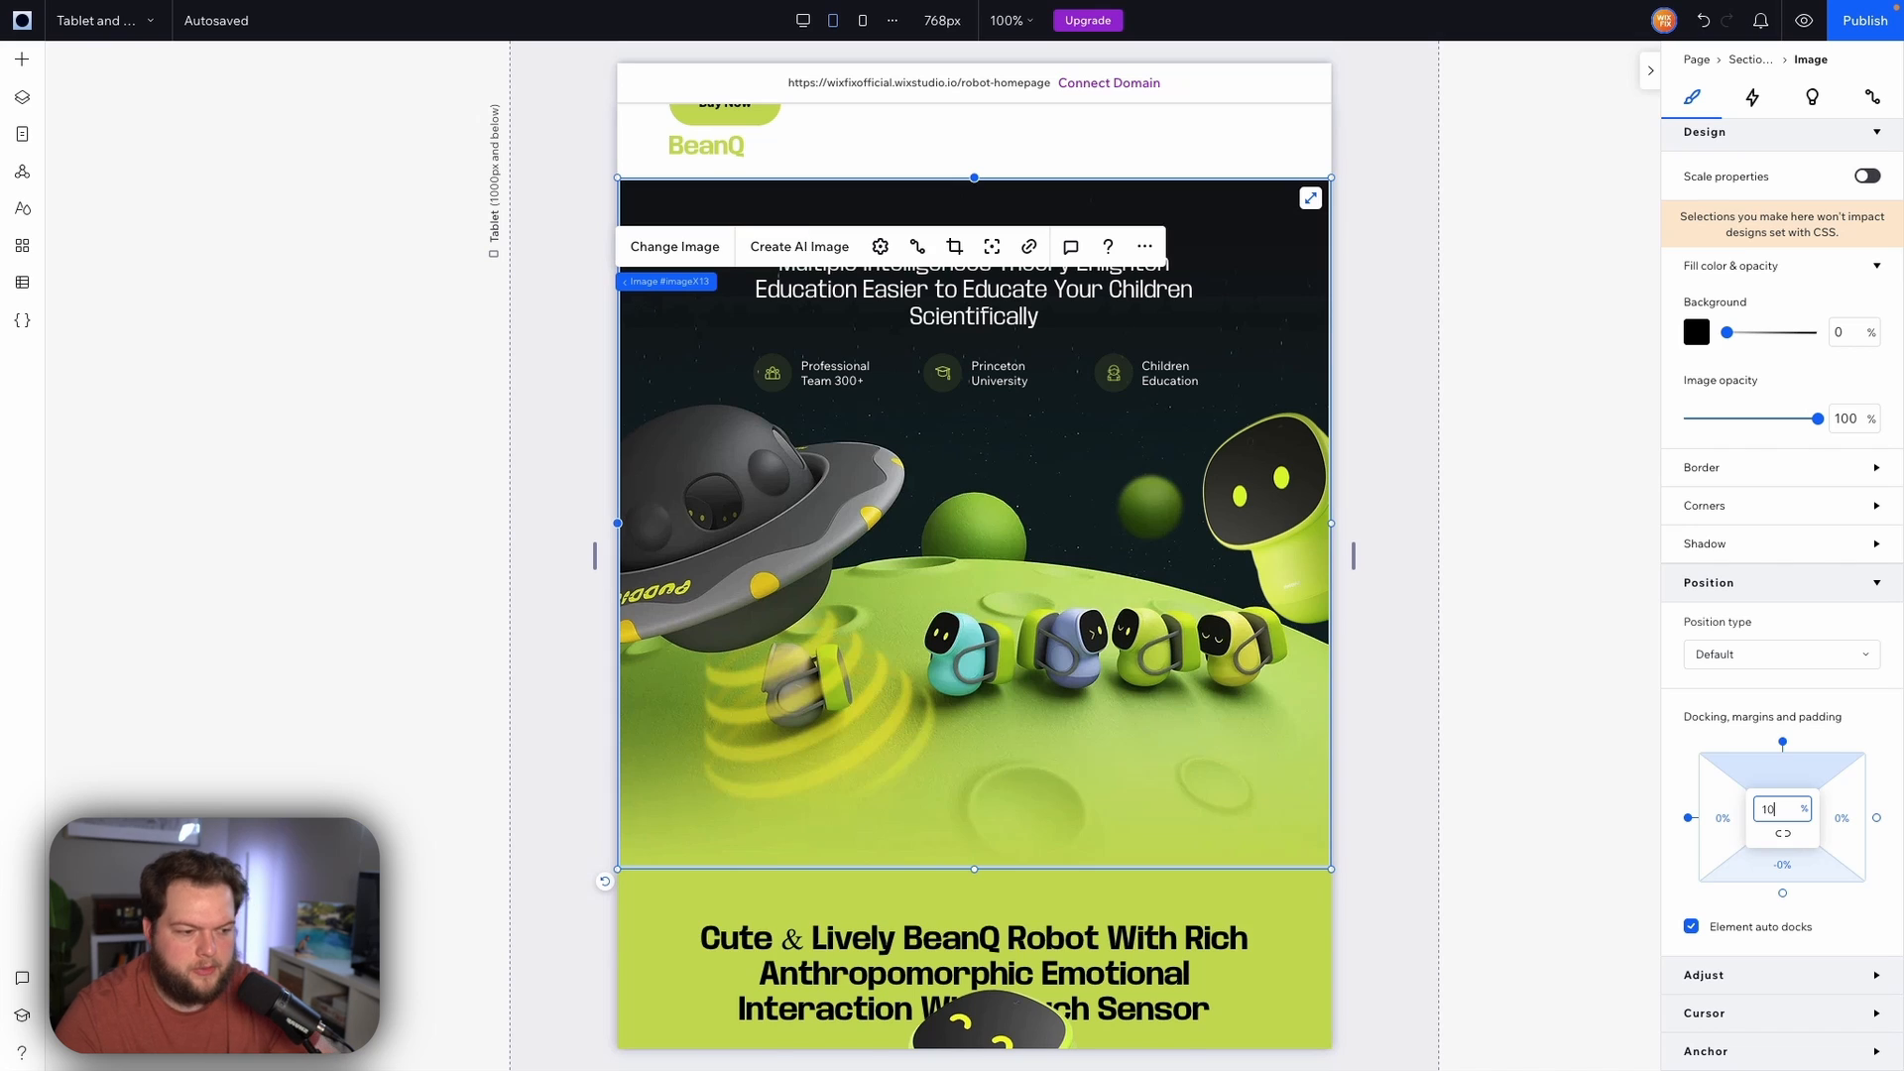
{"action": "key", "text": "Return"}
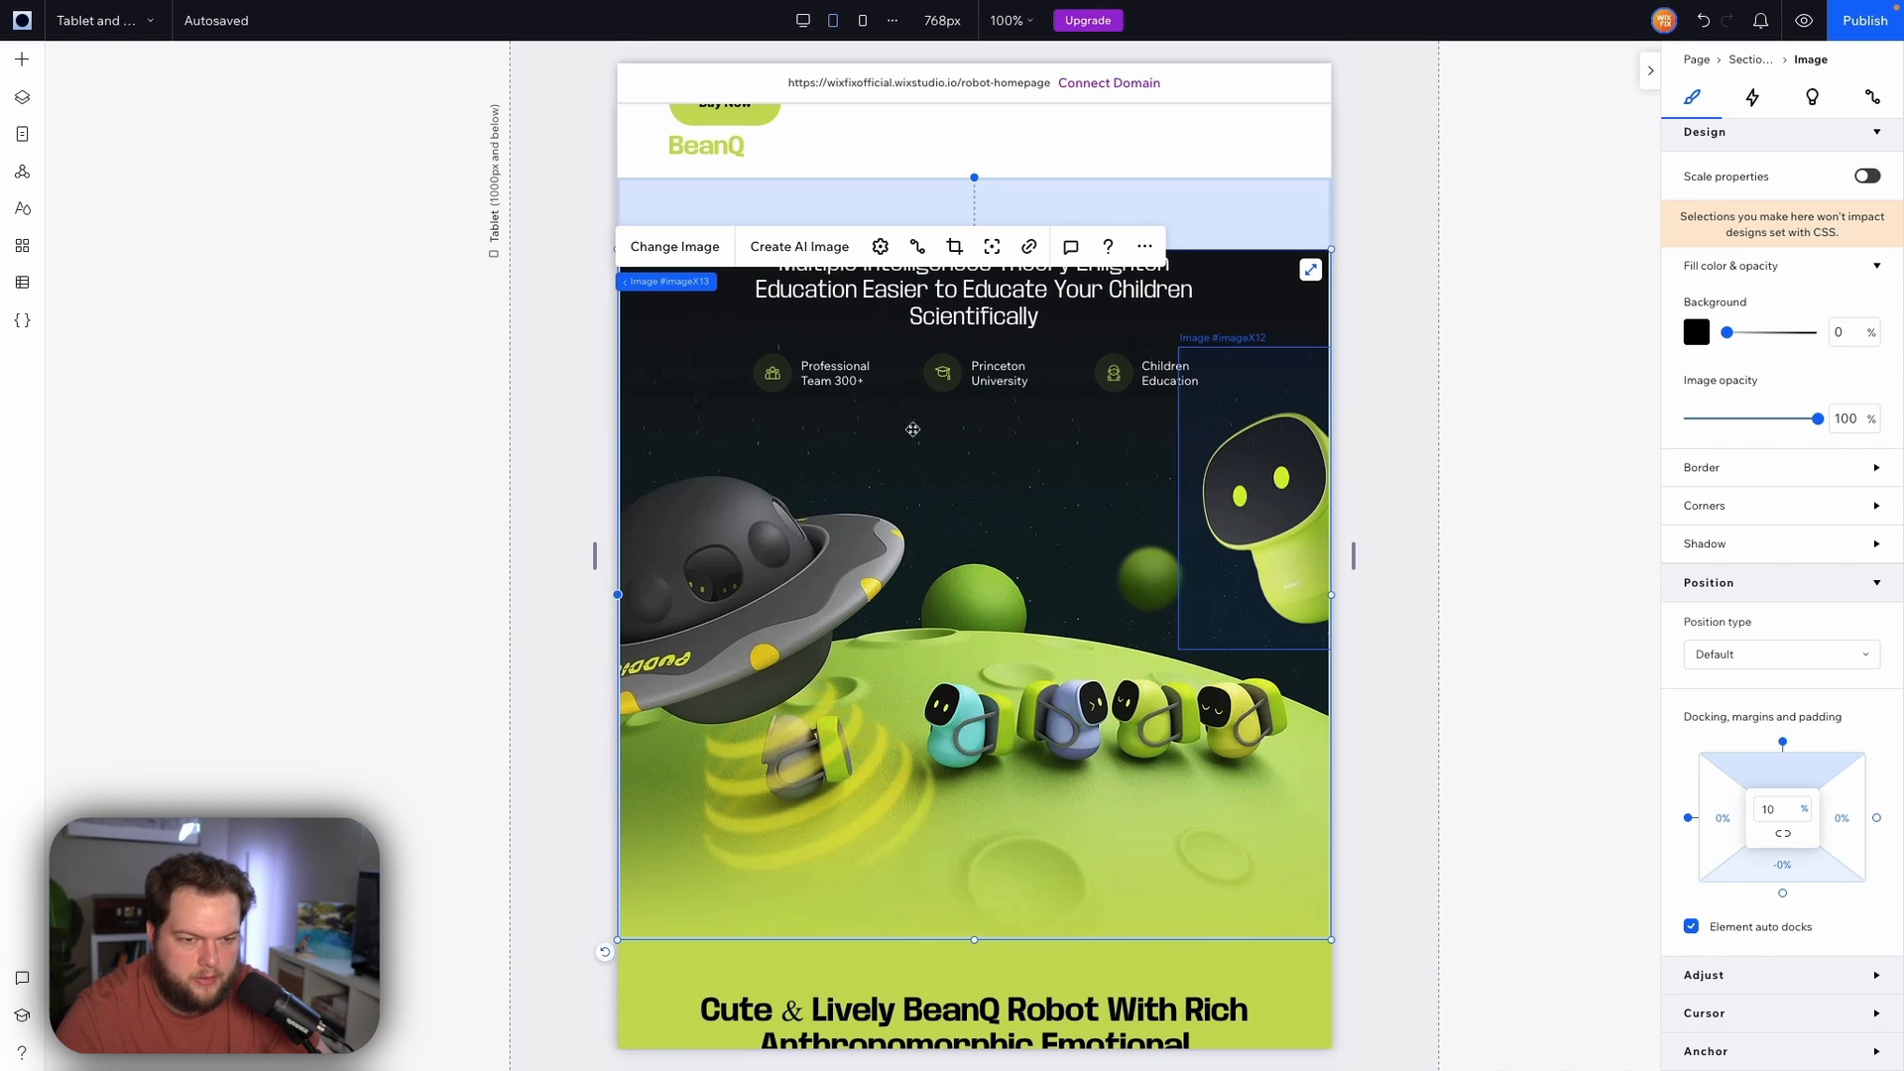
Set the Multiple Intelligences section's background colour to black
{"action": "scroll", "coordinate": [838, 422], "scroll_direction": "up", "scroll_amount": 3}
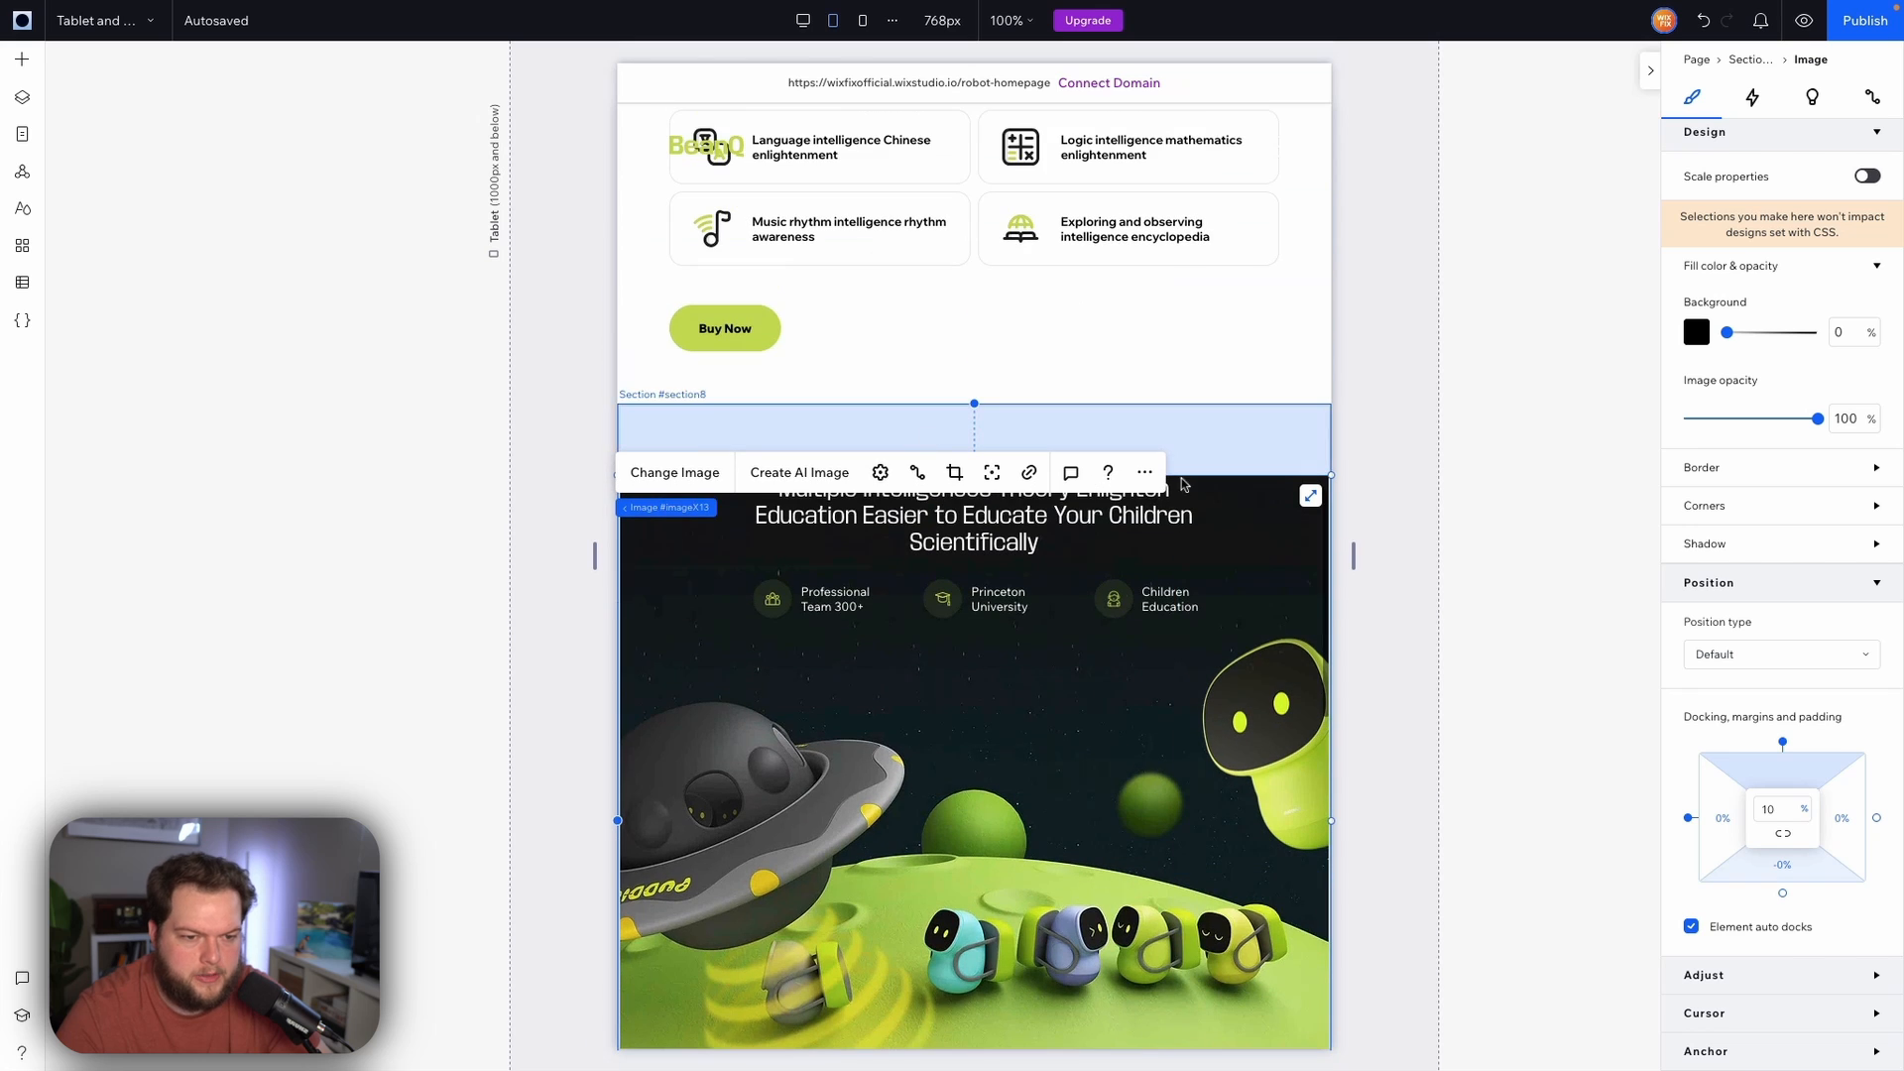
{"action": "left_click", "coordinate": [1289, 444]}
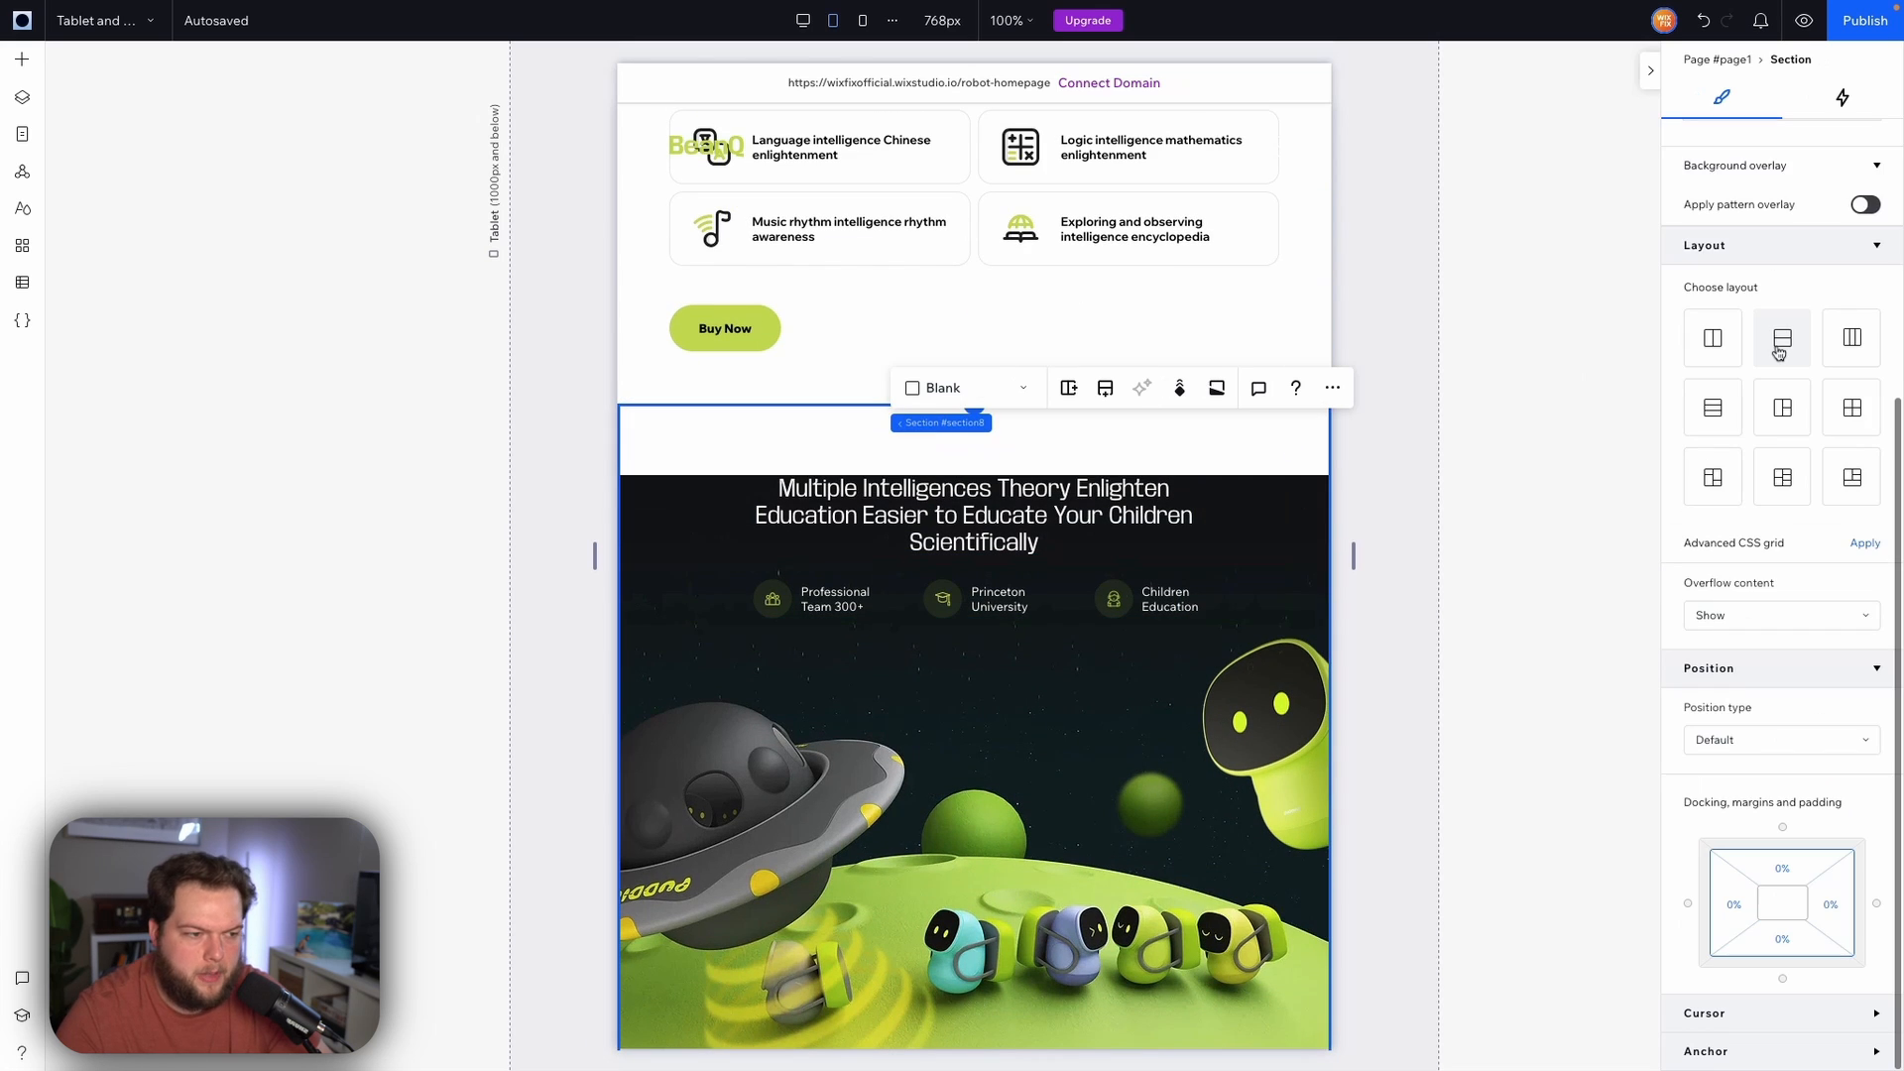
{"action": "scroll", "coordinate": [1759, 317], "scroll_direction": "up", "scroll_amount": 5}
{"action": "left_click", "coordinate": [1693, 422]}
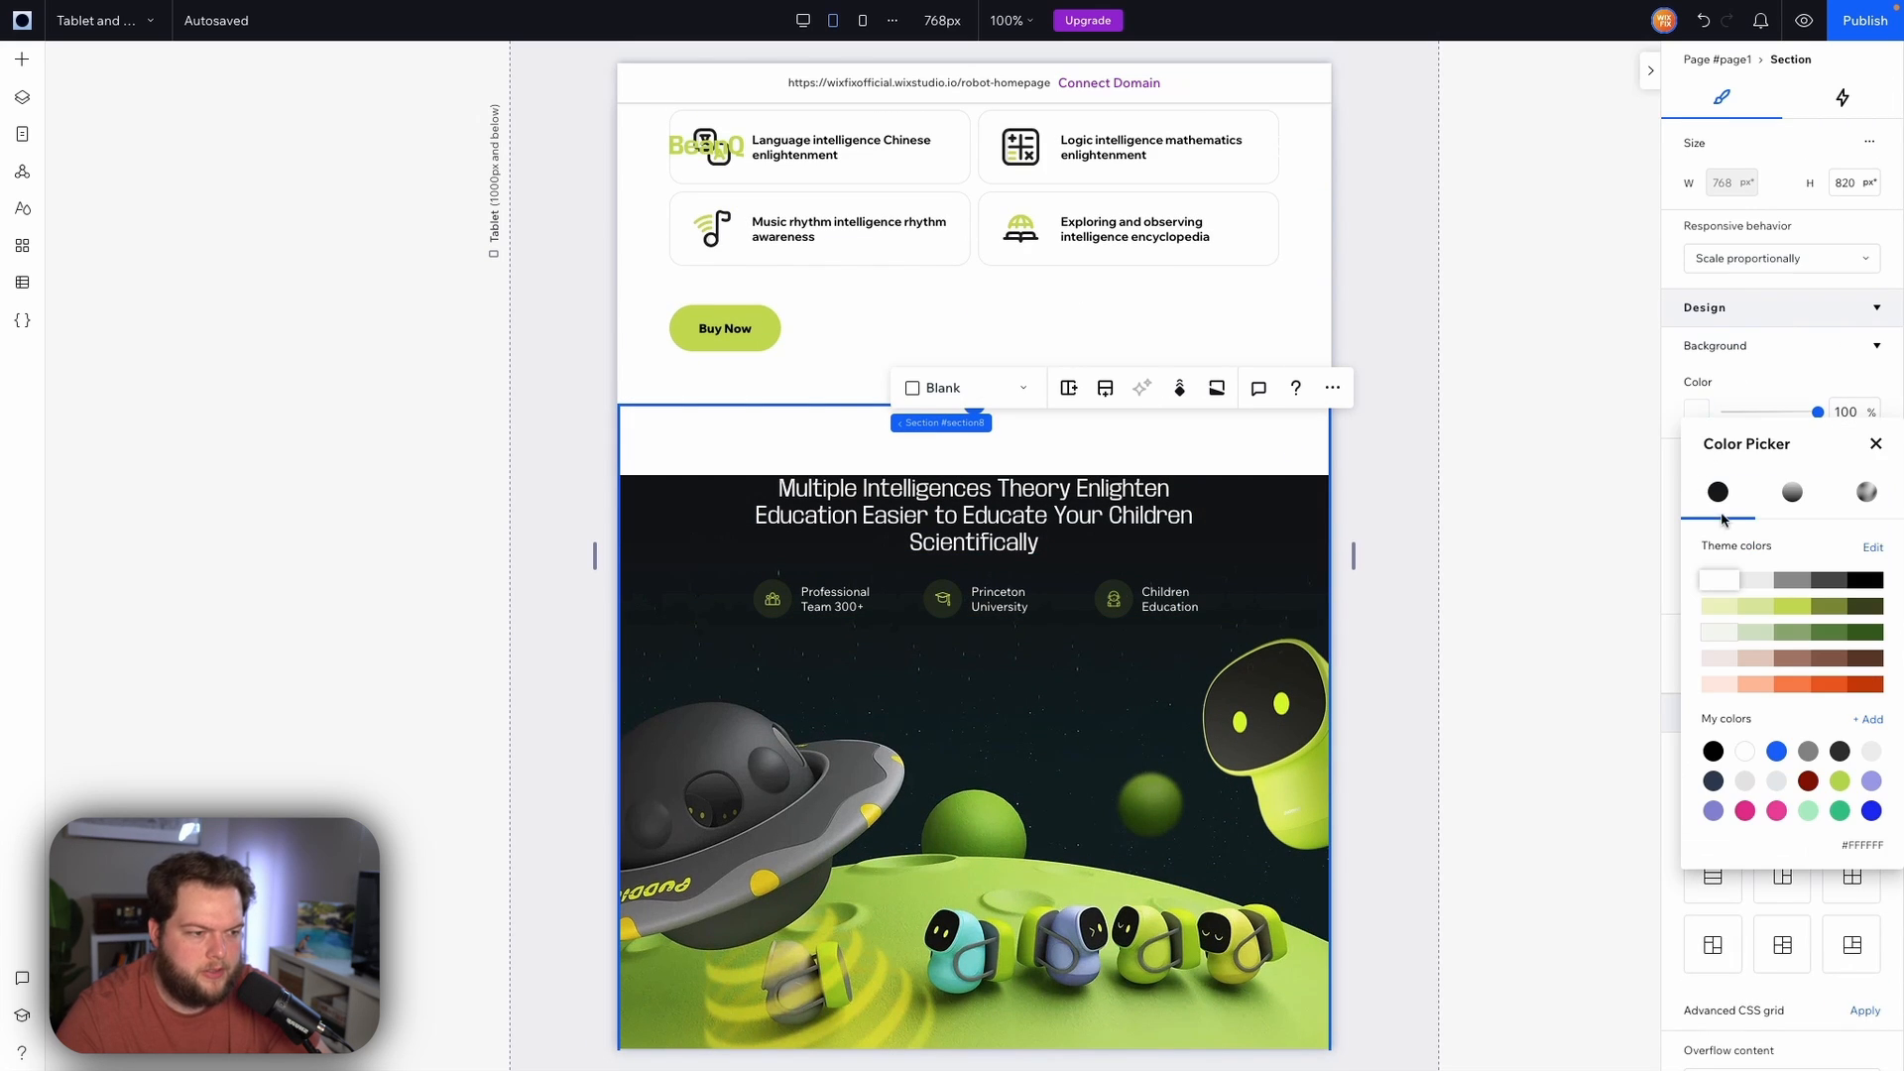
{"action": "left_click", "coordinate": [1717, 751]}
{"action": "left_click", "coordinate": [1524, 456]}
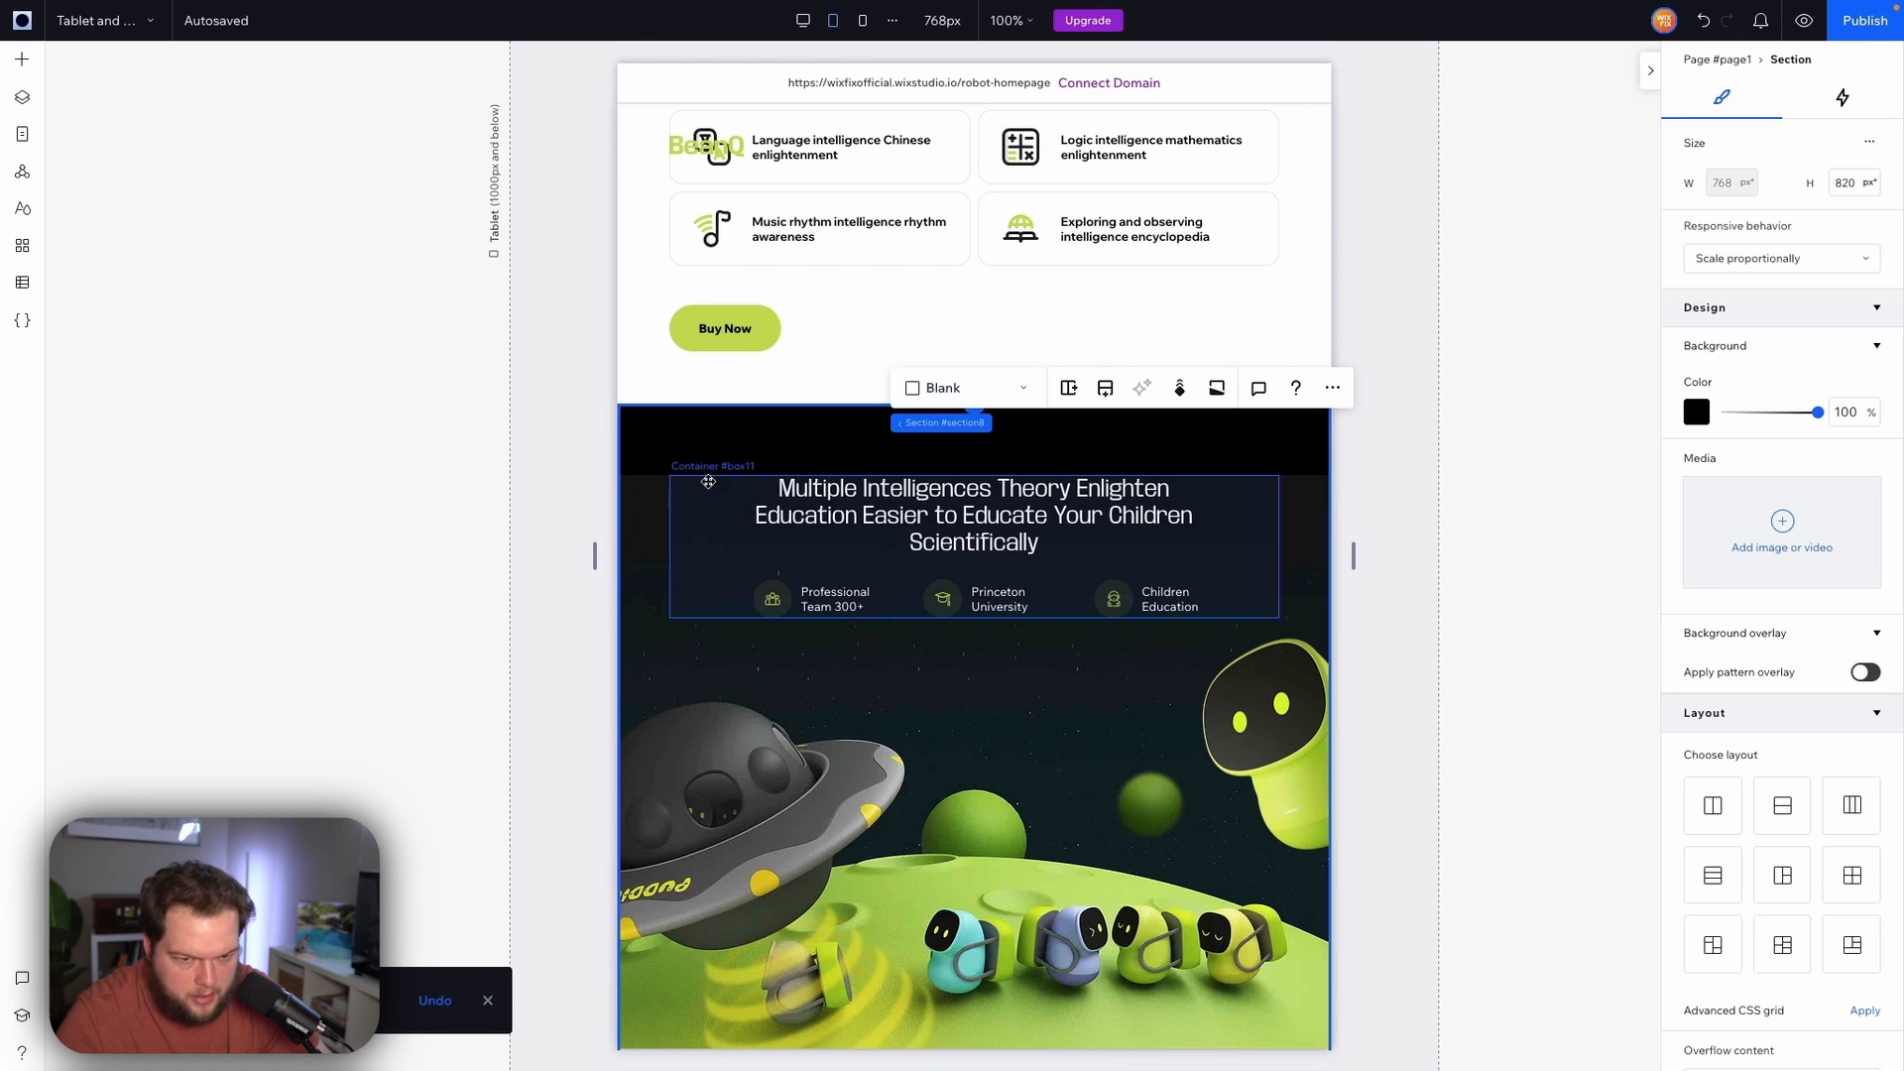
{"action": "left_click", "coordinate": [33, 16]}
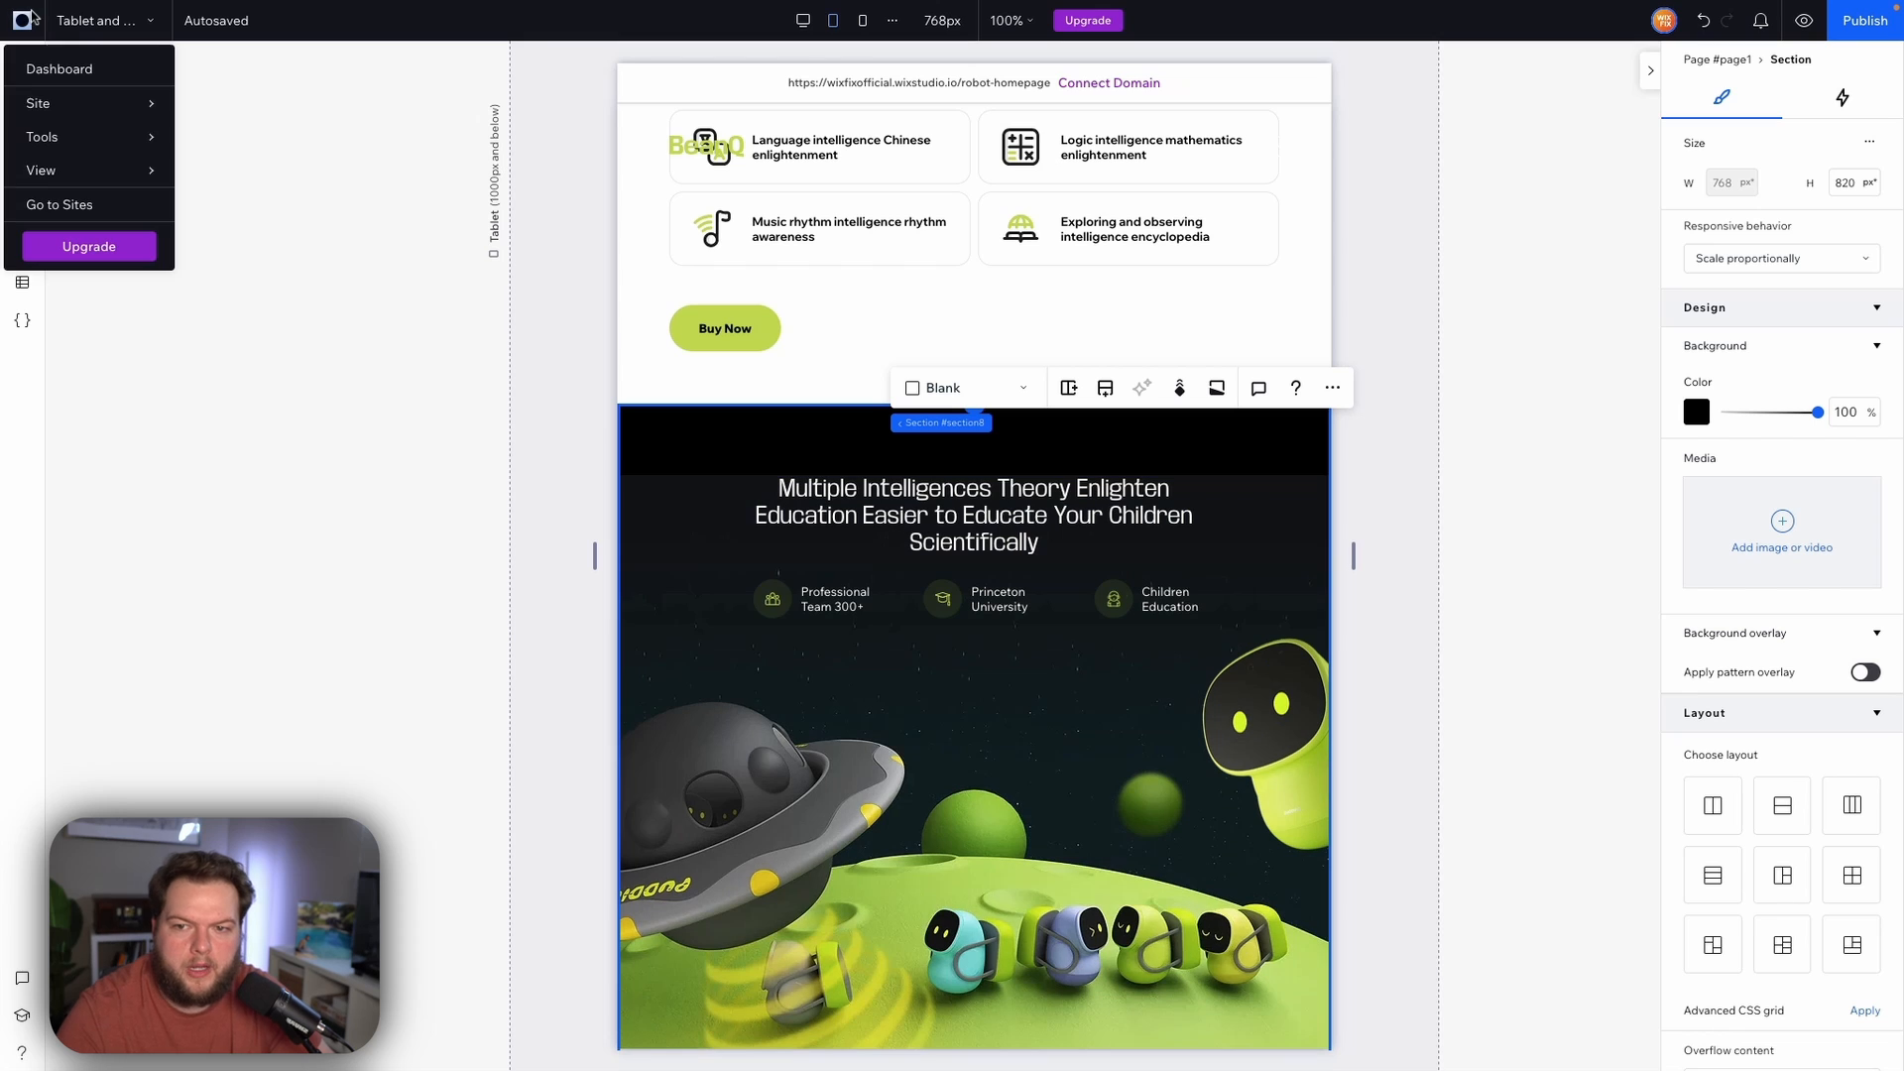
Sample the dark colour at the top of the Multiple Intelligences section with the Color Selection editor add-on
{"action": "mouse_move", "coordinate": [76, 146]}
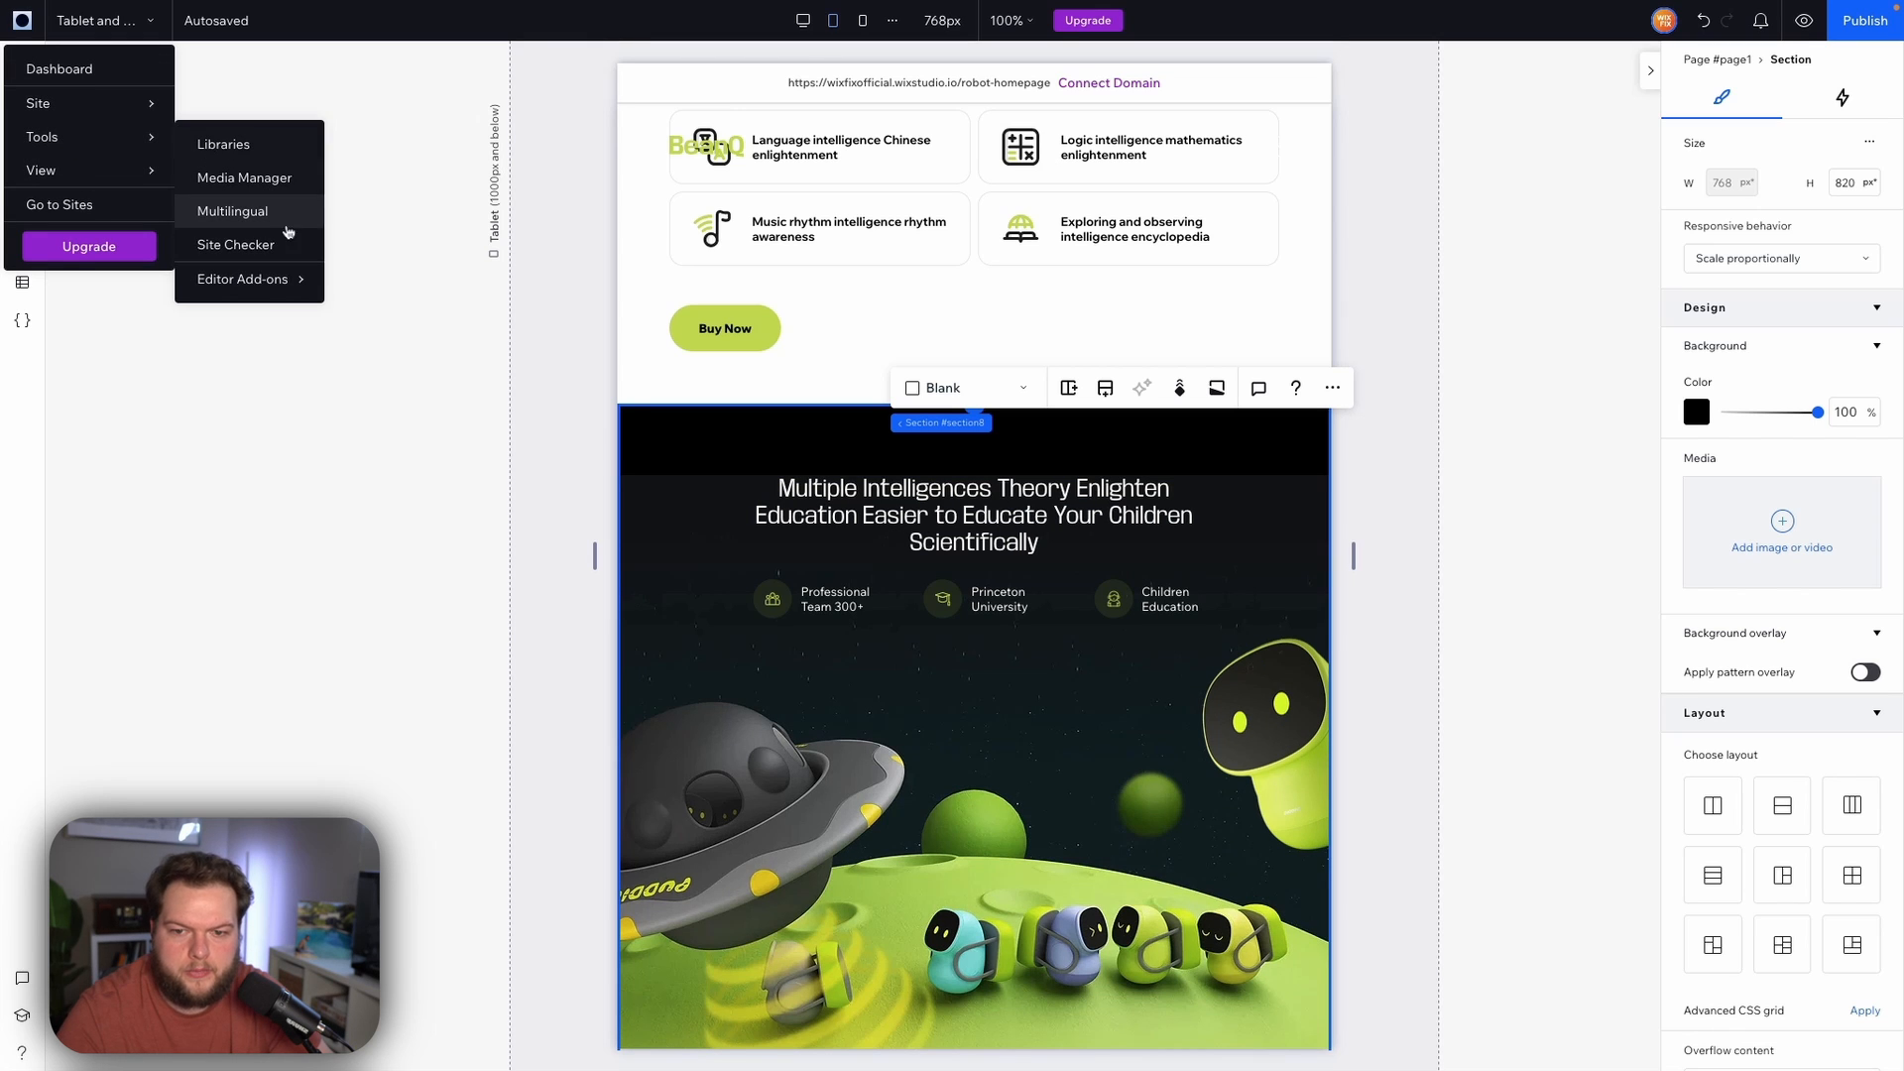
{"action": "mouse_move", "coordinate": [280, 287]}
{"action": "left_click", "coordinate": [386, 296]}
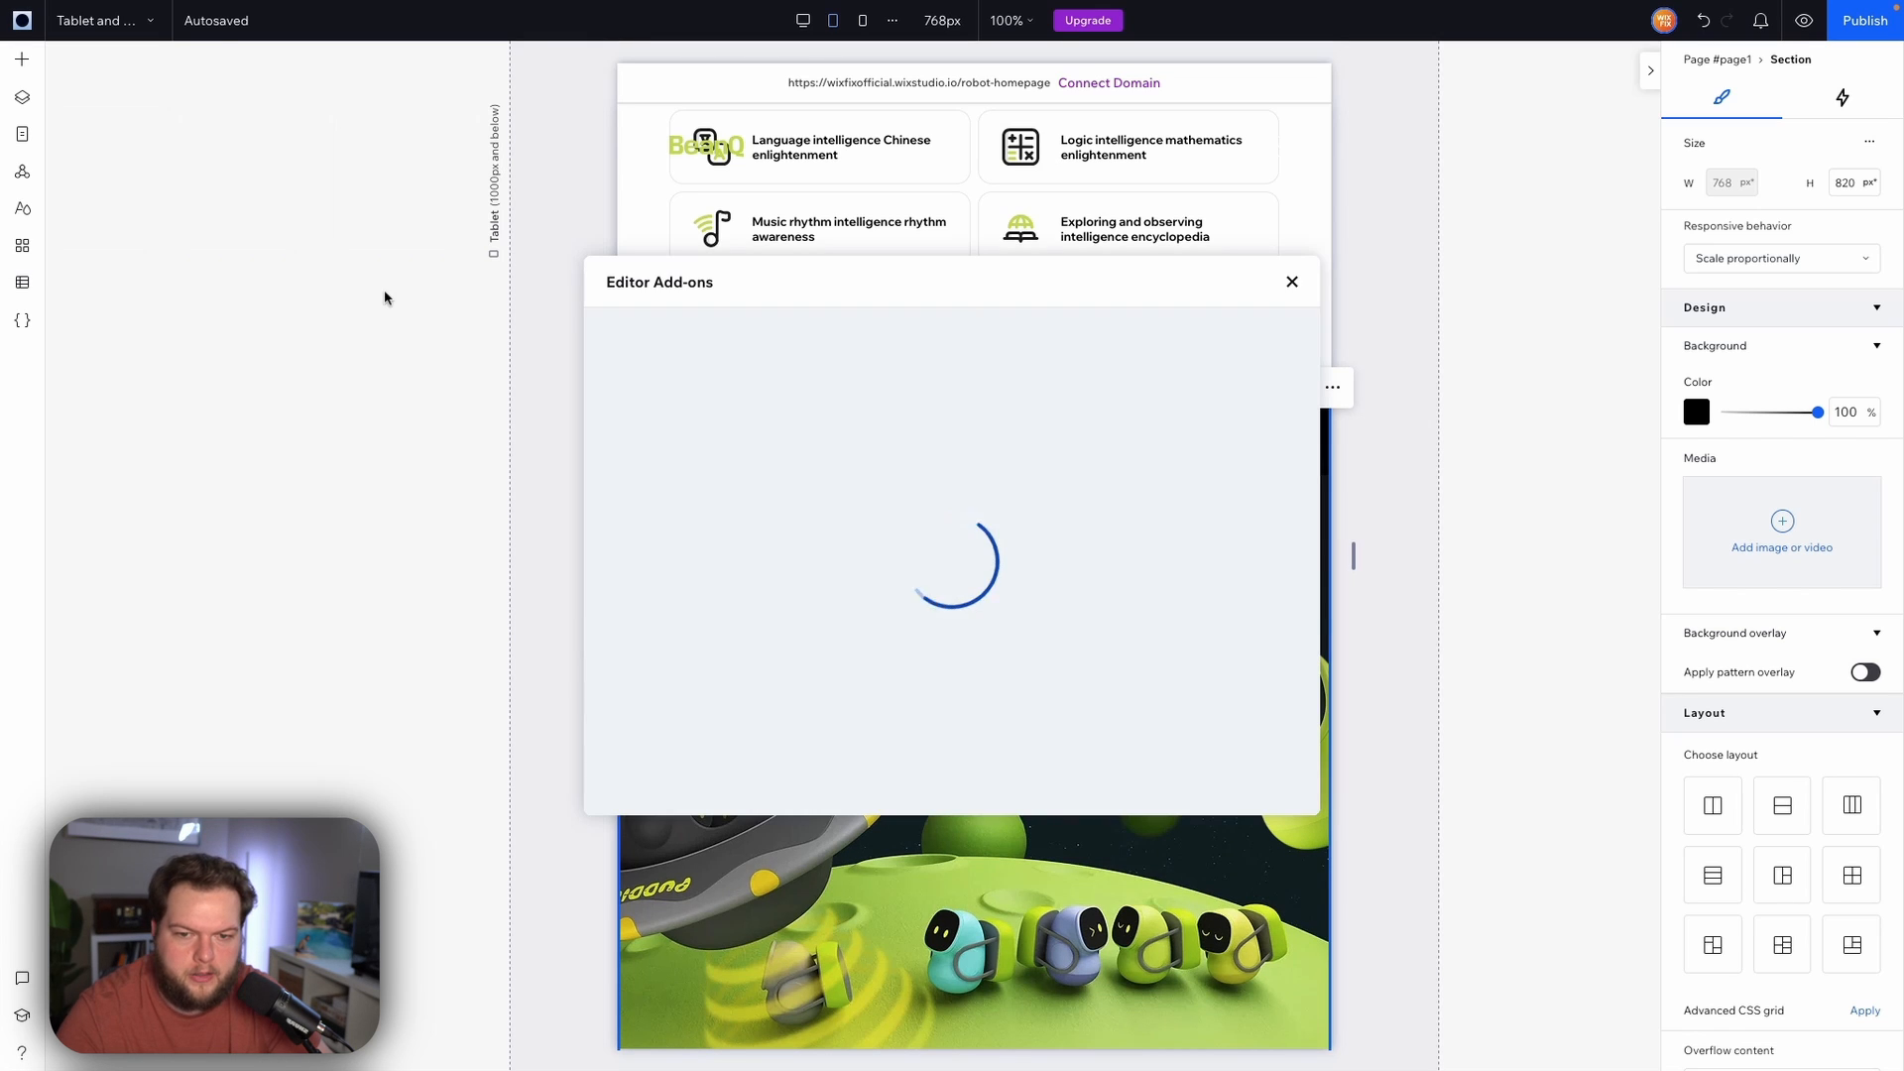
{"action": "left_click", "coordinate": [715, 484]}
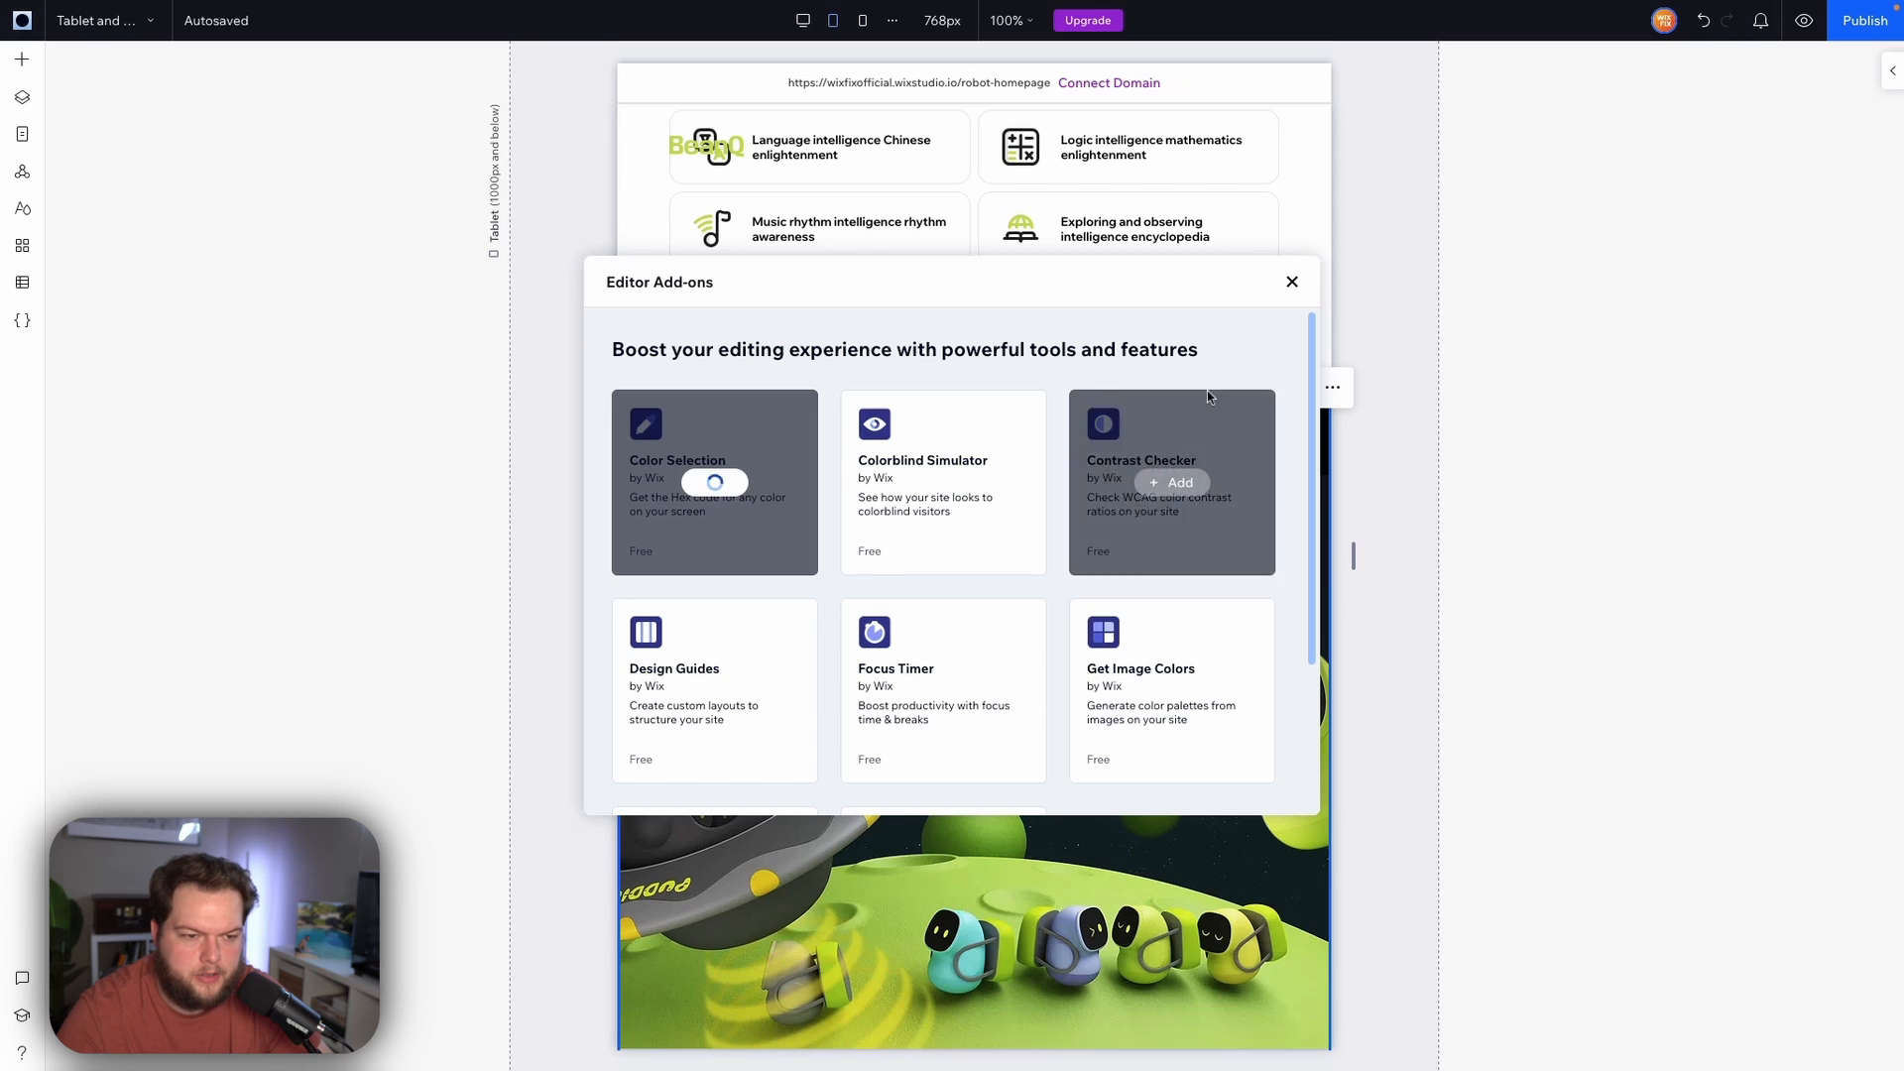
{"action": "left_click", "coordinate": [1292, 283]}
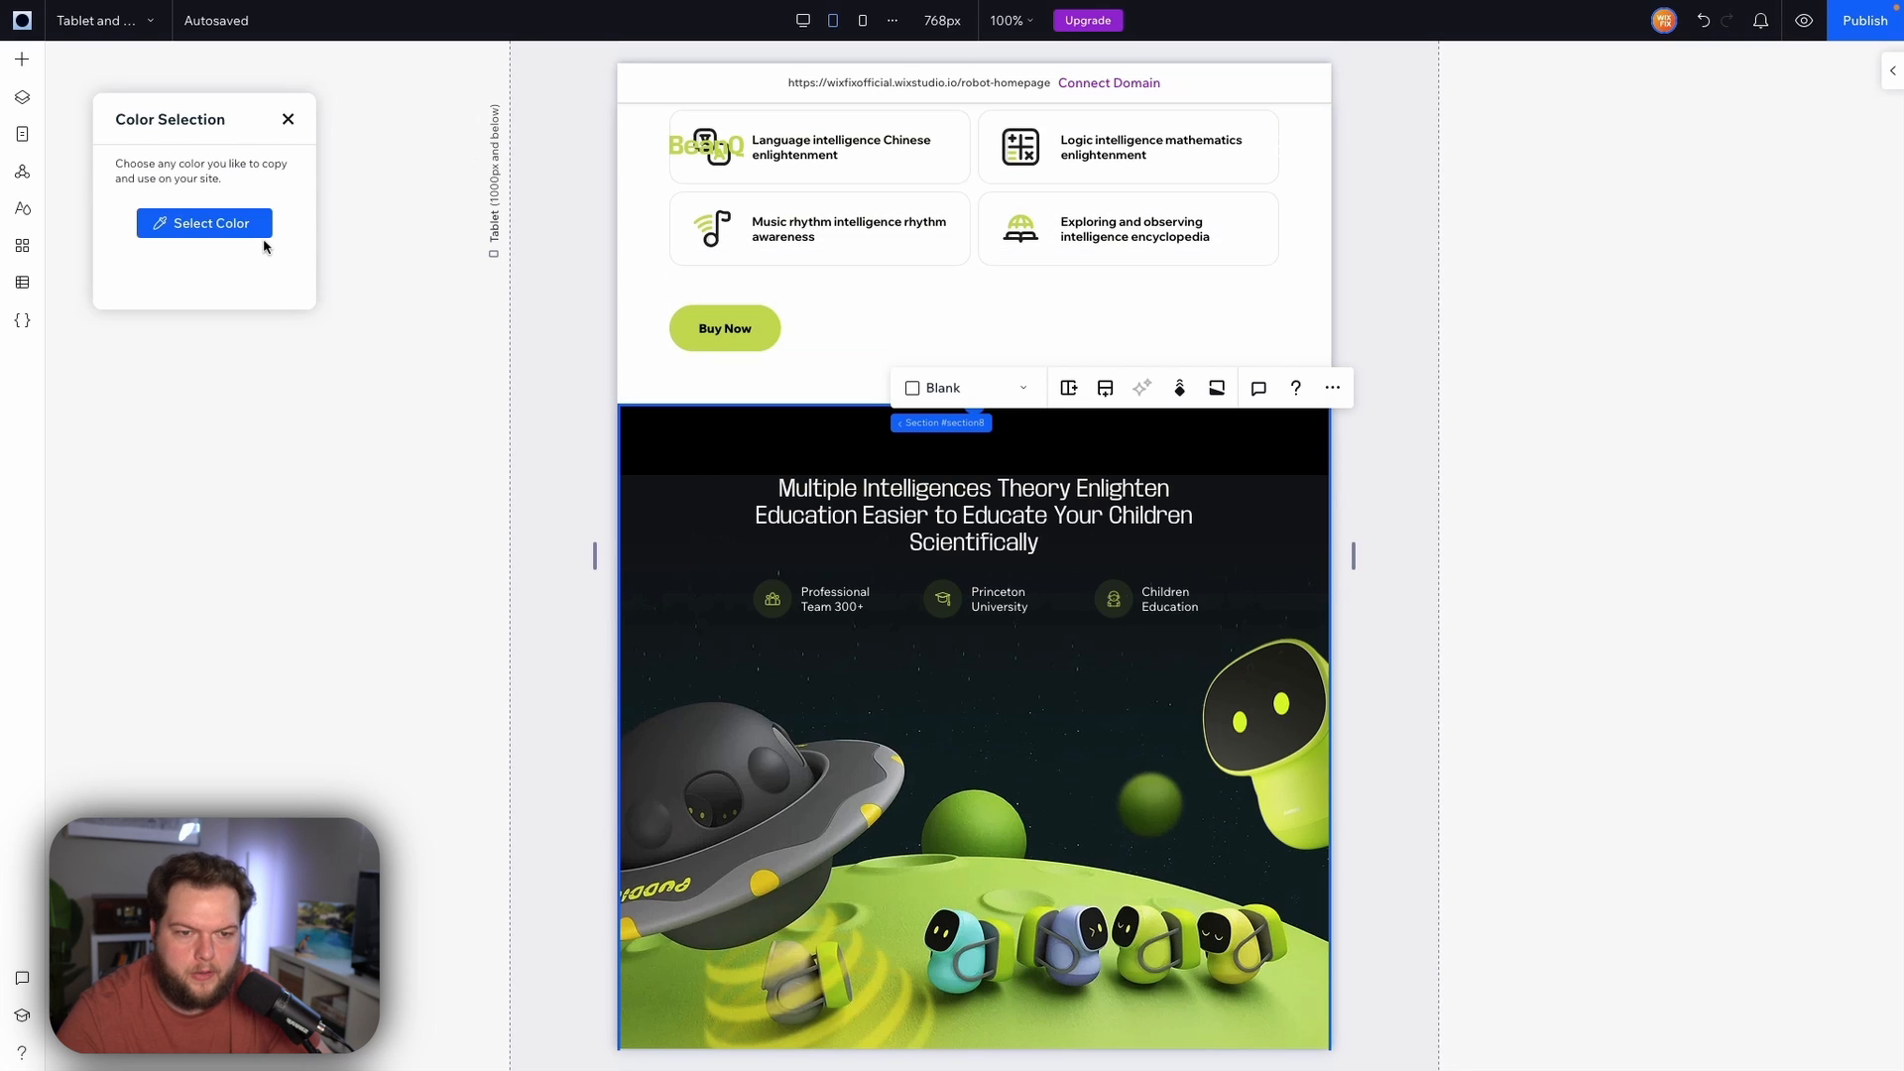
{"action": "left_click", "coordinate": [201, 226]}
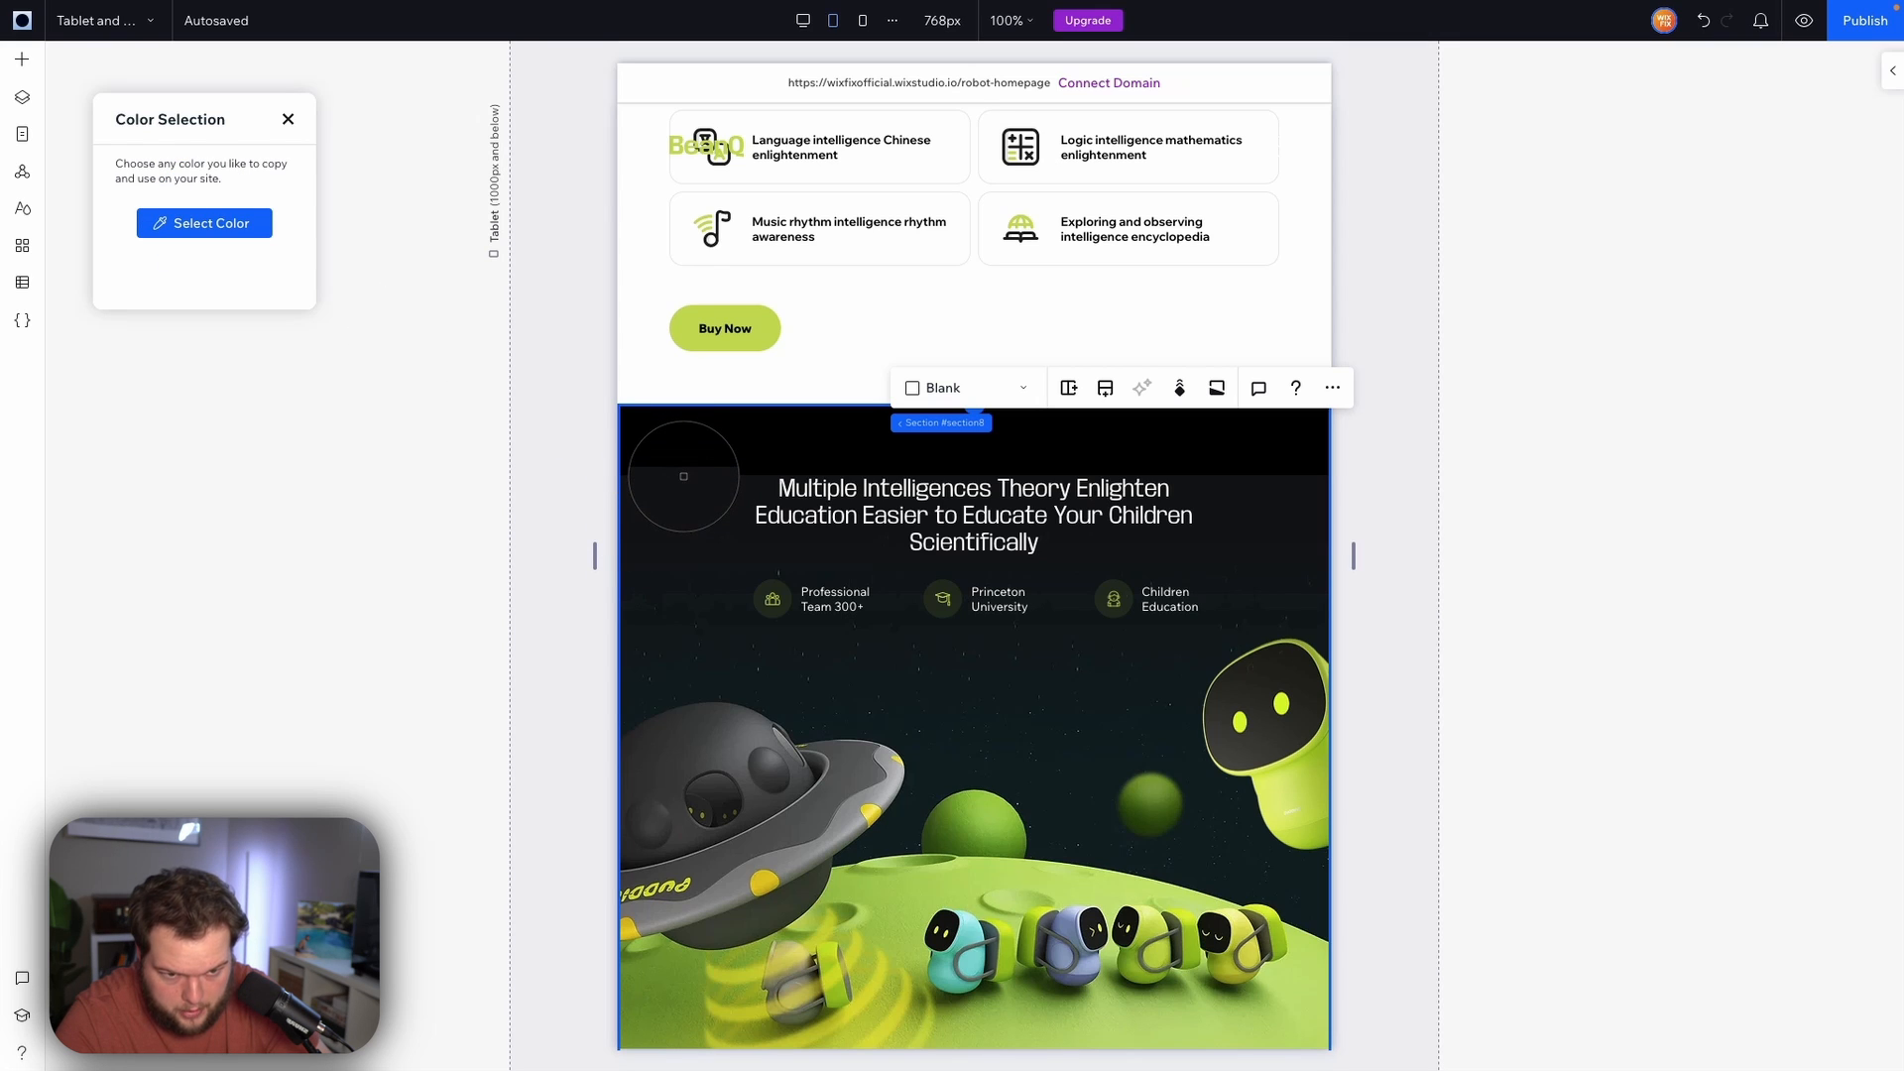
{"action": "left_click", "coordinate": [684, 468]}
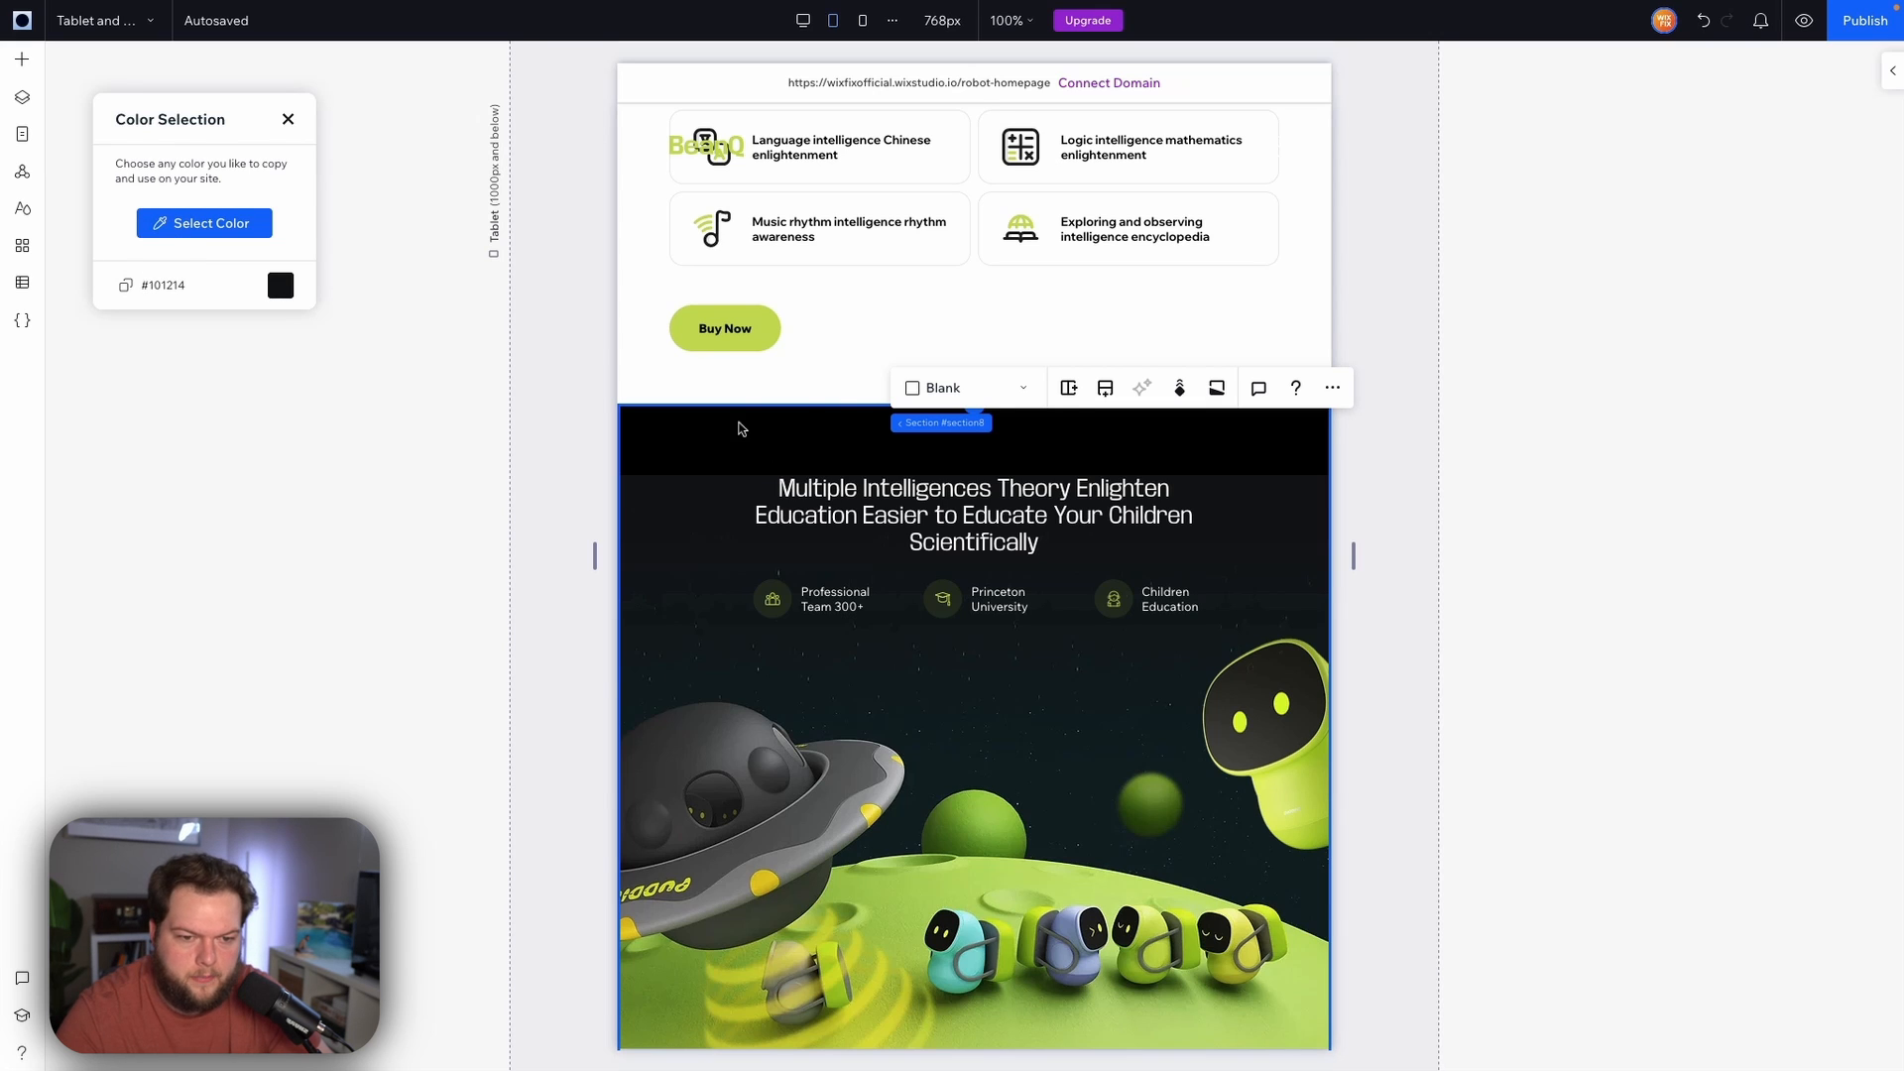
Add the sampled colour #101214 as a custom colour and apply it as the section's background
{"action": "left_click", "coordinate": [1889, 74]}
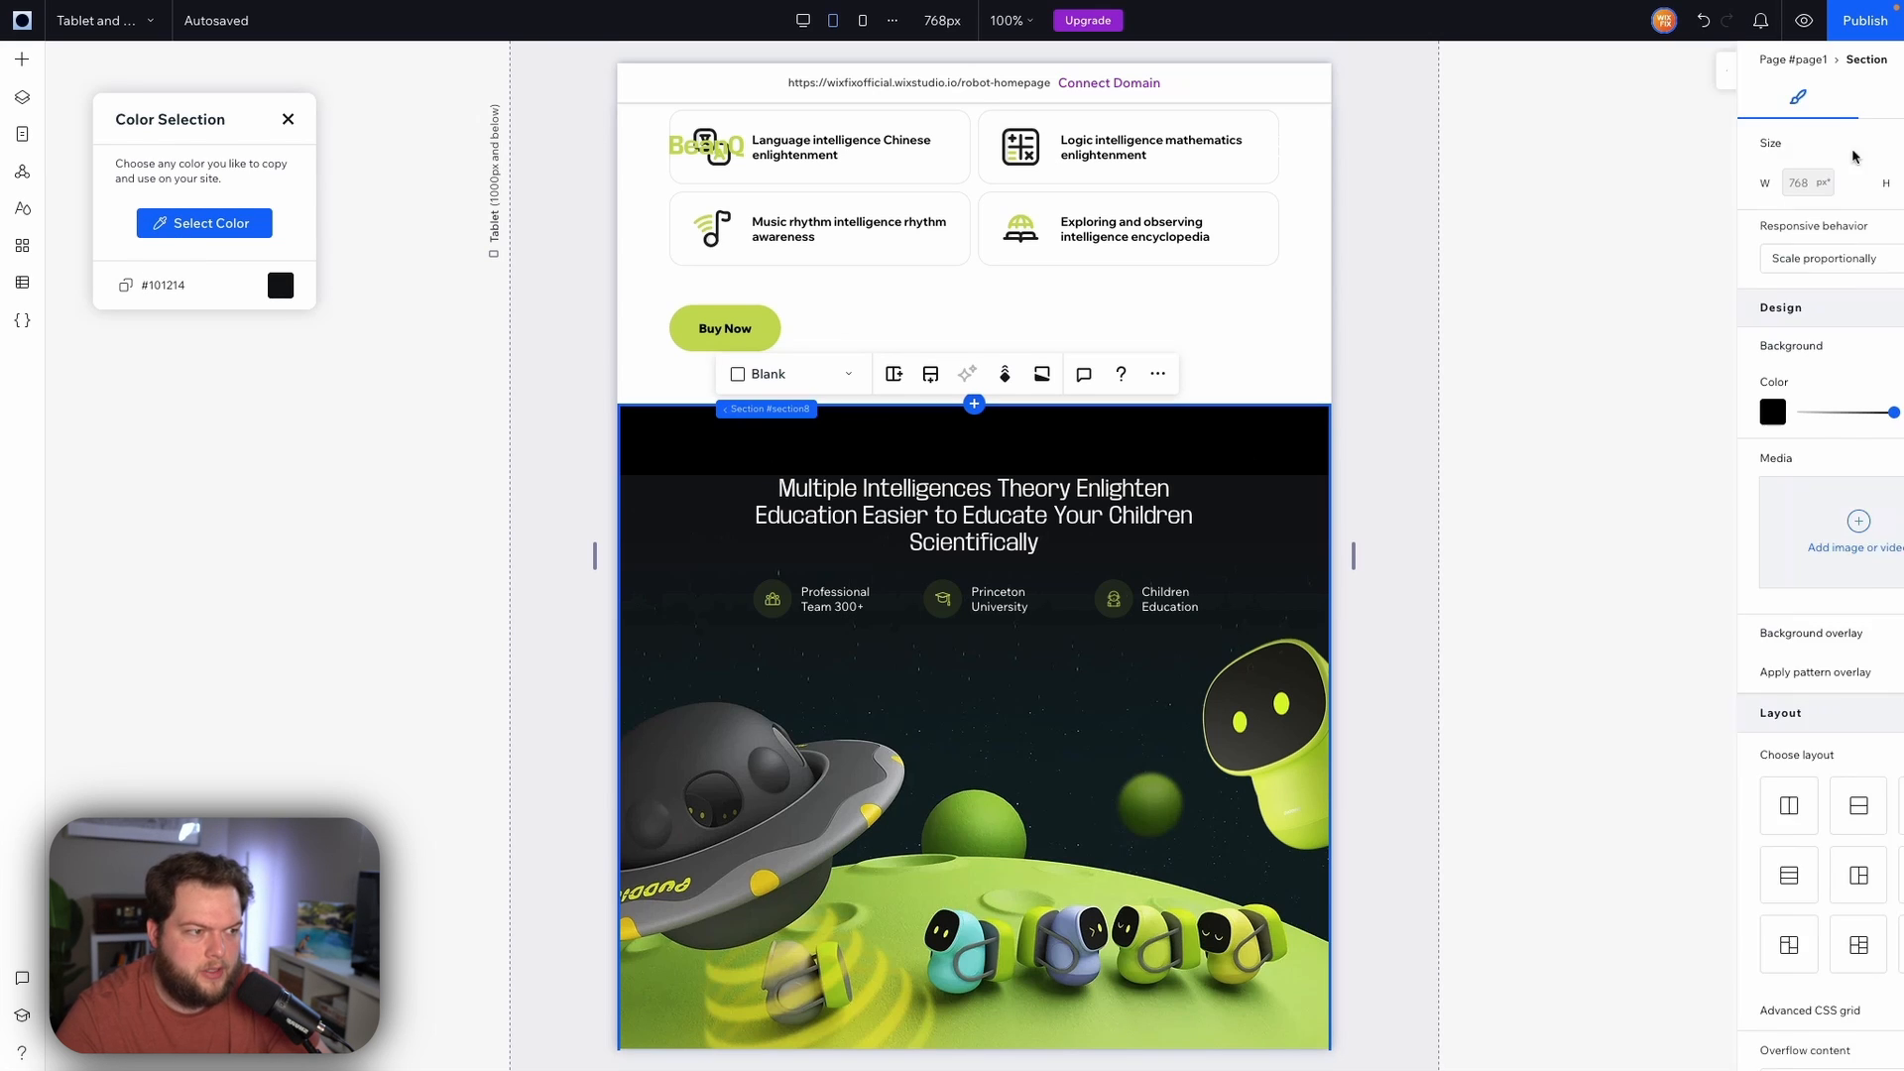
{"action": "left_click", "coordinate": [1697, 407]}
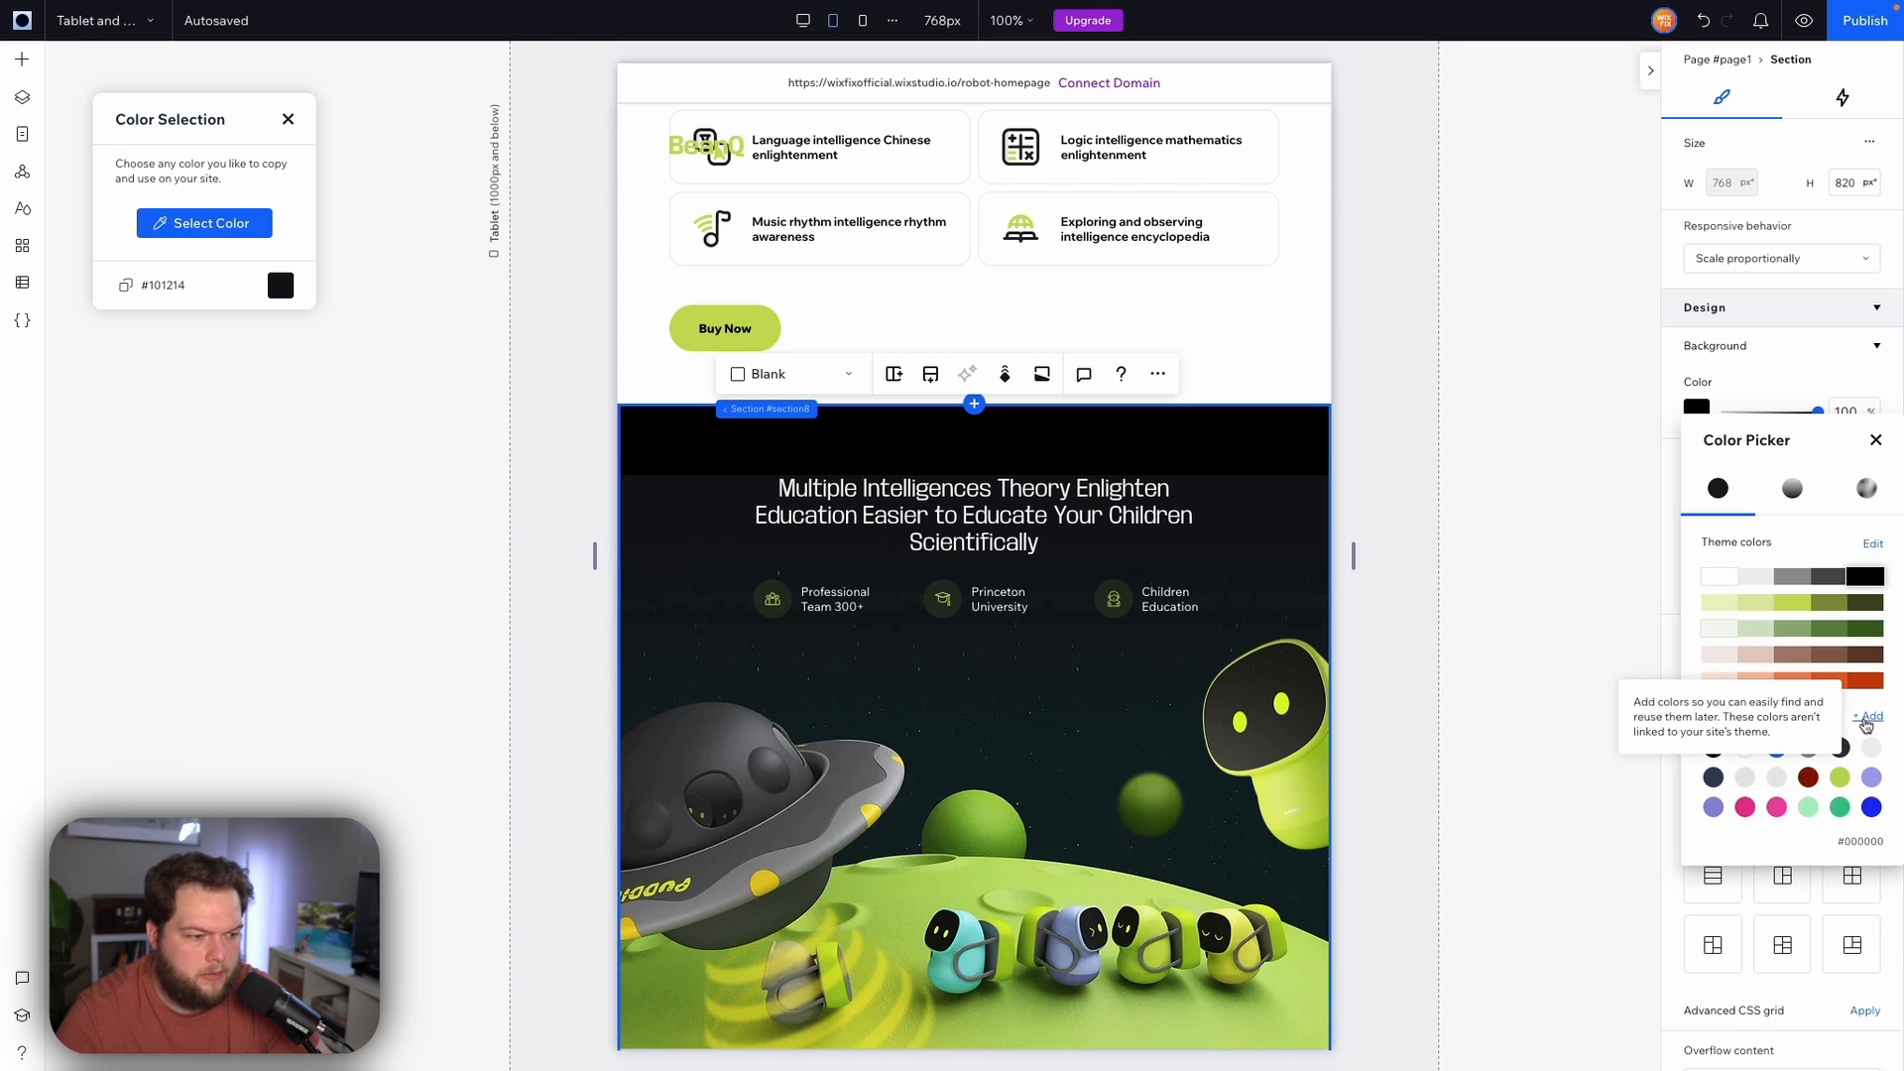
{"action": "left_click", "coordinate": [1869, 715]}
{"action": "double_click", "coordinate": [1828, 722]}
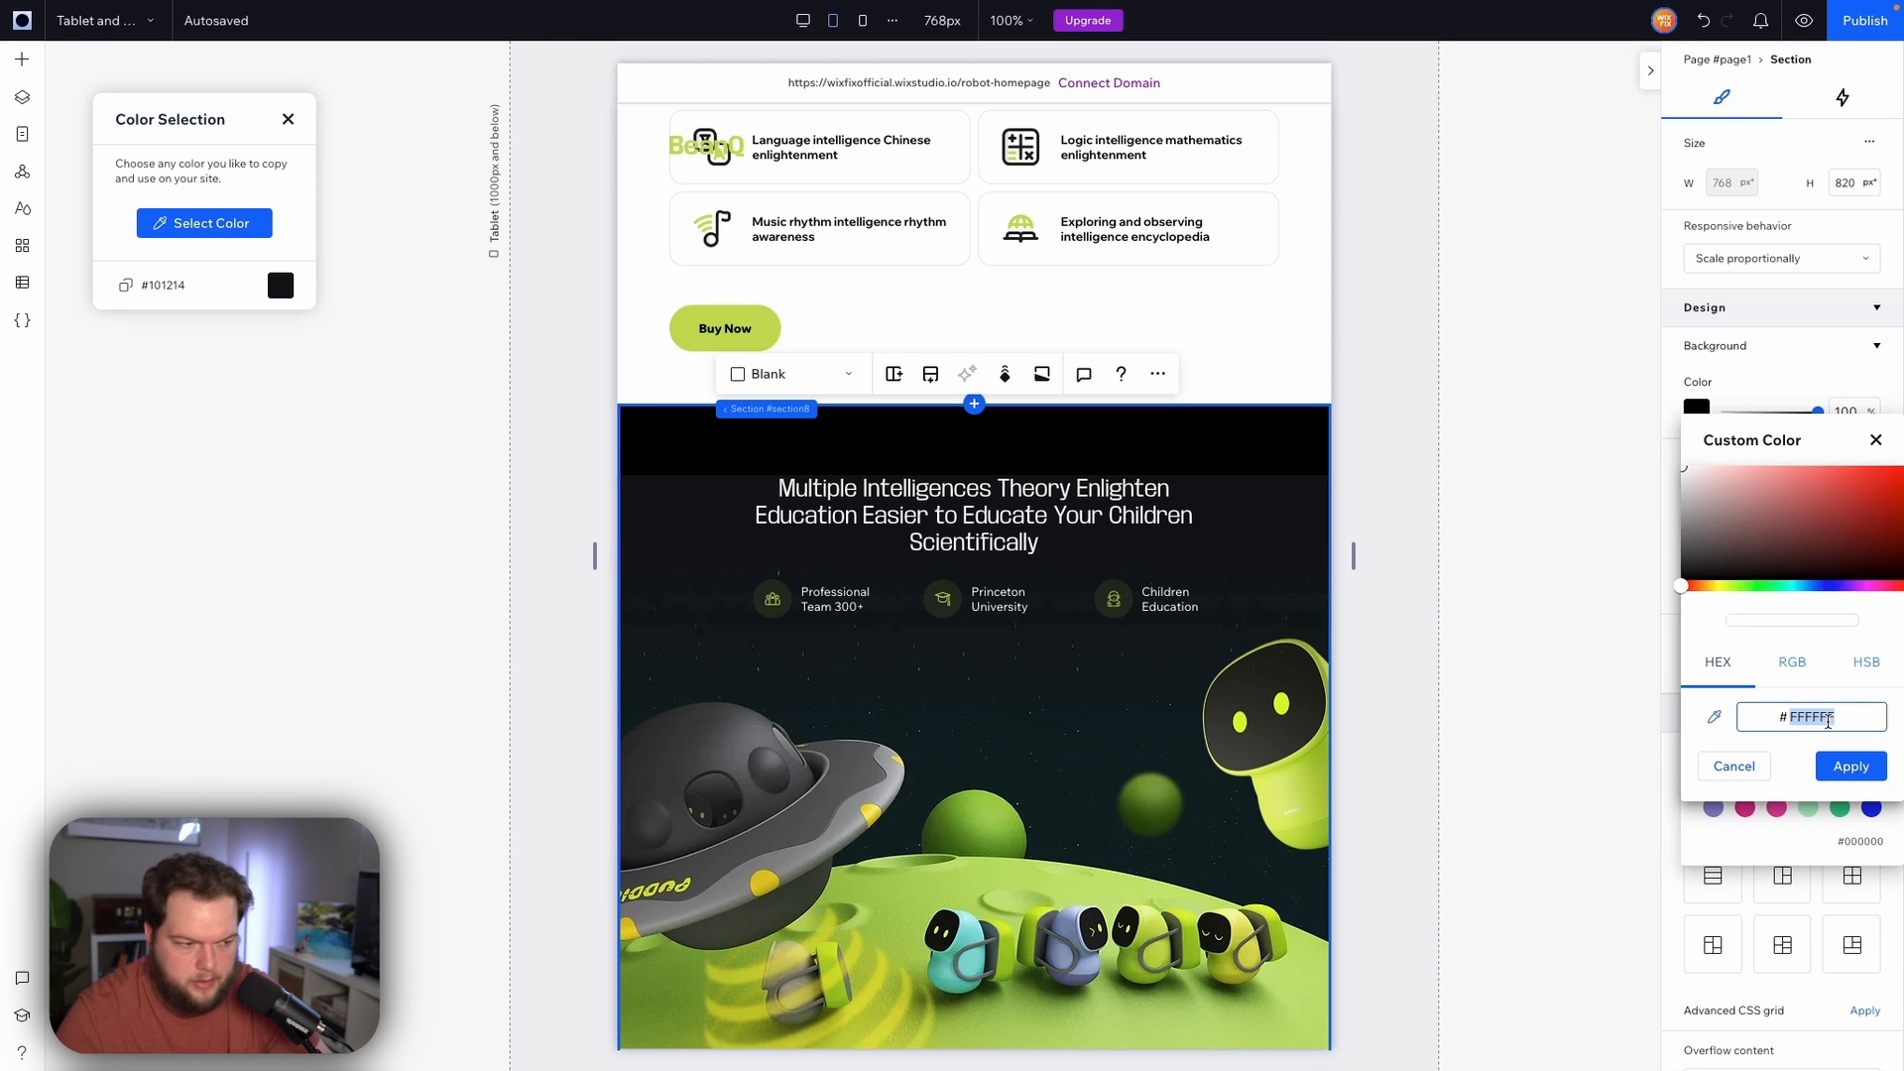
{"action": "type", "text": "101214"}
{"action": "left_click", "coordinate": [1850, 766]}
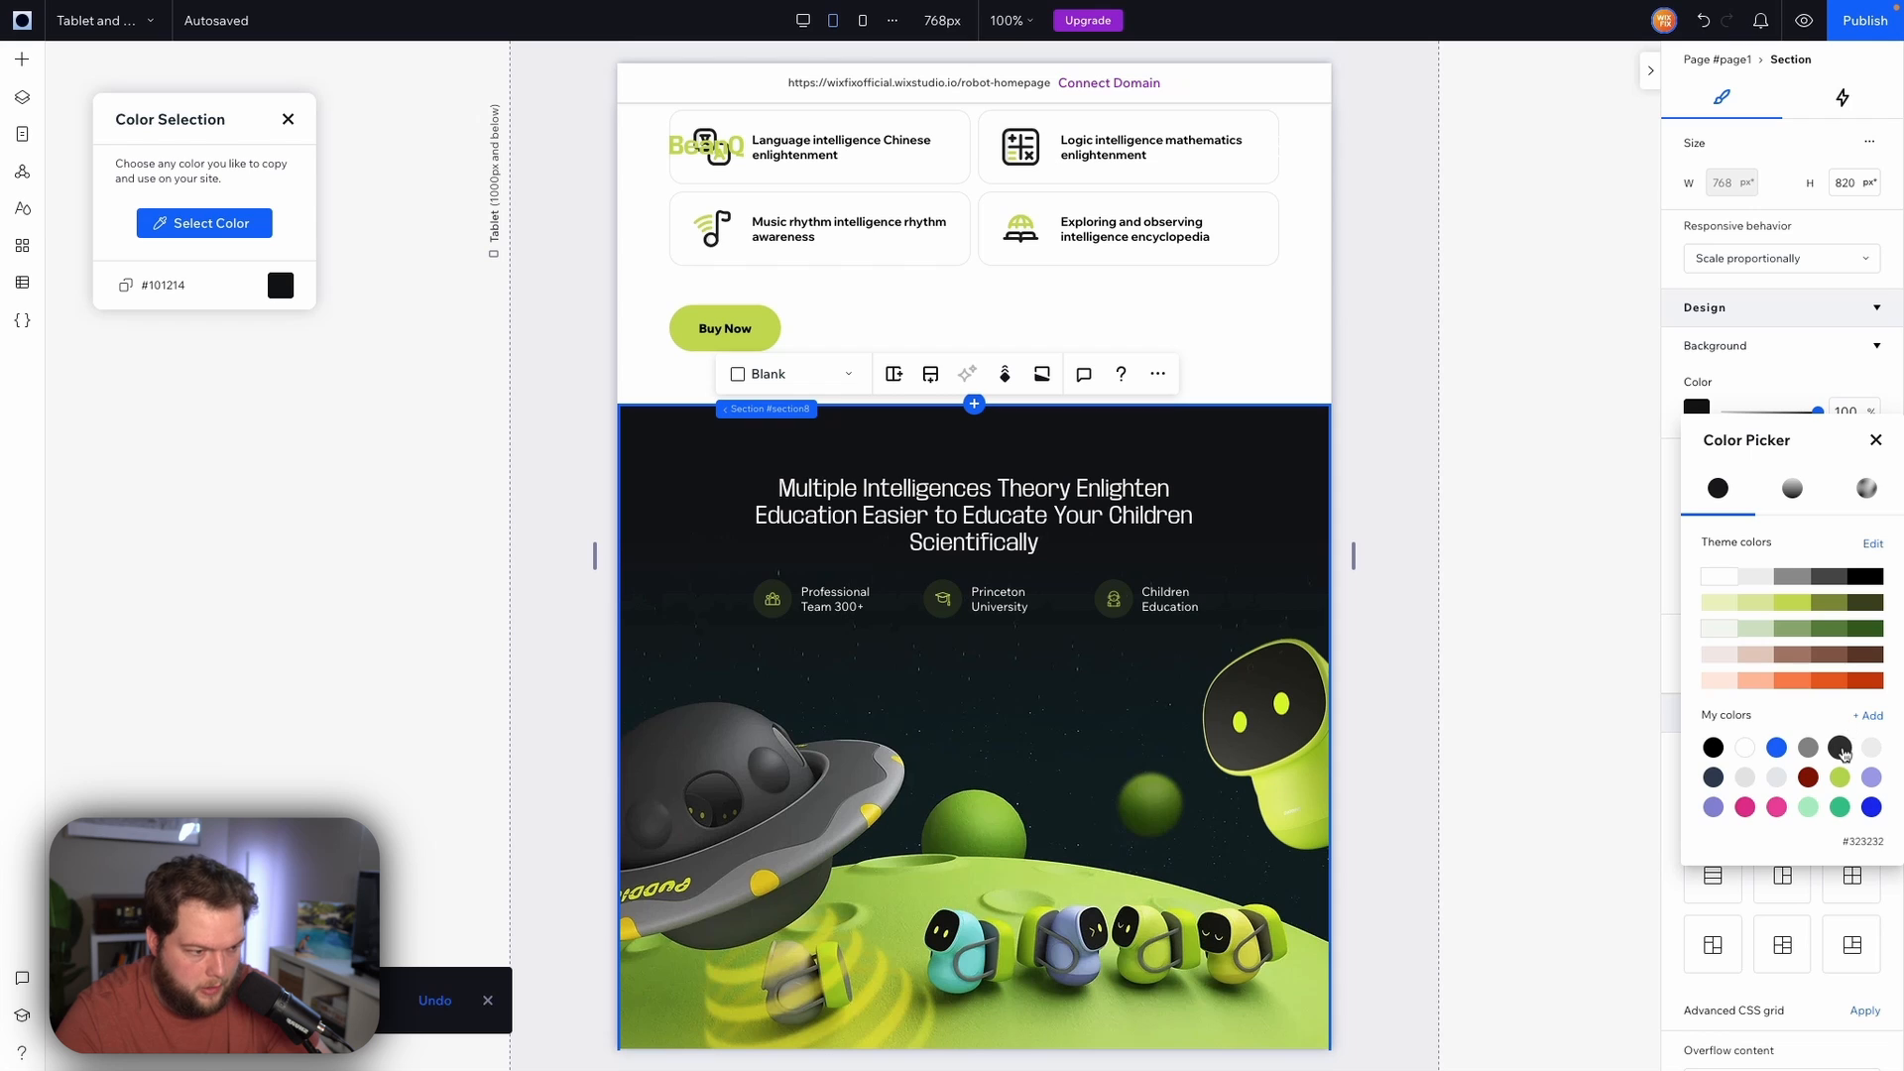
{"action": "left_click", "coordinate": [1867, 716]}
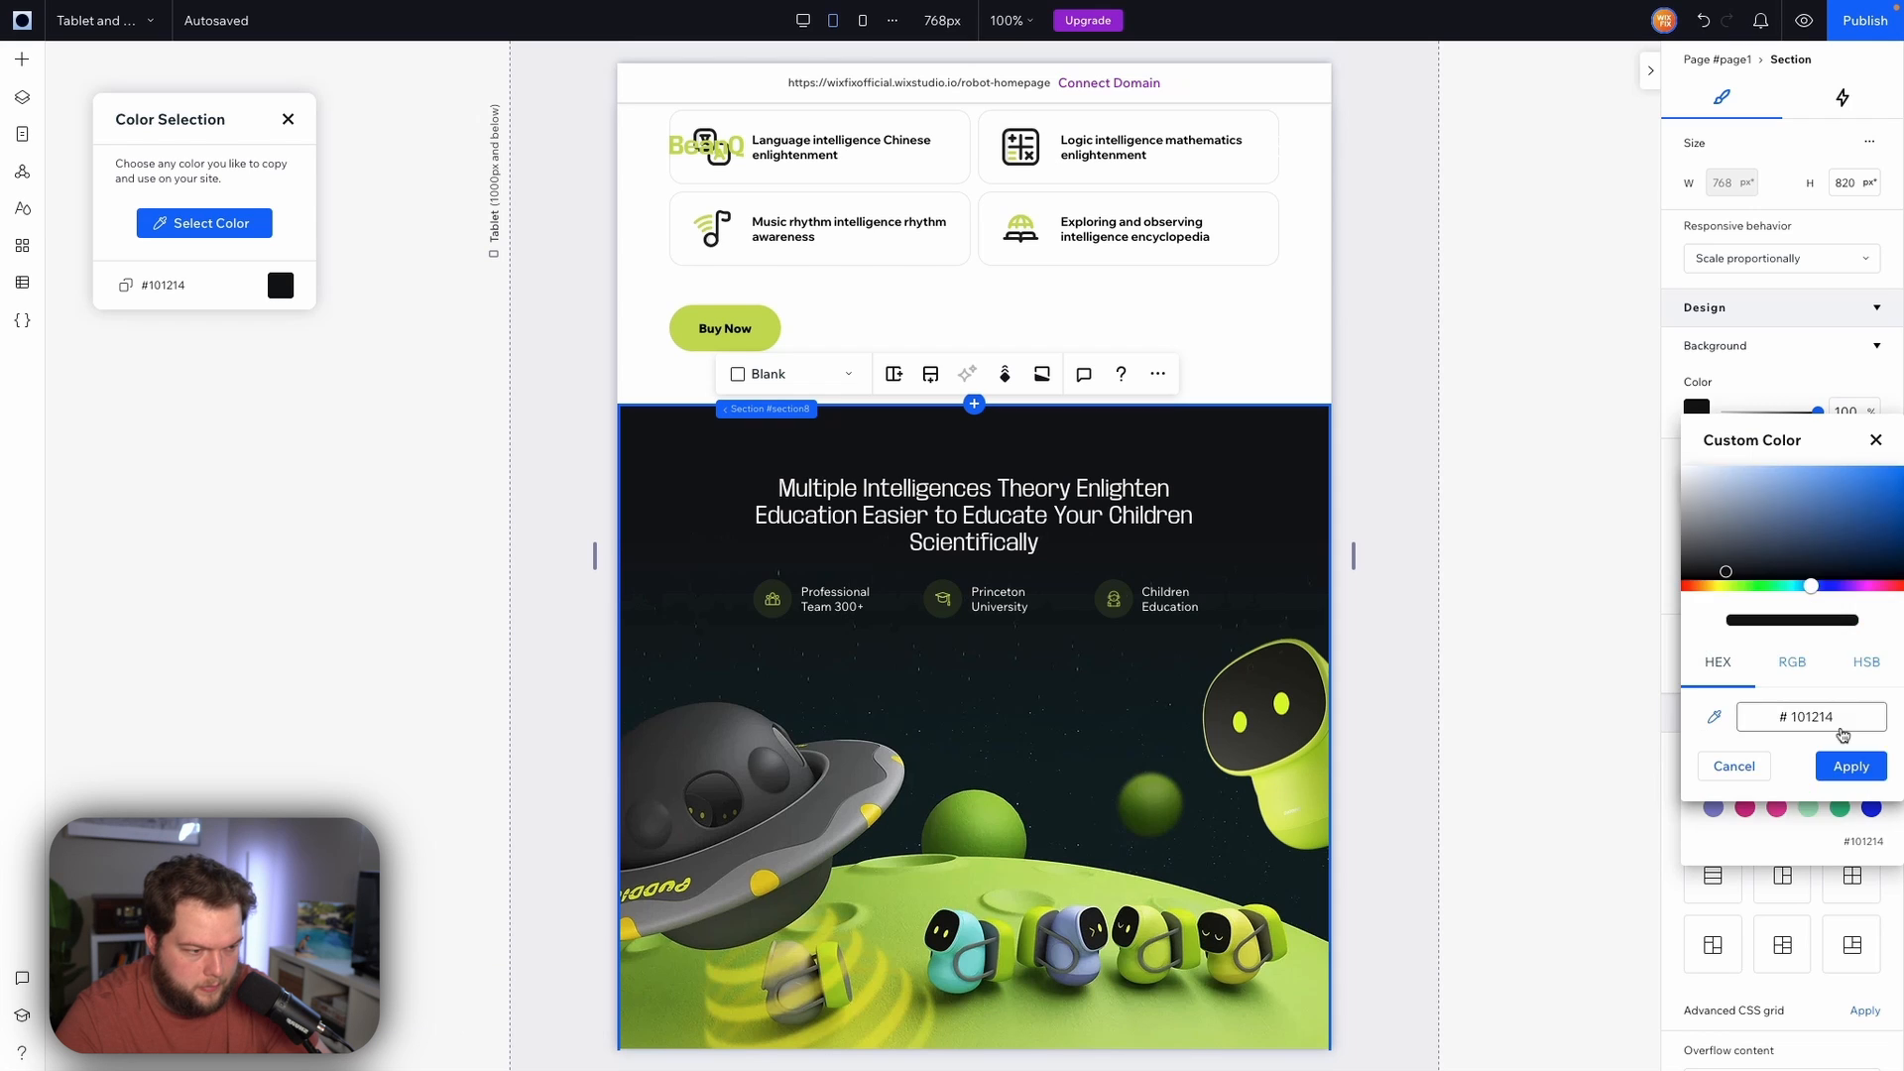
{"action": "left_click", "coordinate": [1849, 764]}
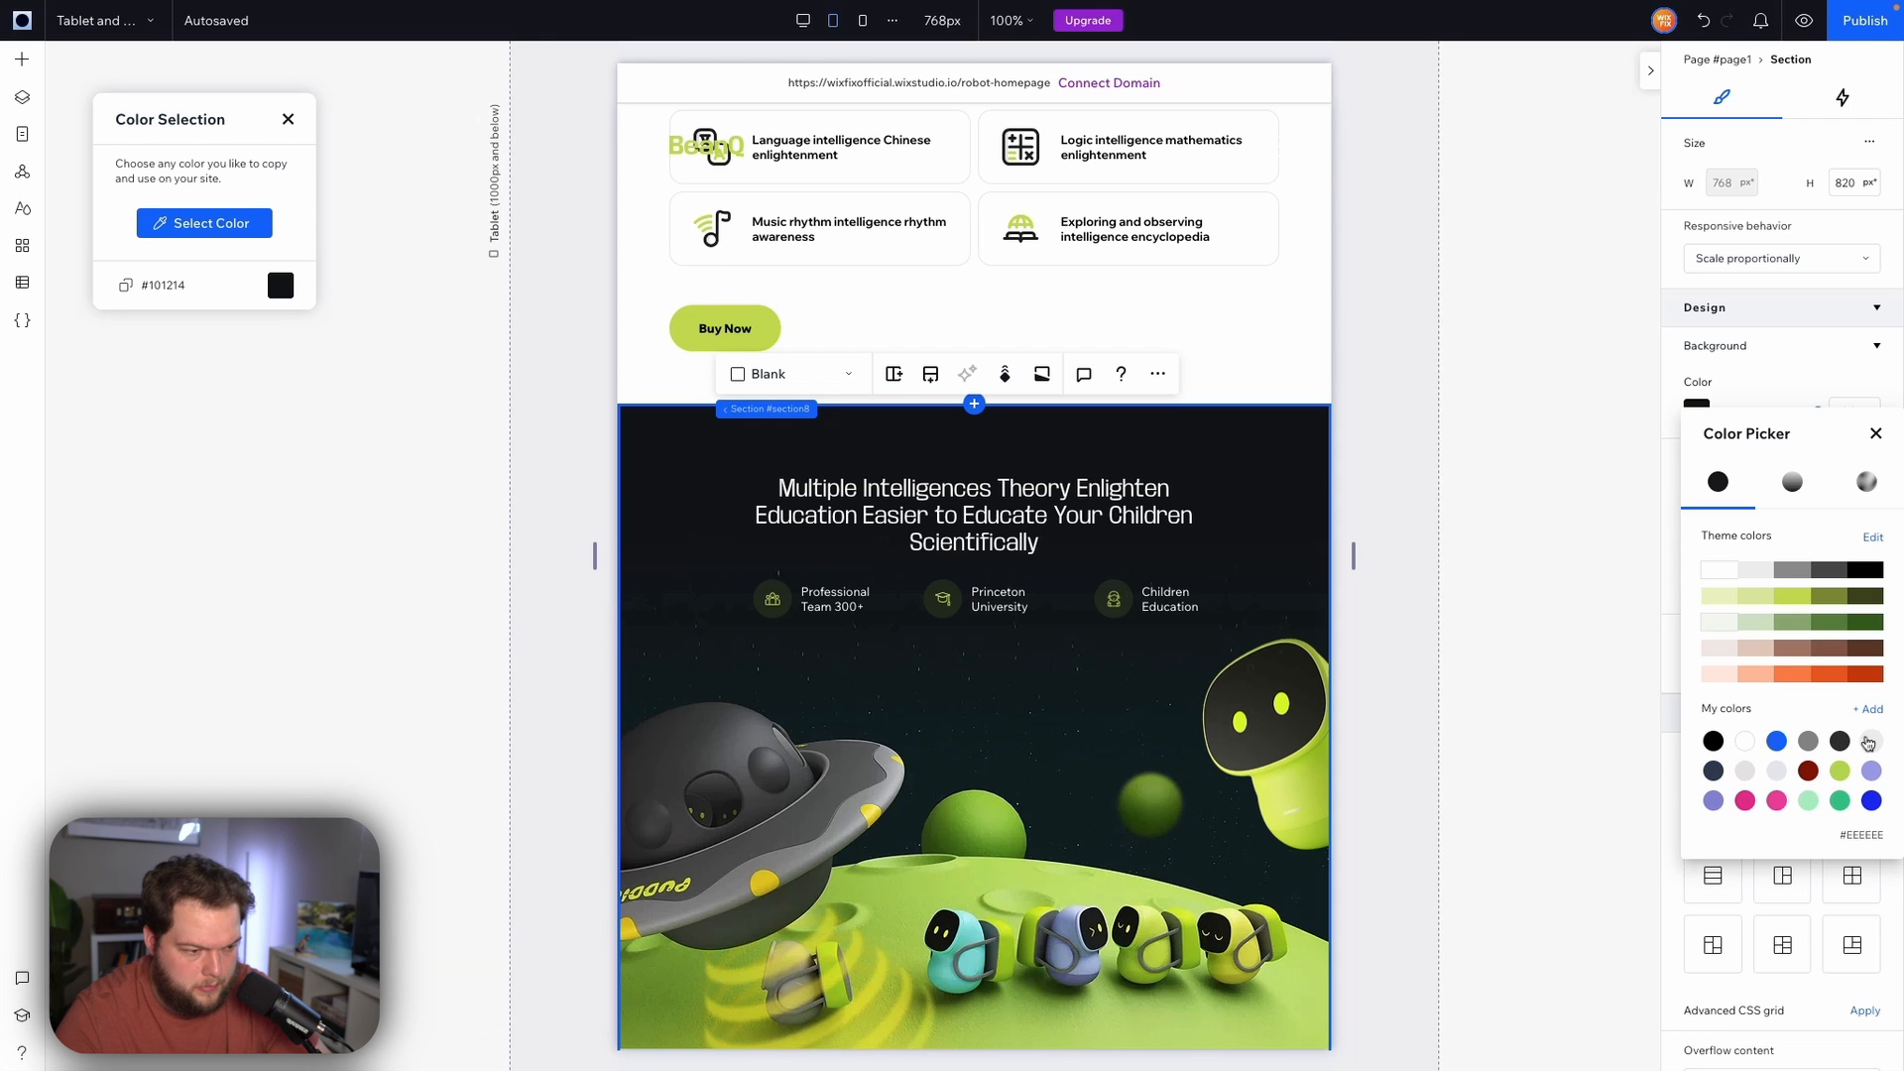
{"action": "left_click", "coordinate": [1864, 681]}
{"action": "left_click", "coordinate": [1873, 542]}
{"action": "left_click", "coordinate": [485, 514]}
{"action": "left_click", "coordinate": [773, 702]}
{"action": "type", "text": "#101214"}
{"action": "left_click", "coordinate": [942, 782]}
{"action": "left_click", "coordinate": [757, 761]}
{"action": "left_click", "coordinate": [288, 120]}
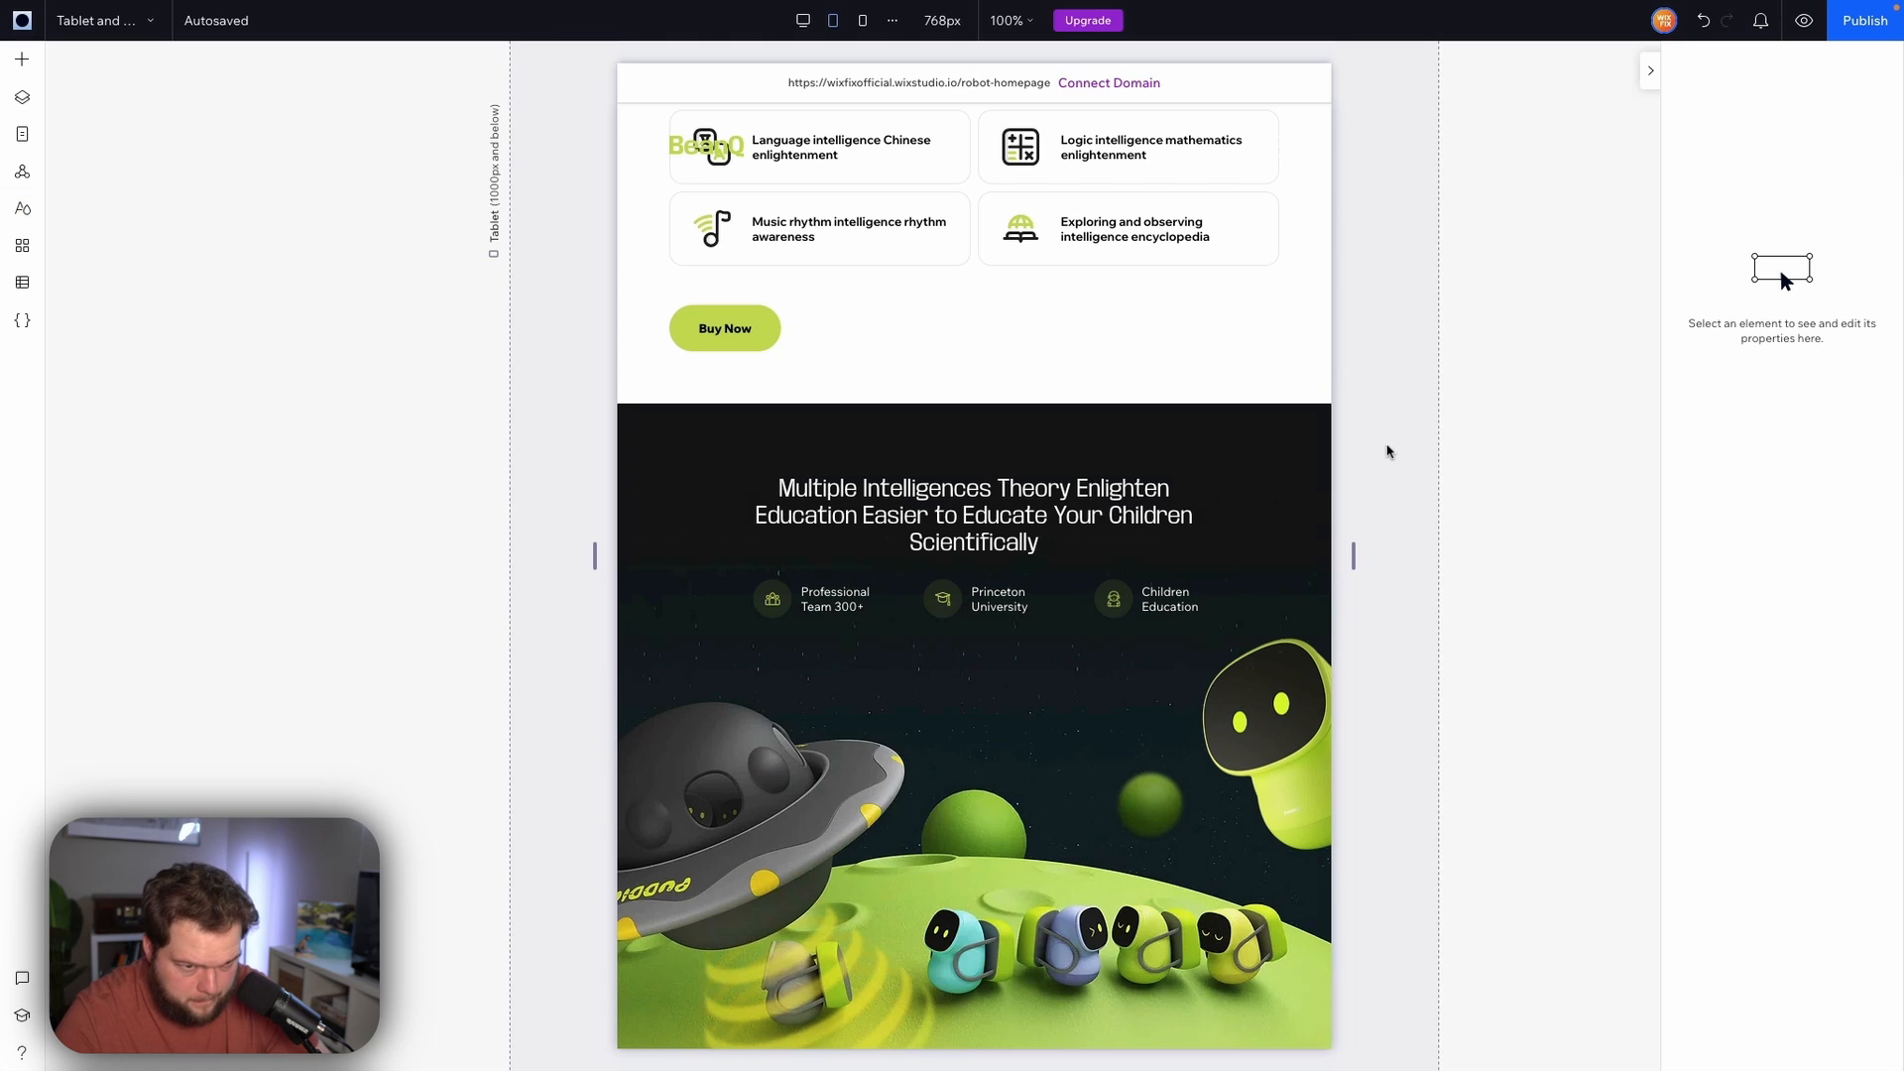
Scroll down through the tablet page to review the remaining sections
{"action": "left_click", "coordinate": [1371, 455]}
{"action": "scroll", "coordinate": [1371, 455], "scroll_direction": "down", "scroll_amount": 2}
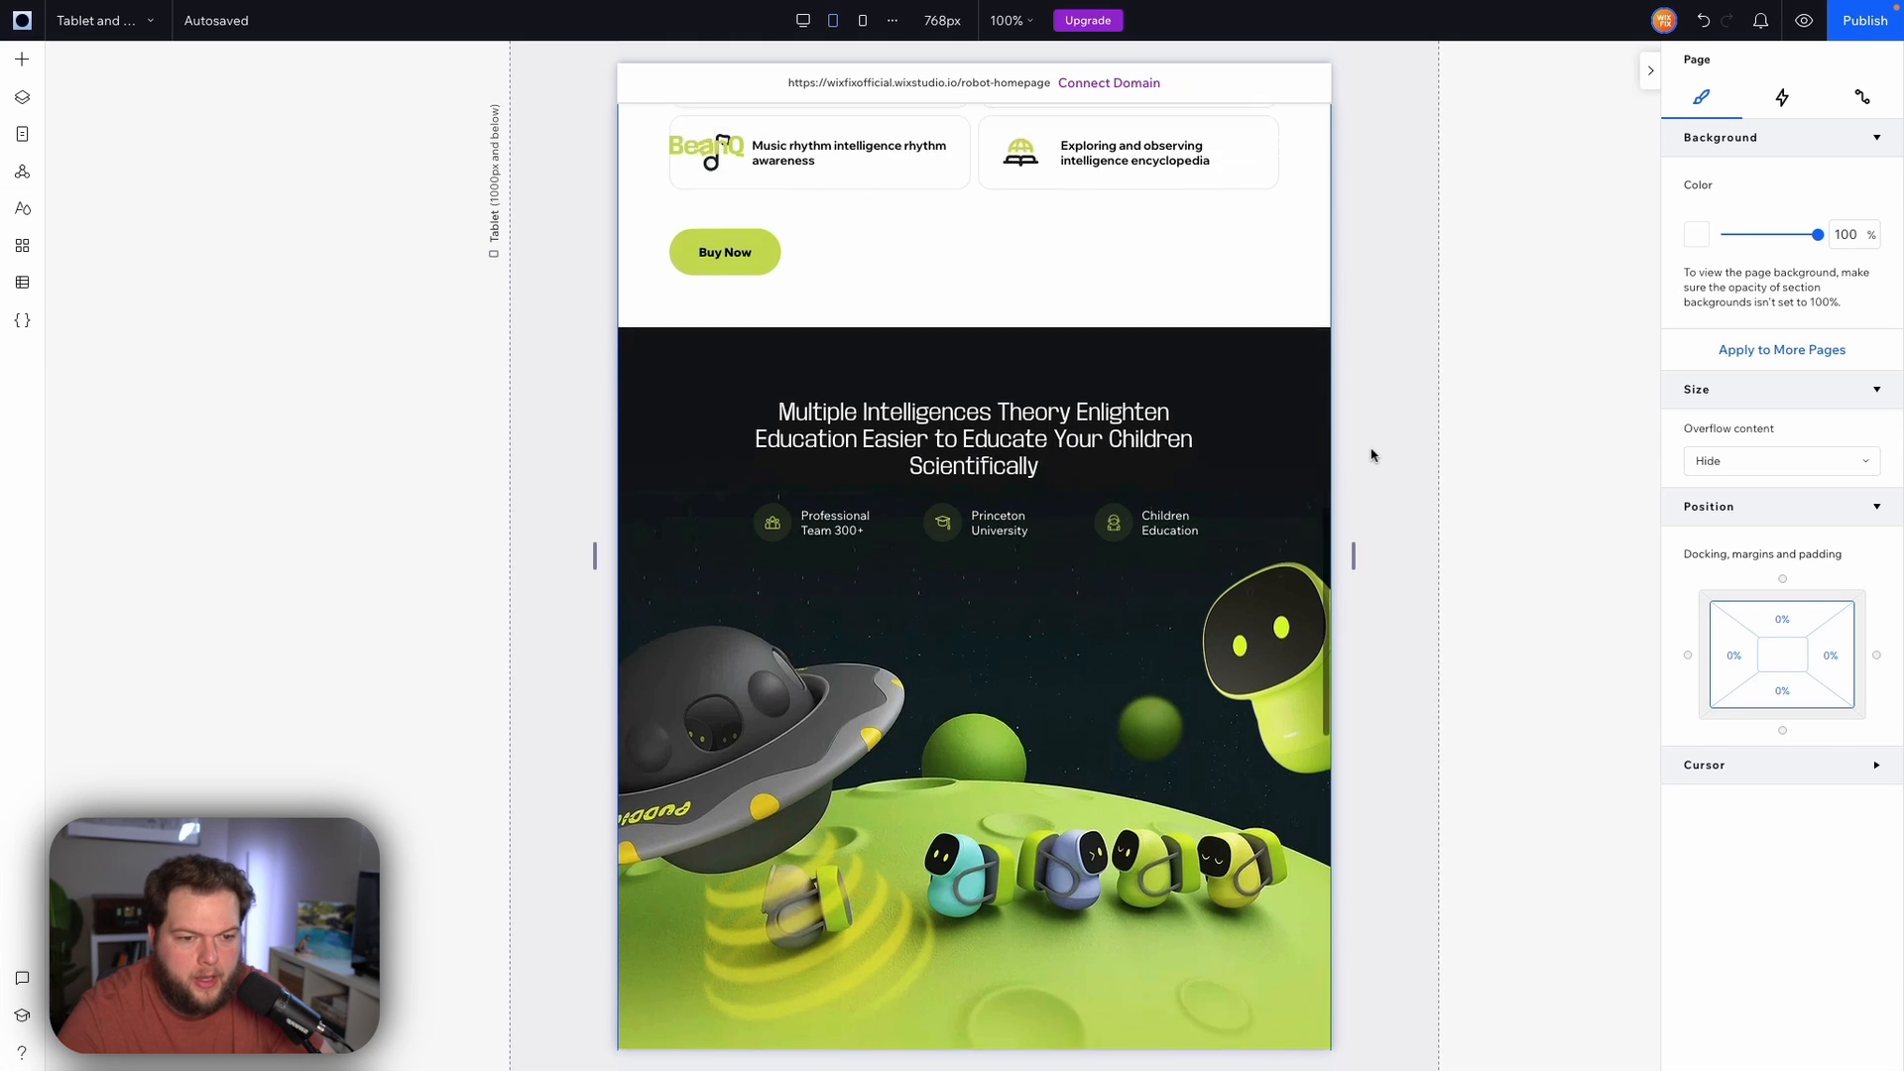
{"action": "scroll", "coordinate": [1372, 455], "scroll_direction": "up", "scroll_amount": 1}
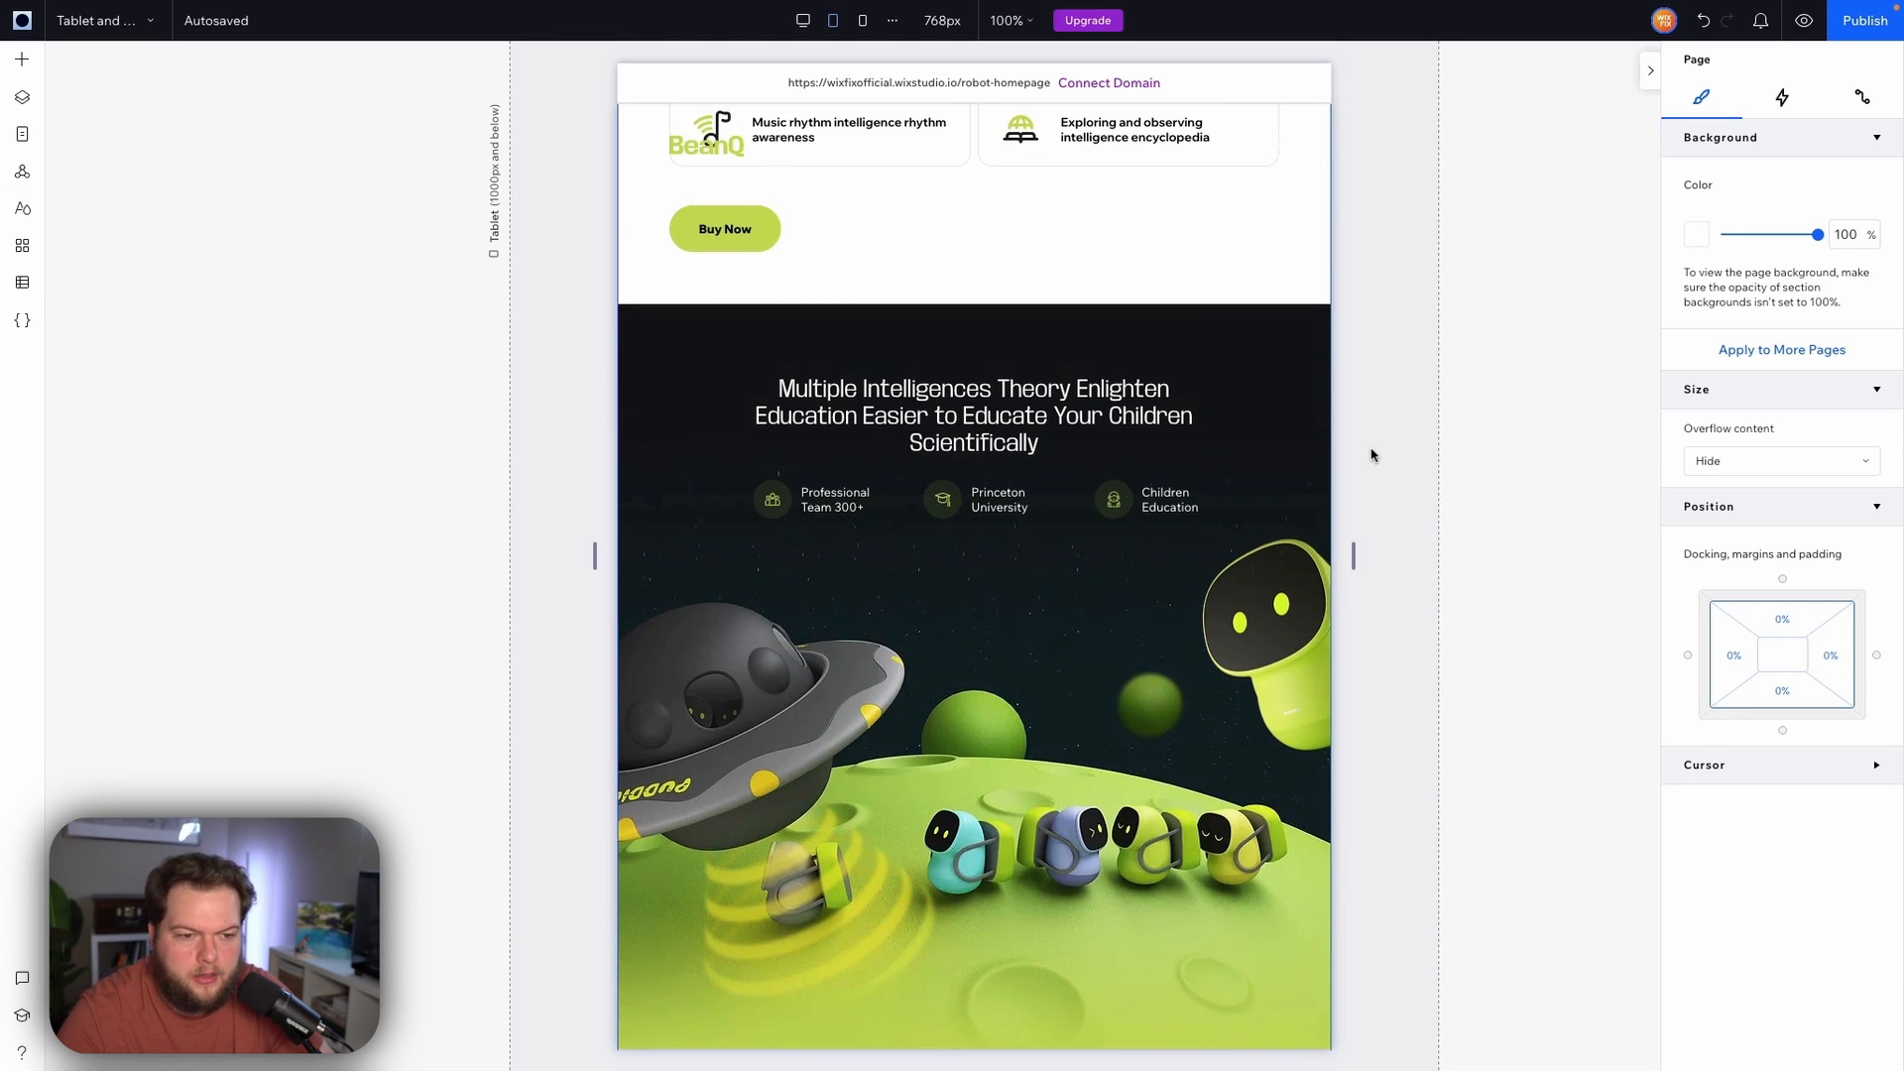
{"action": "scroll", "coordinate": [1372, 455], "scroll_direction": "up", "scroll_amount": 1}
{"action": "scroll", "coordinate": [1371, 455], "scroll_direction": "down", "scroll_amount": 3}
{"action": "scroll", "coordinate": [1371, 456], "scroll_direction": "down", "scroll_amount": 5}
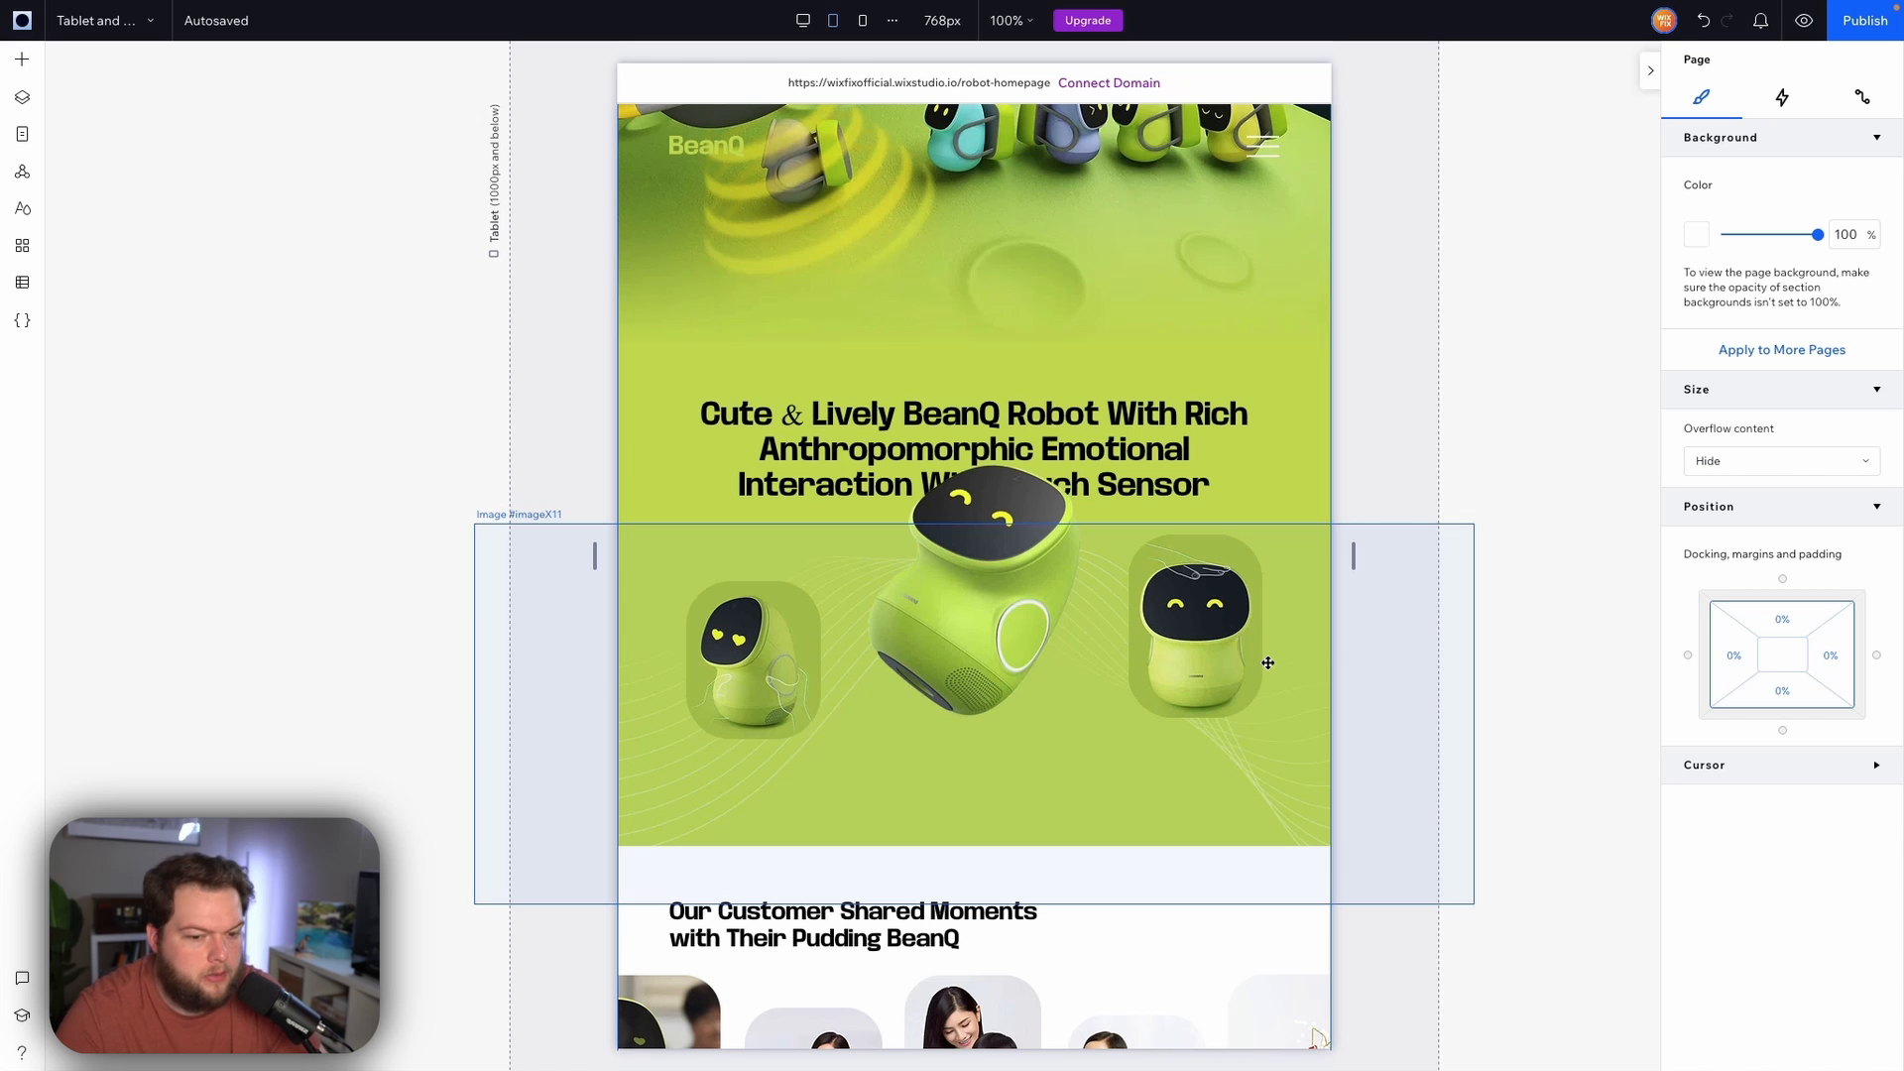
{"action": "scroll", "coordinate": [1267, 662], "scroll_direction": "down", "scroll_amount": 5}
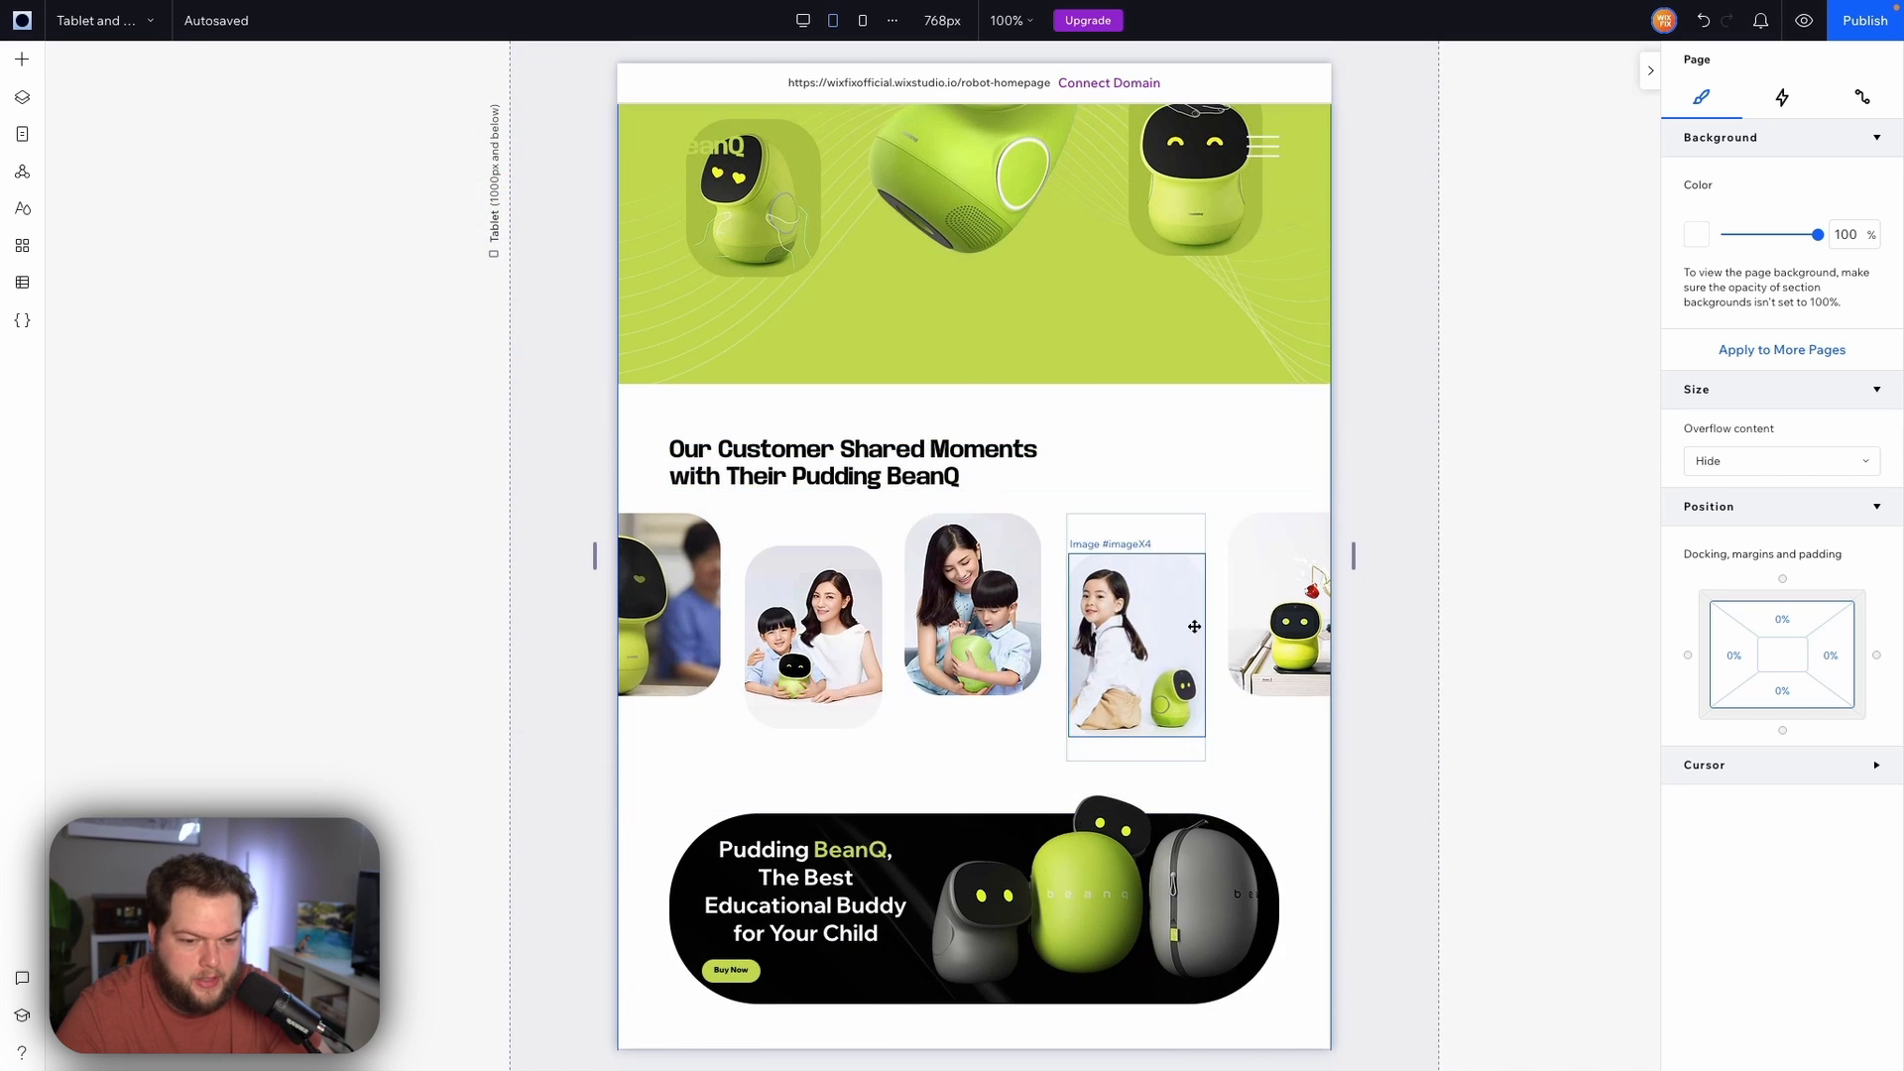
{"action": "scroll", "coordinate": [1155, 515], "scroll_direction": "down", "scroll_amount": 1}
Set the corner radius of the Pudding BeanQ banner image to 48 px
{"action": "left_click", "coordinate": [1299, 786]}
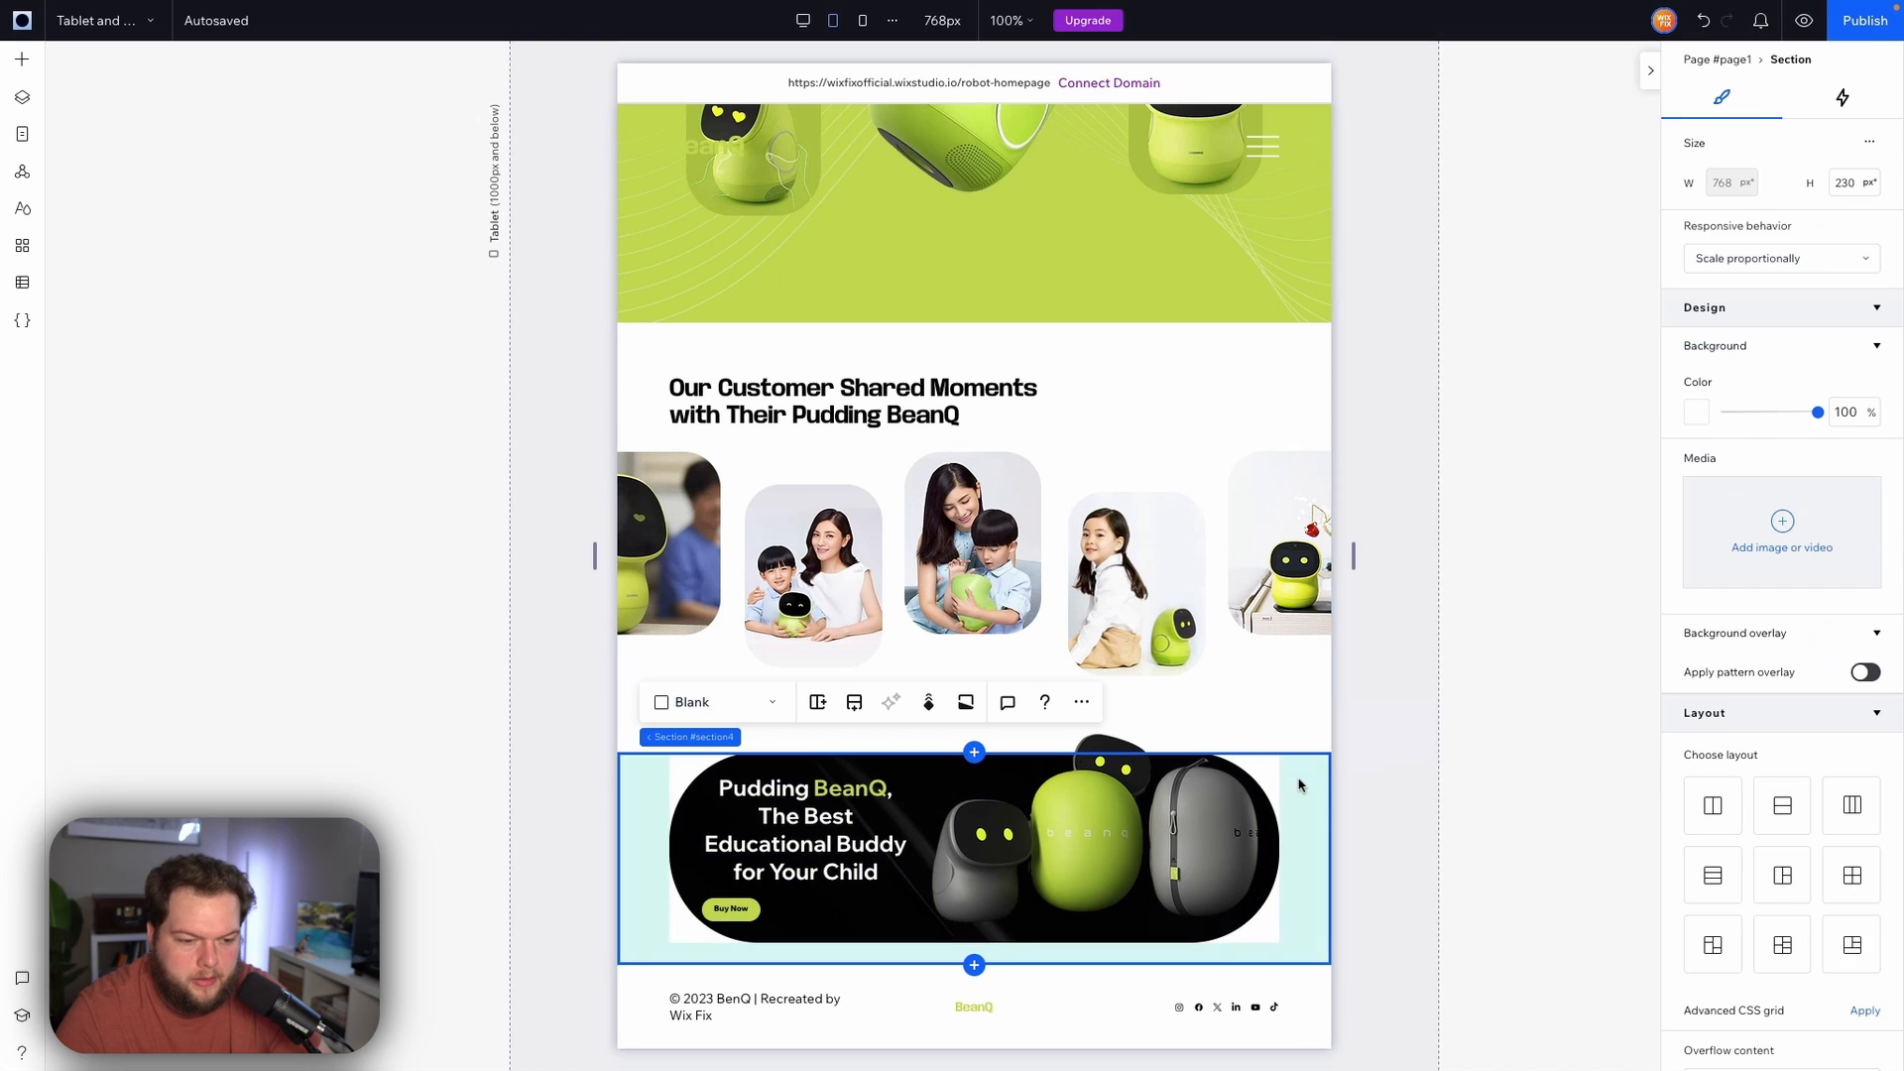
{"action": "left_click", "coordinate": [684, 840]}
{"action": "left_click", "coordinate": [1832, 640]}
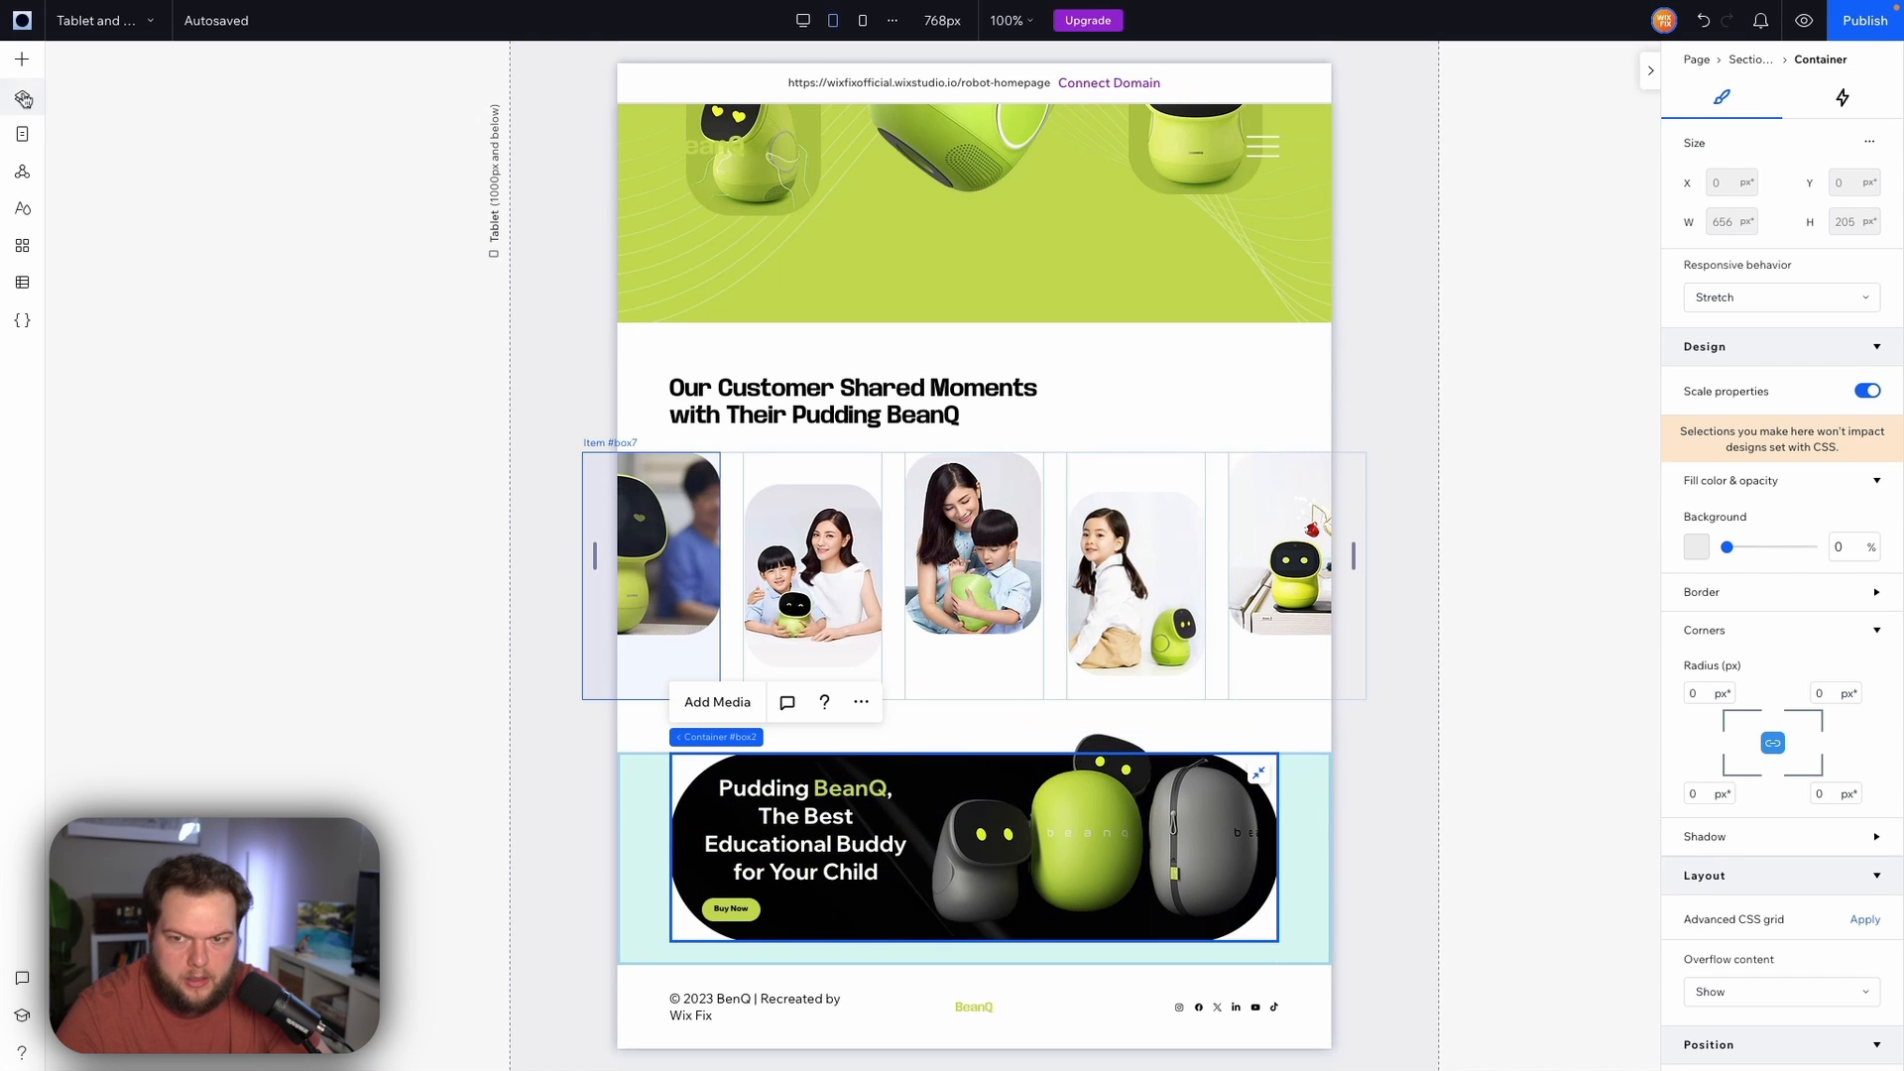
{"action": "left_click", "coordinate": [22, 59]}
{"action": "left_click", "coordinate": [20, 96]}
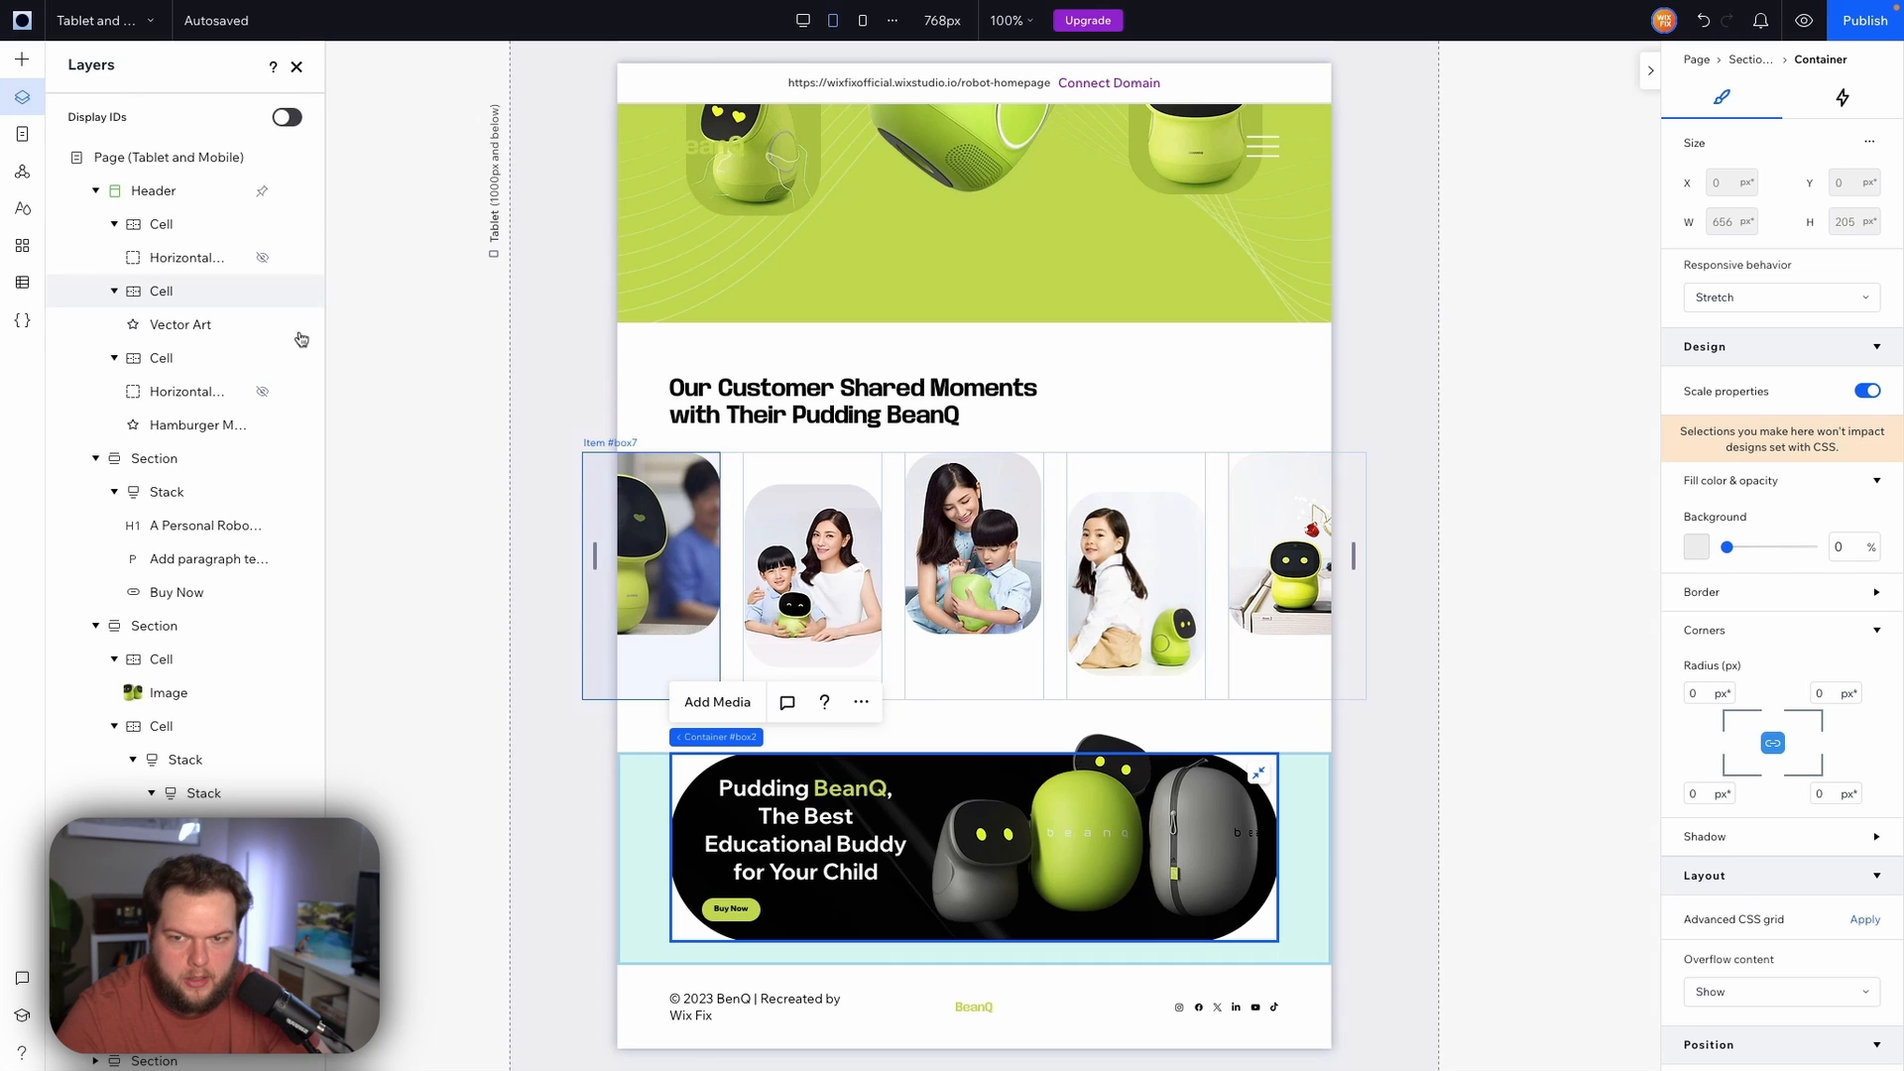
{"action": "scroll", "coordinate": [211, 589], "scroll_direction": "down", "scroll_amount": 2}
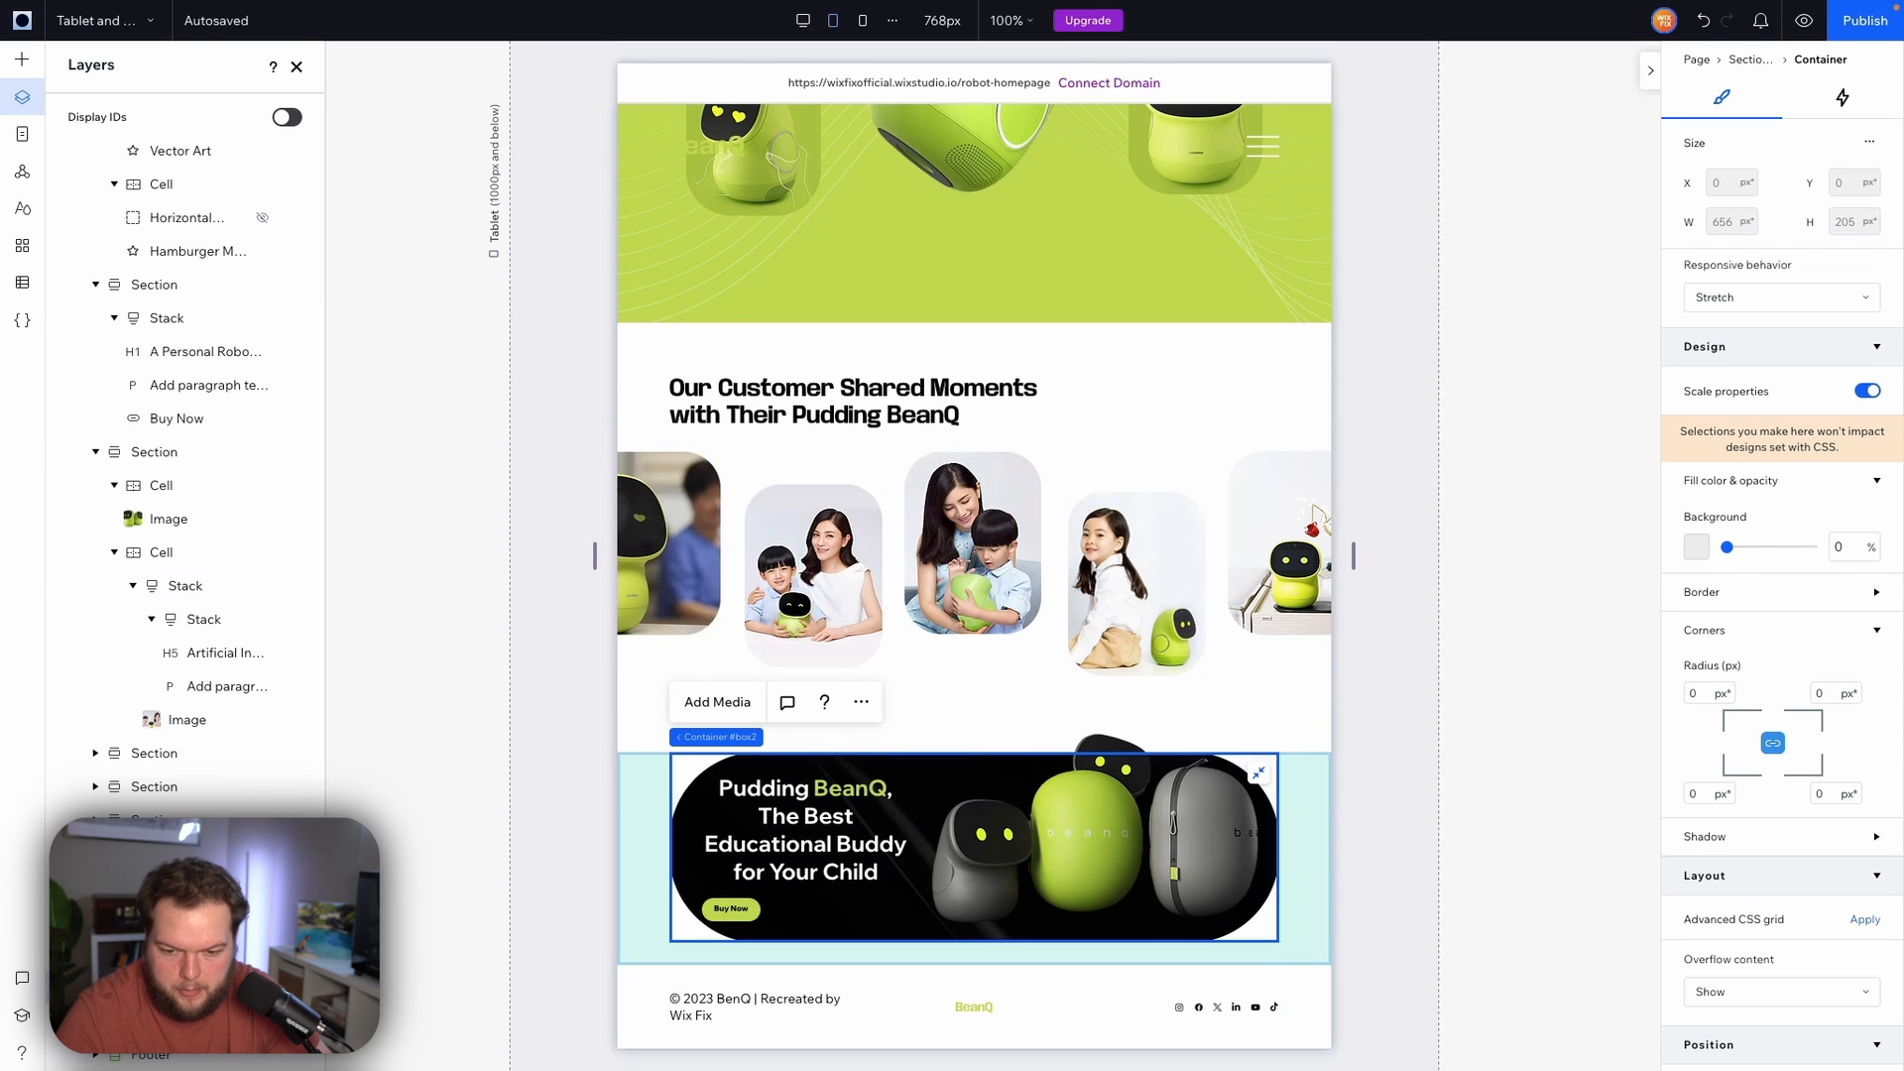
{"action": "left_click", "coordinate": [858, 915]}
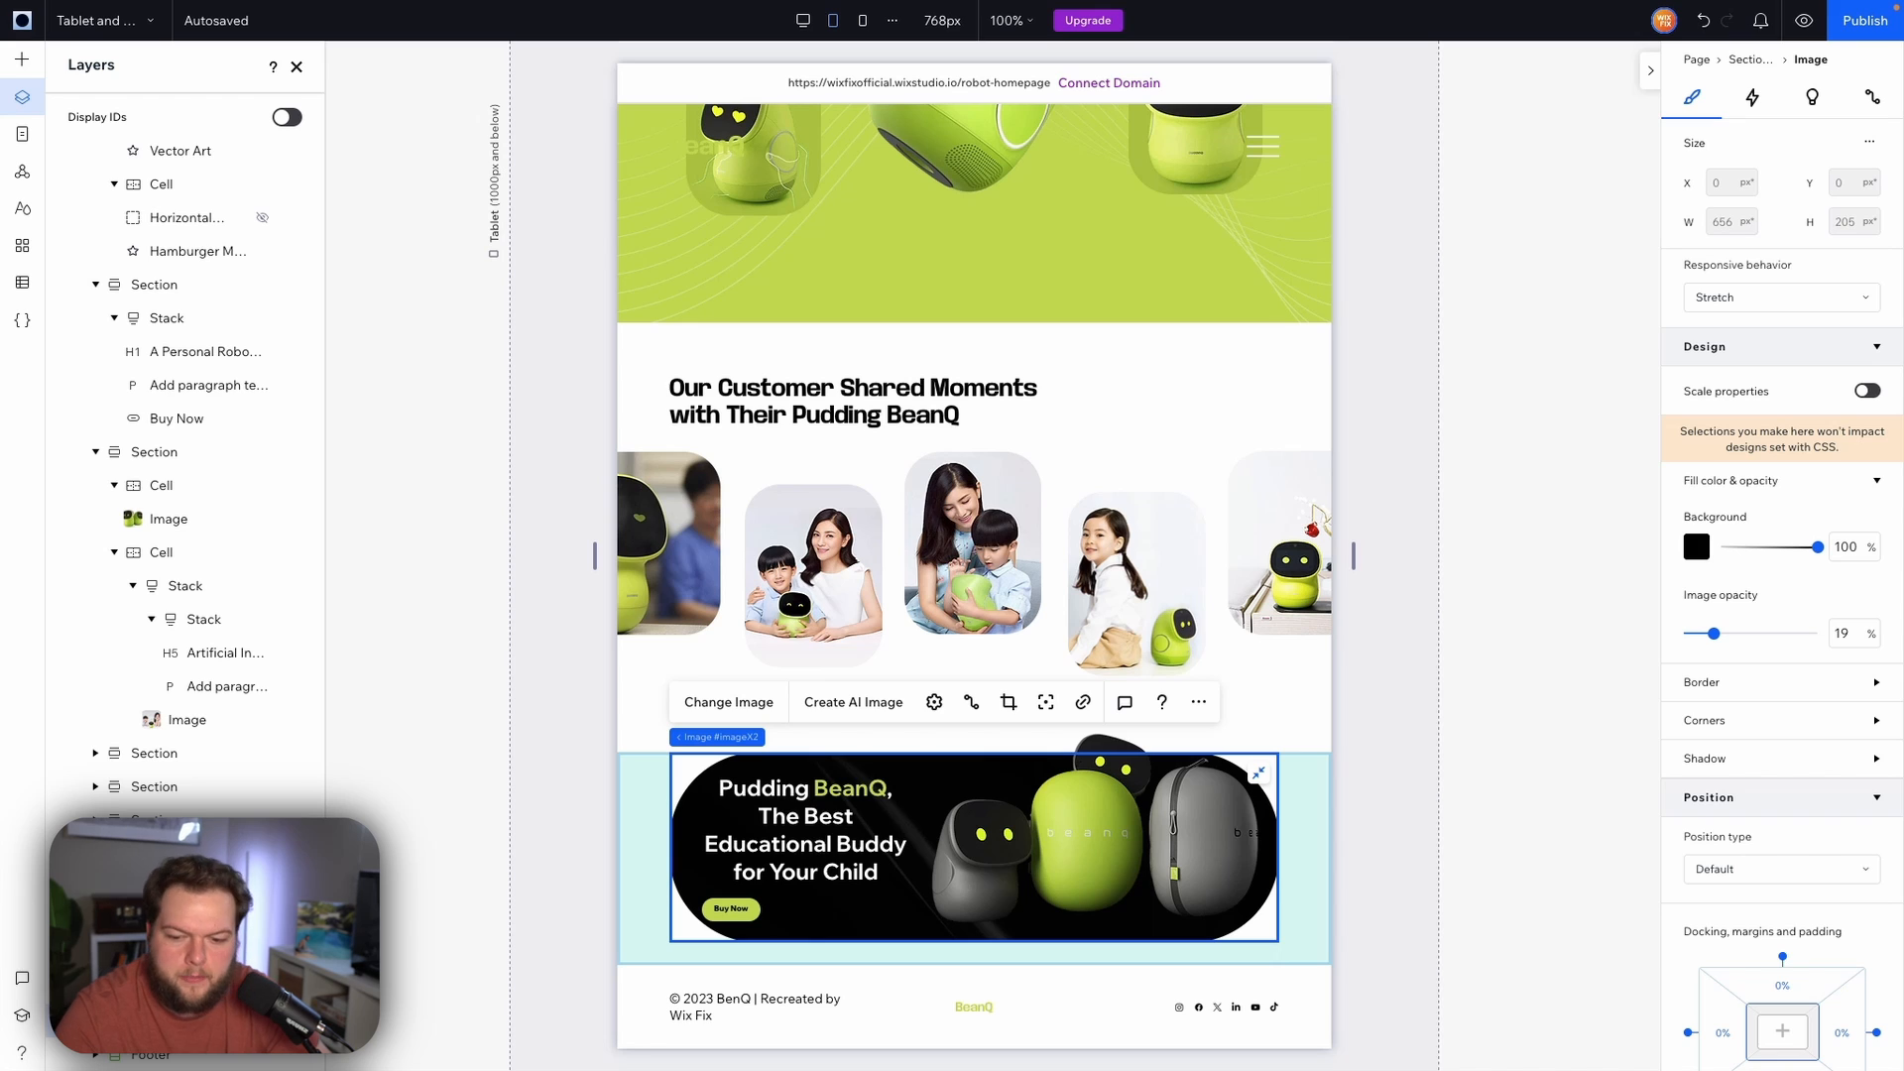
{"action": "left_click", "coordinate": [1735, 721]}
{"action": "left_click", "coordinate": [1703, 784]}
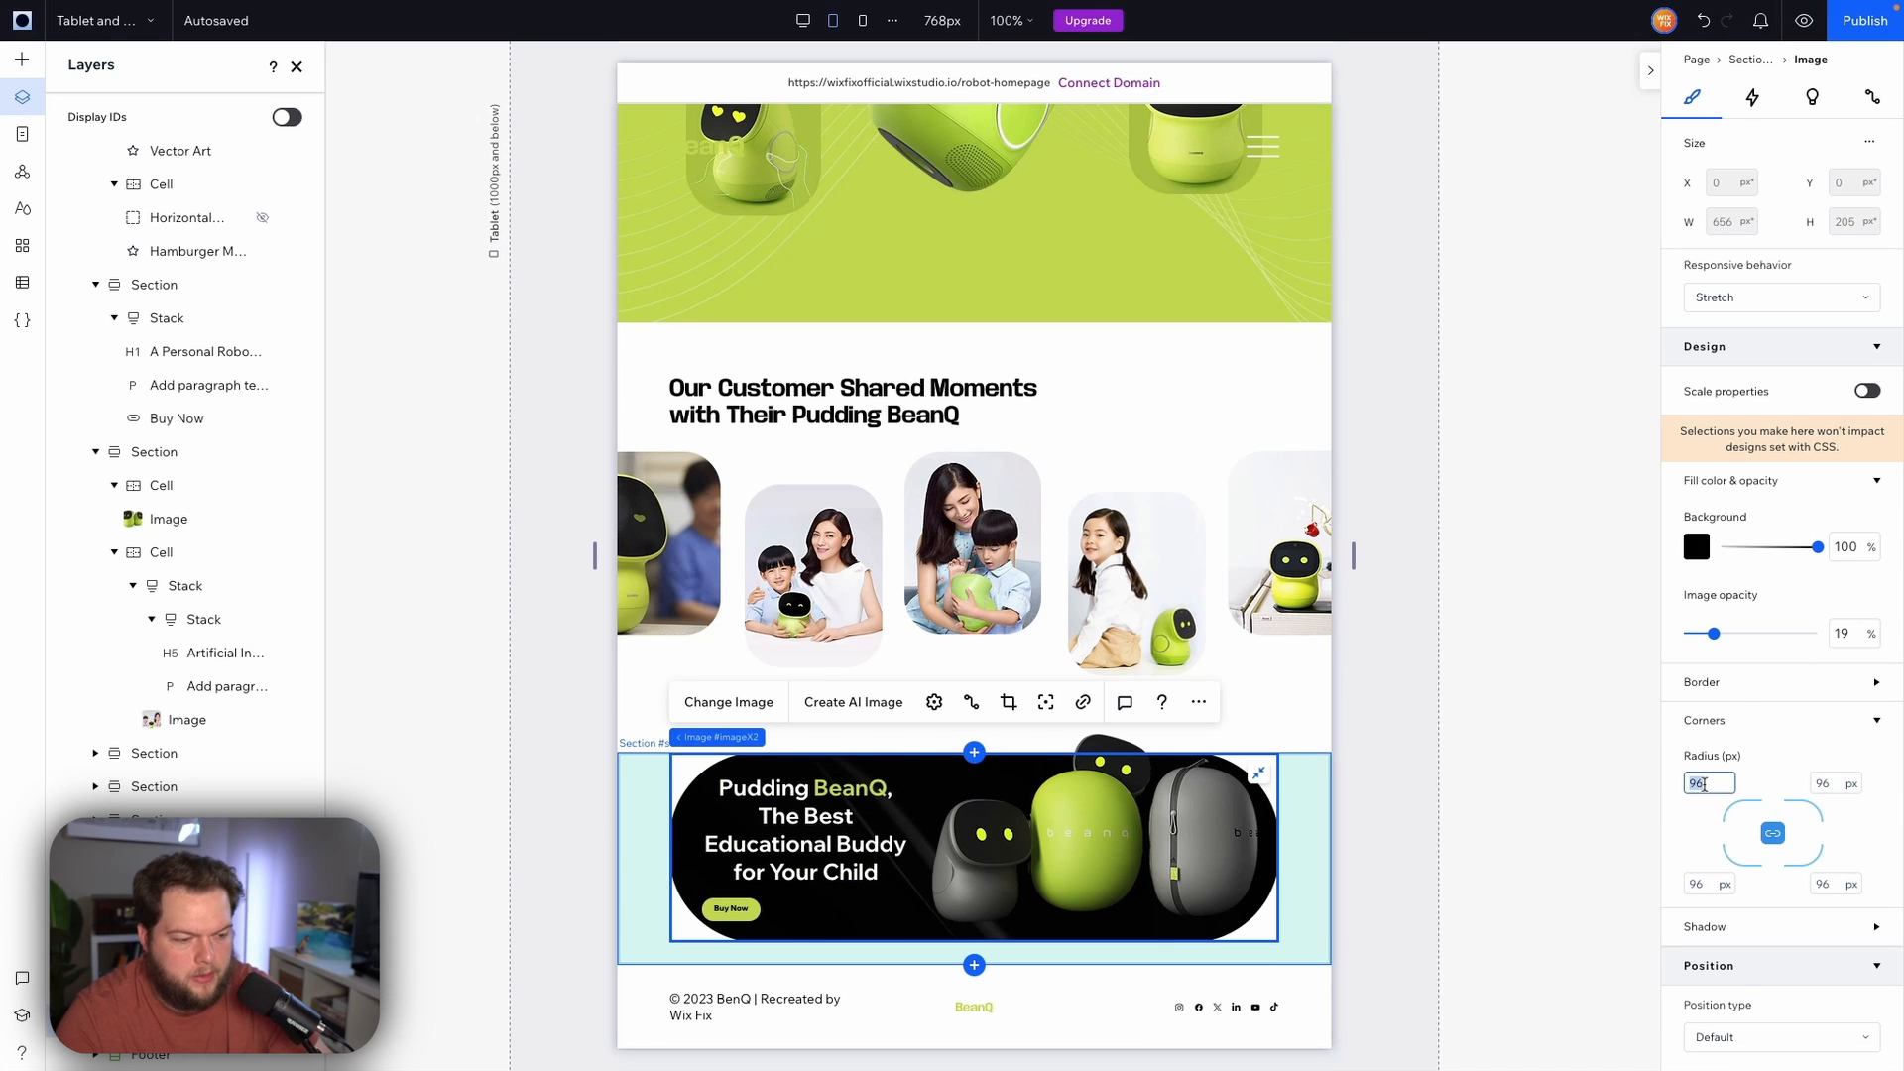
{"action": "type", "text": "48"}
{"action": "key", "text": "Return"}
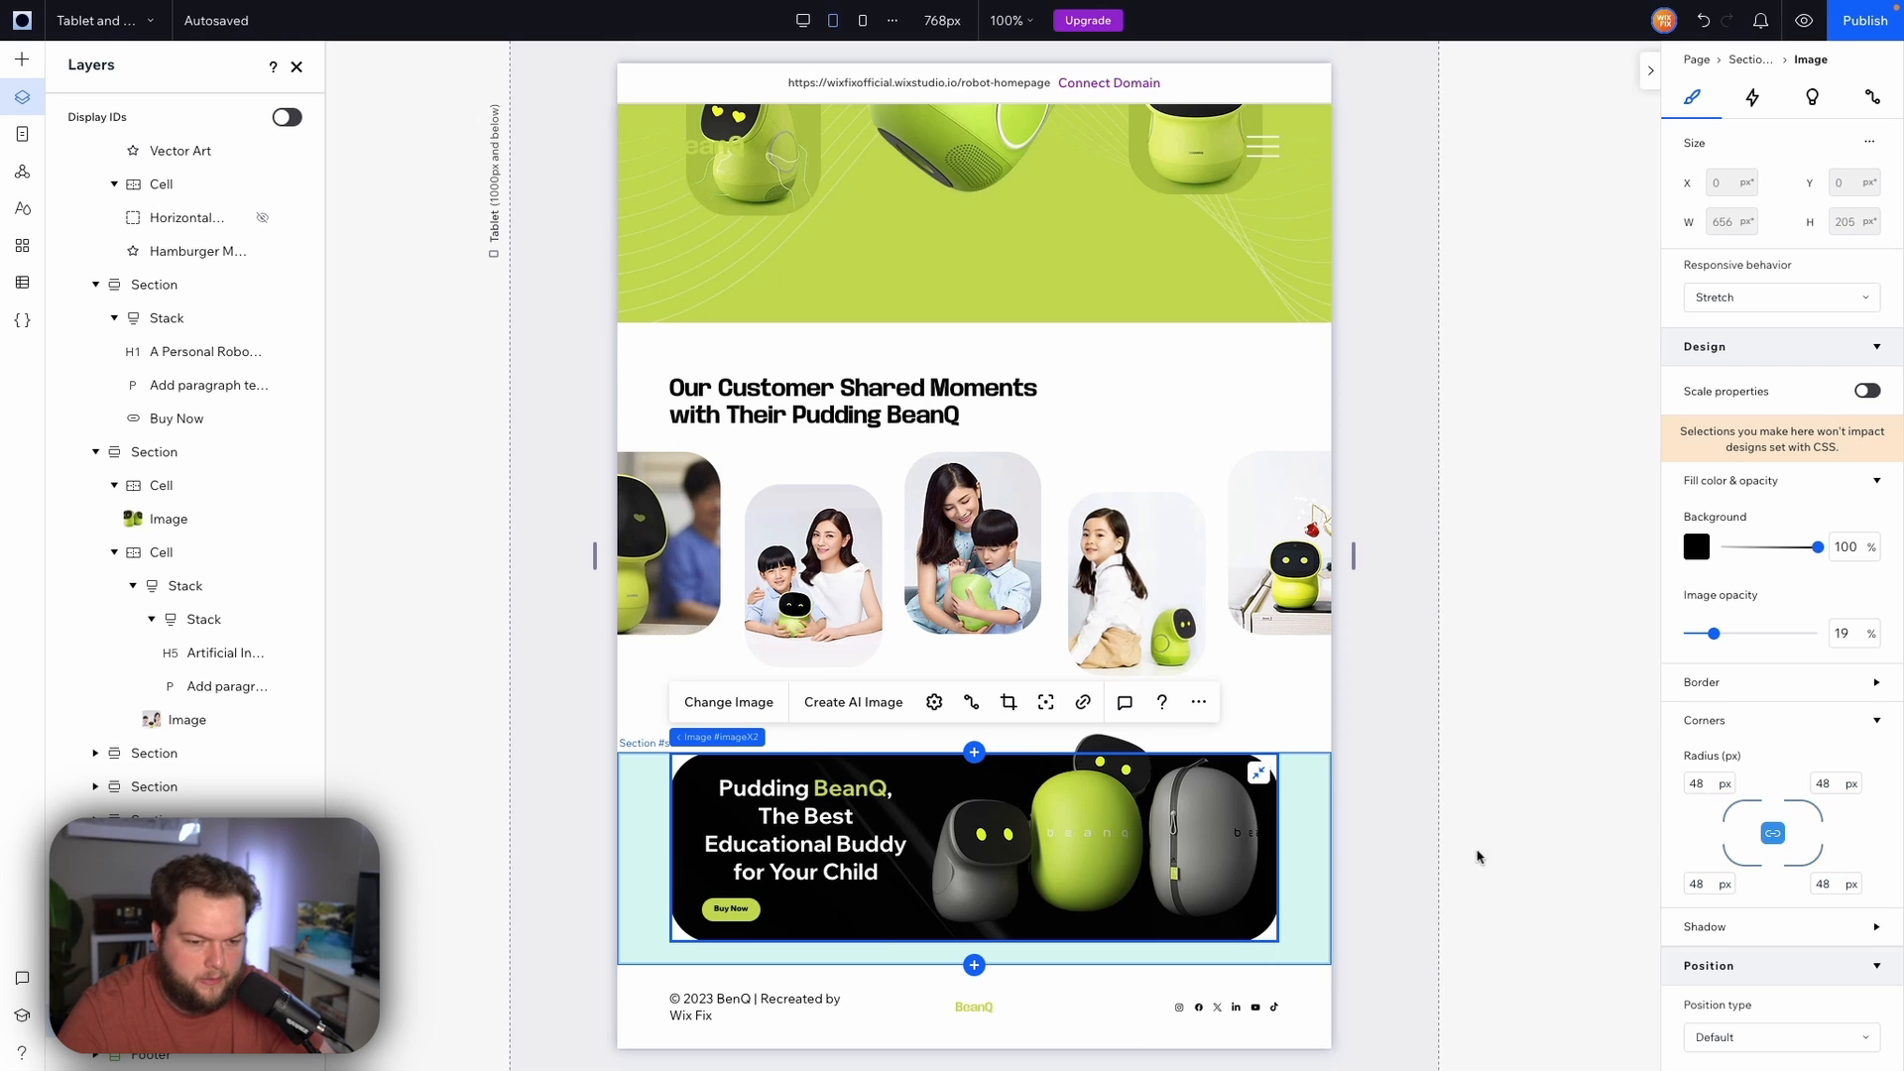
Left-align the banner's Pudding BeanQ heading text
{"action": "left_click", "coordinate": [812, 825]}
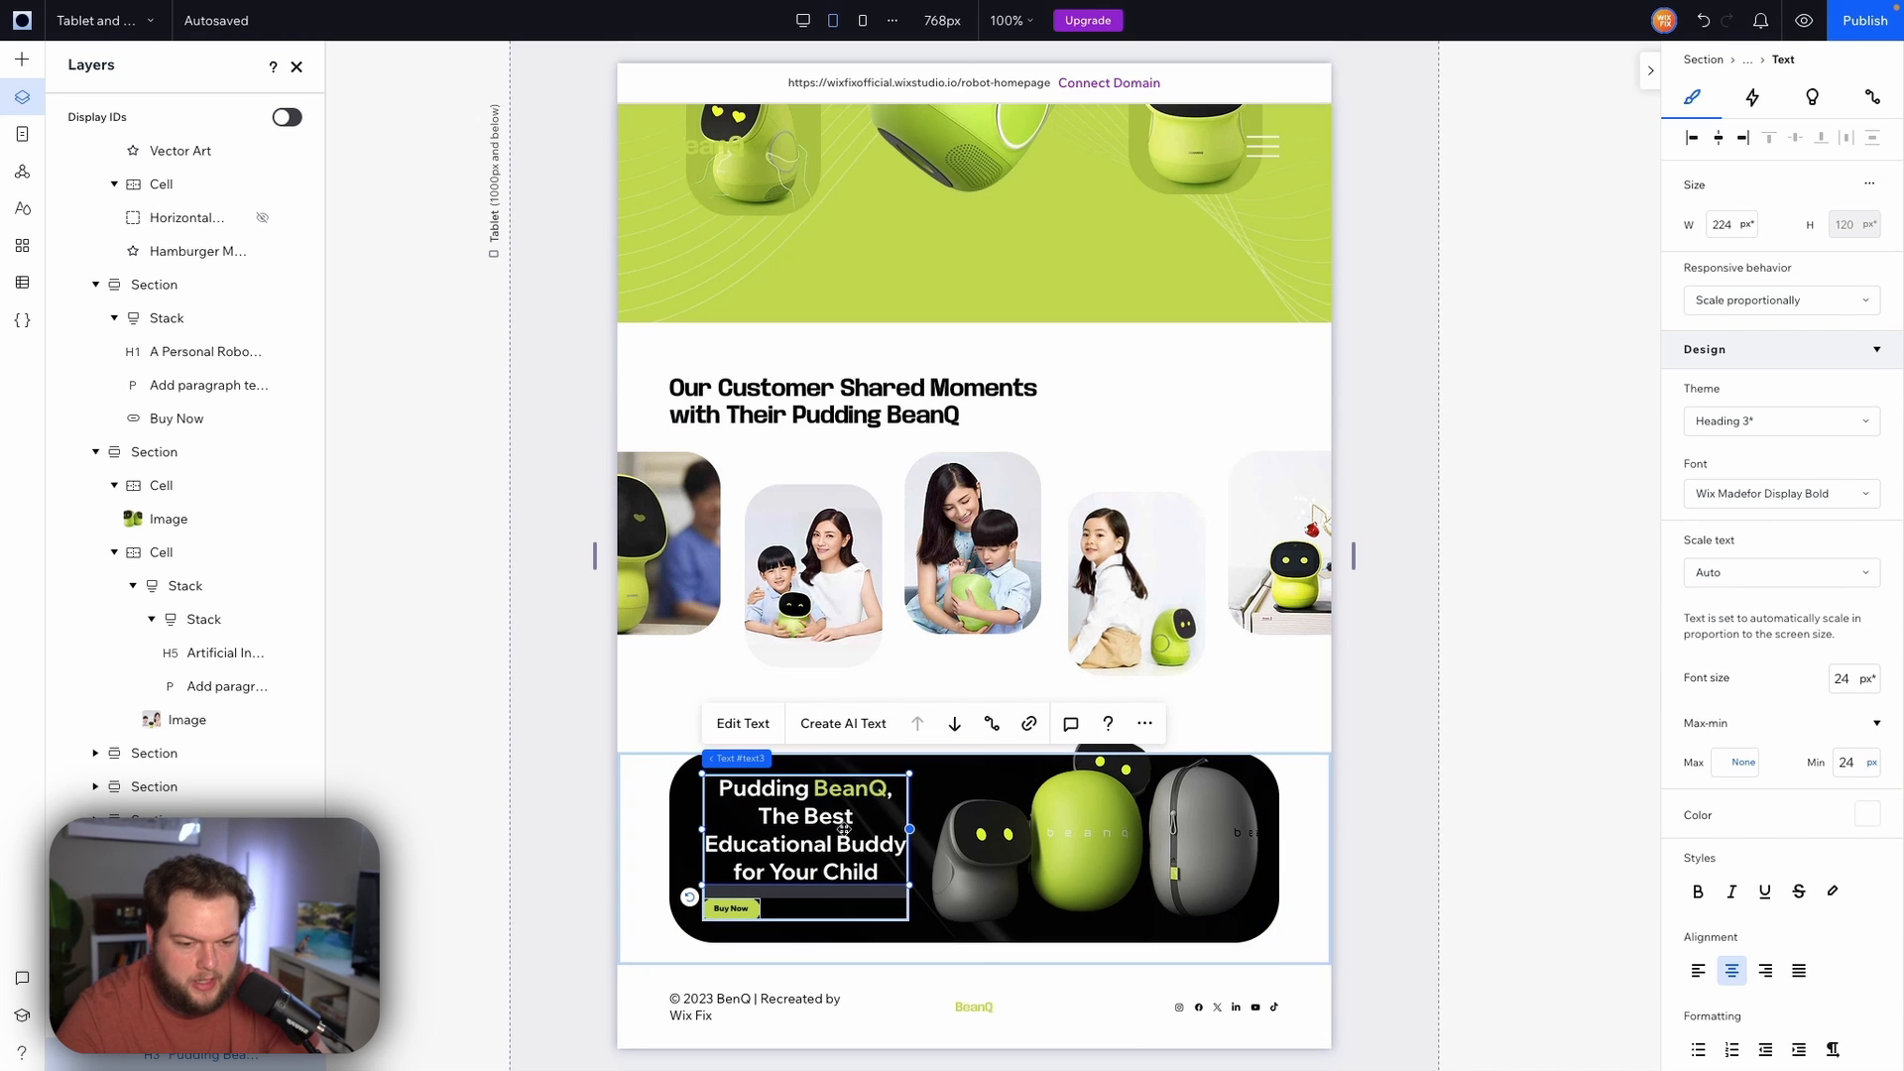
{"action": "left_click", "coordinate": [1700, 972]}
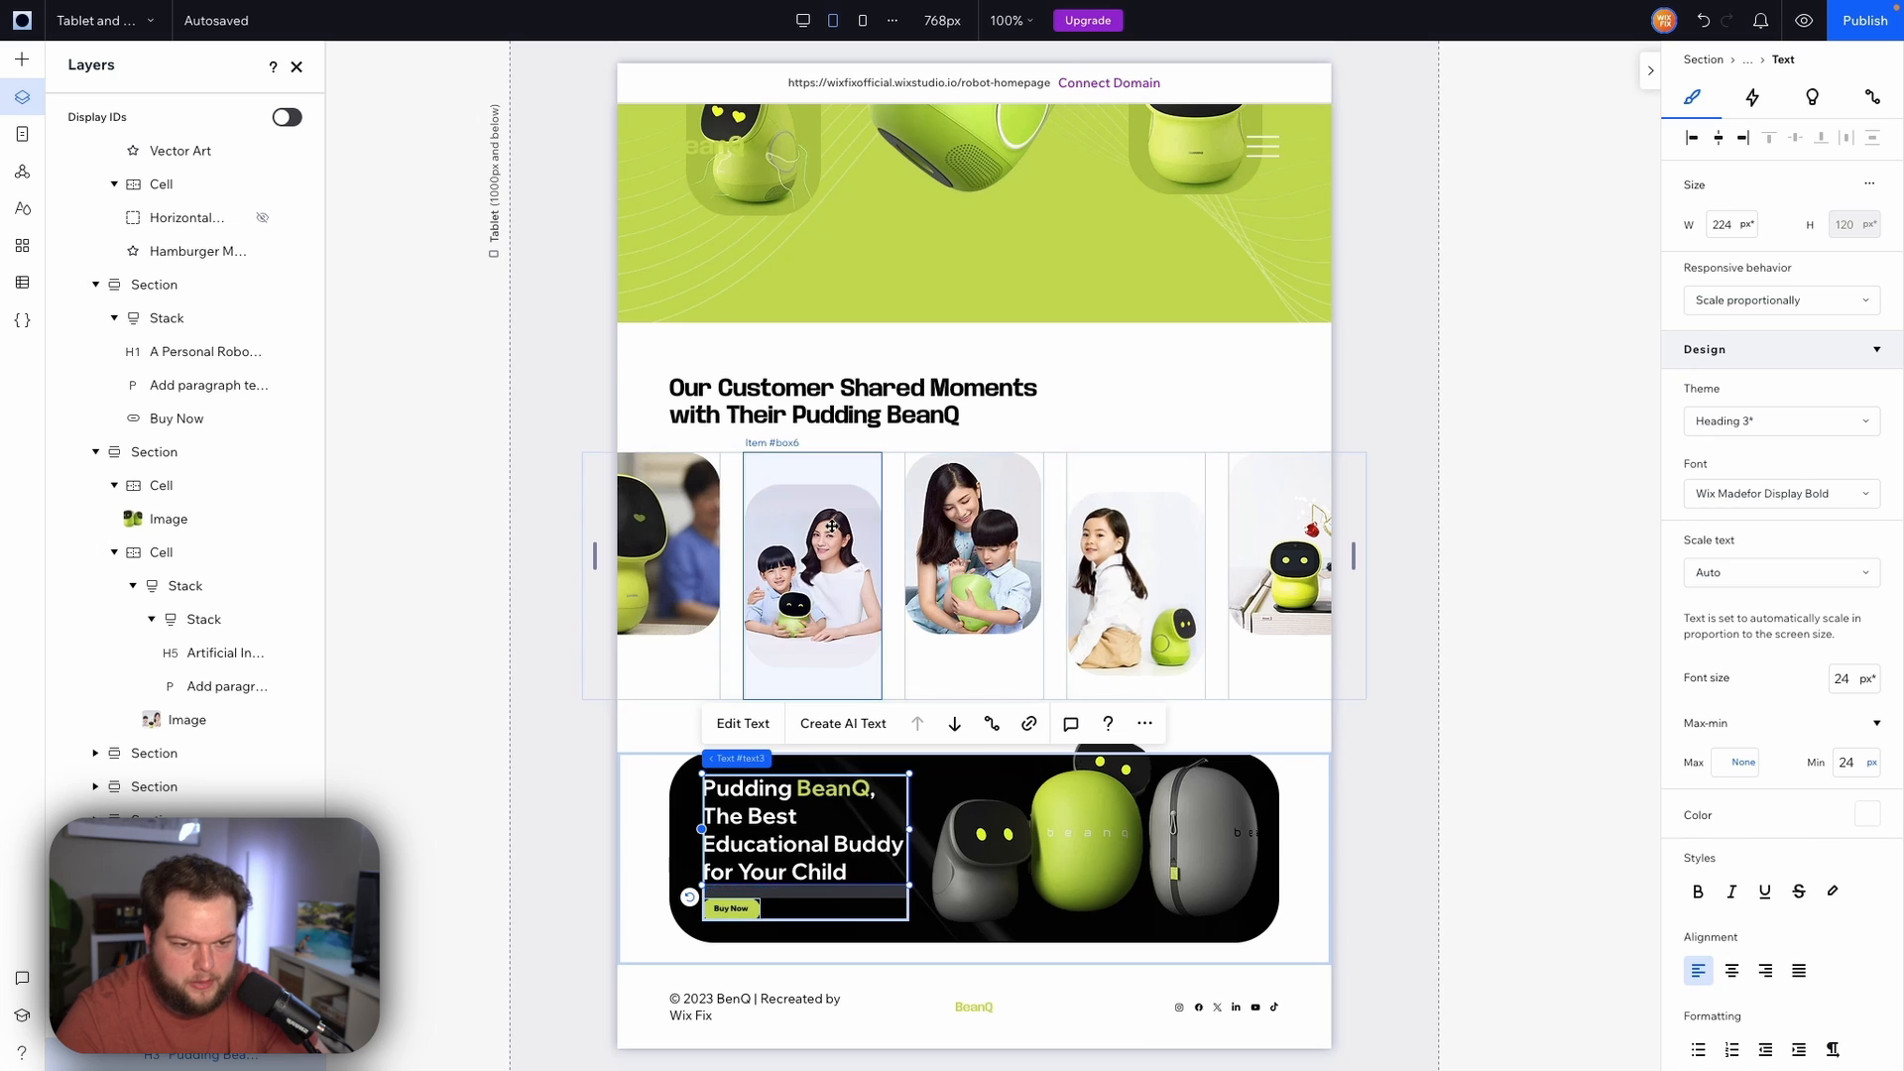
Copy the About section Buy Now button's design from all breakpoints
{"action": "scroll", "coordinate": [753, 694], "scroll_direction": "up", "scroll_amount": 10}
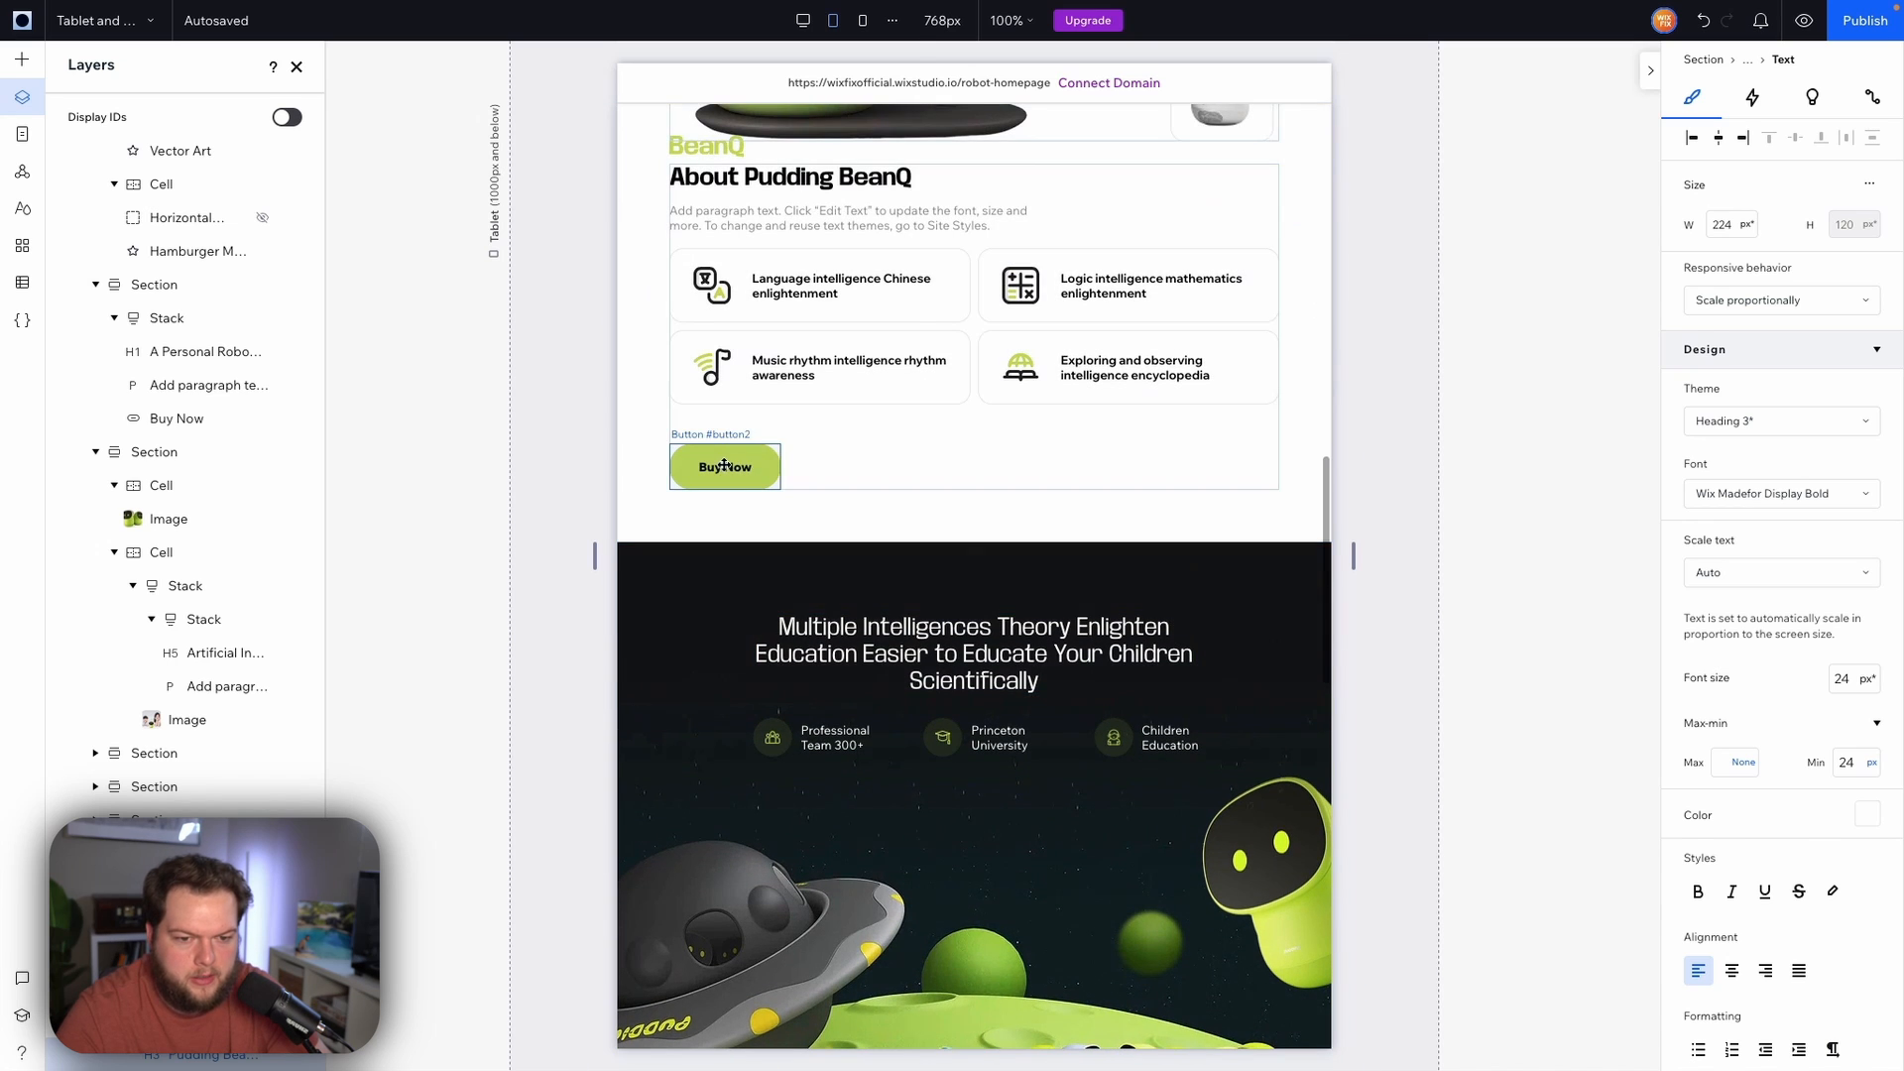
{"action": "right_click", "coordinate": [724, 466]}
{"action": "mouse_move", "coordinate": [804, 177]}
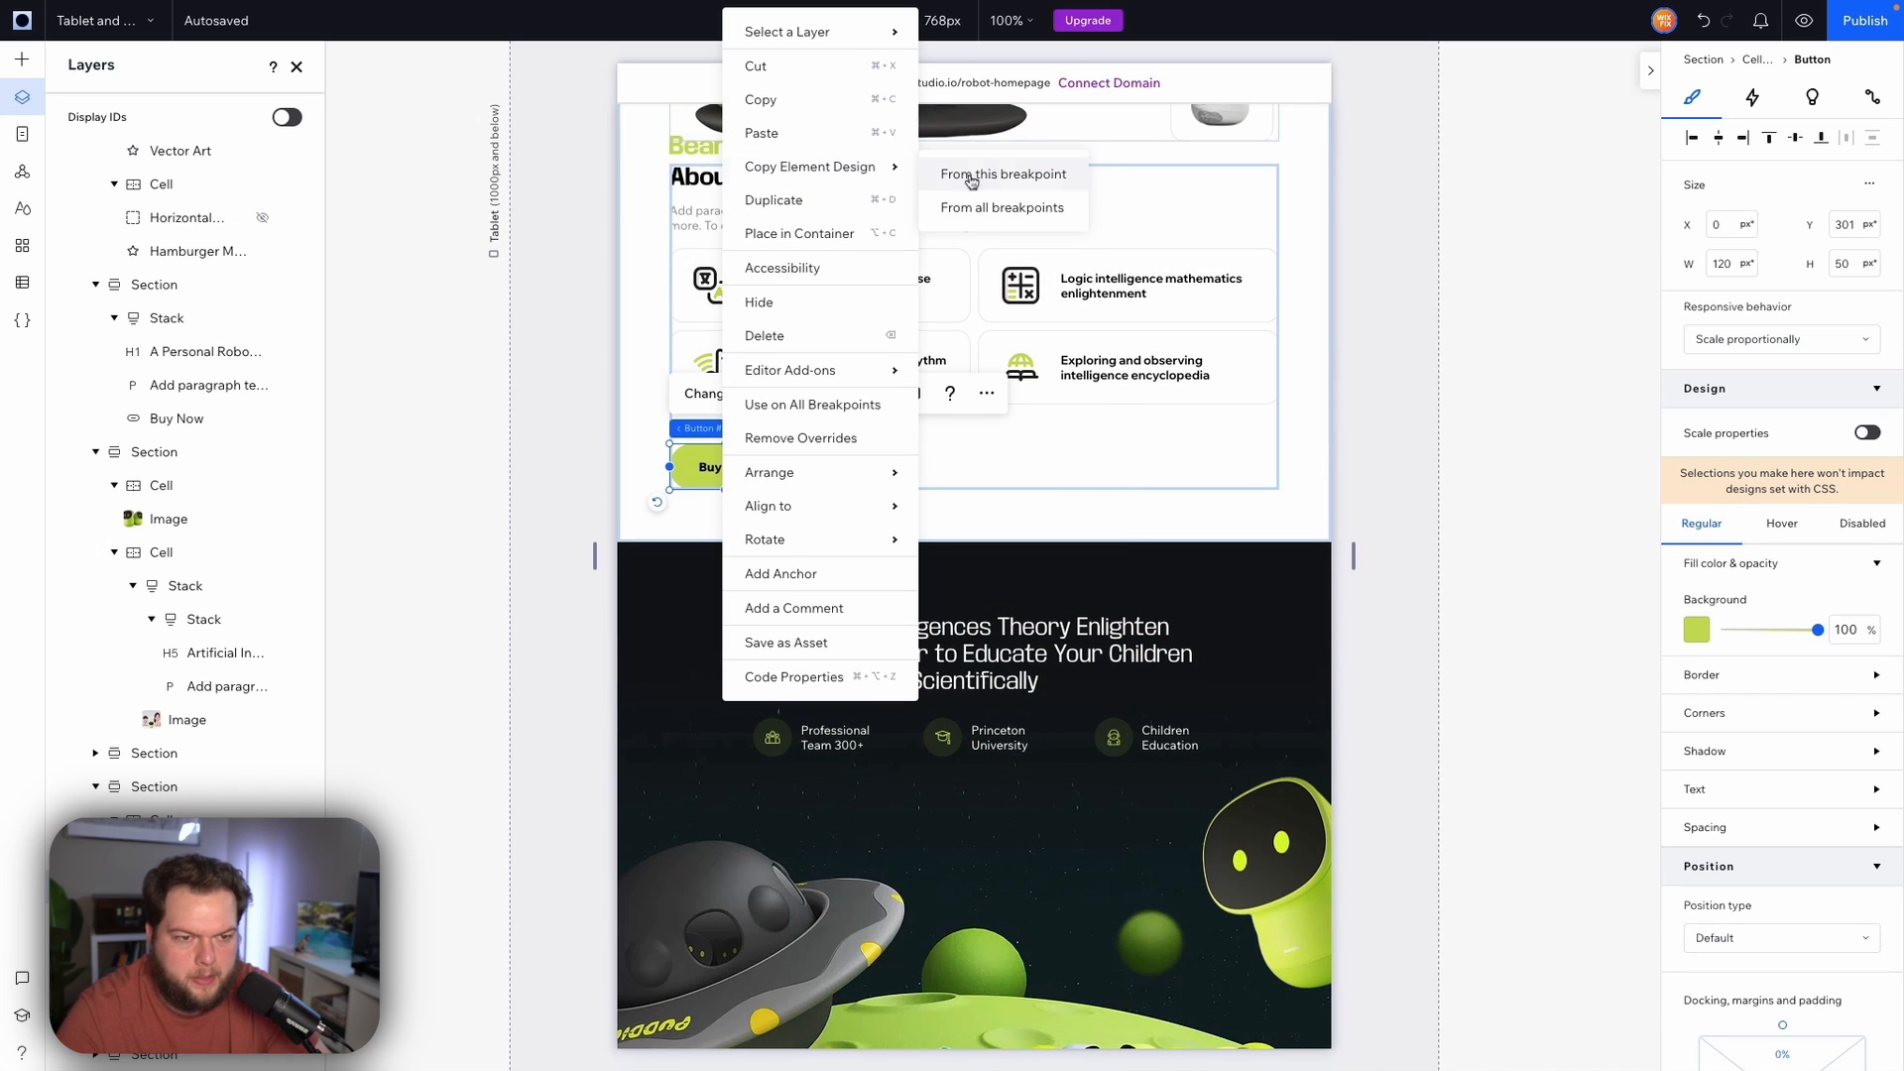
{"action": "left_click", "coordinate": [992, 208]}
{"action": "scroll", "coordinate": [892, 595], "scroll_direction": "down", "scroll_amount": 10}
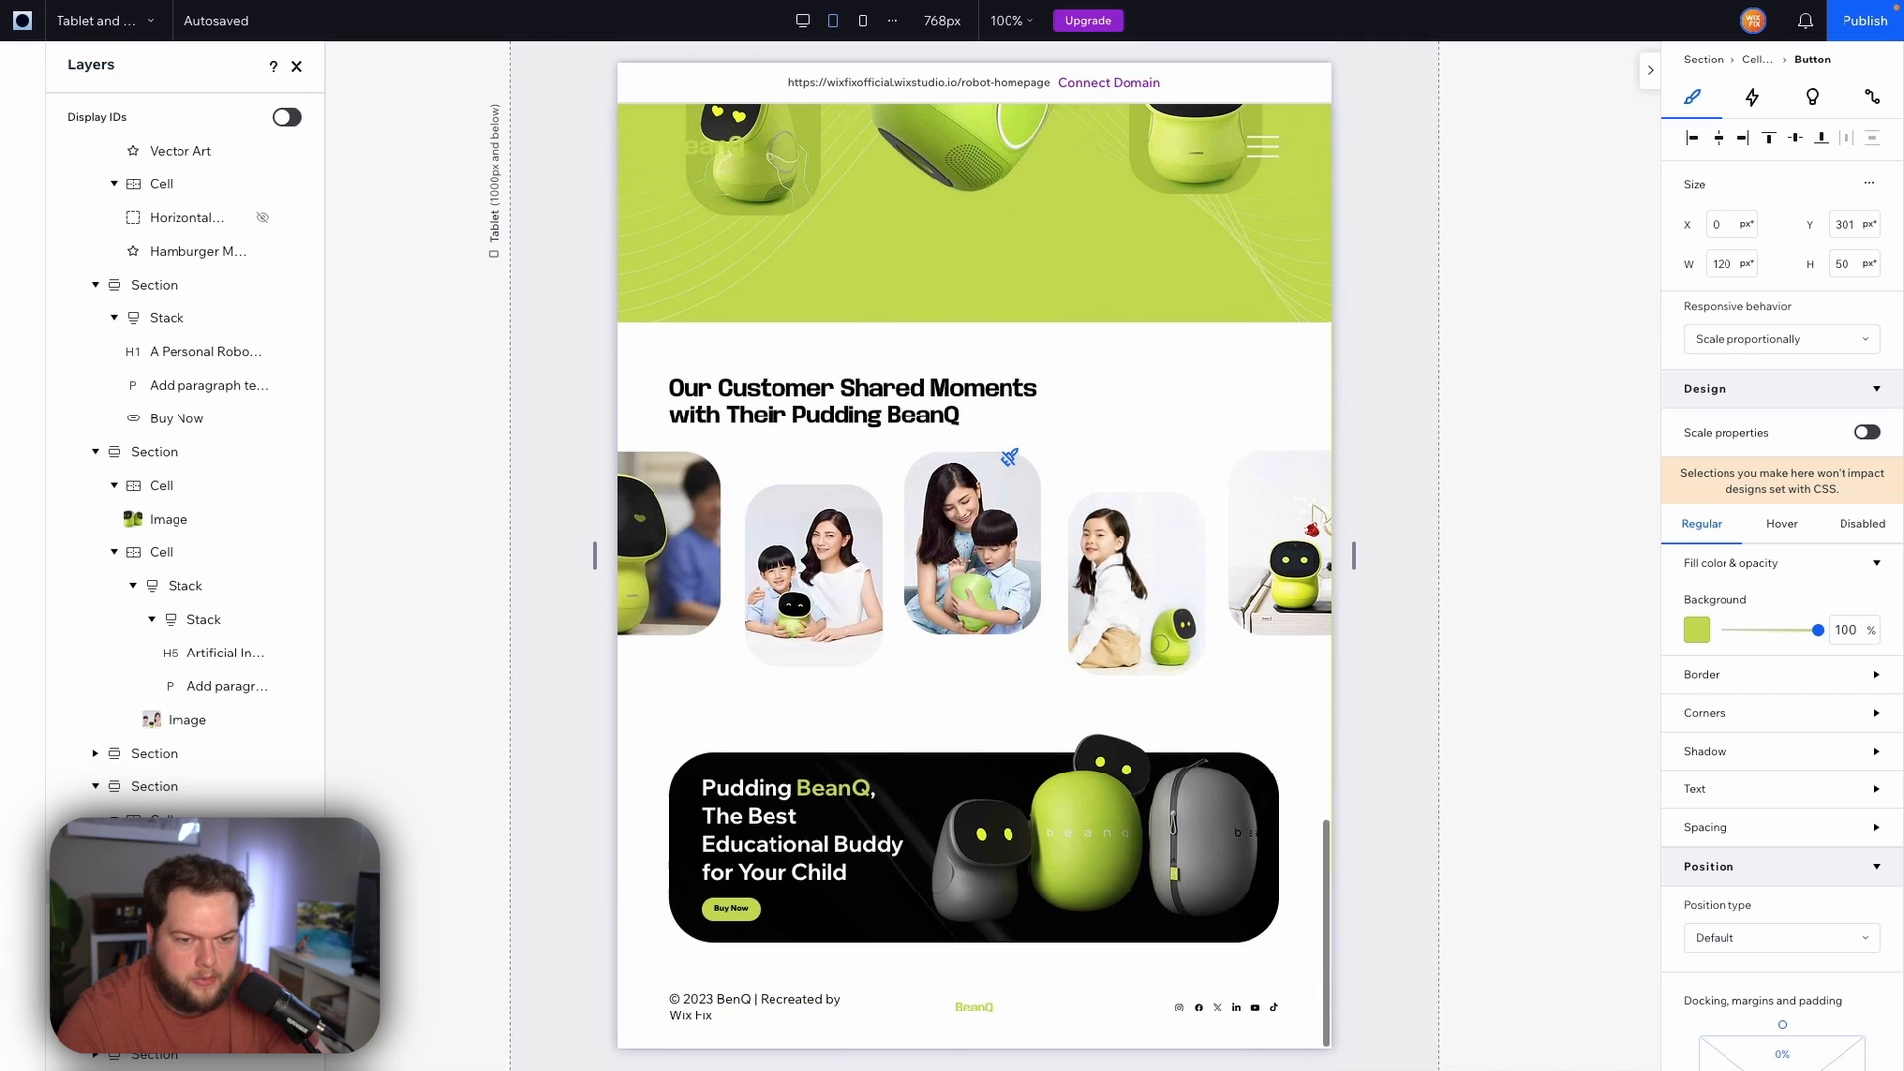
Resize the banner's Buy Now button to 120 px wide and 50 px high
{"action": "left_click", "coordinate": [728, 910]}
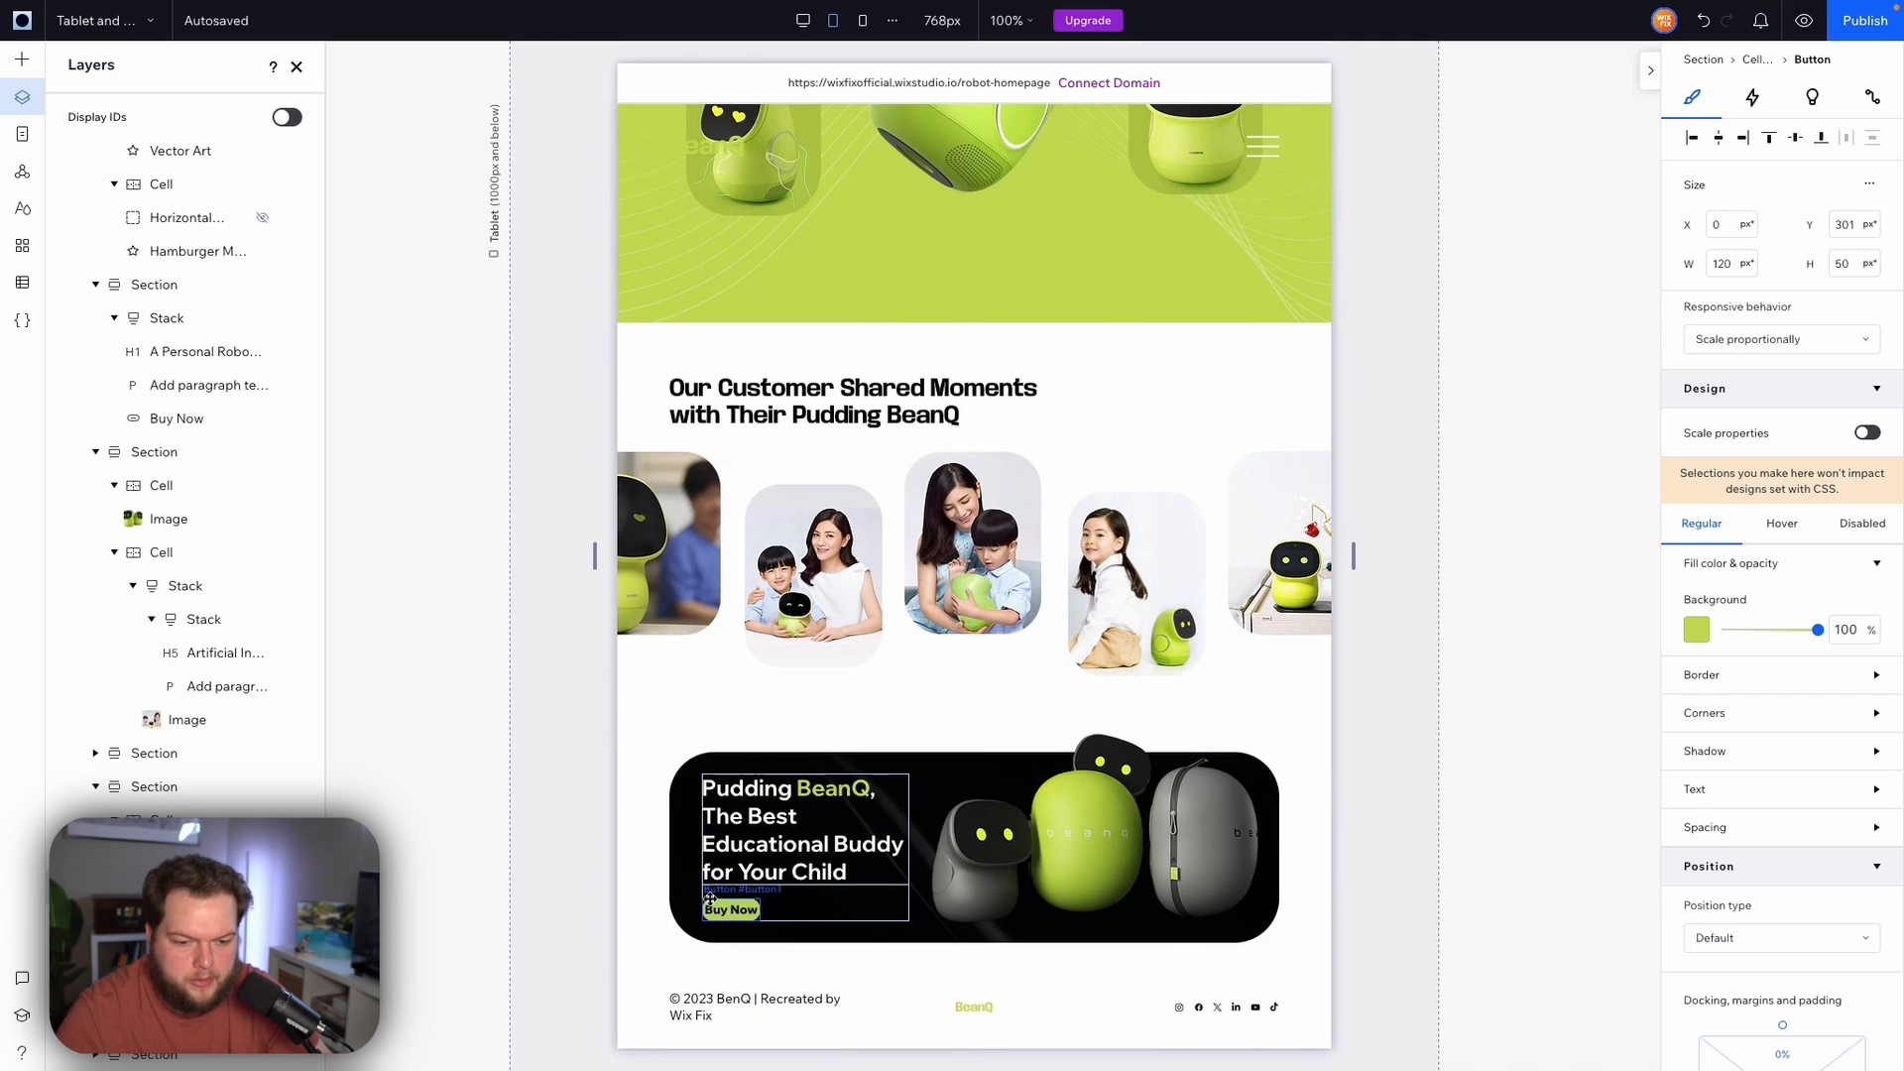
{"action": "left_click", "coordinate": [733, 909]}
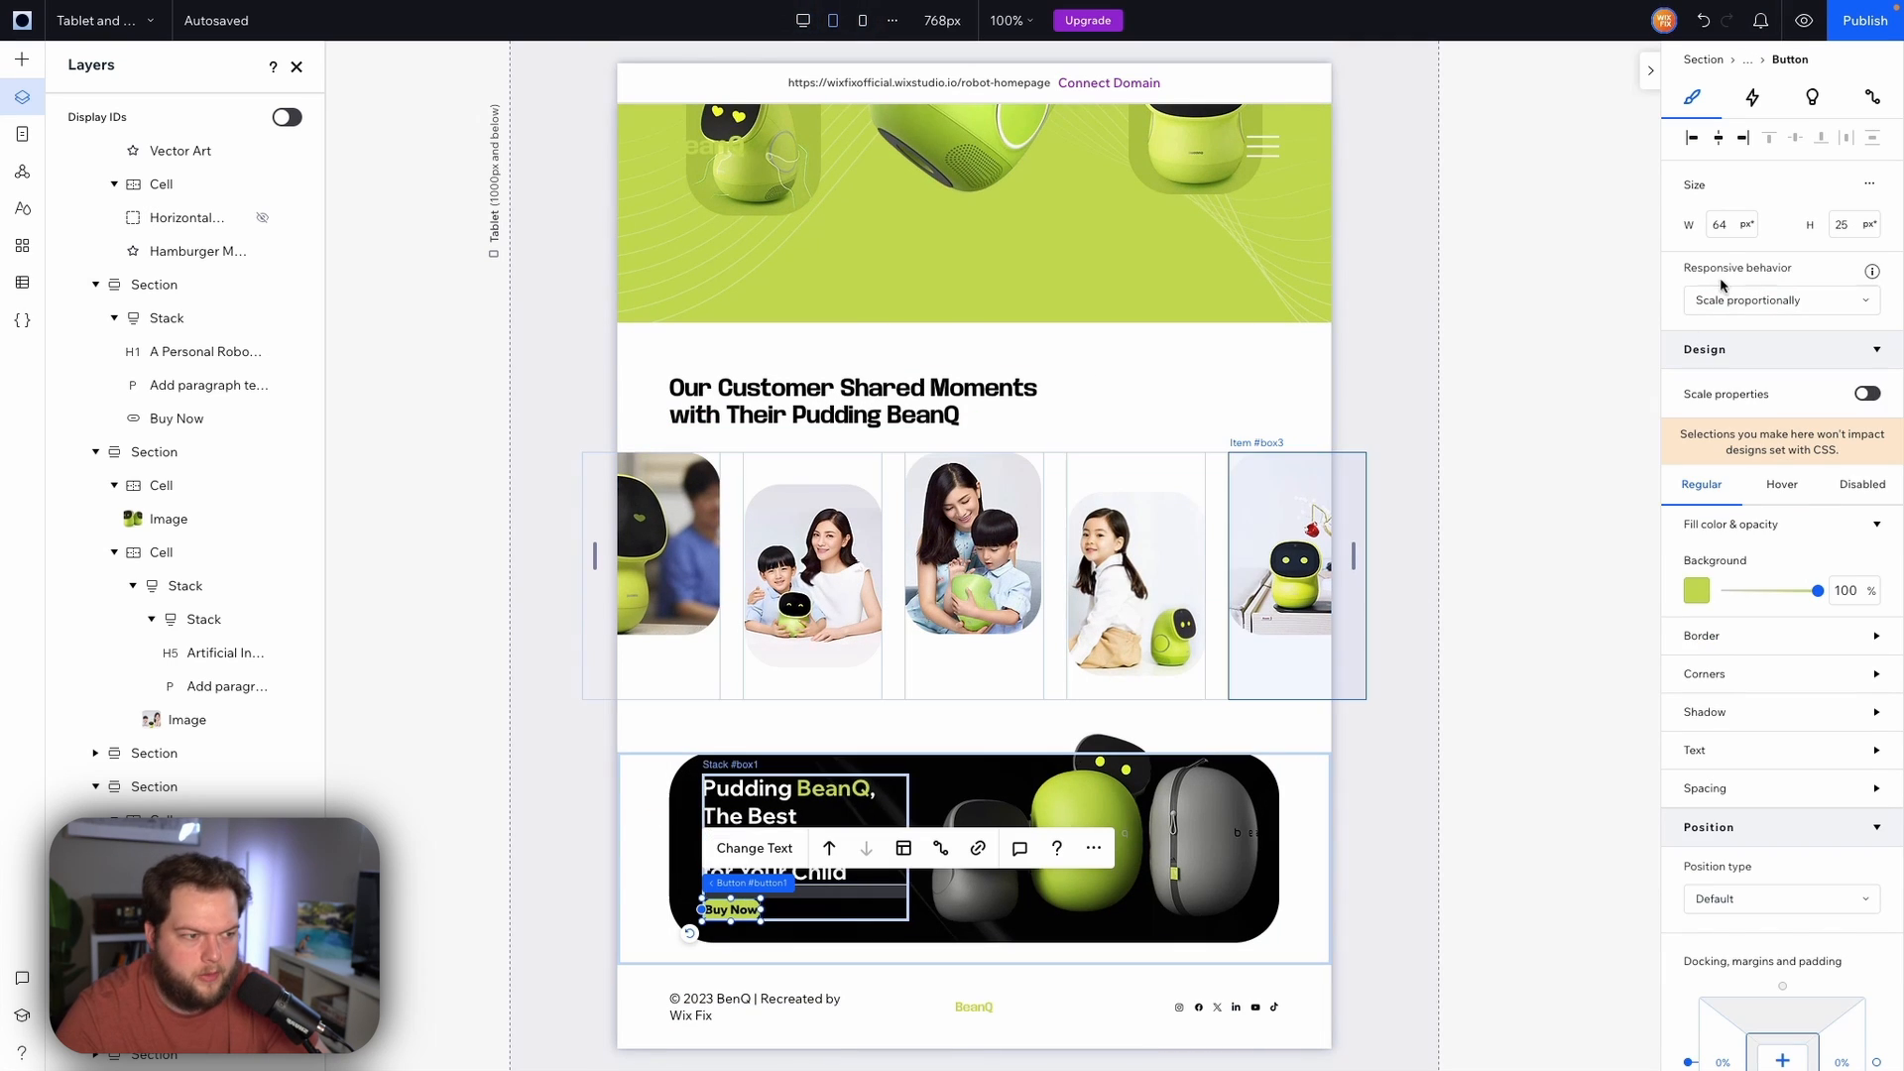
{"action": "left_click", "coordinate": [1730, 226]}
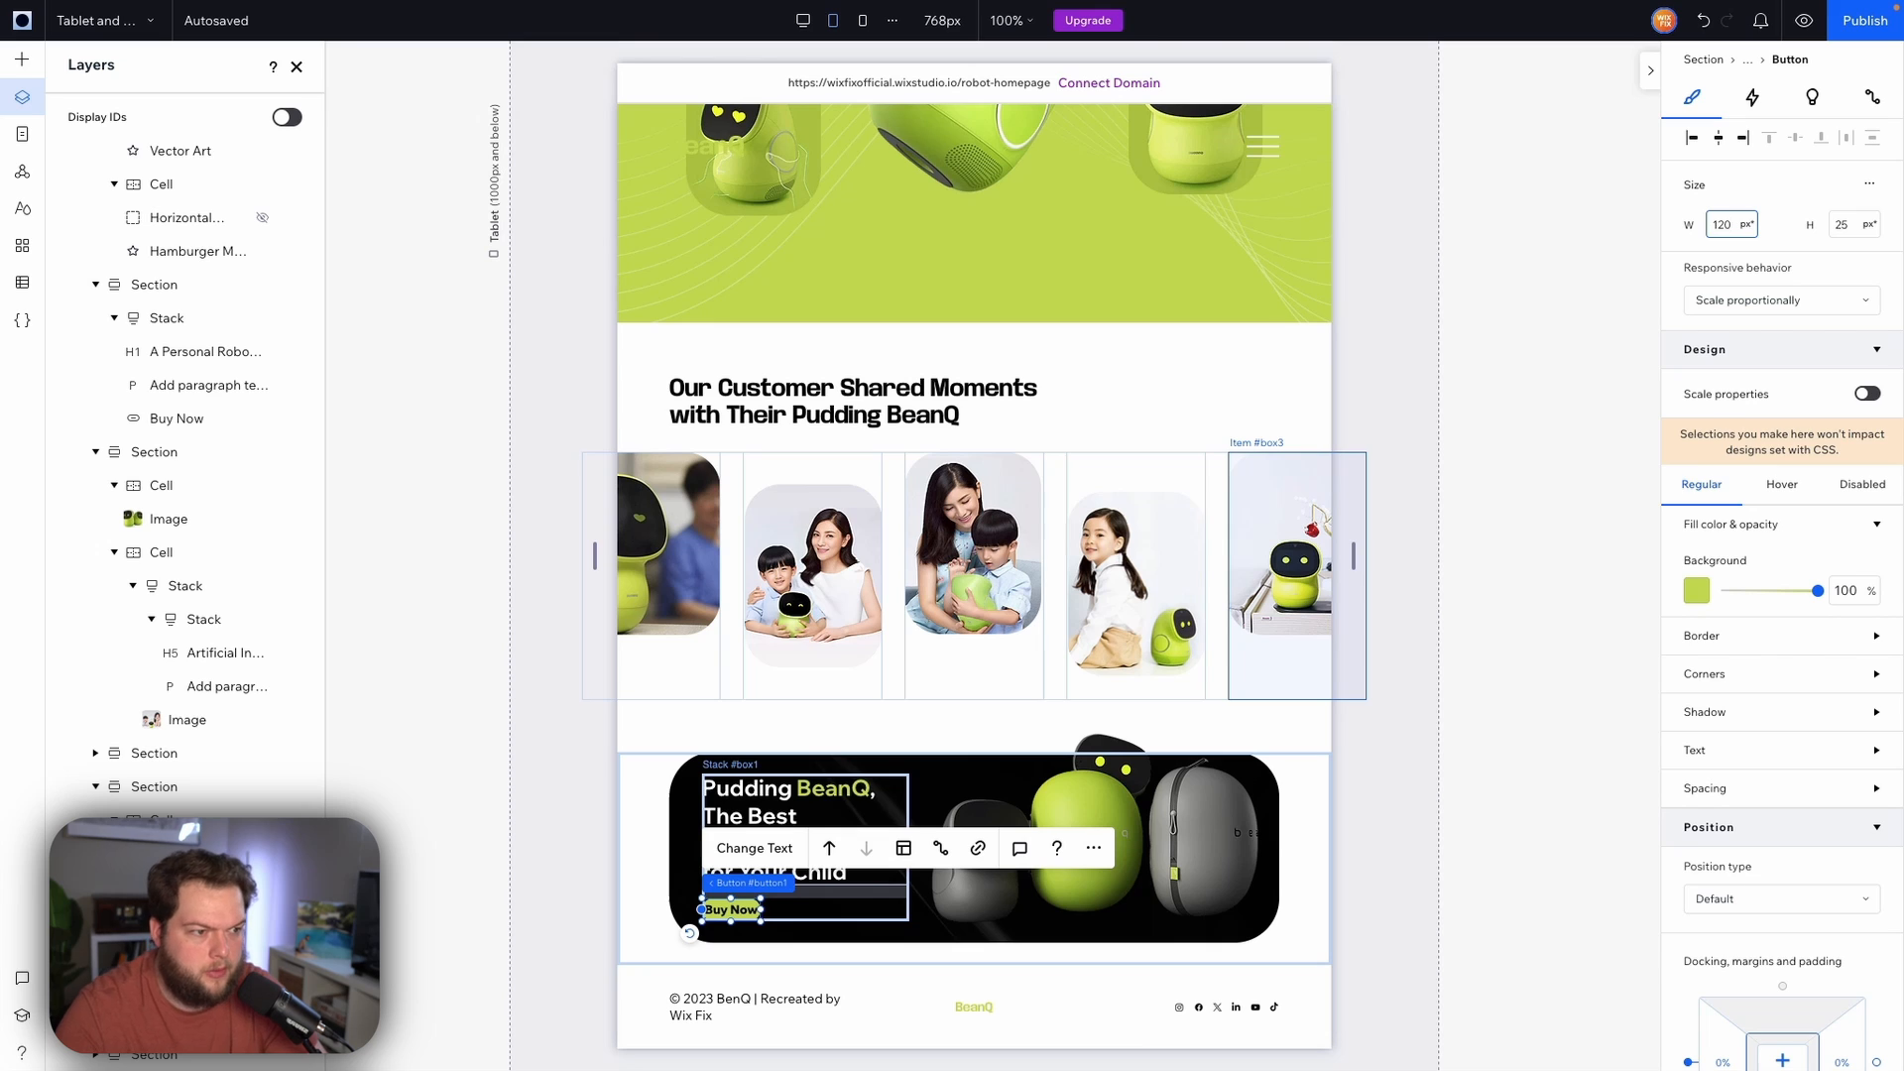
{"action": "key", "text": "Tab"}
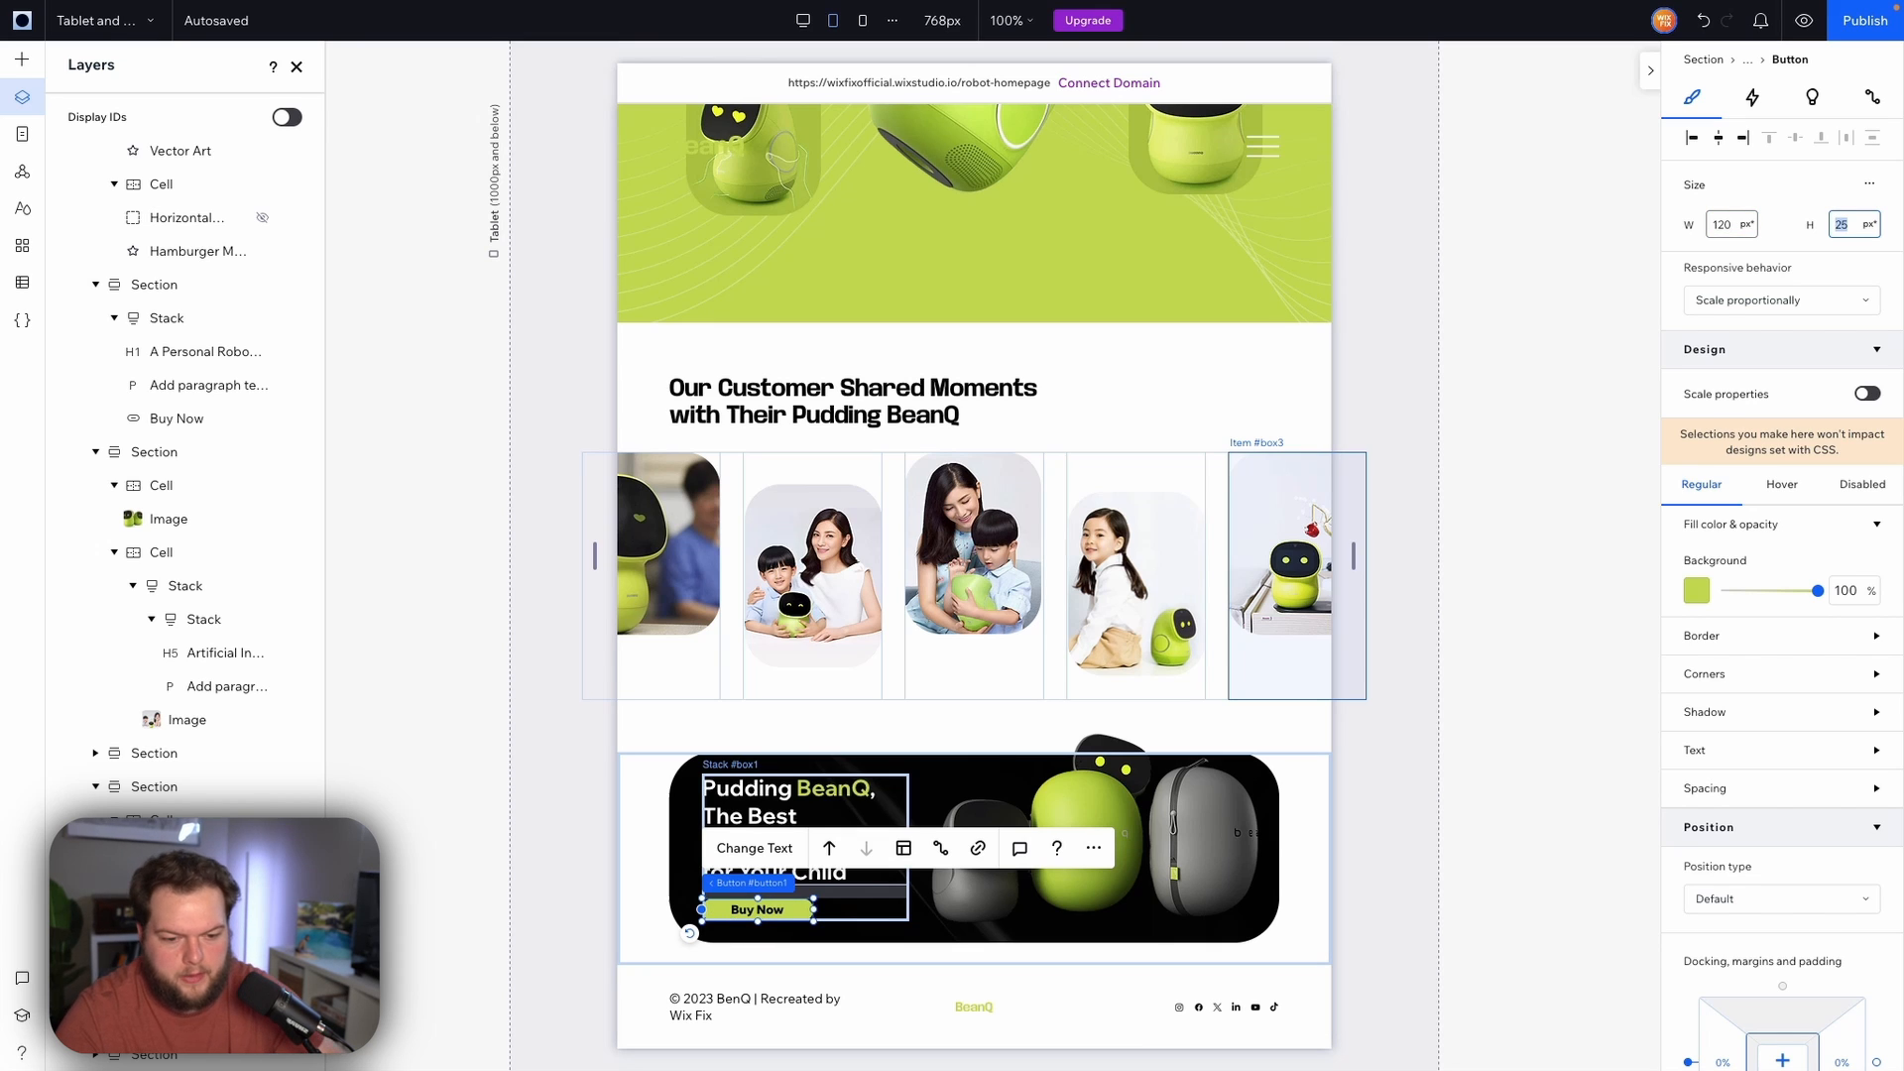
{"action": "type", "text": "50"}
{"action": "key", "text": "Return"}
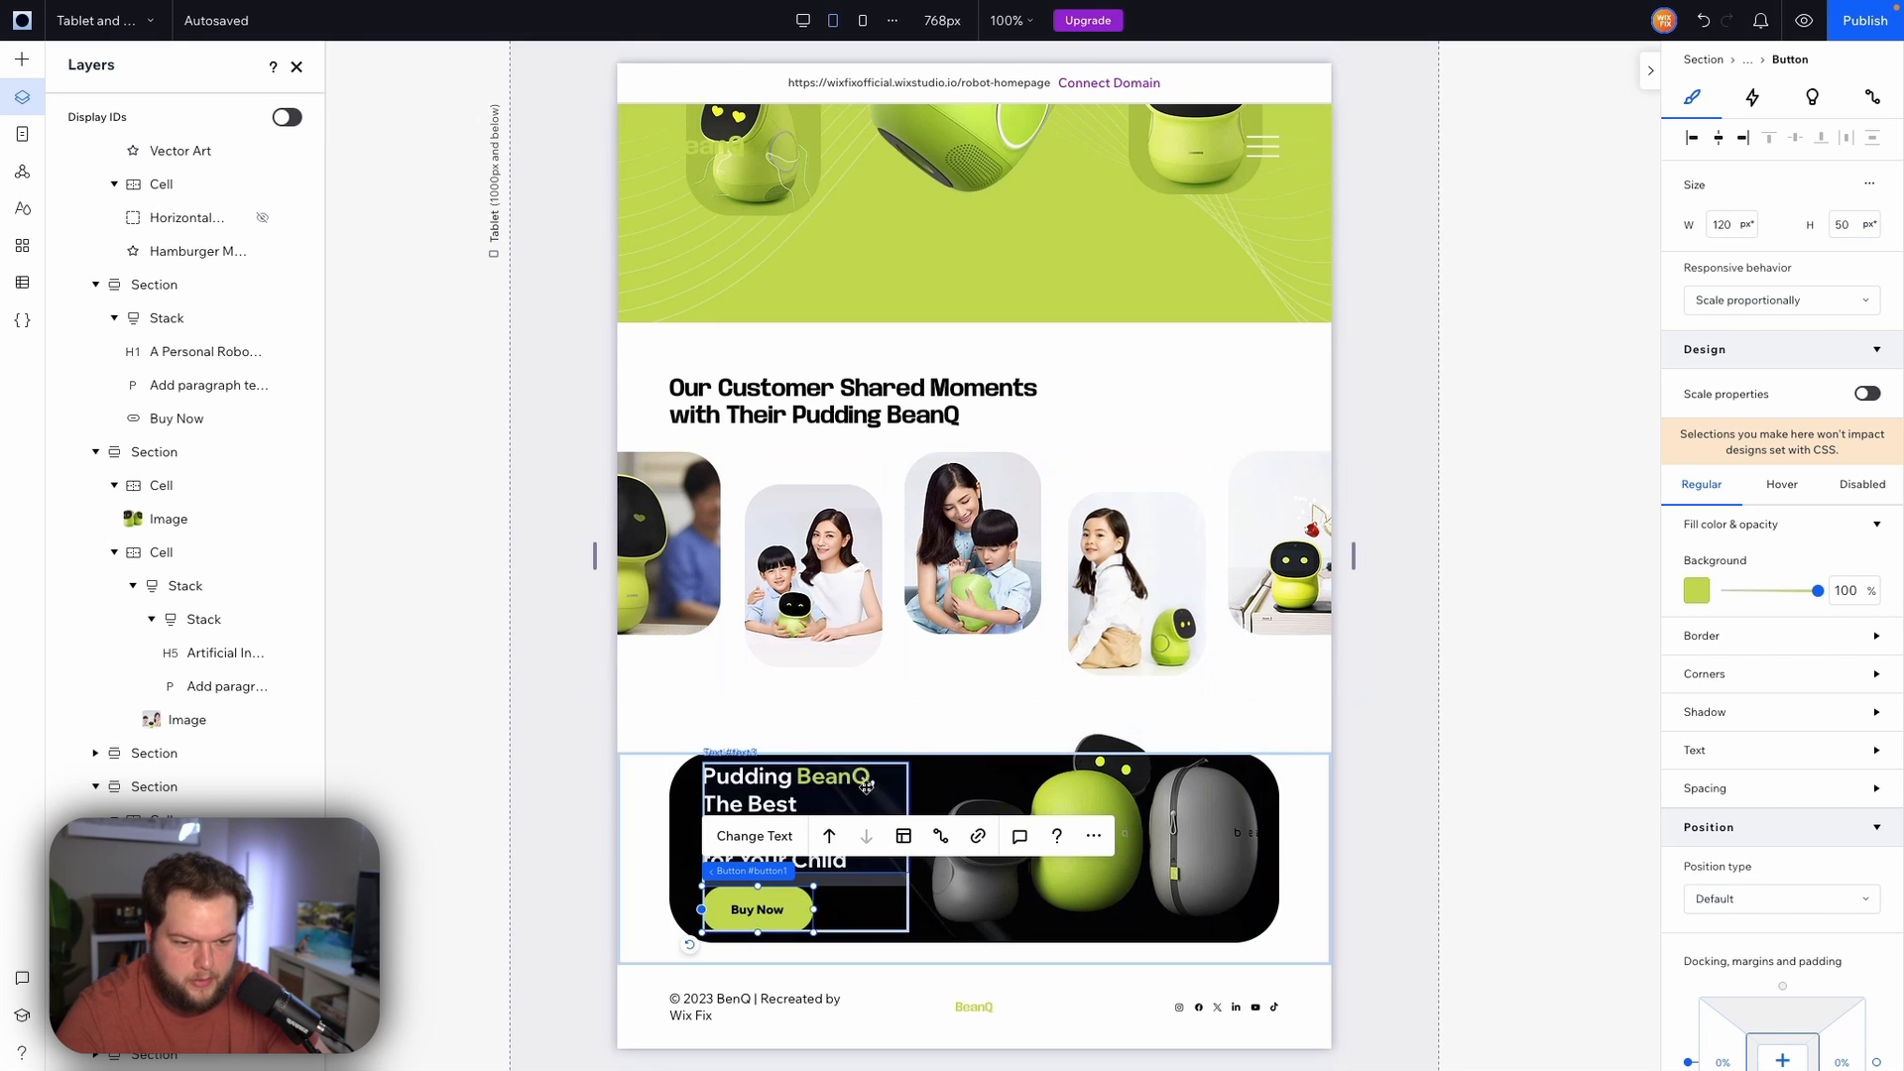
{"action": "left_click", "coordinate": [861, 873]}
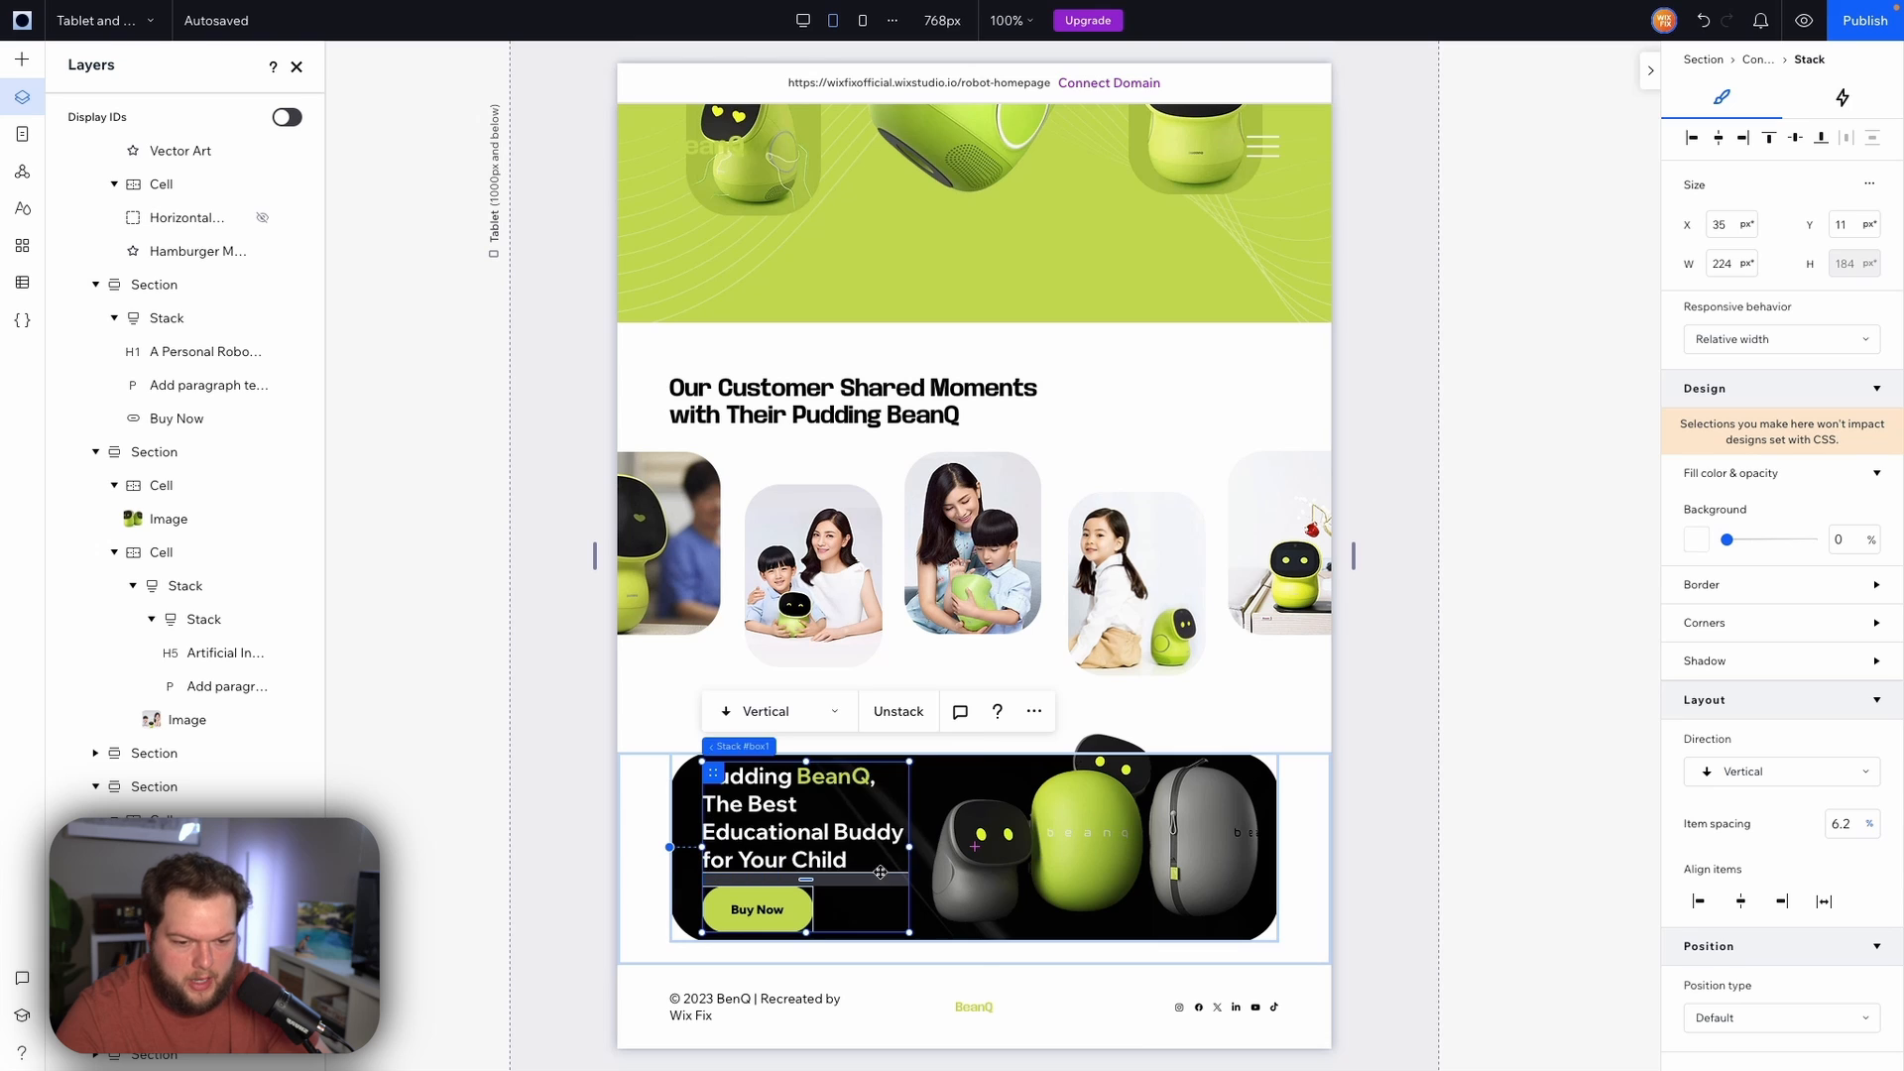
Set the banner text stack's top and bottom margins to 5%
{"action": "scroll", "coordinate": [1772, 815], "scroll_direction": "down", "scroll_amount": 4}
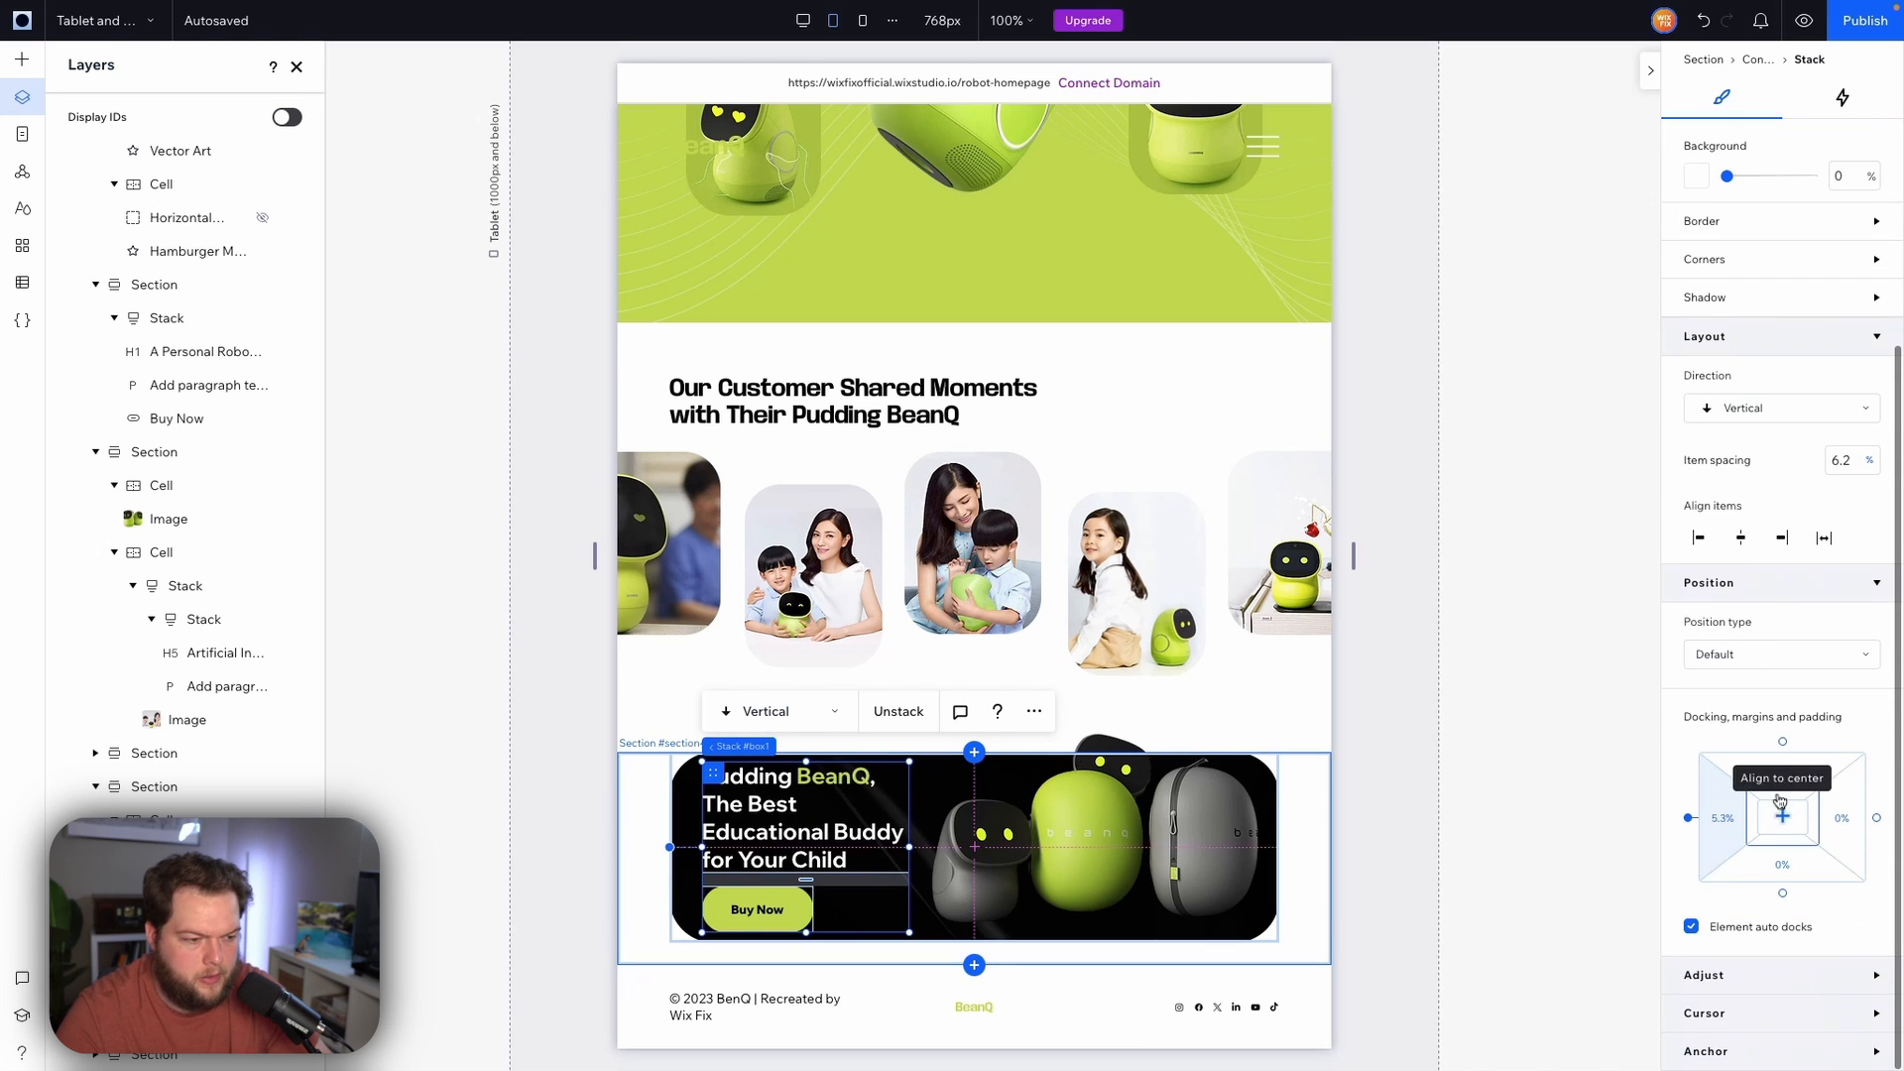
{"action": "left_click", "coordinate": [1805, 777]}
{"action": "type", "text": "5"}
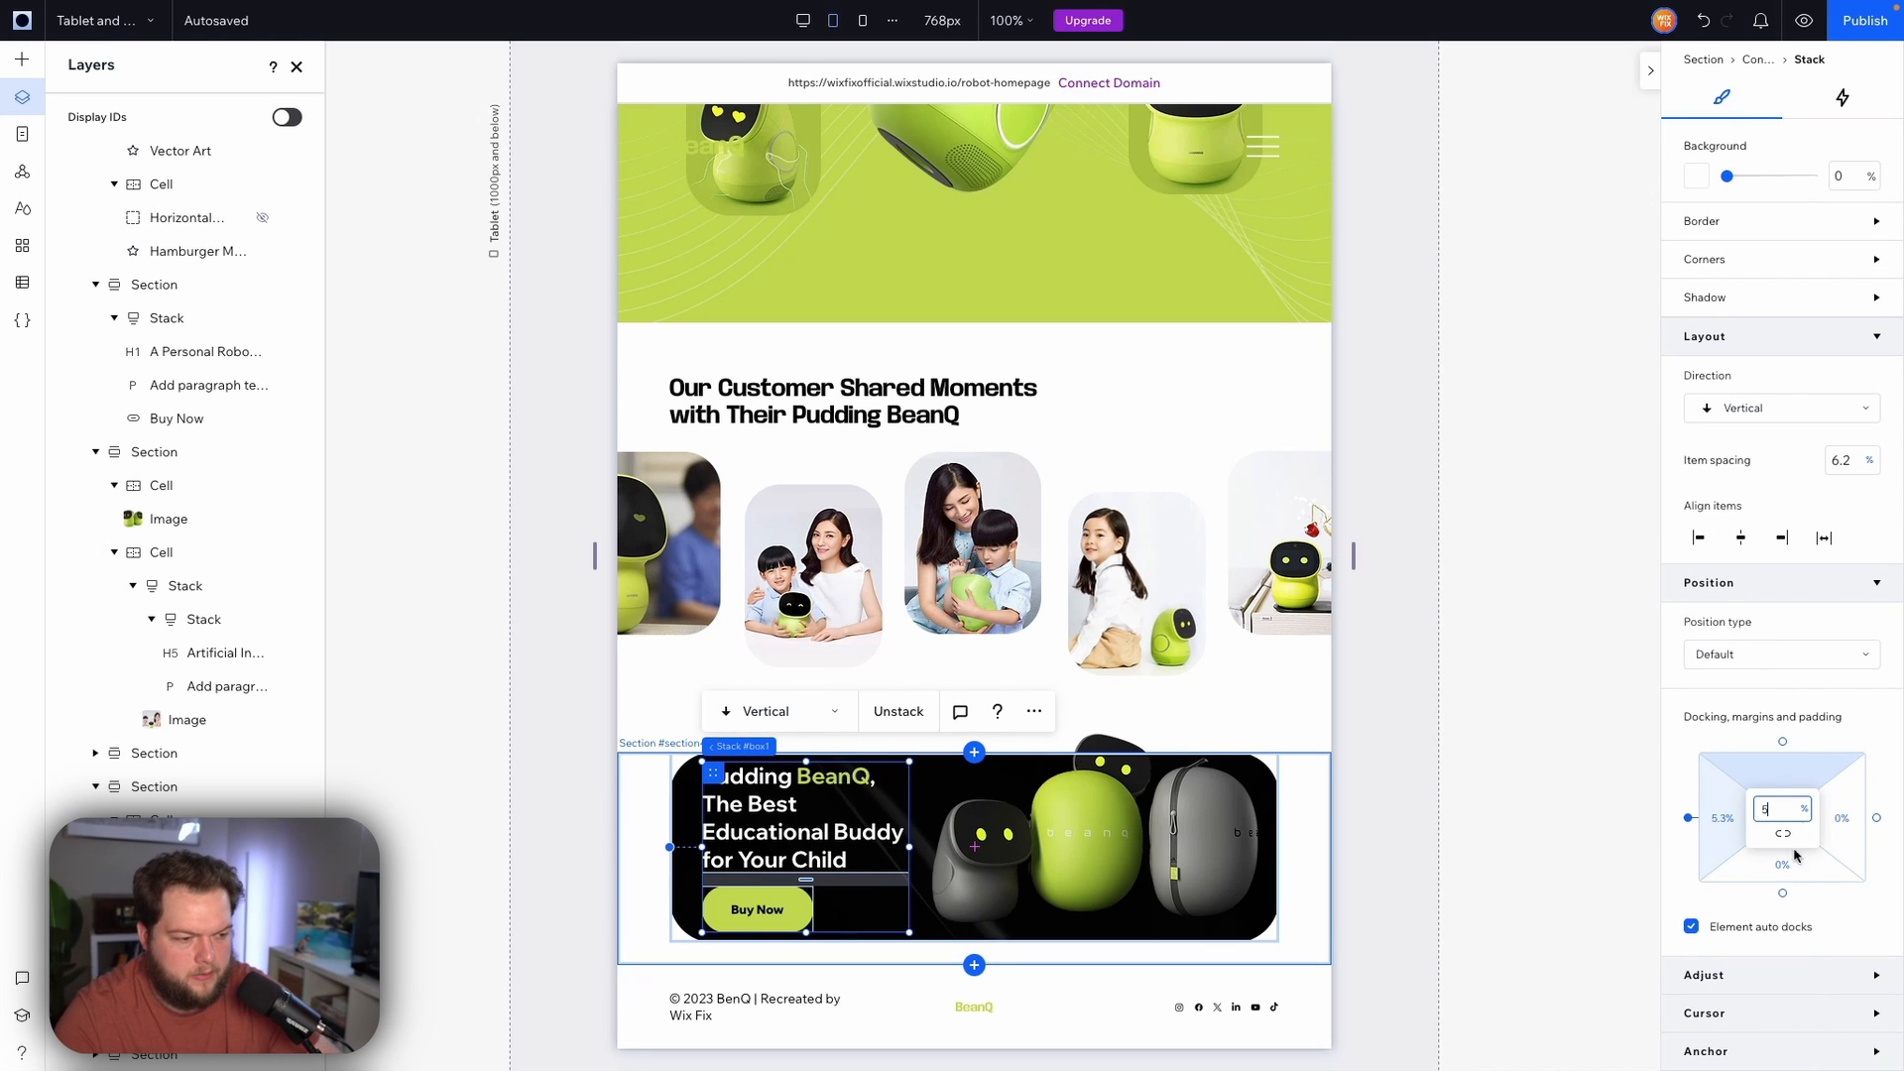
{"action": "key", "text": "Return"}
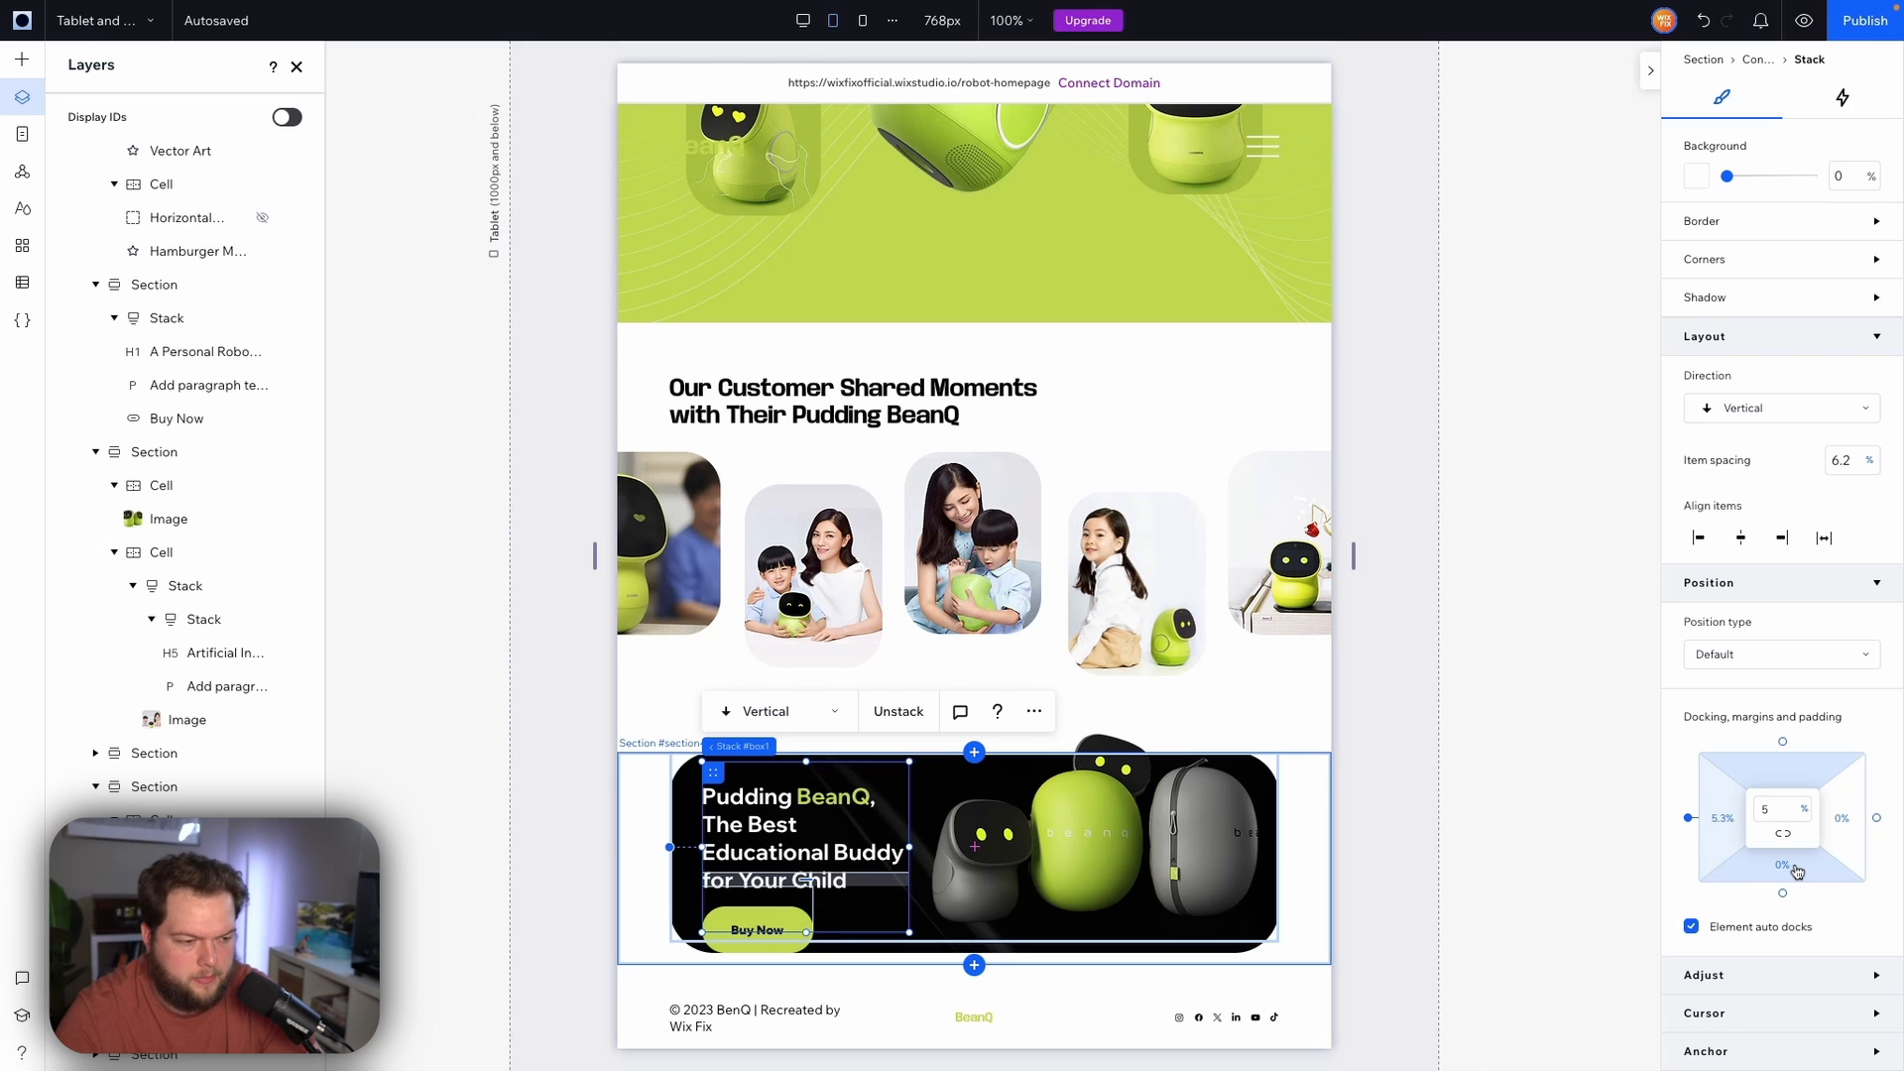
{"action": "left_click", "coordinate": [1798, 872]}
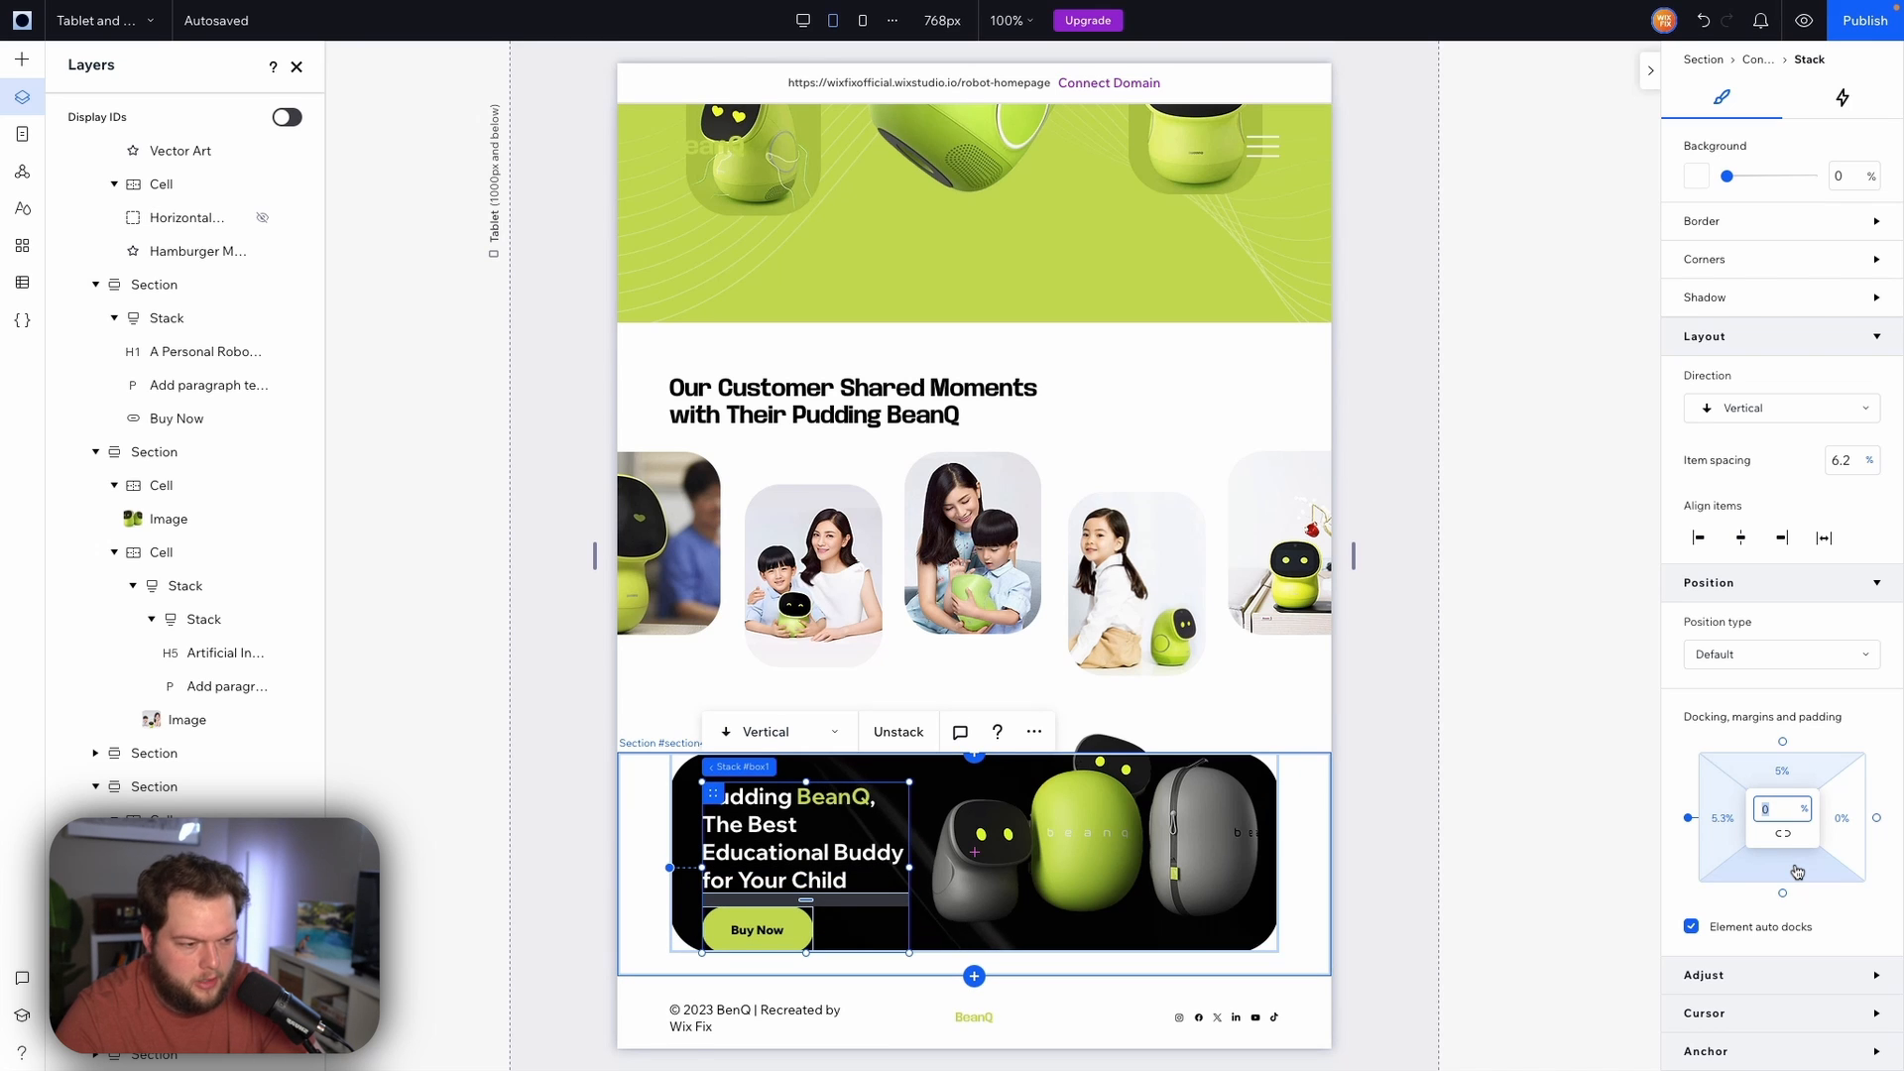
{"action": "type", "text": "5"}
{"action": "key", "text": "Return"}
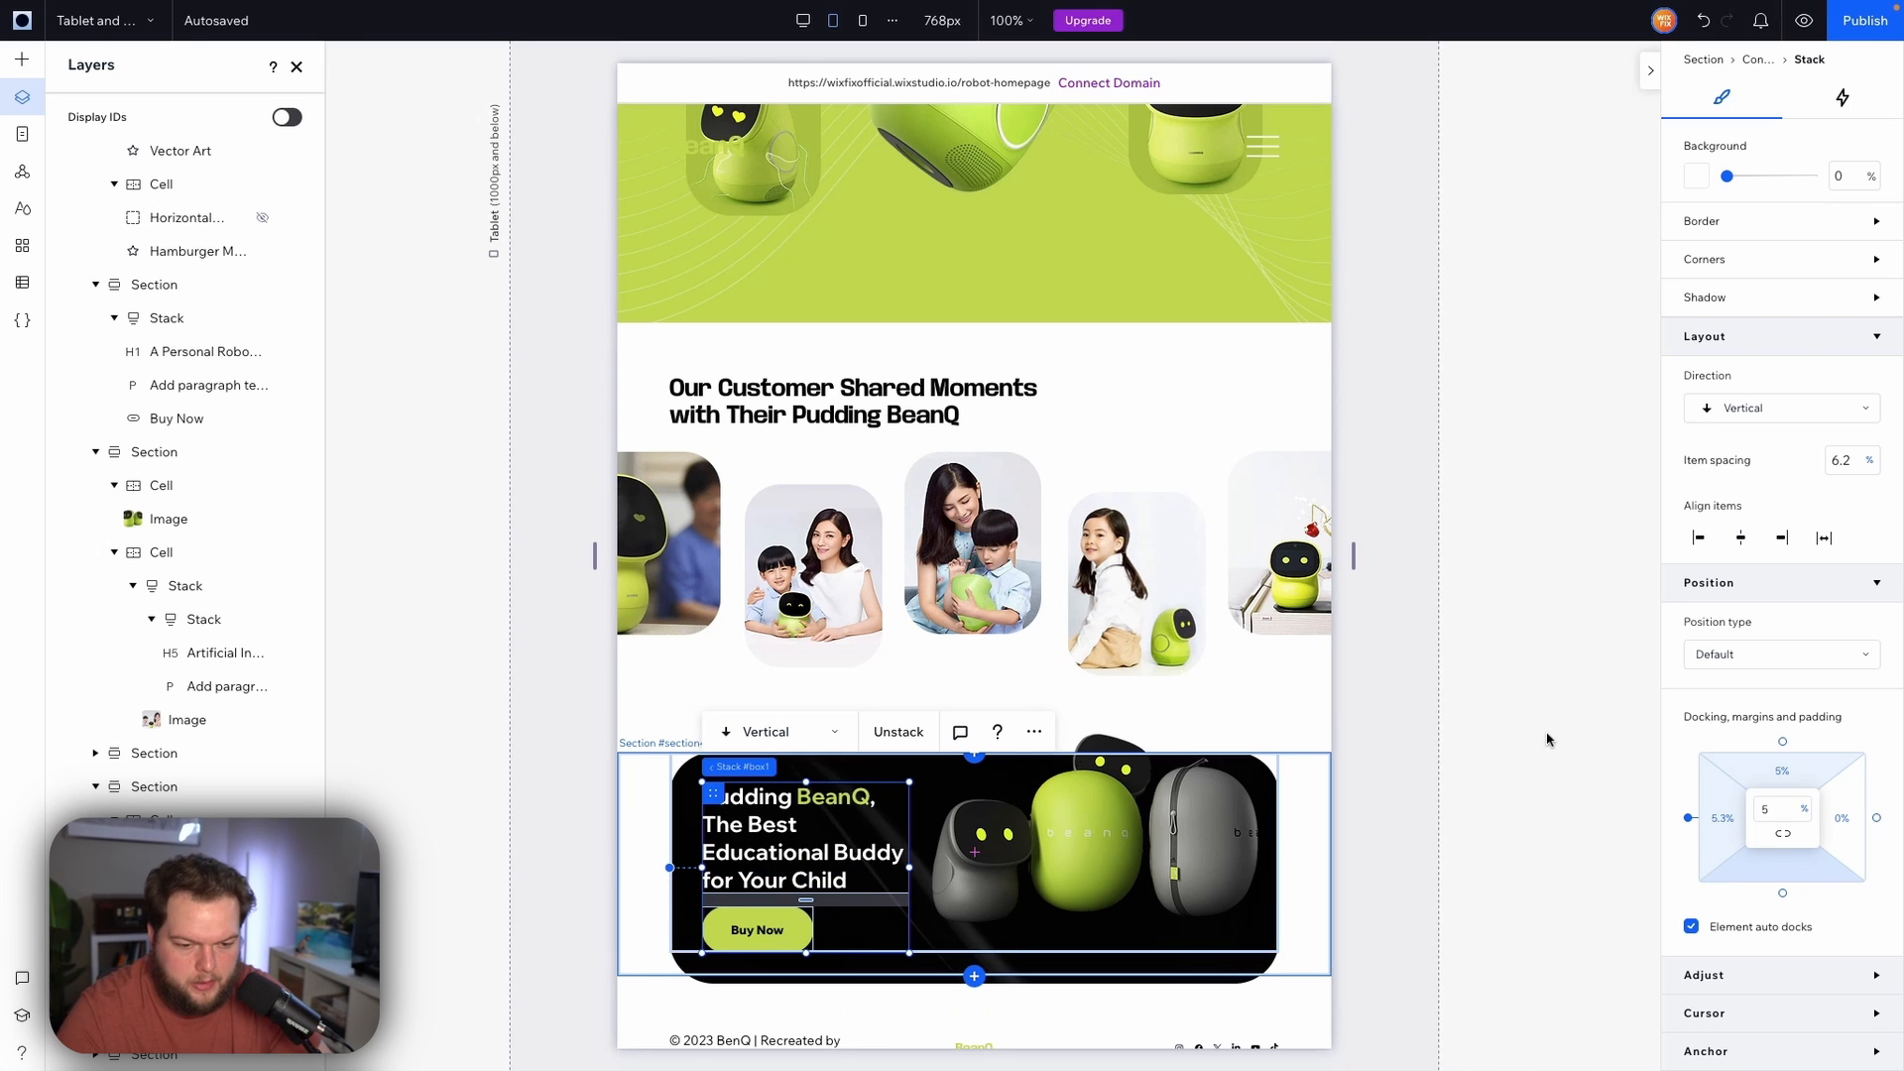
{"action": "left_click", "coordinate": [1456, 799]}
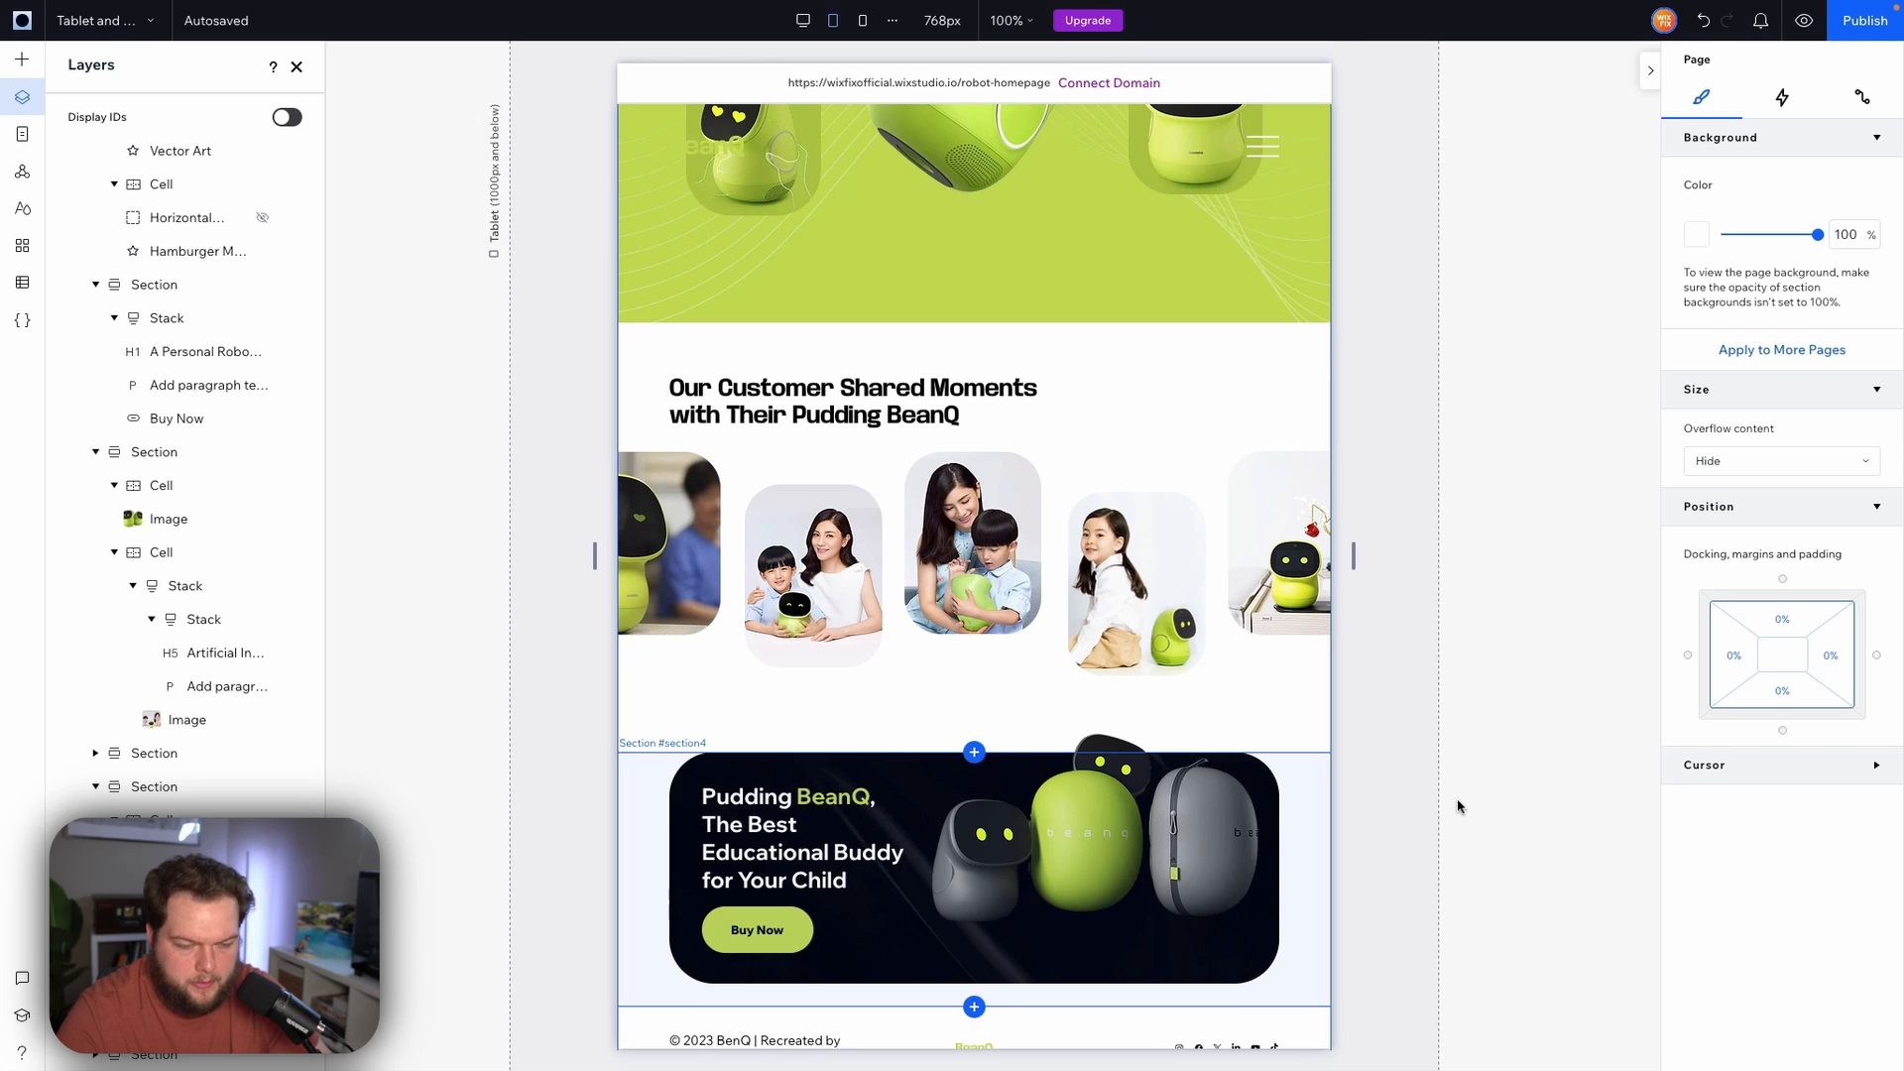
Set the footer copyright text's font size to 10 px and left-align it
{"action": "scroll", "coordinate": [1455, 800], "scroll_direction": "down", "scroll_amount": 1}
{"action": "left_click_drag", "start_coordinate": [1270, 758], "coordinate": [1307, 843]}
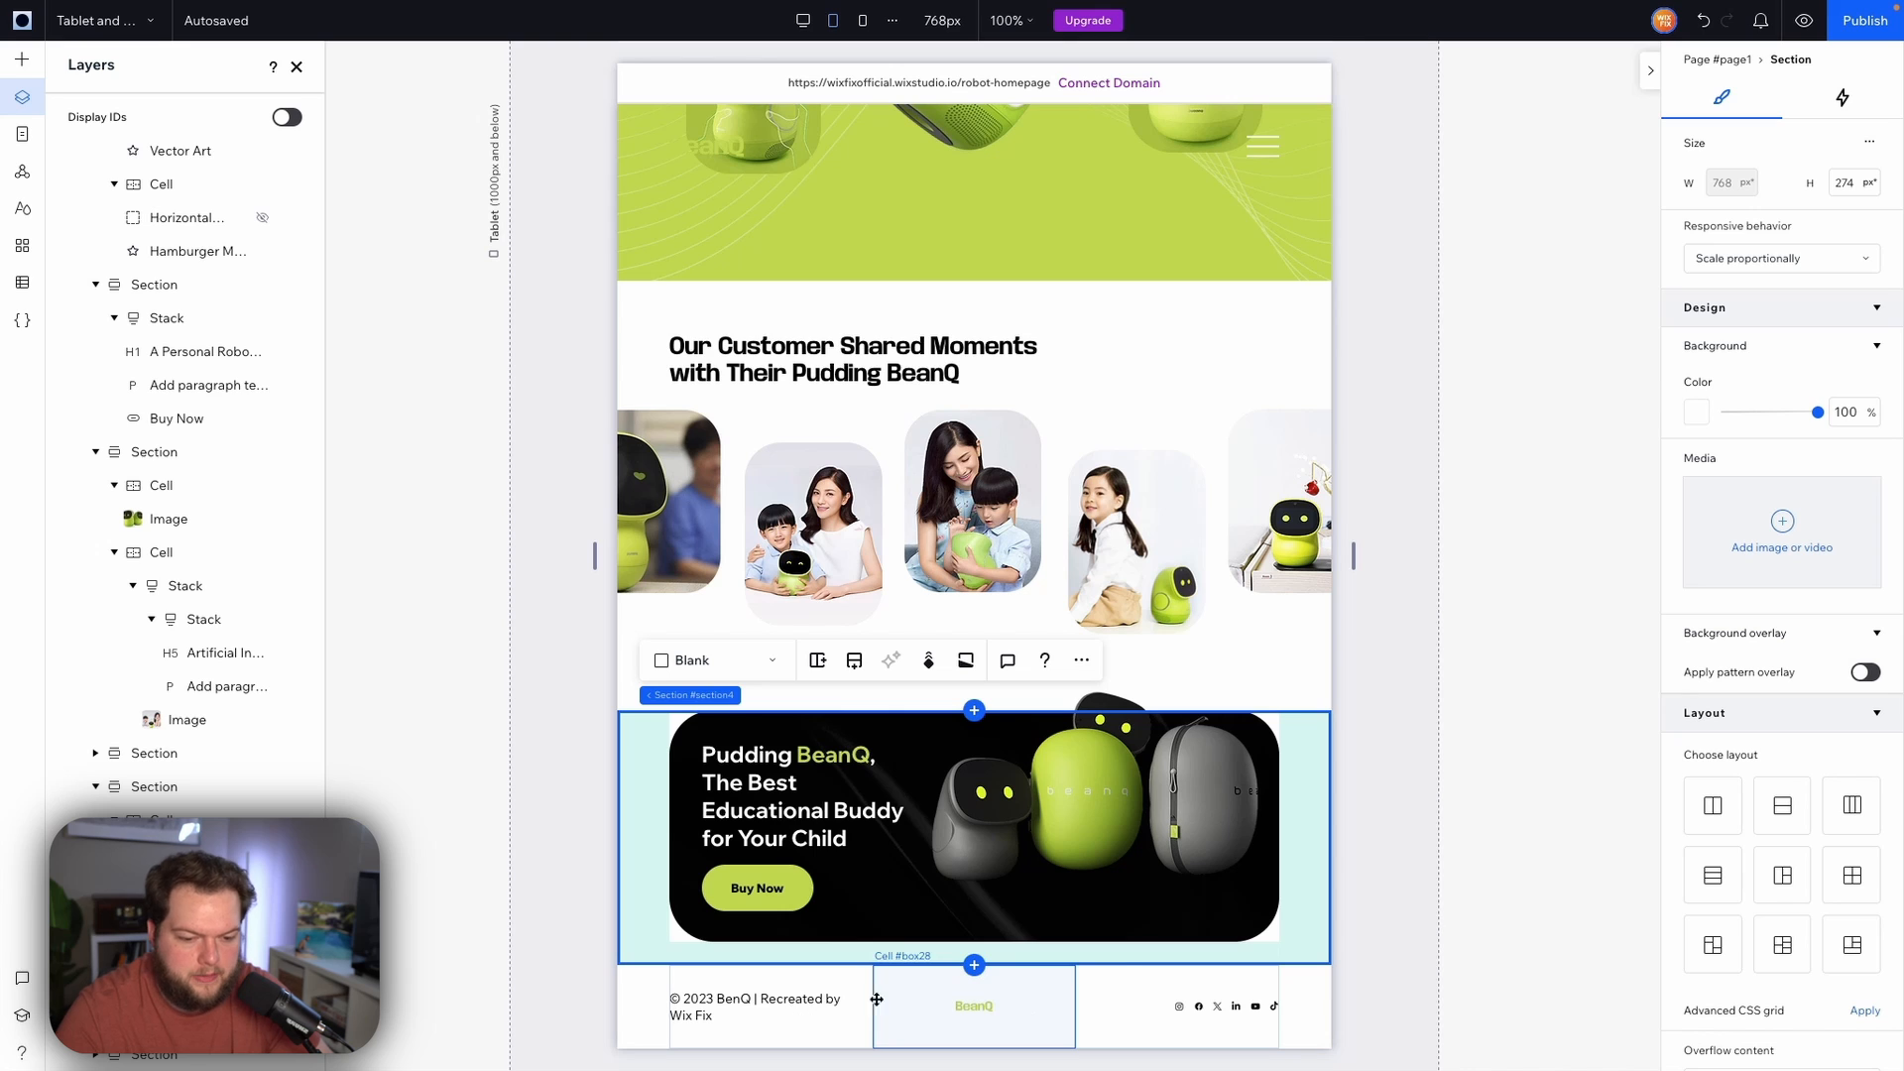
{"action": "left_click", "coordinate": [771, 1006]}
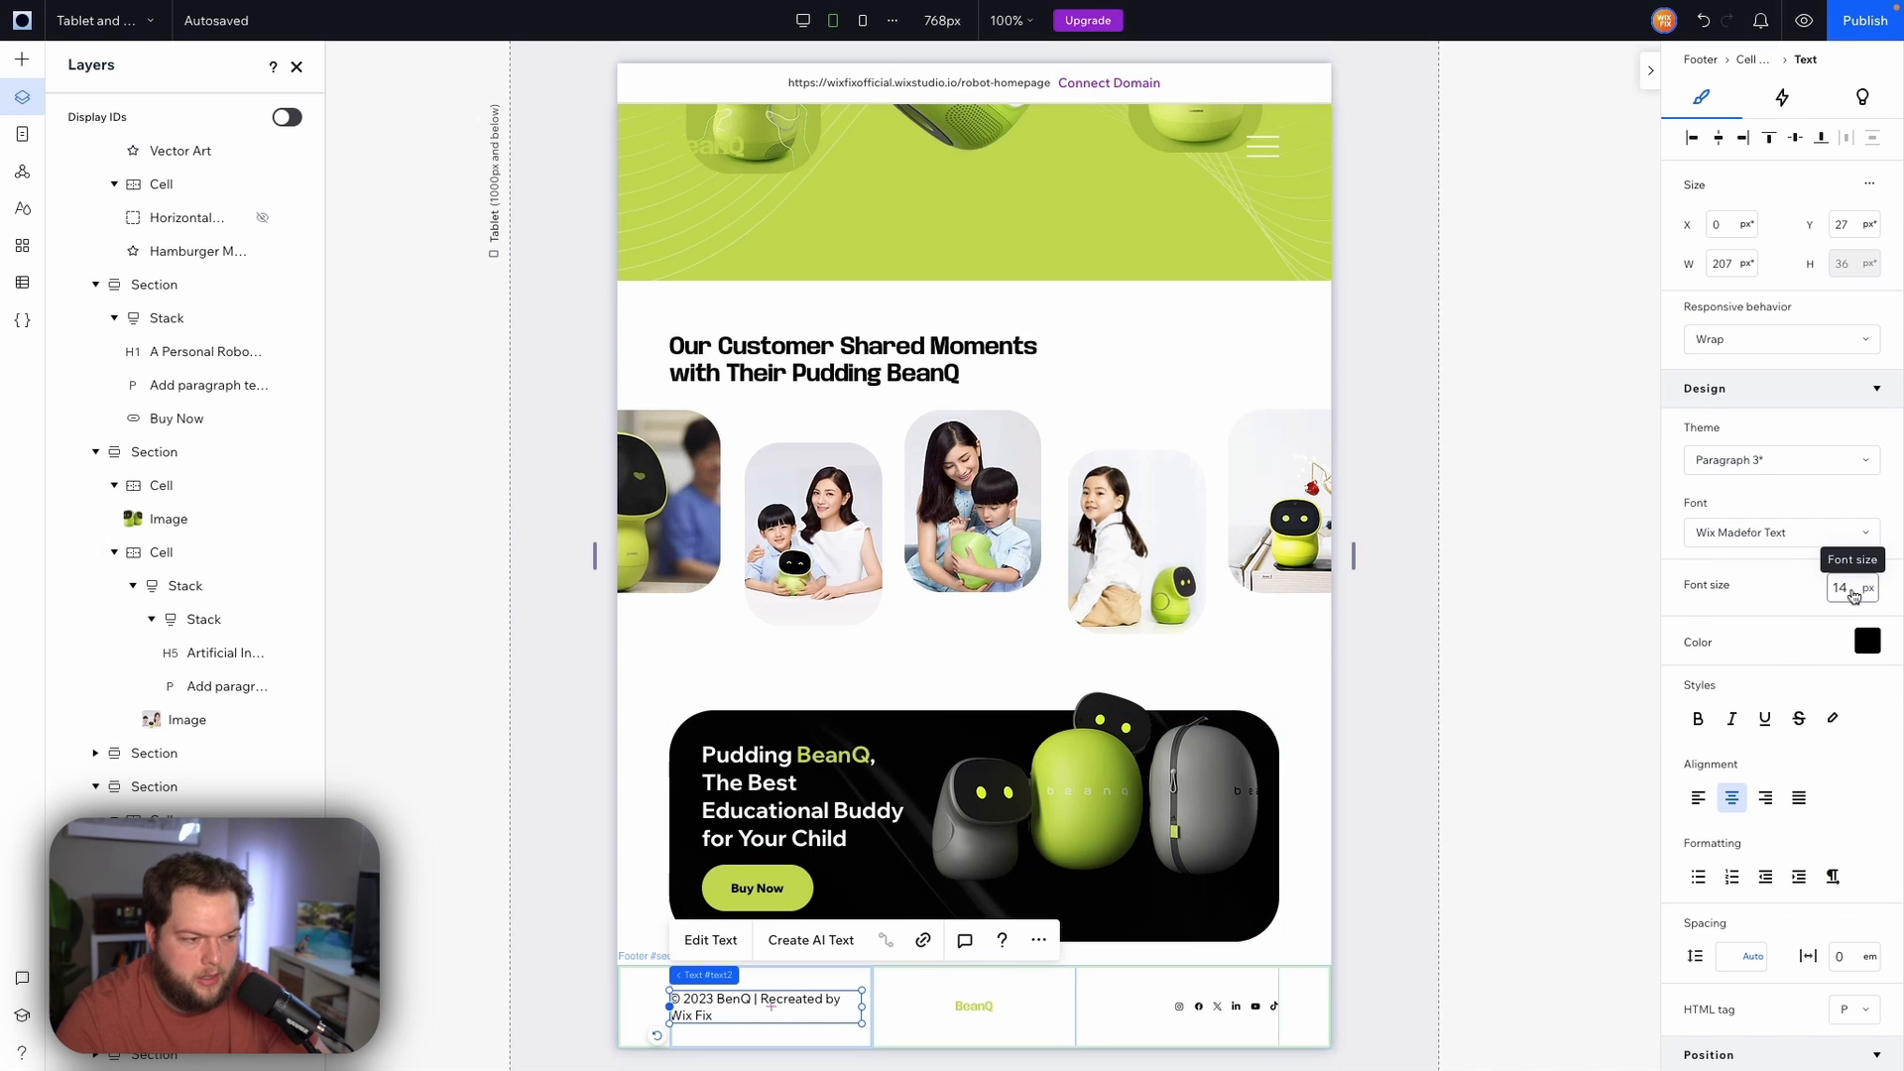
{"action": "left_click", "coordinate": [1850, 589]}
{"action": "type", "text": "13"}
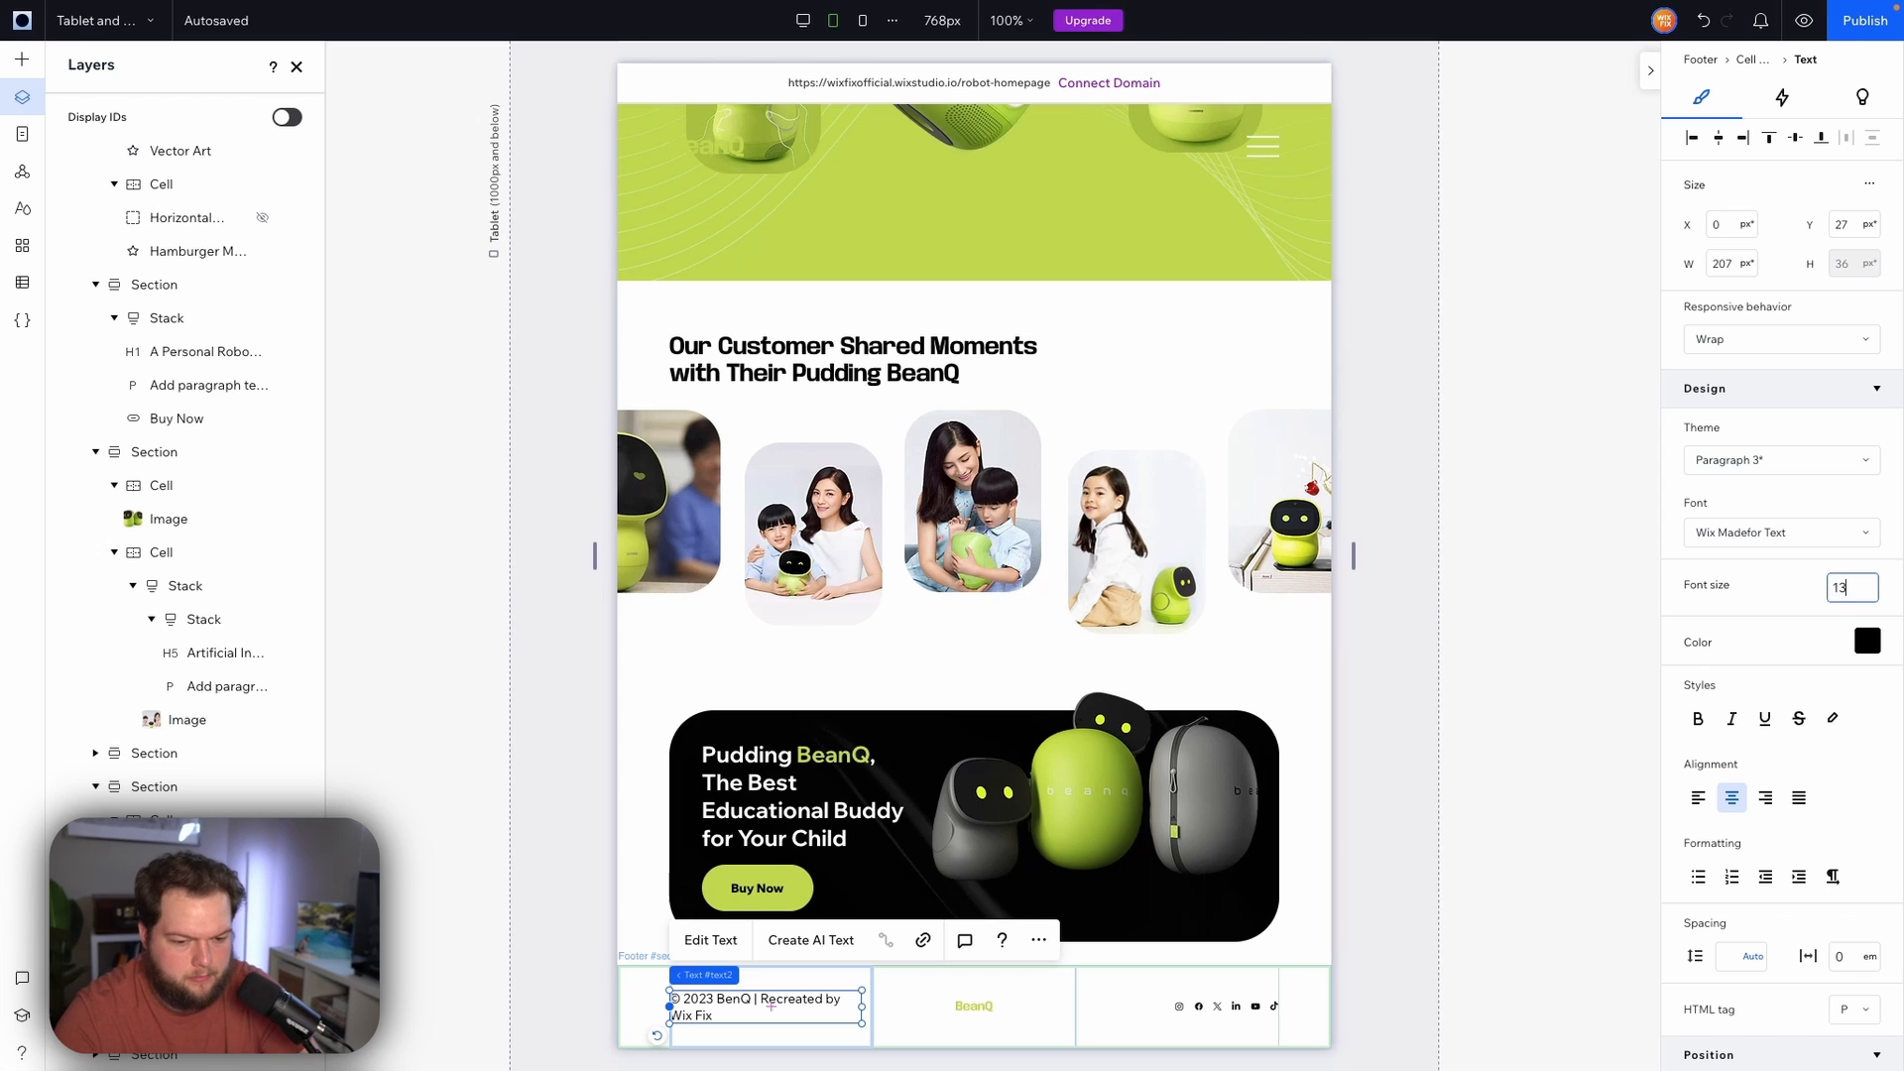
{"action": "key", "text": "Return"}
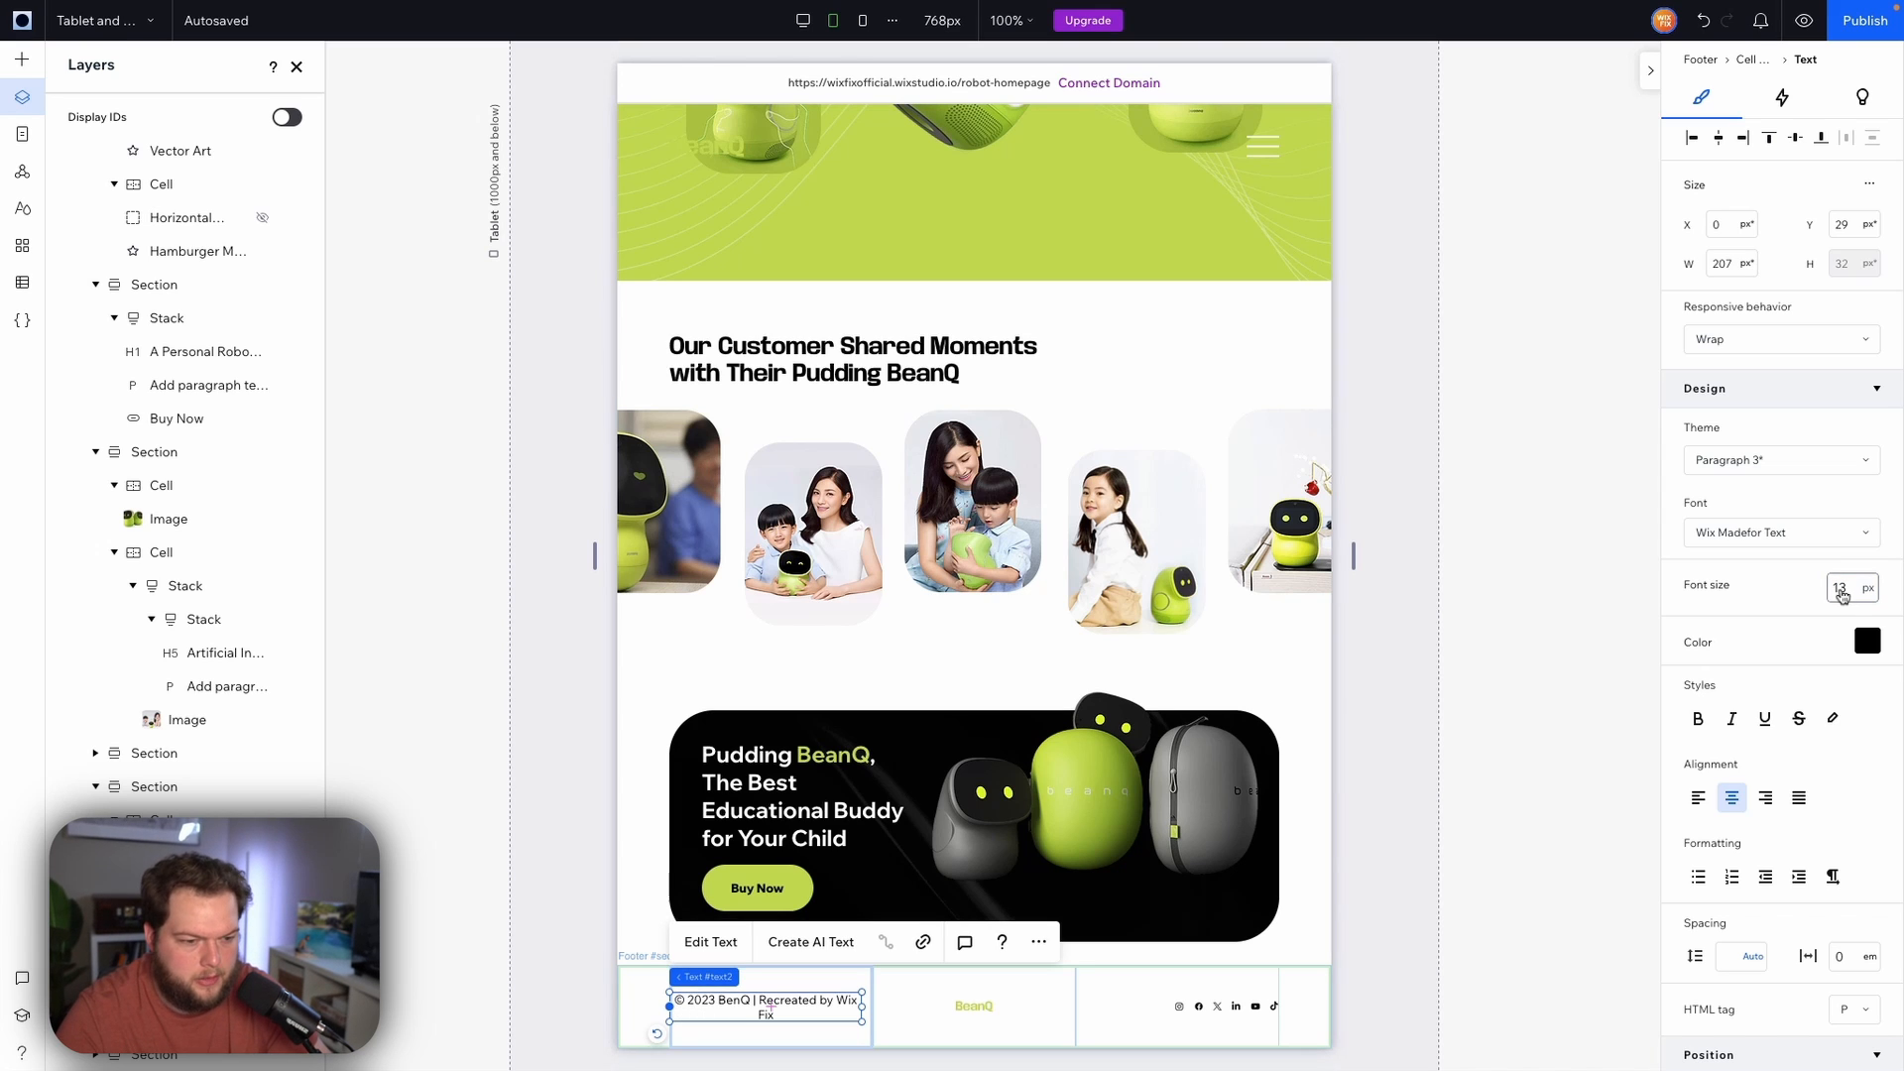
{"action": "left_click", "coordinate": [1850, 589]}
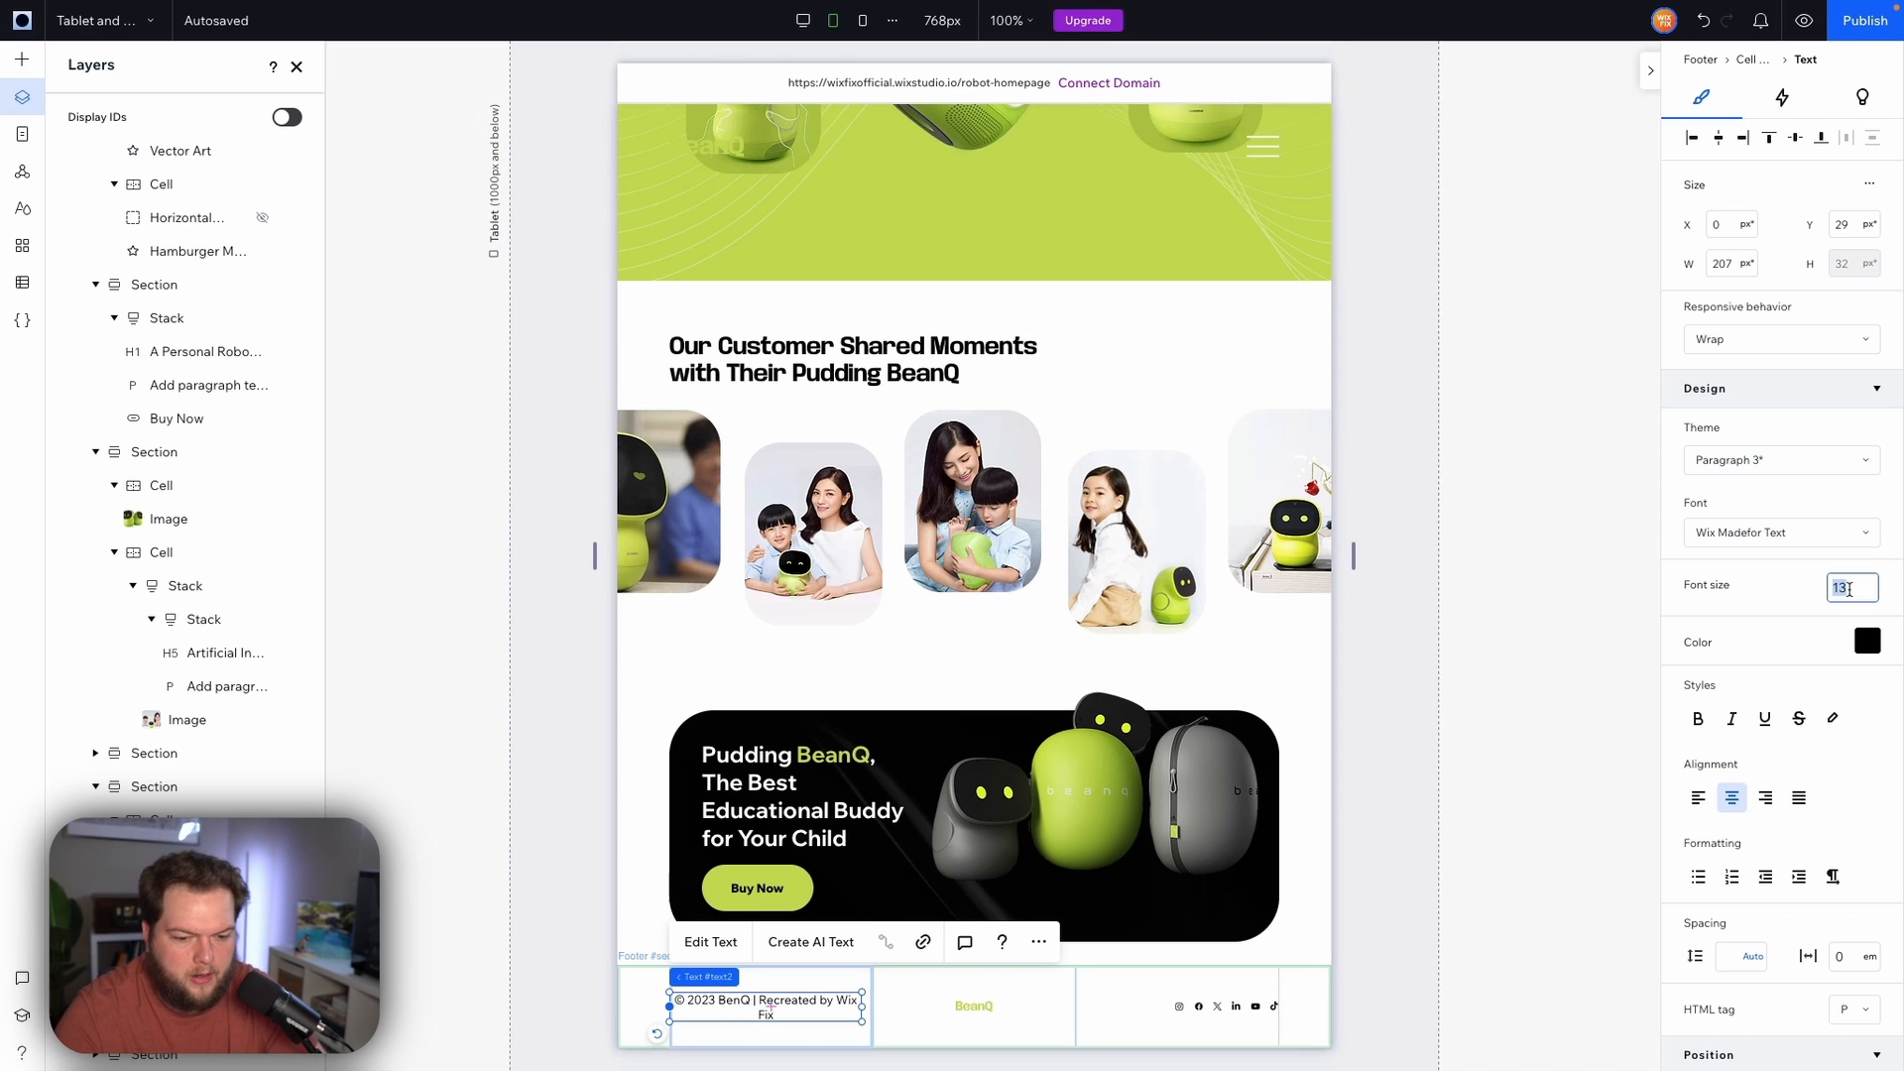
{"action": "type", "text": "10"}
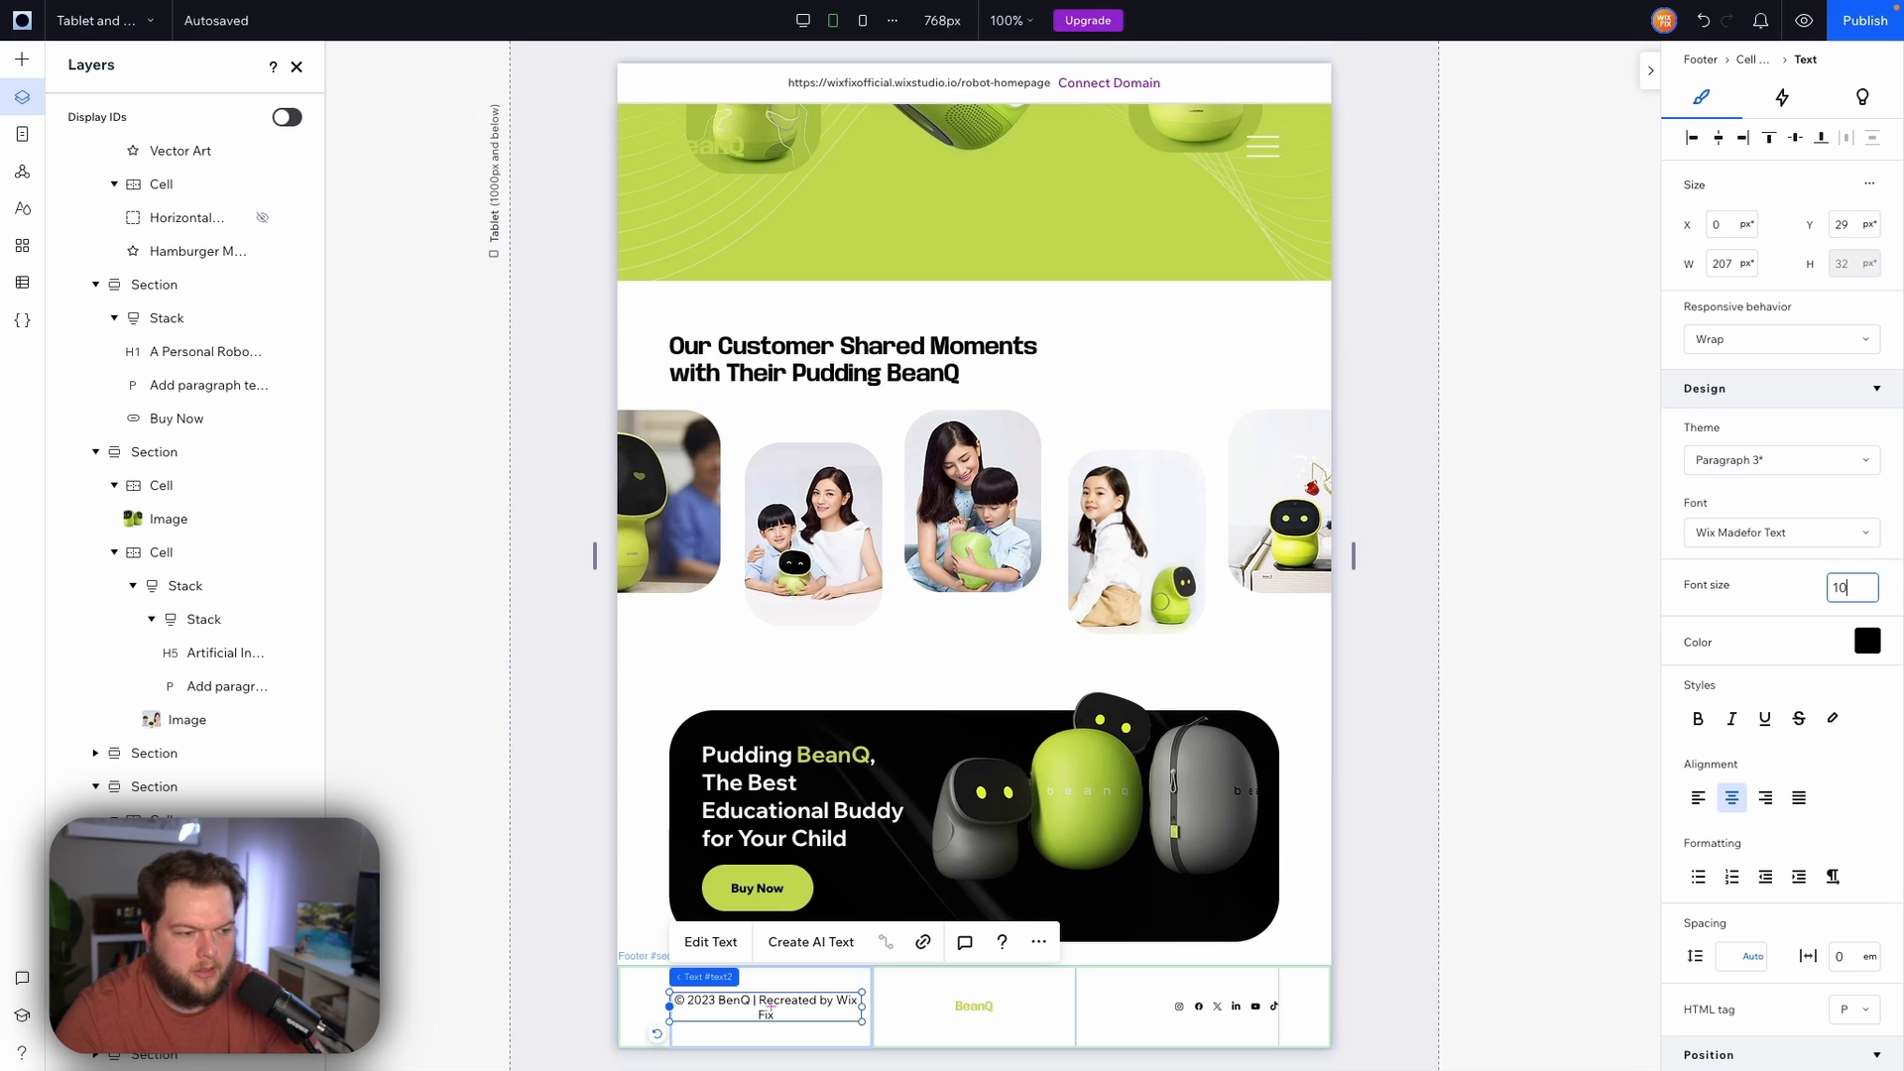
{"action": "left_click", "coordinate": [1743, 589]}
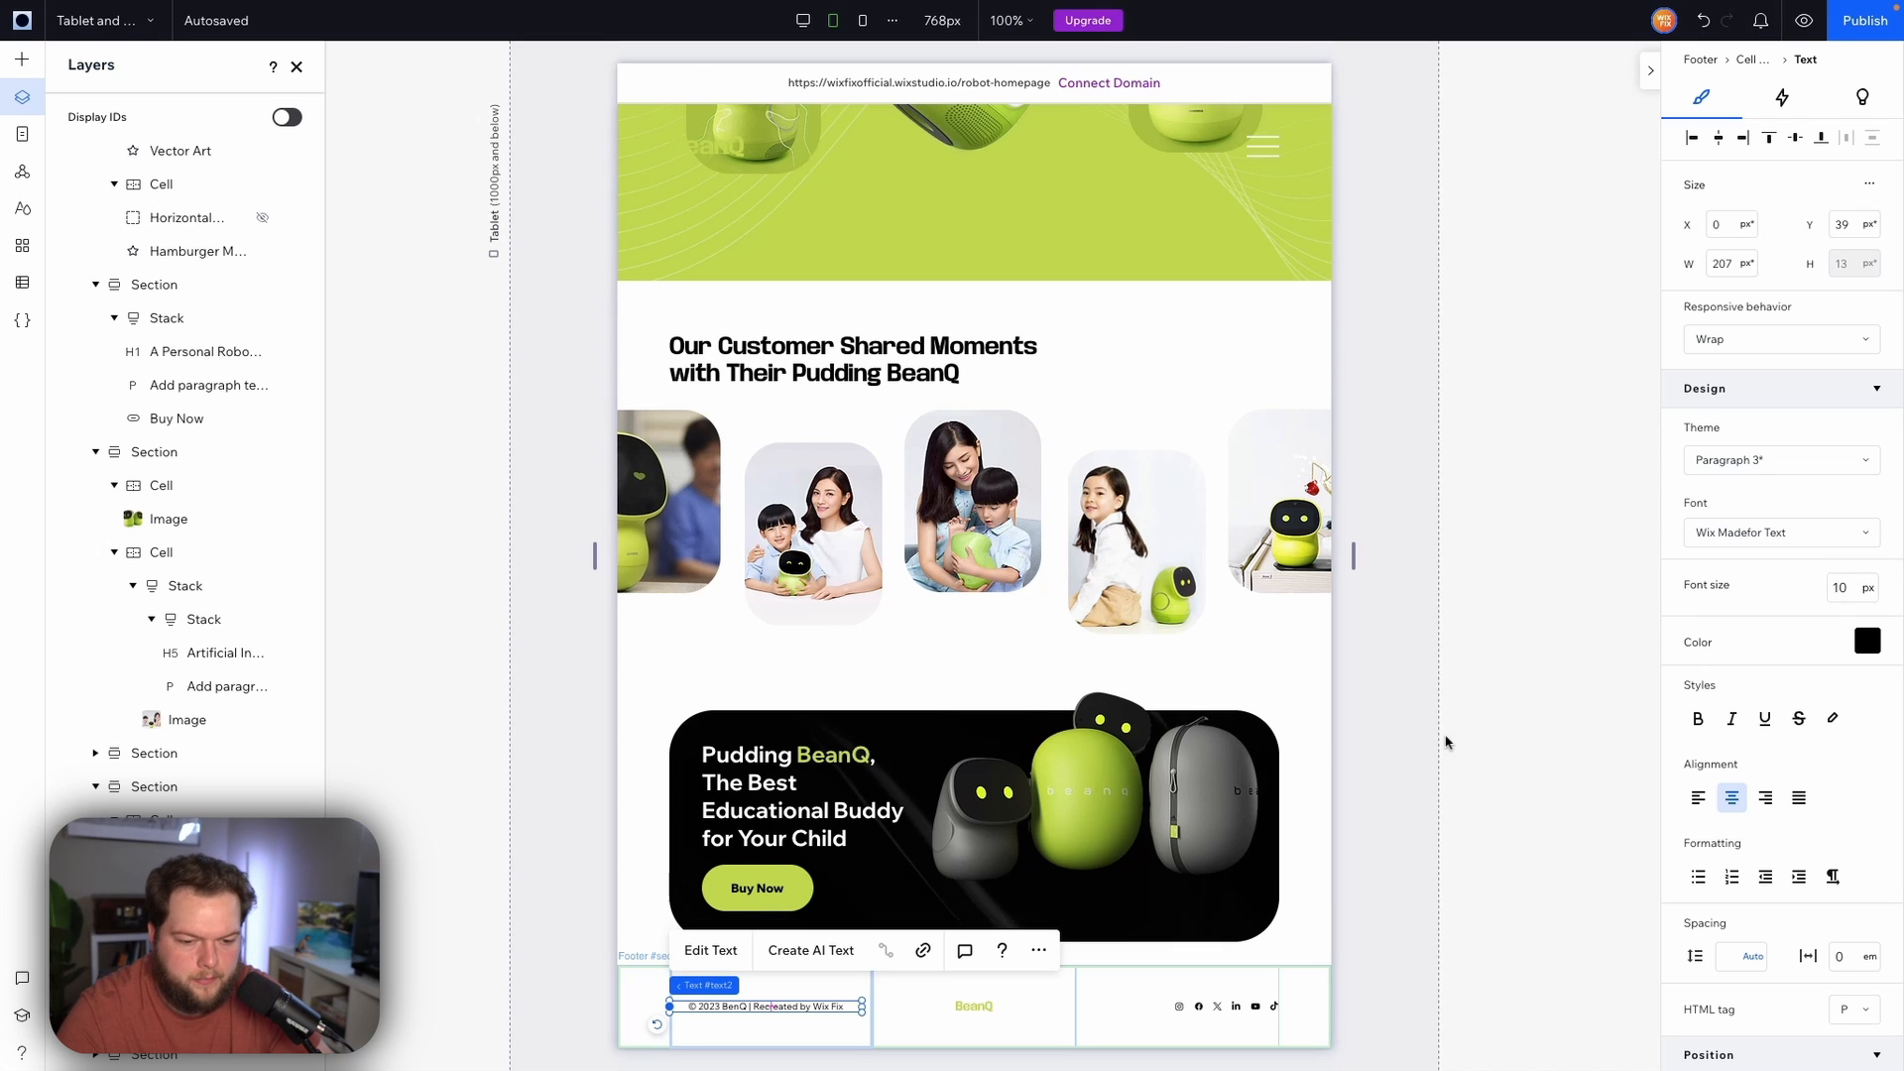
{"action": "left_click", "coordinate": [1698, 797]}
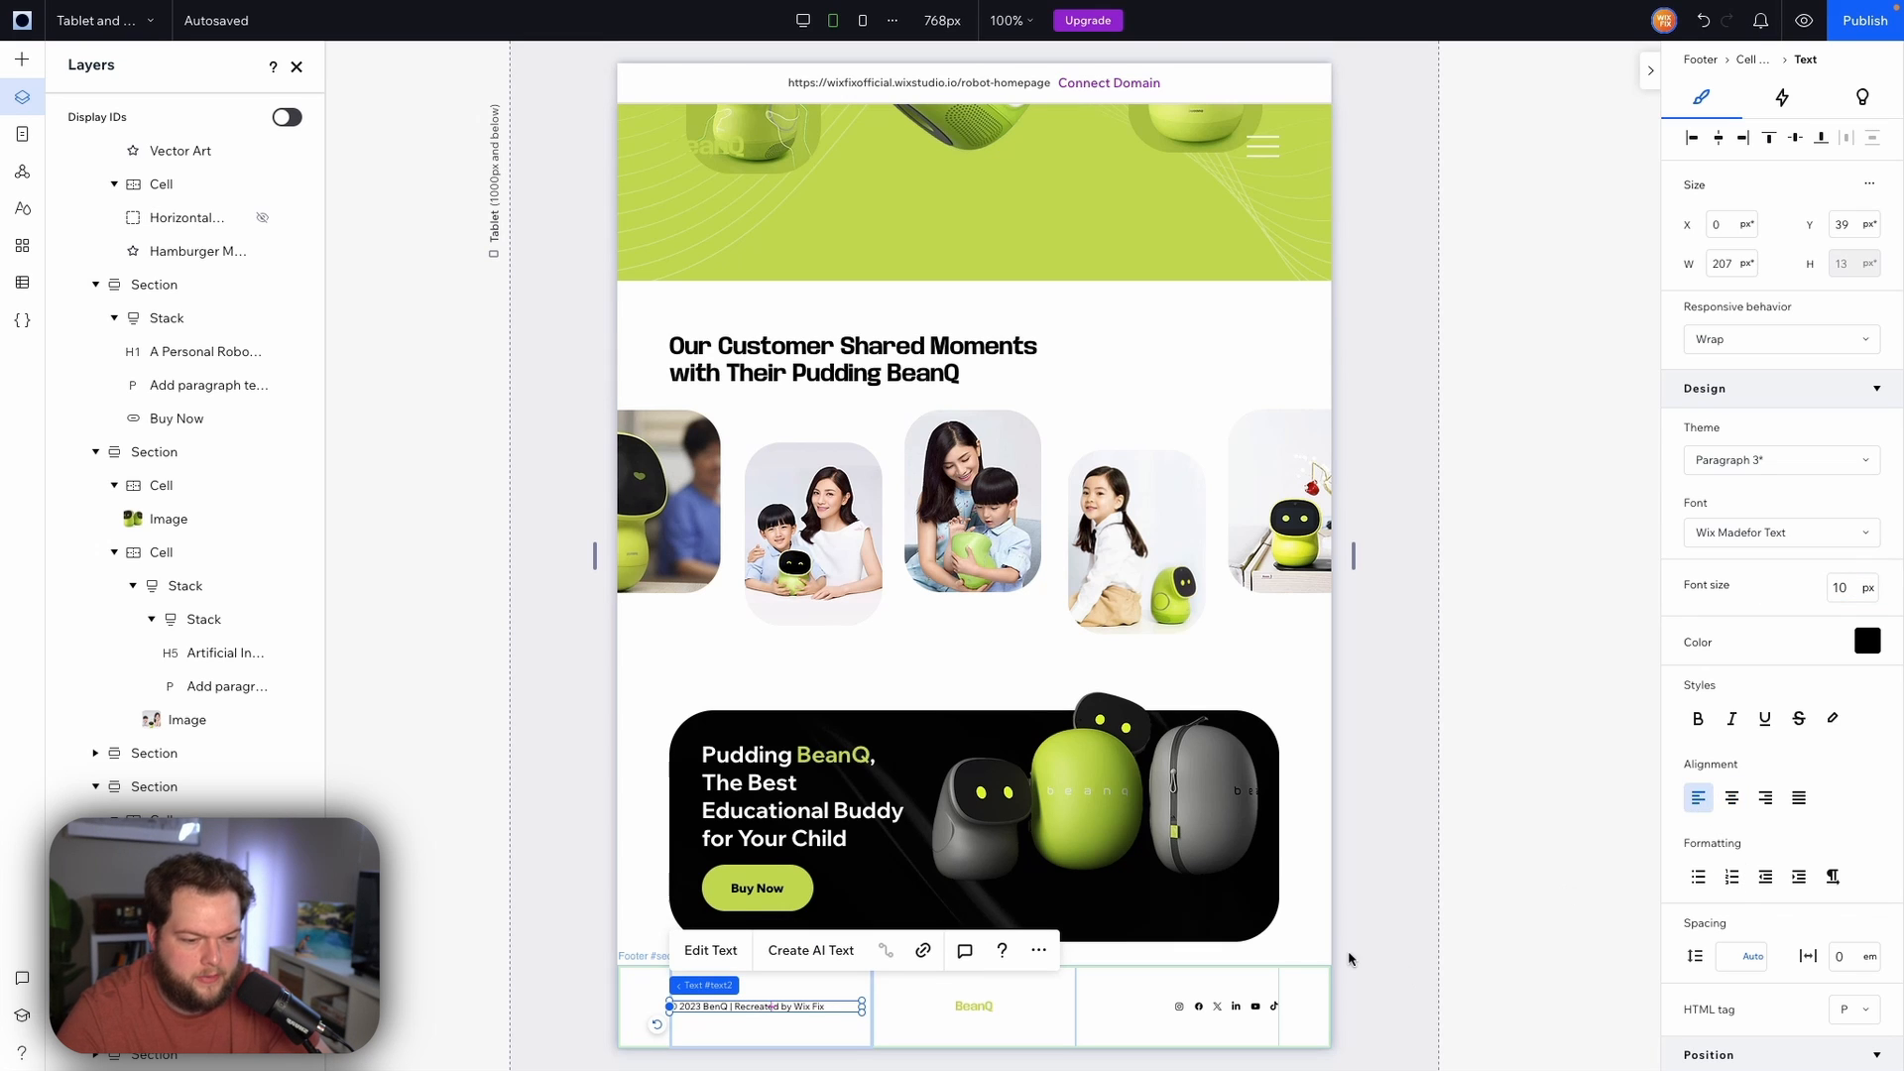
Set the footer BeanQ logo's width to 80 px
{"action": "left_click", "coordinate": [1382, 909]}
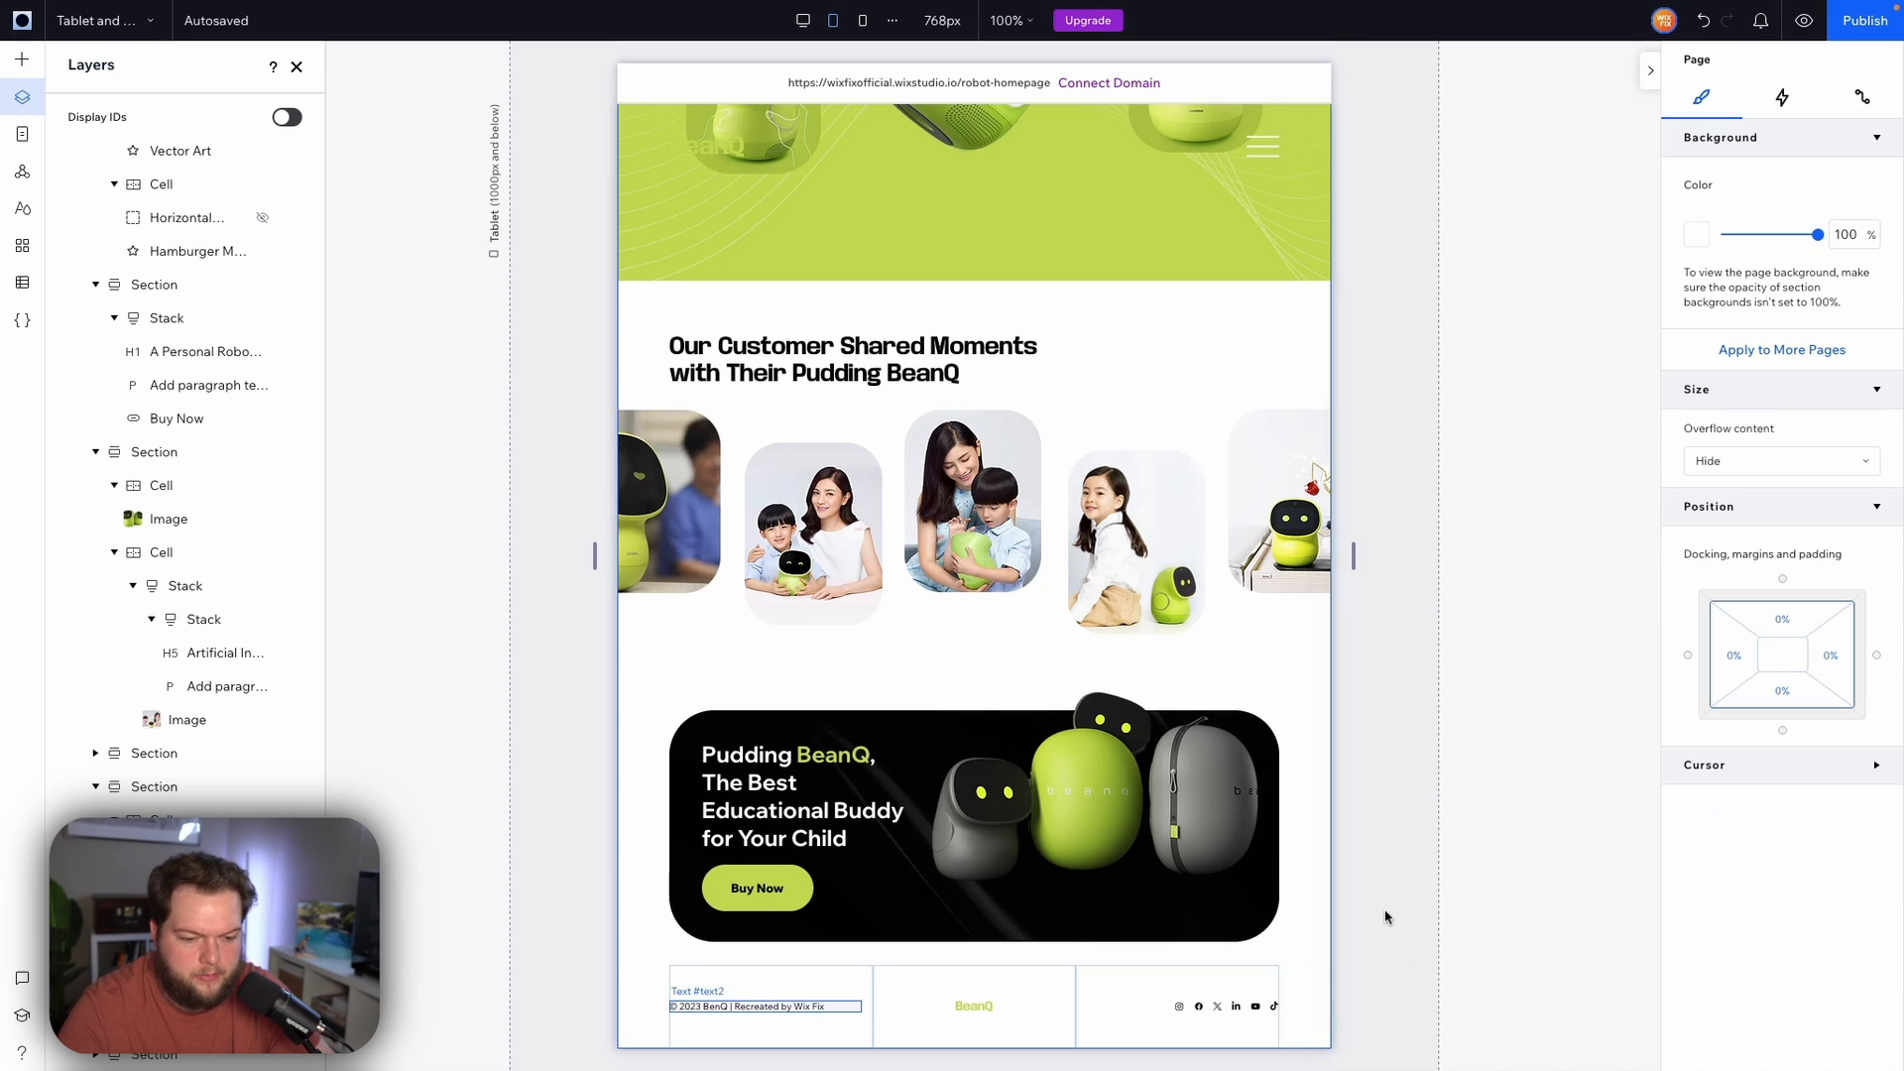
{"action": "left_click", "coordinate": [958, 1010]}
{"action": "left_click", "coordinate": [967, 1007]}
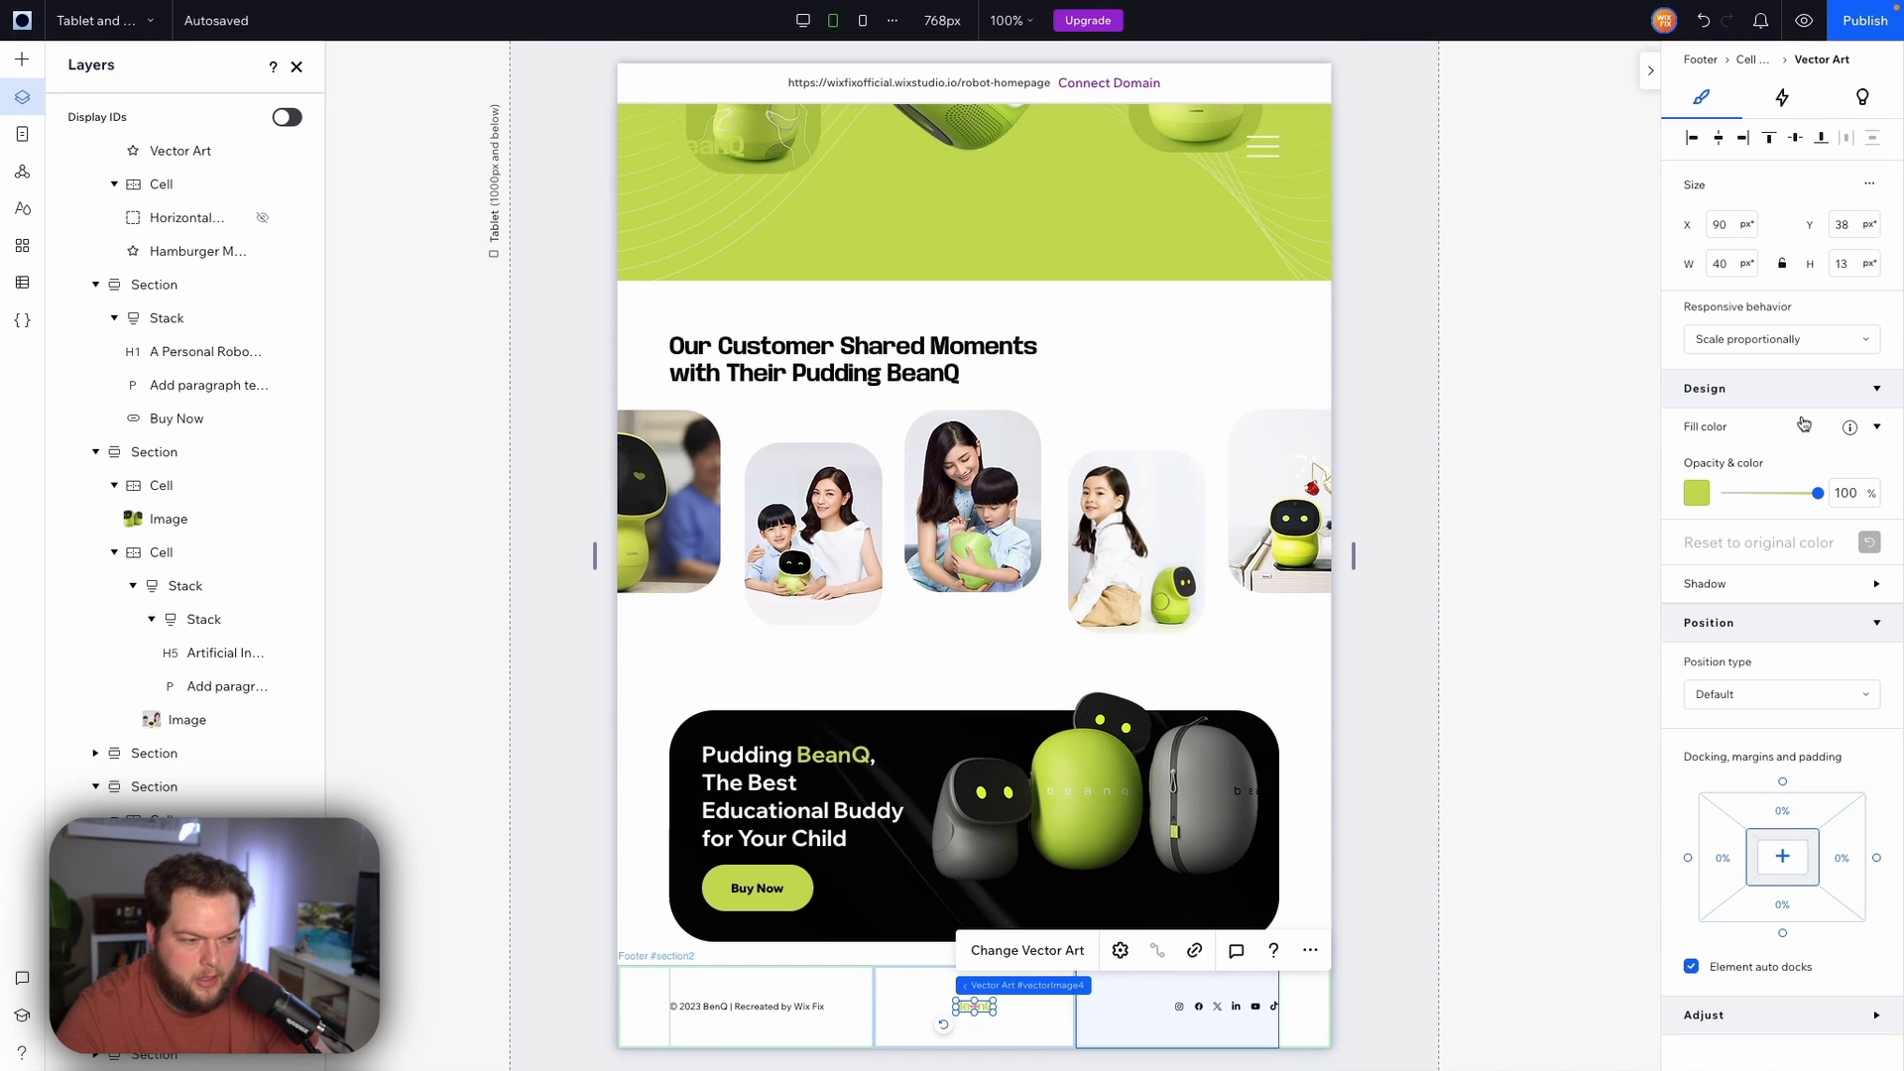
{"action": "left_click", "coordinate": [1733, 265]}
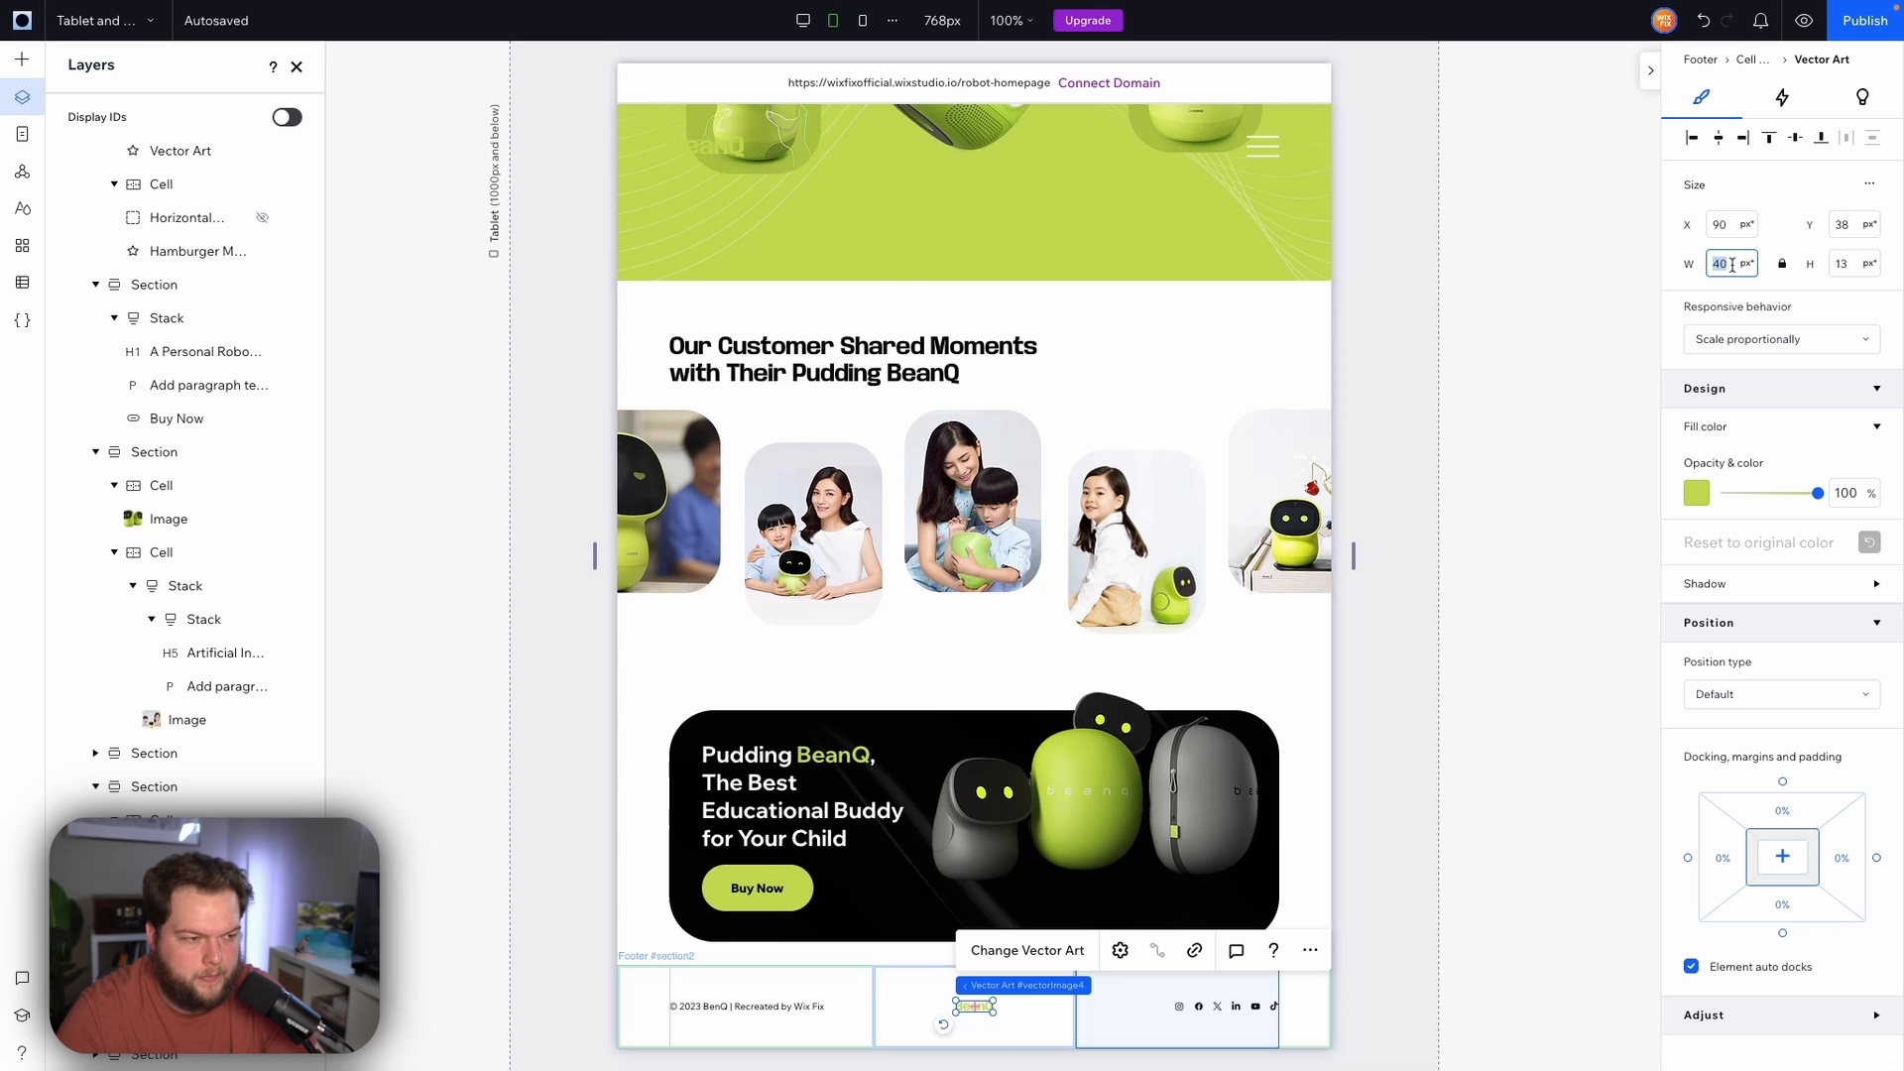
{"action": "type", "text": "80"}
{"action": "key", "text": "Return"}
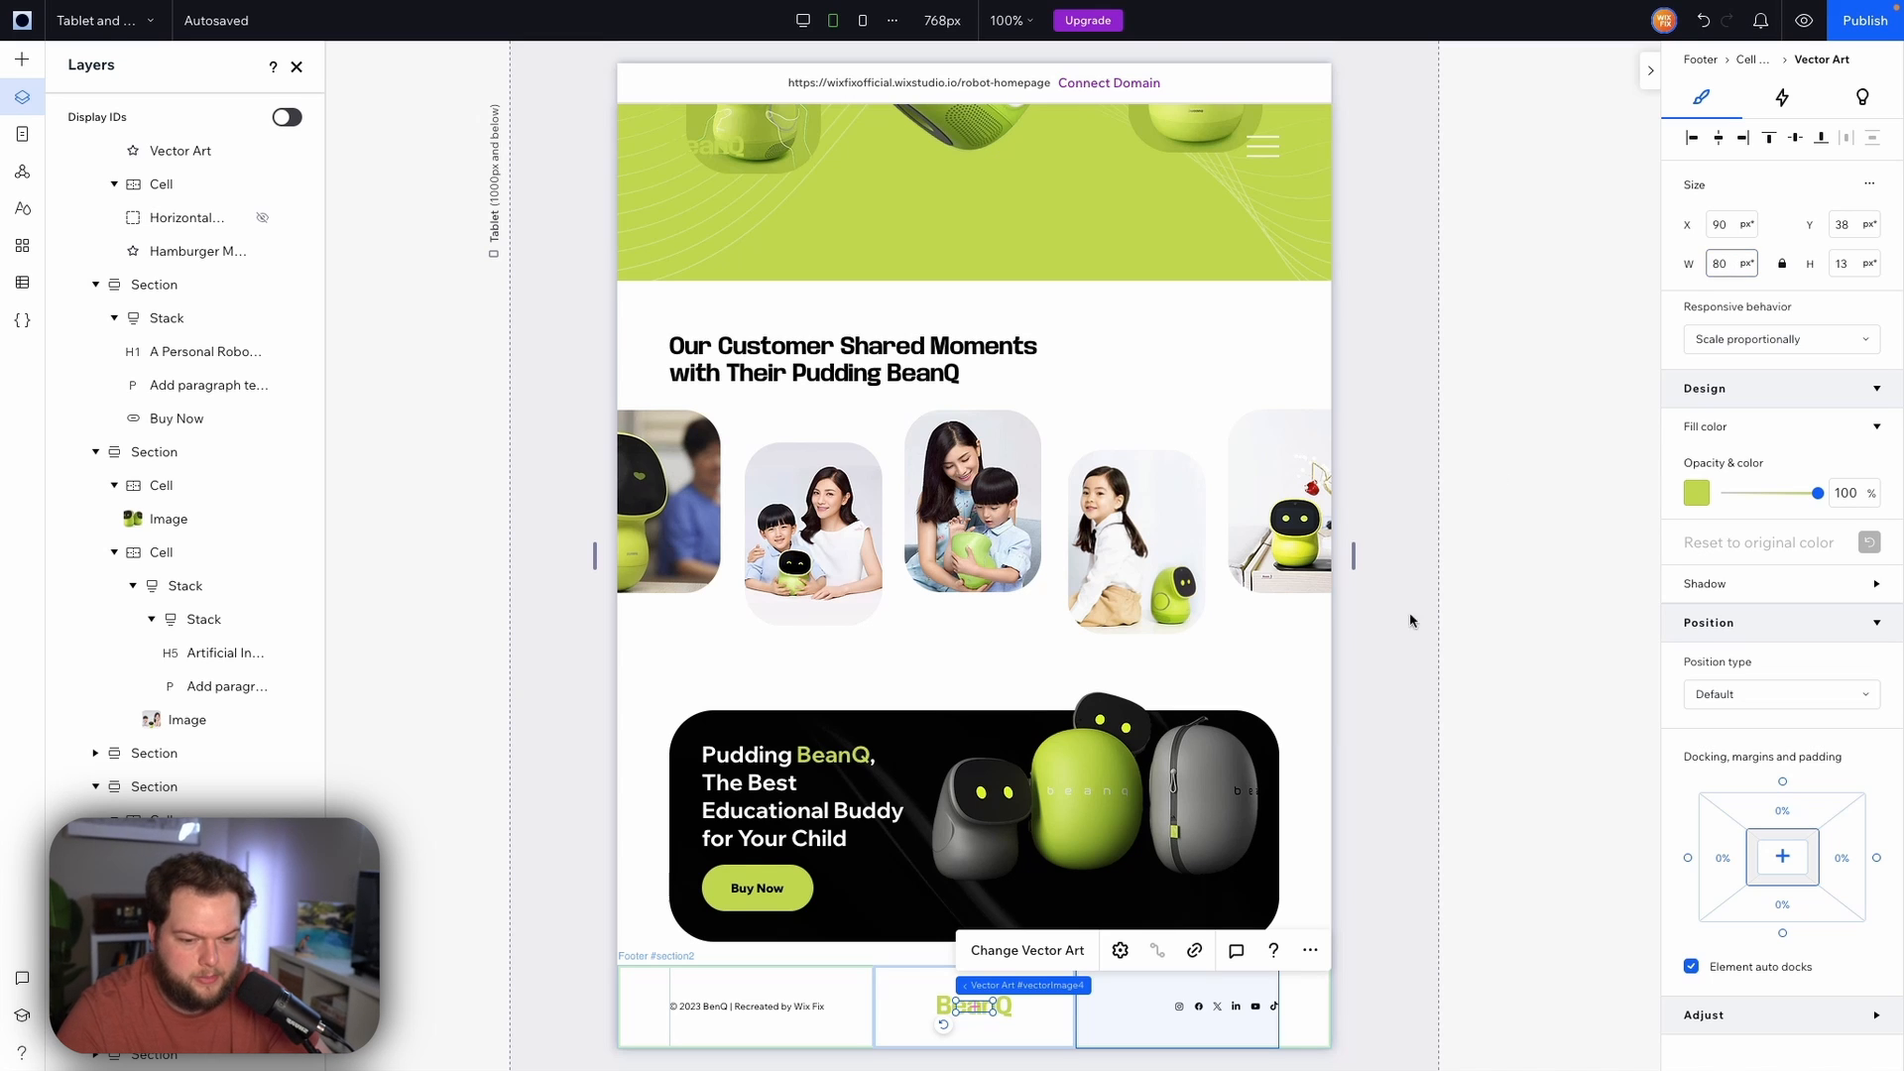
Set the footer social bar's icon size to 24 px
{"action": "left_click_drag", "start_coordinate": [1455, 839], "coordinate": [1212, 1008]}
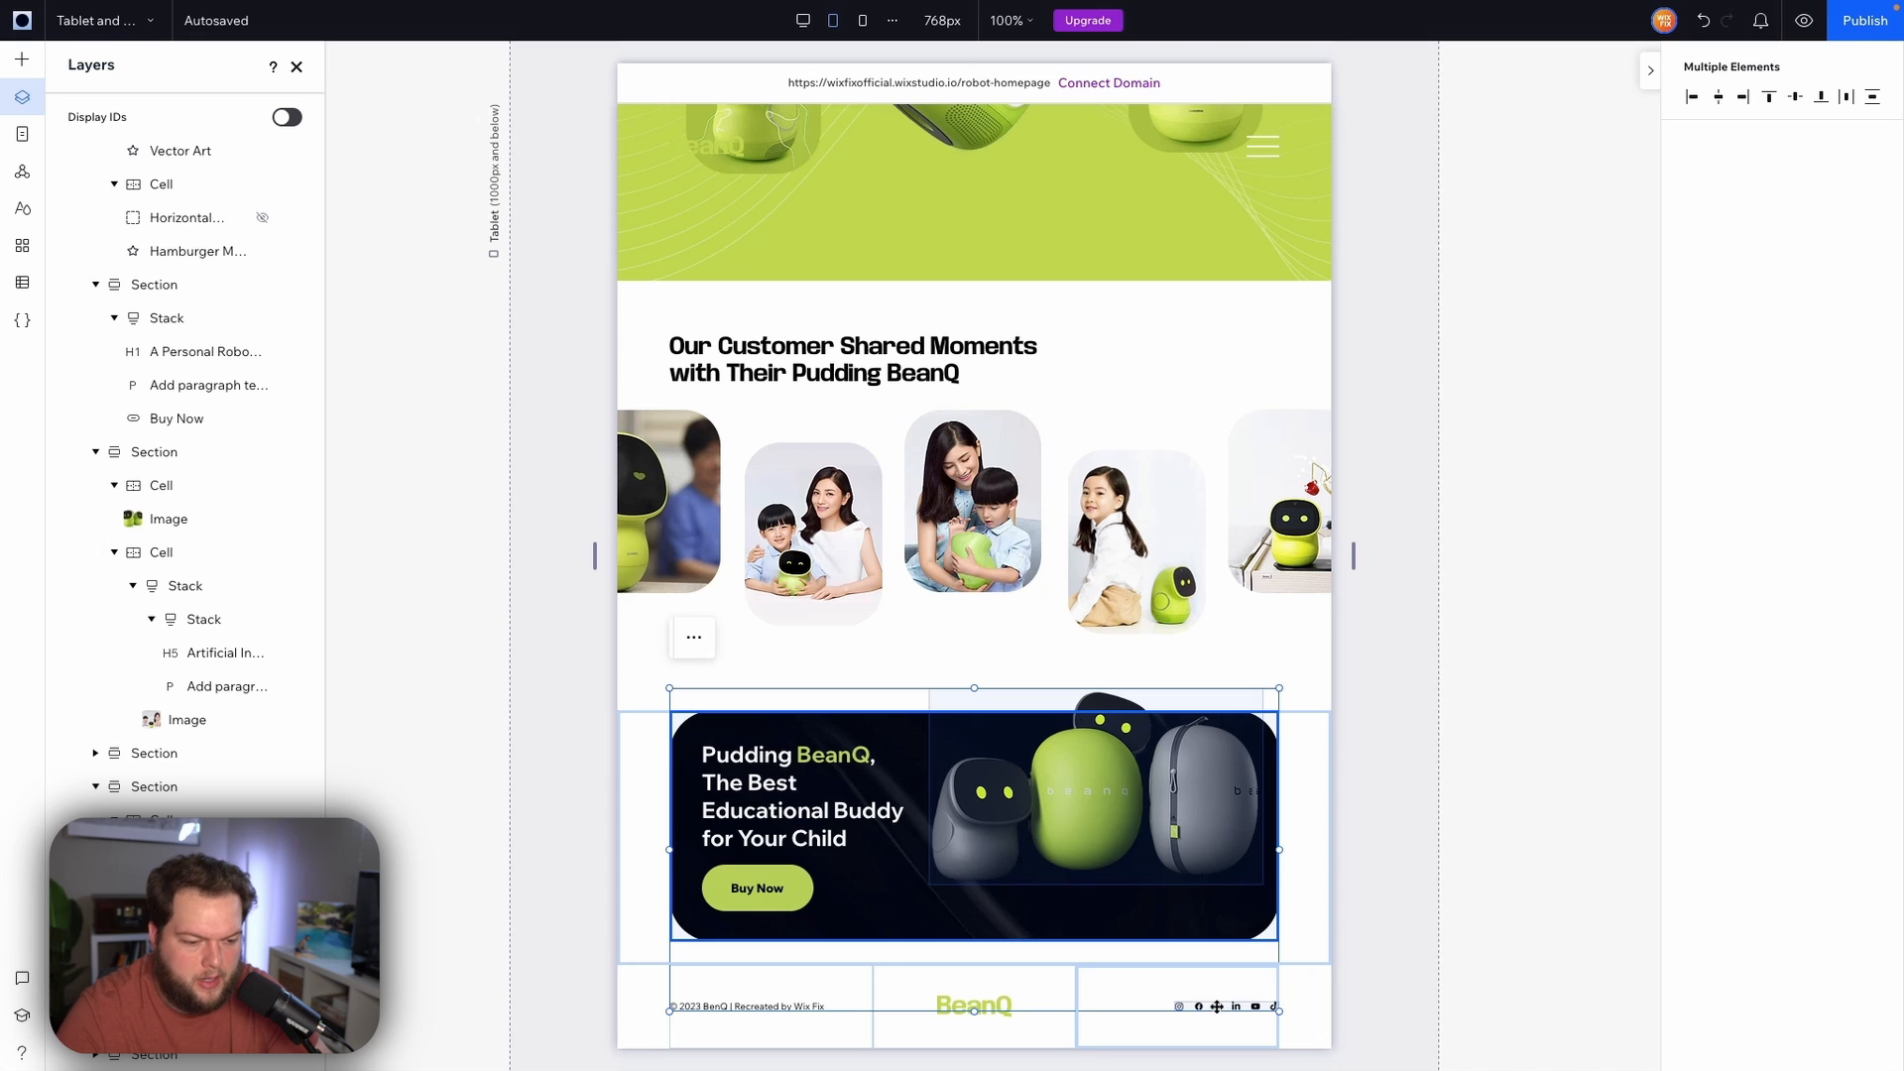
{"action": "left_click", "coordinate": [1211, 1007]}
{"action": "left_click", "coordinate": [1211, 1007]}
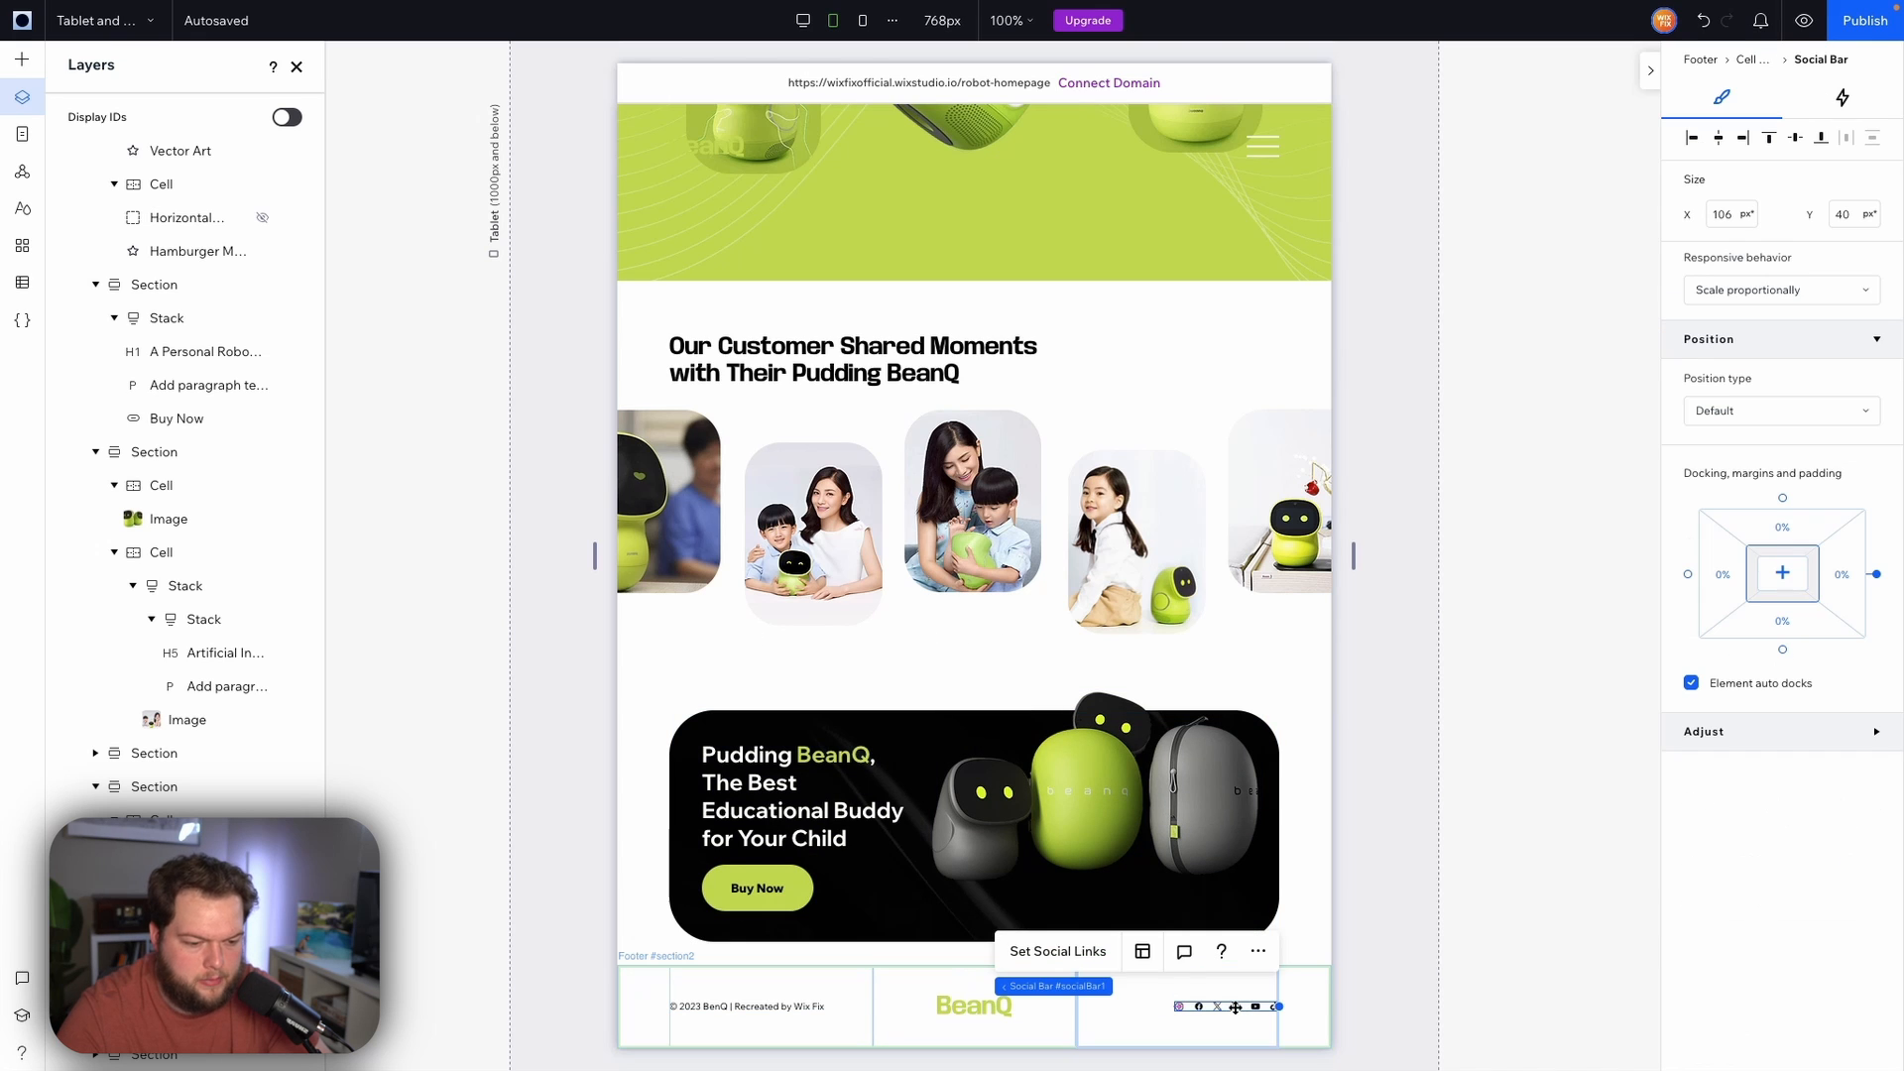
{"action": "left_click", "coordinate": [1146, 951]}
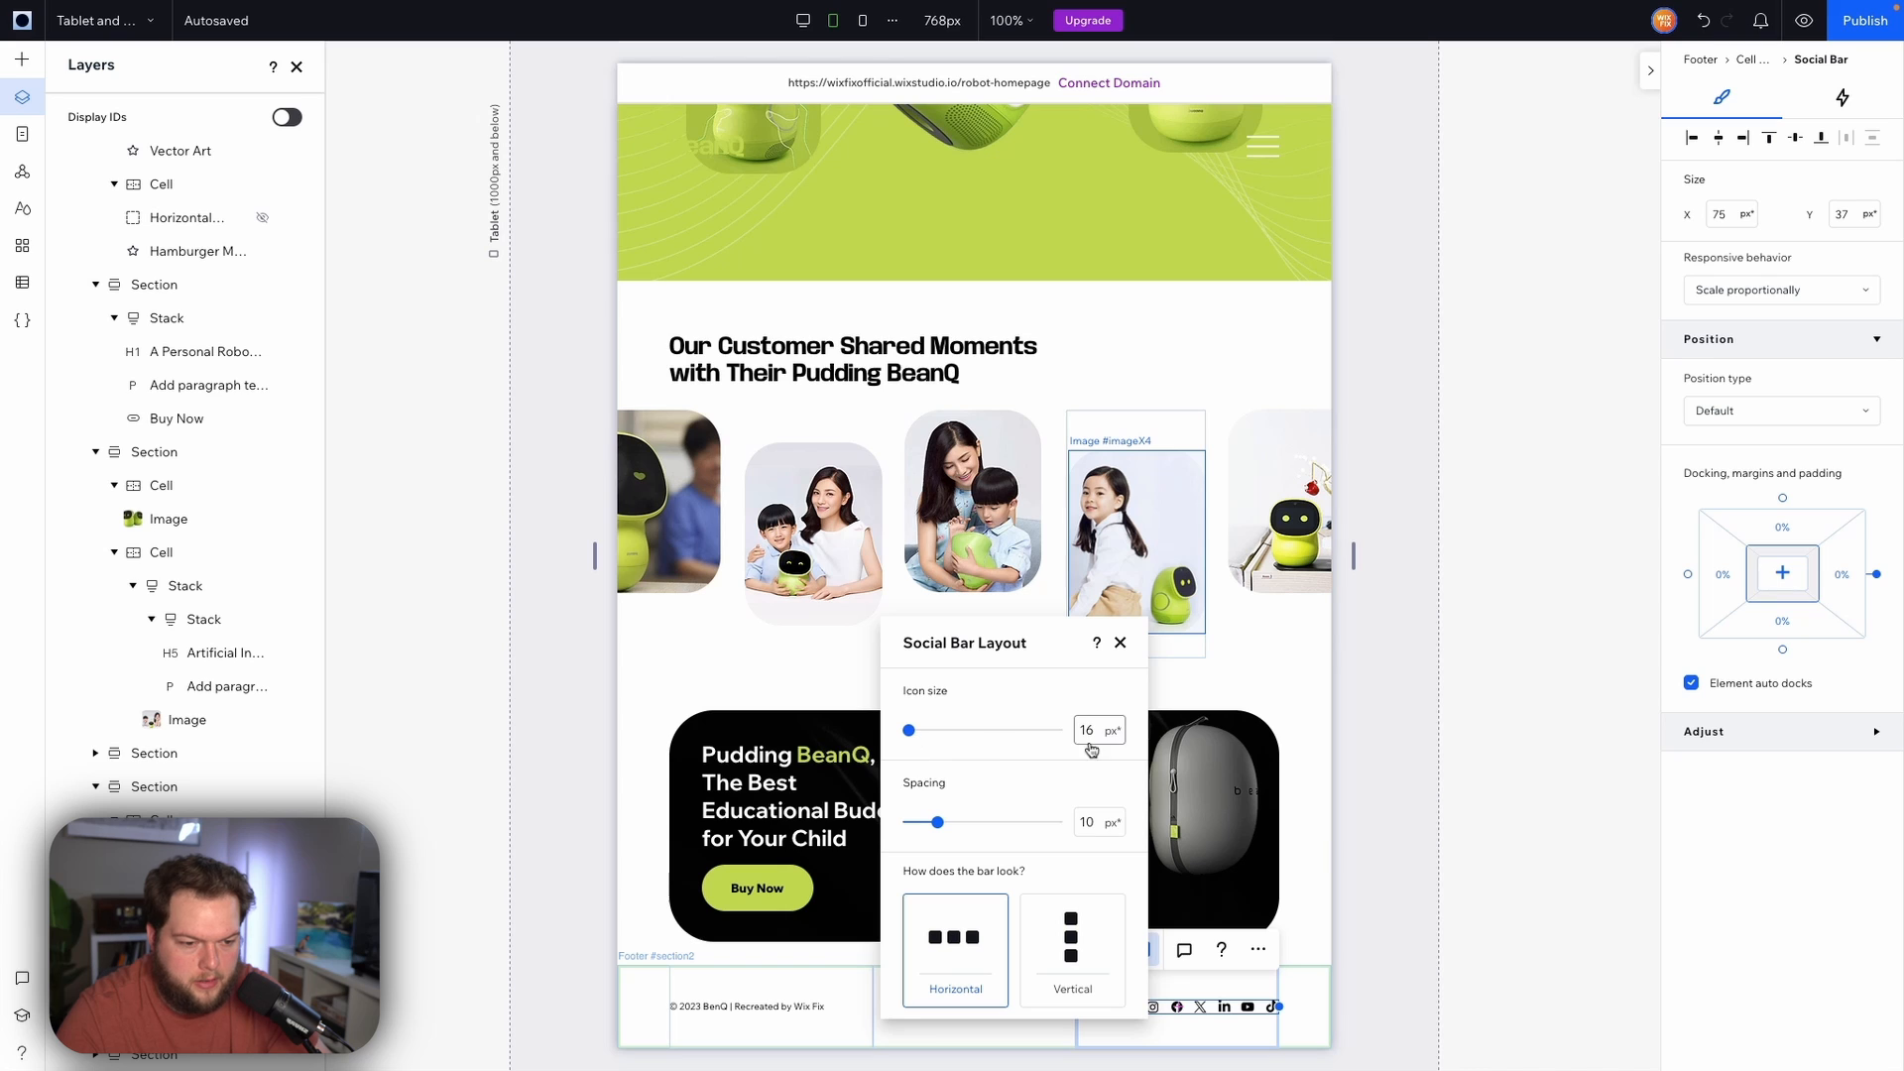
{"action": "left_click", "coordinate": [1095, 733]}
{"action": "type", "text": "2"}
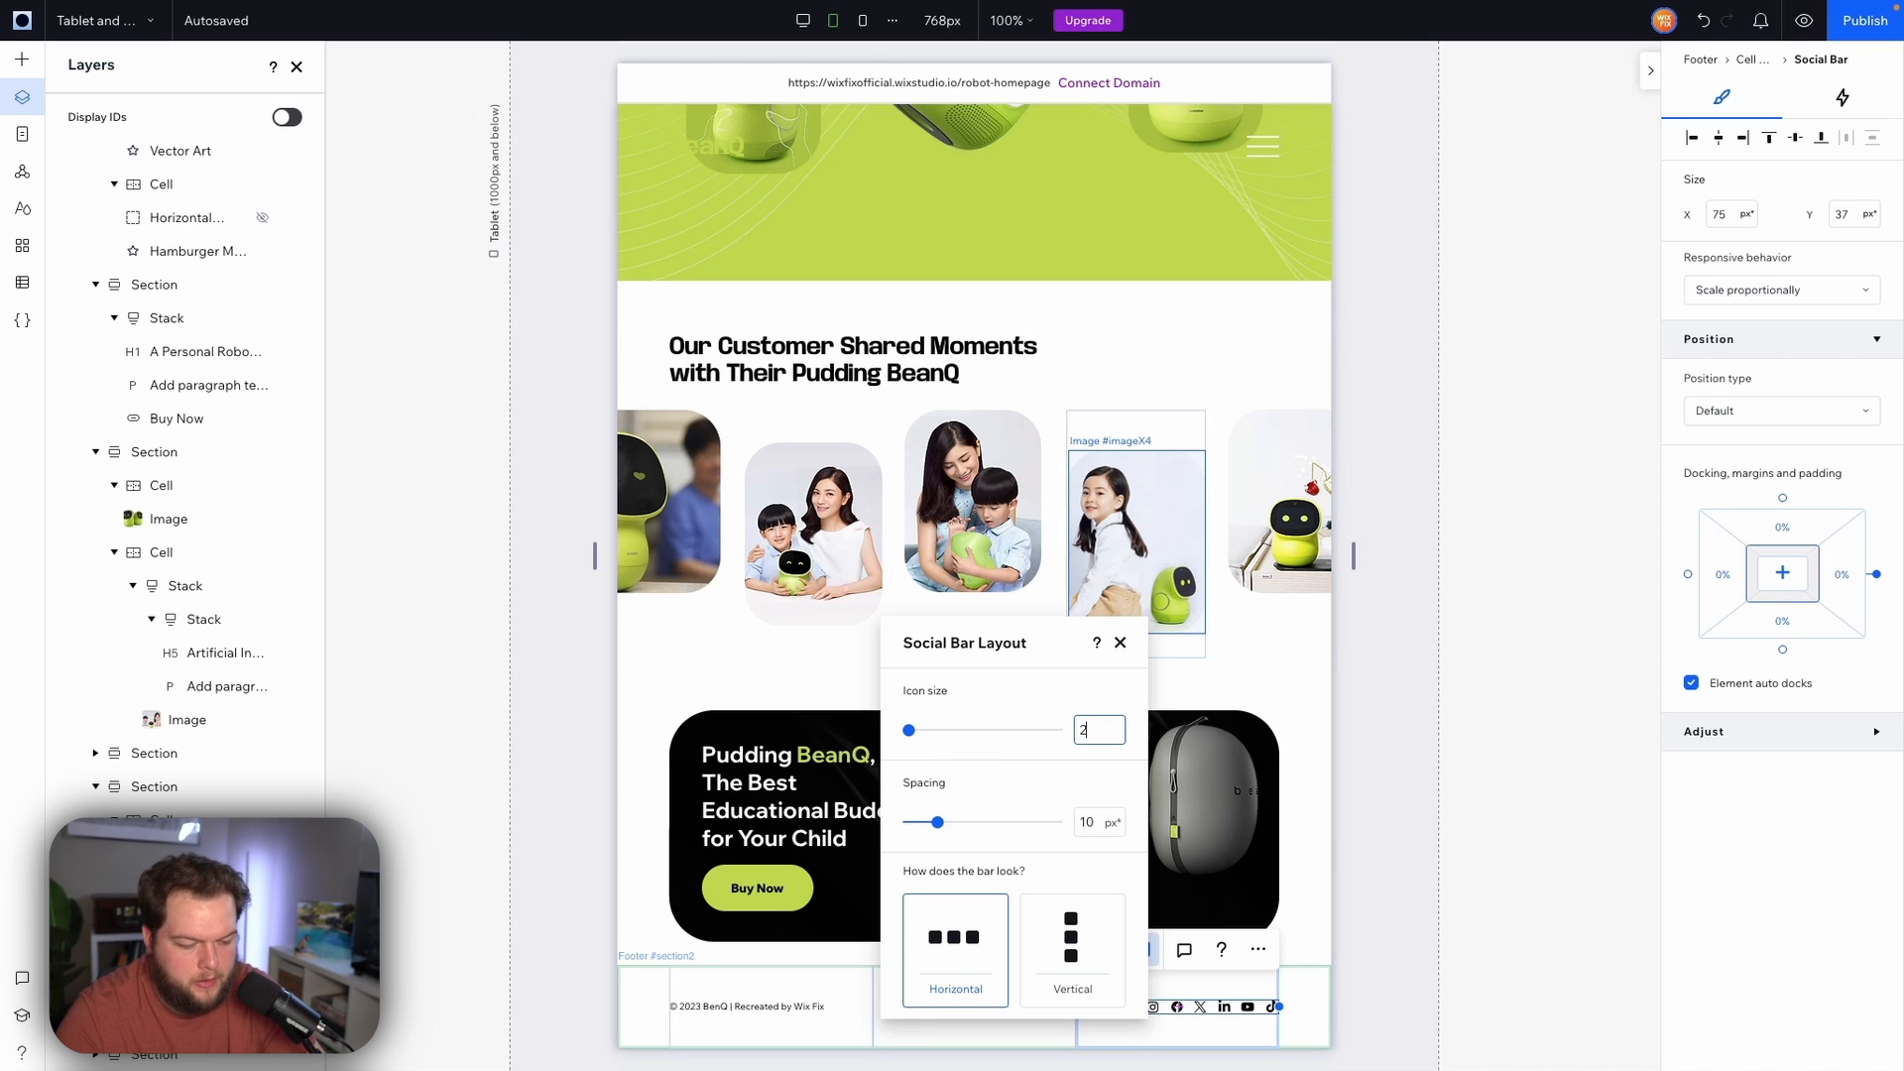
{"action": "type", "text": "4"}
{"action": "key", "text": "Return"}
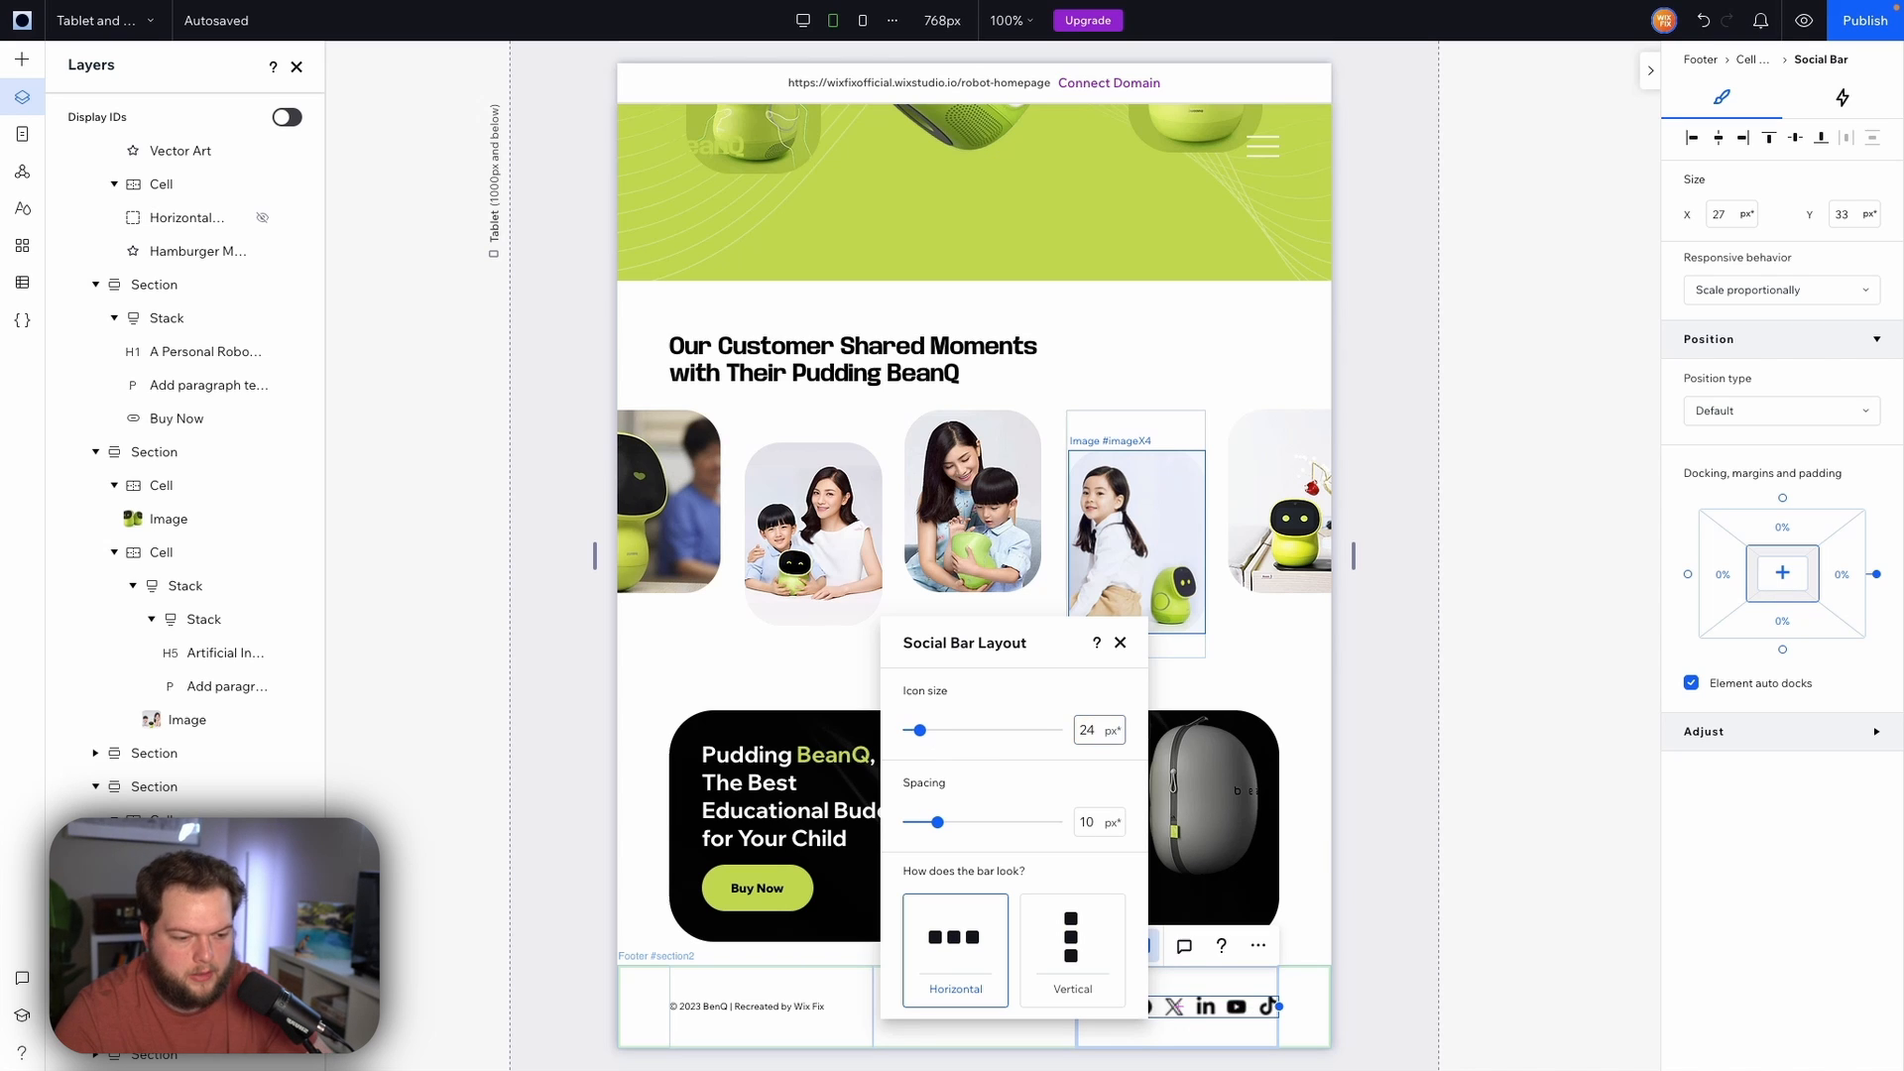
Set the social bar's icon spacing to 14 px
{"action": "left_click", "coordinate": [1095, 824]}
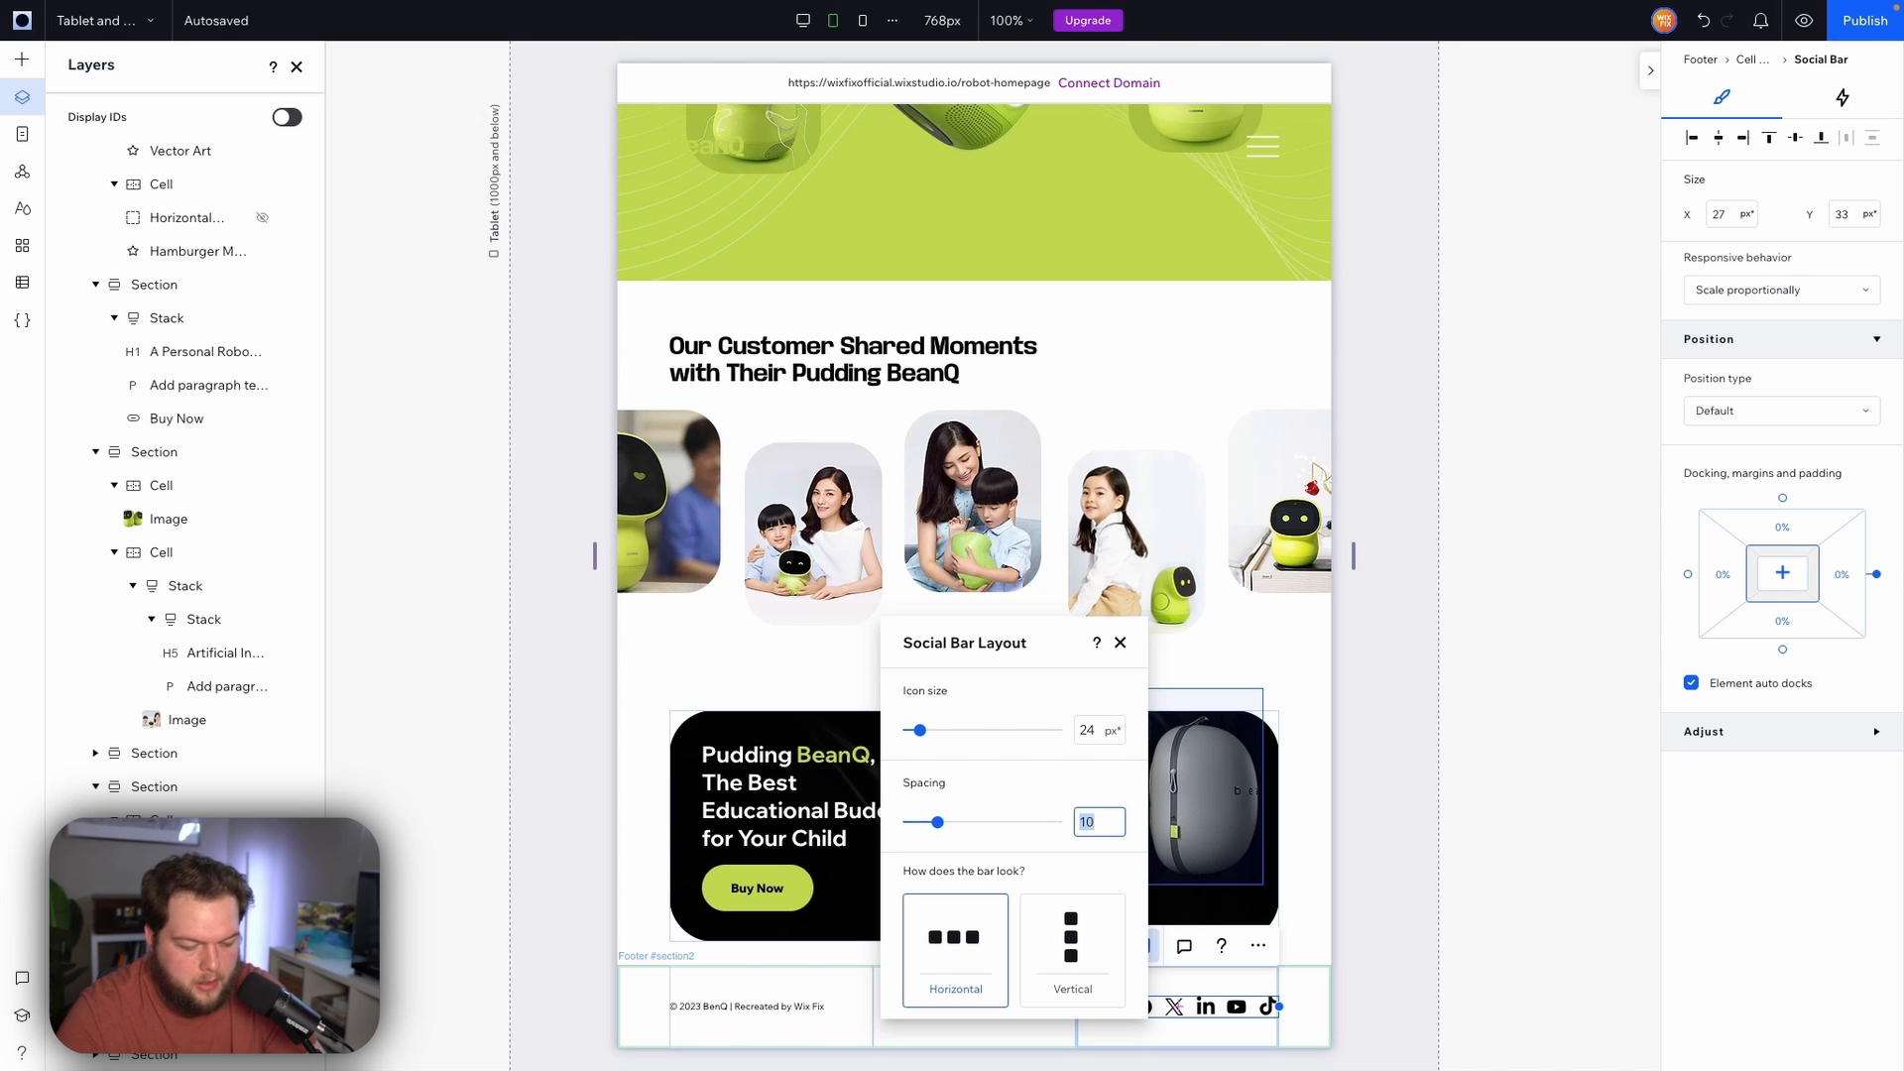
{"action": "type", "text": "1"}
{"action": "double_click", "coordinate": [1095, 824]}
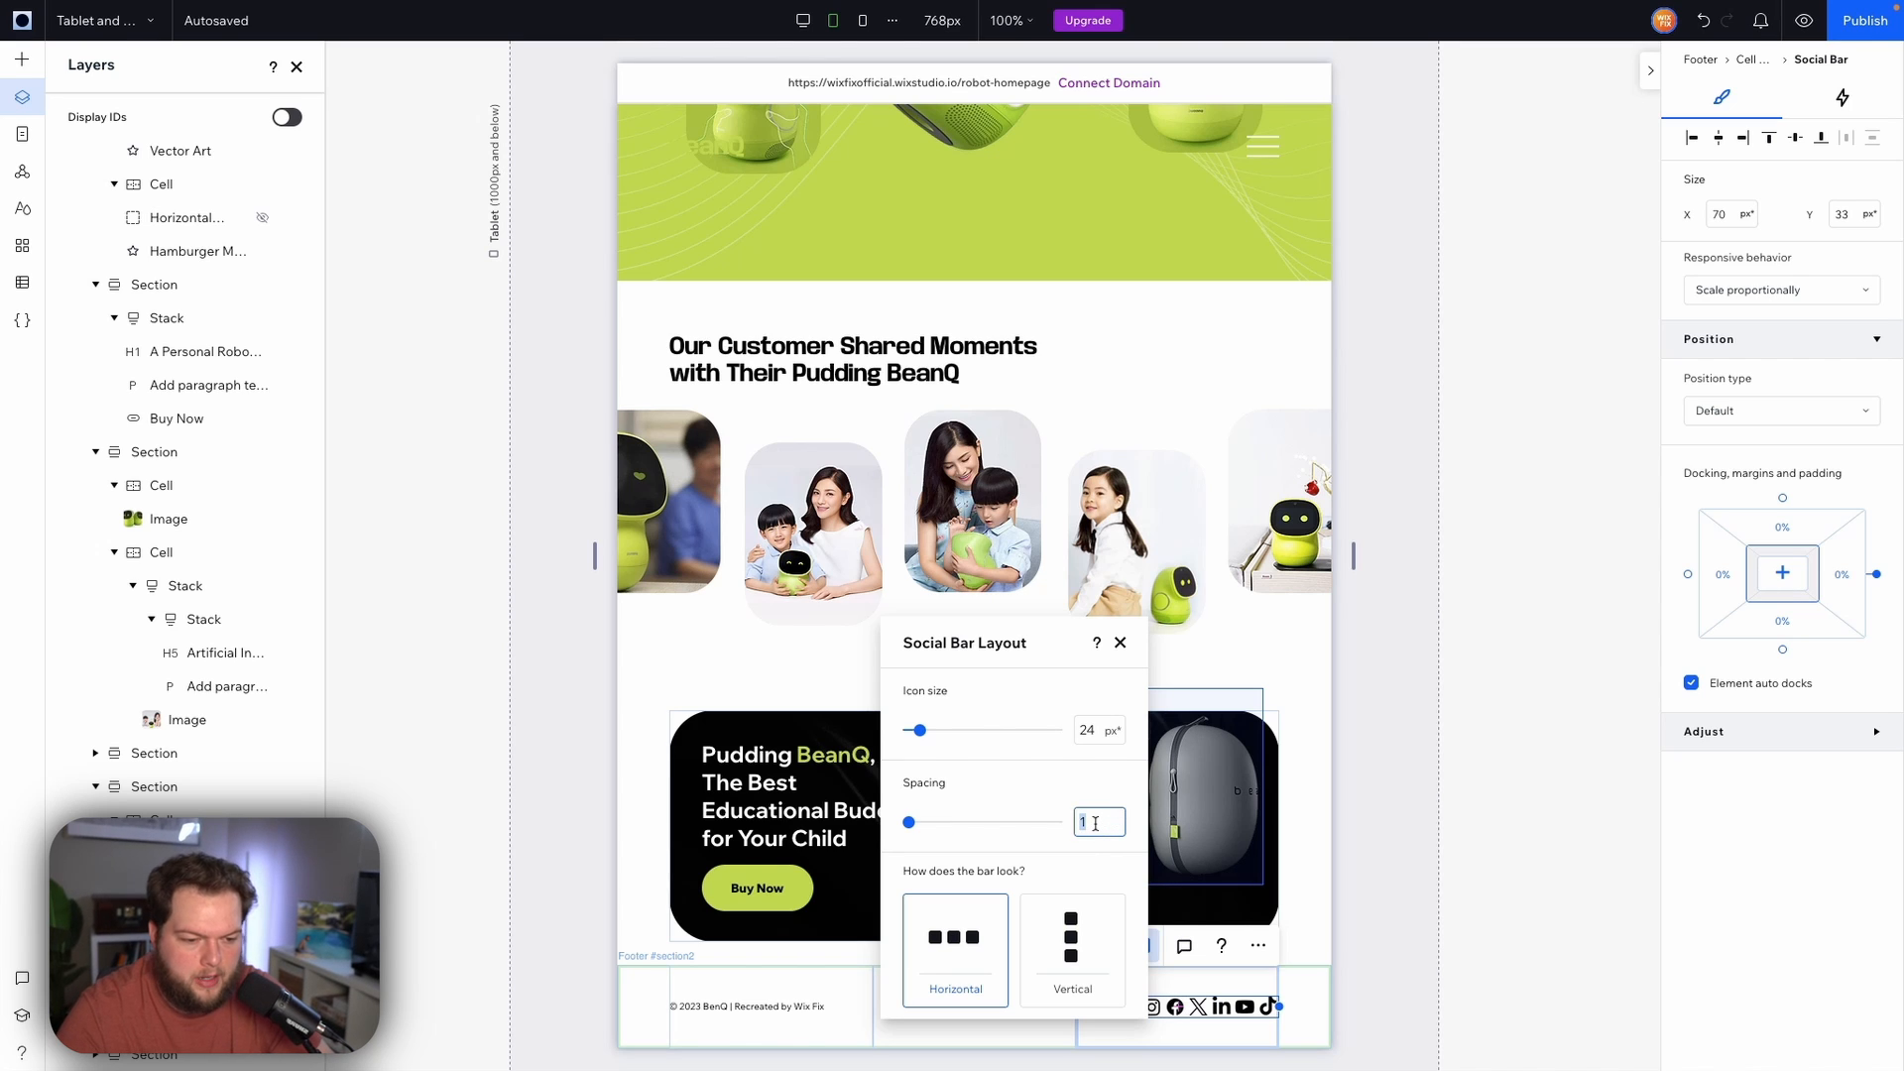
{"action": "type", "text": "14"}
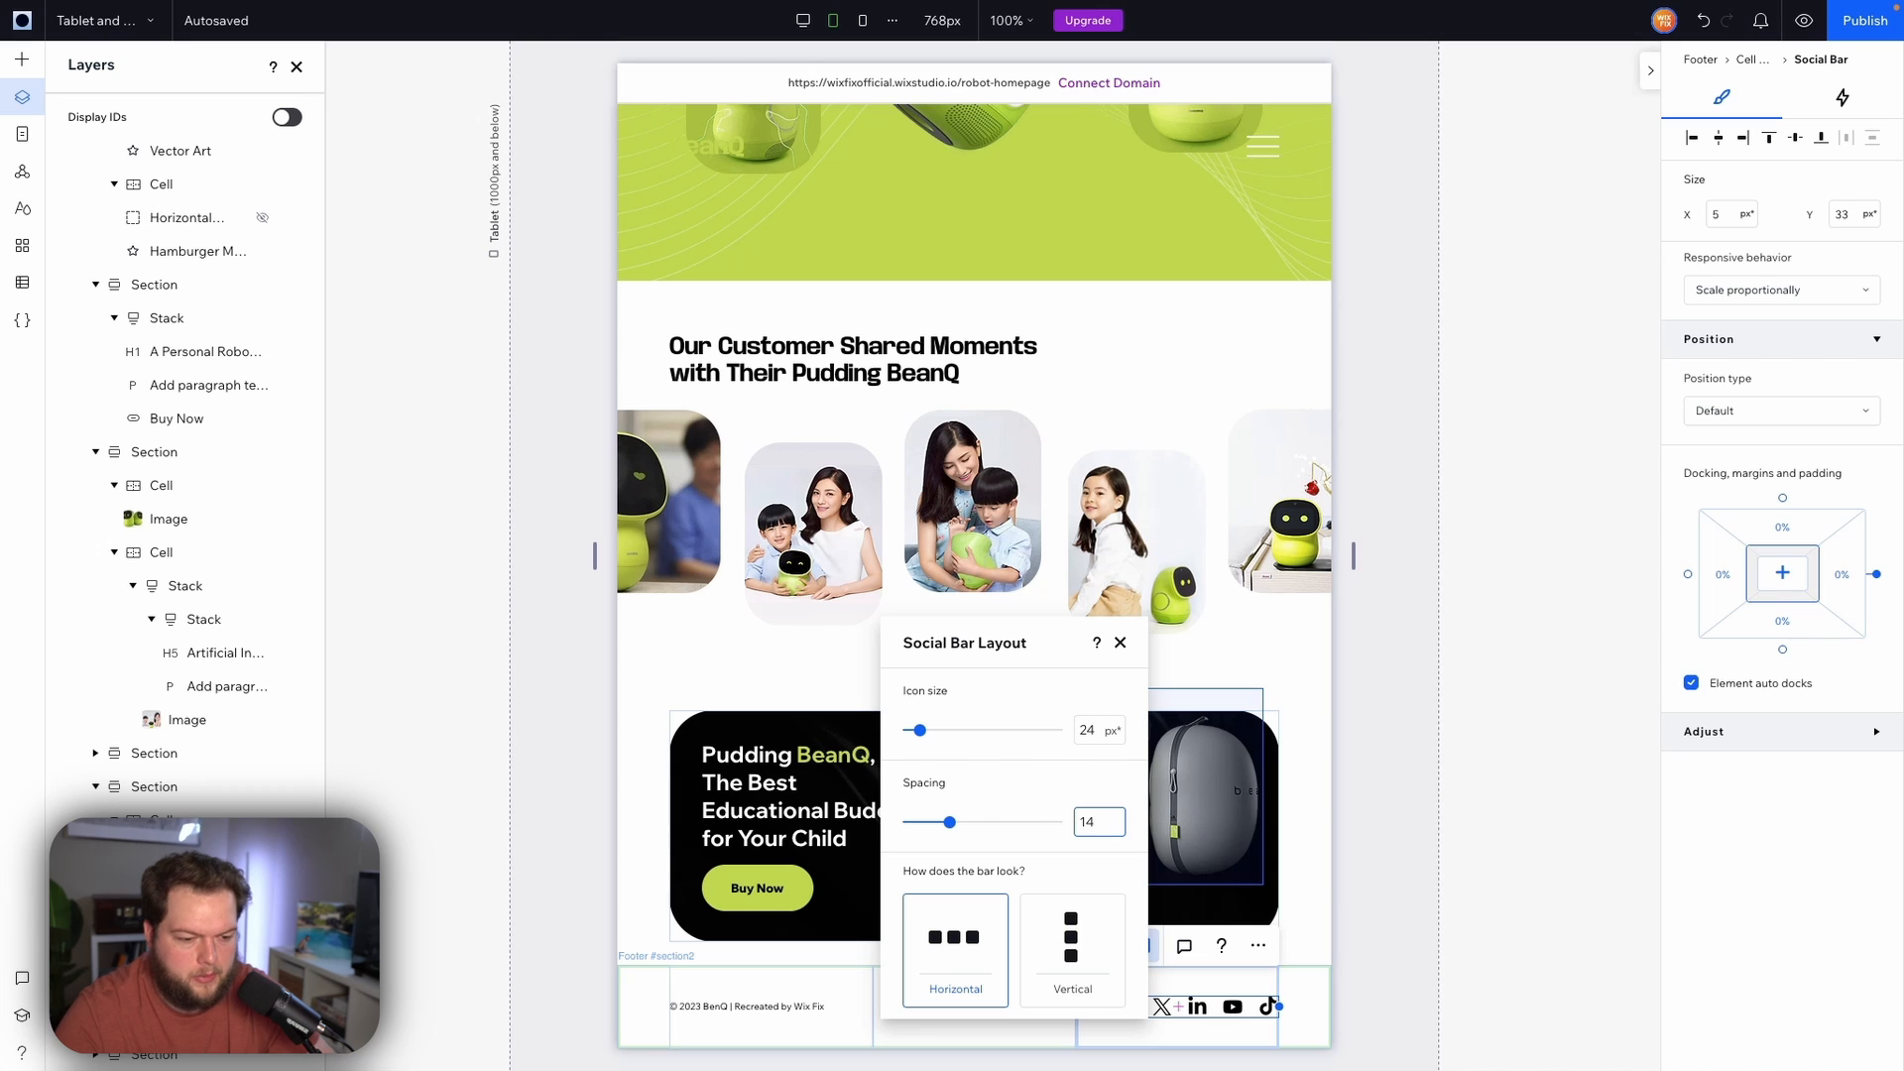
{"action": "left_click", "coordinate": [1410, 913]}
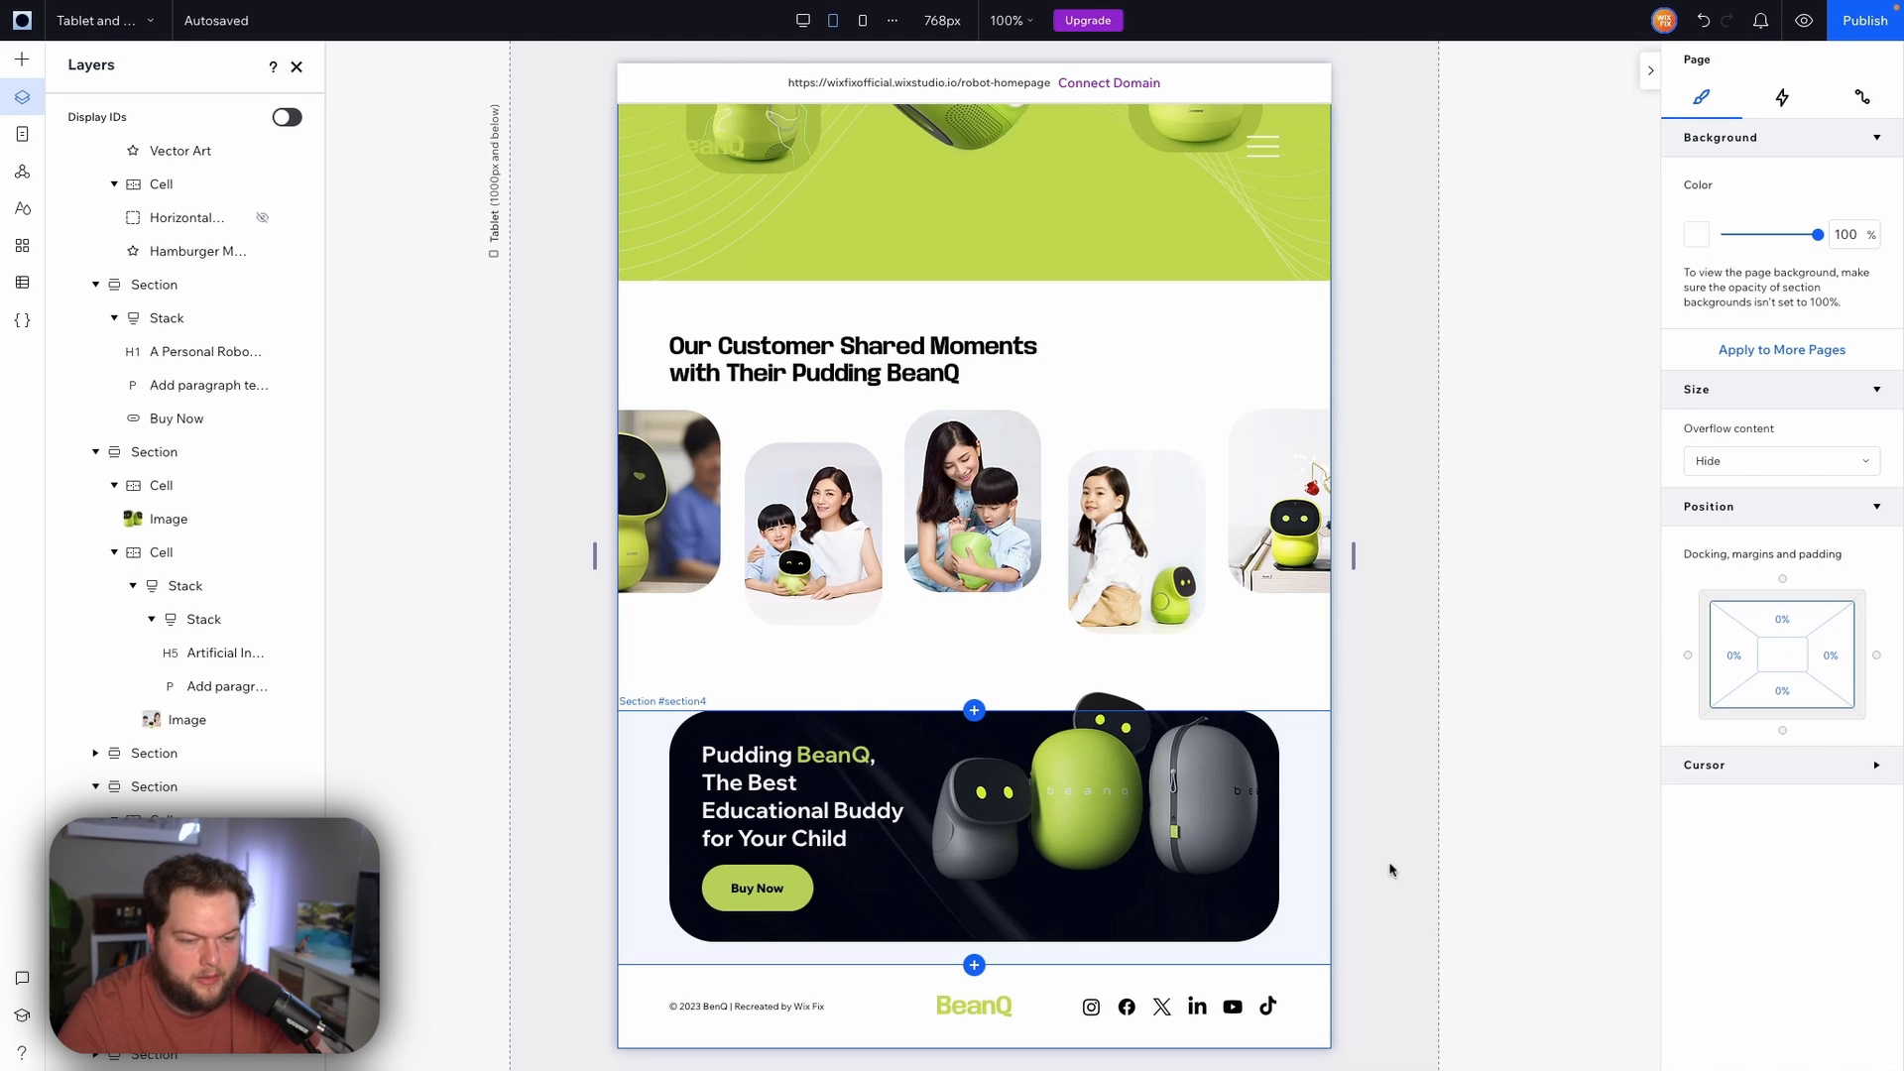
Switch to the mobile breakpoint and set the header BeanQ logo's width to 80 px
{"action": "scroll", "coordinate": [1389, 870], "scroll_direction": "up", "scroll_amount": 20}
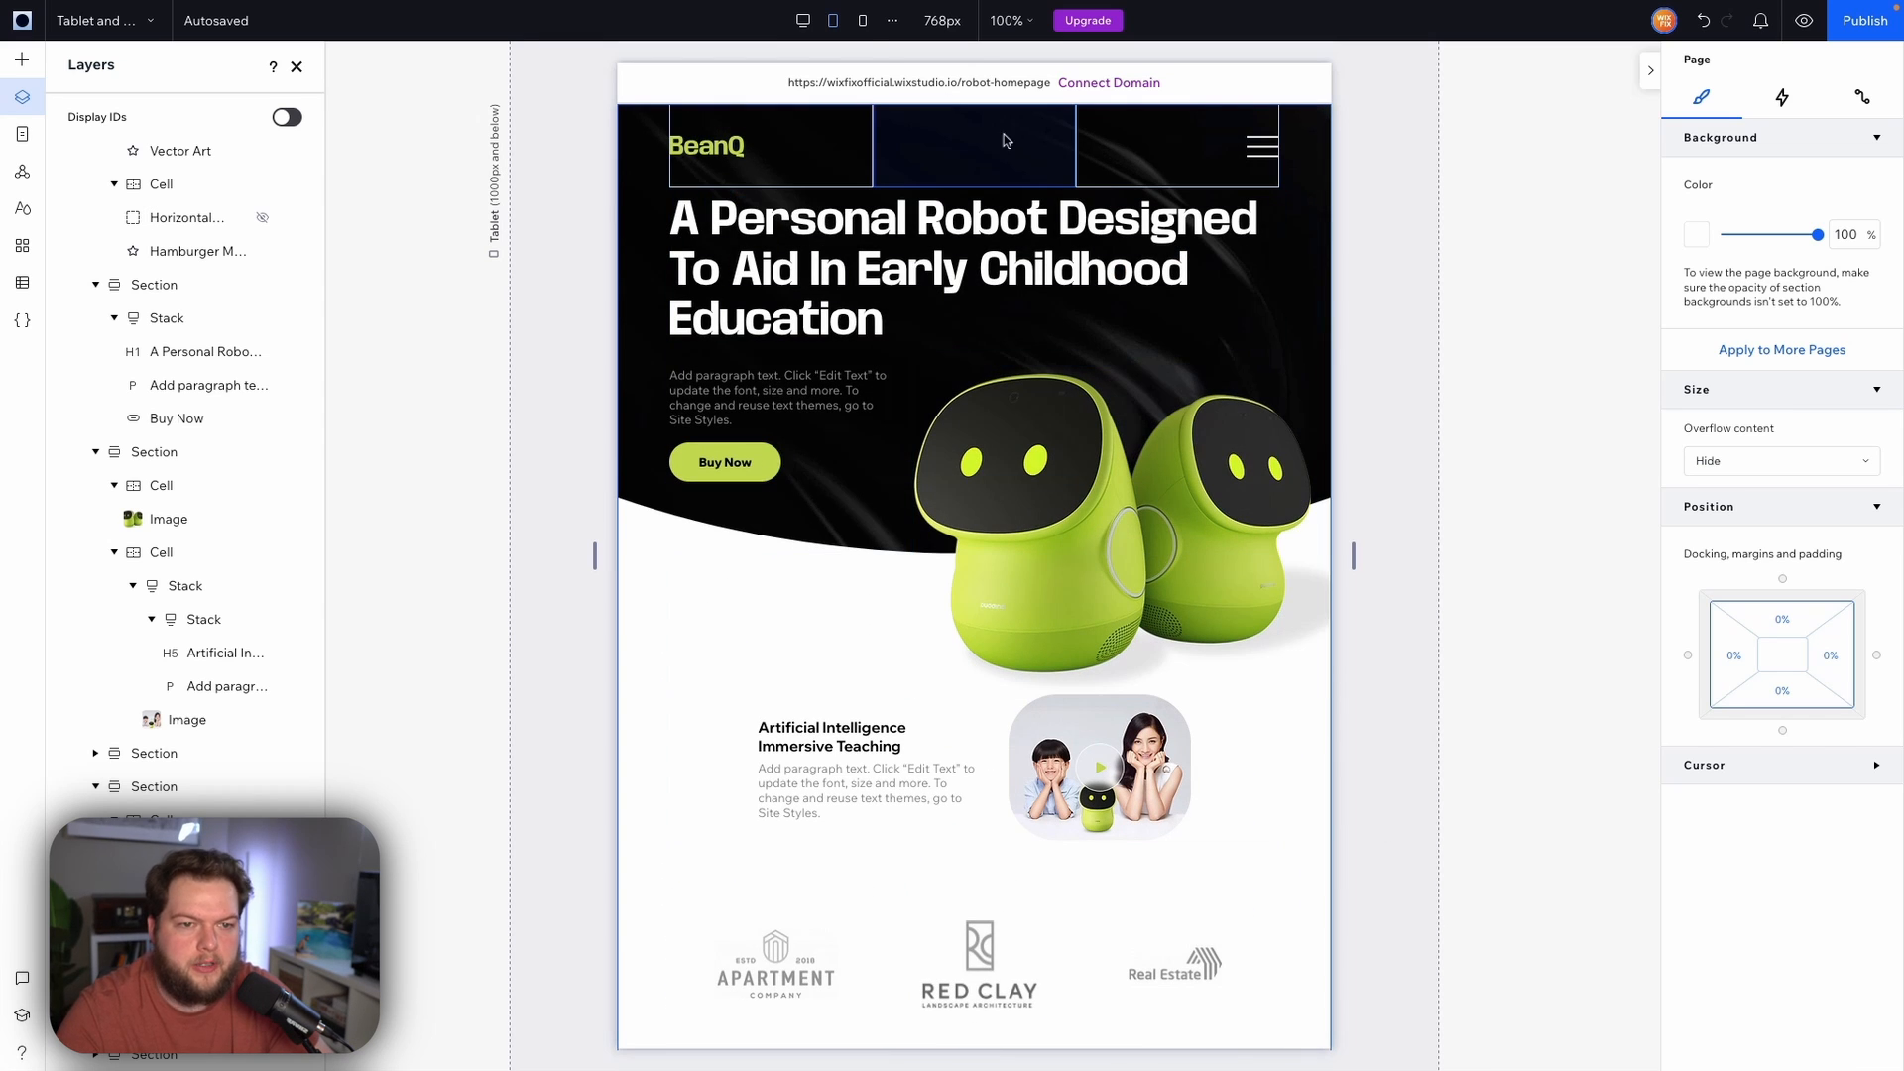
{"action": "left_click", "coordinate": [863, 22]}
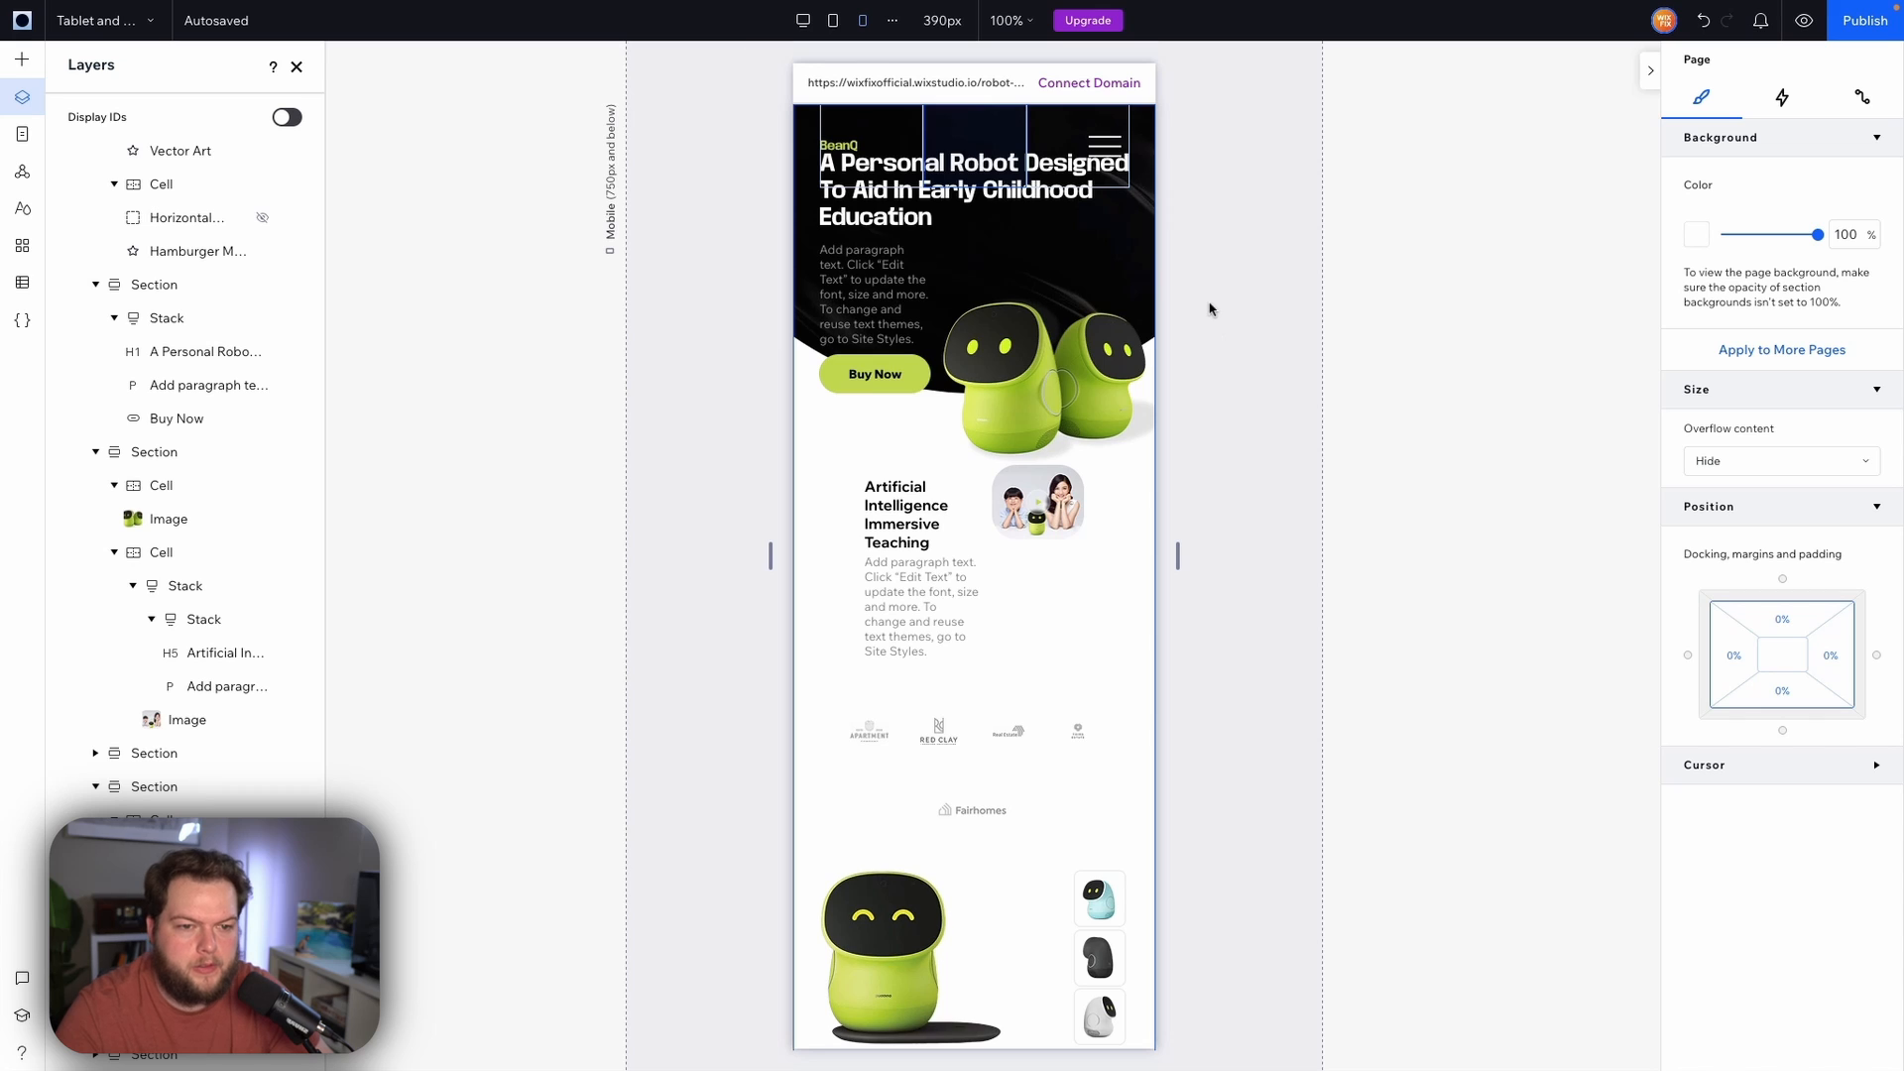
{"action": "left_click", "coordinate": [843, 148]}
{"action": "left_click", "coordinate": [1728, 263]}
{"action": "type", "text": "80"}
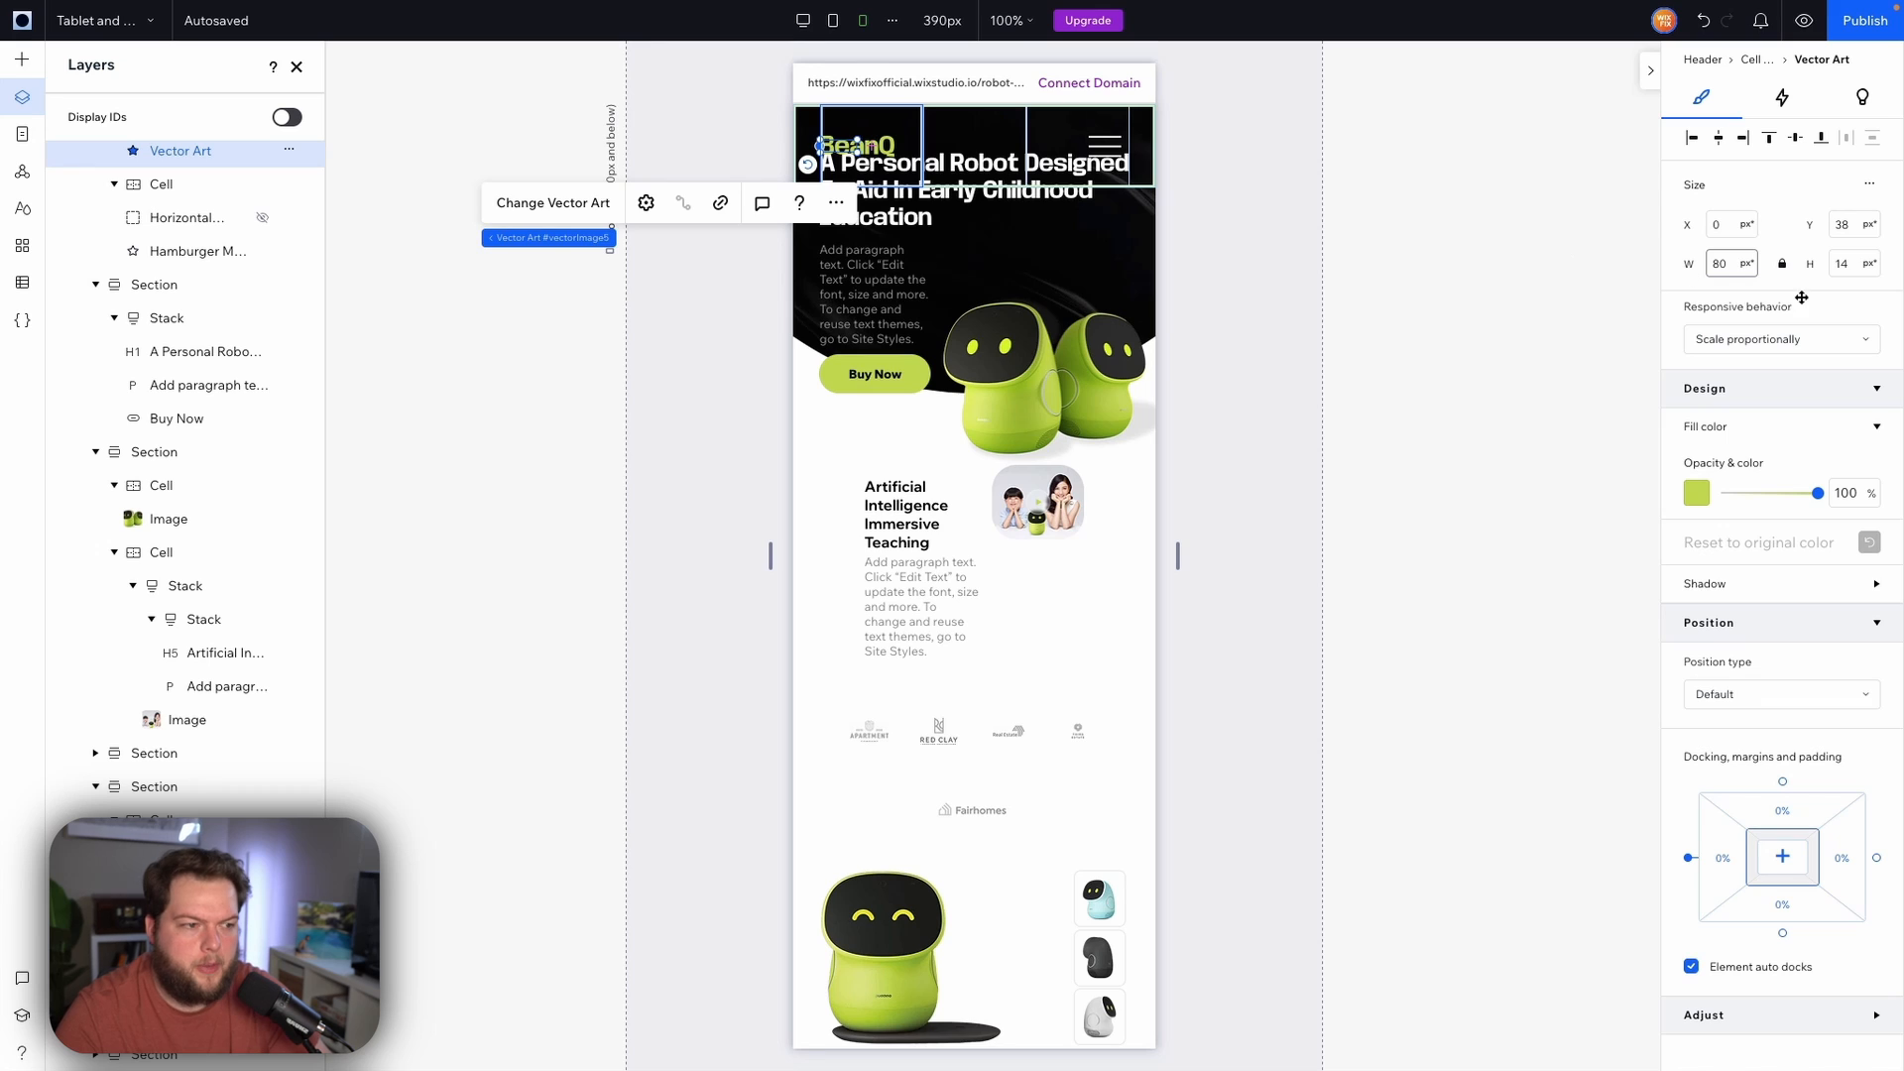
{"action": "key", "text": "Return"}
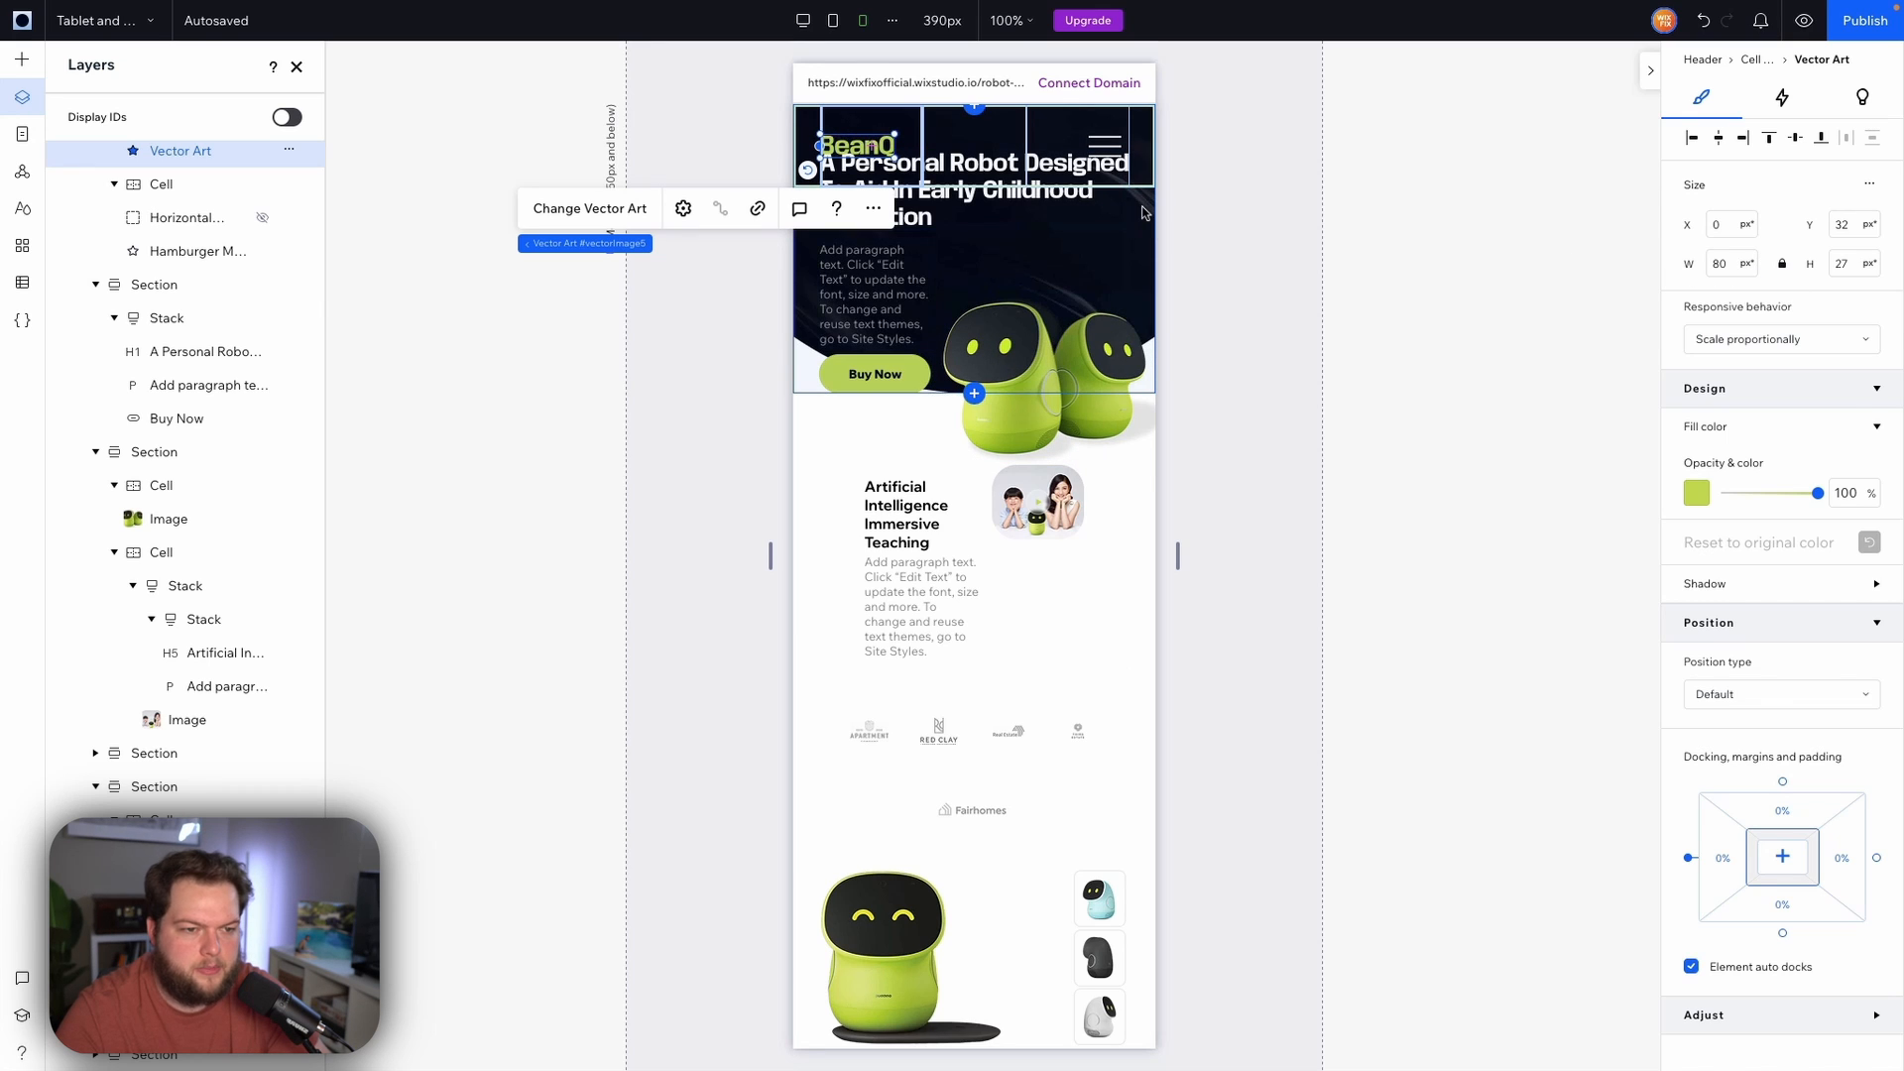
Set the hero text stack's top margin to 24%
{"action": "left_click", "coordinate": [1144, 212]}
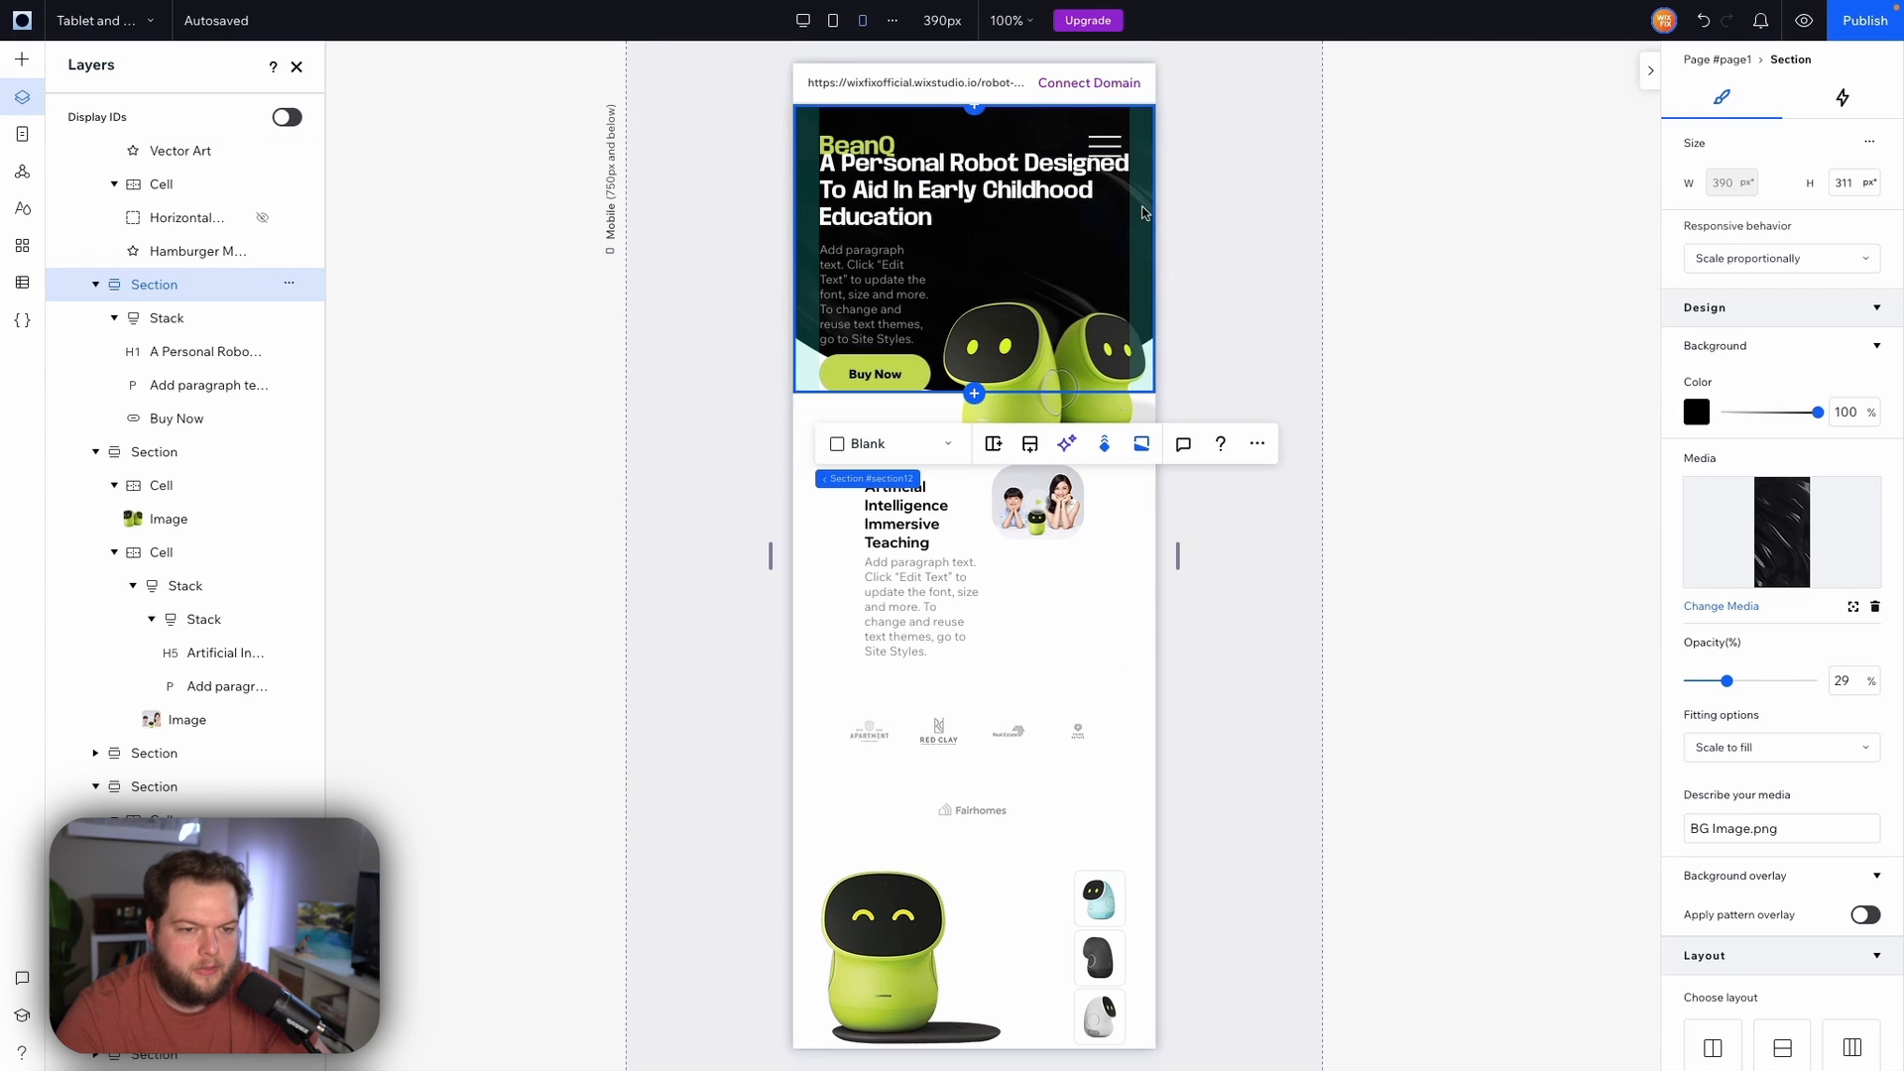
{"action": "left_click", "coordinate": [904, 233]}
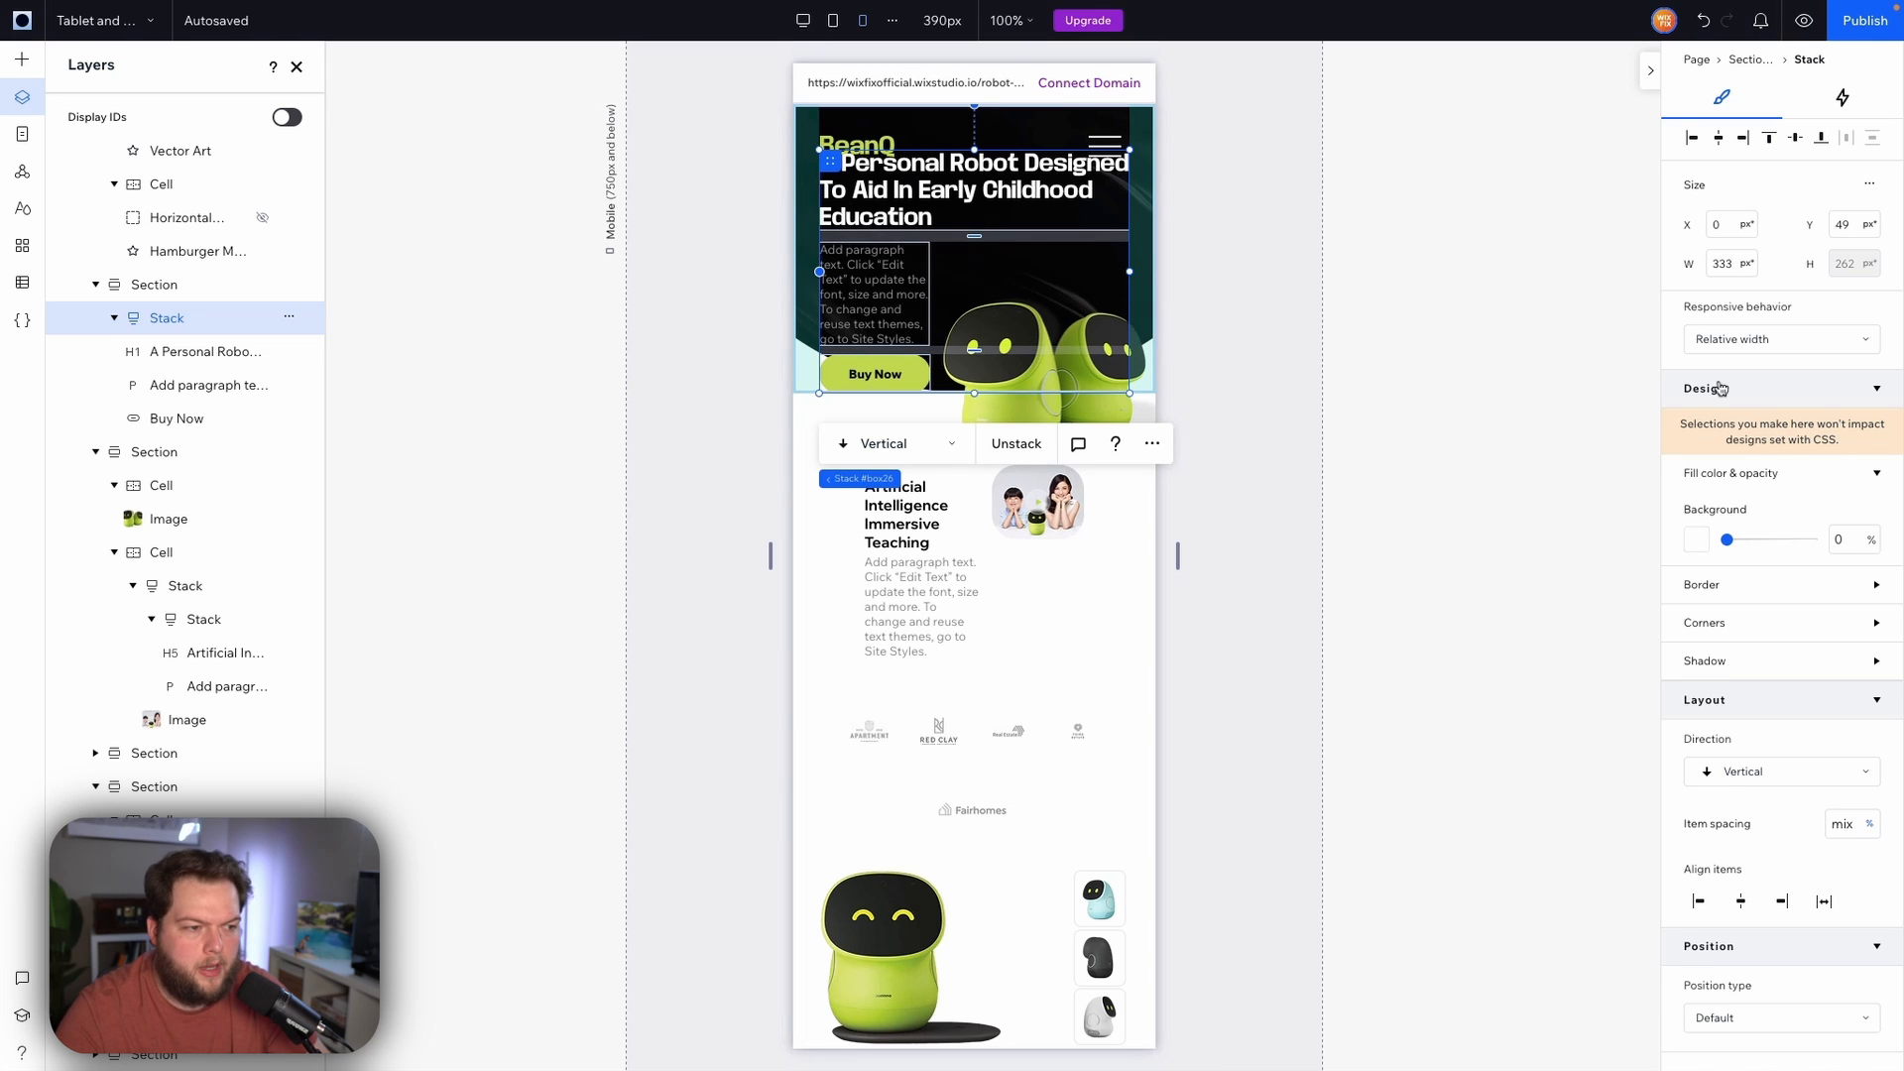
{"action": "scroll", "coordinate": [1814, 734], "scroll_direction": "down", "scroll_amount": 4}
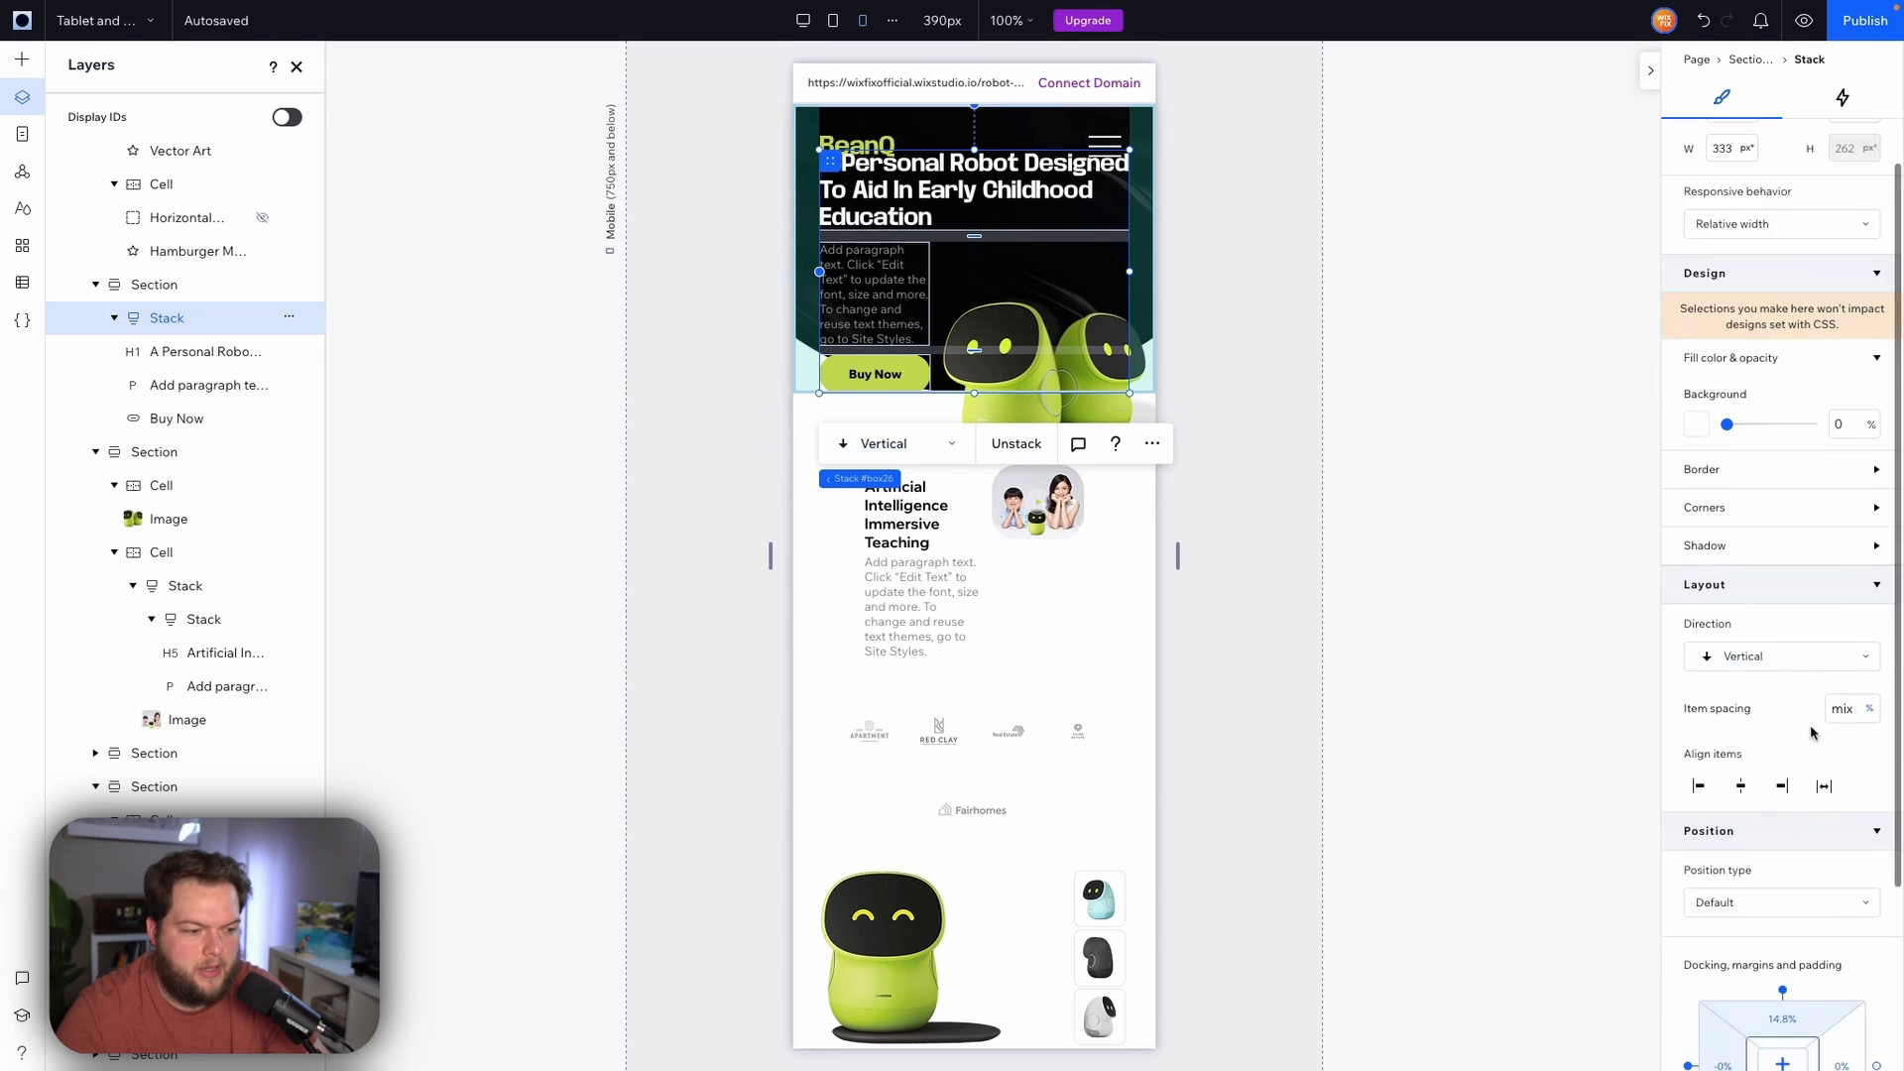
{"action": "left_click", "coordinate": [1801, 780]}
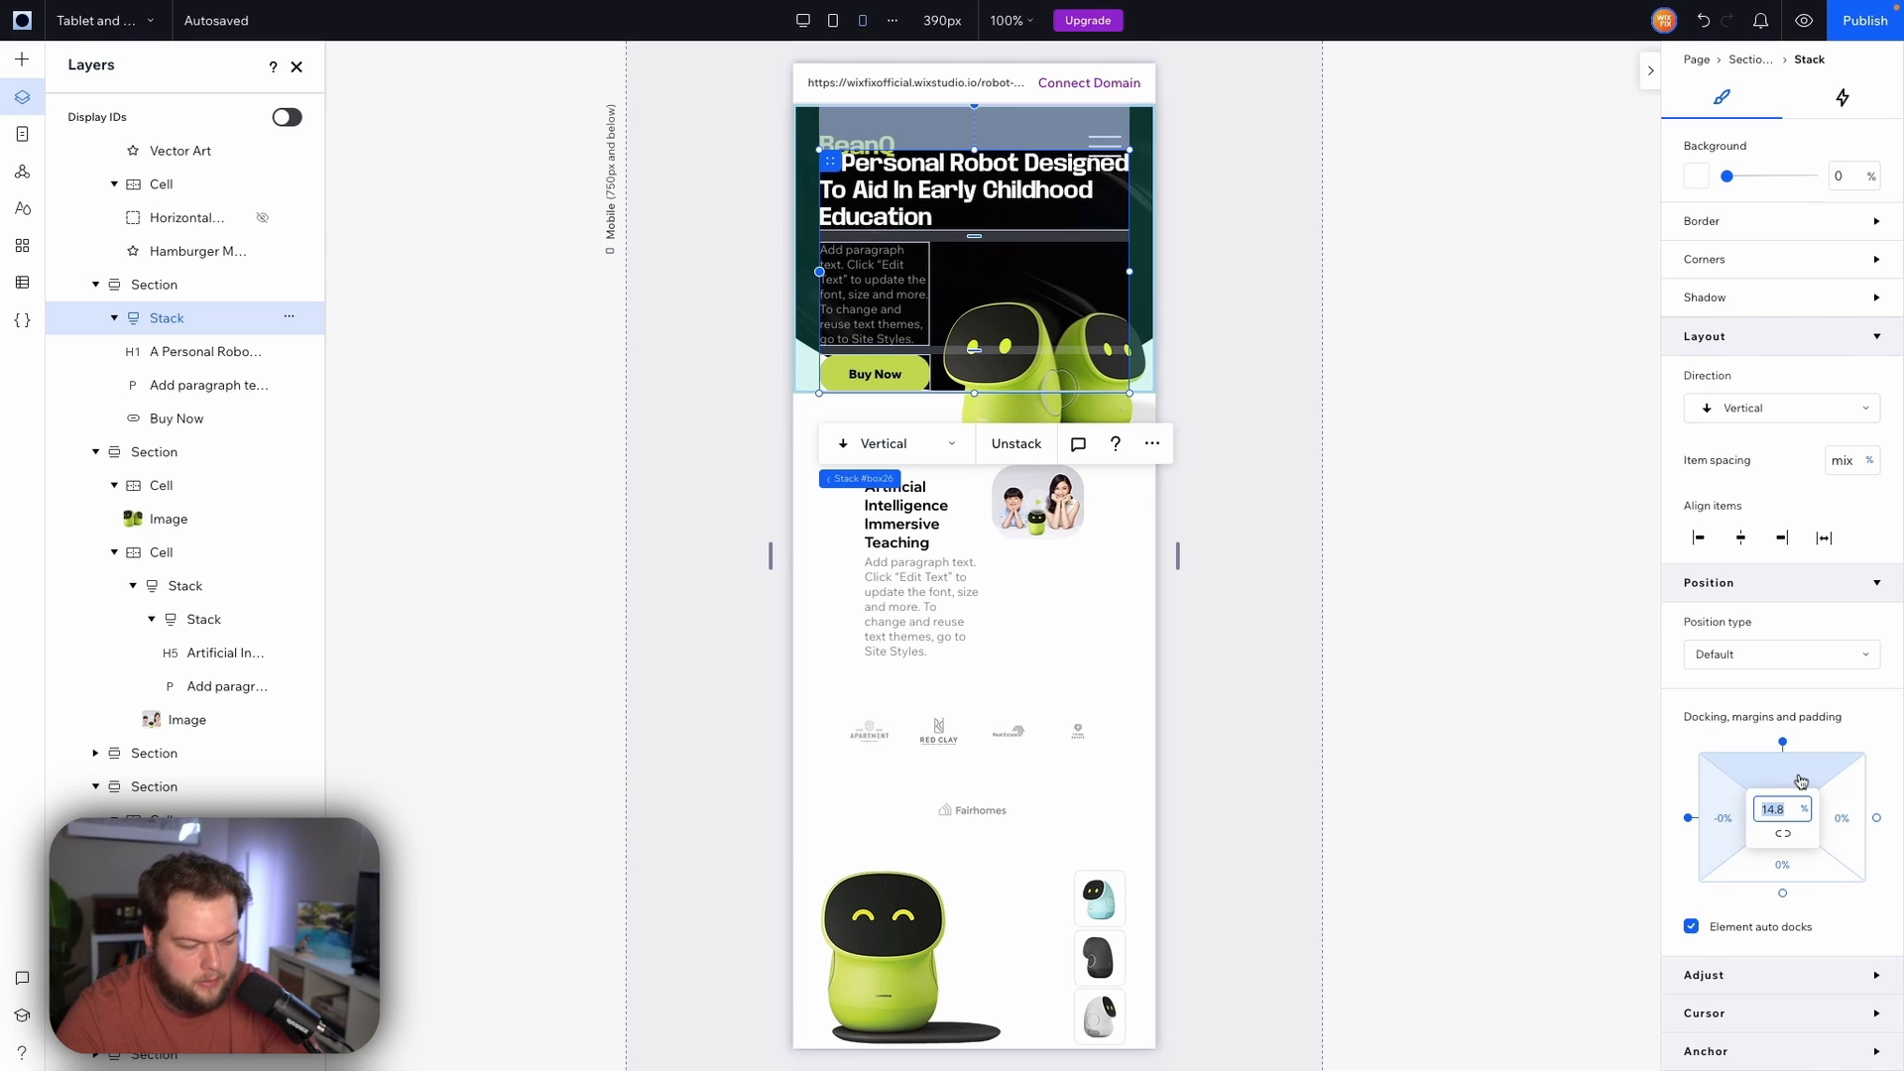
{"action": "type", "text": "24"}
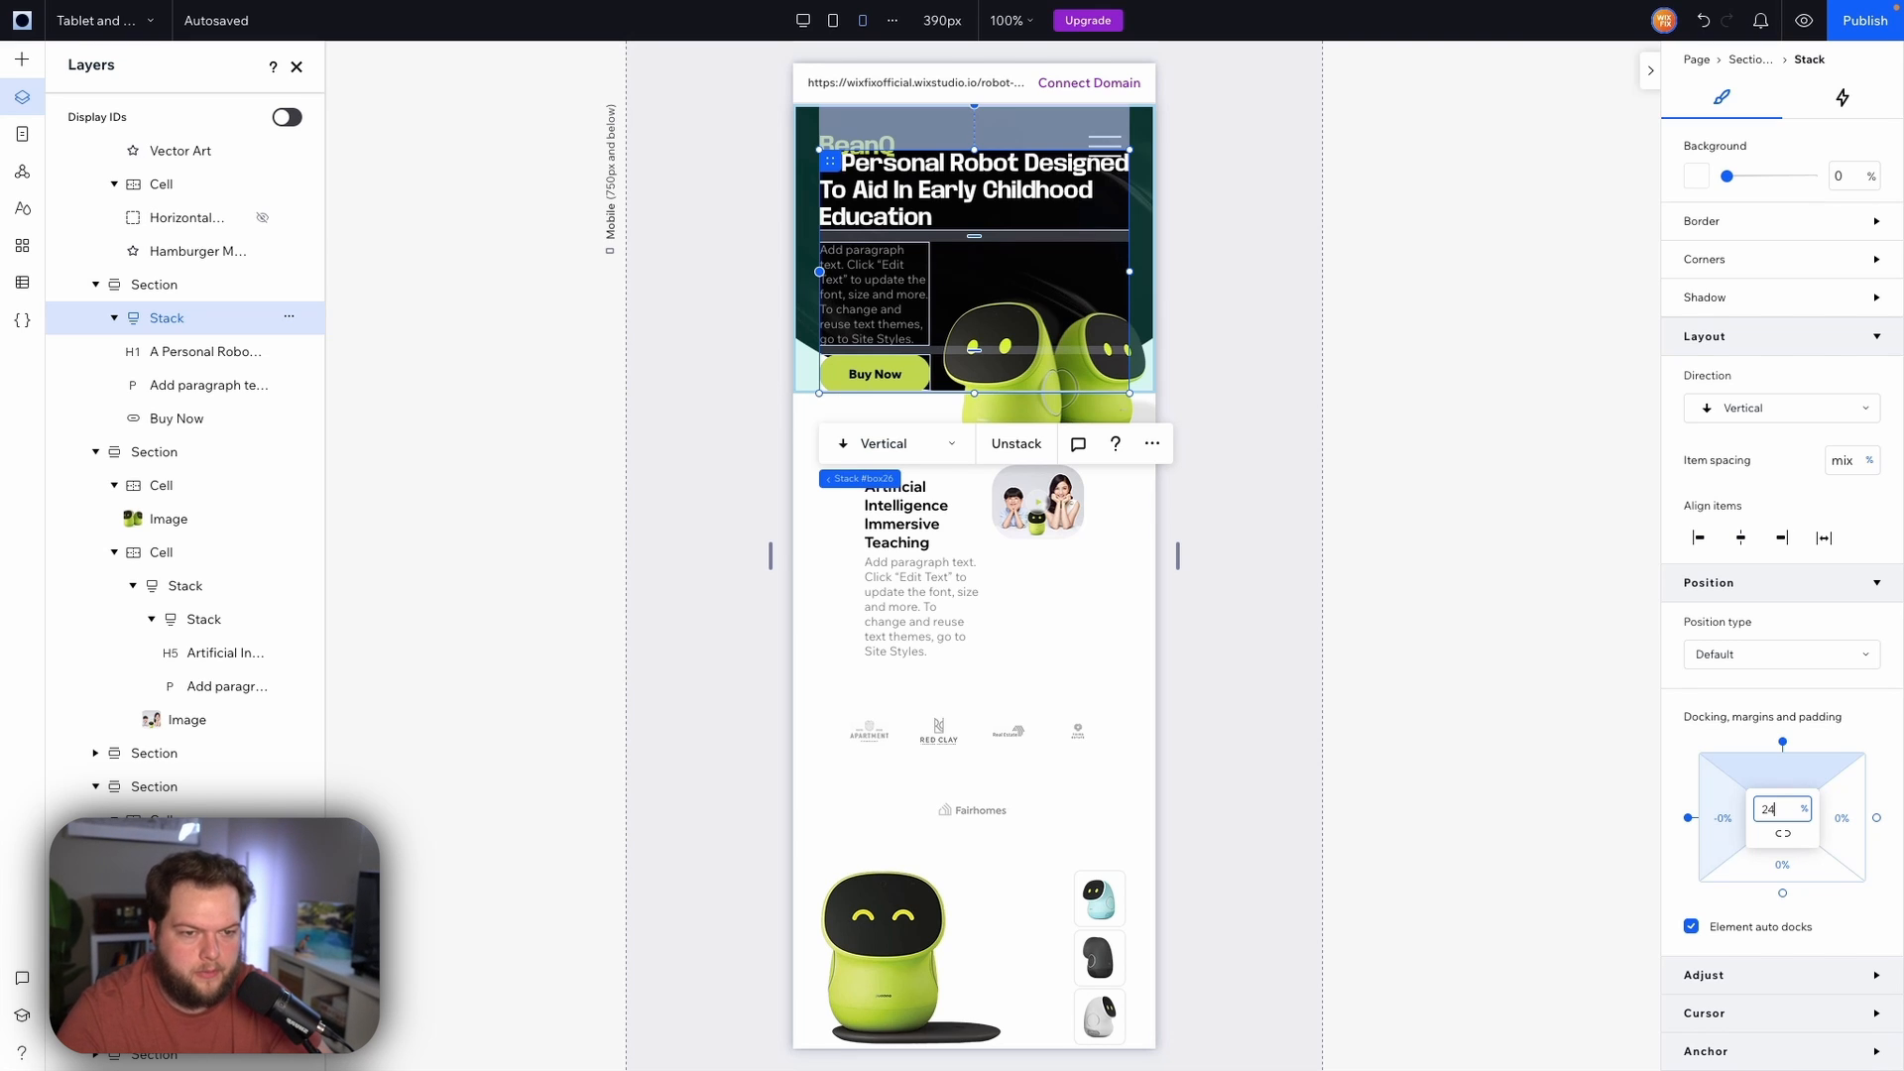
{"action": "key", "text": "Return"}
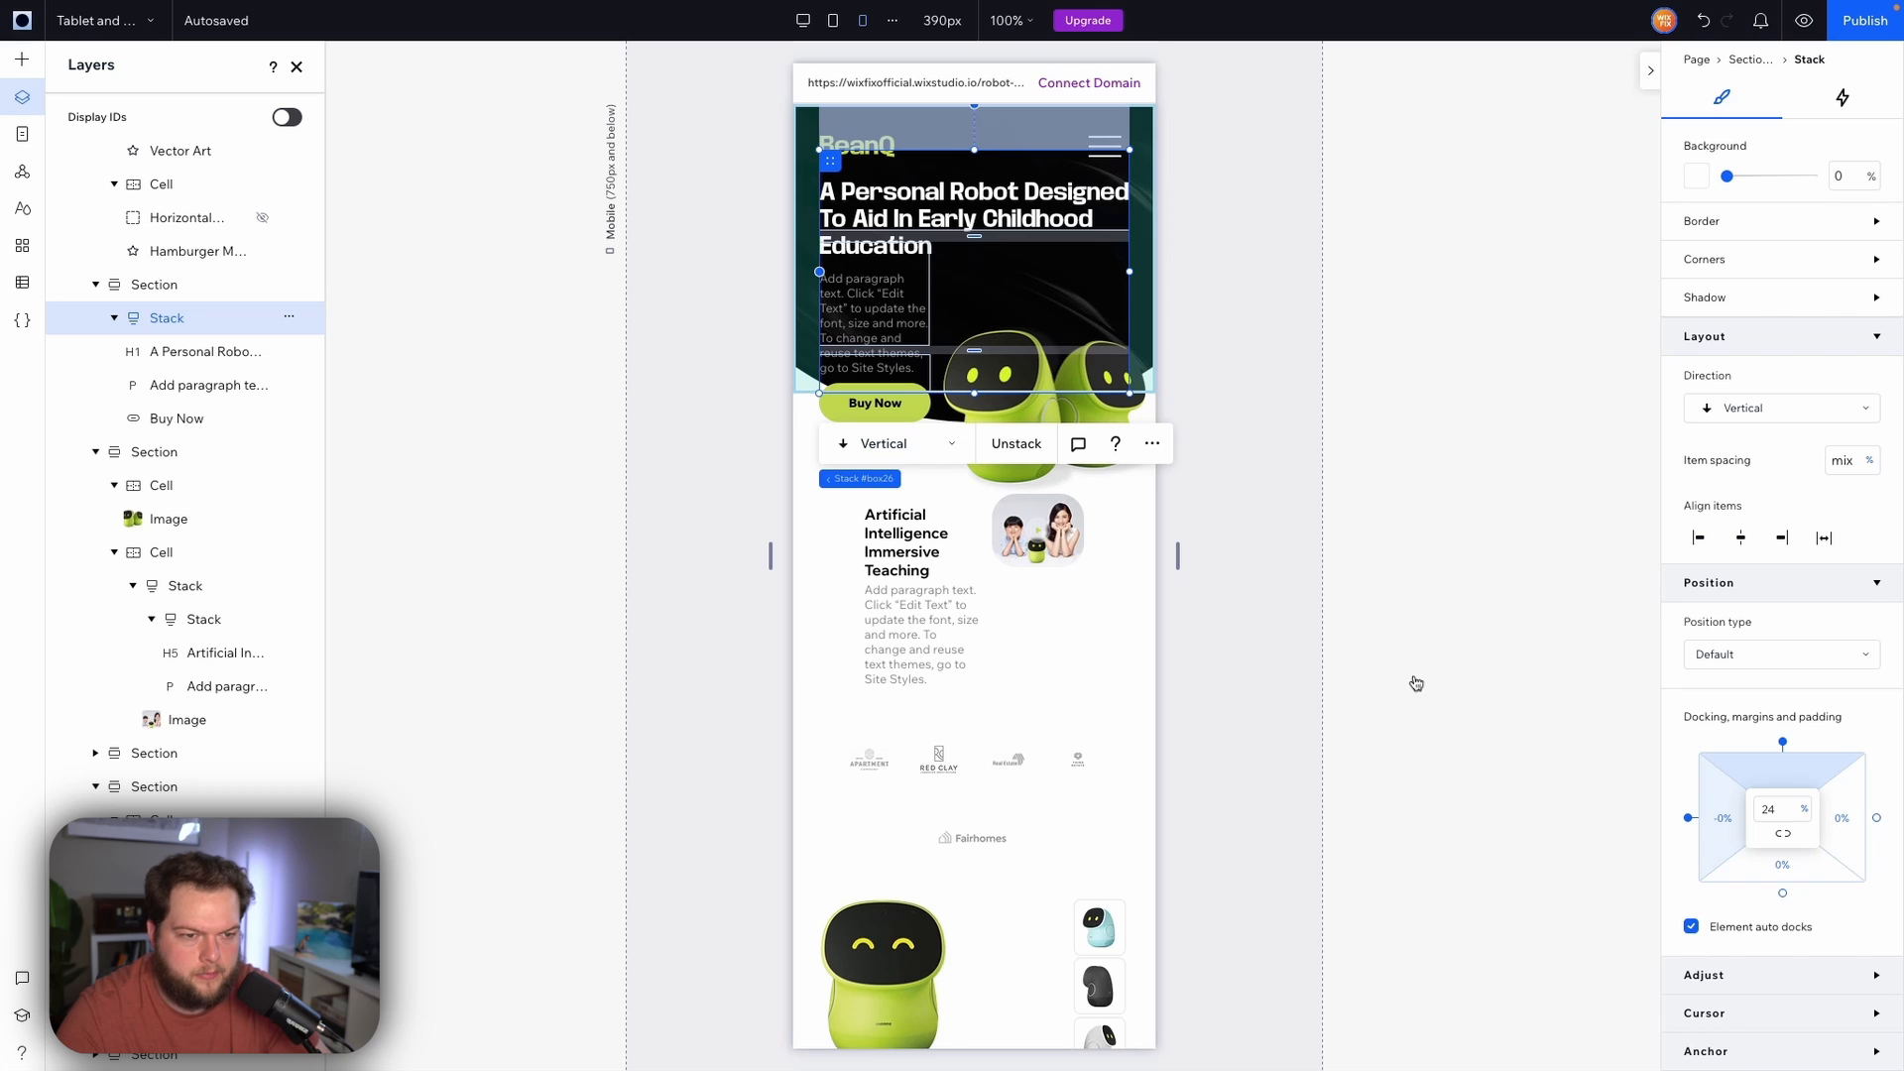
Lengthen the hero section downward and widen the hero paragraph to about 330 px
{"action": "left_click", "coordinate": [1148, 412]}
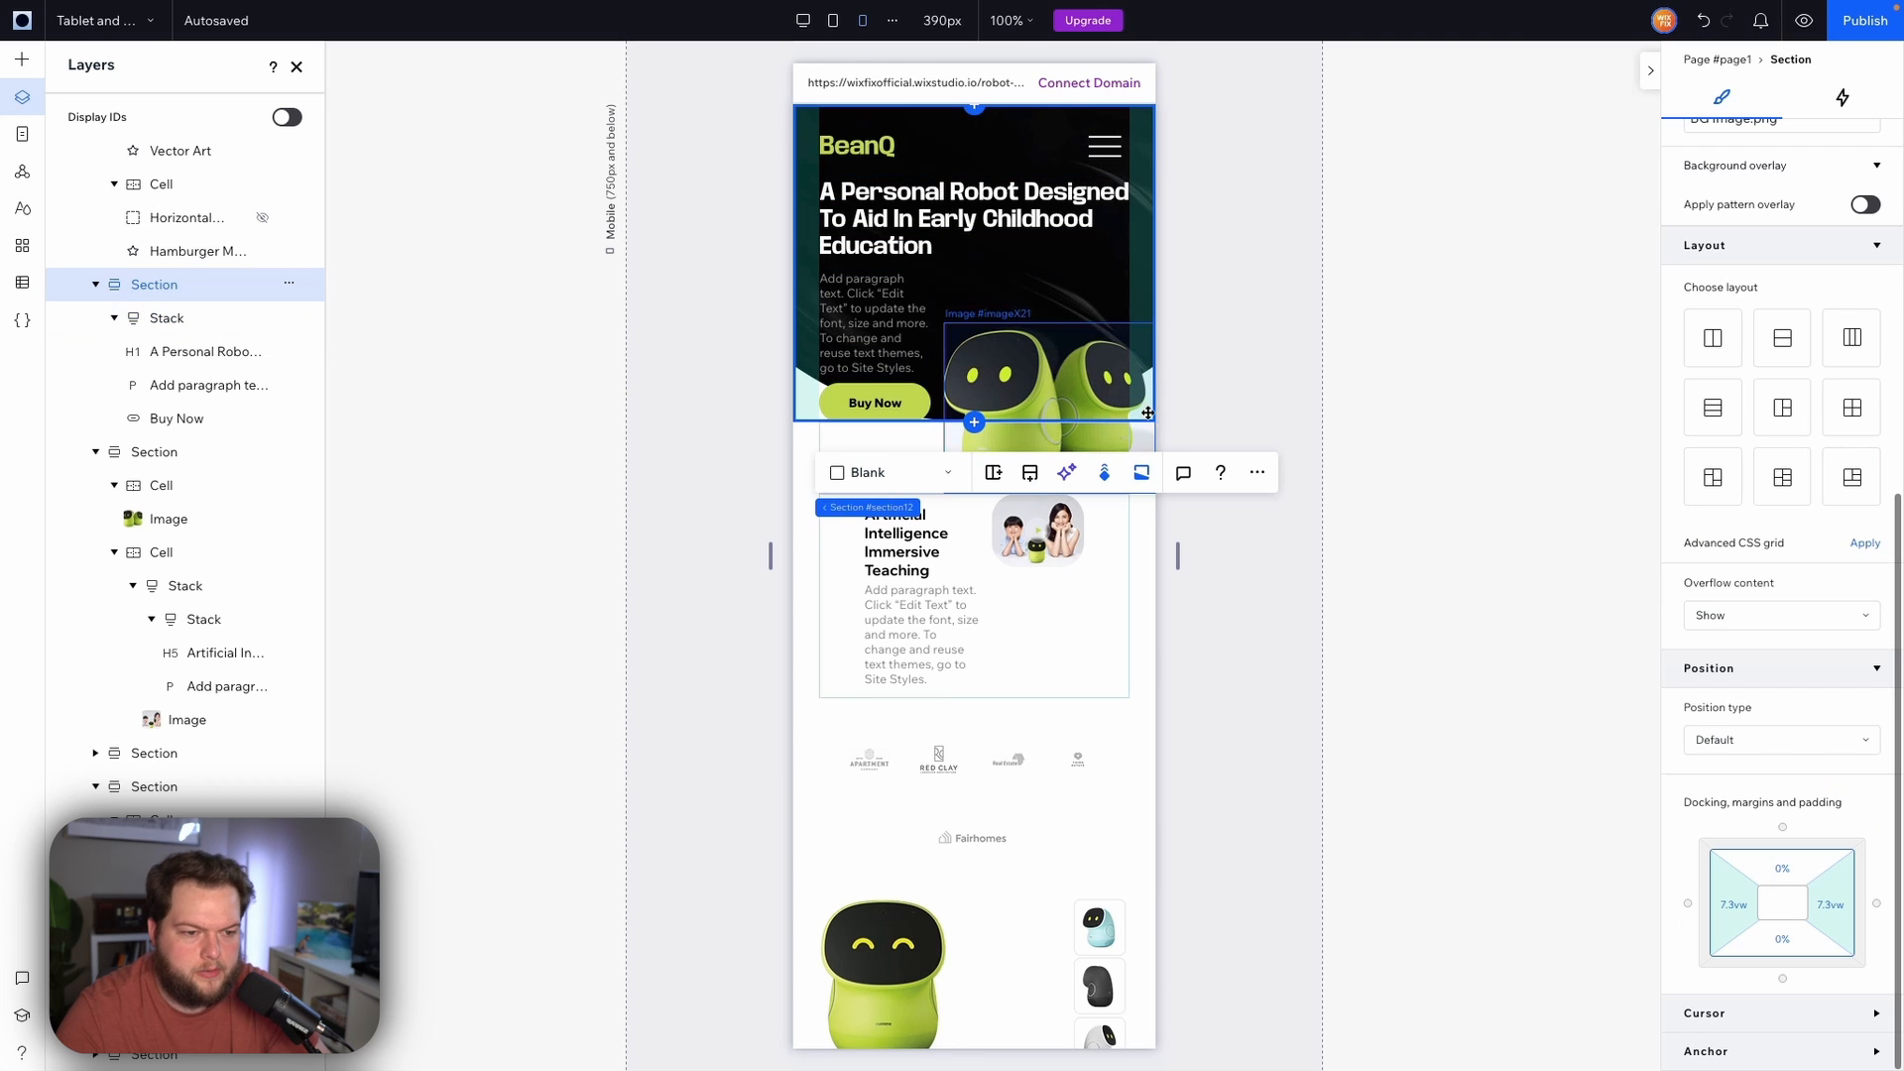
{"action": "left_click_drag", "start_coordinate": [1147, 412], "coordinate": [1153, 502]}
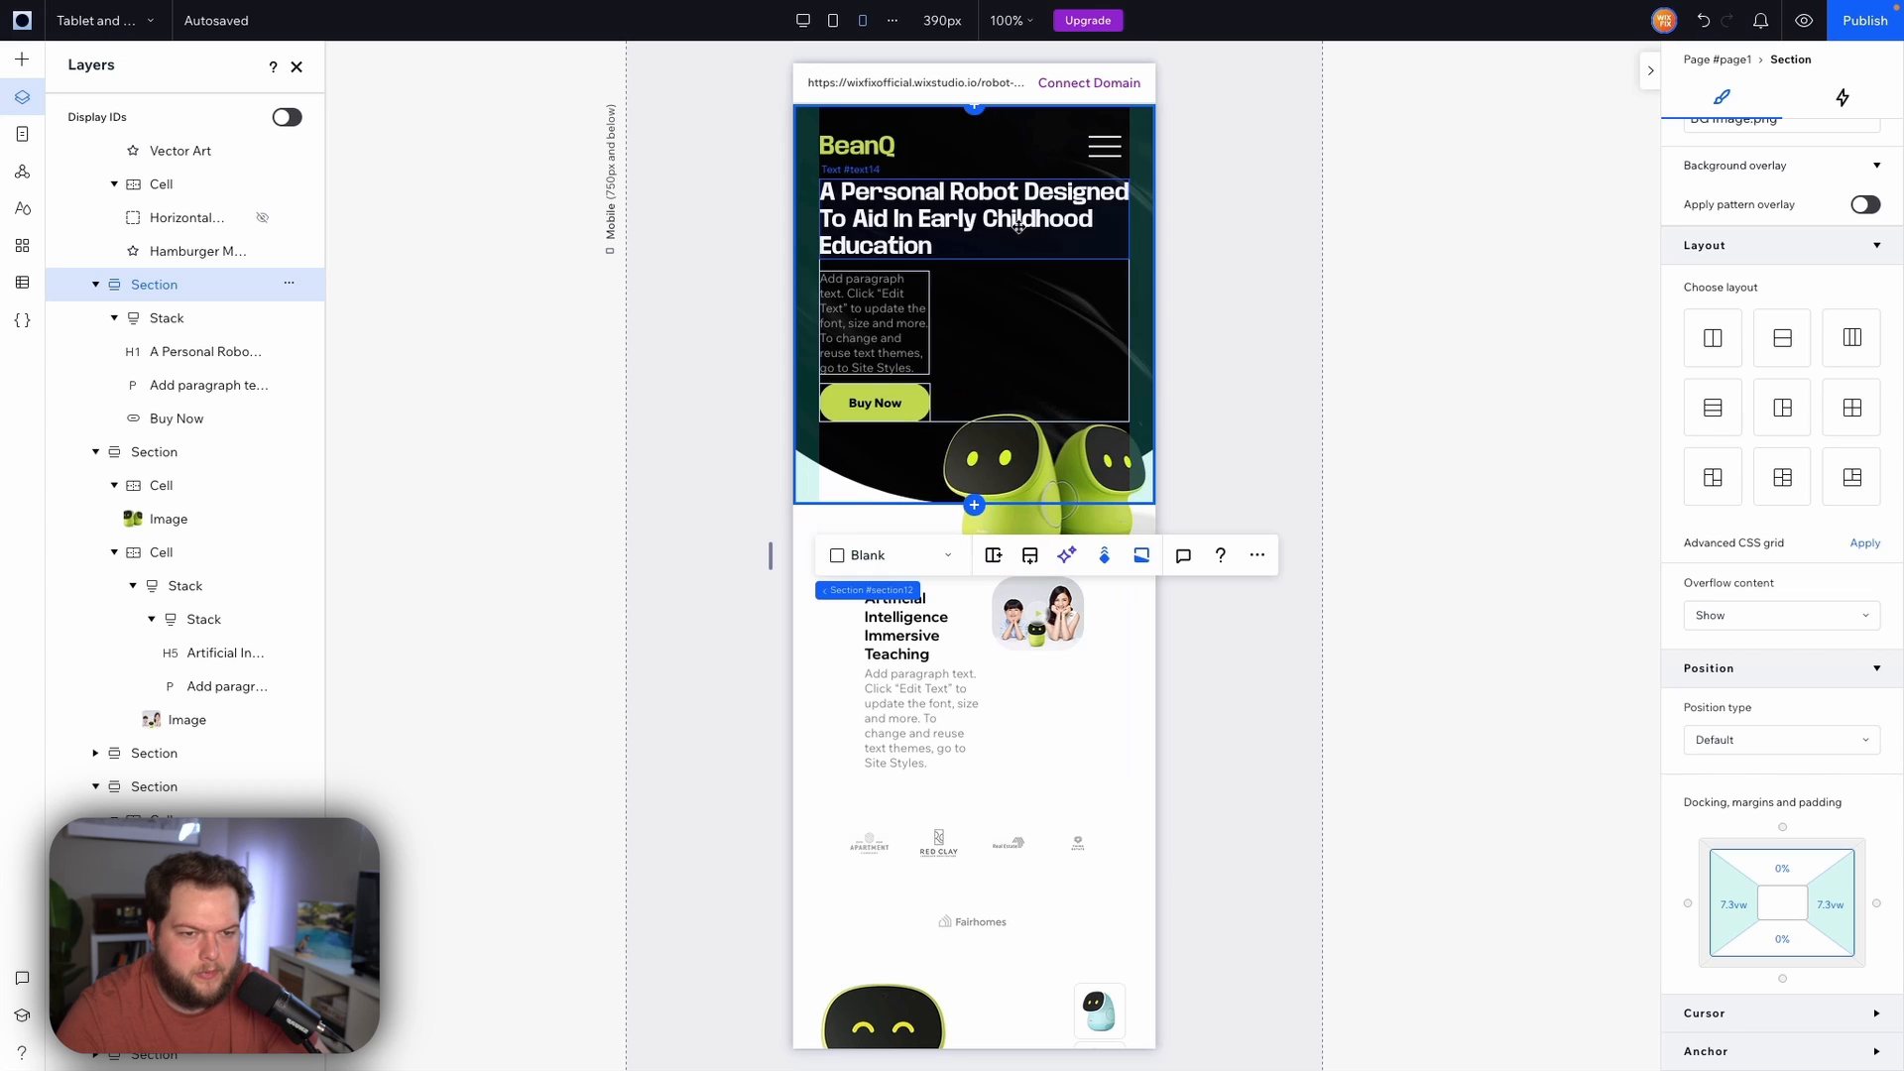
{"action": "left_click", "coordinate": [873, 297]}
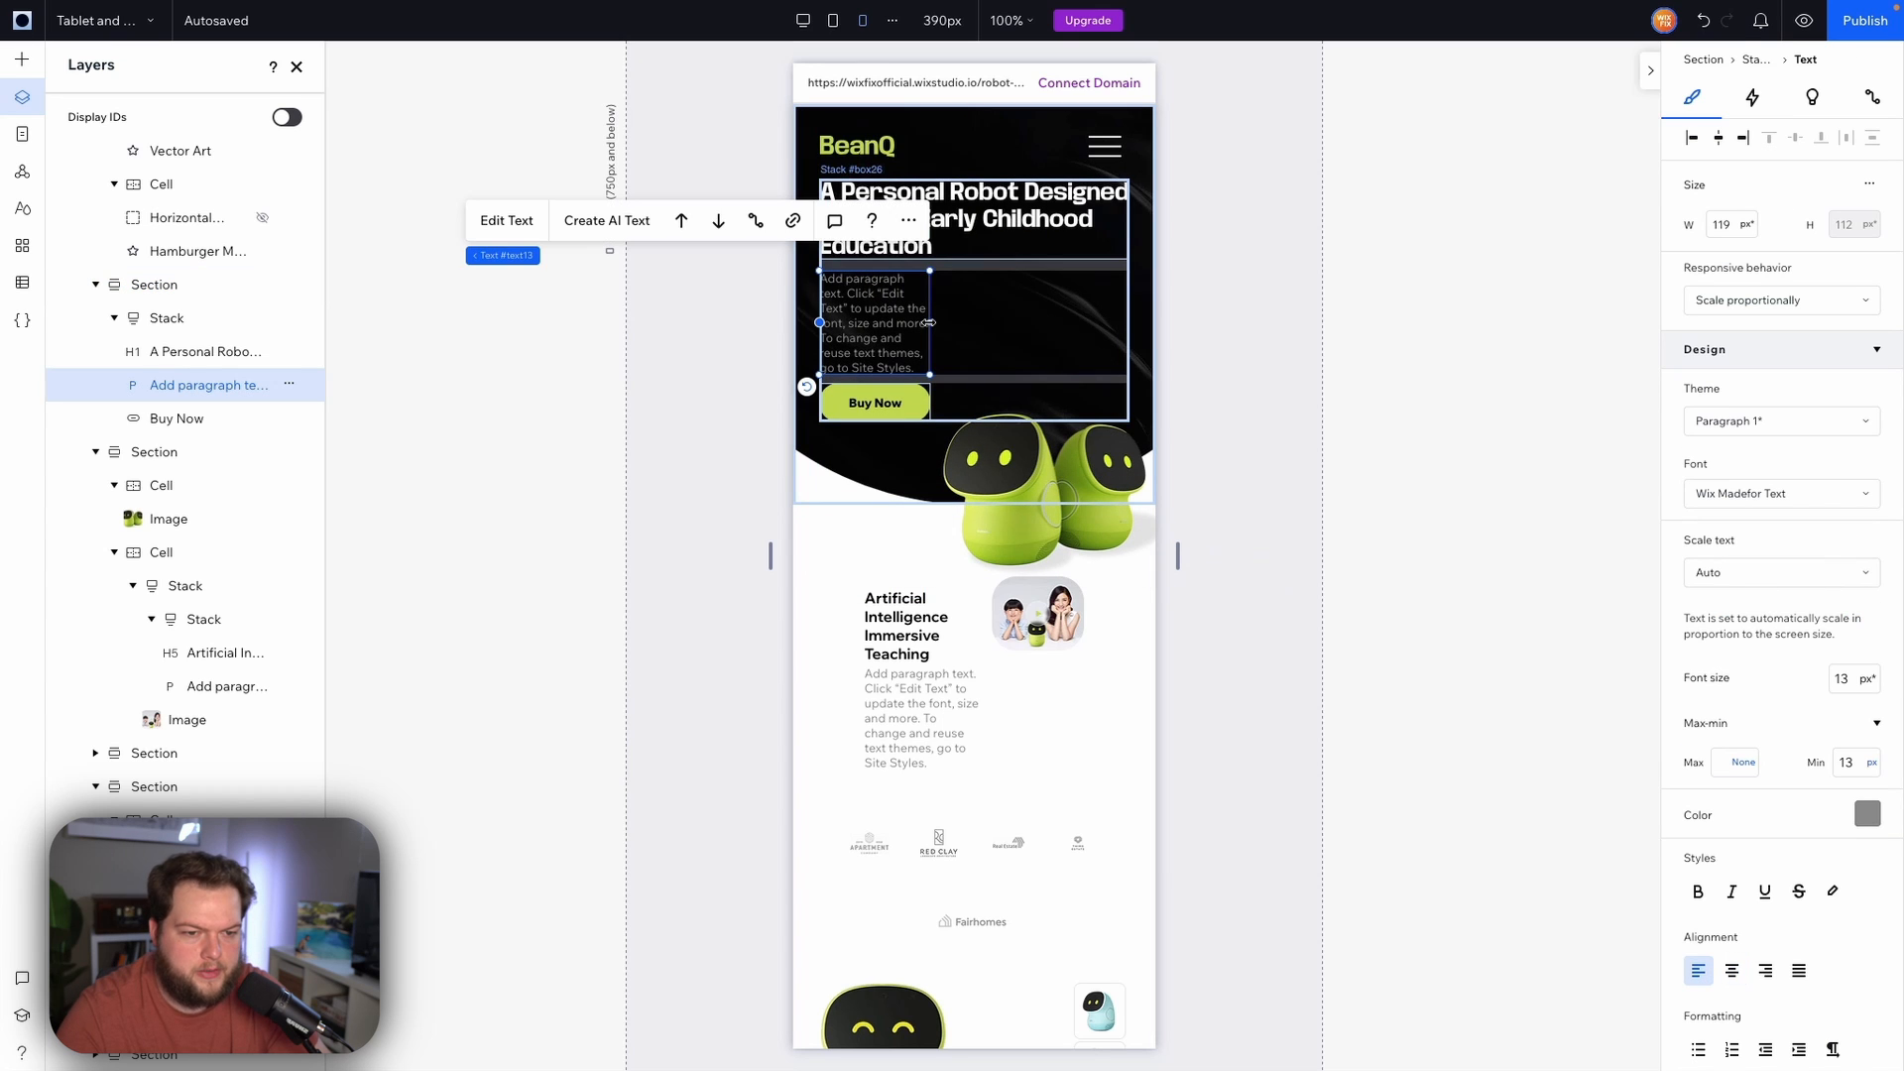
{"action": "left_click_drag", "start_coordinate": [930, 322], "coordinate": [1129, 315]}
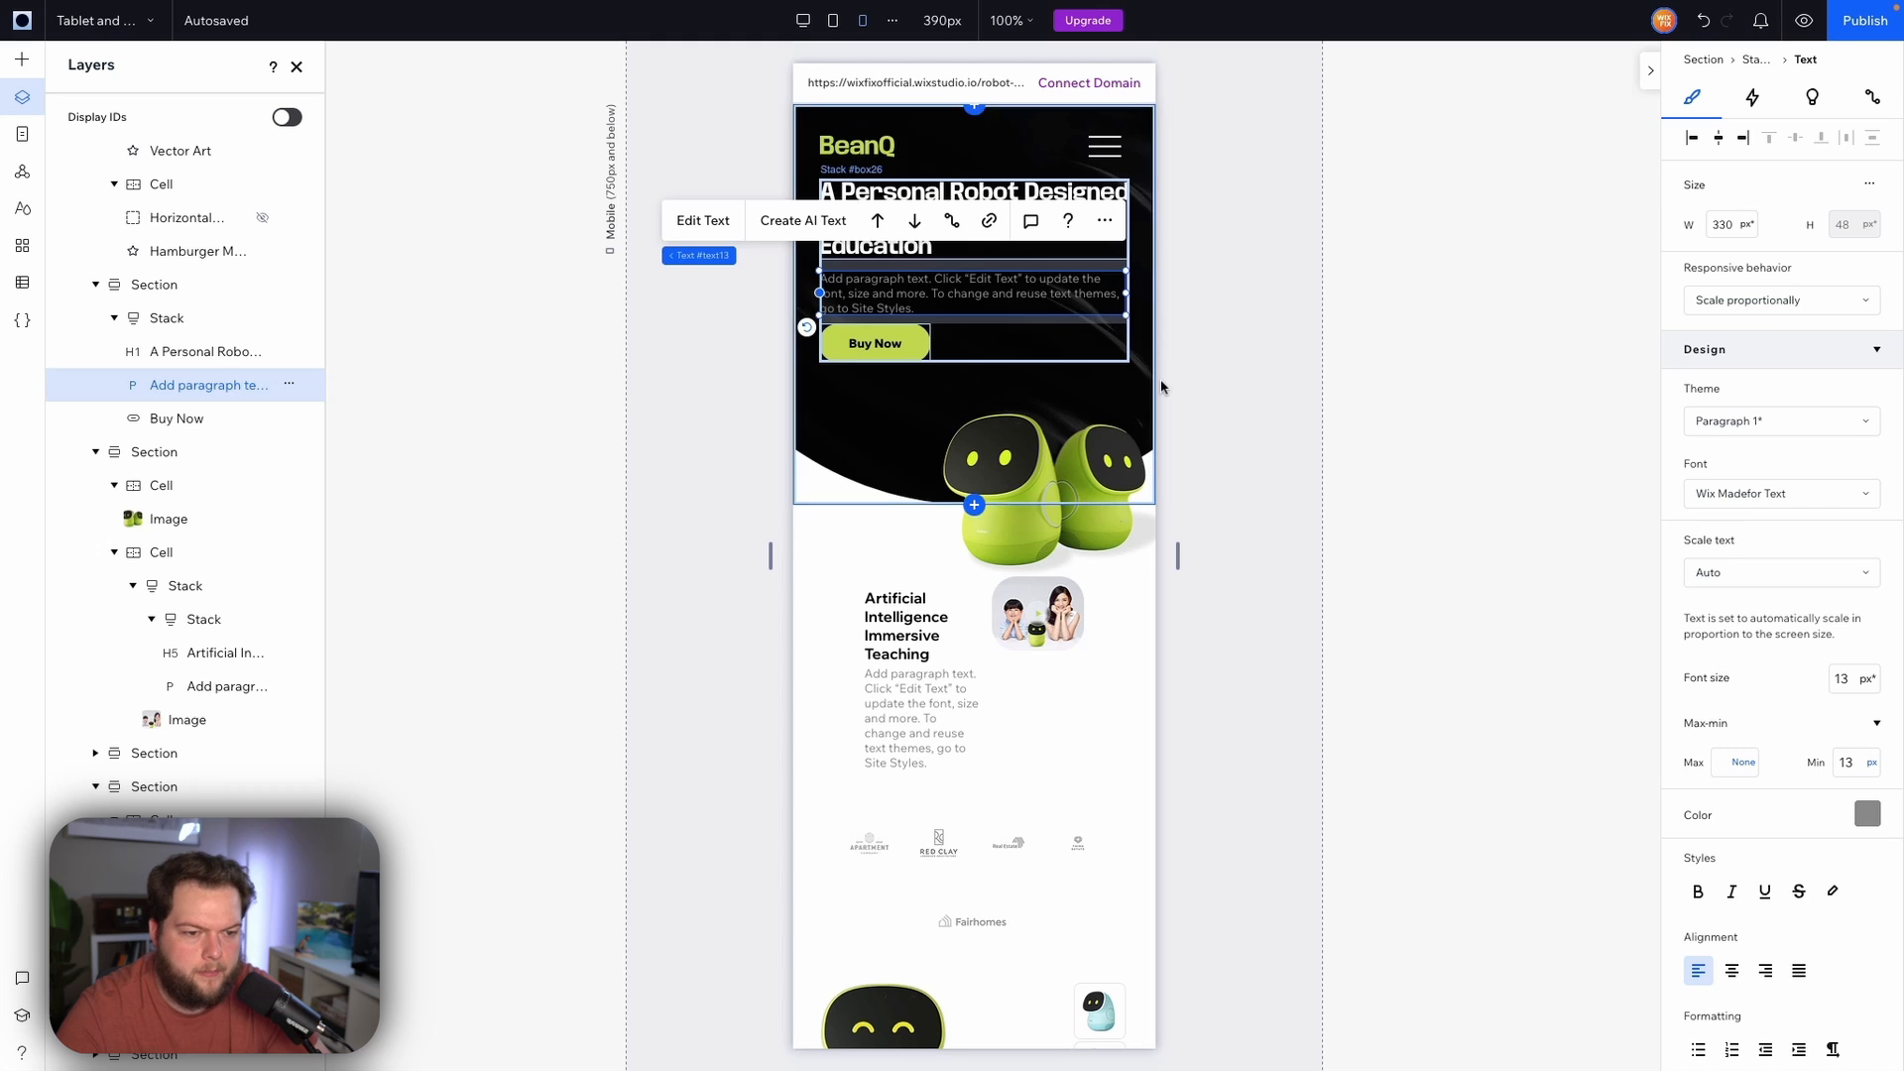
Move the robot image up and to the left inside the hero section
{"action": "left_click", "coordinate": [1091, 442]}
{"action": "left_click_drag", "start_coordinate": [944, 408], "coordinate": [889, 385]}
{"action": "left_click", "coordinate": [1237, 455]}
{"action": "scroll", "coordinate": [1238, 458], "scroll_direction": "down", "scroll_amount": 1}
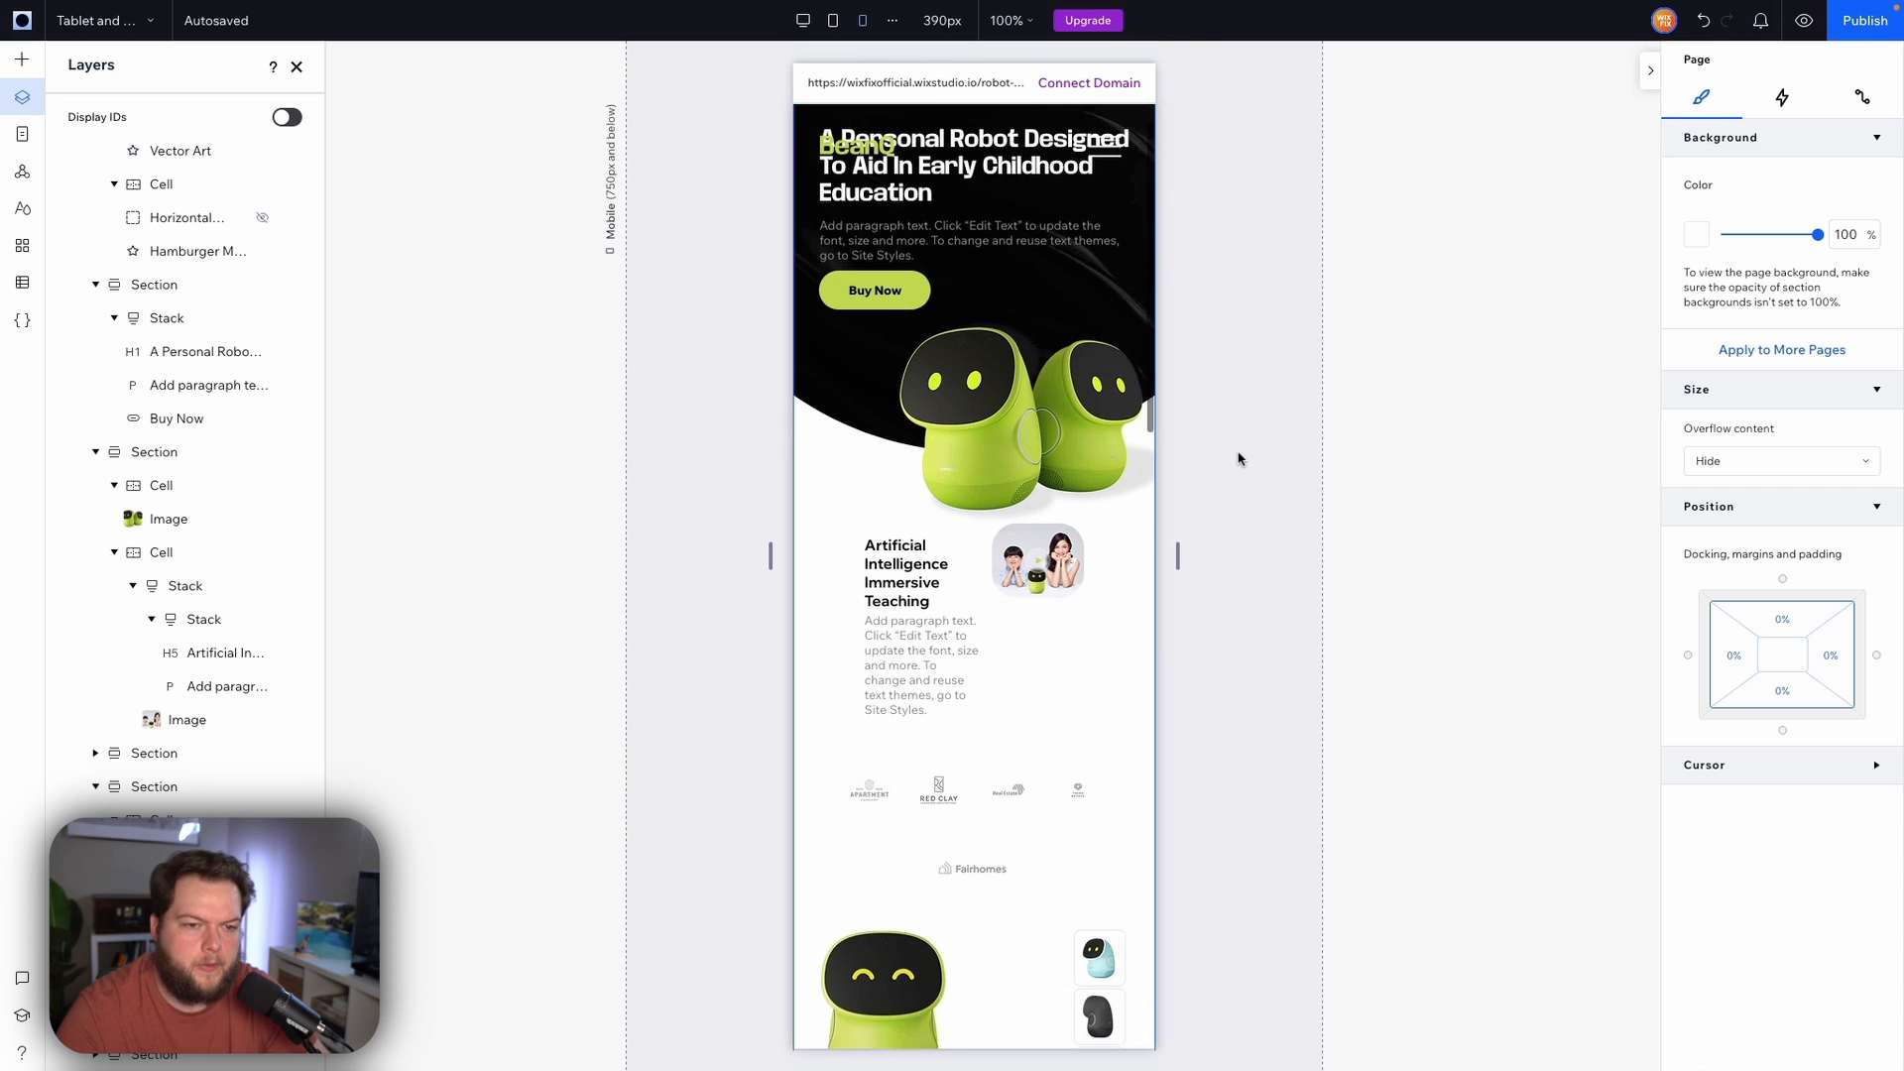
{"action": "scroll", "coordinate": [1238, 458], "scroll_direction": "up", "scroll_amount": 1}
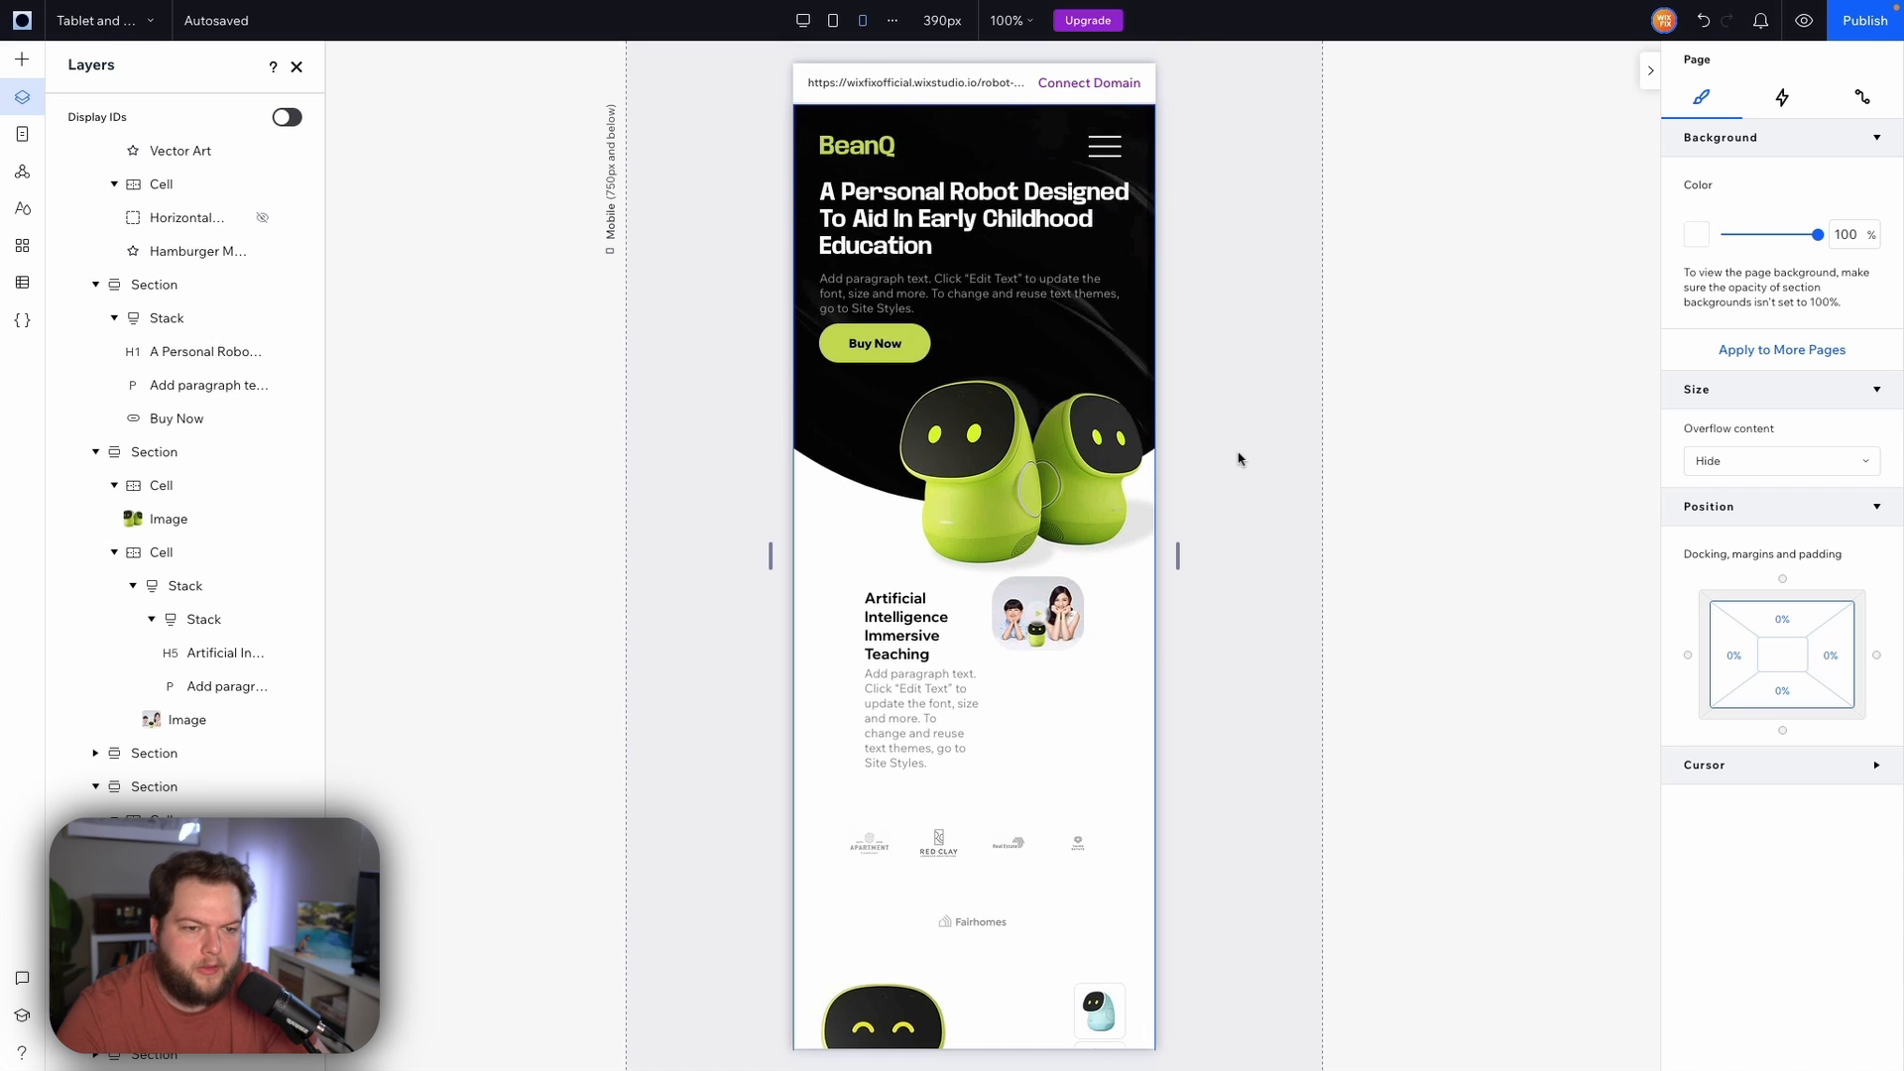
Set the hero text stack's top margin to 28%
{"action": "left_click", "coordinate": [970, 262]}
{"action": "scroll", "coordinate": [1785, 682], "scroll_direction": "down", "scroll_amount": 3}
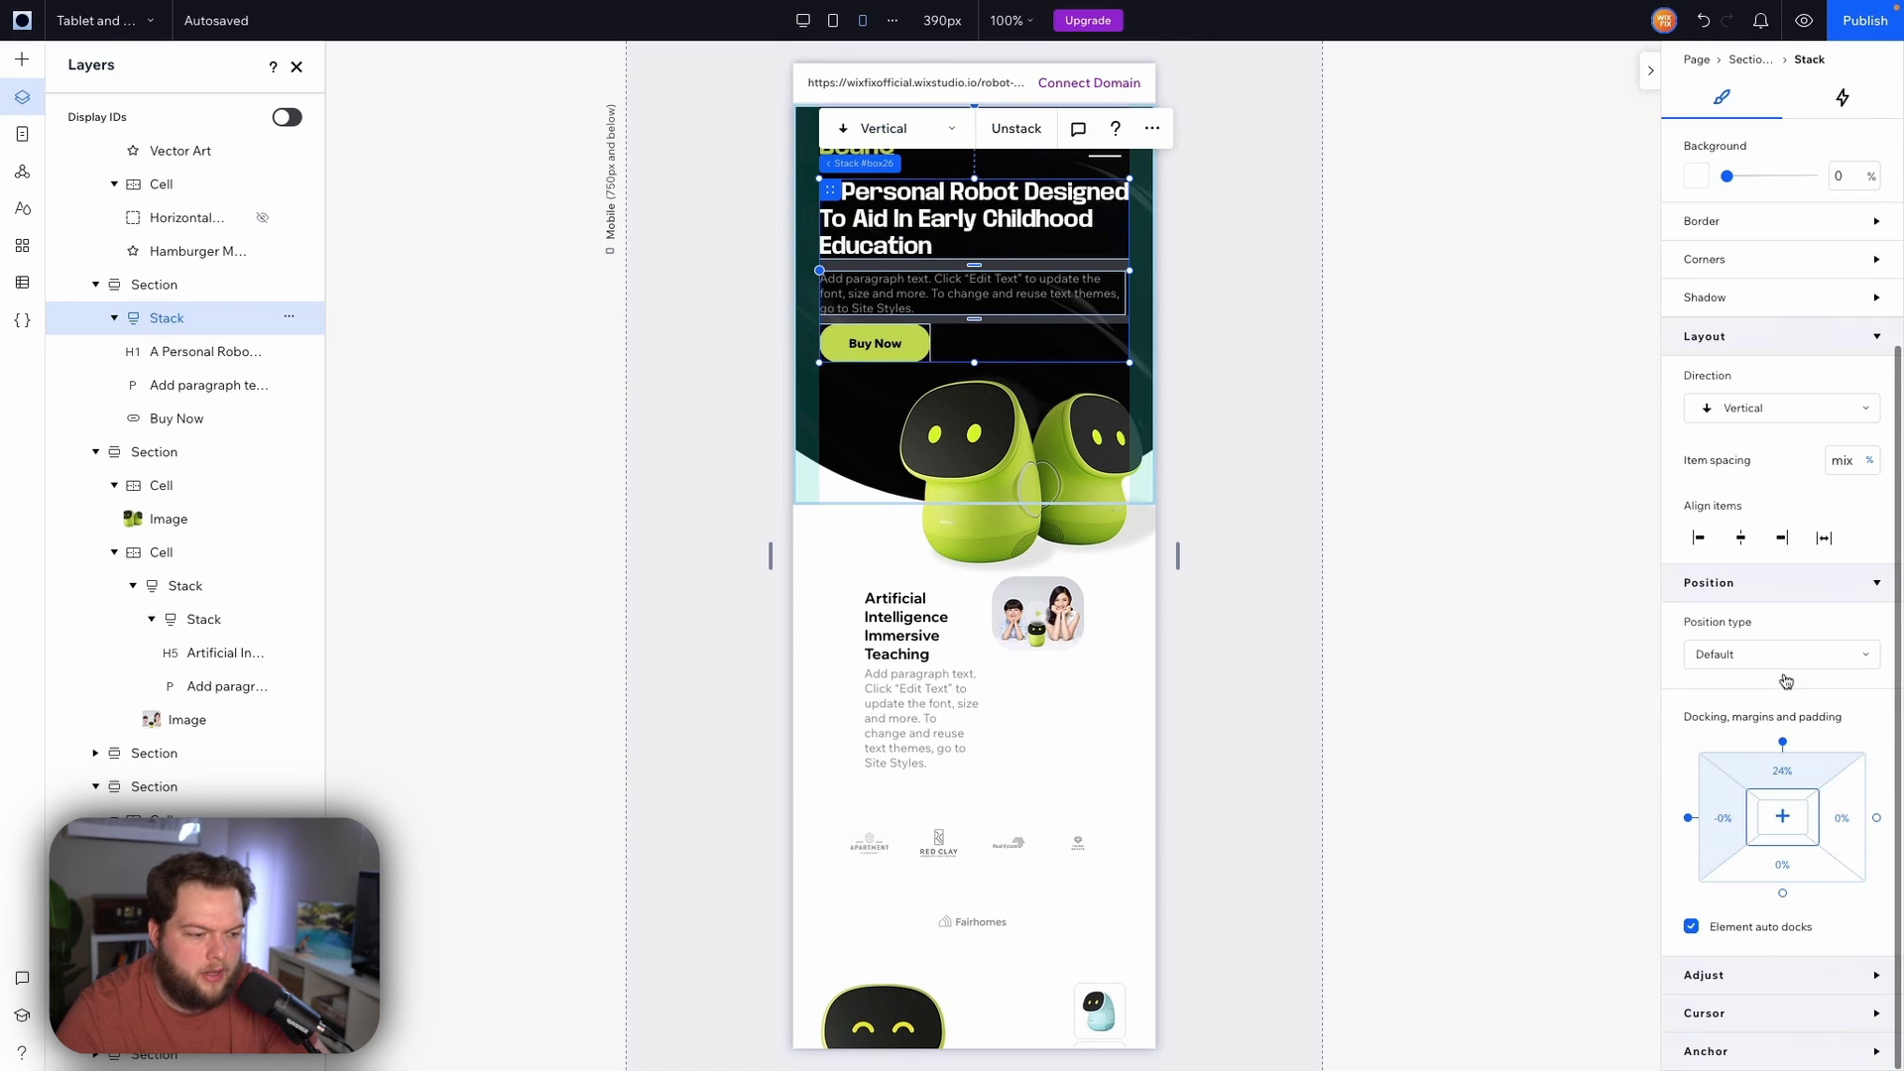
{"action": "left_click", "coordinate": [1798, 778]}
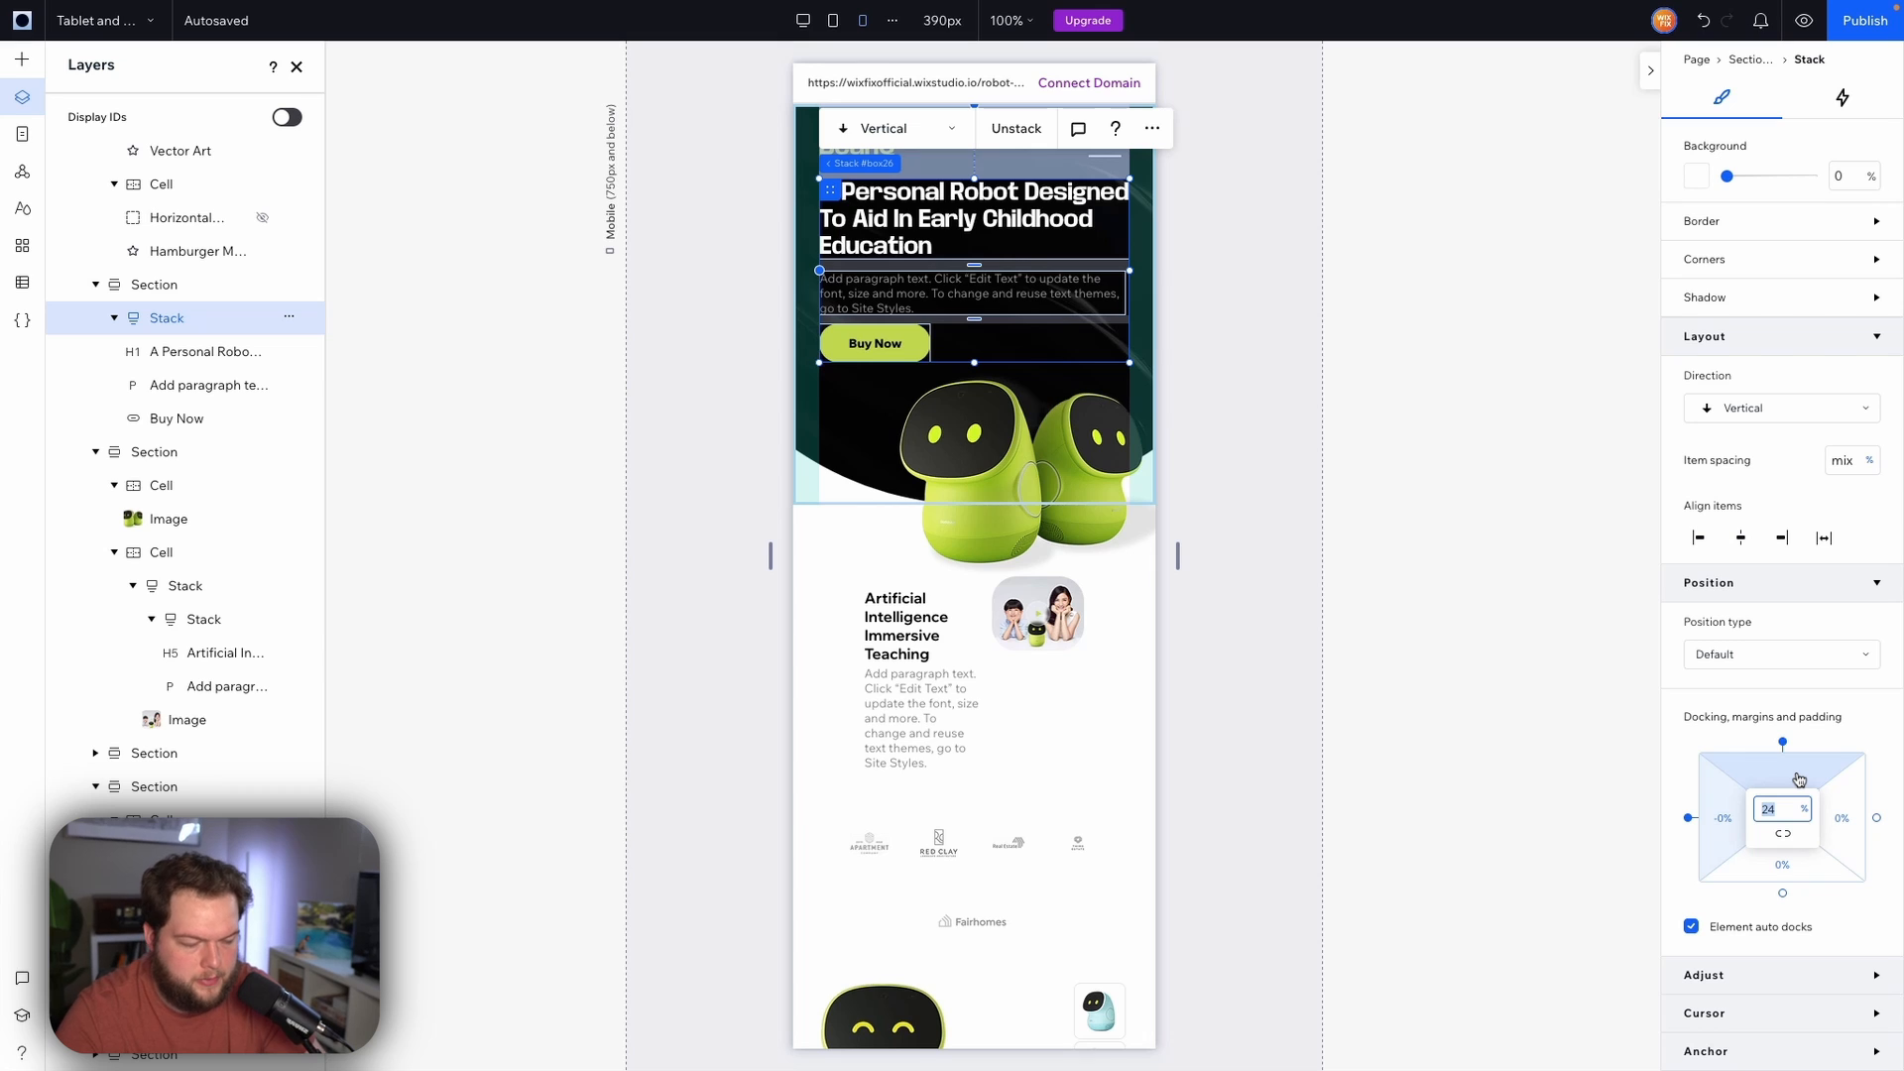
{"action": "type", "text": "28"}
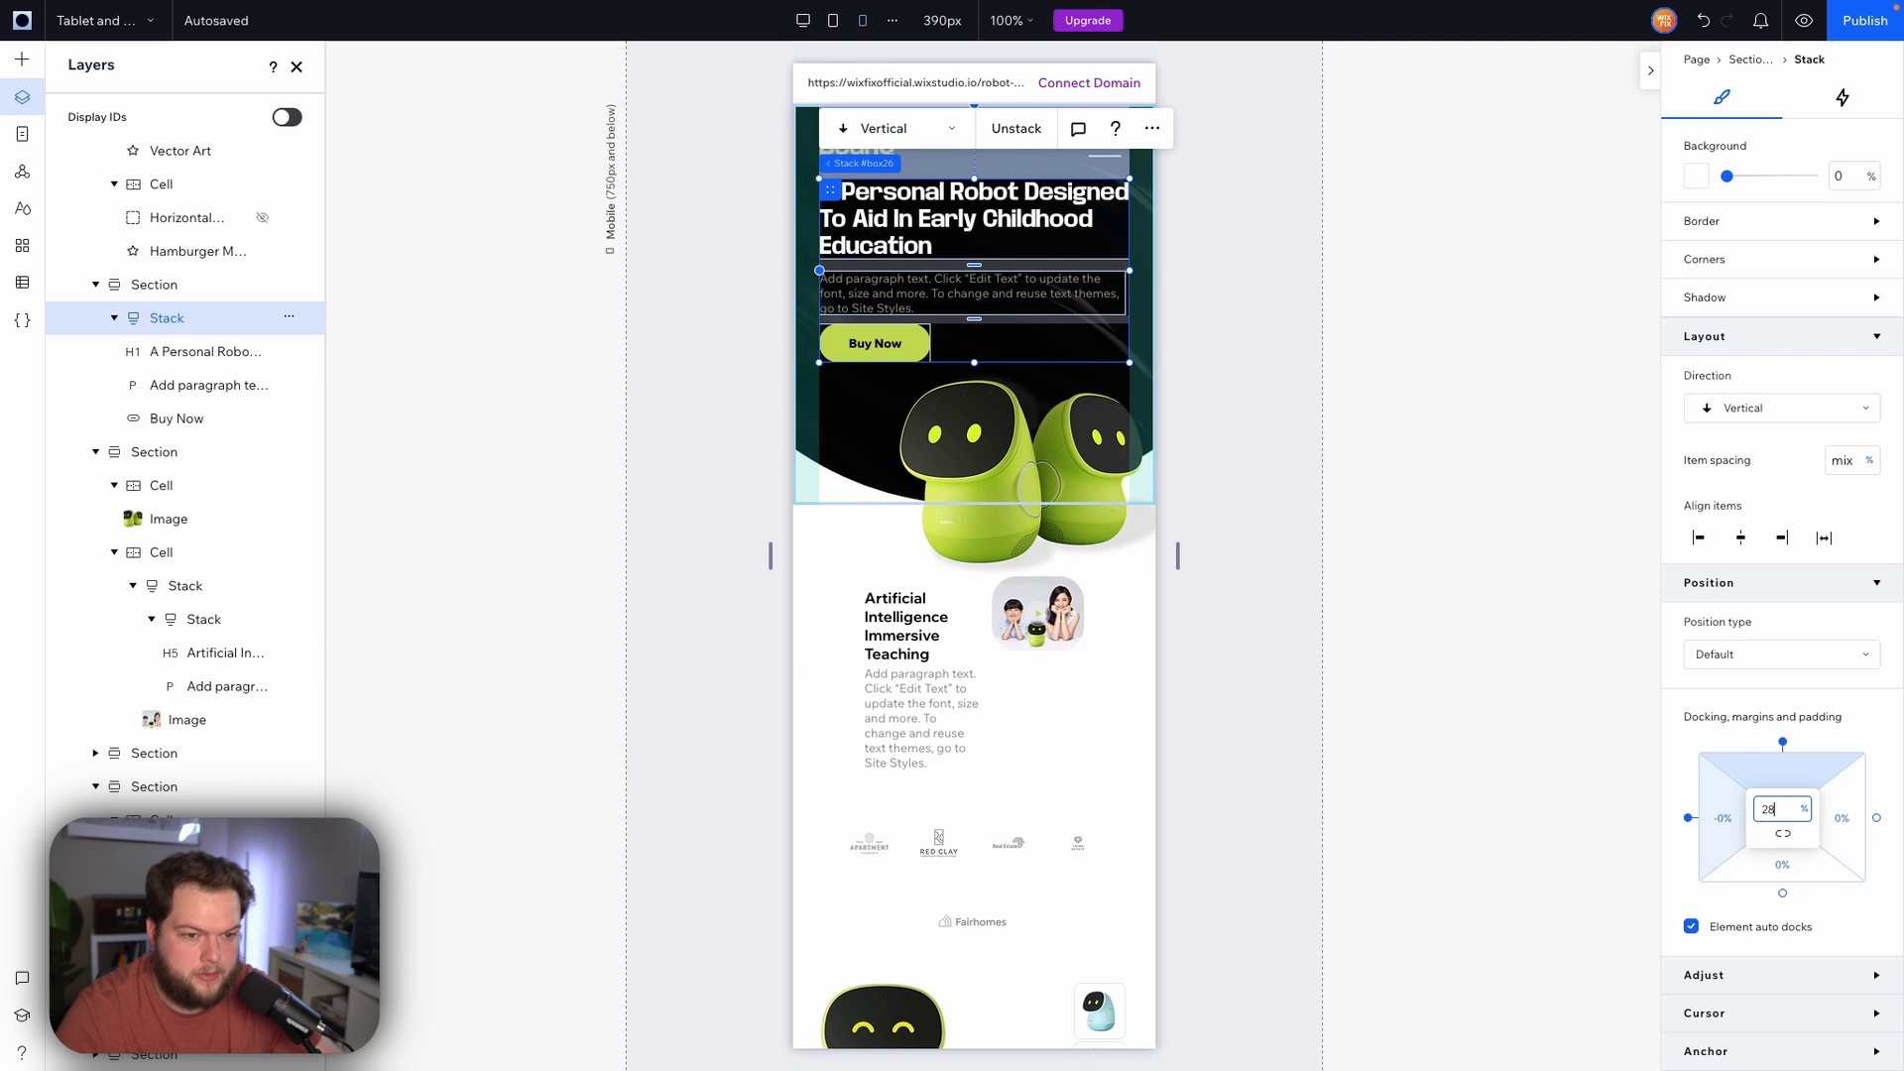
{"action": "key", "text": "Return"}
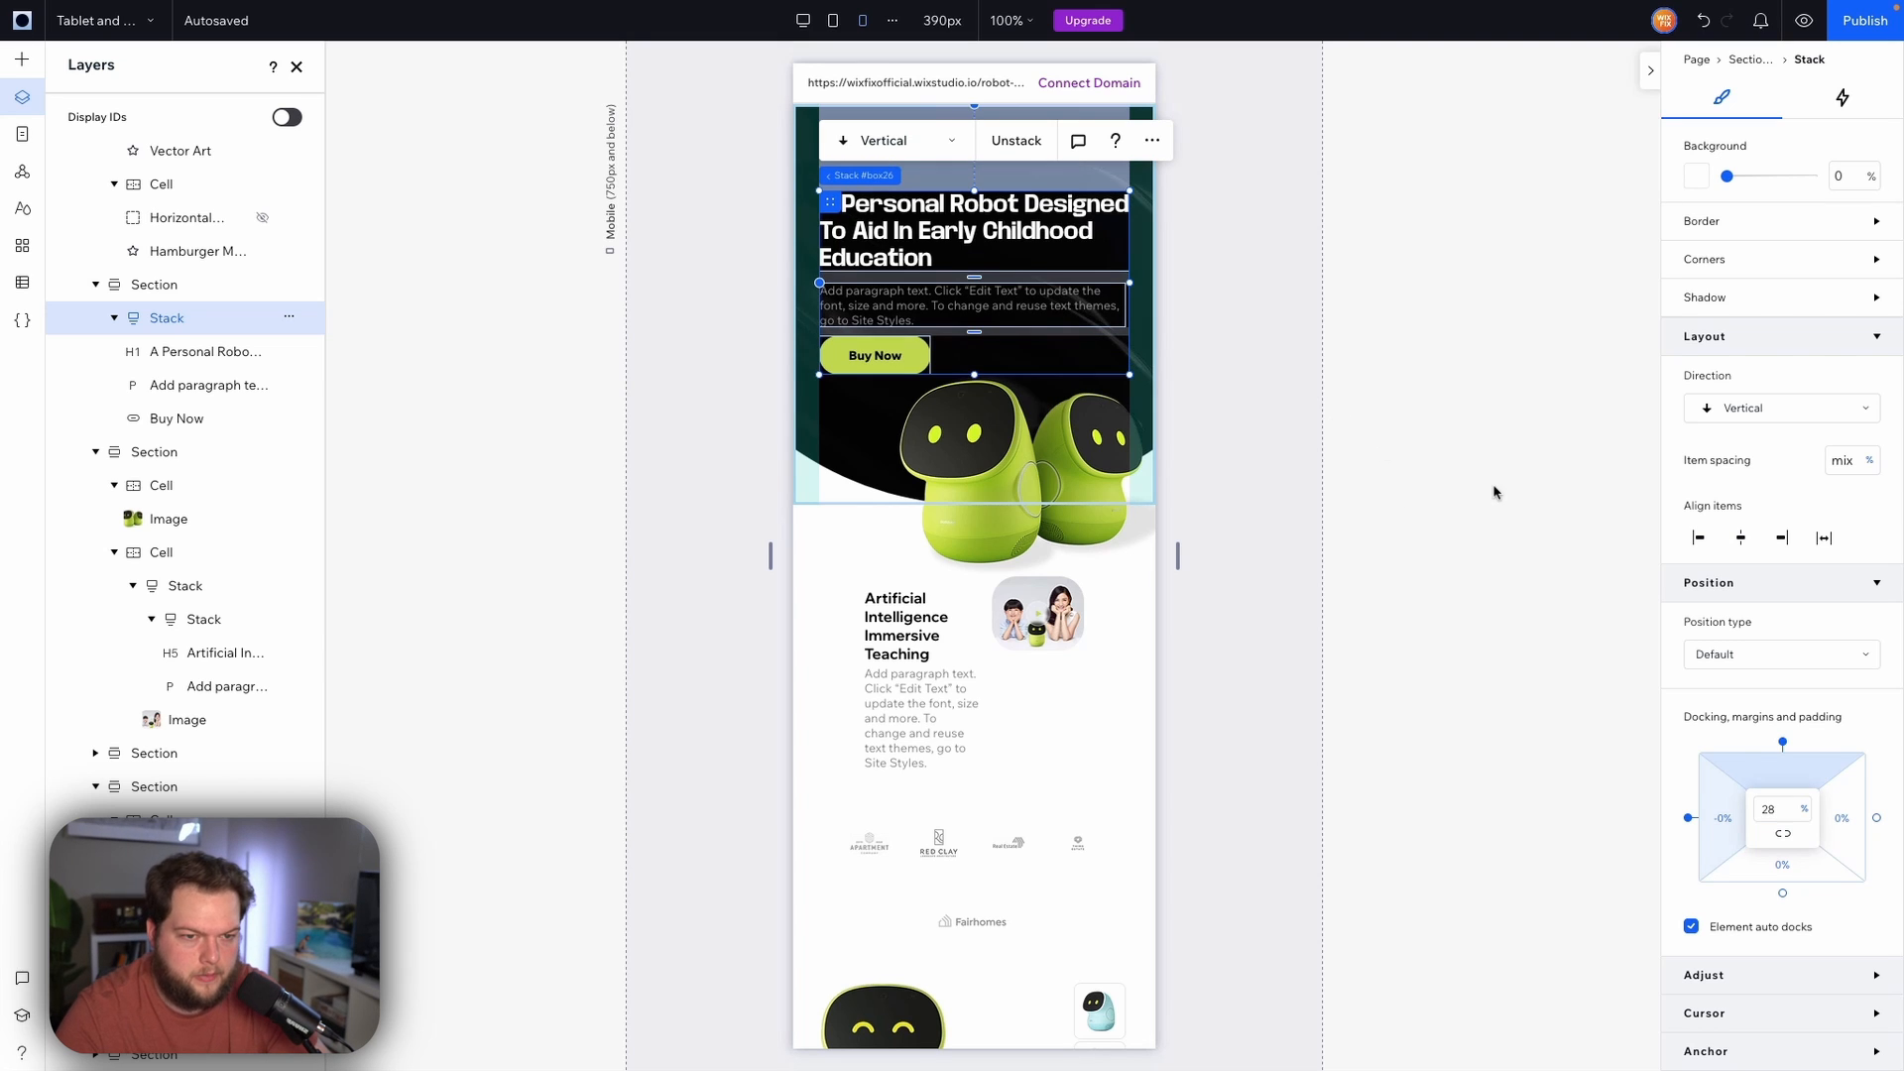
Extend the hero section's bottom edge a little further down
{"action": "left_click", "coordinate": [1143, 471]}
{"action": "left_click", "coordinate": [818, 478]}
{"action": "left_click_drag", "start_coordinate": [833, 503], "coordinate": [833, 522]}
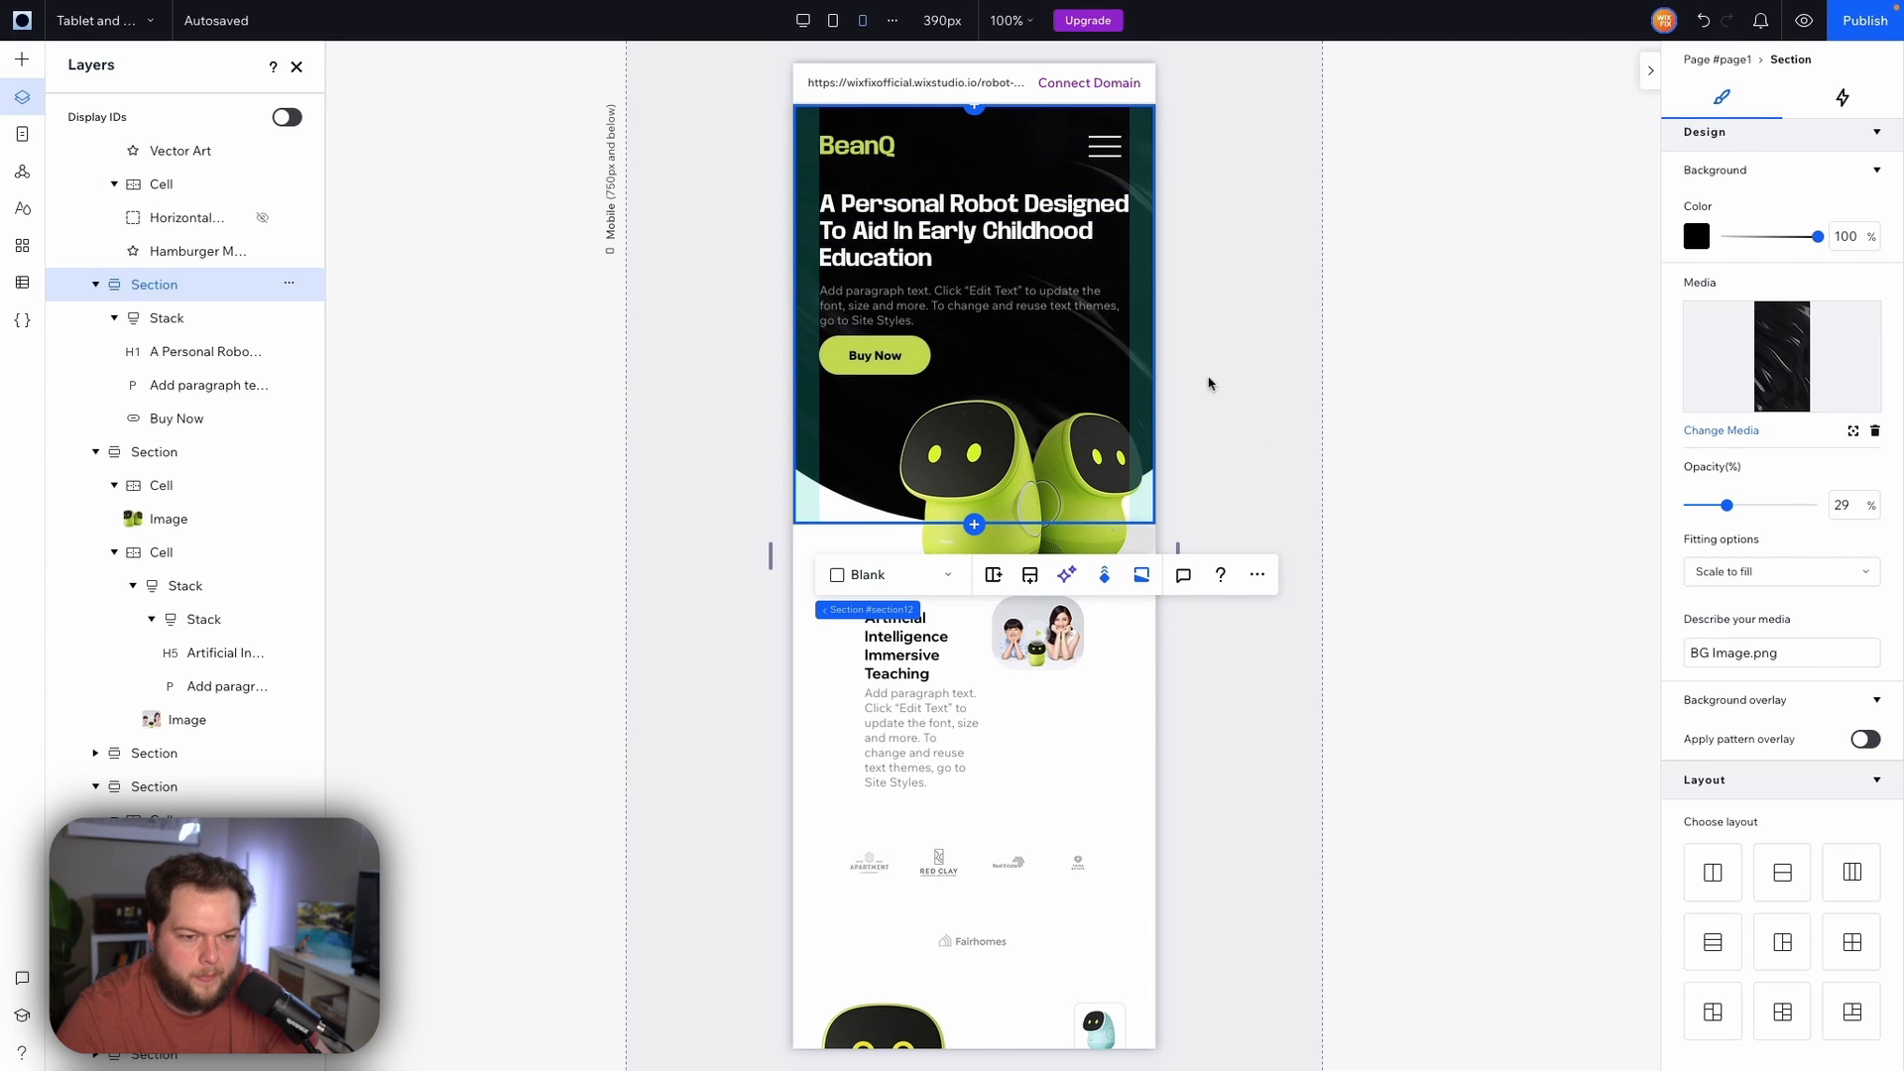
Widen the Artificial Intelligence Immersive Teaching text stack to about 197 px
{"action": "scroll", "coordinate": [1007, 514], "scroll_direction": "down", "scroll_amount": 2}
{"action": "left_click", "coordinate": [1011, 515]}
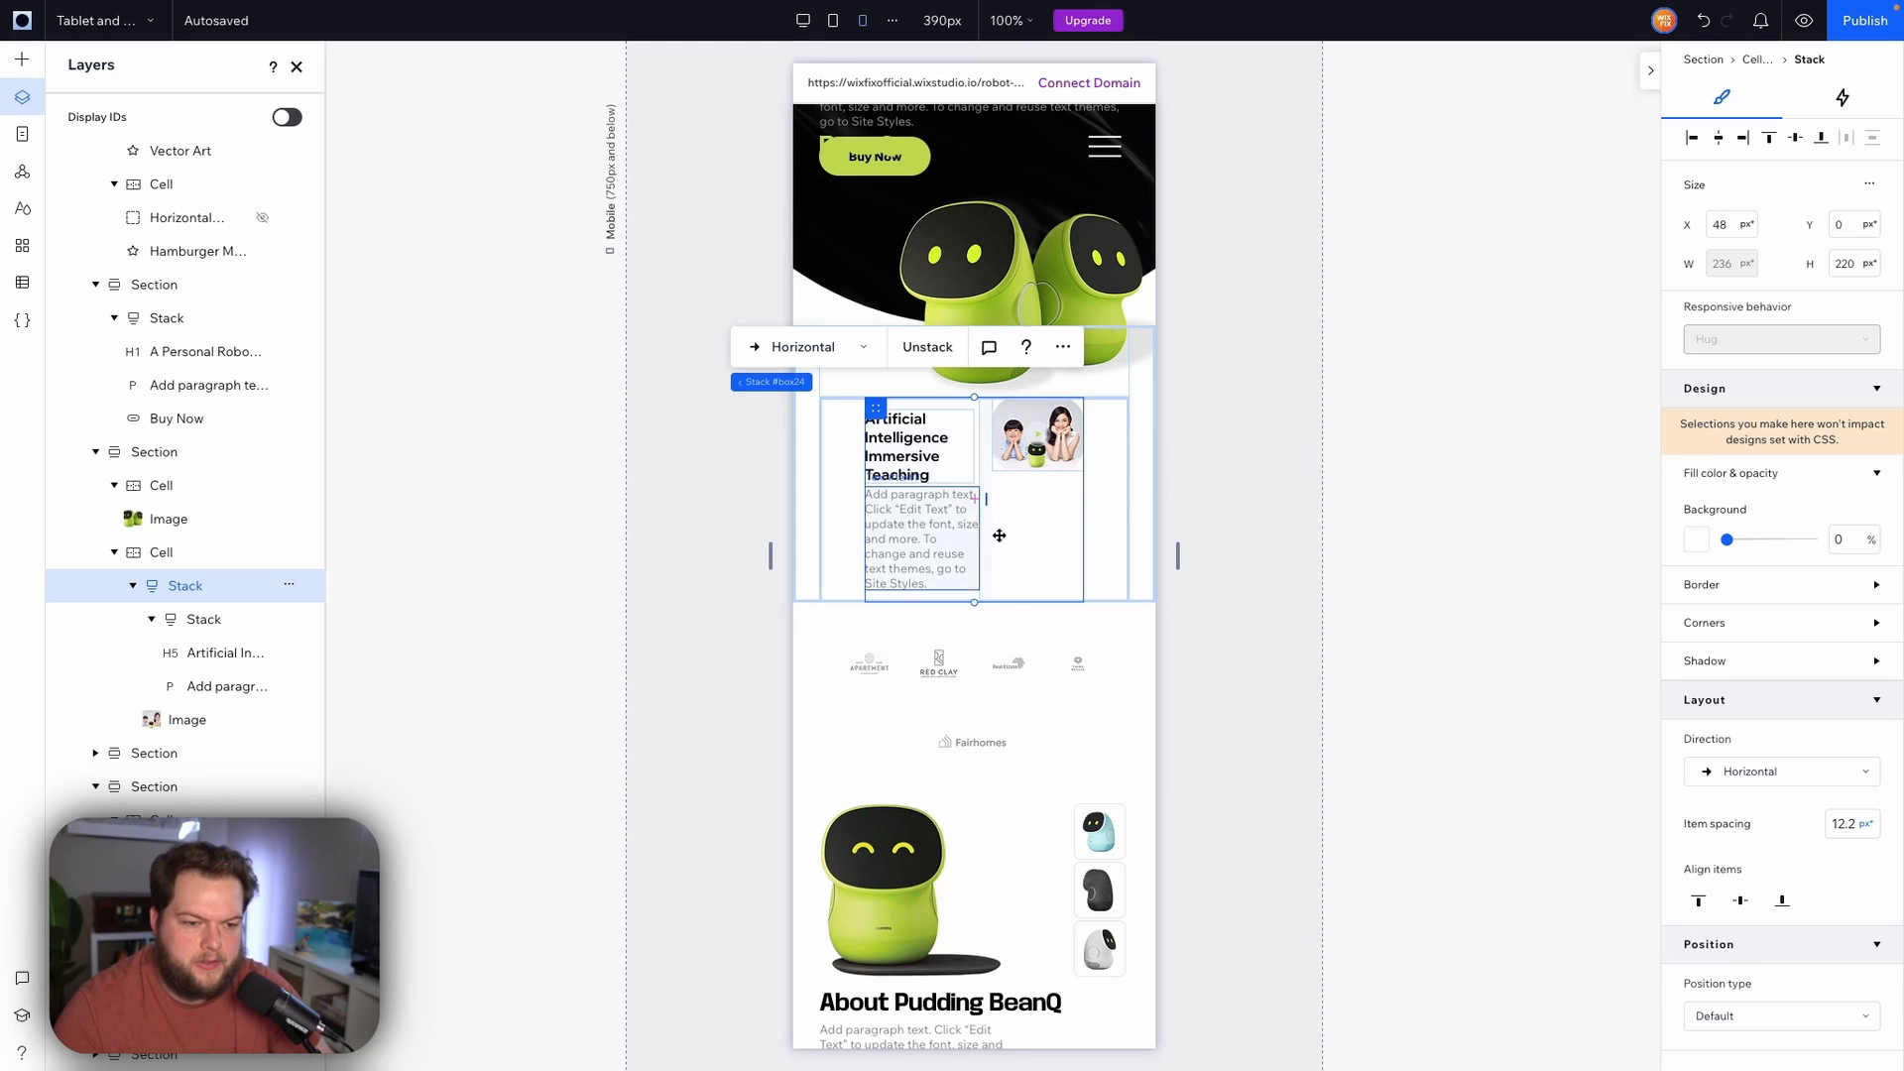
{"action": "left_click", "coordinate": [920, 485]}
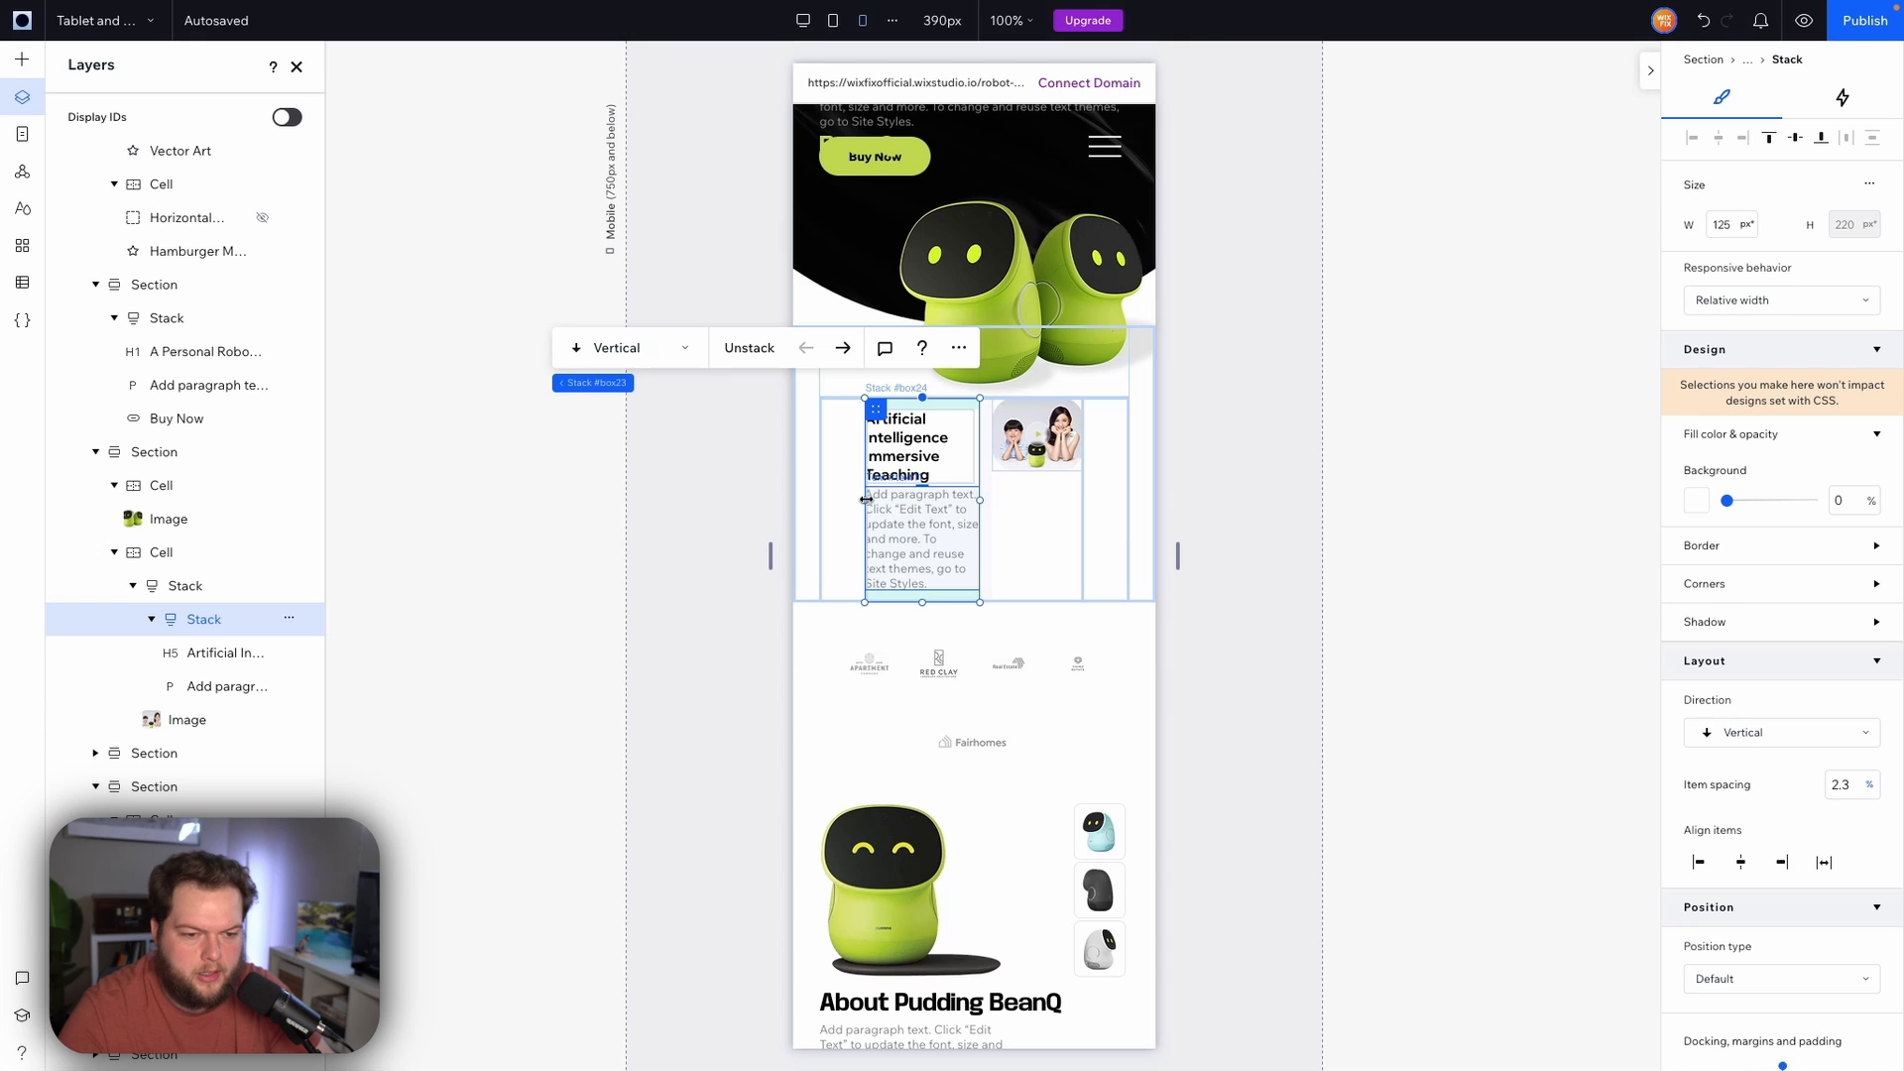
{"action": "left_click_drag", "start_coordinate": [866, 500], "coordinate": [831, 476]}
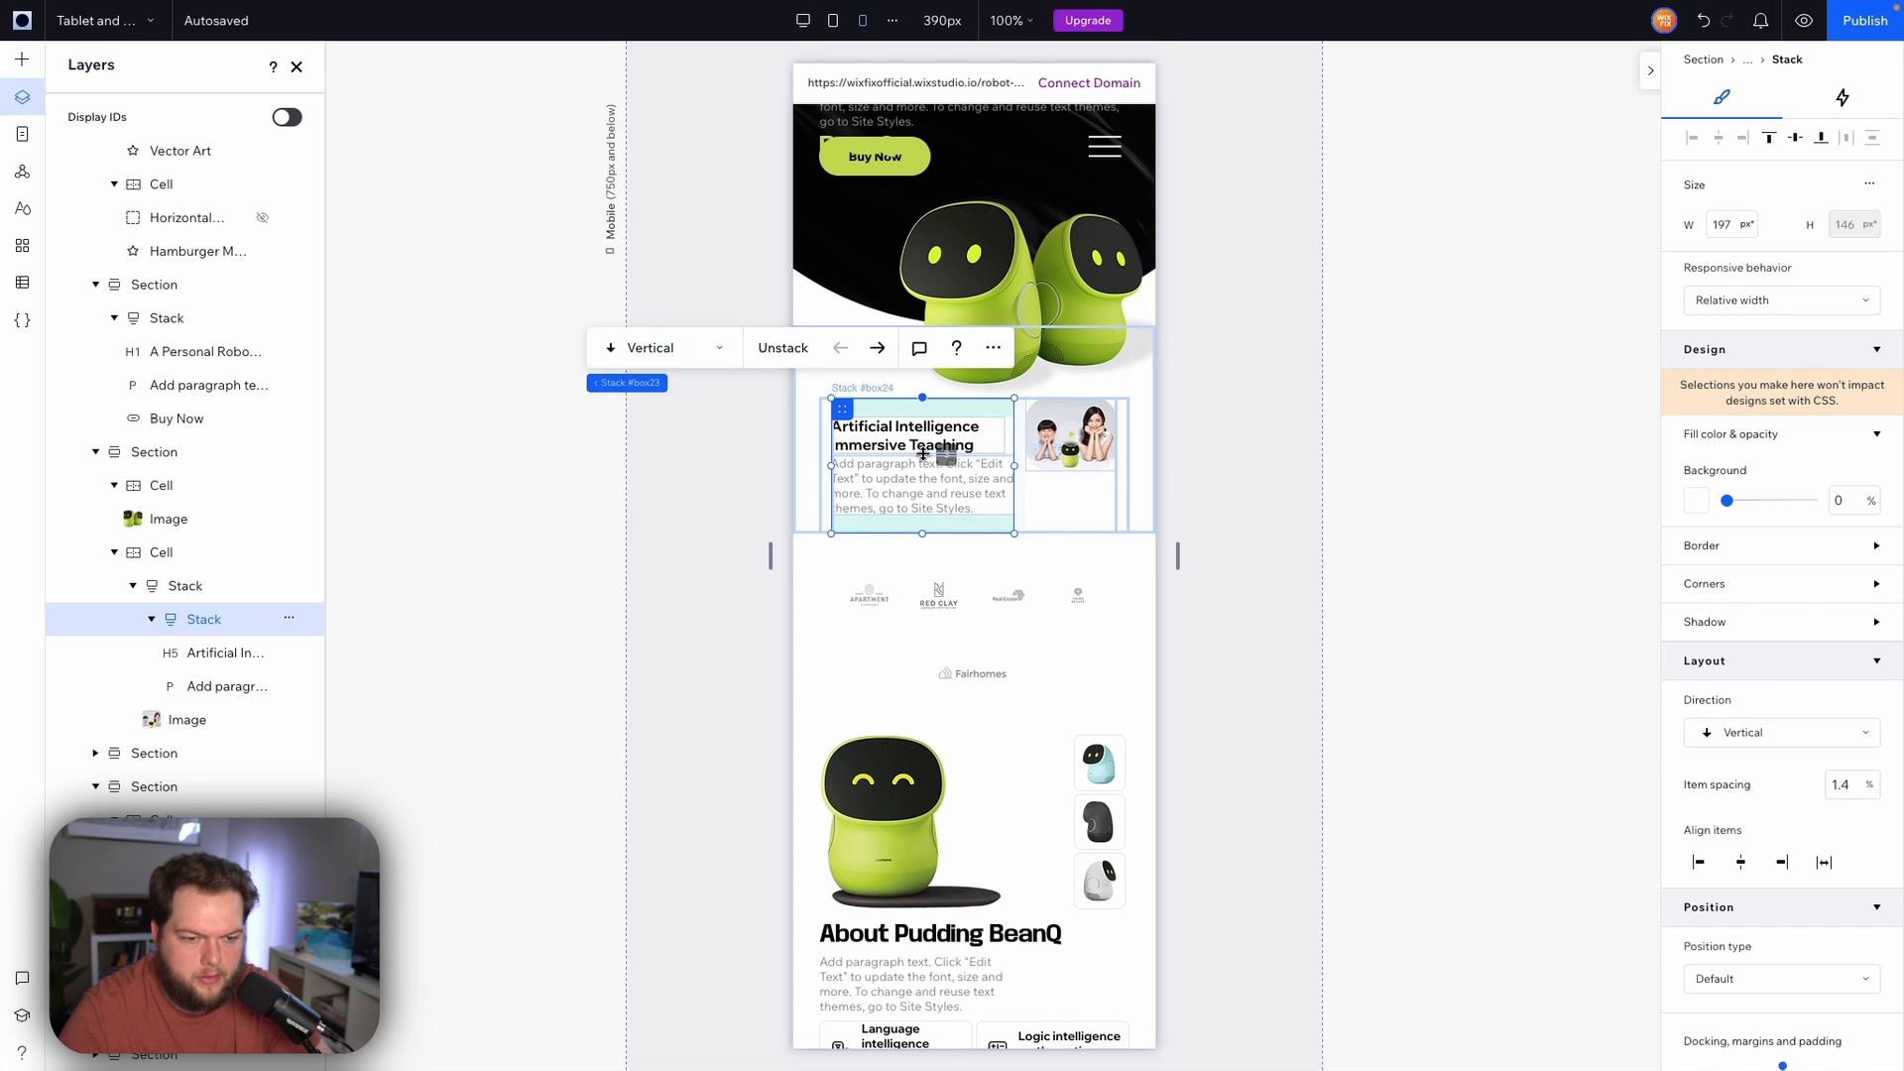
{"action": "left_click_drag", "start_coordinate": [924, 453], "coordinate": [924, 457]}
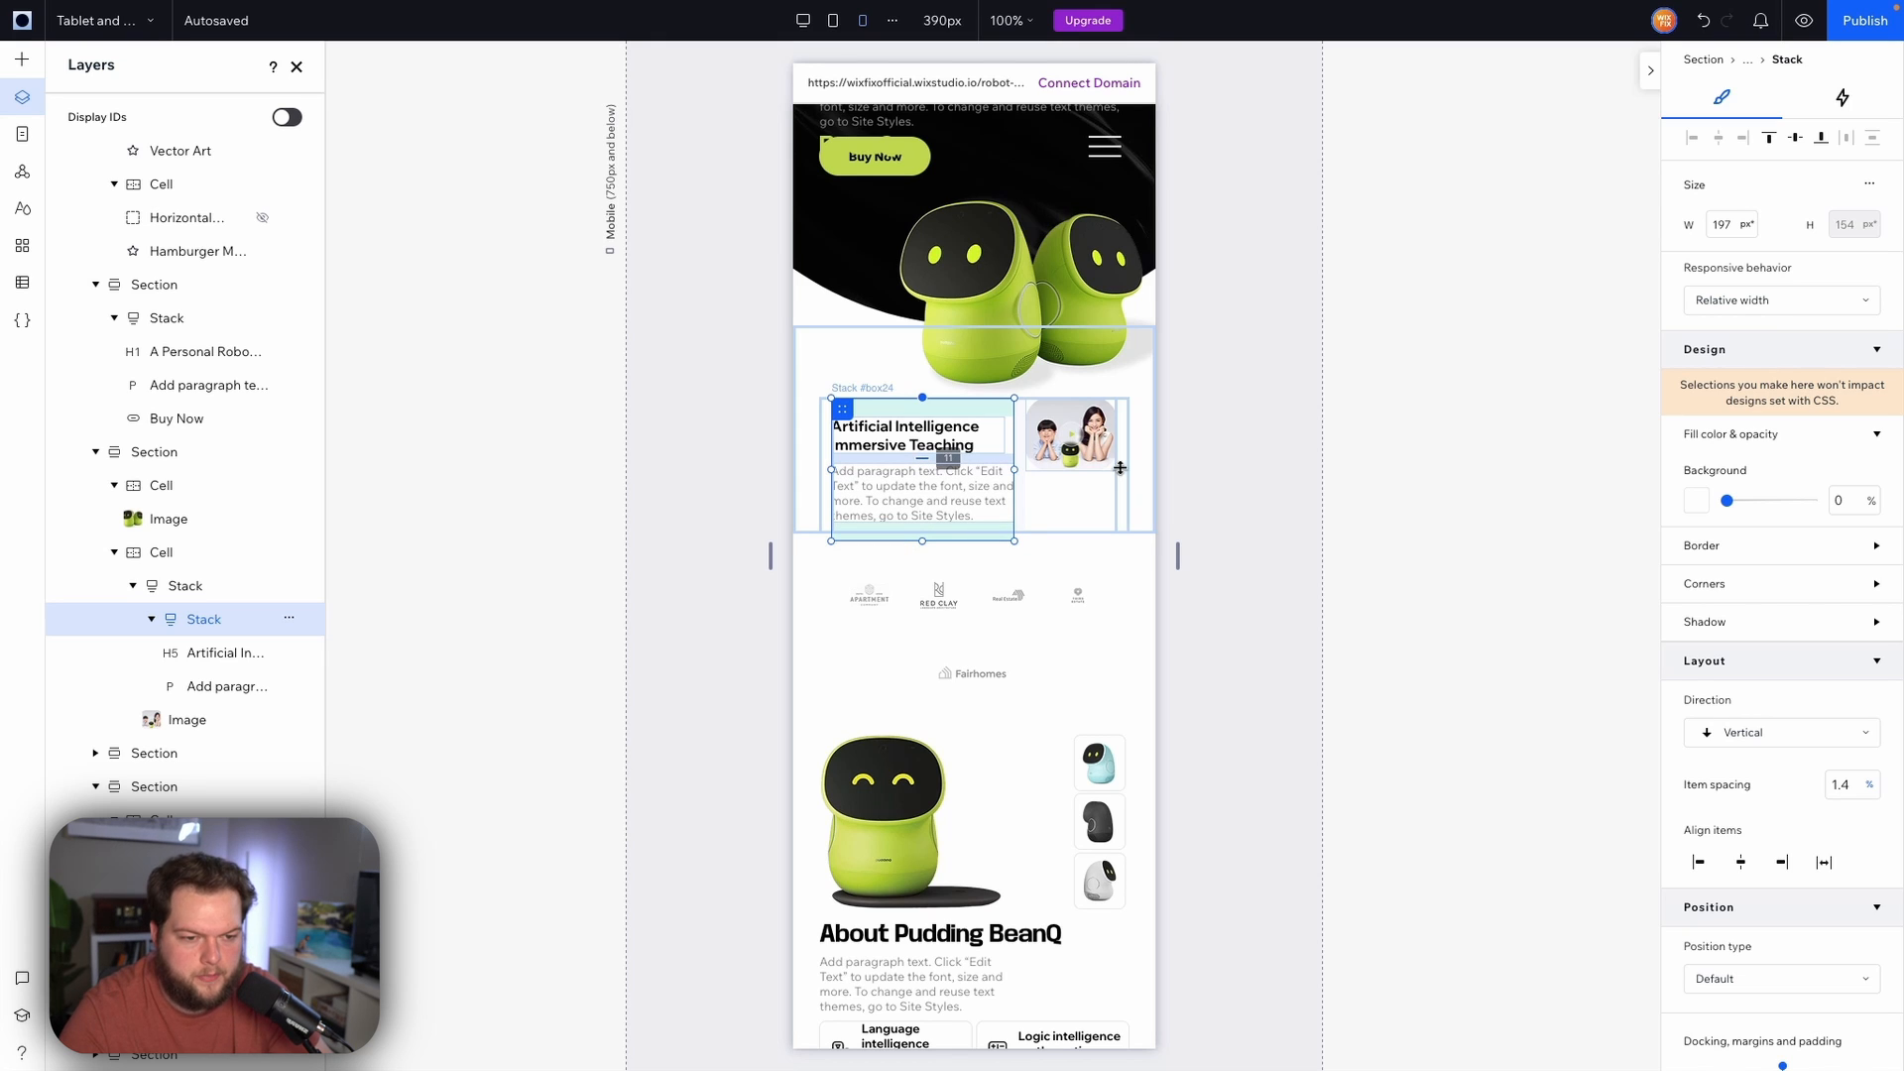
Change the Artificial Intelligence section's outer stack direction to vertical
{"action": "left_click", "coordinate": [1074, 454]}
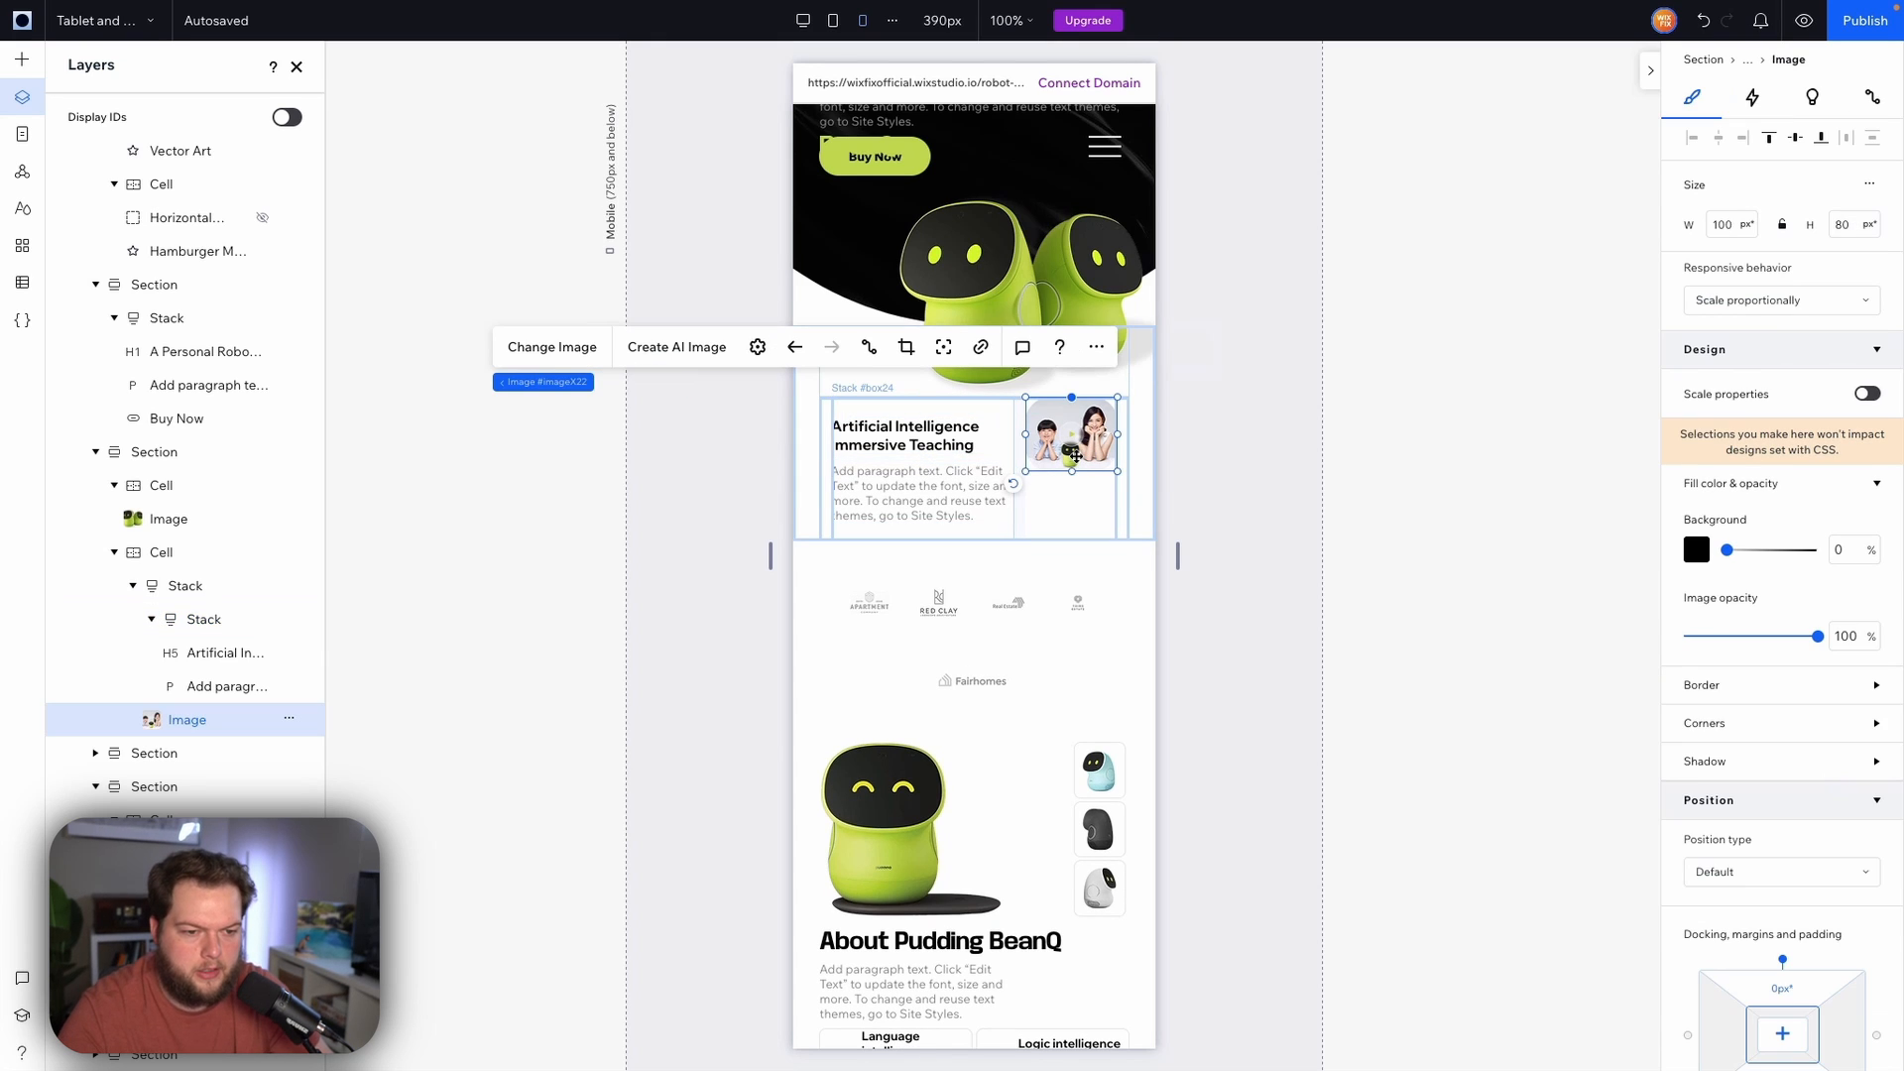
{"action": "left_click", "coordinate": [1021, 512]}
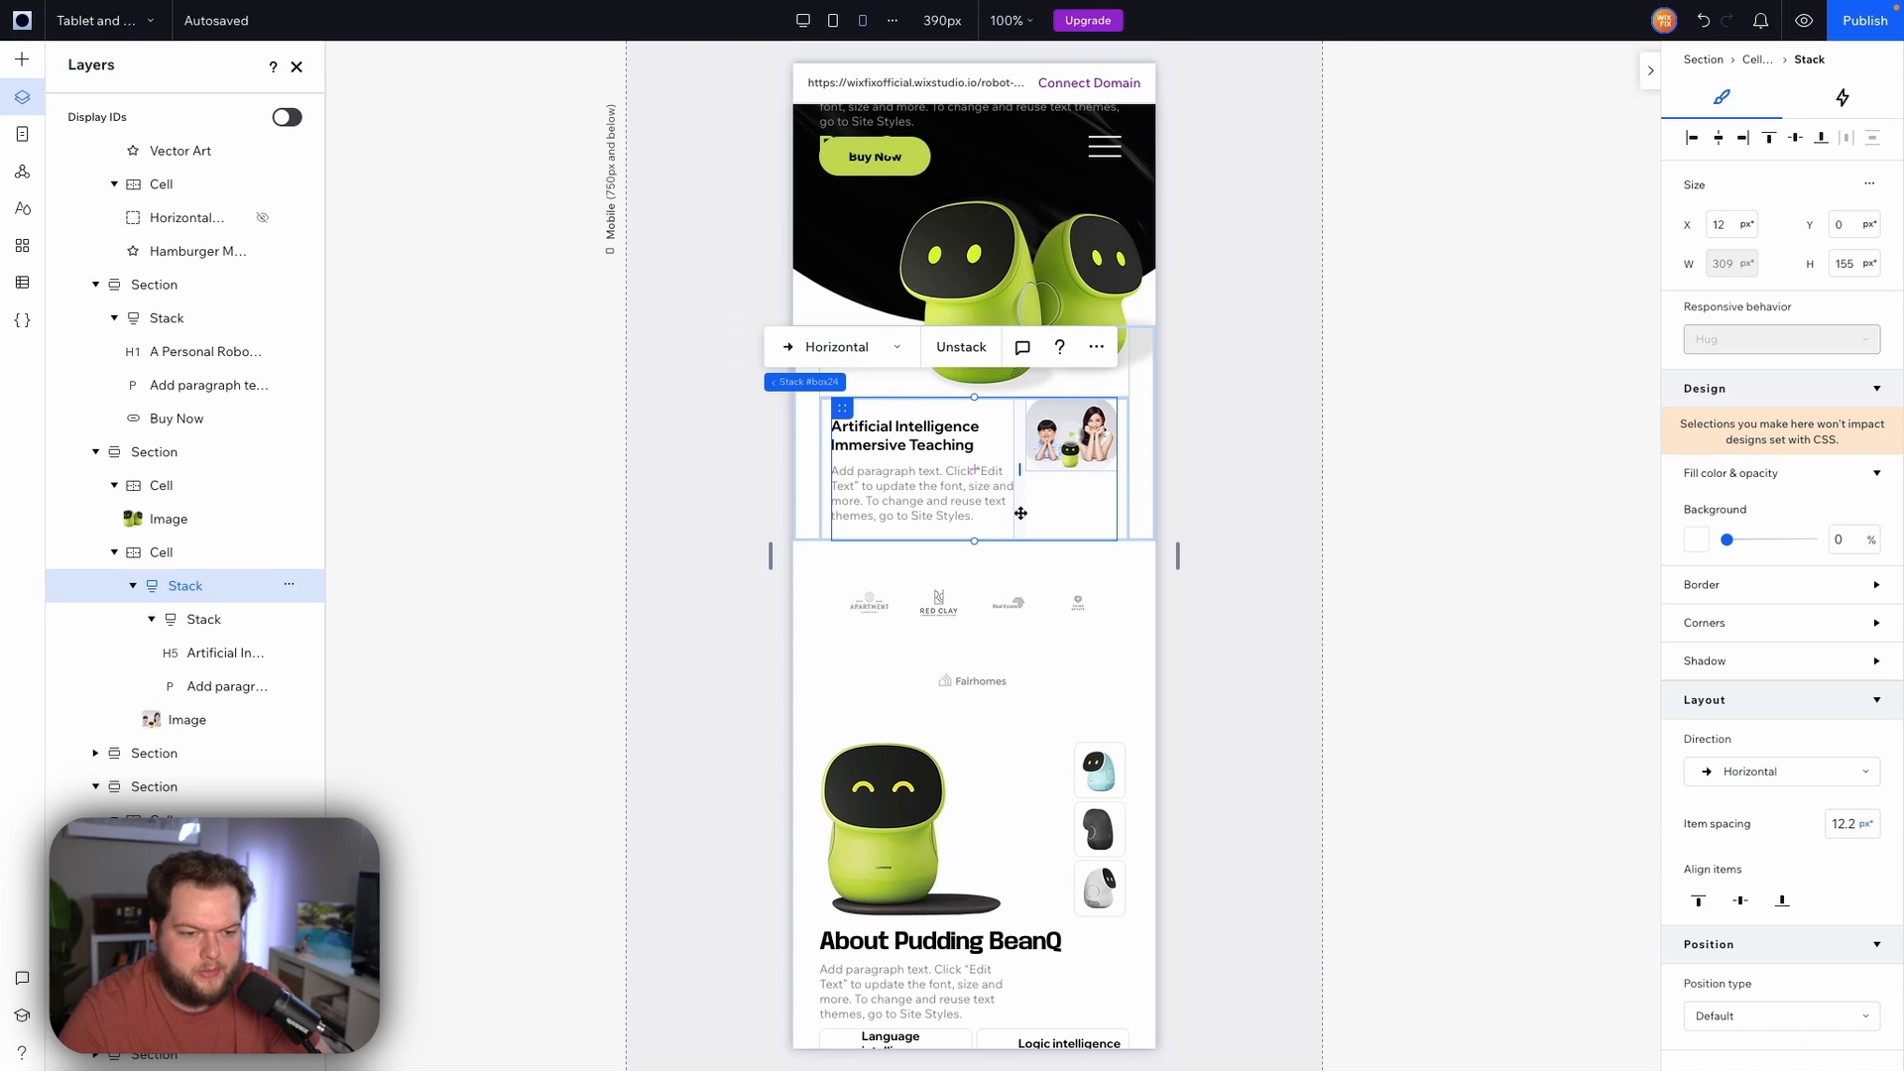
{"action": "left_click", "coordinate": [848, 352]}
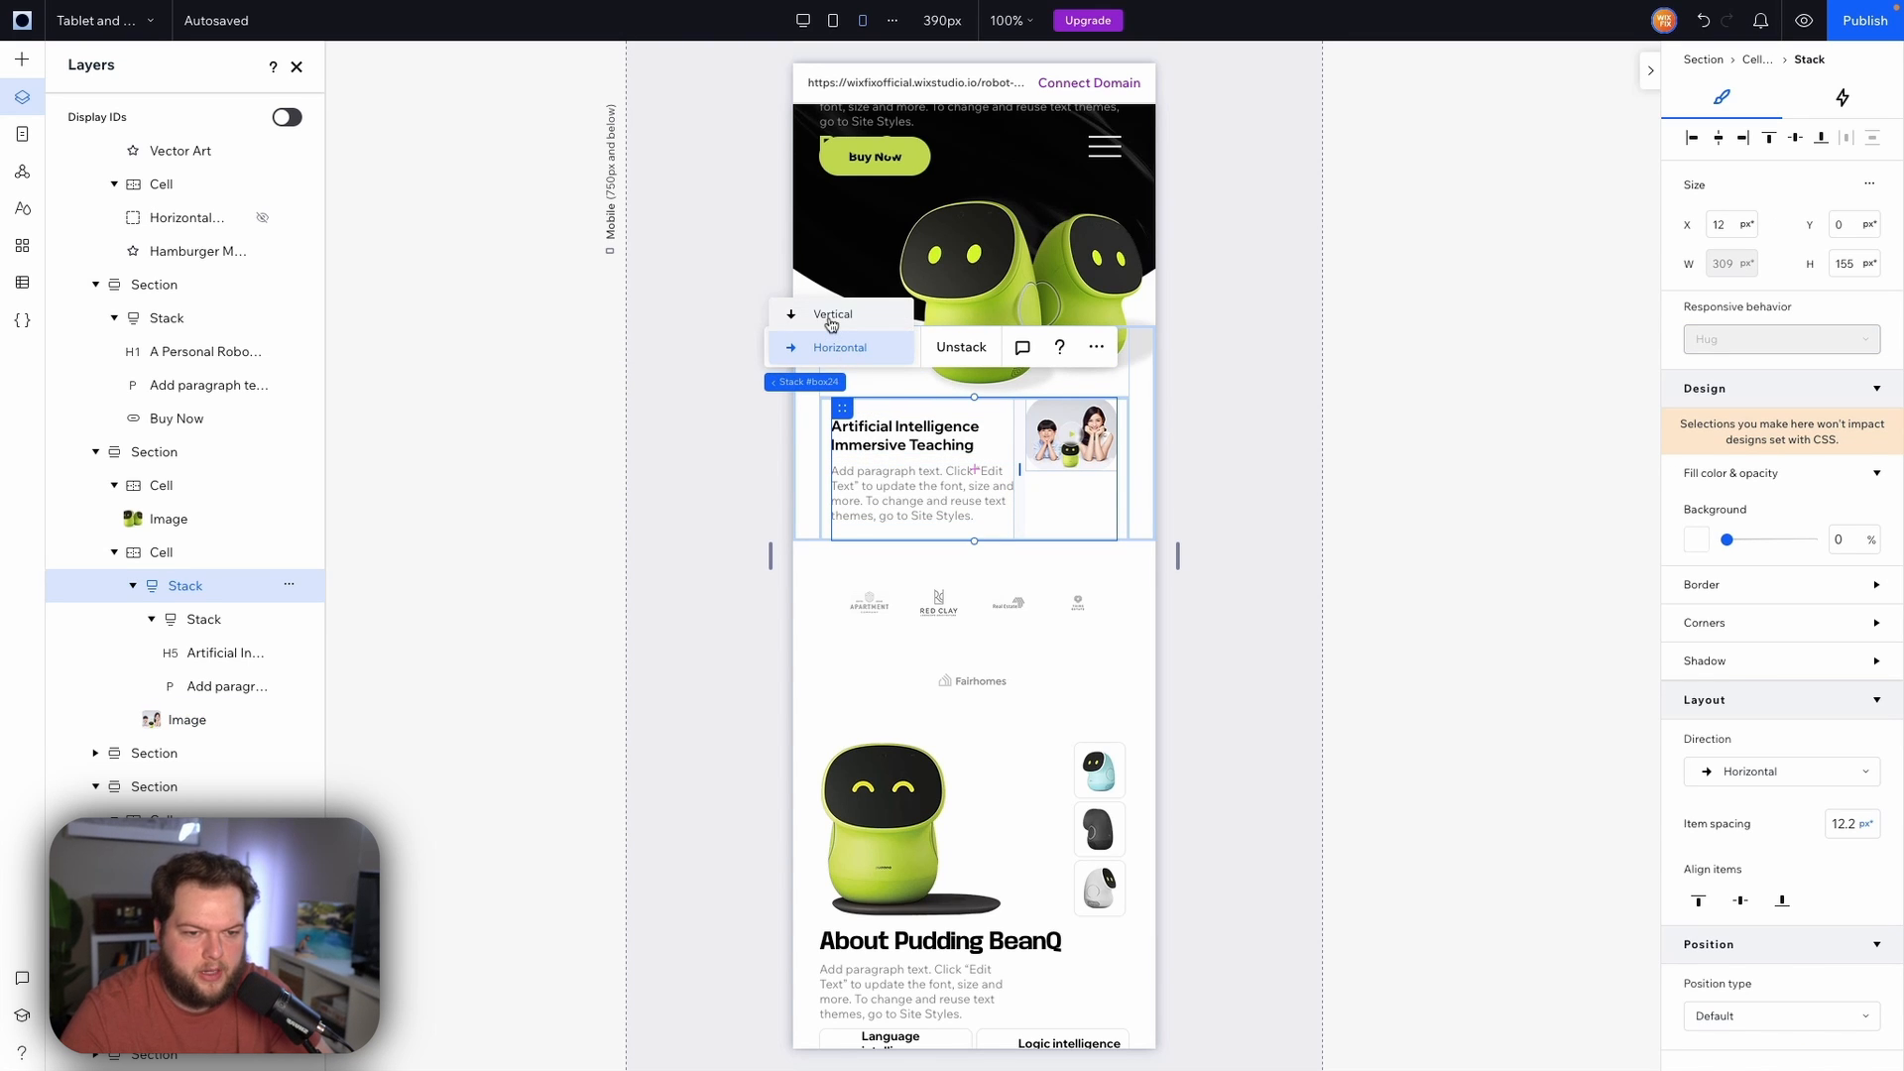
{"action": "left_click", "coordinate": [831, 315]}
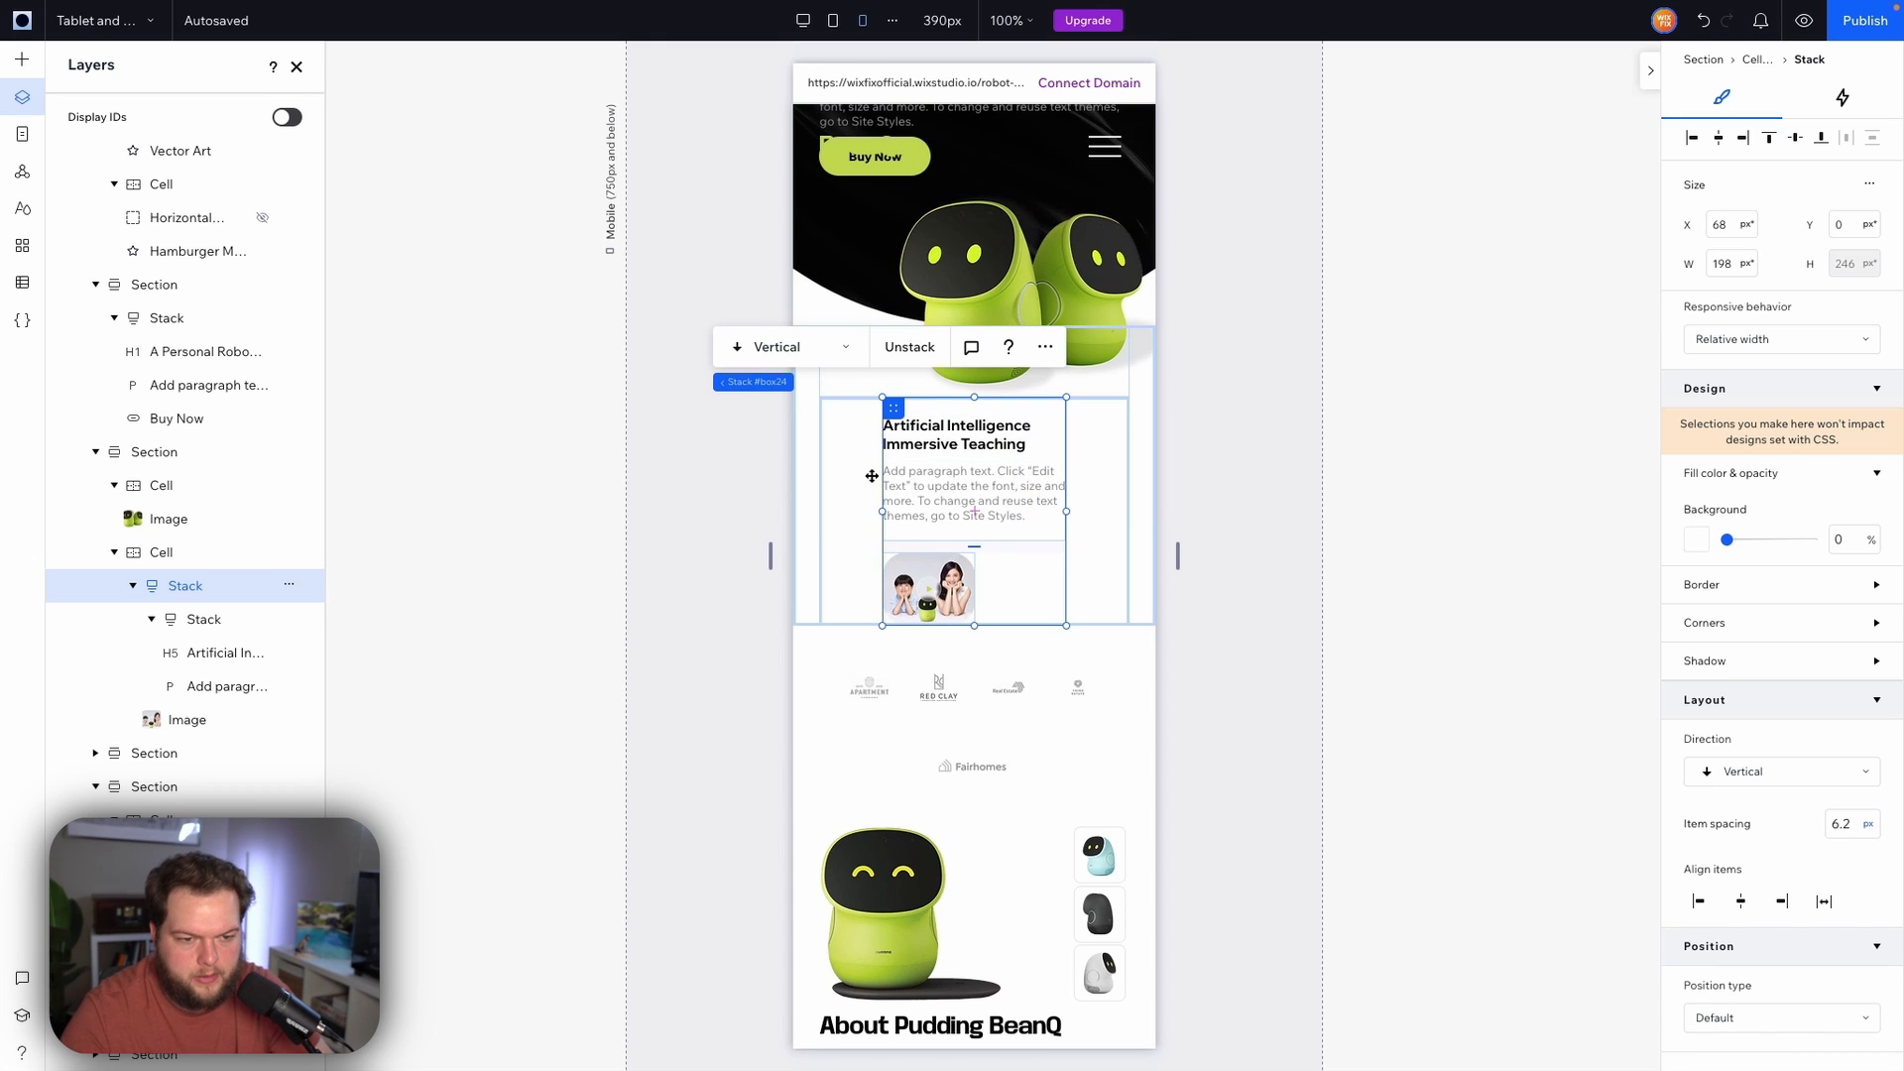
Move the image above the text stack and enlarge it to about 194 px wide
{"action": "left_click", "coordinate": [922, 570]}
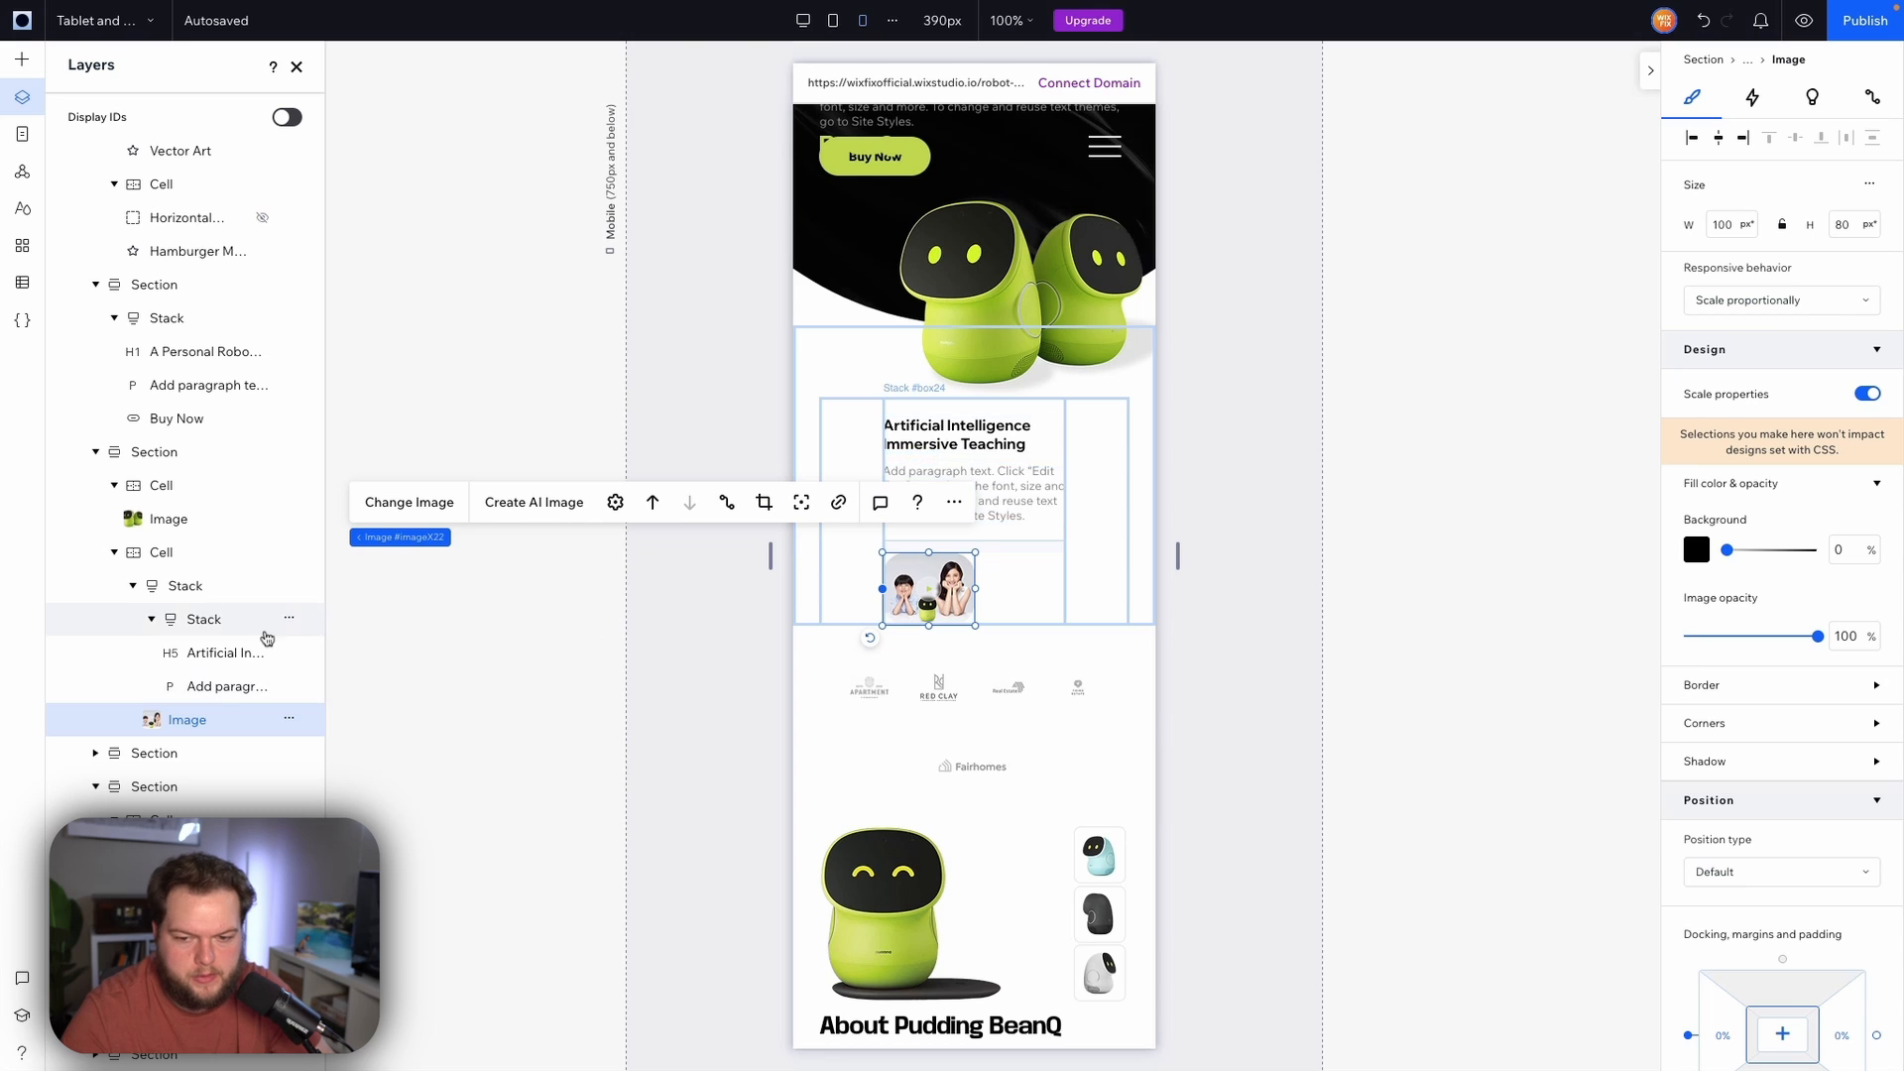
{"action": "left_click_drag", "start_coordinate": [178, 721], "coordinate": [188, 642]}
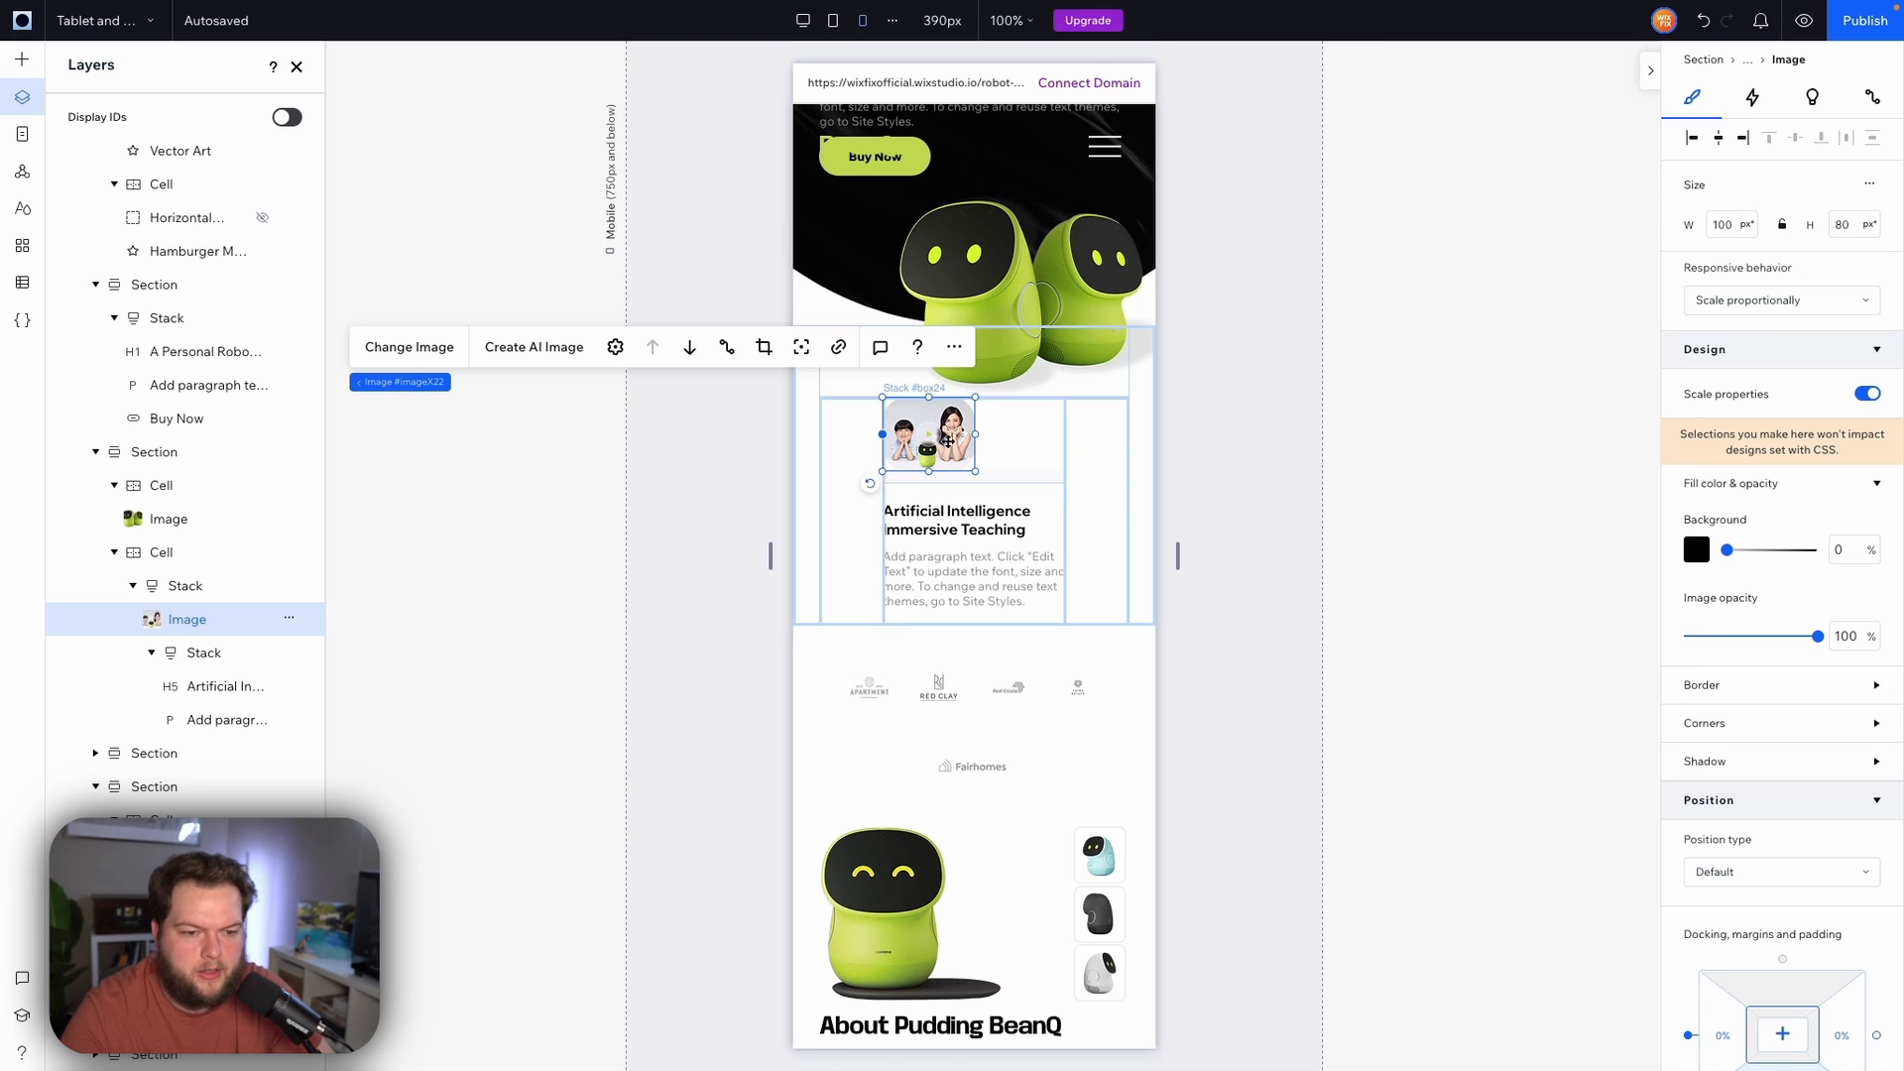
{"action": "left_click_drag", "start_coordinate": [976, 472], "coordinate": [1077, 527]}
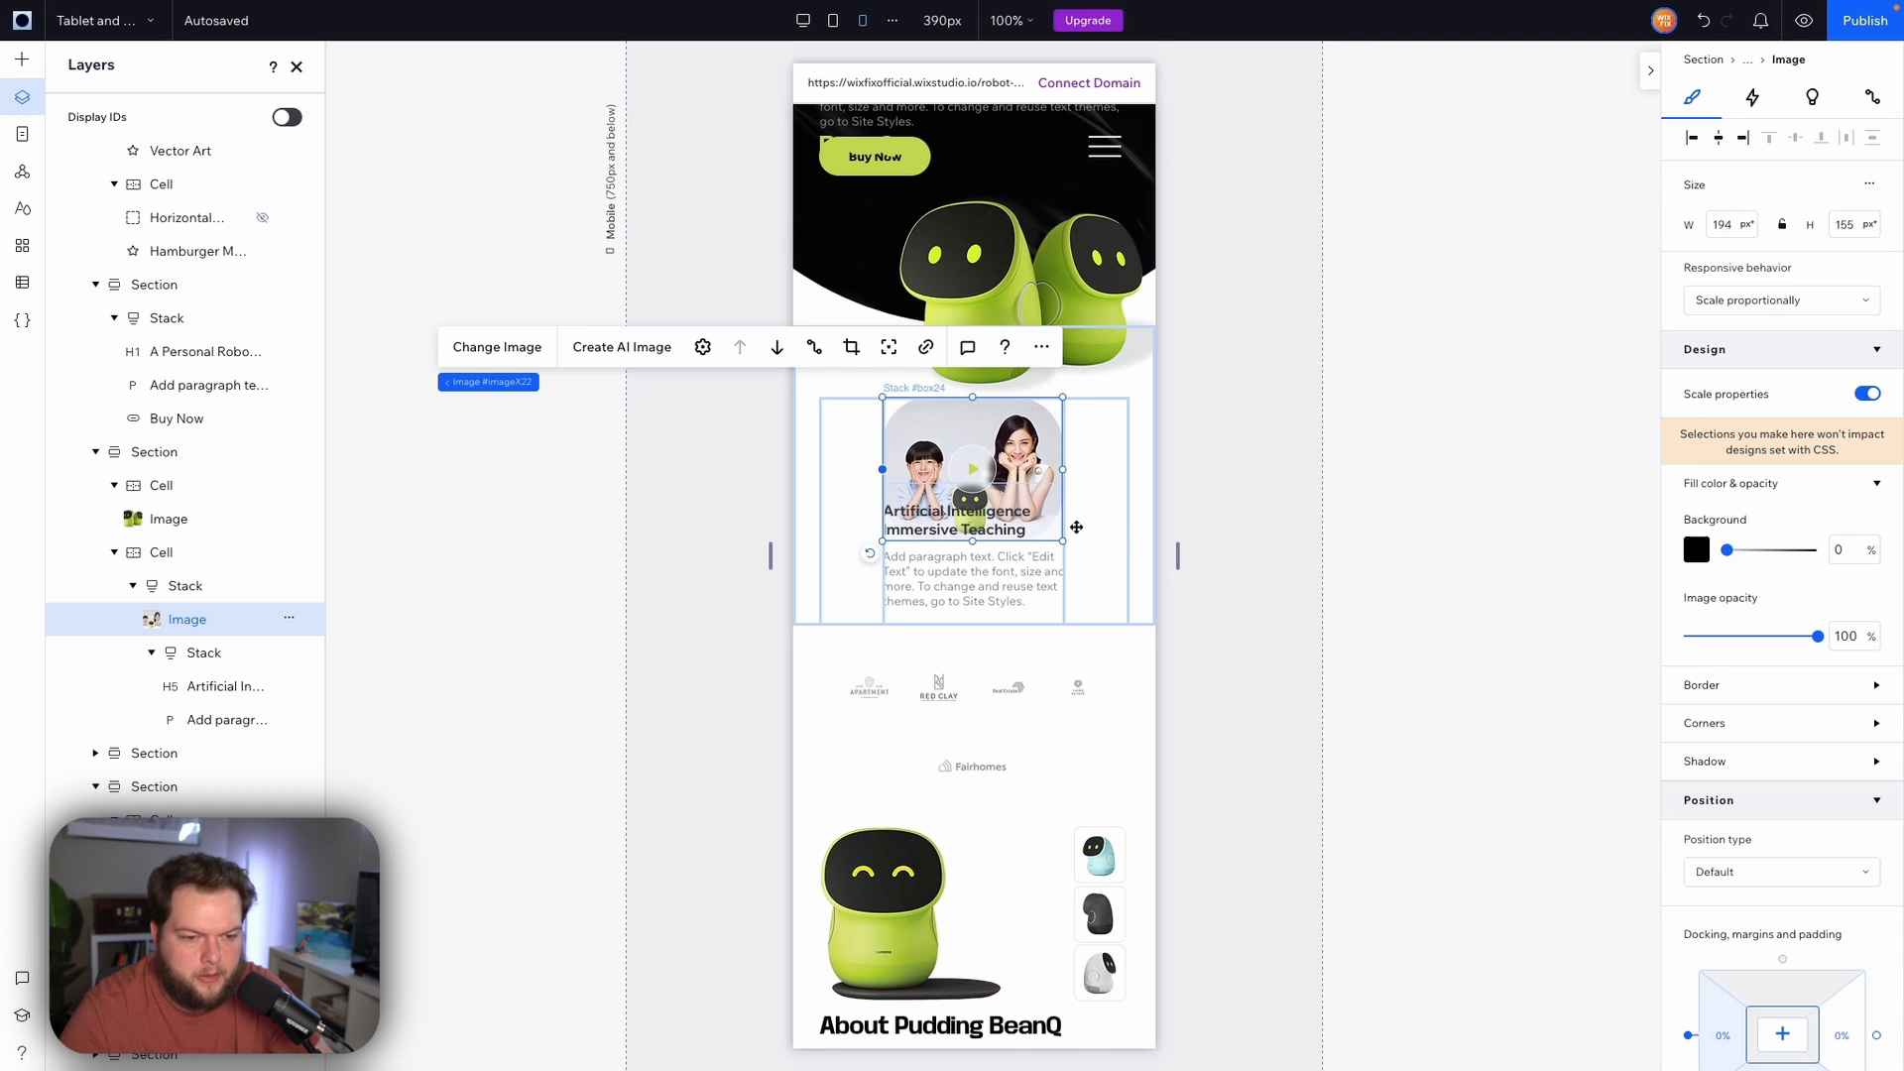
Set the outer stack's item spacing to 12 px
{"action": "left_click", "coordinate": [182, 587]}
{"action": "left_click", "coordinate": [187, 621]}
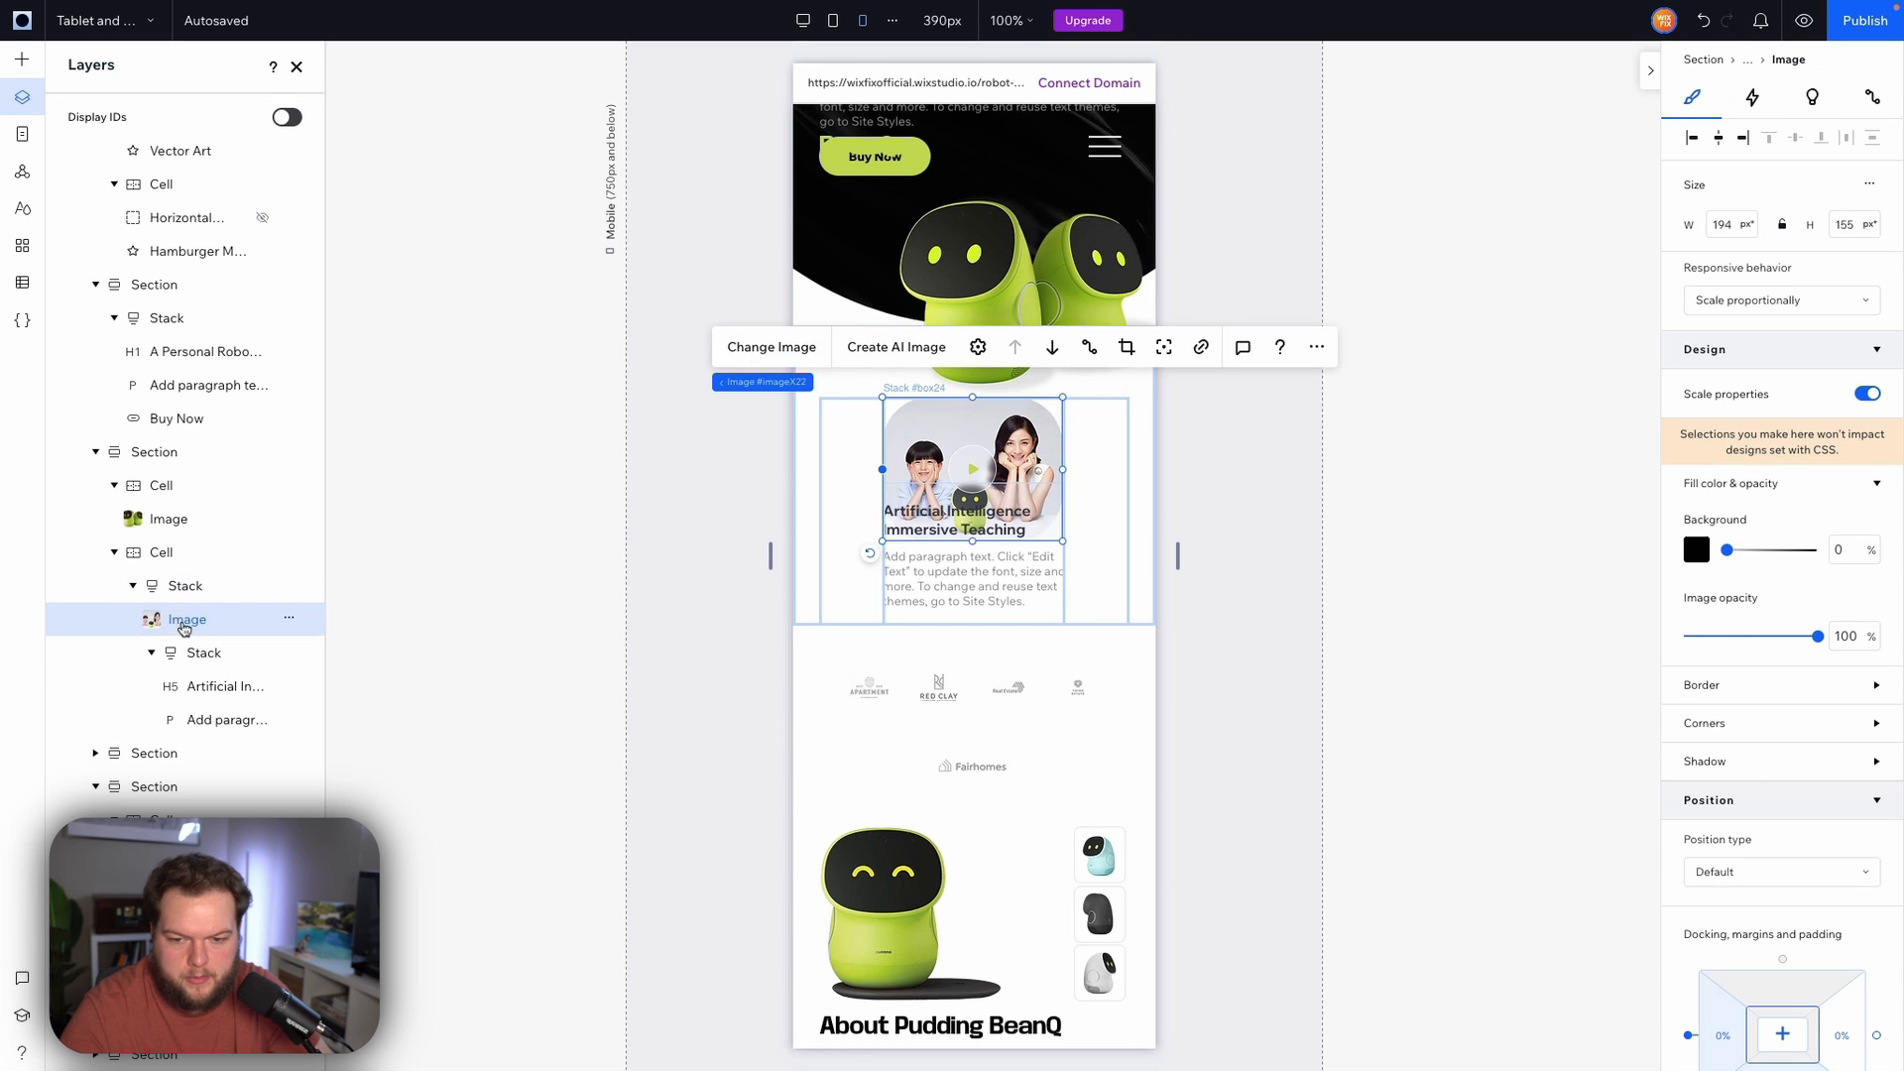
{"action": "left_click", "coordinate": [196, 657], "text": "shift"}
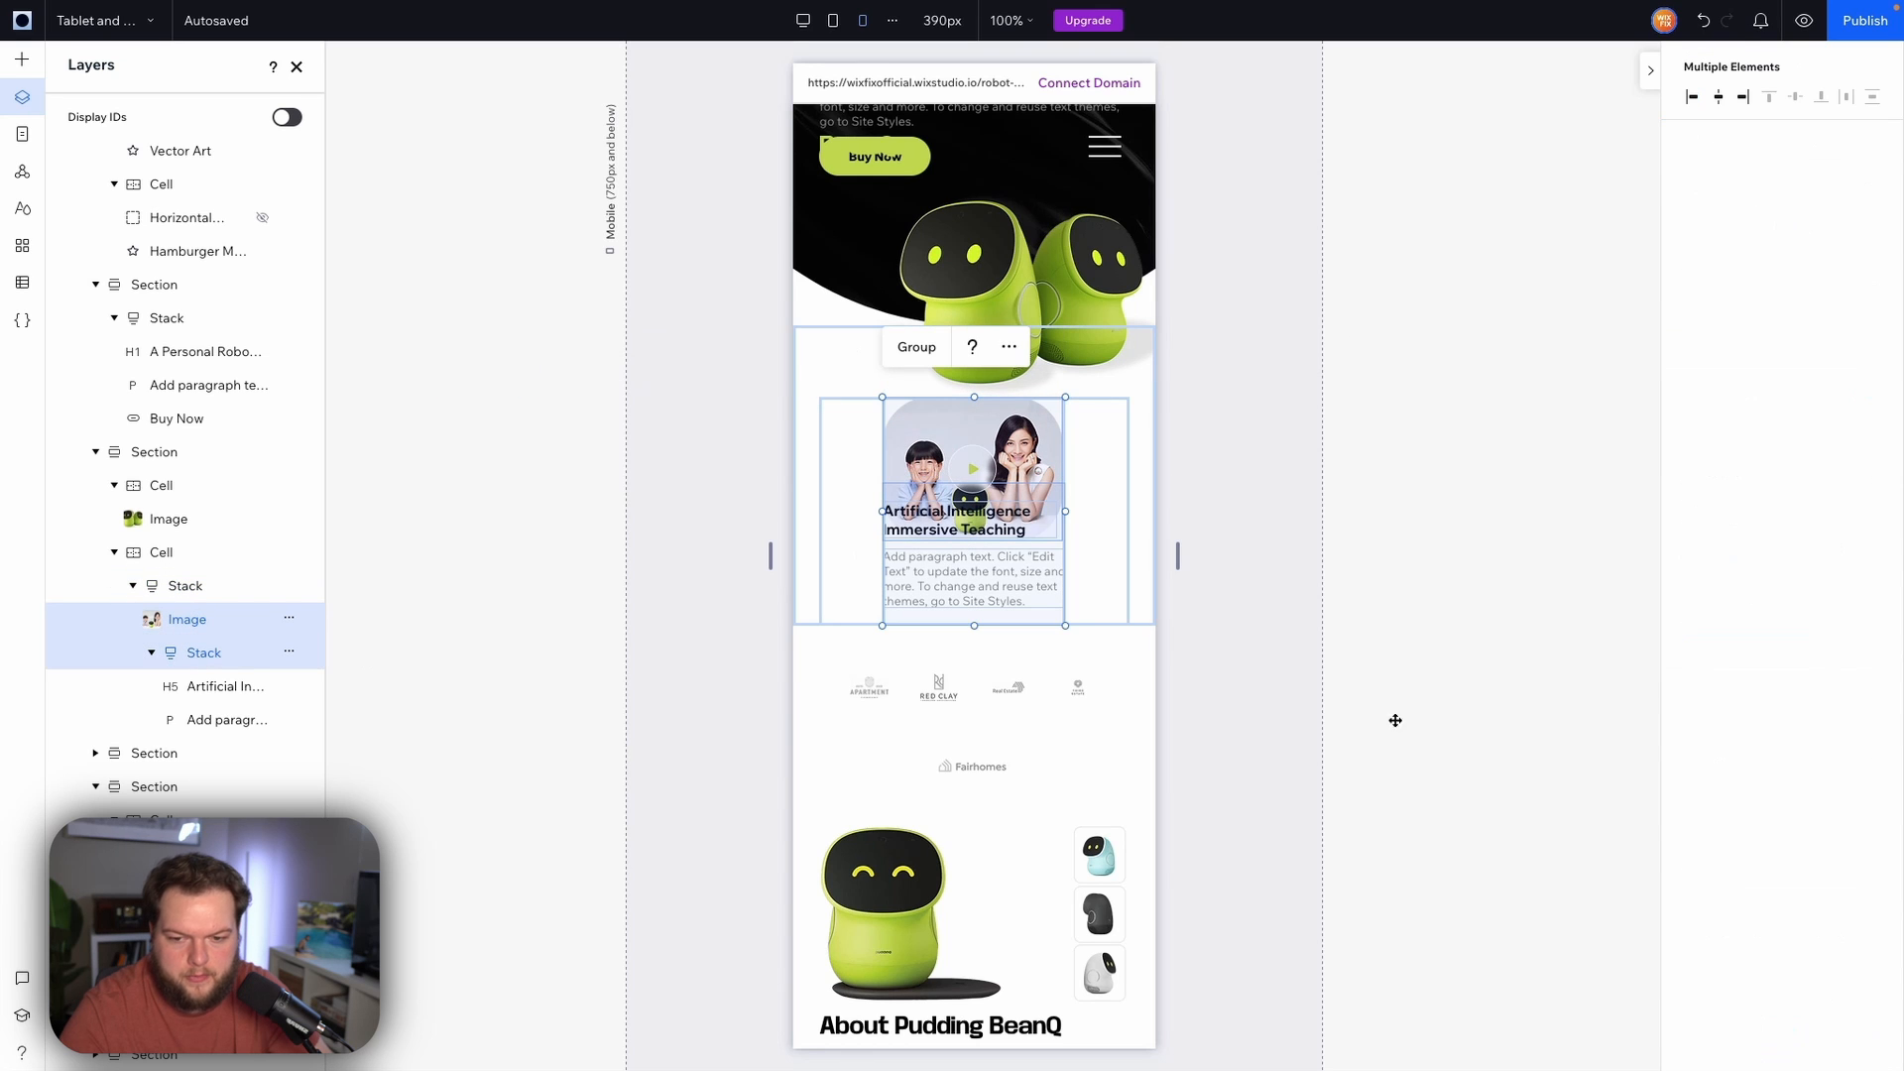
{"action": "left_click", "coordinate": [199, 586]}
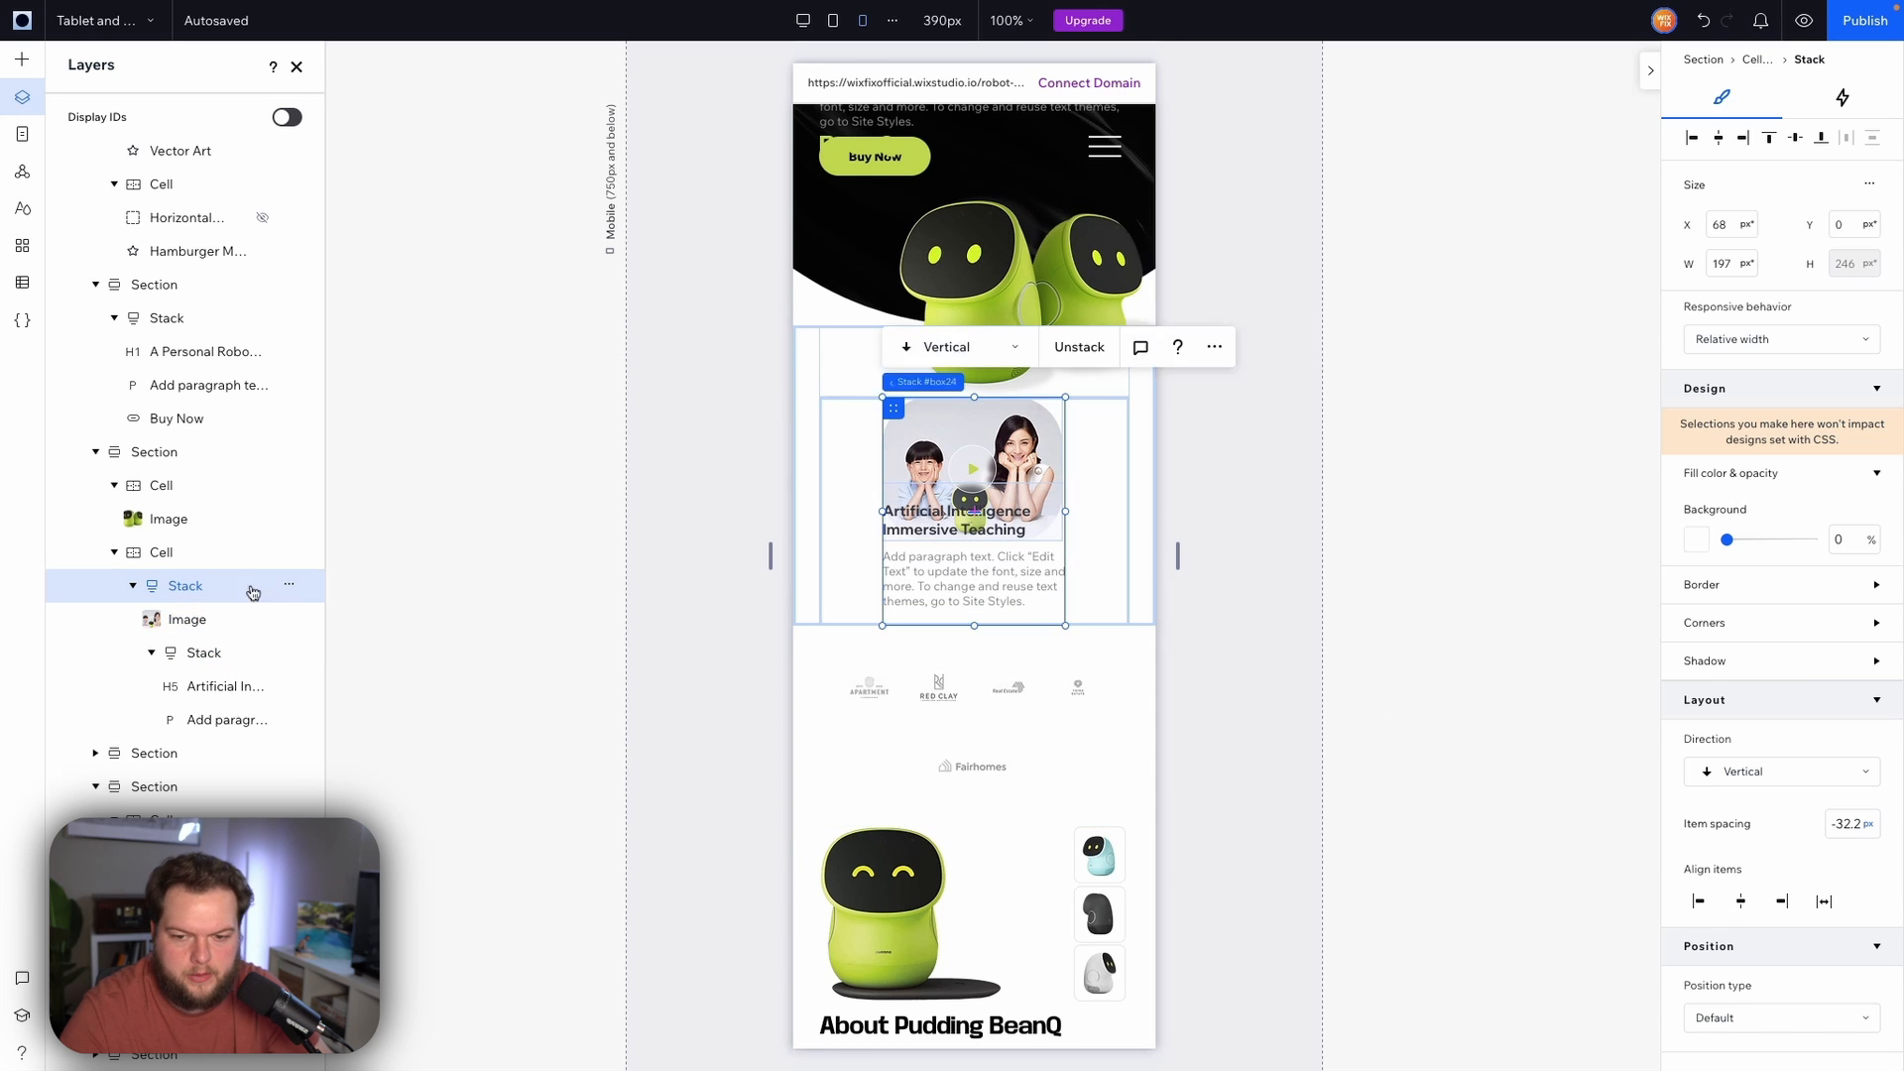
{"action": "left_click", "coordinate": [1854, 827]}
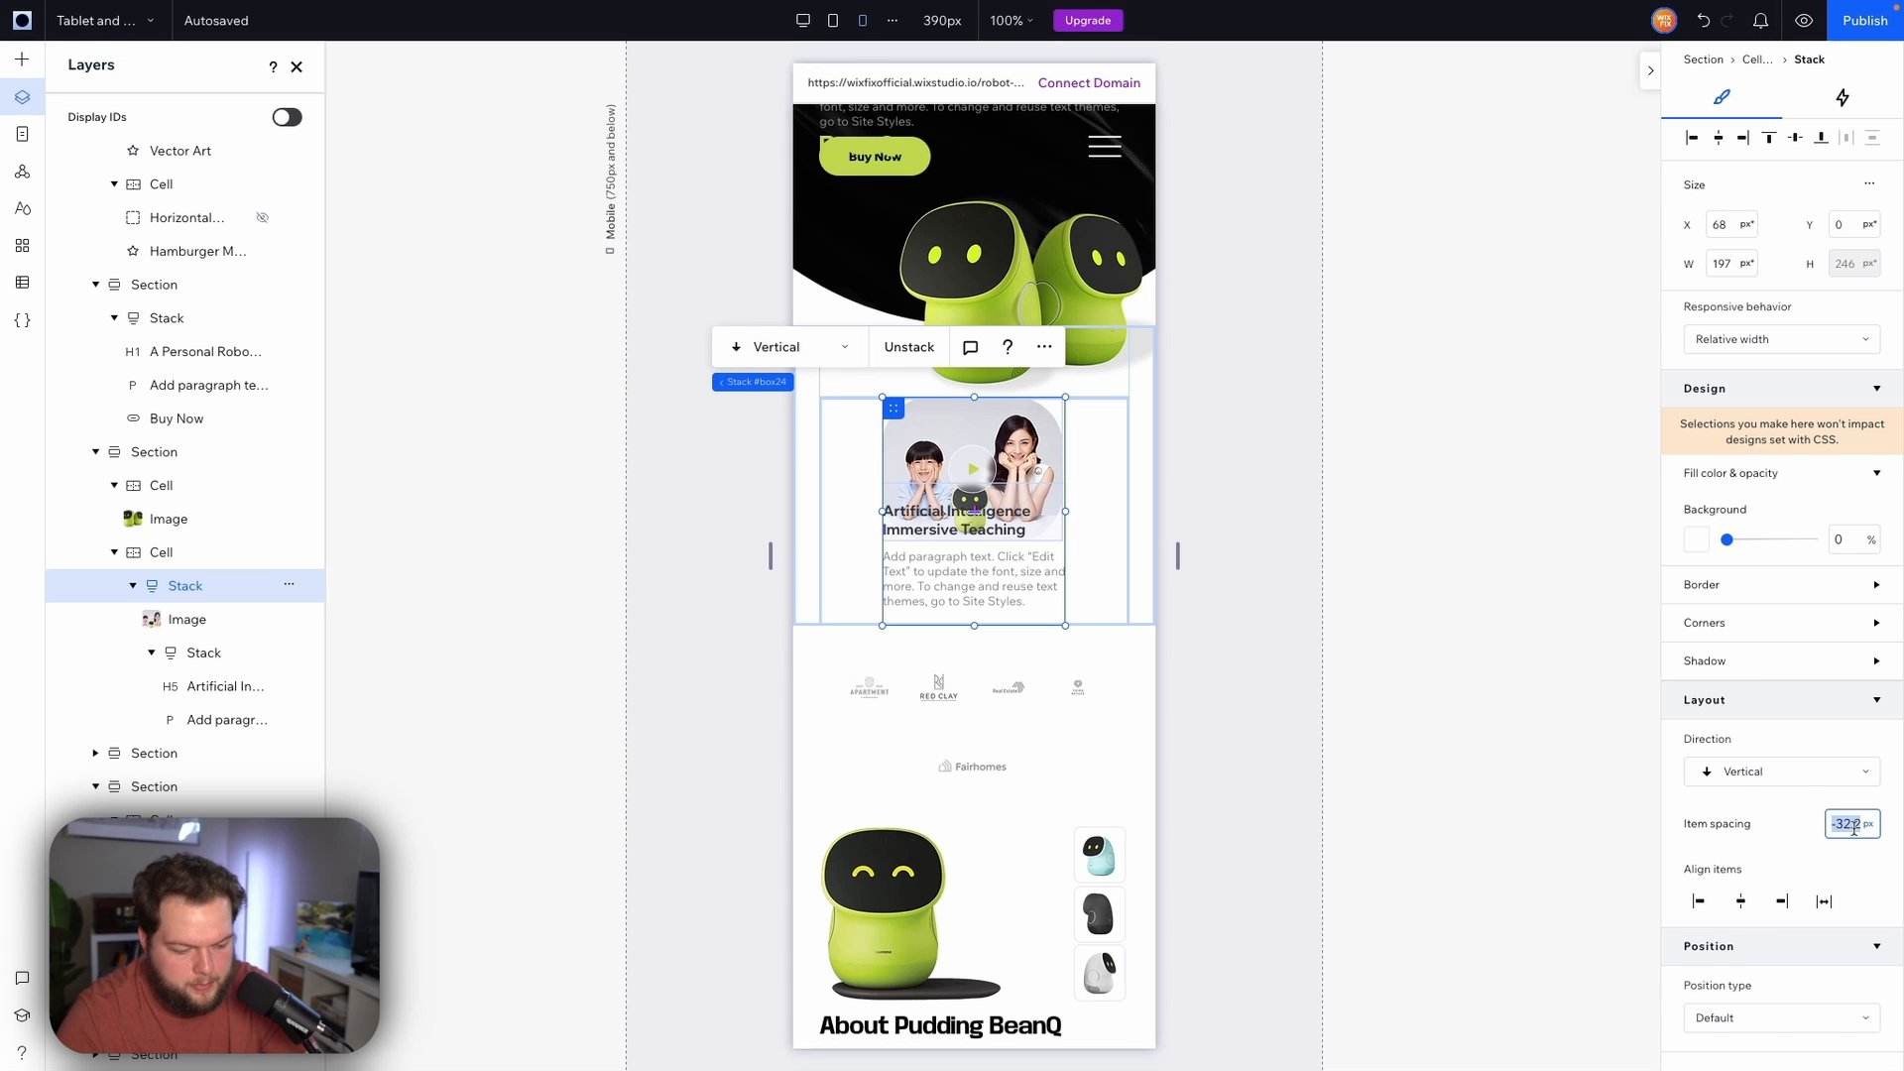
{"action": "type", "text": "12"}
{"action": "key", "text": "Return"}
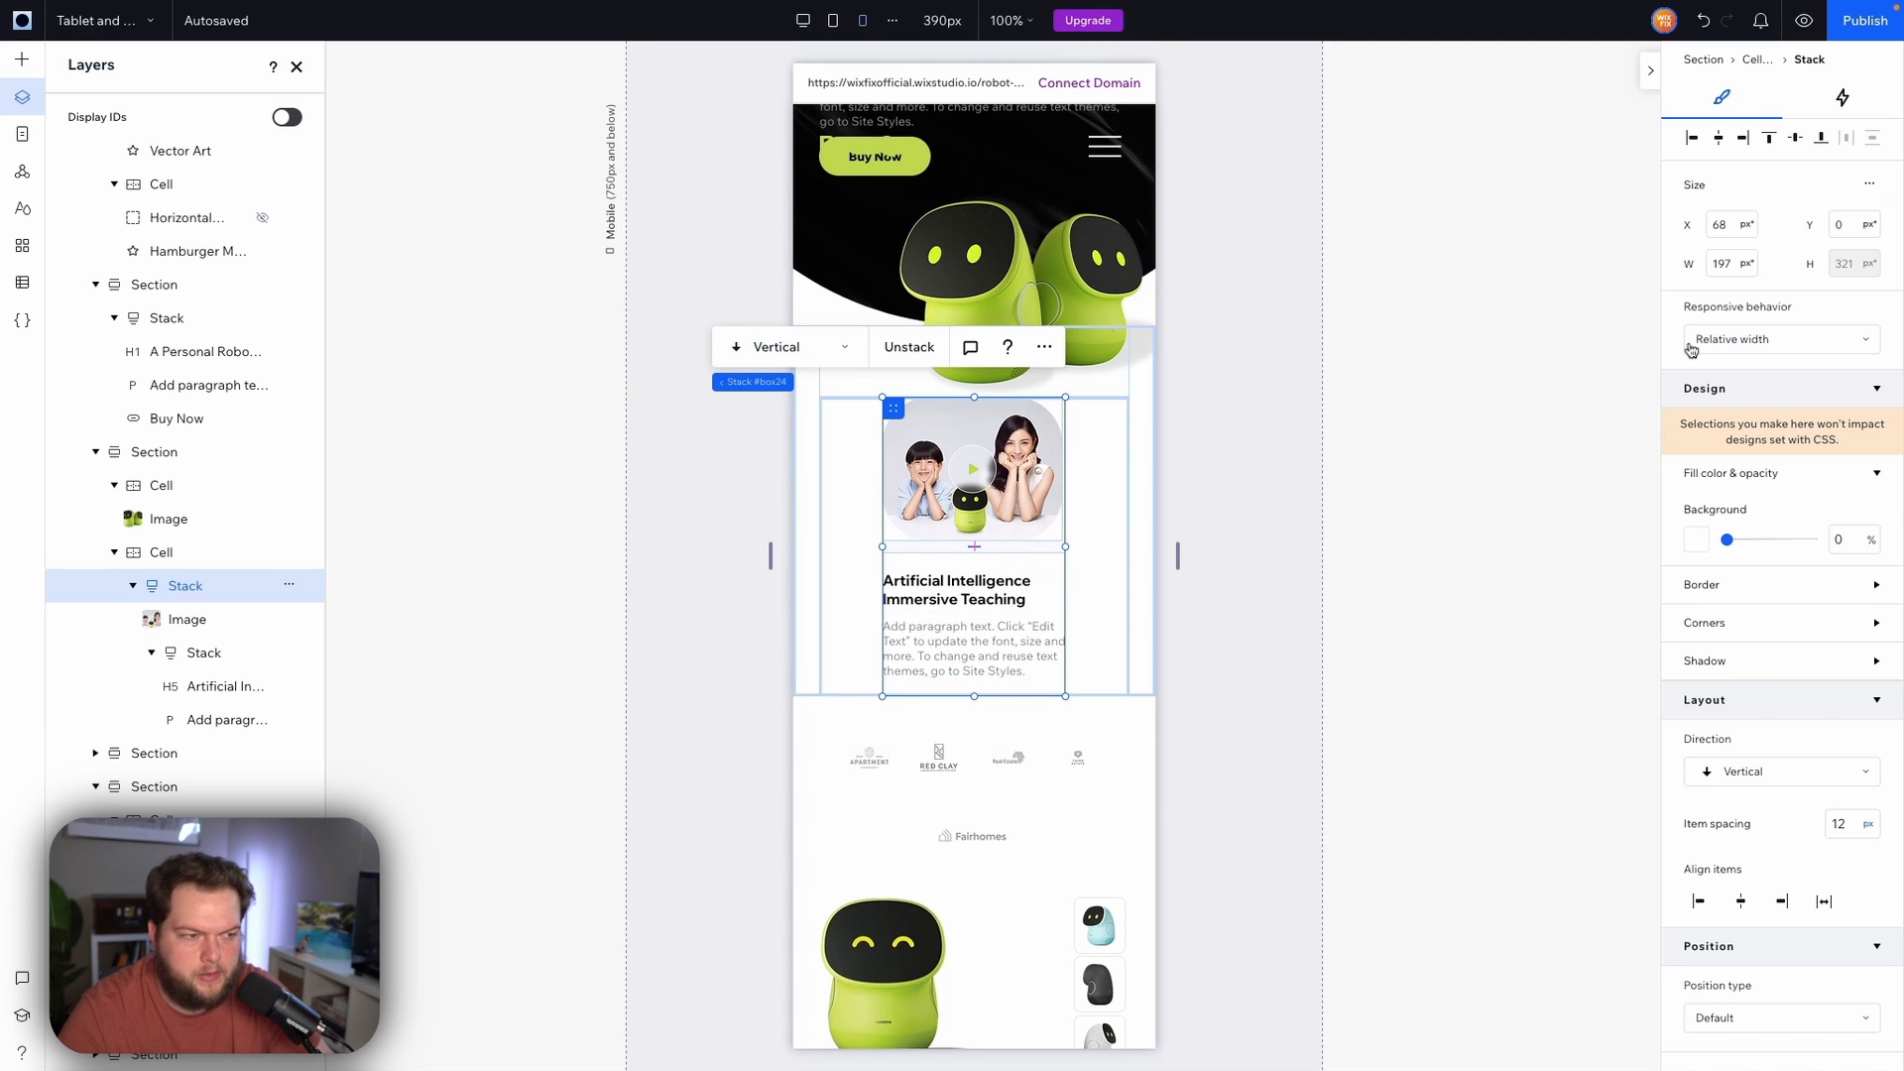
Align the outer stack to the left and widen its text stack to about 333 px
{"action": "left_click", "coordinate": [1692, 138]}
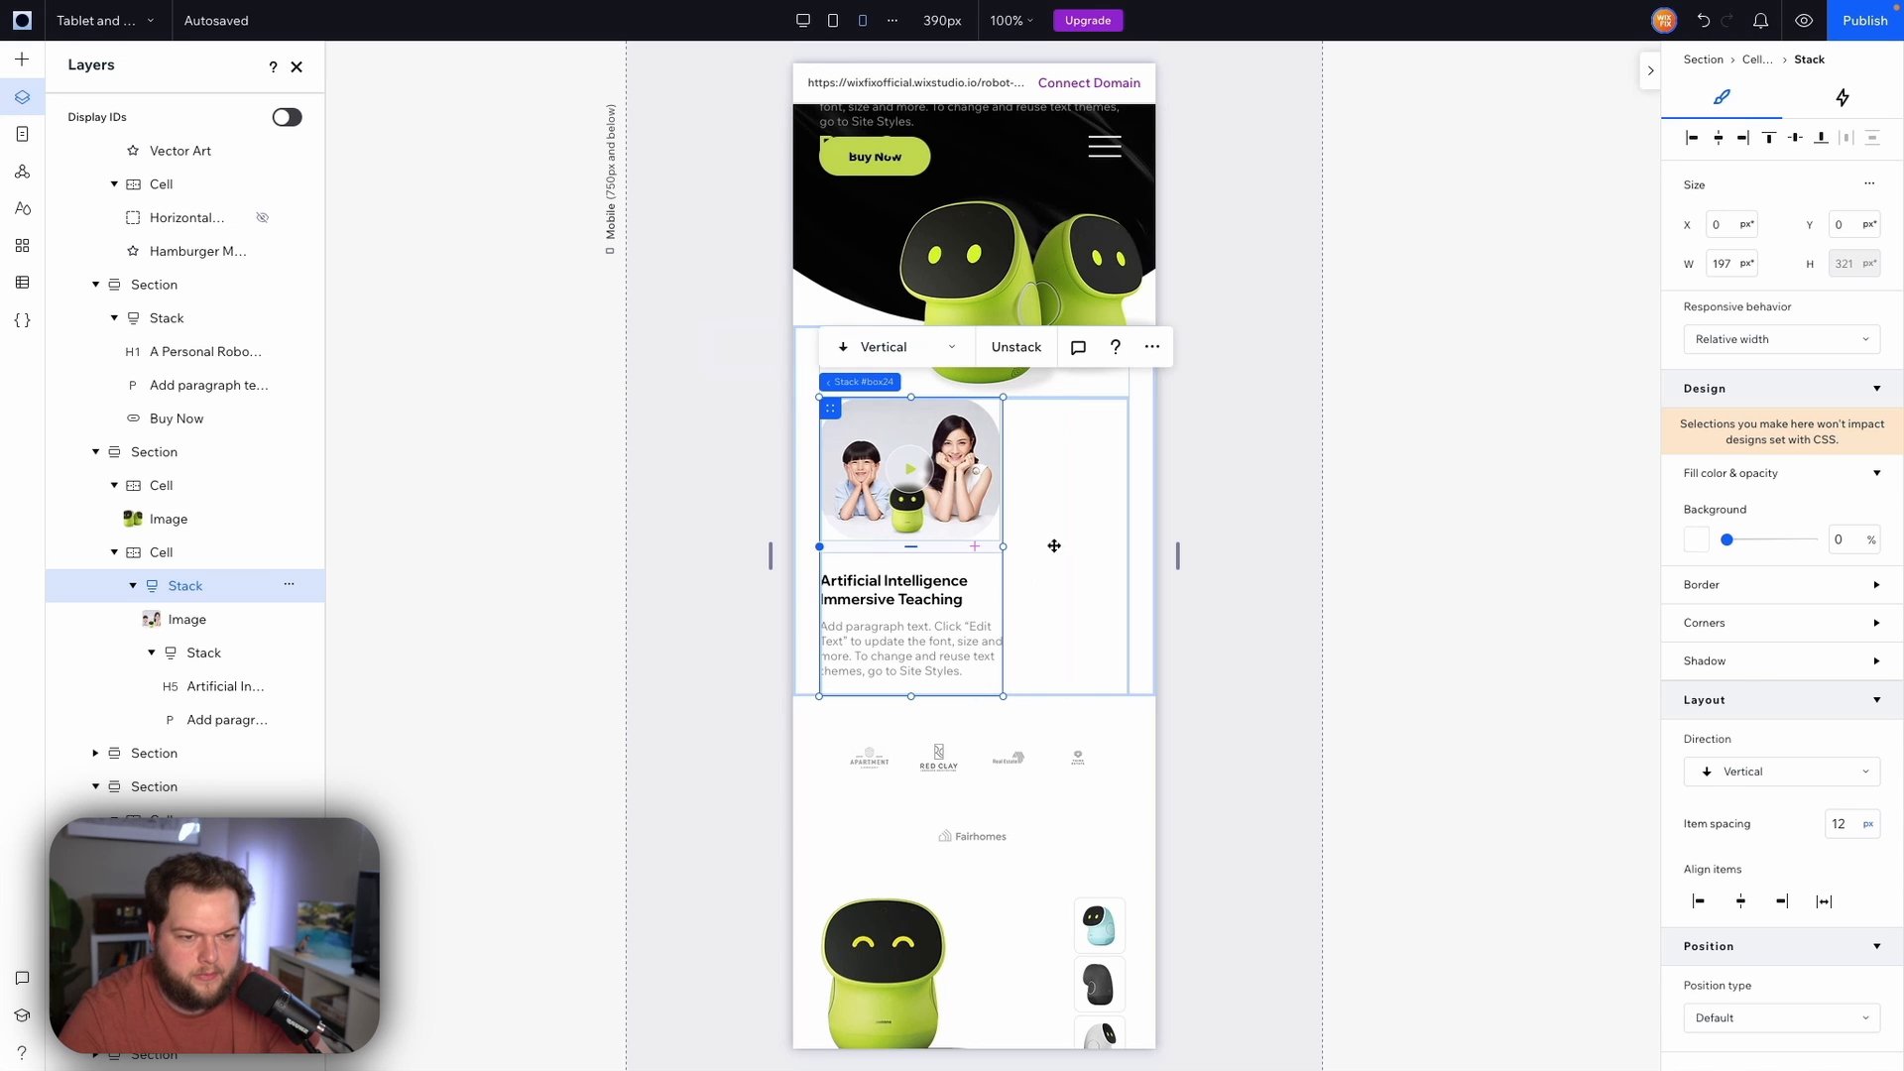
{"action": "left_click", "coordinate": [904, 613]}
{"action": "left_click_drag", "start_coordinate": [1002, 625], "coordinate": [1130, 622]}
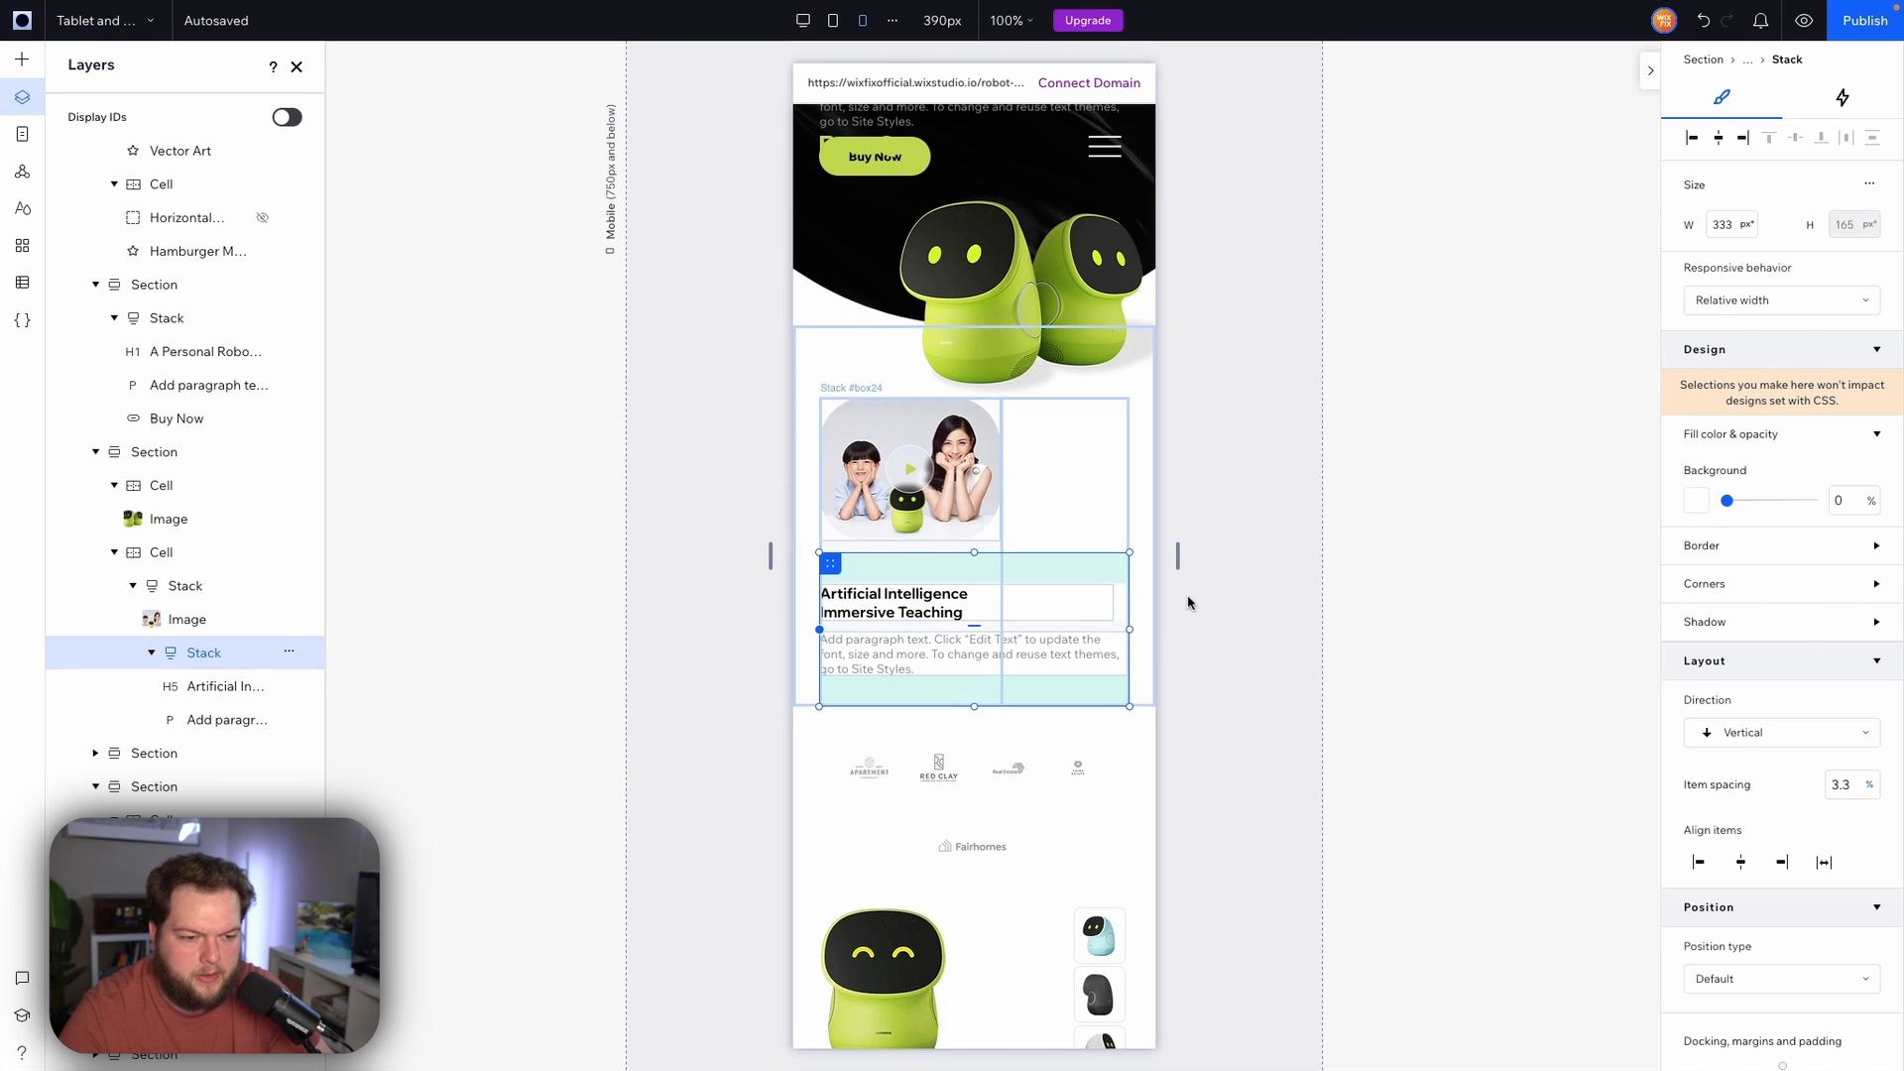
Set the Artificial Intelligence text stack's top padding to 0
{"action": "left_click", "coordinate": [1185, 599]}
{"action": "mouse_move", "coordinate": [766, 563]}
{"action": "left_mouse_down"}
{"action": "mouse_move", "coordinate": [693, 558]}
{"action": "mouse_move", "coordinate": [772, 558]}
{"action": "left_mouse_up"}
{"action": "left_click", "coordinate": [914, 566]}
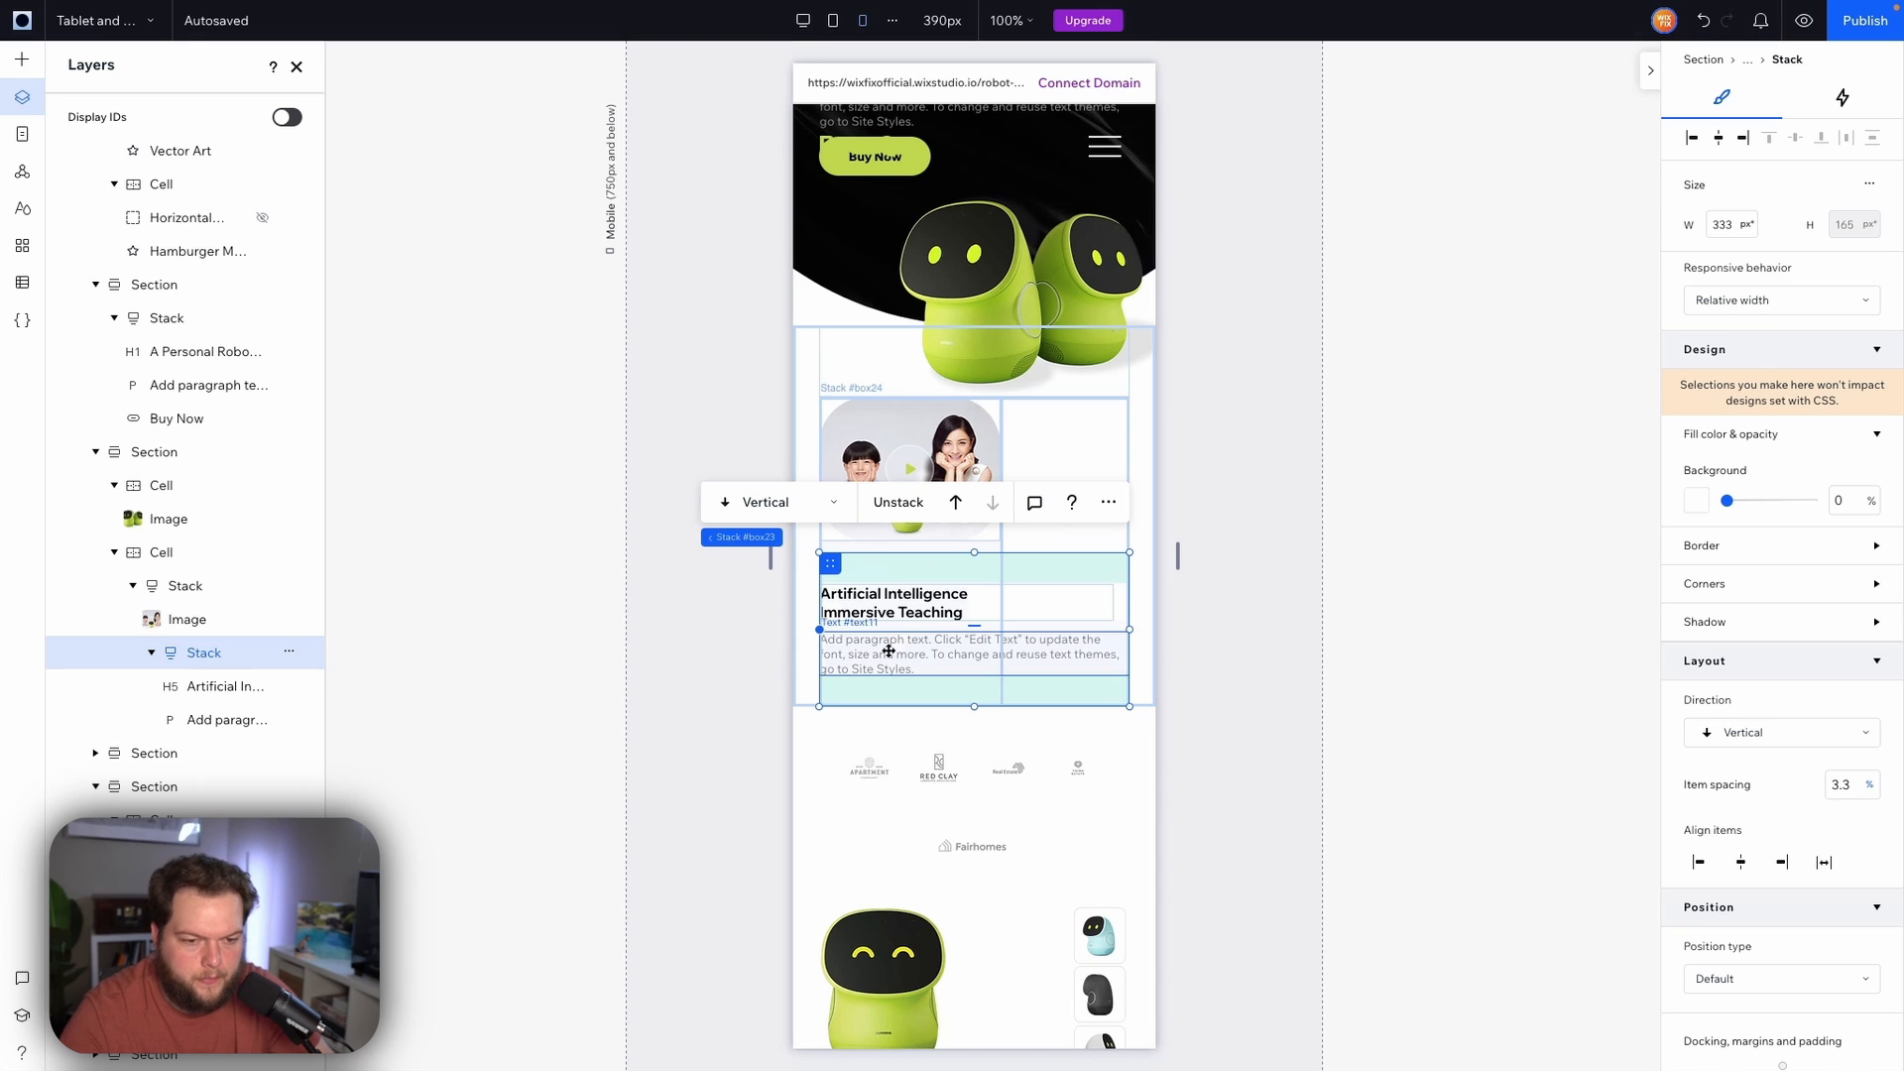
{"action": "scroll", "coordinate": [1758, 773], "scroll_direction": "down", "scroll_amount": 3}
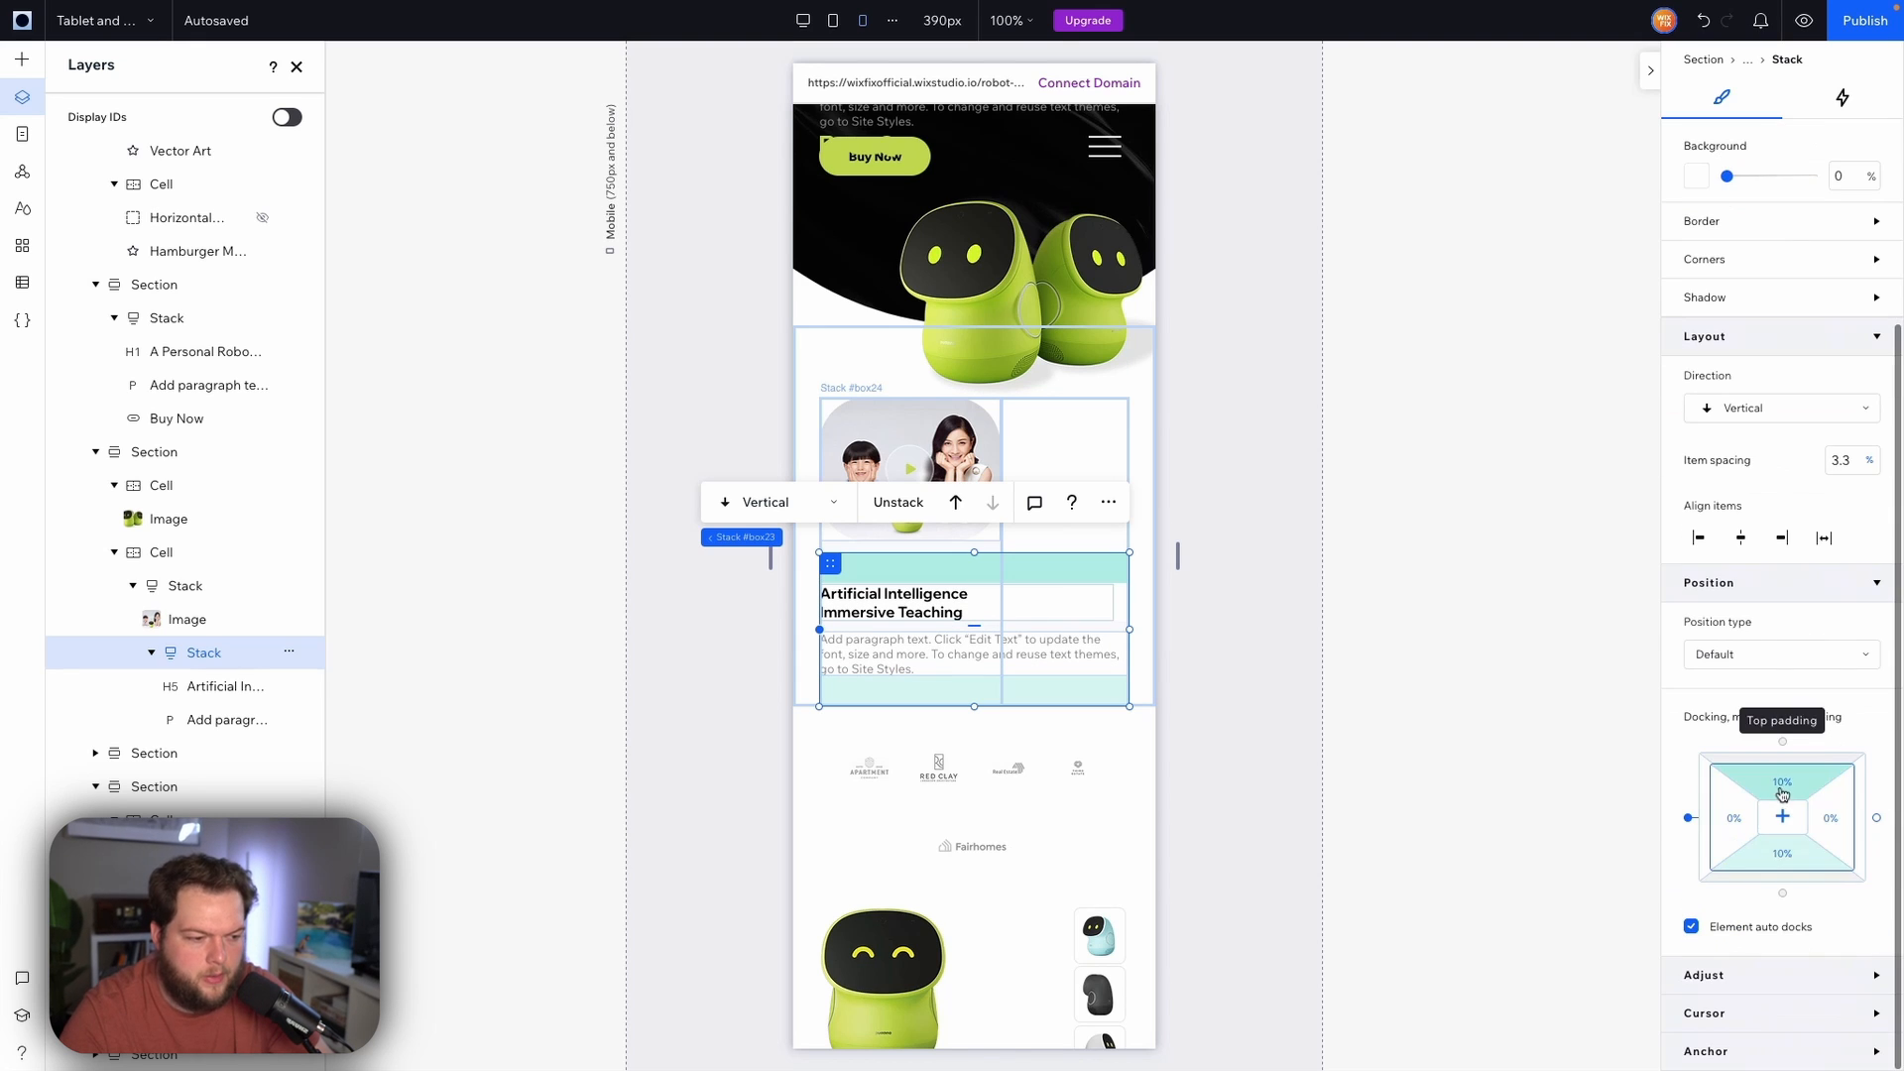
{"action": "left_click", "coordinate": [1780, 786]}
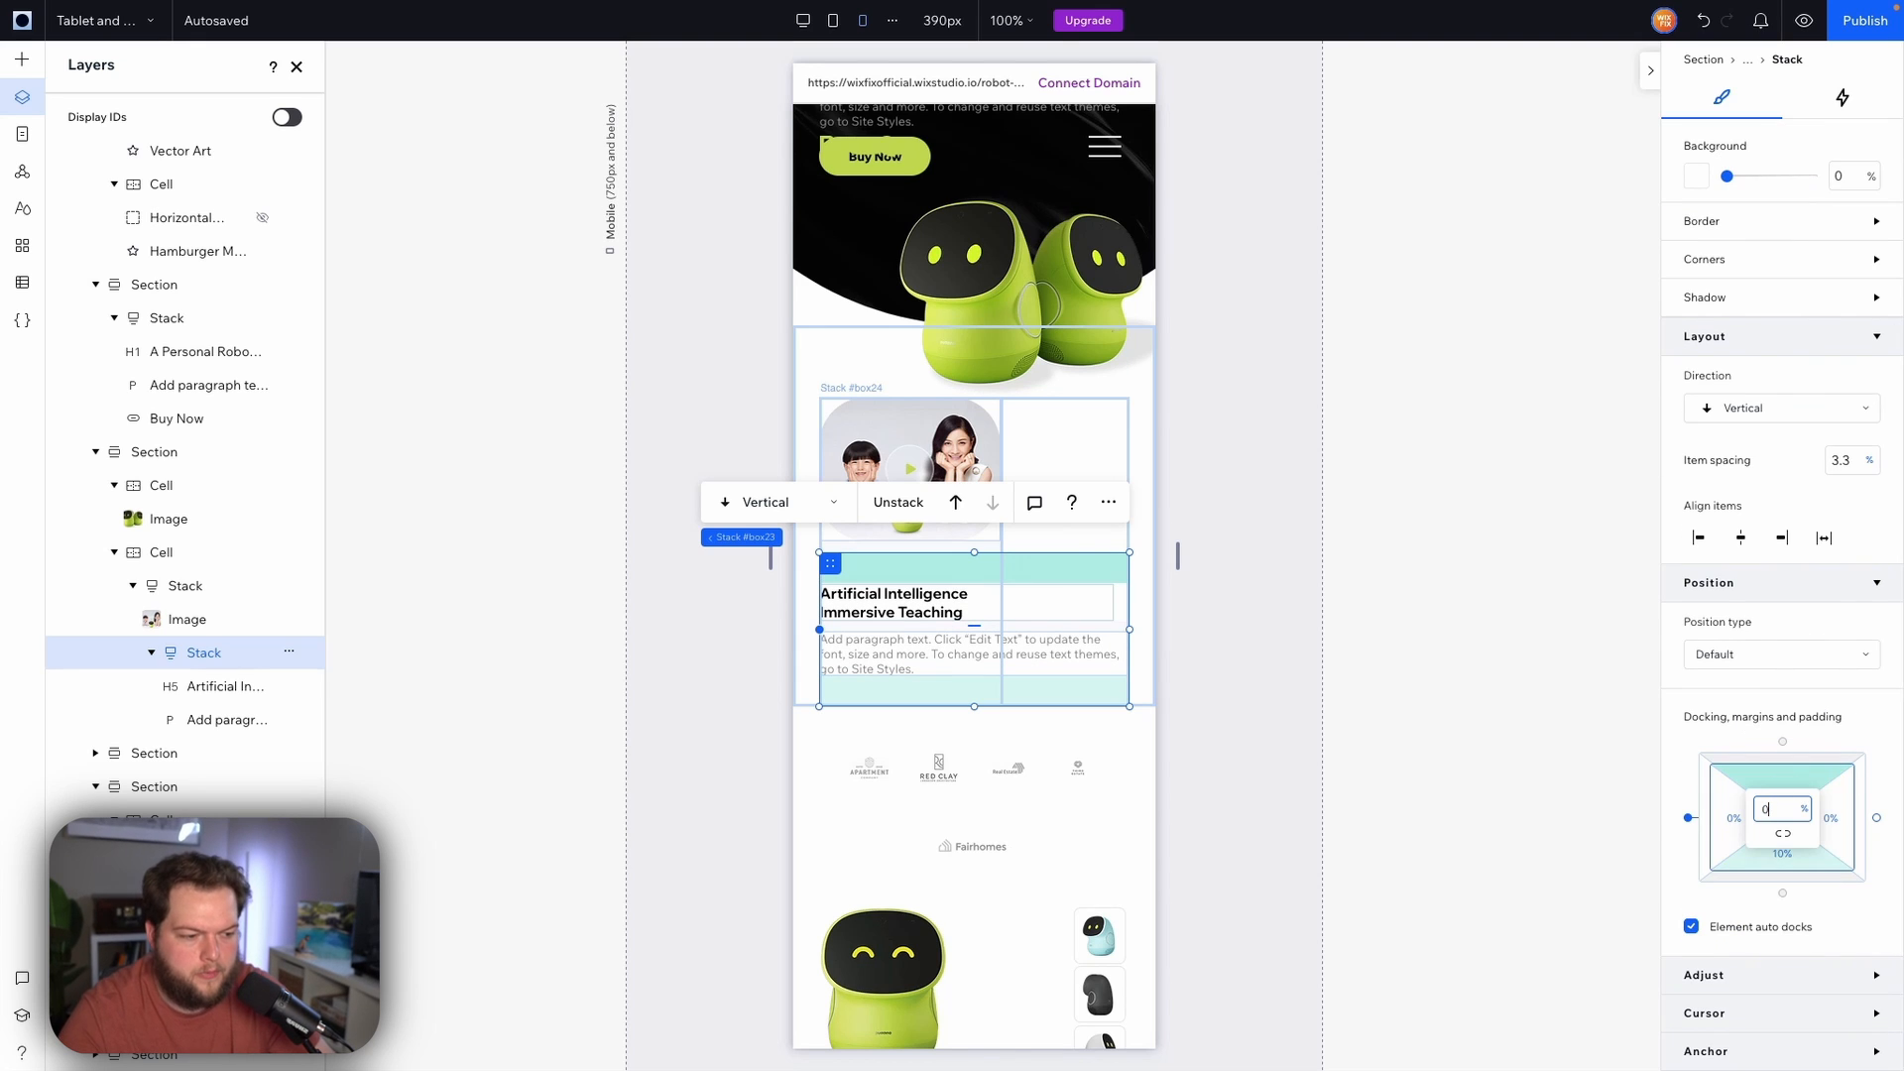
{"action": "left_click", "coordinate": [1795, 859]}
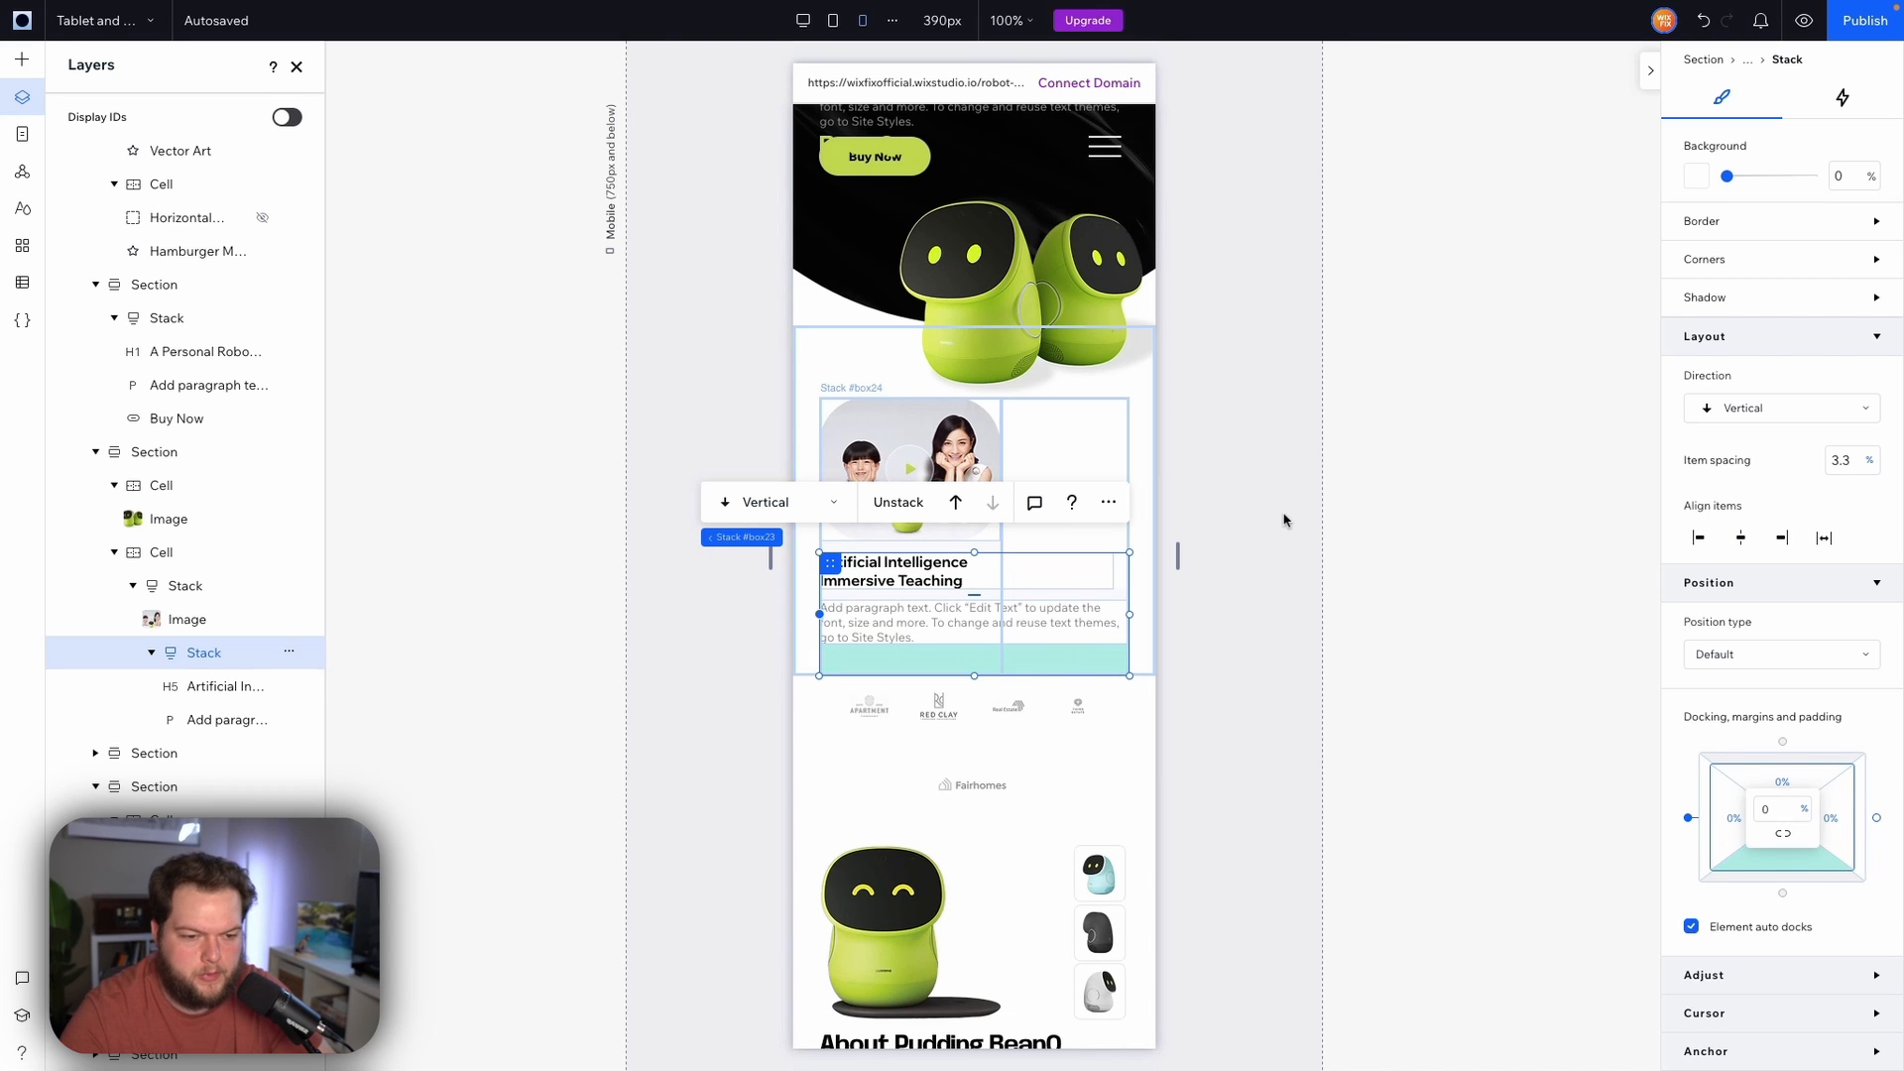
Set the outer image-and-text stack's top margin to -40 px
{"action": "left_click", "coordinate": [1260, 468]}
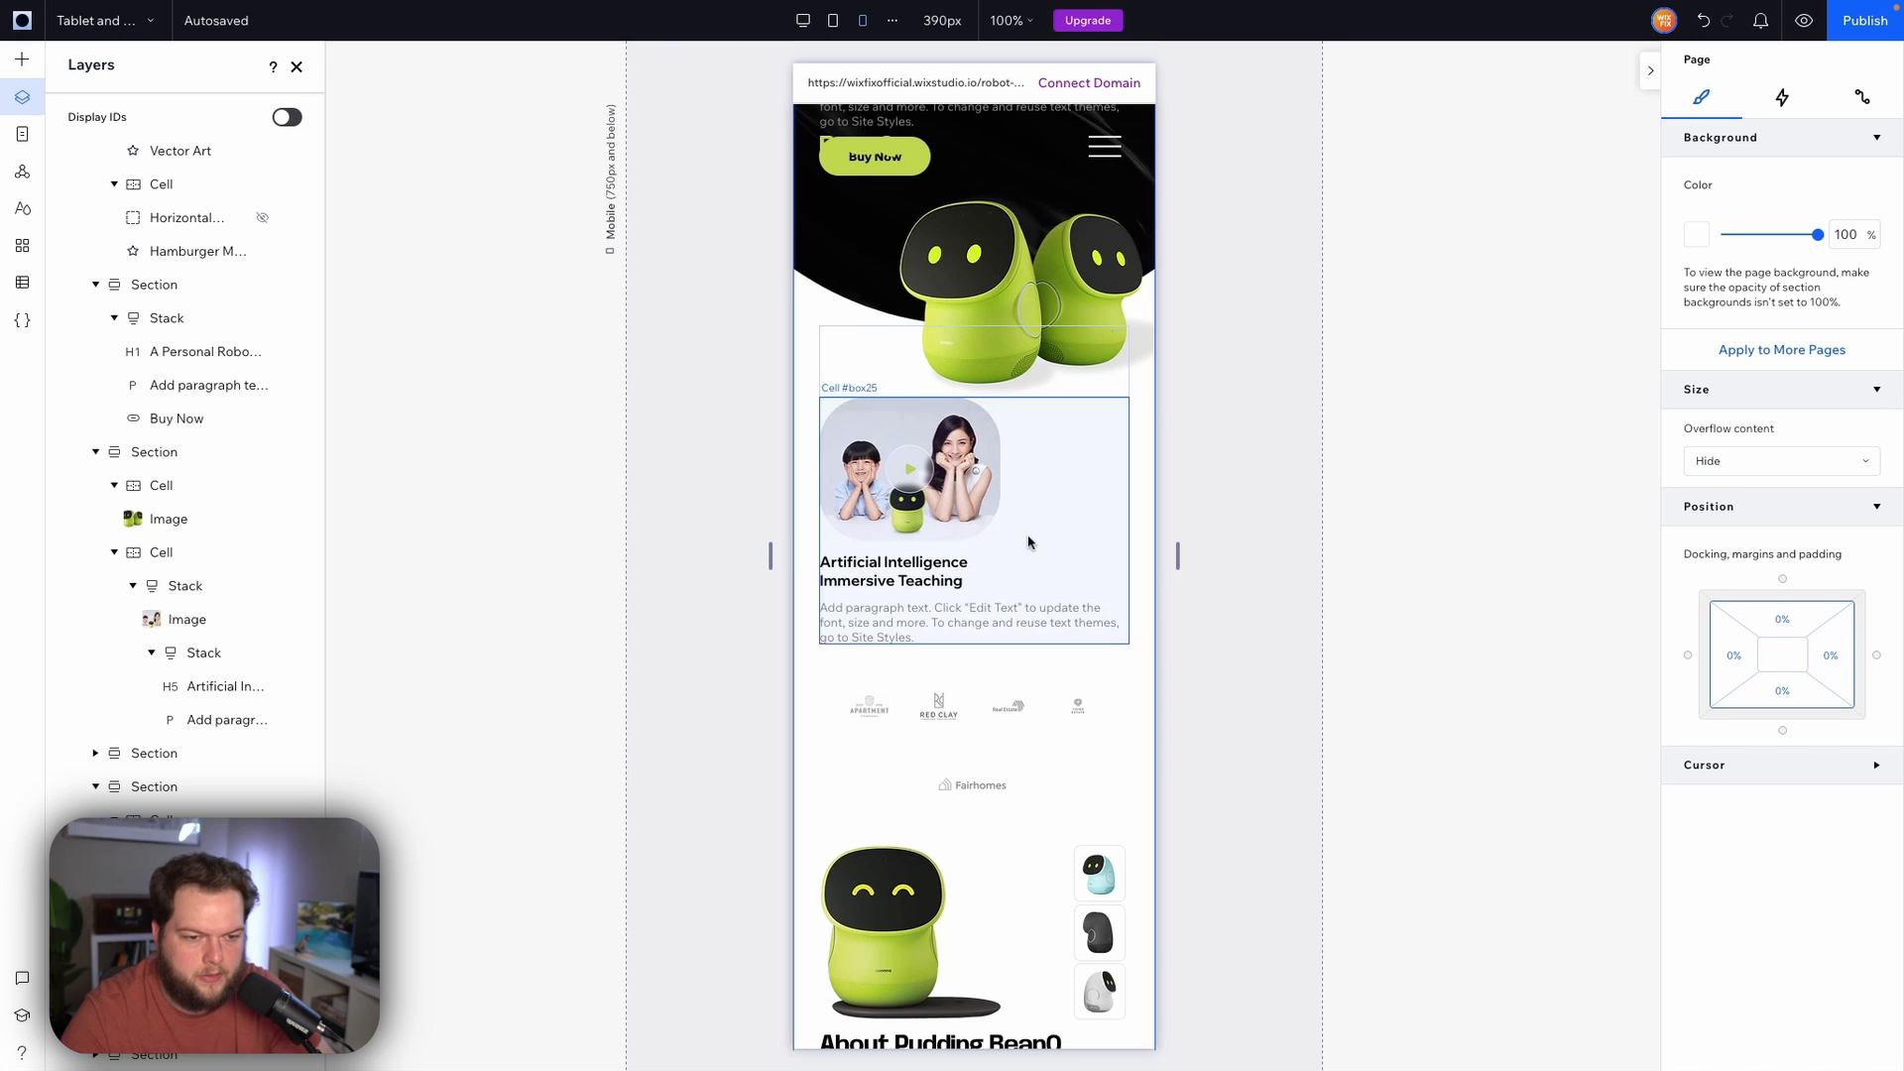
{"action": "left_click", "coordinate": [961, 549]}
{"action": "scroll", "coordinate": [1793, 759], "scroll_direction": "down", "scroll_amount": 4}
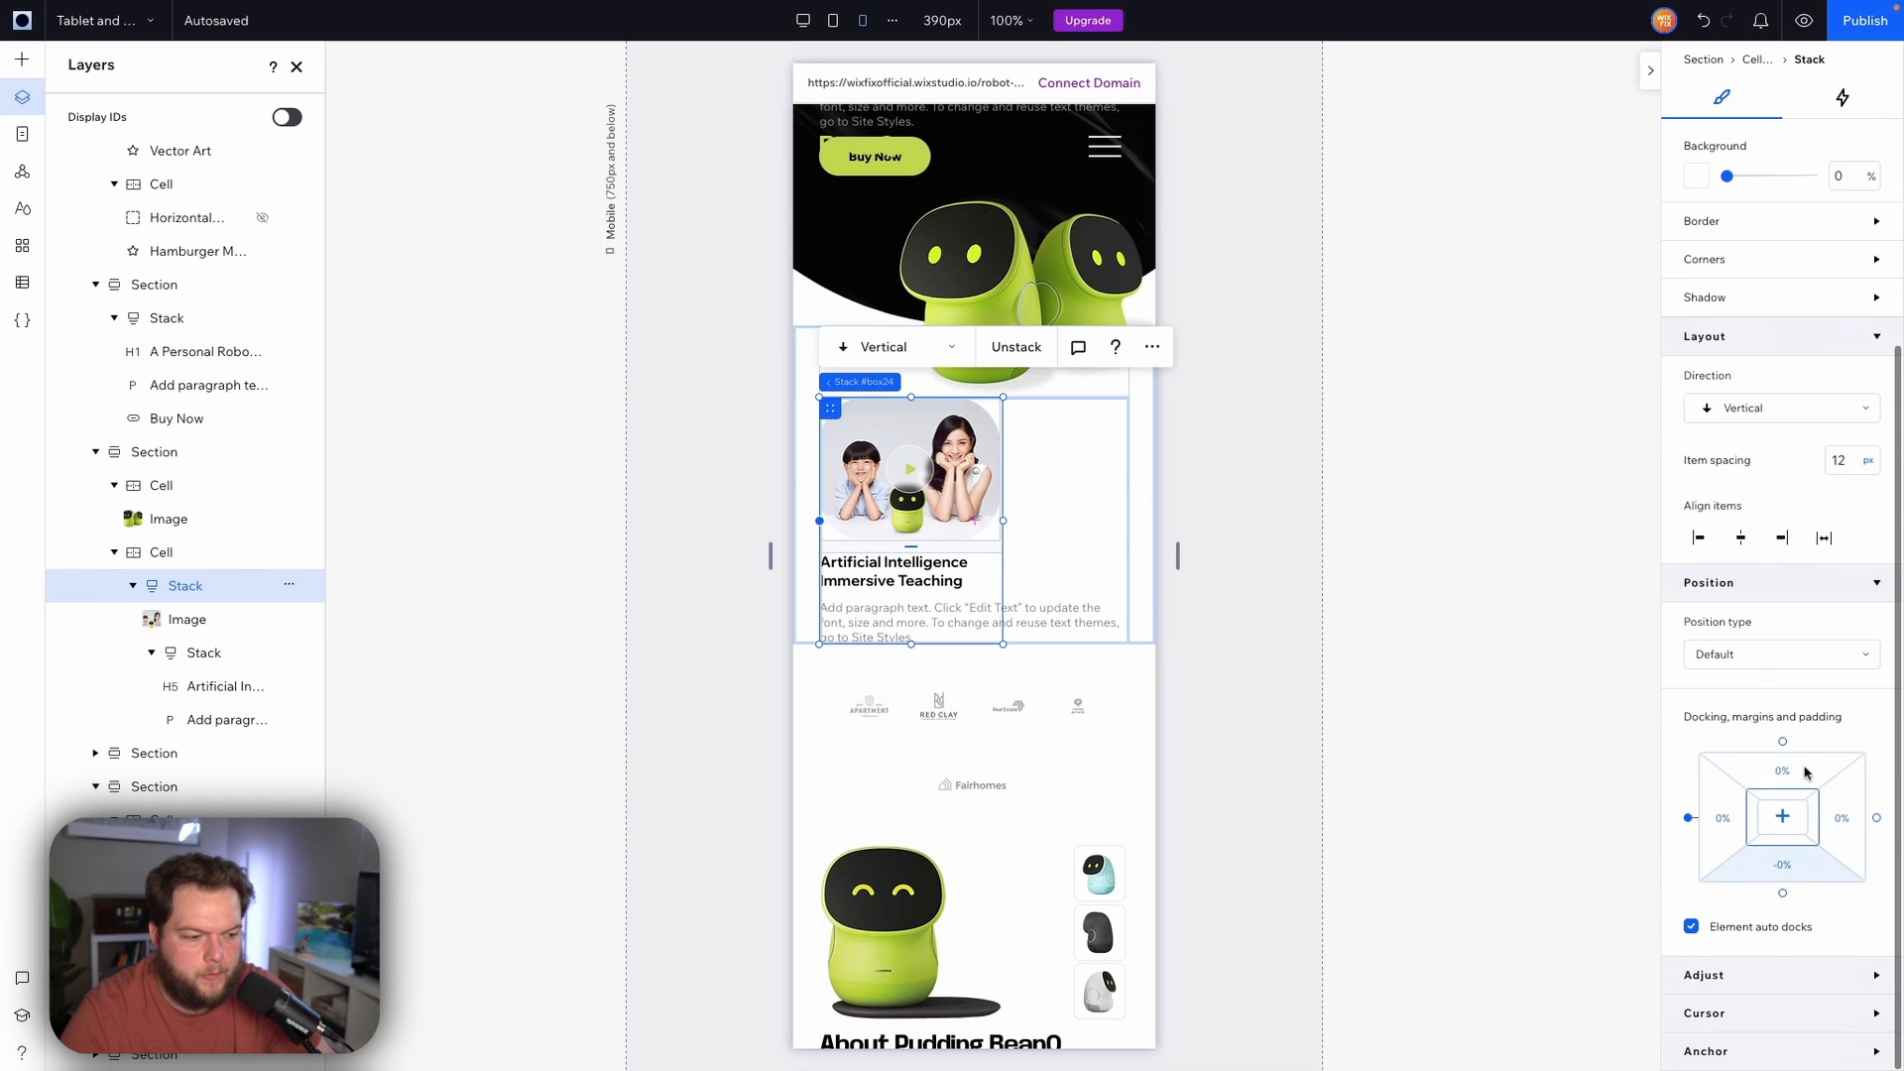
{"action": "left_click", "coordinate": [1802, 781]}
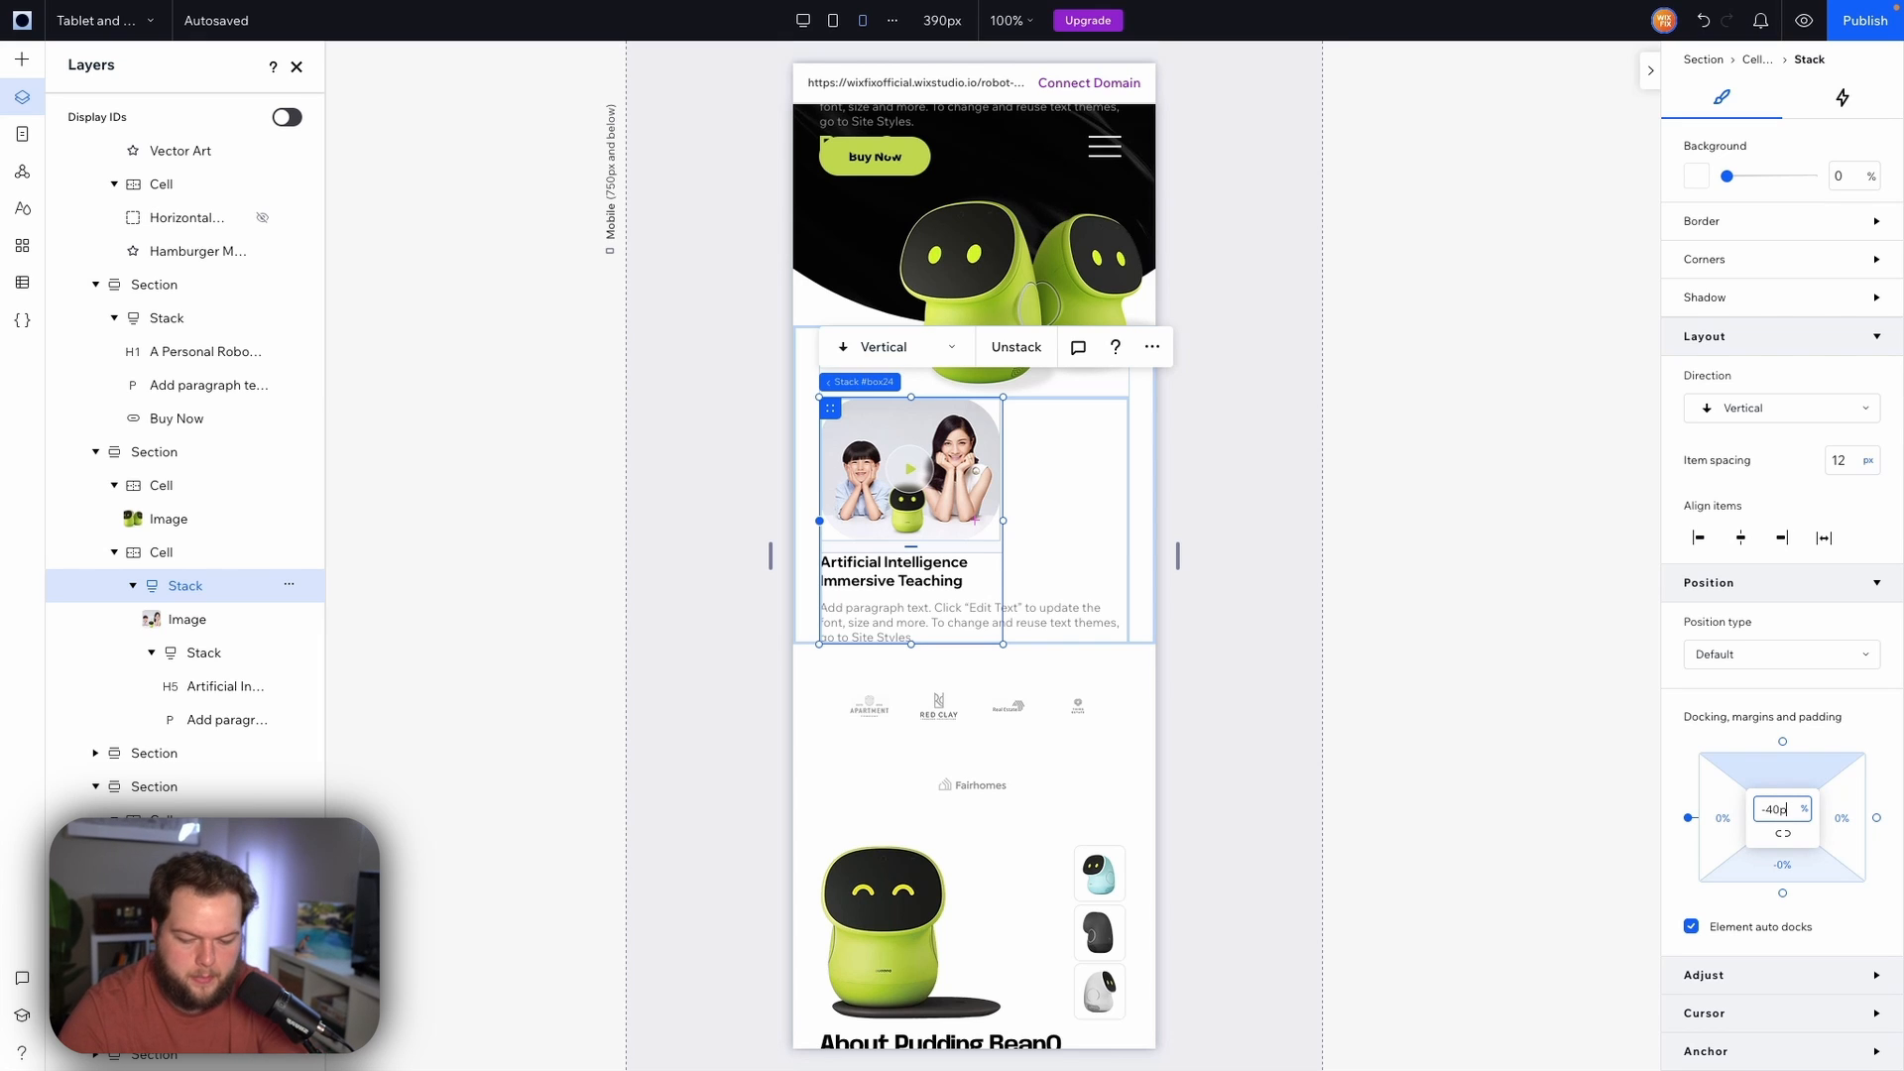
{"action": "key", "text": "Return"}
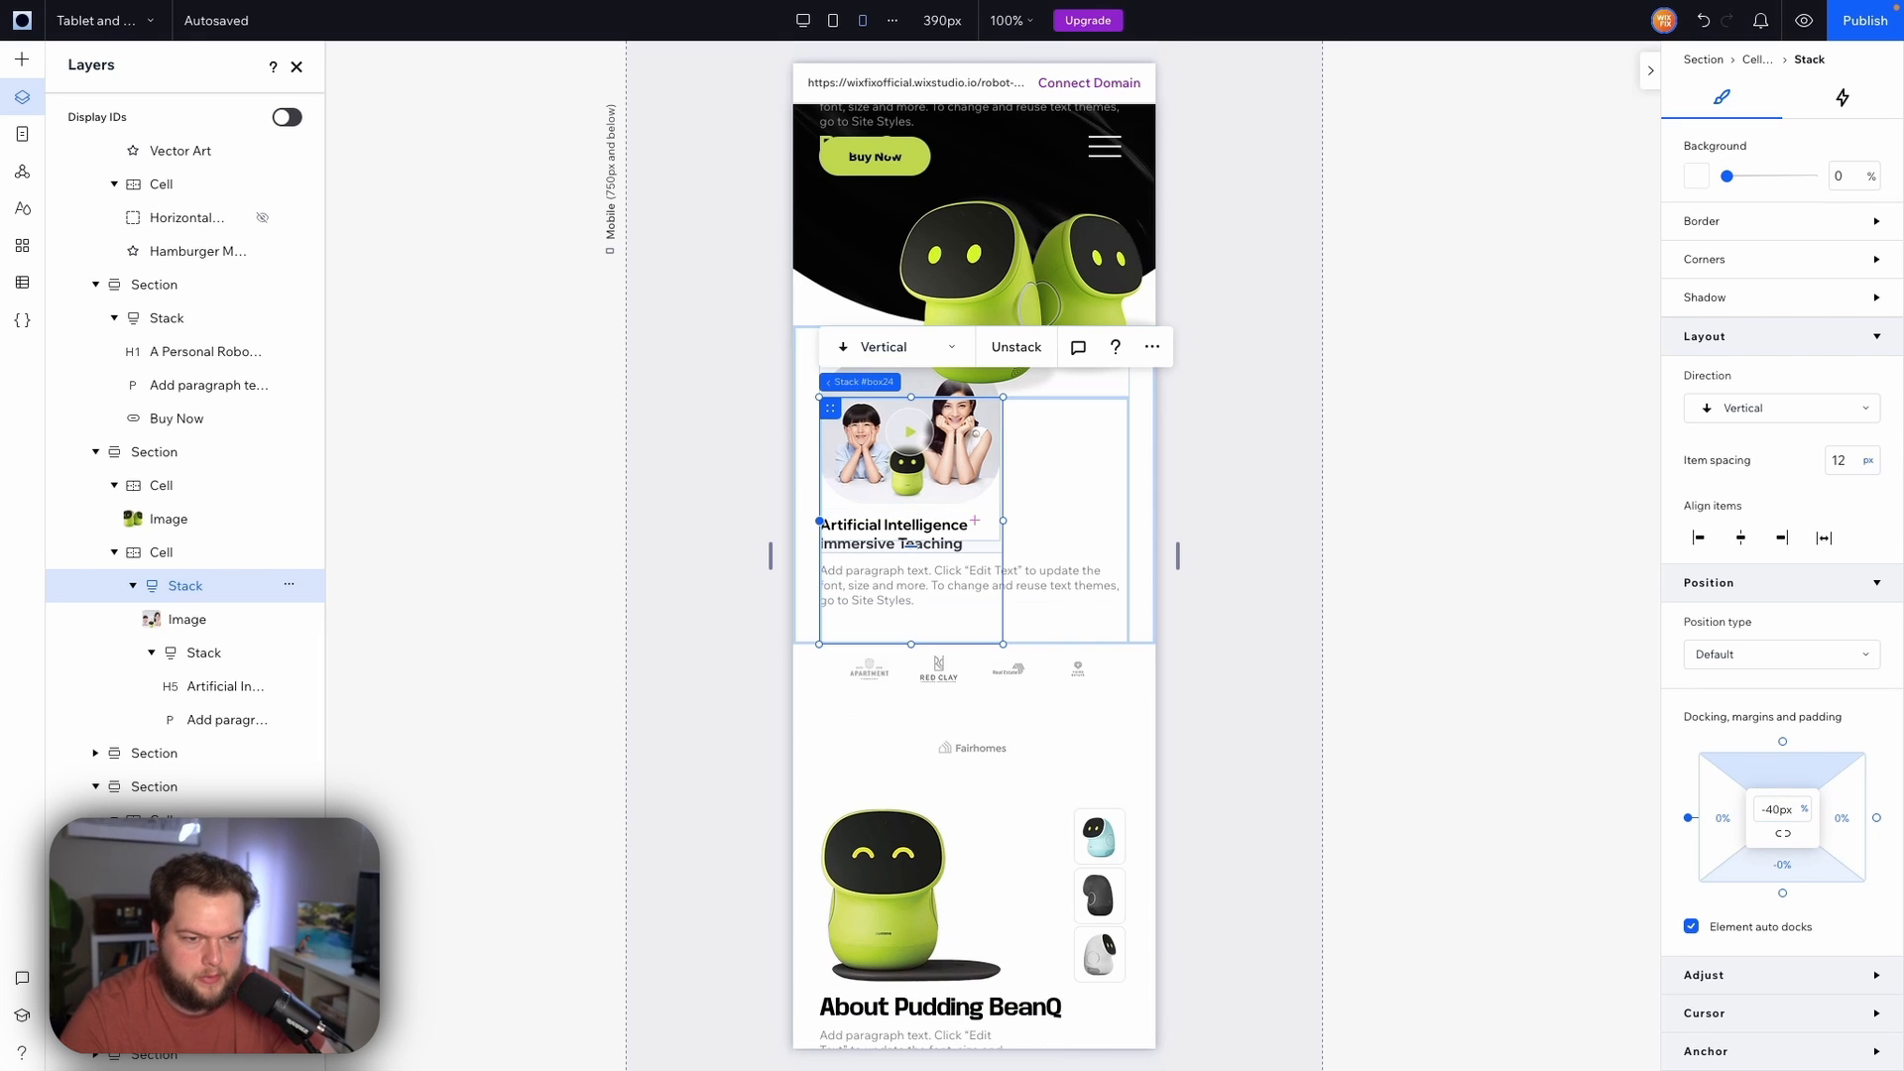
Hide the Artificial Intelligence stack on the mobile breakpoint
{"action": "left_click", "coordinate": [1255, 407]}
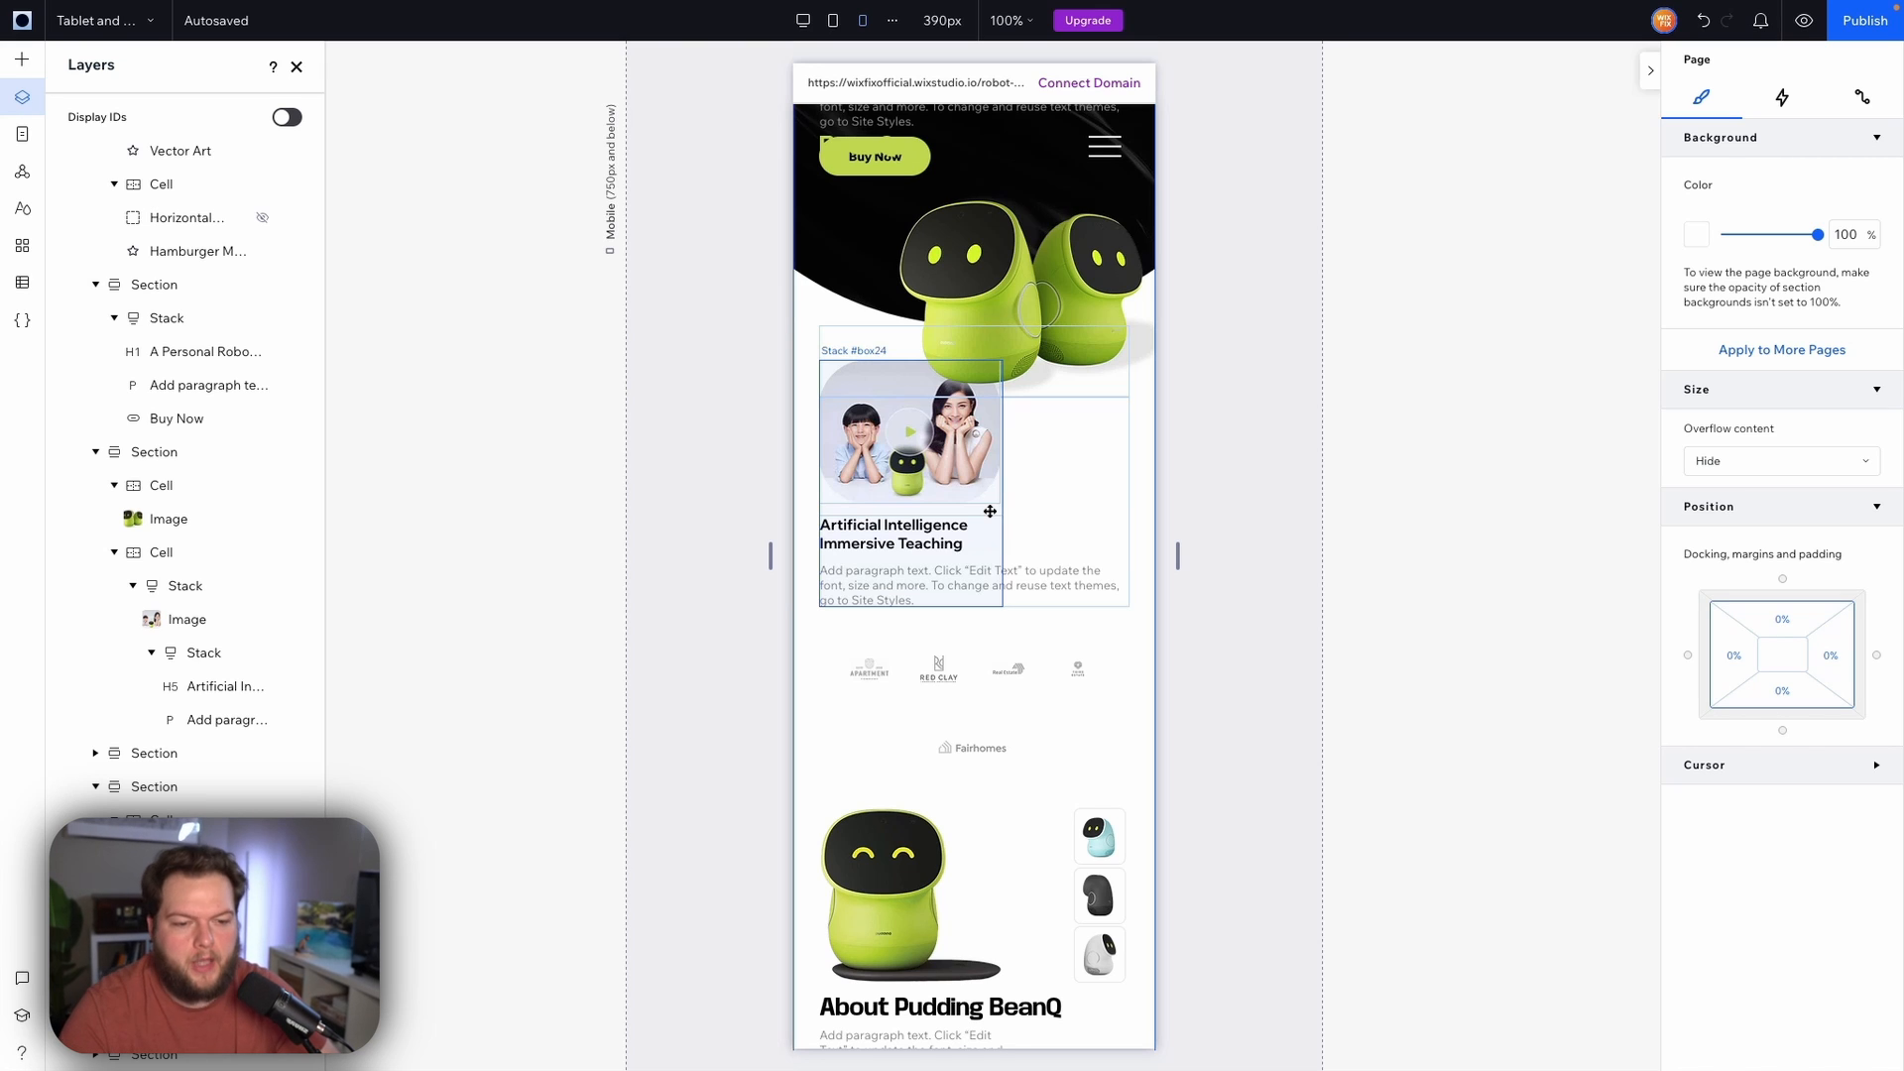
{"action": "left_click", "coordinate": [883, 512]}
{"action": "left_click", "coordinate": [1153, 315]}
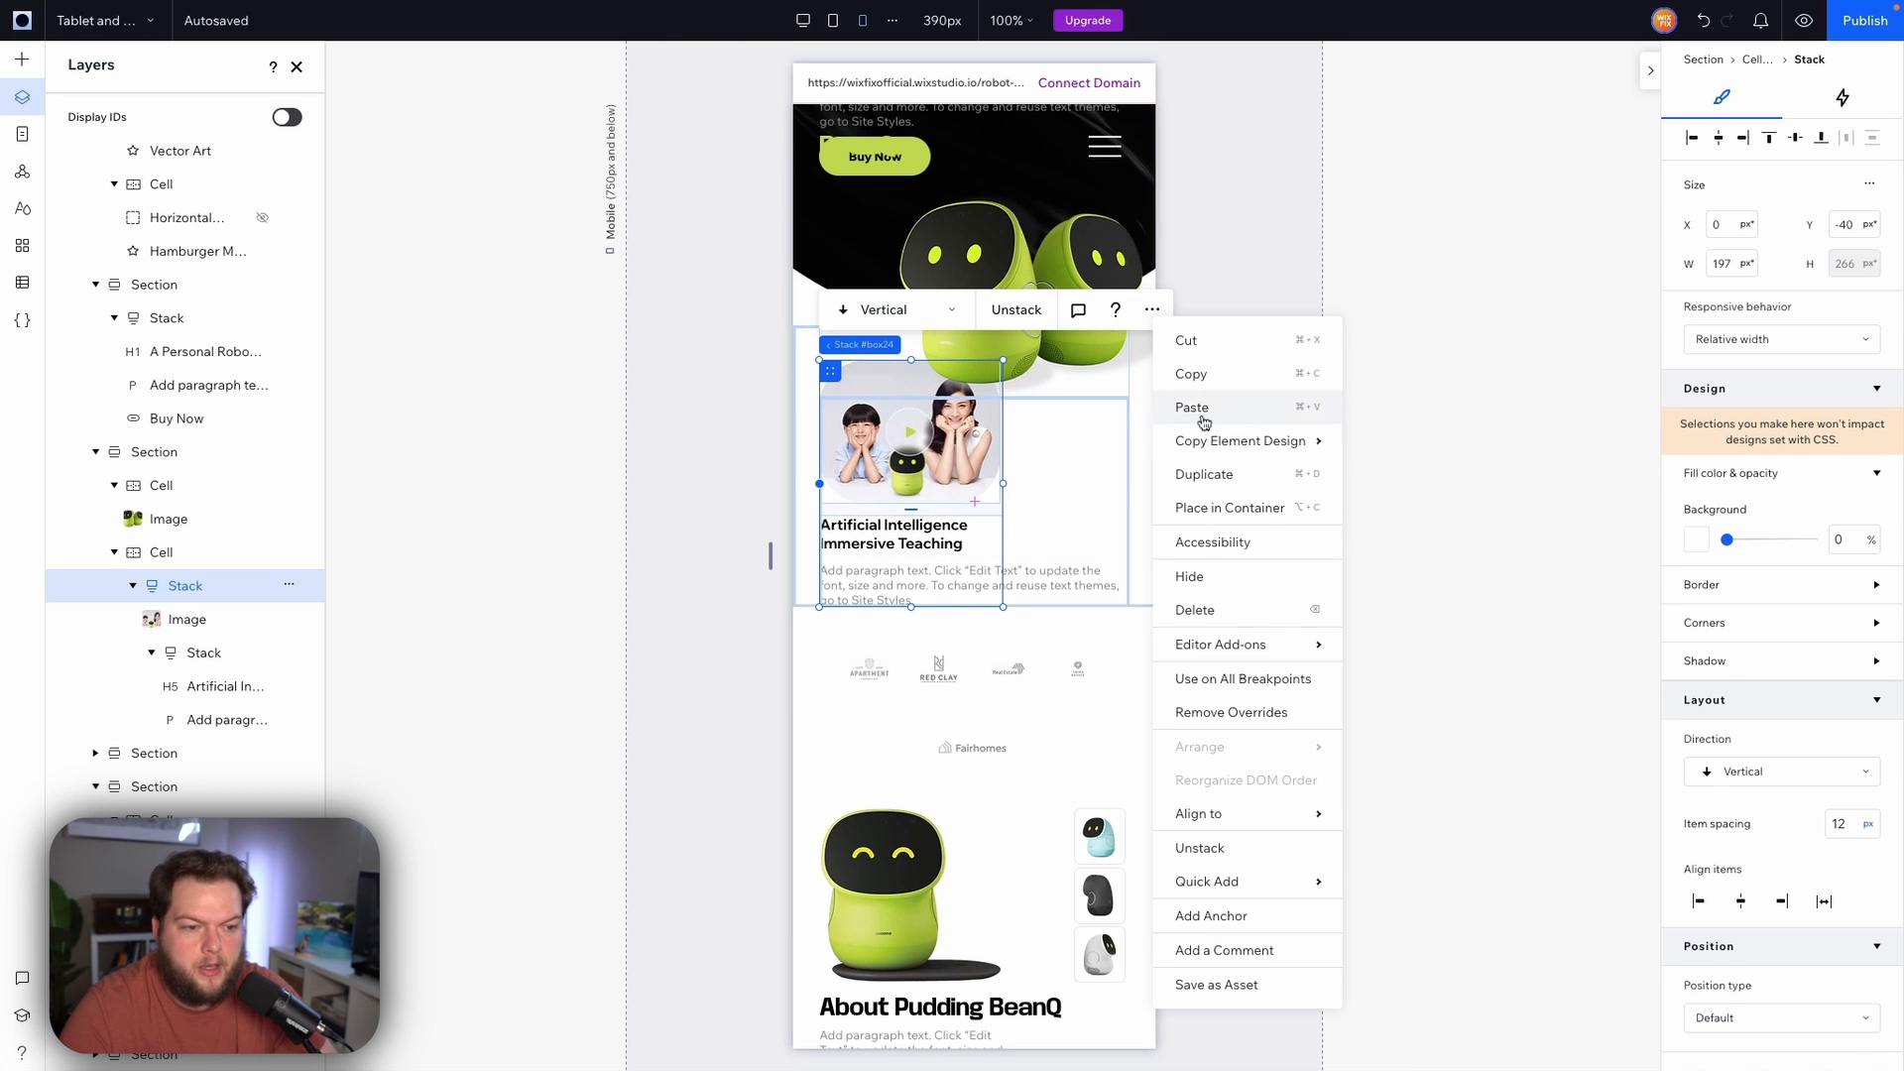
{"action": "left_click", "coordinate": [1190, 576]}
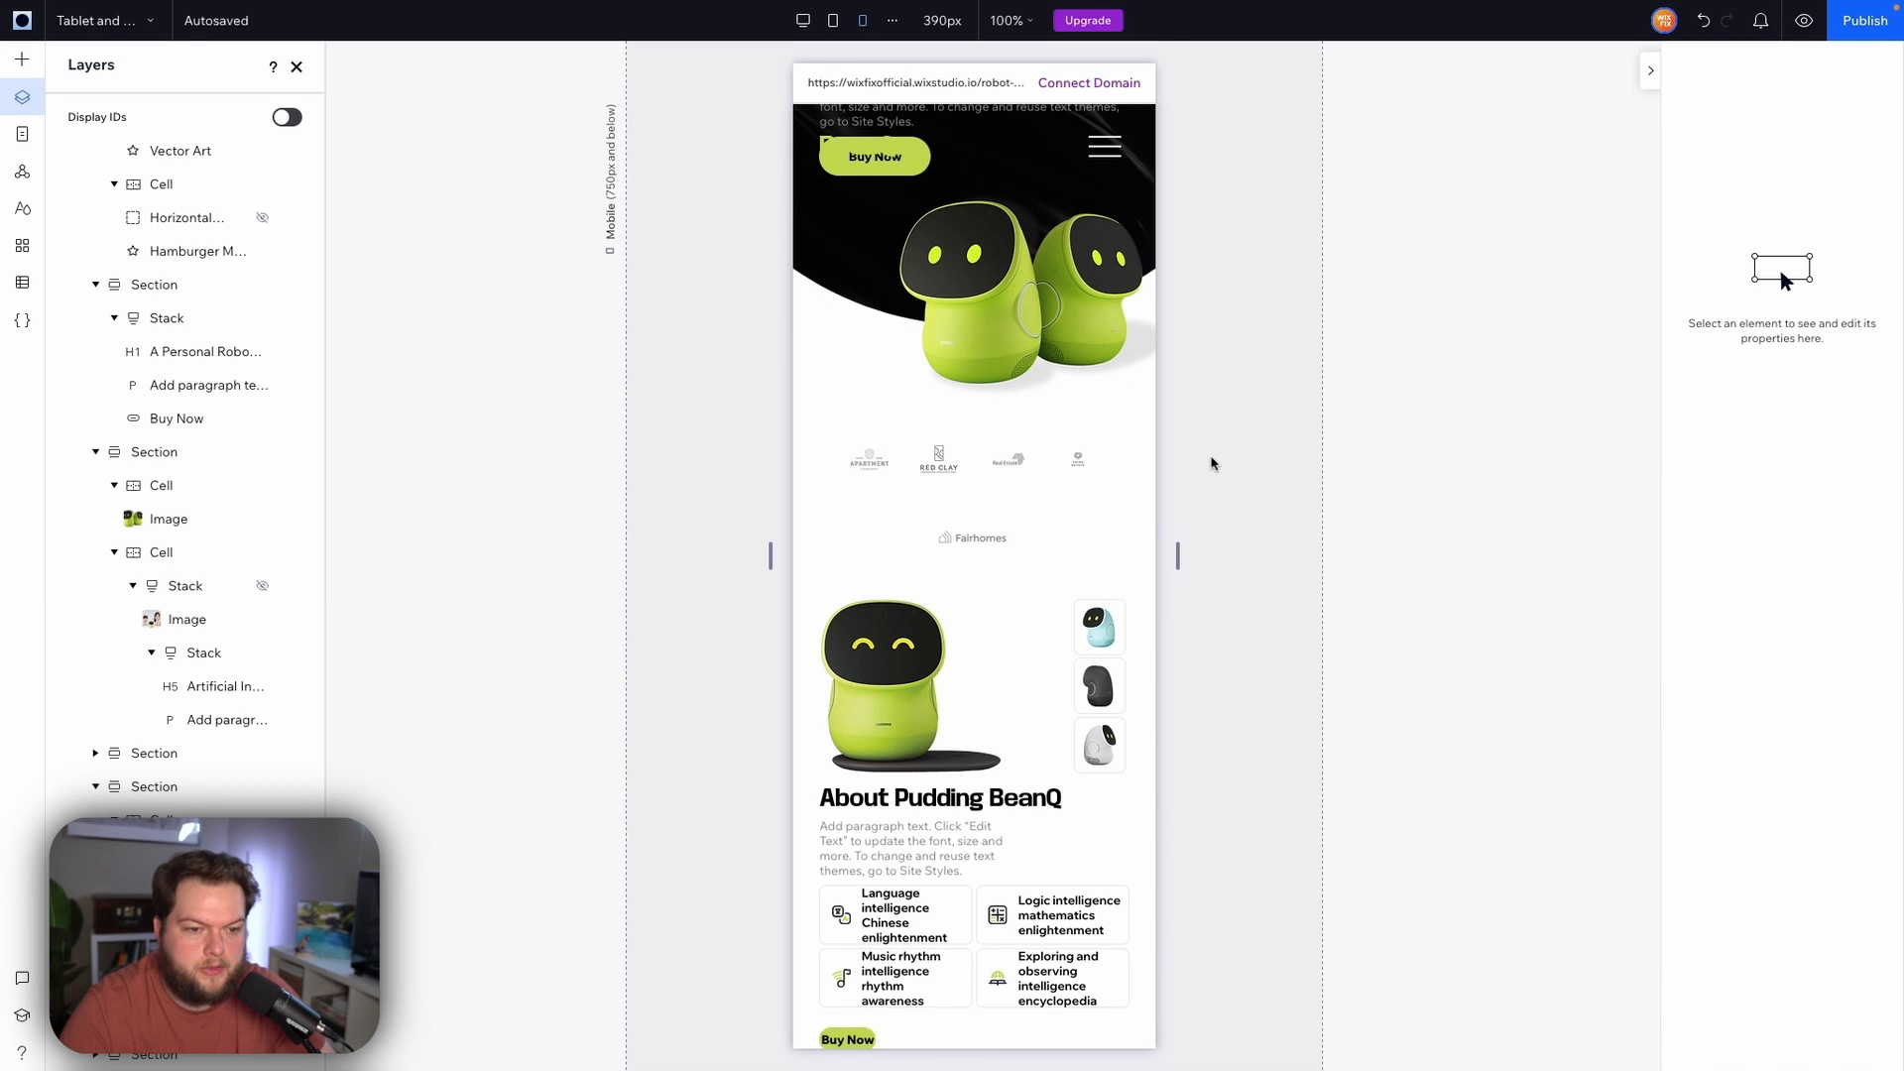
Set the first logo item's width in the logo flexbox to 40%
{"action": "left_click", "coordinate": [1047, 499]}
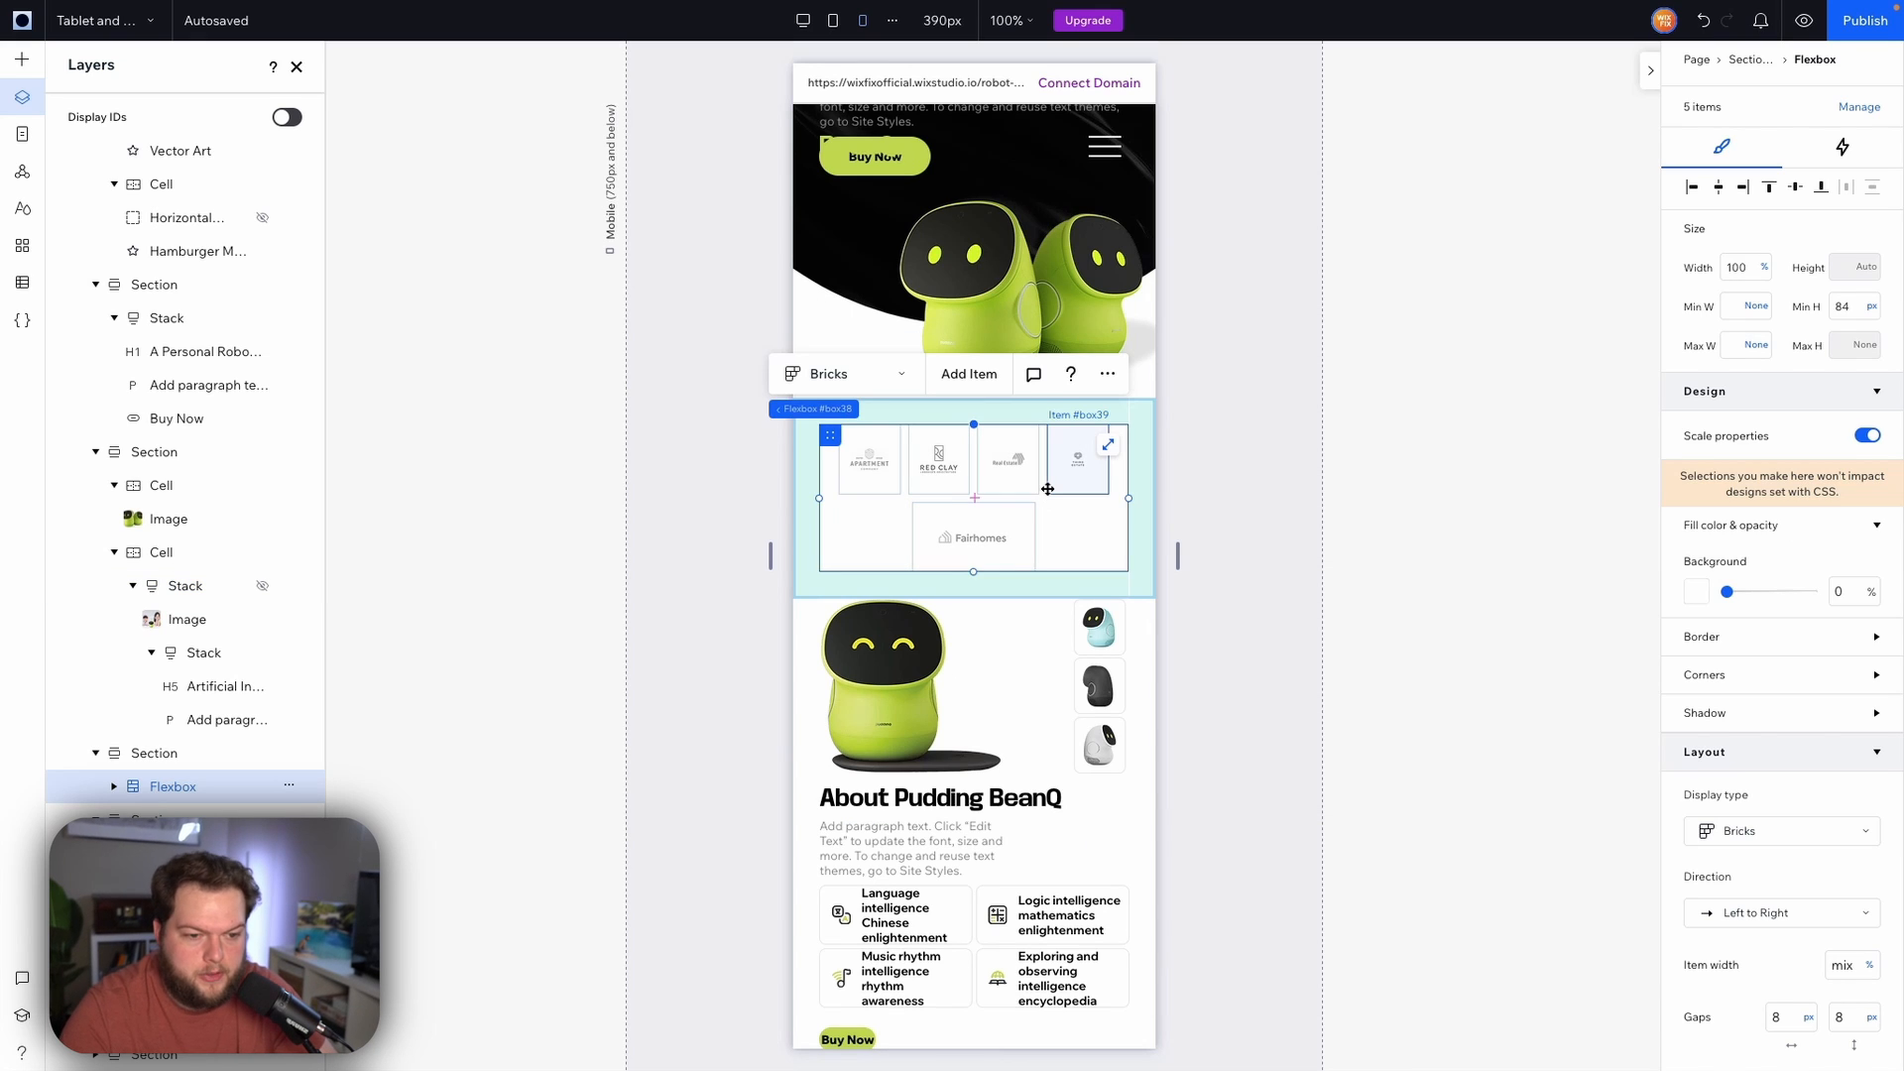
{"action": "left_click", "coordinate": [883, 482]}
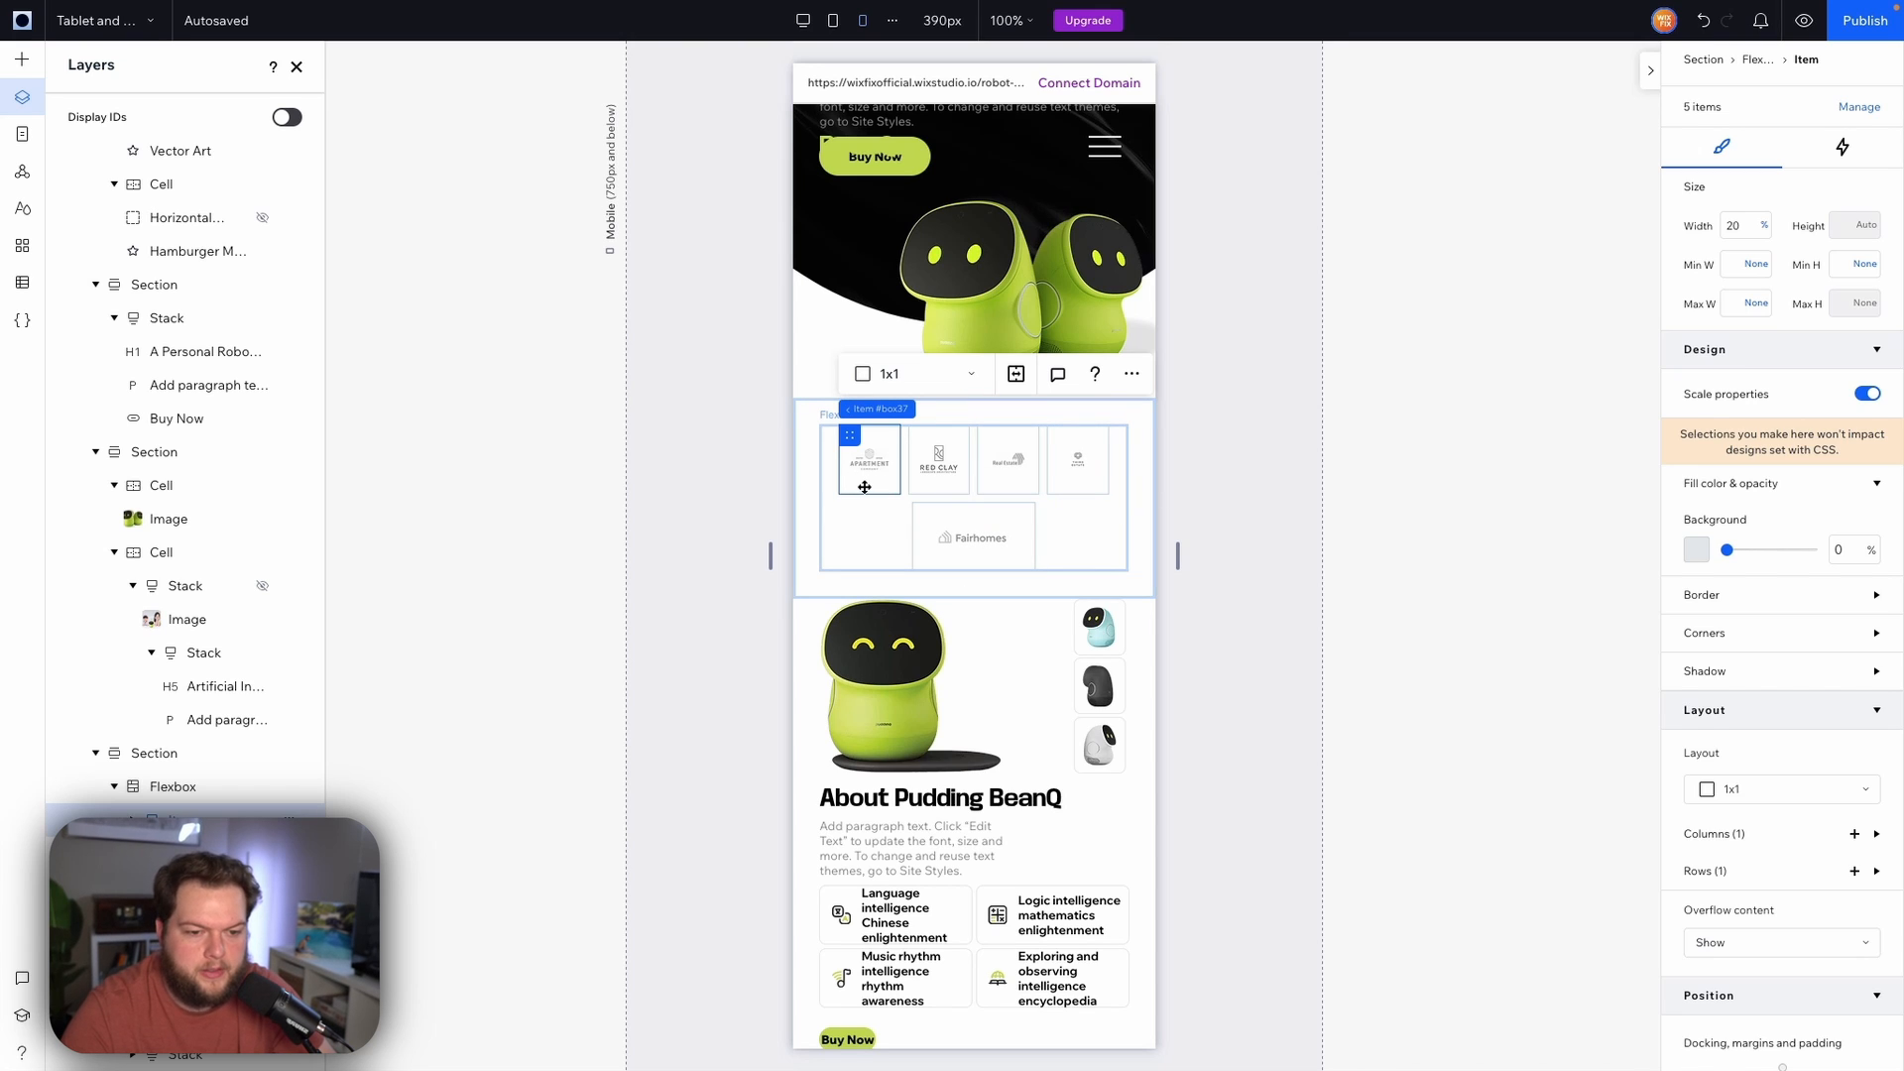
{"action": "left_click", "coordinate": [1743, 227]}
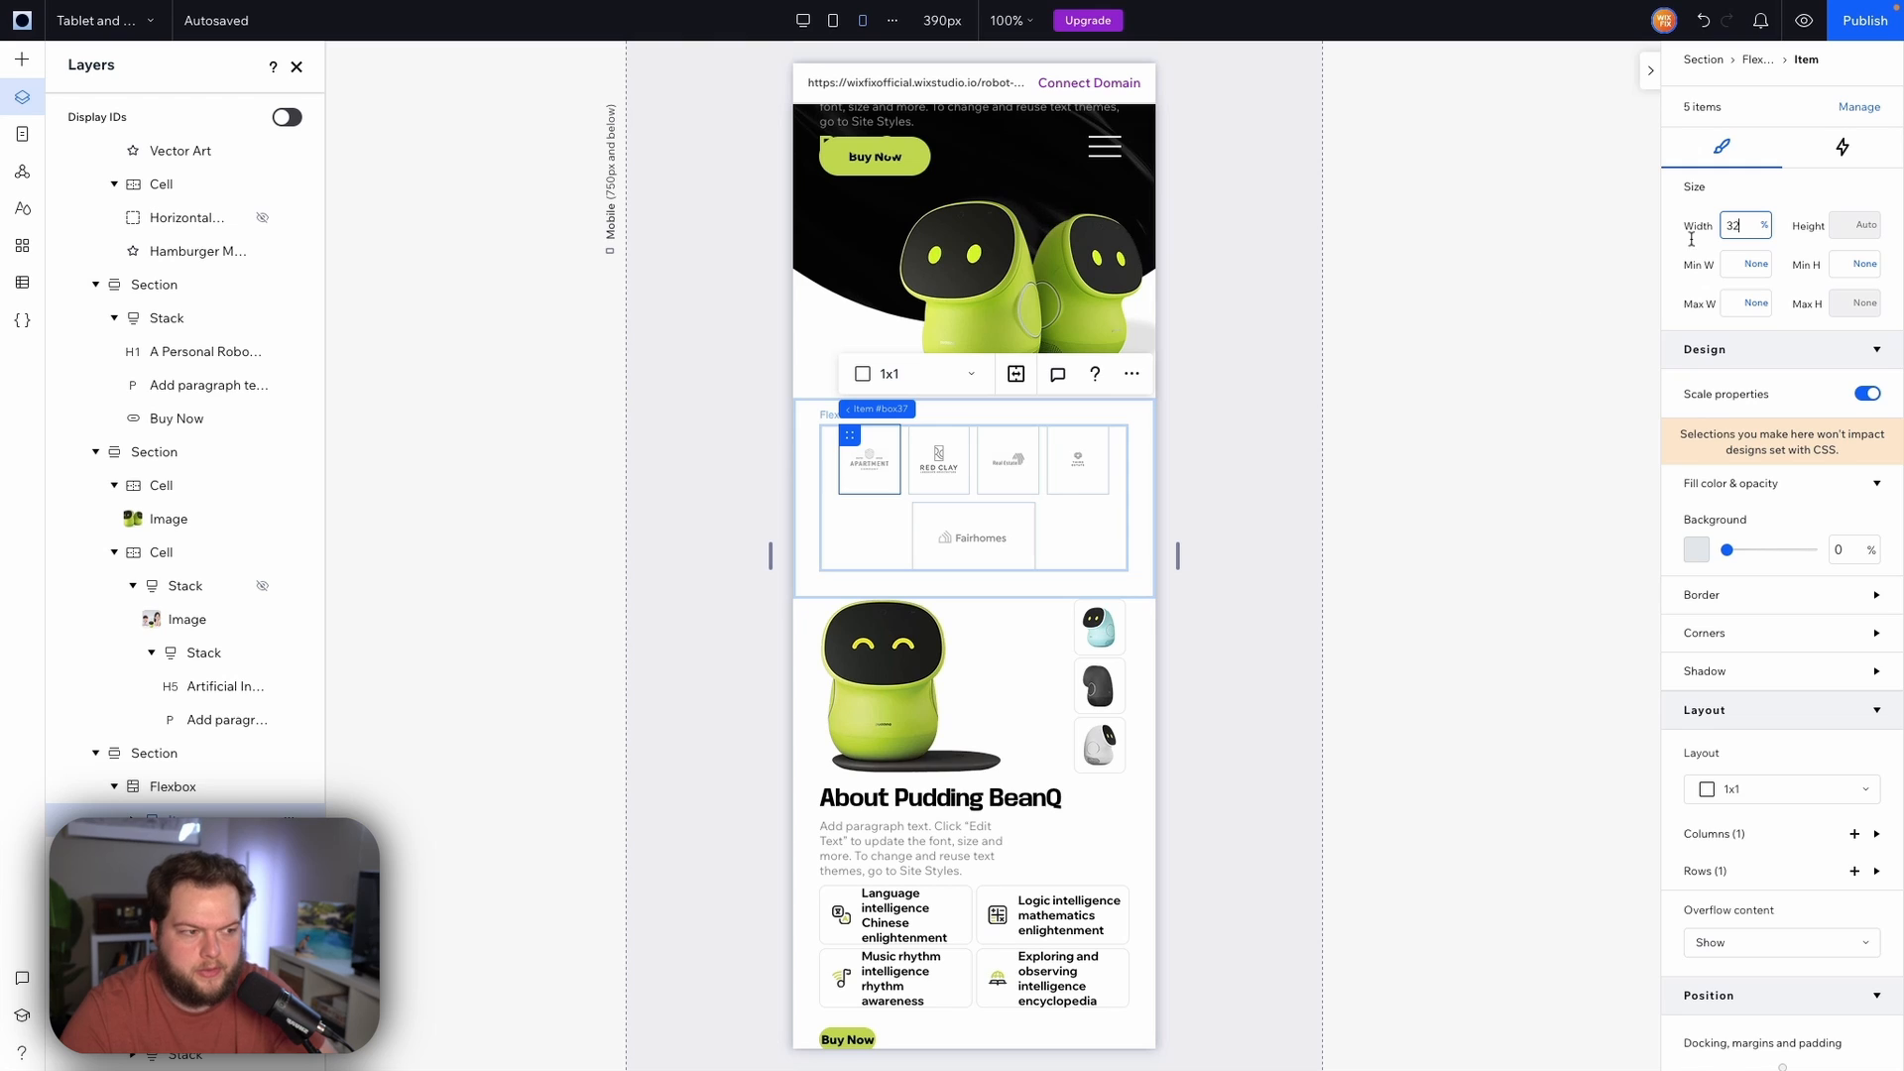
{"action": "key", "text": "Return"}
{"action": "left_click", "coordinate": [1743, 229]}
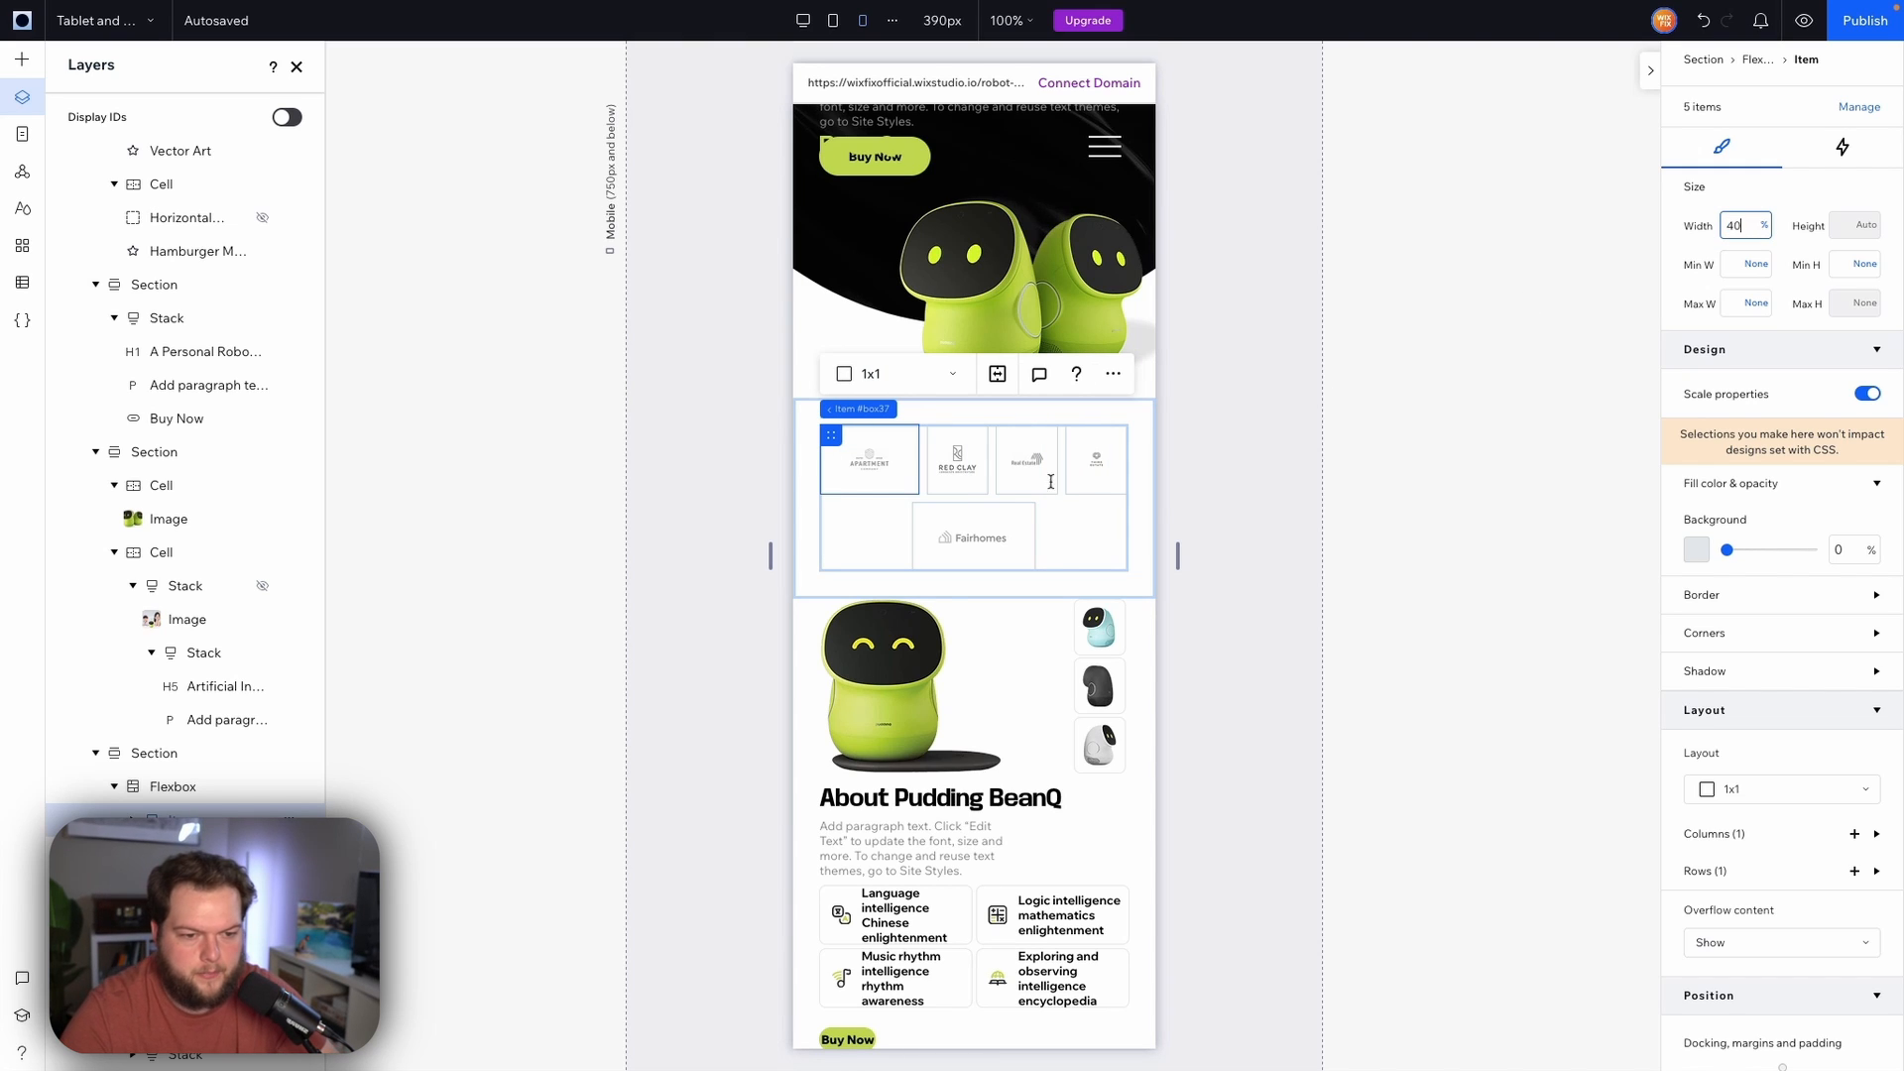
{"action": "key", "text": "Return"}
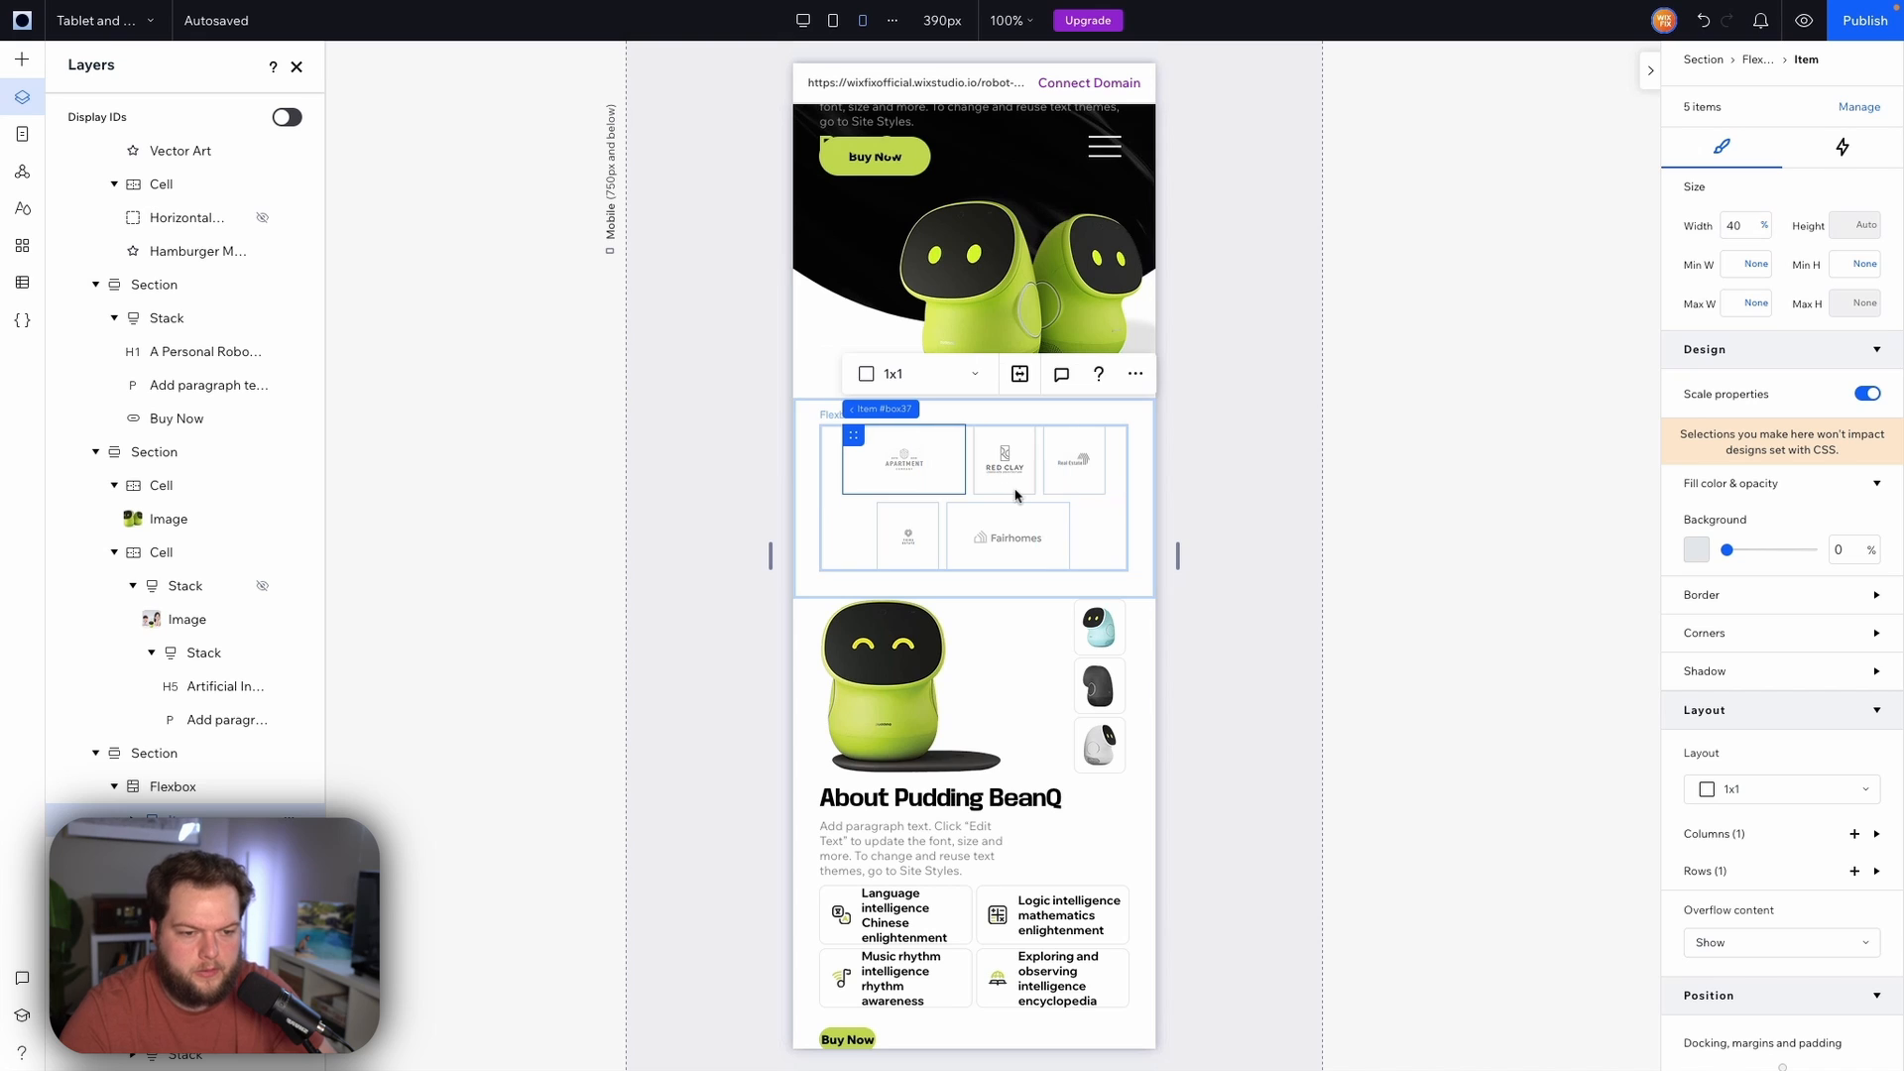
Set the widths of the next three logo items to 40% each
{"action": "left_click", "coordinate": [1008, 466]}
{"action": "left_click", "coordinate": [1739, 226]}
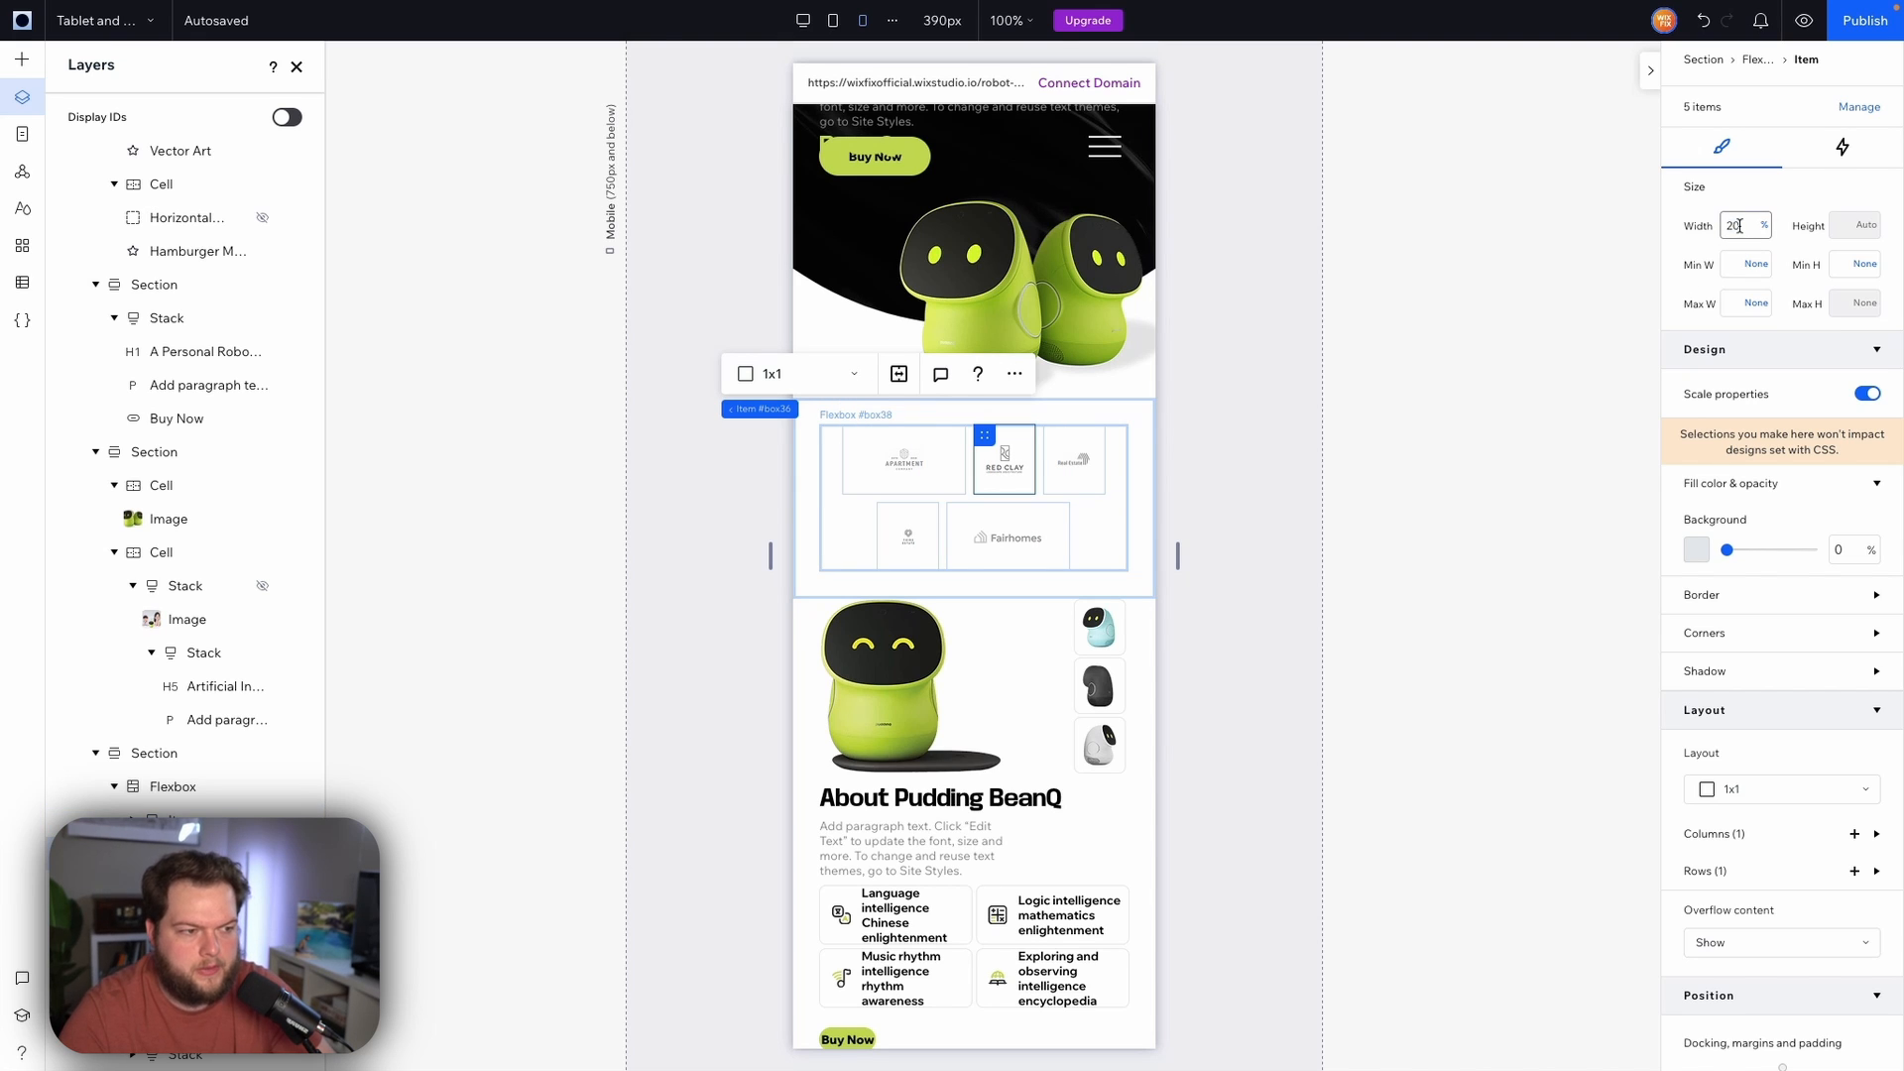
{"action": "type", "text": "40"}
{"action": "key", "text": "Return"}
{"action": "left_click", "coordinate": [889, 557]}
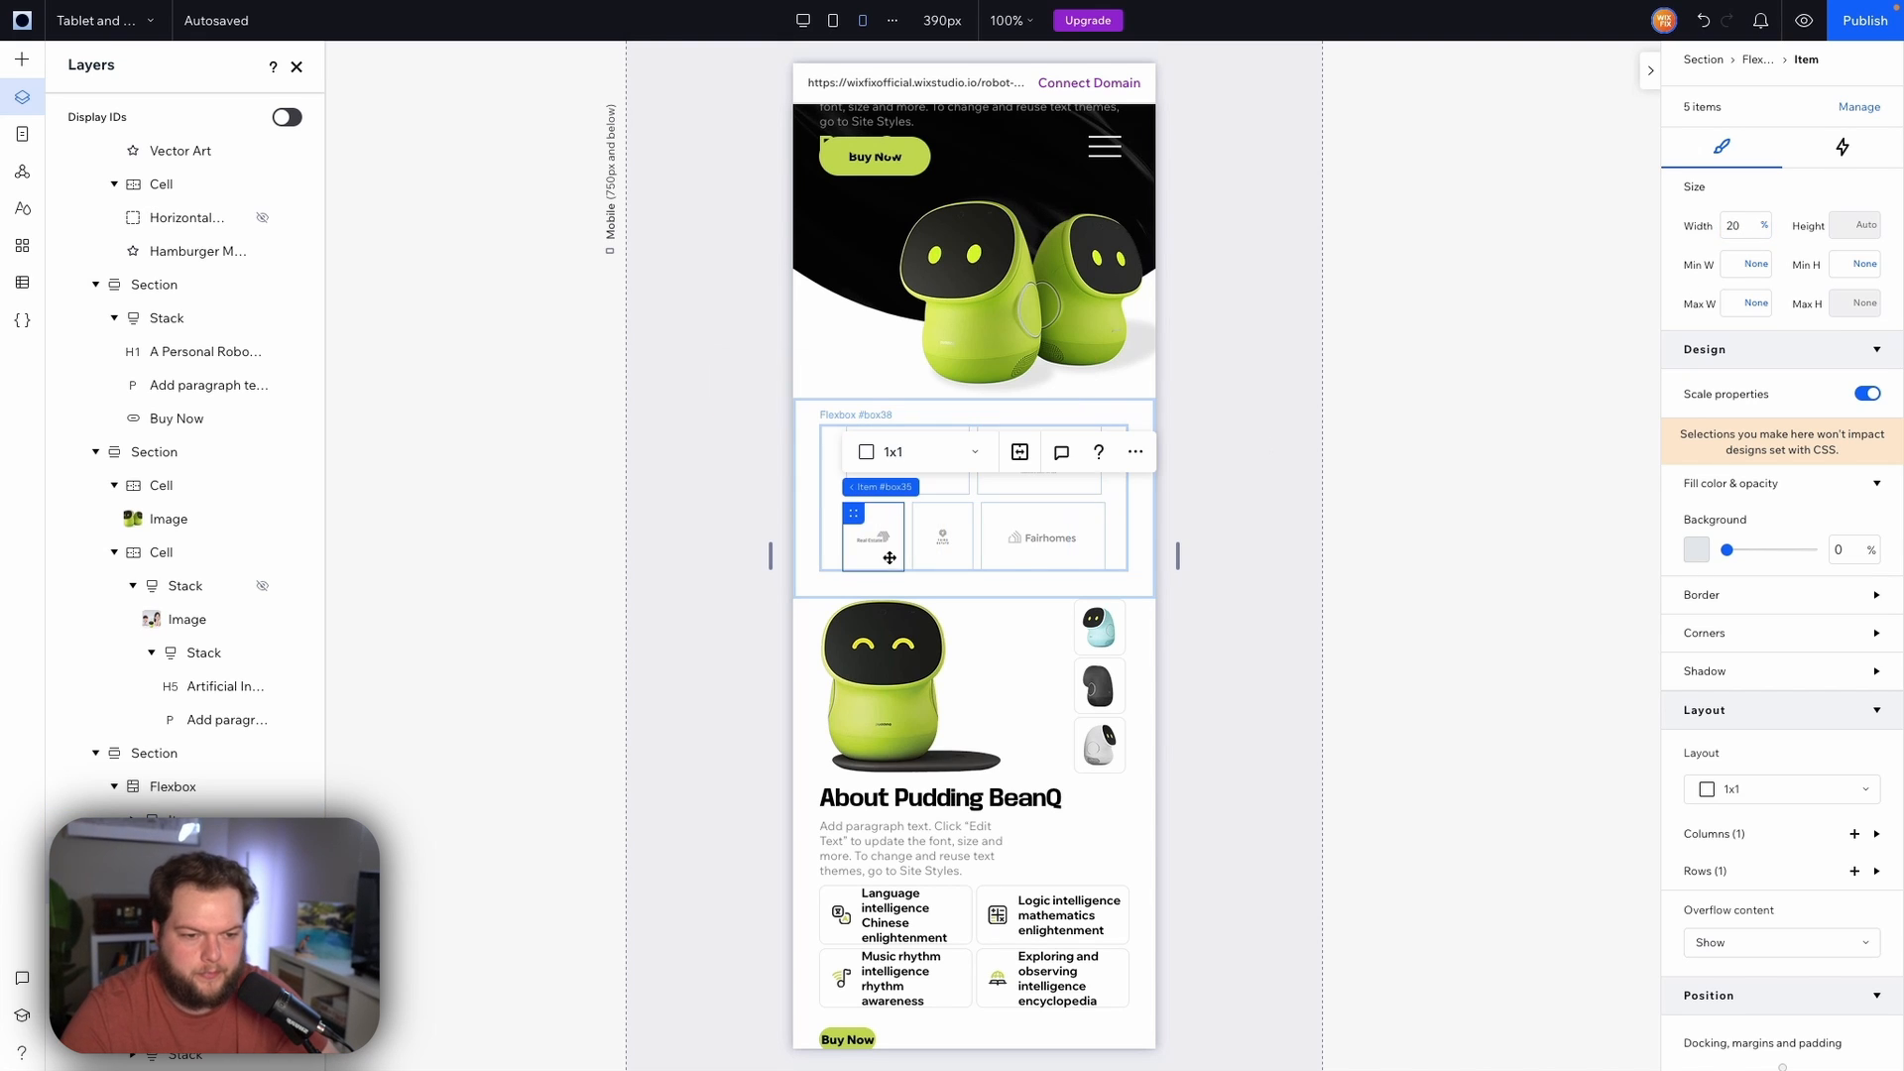
{"action": "left_click", "coordinate": [1739, 226]}
{"action": "type", "text": "40"}
{"action": "key", "text": "Return"}
{"action": "left_click", "coordinate": [1021, 562]}
{"action": "left_click", "coordinate": [1742, 226]}
{"action": "type", "text": "40"}
{"action": "key", "text": "Return"}
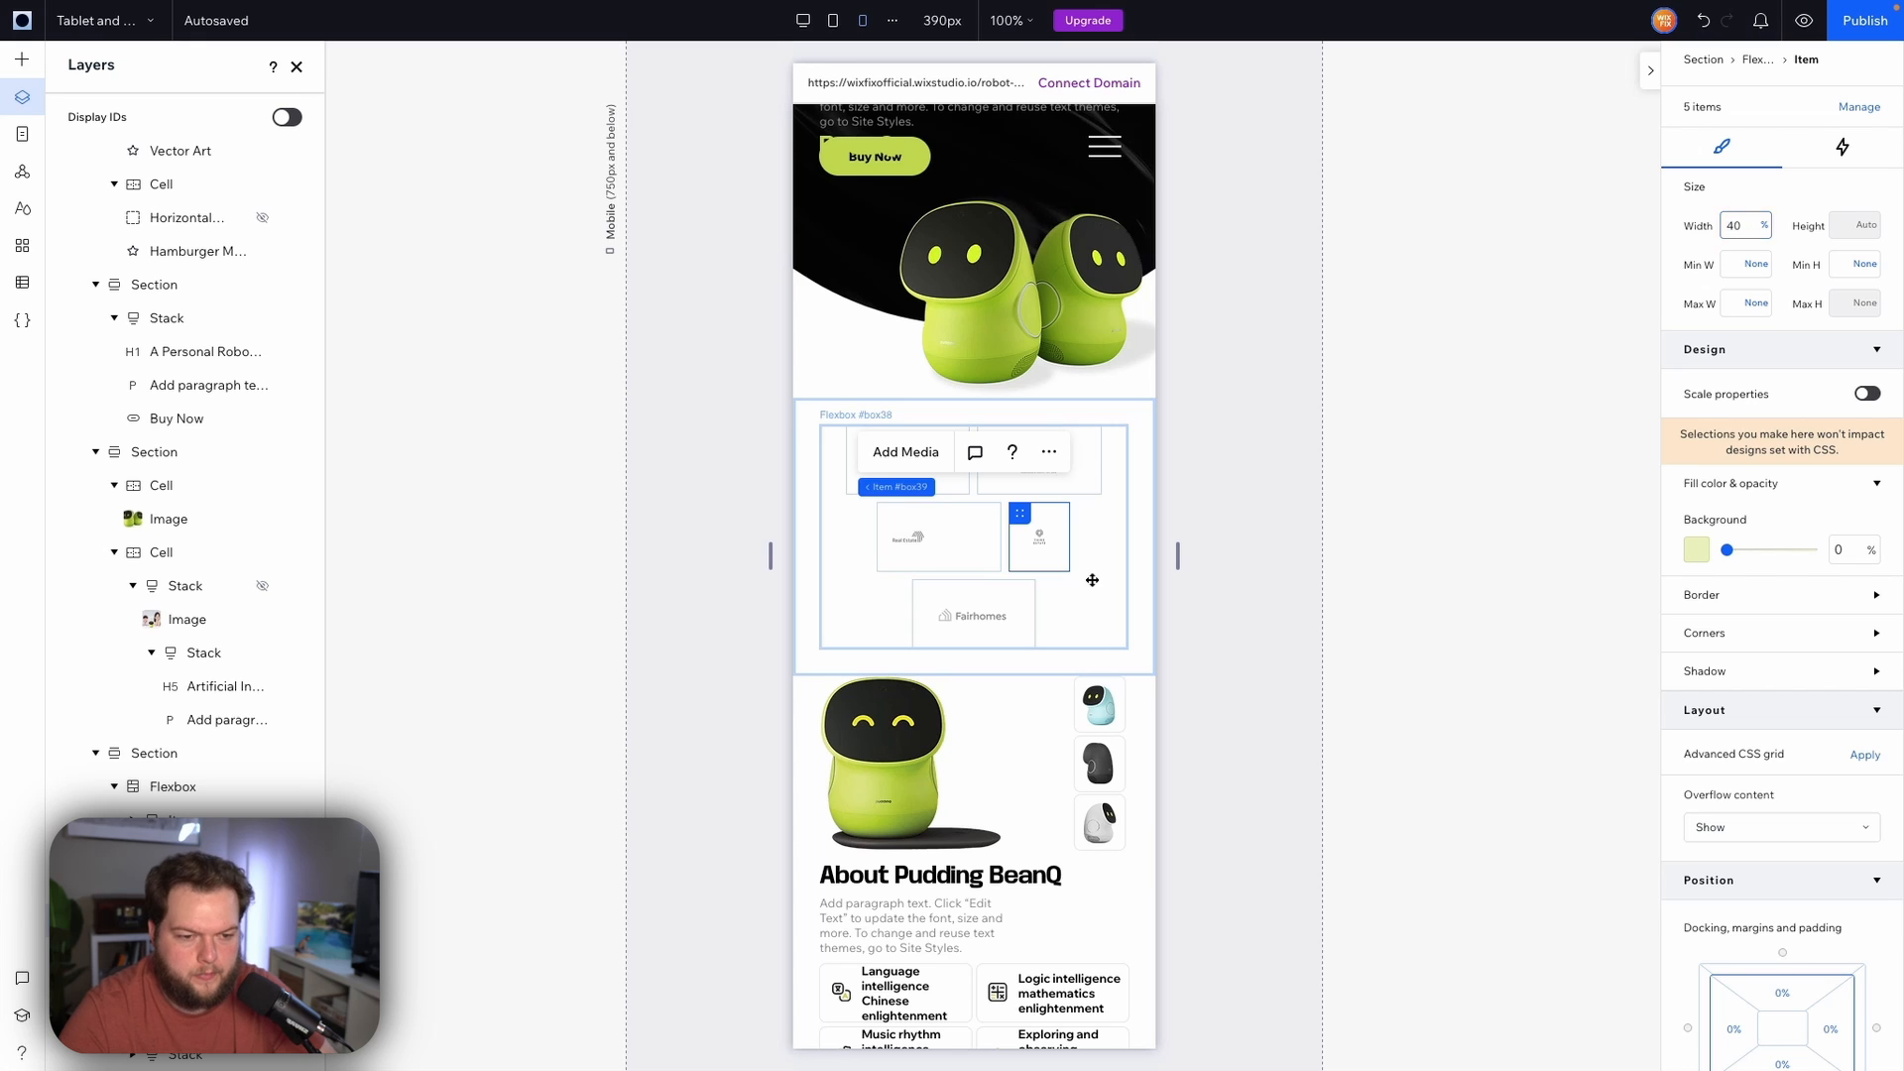
Center the Apartment logo image within its grid item
{"action": "left_click", "coordinate": [1021, 623]}
{"action": "left_click", "coordinate": [924, 466]}
{"action": "left_click_drag", "start_coordinate": [925, 468], "coordinate": [959, 496]}
{"action": "scroll", "coordinate": [1774, 813], "scroll_direction": "down", "scroll_amount": 5}
{"action": "left_click", "coordinate": [1775, 841]}
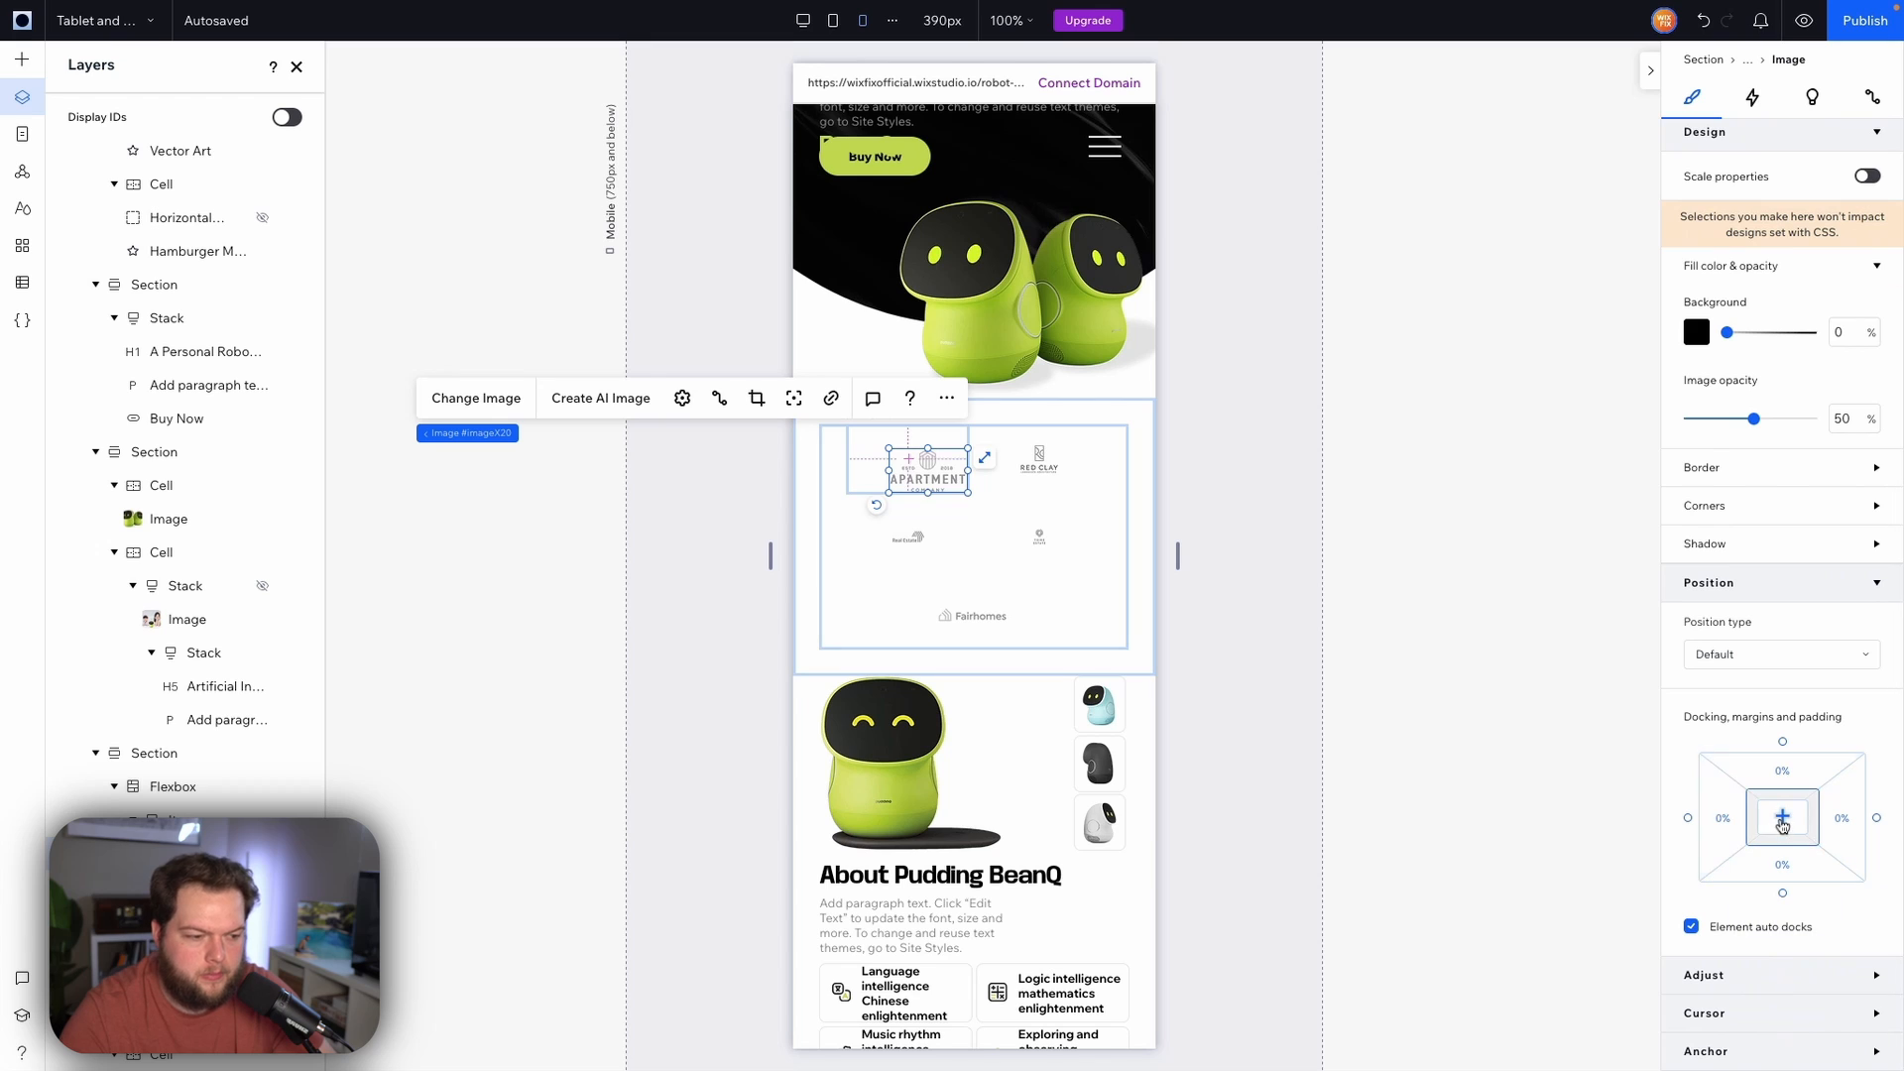
Center the remaining logo images within their grid items
{"action": "left_click", "coordinate": [1037, 474]}
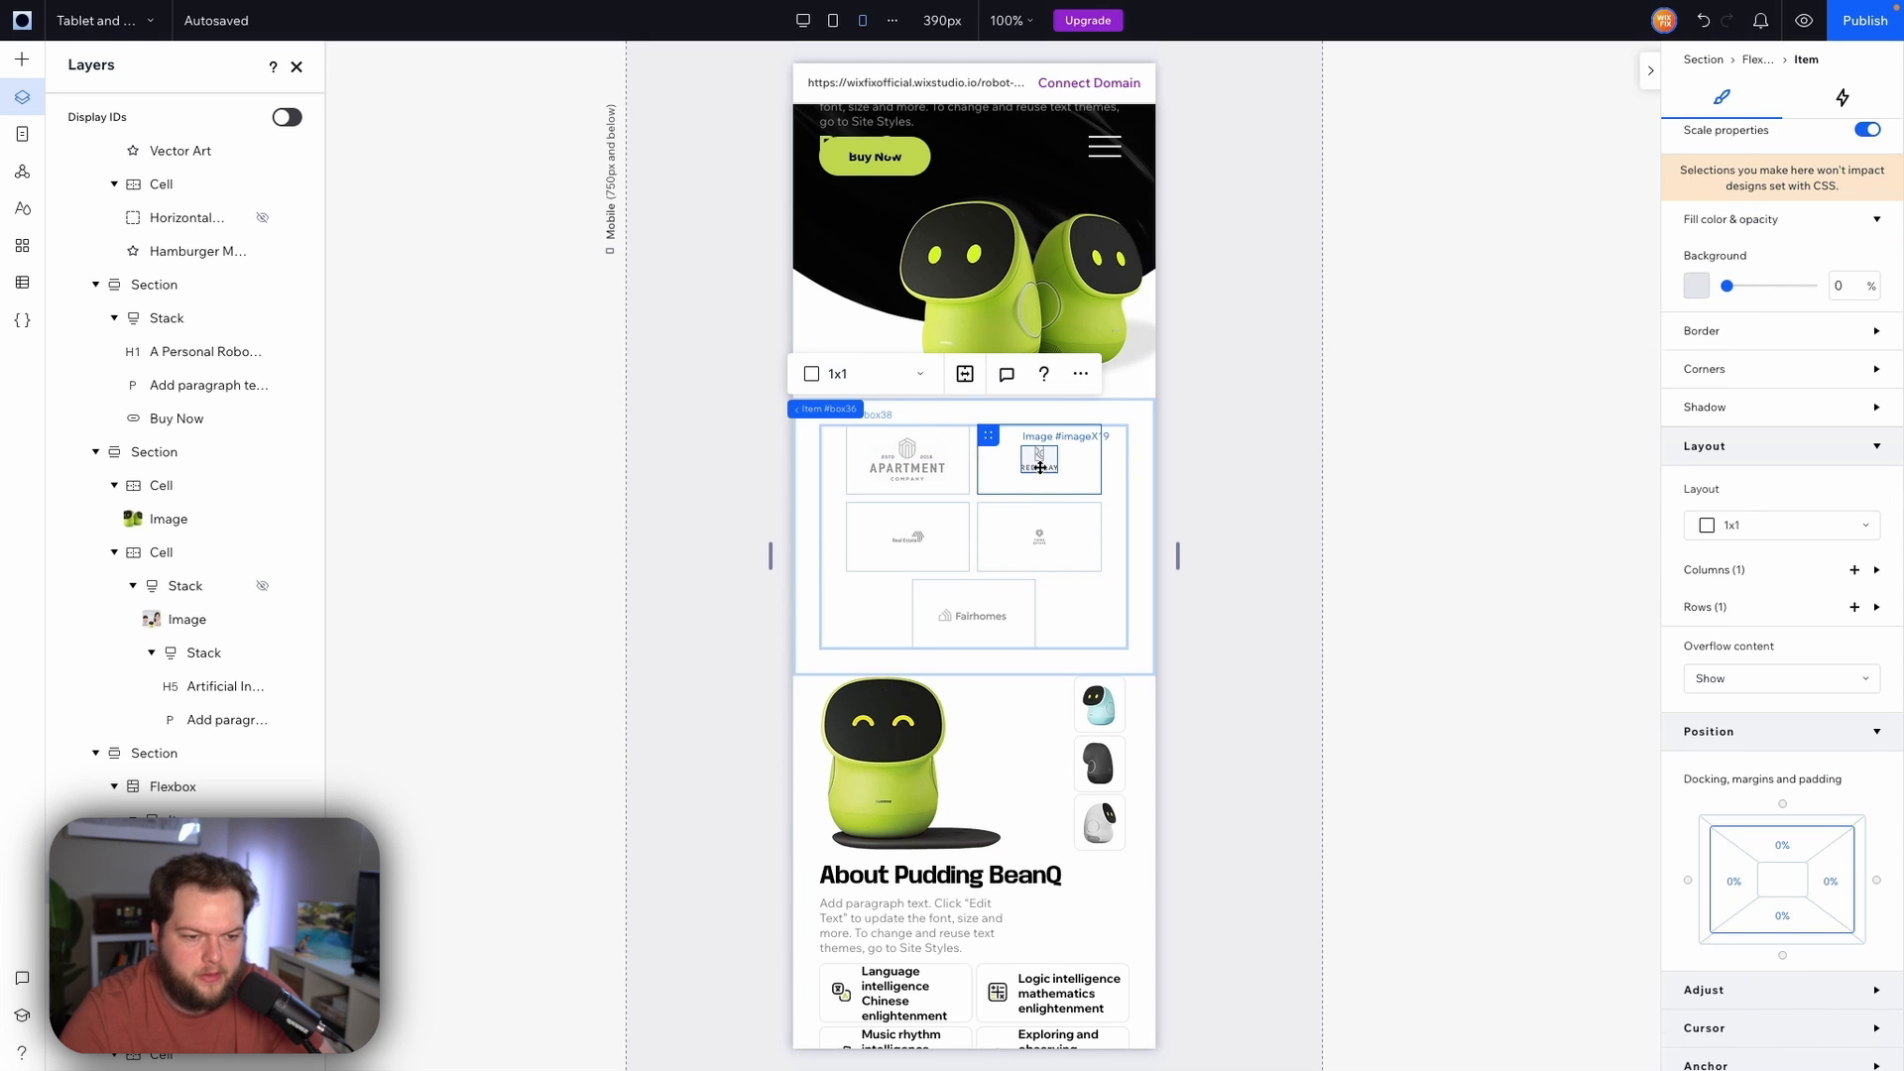
{"action": "left_click", "coordinate": [1037, 474]}
{"action": "left_click_drag", "start_coordinate": [1022, 478], "coordinate": [1040, 592]}
{"action": "left_click", "coordinate": [1782, 816]}
{"action": "left_click", "coordinate": [933, 553]}
{"action": "left_click", "coordinate": [1785, 822]}
{"action": "left_click", "coordinate": [1039, 536]}
{"action": "left_click", "coordinate": [1782, 818]}
{"action": "left_click", "coordinate": [974, 619]}
{"action": "left_click", "coordinate": [1782, 816]}
{"action": "left_click", "coordinate": [1339, 556]}
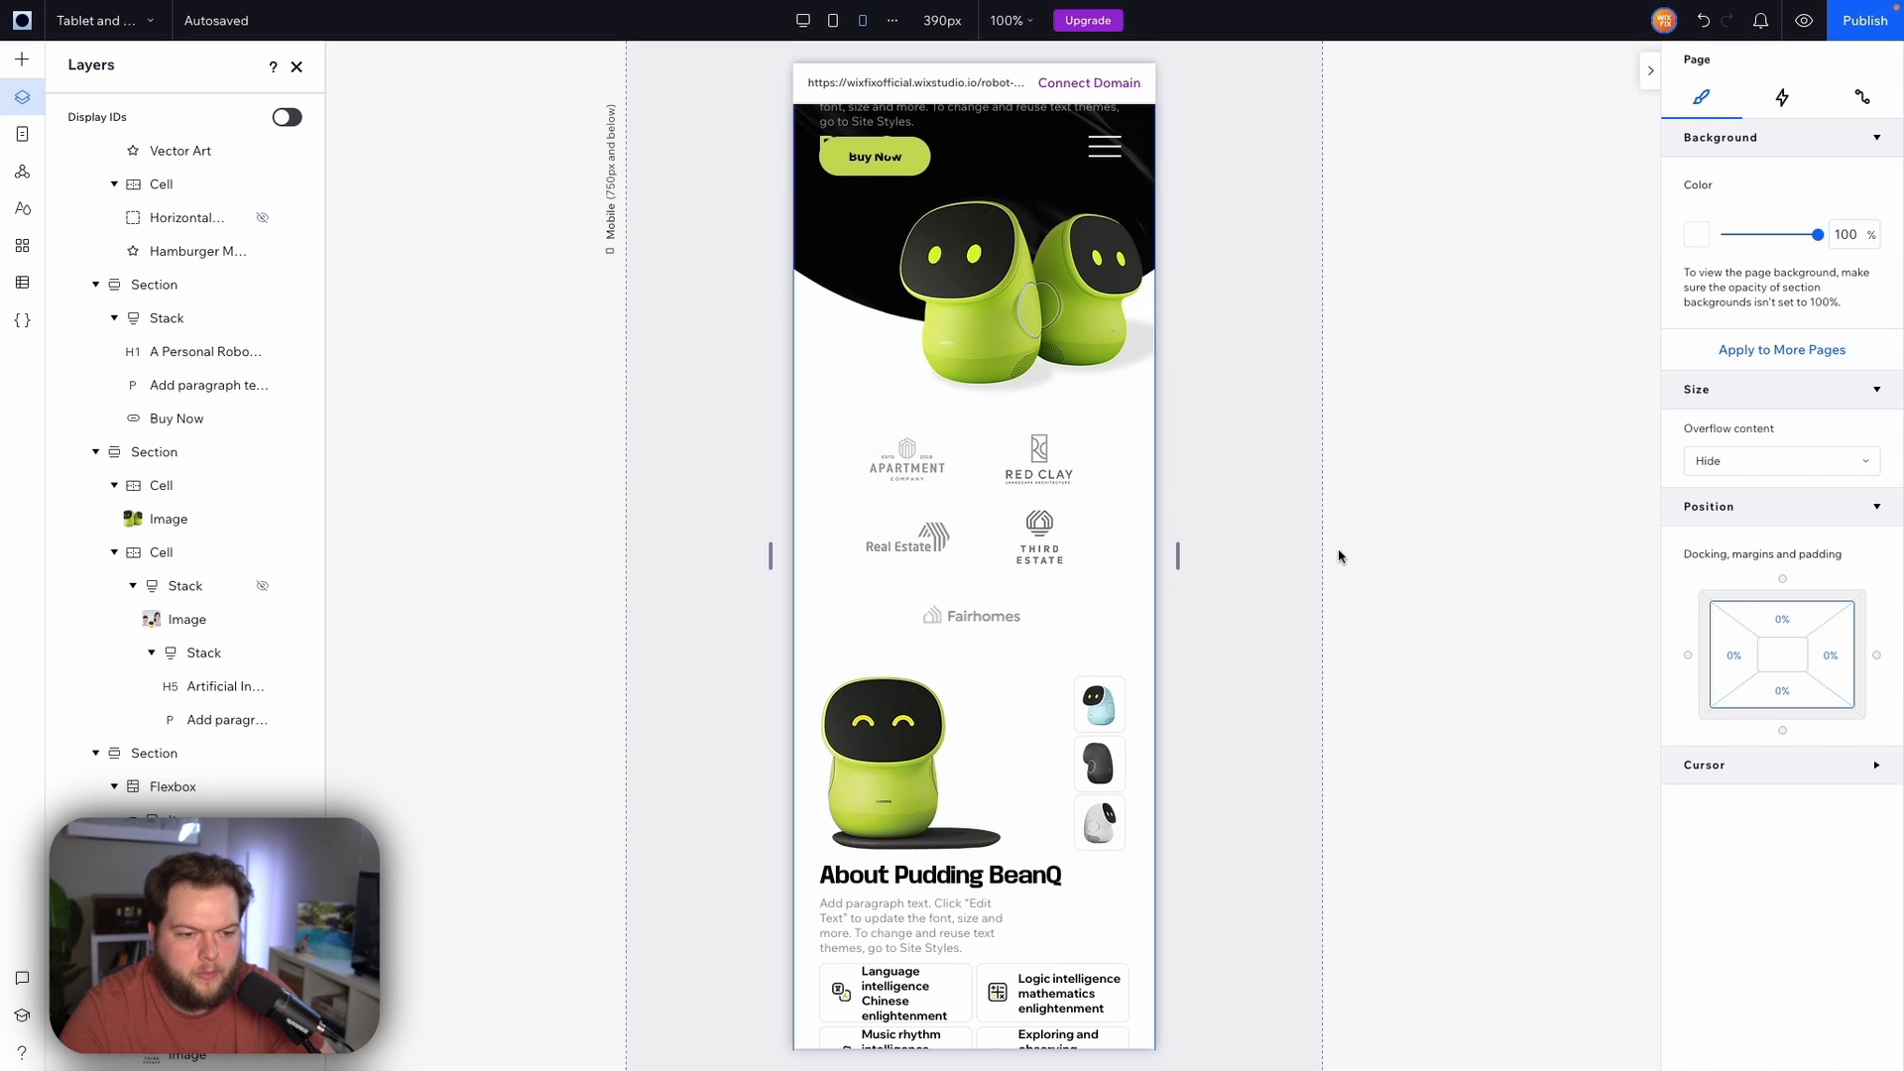
Set the About Pudding BeanQ section's vertical gap to 24 px
{"action": "scroll", "coordinate": [1339, 555], "scroll_direction": "down", "scroll_amount": 5}
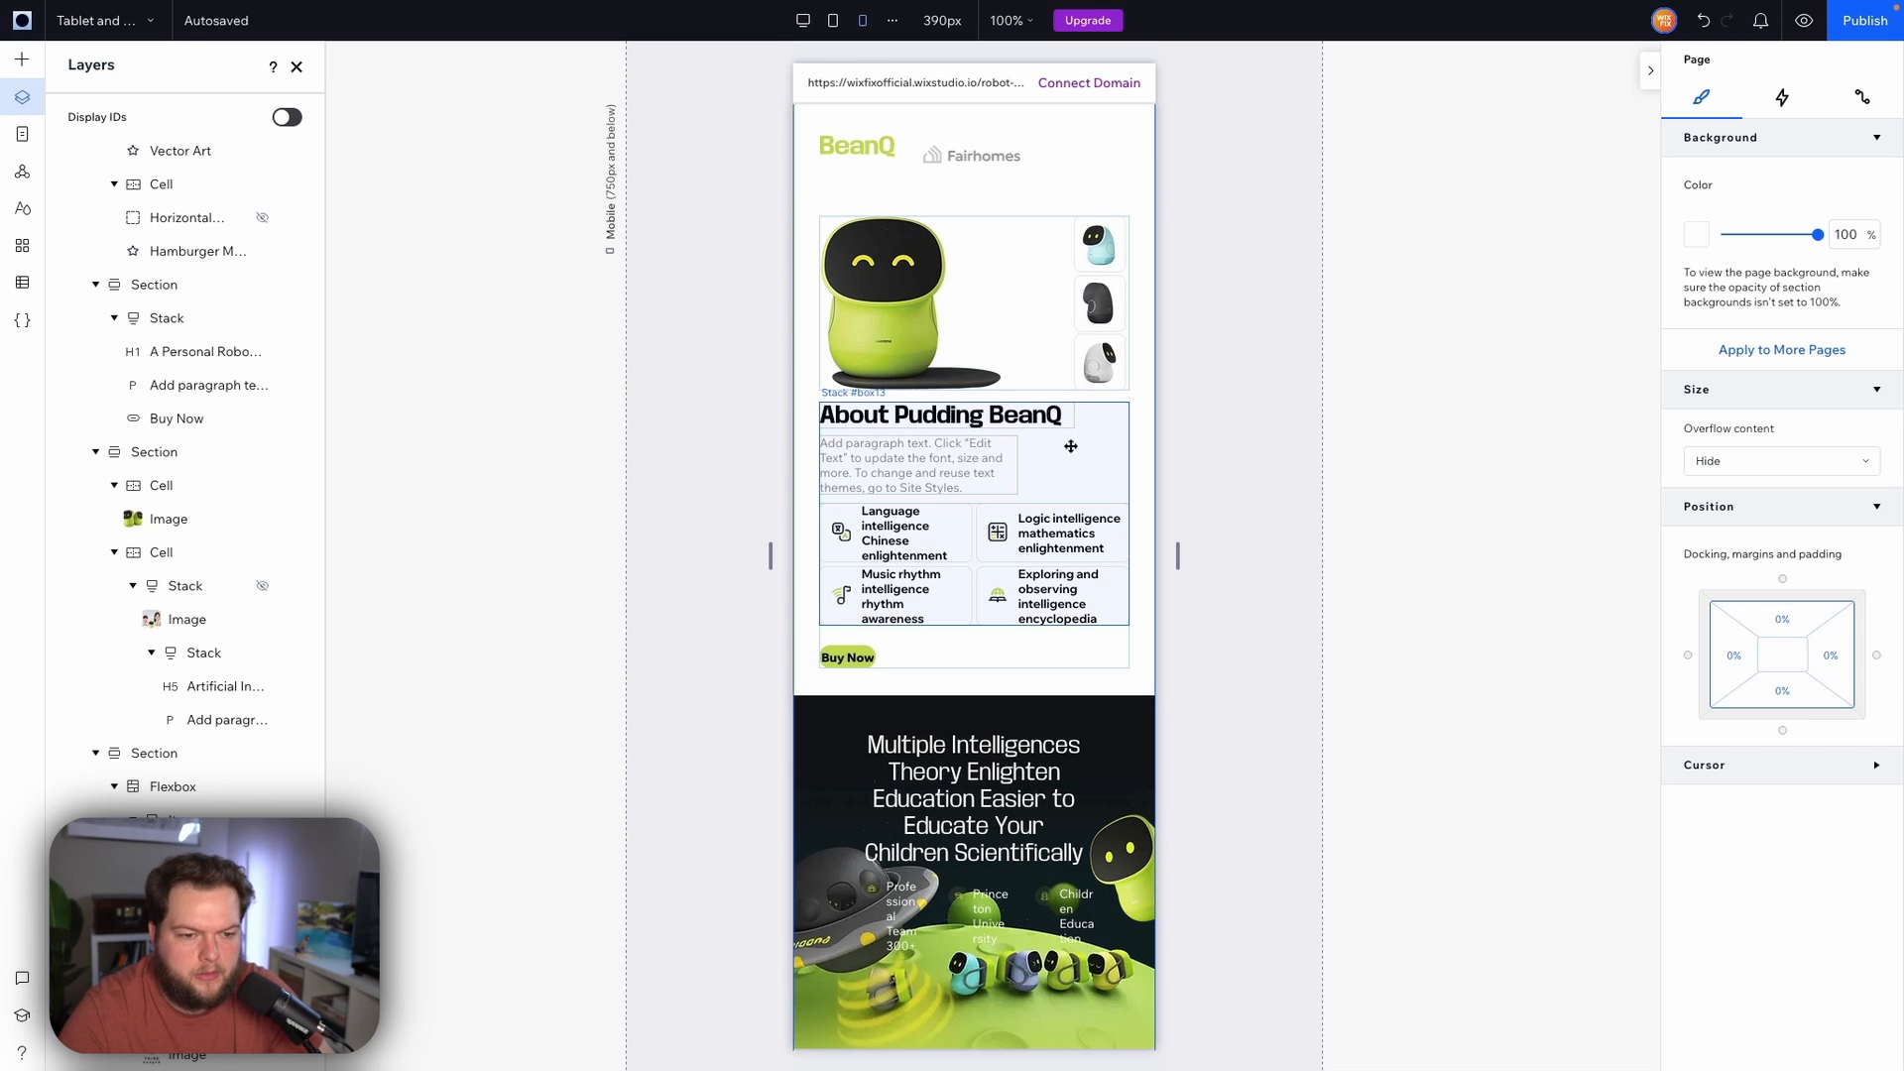
{"action": "left_click", "coordinate": [1048, 399]}
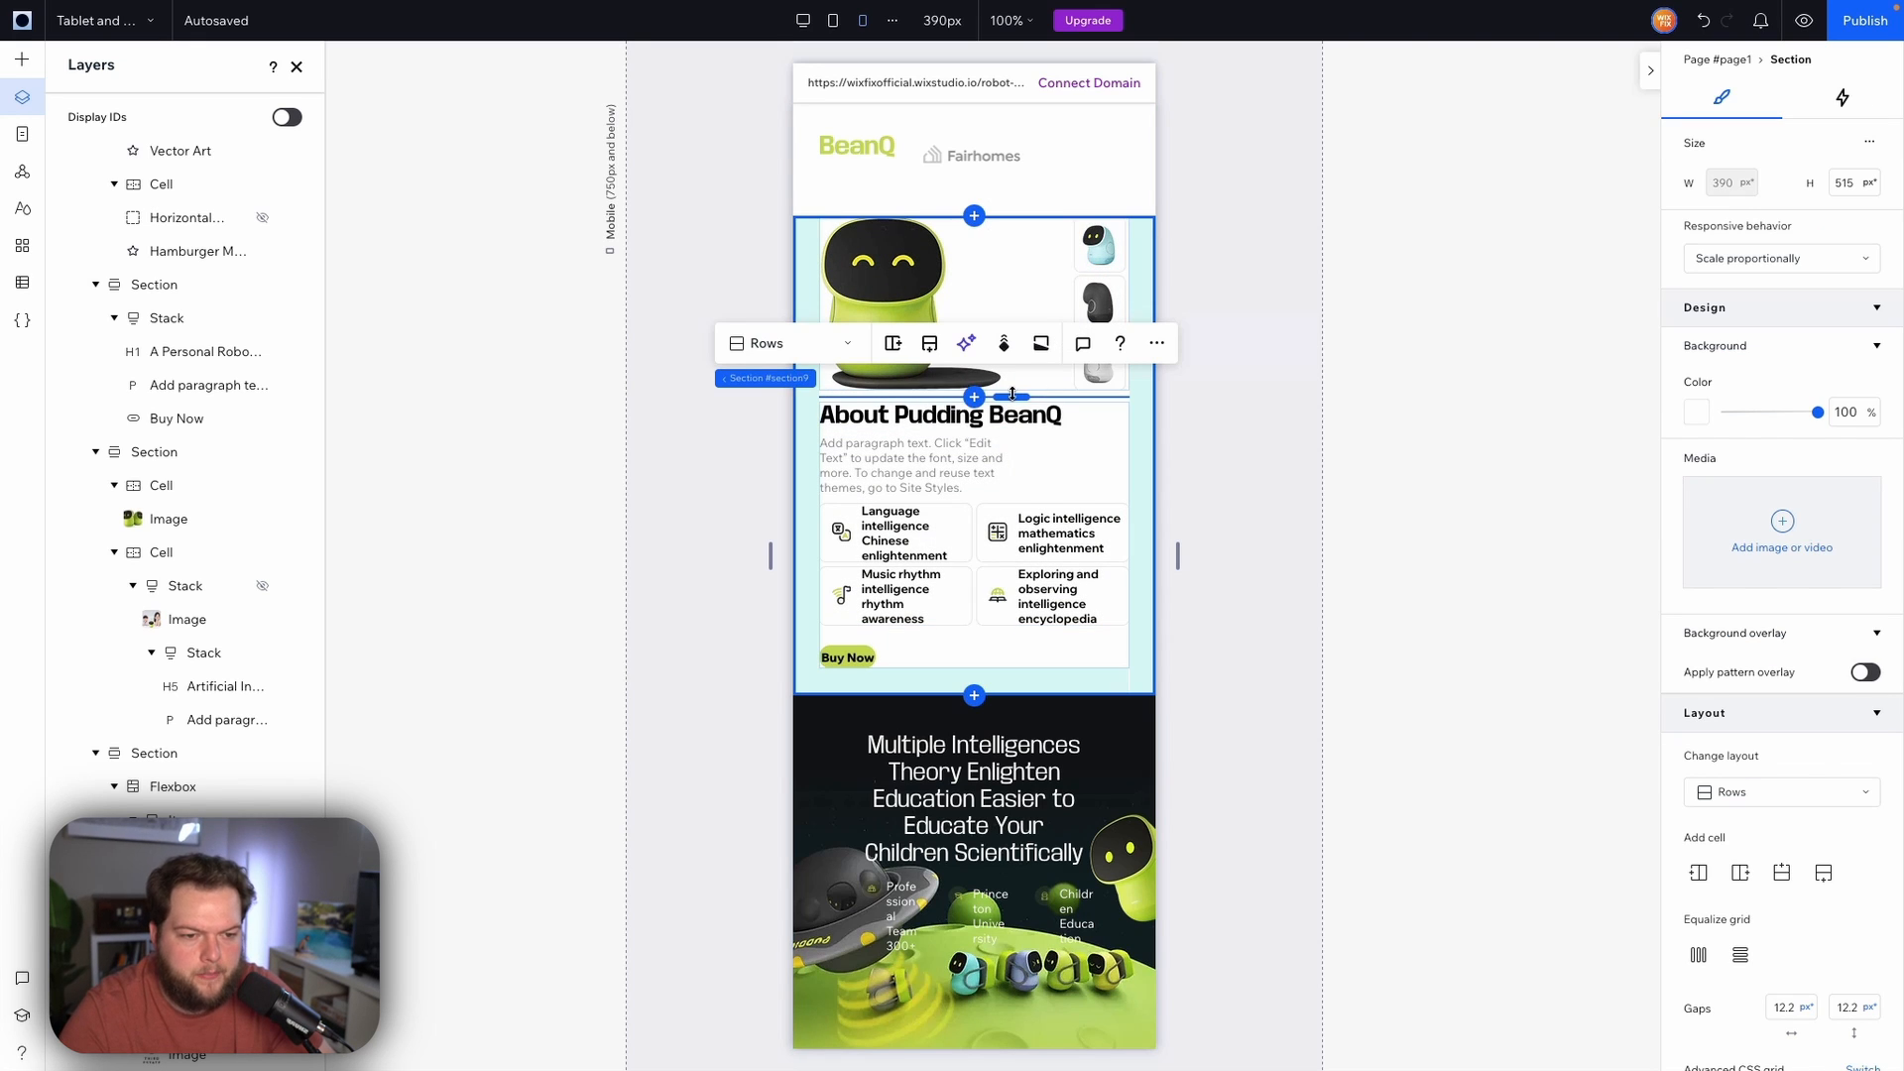
{"action": "left_click", "coordinate": [1857, 1012]}
{"action": "key", "text": "Return"}
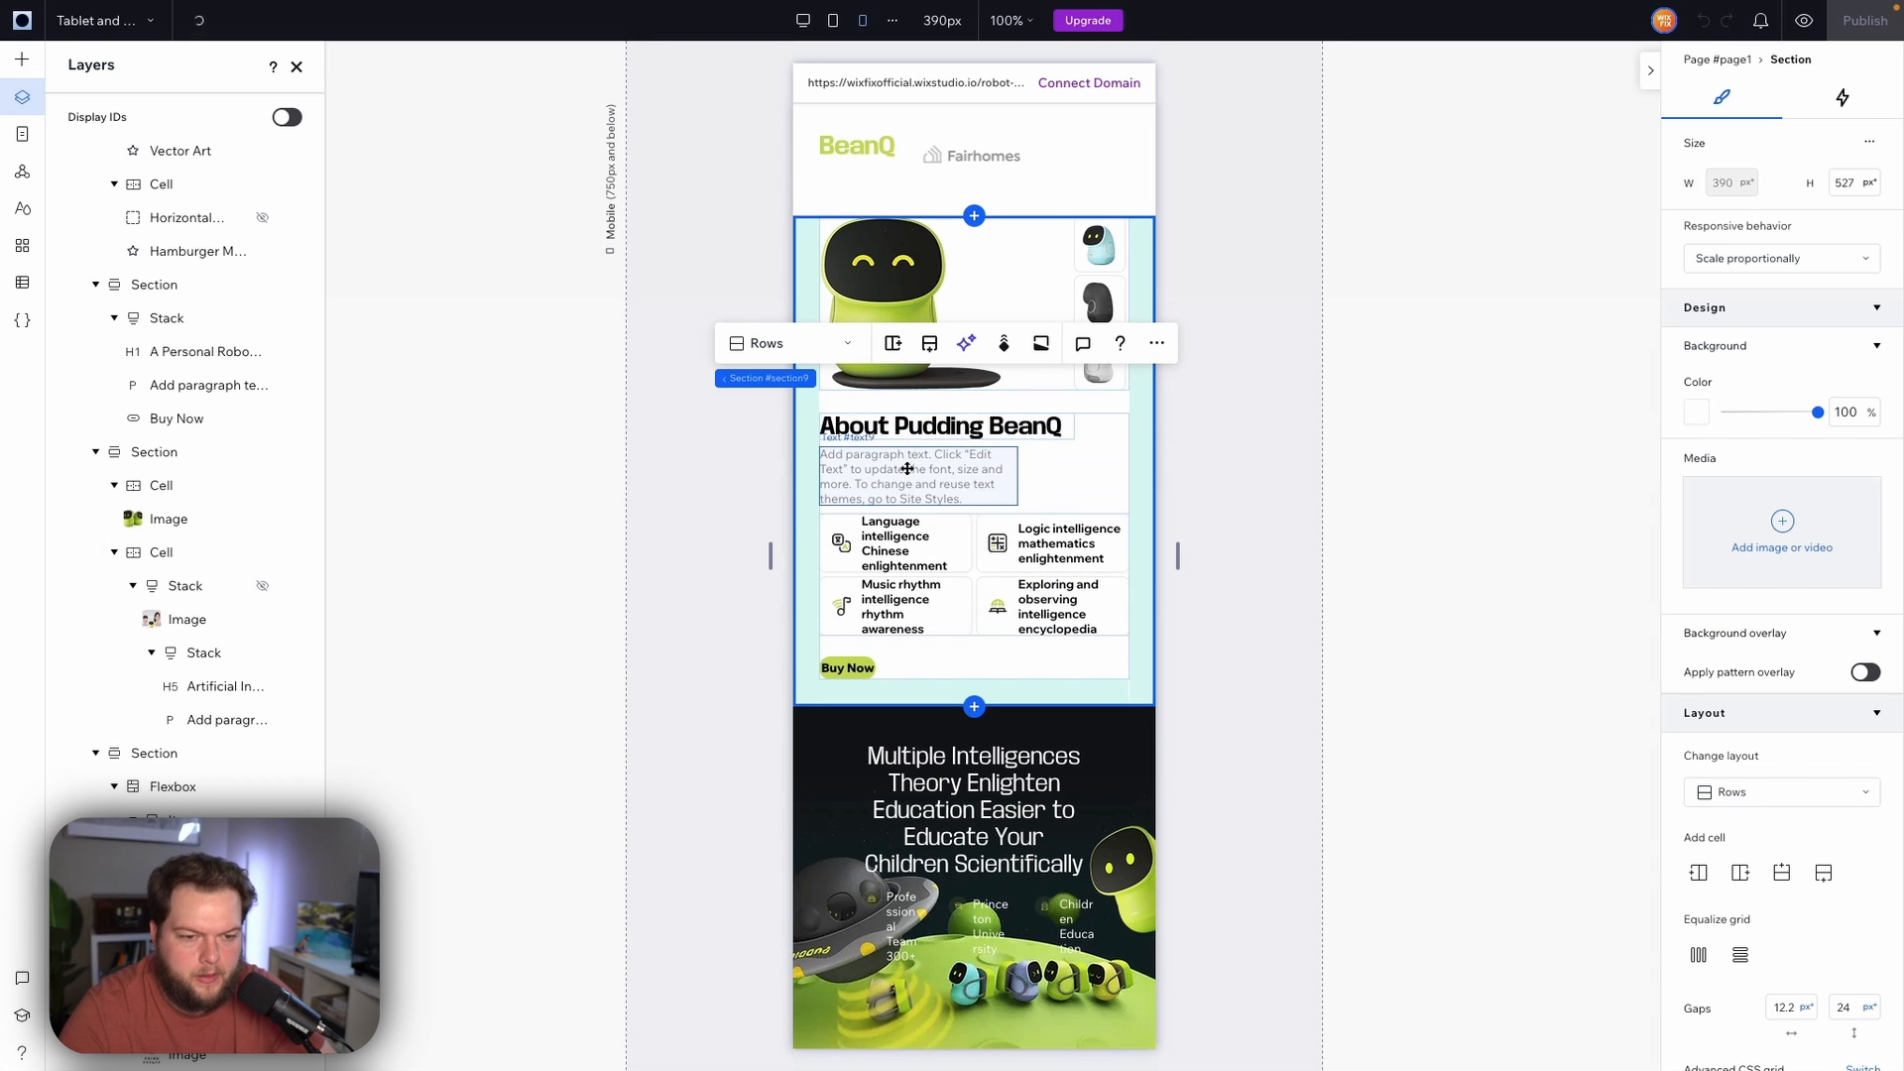
Widen the About paragraph text to about 333 px to fill its stack
{"action": "left_click", "coordinate": [1001, 468]}
{"action": "left_click_drag", "start_coordinate": [1019, 477], "coordinate": [1132, 481]}
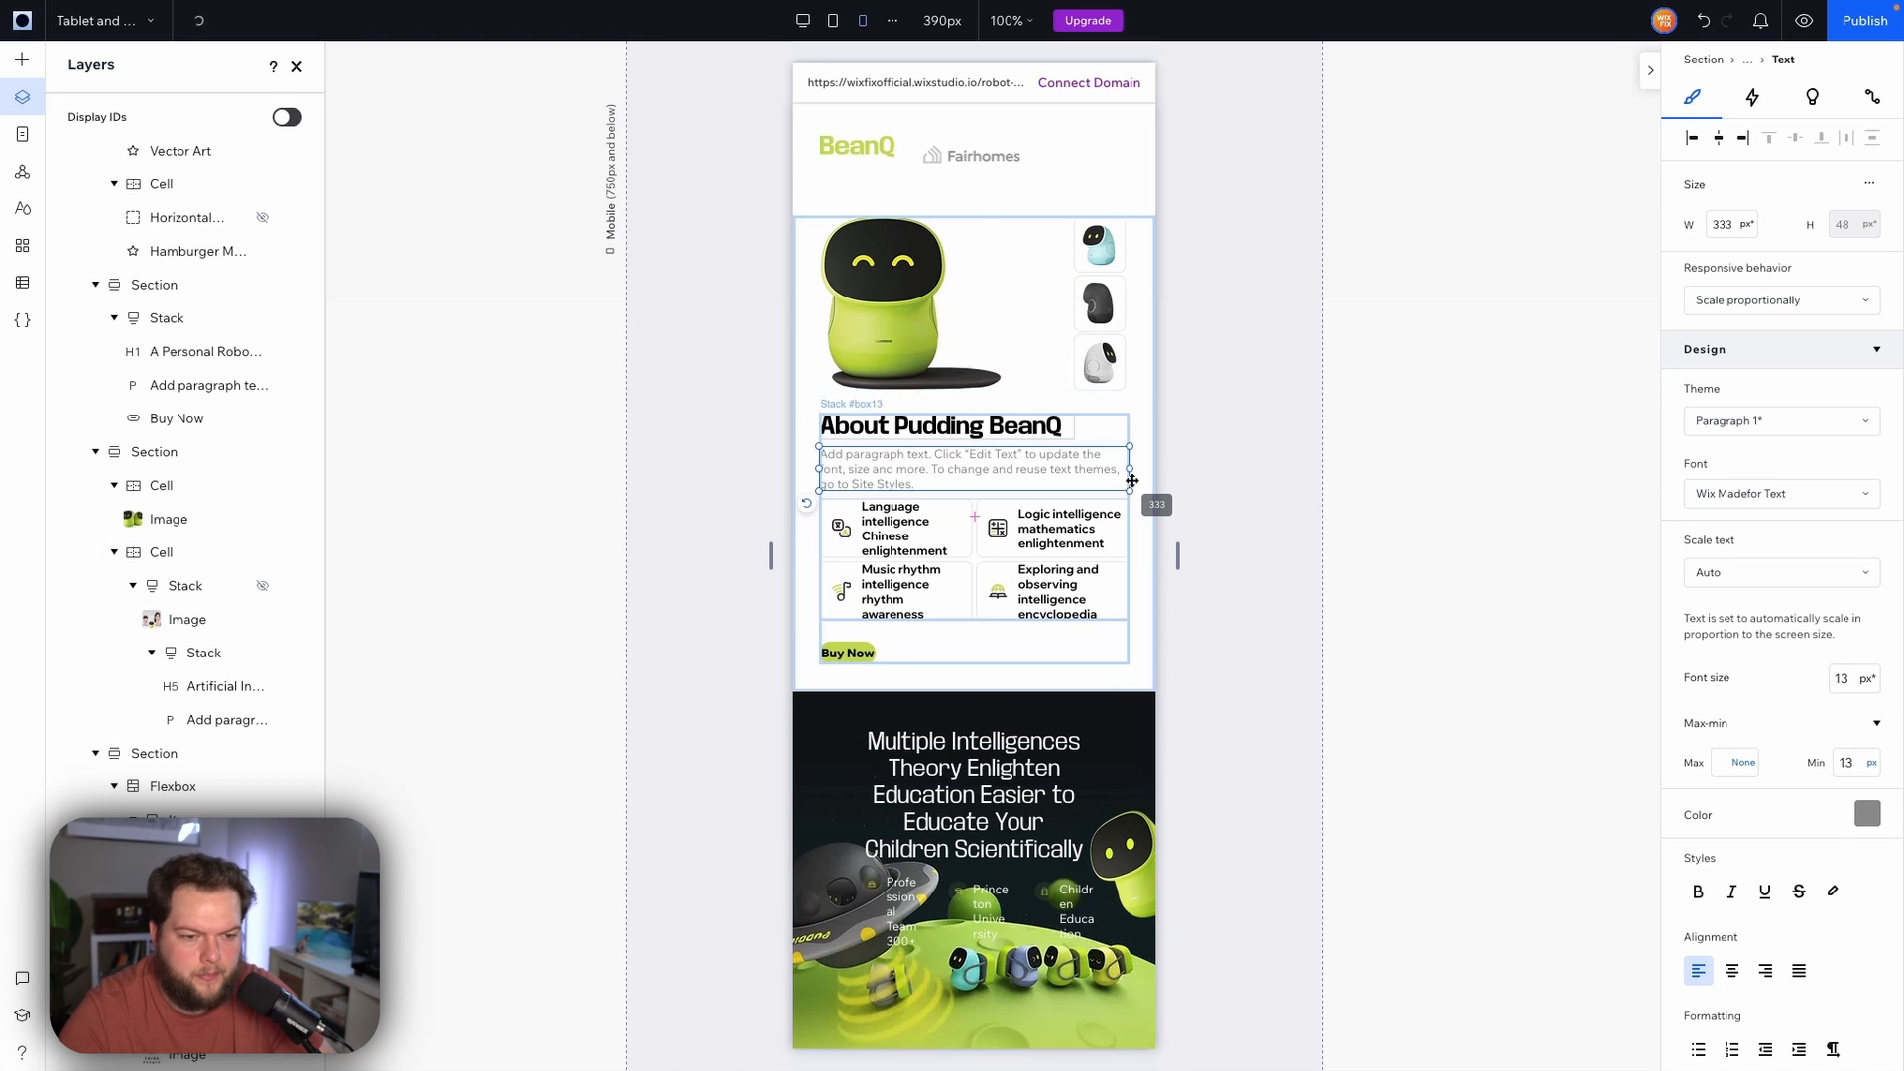
{"action": "left_click", "coordinate": [977, 495]}
{"action": "left_click_drag", "start_coordinate": [977, 495], "coordinate": [978, 500]}
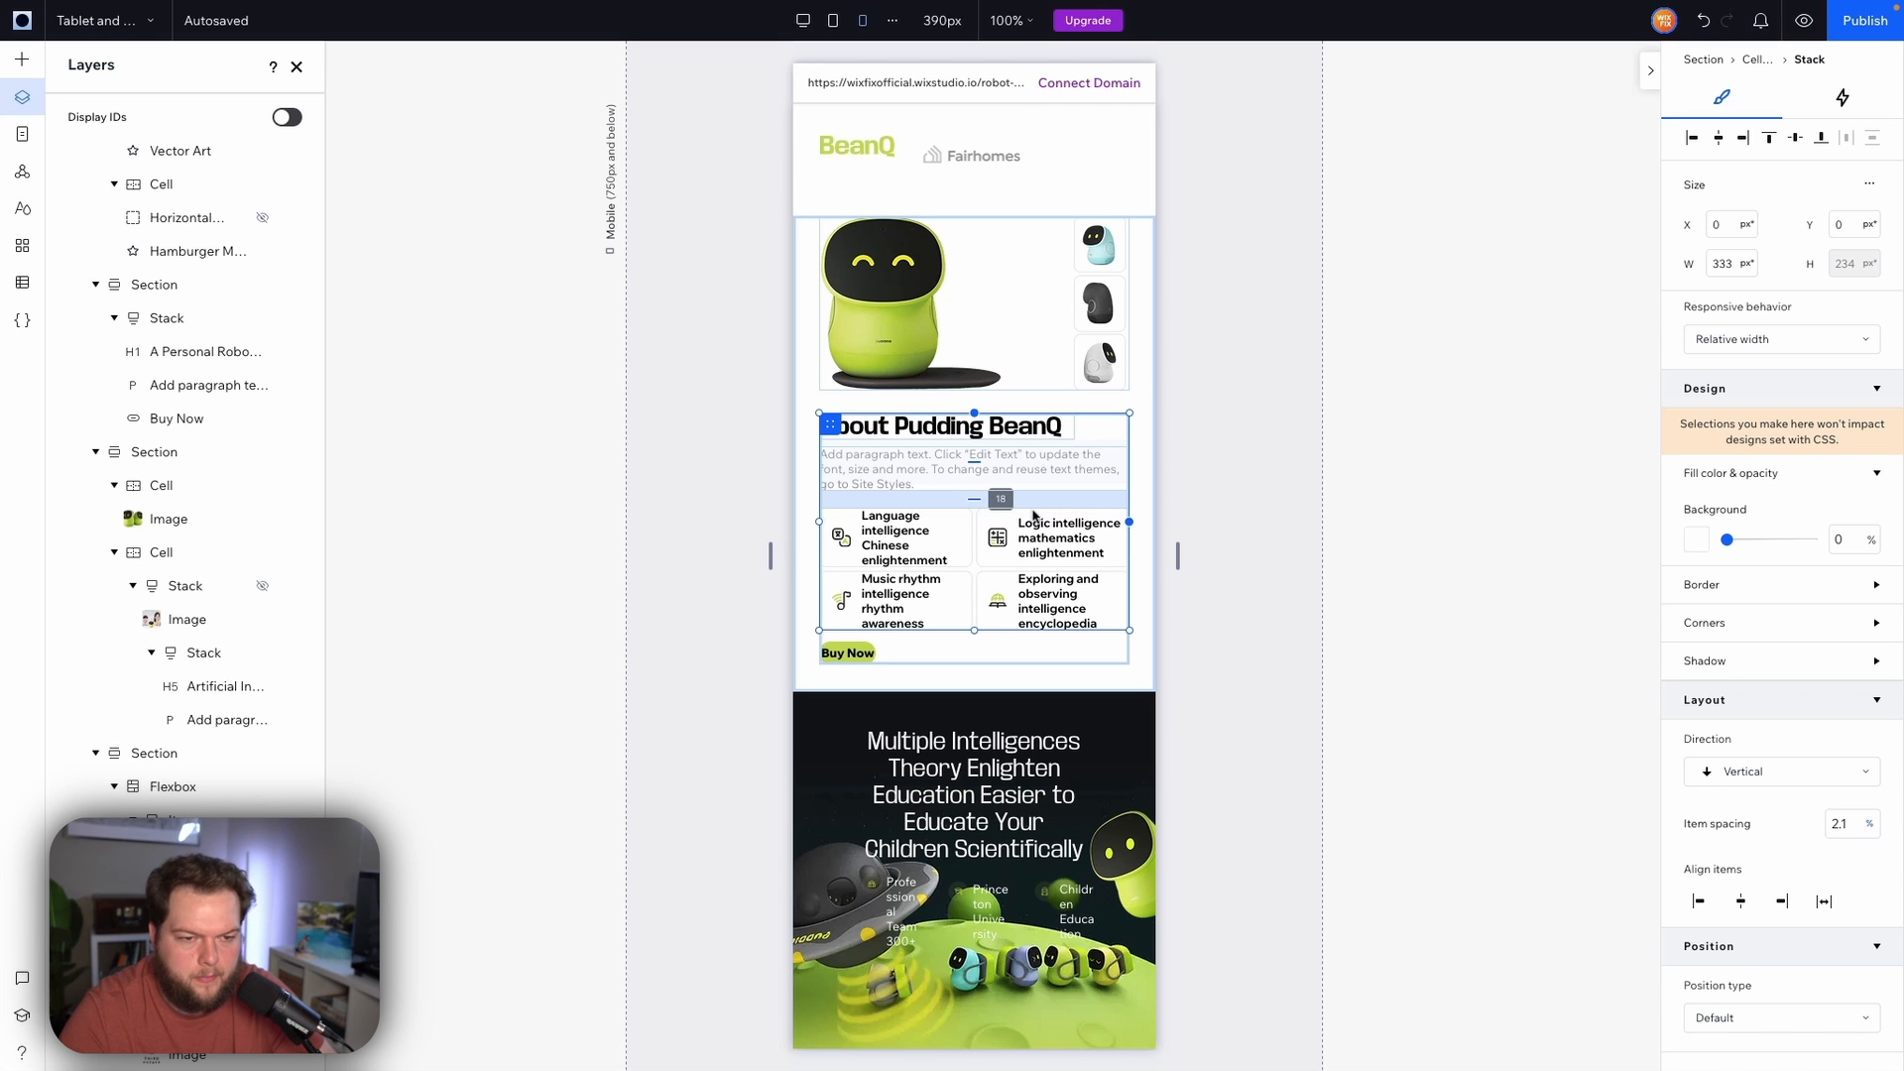
{"action": "scroll", "coordinate": [1033, 515], "scroll_direction": "up", "scroll_amount": 6}
{"action": "right_click", "coordinate": [862, 327]}
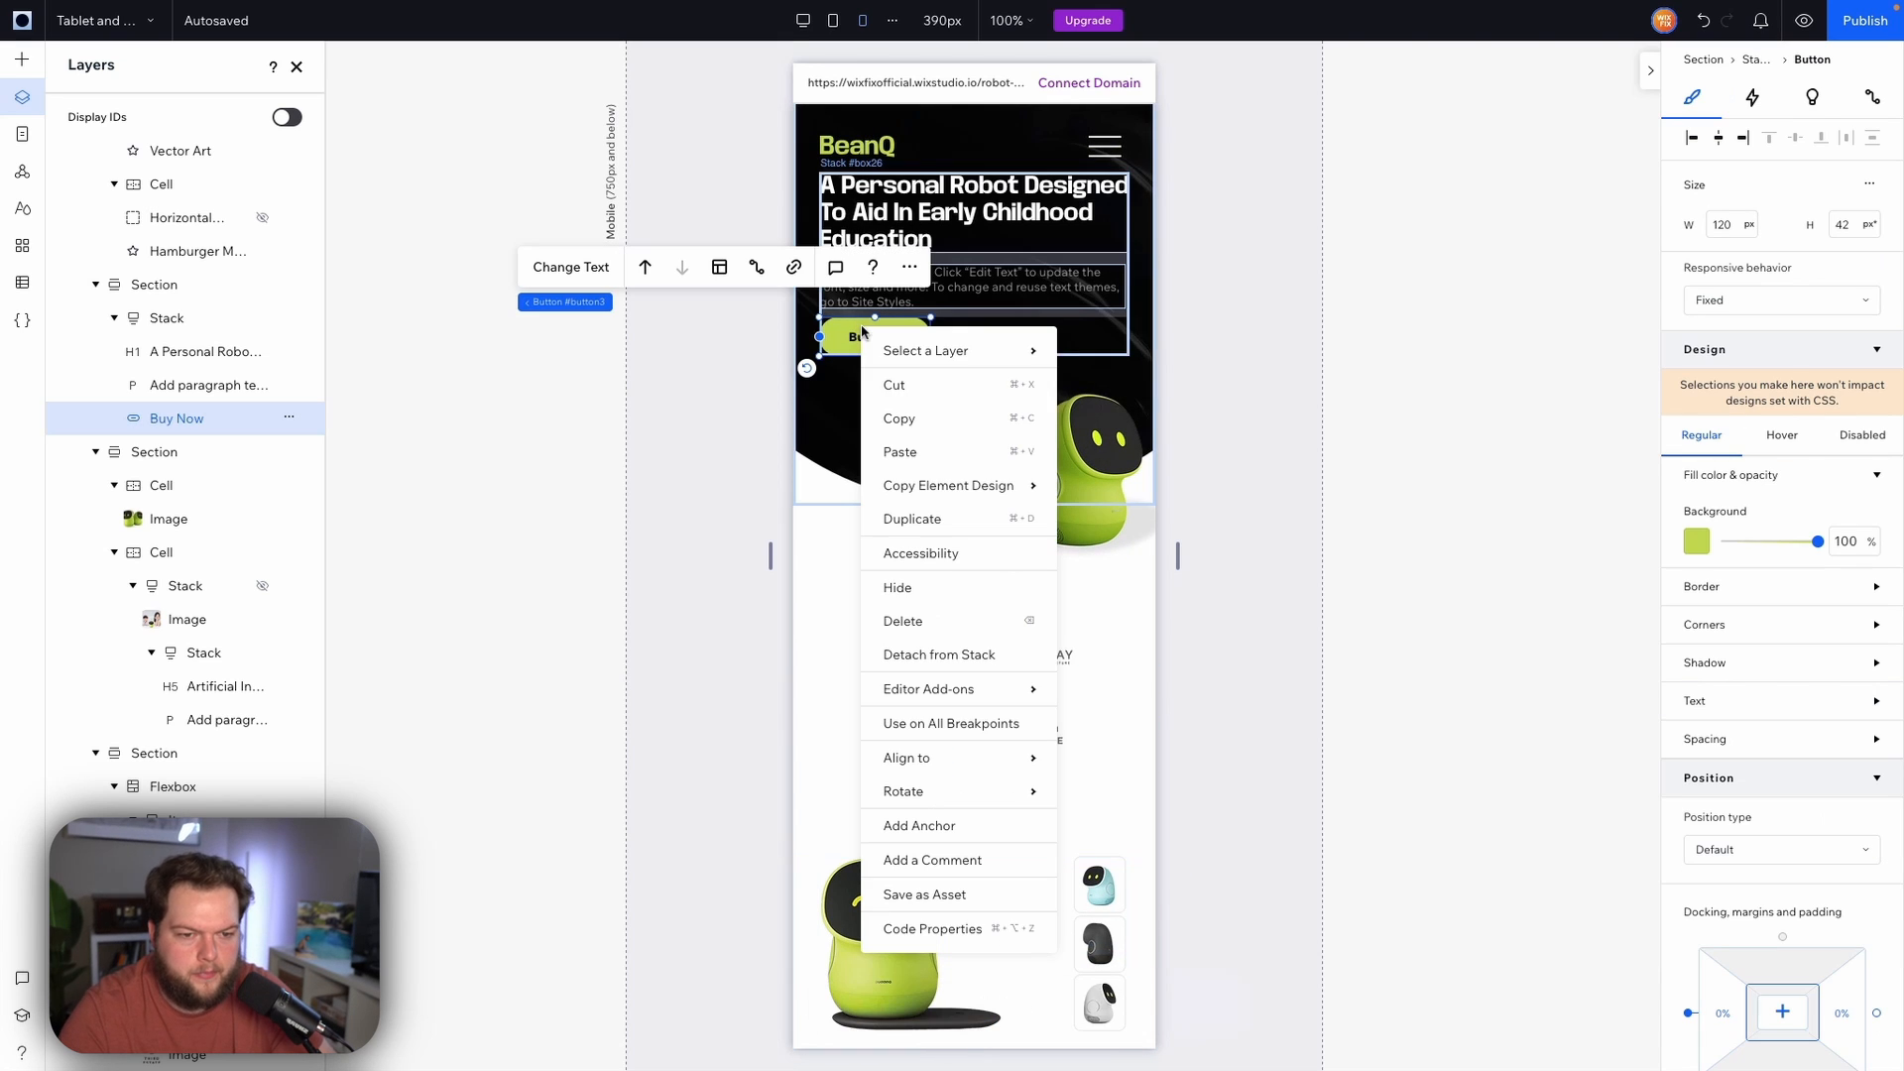
{"action": "mouse_move", "coordinate": [967, 491]}
{"action": "left_click", "coordinate": [1104, 527]}
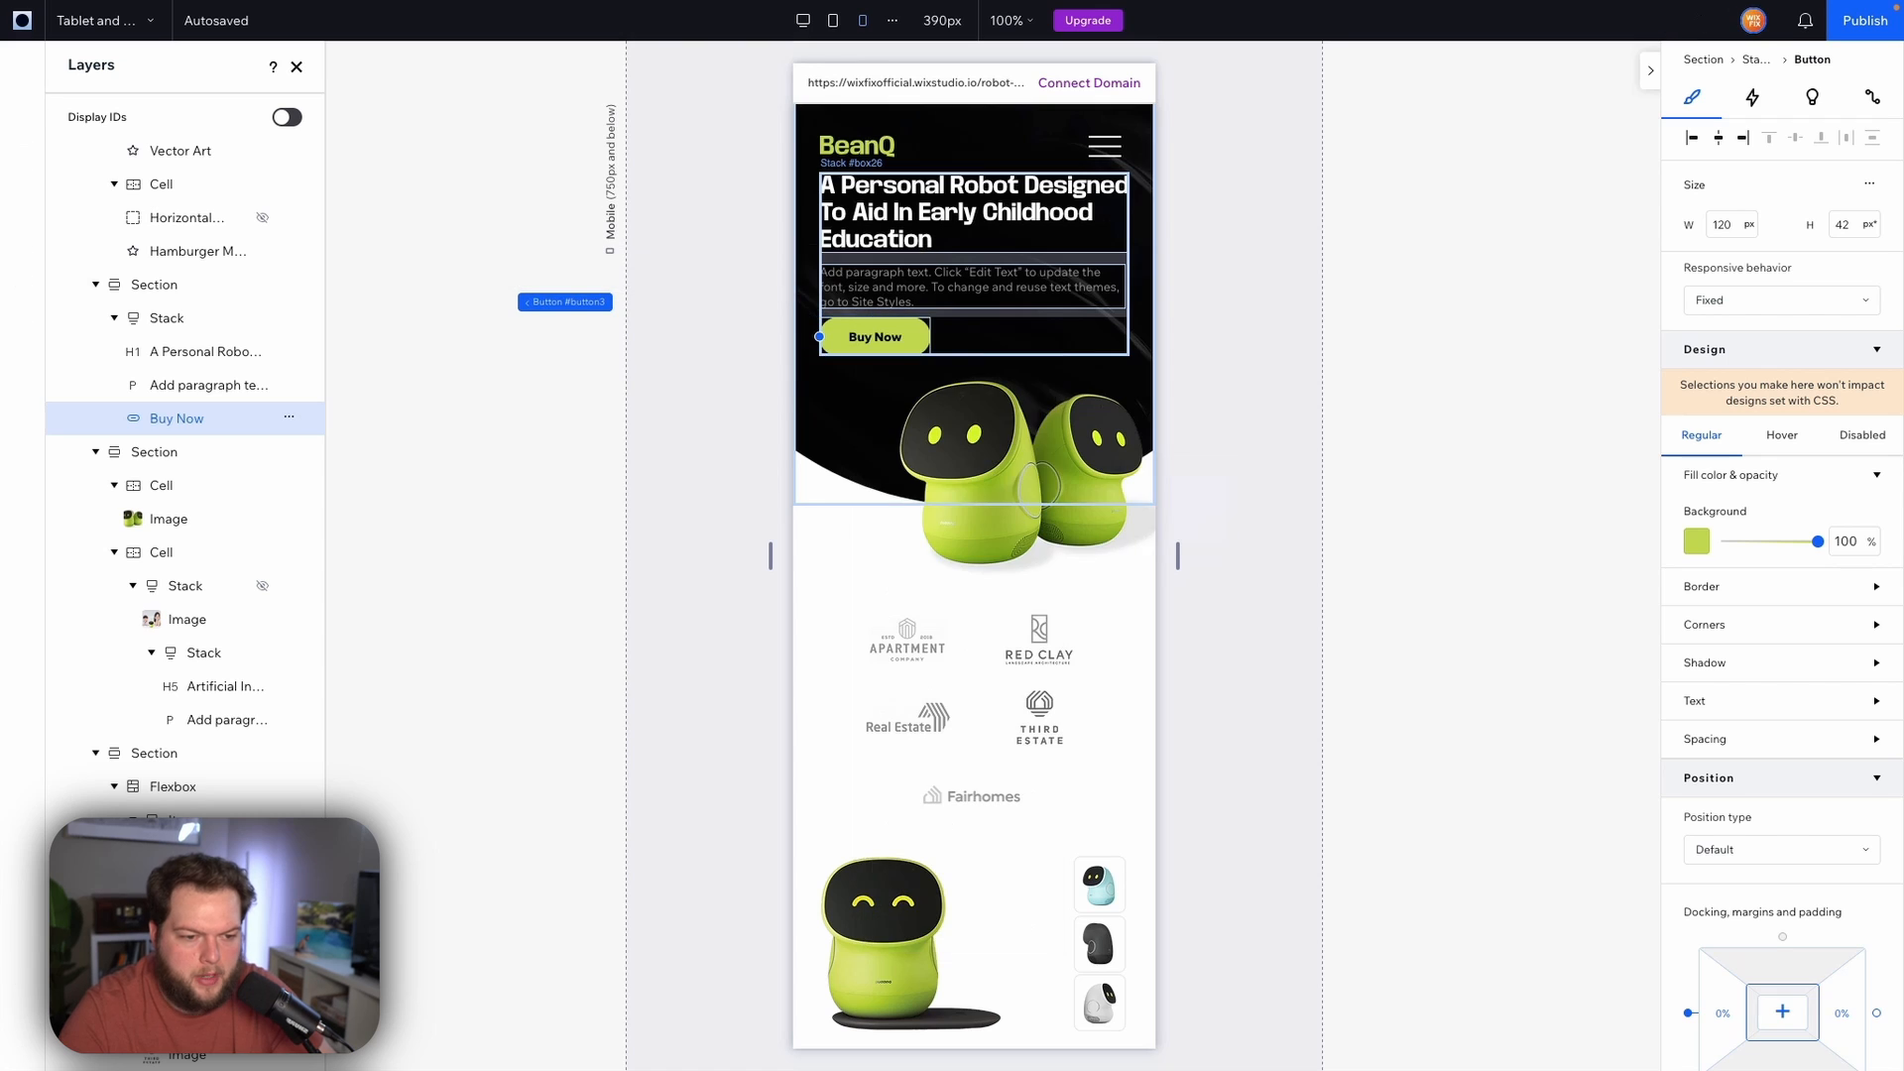
Resize the About section's Buy Now button to 120 px wide and 50 px high
{"action": "scroll", "coordinate": [826, 537], "scroll_direction": "down", "scroll_amount": 8}
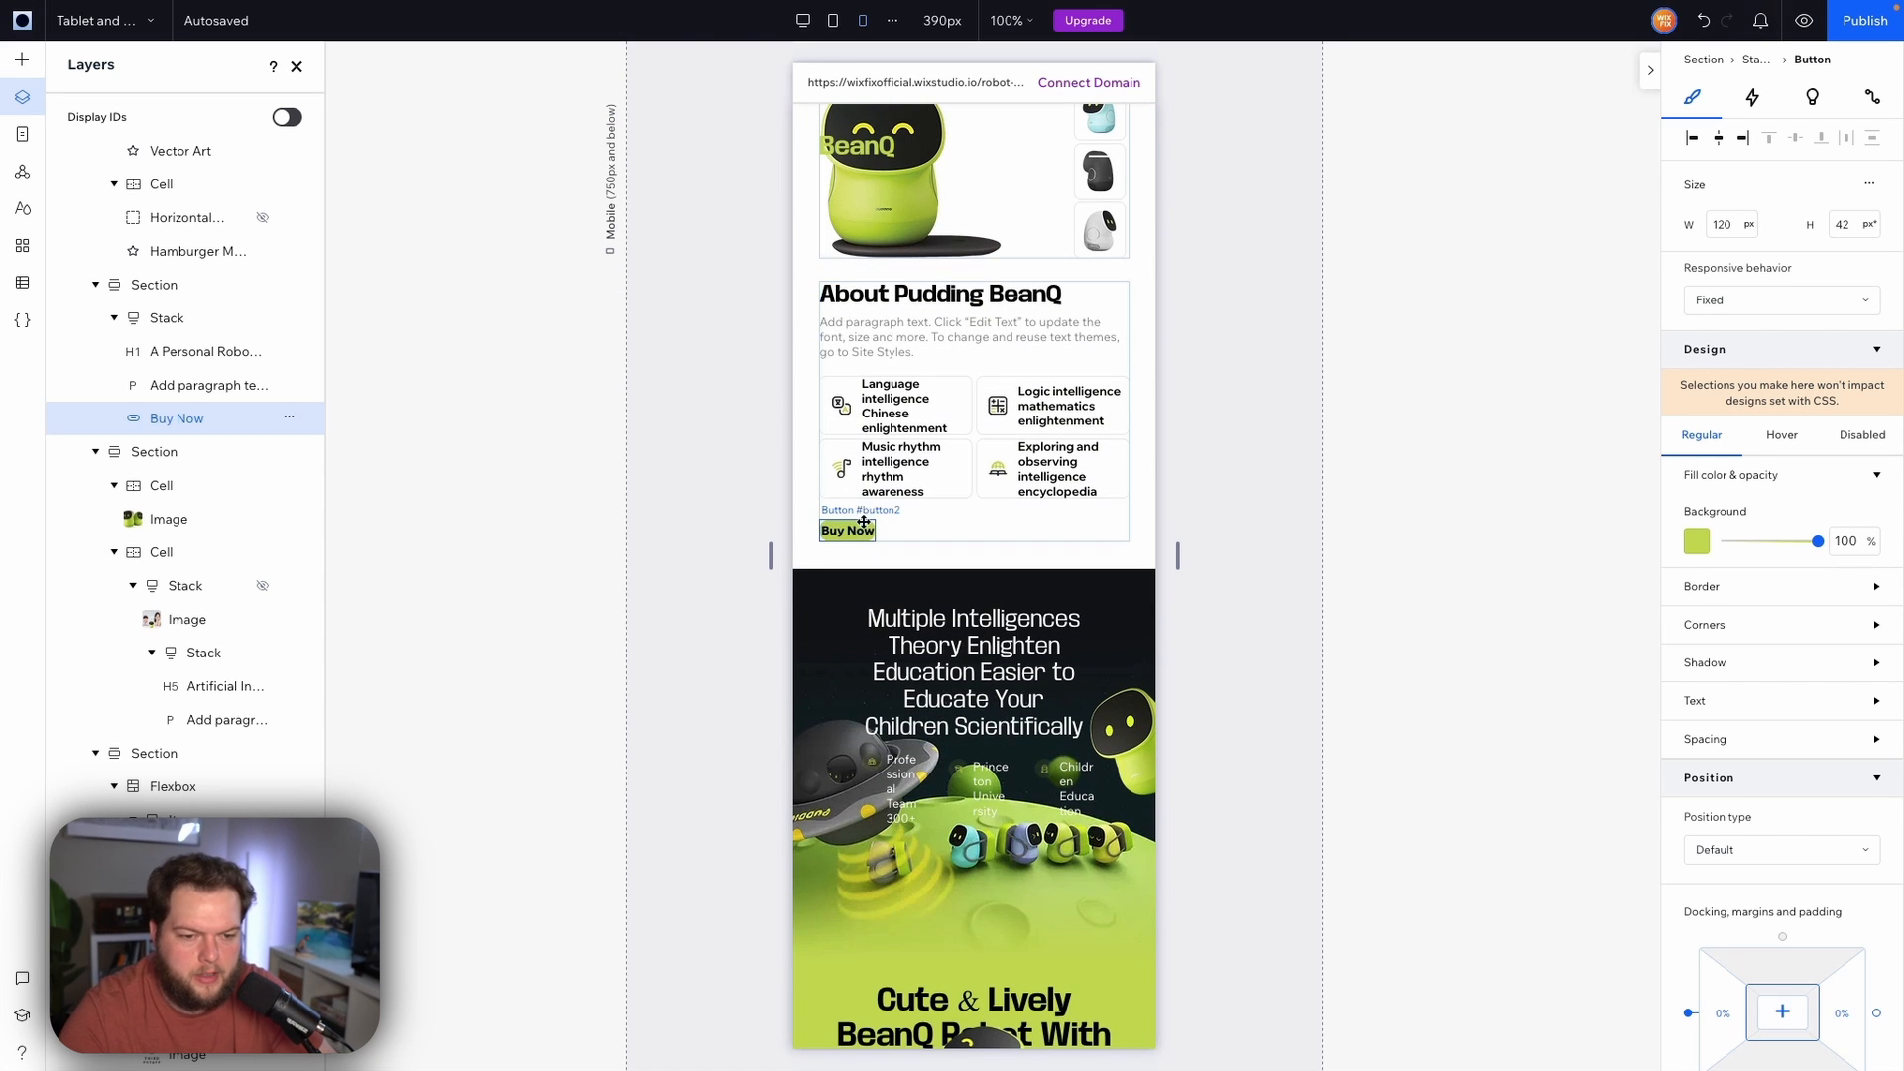
{"action": "left_click", "coordinate": [858, 527]}
{"action": "left_click", "coordinate": [1727, 266]}
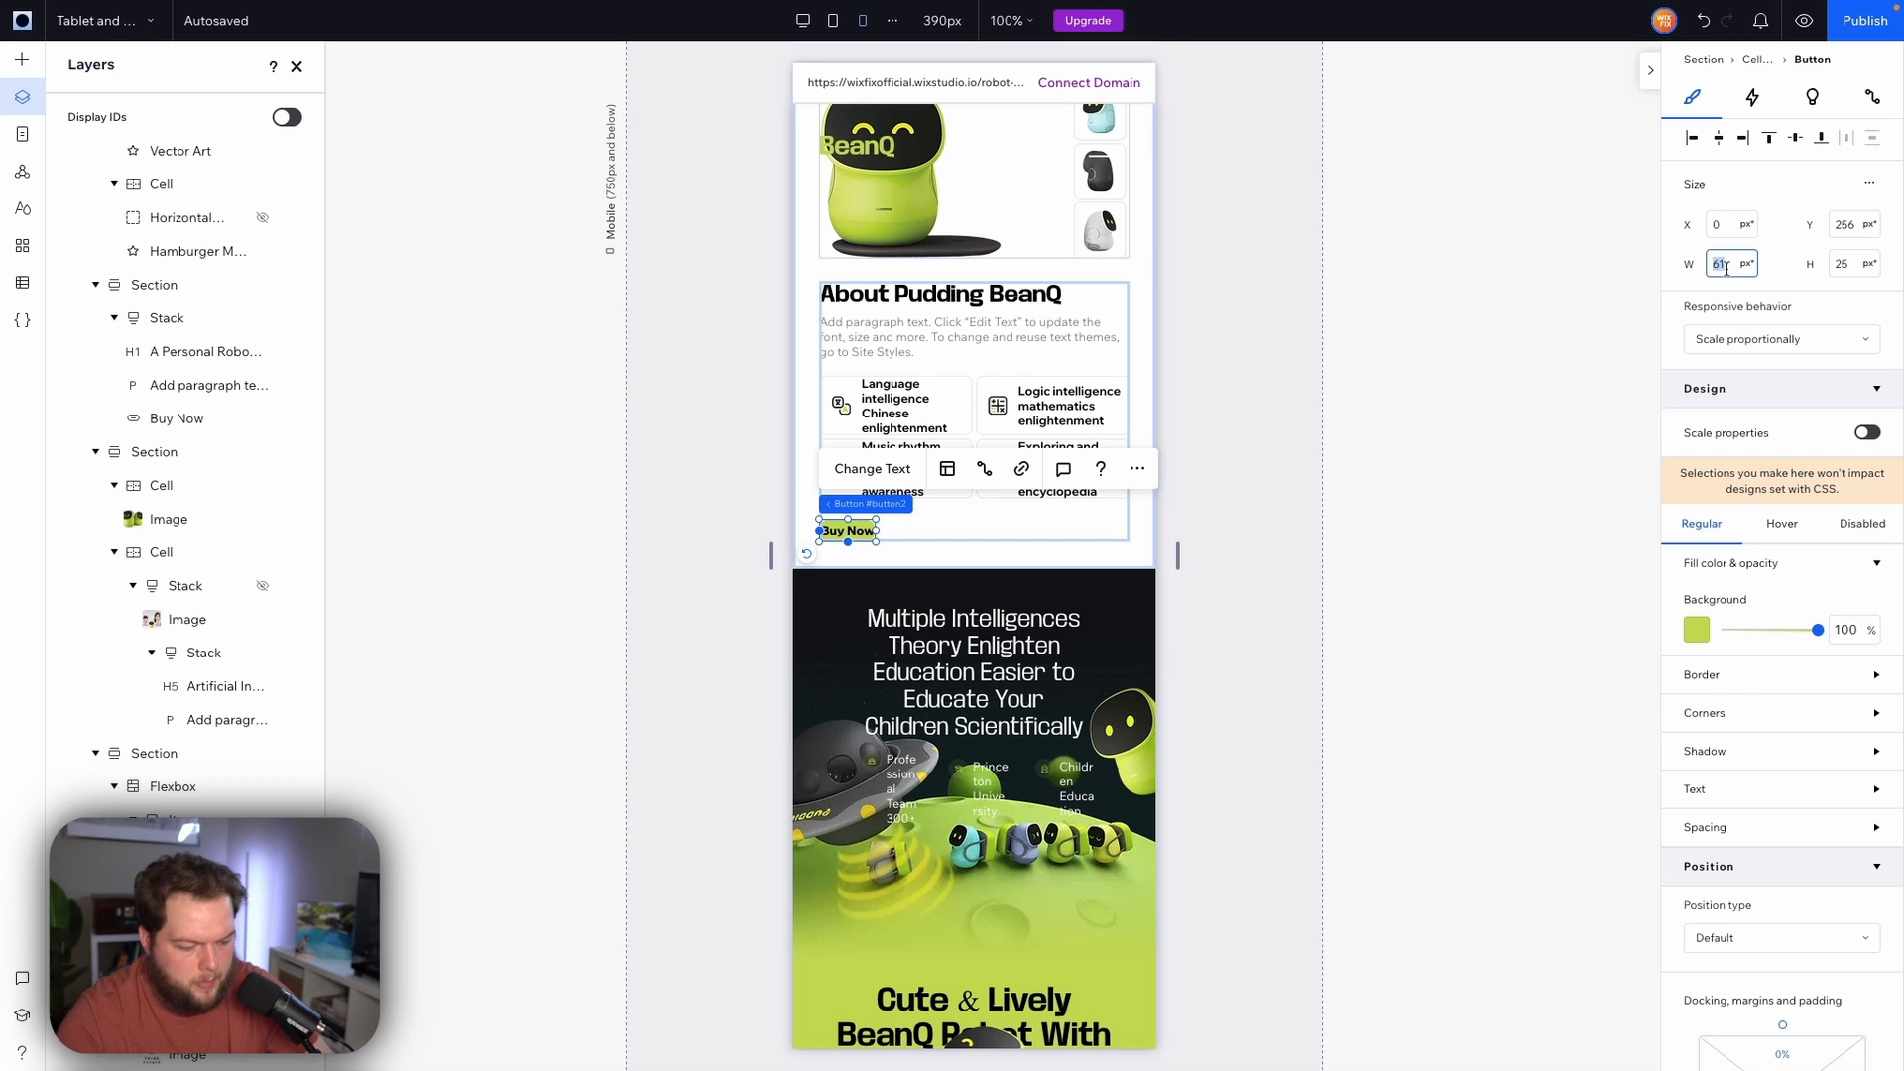
{"action": "key", "text": "Tab"}
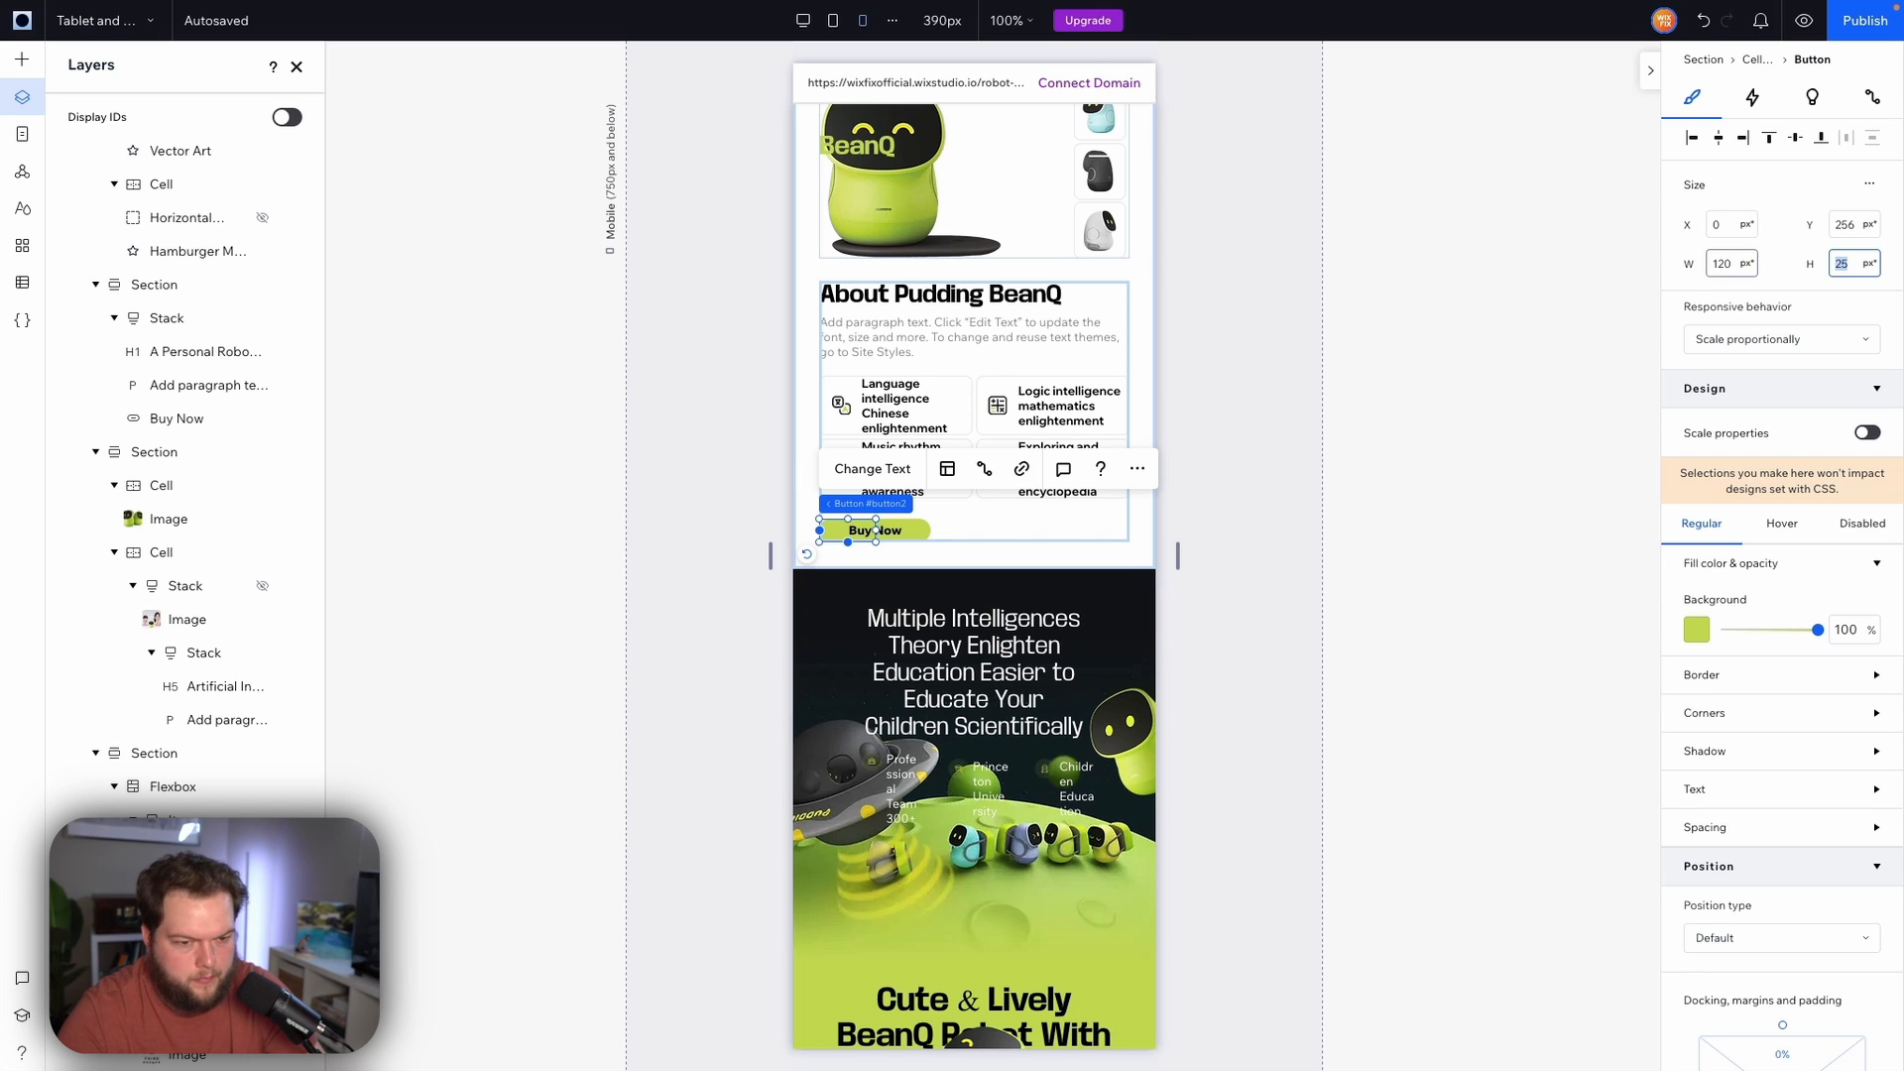
{"action": "type", "text": "50"}
{"action": "key", "text": "Return"}
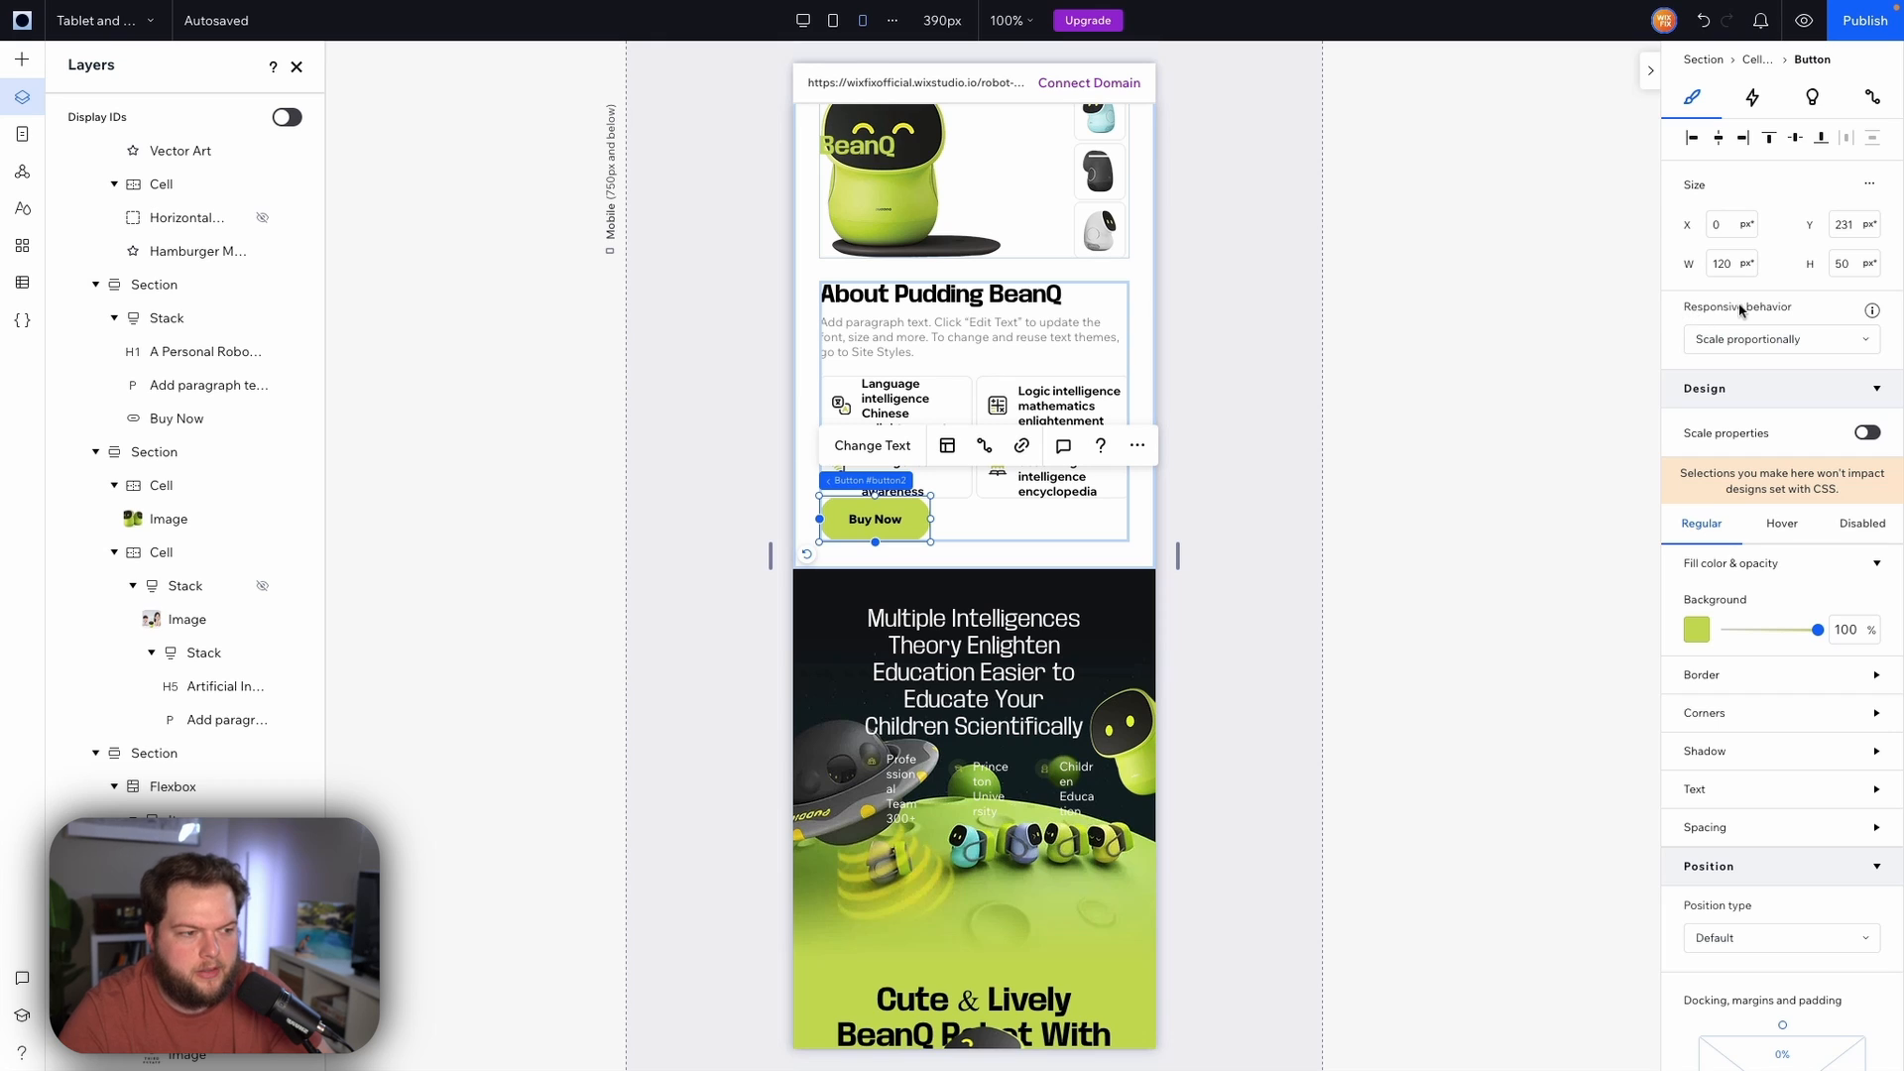
On the tablet breakpoint, set the About section's Buy Now button responsive behavior to Fixed
{"action": "left_click", "coordinate": [833, 20]}
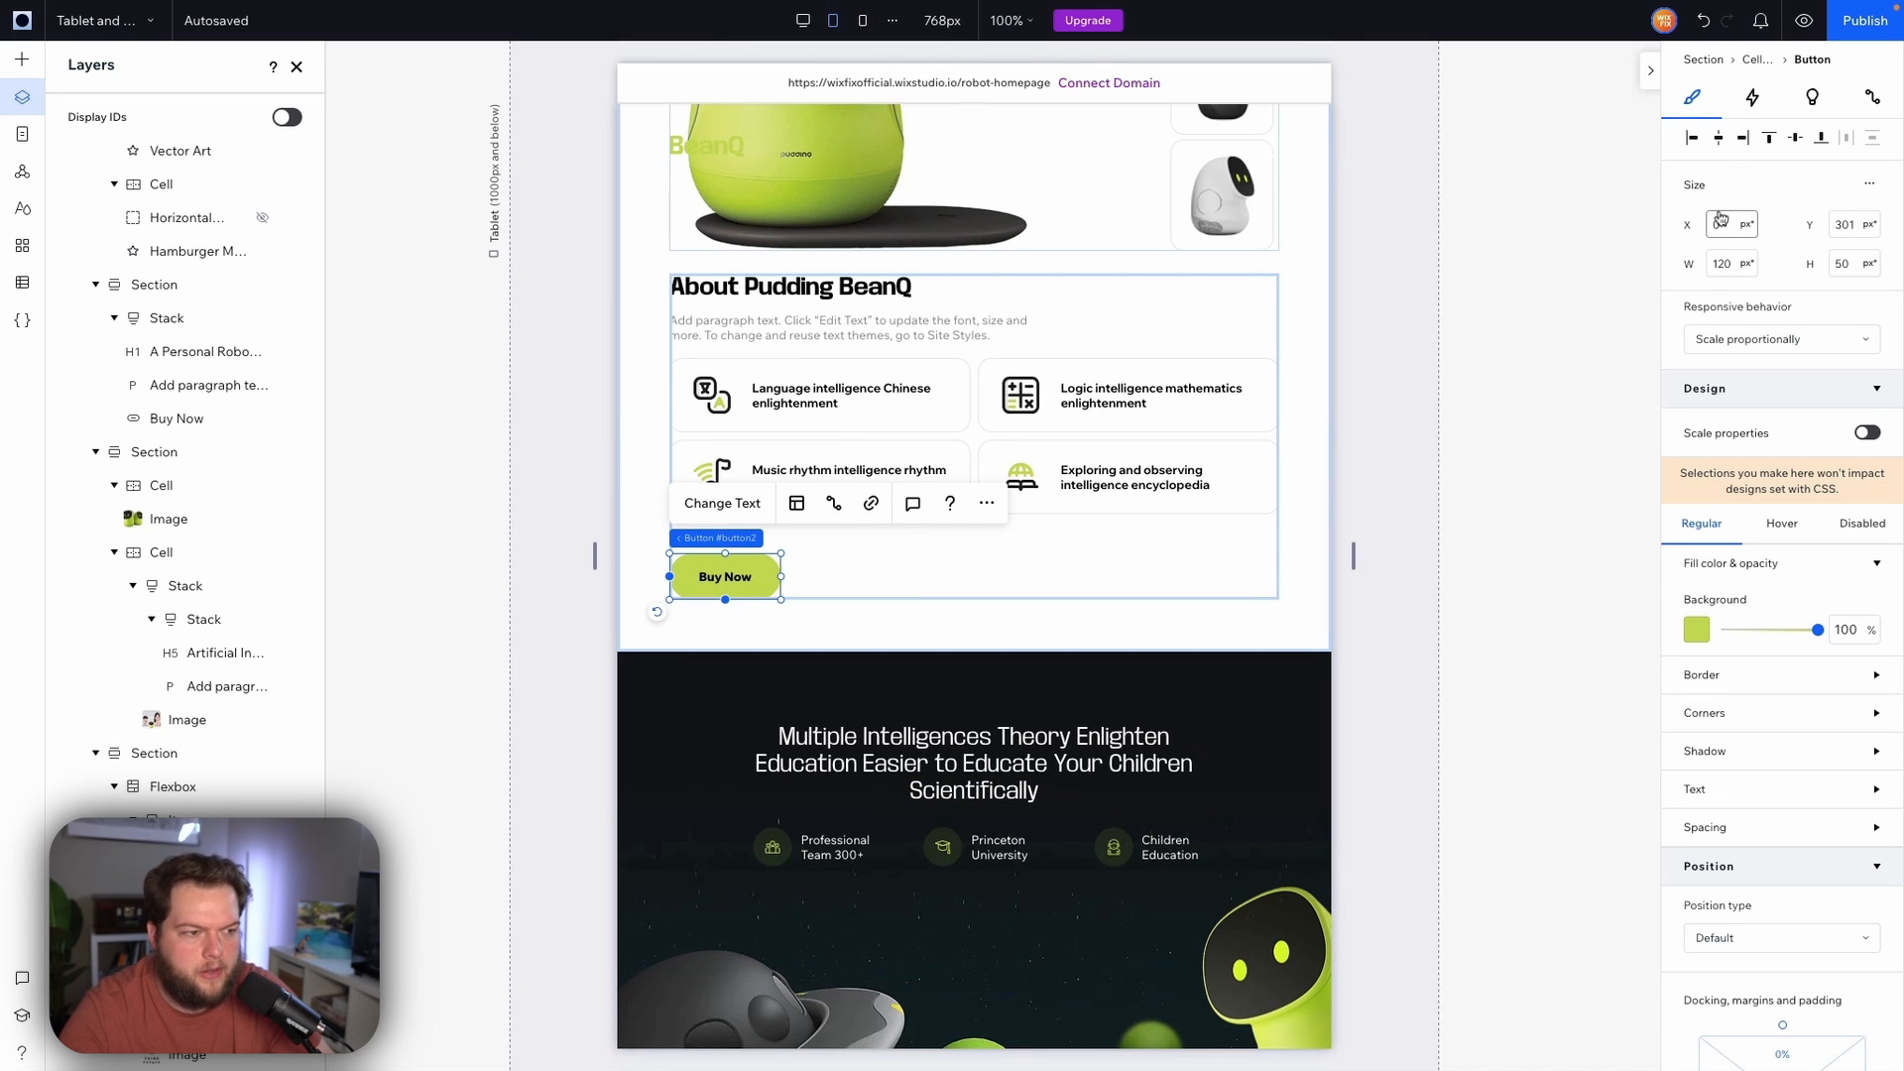
{"action": "left_click", "coordinate": [1775, 339]}
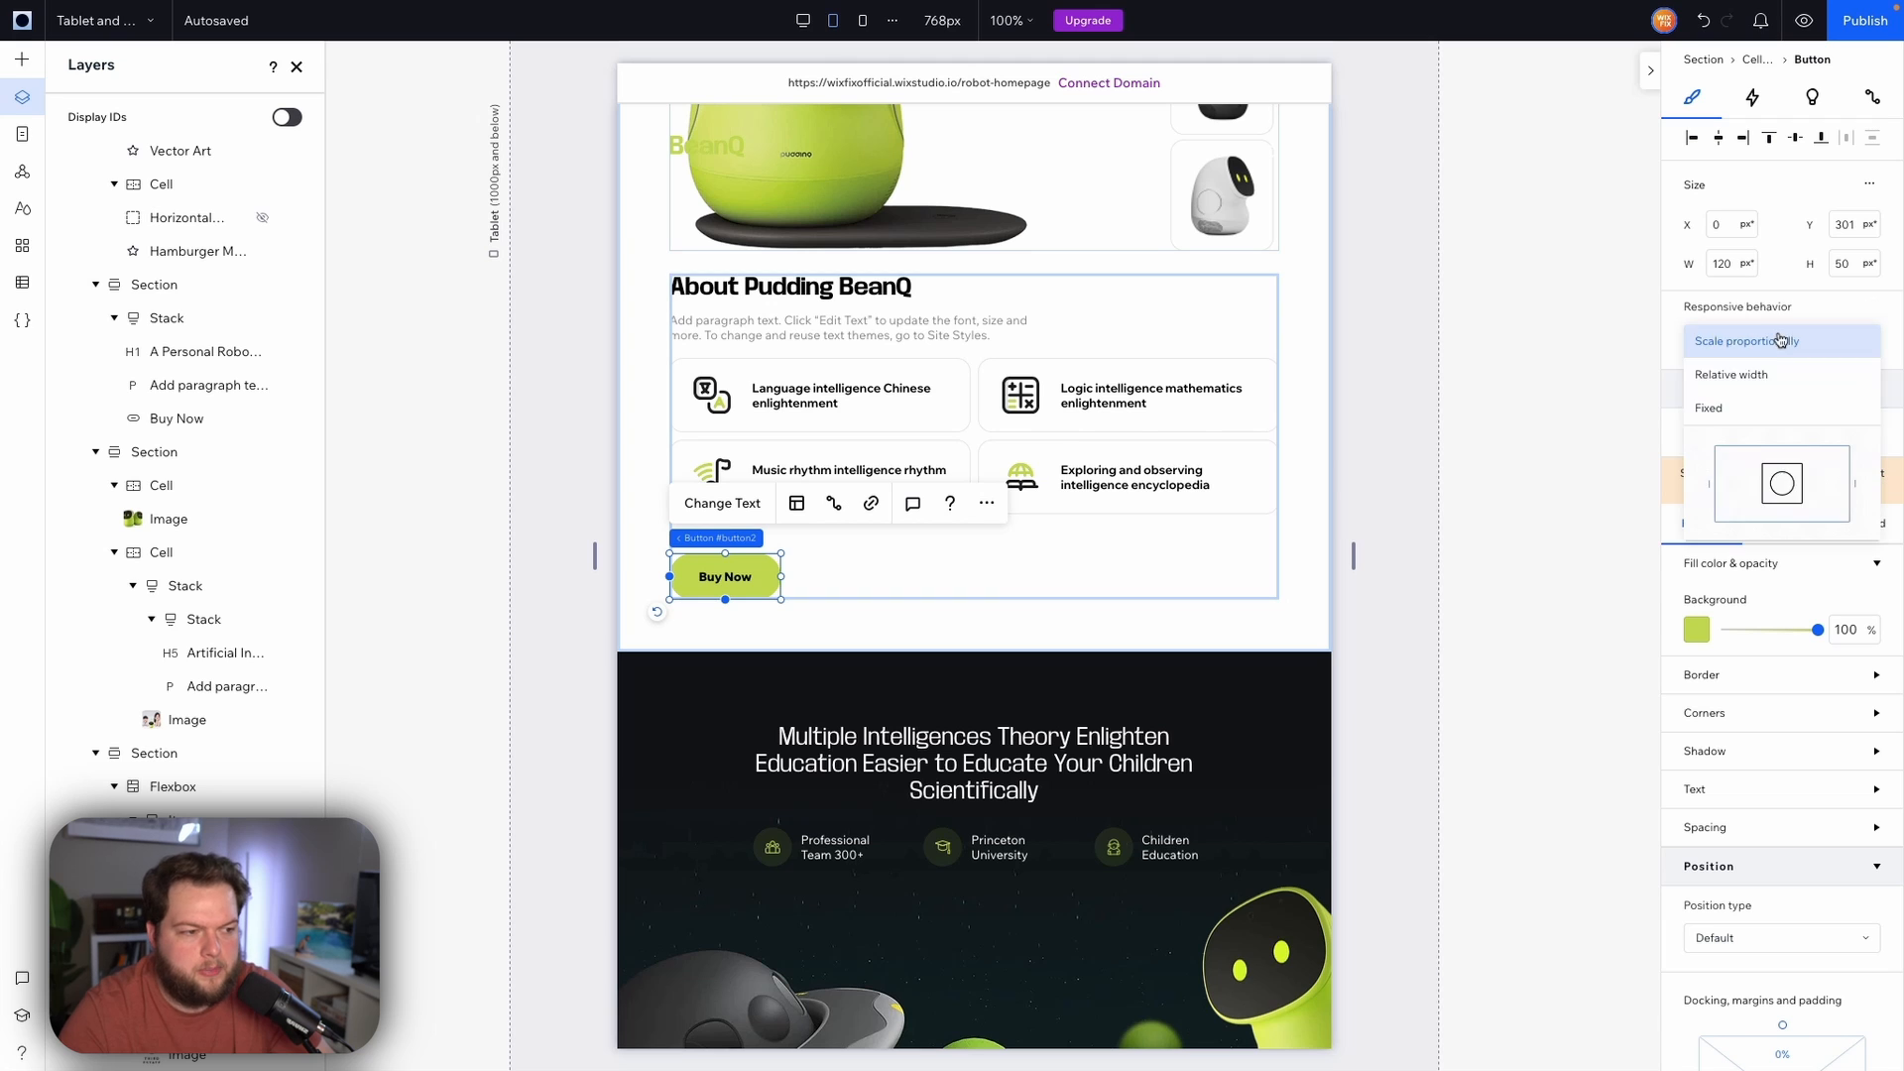
{"action": "left_click", "coordinate": [1756, 409]}
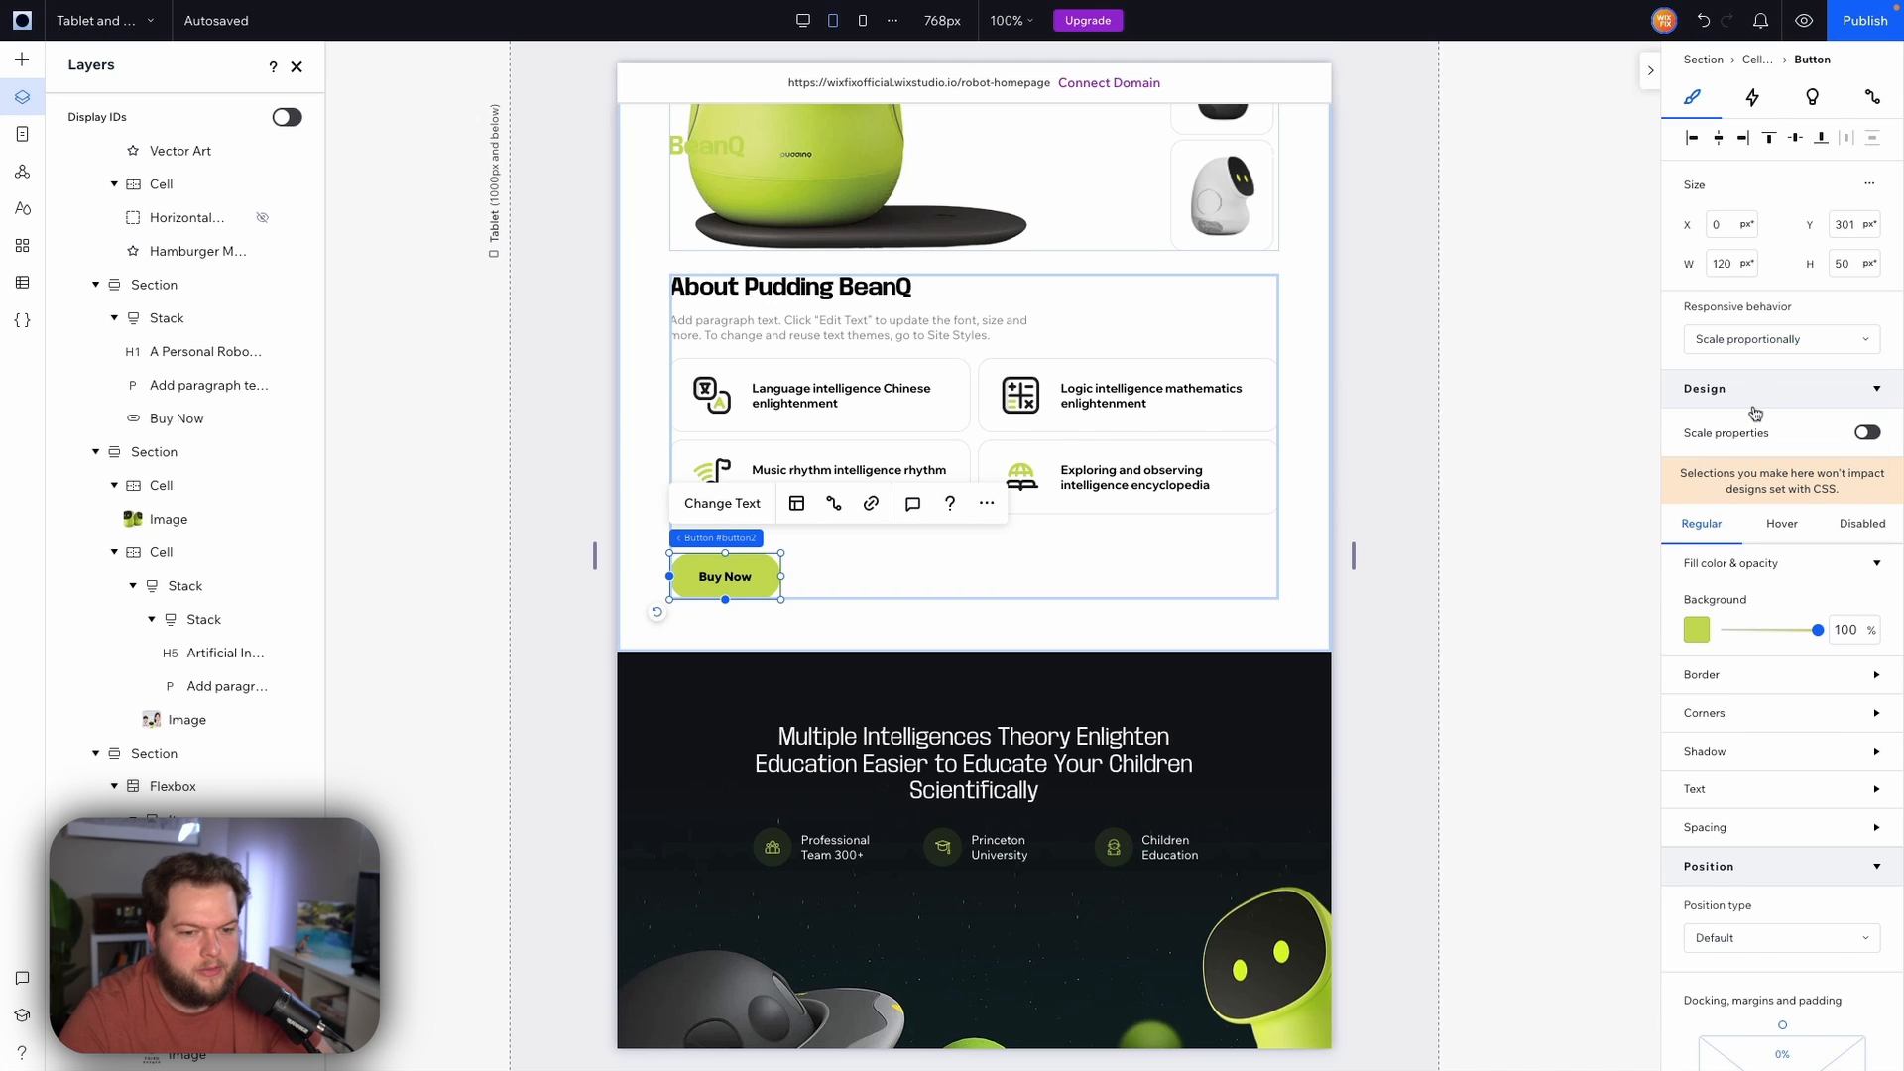
Compare the About section's features repeater and Buy Now button between the mobile and tablet breakpoints
{"action": "left_click", "coordinate": [863, 21]}
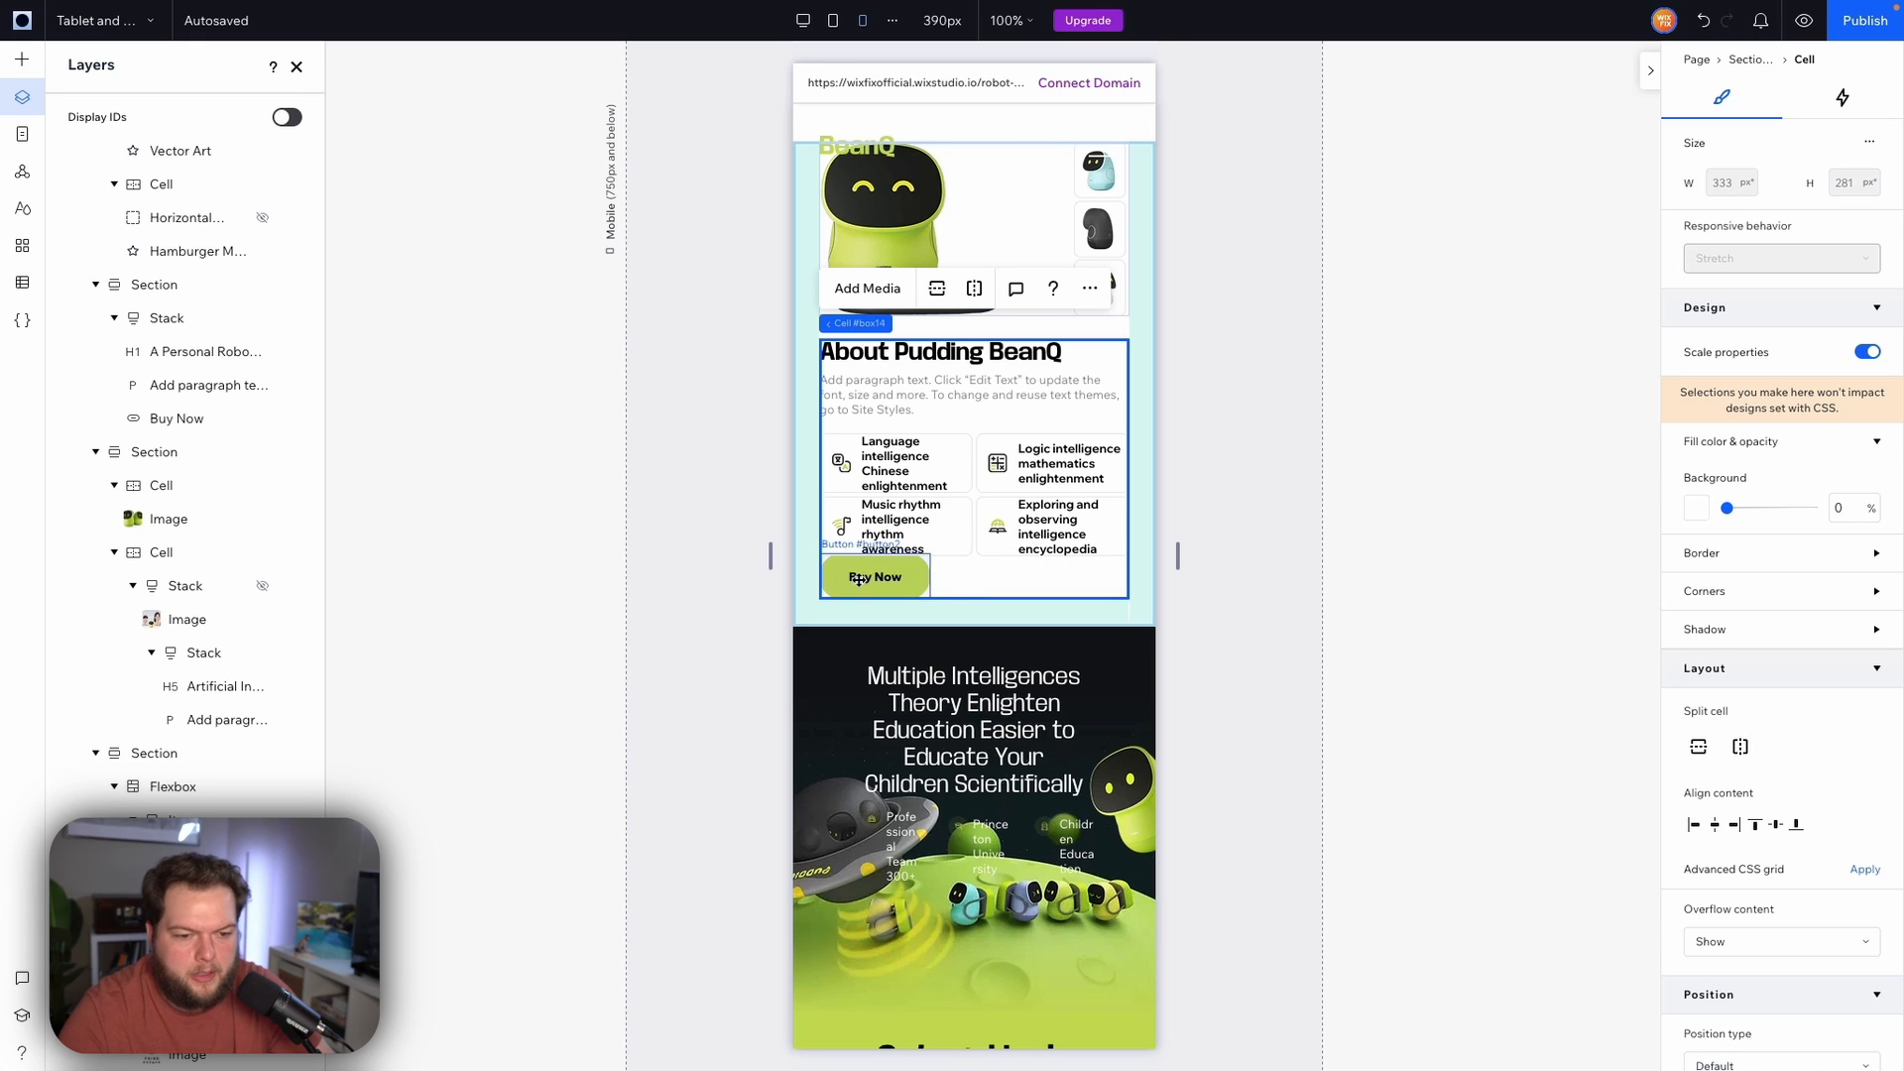
{"action": "left_click", "coordinate": [977, 576]}
{"action": "left_click", "coordinate": [976, 459]}
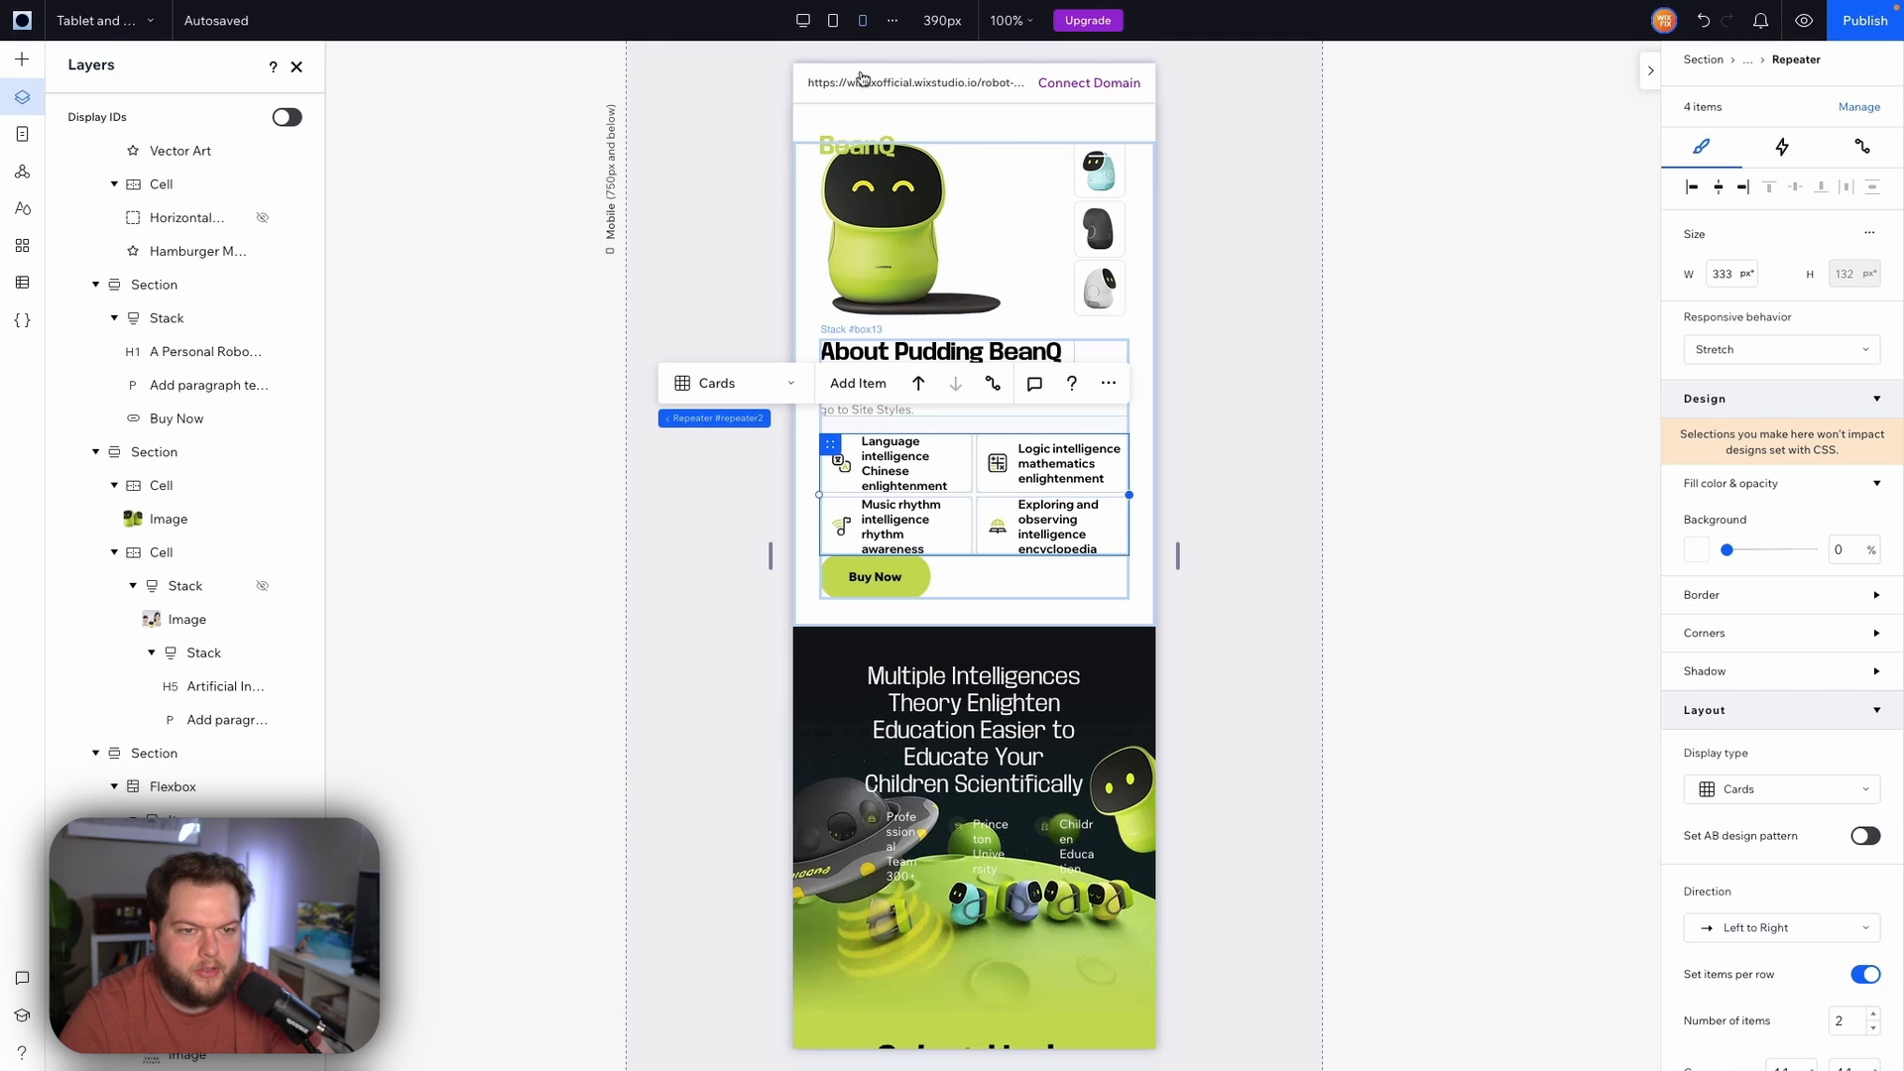
{"action": "left_click", "coordinate": [834, 22]}
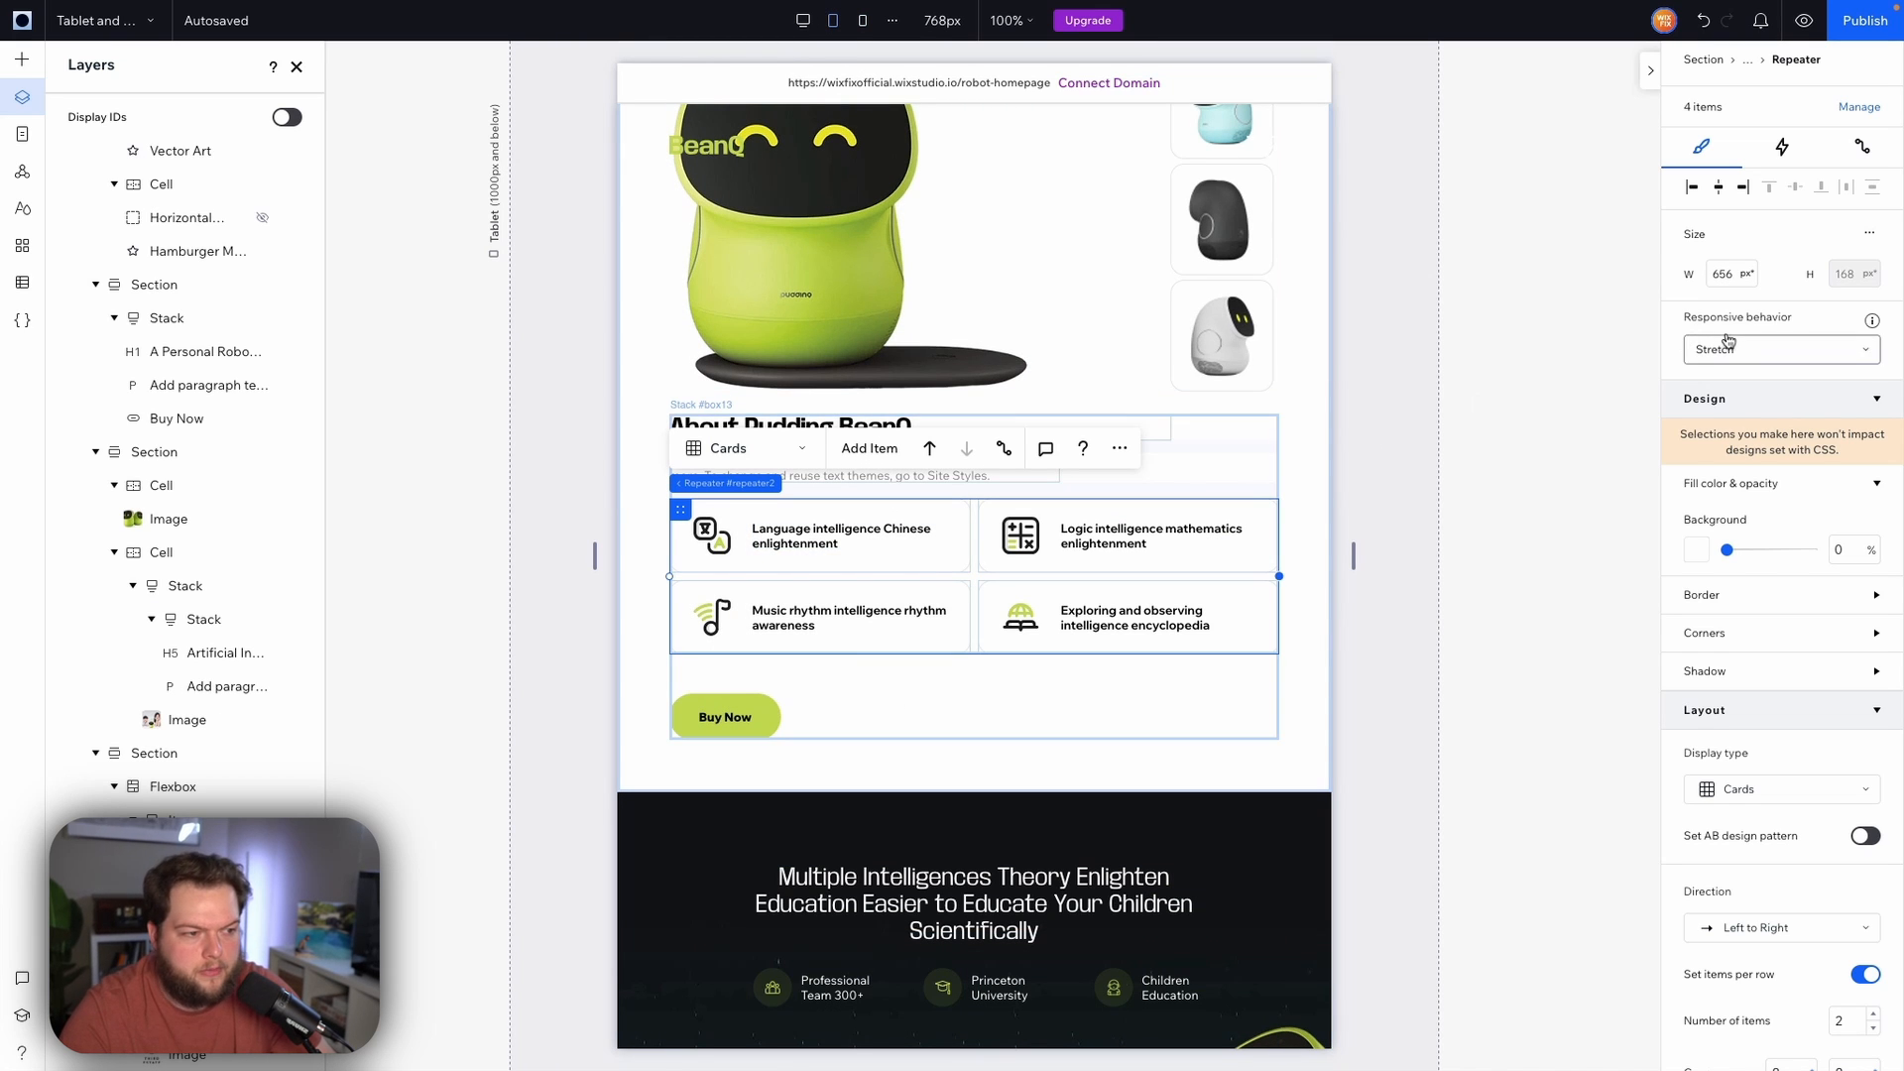
{"action": "left_click", "coordinate": [724, 717]}
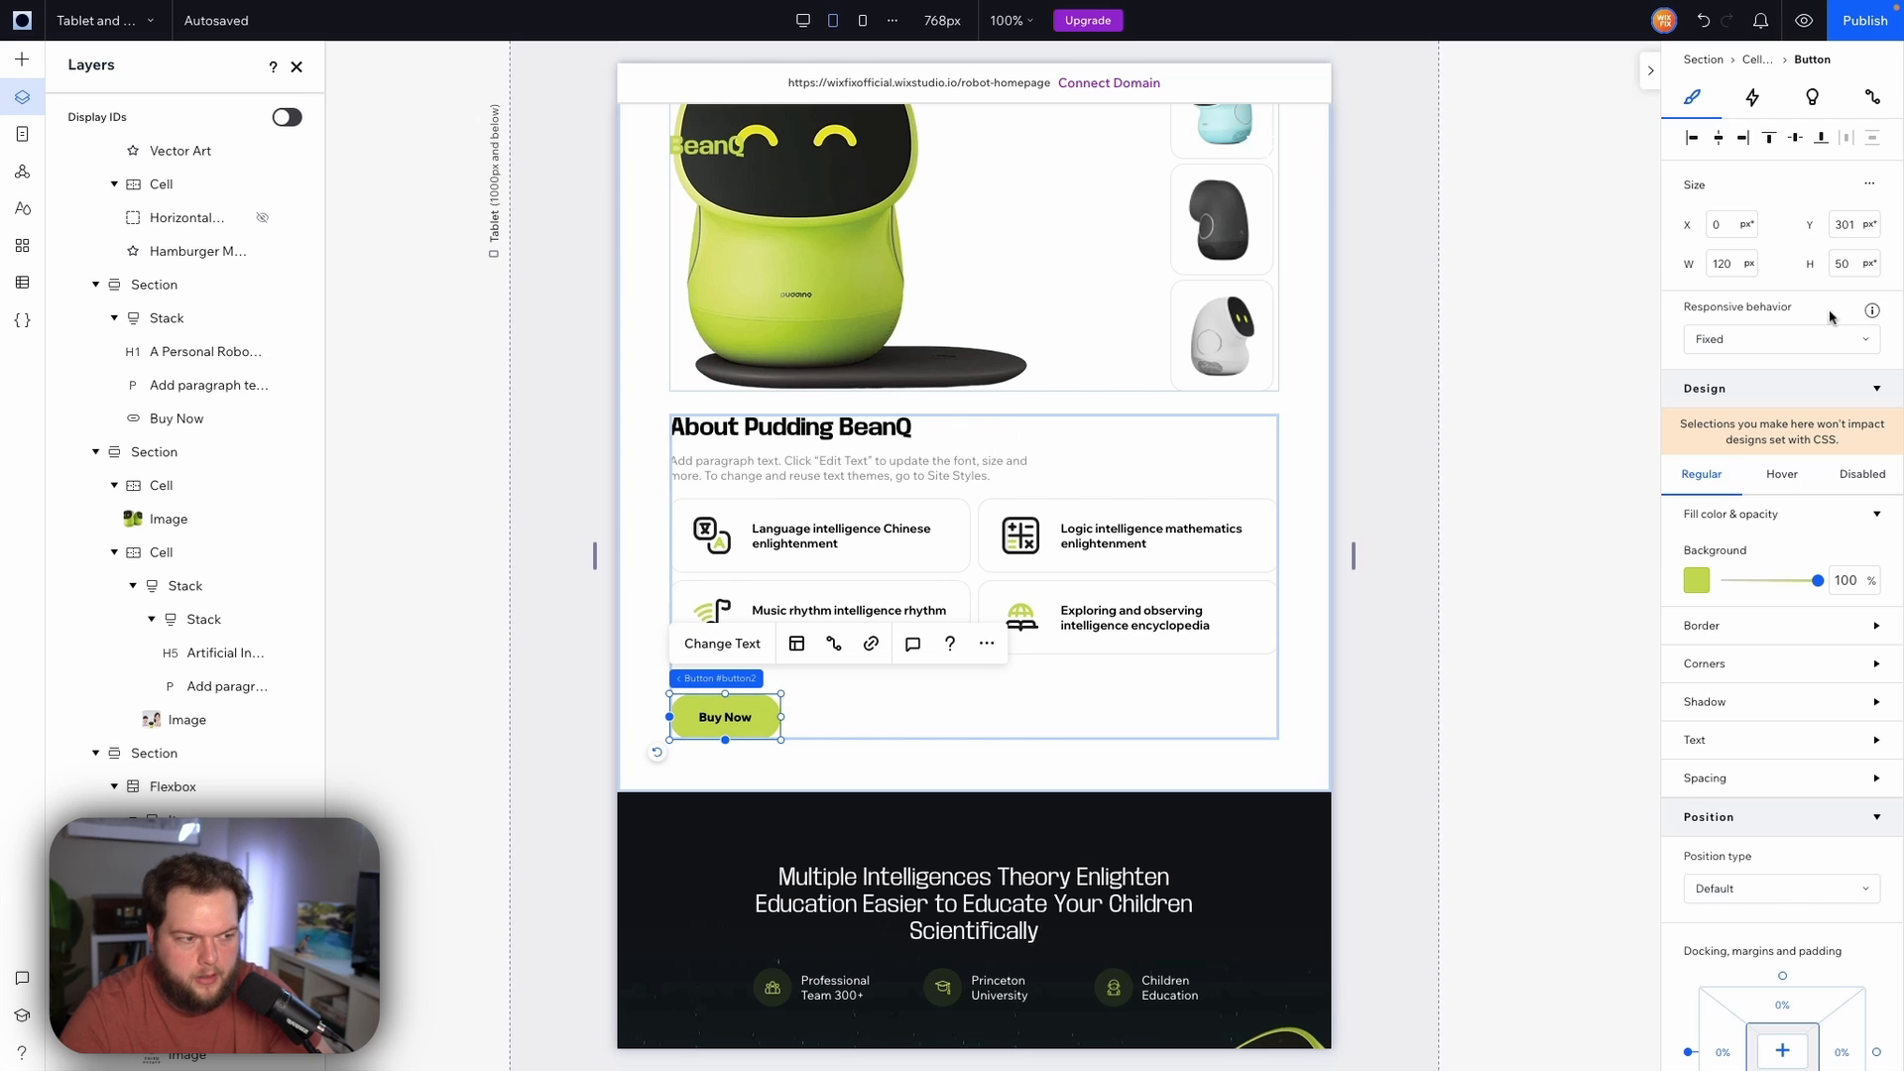
Set the Buy Now button in the bottom promo banner to a Fixed responsive behavior on tablet
{"action": "scroll", "coordinate": [976, 613], "scroll_direction": "down", "scroll_amount": 15}
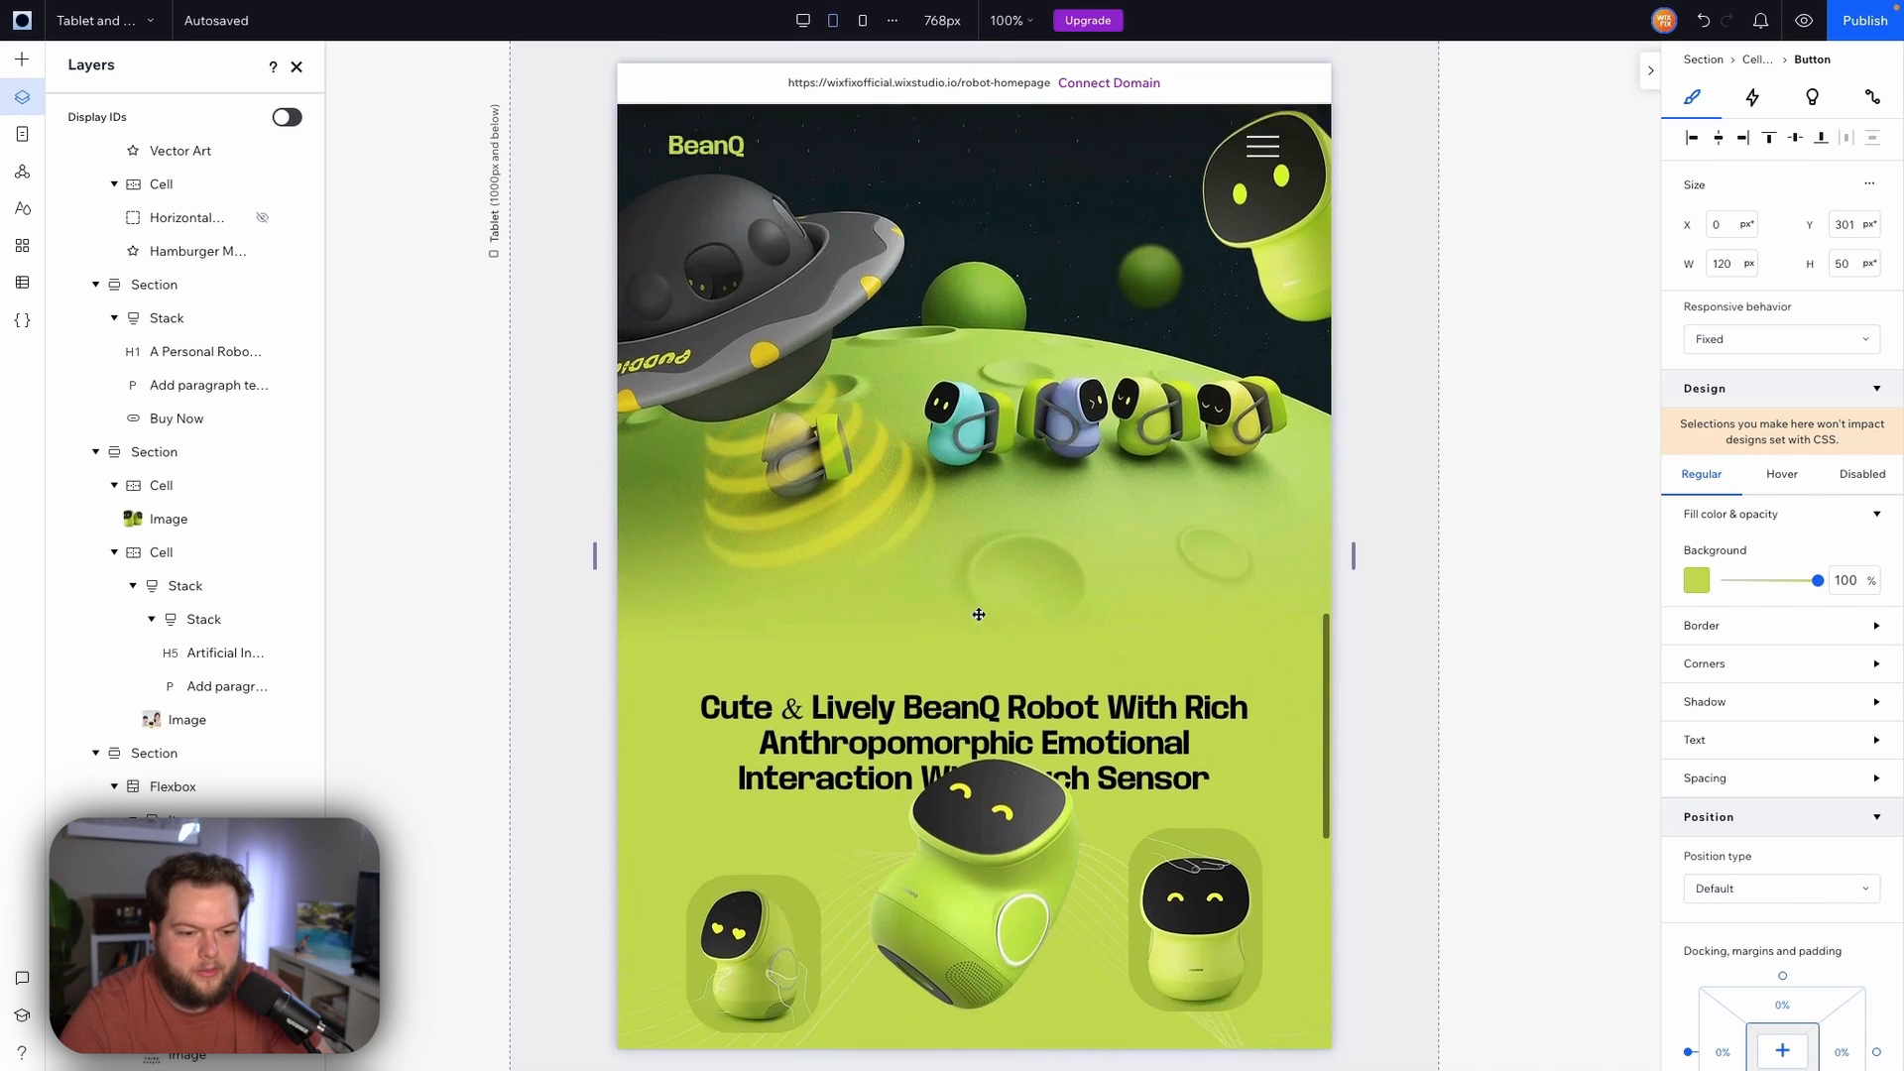
{"action": "scroll", "coordinate": [979, 614], "scroll_direction": "down", "scroll_amount": 3}
{"action": "left_click", "coordinate": [754, 887]}
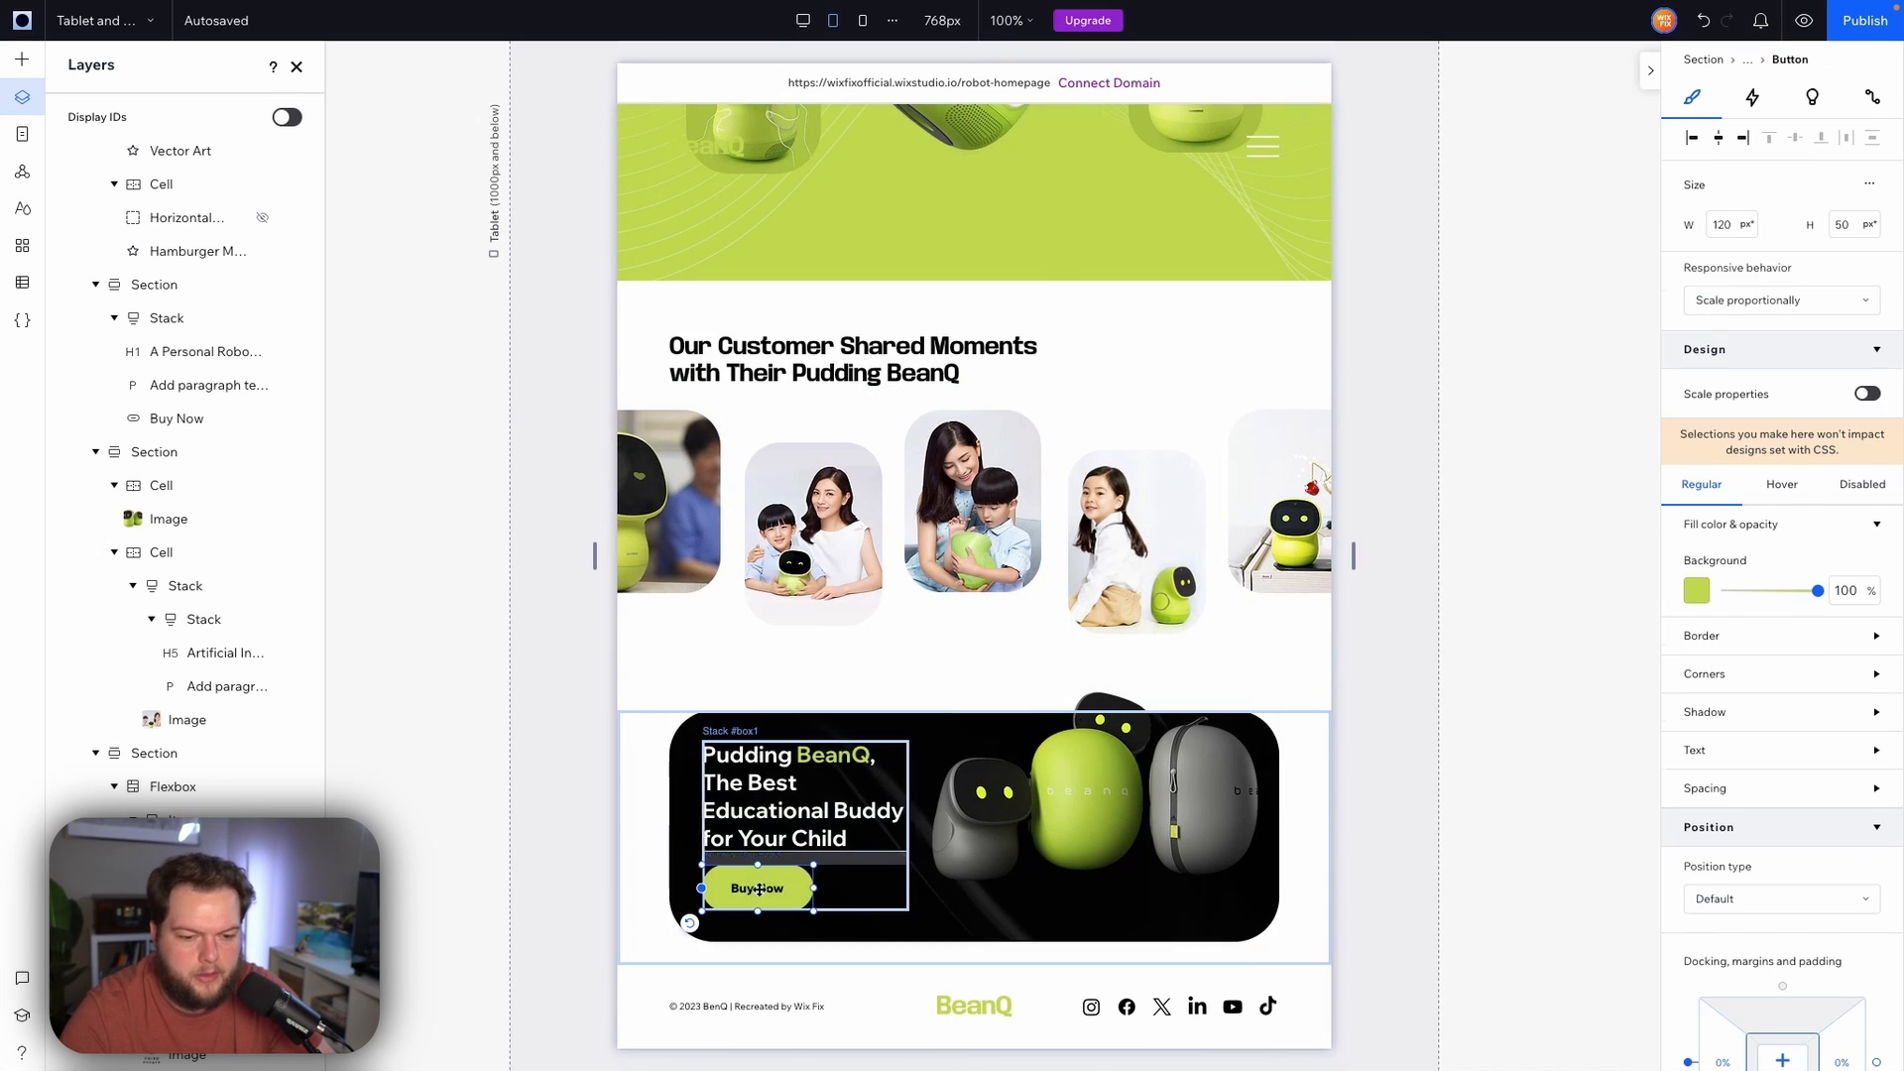
{"action": "left_click", "coordinate": [1761, 305]}
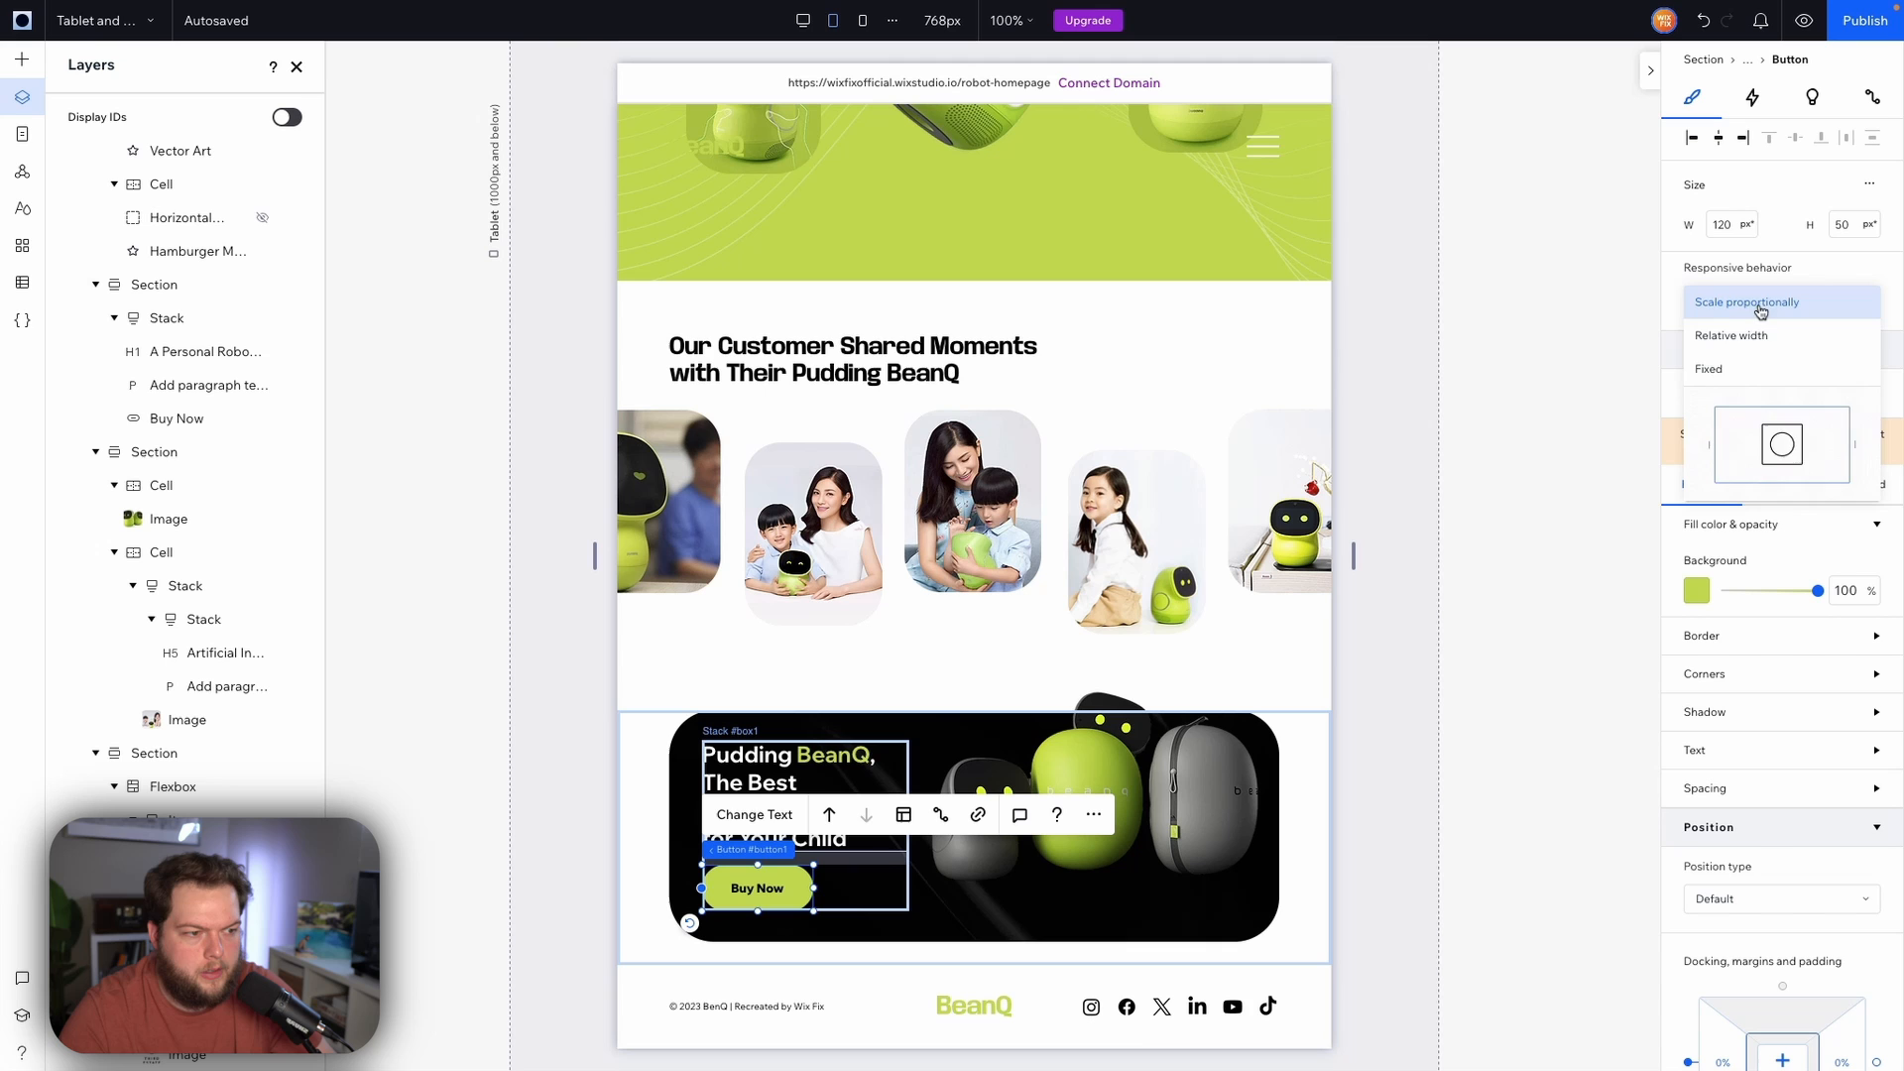
{"action": "left_click", "coordinate": [1743, 374]}
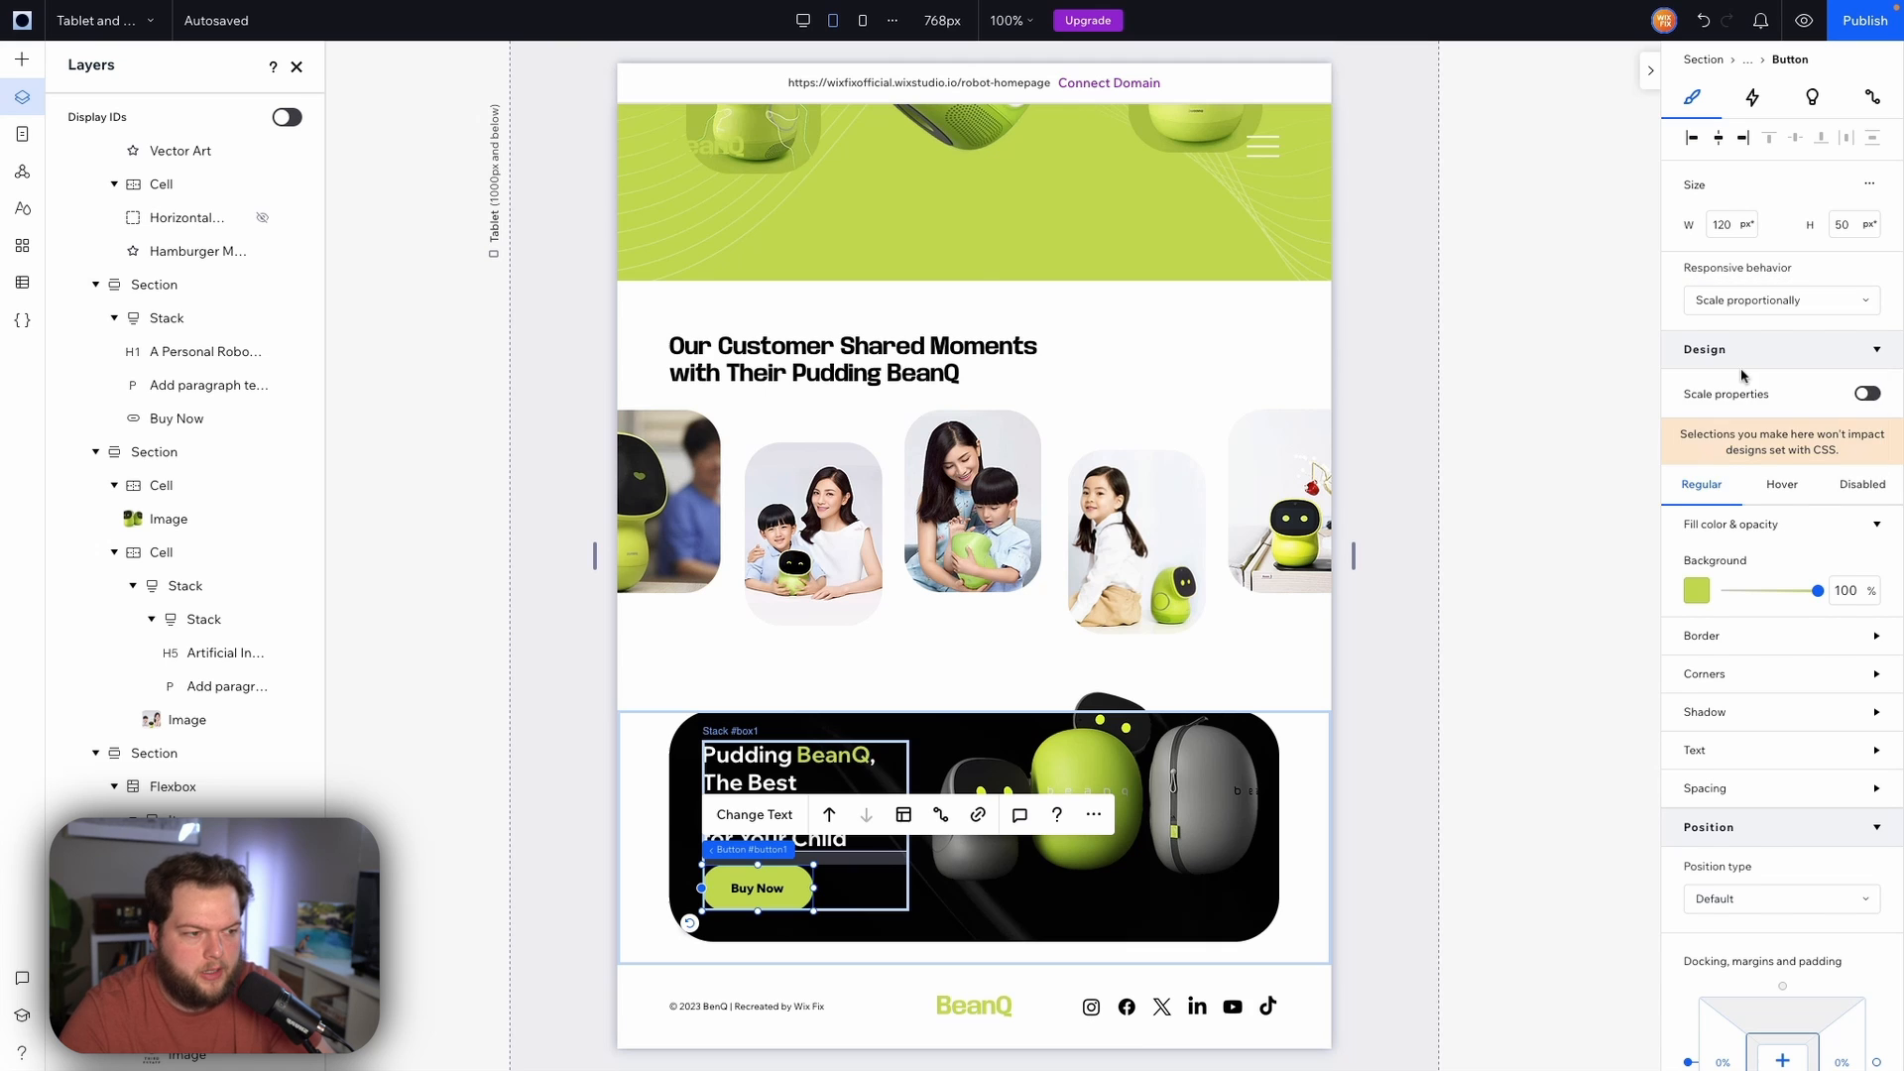
On mobile, set the About section's features repeater to show 1 item per row
{"action": "left_click", "coordinate": [862, 20]}
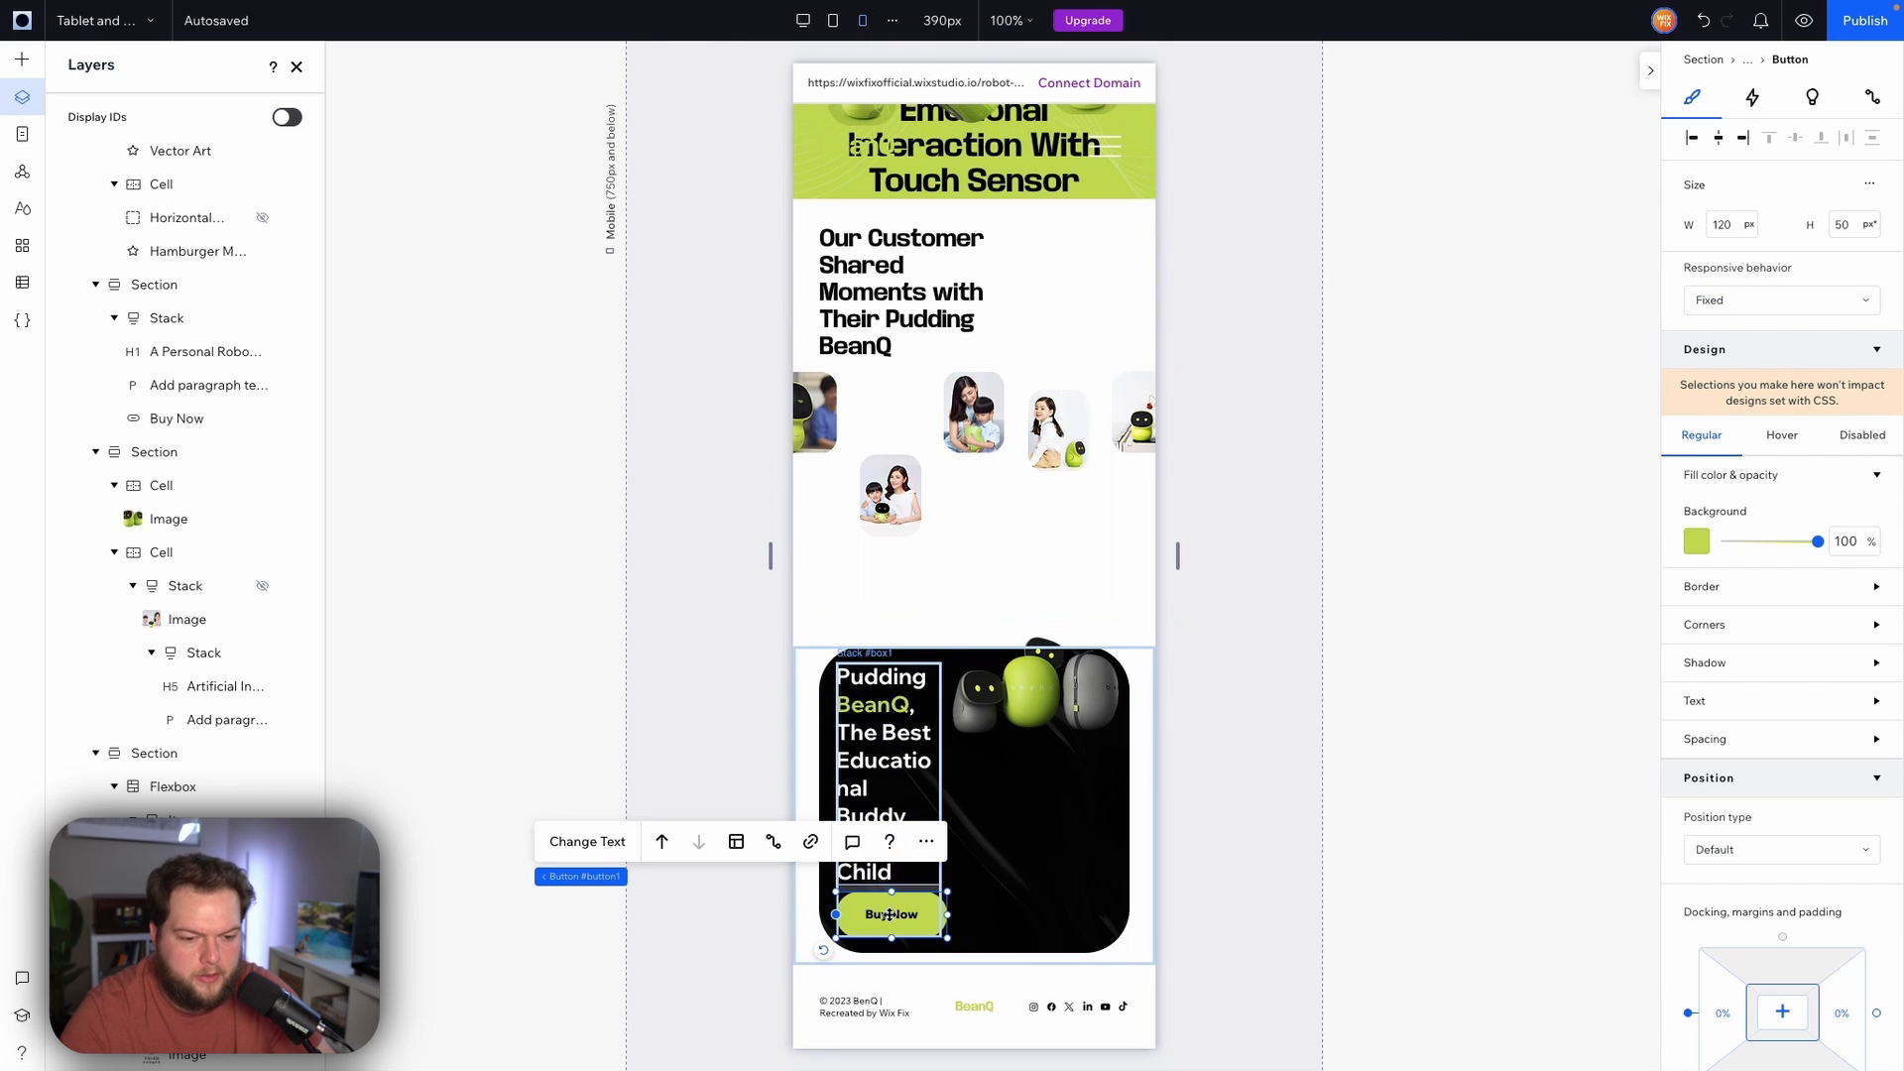
{"action": "scroll", "coordinate": [1043, 676], "scroll_direction": "up", "scroll_amount": 10}
{"action": "left_click", "coordinate": [965, 711]}
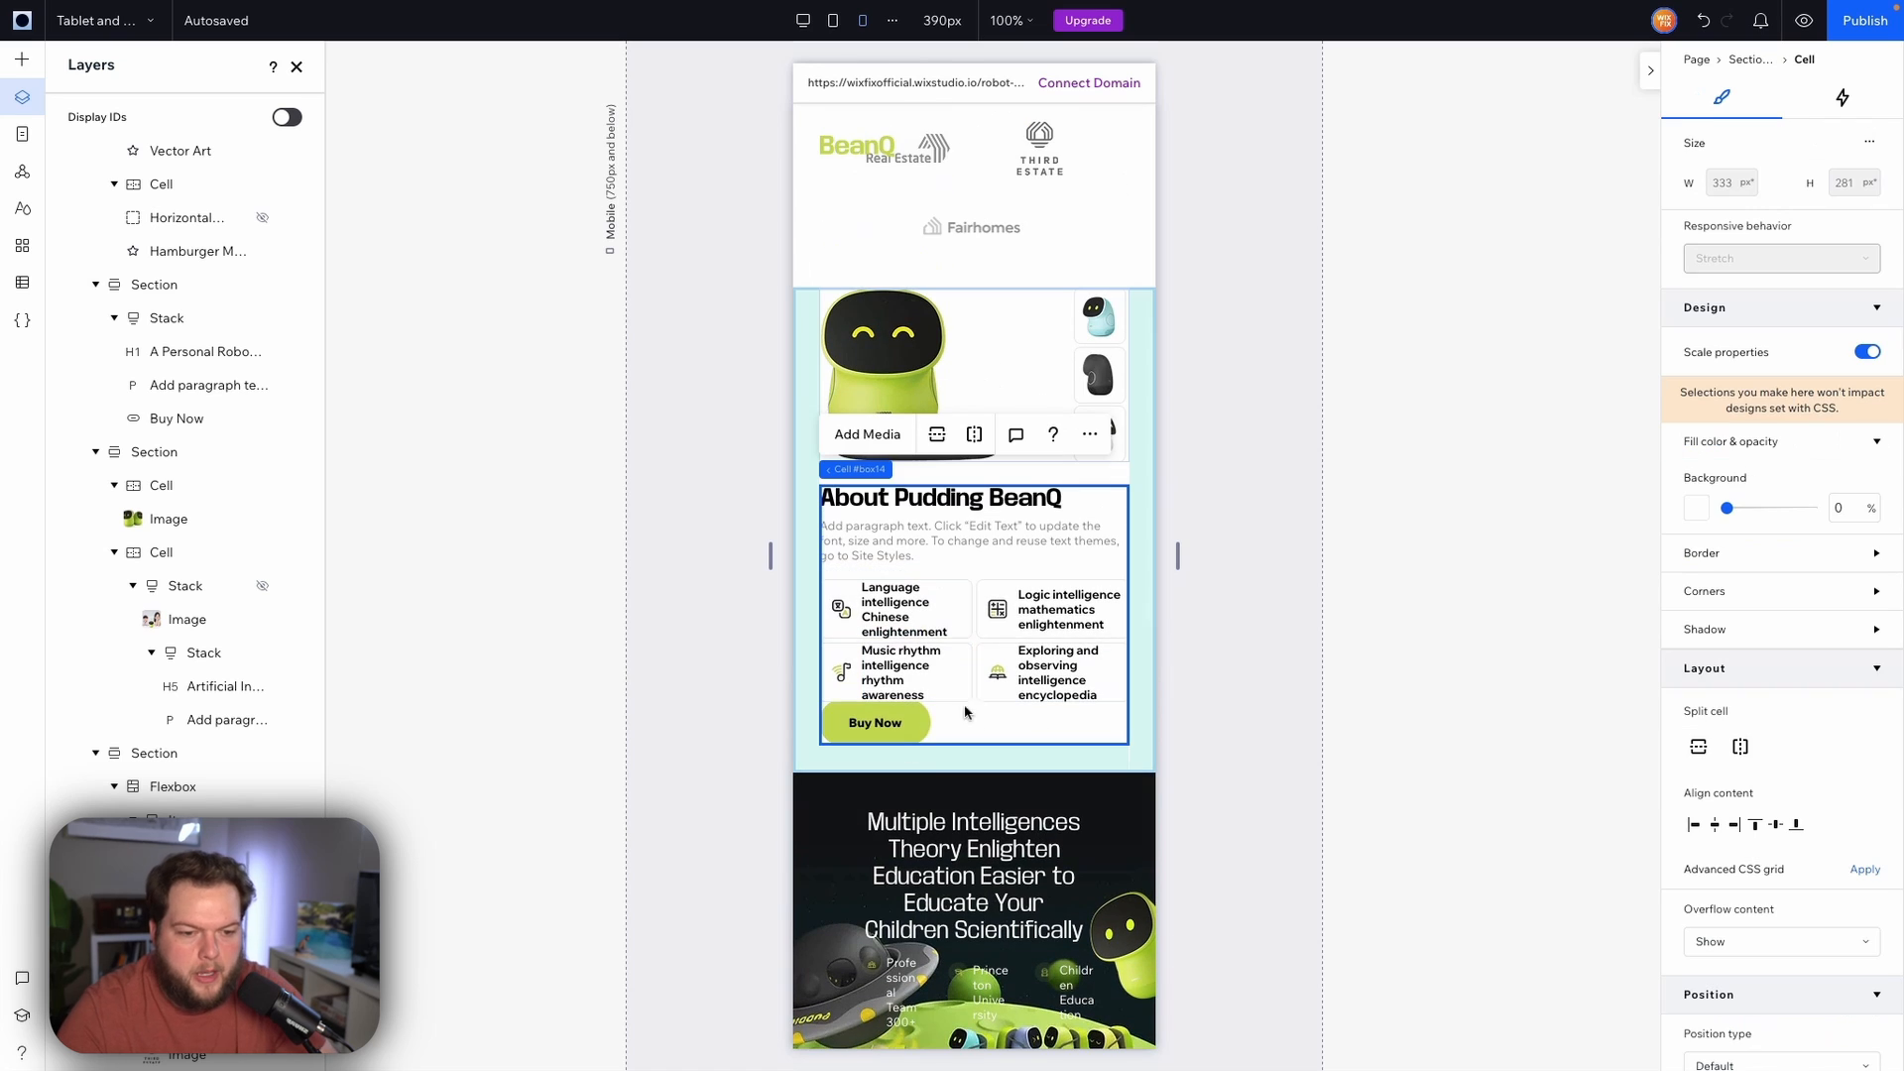
{"action": "left_click", "coordinate": [974, 640]}
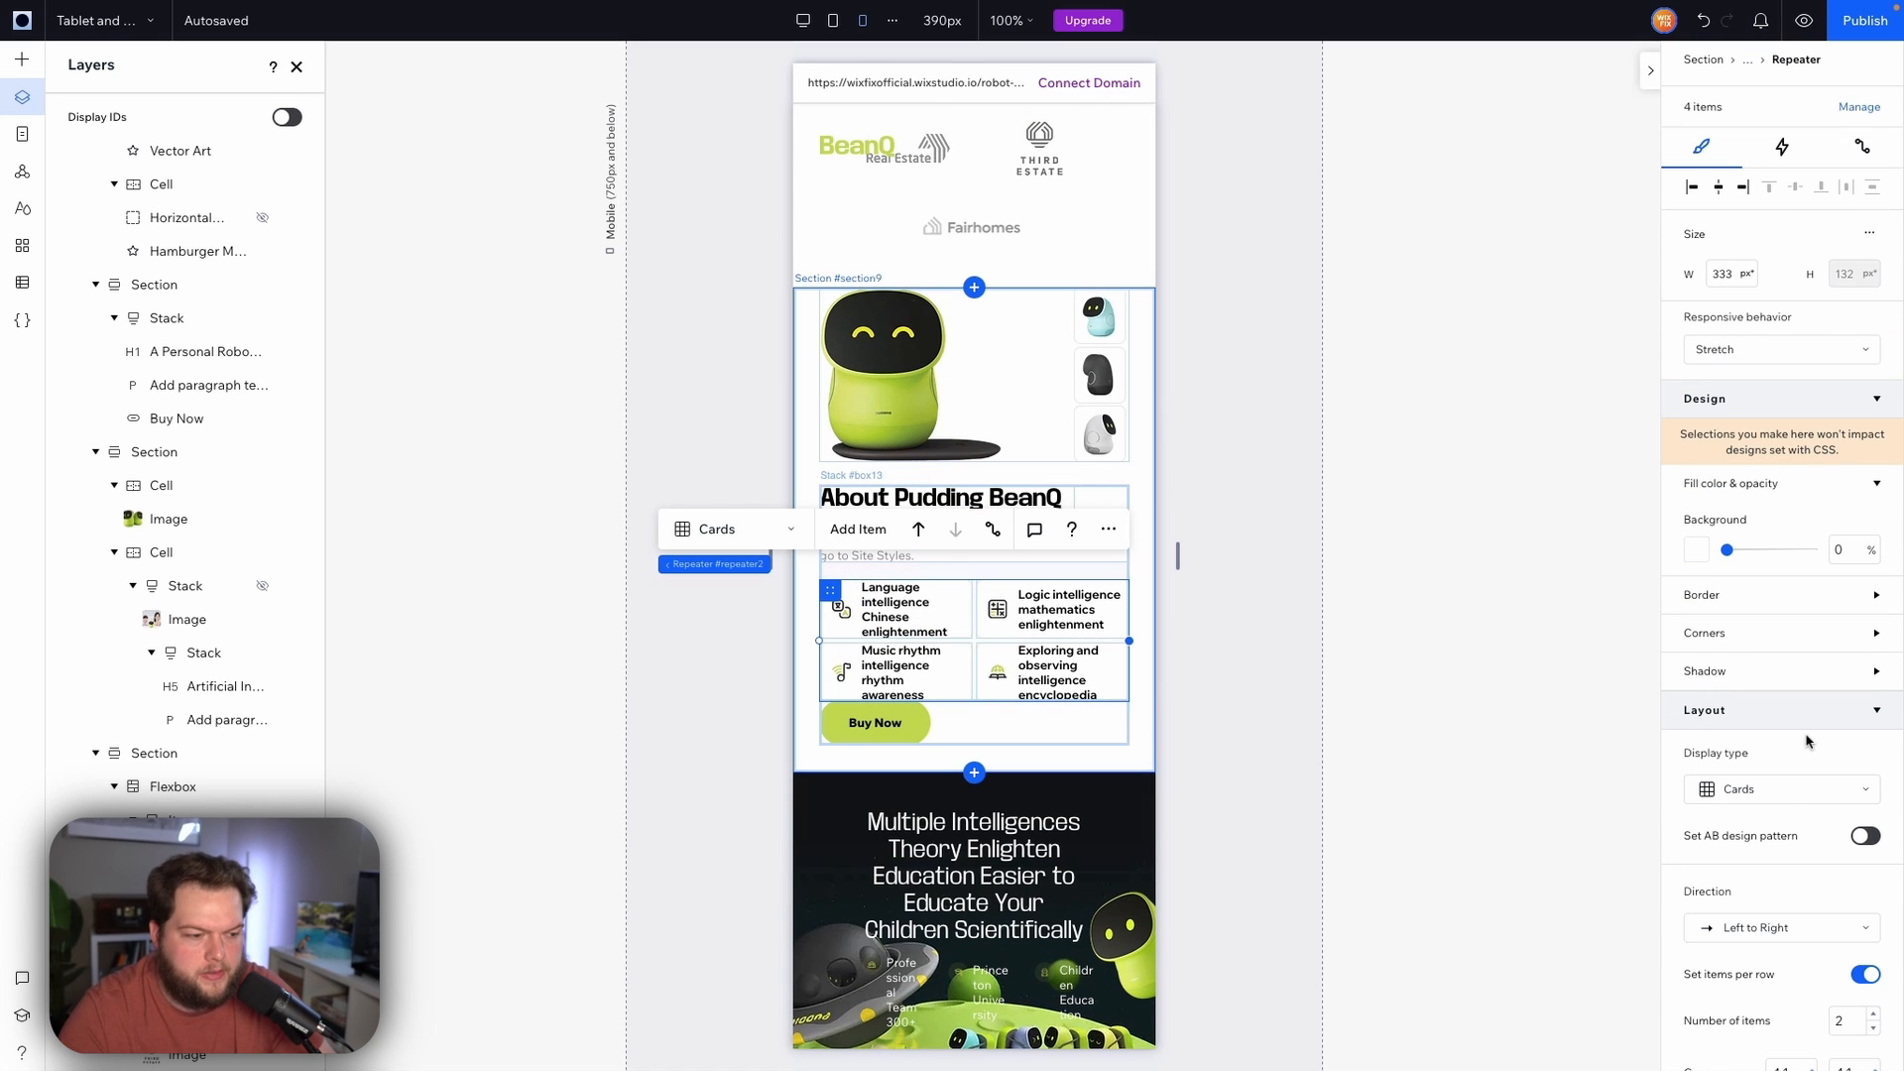
{"action": "scroll", "coordinate": [1785, 799], "scroll_direction": "down", "scroll_amount": 2}
{"action": "scroll", "coordinate": [1785, 798], "scroll_direction": "down", "scroll_amount": 2}
{"action": "double_click", "coordinate": [1850, 638]}
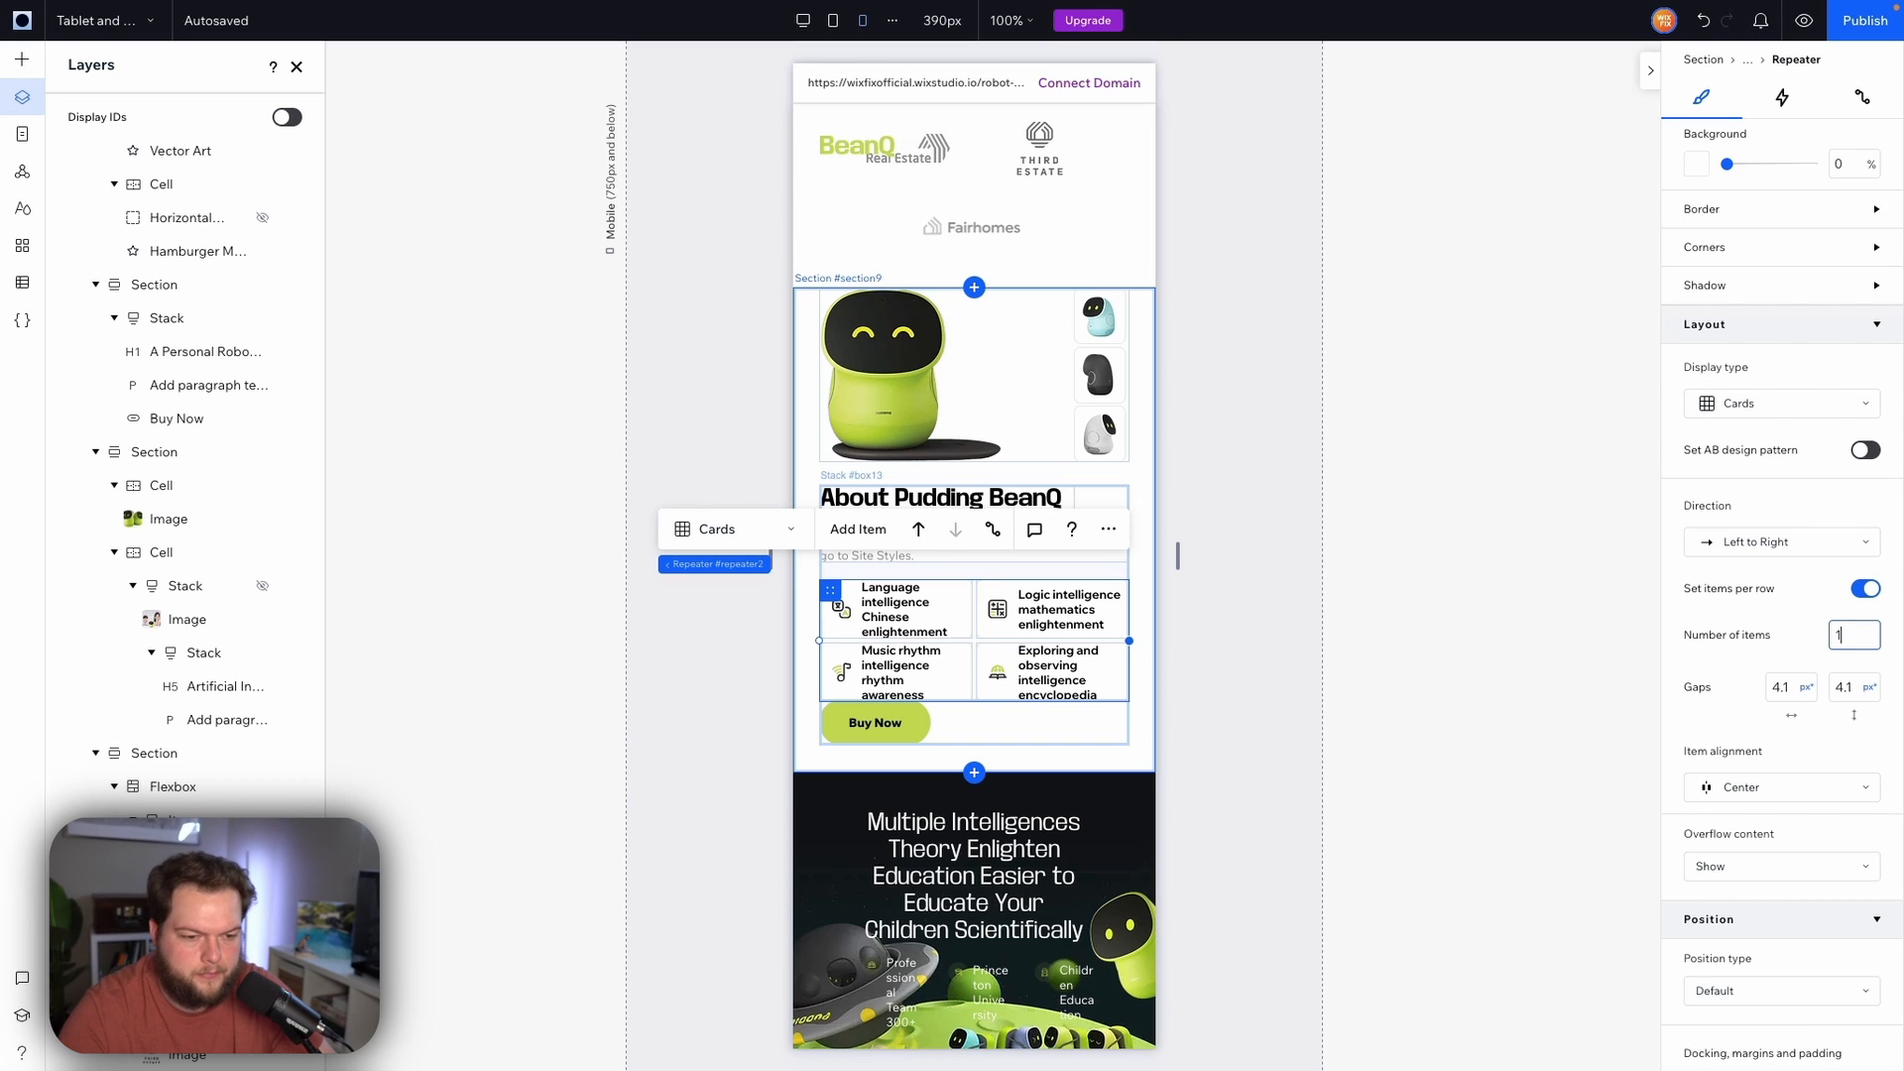
{"action": "key", "text": "Return"}
Set the height of the repeater's feature items to 80 px on mobile
{"action": "scroll", "coordinate": [1759, 389], "scroll_direction": "up", "scroll_amount": 4}
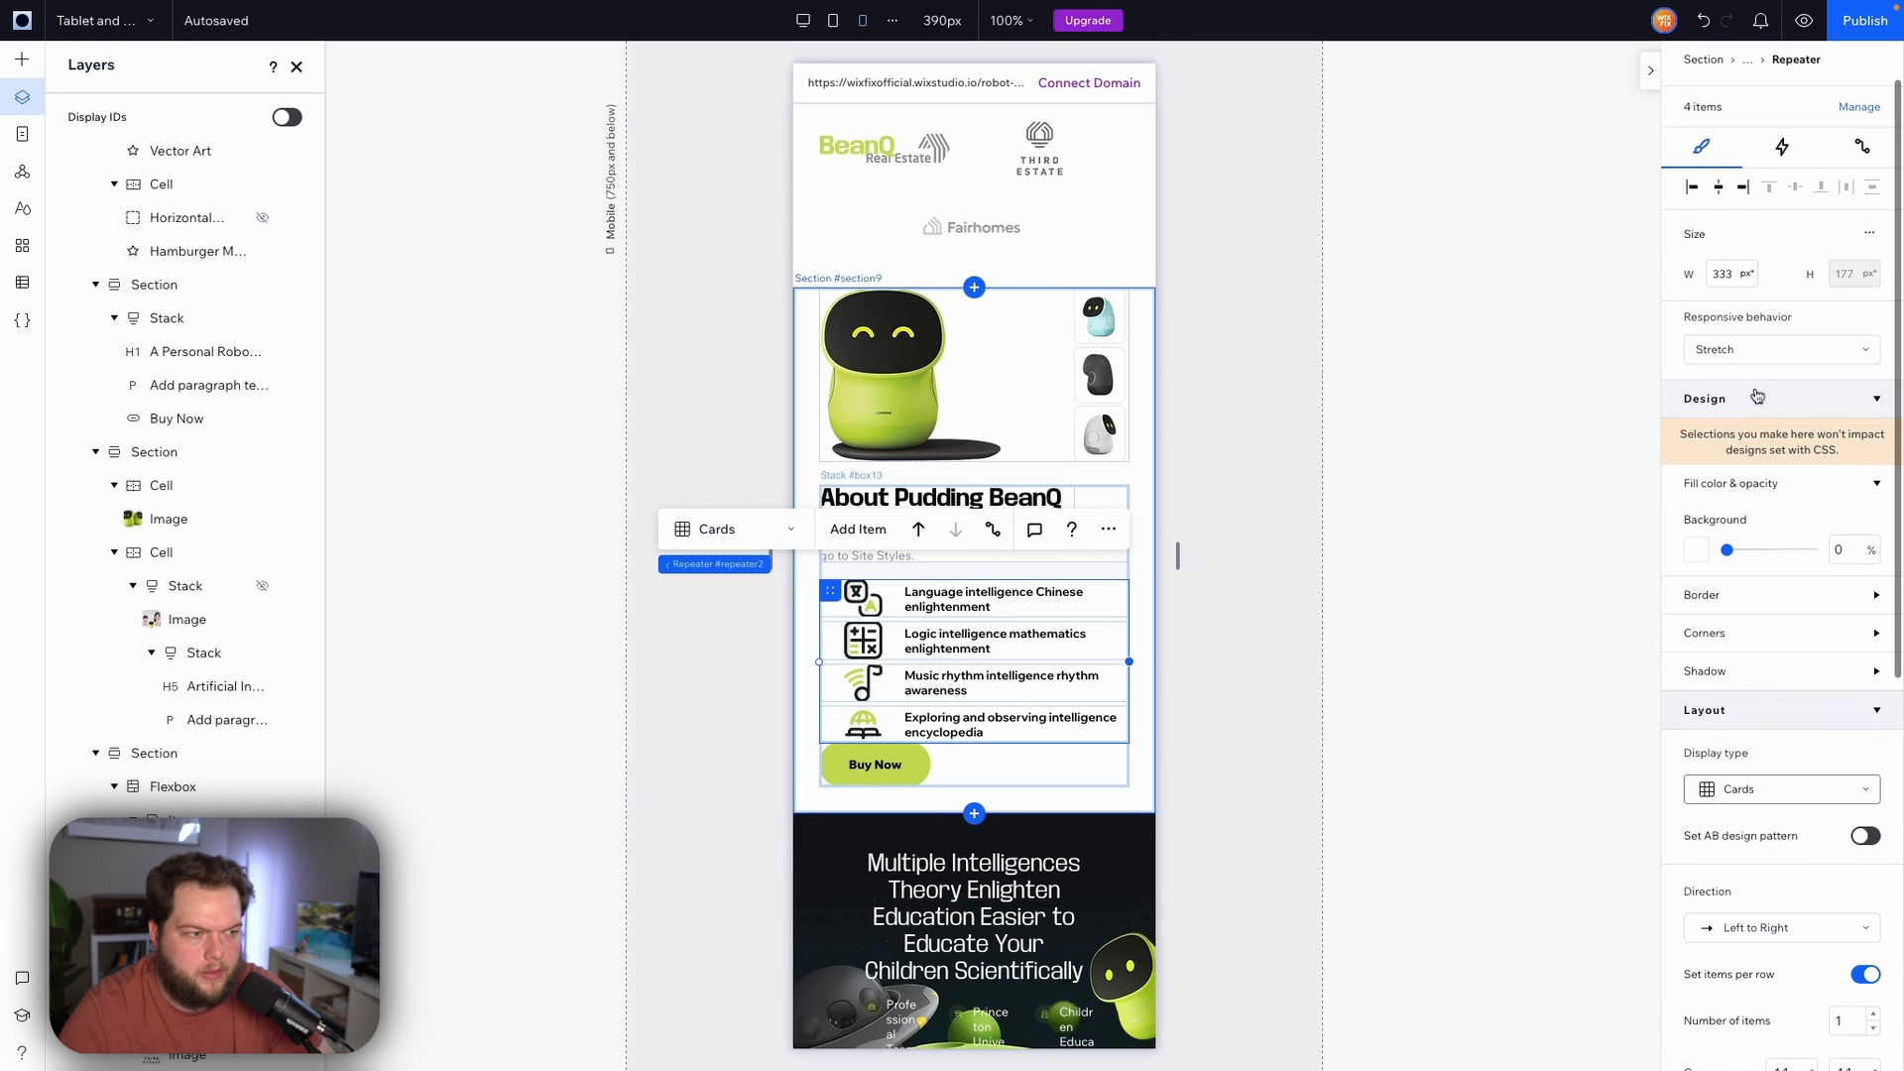
{"action": "left_click", "coordinate": [1121, 595]}
{"action": "double_click", "coordinate": [1853, 231]}
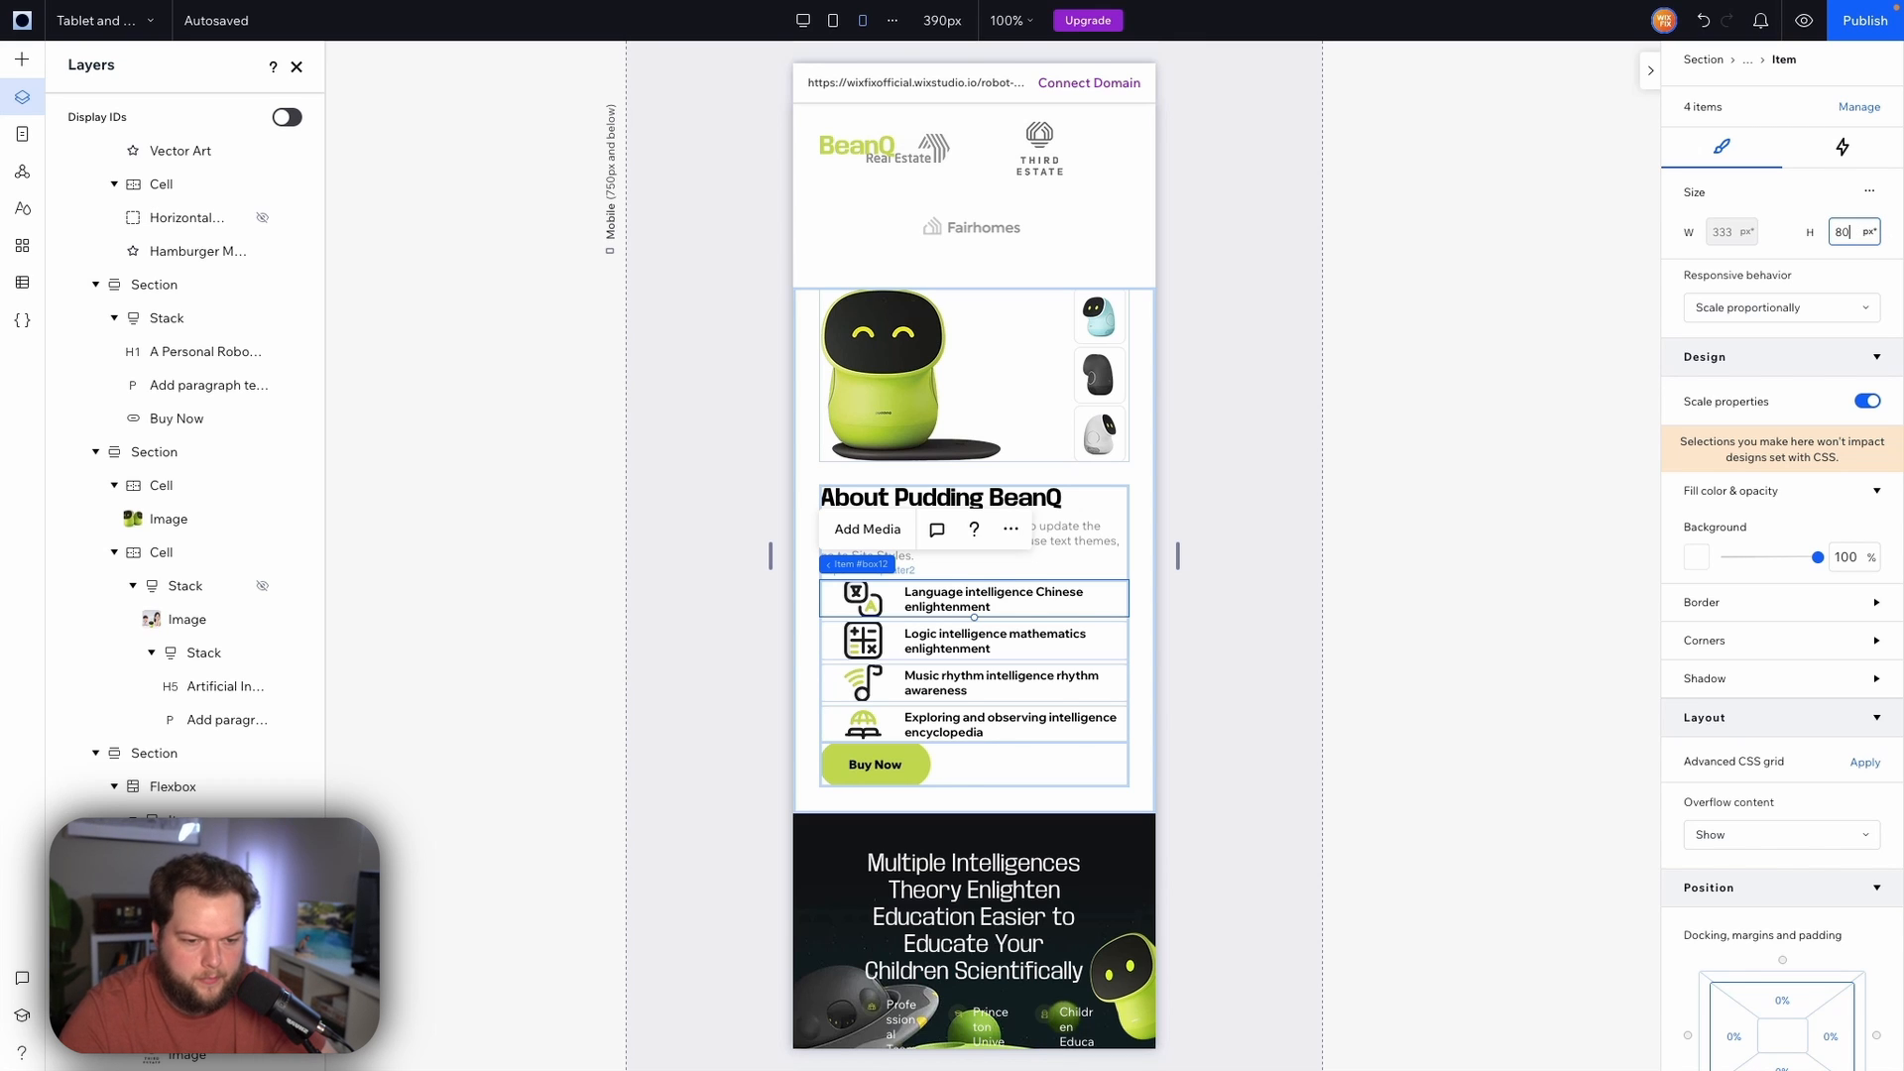
{"action": "key", "text": "Return"}
{"action": "scroll", "coordinate": [1857, 764], "scroll_direction": "down", "scroll_amount": 2}
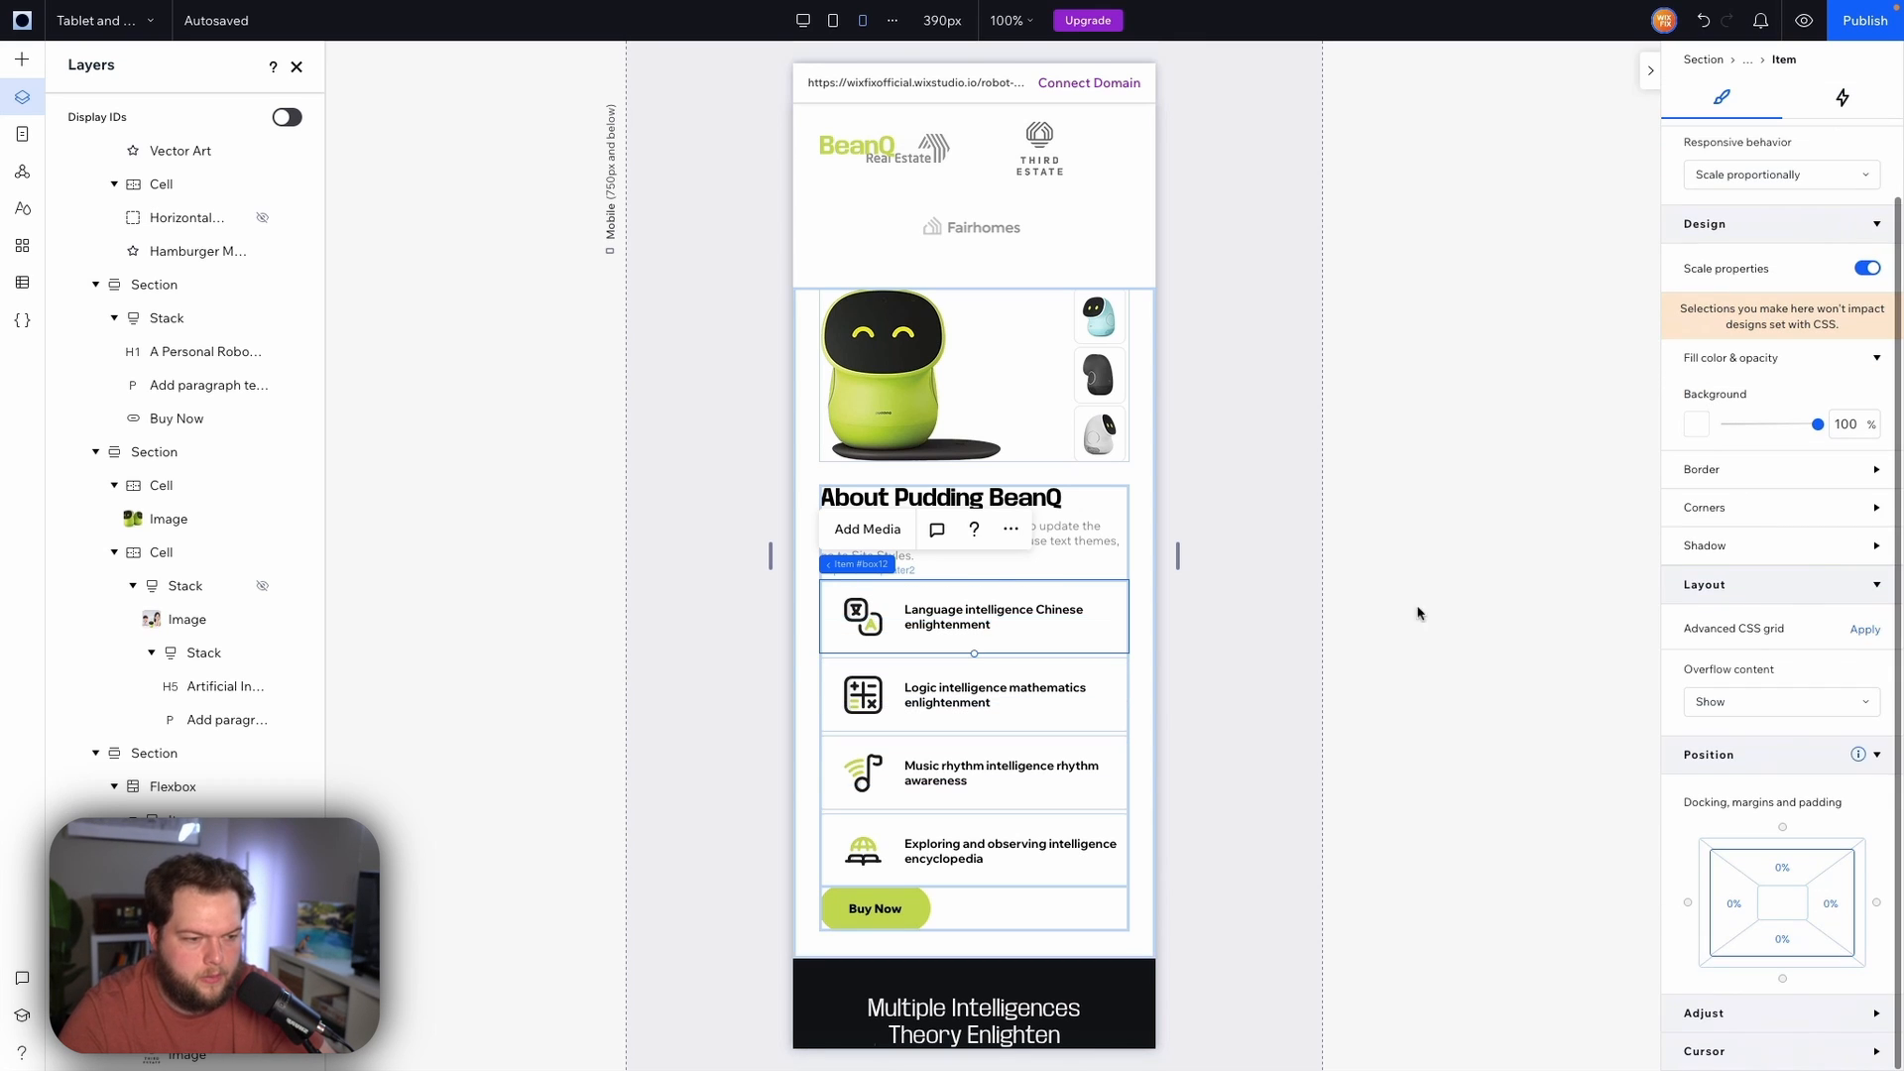
Set the features repeater's vertical gap to 8 px
{"action": "left_click", "coordinate": [927, 564]}
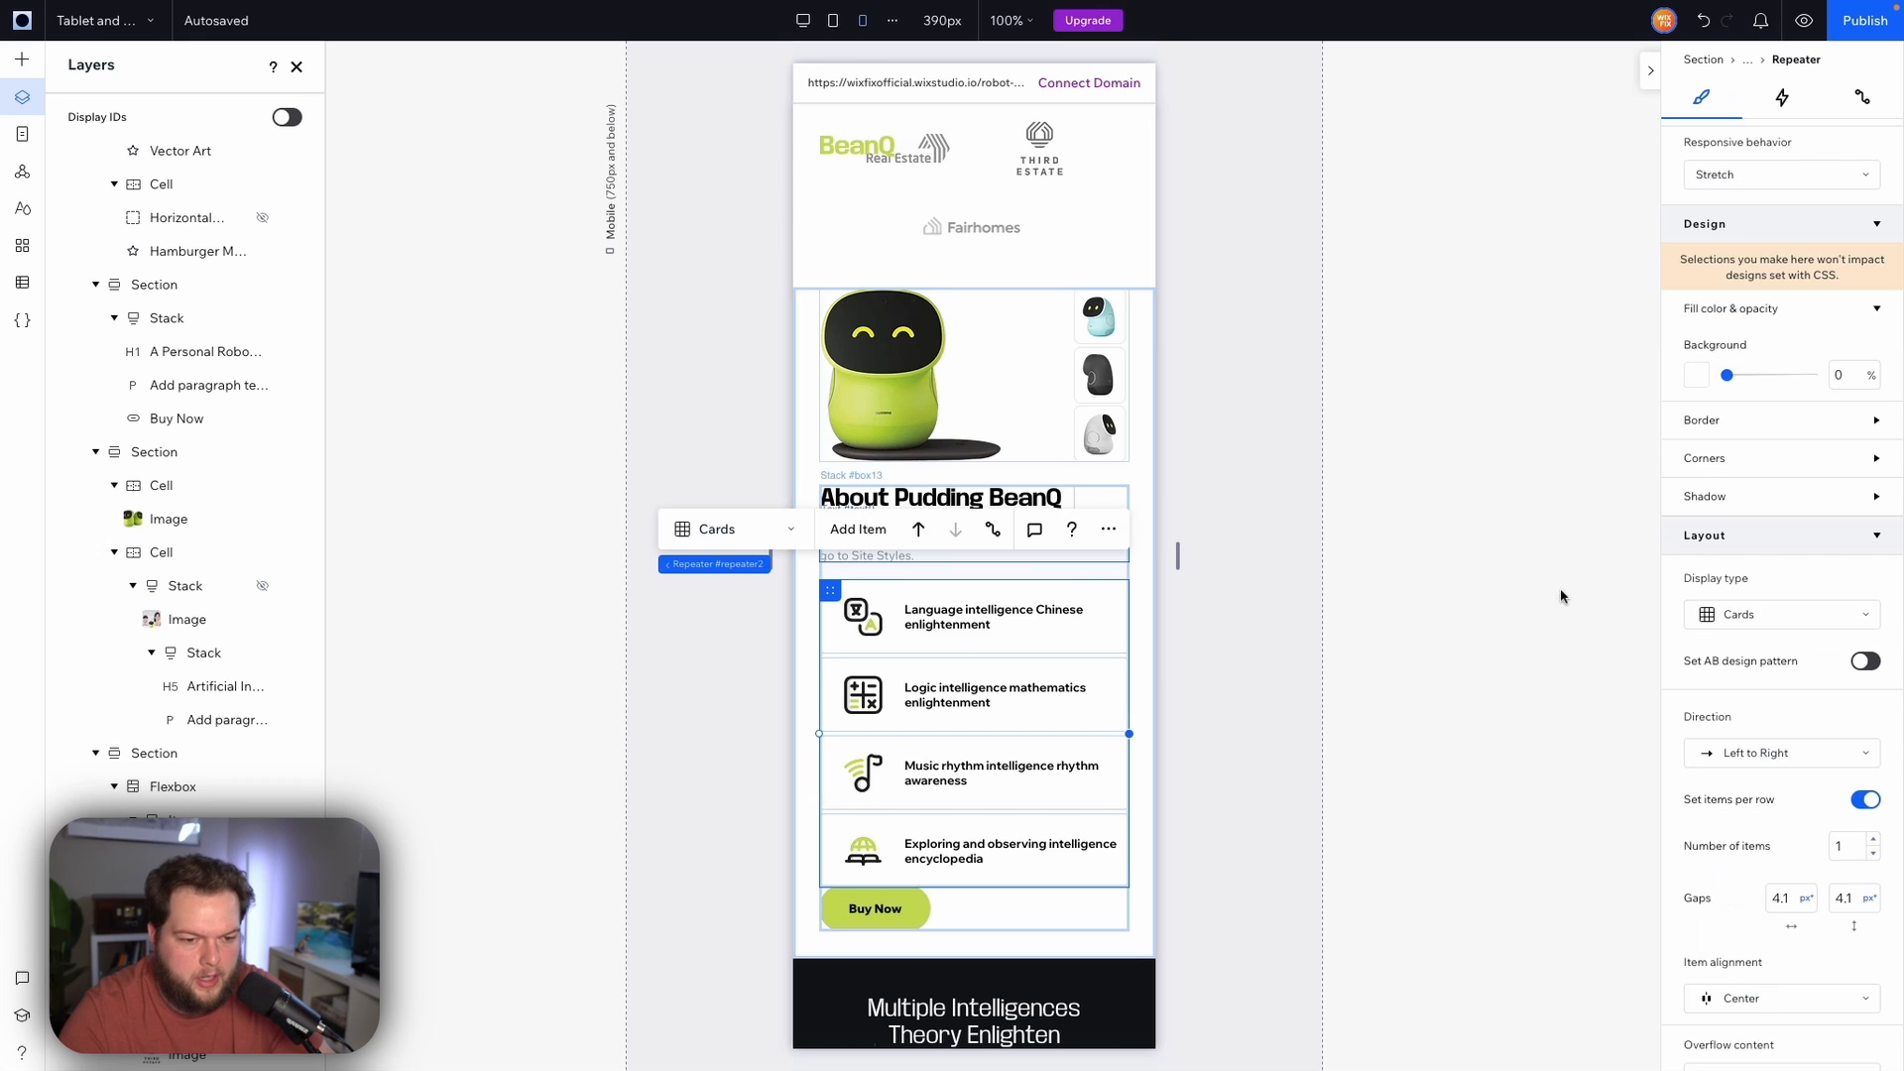
{"action": "scroll", "coordinate": [1850, 780], "scroll_direction": "down", "scroll_amount": 2}
{"action": "left_click", "coordinate": [1855, 700]}
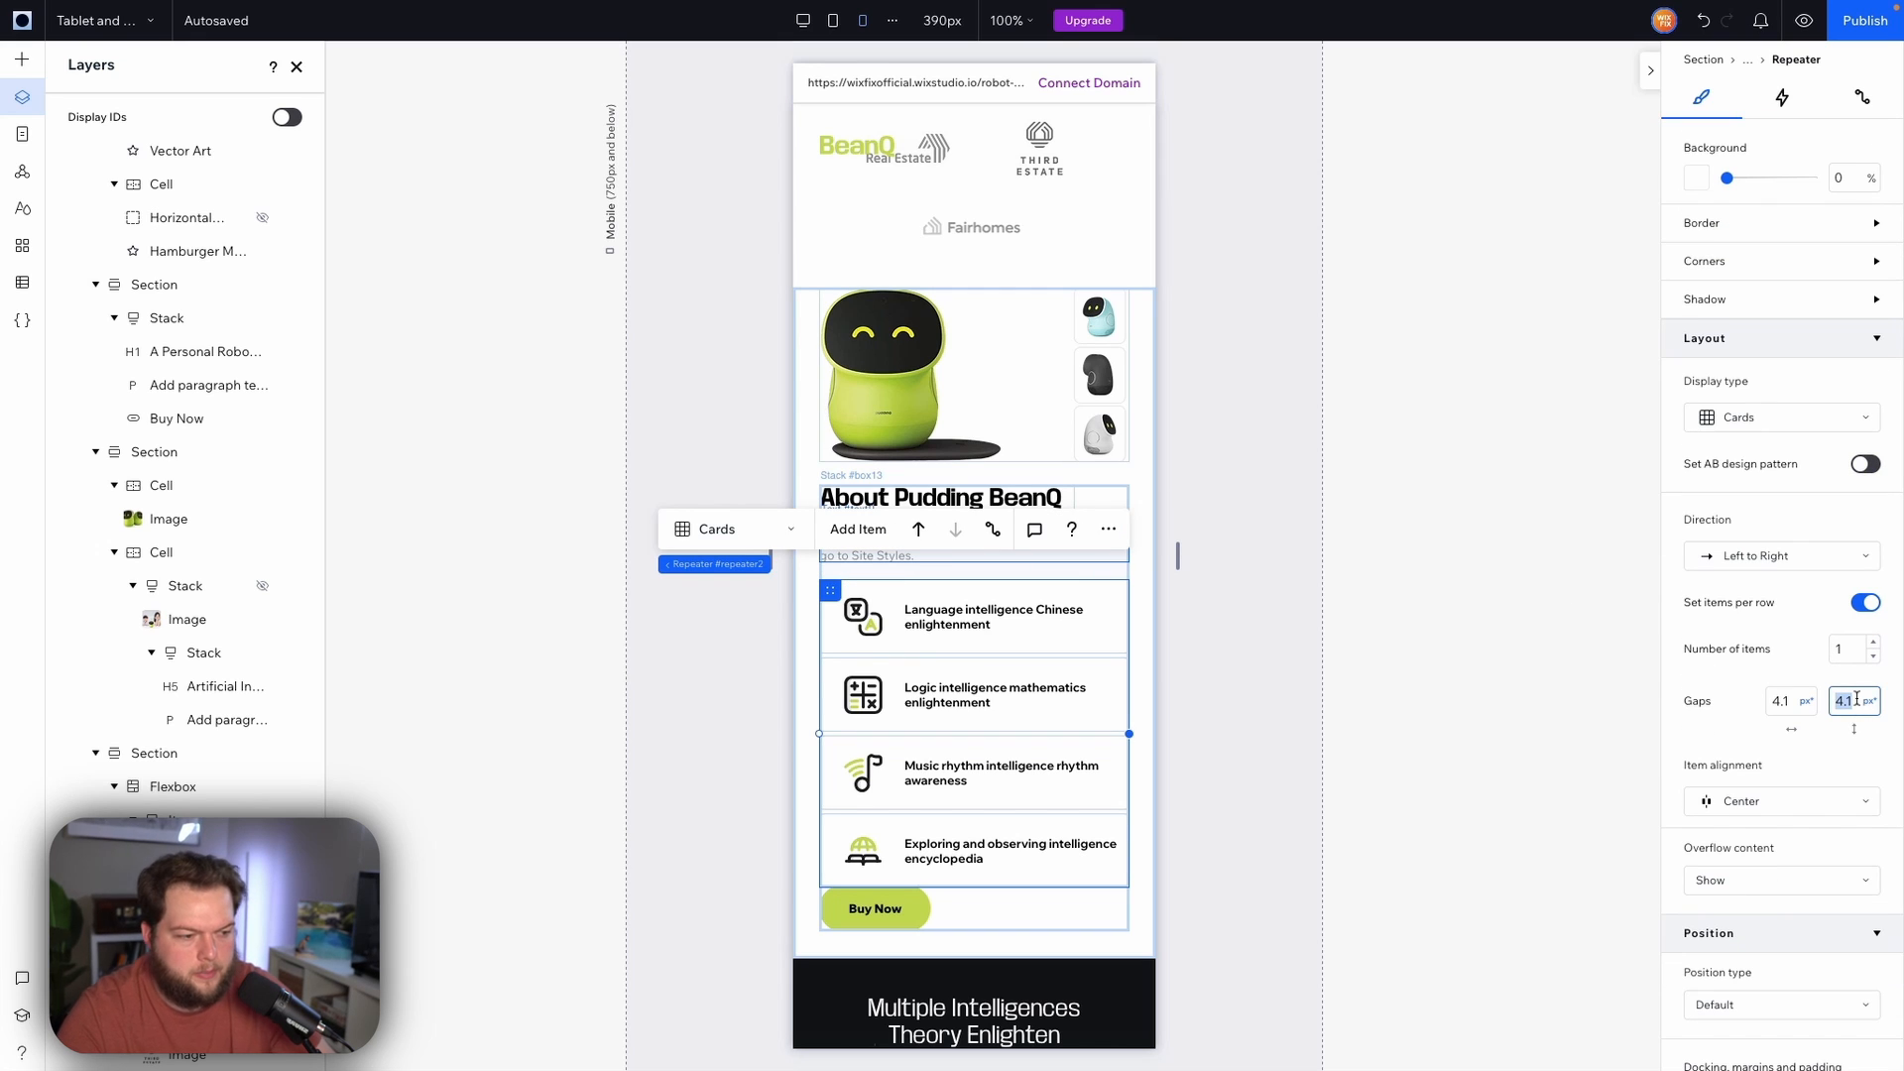
{"action": "type", "text": "8"}
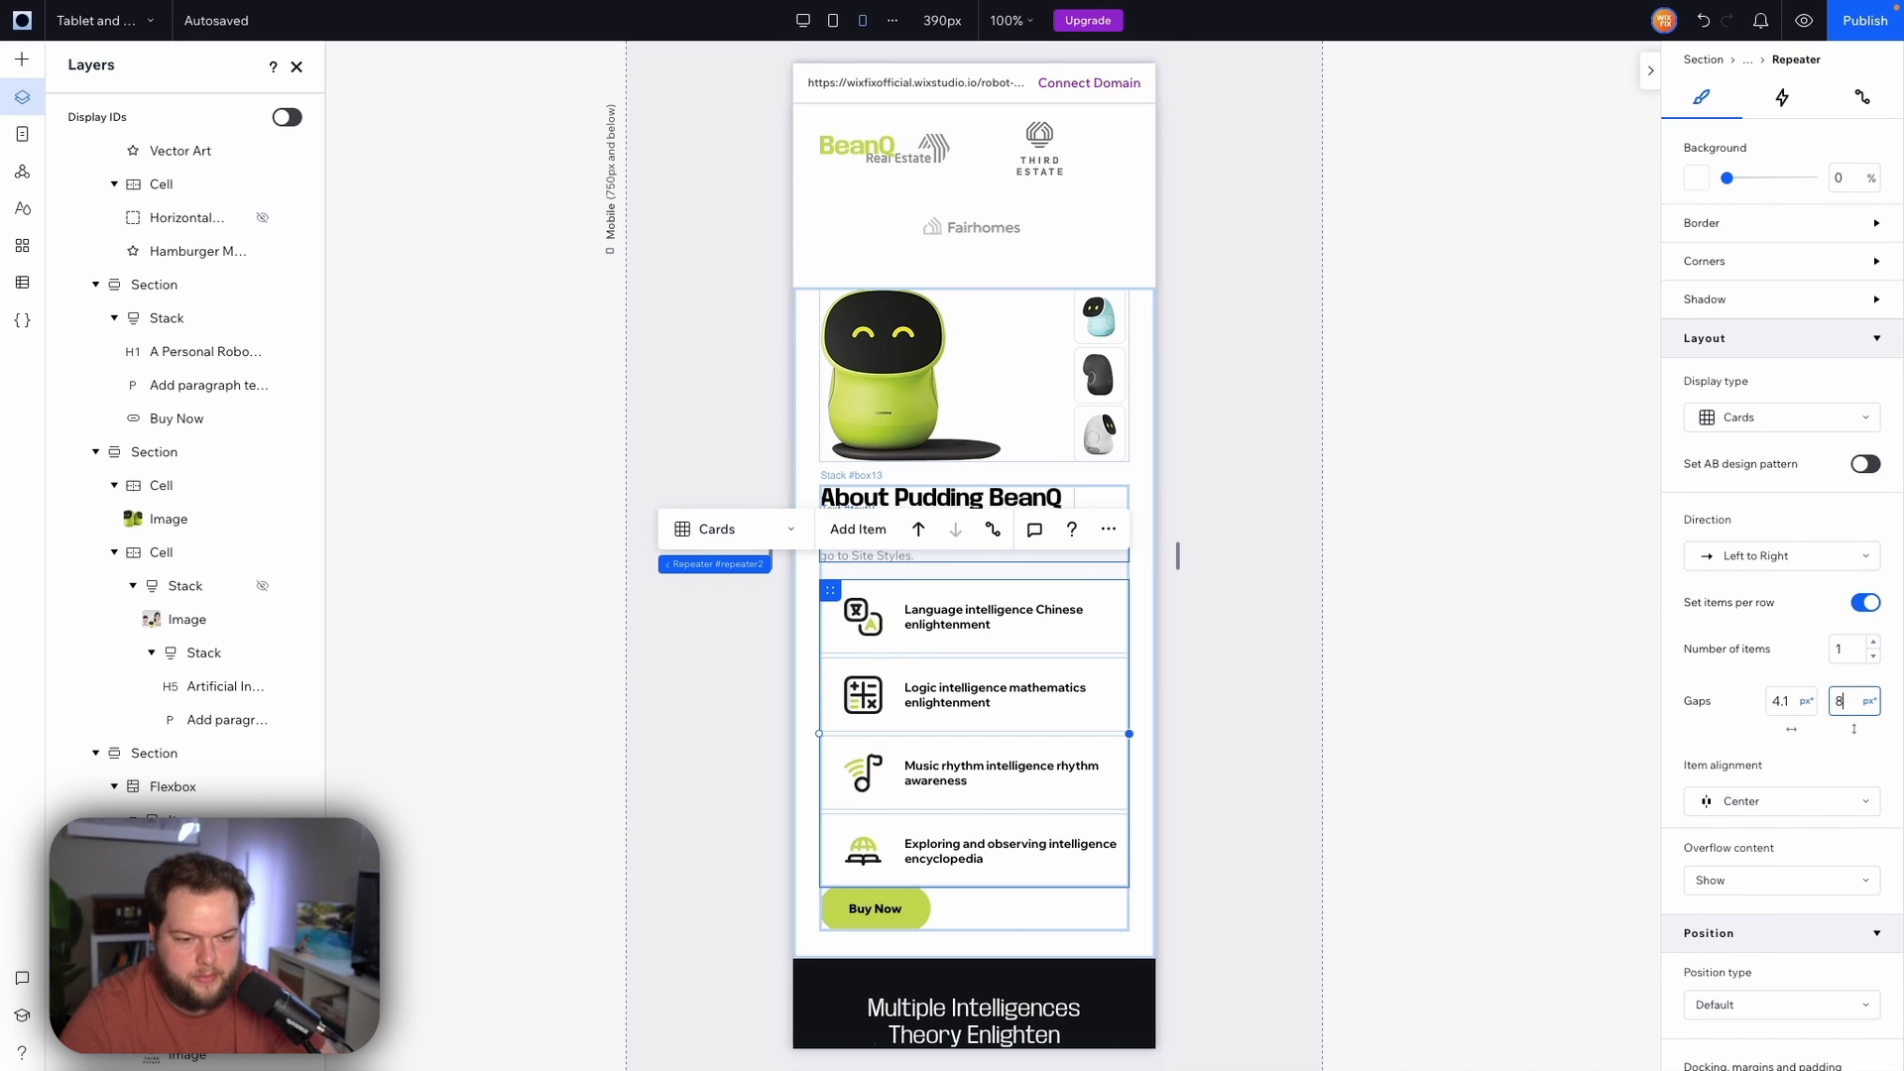
{"action": "key", "text": "Return"}
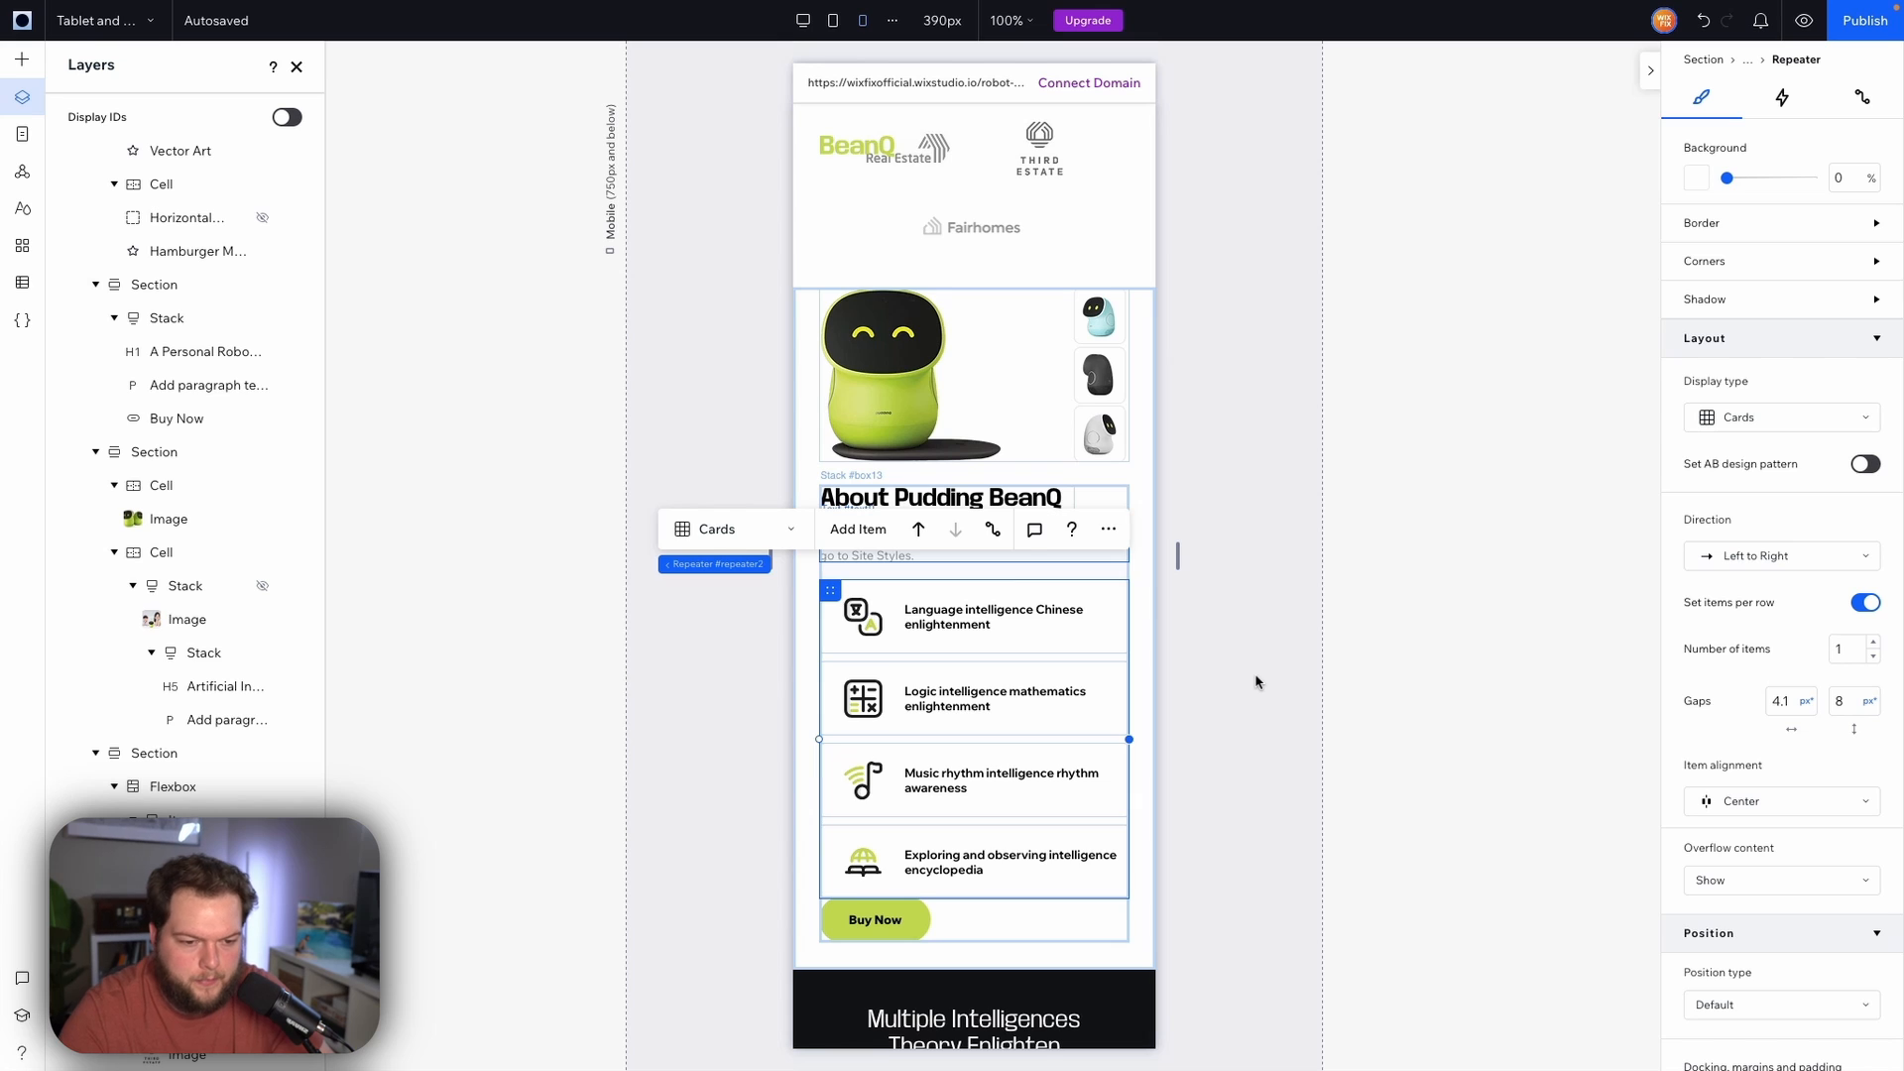
Set the About section stack's bottom margin to 24 so the Buy Now button has space above it
{"action": "scroll", "coordinate": [1256, 682], "scroll_direction": "down", "scroll_amount": 2}
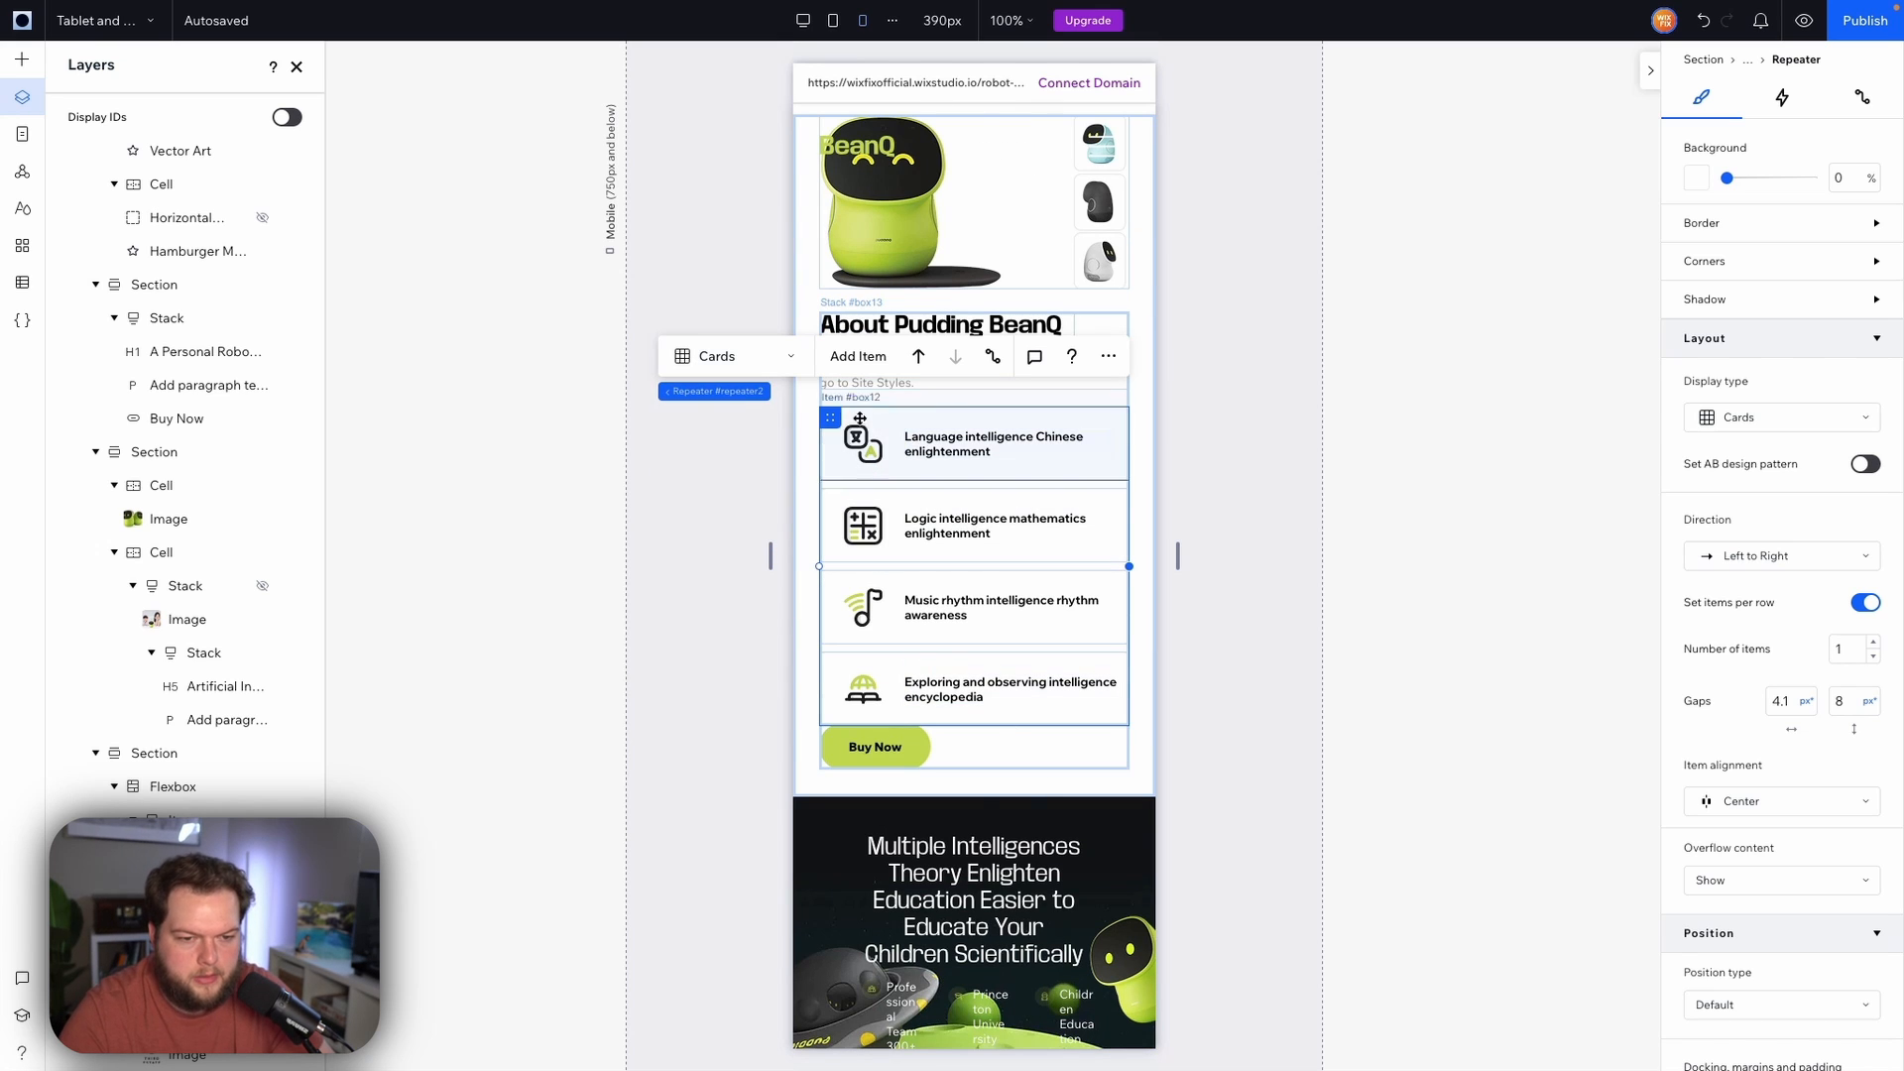
{"action": "scroll", "coordinate": [1885, 650], "scroll_direction": "down", "scroll_amount": 3}
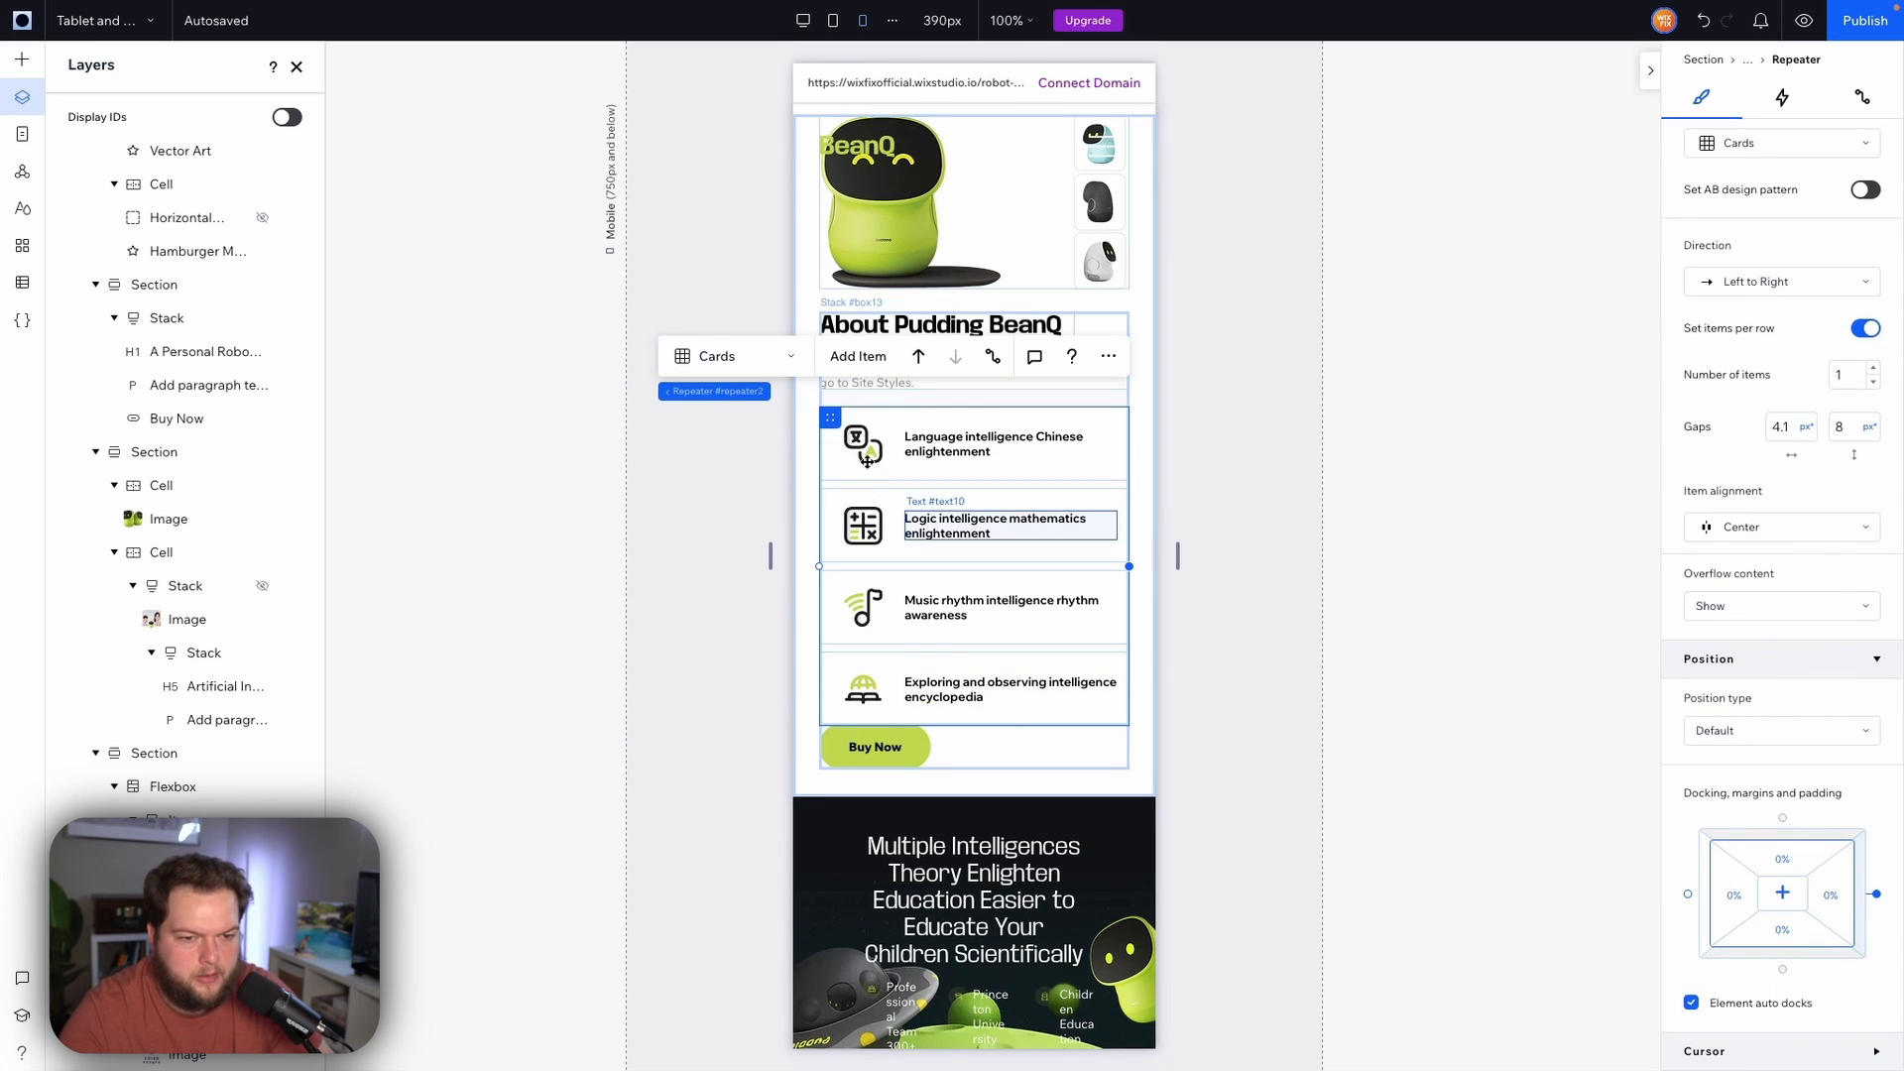
{"action": "left_click", "coordinate": [862, 398]}
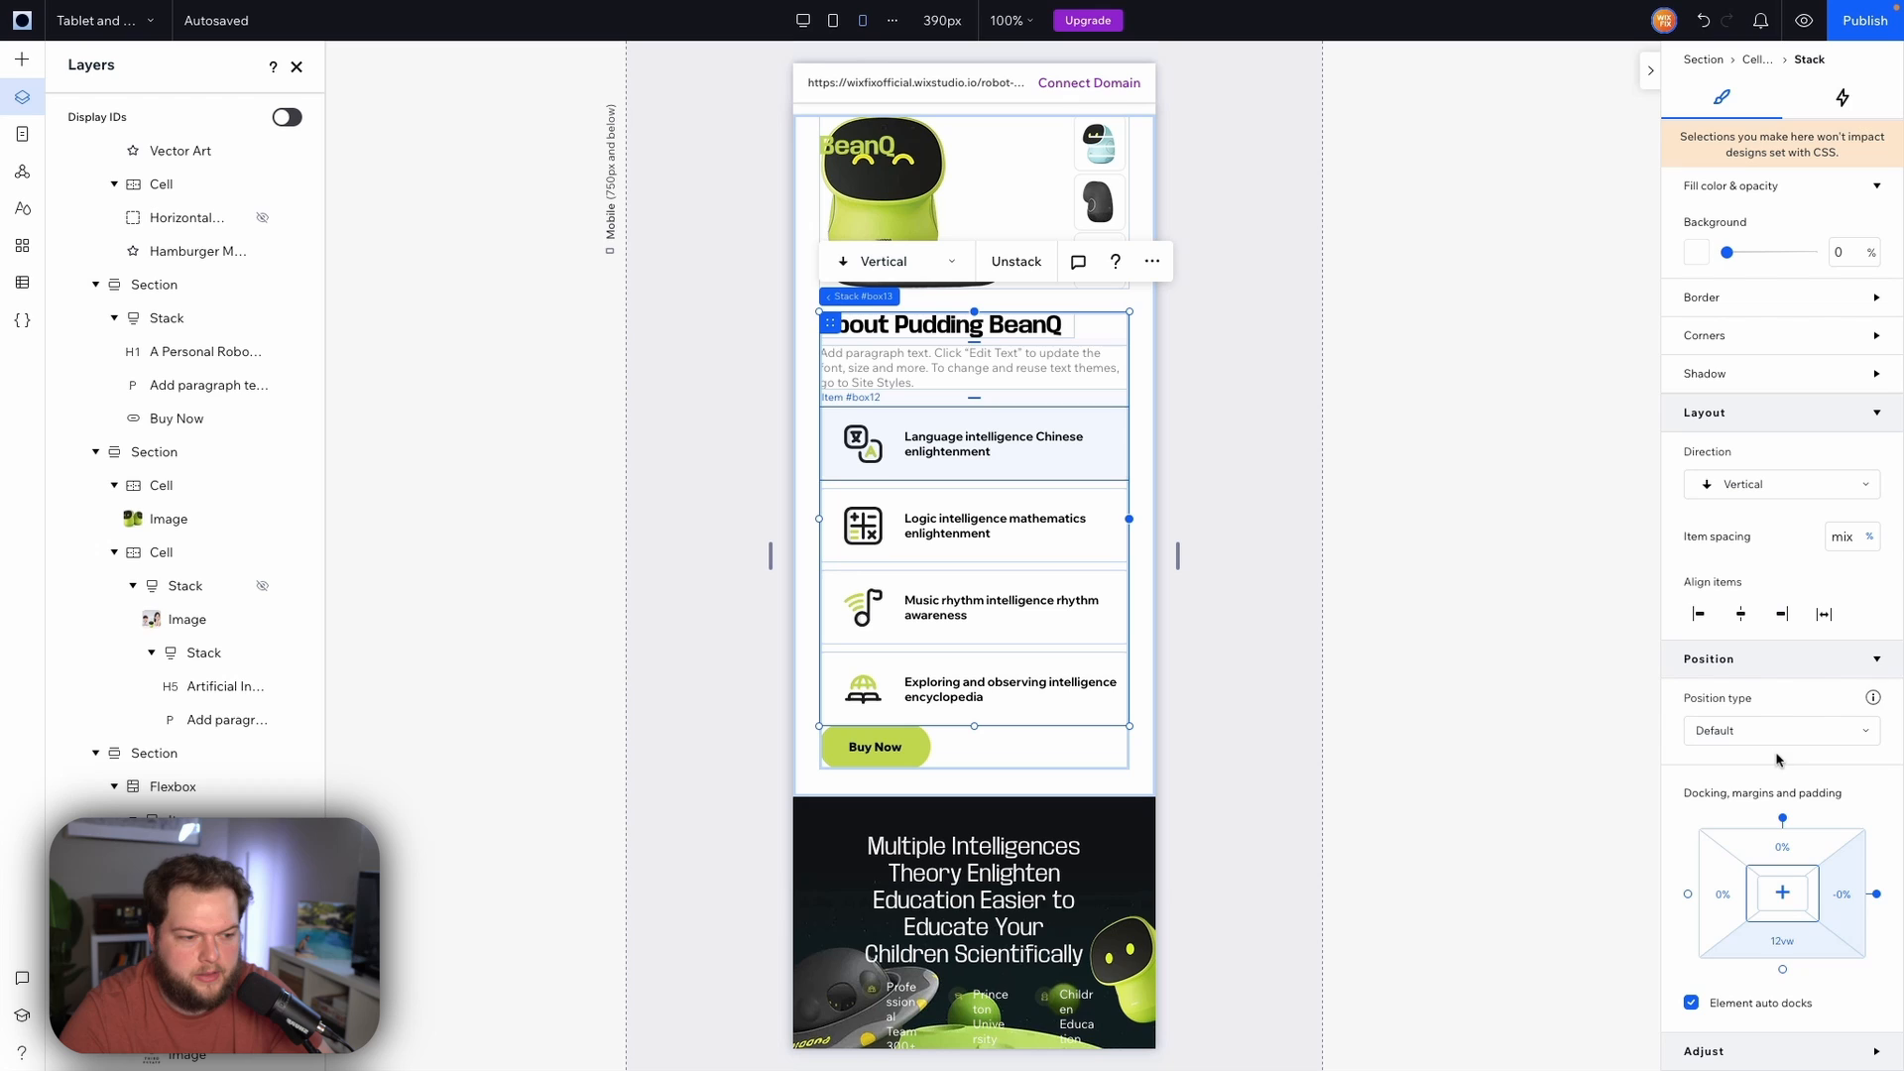
{"action": "left_click", "coordinate": [1795, 949]}
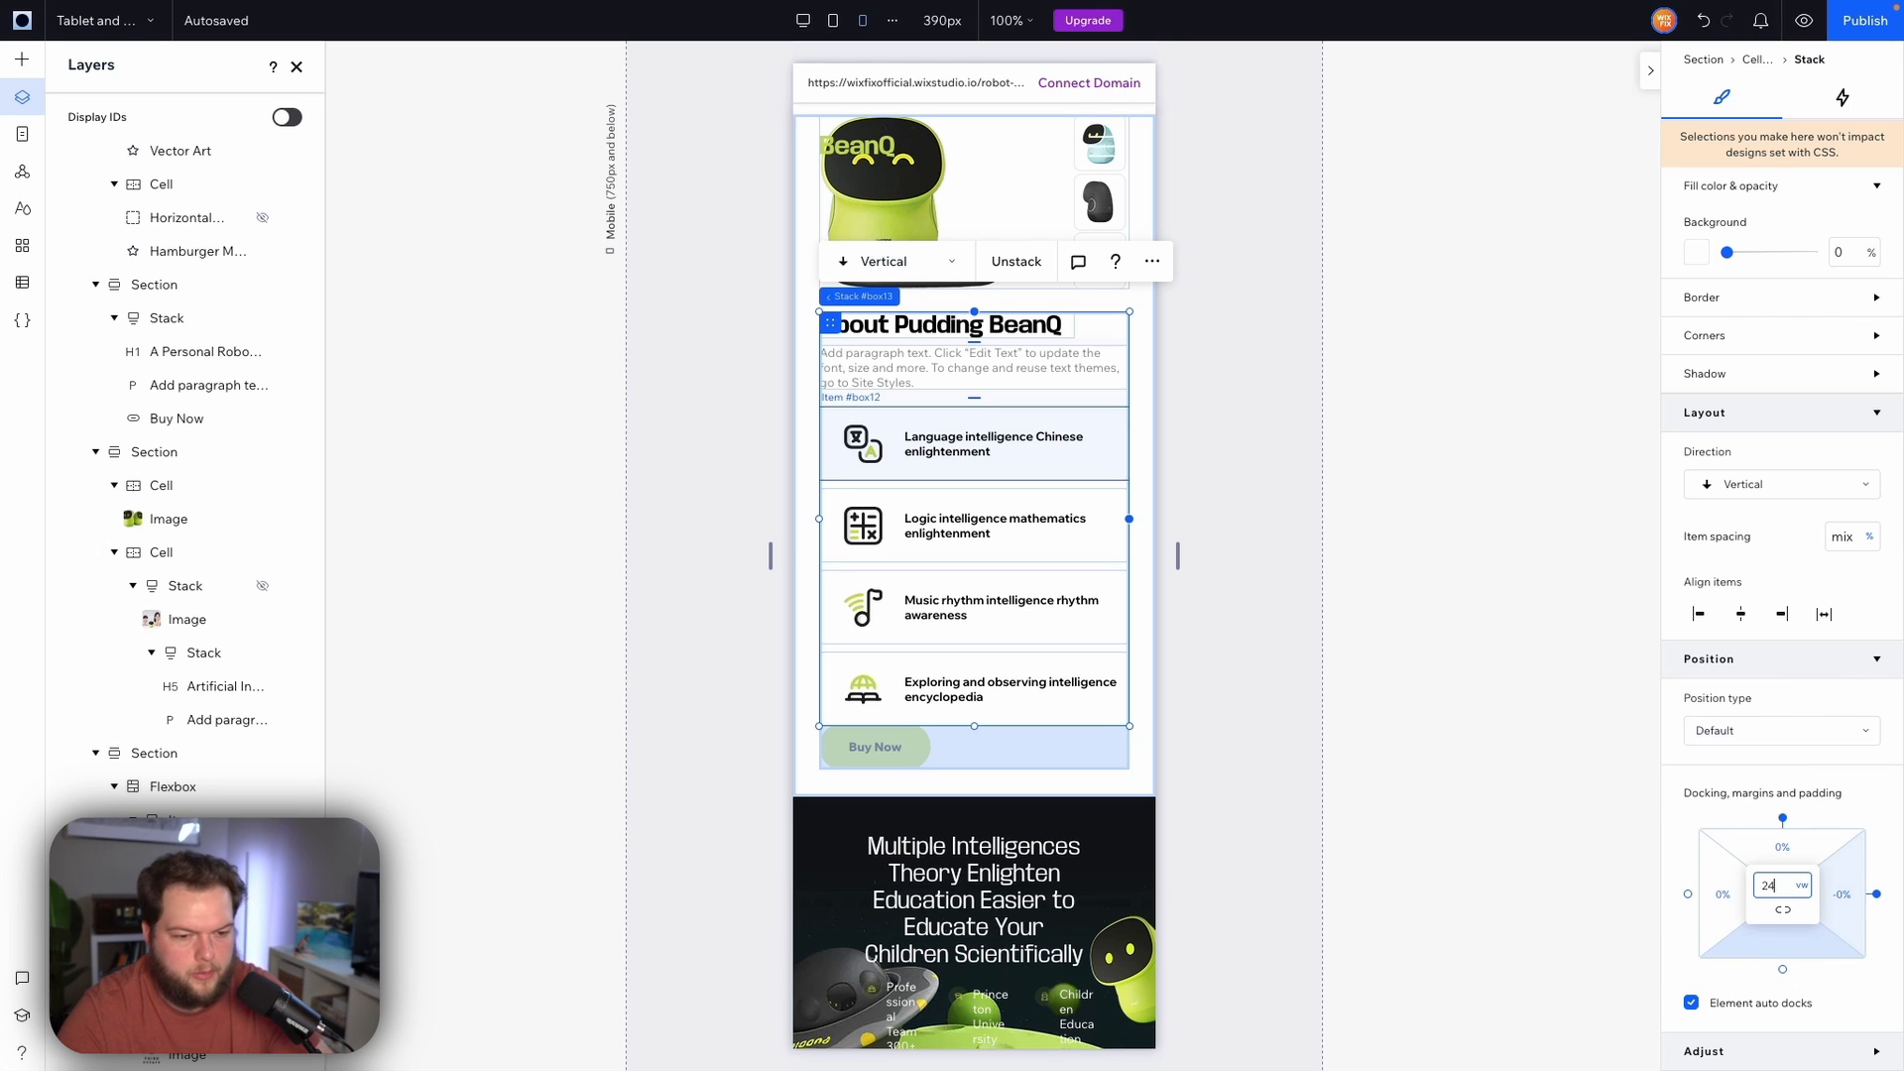
{"action": "key", "text": "Return"}
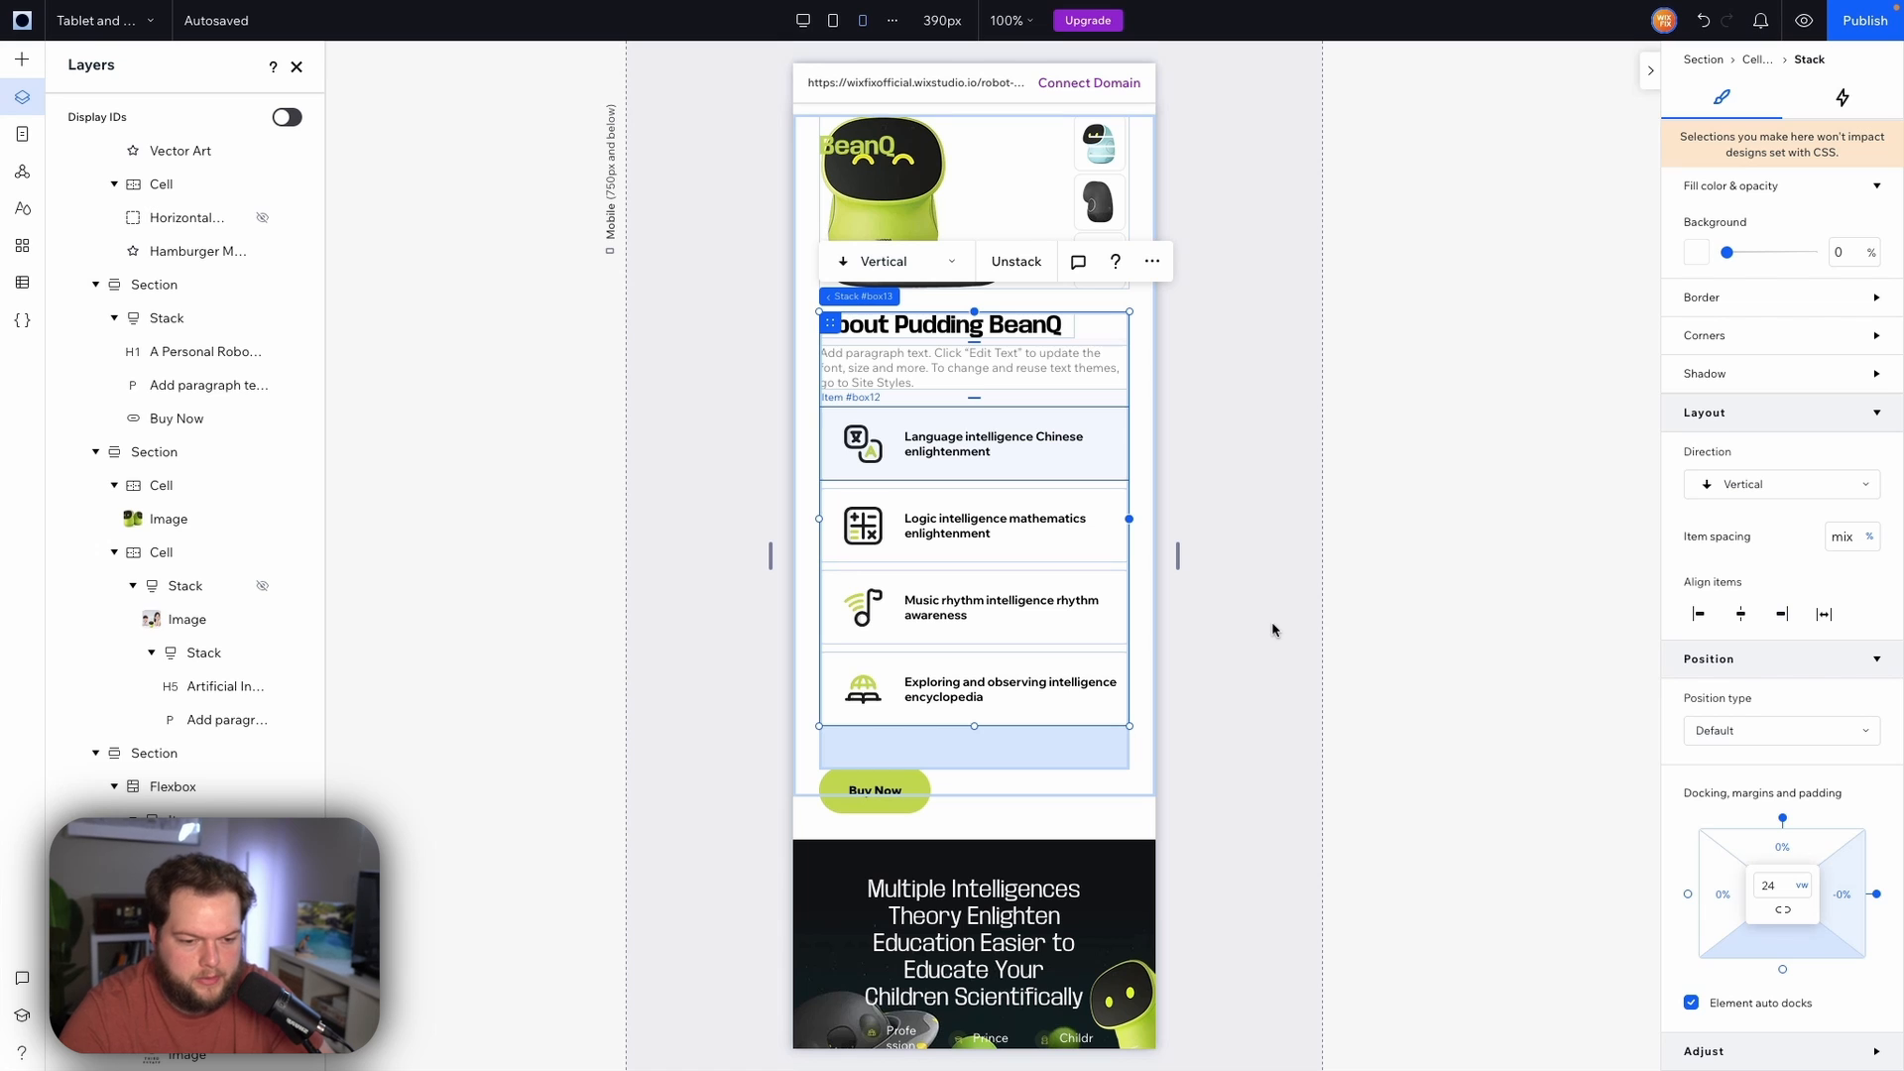
{"action": "left_click", "coordinate": [1222, 642]}
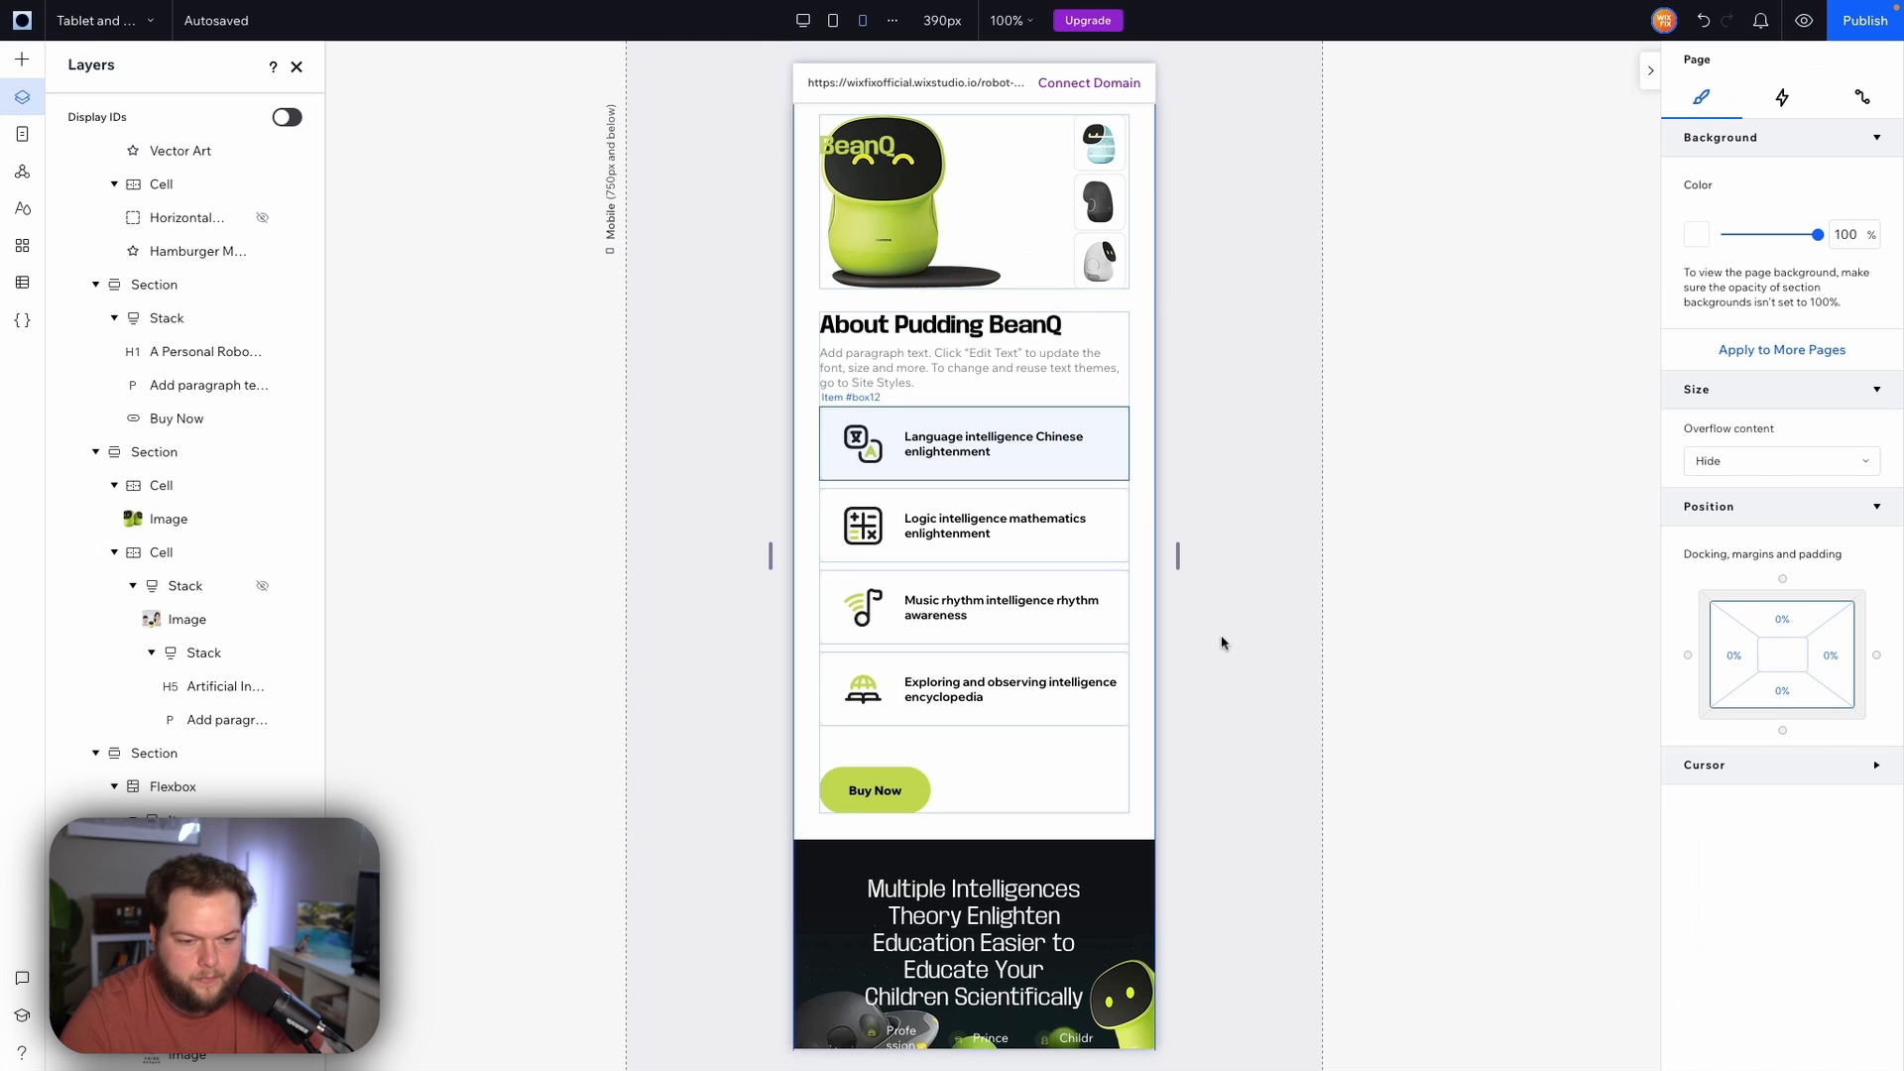
Set the Multiple Intelligences section's background image top margin to 40% on mobile
{"action": "scroll", "coordinate": [1222, 643], "scroll_direction": "up", "scroll_amount": 3}
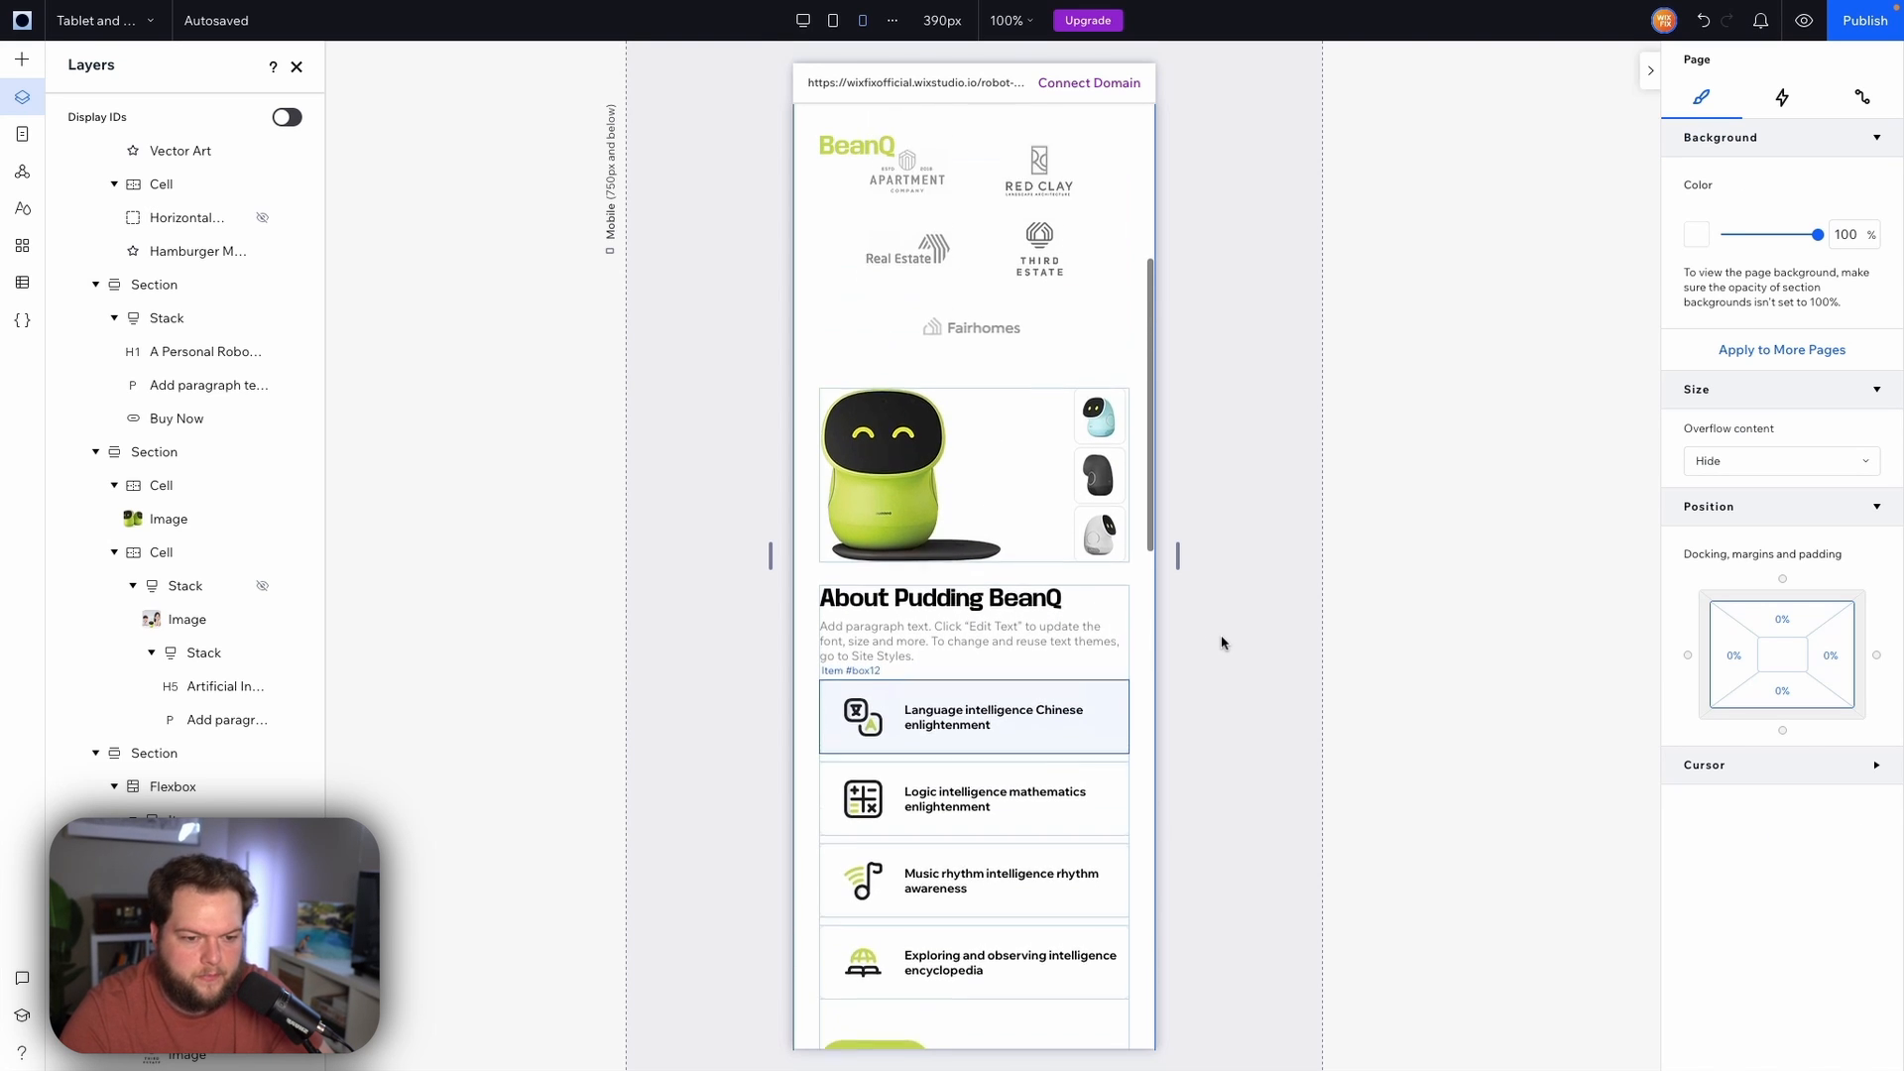
{"action": "scroll", "coordinate": [1222, 642], "scroll_direction": "down", "scroll_amount": 4}
{"action": "scroll", "coordinate": [1222, 642], "scroll_direction": "down", "scroll_amount": 5}
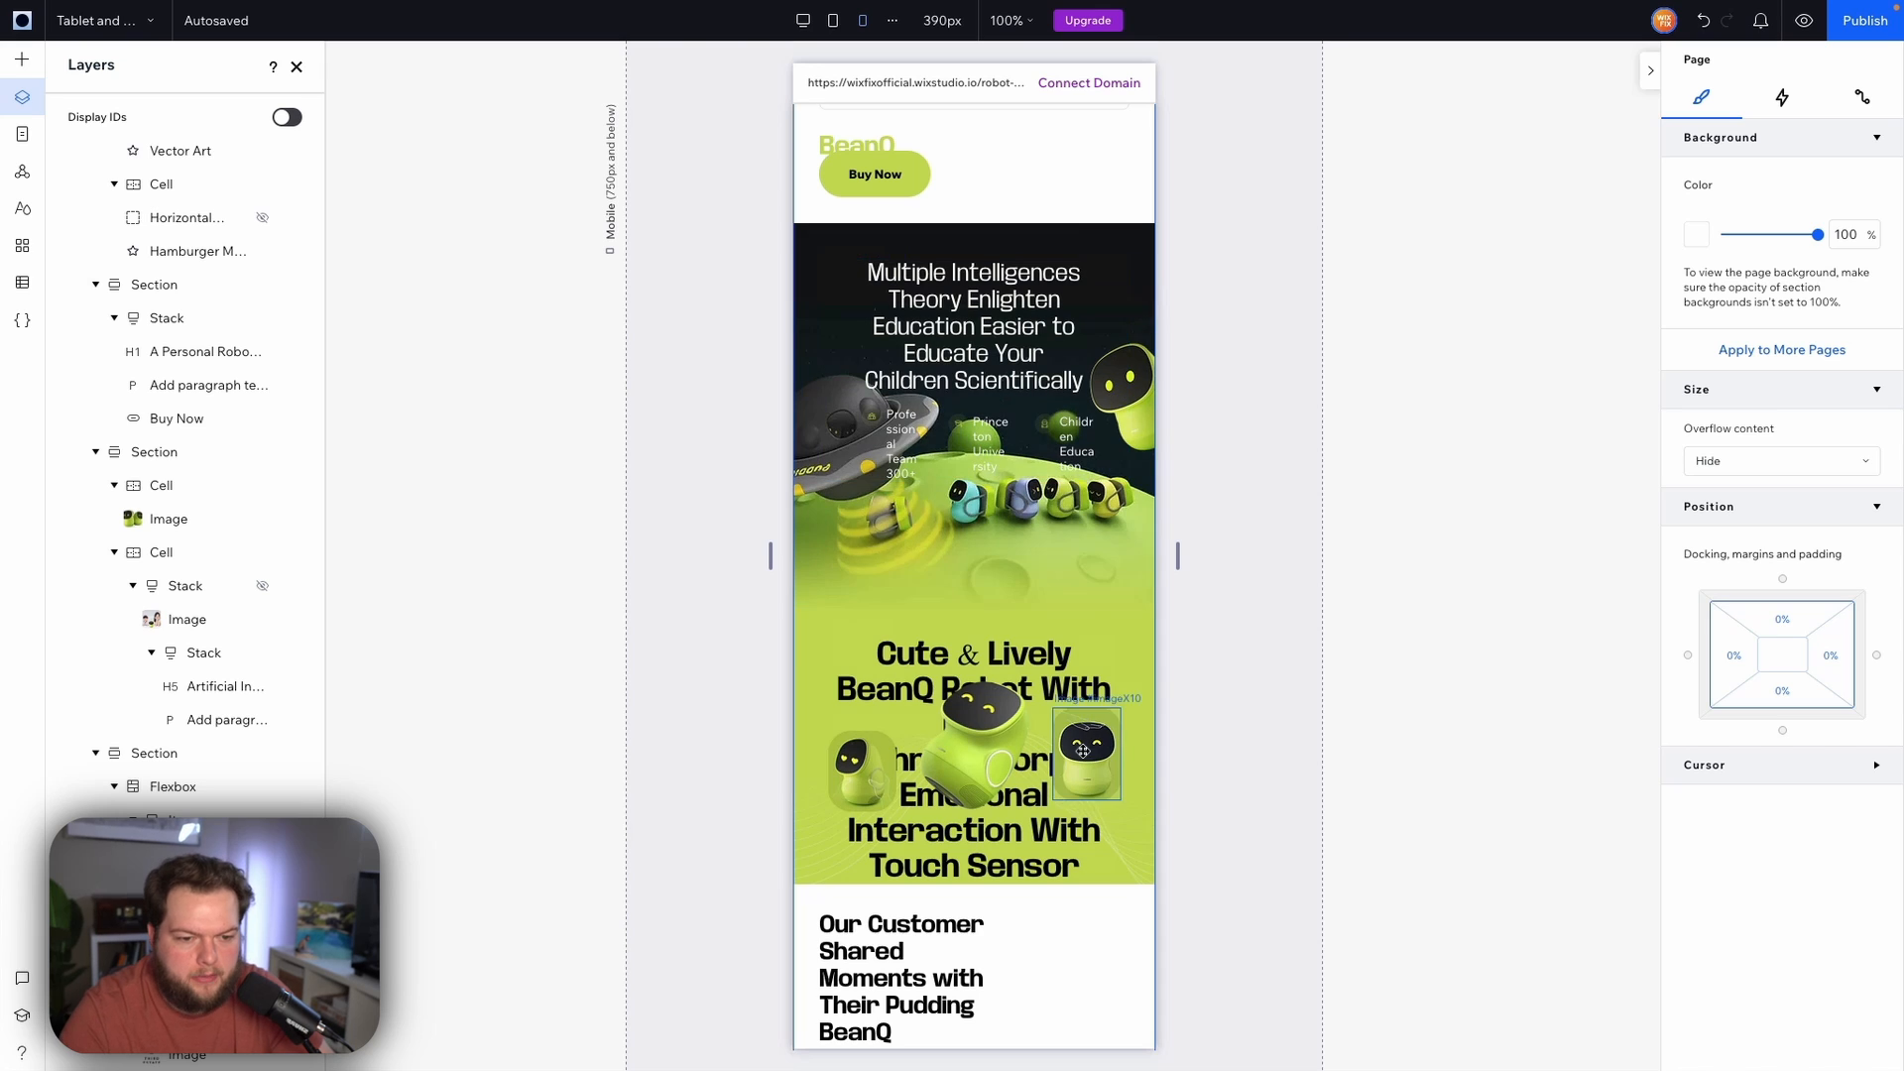
{"action": "left_click", "coordinate": [1092, 545]}
{"action": "scroll", "coordinate": [1794, 635], "scroll_direction": "down", "scroll_amount": 3}
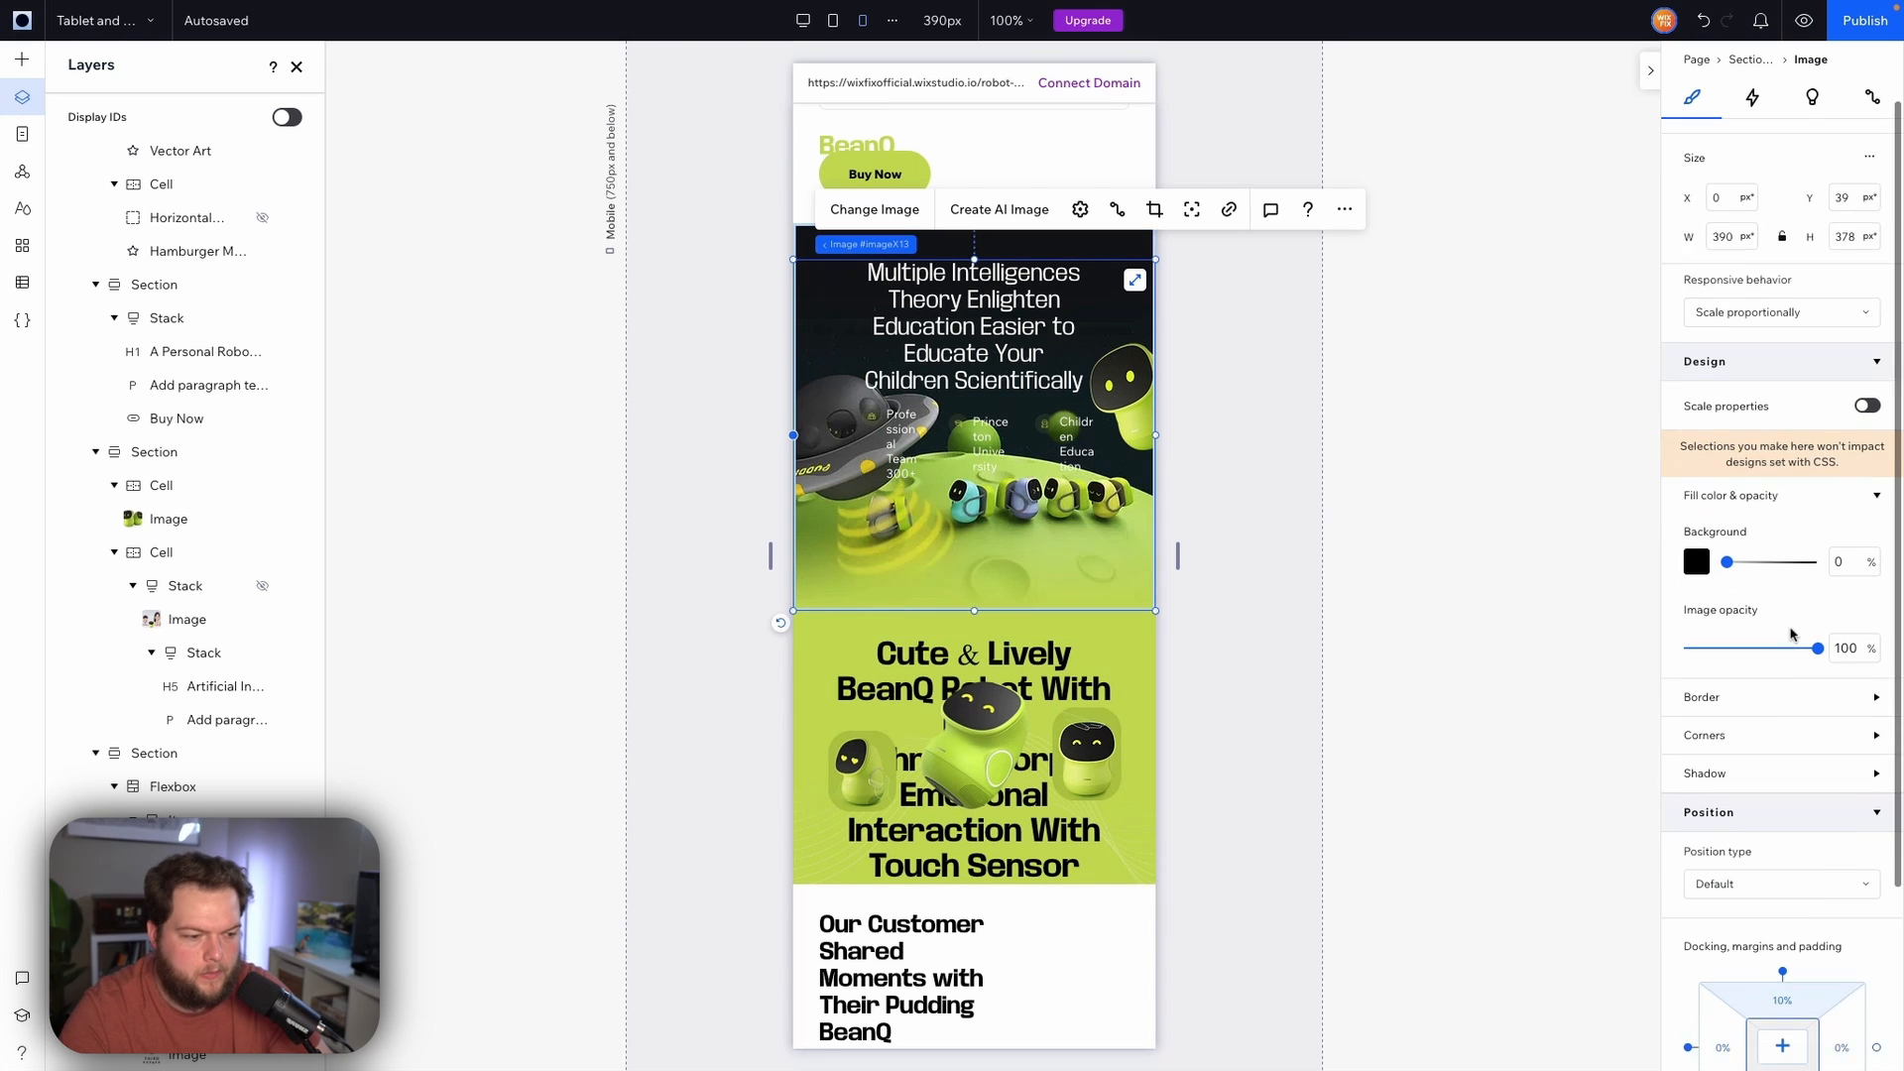
{"action": "left_click", "coordinate": [1798, 778]}
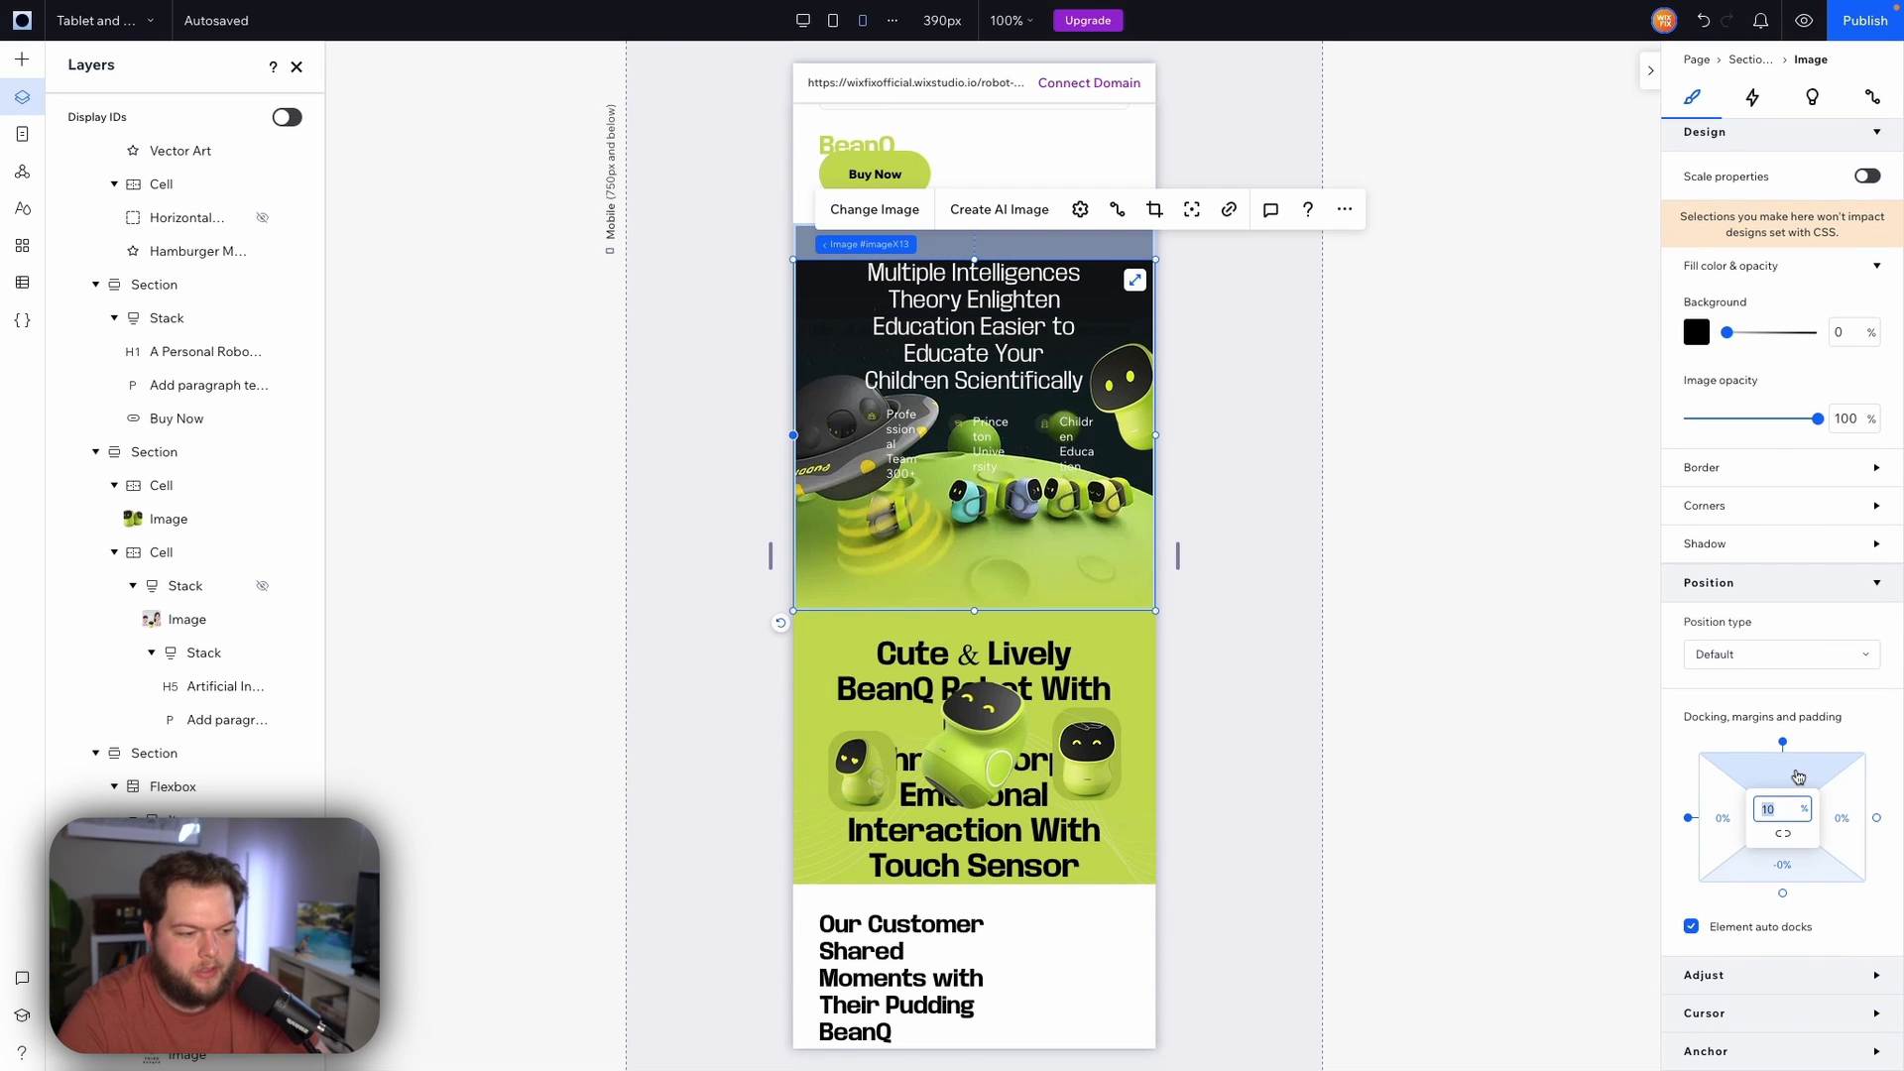
{"action": "type", "text": "4"}
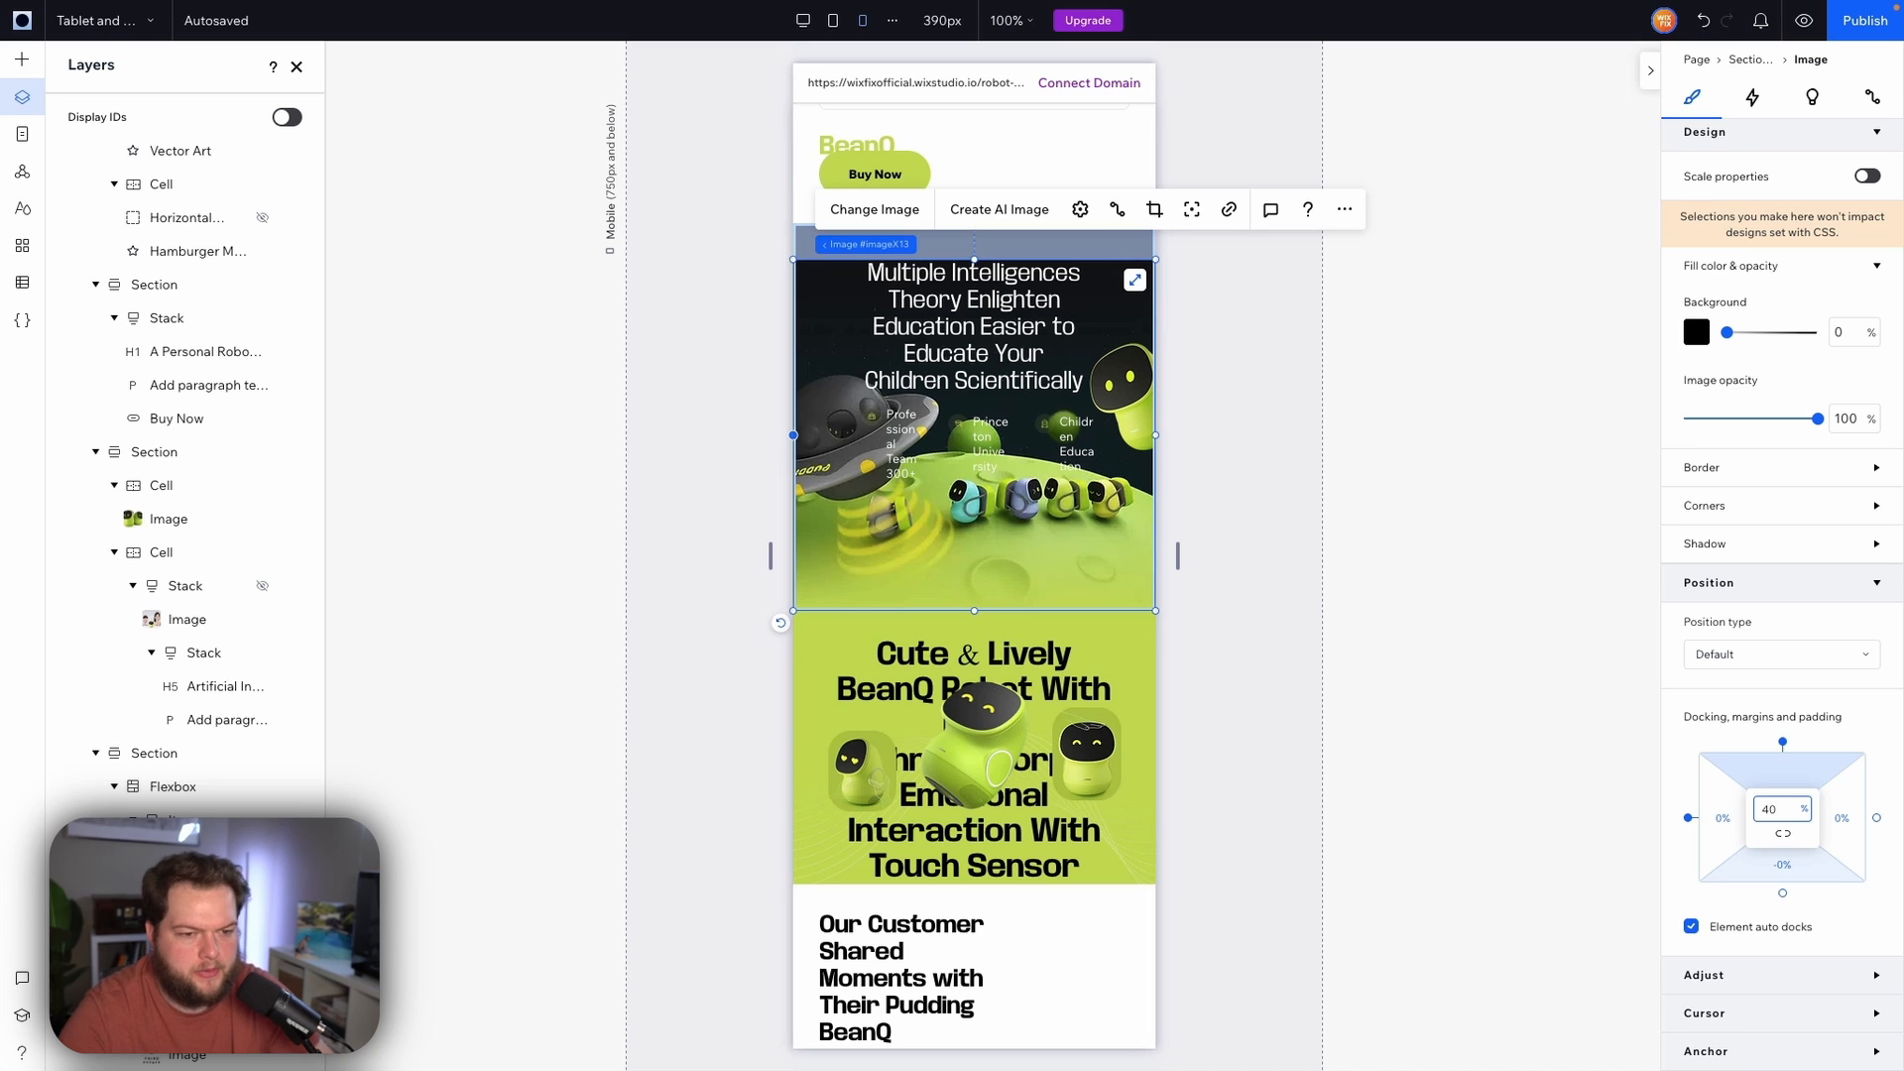
{"action": "key", "text": "Return"}
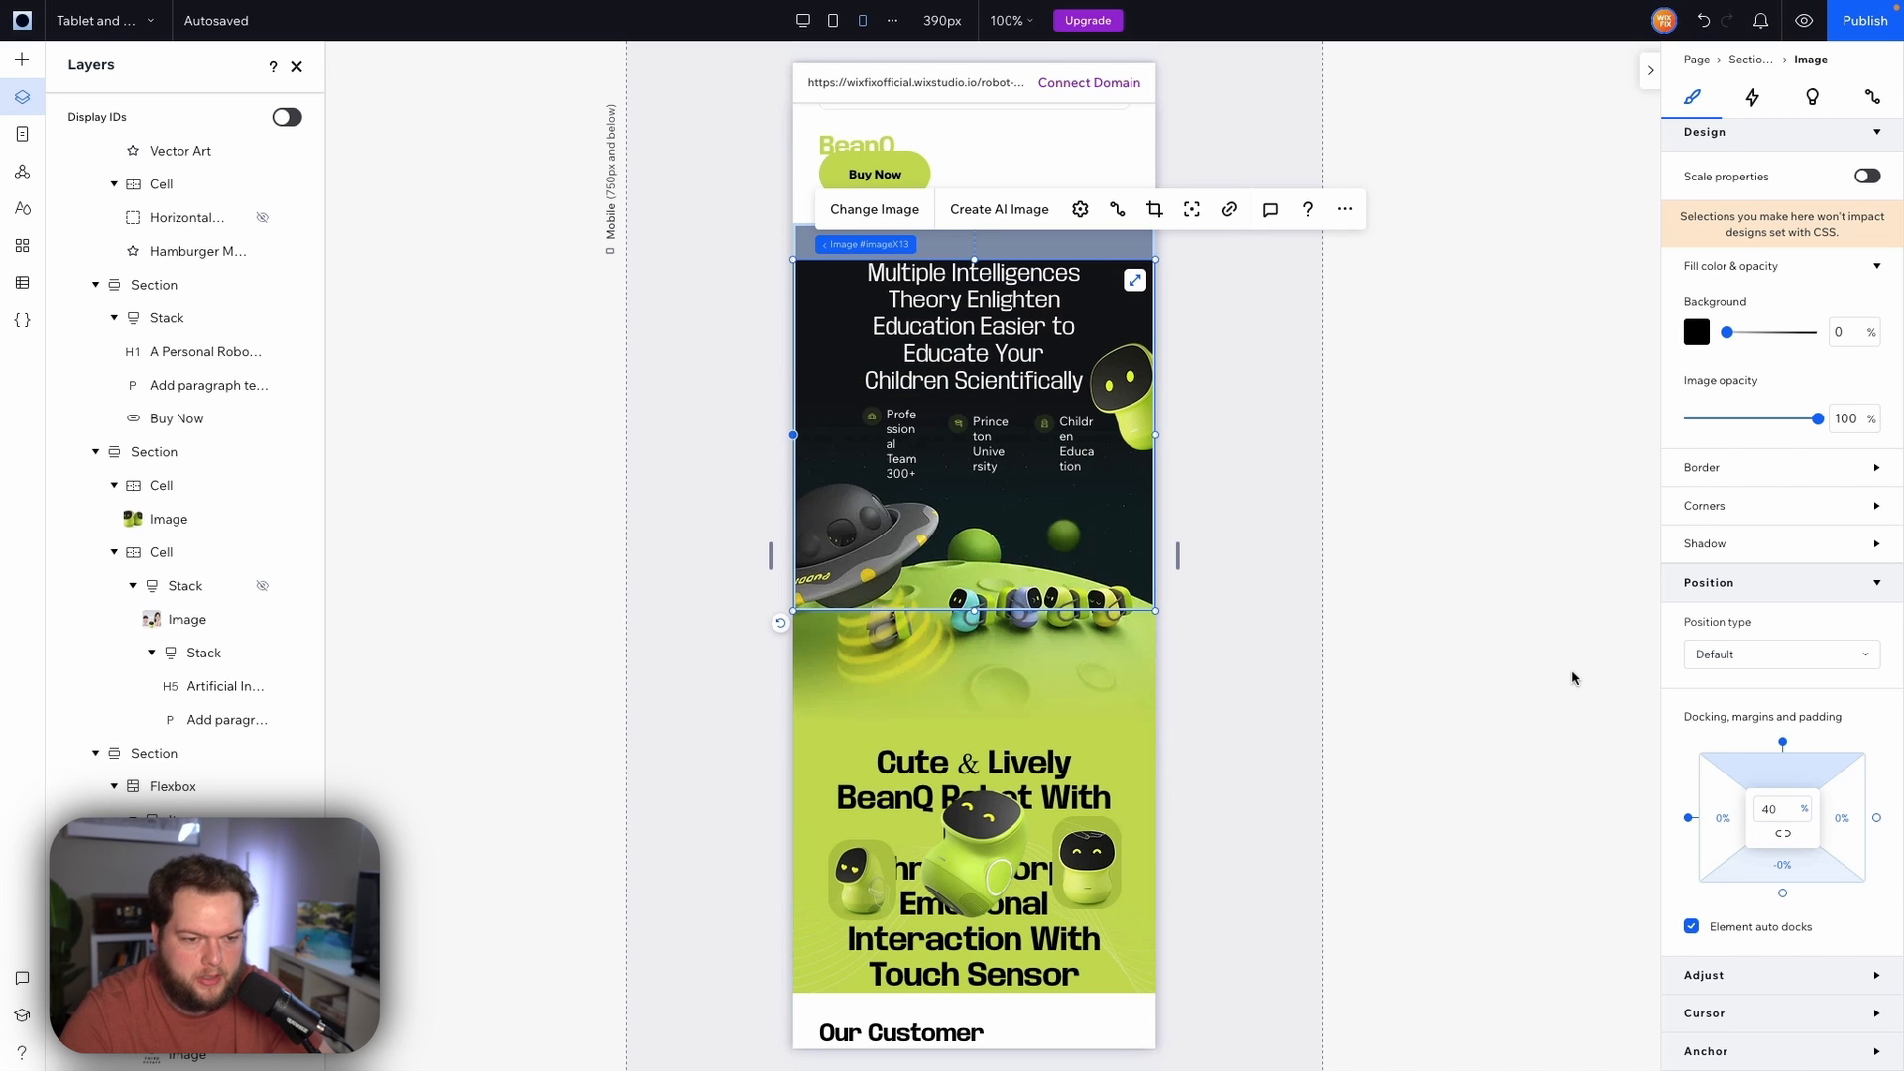
Set the Multiple Intelligences heading's minimum font size to 16 px and widen it to about 287 px, centred
{"action": "scroll", "coordinate": [1368, 468], "scroll_direction": "up", "scroll_amount": 1}
{"action": "left_click", "coordinate": [975, 404]}
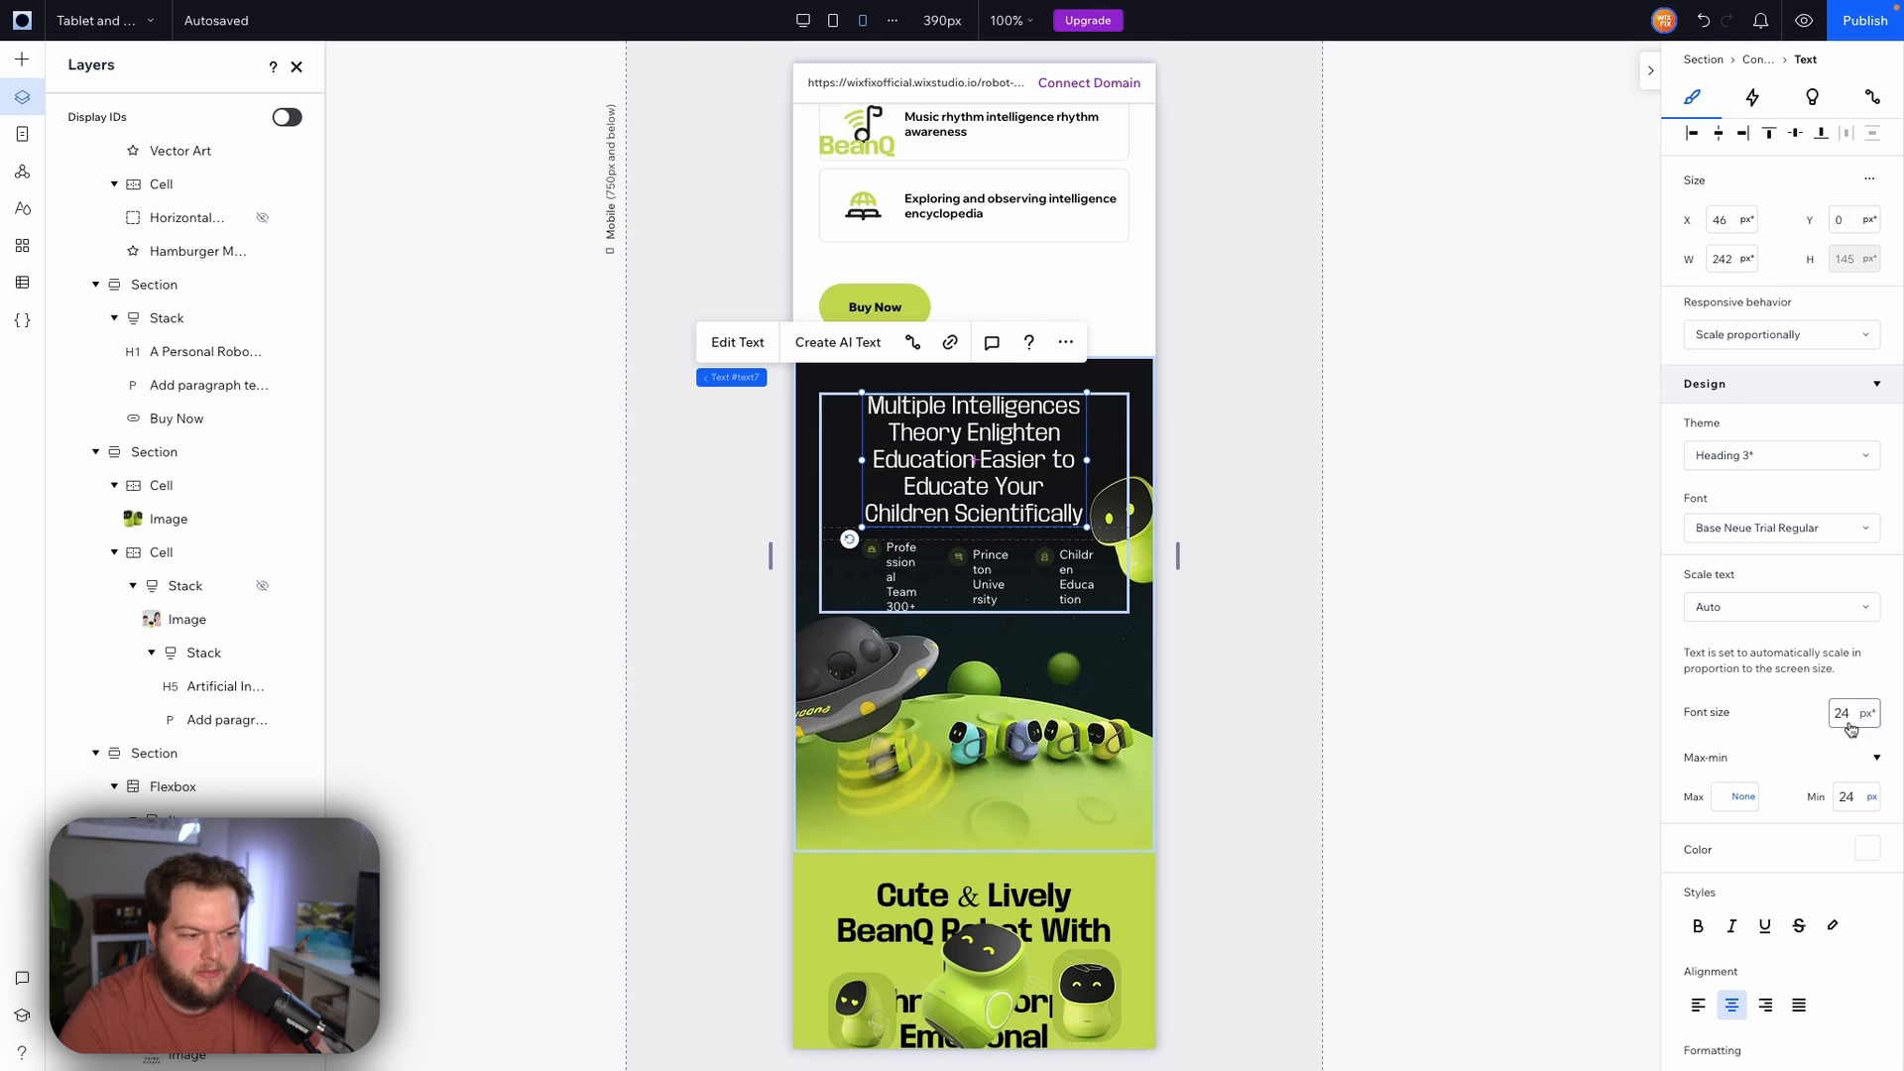
{"action": "left_click", "coordinate": [1854, 796]}
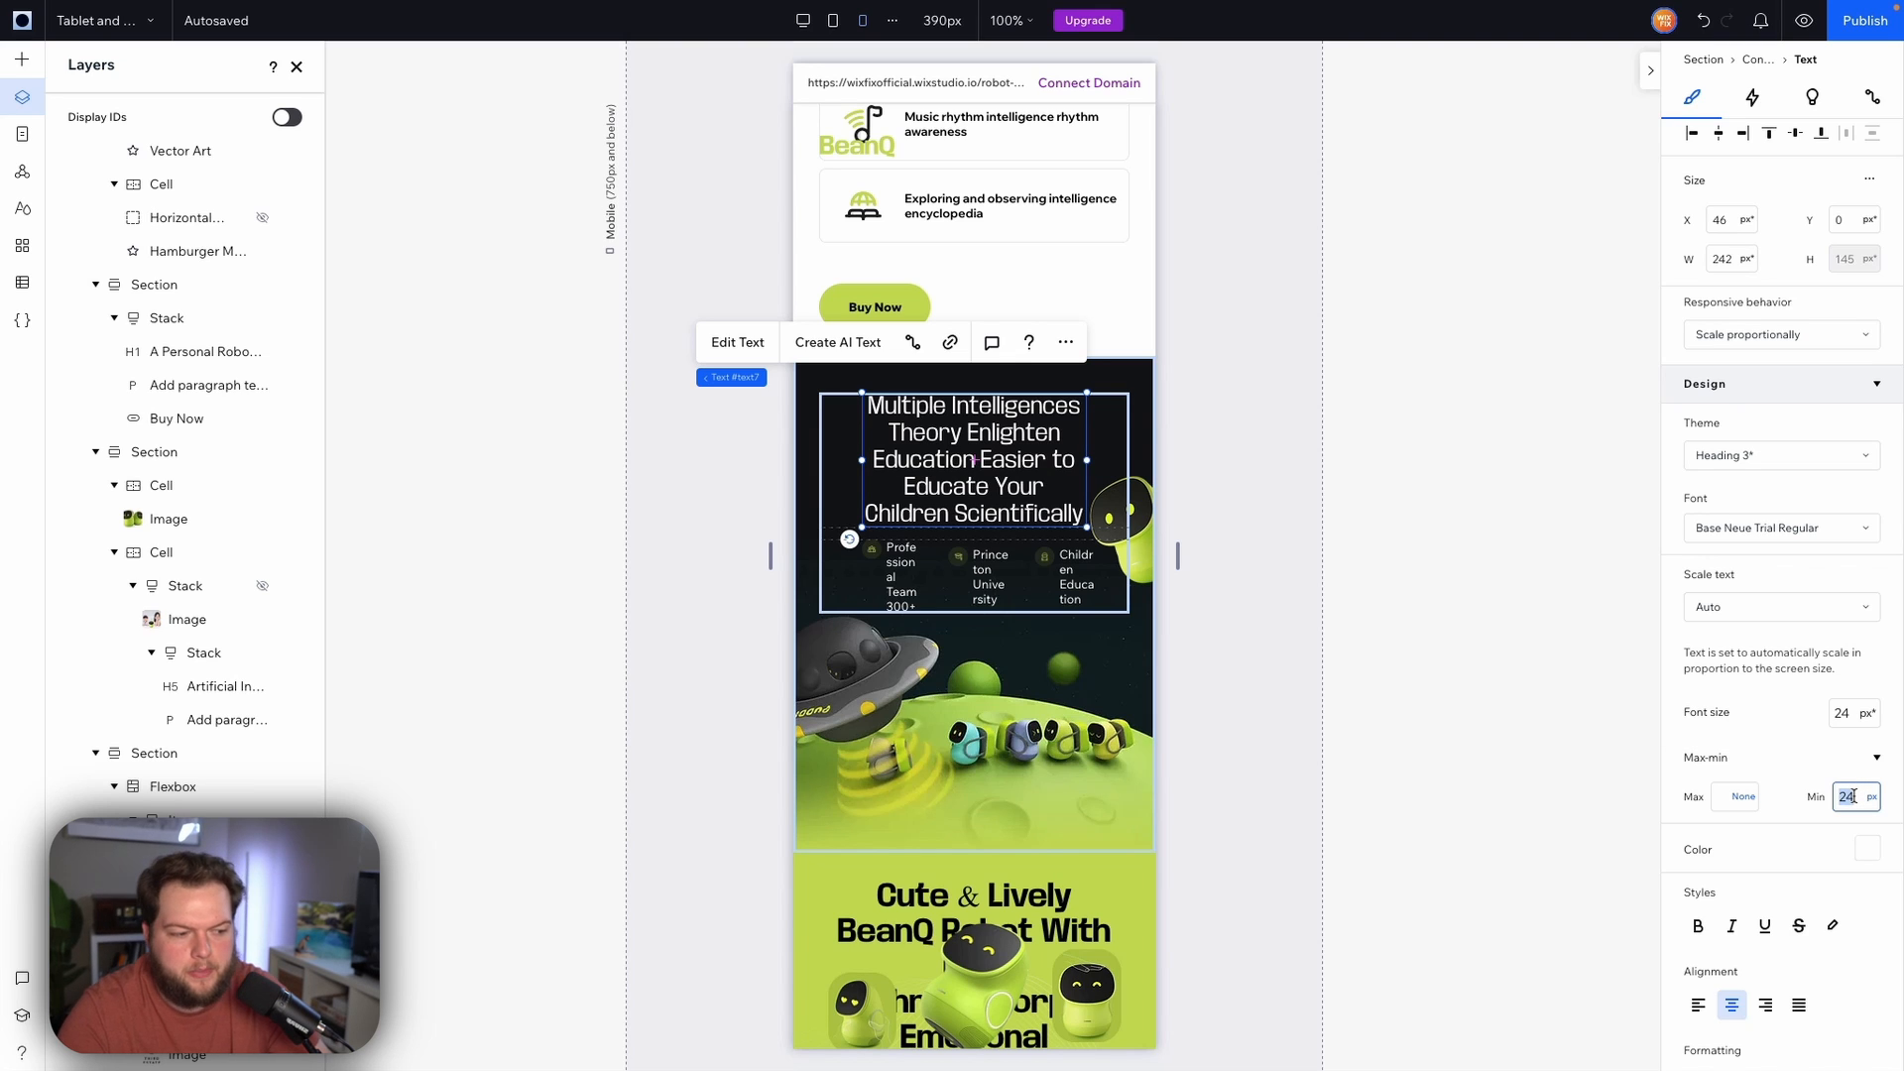
{"action": "type", "text": "16"}
{"action": "key", "text": "Return"}
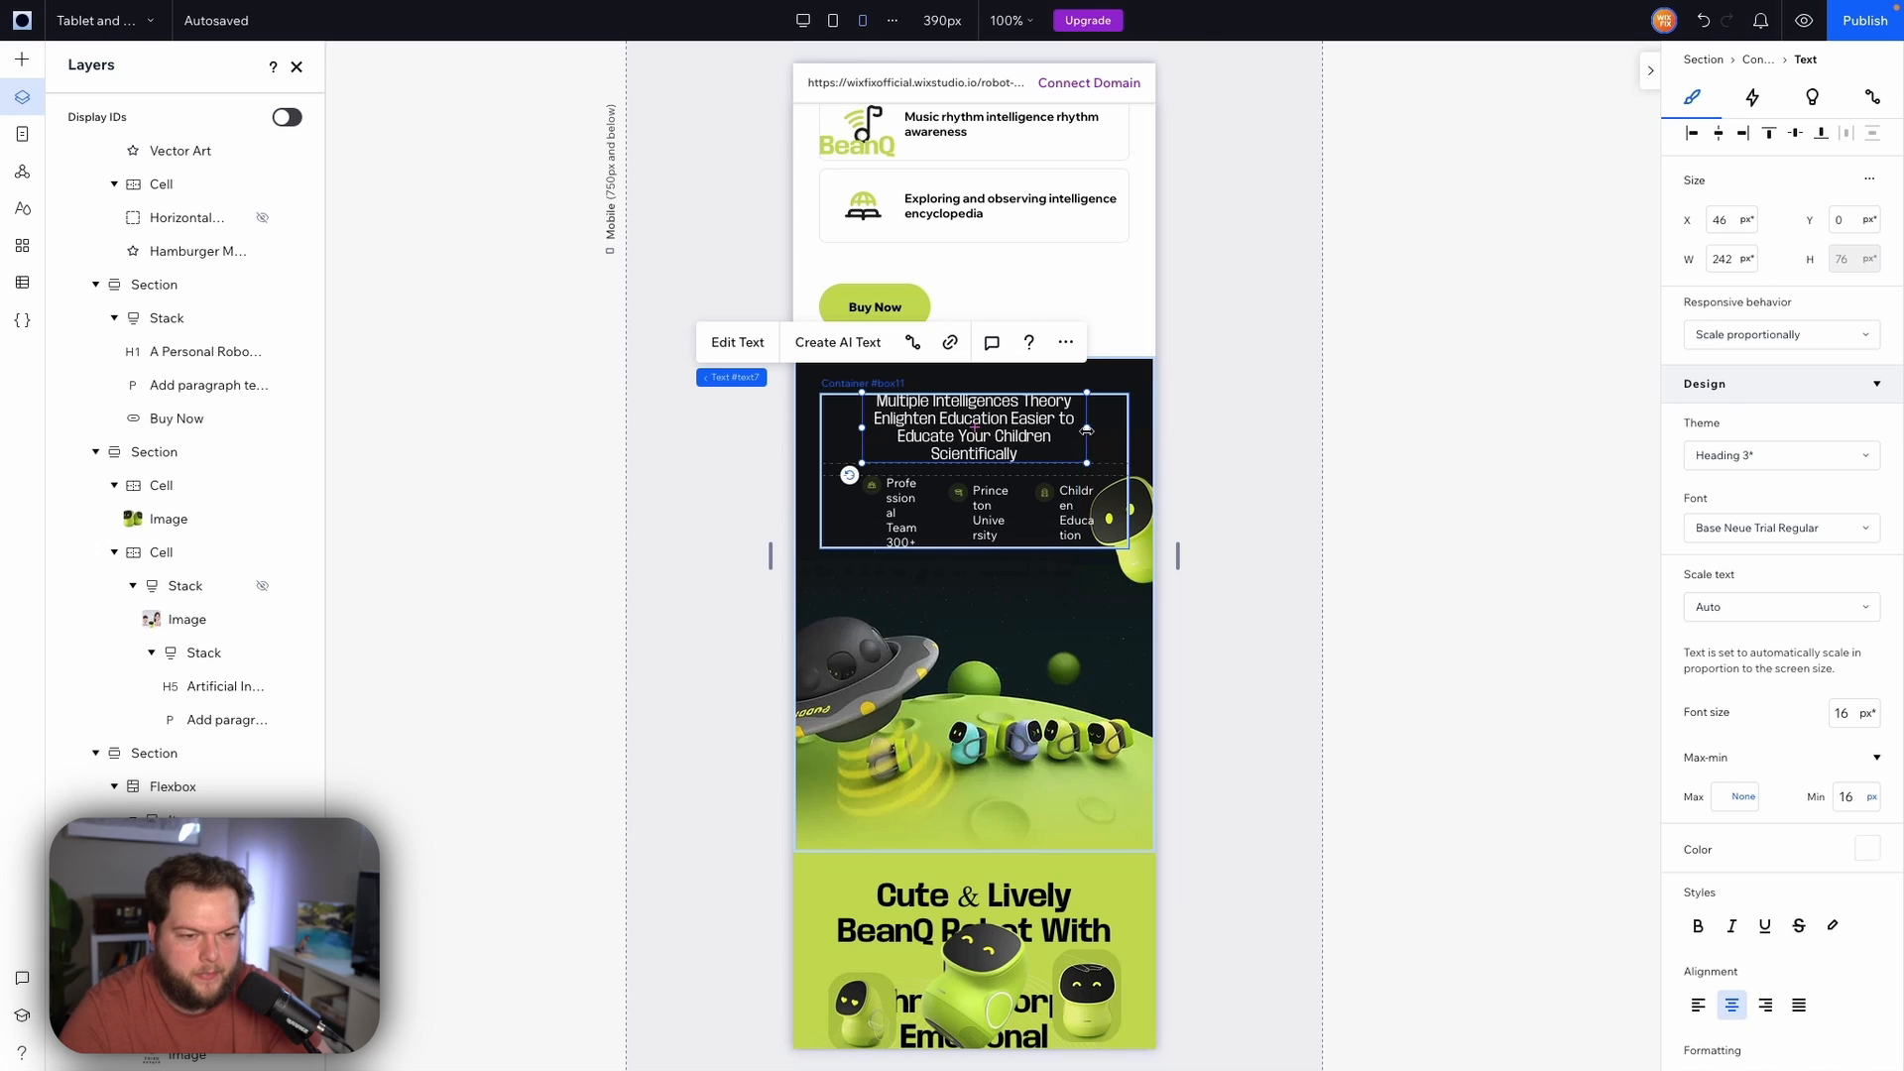
{"action": "left_click_drag", "start_coordinate": [1087, 428], "coordinate": [1130, 431]}
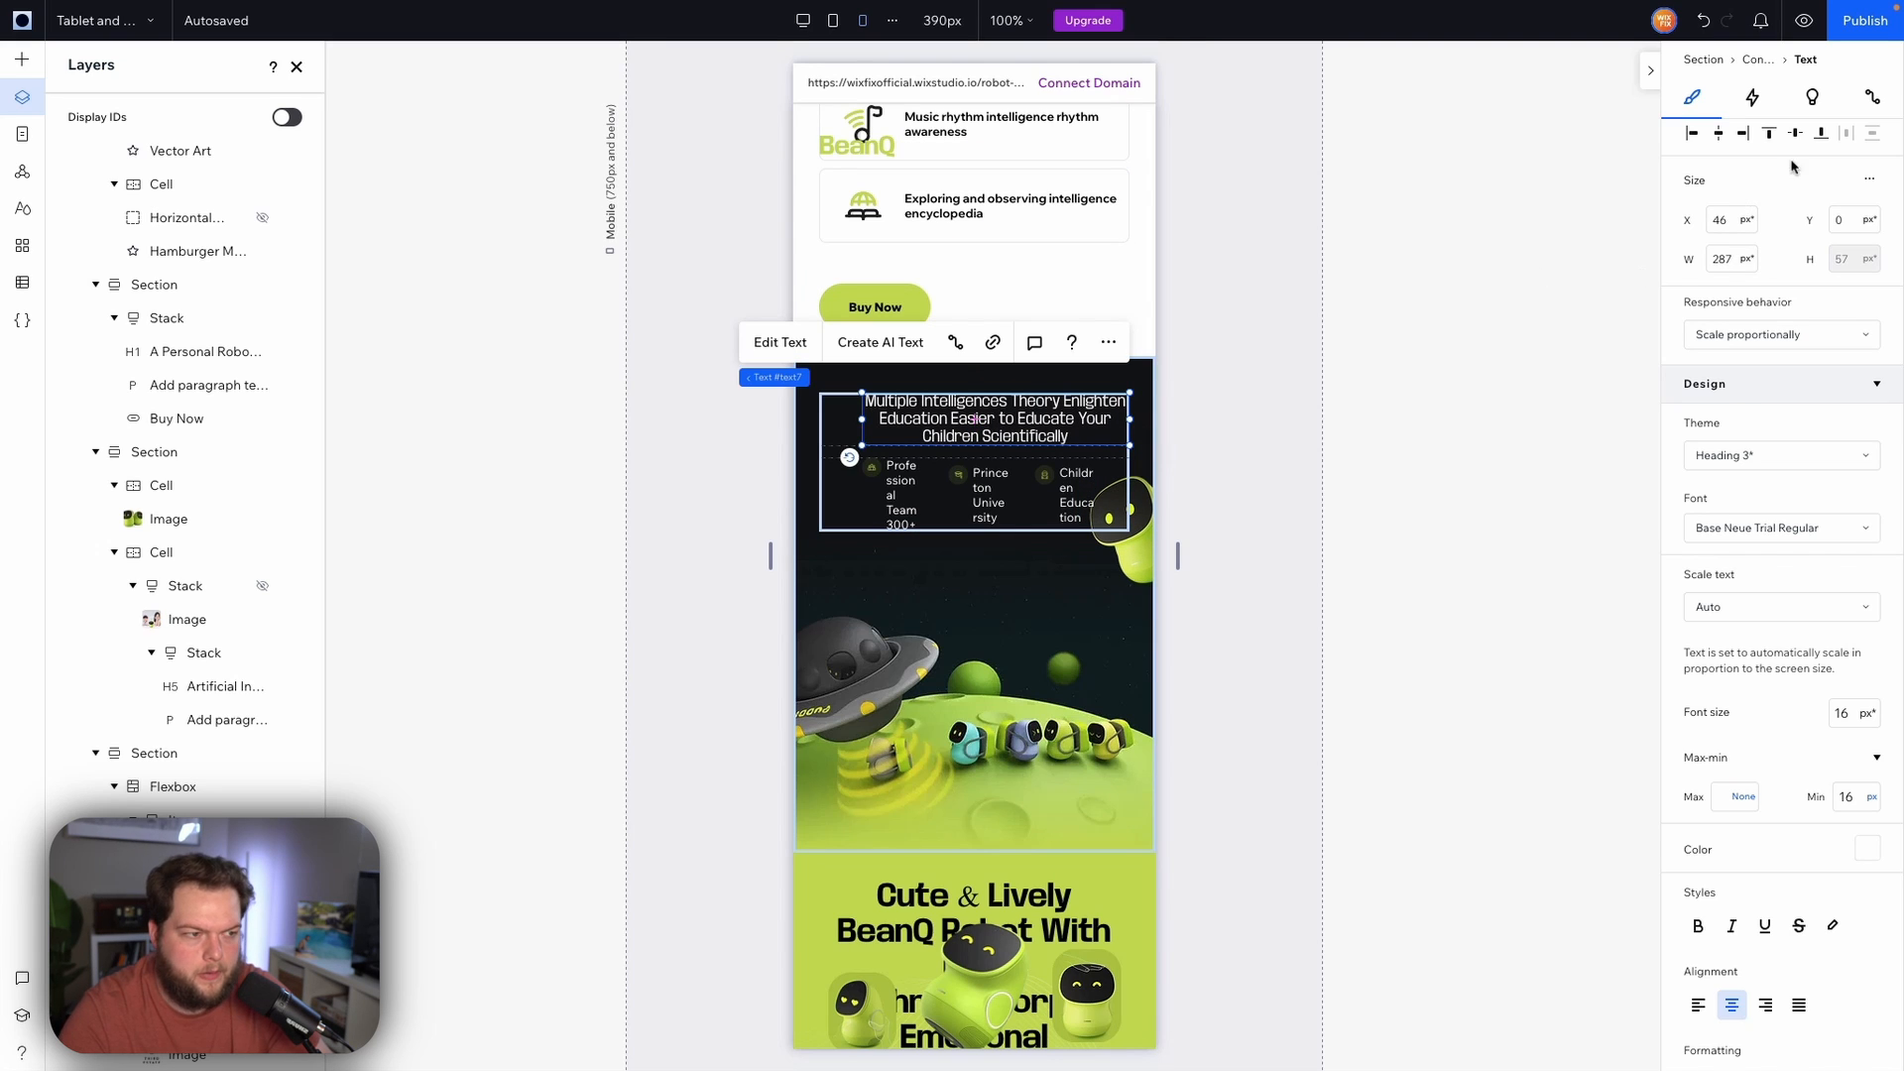
{"action": "left_click", "coordinate": [1721, 135]}
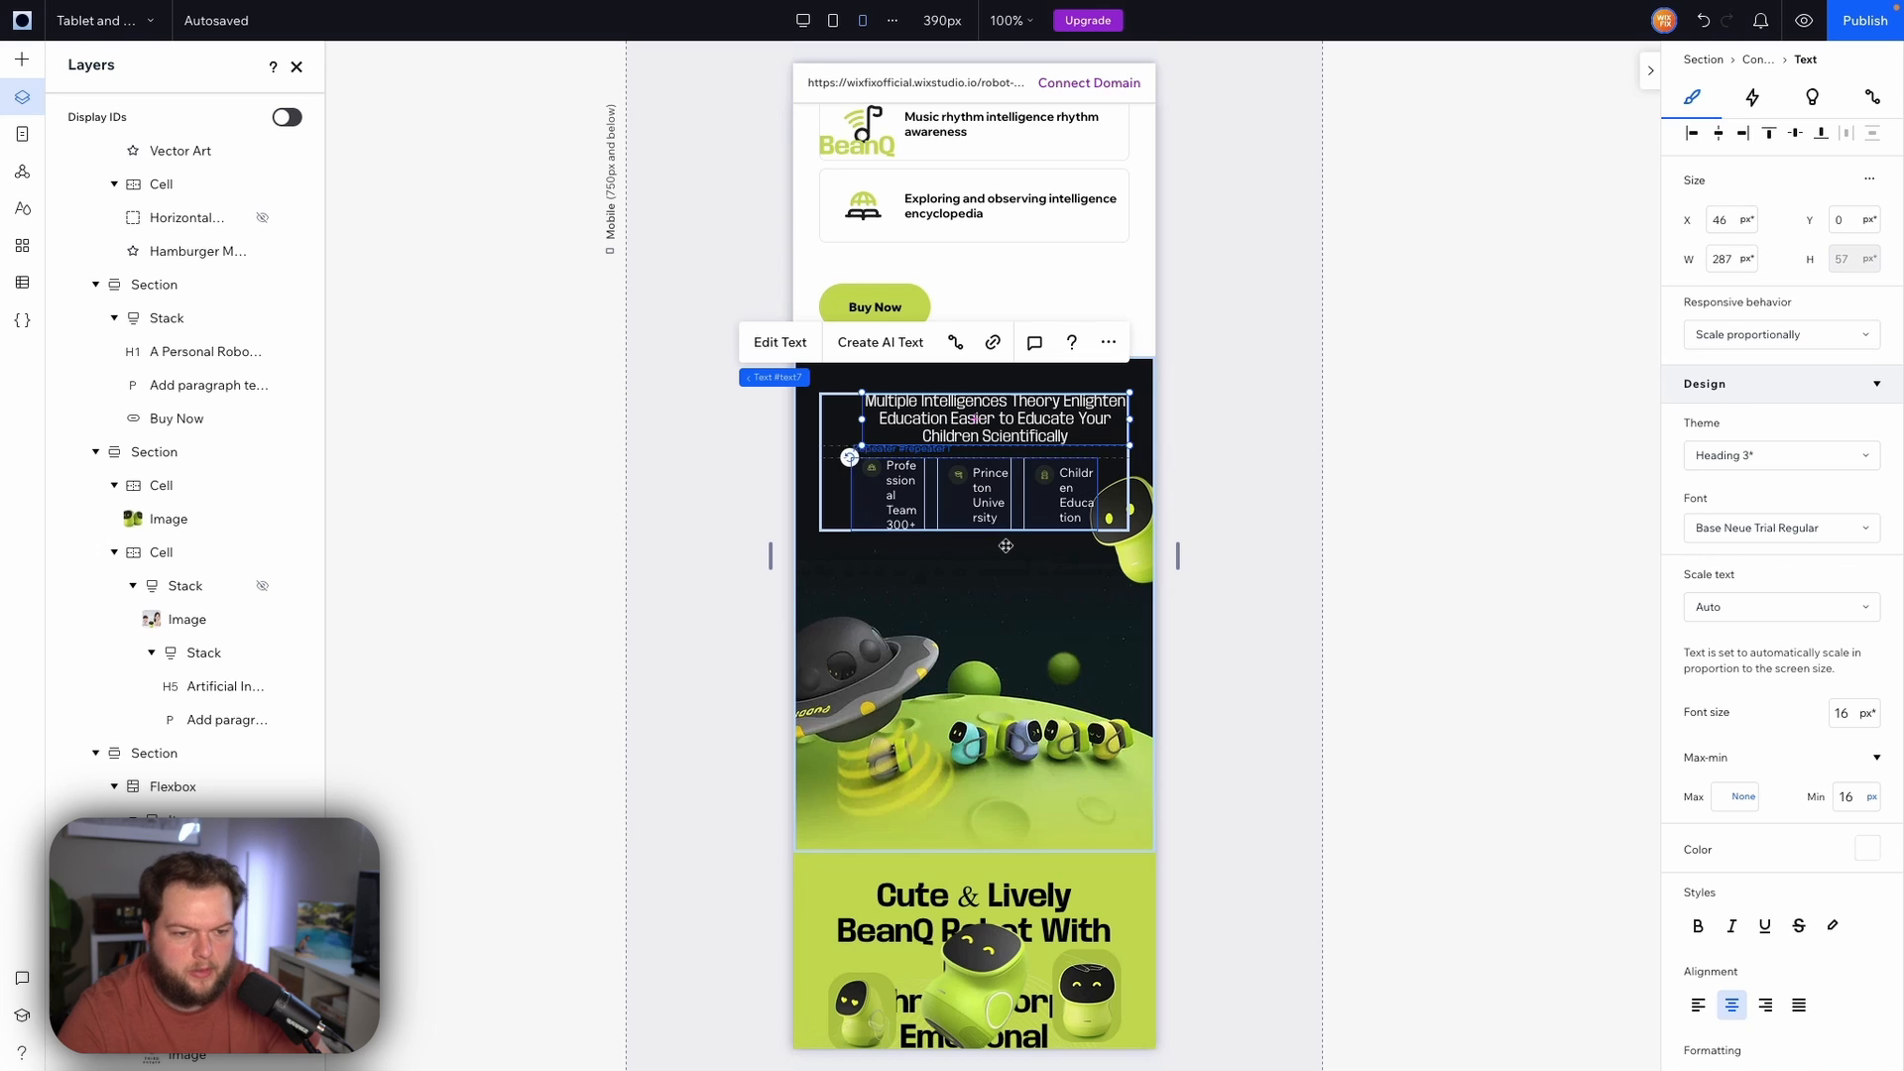
Set the features repeater's left margin to 0%
{"action": "left_click", "coordinate": [930, 484]}
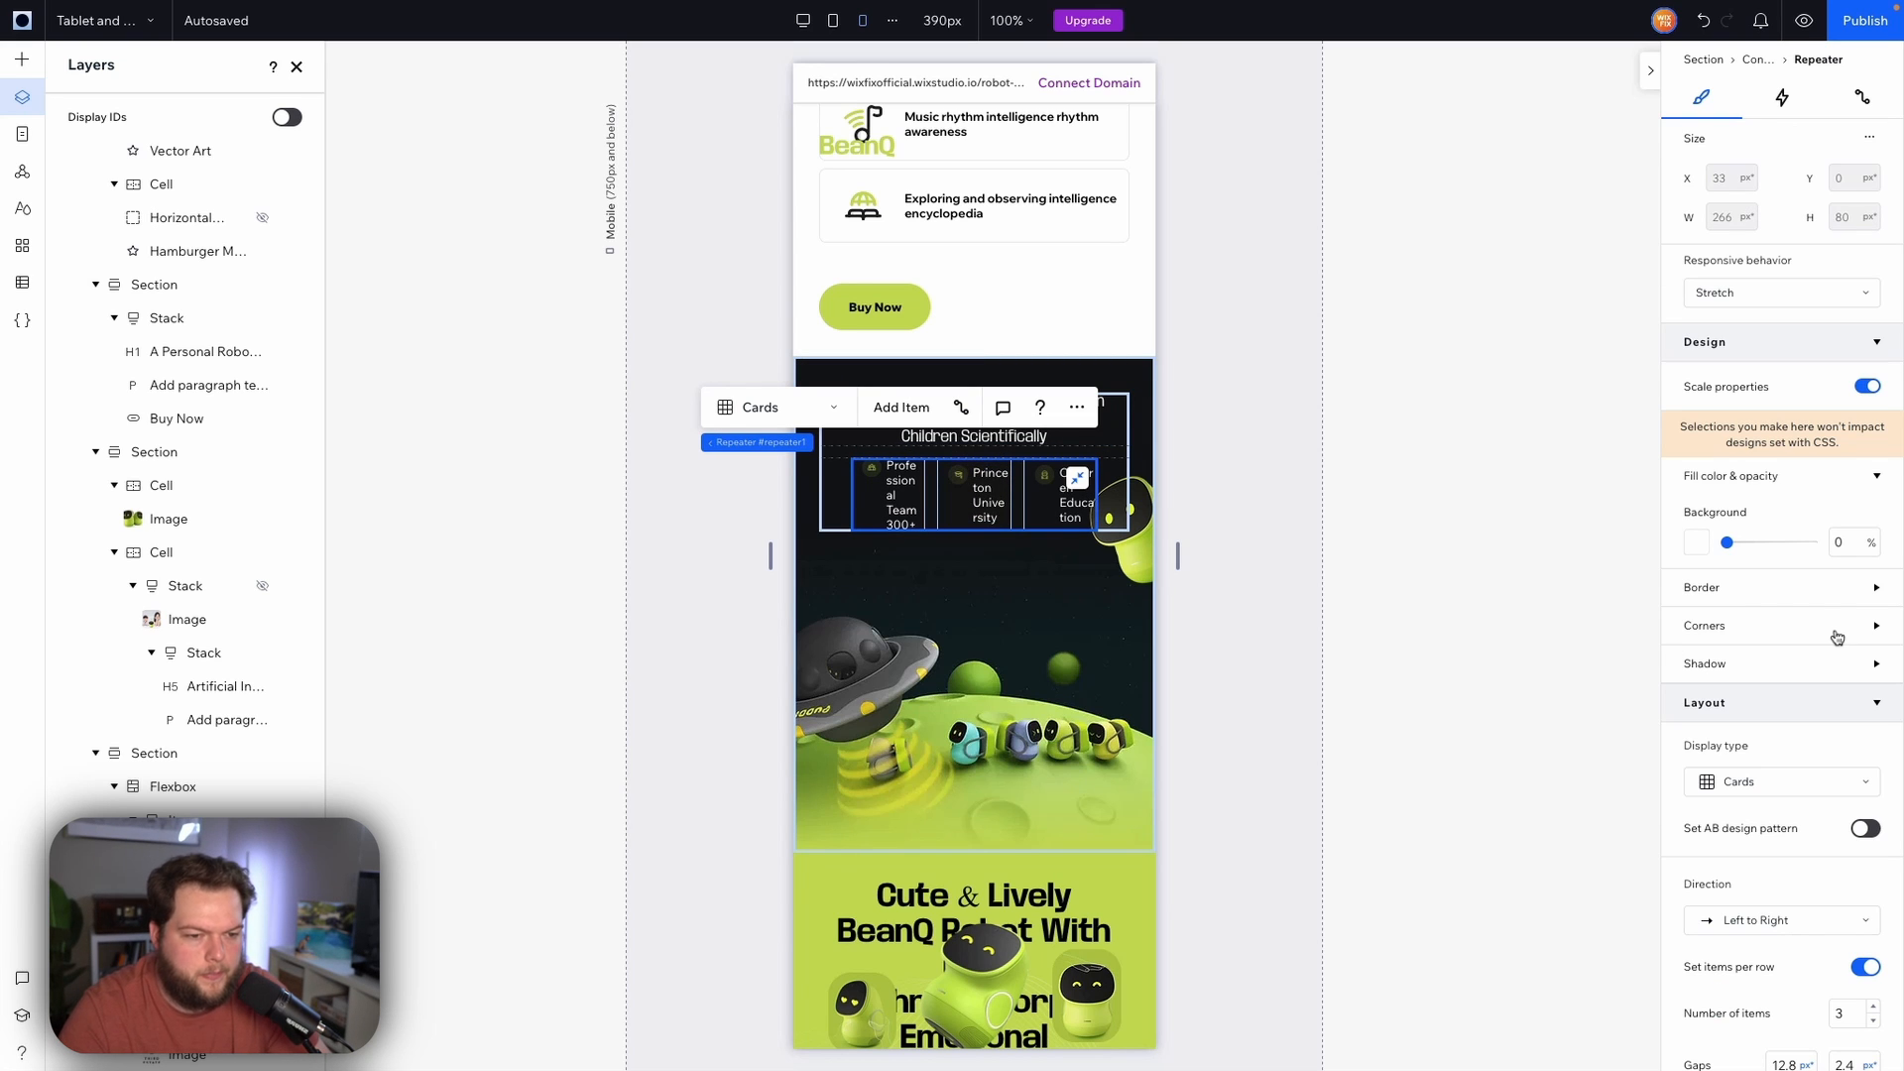
{"action": "scroll", "coordinate": [1785, 858], "scroll_direction": "down", "scroll_amount": 5}
{"action": "scroll", "coordinate": [1786, 861], "scroll_direction": "down", "scroll_amount": 3}
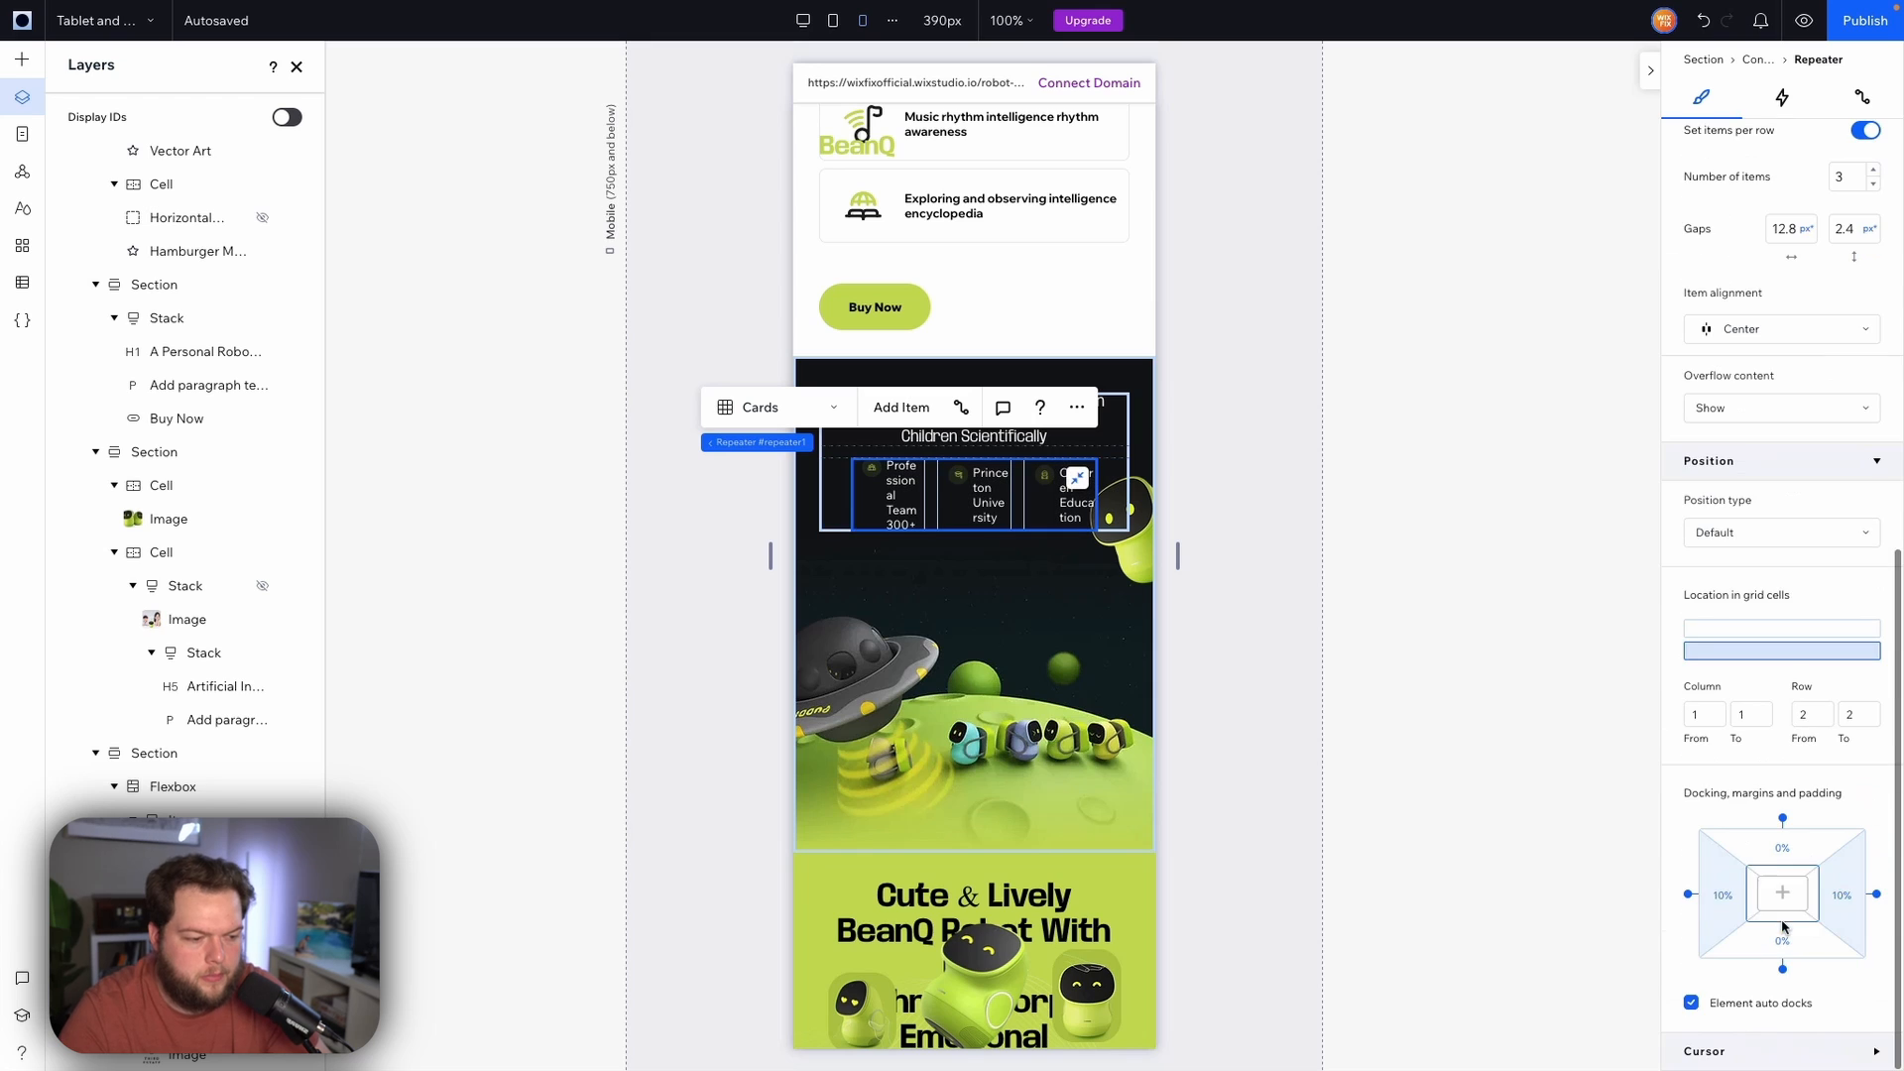
{"action": "left_click", "coordinate": [1723, 909]}
{"action": "type", "text": "0"}
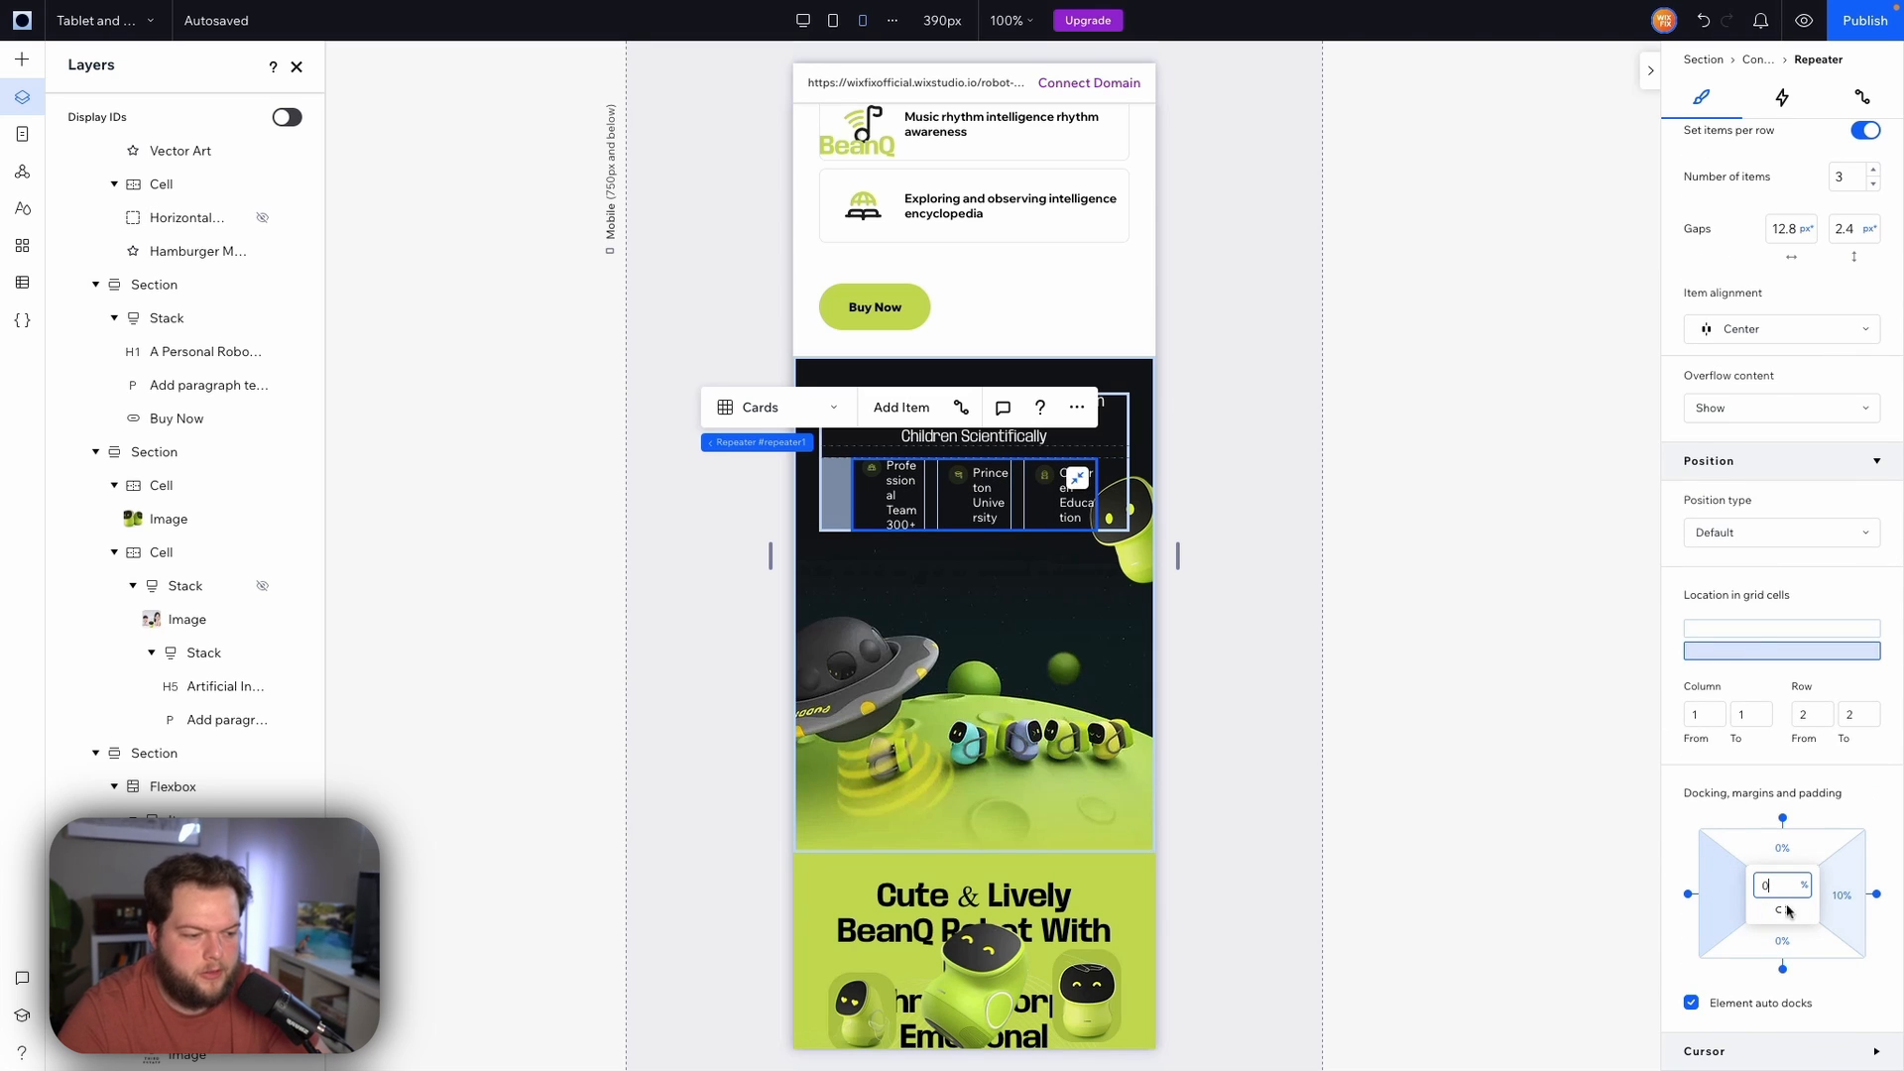
{"action": "key", "text": "Return"}
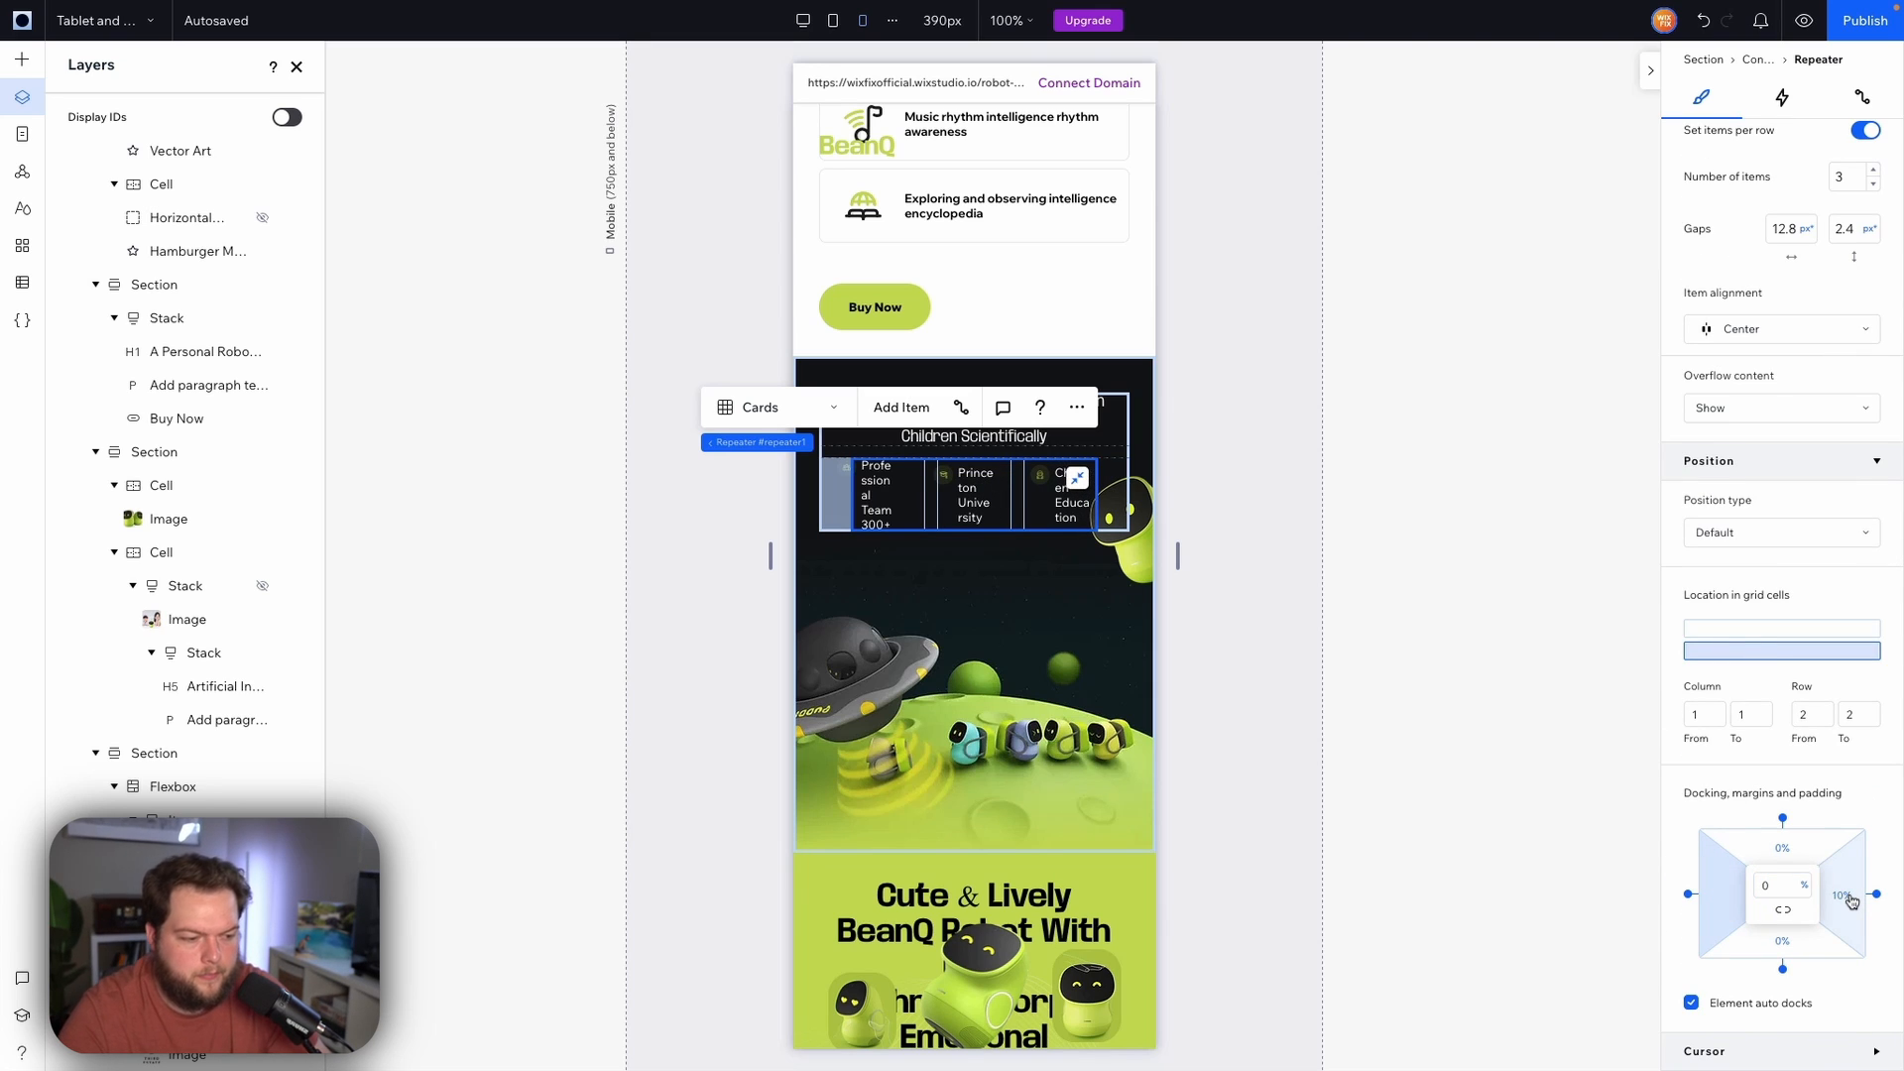
{"action": "left_click", "coordinate": [1850, 899]}
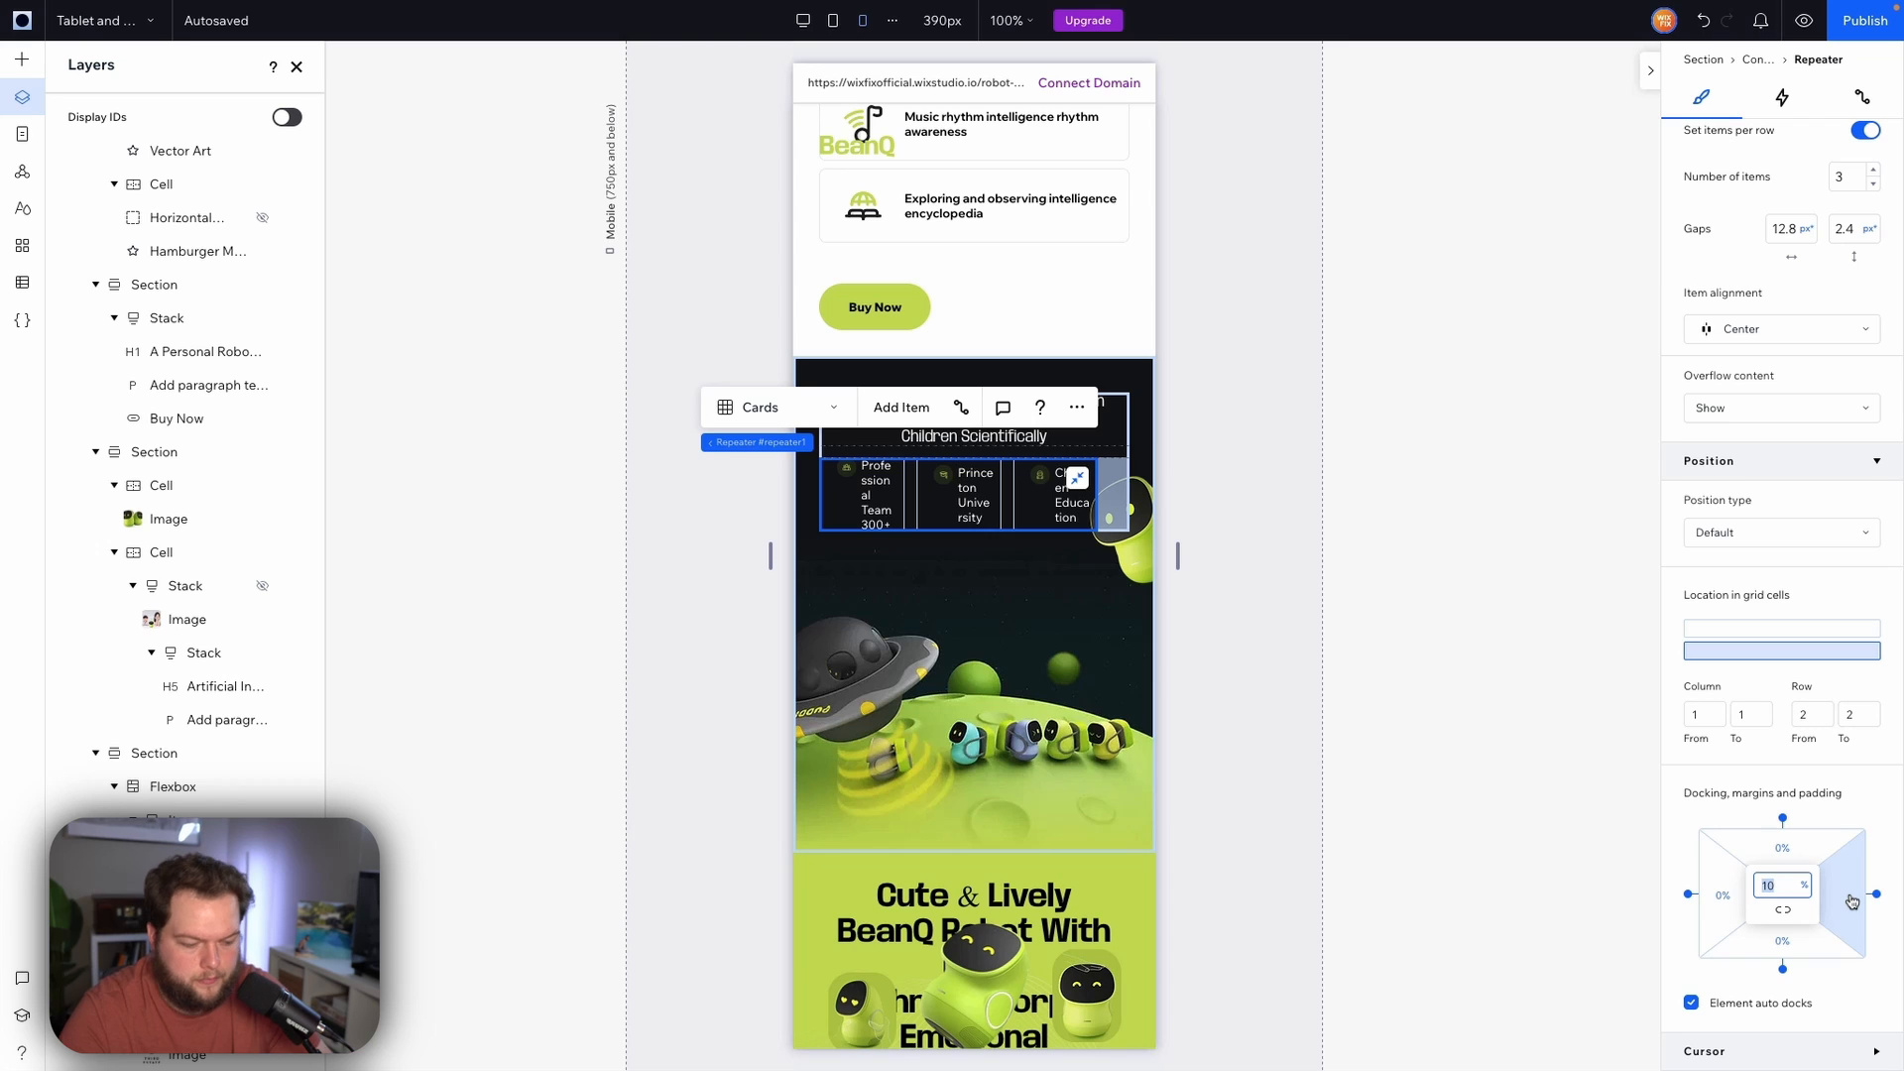
Set the first feature icon's width to 32 px
{"action": "left_click", "coordinate": [849, 471]}
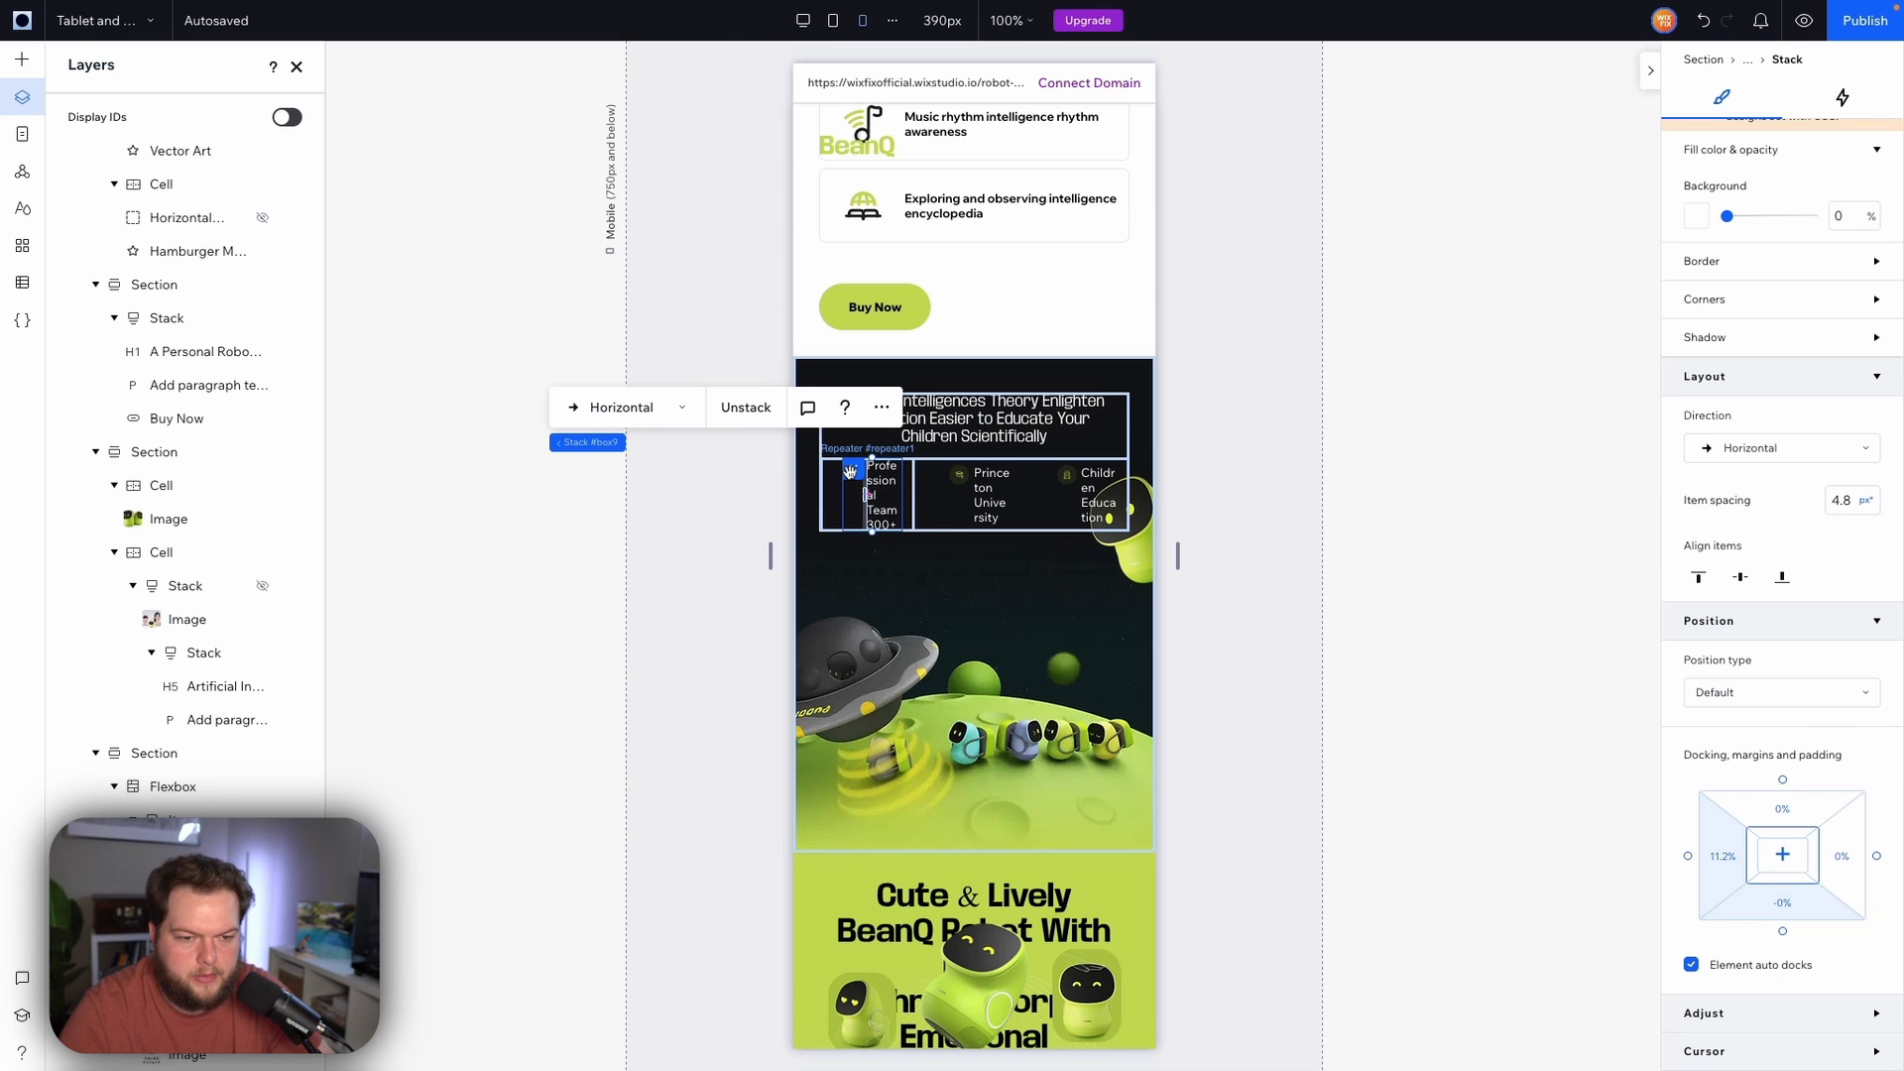
{"action": "left_click", "coordinate": [961, 475]}
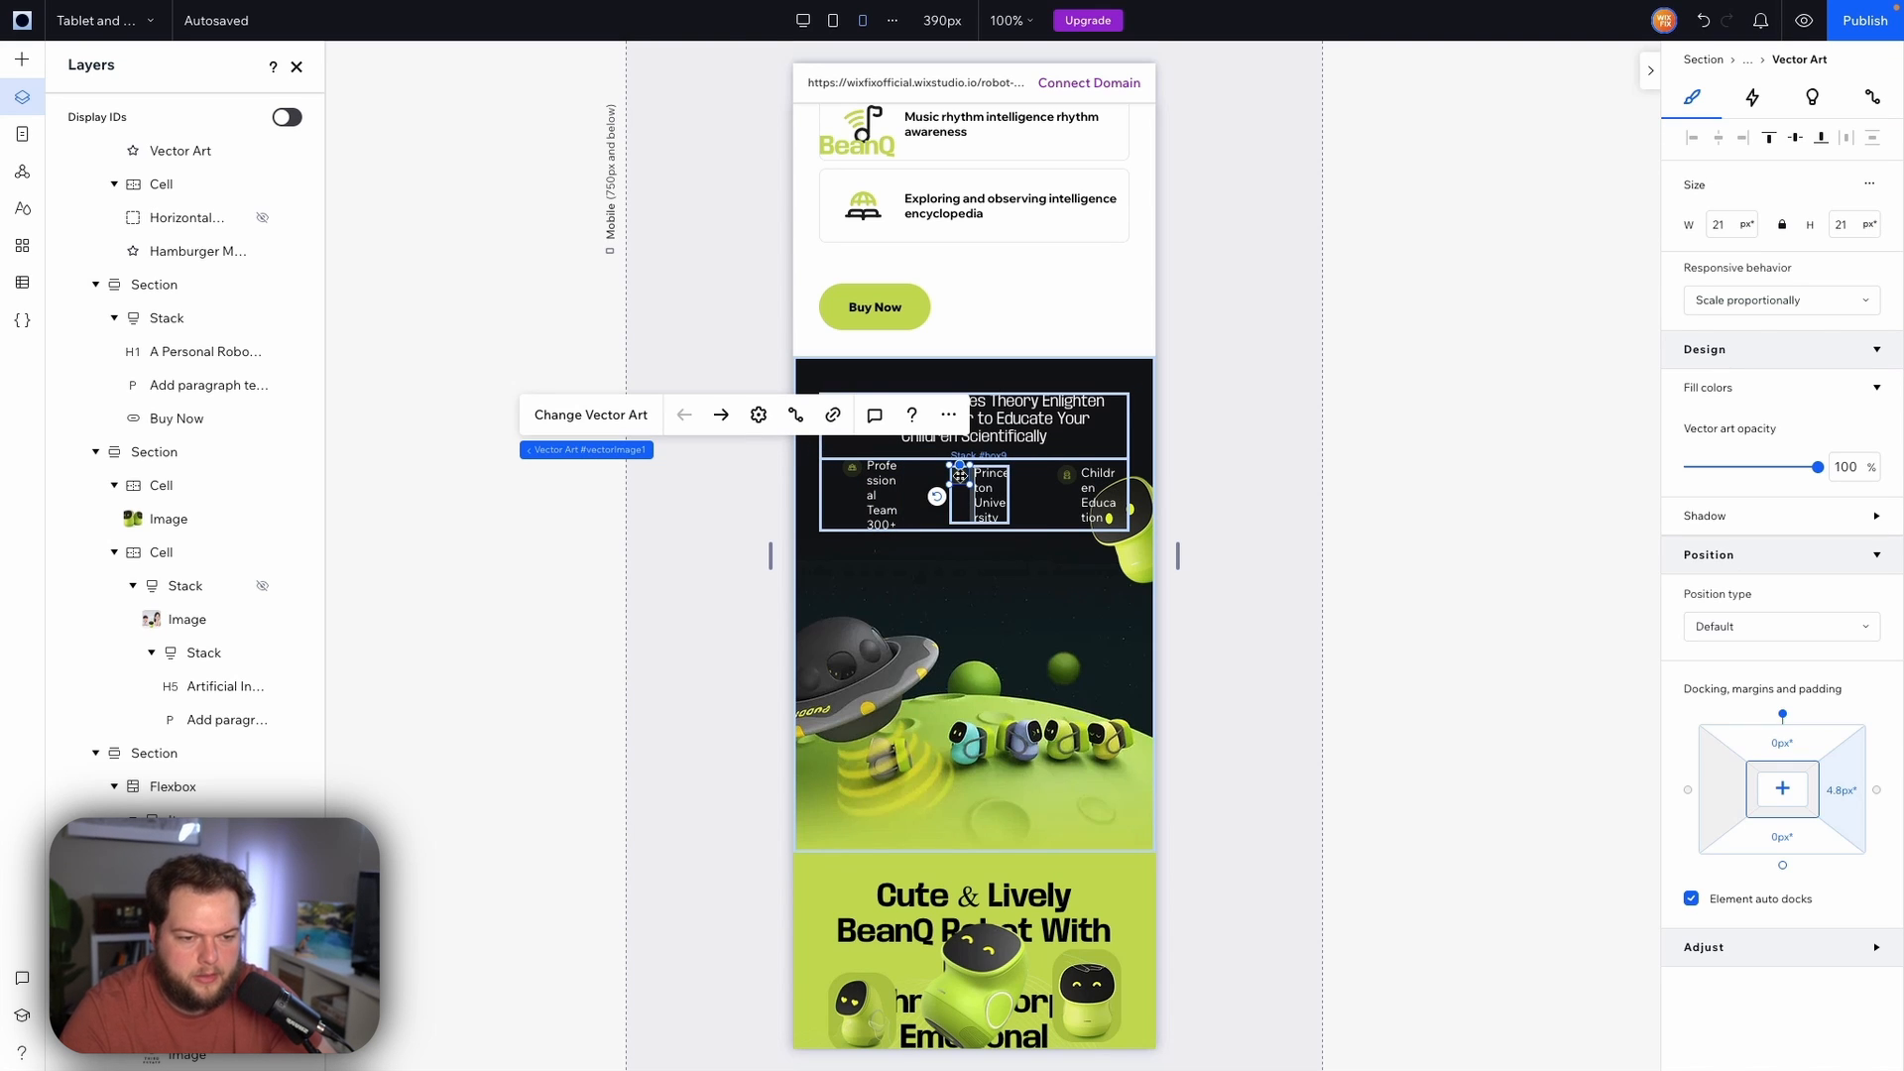
{"action": "left_click", "coordinate": [1727, 227]}
{"action": "type", "text": "32"}
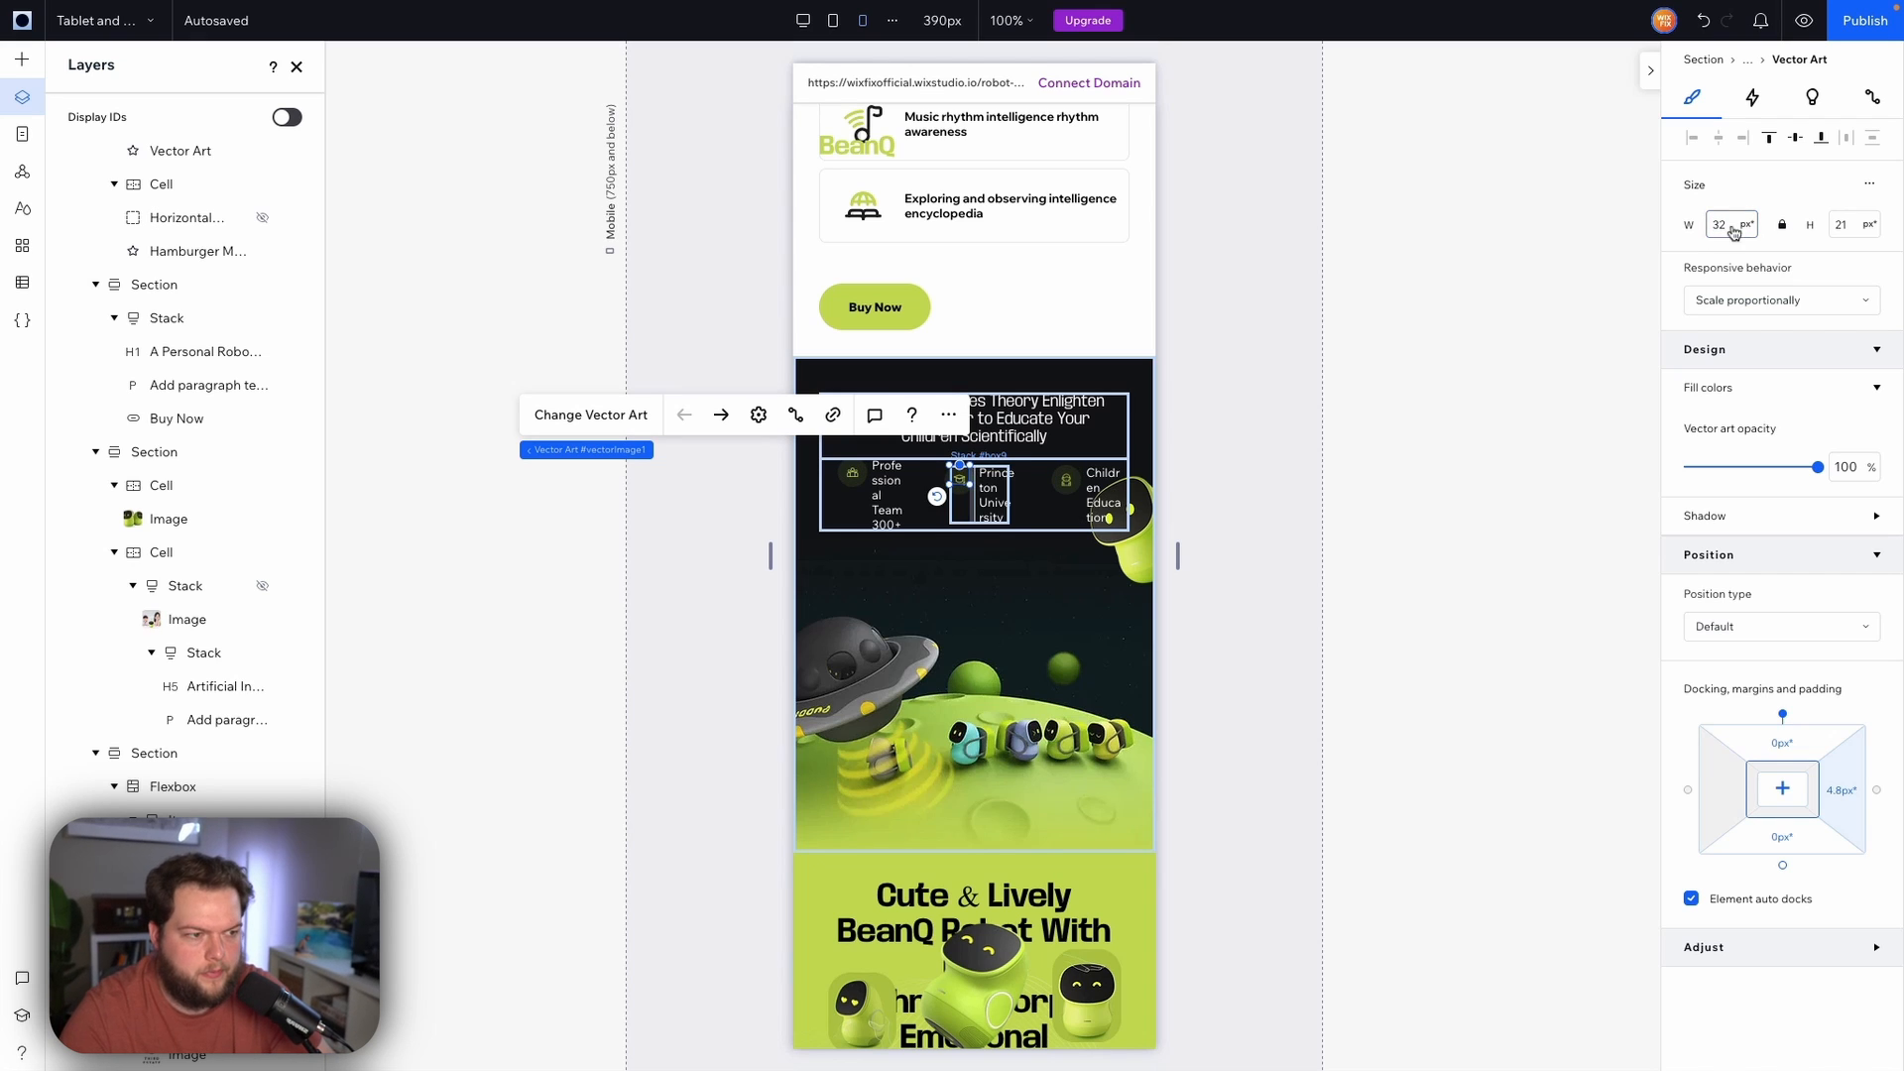
{"action": "key", "text": "Return"}
Widen the feature label to about 59 px and align its stack to the item's left edge
{"action": "left_click", "coordinate": [884, 487]}
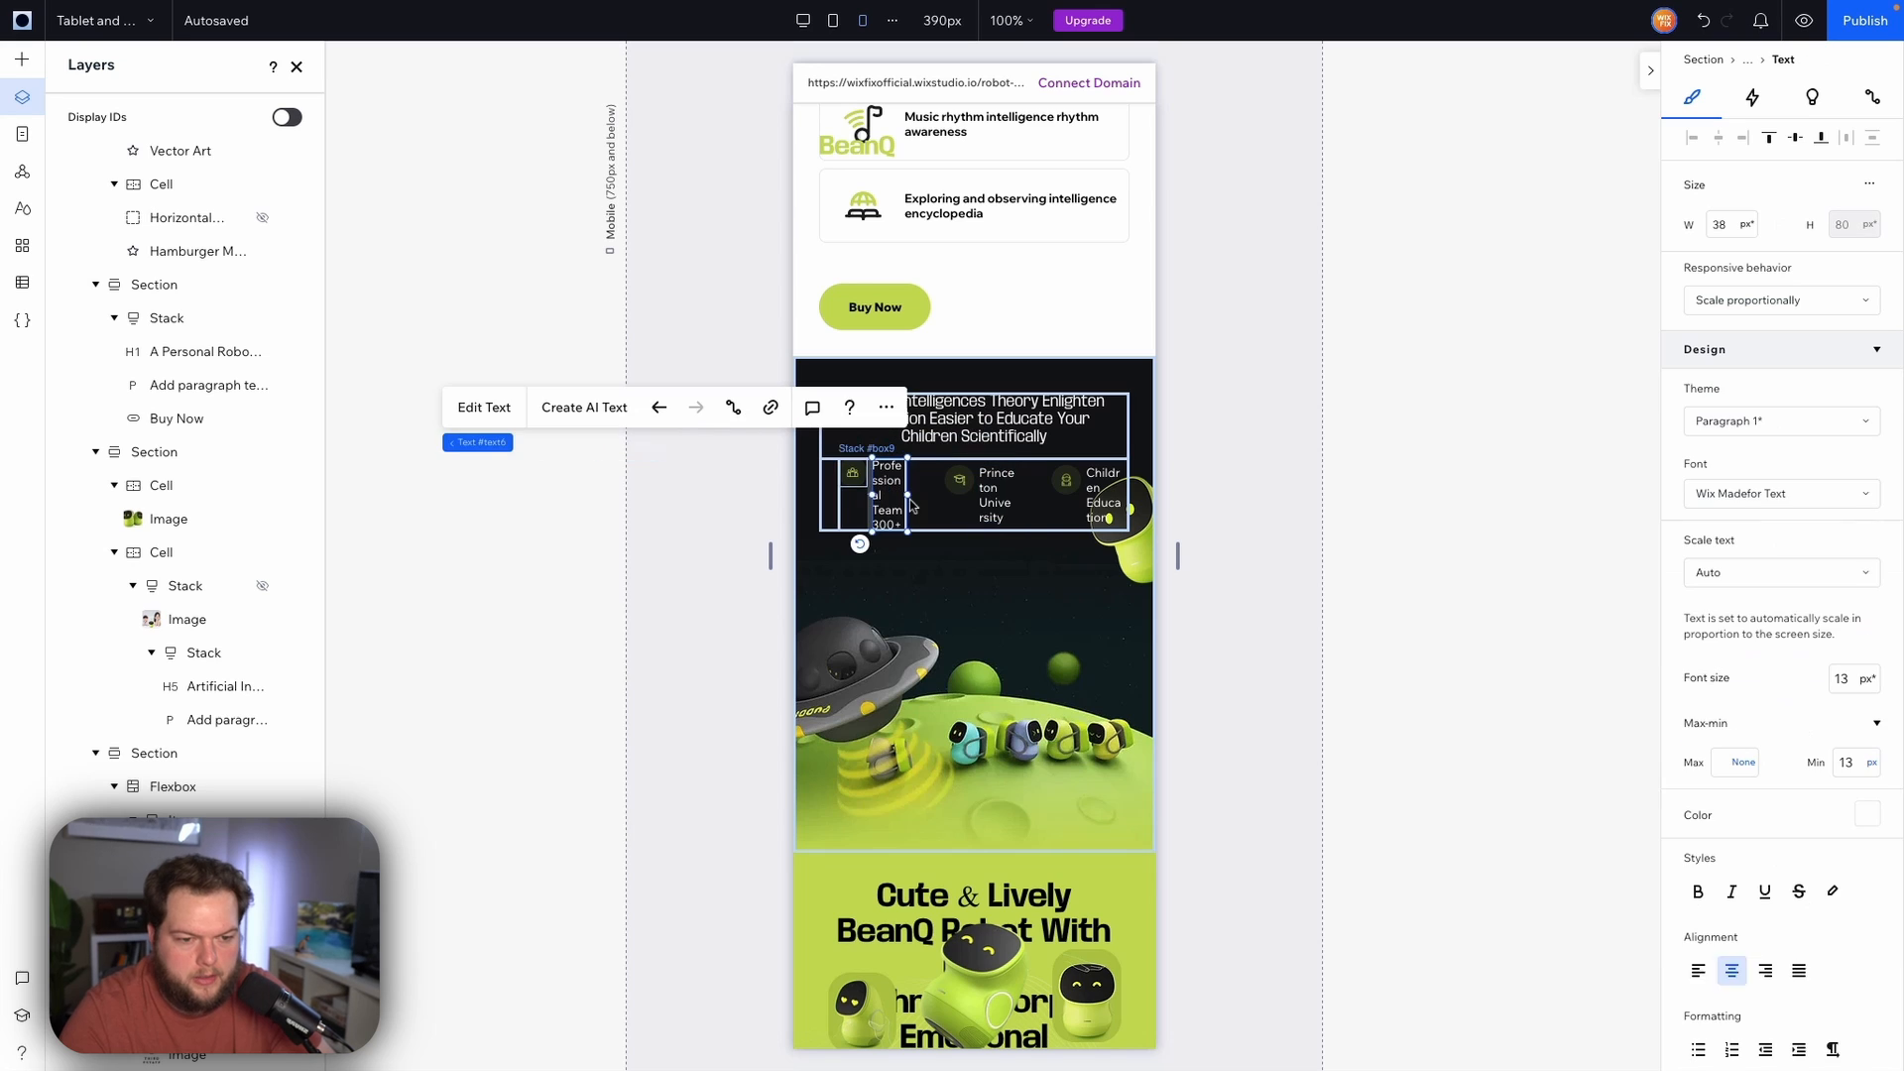
{"action": "left_click_drag", "start_coordinate": [905, 494], "coordinate": [924, 497]}
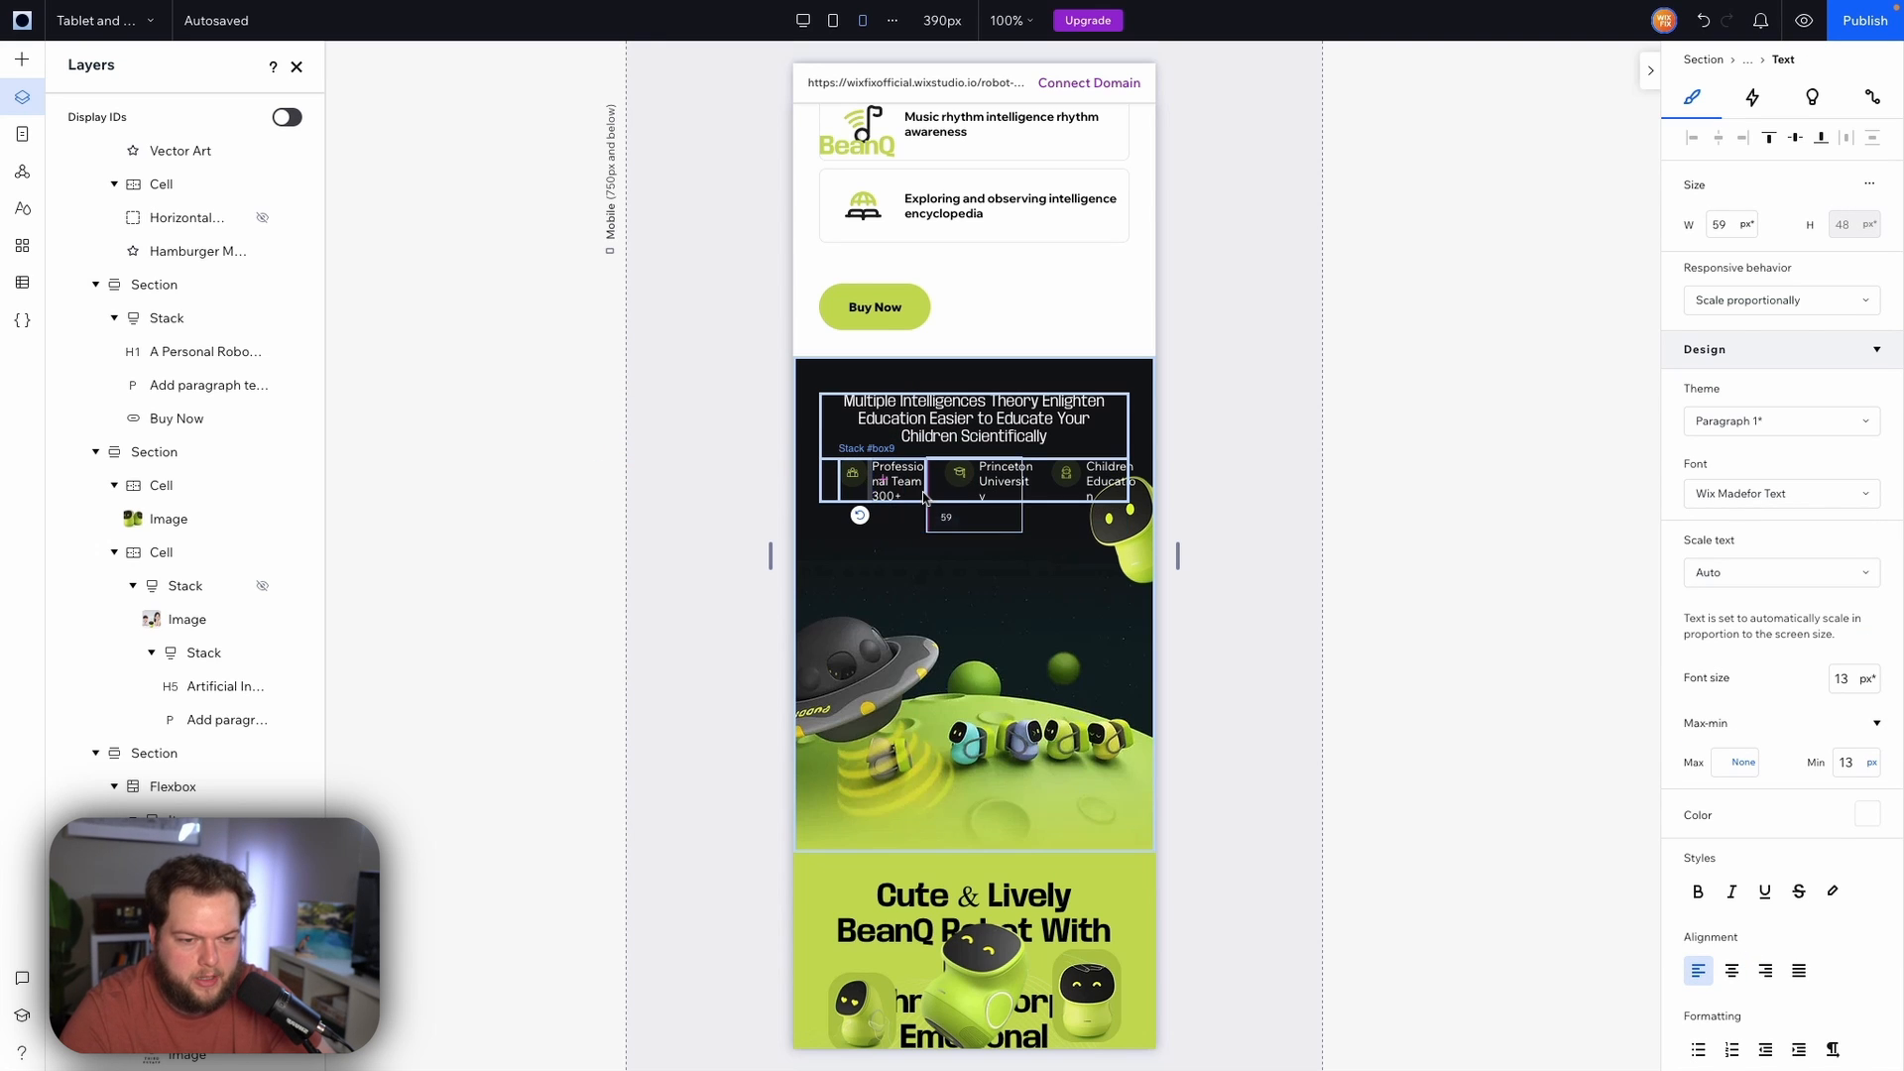
{"action": "left_click", "coordinate": [855, 494]}
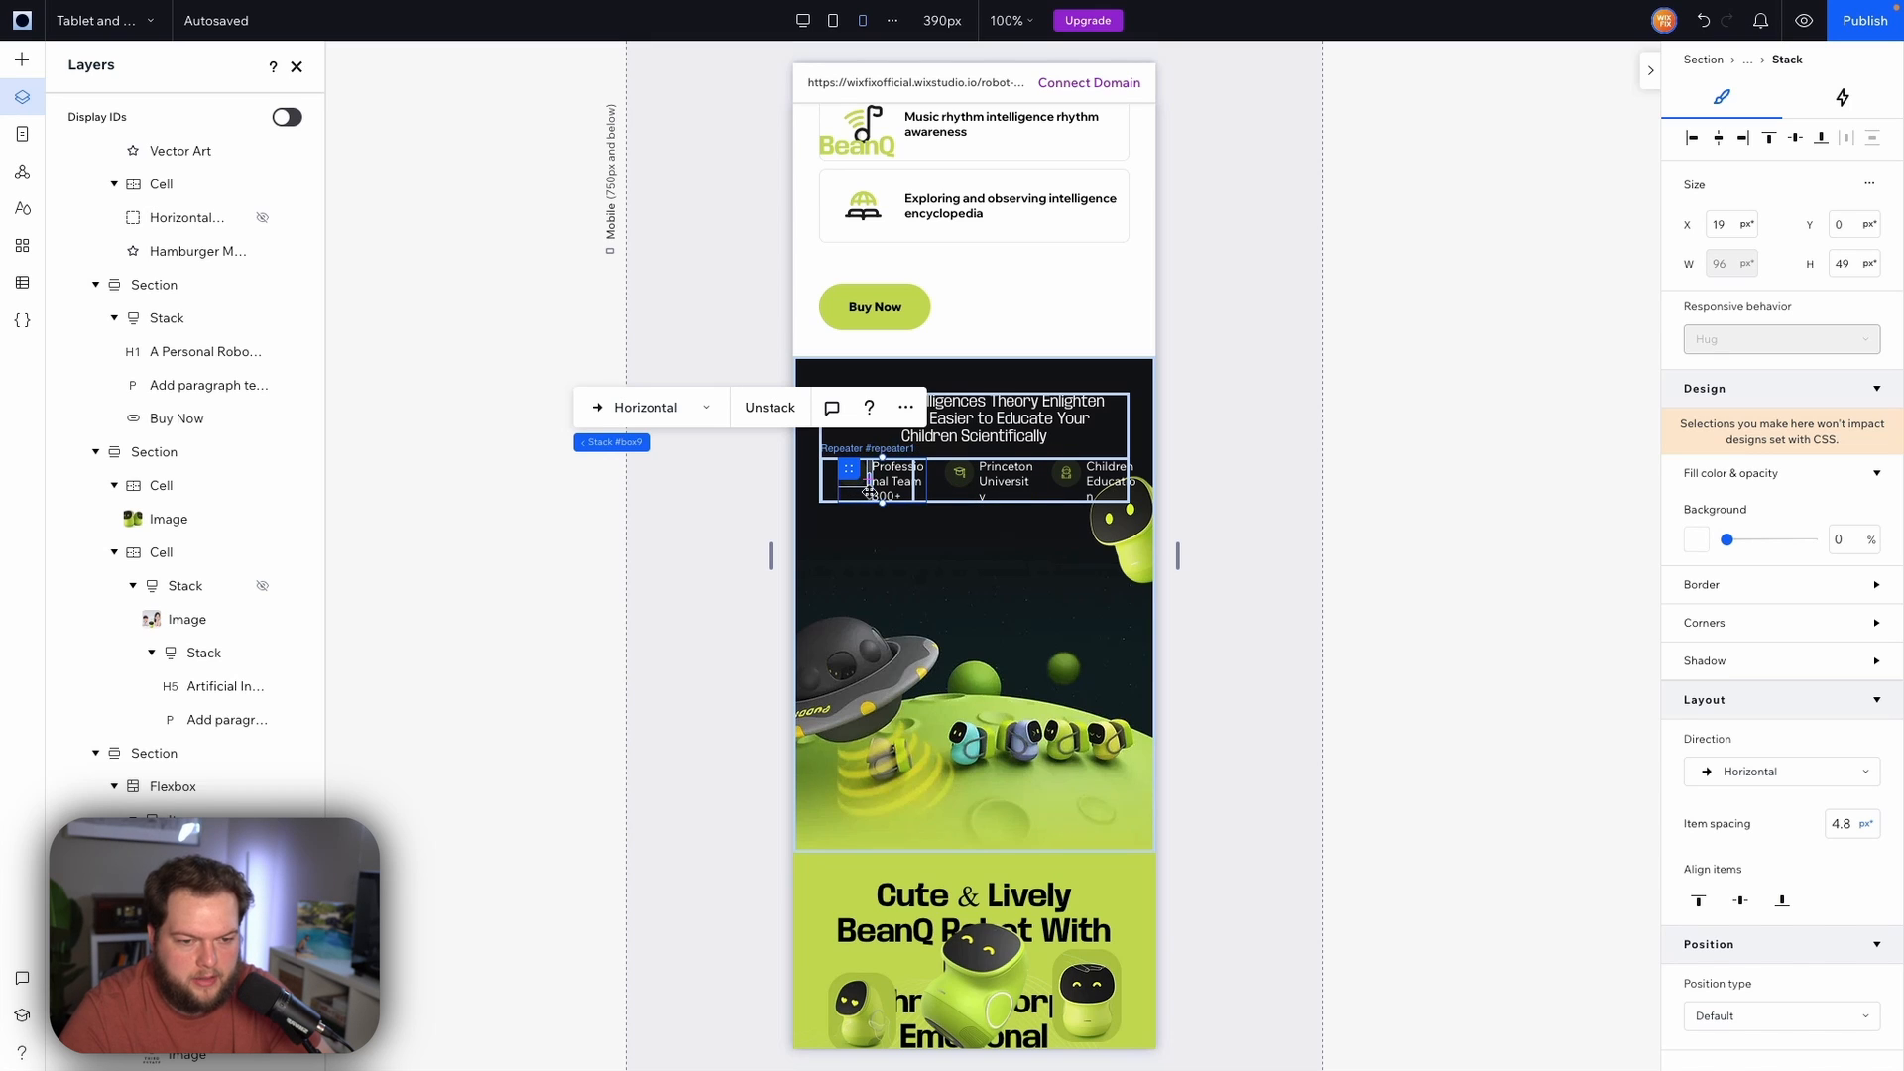
{"action": "left_click", "coordinate": [1693, 142]}
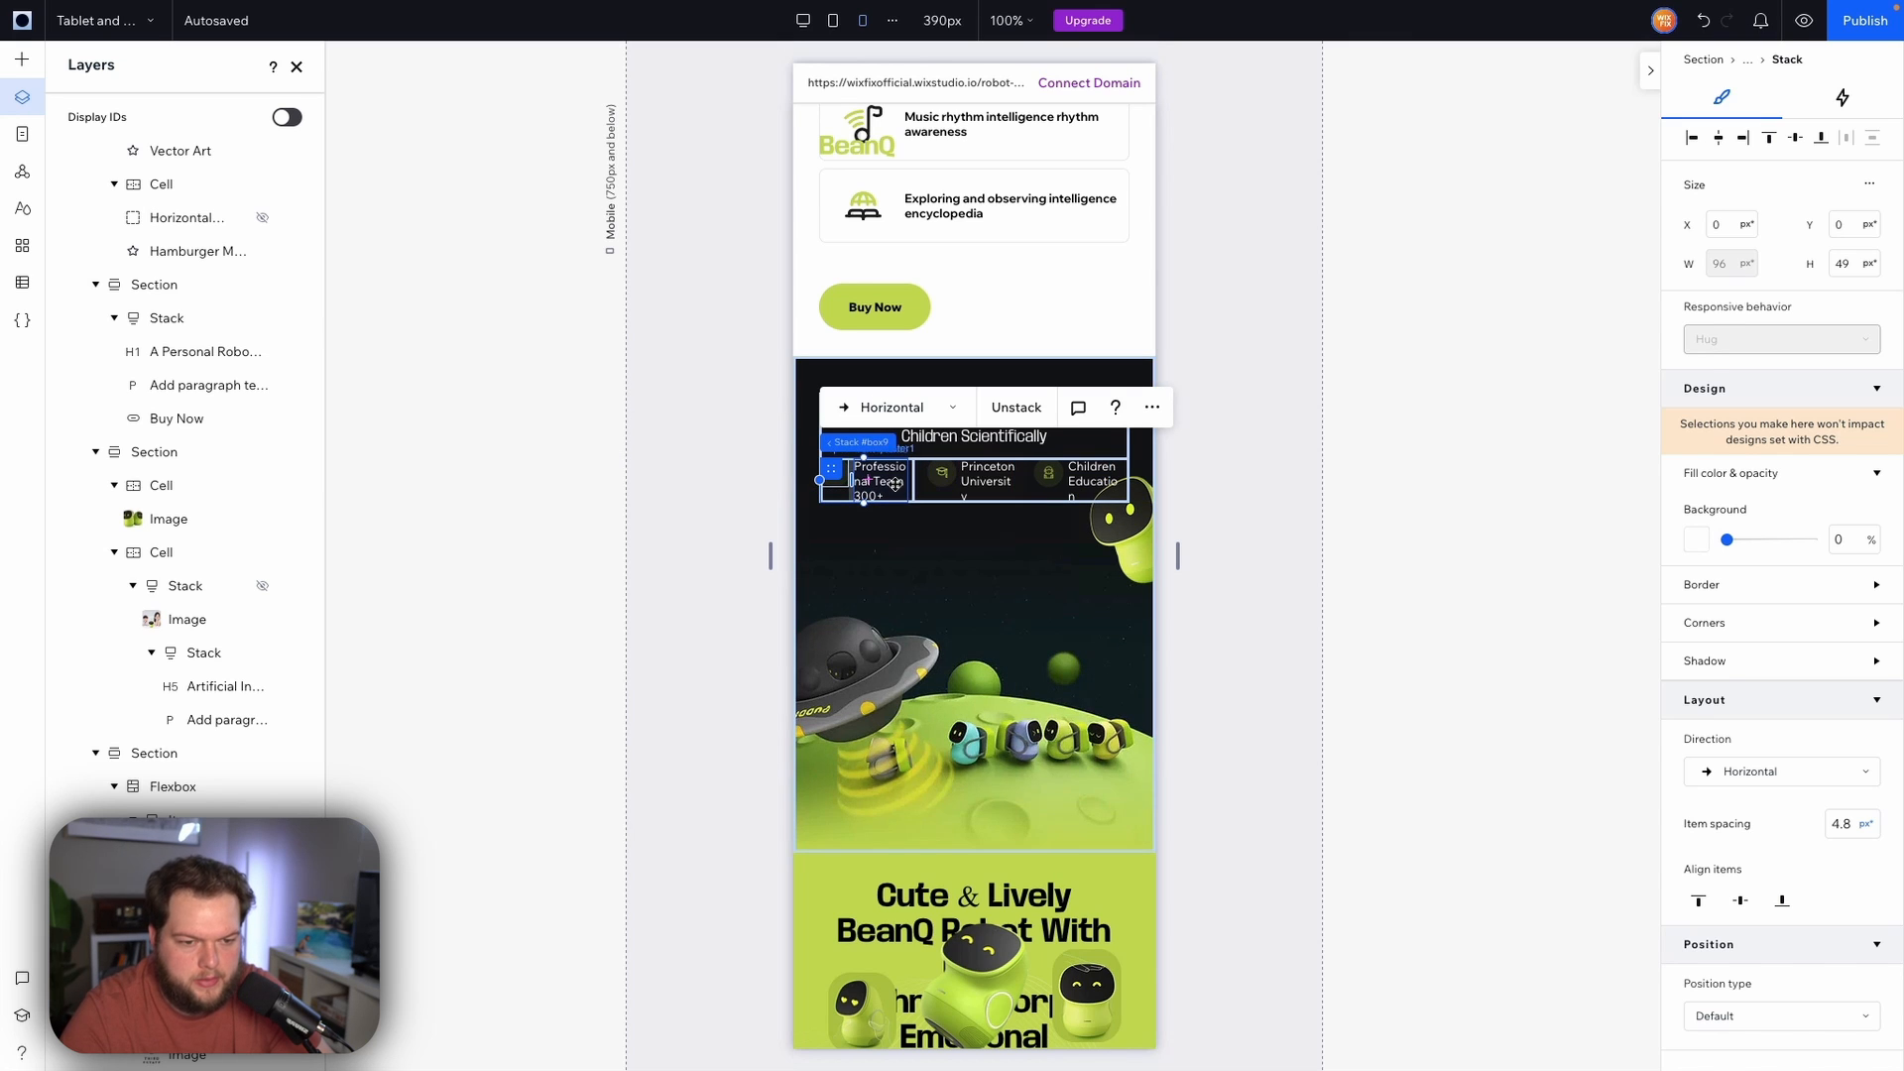
Set the features repeater to show 1 item per row
{"action": "left_click", "coordinate": [899, 481]}
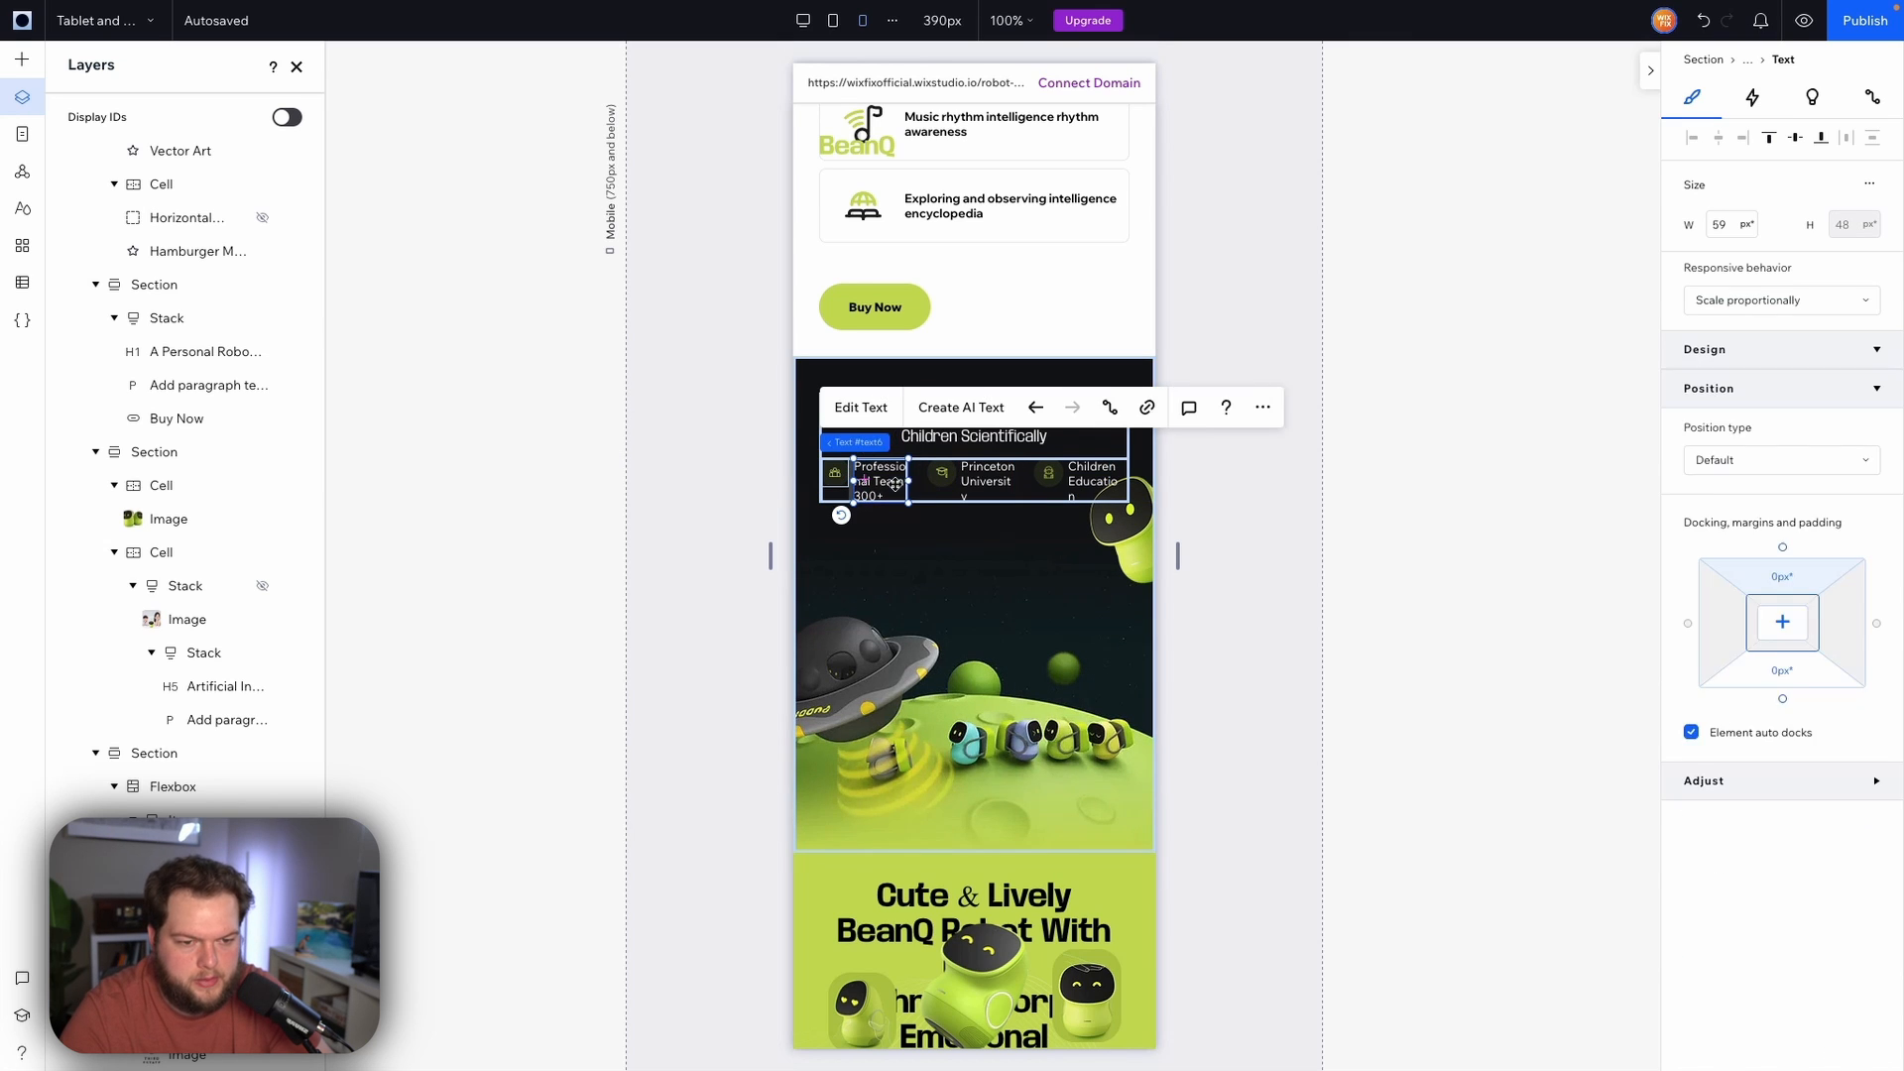
{"action": "left_click", "coordinate": [1026, 493]}
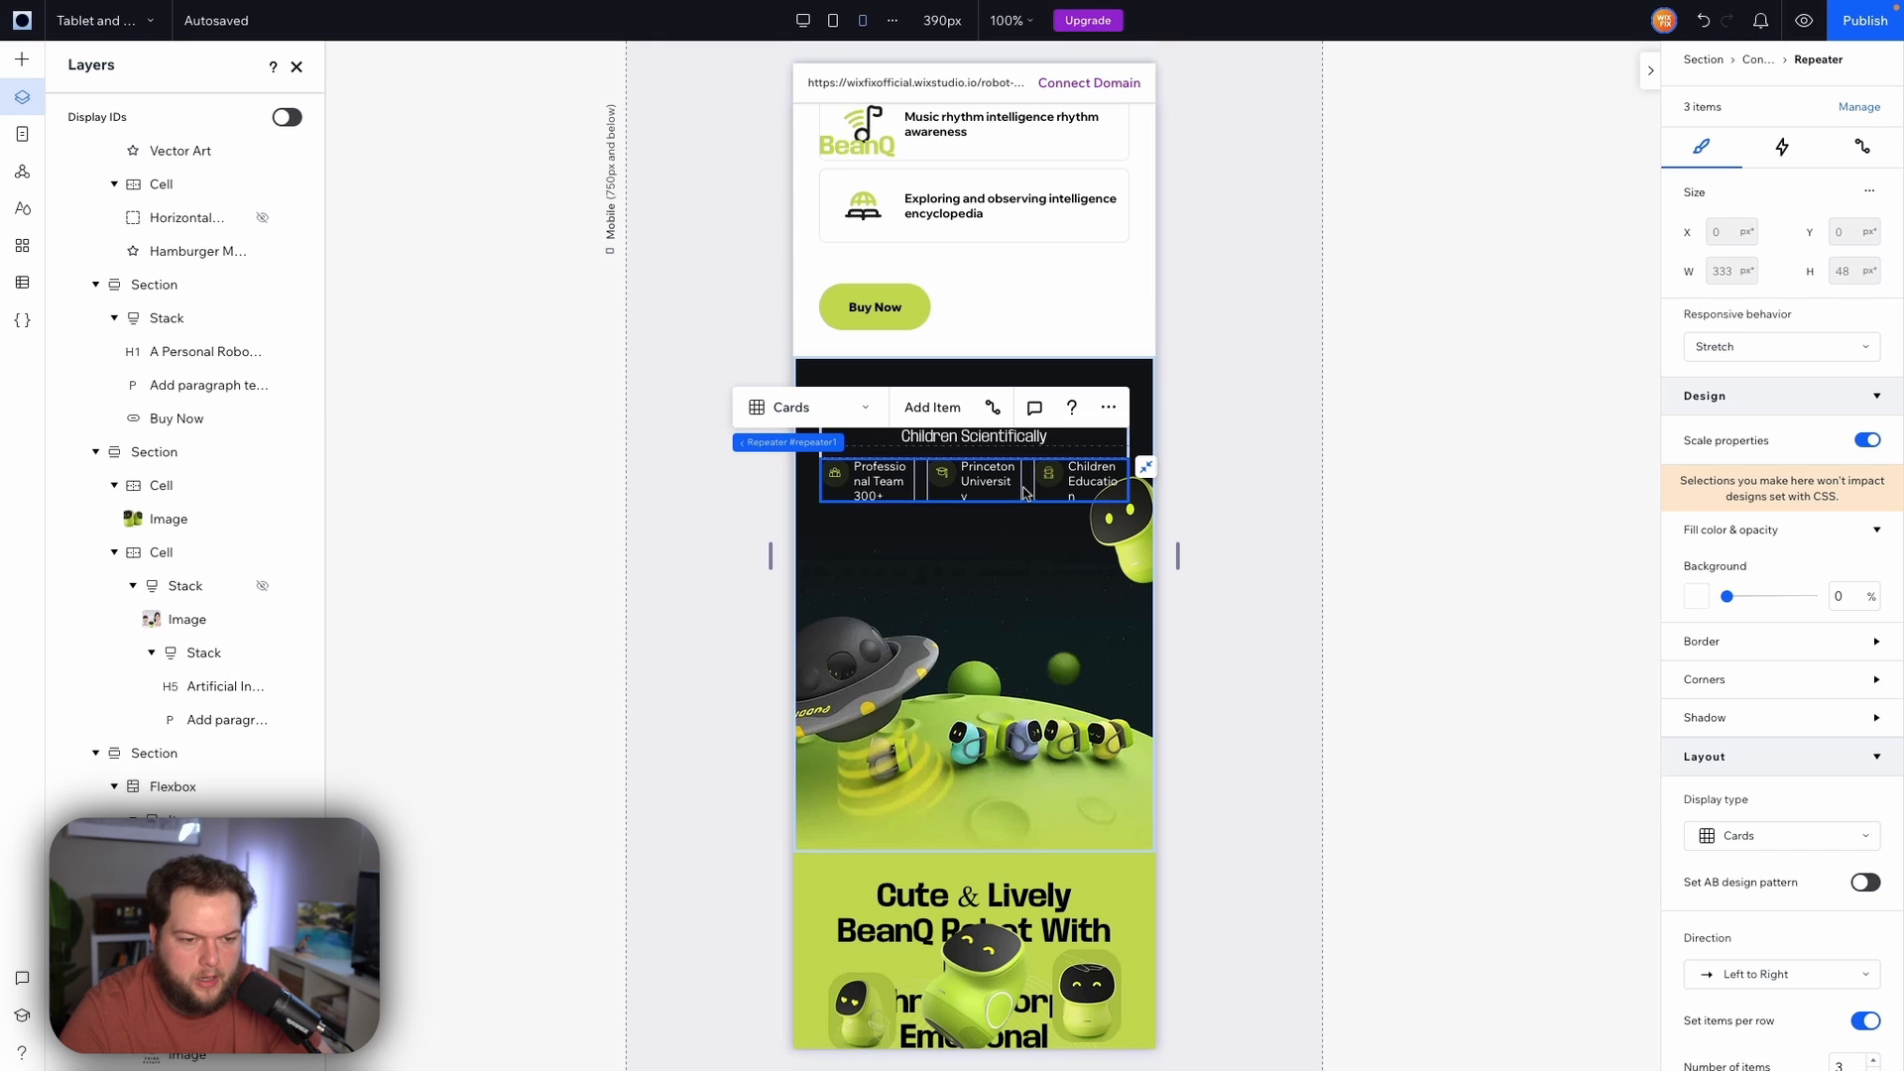
{"action": "scroll", "coordinate": [1765, 664], "scroll_direction": "down", "scroll_amount": 5}
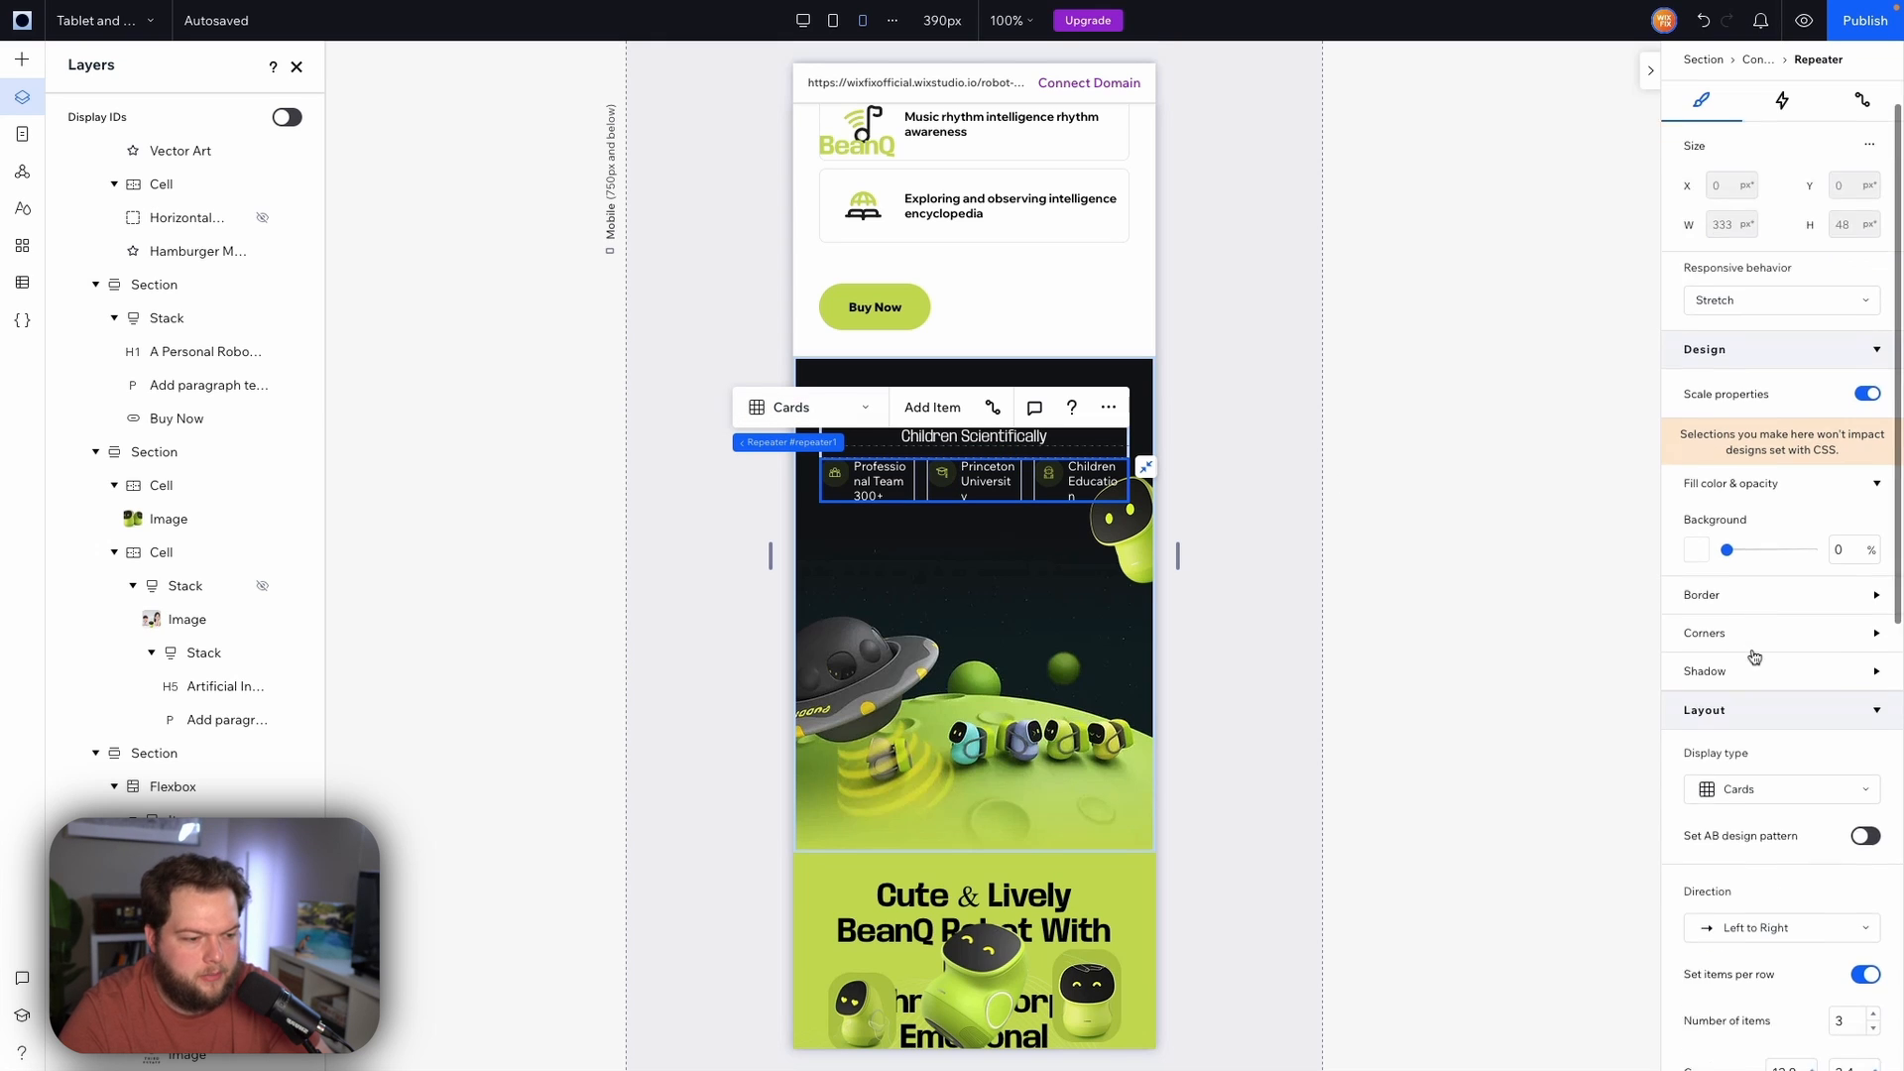
{"action": "left_click", "coordinate": [1850, 649]}
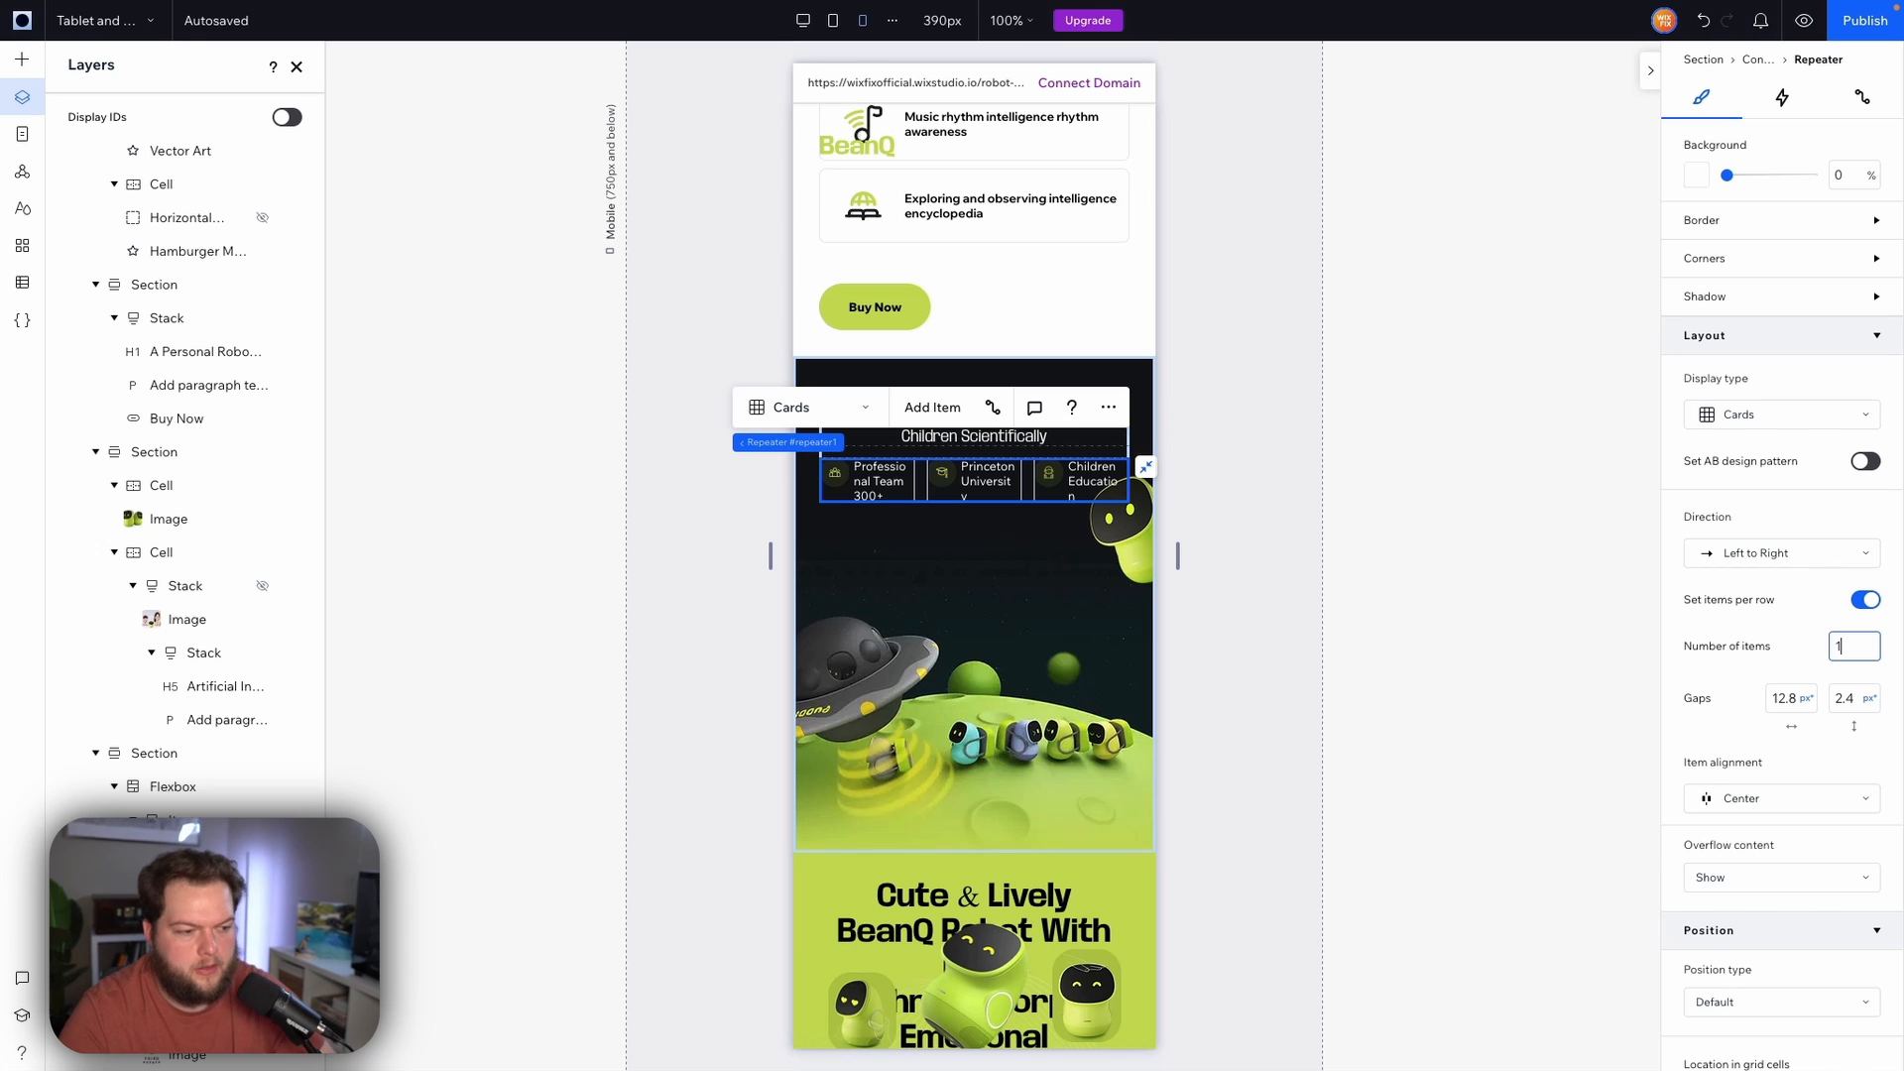
{"action": "left_click", "coordinate": [1740, 646]}
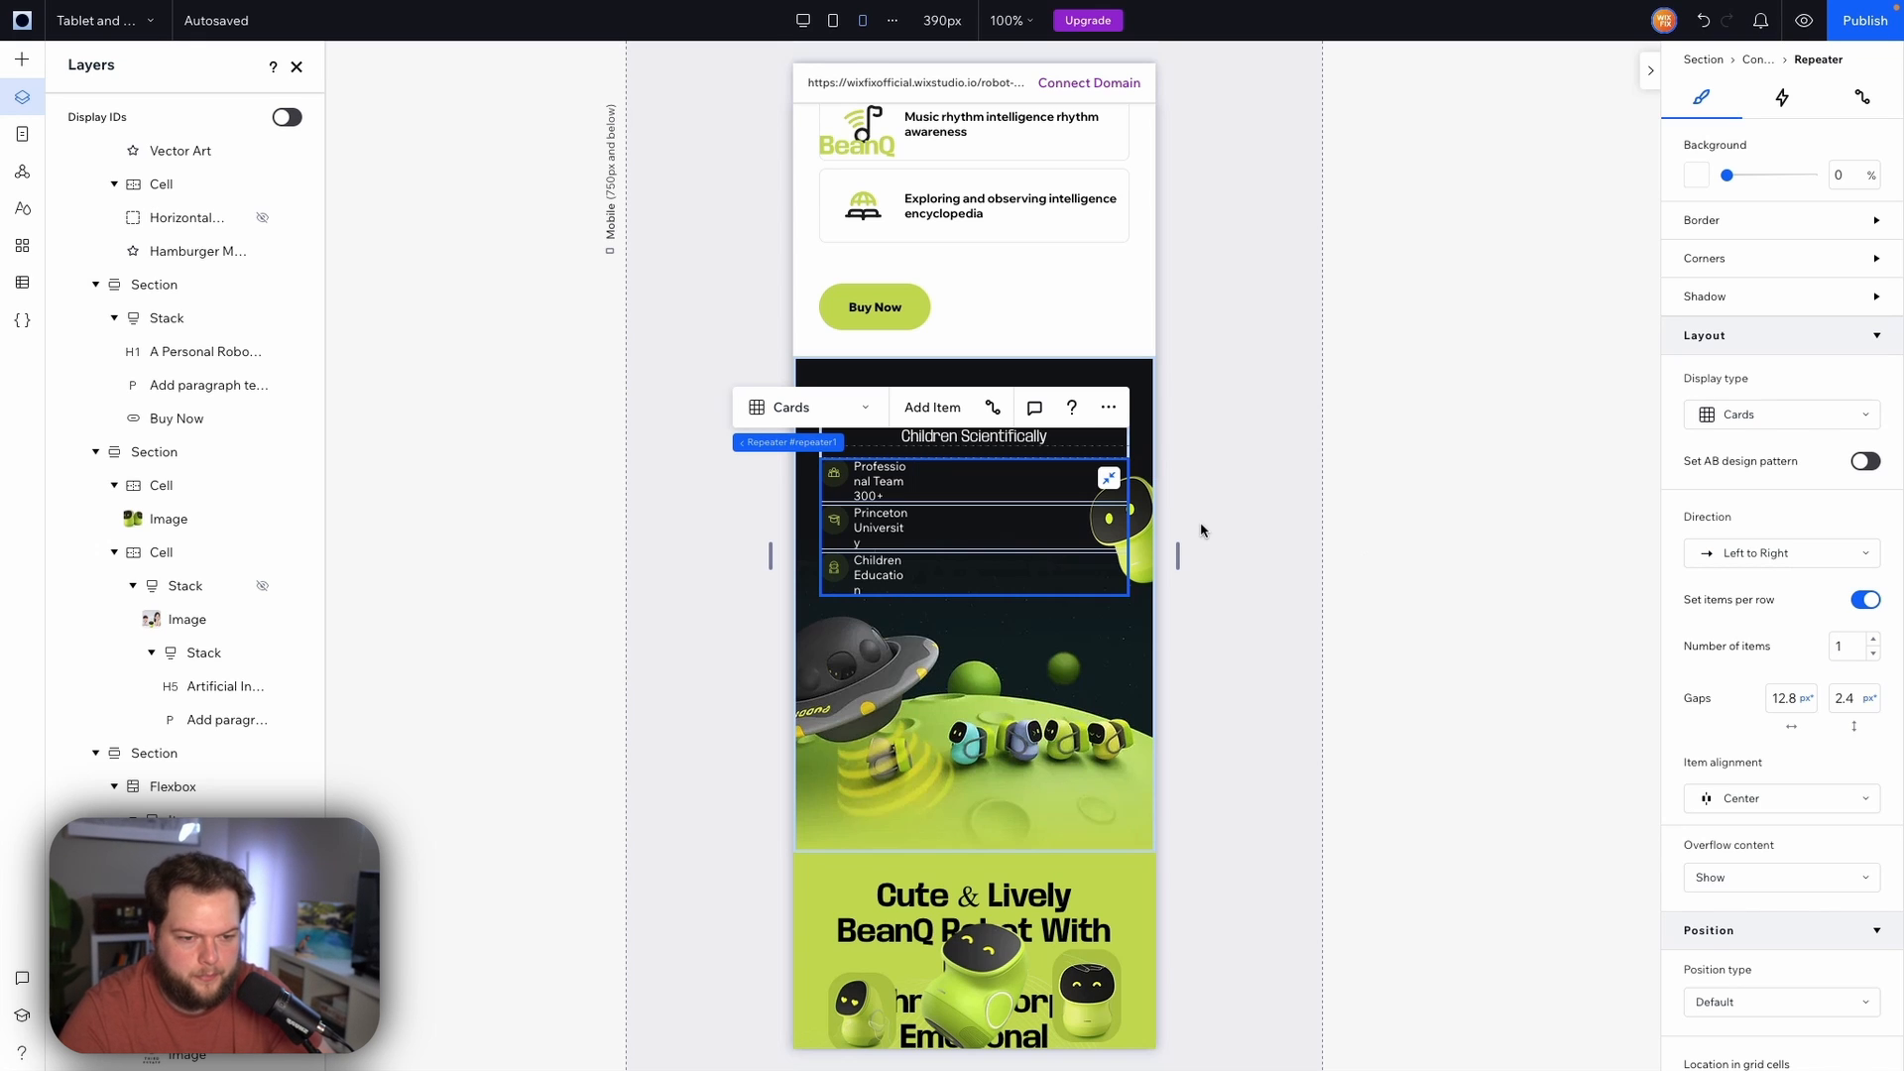
Widen the feature label text to about 83 px
{"action": "left_click", "coordinate": [860, 483]}
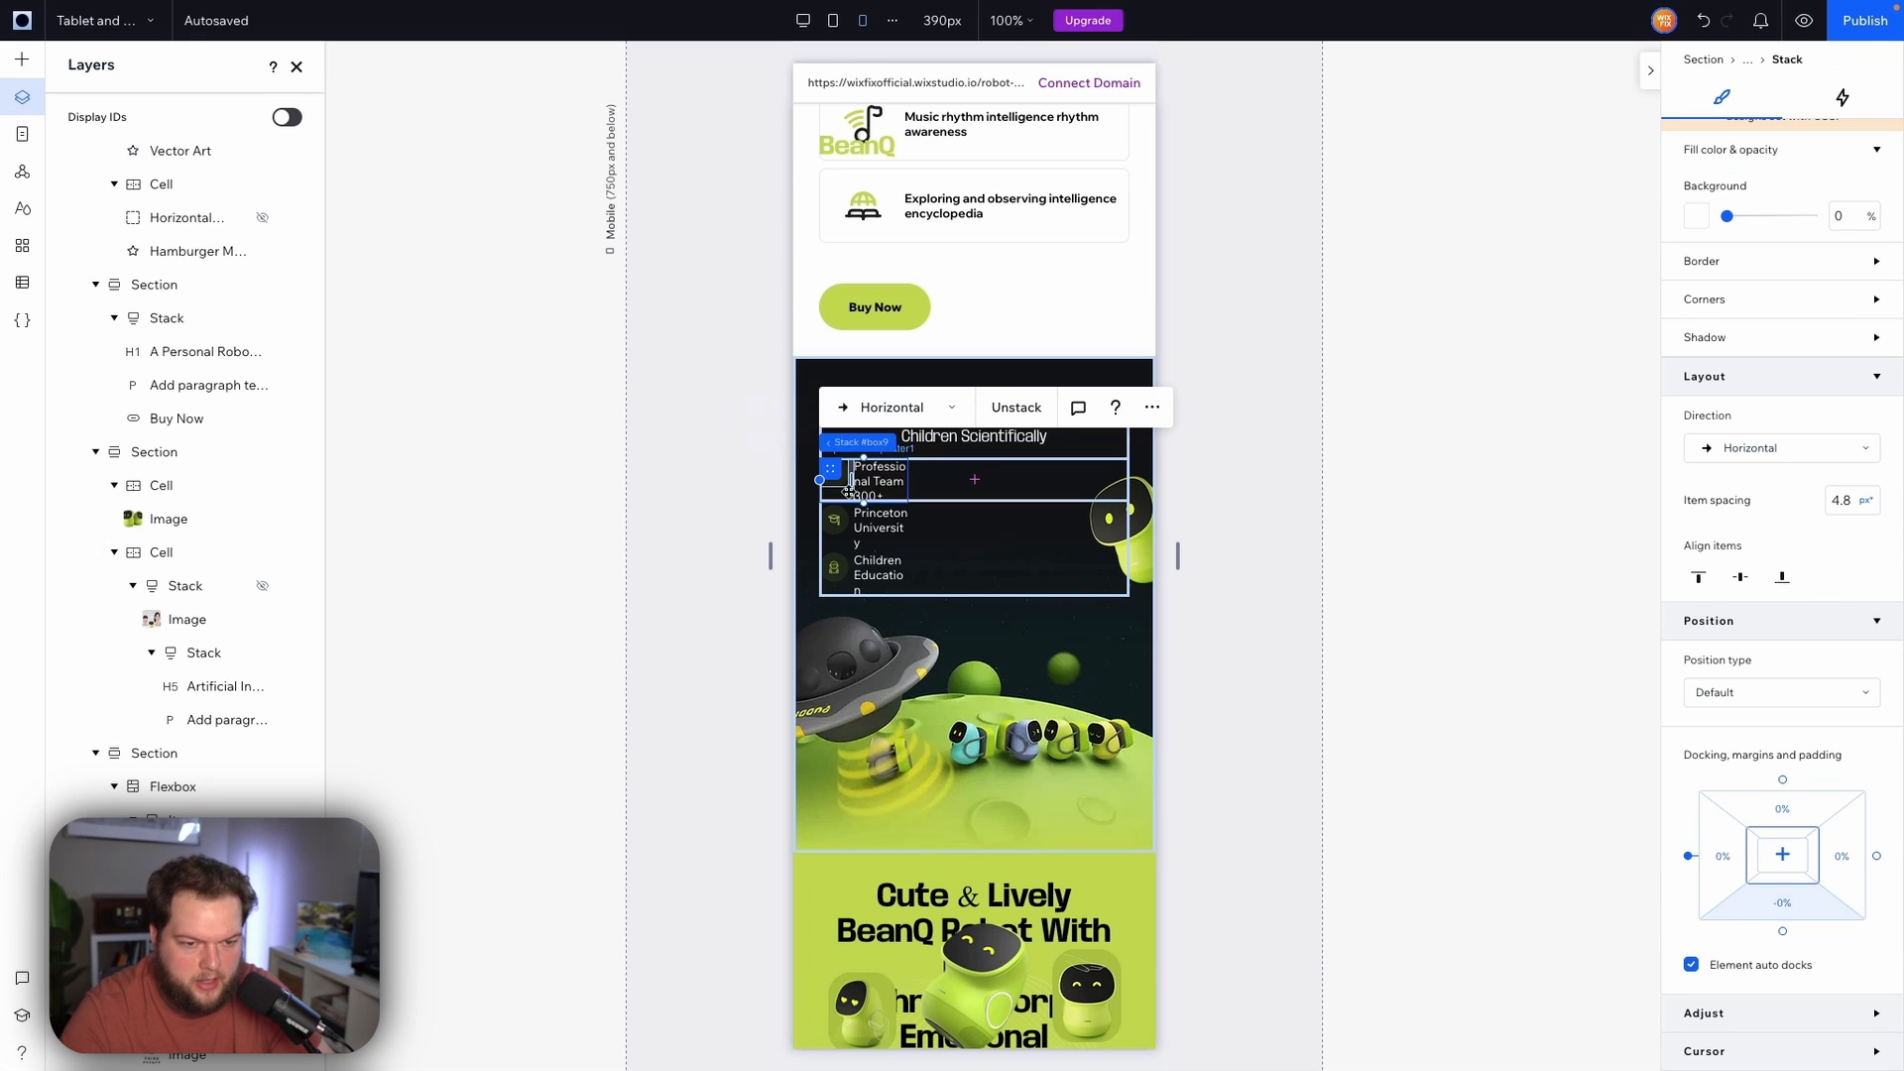
{"action": "left_click", "coordinate": [892, 486]}
{"action": "left_click_drag", "start_coordinate": [906, 480], "coordinate": [934, 480]}
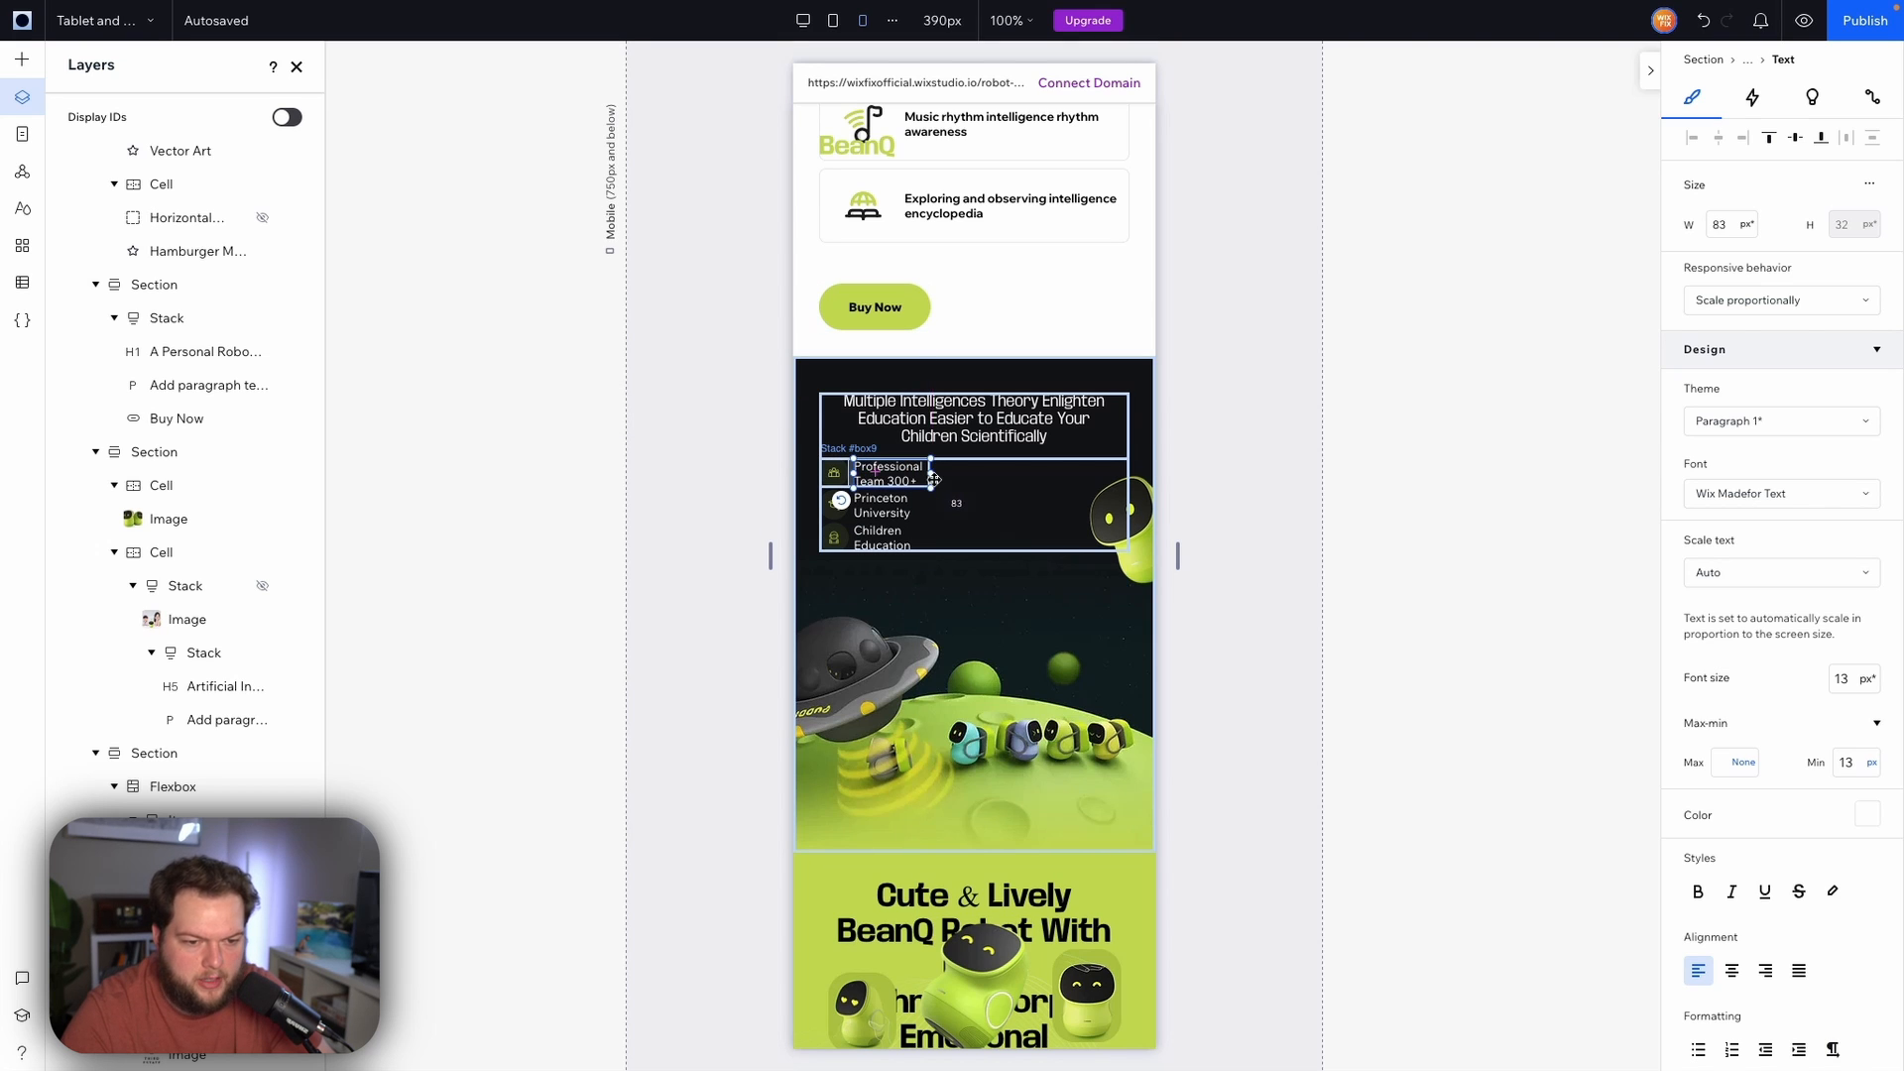
Center the feature's icon-and-label stack within its item
{"action": "left_click", "coordinate": [849, 475]}
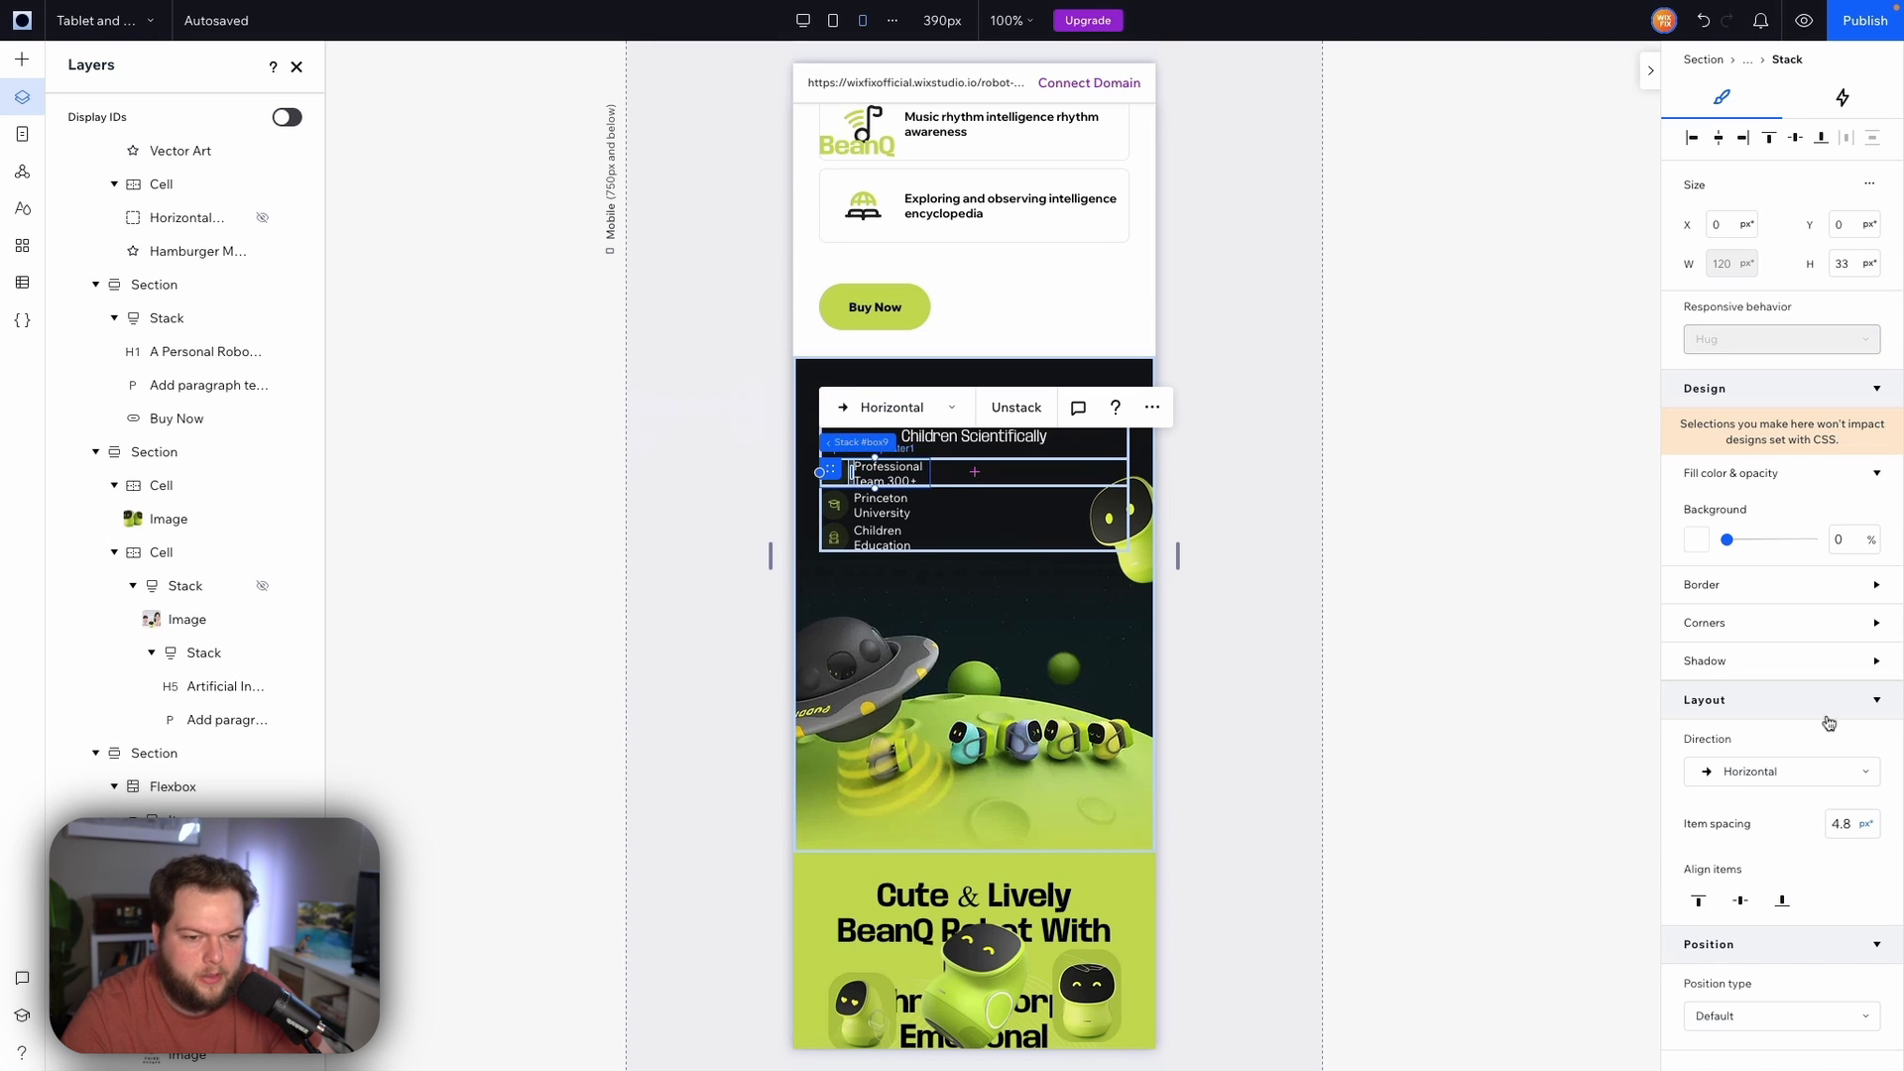
{"action": "scroll", "coordinate": [1781, 861], "scroll_direction": "down", "scroll_amount": 3}
{"action": "left_click", "coordinate": [1782, 855]}
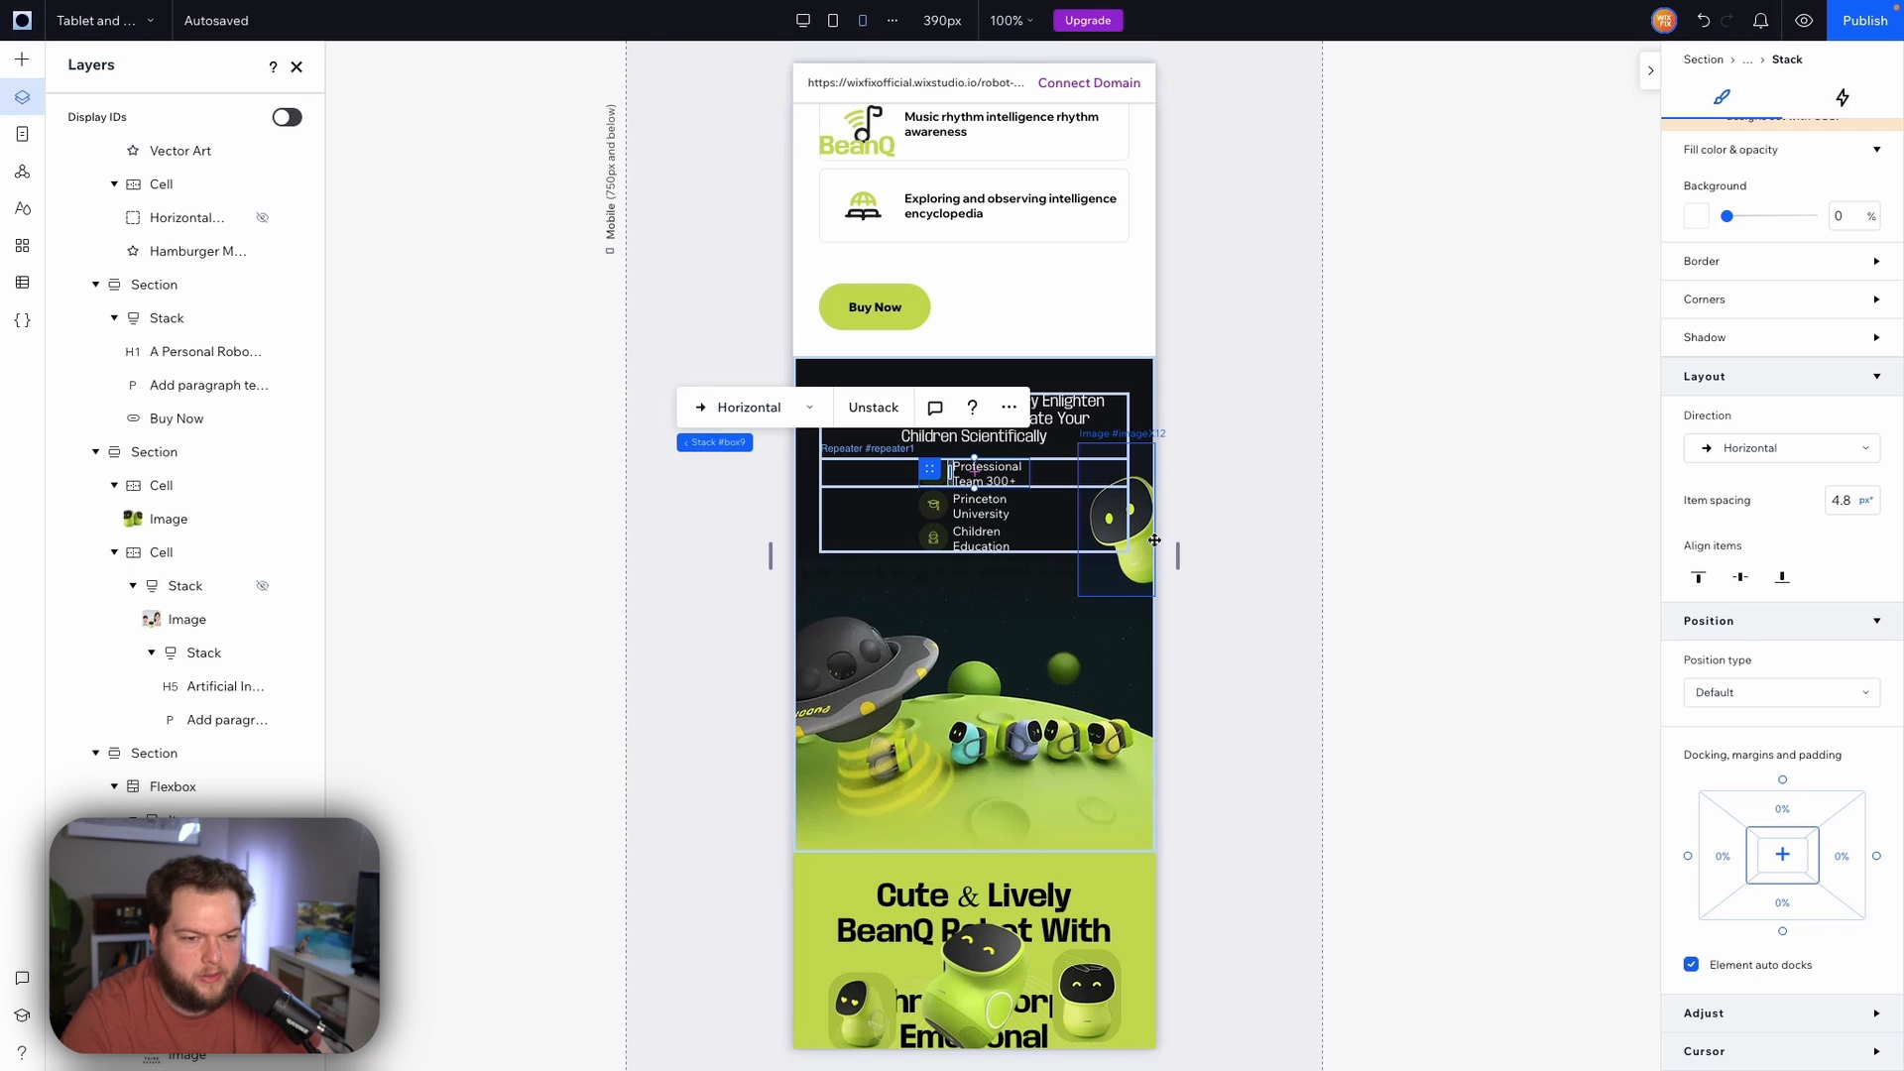
Set the repeater's vertical gap to 12.8 px
{"action": "left_click", "coordinate": [877, 486]}
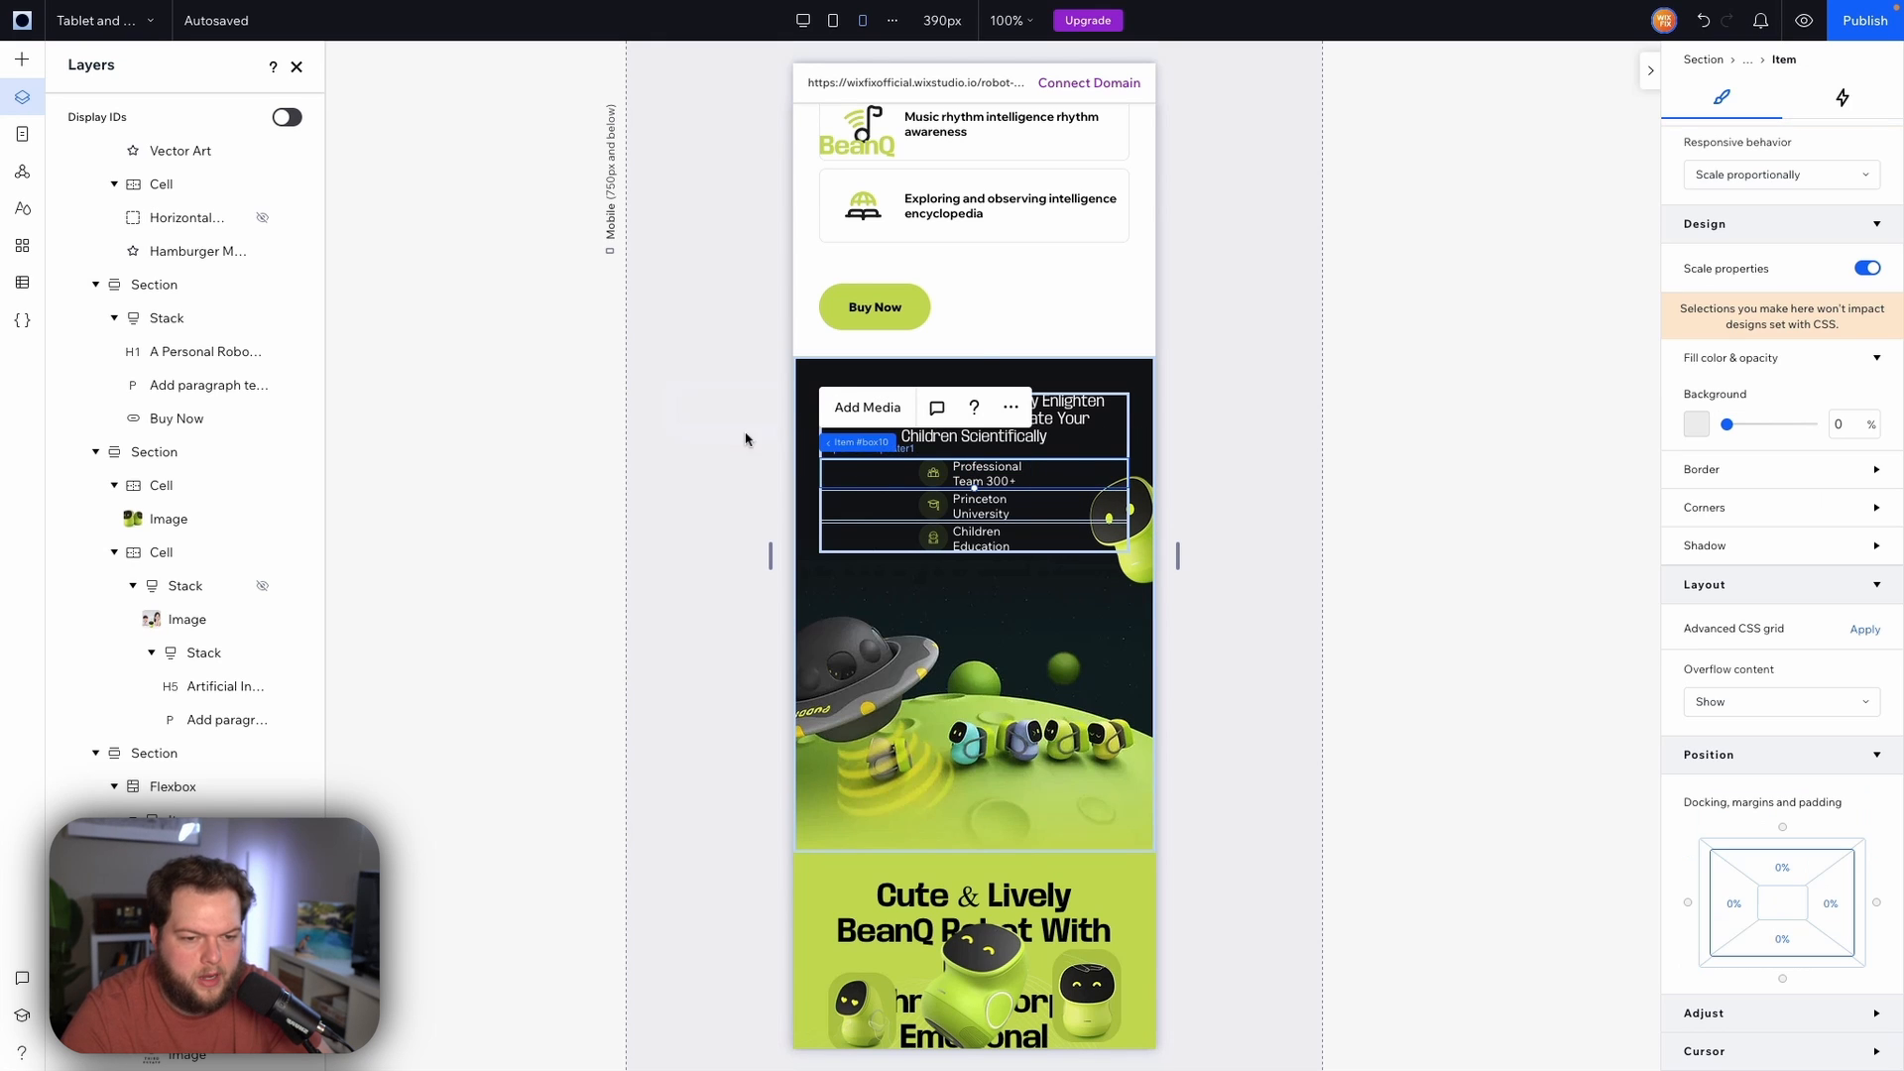
{"action": "left_click", "coordinate": [839, 442]}
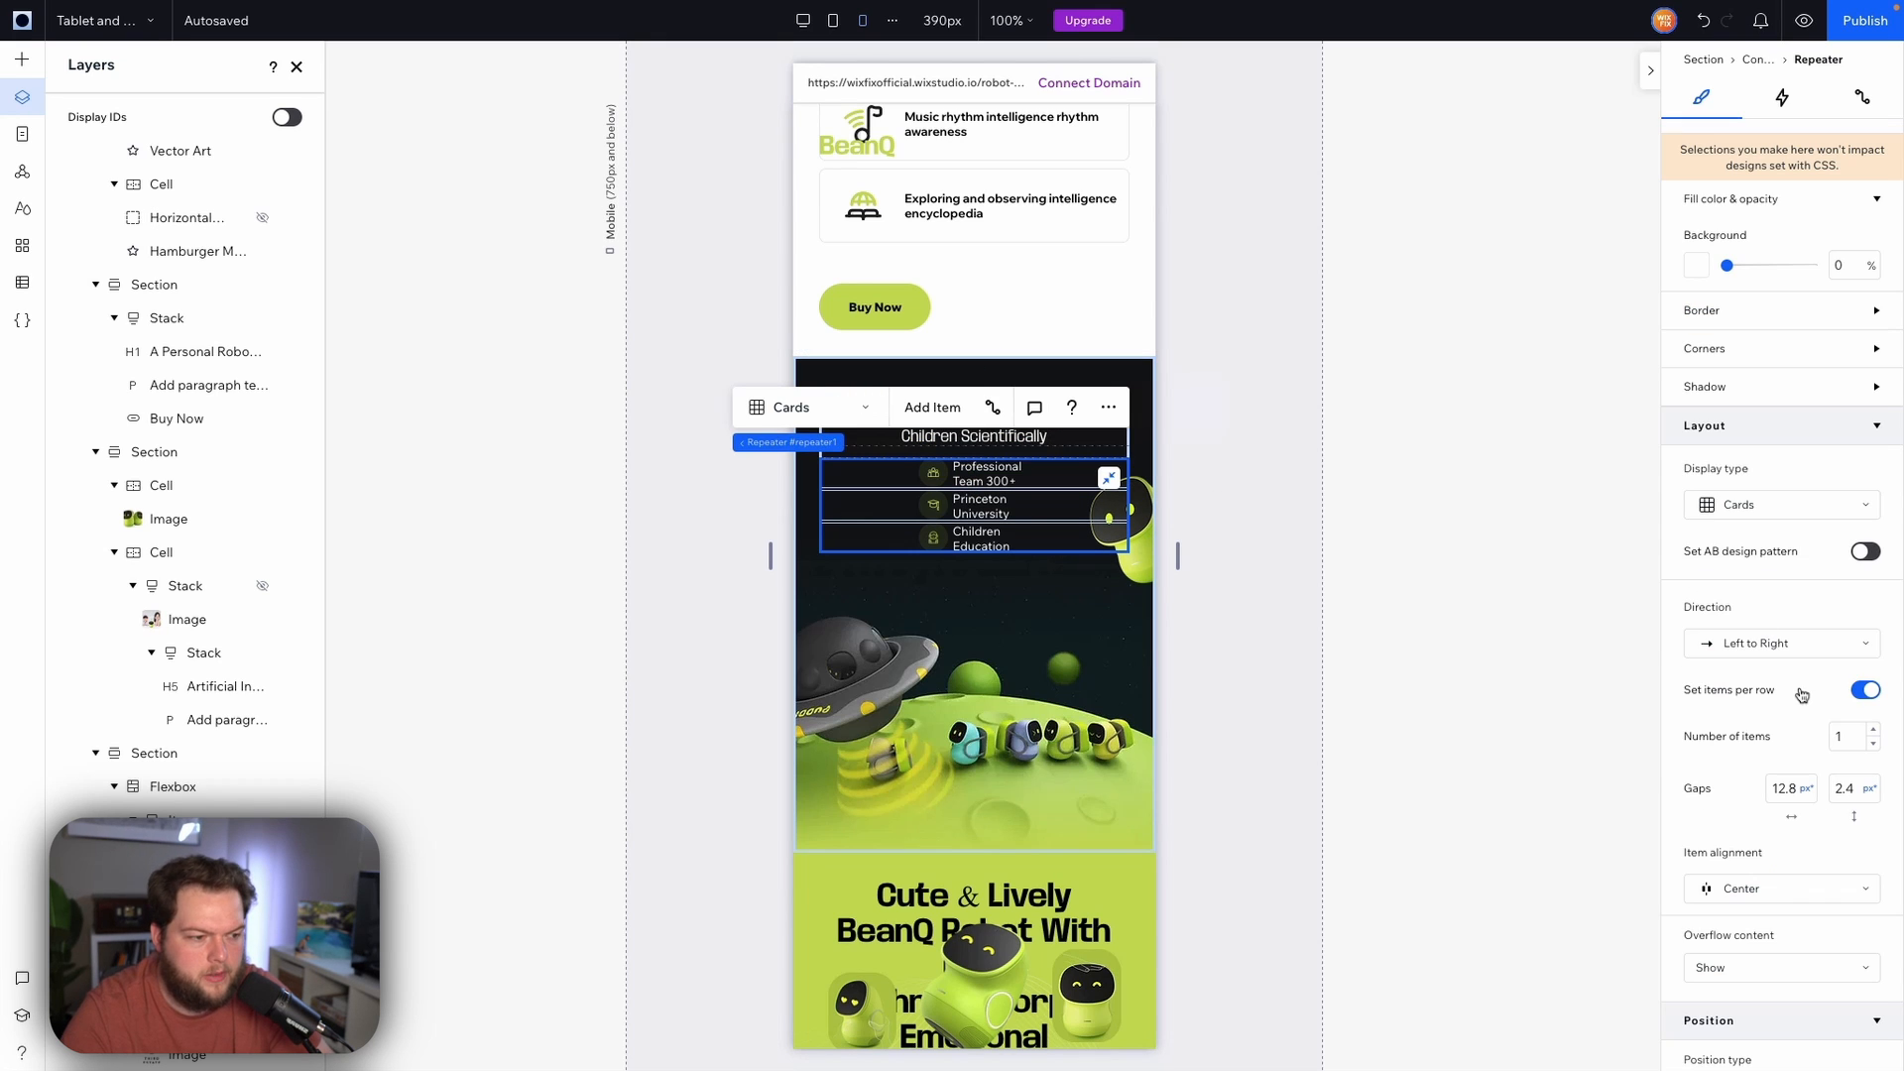
{"action": "left_click", "coordinate": [1855, 791]}
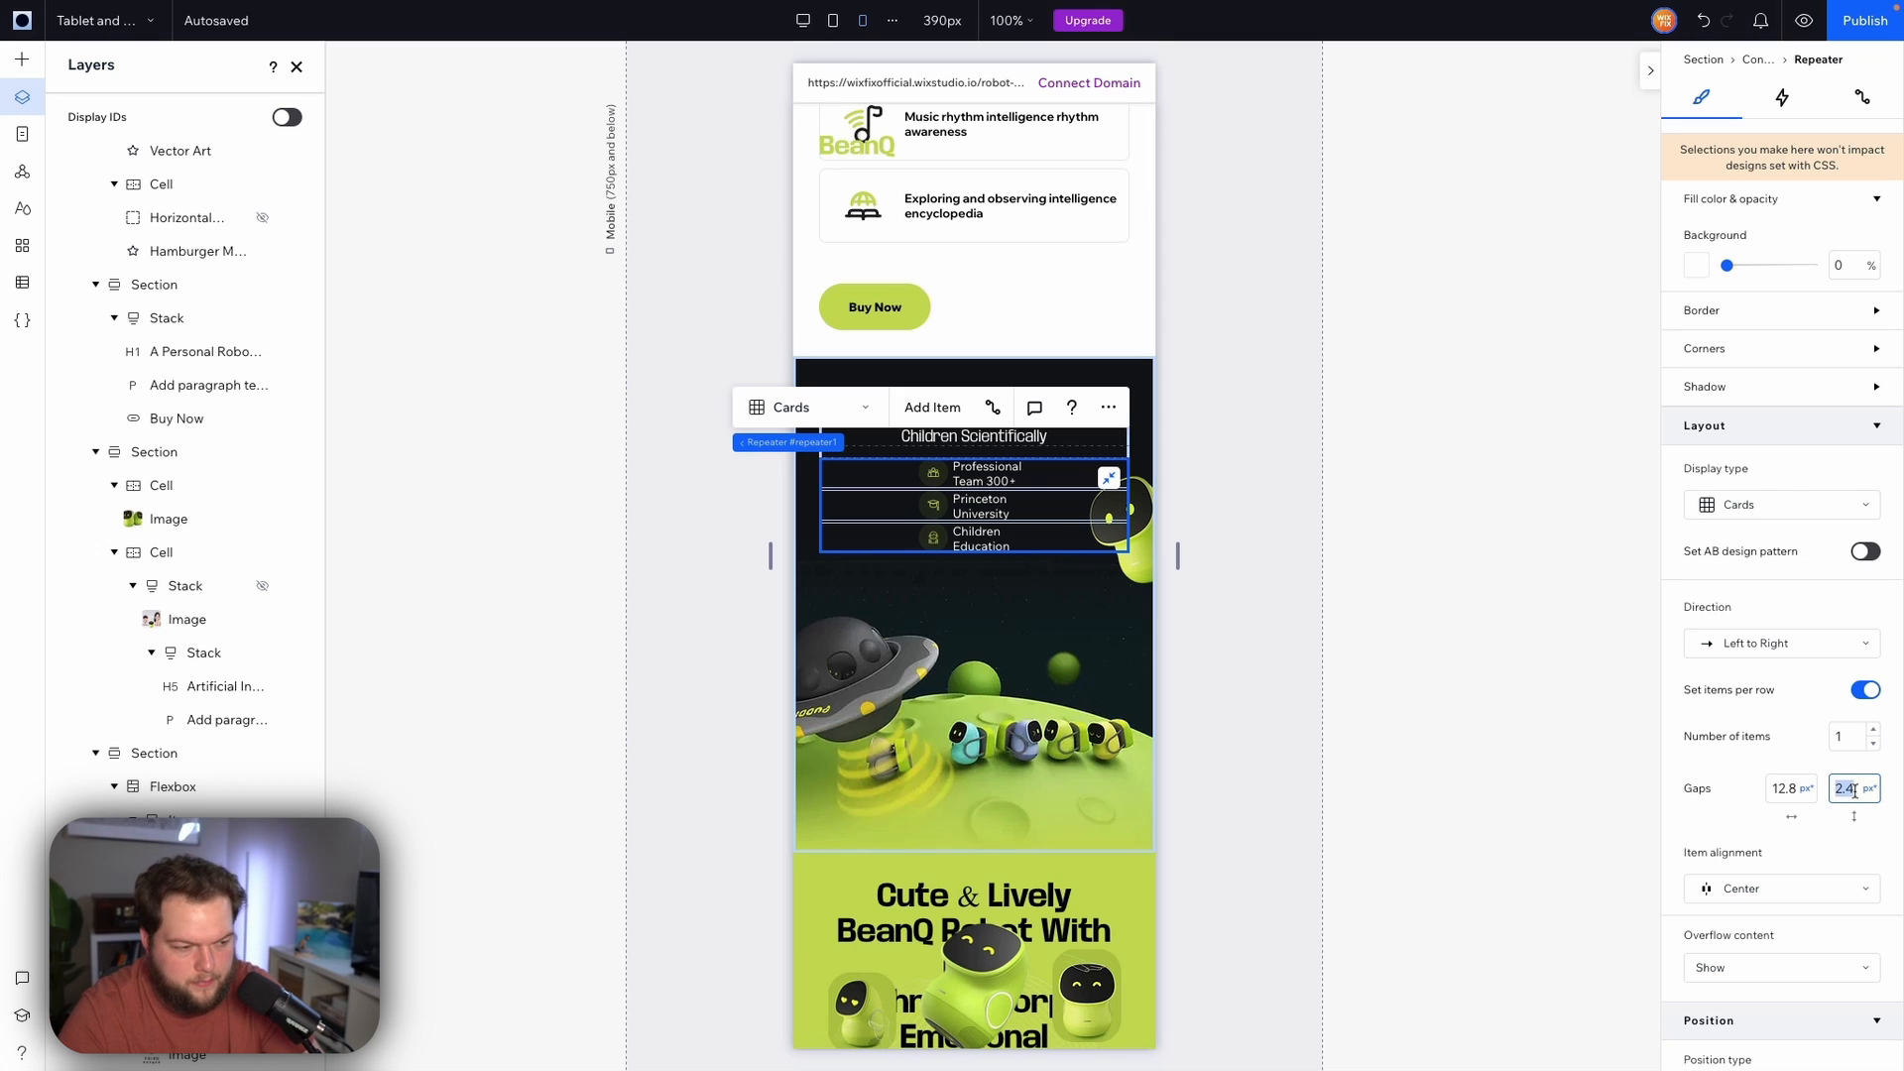
{"action": "type", "text": "12"}
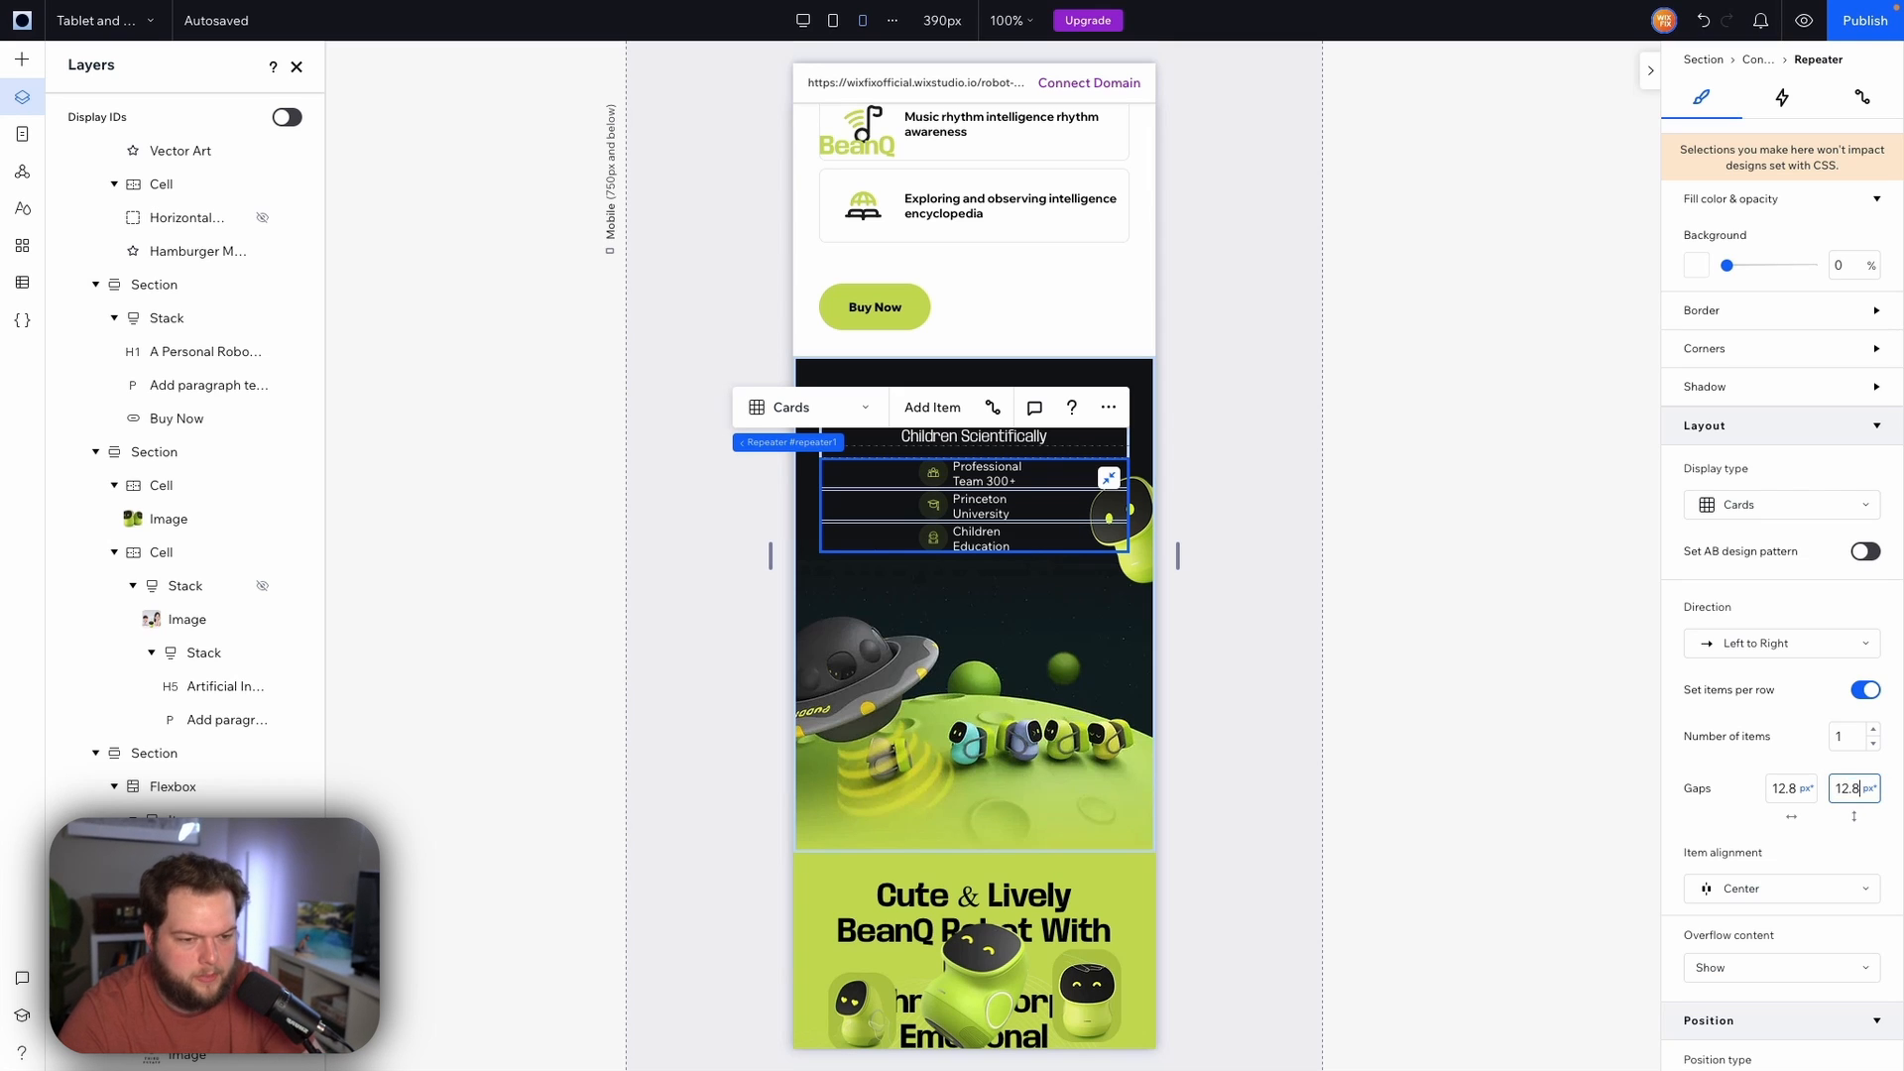
{"action": "type", "text": ".8"}
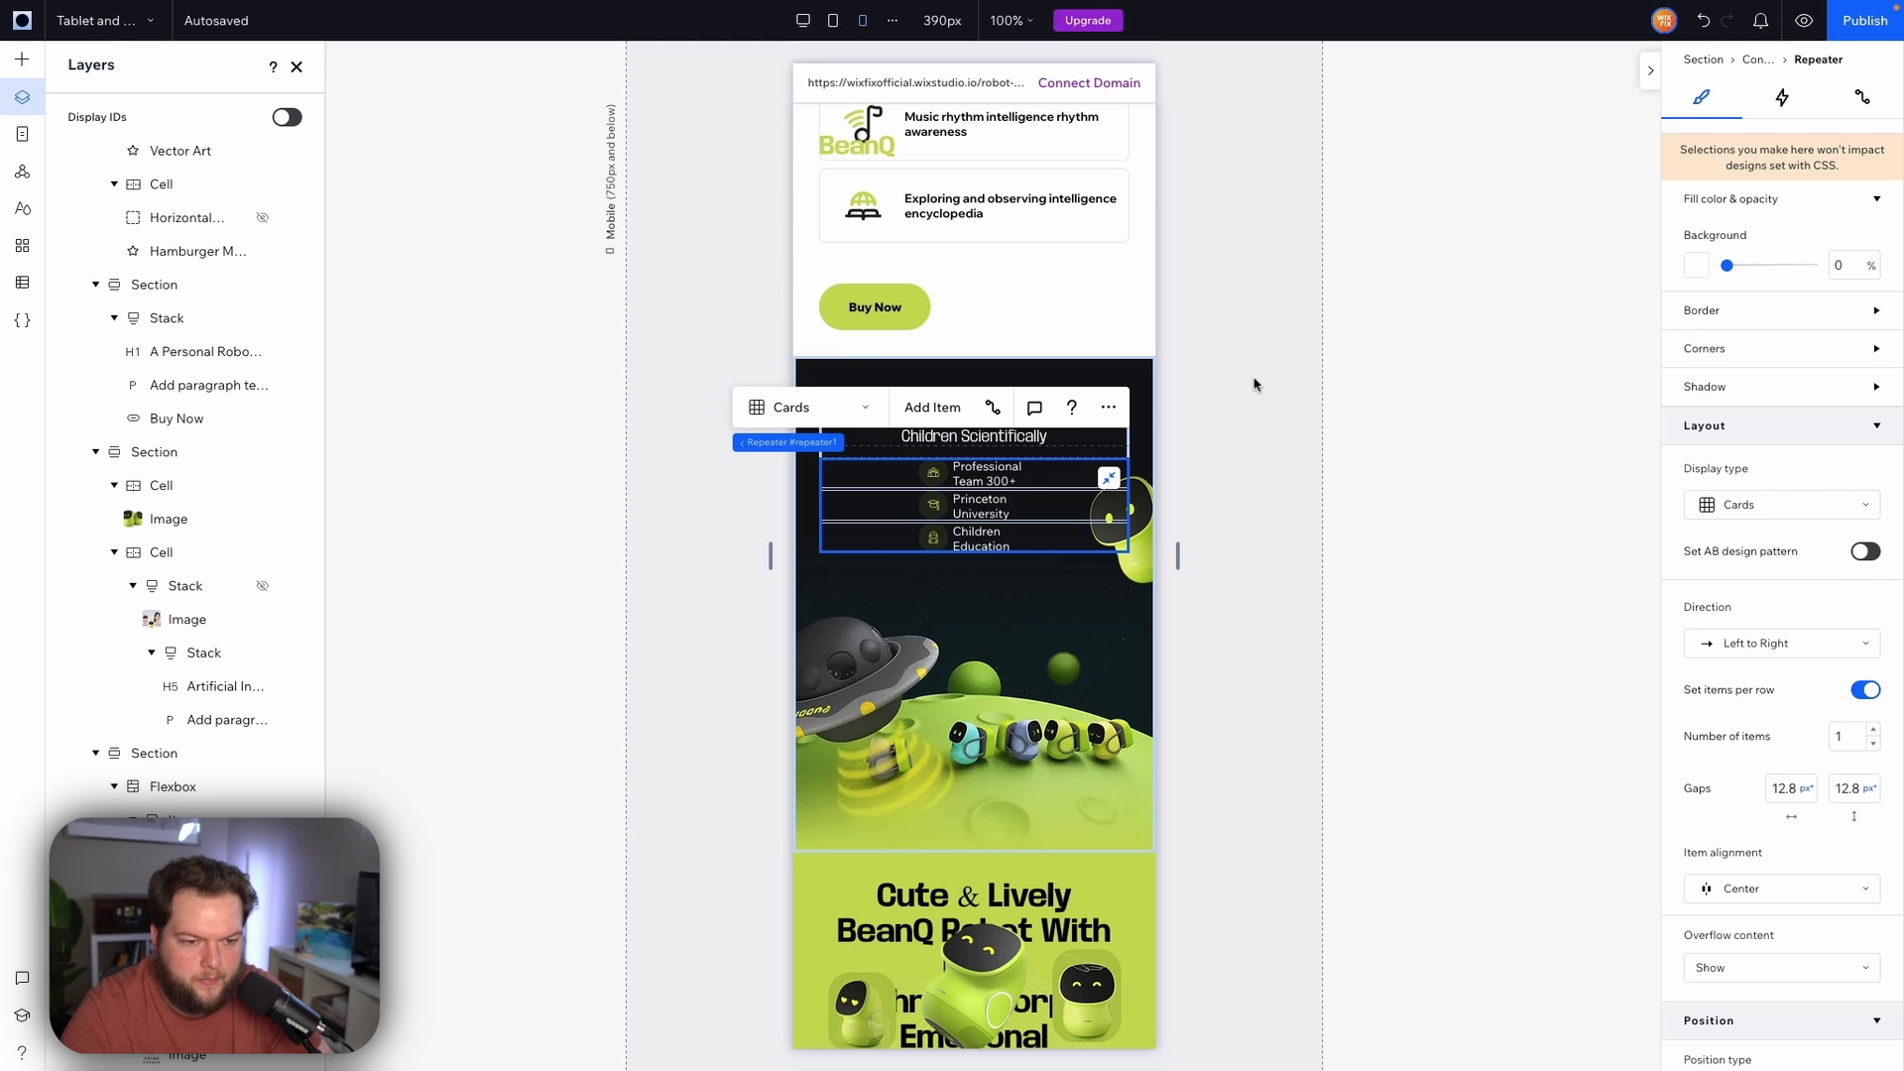
{"action": "left_click", "coordinate": [1341, 443]}
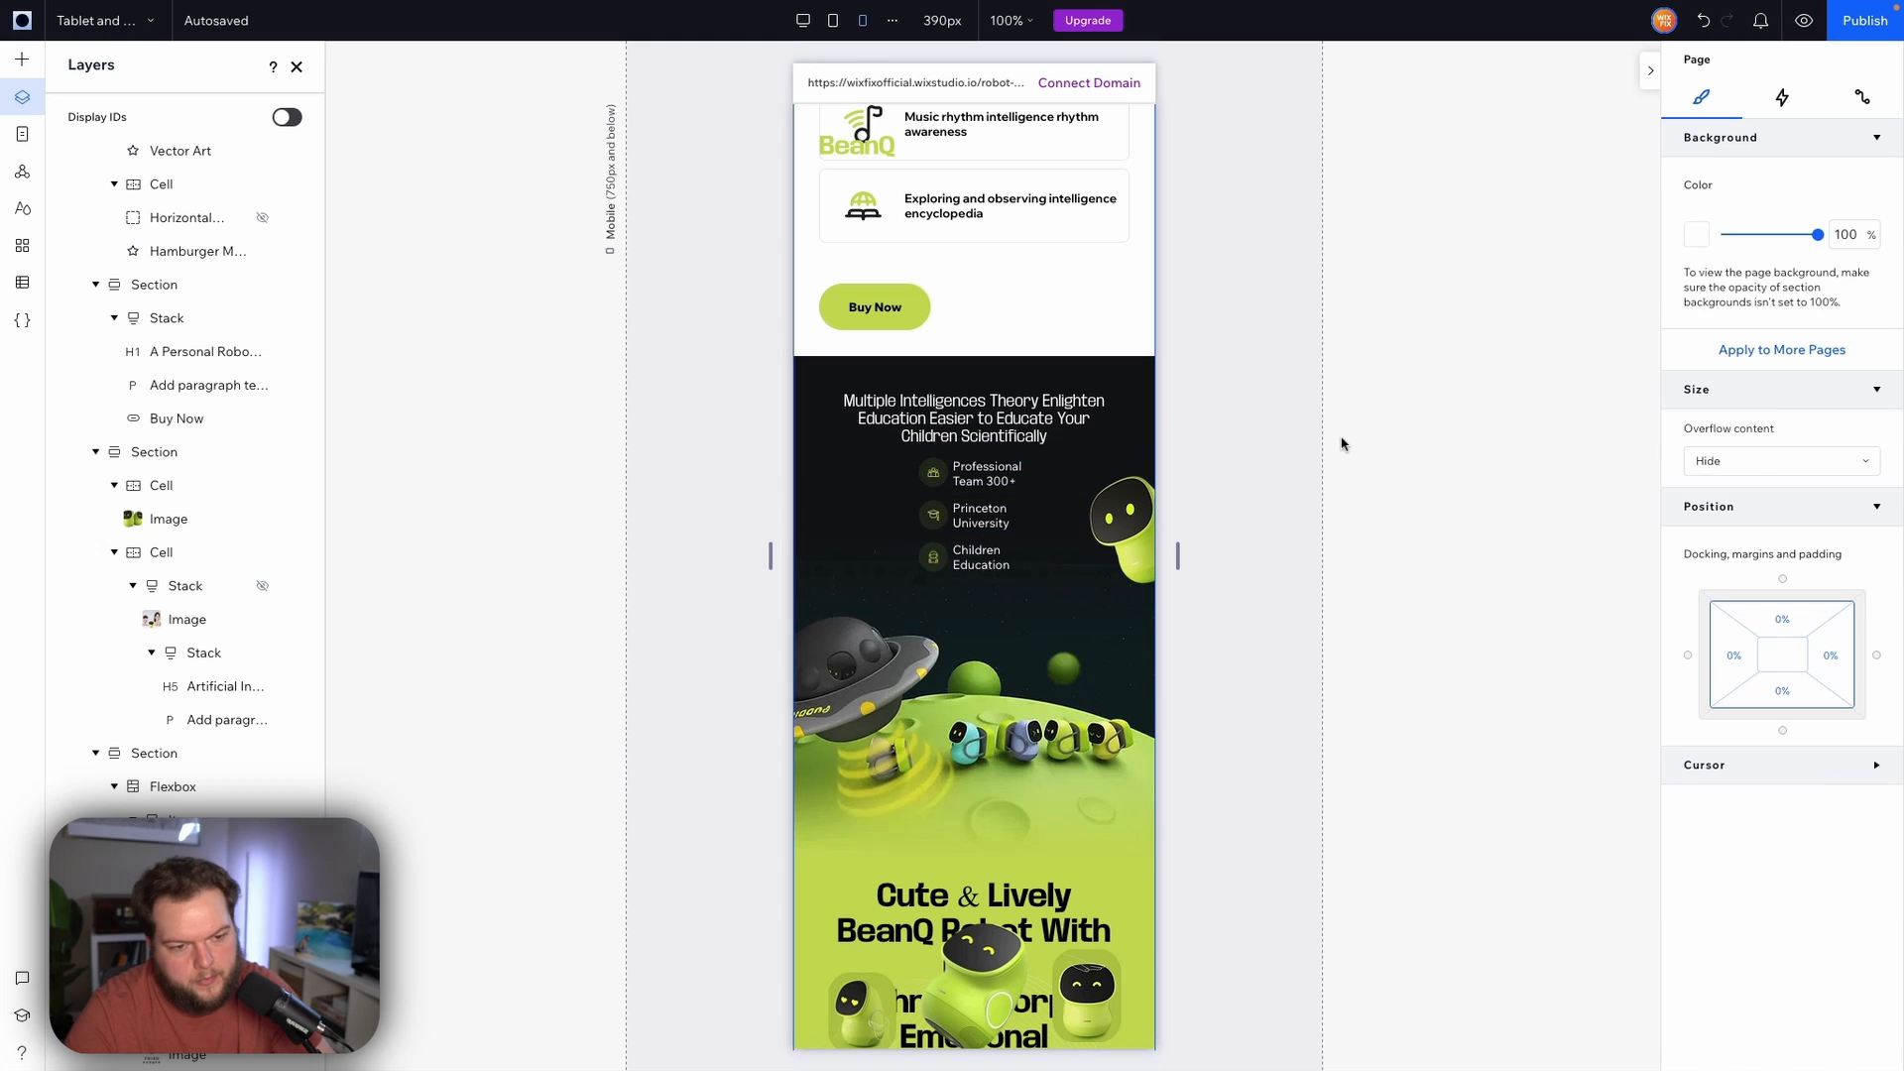
Set the features repeater's vertical gap to 24 px
{"action": "left_click", "coordinate": [985, 498]}
{"action": "scroll", "coordinate": [1785, 595], "scroll_direction": "down", "scroll_amount": 5}
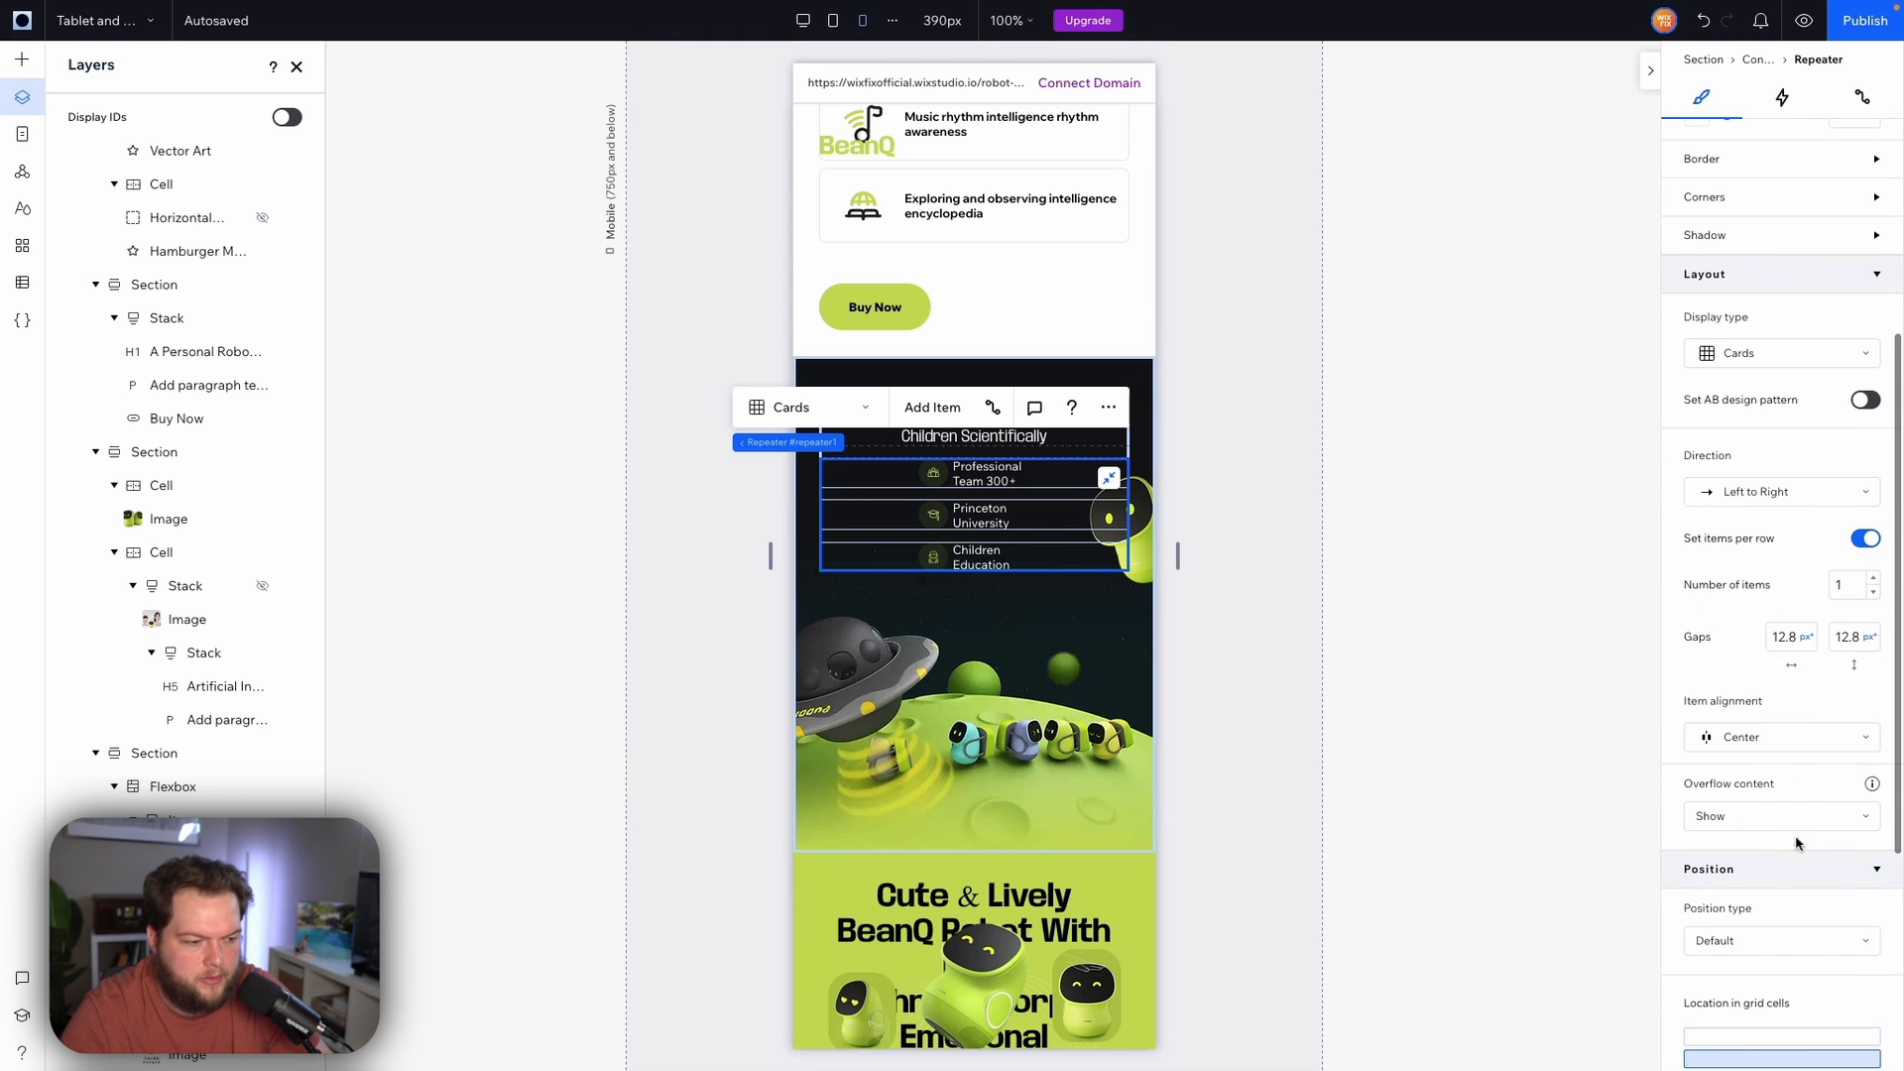
{"action": "left_click", "coordinate": [1851, 640]}
{"action": "type", "text": "24"}
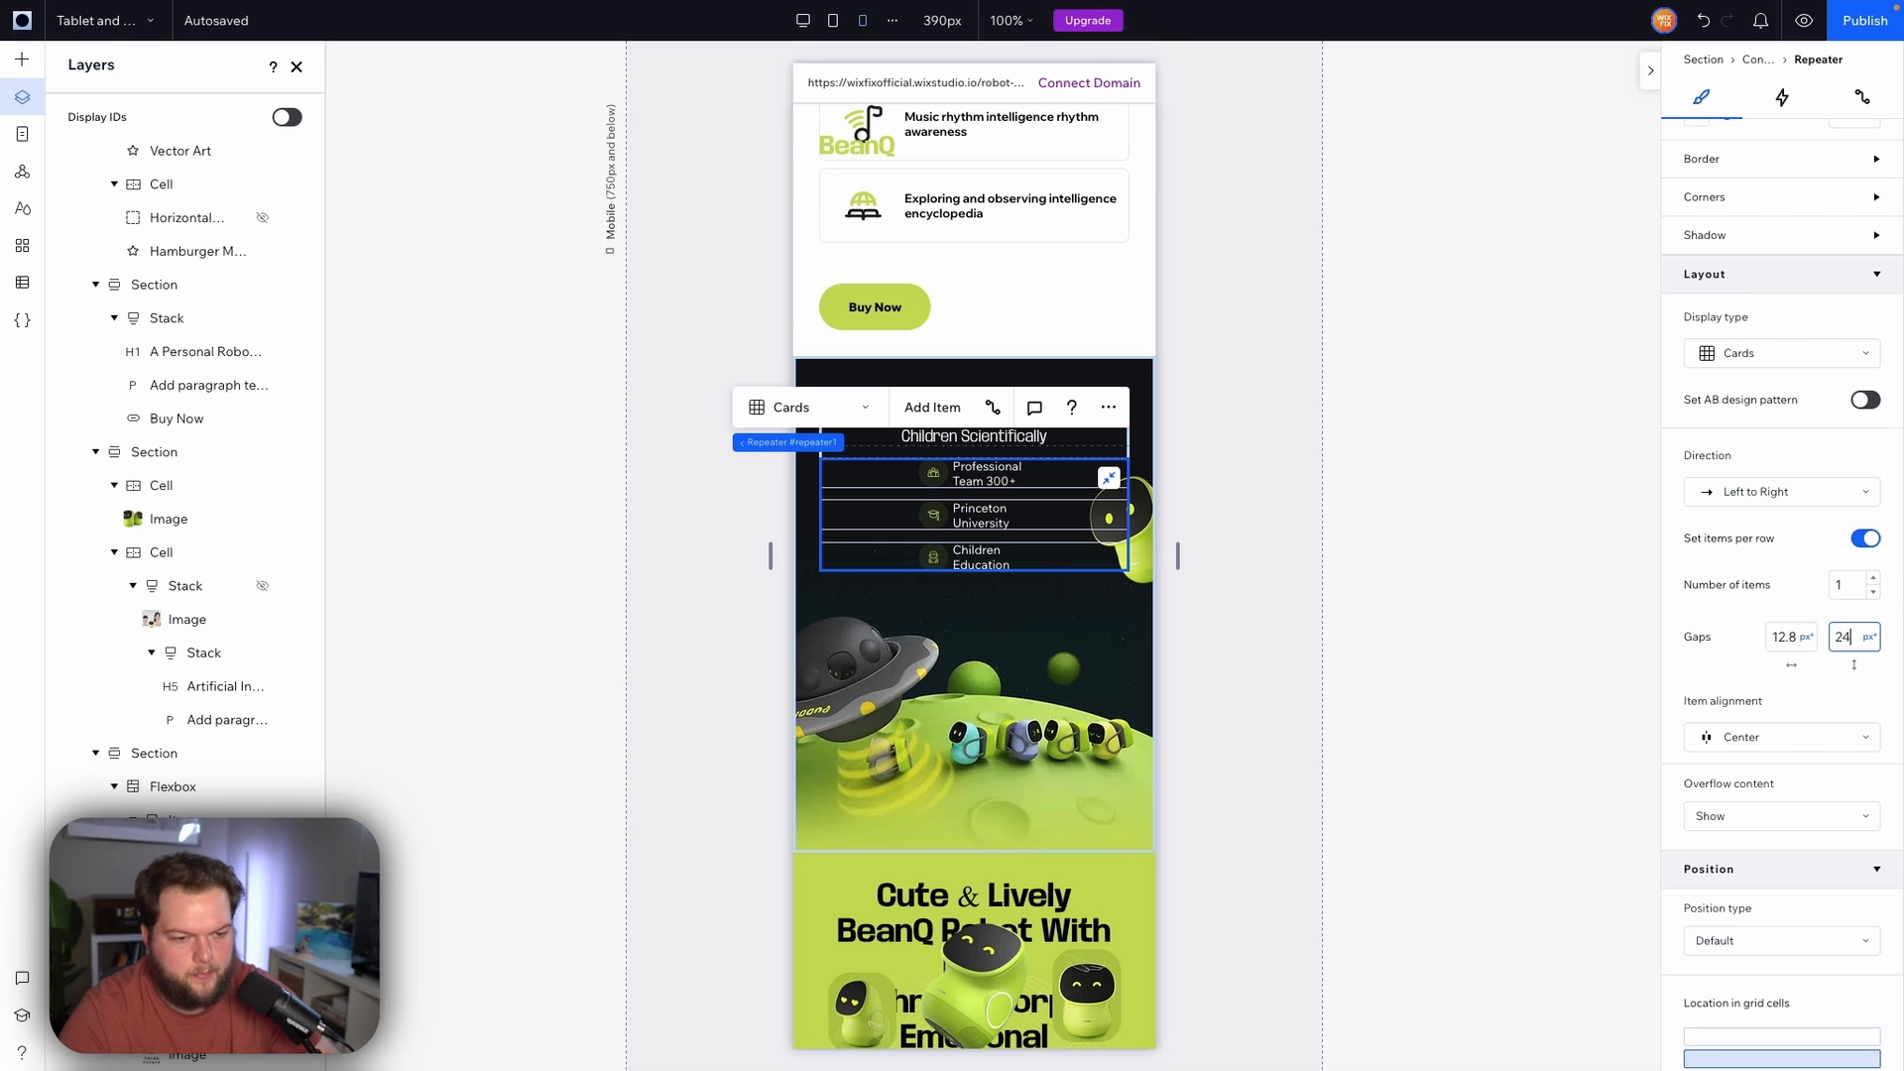
{"action": "key", "text": "Return"}
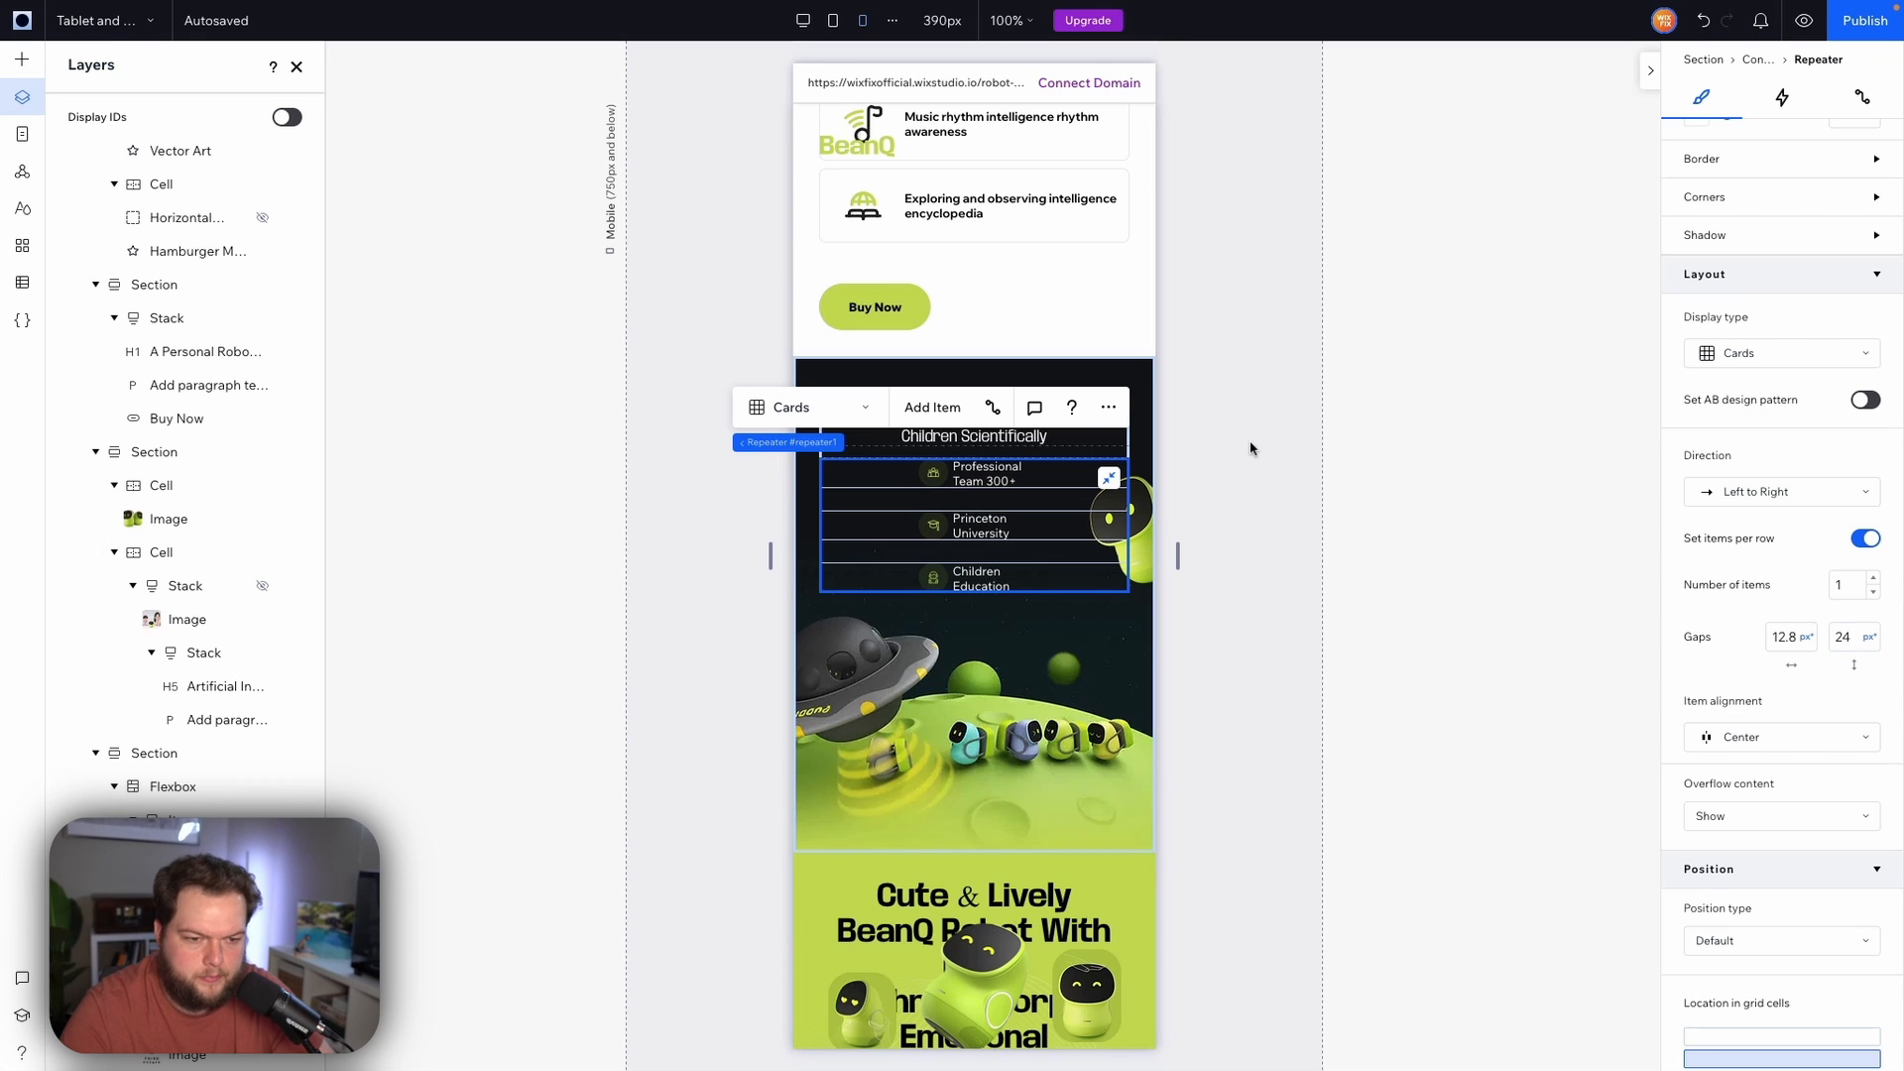
Set the feature icon's width to 48 px, scaling it proportionally
{"action": "left_click", "coordinate": [933, 473]}
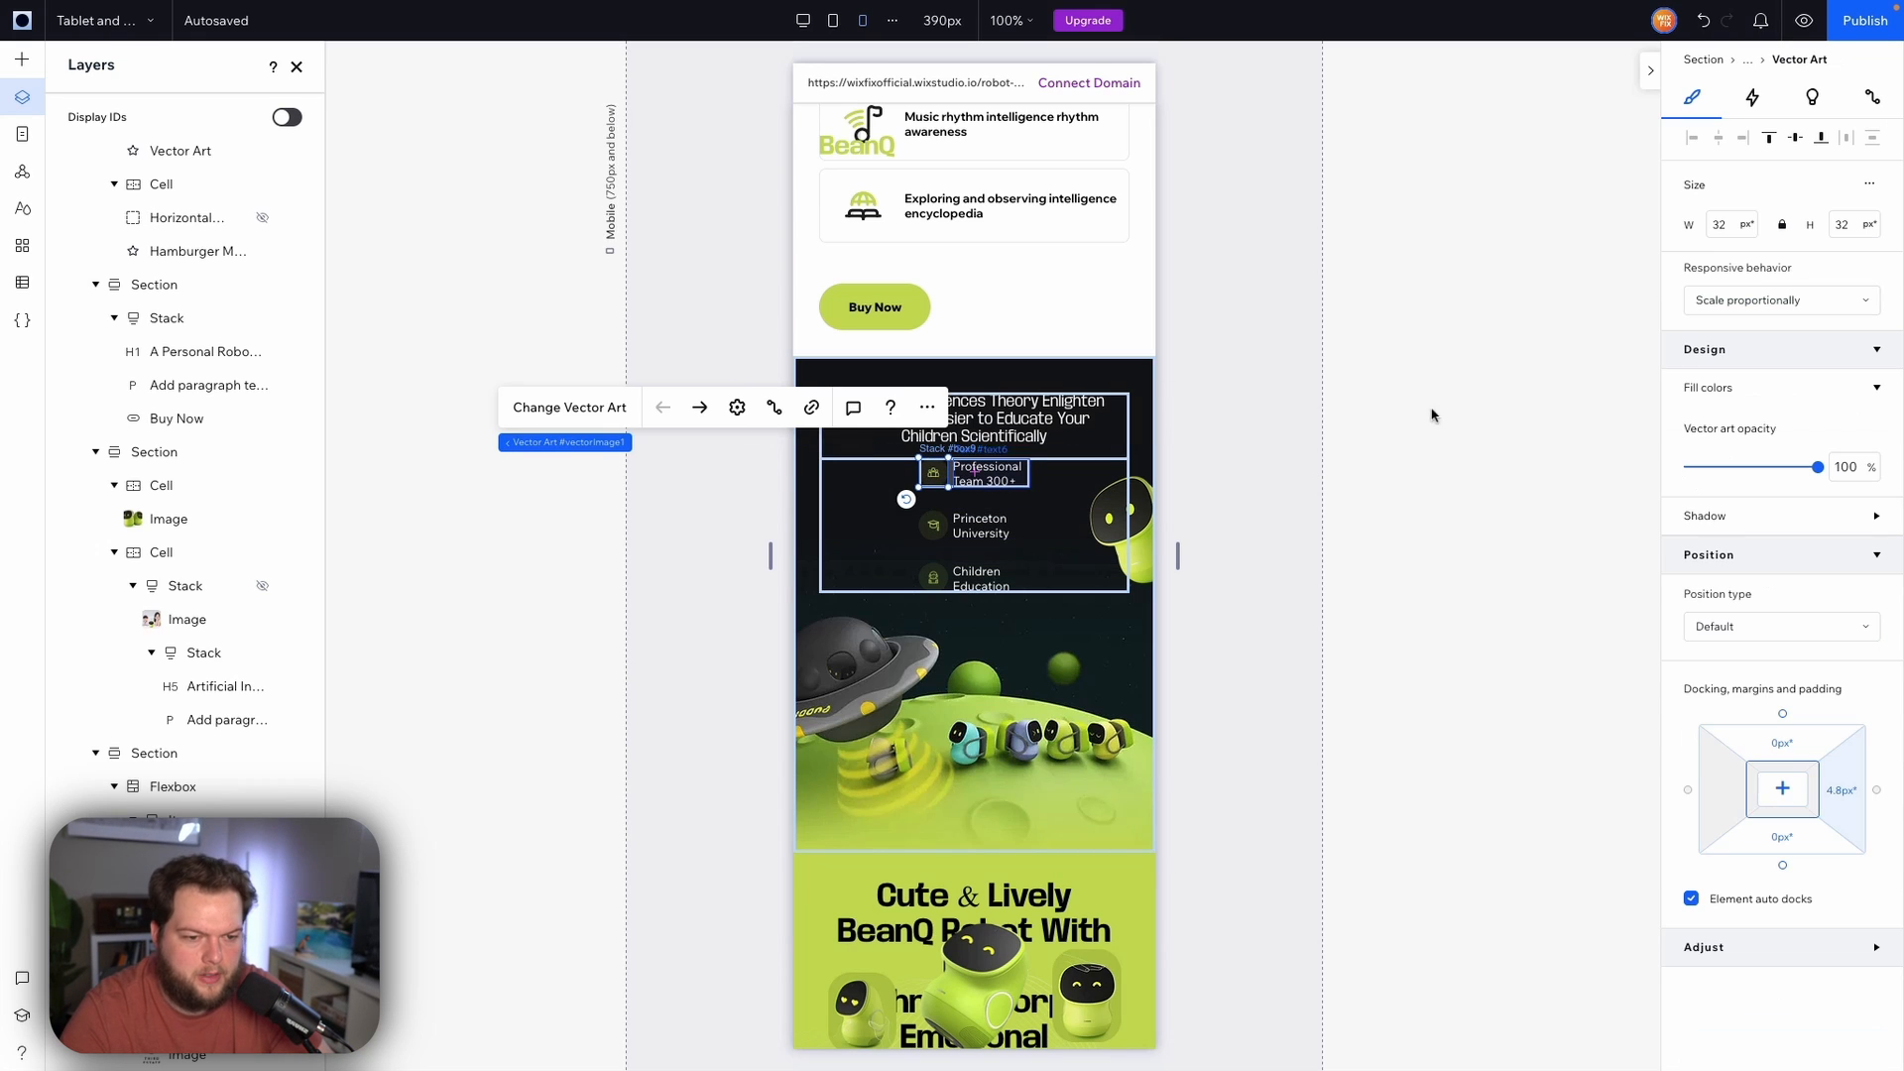
{"action": "left_click", "coordinate": [1726, 226]}
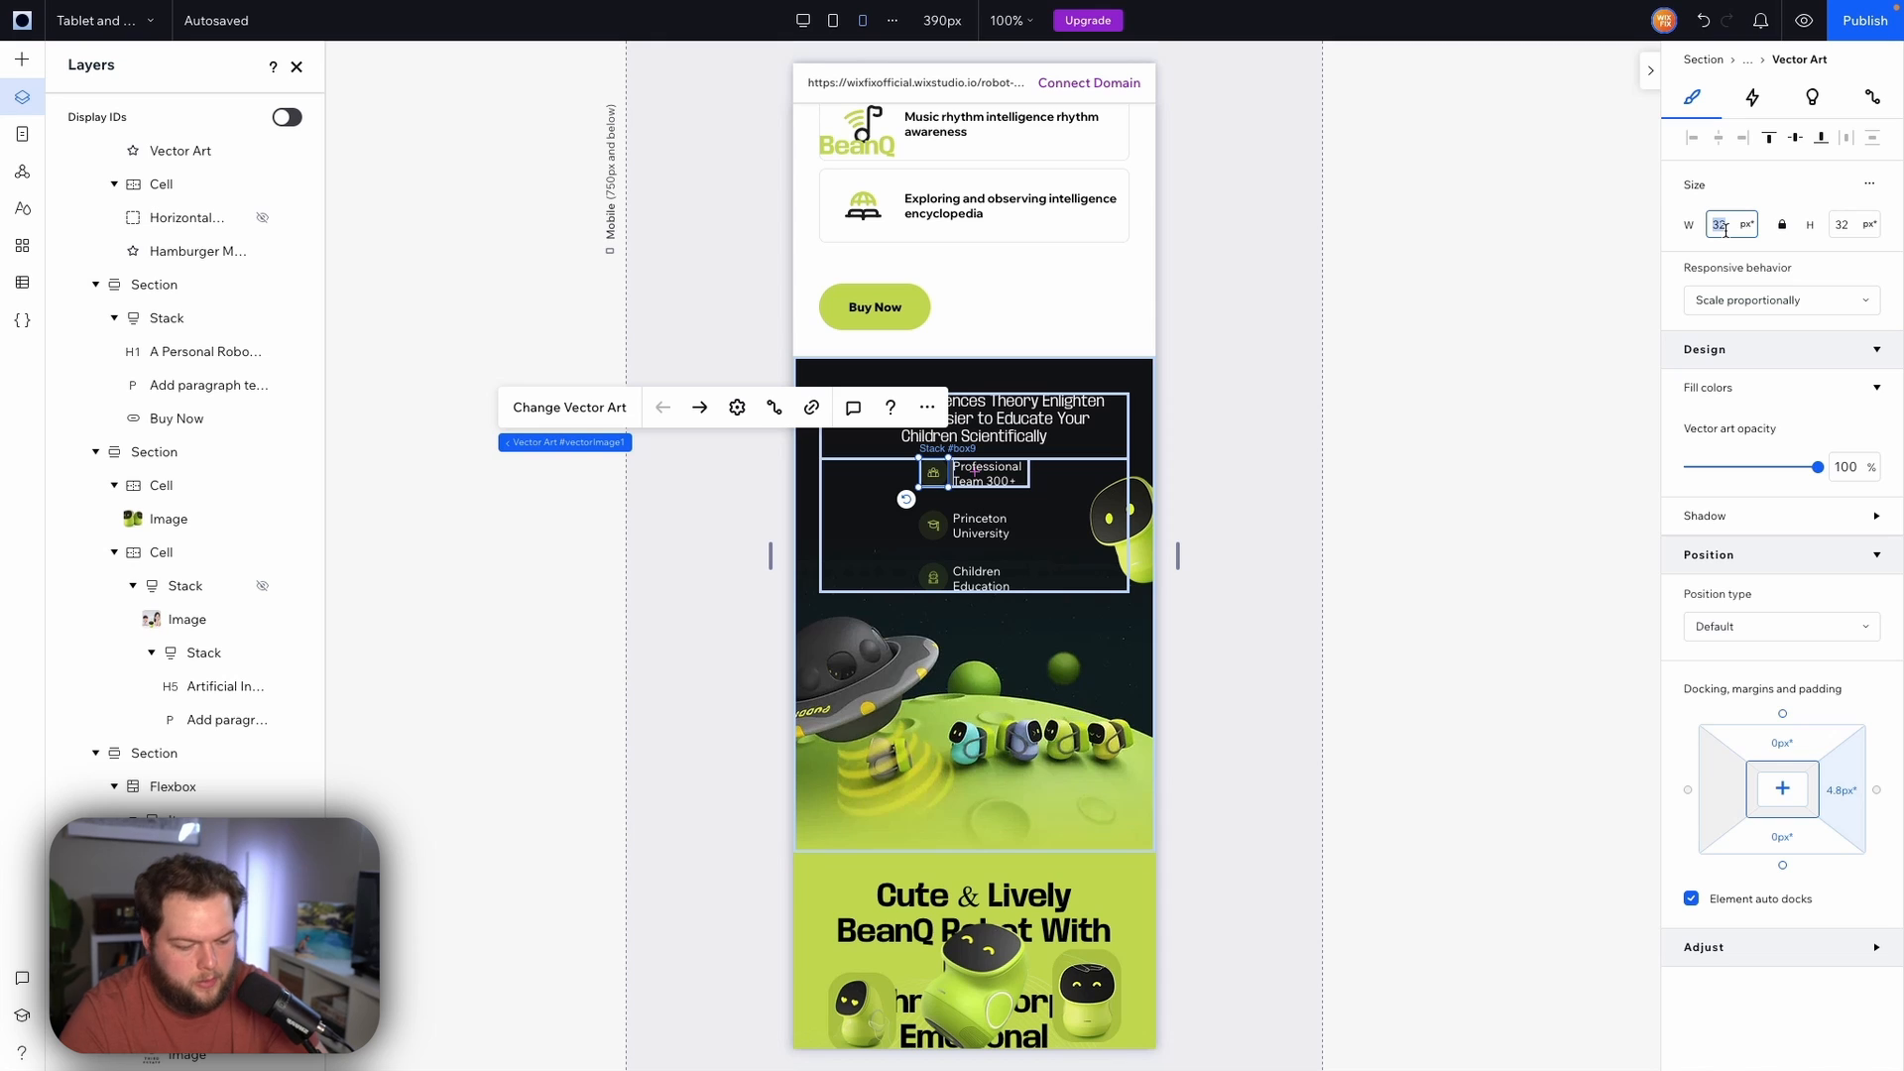
{"action": "type", "text": "48"}
{"action": "key", "text": "Return"}
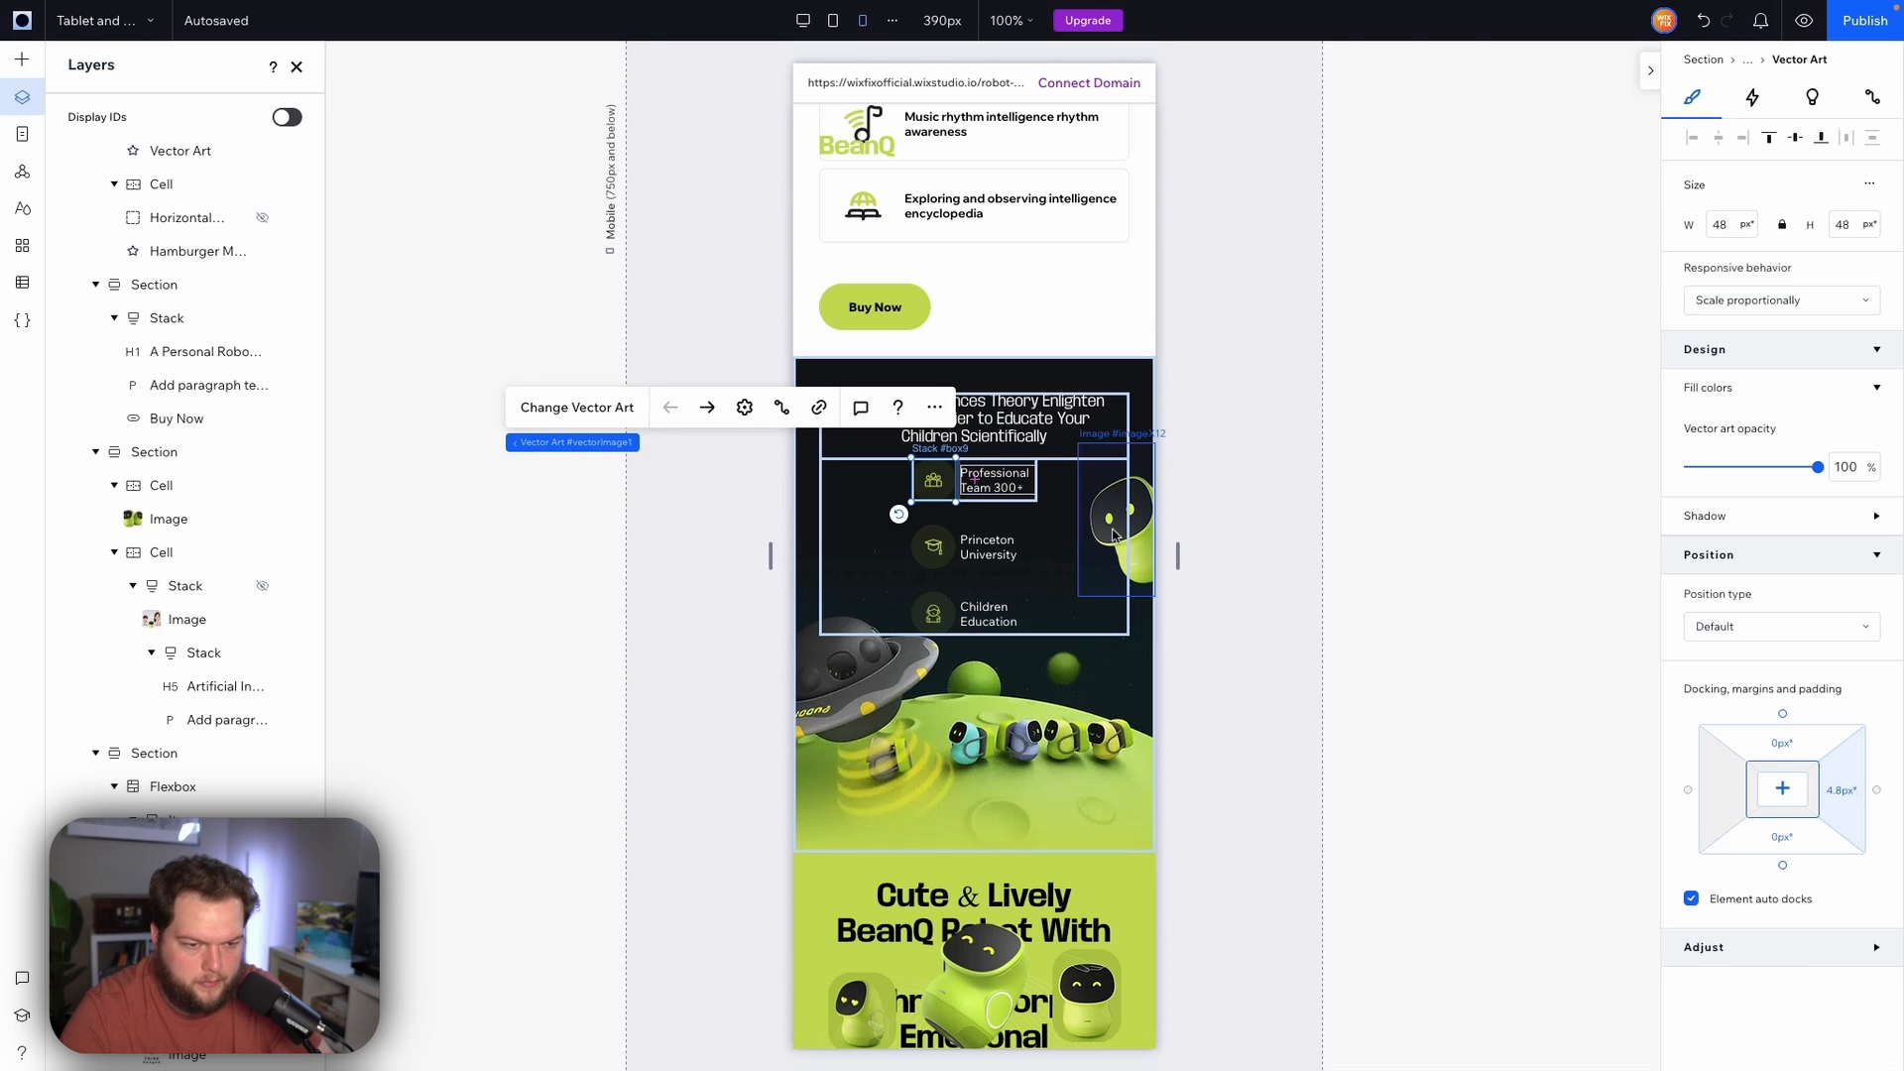
Set the heading-and-features container's vertical row gap to 48 px
{"action": "left_click", "coordinate": [1116, 504]}
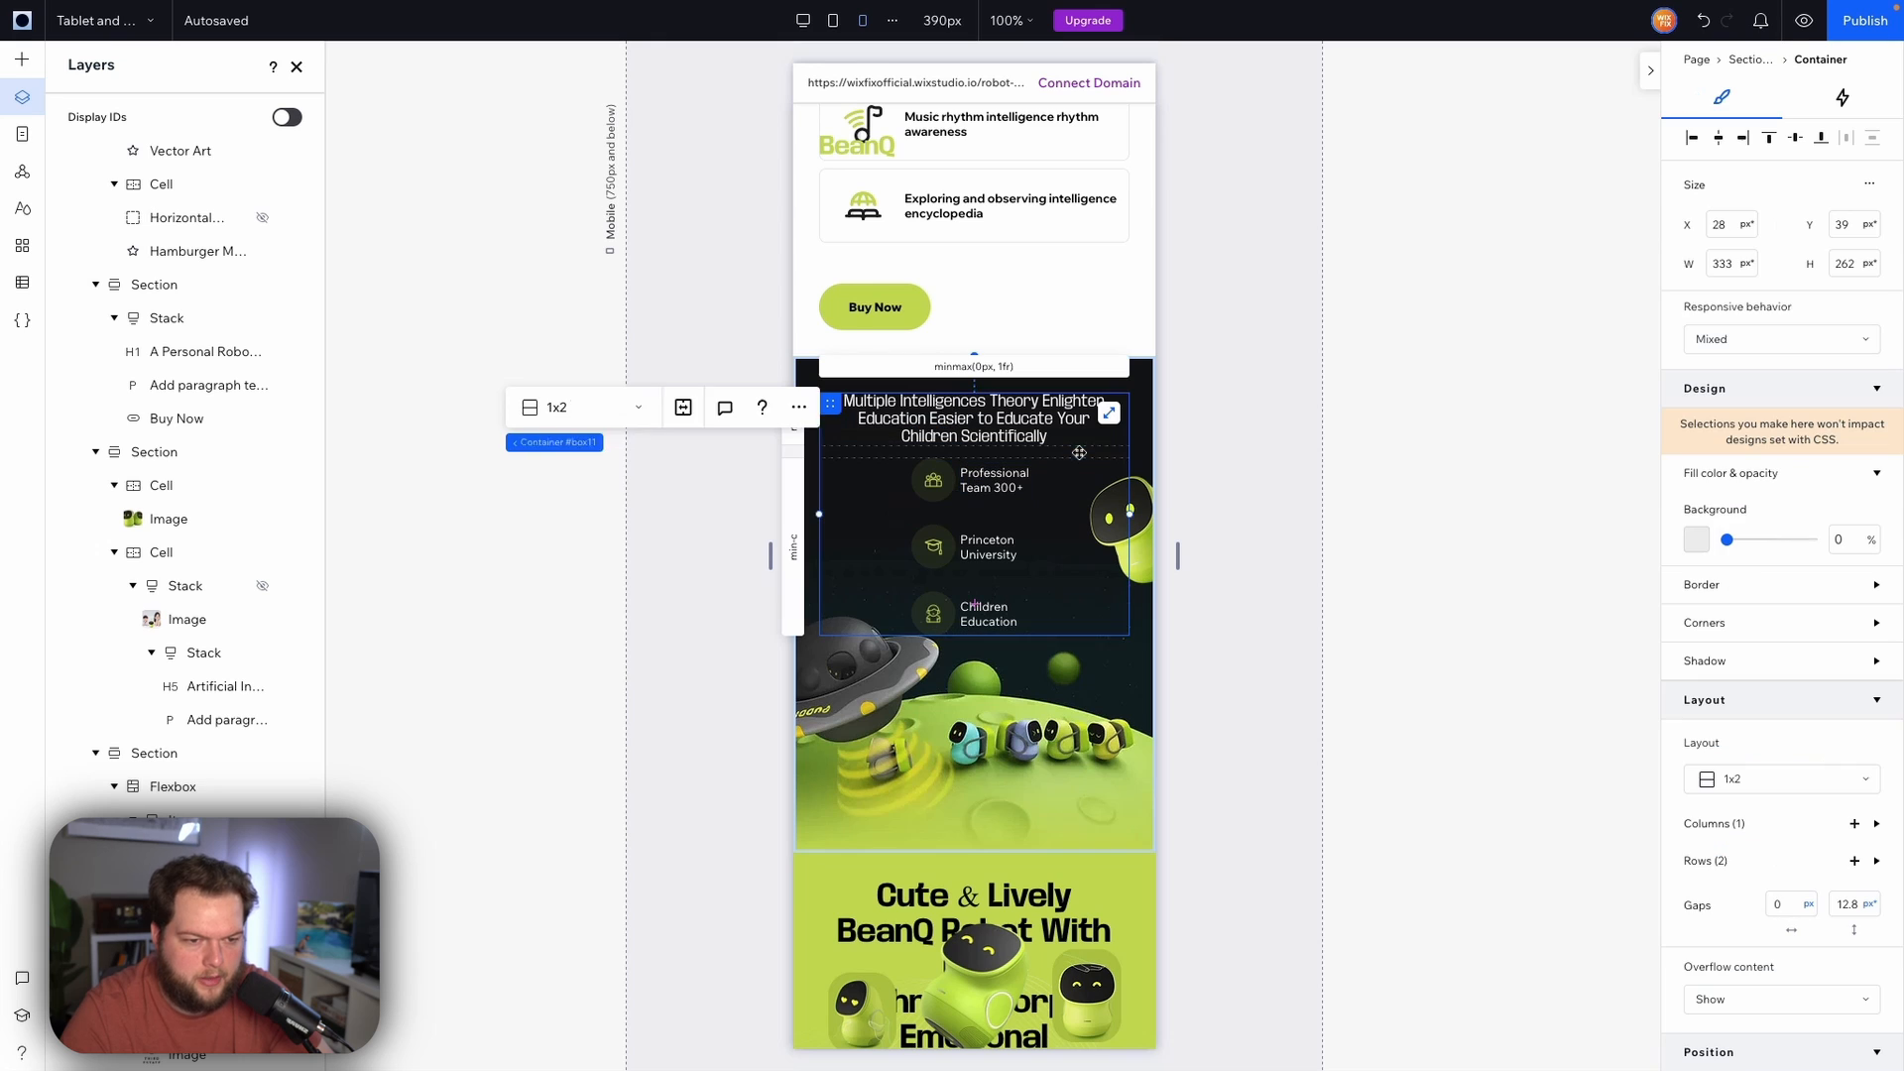
{"action": "left_click", "coordinate": [1254, 498]}
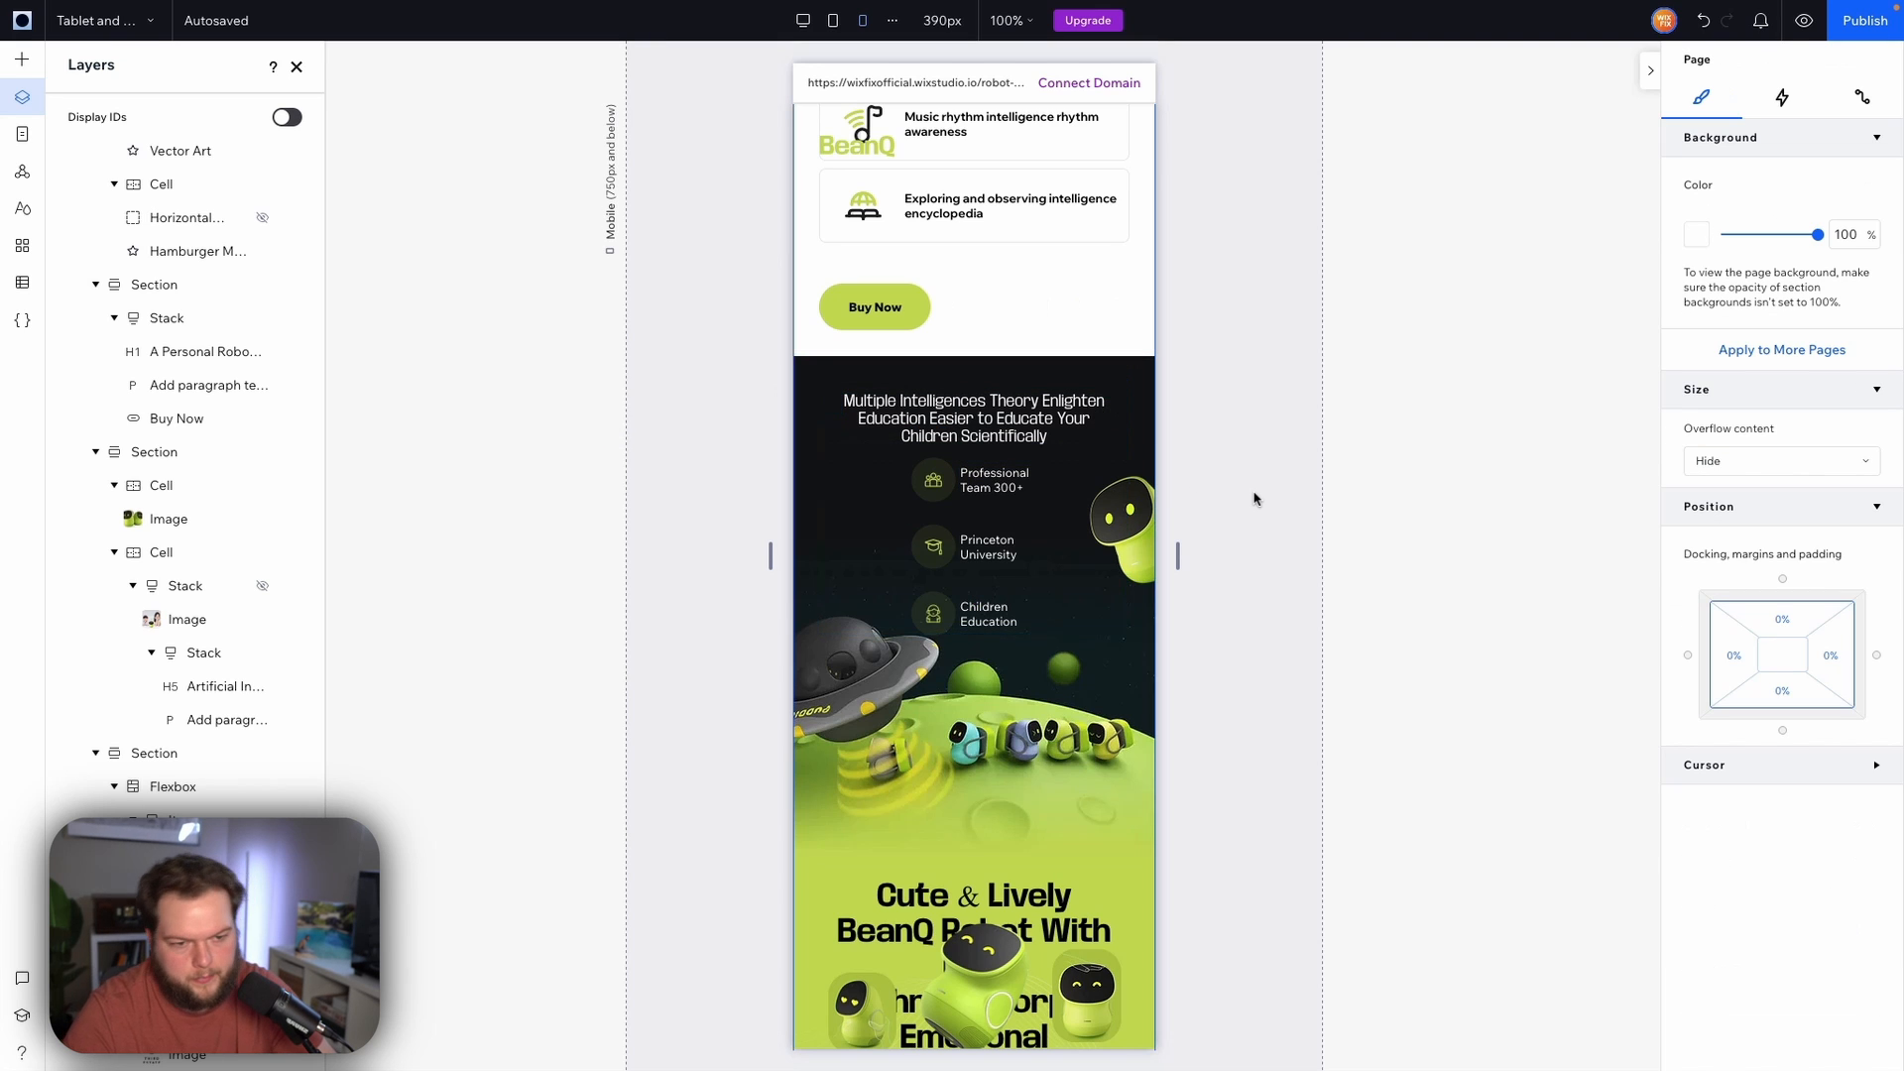
{"action": "left_click", "coordinate": [985, 454]}
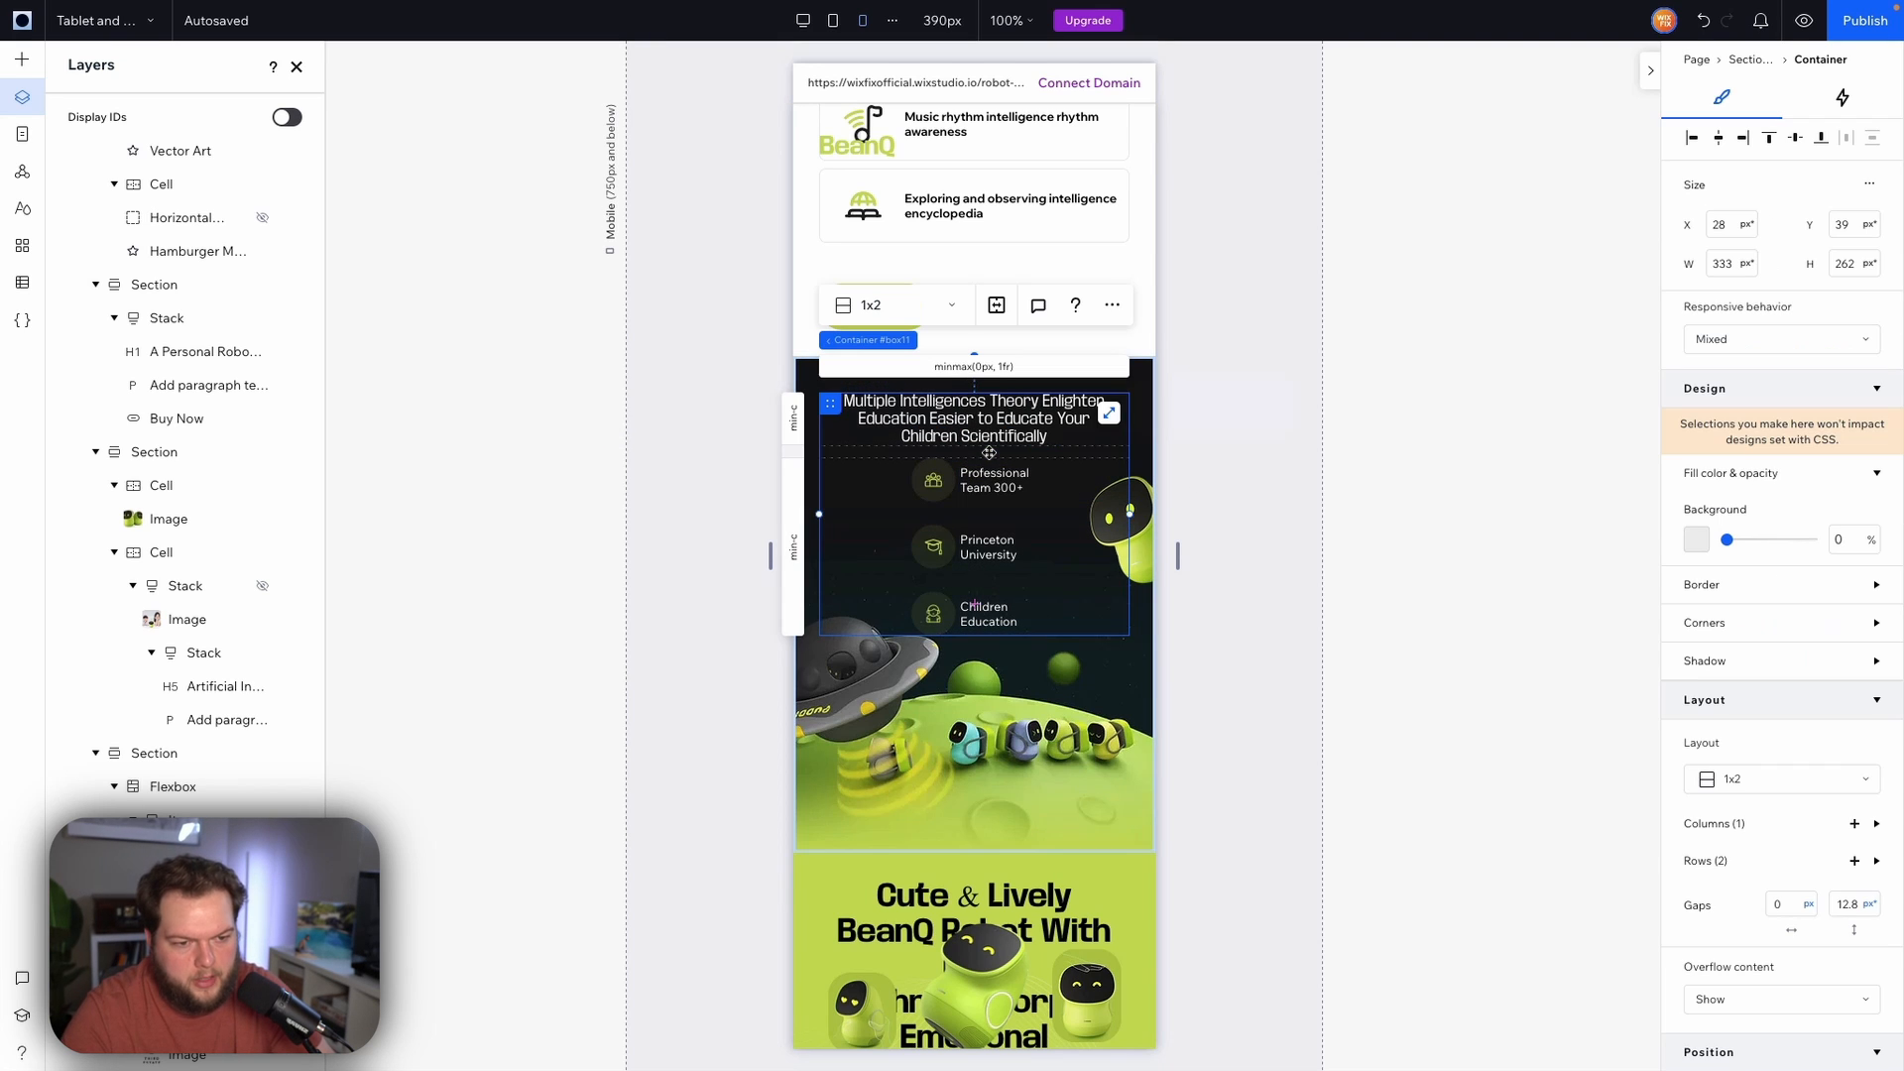
{"action": "scroll", "coordinate": [1785, 726], "scroll_direction": "down", "scroll_amount": 2}
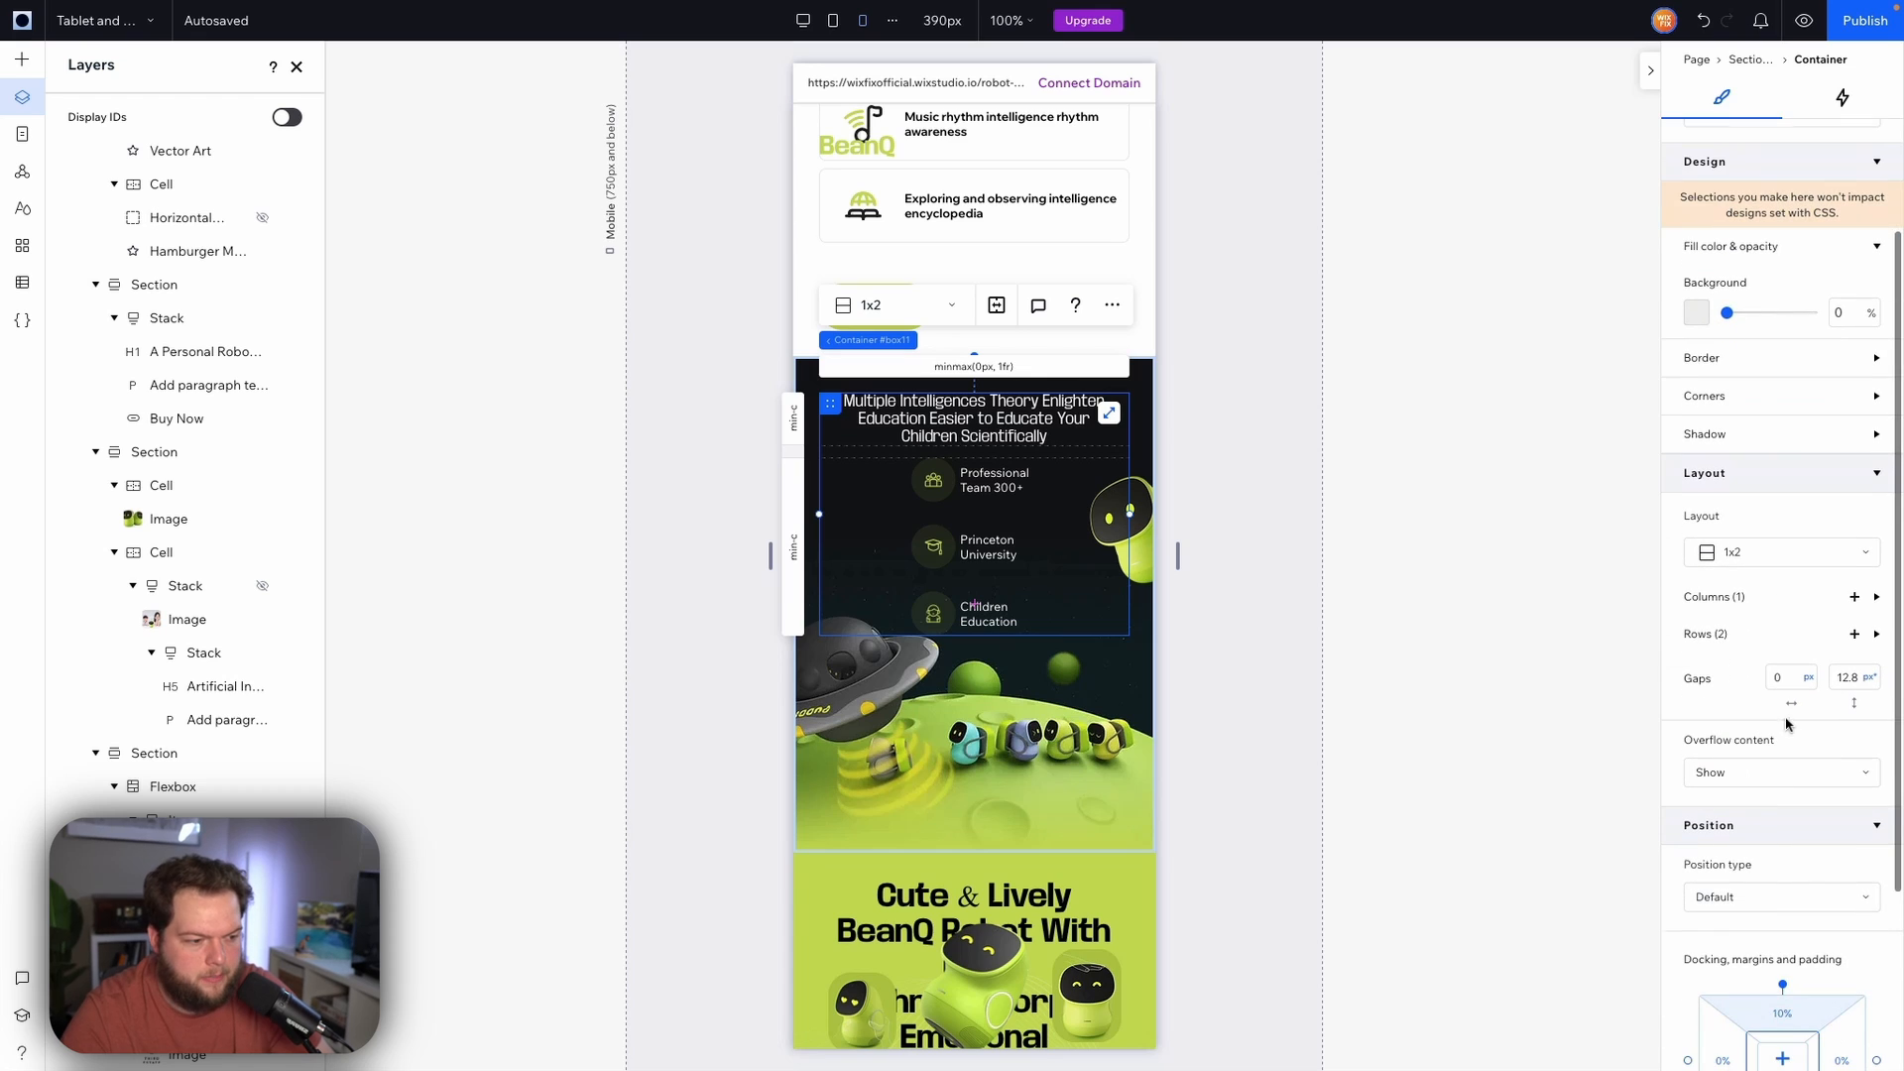
{"action": "left_click", "coordinate": [1855, 678]}
{"action": "type", "text": "48"}
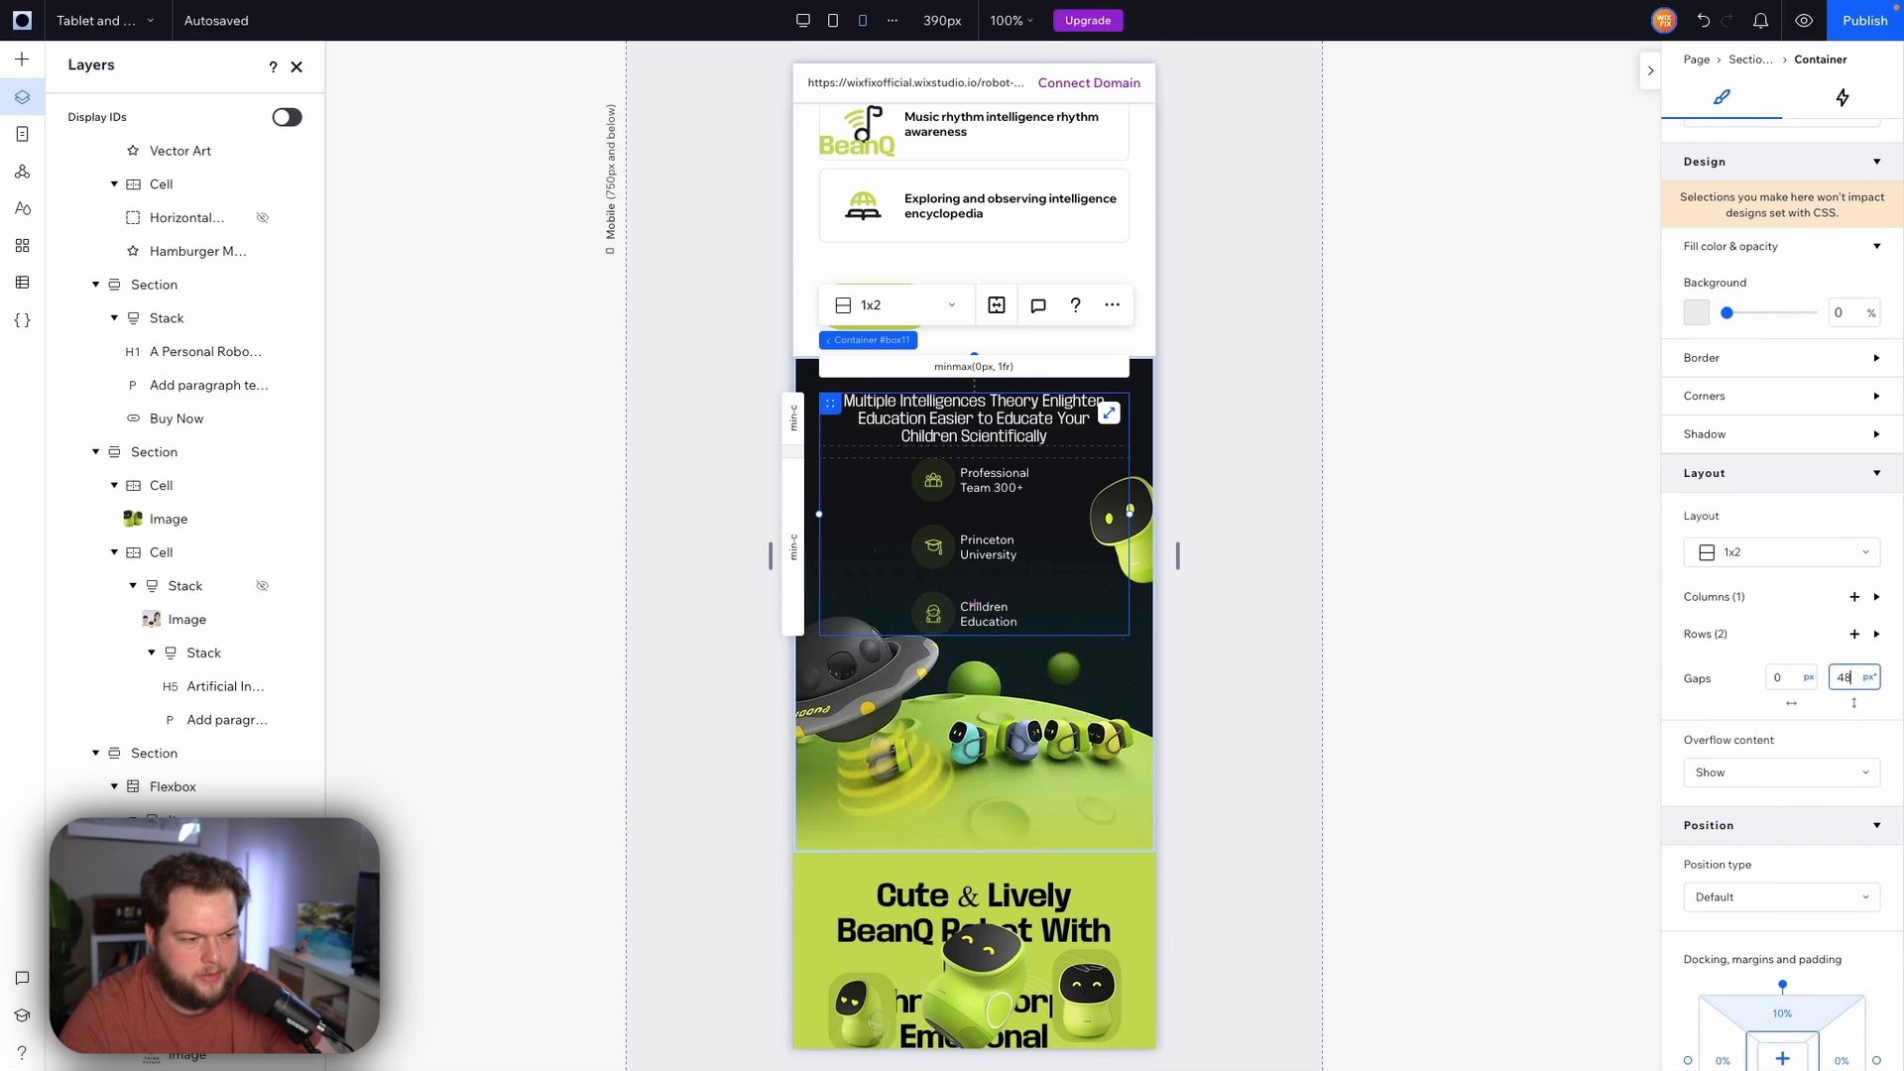
{"action": "key", "text": "Return"}
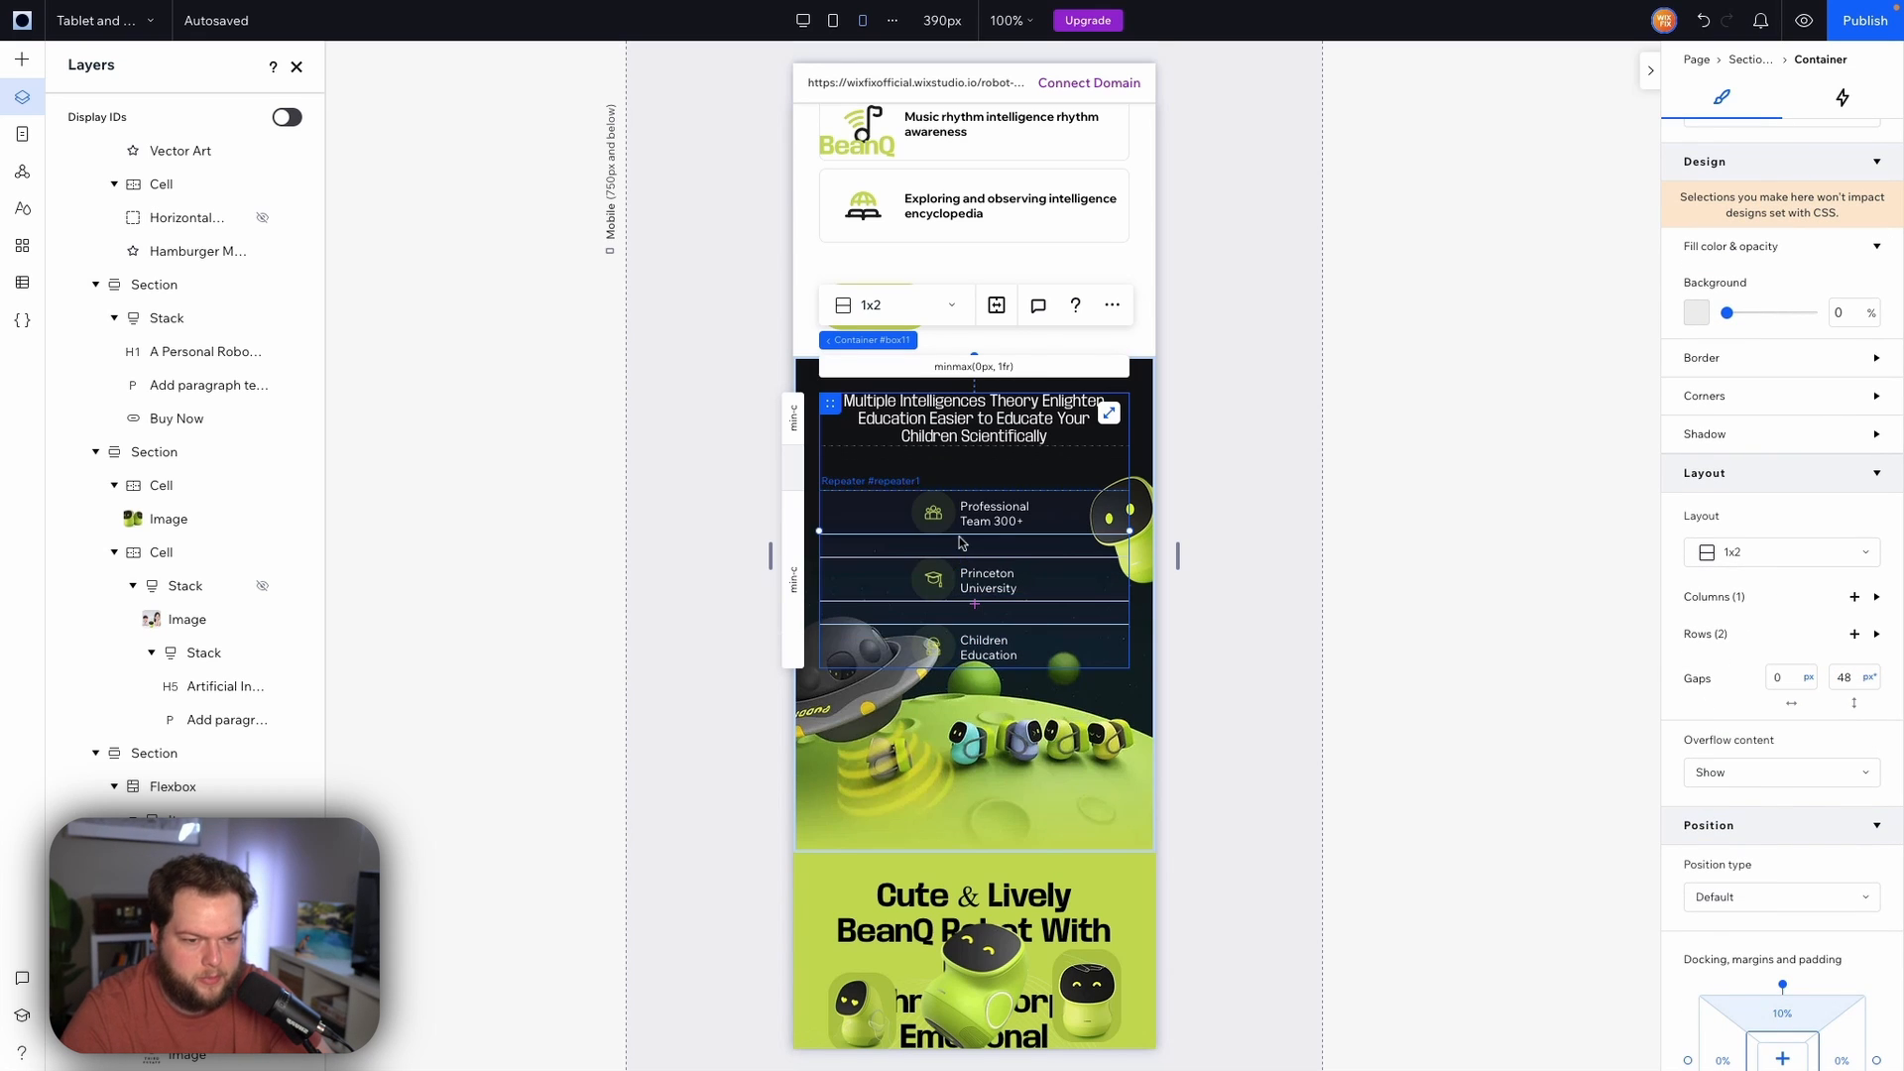
Set the heading-and-features container's vertical row gap to 24 px
{"action": "left_click", "coordinate": [1856, 682]}
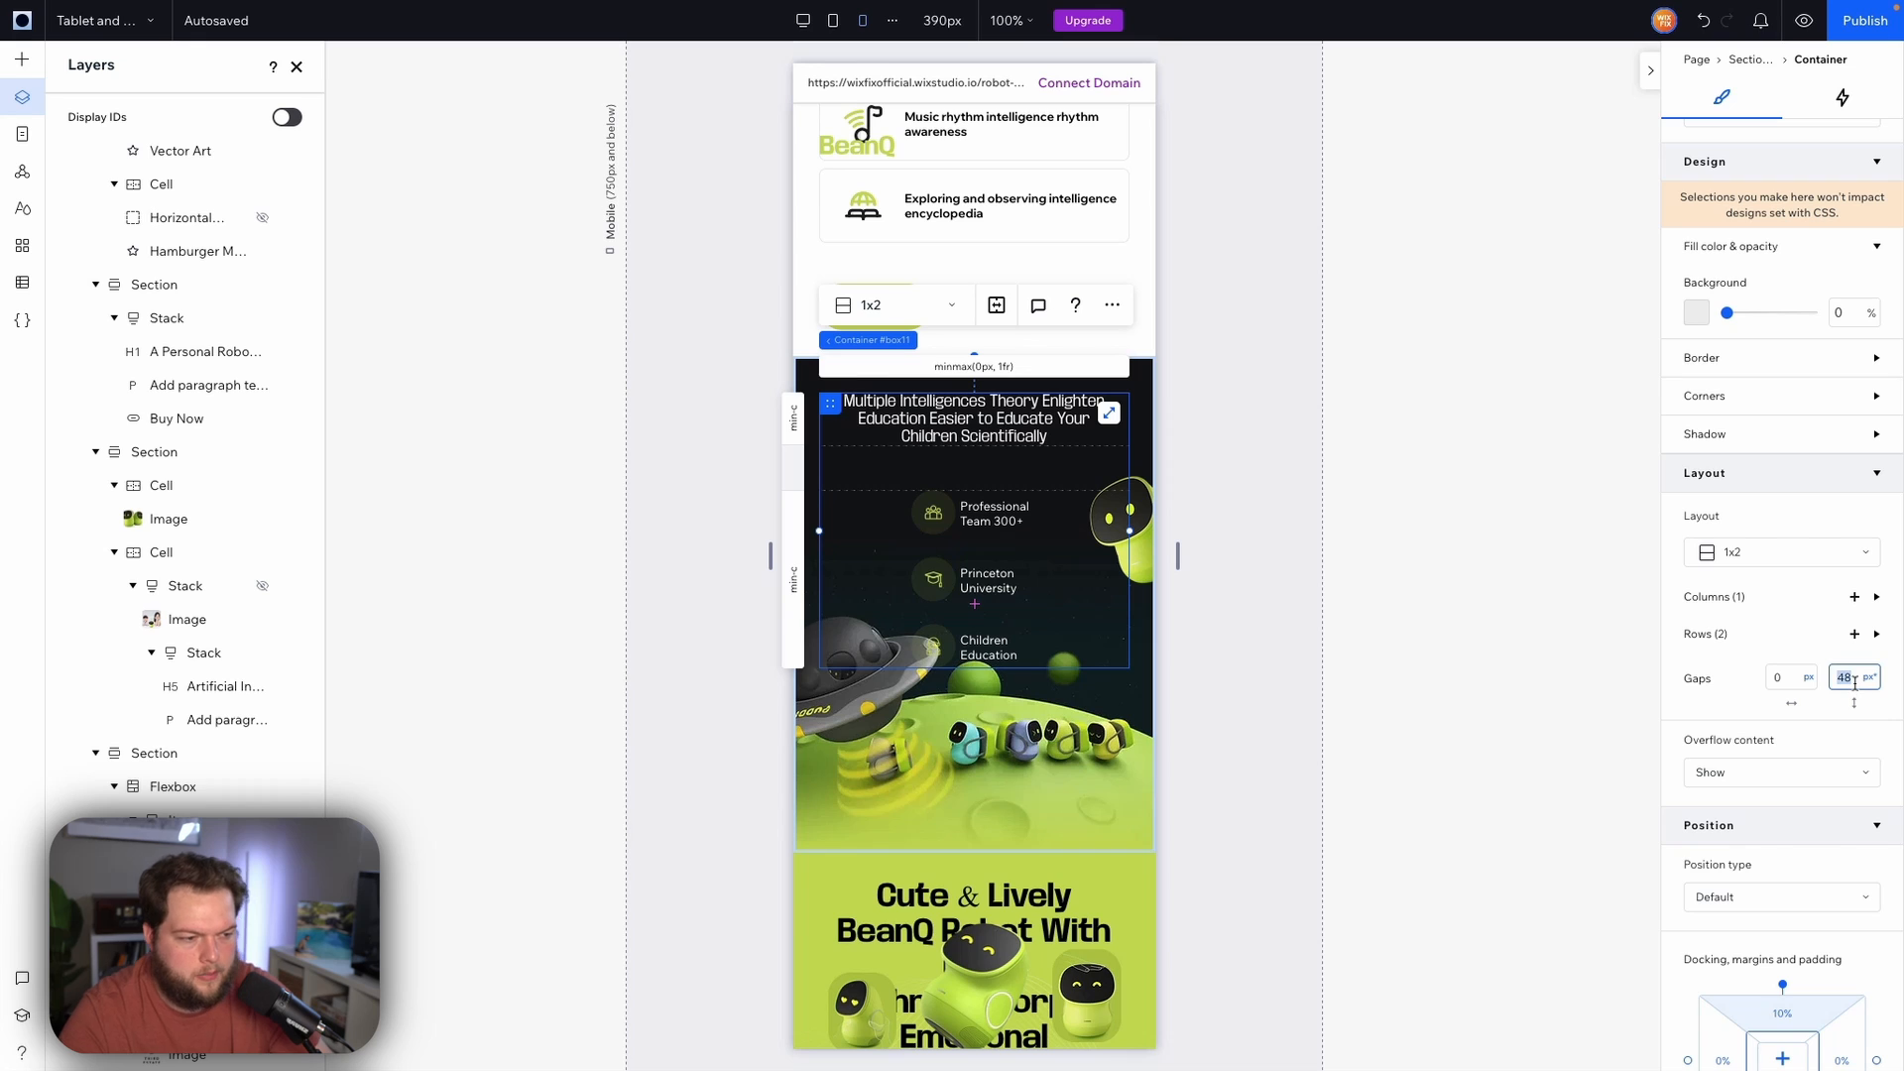
{"action": "type", "text": "24"}
{"action": "key", "text": "Return"}
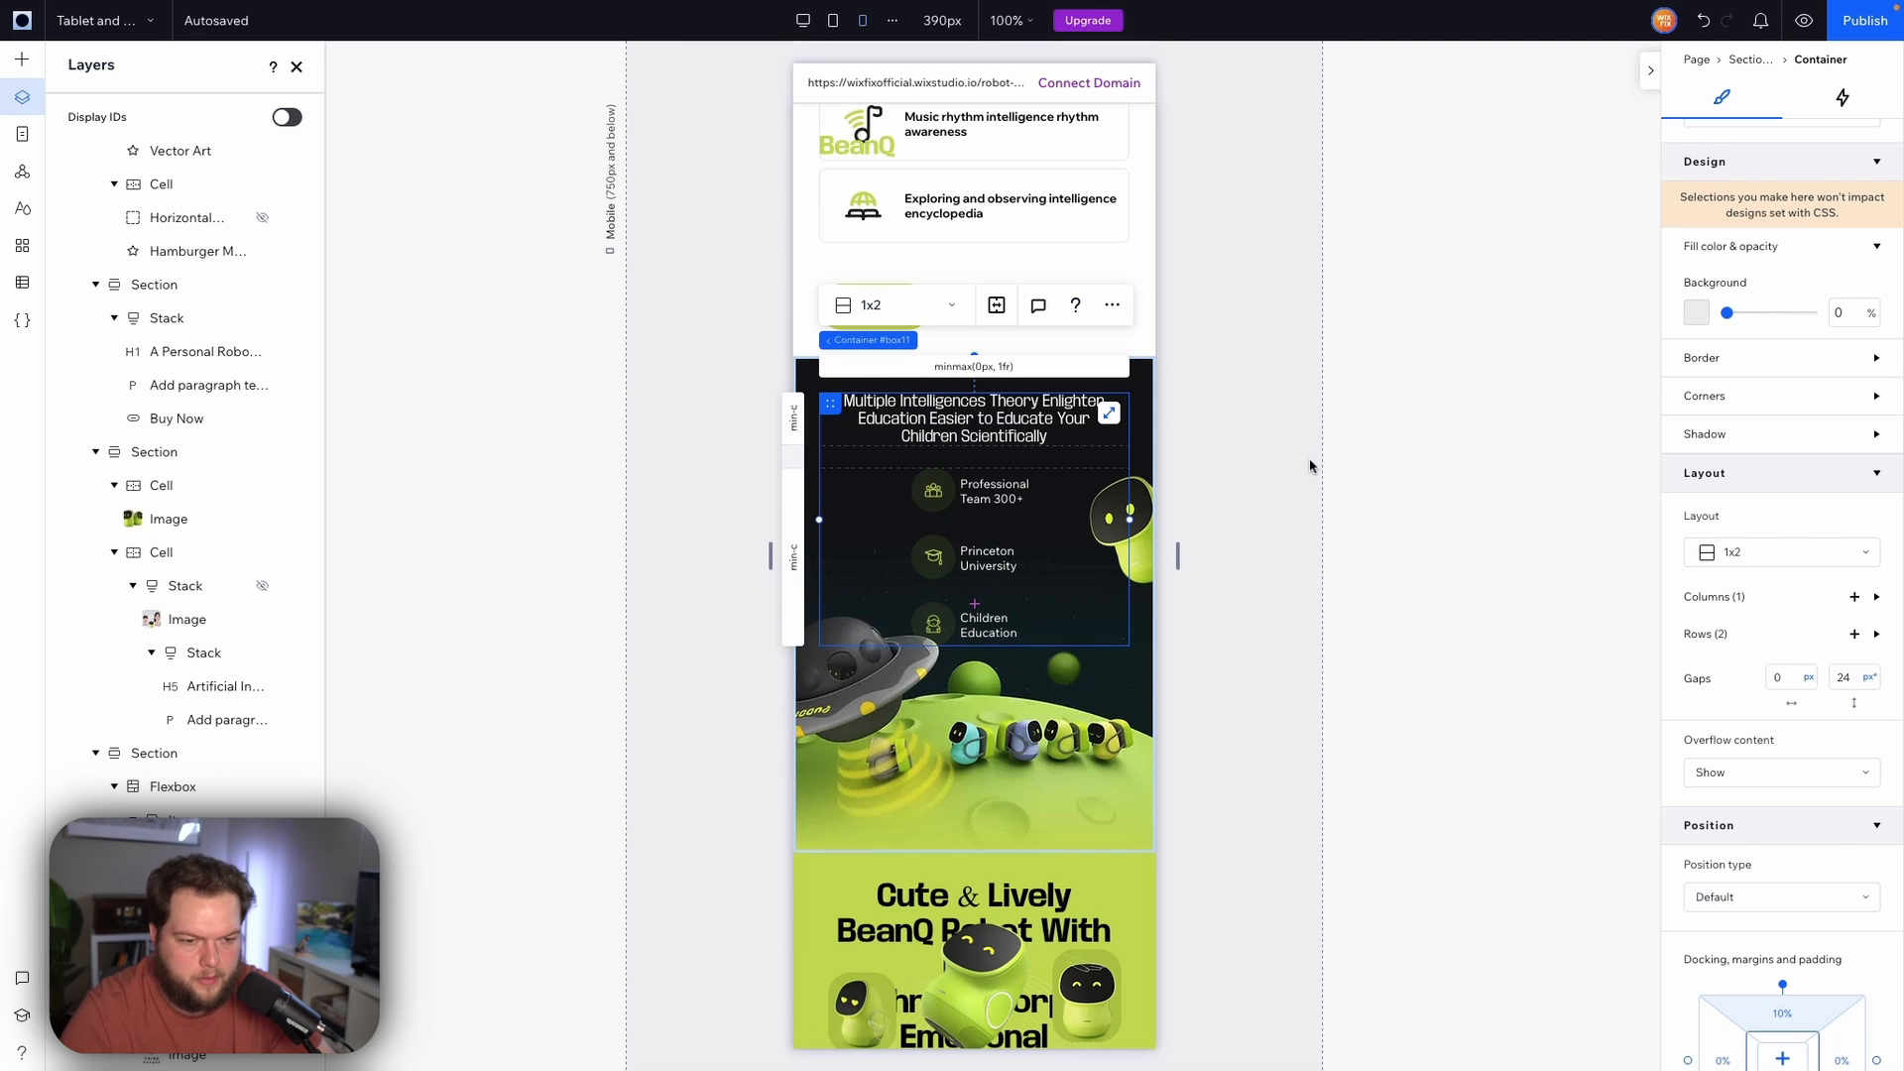
{"action": "left_click", "coordinate": [1311, 461]}
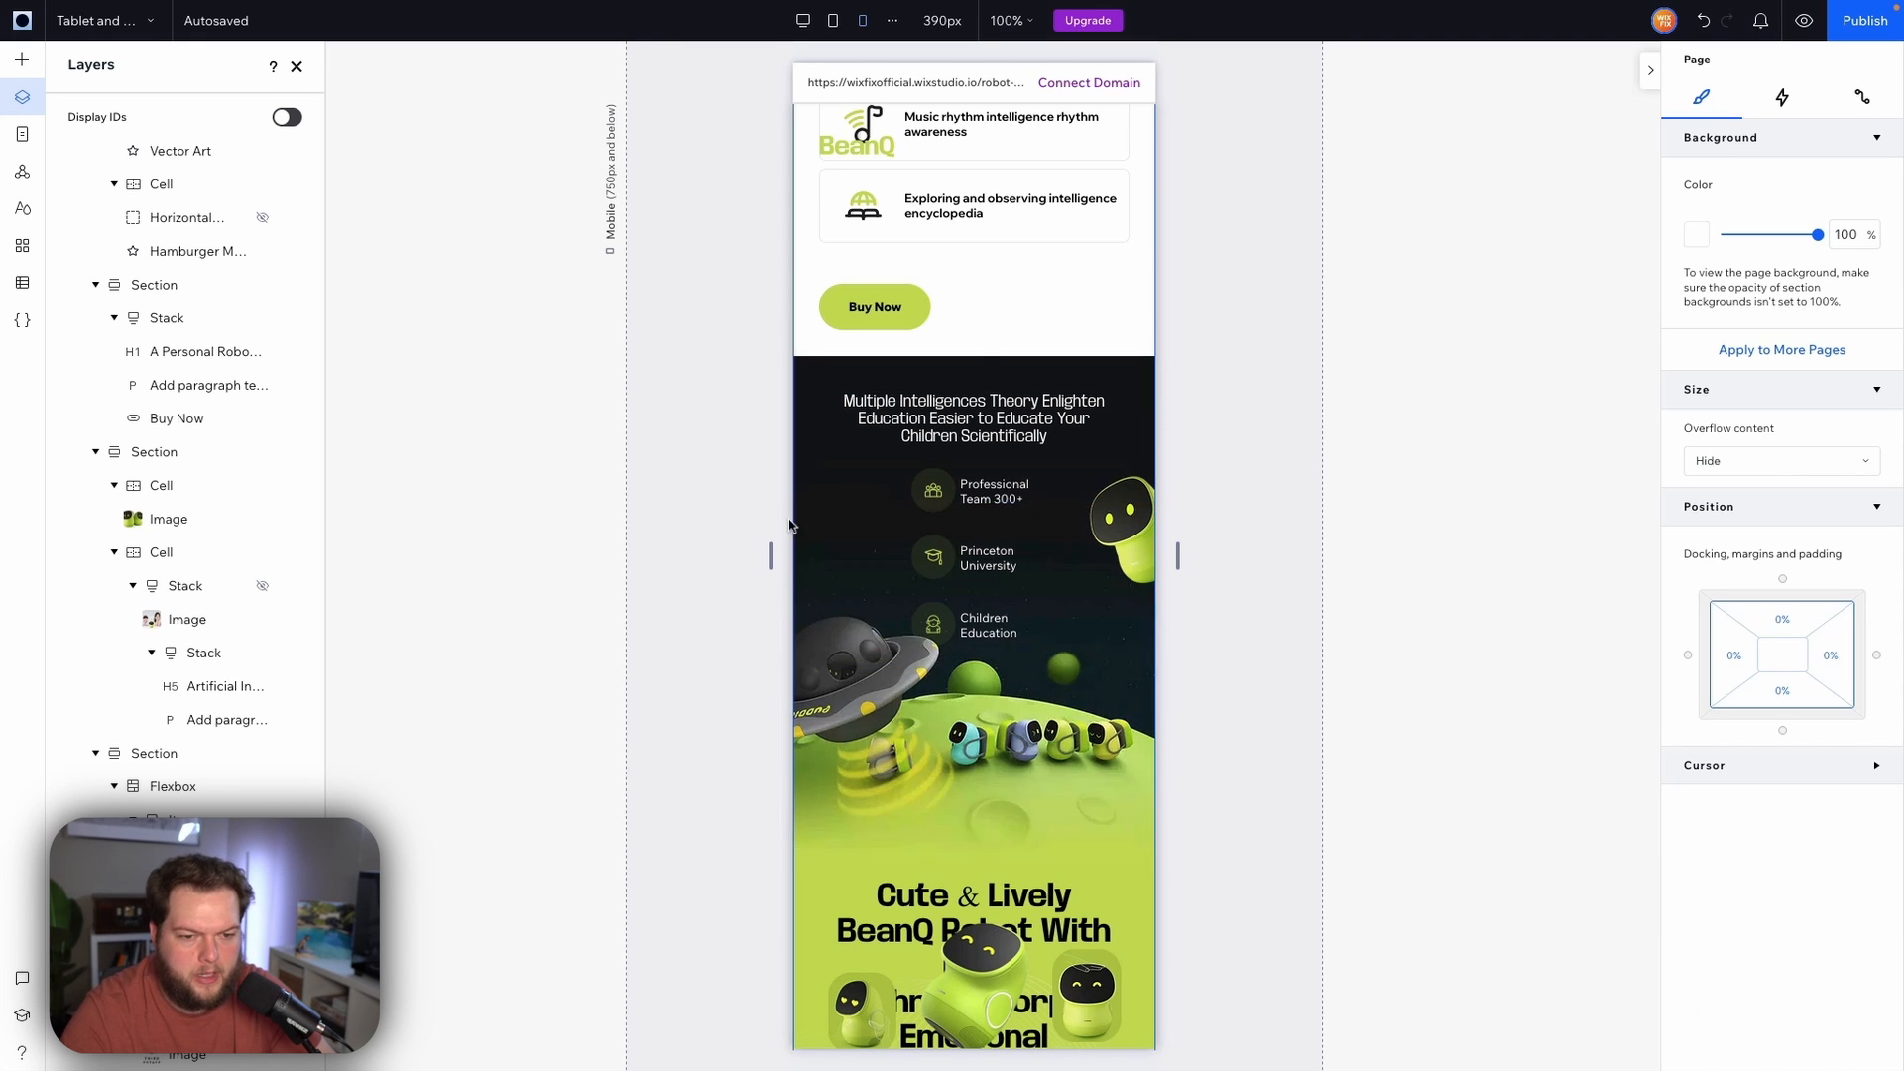
Set the robot background image's top margin to 50%
{"action": "left_click", "coordinate": [809, 478]}
{"action": "left_click", "coordinate": [810, 571]}
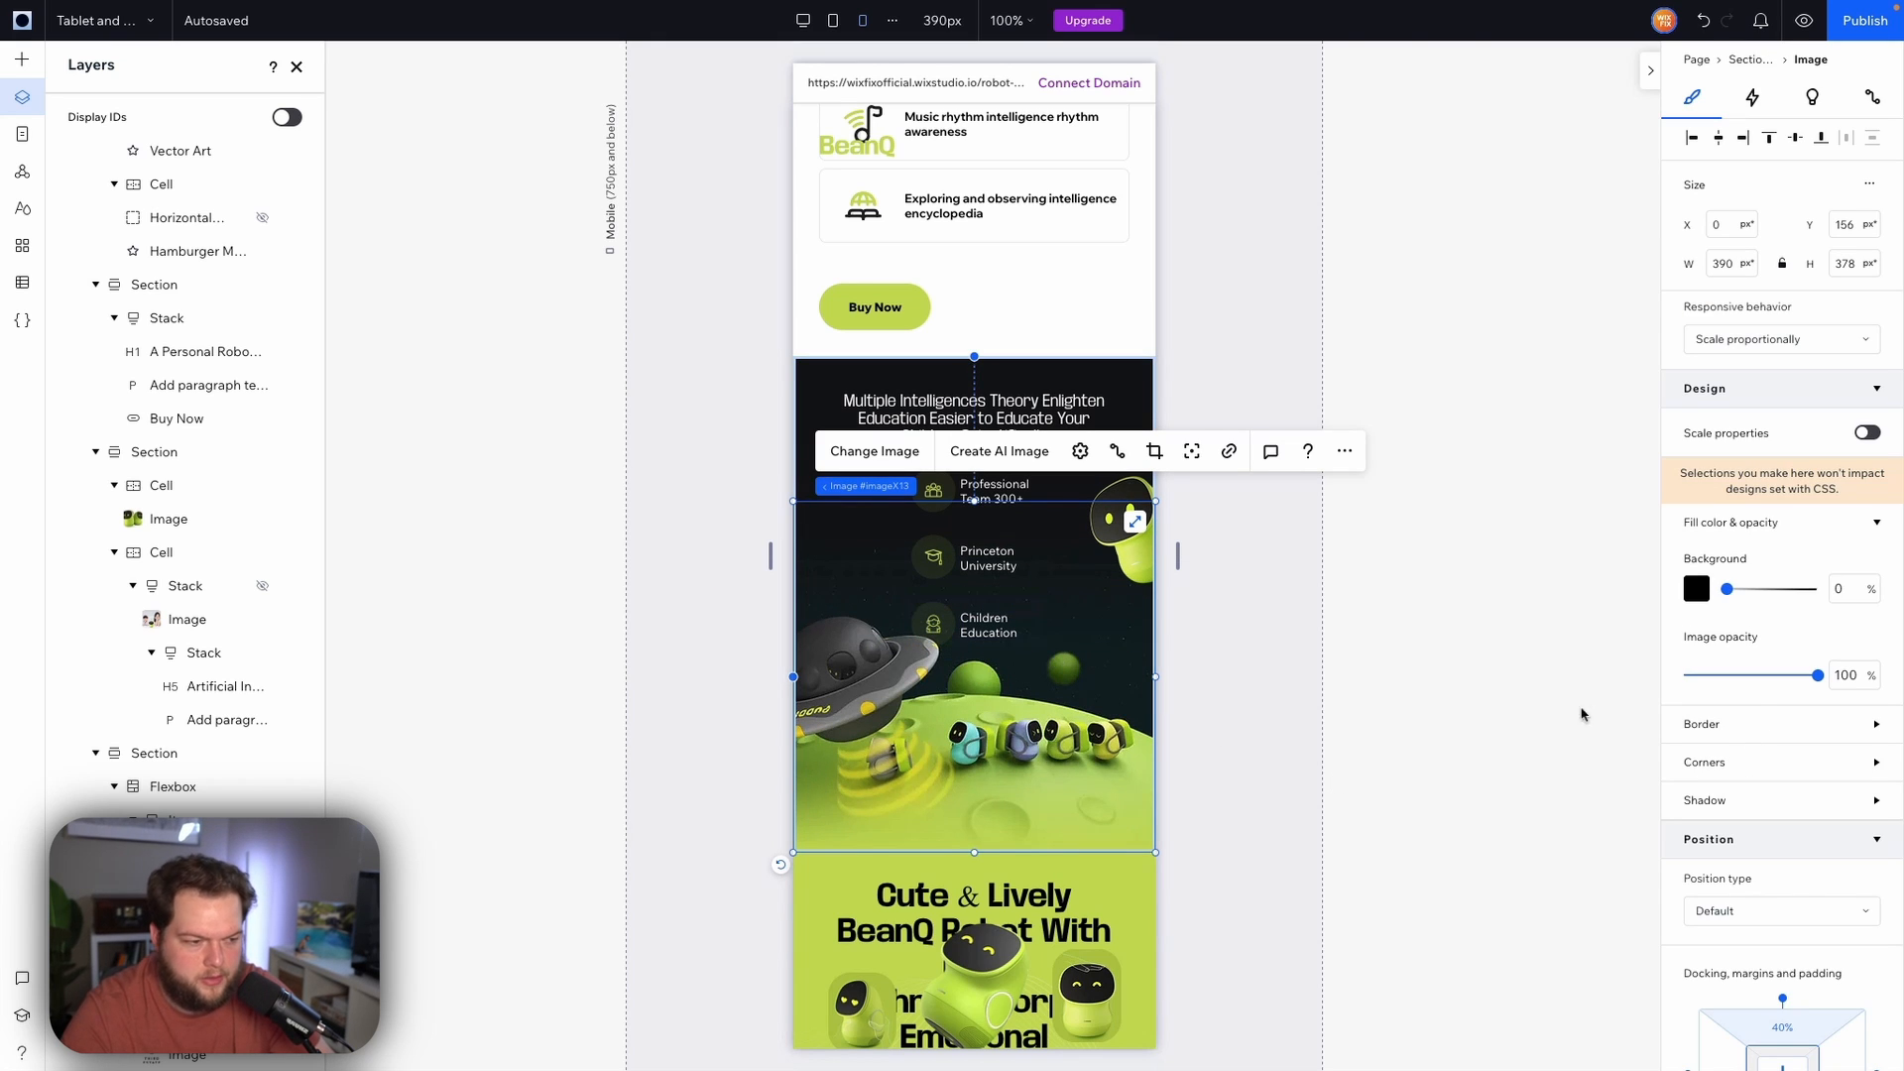
{"action": "scroll", "coordinate": [1734, 740], "scroll_direction": "down", "scroll_amount": 3}
{"action": "left_click", "coordinate": [1807, 774]}
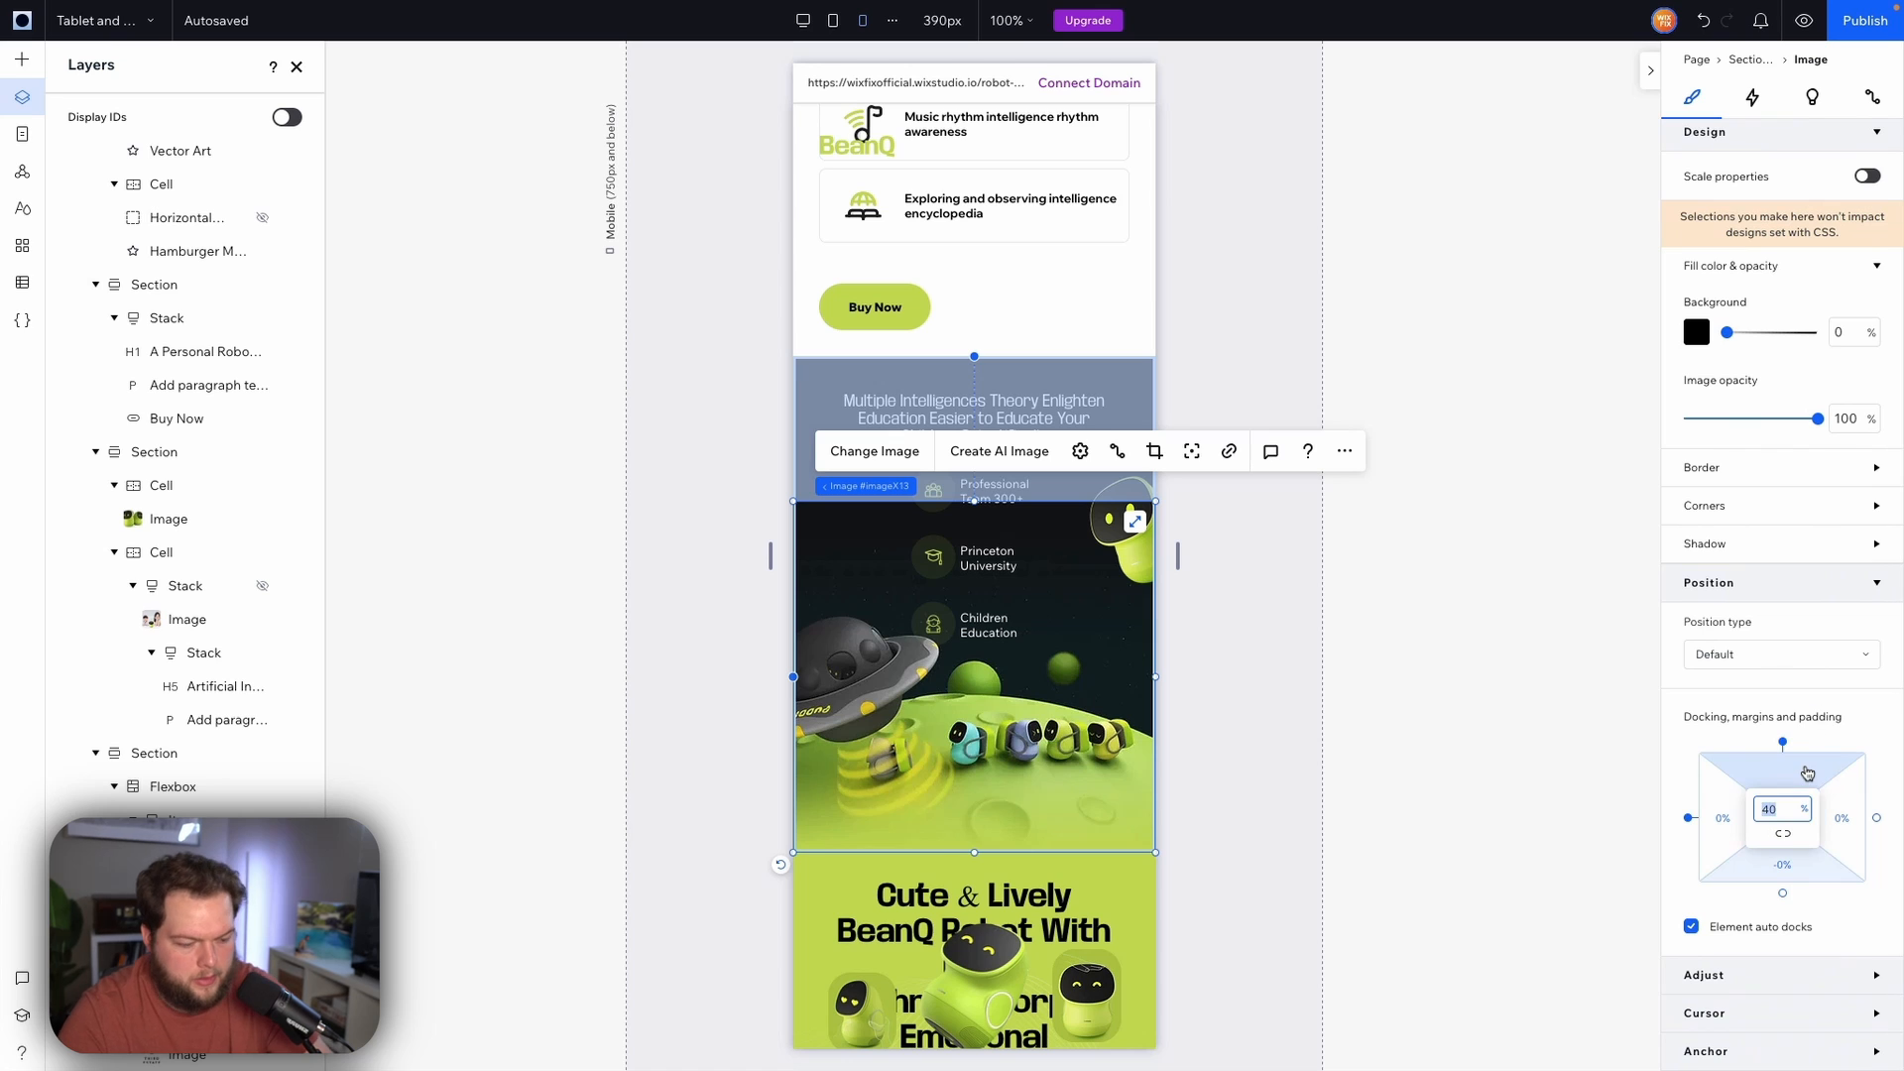
{"action": "type", "text": "50"}
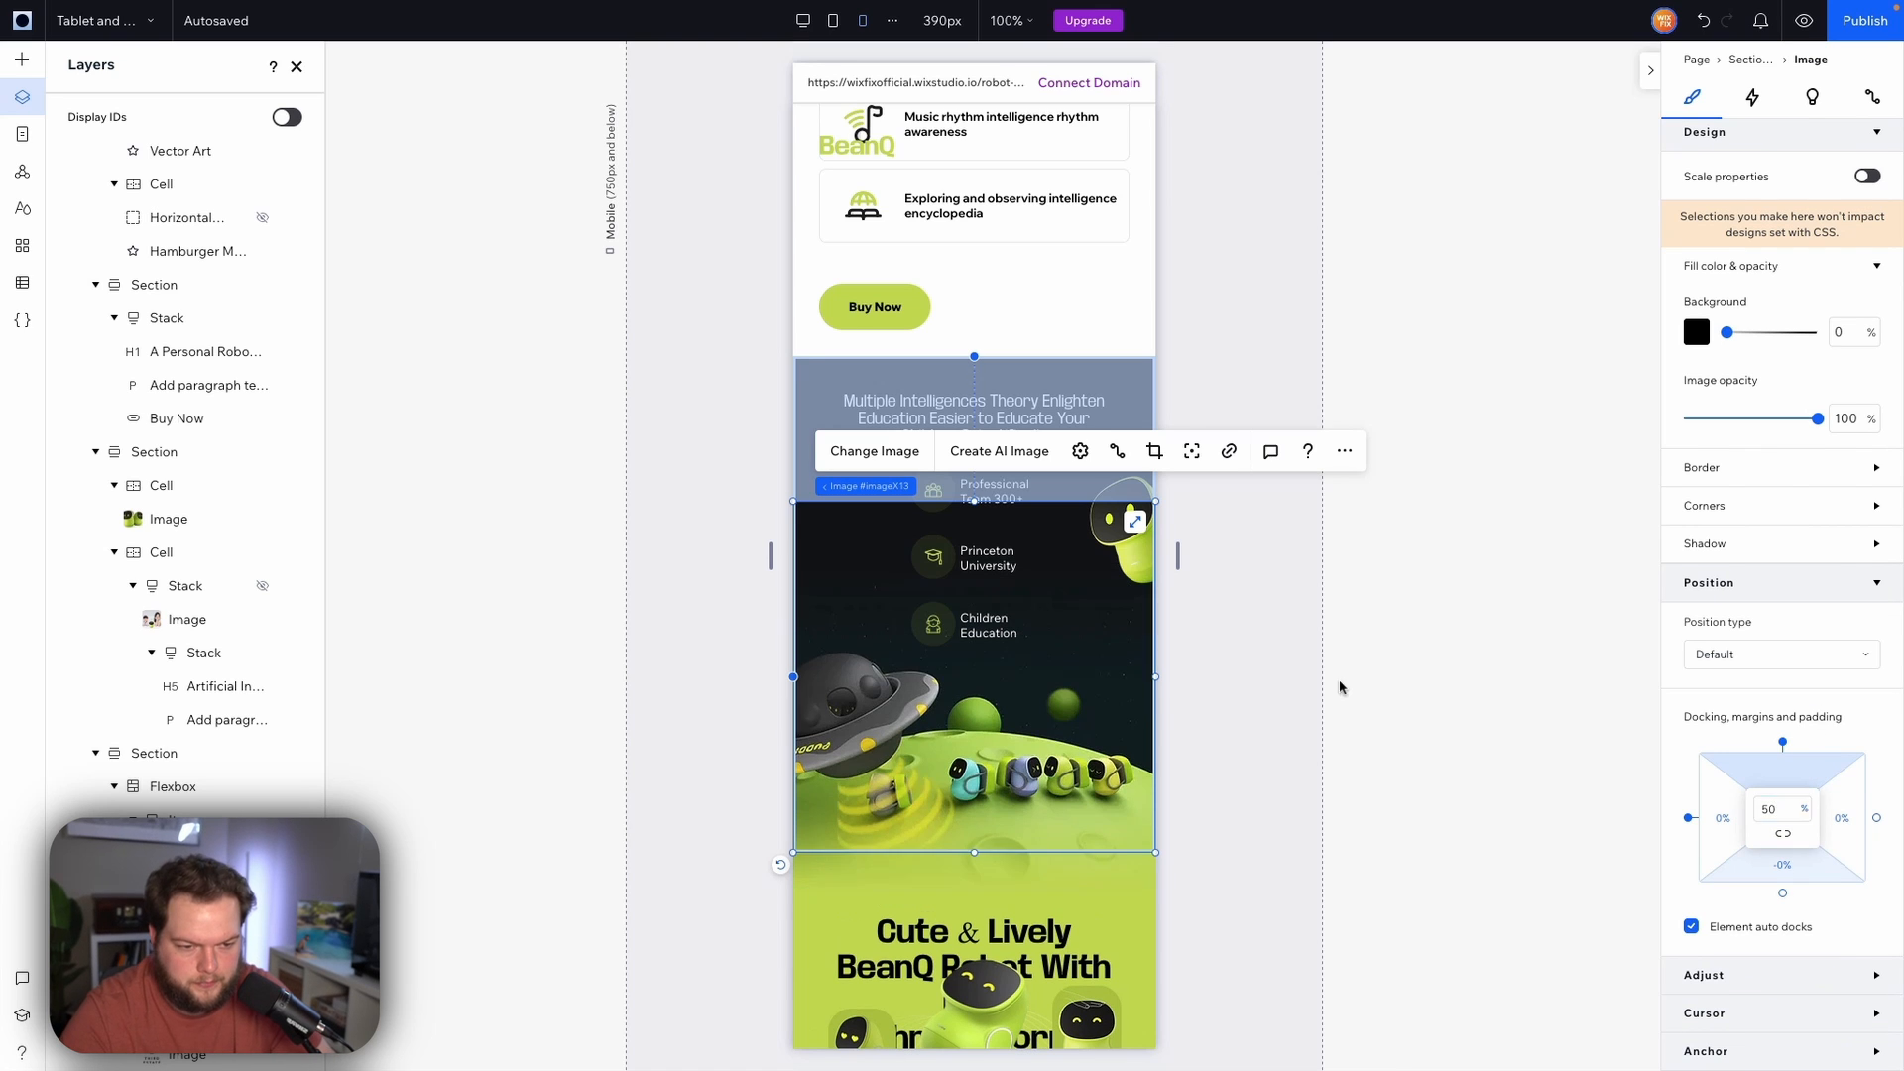
{"action": "left_click_drag", "start_coordinate": [1316, 578], "coordinate": [1273, 533]}
Widen the feature label text to about 166 px so each label sits on one line
{"action": "scroll", "coordinate": [1258, 589], "scroll_direction": "down", "scroll_amount": 1}
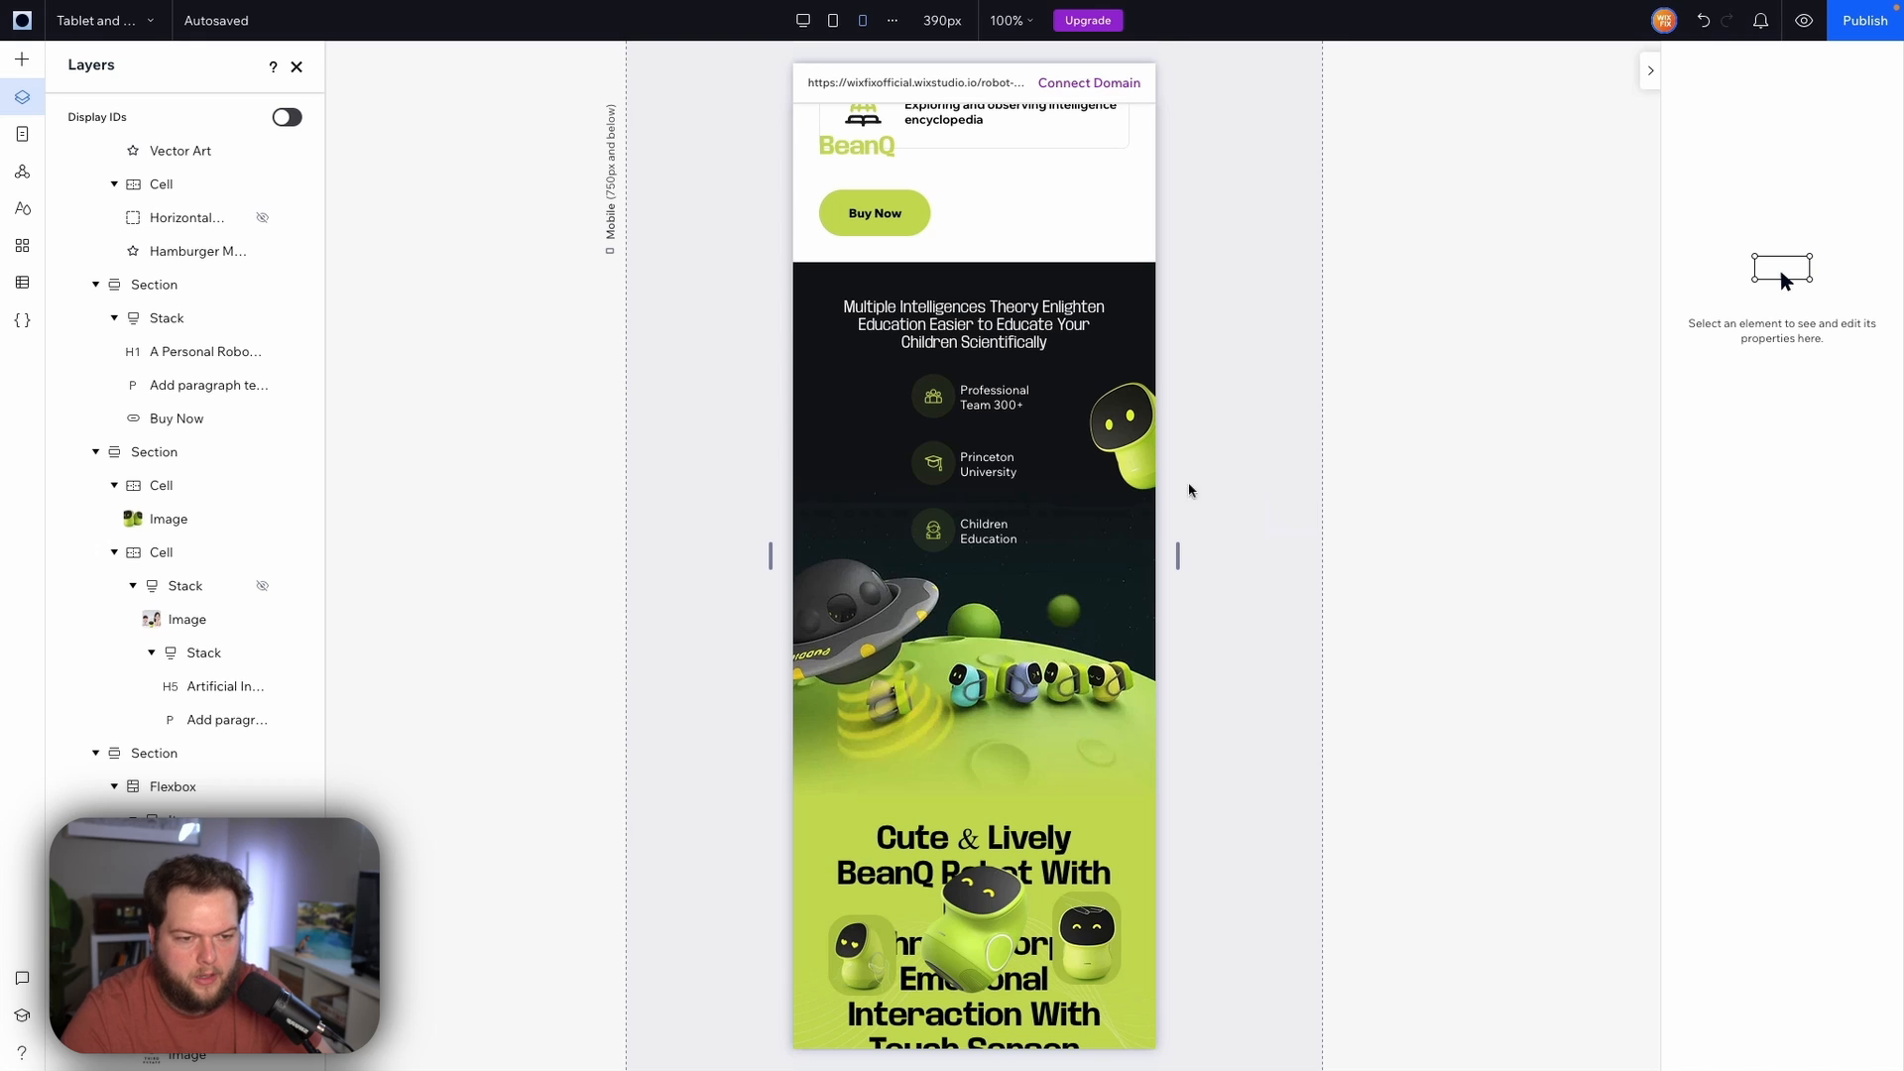
{"action": "left_click", "coordinate": [994, 400]}
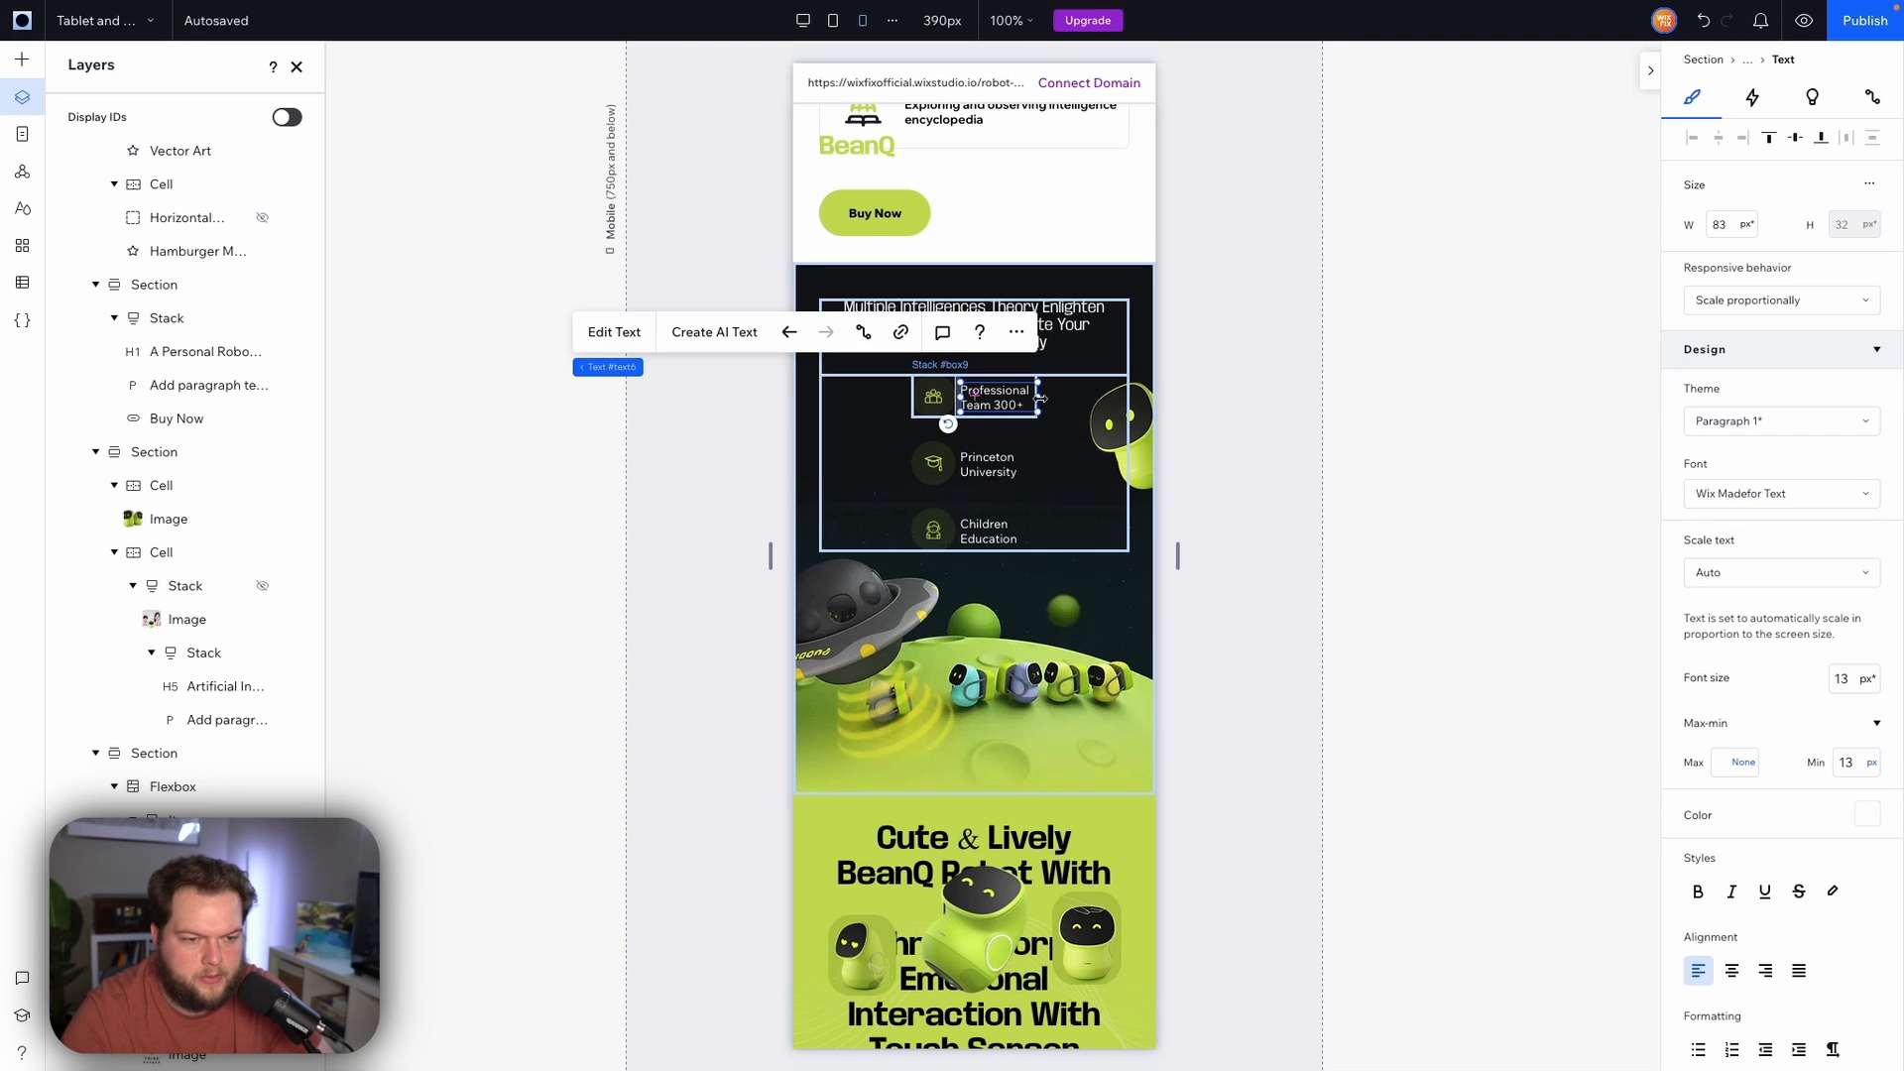
{"action": "left_click_drag", "start_coordinate": [1037, 397], "coordinate": [1116, 399]}
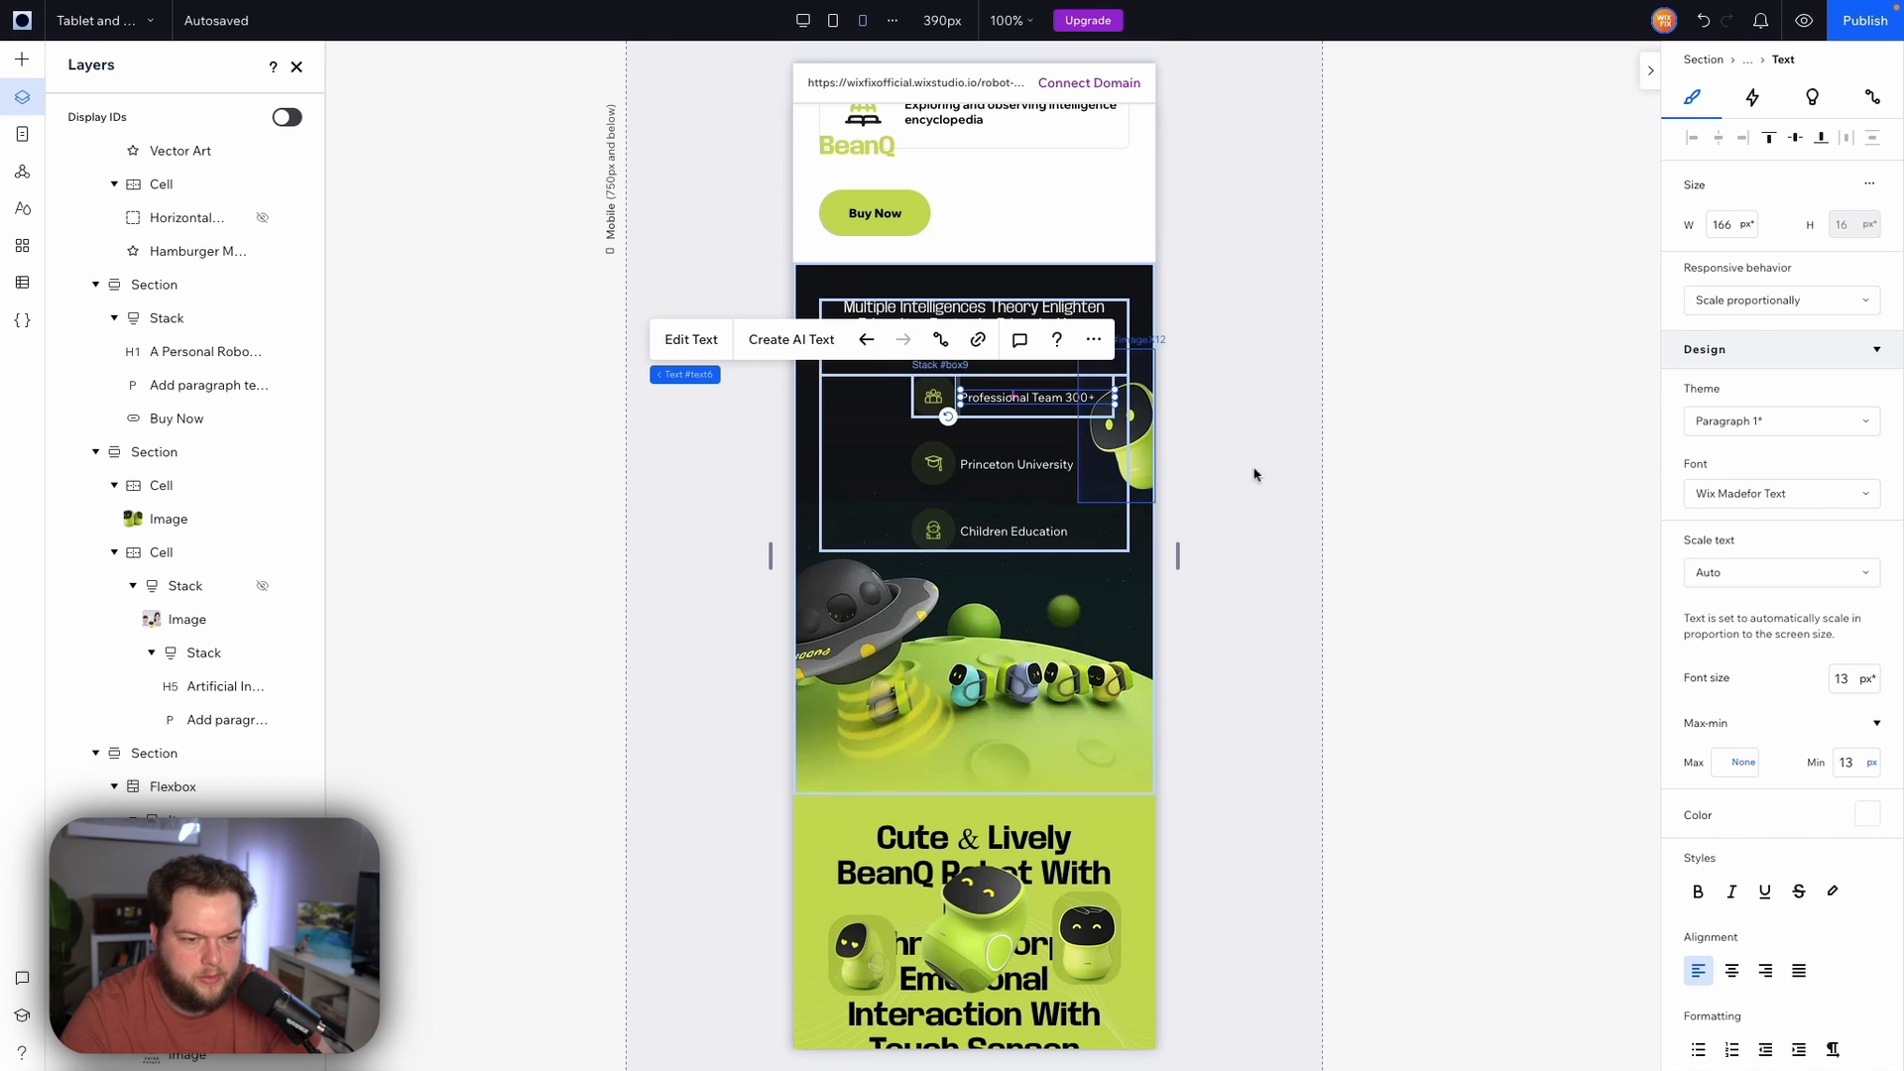
{"action": "left_click", "coordinate": [1289, 468]}
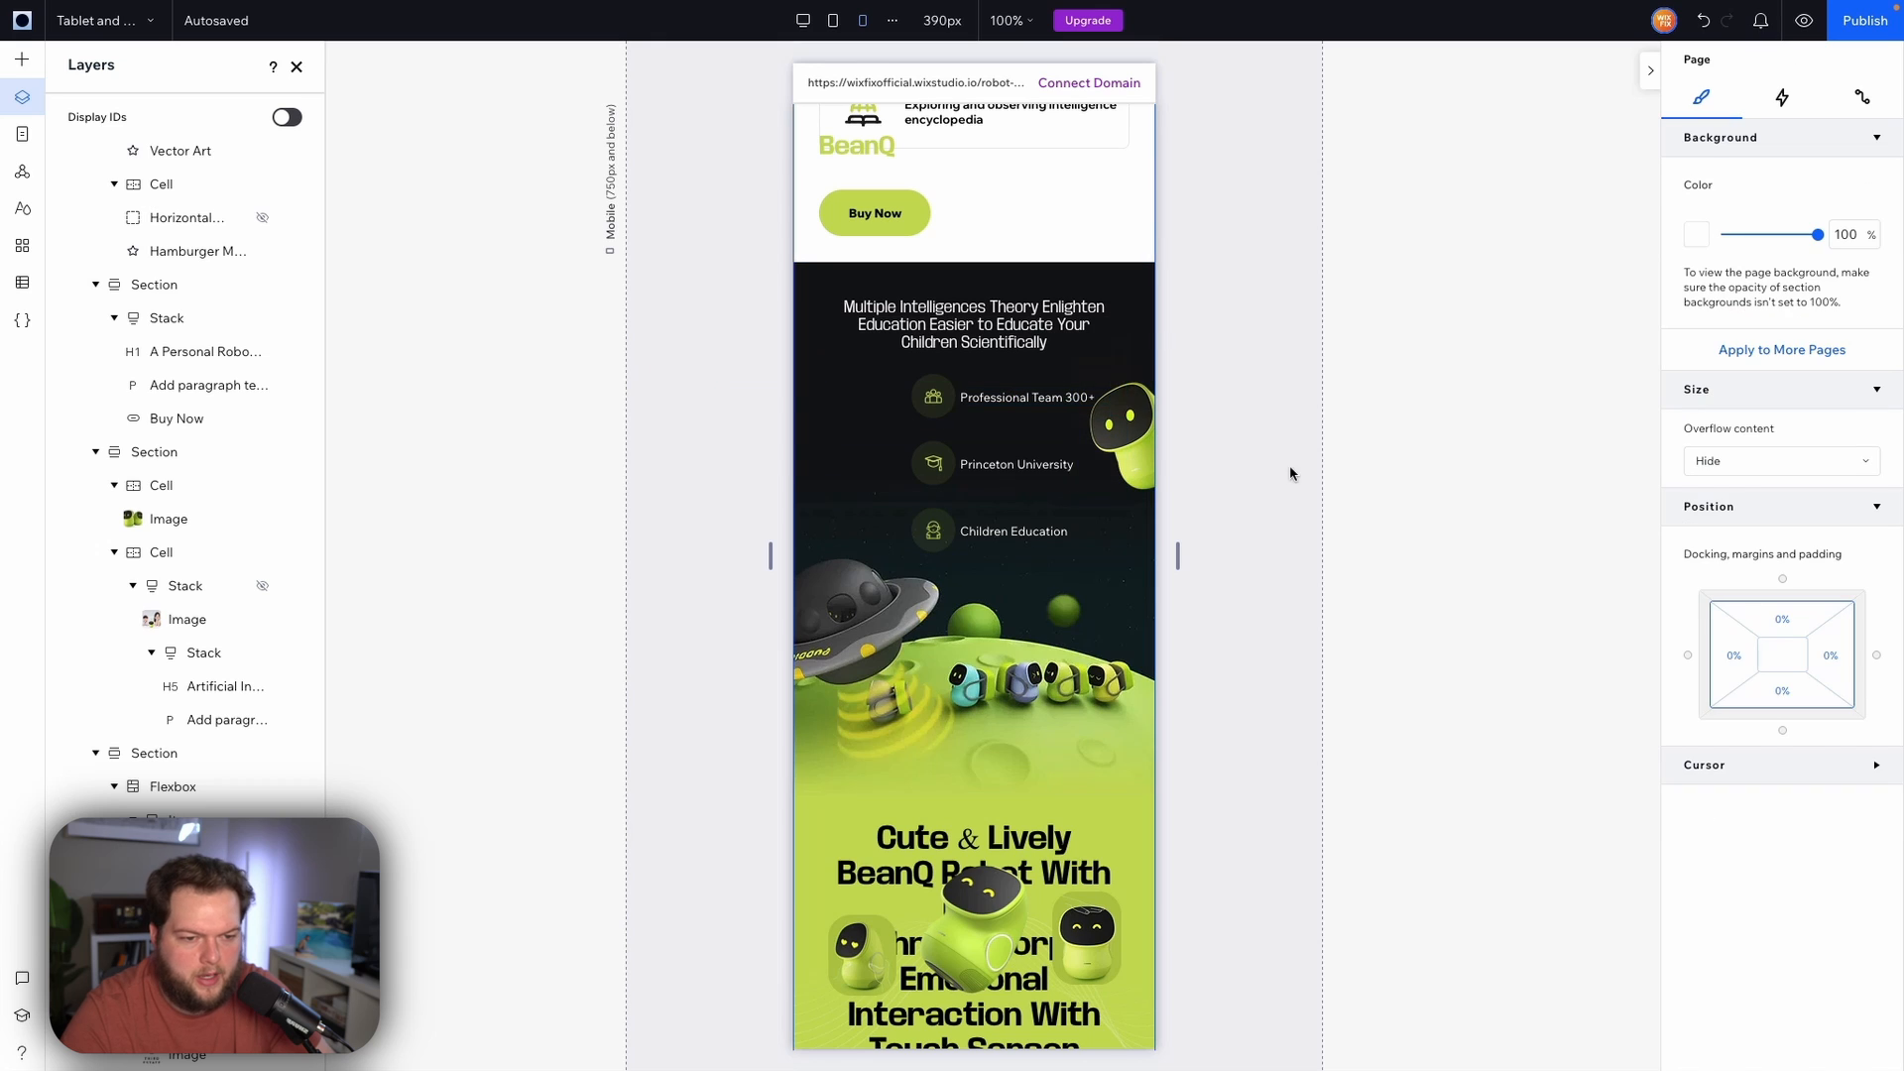
Dock the feature icon-and-label stack to the center of its item
{"action": "left_click", "coordinate": [963, 412]}
{"action": "scroll", "coordinate": [1750, 706], "scroll_direction": "down", "scroll_amount": 3}
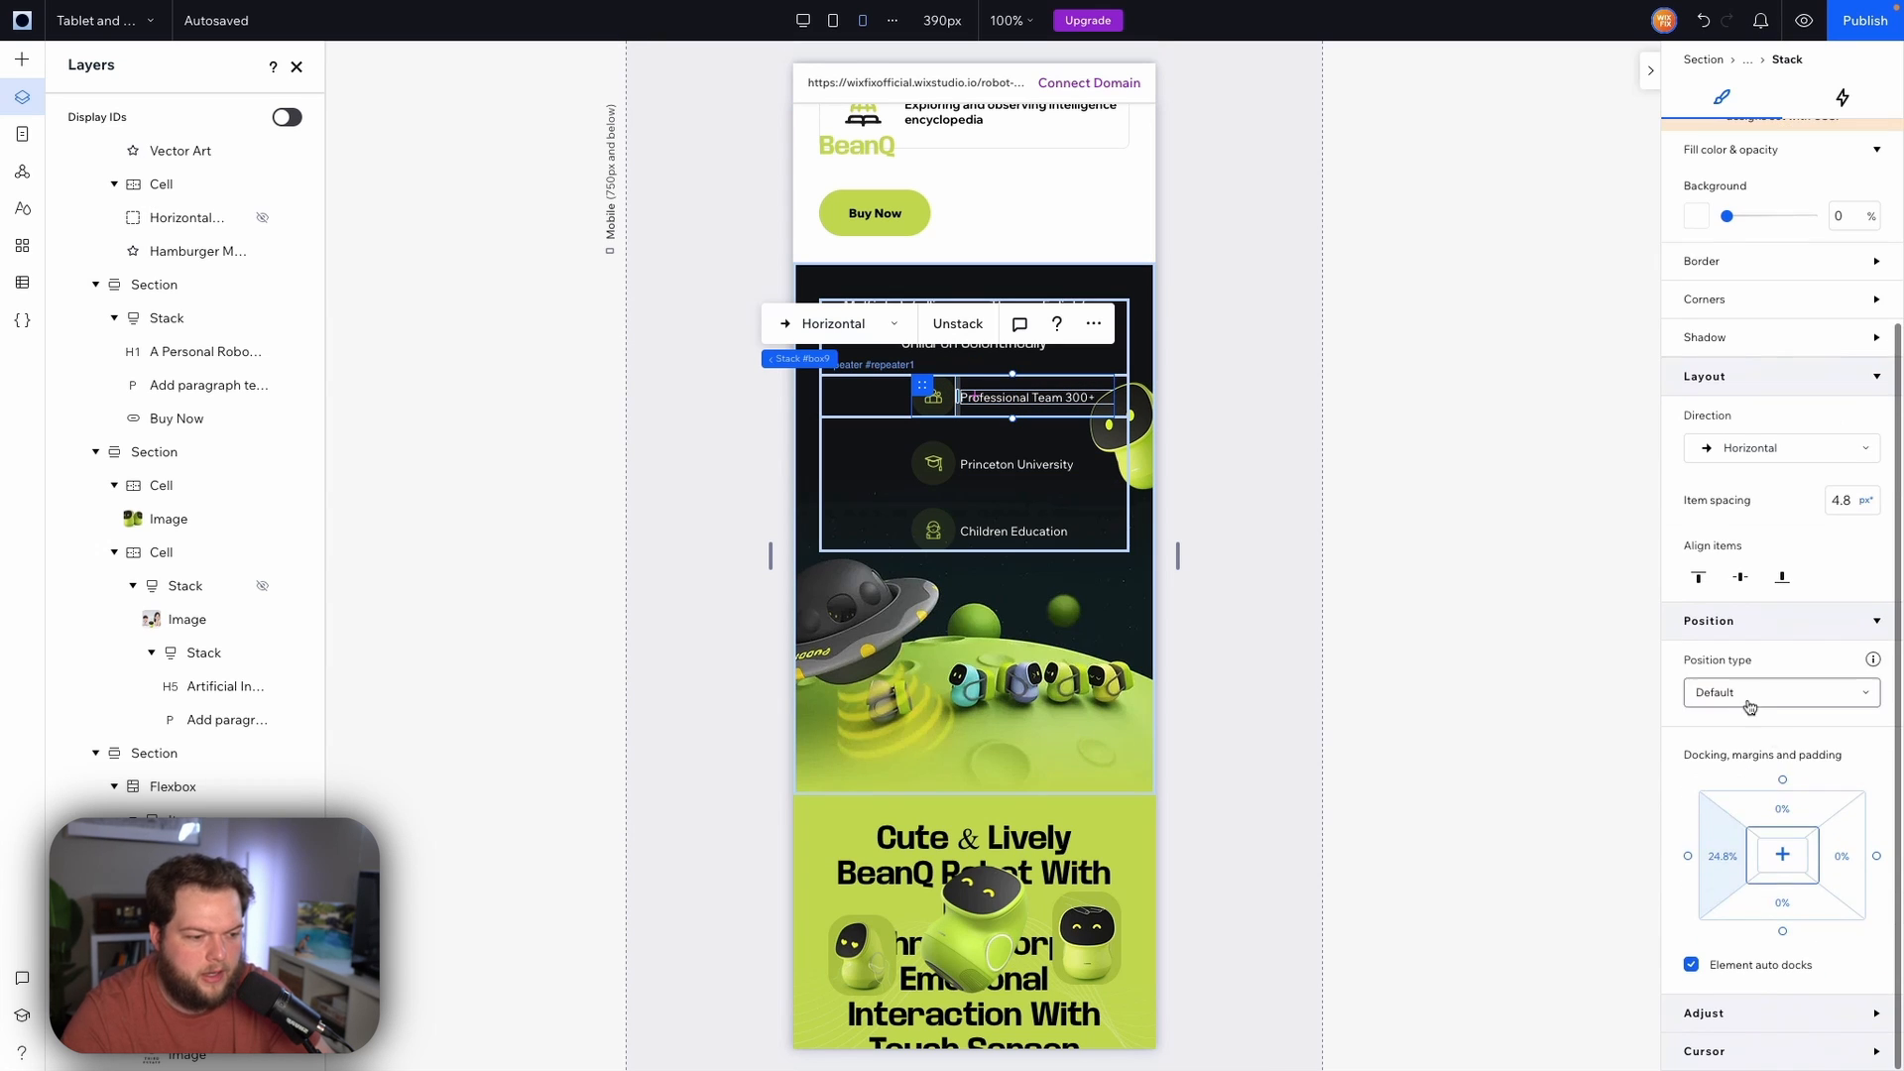
{"action": "left_click", "coordinate": [1782, 855]}
{"action": "left_click", "coordinate": [1280, 509]}
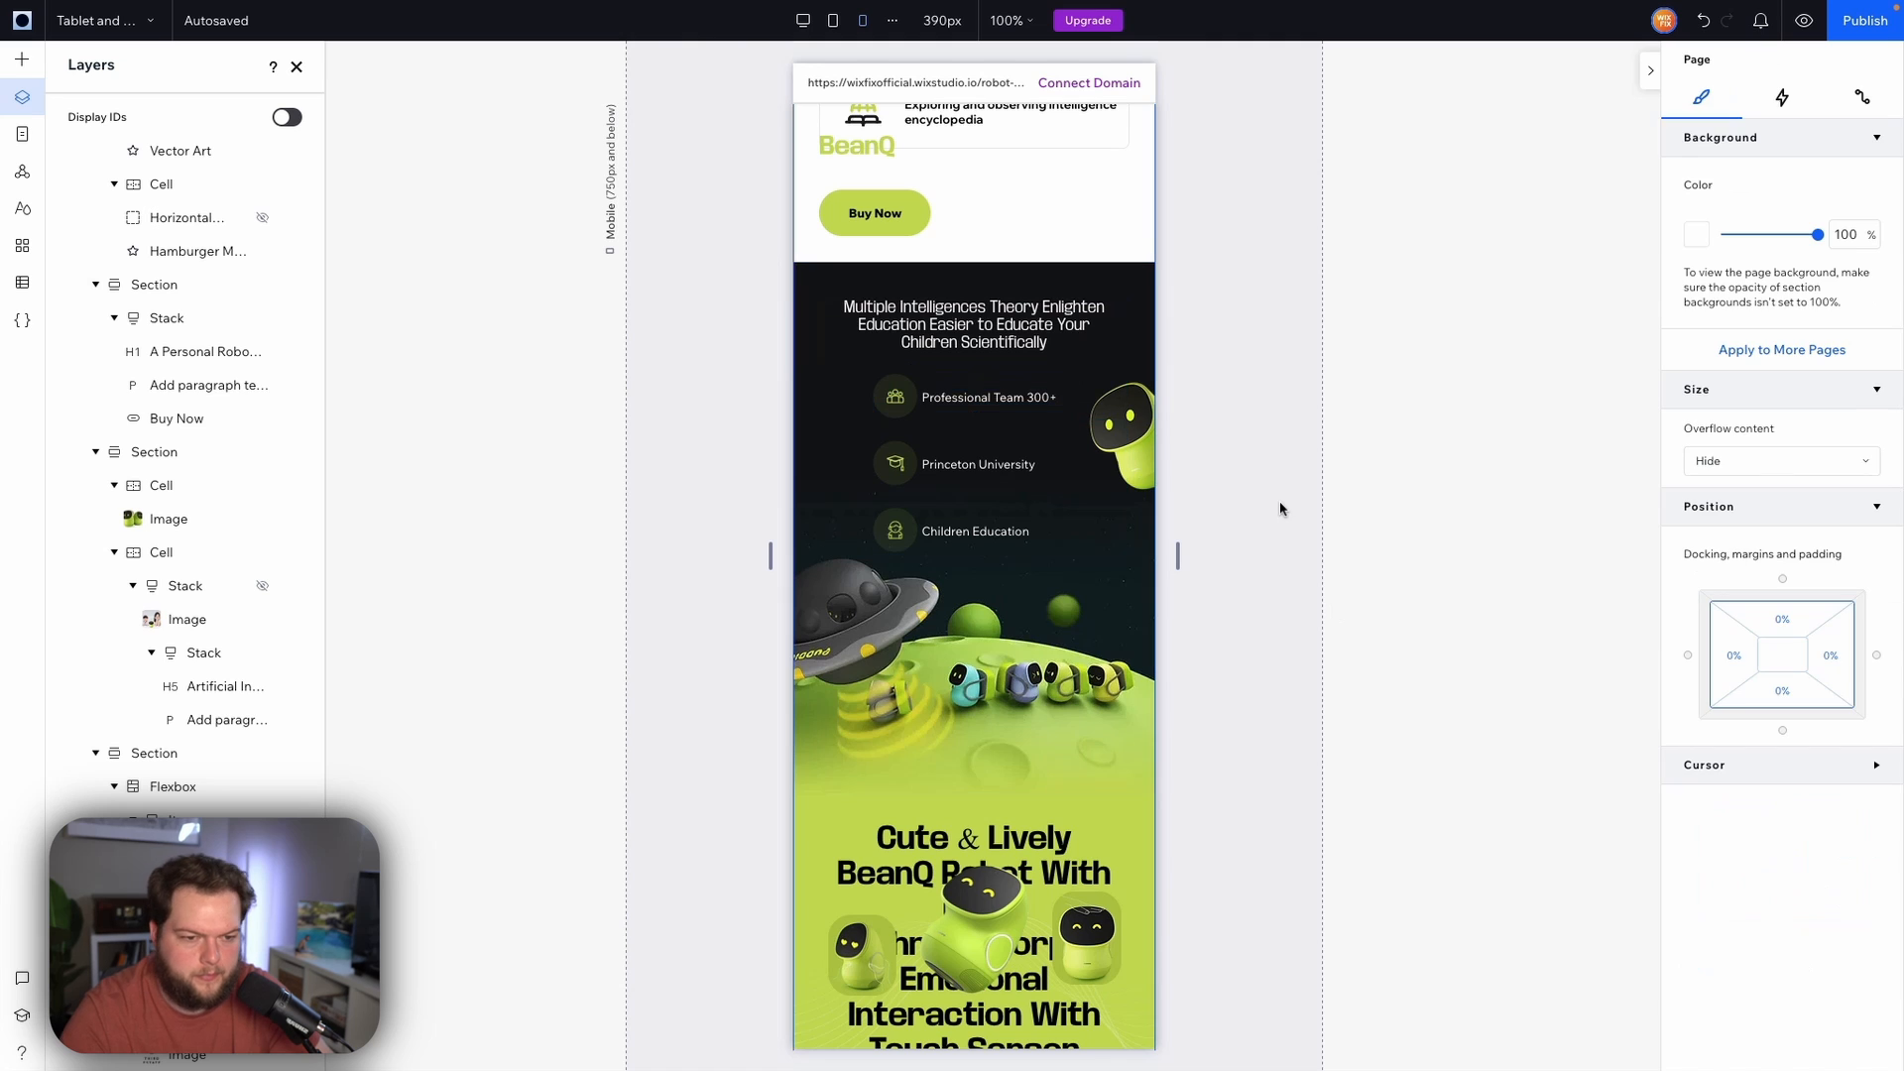
Select the 'Cute & Lively BeanQ Robot' heading text in the following section
{"action": "scroll", "coordinate": [1280, 509], "scroll_direction": "down", "scroll_amount": 3}
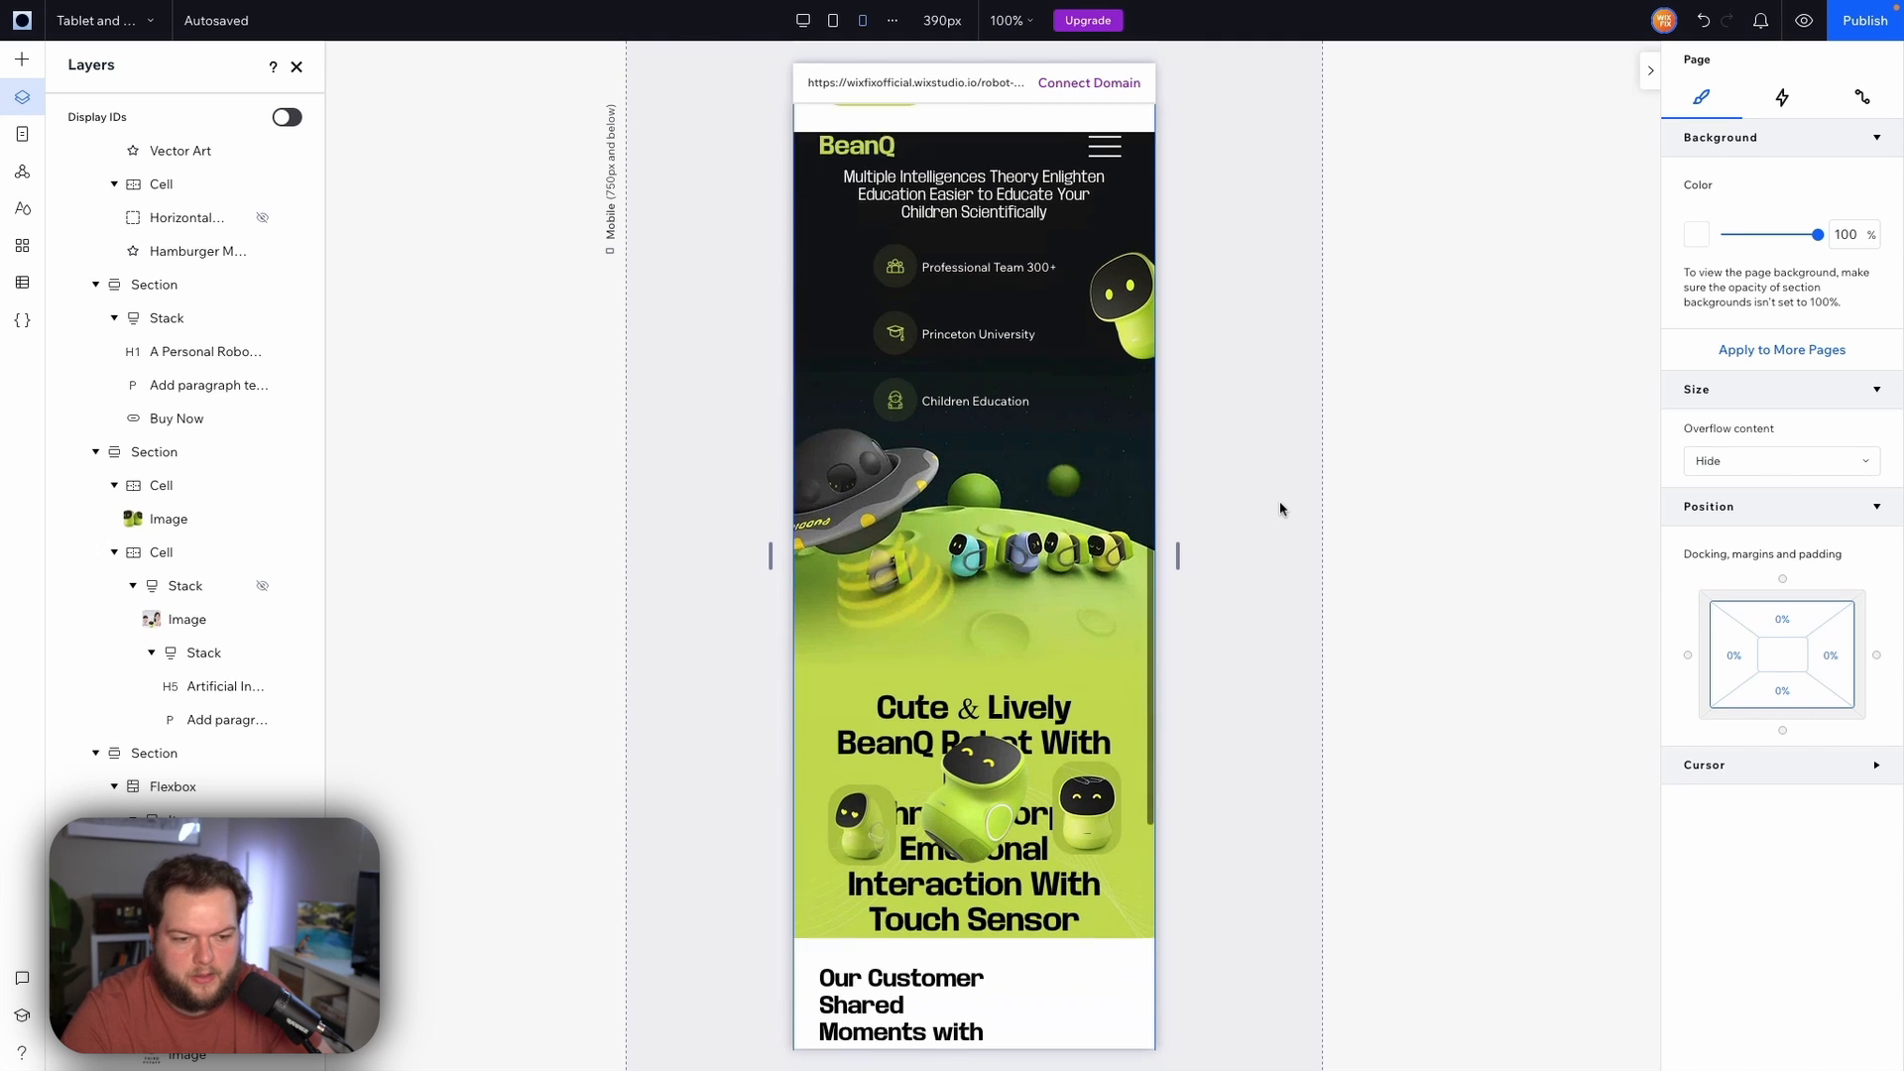
{"action": "scroll", "coordinate": [1279, 508], "scroll_direction": "down", "scroll_amount": 2}
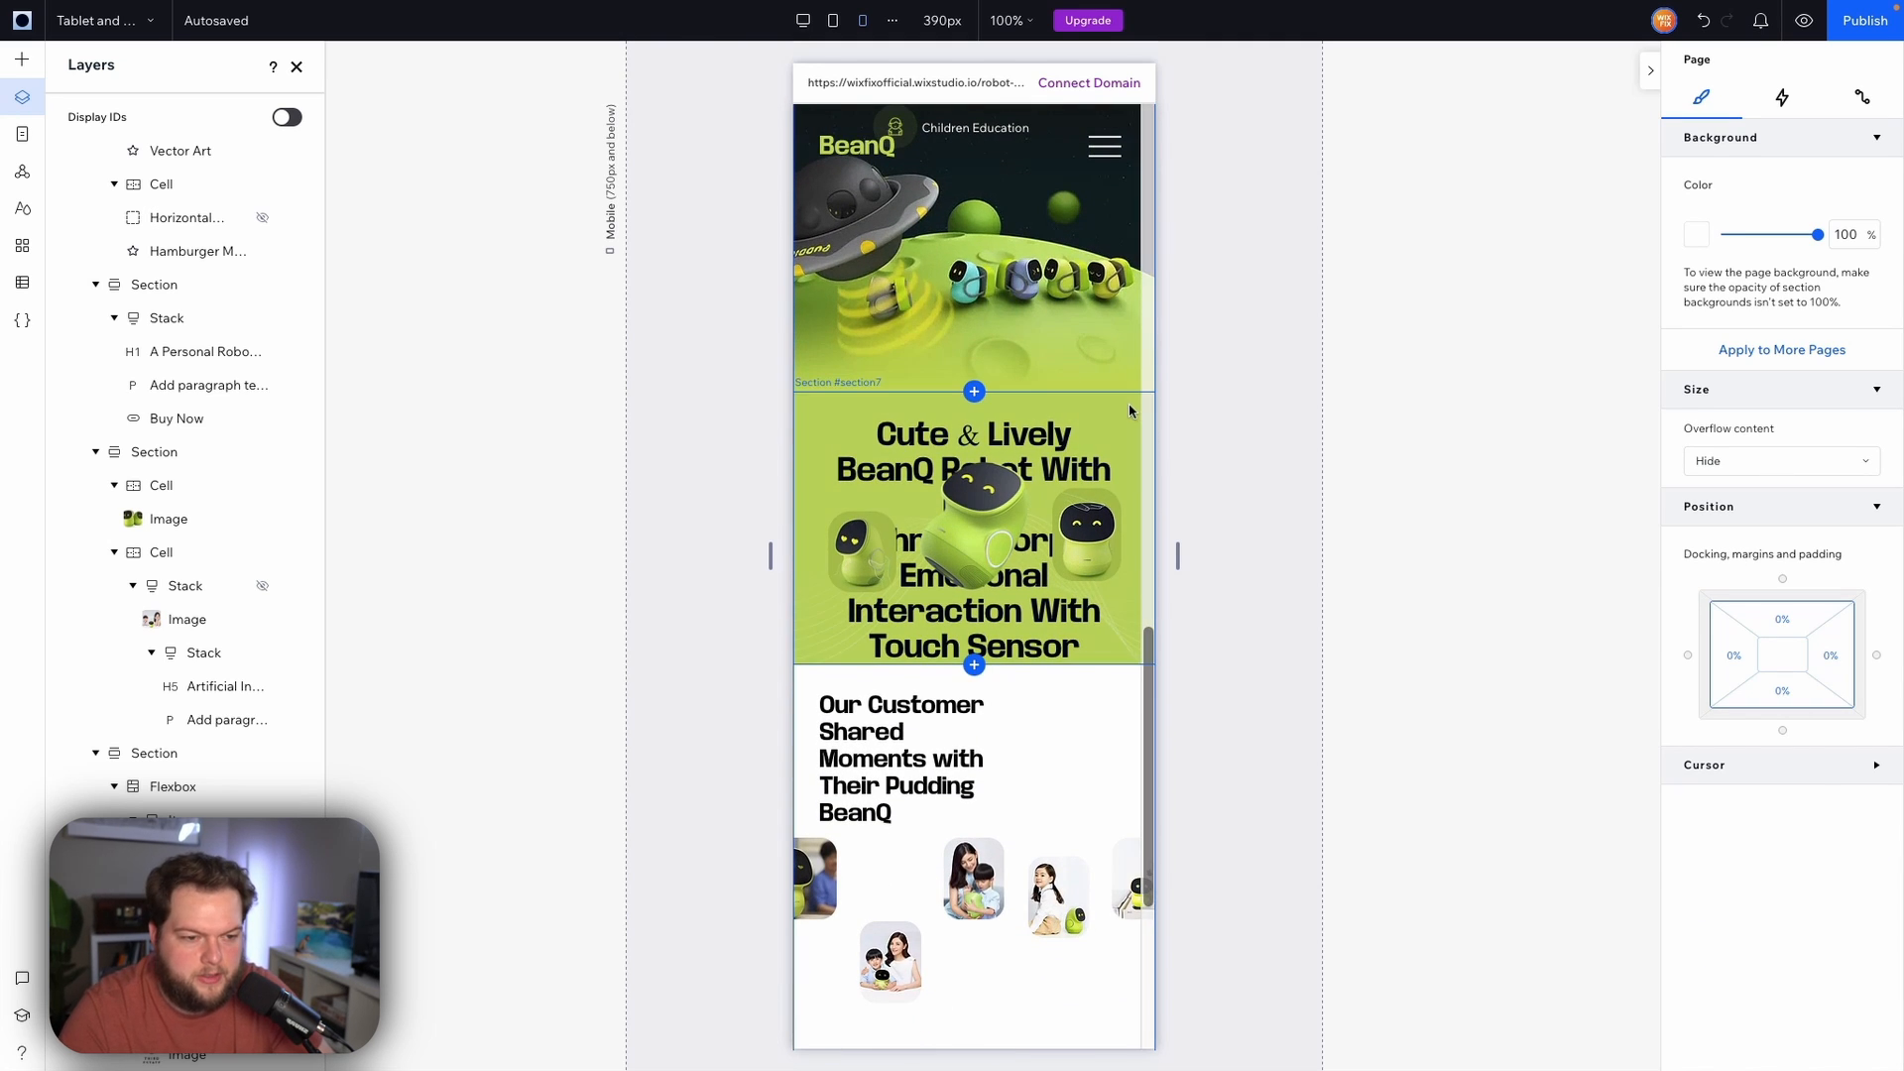
{"action": "left_click", "coordinate": [1129, 411]}
{"action": "left_click", "coordinate": [1047, 438]}
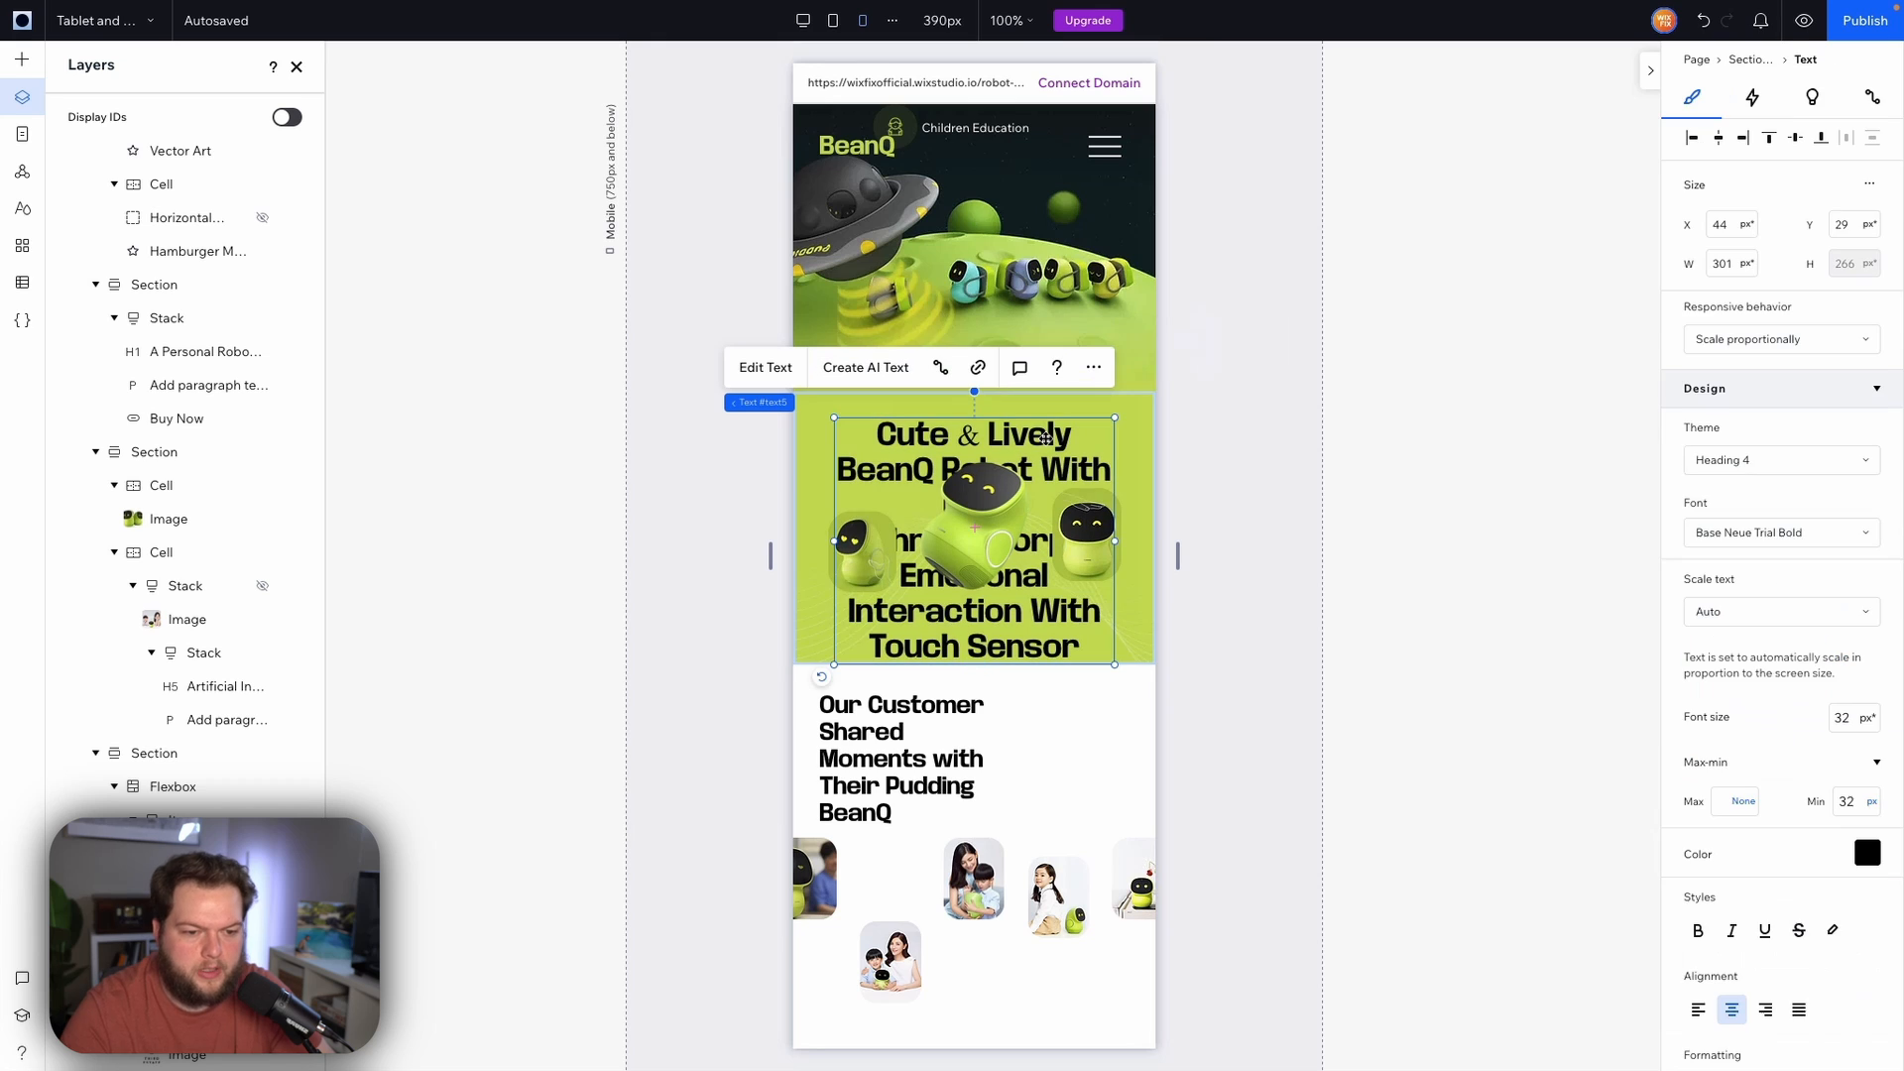
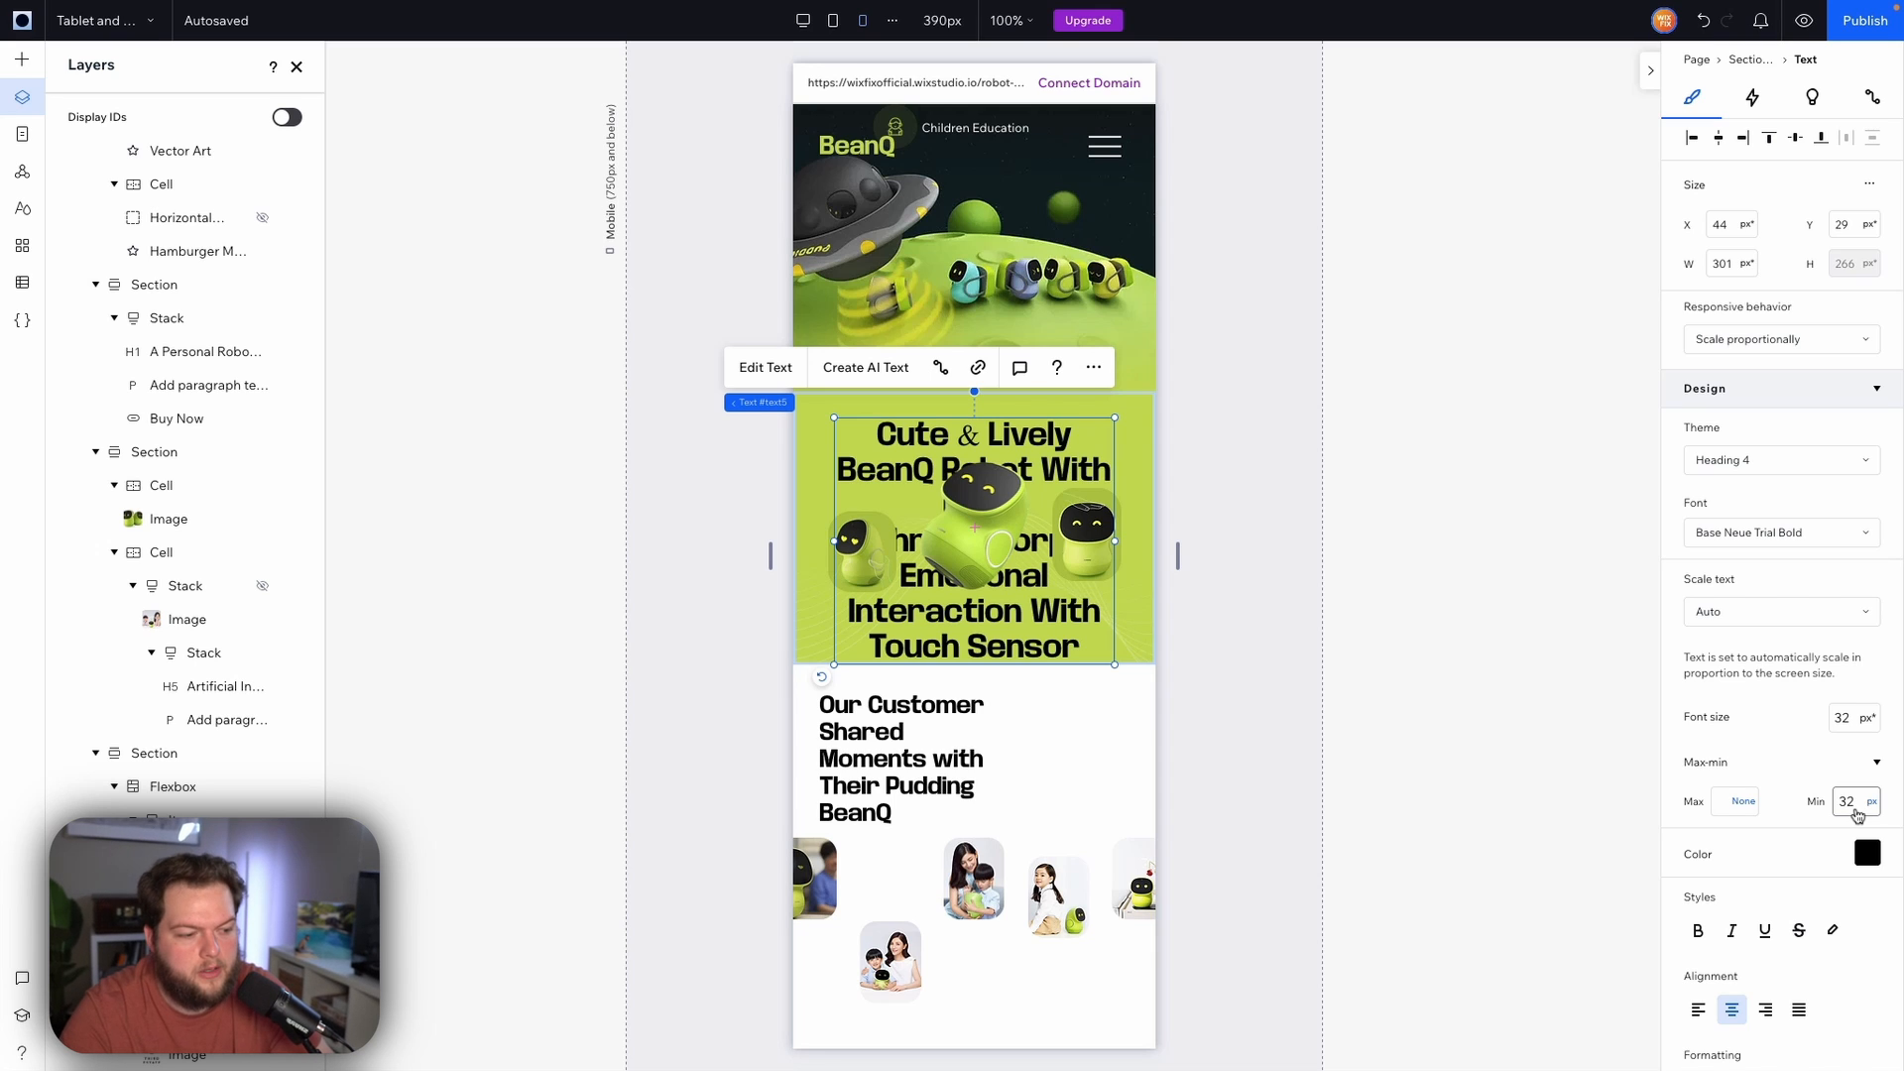
Set the 'Cute & Lively BeanQ Robot' heading's minimum font size to 18 px
{"action": "left_click", "coordinate": [1857, 805]}
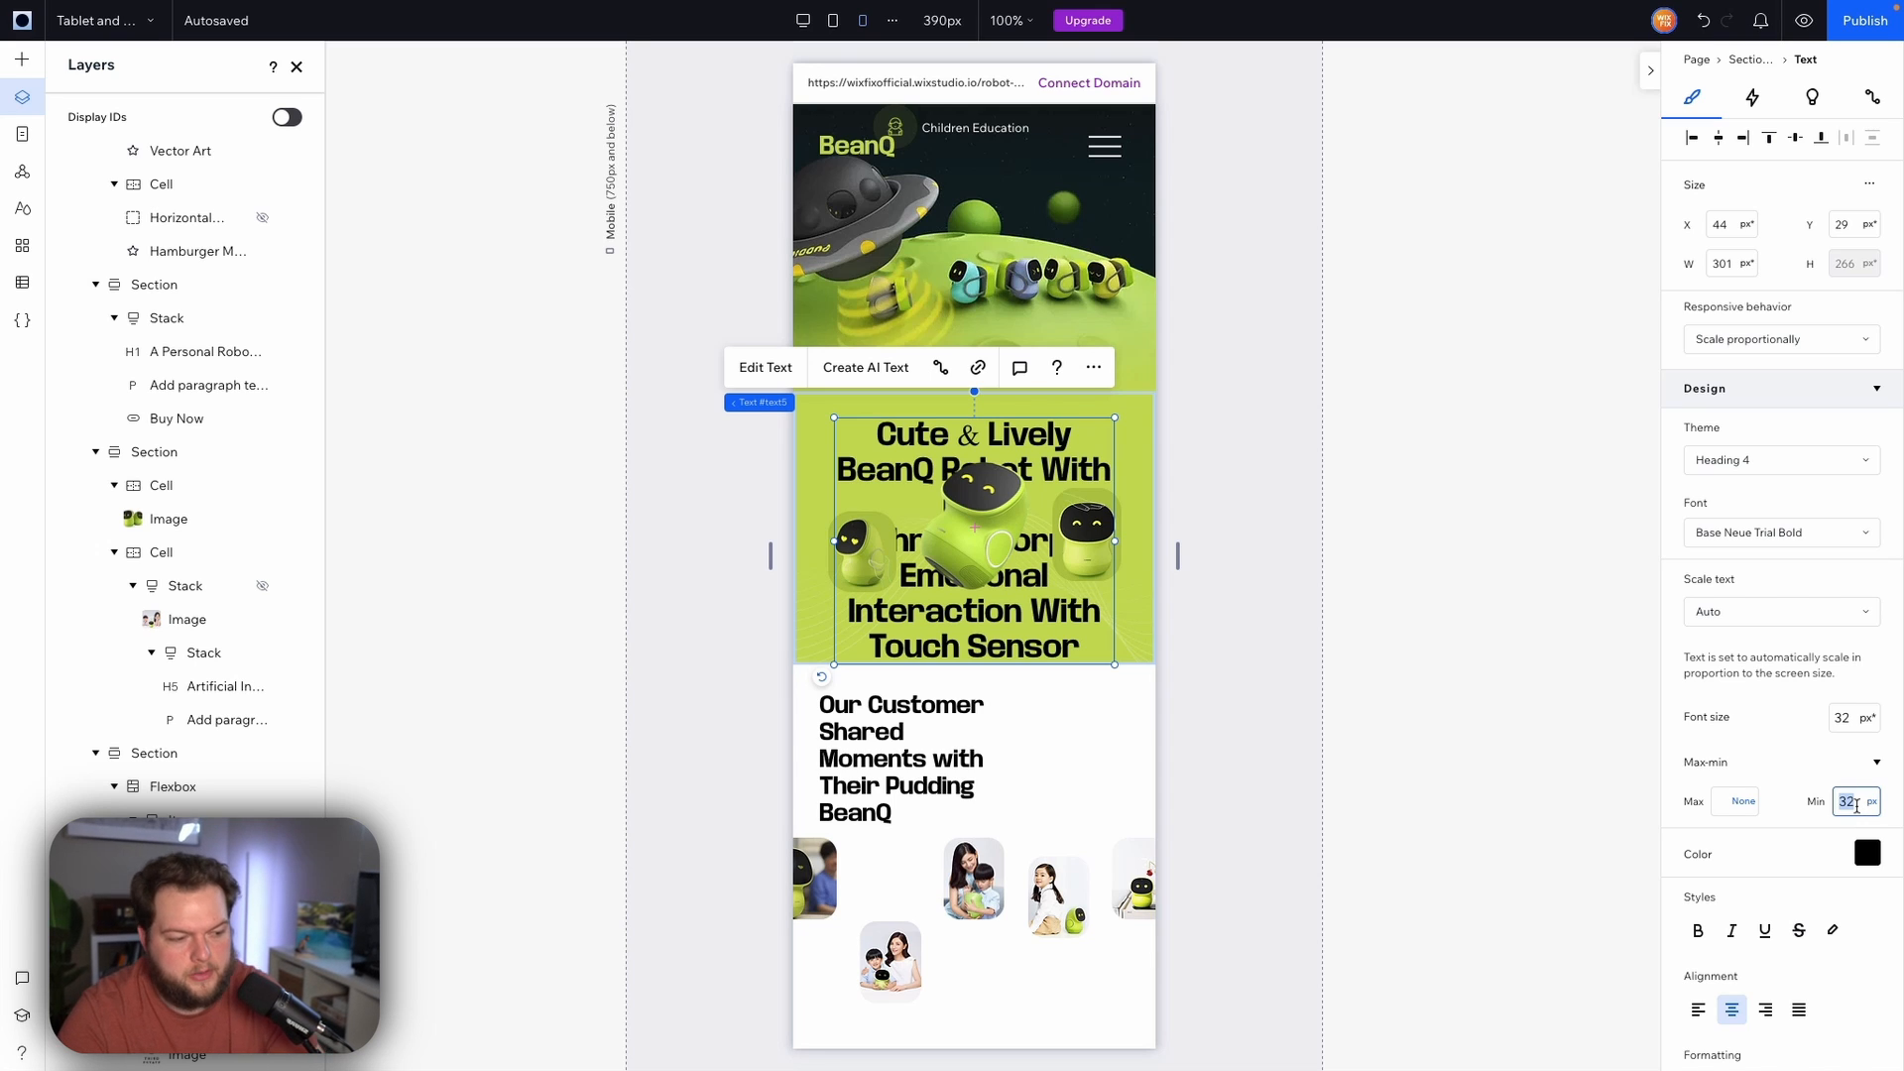
{"action": "type", "text": "22"}
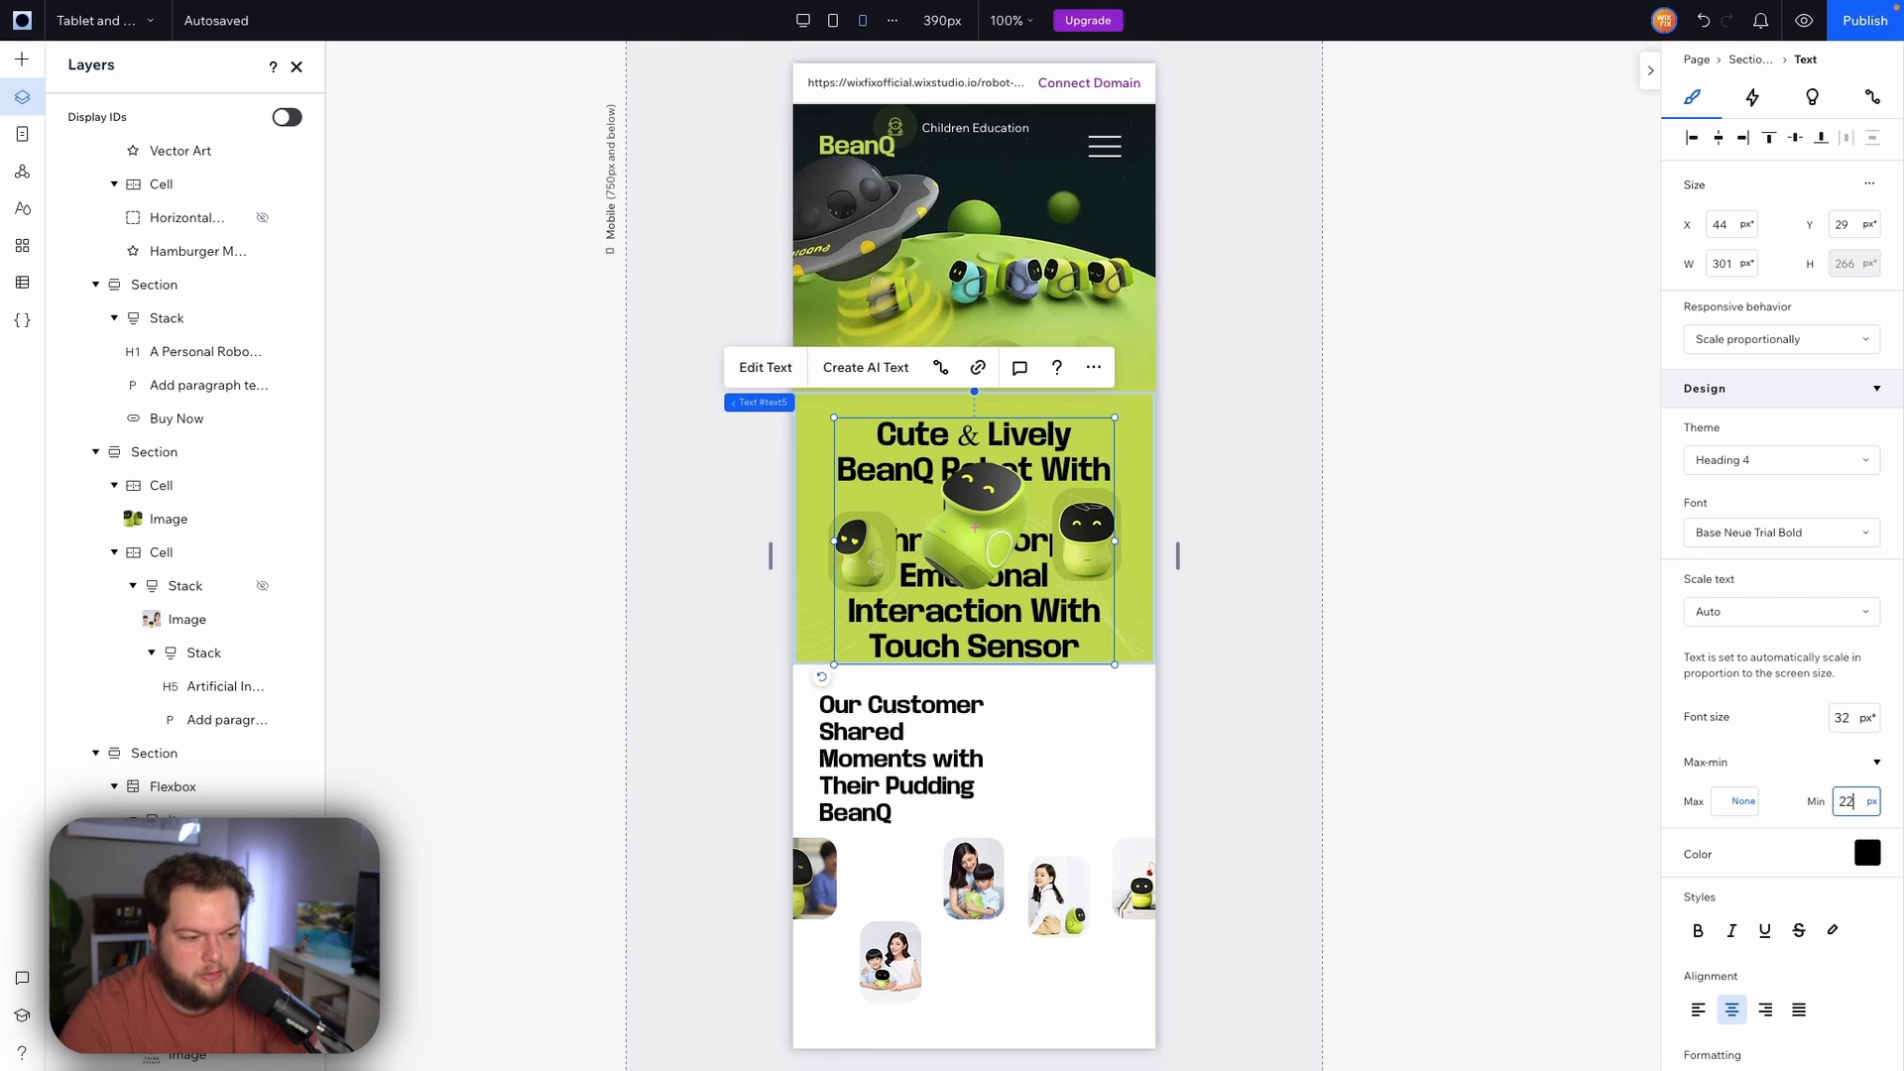
{"action": "key", "text": "Return"}
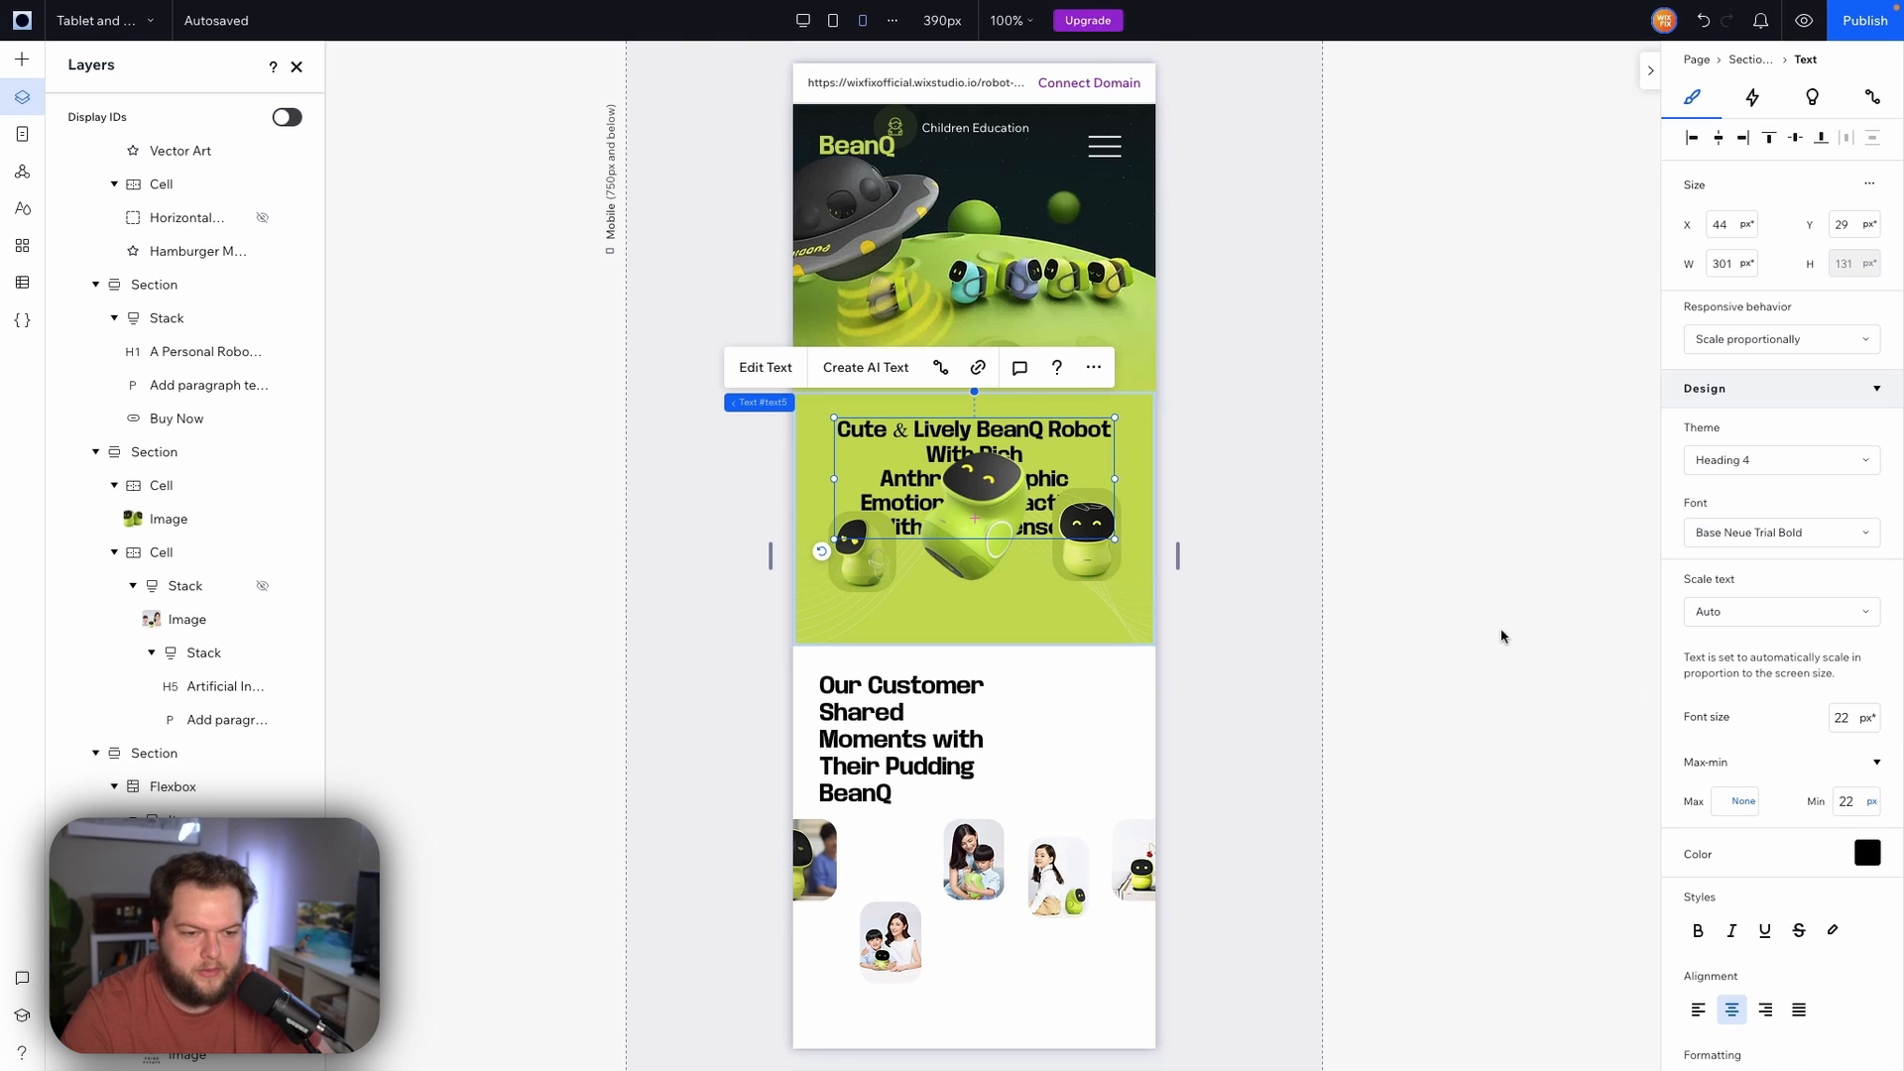
{"action": "left_click", "coordinate": [1857, 805]}
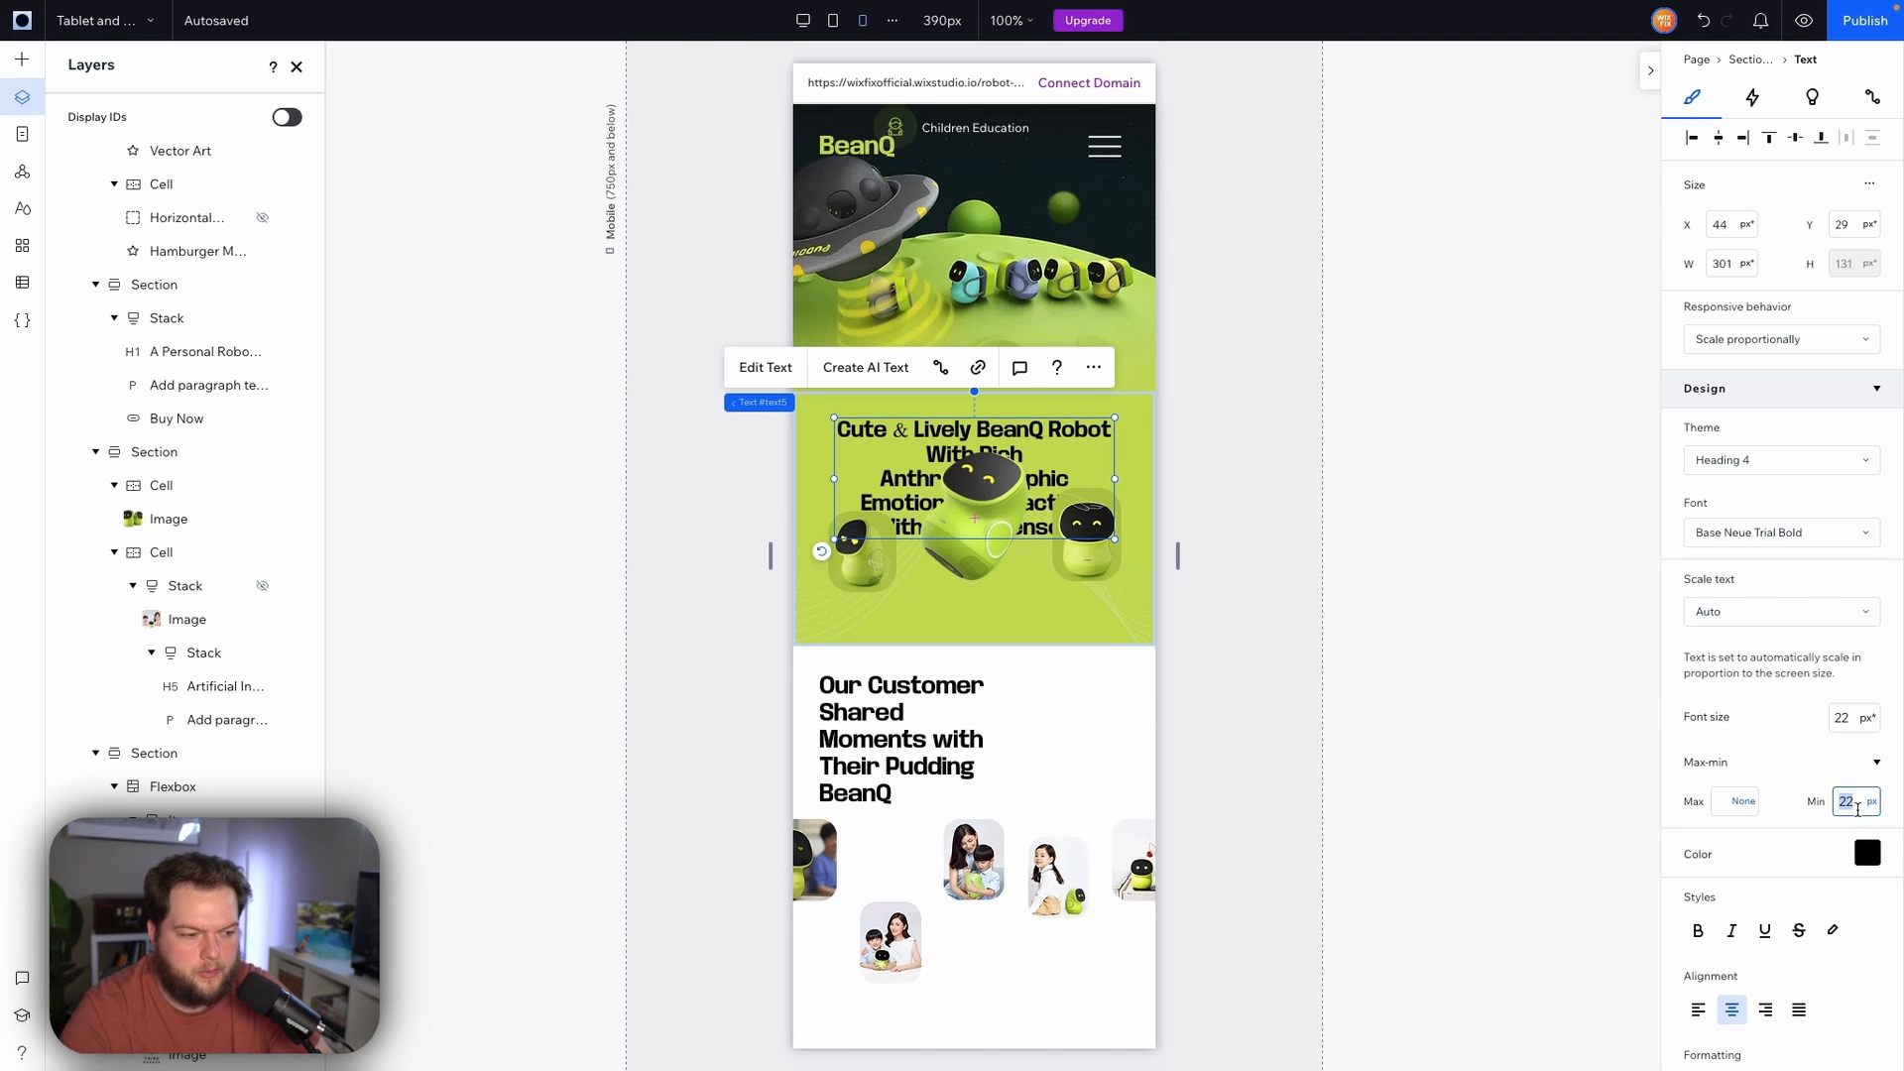
{"action": "type", "text": "18"}
{"action": "key", "text": "Return"}
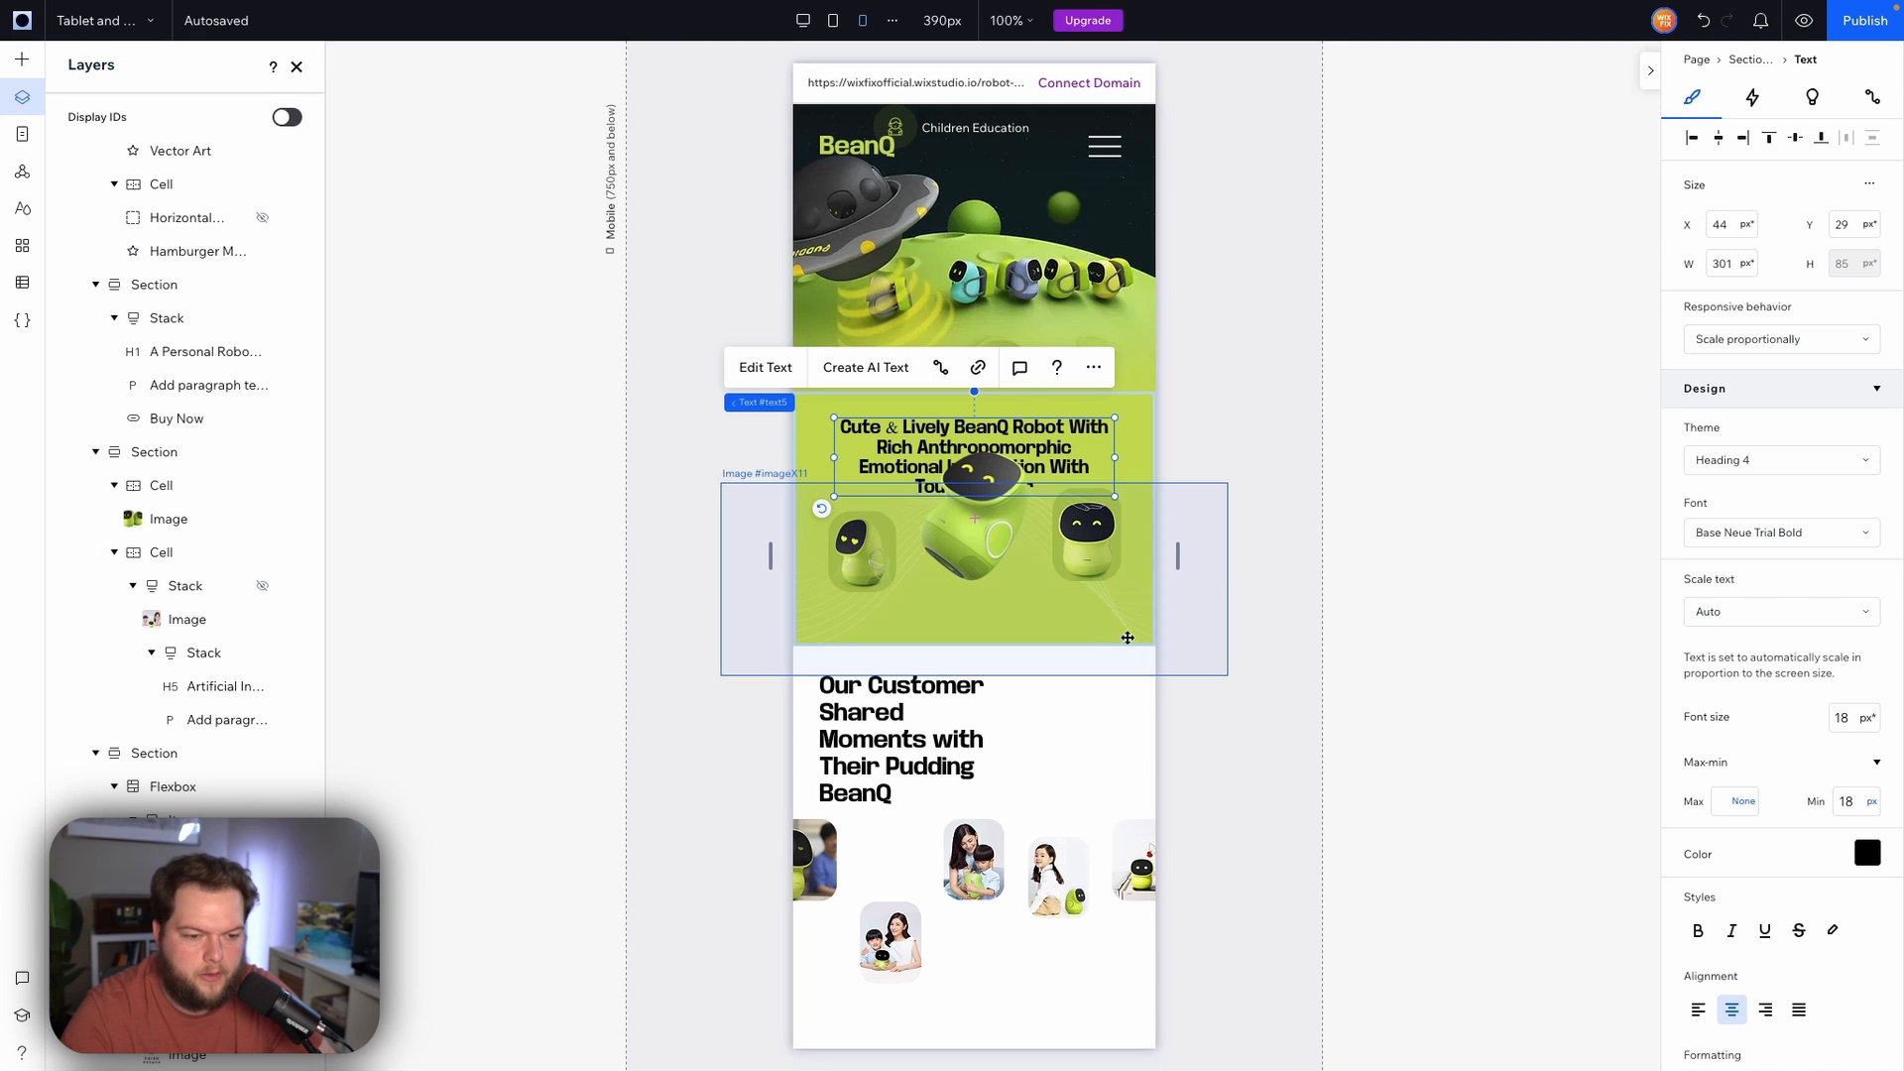
Make the robot section taller and move the two side robot images lower within it
{"action": "left_click", "coordinate": [1144, 459]}
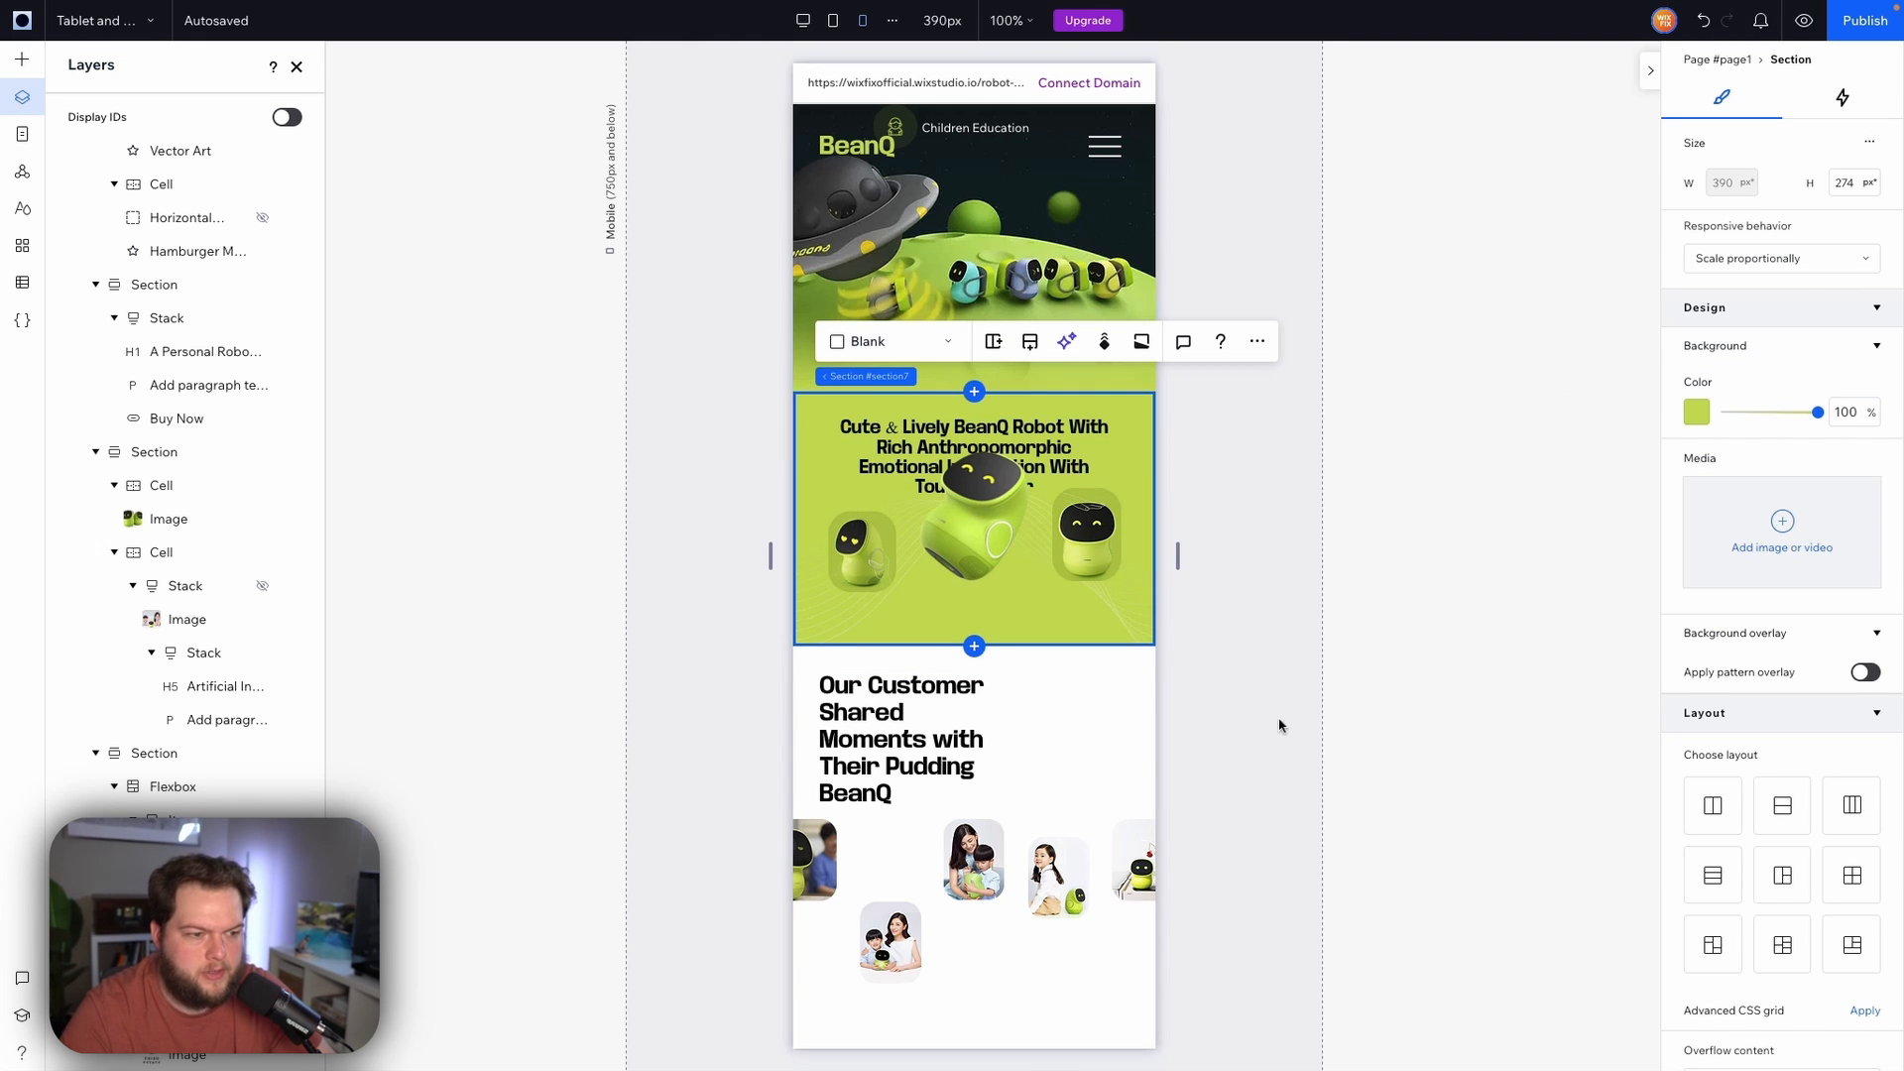
{"action": "left_click_drag", "start_coordinate": [1111, 646], "coordinate": [1100, 738]}
{"action": "left_click", "coordinate": [1089, 526]}
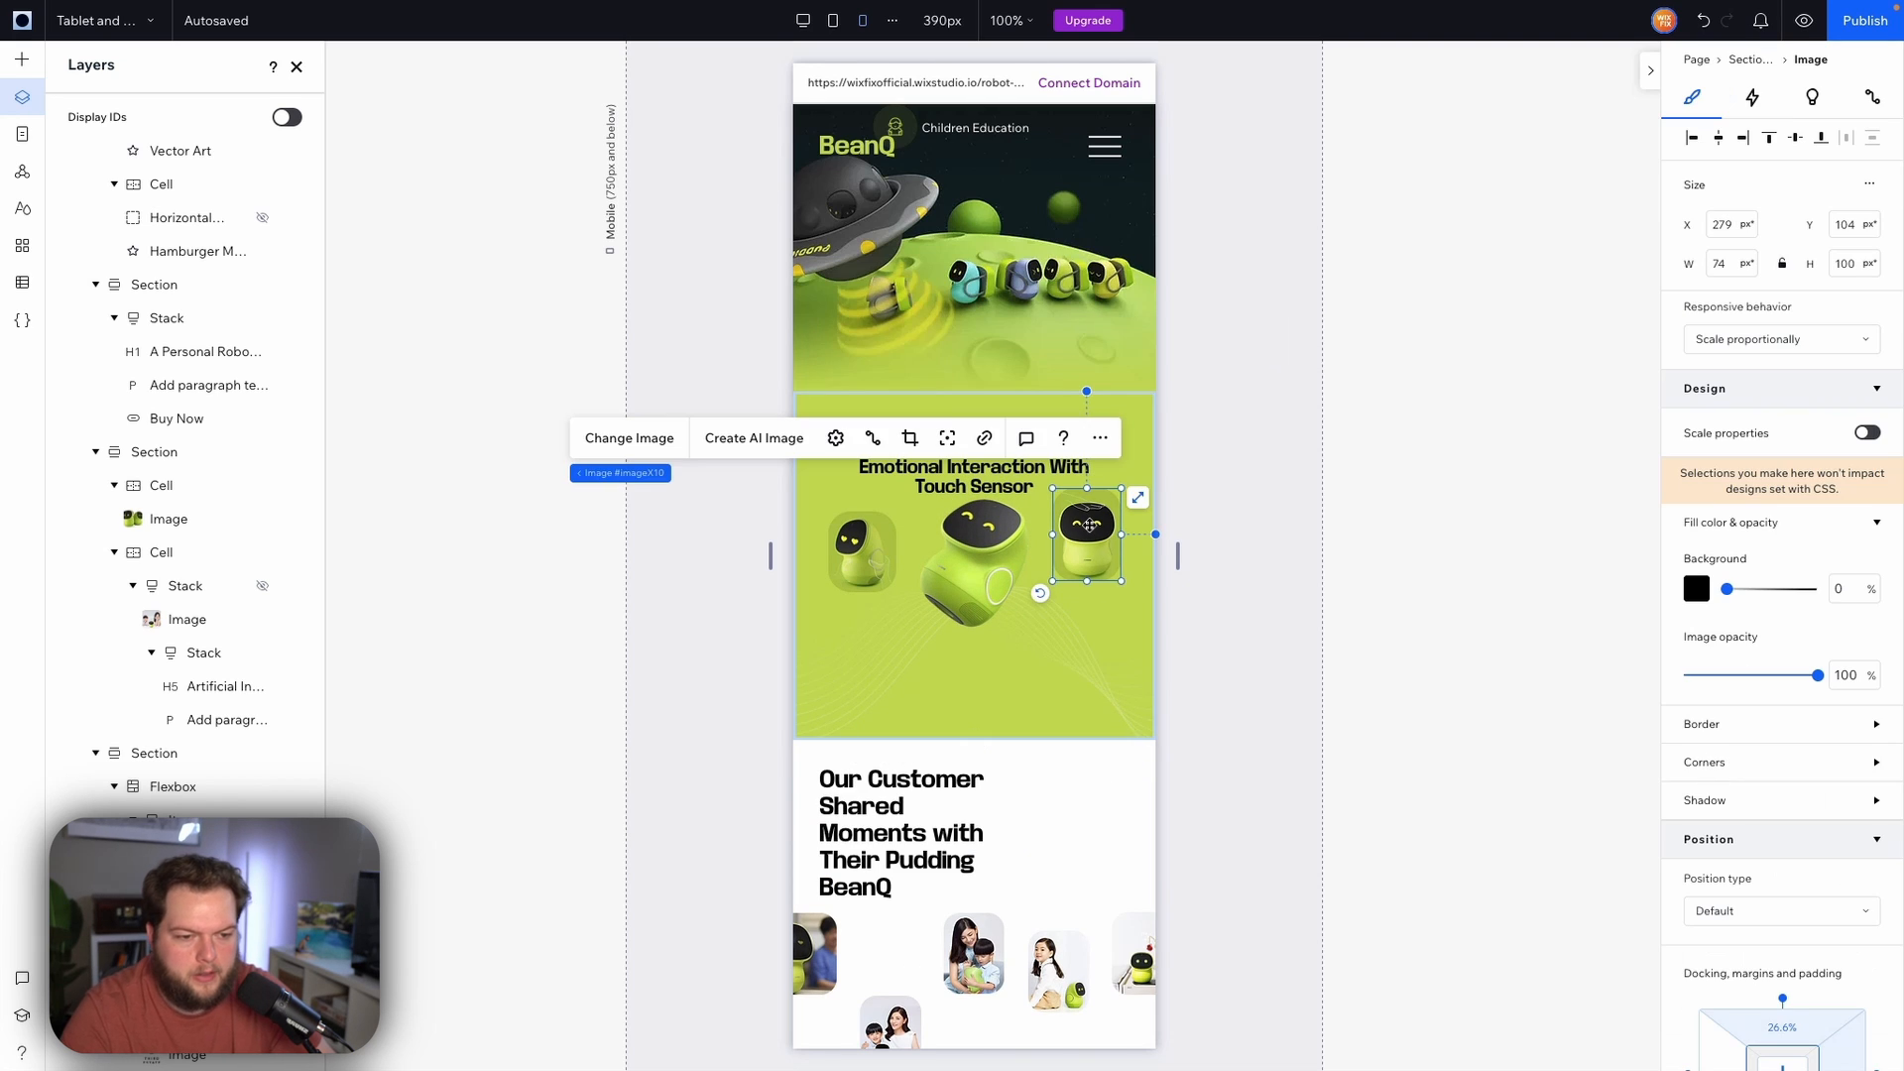
{"action": "left_click_drag", "start_coordinate": [1086, 539], "coordinate": [1085, 587]}
{"action": "left_click_drag", "start_coordinate": [869, 550], "coordinate": [868, 602]}
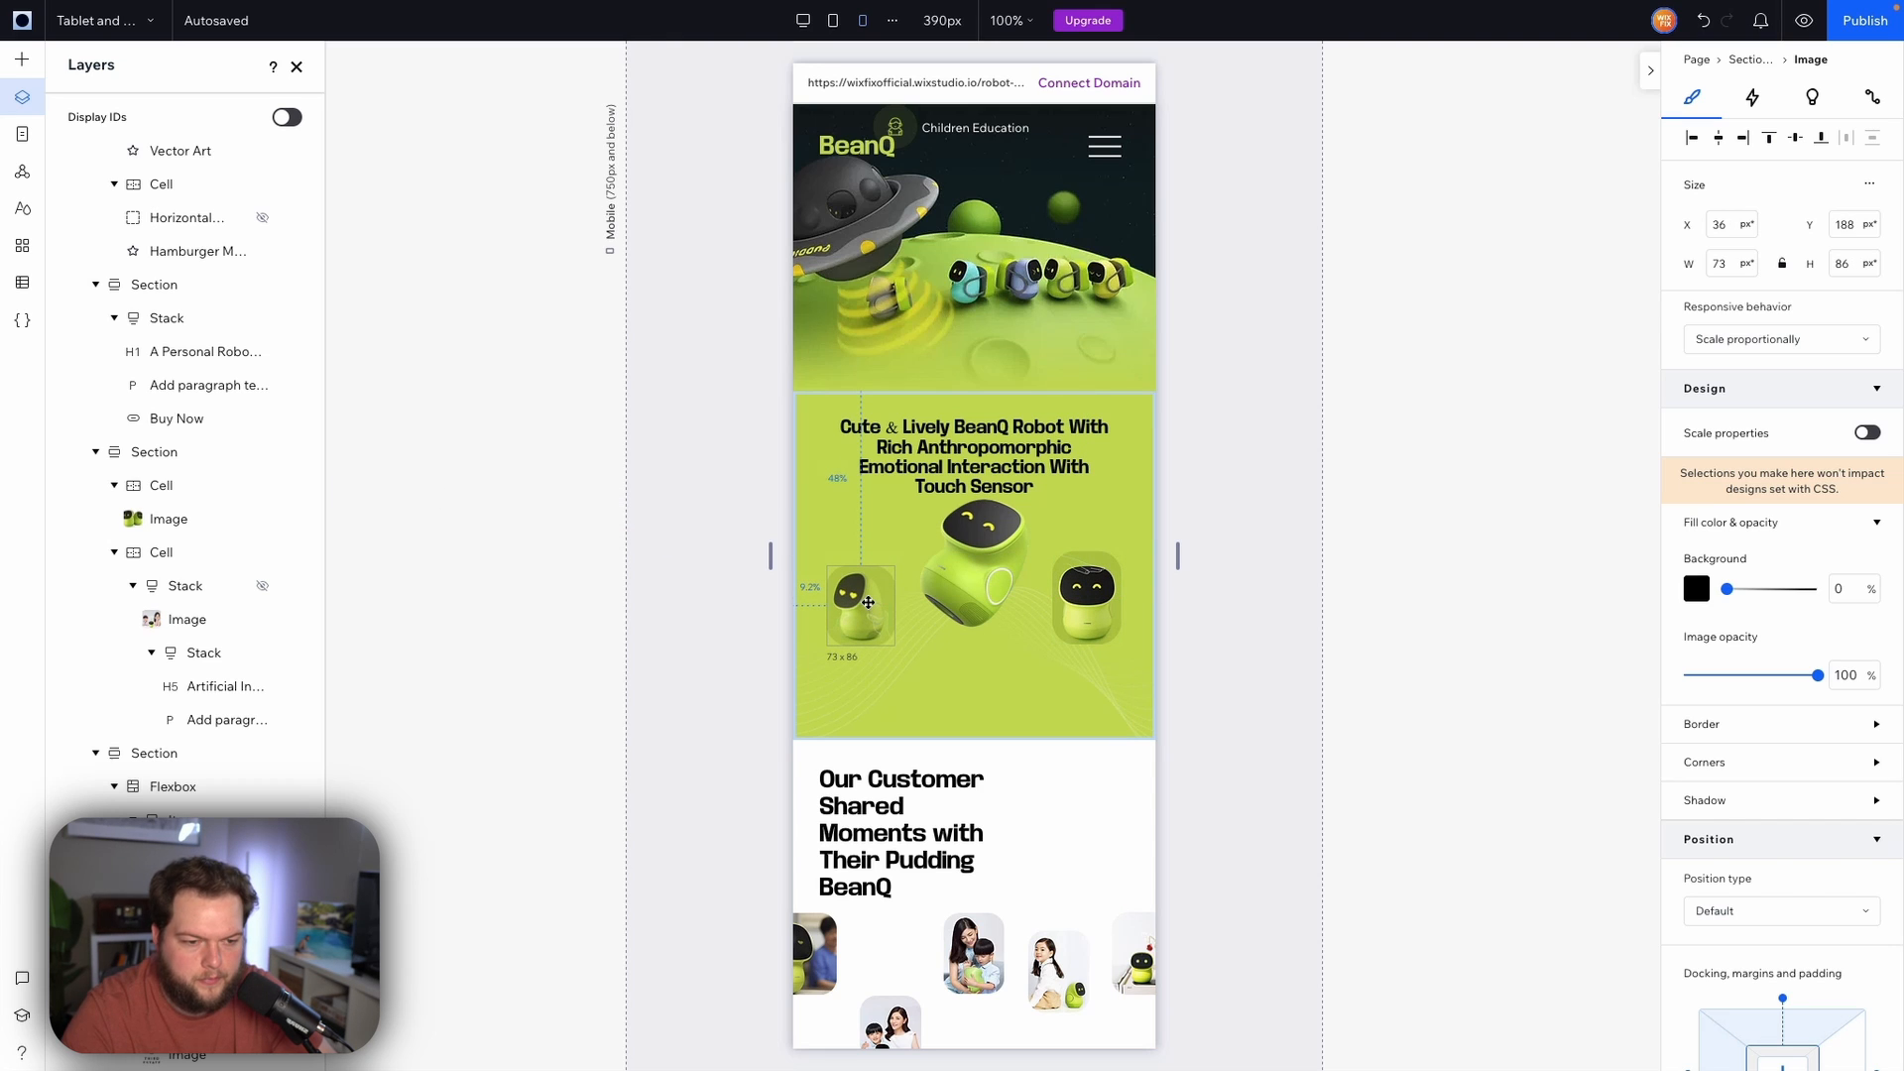
{"action": "left_click", "coordinate": [1277, 608]}
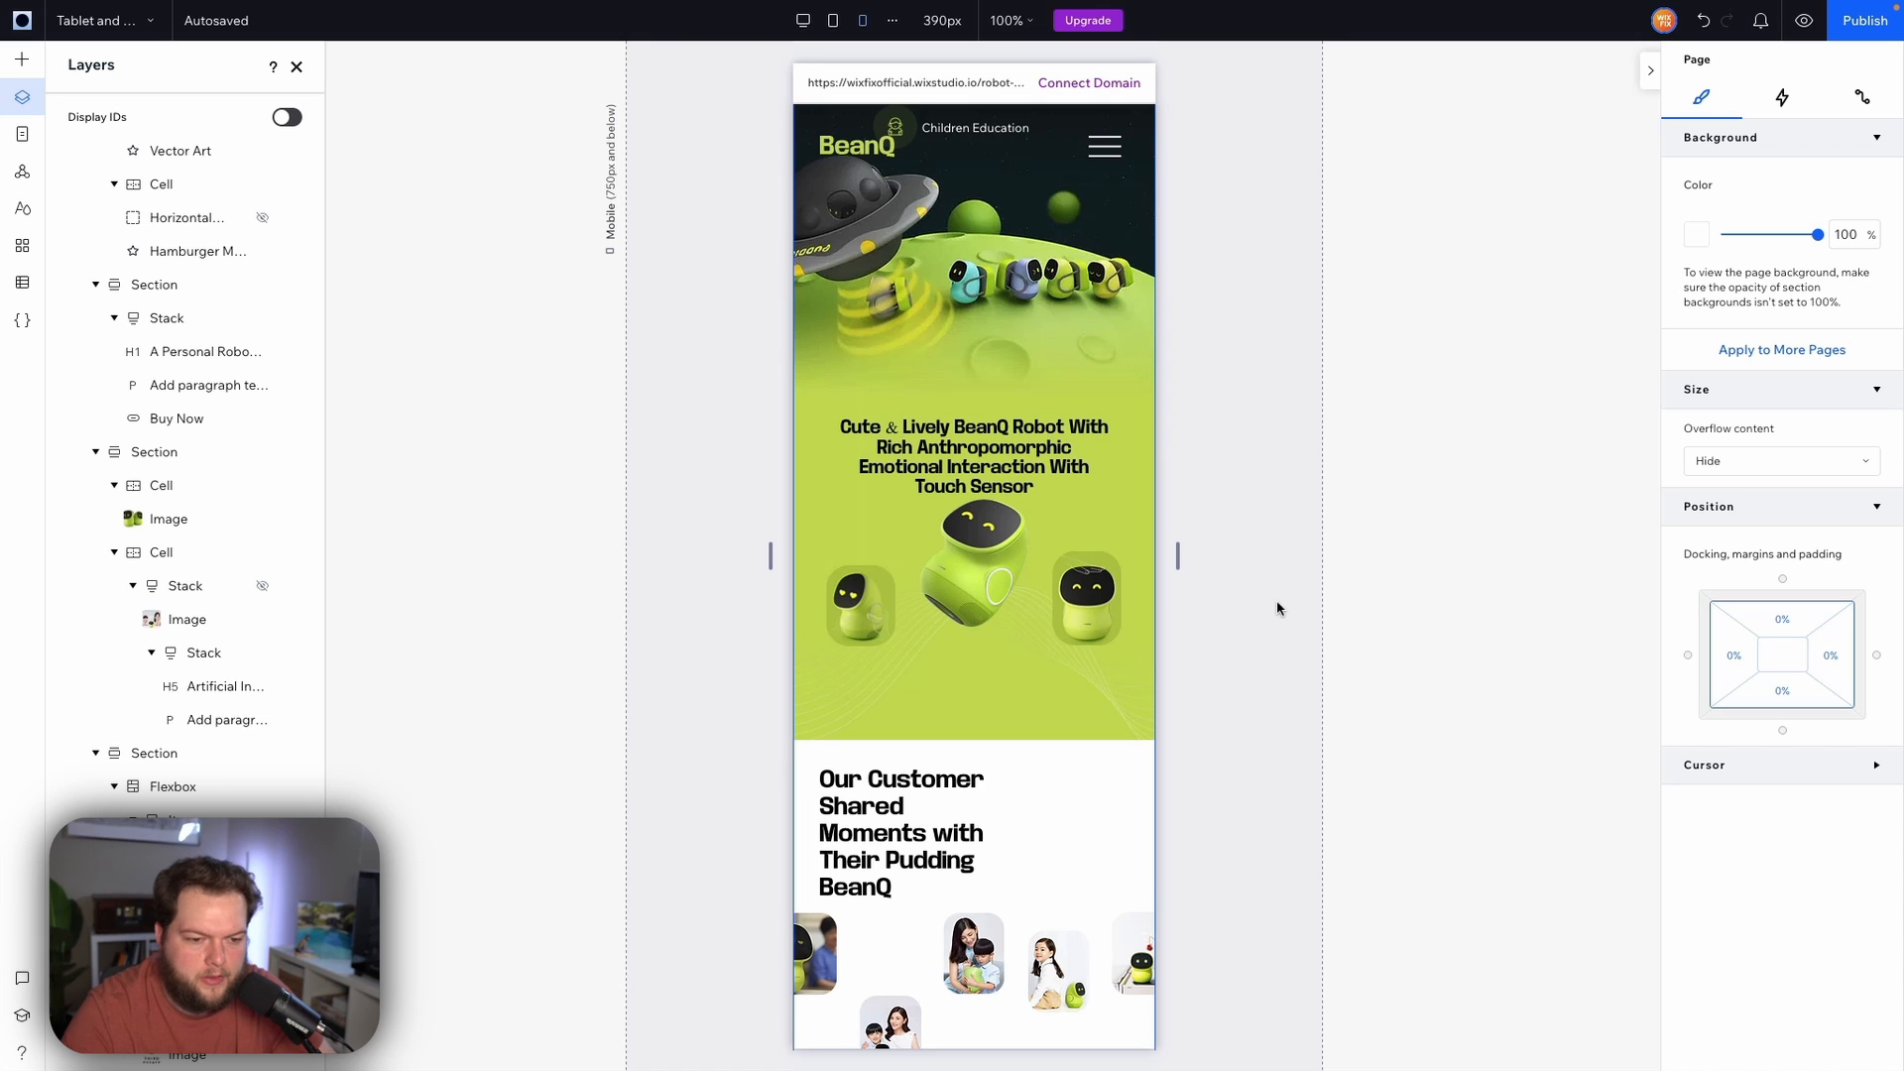
Widen the 'Our Customer Shared Moments with Their Pudding BeanQ' heading to about 333 px
{"action": "scroll", "coordinate": [1277, 608], "scroll_direction": "down", "scroll_amount": 4}
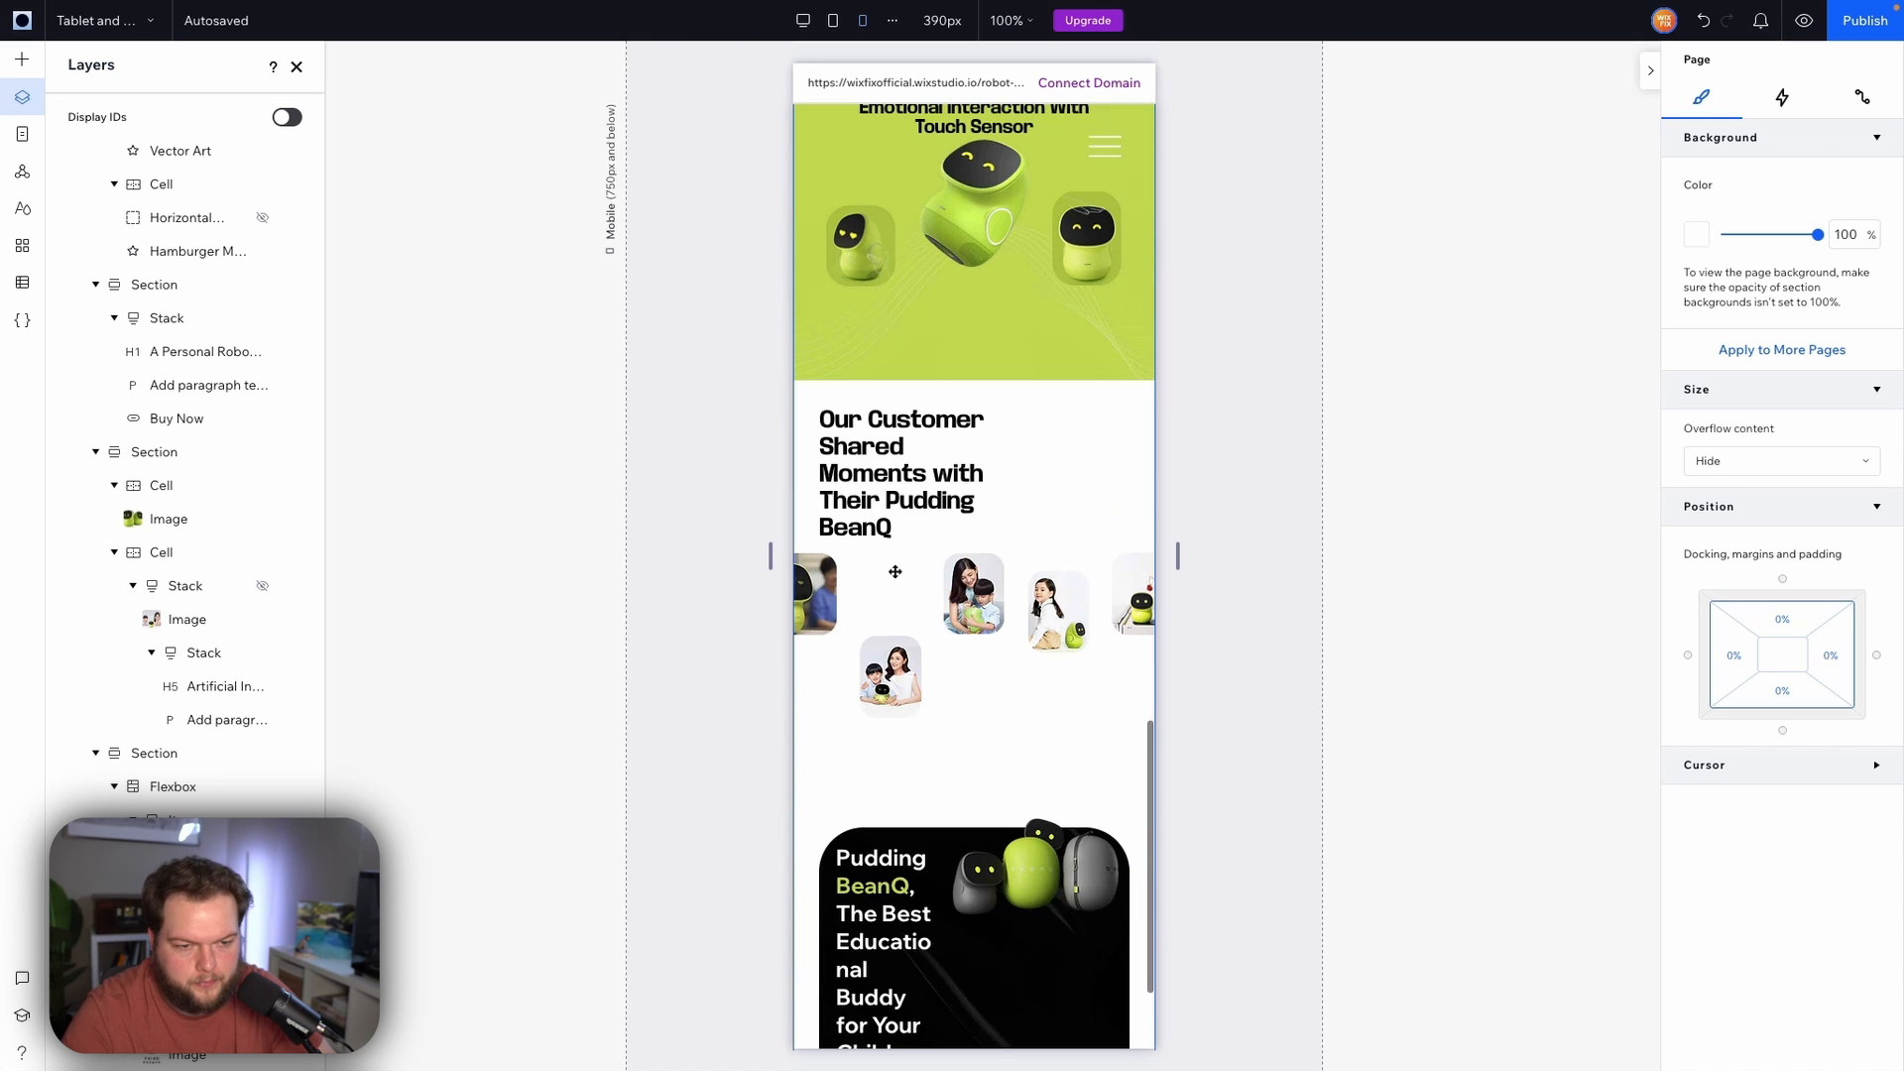
{"action": "left_click", "coordinate": [916, 474]}
{"action": "left_click_drag", "start_coordinate": [1009, 474], "coordinate": [1198, 484]}
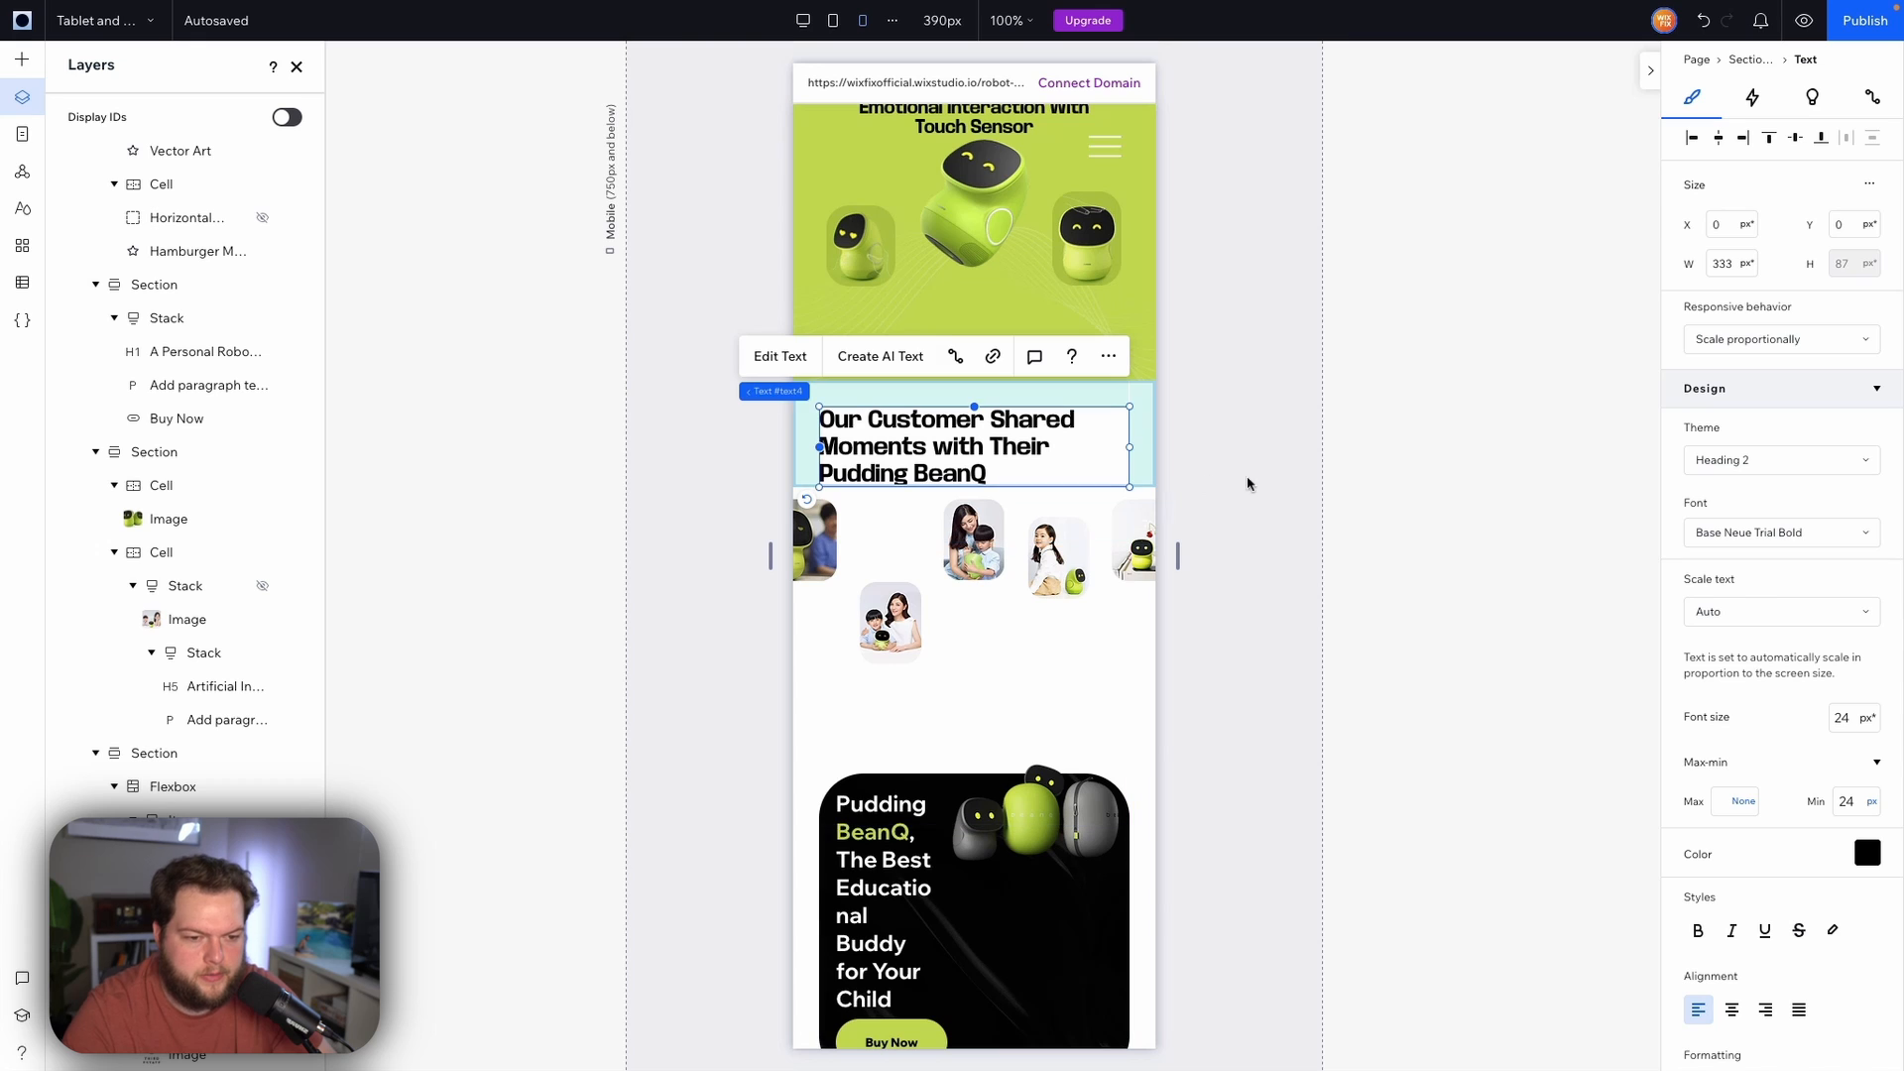
Compare the docking and top margins of the gallery images in their columns
{"action": "left_click", "coordinate": [809, 552]}
{"action": "left_click", "coordinate": [886, 620]}
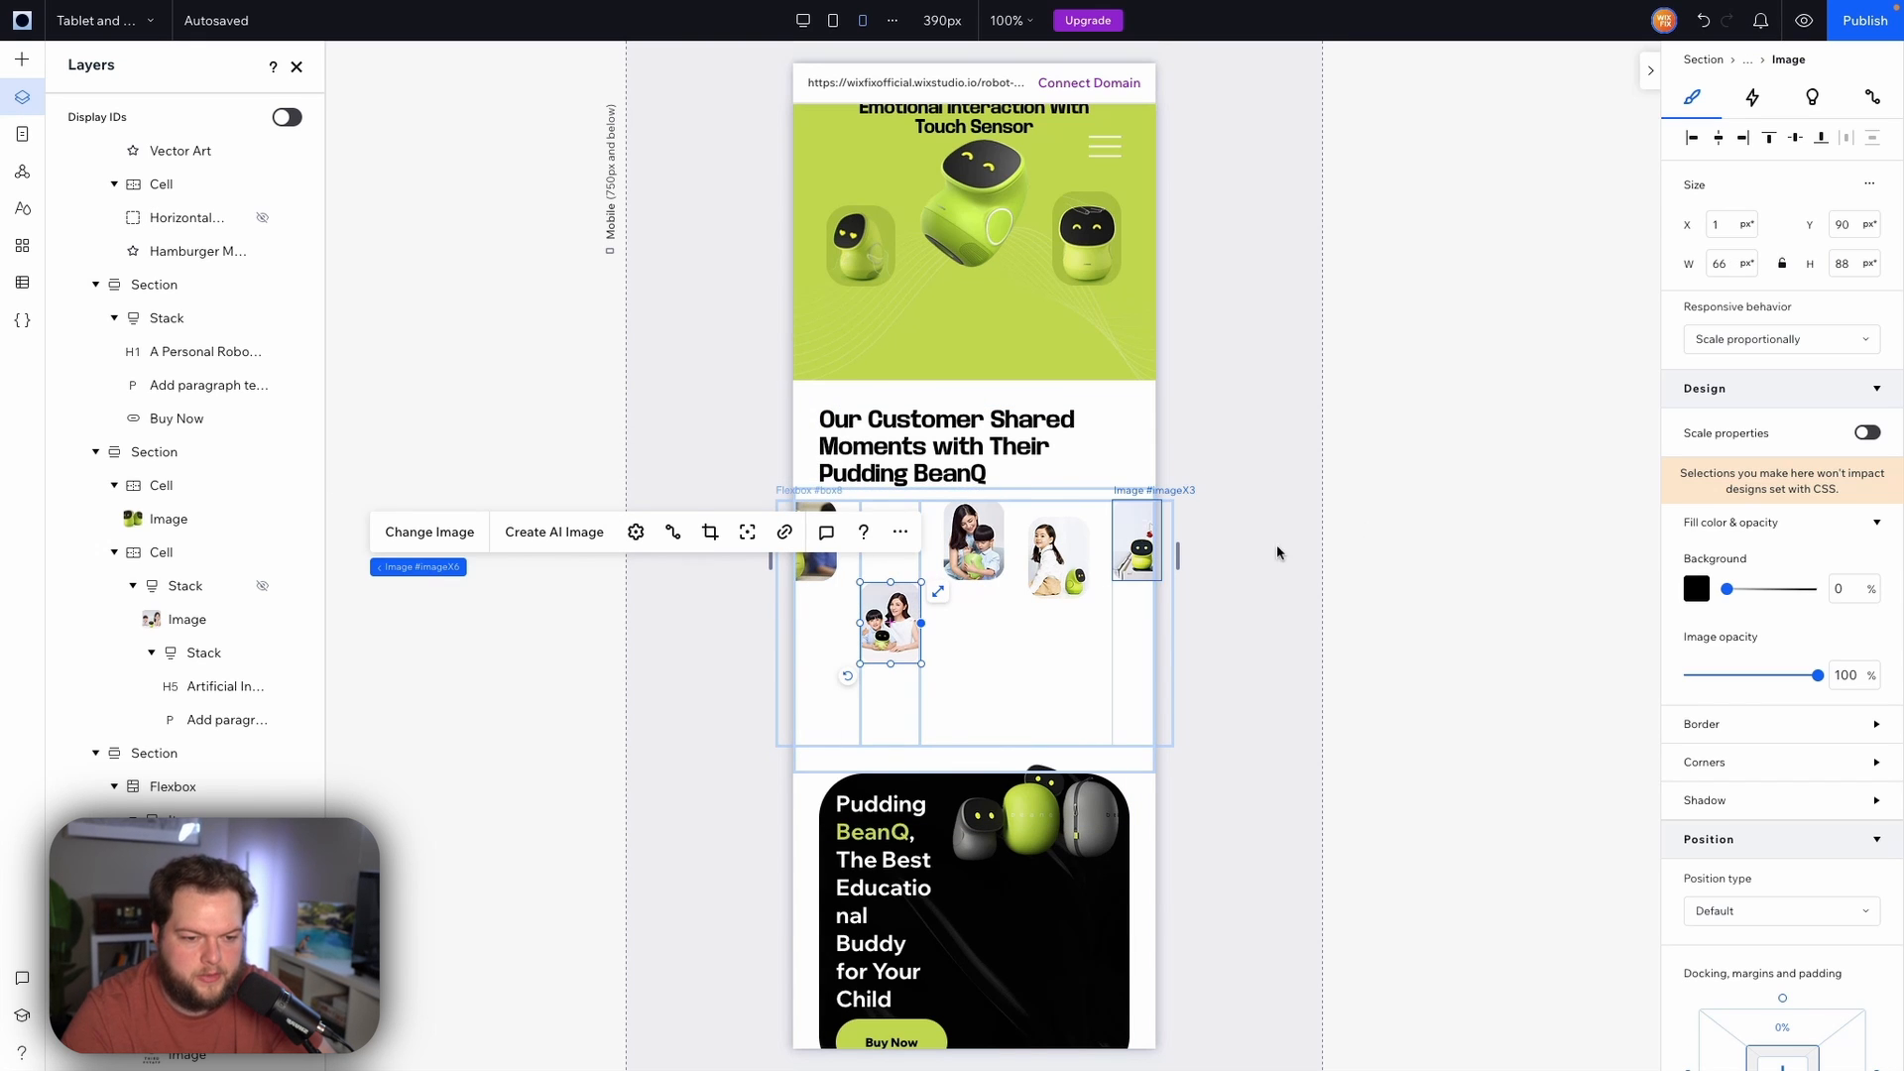
{"action": "scroll", "coordinate": [1806, 768], "scroll_direction": "down", "scroll_amount": 1}
{"action": "scroll", "coordinate": [1807, 768], "scroll_direction": "down", "scroll_amount": 3}
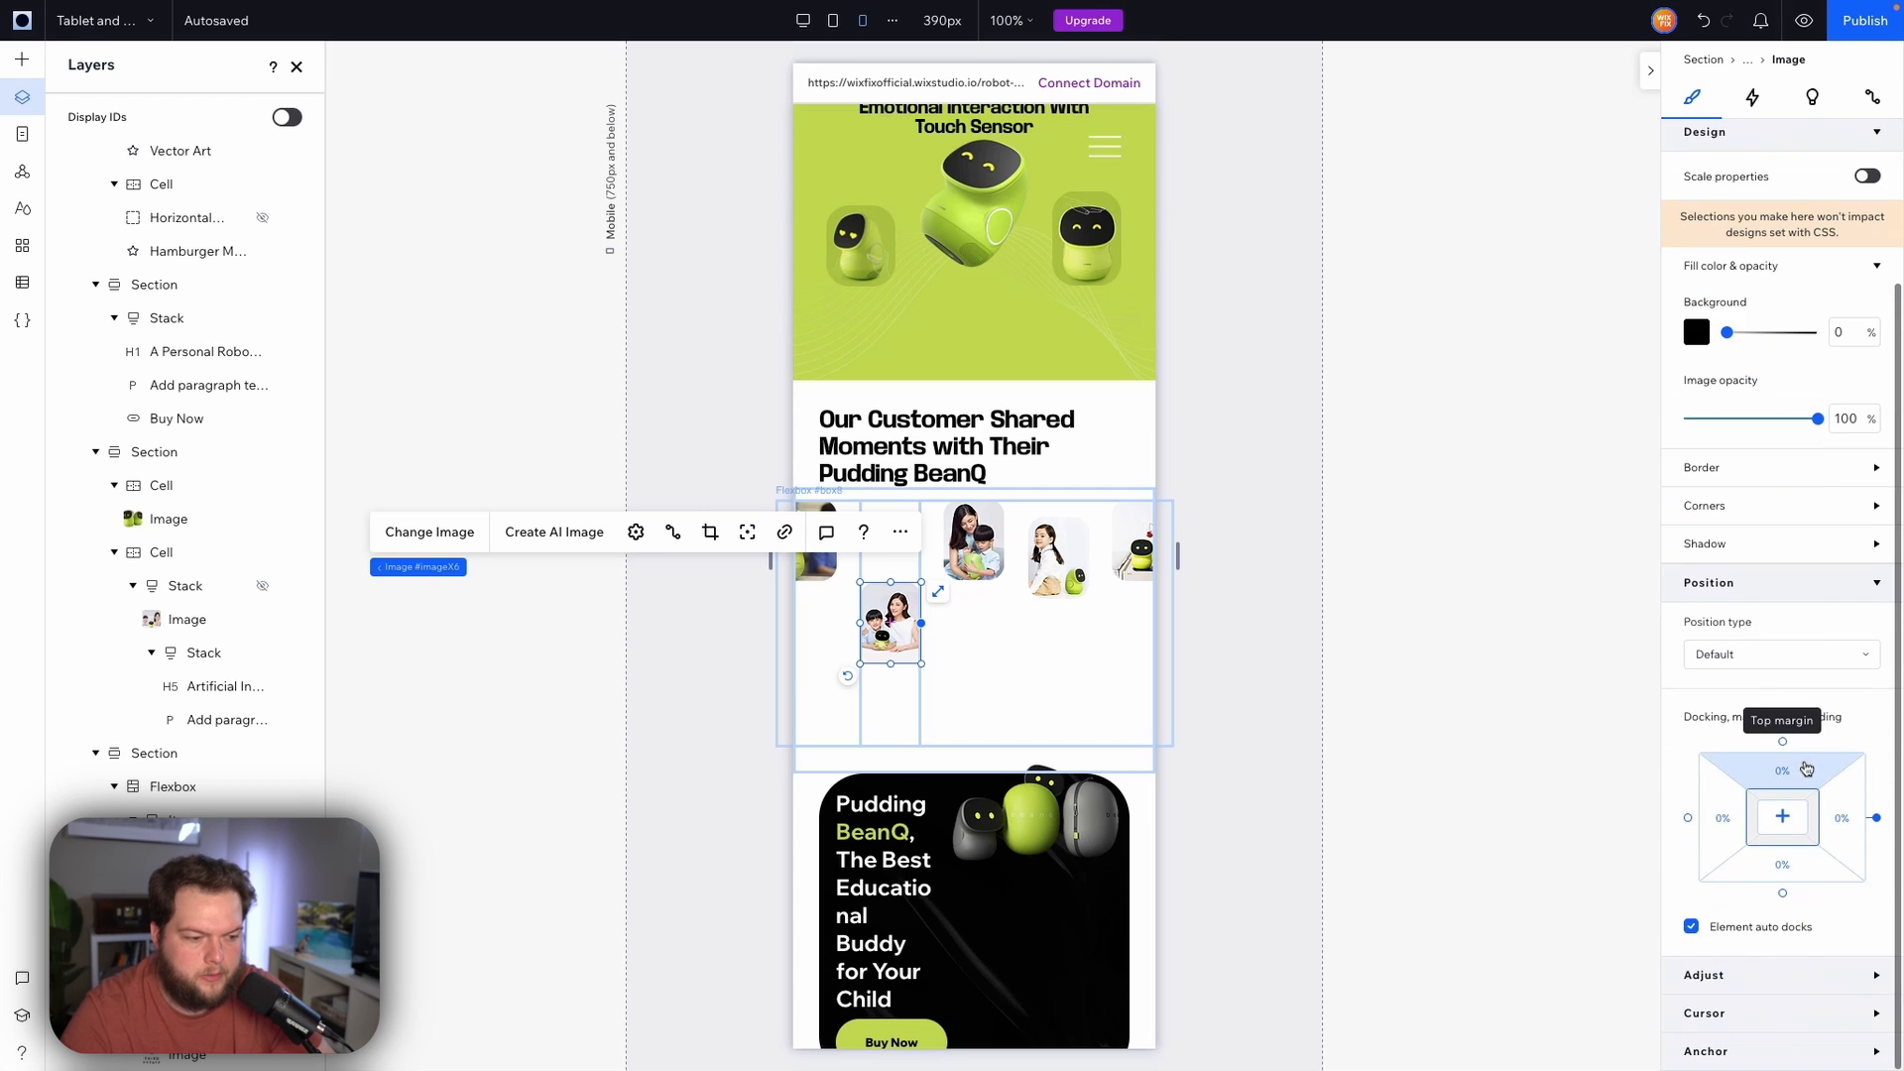
{"action": "left_click", "coordinate": [816, 567]}
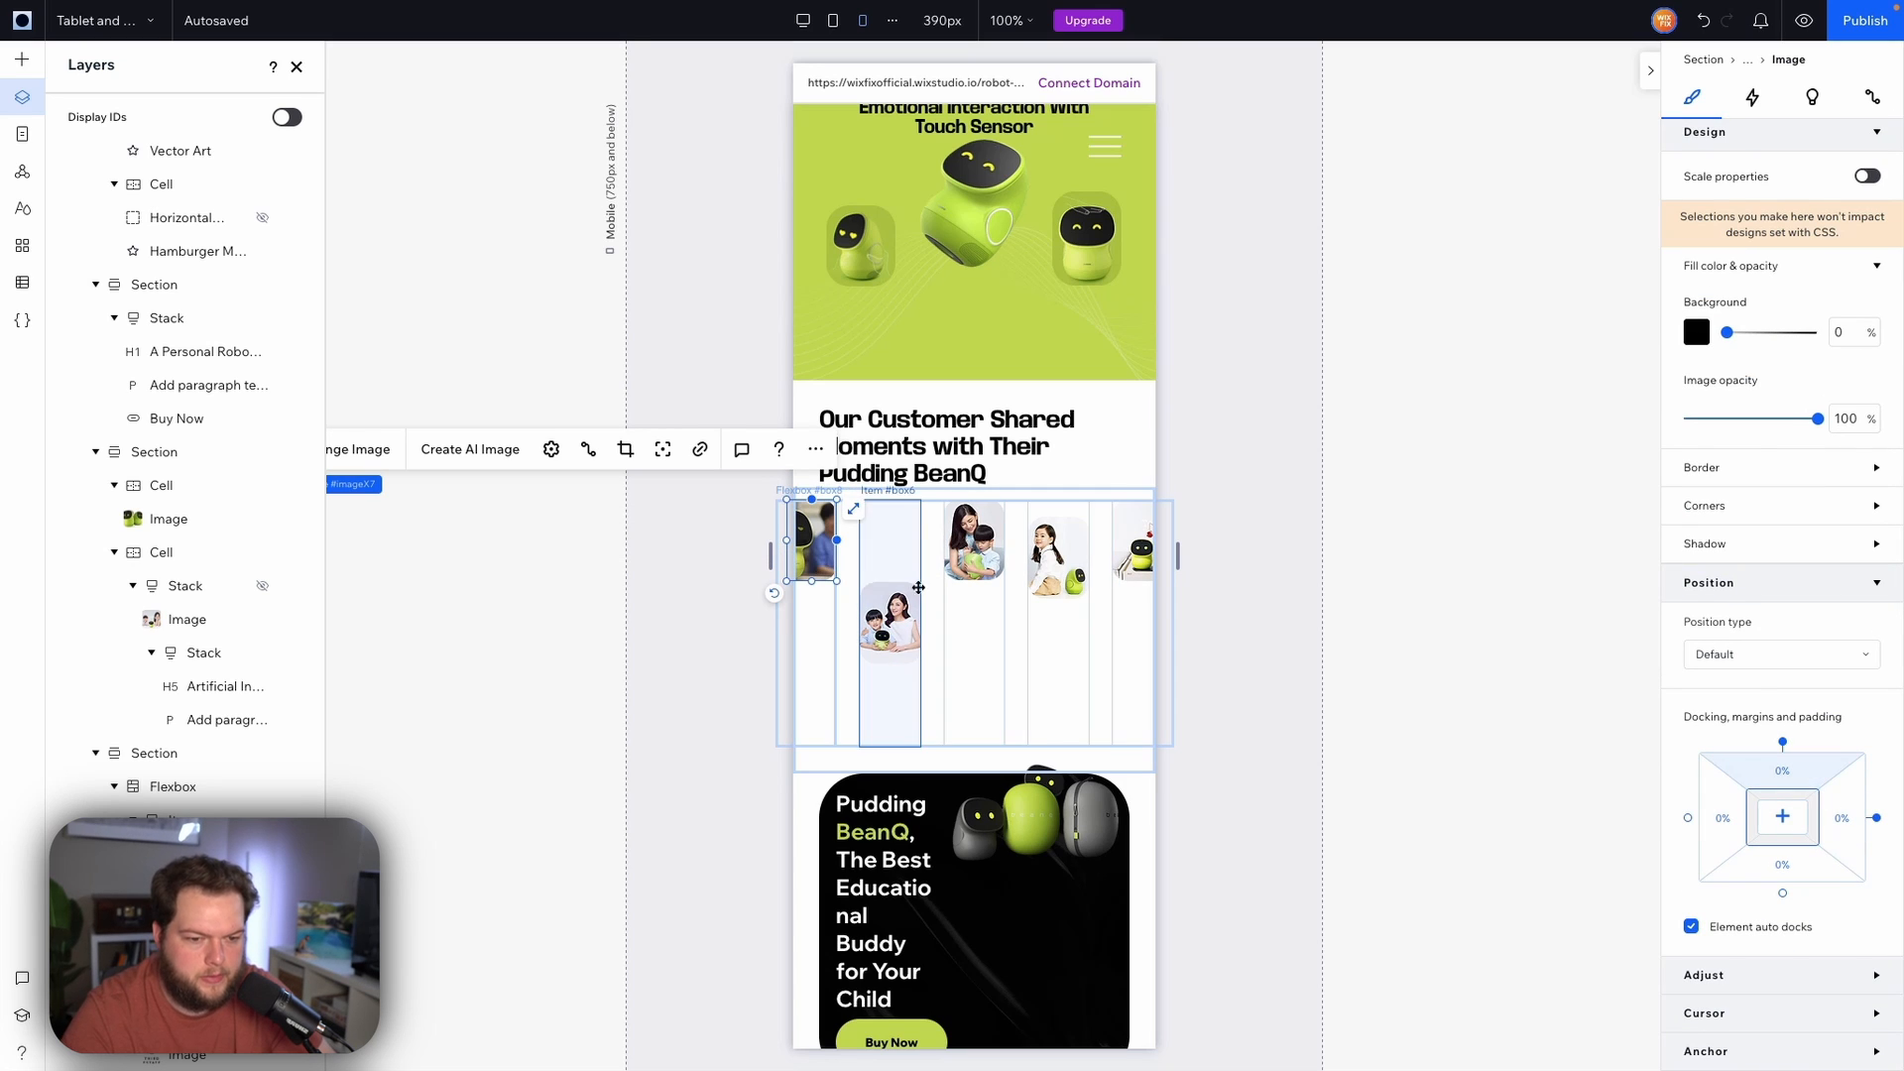
{"action": "left_click", "coordinate": [903, 614]}
{"action": "left_click", "coordinate": [982, 558]}
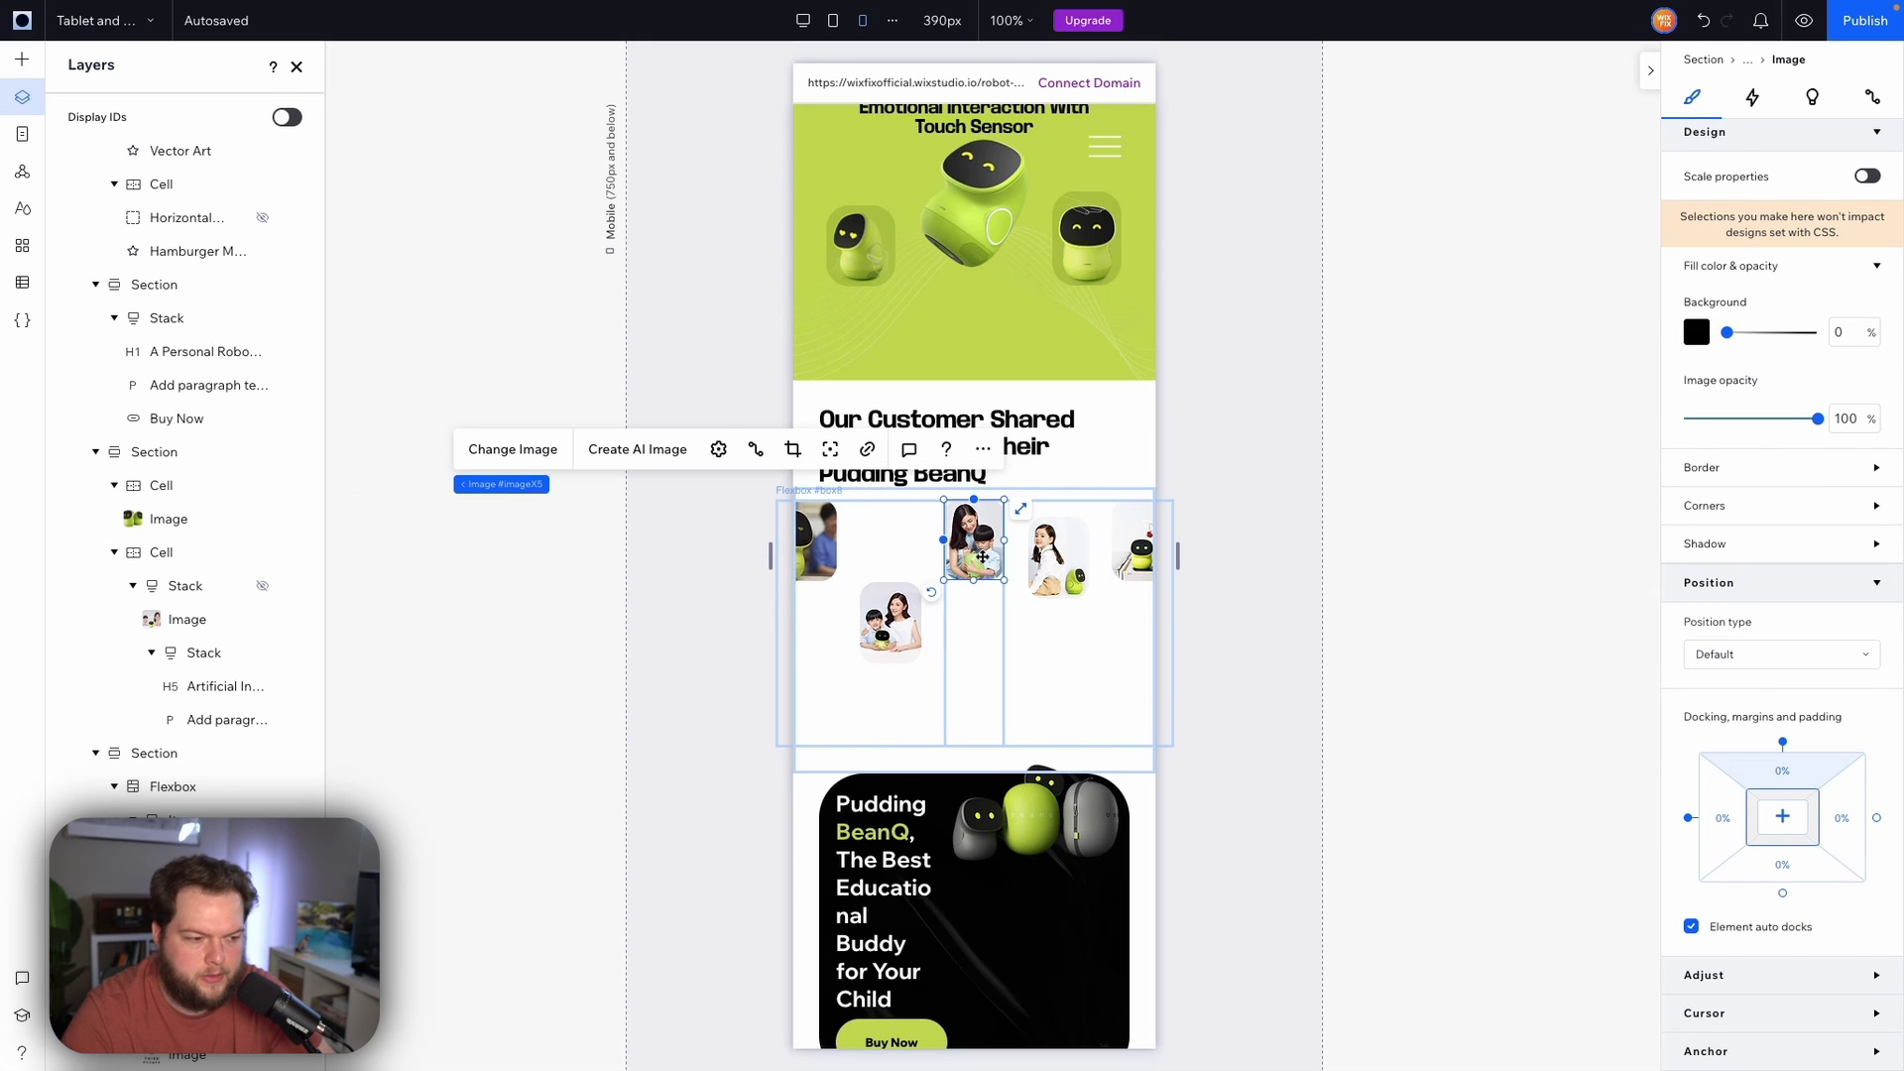
{"action": "left_click", "coordinate": [1060, 557]}
{"action": "left_click", "coordinate": [1131, 549]}
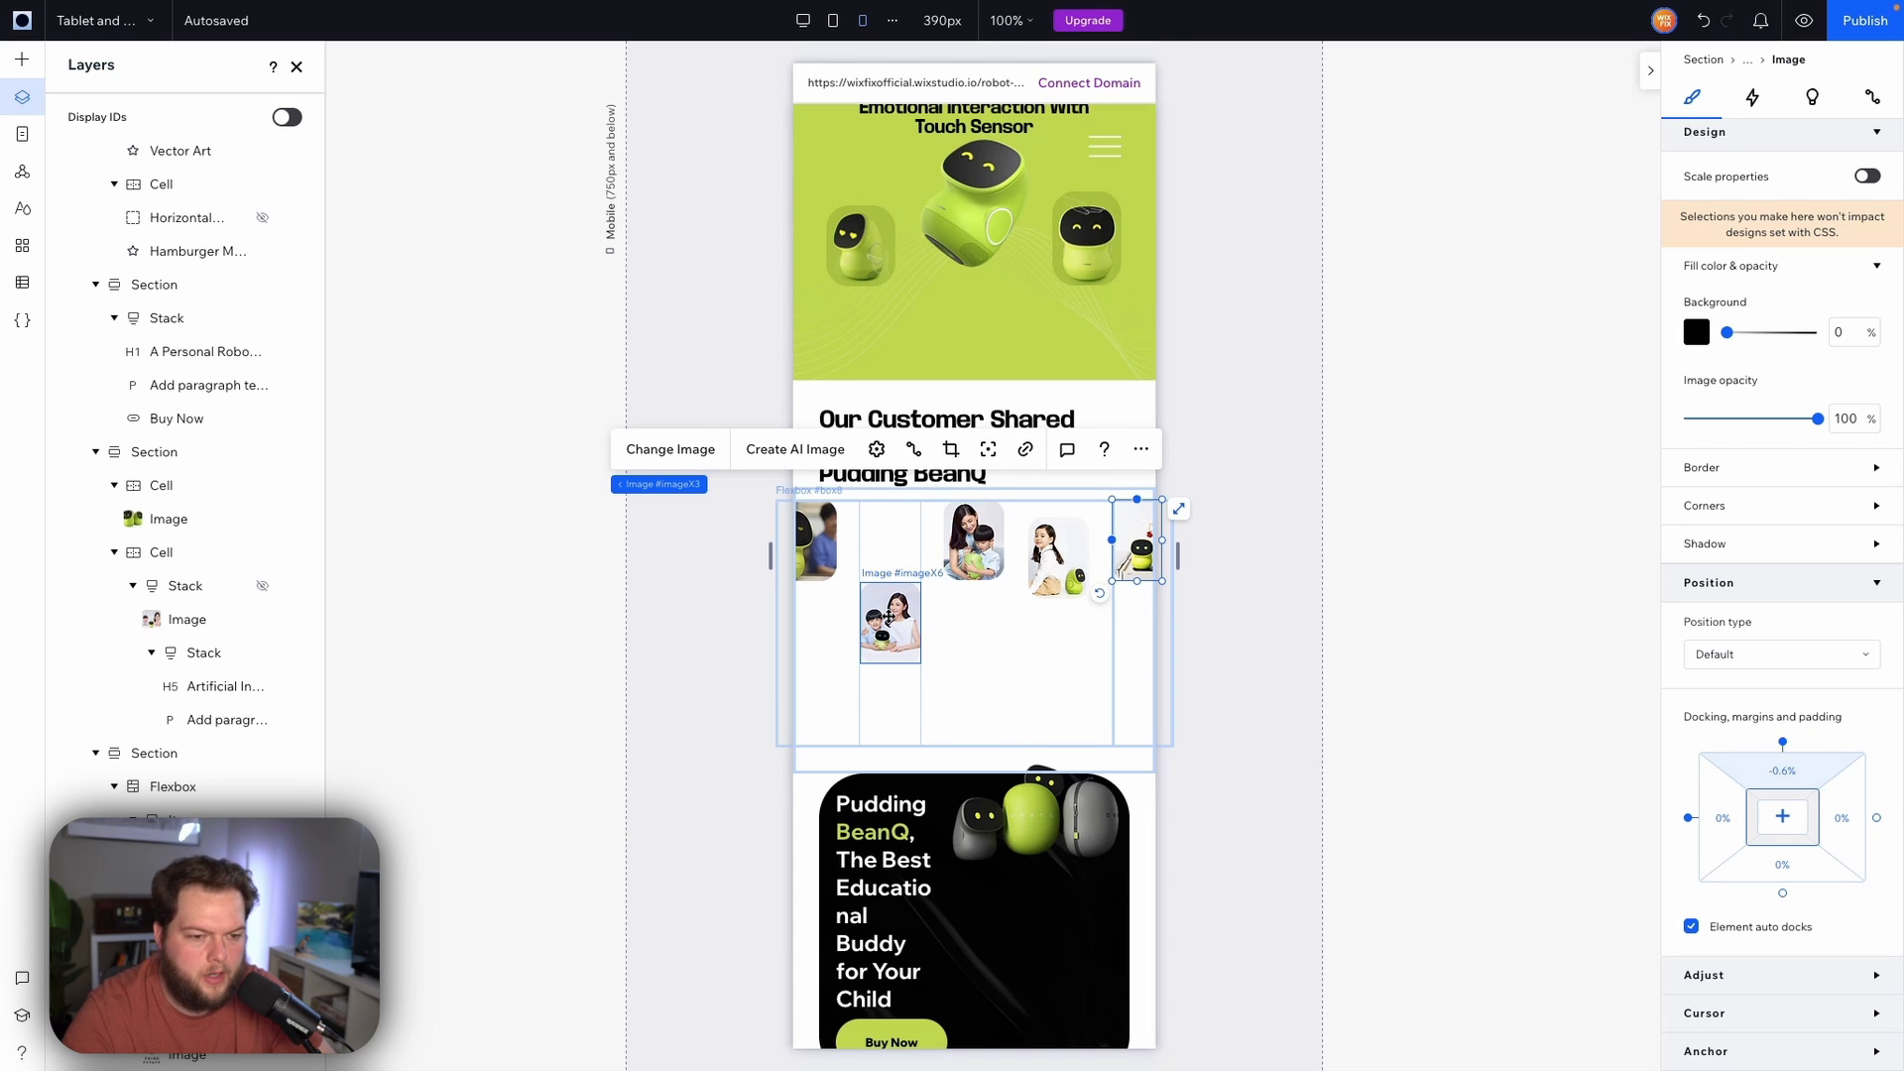
{"action": "left_click", "coordinate": [1055, 575]}
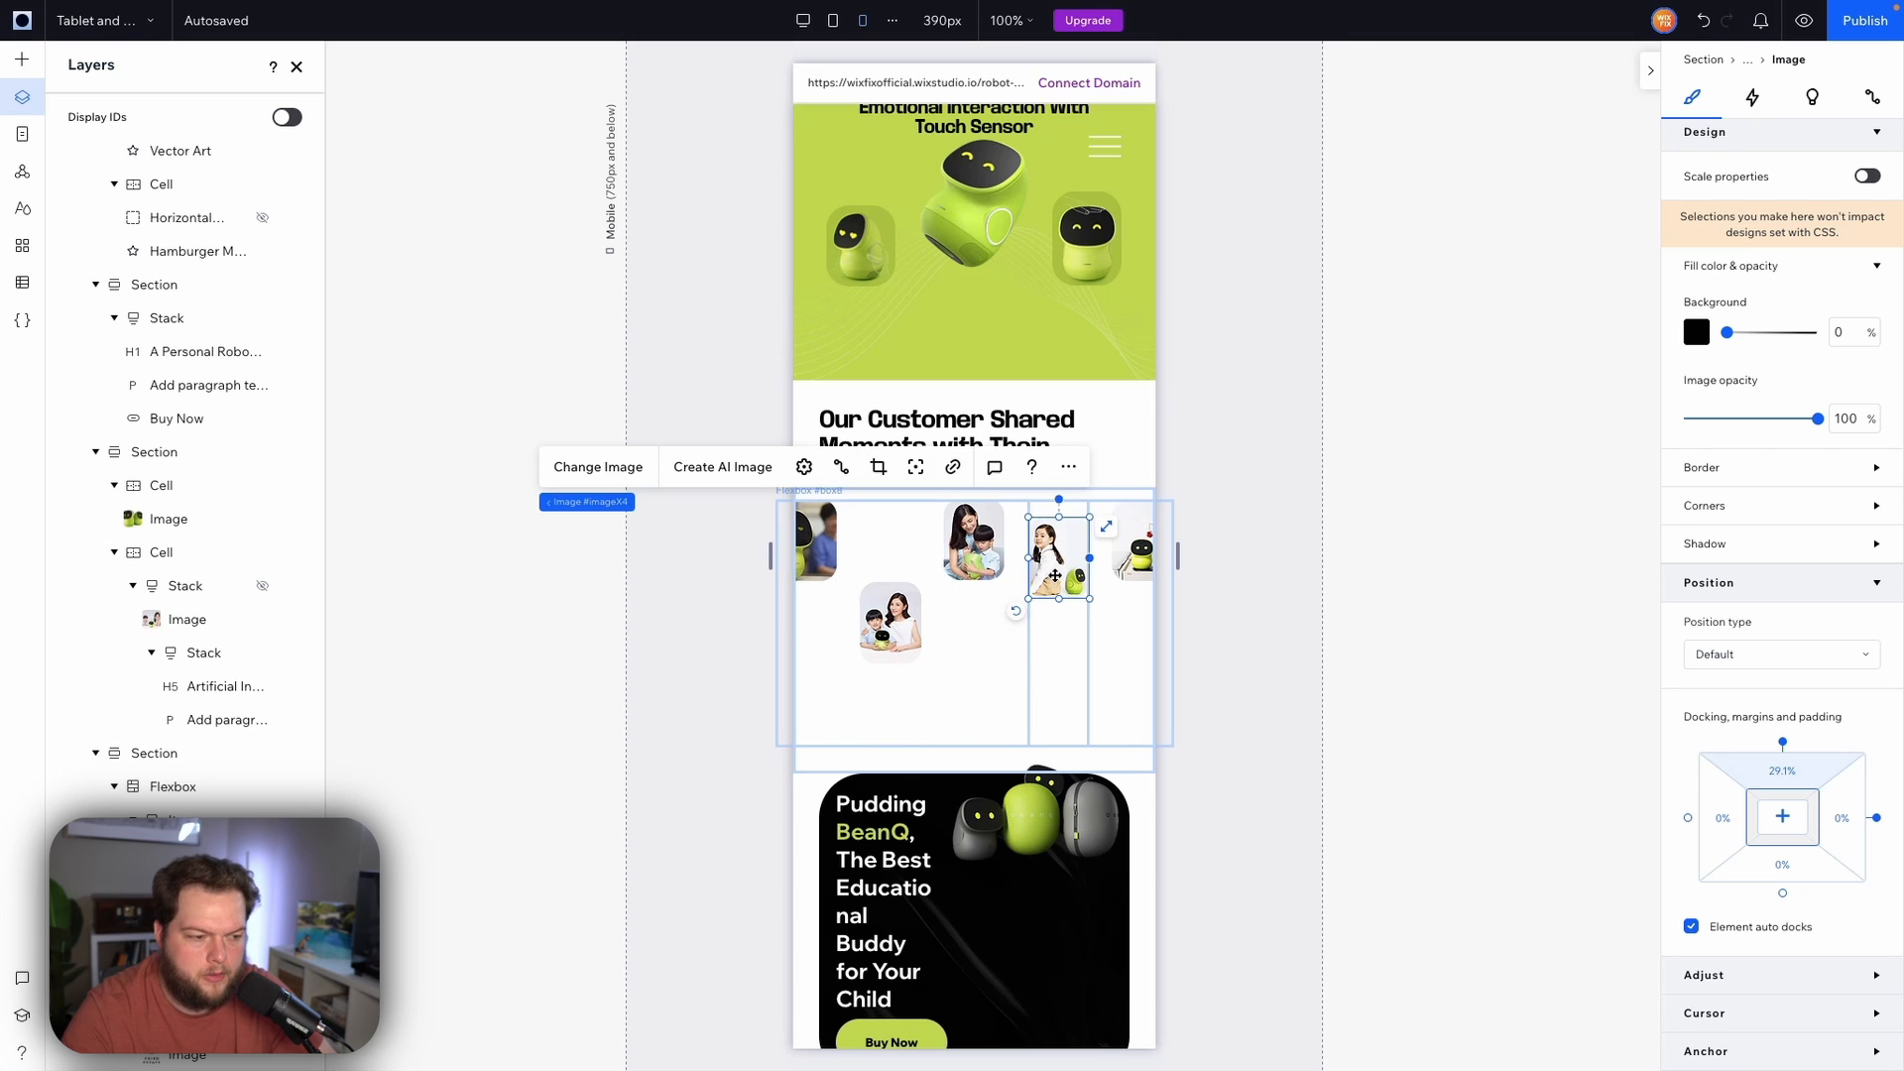
{"action": "left_click", "coordinate": [904, 620]}
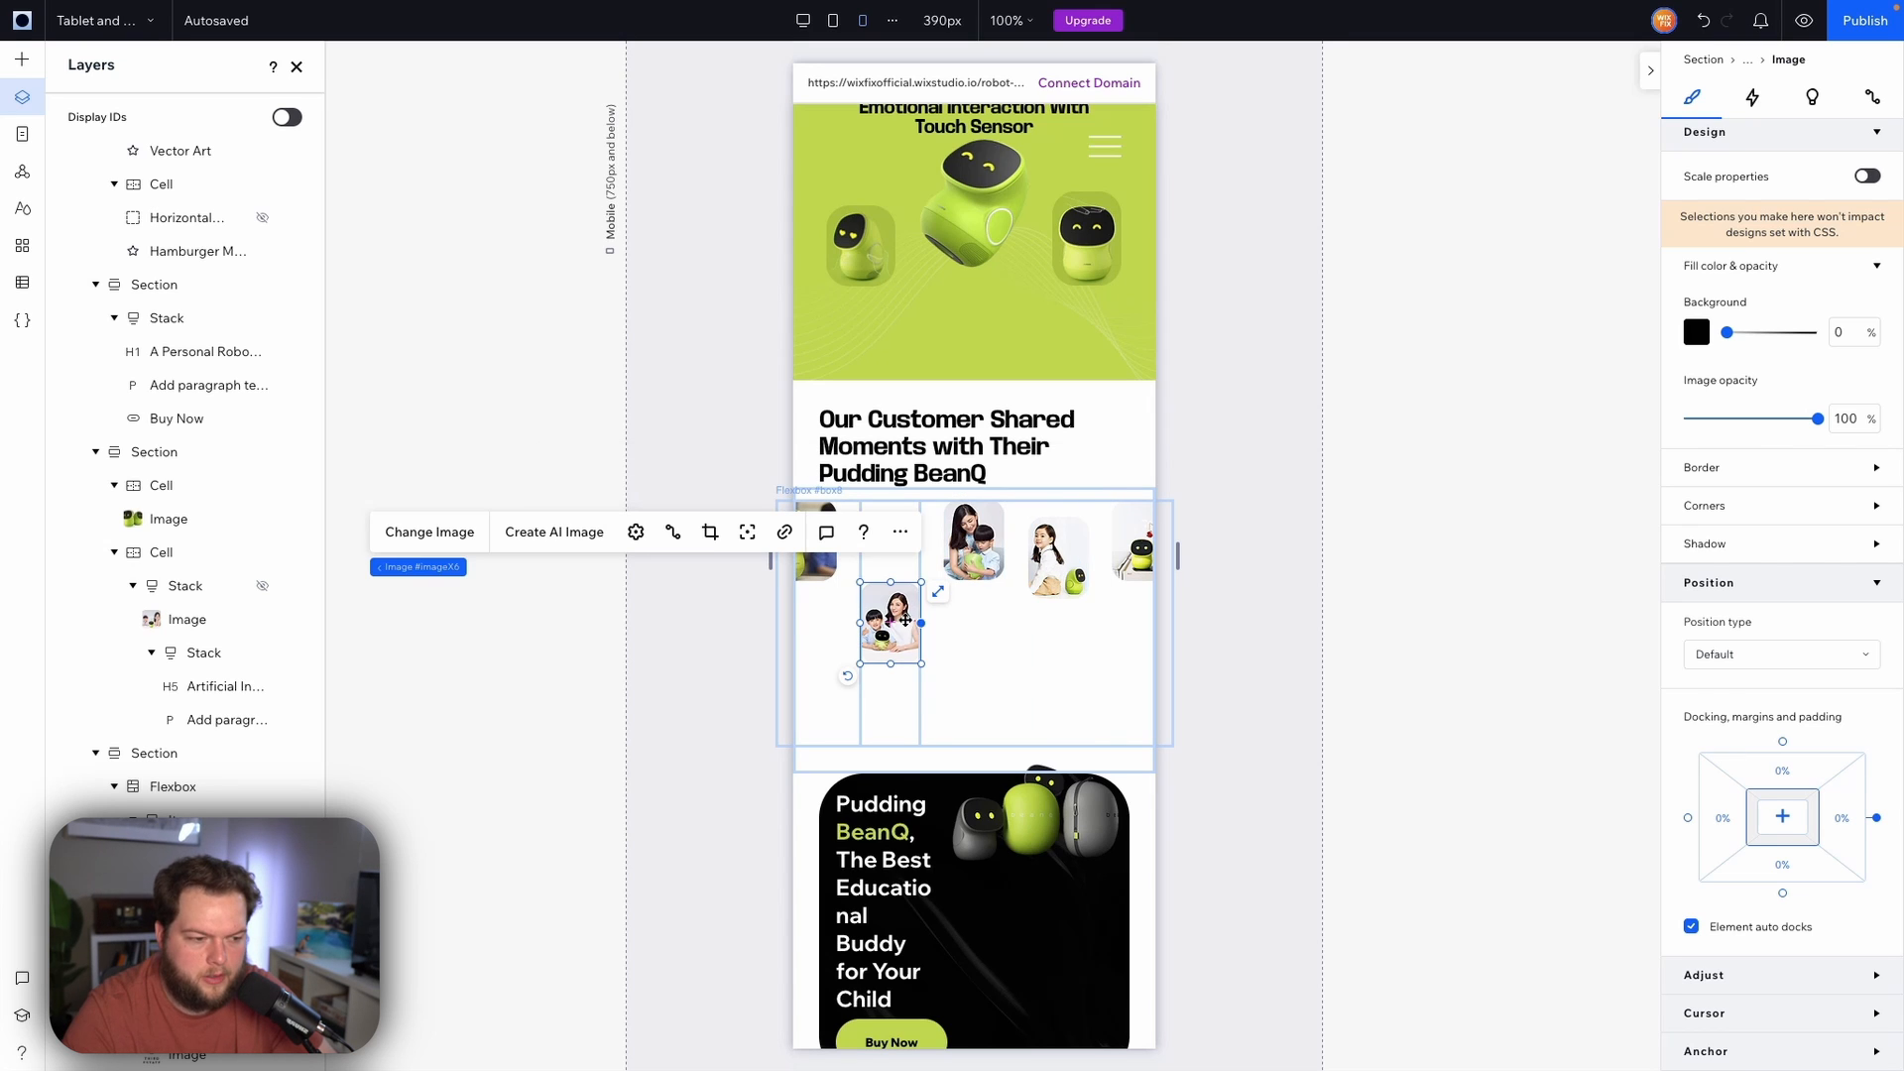
Turn off auto docking for the second gallery image and set its top margin to 30%
{"action": "left_click", "coordinate": [1803, 774]}
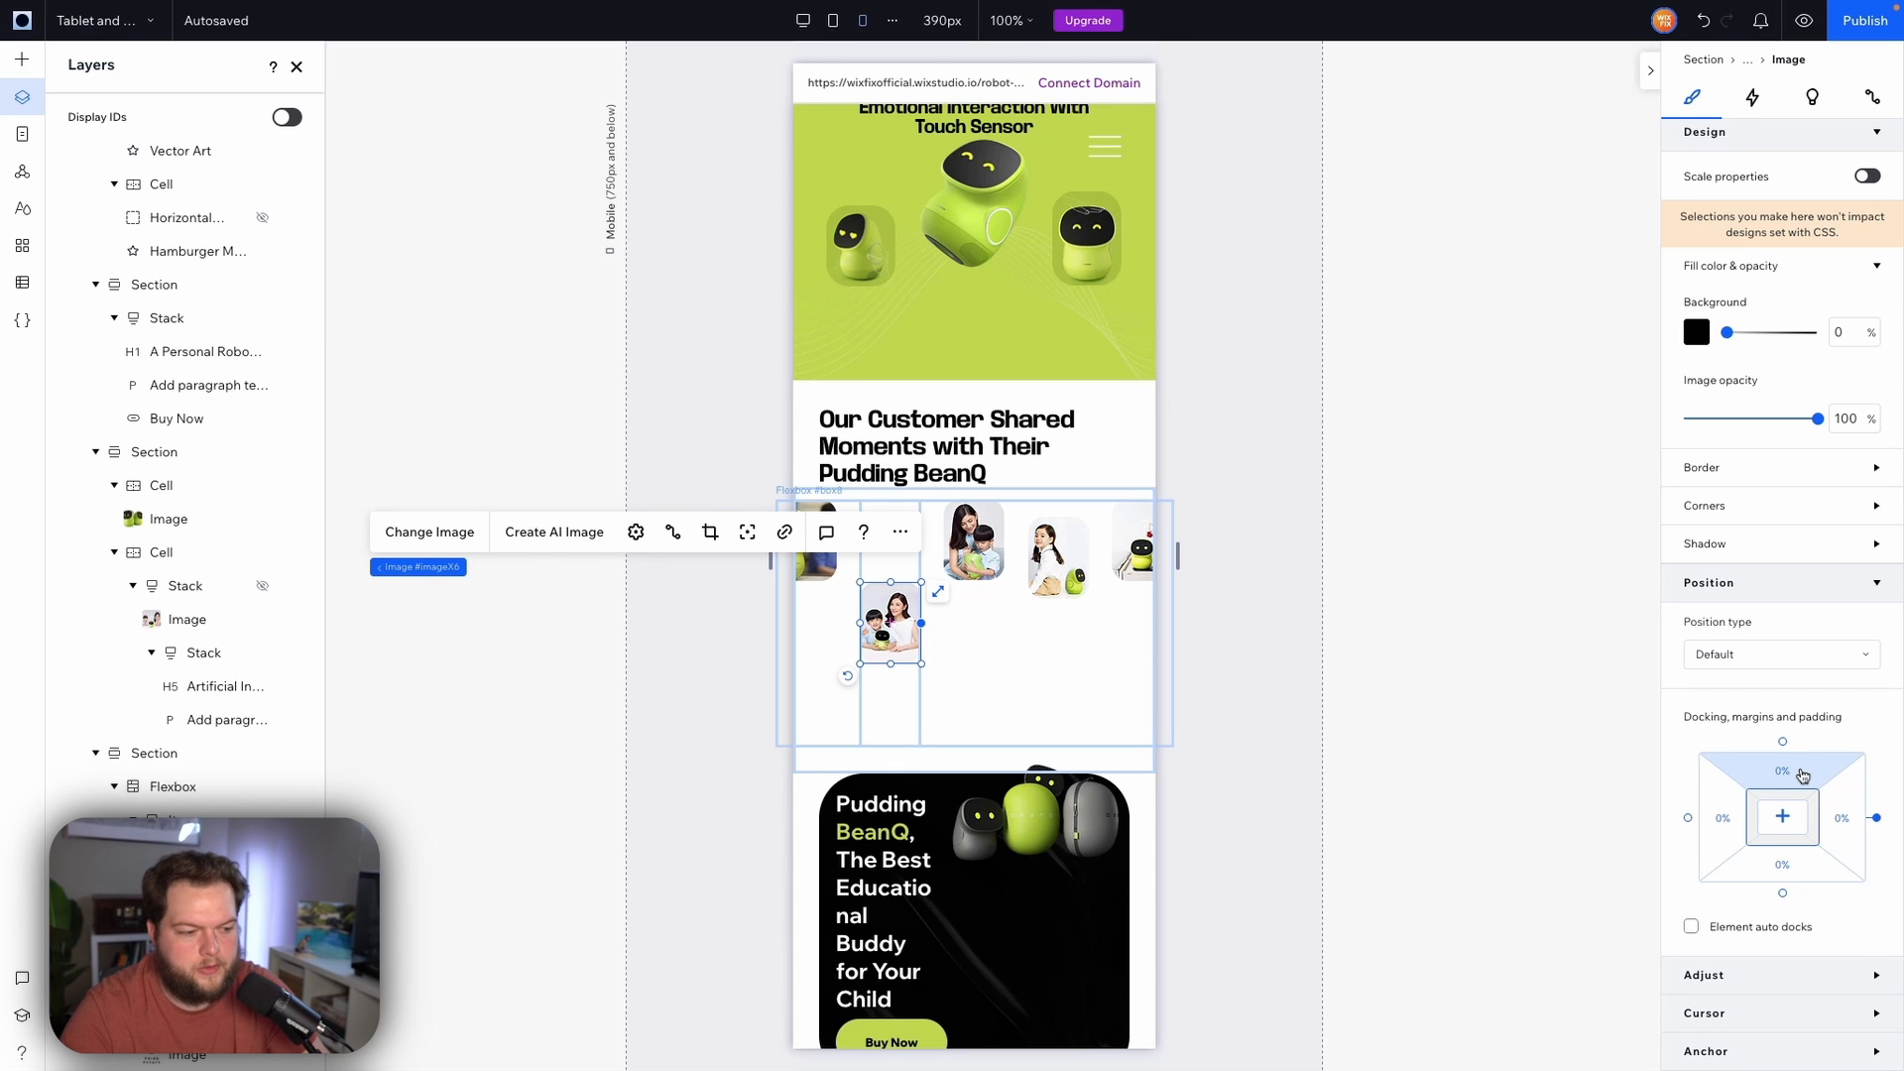
{"action": "left_click", "coordinate": [1791, 776]}
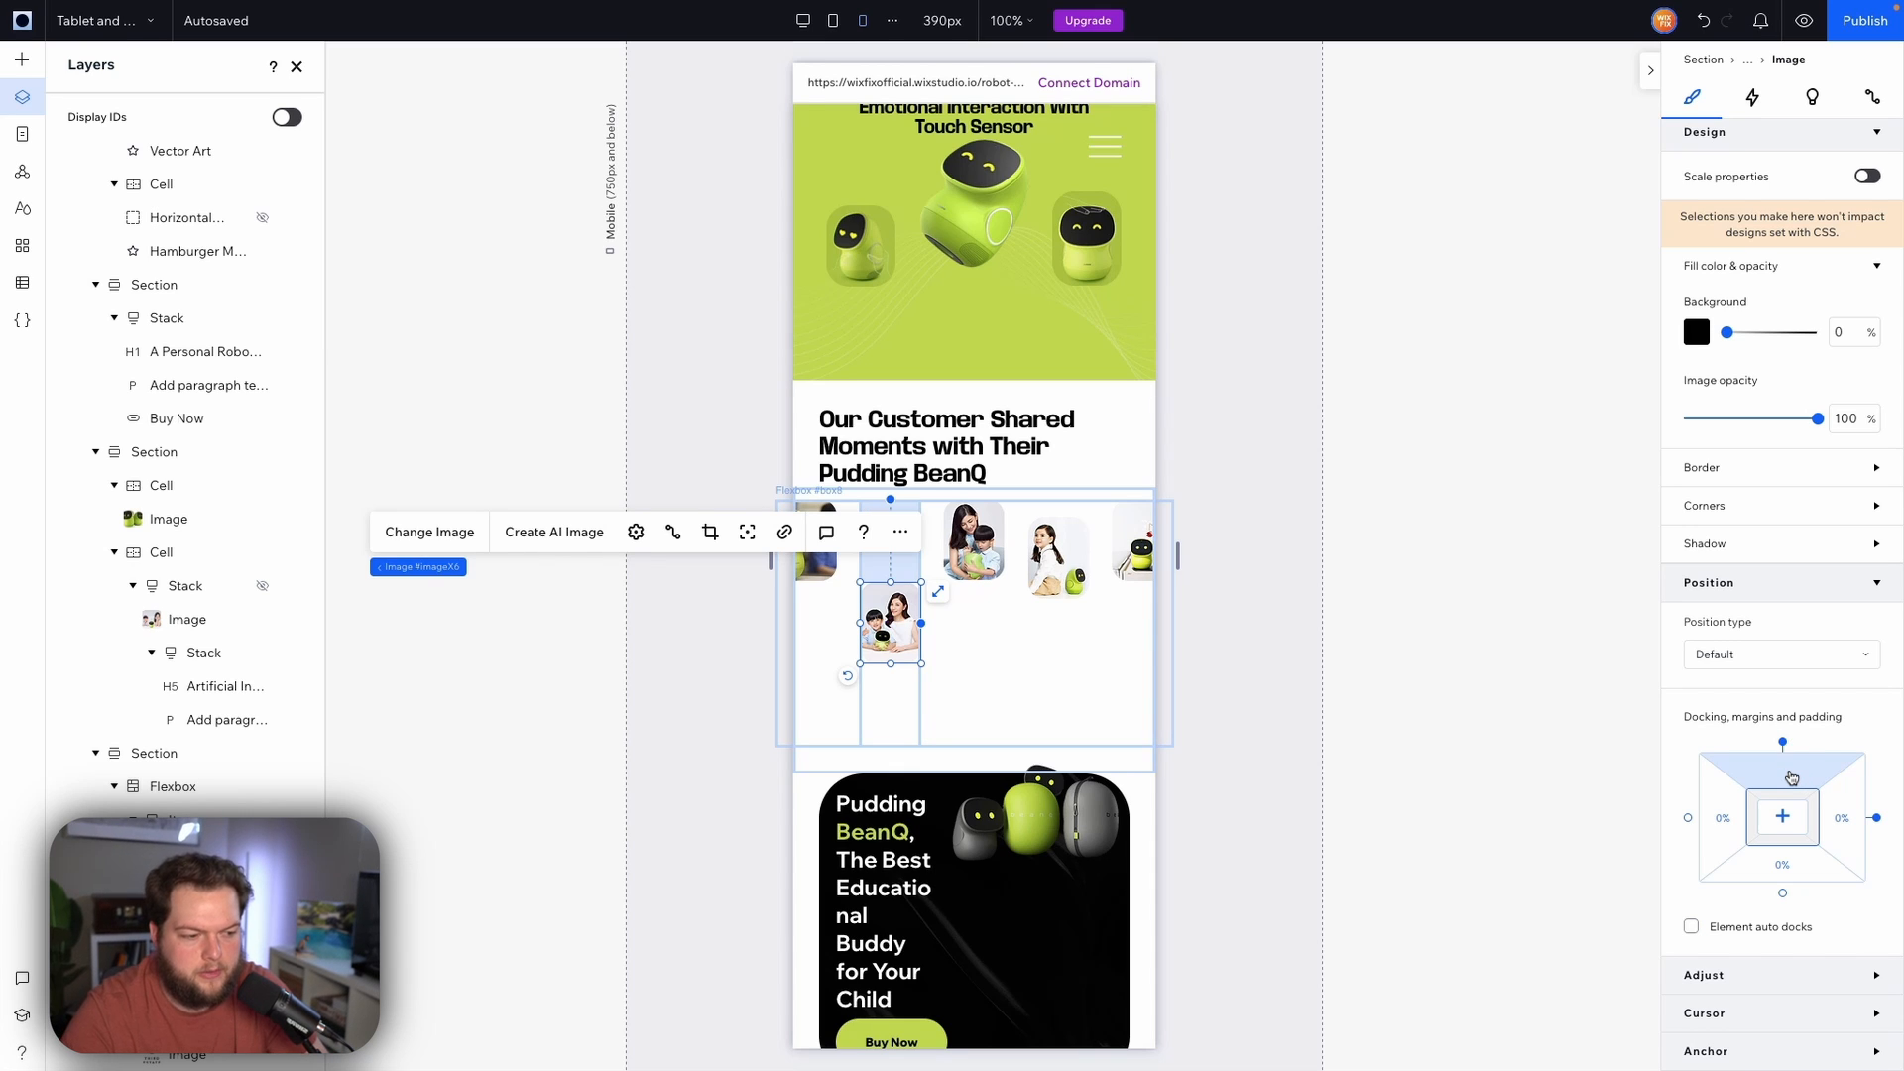
{"action": "left_click", "coordinate": [1791, 776]}
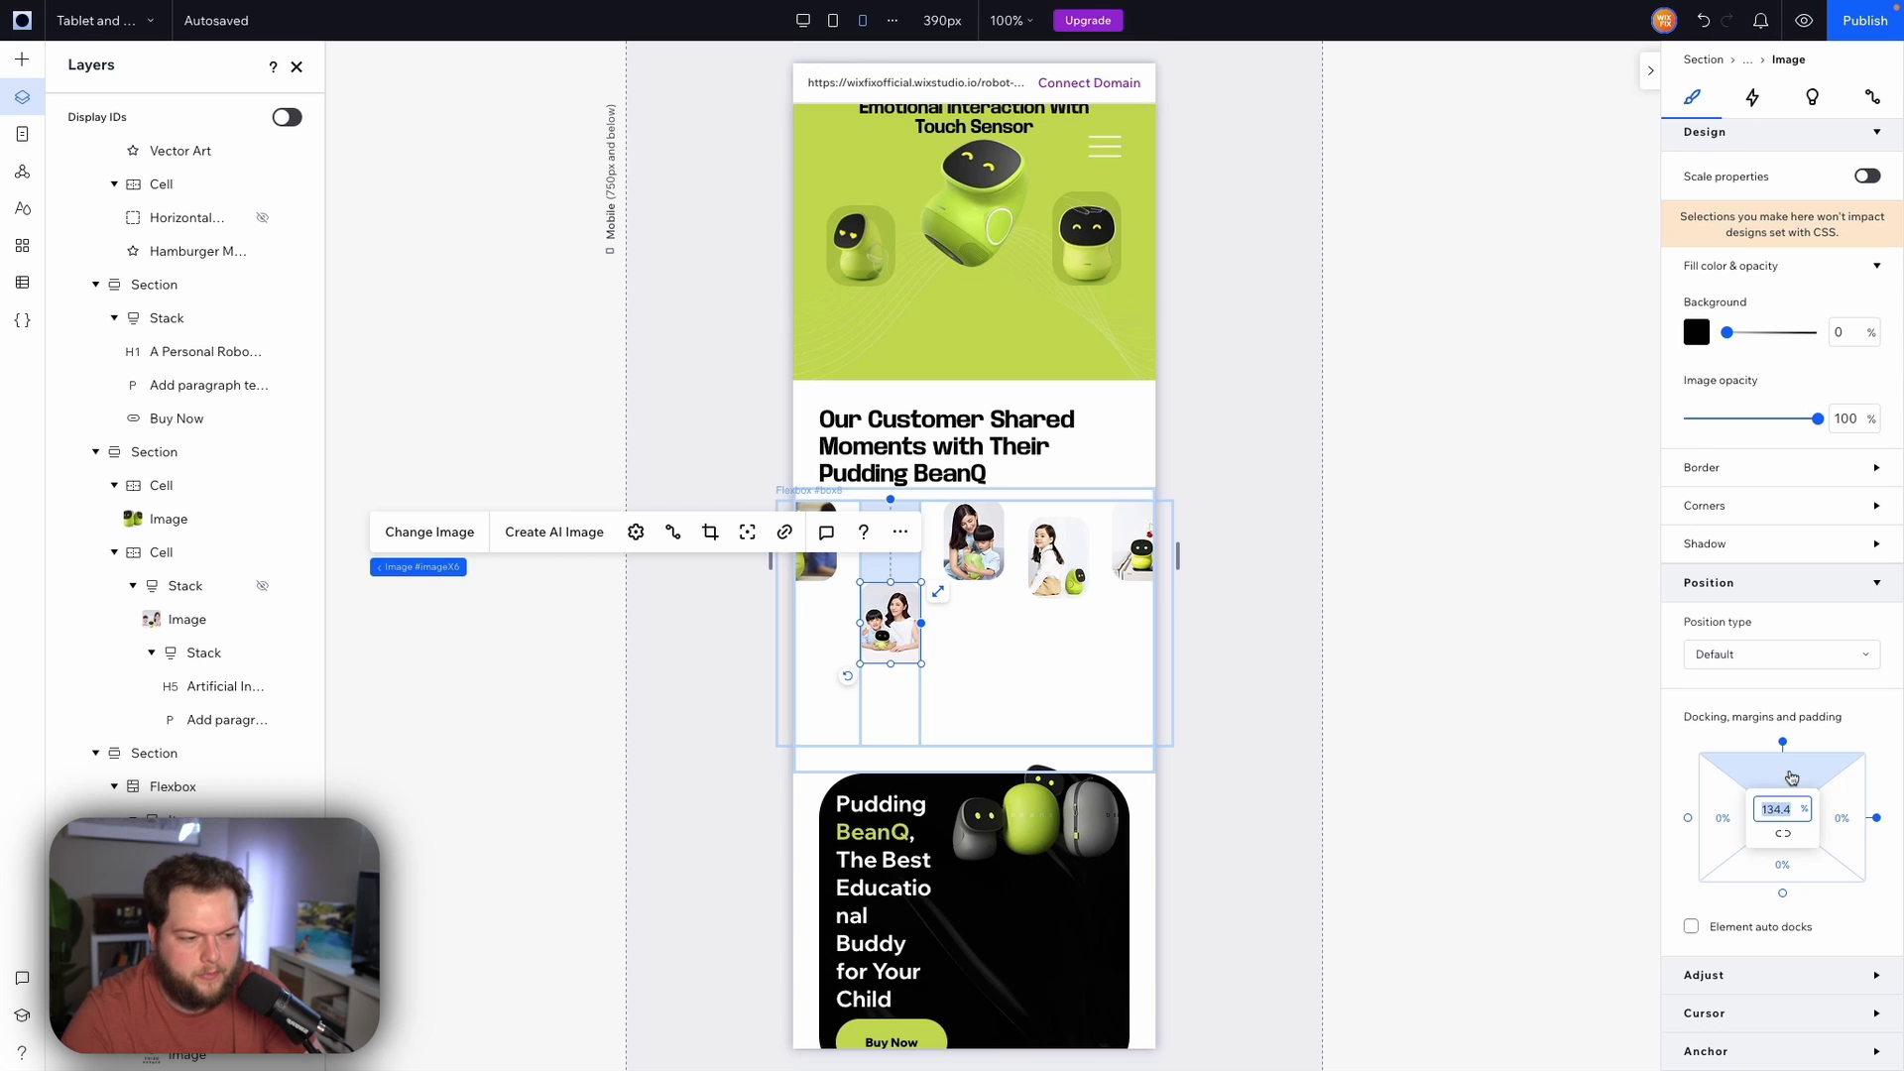
{"action": "type", "text": "30"}
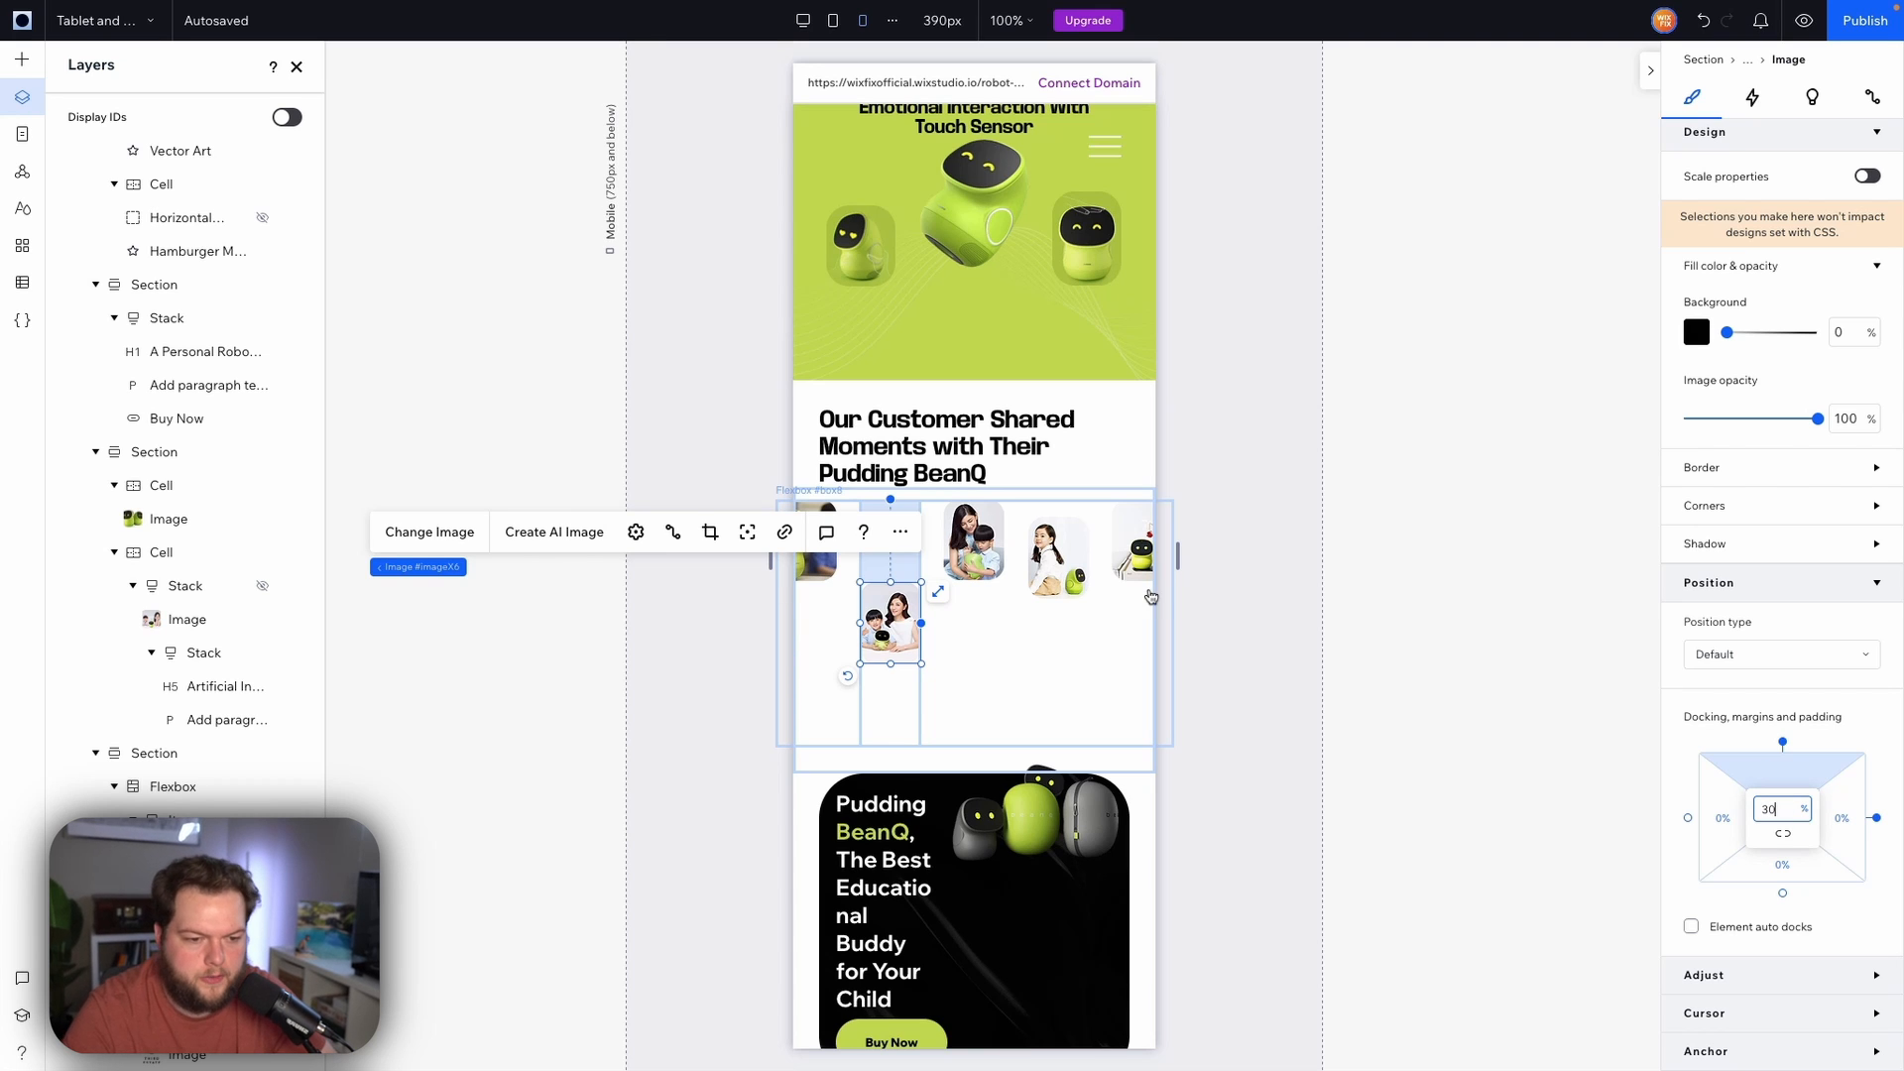
{"action": "key", "text": "Return"}
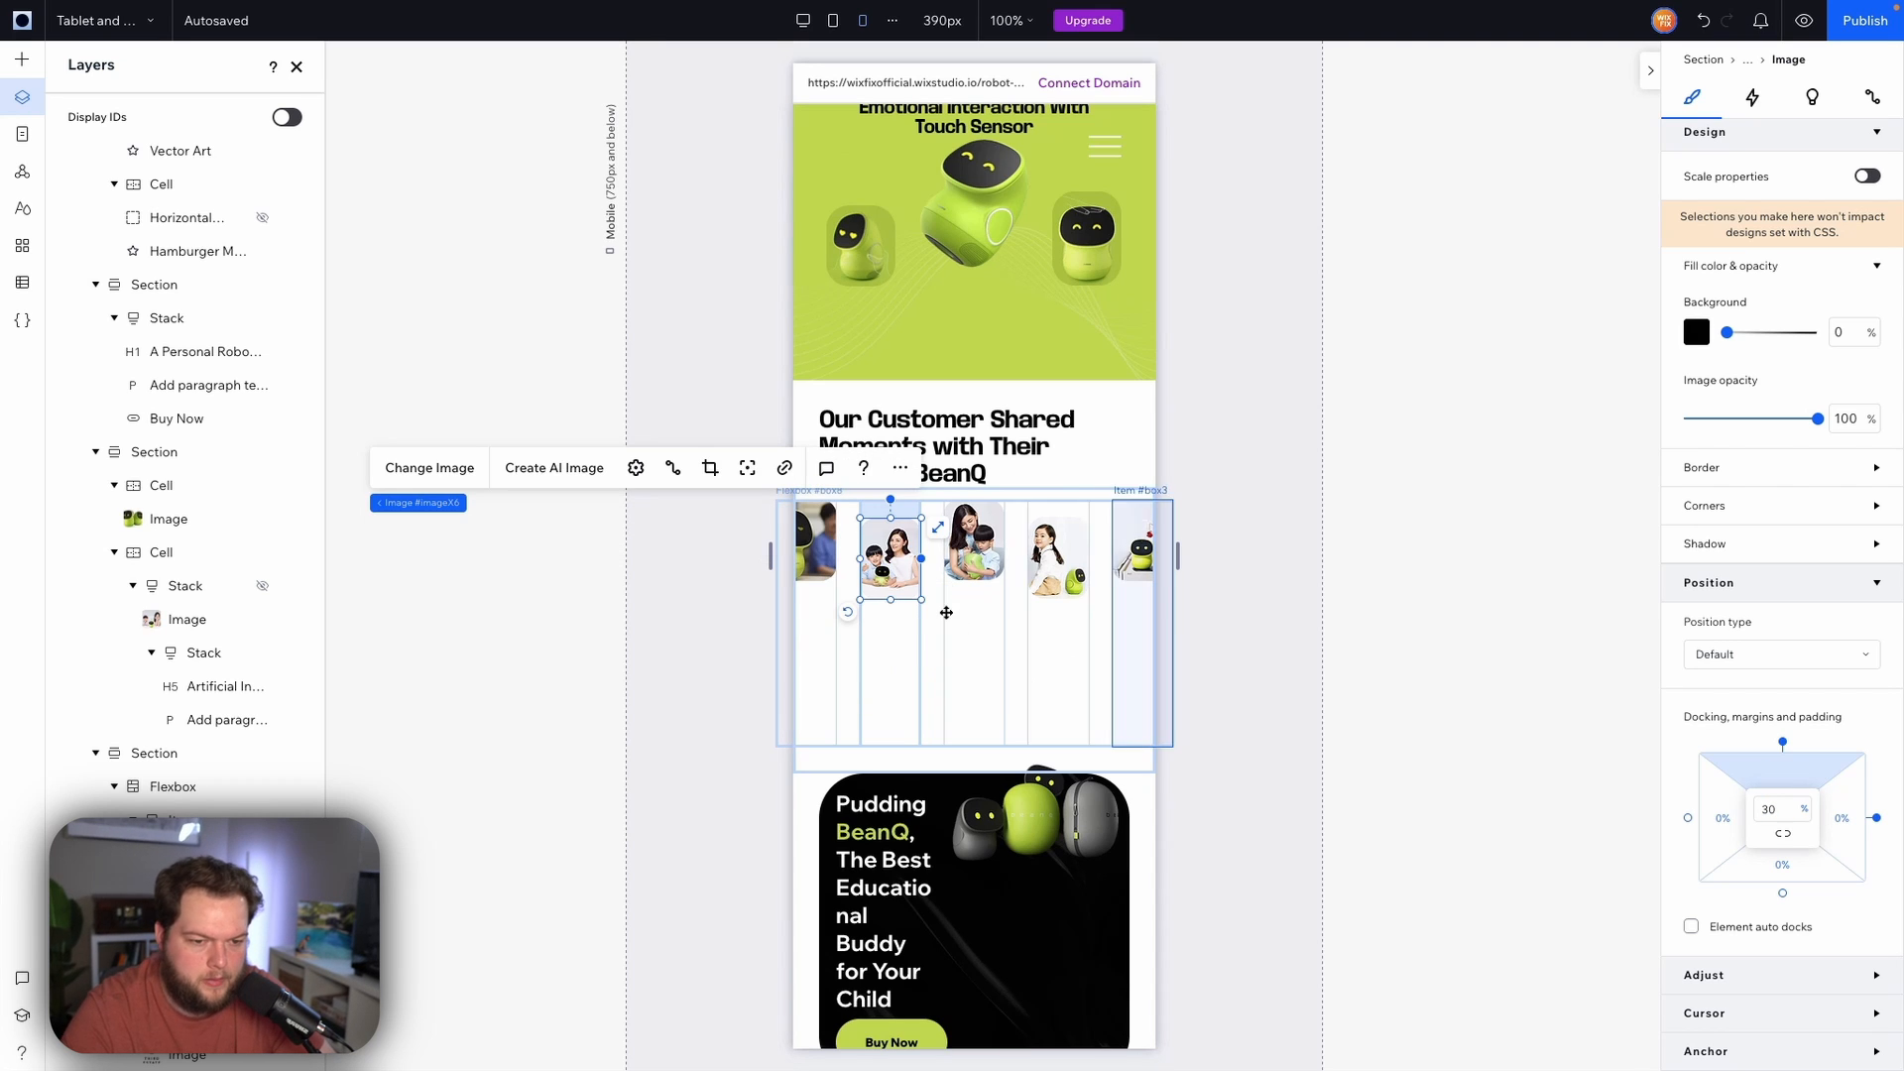
Set the gallery flexbox's column gap to 16 px
{"action": "left_click", "coordinate": [929, 619]}
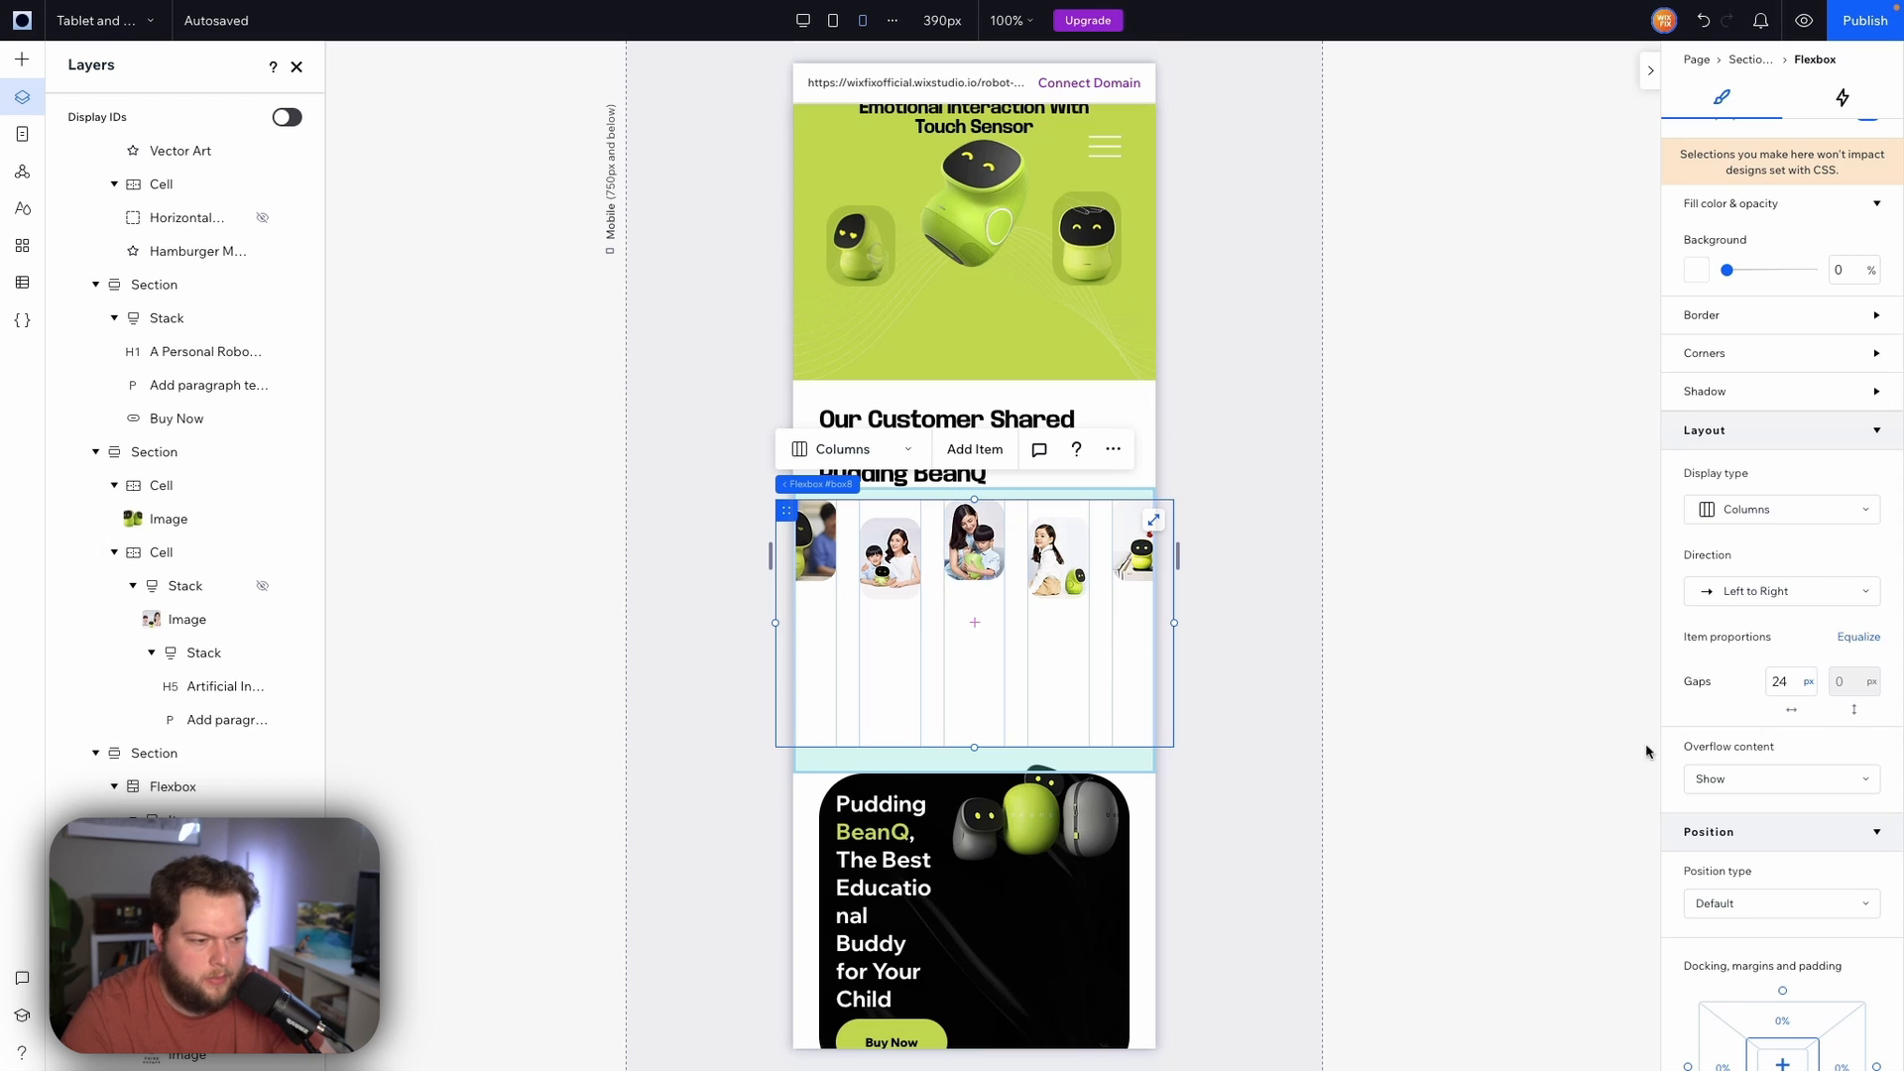
{"action": "left_click", "coordinate": [1792, 683]}
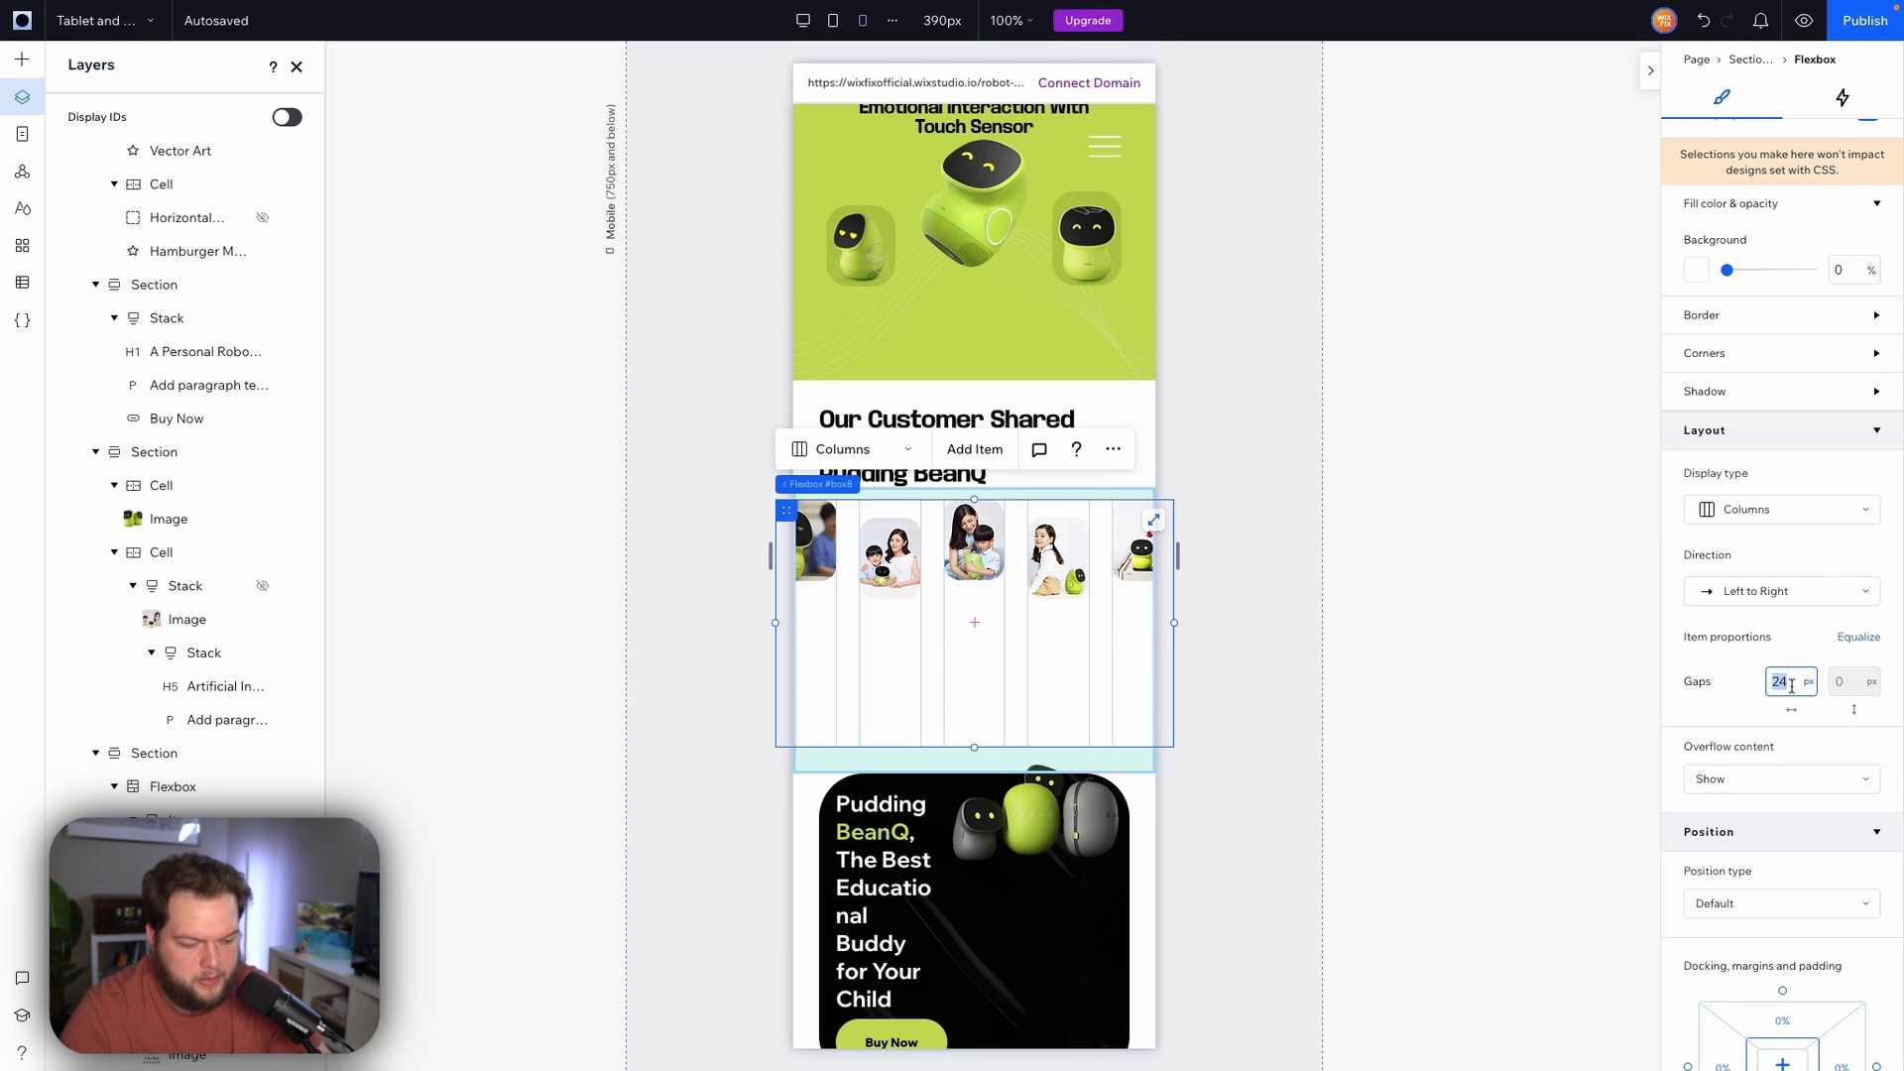
{"action": "type", "text": "16"}
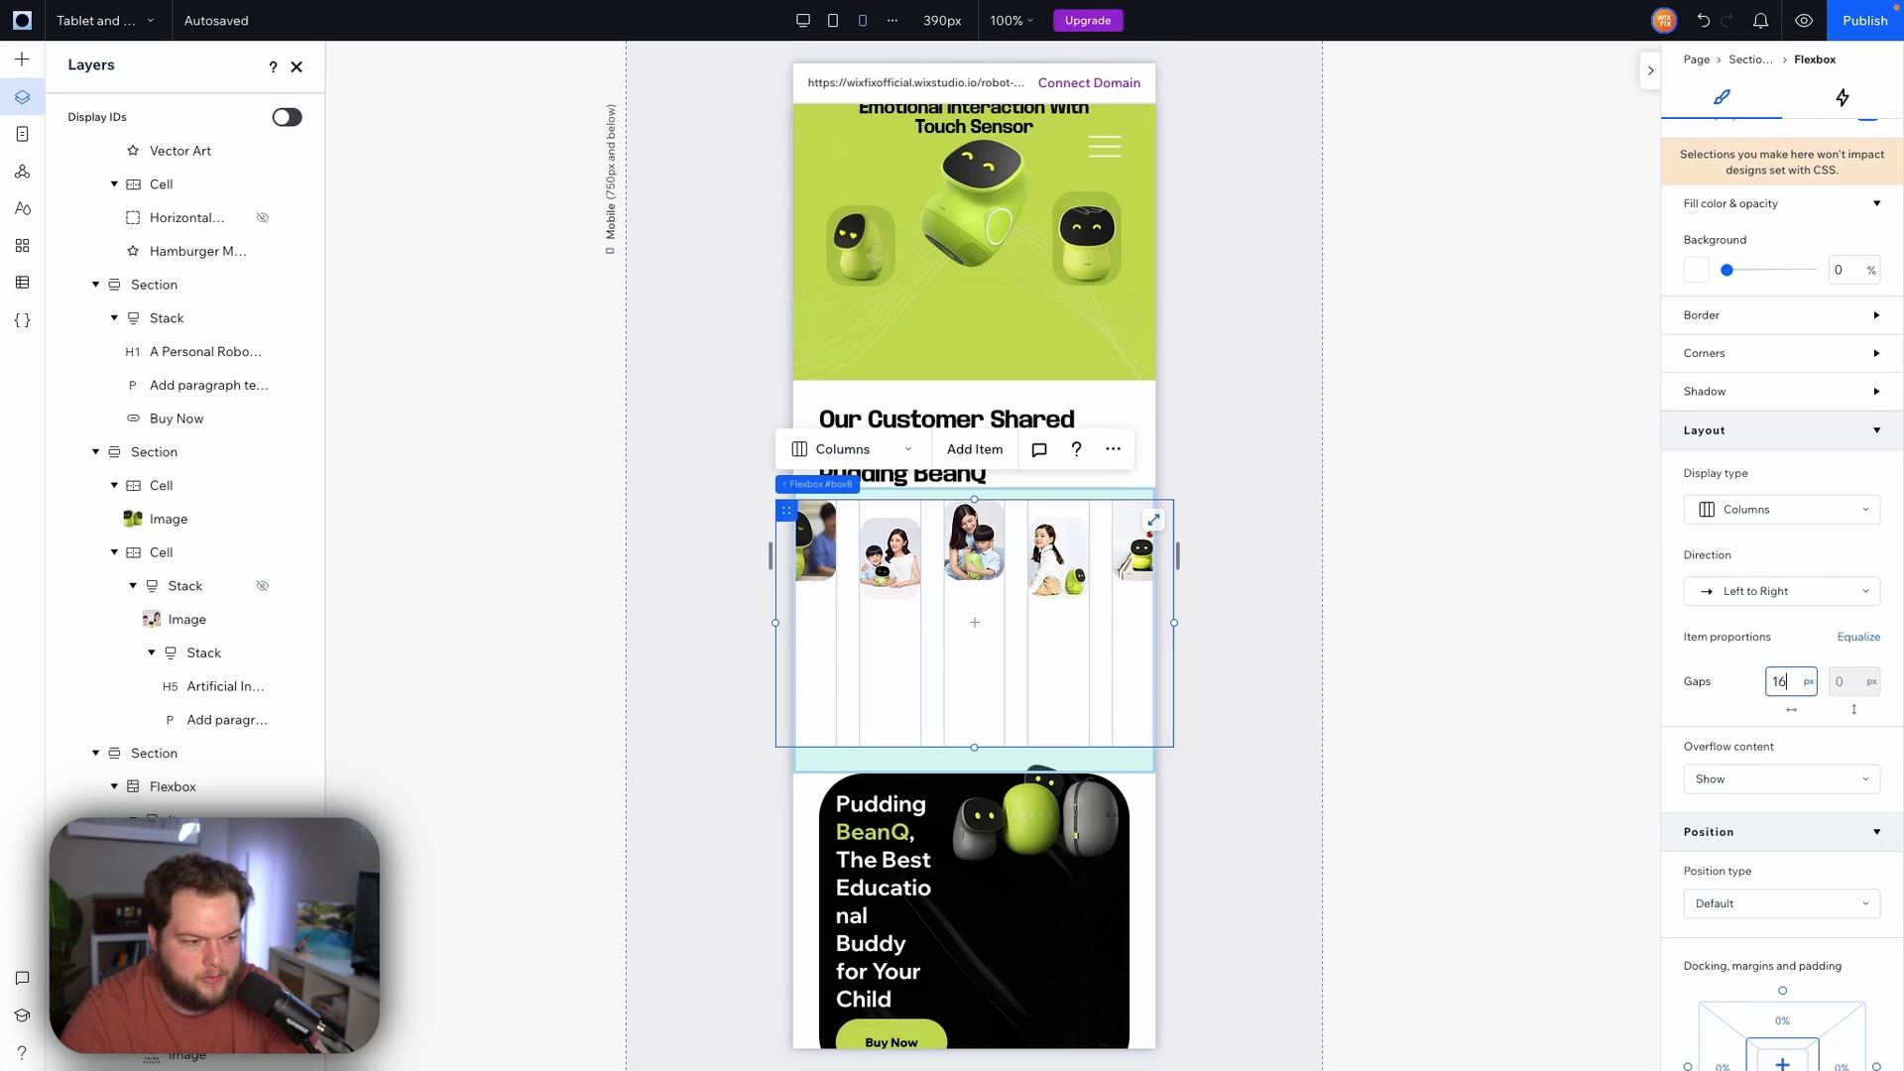
{"action": "key", "text": "Return"}
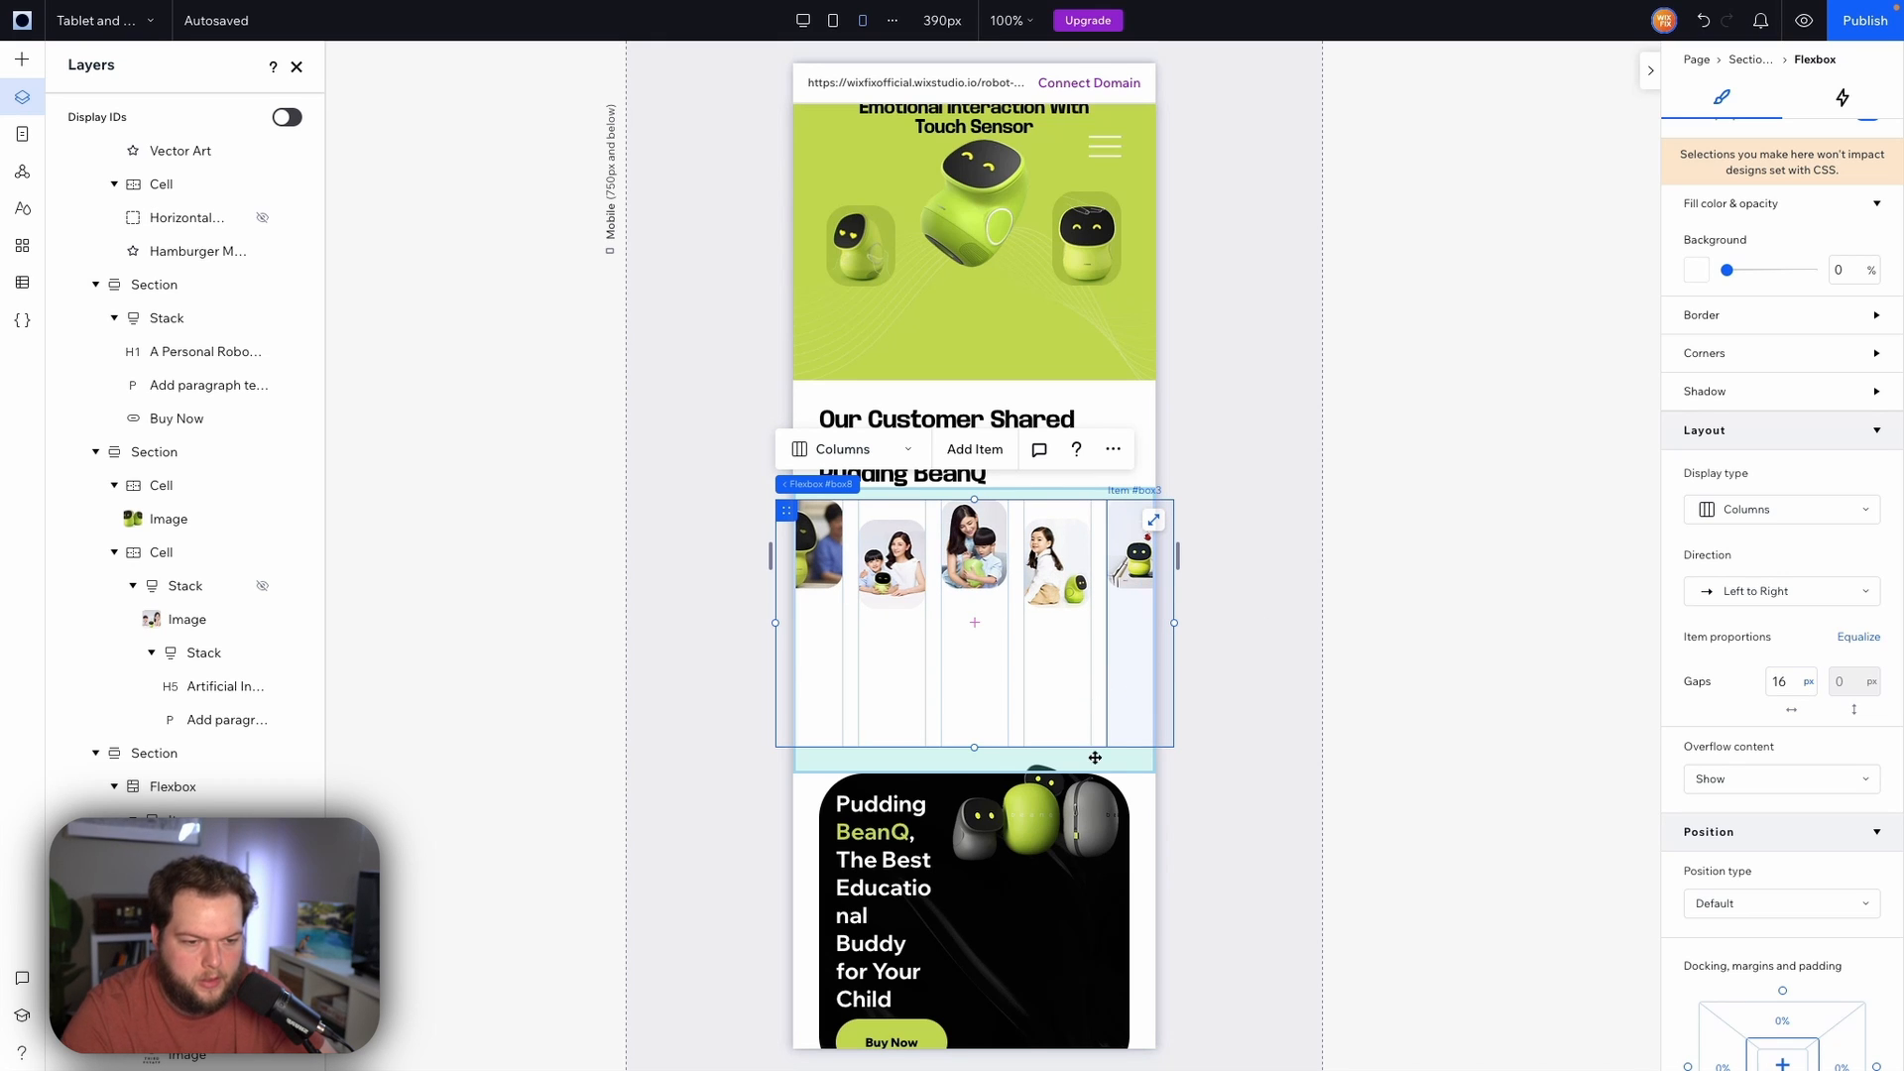
Set the gallery section's height to 308 px
{"action": "left_click", "coordinate": [1138, 764]}
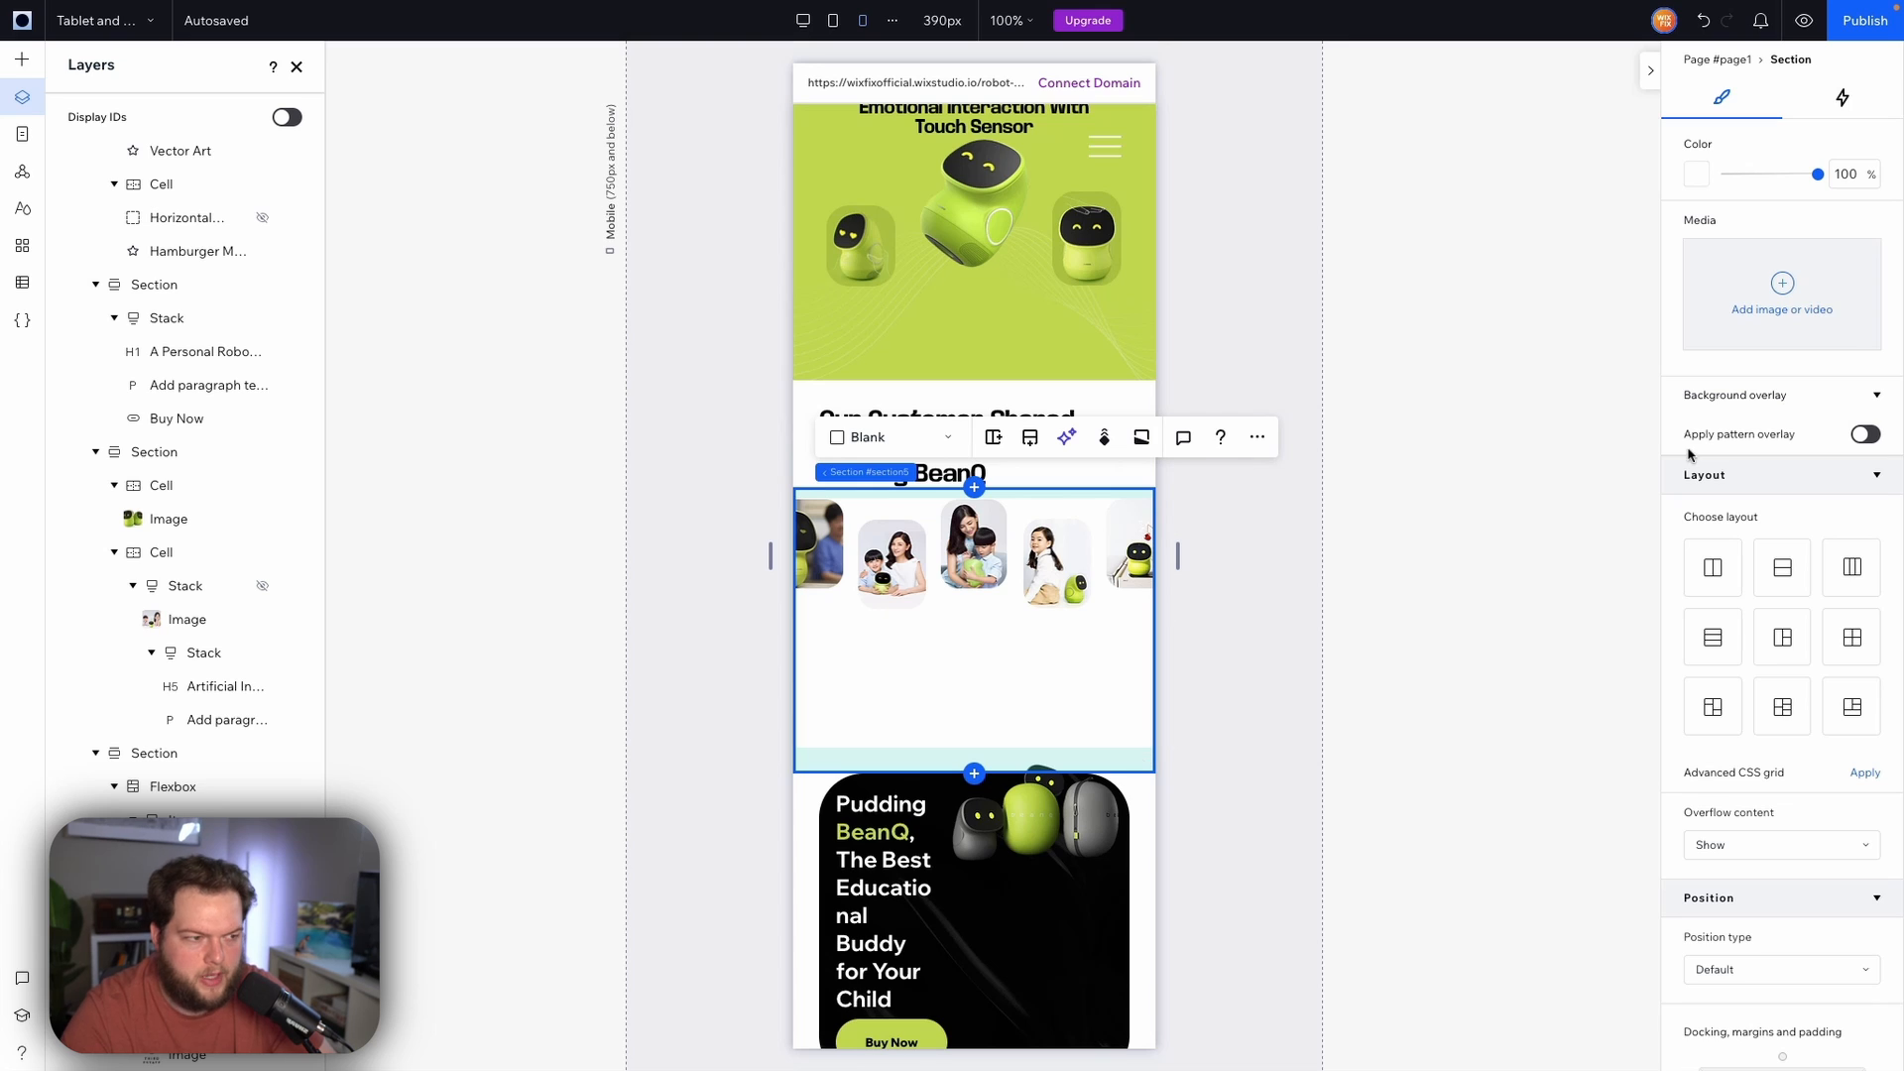
{"action": "scroll", "coordinate": [1859, 331], "scroll_direction": "up", "scroll_amount": 3}
{"action": "left_click", "coordinate": [1855, 182]}
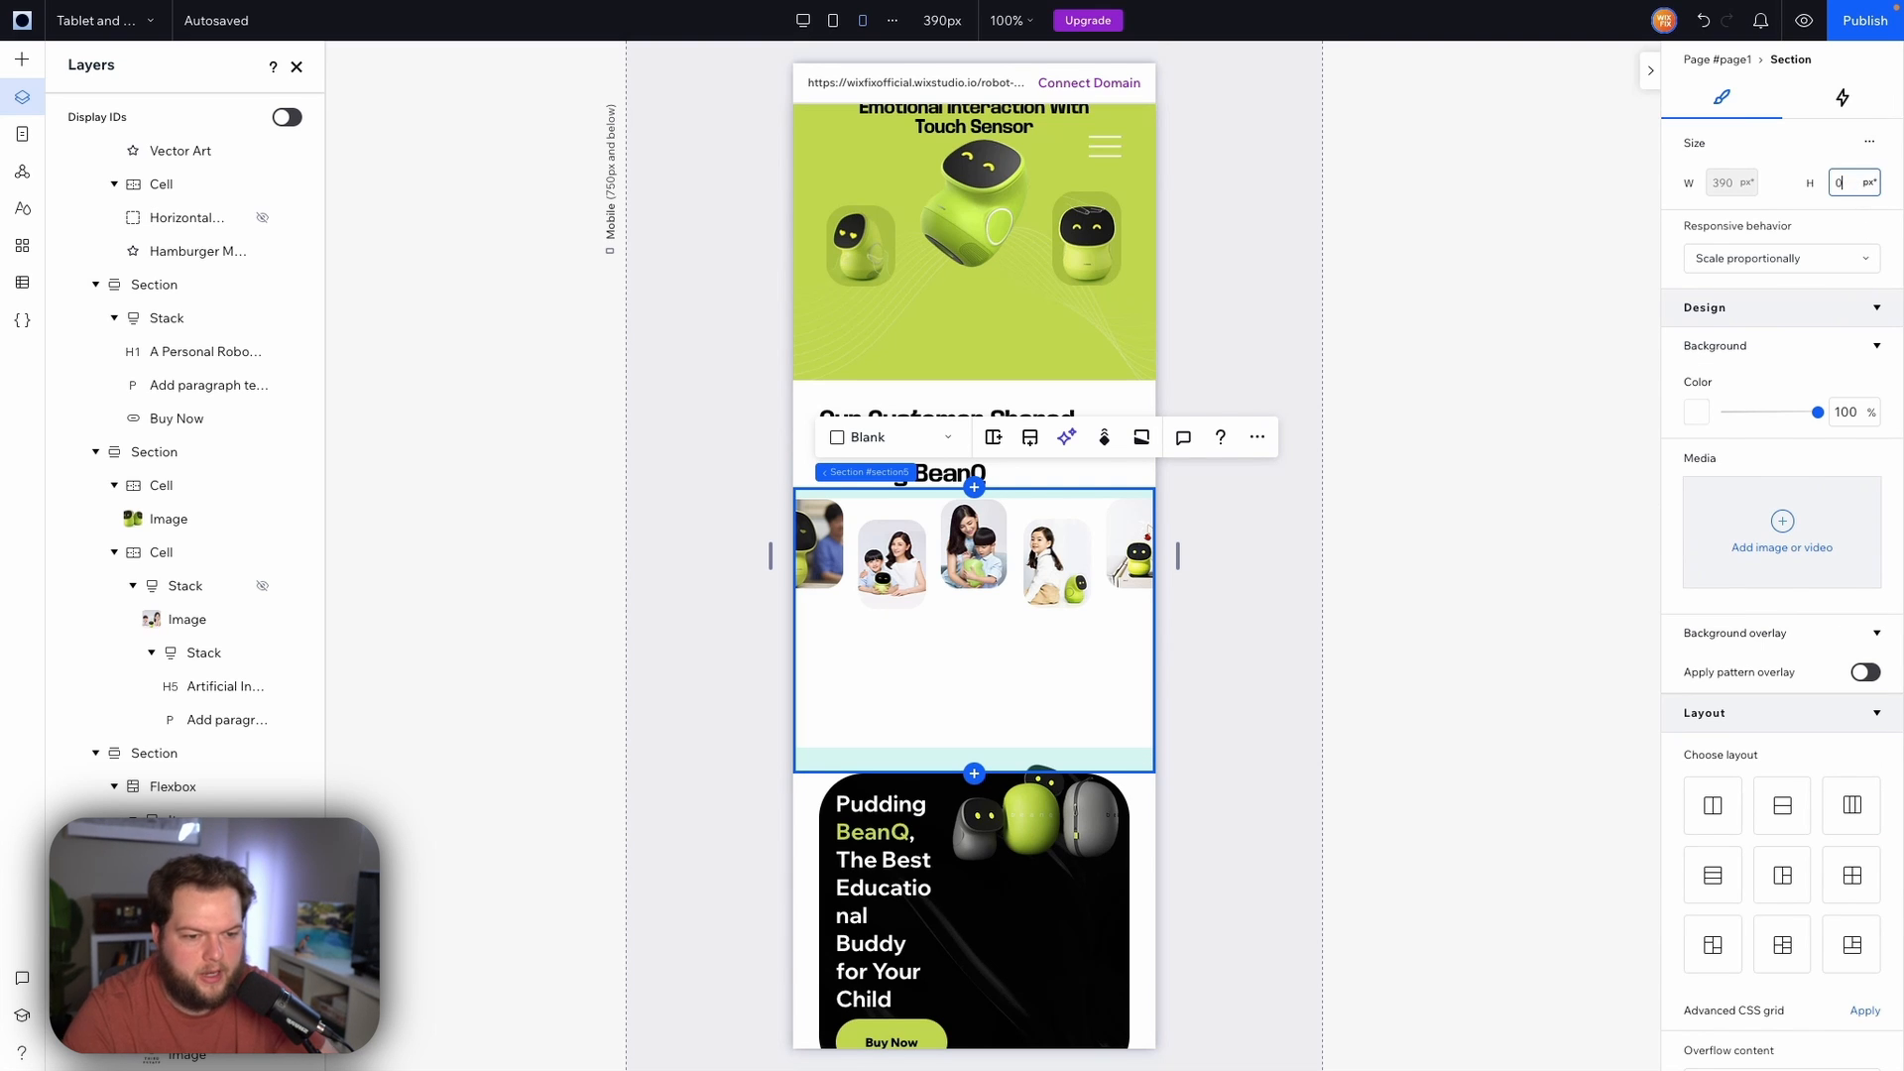
{"action": "key", "text": "Return"}
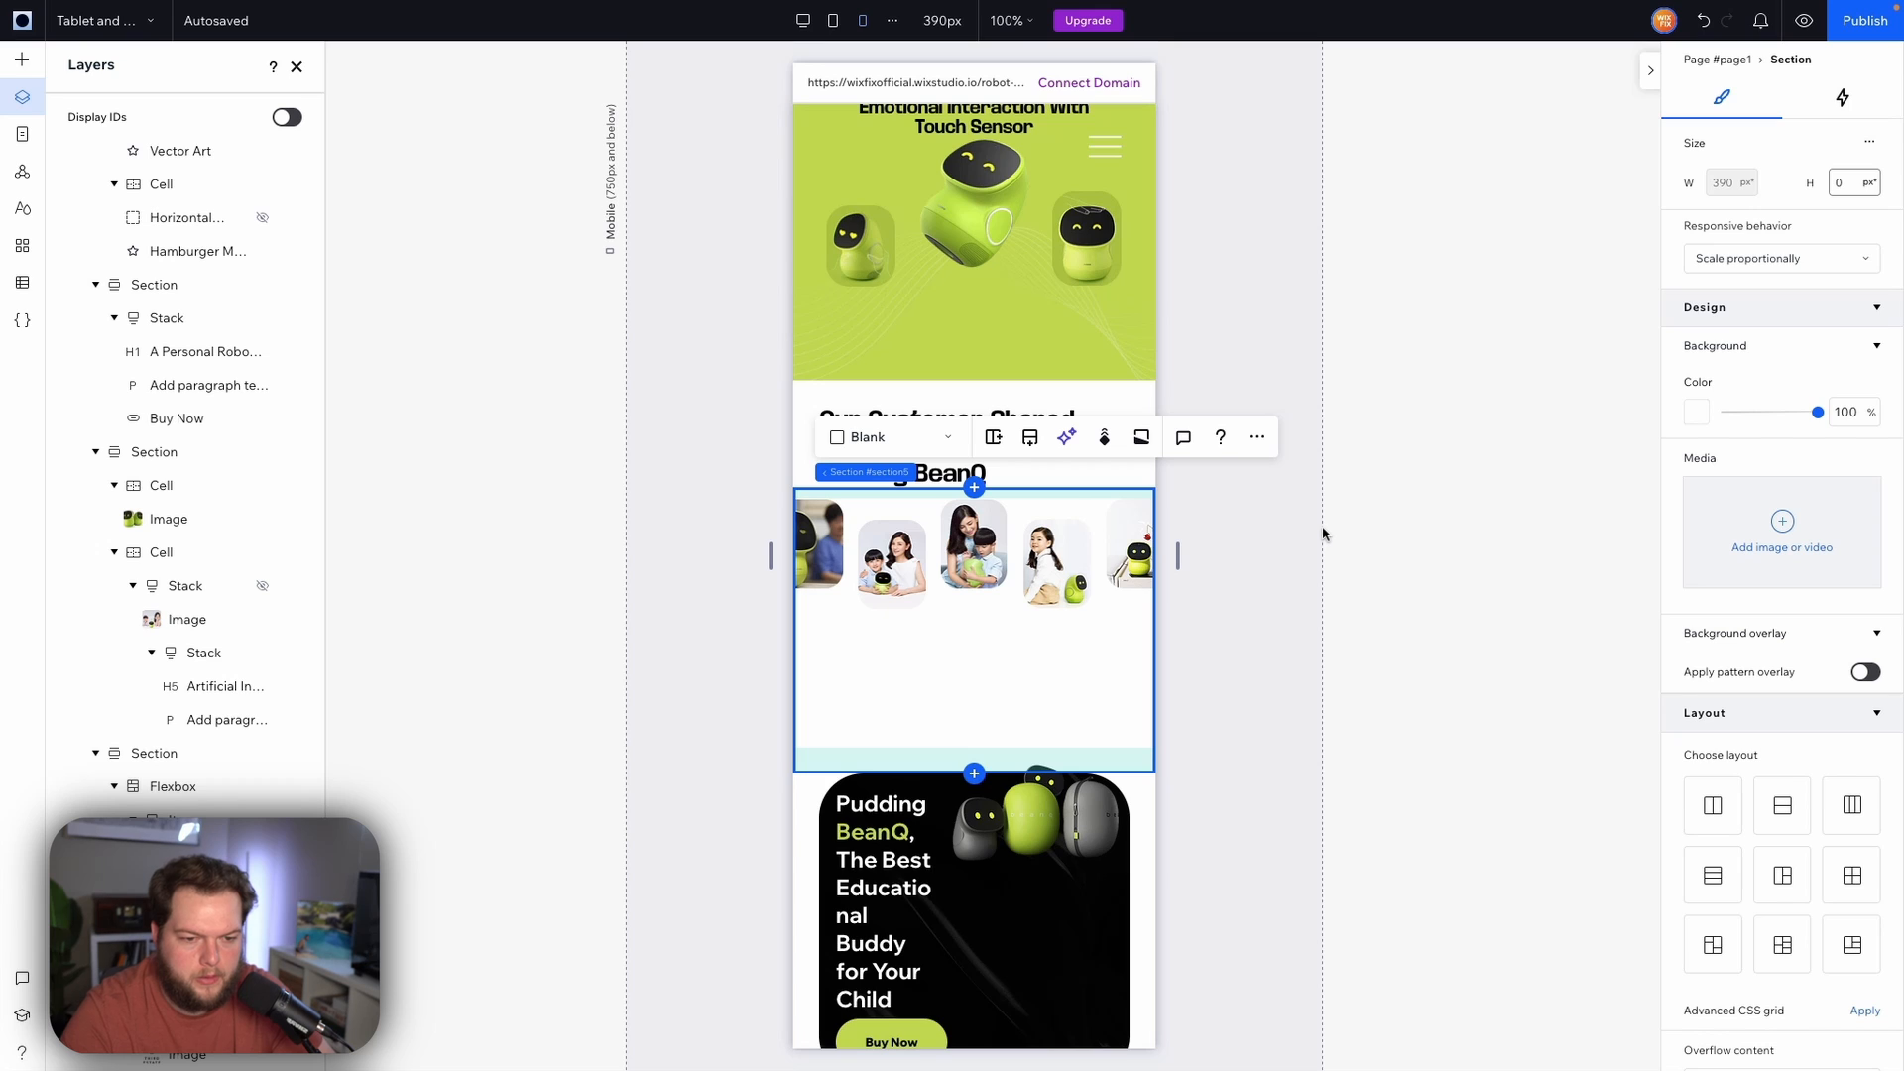
Inspect each gallery image and its column item
{"action": "left_click", "coordinate": [818, 564]}
{"action": "left_click", "coordinate": [912, 573]}
{"action": "left_click", "coordinate": [970, 567]}
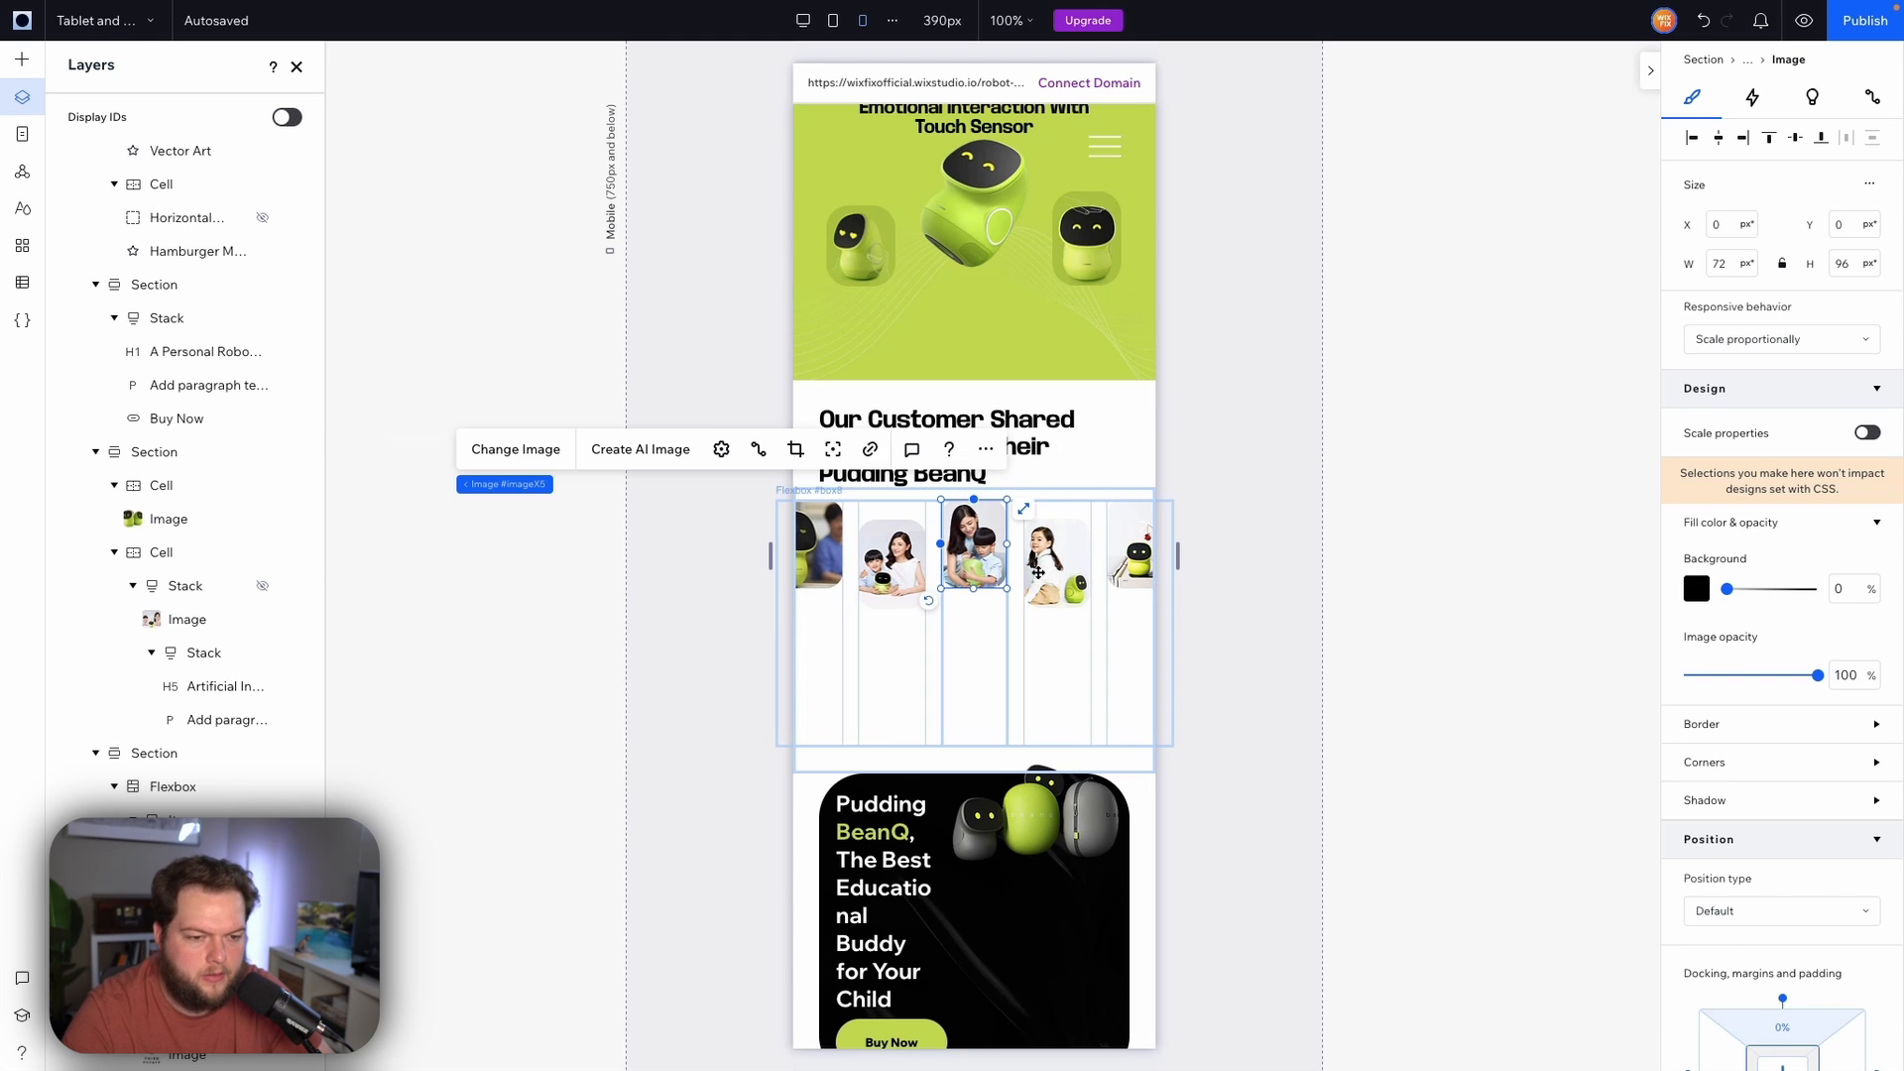
{"action": "left_click", "coordinate": [1038, 572]}
{"action": "left_click", "coordinate": [1130, 558]}
{"action": "left_click", "coordinate": [1125, 622]}
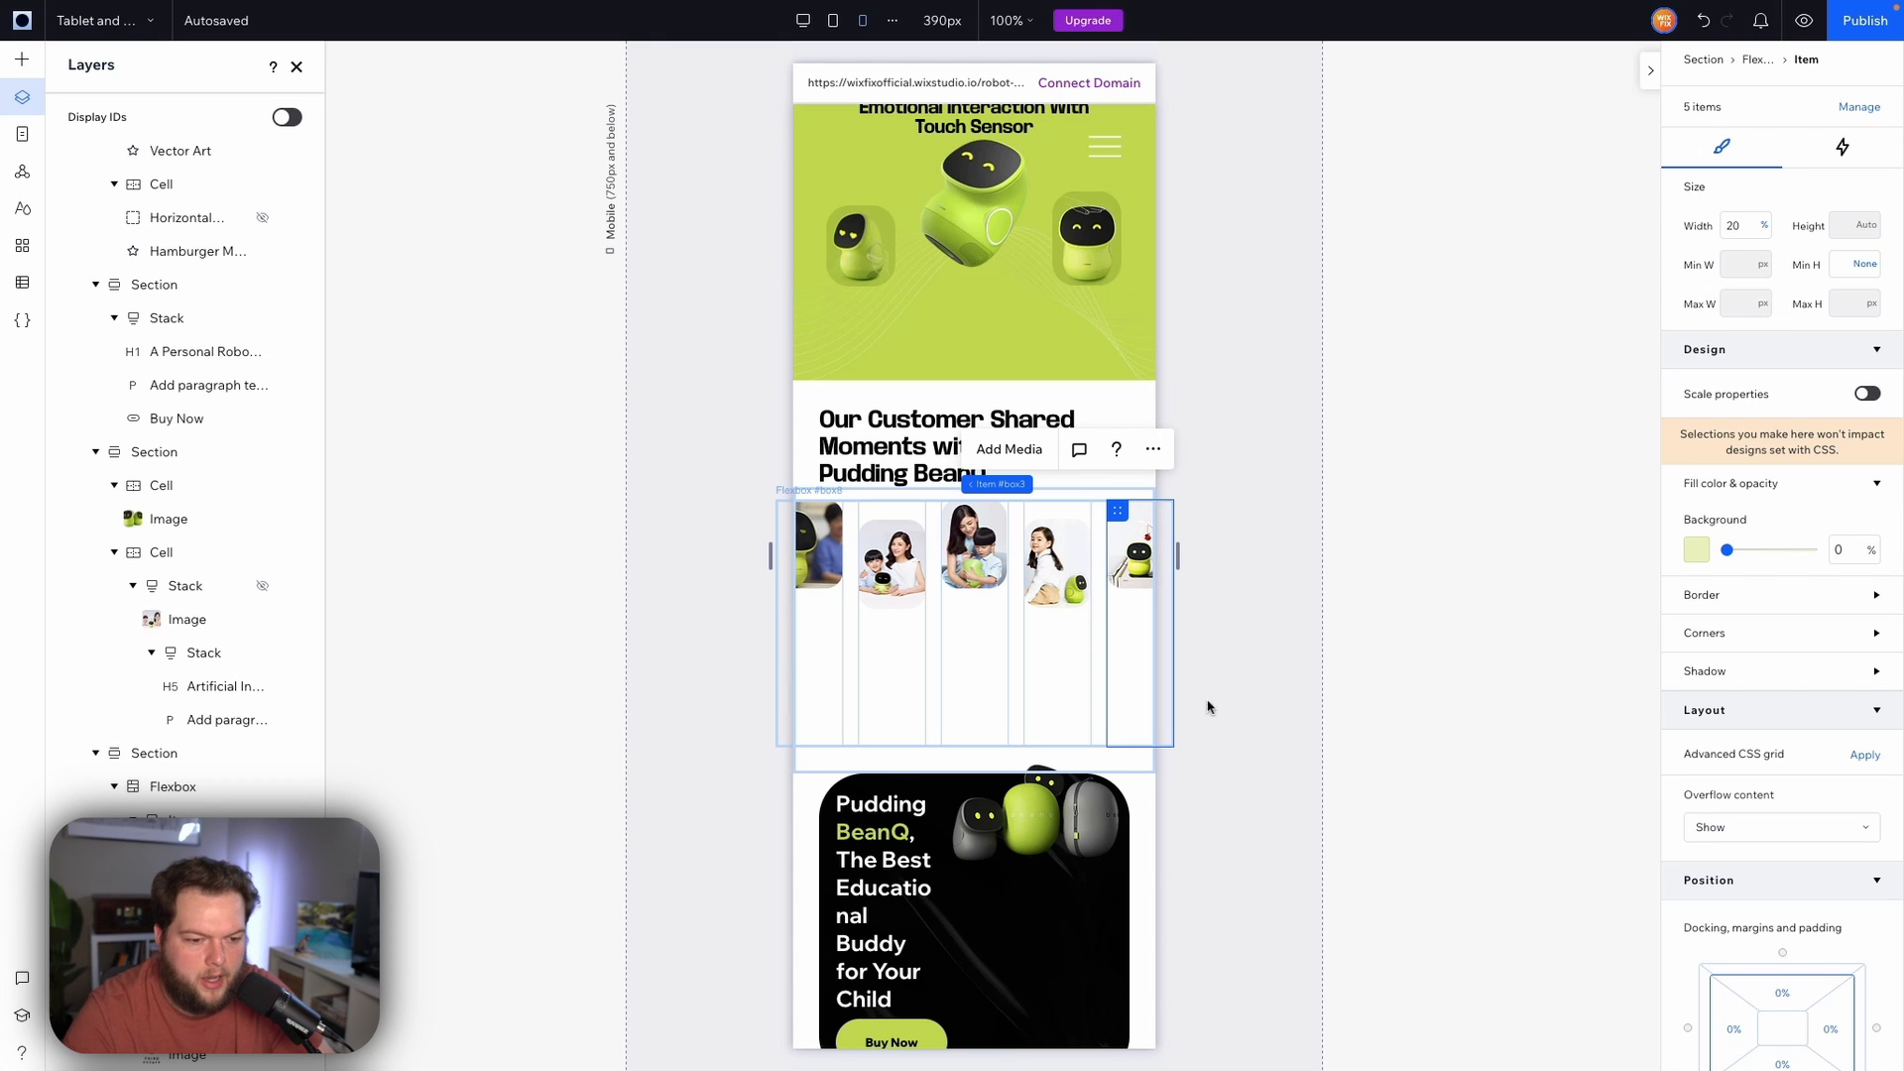
Set the gallery flexbox's minimum height to 0 px on mobile
{"action": "left_click", "coordinate": [1130, 770]}
{"action": "left_click_drag", "start_coordinate": [1130, 770], "coordinate": [1132, 604]}
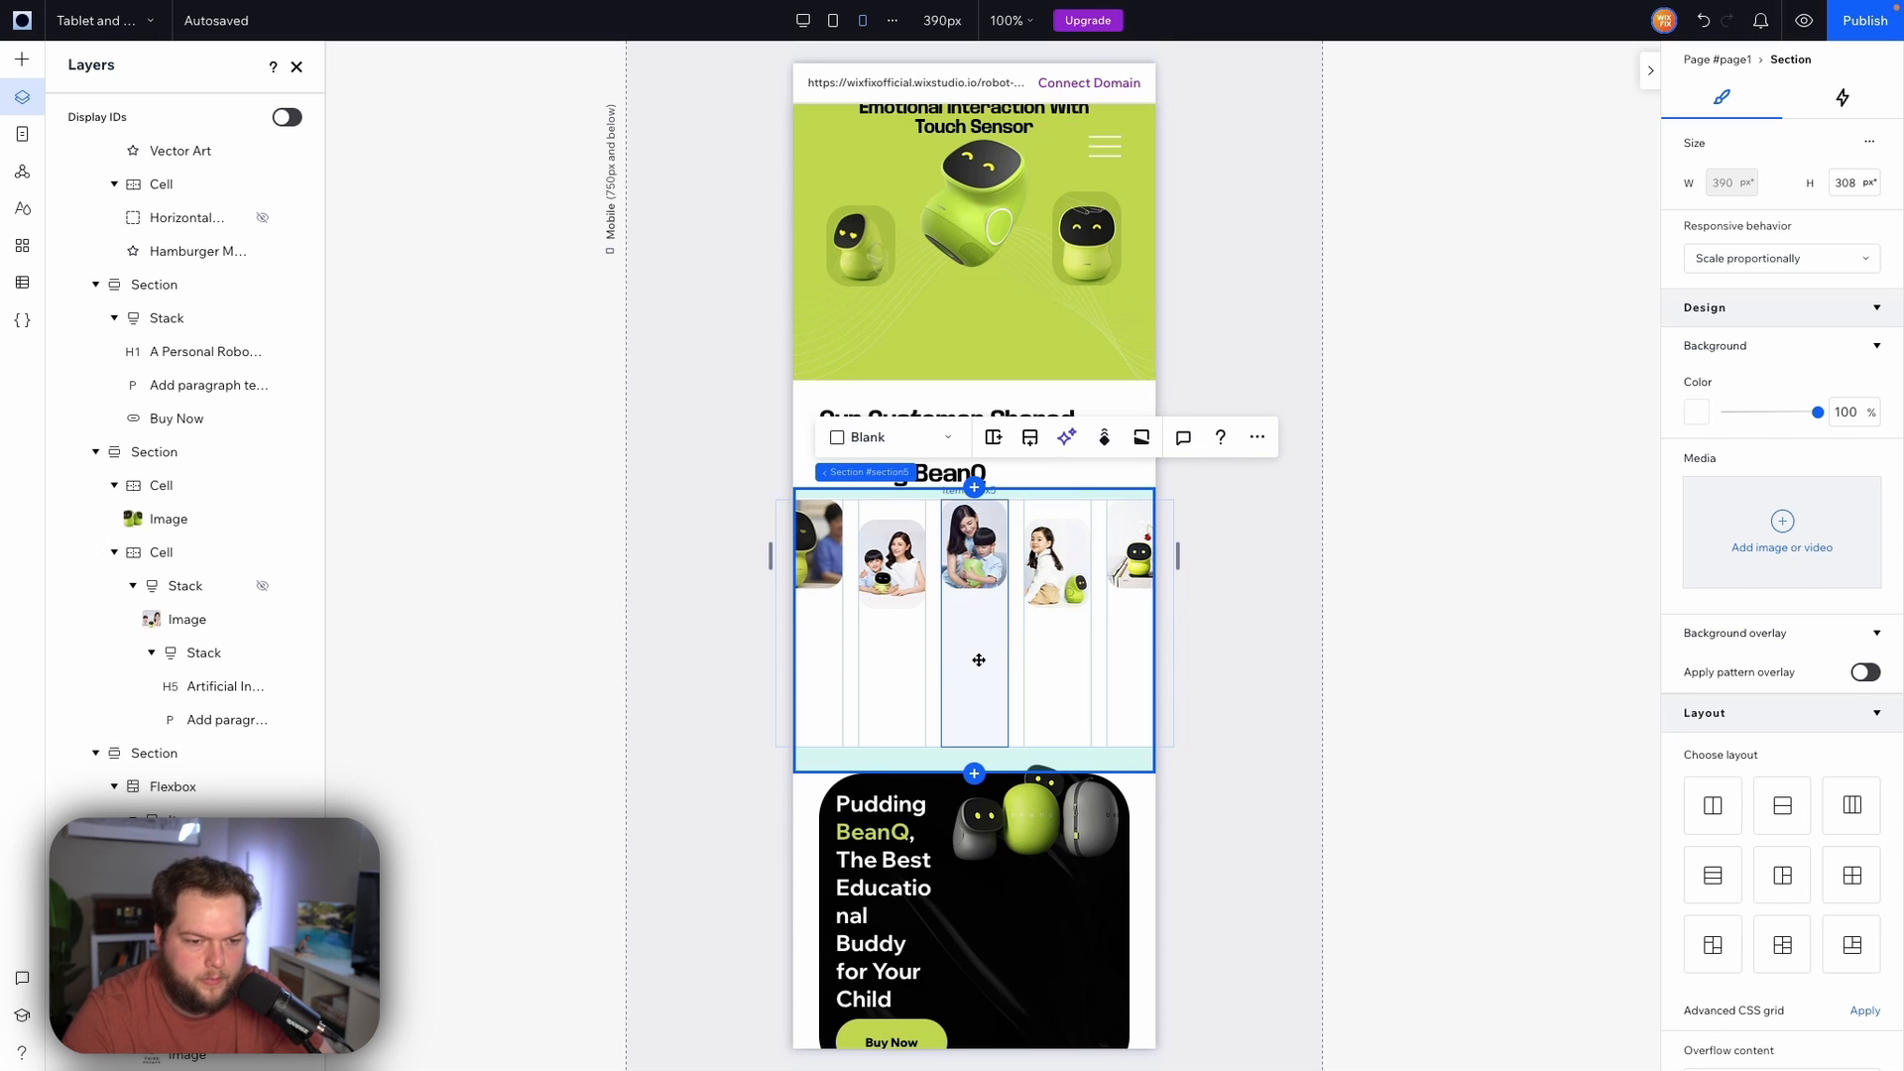
{"action": "left_click", "coordinate": [938, 639]}
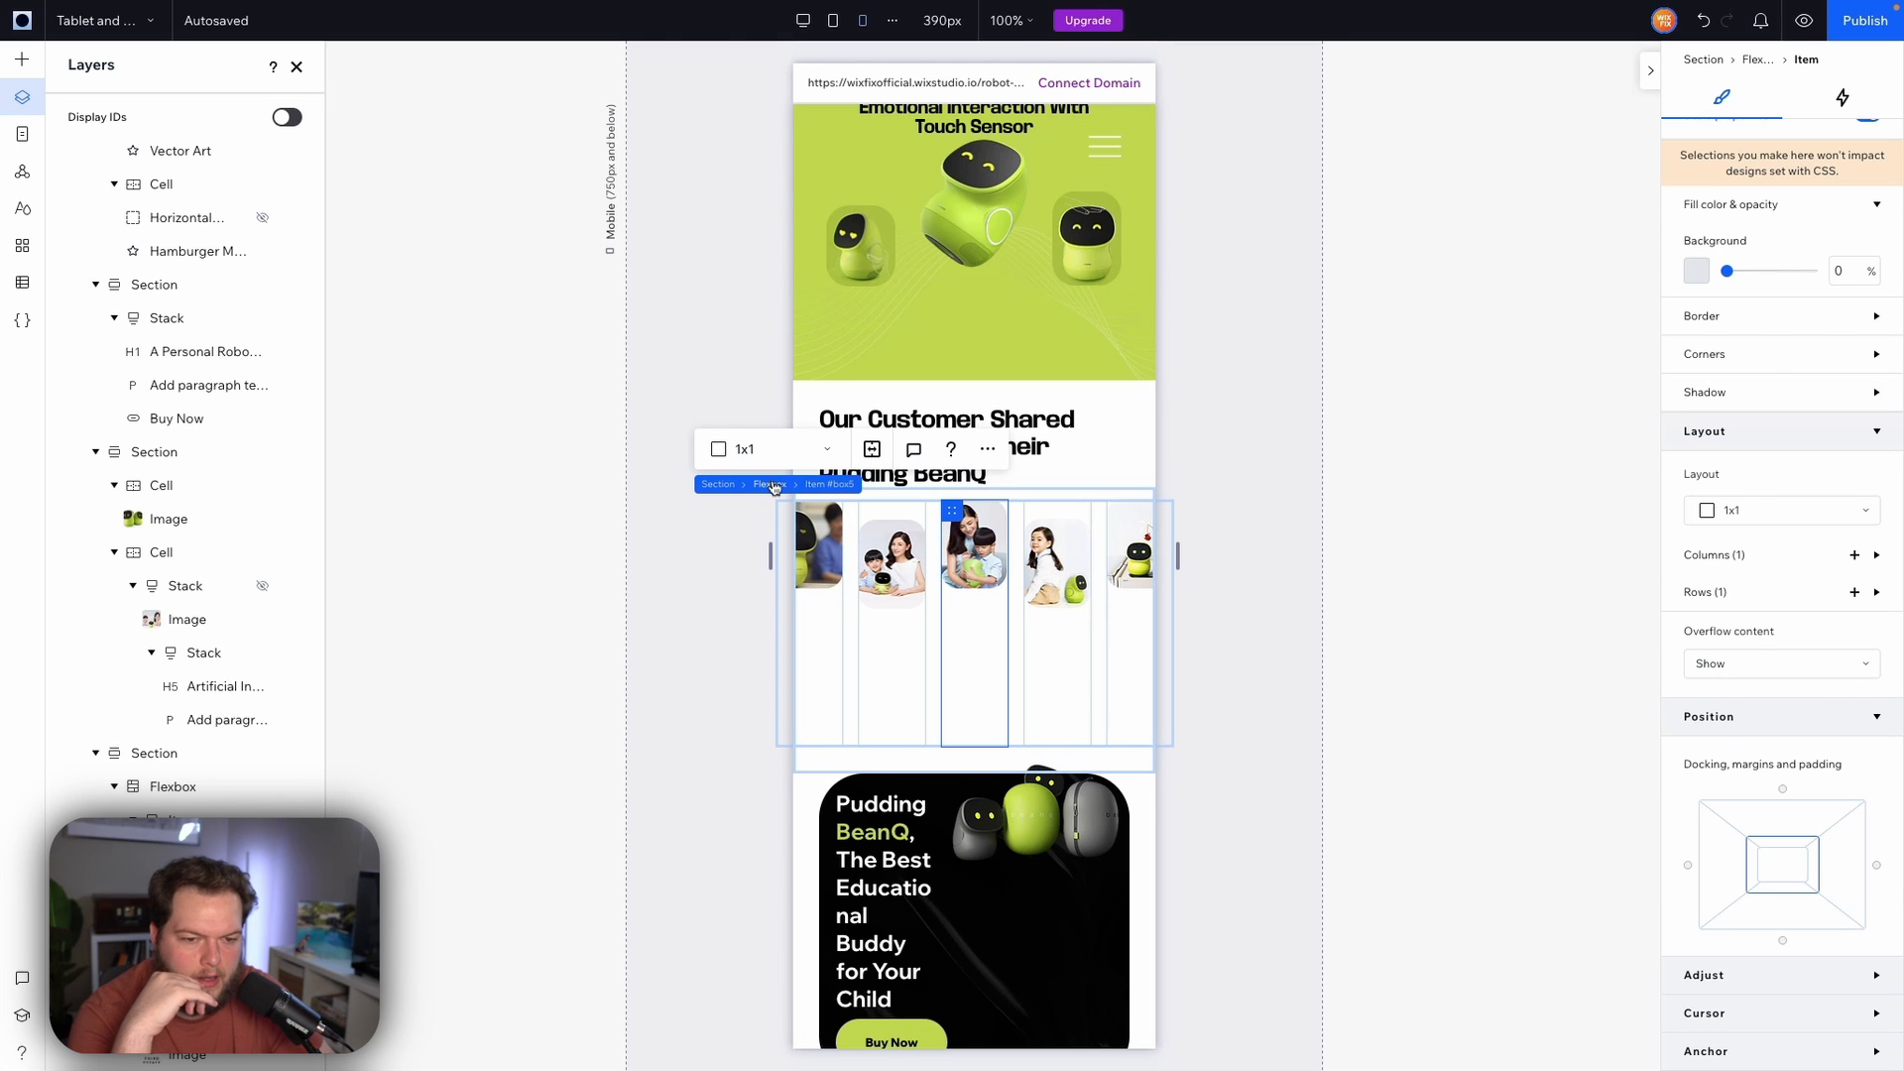
{"action": "left_click", "coordinate": [771, 484]}
{"action": "scroll", "coordinate": [1830, 433], "scroll_direction": "up", "scroll_amount": 5}
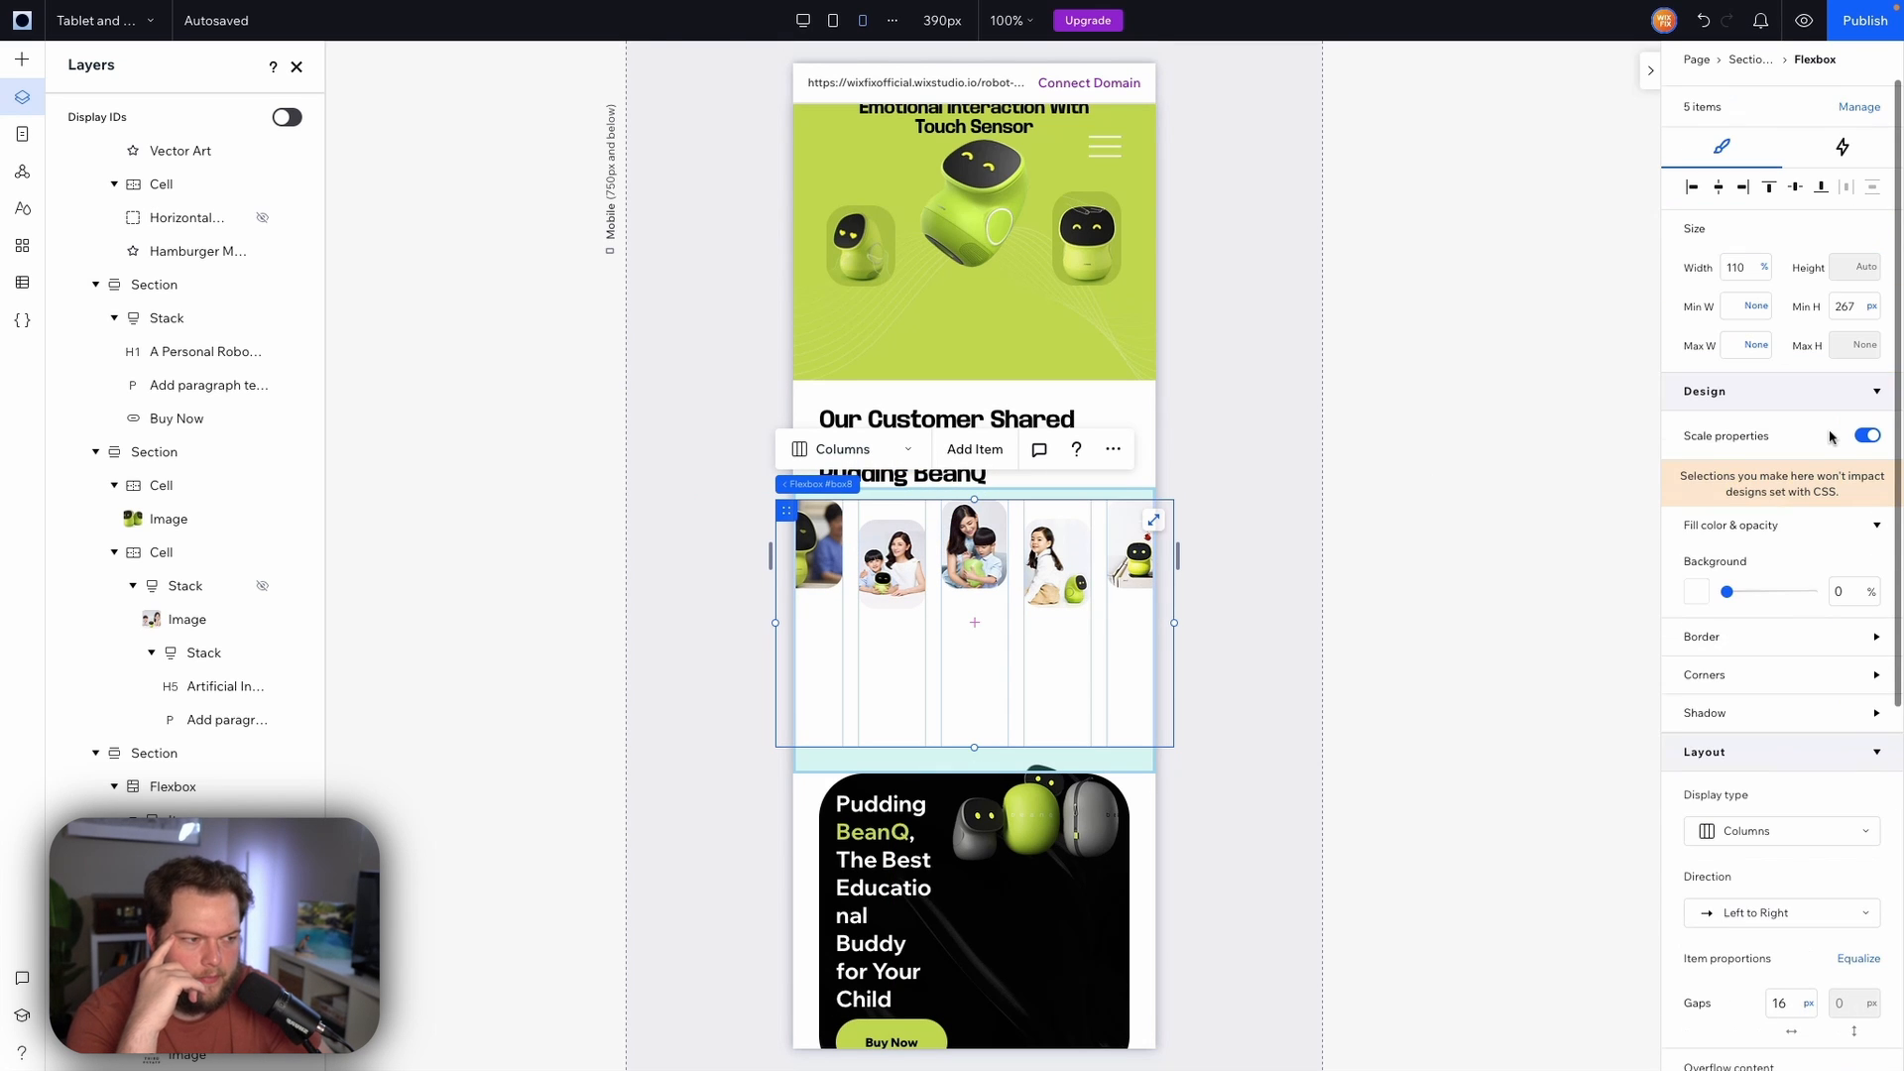
{"action": "left_click", "coordinate": [1855, 309]}
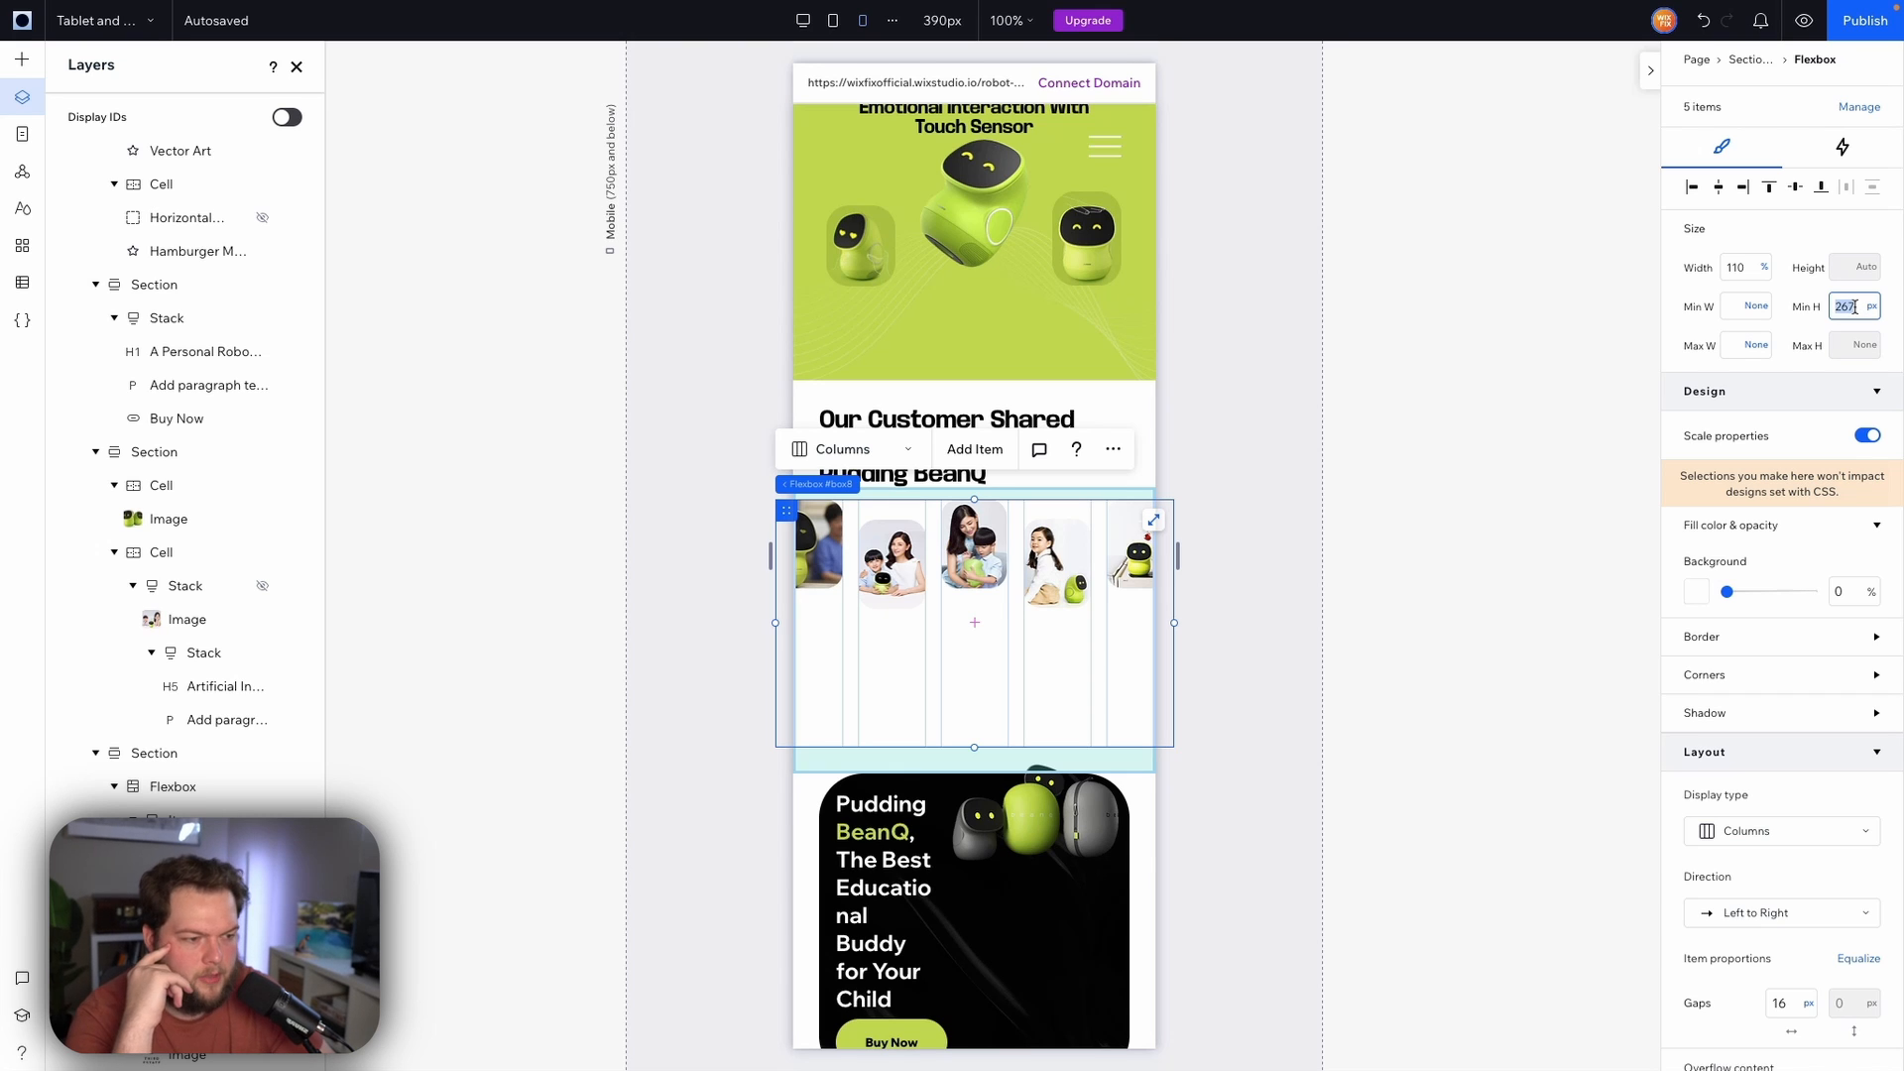
{"action": "type", "text": "0"}
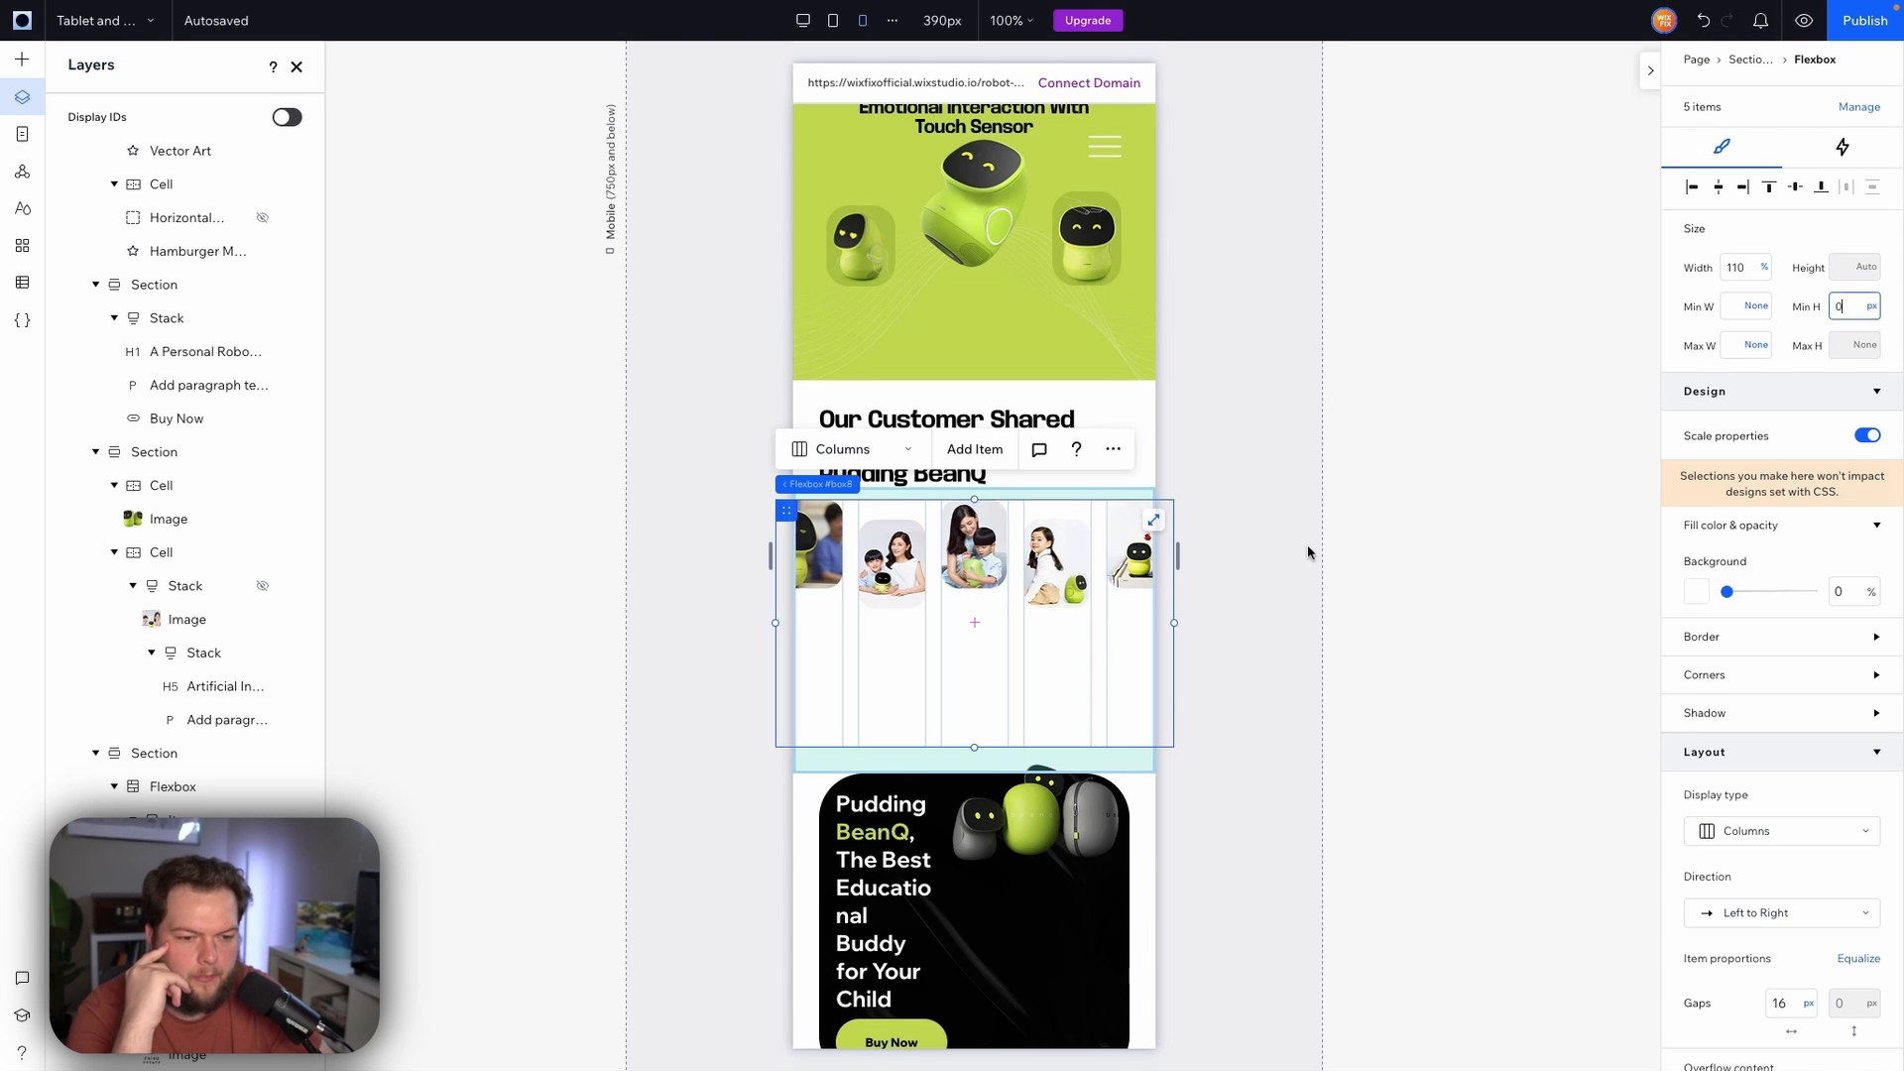
Inspect the call-to-action banner's container, image and text stack on the desktop breakpoint
{"action": "left_click", "coordinate": [922, 798]}
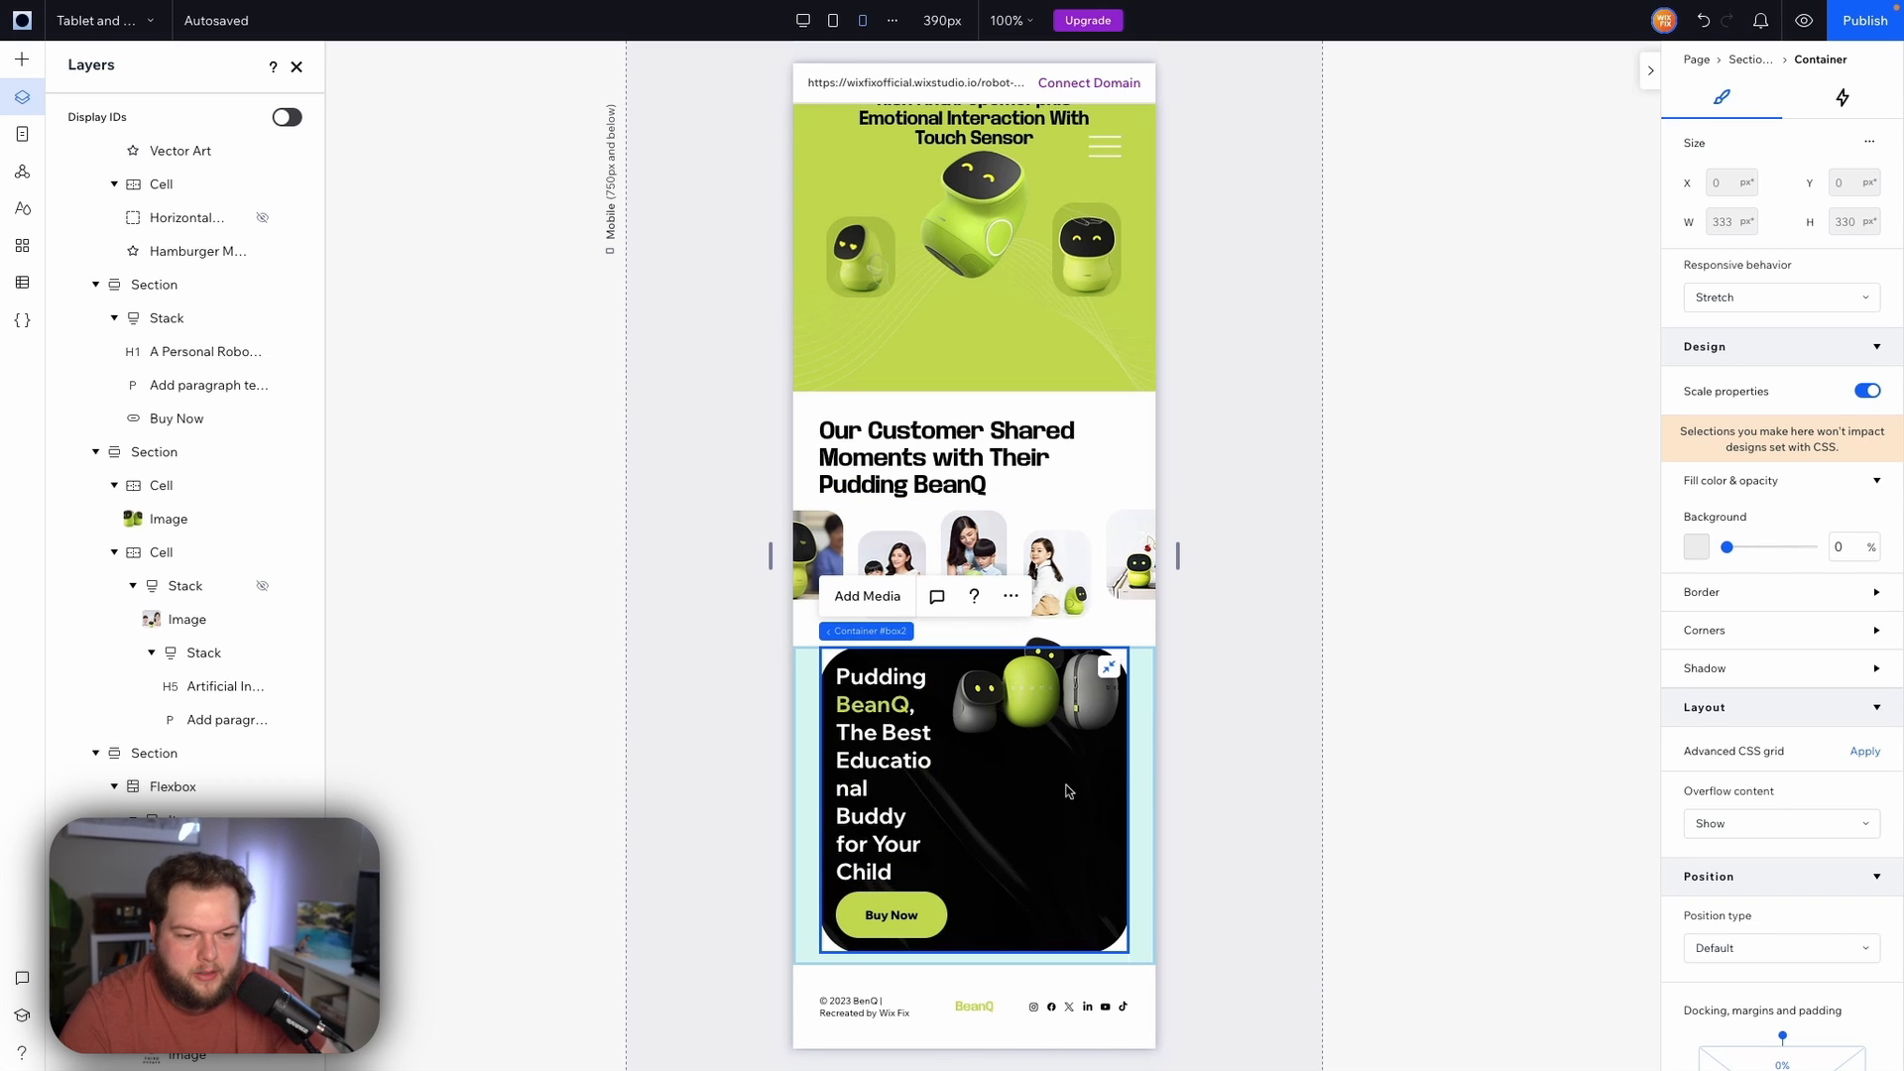
{"action": "left_click", "coordinate": [1140, 792]}
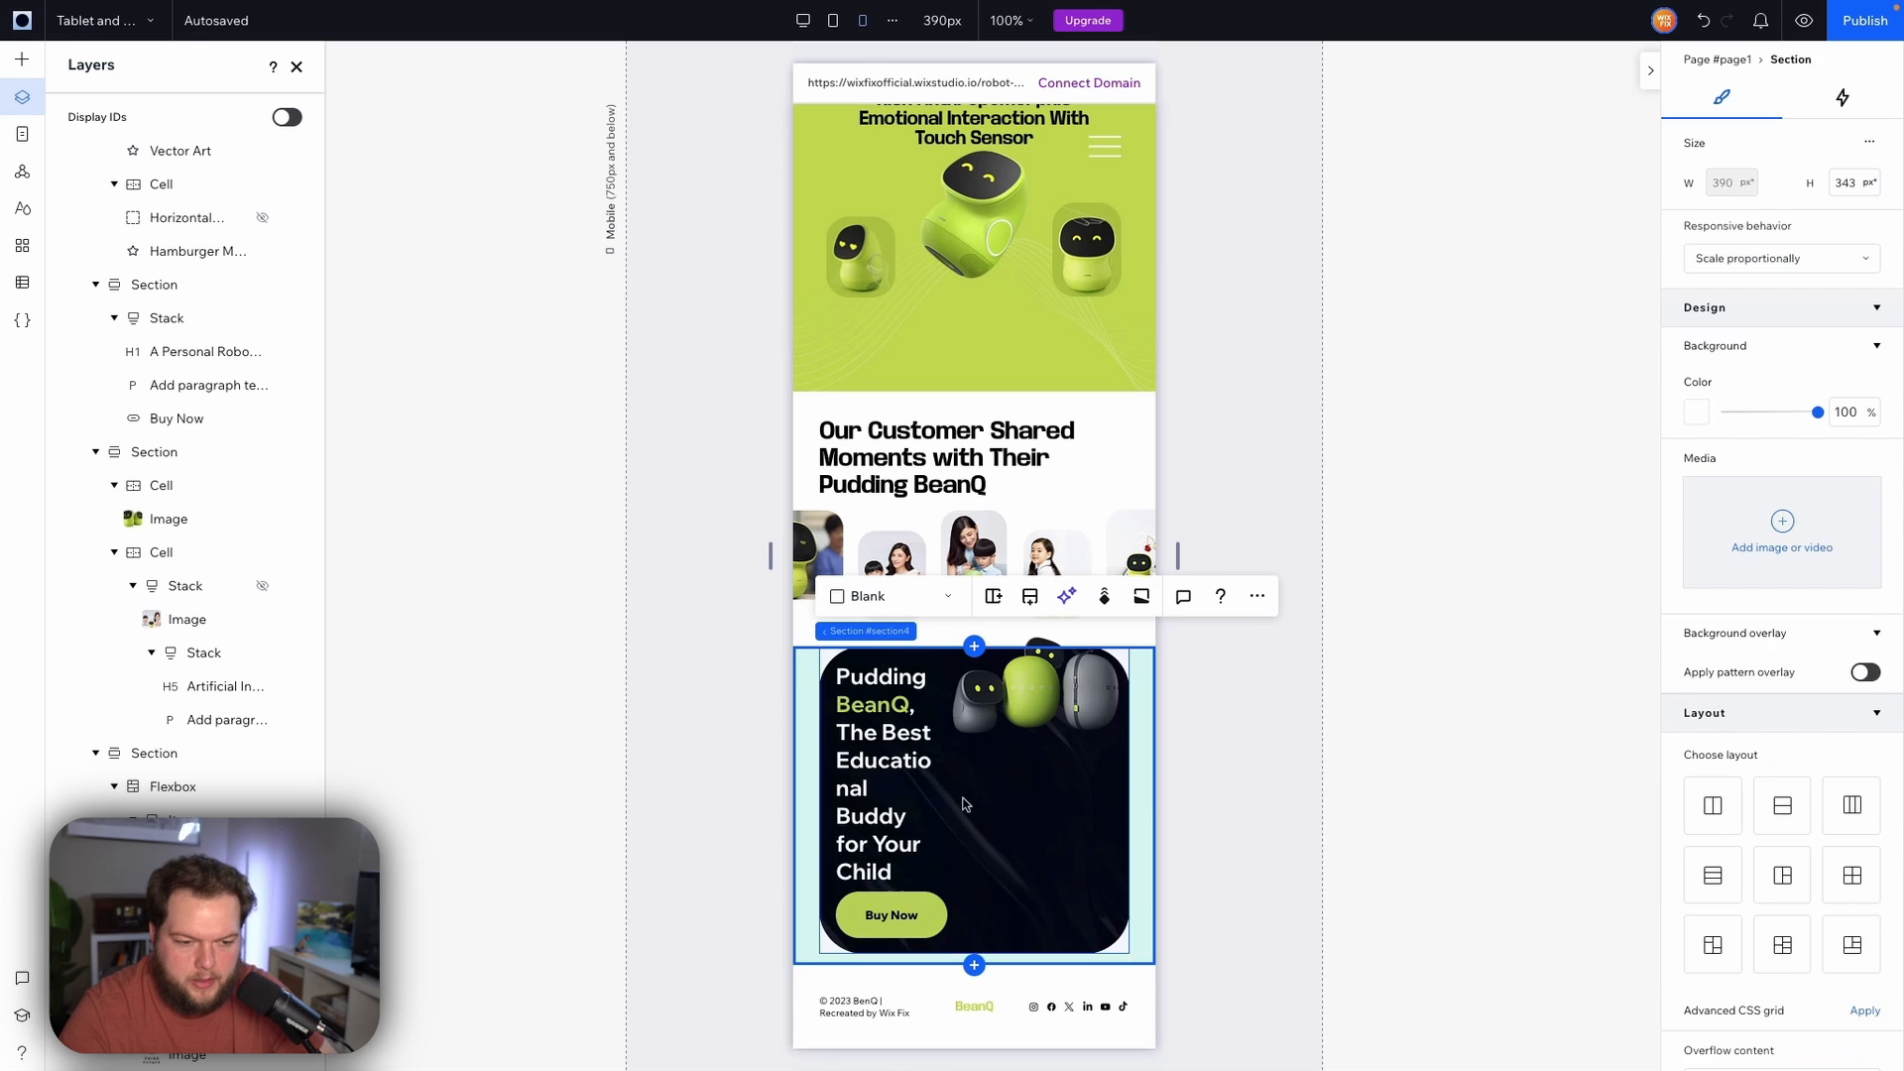
{"action": "left_click", "coordinate": [963, 799]}
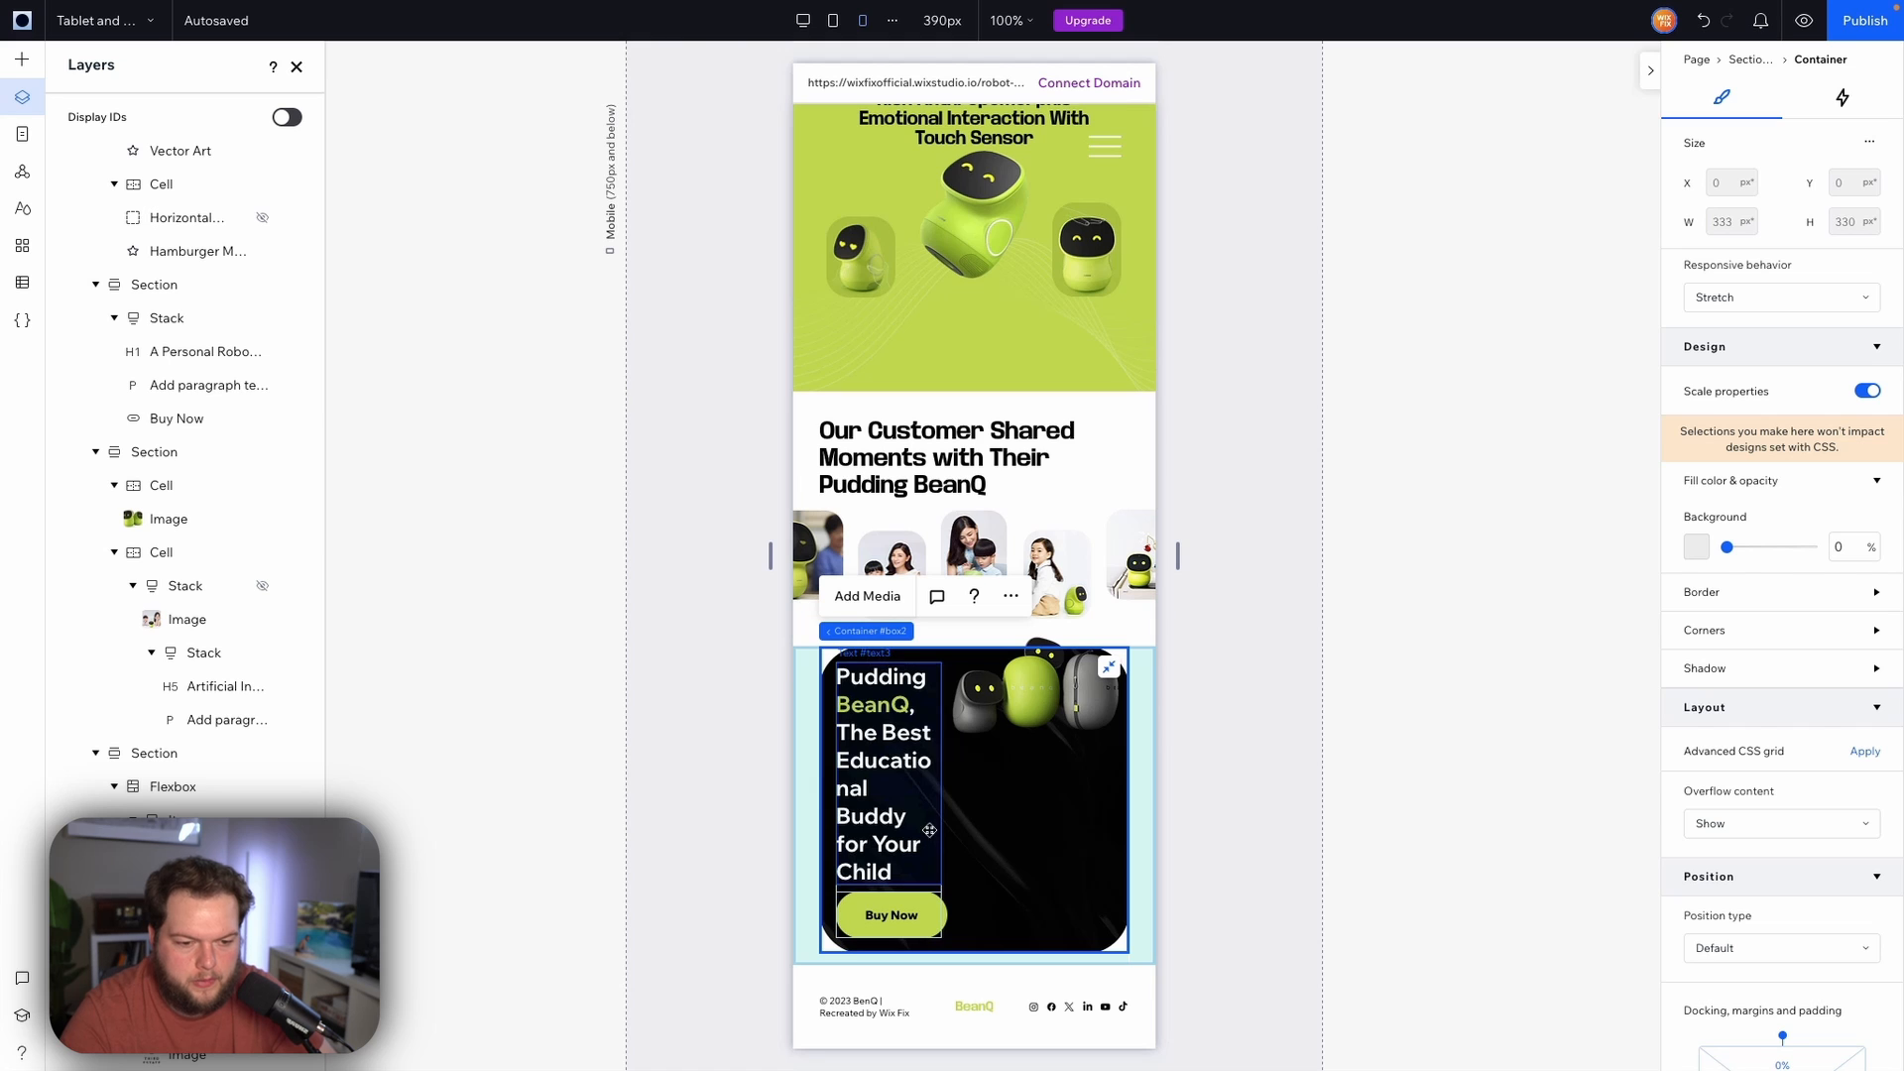
{"action": "left_click", "coordinate": [816, 28]}
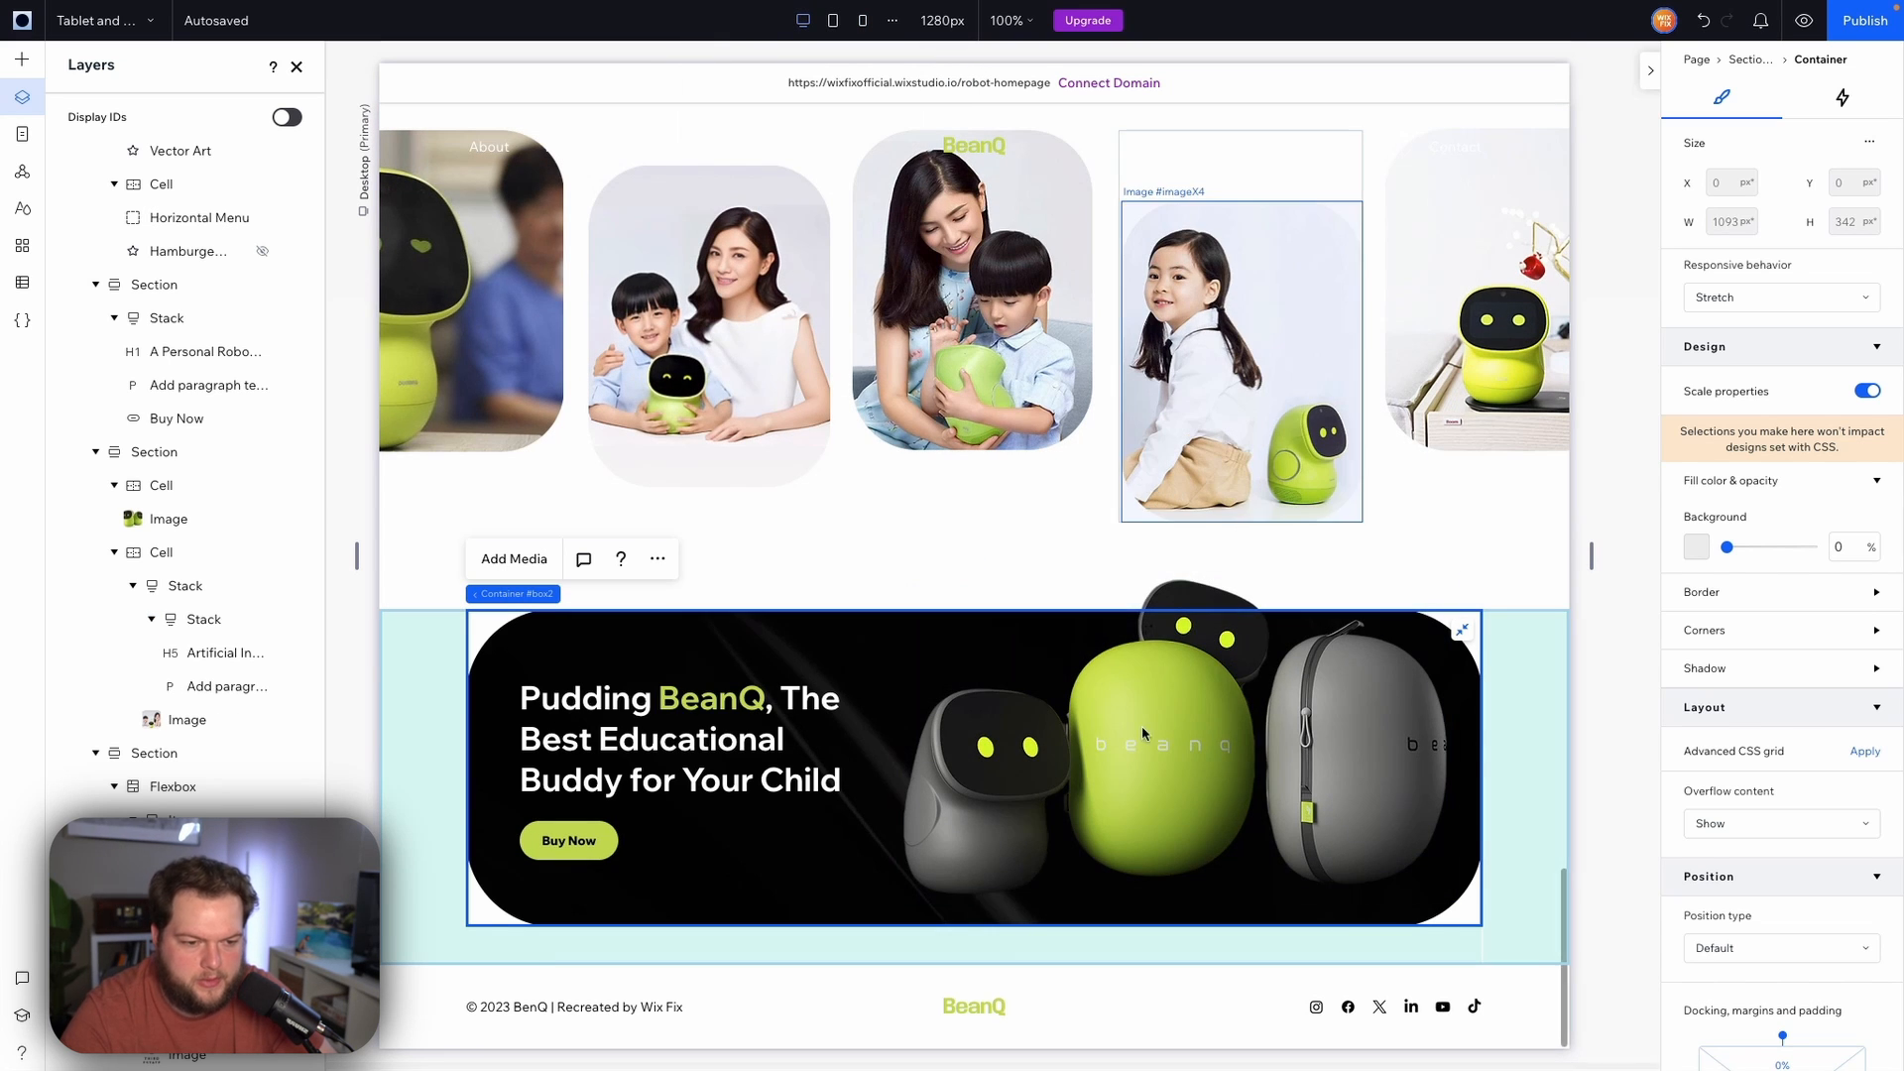
{"action": "left_click", "coordinate": [1143, 749]}
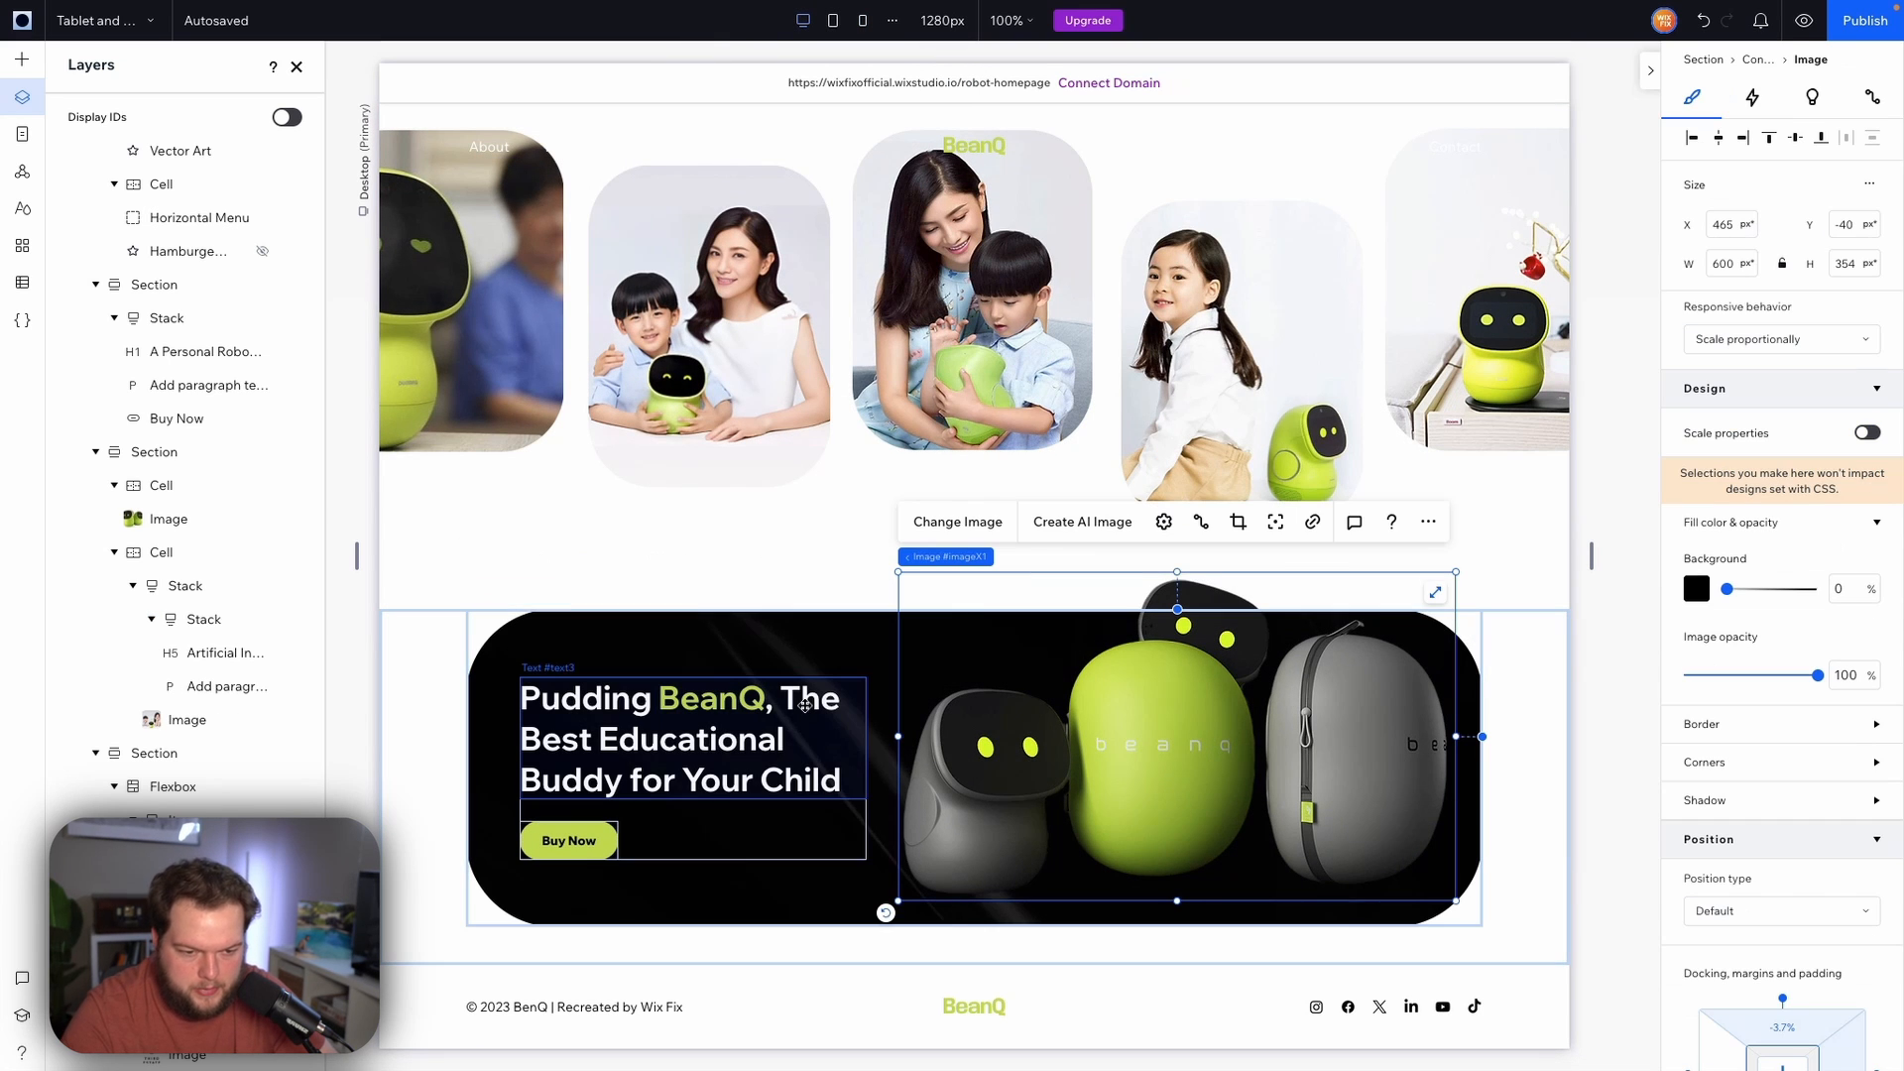
{"action": "left_click", "coordinate": [741, 809]}
{"action": "left_click", "coordinate": [1051, 738]}
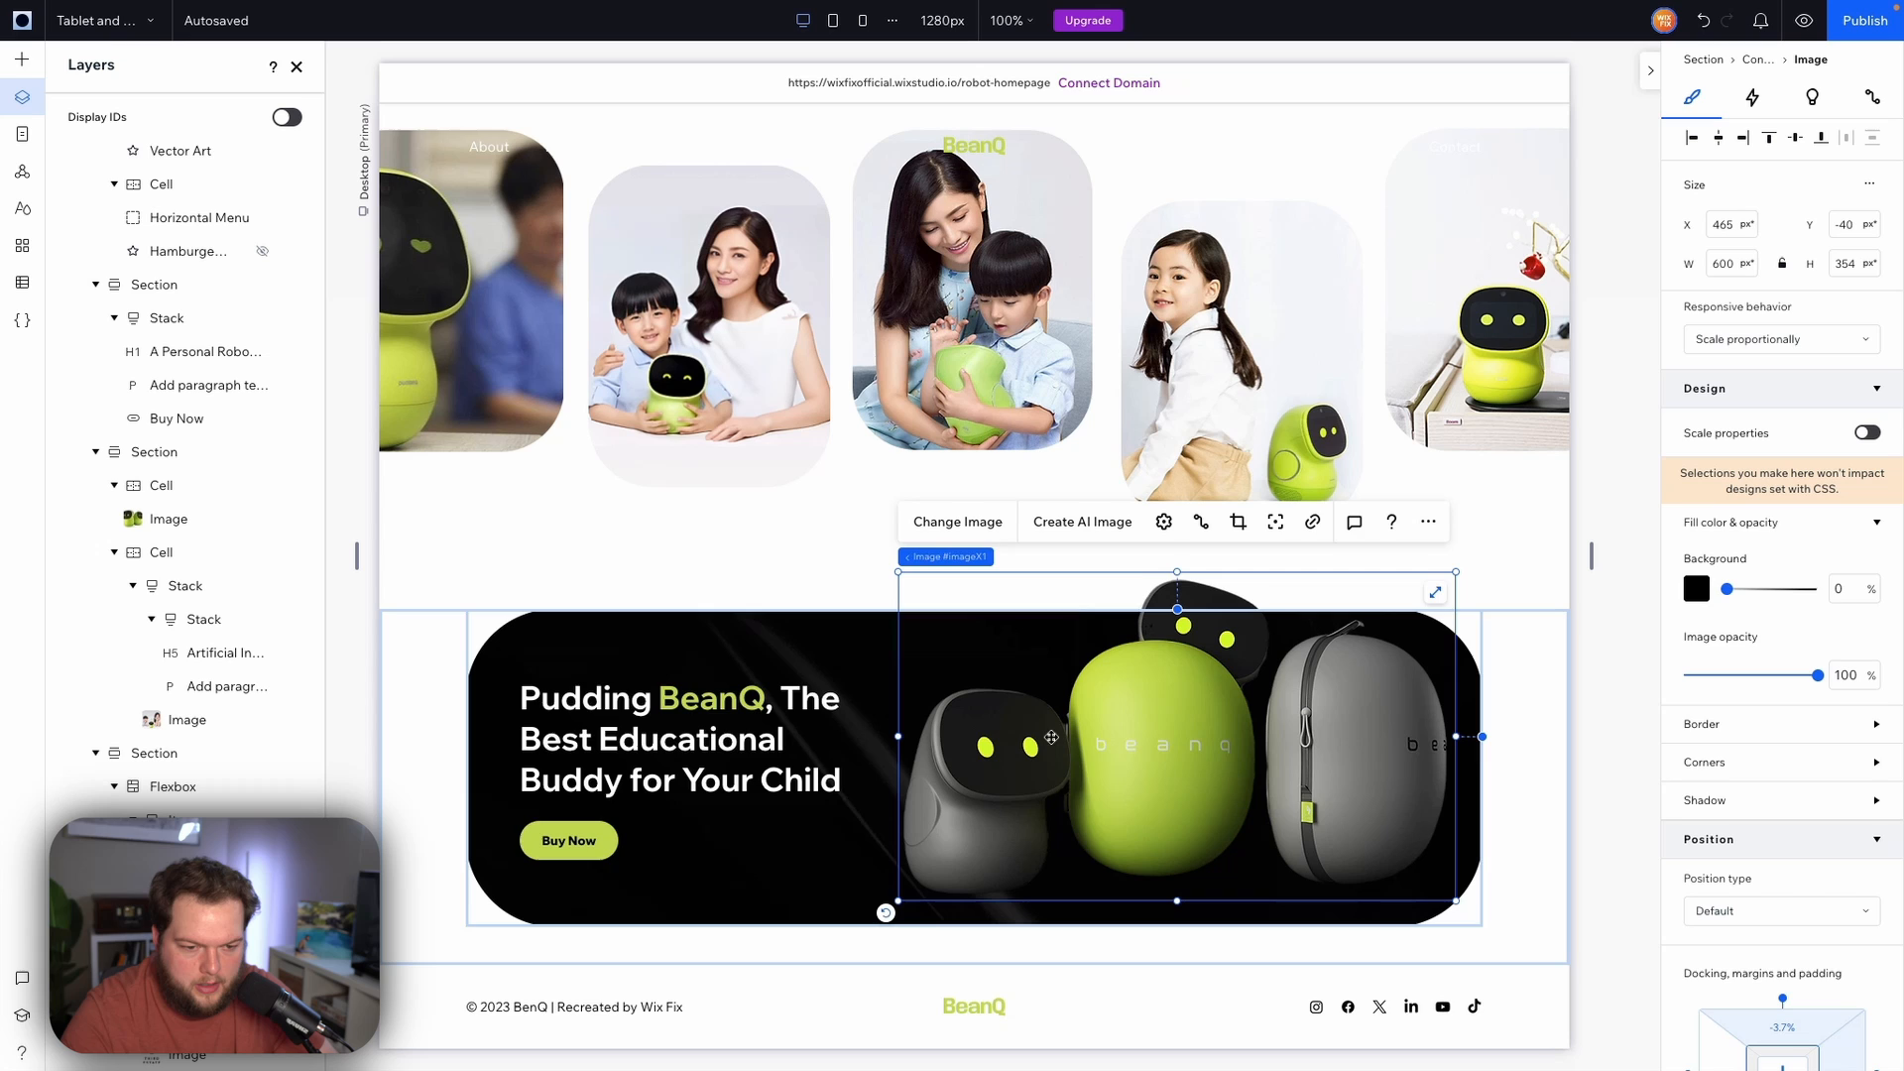
{"action": "left_click", "coordinate": [642, 809]}
{"action": "left_click", "coordinate": [1017, 775]}
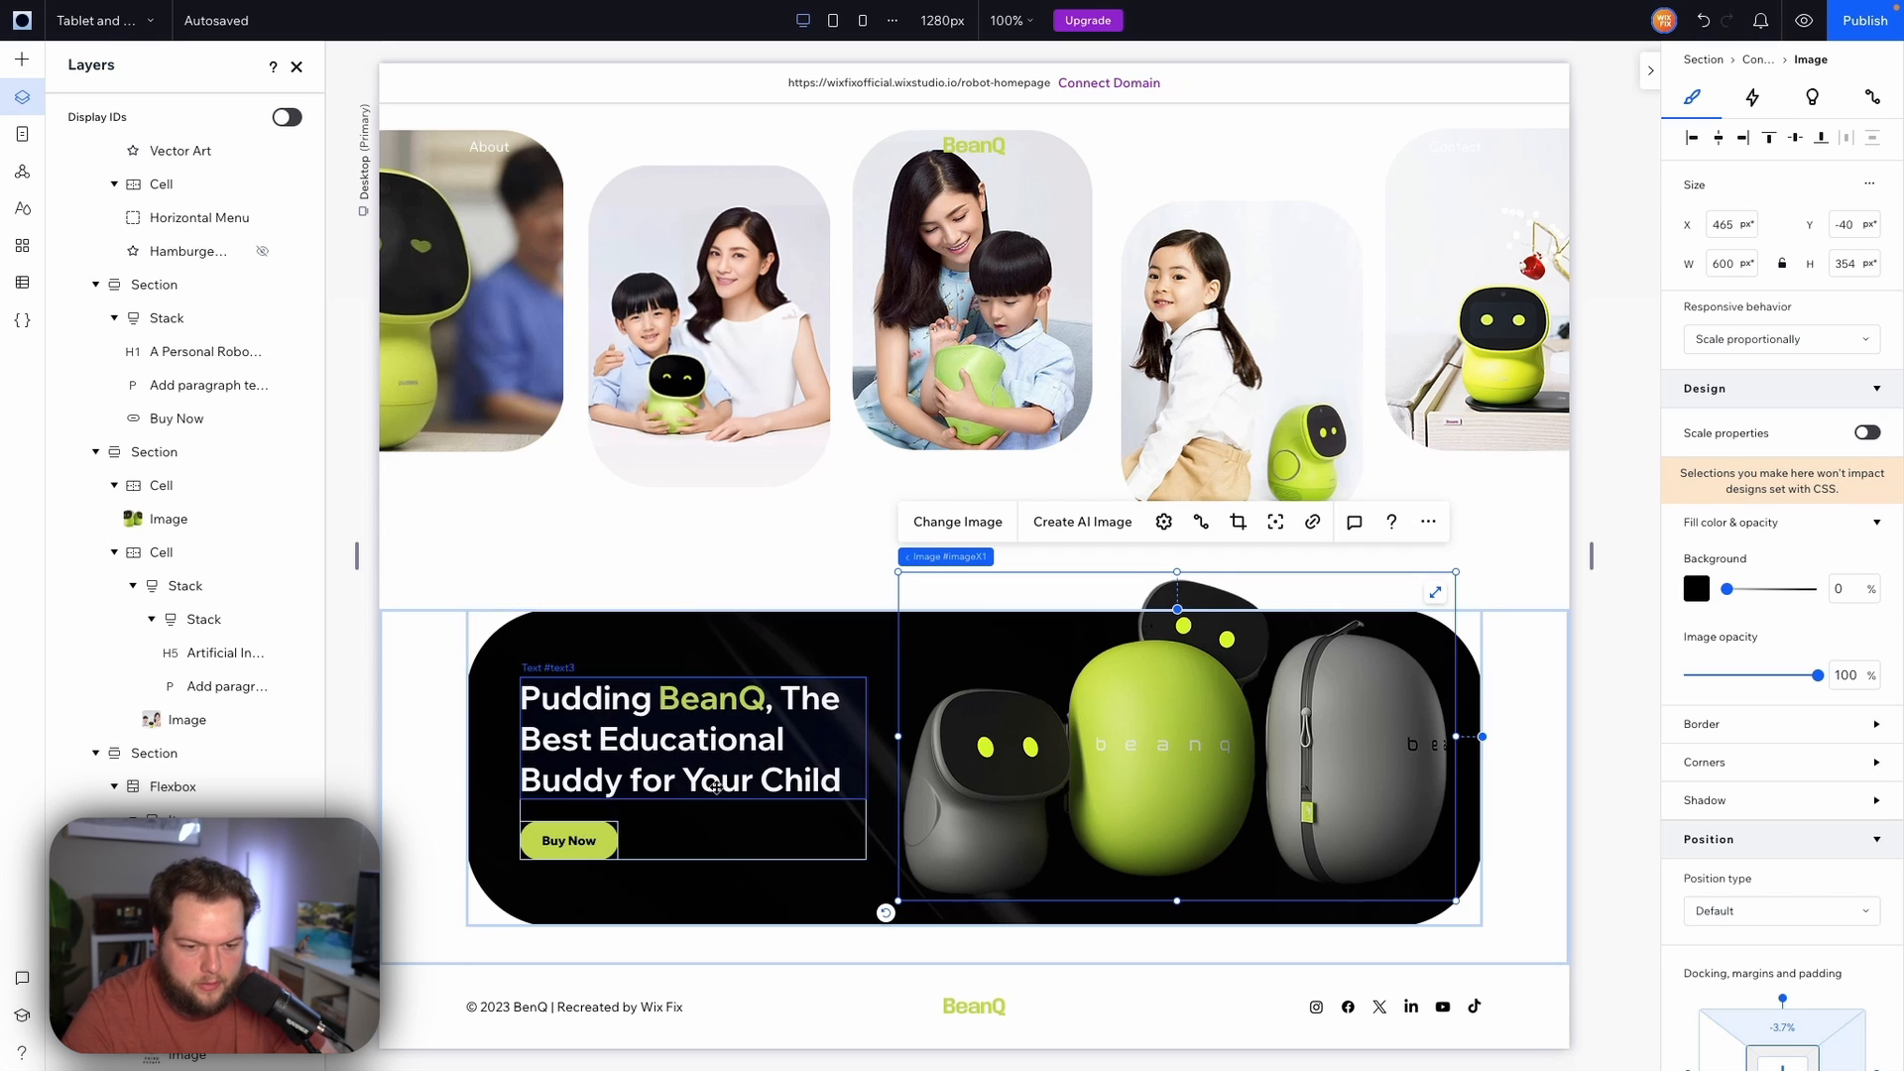
{"action": "left_click", "coordinate": [684, 818]}
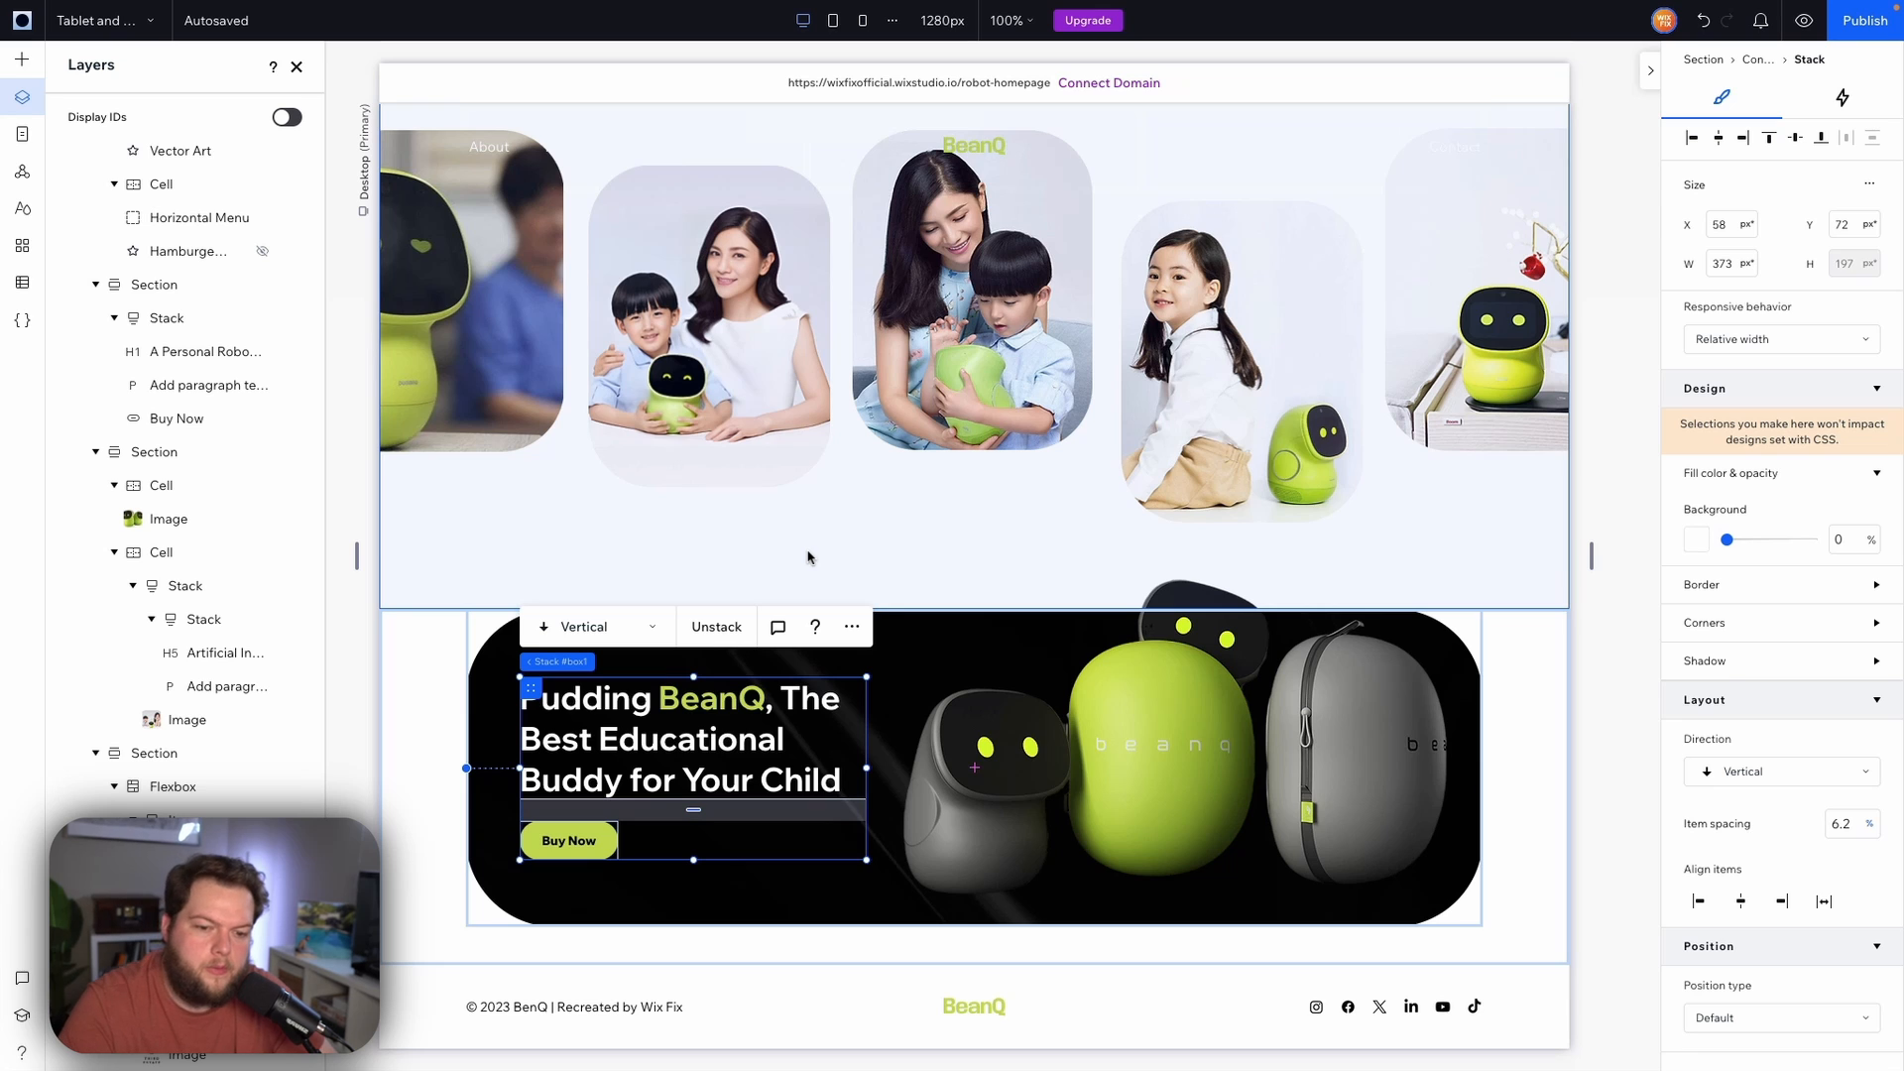
Widen the banner's text stack on mobile to about 252 px
{"action": "left_click", "coordinate": [864, 24]}
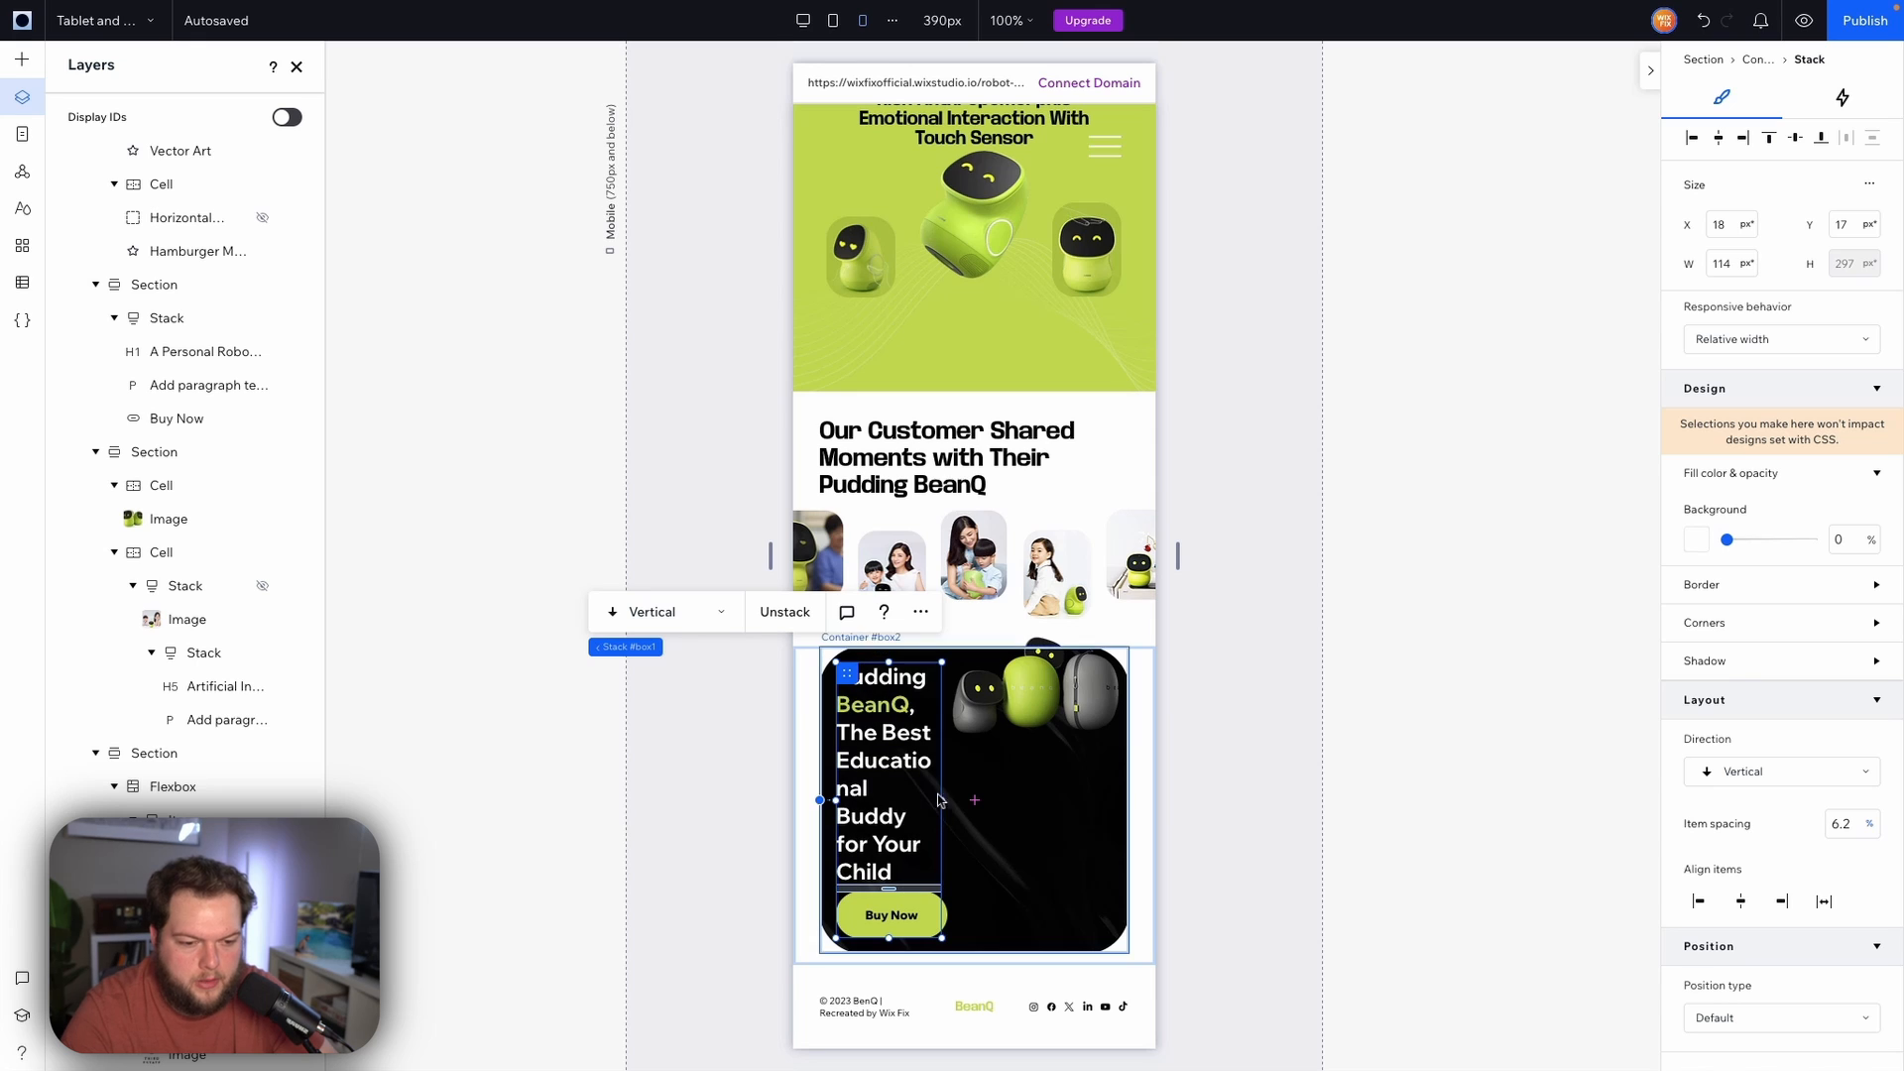
{"action": "left_click_drag", "start_coordinate": [941, 799], "coordinate": [1071, 800]}
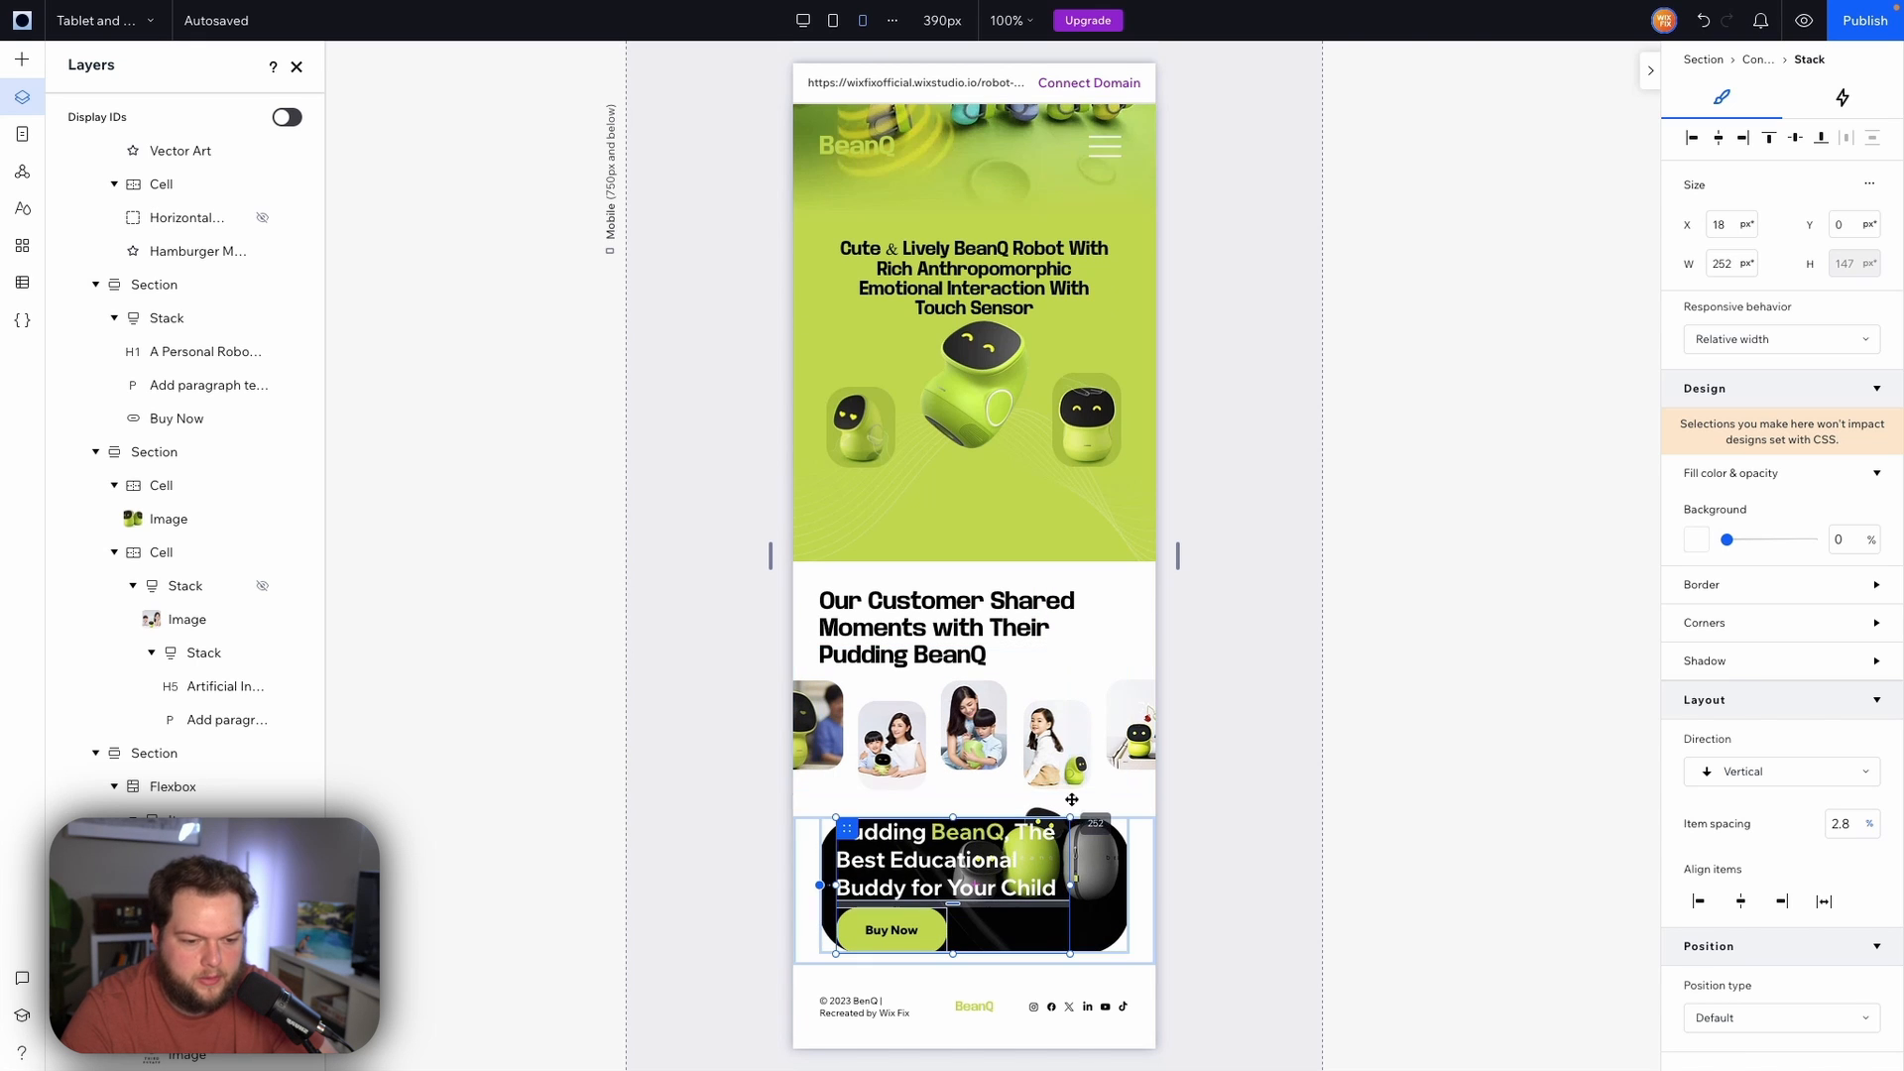
Set the call-to-action section's height to 500 px
{"action": "left_click", "coordinate": [1140, 905]}
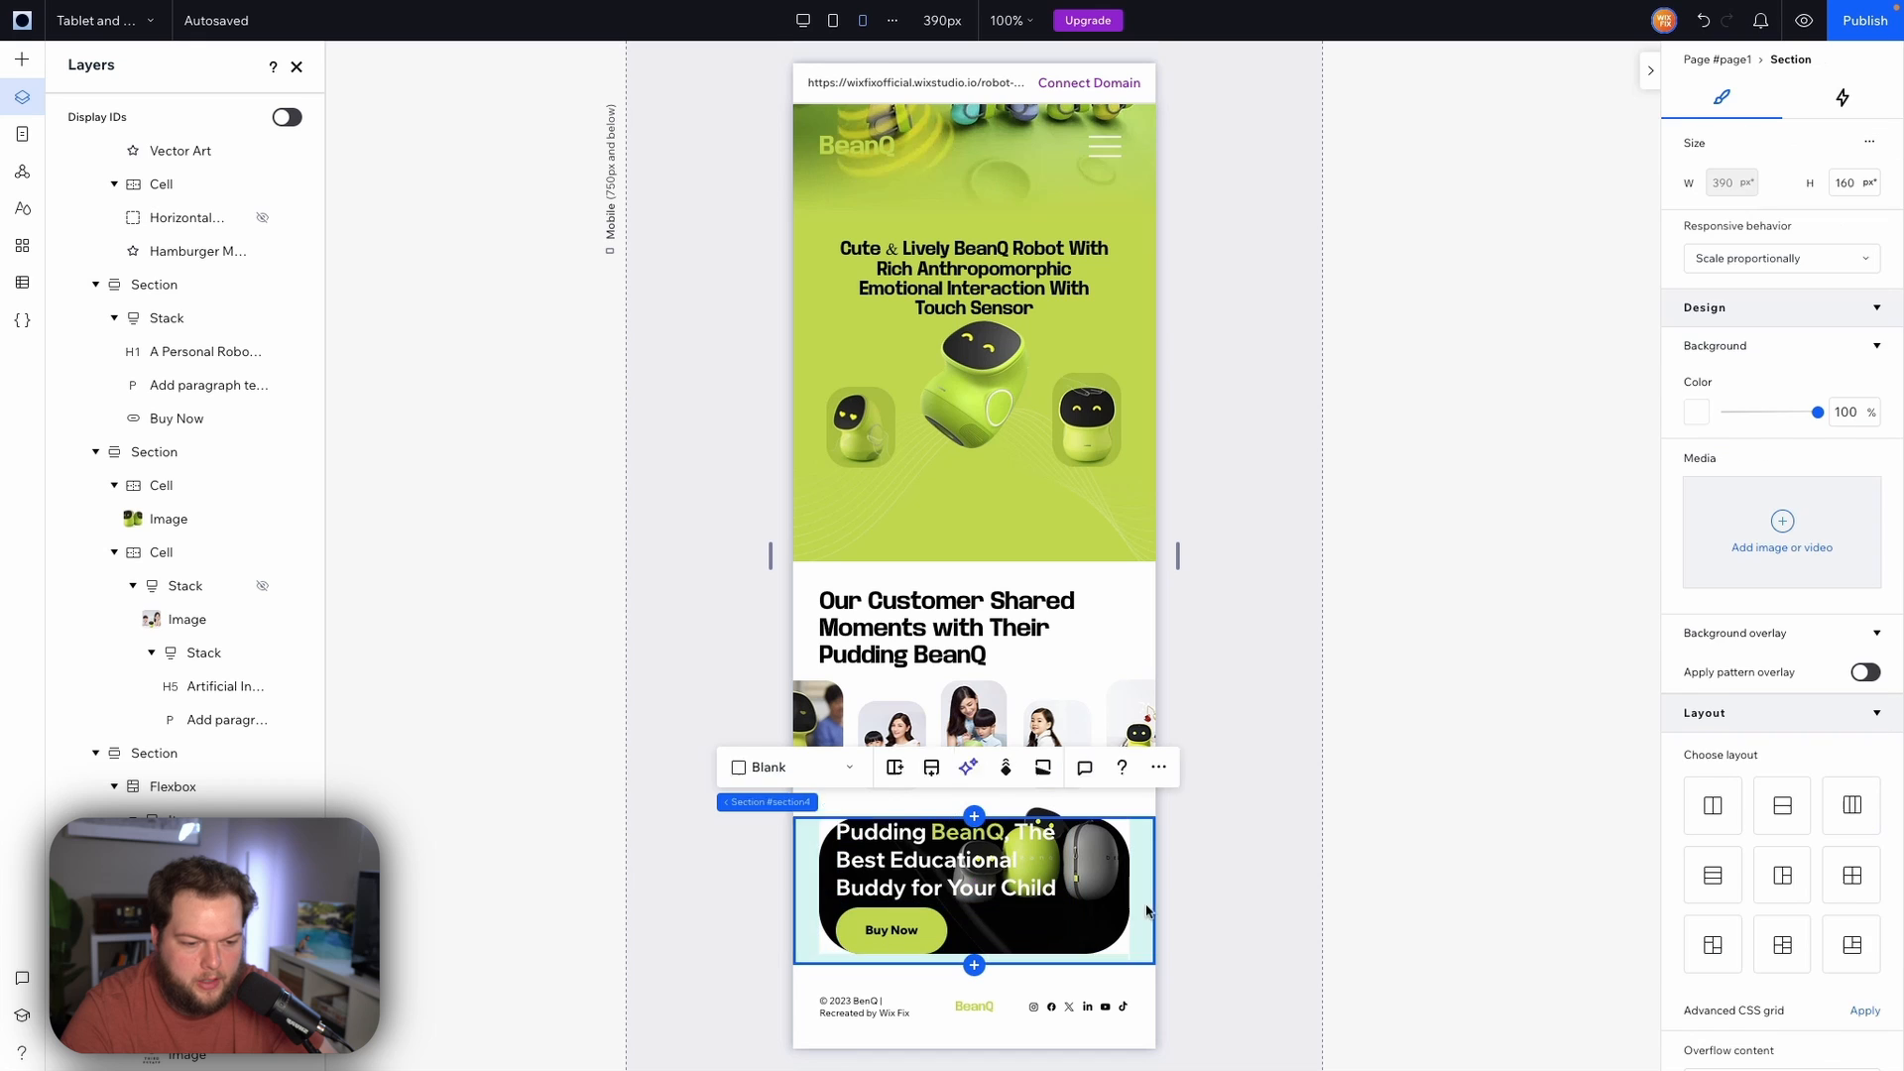
{"action": "left_click_drag", "start_coordinate": [1143, 1059], "coordinate": [1143, 1069]}
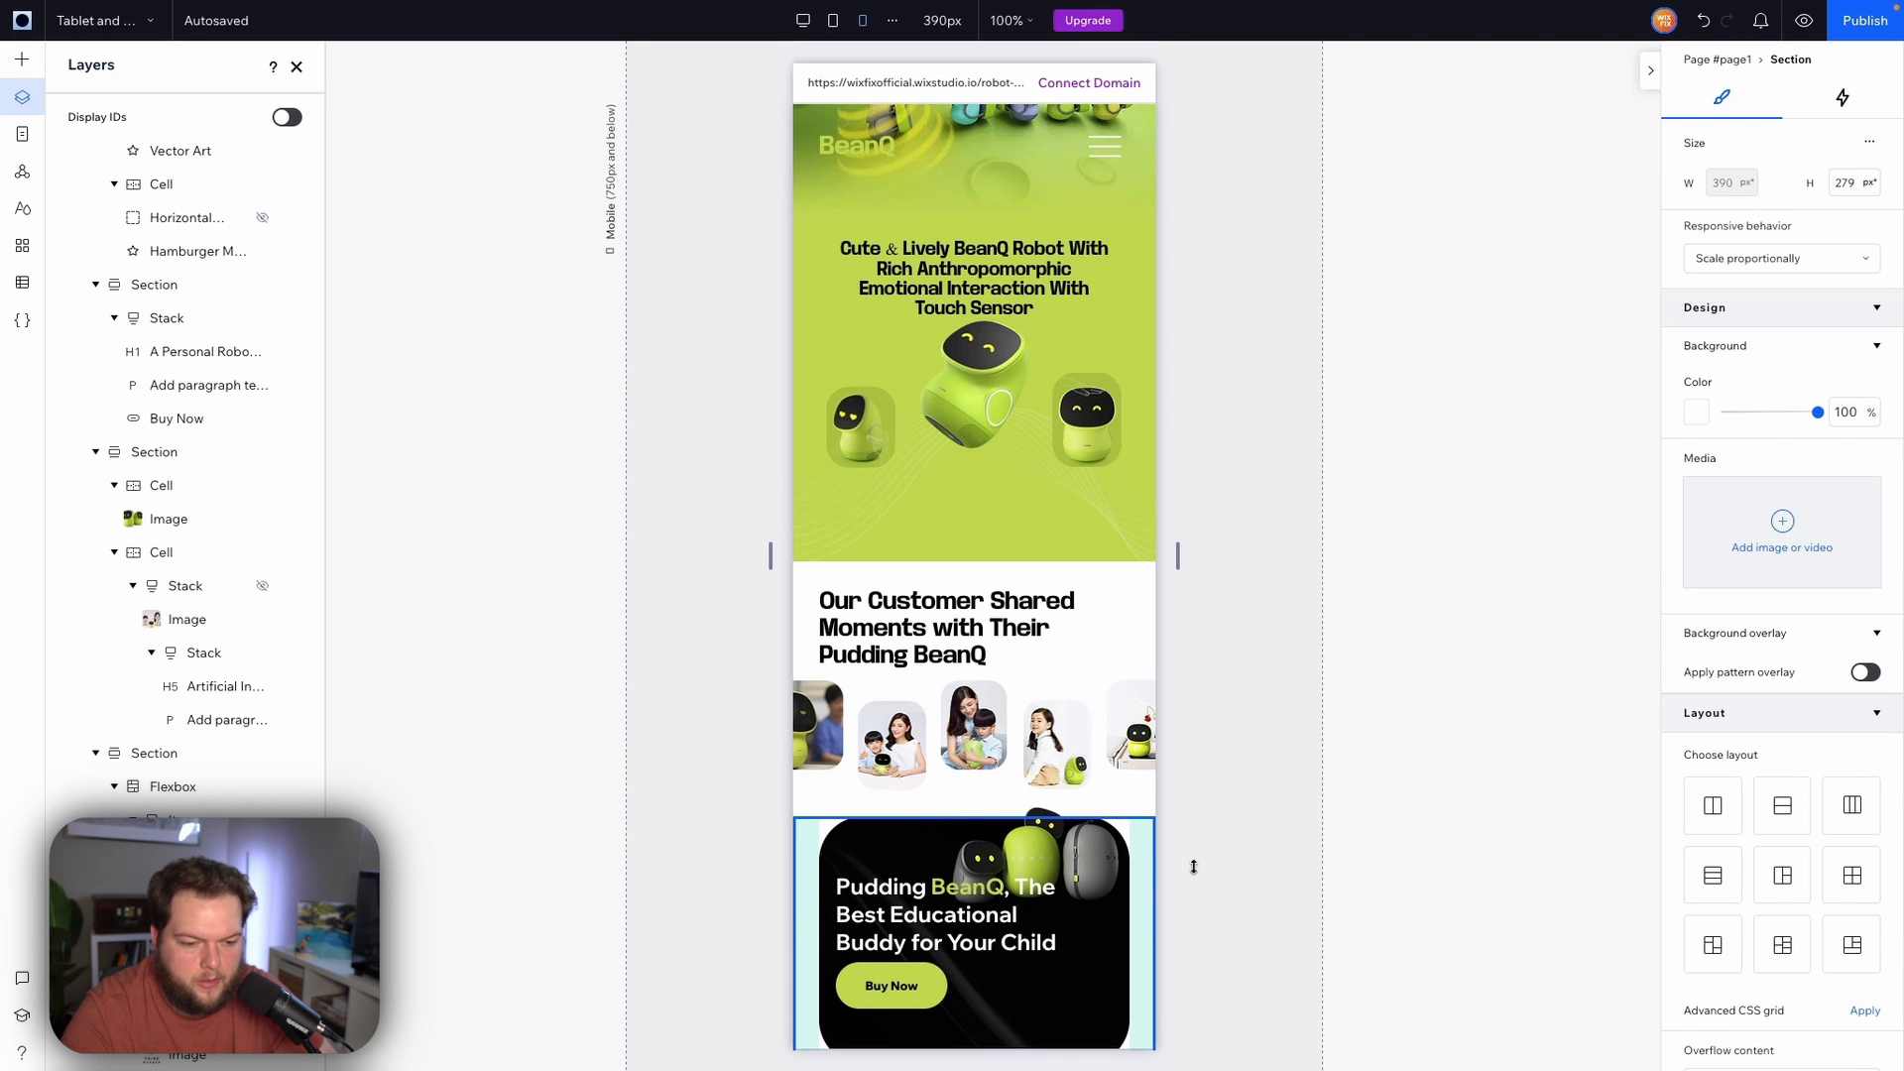
{"action": "scroll", "coordinate": [1192, 870], "scroll_direction": "down", "scroll_amount": 2}
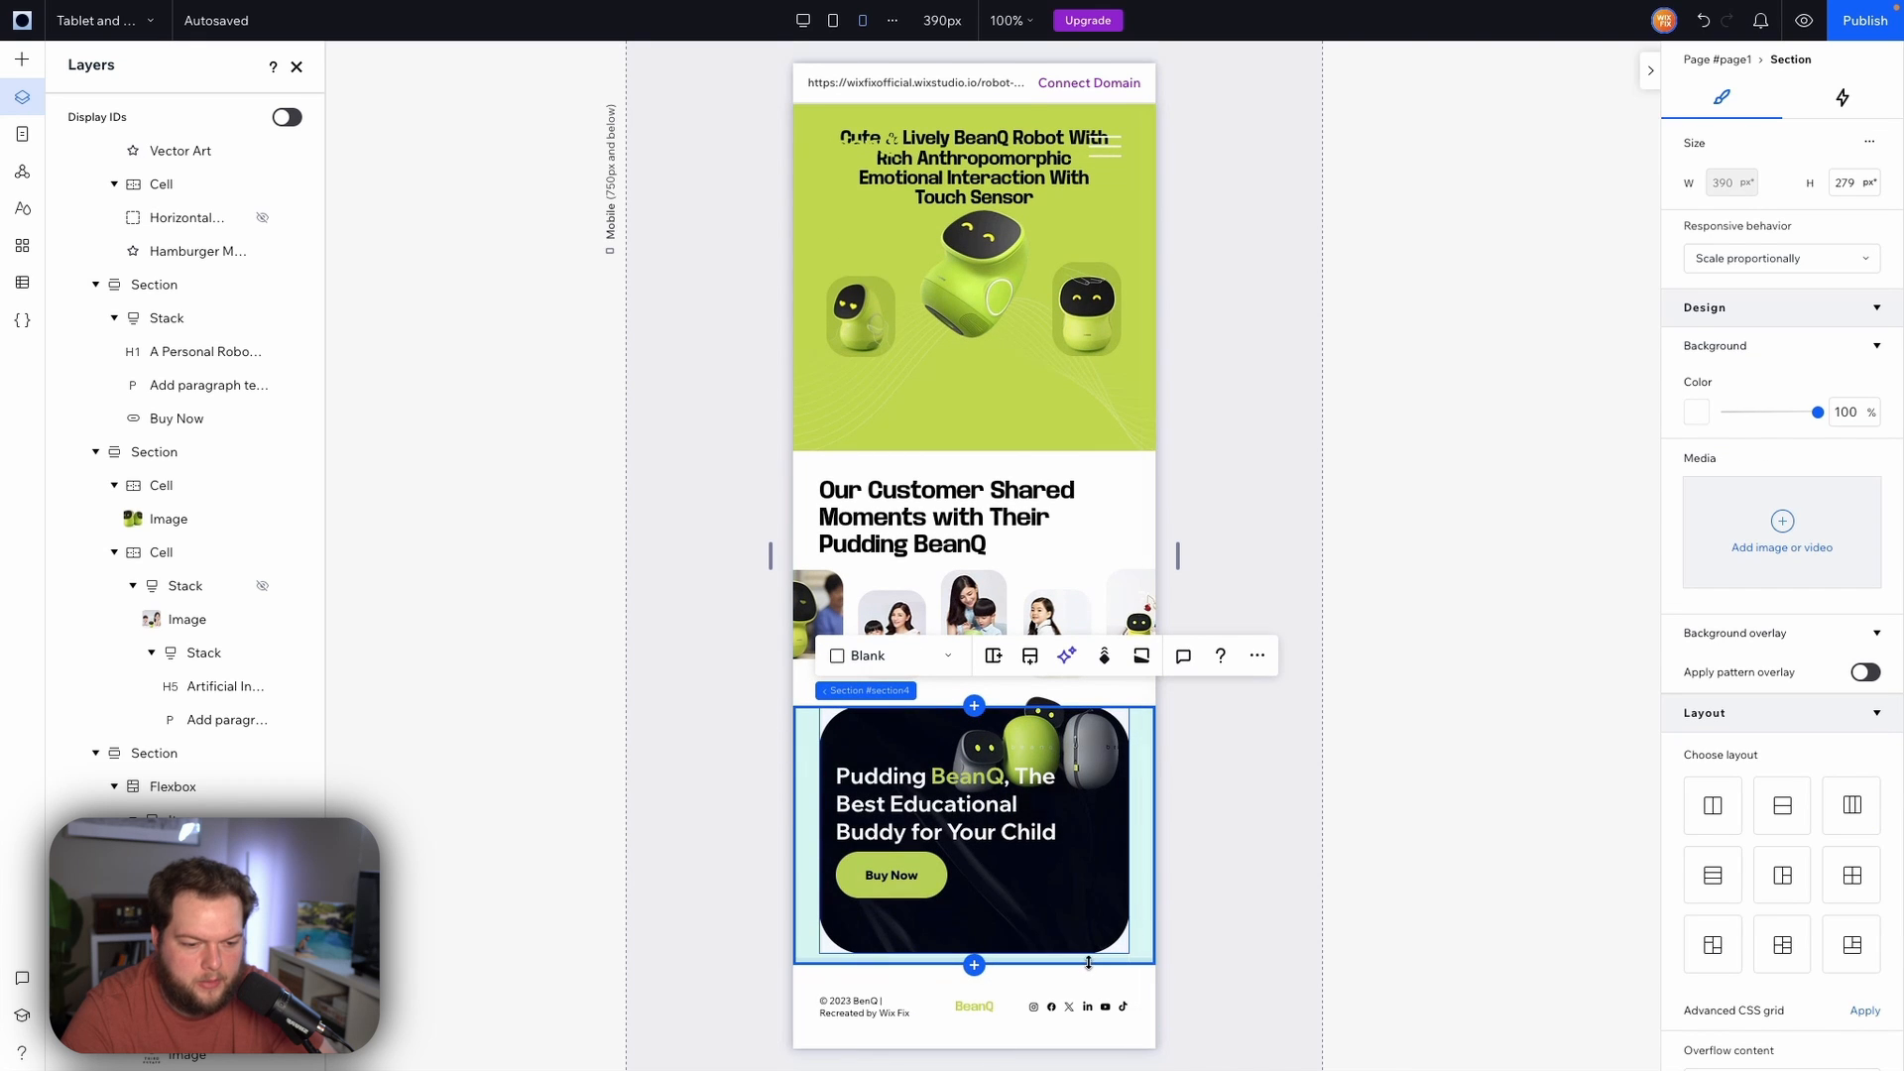
{"action": "left_click_drag", "start_coordinate": [1088, 964], "coordinate": [1093, 1070]}
{"action": "scroll", "coordinate": [1186, 846], "scroll_direction": "down", "scroll_amount": 1}
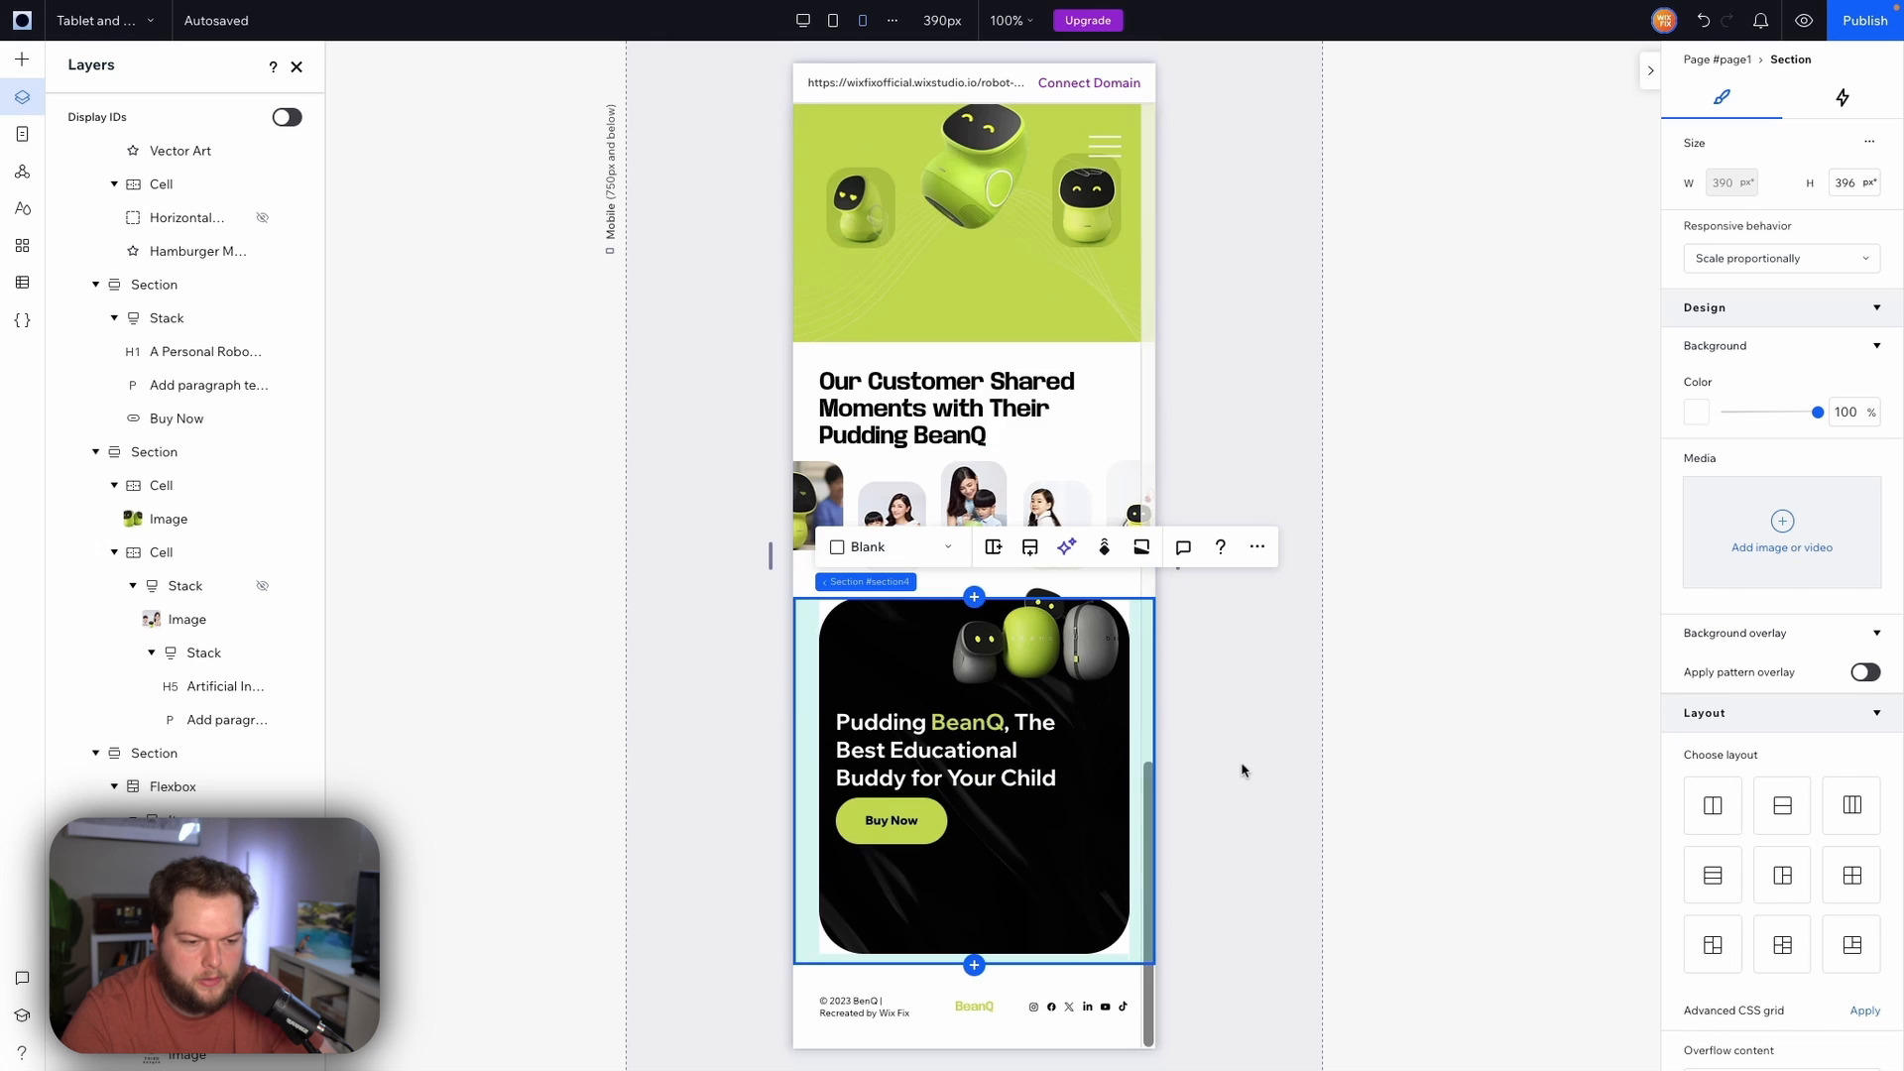
{"action": "double_click", "coordinate": [1845, 183]}
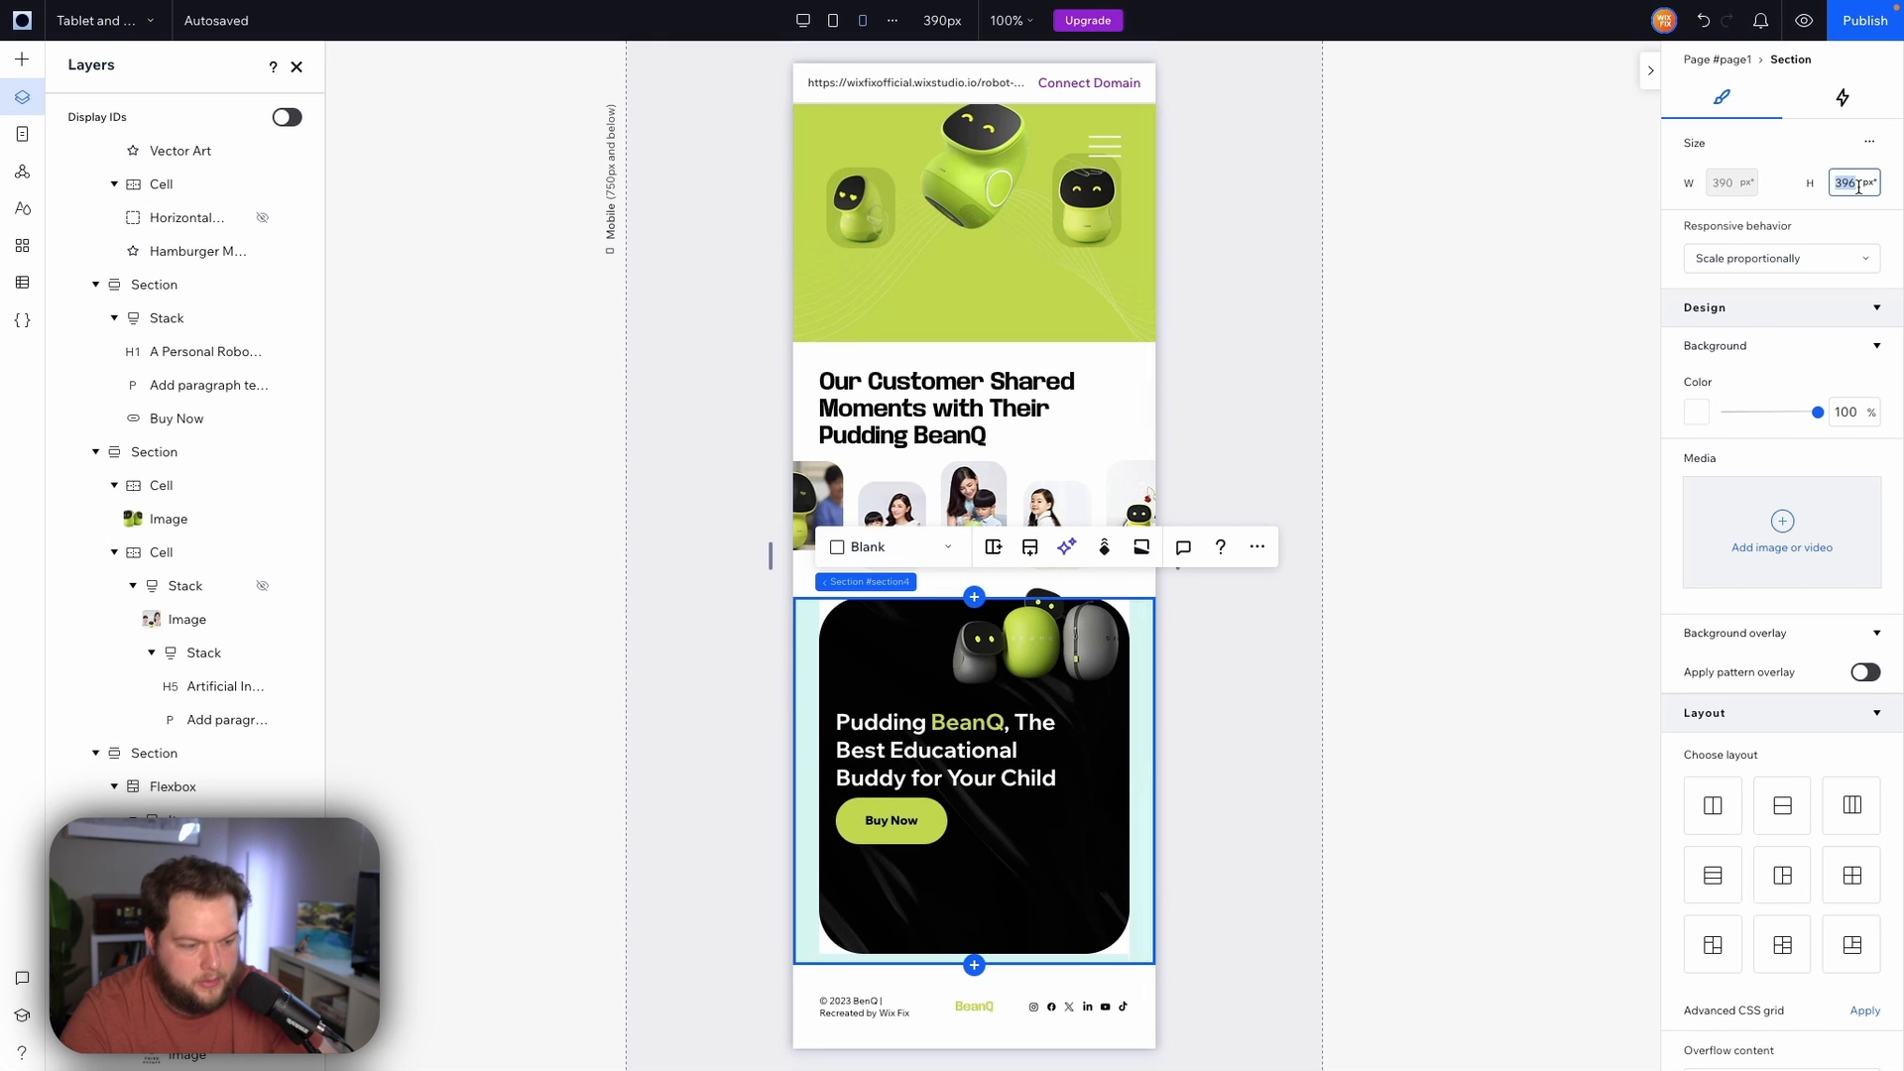
{"action": "type", "text": "5"}
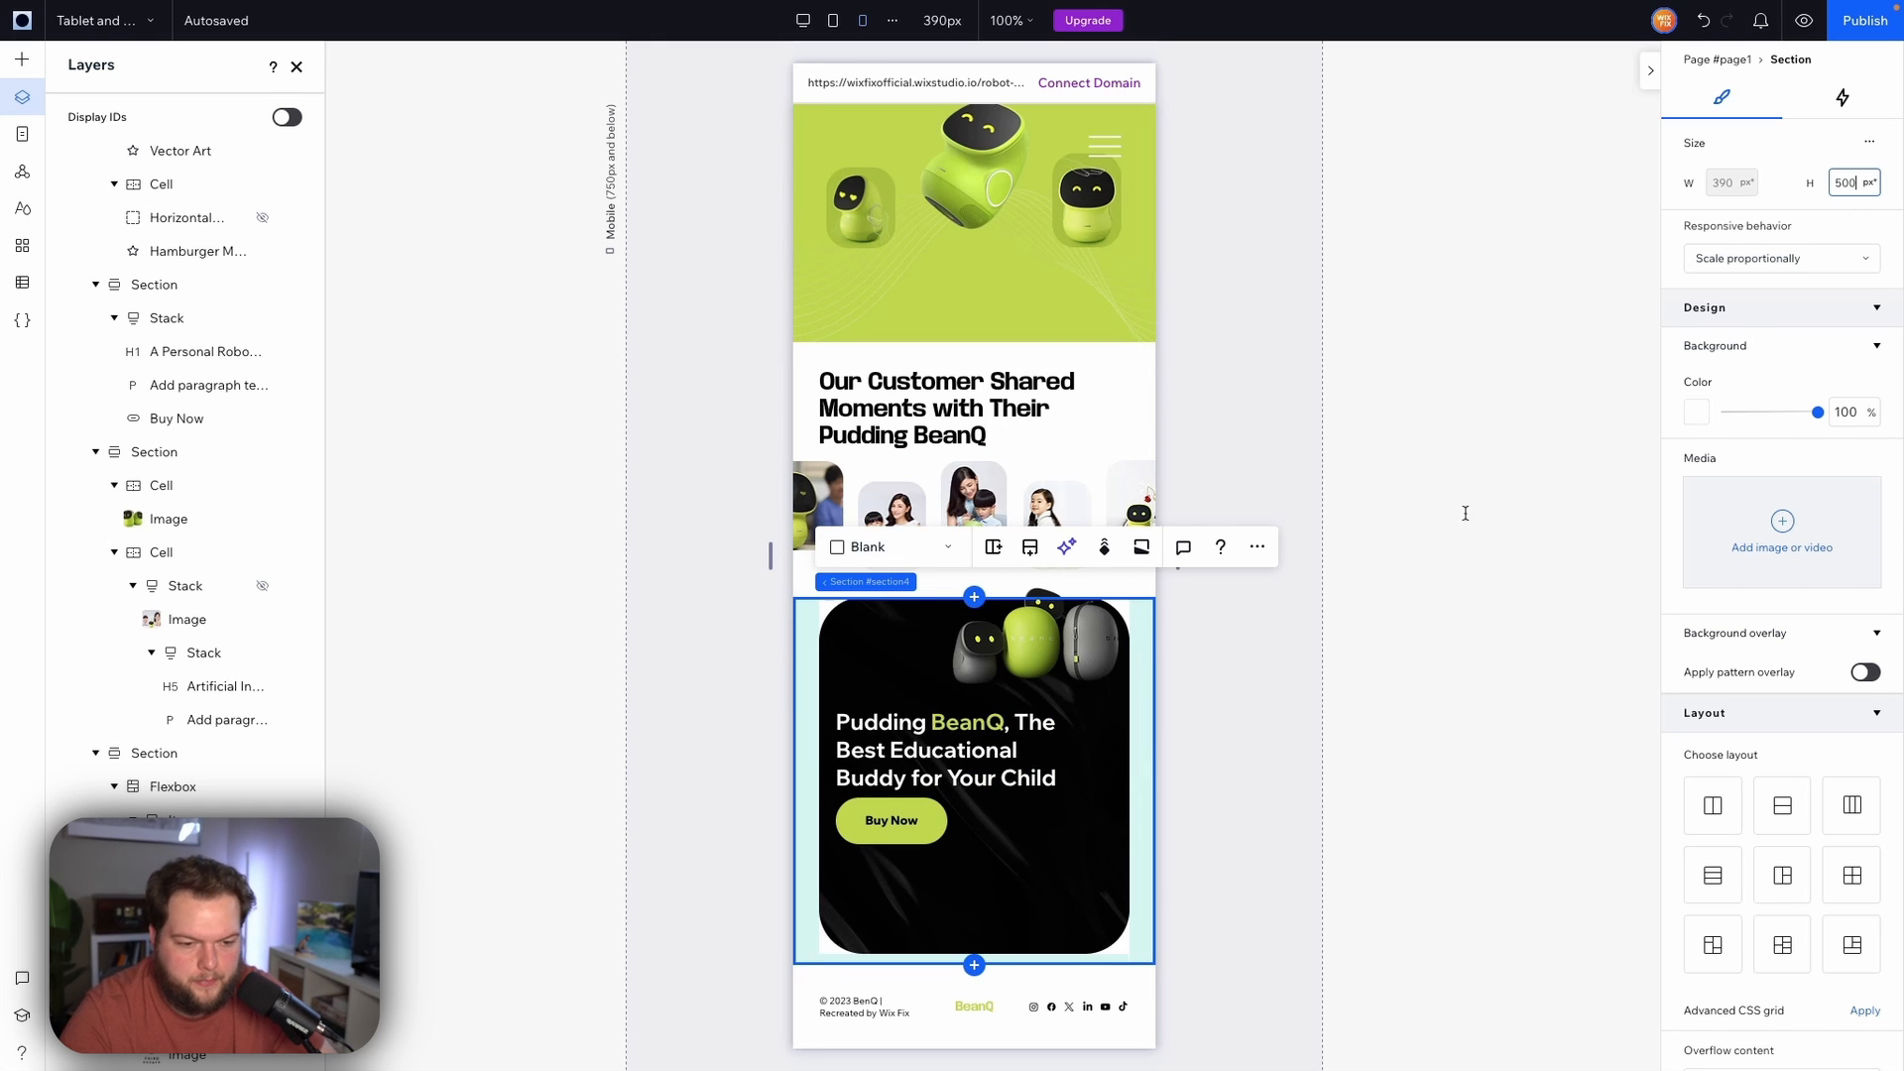
{"action": "type", "text": "00"}
{"action": "key", "text": "Return"}
Set the banner text stack's bottom margin to 5%
{"action": "left_click", "coordinate": [883, 828]}
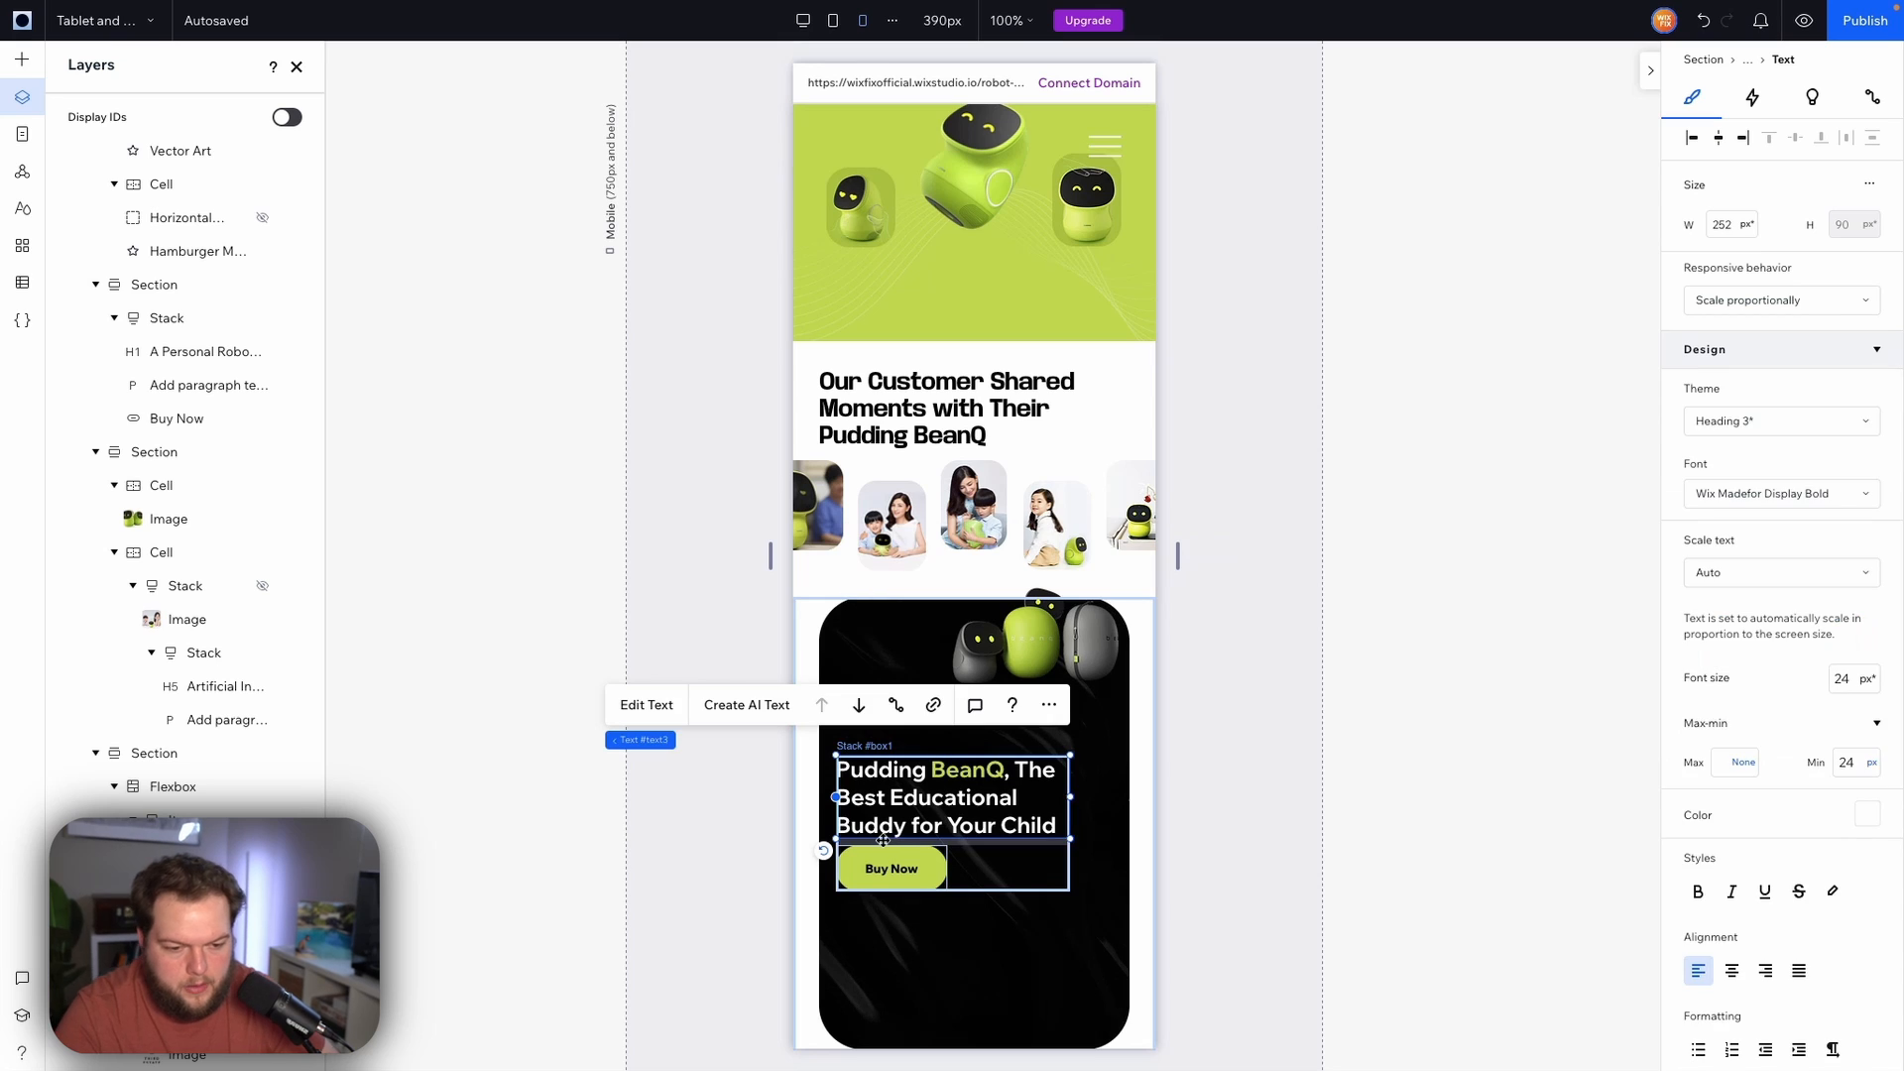
{"action": "left_click", "coordinate": [881, 836]}
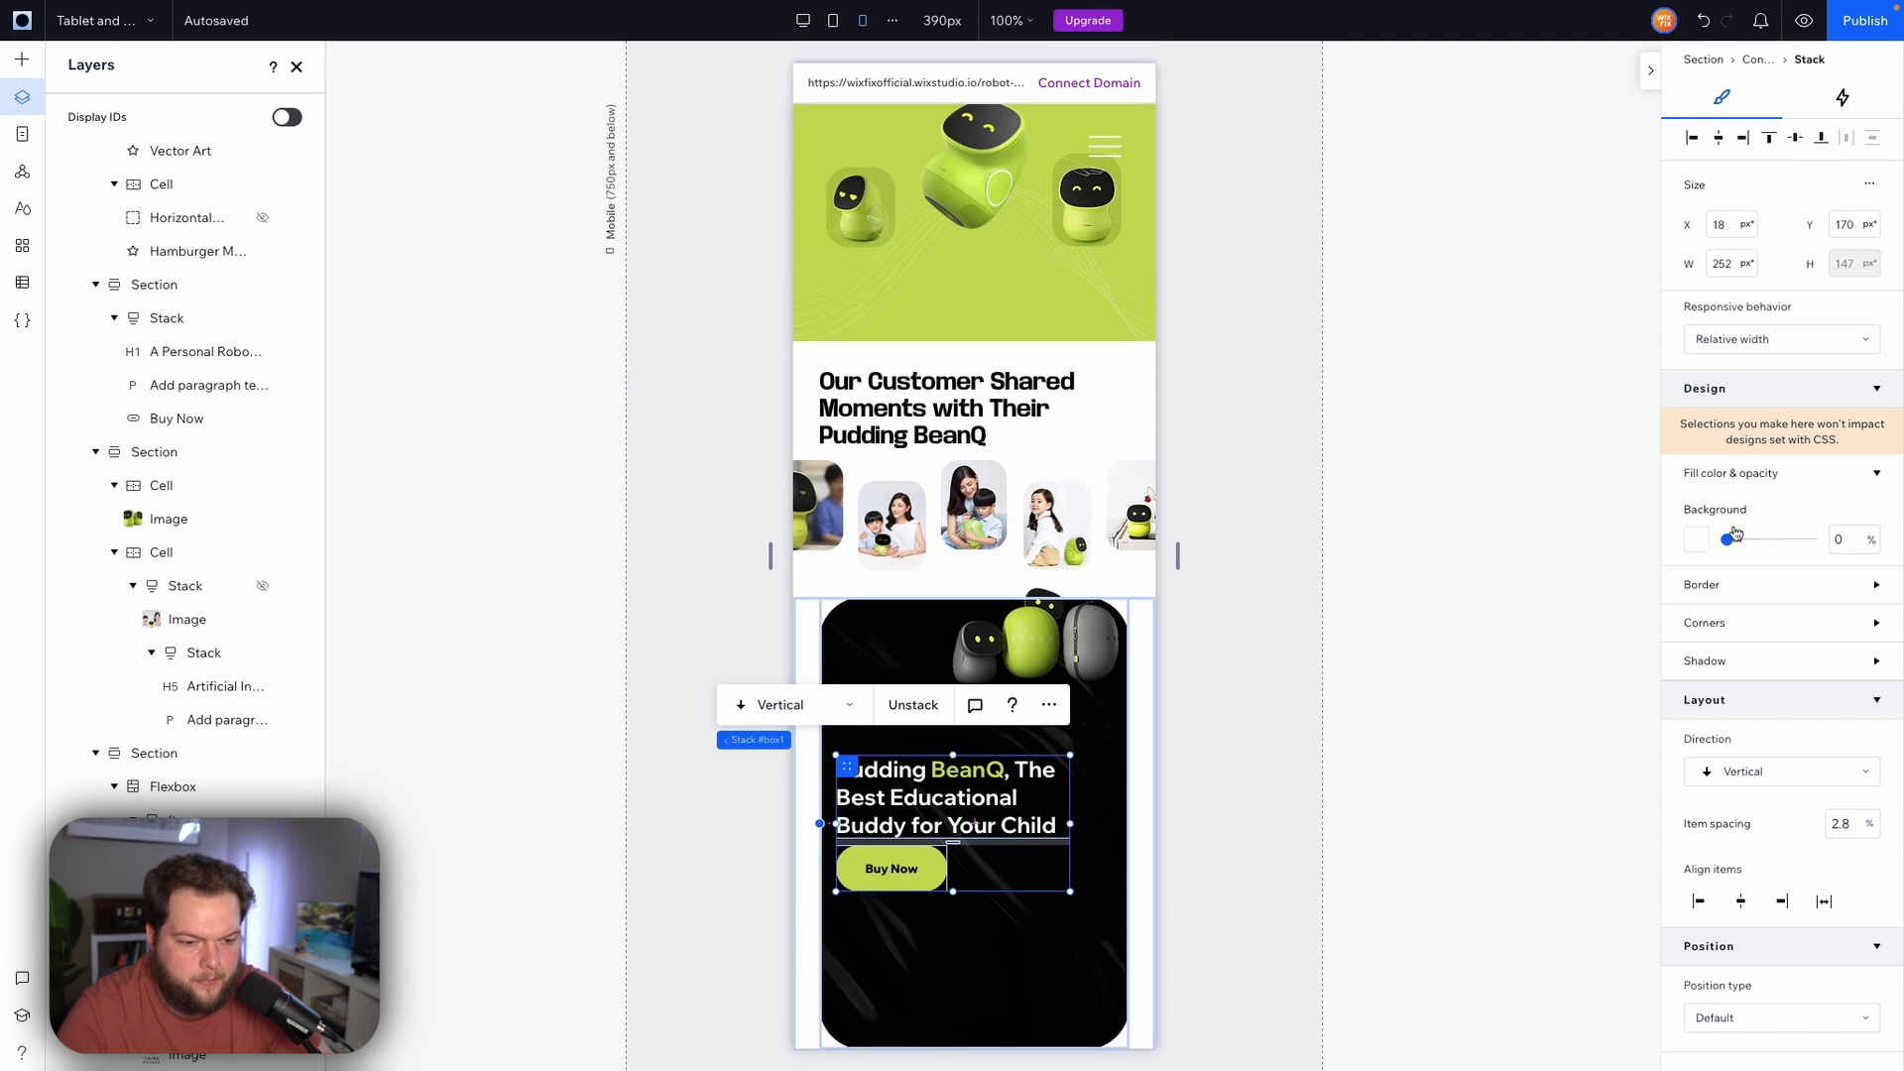
{"action": "scroll", "coordinate": [1775, 695], "scroll_direction": "down", "scroll_amount": 4}
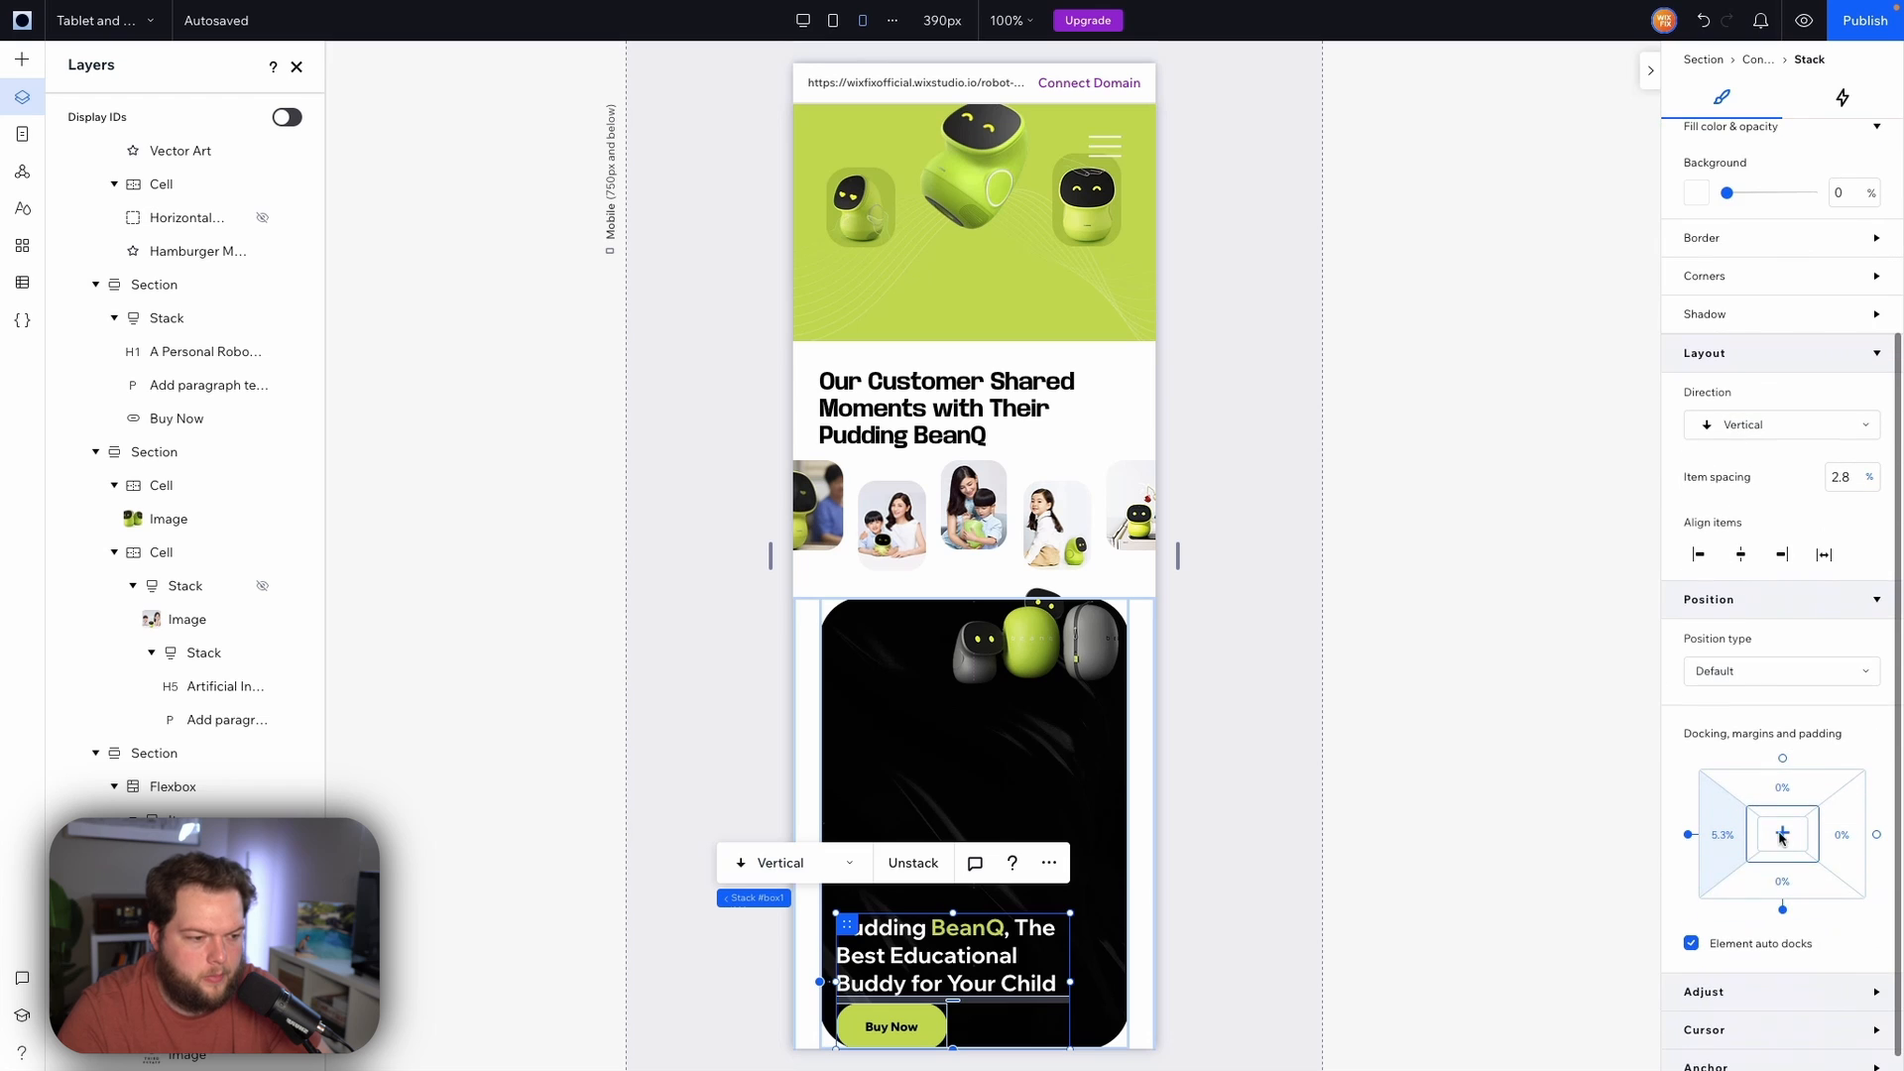
{"action": "left_click", "coordinate": [1801, 891]}
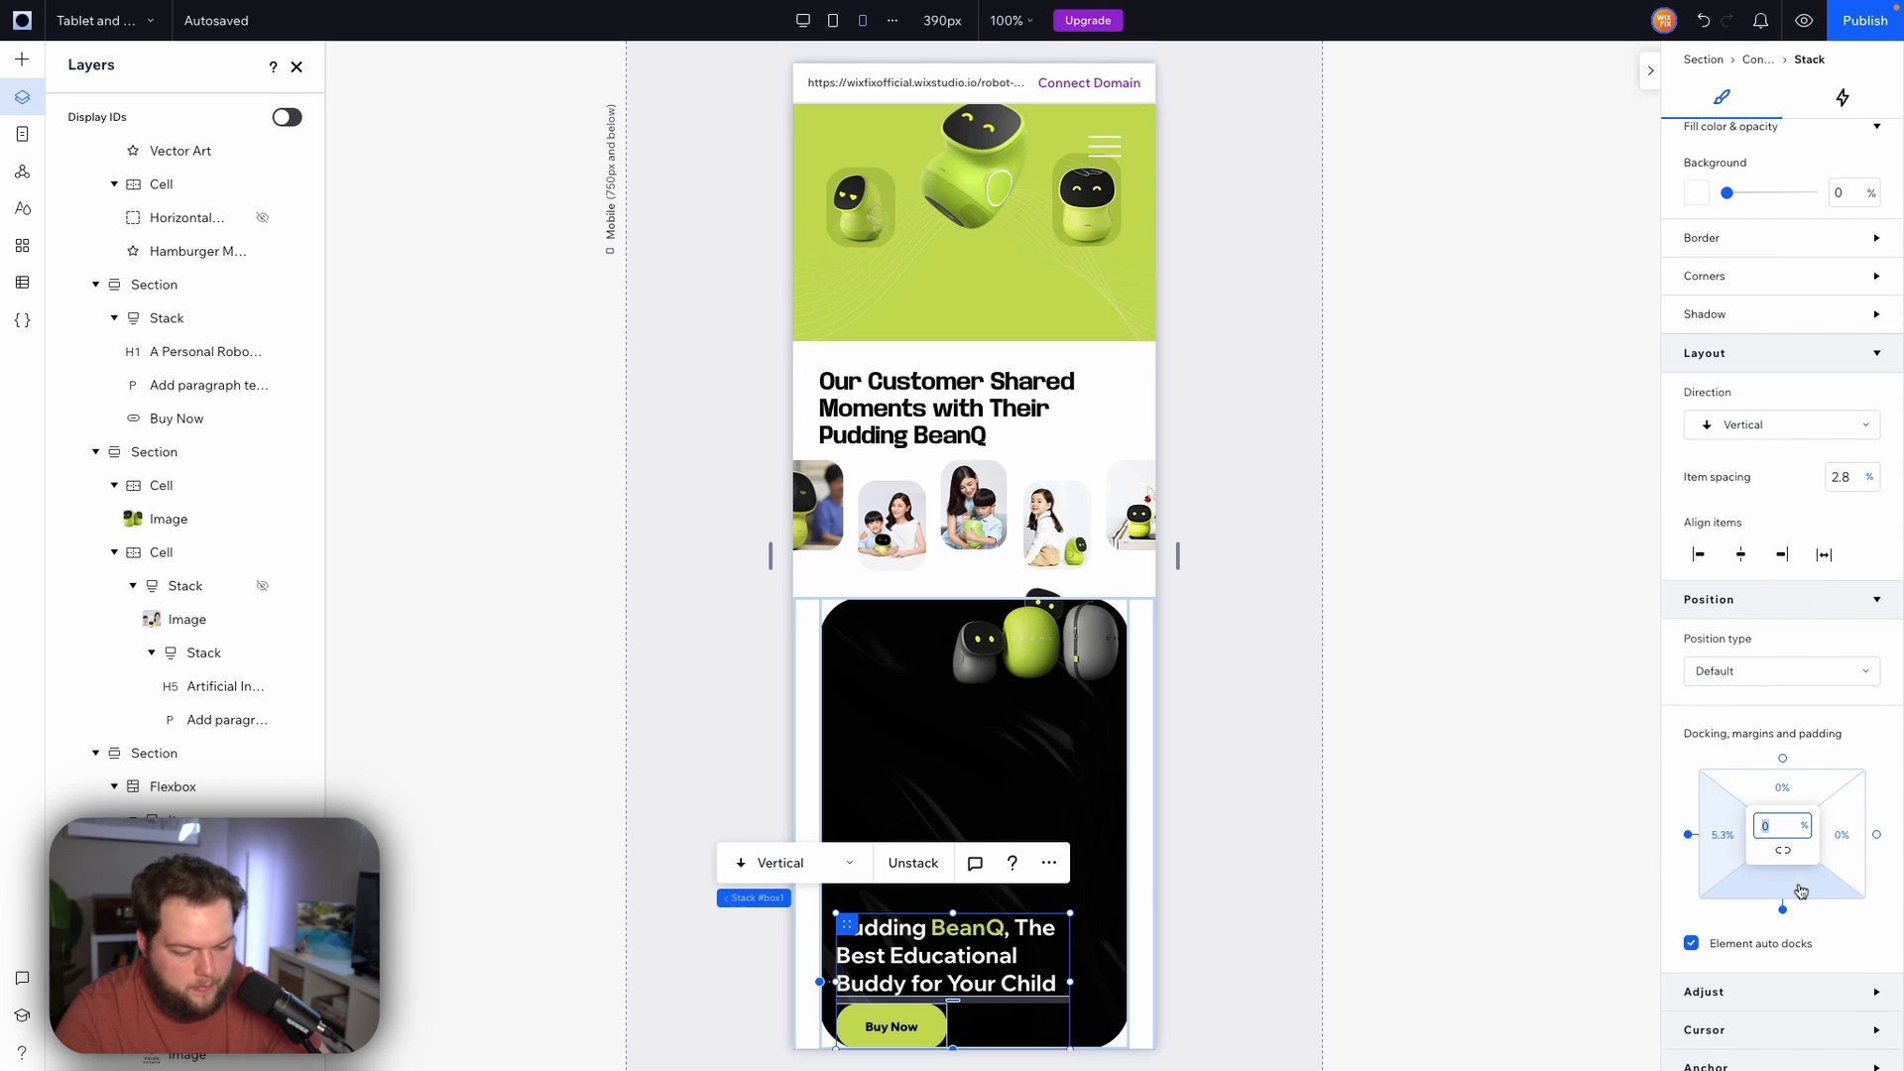
{"action": "type", "text": "5"}
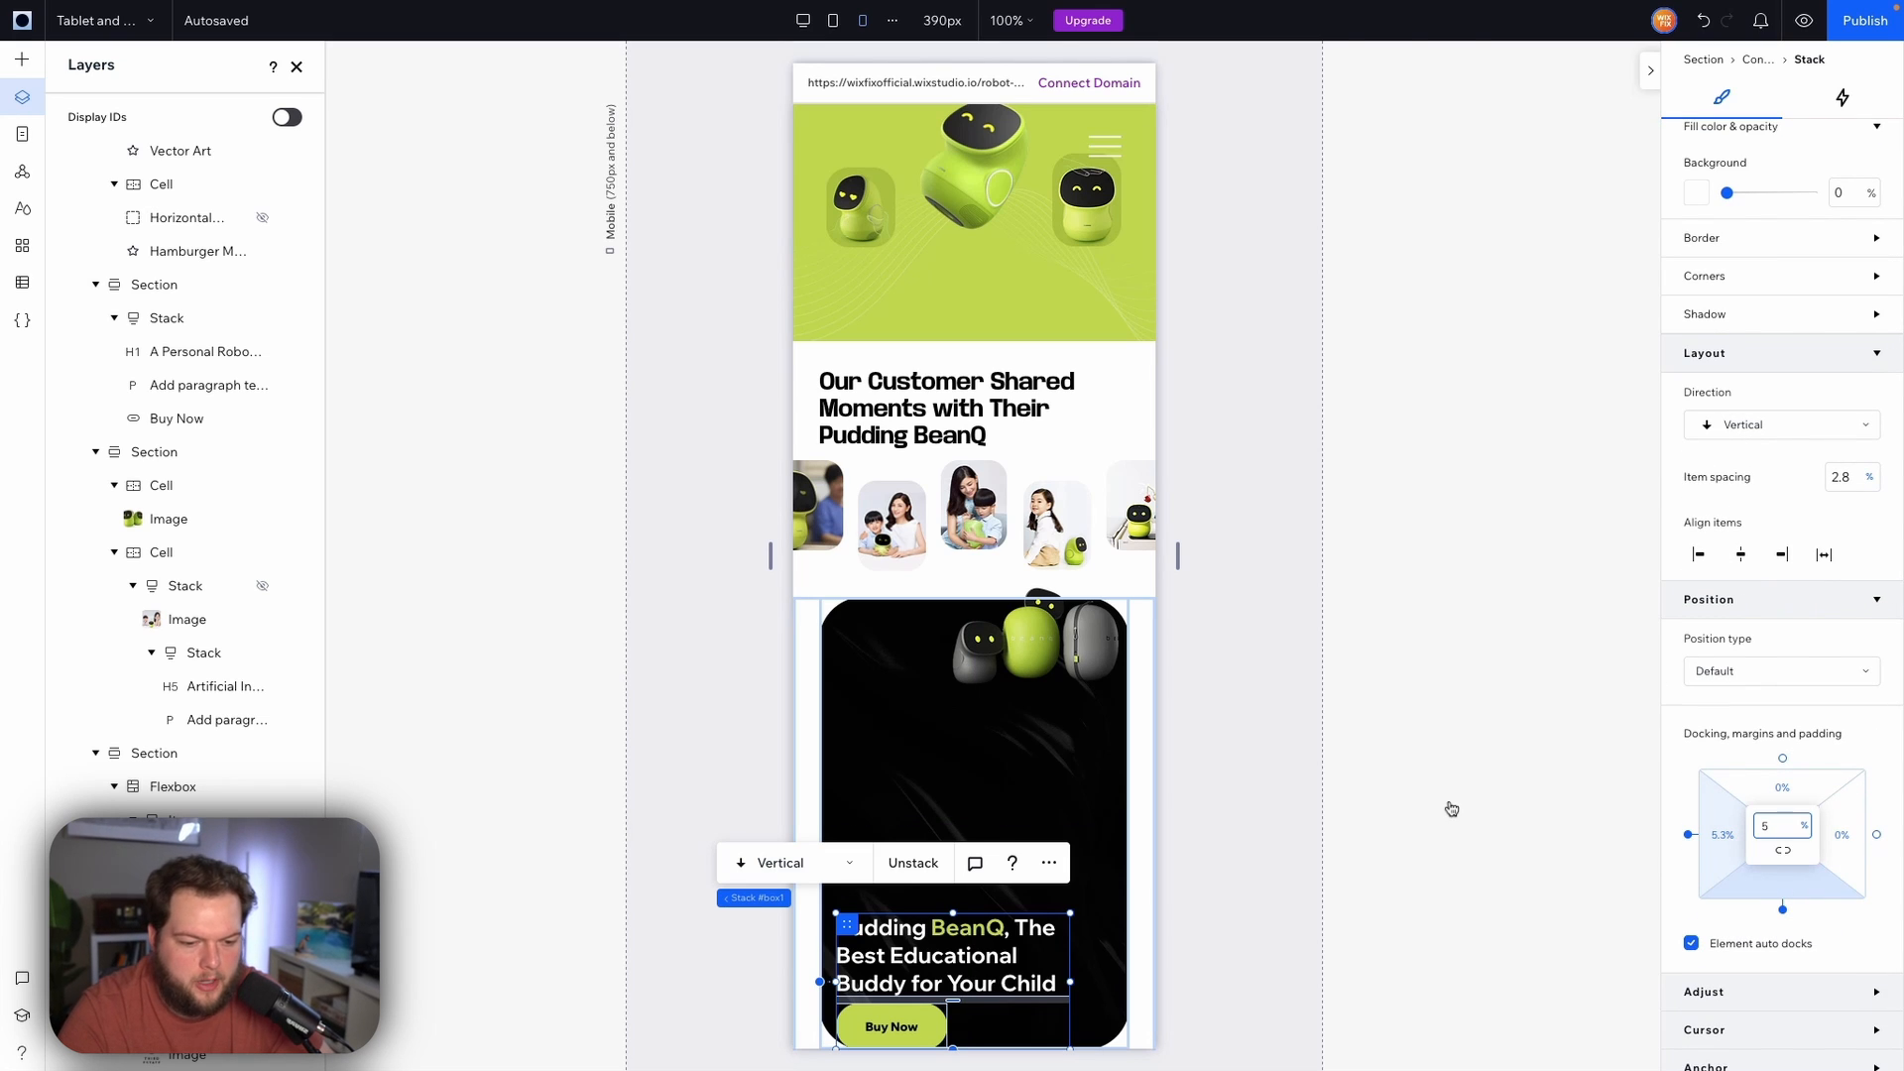
Move and enlarge the robot image to span the top of the banner card
{"action": "scroll", "coordinate": [1044, 612], "scroll_direction": "down", "scroll_amount": 1}
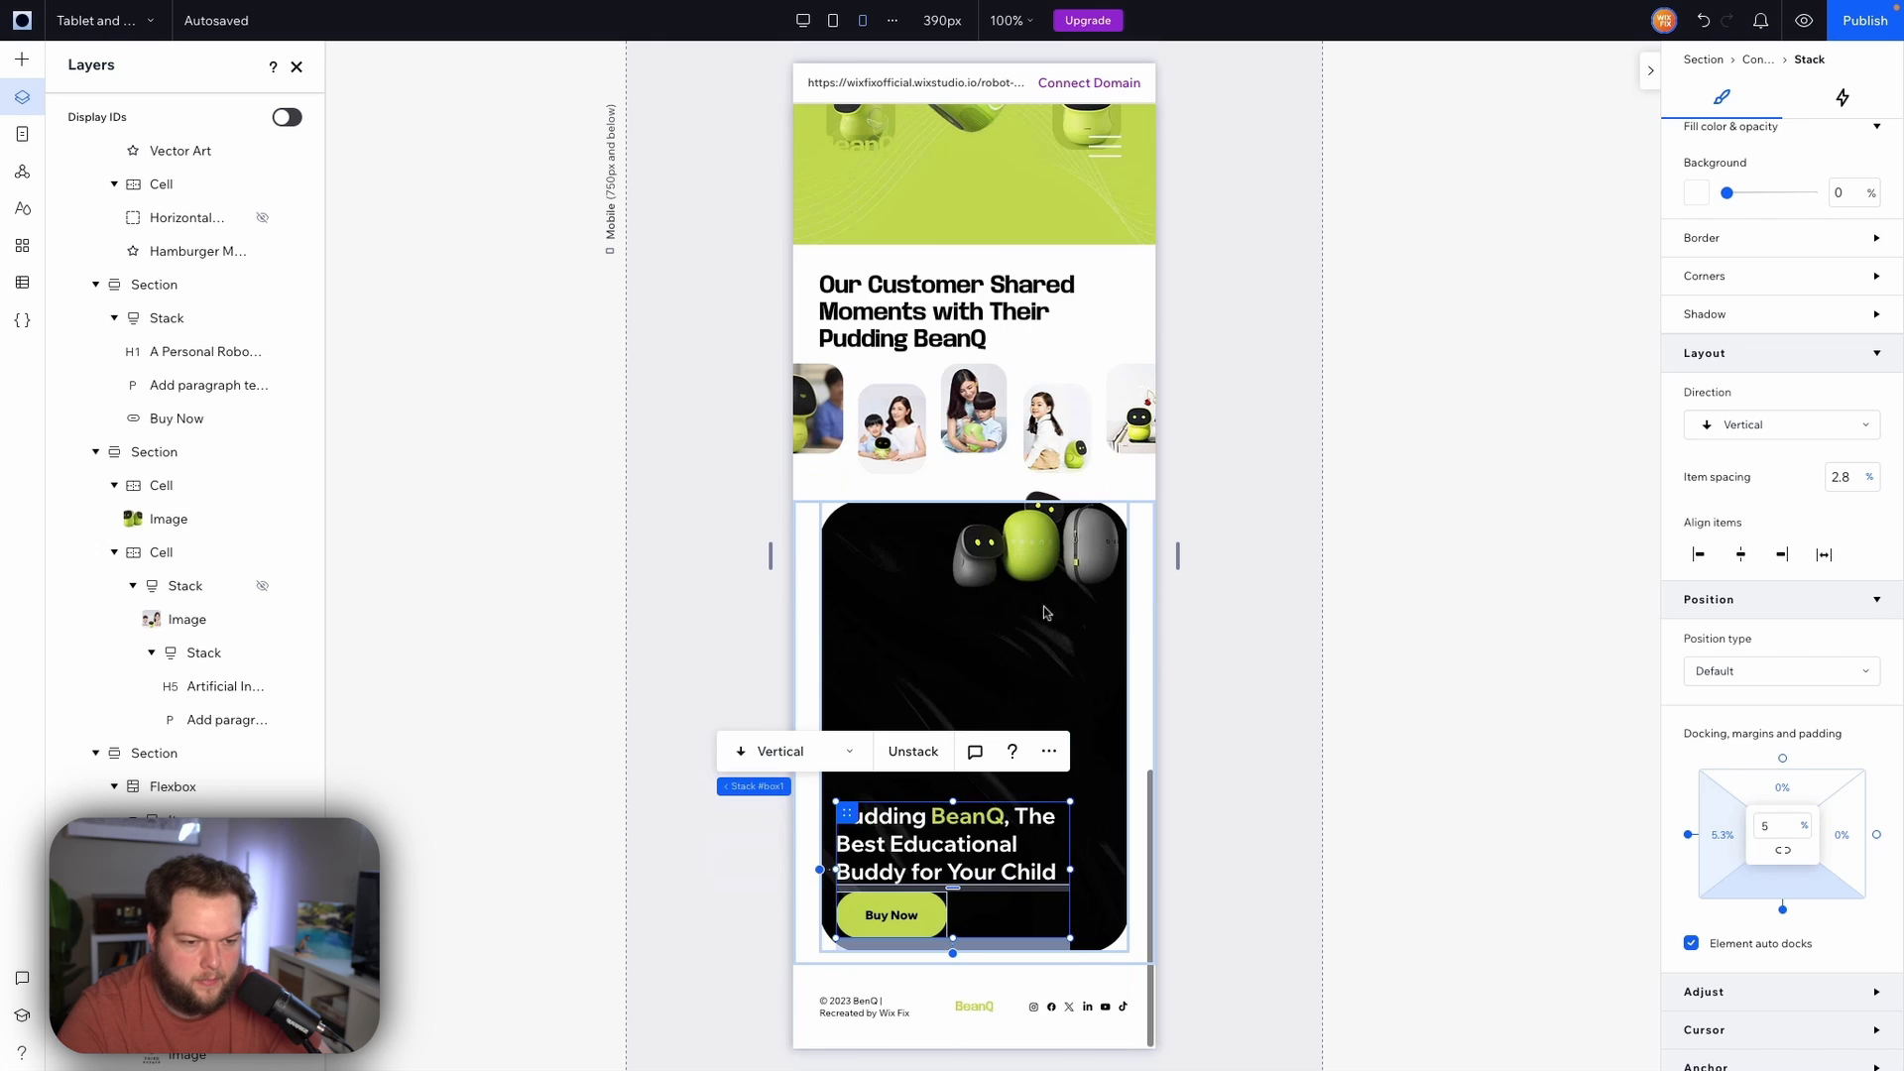
{"action": "left_click", "coordinate": [969, 578]}
{"action": "left_click_drag", "start_coordinate": [950, 589], "coordinate": [853, 654]}
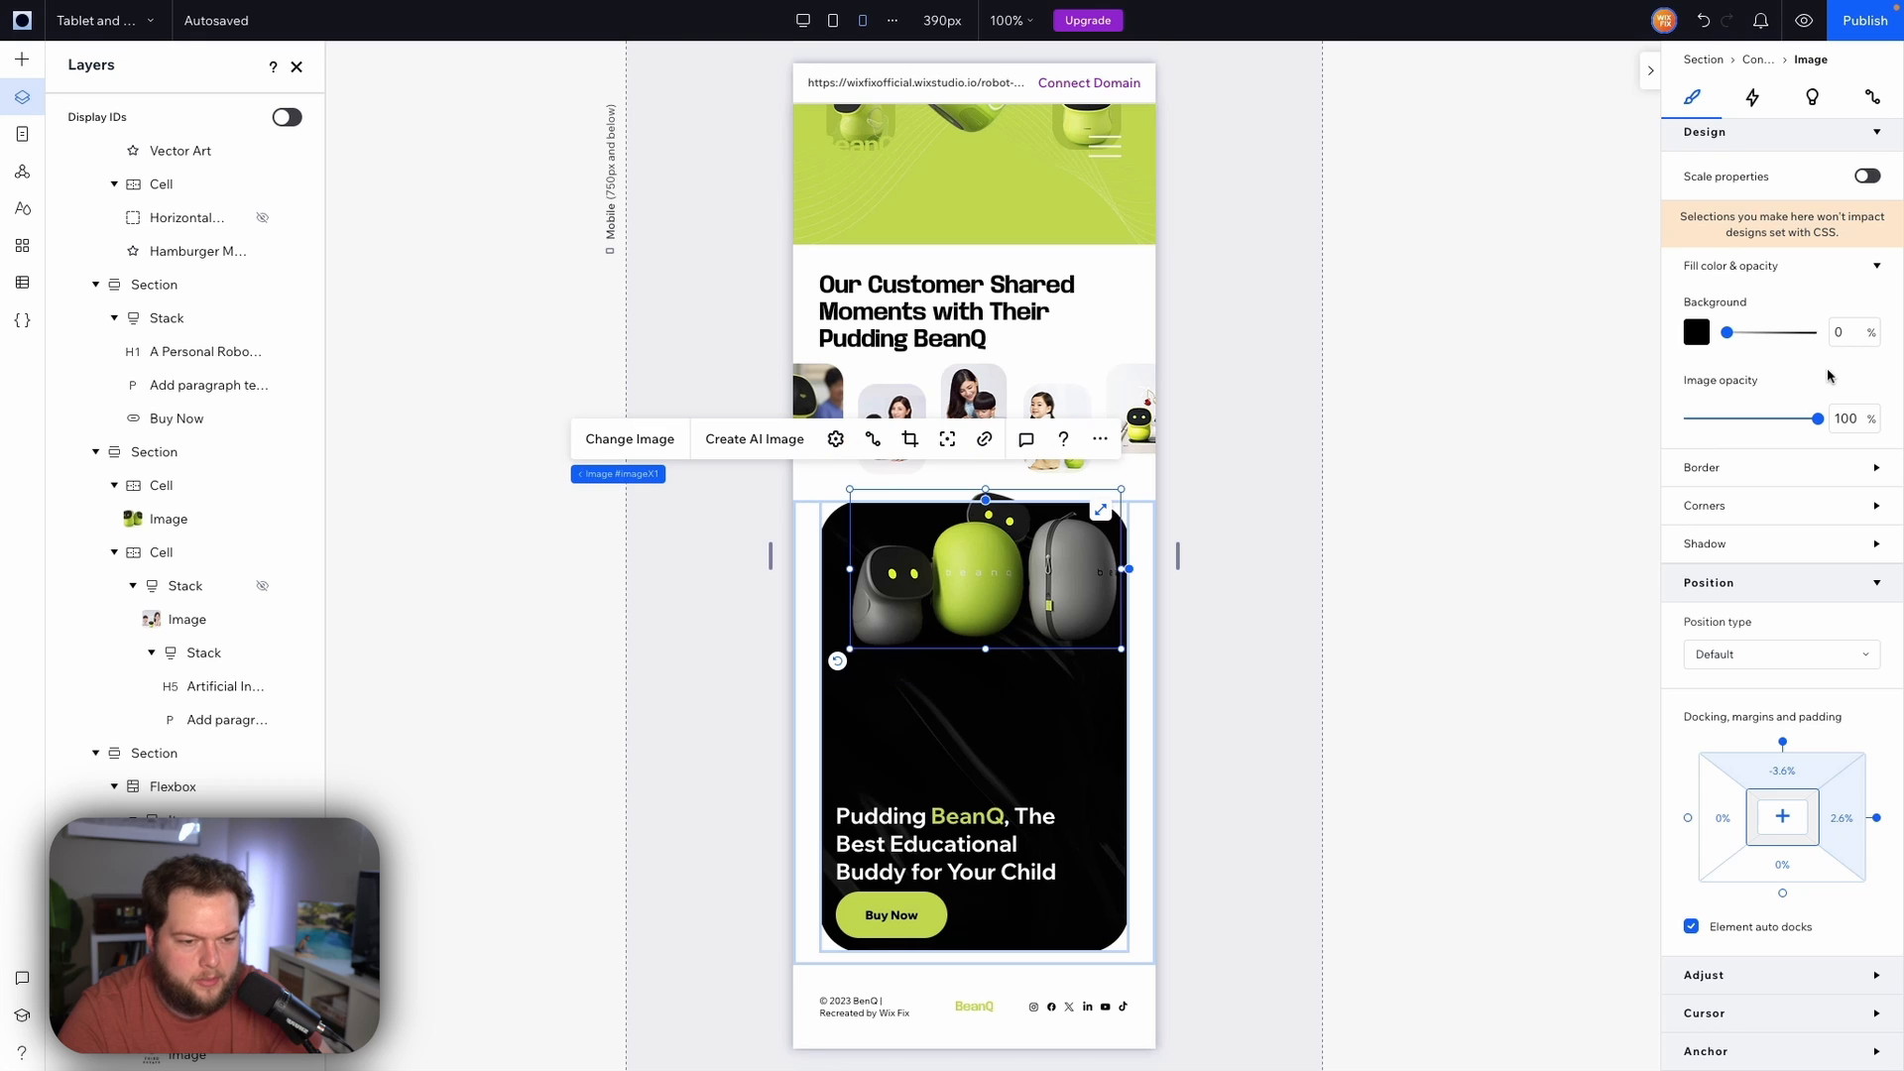
{"action": "scroll", "coordinate": [1828, 373], "scroll_direction": "up", "scroll_amount": 3}
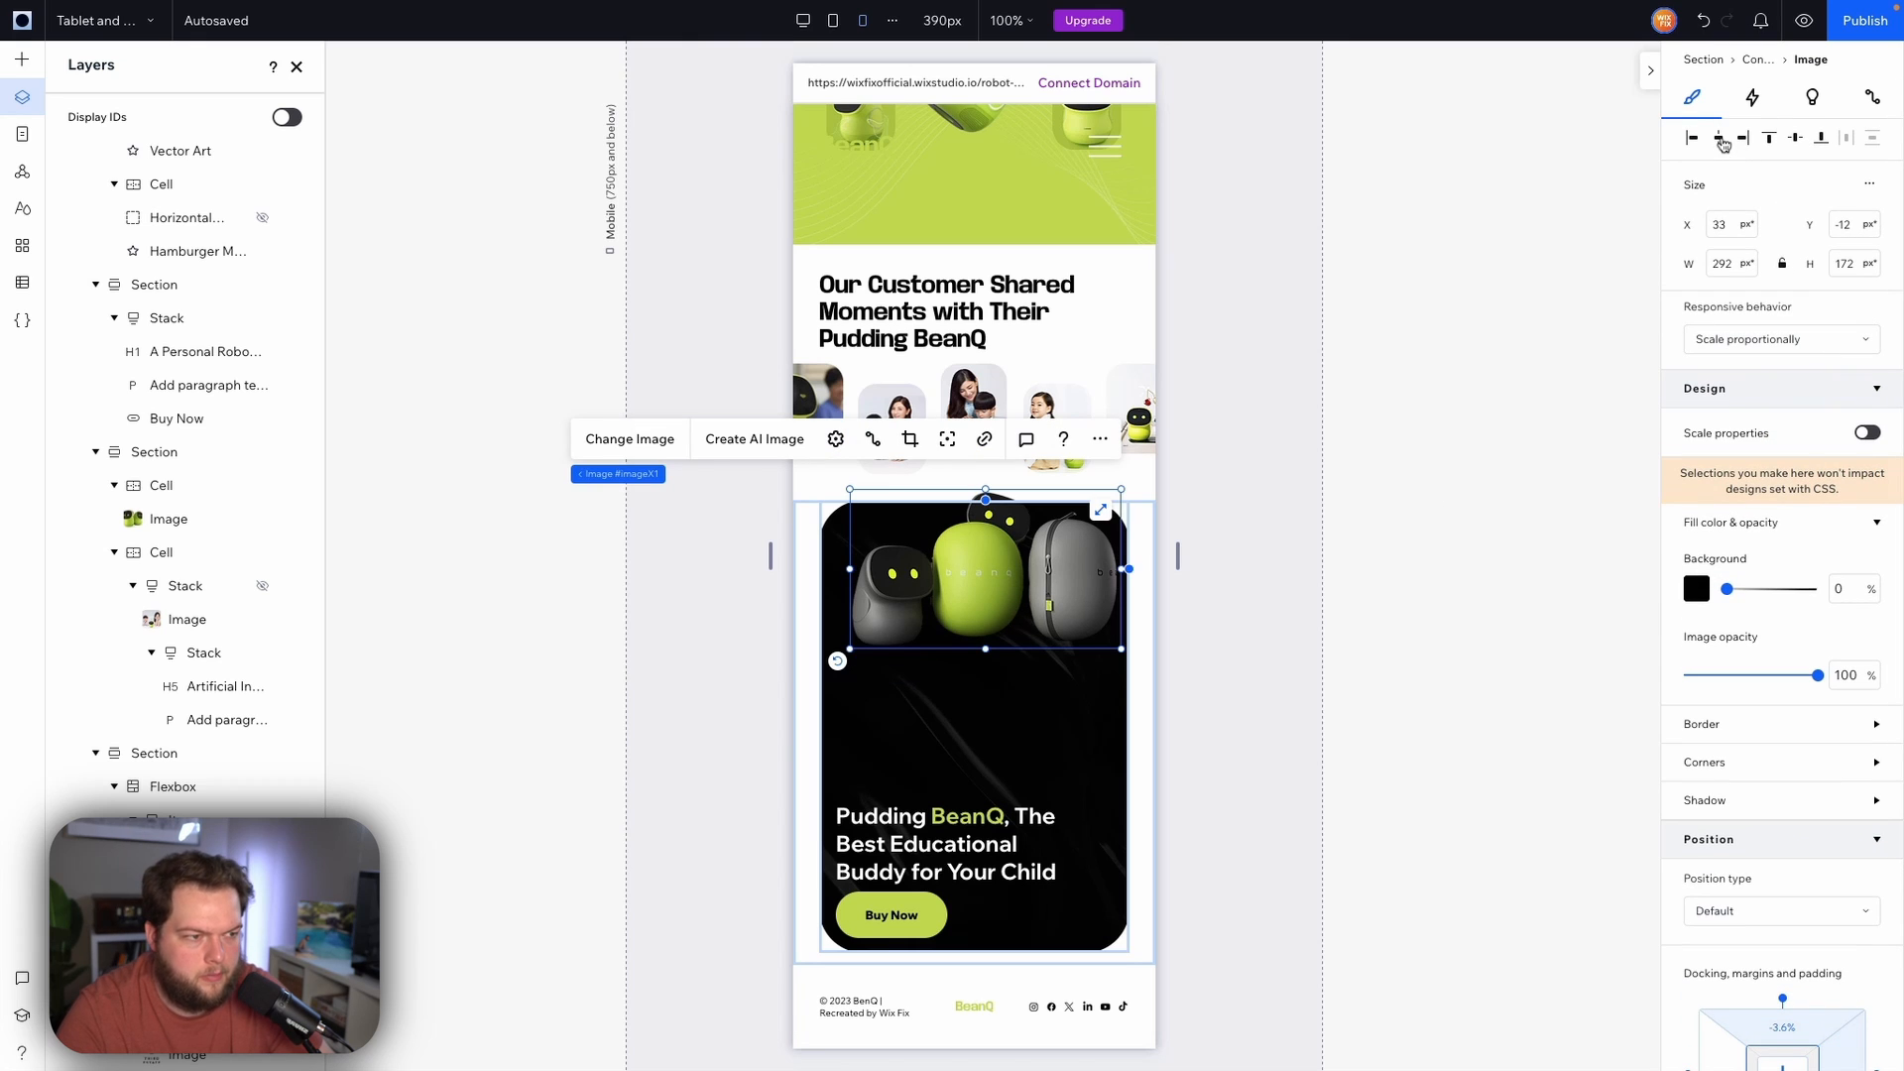
Shrink the call-to-action section to about 358 px tall
{"action": "left_click", "coordinate": [1146, 762]}
{"action": "left_click_drag", "start_coordinate": [1137, 950], "coordinate": [1136, 829]}
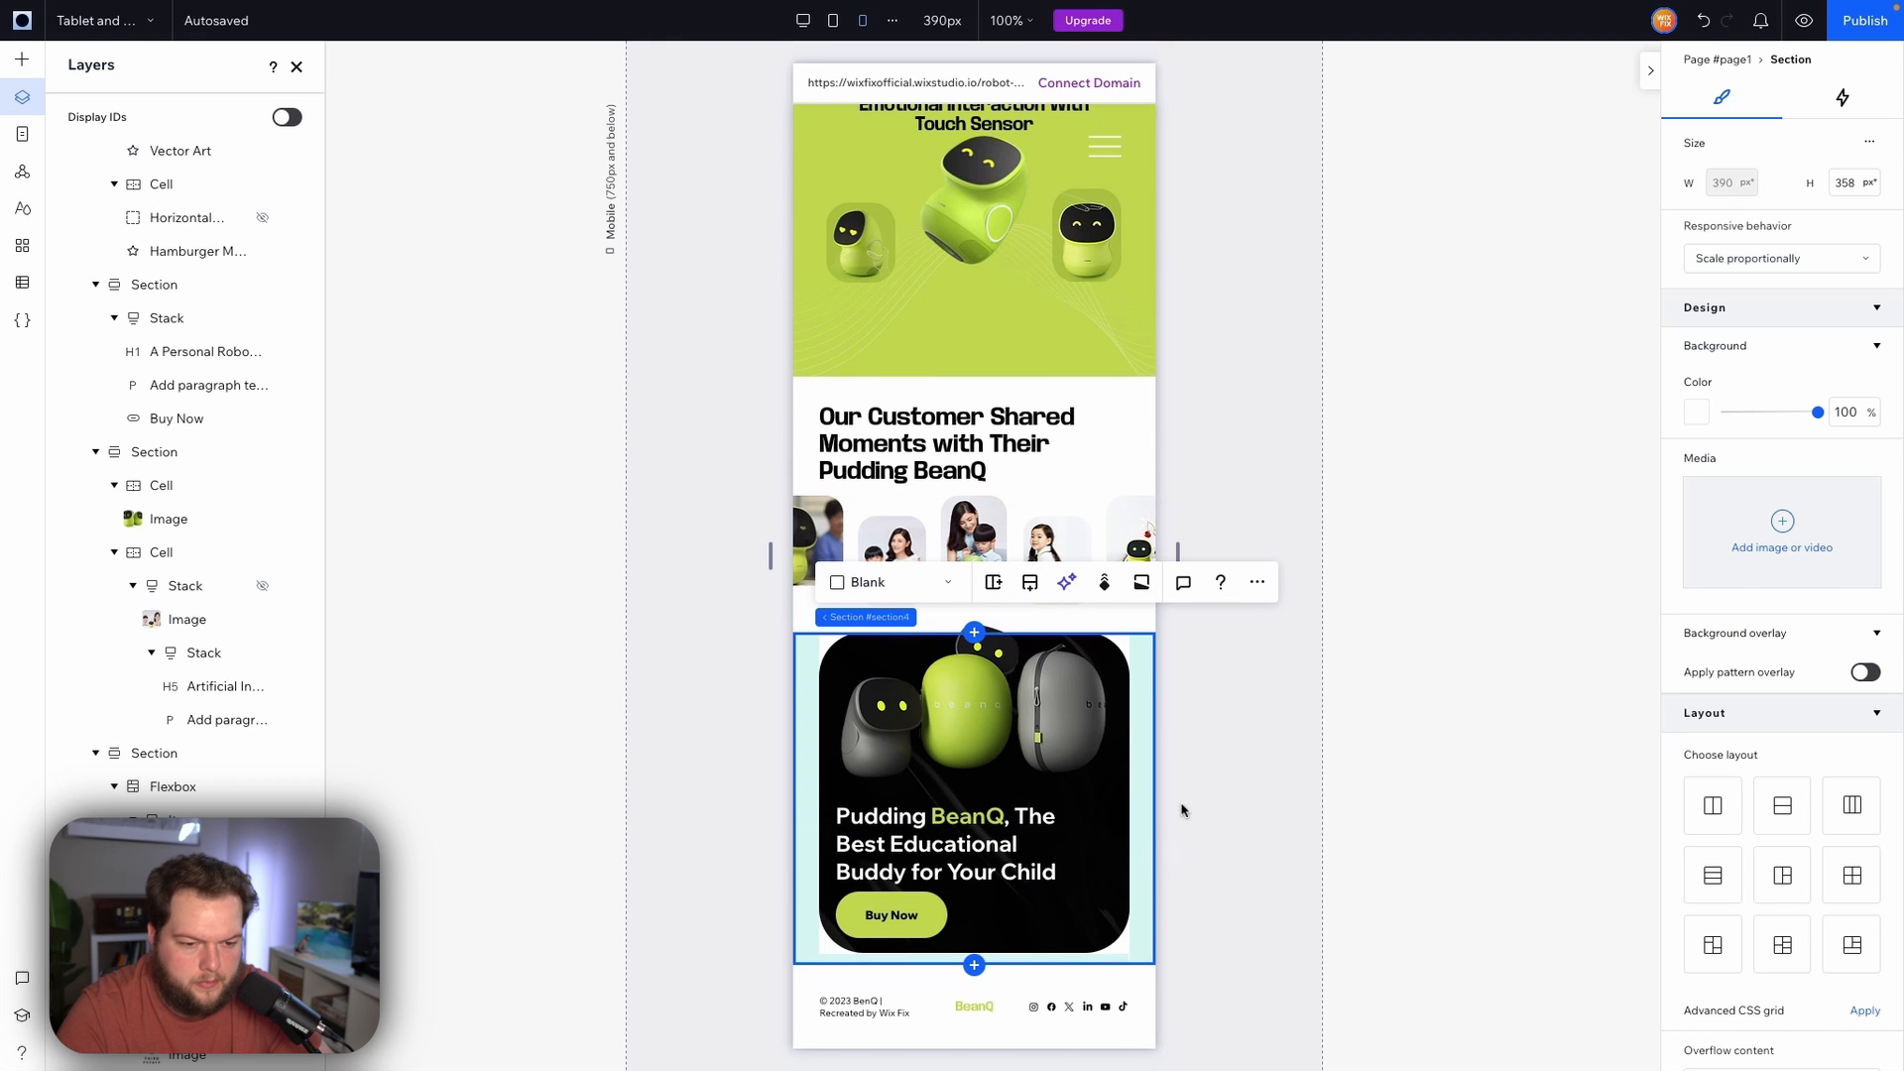
{"action": "left_click", "coordinate": [1220, 776]}
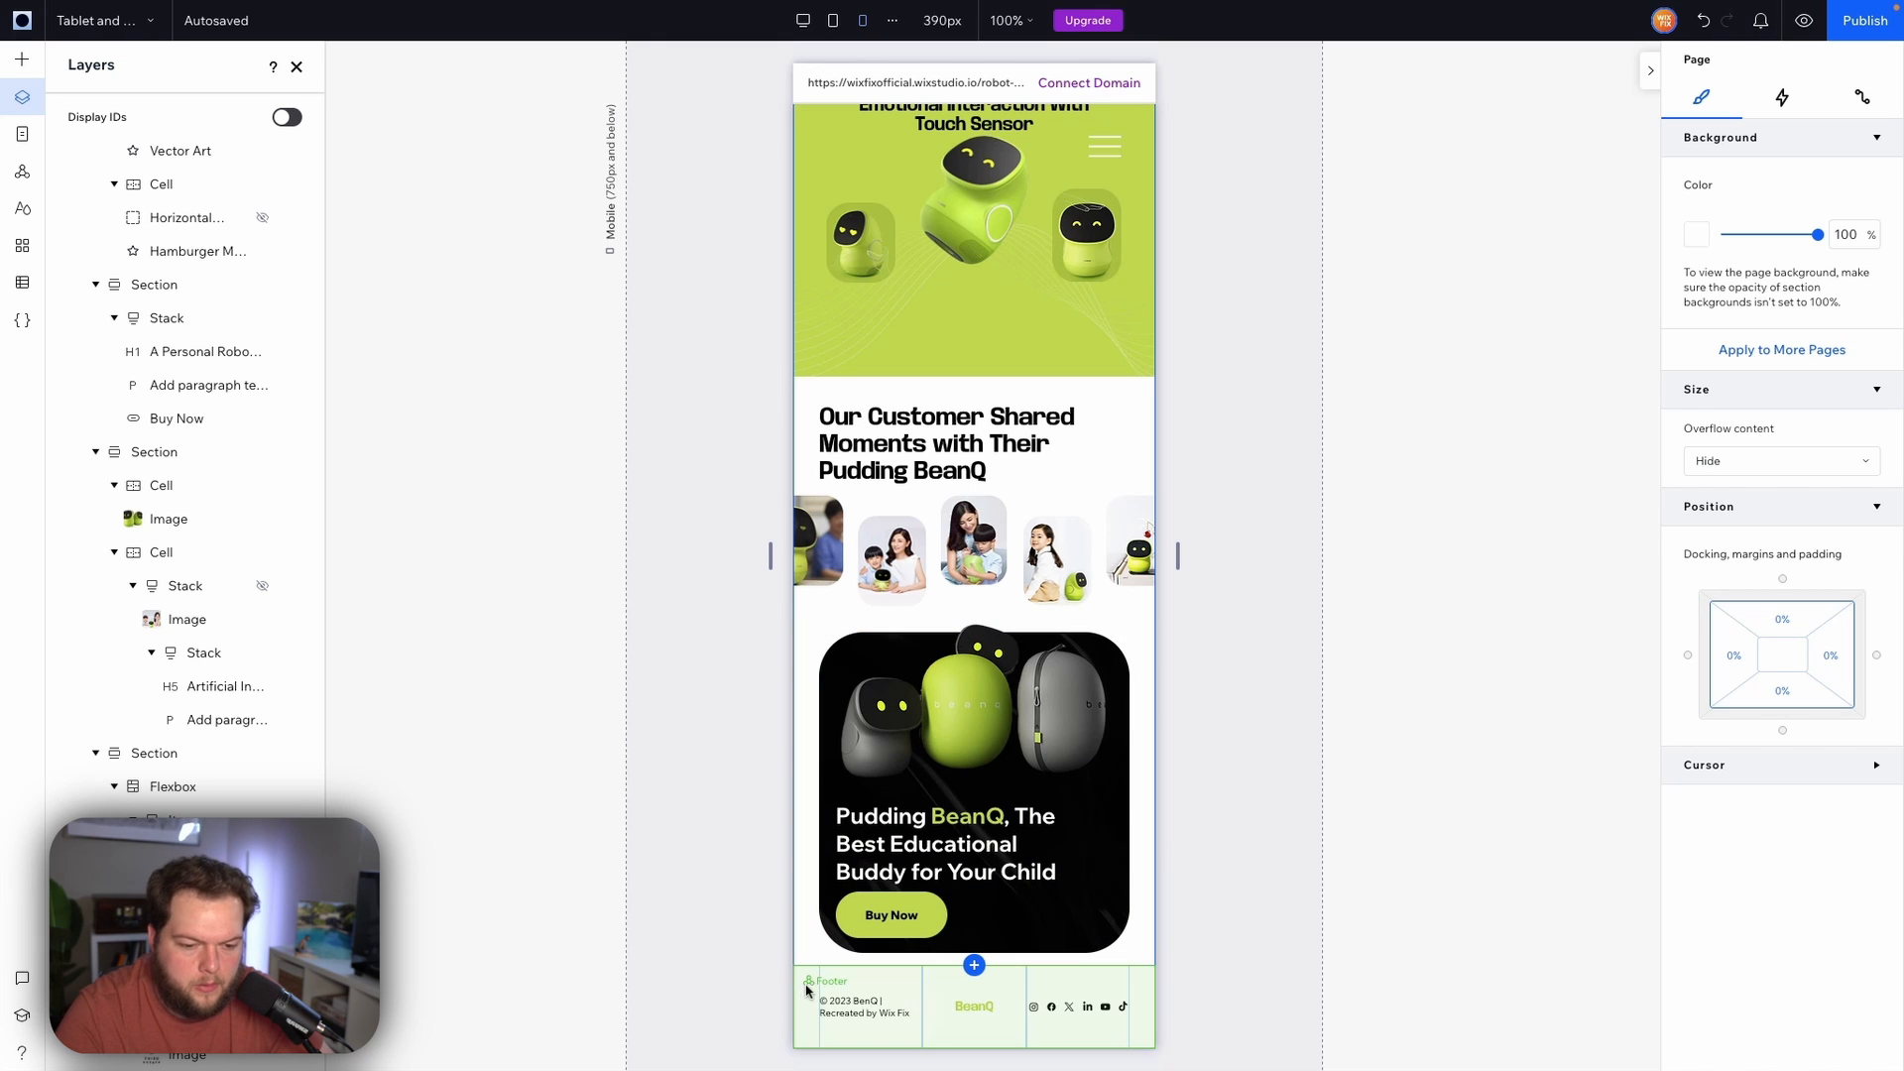
Change the footer's layout from columns to rows
{"action": "left_click", "coordinate": [803, 1008]}
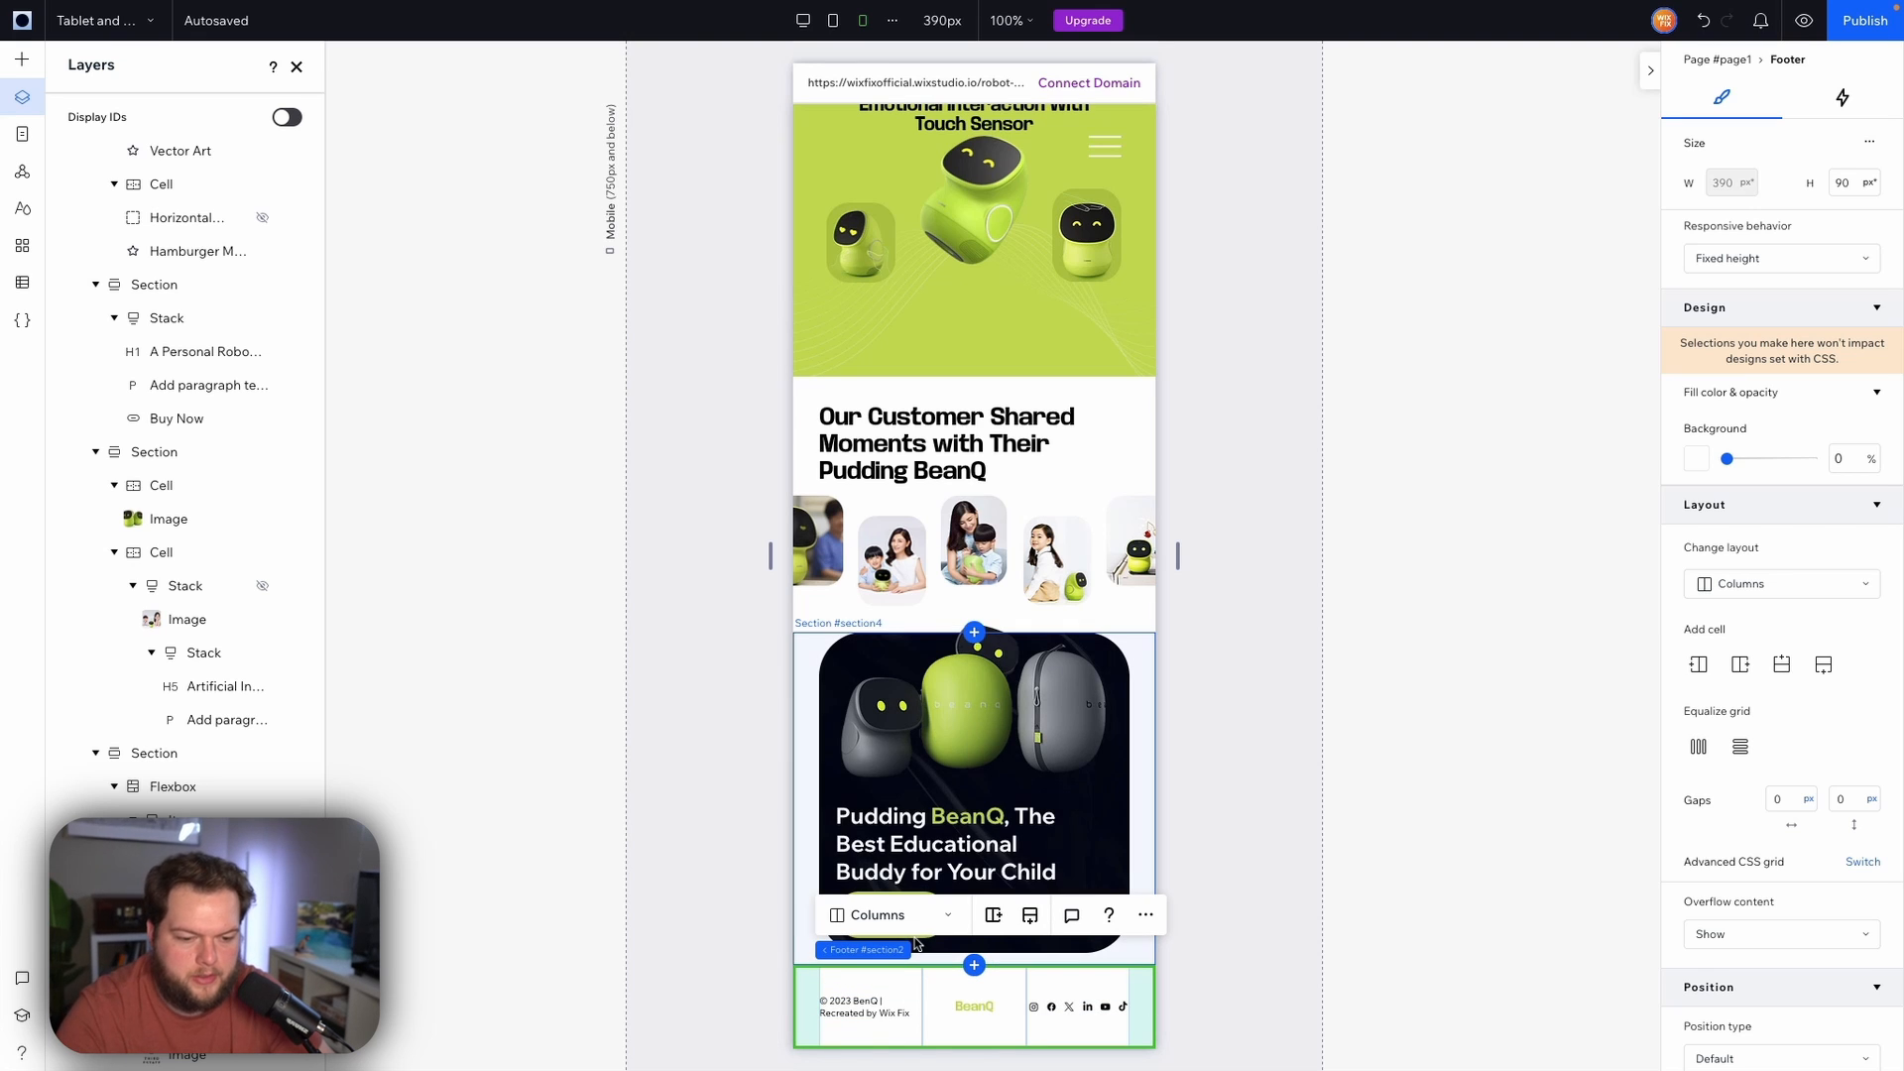
{"action": "left_click", "coordinate": [881, 925]}
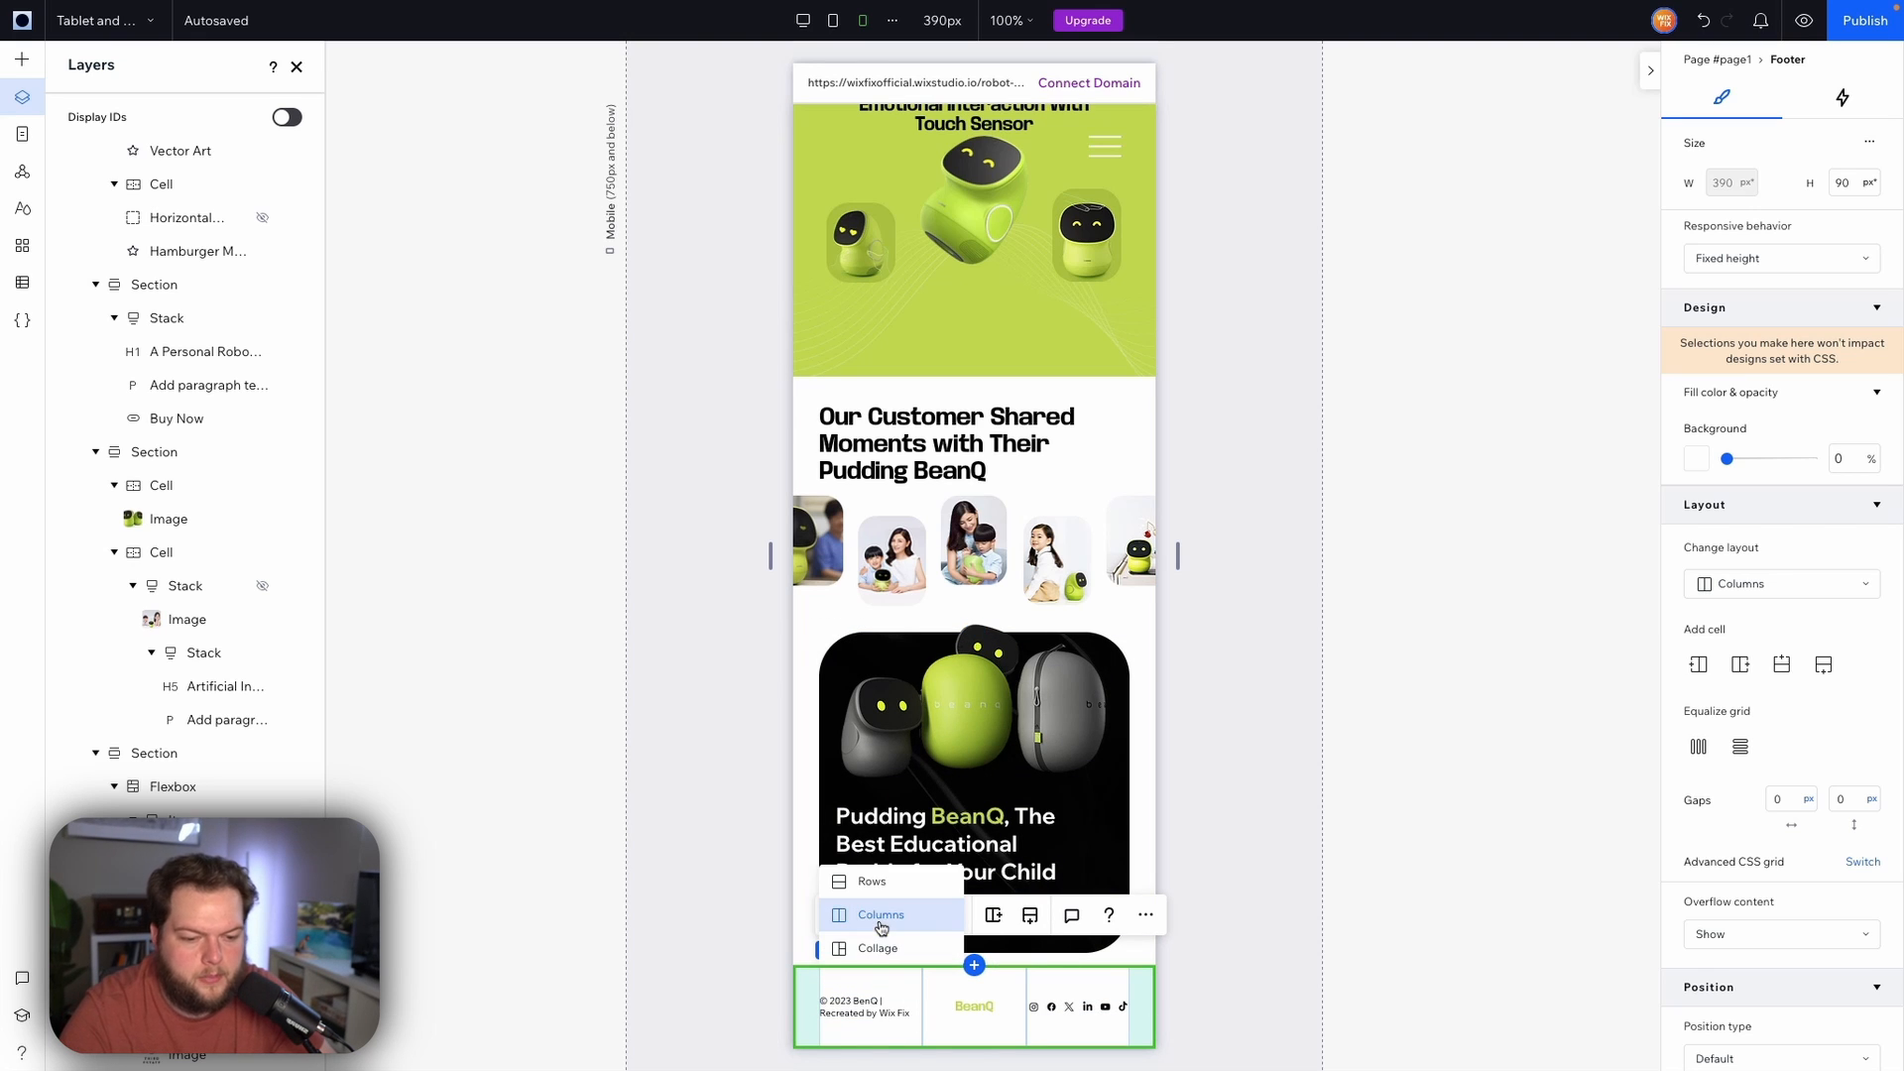
{"action": "left_click", "coordinate": [871, 881]}
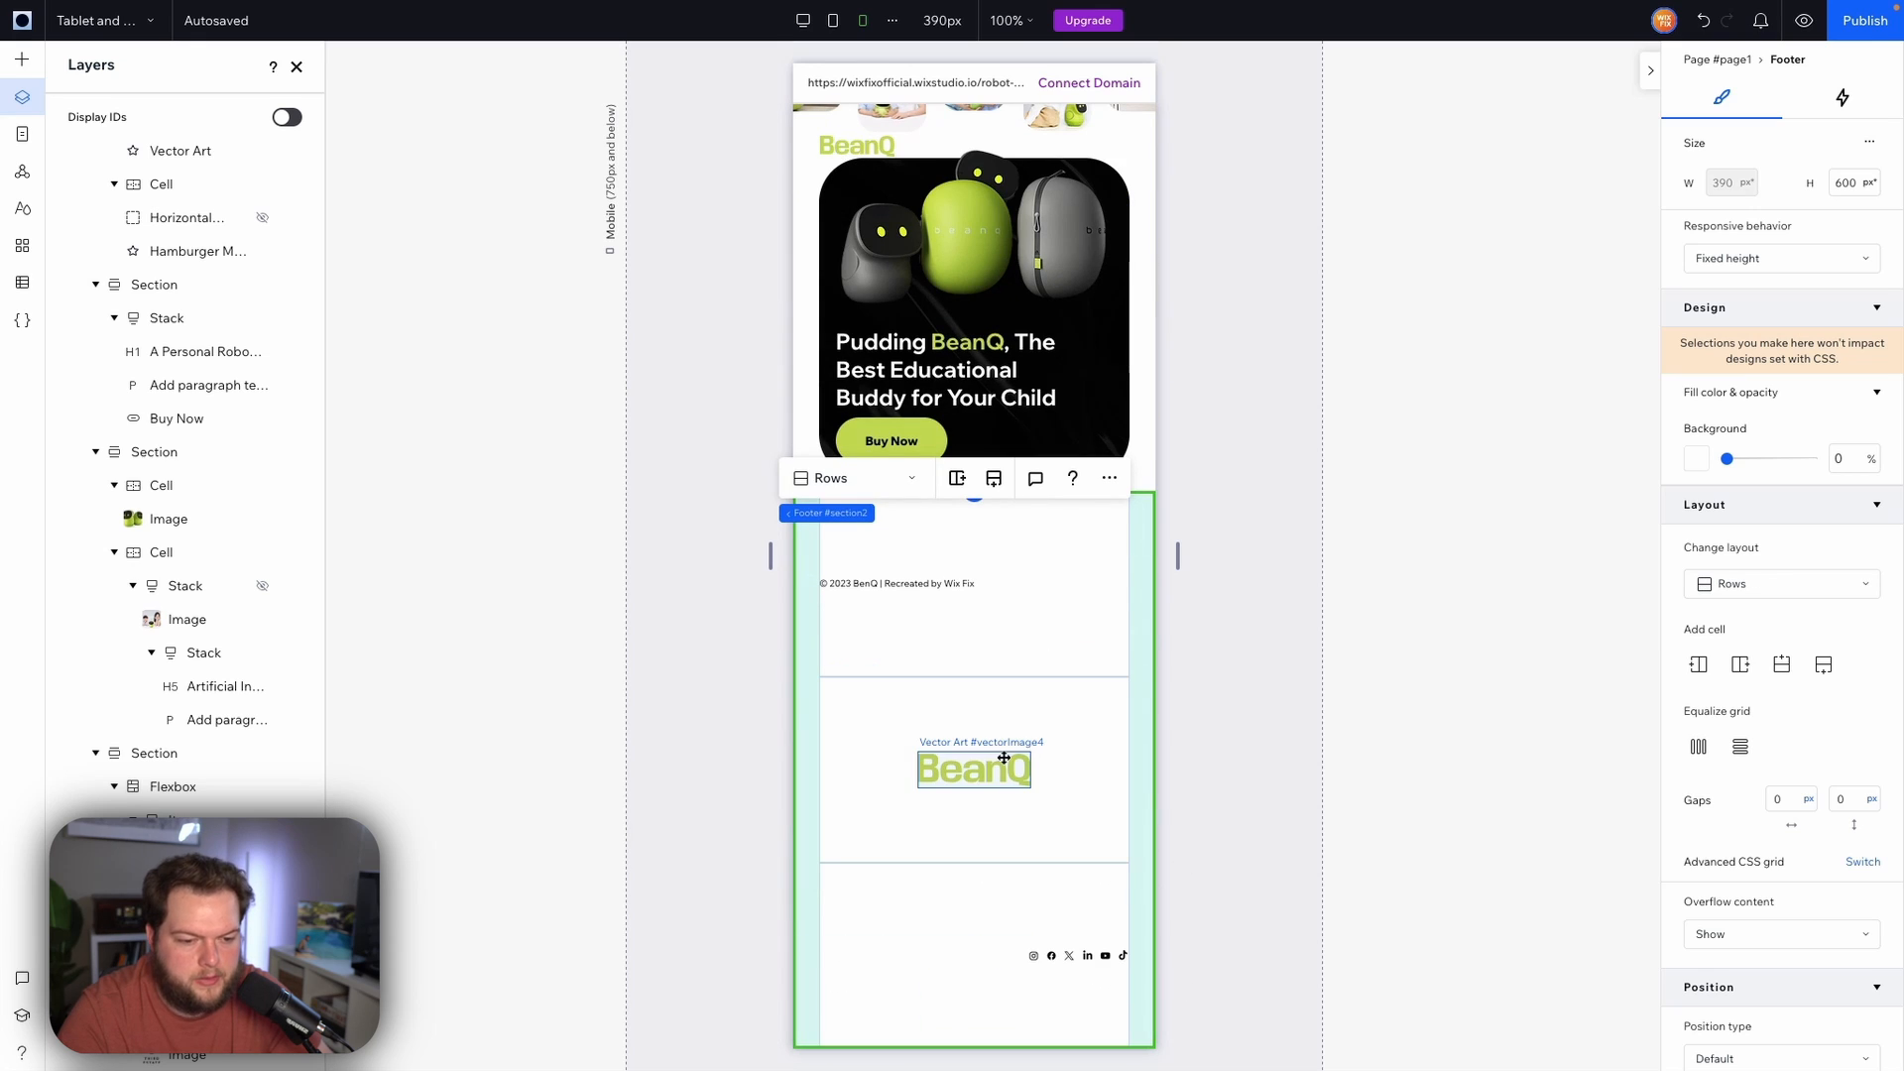
{"action": "left_click", "coordinate": [946, 609]}
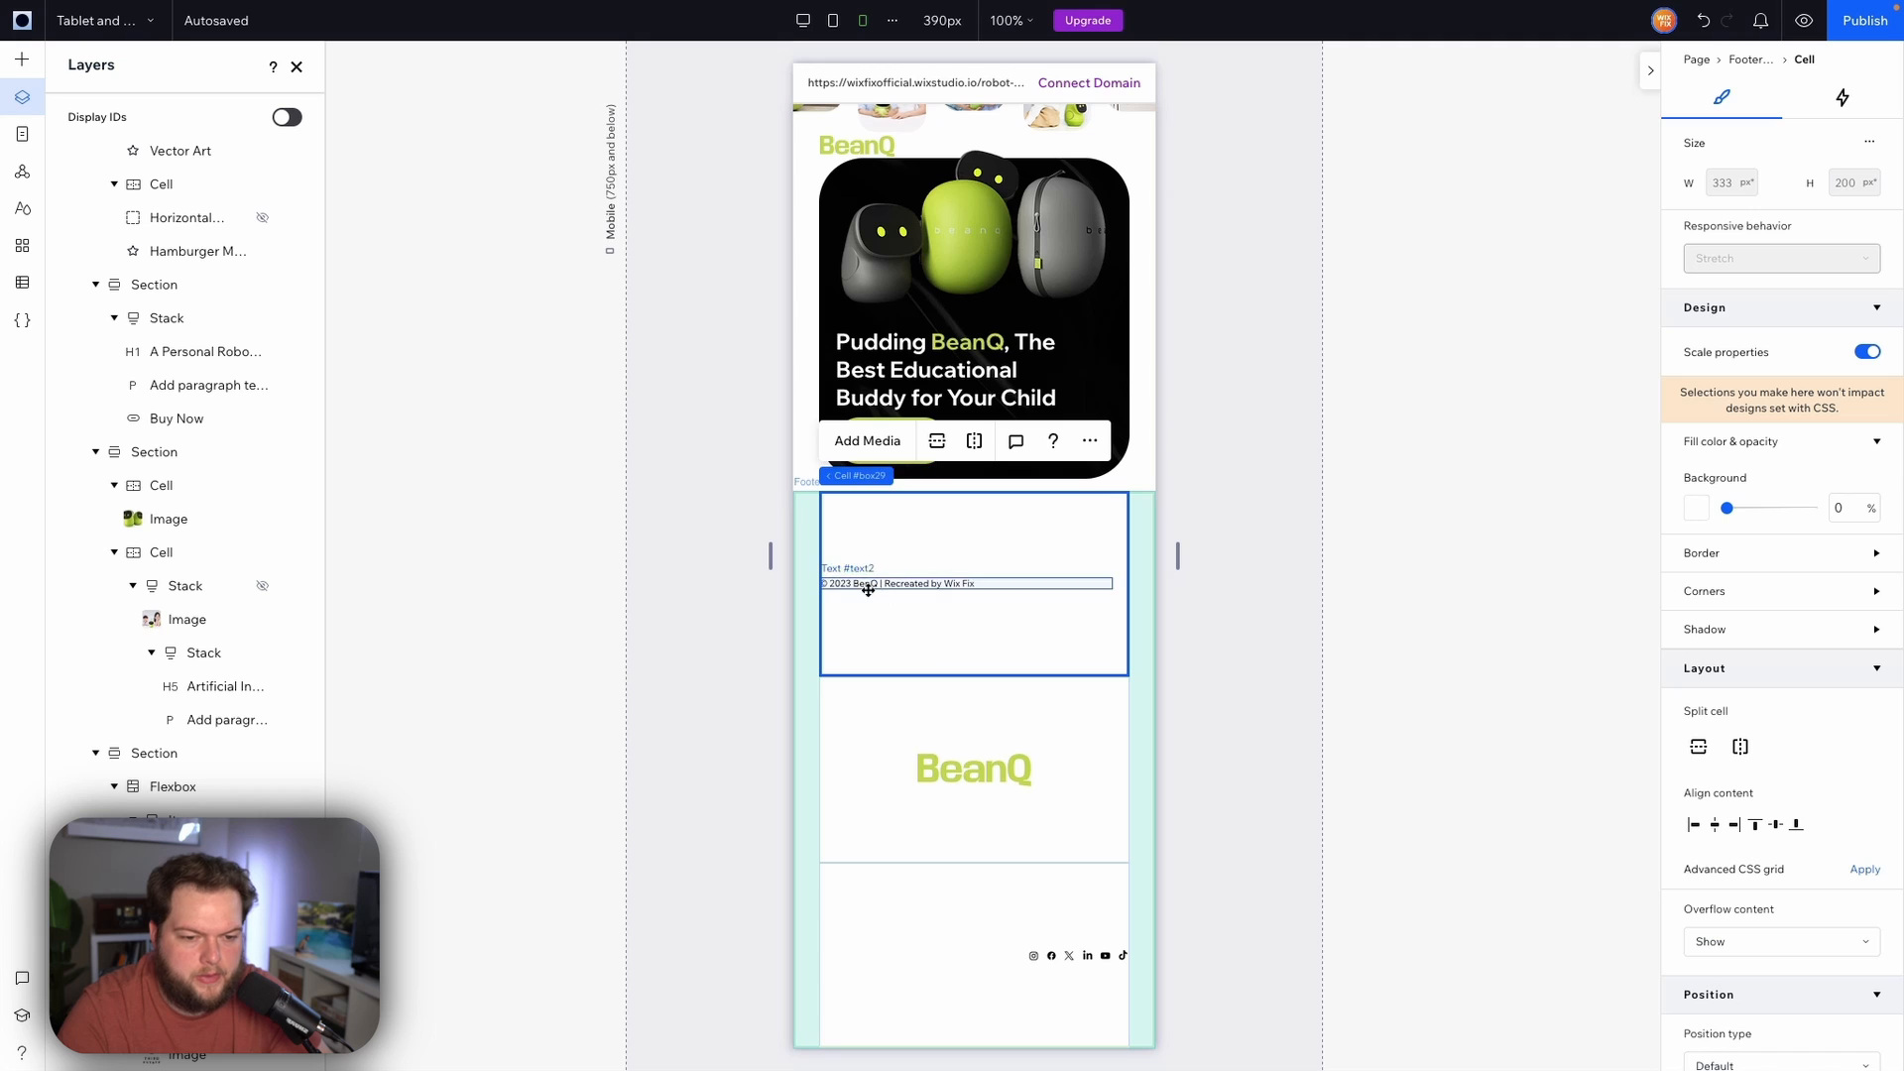
Reorder the footer cells so the logo comes first, the social icons second and the copyright text last
{"action": "left_click", "coordinate": [877, 921], "text": "shift"}
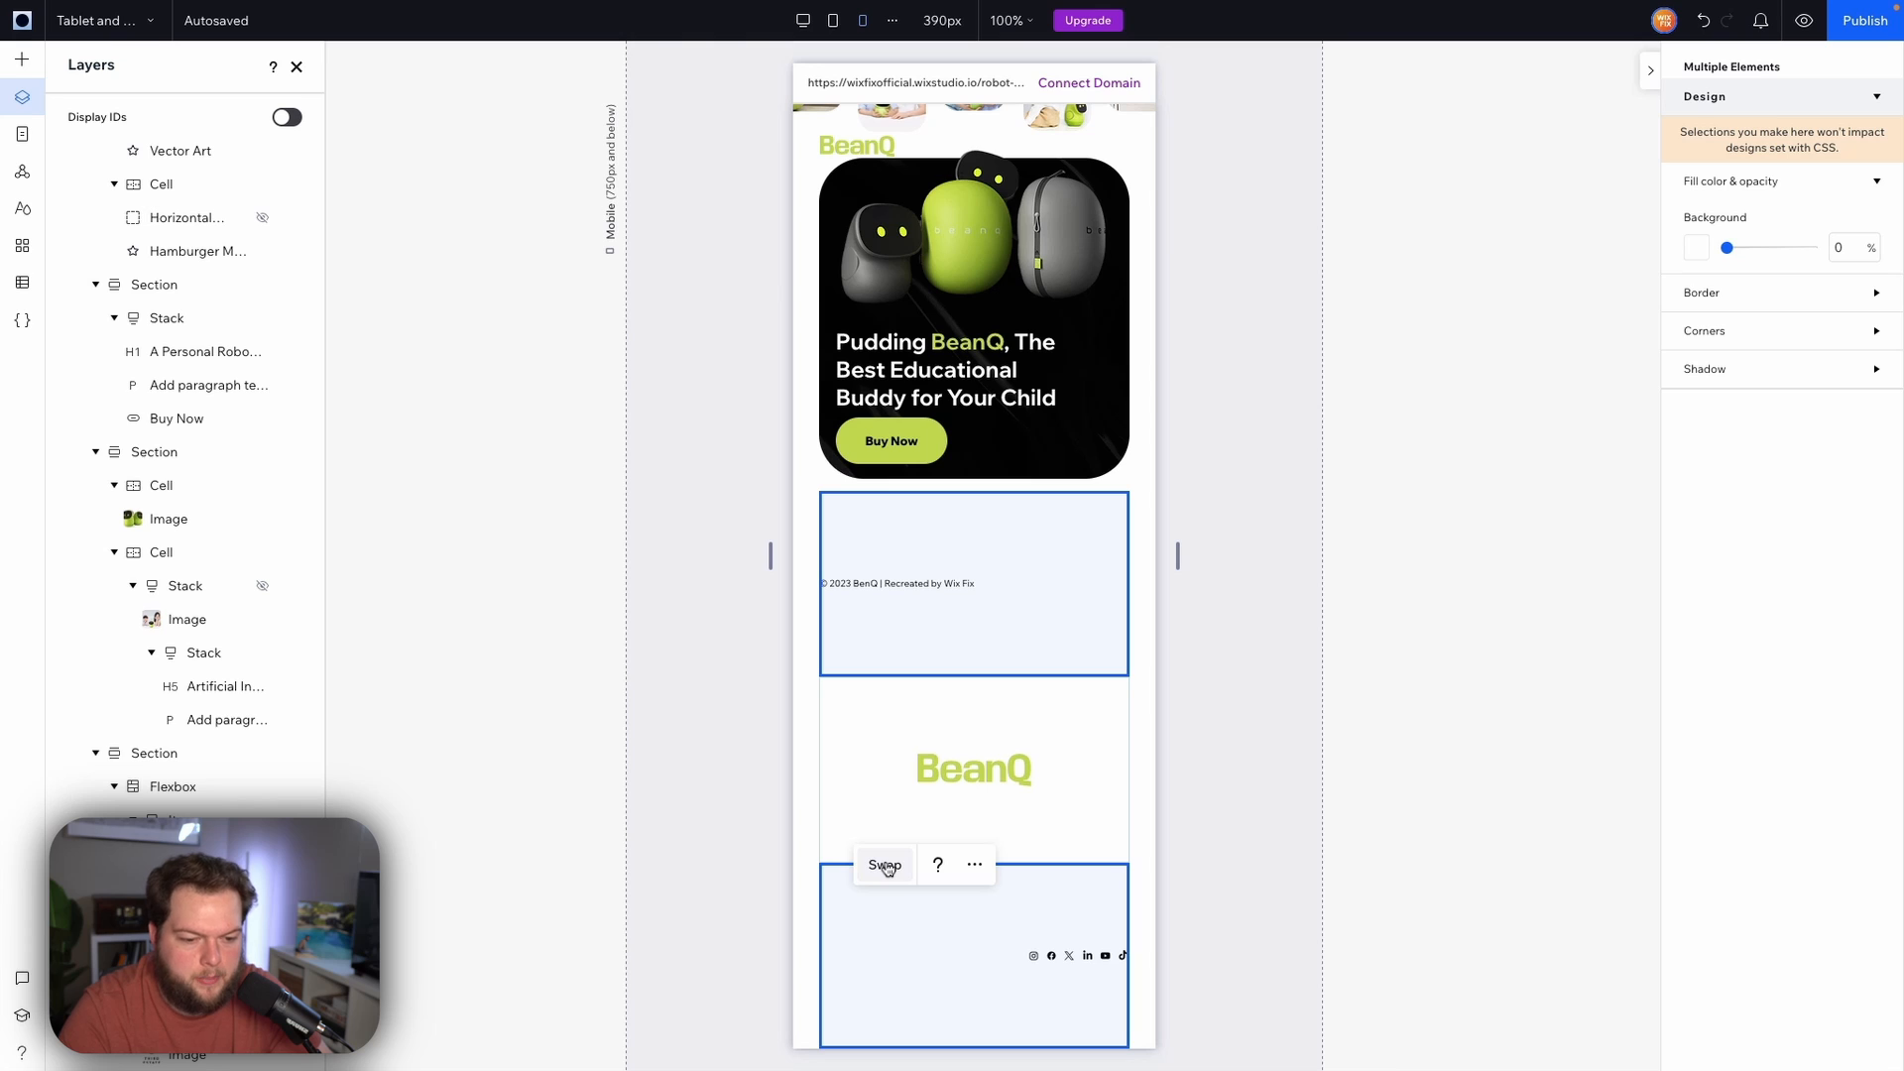
{"action": "left_click", "coordinate": [886, 866]}
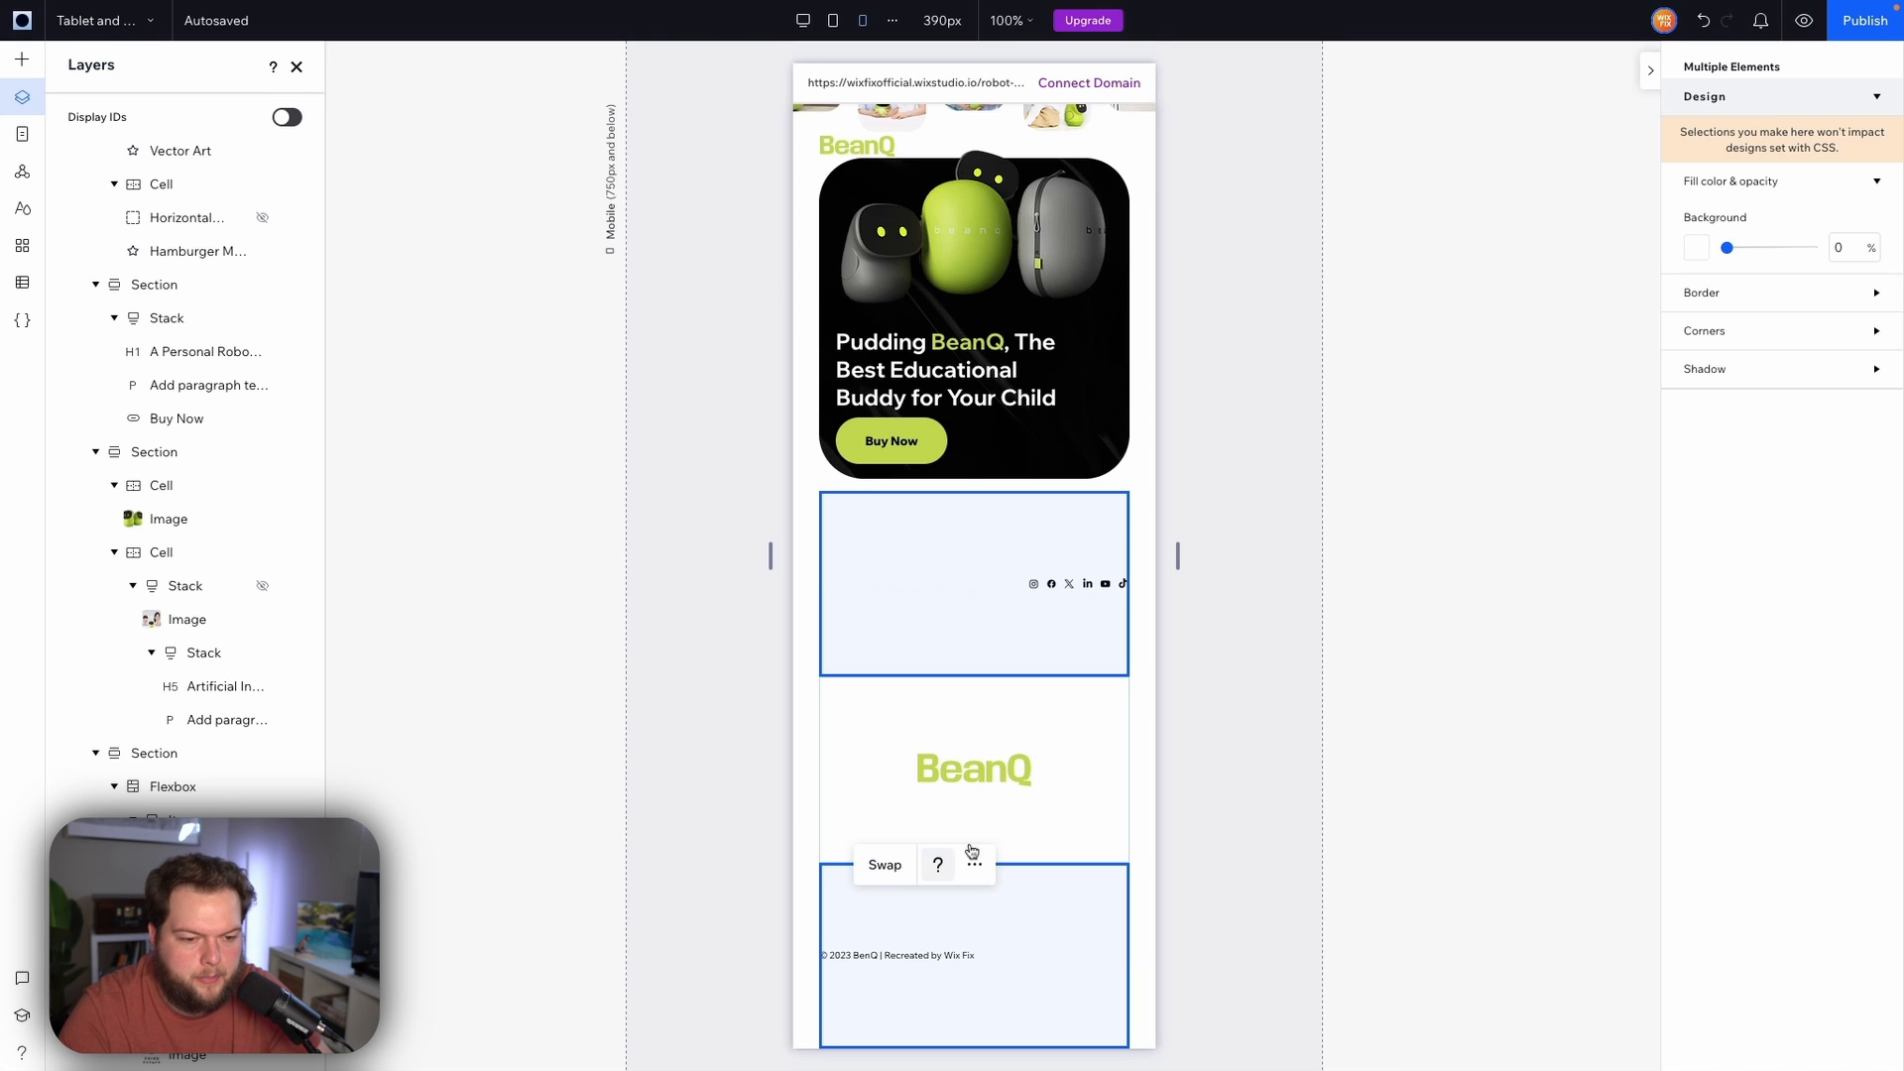
{"action": "left_click", "coordinate": [1090, 756]}
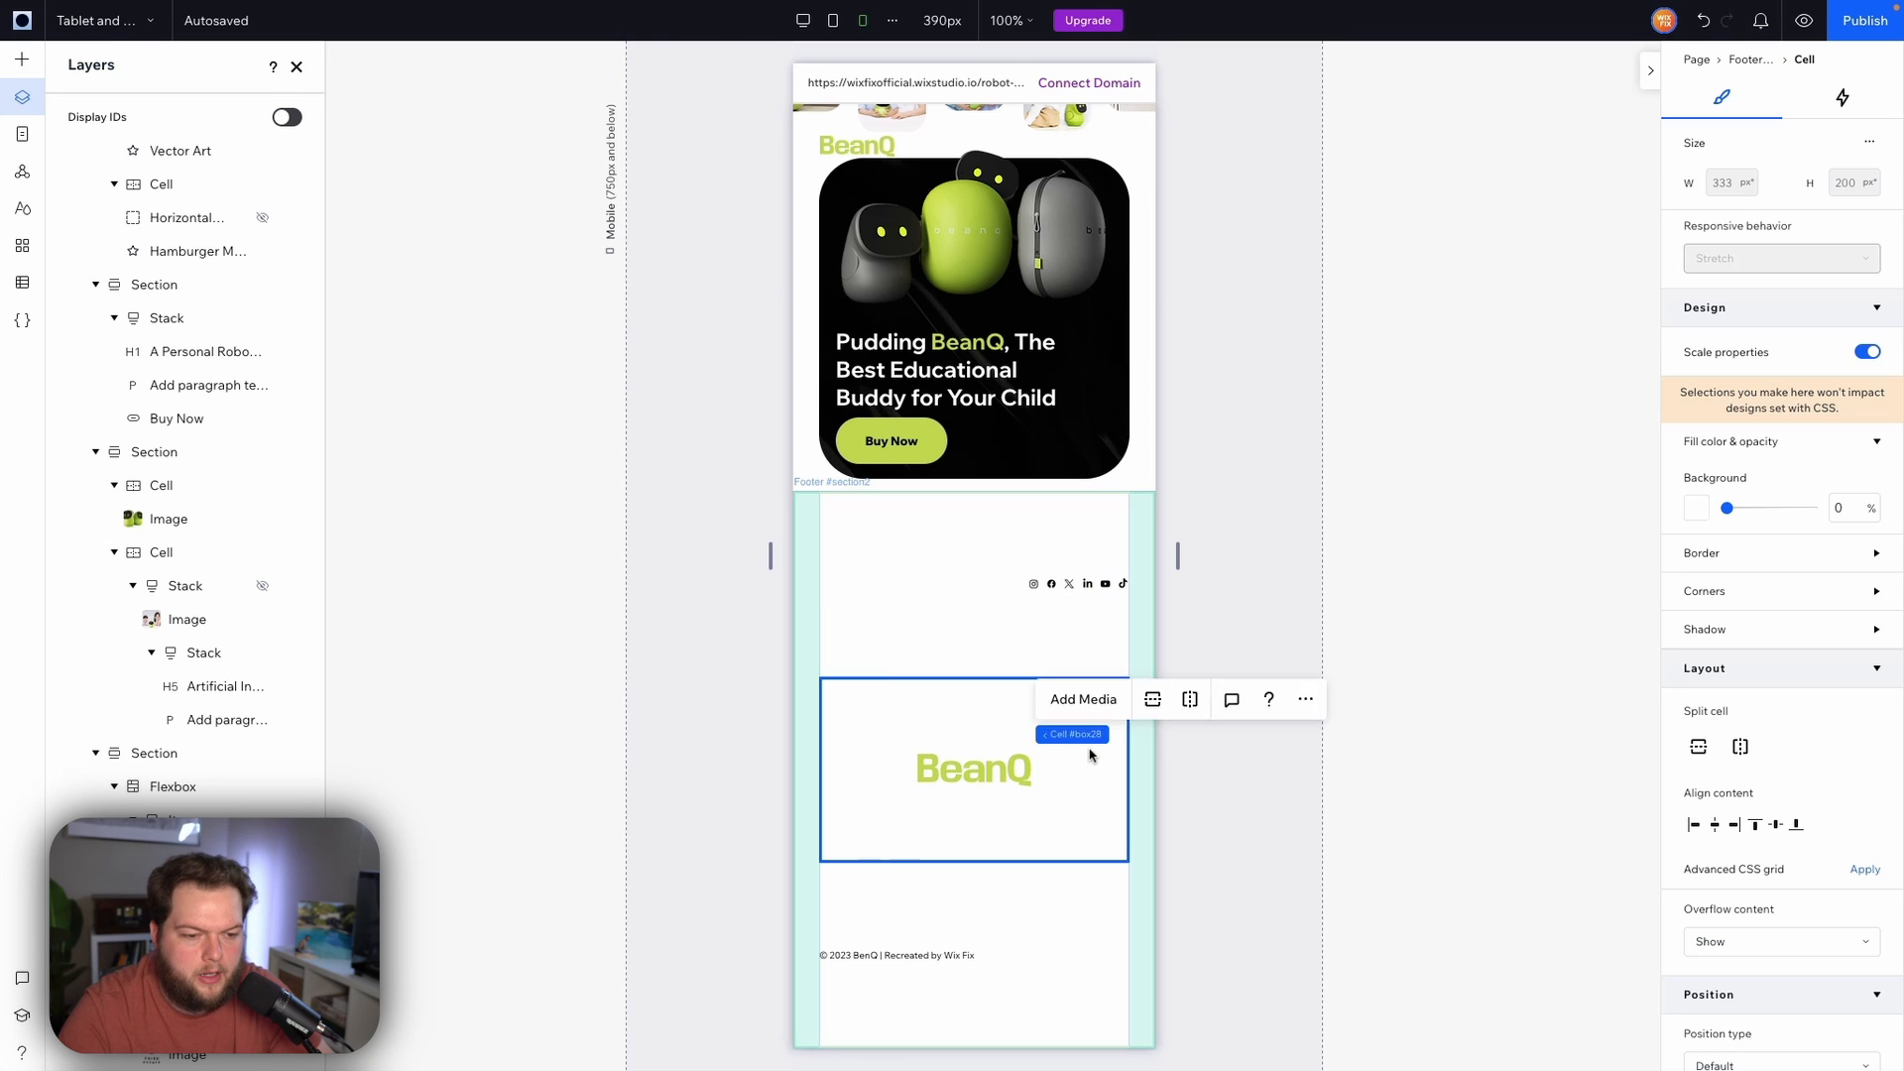
{"action": "left_click", "coordinate": [1116, 664], "text": "shift"}
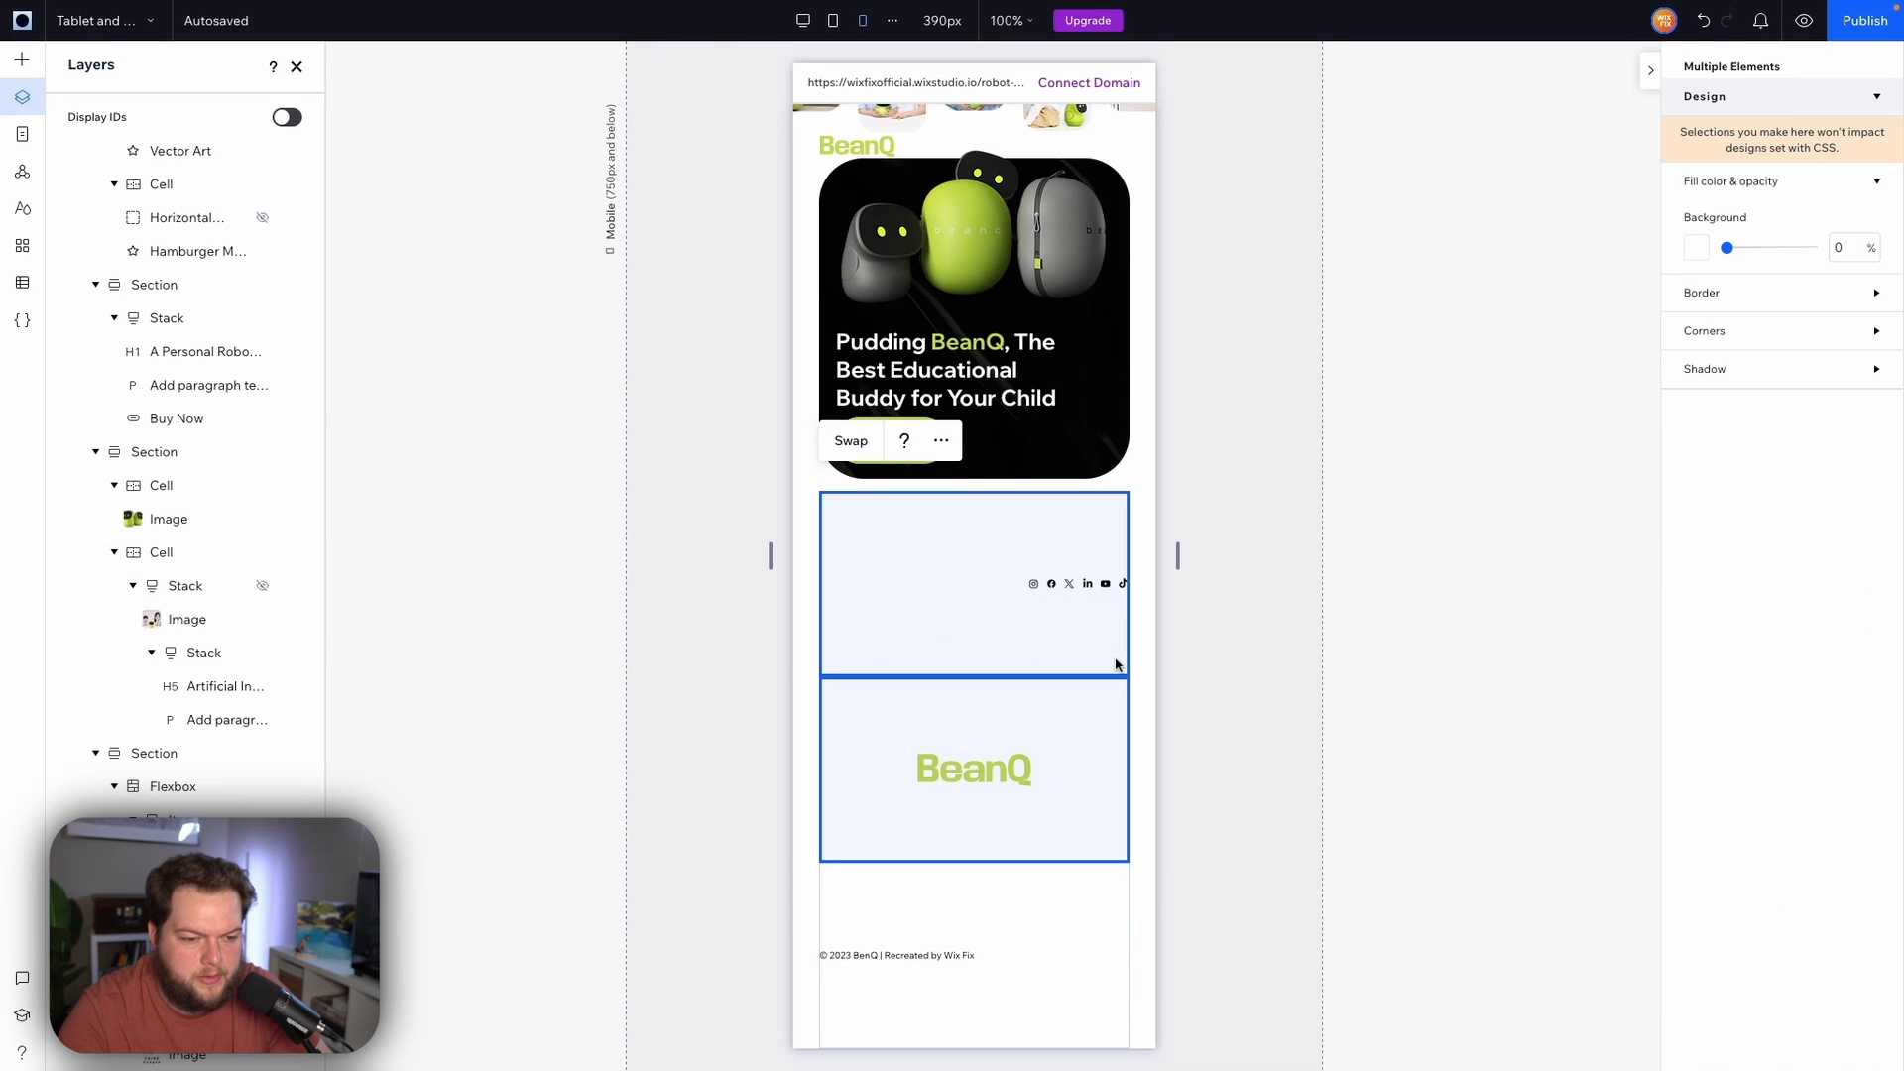
{"action": "left_click", "coordinate": [844, 446]}
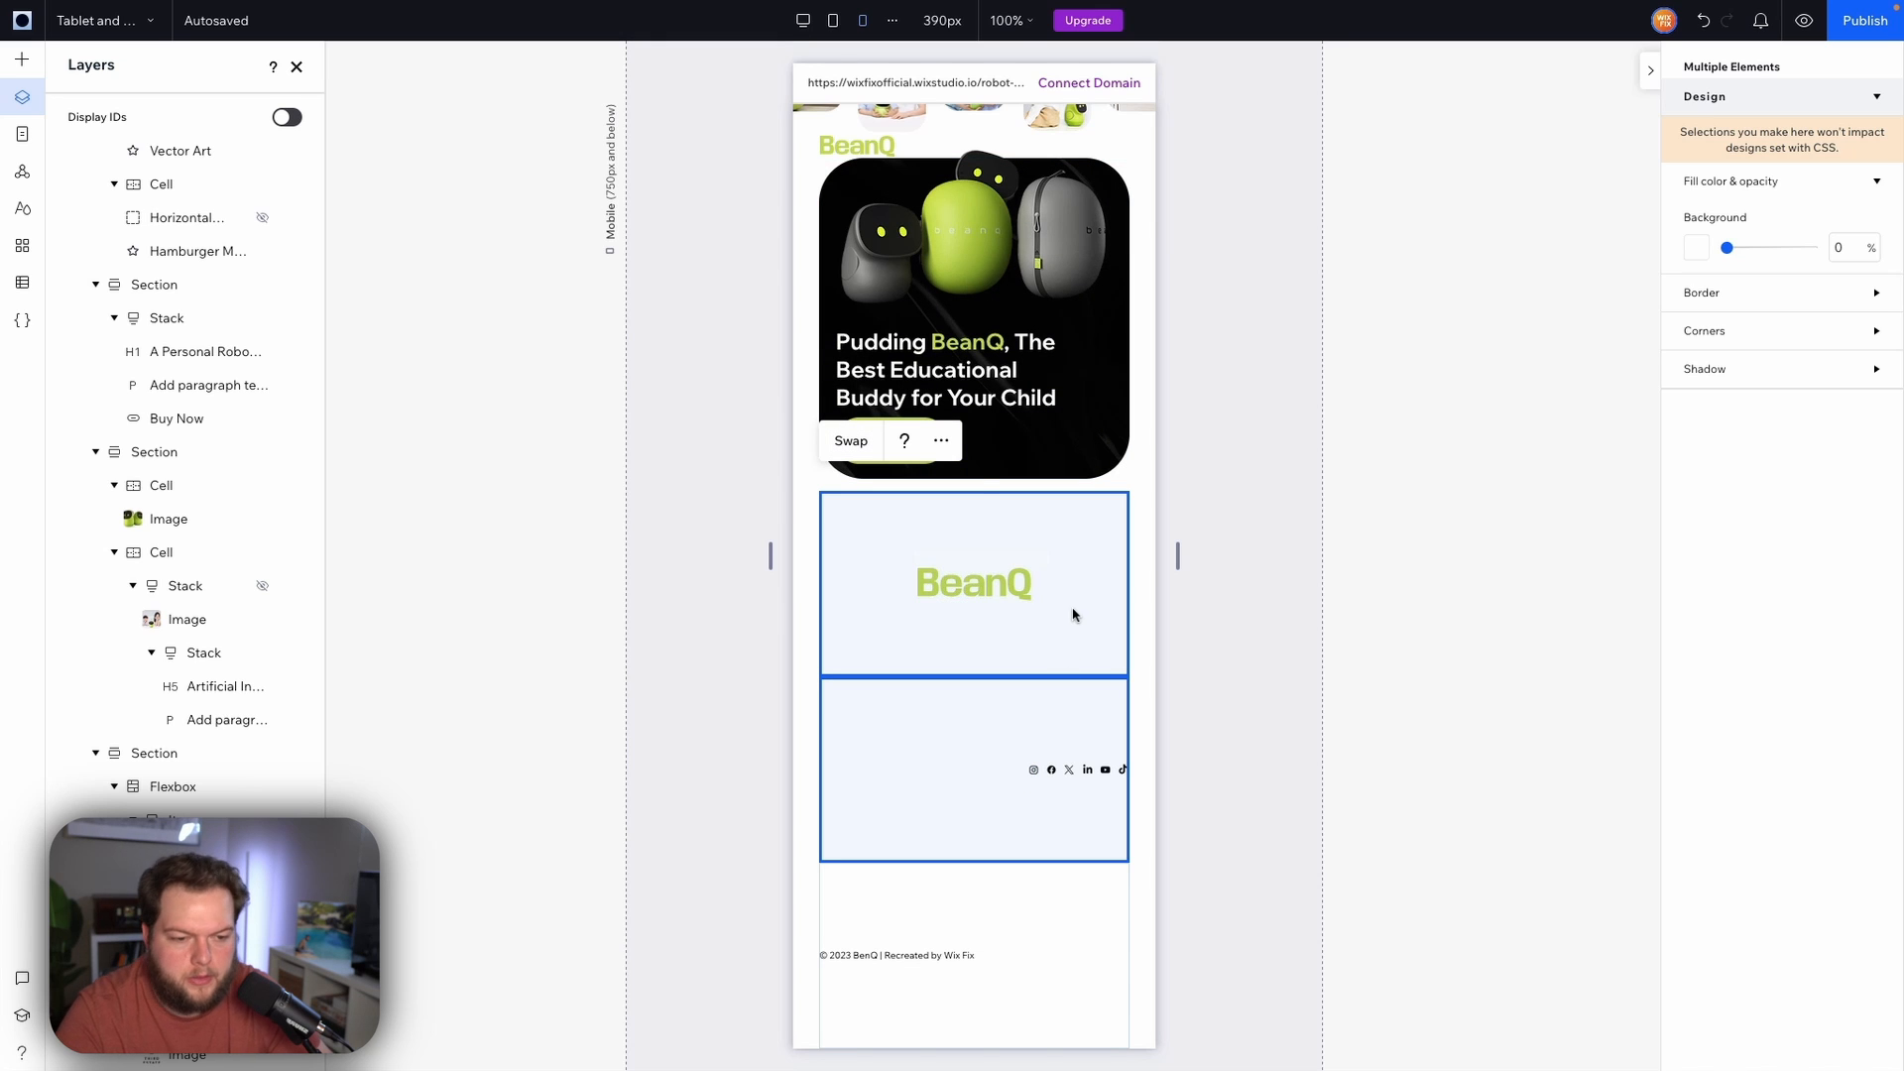
Center the social bar within its footer cell
{"action": "left_click", "coordinate": [1136, 627]}
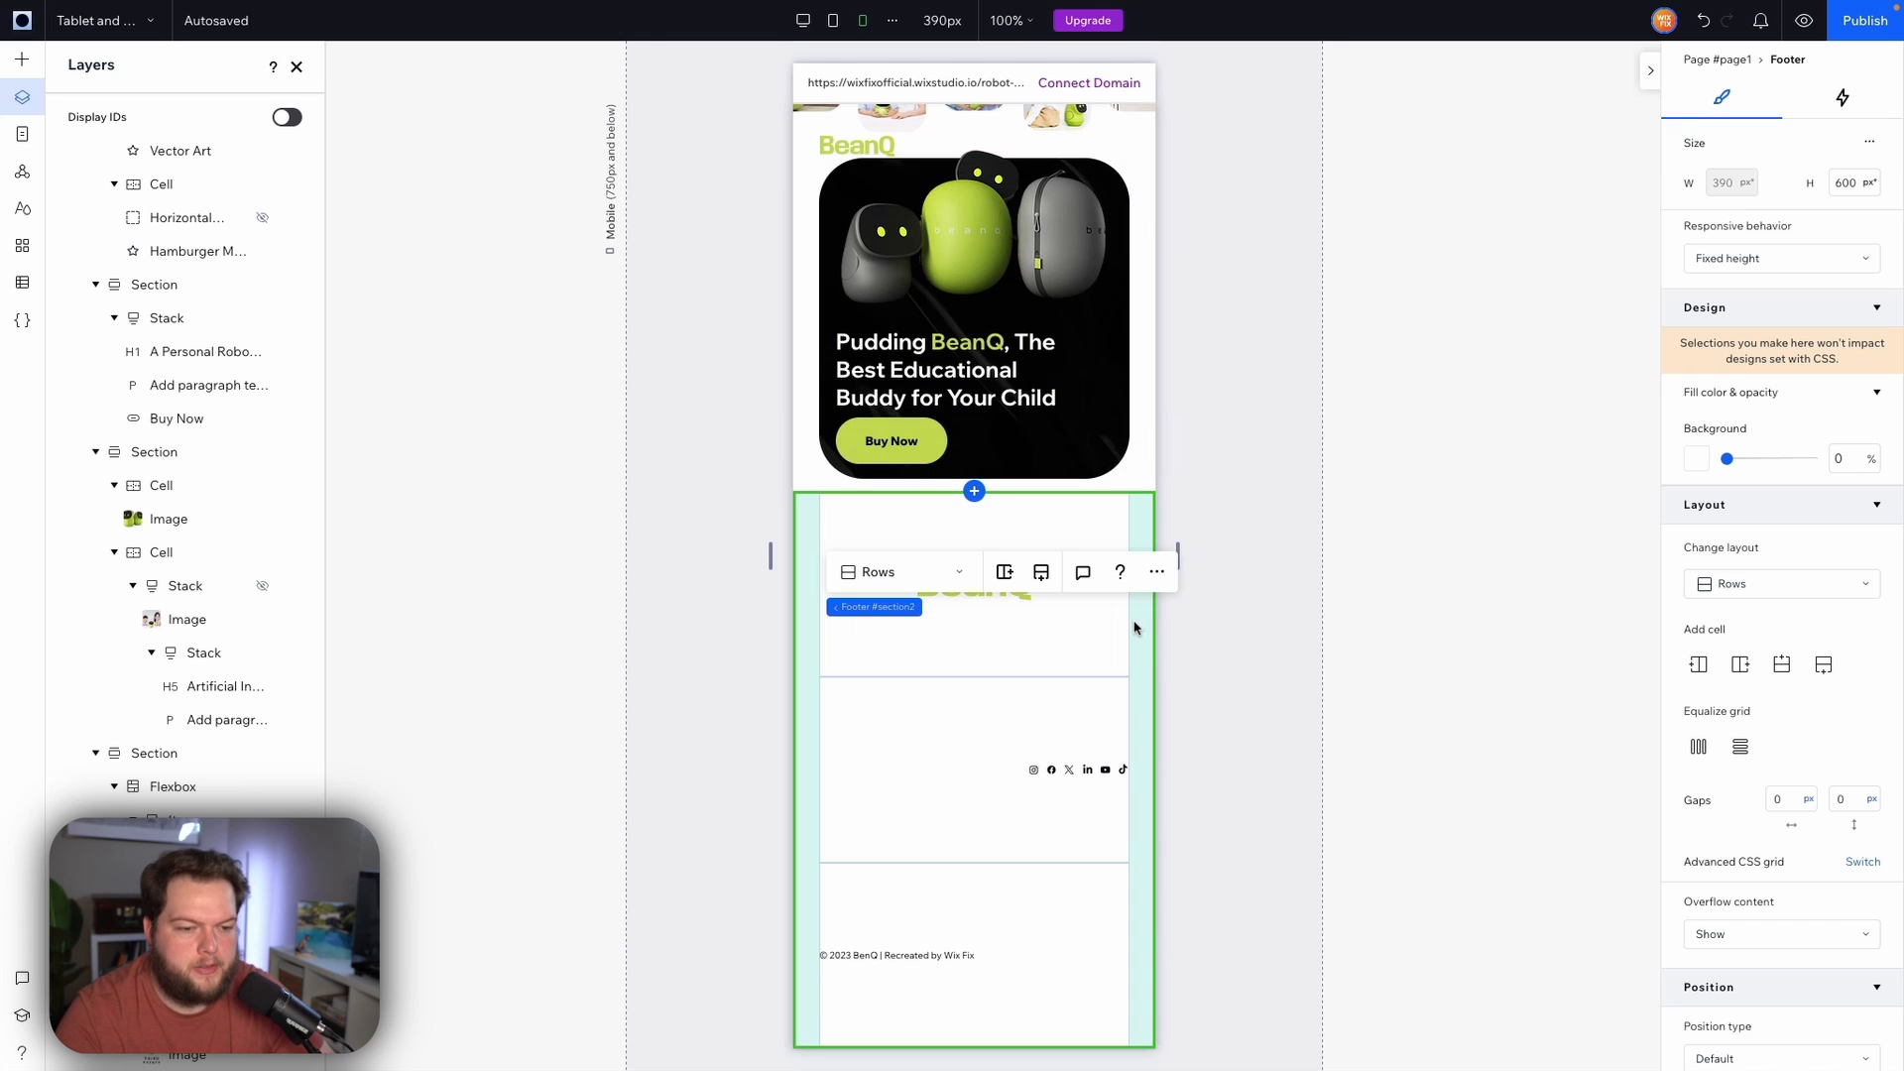
{"action": "left_click", "coordinate": [1064, 772]}
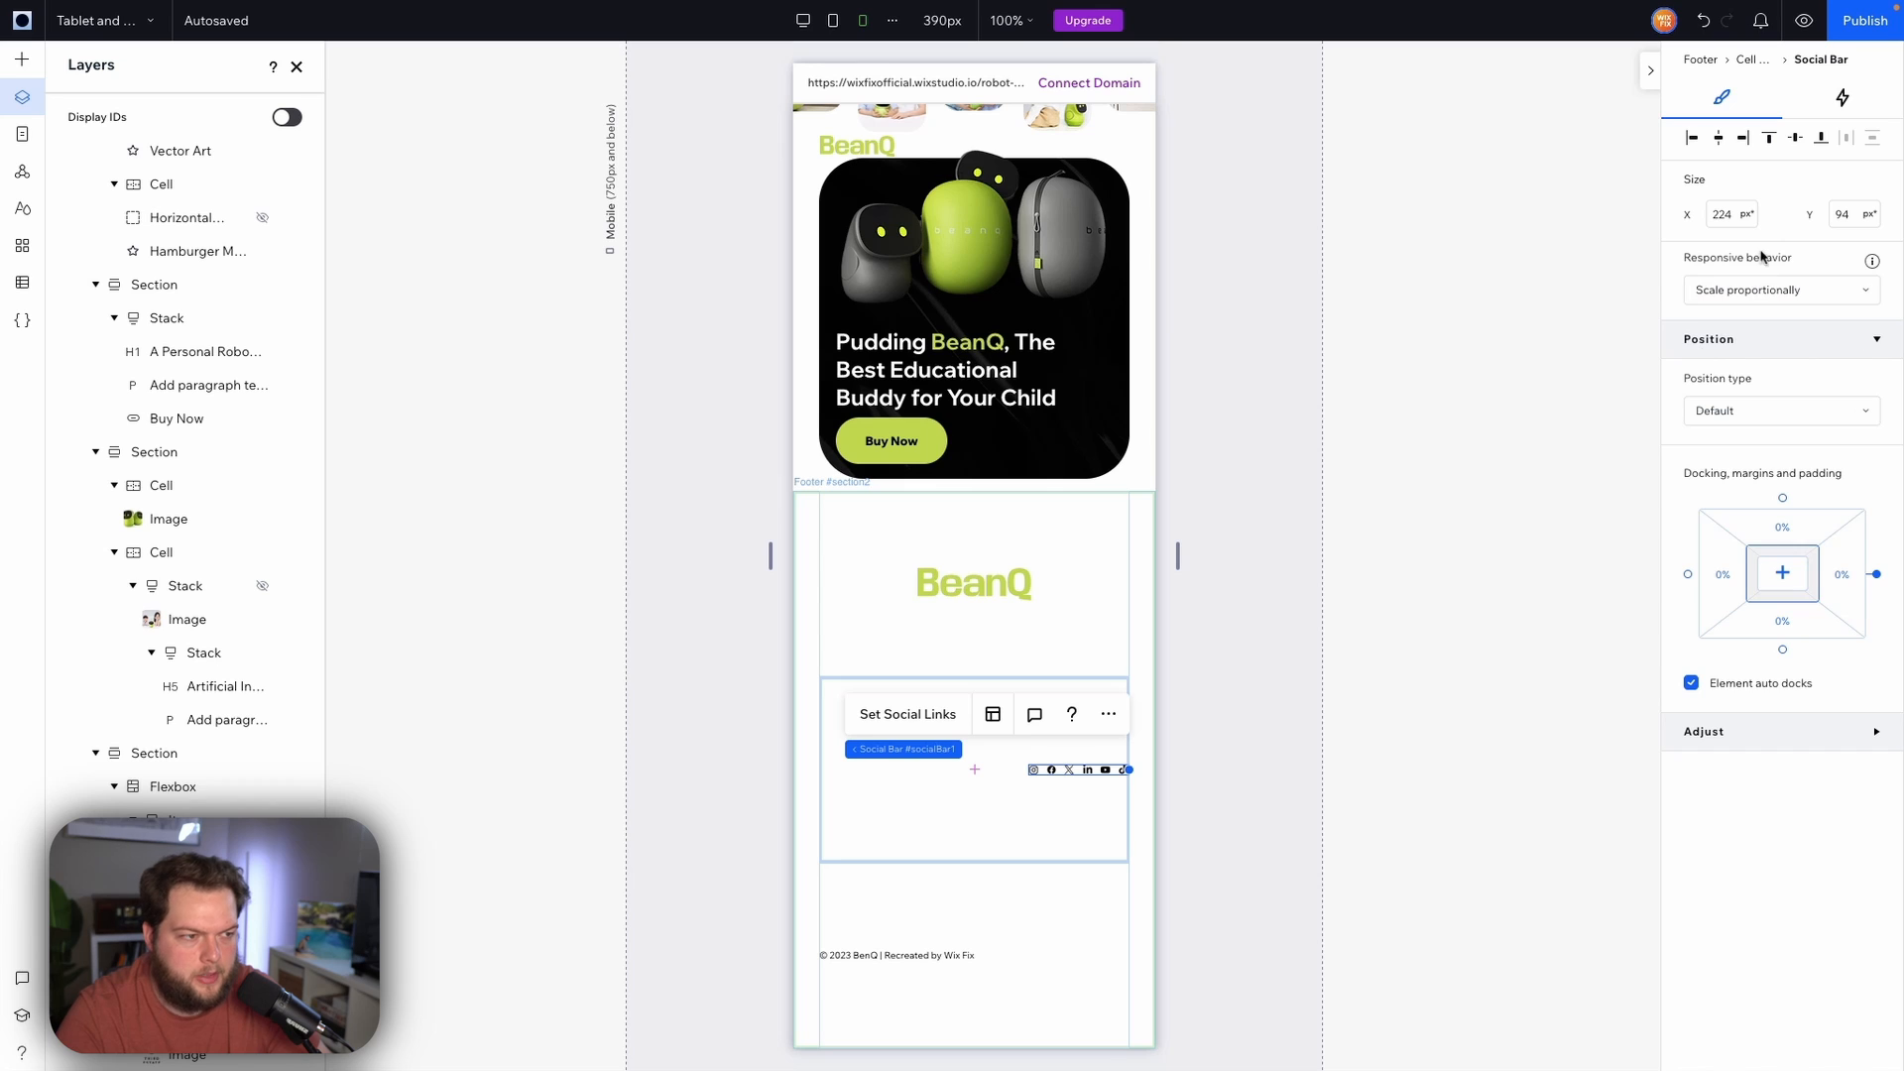
{"action": "left_click", "coordinate": [1782, 573]}
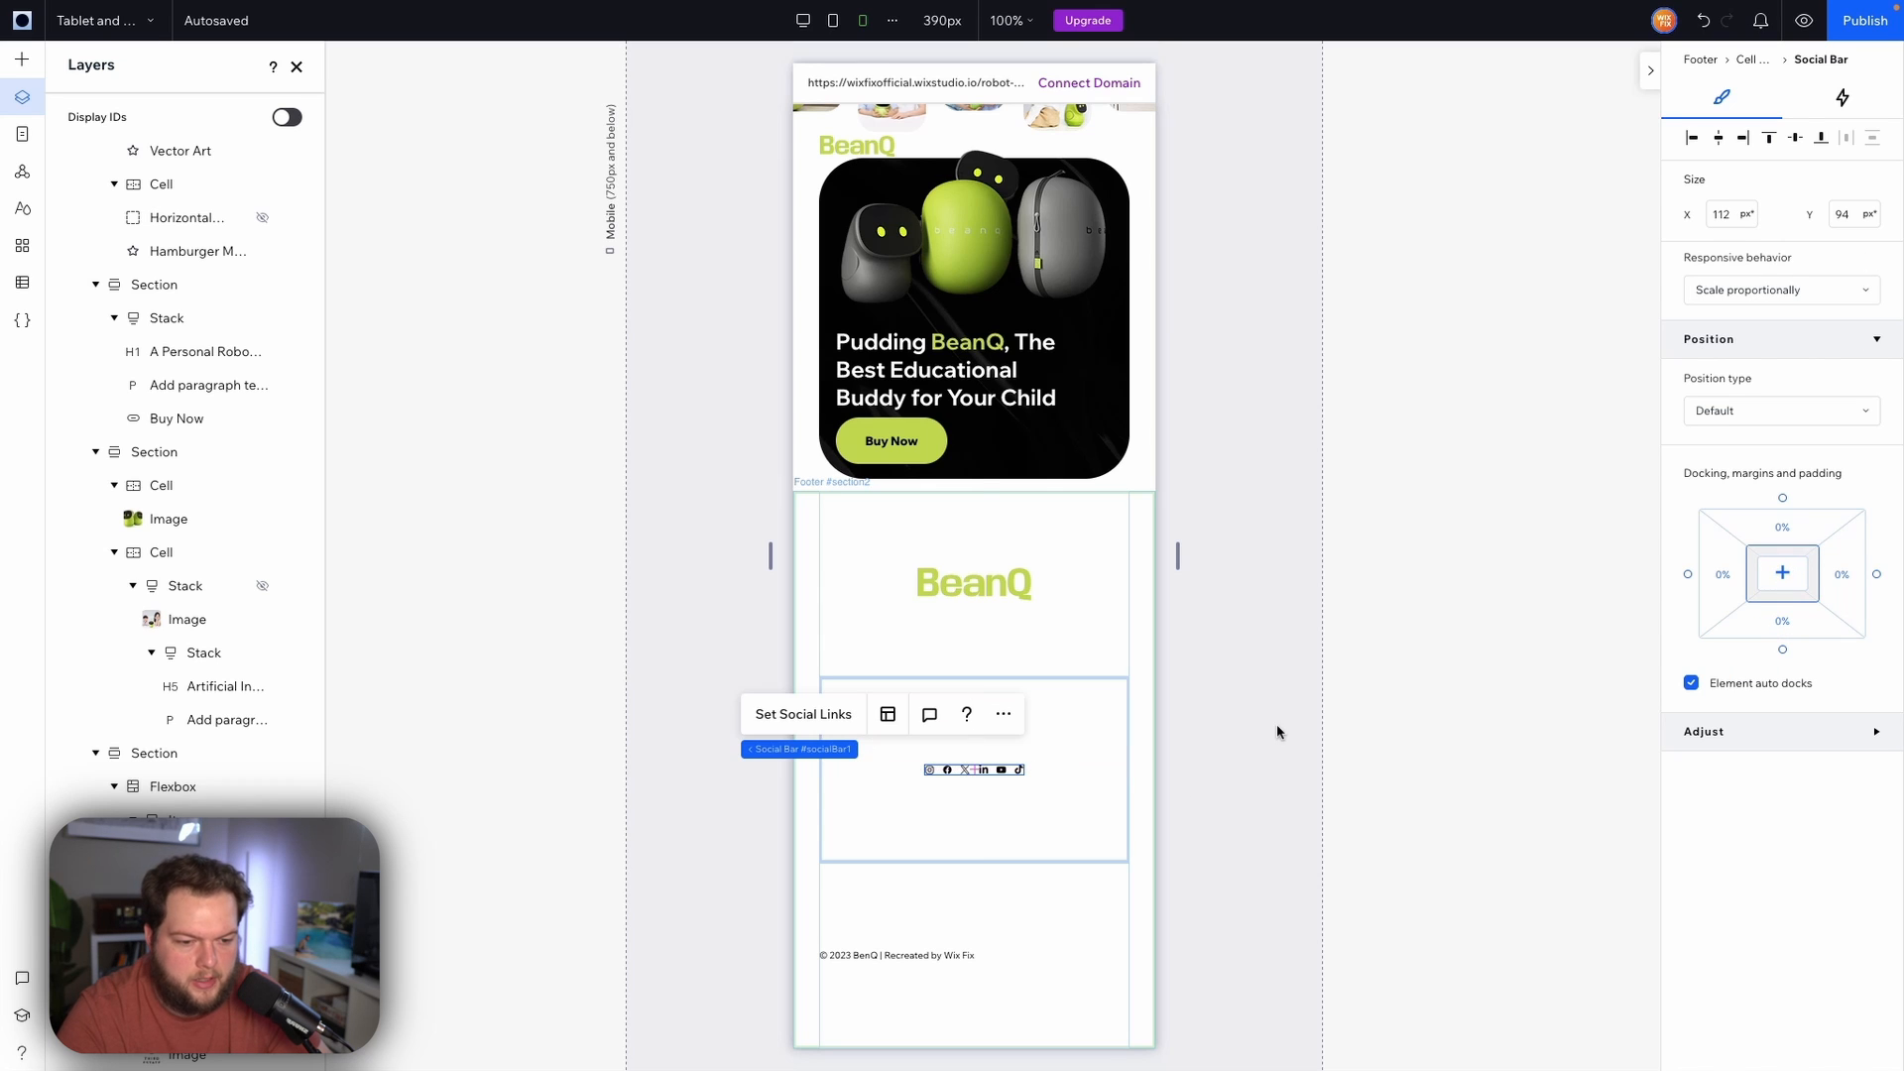
Center-align the copyright text and set its font size to 13 px
{"action": "left_click", "coordinate": [940, 955]}
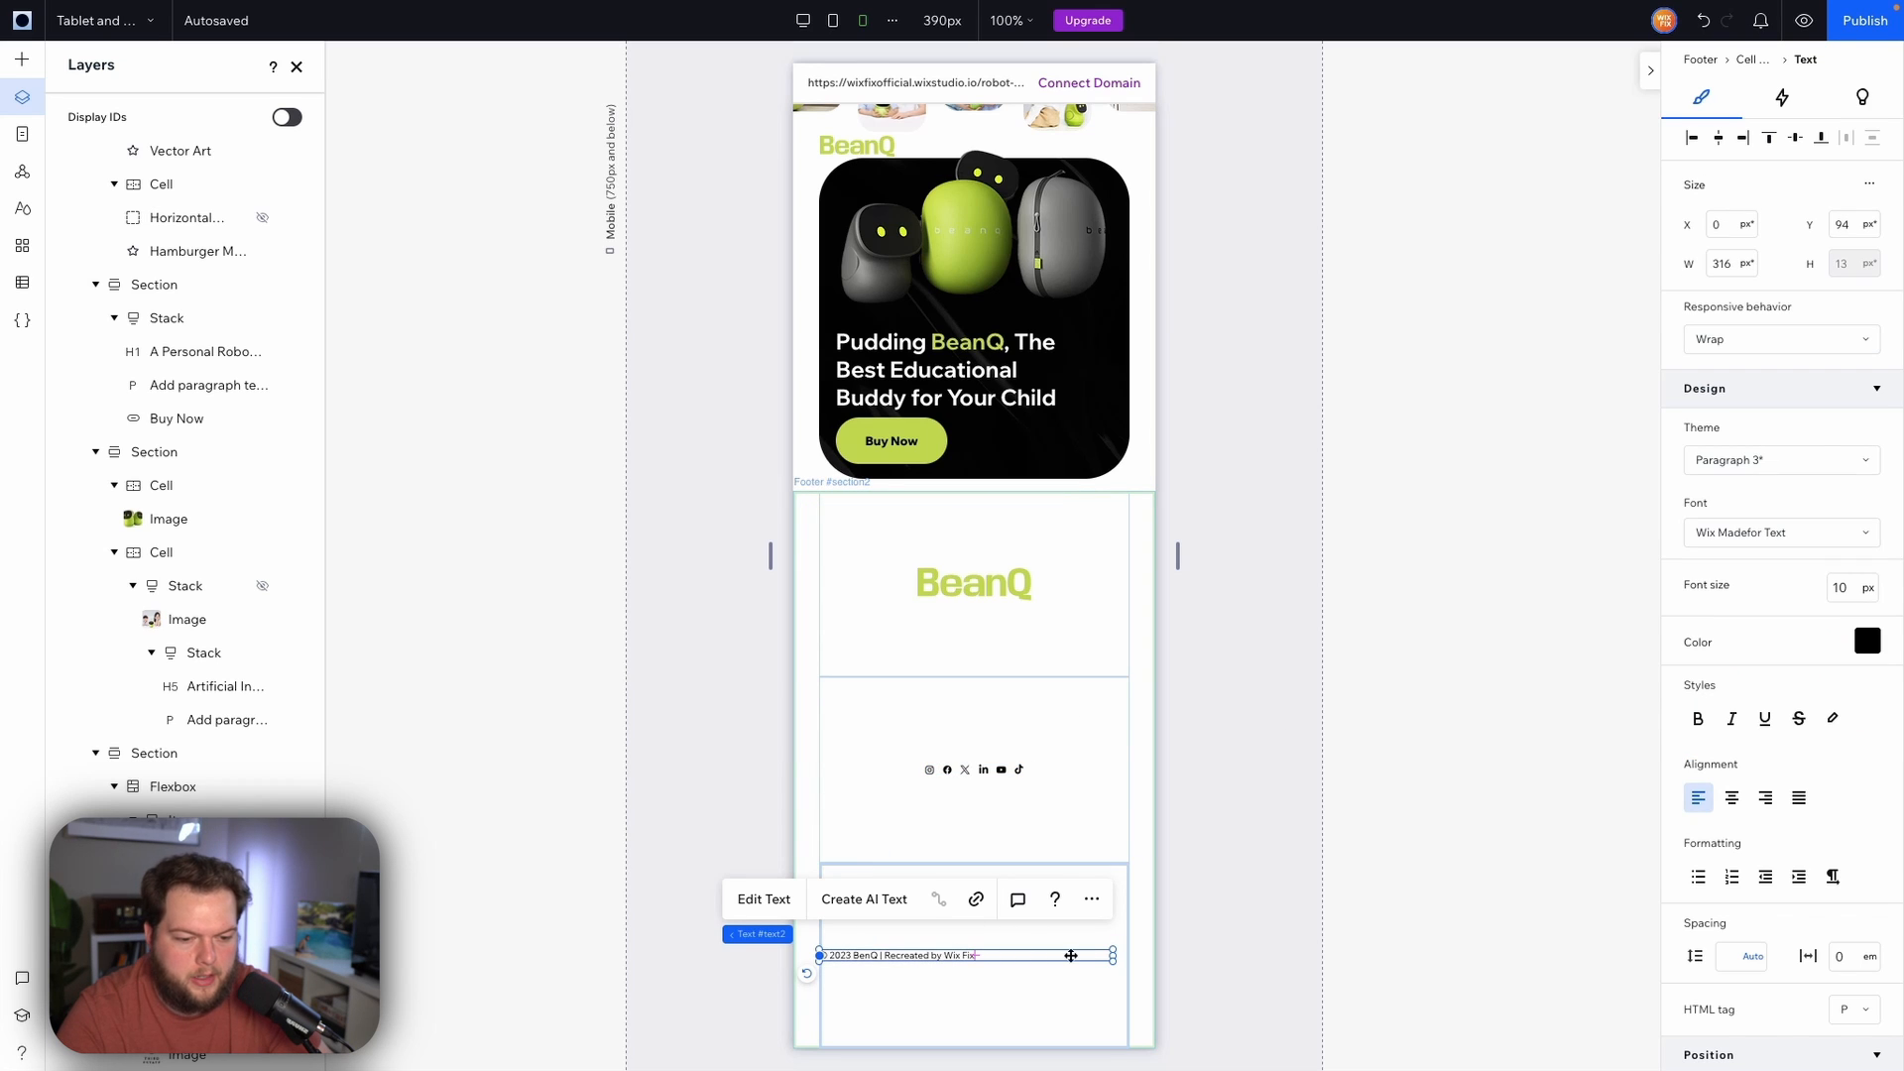
{"action": "left_click", "coordinate": [1733, 799]}
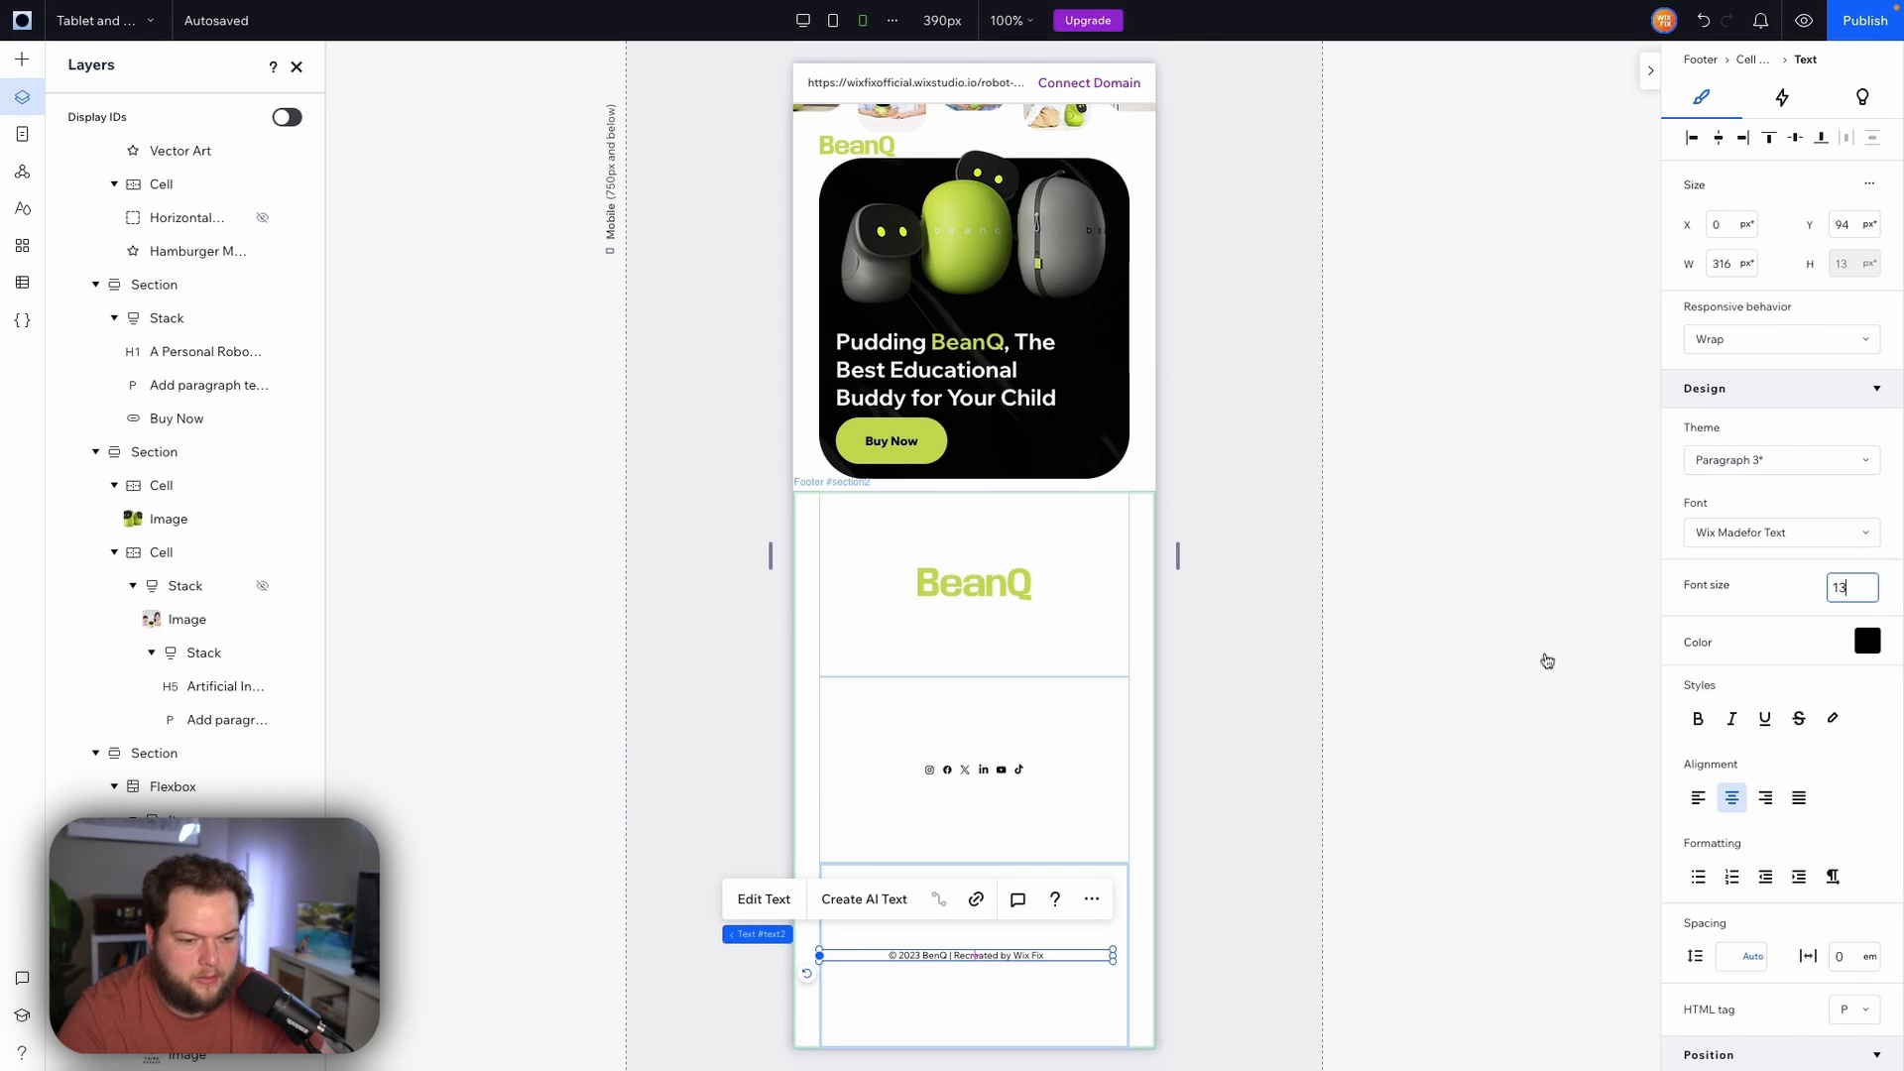
{"action": "left_click", "coordinate": [1099, 646]}
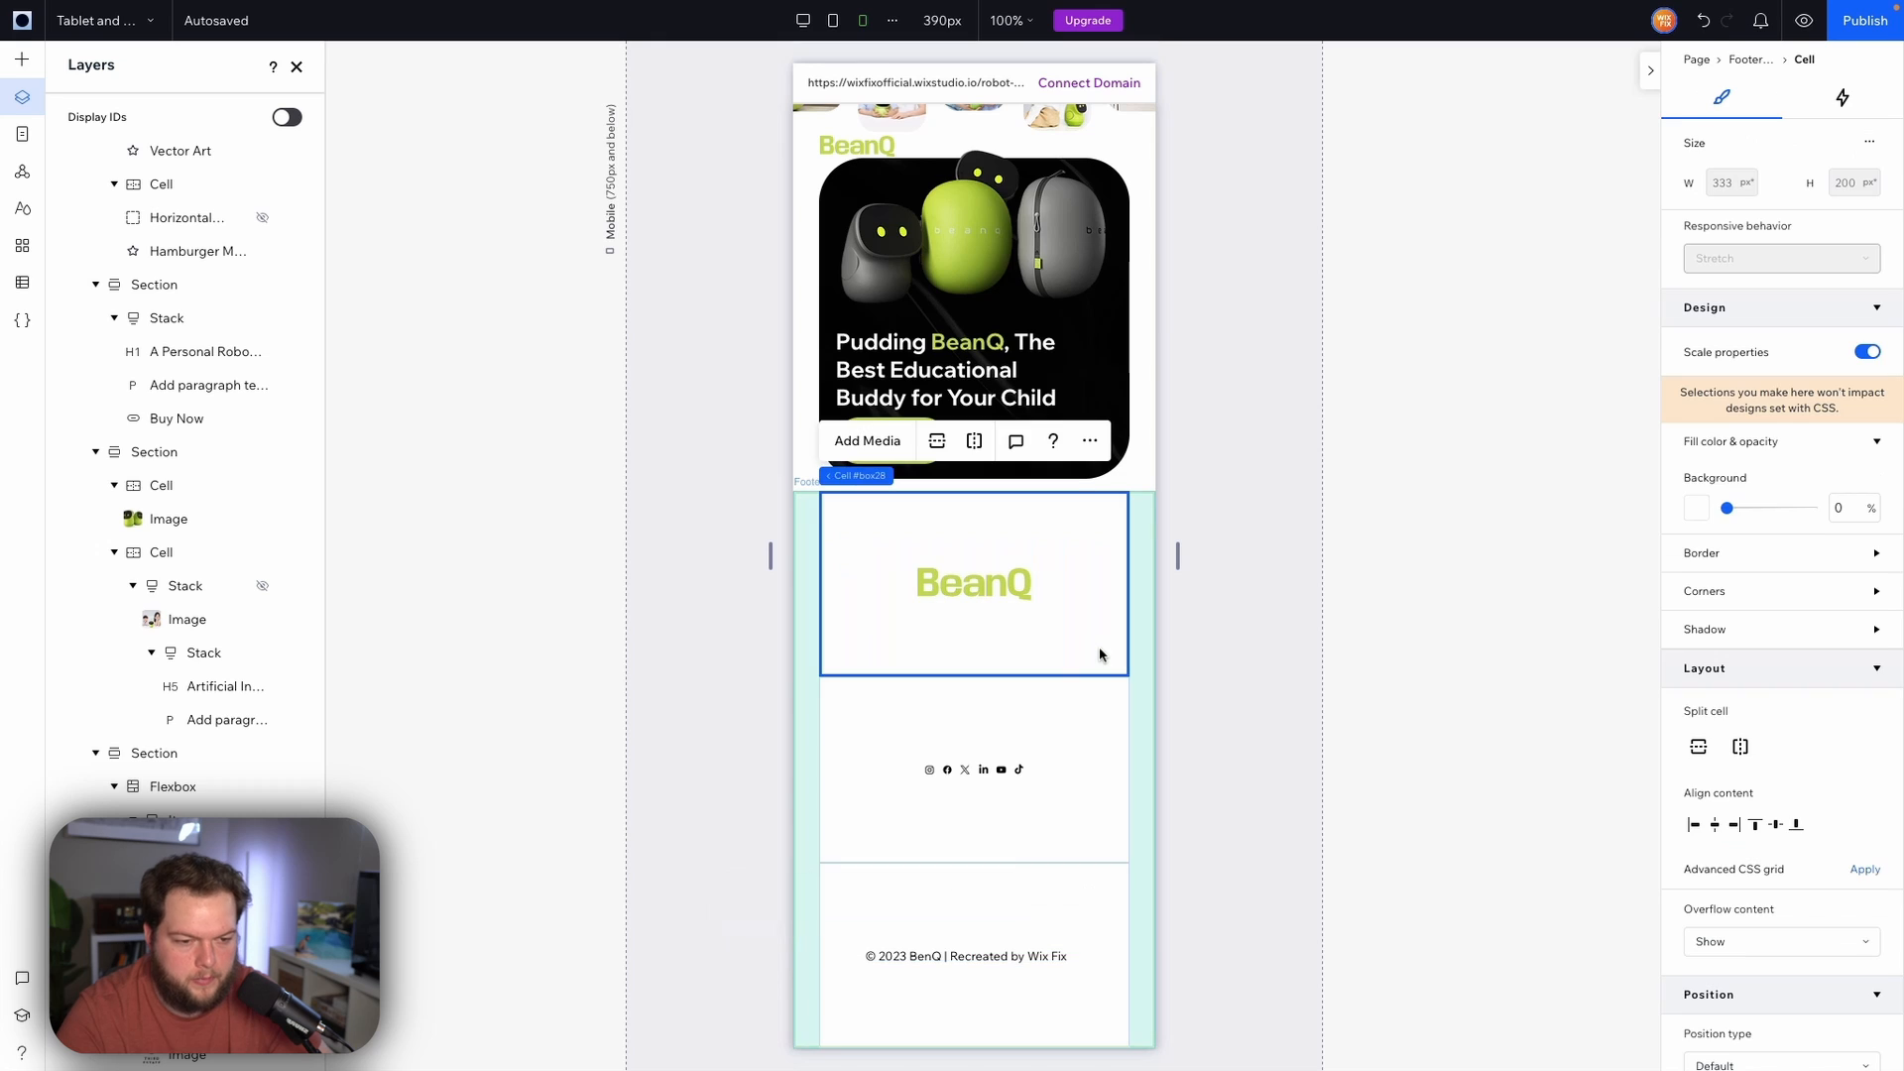
Make the footer logo's responsive behavior Fixed and set its width to 80 px
{"action": "left_click", "coordinate": [989, 600]}
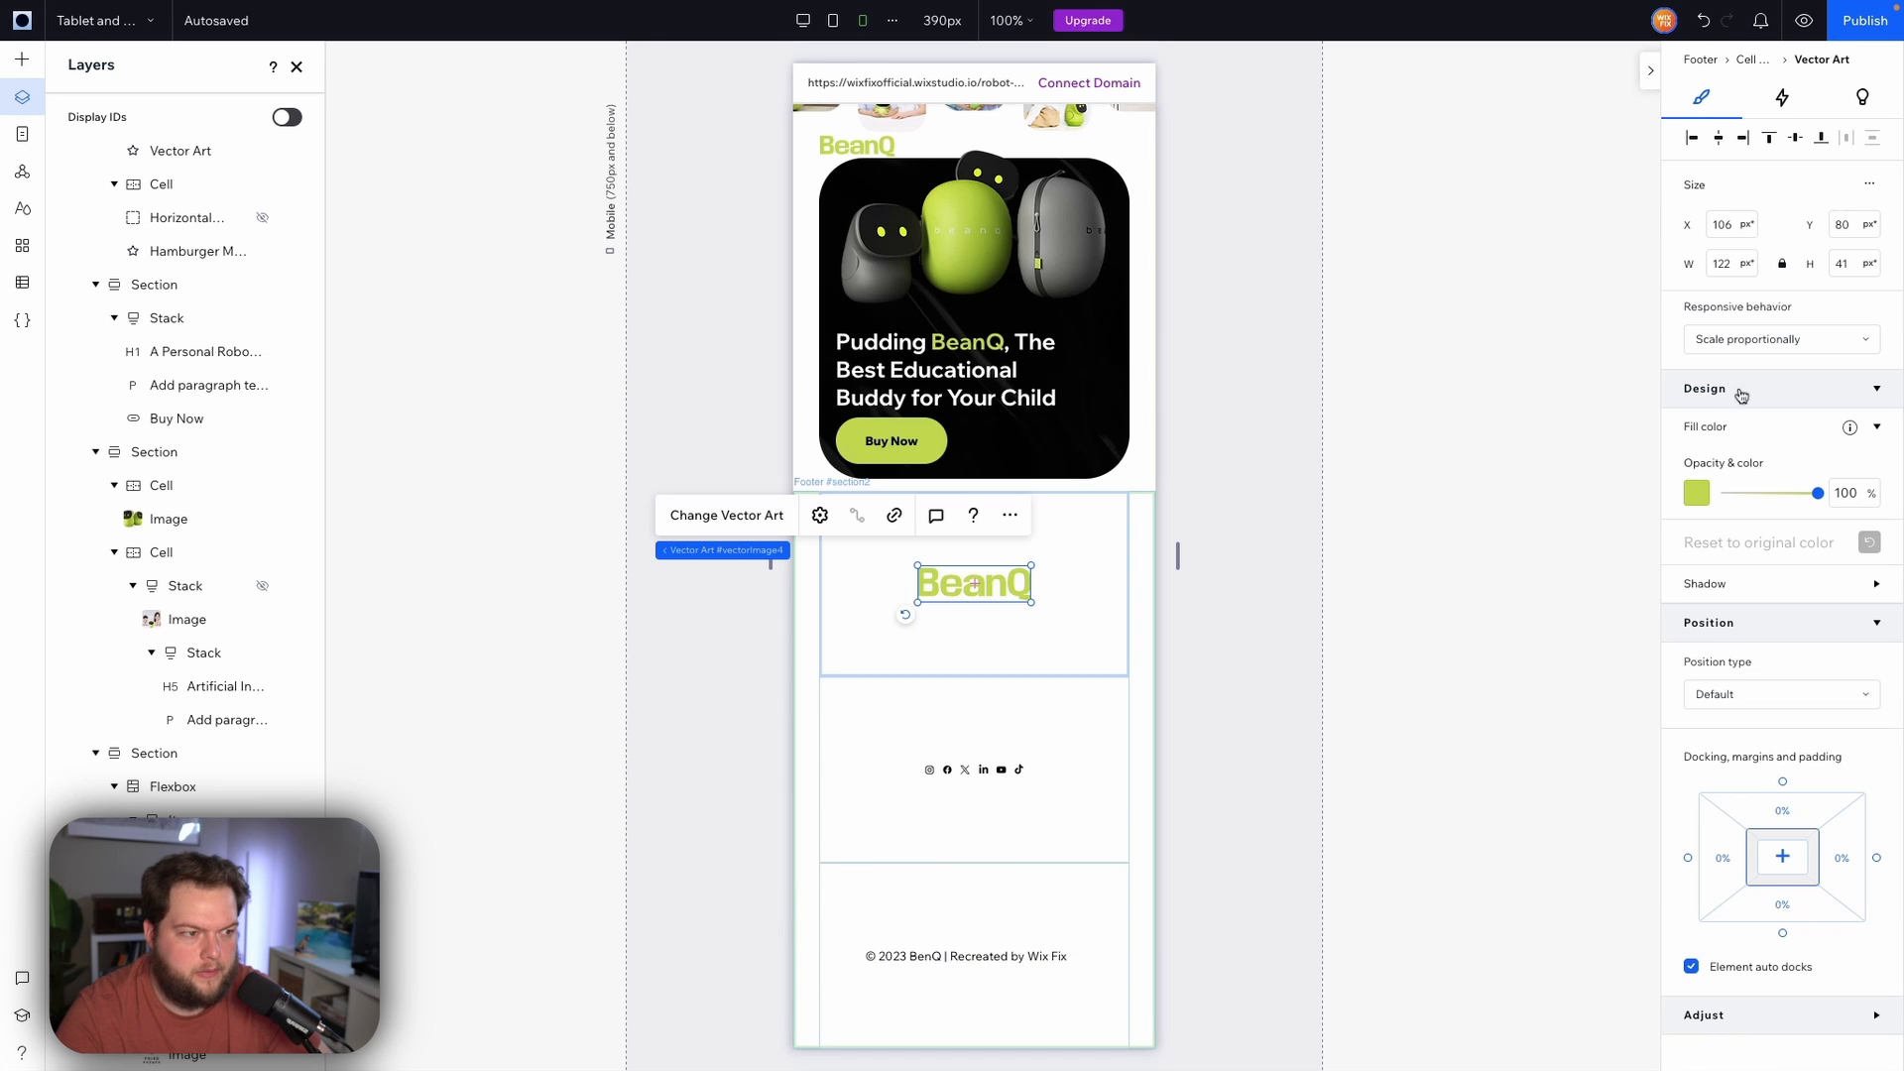
{"action": "left_click", "coordinate": [1762, 341]}
{"action": "left_click", "coordinate": [1741, 408]}
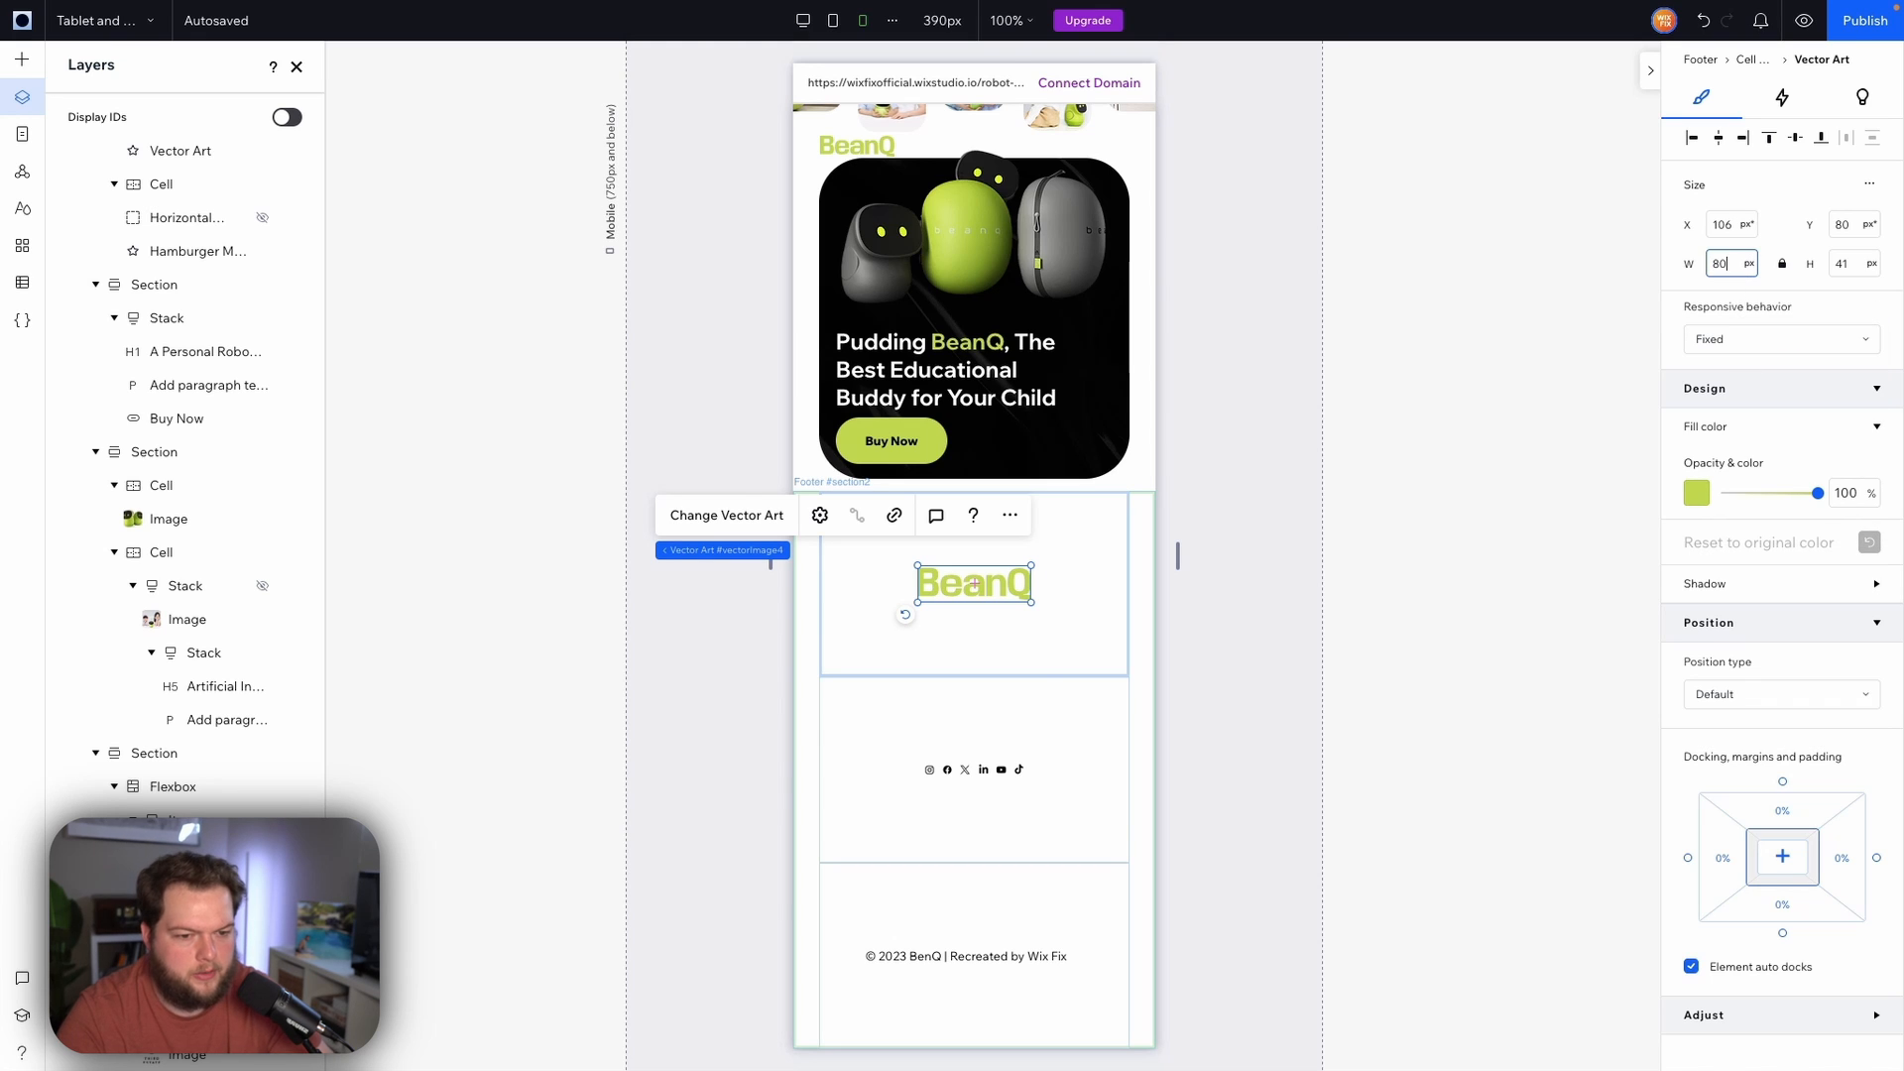
{"action": "type", "text": "80"}
{"action": "key", "text": "Return"}
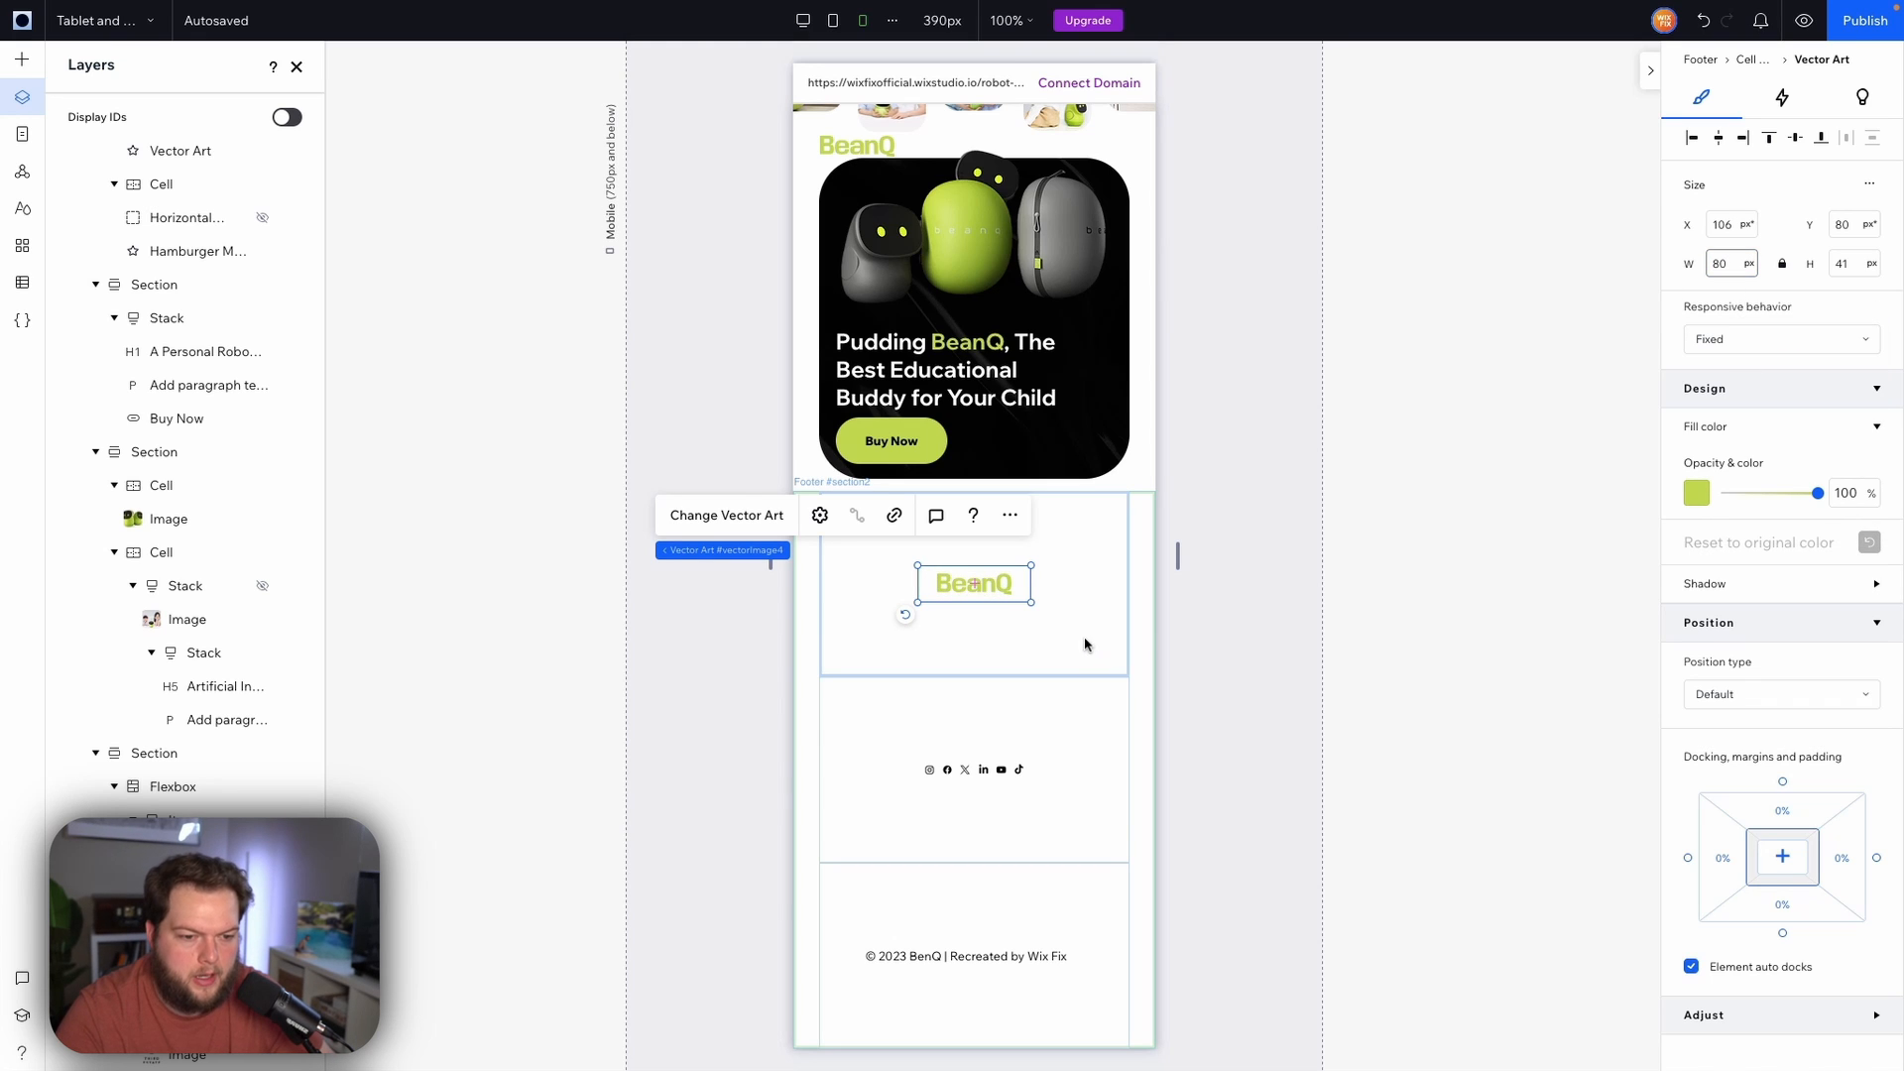
Shrink the footer's height and give the footer logo top and bottom margins of 10%
{"action": "left_click", "coordinate": [1050, 671]}
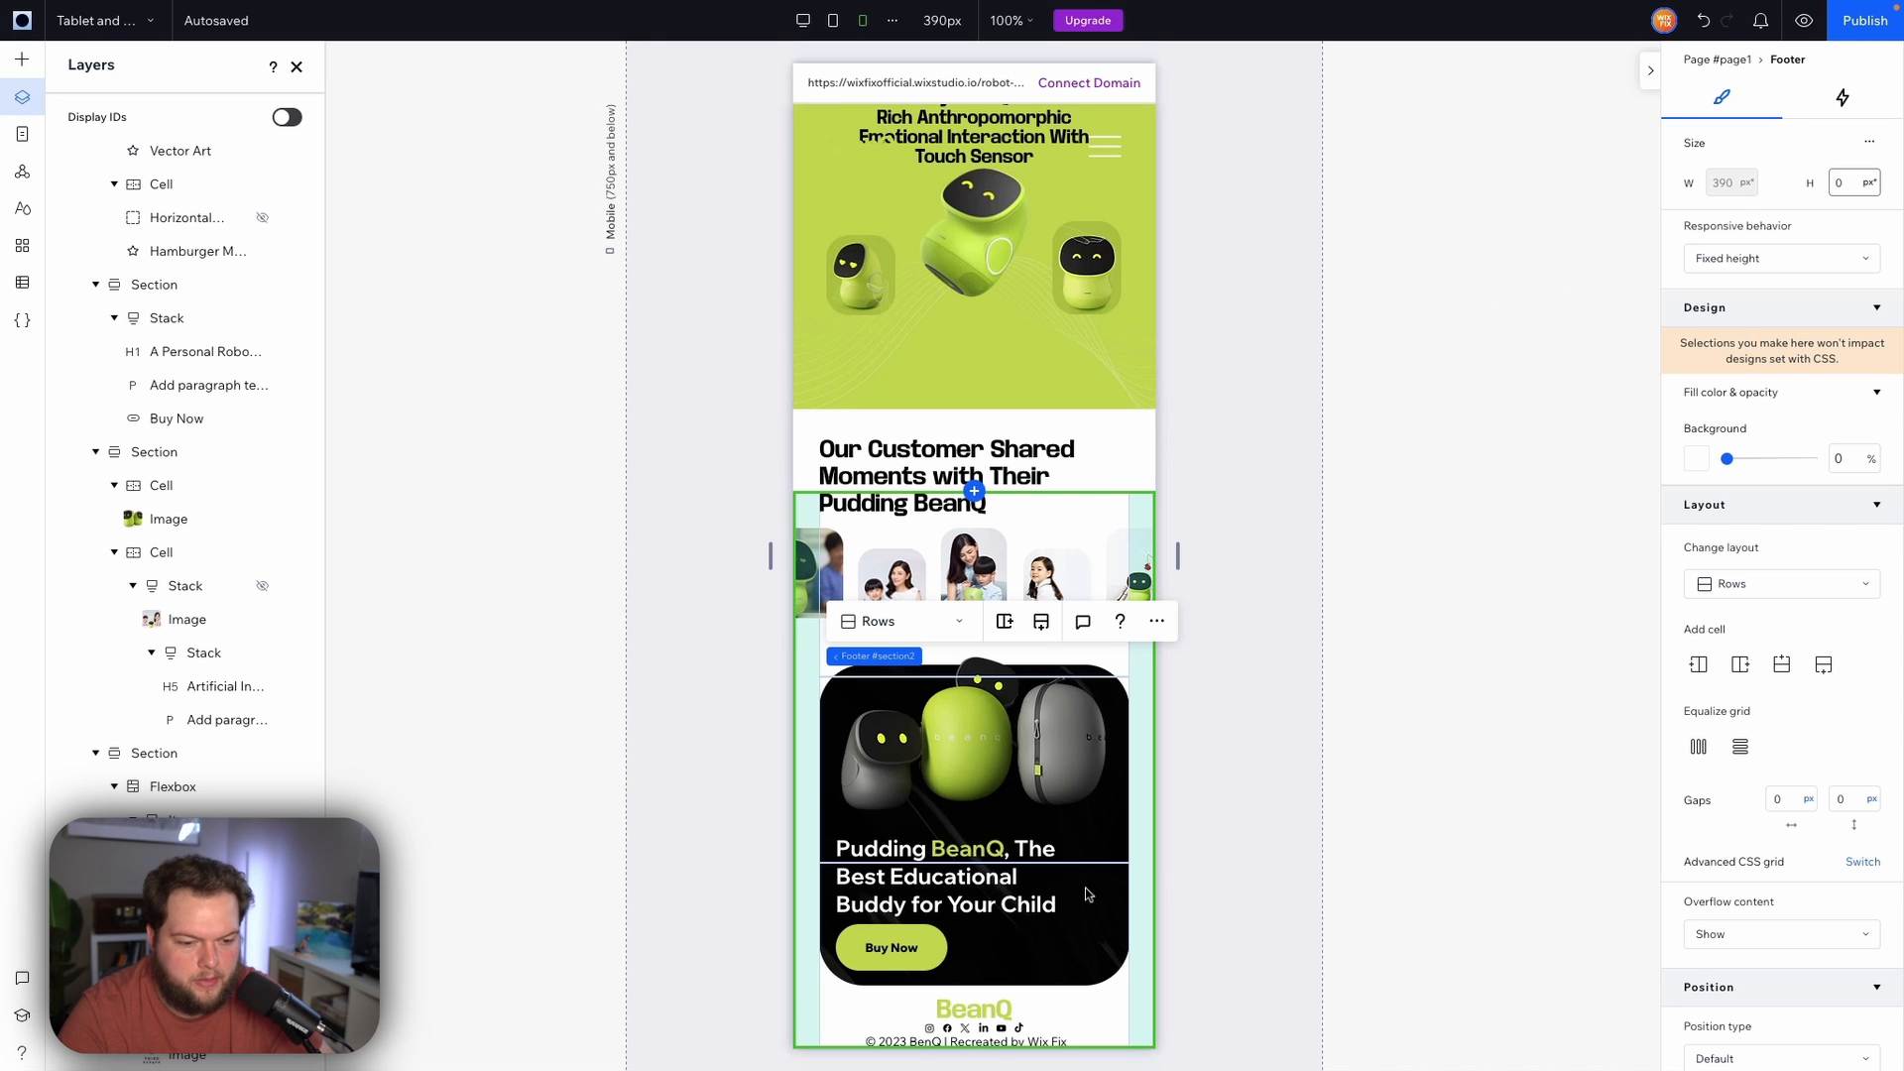
{"action": "left_click", "coordinate": [996, 1008]}
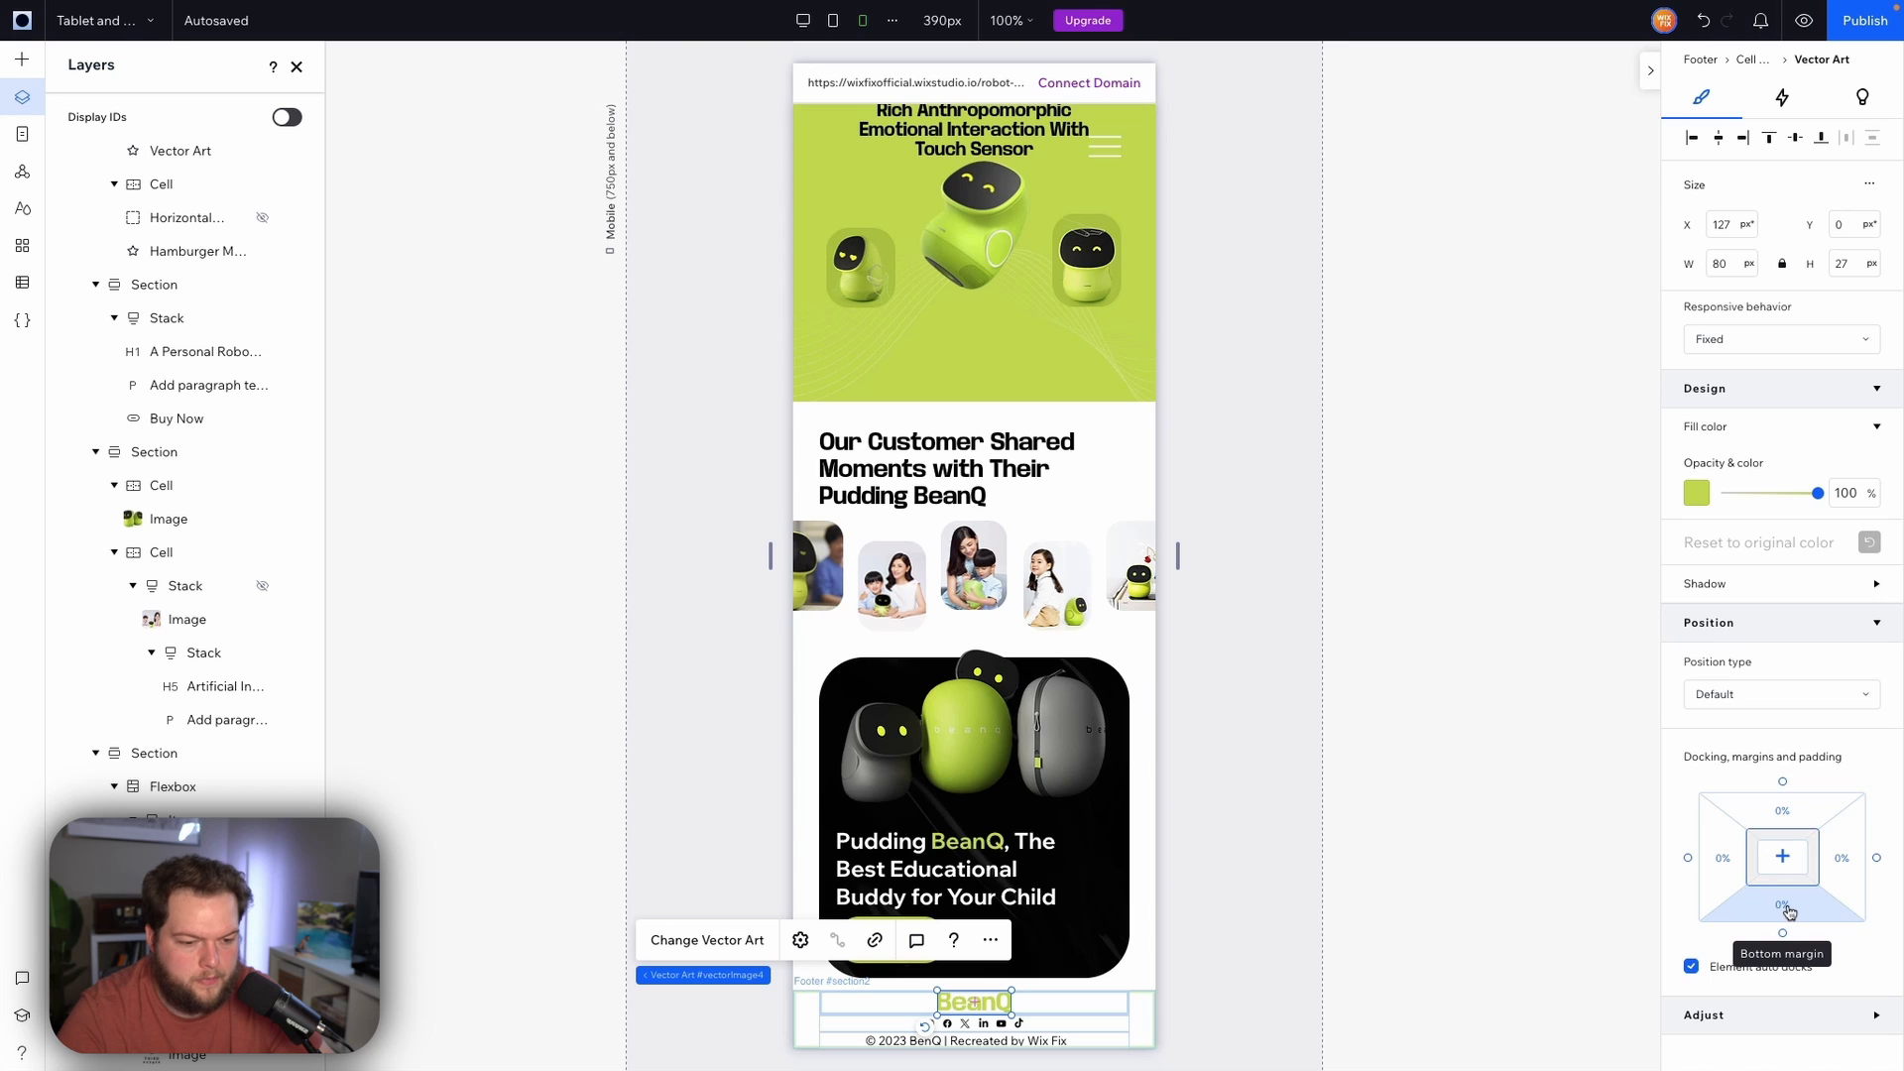
{"action": "left_click", "coordinate": [1793, 812]}
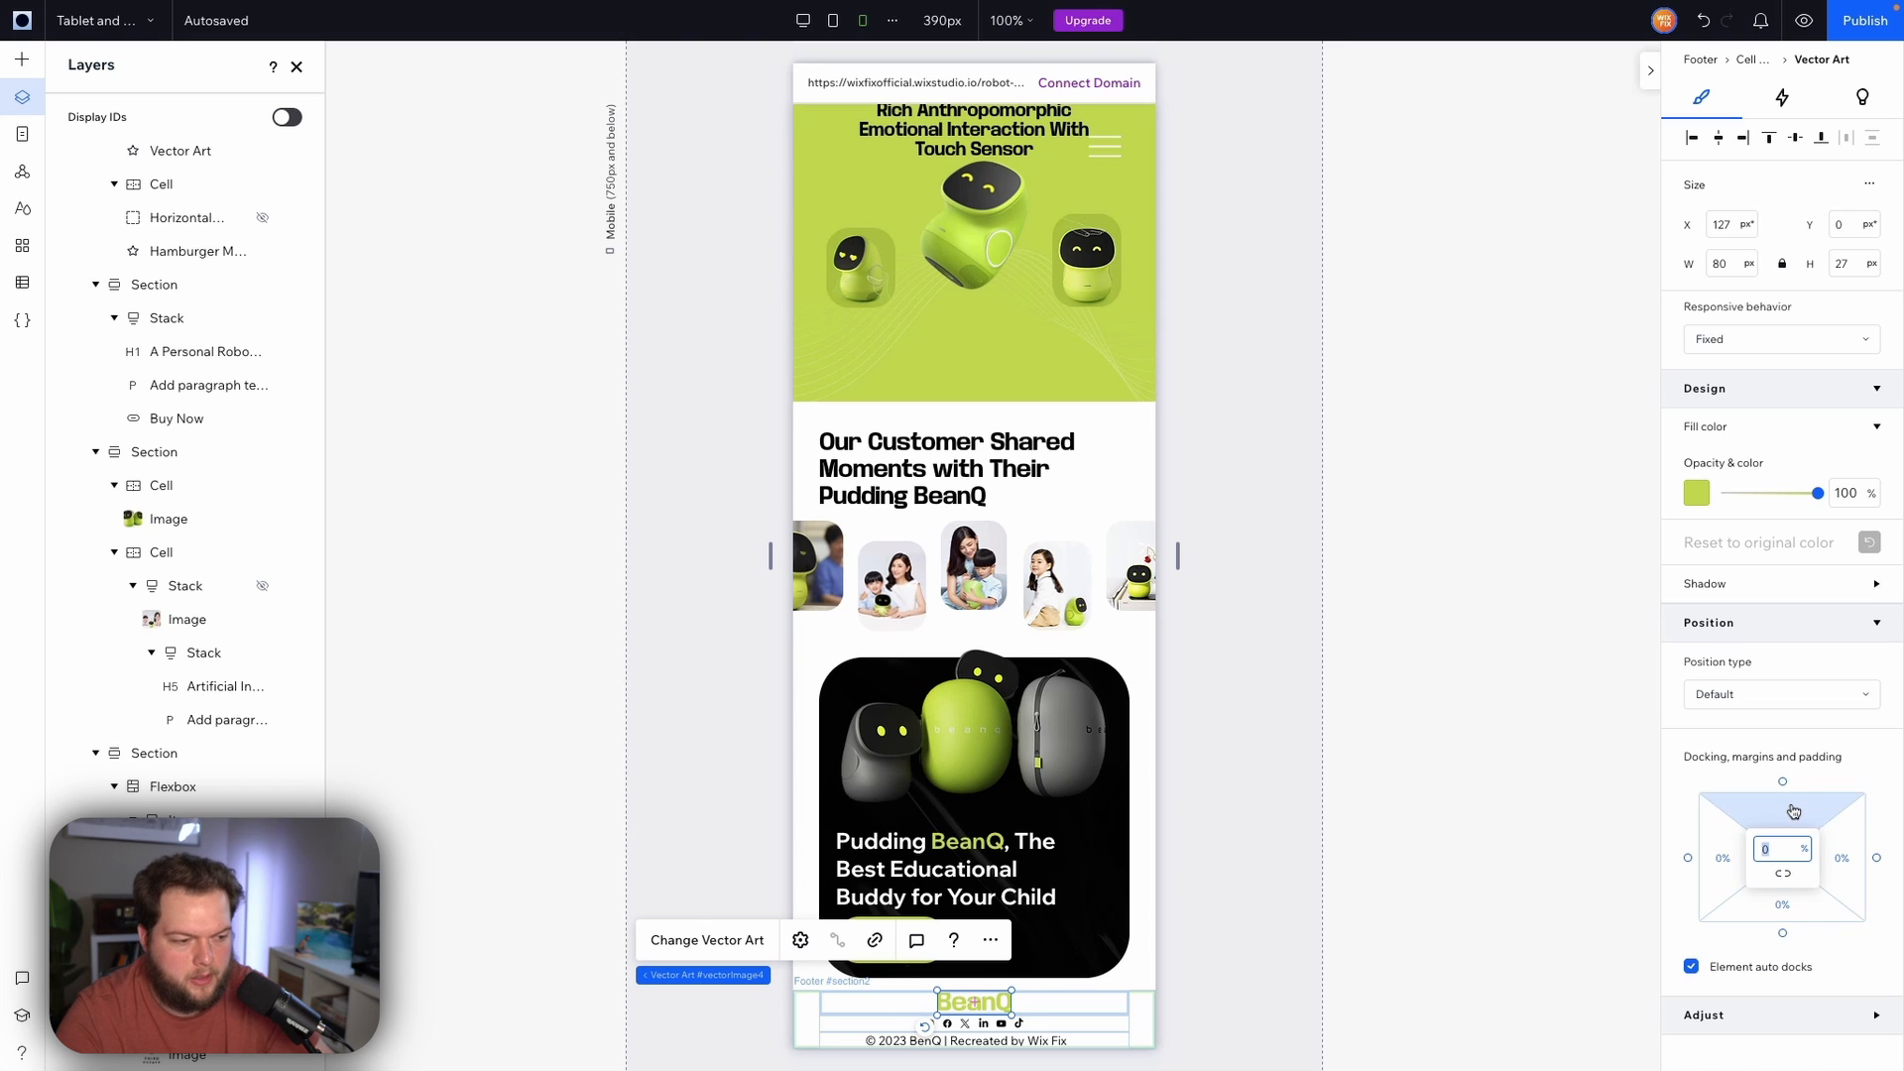
{"action": "key", "text": "Return"}
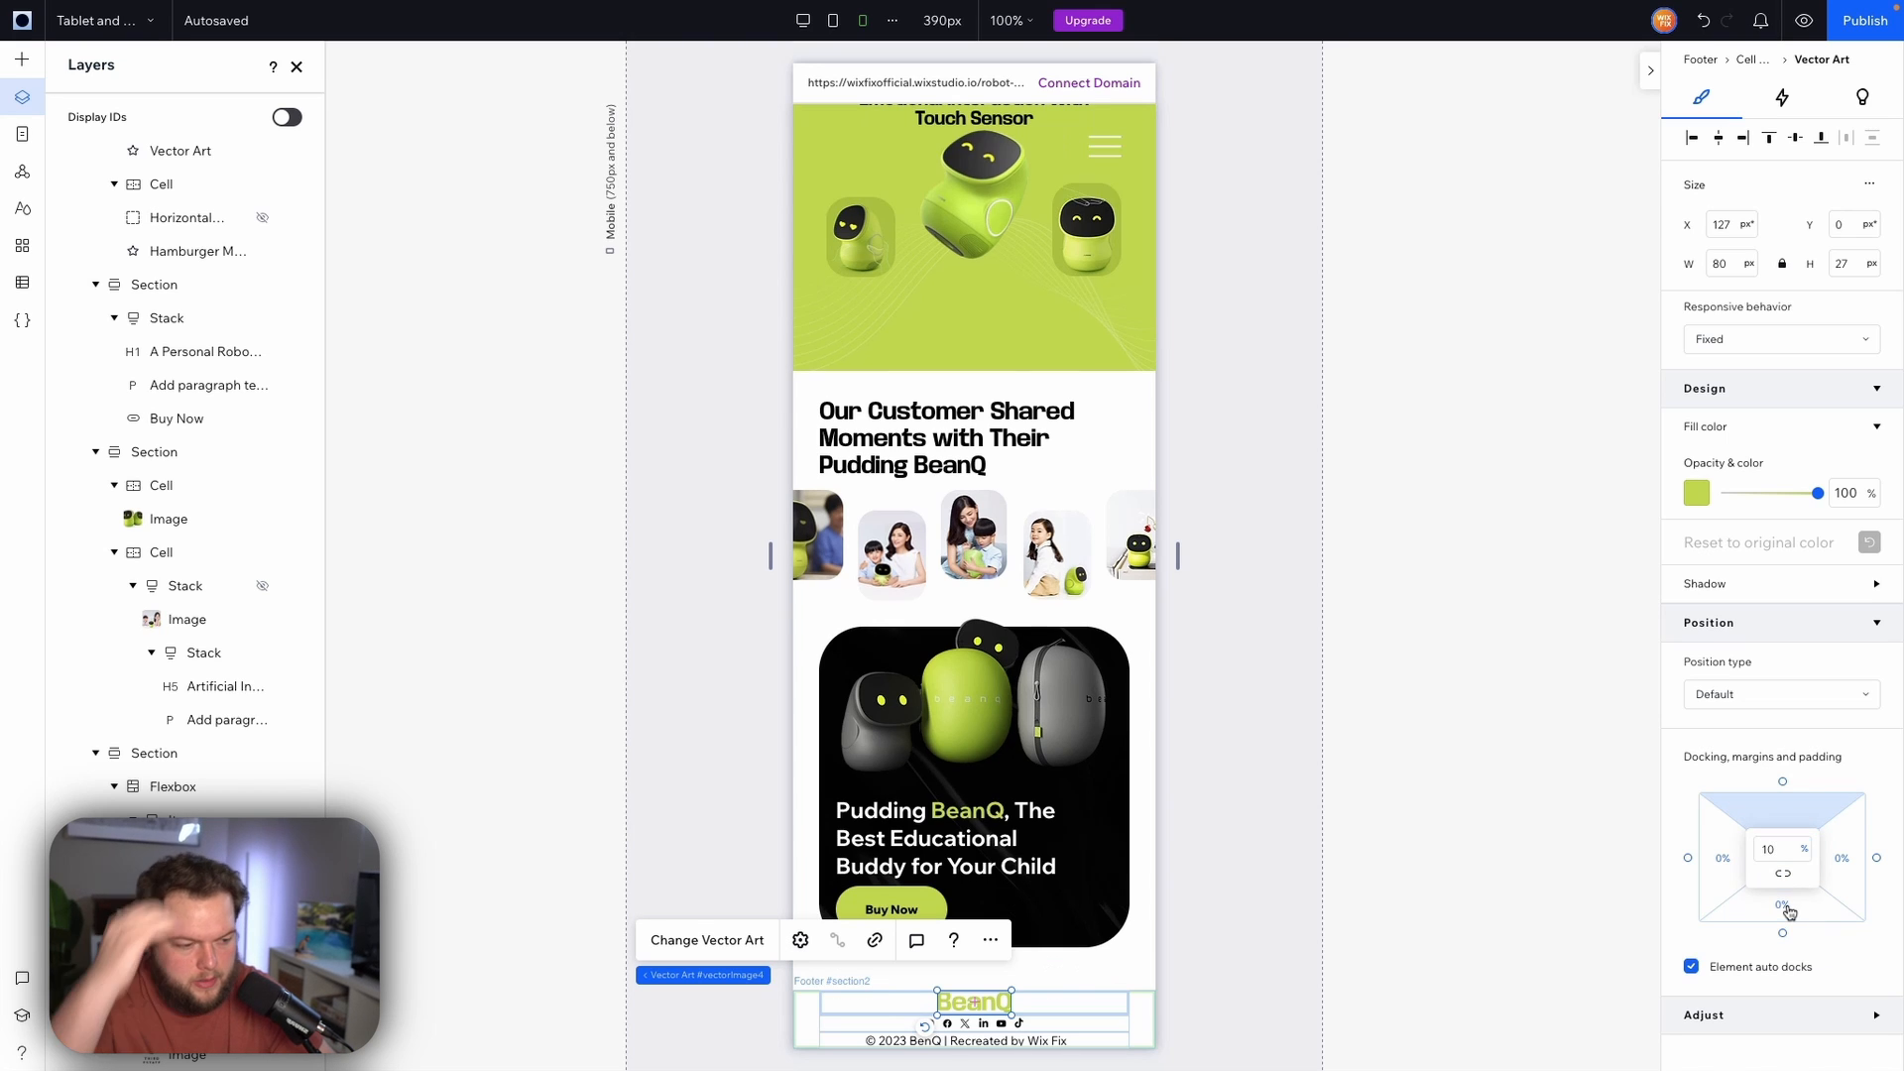
{"action": "left_click", "coordinate": [1761, 911]}
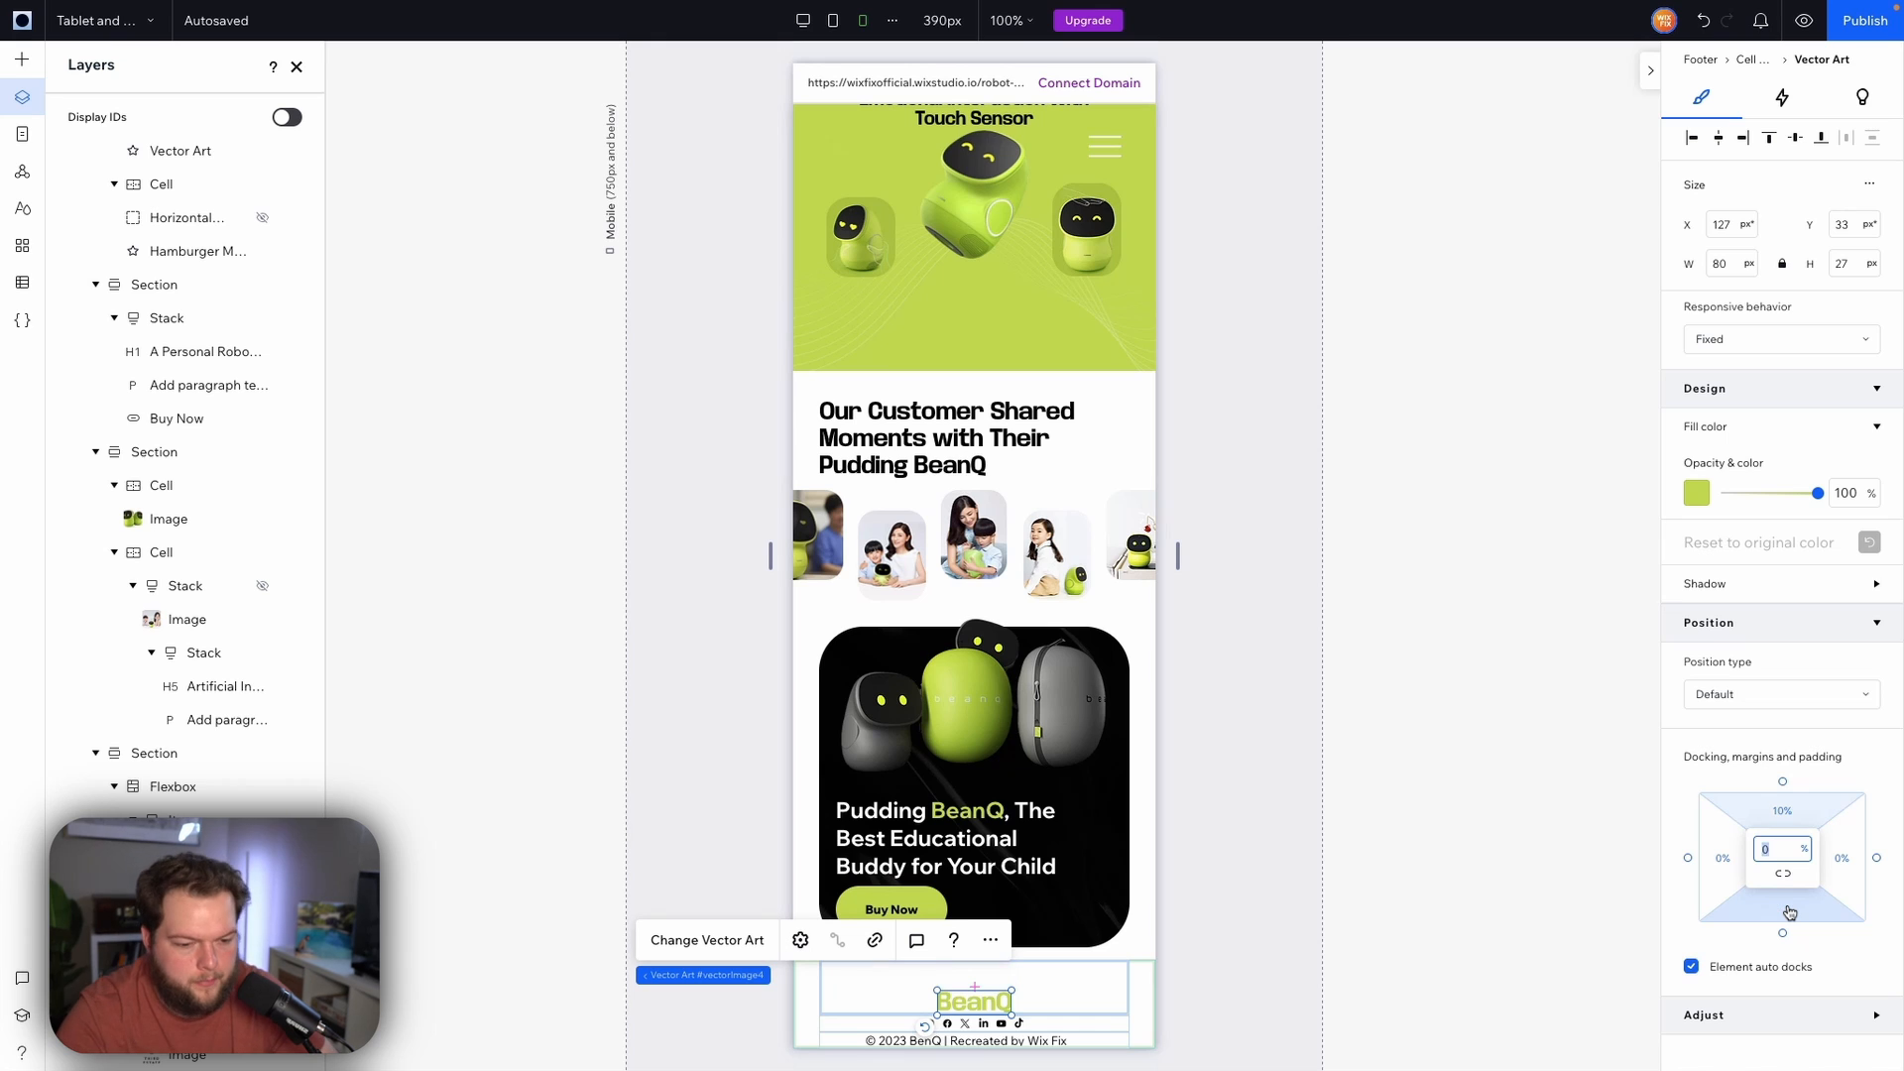
{"action": "key", "text": "Return"}
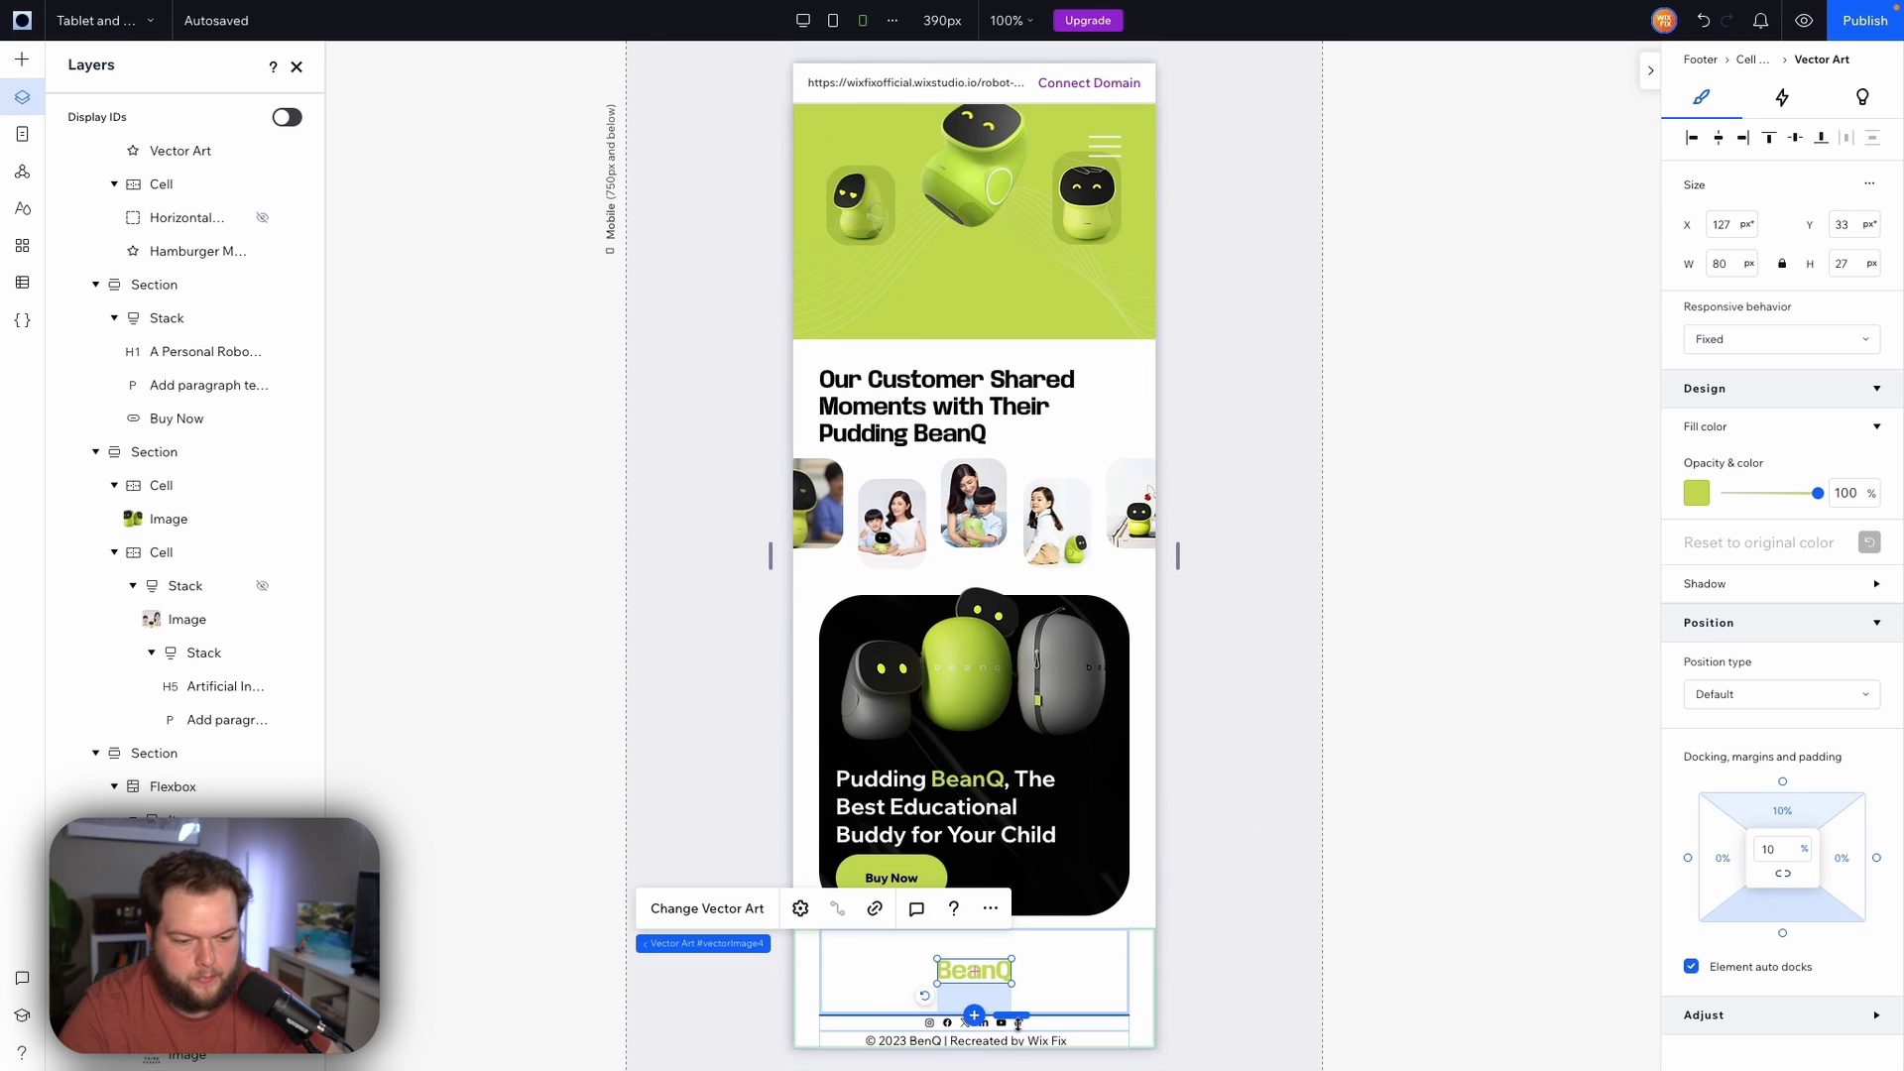
Set the copyright text's top and bottom margins to 2%
{"action": "left_click", "coordinate": [951, 1039]}
{"action": "scroll", "coordinate": [1810, 823], "scroll_direction": "down", "scroll_amount": 4}
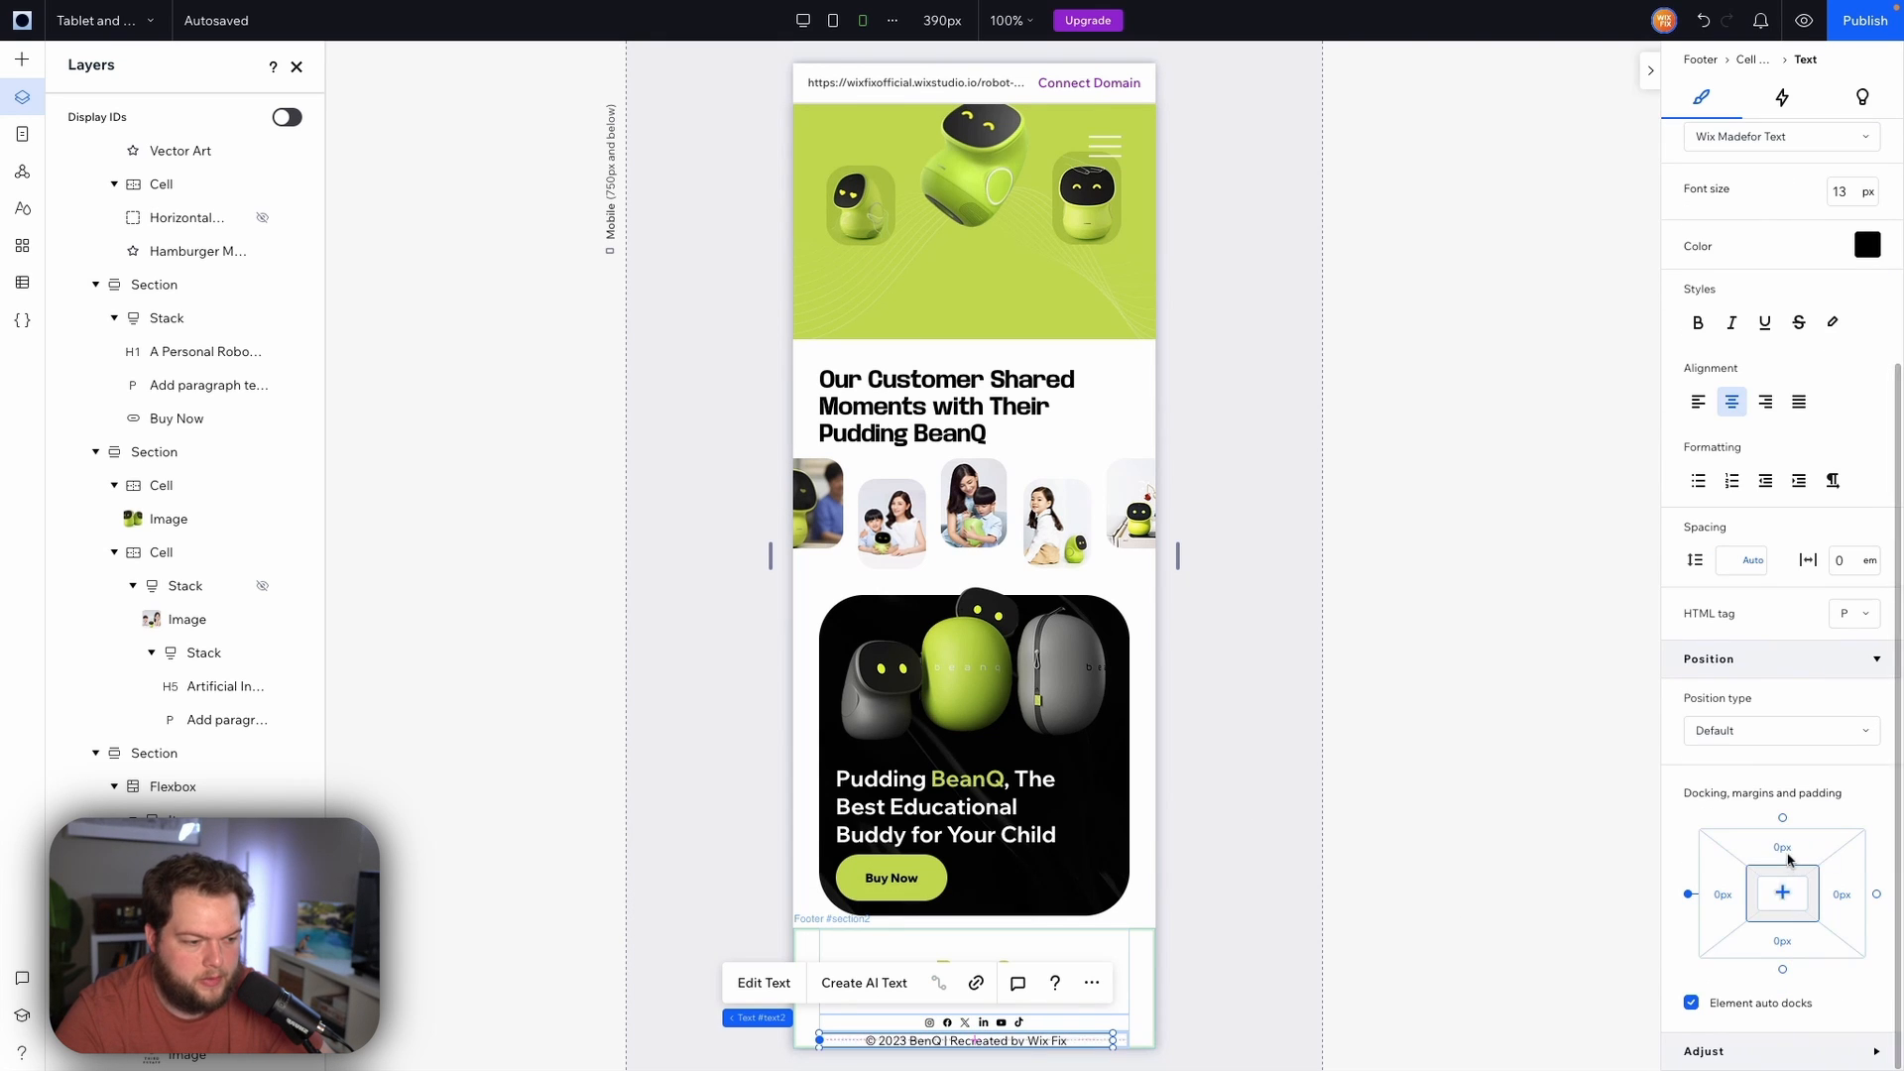
{"action": "left_click", "coordinate": [1805, 855]}
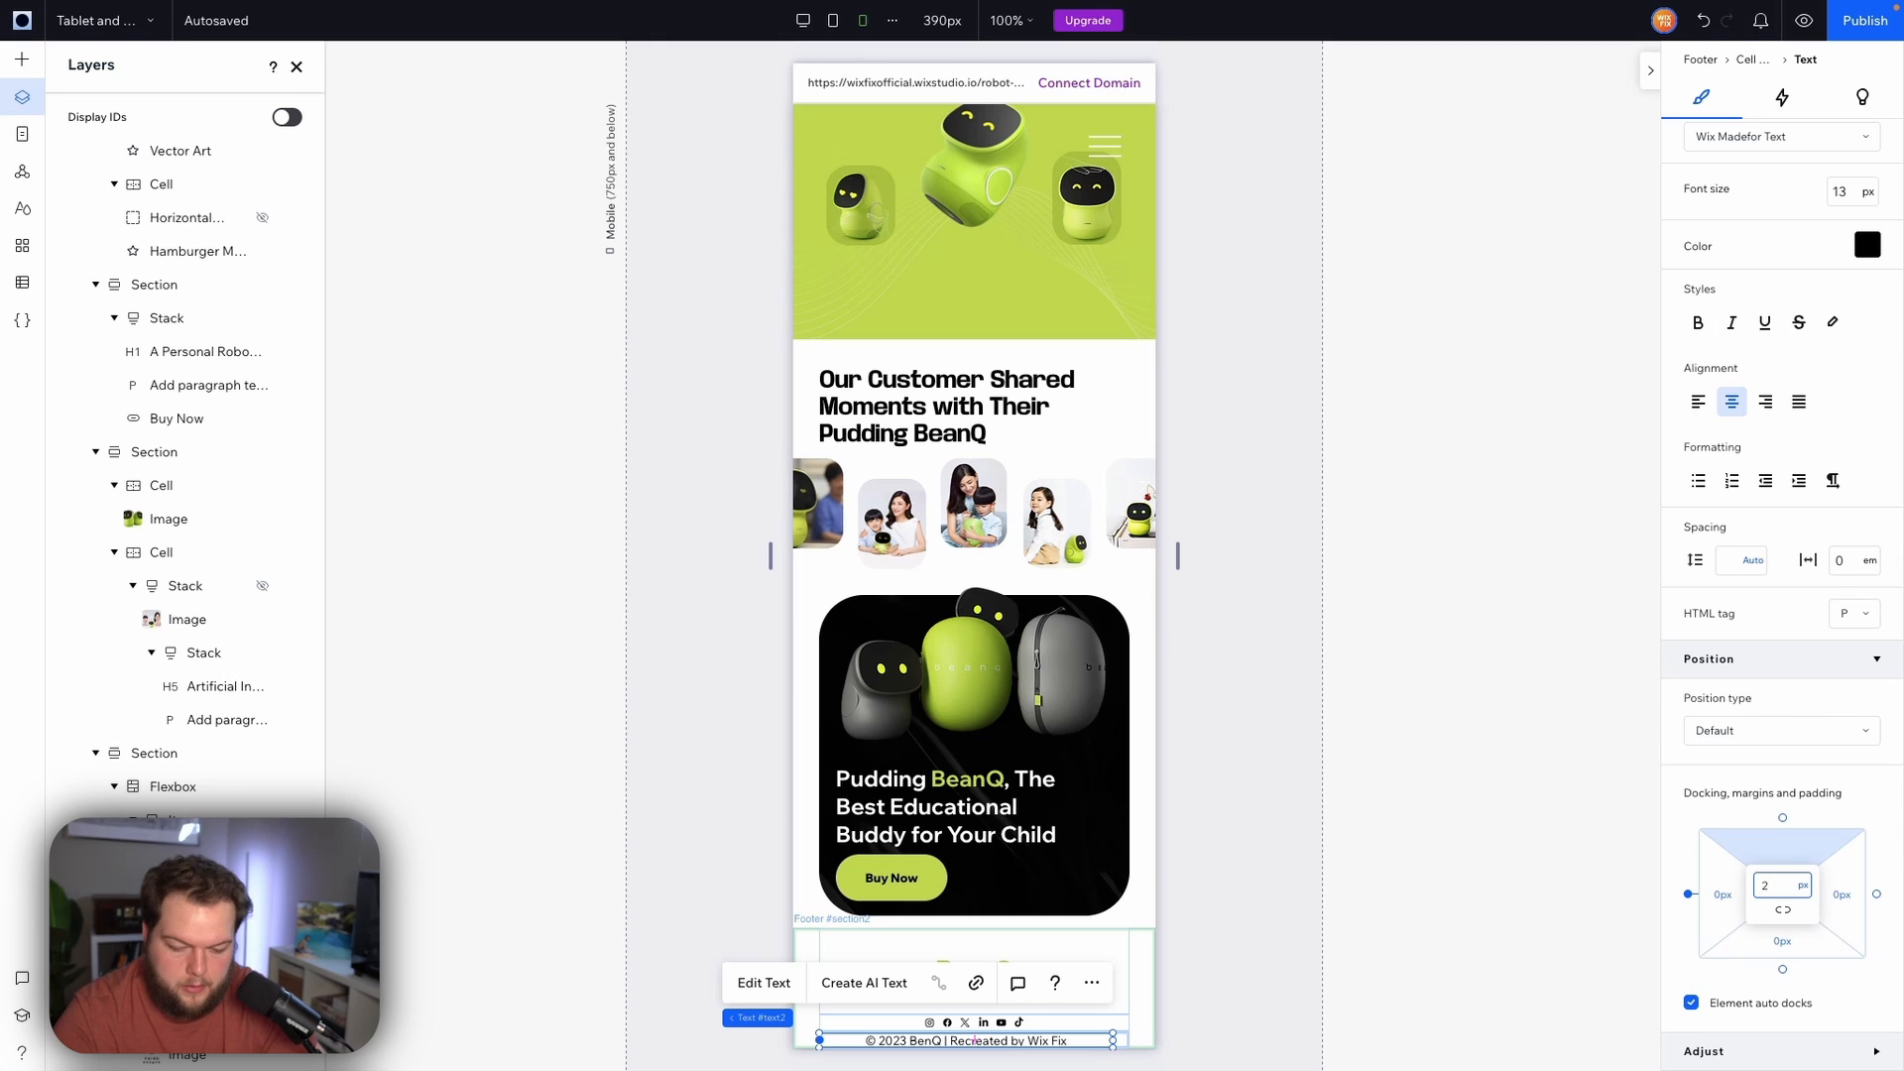
{"action": "key", "text": "Return"}
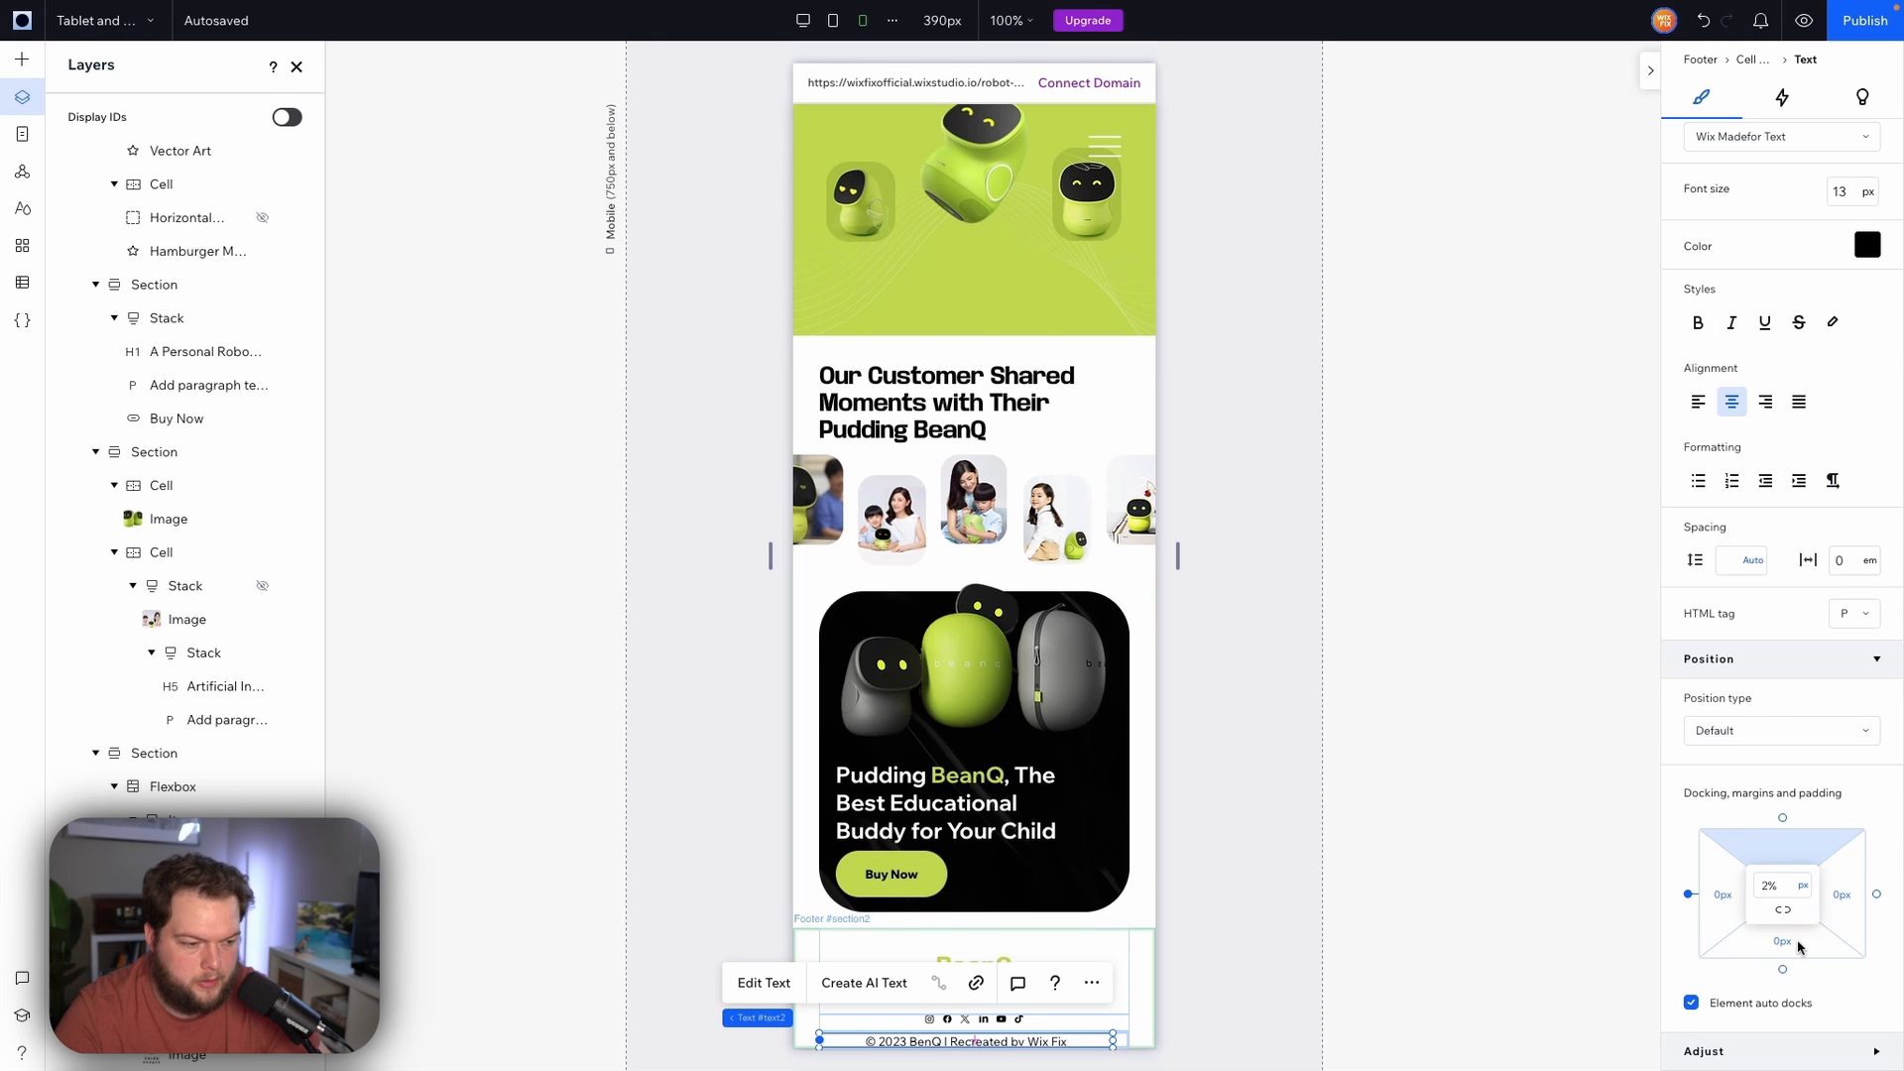
{"action": "left_click", "coordinate": [1797, 944]}
{"action": "type", "text": "2"}
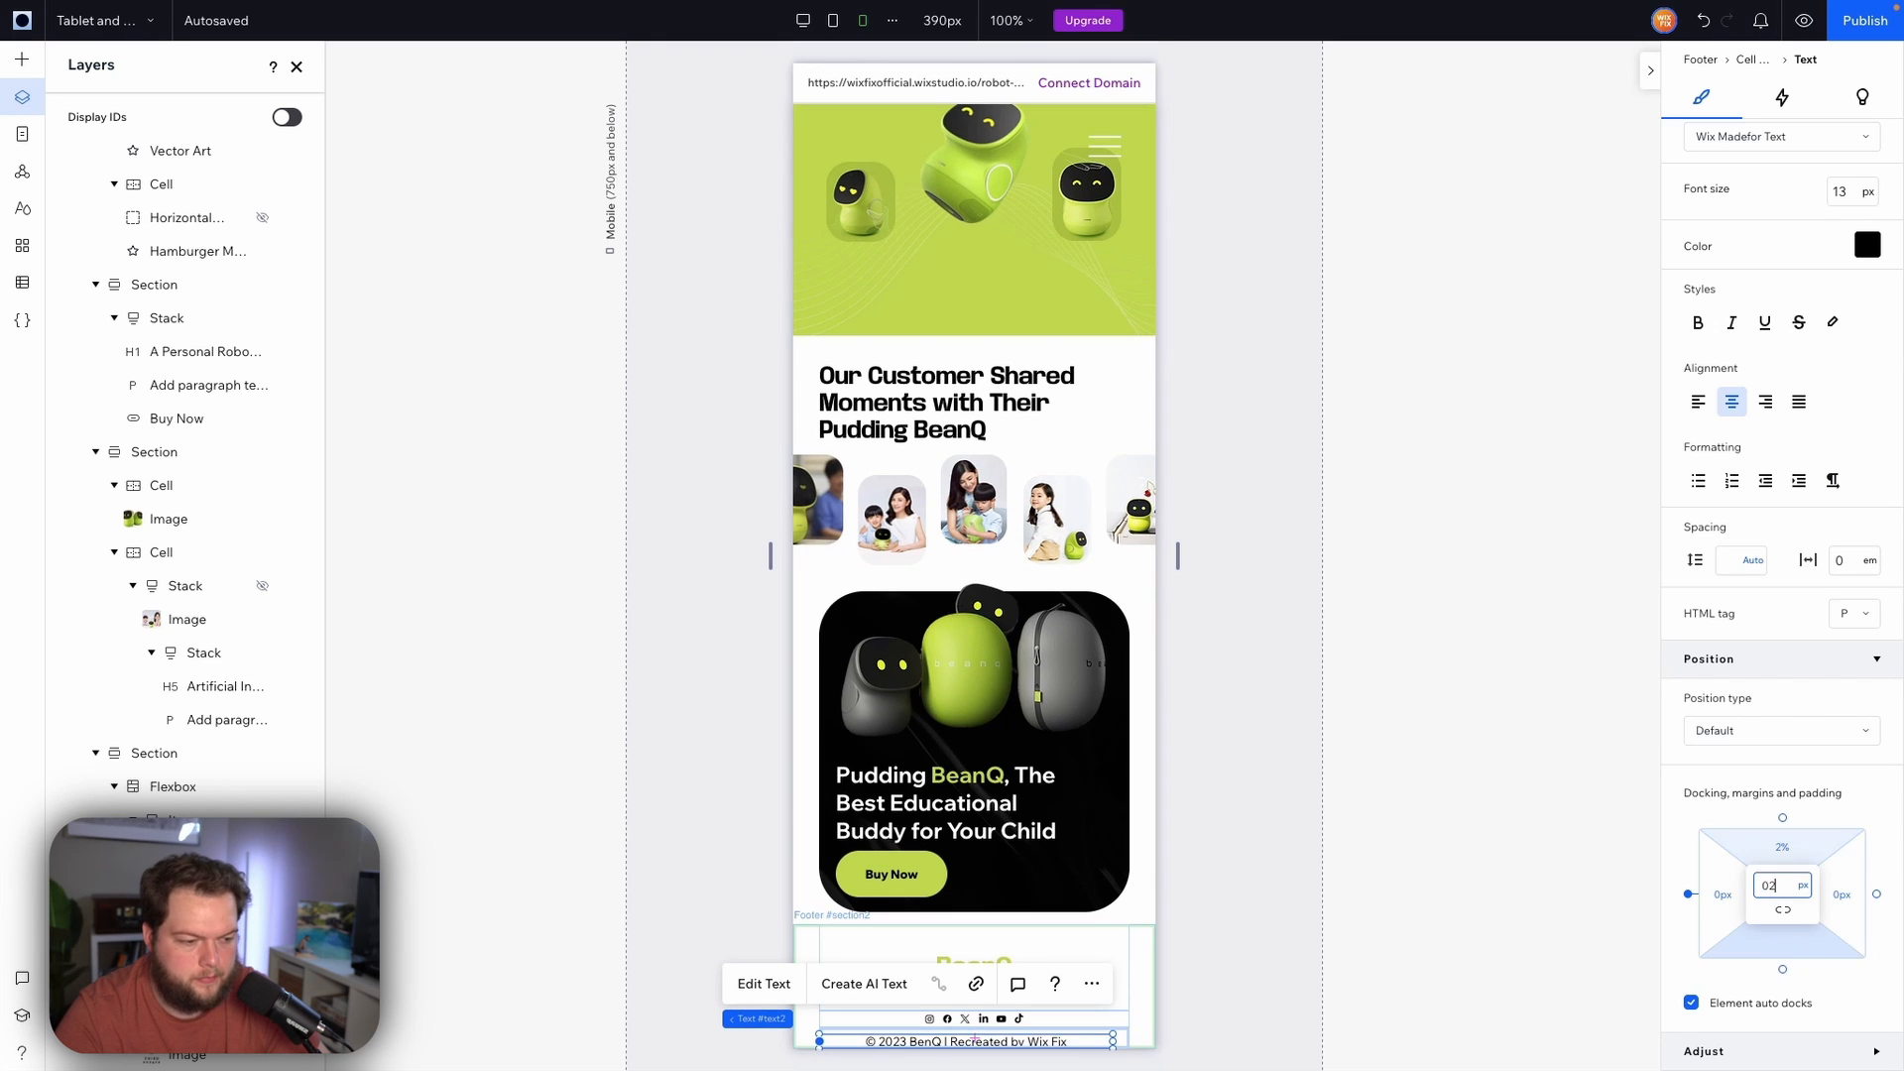
{"action": "type", "text": "%"}
{"action": "key", "text": "Return"}
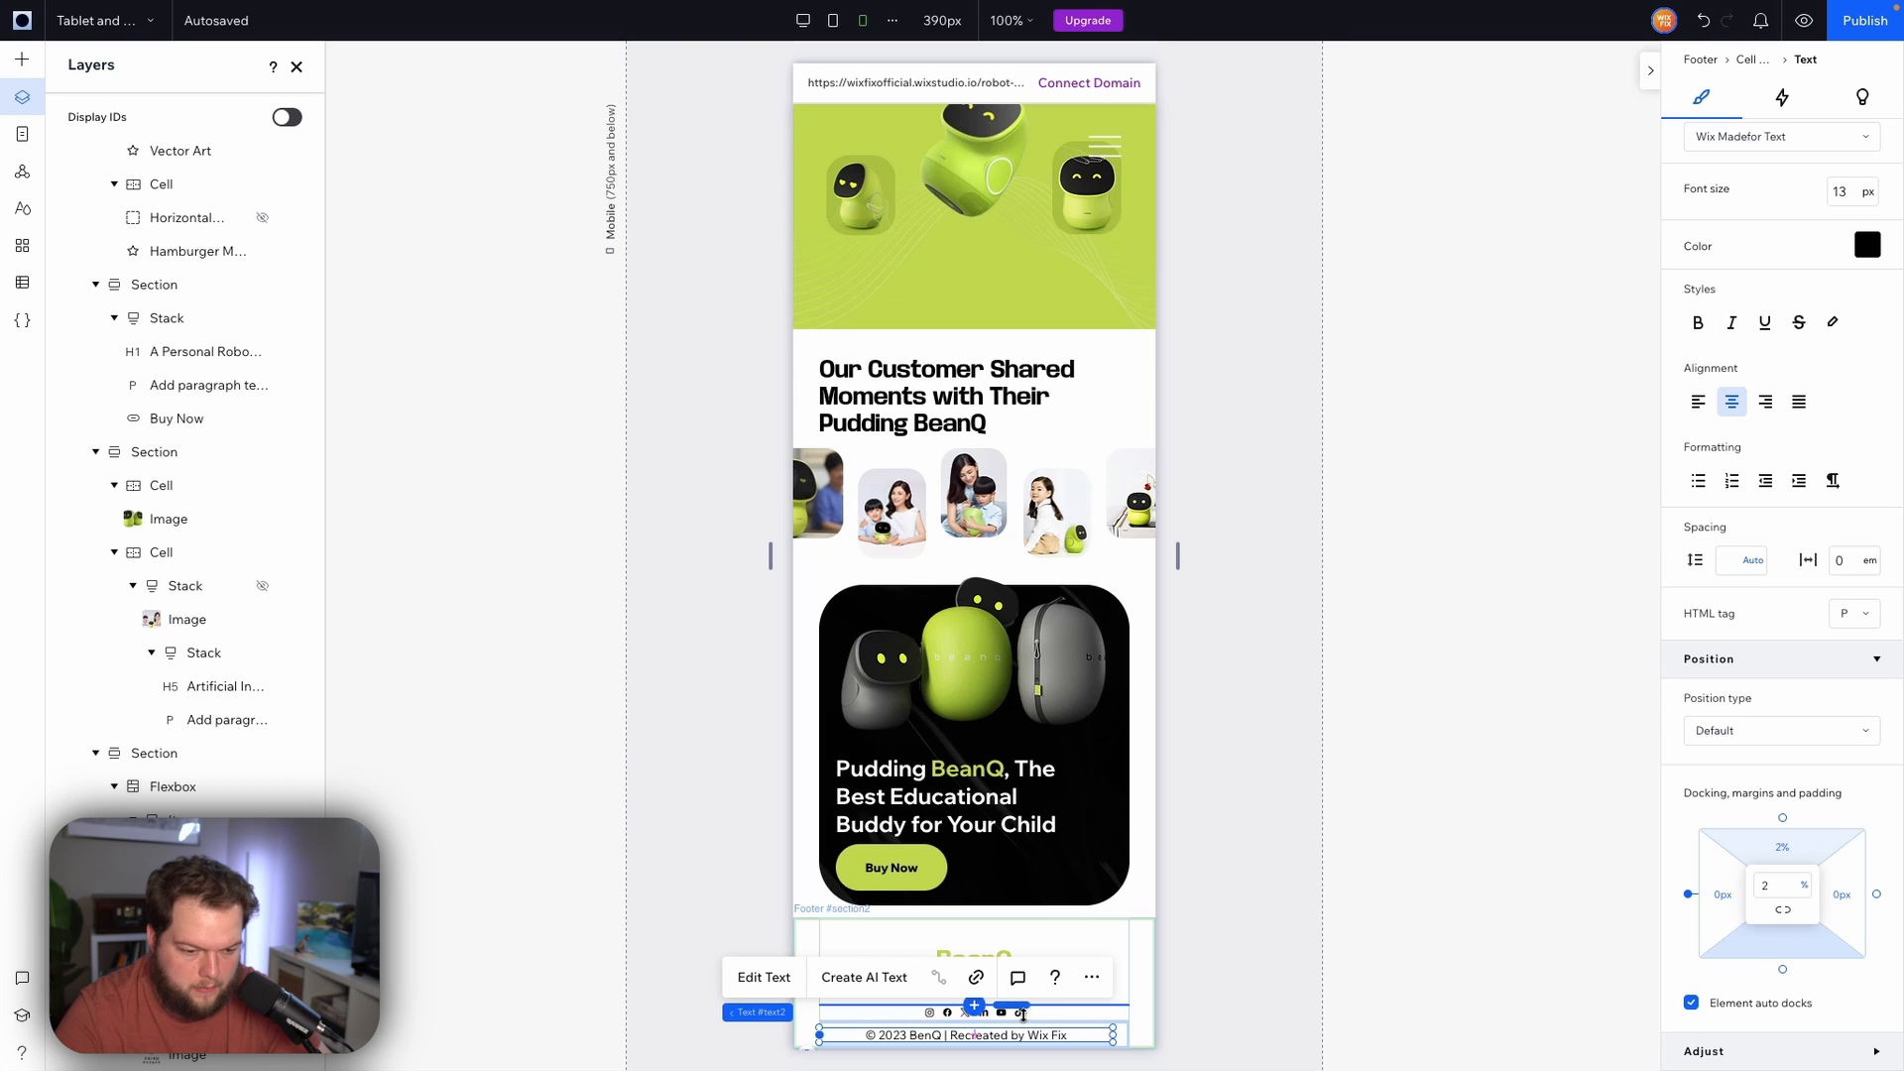
Set the social bar's icon size to 32 px in its layout settings
{"action": "left_click", "coordinate": [1000, 1008]}
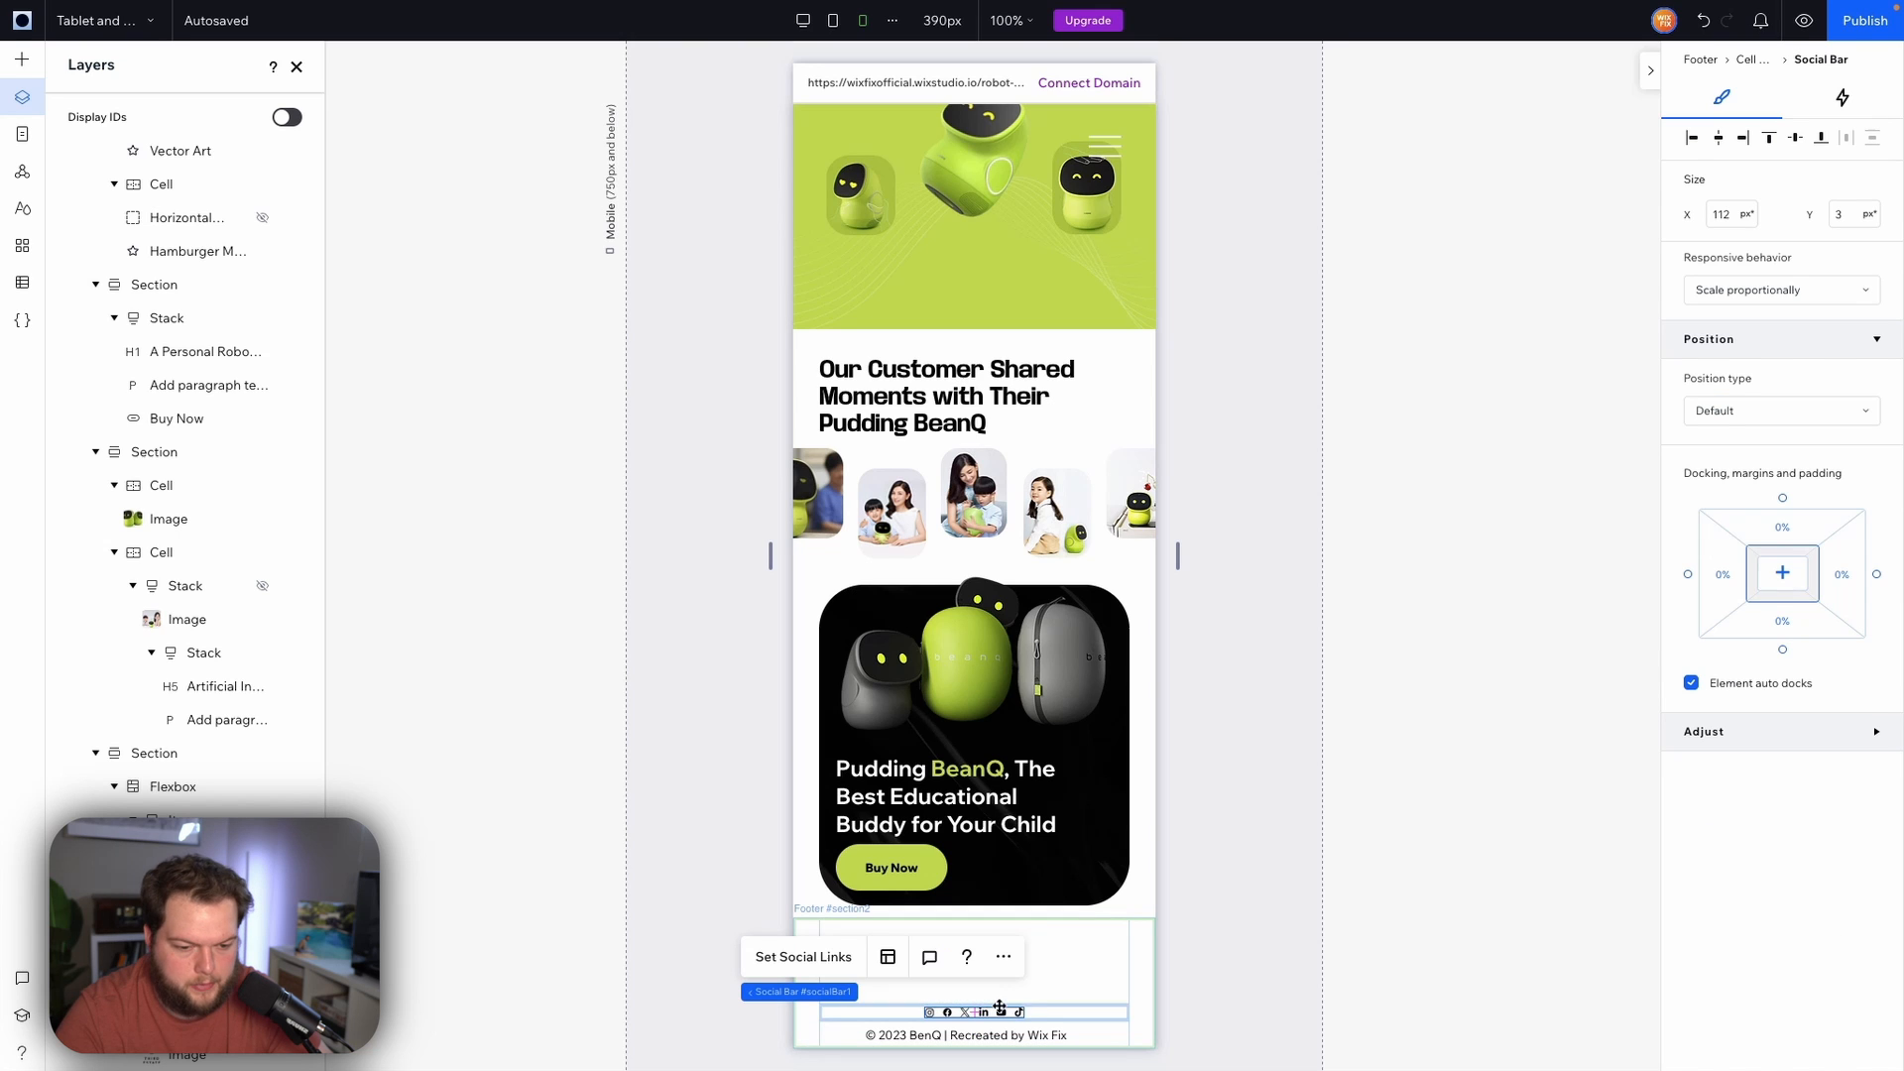
{"action": "left_click", "coordinate": [888, 958]}
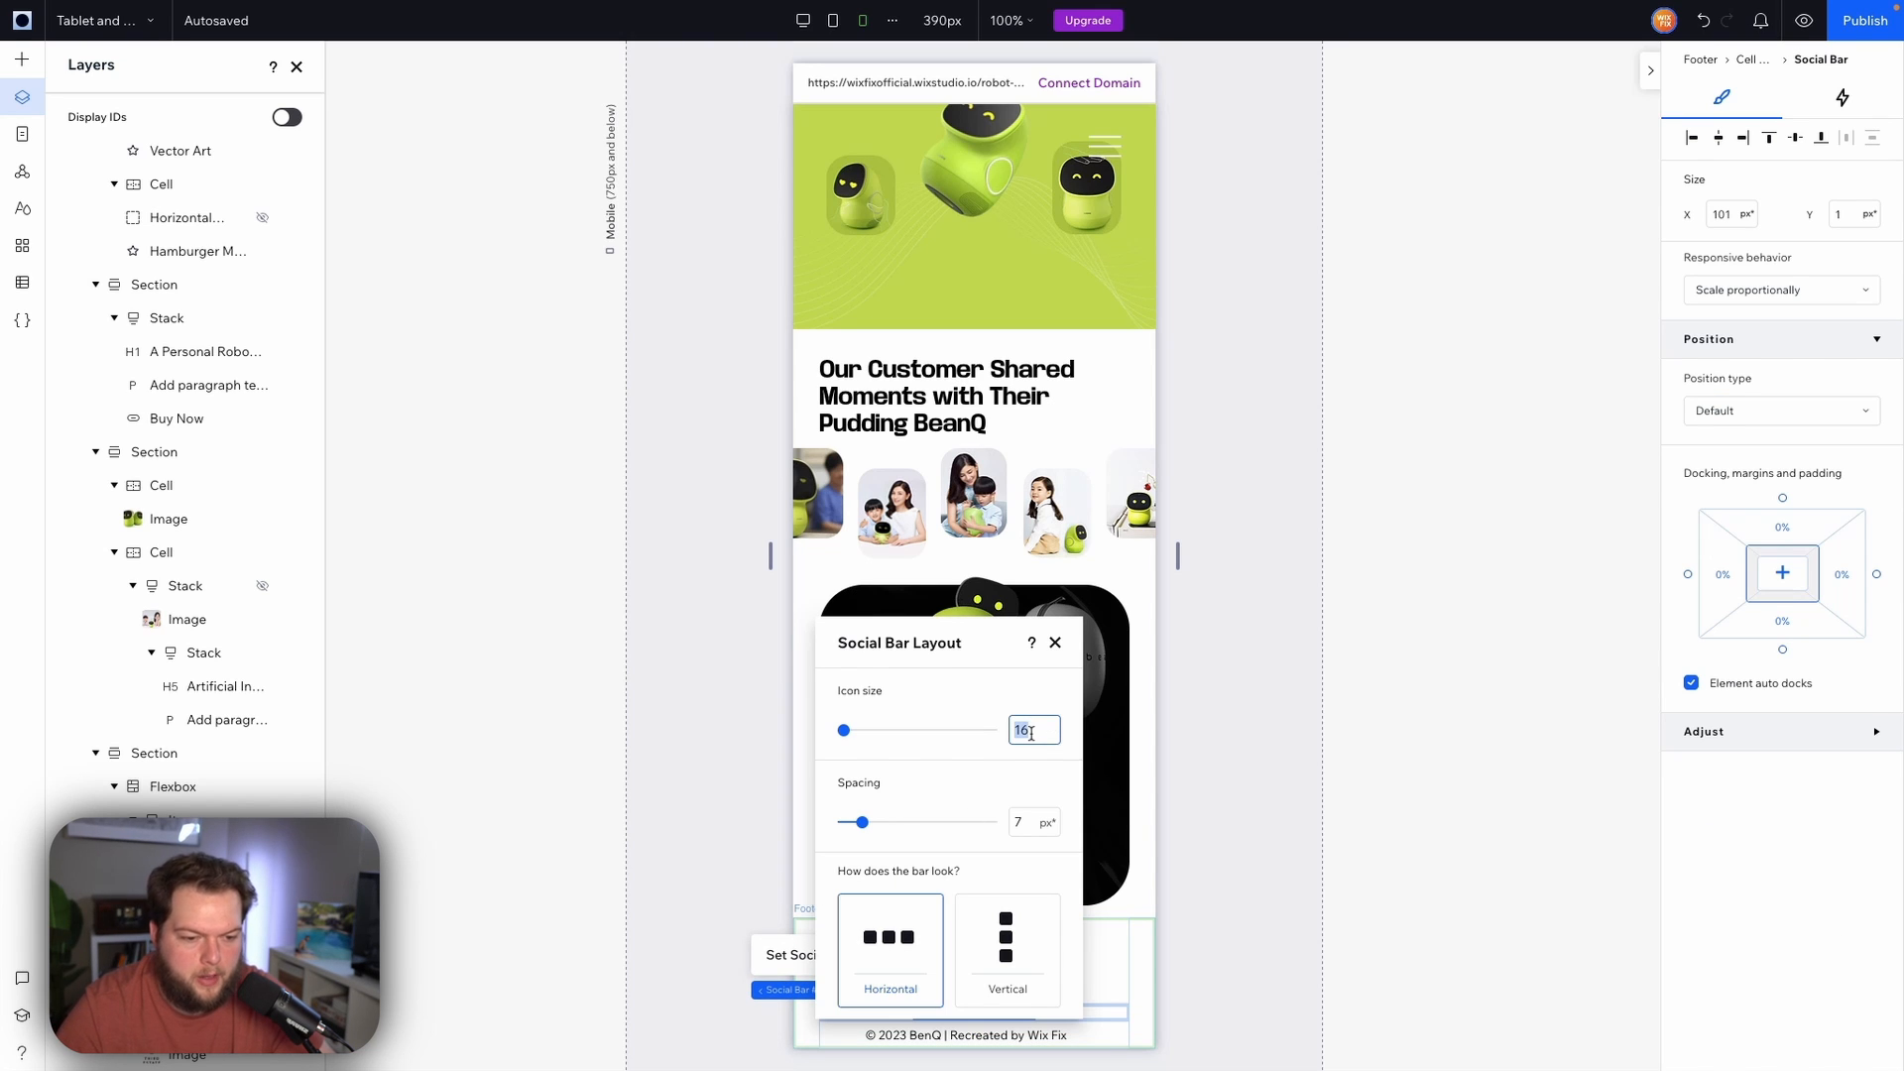
{"action": "type", "text": "32"}
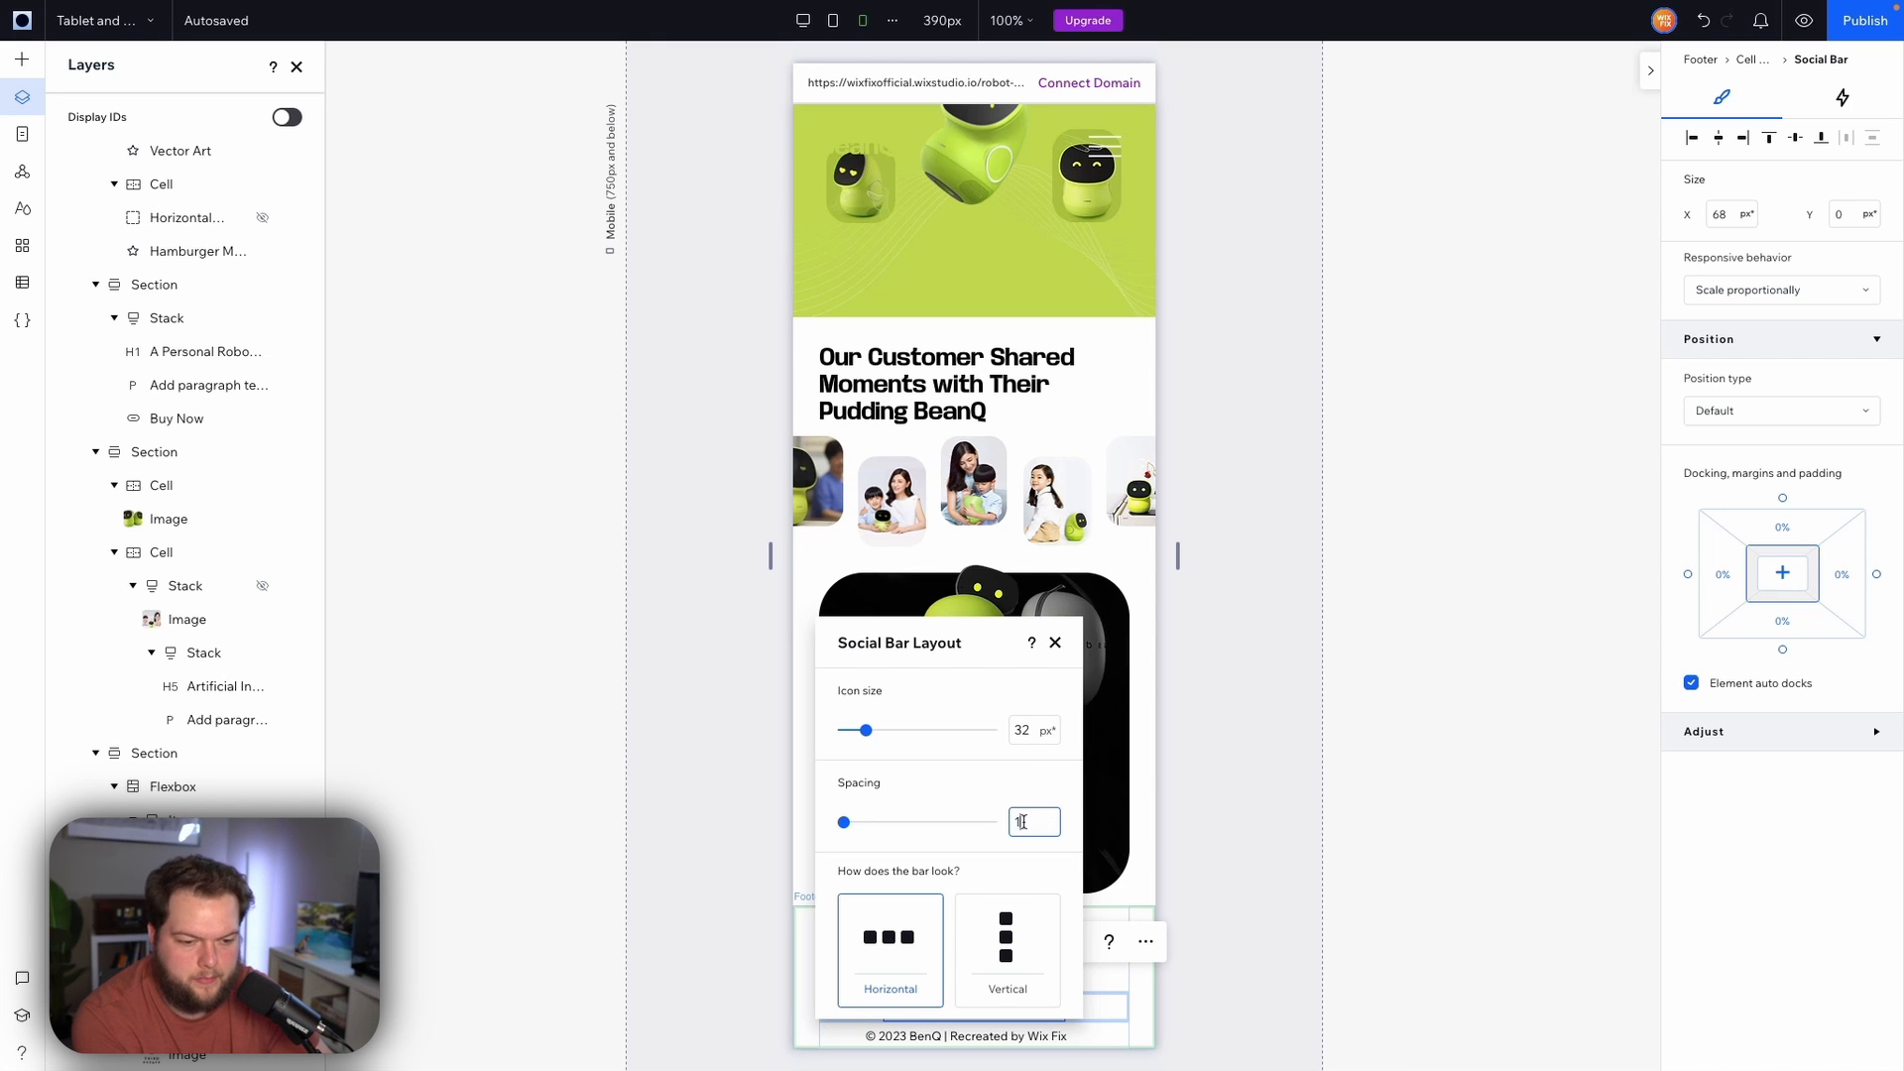
{"action": "left_click", "coordinate": [1232, 908]}
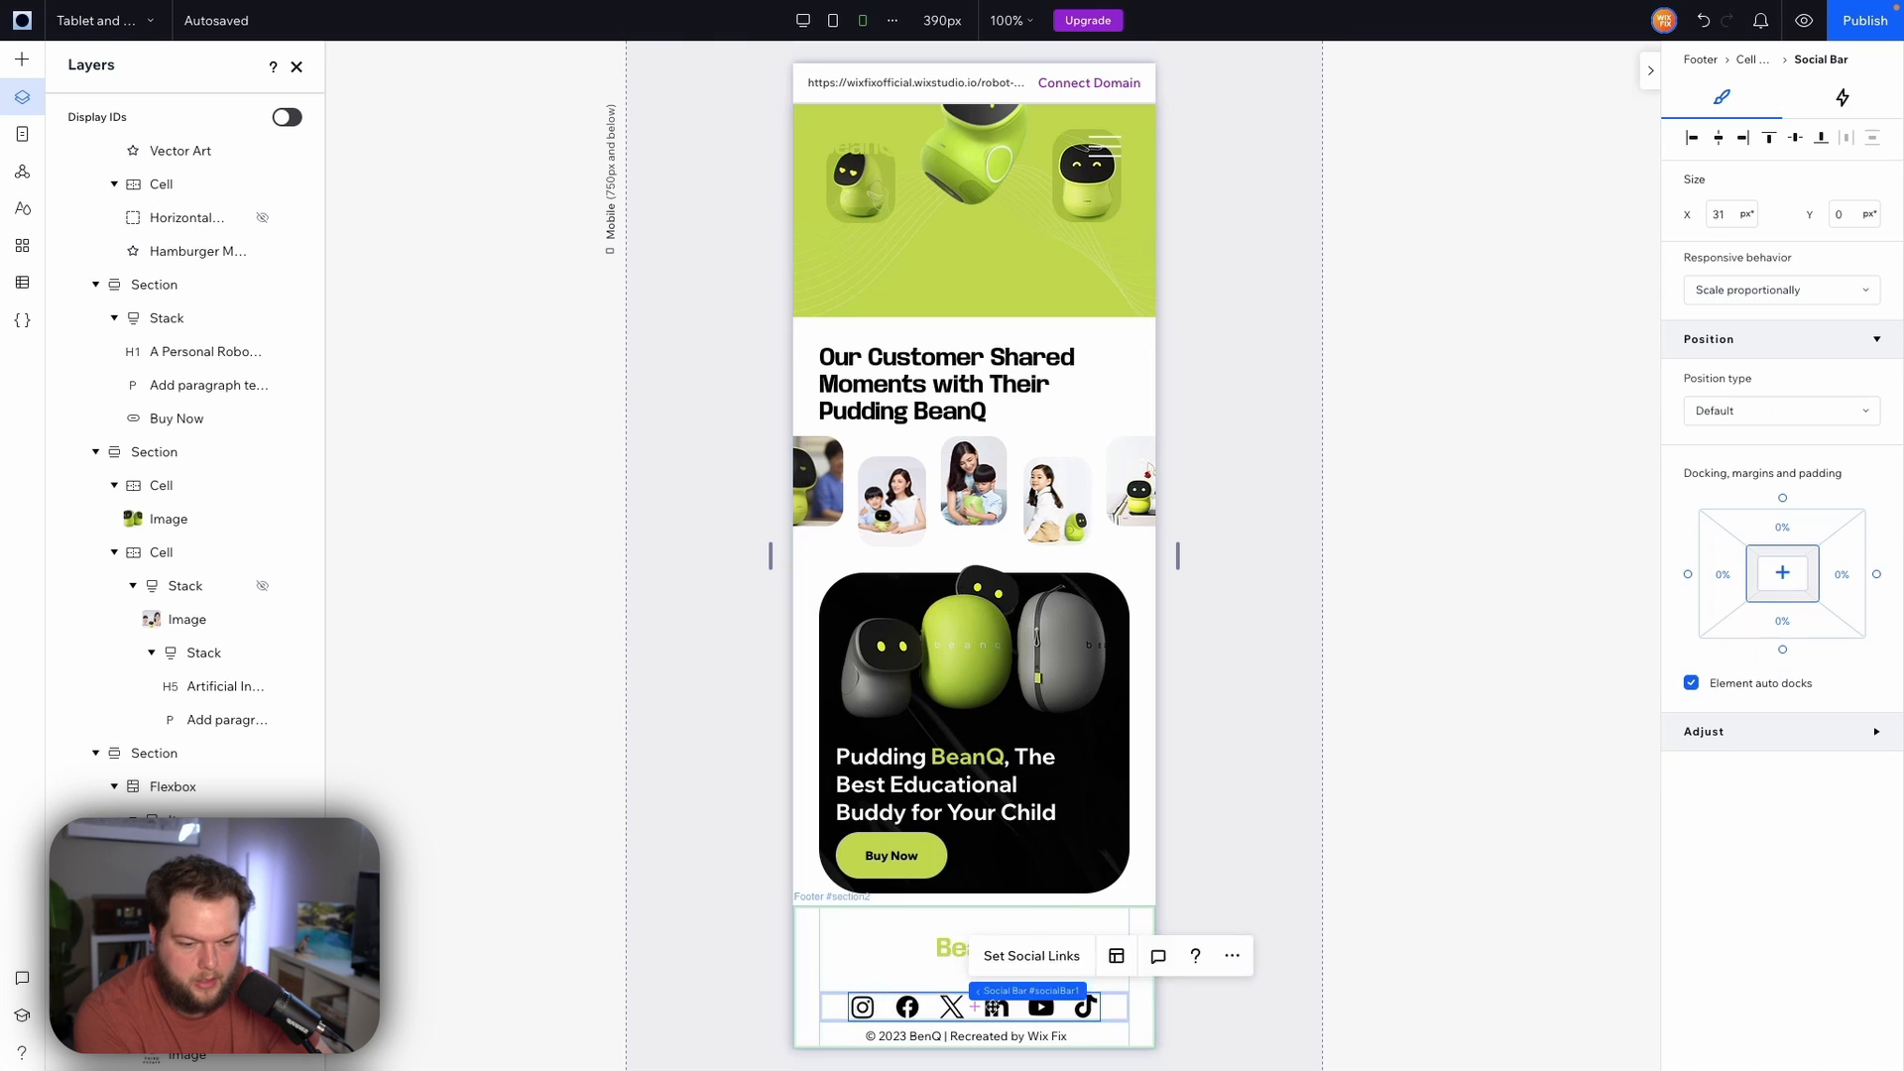
Give the social bar top and bottom margins of 5%
{"action": "left_click", "coordinate": [1799, 537]}
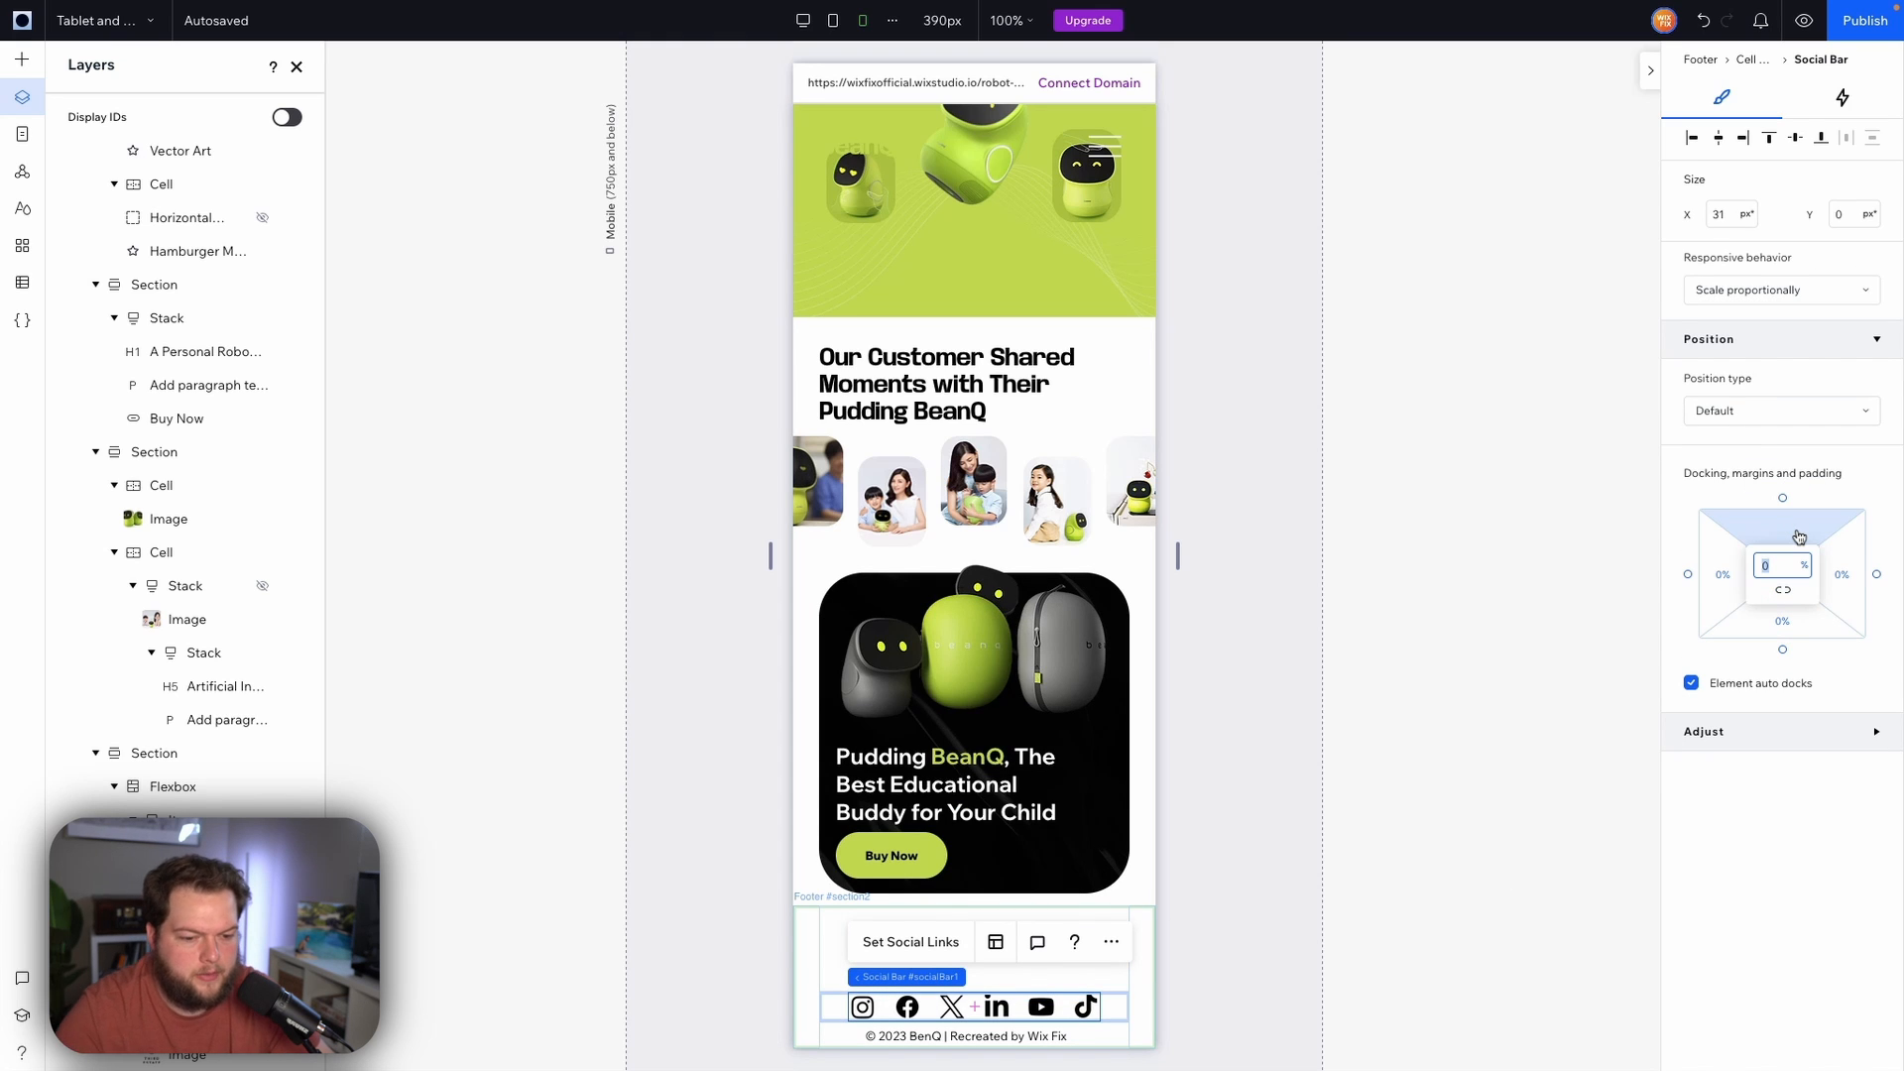
{"action": "left_click", "coordinate": [1800, 624]}
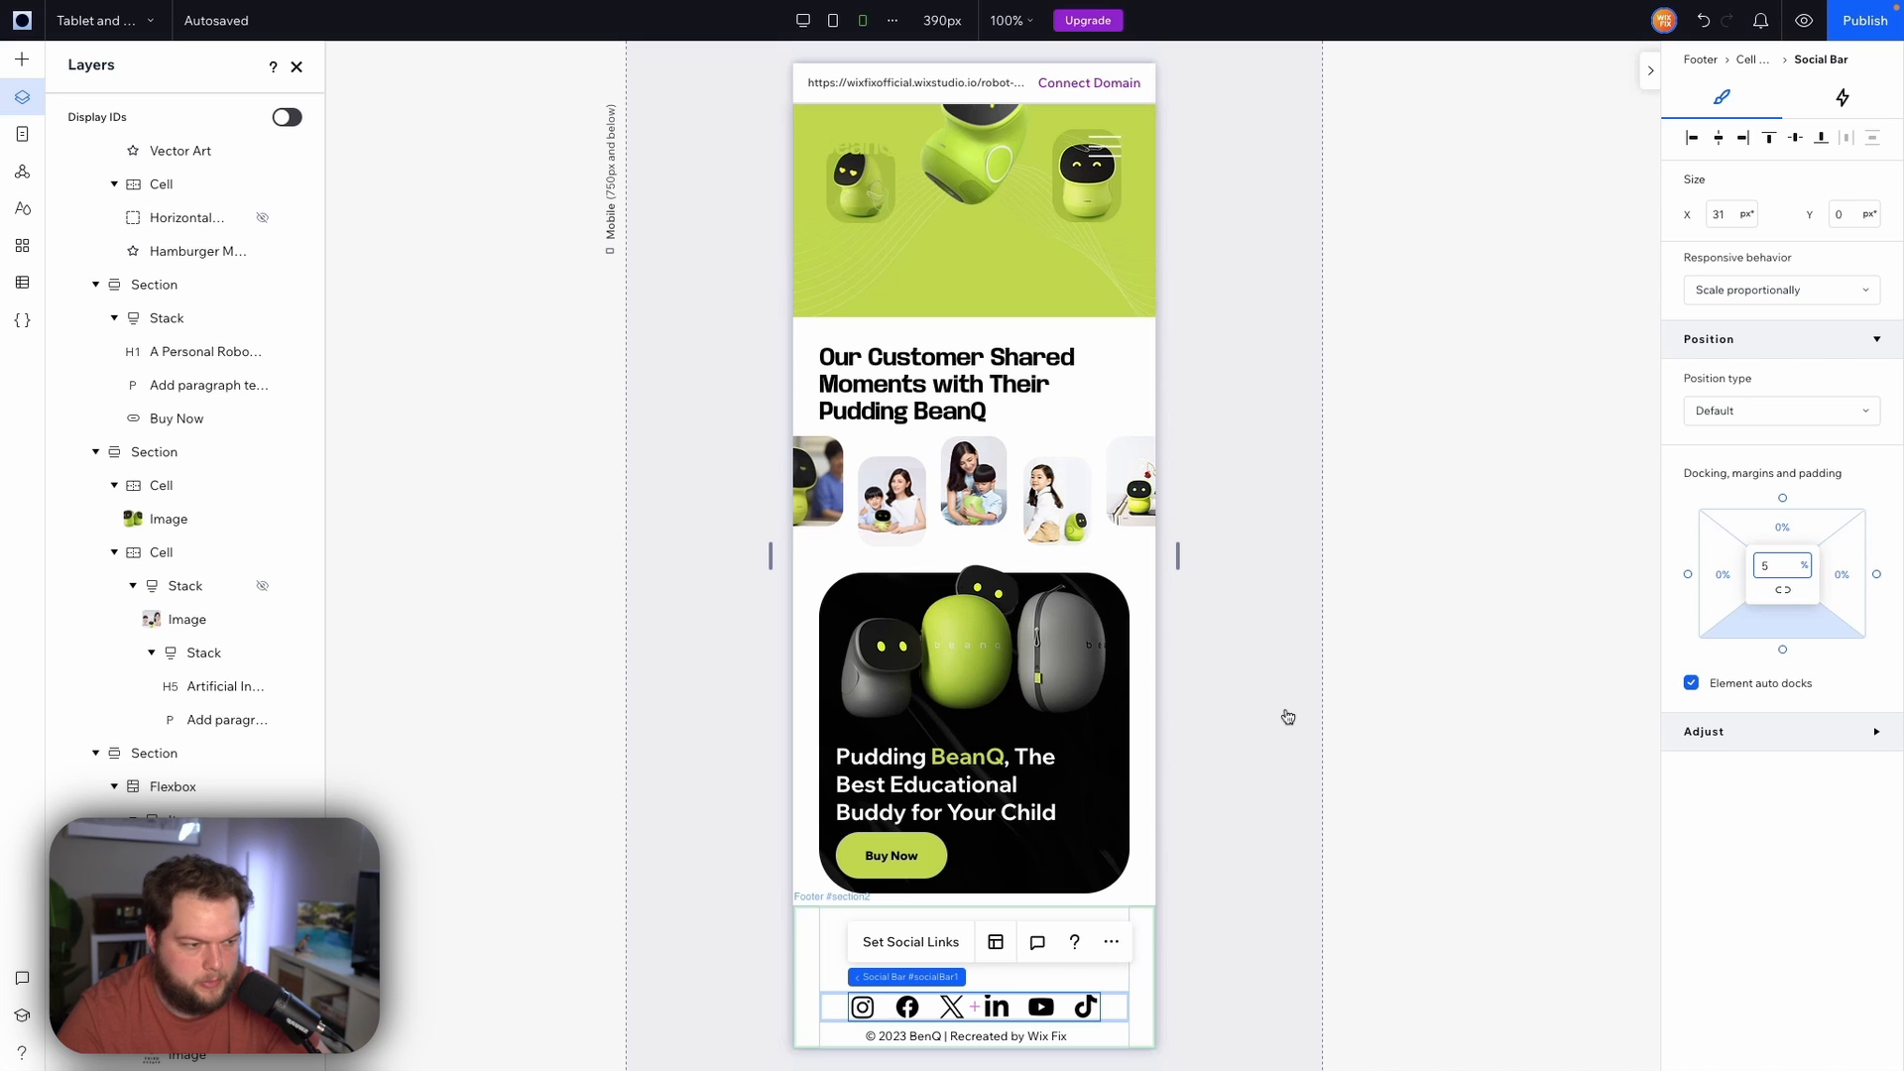
{"action": "left_click_drag", "start_coordinate": [1286, 711], "coordinate": [1270, 798]}
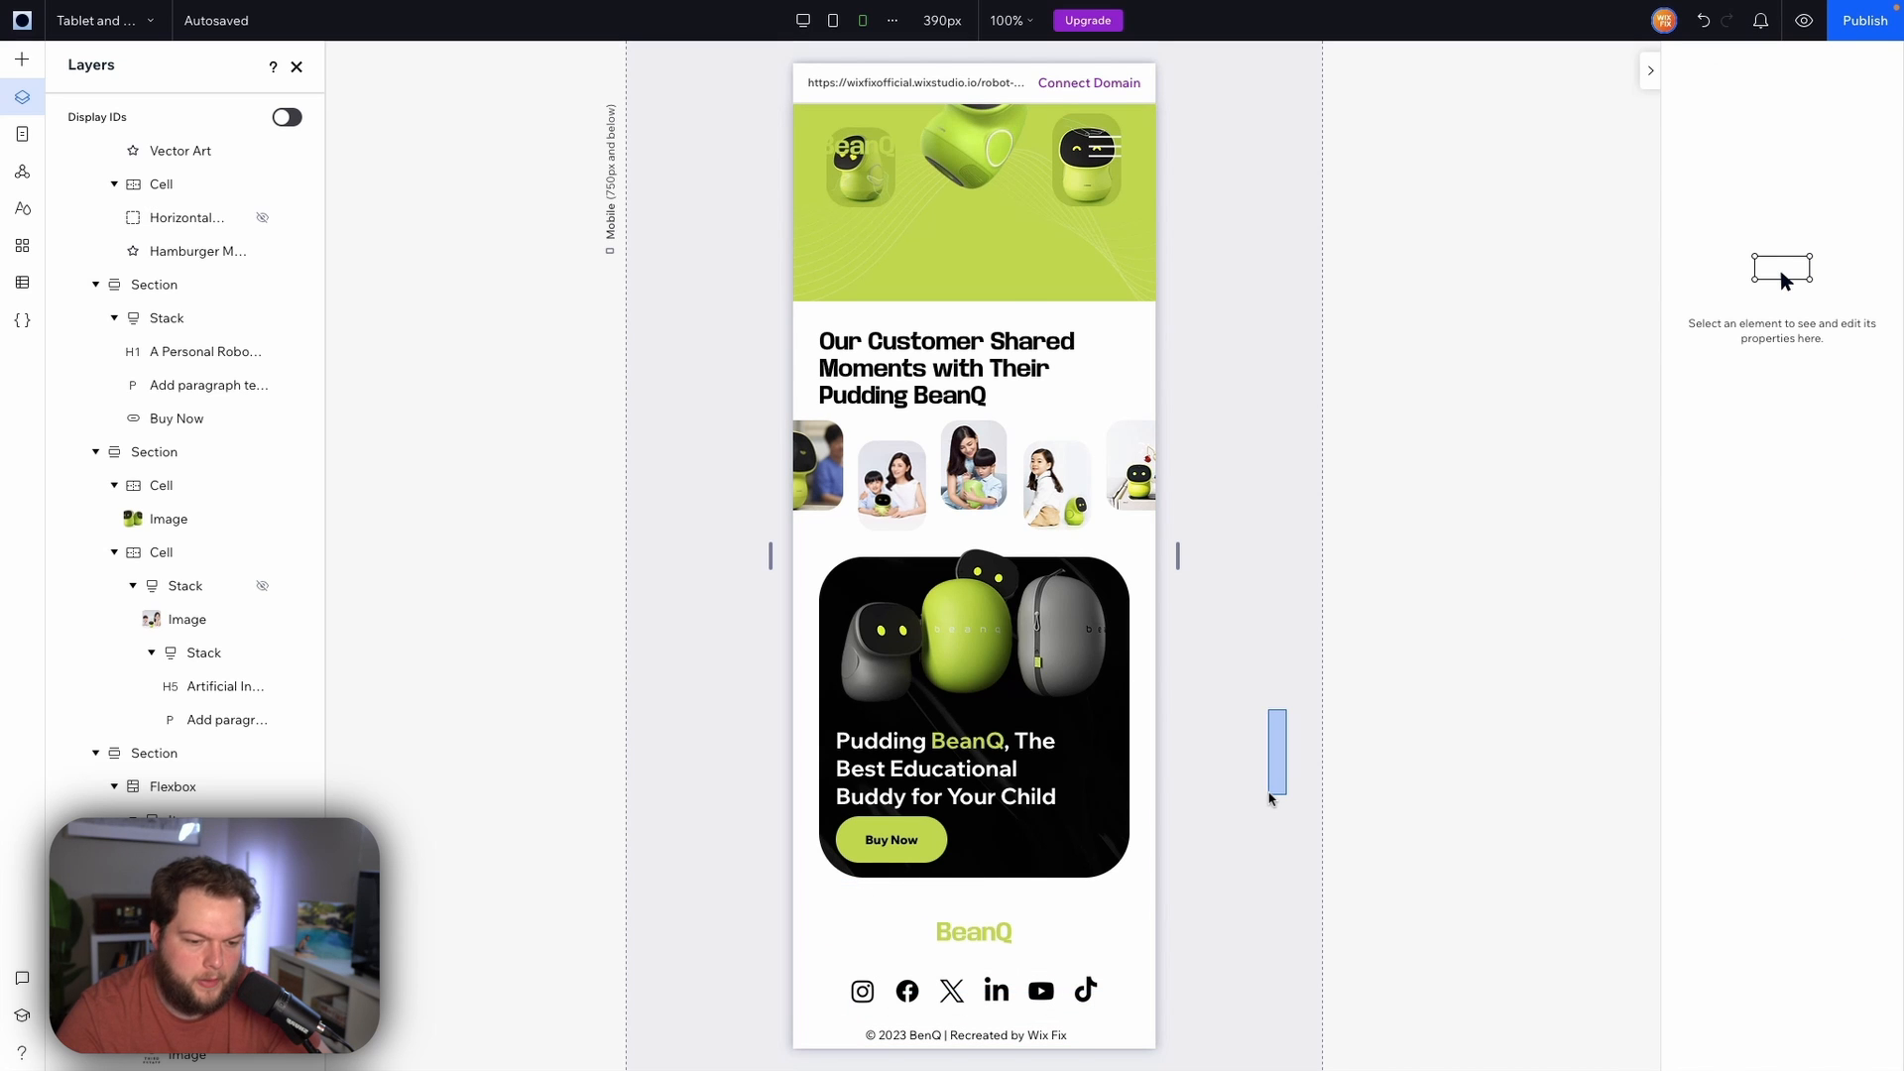
{"action": "scroll", "coordinate": [1247, 777], "scroll_direction": "up", "scroll_amount": 10}
{"action": "scroll", "coordinate": [1246, 777], "scroll_direction": "down", "scroll_amount": 6}
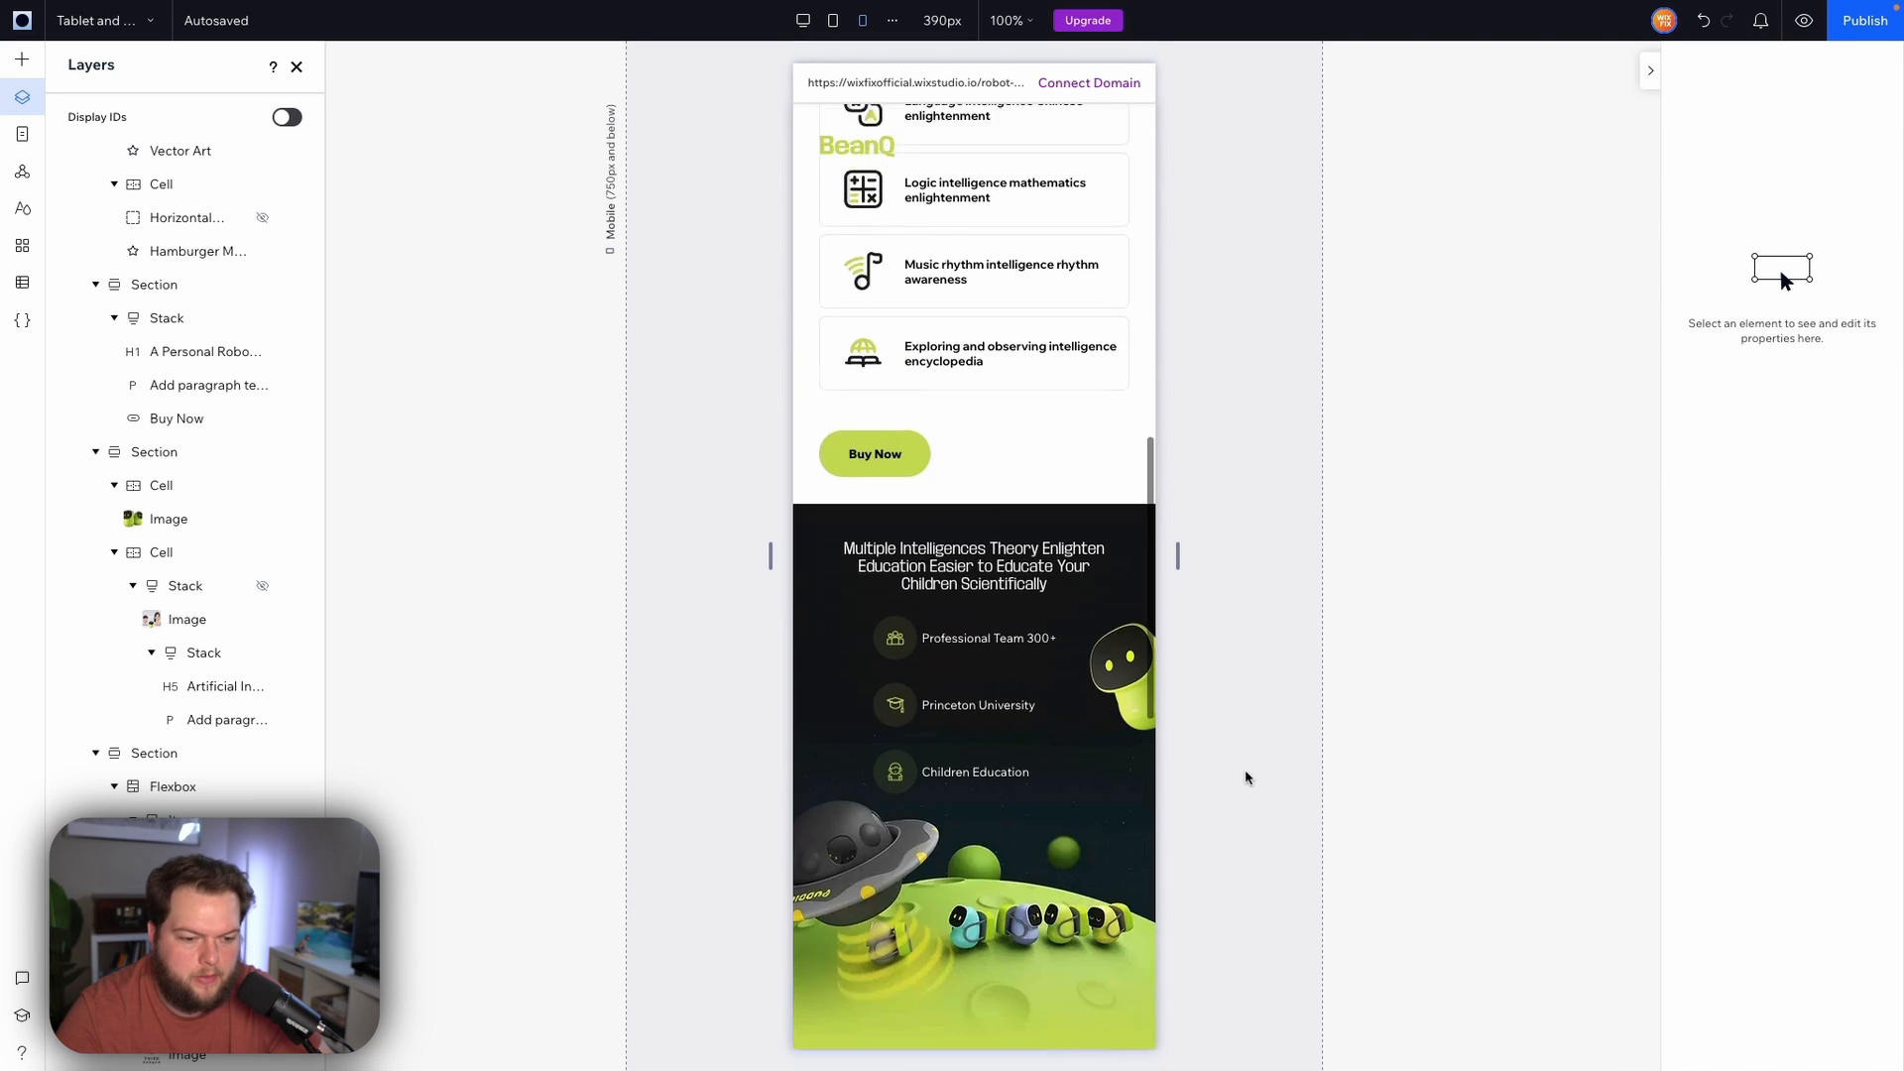
{"action": "scroll", "coordinate": [1247, 778], "scroll_direction": "down", "scroll_amount": 3}
{"action": "scroll", "coordinate": [1246, 778], "scroll_direction": "up", "scroll_amount": 12}
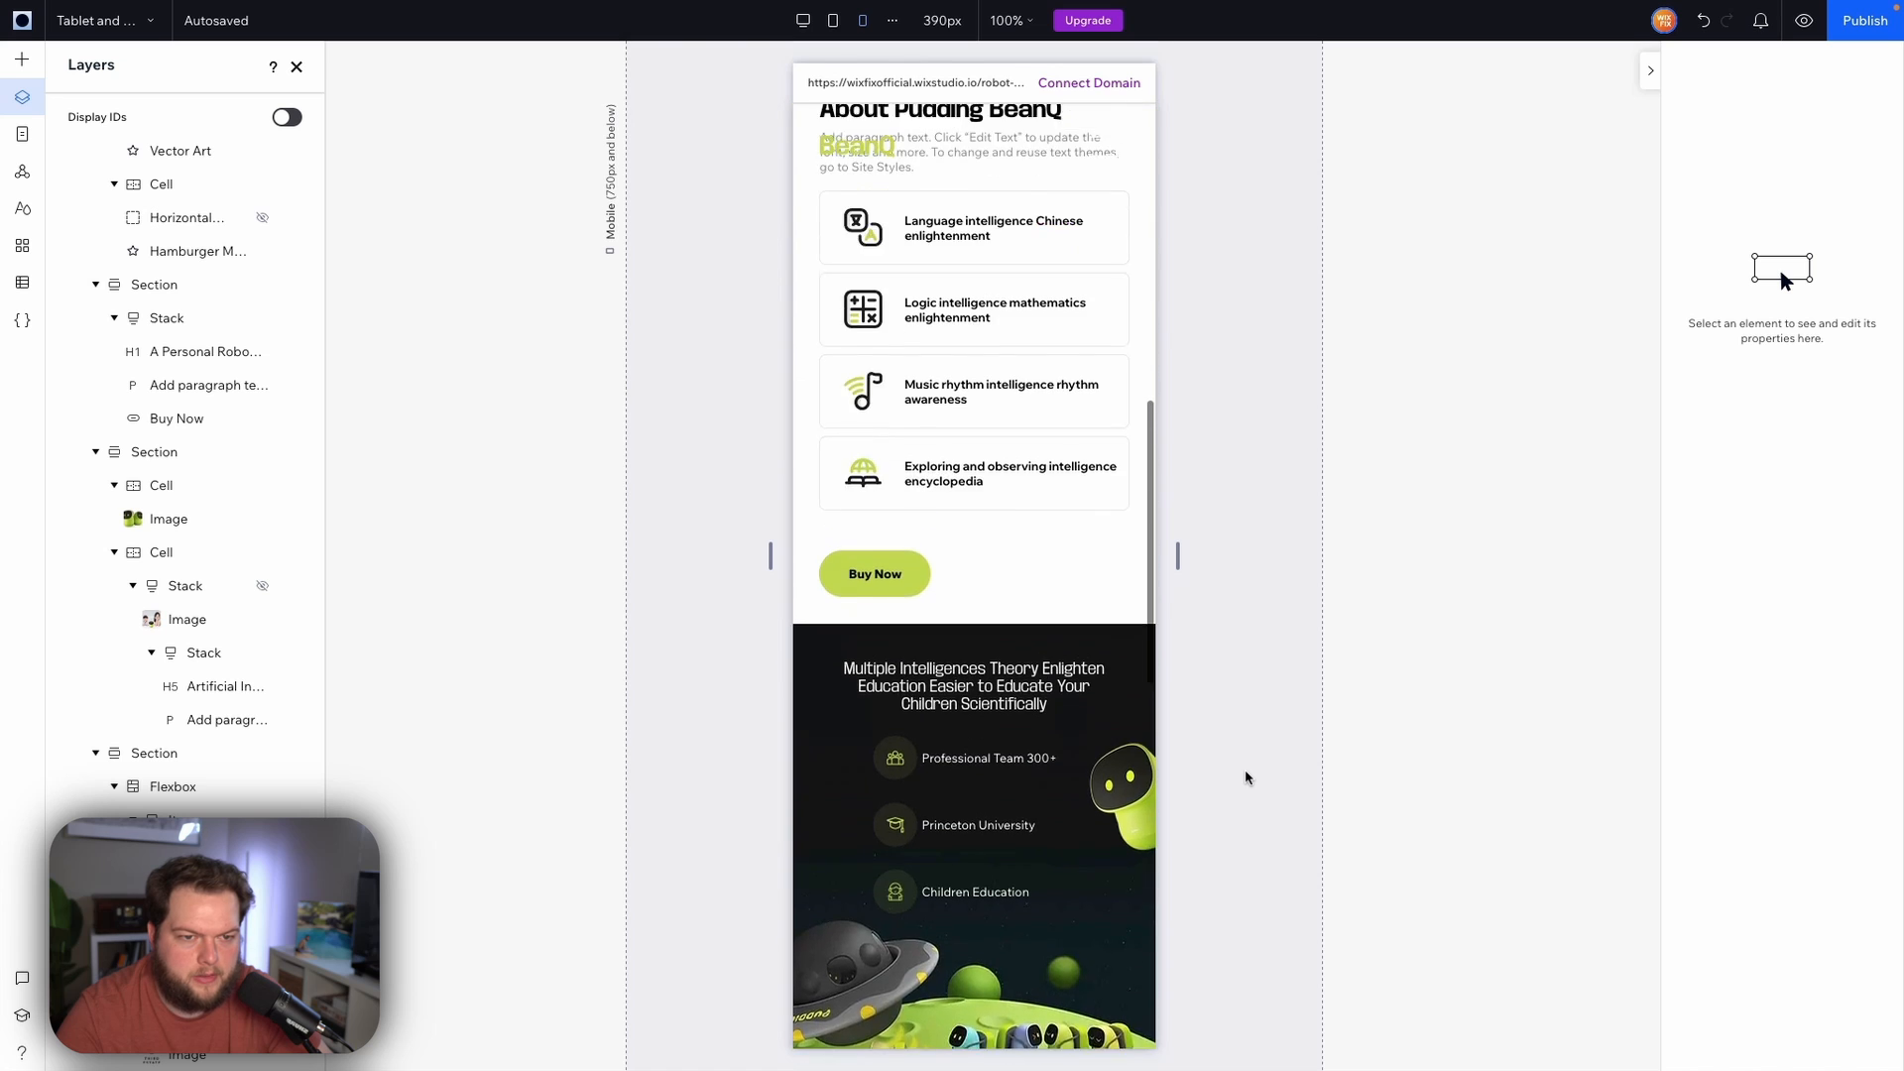
{"action": "scroll", "coordinate": [1246, 777], "scroll_direction": "down", "scroll_amount": 4}
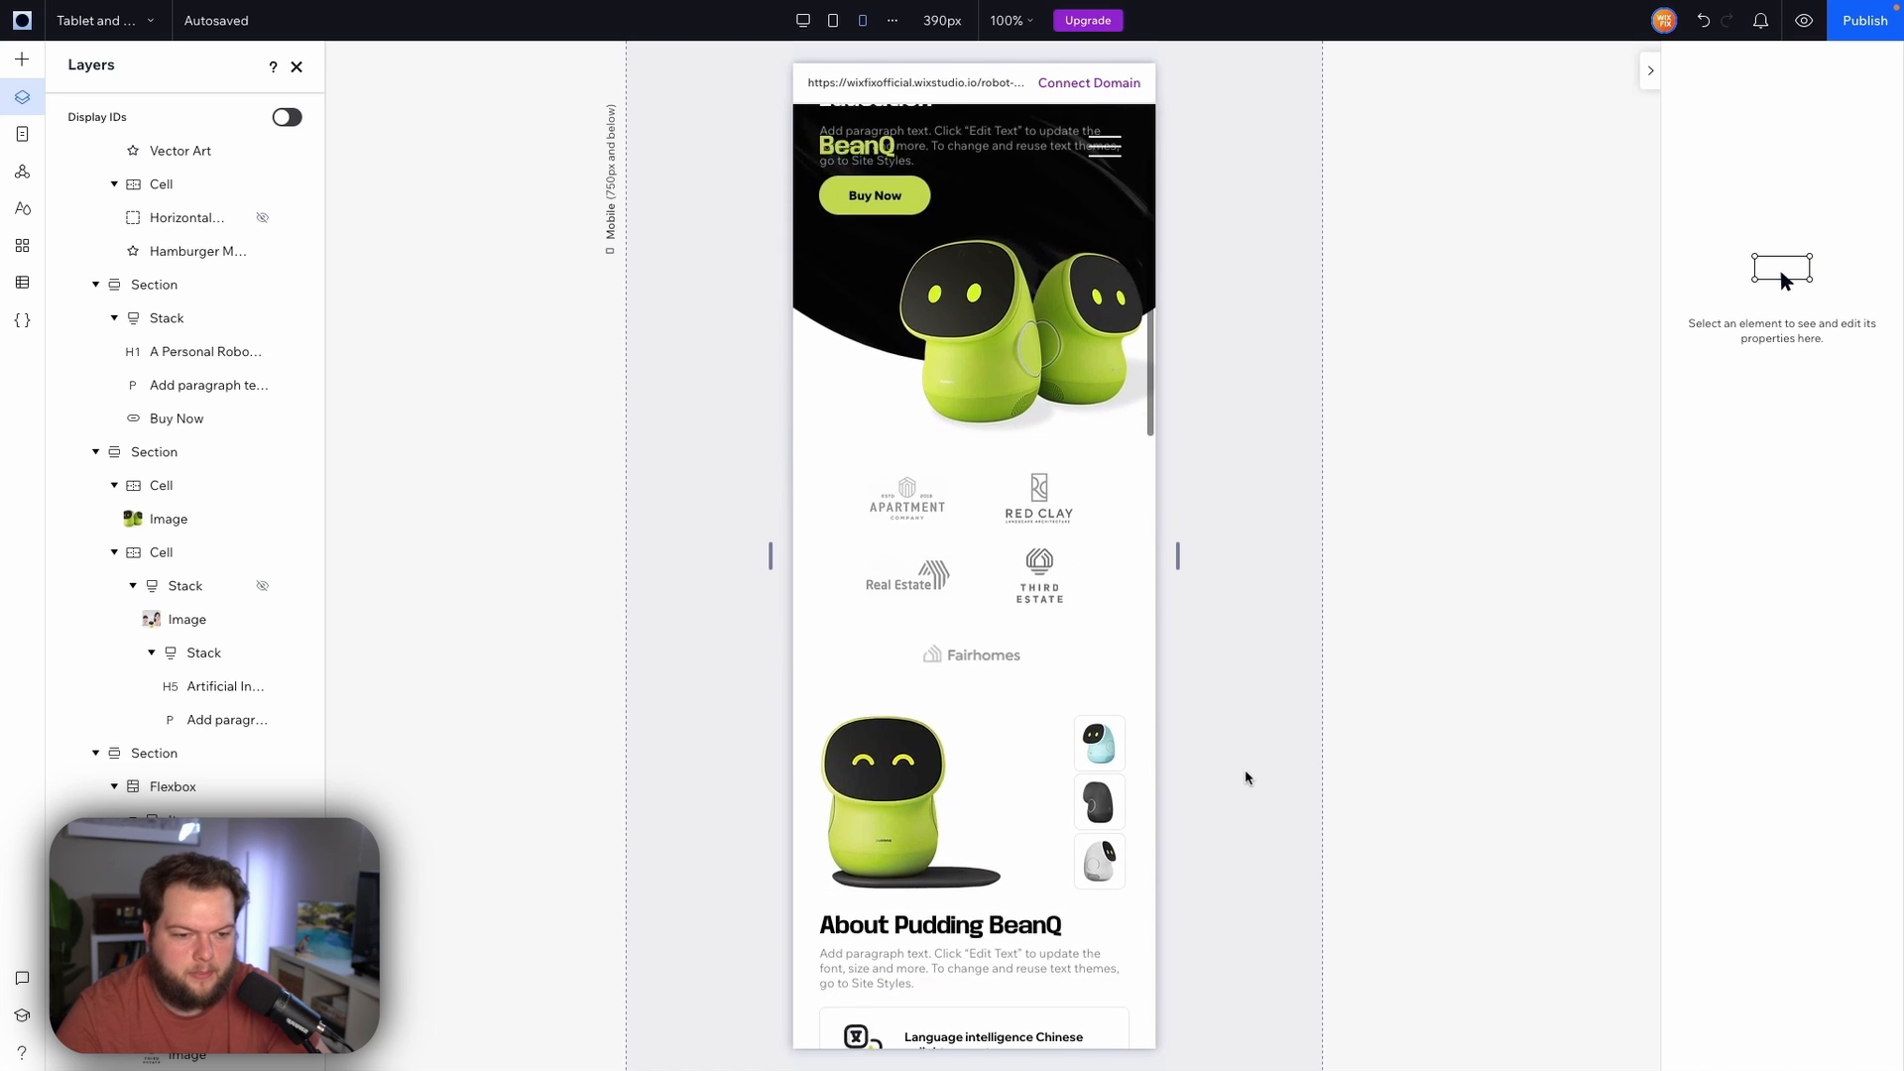
Preview the mobile layout and scroll through every section to review it, then return to the editor
{"action": "scroll", "coordinate": [1247, 777], "scroll_direction": "down", "scroll_amount": 8}
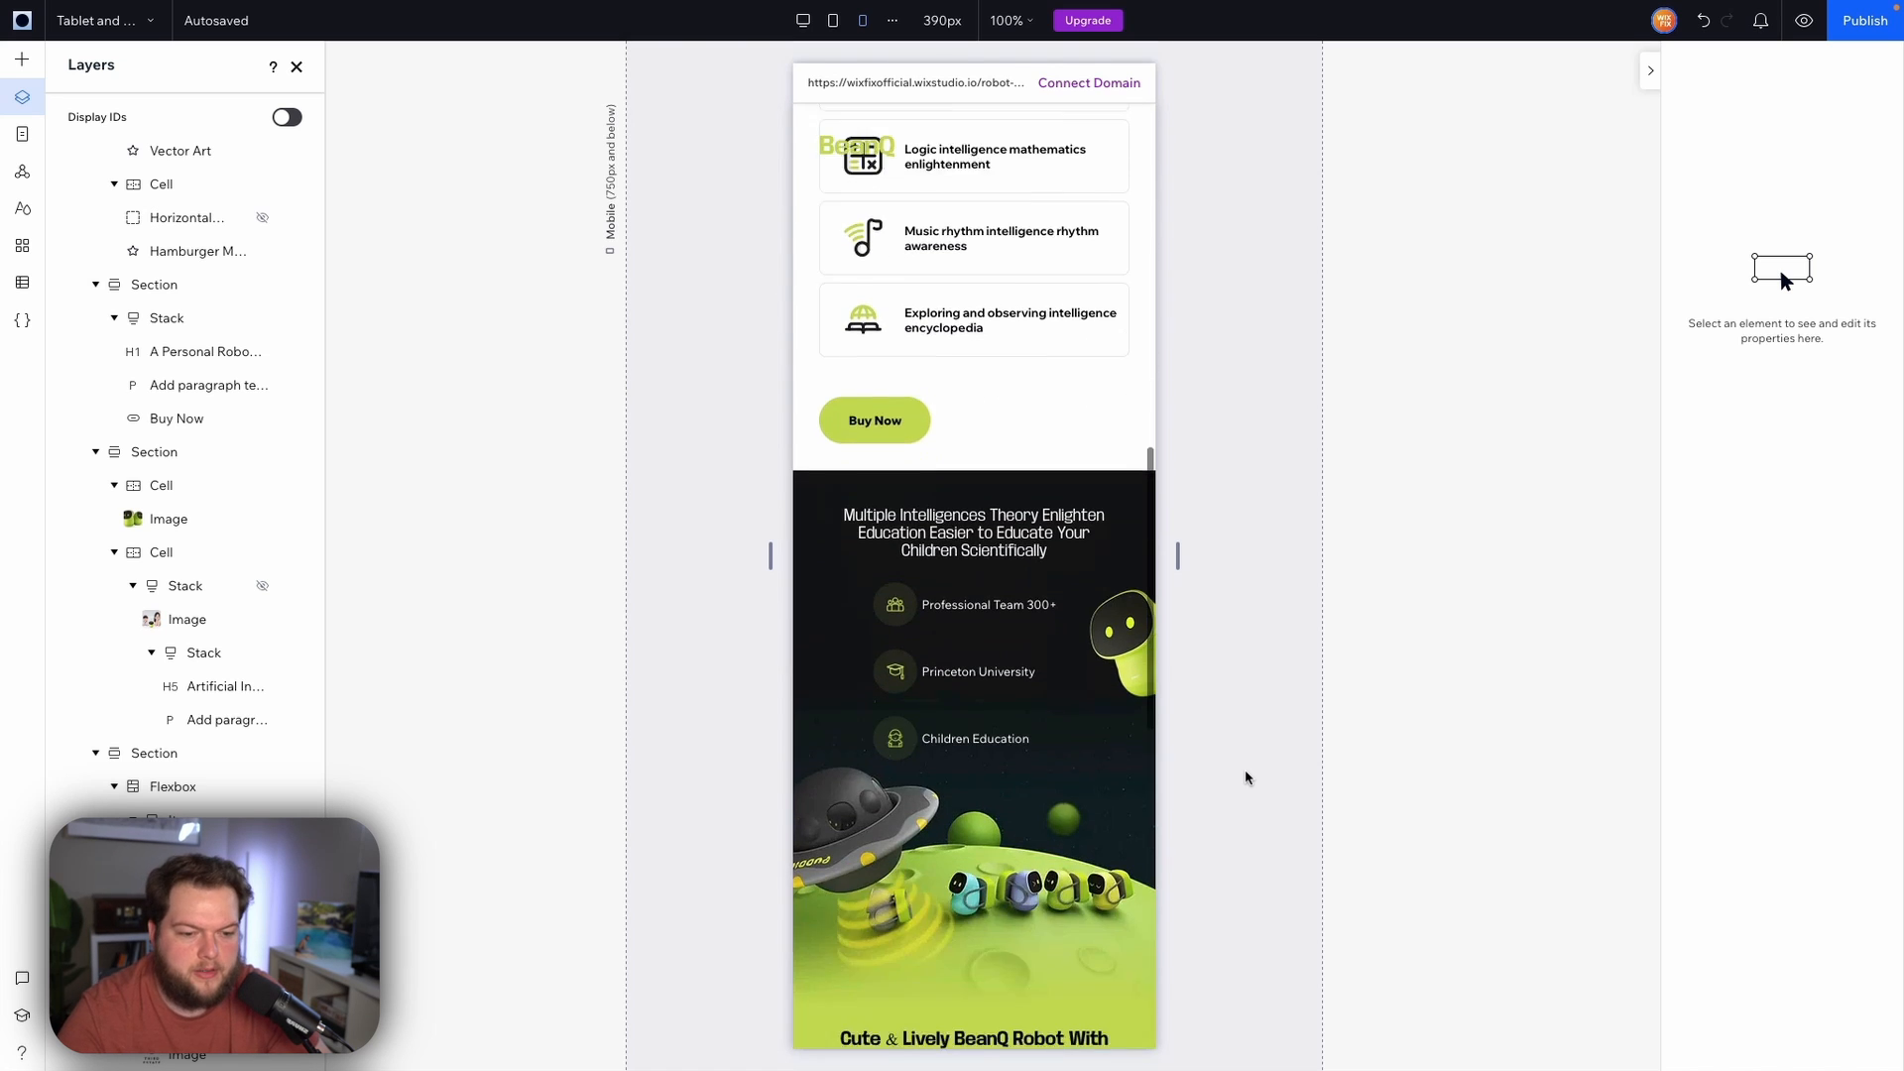
{"action": "scroll", "coordinate": [1246, 777], "scroll_direction": "down", "scroll_amount": 8}
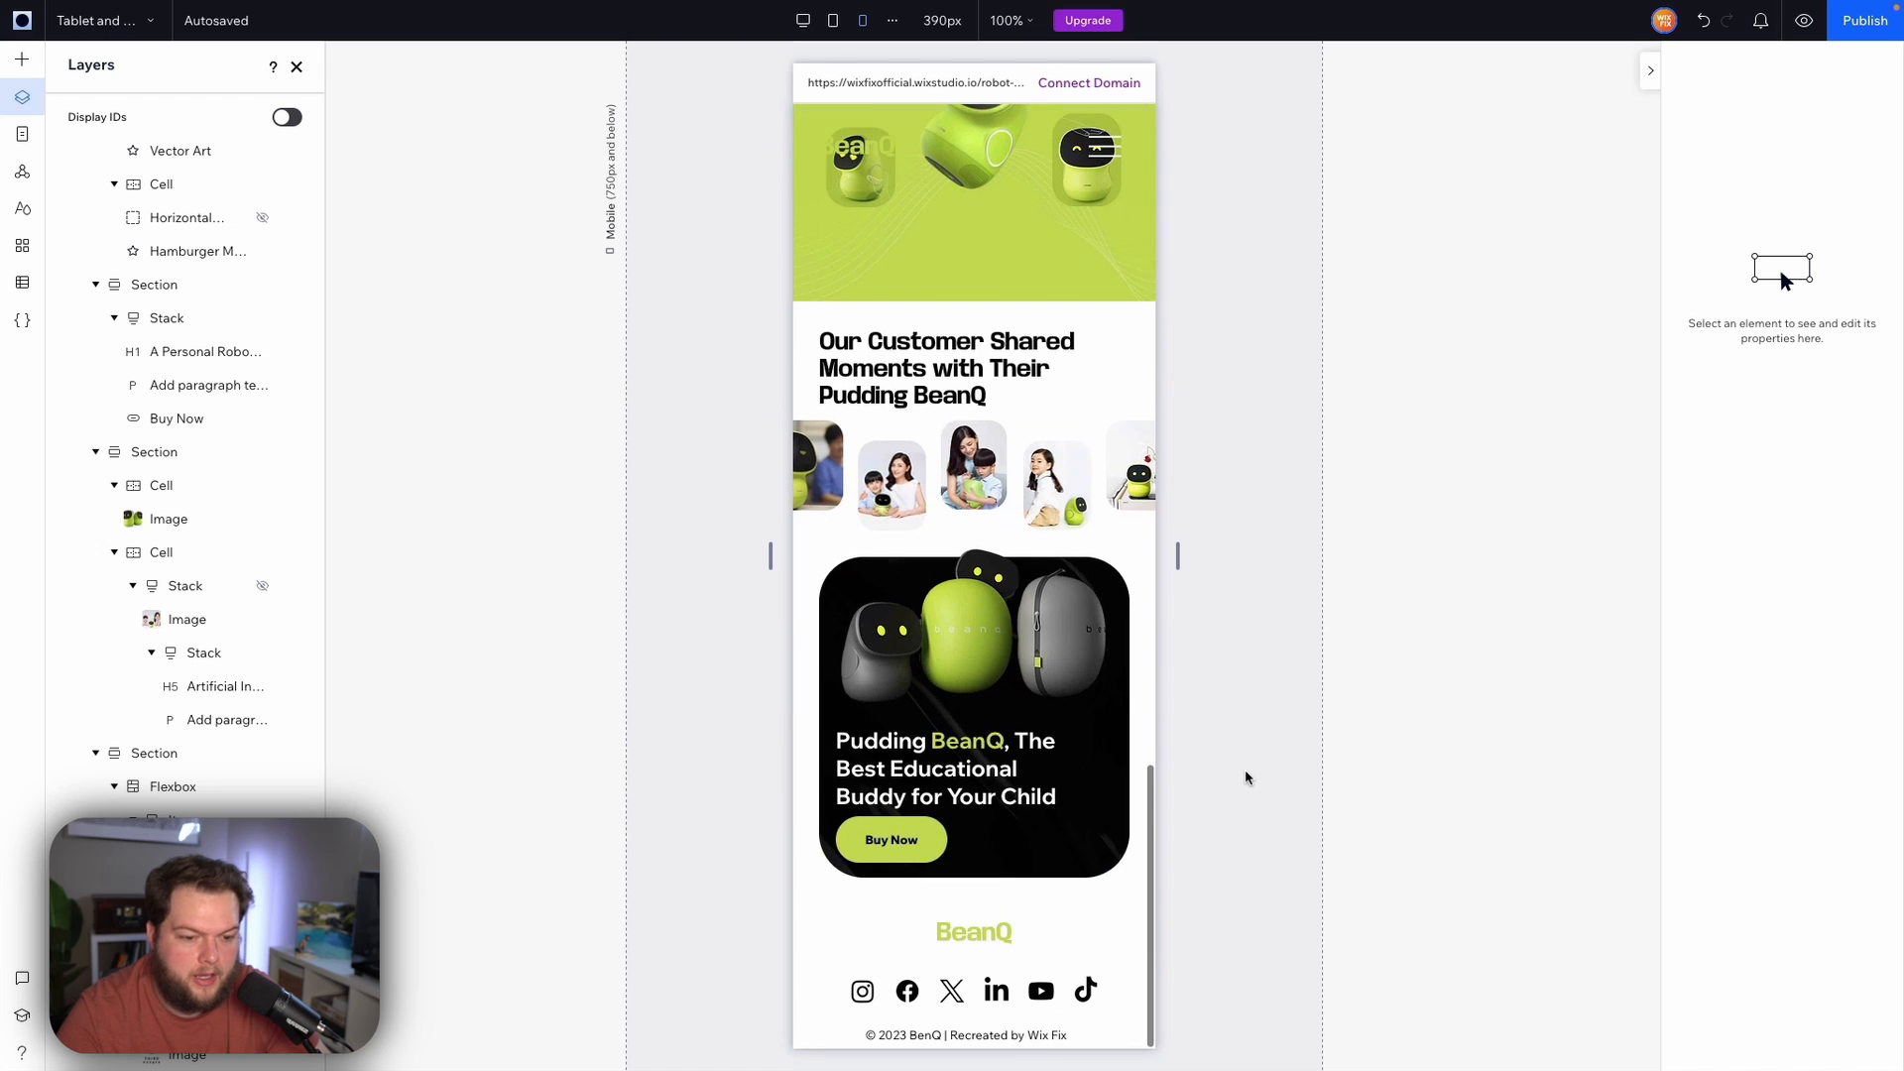
{"action": "scroll", "coordinate": [1246, 412], "scroll_direction": "up", "scroll_amount": 20}
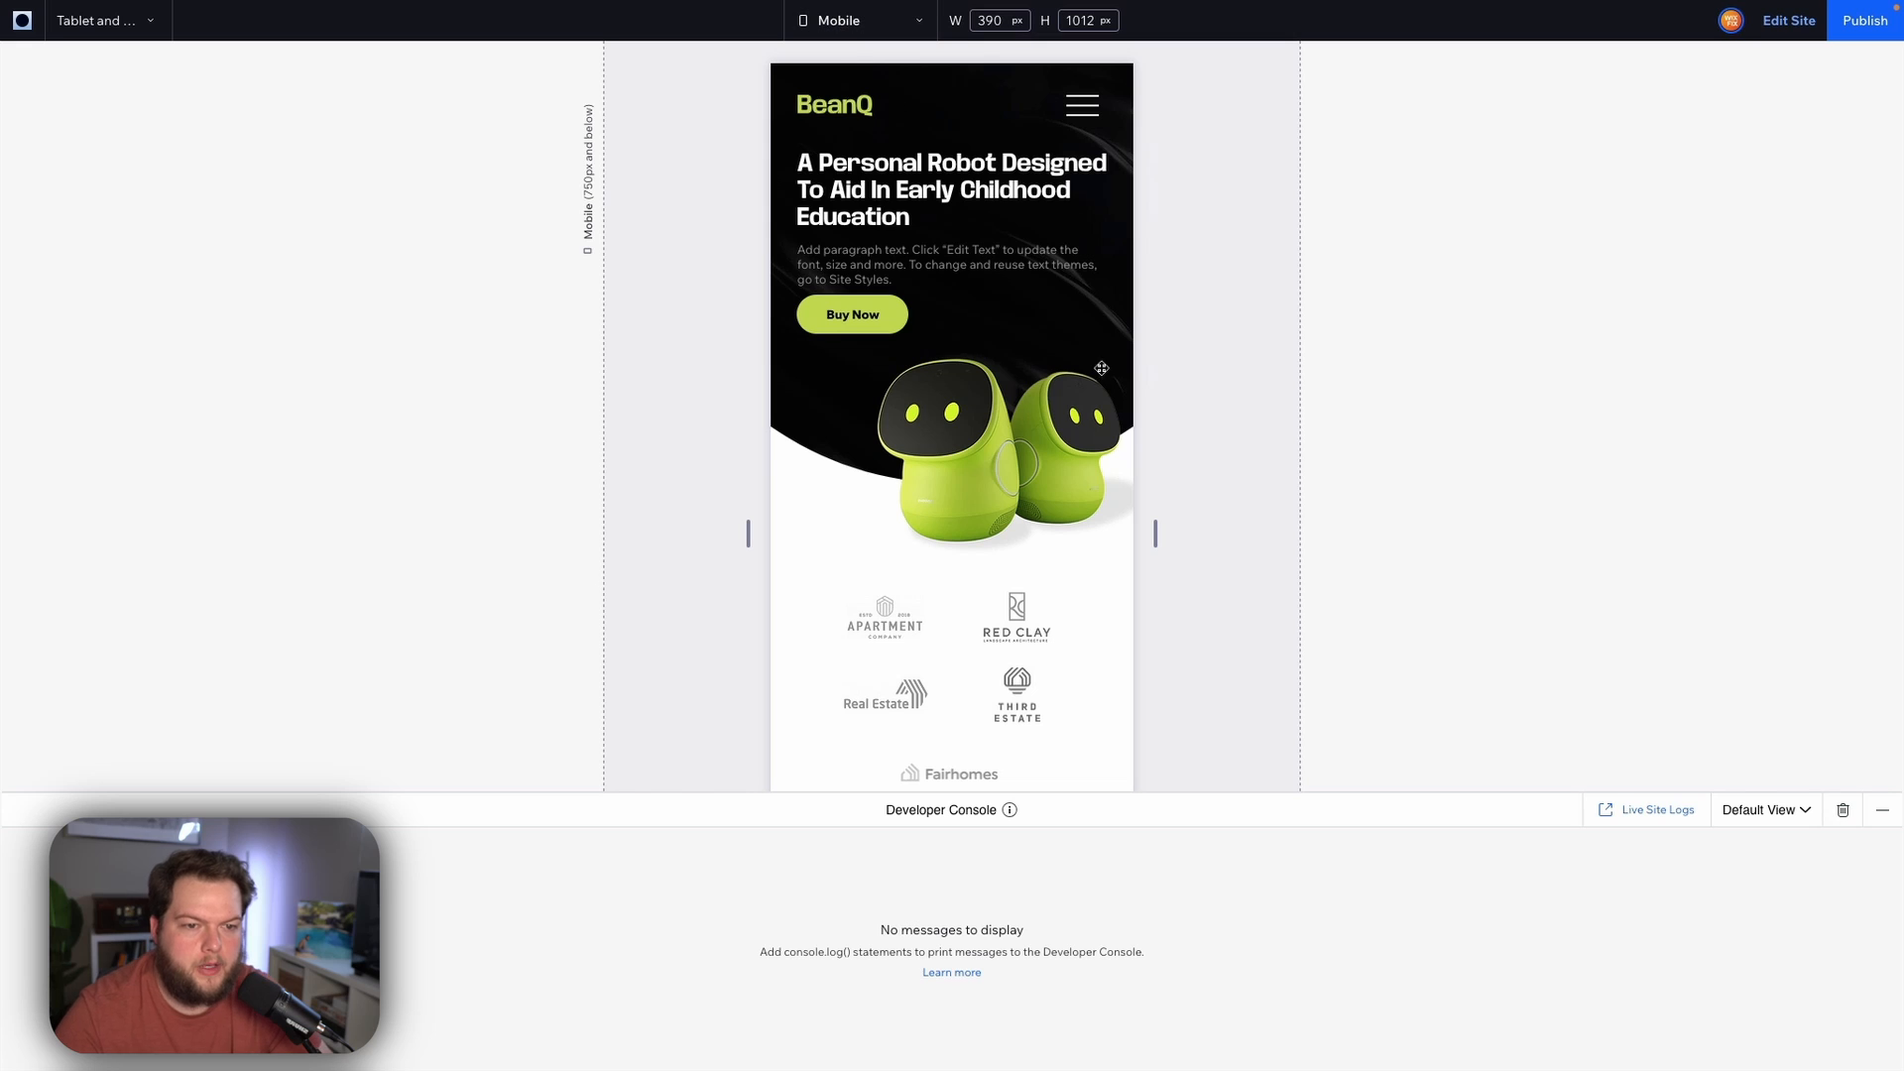
{"action": "left_click", "coordinate": [1881, 810]}
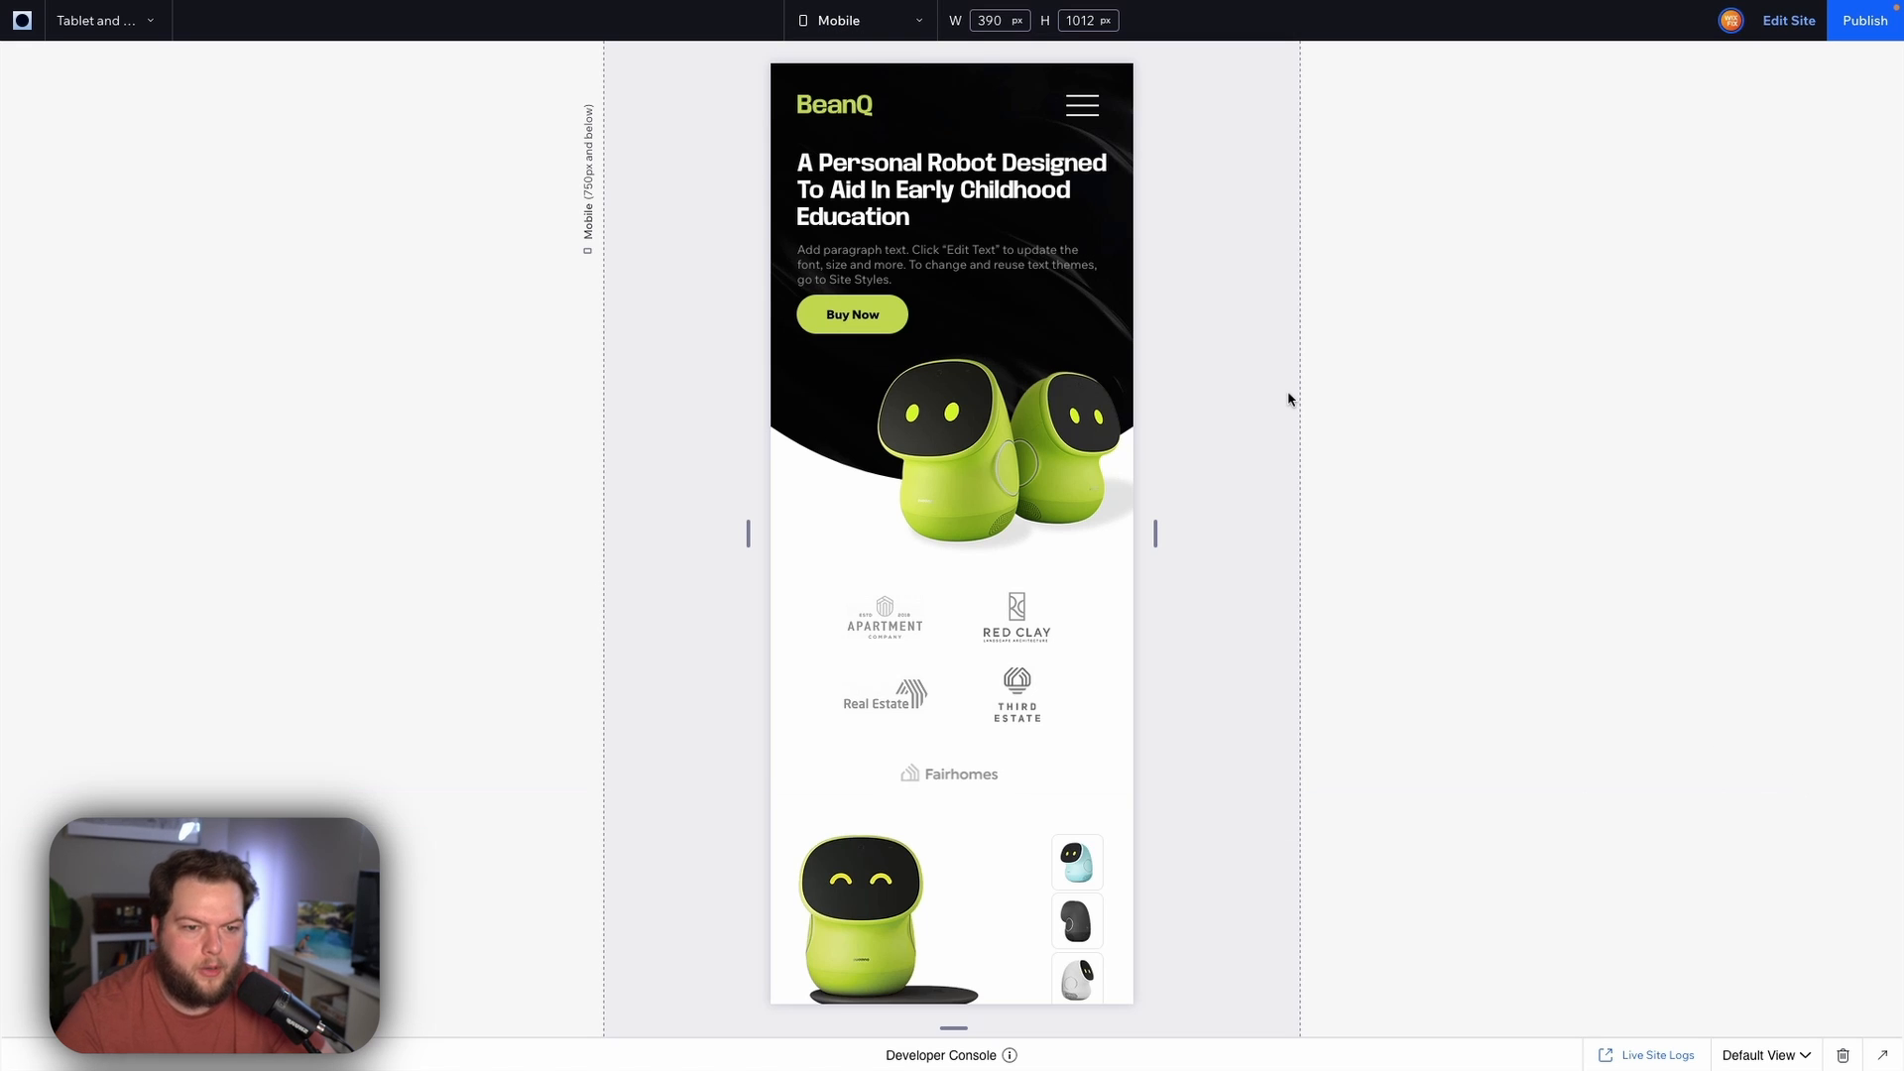
{"action": "scroll", "coordinate": [1287, 396], "scroll_direction": "down", "scroll_amount": 3}
{"action": "scroll", "coordinate": [1287, 399], "scroll_direction": "down", "scroll_amount": 10}
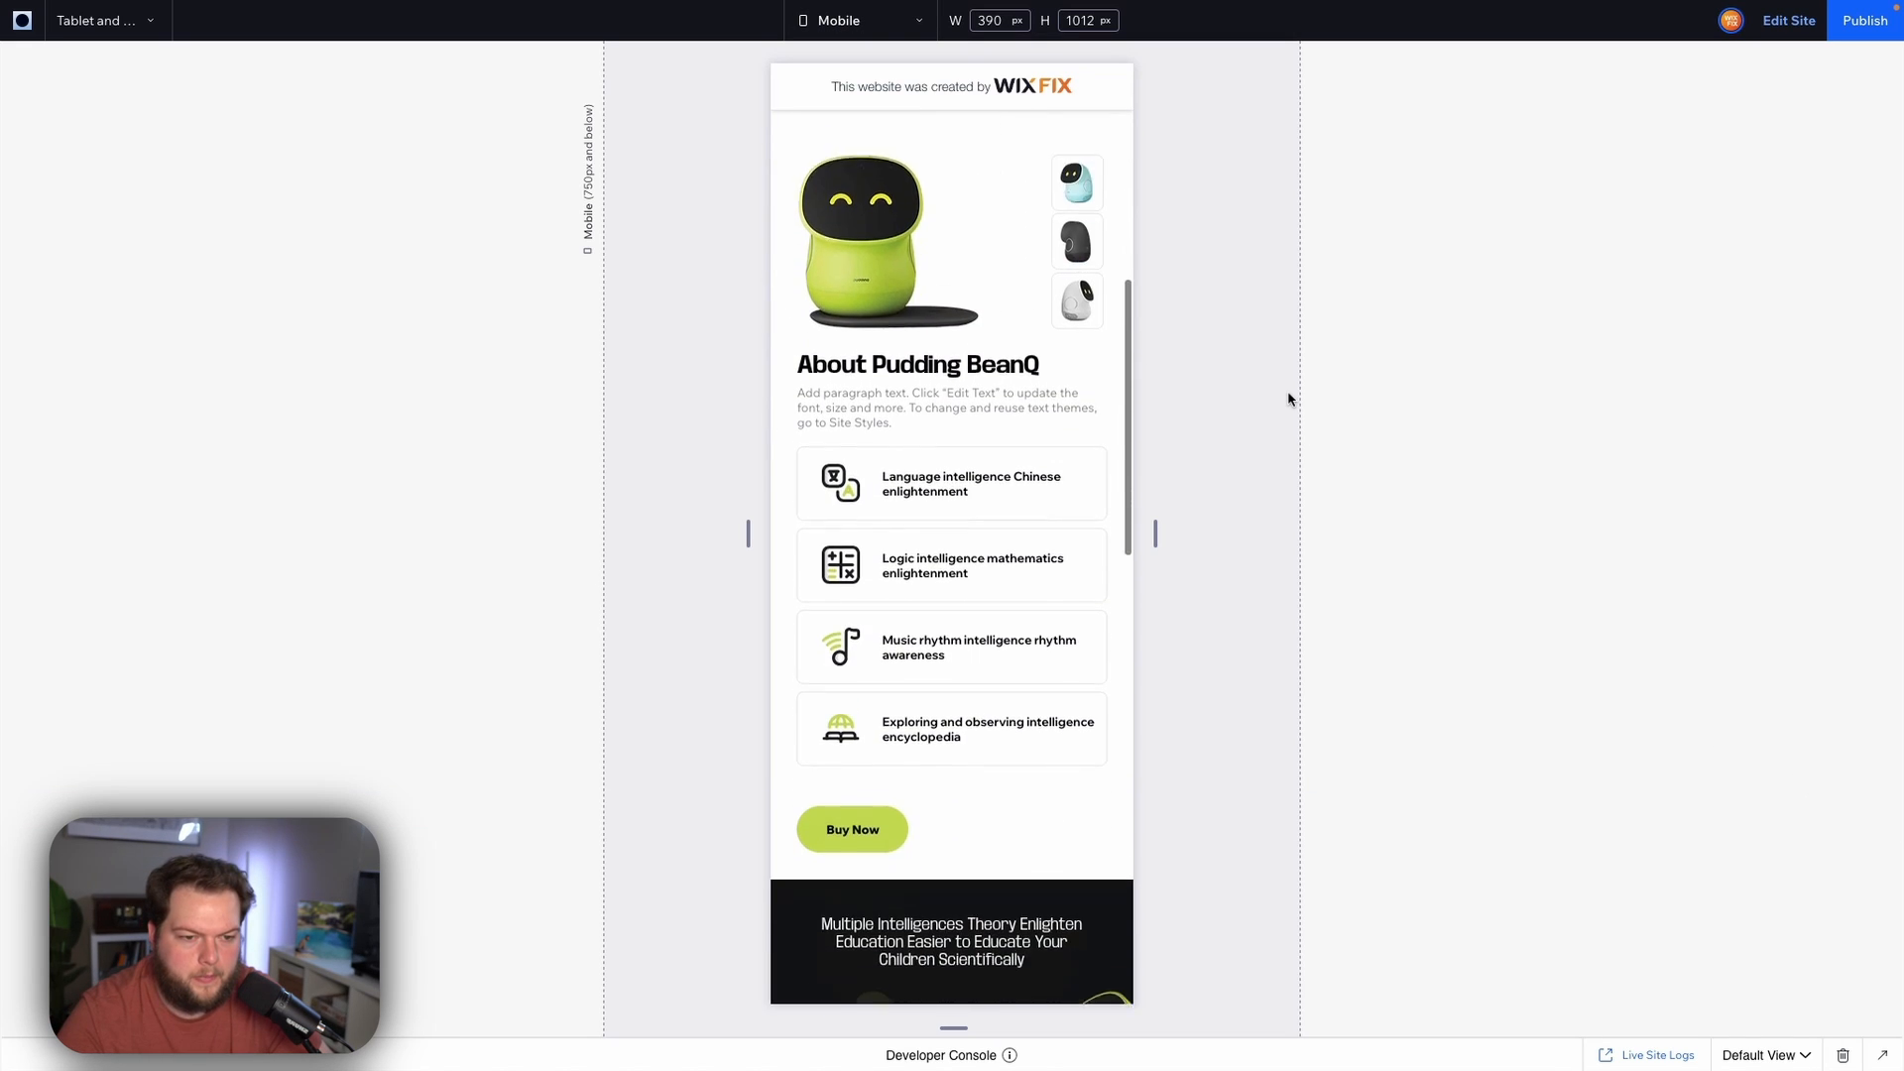
{"action": "scroll", "coordinate": [1287, 399], "scroll_direction": "down", "scroll_amount": 3}
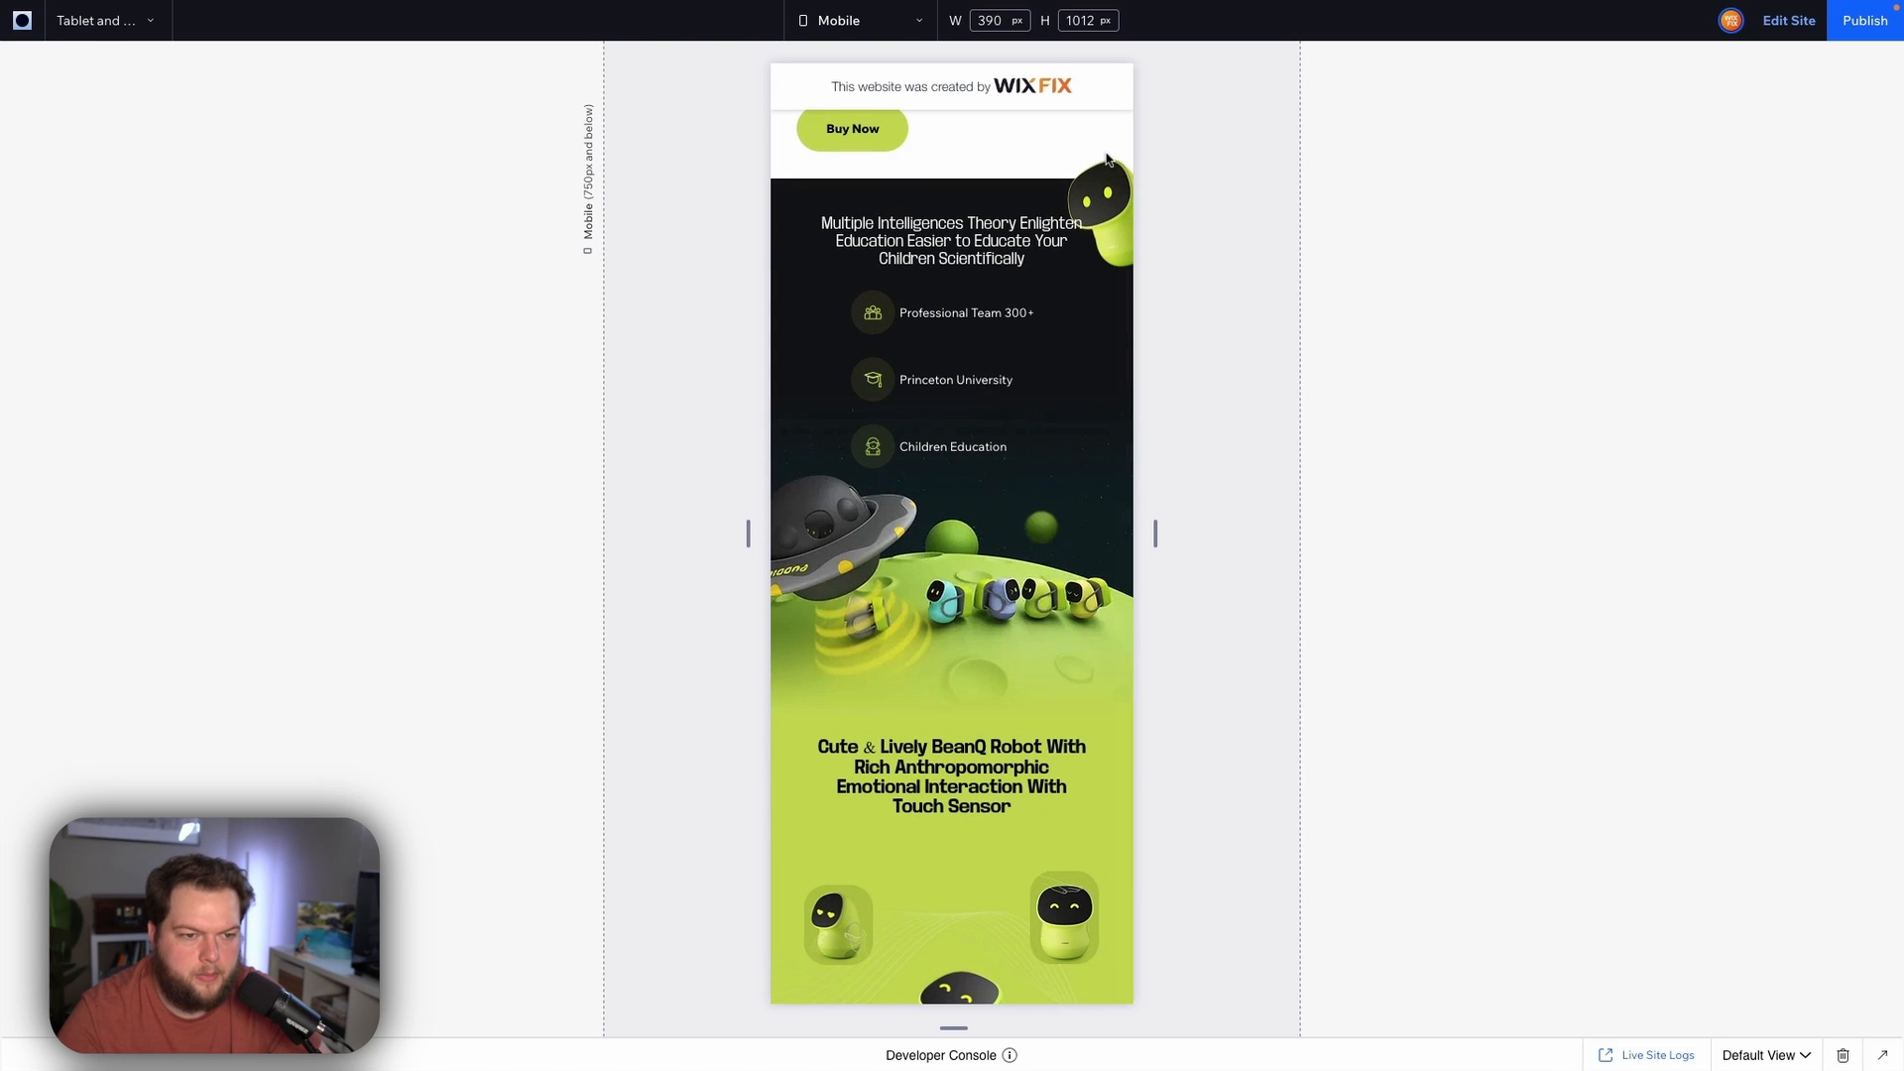
{"action": "scroll", "coordinate": [1198, 464], "scroll_direction": "down", "scroll_amount": 6}
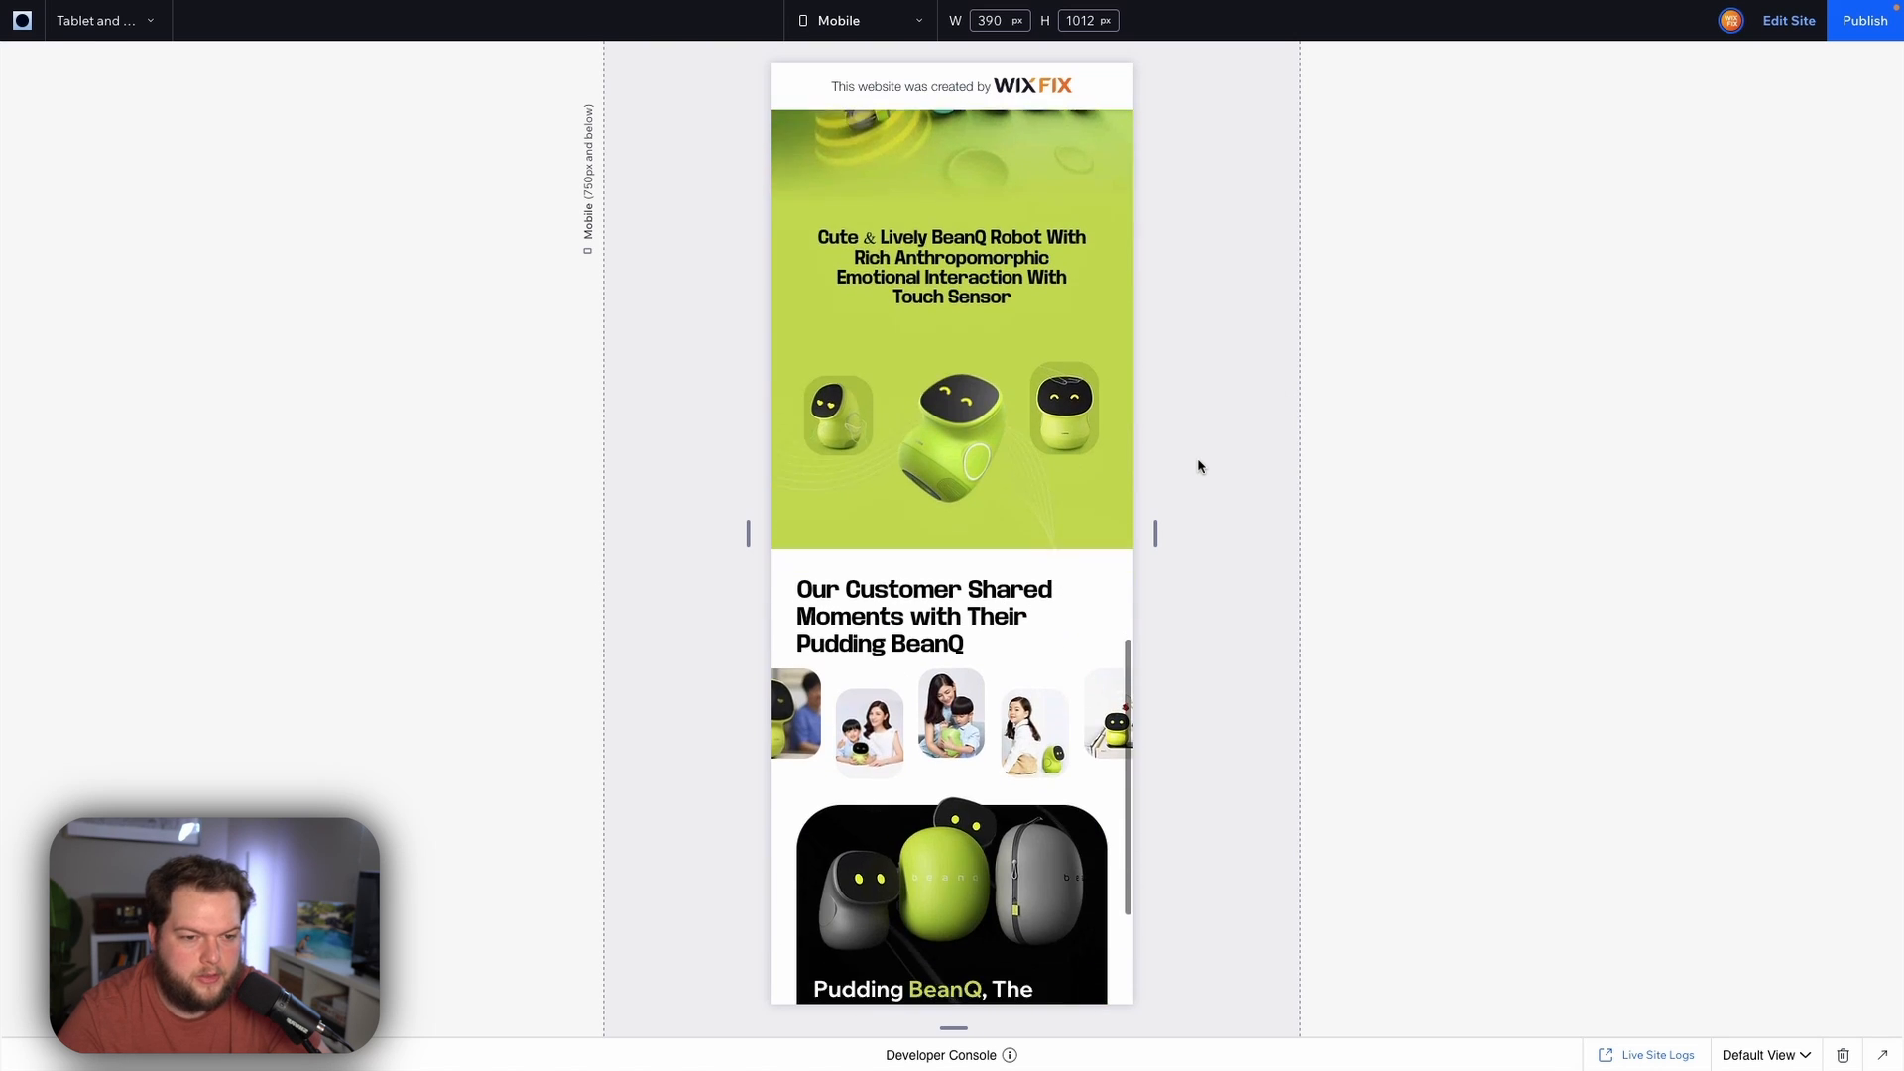
{"action": "scroll", "coordinate": [1198, 466], "scroll_direction": "up", "scroll_amount": 5}
{"action": "scroll", "coordinate": [1198, 466], "scroll_direction": "down", "scroll_amount": 3}
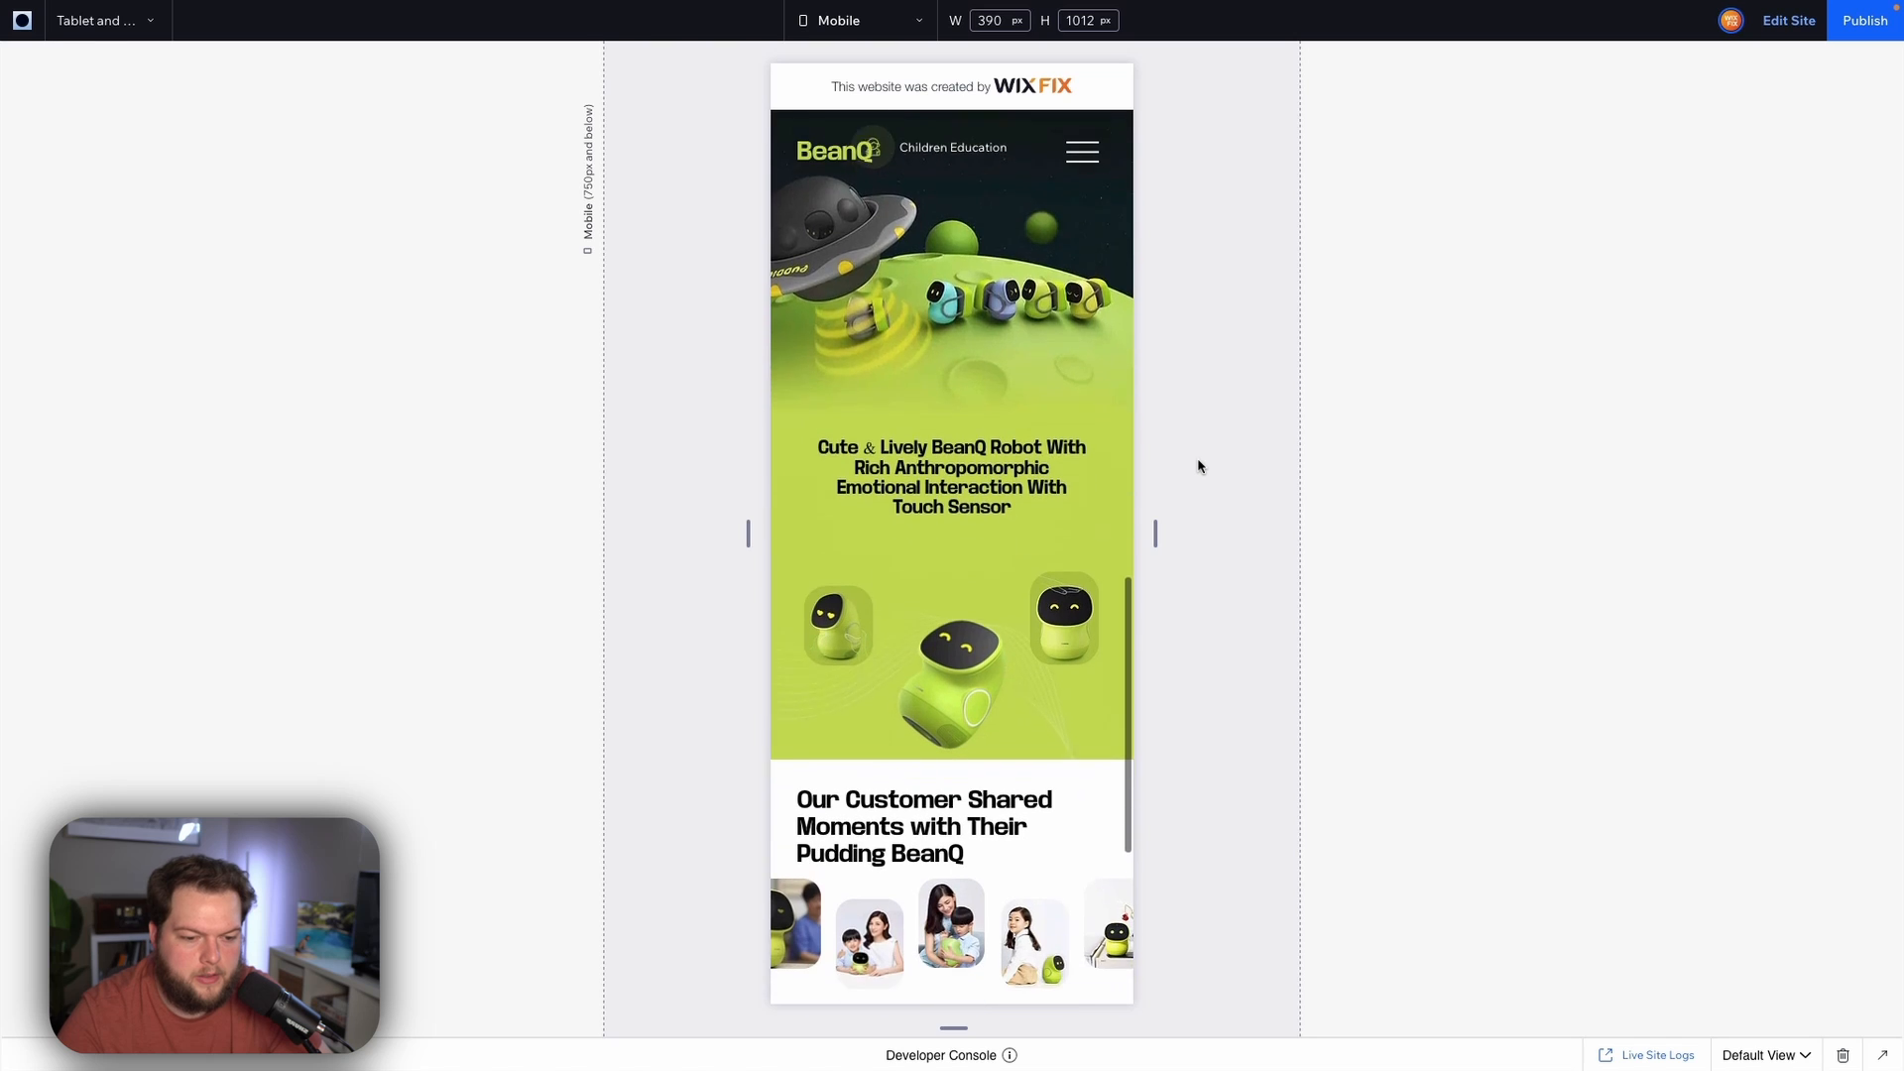
{"action": "scroll", "coordinate": [1198, 466], "scroll_direction": "down", "scroll_amount": 3}
{"action": "scroll", "coordinate": [1198, 466], "scroll_direction": "up", "scroll_amount": 12}
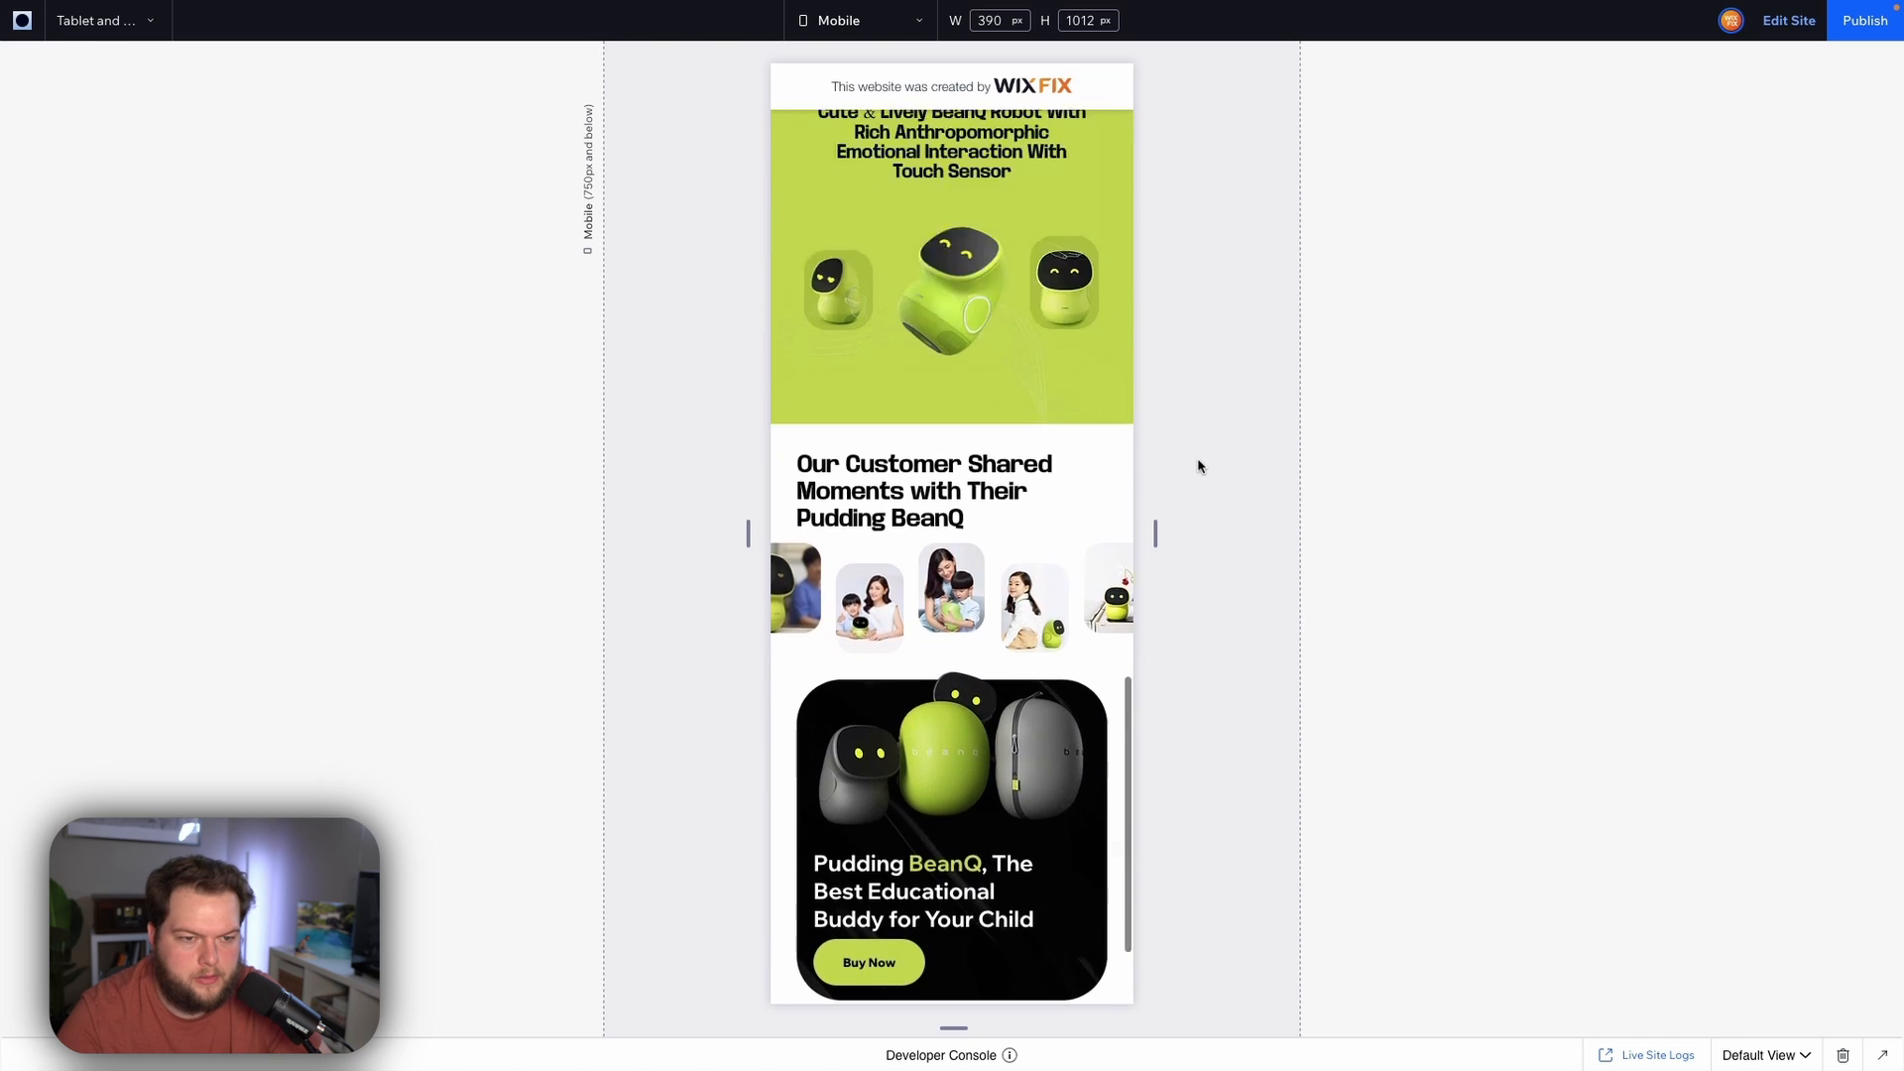
{"action": "scroll", "coordinate": [1198, 466], "scroll_direction": "up", "scroll_amount": 3}
{"action": "scroll", "coordinate": [1198, 466], "scroll_direction": "down", "scroll_amount": 4}
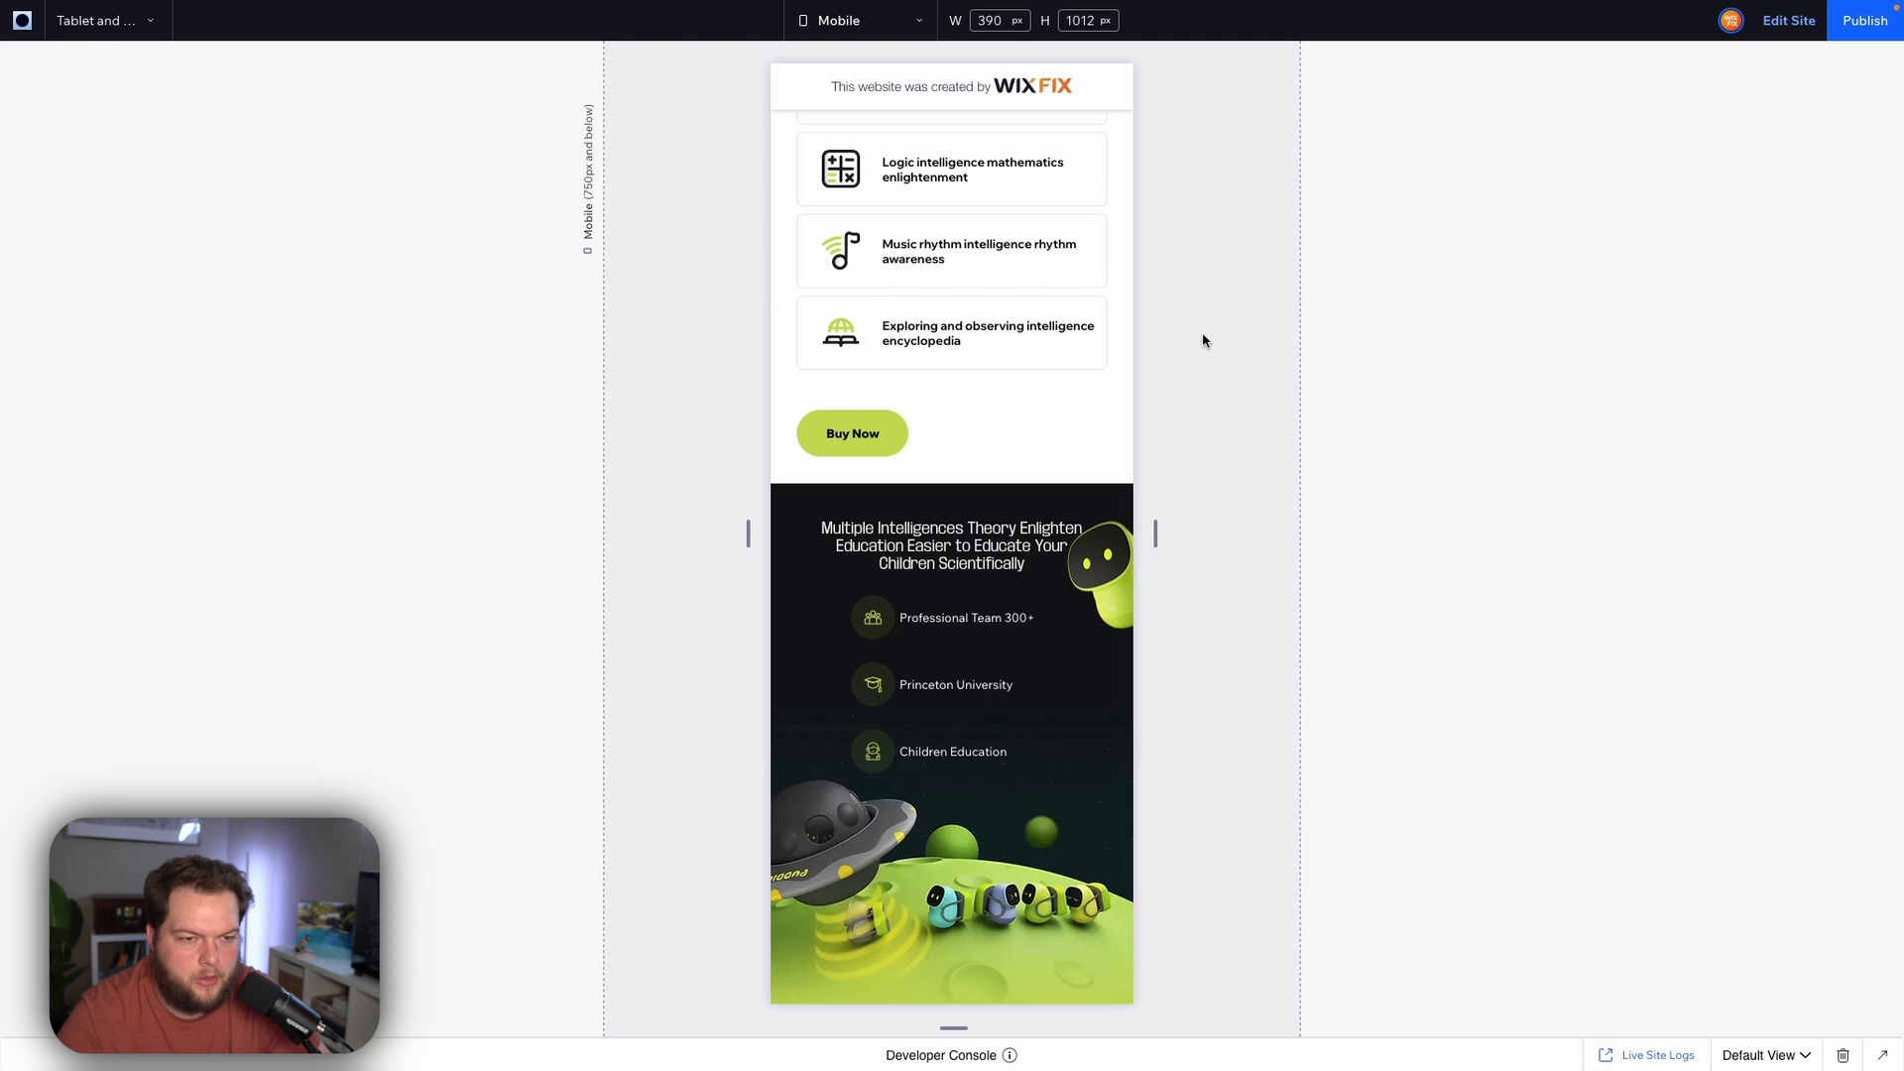
{"action": "scroll", "coordinate": [1203, 340], "scroll_direction": "down", "scroll_amount": 3}
{"action": "scroll", "coordinate": [1203, 340], "scroll_direction": "up", "scroll_amount": 8}
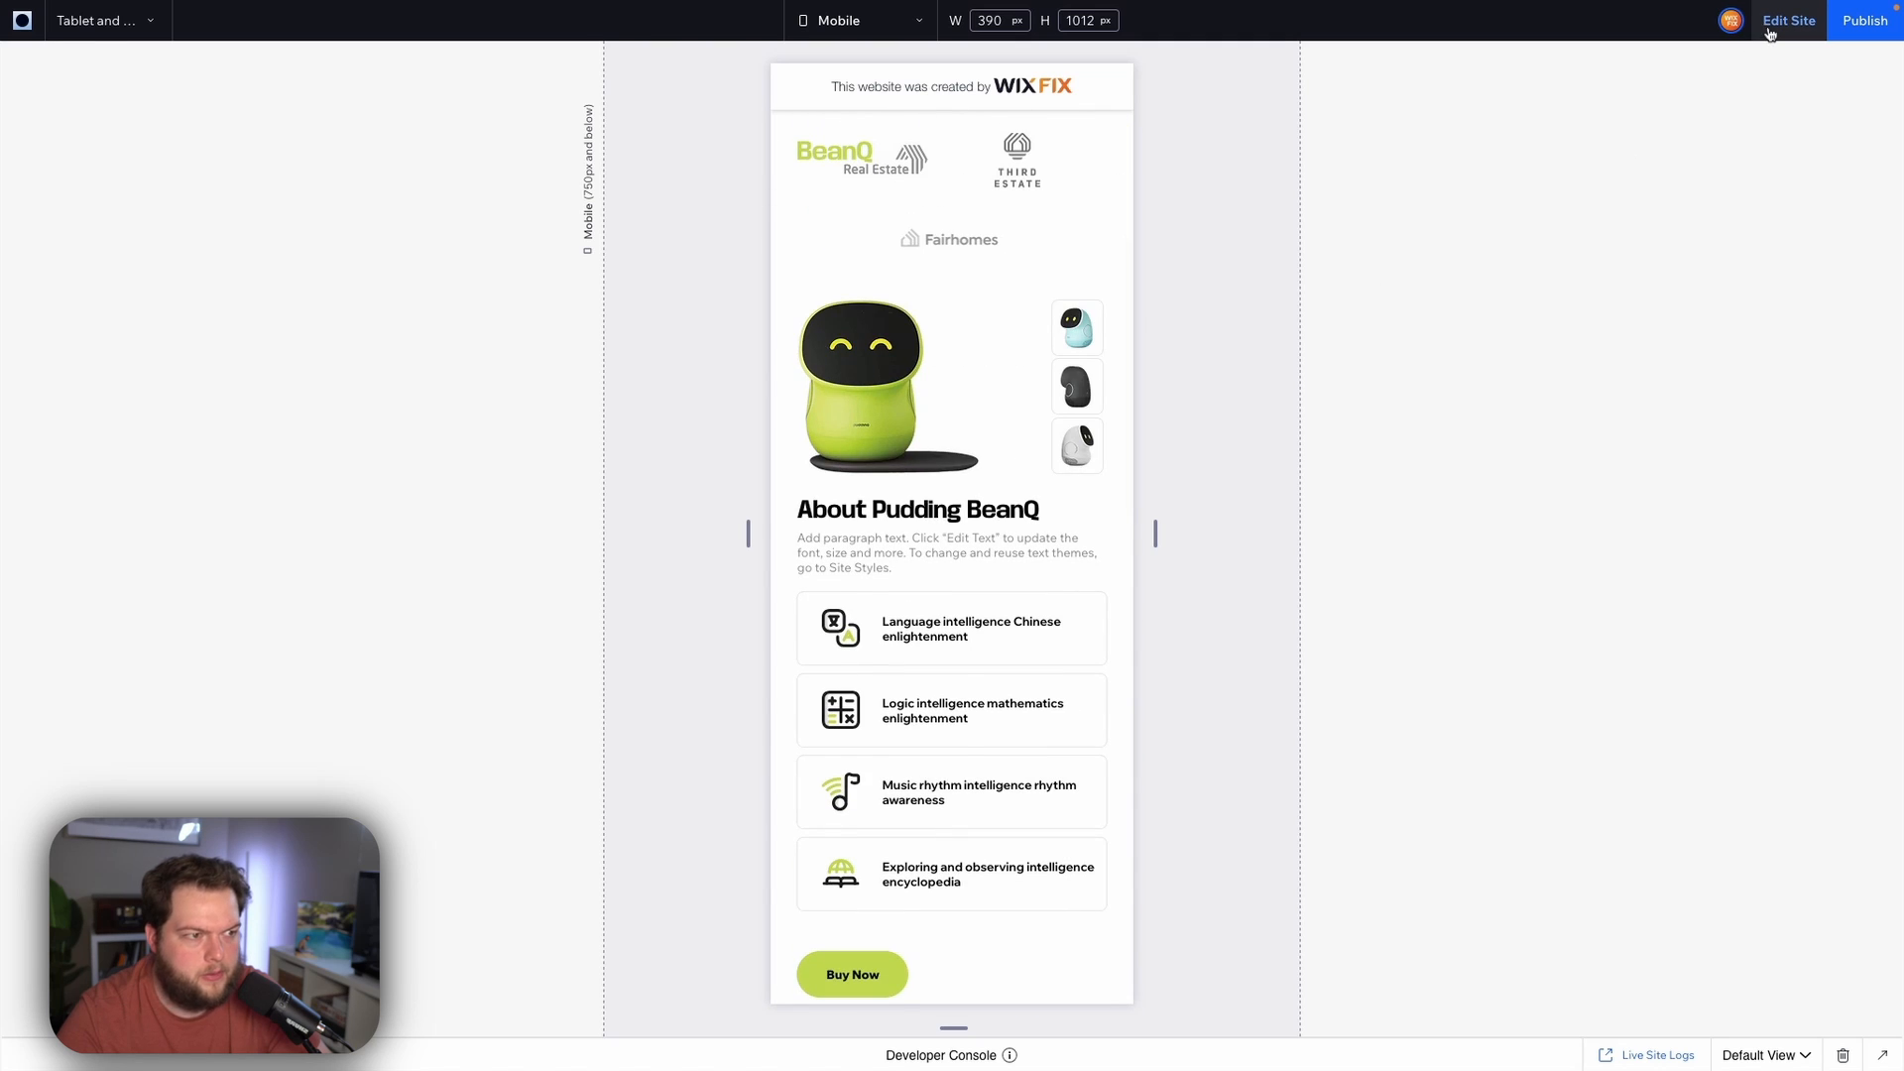
{"action": "left_click", "coordinate": [1770, 34]}
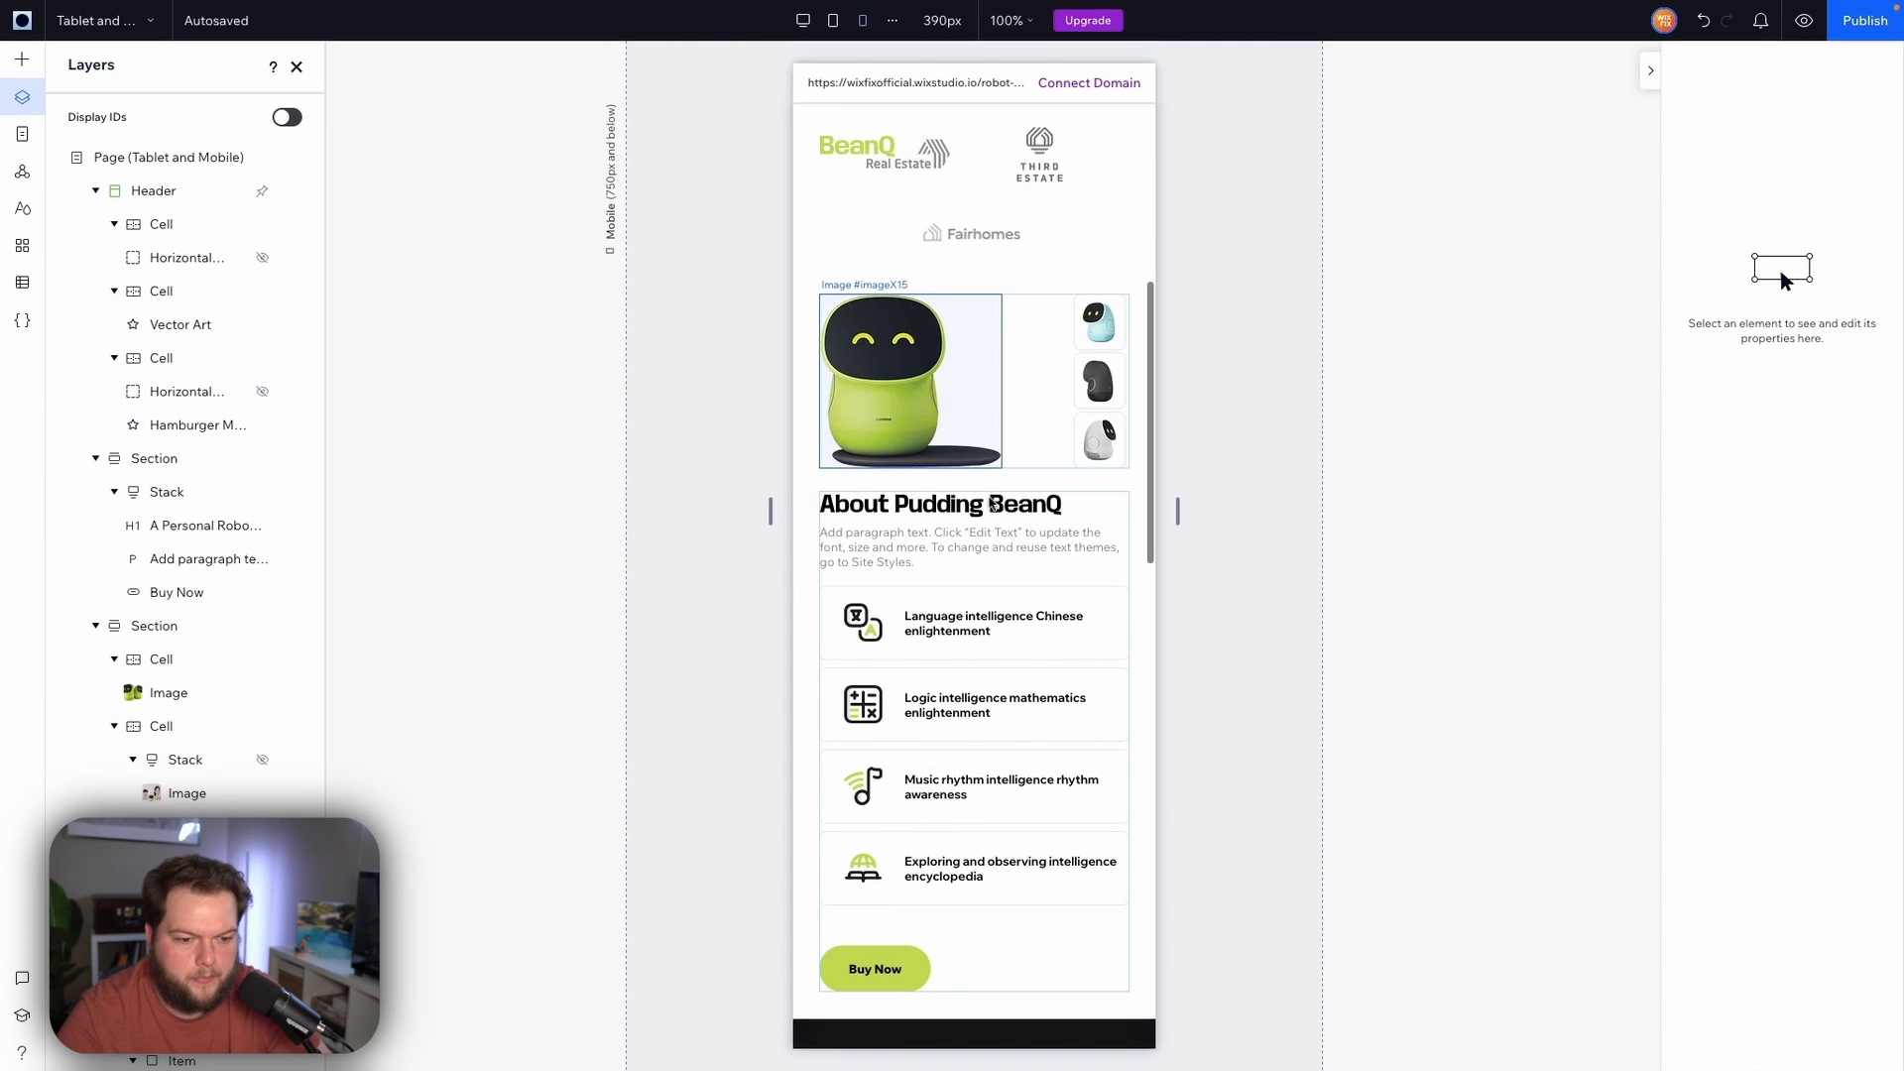
Set the top margin of the small robot image in the dark multiple-intelligences section to 50%
{"action": "scroll", "coordinate": [994, 506], "scroll_direction": "down", "scroll_amount": 7}
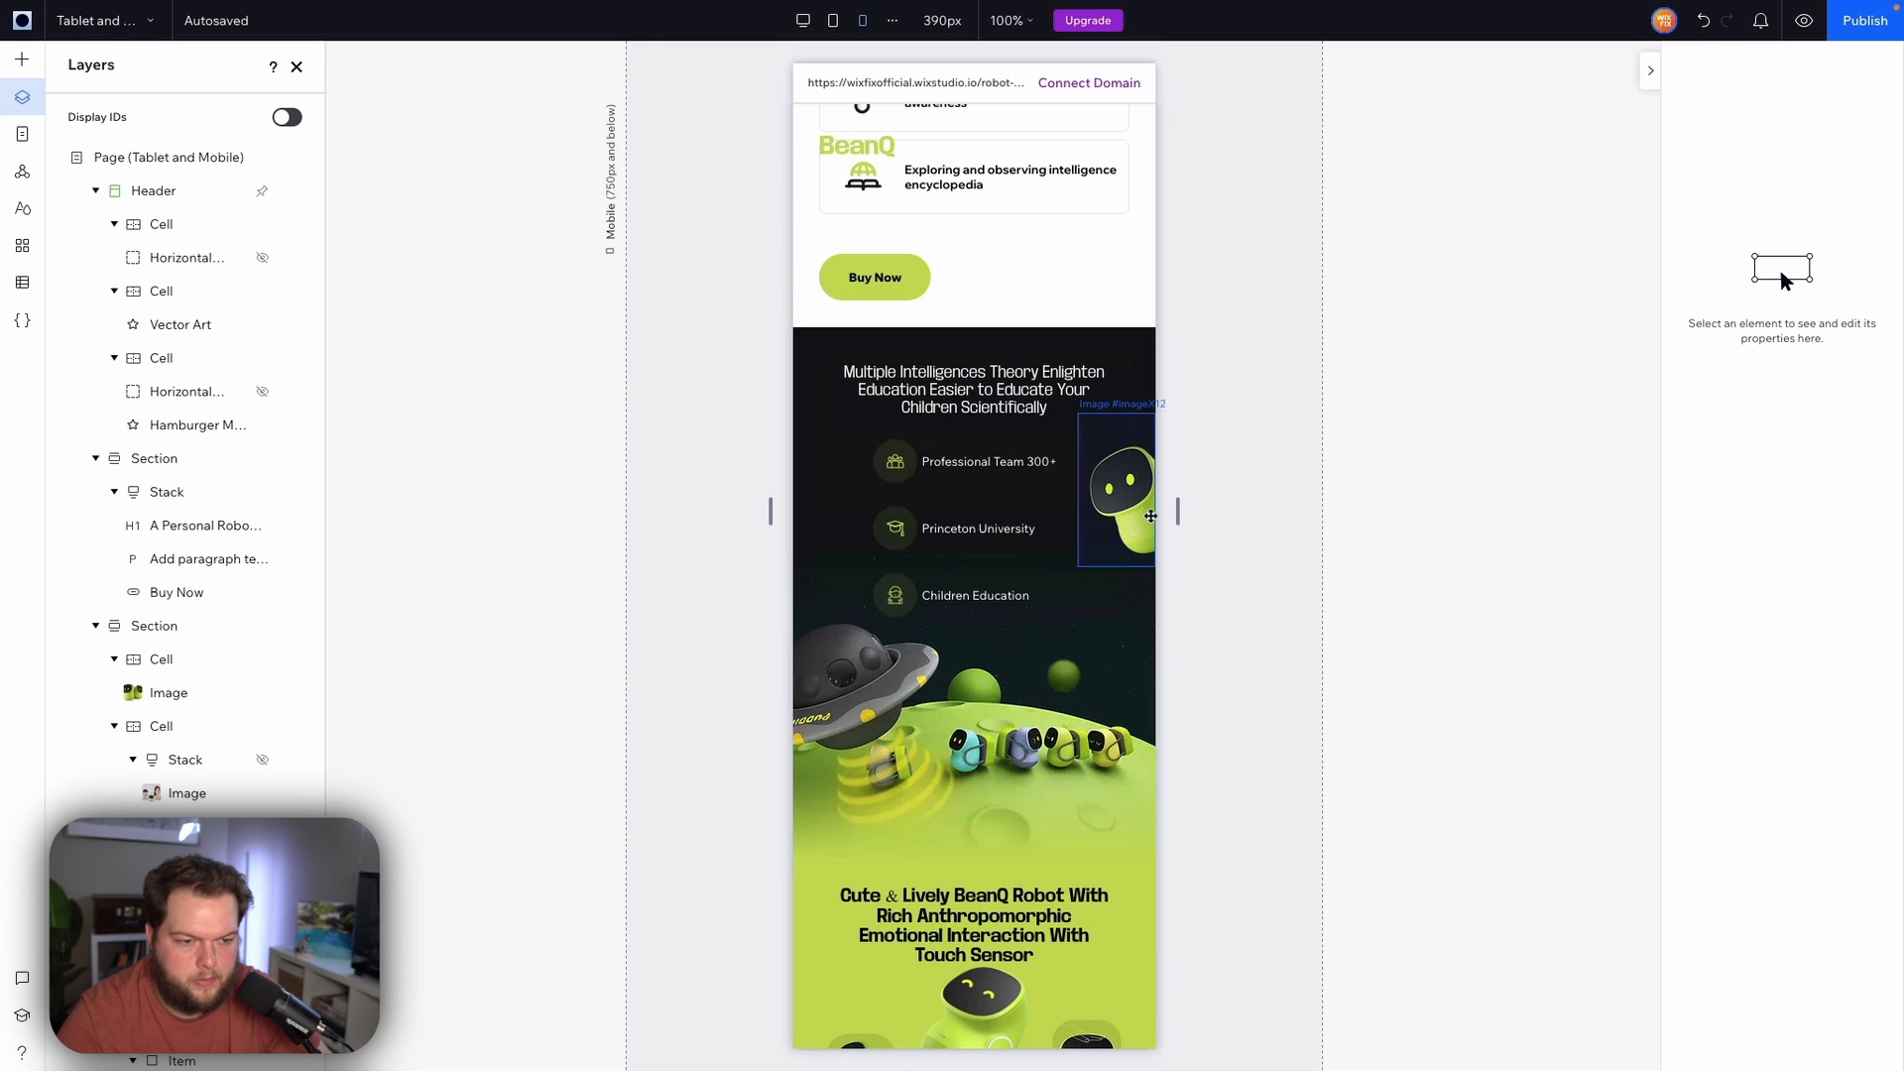
{"action": "left_click", "coordinate": [1147, 513]}
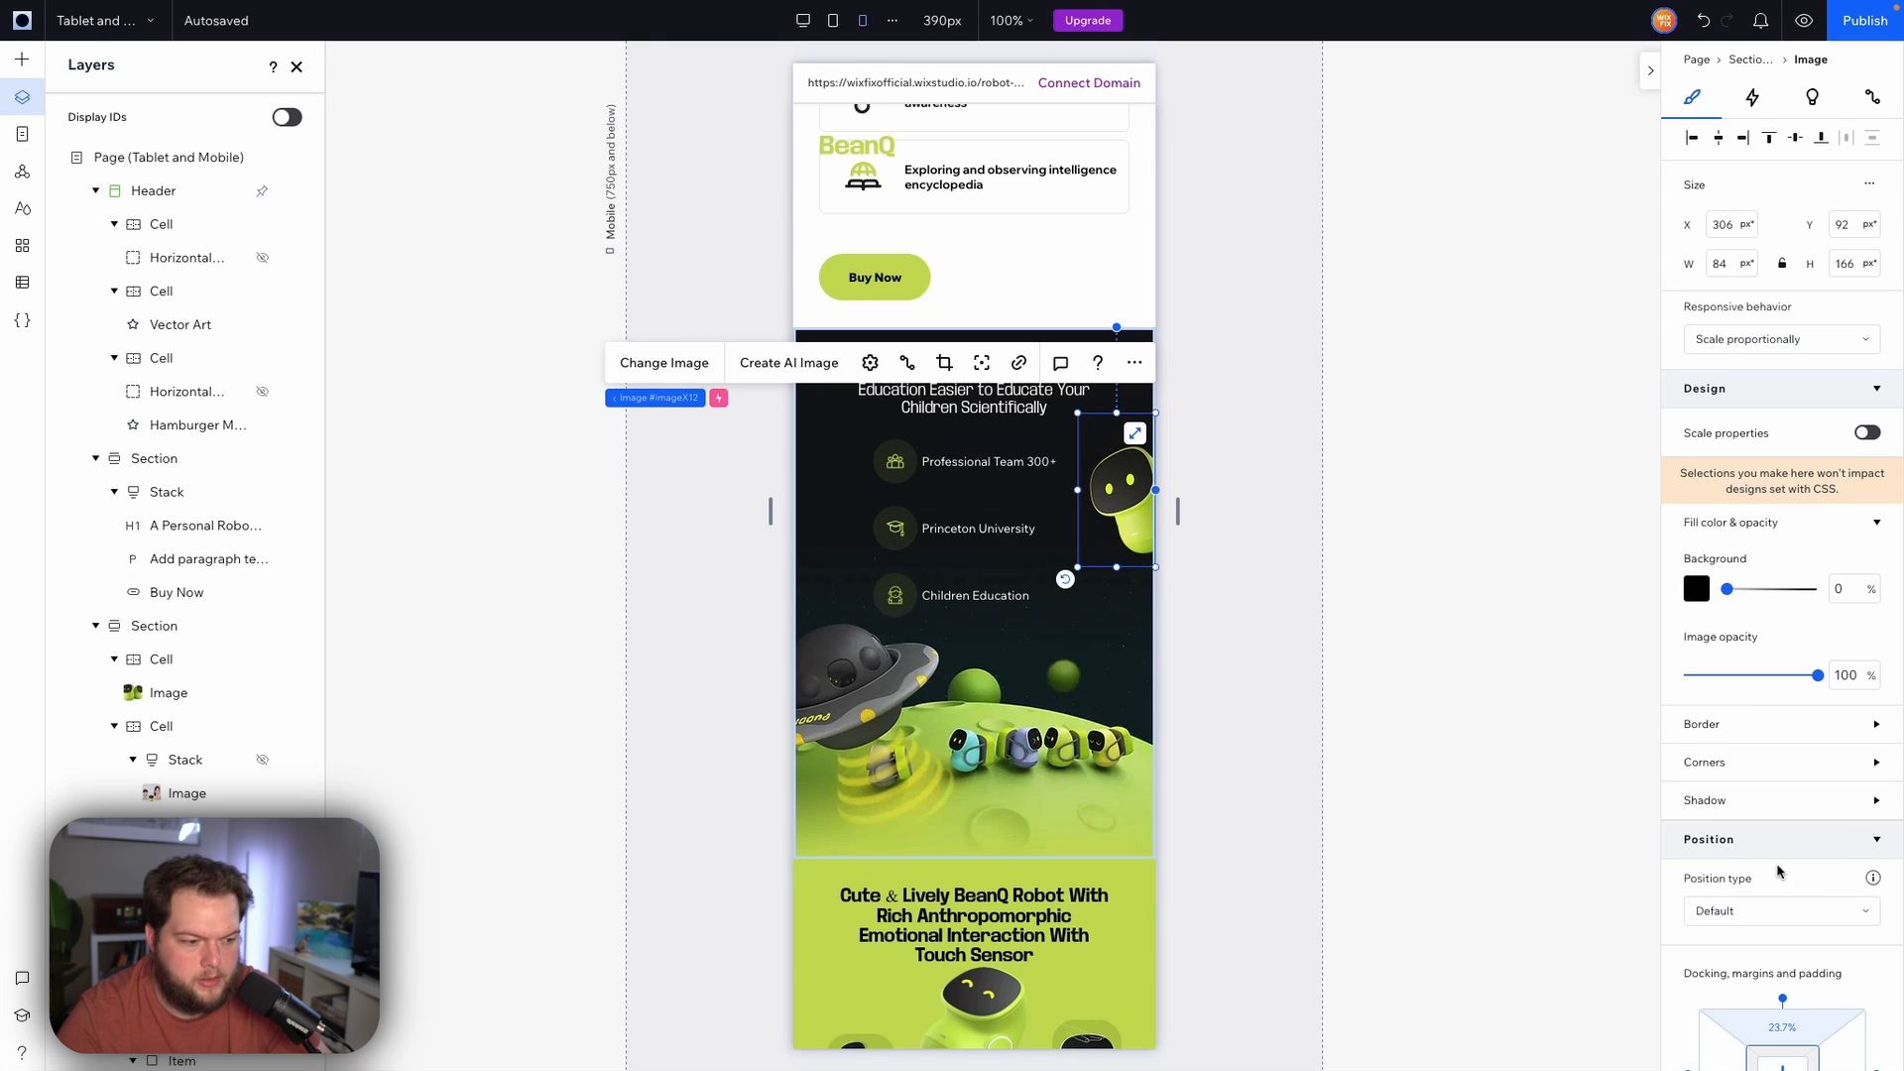
{"action": "scroll", "coordinate": [1778, 871], "scroll_direction": "down", "scroll_amount": 3}
{"action": "left_click", "coordinate": [1807, 778]}
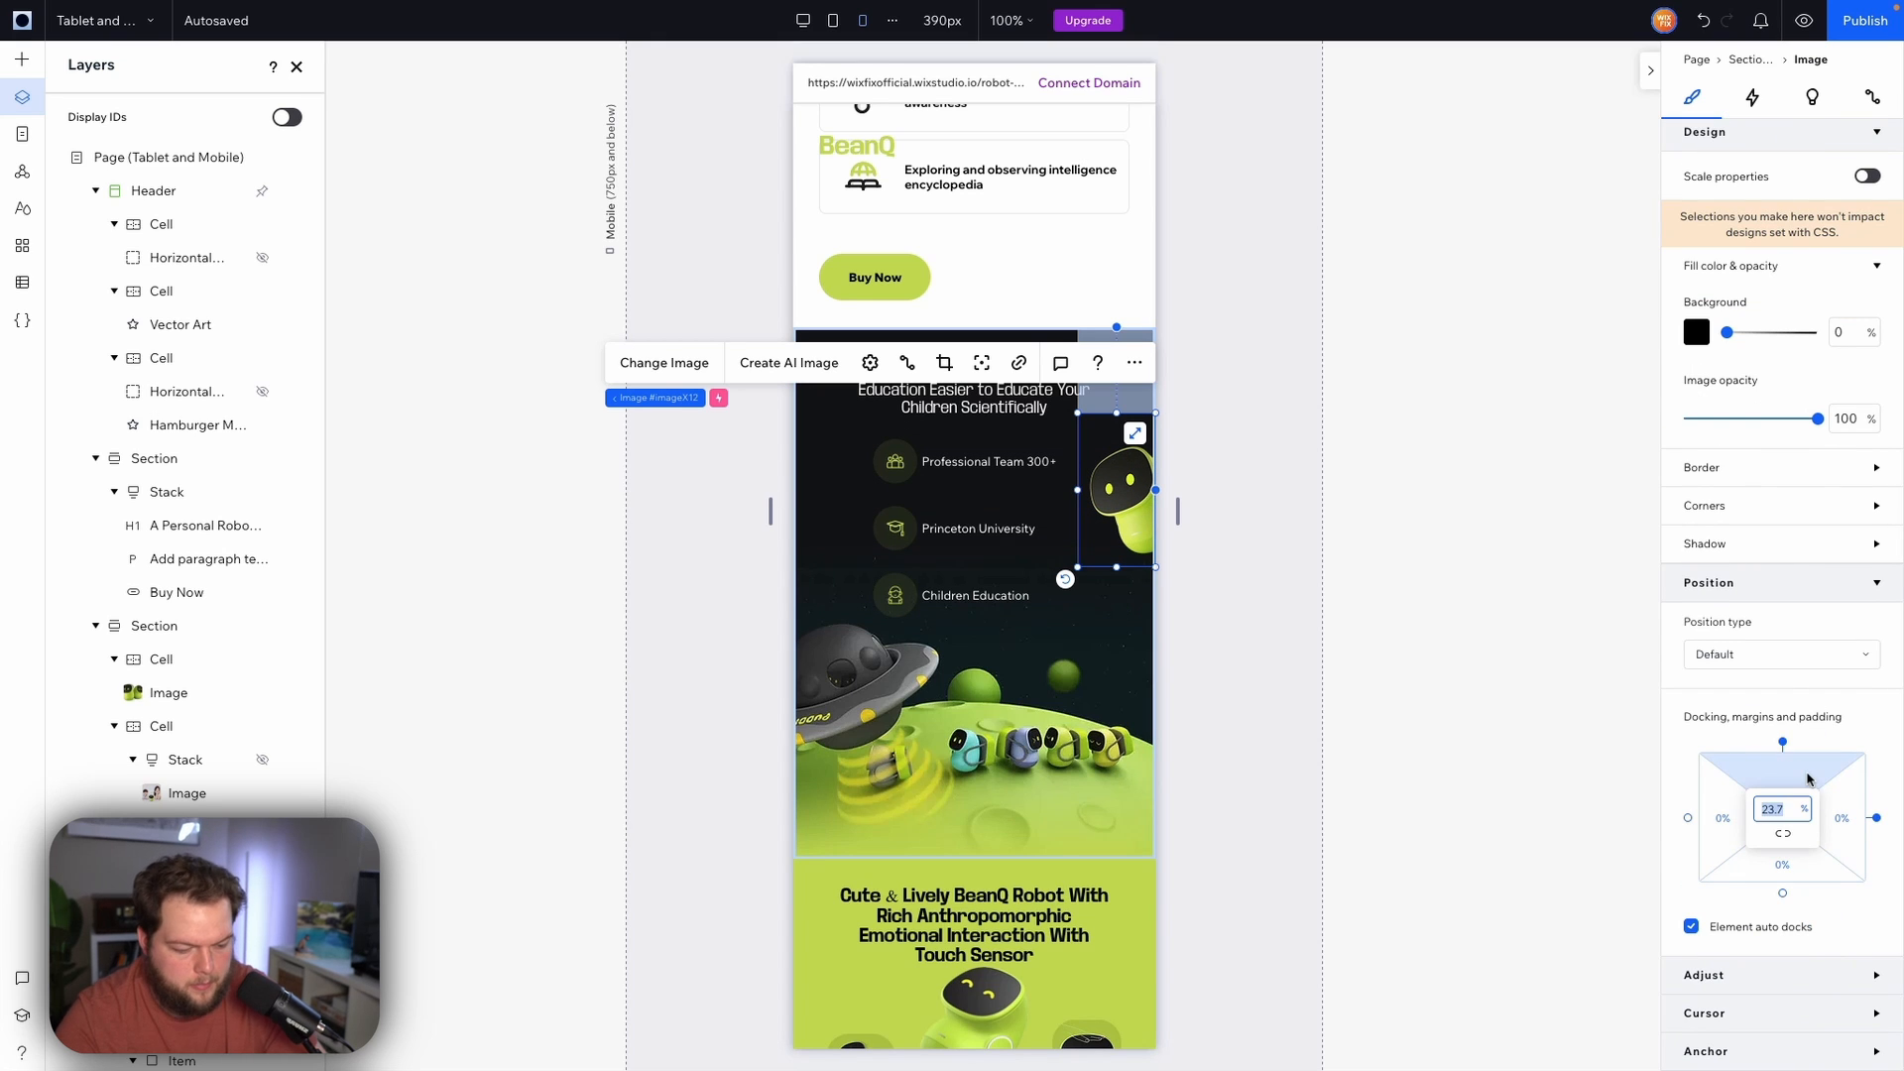
{"action": "key", "text": "Return"}
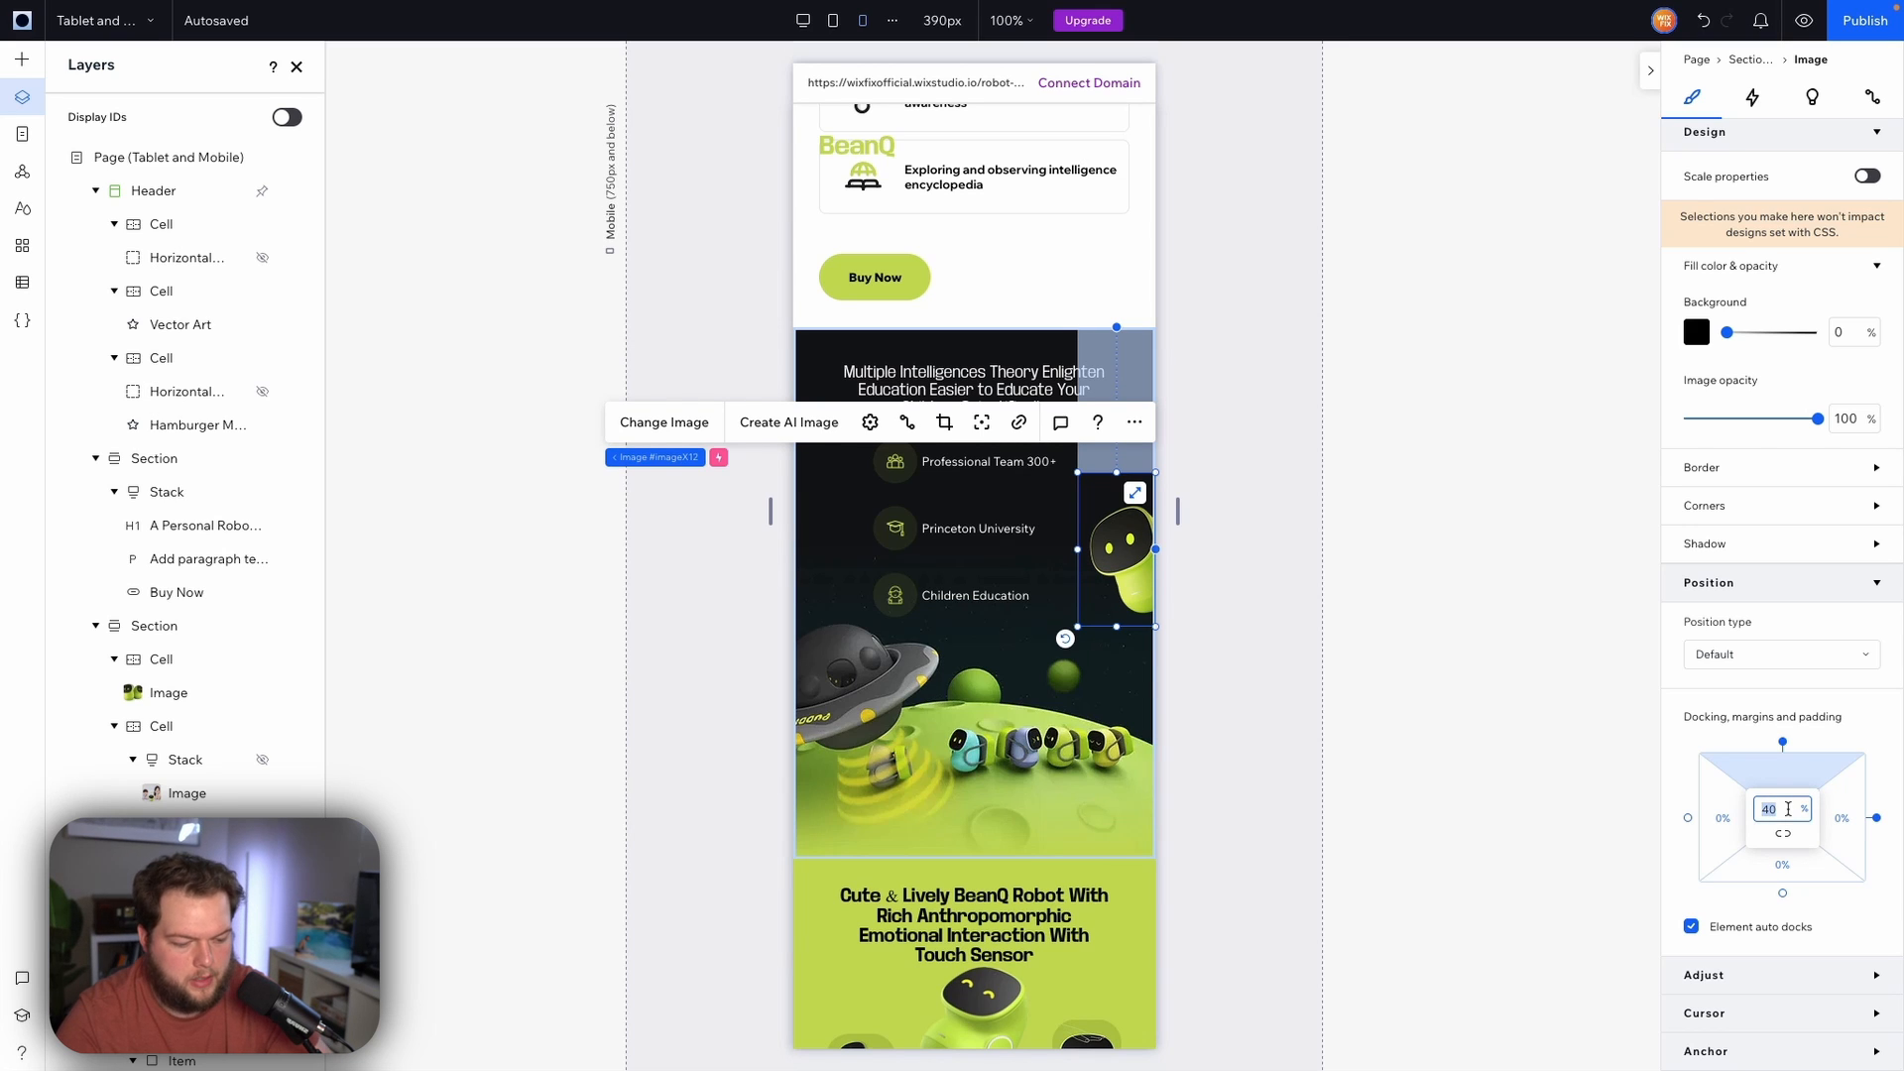
{"action": "key", "text": "Return"}
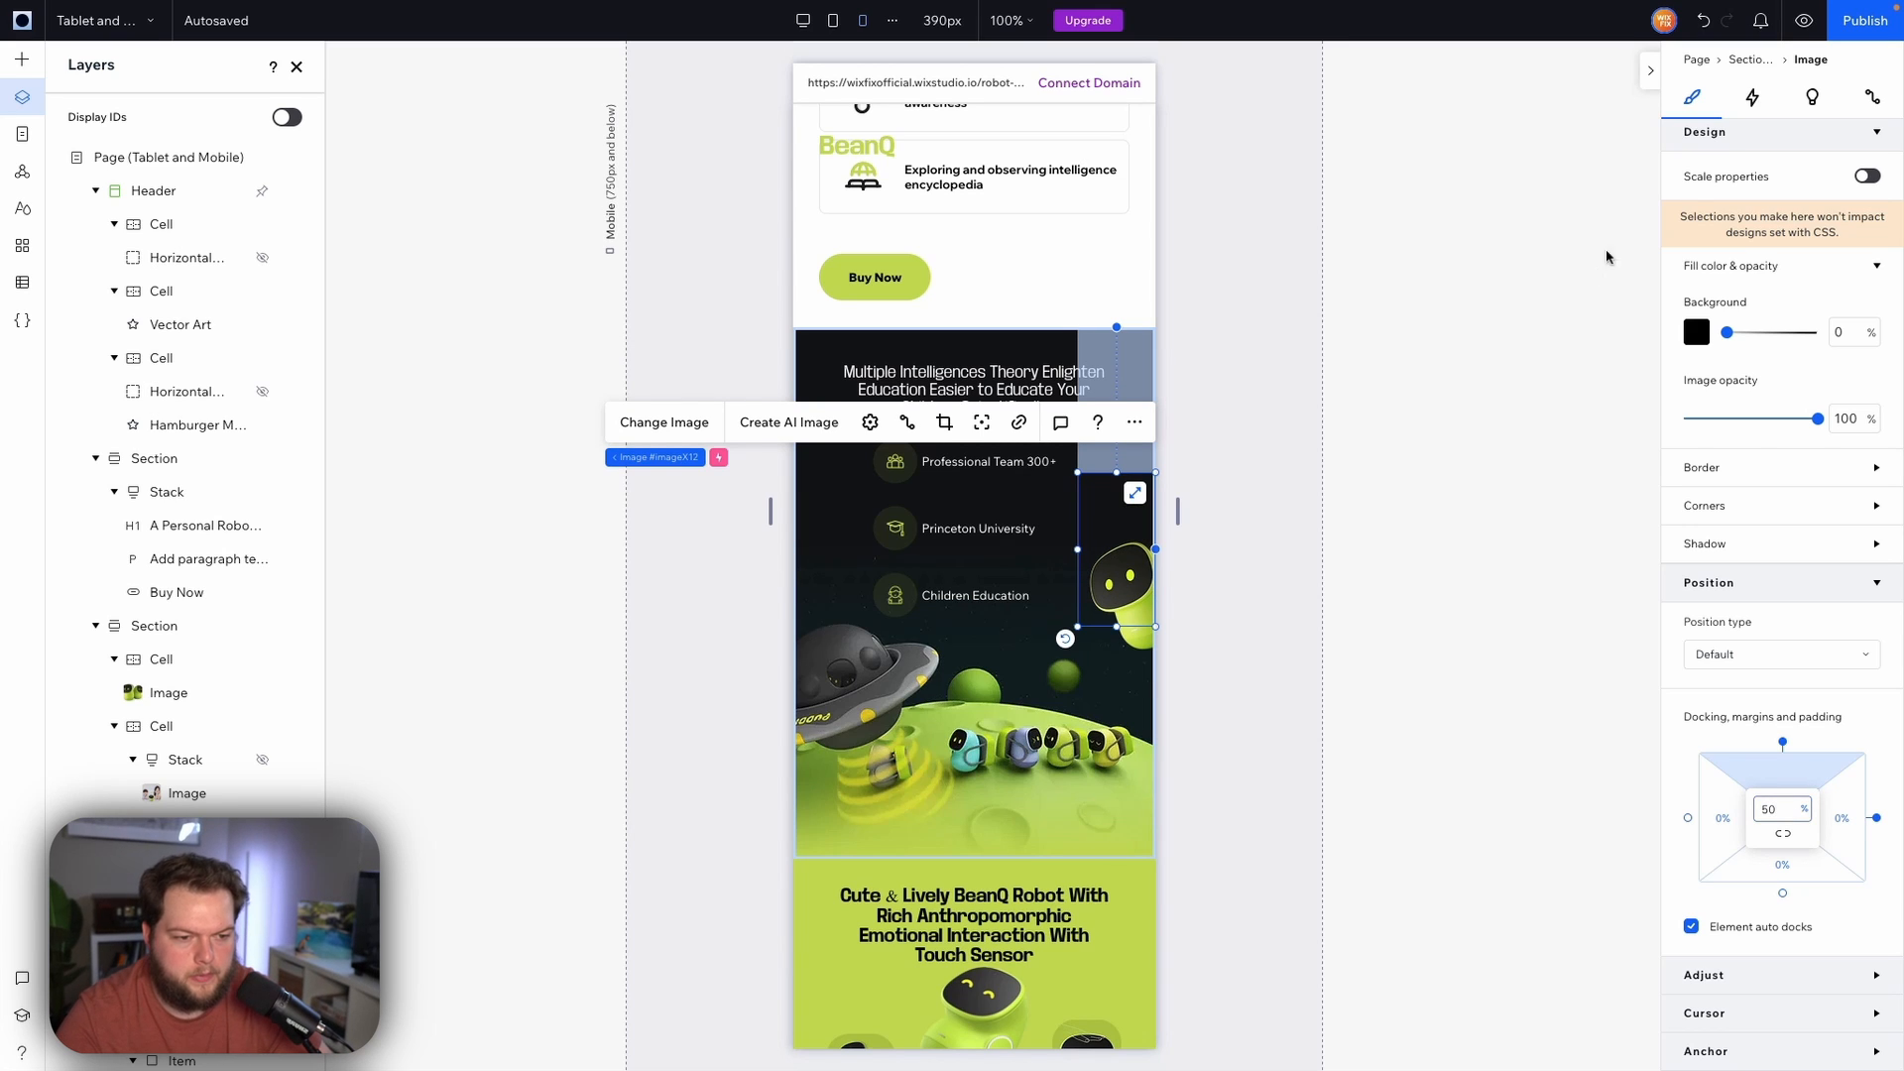
Preview the mobile page again to check the robot image's position in the dark section
{"action": "left_click", "coordinate": [1804, 22]}
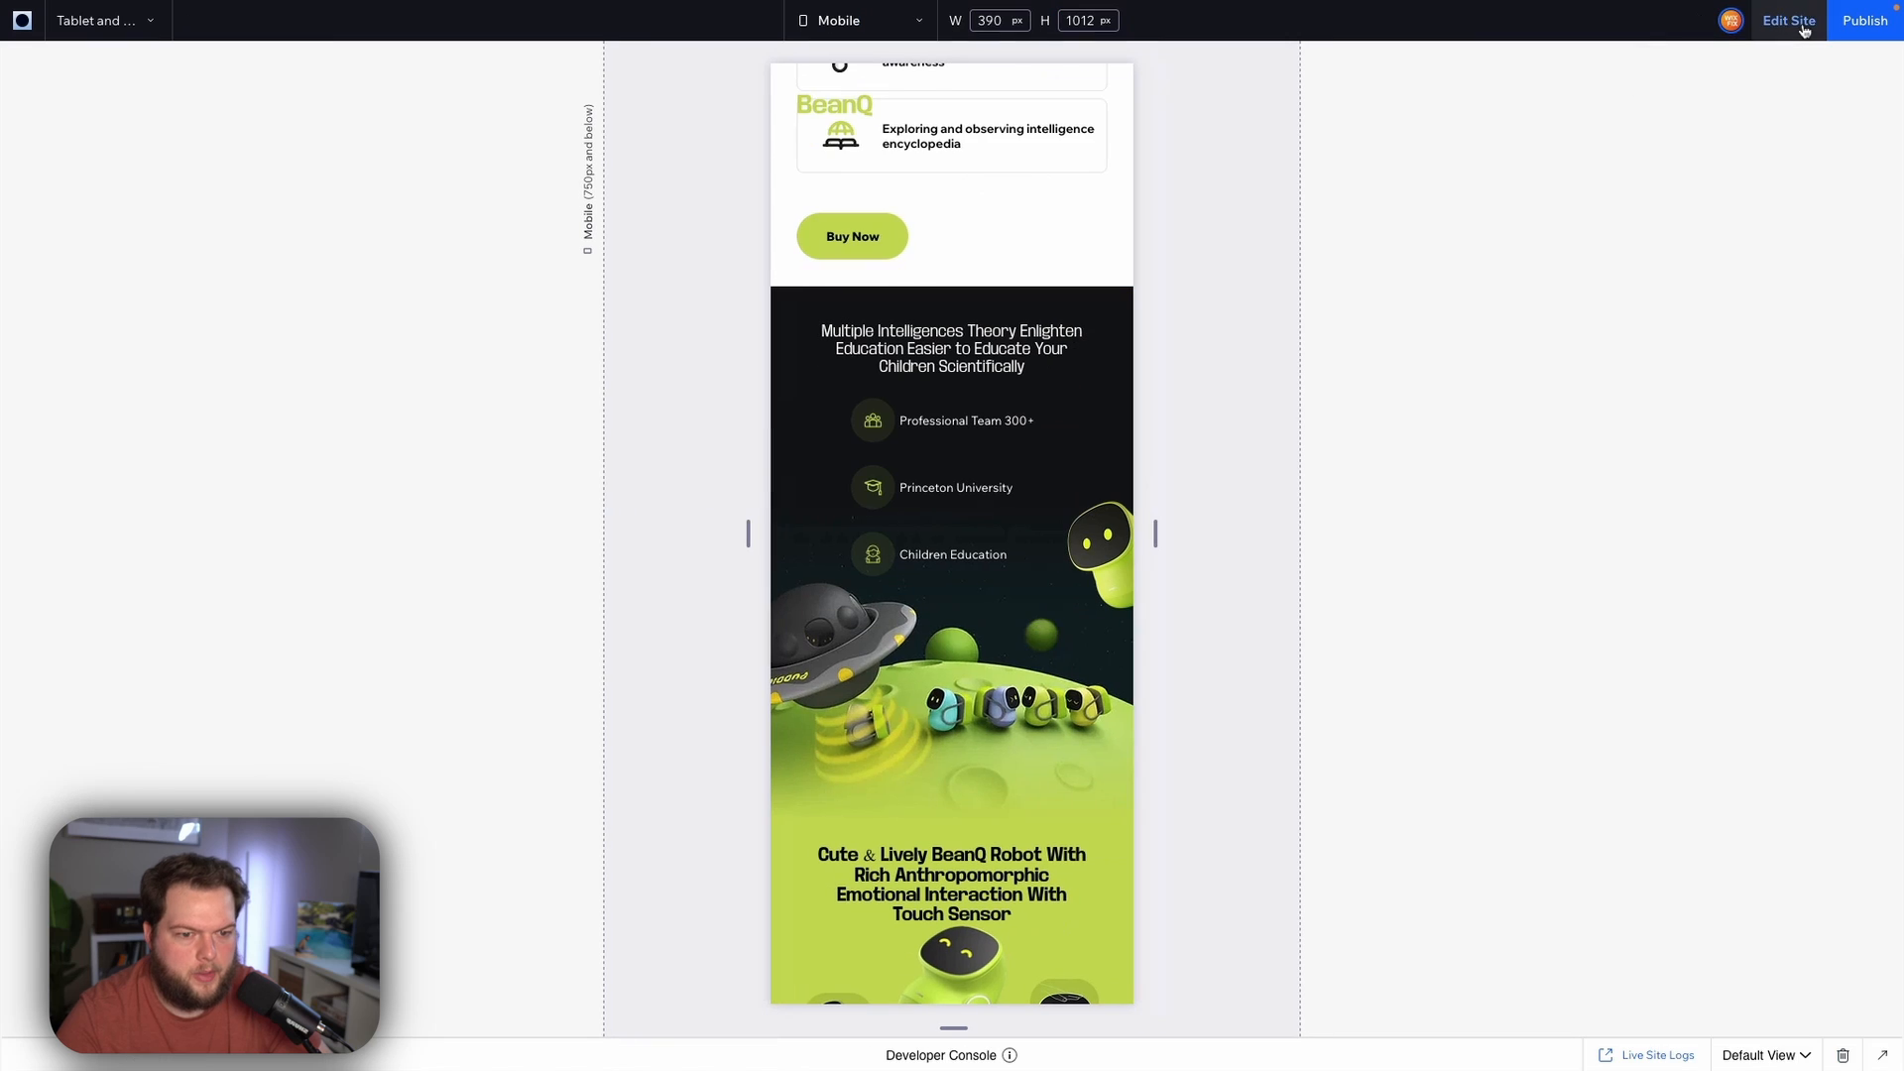
{"action": "scroll", "coordinate": [1258, 376], "scroll_direction": "up", "scroll_amount": 7}
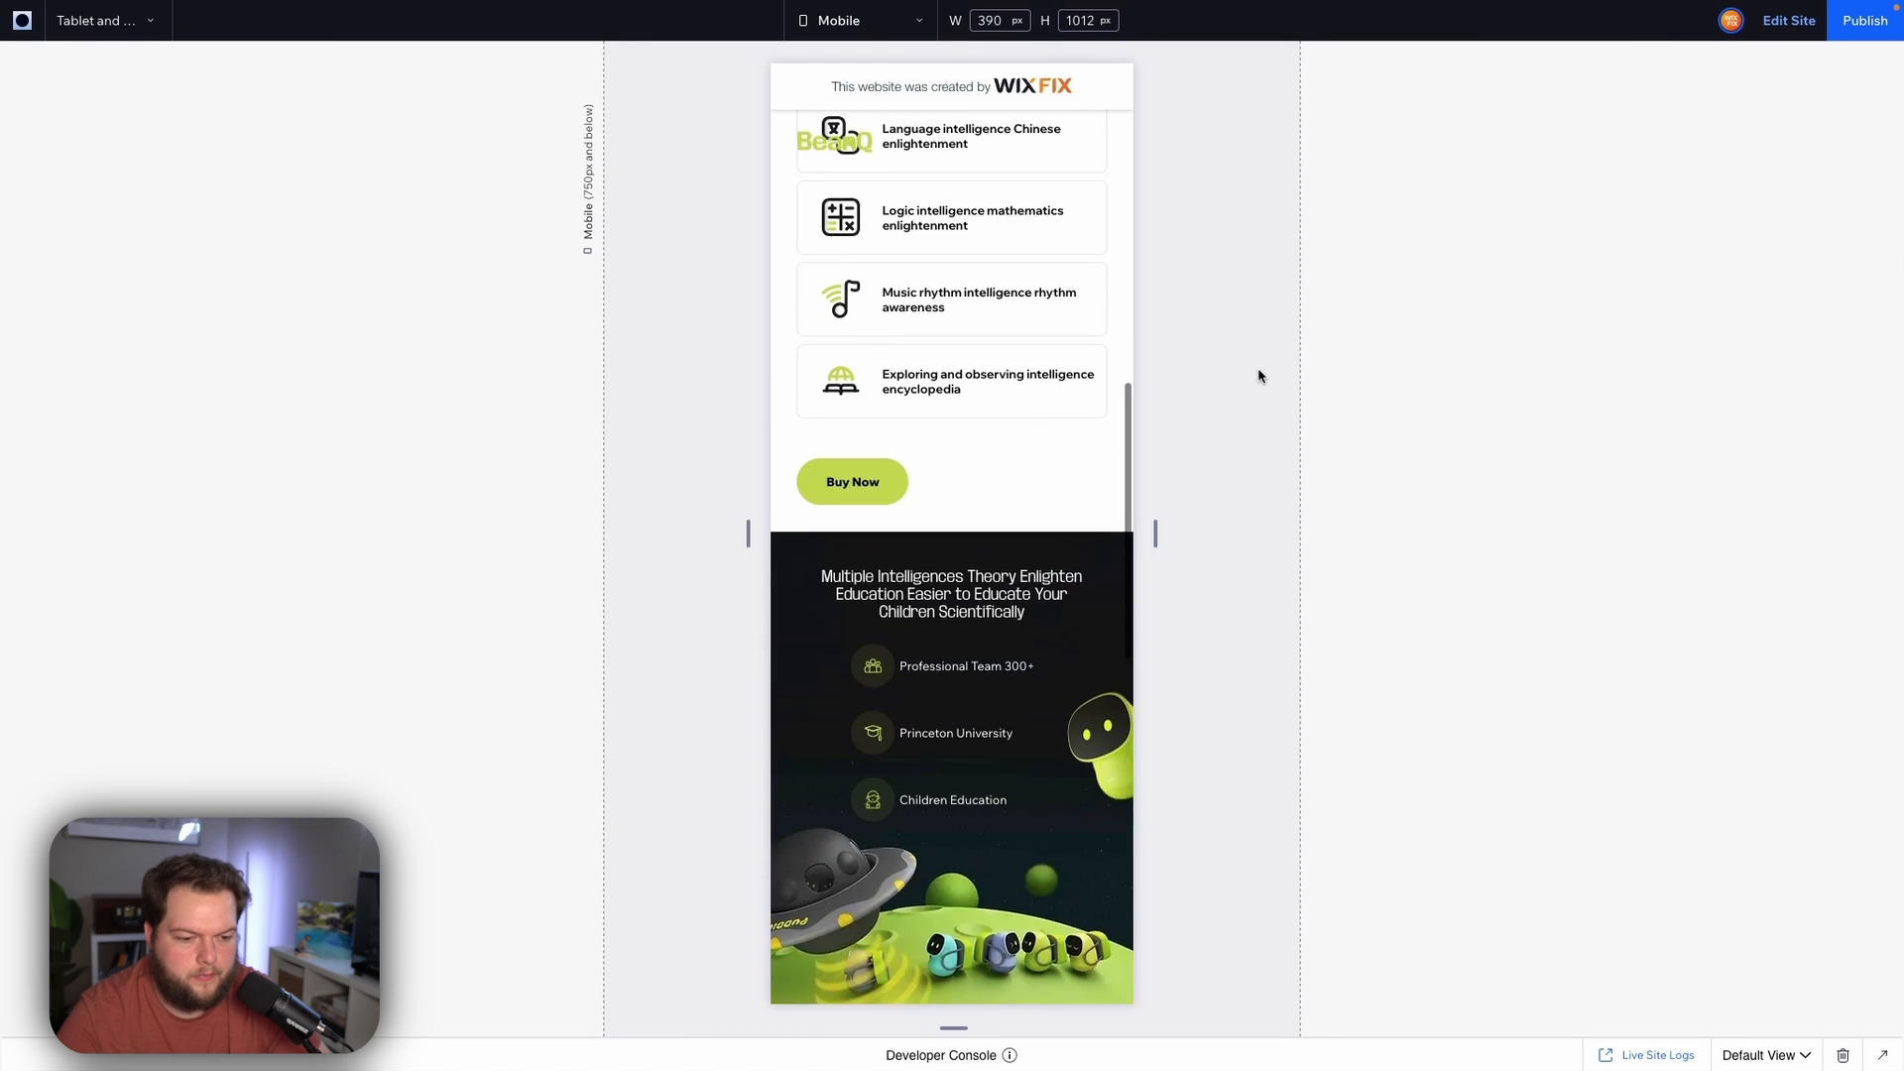
{"action": "scroll", "coordinate": [1258, 375], "scroll_direction": "down", "scroll_amount": 8}
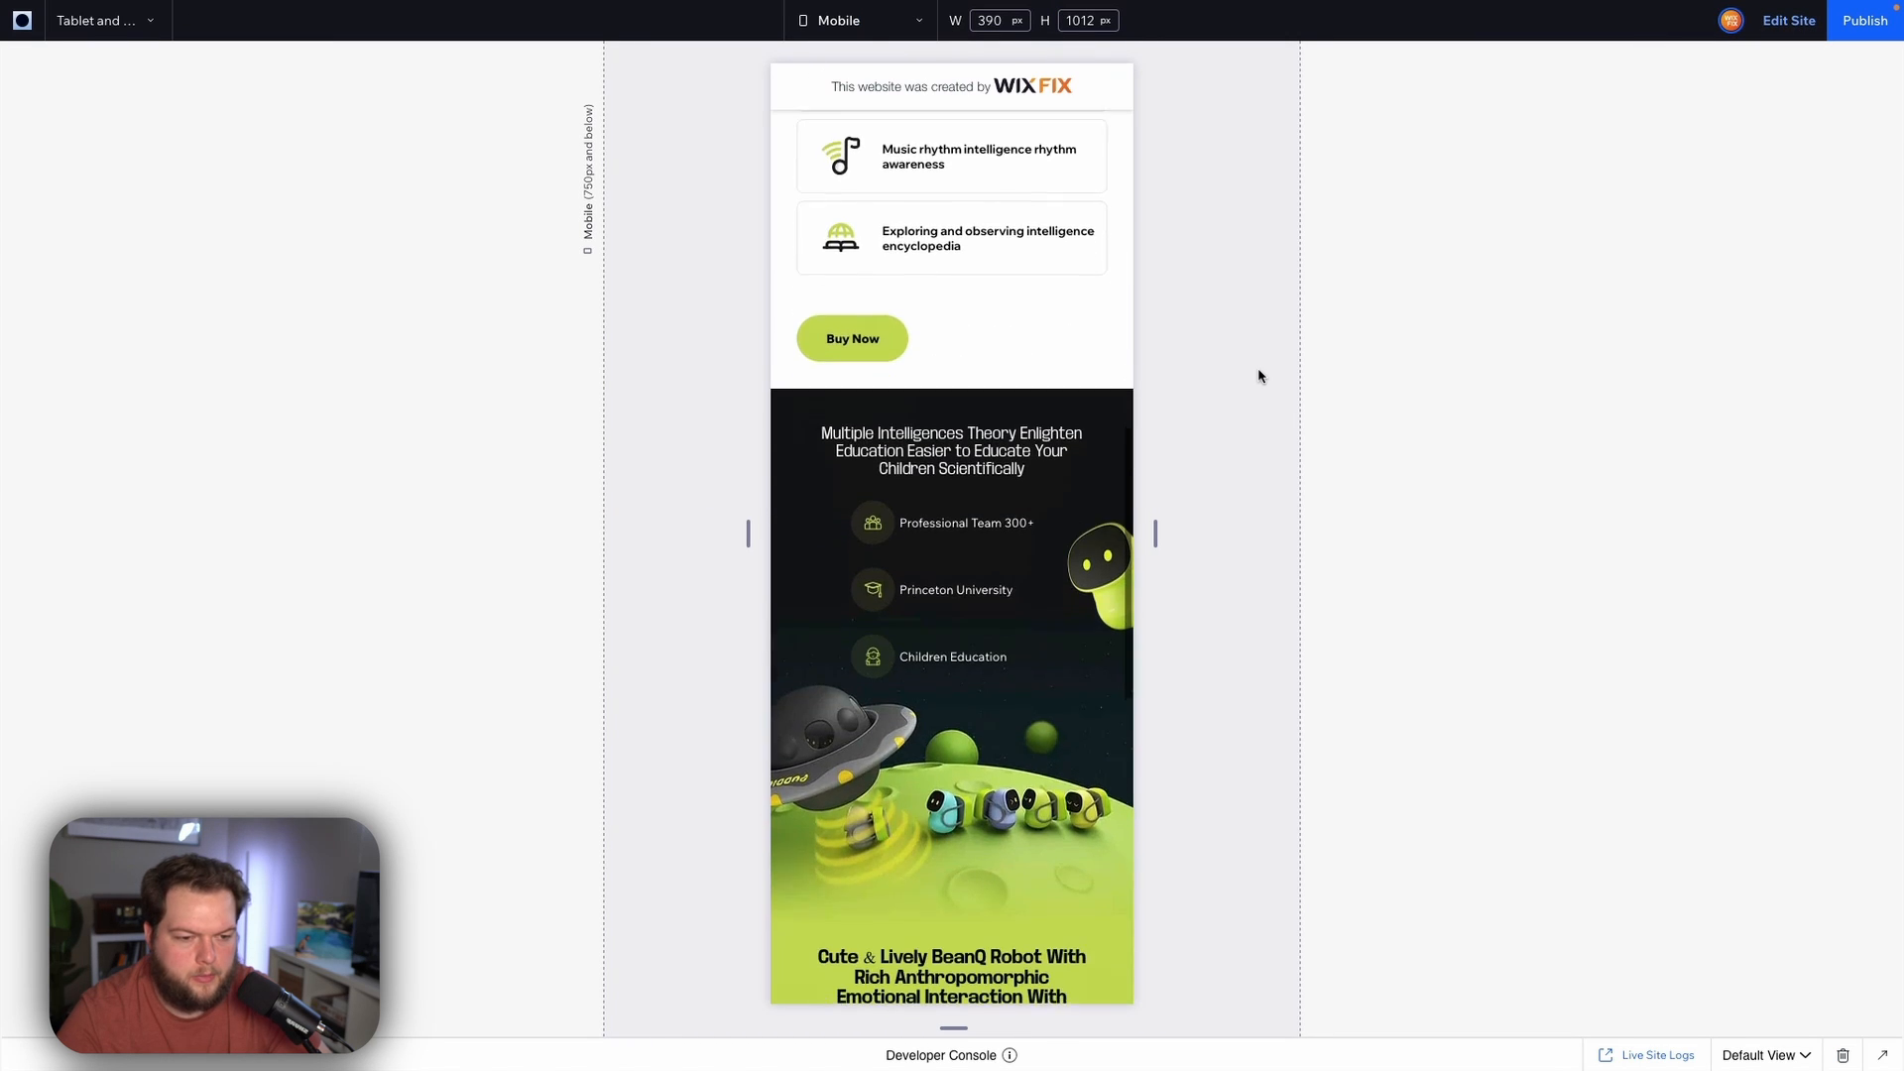
{"action": "scroll", "coordinate": [1259, 376], "scroll_direction": "down", "scroll_amount": 5}
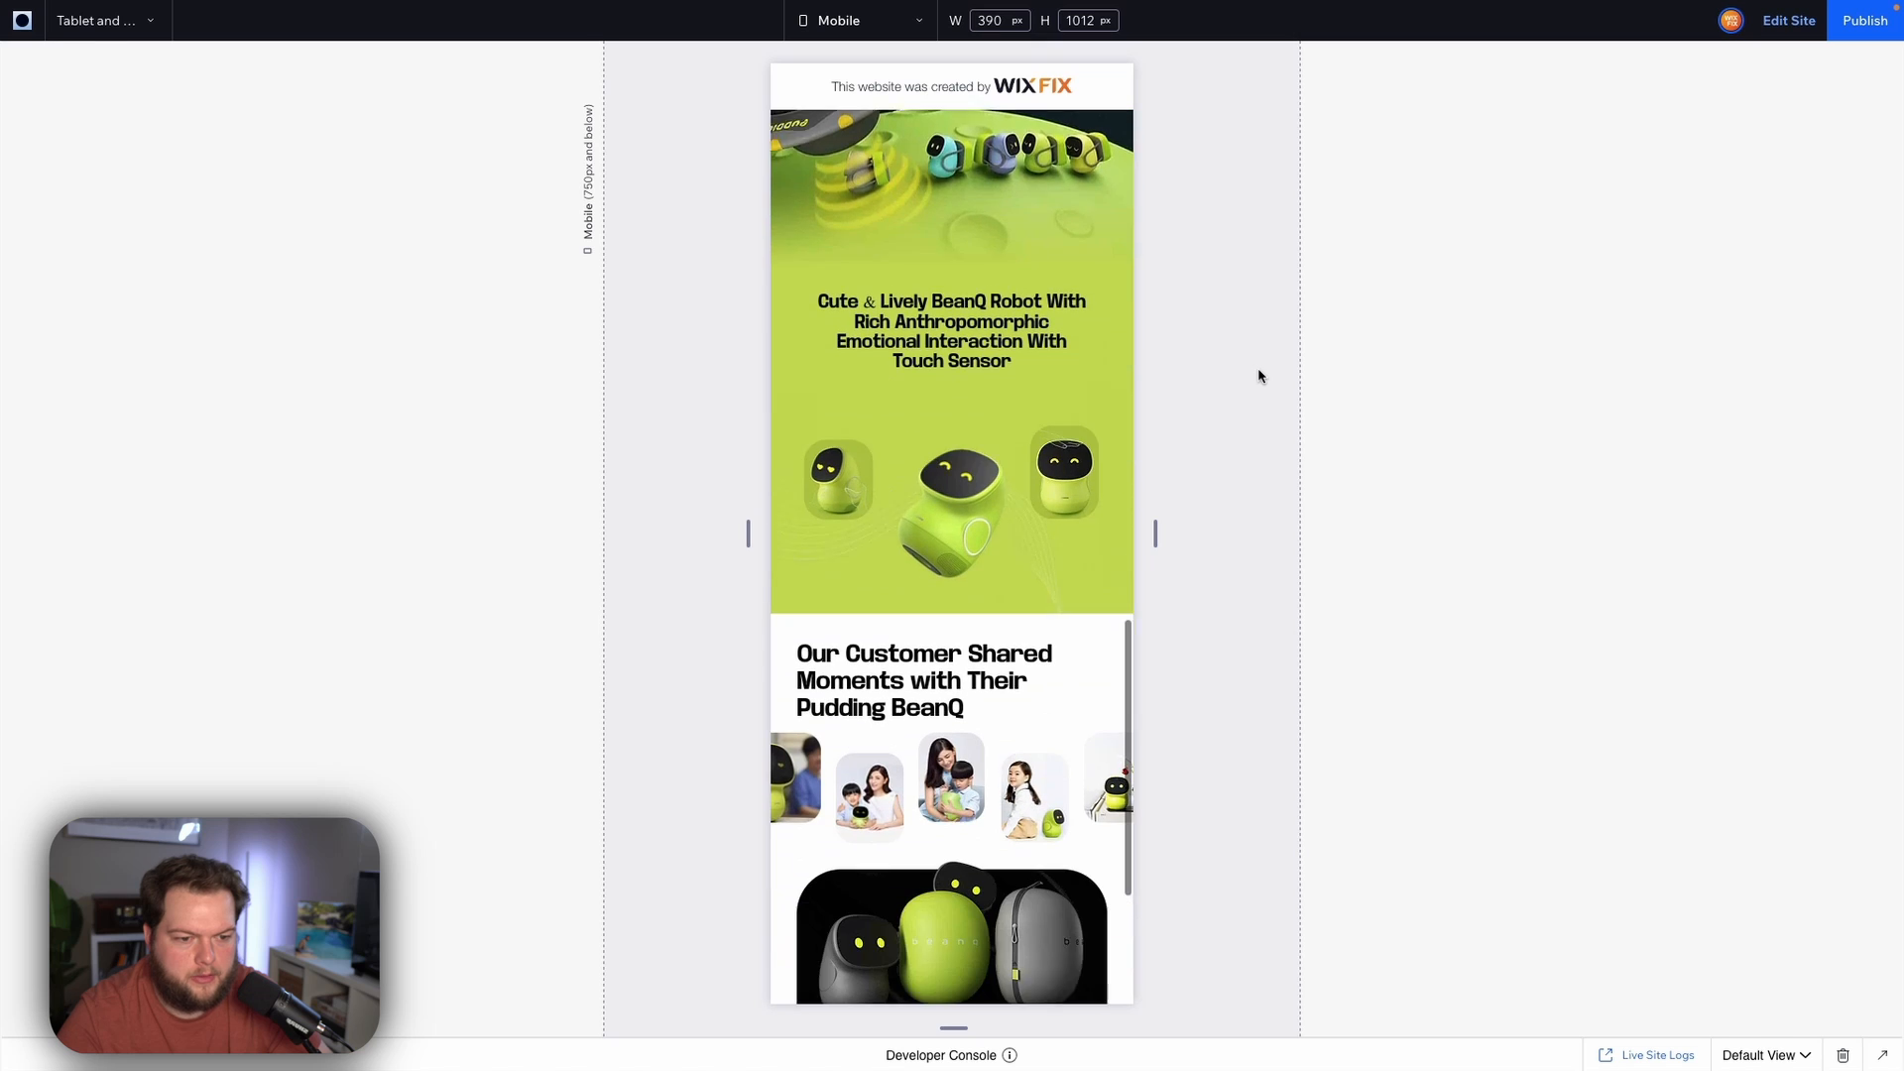
{"action": "scroll", "coordinate": [1259, 376], "scroll_direction": "up", "scroll_amount": 12}
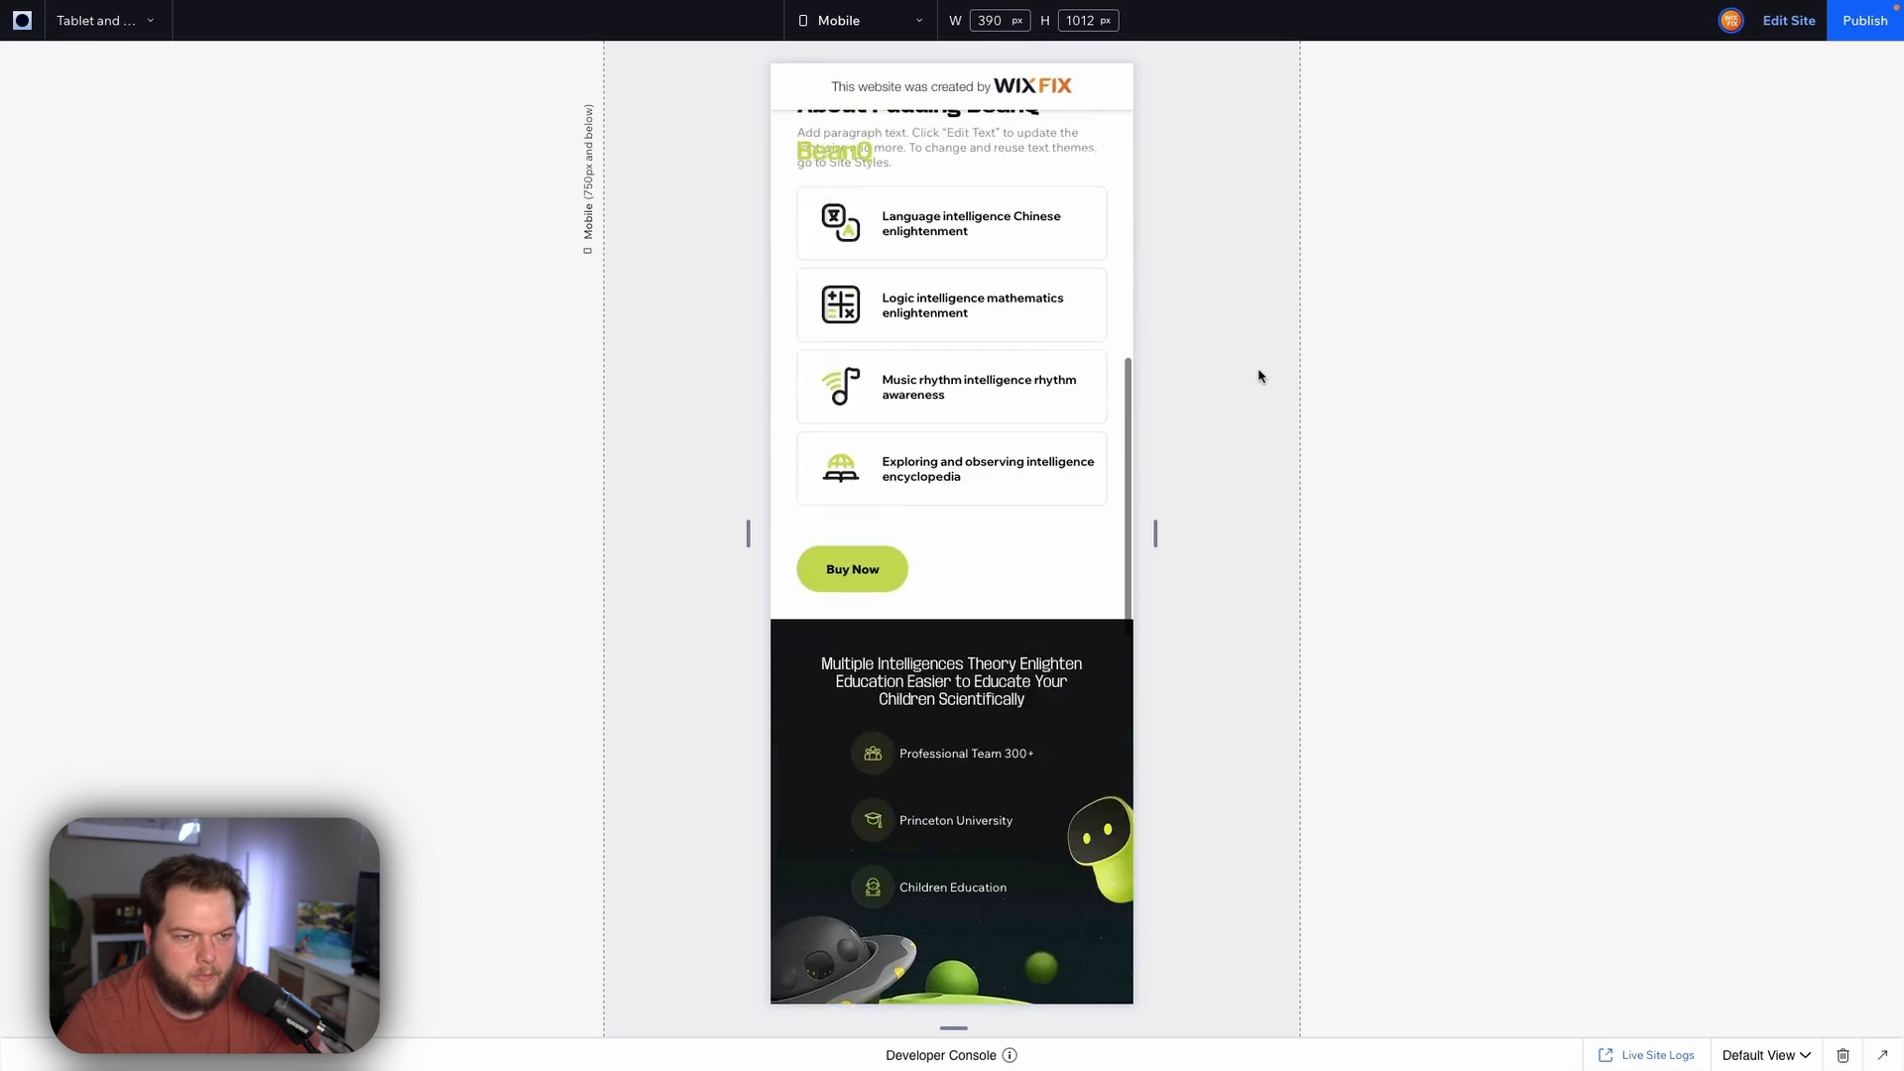
Switch the preview to the Tablet breakpoint and scroll through all sections to review the layout
{"action": "left_click", "coordinate": [855, 20]}
{"action": "left_click", "coordinate": [842, 139]}
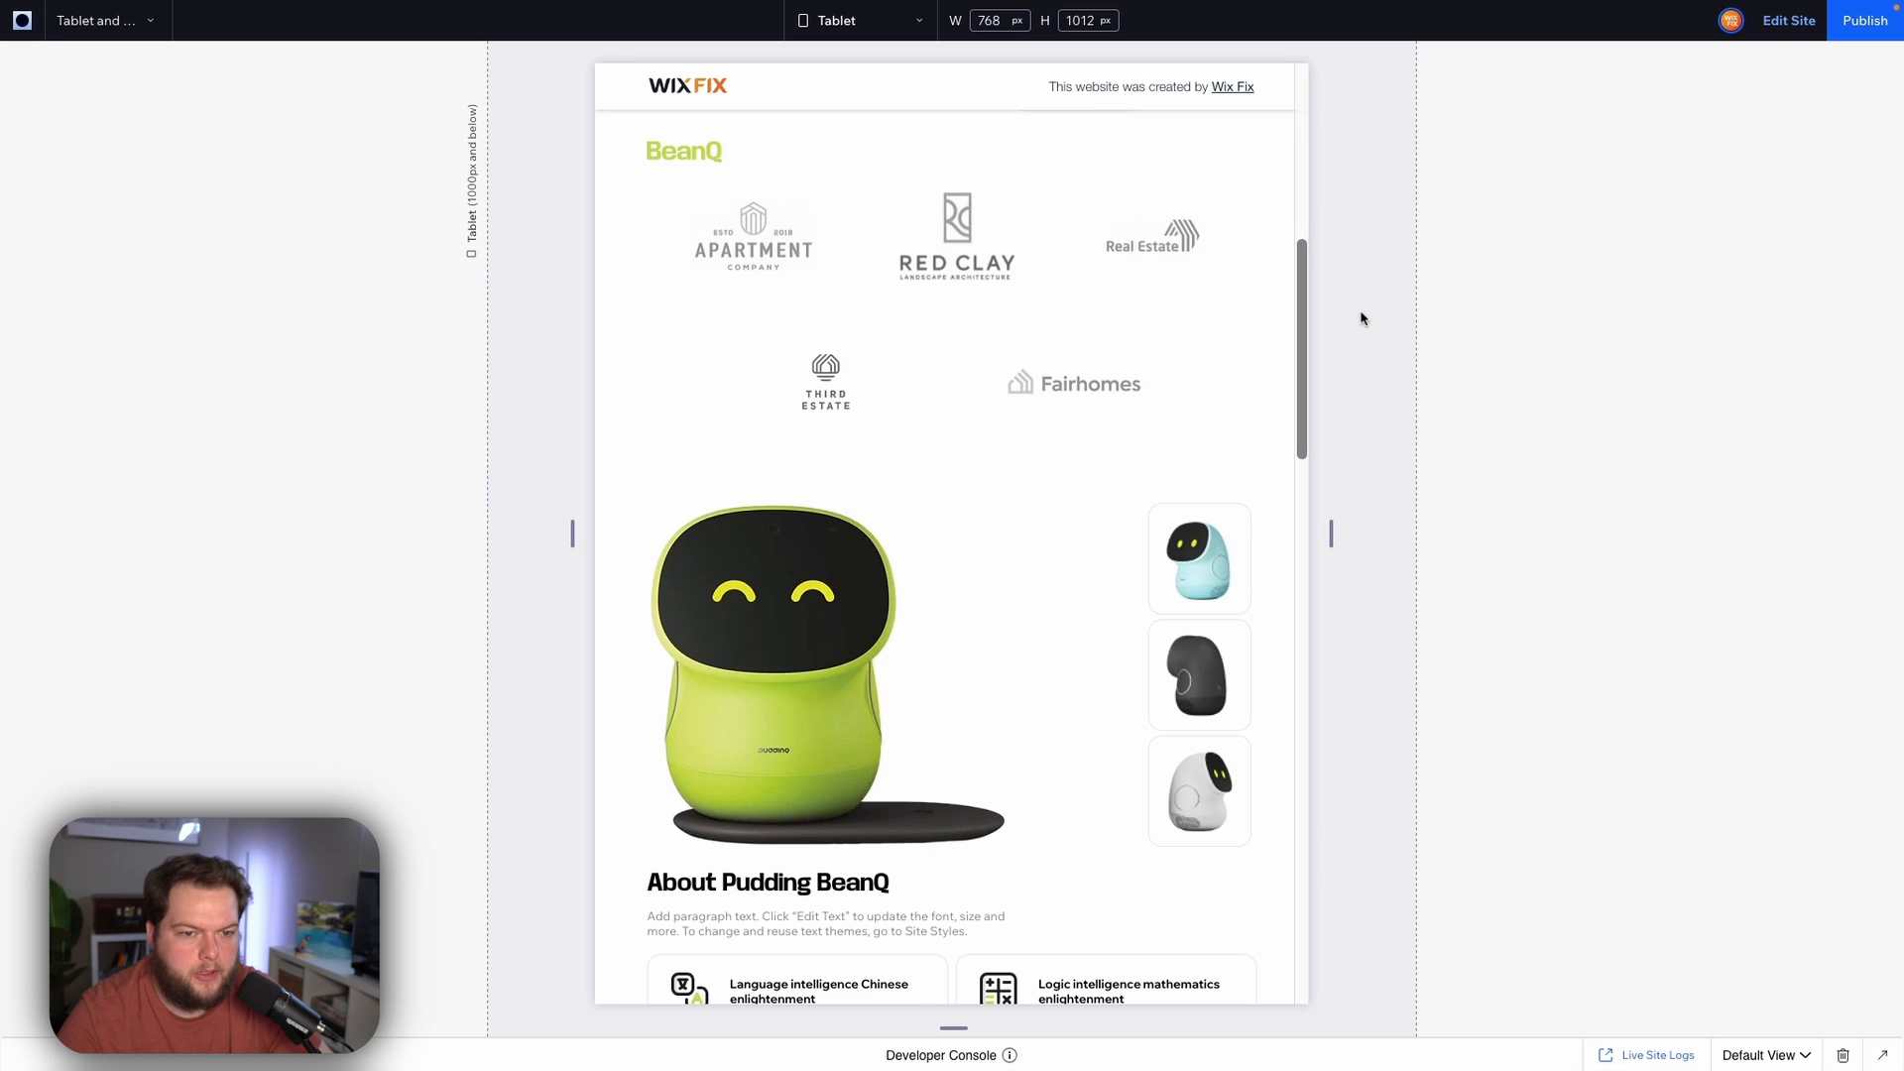
{"action": "scroll", "coordinate": [1360, 314], "scroll_direction": "up", "scroll_amount": 5}
{"action": "scroll", "coordinate": [1360, 317], "scroll_direction": "down", "scroll_amount": 5}
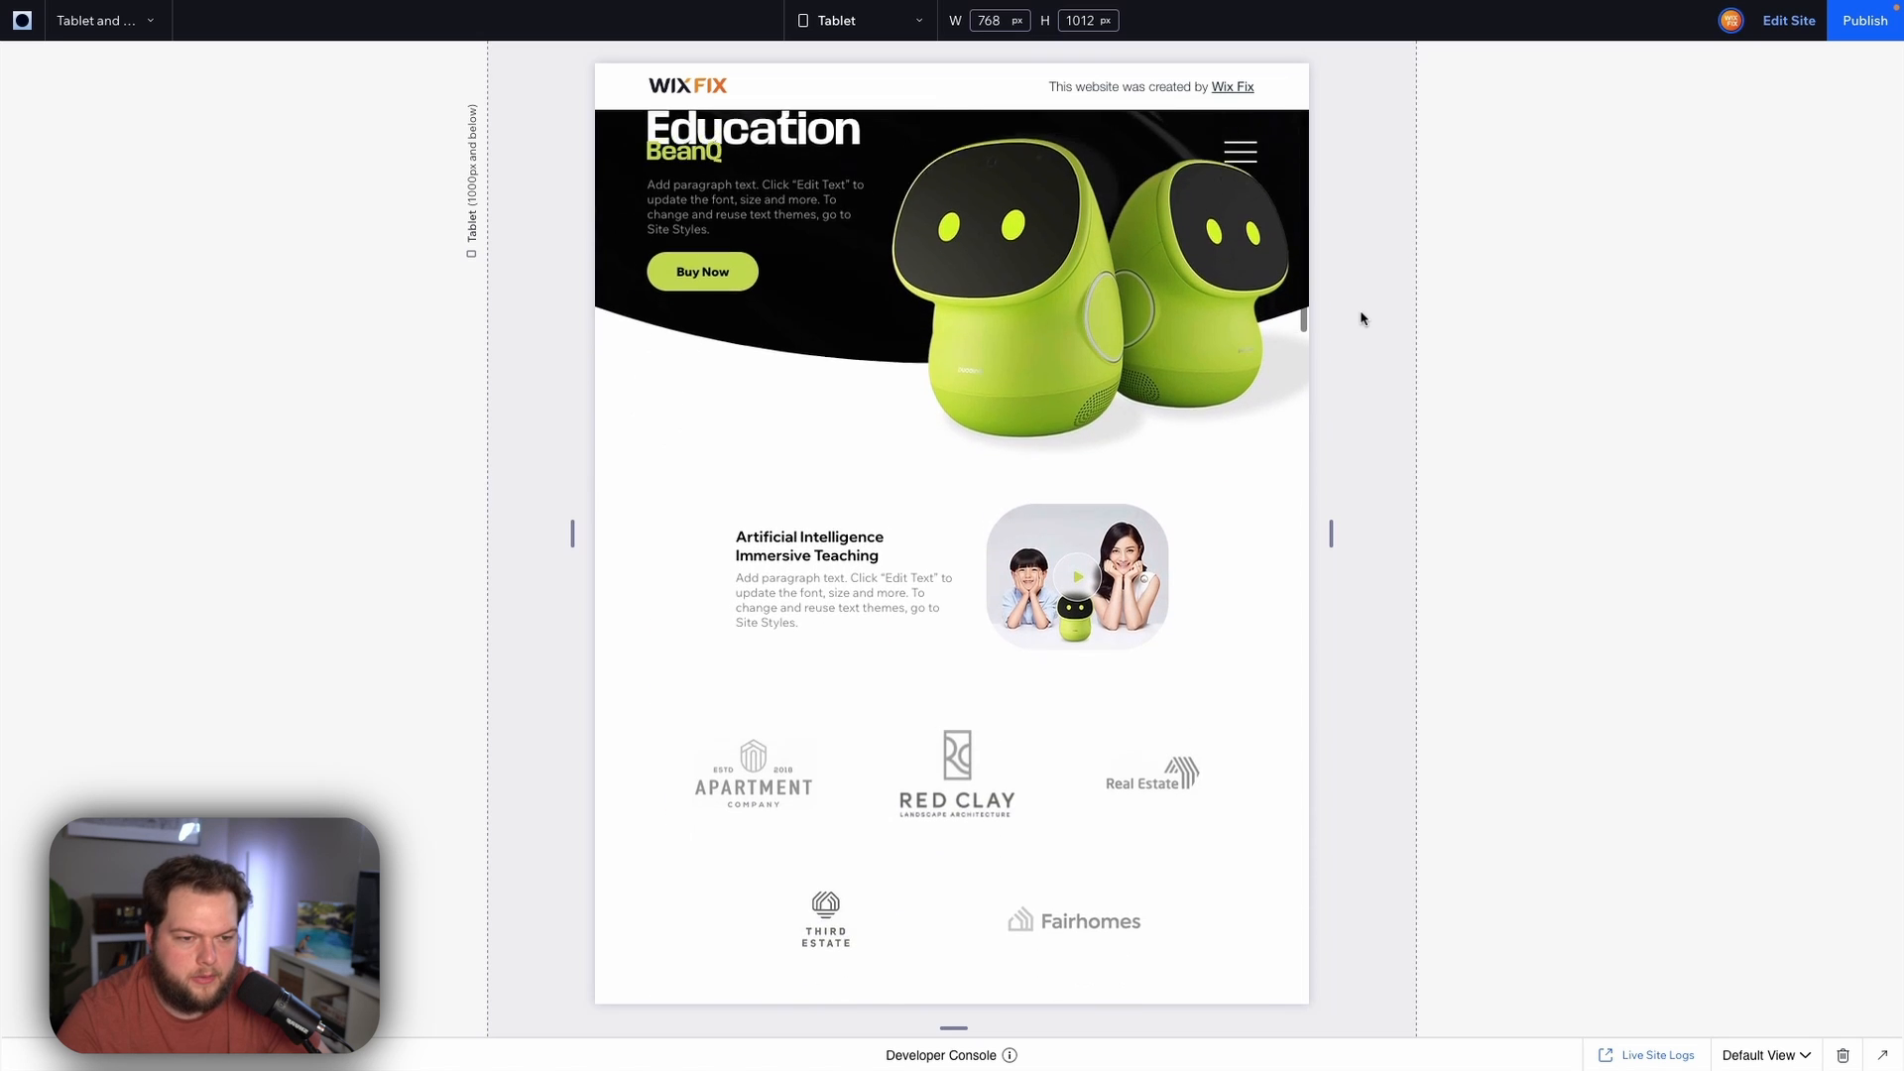
{"action": "scroll", "coordinate": [1361, 318], "scroll_direction": "down", "scroll_amount": 7}
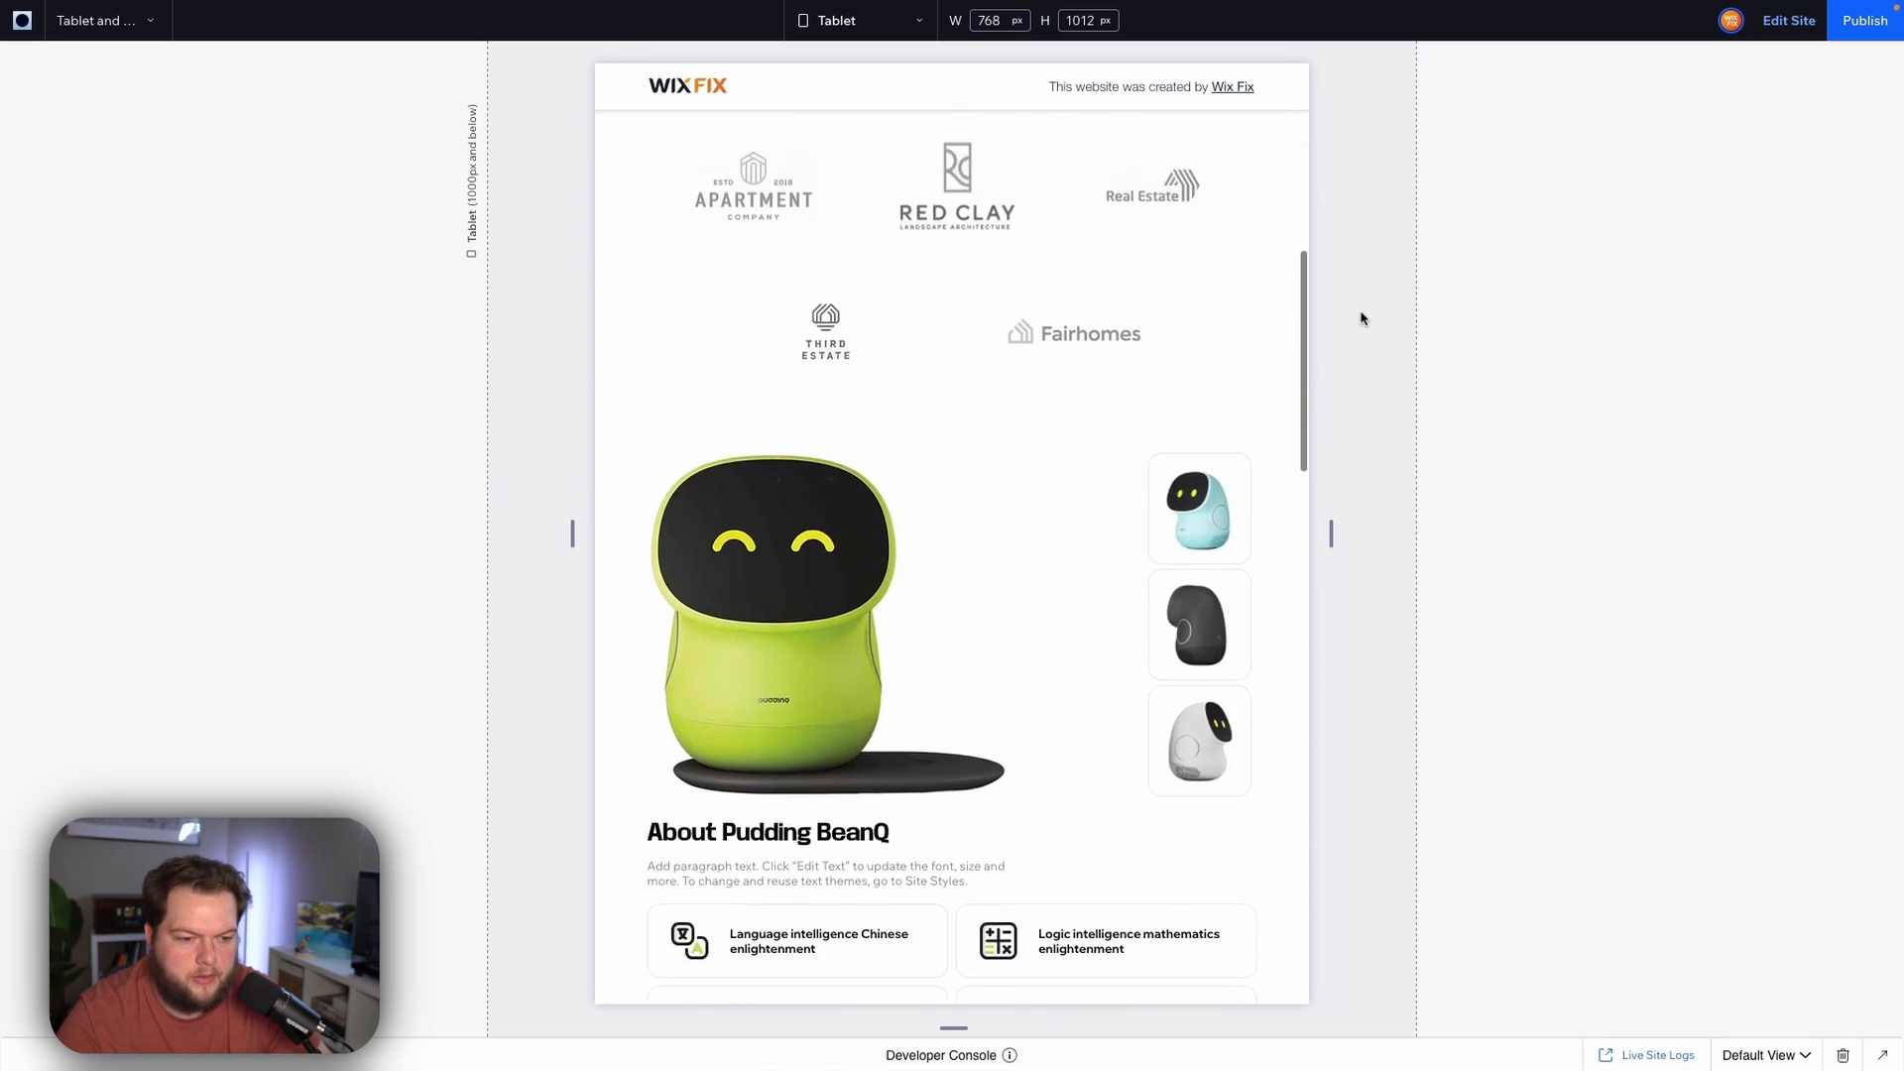
{"action": "scroll", "coordinate": [1360, 318], "scroll_direction": "down", "scroll_amount": 6}
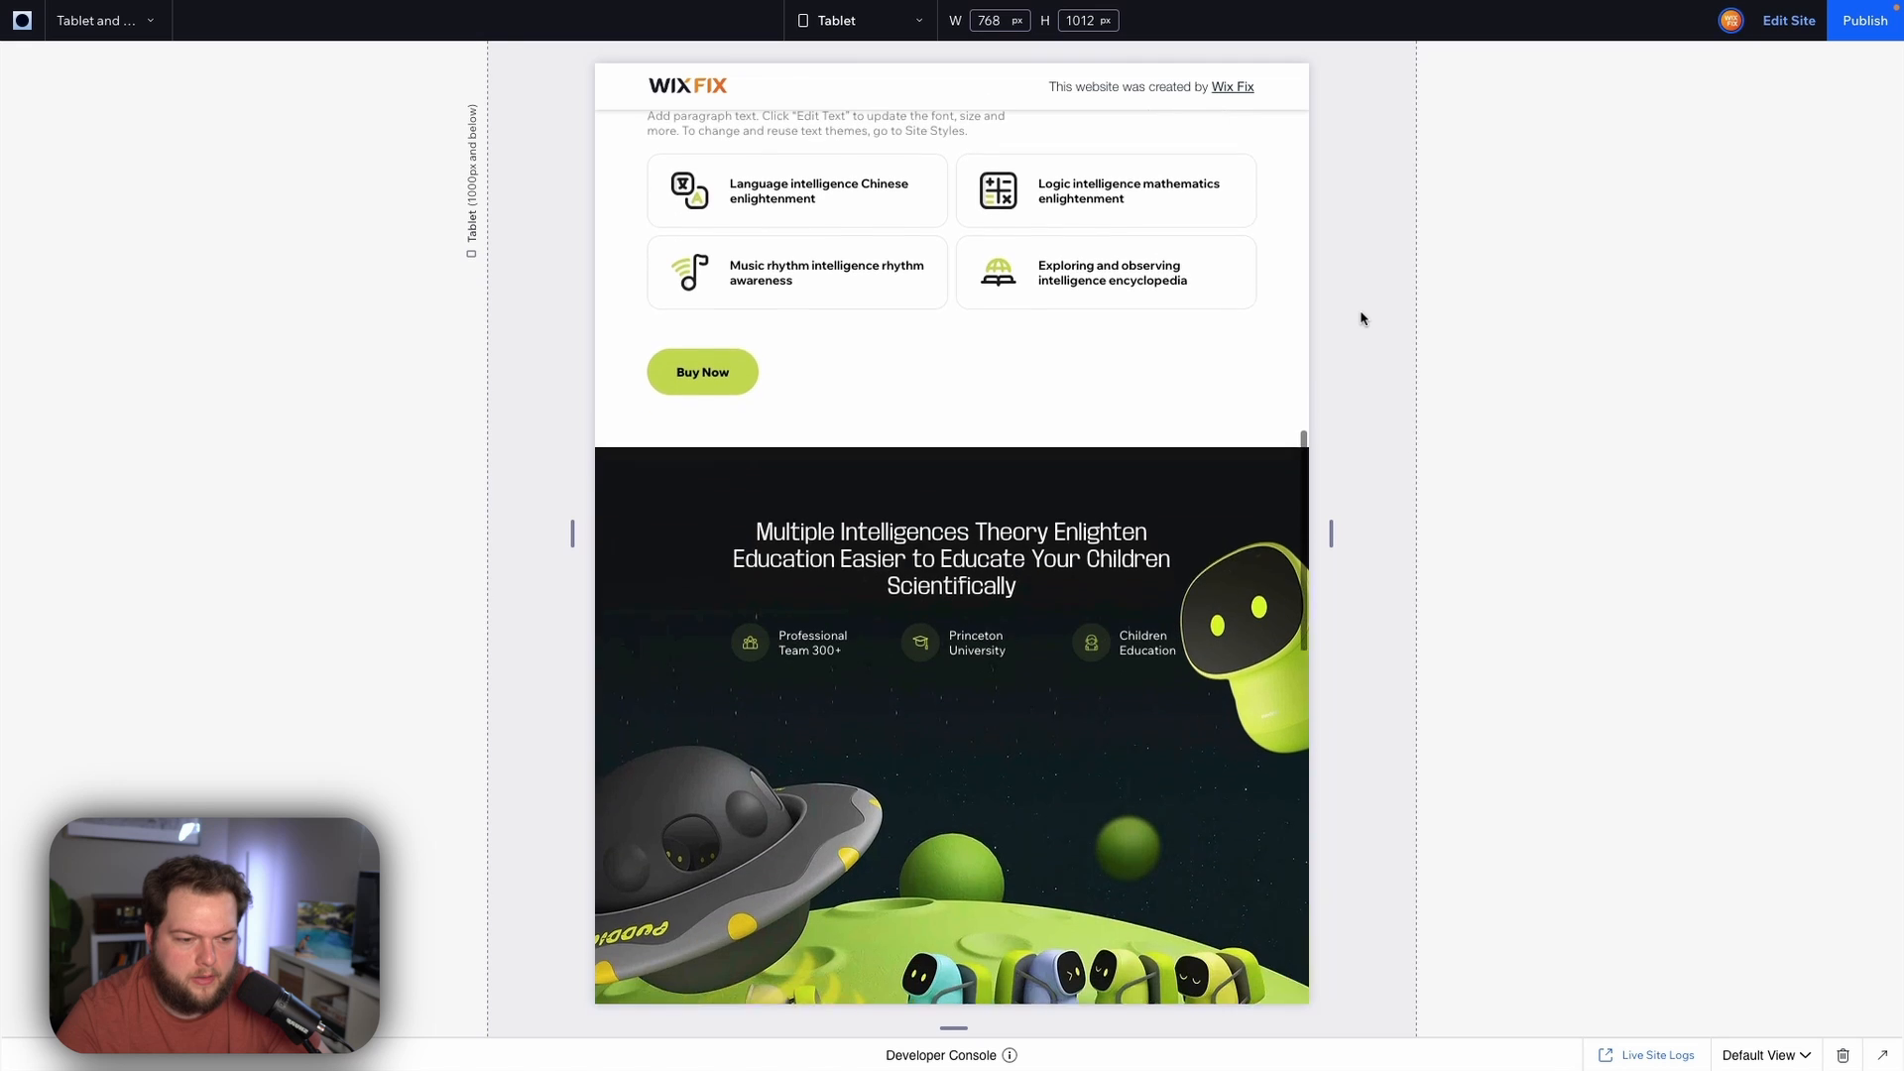
{"action": "scroll", "coordinate": [1361, 317], "scroll_direction": "down", "scroll_amount": 4}
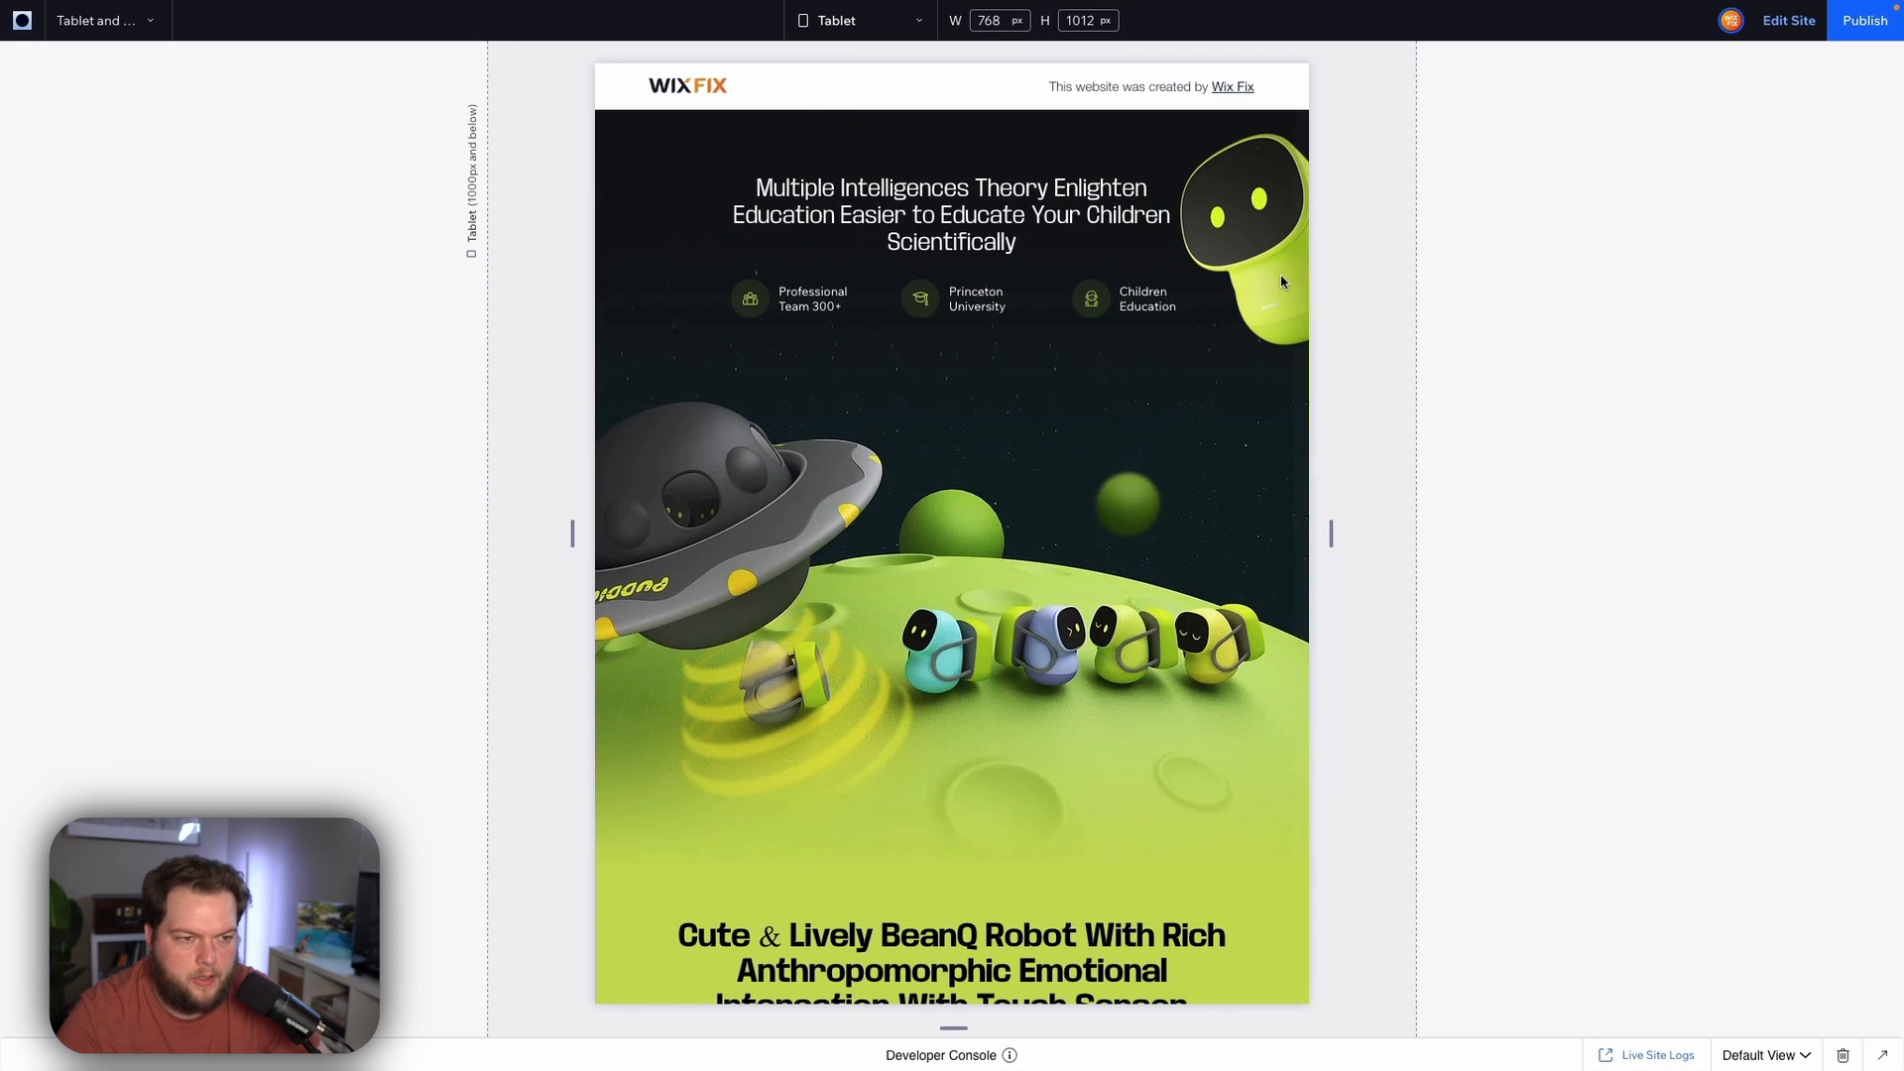
{"action": "scroll", "coordinate": [1396, 400], "scroll_direction": "down", "scroll_amount": 3}
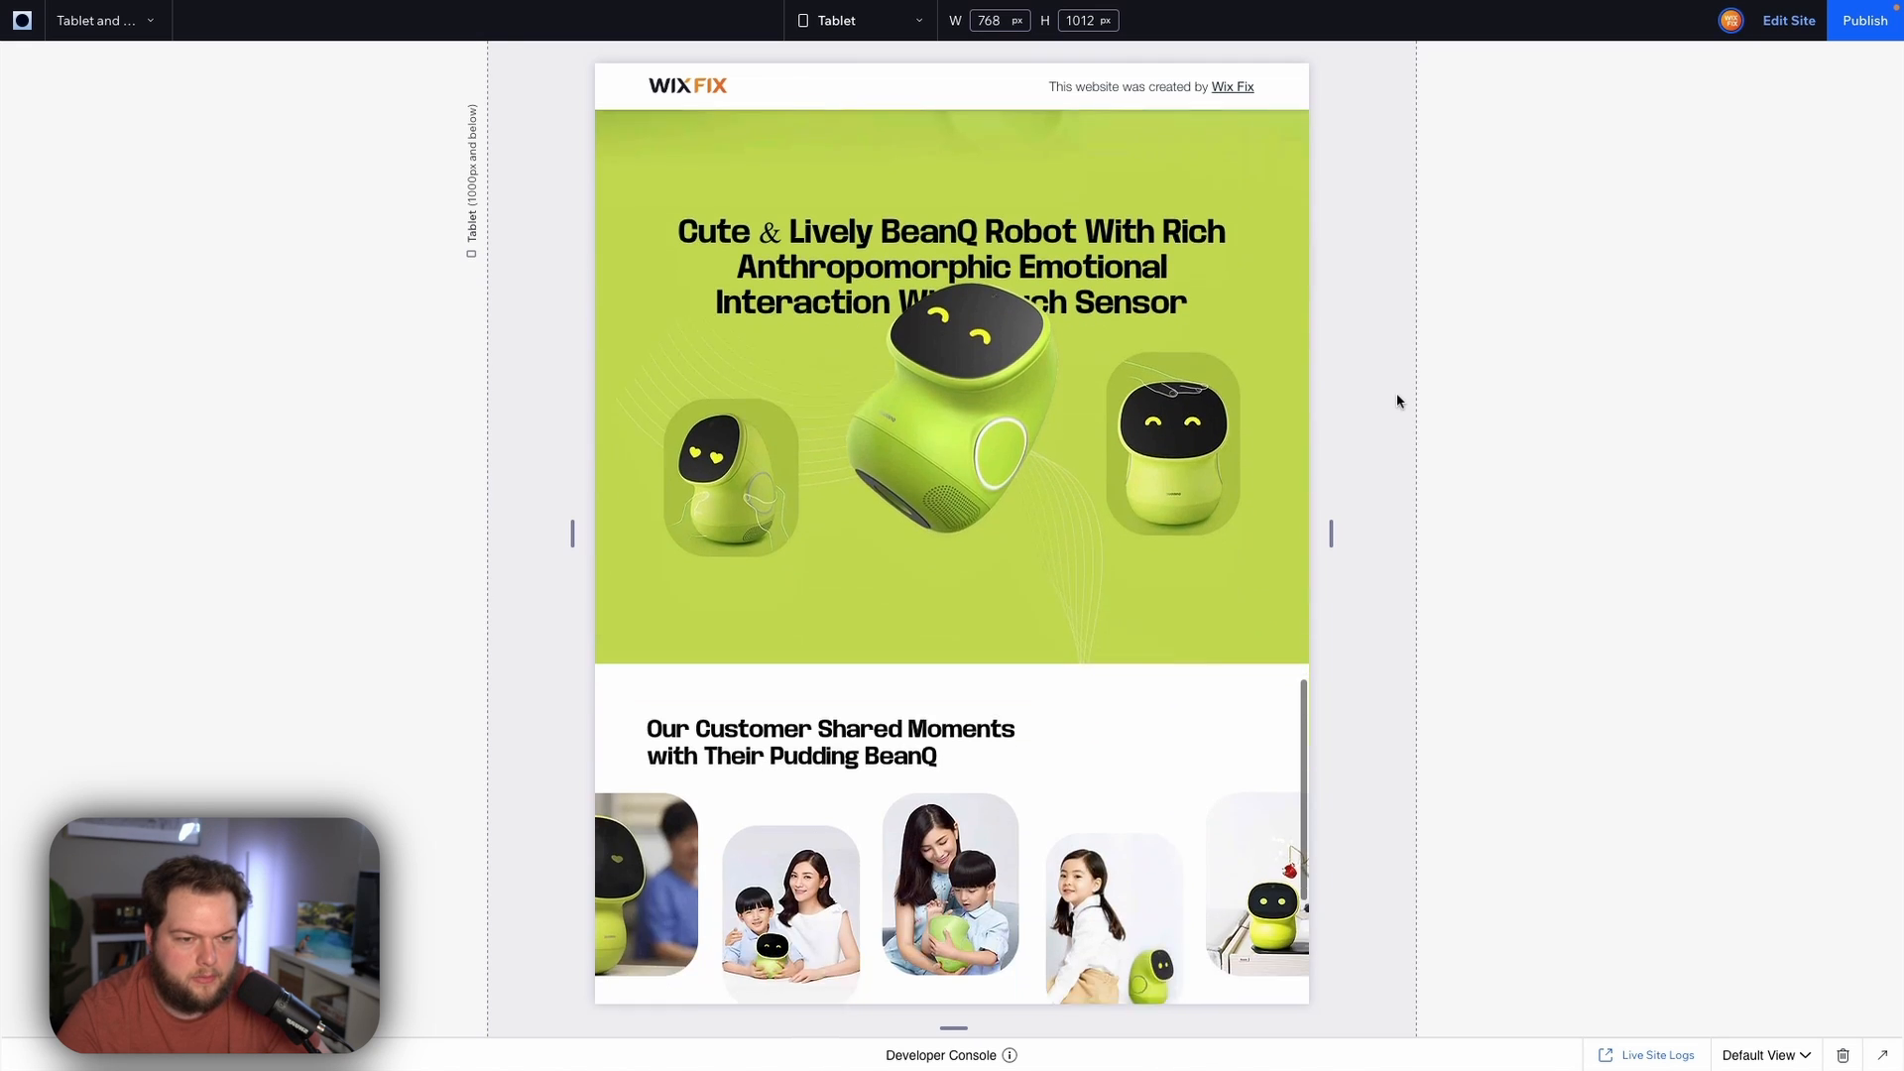
{"action": "scroll", "coordinate": [1396, 400], "scroll_direction": "up", "scroll_amount": 4}
{"action": "scroll", "coordinate": [1397, 399], "scroll_direction": "down", "scroll_amount": 6}
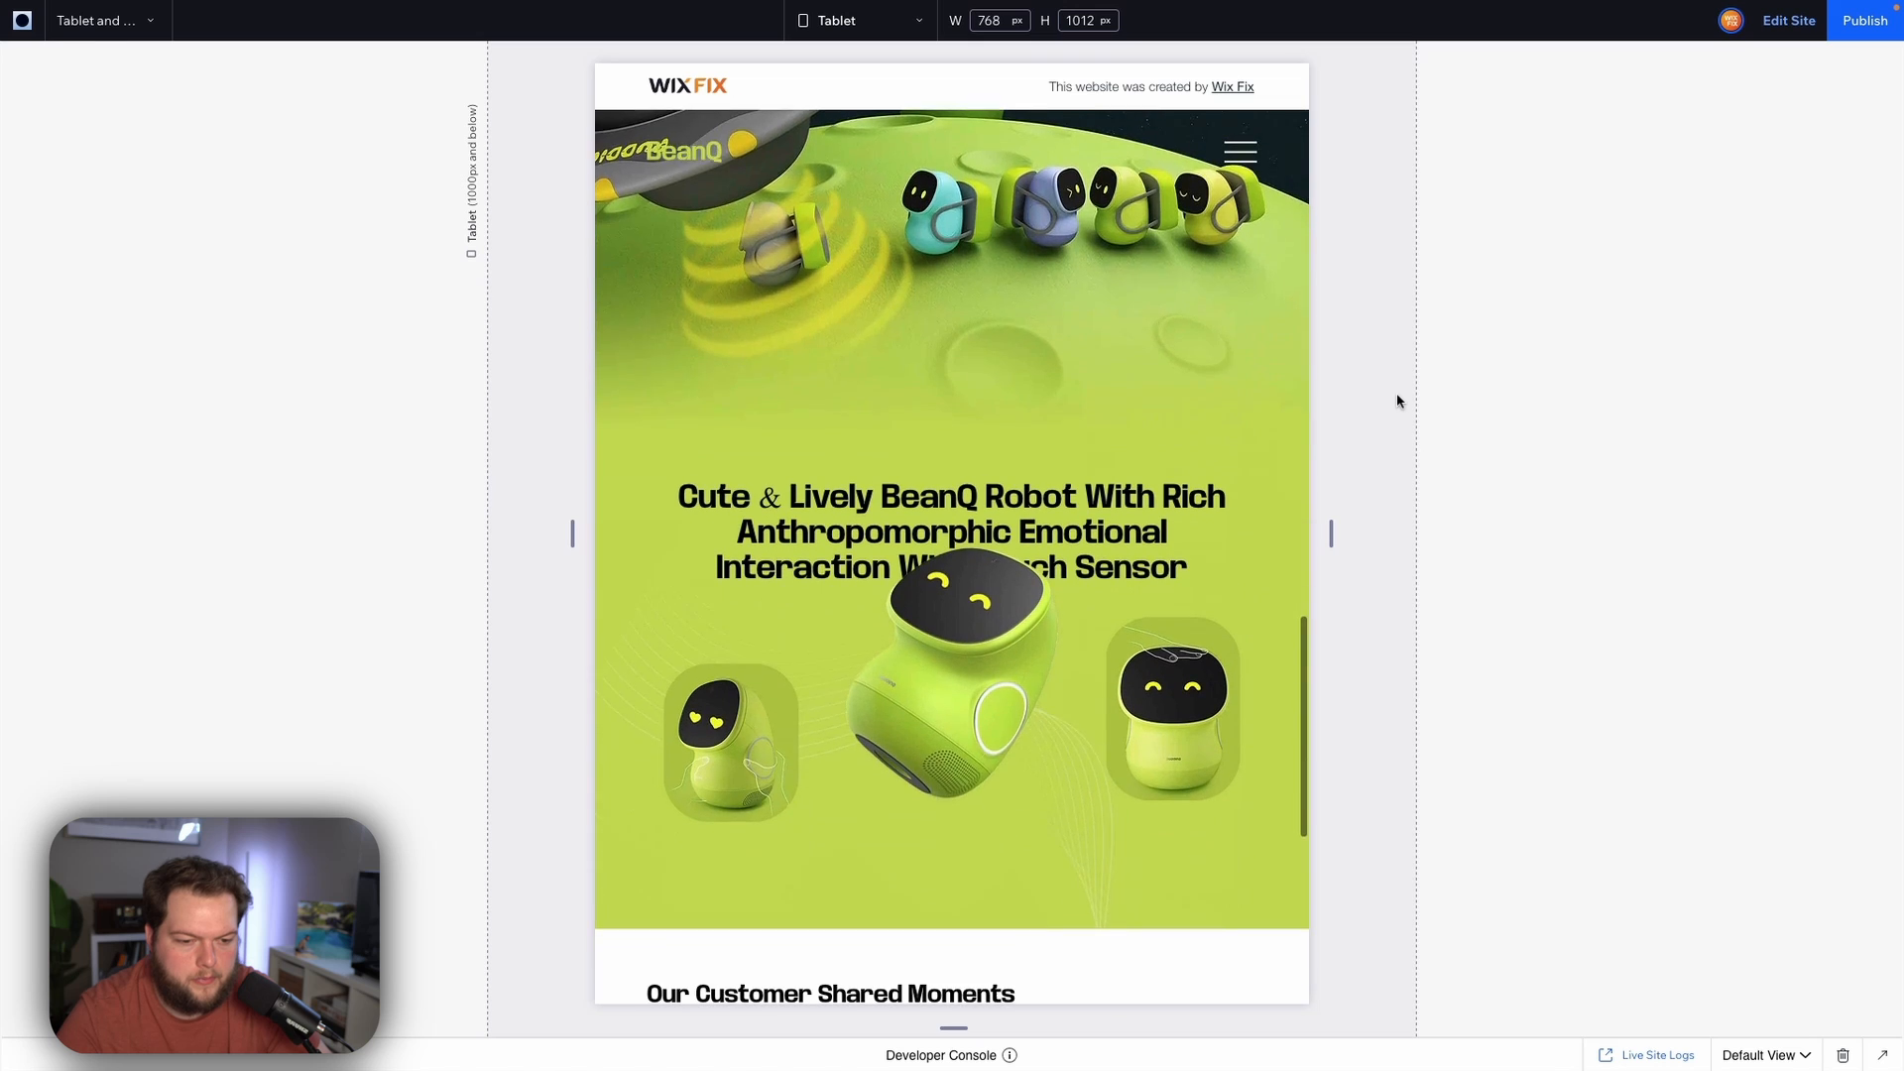
{"action": "scroll", "coordinate": [1396, 400], "scroll_direction": "down", "scroll_amount": 3}
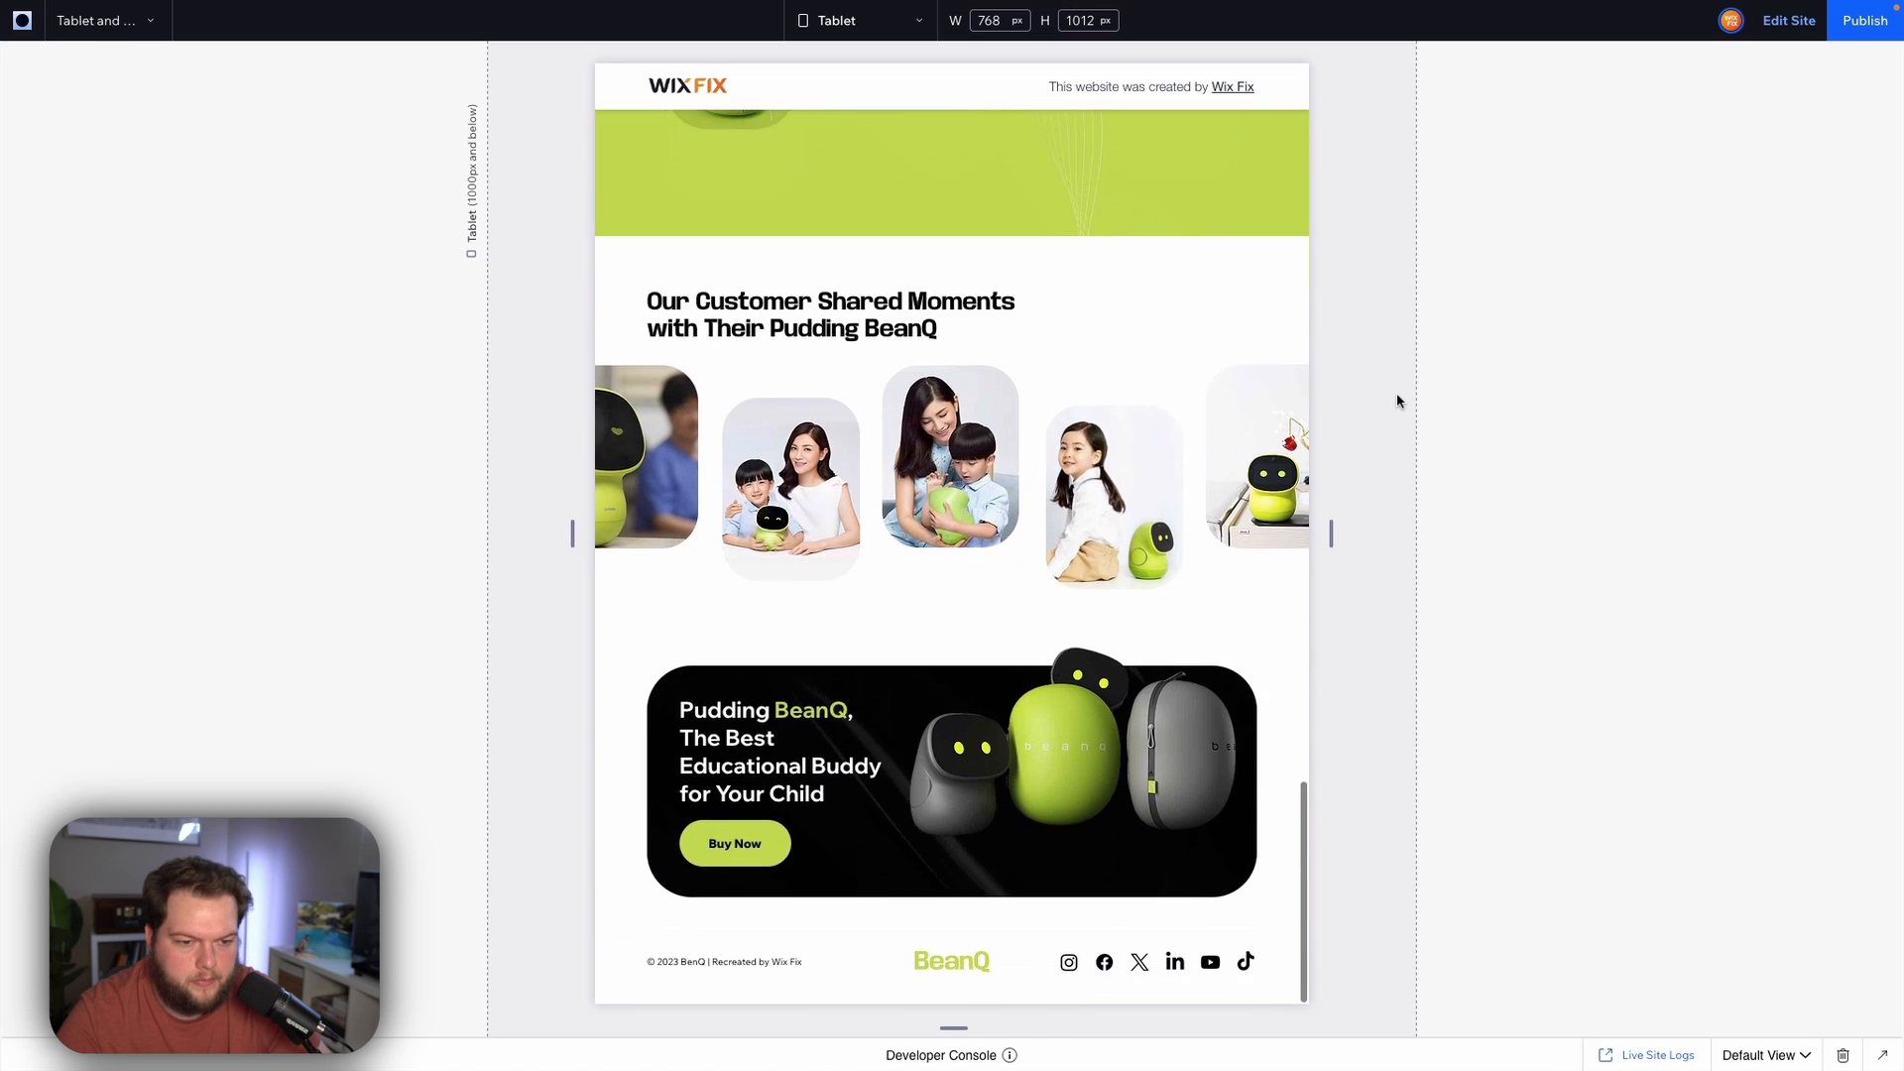
{"action": "scroll", "coordinate": [1396, 400], "scroll_direction": "up", "scroll_amount": 6}
{"action": "scroll", "coordinate": [1397, 400], "scroll_direction": "down", "scroll_amount": 2}
{"action": "scroll", "coordinate": [1396, 400], "scroll_direction": "up", "scroll_amount": 5}
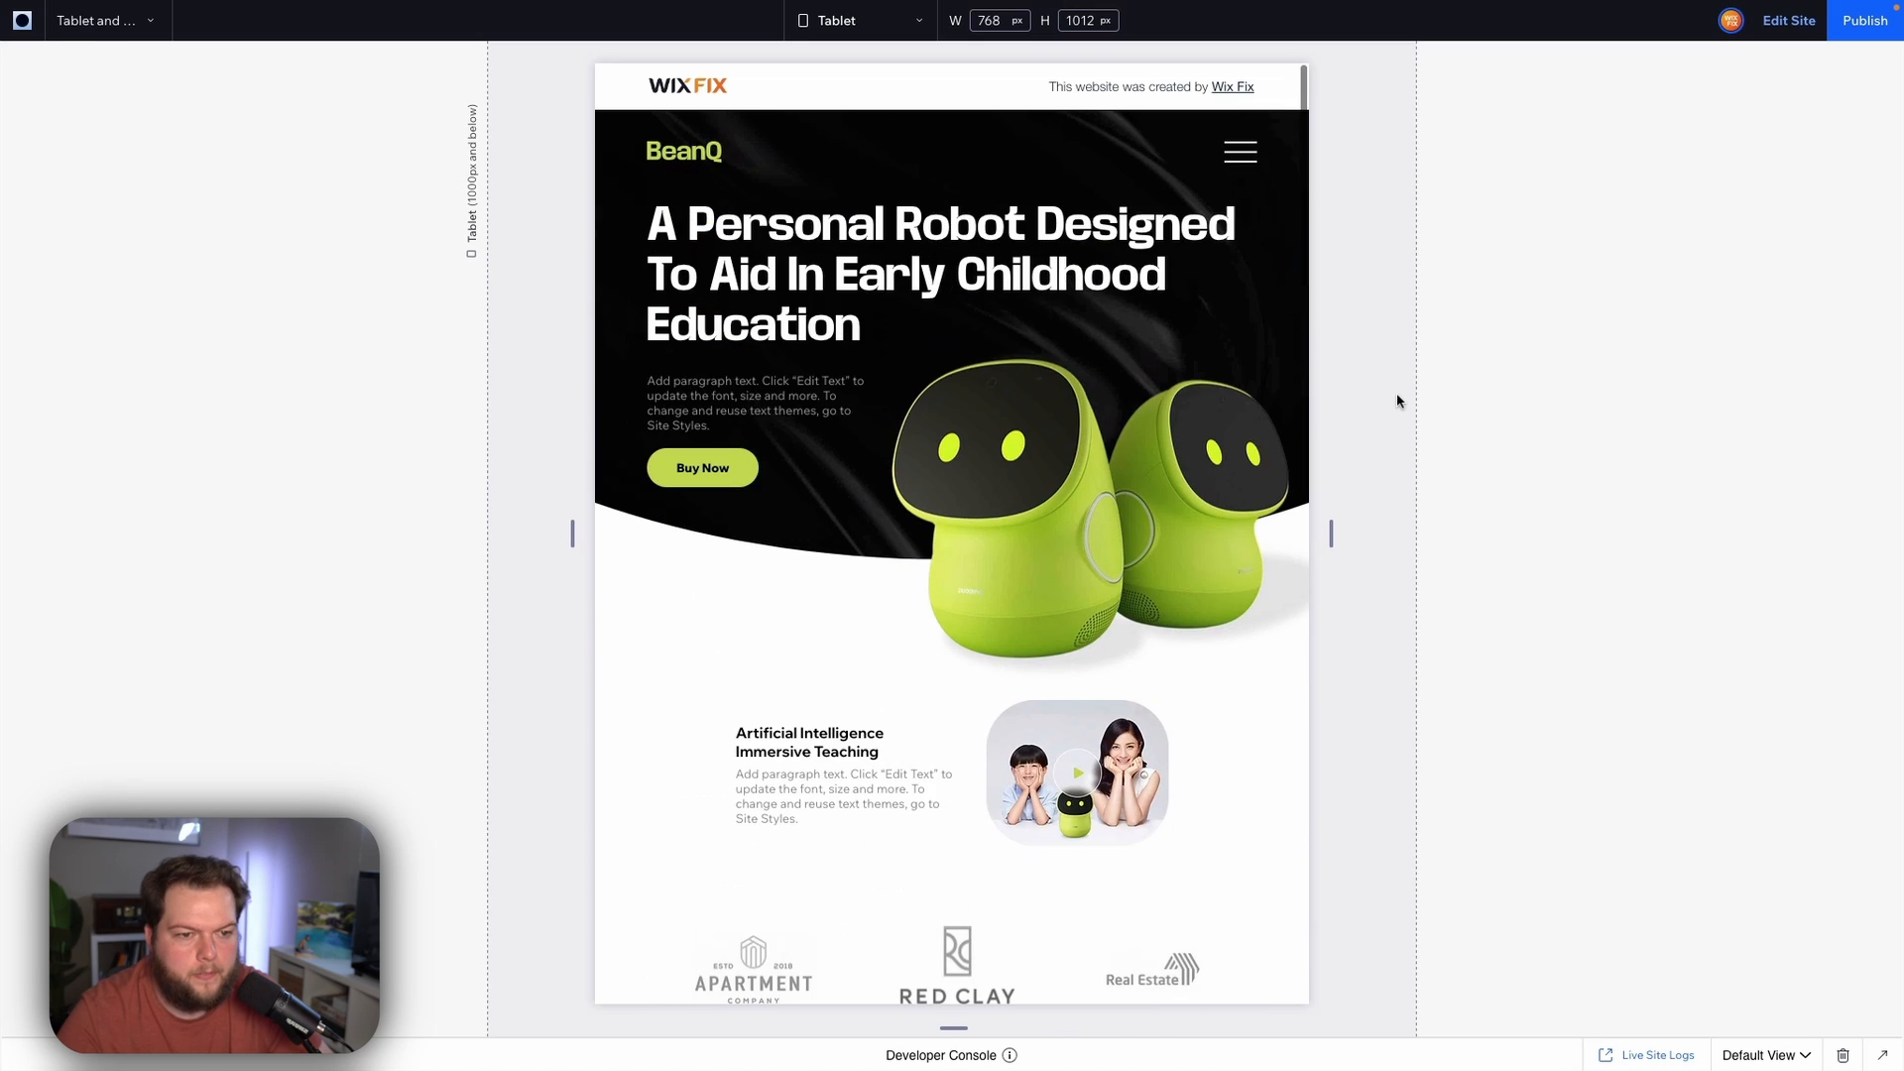